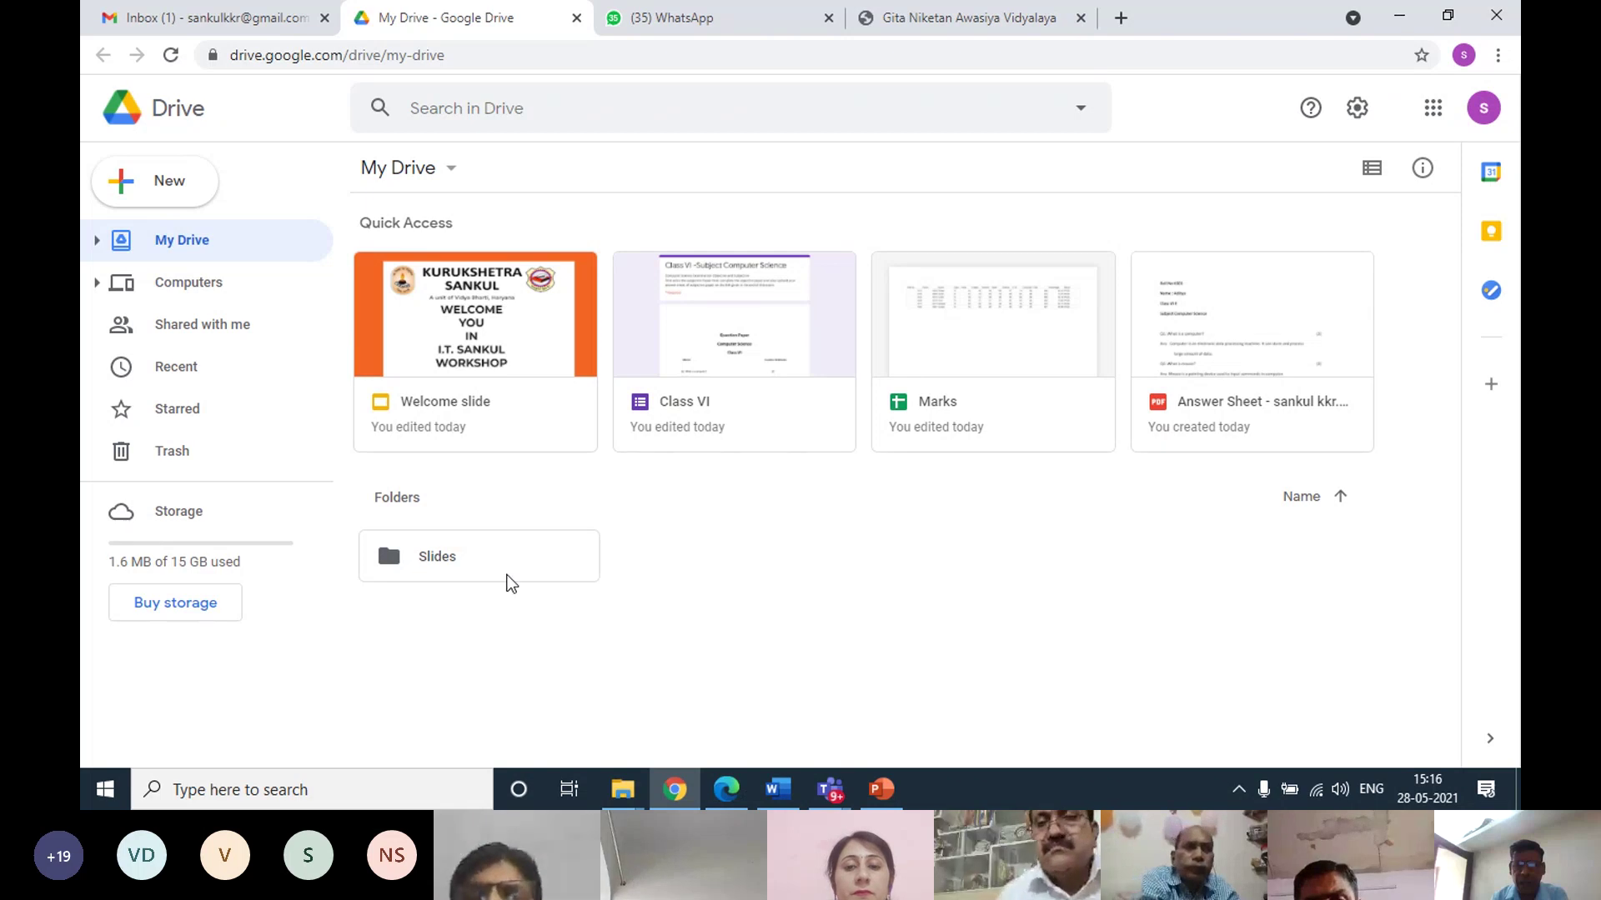
Browse Google One's paid storage plans, up to the 2 TB option
{"action": "left_click", "coordinate": [183, 605]}
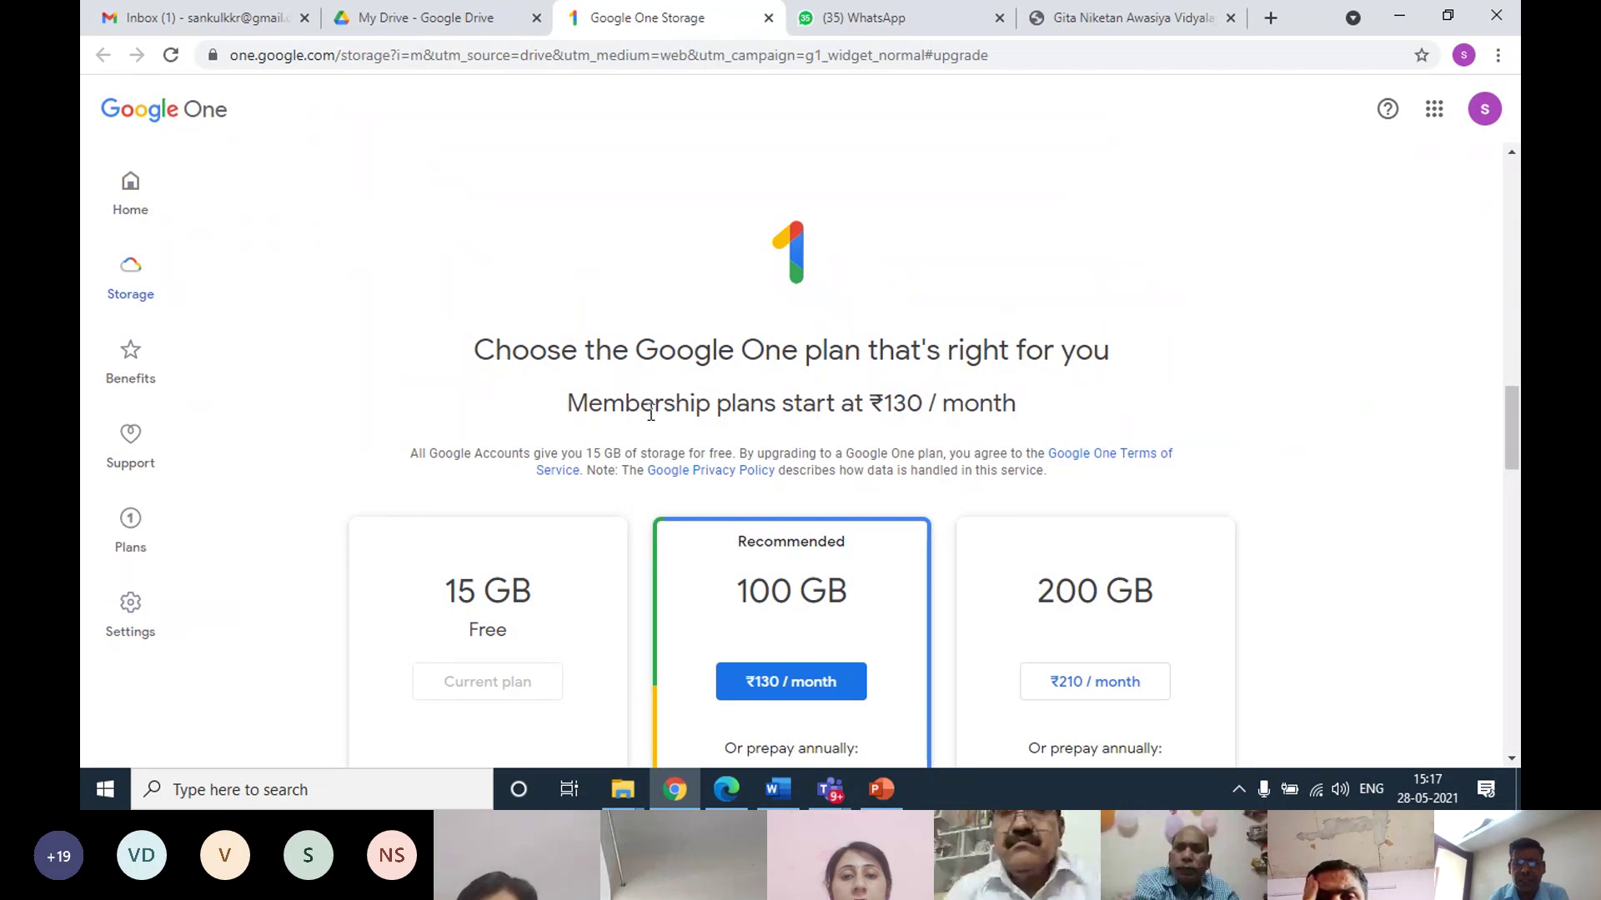
{"action": "scroll", "coordinate": [650, 413], "scroll_direction": "down", "scroll_amount": 4}
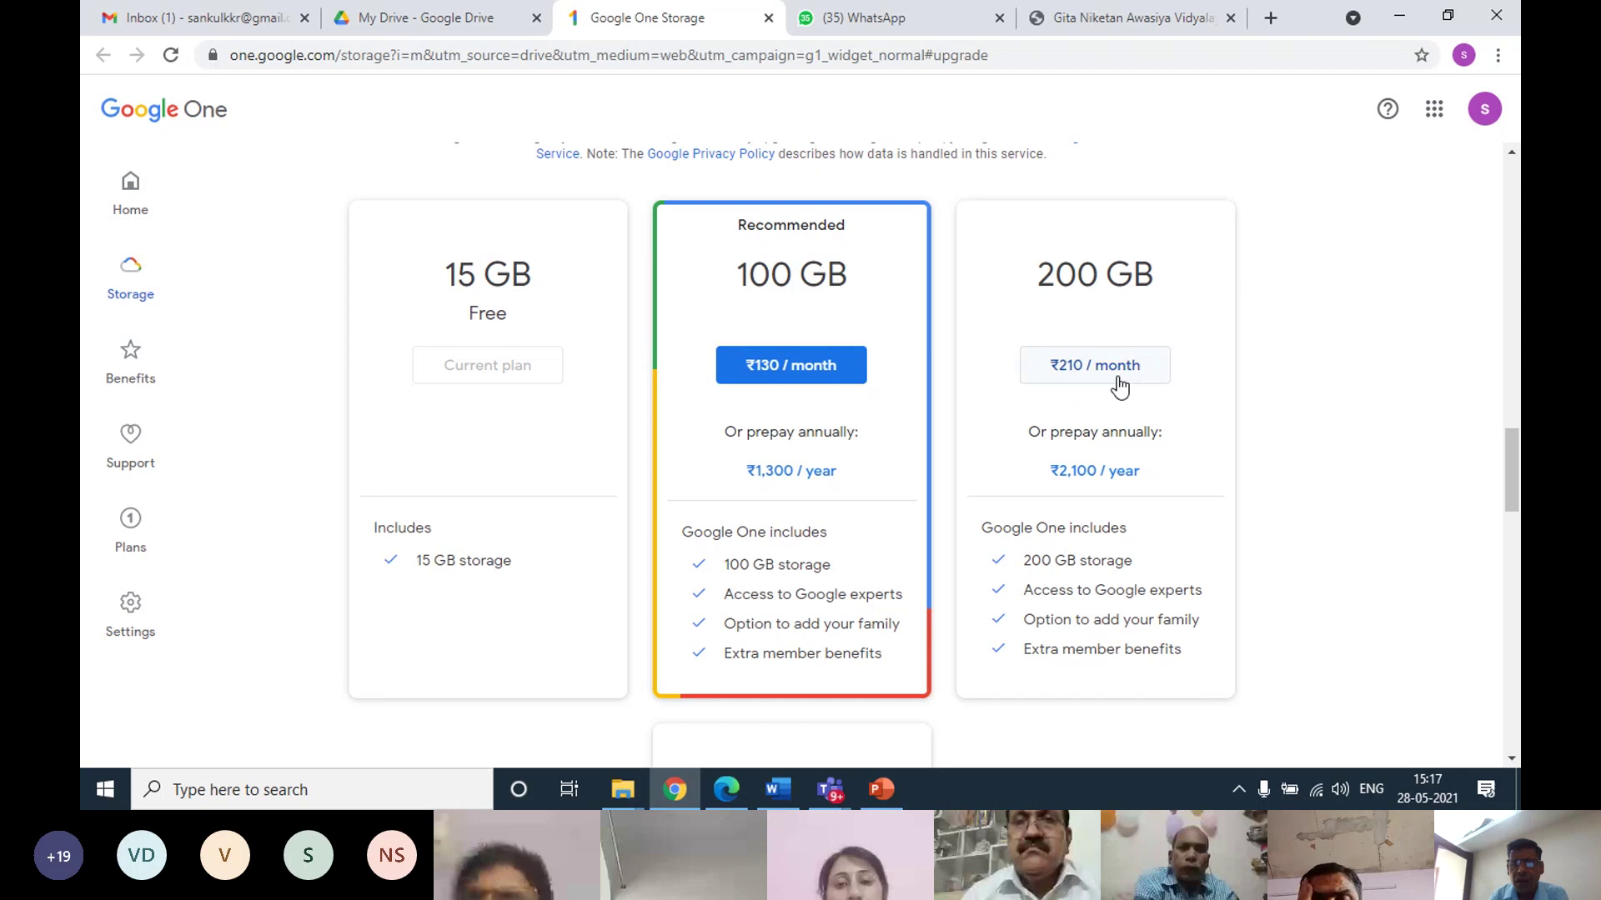
{"action": "scroll", "coordinate": [984, 417], "scroll_direction": "down", "scroll_amount": 5}
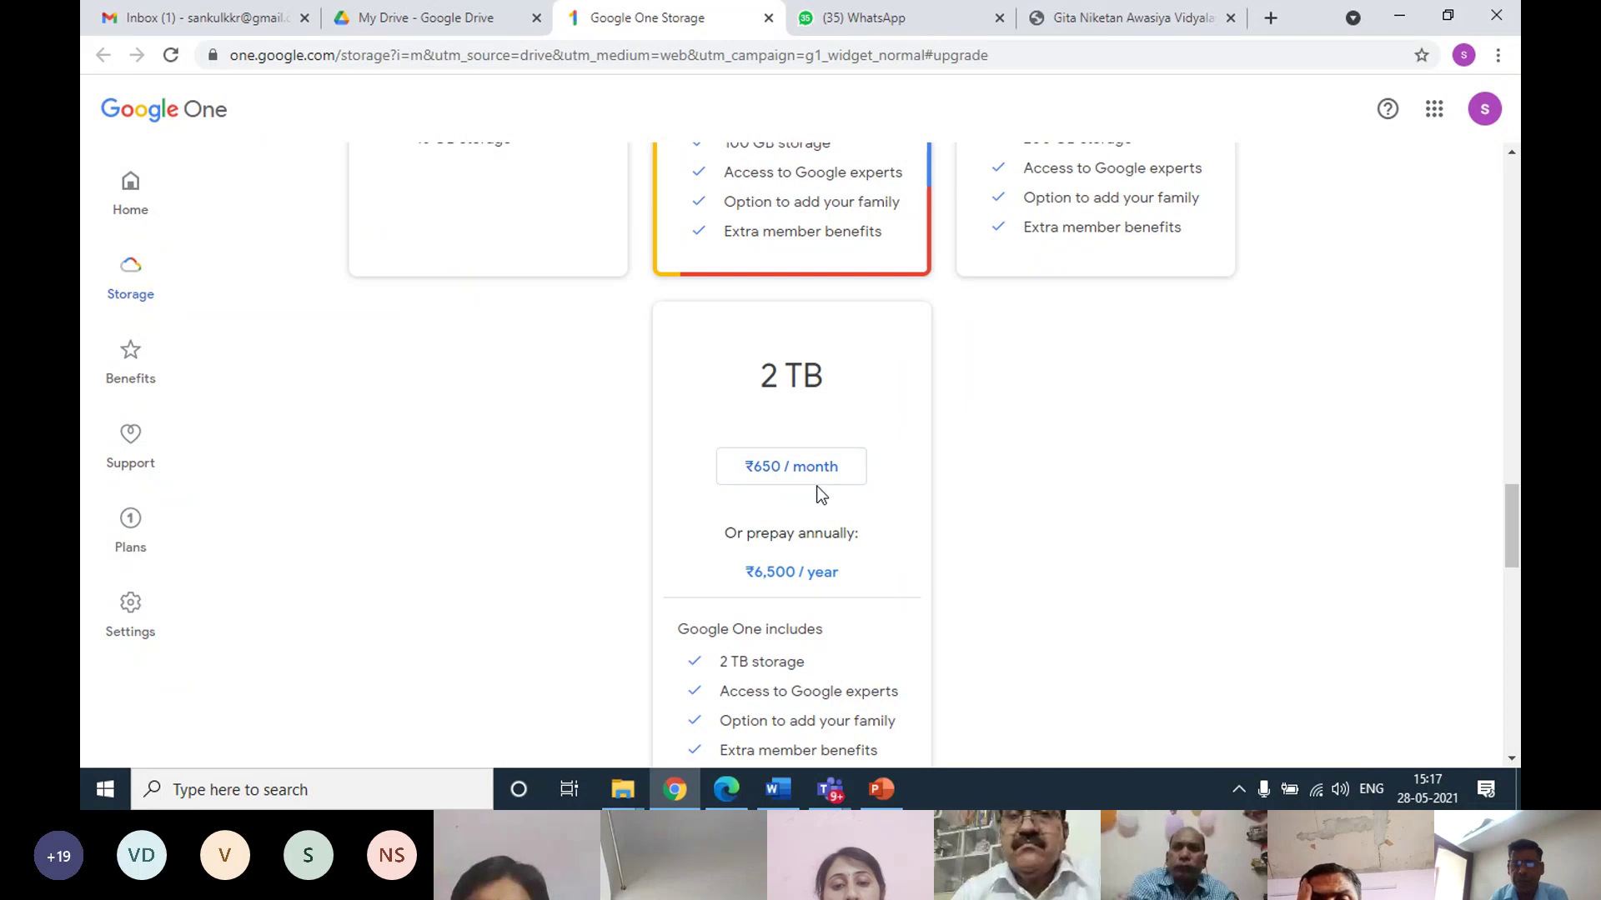
{"action": "scroll", "coordinate": [817, 494], "scroll_direction": "down", "scroll_amount": 2}
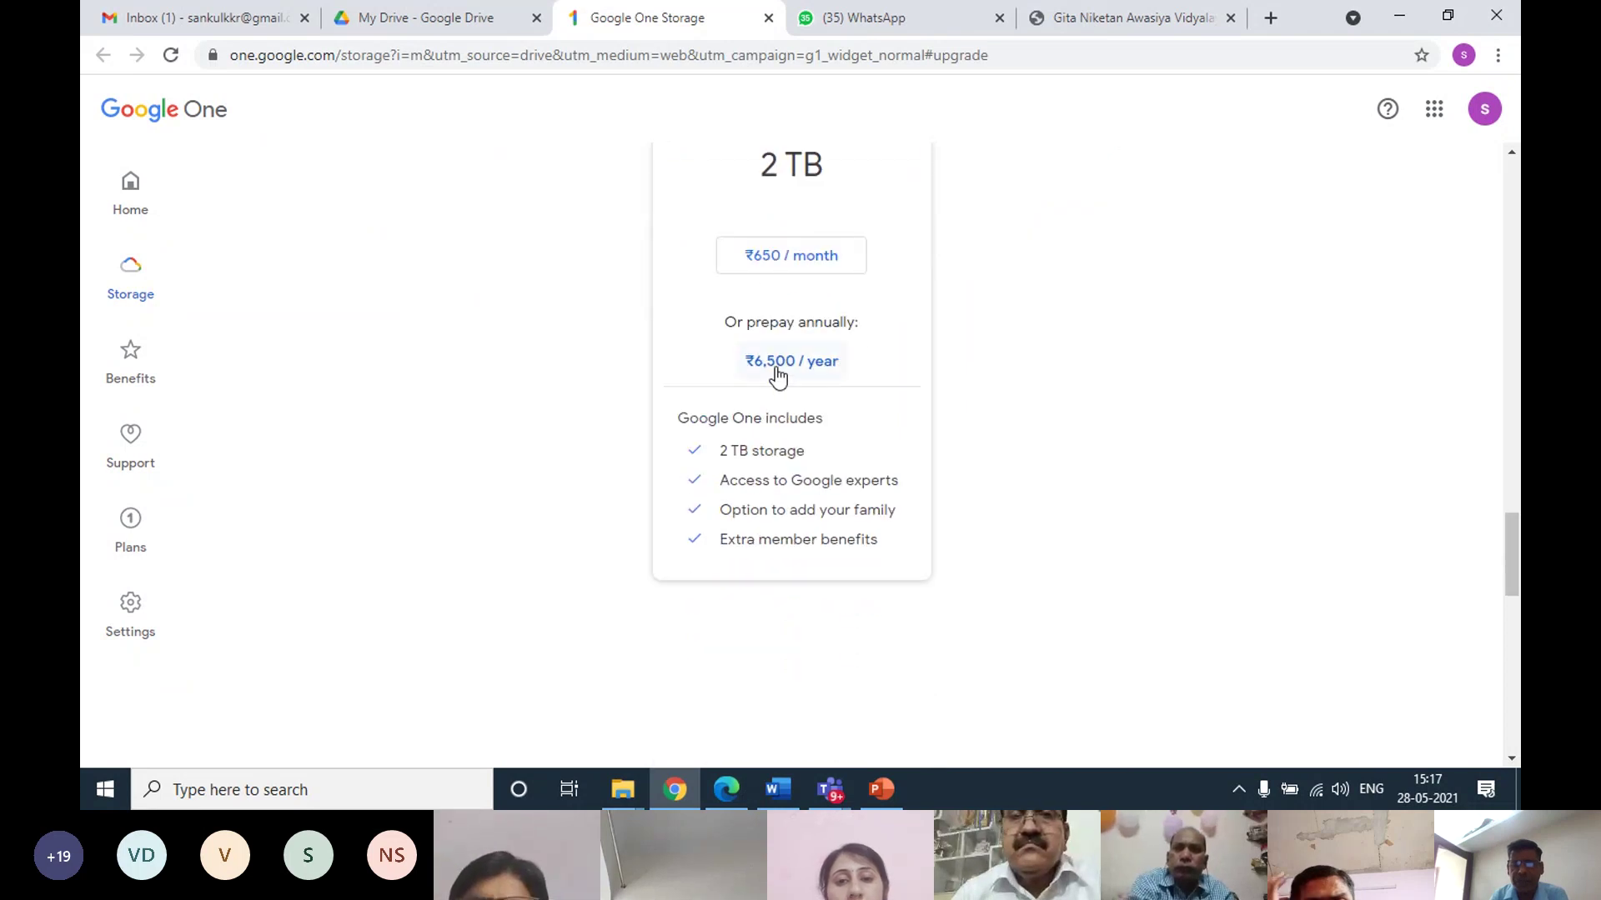
{"action": "scroll", "coordinate": [783, 386], "scroll_direction": "up", "scroll_amount": 1}
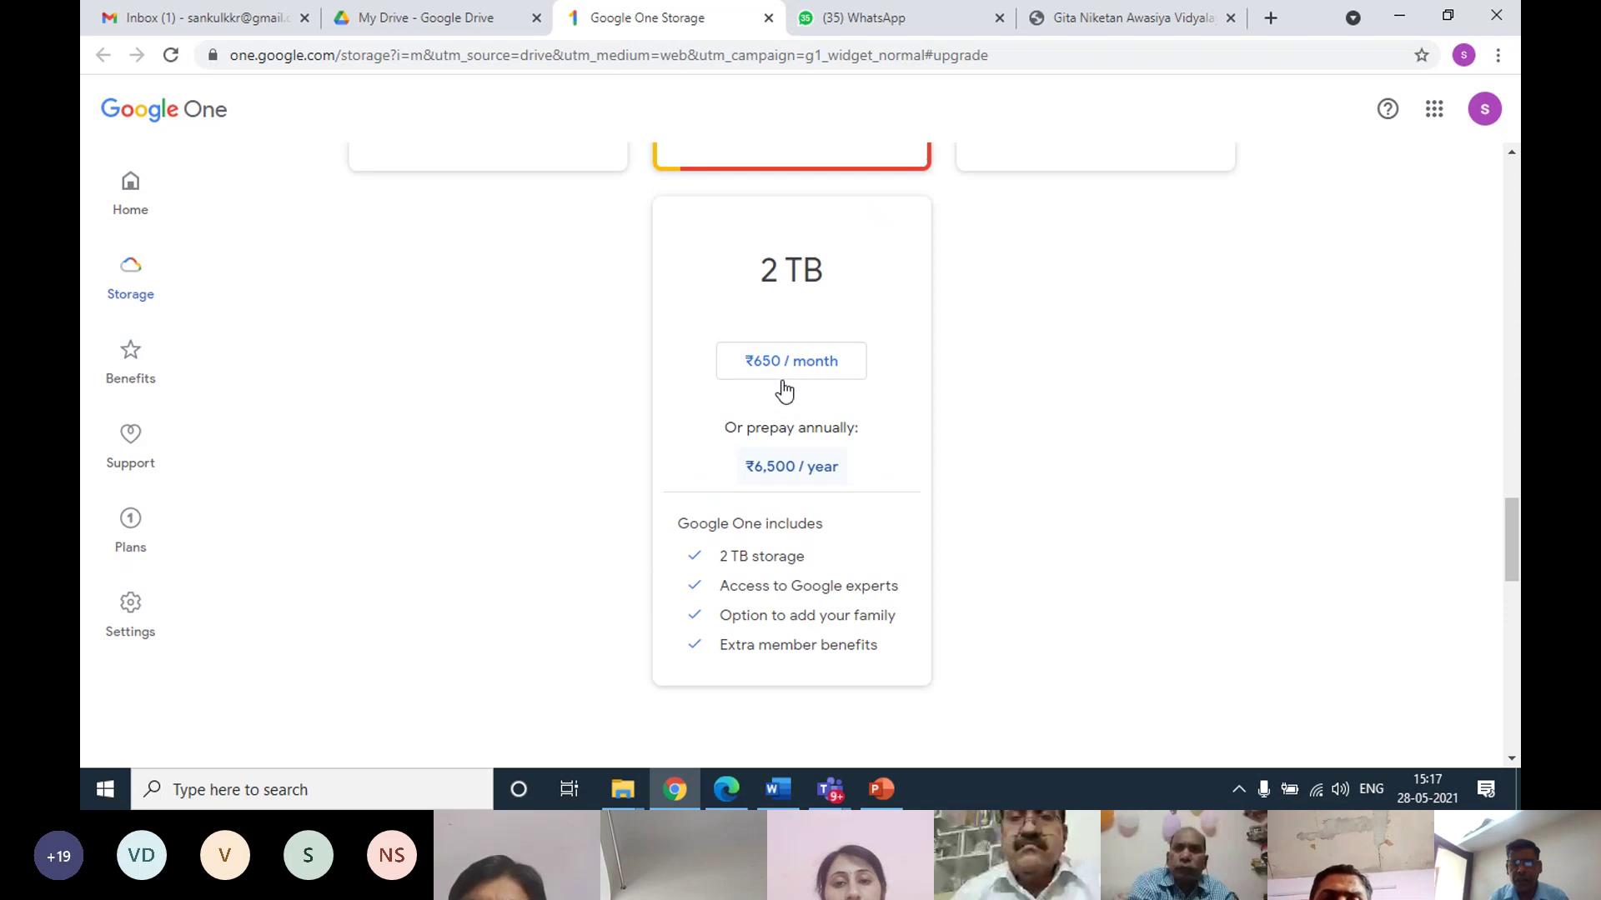
{"action": "scroll", "coordinate": [783, 386], "scroll_direction": "up", "scroll_amount": 3}
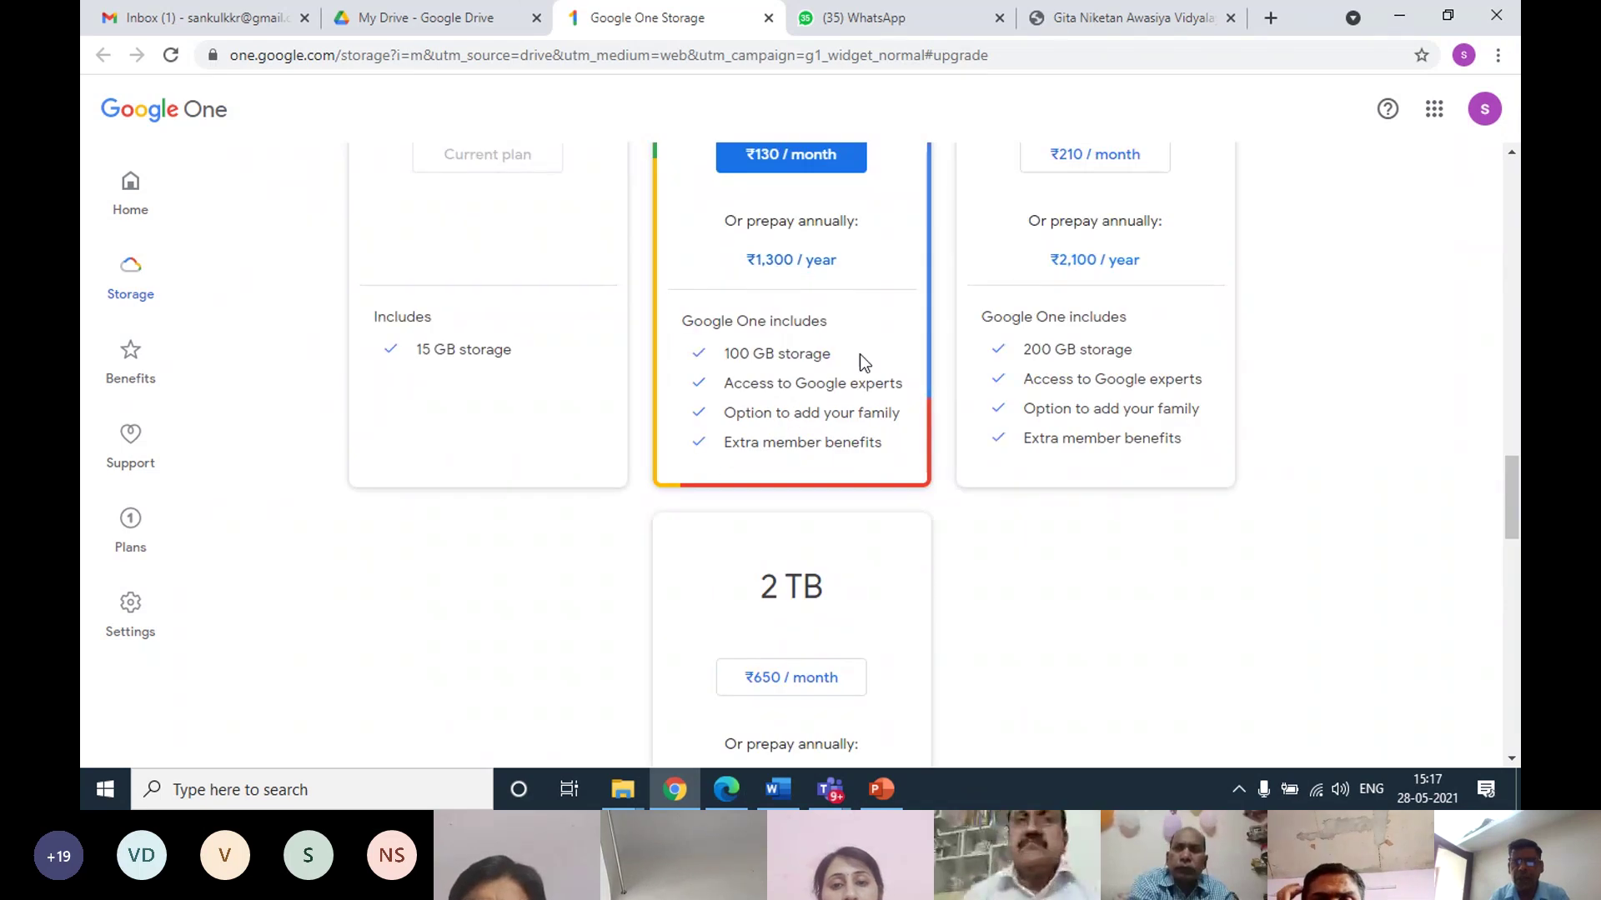
{"action": "scroll", "coordinate": [788, 410], "scroll_direction": "up", "scroll_amount": 2}
{"action": "scroll", "coordinate": [781, 410], "scroll_direction": "up", "scroll_amount": 2}
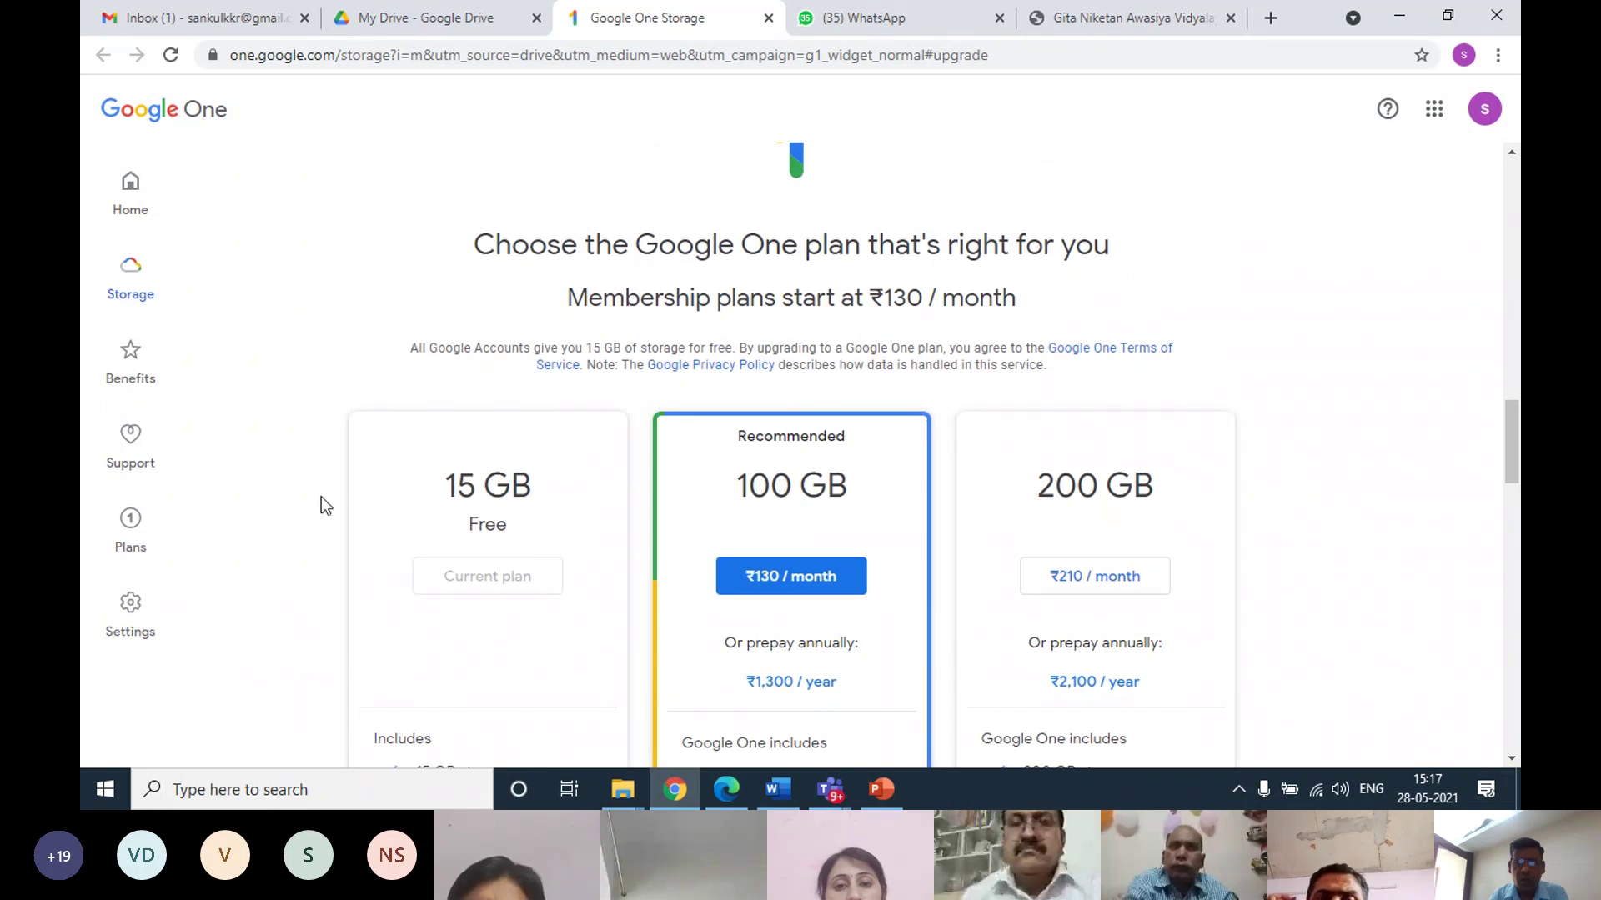
Go to the Google One home page and decline its email updates
{"action": "left_click", "coordinate": [130, 206]}
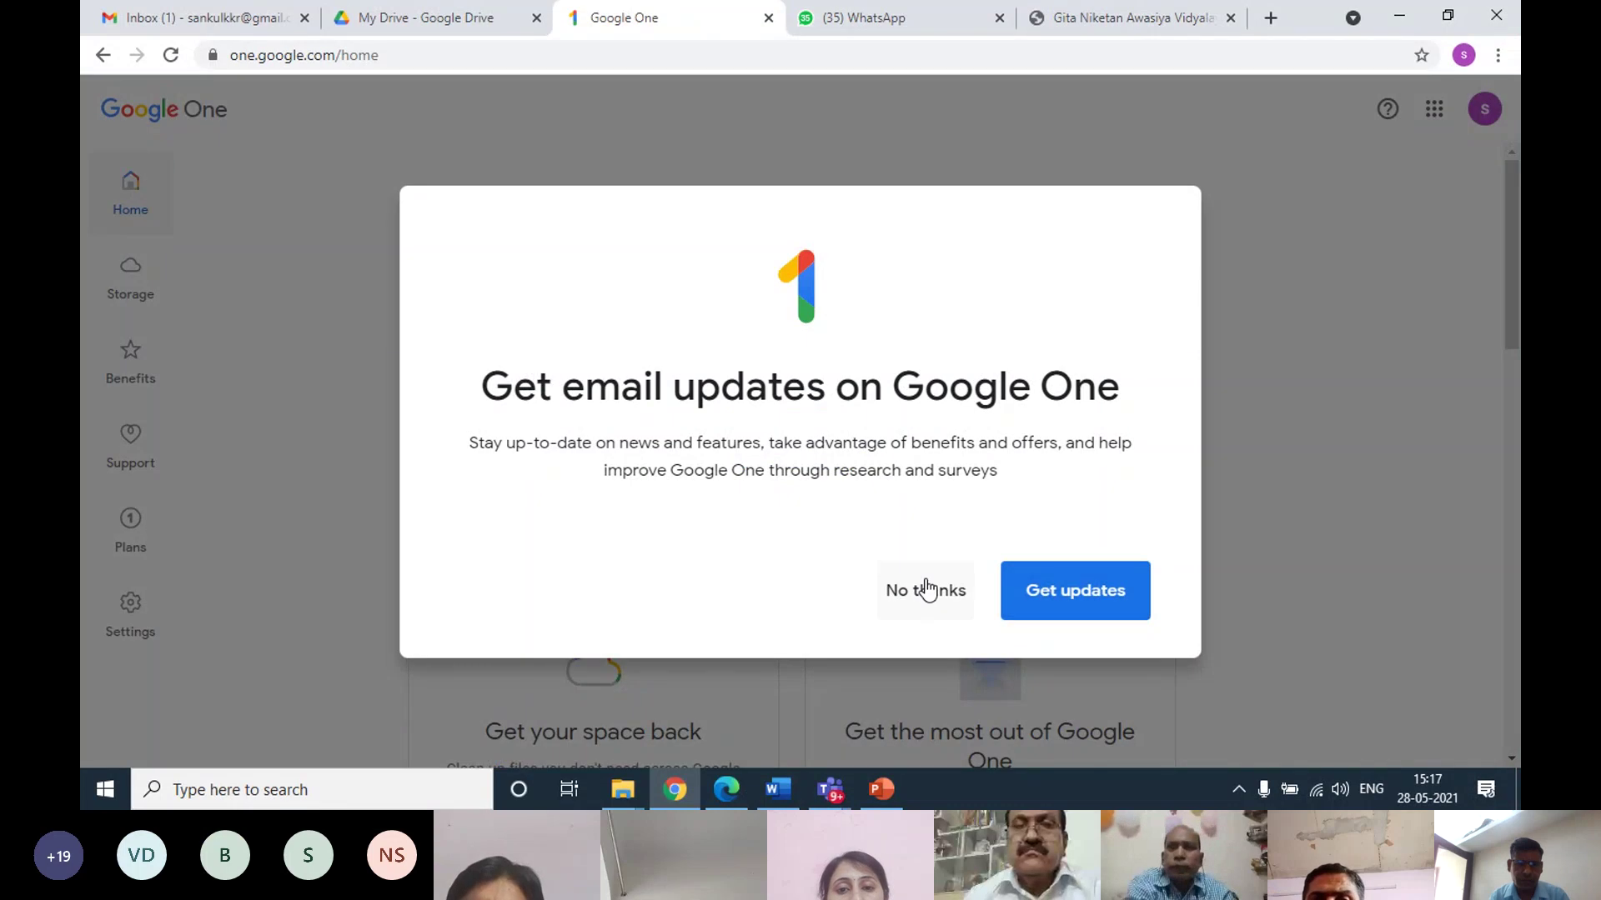
{"action": "left_click", "coordinate": [927, 590]}
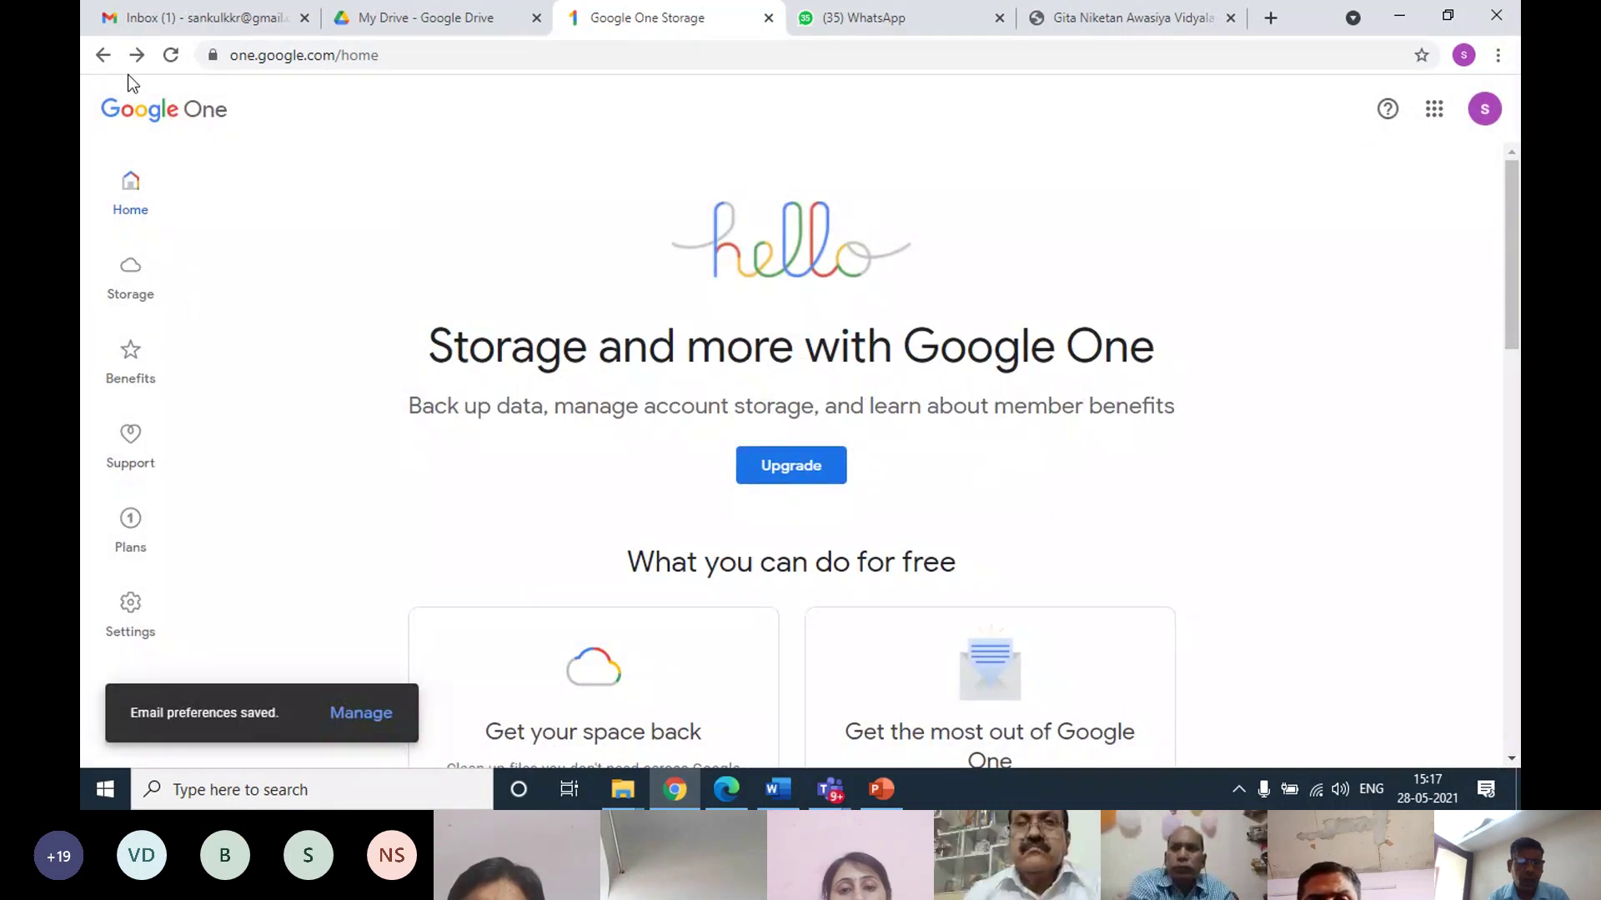
{"action": "left_click", "coordinate": [225, 13]}
From My Drive's right-click menu, create a new folder named 'Forms and Data'
{"action": "left_click", "coordinate": [450, 18]}
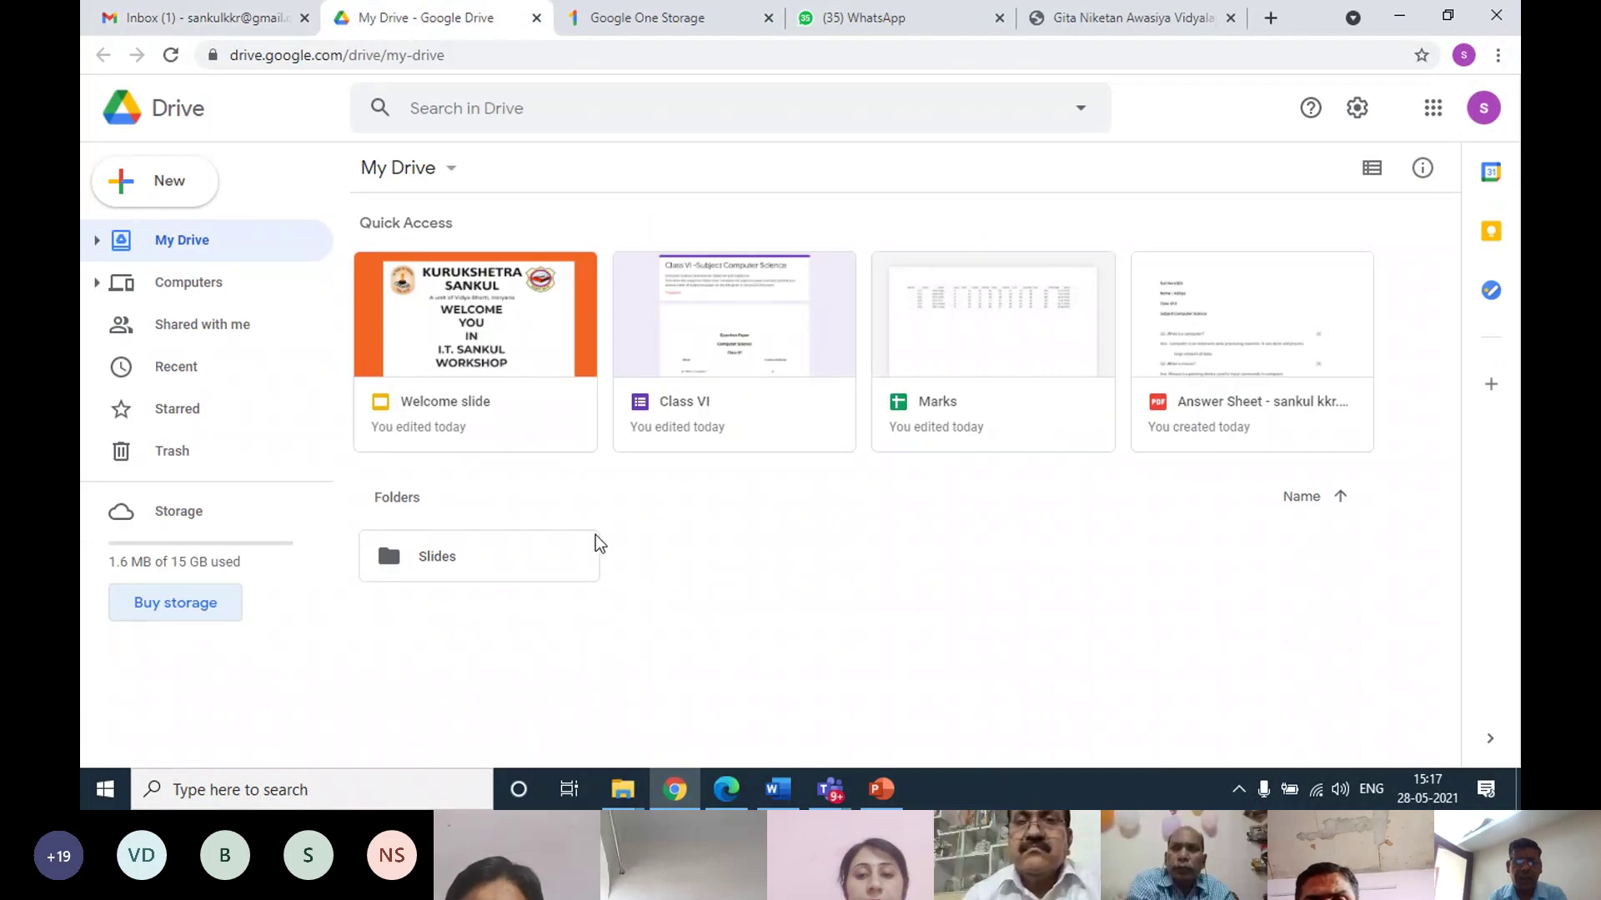
{"action": "right_click", "coordinate": [705, 564]}
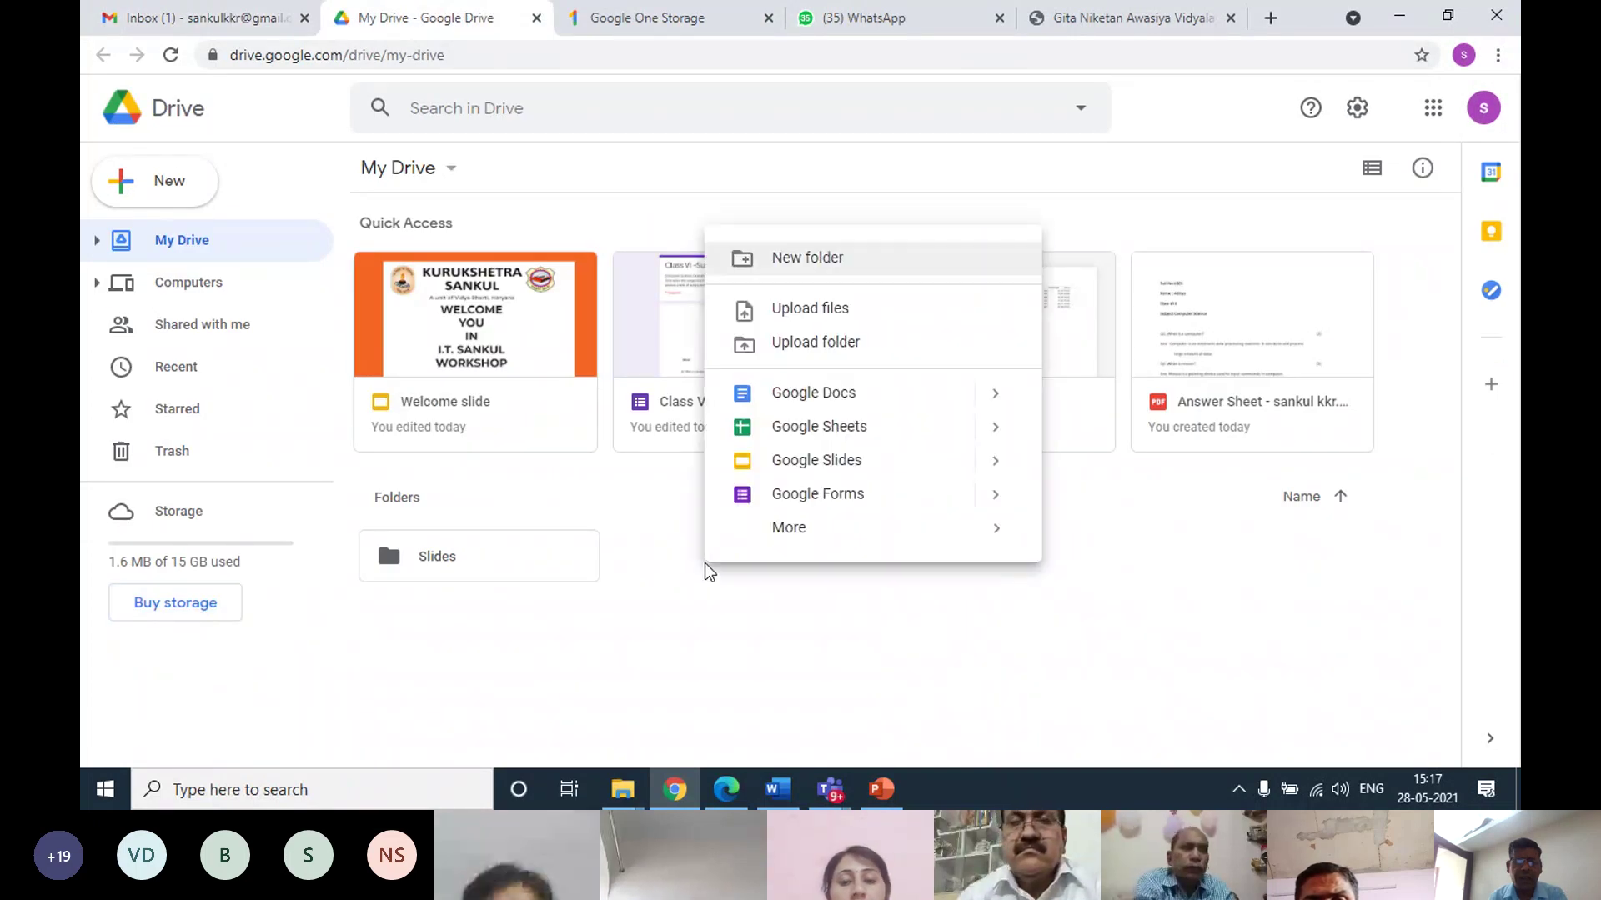
{"action": "left_click", "coordinate": [807, 259]}
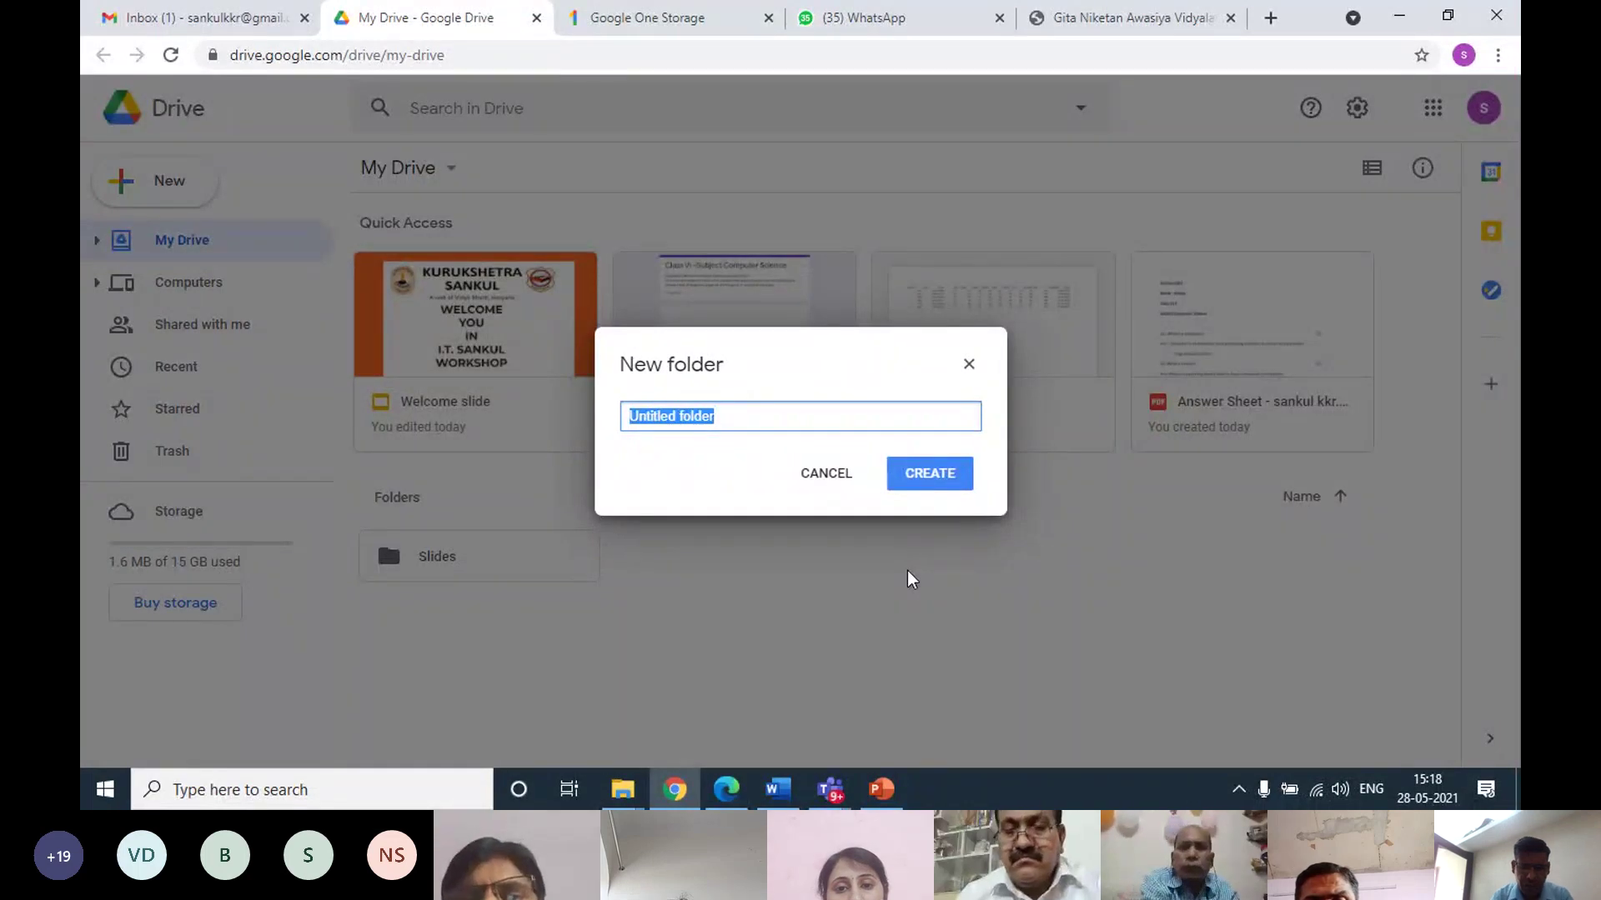
{"action": "type", "text": "F"}
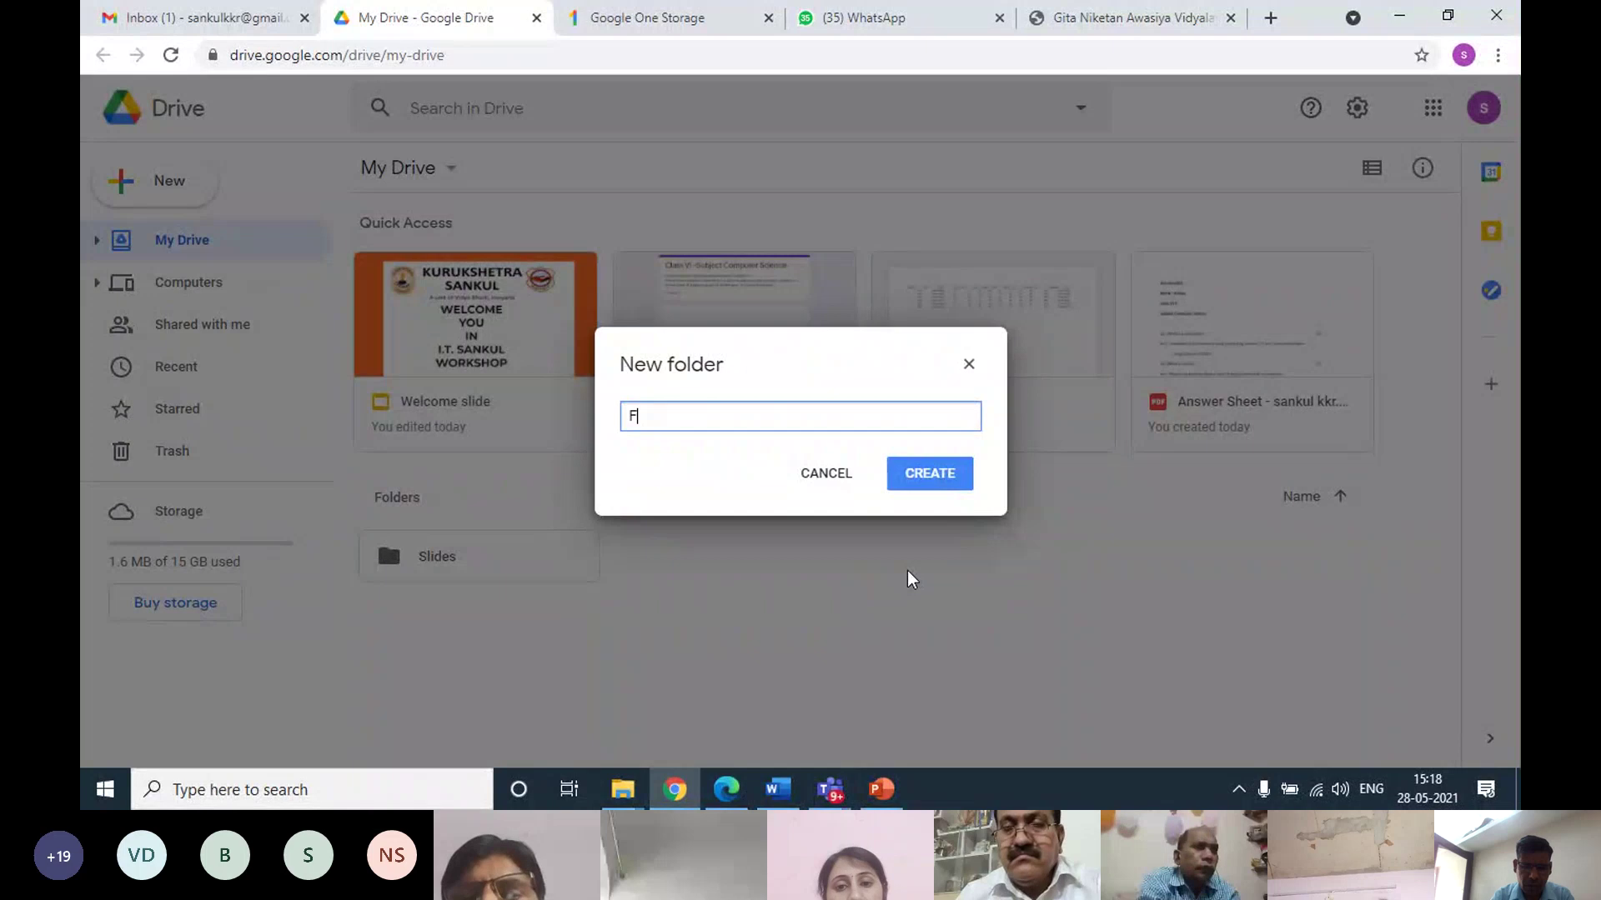
{"action": "key", "text": "BackSpace"}
{"action": "type", "text": "Form"}
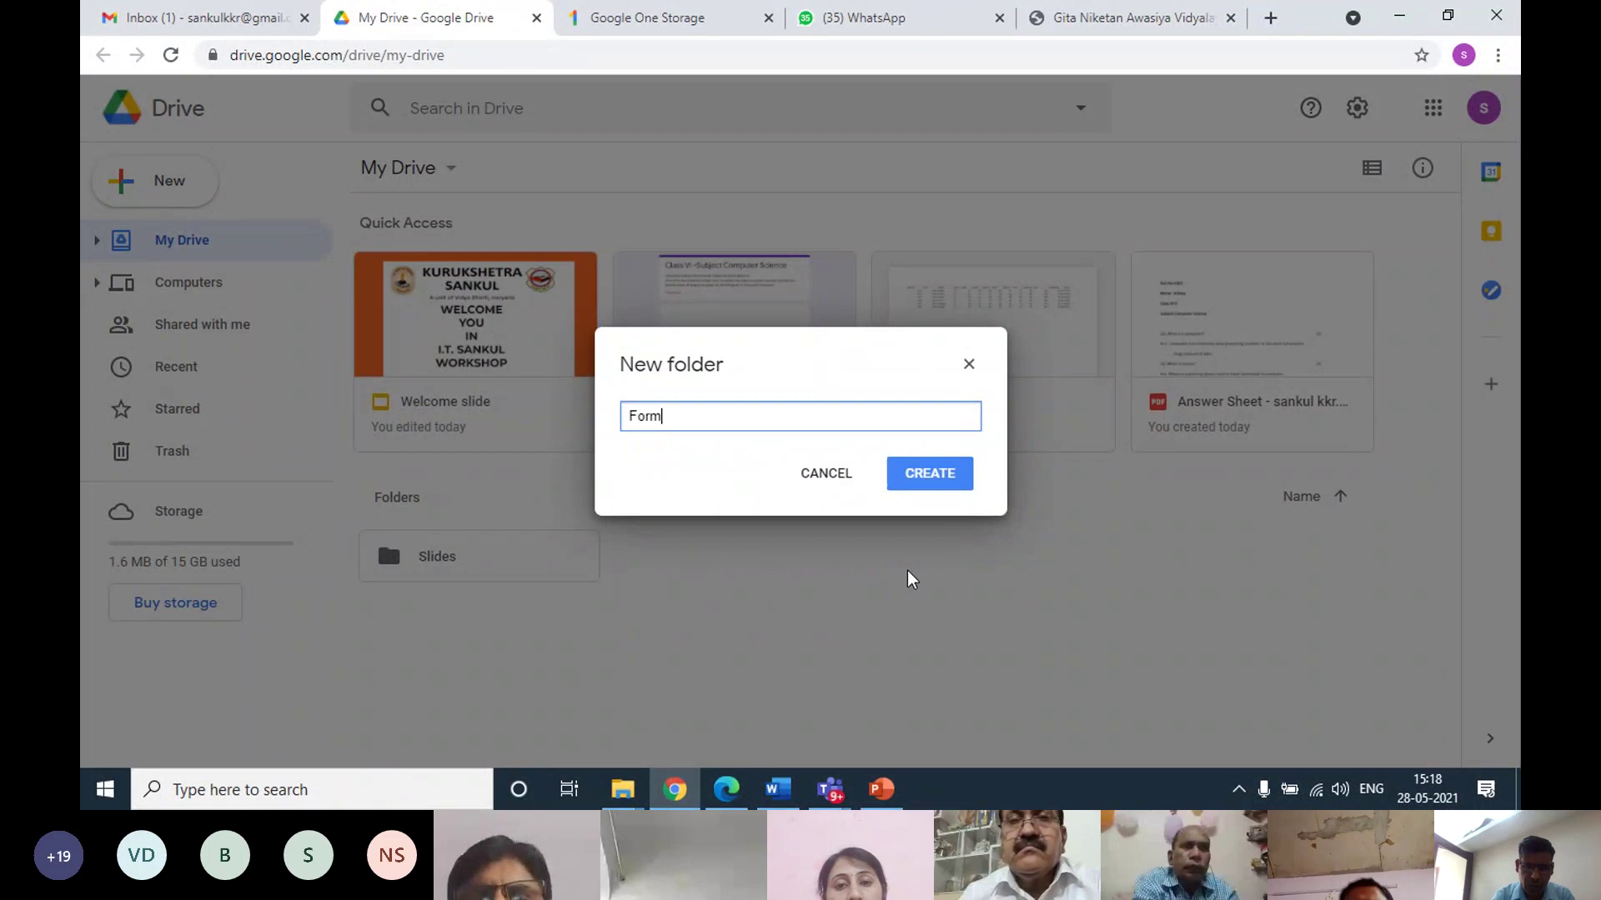
{"action": "type", "text": "s and DAta"}
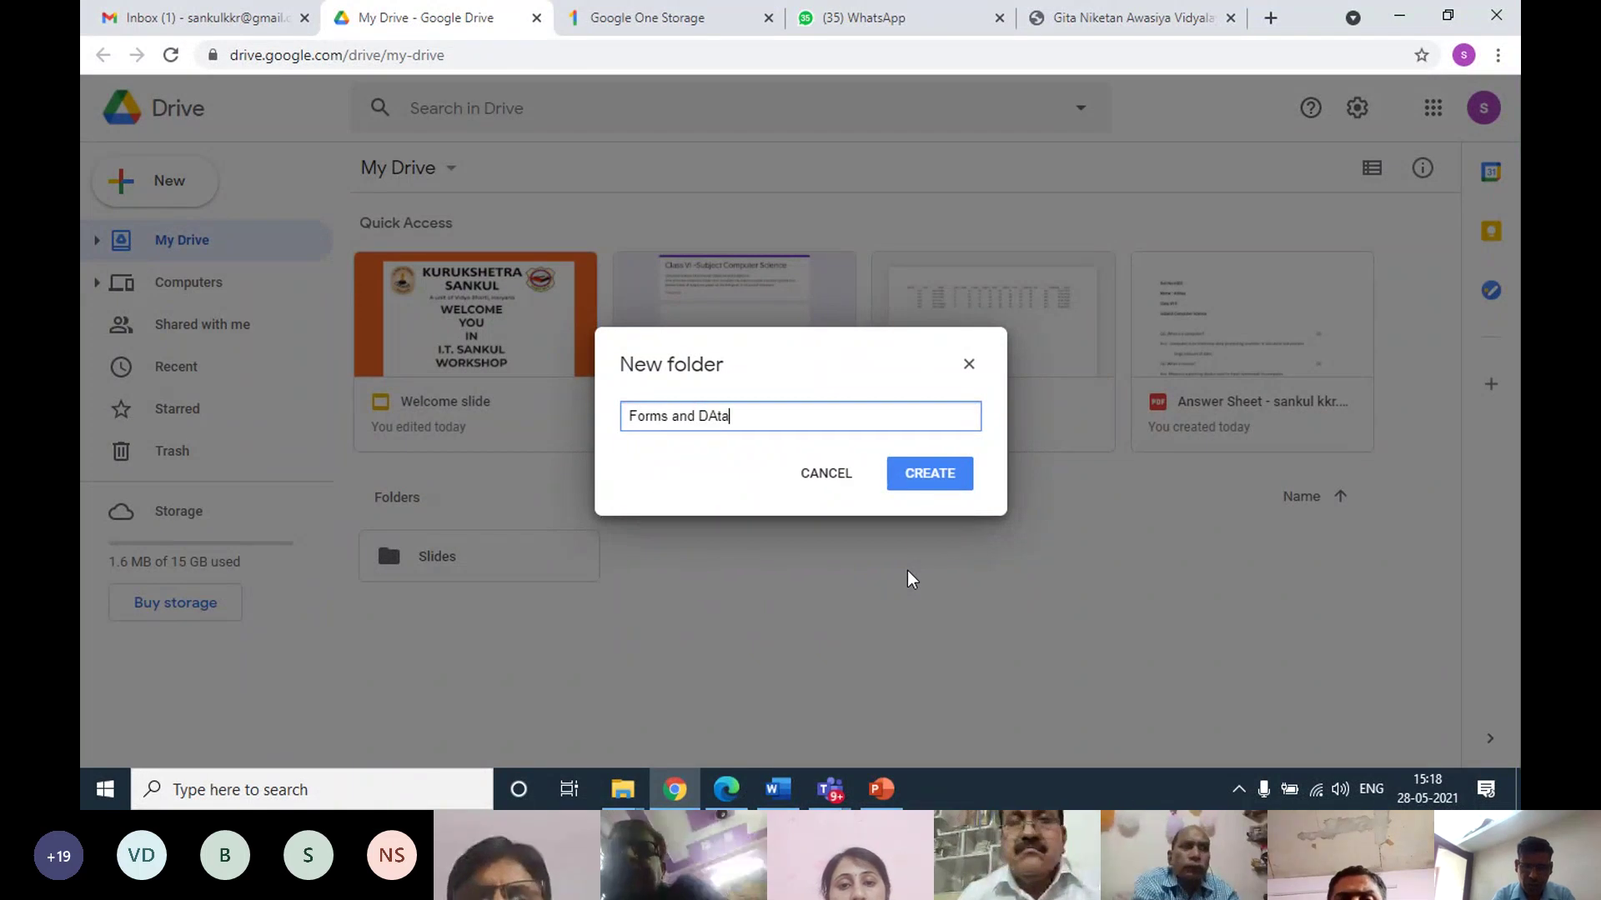
{"action": "key", "text": "BackSpace"}
{"action": "key", "text": "BackSpace"}
{"action": "key", "text": "BackSpace"}
{"action": "type", "text": "ata"}
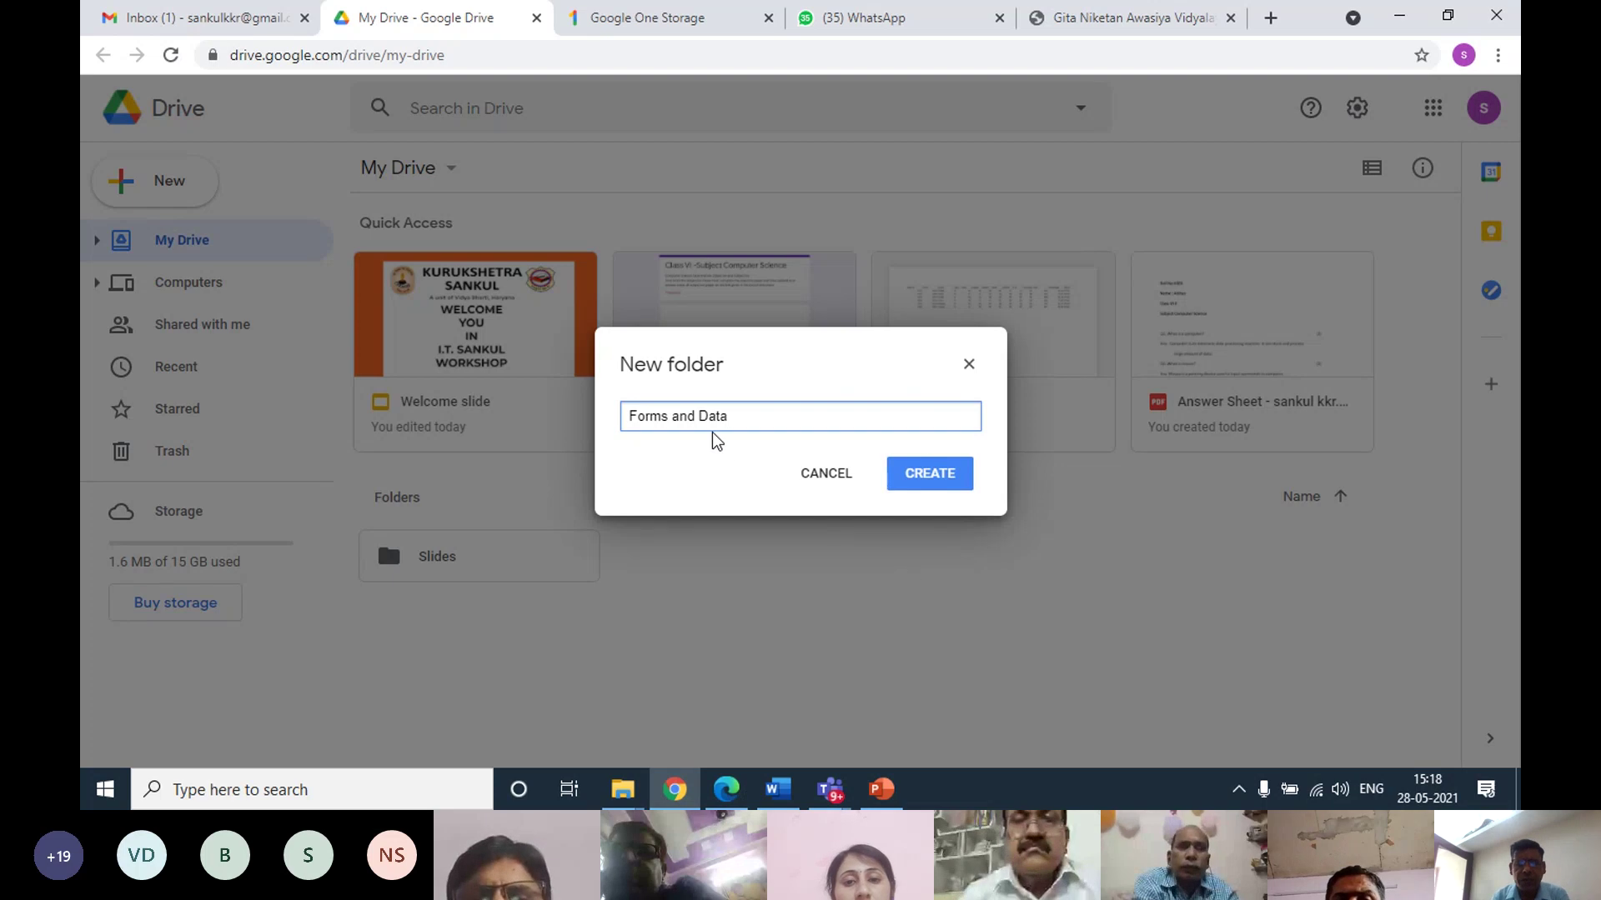
{"action": "left_click", "coordinate": [907, 475]}
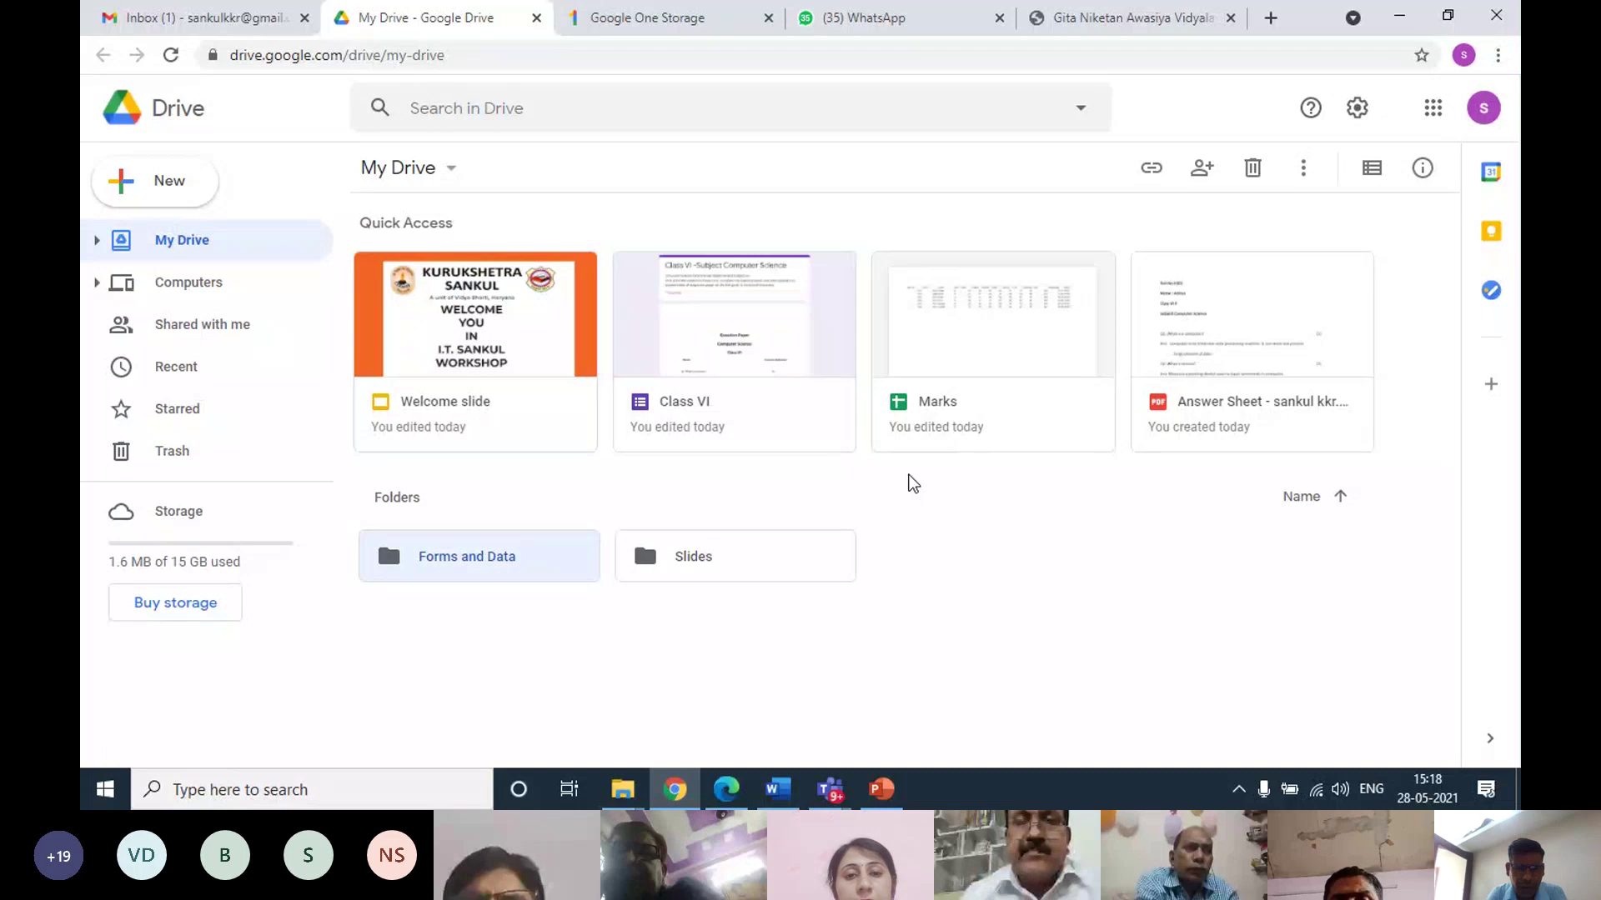
Open the Forms and Data folder and create a Google Forms blank form inside it
{"action": "double_click", "coordinate": [497, 558]}
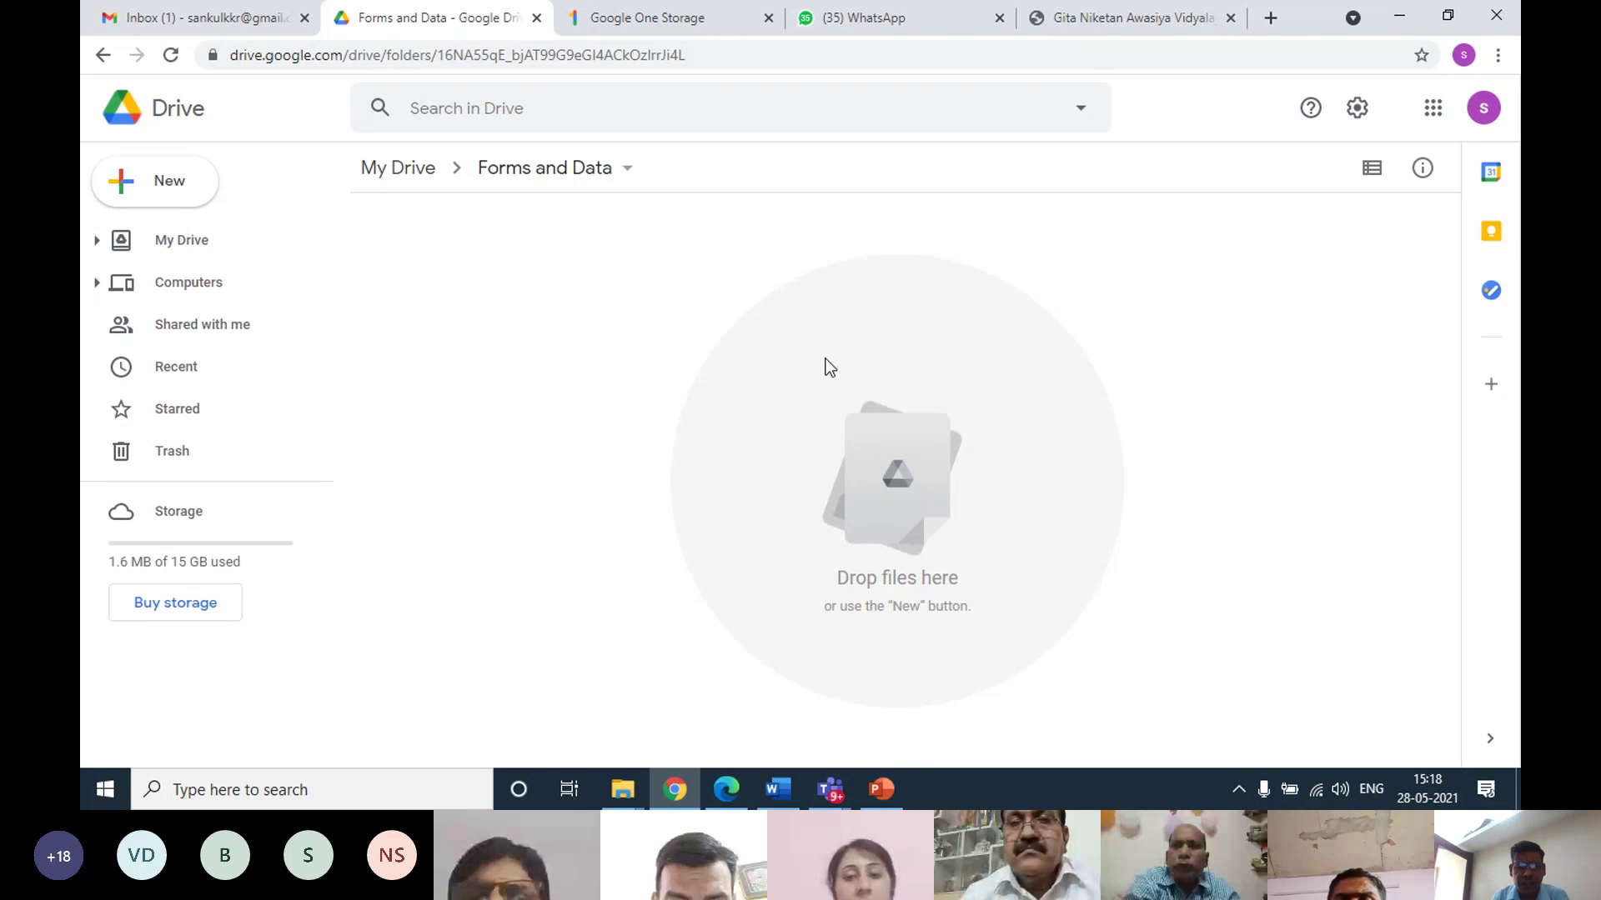
{"action": "right_click", "coordinate": [449, 267]}
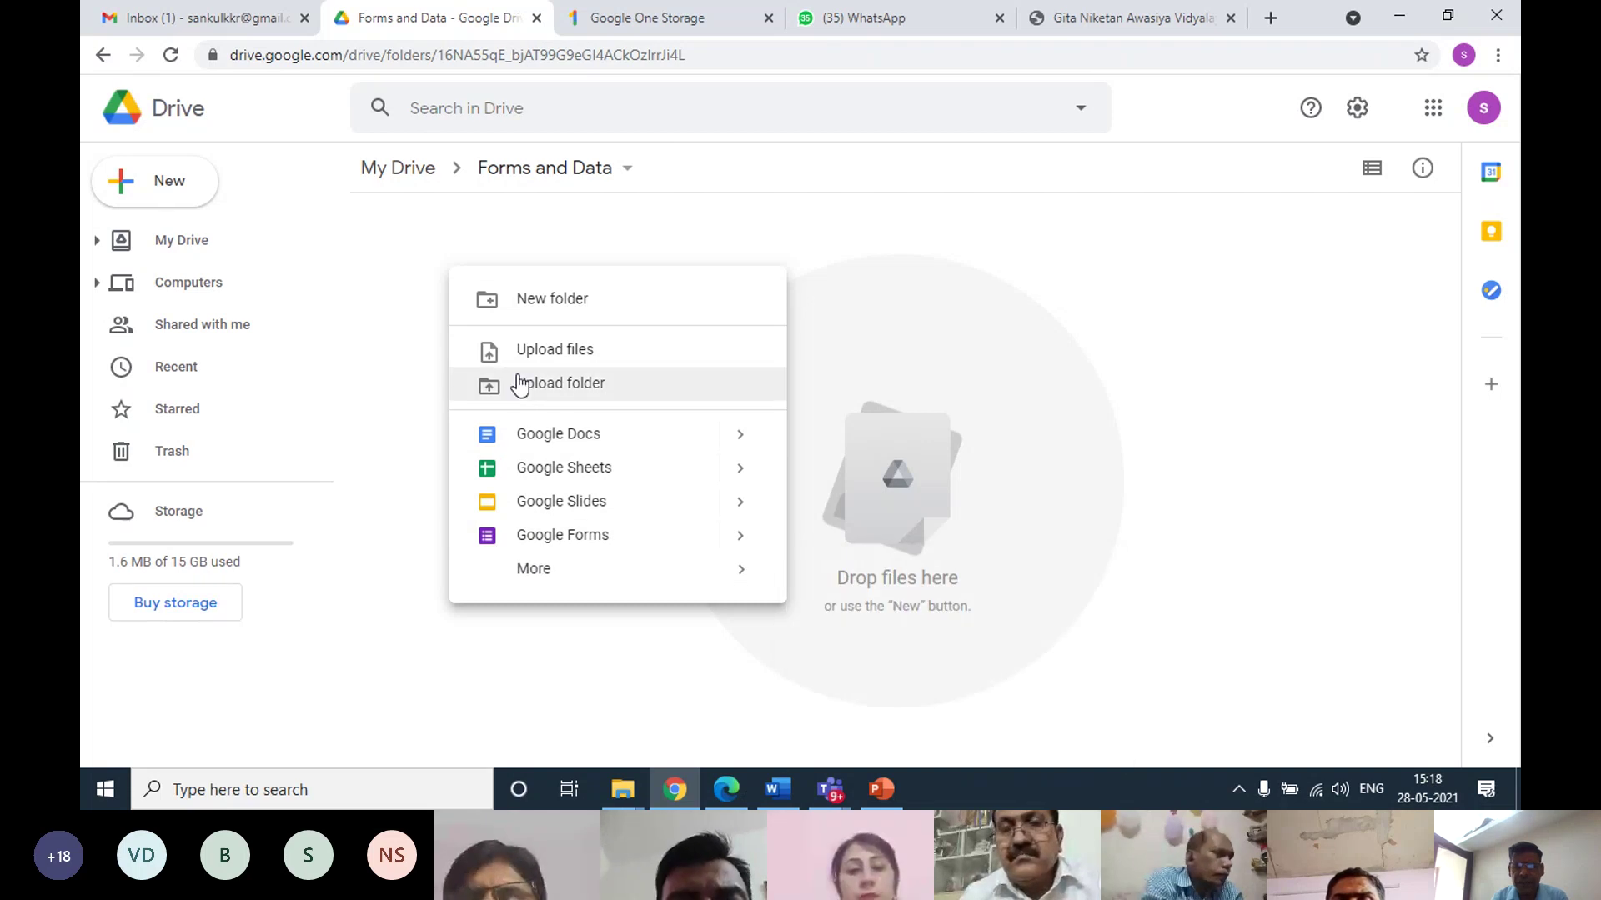
{"action": "left_click", "coordinate": [401, 243]}
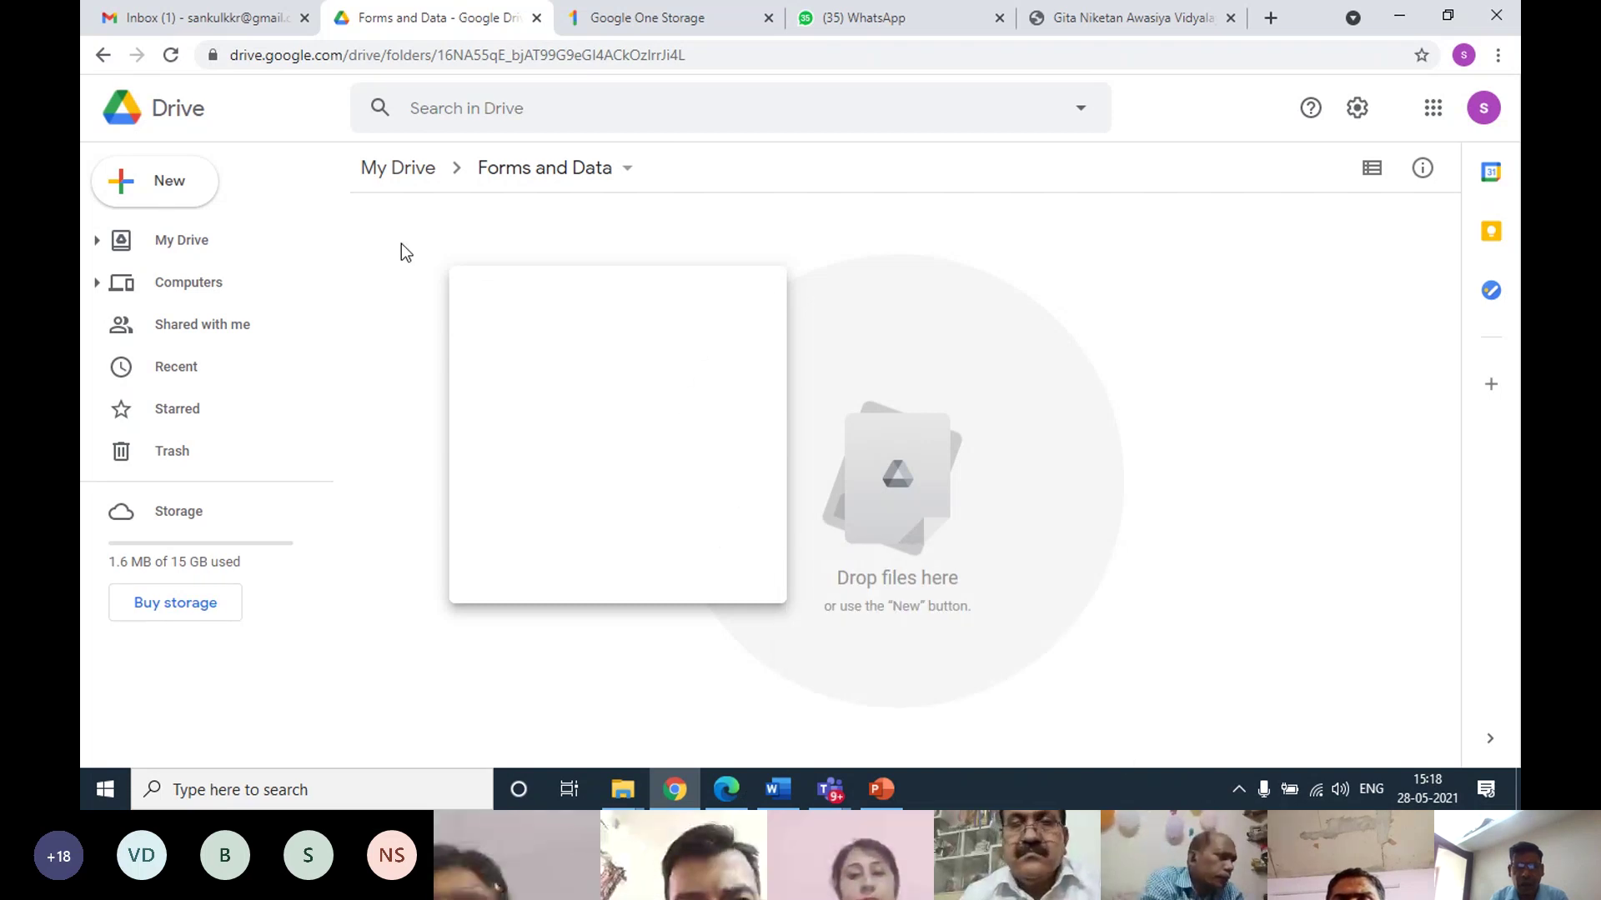
{"action": "left_click", "coordinate": [171, 194]}
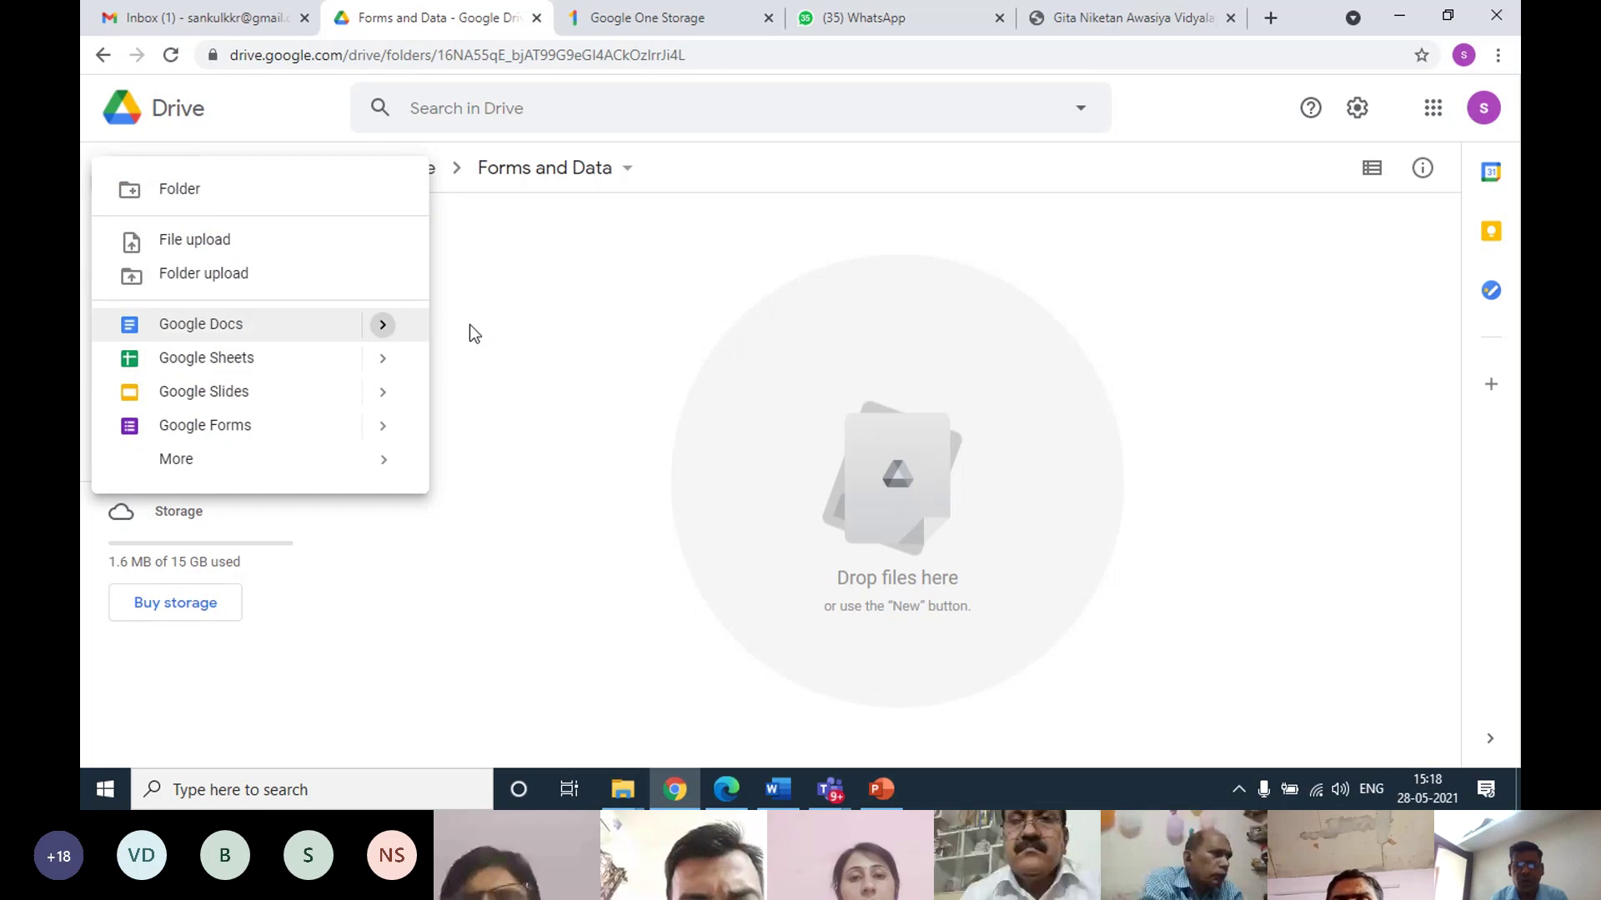
{"action": "left_click", "coordinate": [525, 308]}
{"action": "right_click", "coordinate": [429, 247]}
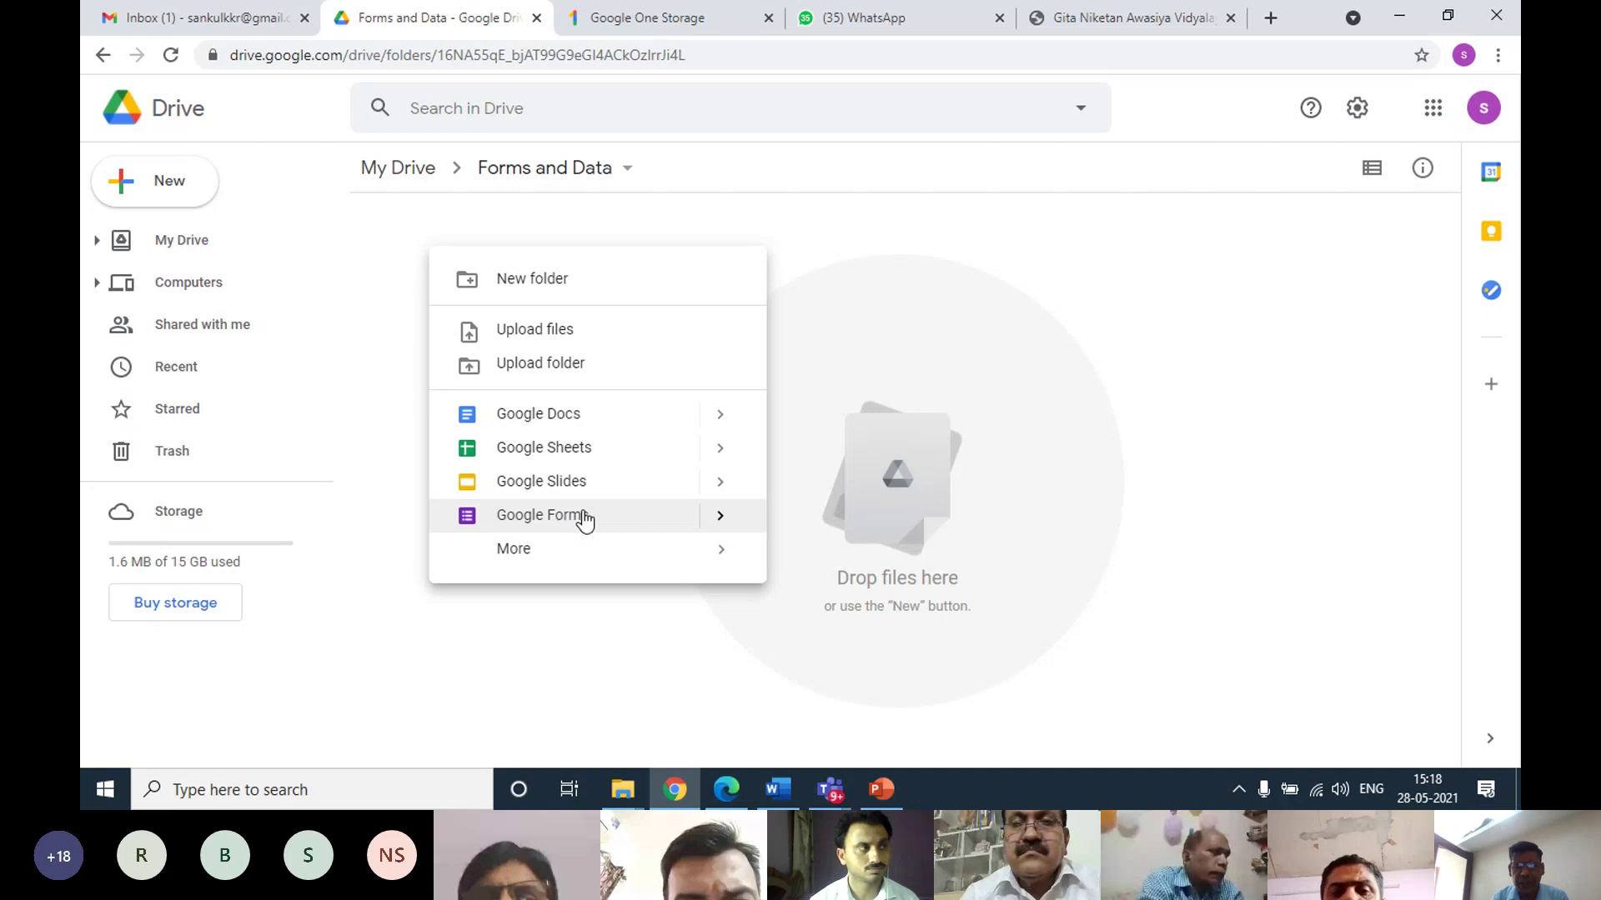
{"action": "mouse_move", "coordinate": [717, 517]}
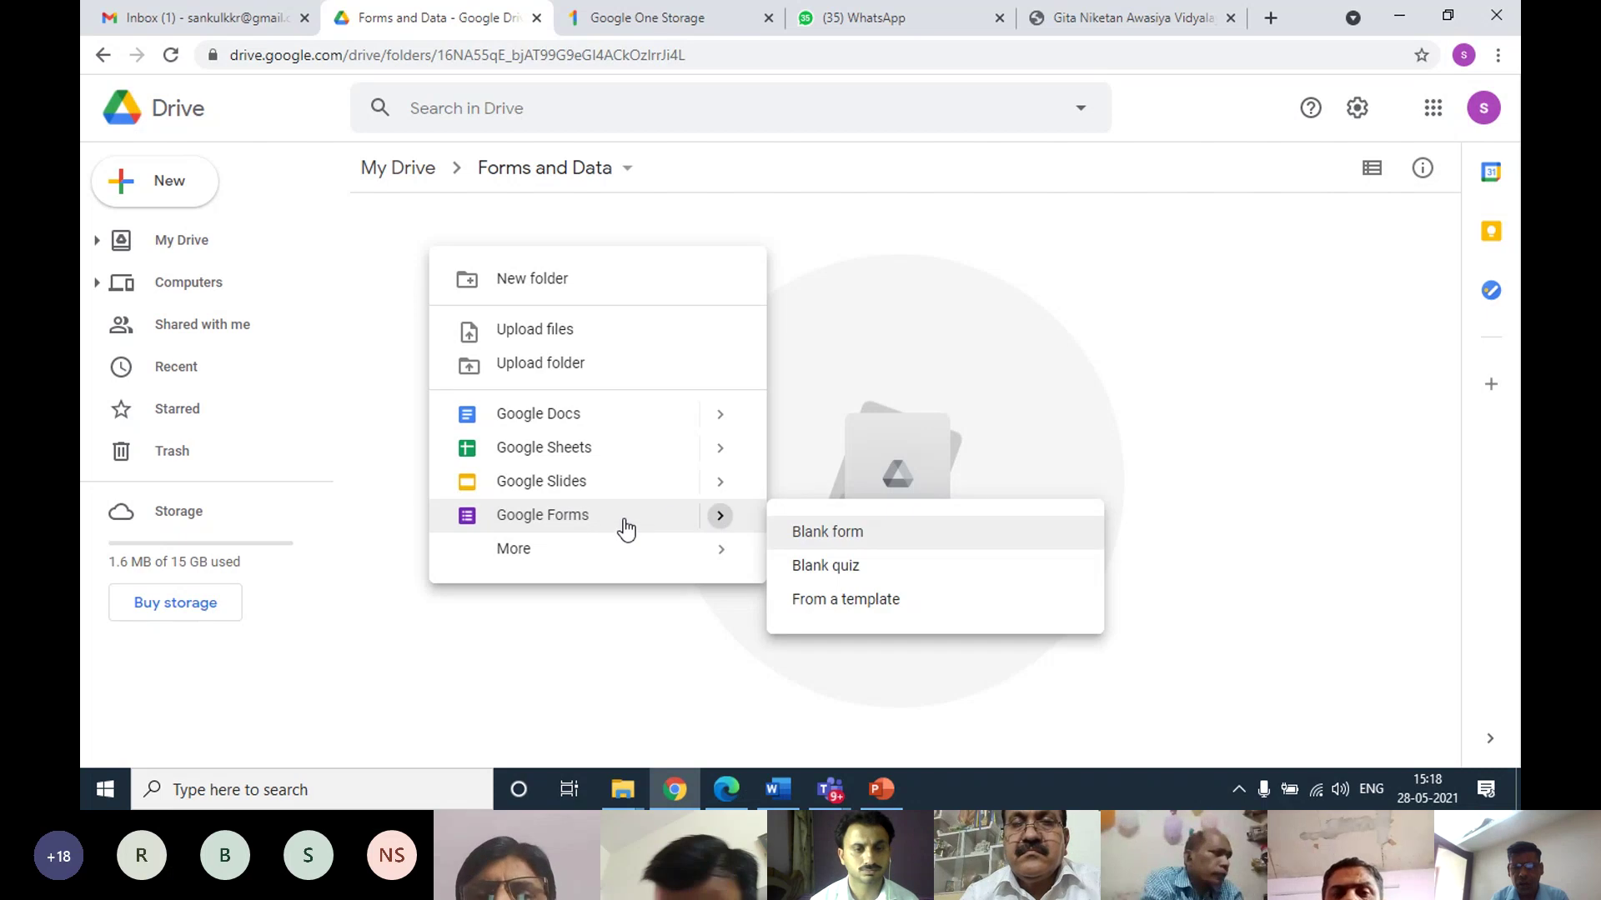
{"action": "left_click", "coordinate": [852, 537]}
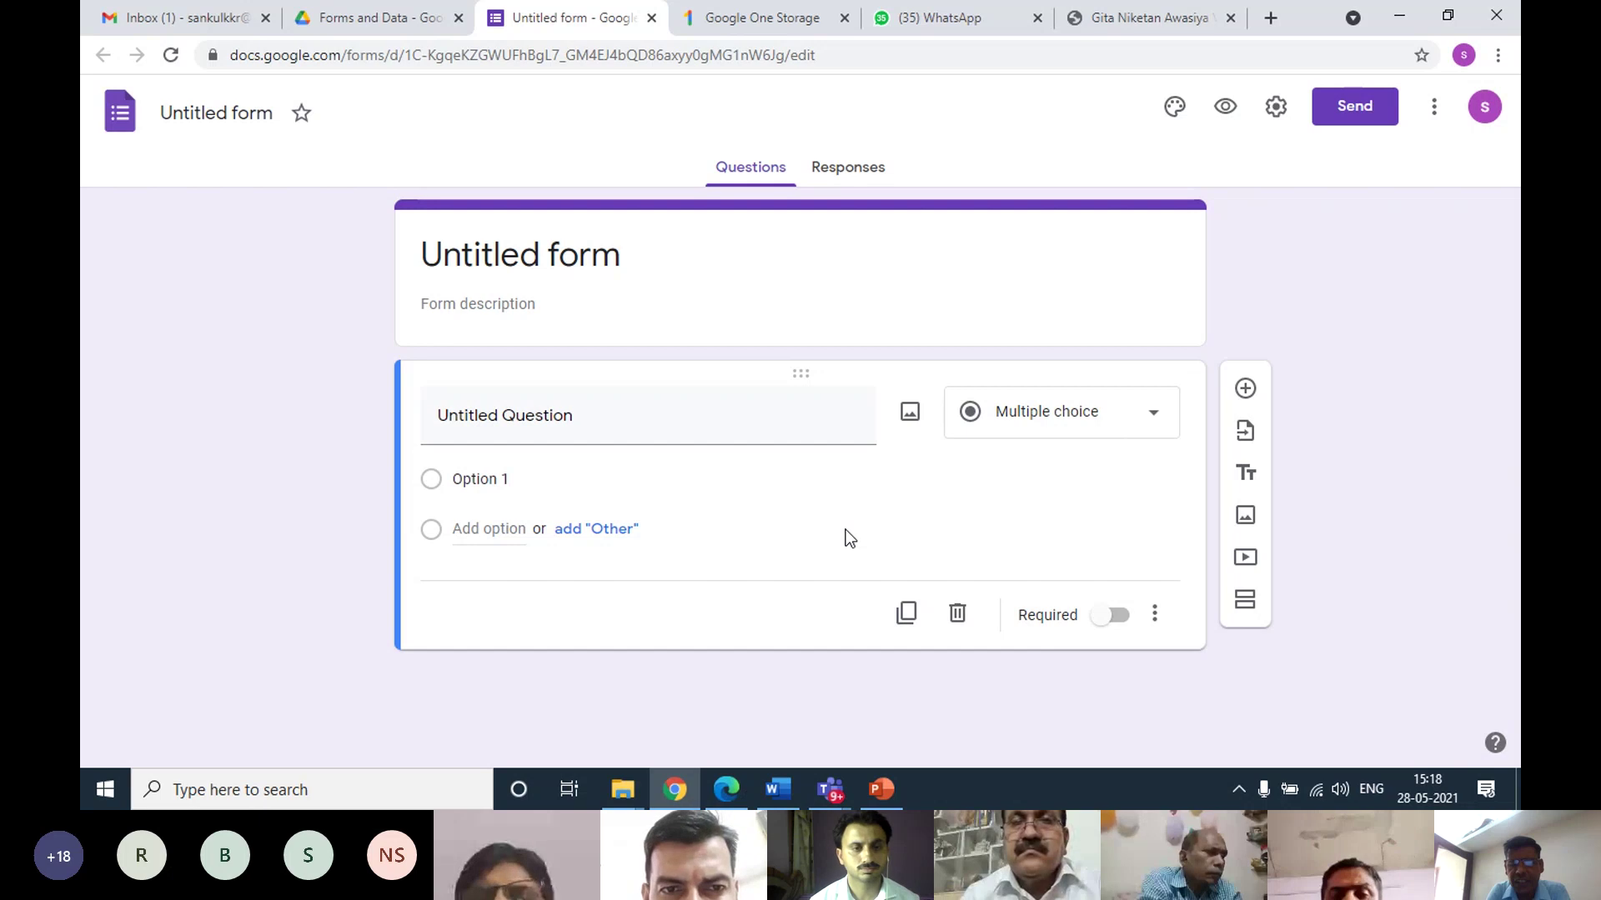
Title the form 'Class VI Sub: Computer Science'
{"action": "left_click", "coordinate": [649, 259]}
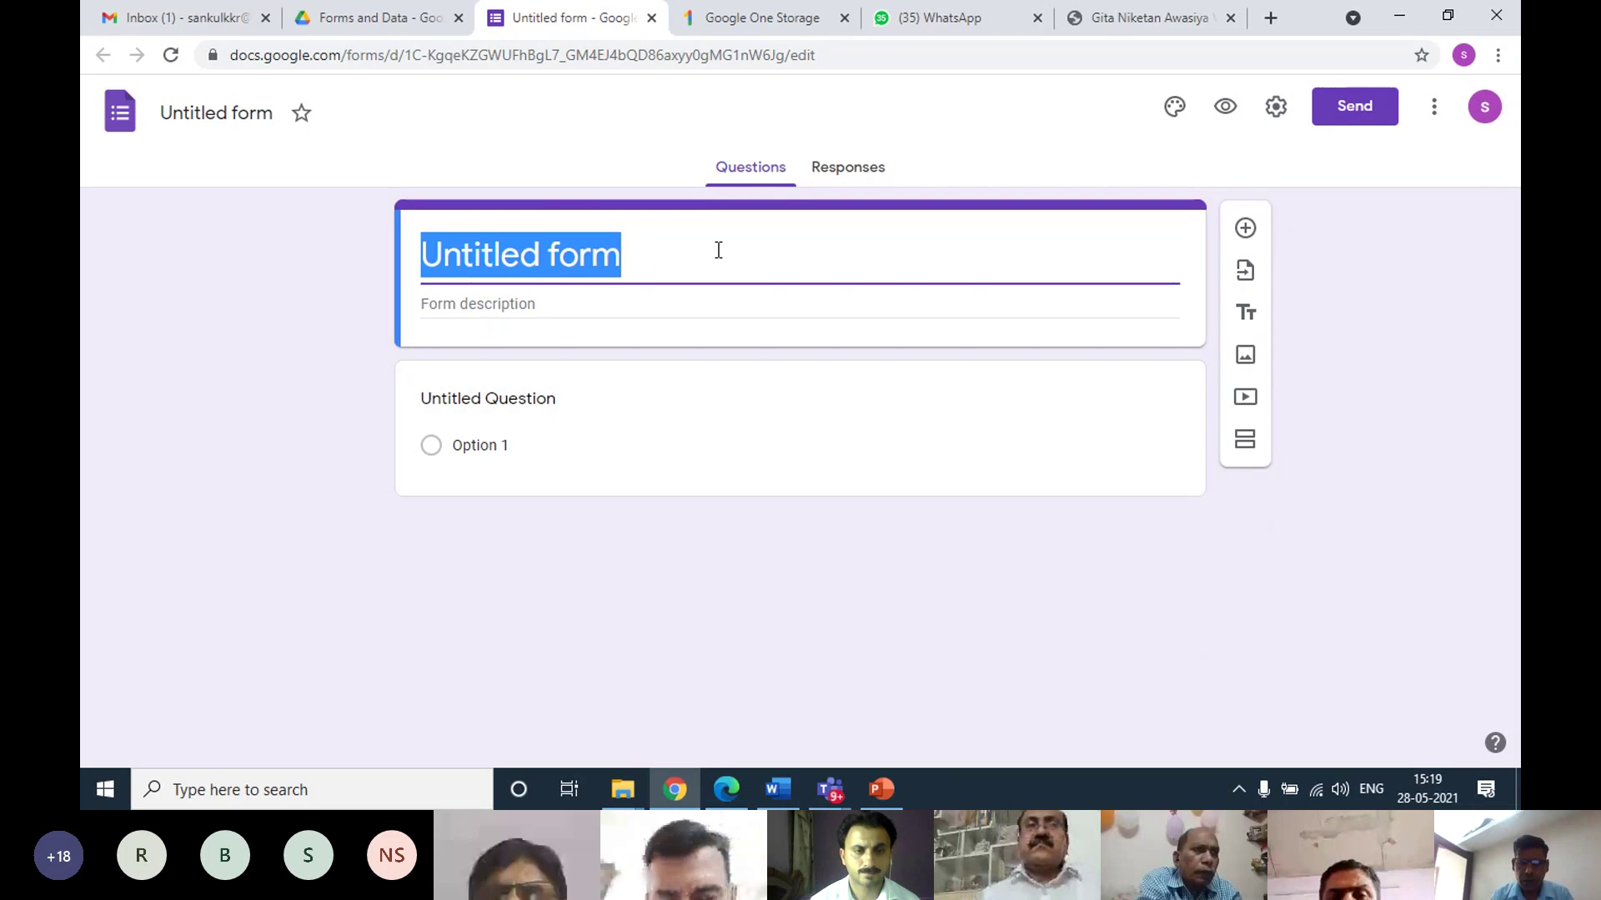
{"action": "type", "text": "S"}
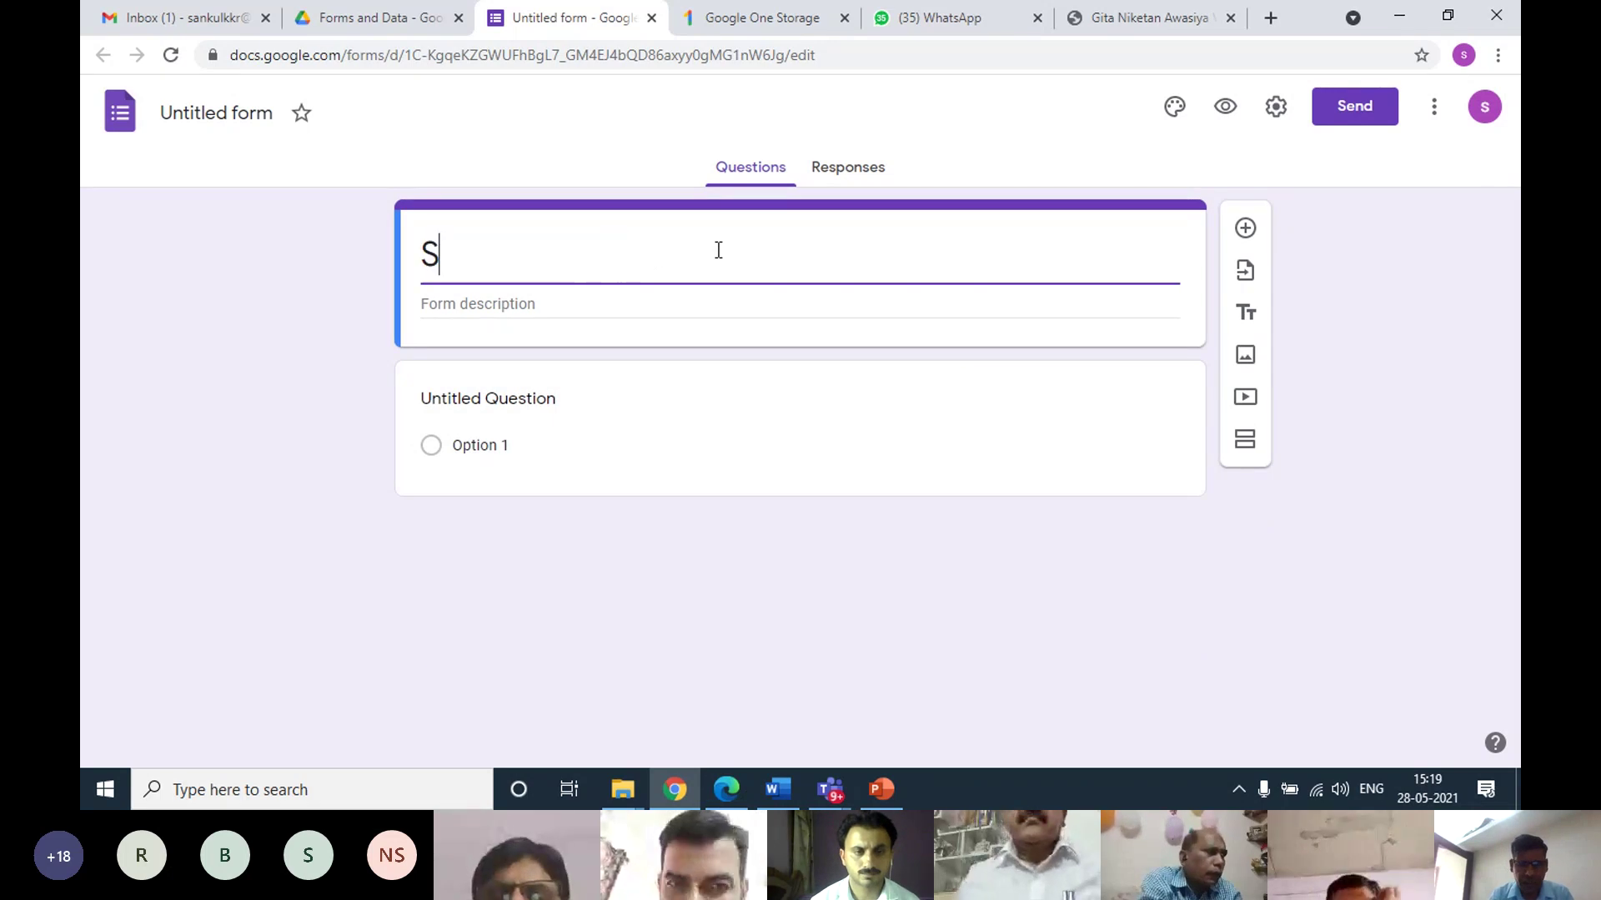
{"action": "type", "text": "ubje"}
{"action": "key", "text": "BackSpace"}
{"action": "key", "text": "BackSpace"}
{"action": "key", "text": "BackSpace"}
{"action": "key", "text": "BackSpace"}
{"action": "key", "text": "BackSpace"}
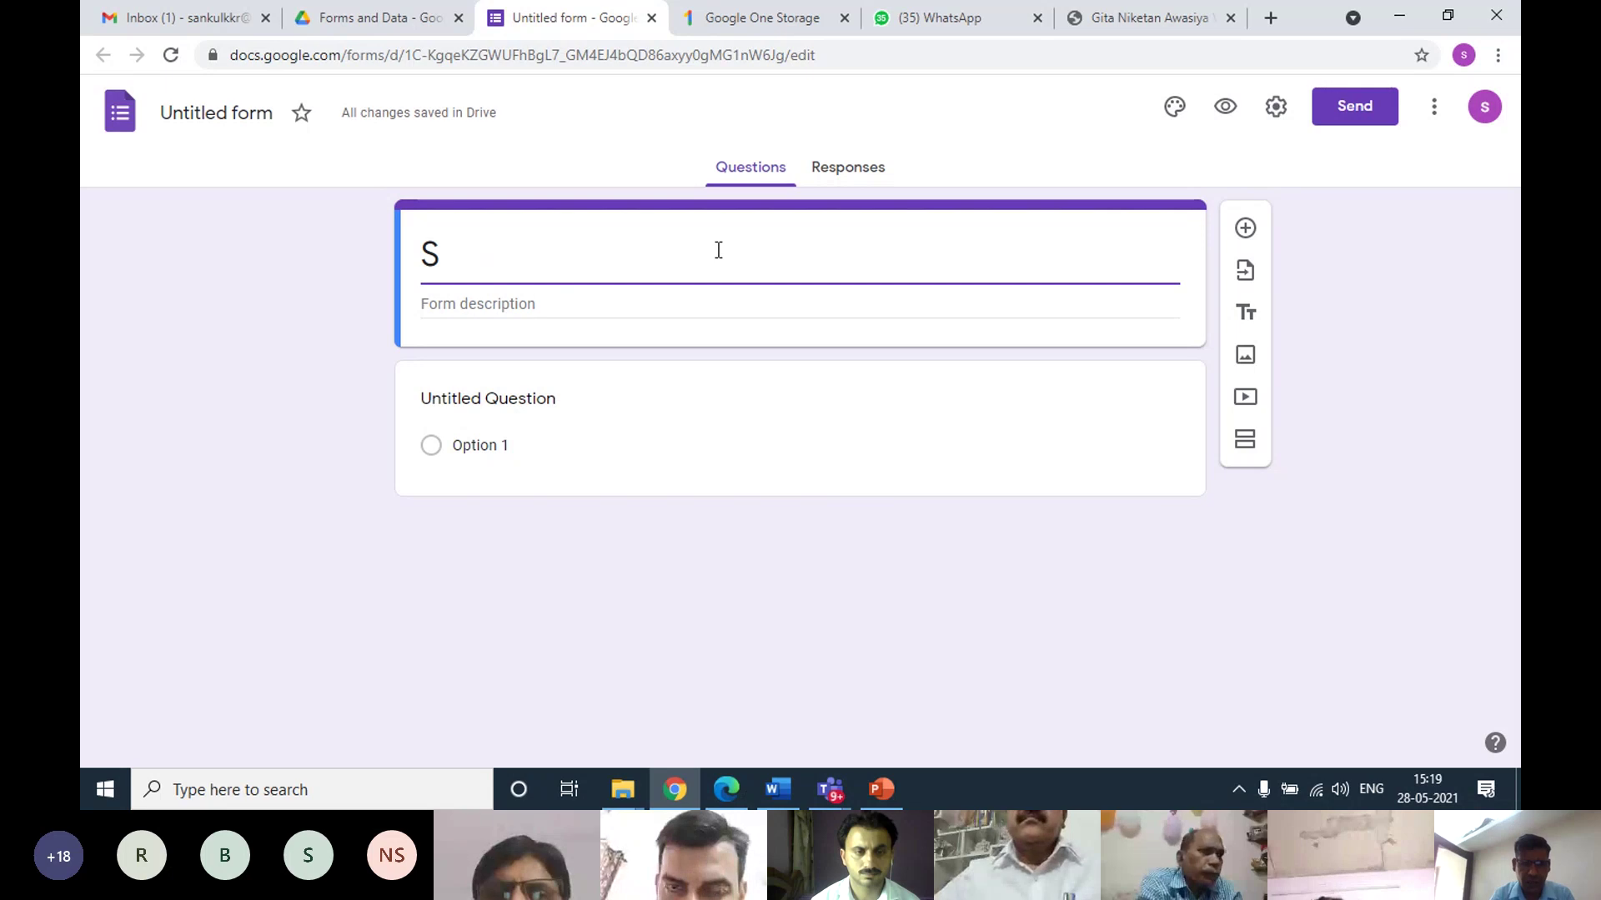
{"action": "type", "text": "C"}
{"action": "key", "text": "BackSpace"}
{"action": "type", "text": "Cl"}
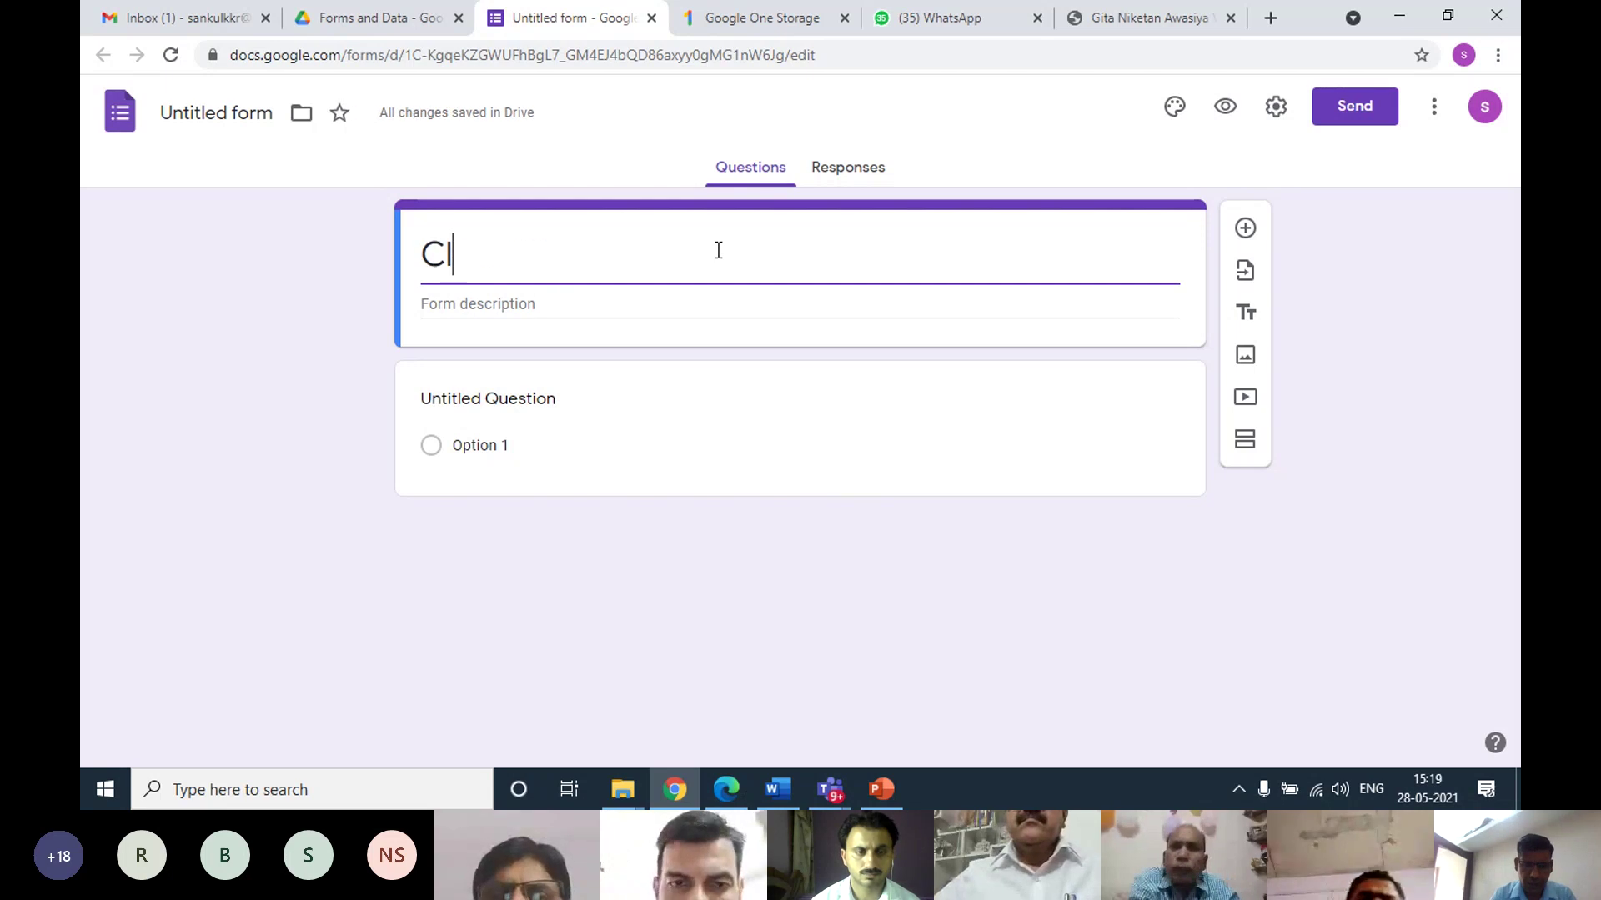
{"action": "type", "text": "ass VI "}
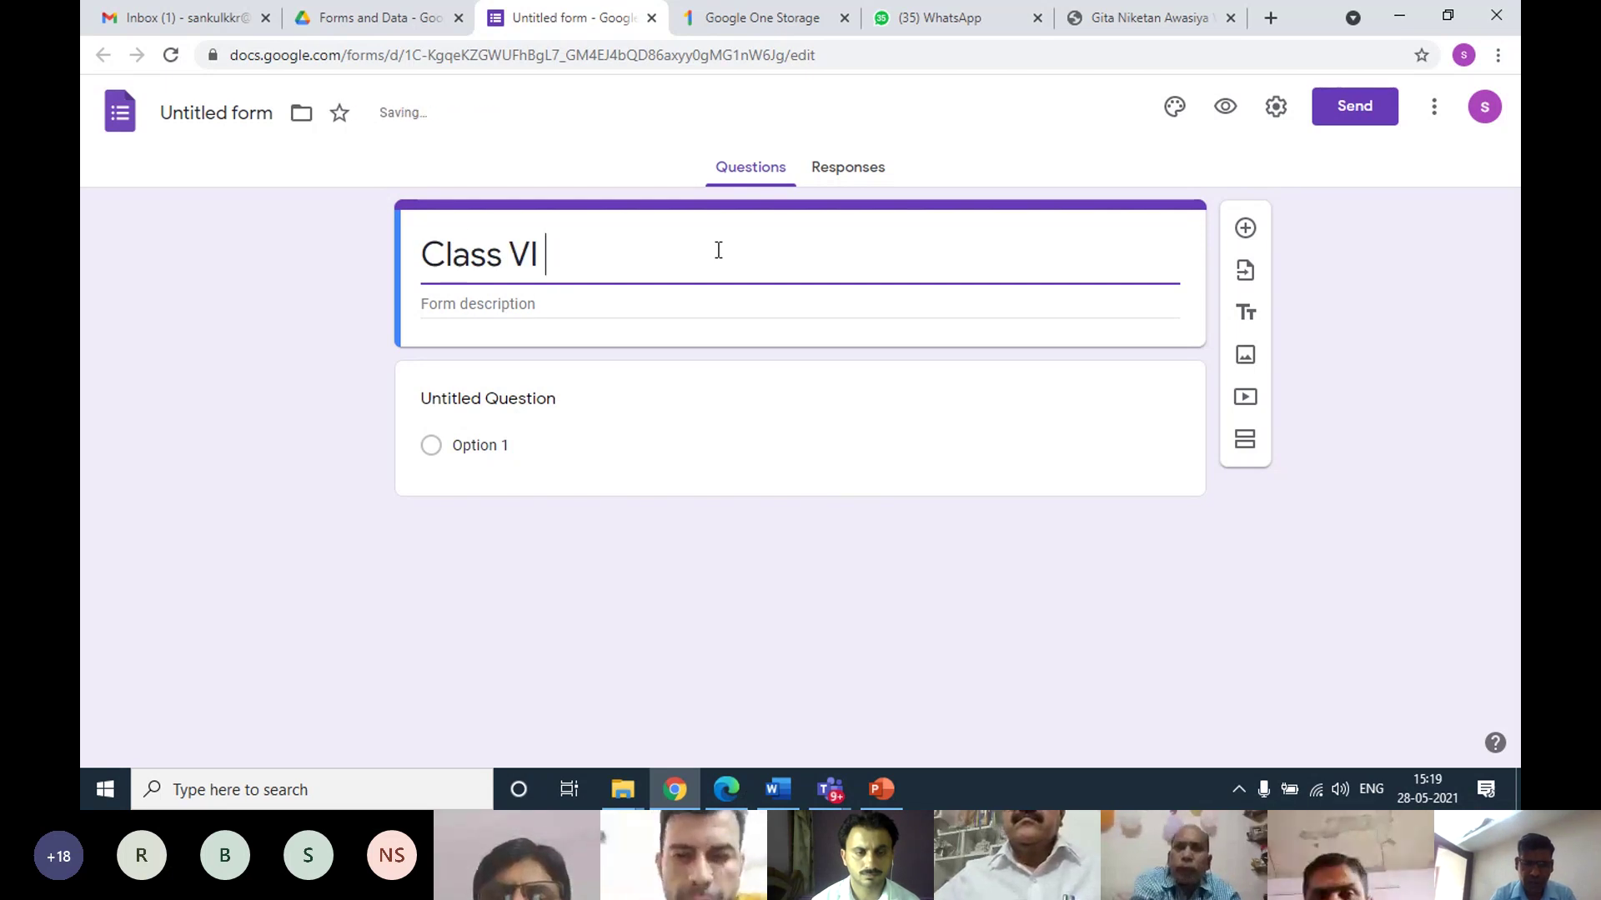
{"action": "type", "text": "Co"}
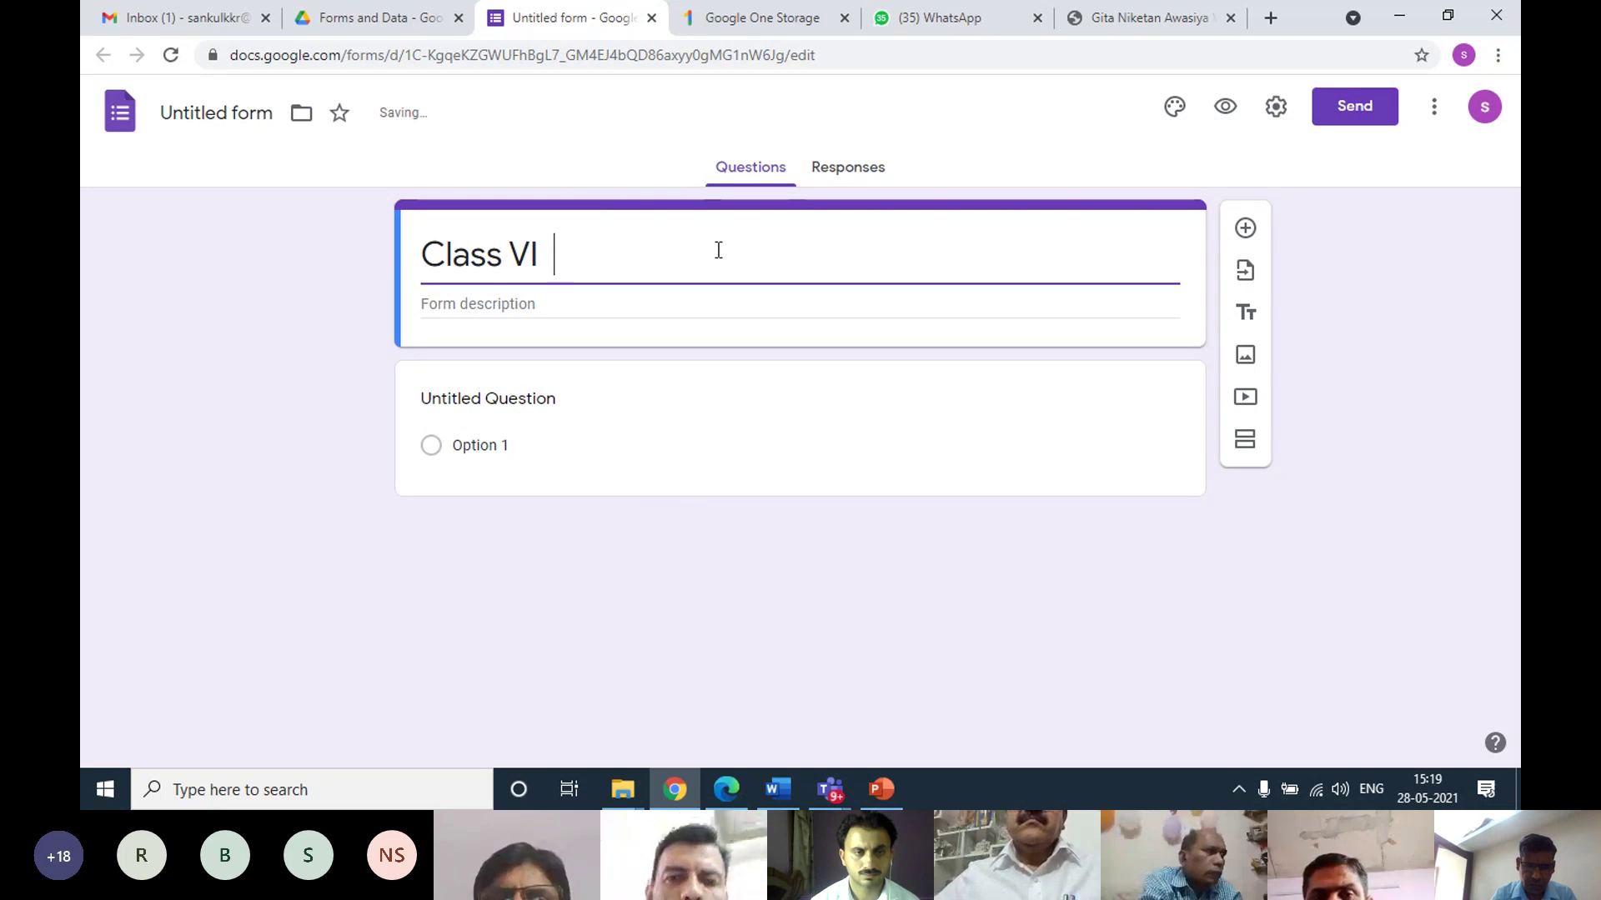
{"action": "type", "text": "Sub"}
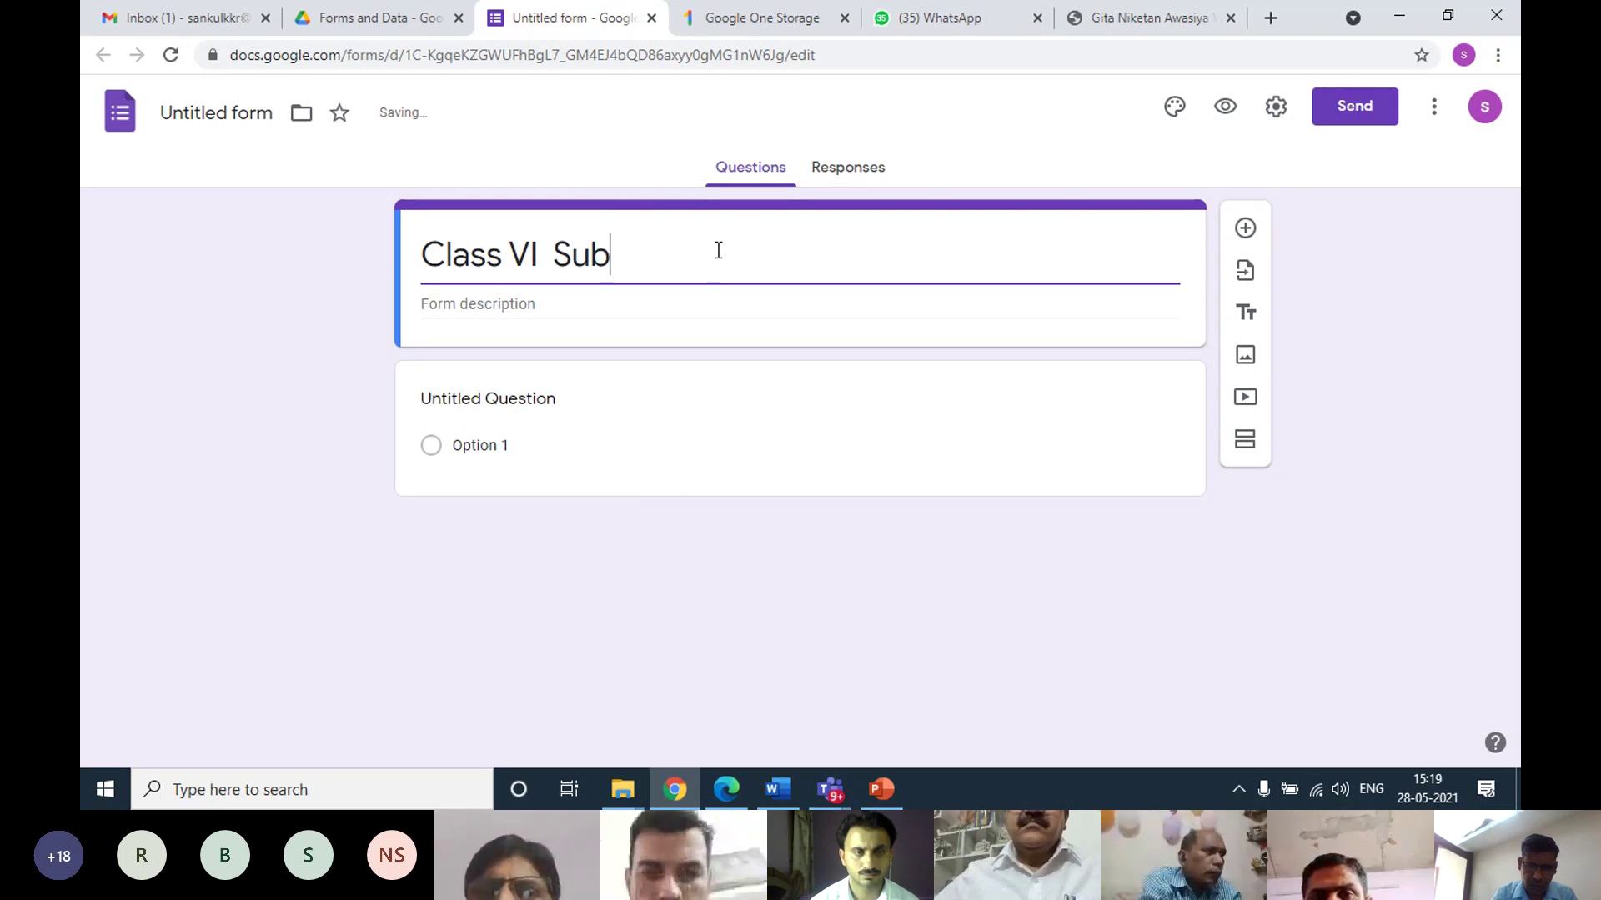
{"action": "type", "text": ": Computer"}
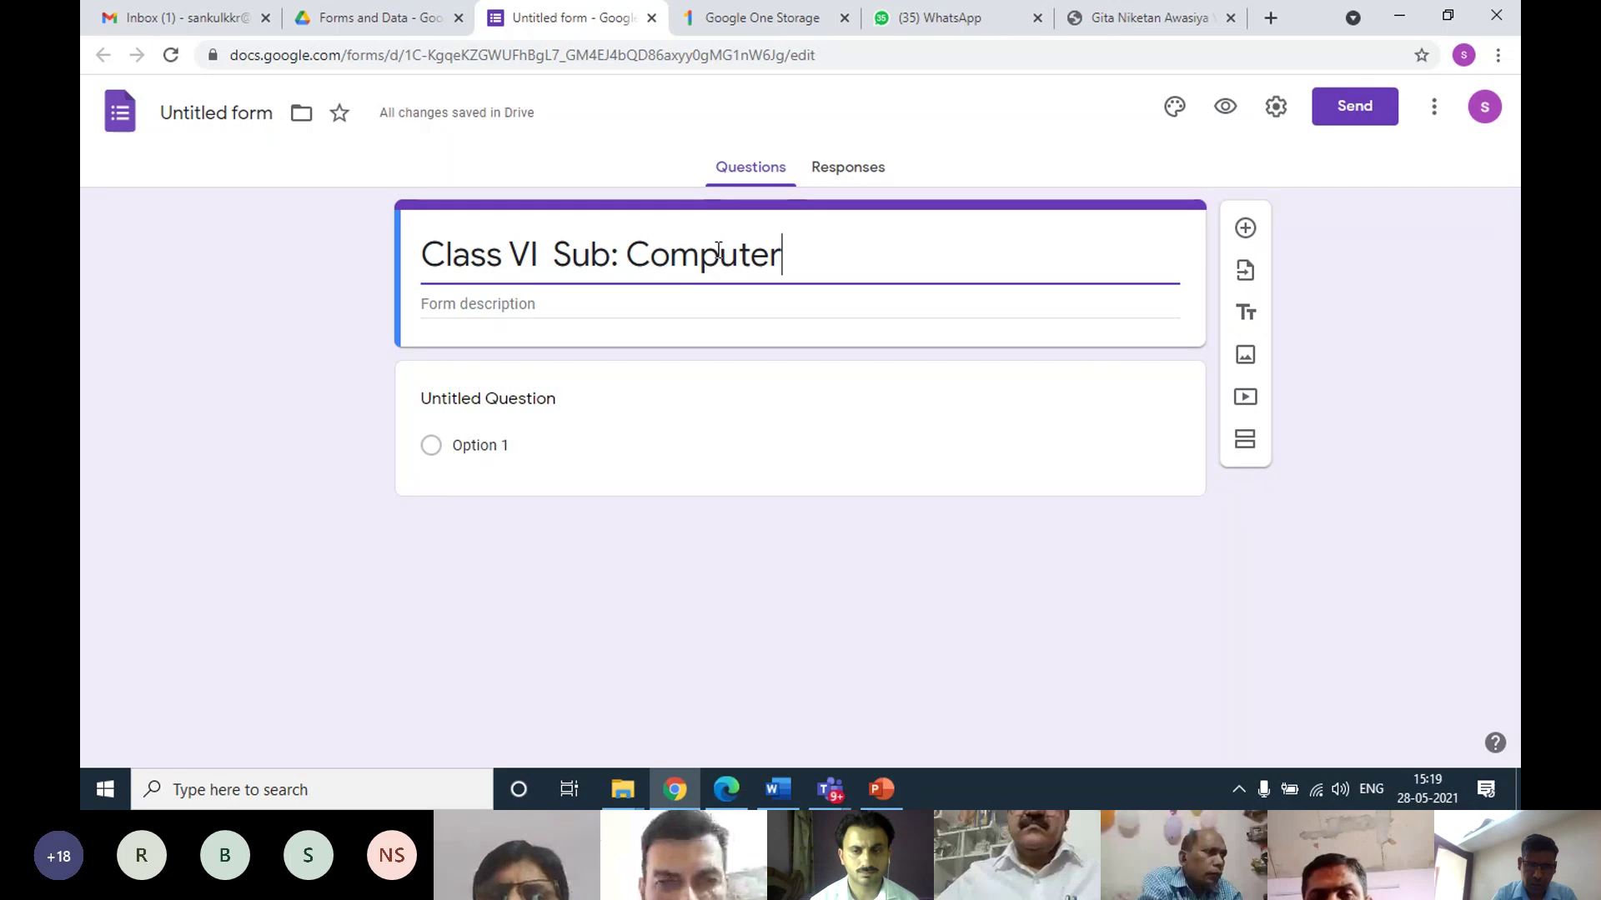
{"action": "type", "text": " Scienc"}
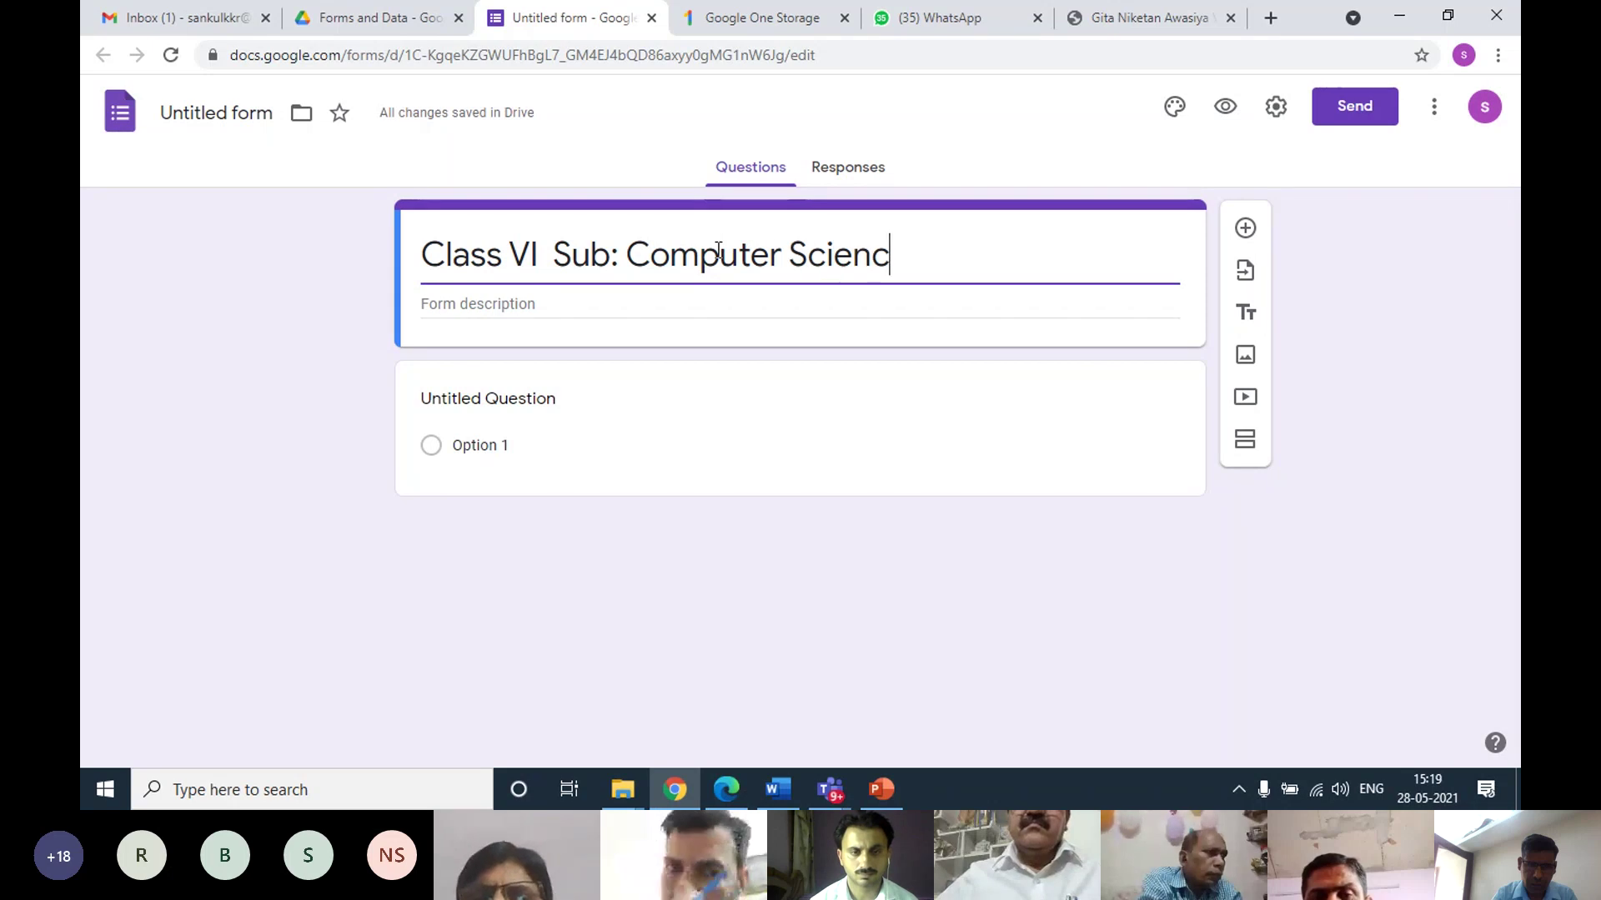
{"action": "type", "text": "e"}
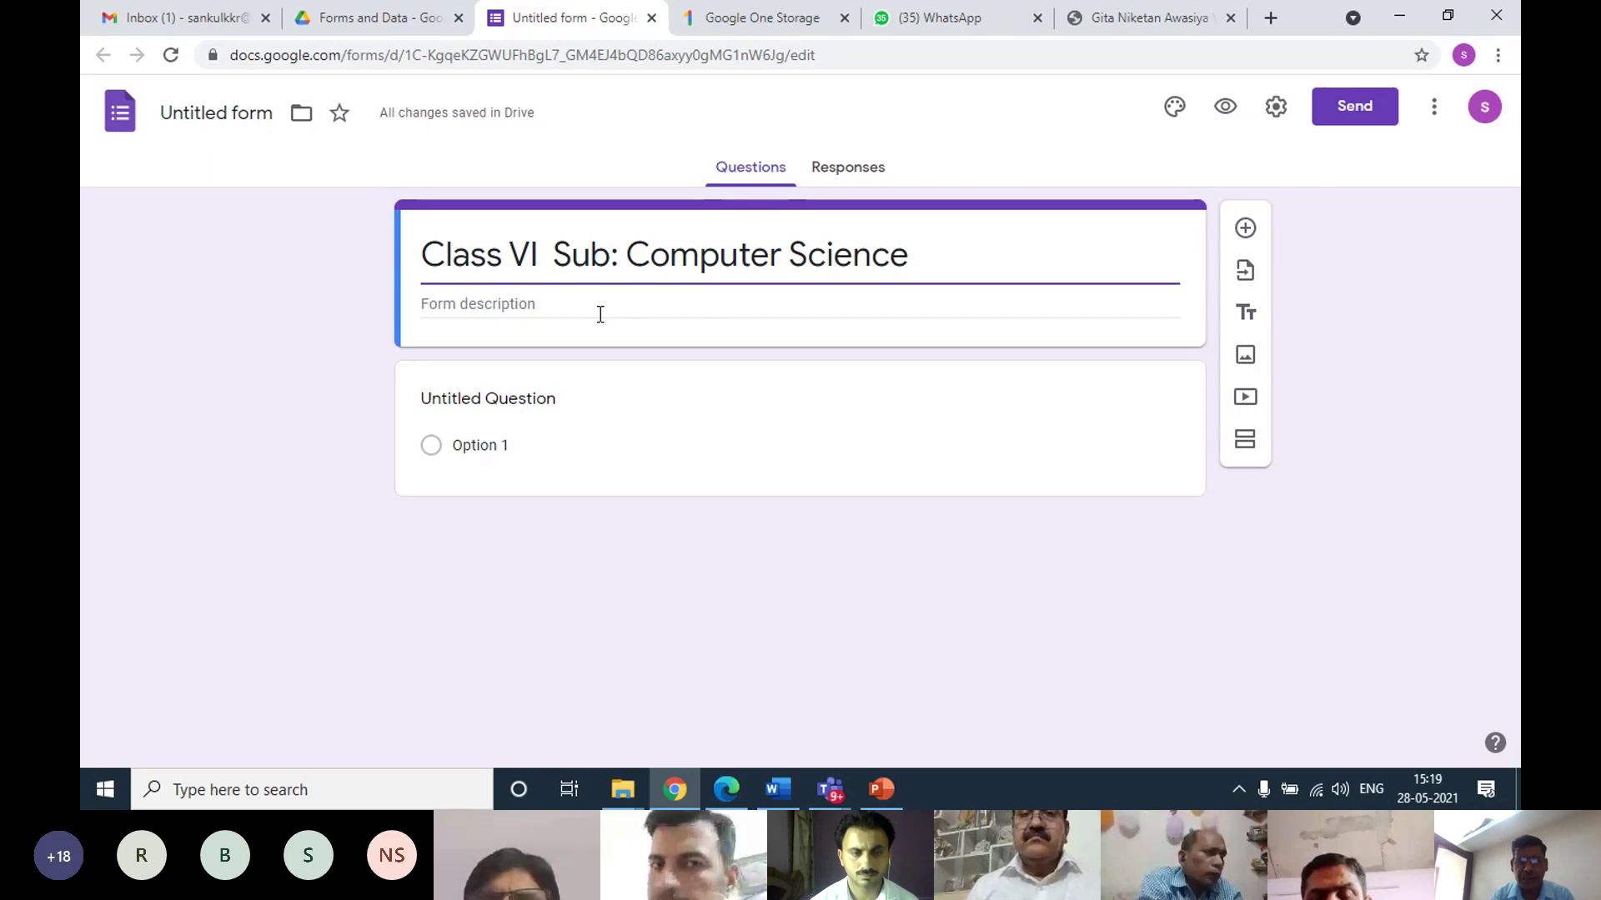
Start the description: two papers here, one subjective and one objective
{"action": "left_click", "coordinate": [562, 303]}
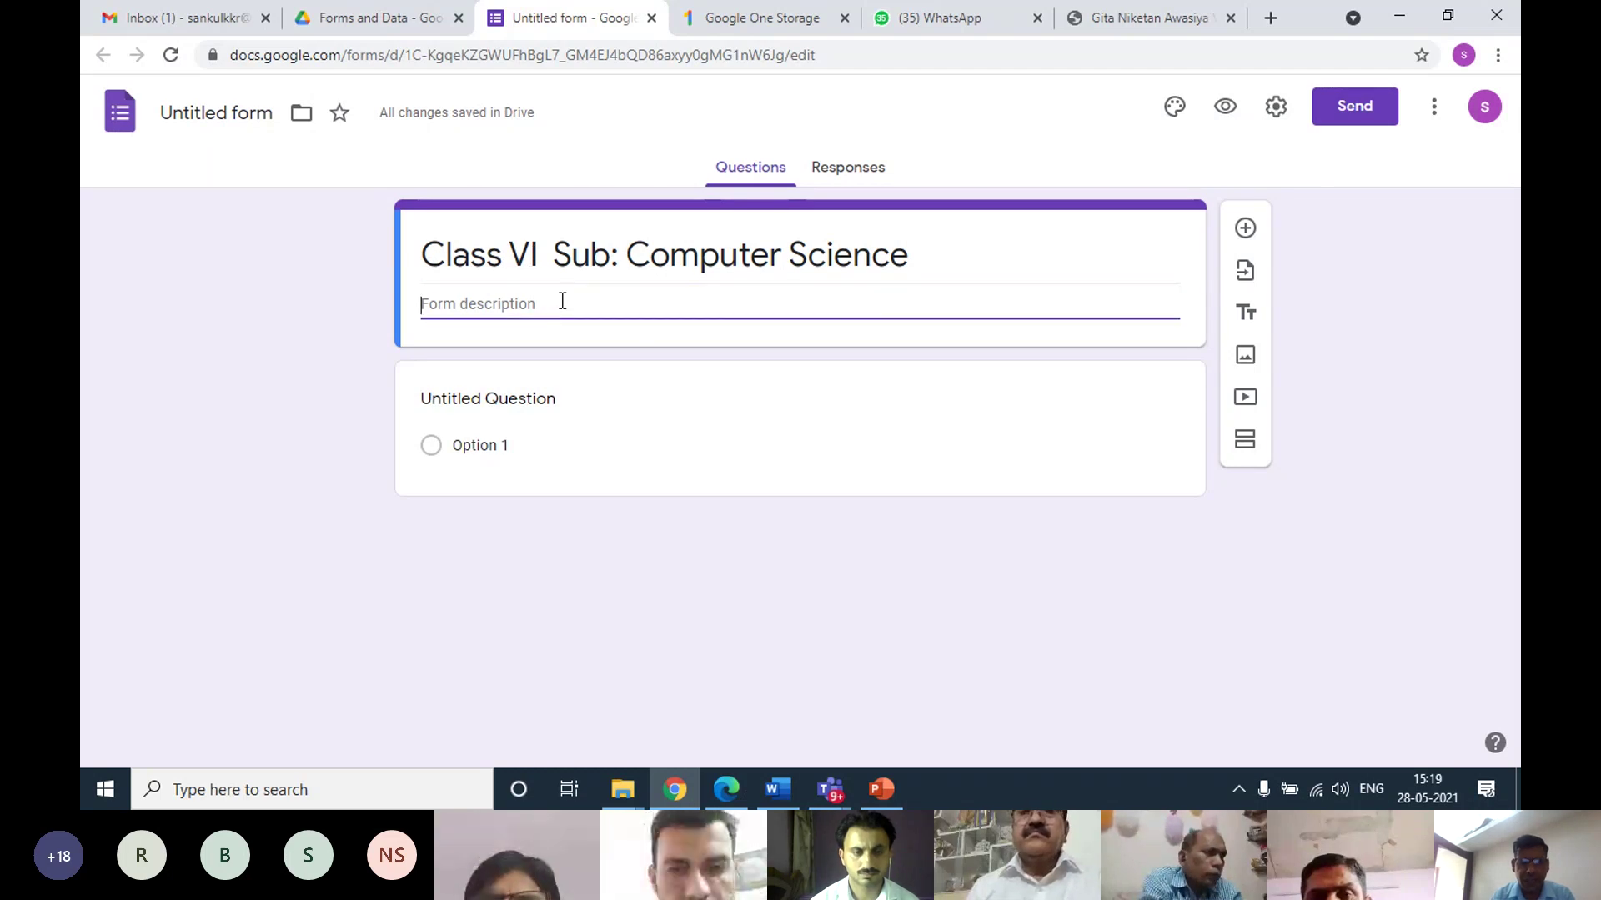
{"action": "type", "text": "Y"}
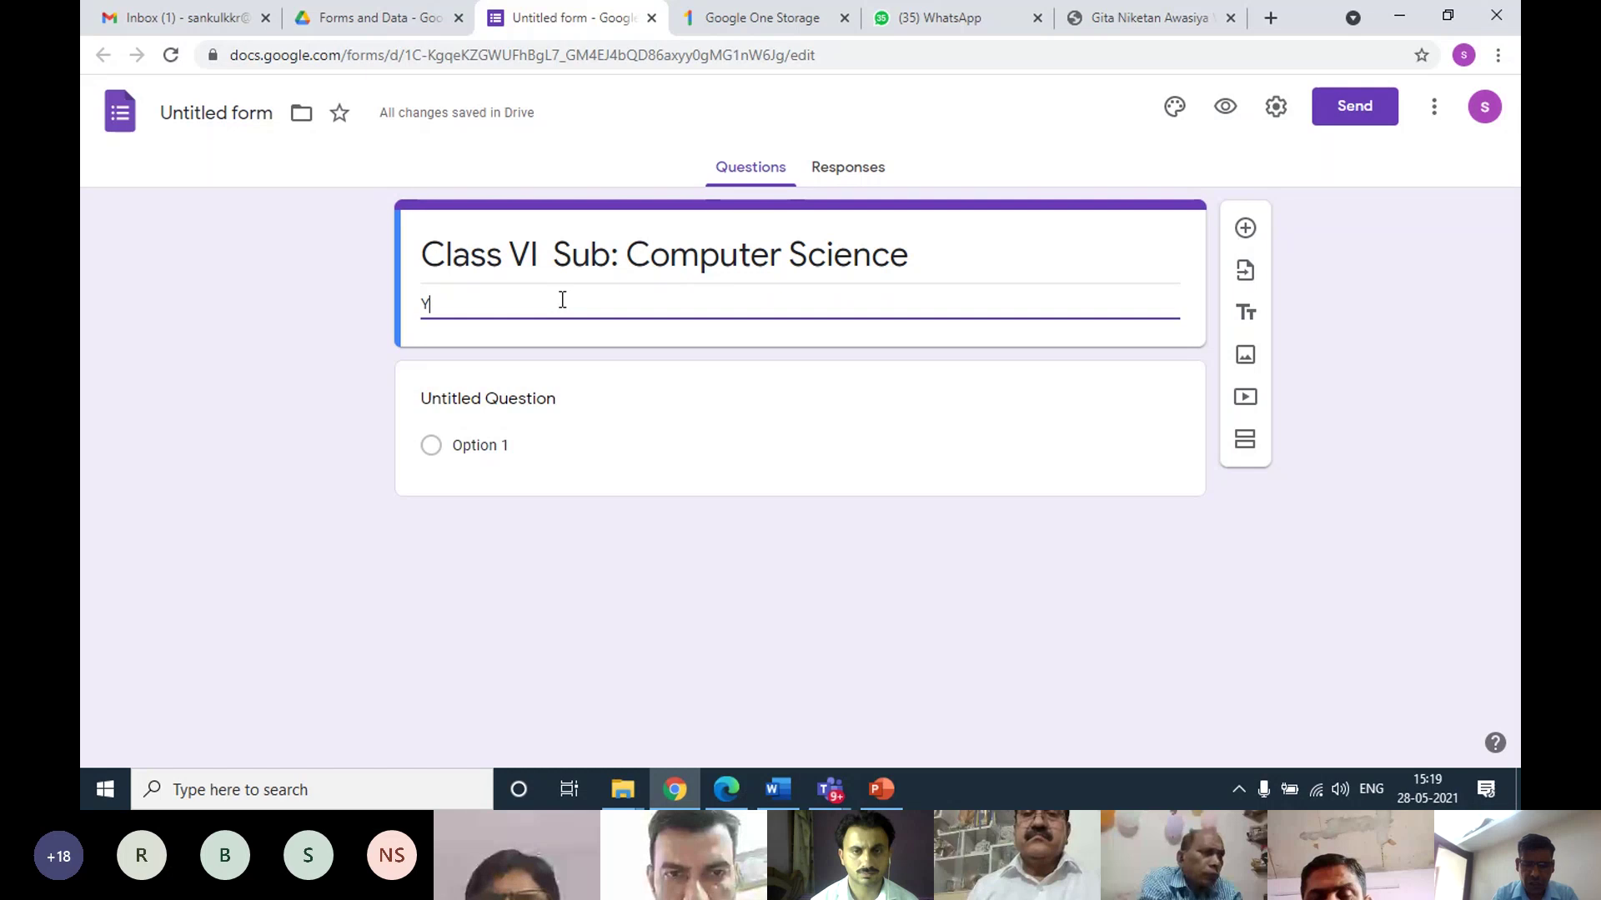
{"action": "type", "text": "ou"}
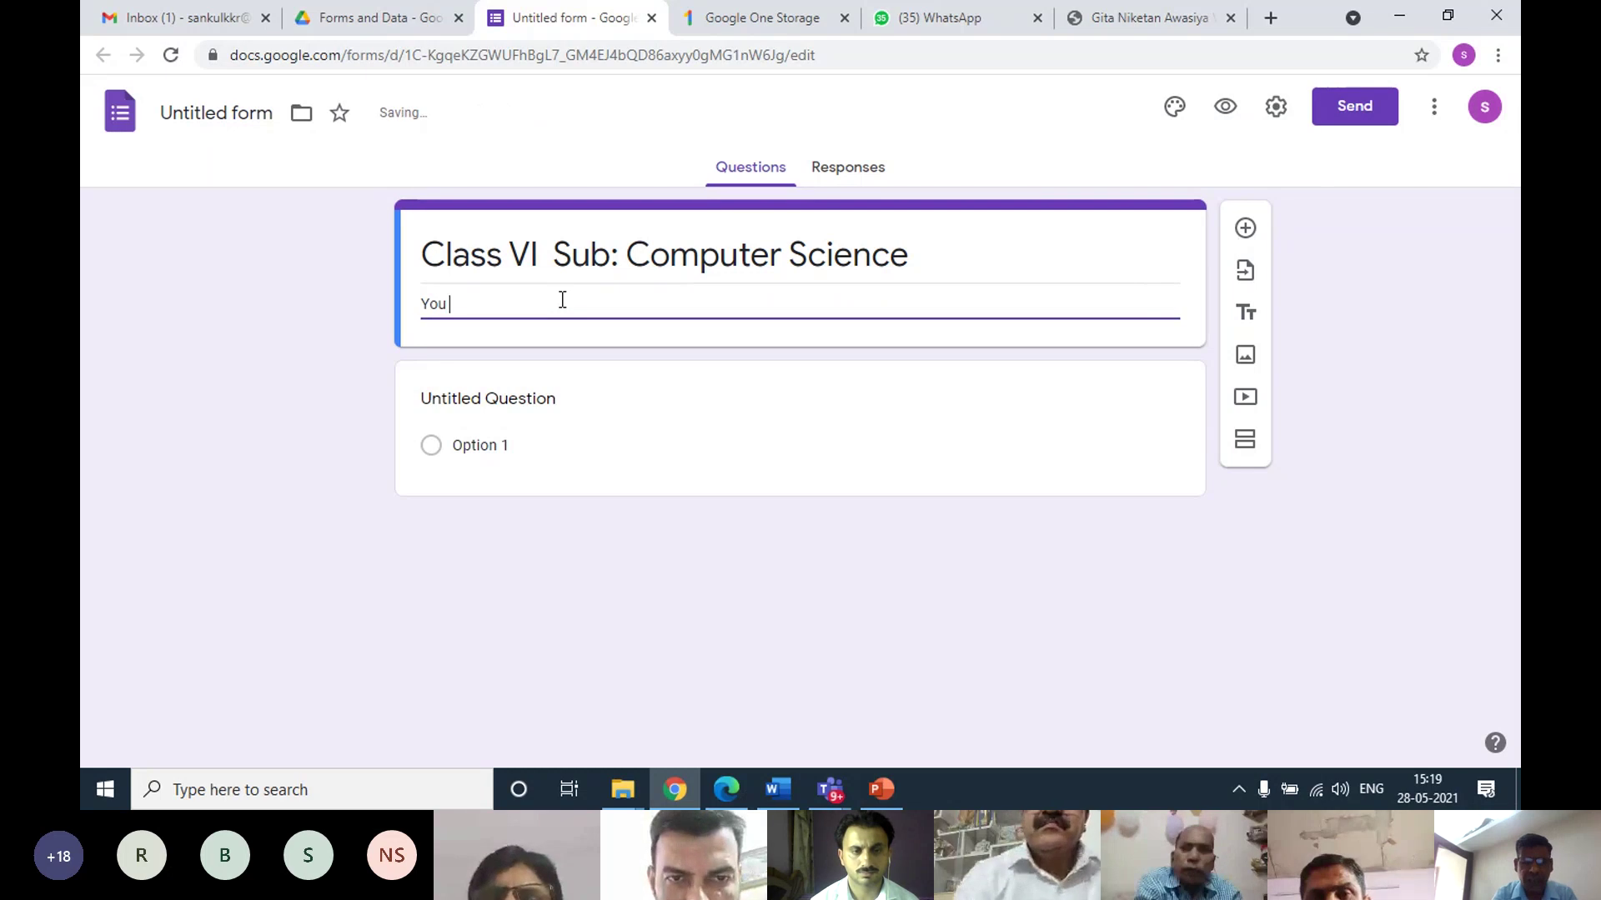
{"action": "type", "text": " will "}
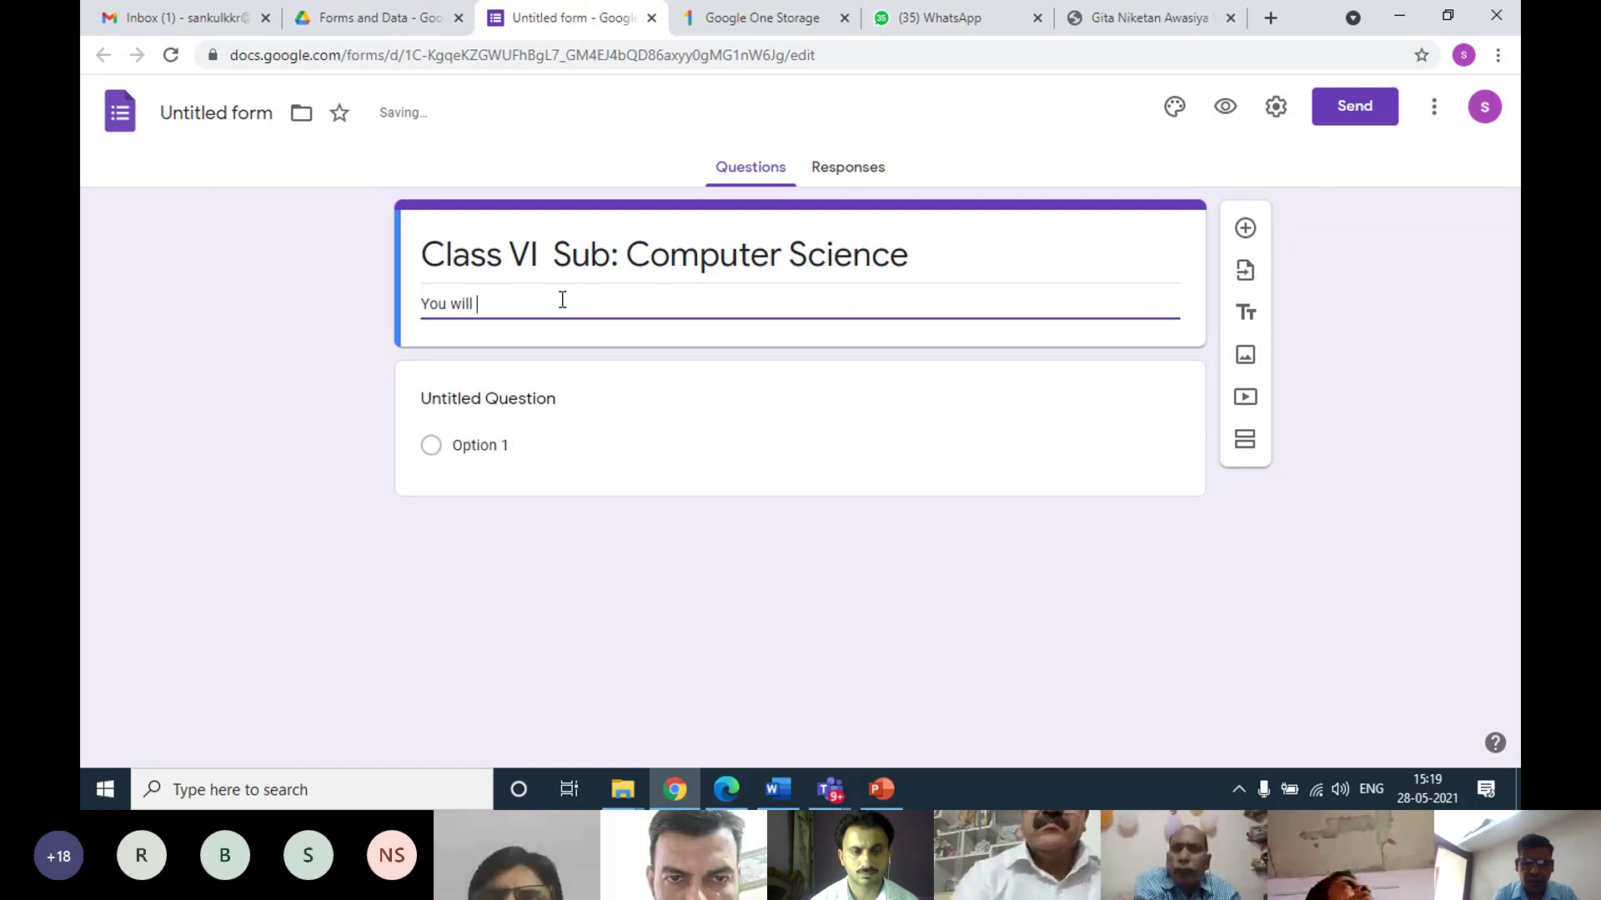
{"action": "type", "text": "get"}
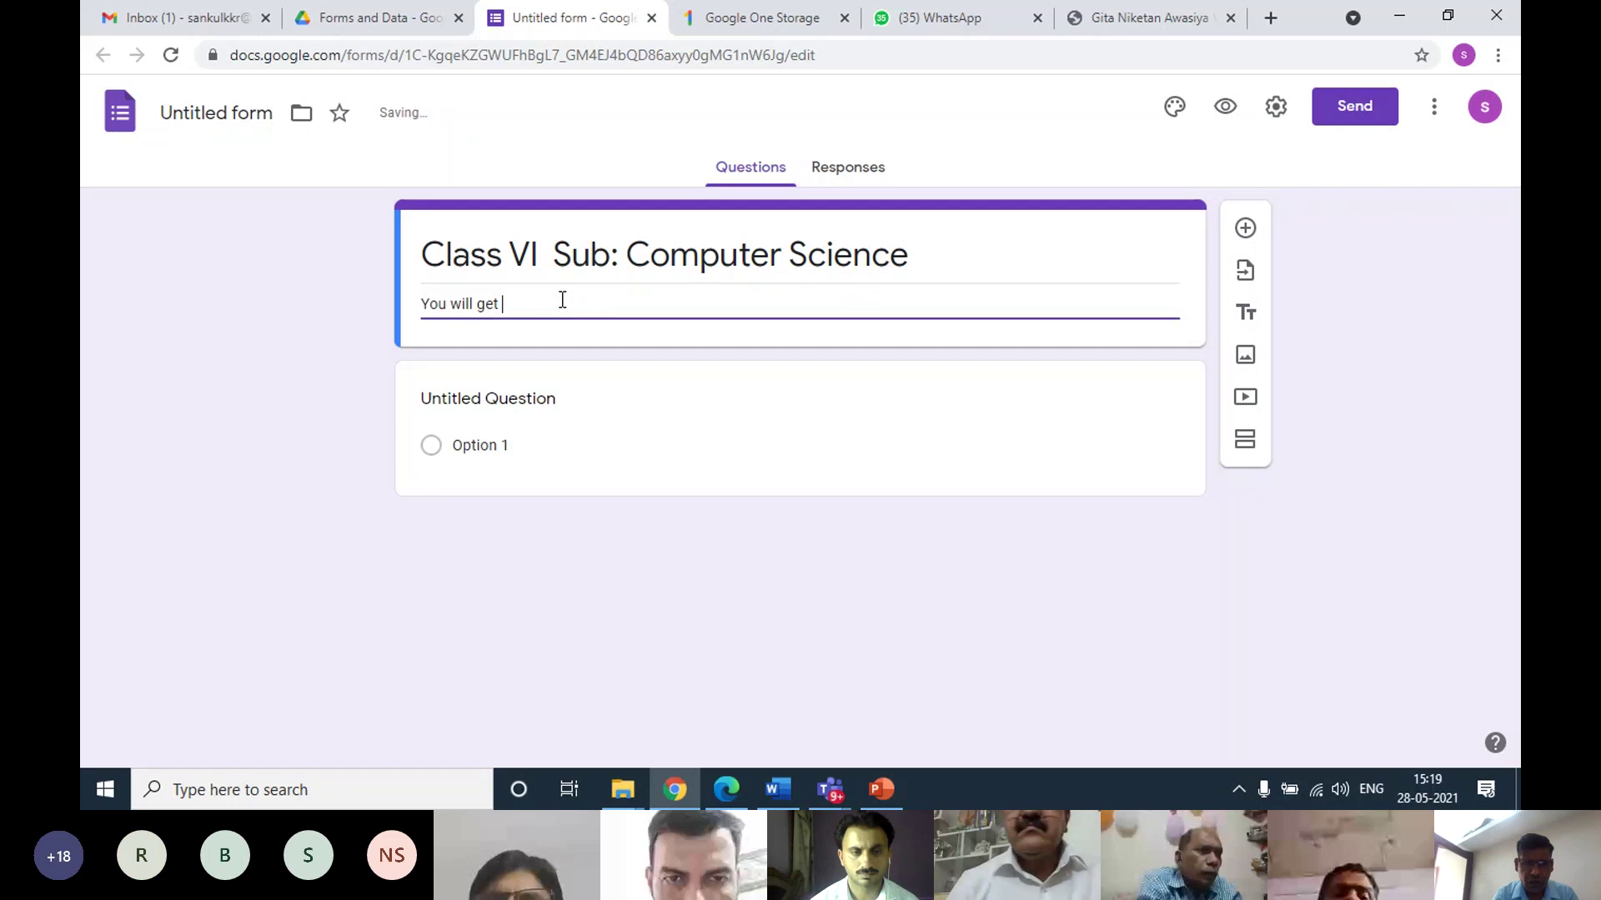
{"action": "type", "text": " two "}
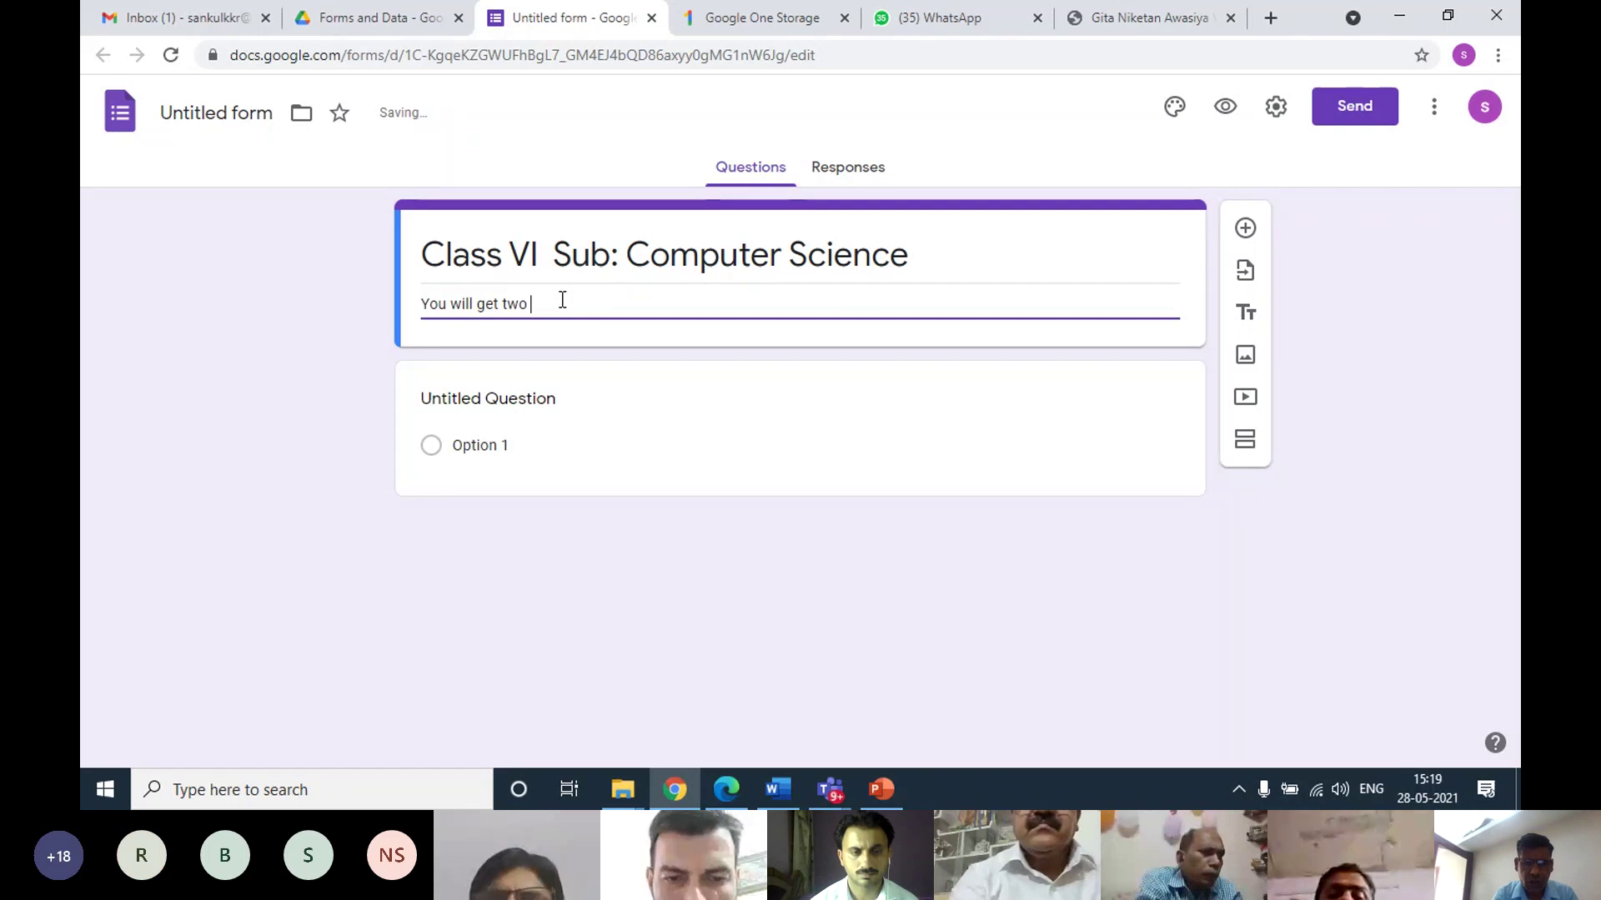
{"action": "type", "text": "papers here "}
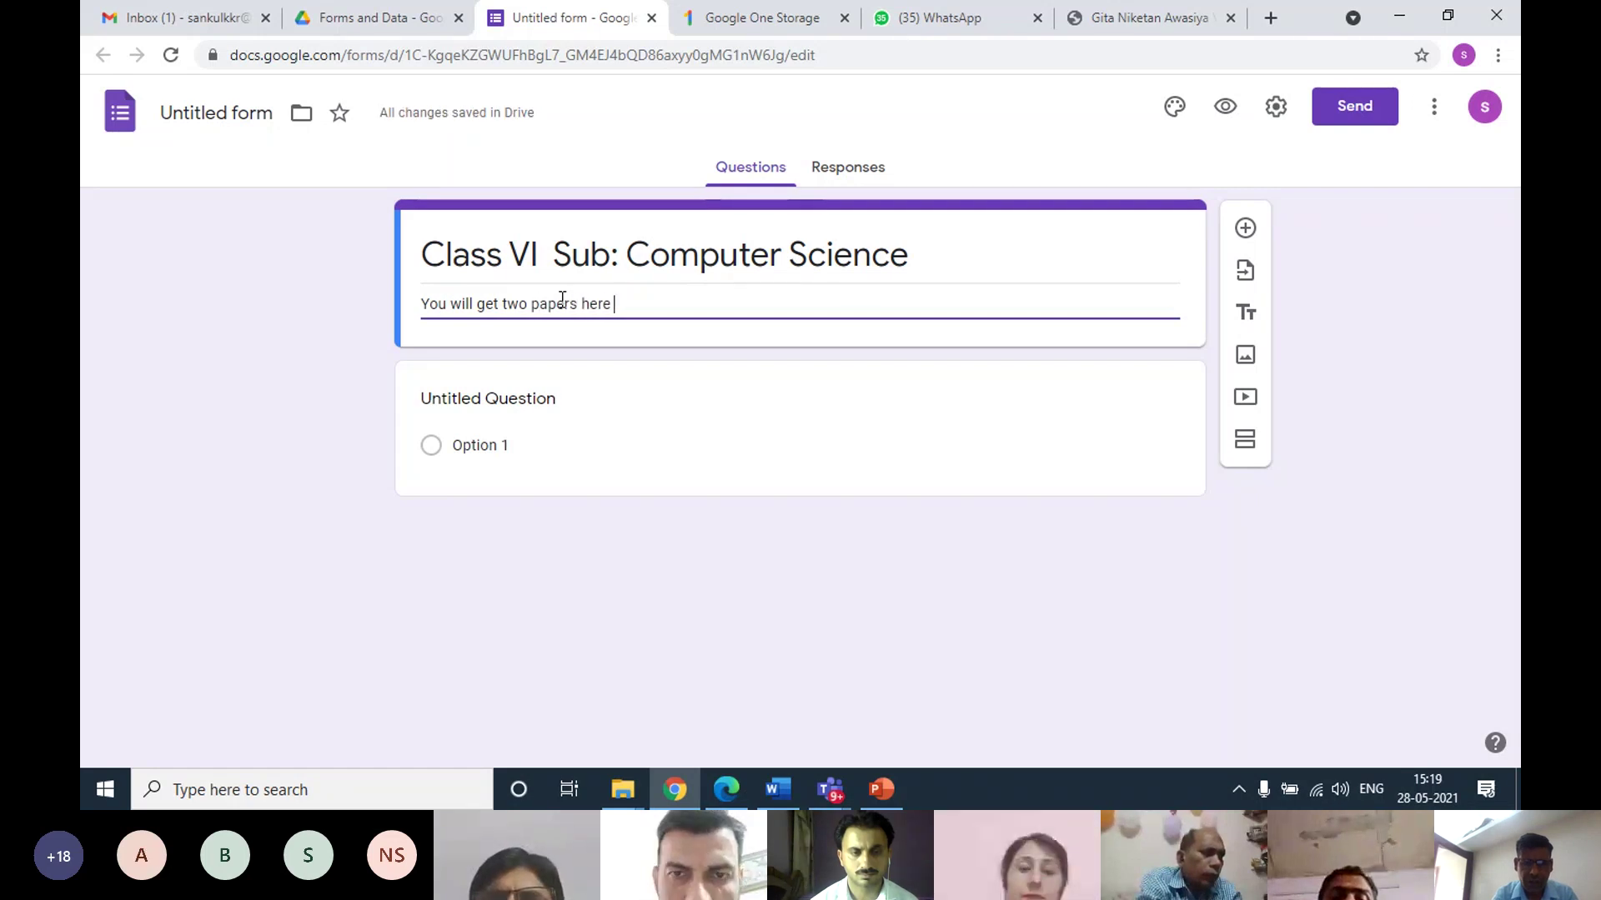
{"action": "type", "text": "one subje"}
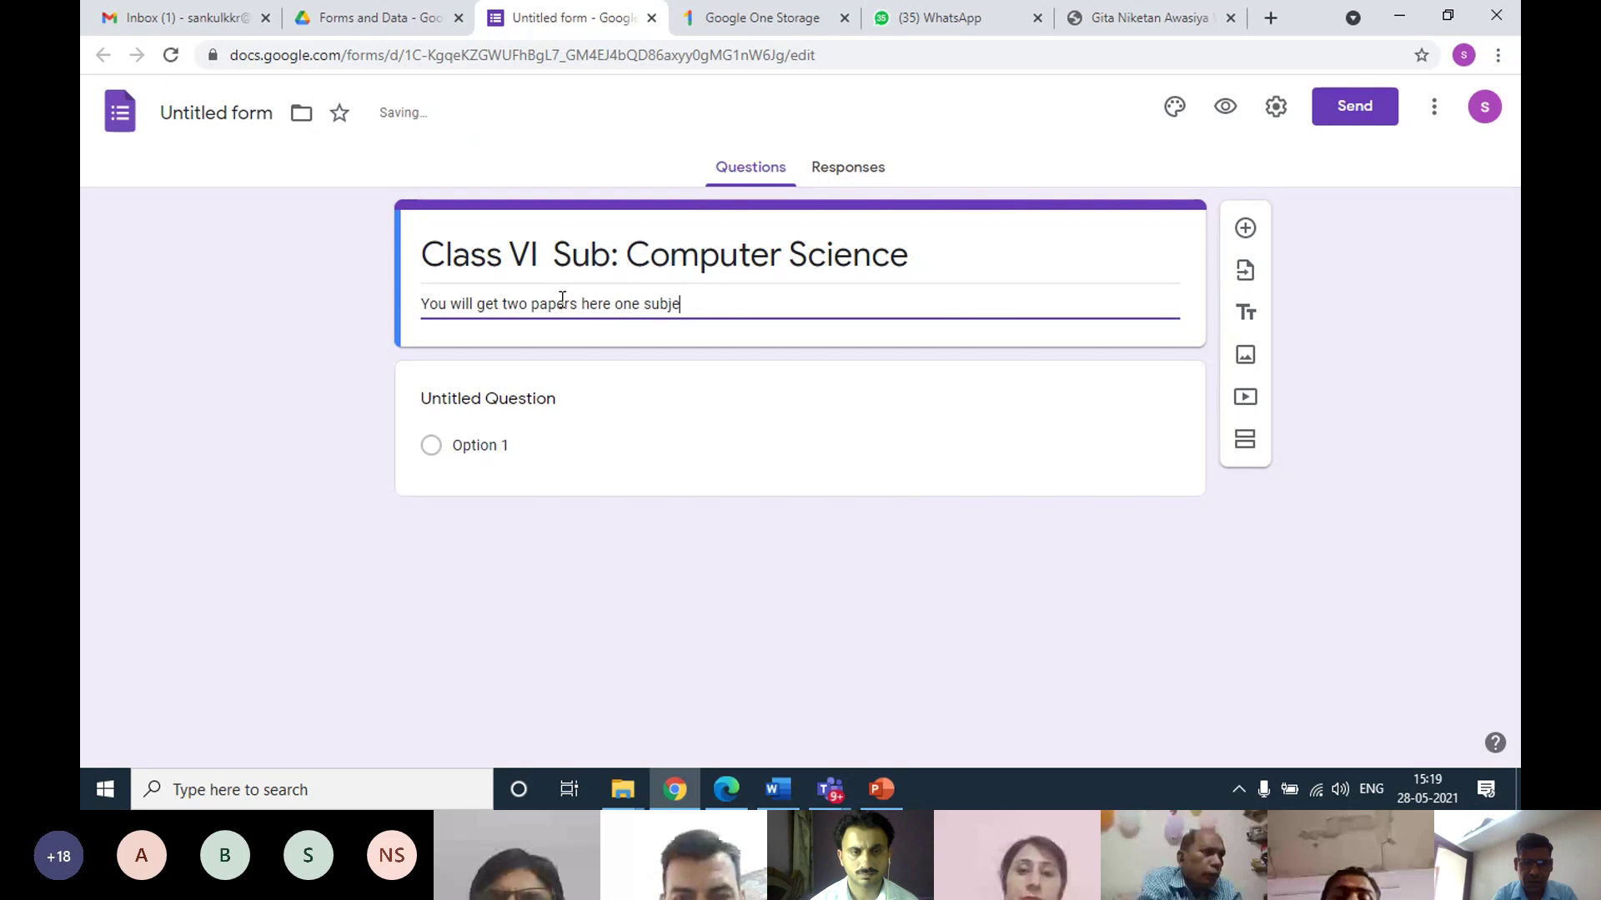
{"action": "key", "text": "Left"}
{"action": "key", "text": "Left"}
{"action": "key", "text": "Left"}
{"action": "key", "text": "Left"}
{"action": "key", "text": "Left"}
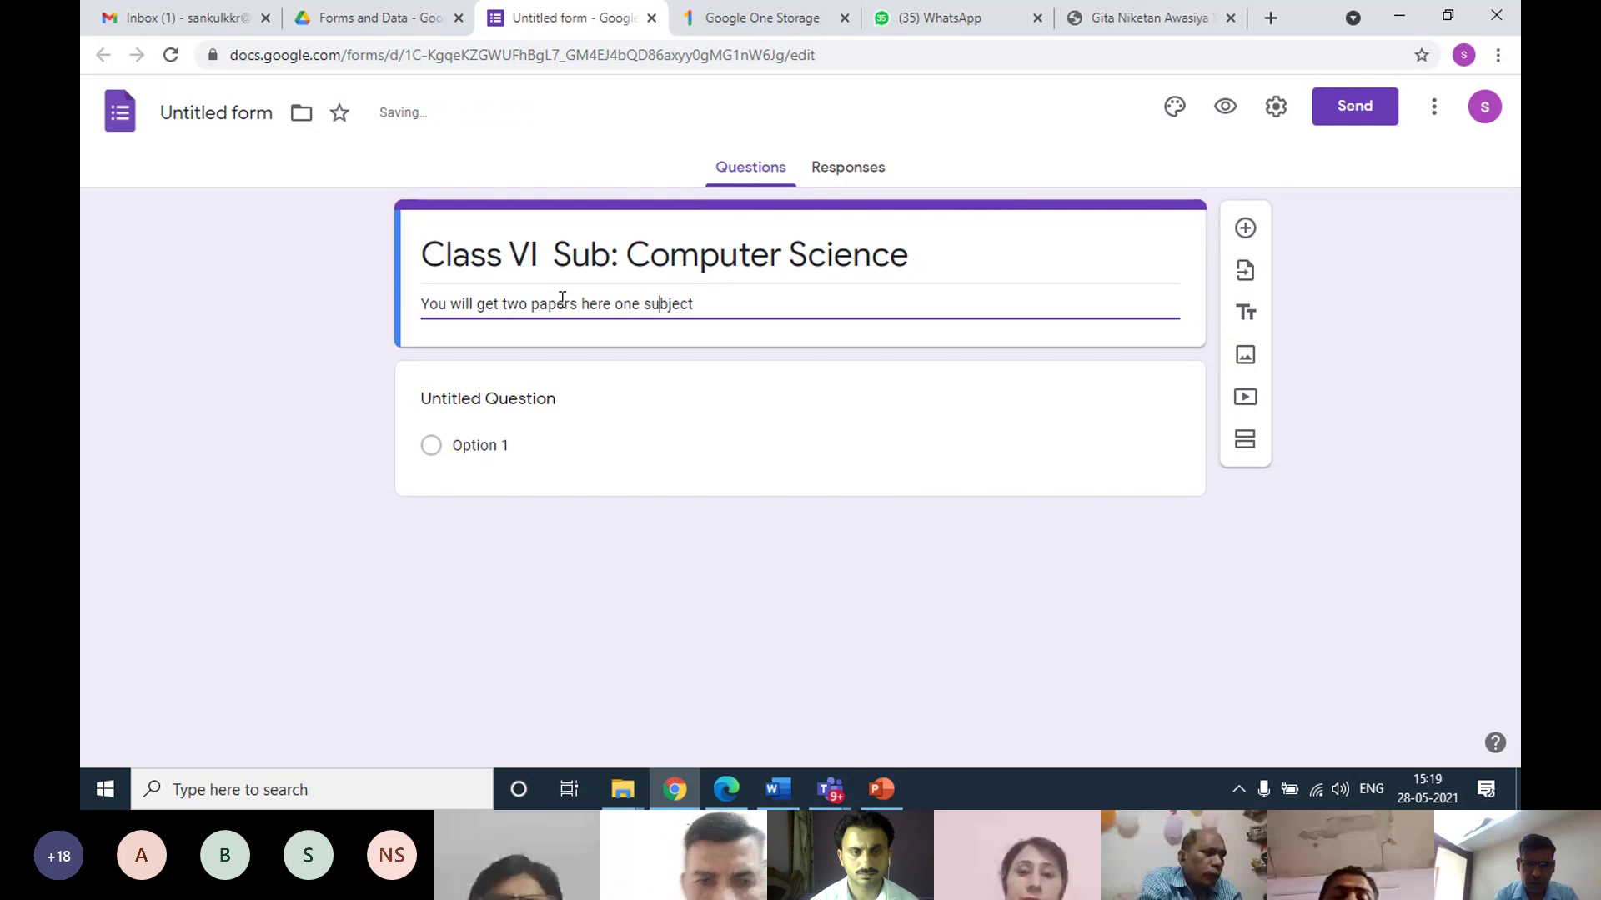
{"action": "type", "text": ":"}
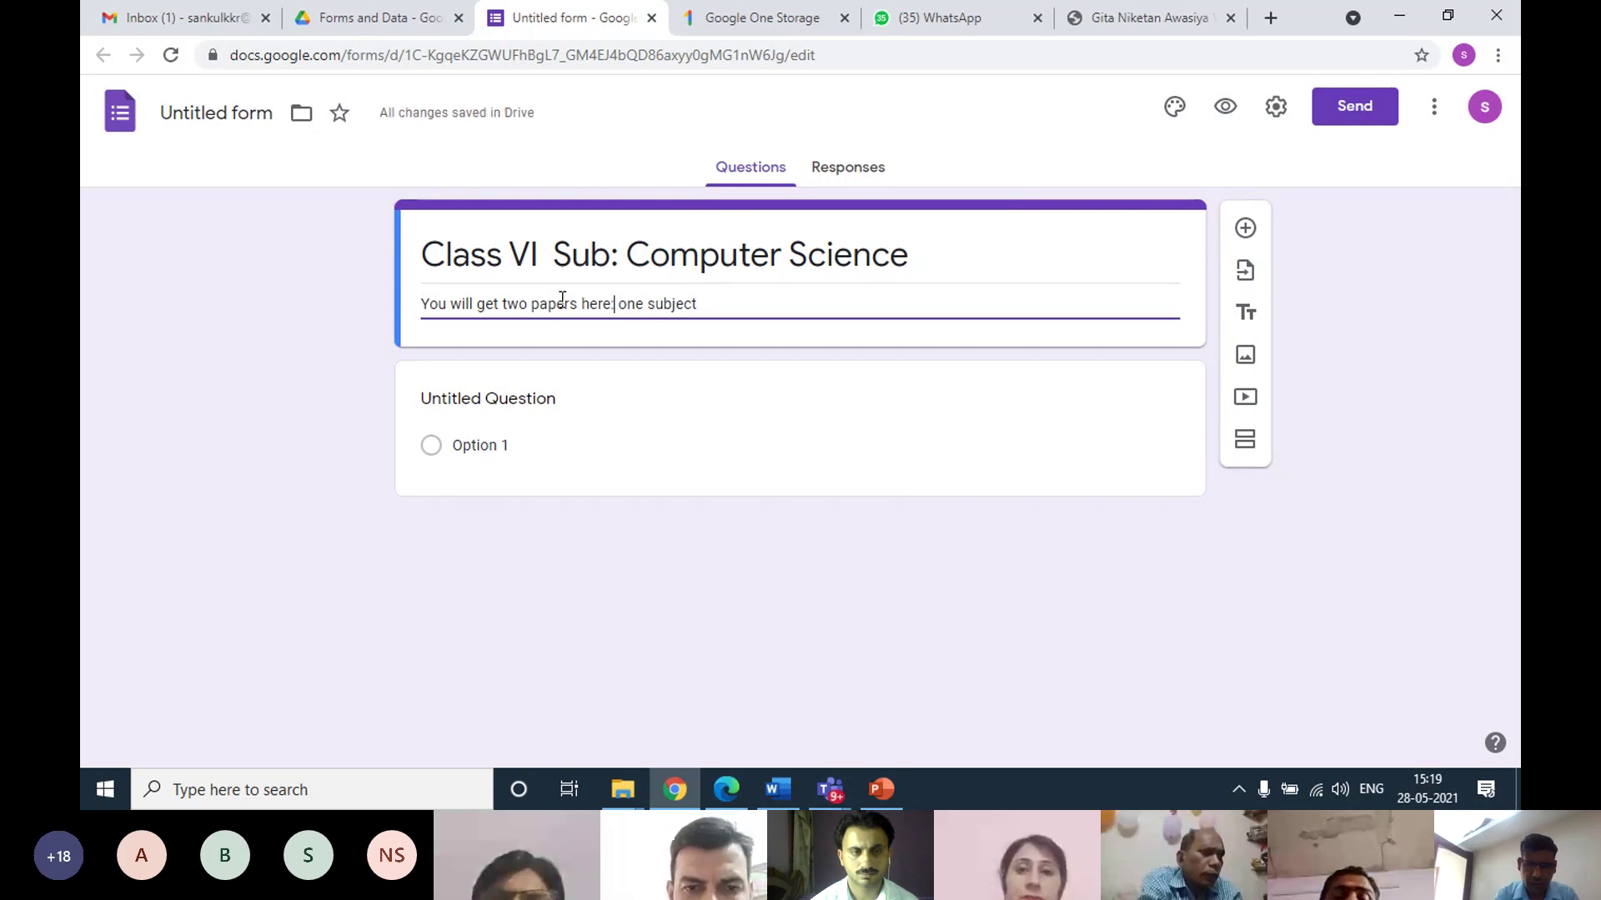
{"action": "type", "text": "ive and"}
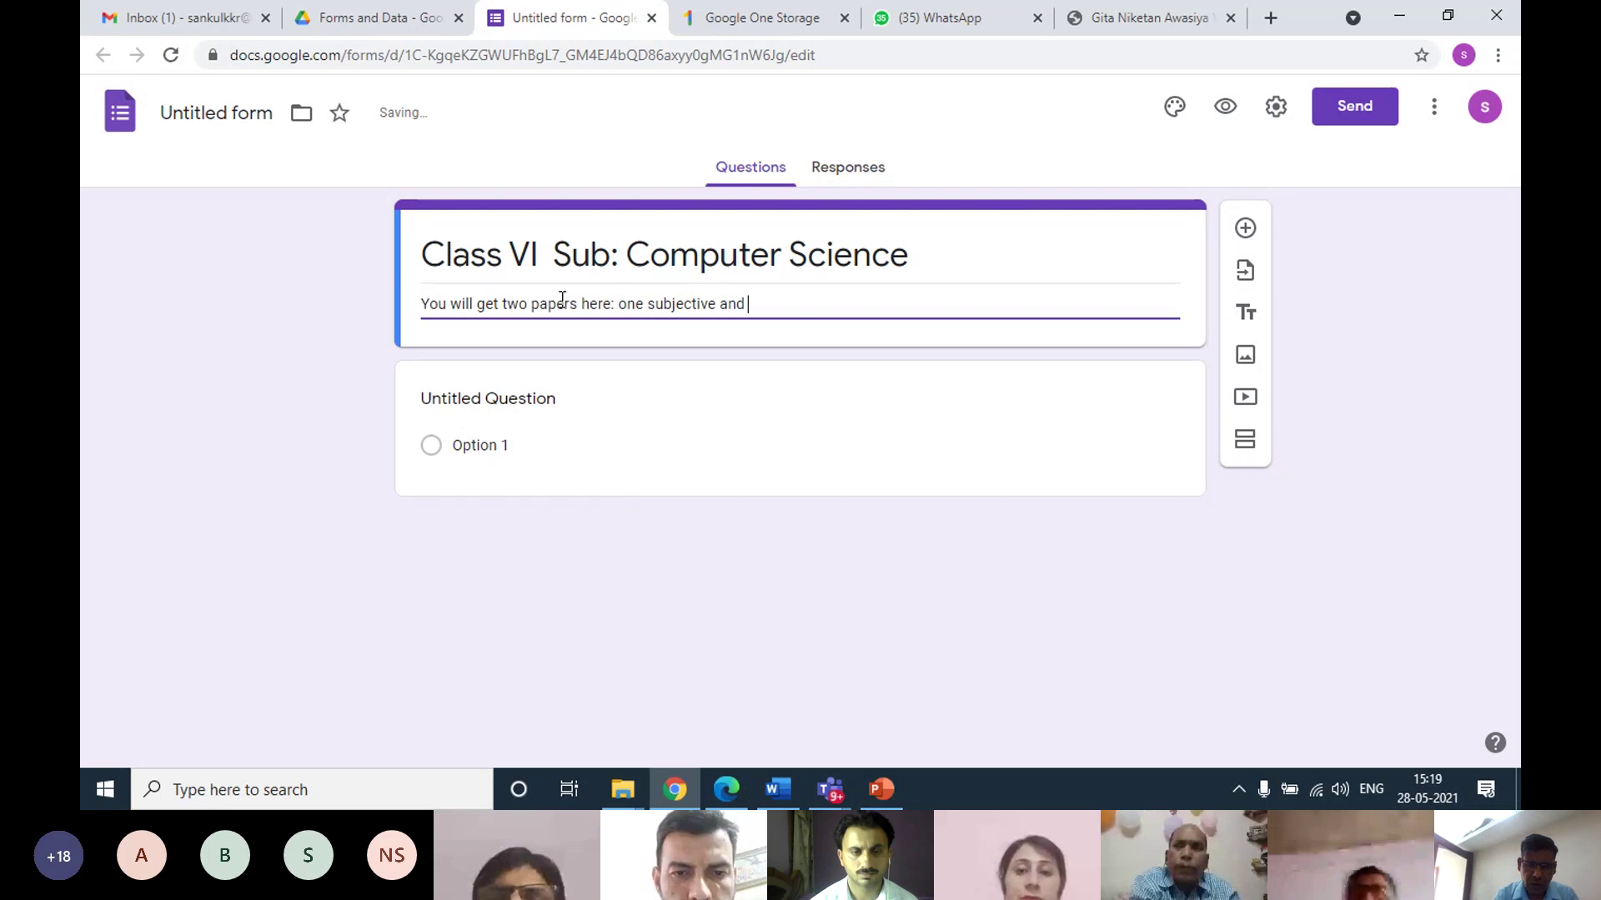
{"action": "type", "text": "one obje"}
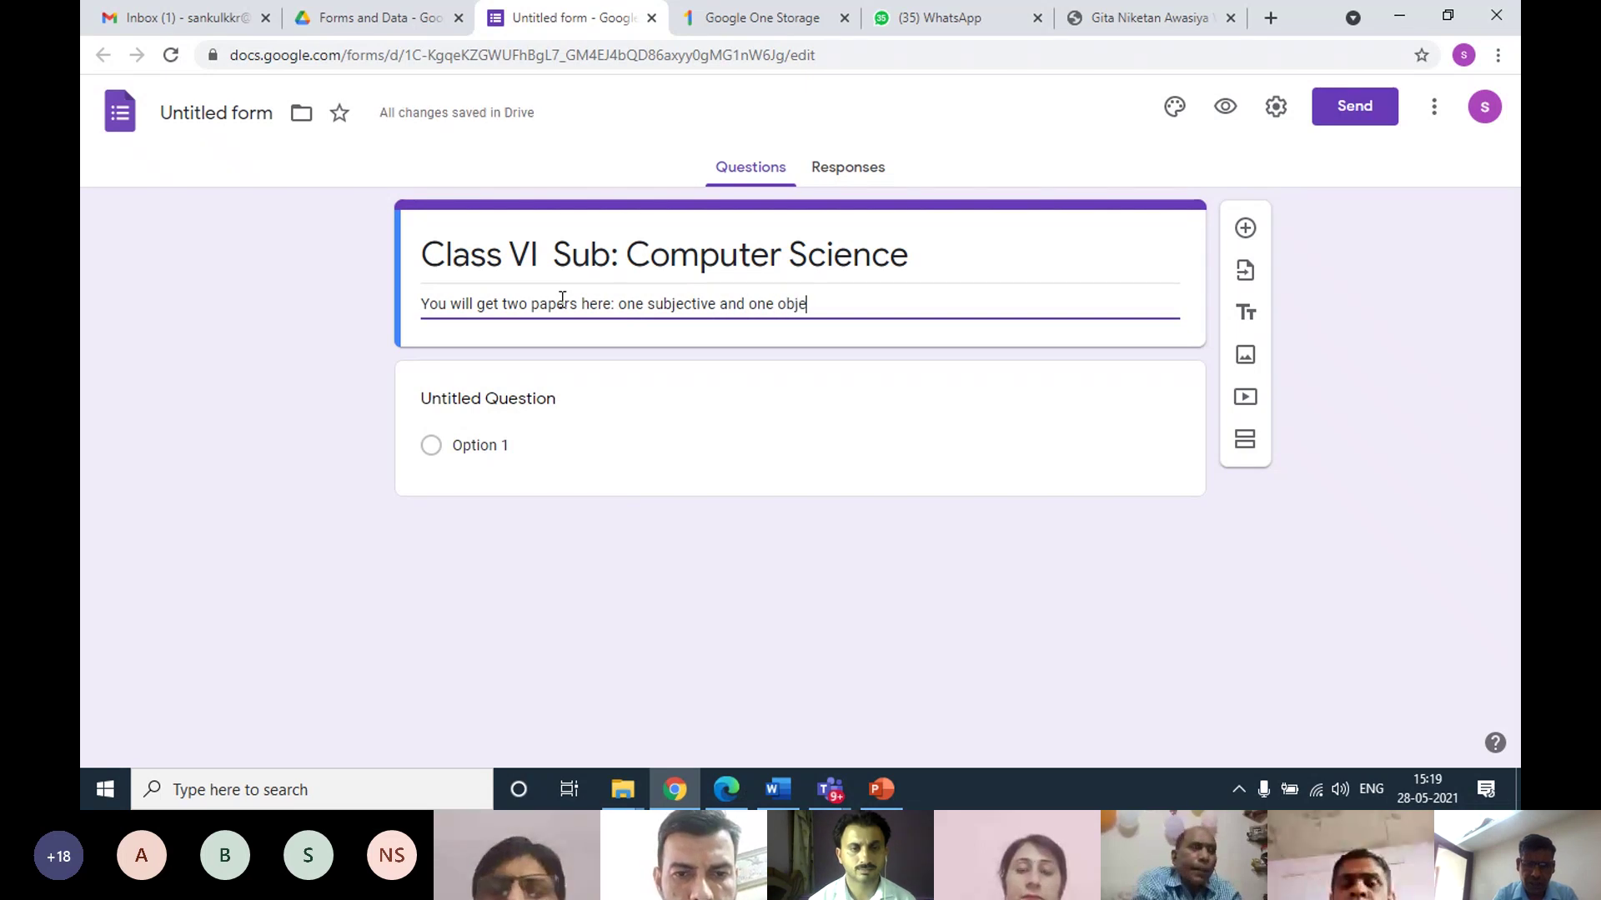
{"action": "type", "text": "ctive"}
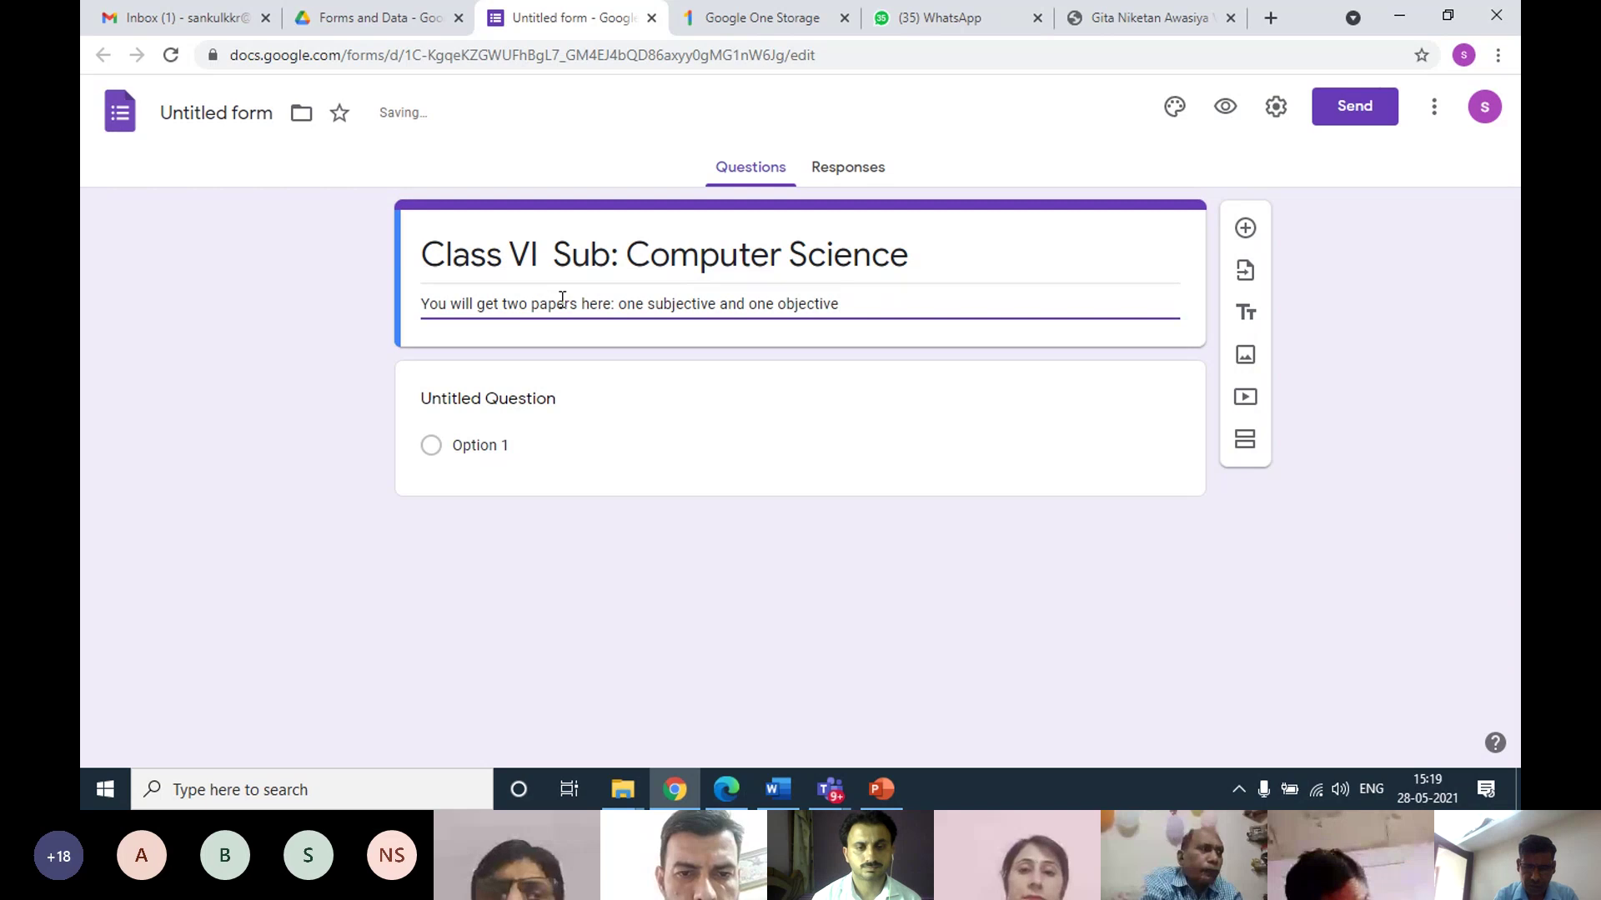
{"action": "type", "text": ". "}
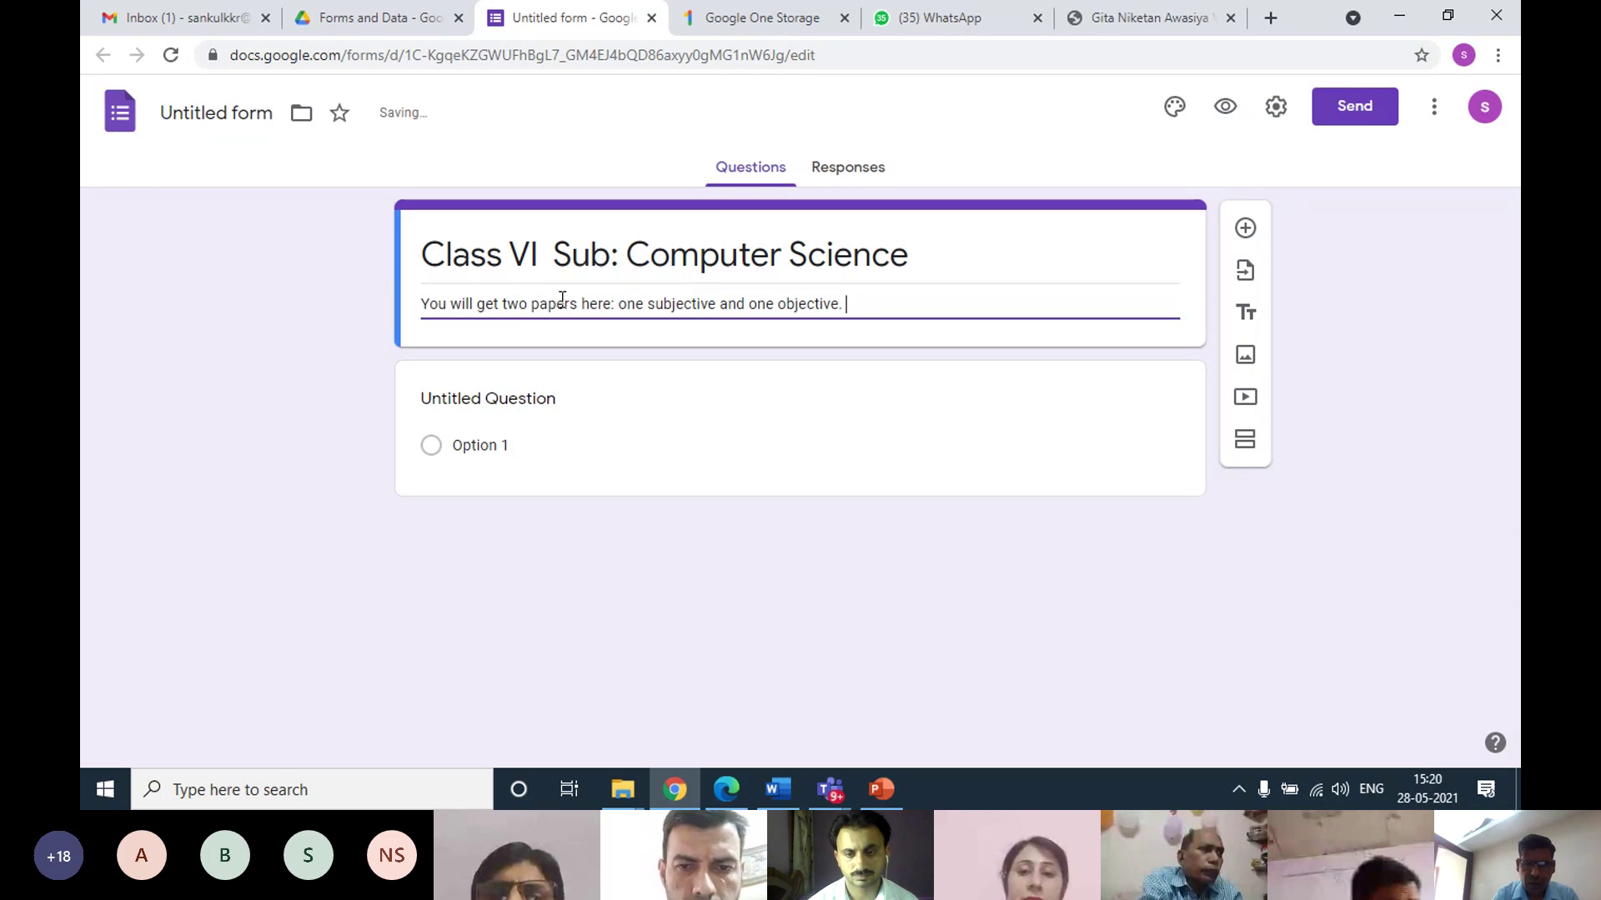
{"action": "type", "text": "You ha"}
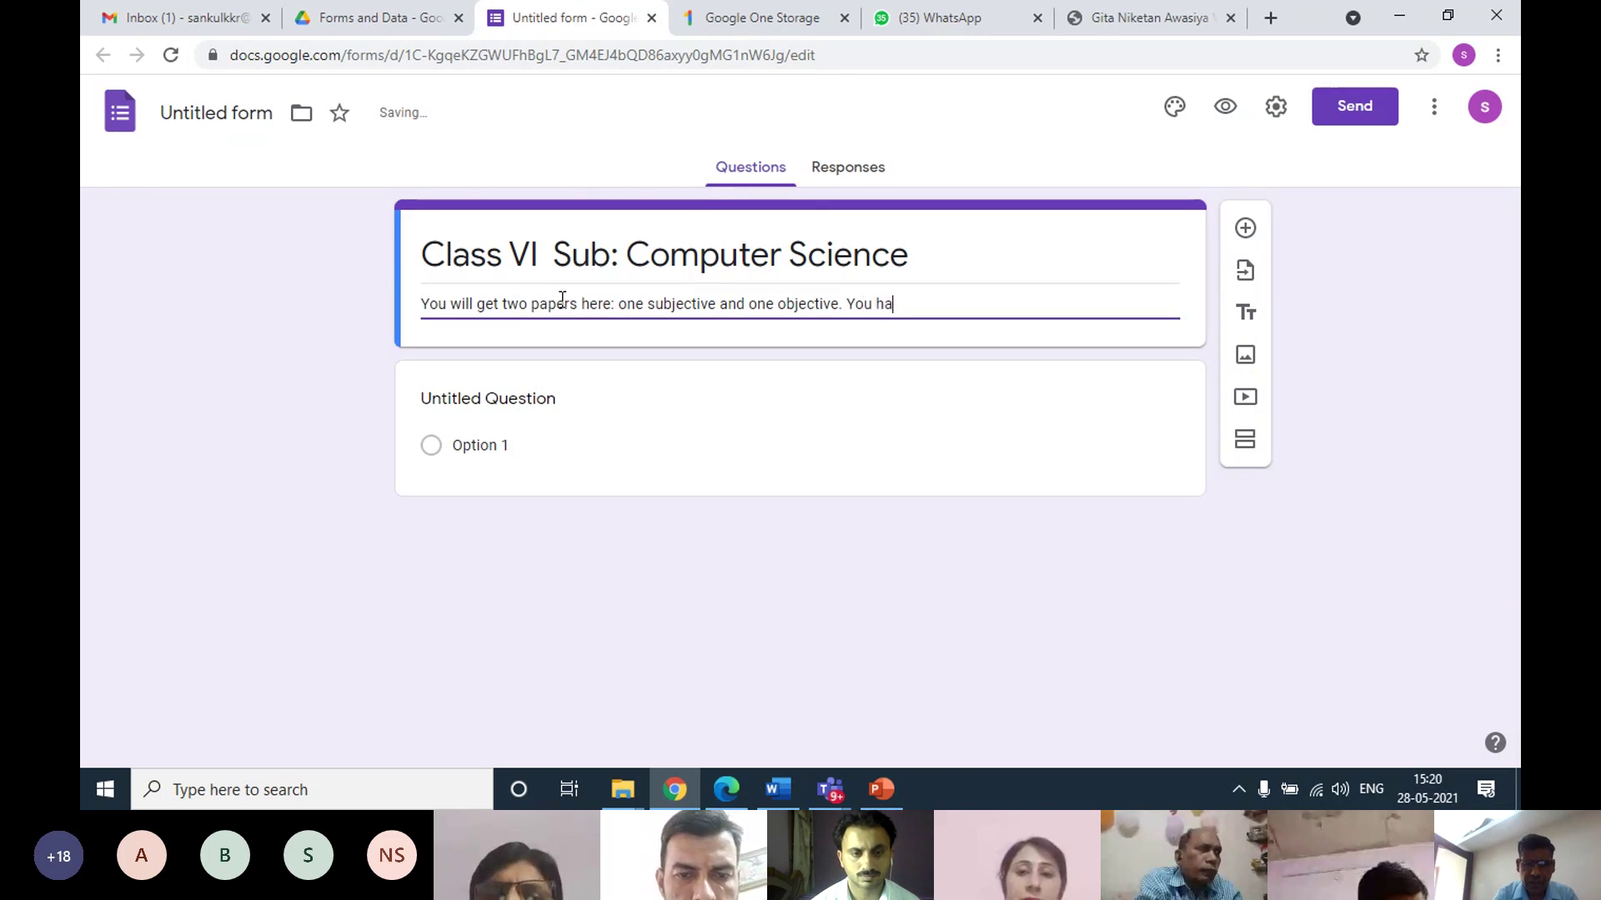
{"action": "type", "text": "ve to "}
{"action": "type", "text": "solv"}
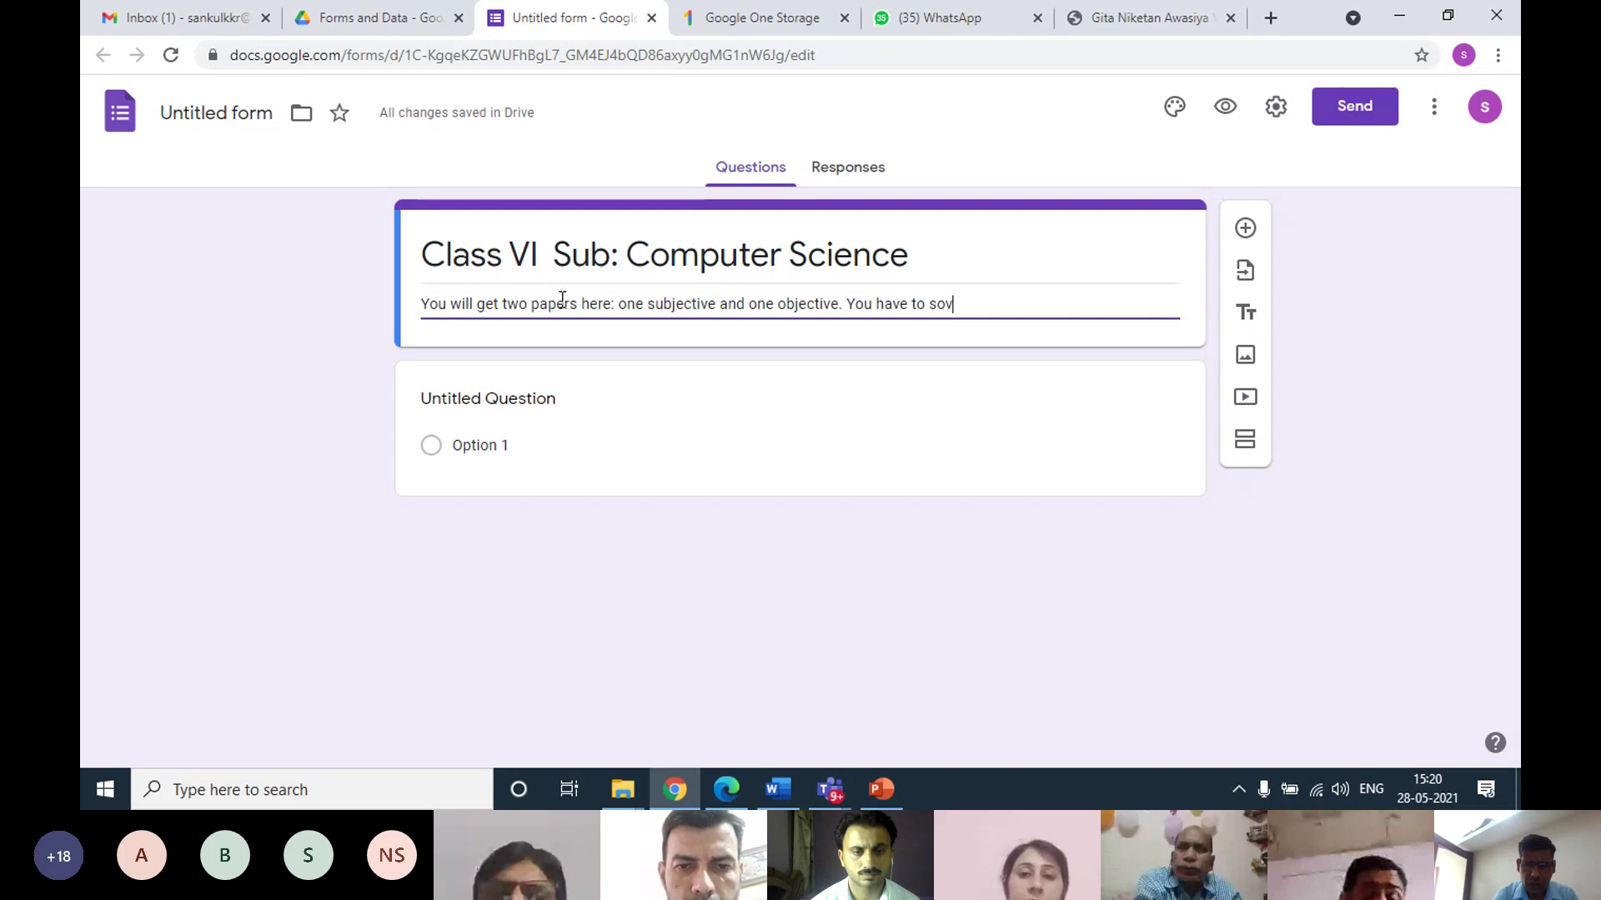
{"action": "key", "text": "BackSpace"}
Continue the description: solve the subjective paper in a notebook, upload it via the link at the End
{"action": "type", "text": "lve"}
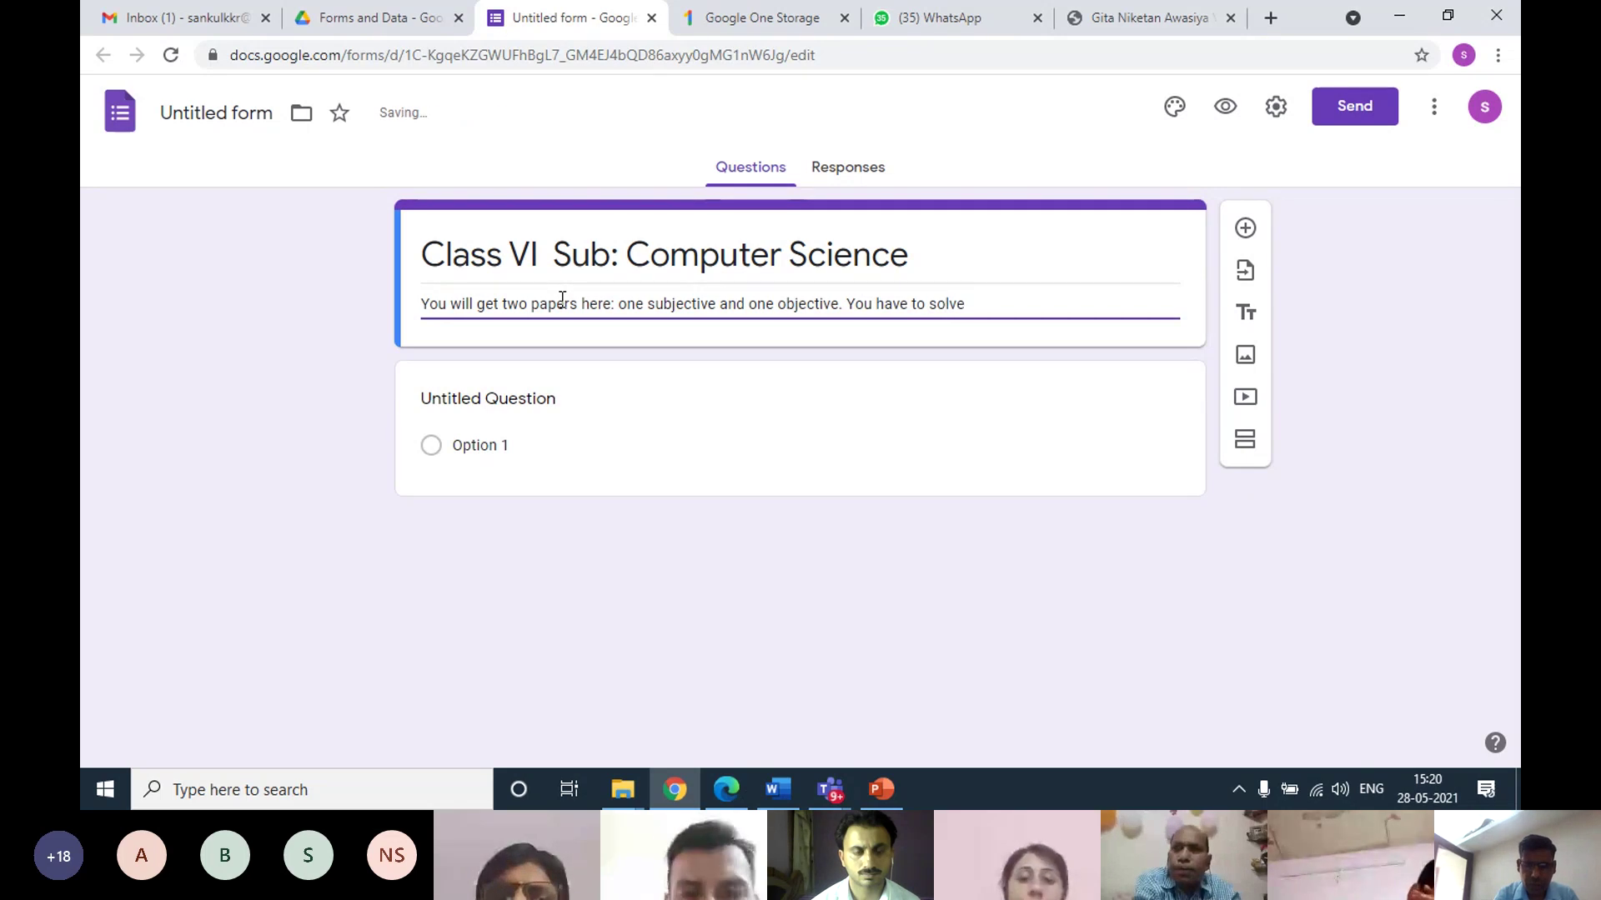
{"action": "type", "text": " first"}
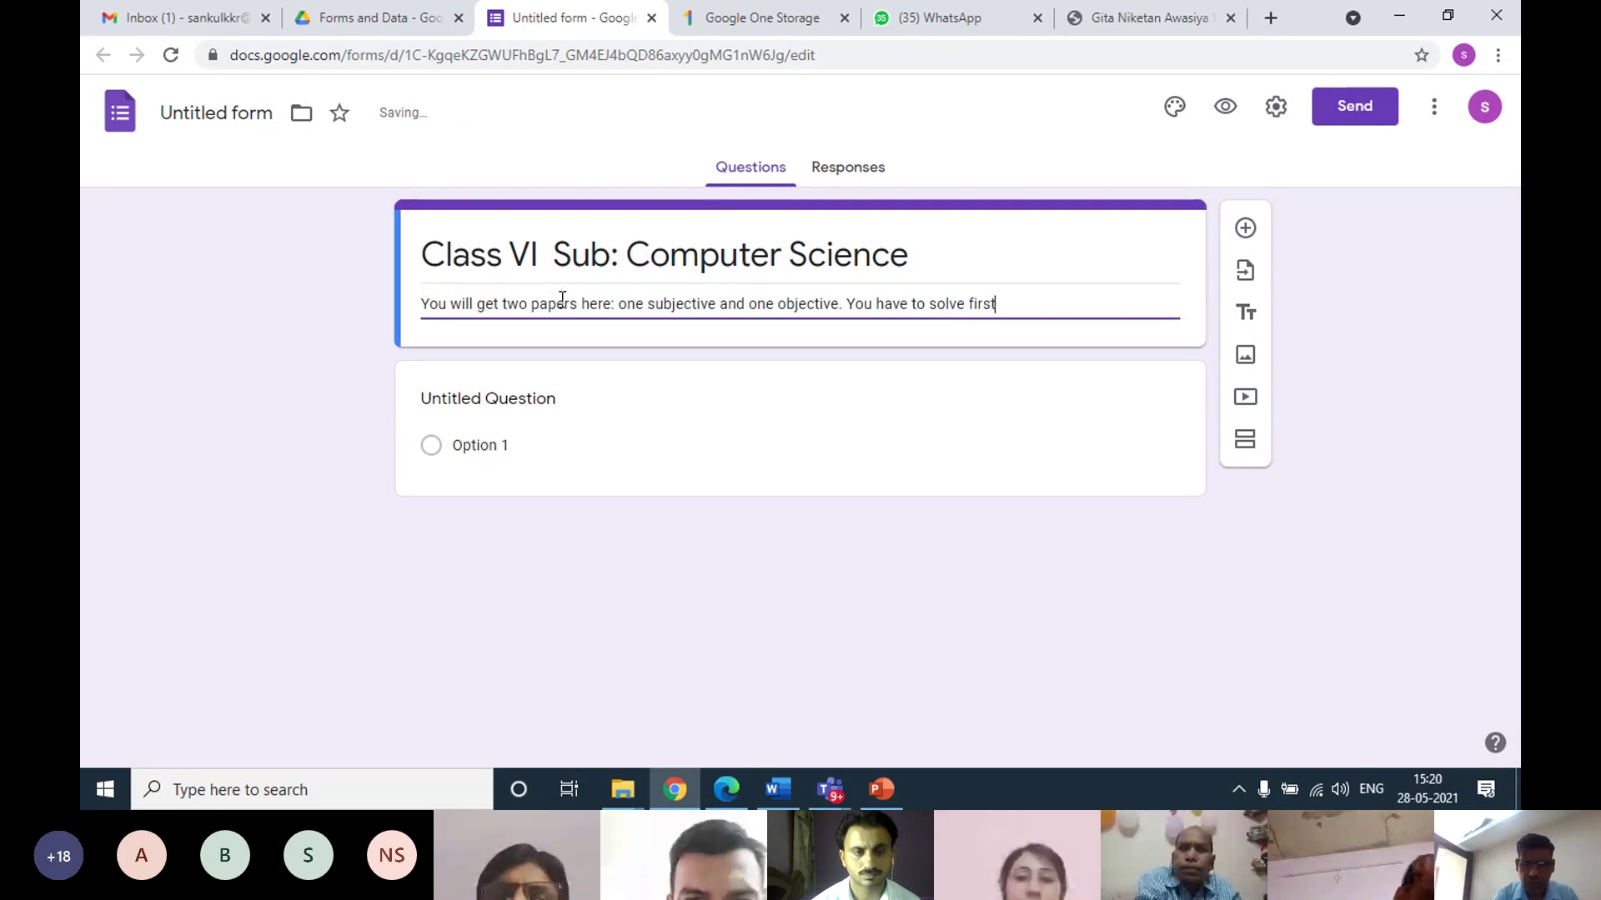
{"action": "type", "text": " subjec"}
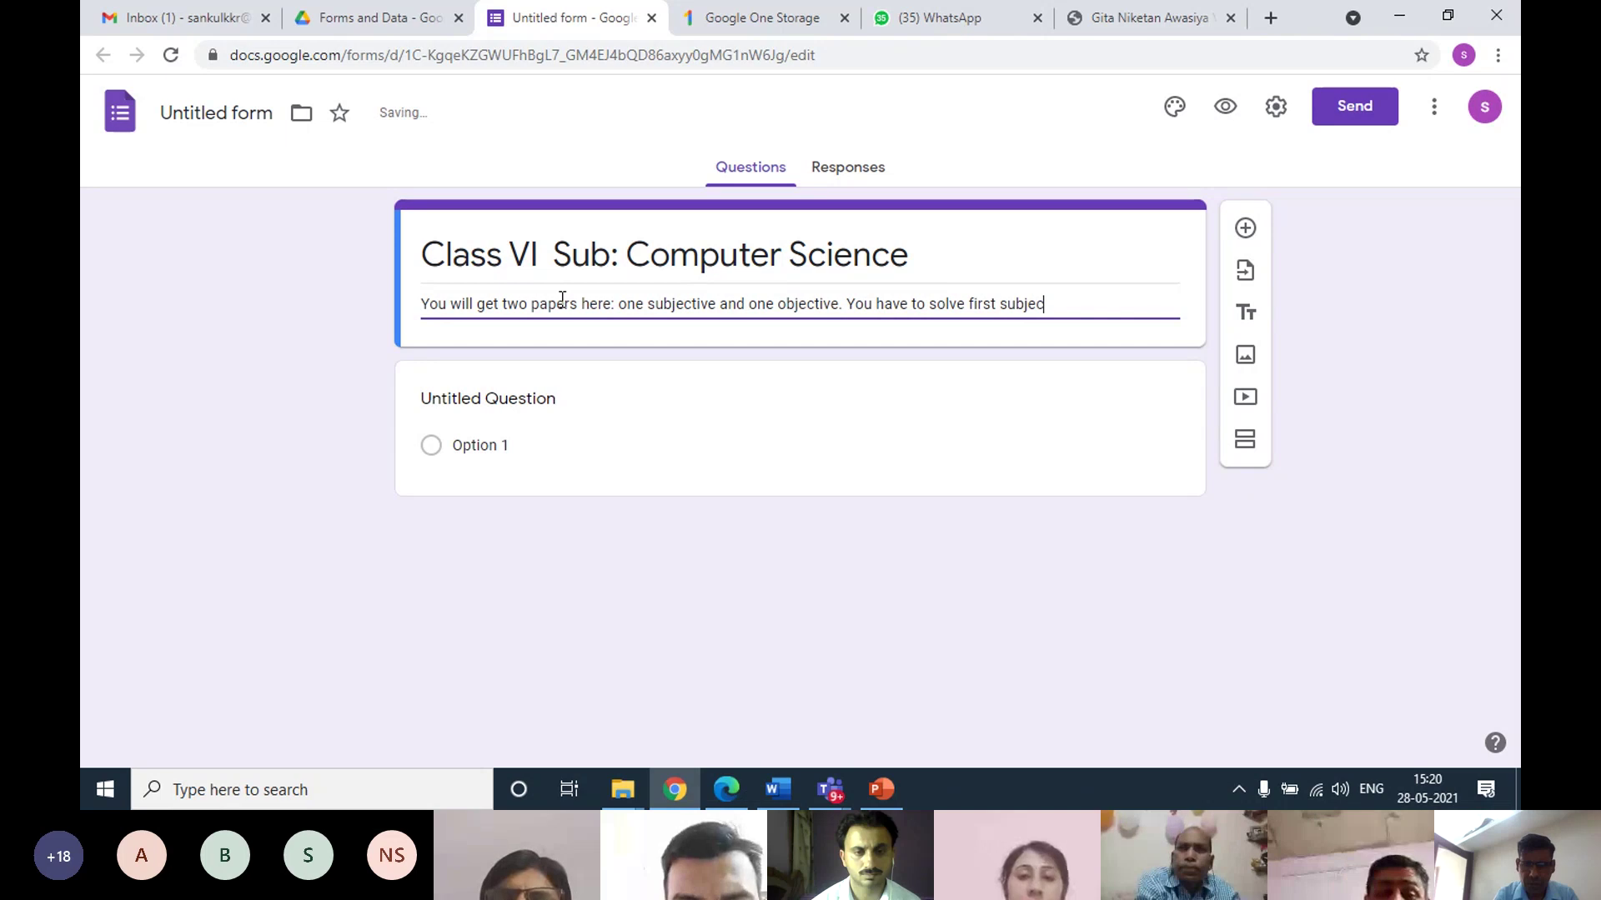
{"action": "type", "text": "tive pa"}
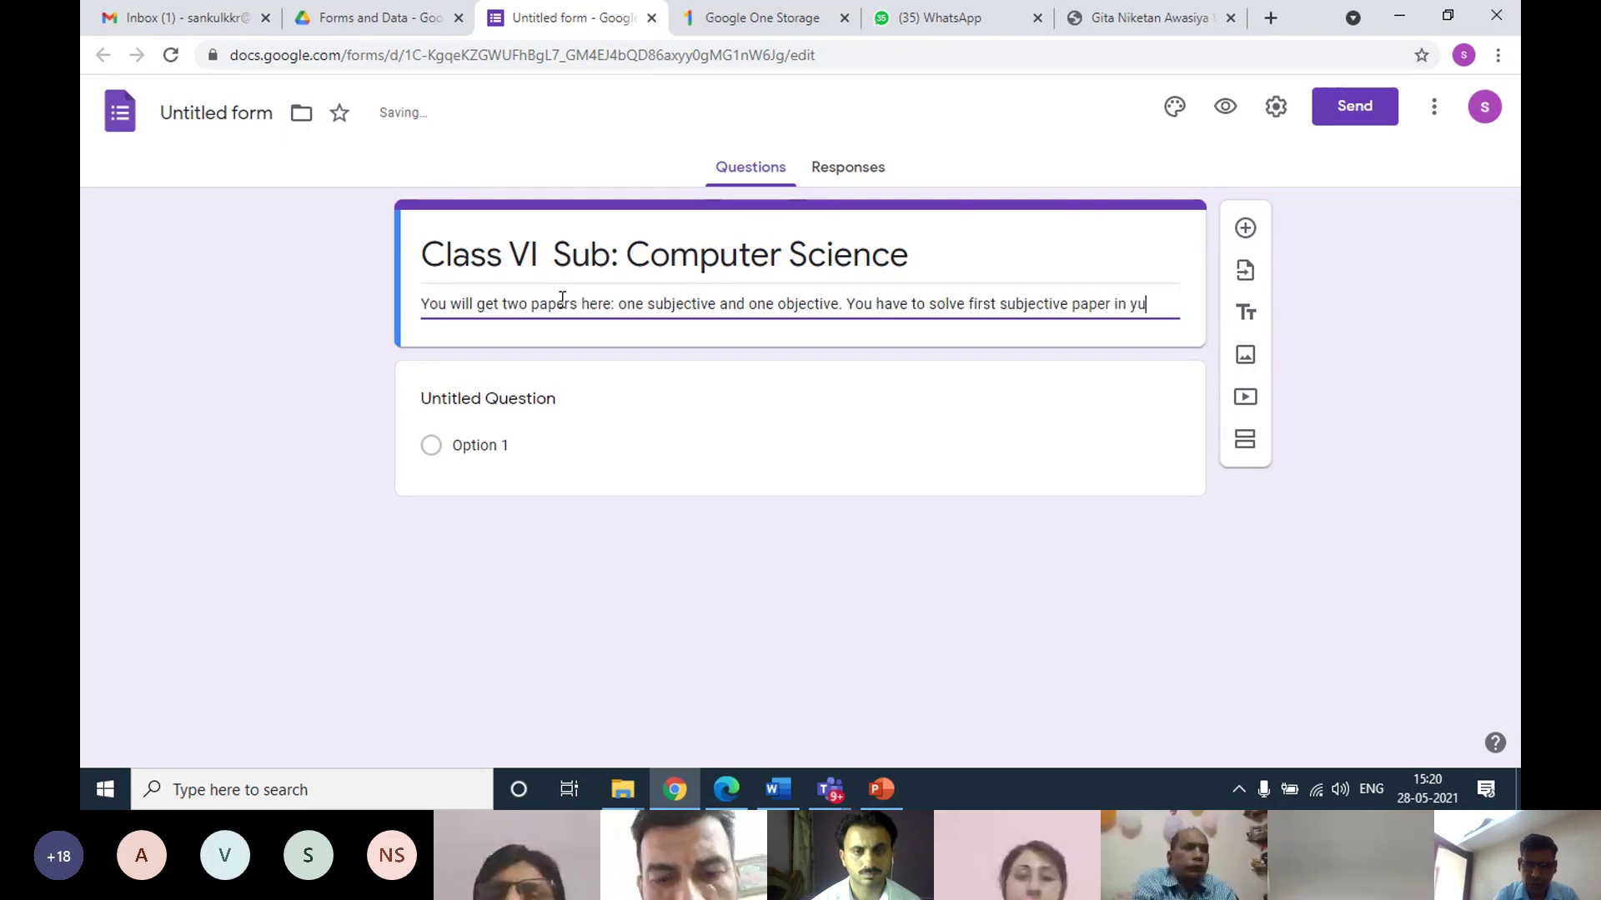
{"action": "type", "text": "per in your note"}
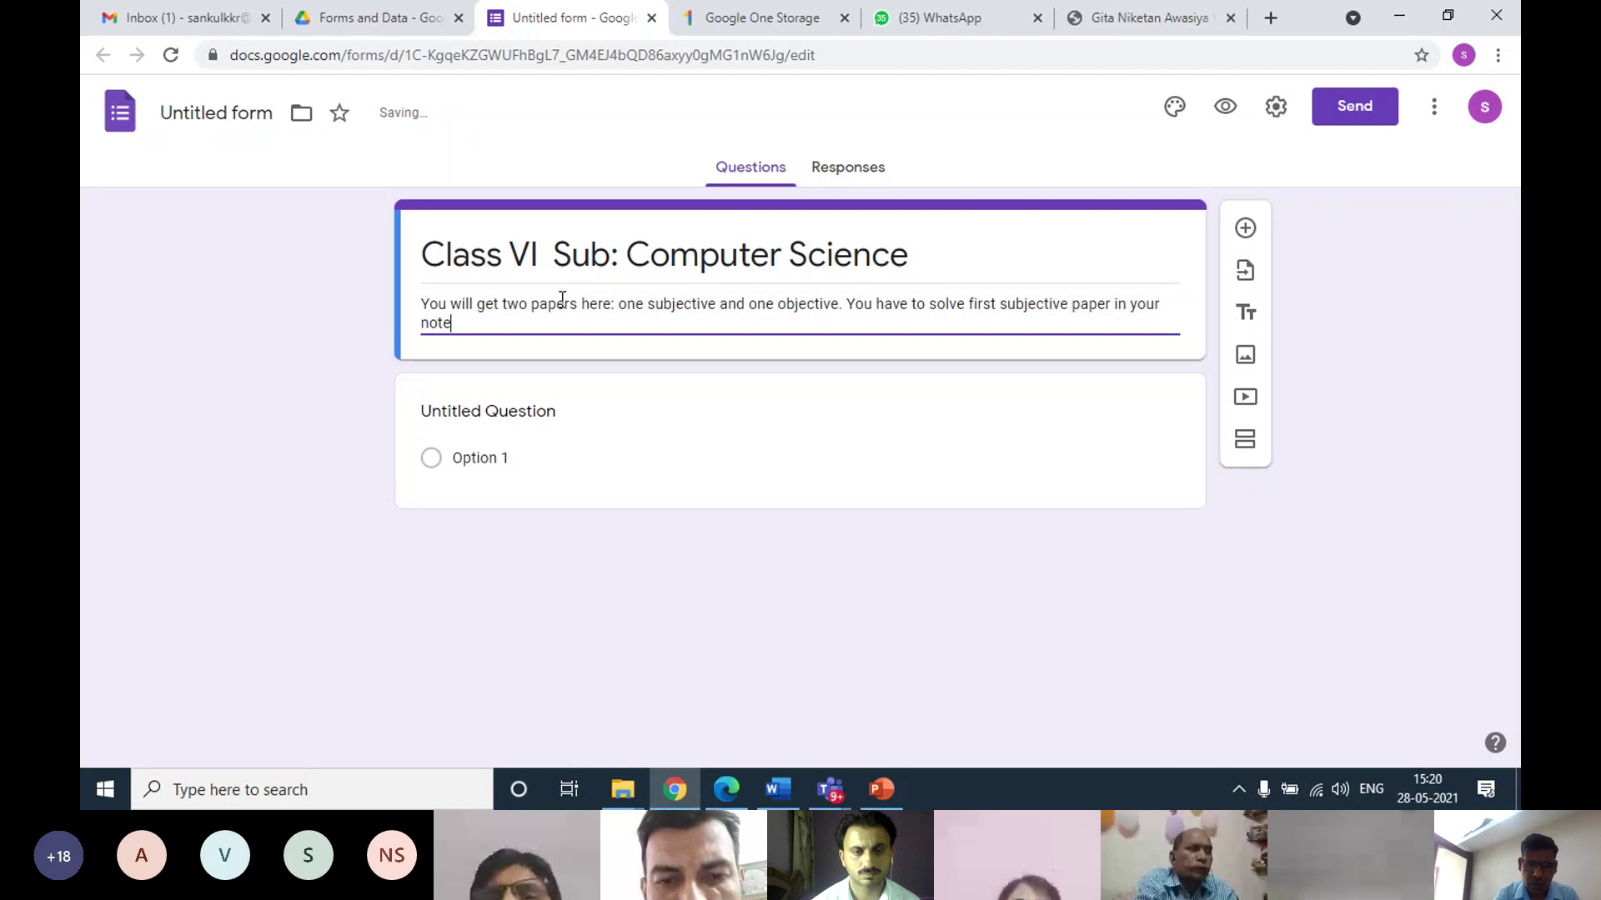
{"action": "type", "text": "book"}
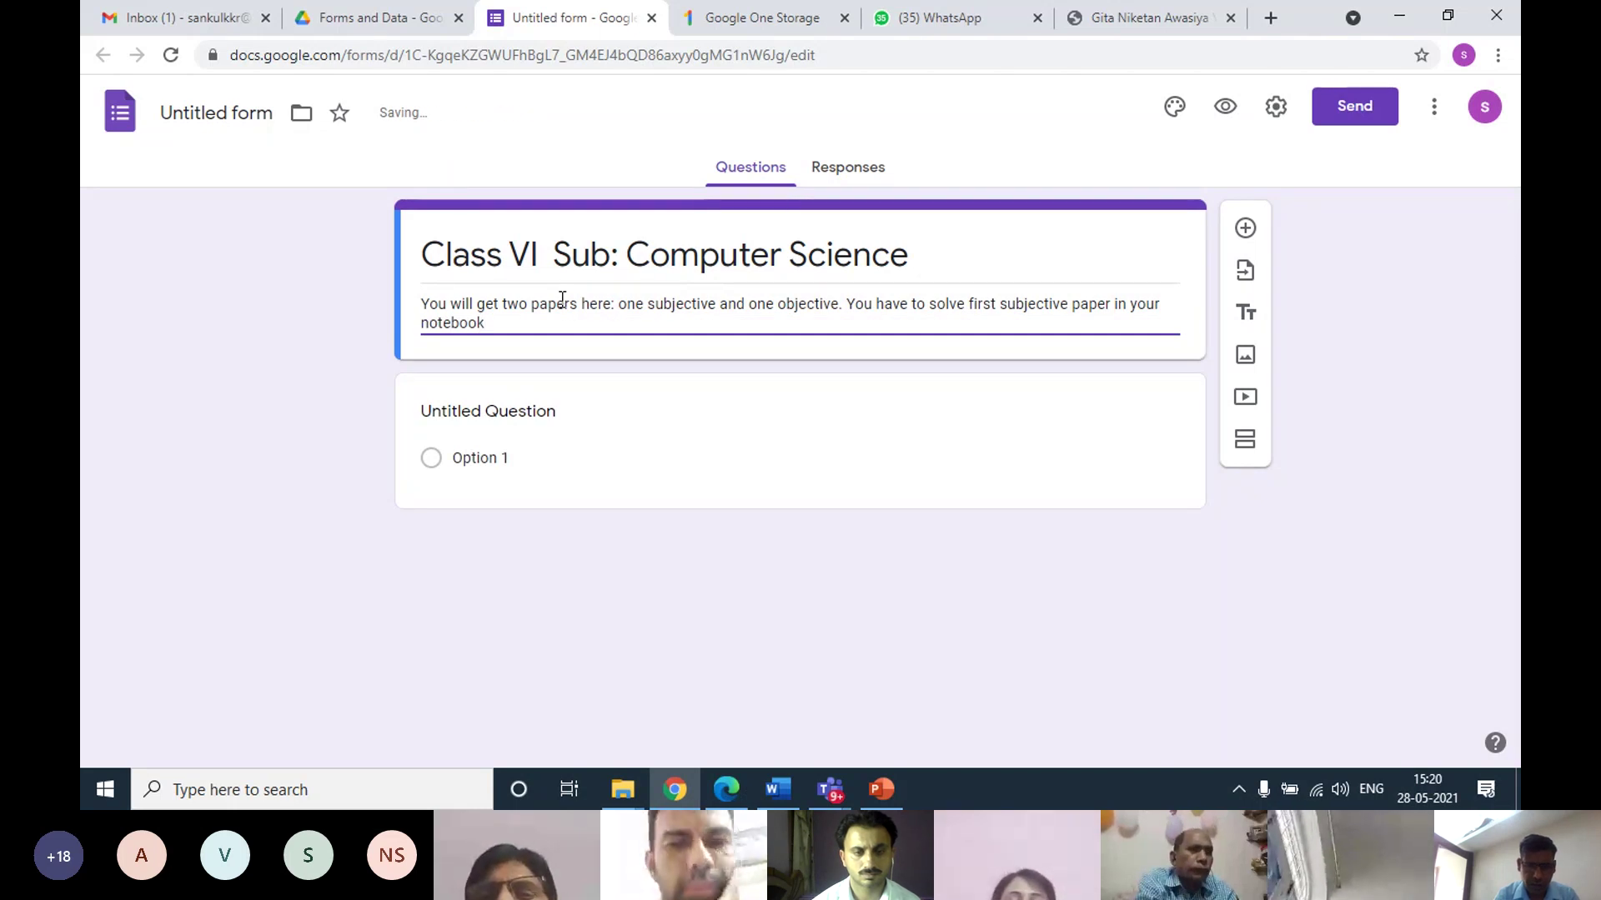
{"action": "type", "text": " th"}
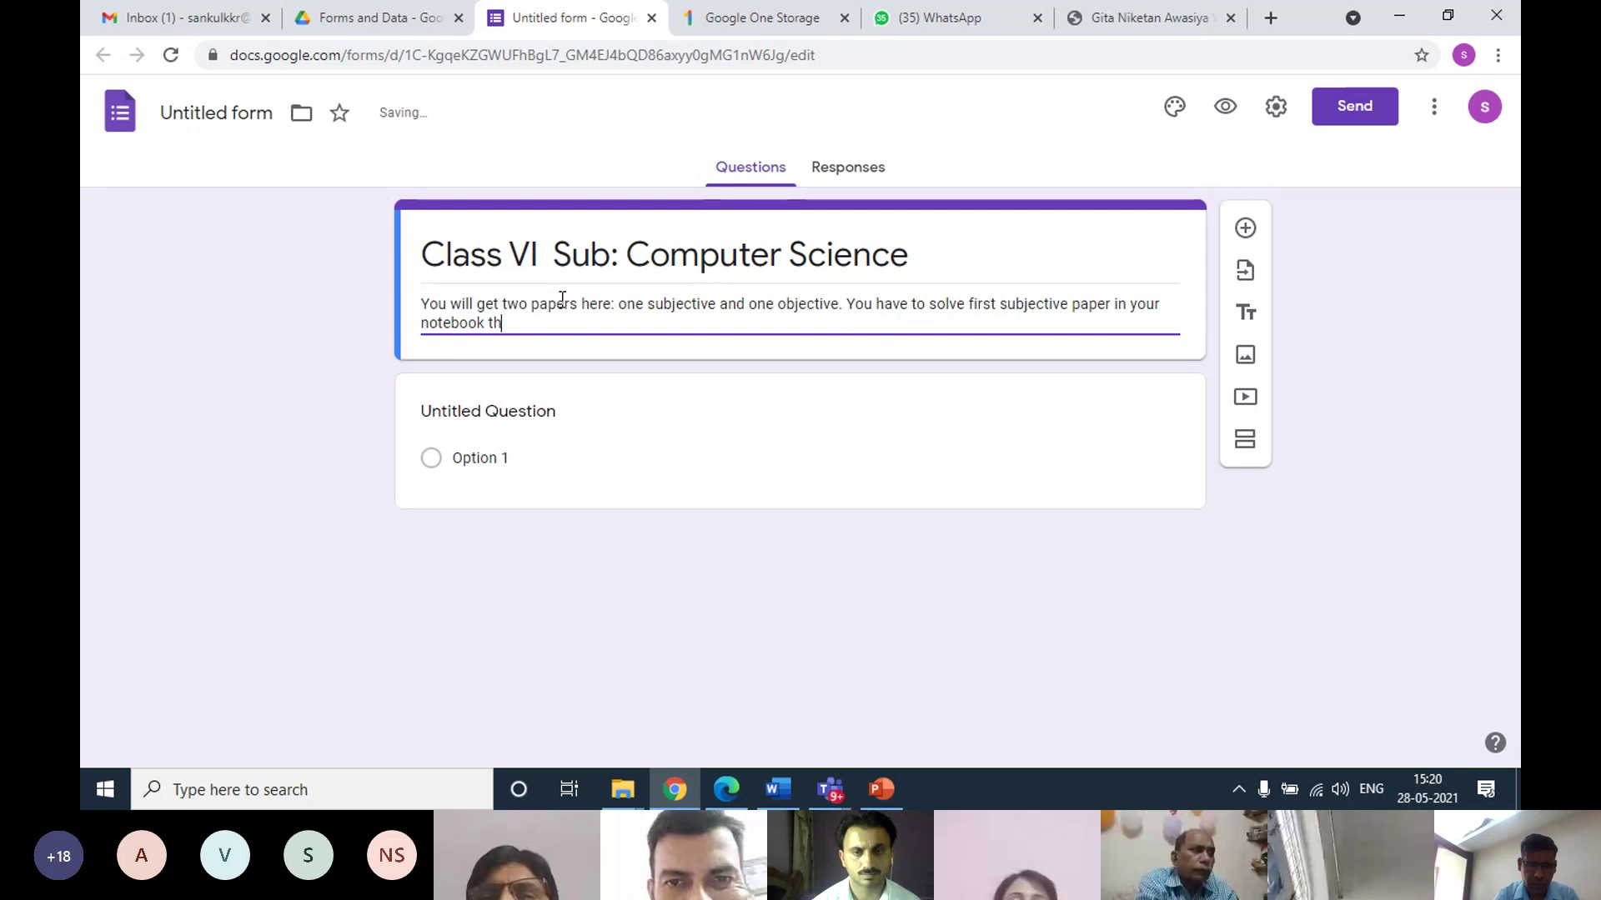
{"action": "type", "text": "en solve ob"}
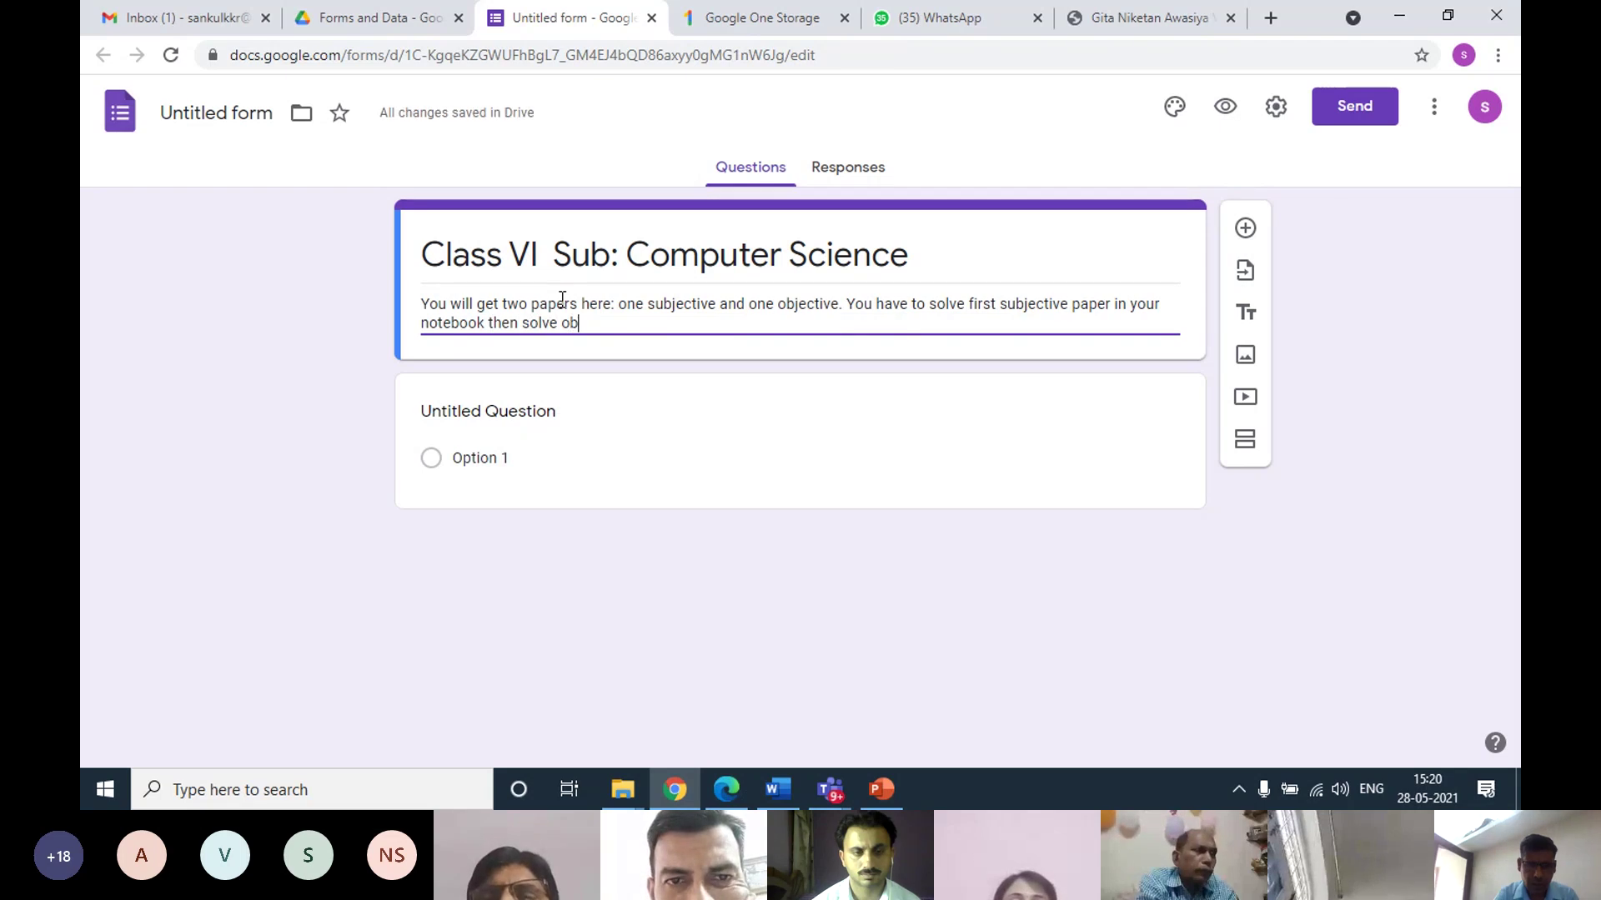
{"action": "type", "text": "jective paper"}
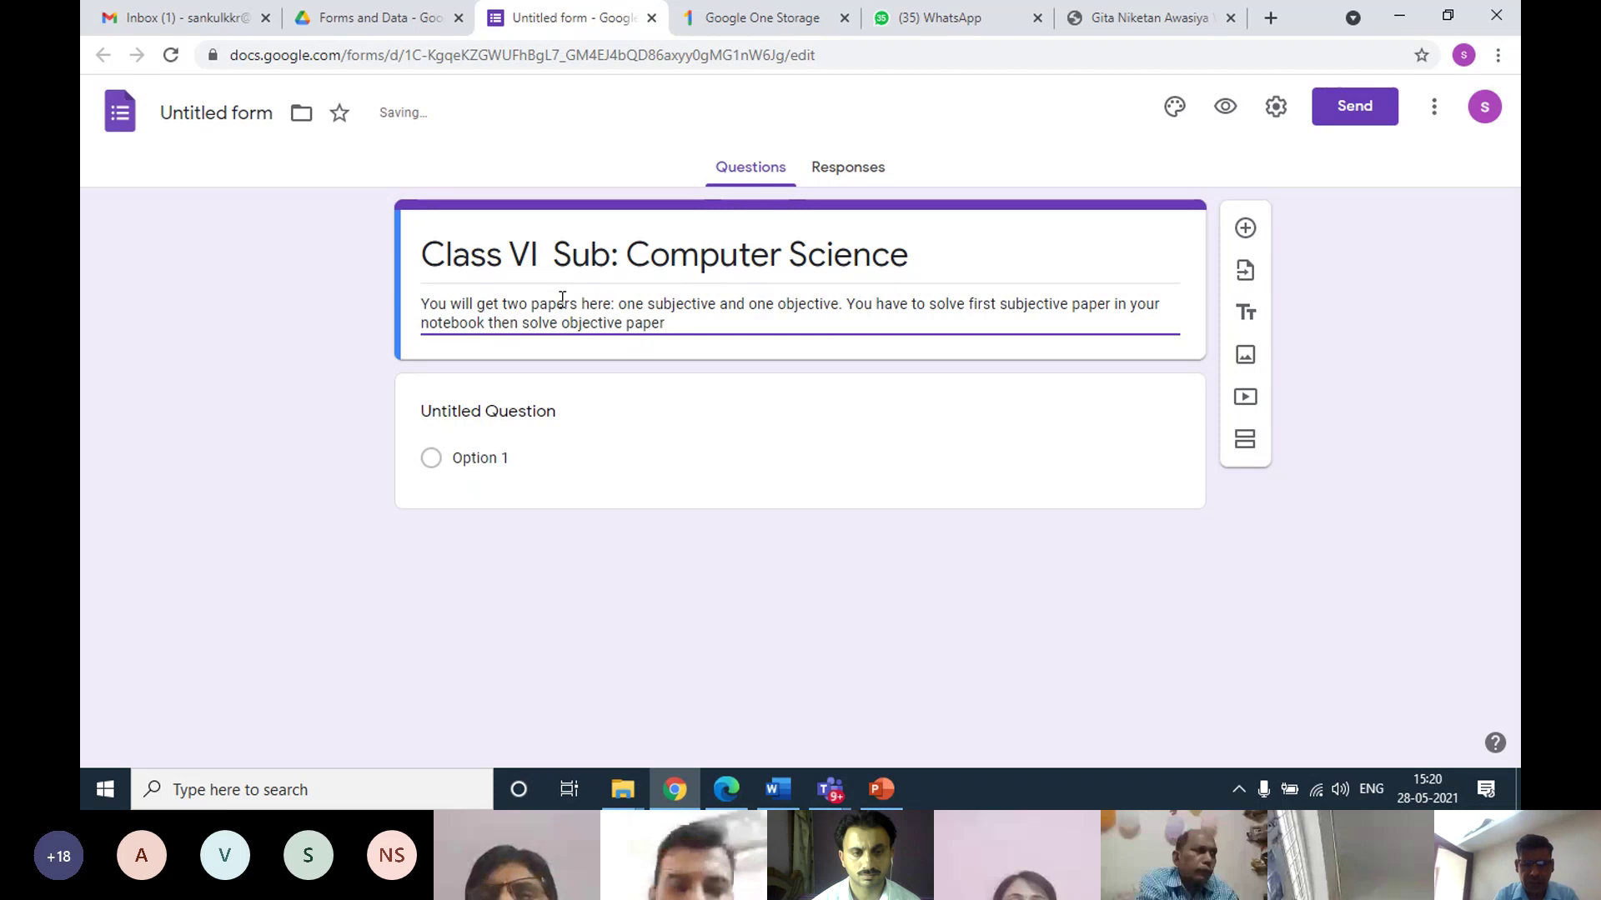
{"action": "type", "text": " and uploa"}
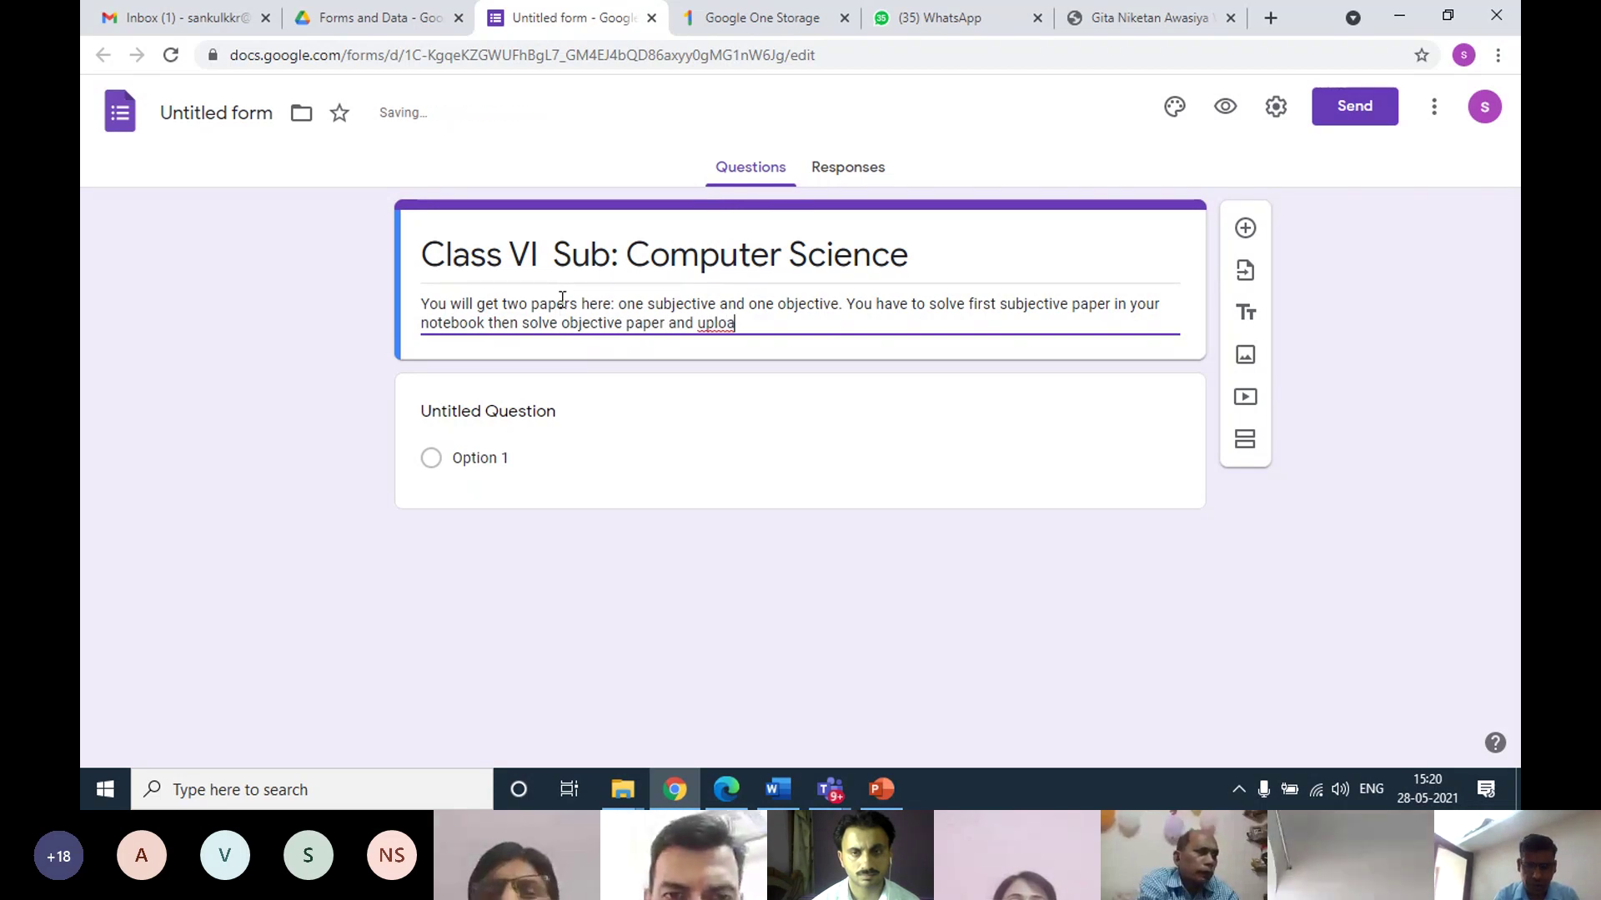
{"action": "type", "text": "d the pdf of"}
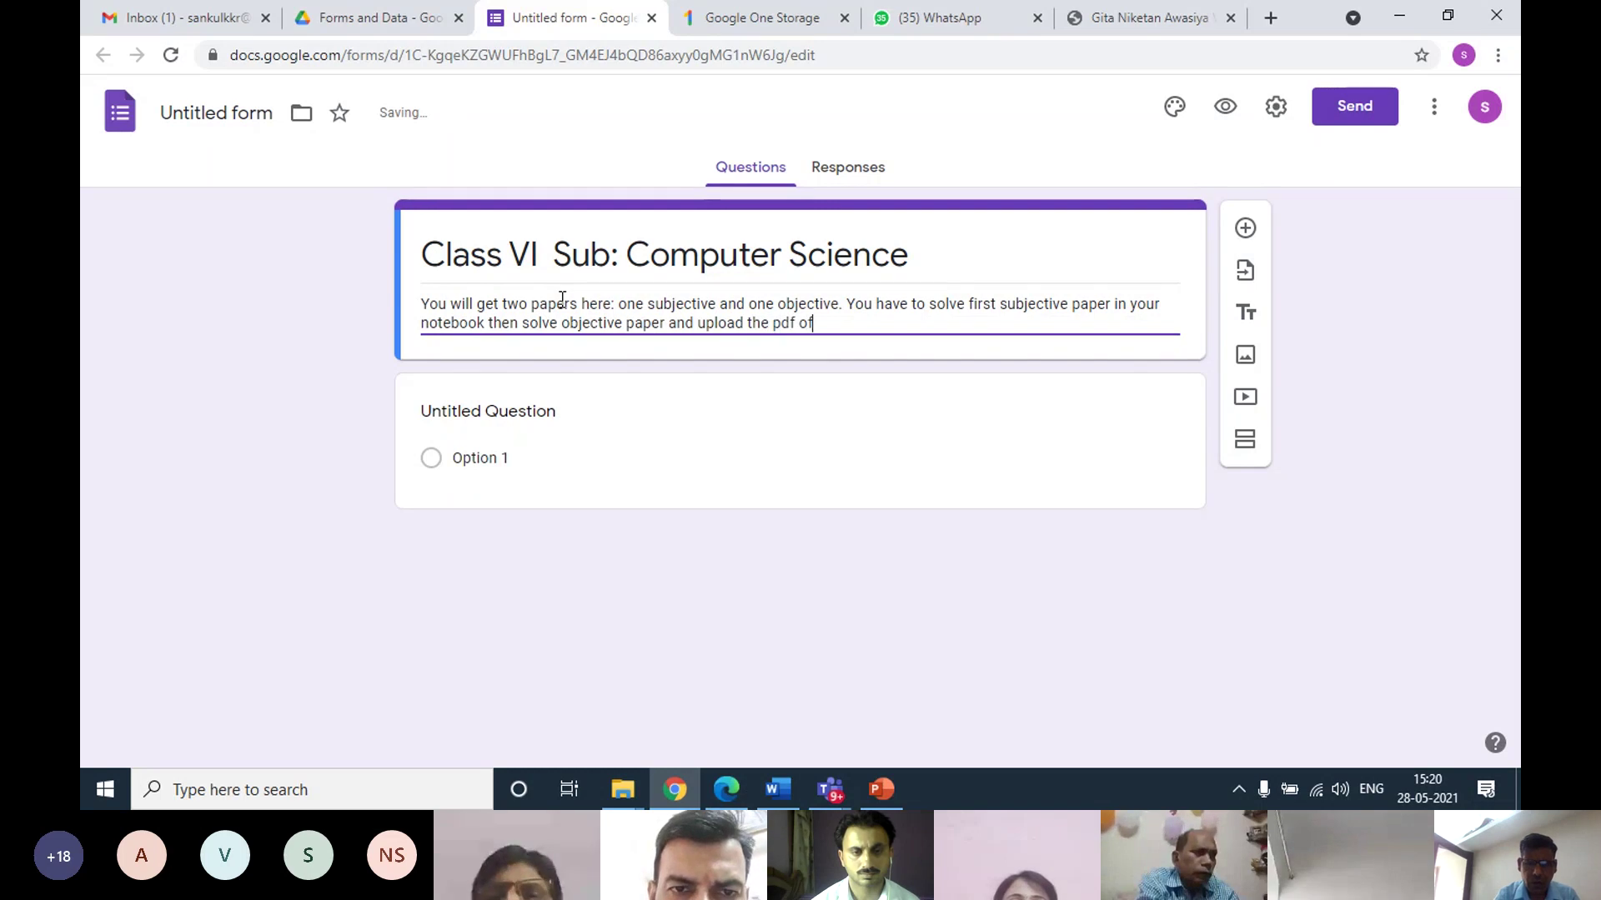
{"action": "type", "text": " your sol"}
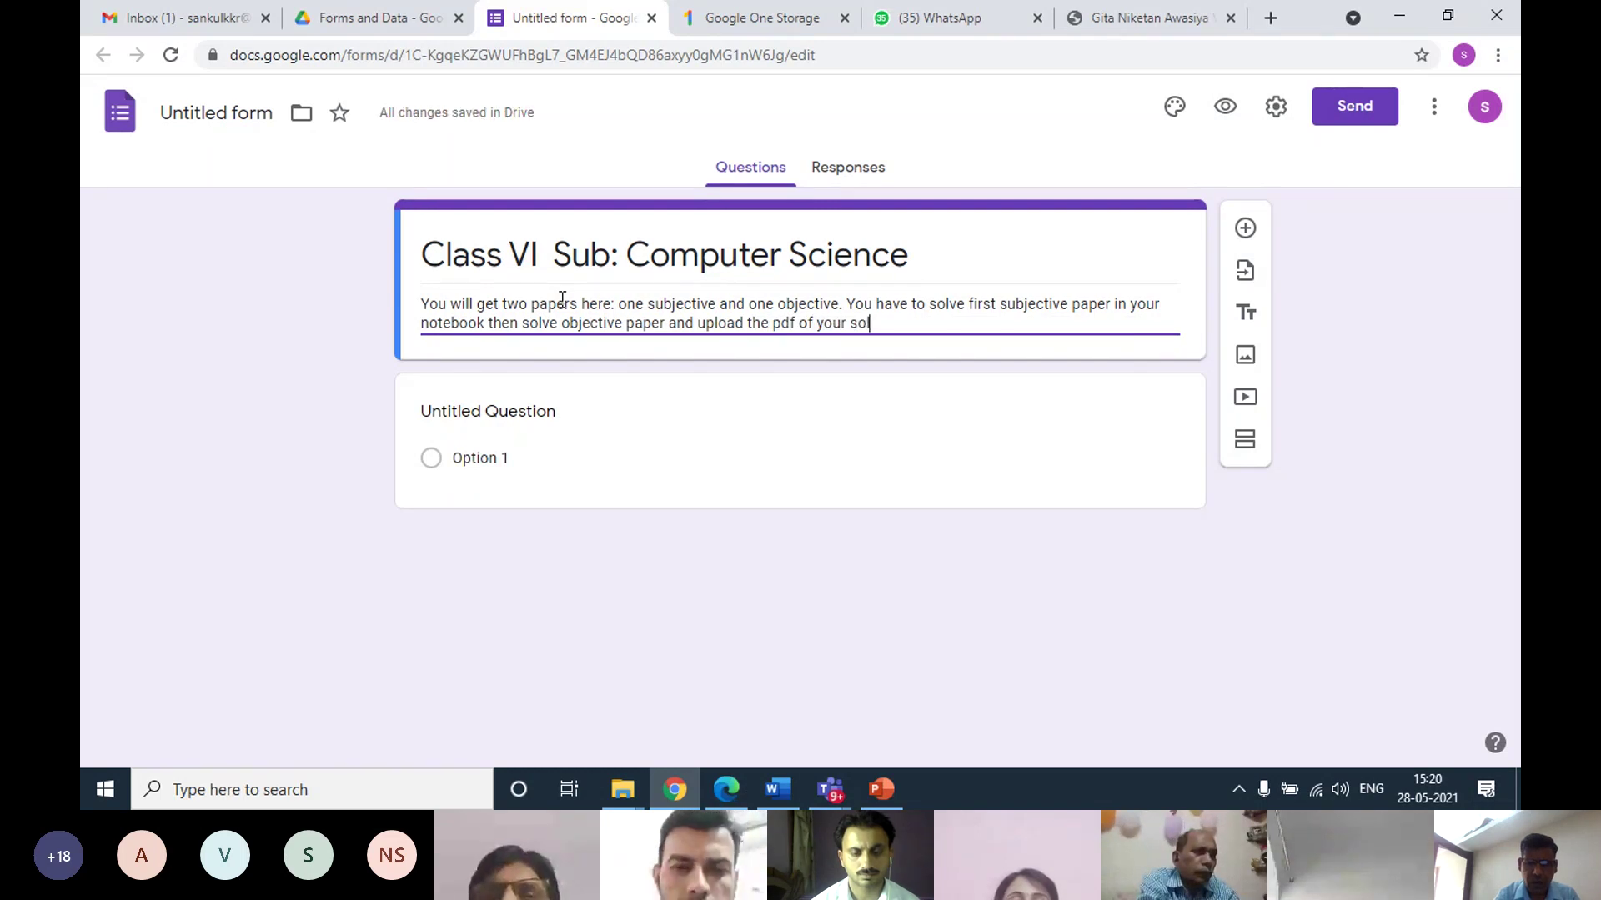
{"action": "type", "text": "ution "}
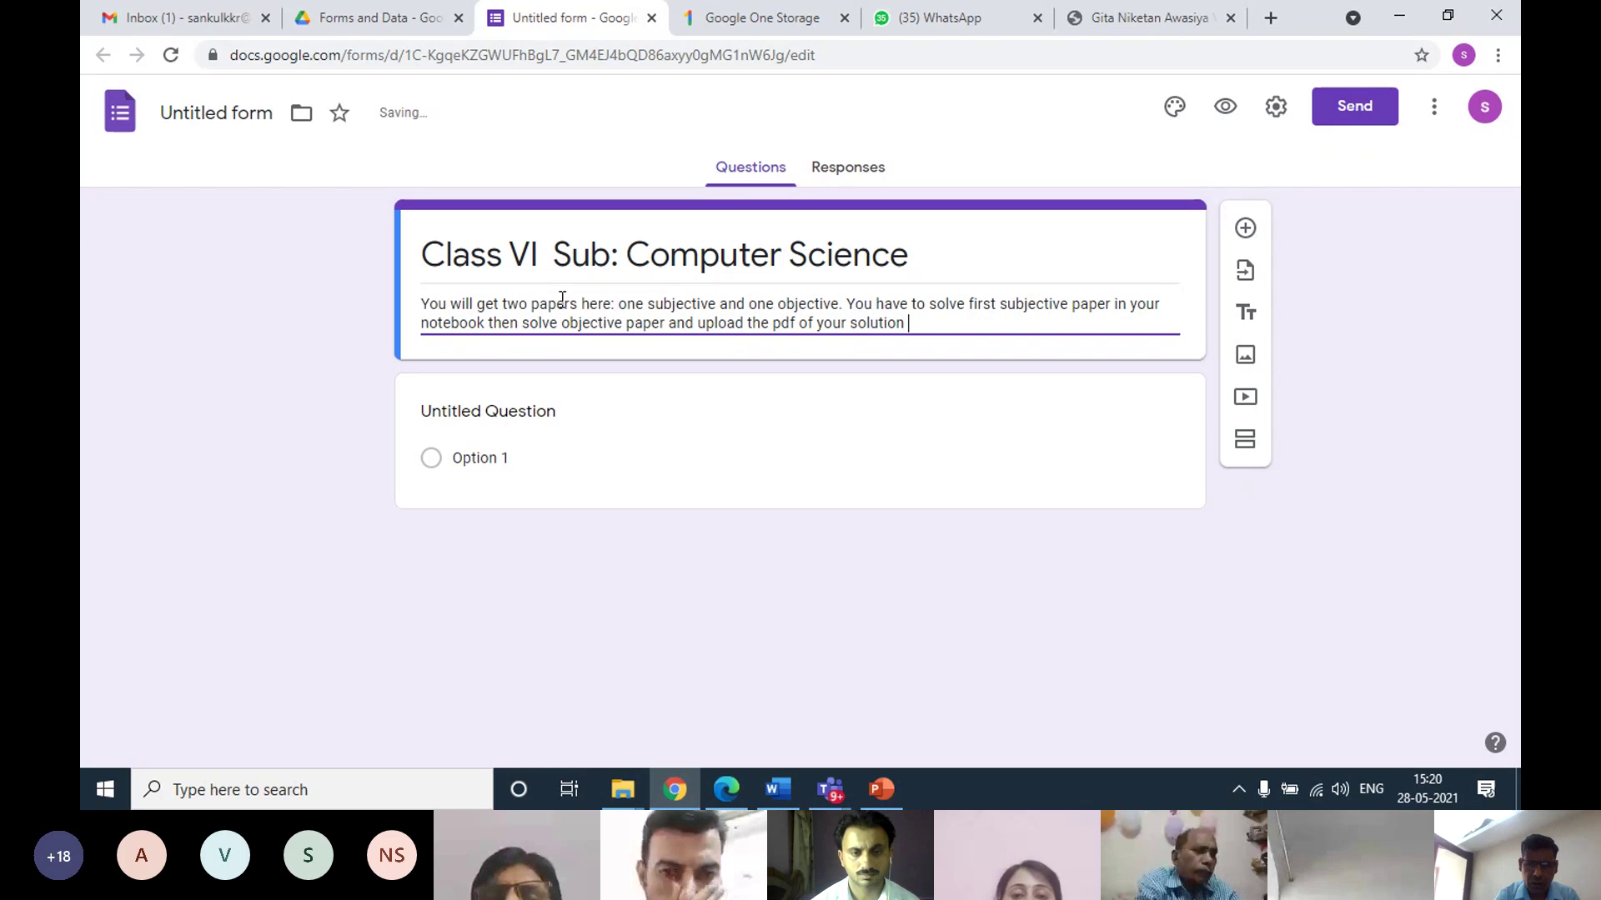
{"action": "type", "text": "s of su"}
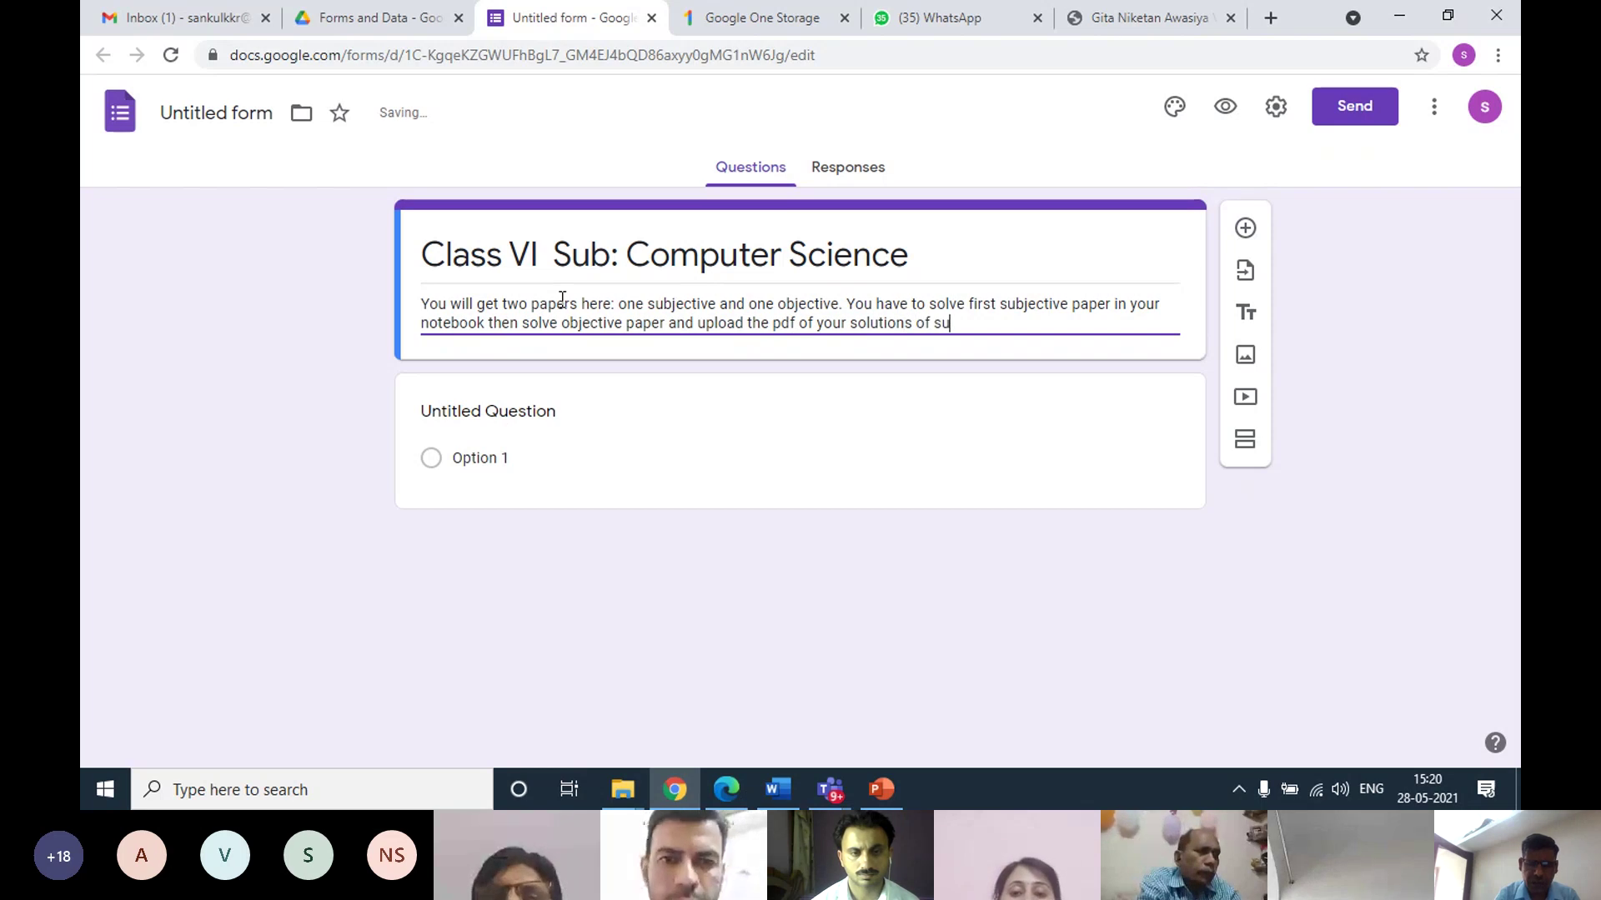
{"action": "type", "text": "bjev"}
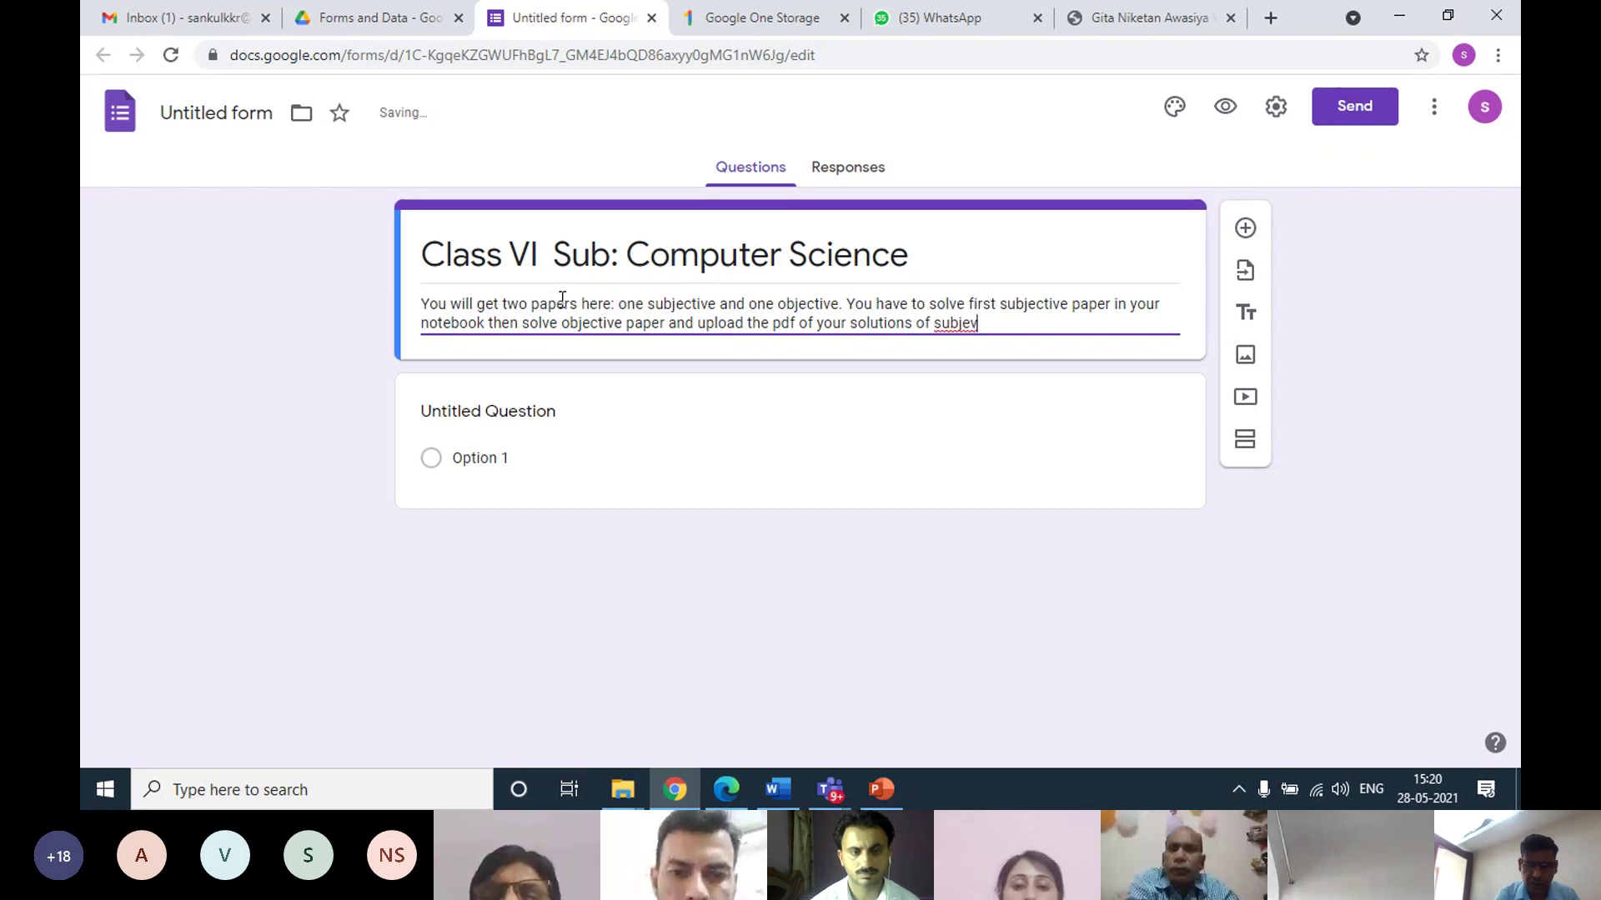
{"action": "key", "text": "BackSpace"}
{"action": "key", "text": "BackSpace"}
{"action": "type", "text": "ec"}
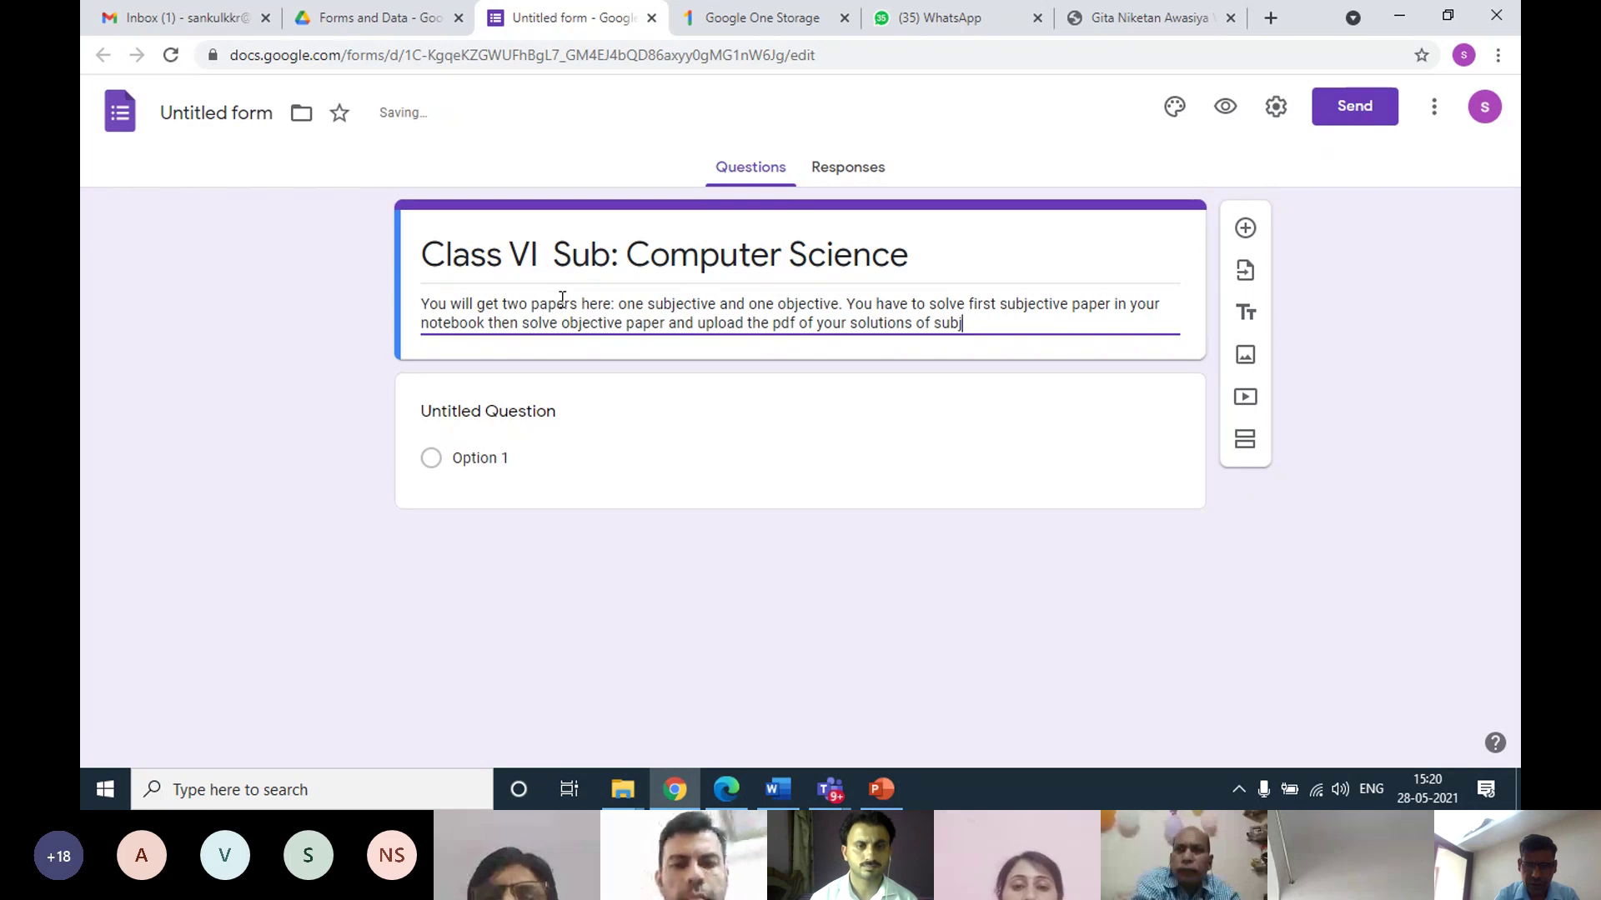
{"action": "type", "text": "tive paper "}
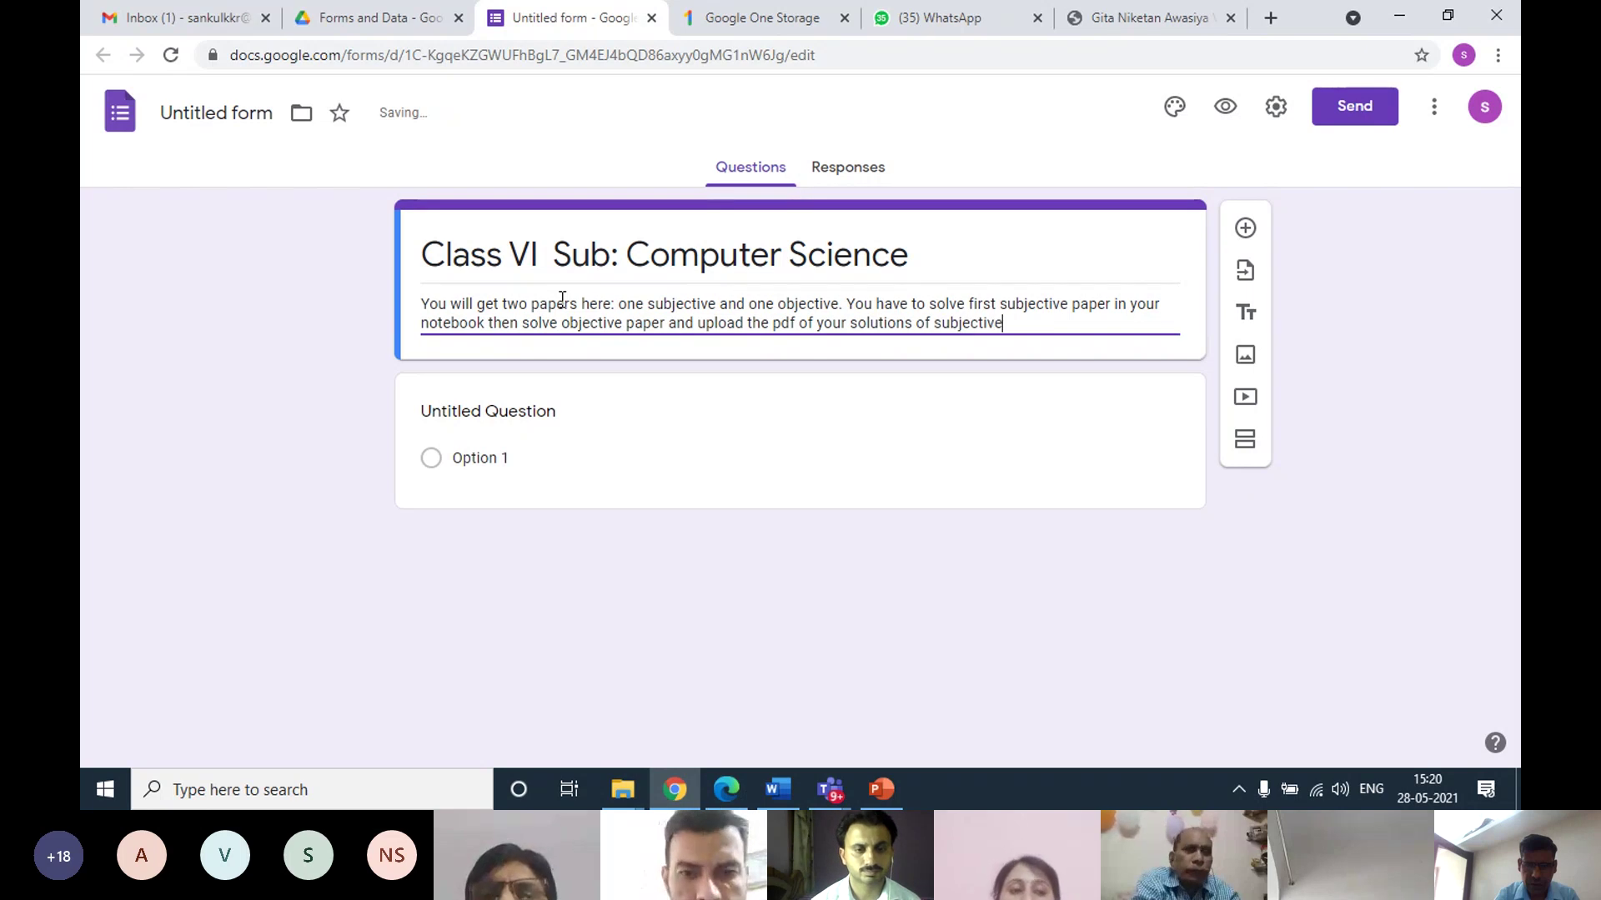
{"action": "type", "text": "in the "}
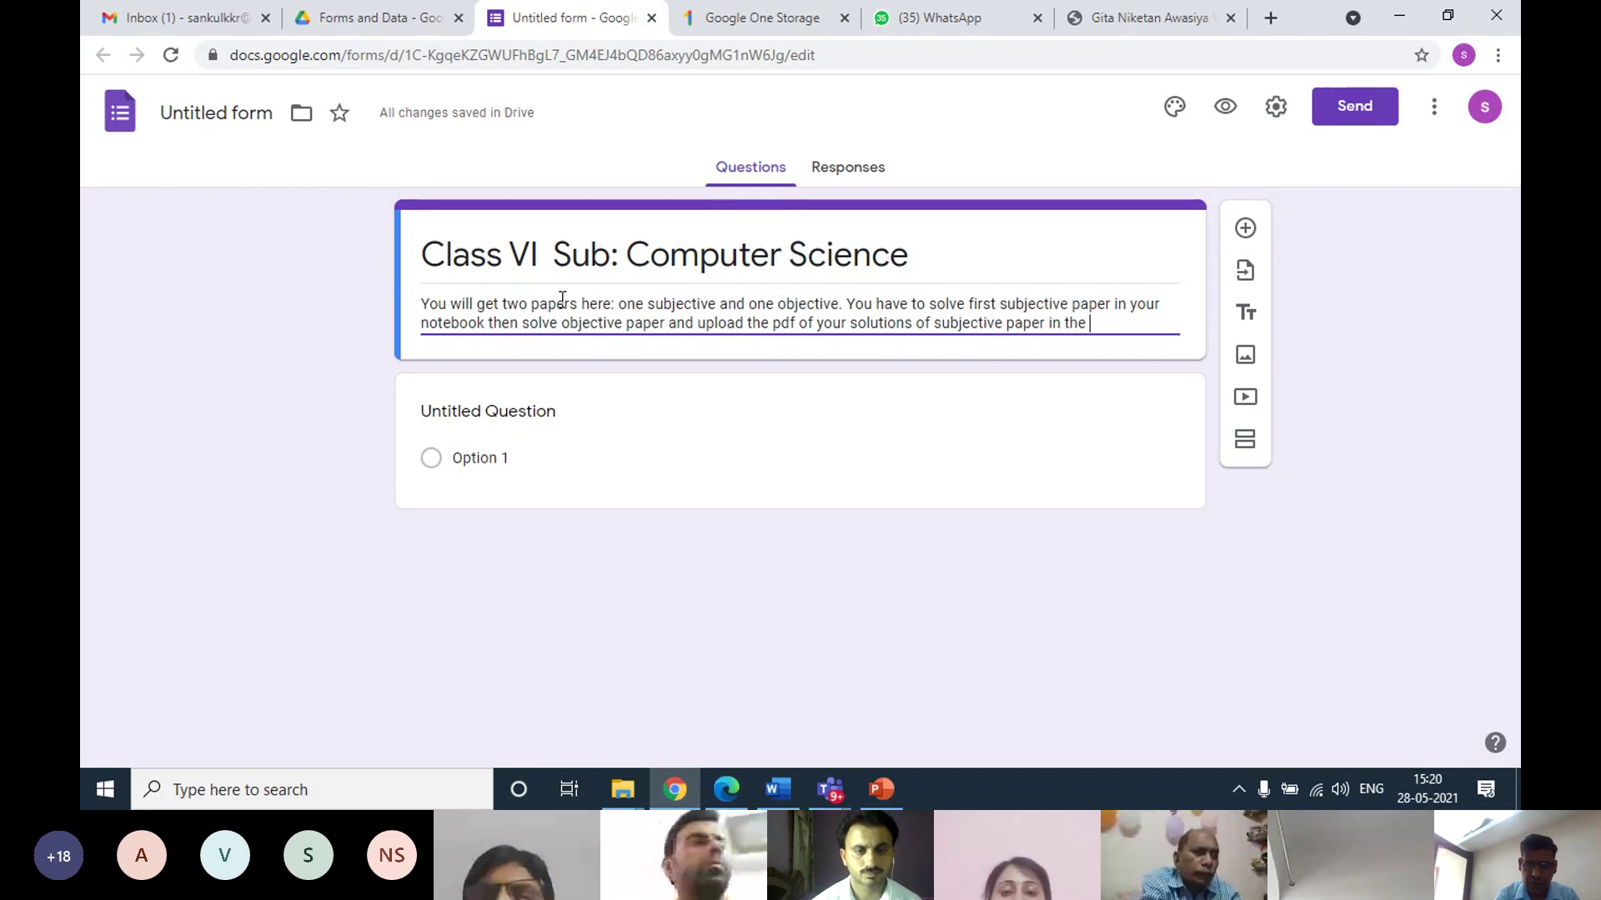
{"action": "type", "text": "E"}
{"action": "key", "text": "BackSpace"}
{"action": "key", "text": "BackSpace"}
{"action": "key", "text": "BackSpace"}
{"action": "key", "text": "BackSpace"}
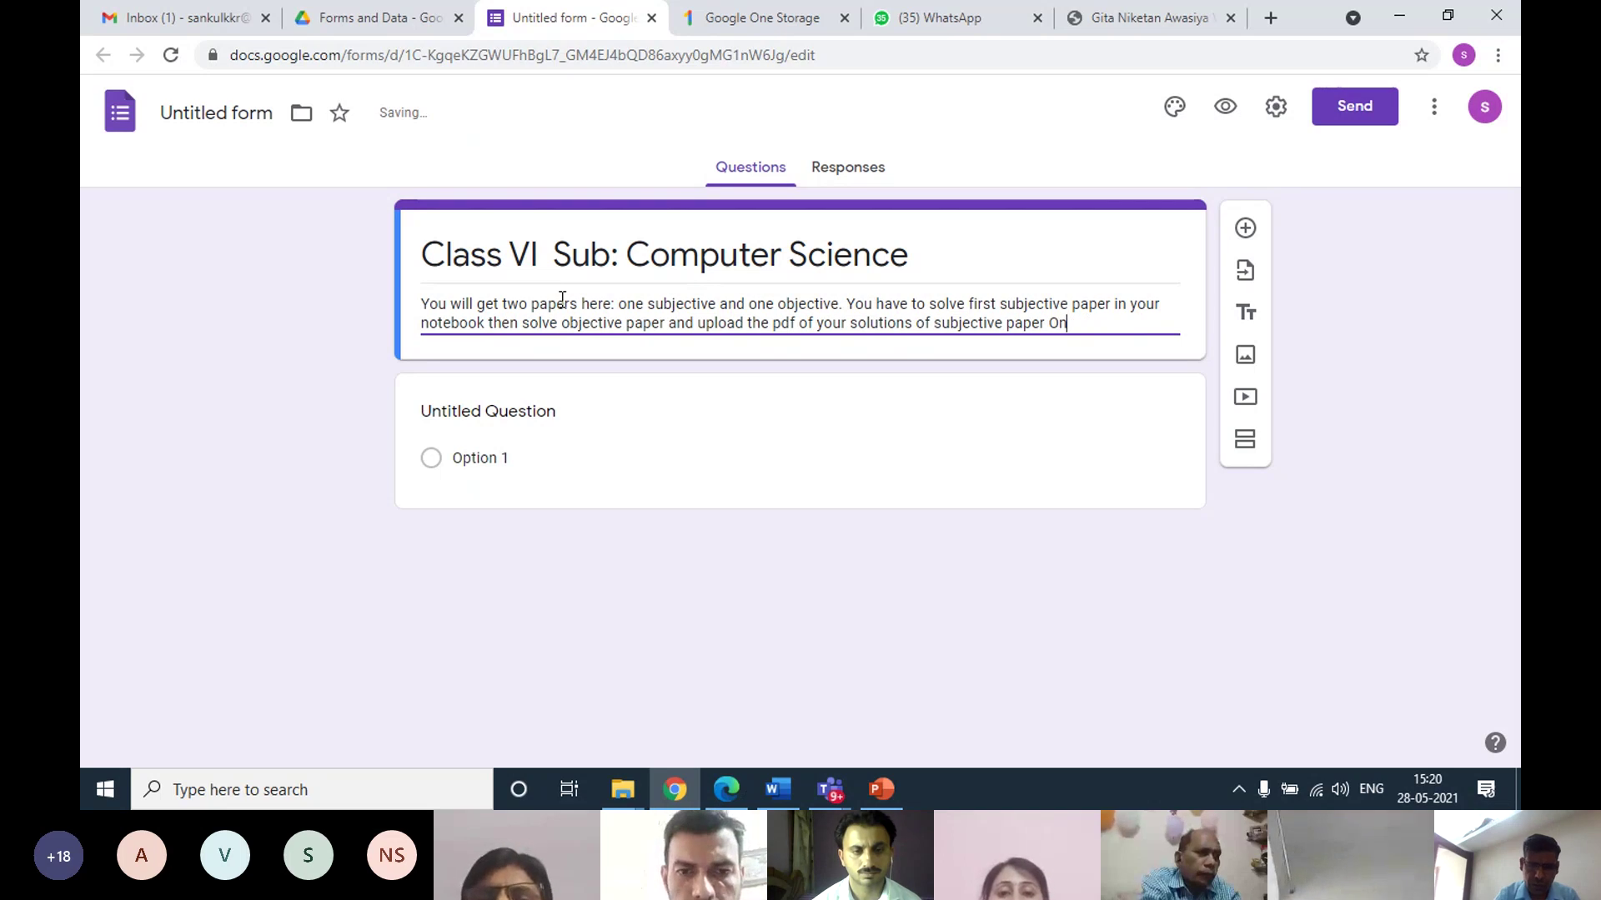
{"action": "type", "text": "the lin"}
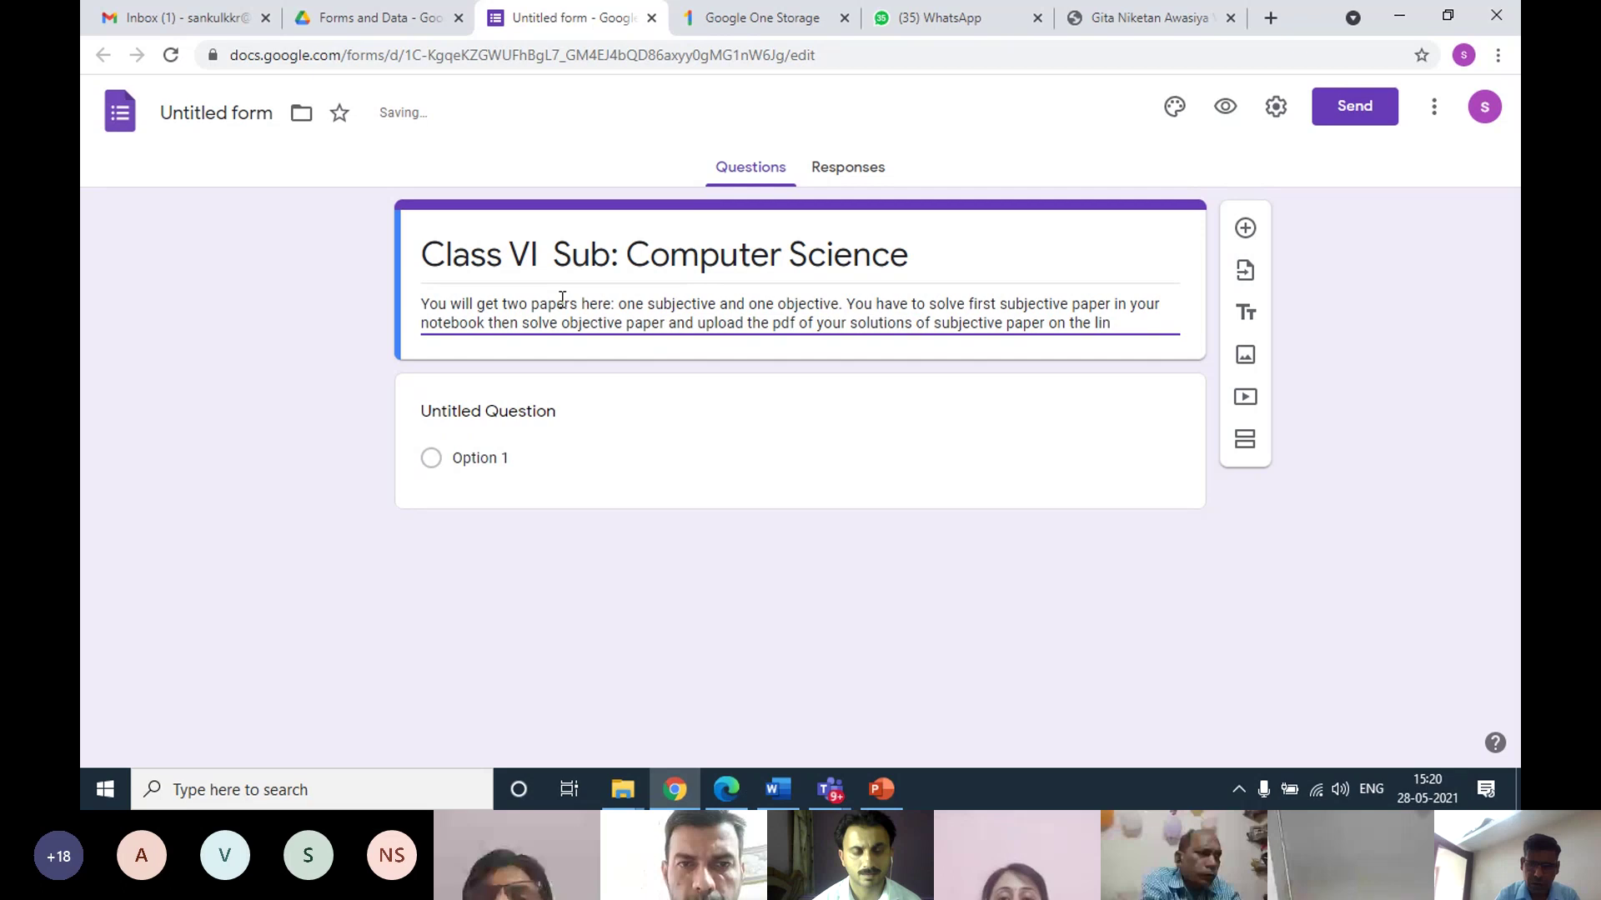
{"action": "key", "text": "BackSpace"}
{"action": "type", "text": "k in th"}
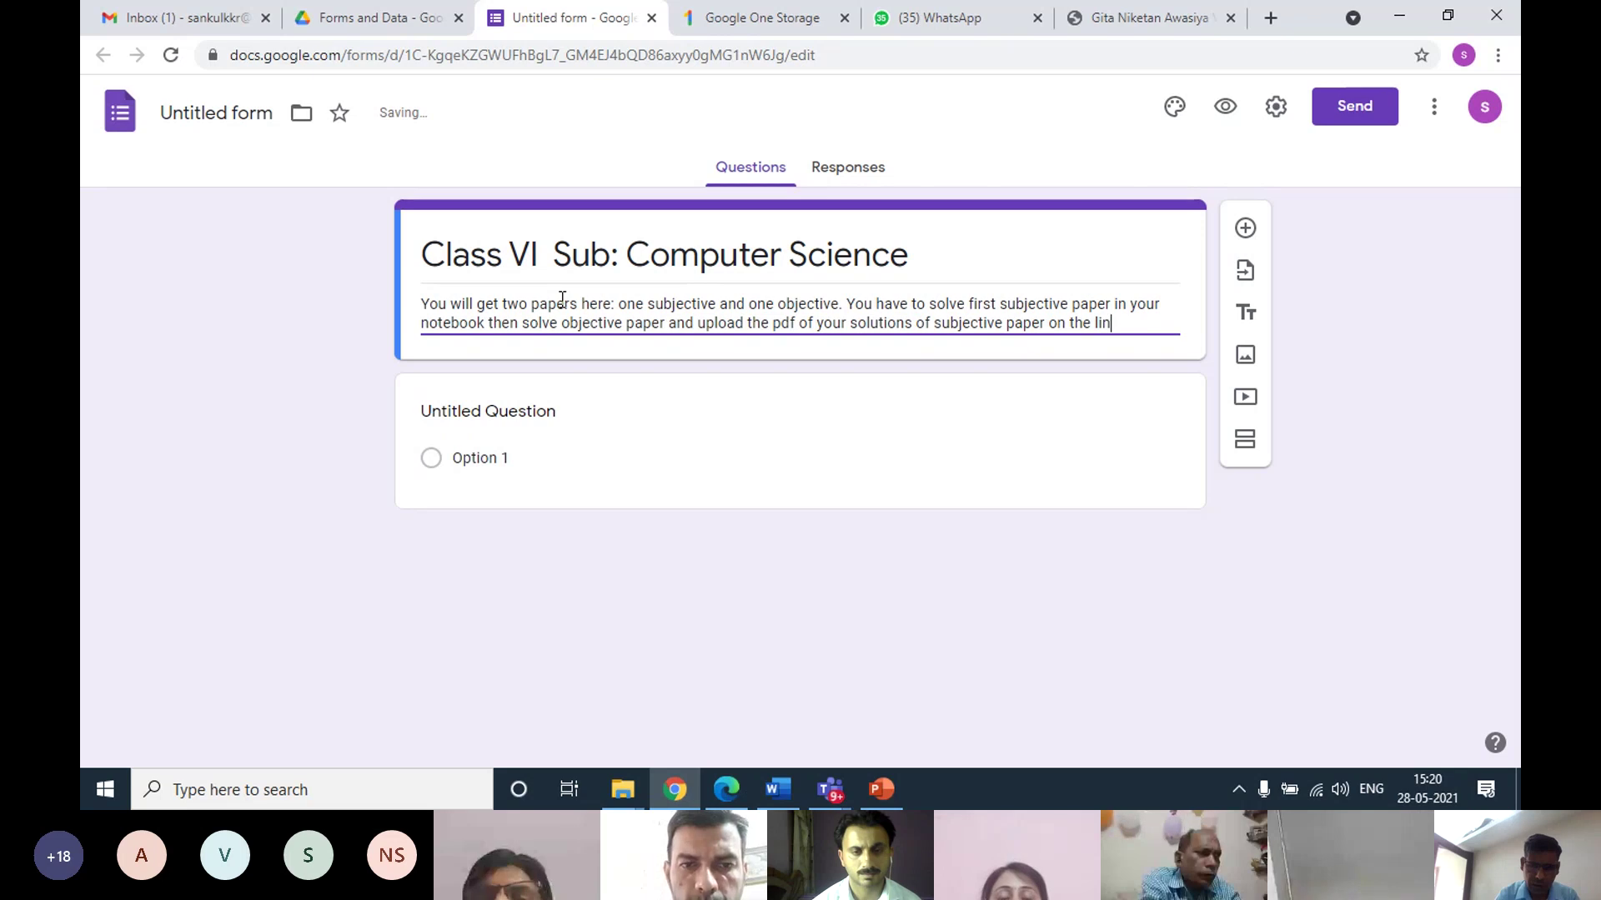
{"action": "type", "text": "e E"}
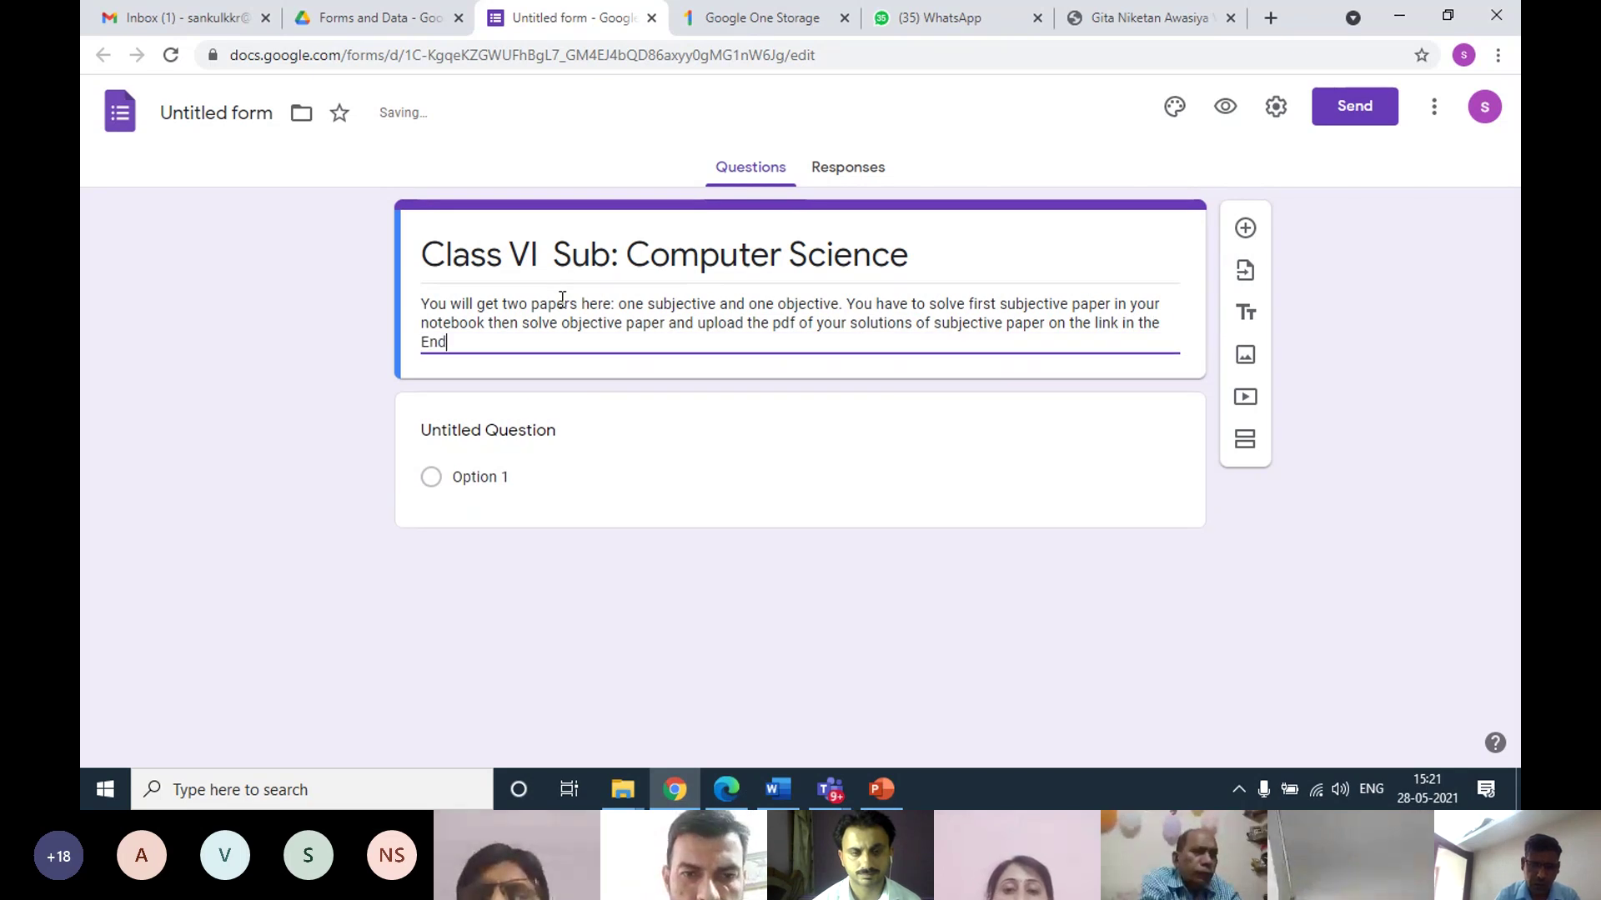
{"action": "type", "text": "nd of objective paper."}
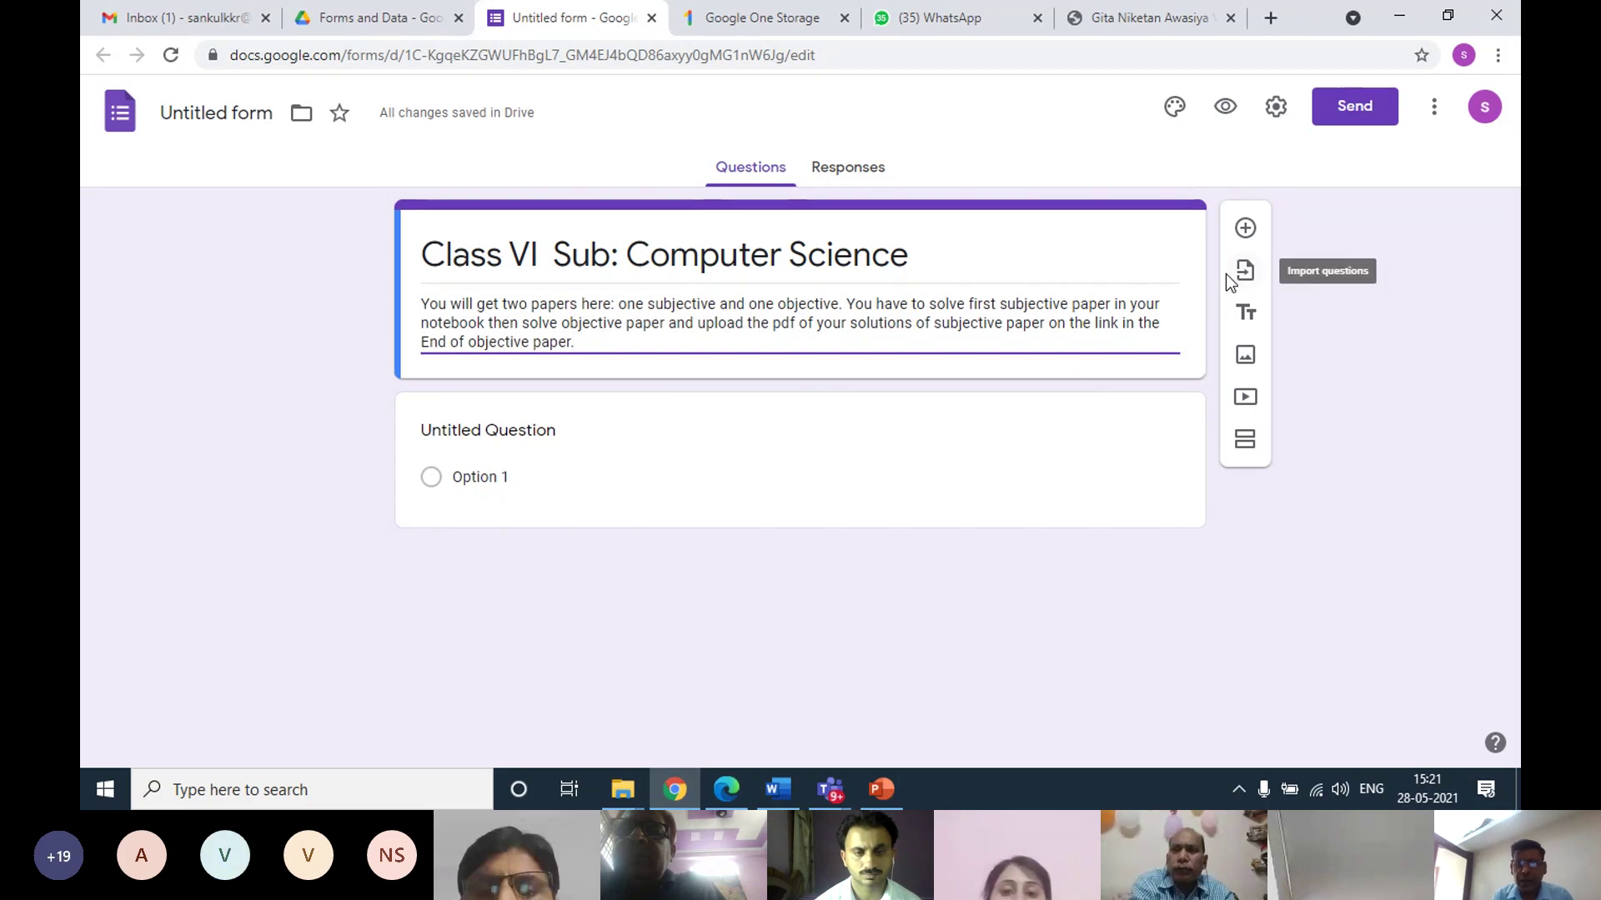
Finish the description with 'End of objective paper.' and return focus to the header card
{"action": "left_click", "coordinate": [1244, 230]}
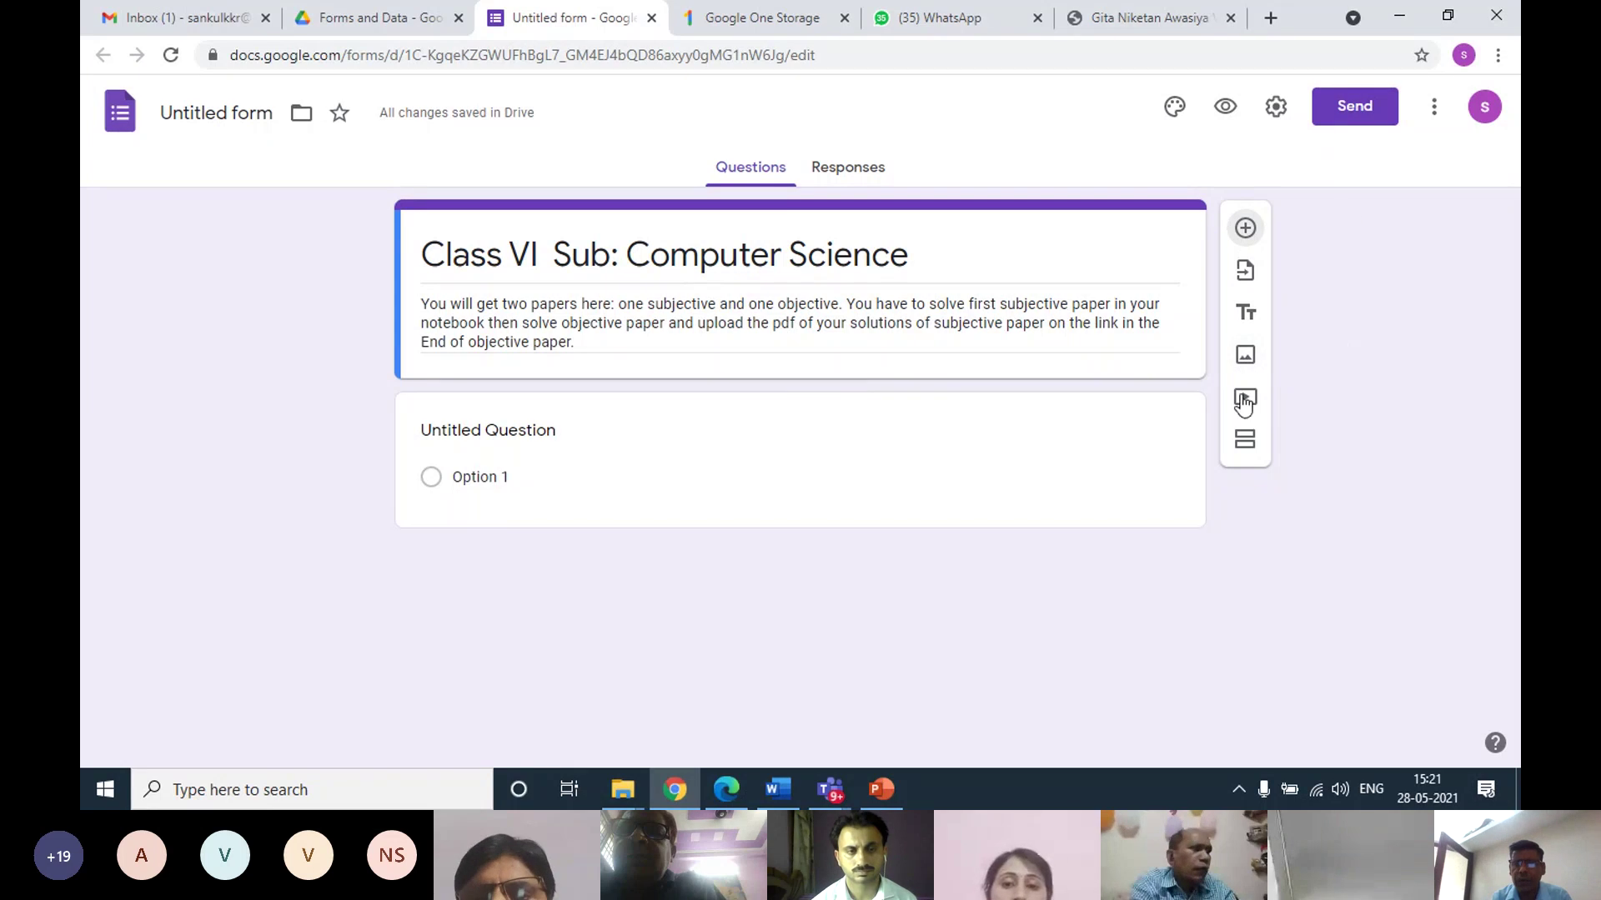
{"action": "left_click", "coordinate": [989, 445]}
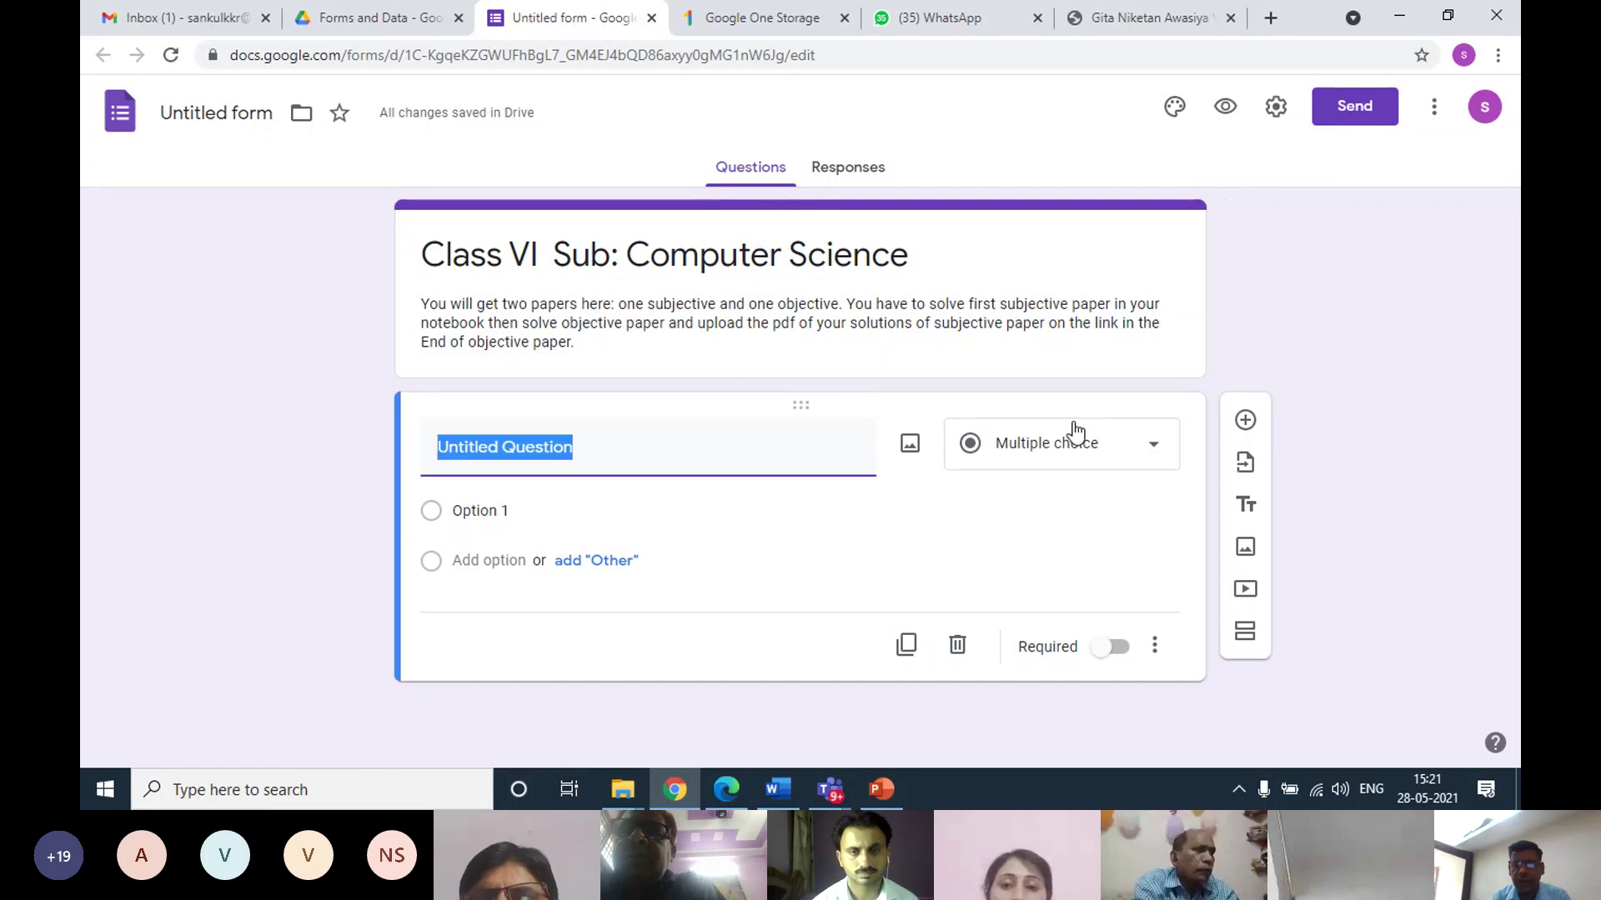
{"action": "left_click", "coordinate": [1082, 390]}
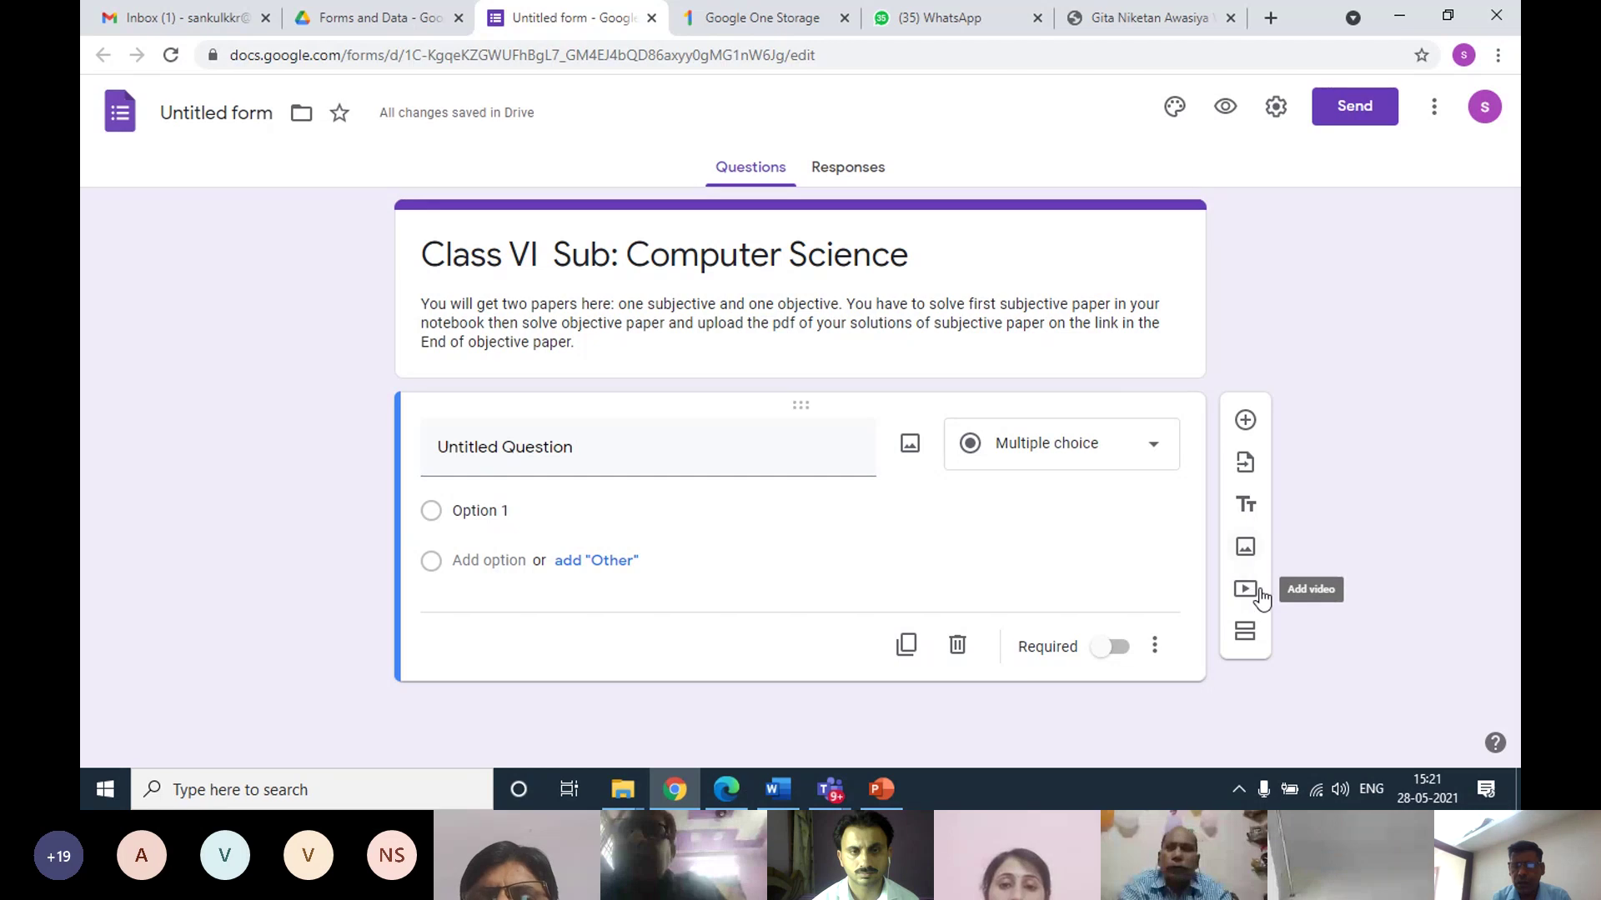
{"action": "left_click", "coordinate": [1129, 364]}
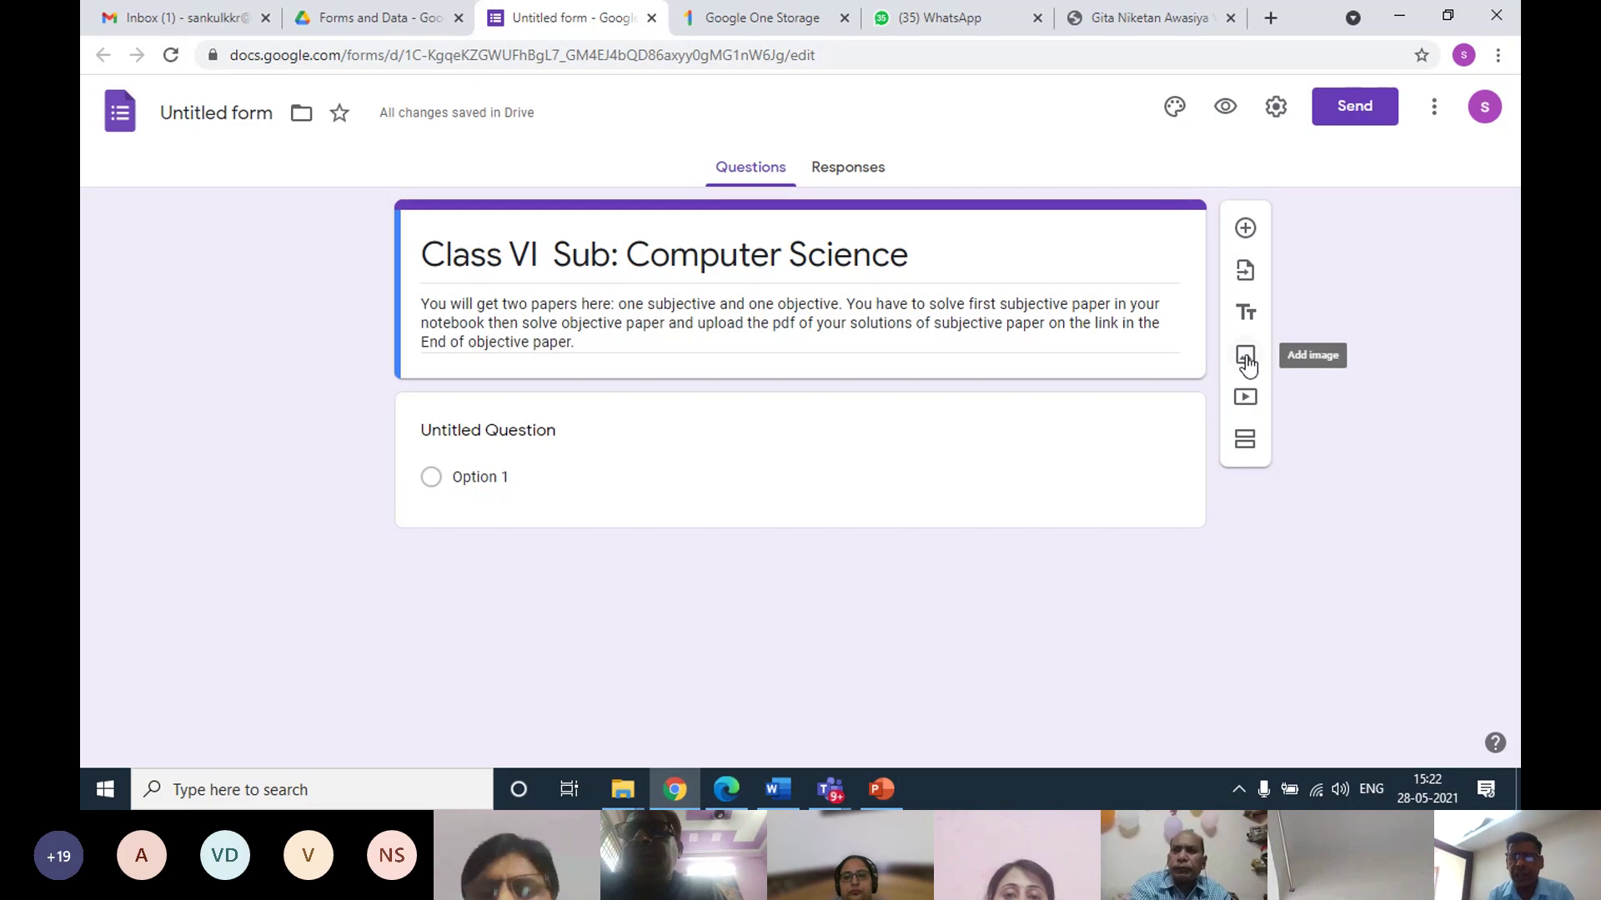
Upload the Question Paper JPG from Desktop > srs as an image below the description
{"action": "left_click", "coordinate": [1246, 357]}
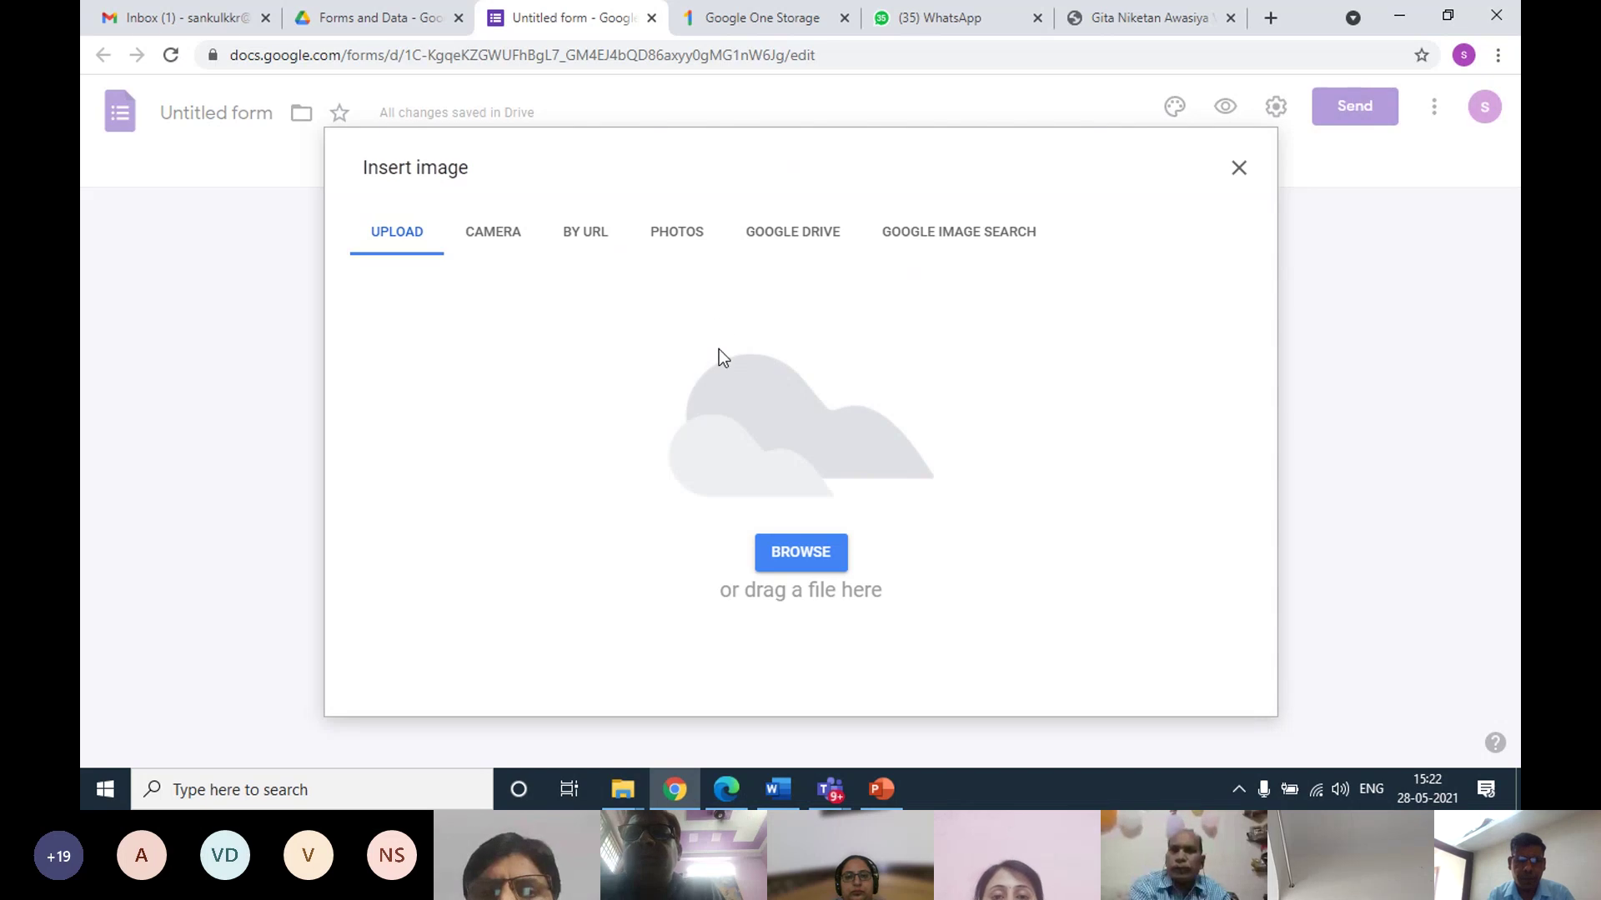
{"action": "left_click", "coordinate": [787, 552]}
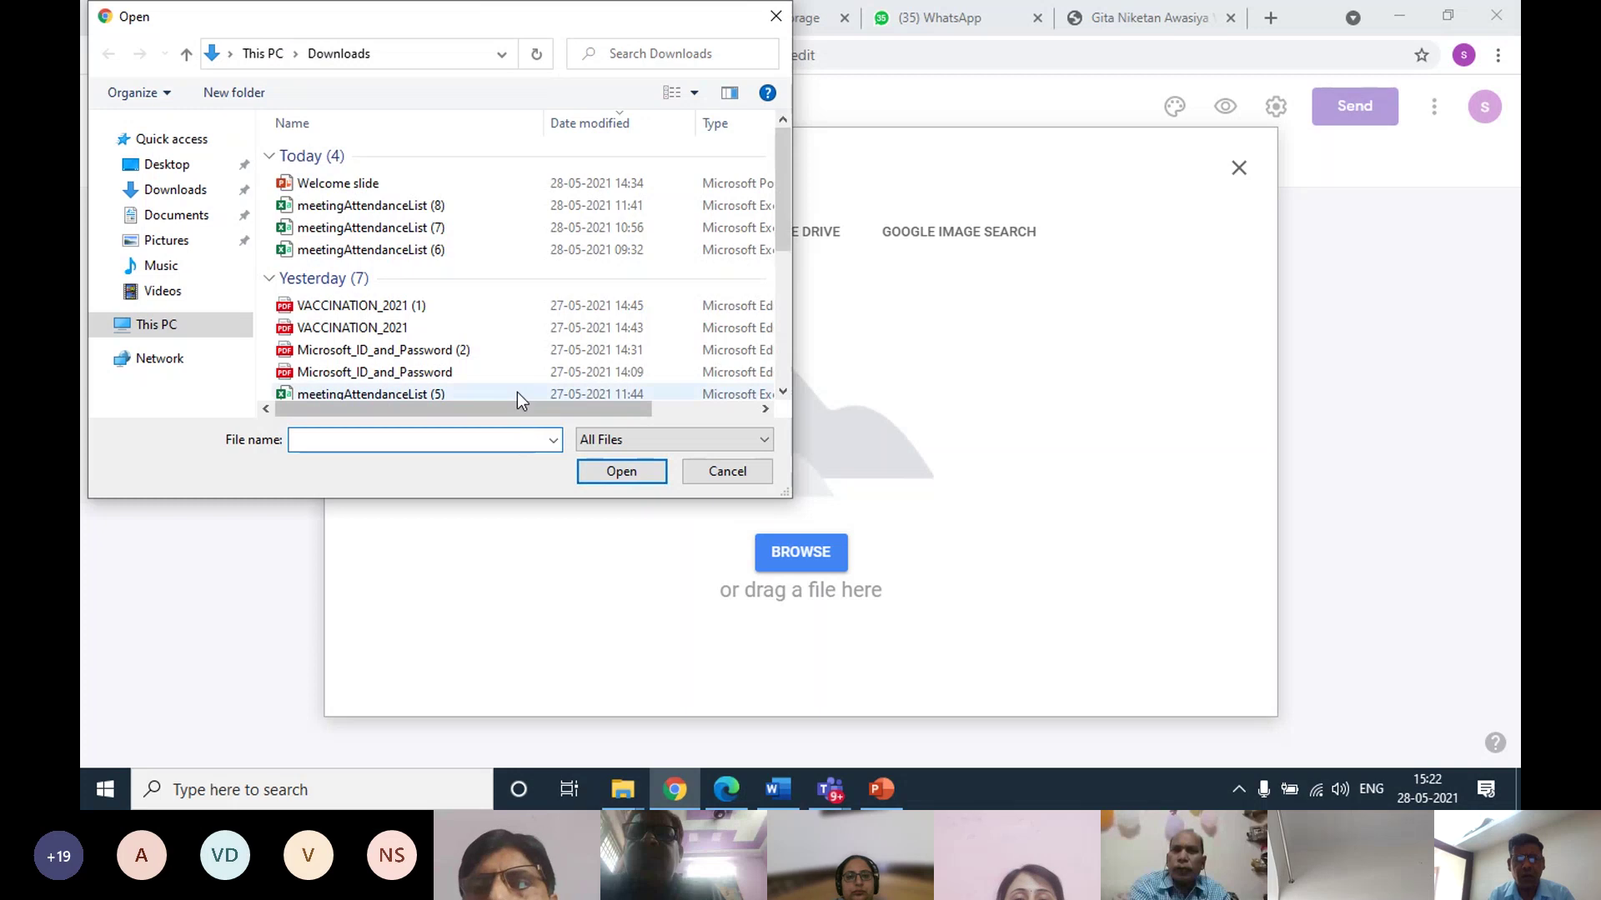
{"action": "left_click", "coordinate": [777, 18]}
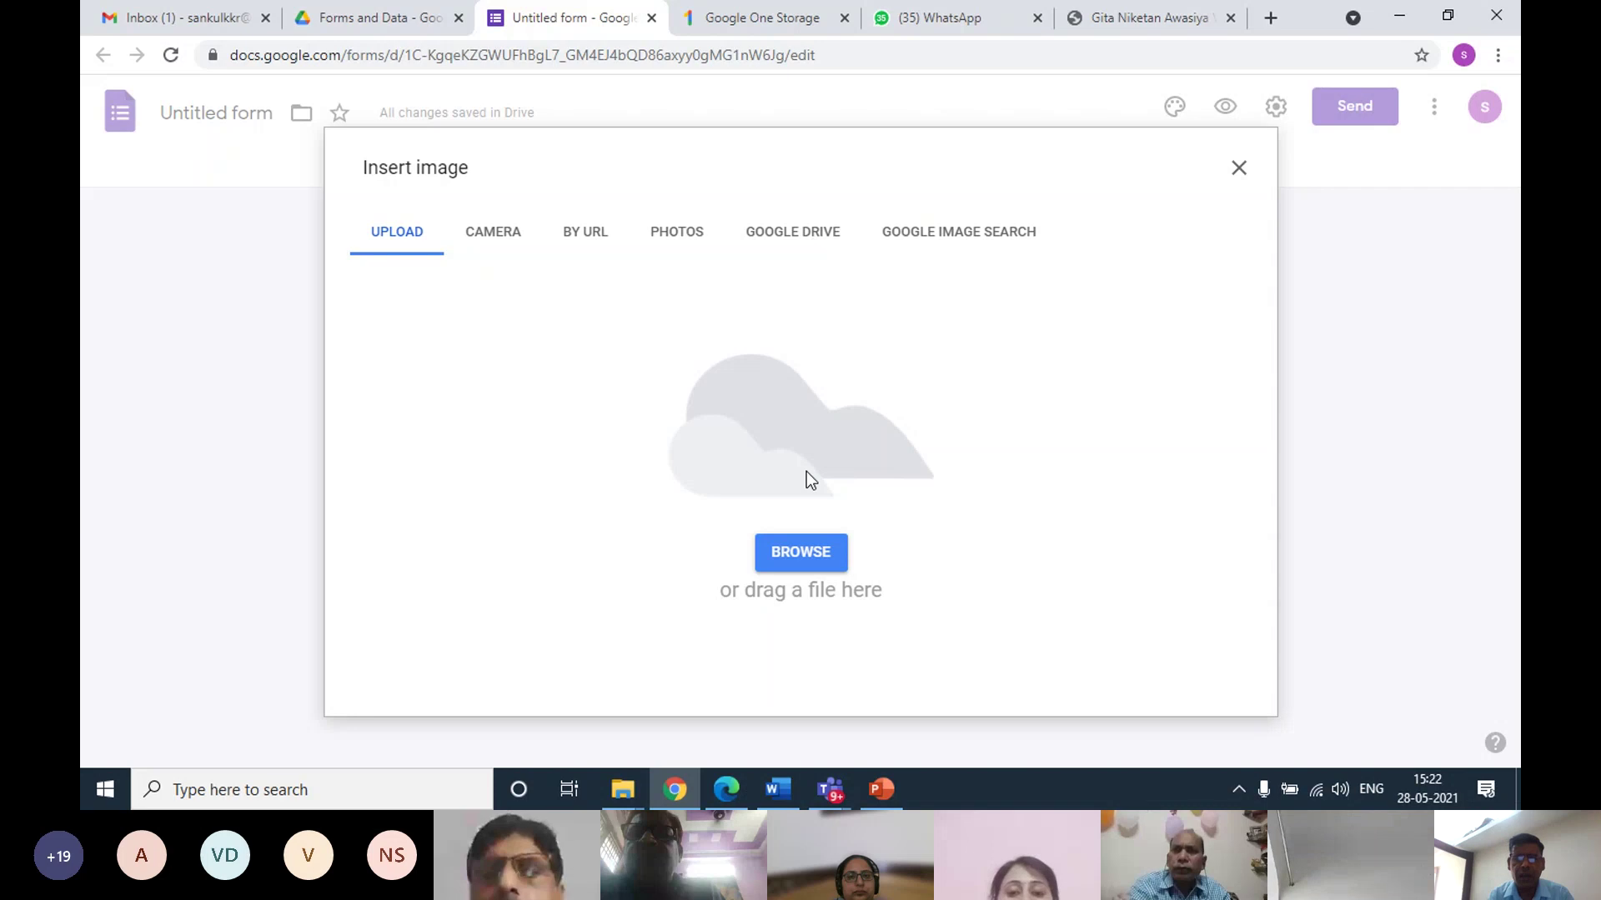
{"action": "left_click", "coordinate": [797, 554]}
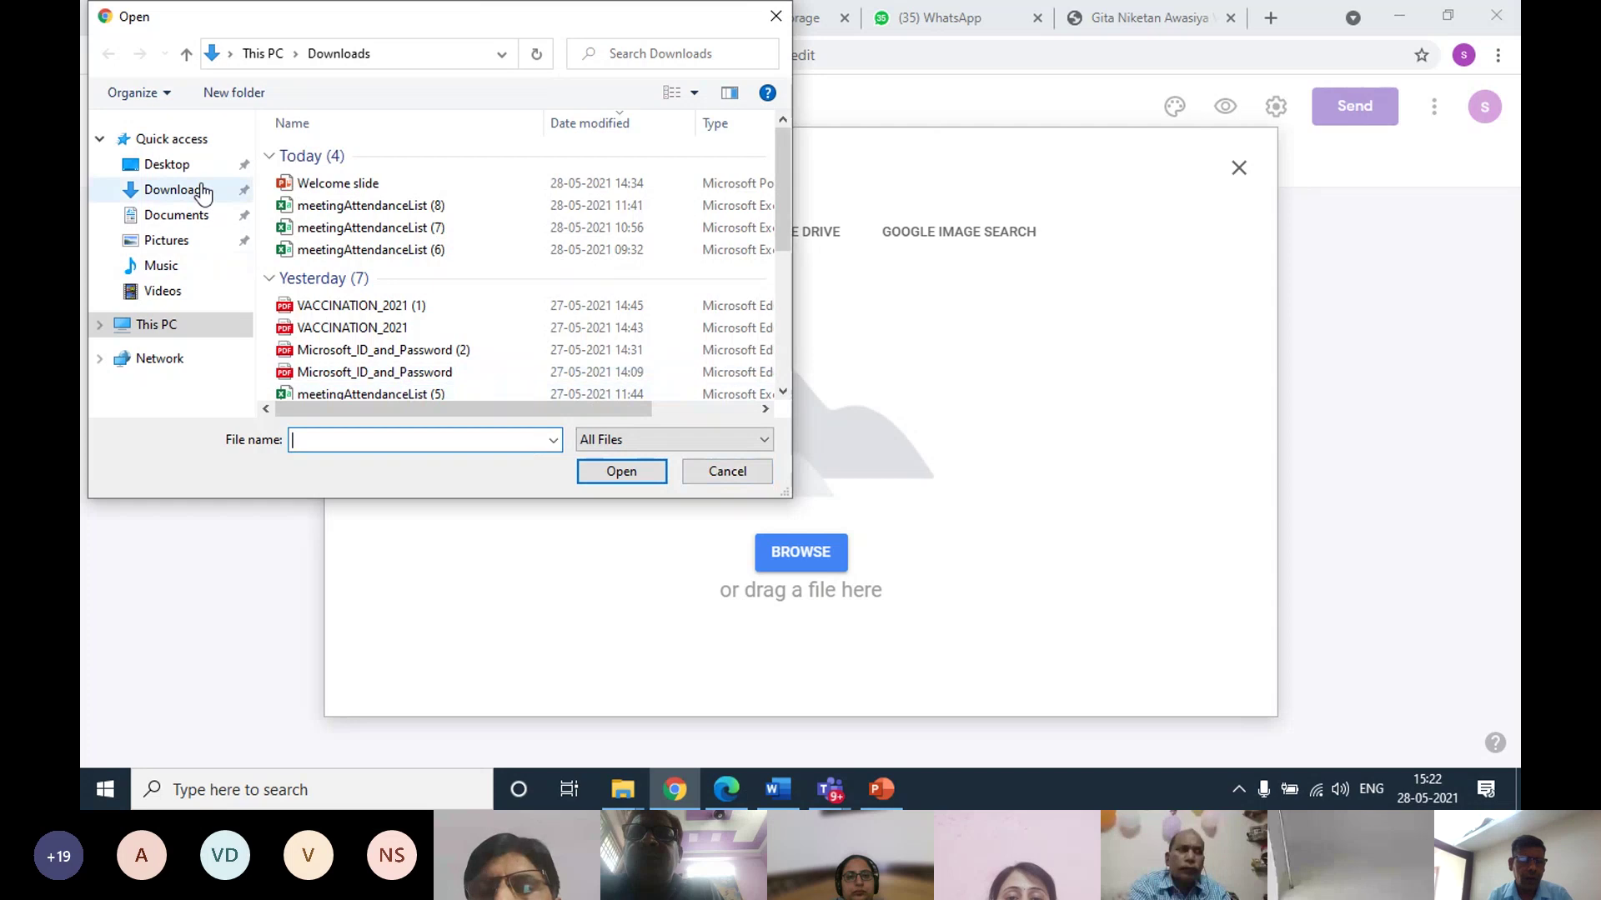
{"action": "left_click", "coordinate": [198, 166]}
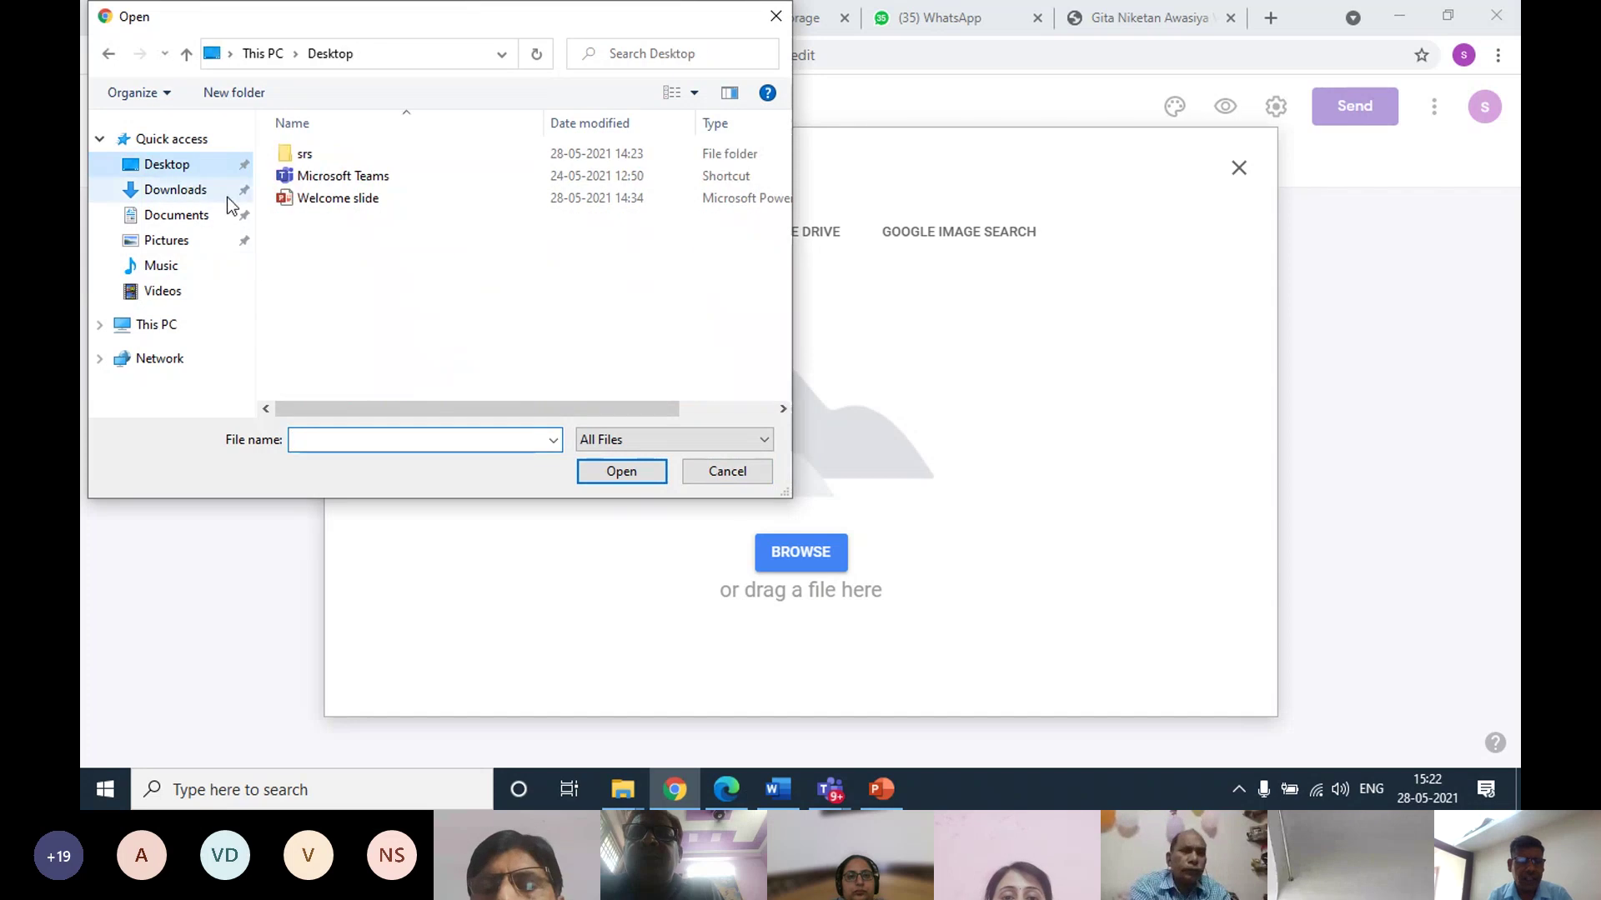
{"action": "double_click", "coordinate": [308, 156]}
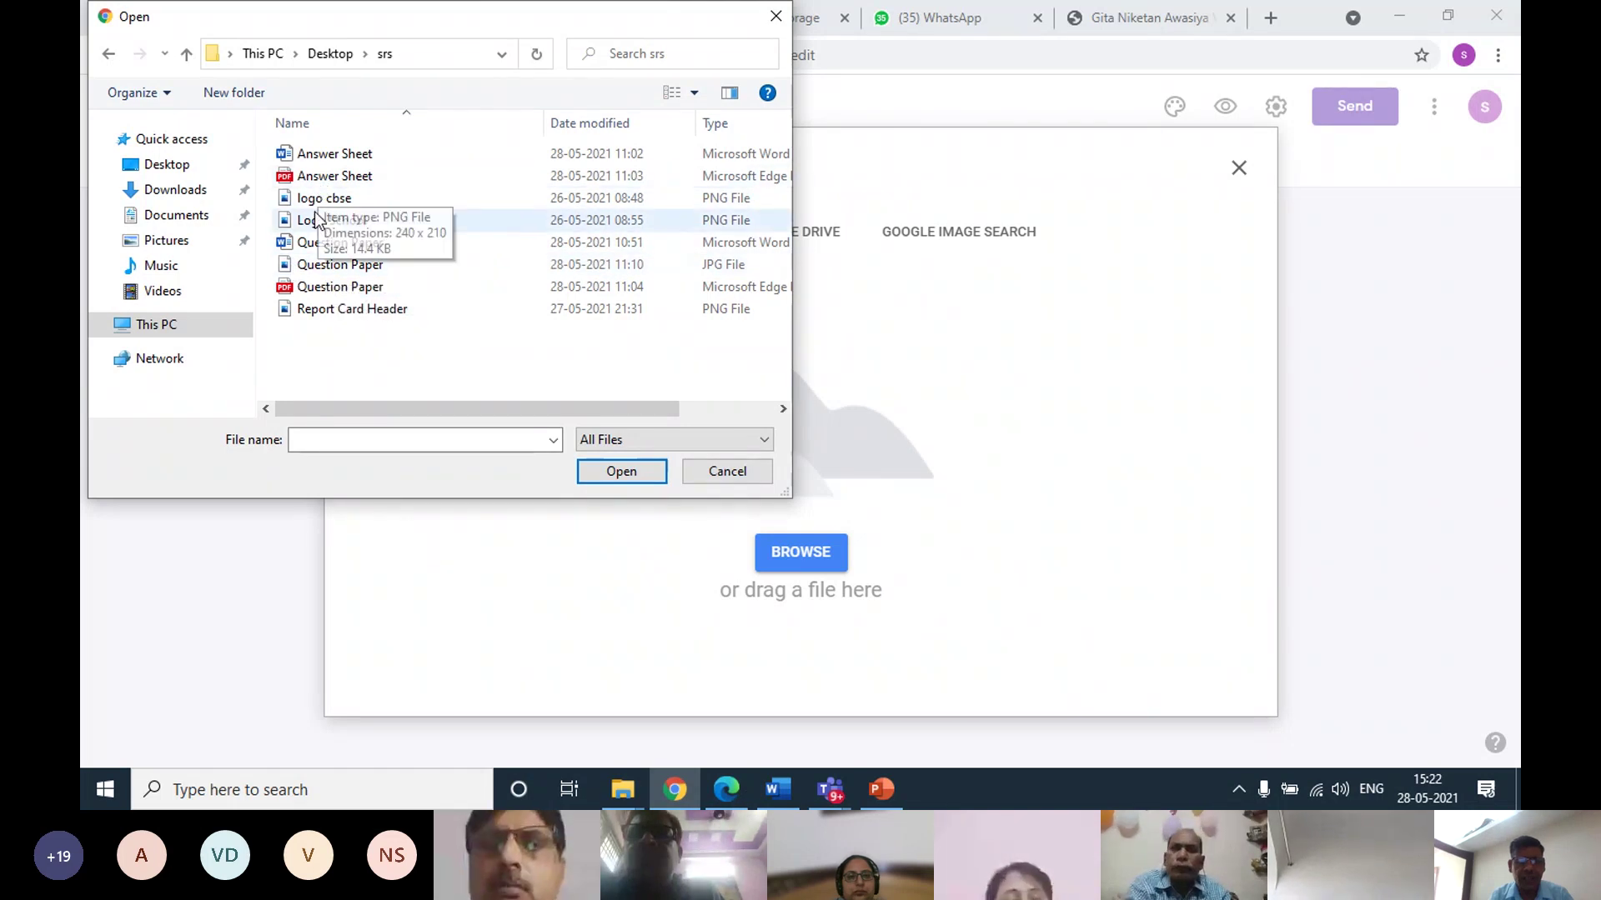
{"action": "left_click", "coordinate": [327, 266]}
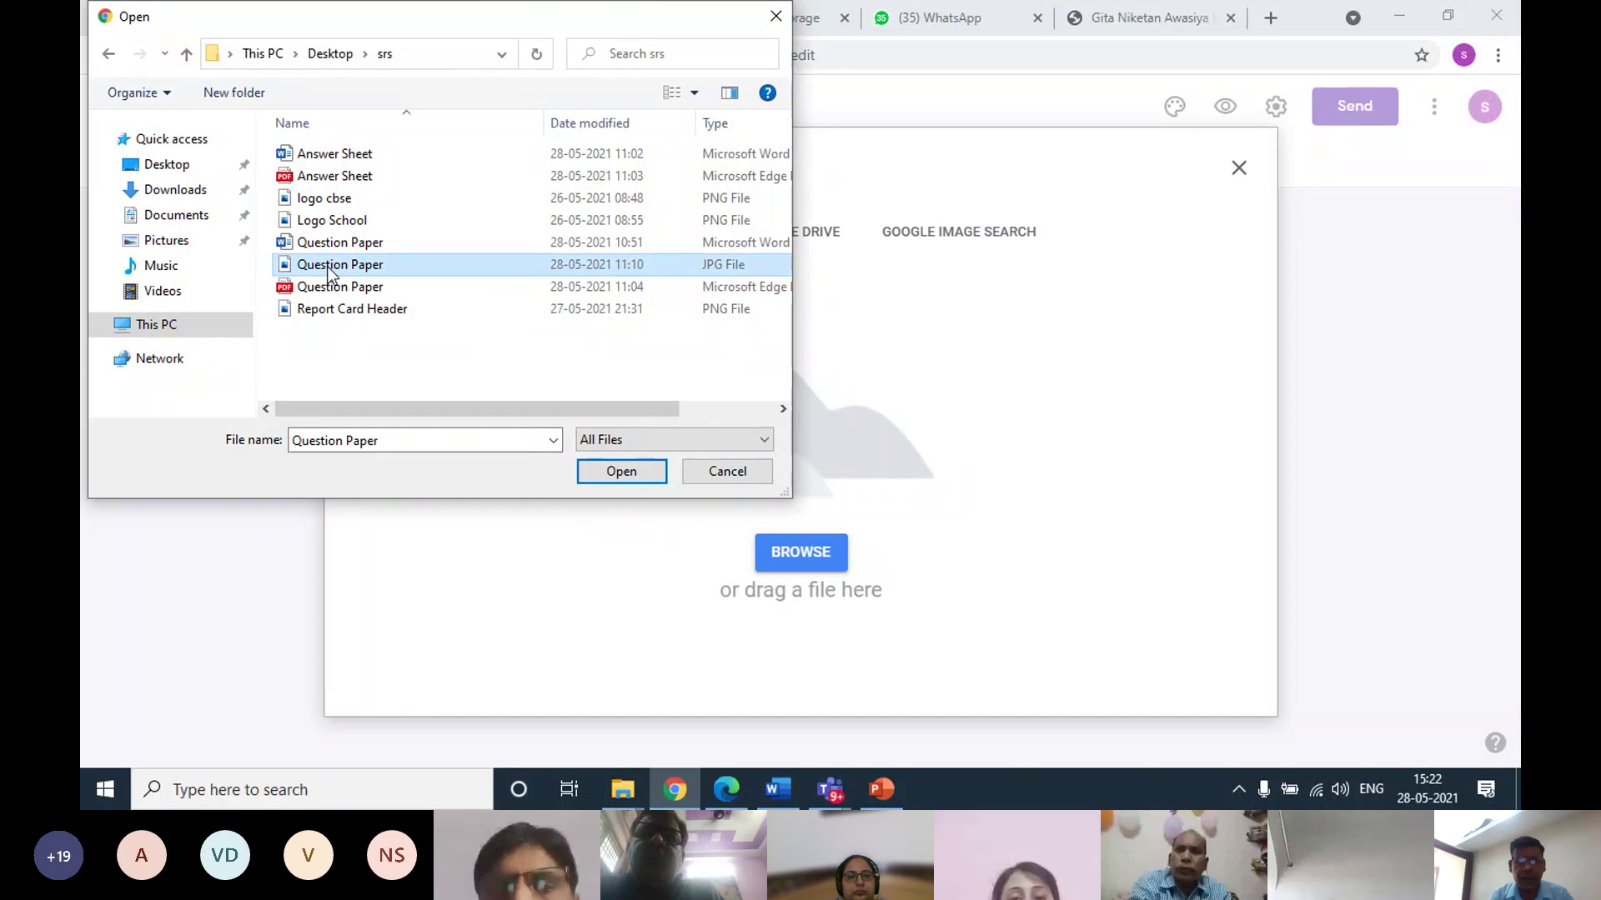
{"action": "left_click", "coordinate": [620, 472]}
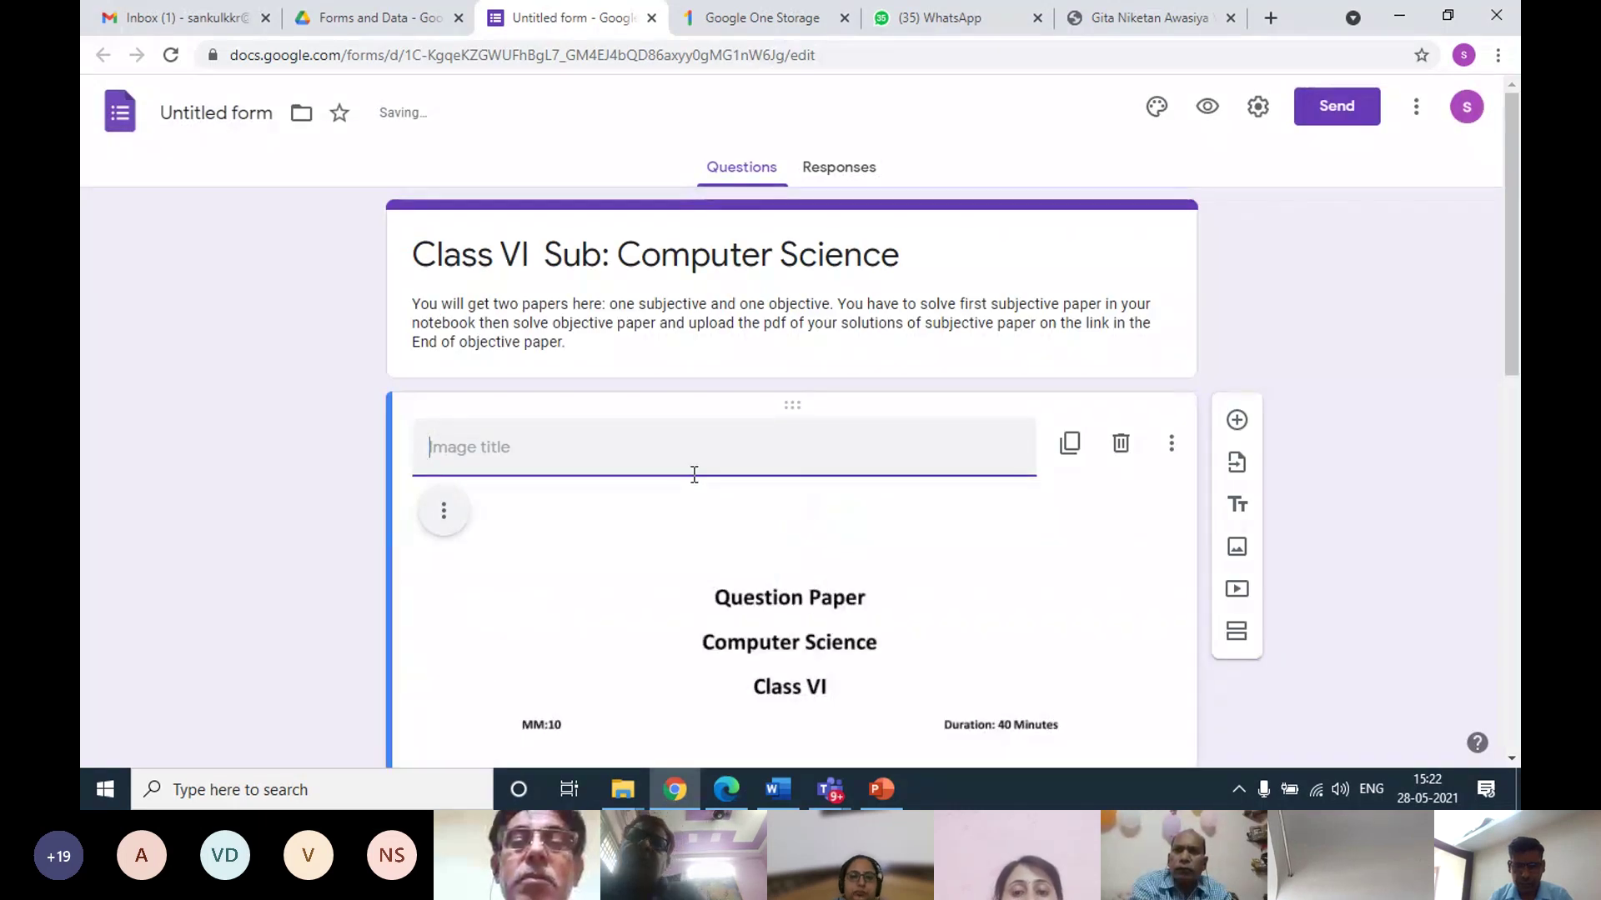
Enter 'Subjective Paper' as the question paper image's title
{"action": "scroll", "coordinate": [694, 474], "scroll_direction": "down", "scroll_amount": 1}
{"action": "type", "text": "S"}
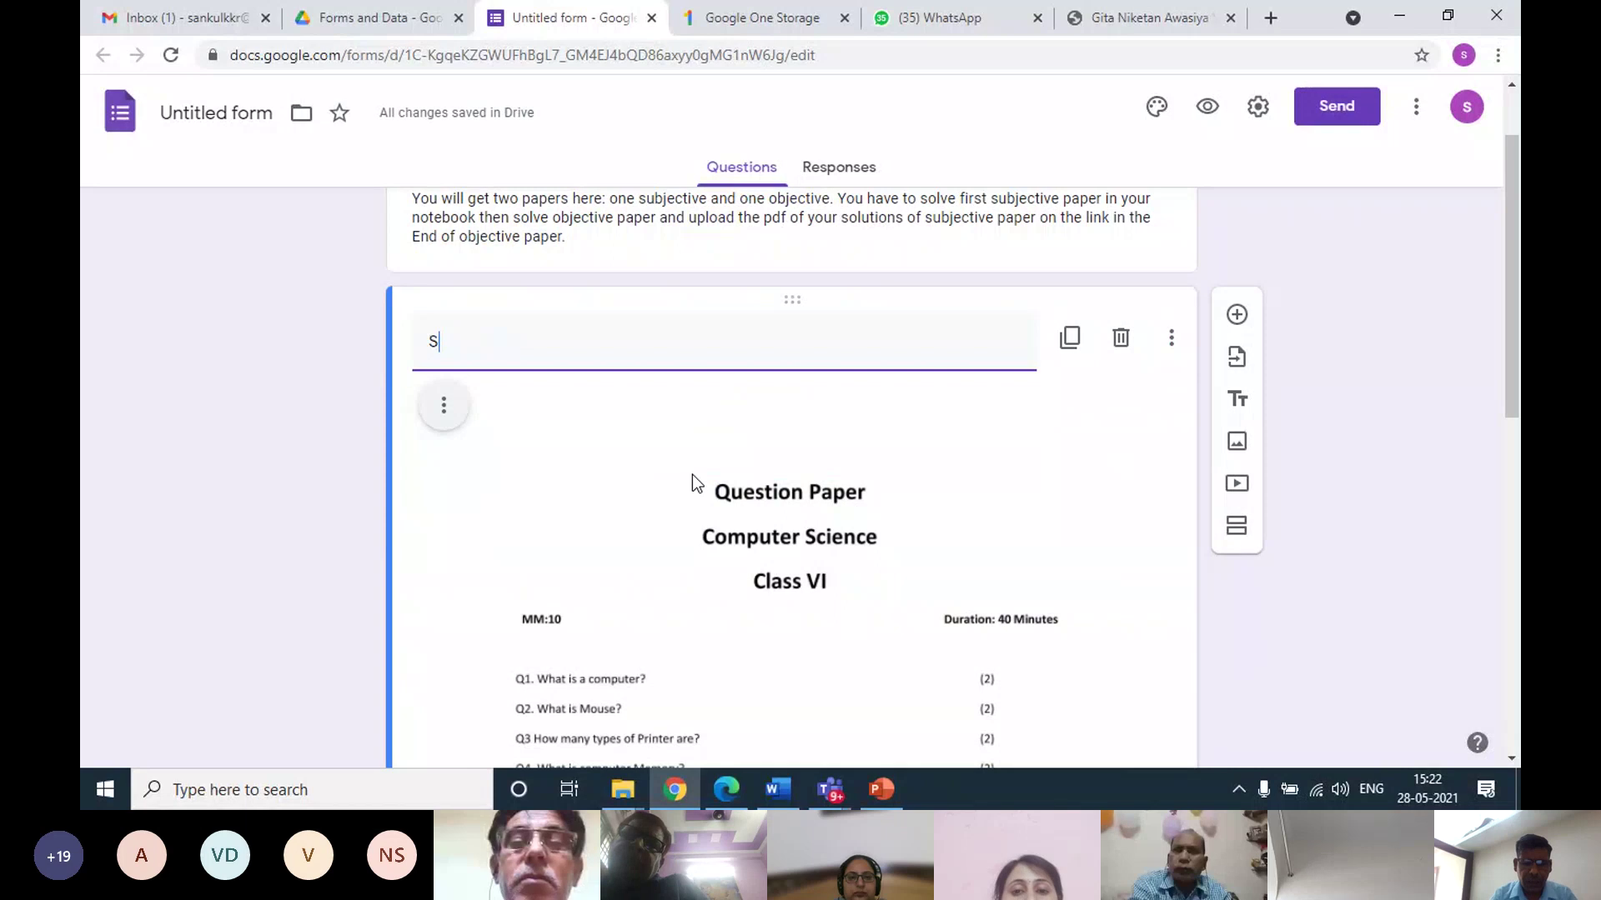
{"action": "type", "text": "ubject"}
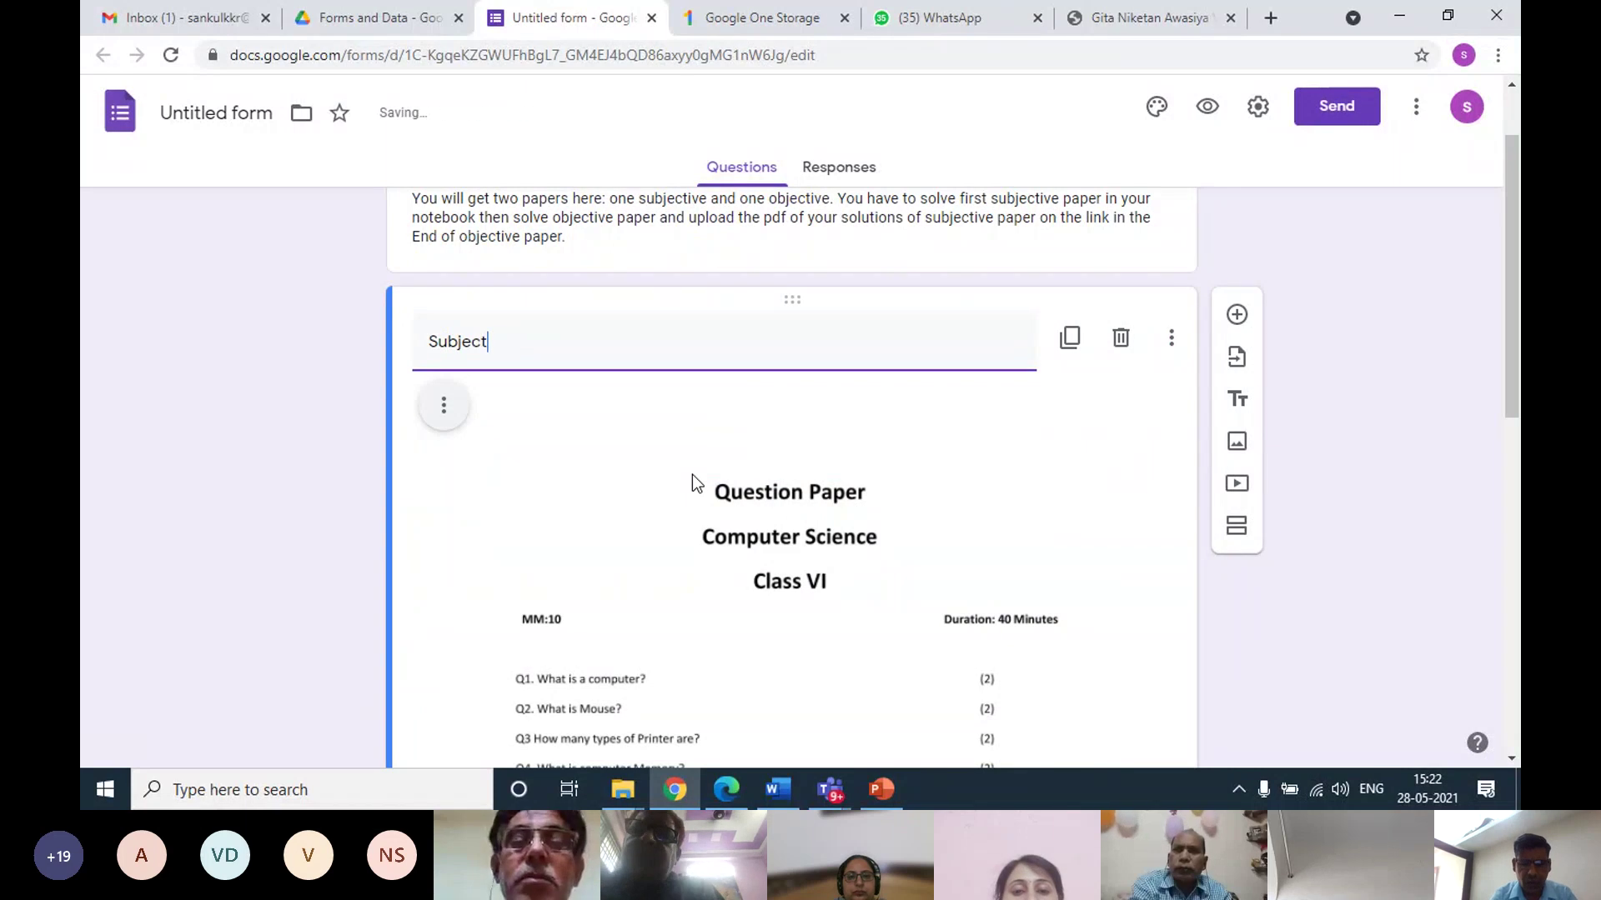
{"action": "type", "text": "ive"}
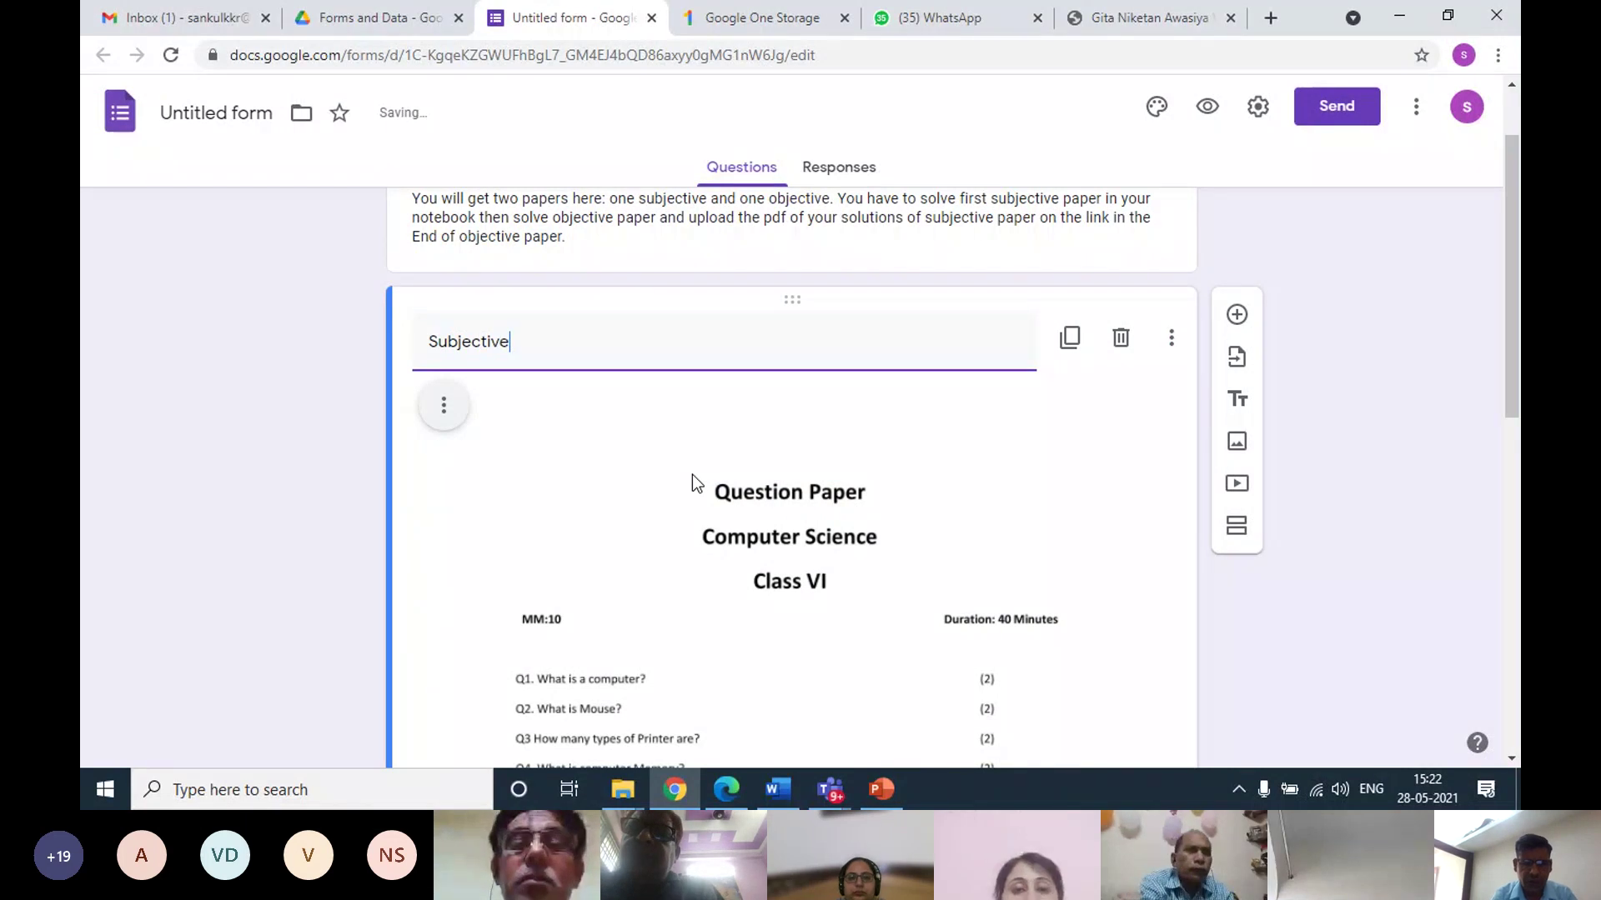
{"action": "type", "text": " Paper"}
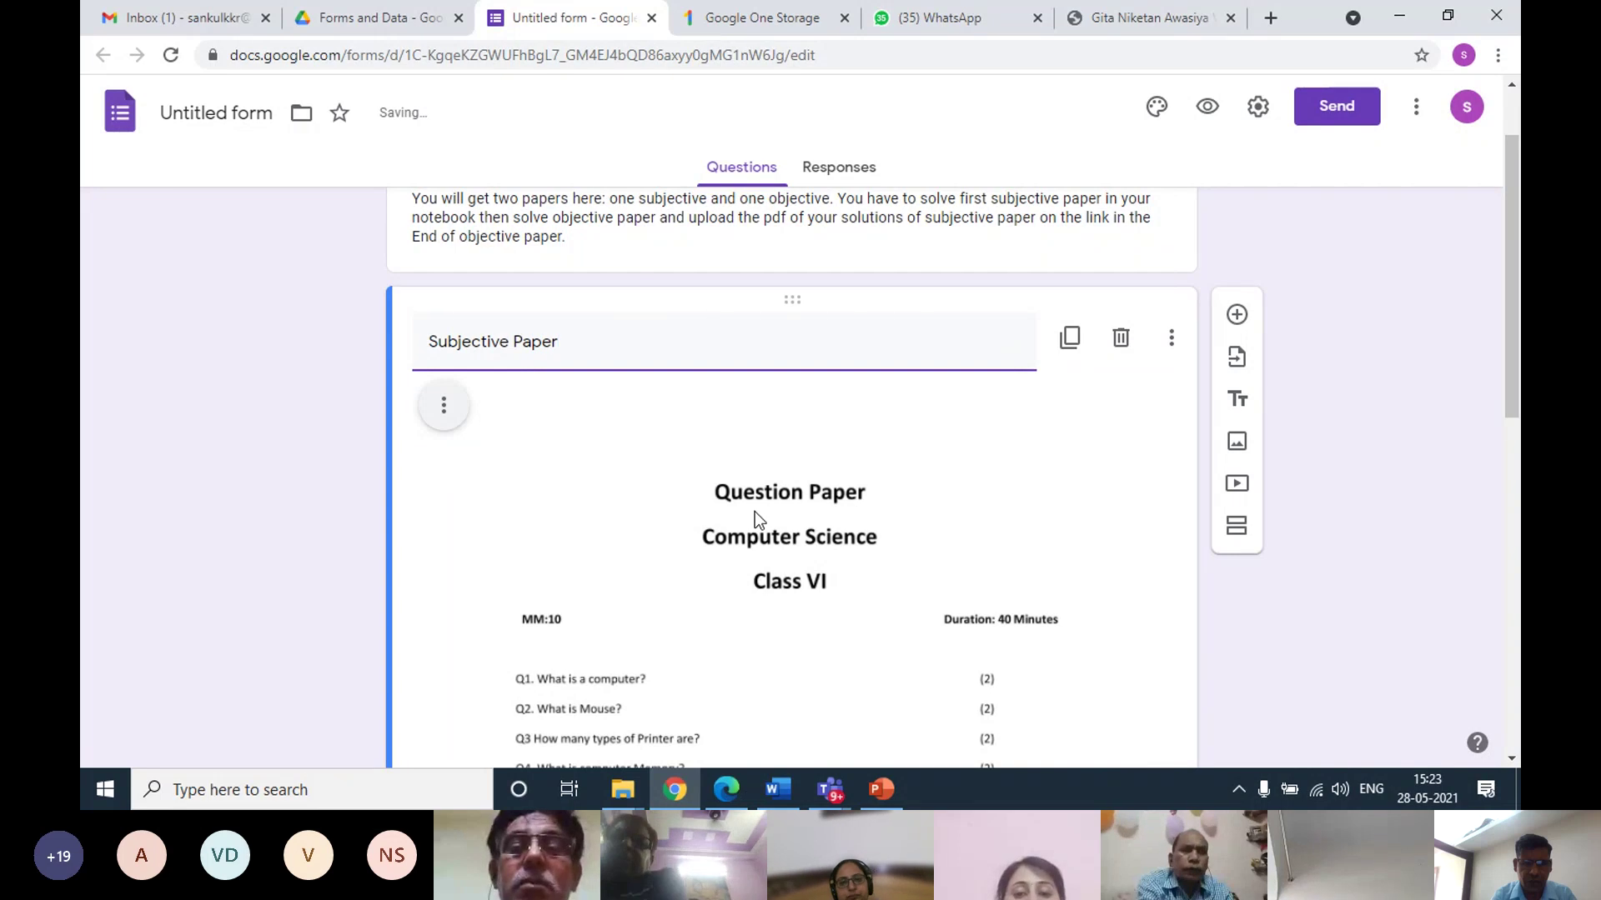
{"action": "scroll", "coordinate": [767, 512], "scroll_direction": "down", "scroll_amount": 2}
{"action": "scroll", "coordinate": [767, 513], "scroll_direction": "down", "scroll_amount": 1}
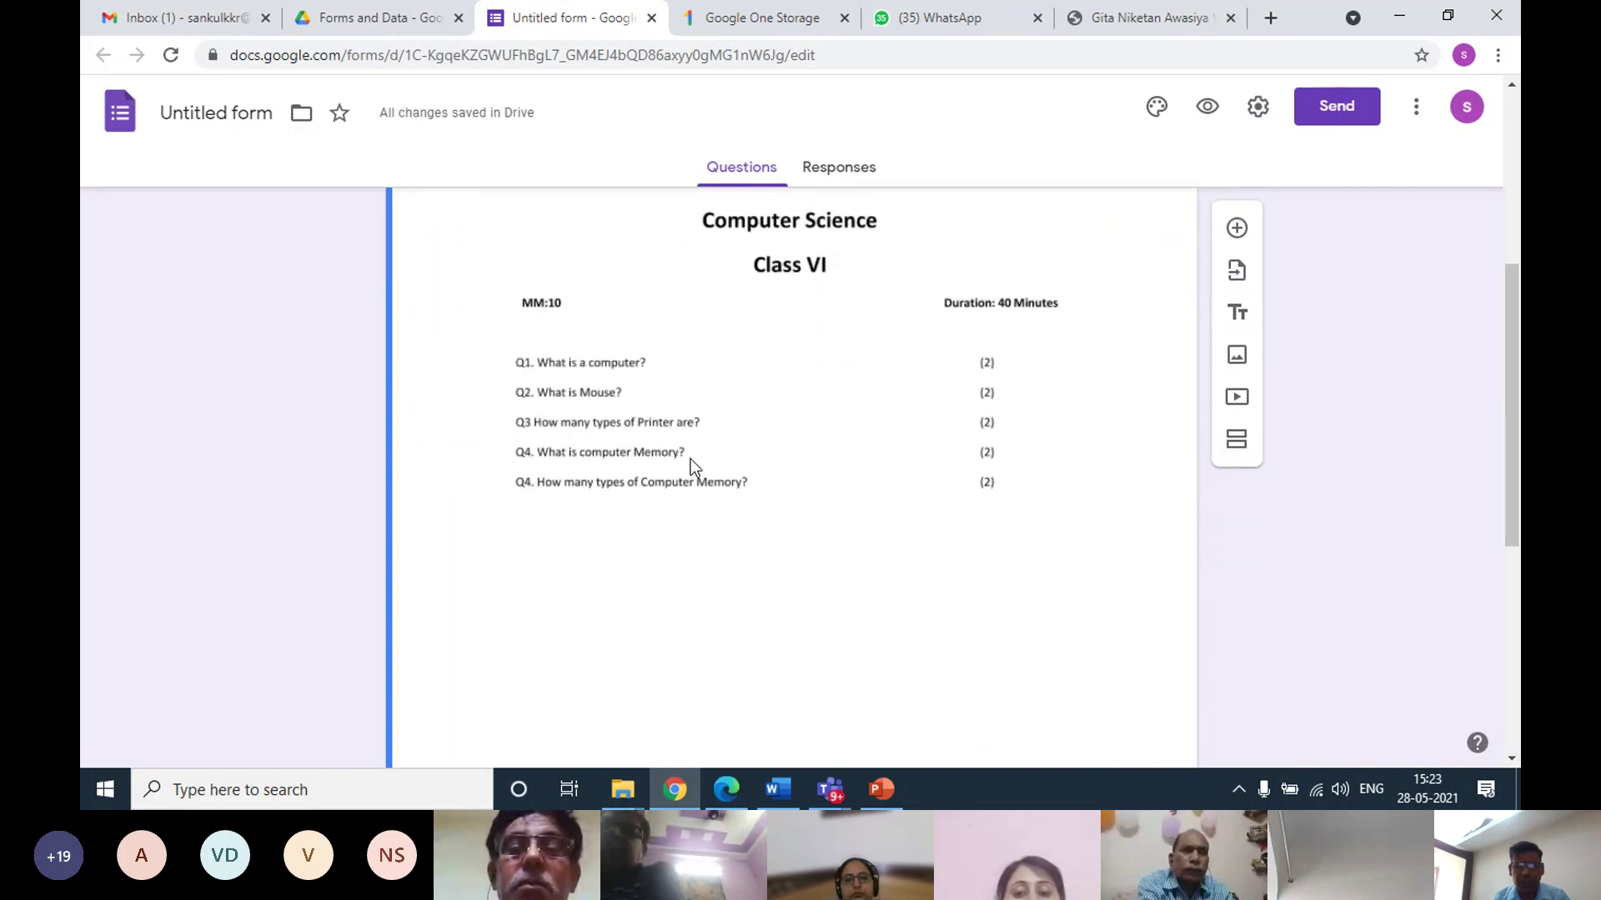
{"action": "scroll", "coordinate": [690, 458], "scroll_direction": "down", "scroll_amount": 2}
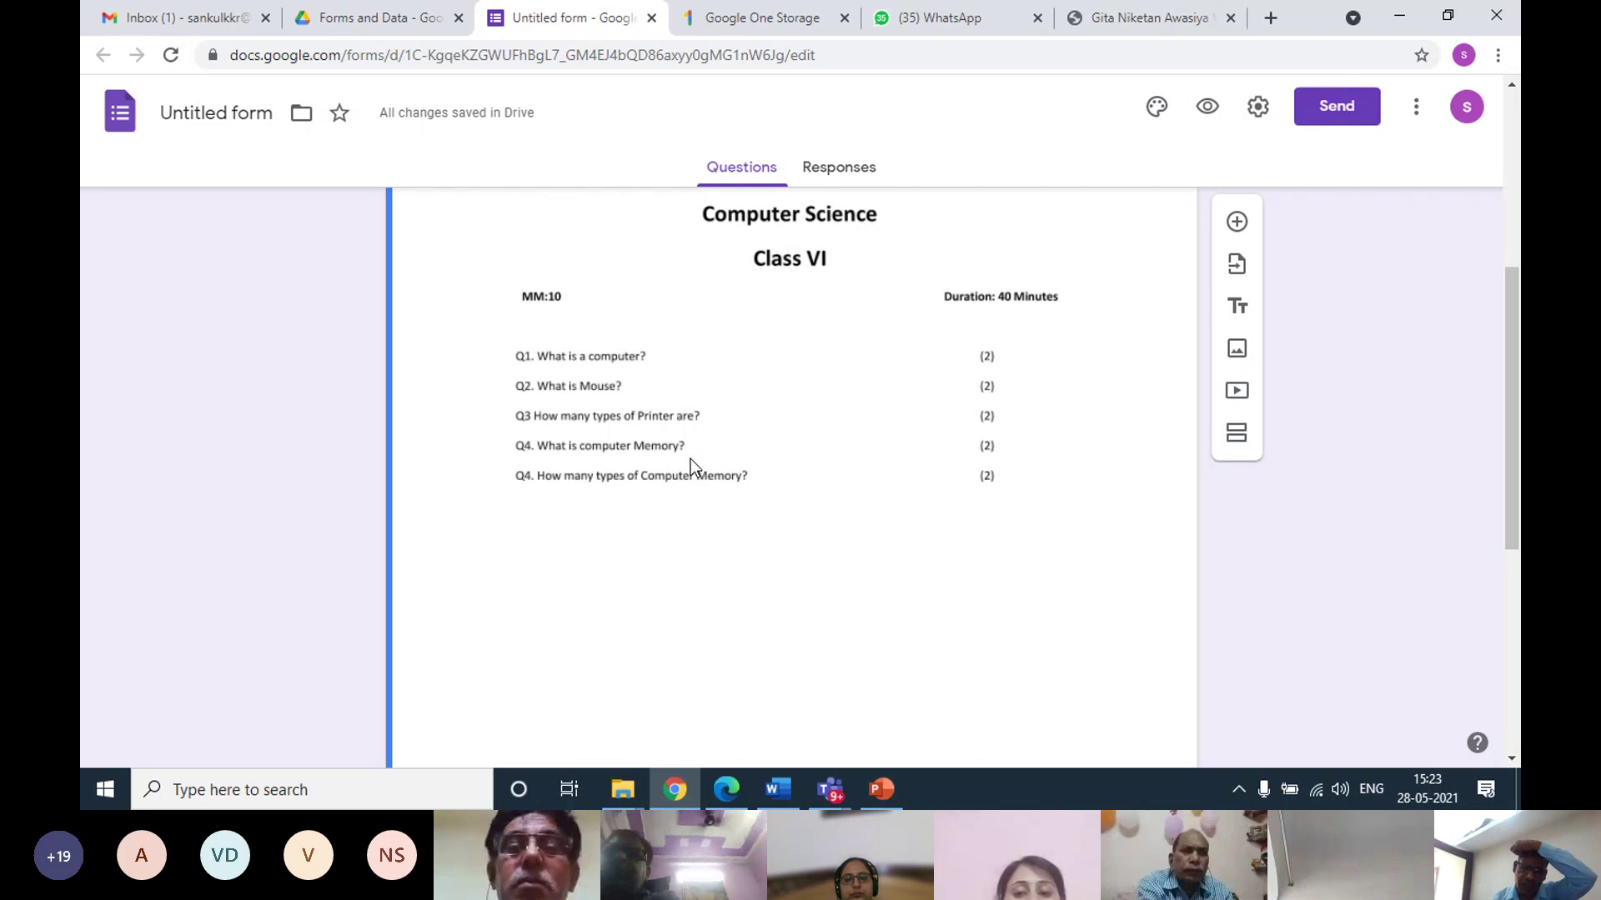
{"action": "scroll", "coordinate": [690, 458], "scroll_direction": "down", "scroll_amount": 2}
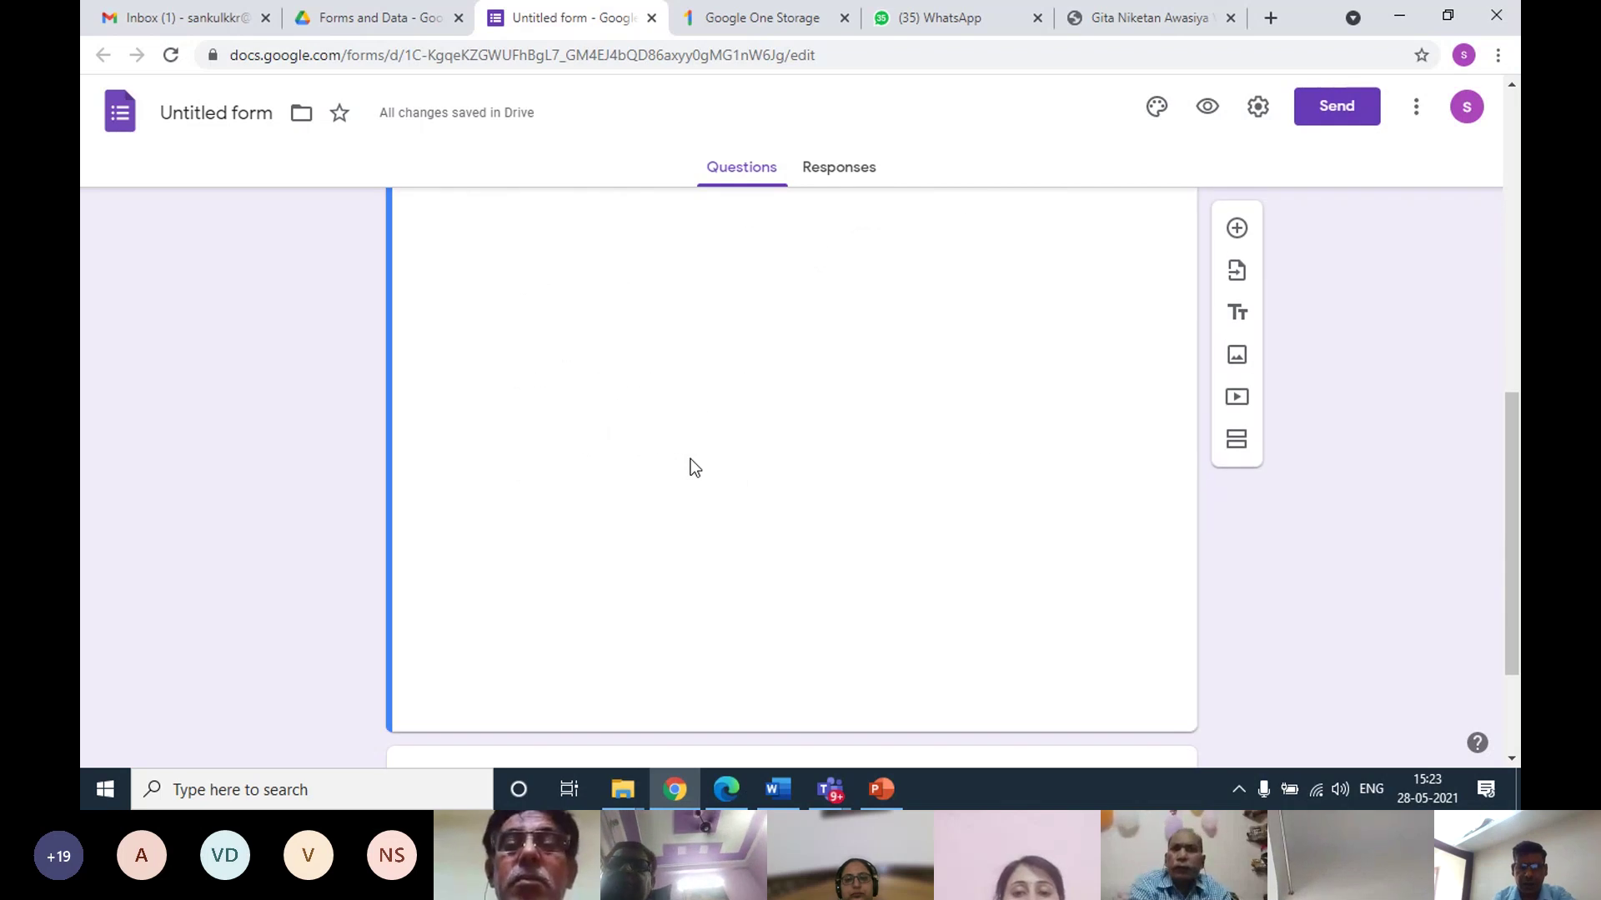
{"action": "scroll", "coordinate": [690, 459], "scroll_direction": "up", "scroll_amount": 3}
{"action": "scroll", "coordinate": [690, 459], "scroll_direction": "down", "scroll_amount": 2}
{"action": "scroll", "coordinate": [691, 458], "scroll_direction": "down", "scroll_amount": 3}
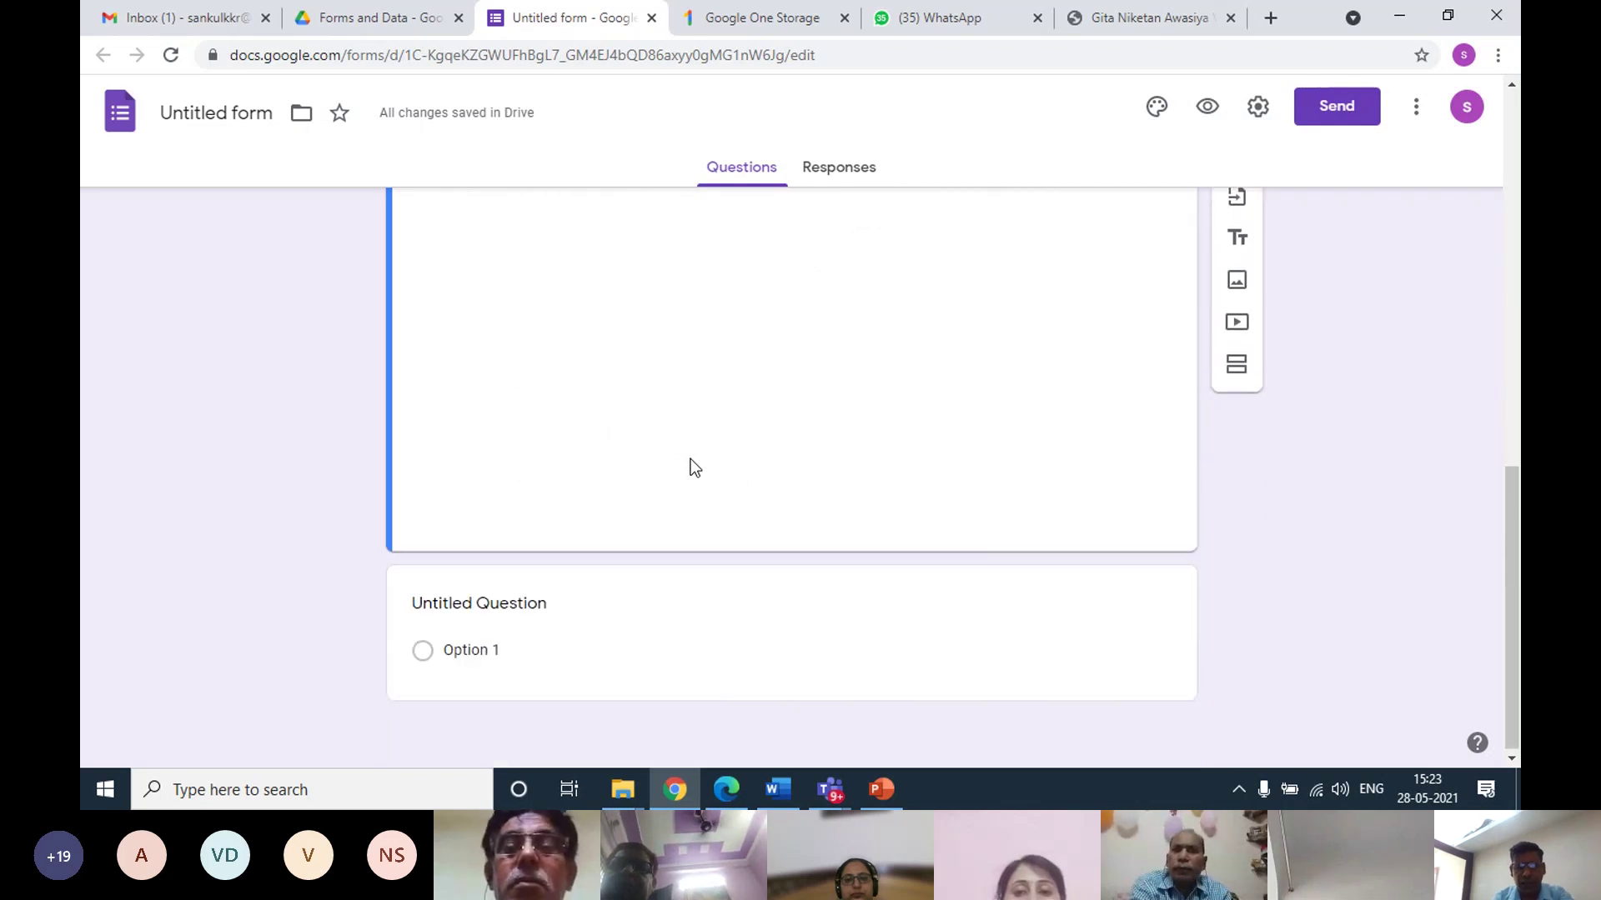
Add Section 2 after the untitled question and name it 'Objective exam'
{"action": "left_click", "coordinate": [552, 604]}
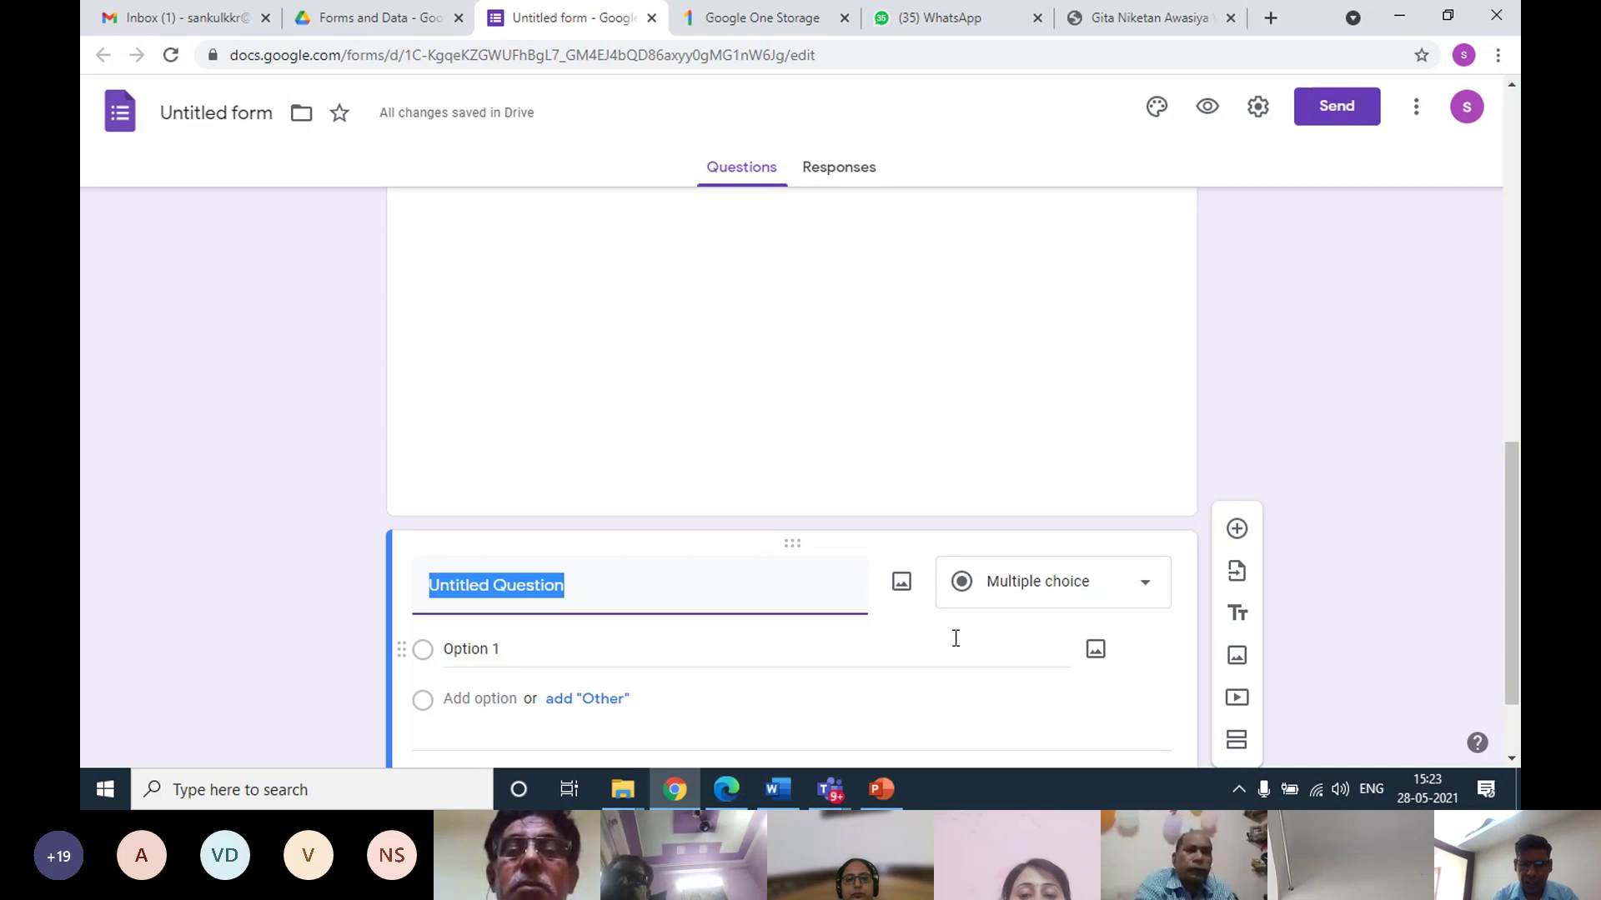
{"action": "left_click", "coordinate": [1237, 744]}
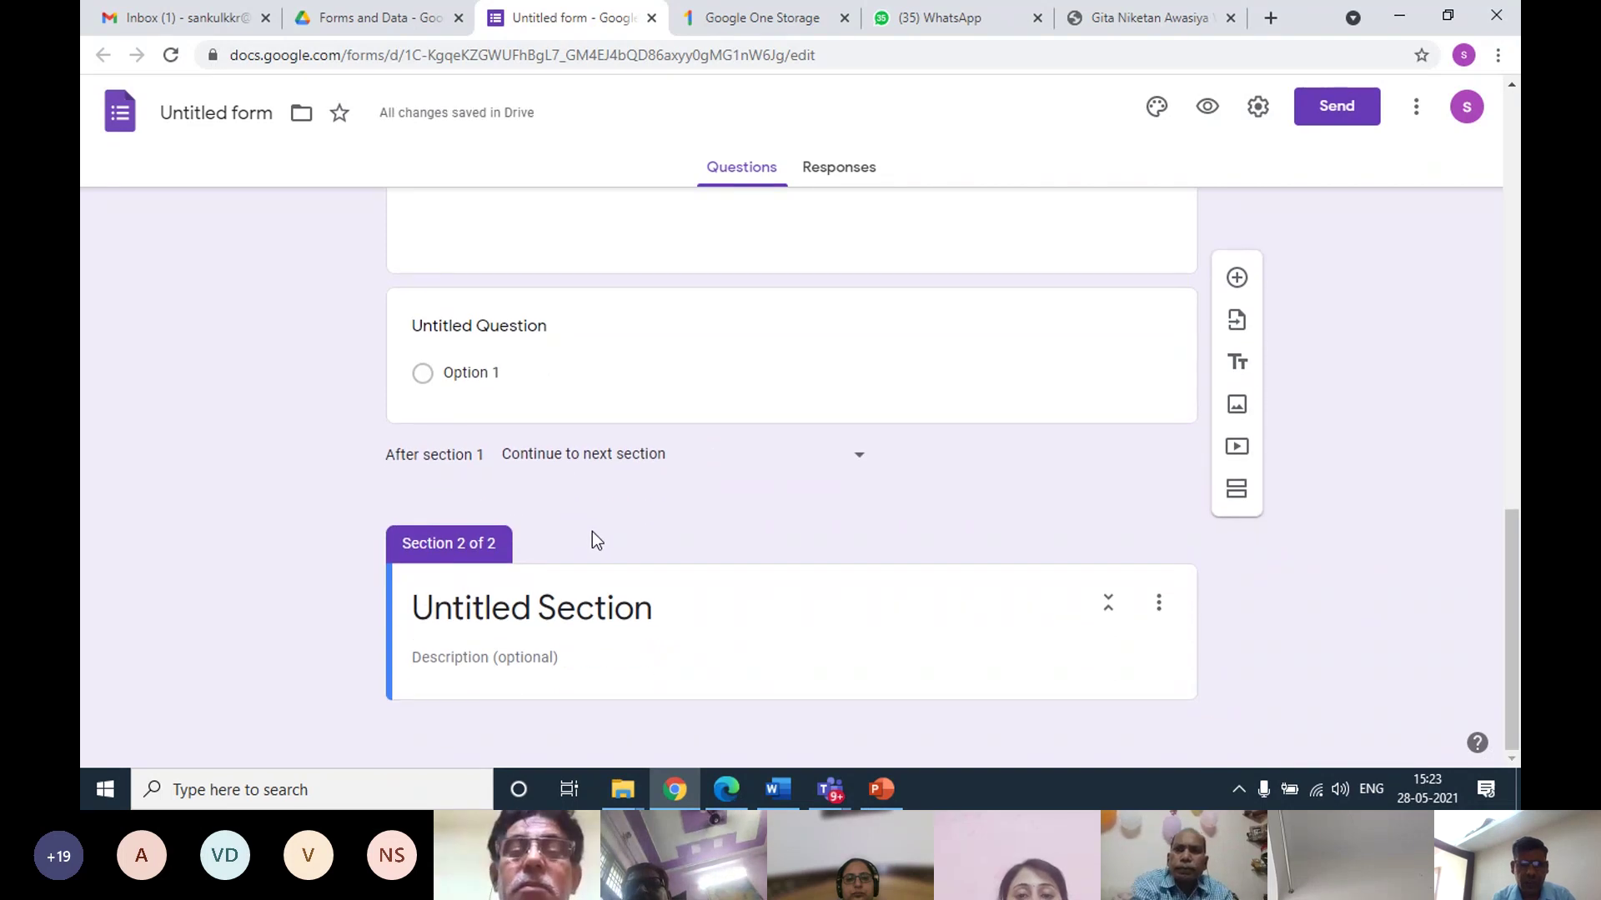
{"action": "left_click", "coordinate": [525, 604]}
{"action": "type", "text": "O"}
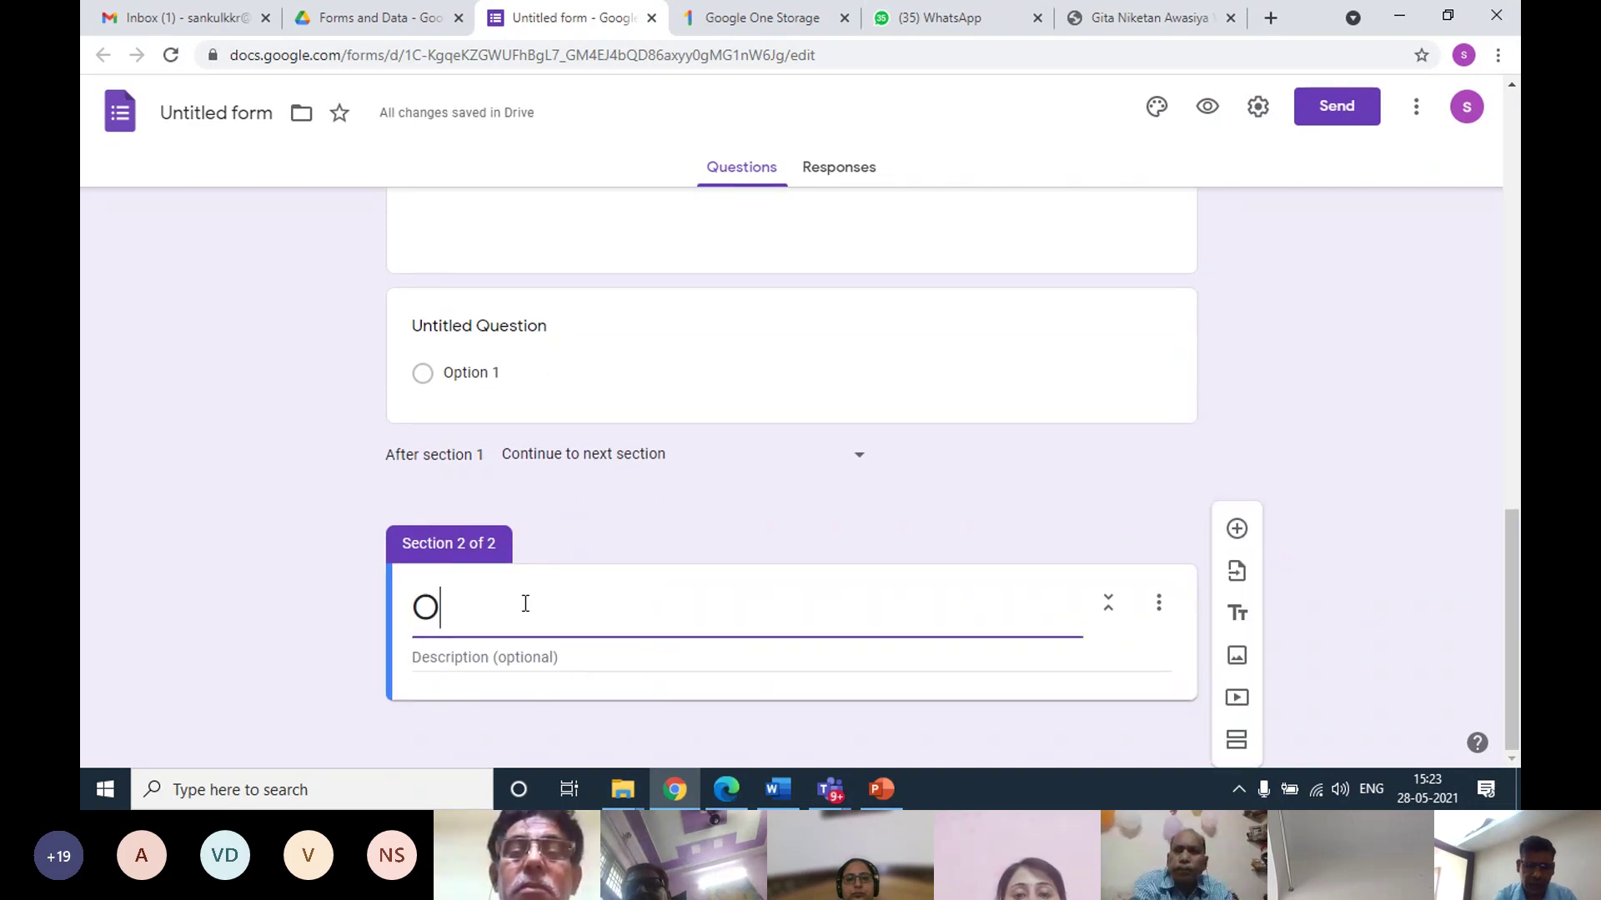
{"action": "type", "text": "bjectiv"}
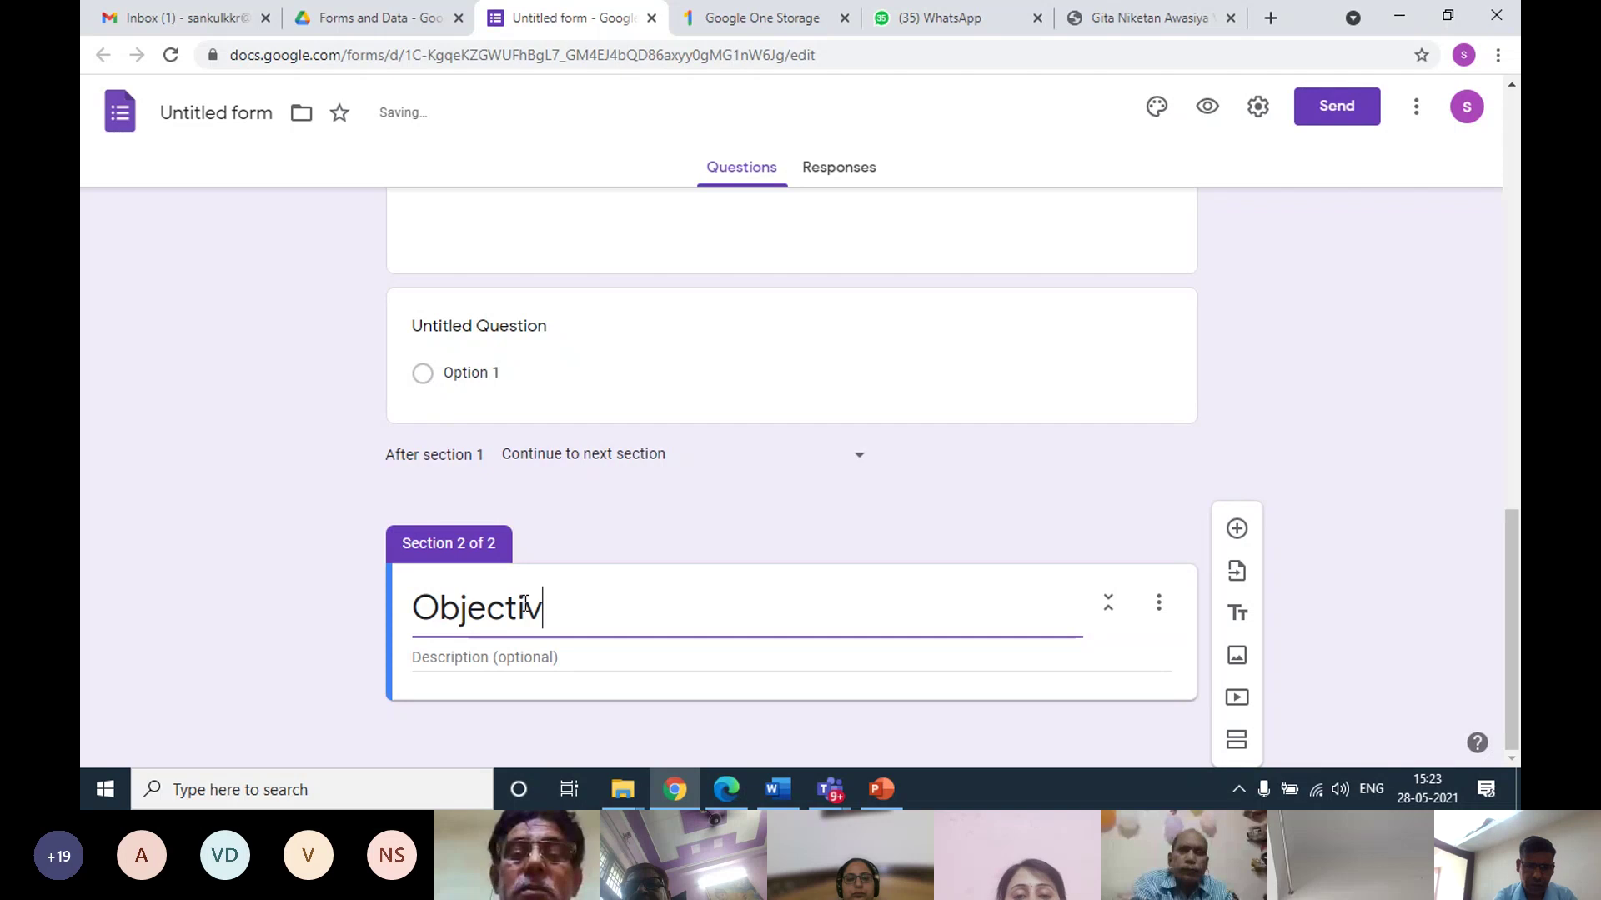
{"action": "type", "text": "e exam"}
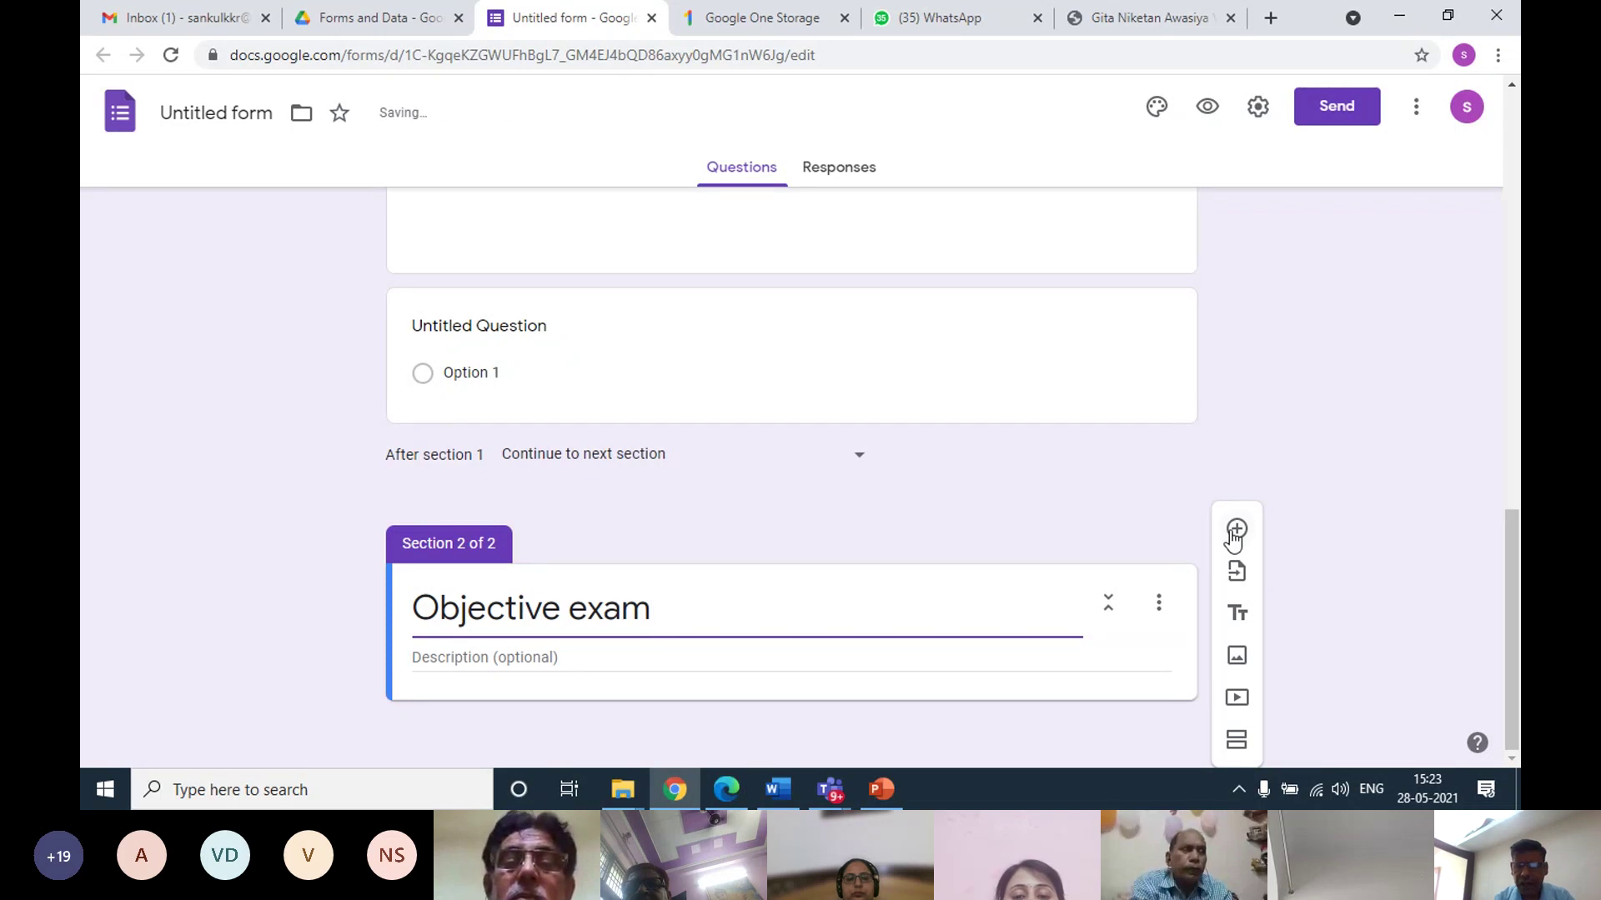
Add a question reading 'Keyboard is an ______________ device.'
{"action": "left_click", "coordinate": [1236, 528]}
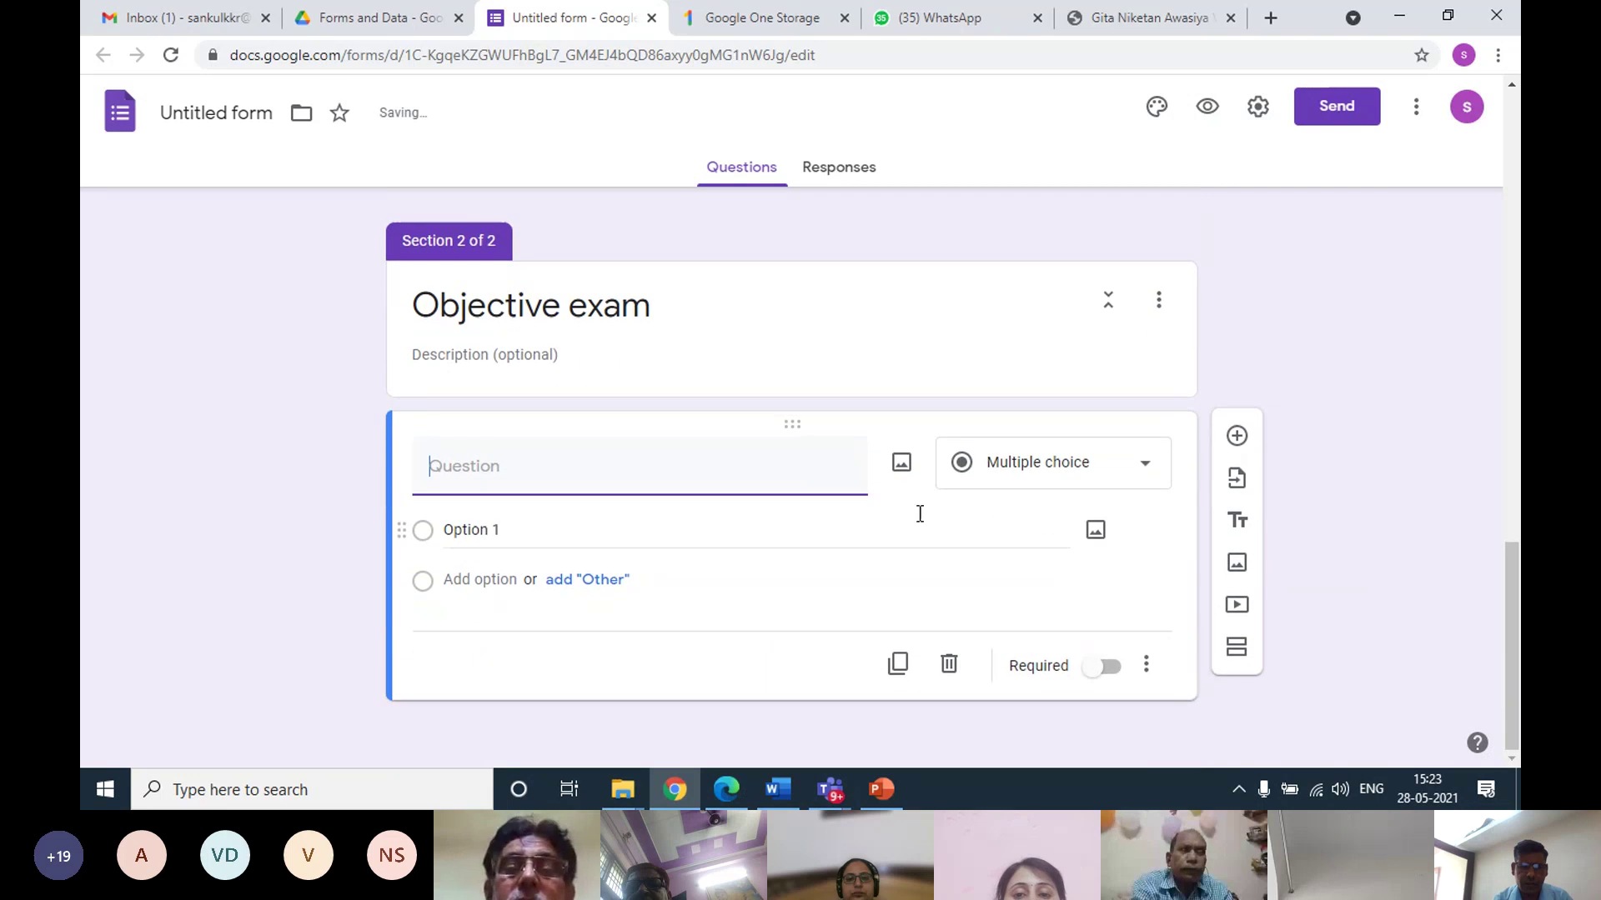
{"action": "left_click", "coordinate": [508, 465]}
{"action": "type", "text": "Q1. eyb"}
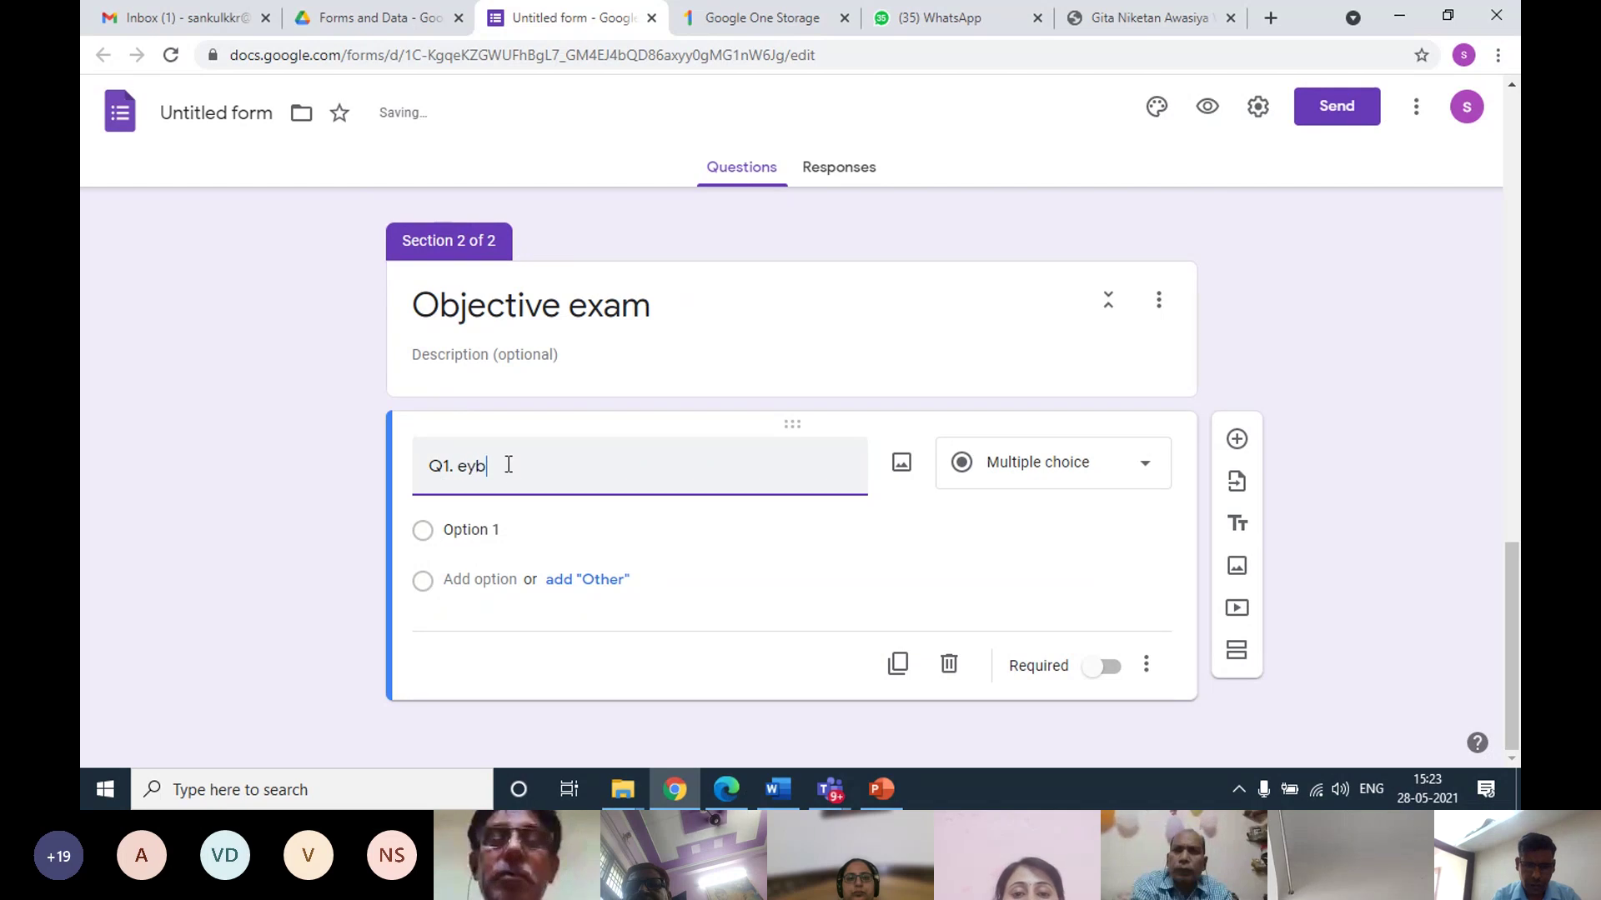
{"action": "key", "text": "BackSpace"}
{"action": "key", "text": "BackSpace"}
{"action": "key", "text": "BackSpace"}
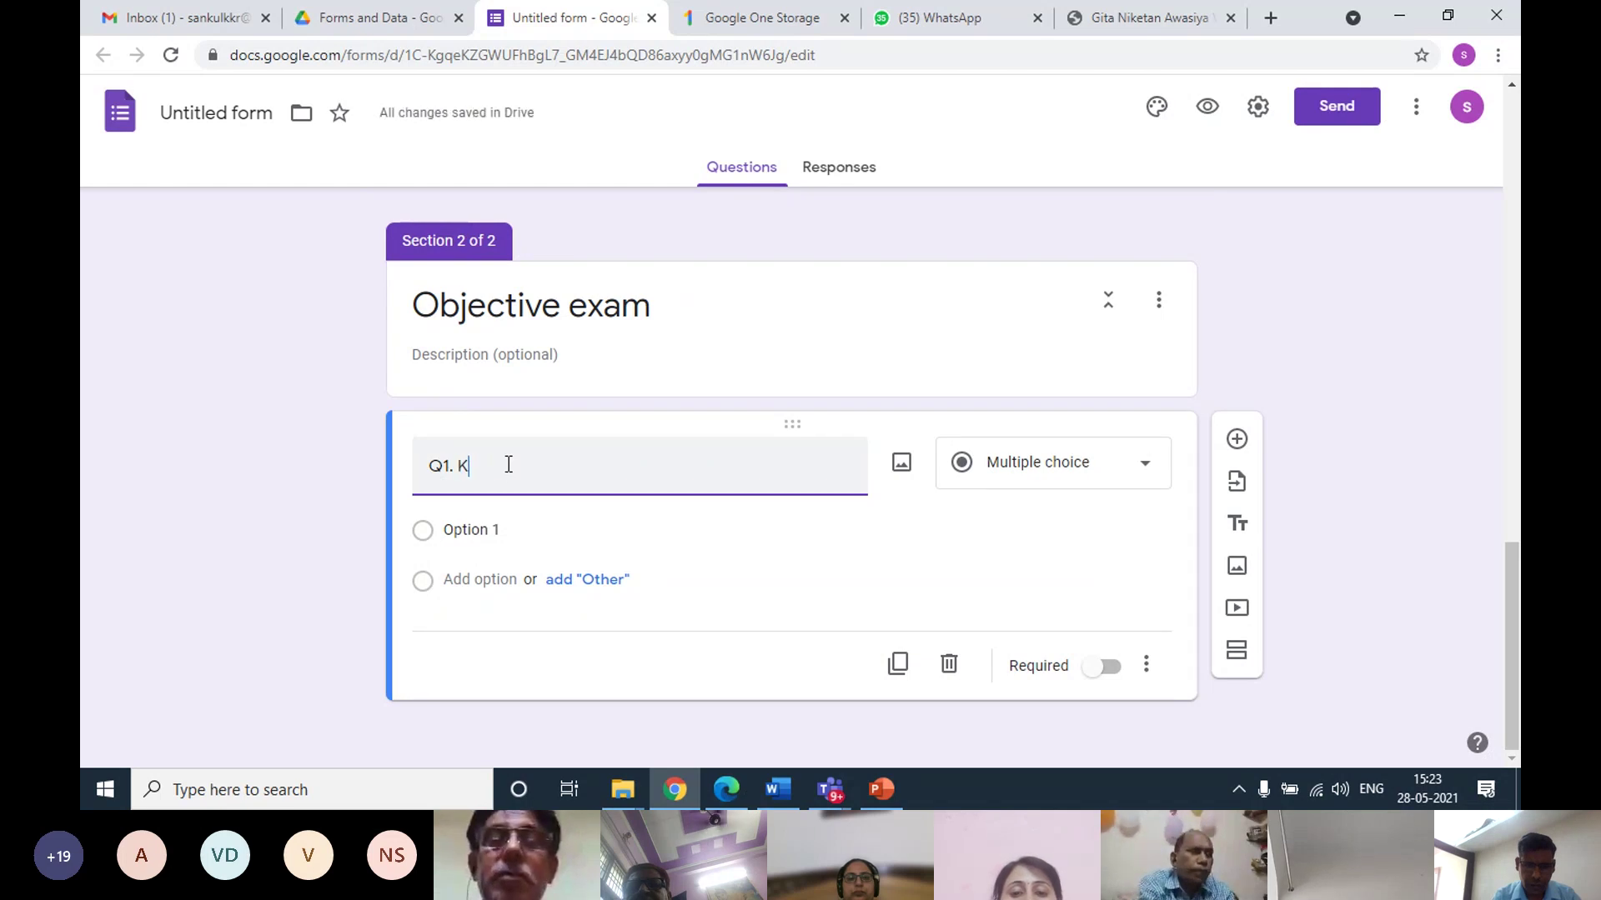
{"action": "type", "text": "eyboard is"}
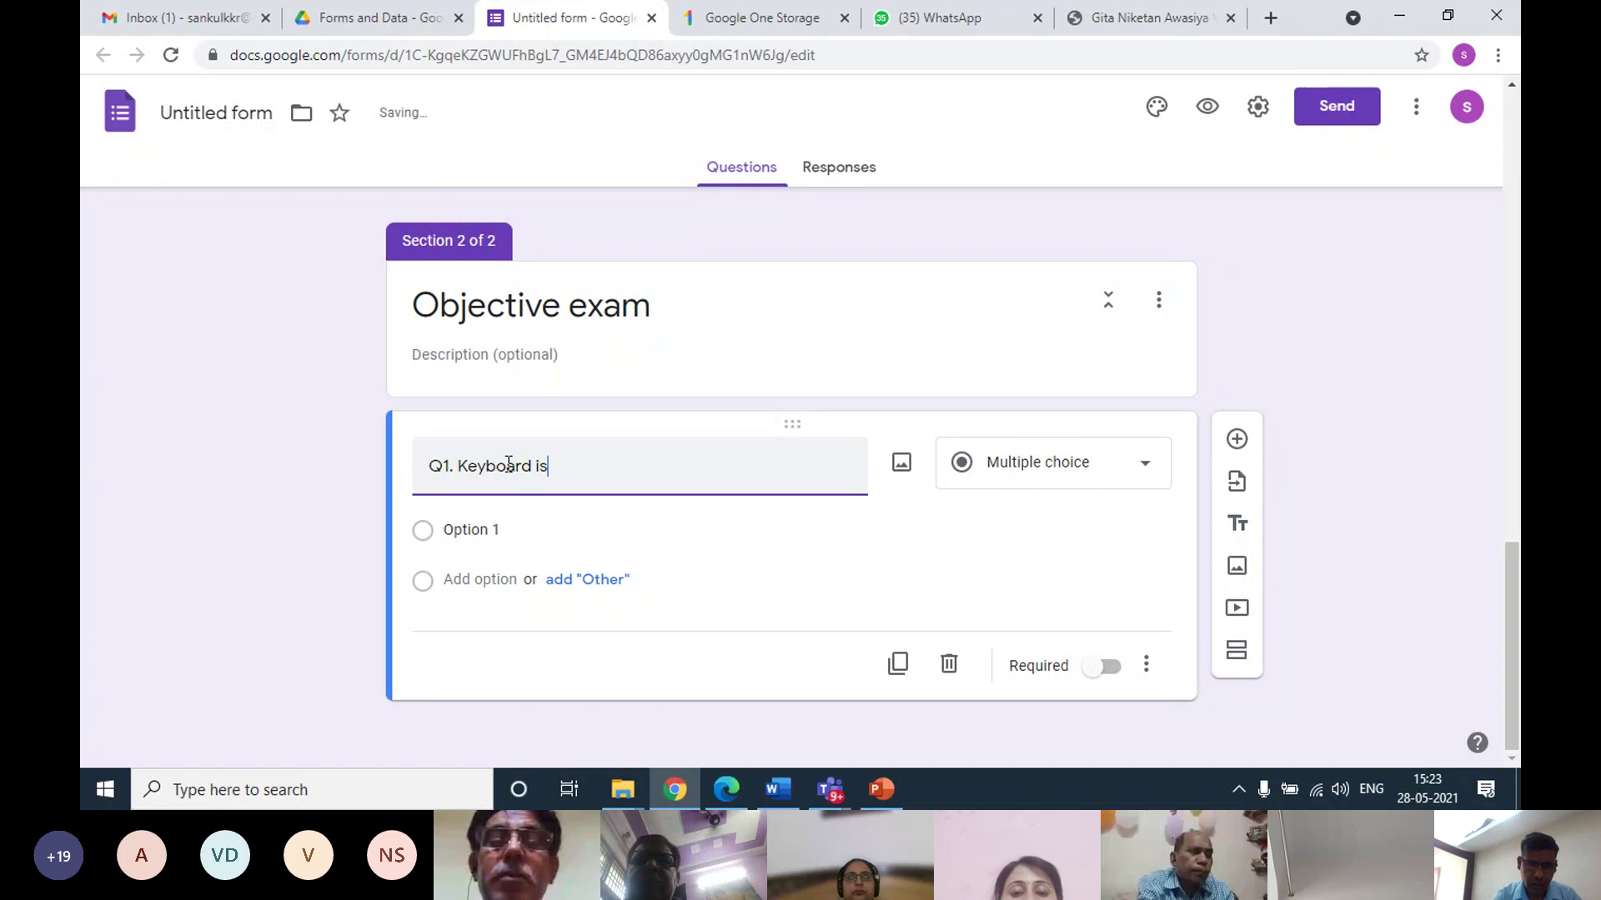
{"action": "type", "text": " an "}
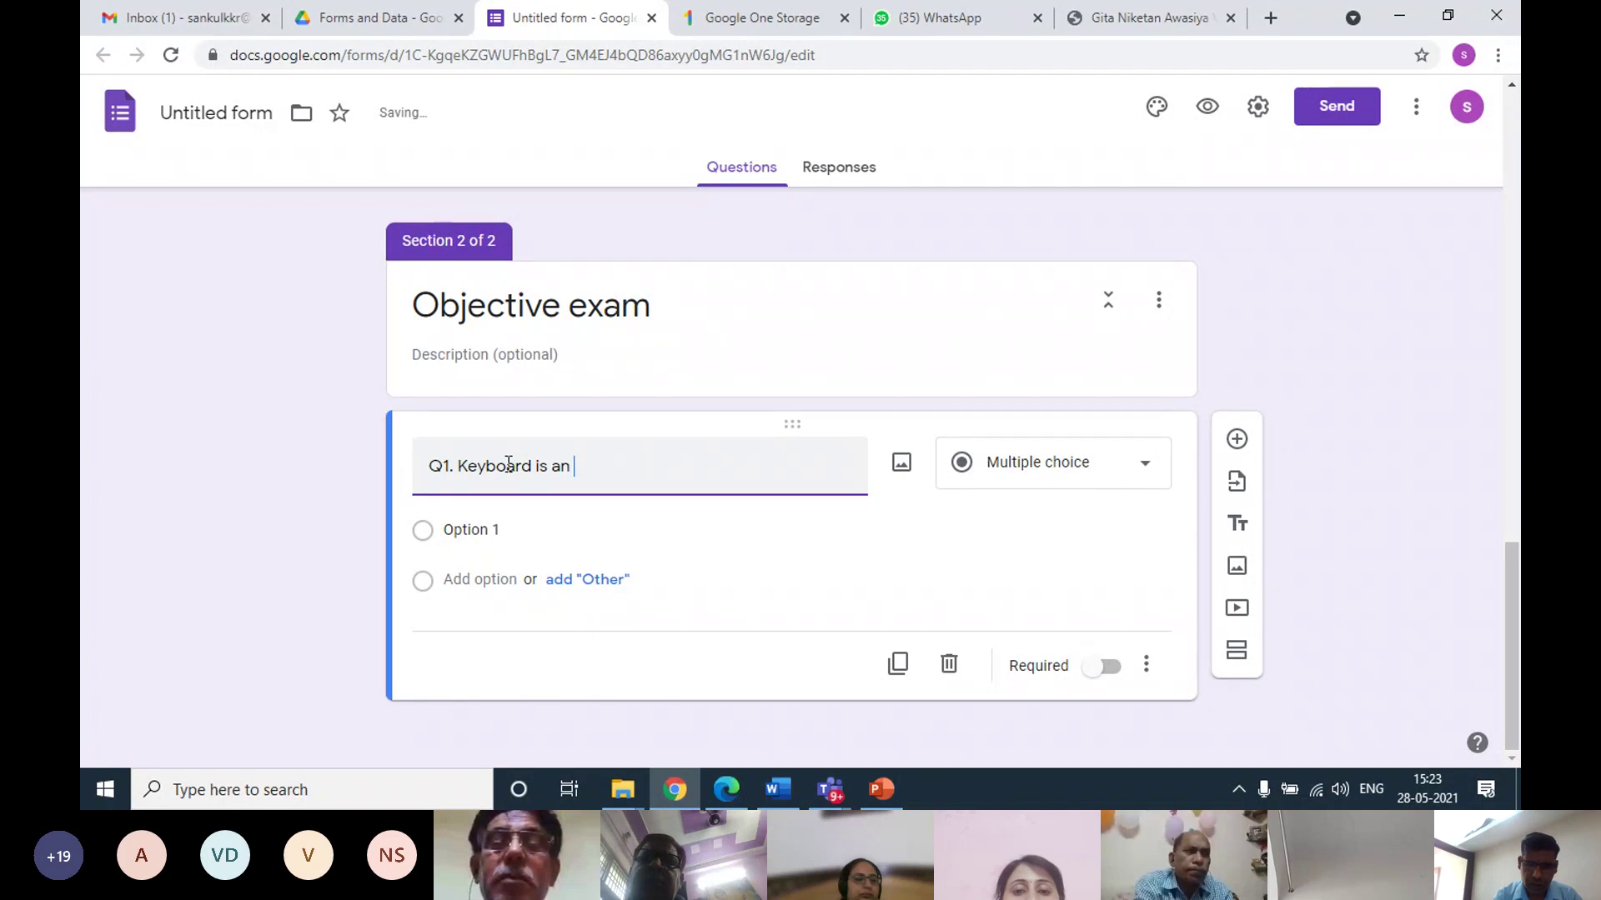
{"action": "type", "text": "______________ device."}
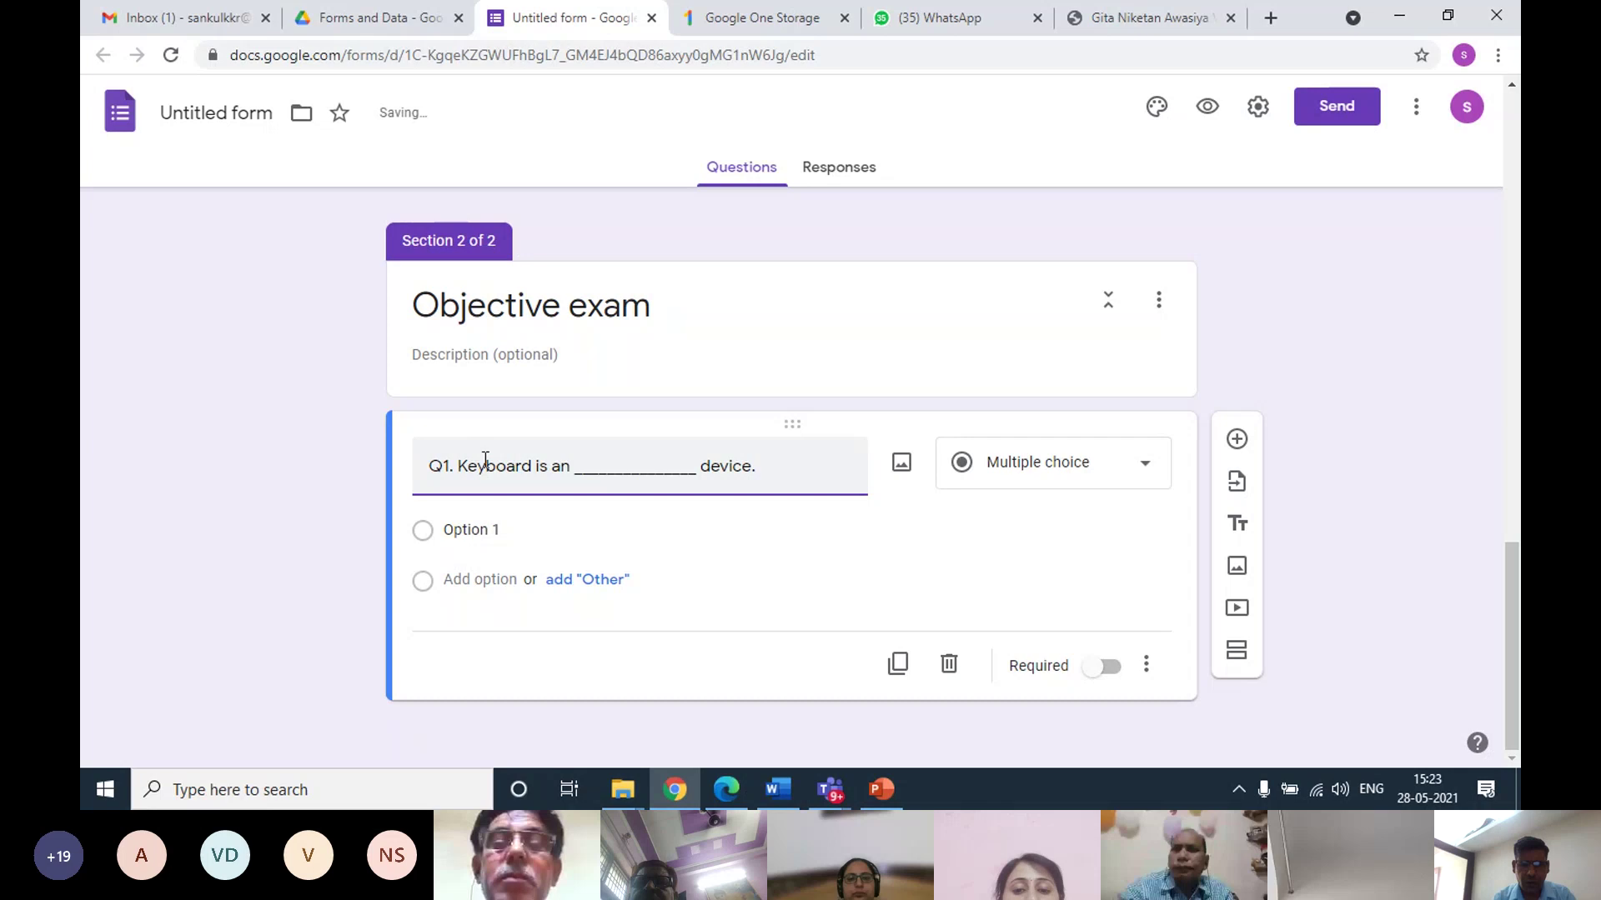
Give Q1 the choices input, output and processing, and mark it required
{"action": "left_click", "coordinate": [513, 535]}
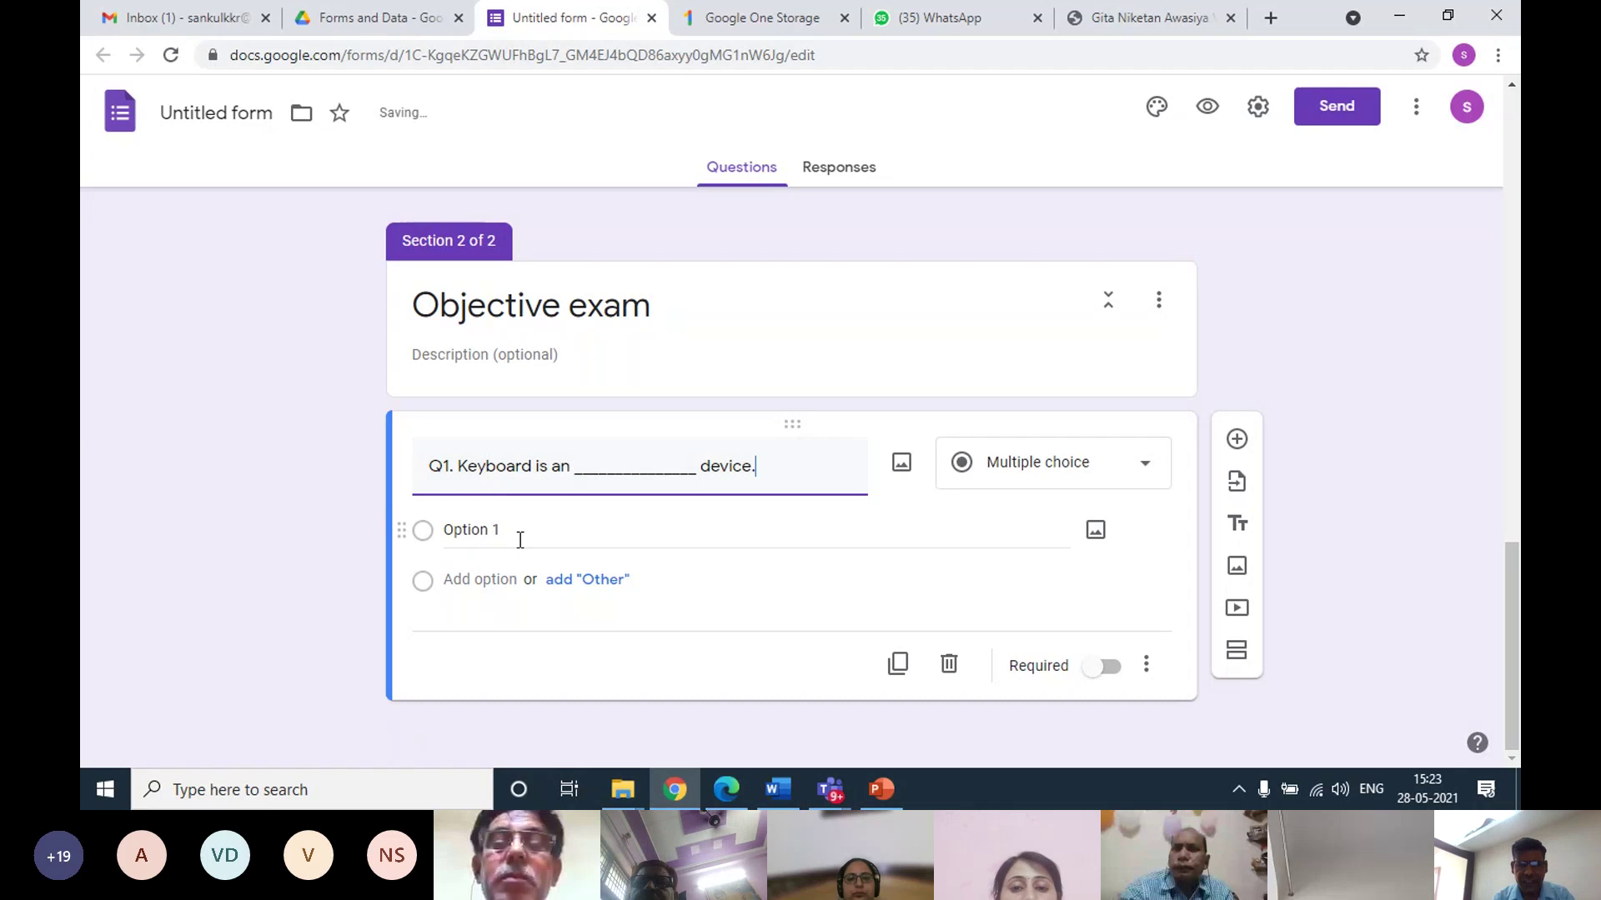
{"action": "type", "text": "input"}
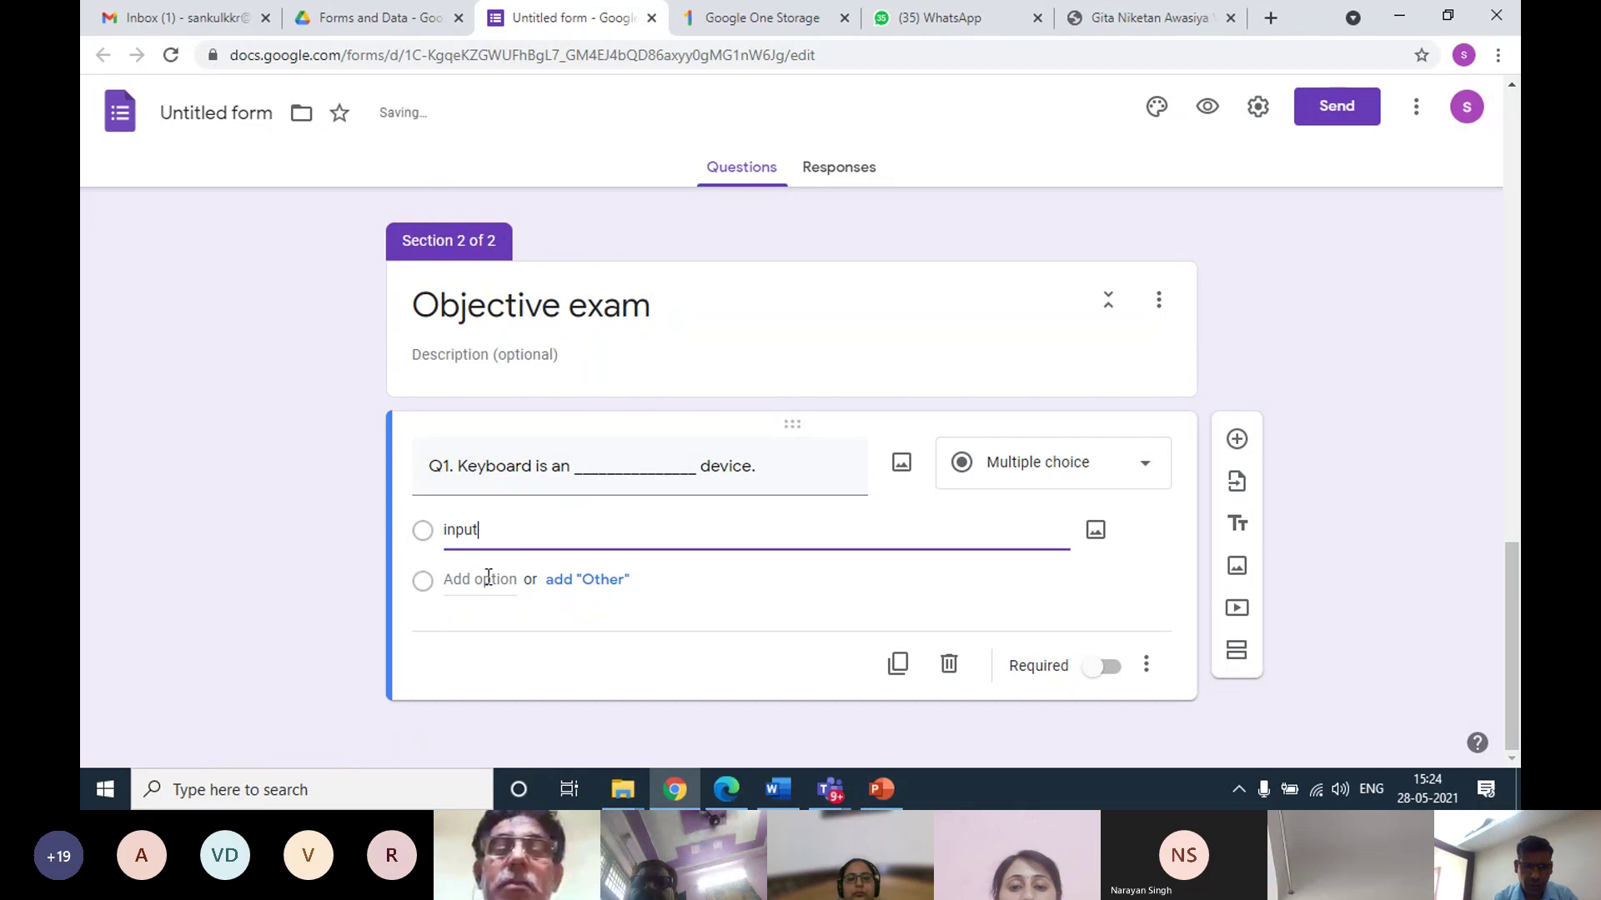
{"action": "left_click", "coordinate": [483, 580]}
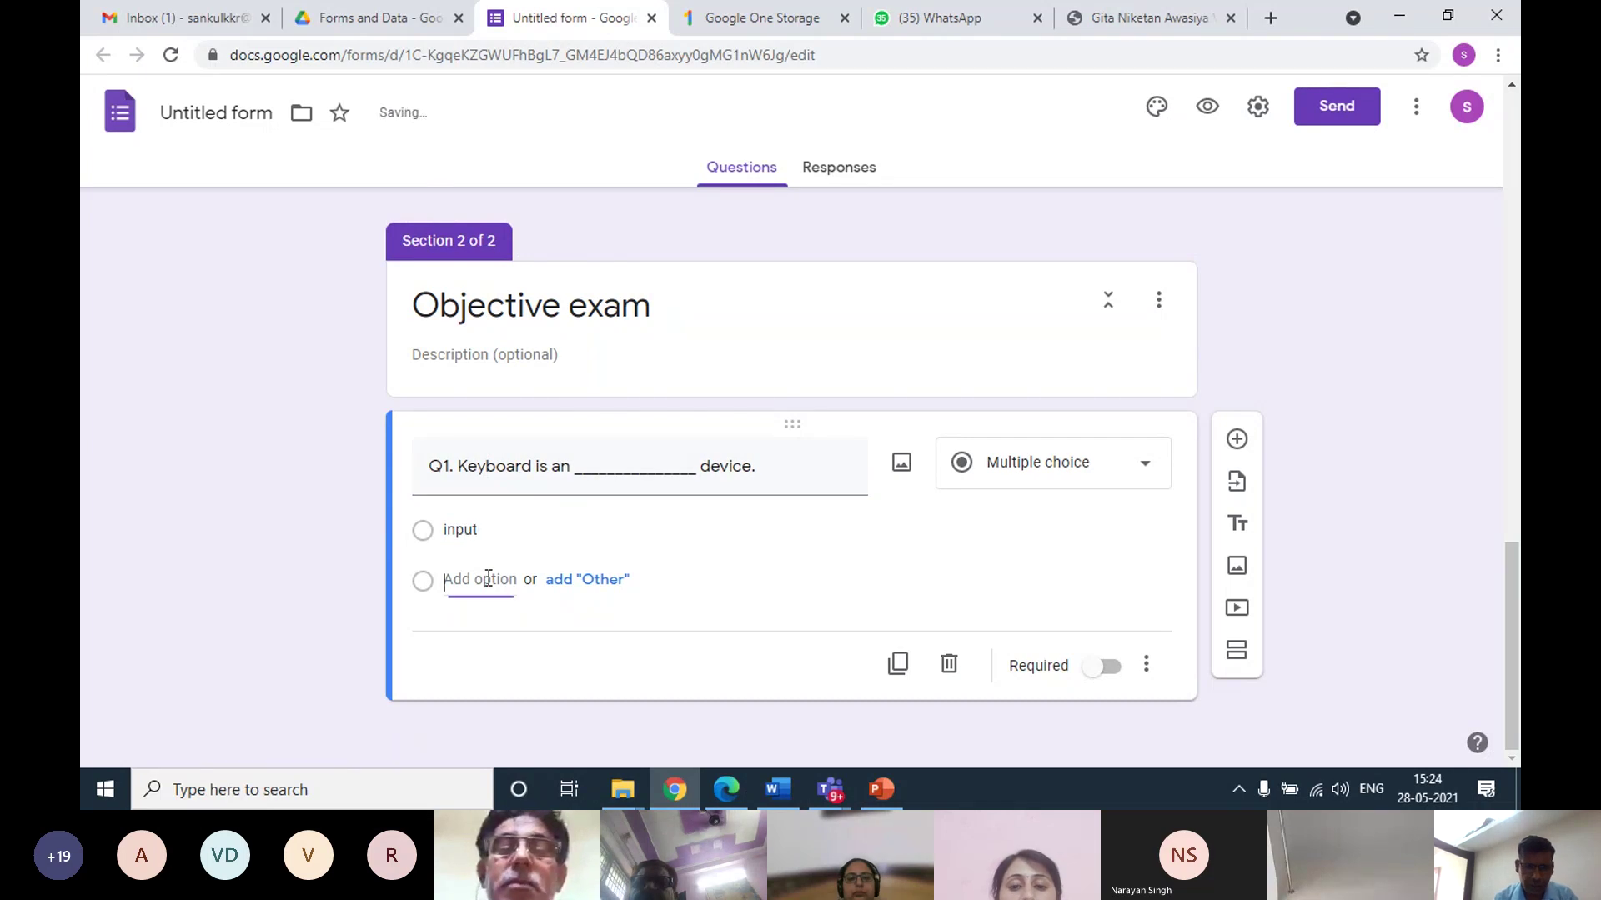
{"action": "type", "text": "output"}
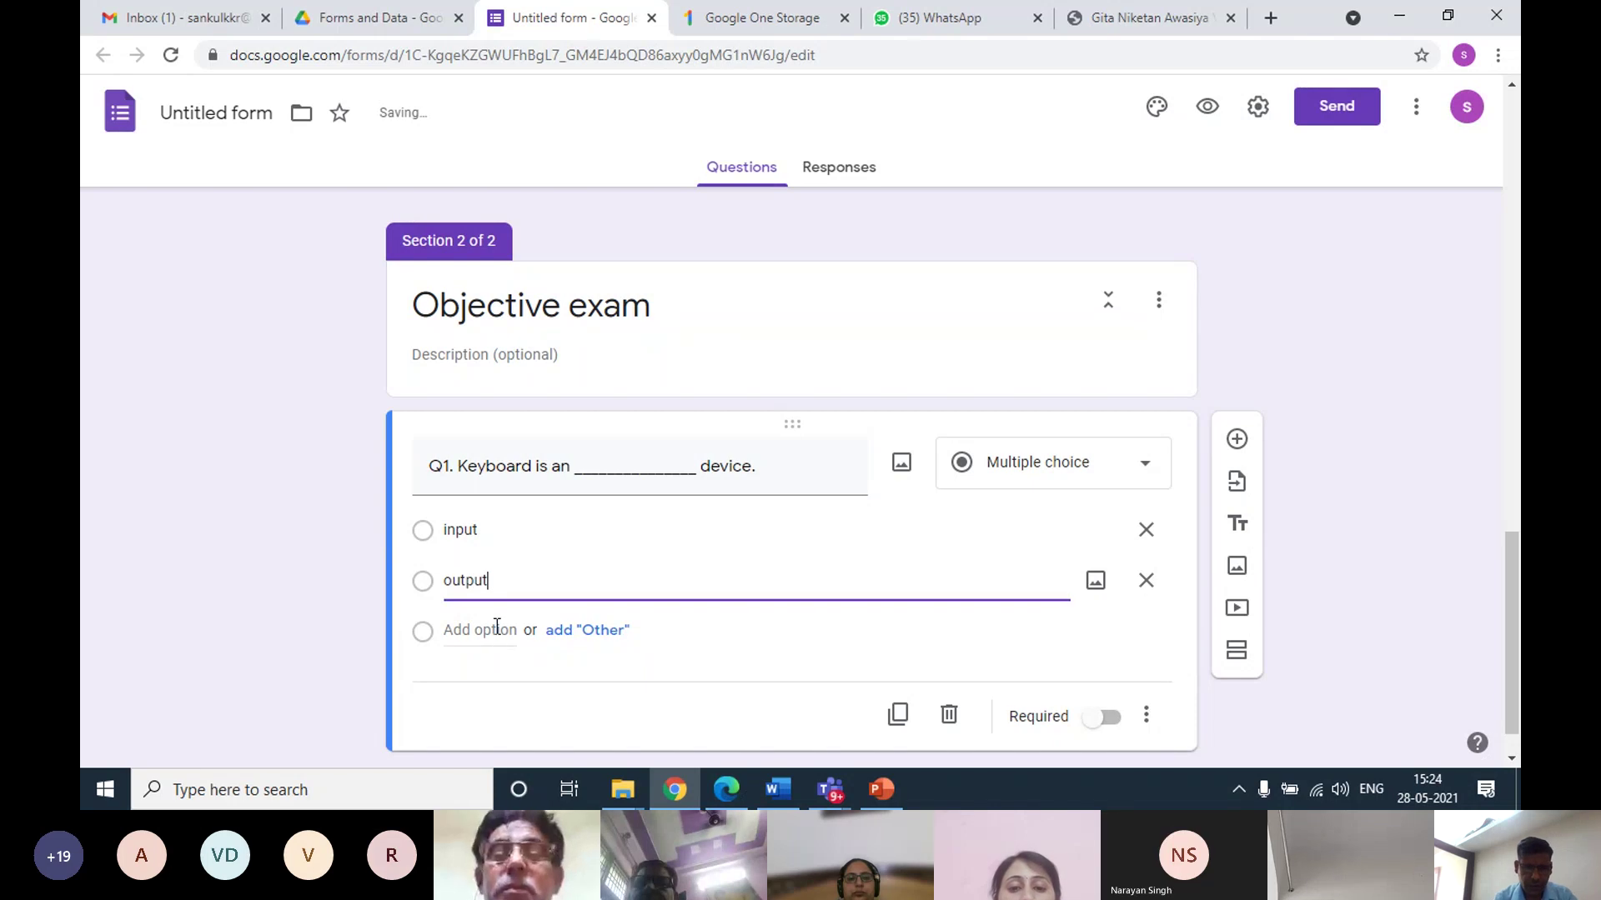
{"action": "left_click", "coordinate": [490, 629]}
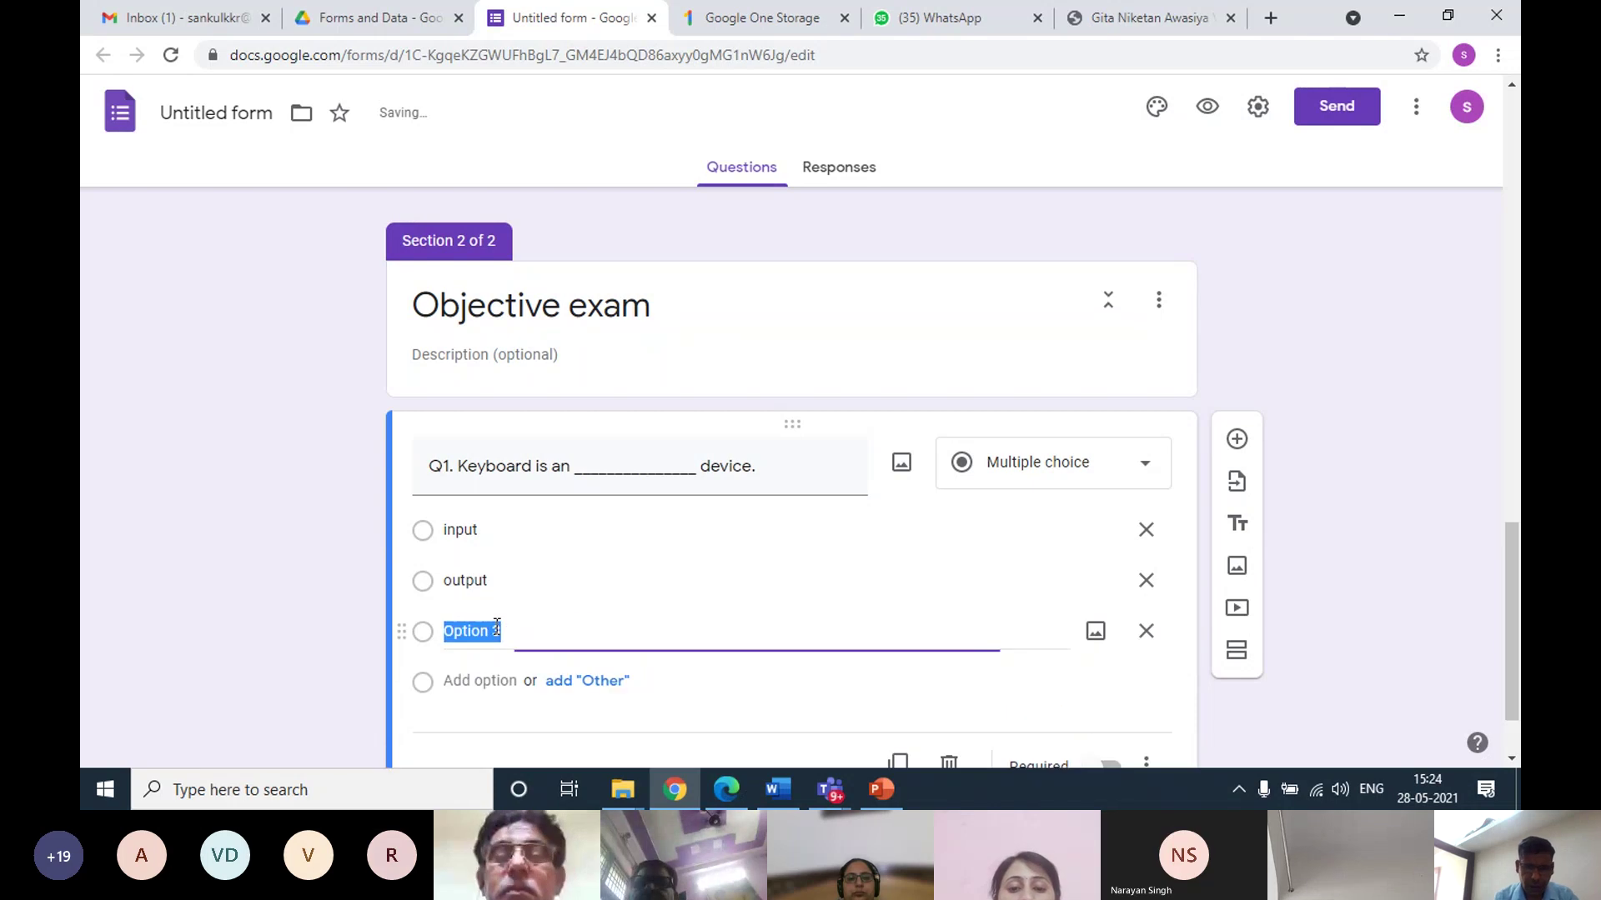
{"action": "type", "text": "processing"}
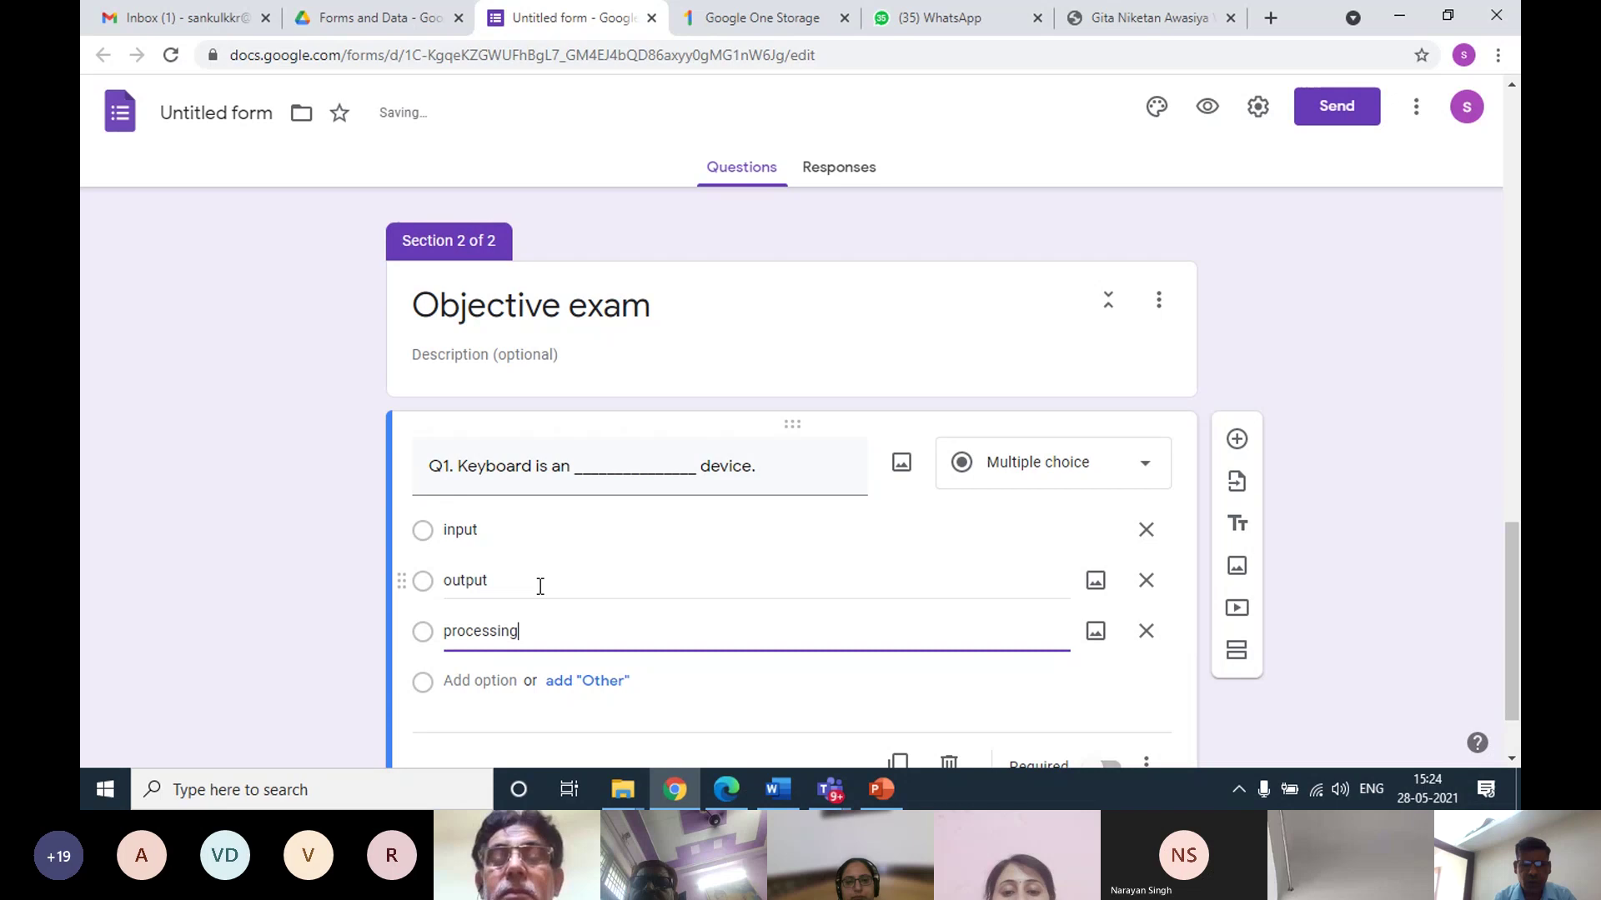
{"action": "scroll", "coordinate": [536, 583], "scroll_direction": "down", "scroll_amount": 1}
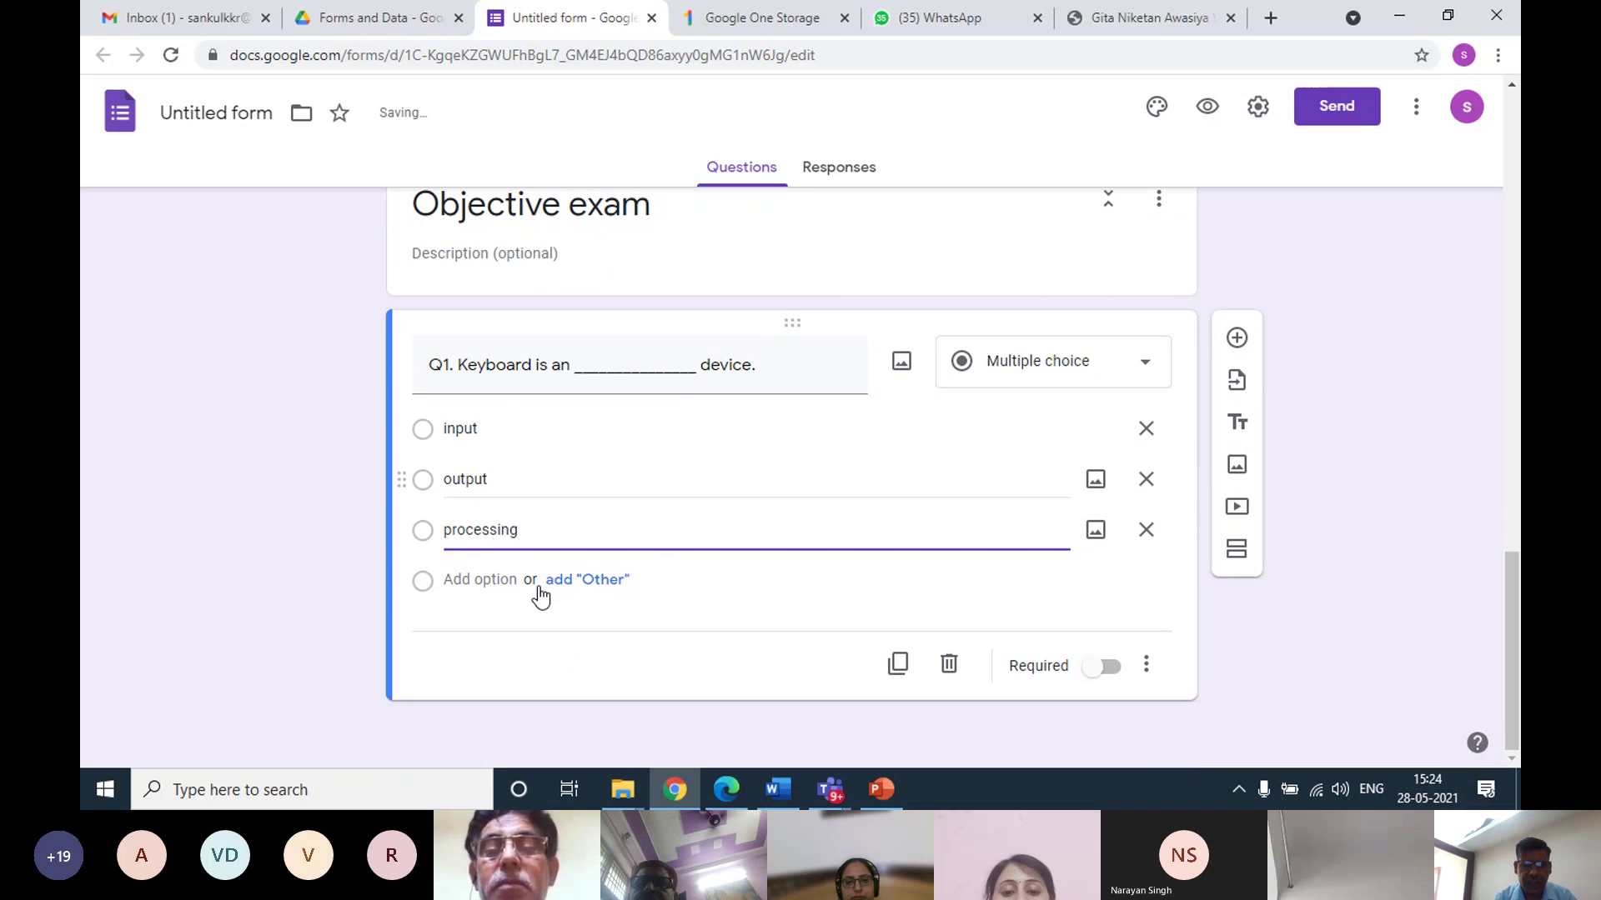
{"action": "left_click", "coordinate": [1109, 667]}
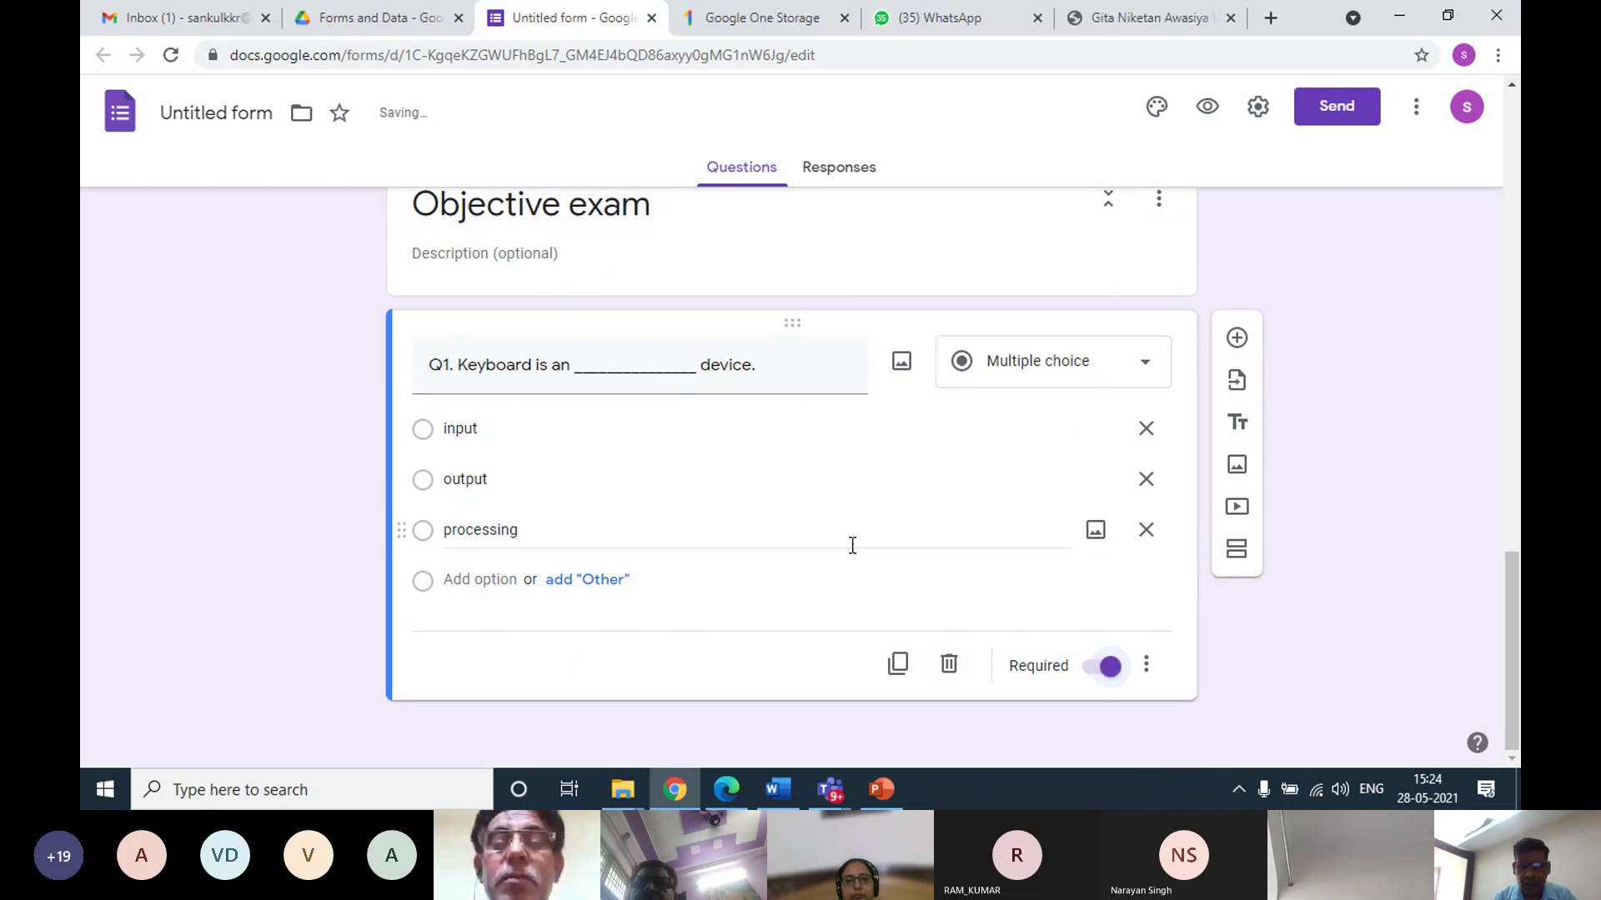
Duplicate Q1 and turn the first copy into an 'Enter your name' short-answer question
{"action": "left_click", "coordinate": [899, 662]}
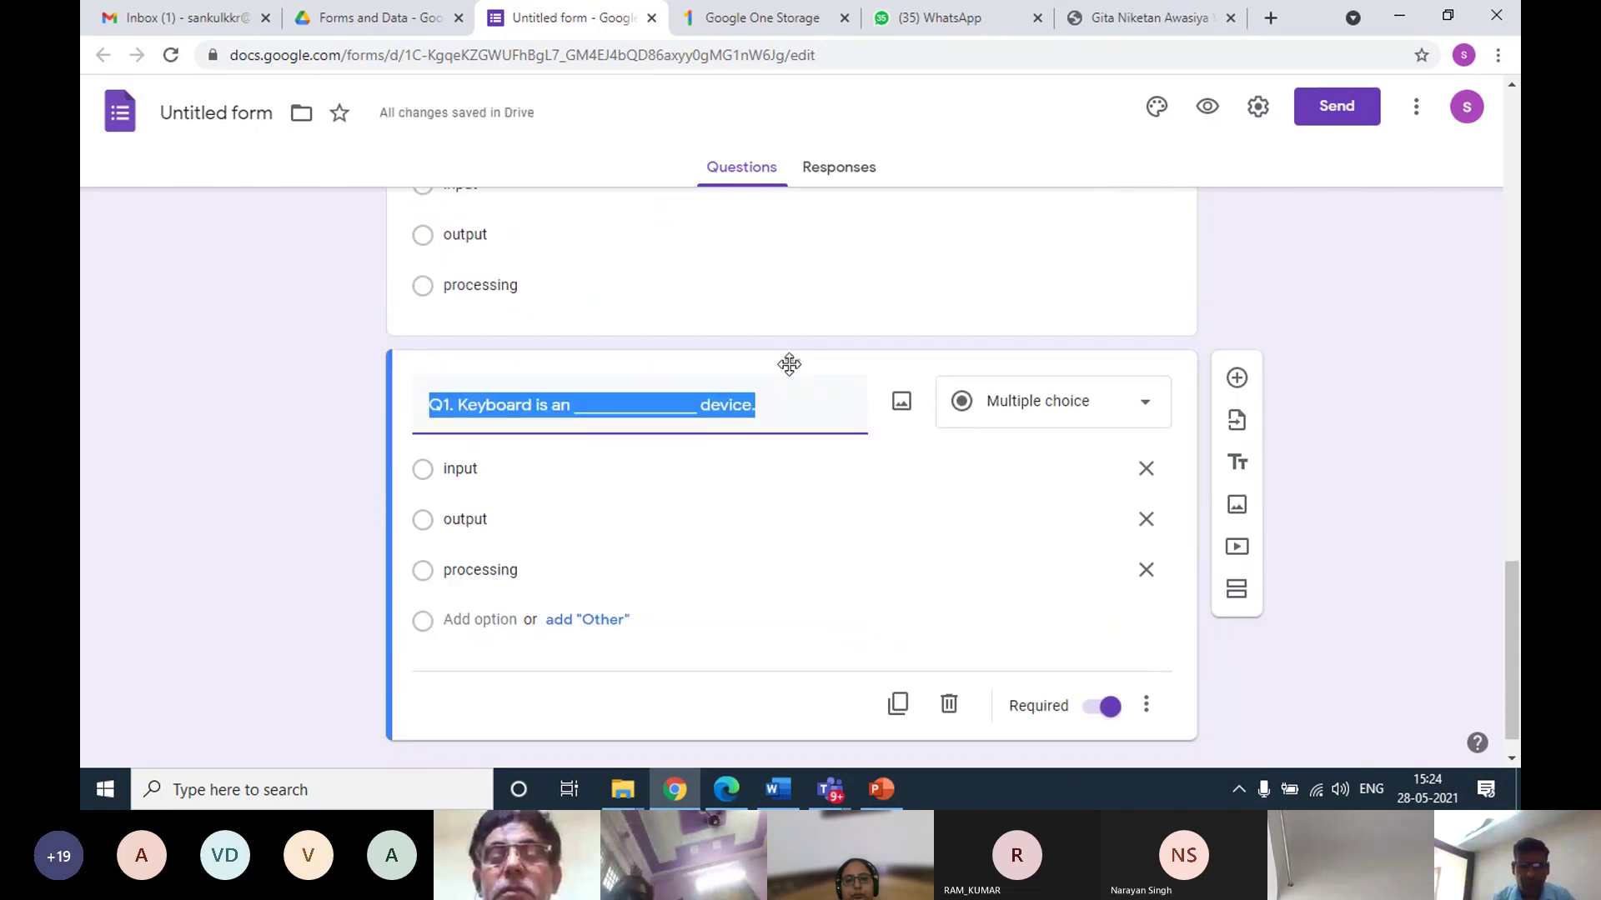
{"action": "scroll", "coordinate": [772, 407], "scroll_direction": "up", "scroll_amount": 3}
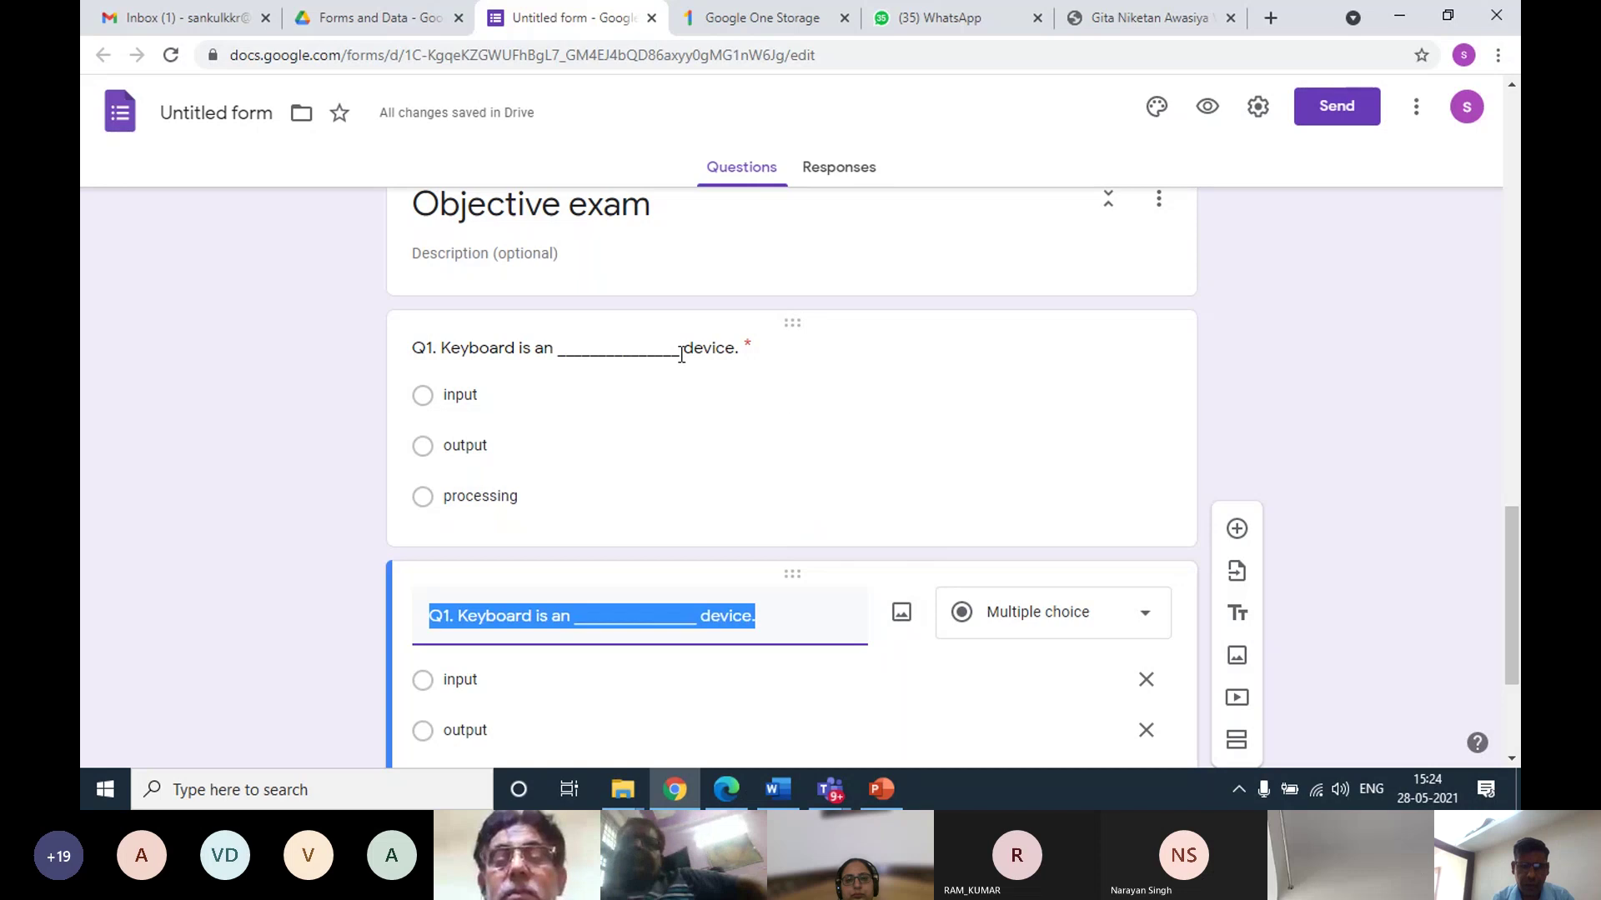
{"action": "left_click", "coordinate": [523, 351]}
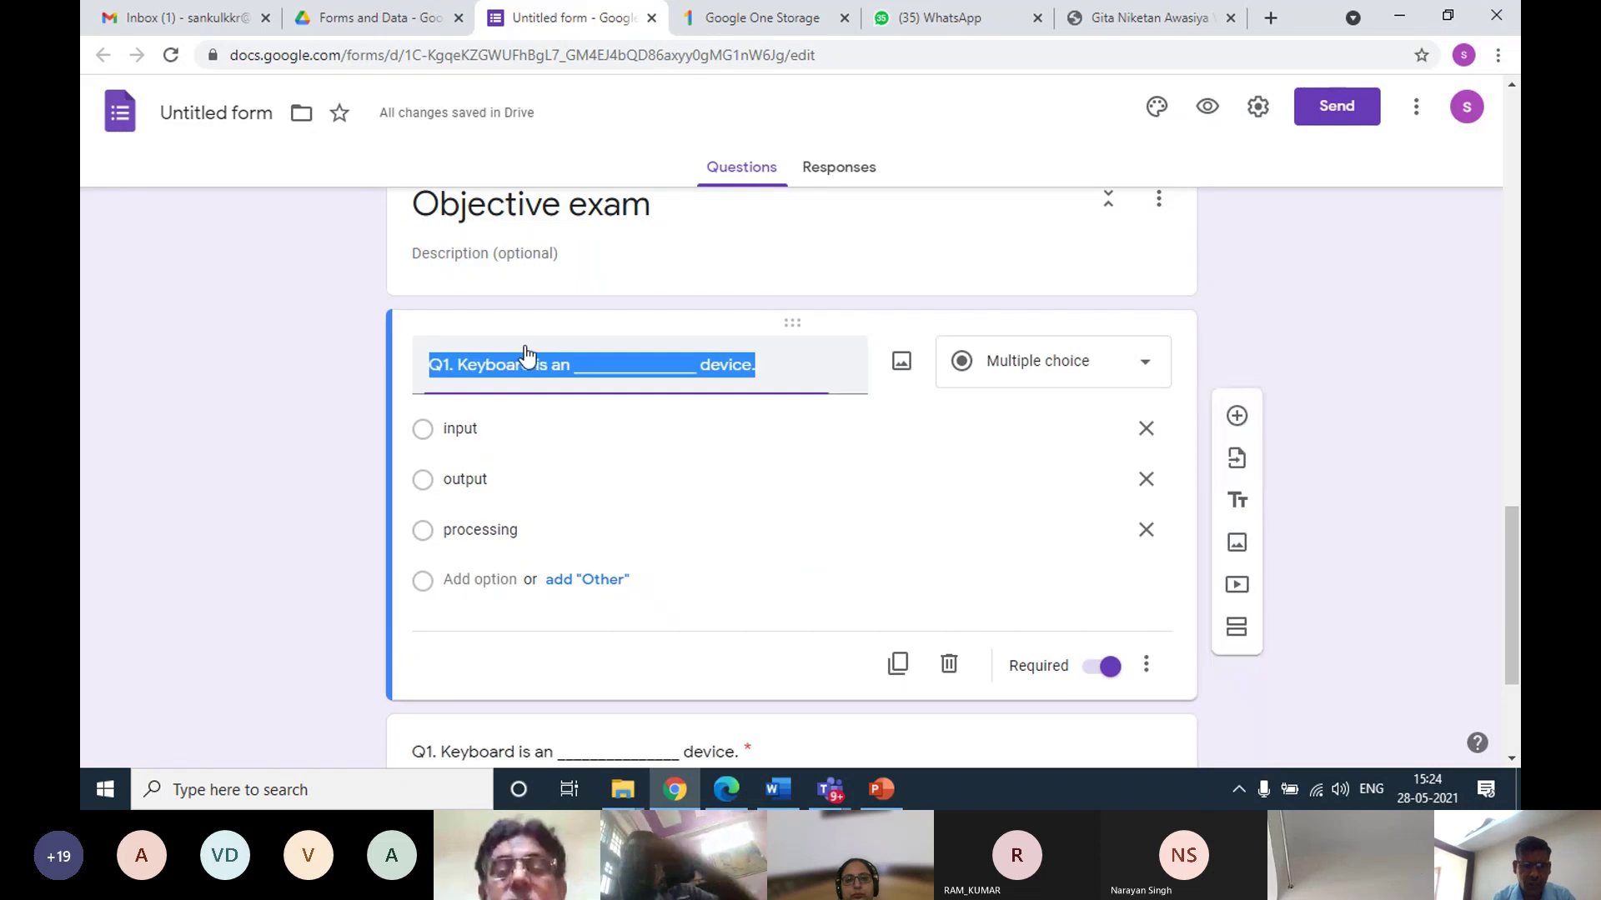
{"action": "type", "text": "E"}
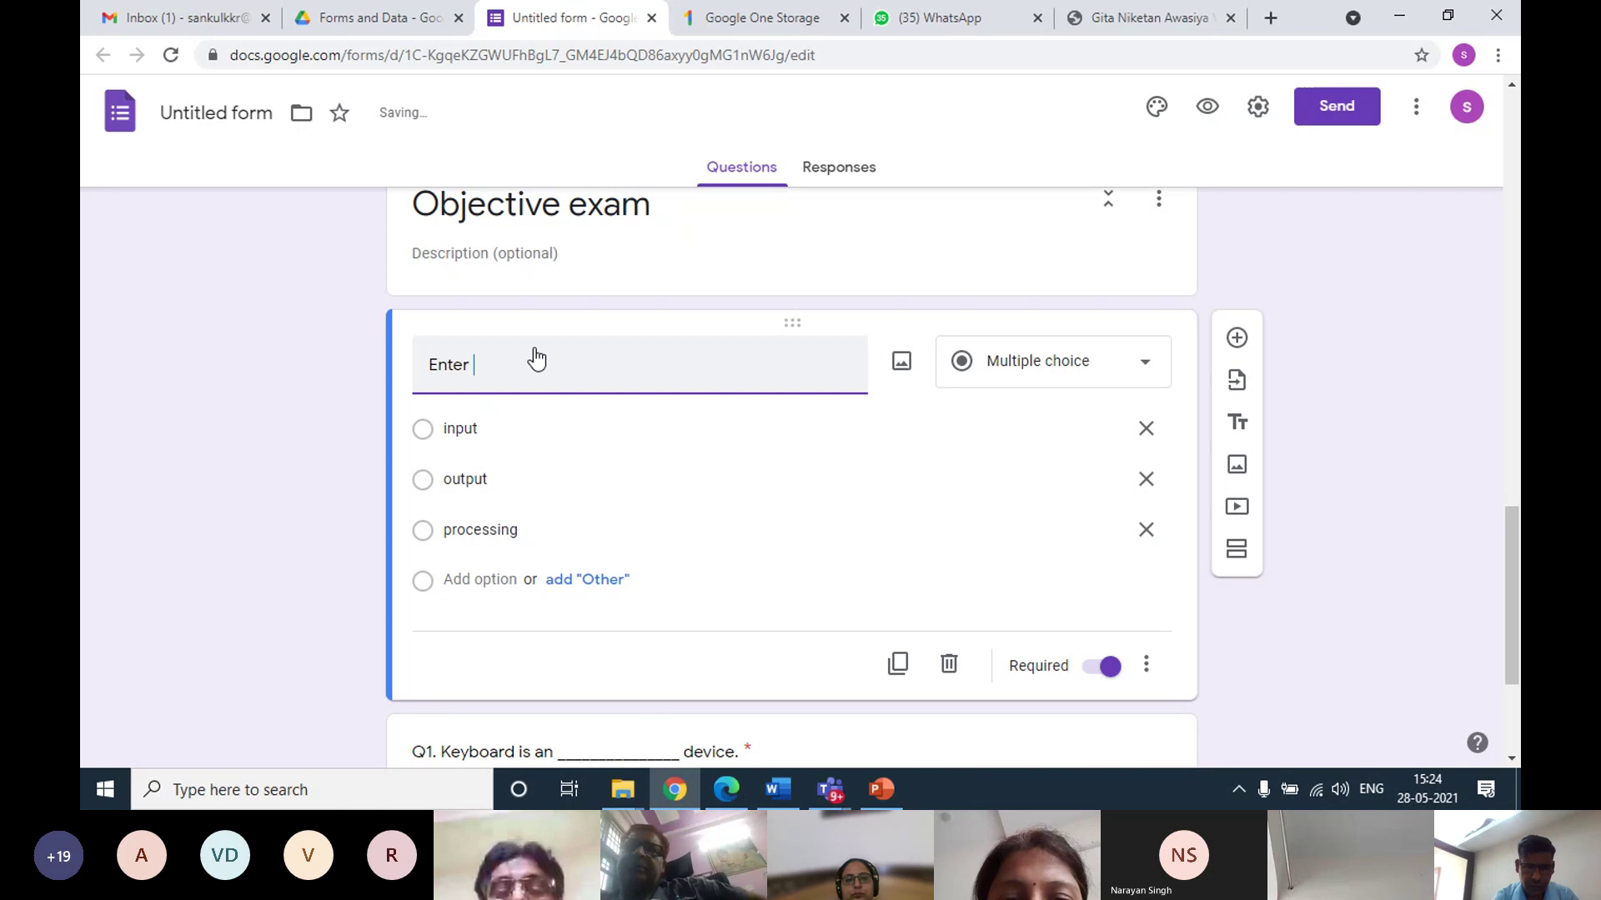
{"action": "type", "text": "nter"}
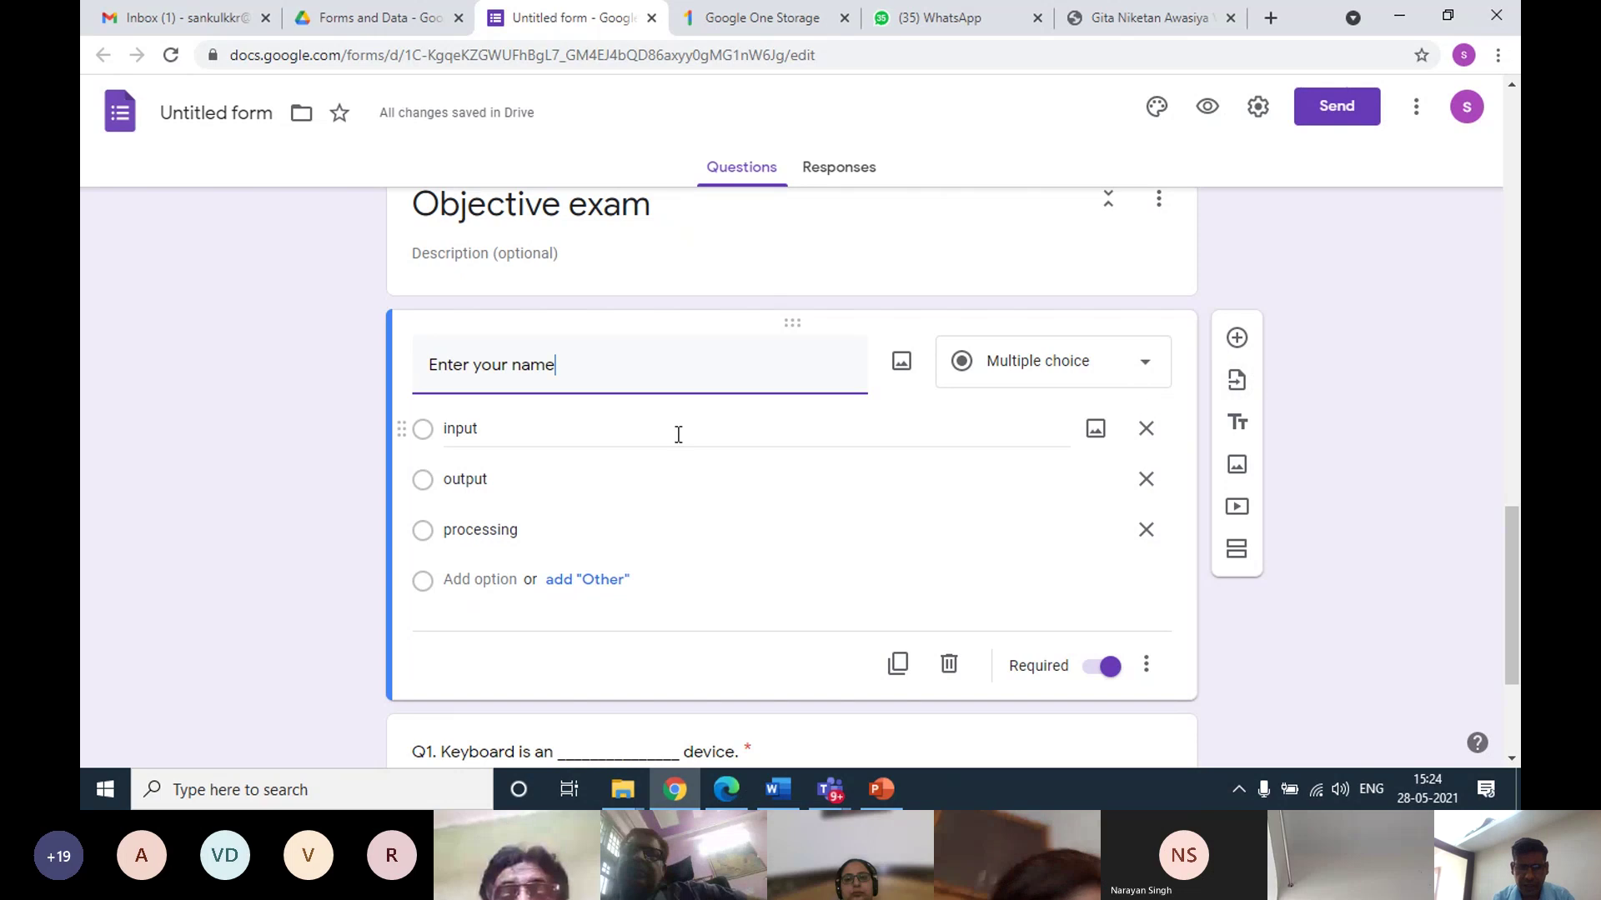
{"action": "left_click", "coordinate": [1032, 365]}
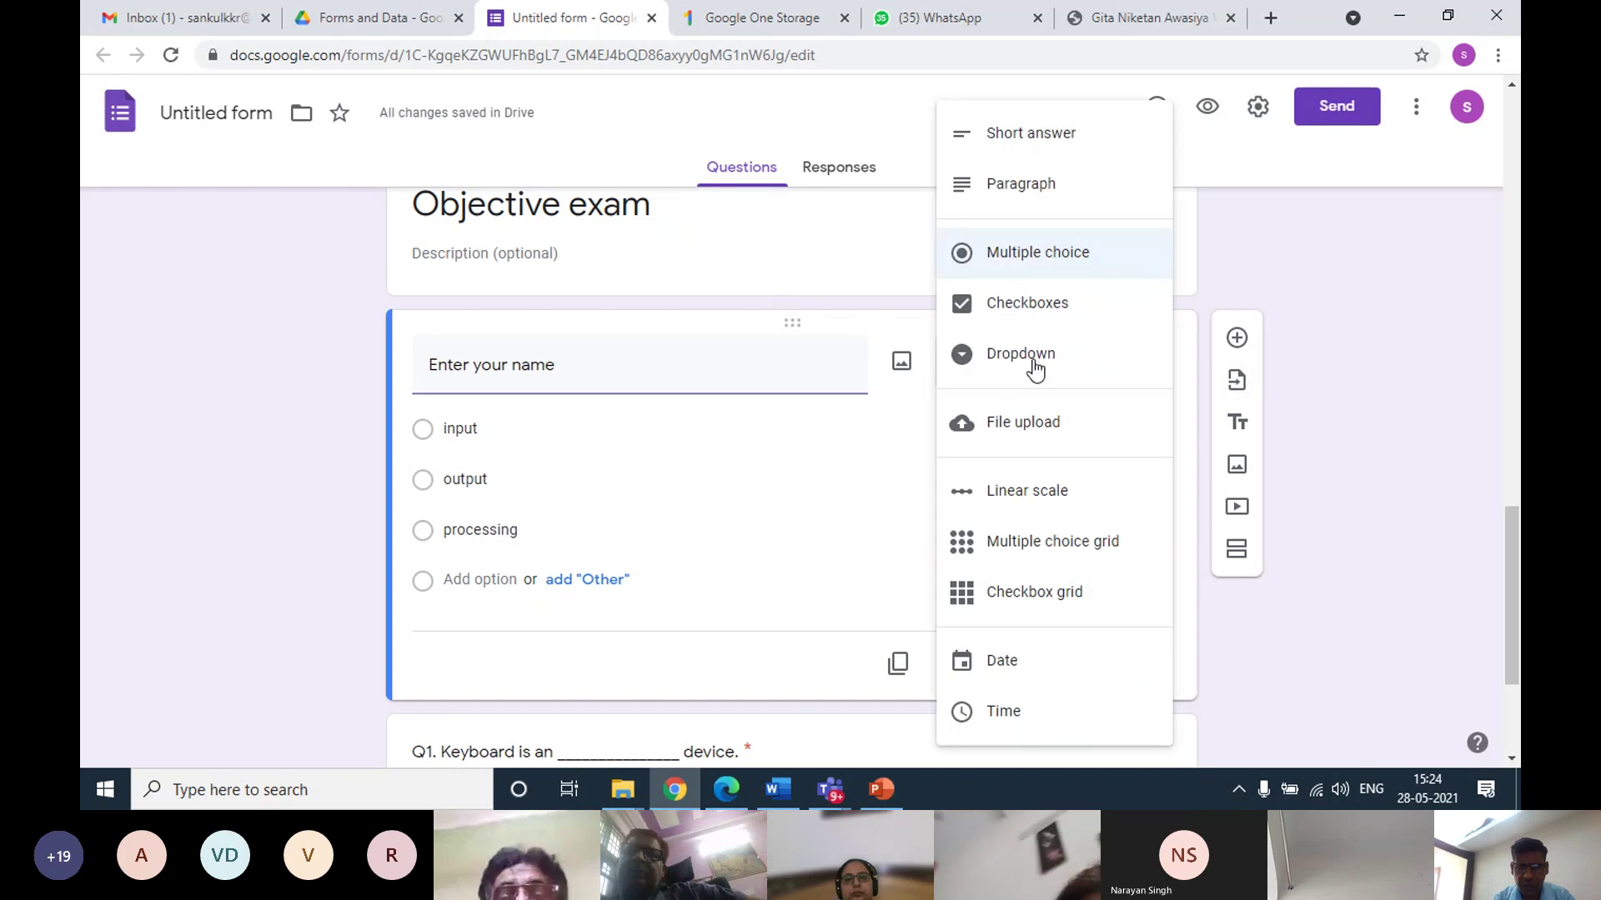
{"action": "left_click", "coordinate": [1027, 139]}
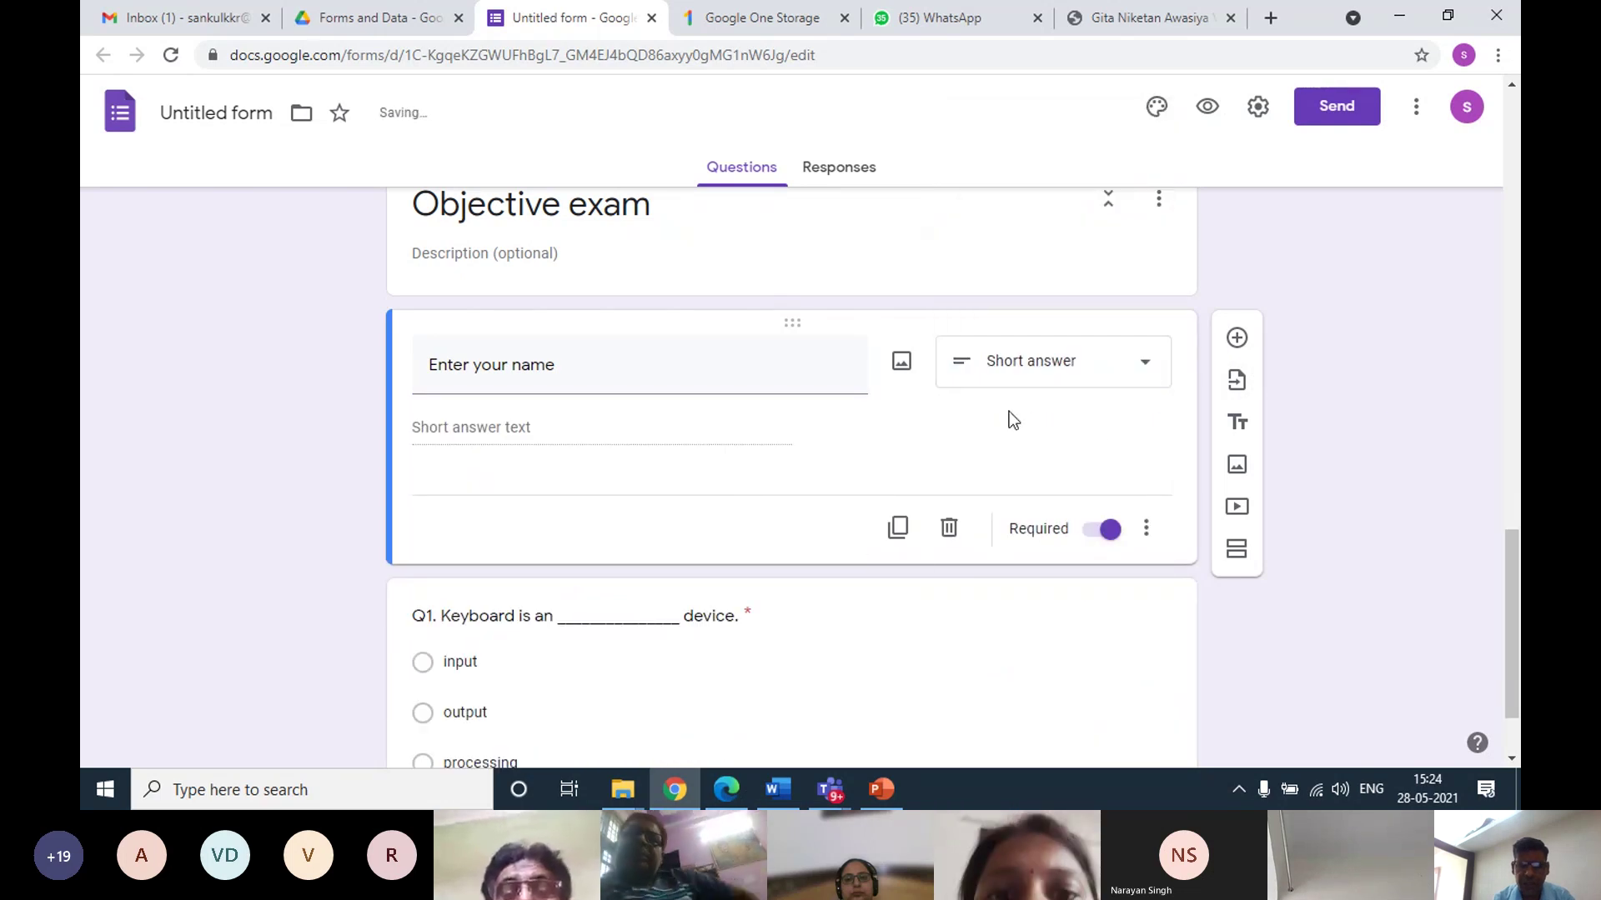
Add a required 'Enter your rollno' question below the name question
{"action": "left_click", "coordinate": [1236, 338]}
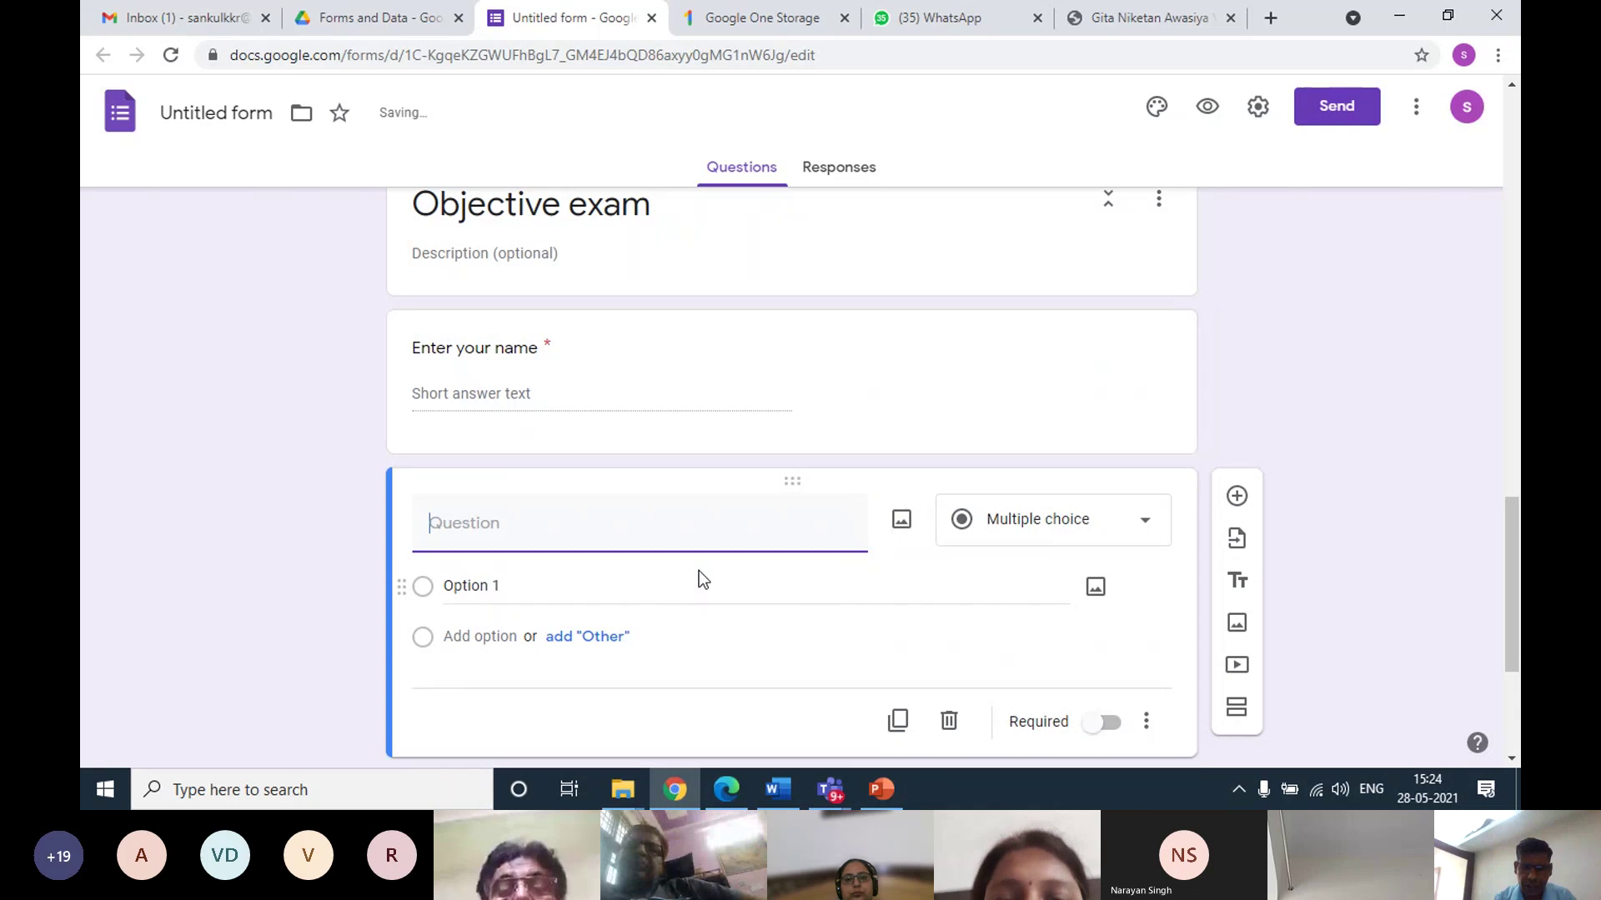
{"action": "type", "text": "Enter your "}
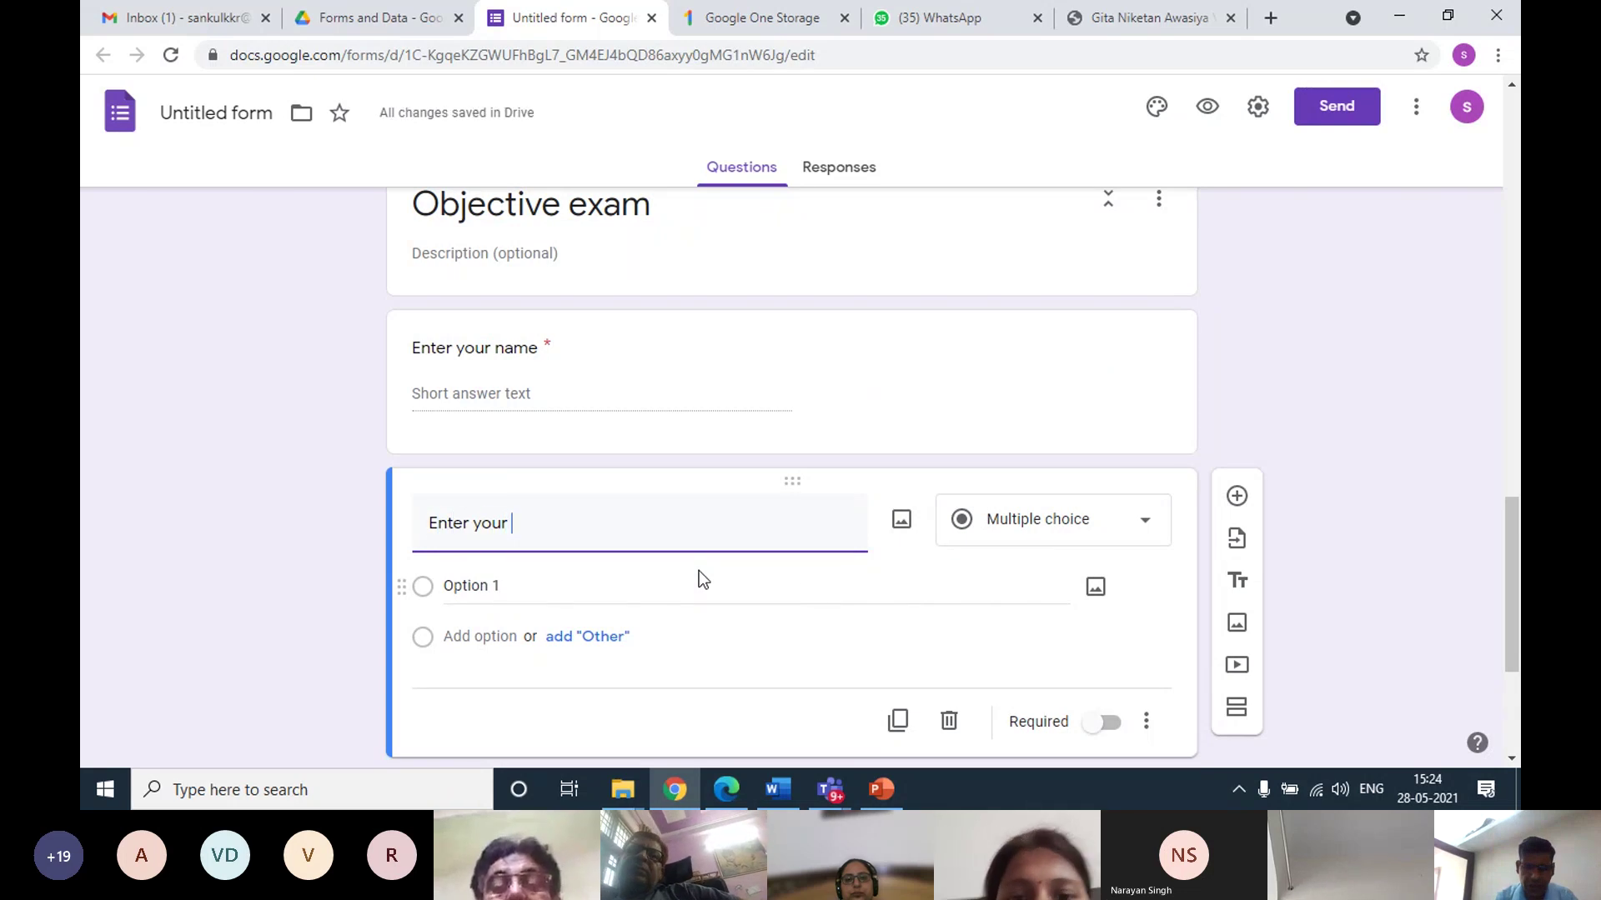
{"action": "type", "text": "rollno"}
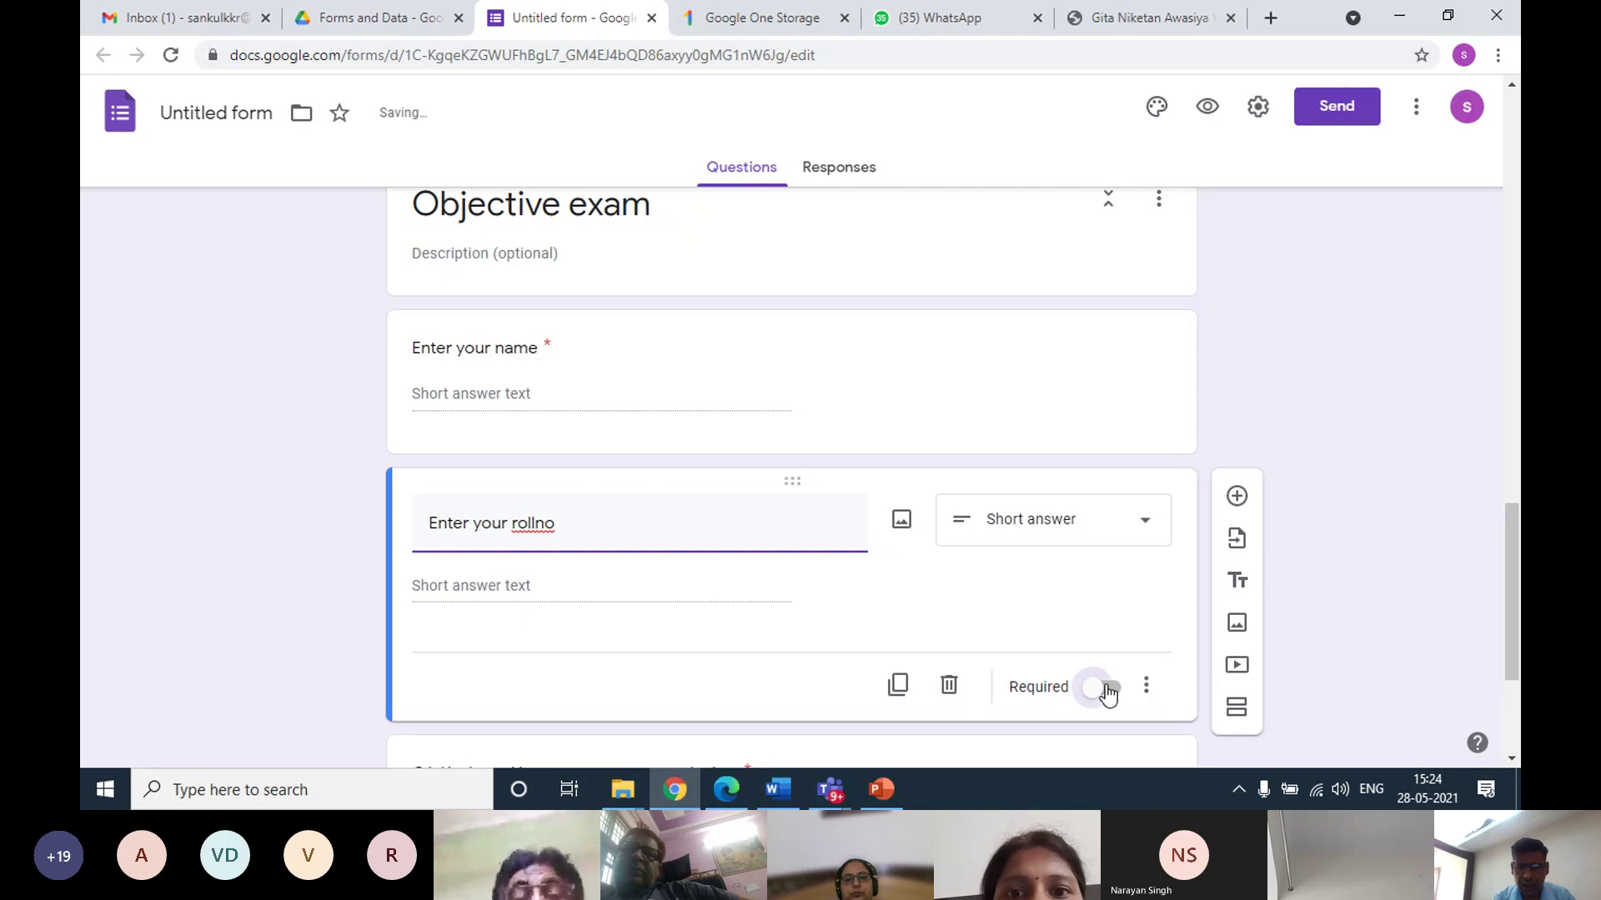
{"action": "left_click", "coordinate": [1093, 695]}
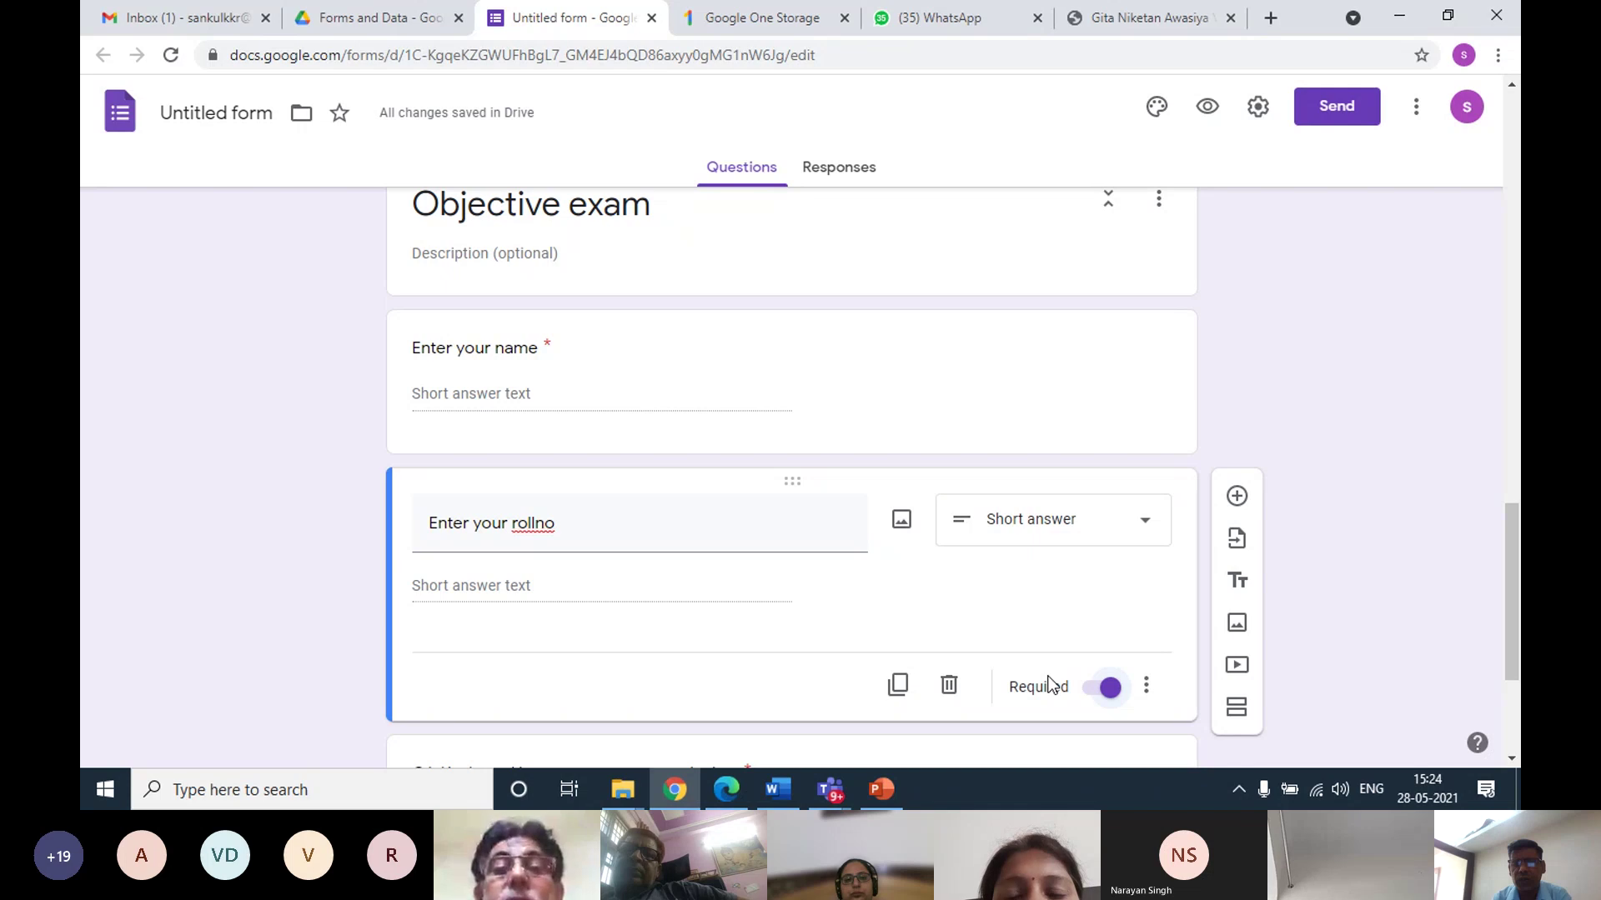
{"action": "left_click", "coordinate": [1088, 699]}
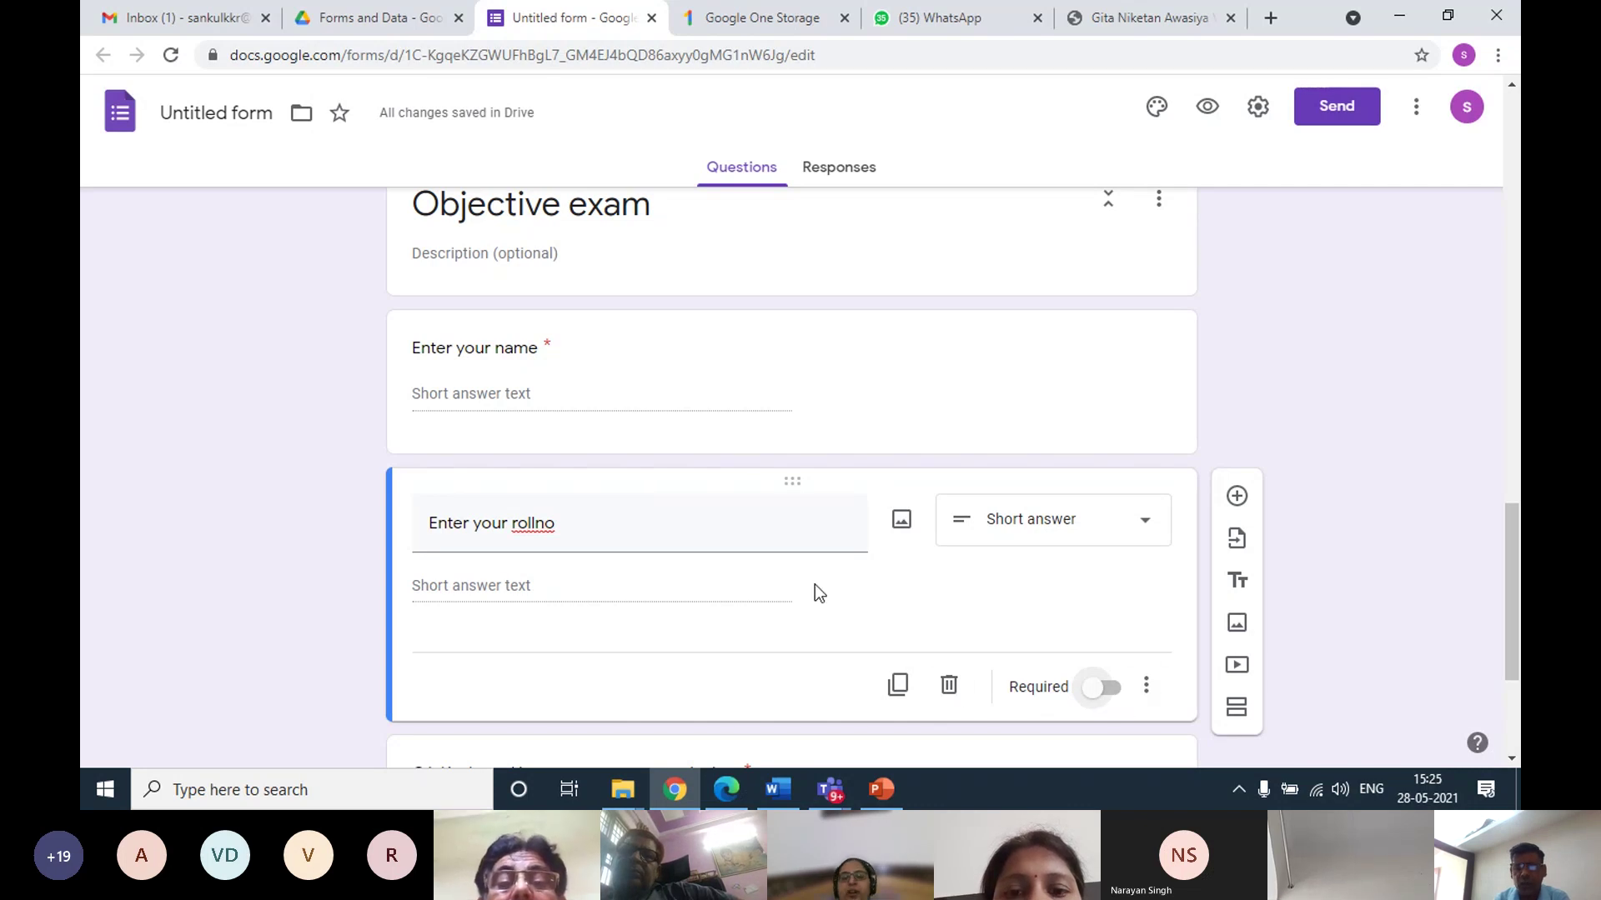
{"action": "left_click", "coordinate": [1106, 691]}
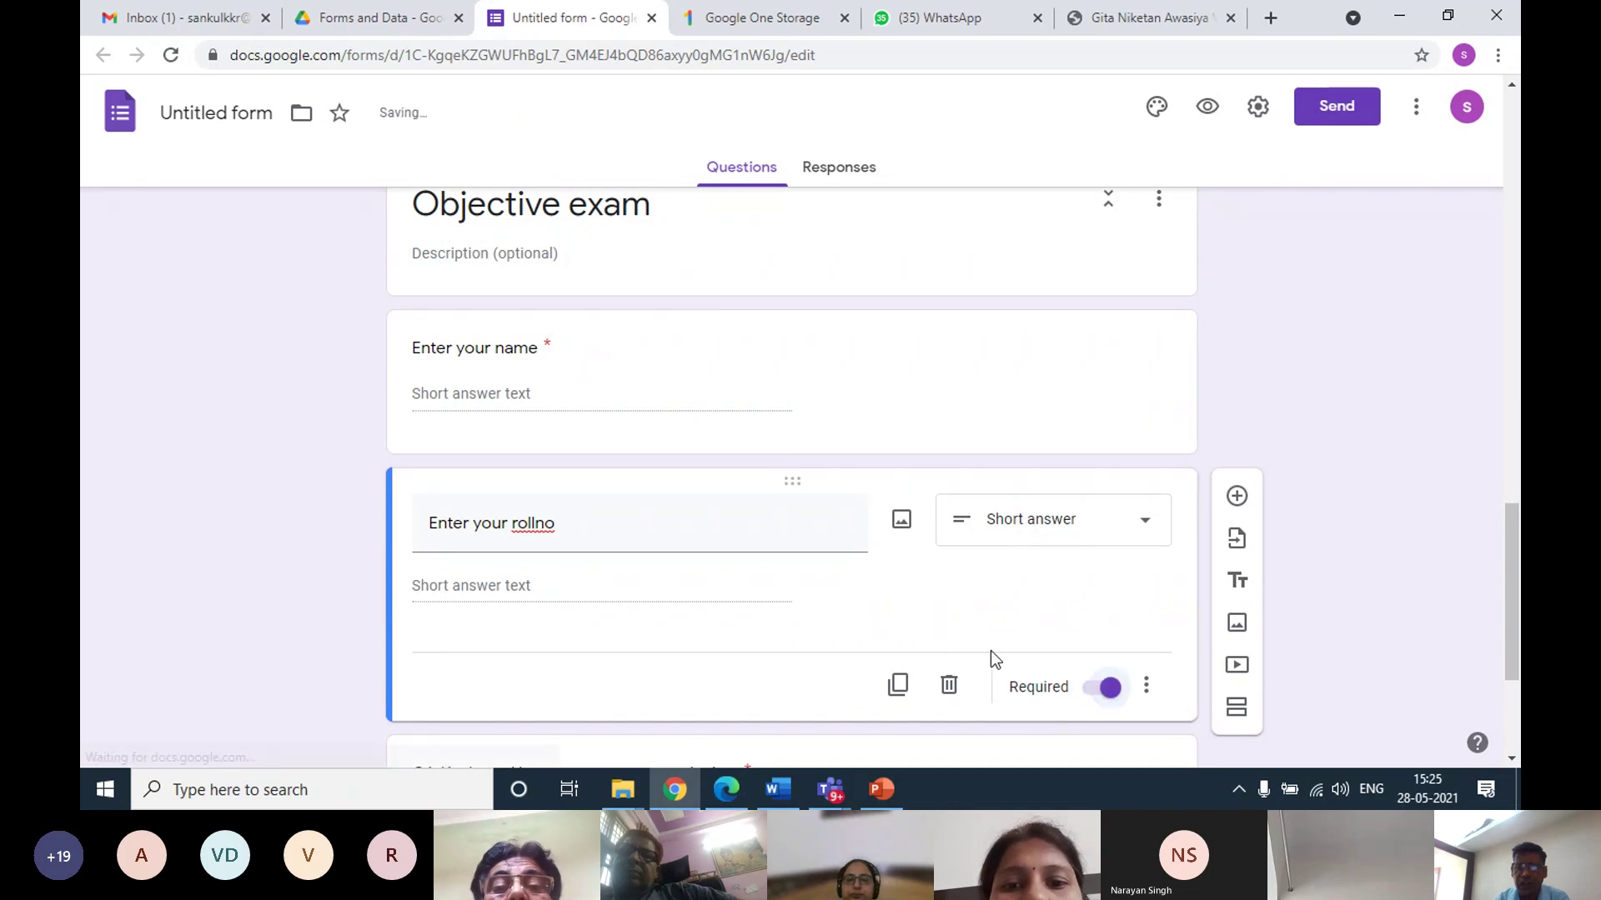
{"action": "triple_click", "coordinate": [603, 536]}
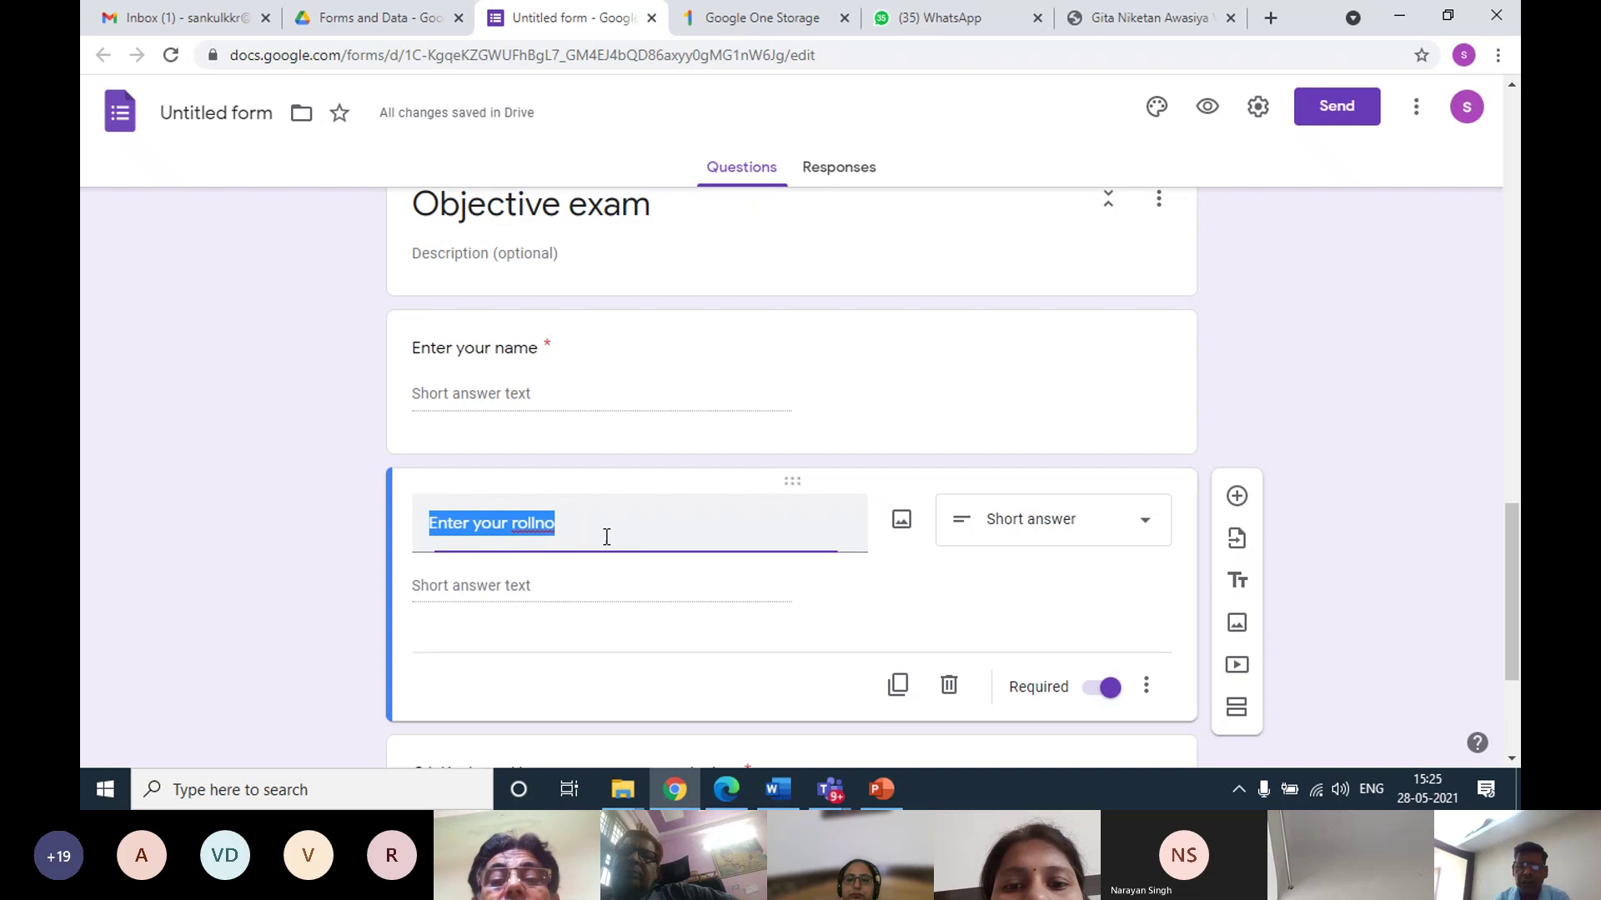
{"action": "scroll", "coordinate": [754, 582], "scroll_direction": "down", "scroll_amount": 1}
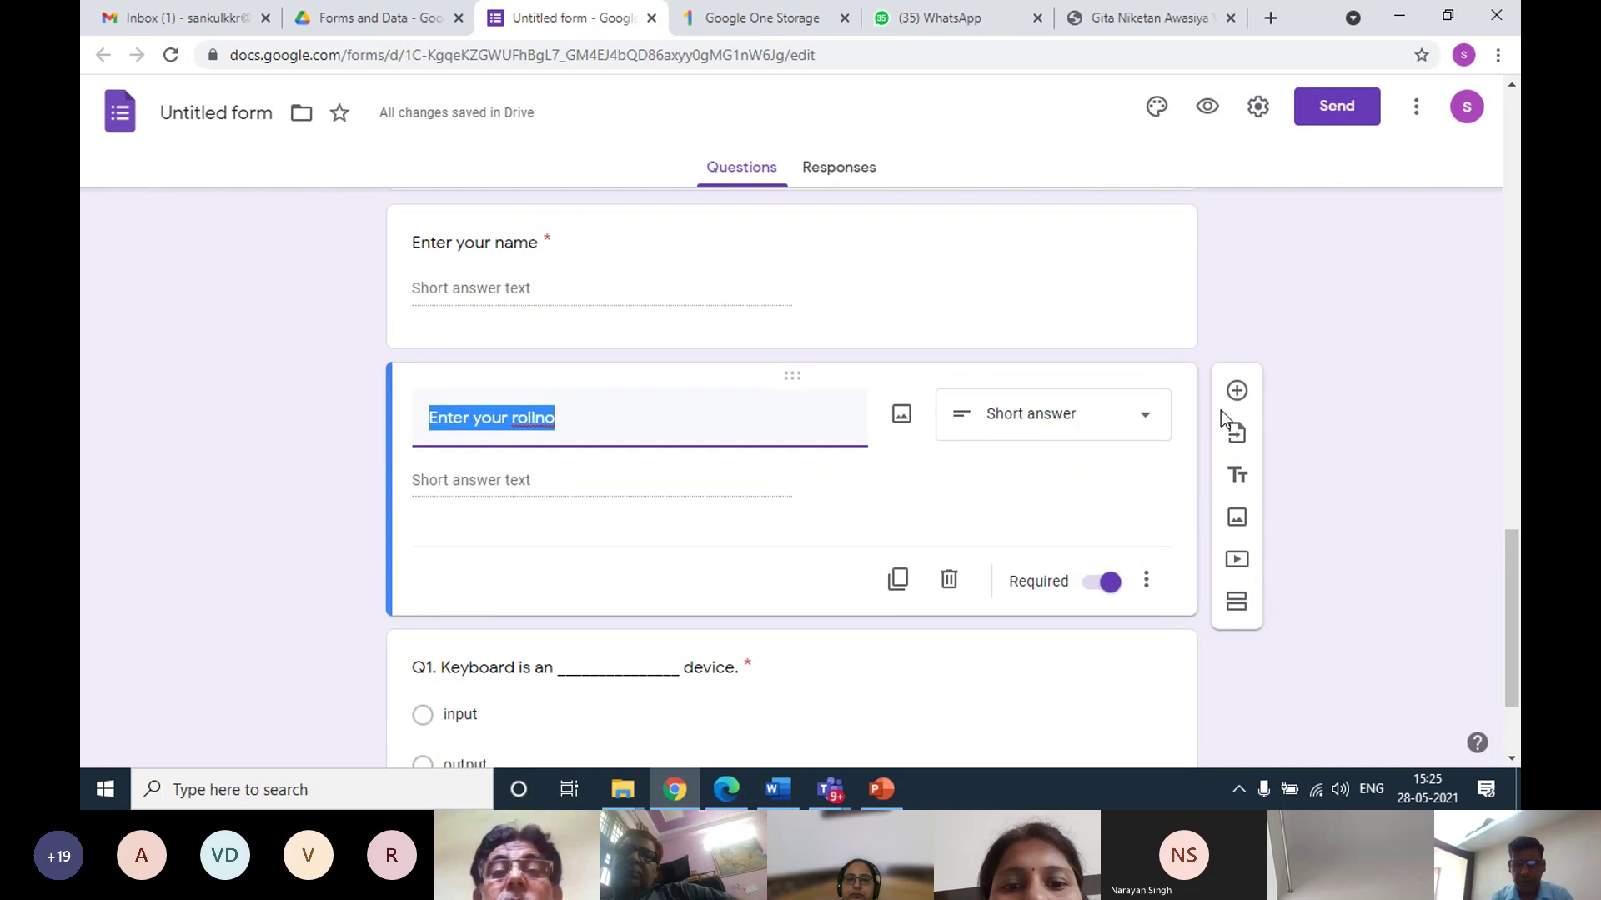
Copy the roll number question, retitle the copy 'Enter your class', and select Q1
{"action": "left_click", "coordinate": [898, 580]}
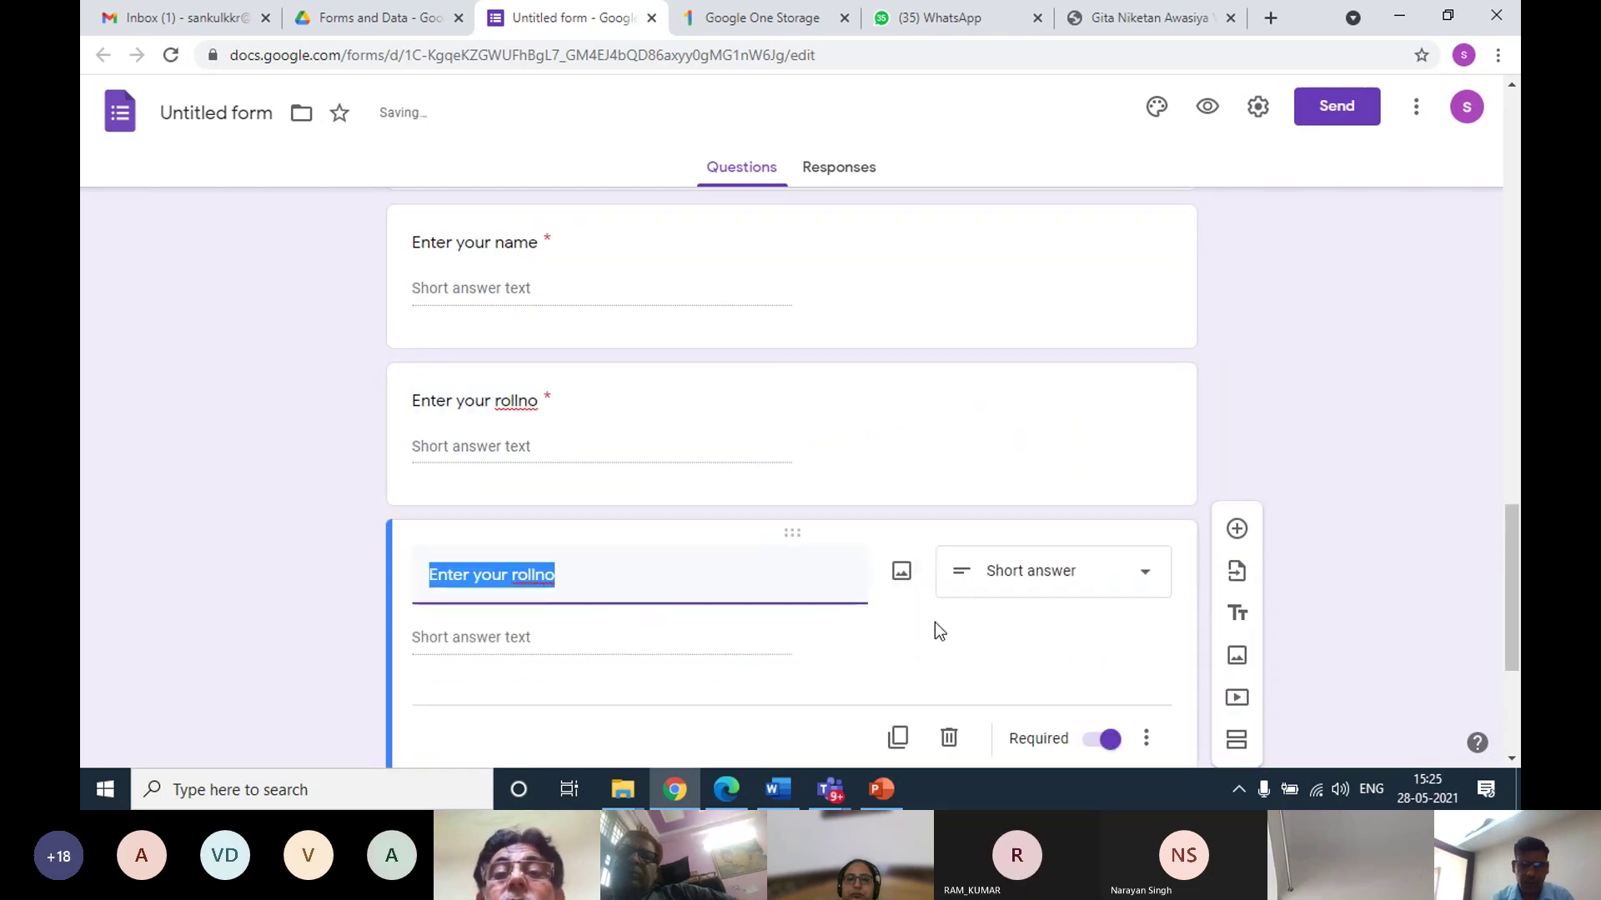
{"action": "type", "text": "0"}
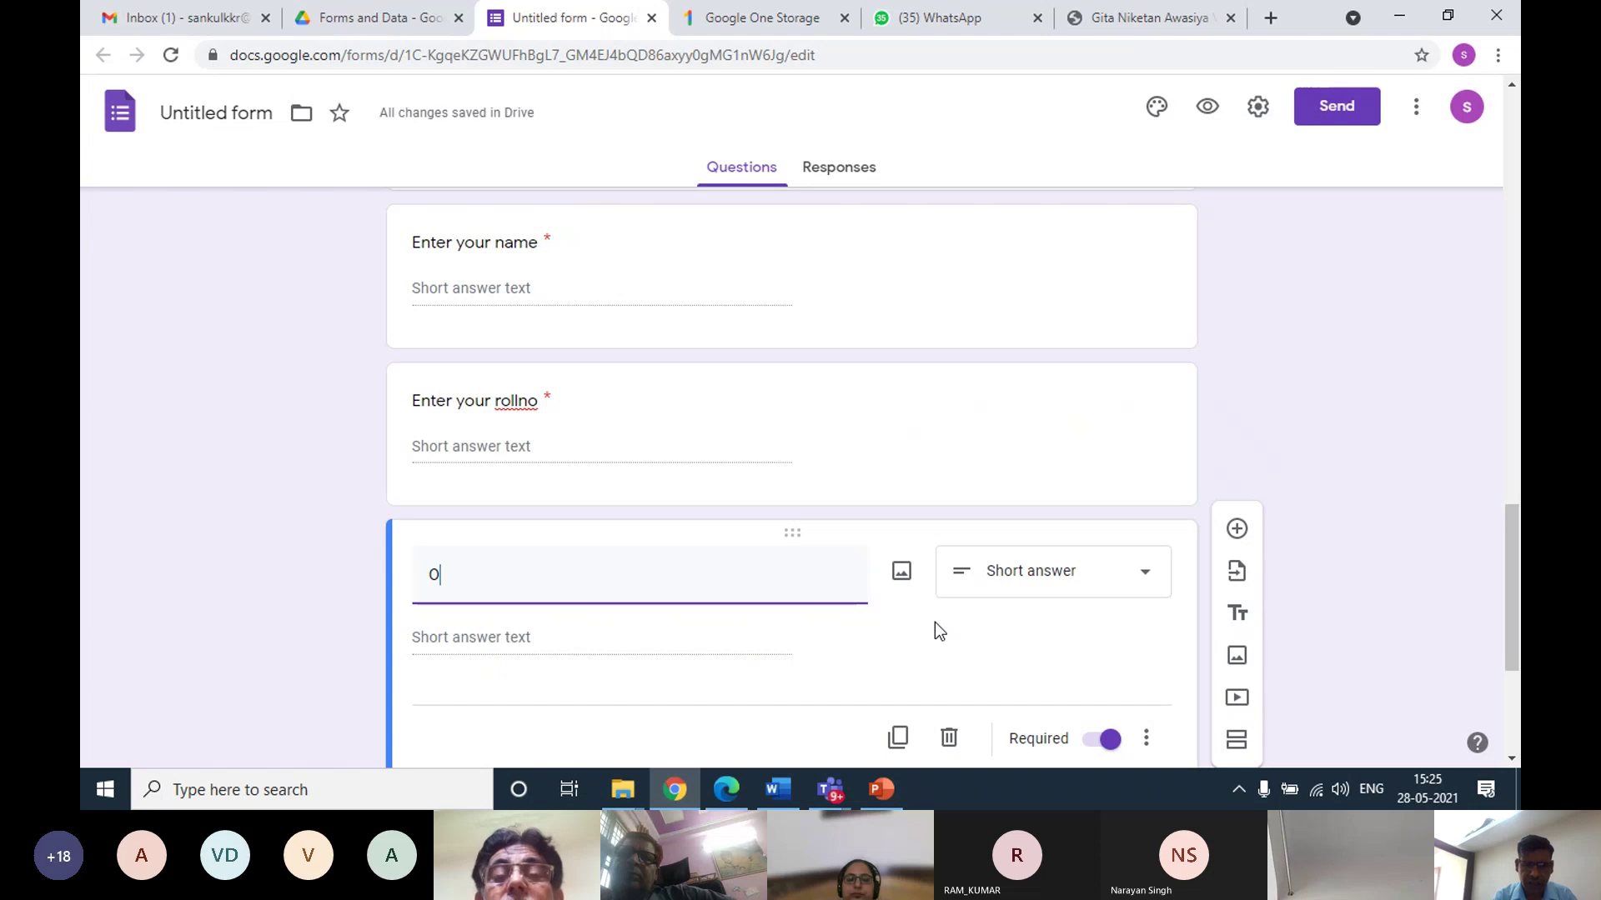
{"action": "key", "text": "BackSpace"}
{"action": "type", "text": "Enter "}
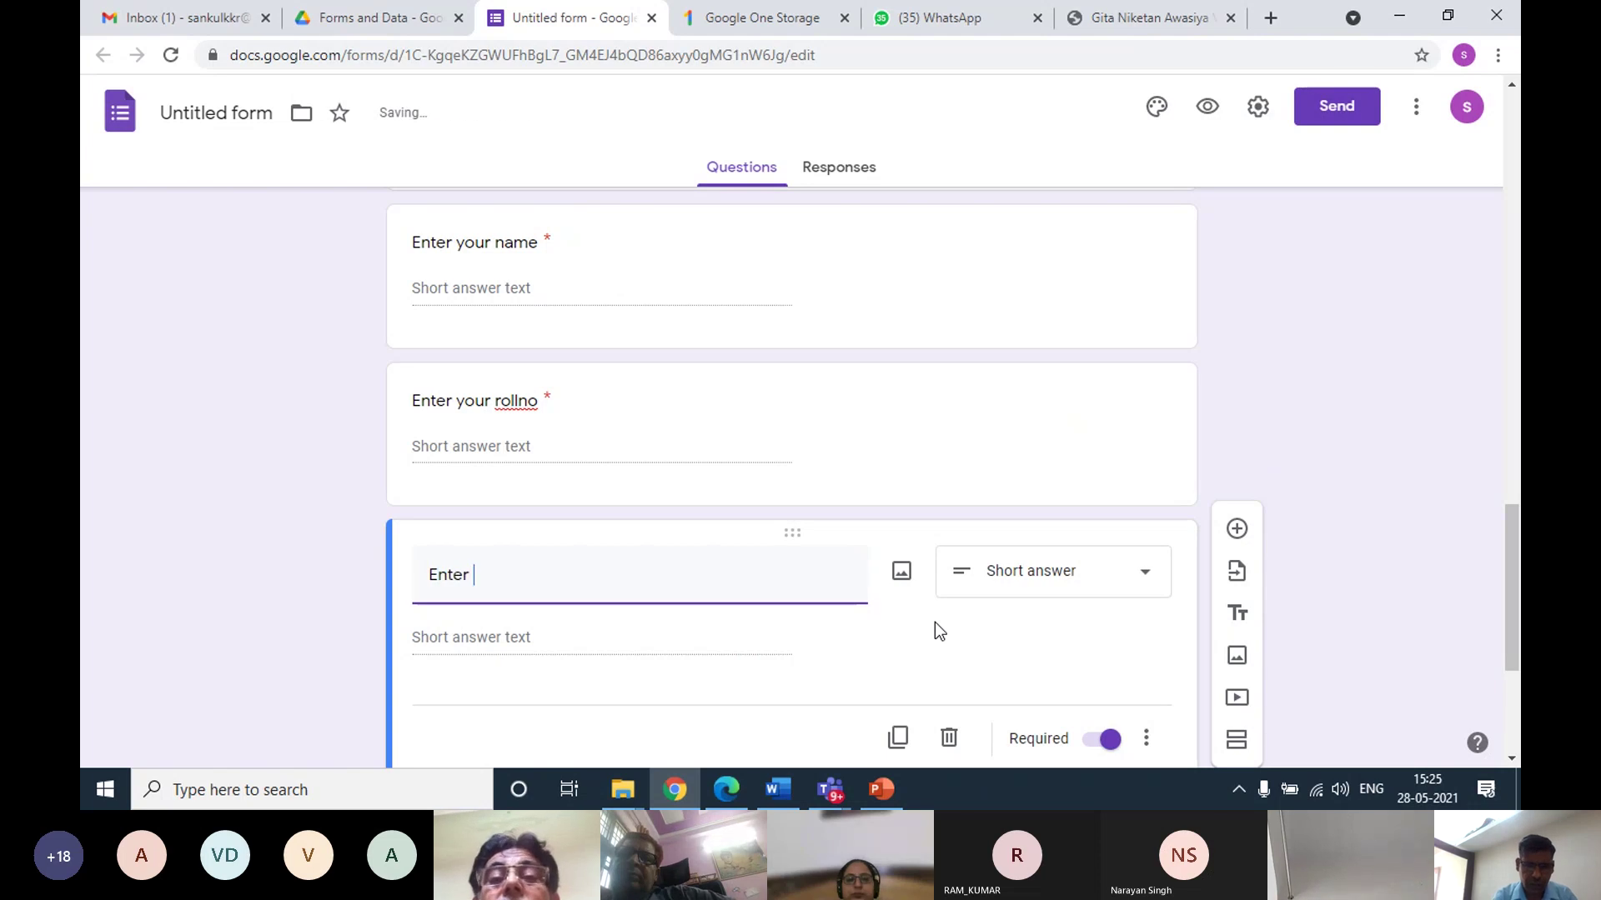
{"action": "type", "text": "your cla"}
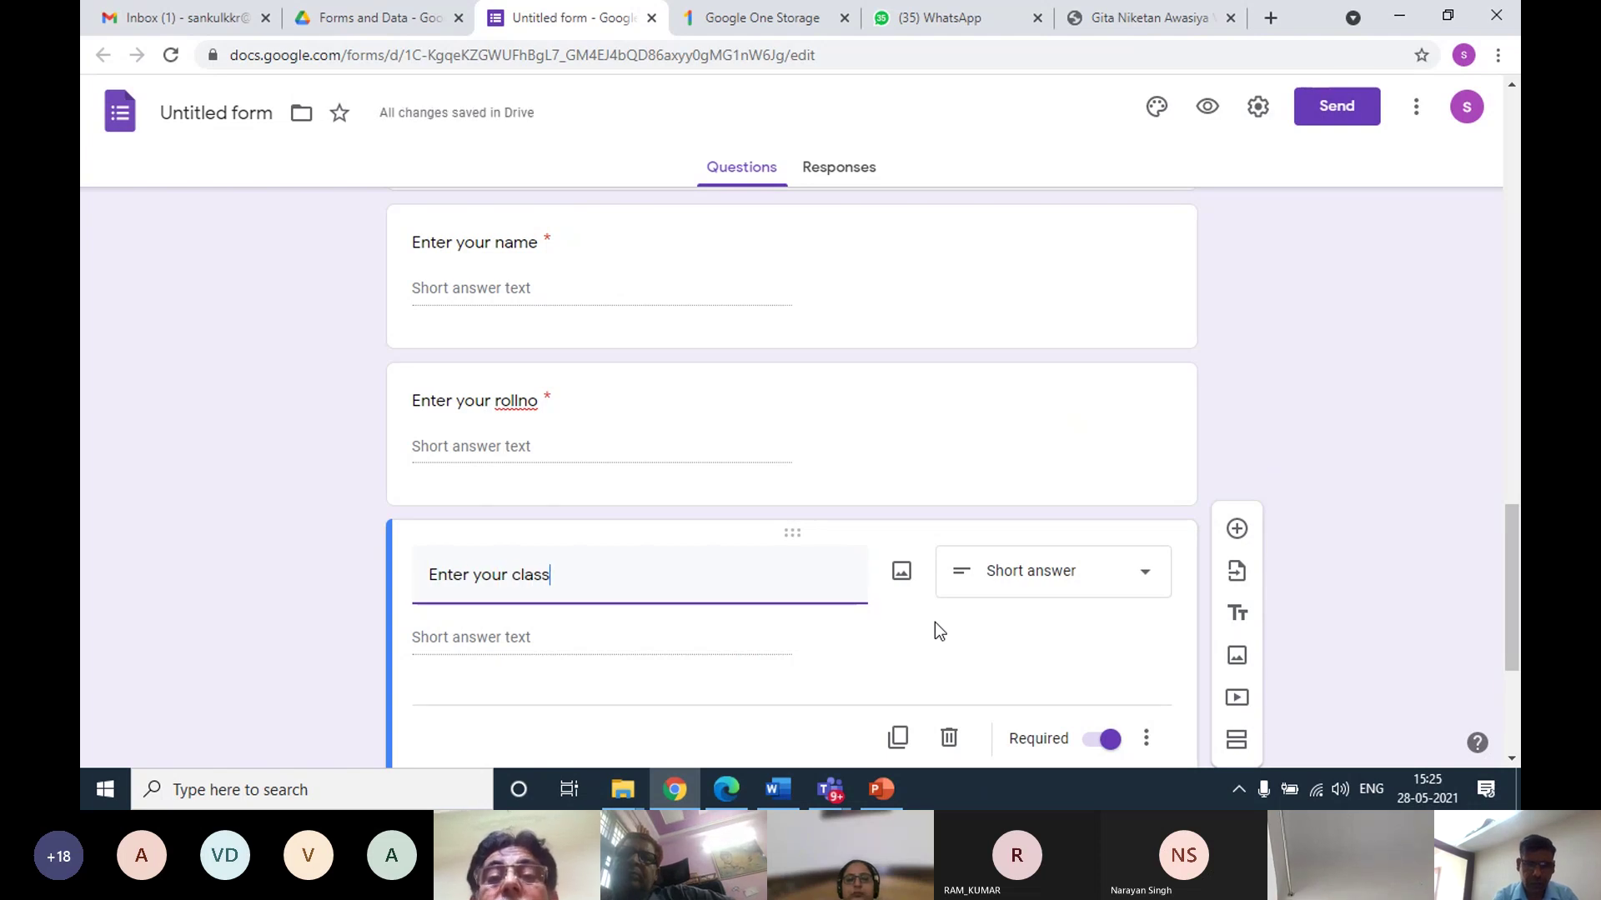
{"action": "type", "text": "ss"}
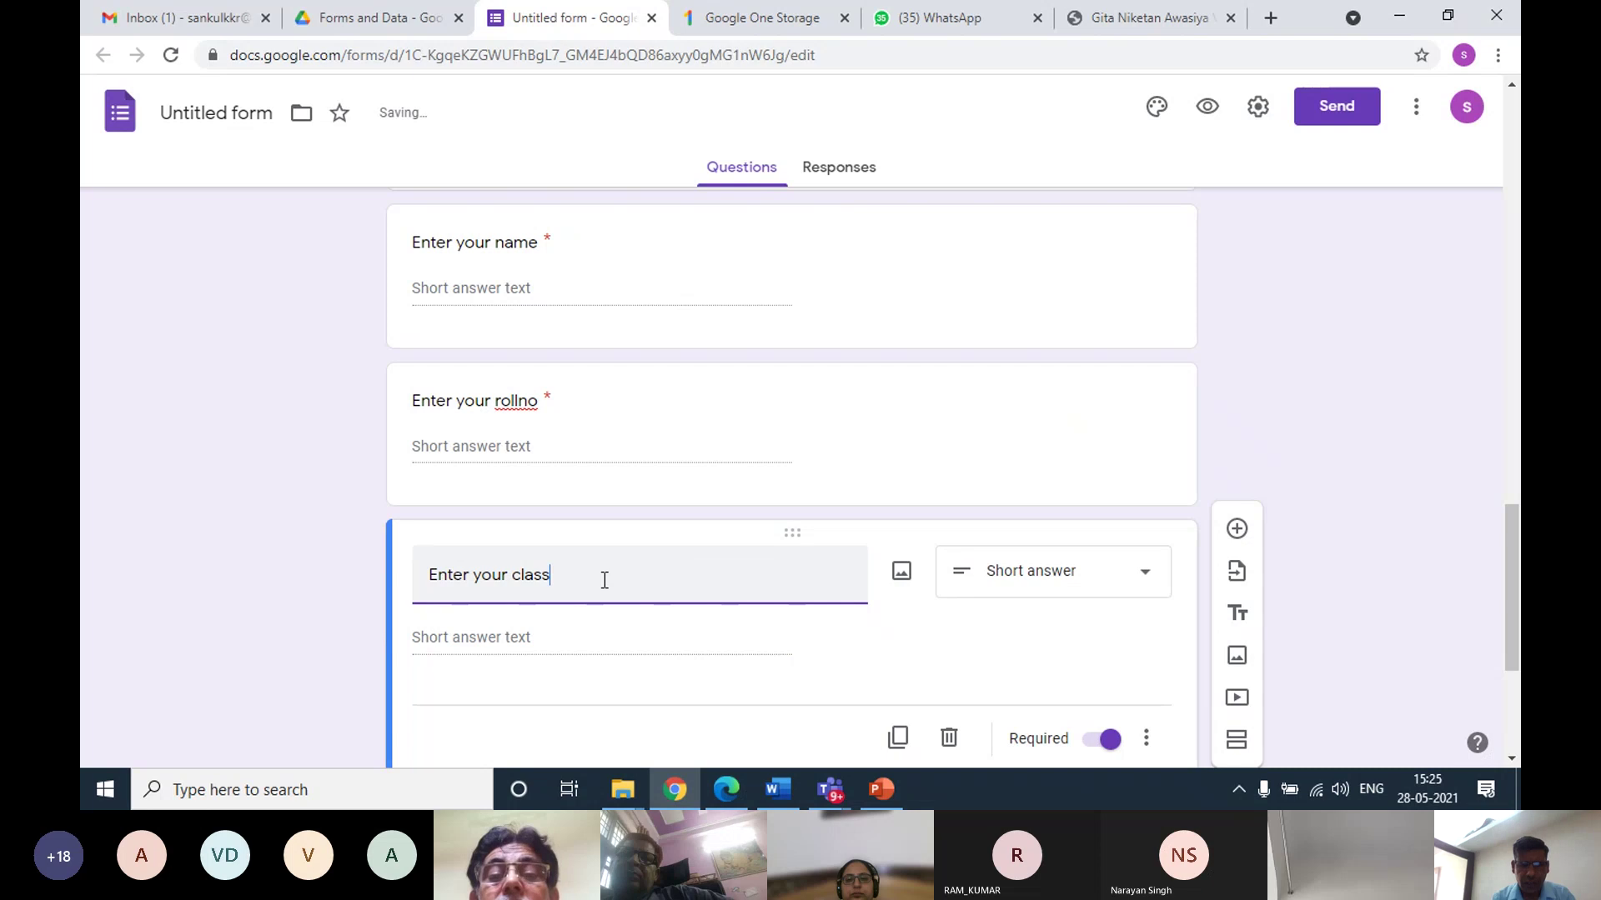
{"action": "scroll", "coordinate": [604, 579], "scroll_direction": "down", "scroll_amount": 4}
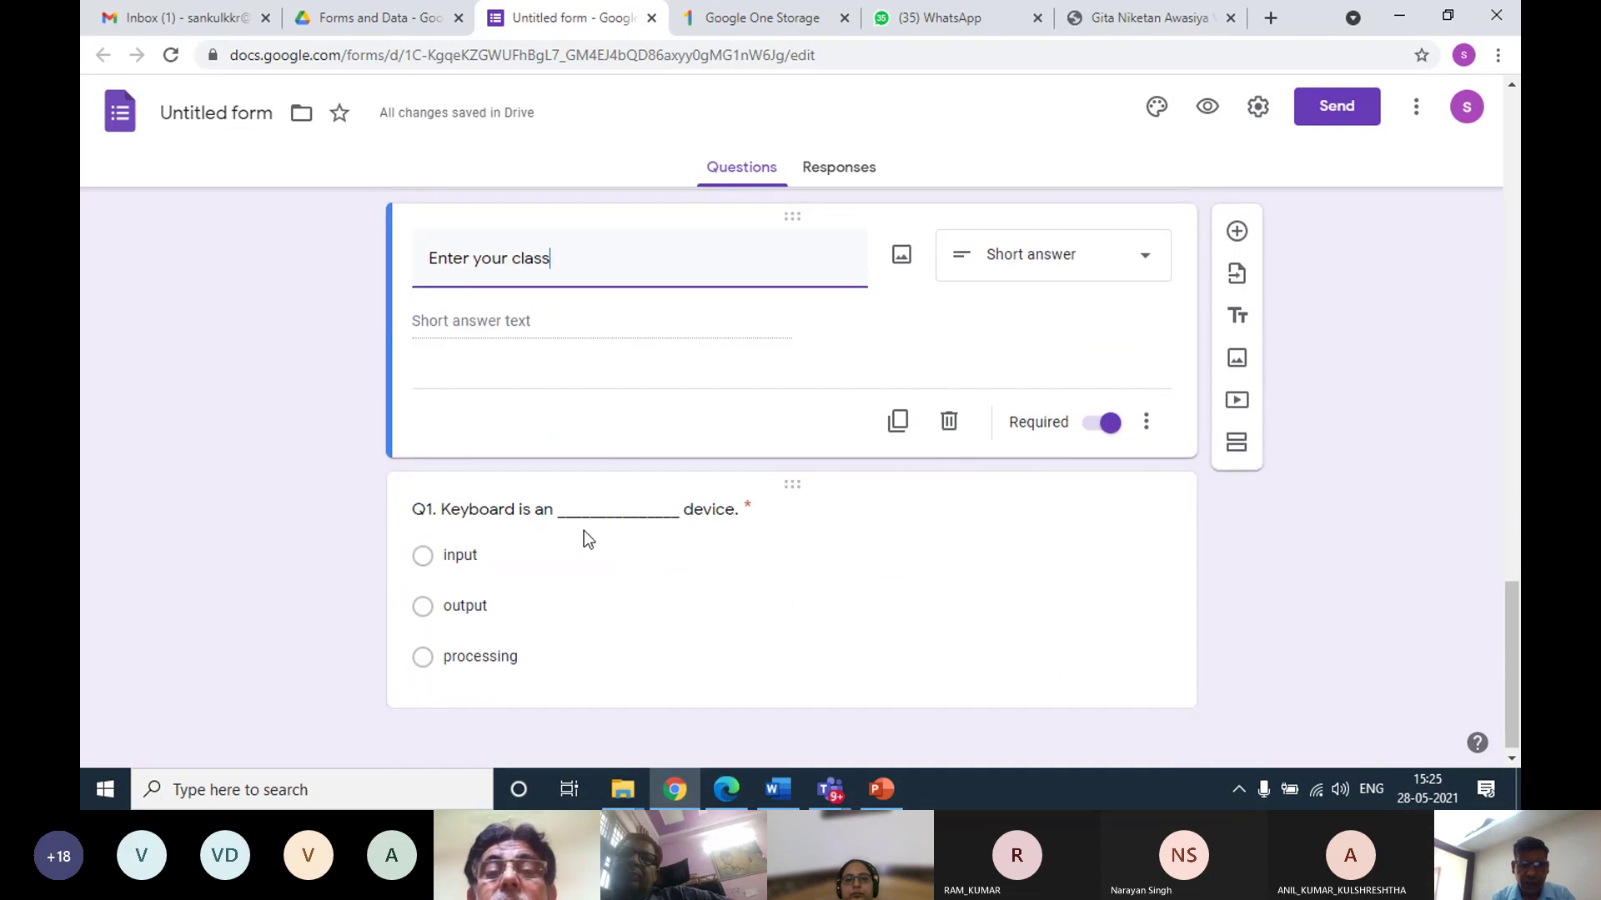
{"action": "left_click", "coordinate": [733, 565]}
Duplicate Q1 and change the copy's title to 'Q2. Mouse is an ______ device.'
{"action": "left_click", "coordinate": [892, 664]}
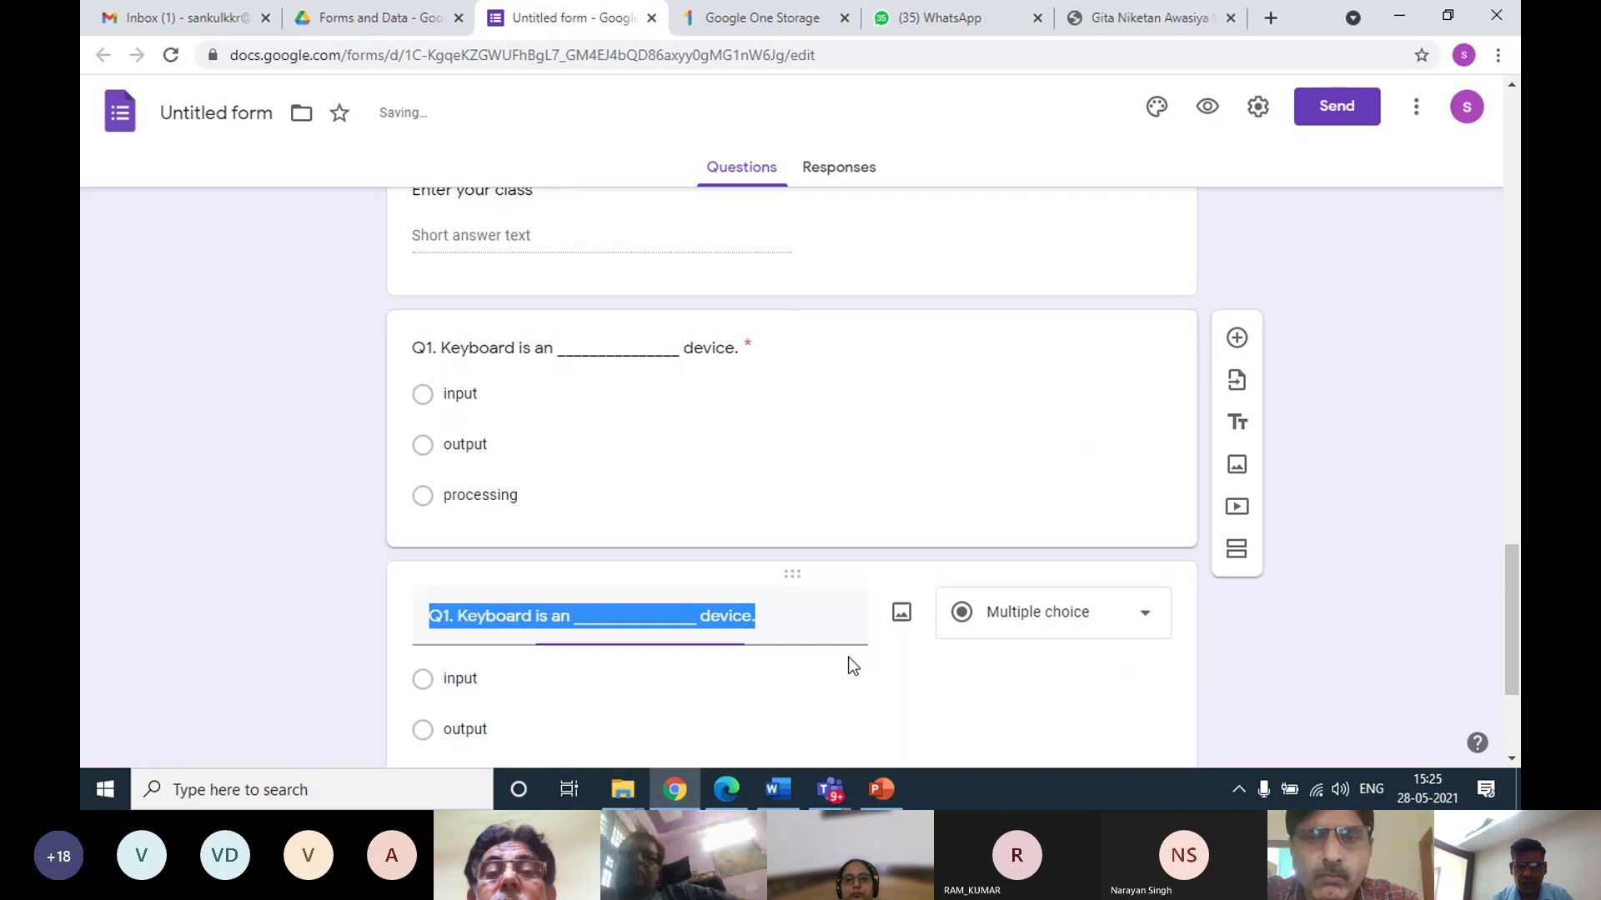
{"action": "left_click", "coordinate": [764, 614]}
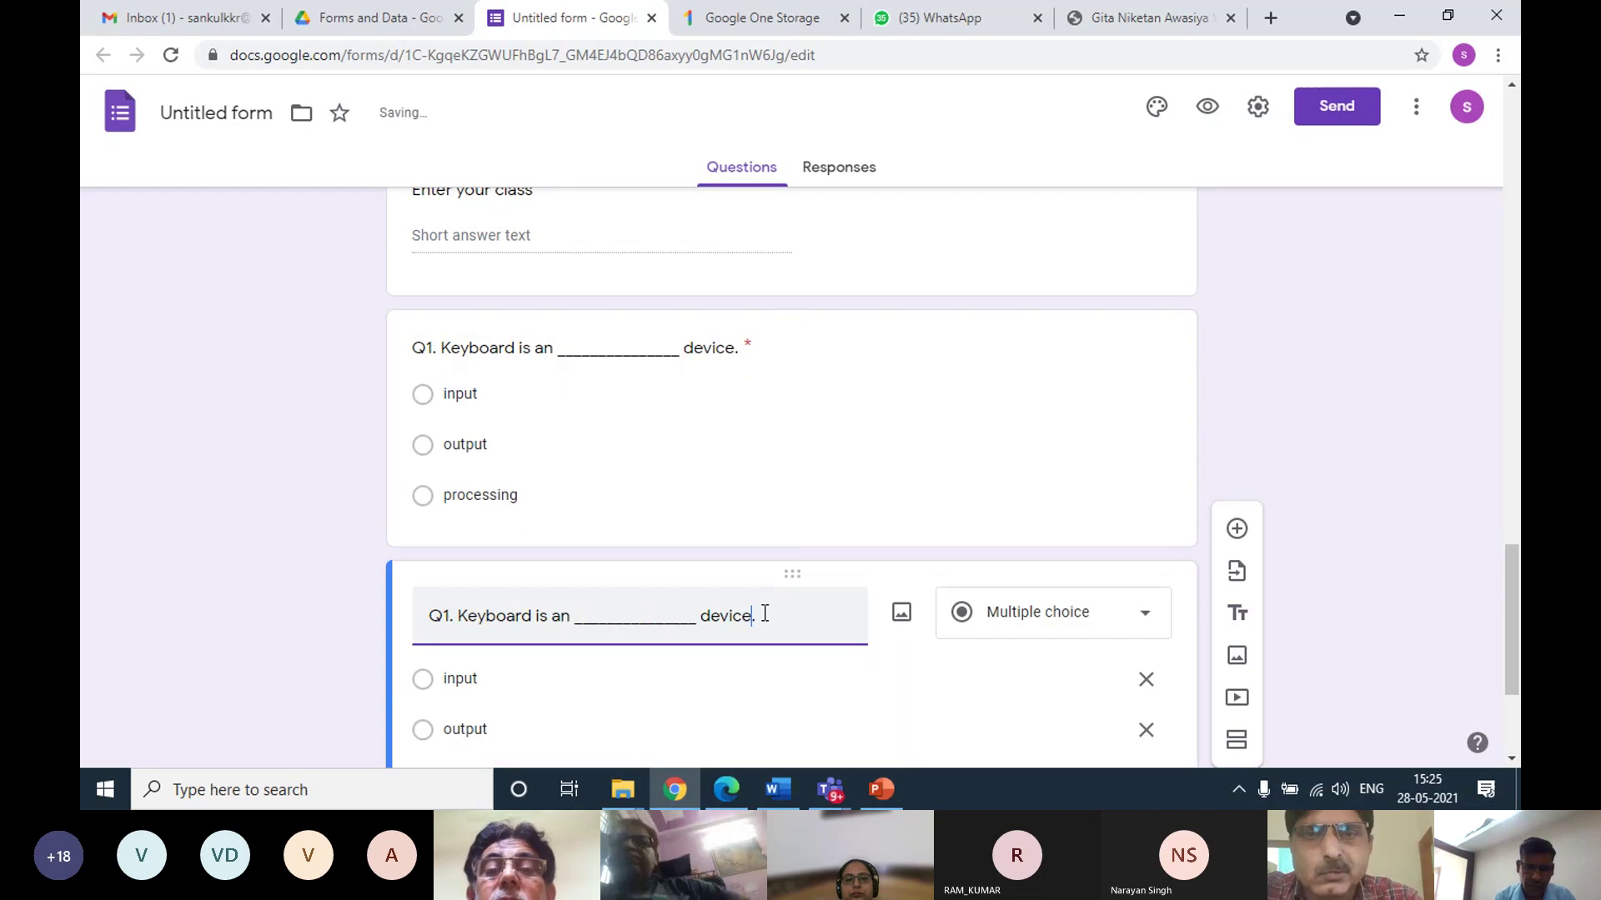
{"action": "key", "text": "ctrl+Left"}
{"action": "key", "text": "ctrl+Left"}
{"action": "key", "text": "ctrl+Left"}
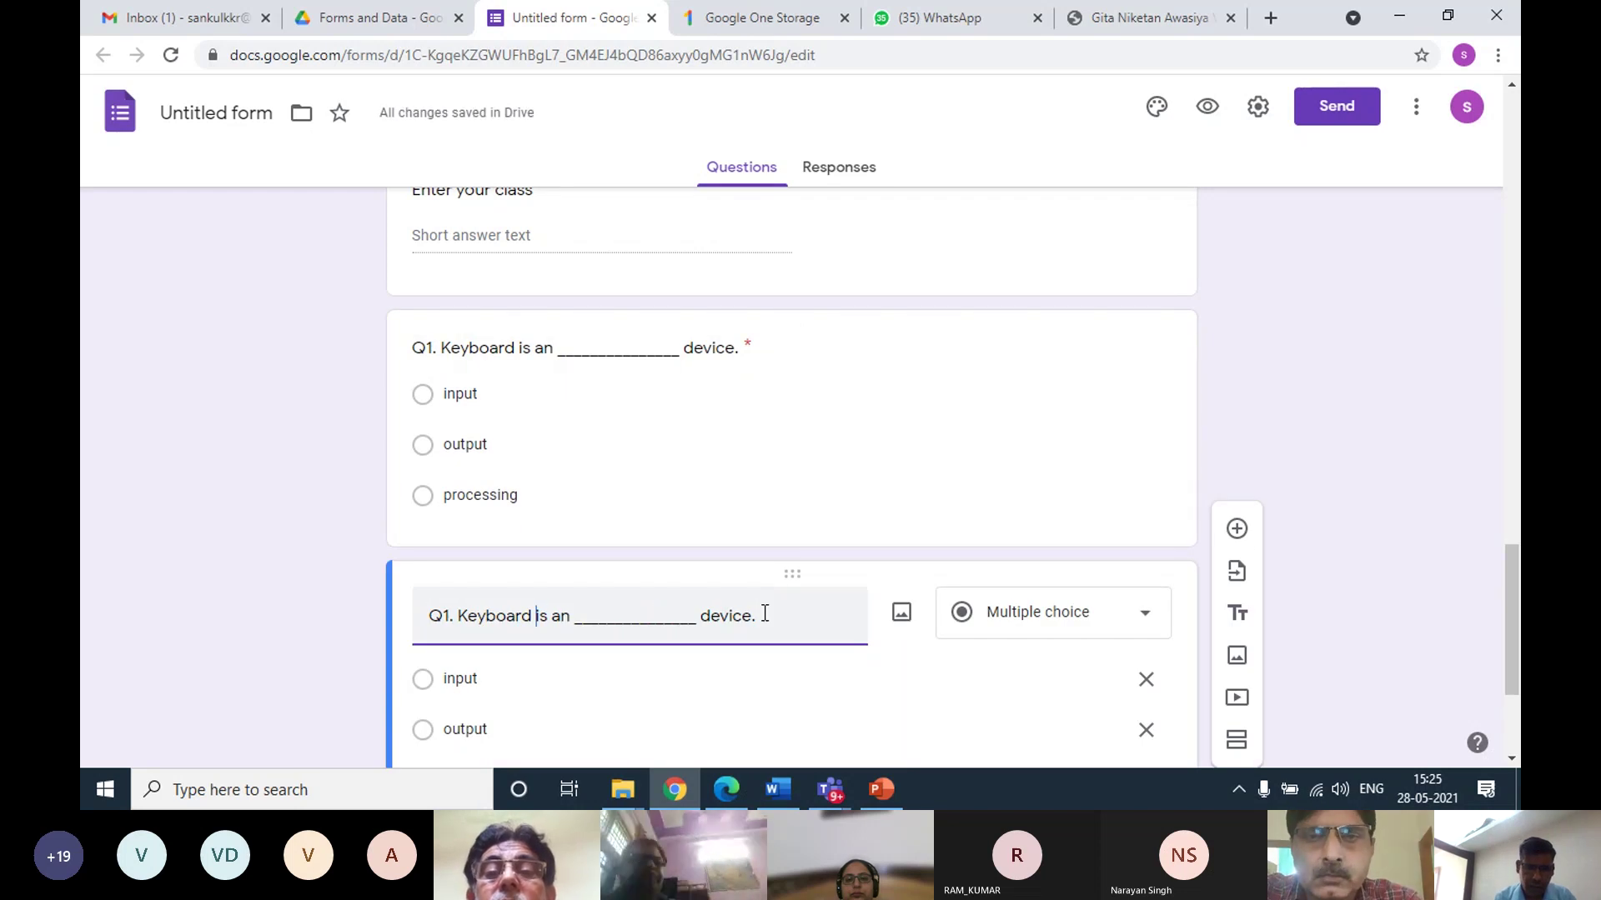
{"action": "key", "text": "BackSpace"}
{"action": "key", "text": "BackSpace"}
{"action": "key", "text": "BackSpace"}
{"action": "key", "text": "BackSpace"}
{"action": "key", "text": "BackSpace"}
{"action": "key", "text": "BackSpace"}
{"action": "key", "text": "BackSpace"}
{"action": "key", "text": "BackSpace"}
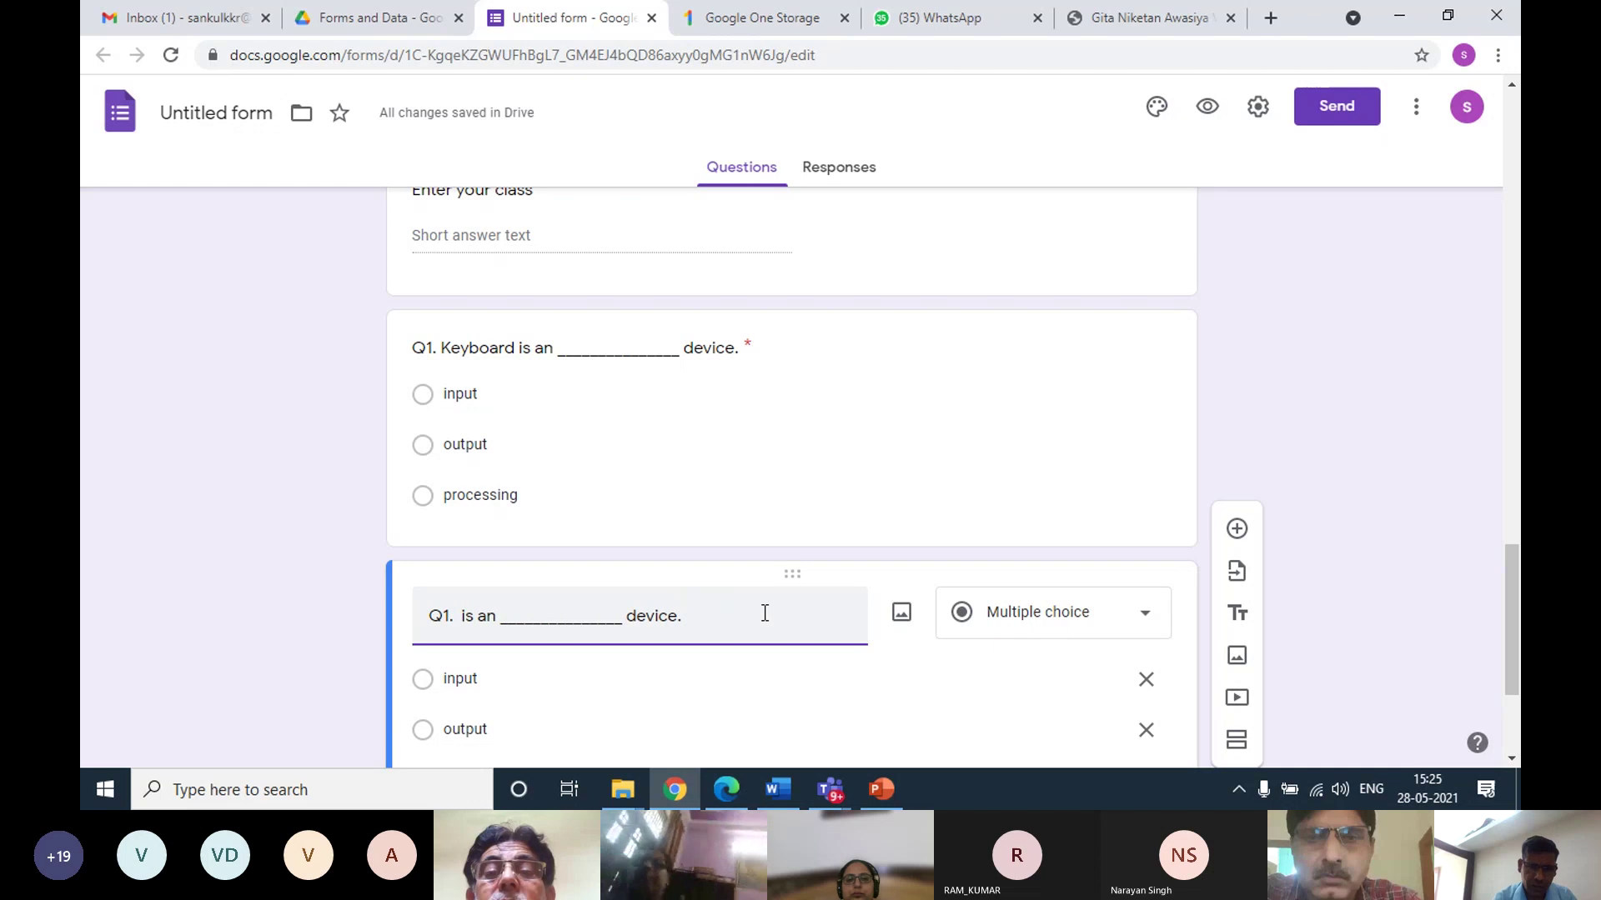
{"action": "key", "text": "BackSpace"}
{"action": "key", "text": "BackSpace"}
{"action": "key", "text": "BackSpace"}
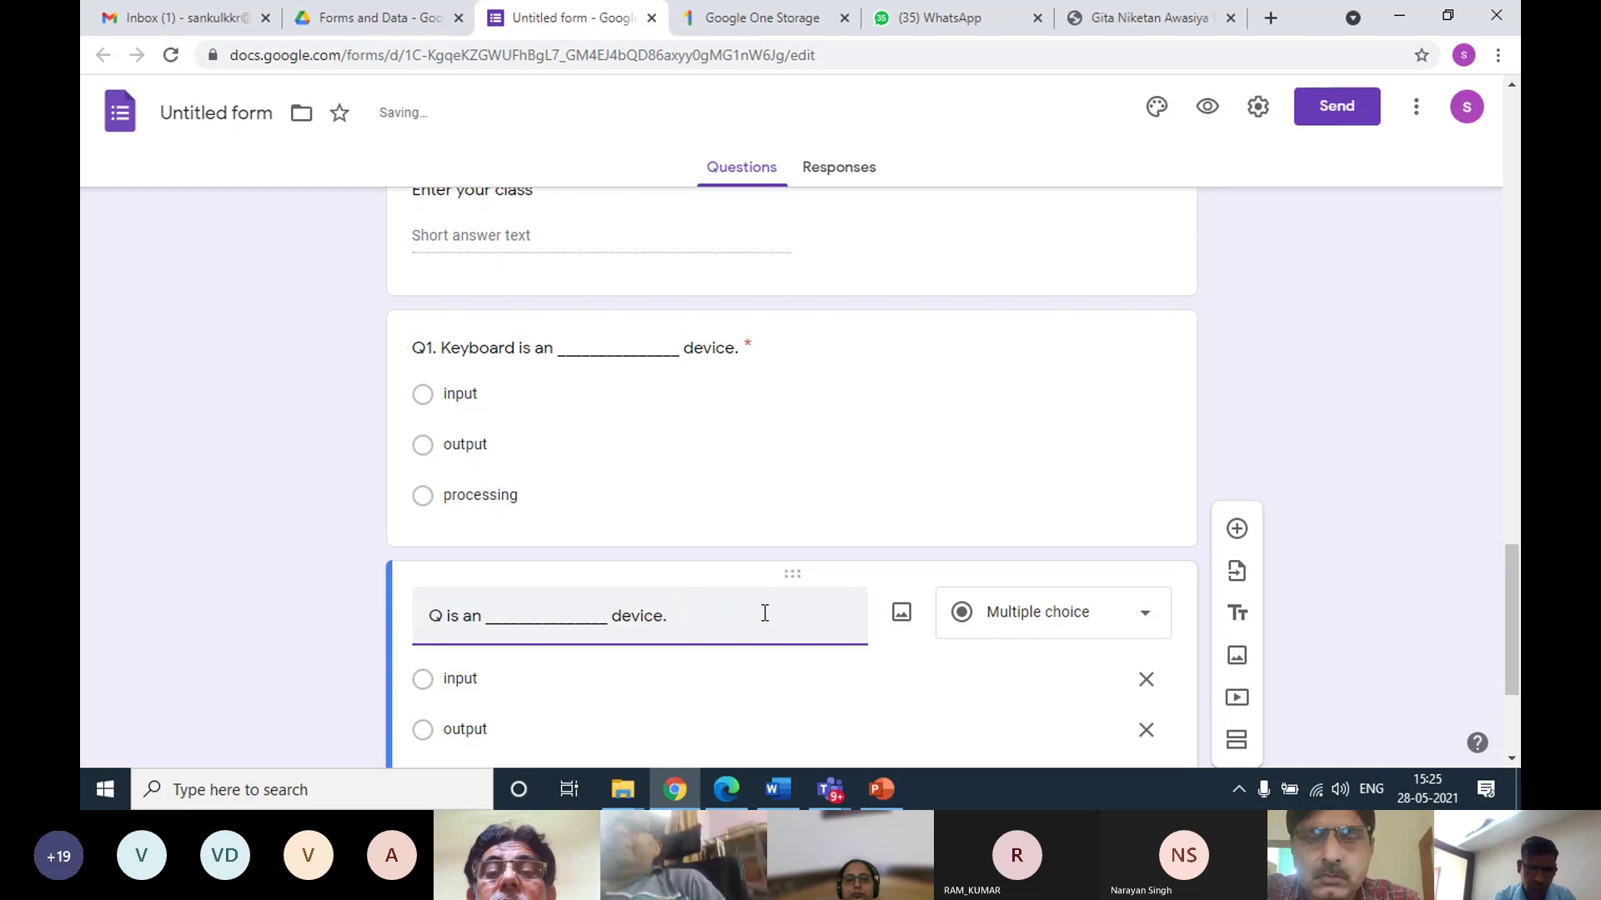
{"action": "type", "text": "2. Mouse"}
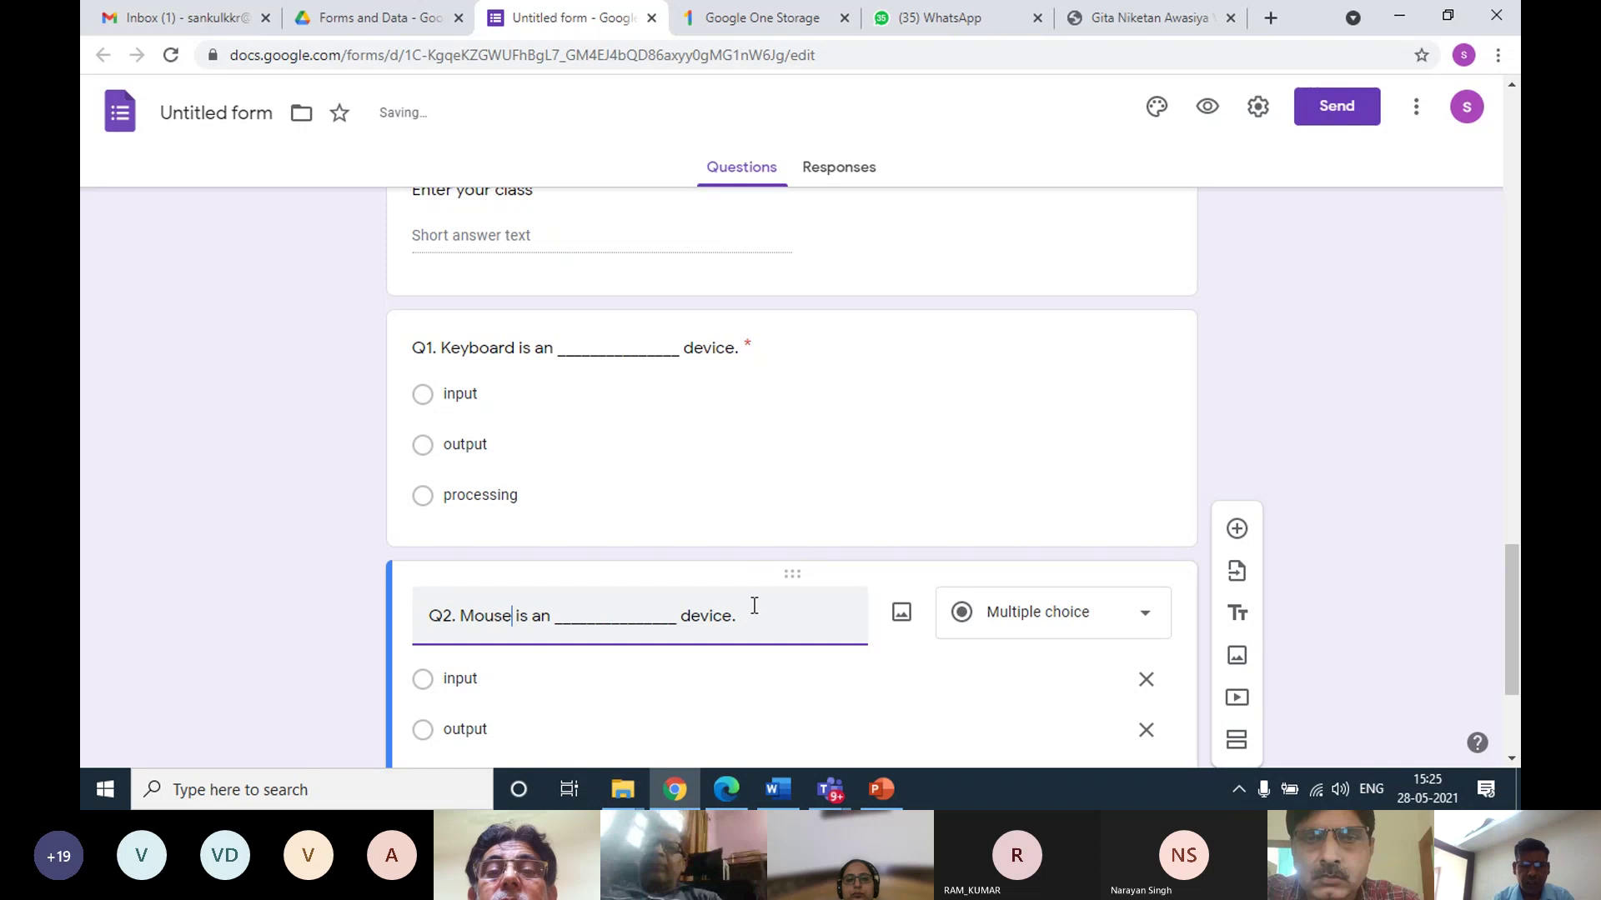
{"action": "scroll", "coordinate": [753, 605], "scroll_direction": "down", "scroll_amount": 1}
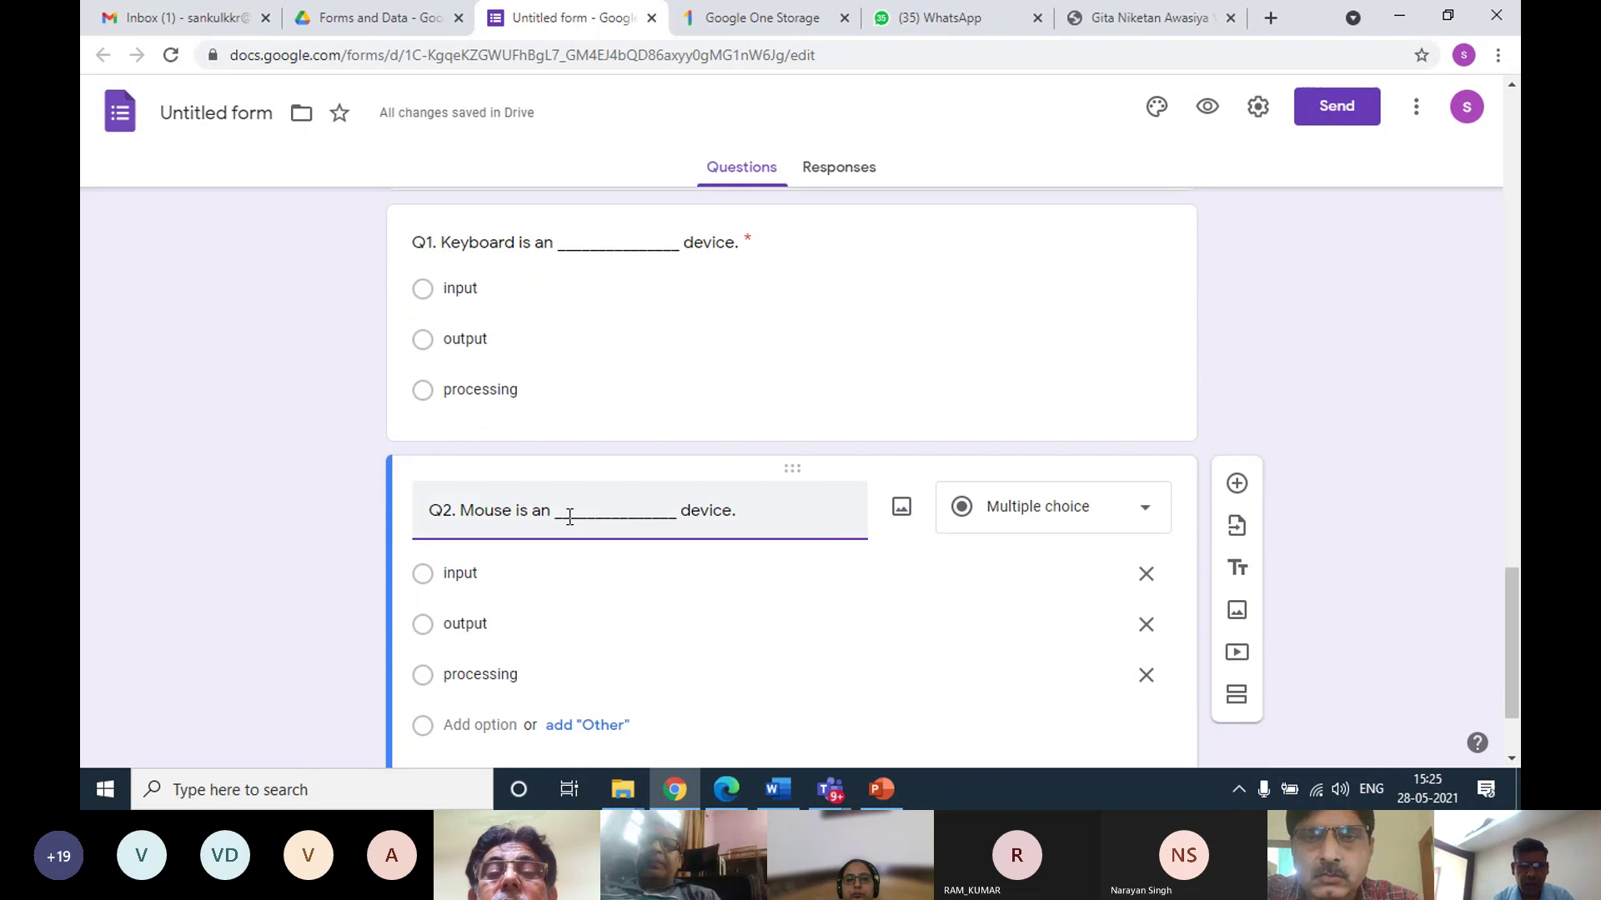
{"action": "scroll", "coordinate": [618, 553], "scroll_direction": "down", "scroll_amount": 2}
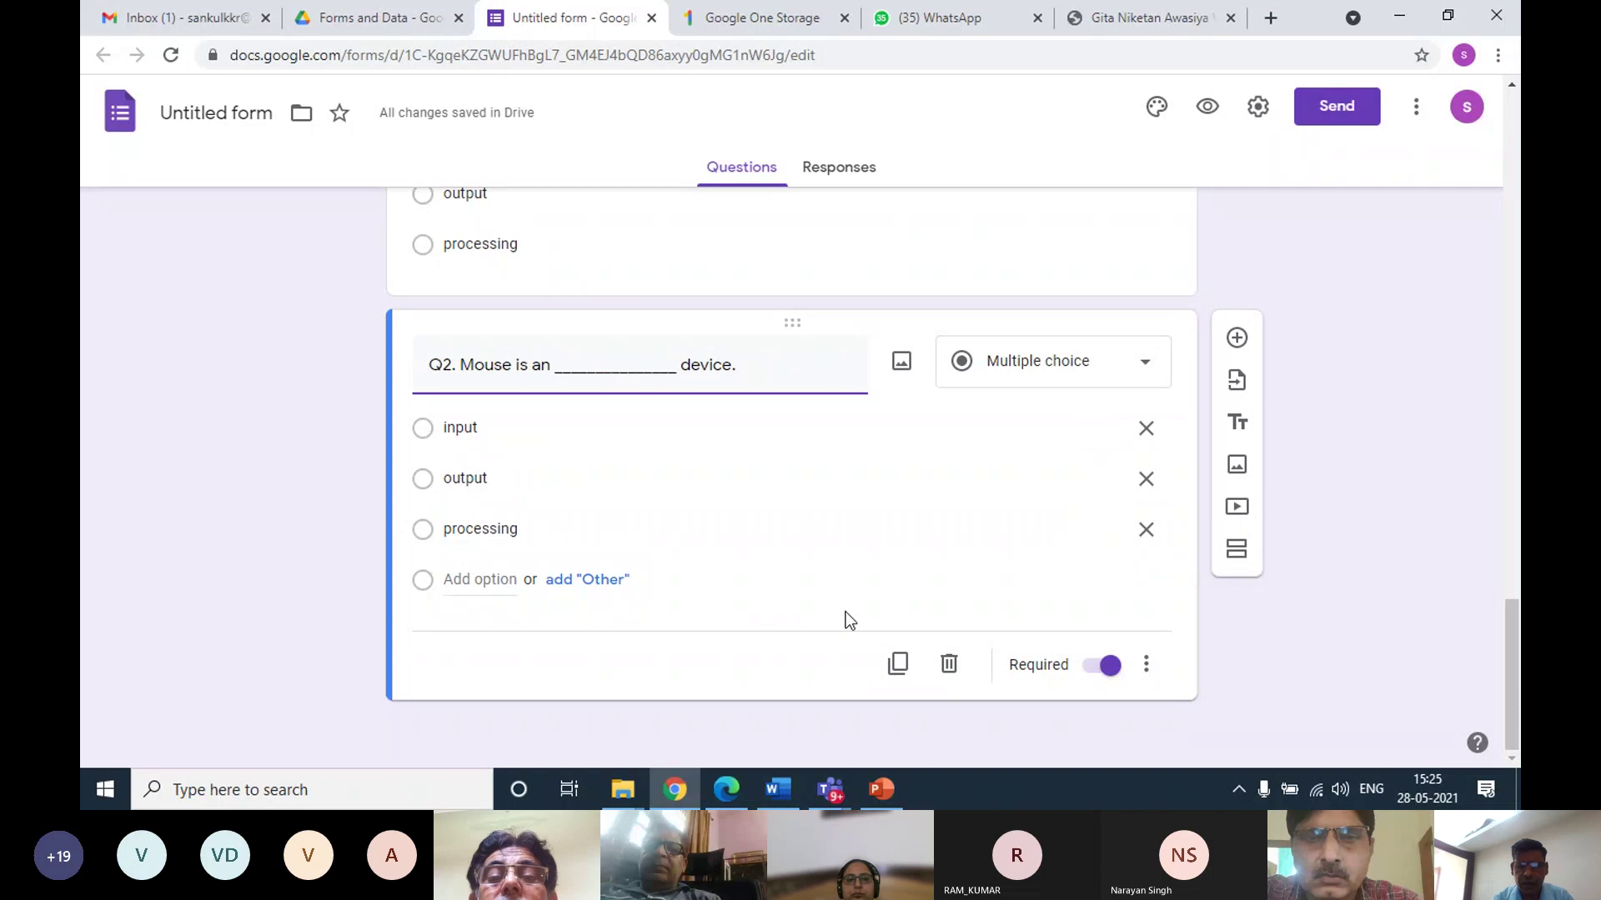
Duplicate Q2 and rewrite the copy's title as 'Q2. Full form of RAM is'
{"action": "left_click", "coordinate": [900, 667]}
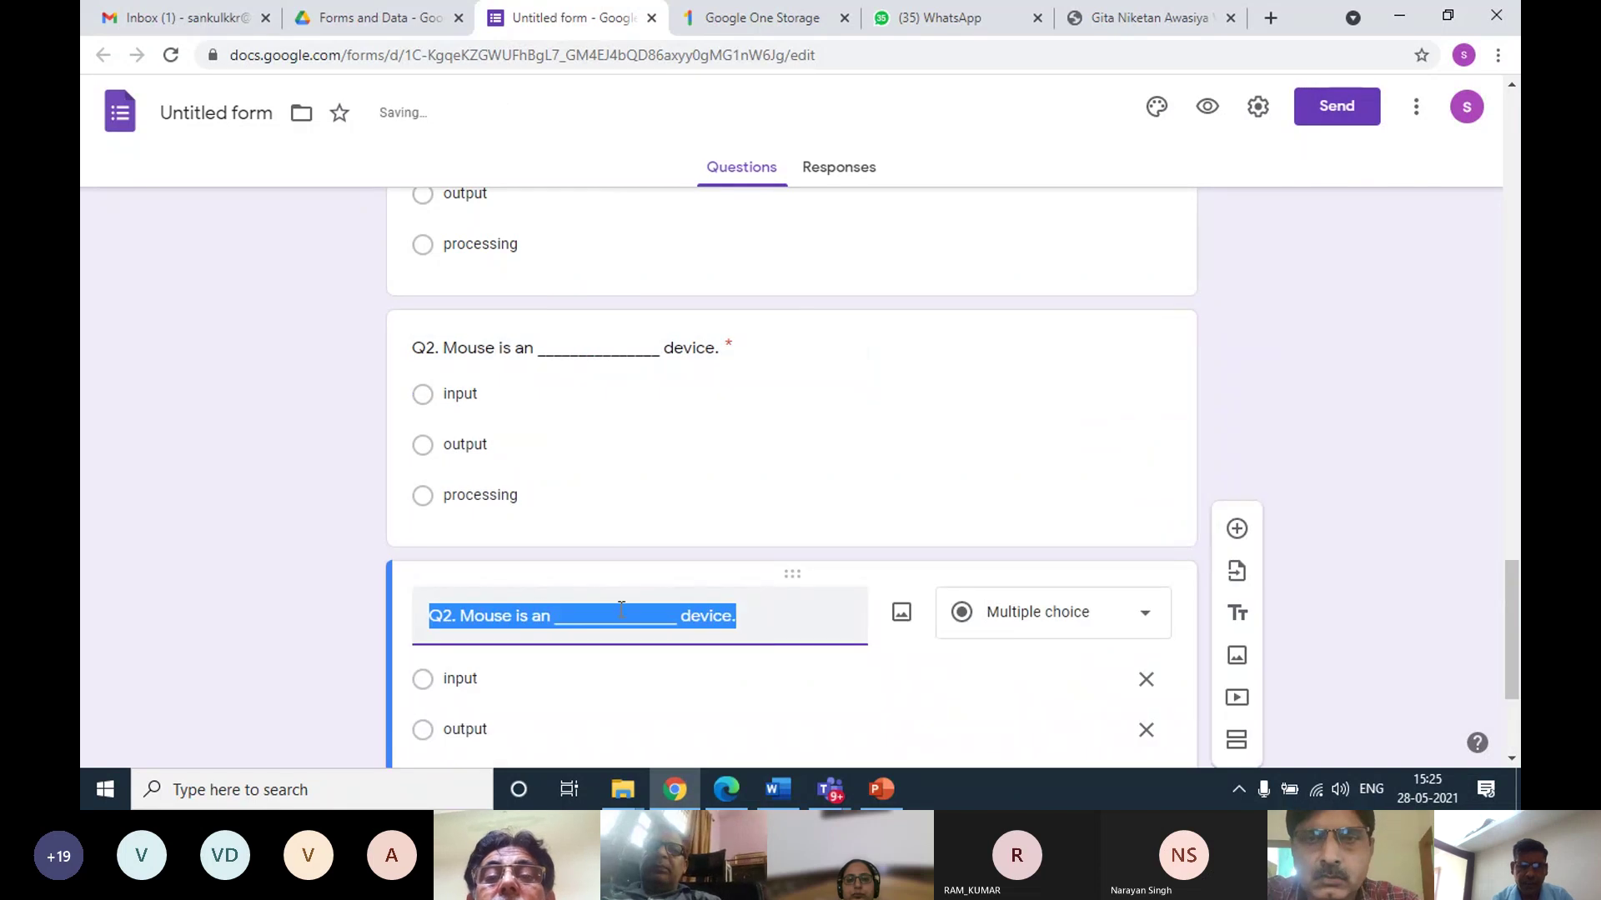
{"action": "left_click", "coordinate": [494, 617]}
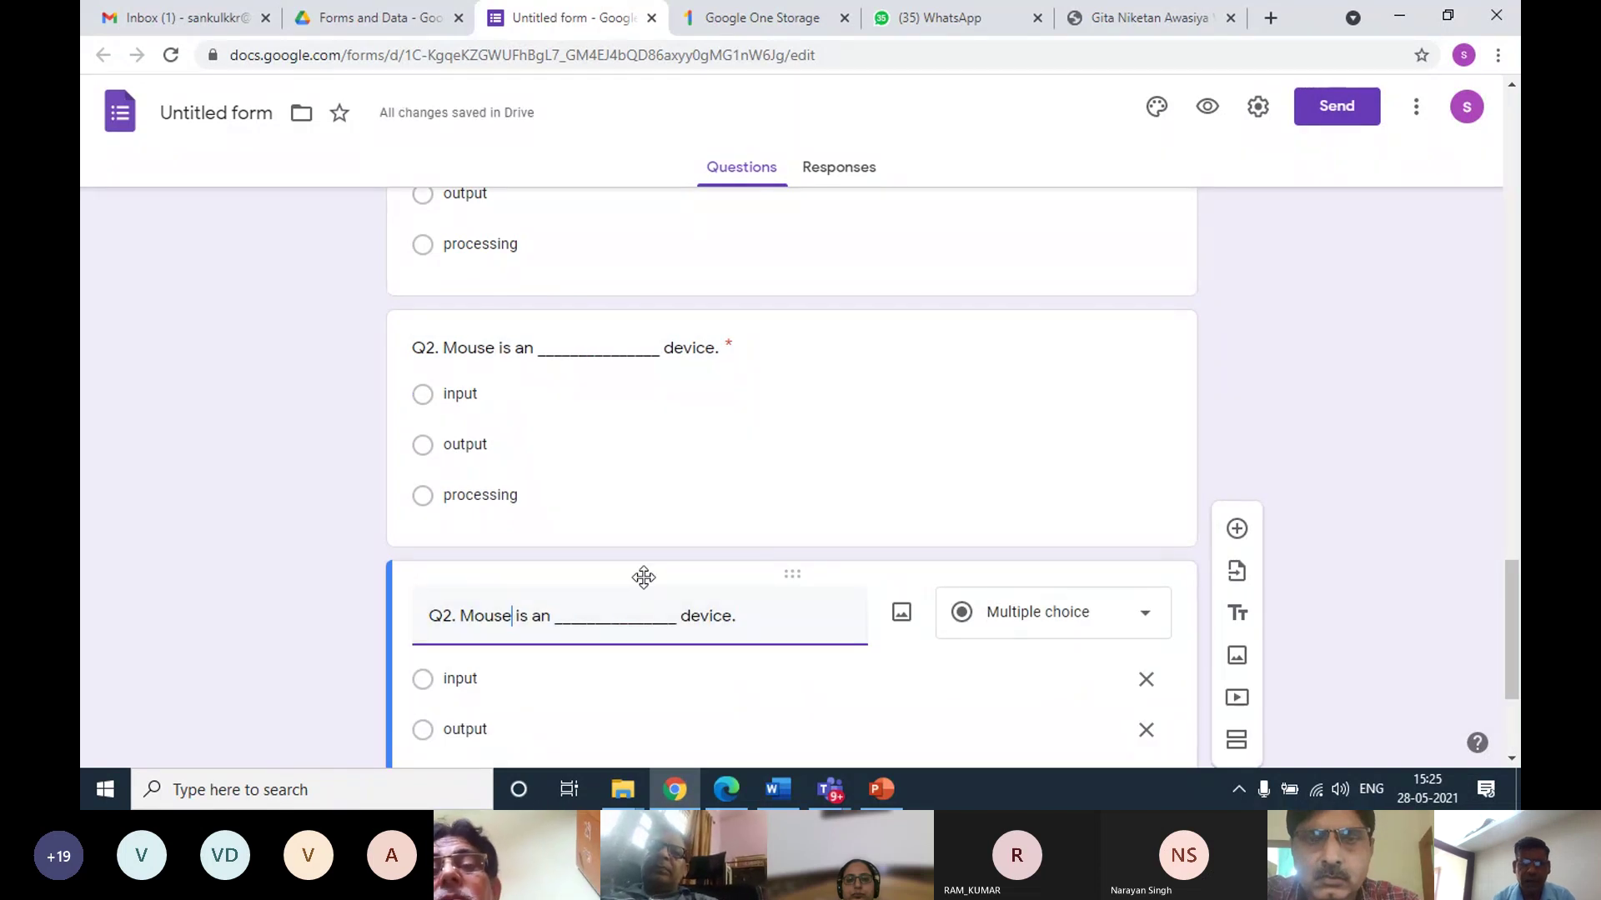
{"action": "key", "text": "Left"}
{"action": "key", "text": "Left"}
{"action": "key", "text": "Left"}
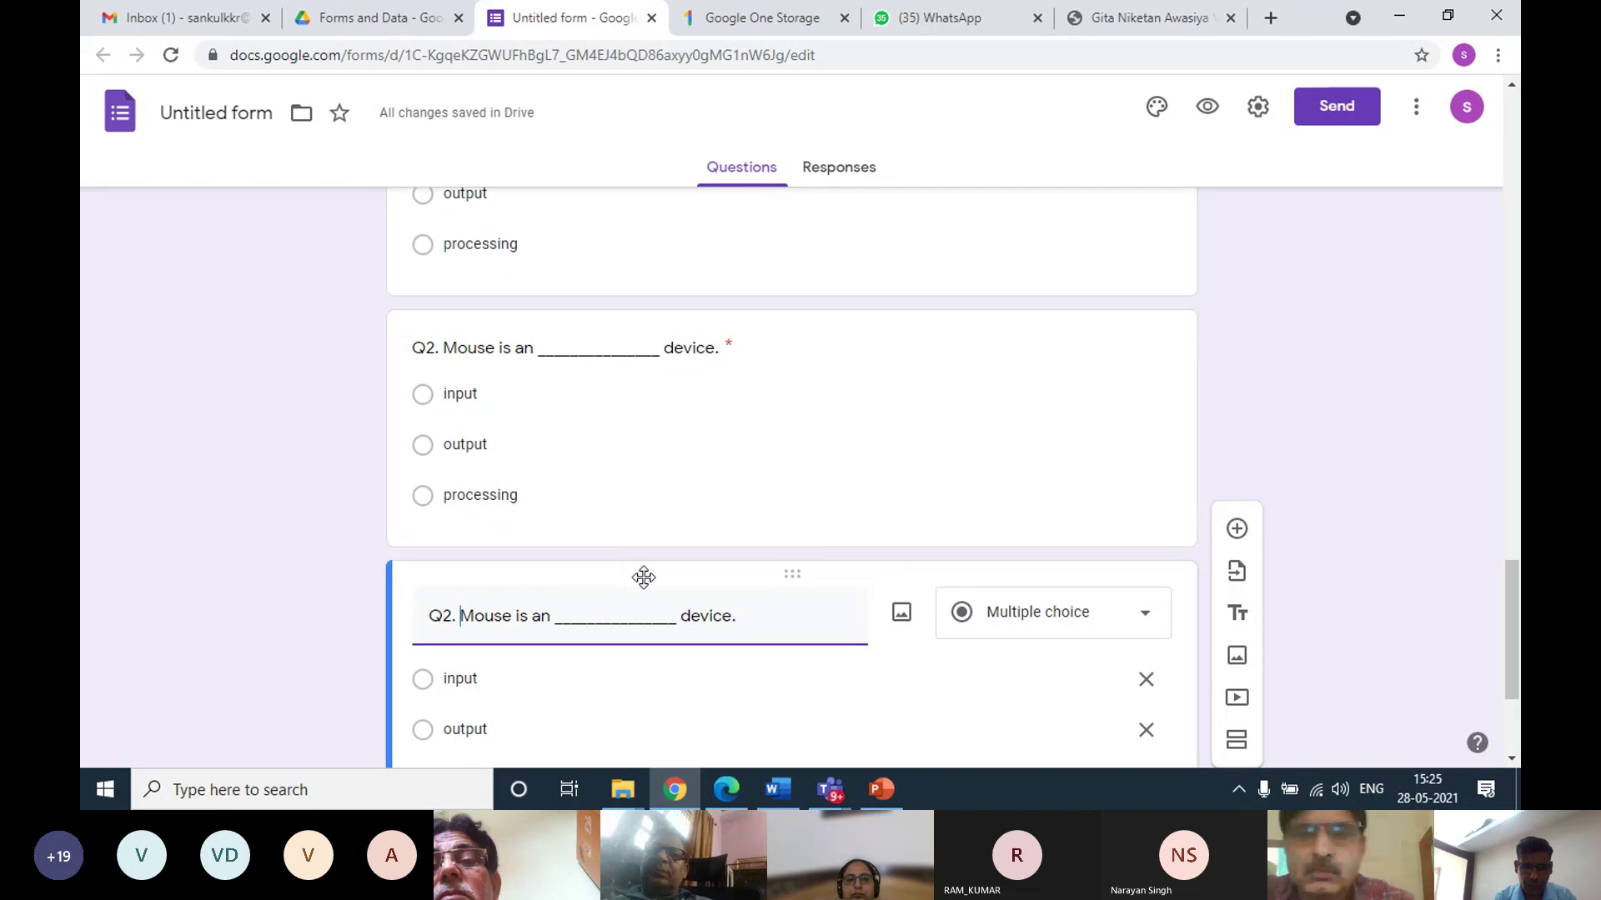
{"action": "type", "text": "R"}
{"action": "key", "text": "BackSpace"}
{"action": "type", "text": "Full fo"}
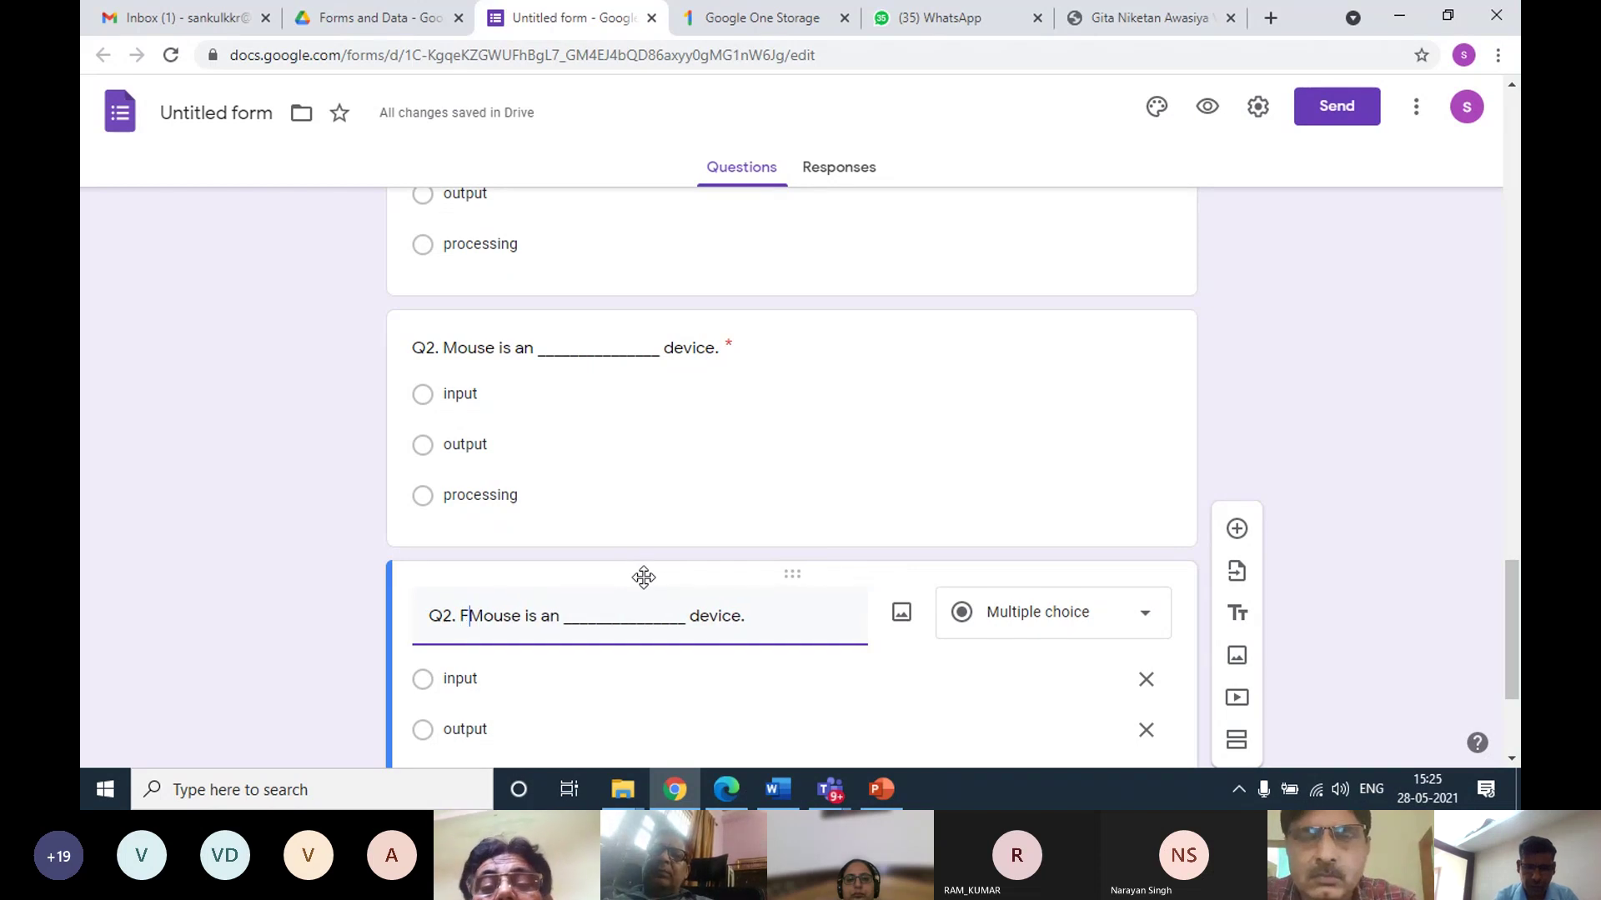
{"action": "type", "text": "rm of RAMouse is "}
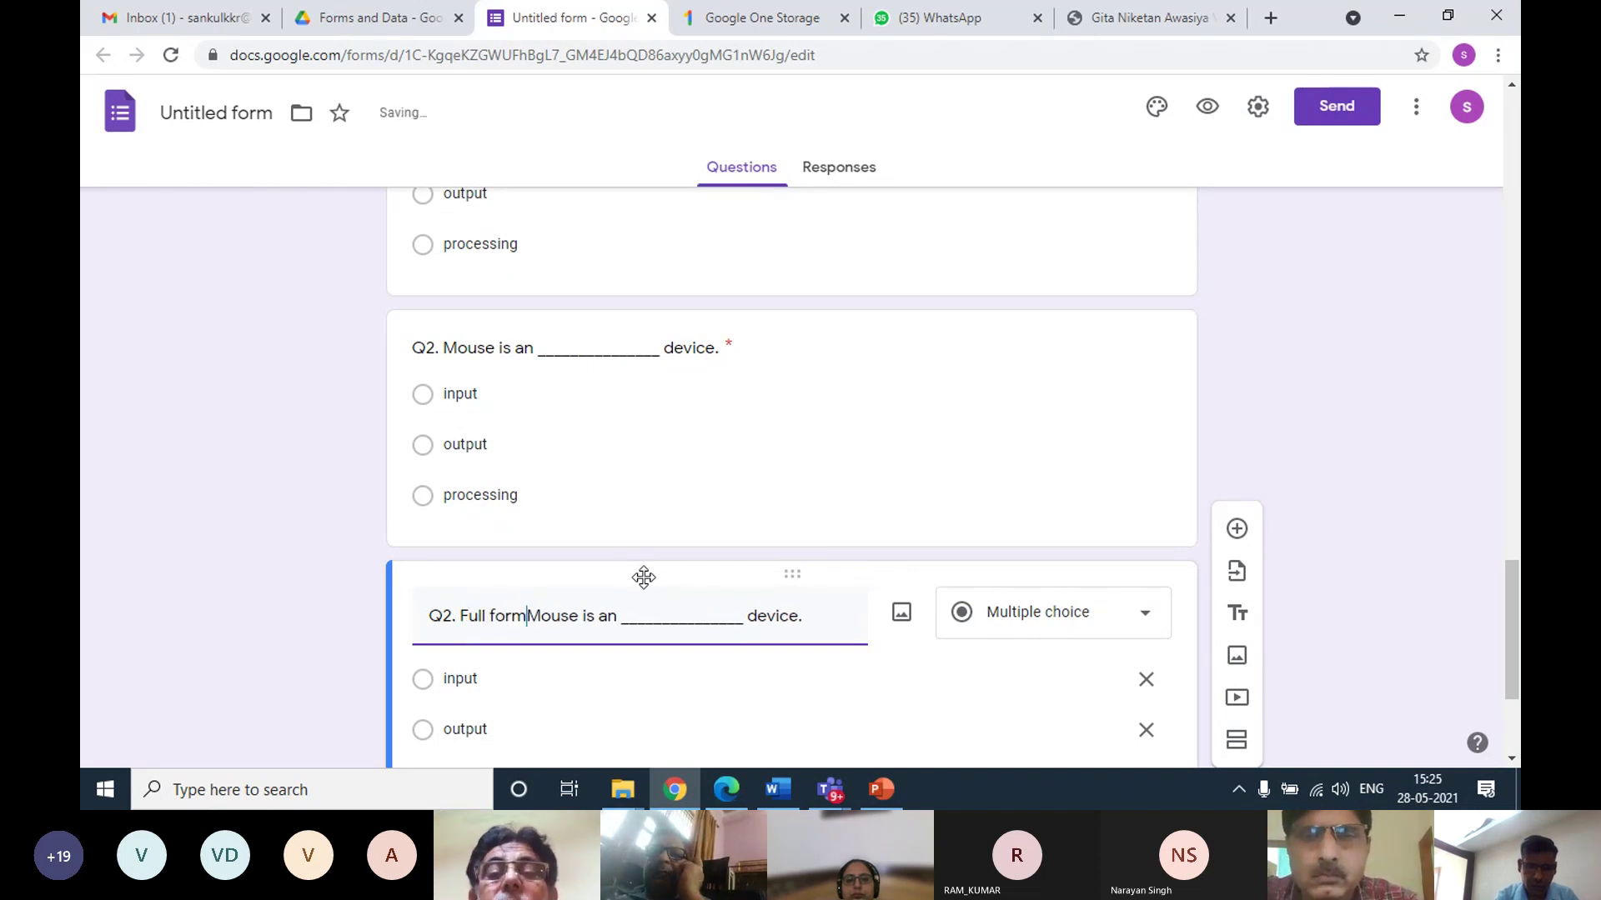
{"action": "type", "text": "a"}
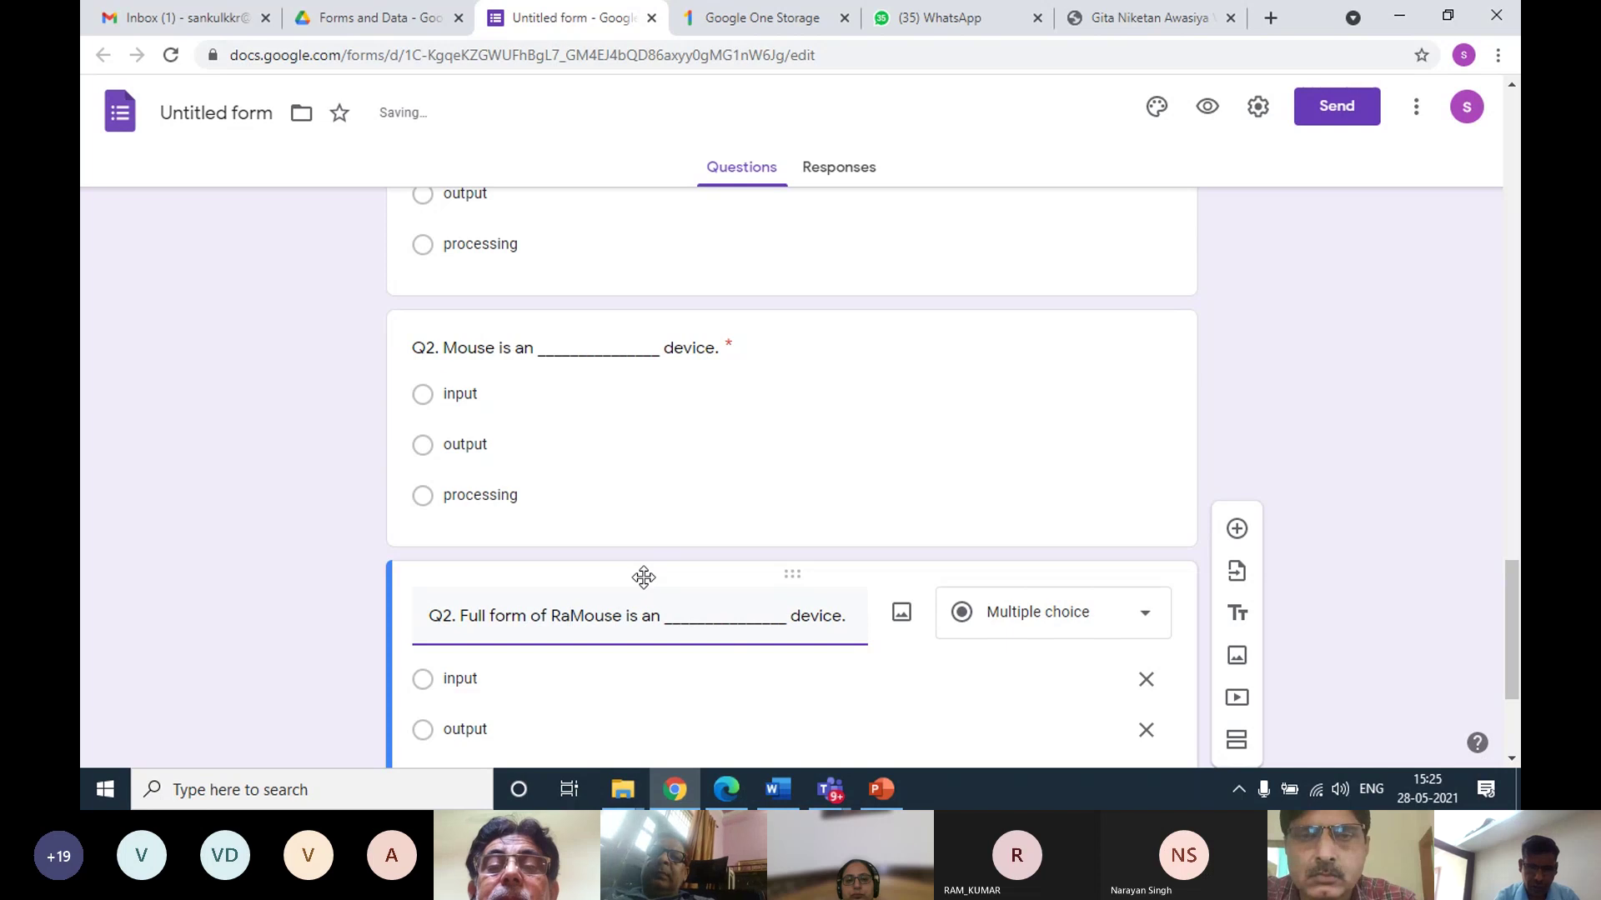
{"action": "key", "text": "BackSpace"}
{"action": "type", "text": "AM "}
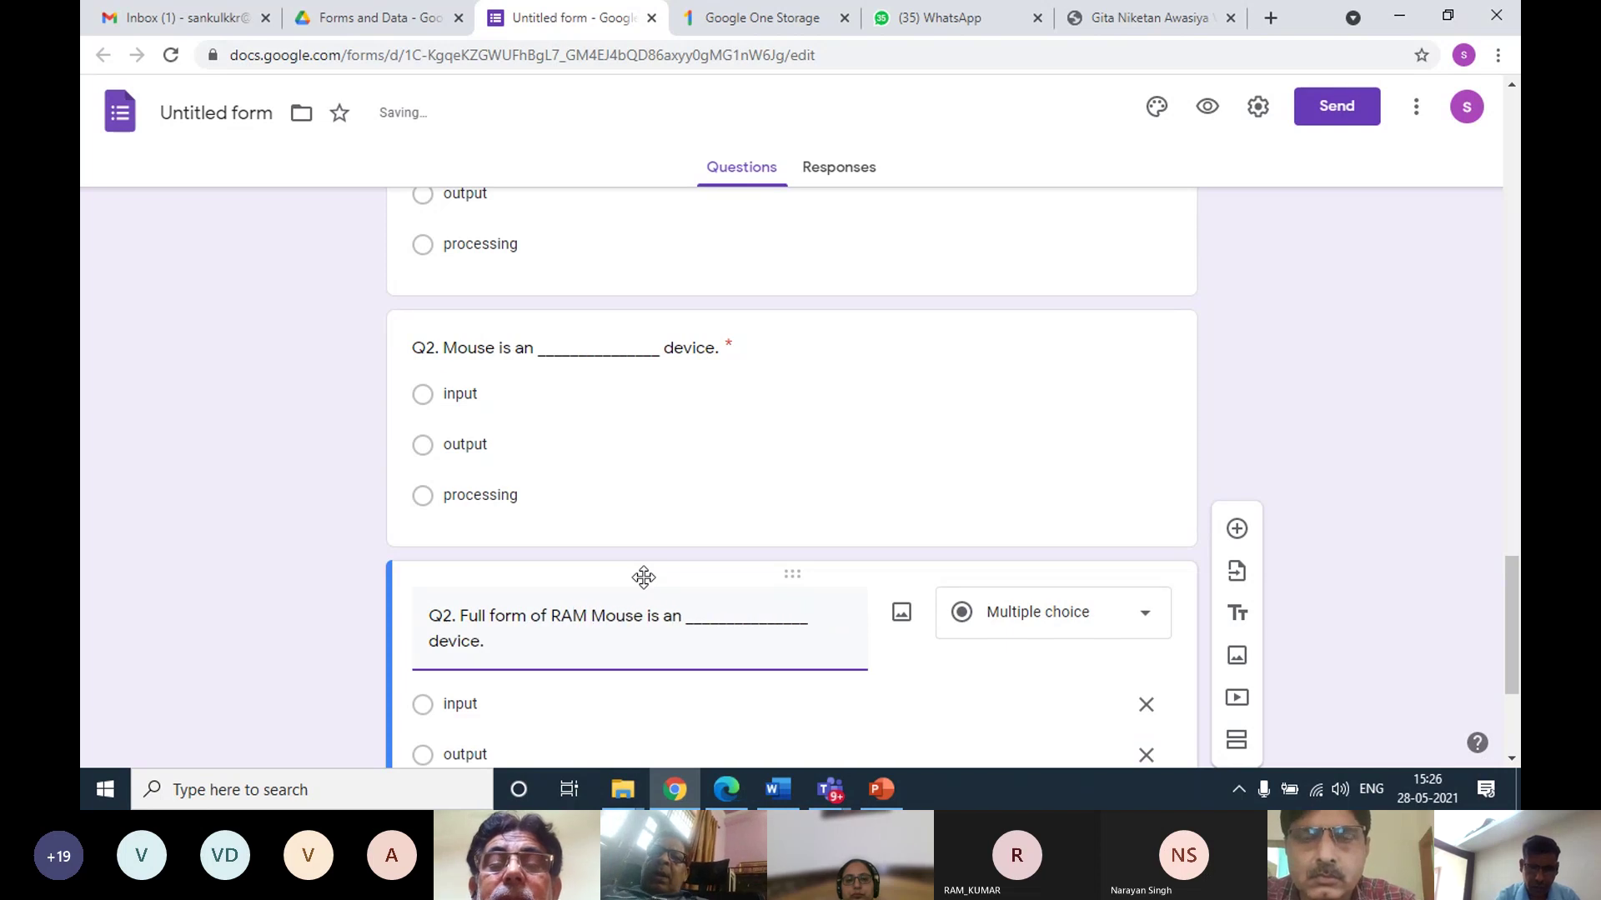
{"action": "type", "text": "is"}
{"action": "key", "text": "Delete"}
{"action": "key", "text": "Delete"}
{"action": "key", "text": "Delete"}
{"action": "key", "text": "Delete"}
{"action": "key", "text": "Delete"}
{"action": "key", "text": "Delete"}
{"action": "key", "text": "Delete"}
{"action": "key", "text": "Delete"}
{"action": "key", "text": "Delete"}
{"action": "key", "text": "Delete"}
{"action": "key", "text": "Delete"}
{"action": "key", "text": "Delete"}
{"action": "key", "text": "Delete"}
{"action": "key", "text": "Delete"}
{"action": "key", "text": "Delete"}
{"action": "key", "text": "Delete"}
{"action": "key", "text": "Delete"}
{"action": "key", "text": "Delete"}
{"action": "key", "text": "Delete"}
{"action": "key", "text": "Delete"}
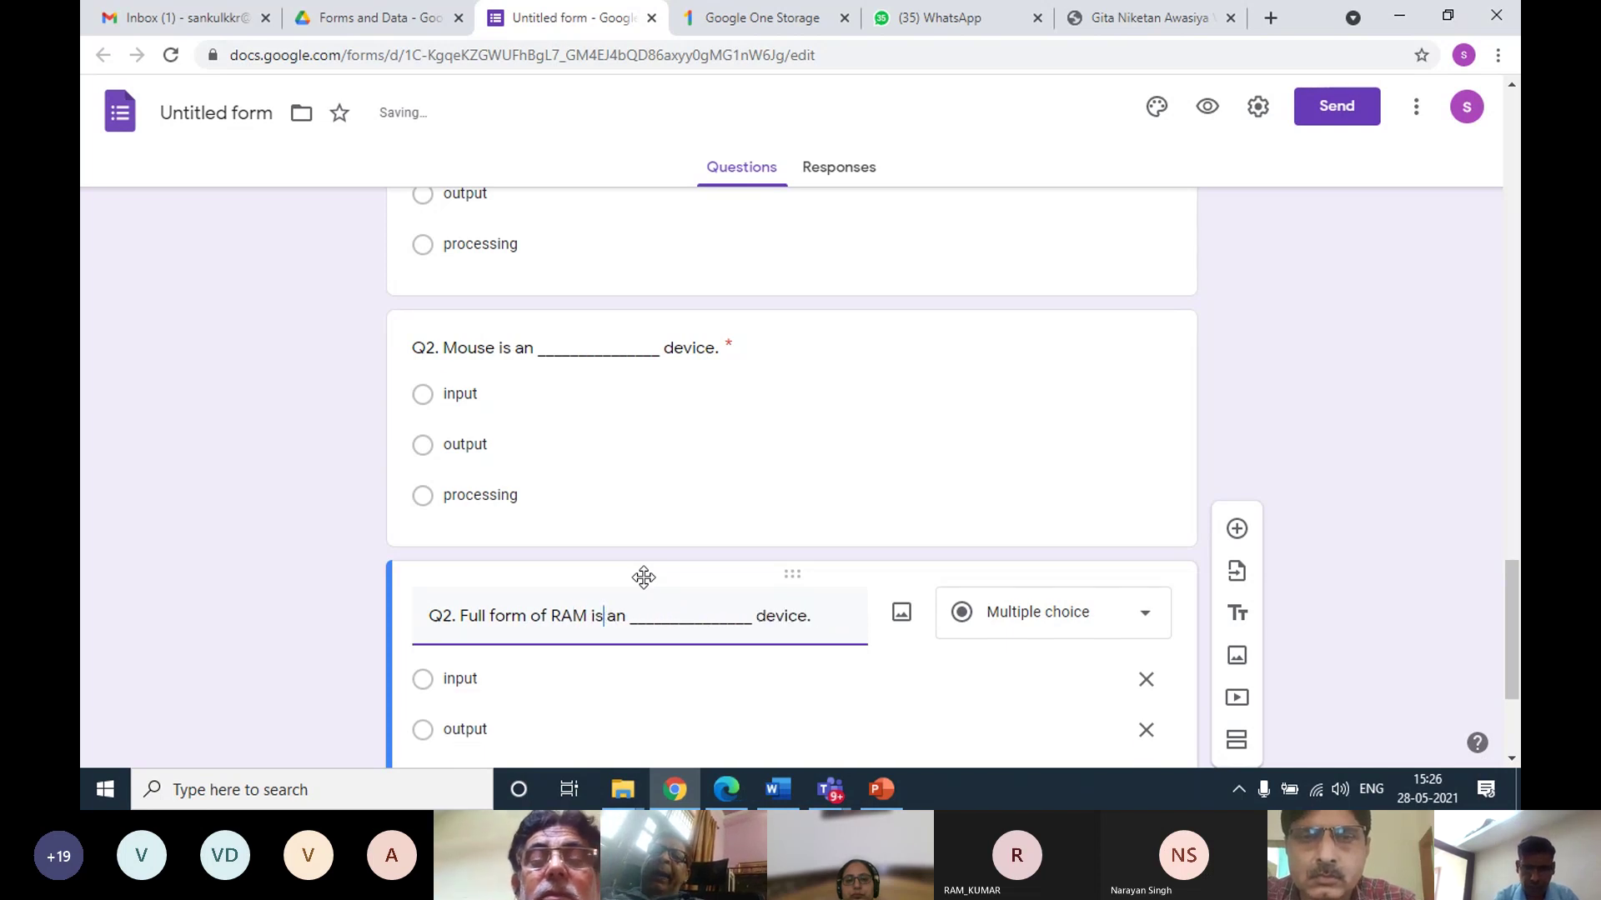
{"action": "key", "text": "Delete"}
{"action": "key", "text": "Delete"}
{"action": "key", "text": "Delete"}
{"action": "key", "text": "Delete"}
{"action": "key", "text": "Delete"}
{"action": "key", "text": "Delete"}
{"action": "key", "text": "Delete"}
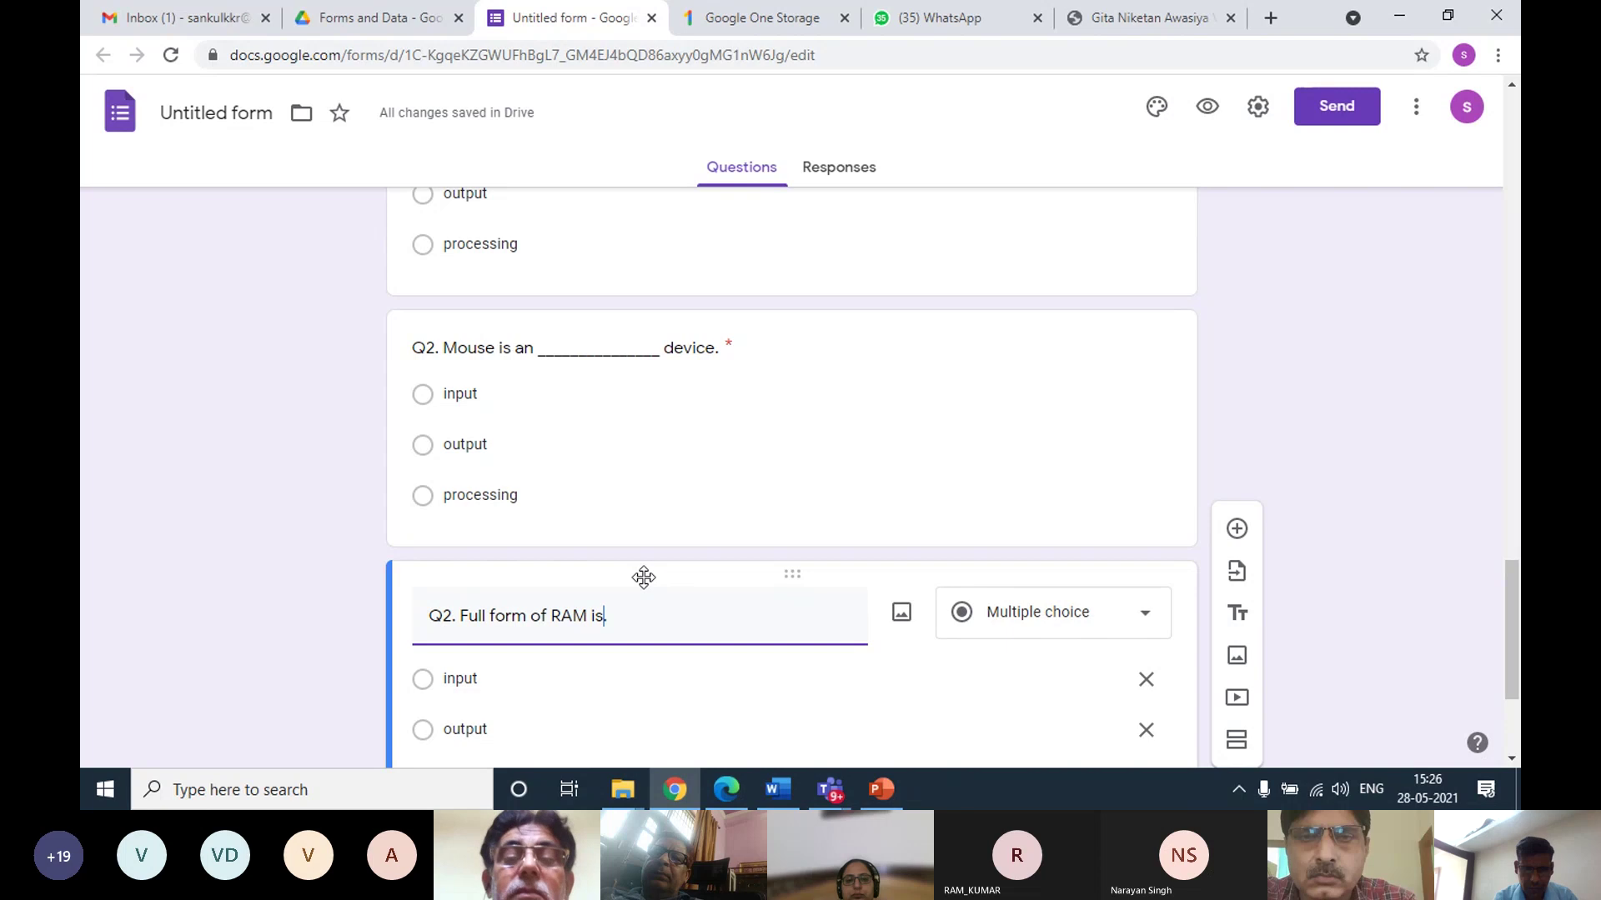
Set the RAM question's options to Read memory access, Random memory access and Retry memory access
{"action": "type", "text": "."}
{"action": "scroll", "coordinate": [655, 558], "scroll_direction": "down", "scroll_amount": 3}
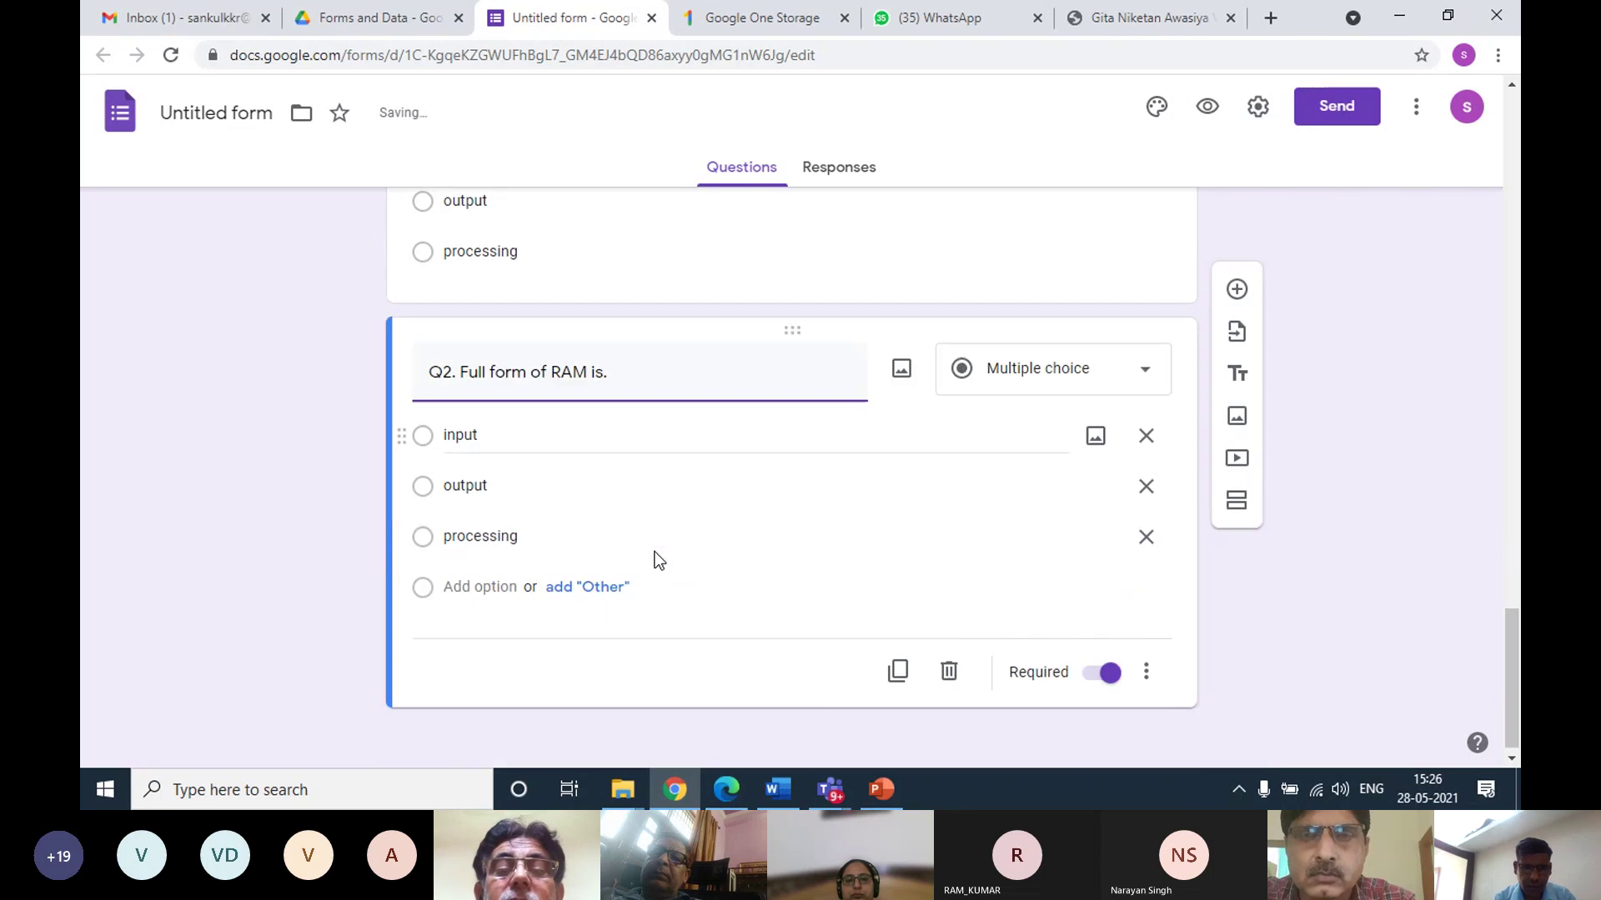
{"action": "left_click", "coordinate": [477, 412]}
{"action": "double_click", "coordinate": [467, 428]}
{"action": "type", "text": "Read"}
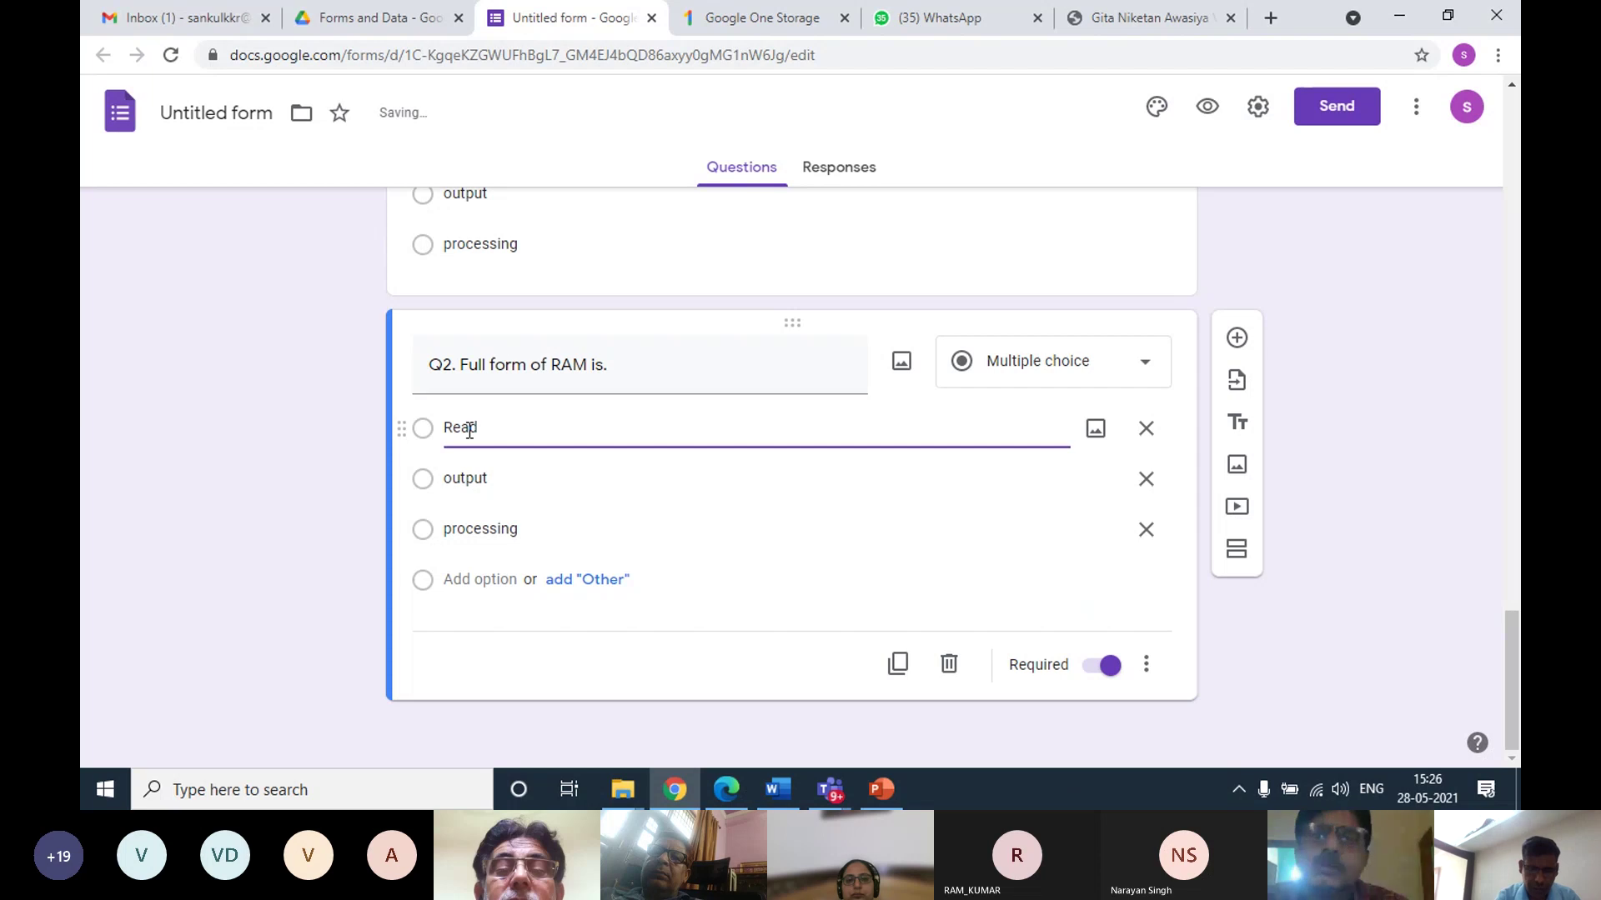
{"action": "type", "text": " memor"}
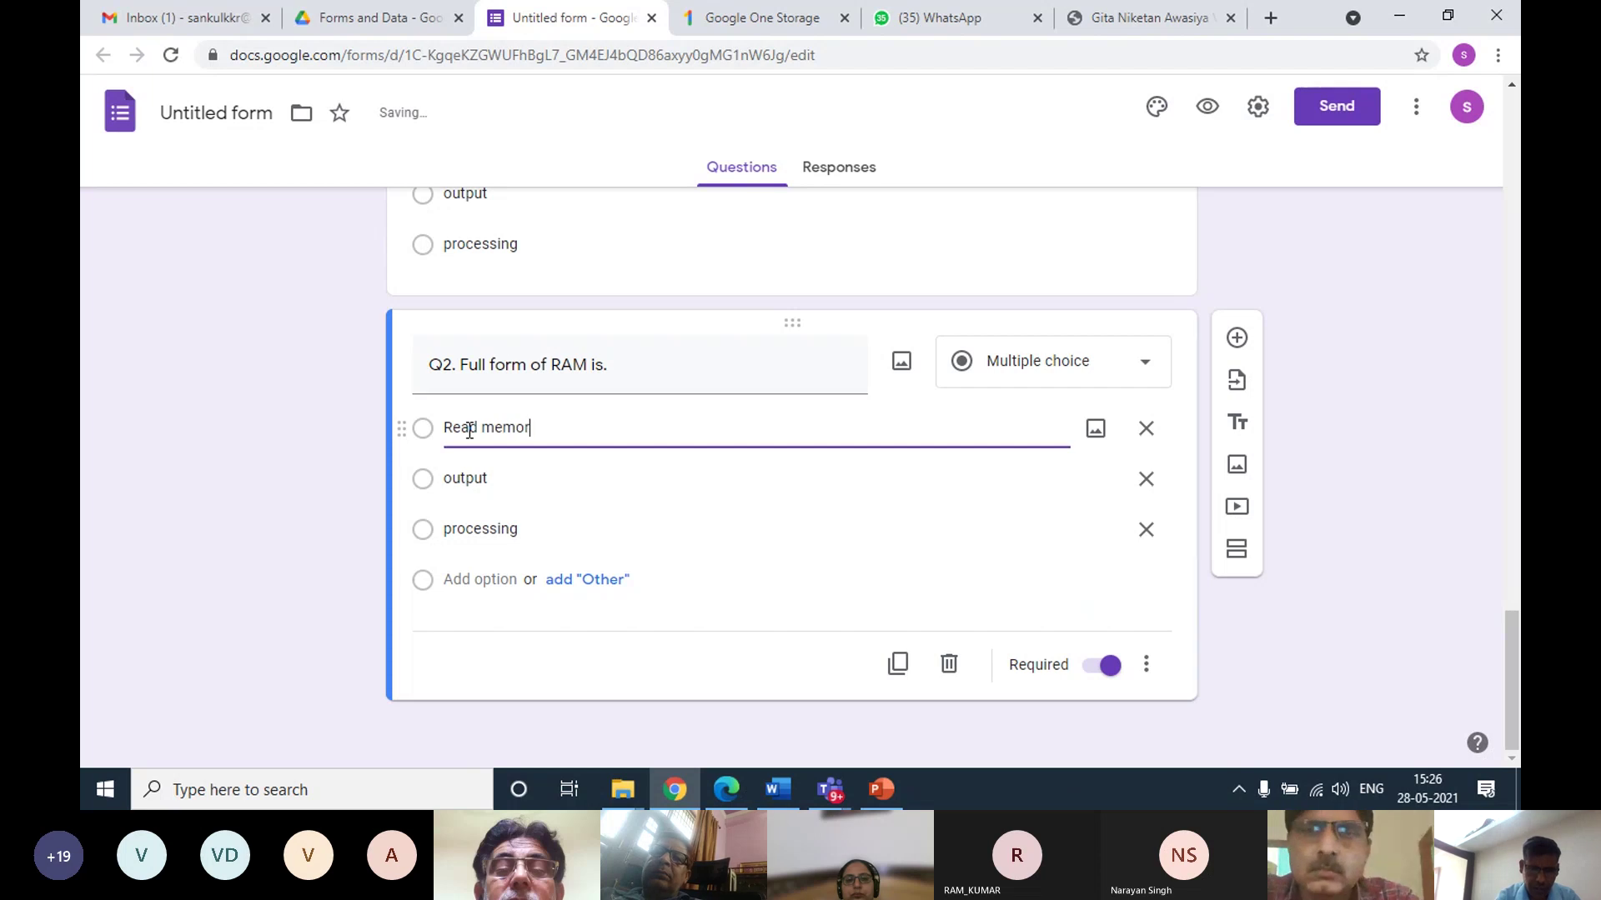
{"action": "type", "text": "y access"}
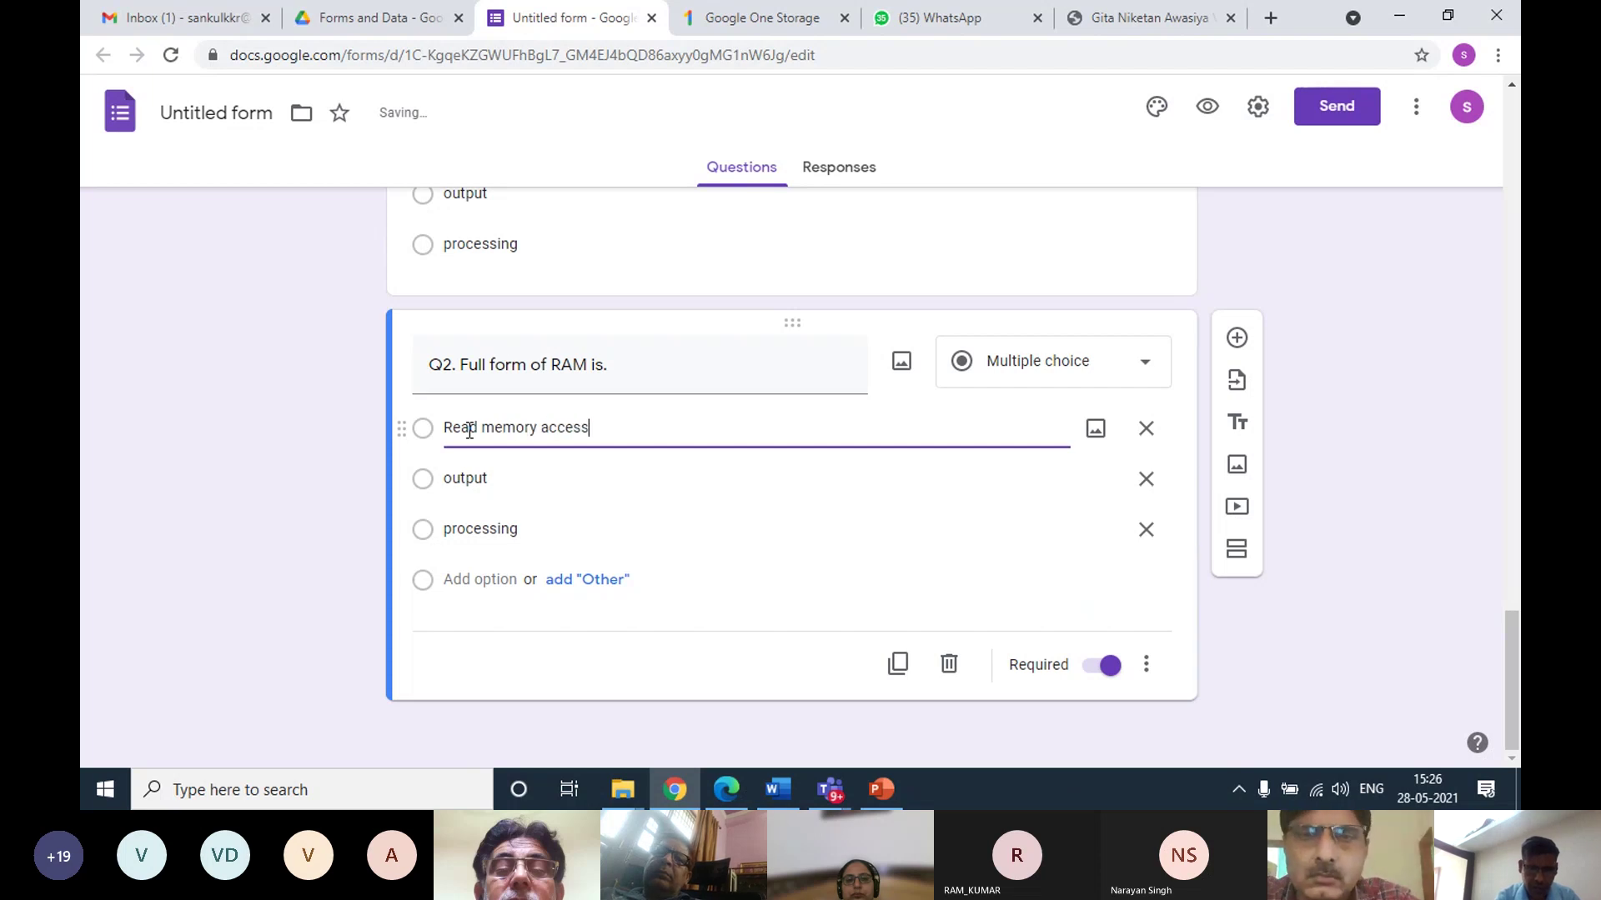
{"action": "left_click", "coordinate": [515, 481]}
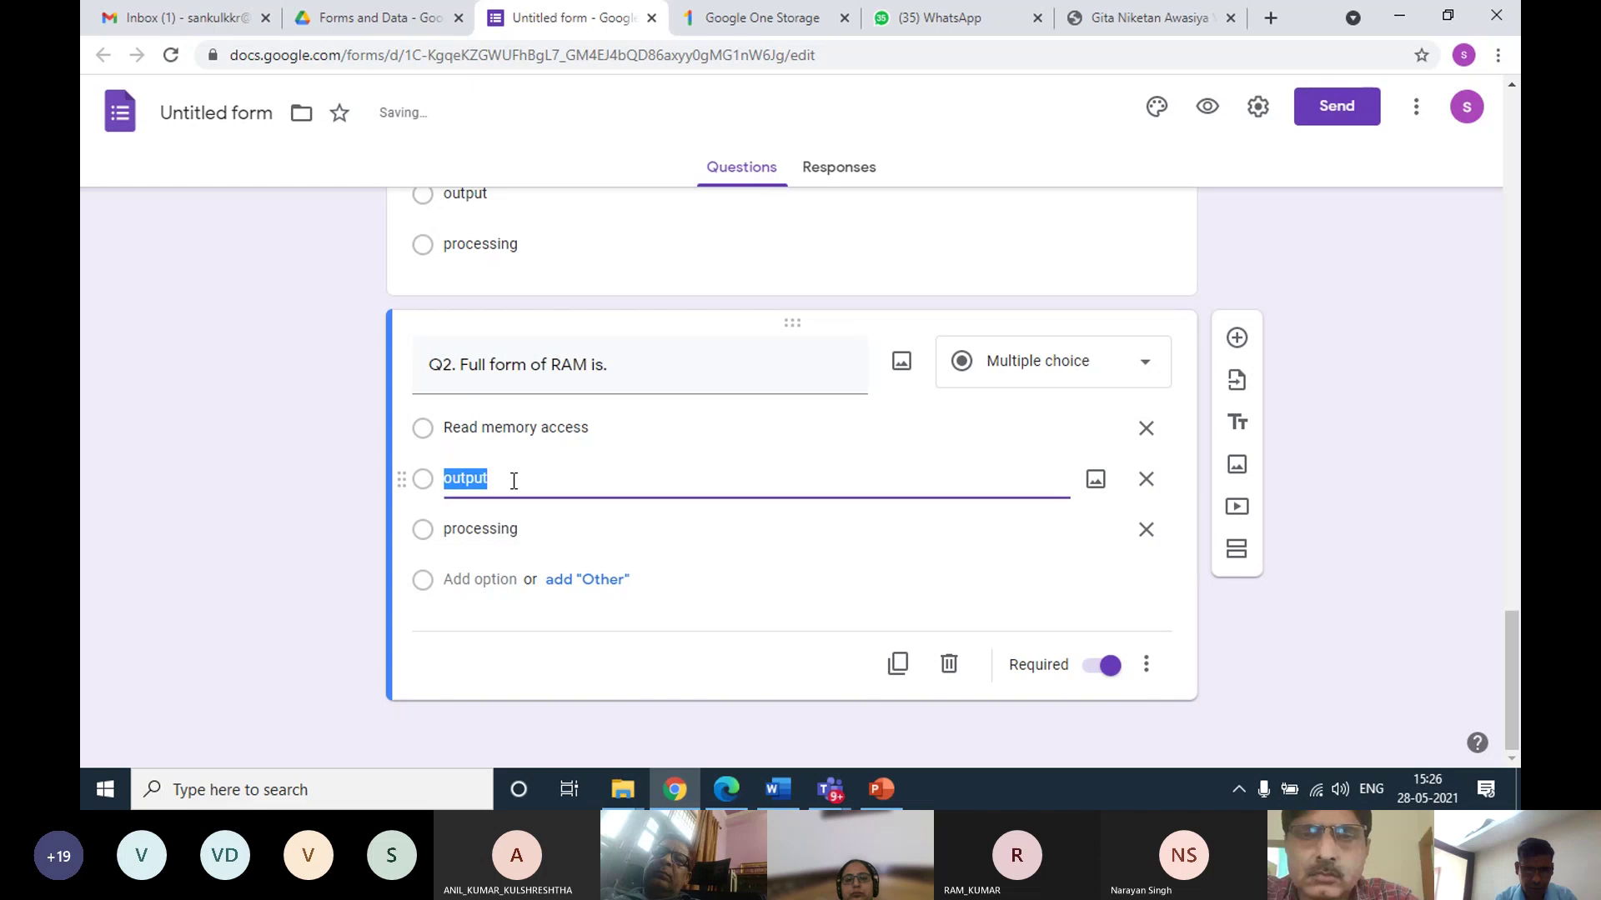
{"action": "type", "text": "RAando"}
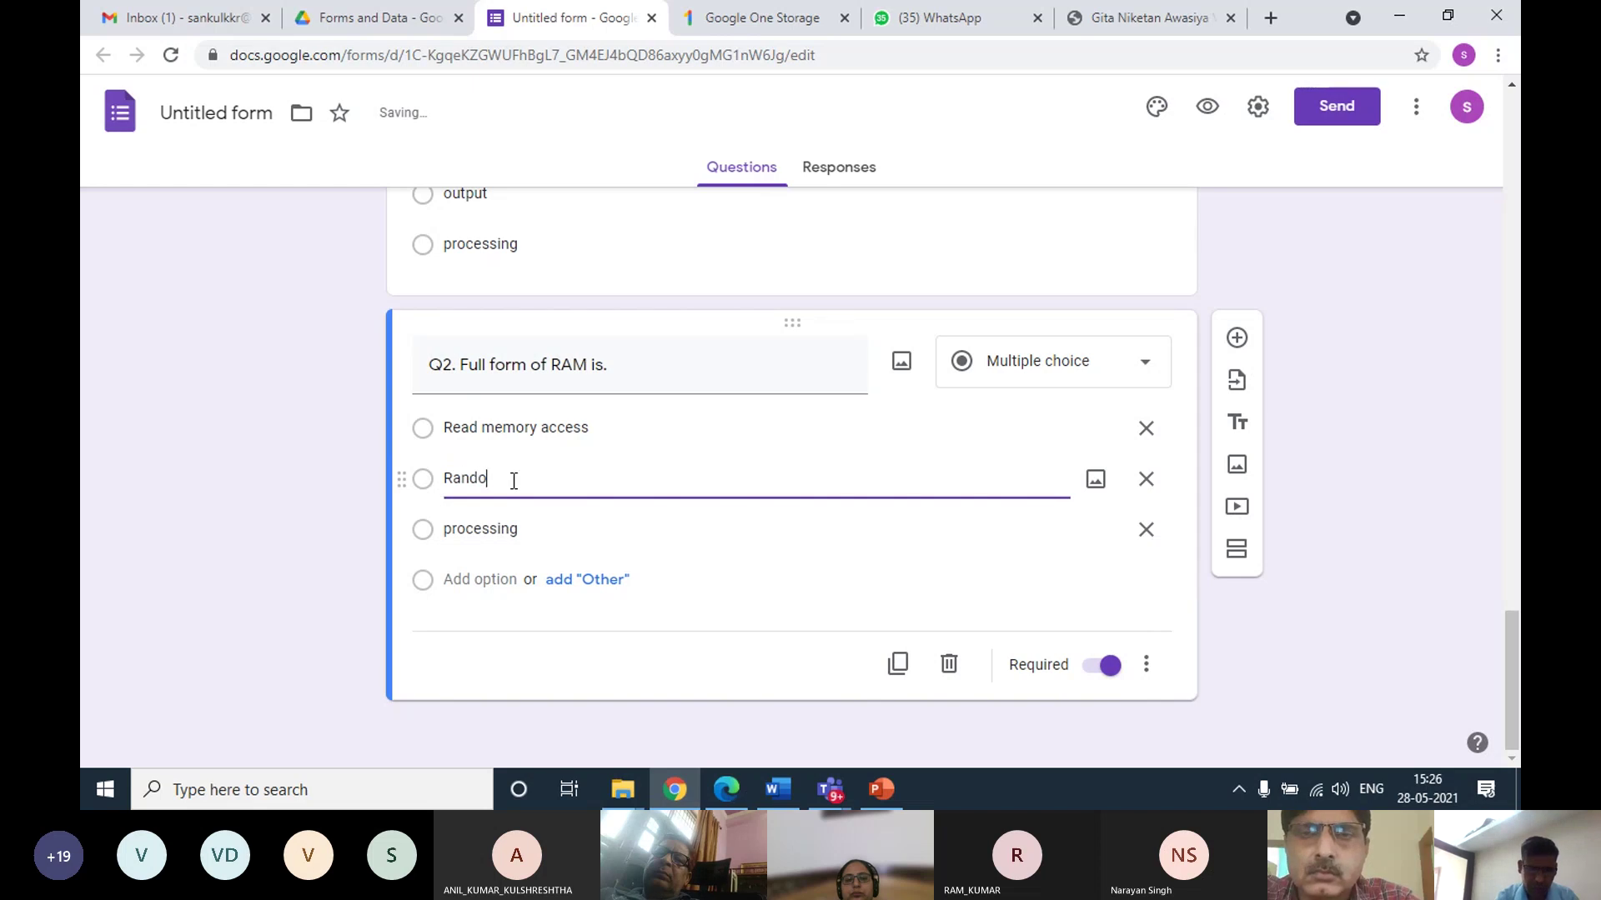
{"action": "type", "text": "m memory ac"}
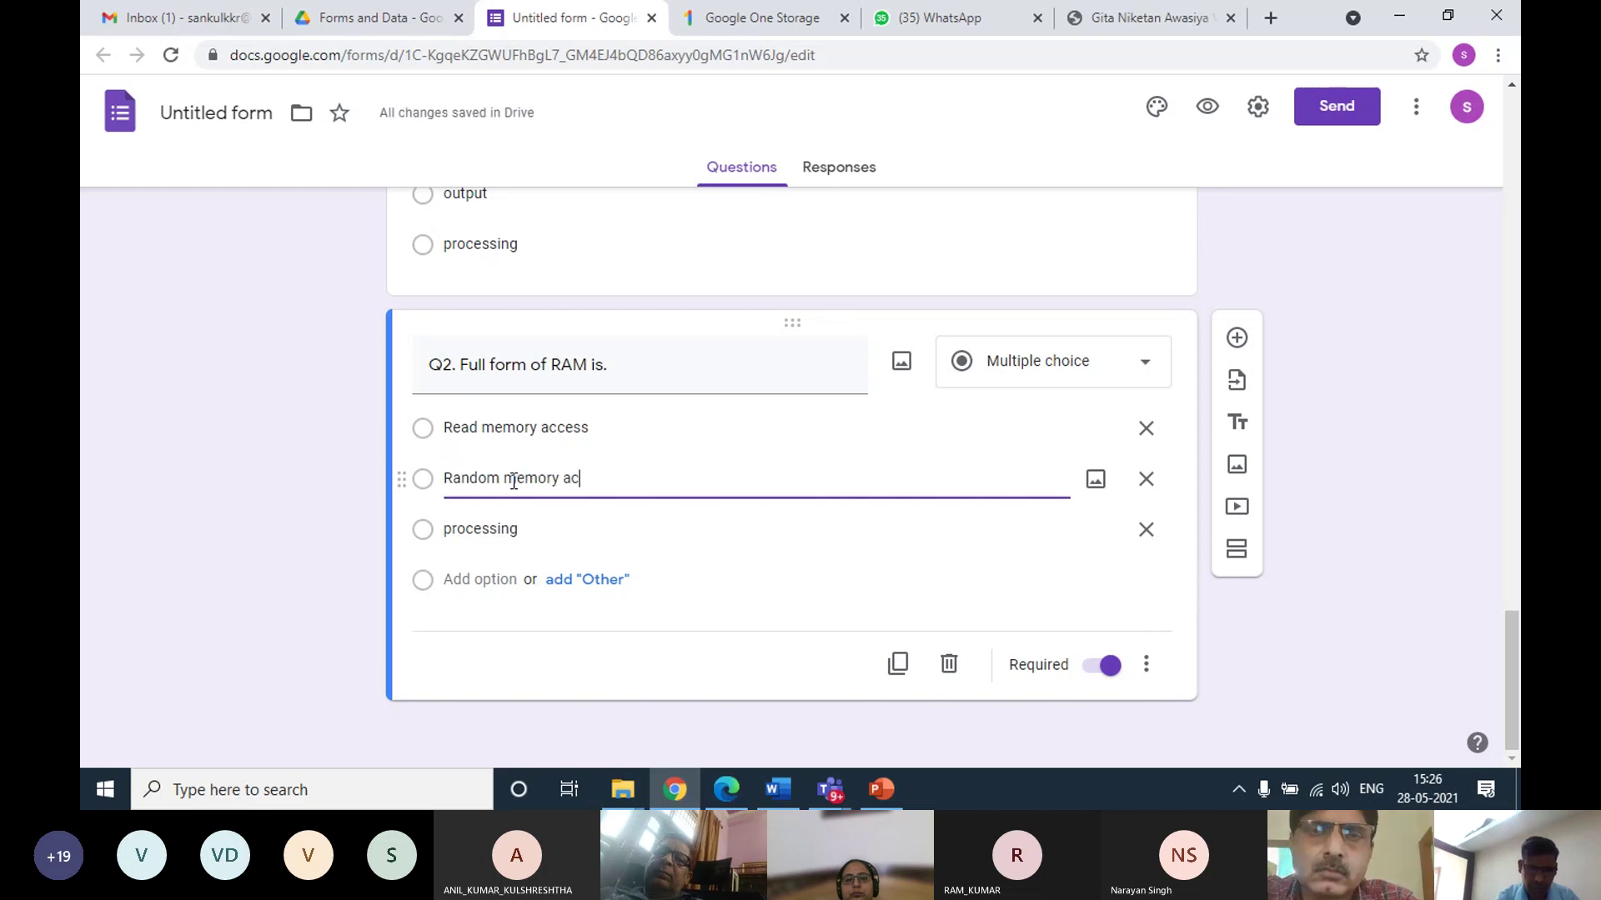
{"action": "type", "text": "cess"}
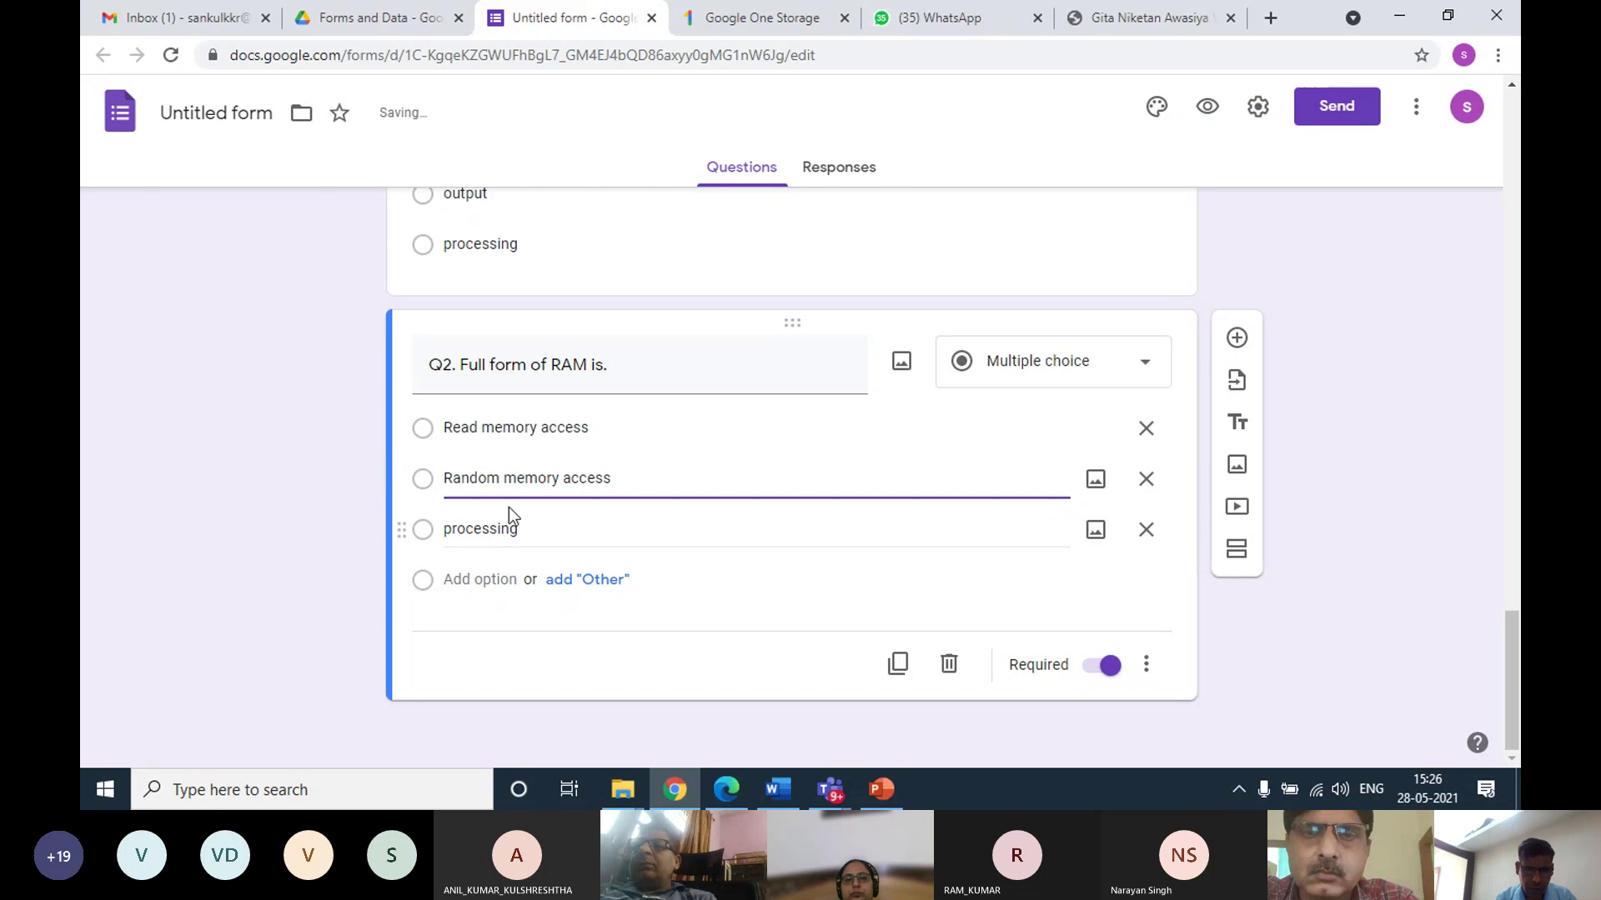
{"action": "left_click", "coordinate": [504, 534]}
{"action": "type", "text": "RE"}
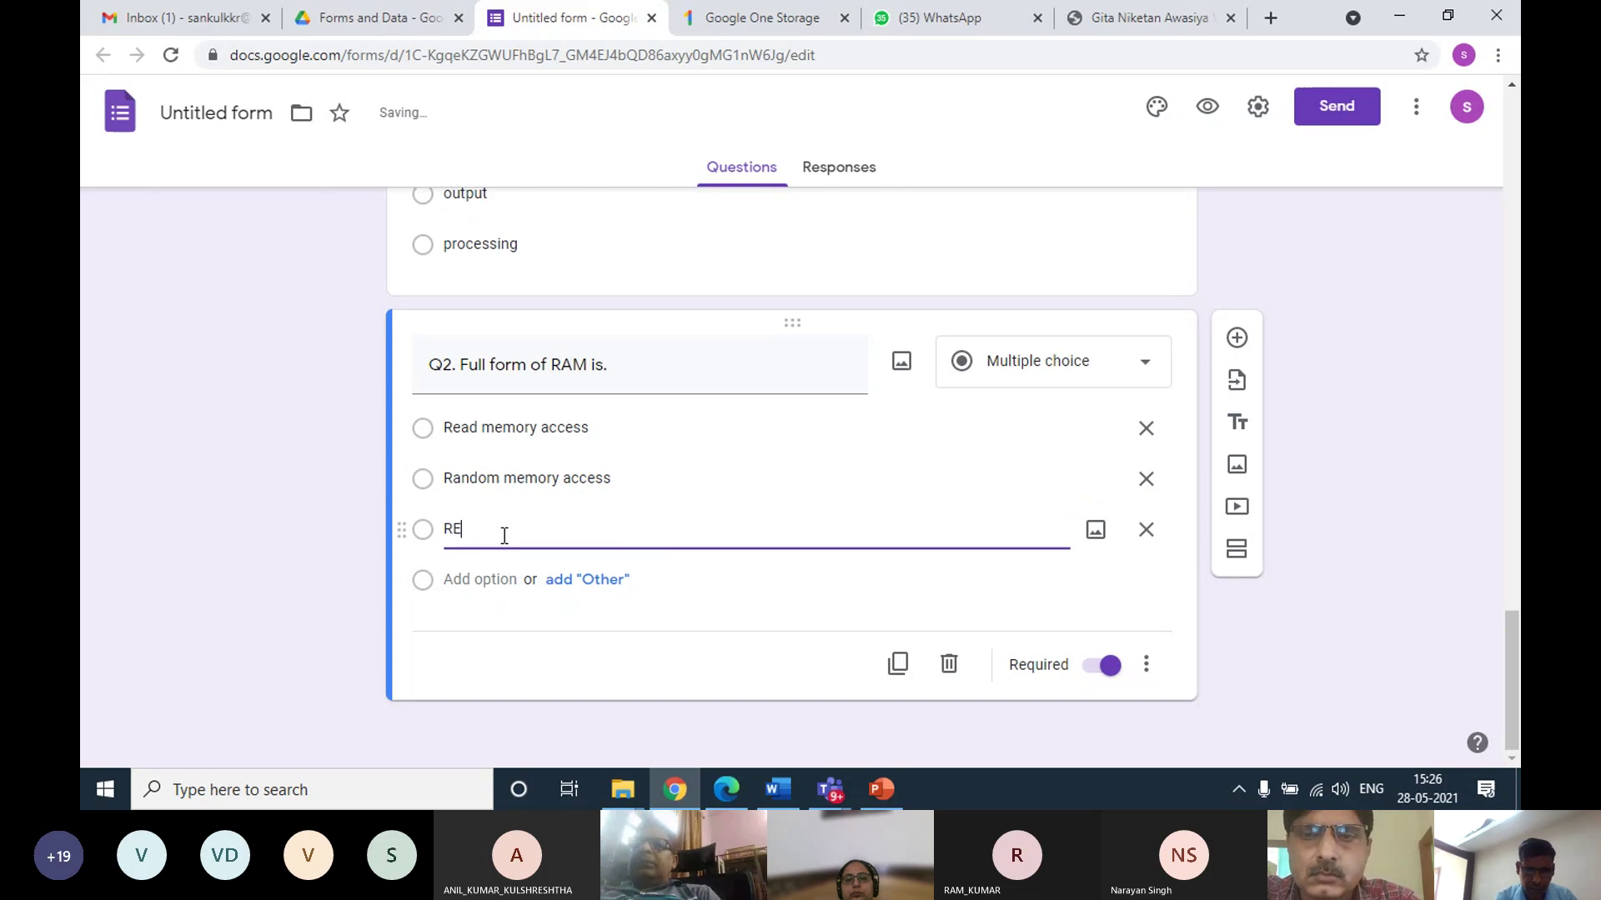
{"action": "type", "text": "e"}
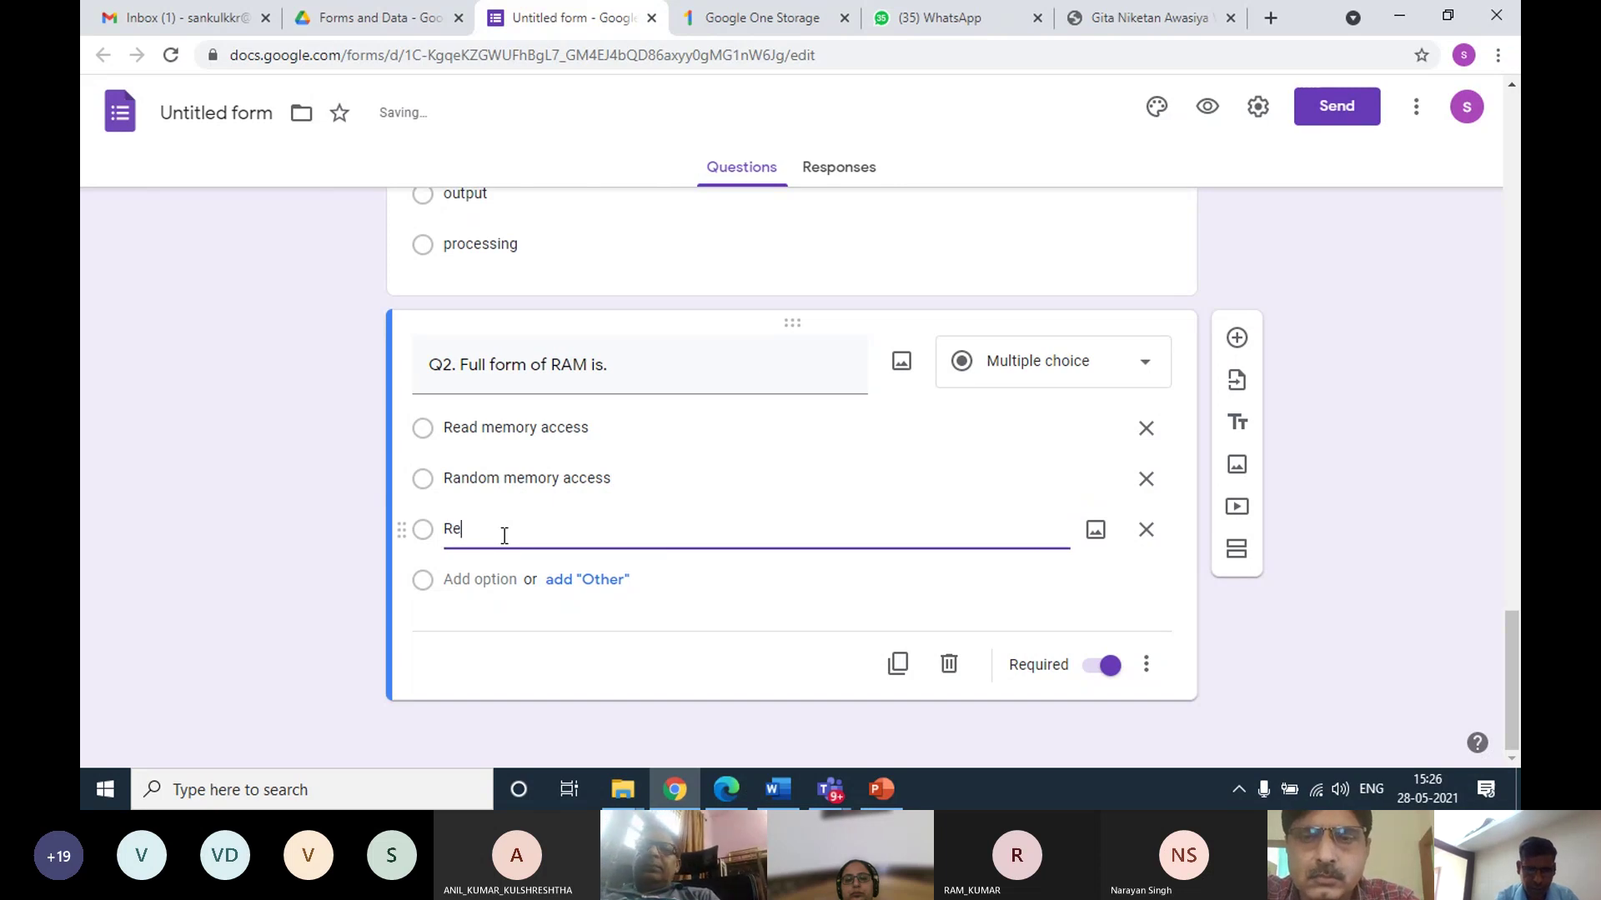
{"action": "type", "text": "try memory acces"}
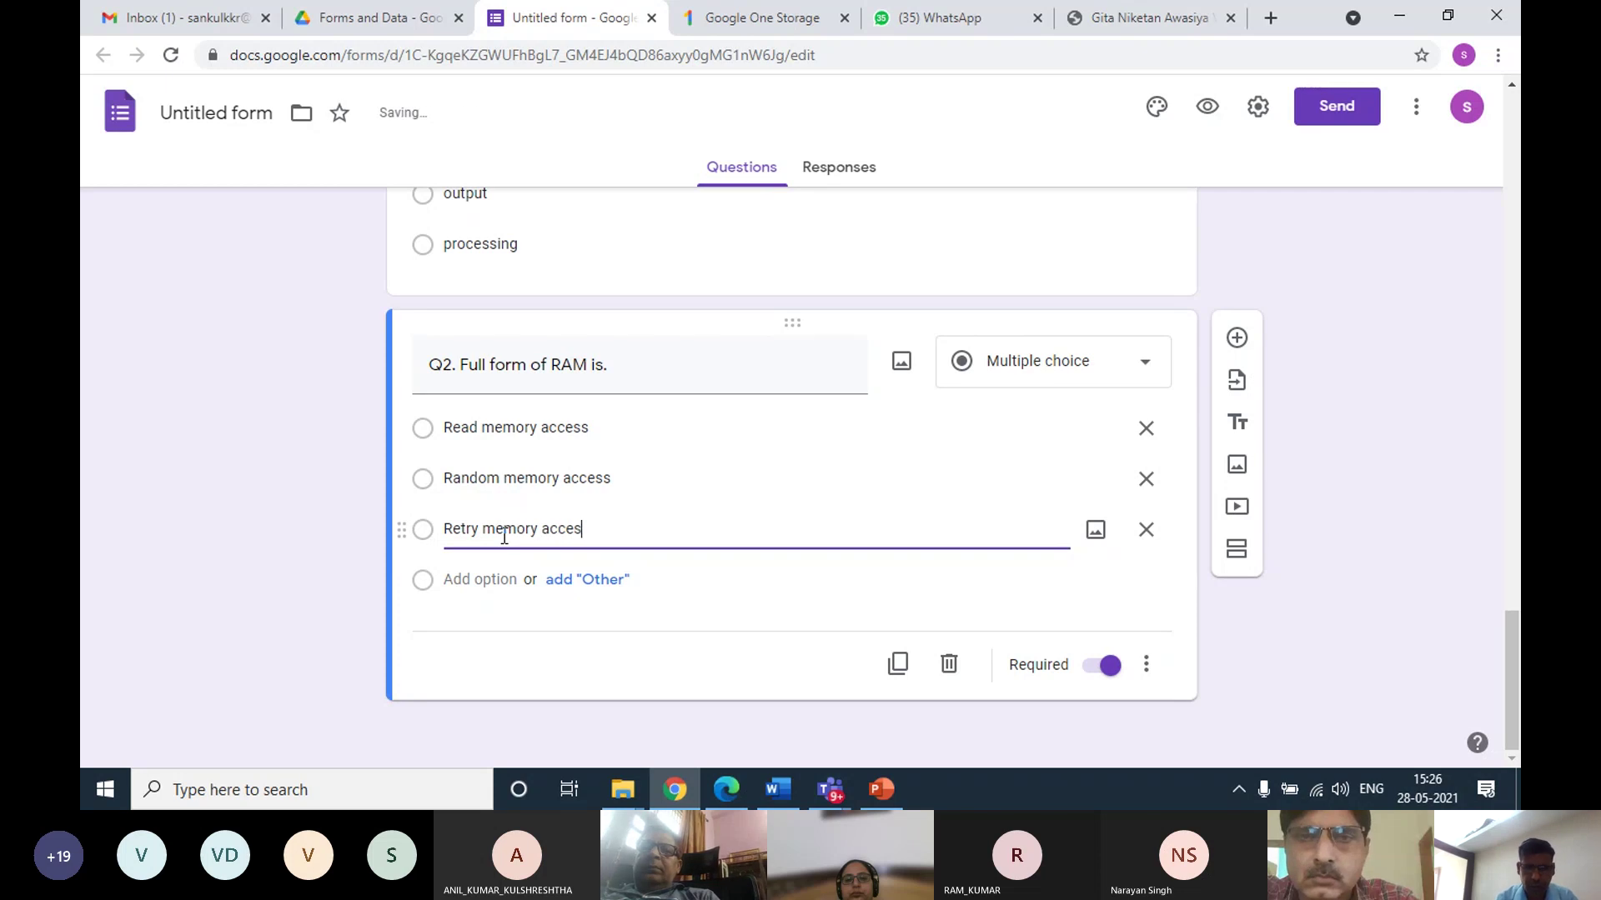
Renumber the RAM question to Q3 and duplicate it
{"action": "left_click", "coordinate": [454, 365]}
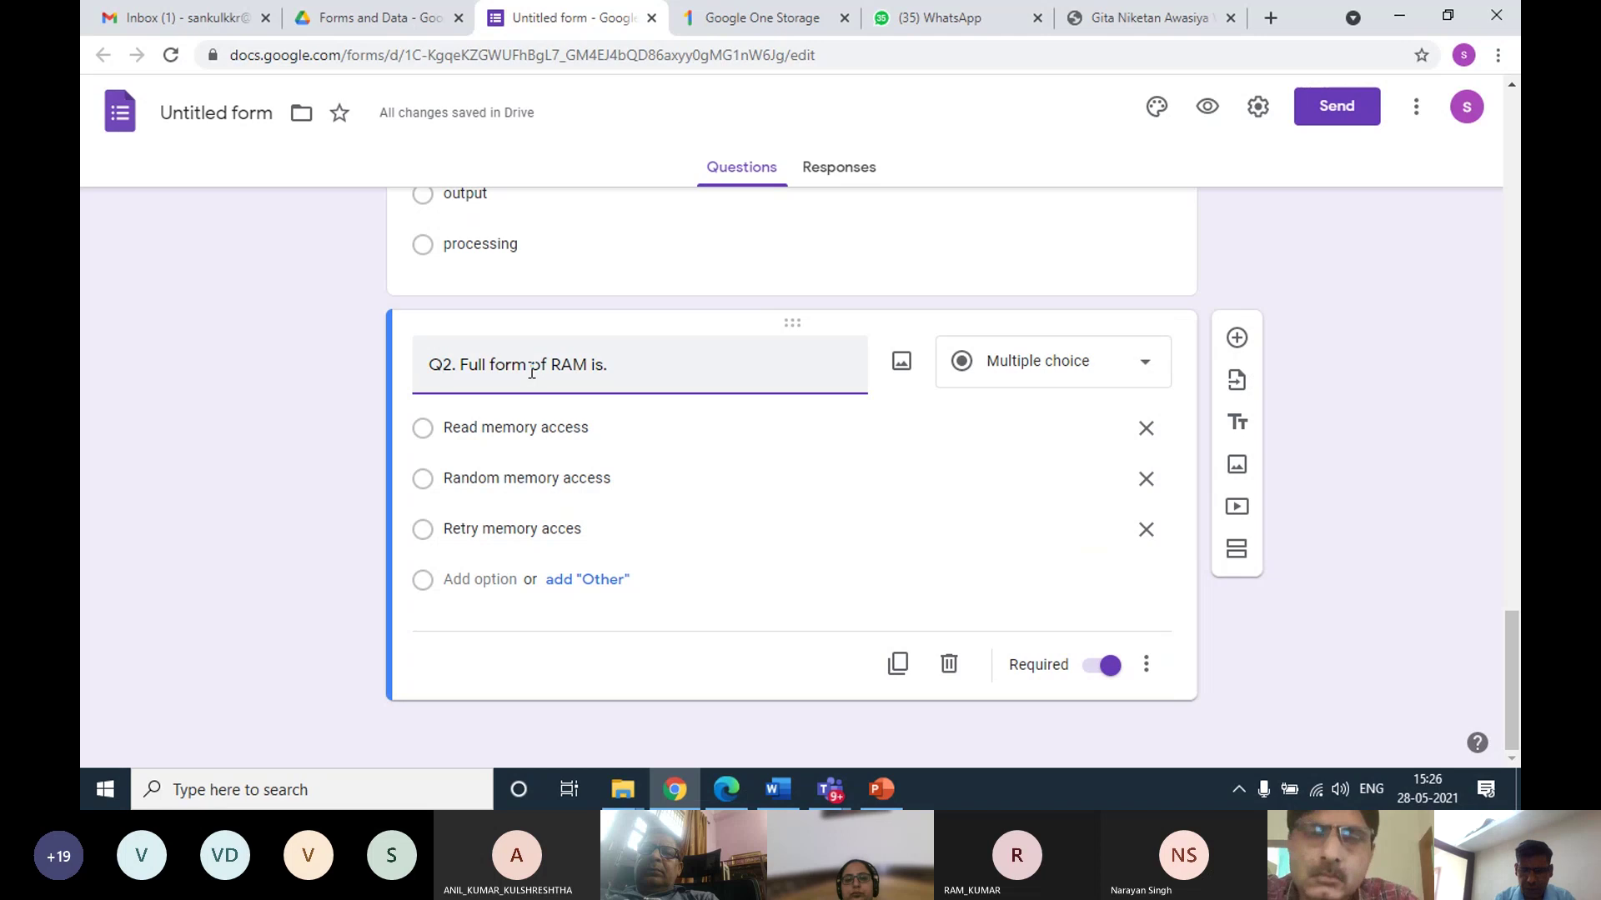
{"action": "key", "text": "BackSpace"}
{"action": "type", "text": "3"}
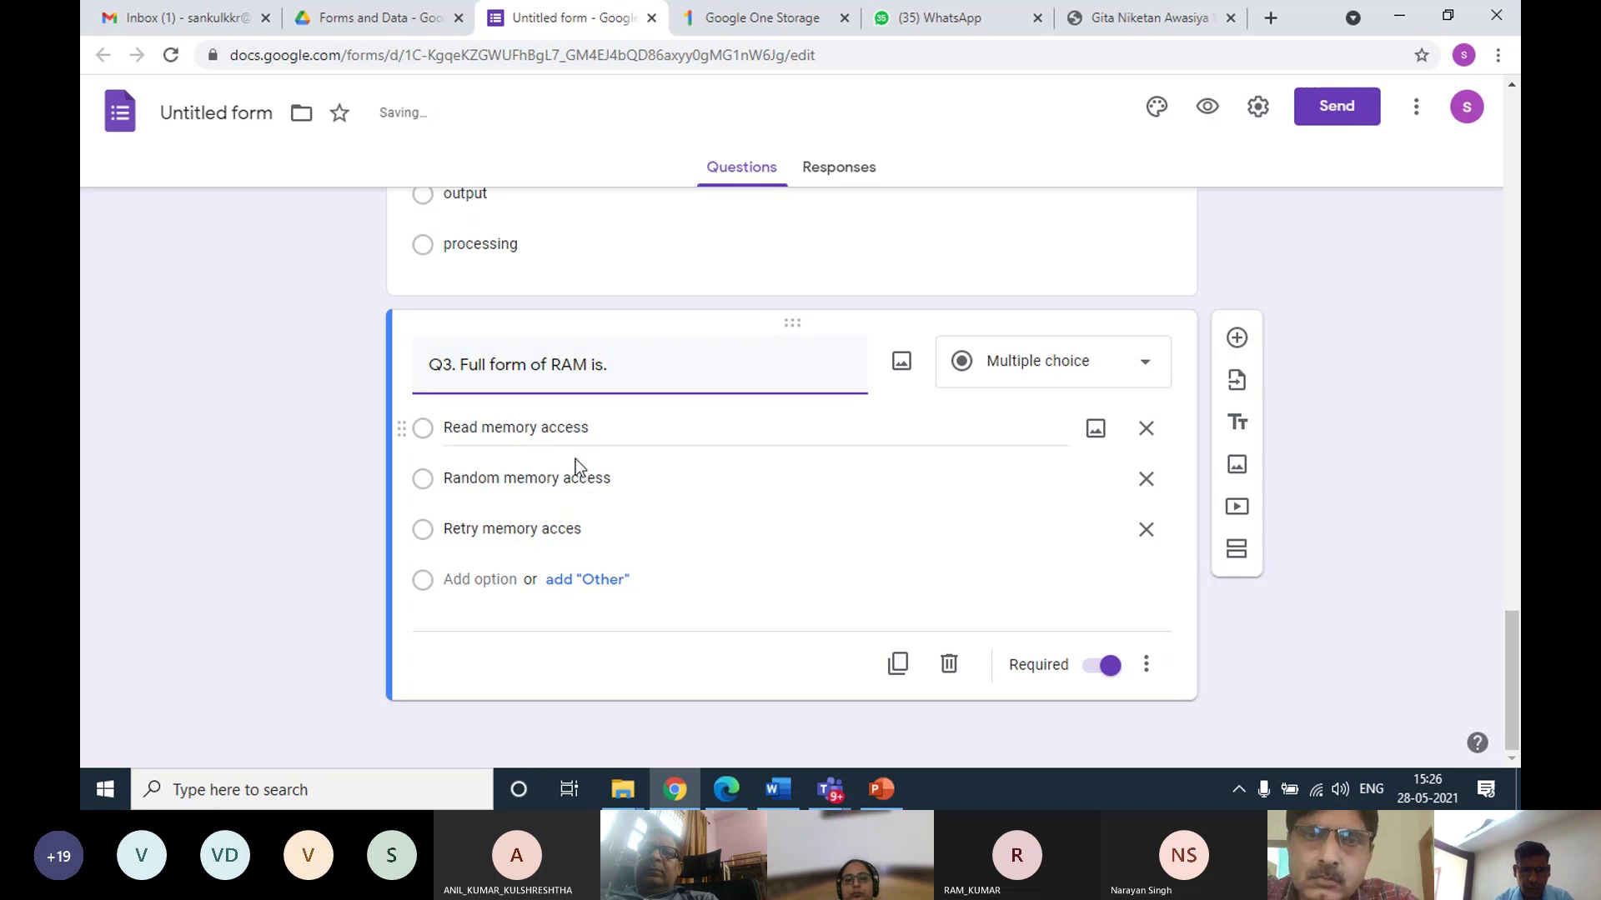
{"action": "left_click", "coordinate": [896, 664]}
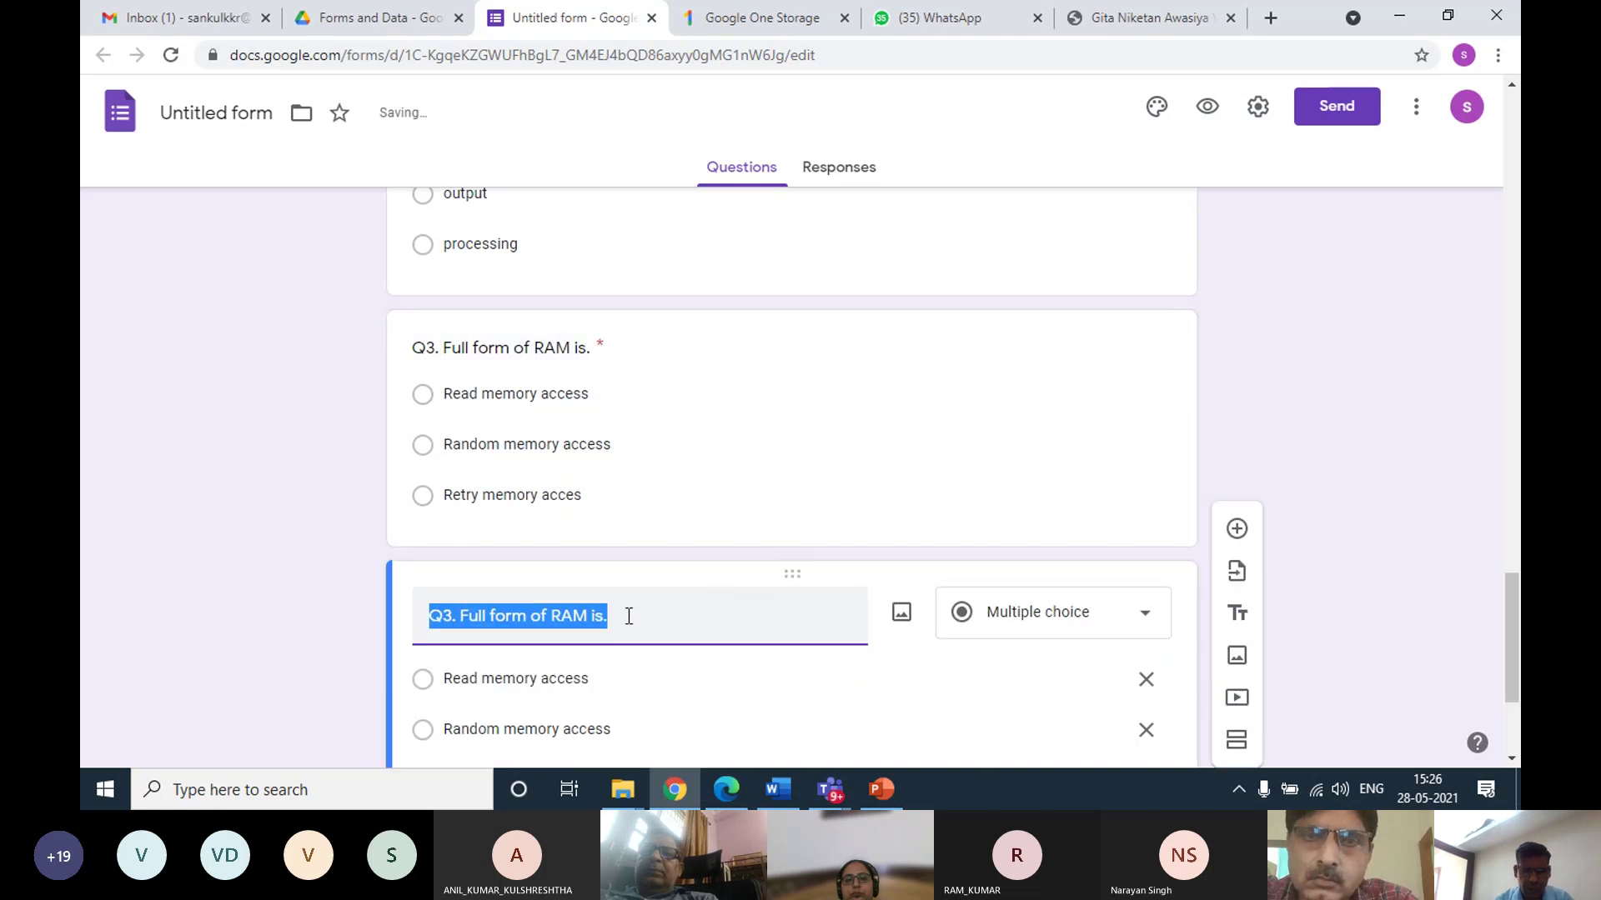
Retitle the copy 'Q4. Full form of ROM' and change its second option to Read Only Memory
{"action": "key", "text": "BackSpace"}
{"action": "type", "text": "Q4. Fu"}
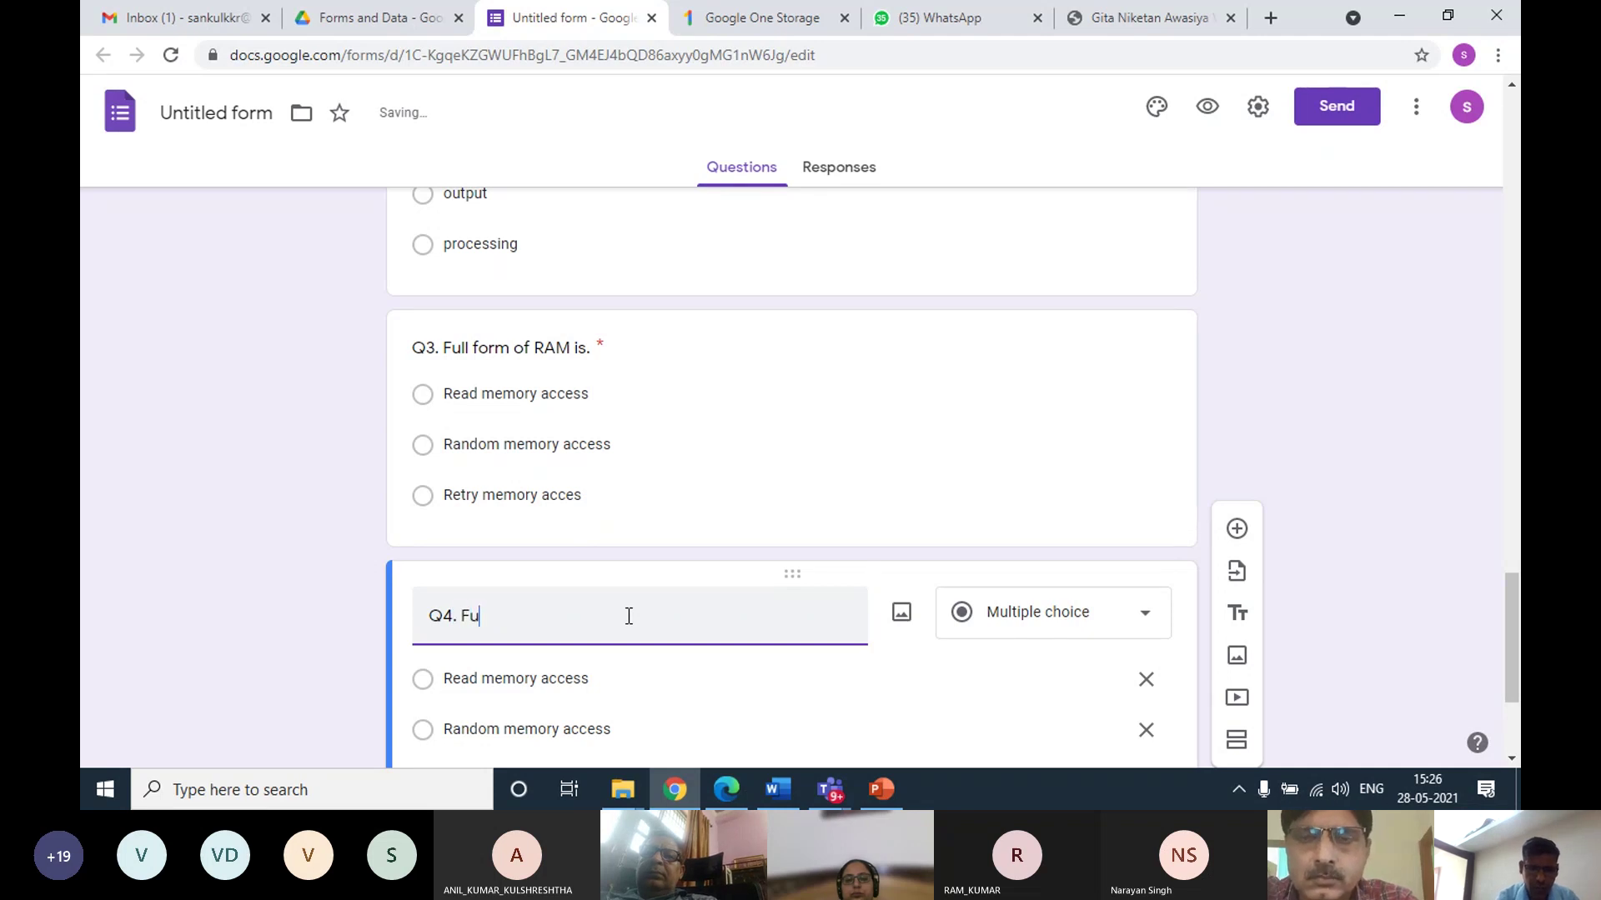
{"action": "type", "text": "ll form of ROM"}
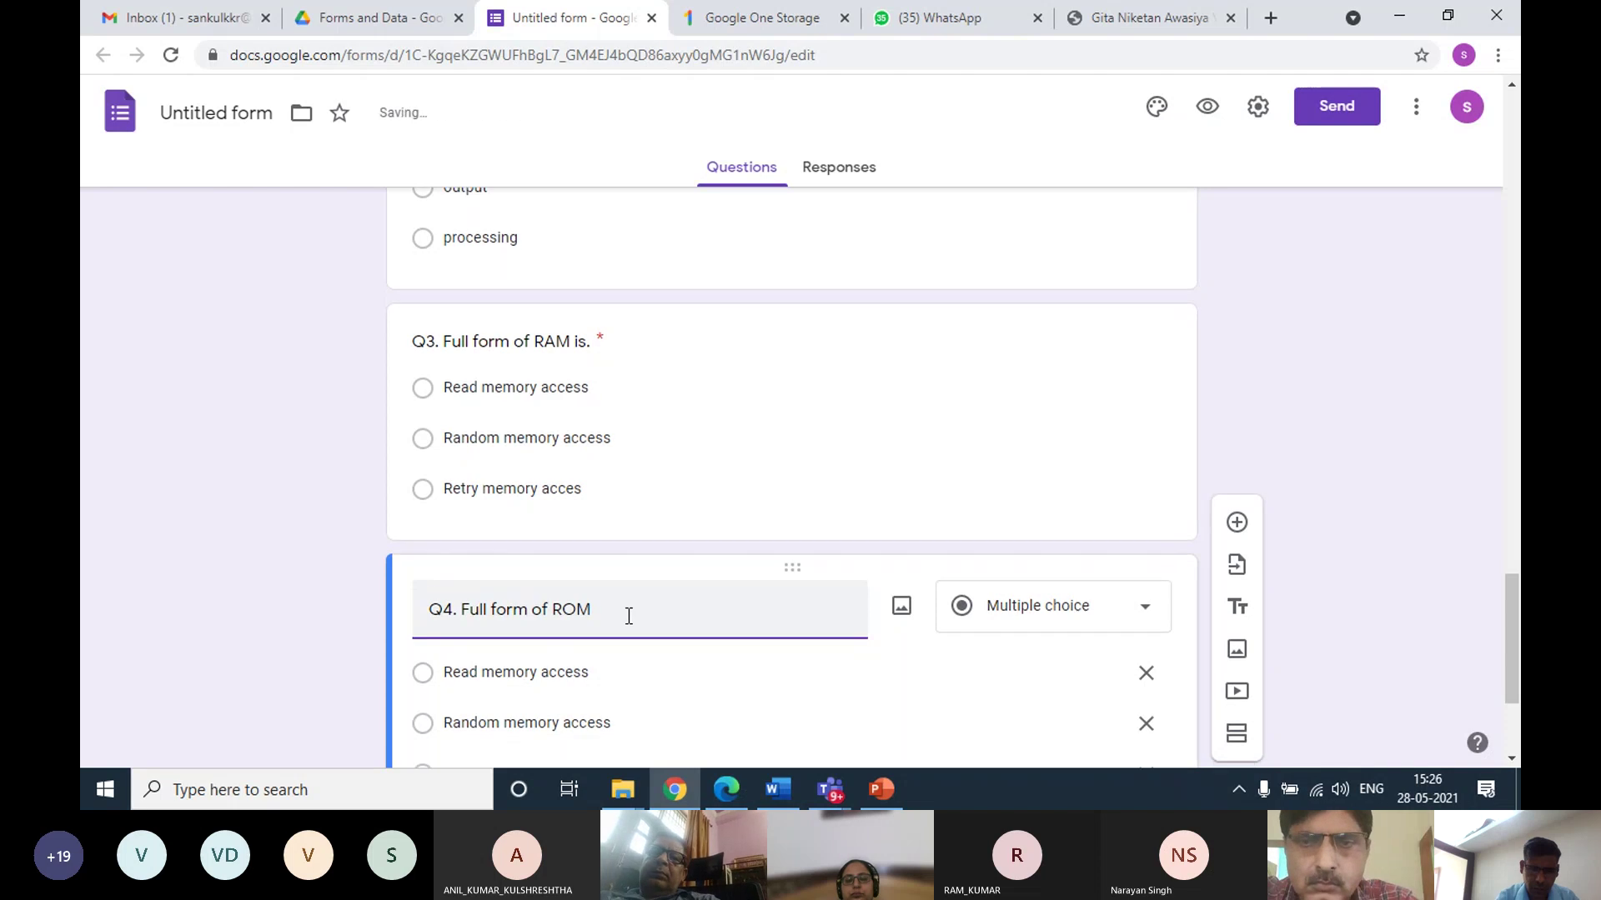
{"action": "scroll", "coordinate": [628, 616], "scroll_direction": "down", "scroll_amount": 3}
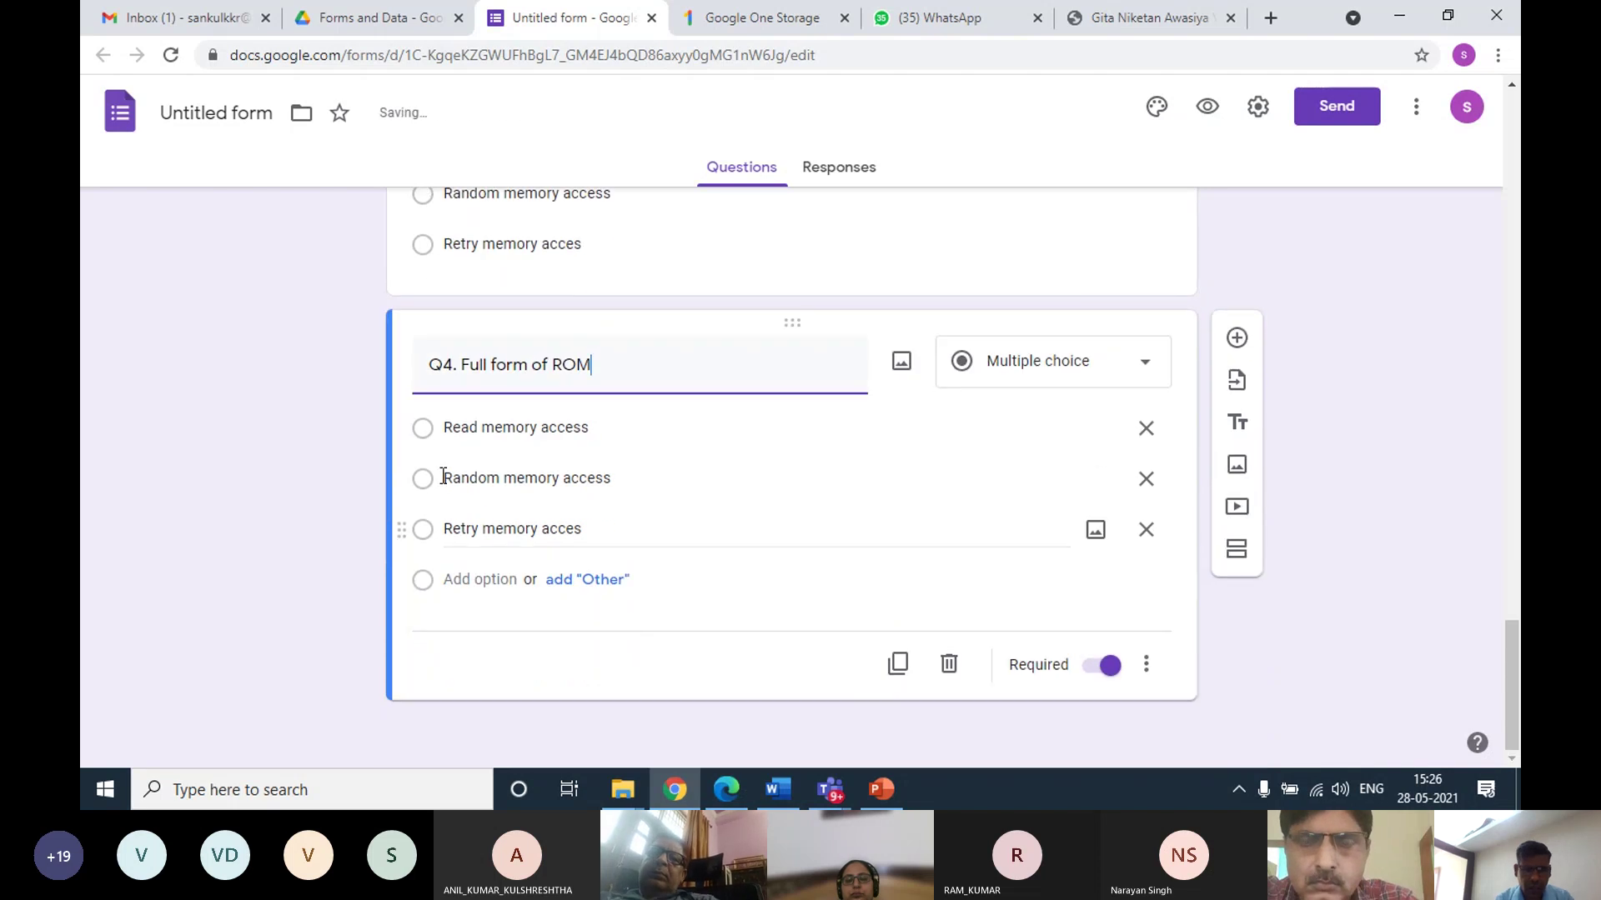
{"action": "left_click", "coordinate": [547, 477]}
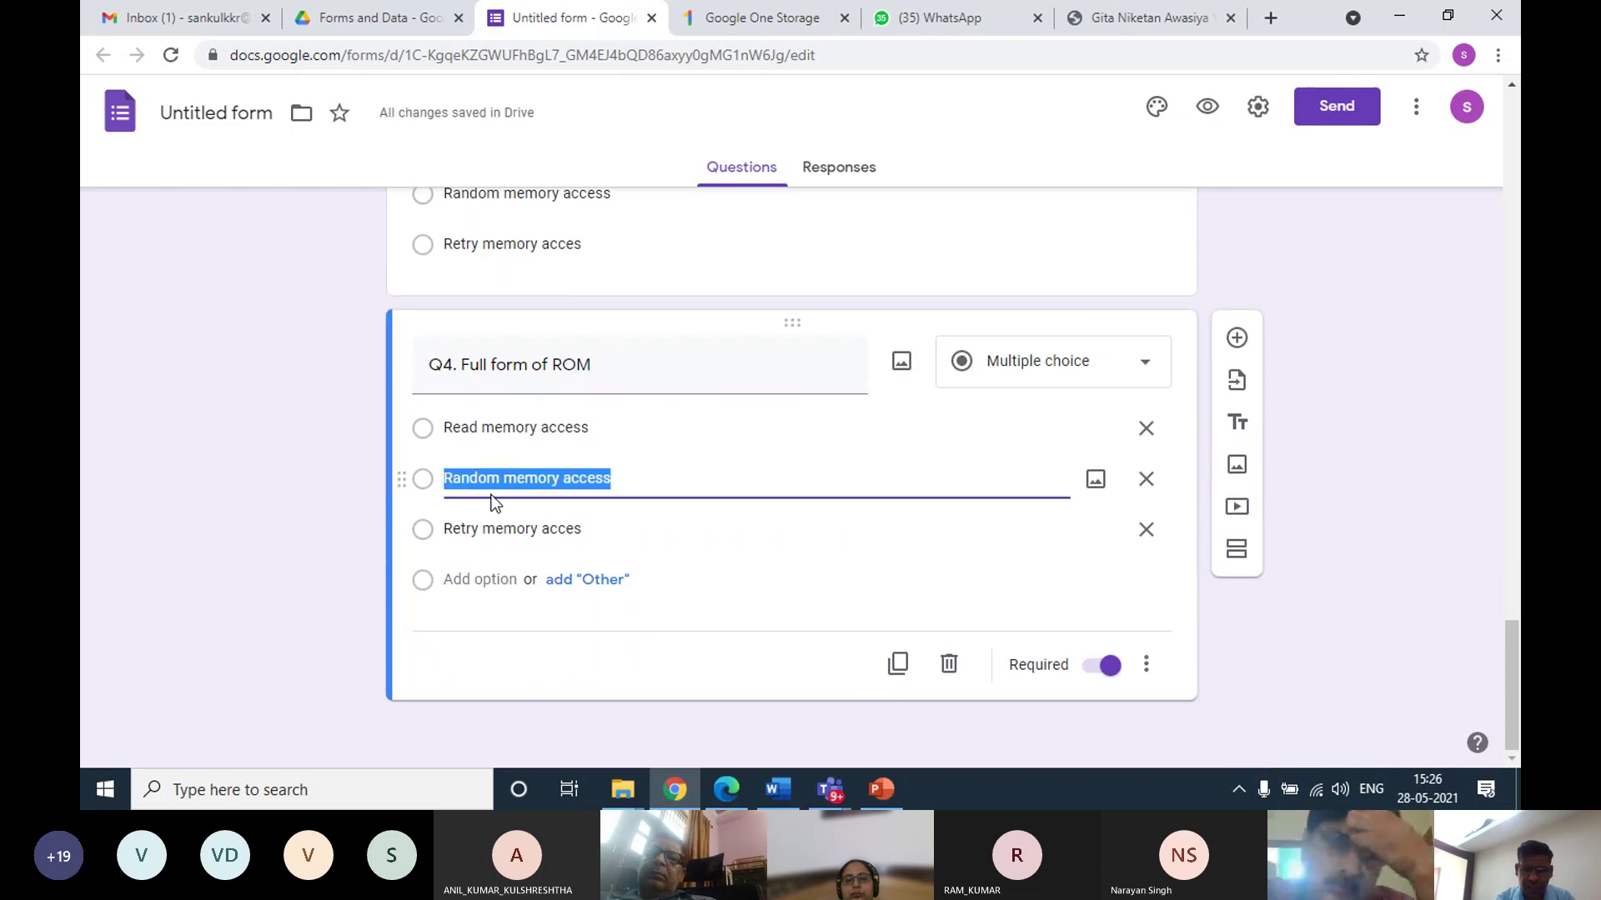
{"action": "type", "text": "REad"}
{"action": "key", "text": "BackSpace"}
{"action": "key", "text": "BackSpace"}
{"action": "key", "text": "BackSpace"}
{"action": "type", "text": "e"}
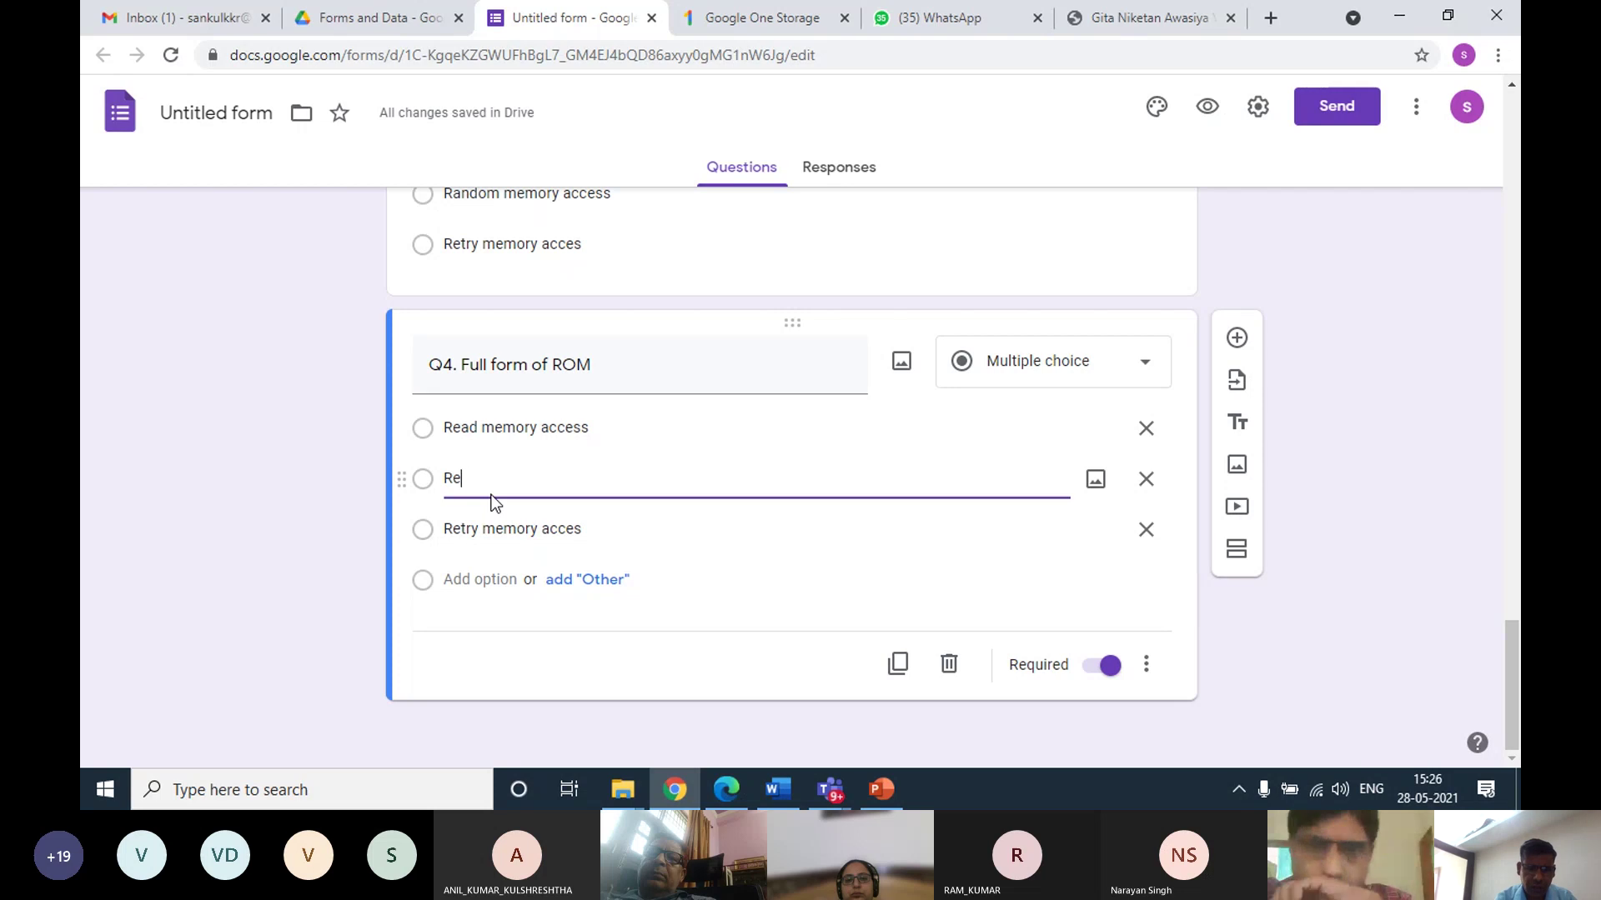
{"action": "type", "text": "ad"}
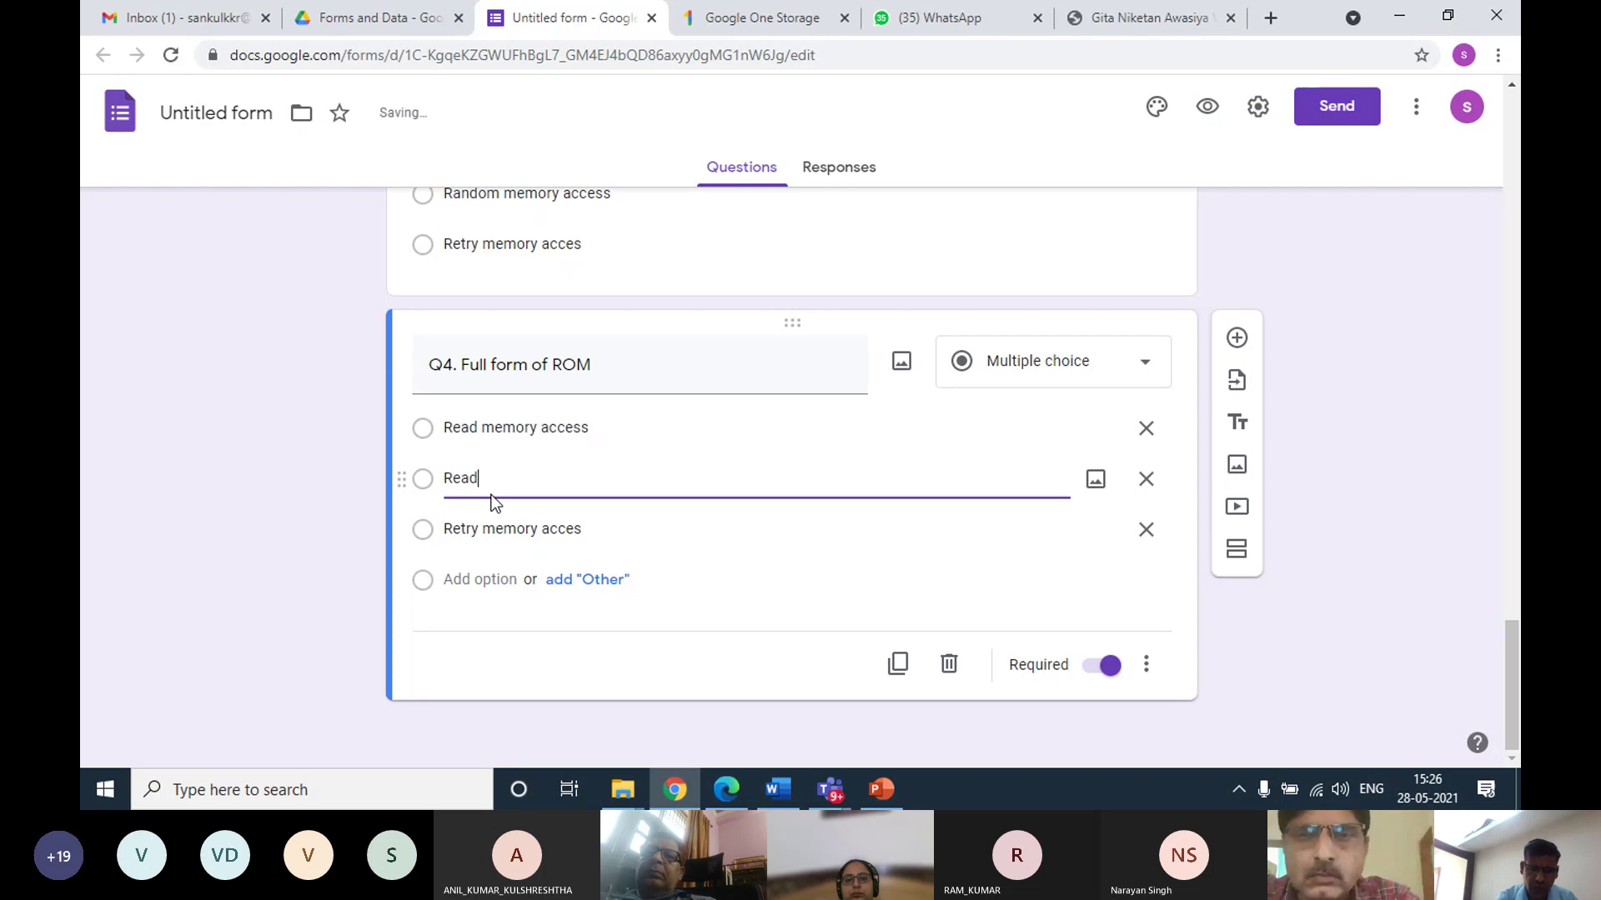
{"action": "type", "text": " O"}
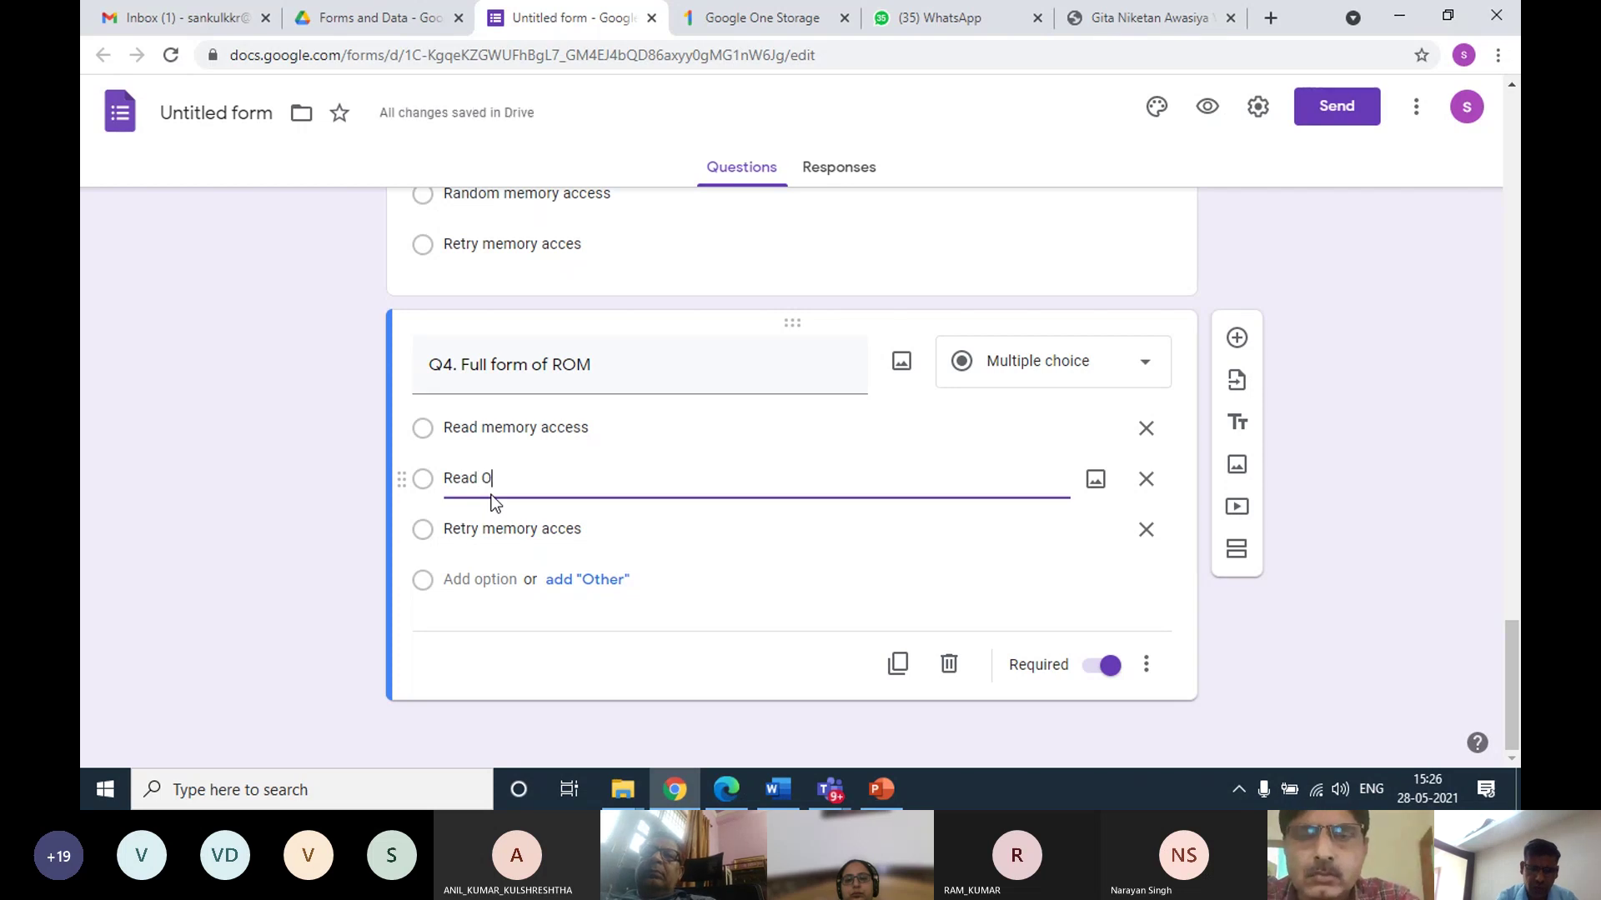
{"action": "type", "text": "nly Me"}
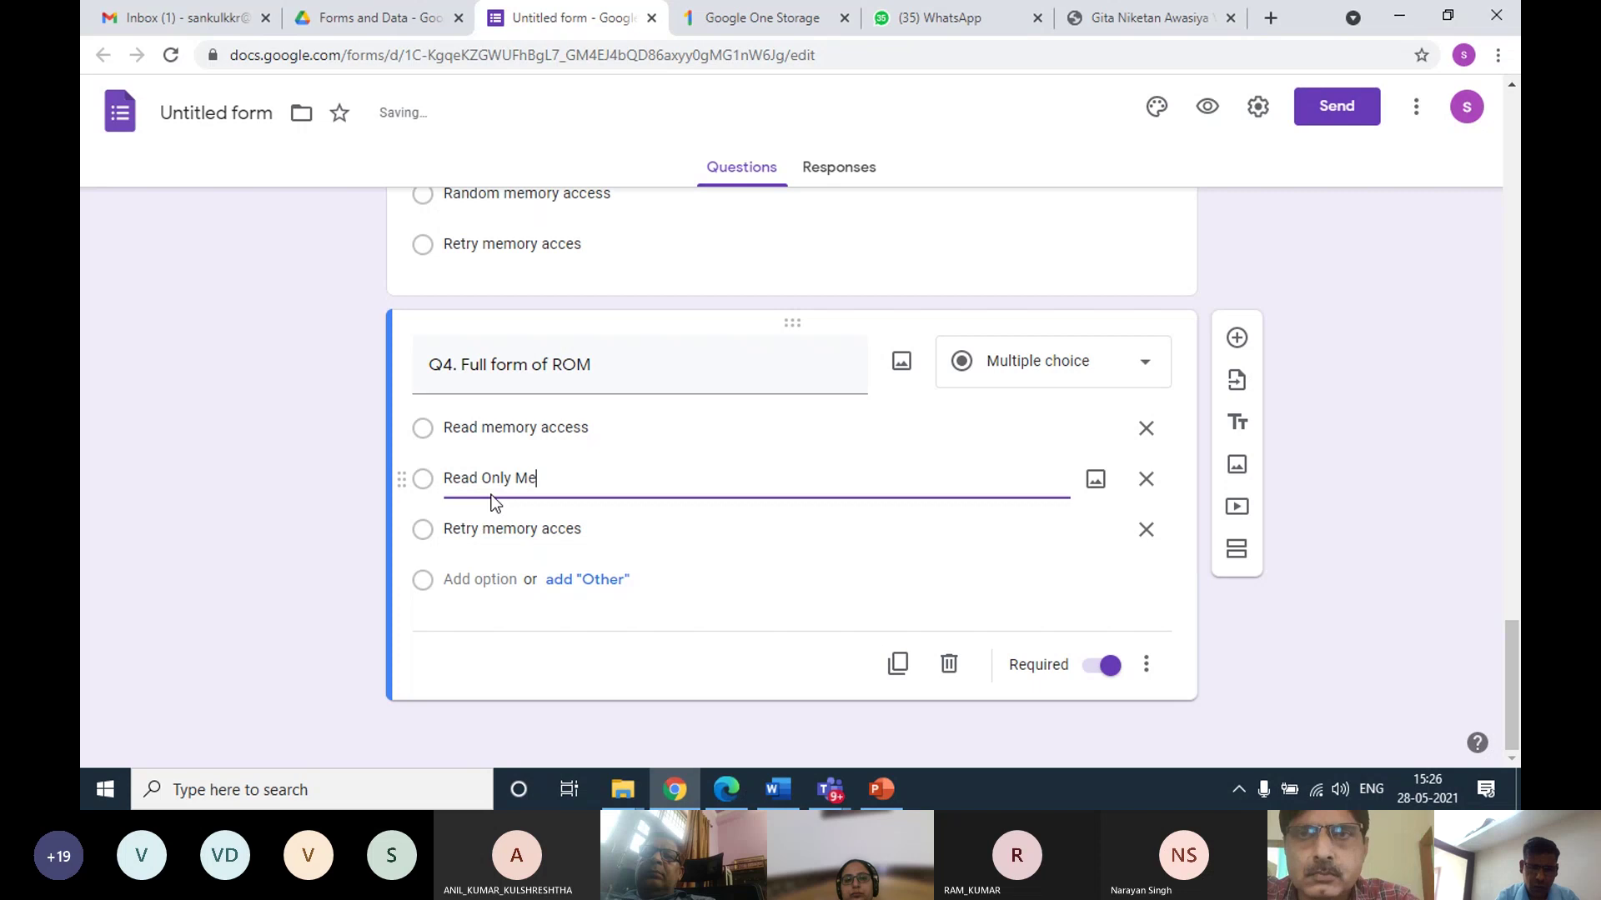
{"action": "type", "text": "mory"}
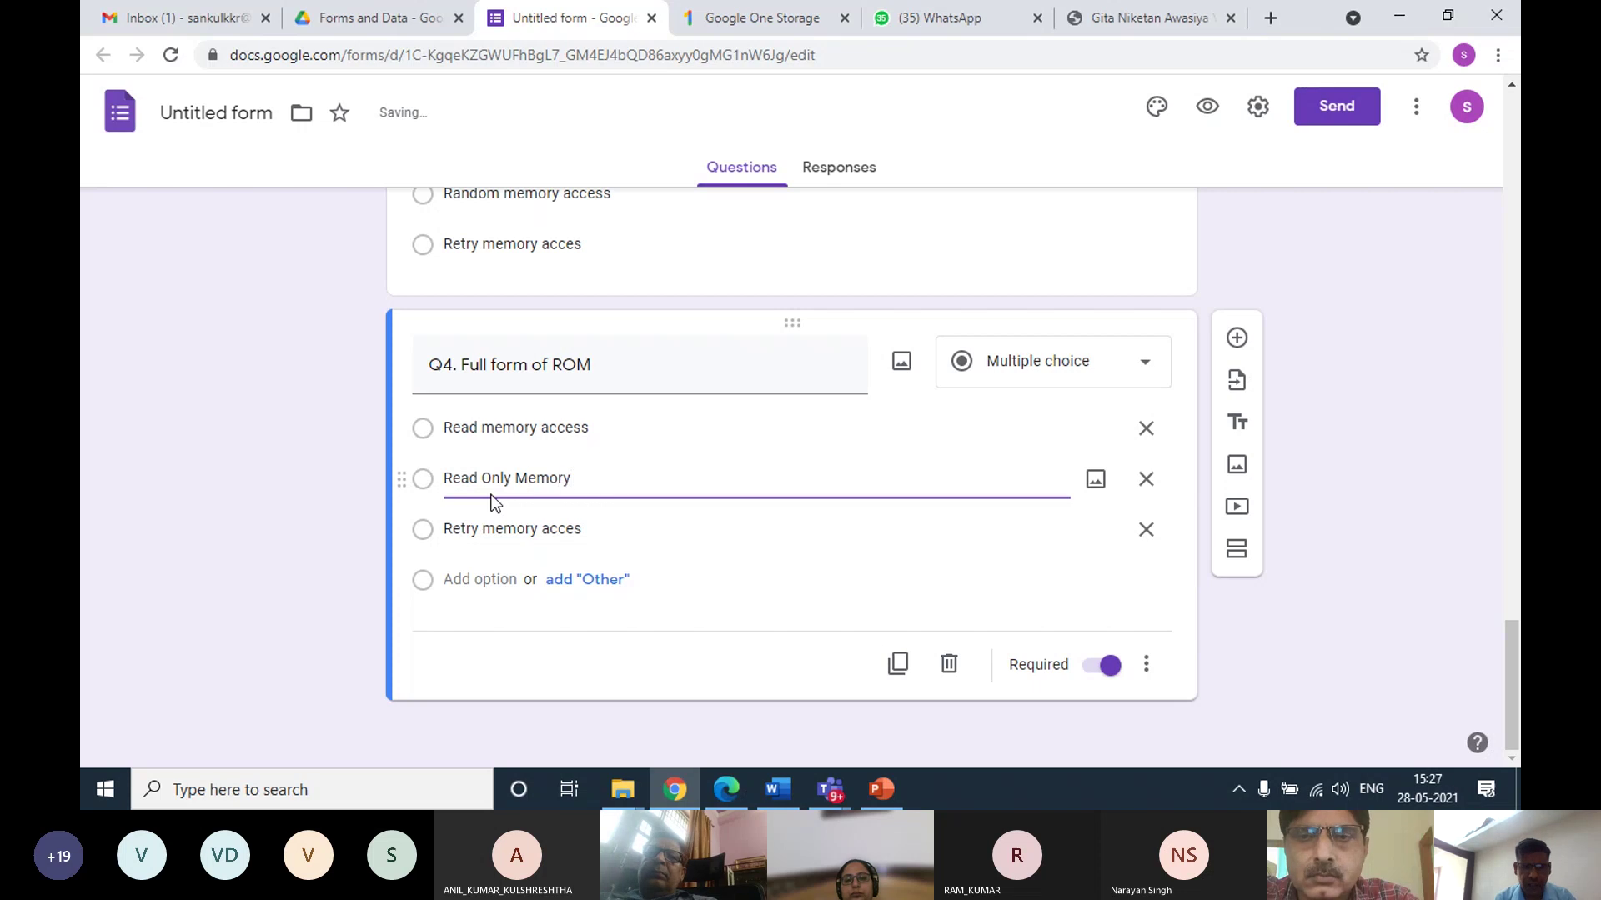
Duplicate Q4 and title the copy 'Q5. Printer is an _________________ device.'
{"action": "left_click", "coordinate": [890, 664]}
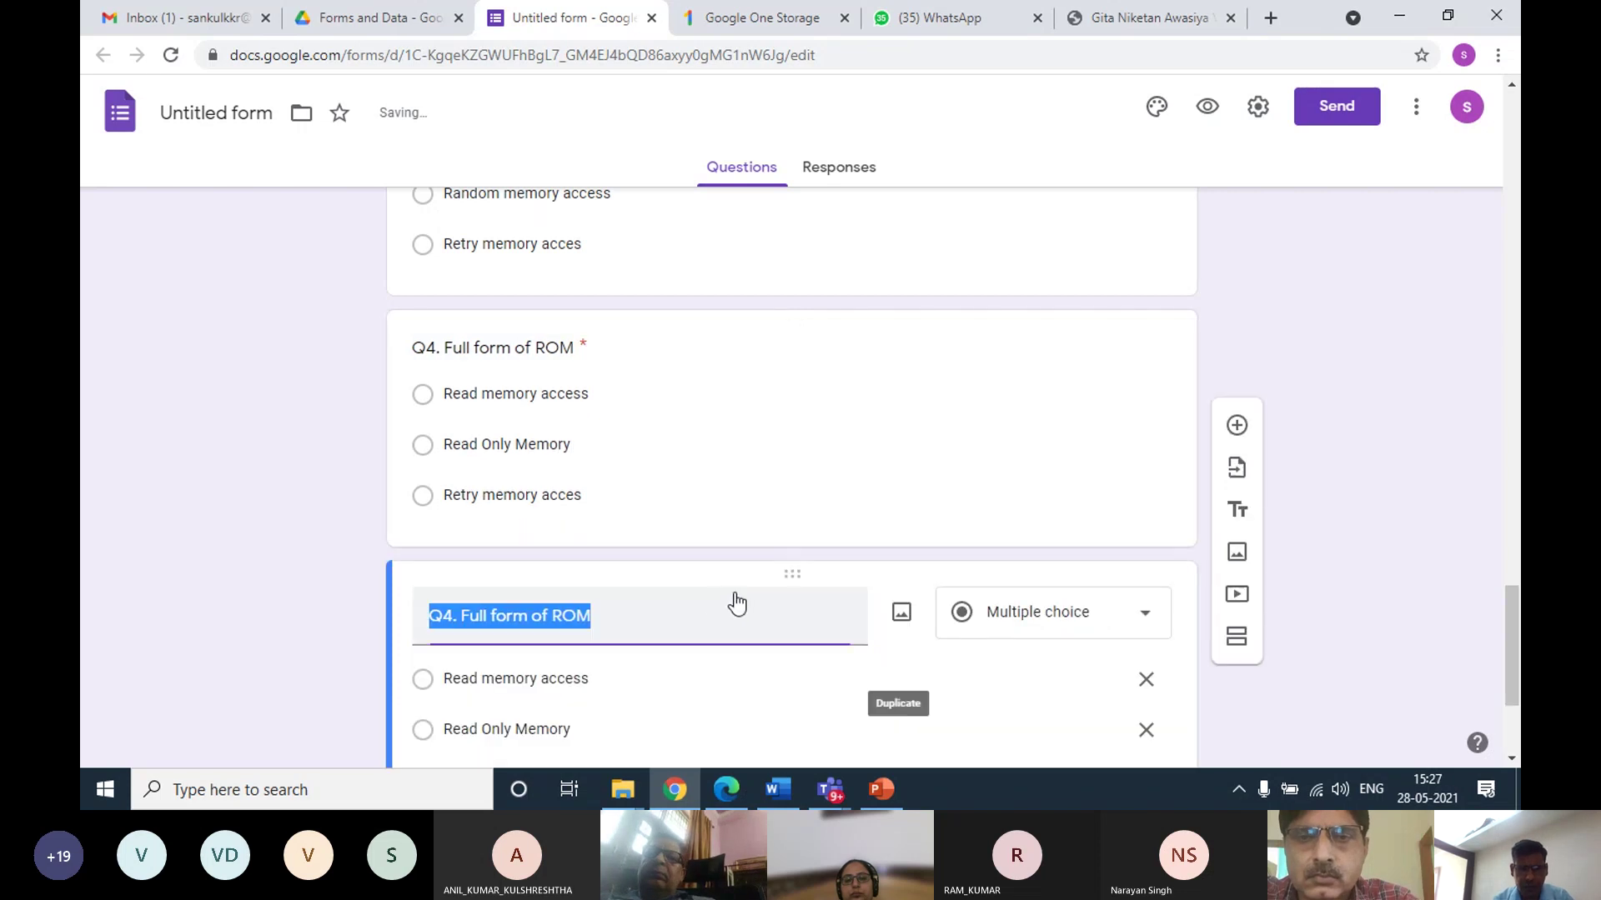
{"action": "type", "text": "Q5."}
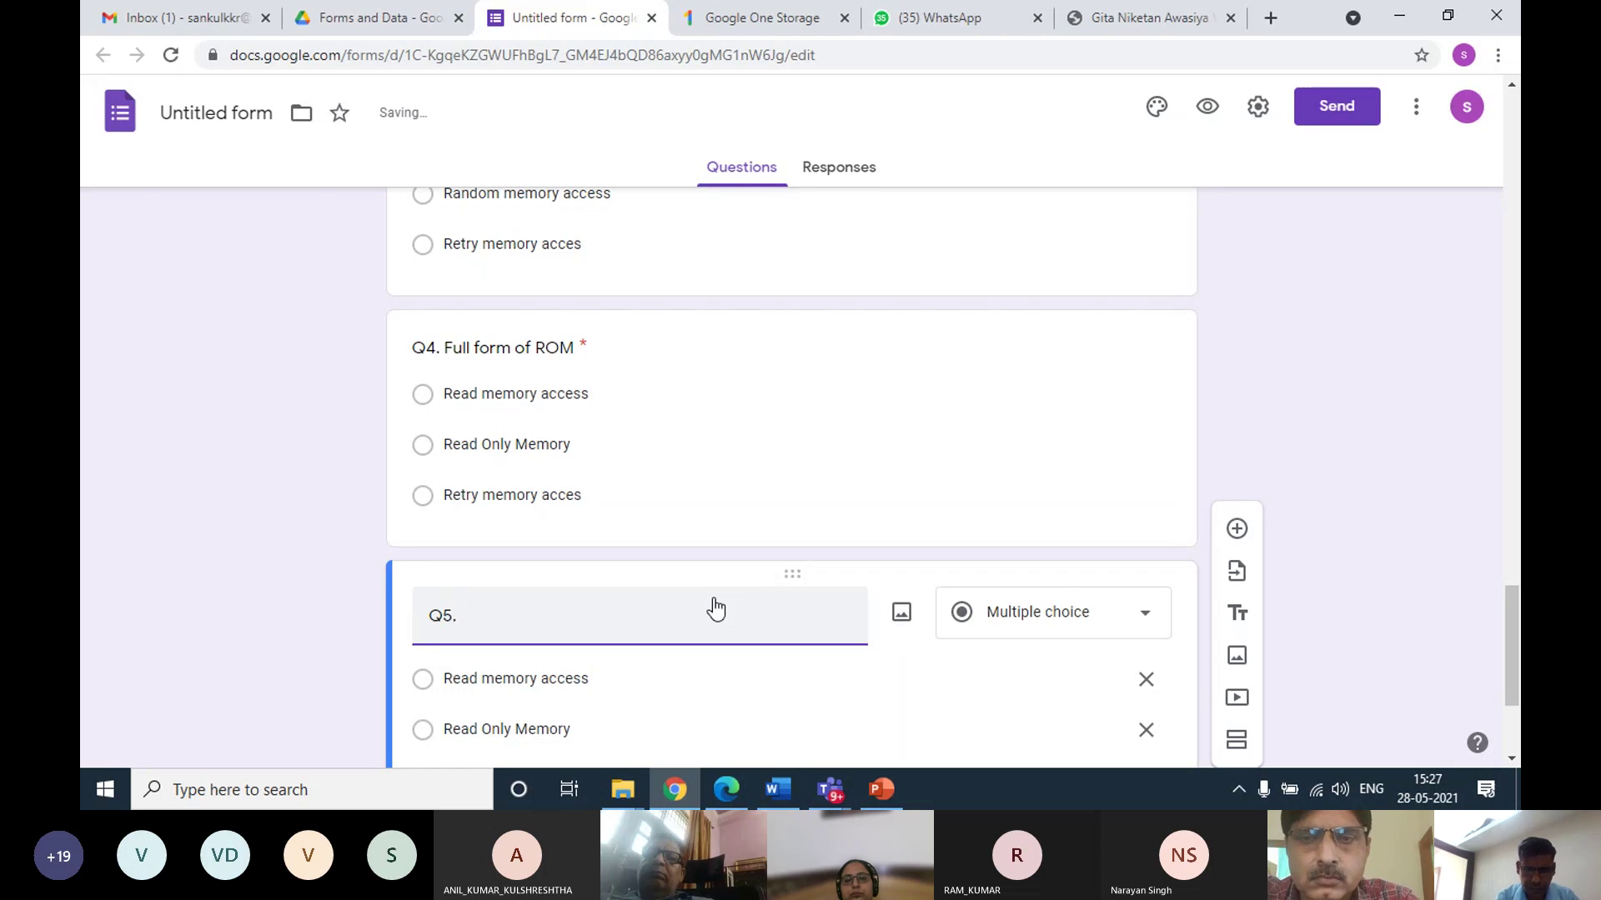
{"action": "type", "text": " What"}
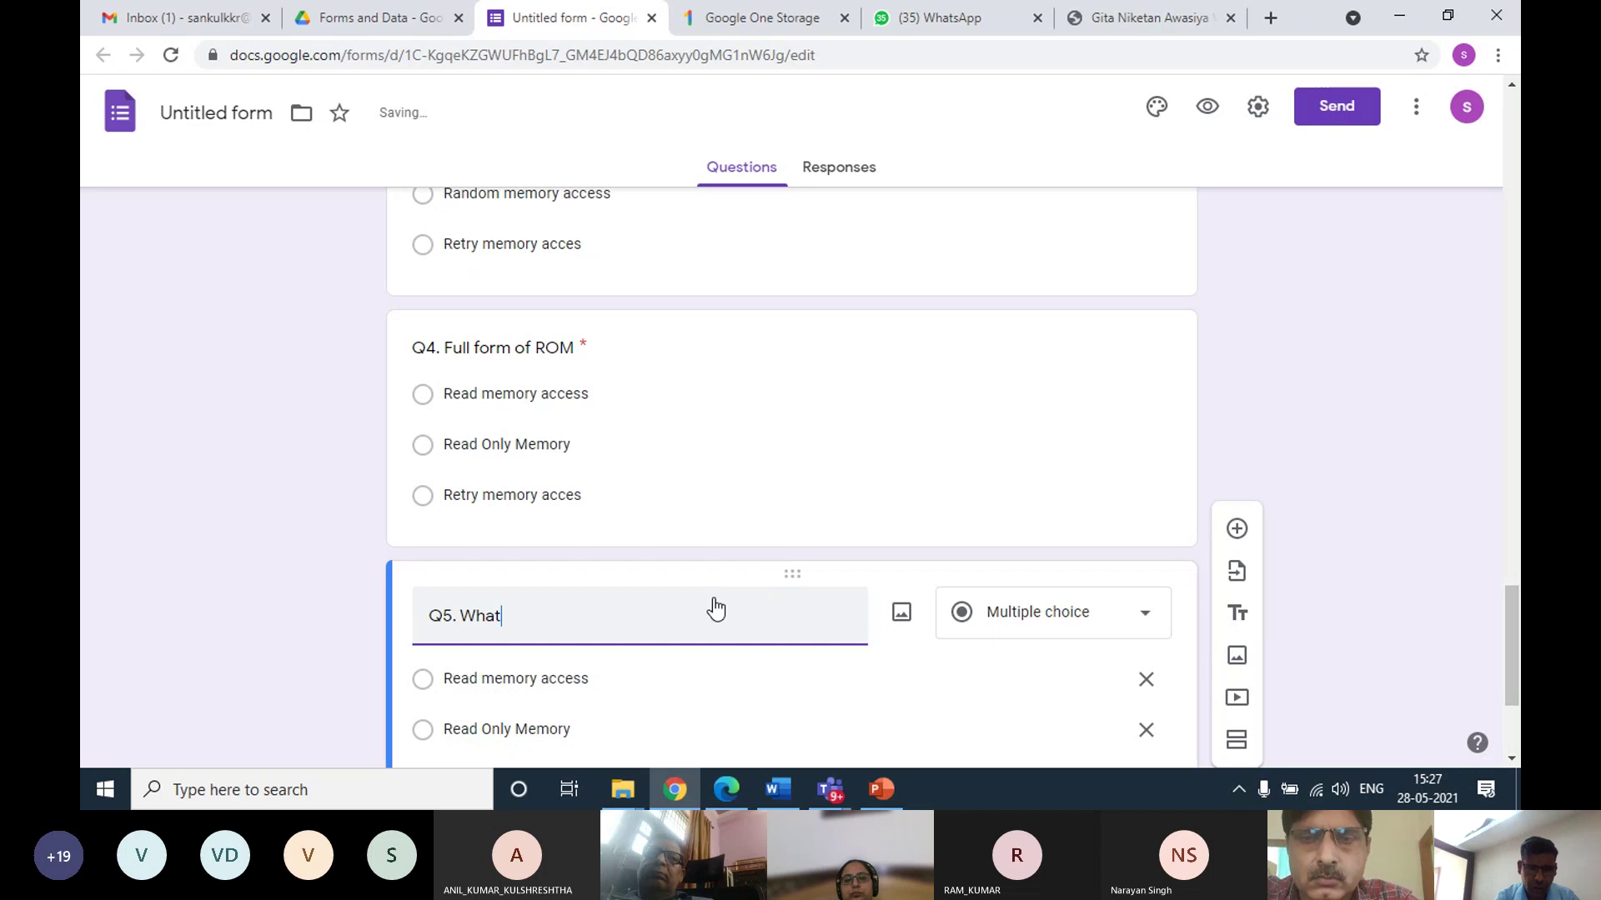
{"action": "key", "text": "BackSpace"}
{"action": "key", "text": "BackSpace"}
{"action": "key", "text": "BackSpace"}
{"action": "key", "text": "BackSpace"}
{"action": "type", "text": "F"}
{"action": "key", "text": "BackSpace"}
{"action": "key", "text": "BackSpace"}
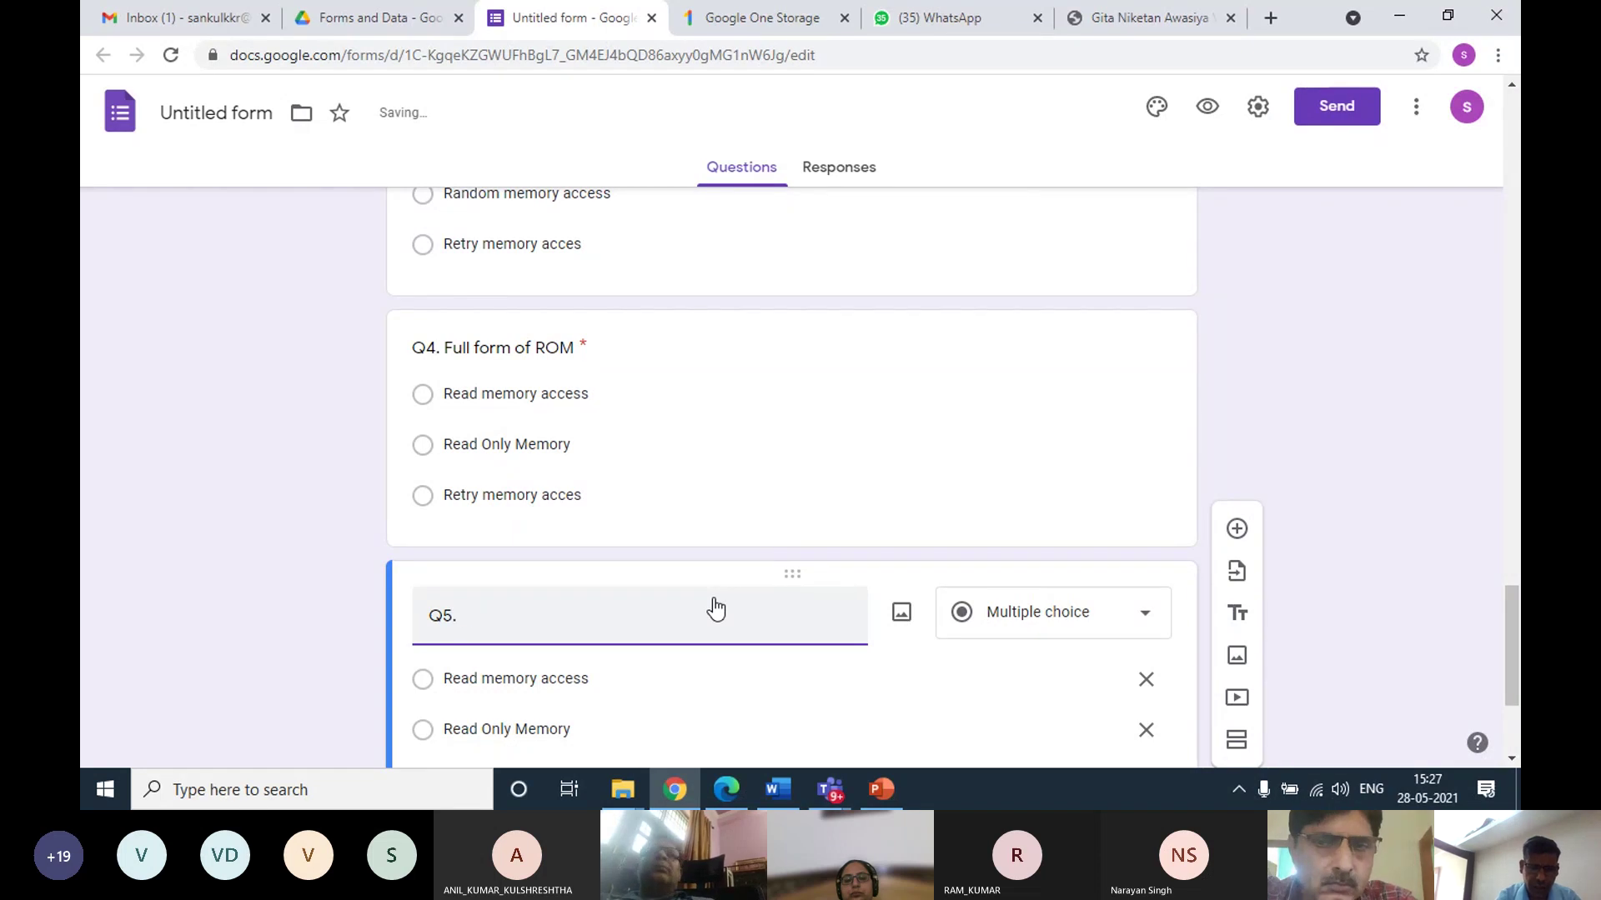
{"action": "type", "text": "PRinte"}
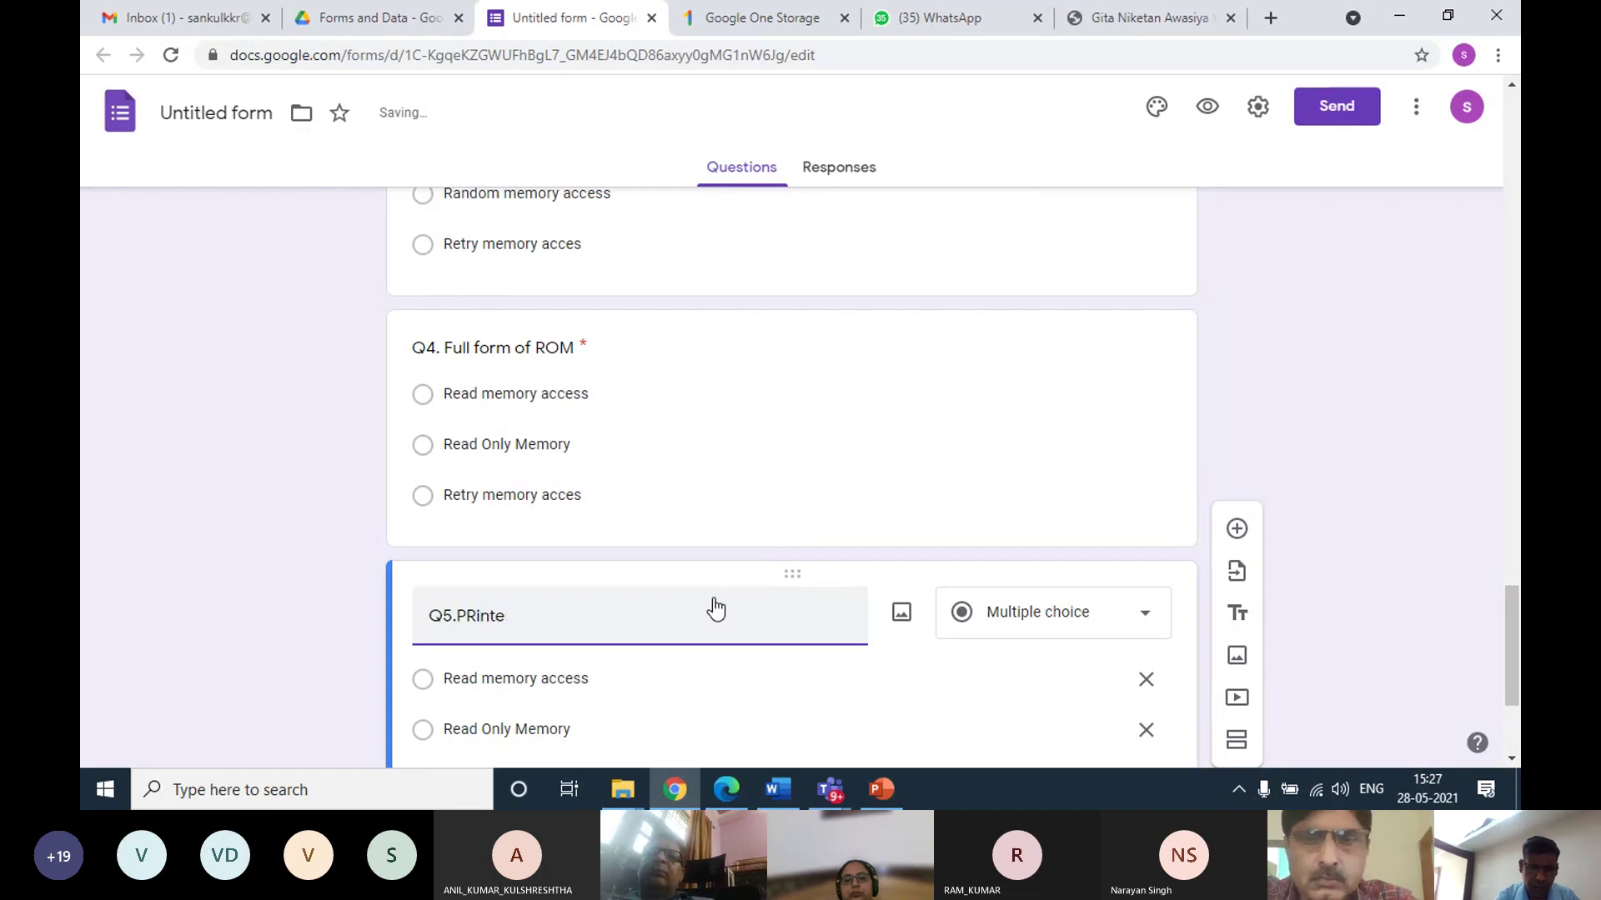
{"action": "key", "text": "BackSpace"}
{"action": "type", "text": "rinte"}
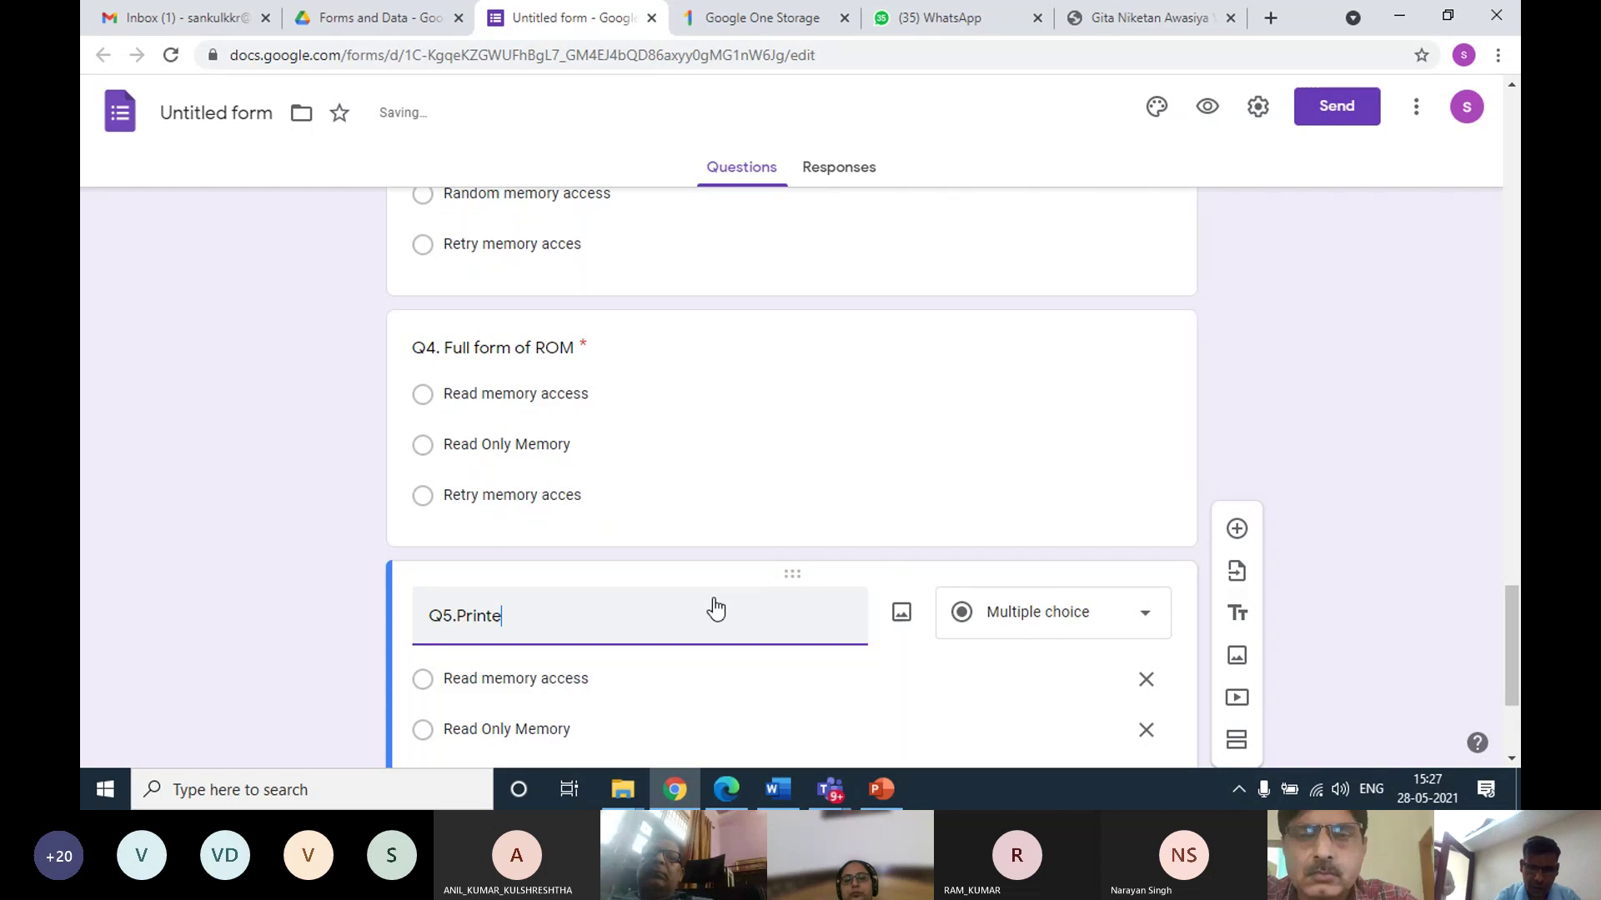
{"action": "type", "text": "r is an _________________"}
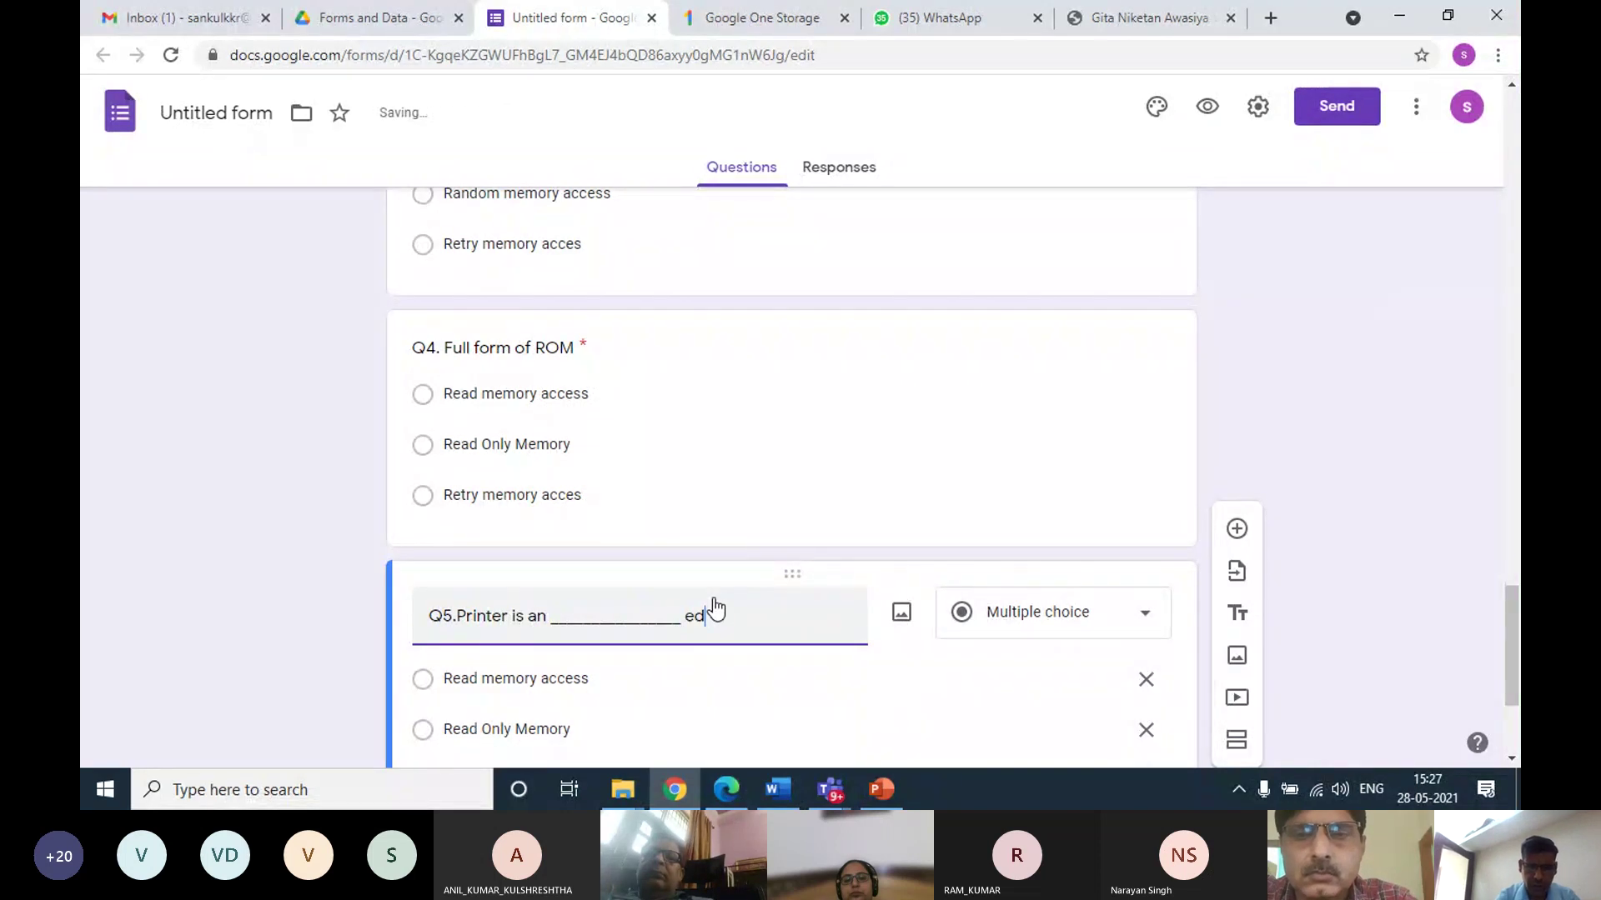
{"action": "type", "text": " dev"}
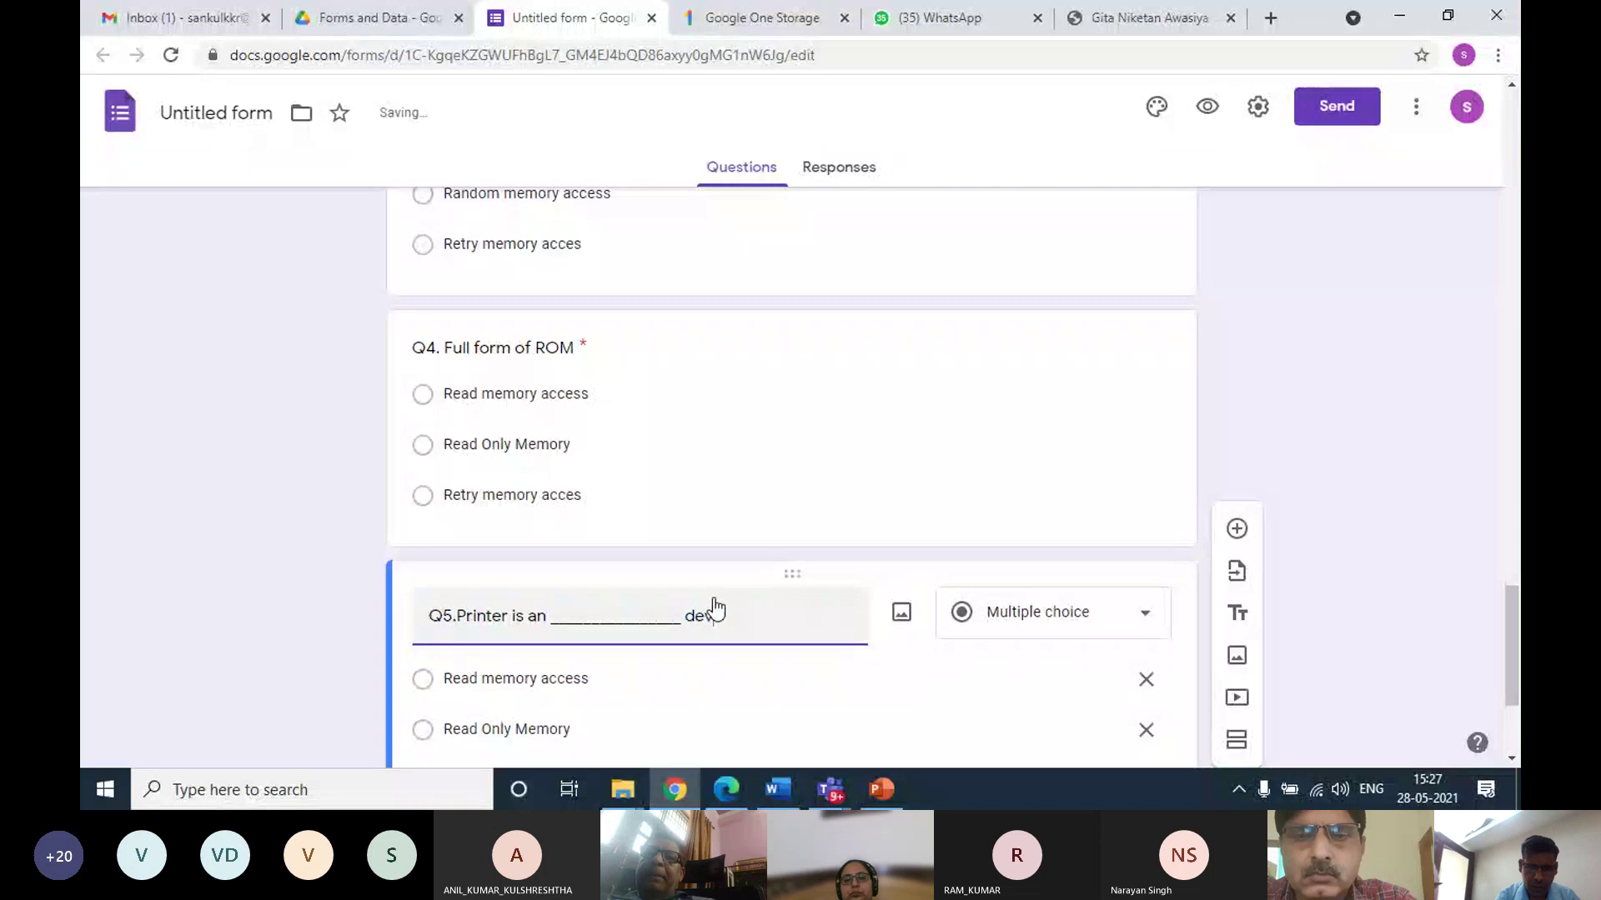
{"action": "type", "text": "ice."}
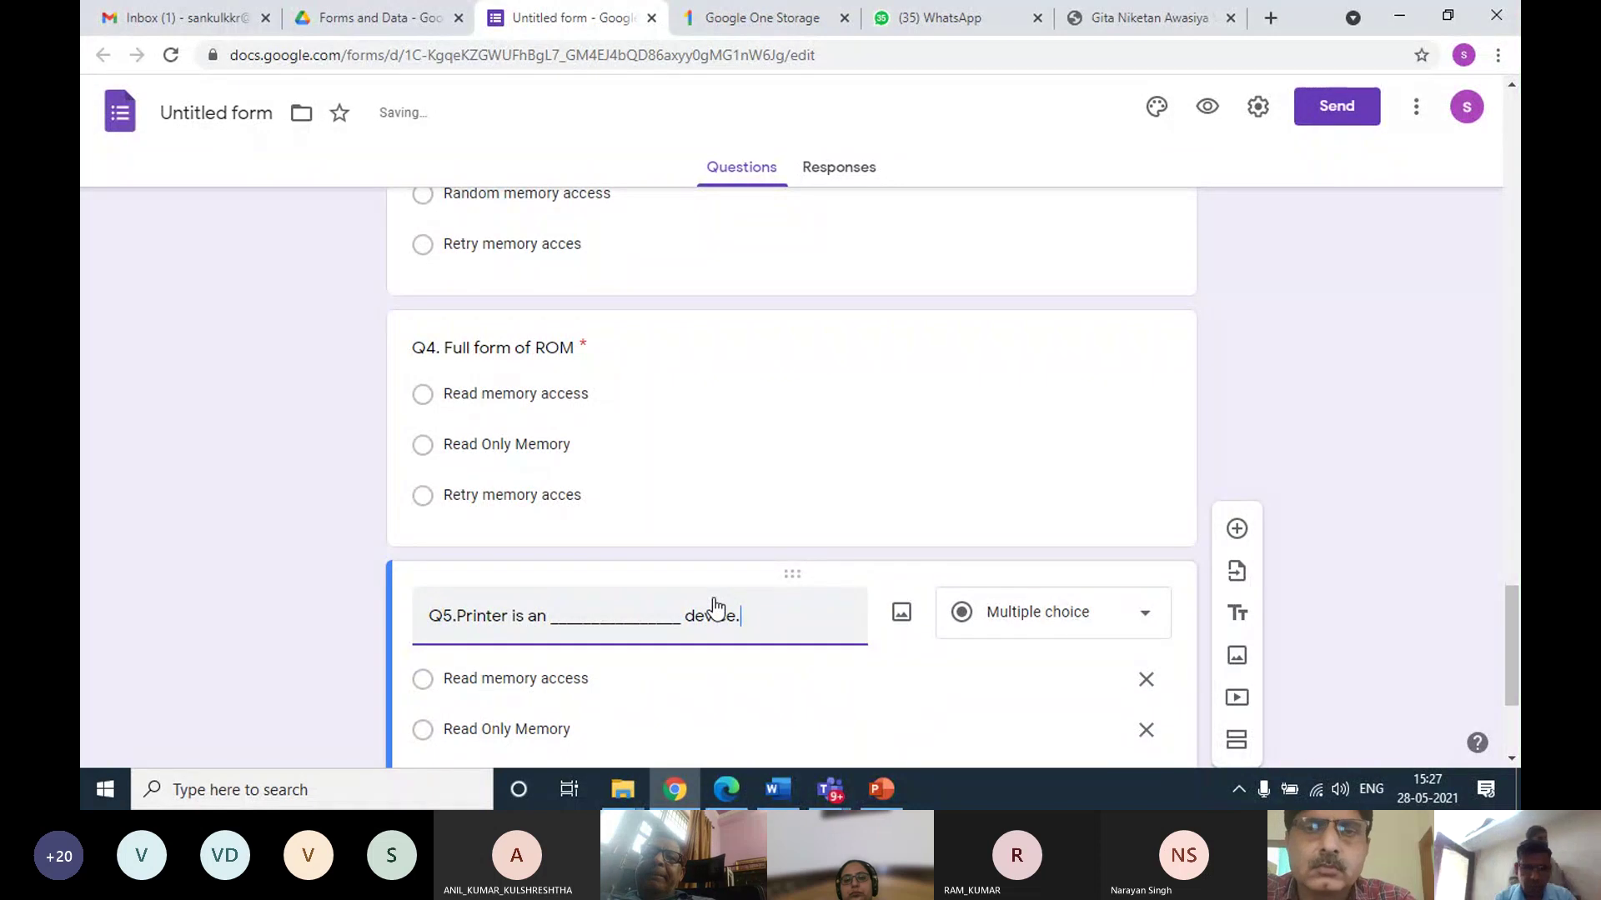
Set the Q5 options to input and output, and start retyping the third option
{"action": "scroll", "coordinate": [564, 533], "scroll_direction": "down", "scroll_amount": 3}
{"action": "left_click", "coordinate": [546, 471]}
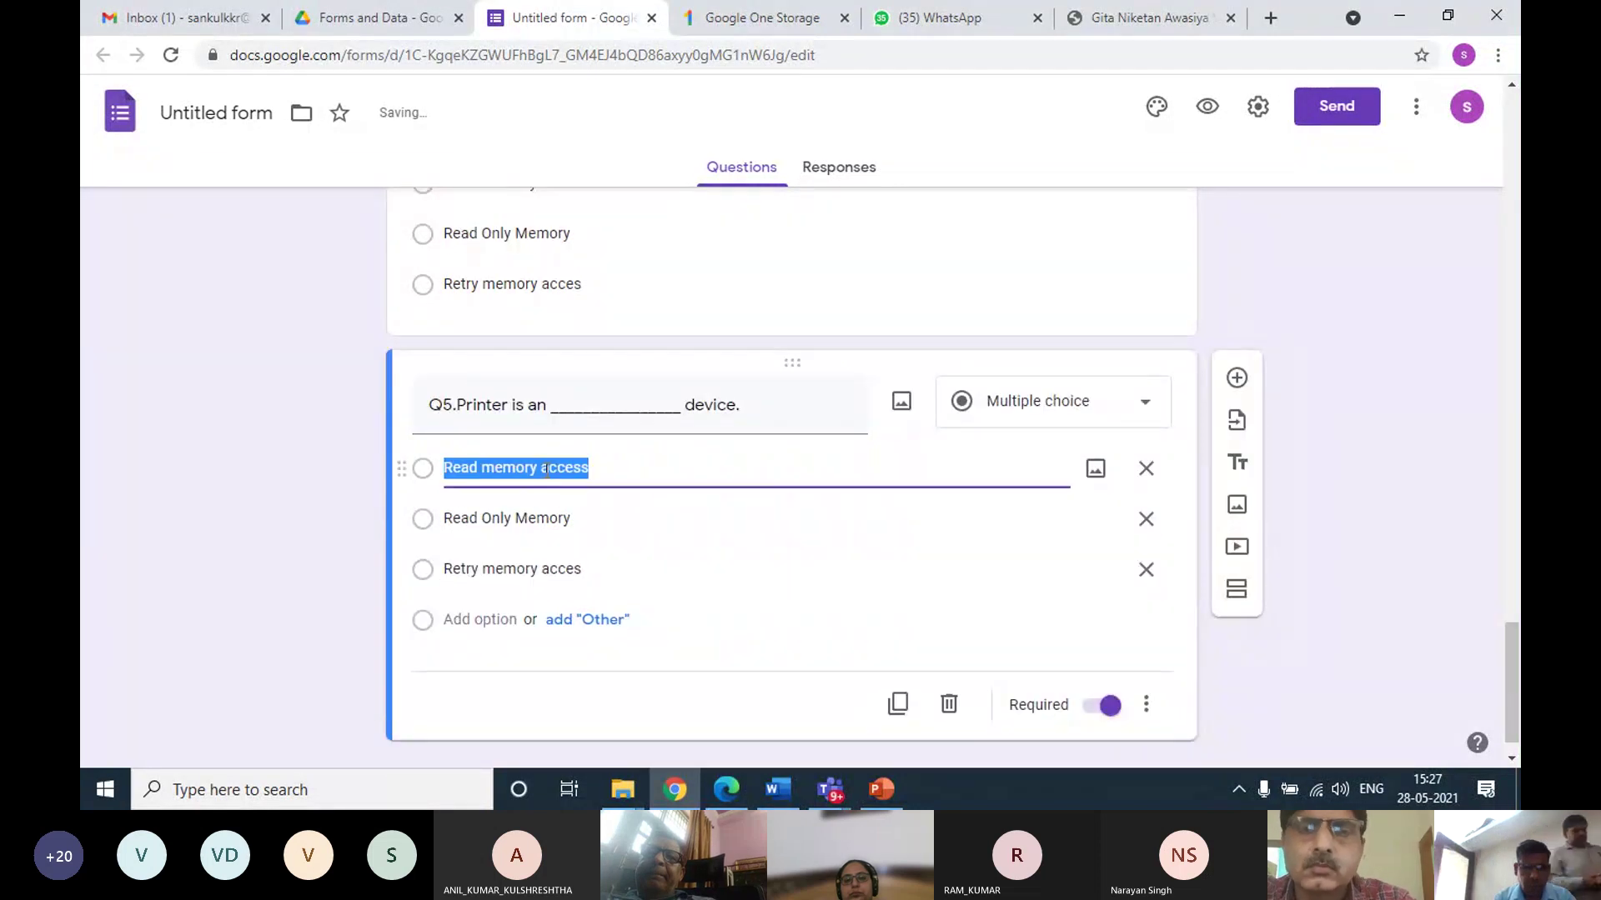
{"action": "type", "text": "input"}
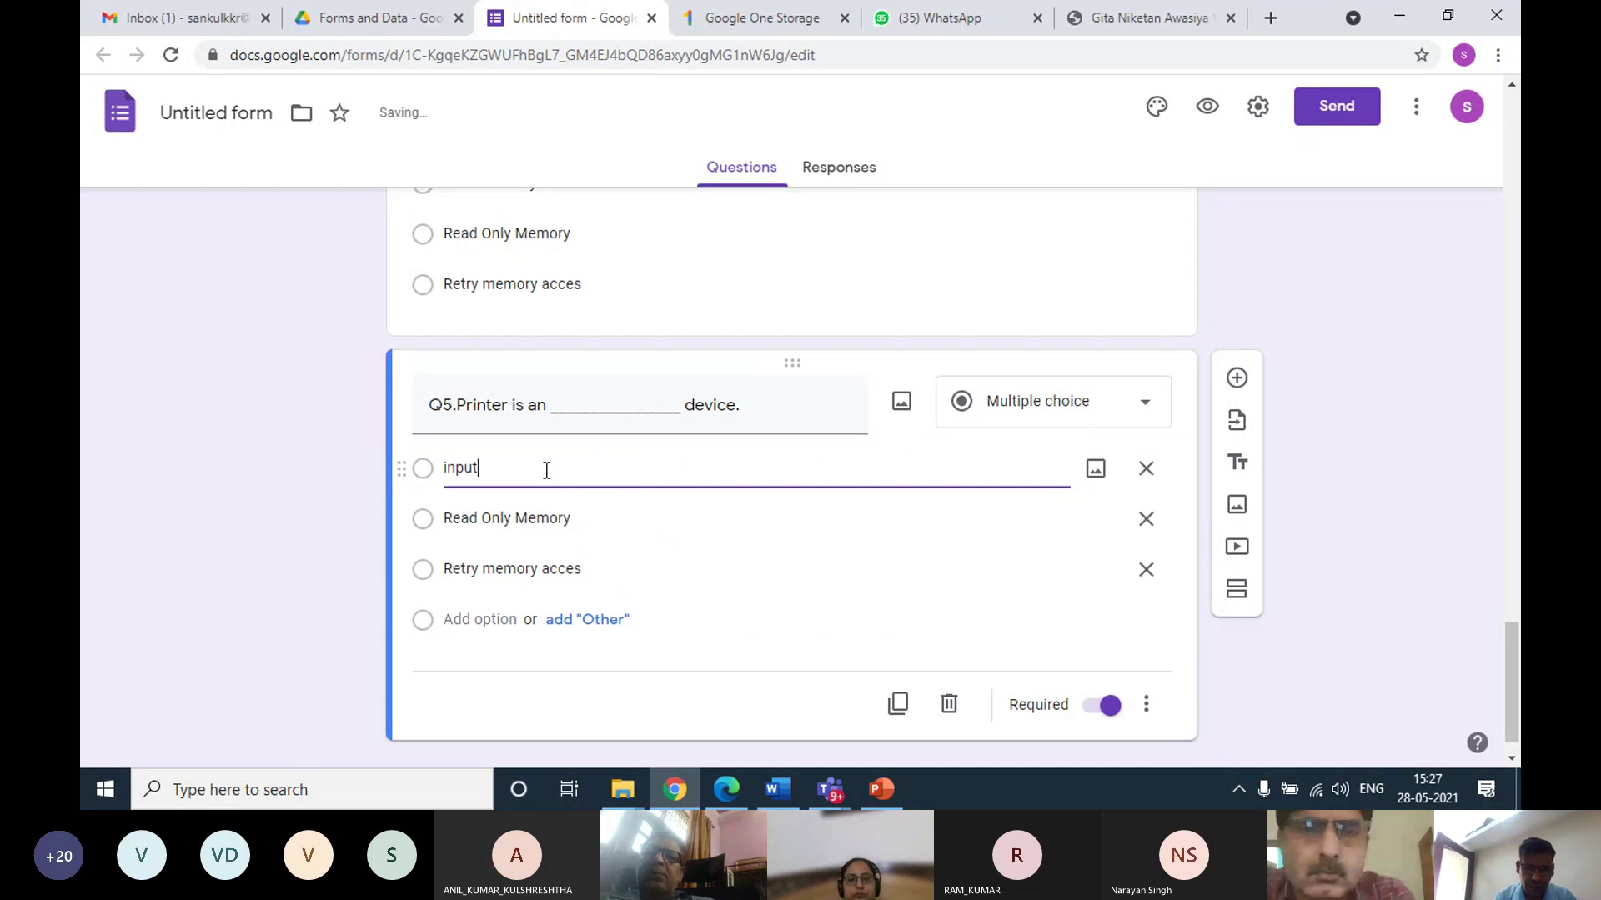
{"action": "left_click", "coordinate": [541, 515]}
{"action": "type", "text": "outp"}
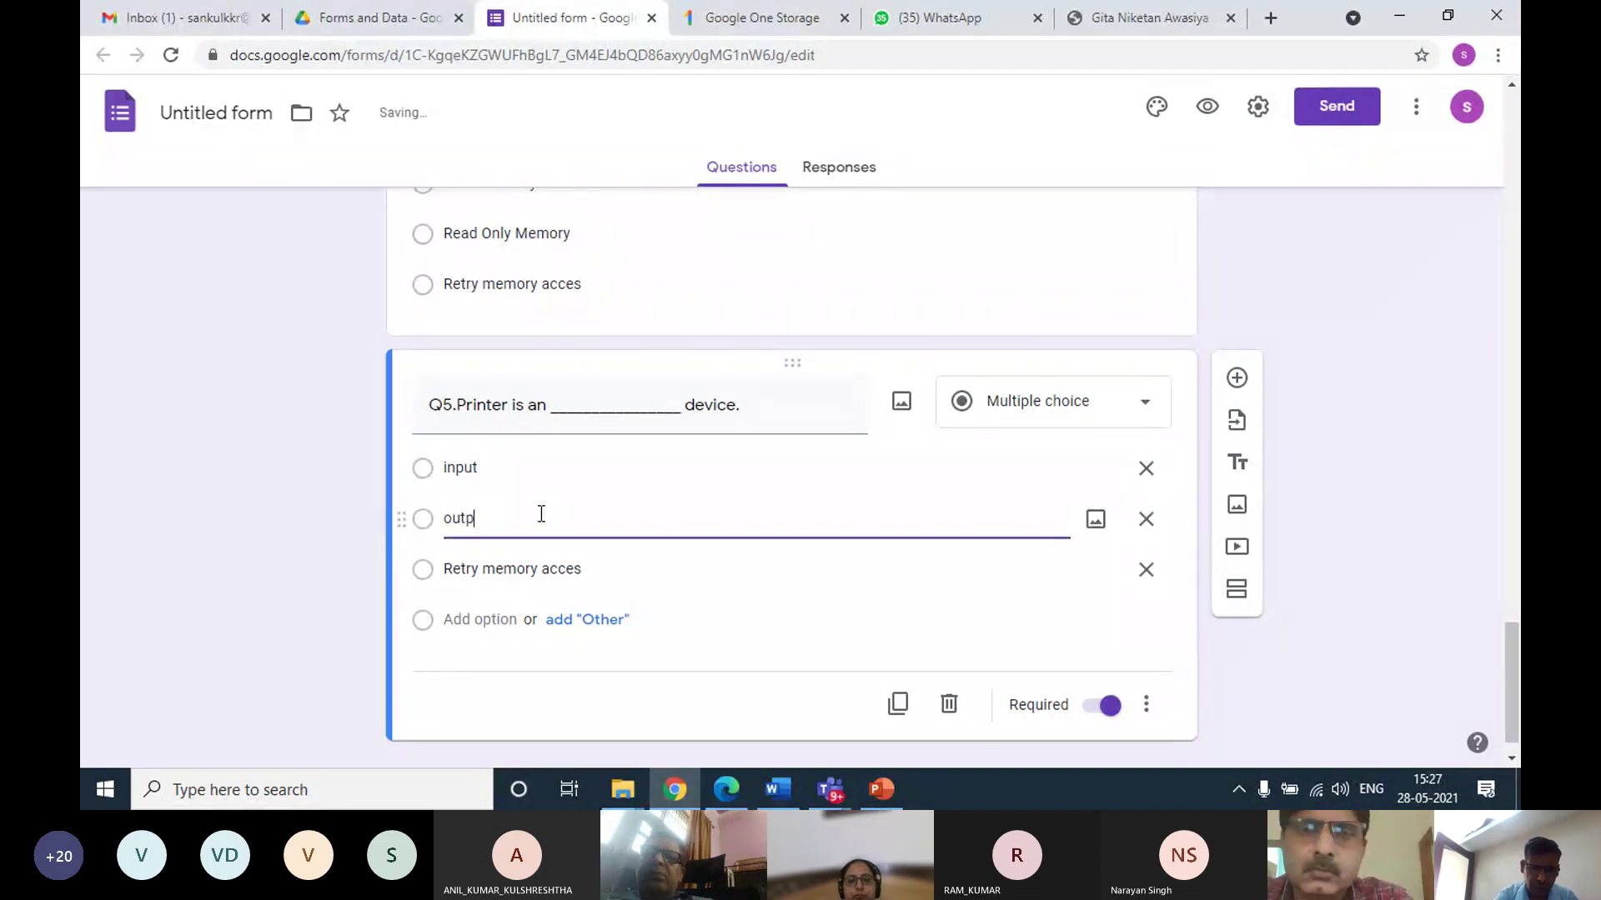
{"action": "type", "text": "ut"}
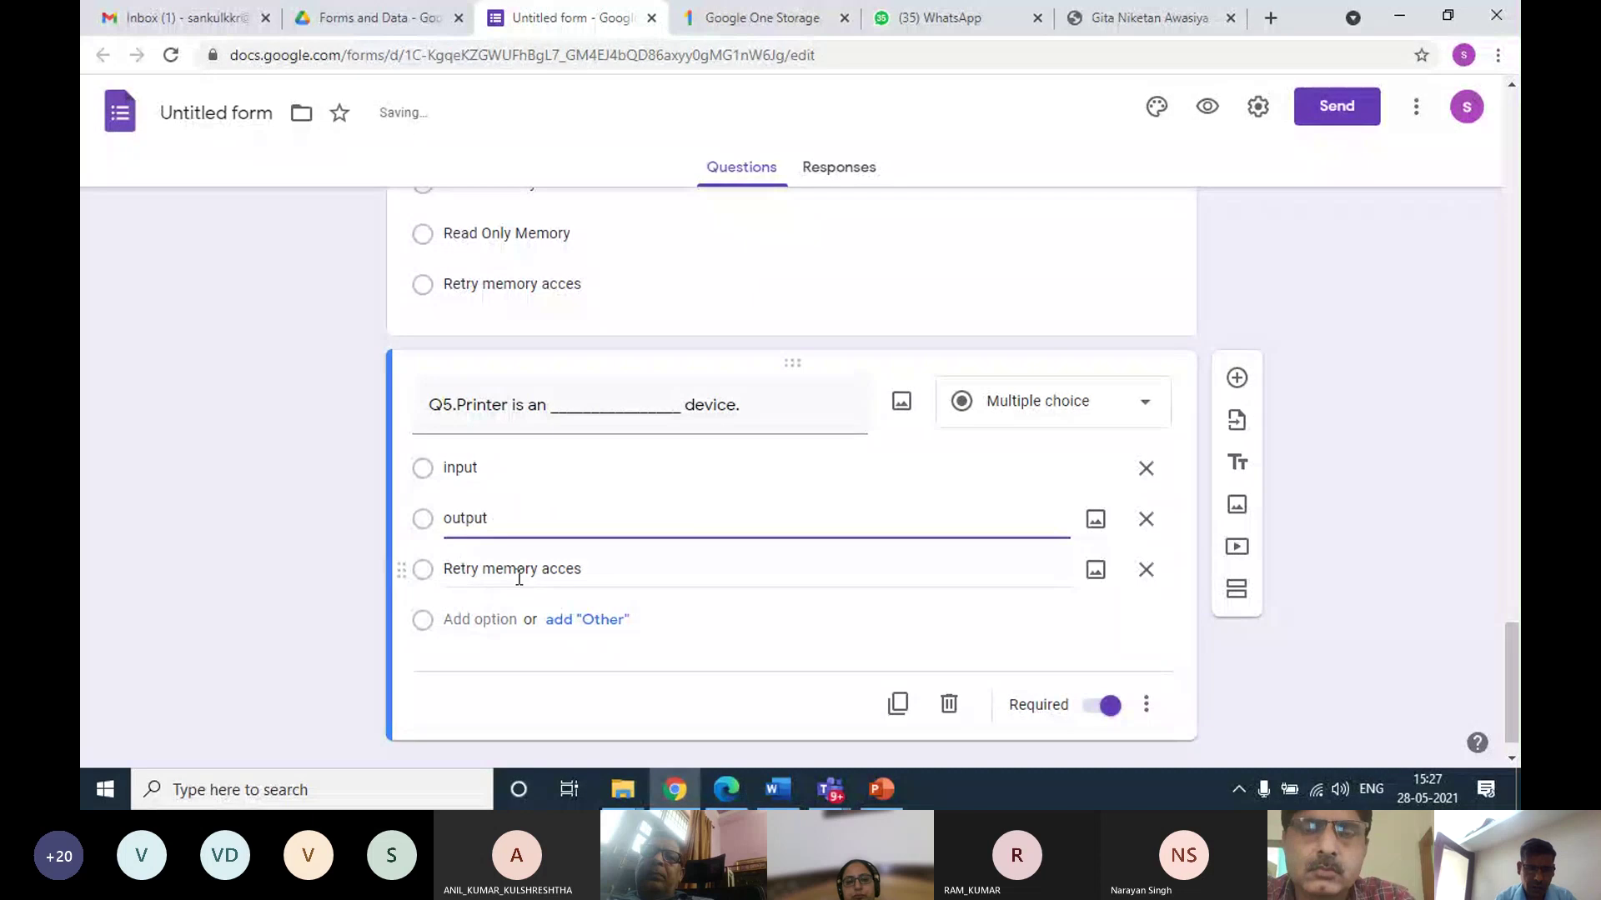
{"action": "left_click", "coordinate": [518, 573]}
{"action": "type", "text": "proc"}
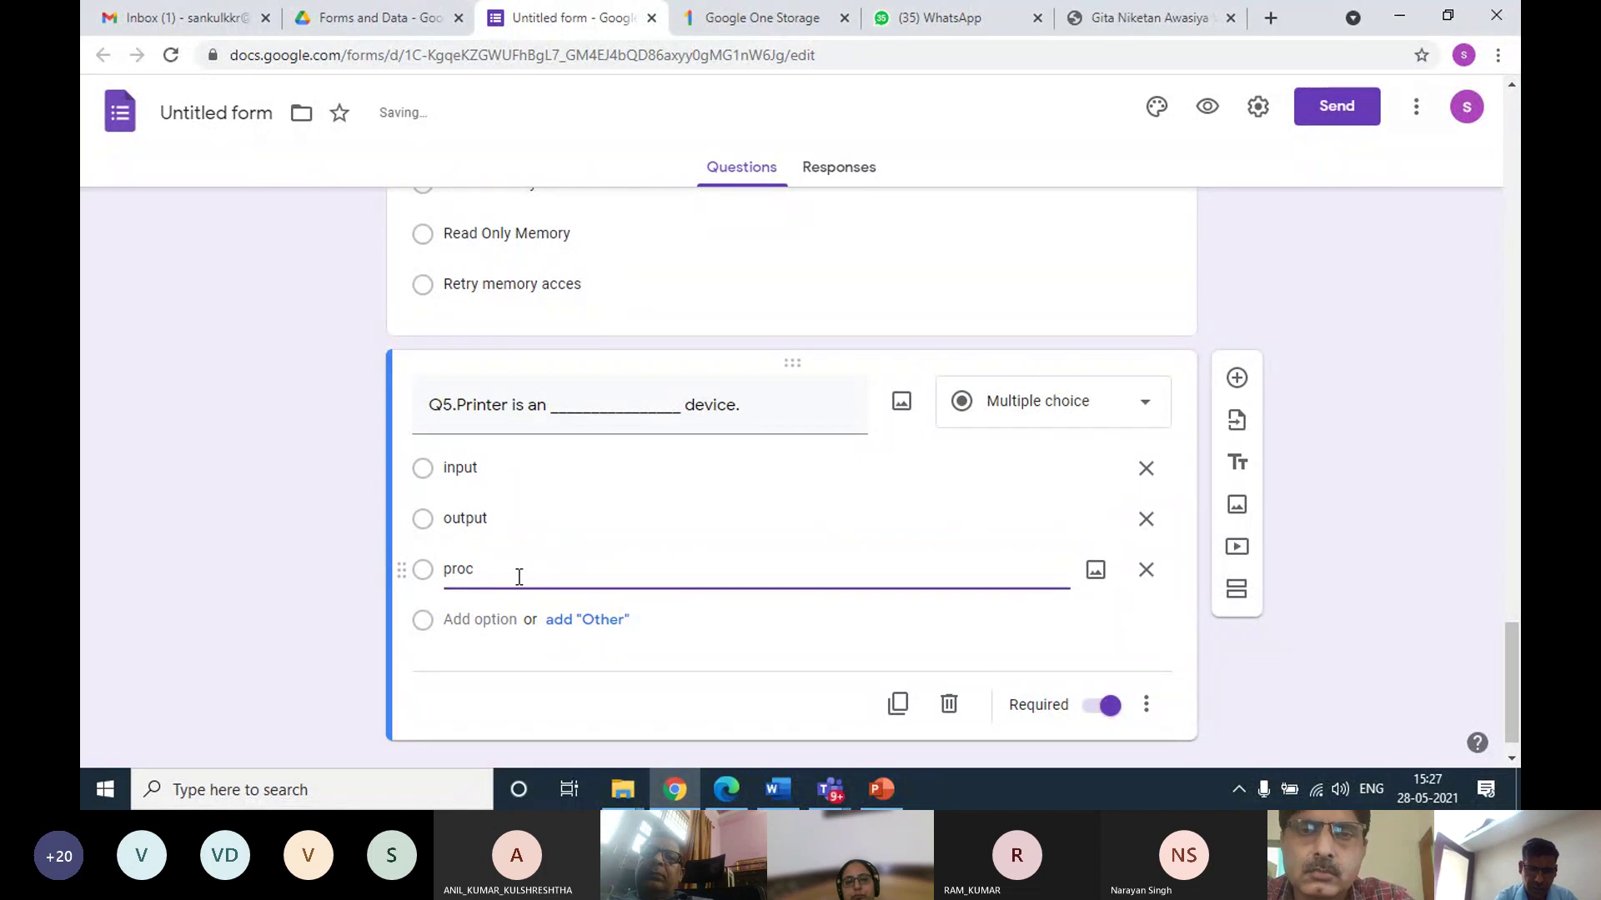
{"action": "key", "text": "BackSpace"}
{"action": "key", "text": "BackSpace"}
{"action": "key", "text": "BackSpace"}
{"action": "key", "text": "BackSpace"}
{"action": "key", "text": "BackSpace"}
Finish the 'processing' option, then delete the empty Untitled Question from the first section
{"action": "type", "text": "essing"}
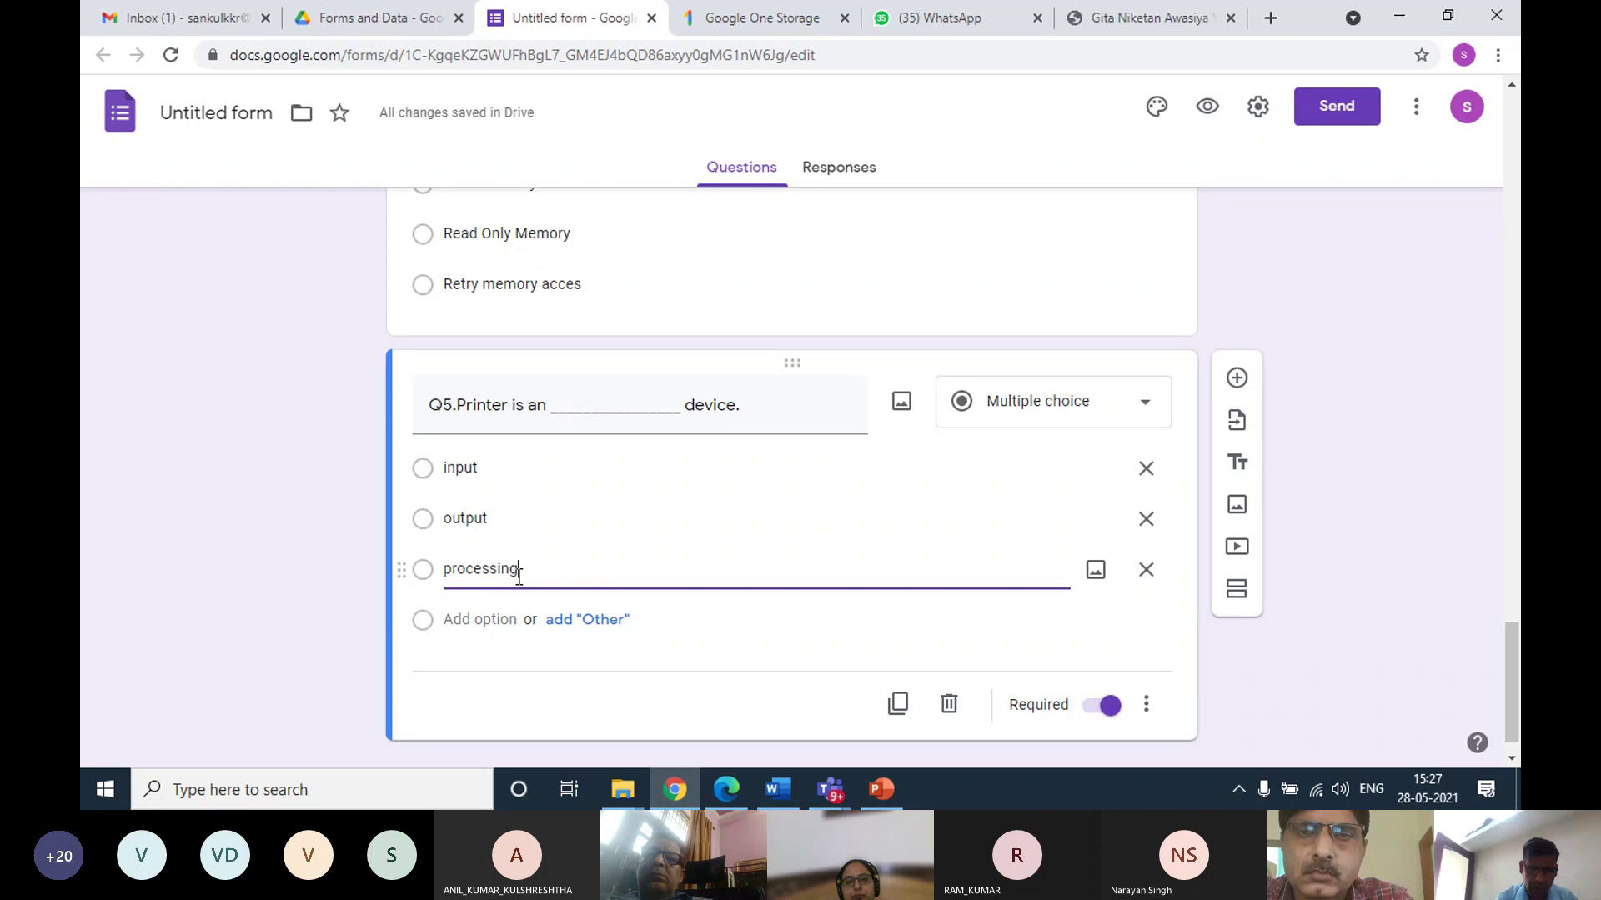
{"action": "scroll", "coordinate": [640, 567], "scroll_direction": "down", "scroll_amount": 1}
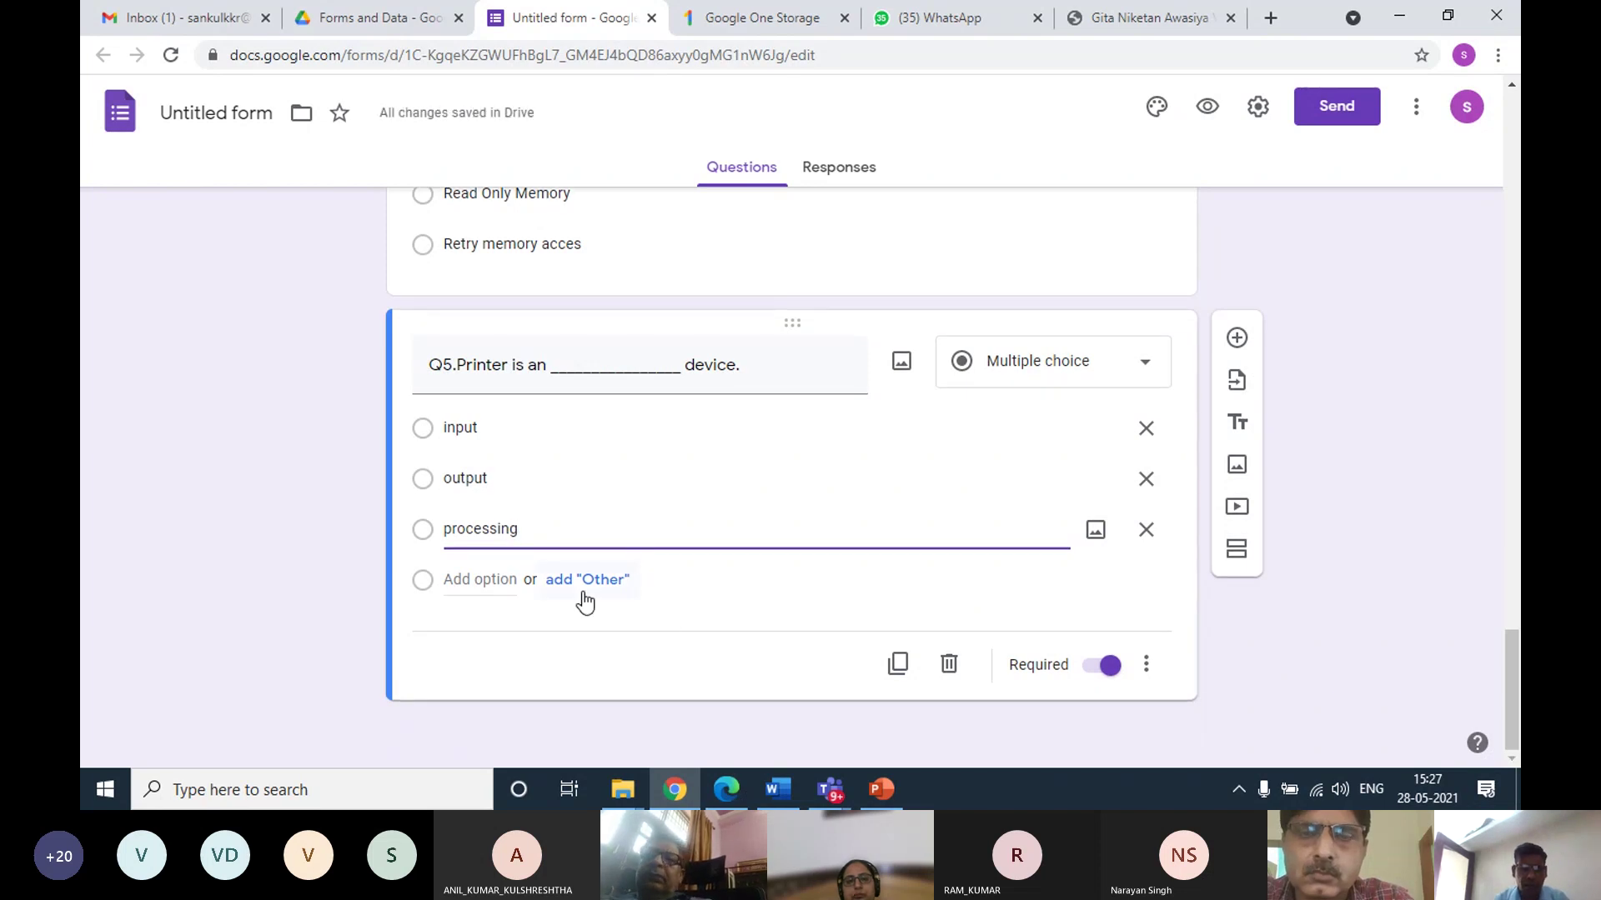
{"action": "scroll", "coordinate": [586, 601], "scroll_direction": "up", "scroll_amount": 15}
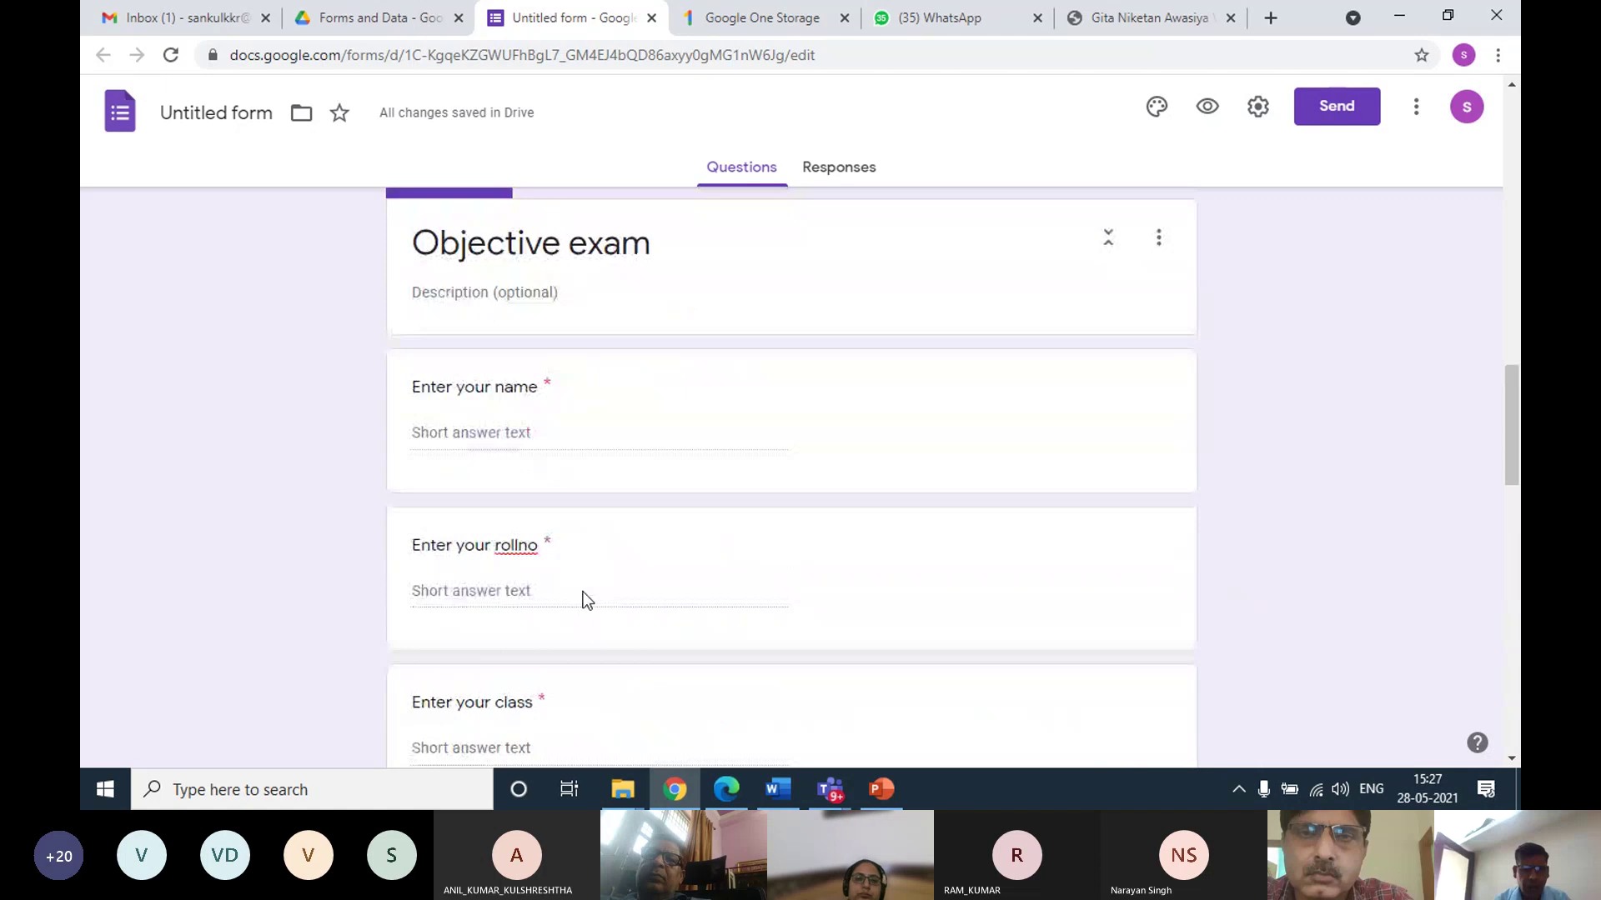
{"action": "scroll", "coordinate": [586, 599], "scroll_direction": "up", "scroll_amount": 10}
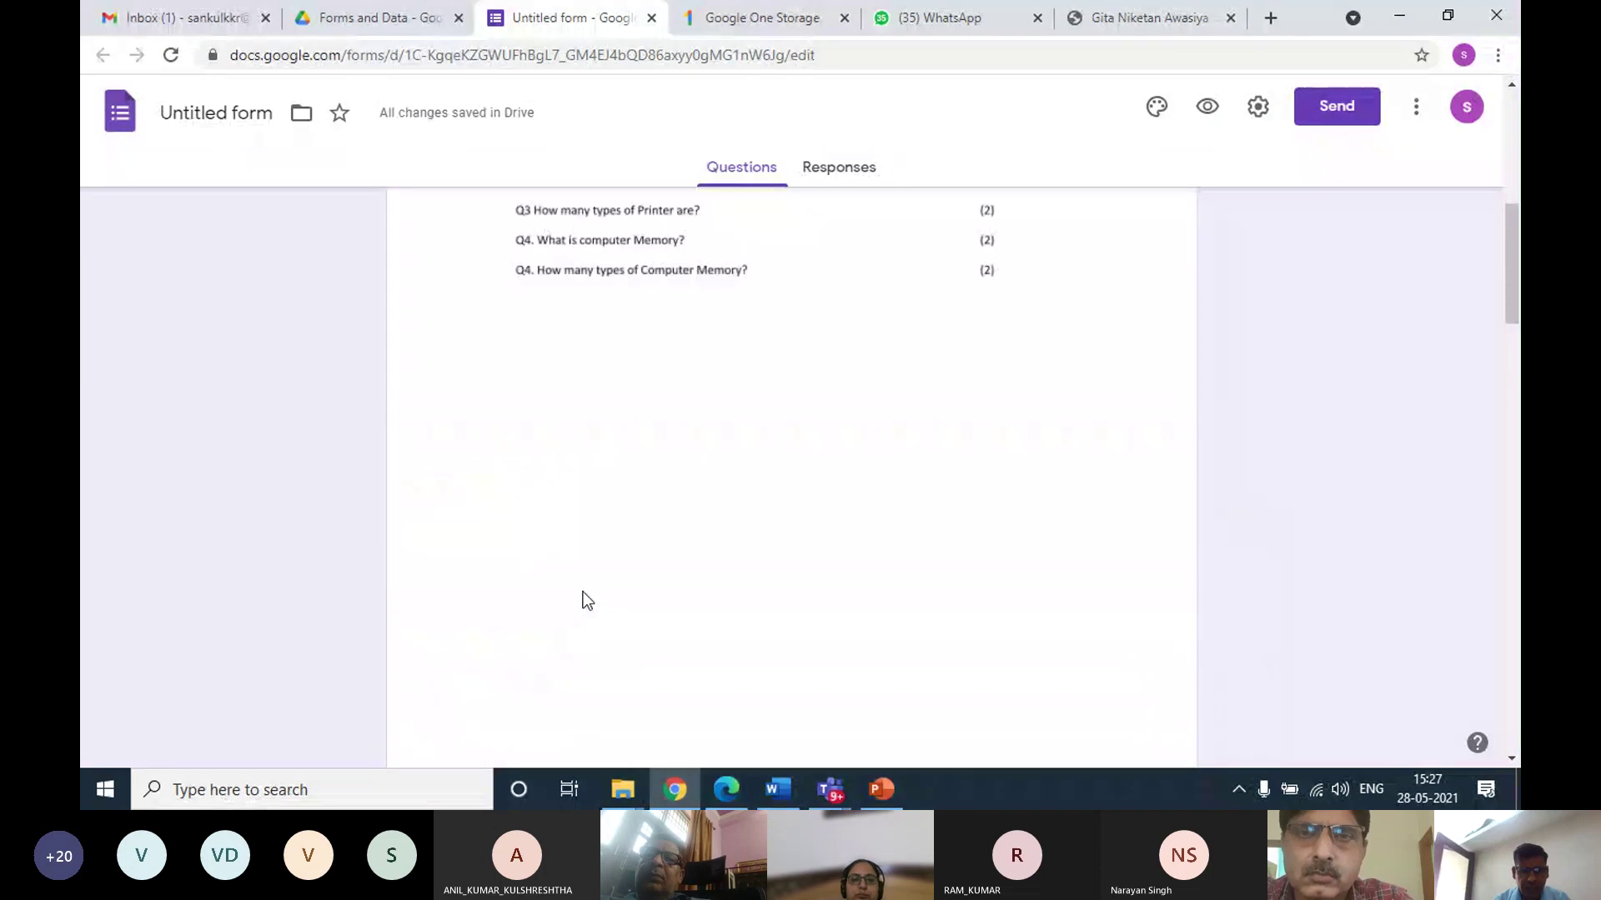
{"action": "scroll", "coordinate": [643, 531], "scroll_direction": "up", "scroll_amount": 5}
{"action": "scroll", "coordinate": [643, 530], "scroll_direction": "down", "scroll_amount": 14}
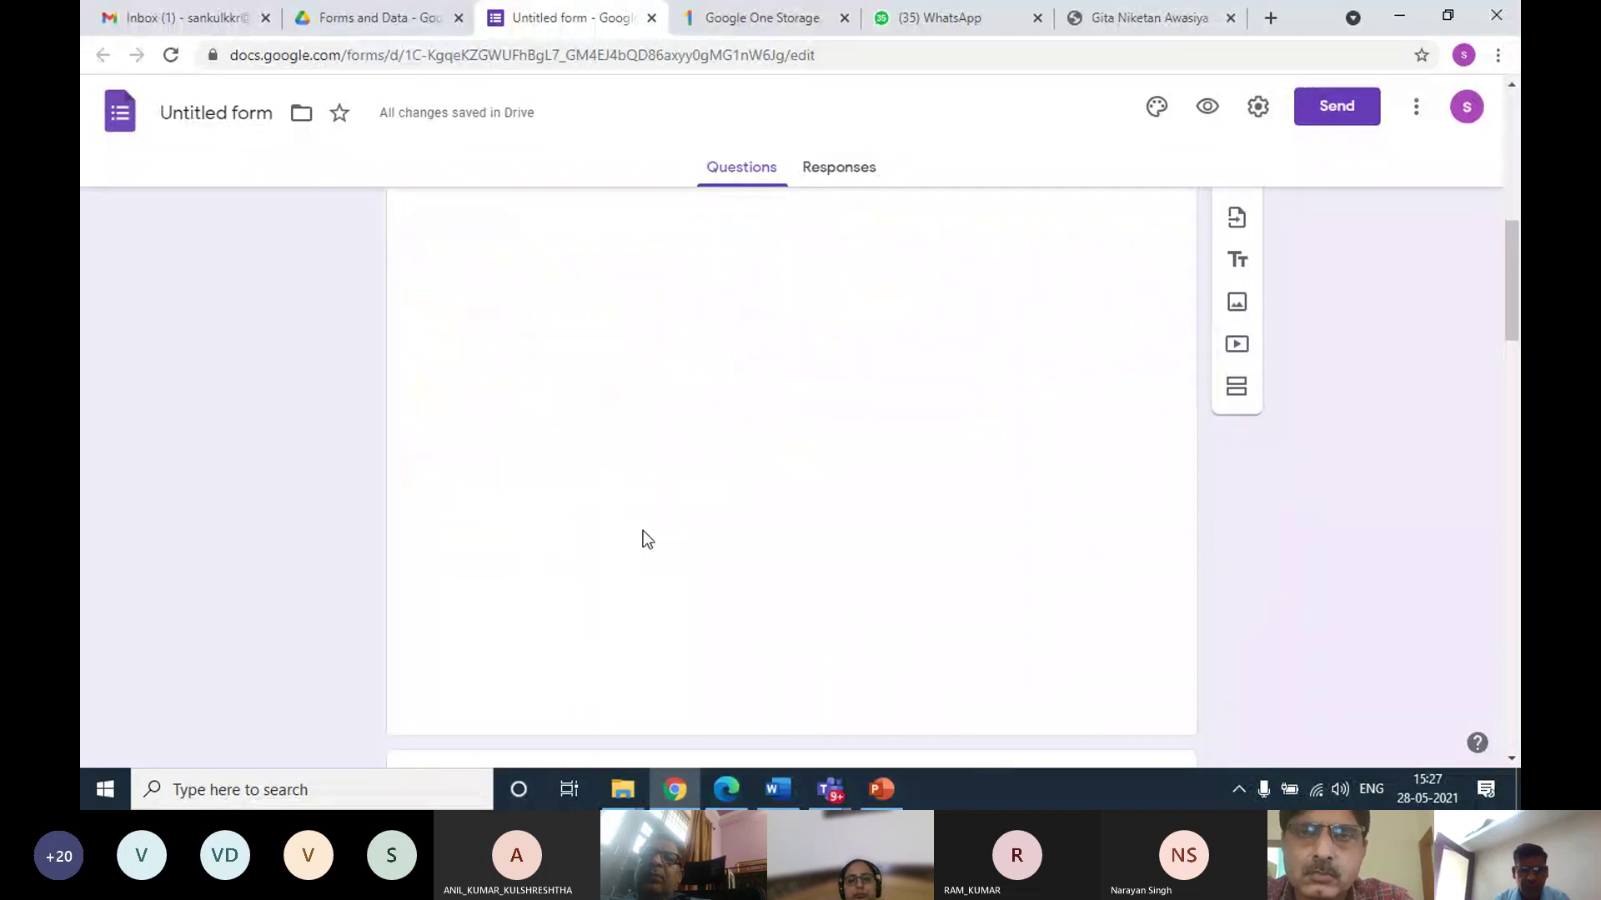
{"action": "scroll", "coordinate": [642, 531], "scroll_direction": "up", "scroll_amount": 3}
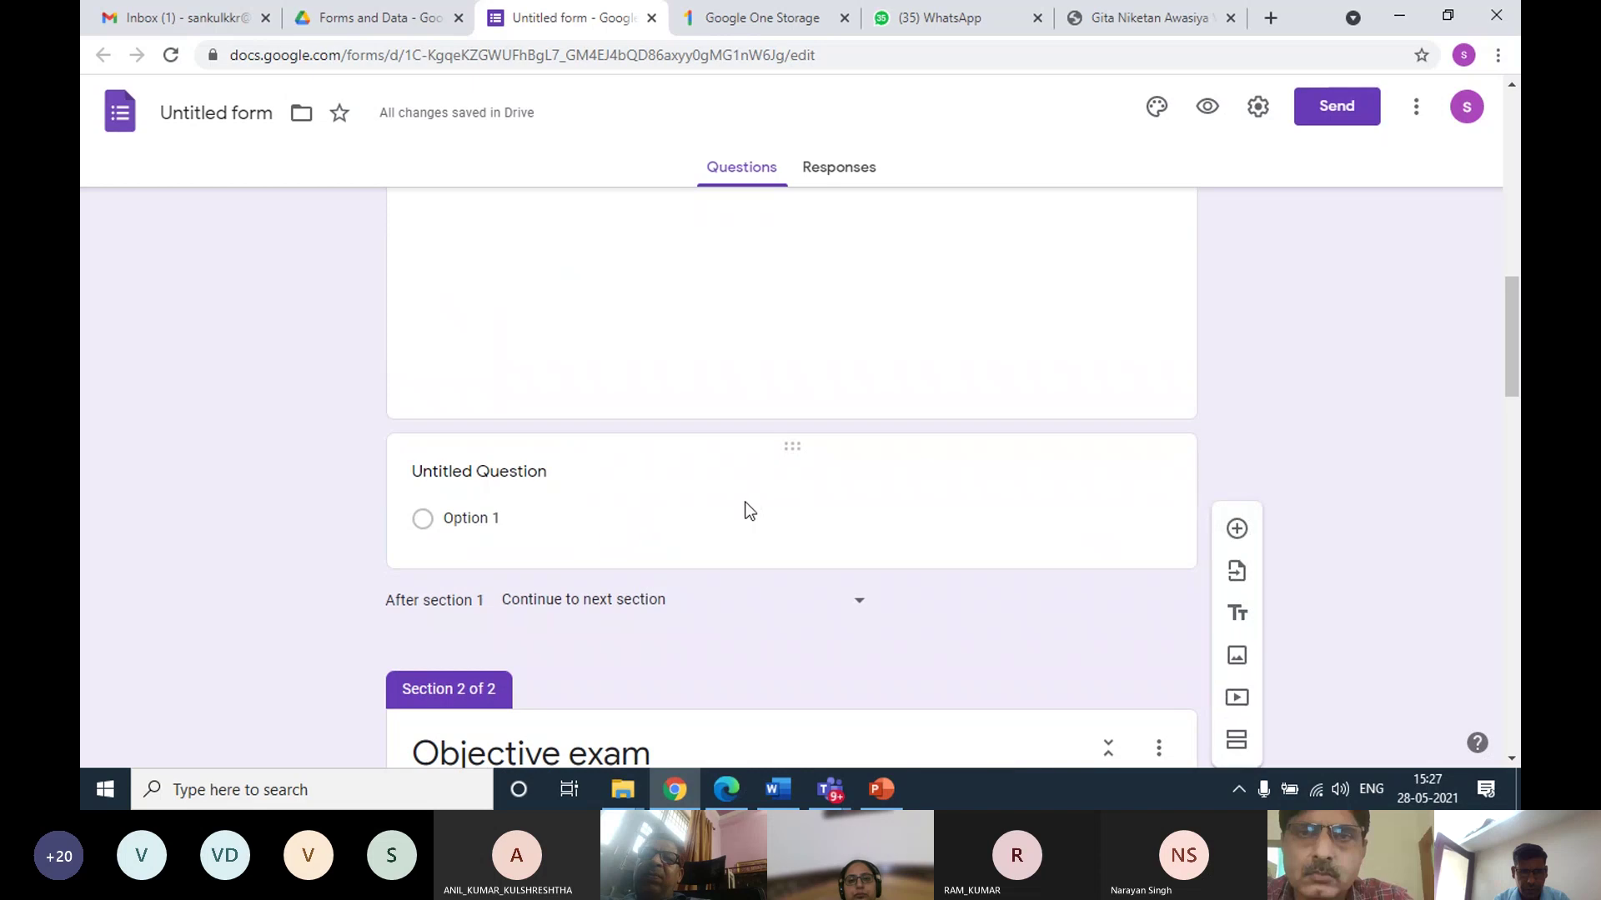
{"action": "left_click", "coordinate": [787, 450]}
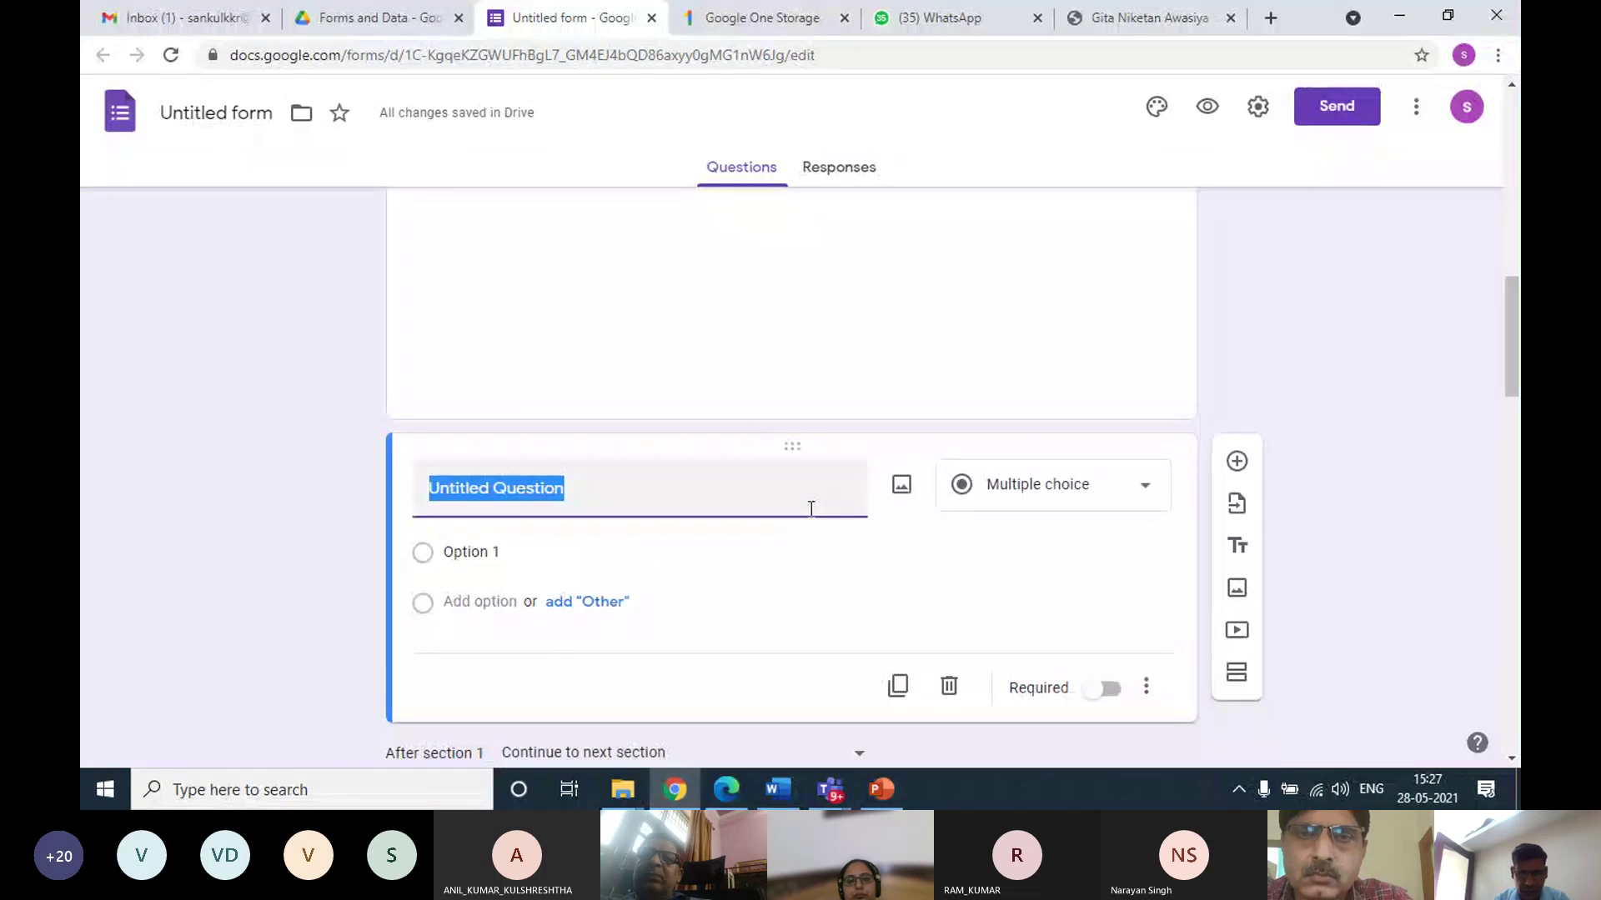
{"action": "left_click", "coordinate": [949, 686]}
{"action": "scroll", "coordinate": [660, 544], "scroll_direction": "down", "scroll_amount": 3}
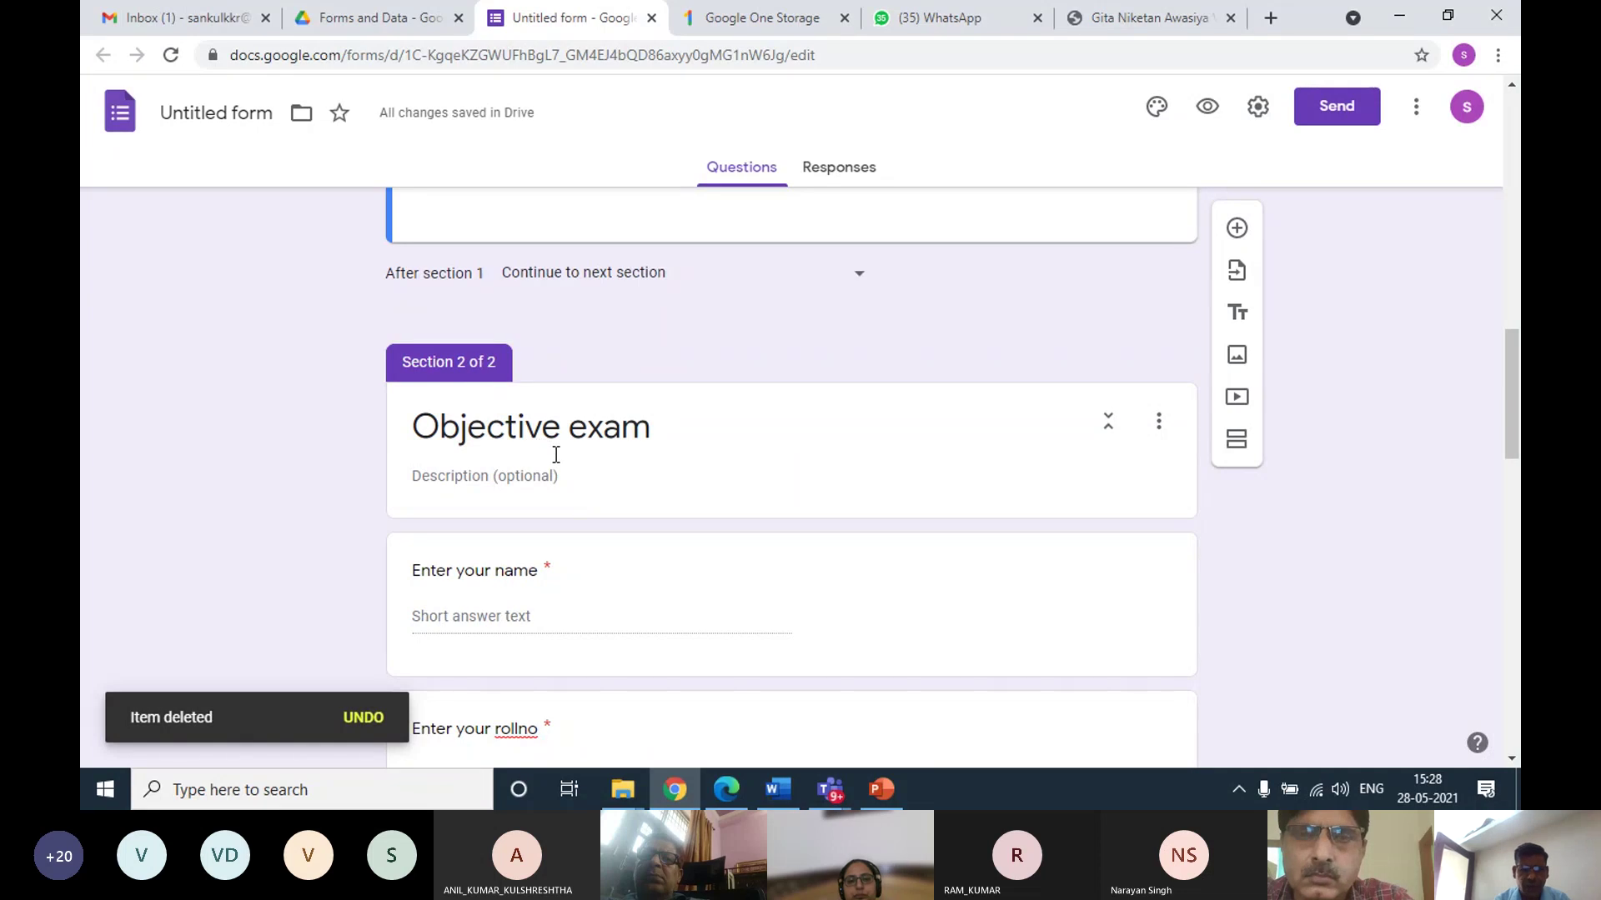
{"action": "scroll", "coordinate": [550, 450], "scroll_direction": "down", "scroll_amount": 10}
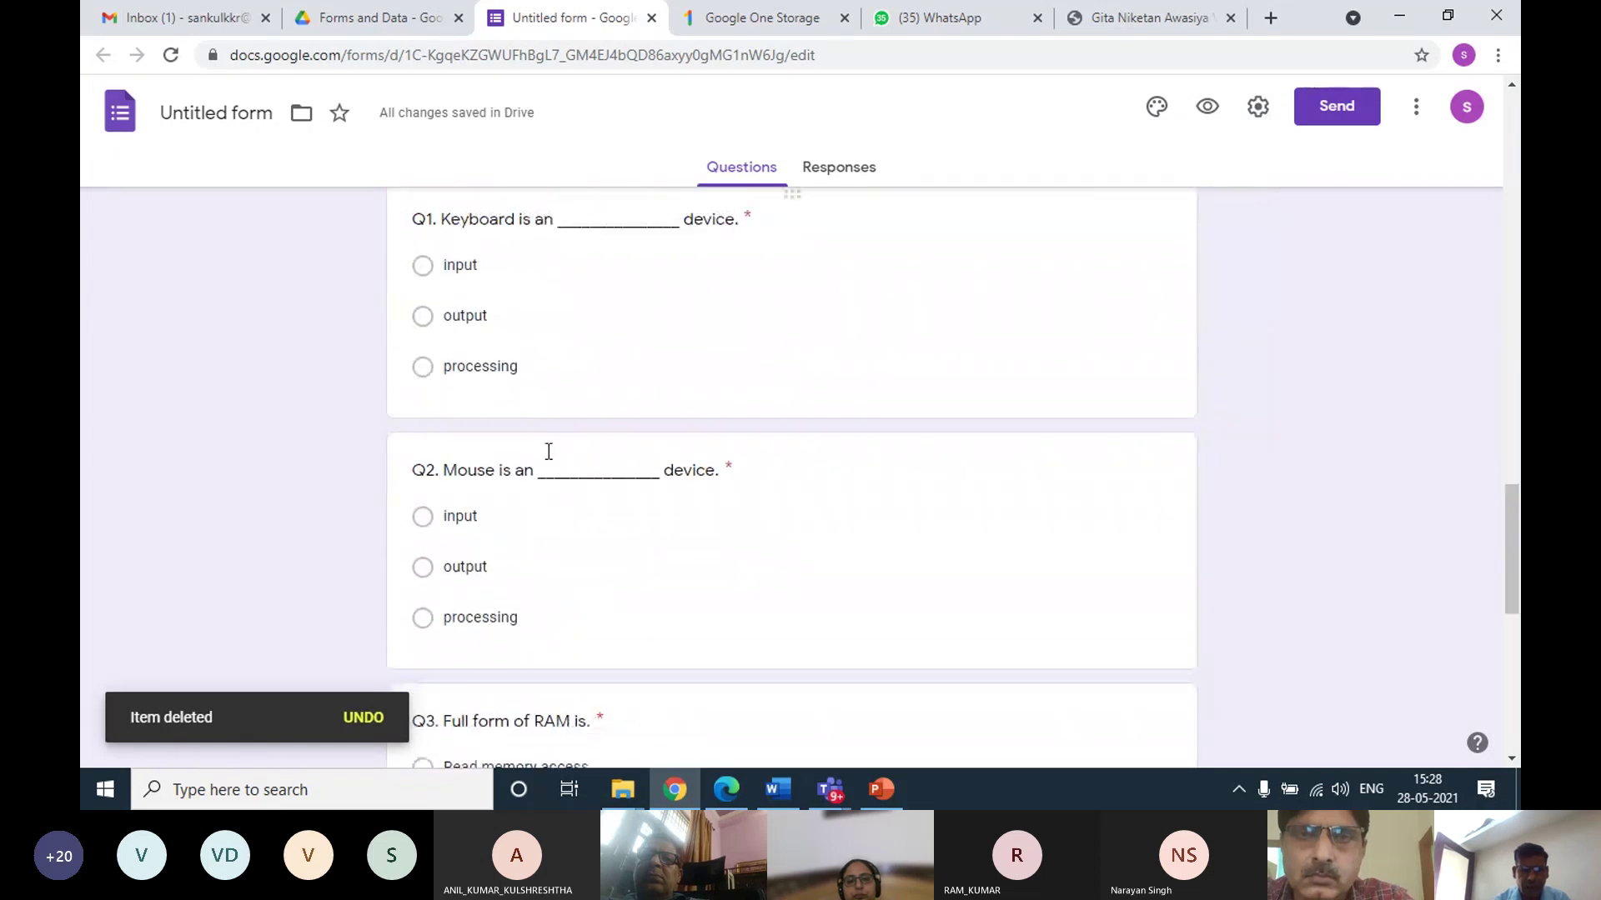
{"action": "scroll", "coordinate": [548, 451], "scroll_direction": "down", "scroll_amount": 8}
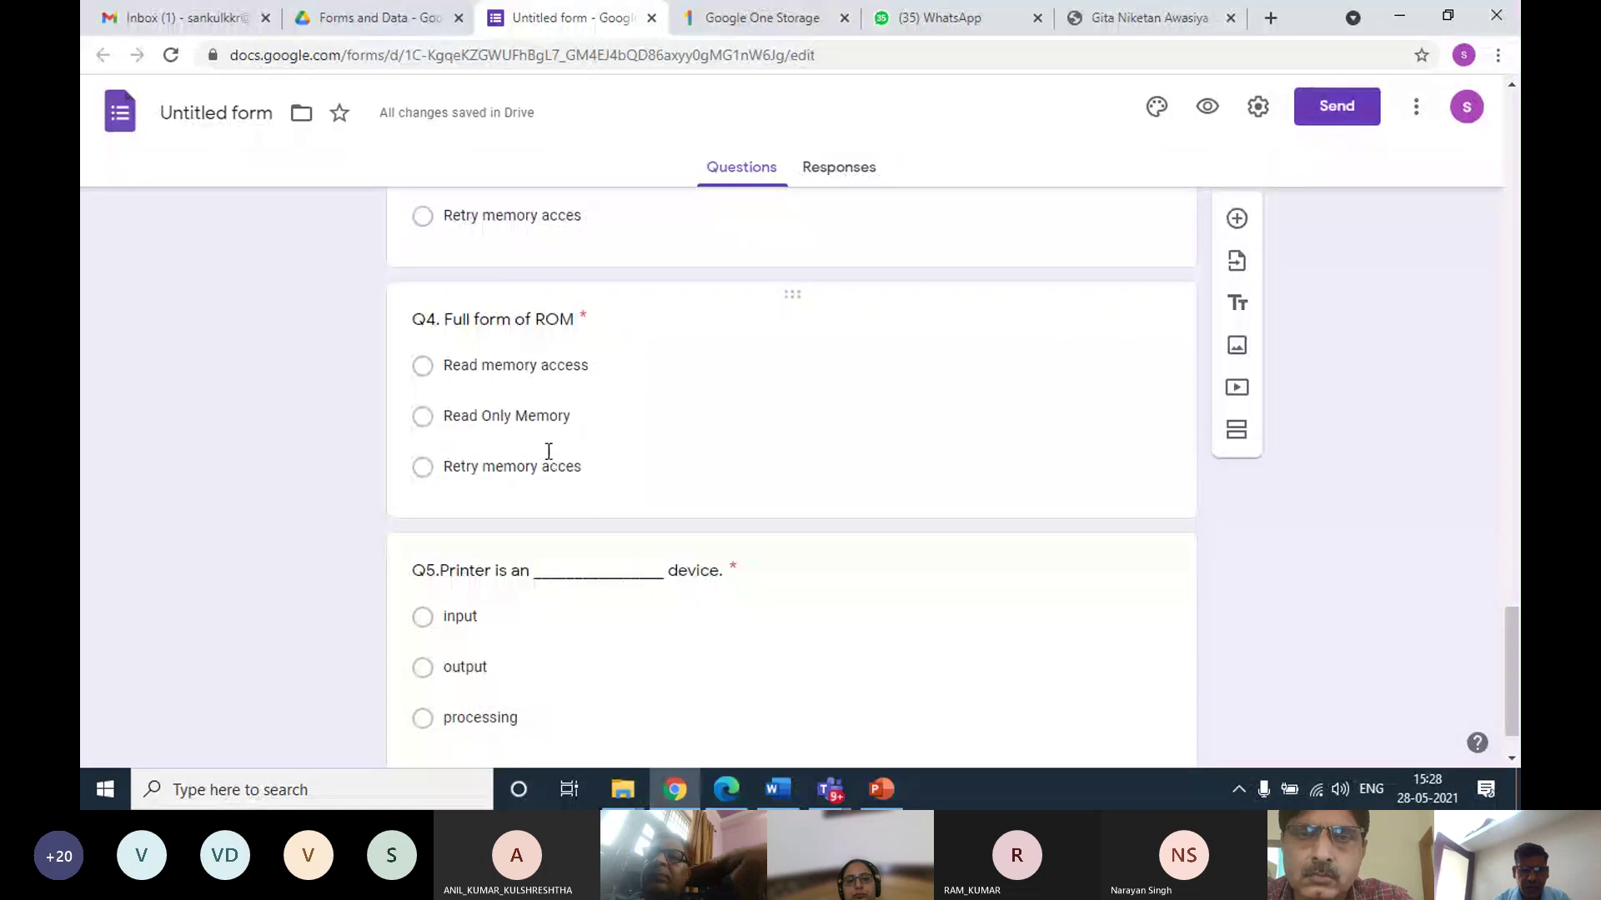
{"action": "scroll", "coordinate": [549, 451], "scroll_direction": "down", "scroll_amount": 1}
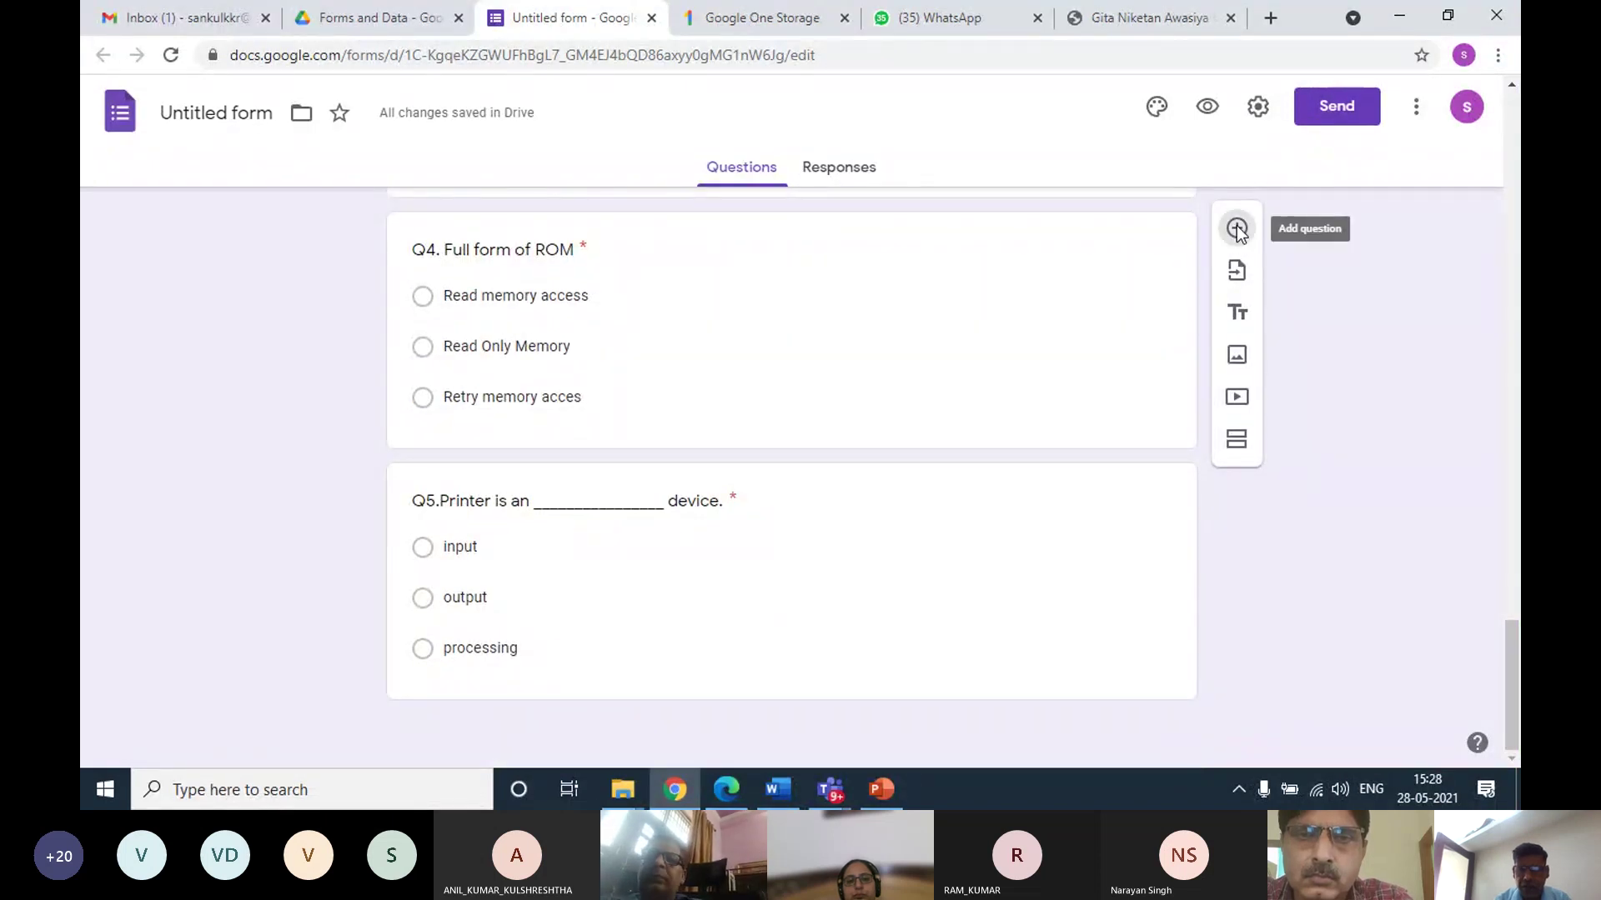
{"action": "left_click", "coordinate": [1237, 226]}
{"action": "scroll", "coordinate": [847, 453], "scroll_direction": "down", "scroll_amount": 3}
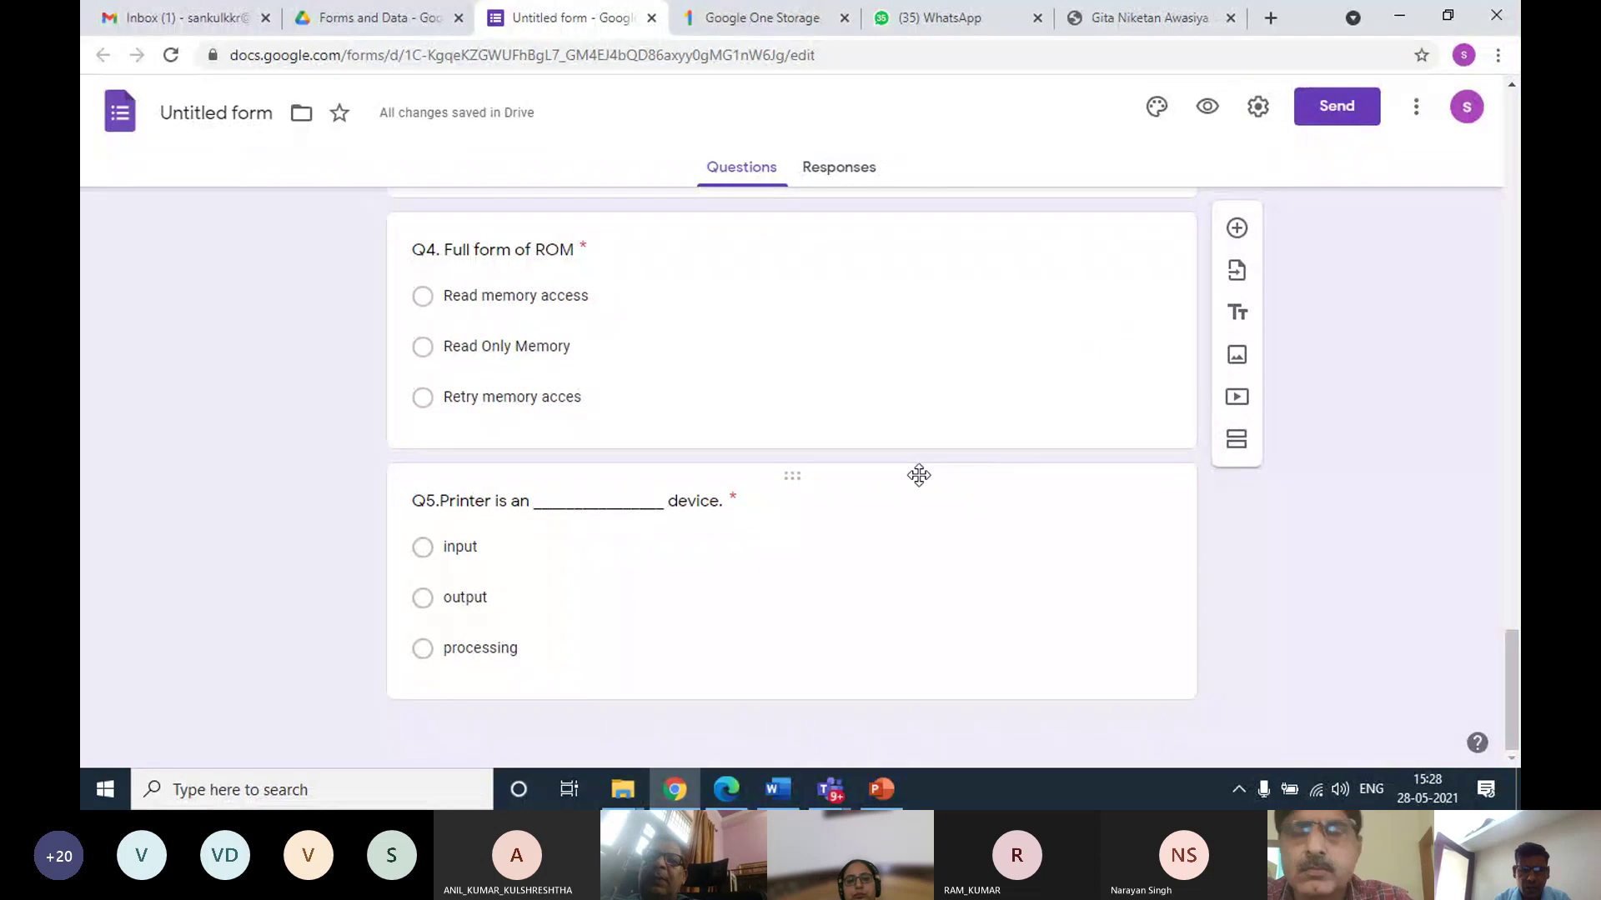
{"action": "left_click", "coordinate": [1237, 232]}
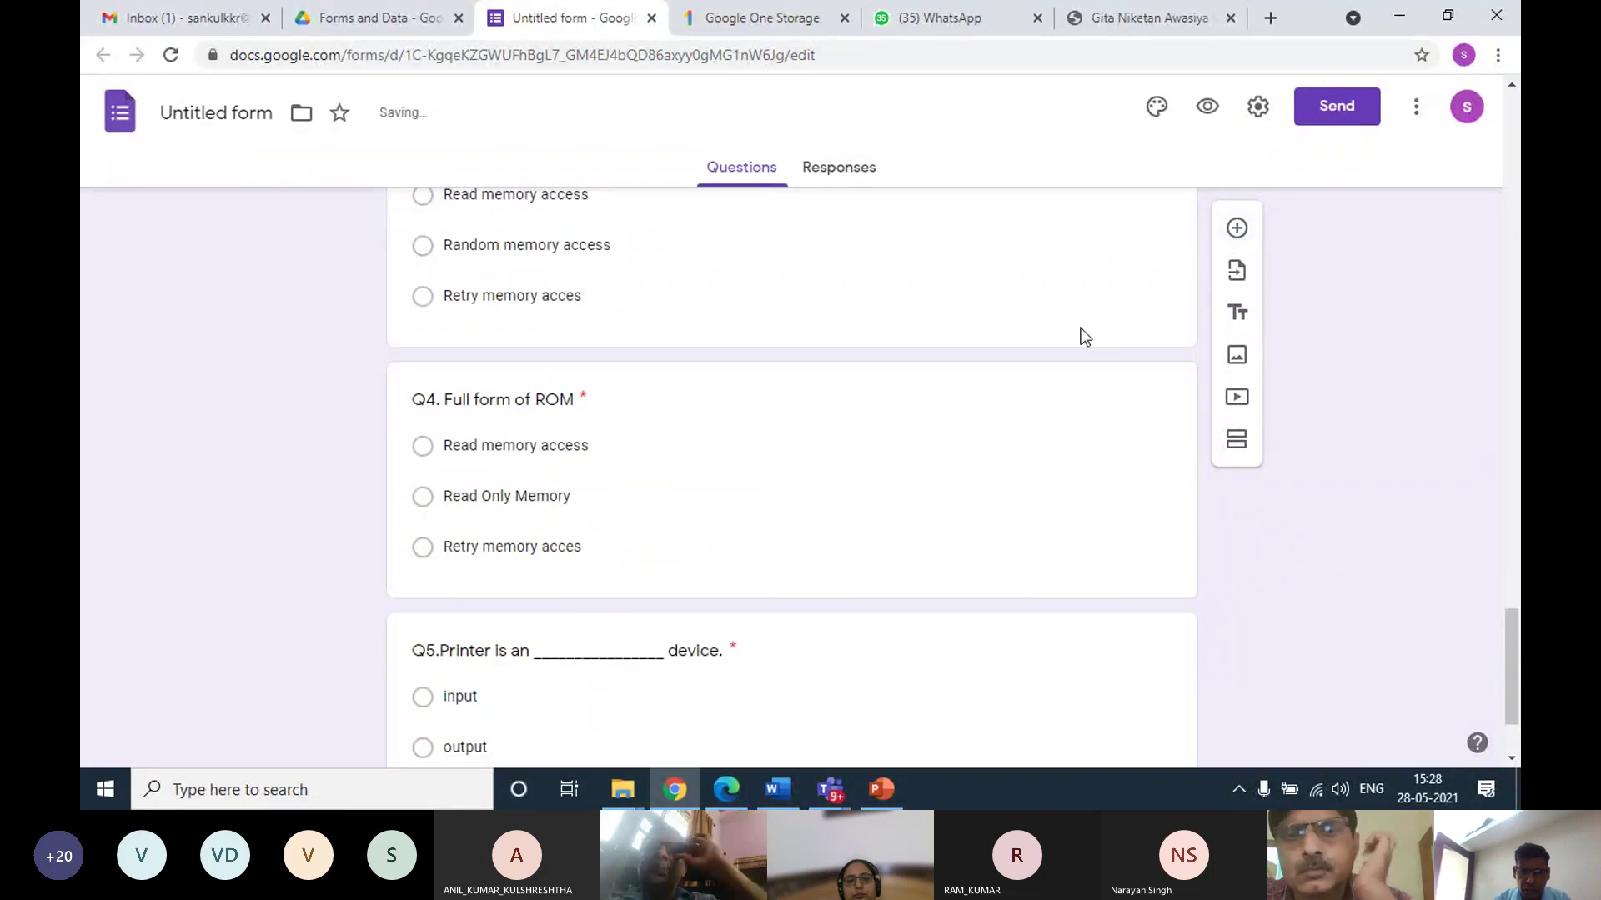
{"action": "scroll", "coordinate": [875, 413], "scroll_direction": "up", "scroll_amount": 5}
{"action": "scroll", "coordinate": [875, 413], "scroll_direction": "up", "scroll_amount": 3}
{"action": "scroll", "coordinate": [875, 412], "scroll_direction": "down", "scroll_amount": 3}
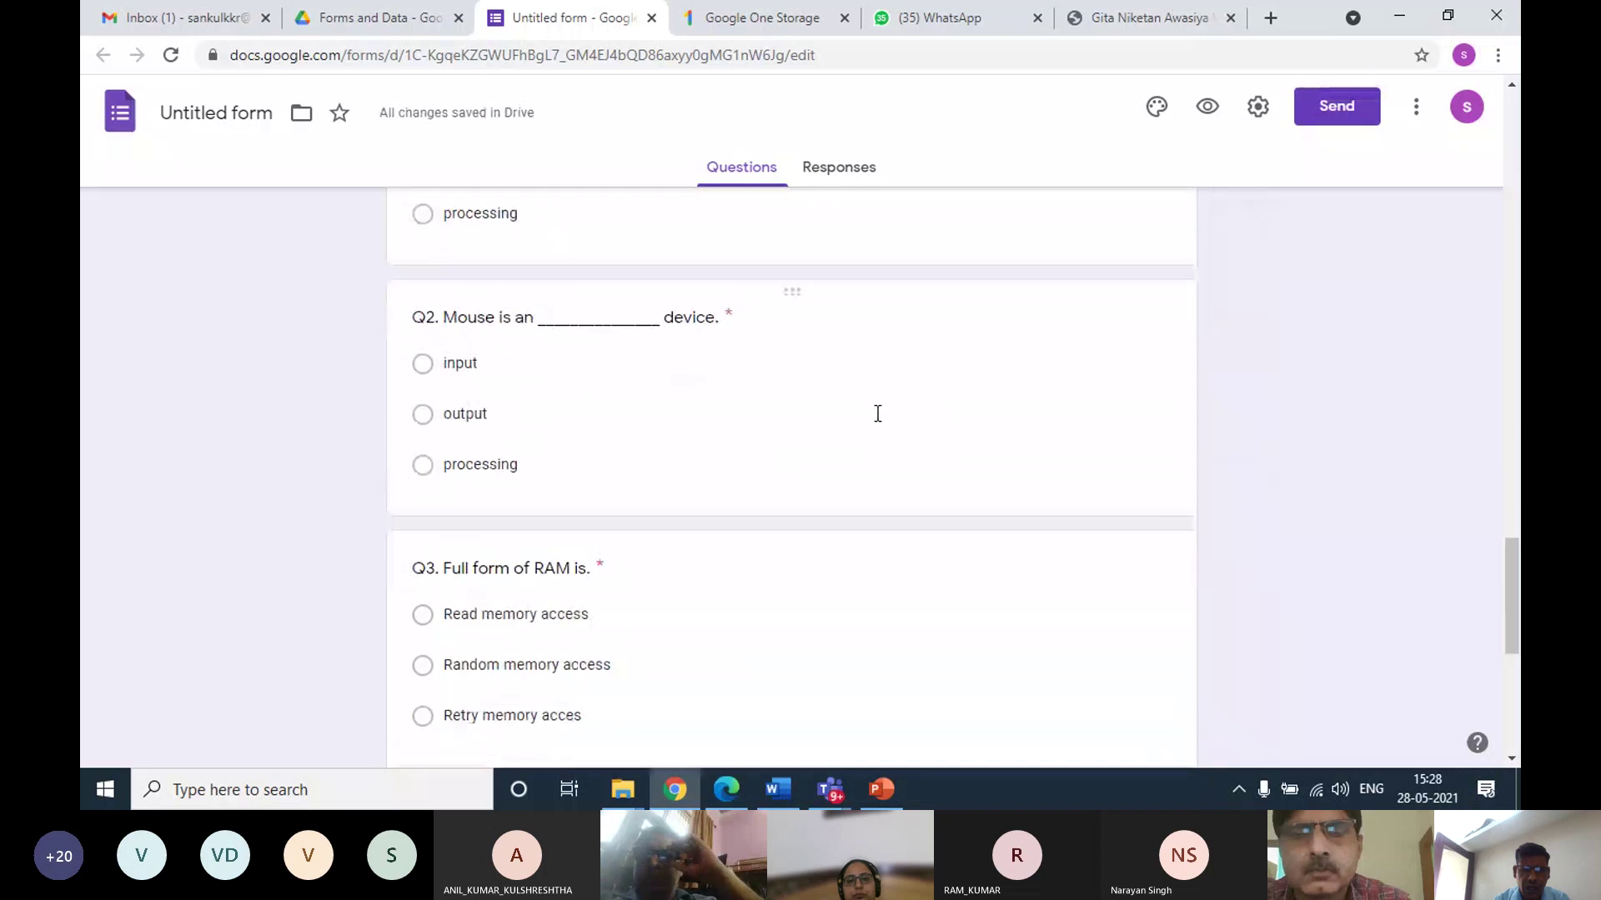
{"action": "scroll", "coordinate": [876, 413], "scroll_direction": "up", "scroll_amount": 8}
{"action": "scroll", "coordinate": [875, 412], "scroll_direction": "down", "scroll_amount": 1}
{"action": "scroll", "coordinate": [875, 414], "scroll_direction": "up", "scroll_amount": 8}
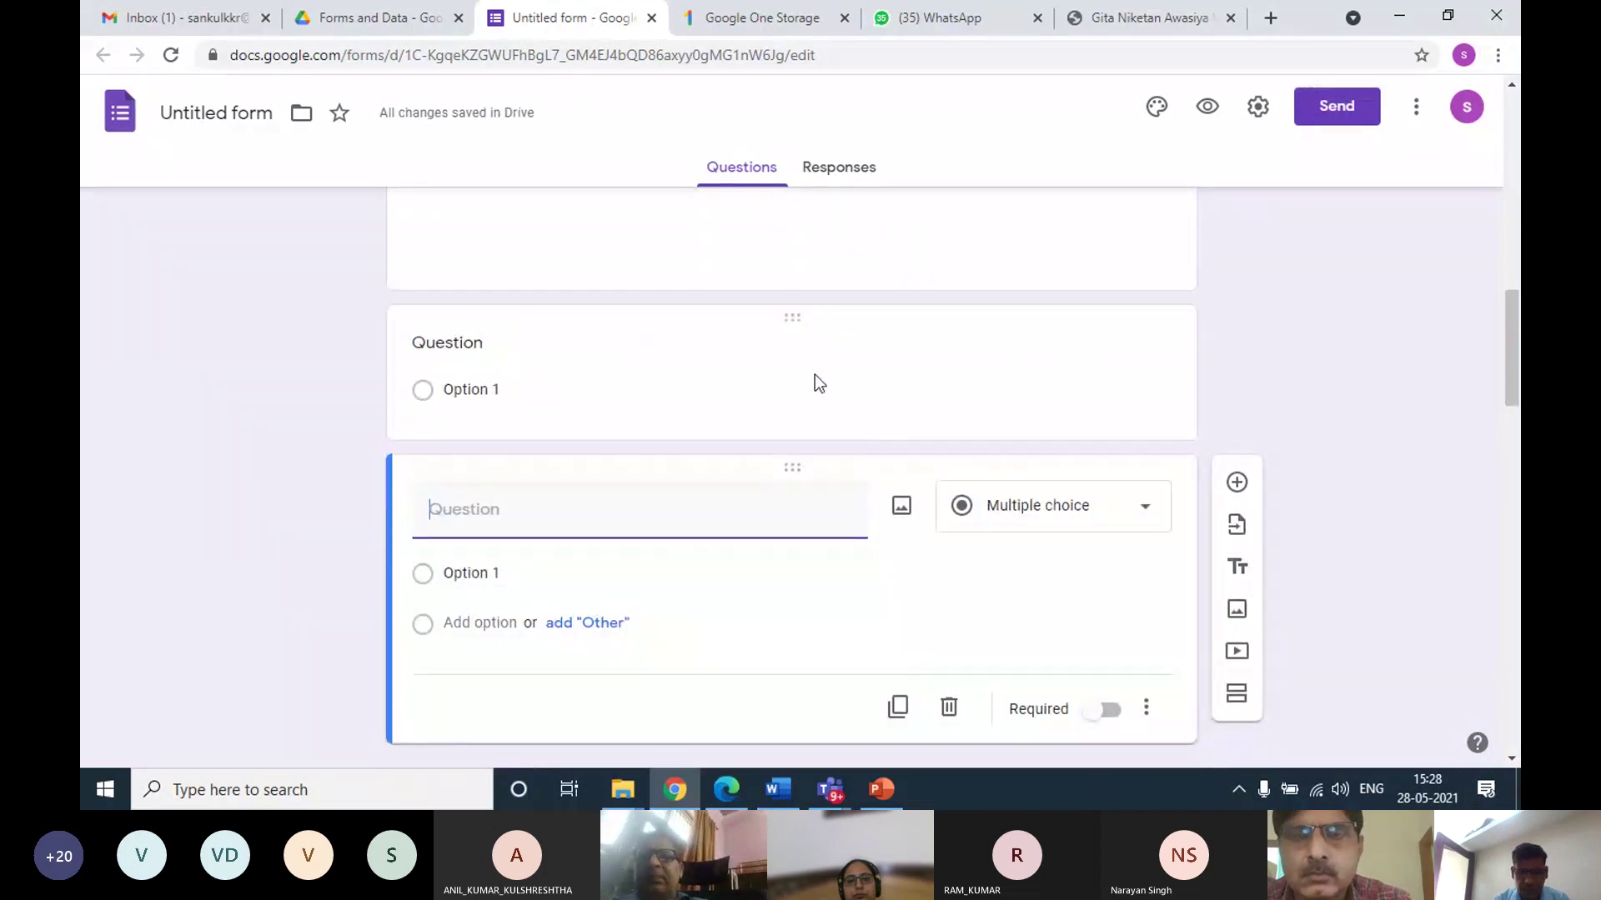
{"action": "left_click_drag", "start_coordinate": [786, 320], "coordinate": [902, 472]}
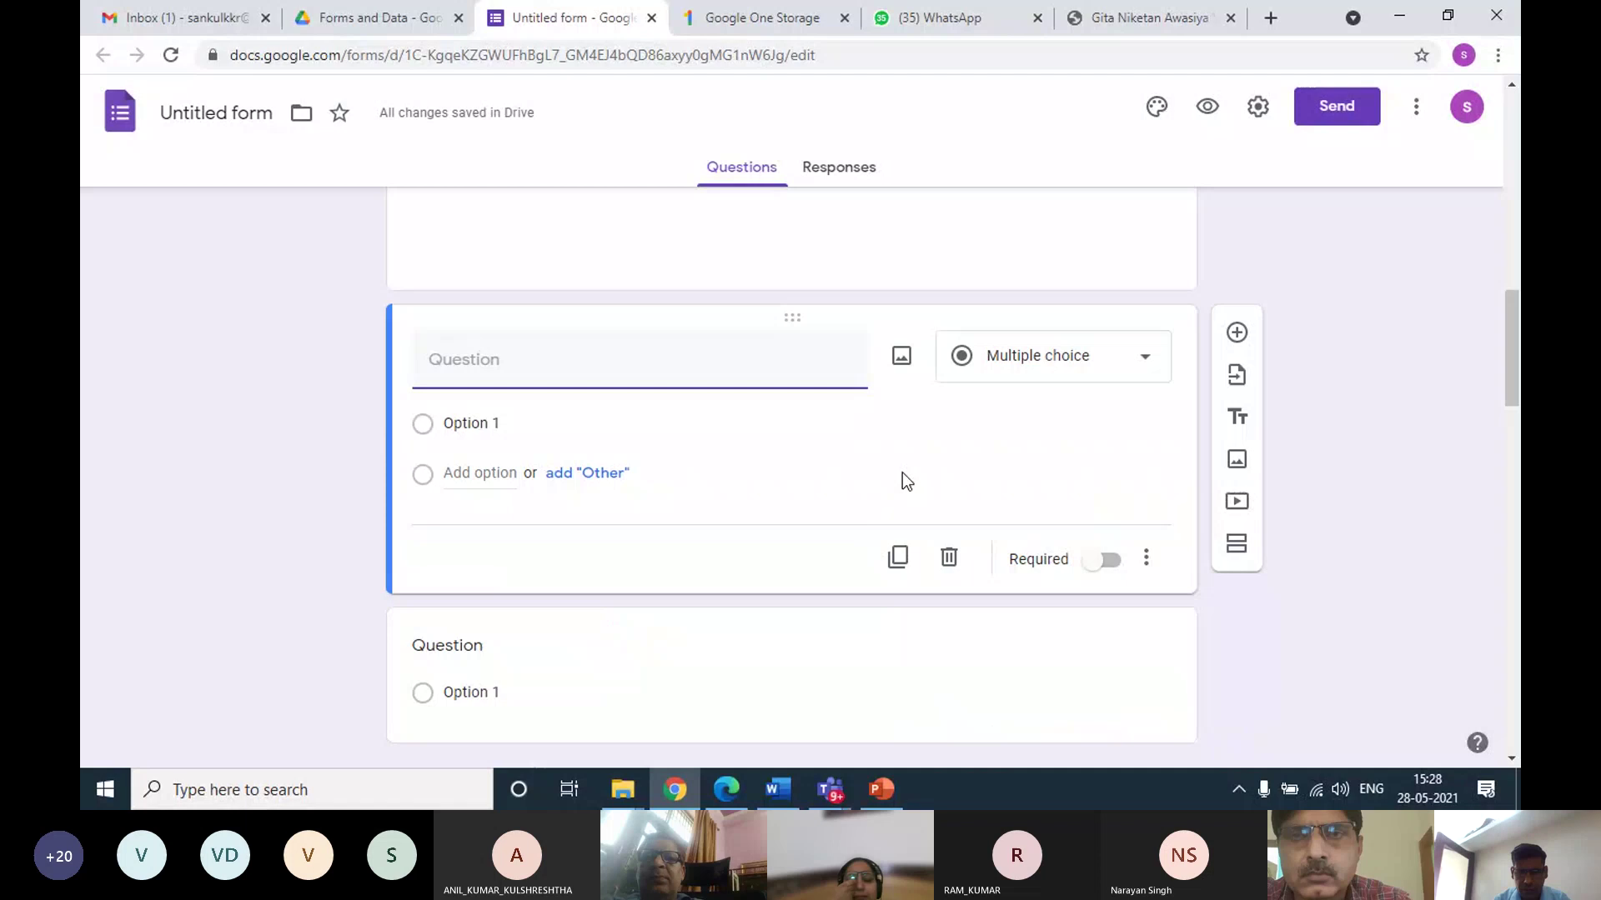
{"action": "left_click", "coordinate": [948, 558]}
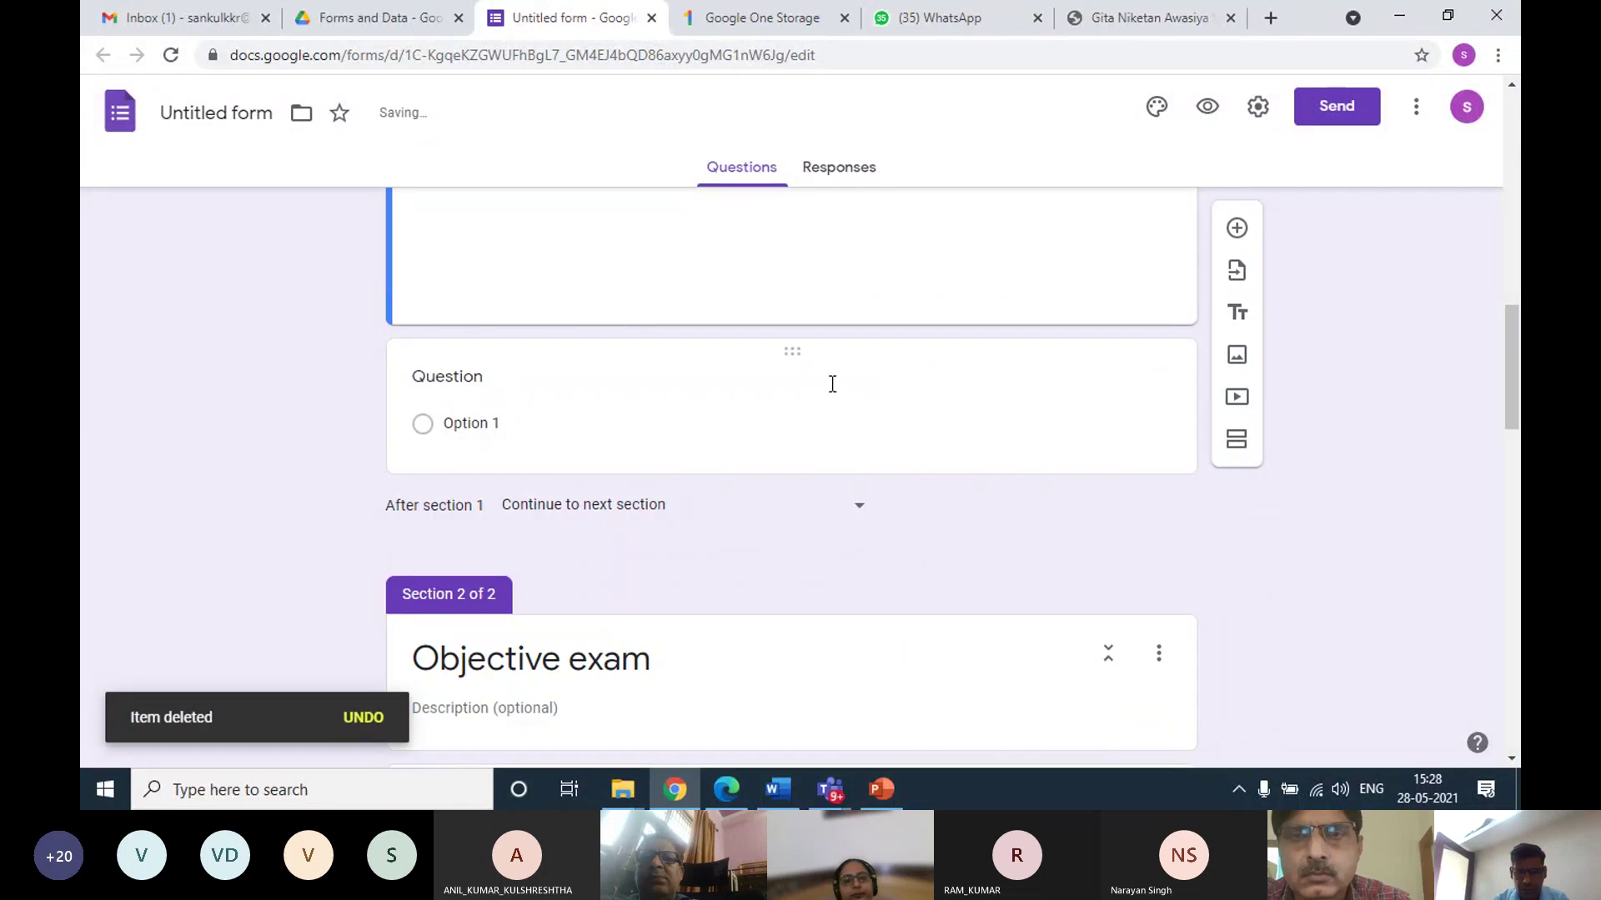
{"action": "left_click", "coordinate": [834, 384]}
{"action": "left_click", "coordinate": [949, 560]}
Duplicate Q5 and retitle the copy 'Upload your subjective paper answer sheet.'
{"action": "scroll", "coordinate": [950, 573], "scroll_direction": "down", "scroll_amount": 15}
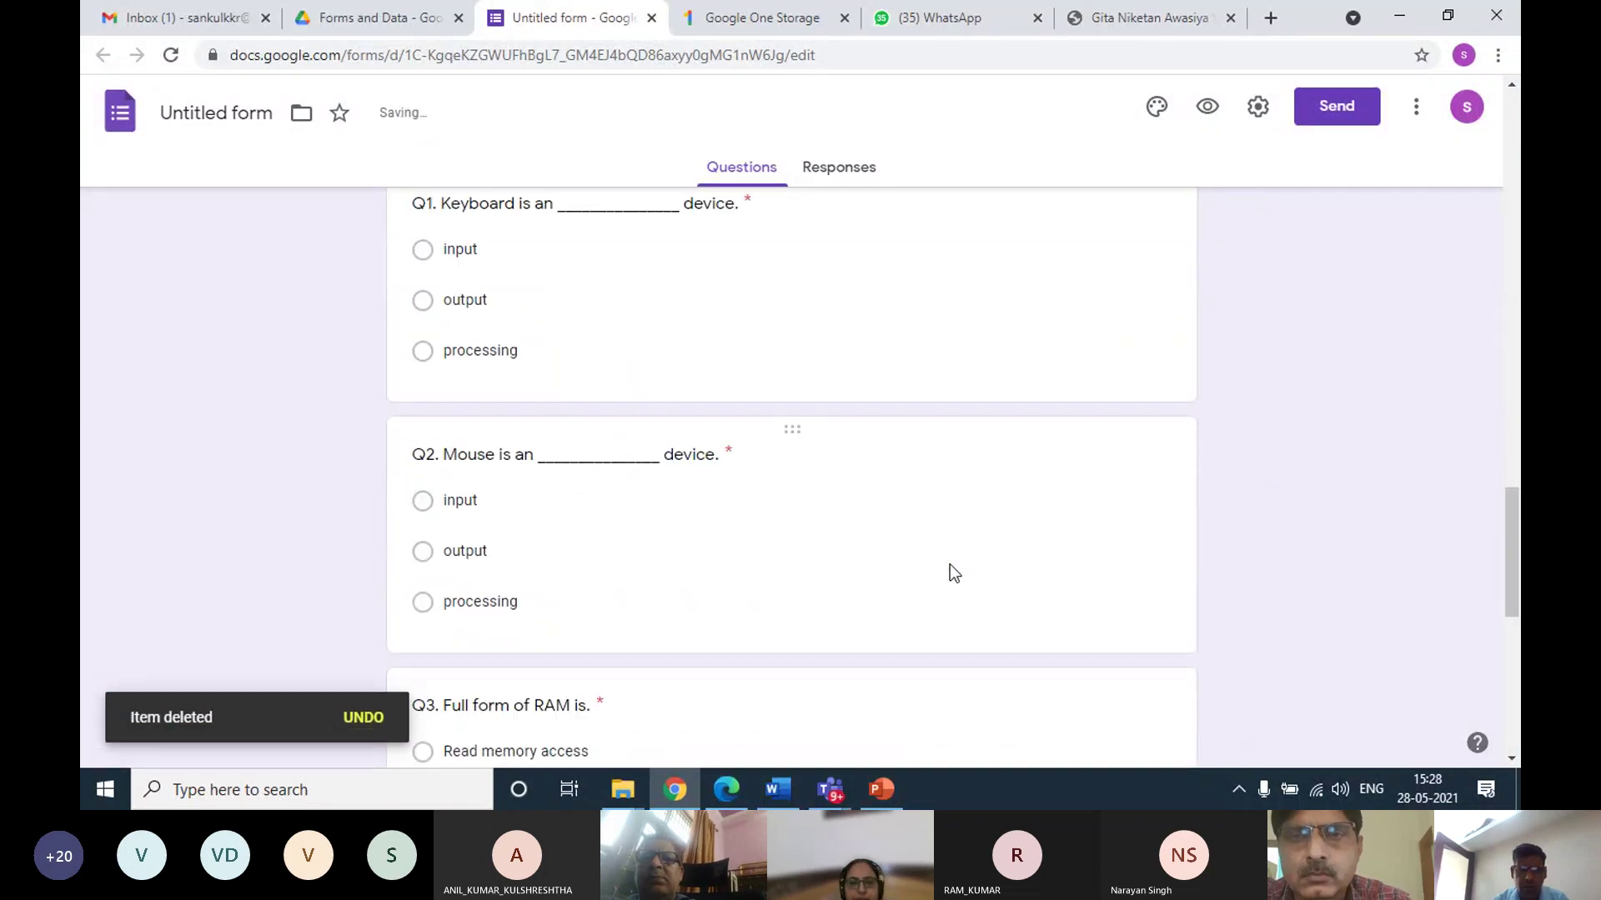
{"action": "left_click", "coordinate": [822, 581]}
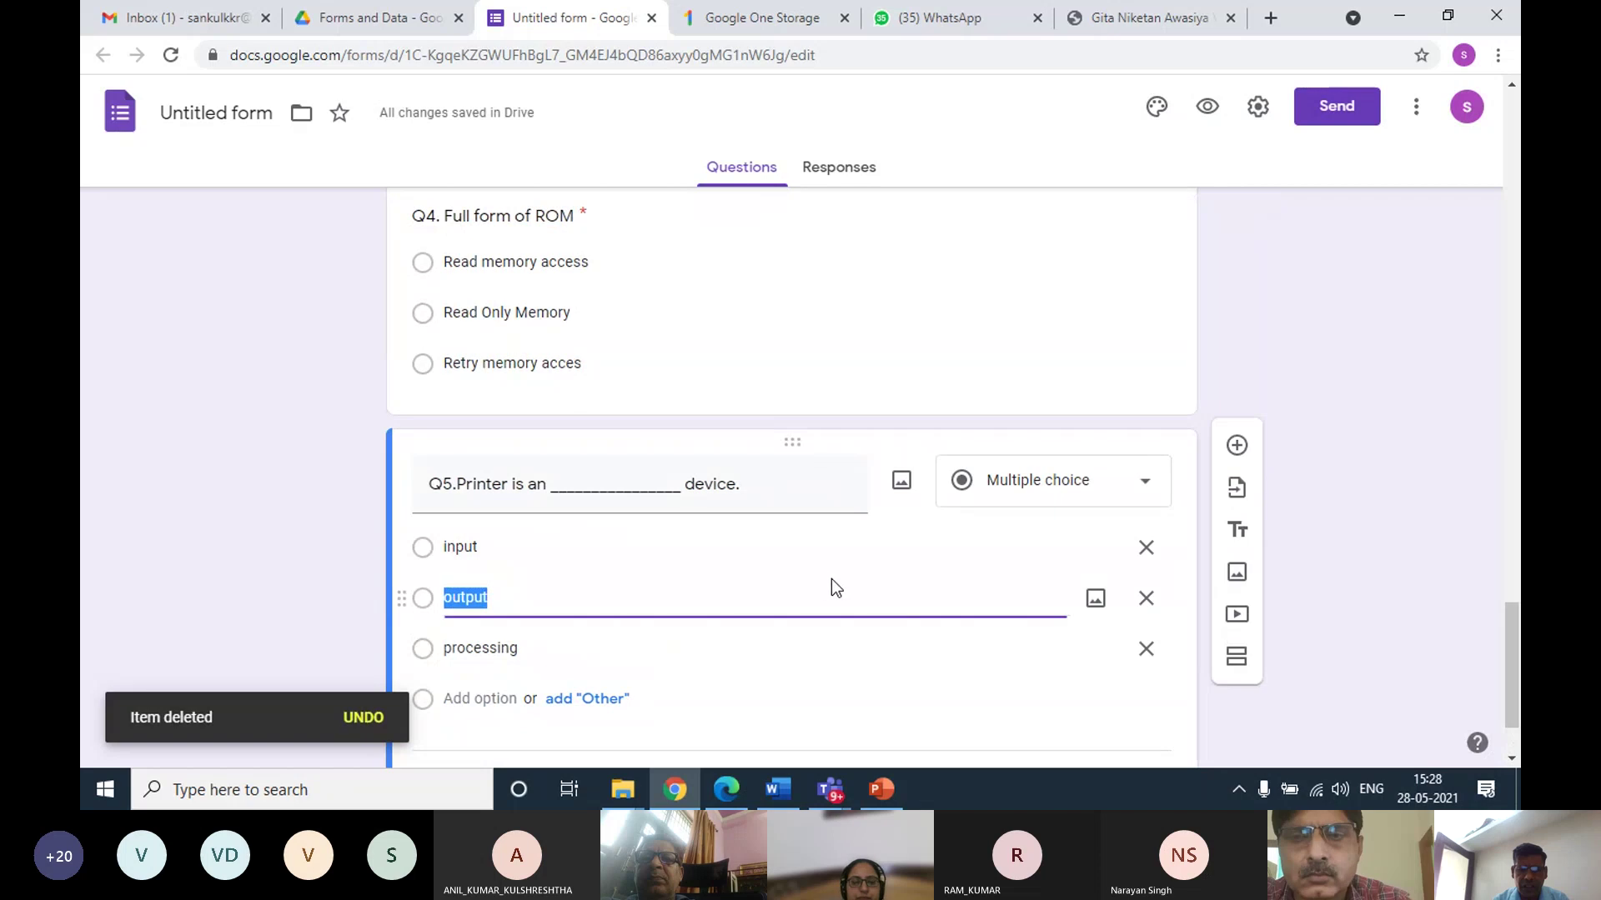
{"action": "left_click", "coordinate": [898, 667]}
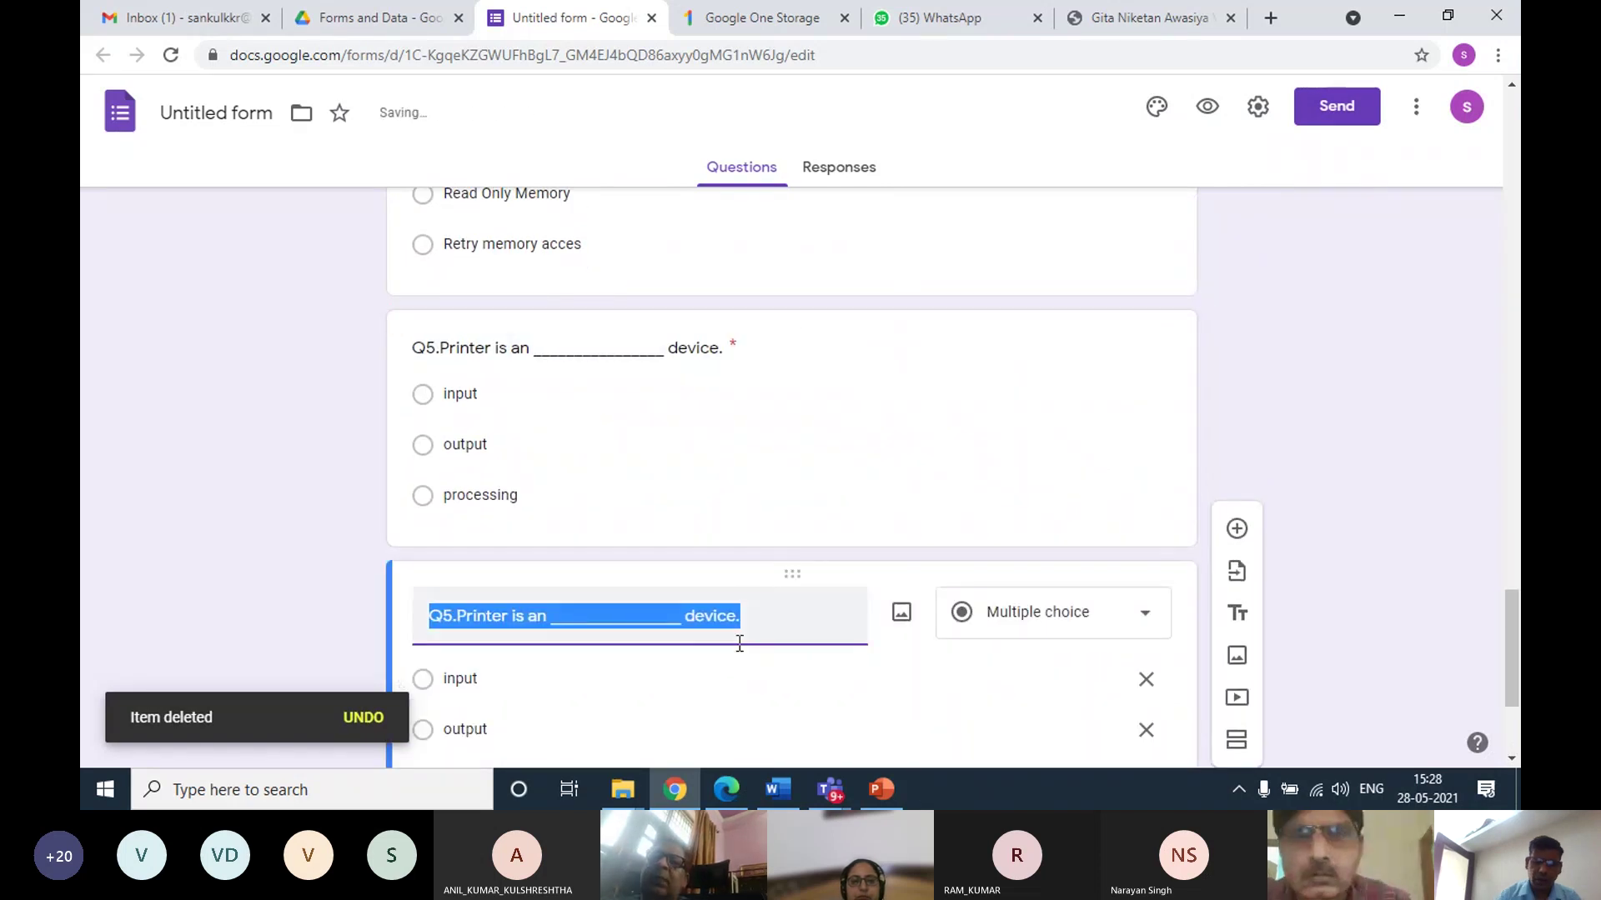
{"action": "type", "text": "Upload "}
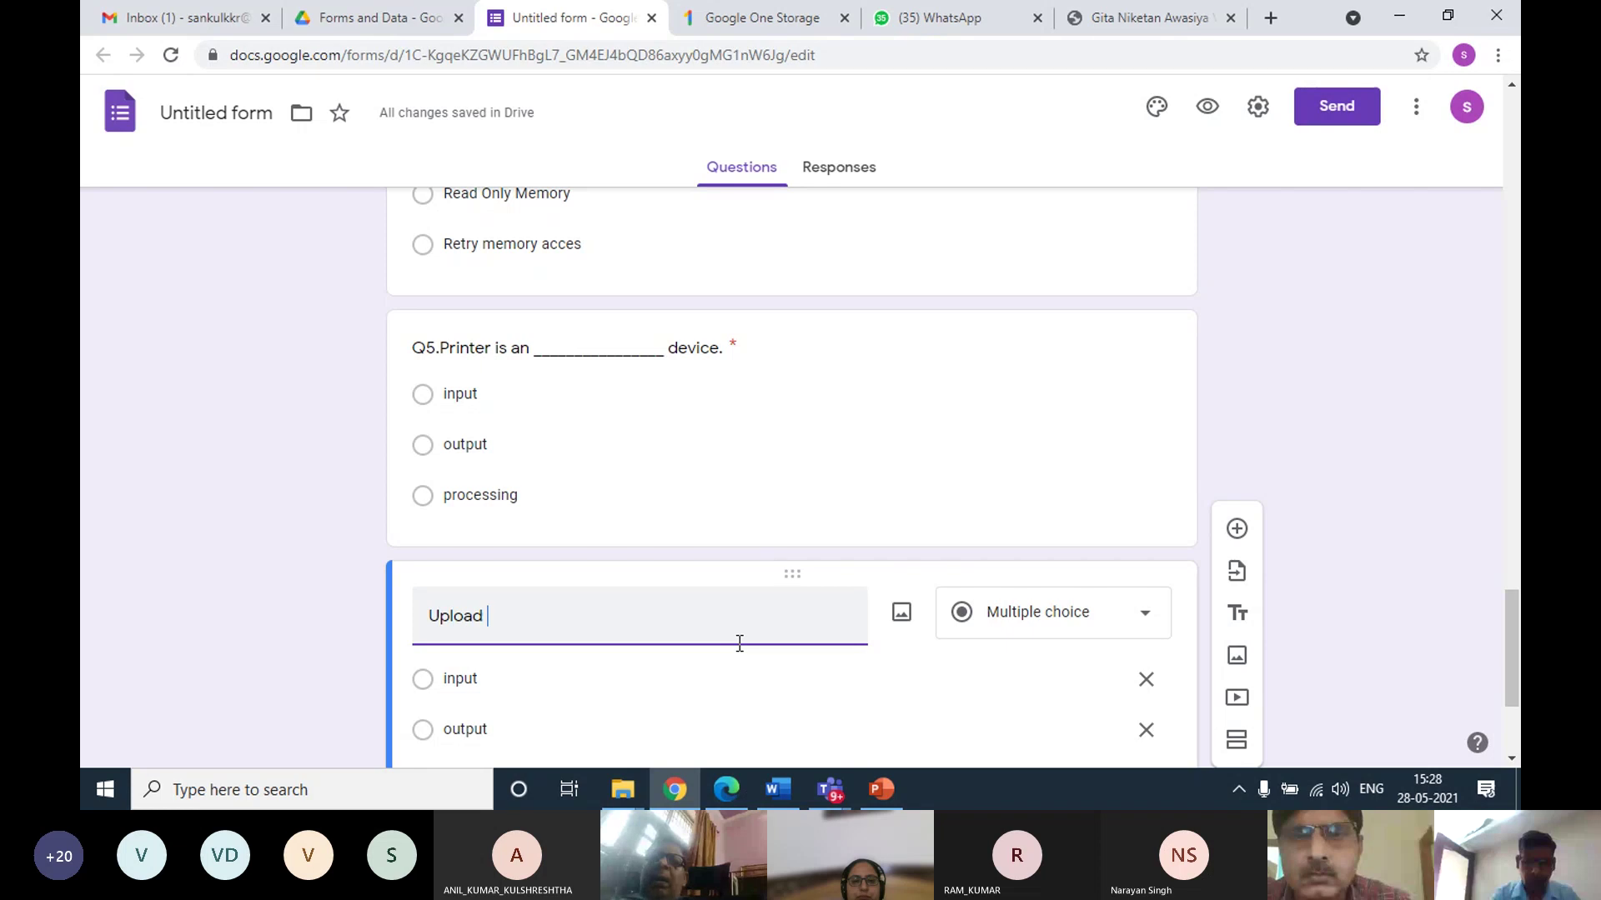
{"action": "type", "text": "your"}
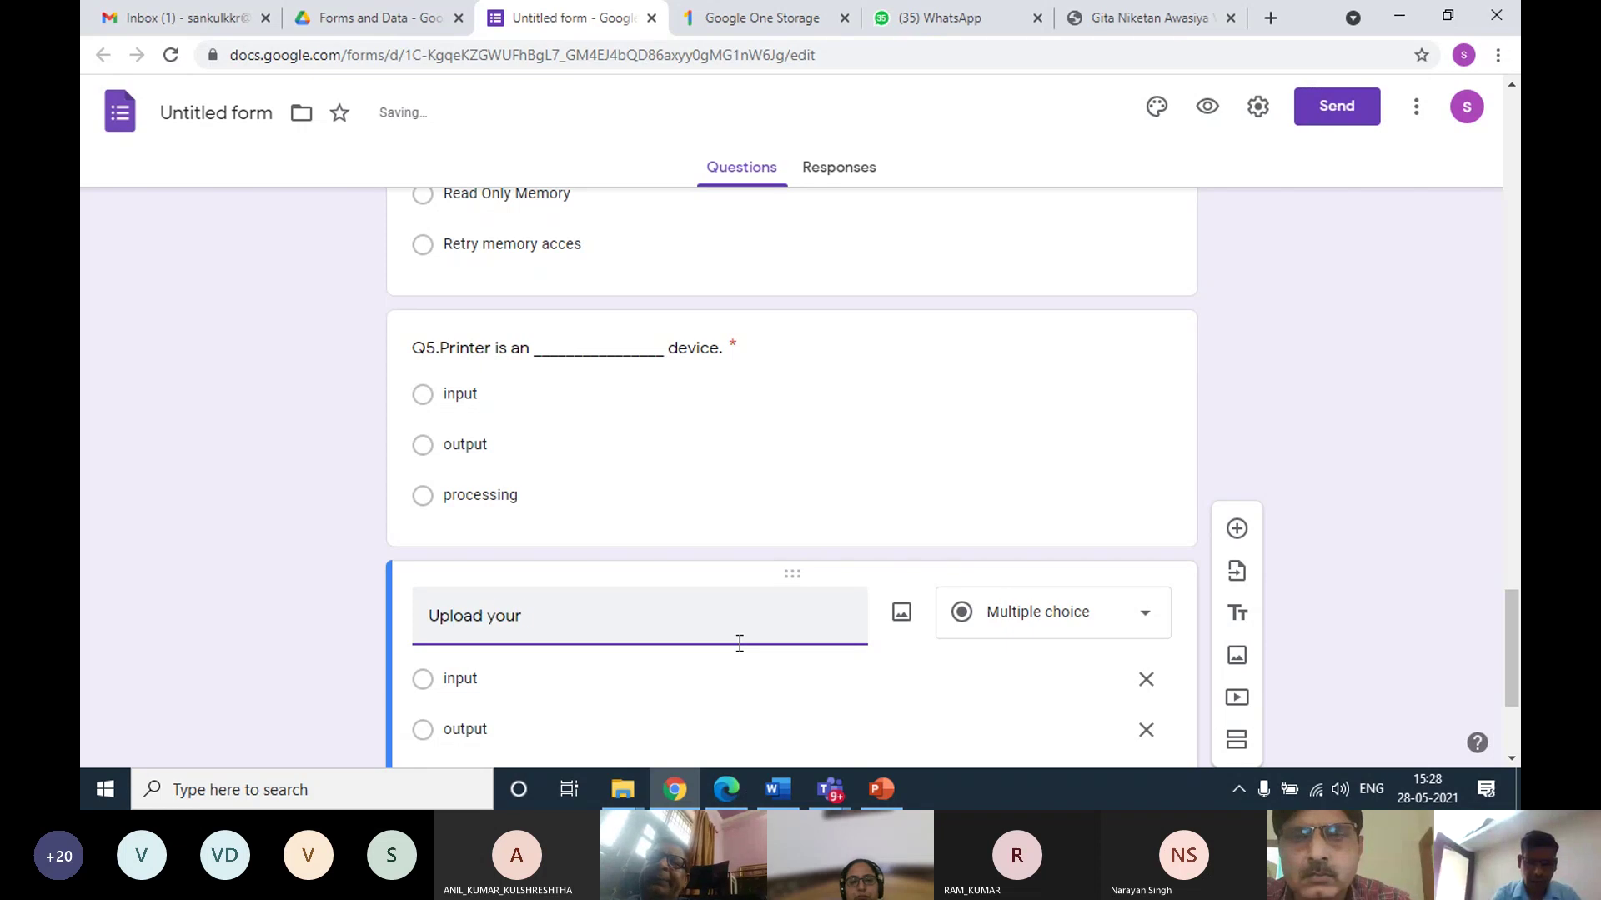
{"action": "type", "text": " subjective"}
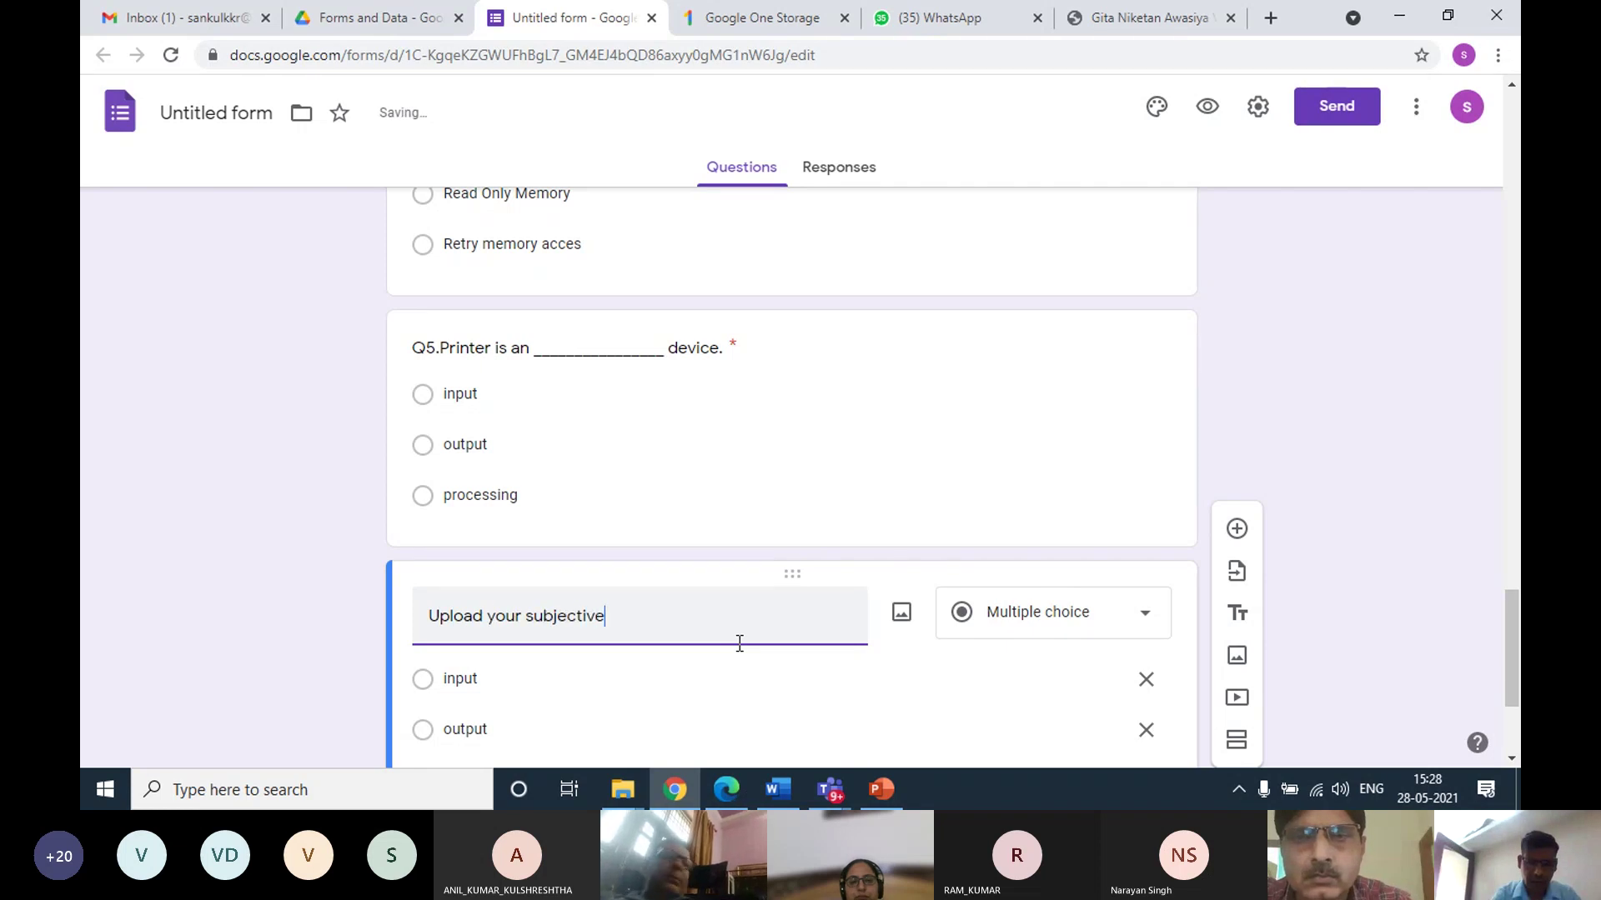
{"action": "type", "text": " paper p"}
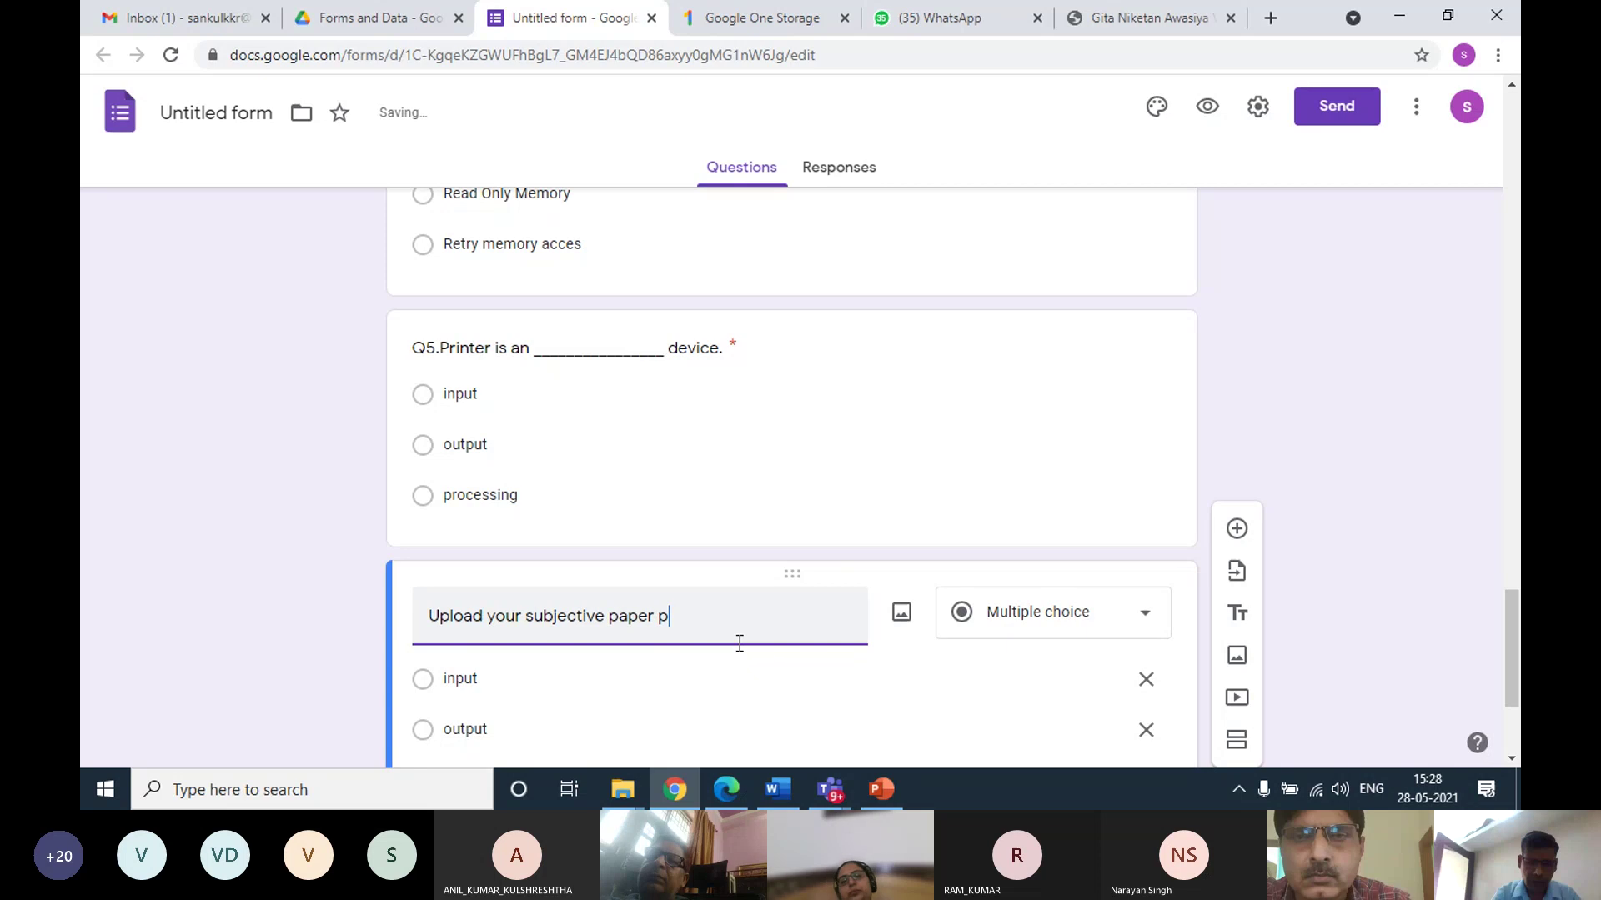
{"action": "key", "text": "BackSpace"}
{"action": "type", "text": "a"}
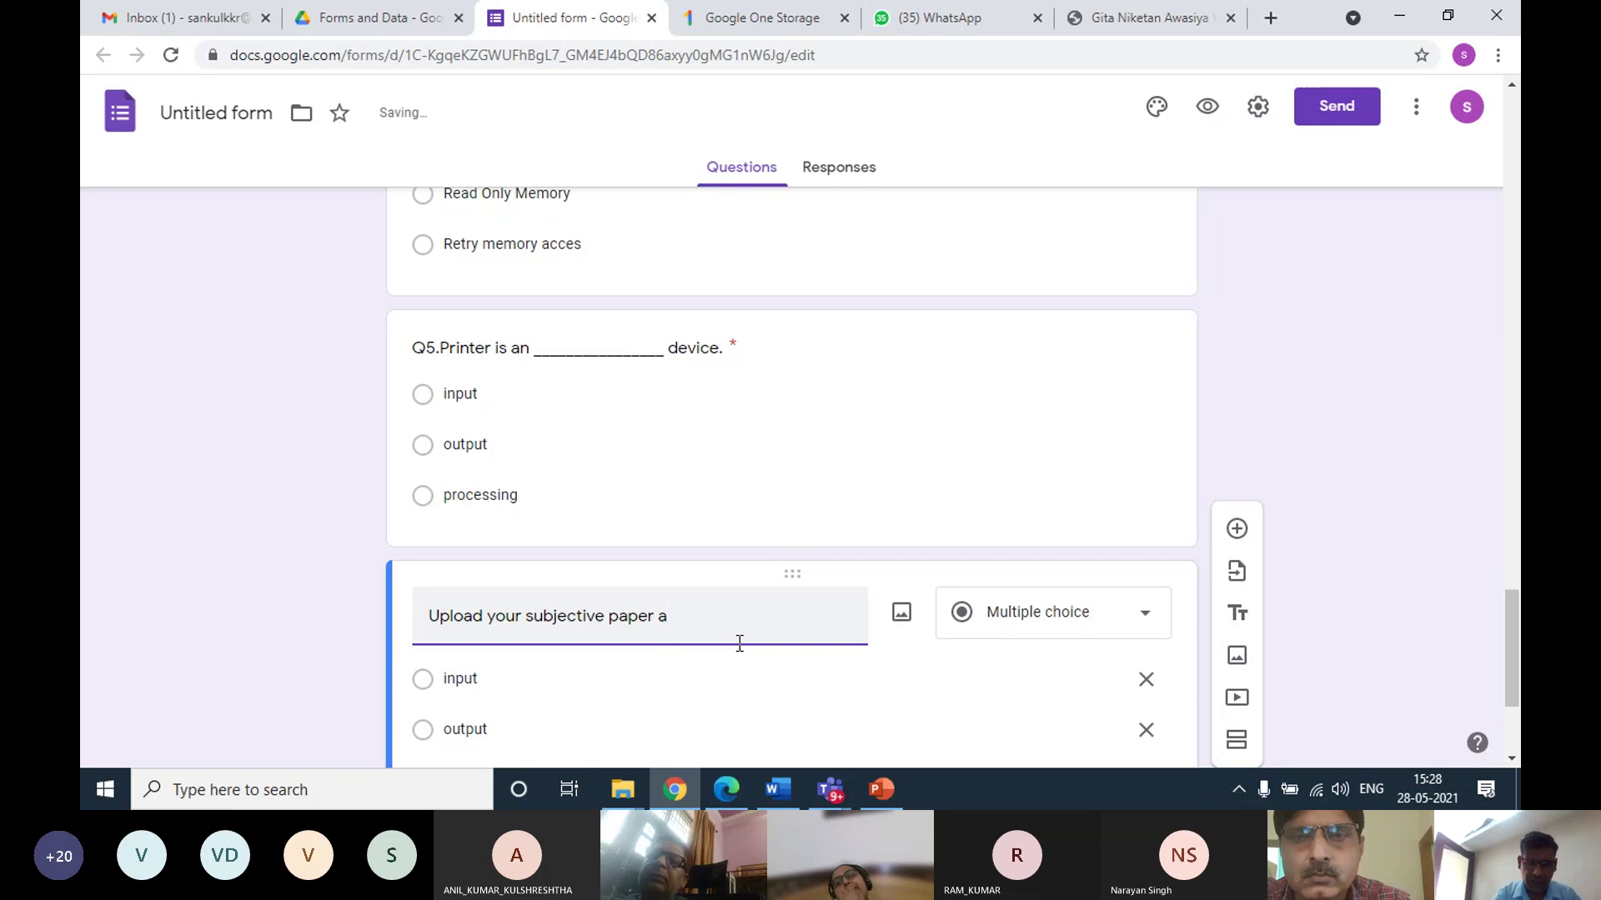
{"action": "type", "text": "nswer she"}
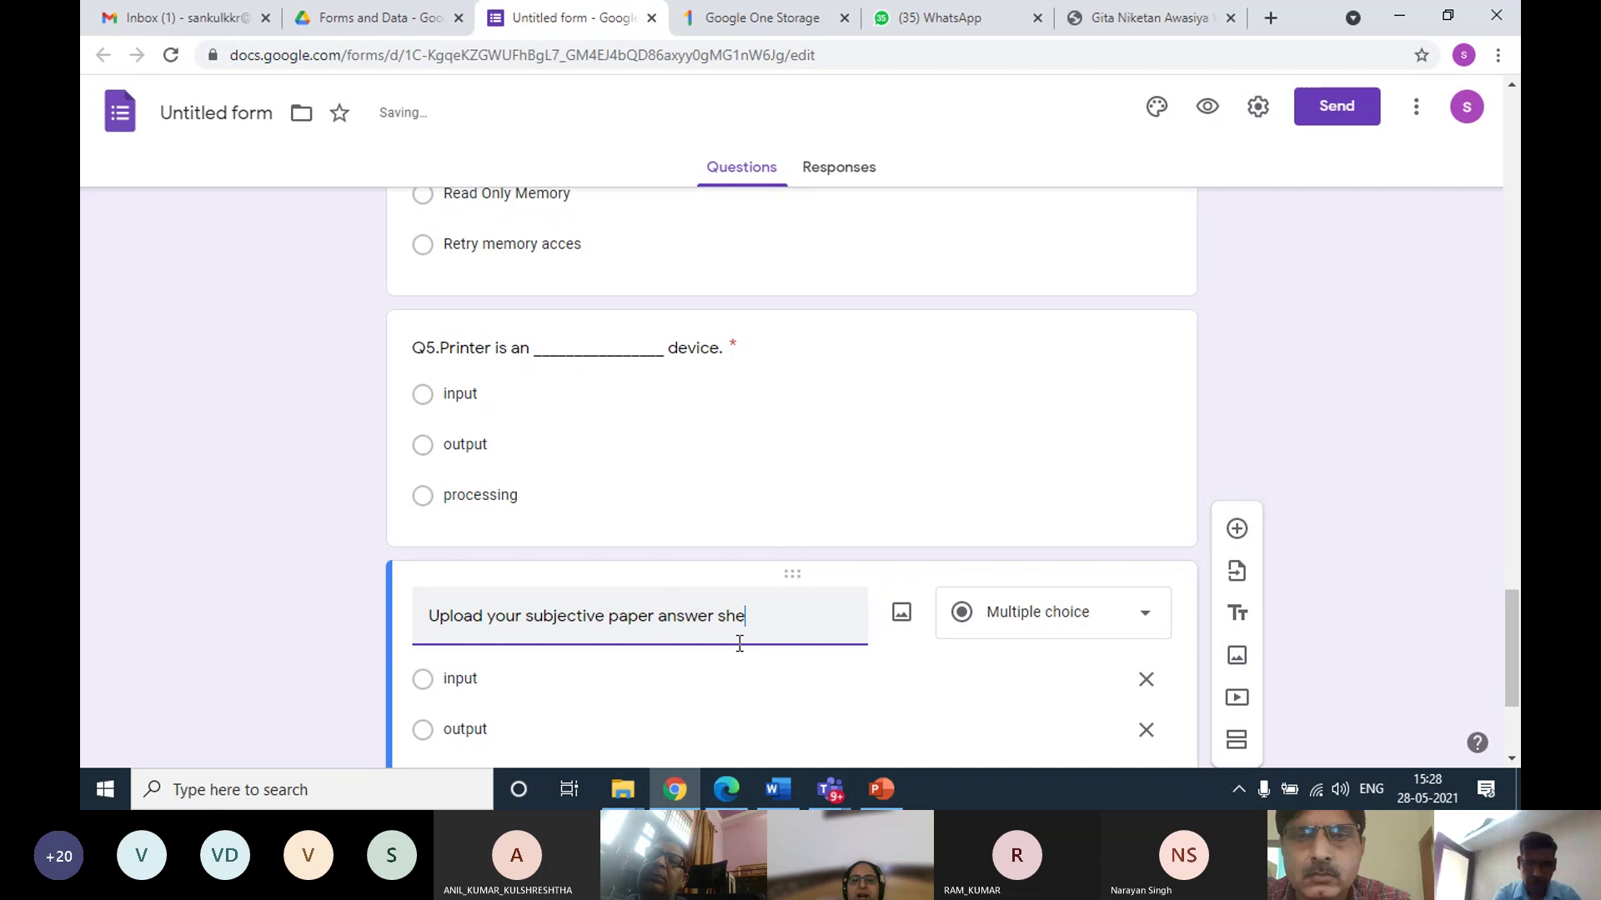
{"action": "type", "text": "et."}
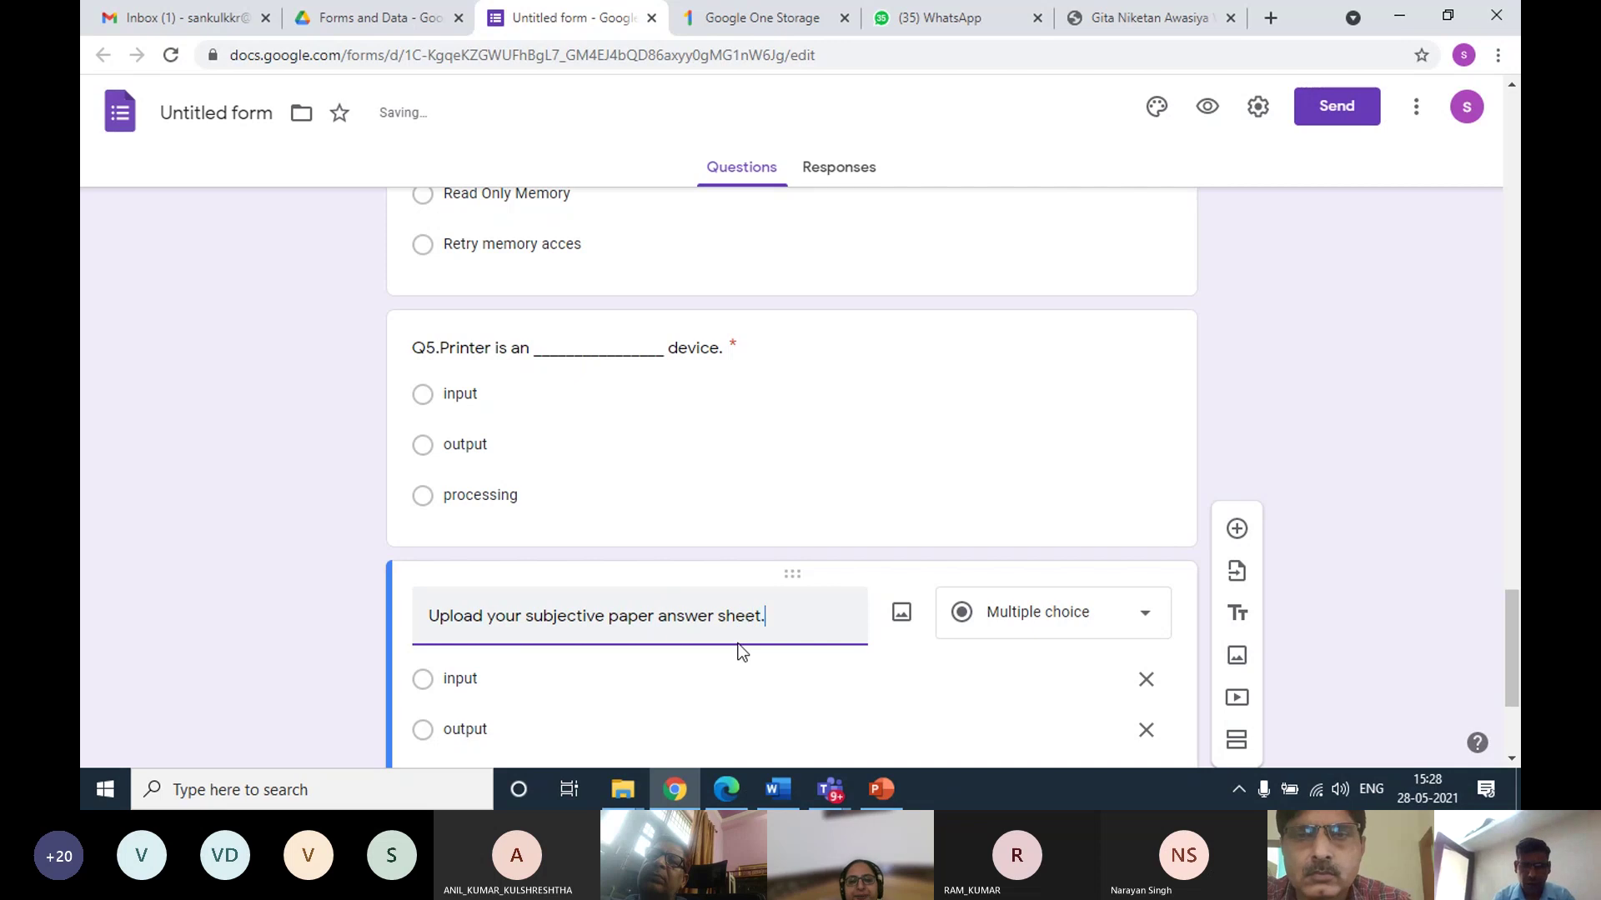
{"action": "left_click", "coordinate": [1090, 631]}
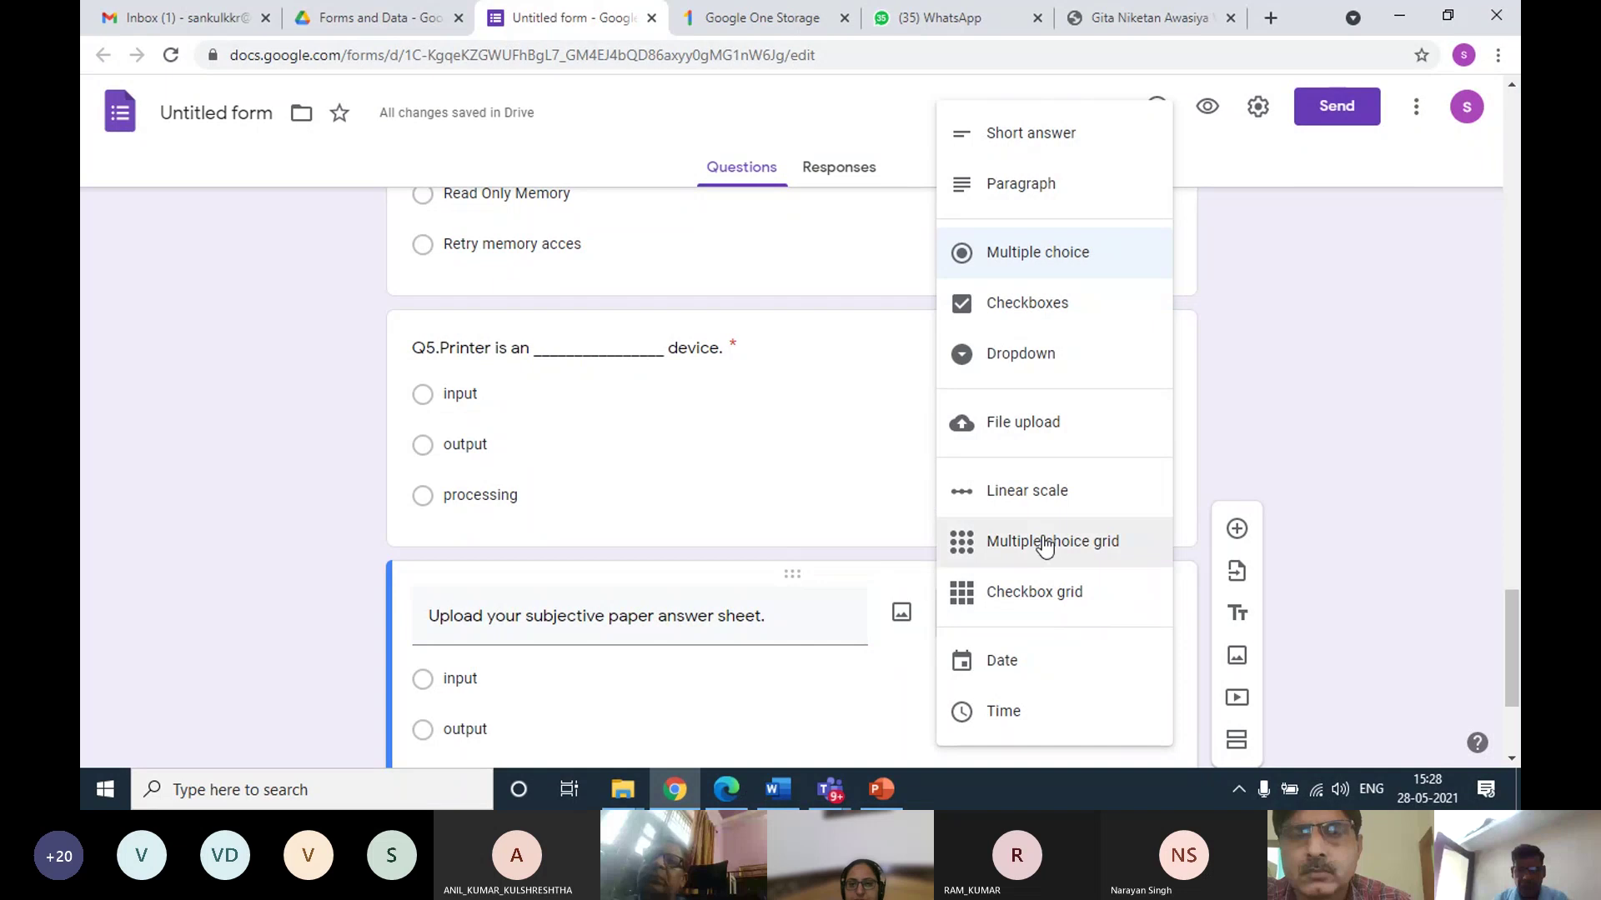
Change the question to File upload, accept the Drive notice, and allow only specific file types
{"action": "left_click", "coordinate": [1042, 433]}
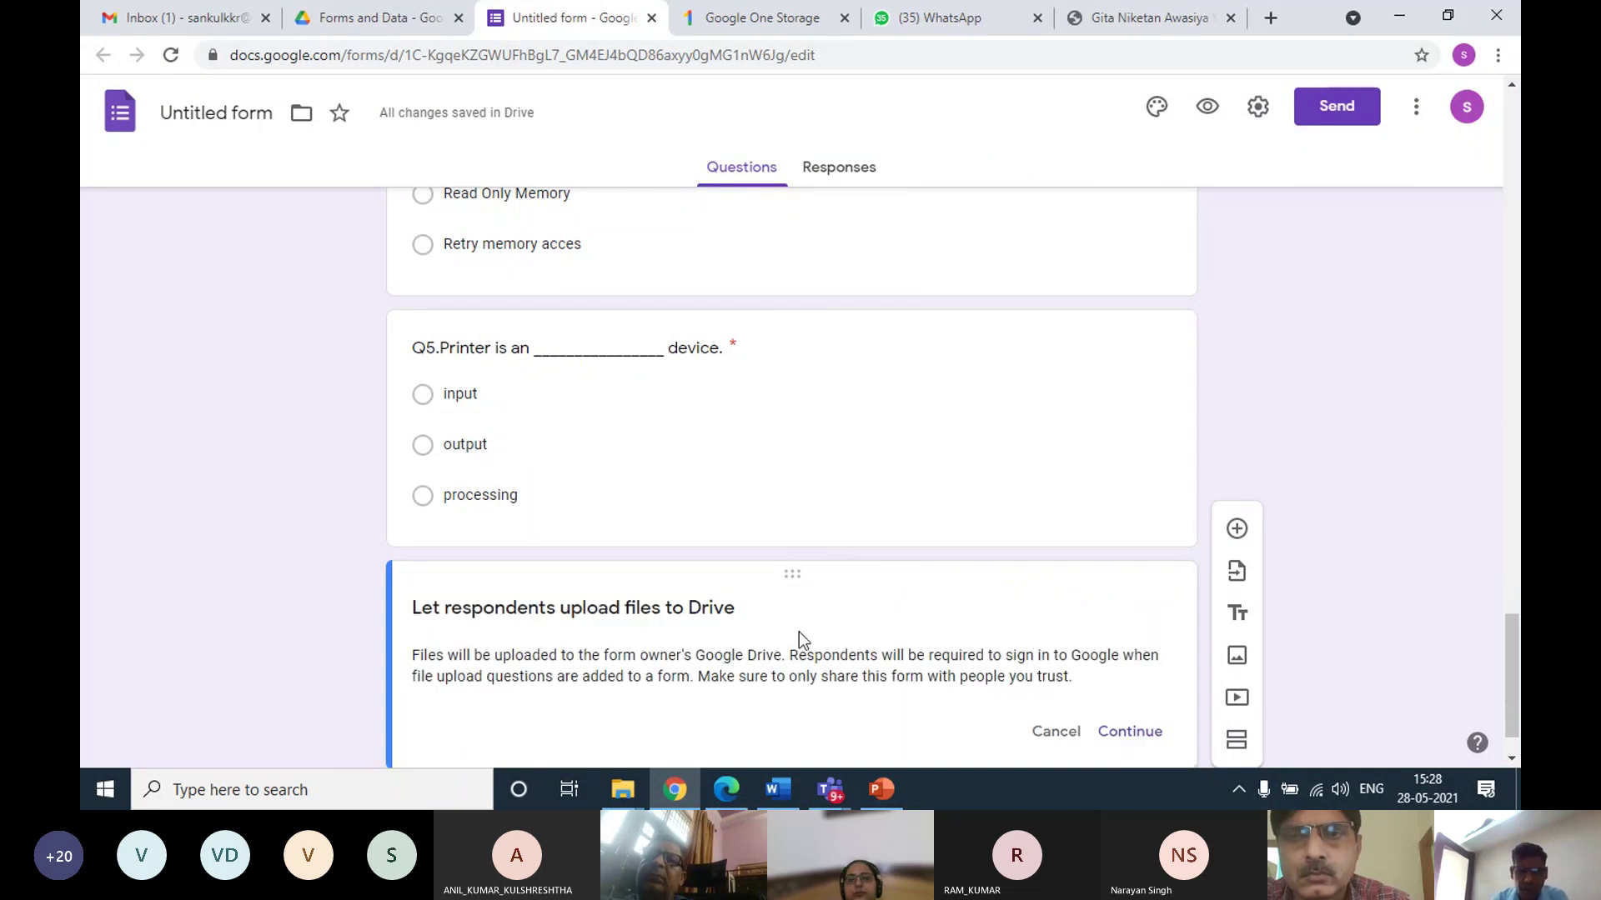
{"action": "scroll", "coordinate": [813, 625], "scroll_direction": "down", "scroll_amount": 1}
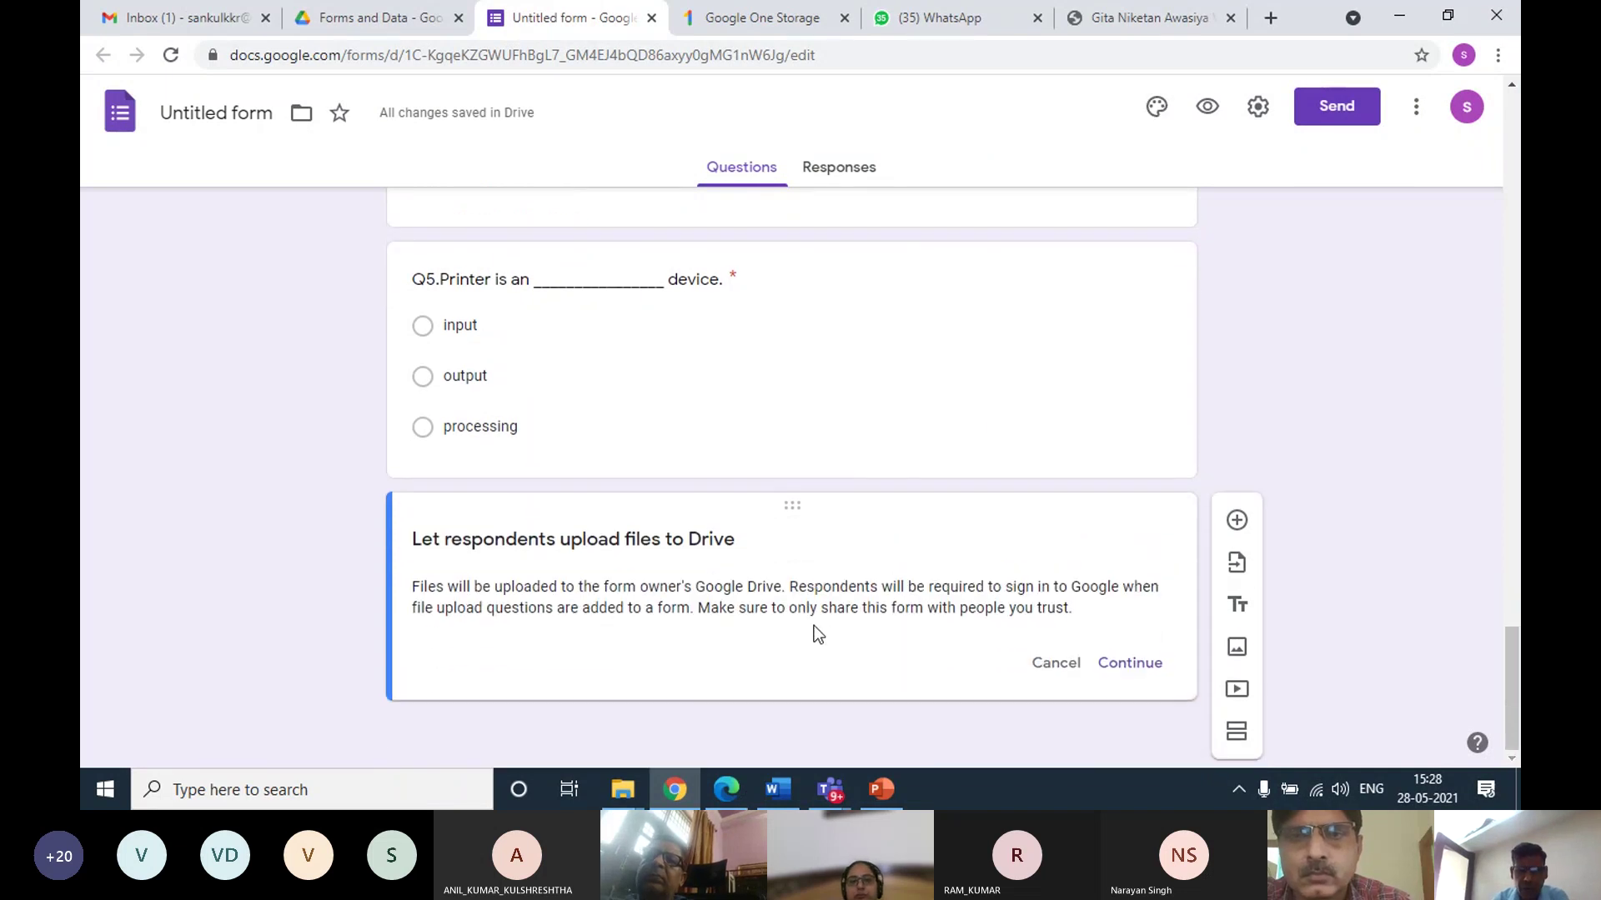
{"action": "left_click", "coordinate": [1131, 664]}
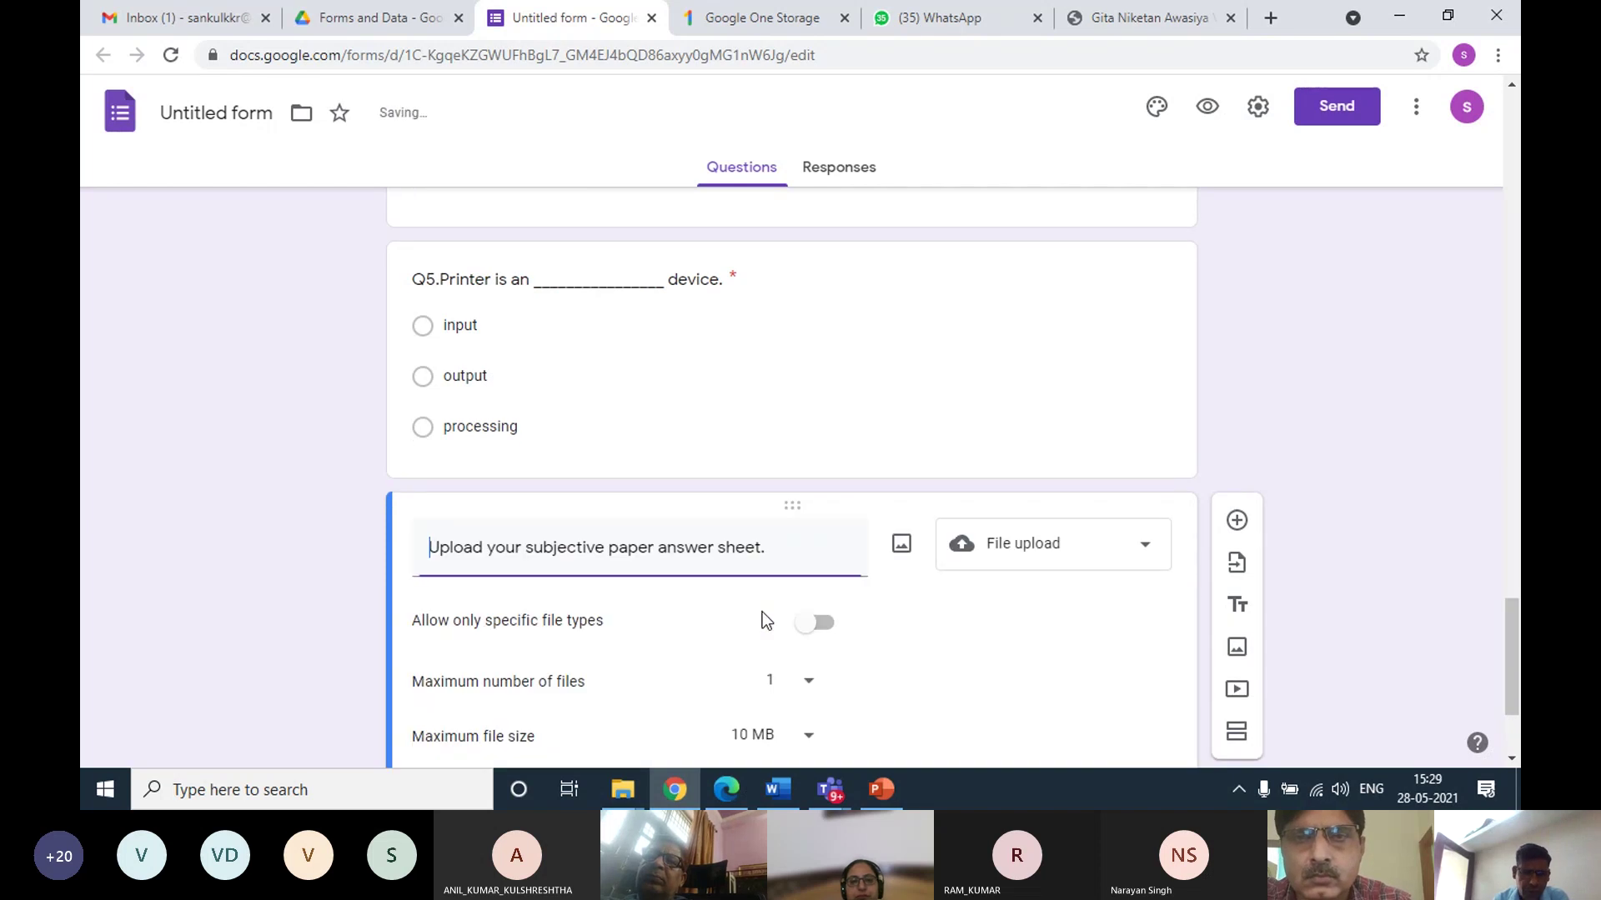
{"action": "scroll", "coordinate": [591, 564], "scroll_direction": "down", "scroll_amount": 2}
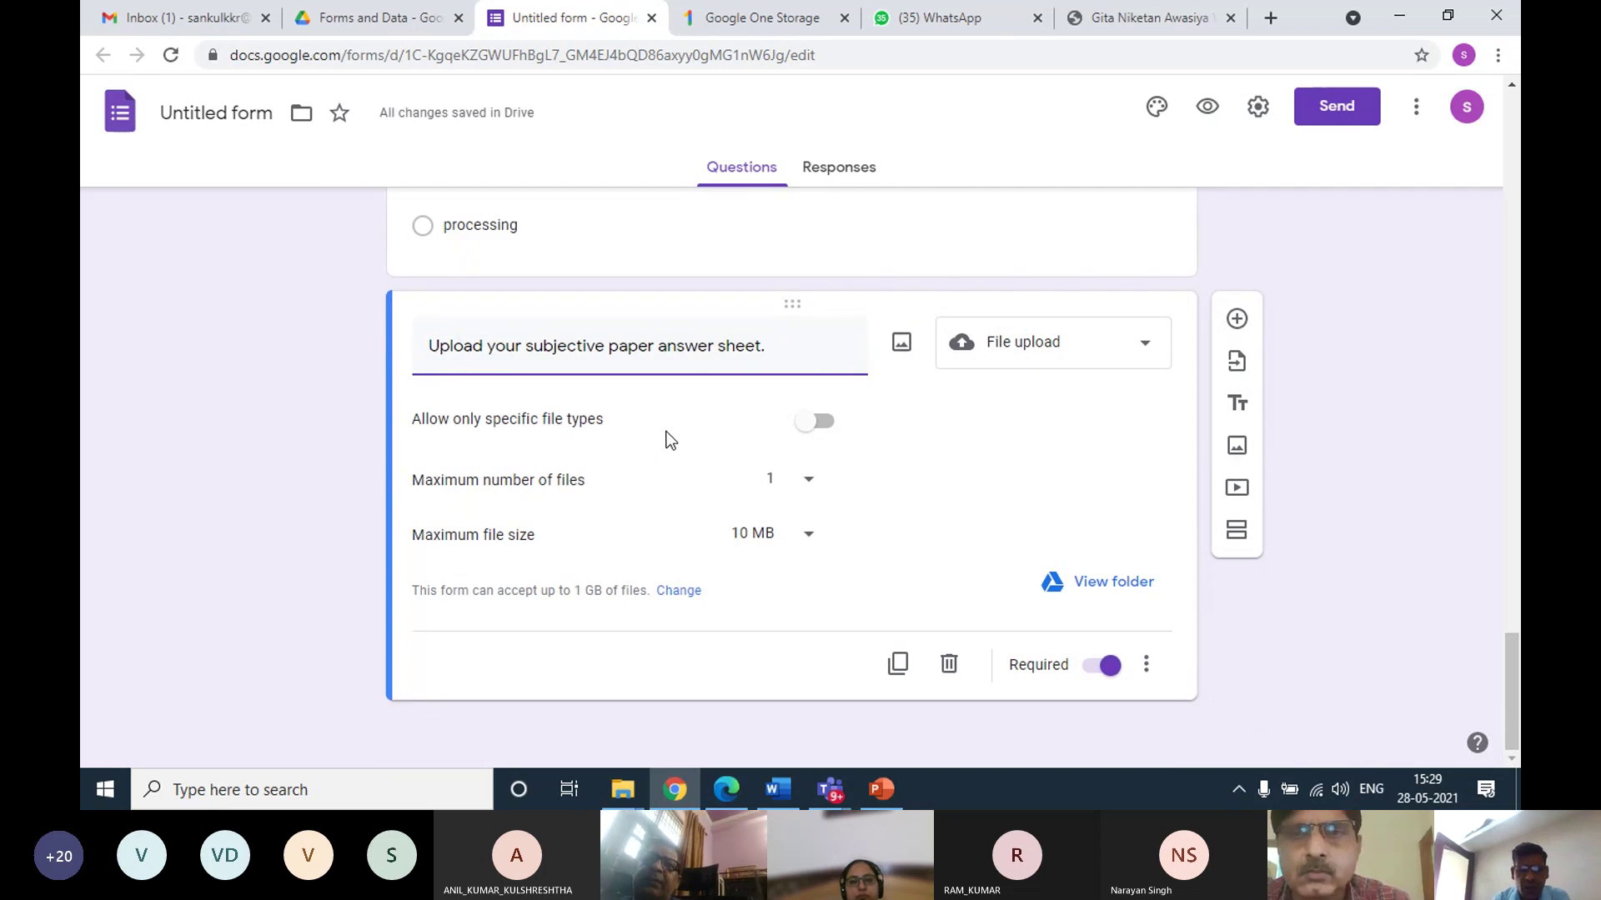
{"action": "left_click", "coordinate": [824, 427]}
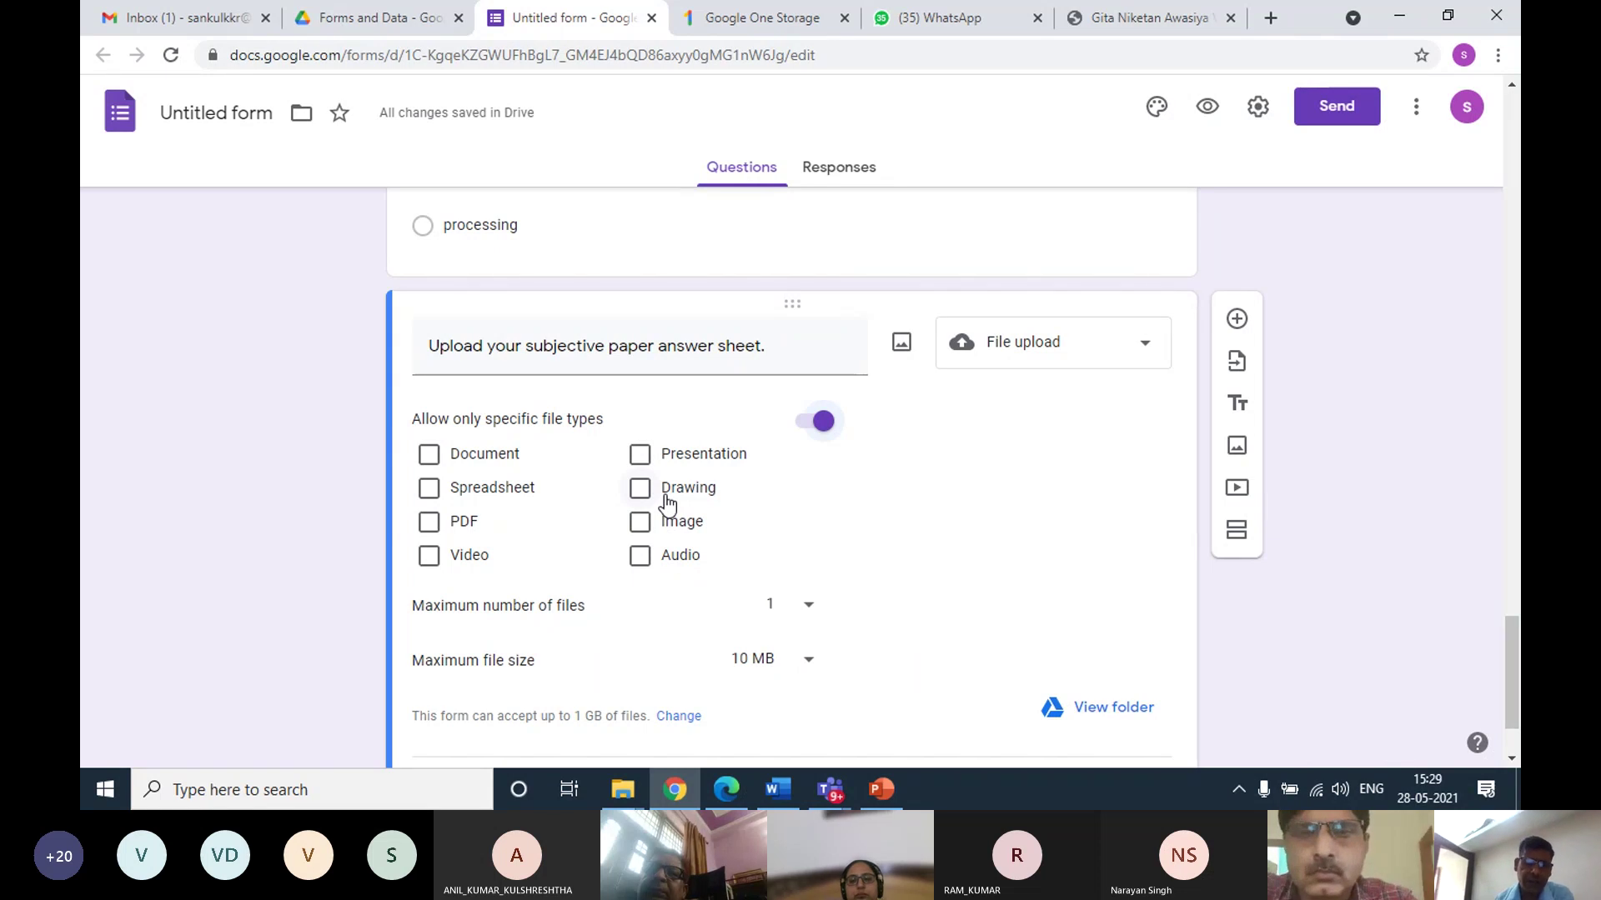
Accept only PDF uploads and set the maximum file size to 100 MB
{"action": "left_click", "coordinate": [430, 524]}
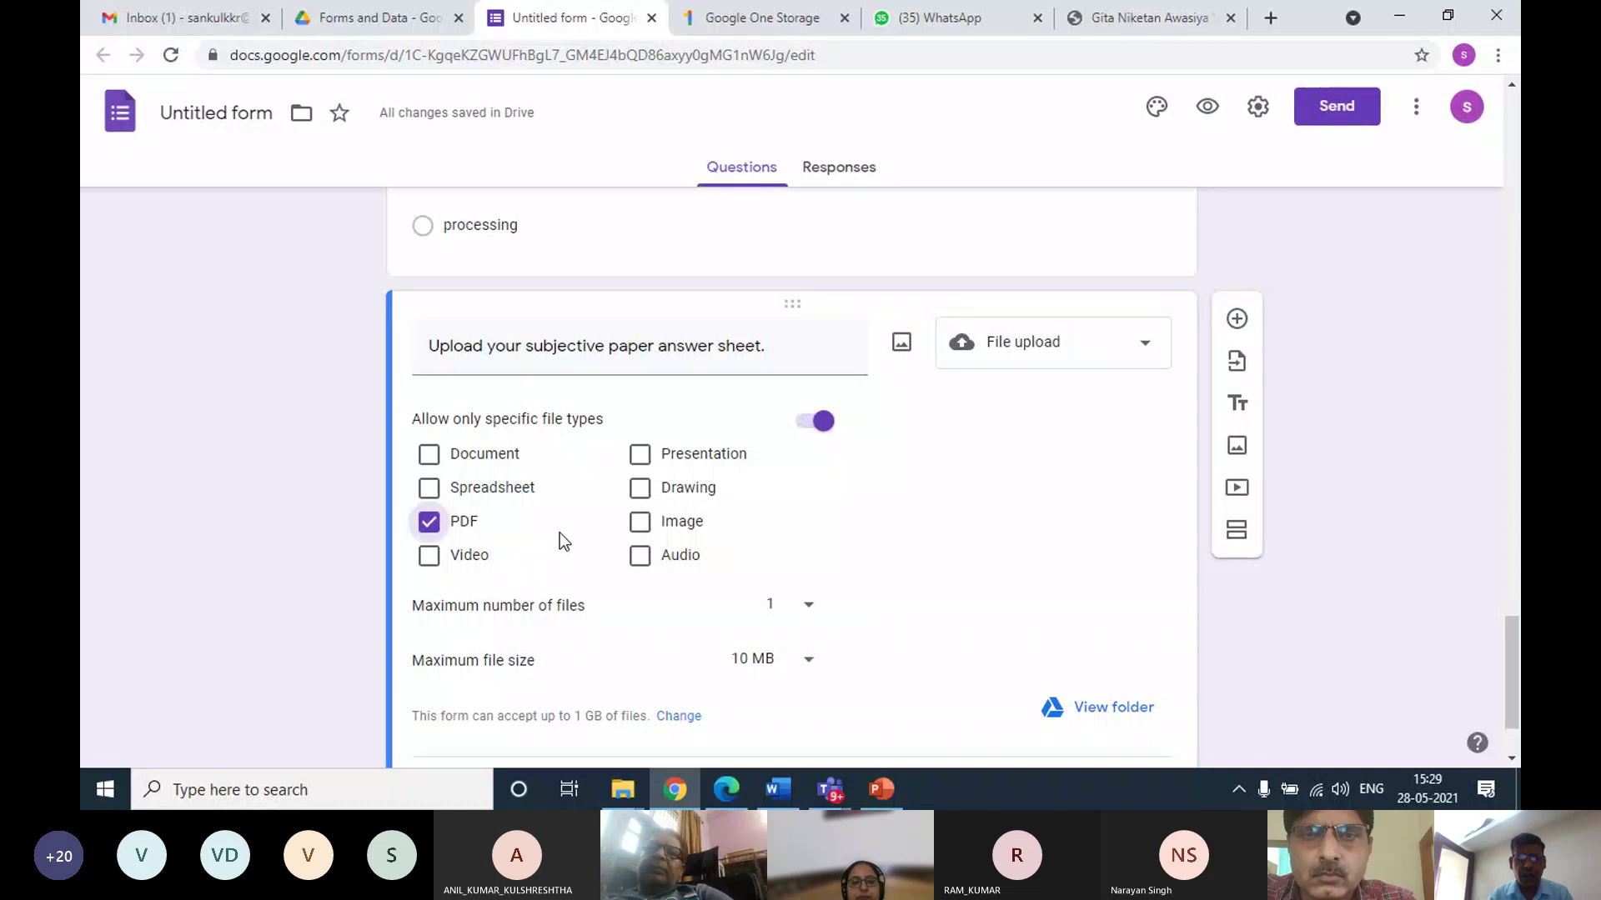
{"action": "scroll", "coordinate": [588, 519], "scroll_direction": "down", "scroll_amount": 1}
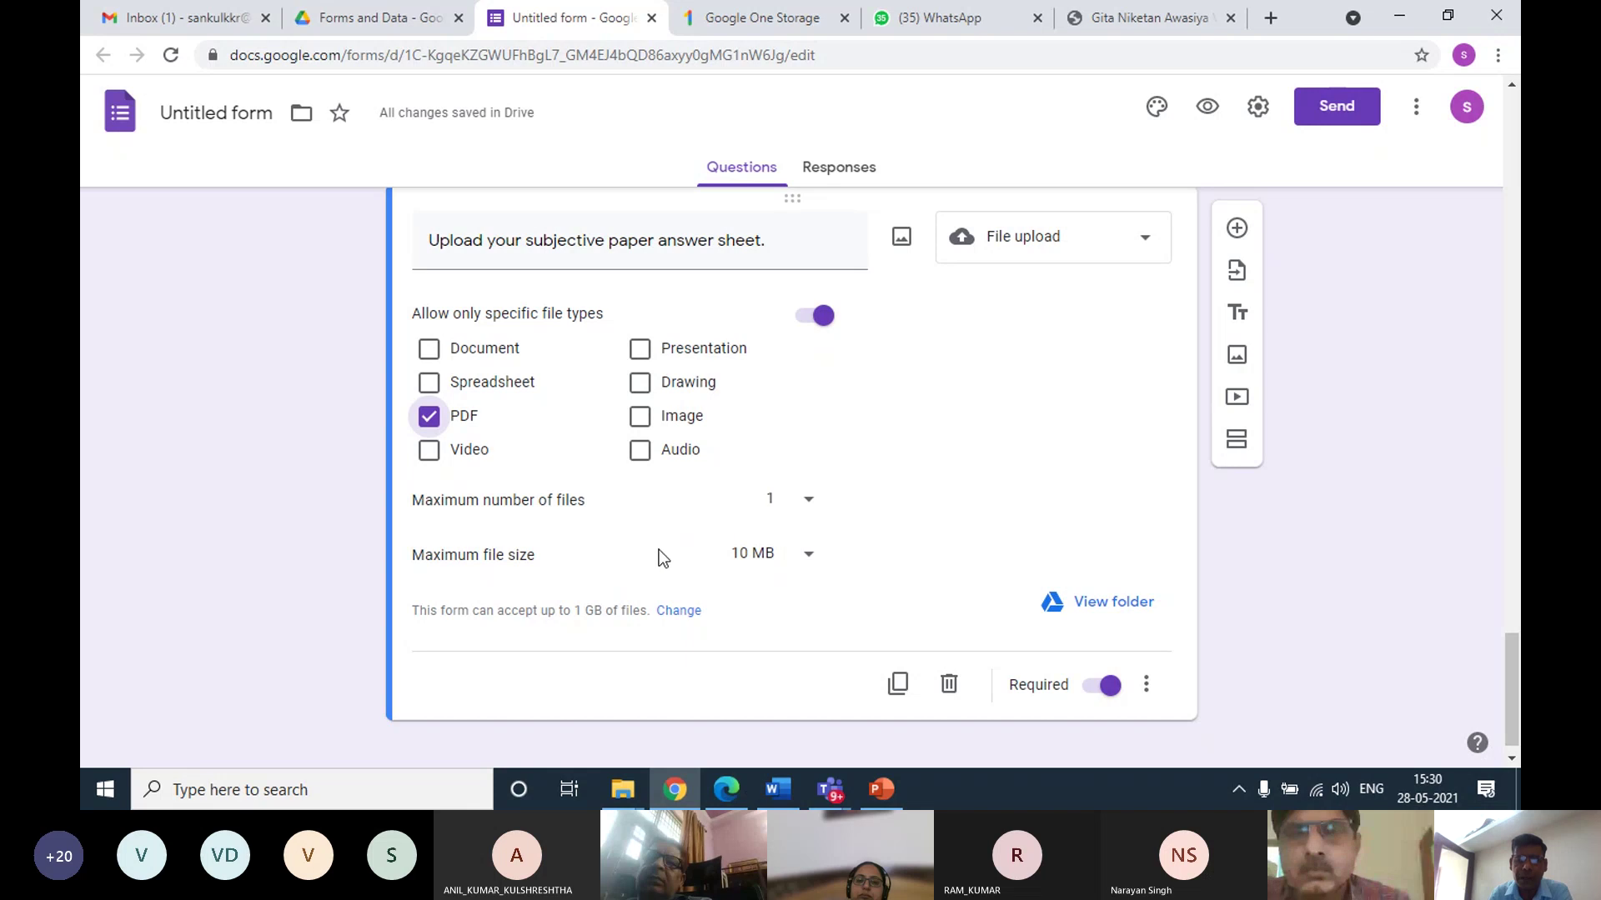
{"action": "scroll", "coordinate": [654, 554], "scroll_direction": "down", "scroll_amount": 1}
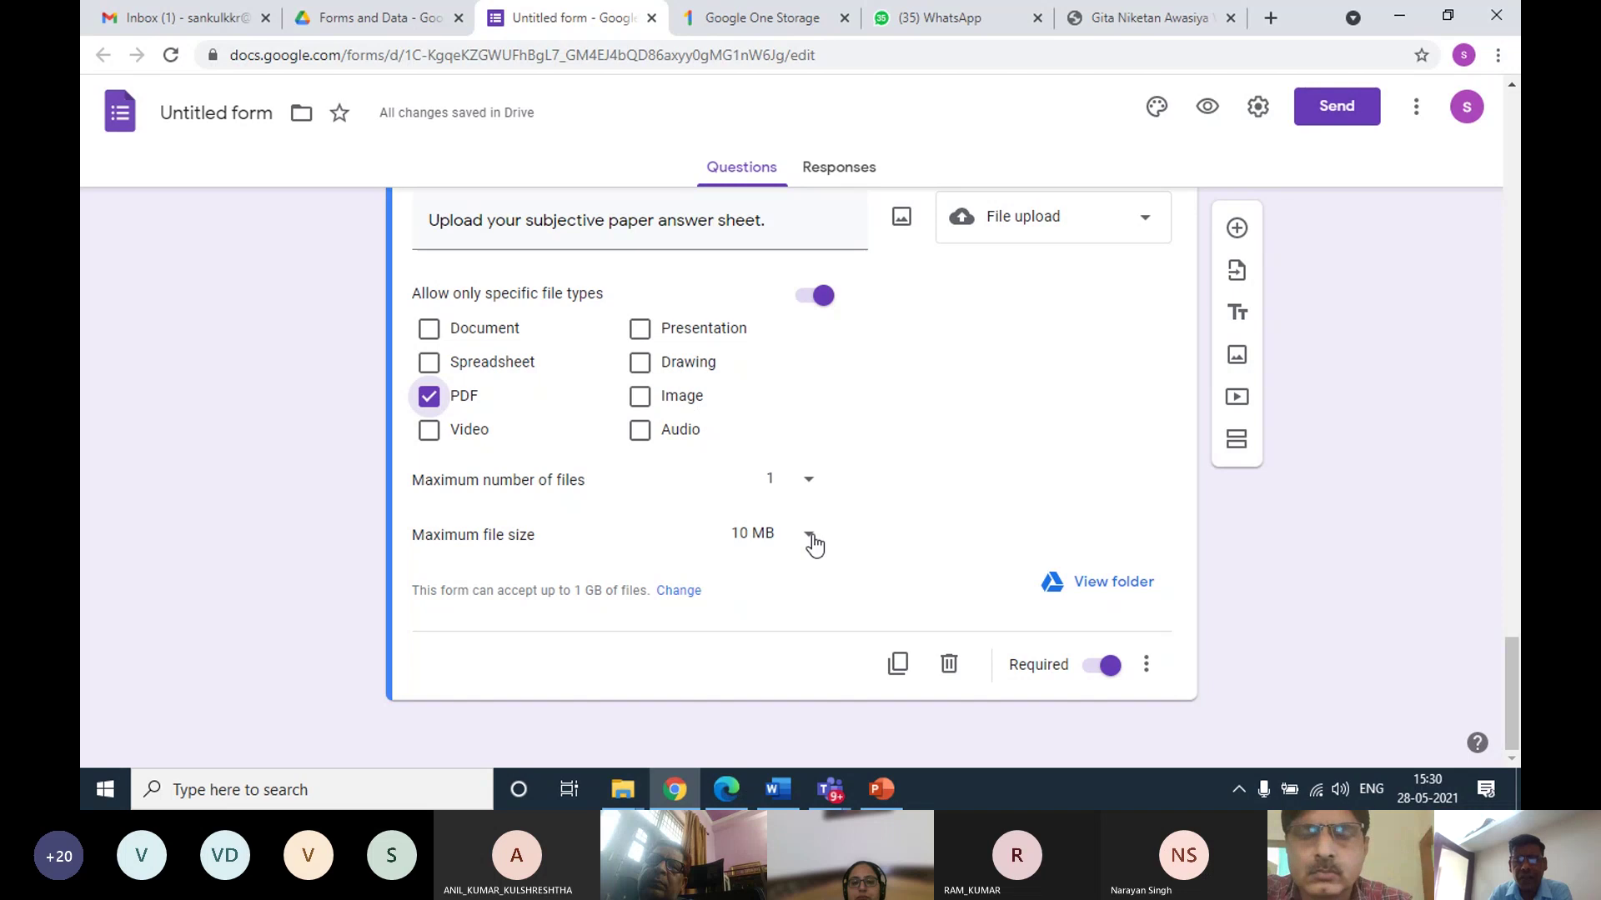
{"action": "left_click", "coordinate": [812, 538]}
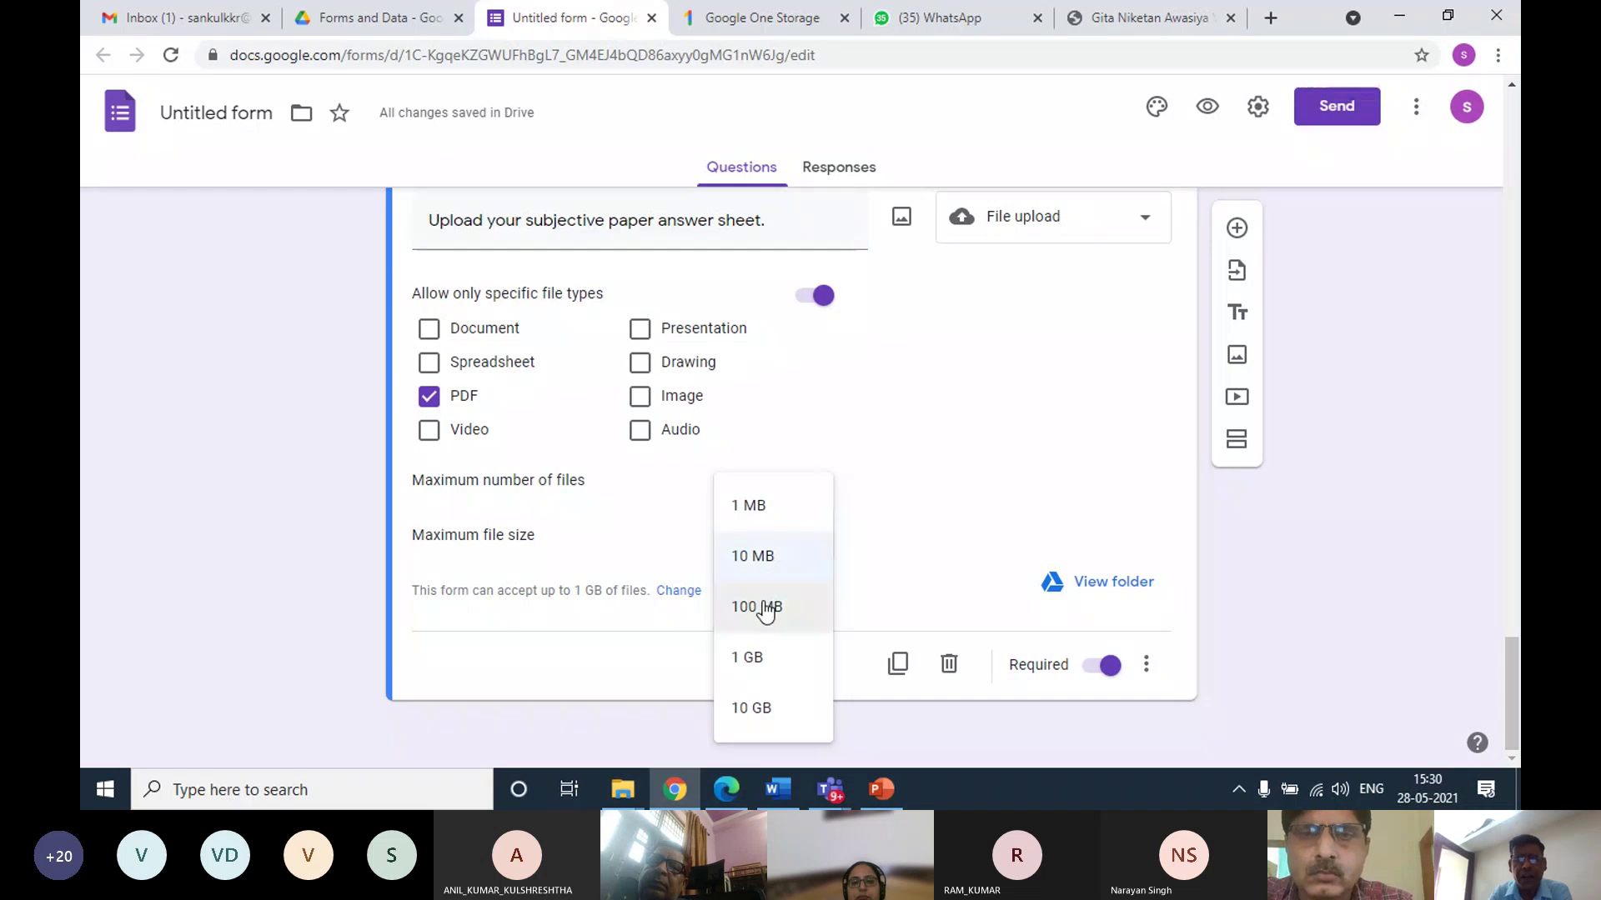
{"action": "left_click", "coordinate": [764, 607]}
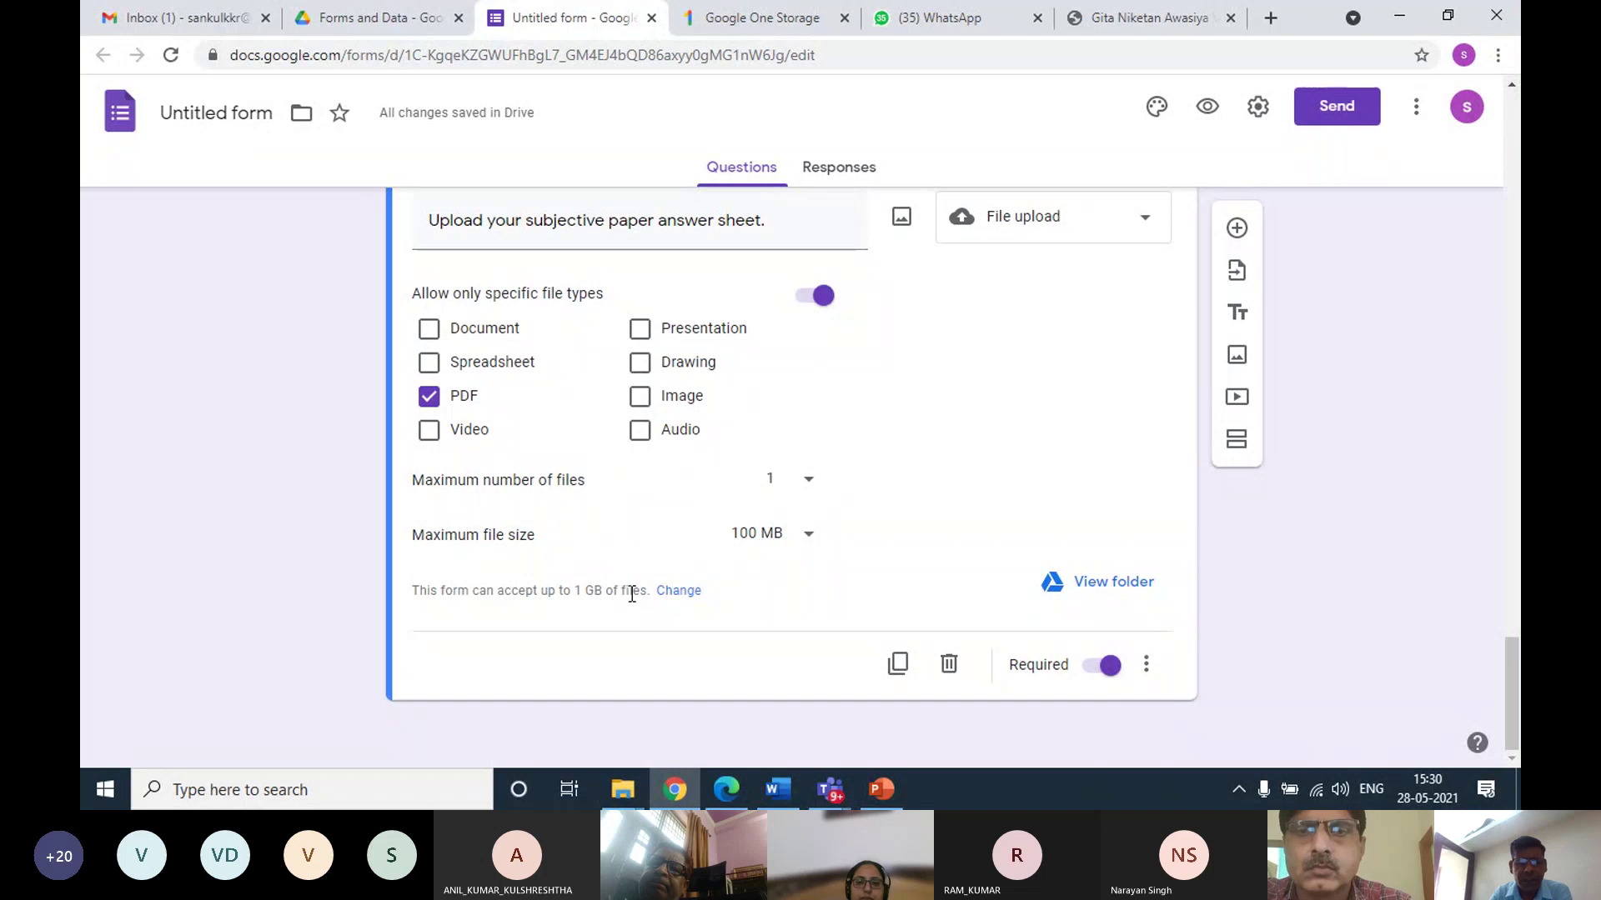
Change 'Maximum size of all files uploaded' from 1 GB to 10 GB and save
{"action": "left_click", "coordinate": [679, 592]}
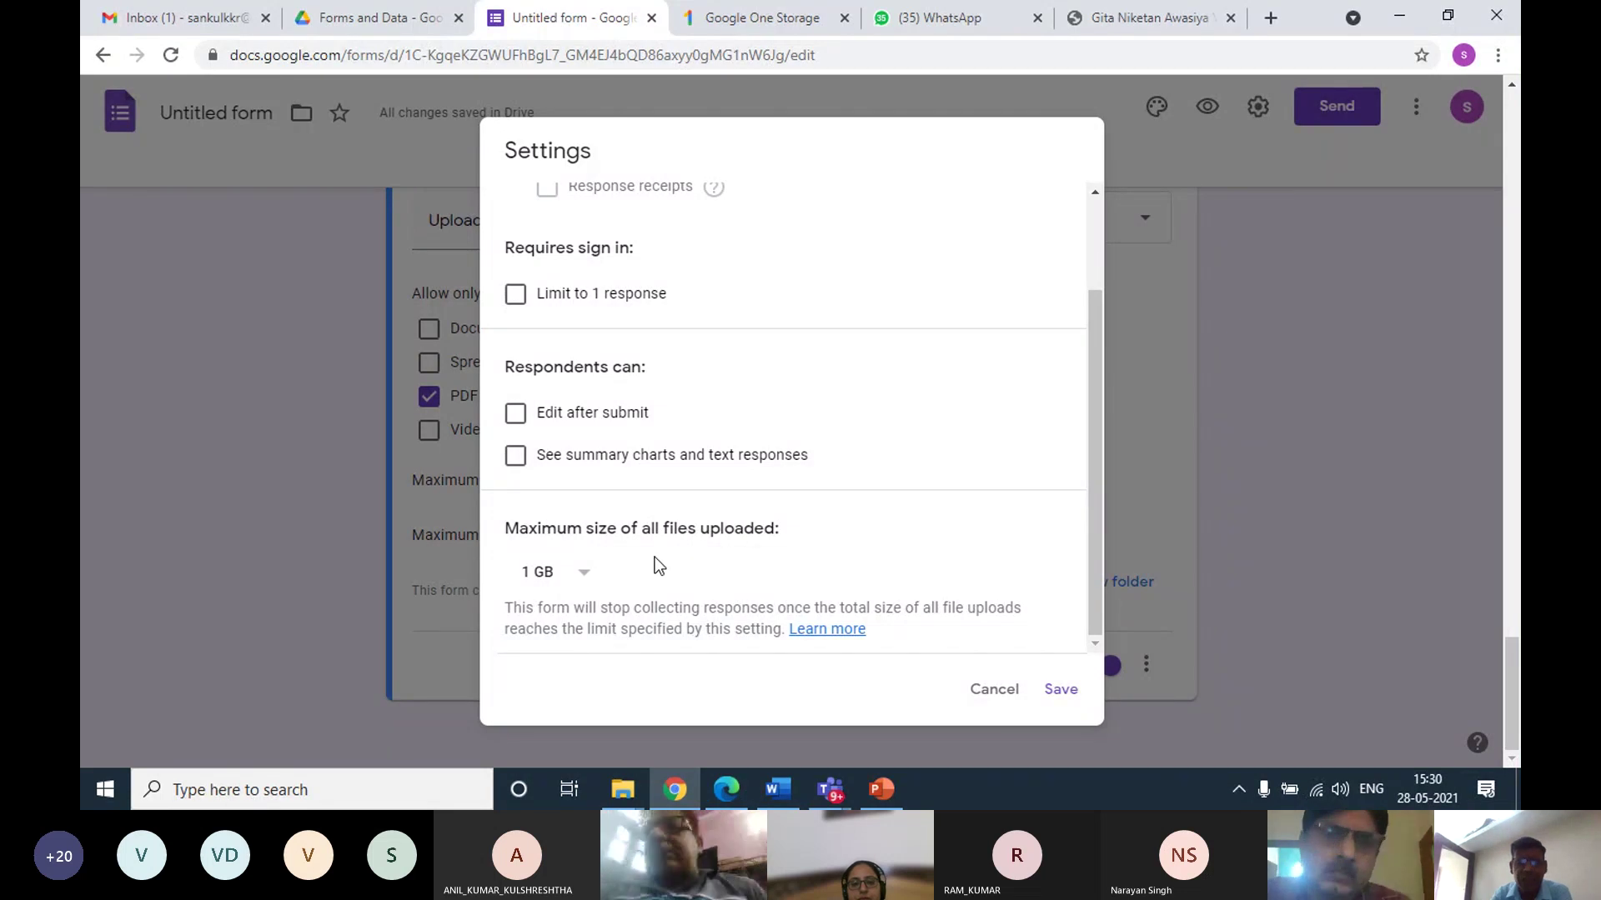
{"action": "left_click", "coordinate": [583, 583]}
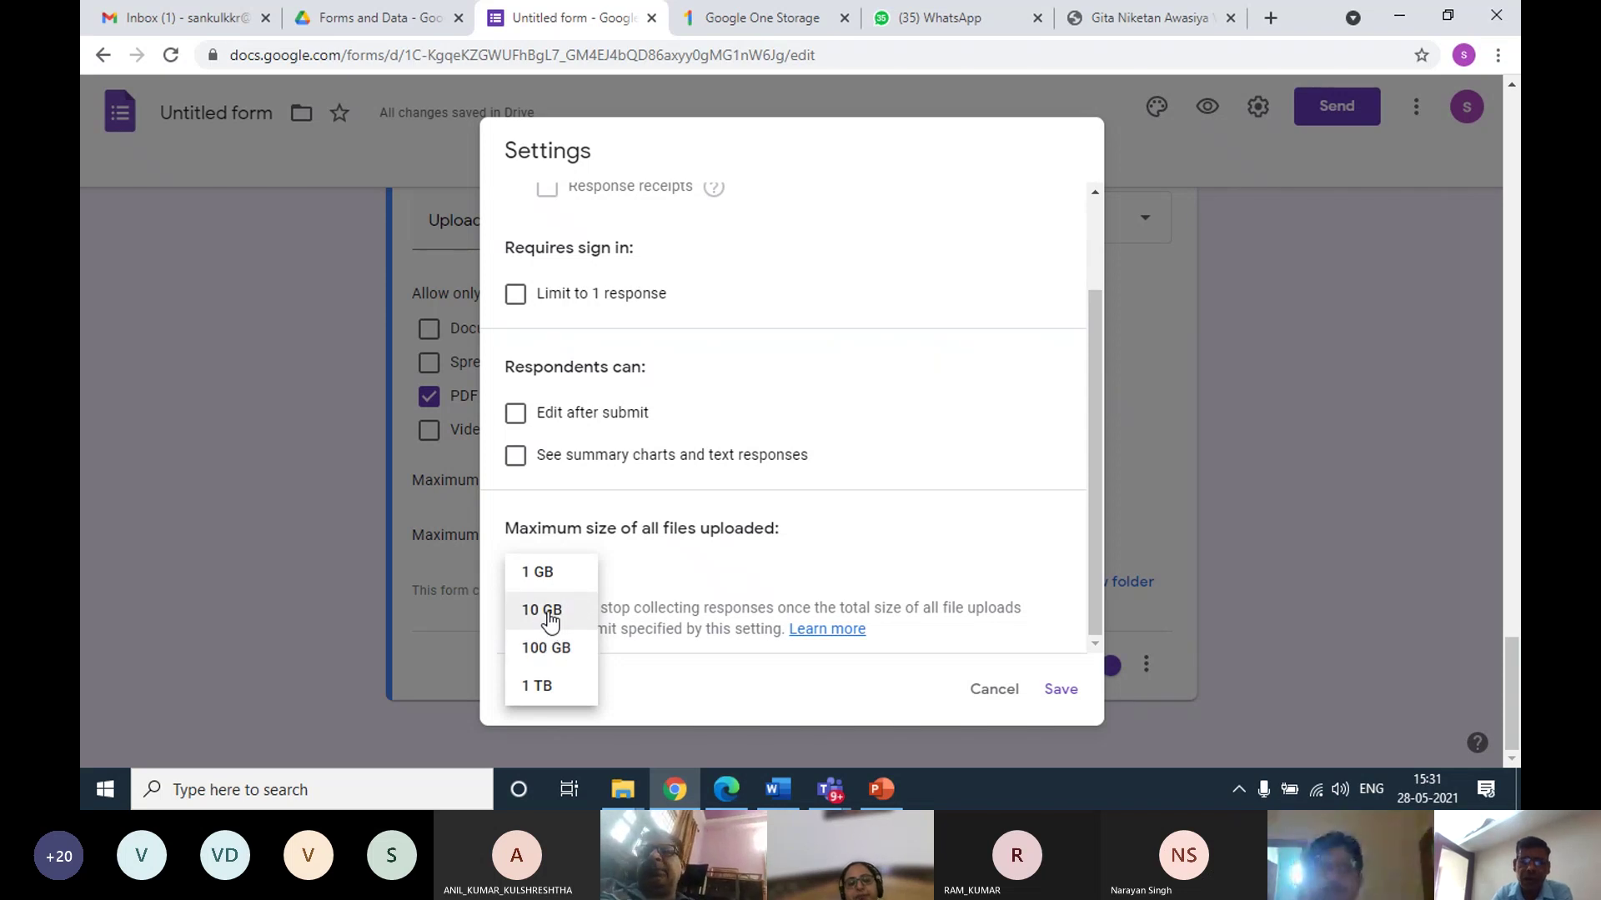
{"action": "left_click", "coordinate": [547, 615]}
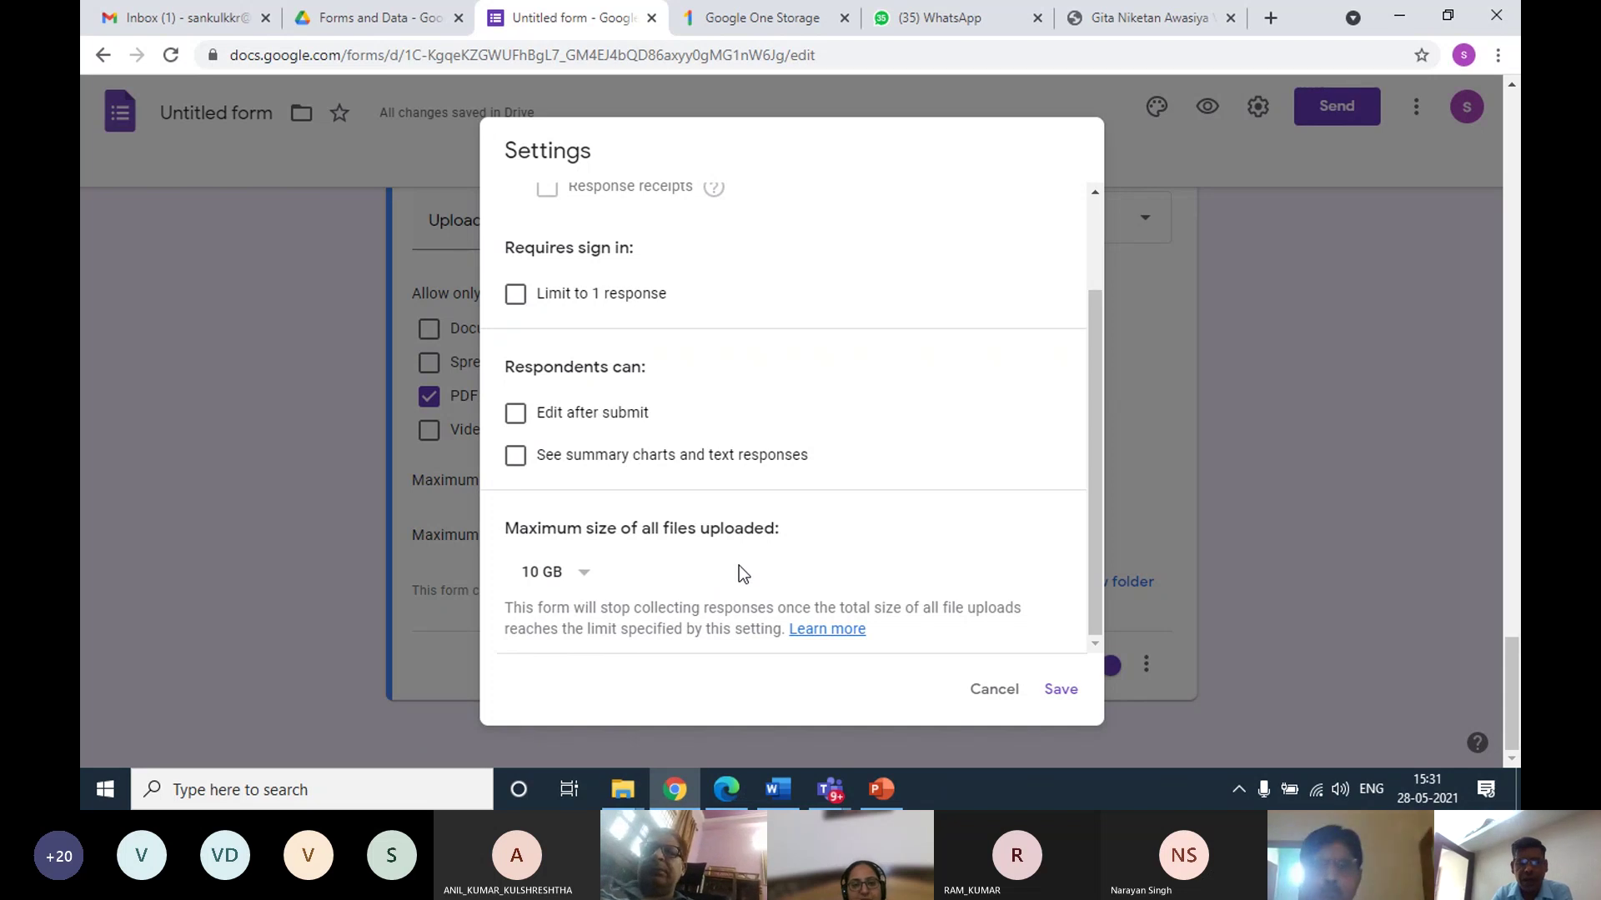
{"action": "left_click", "coordinate": [1050, 690]}
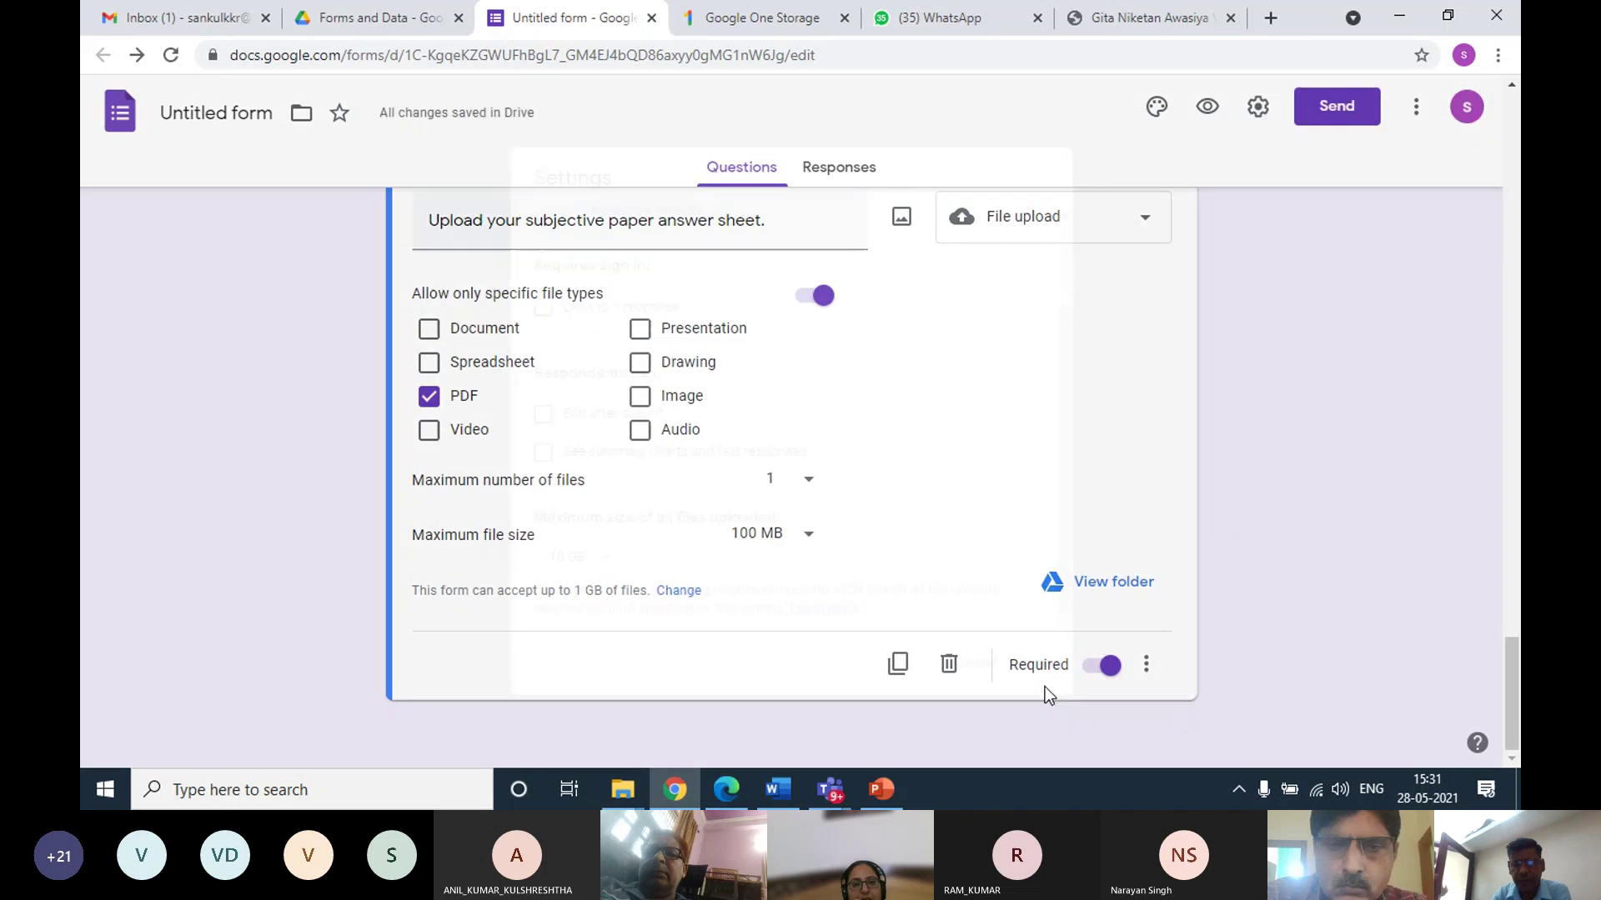
{"action": "scroll", "coordinate": [704, 565], "scroll_direction": "up", "scroll_amount": 10}
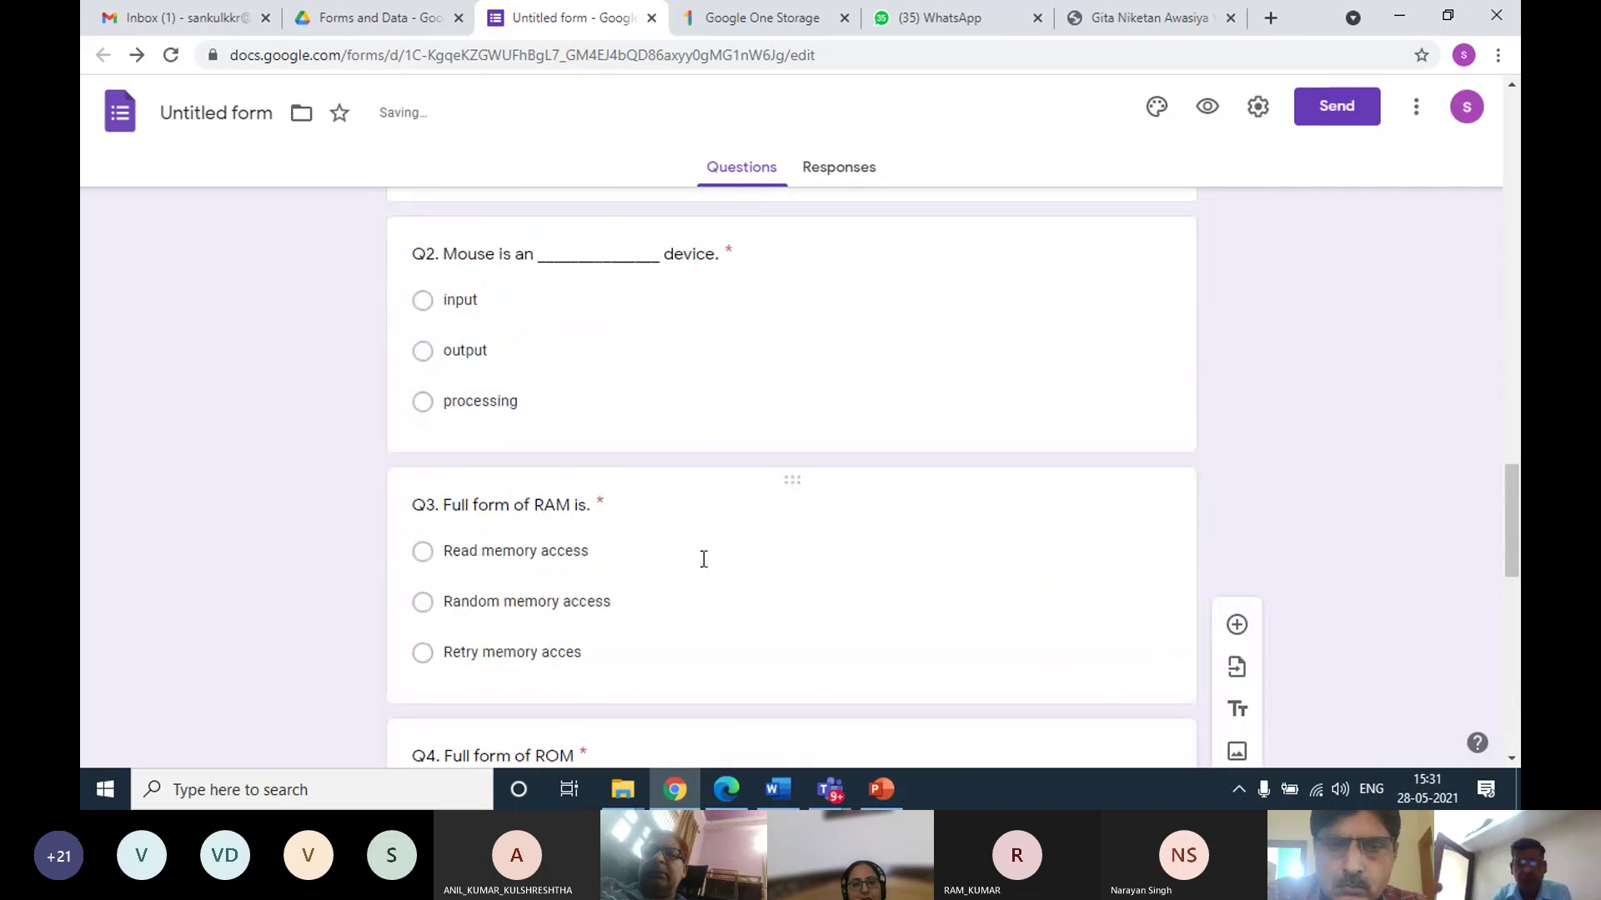
{"action": "scroll", "coordinate": [704, 558], "scroll_direction": "up", "scroll_amount": 12}
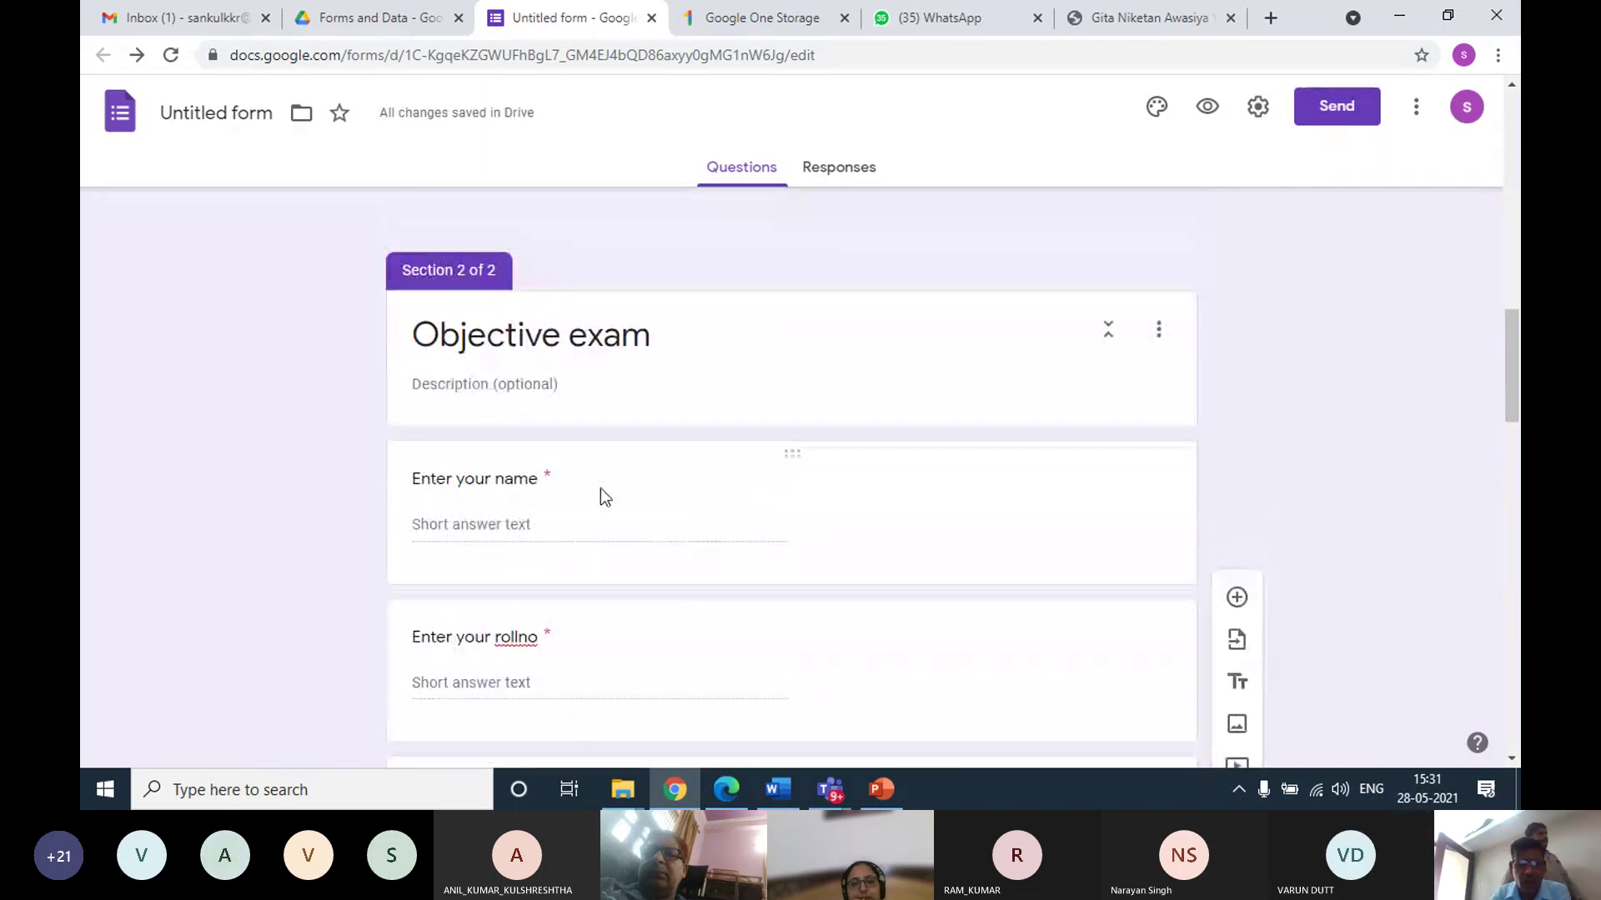
{"action": "scroll", "coordinate": [585, 478], "scroll_direction": "down", "scroll_amount": 1}
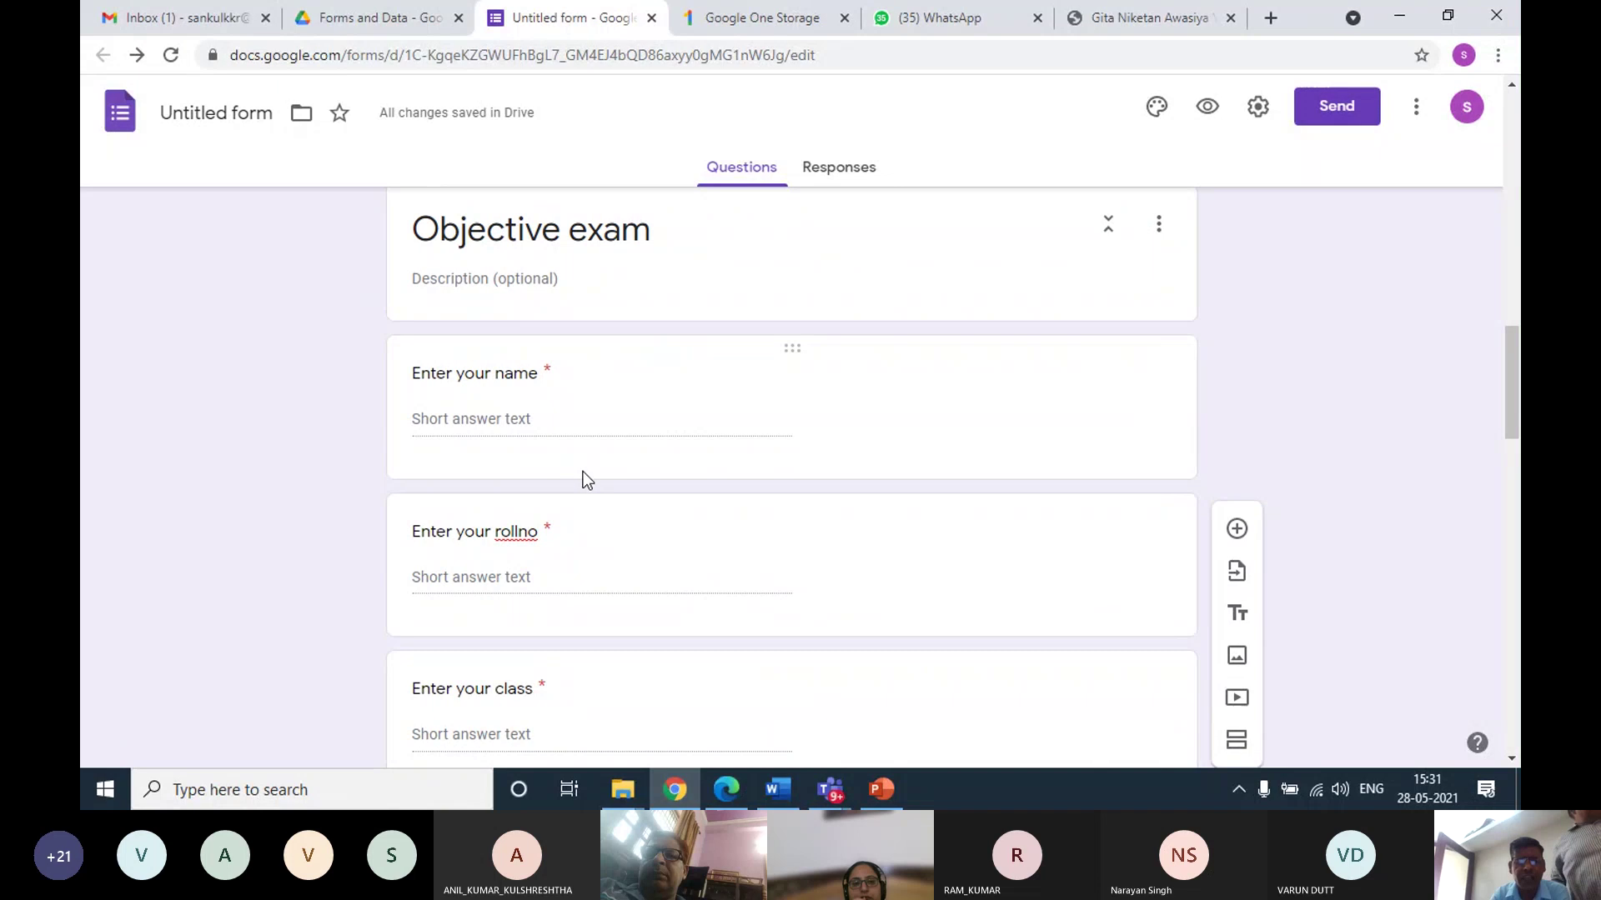
{"action": "scroll", "coordinate": [585, 479], "scroll_direction": "down", "scroll_amount": 1}
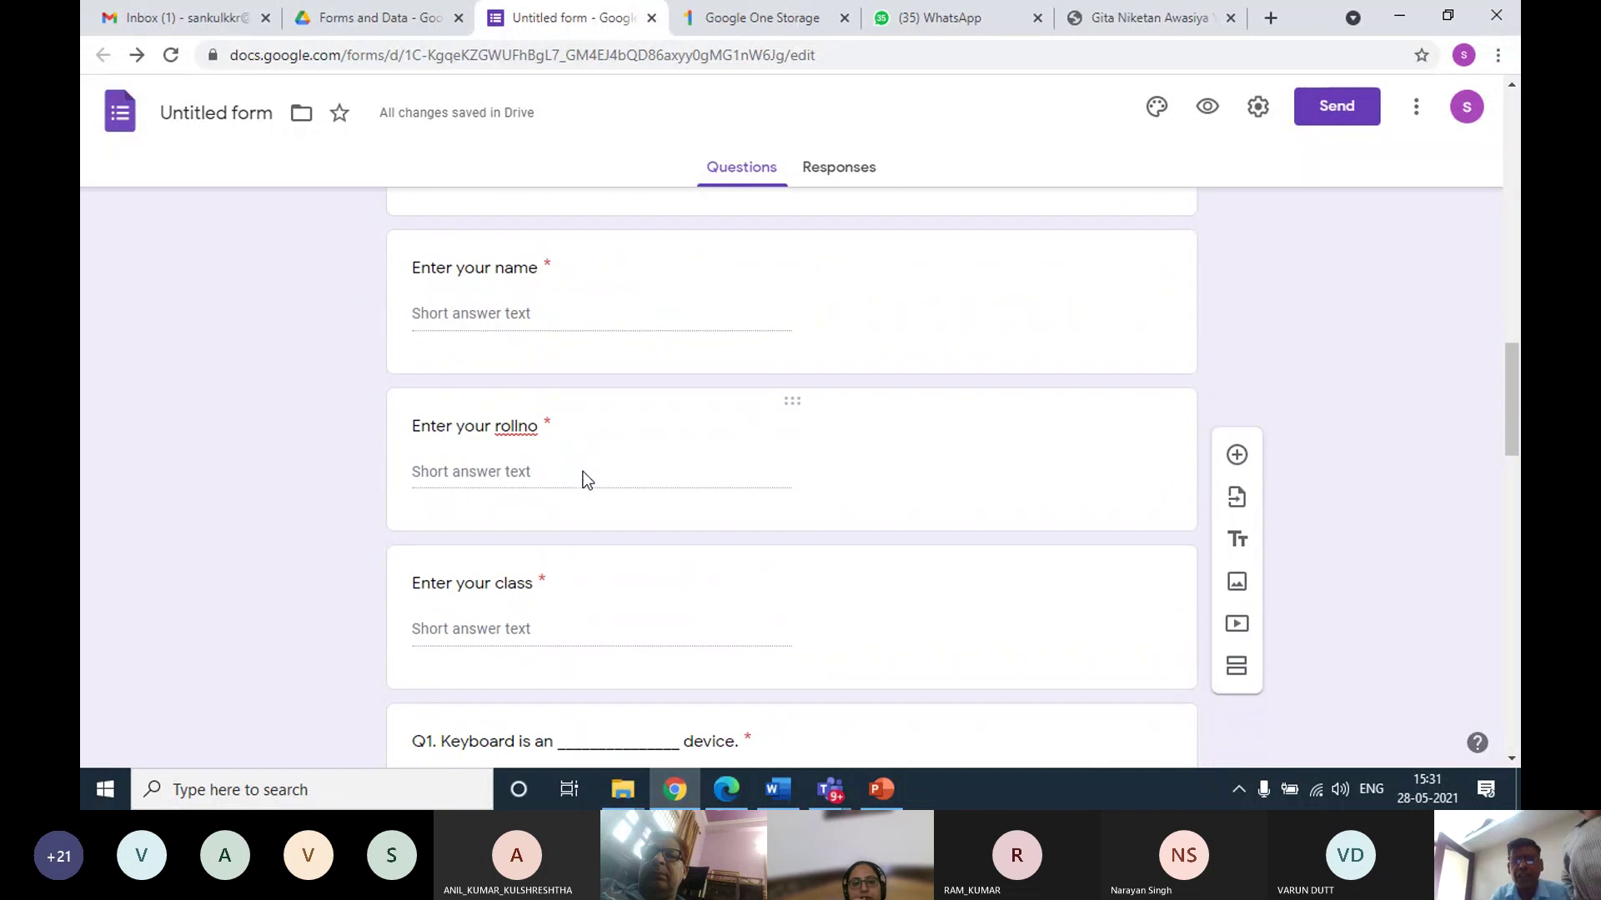
Turn on 'Make this a quiz', release grades 'Later, after manual review', hide missed questions and correct answers, and save
{"action": "left_click", "coordinate": [1258, 117]}
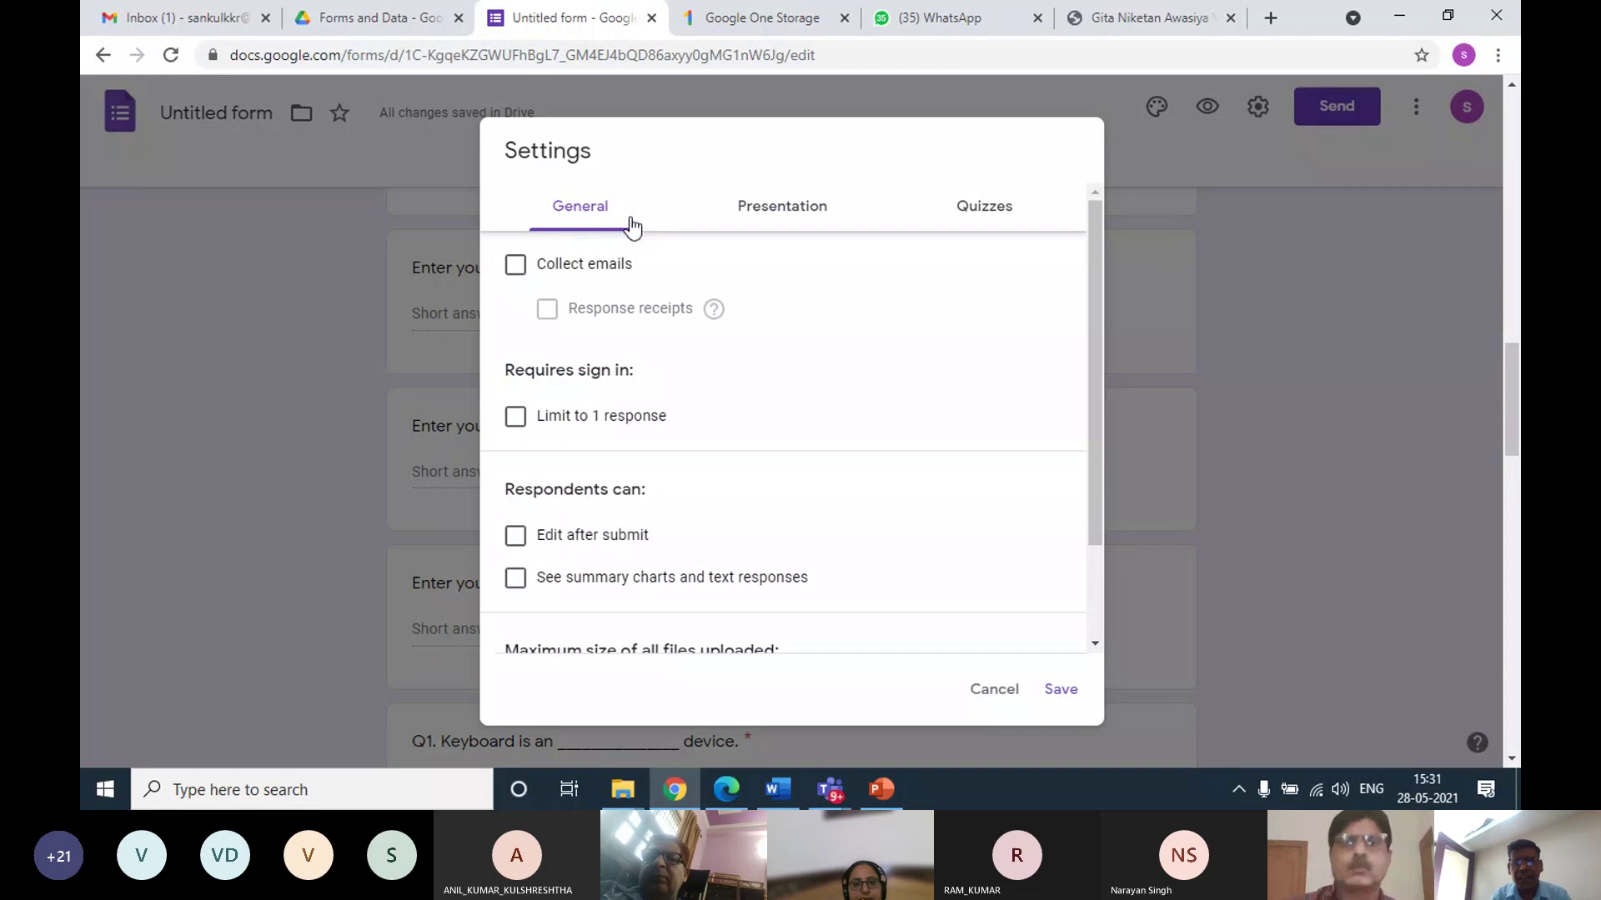
{"action": "left_click", "coordinate": [986, 211]}
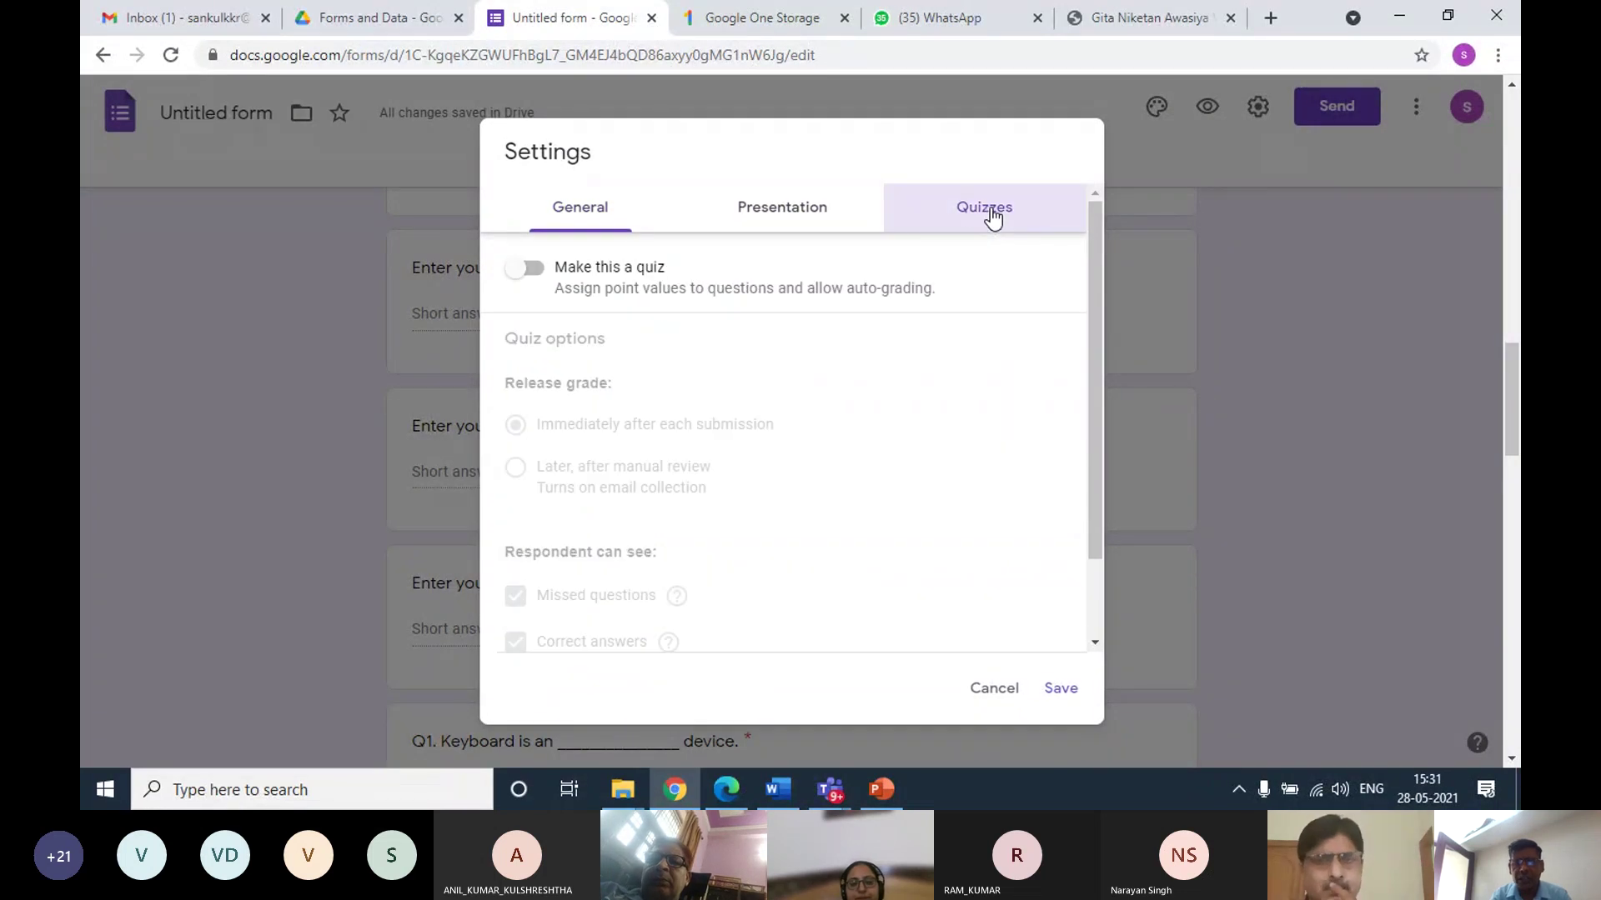
{"action": "left_click", "coordinate": [527, 268]}
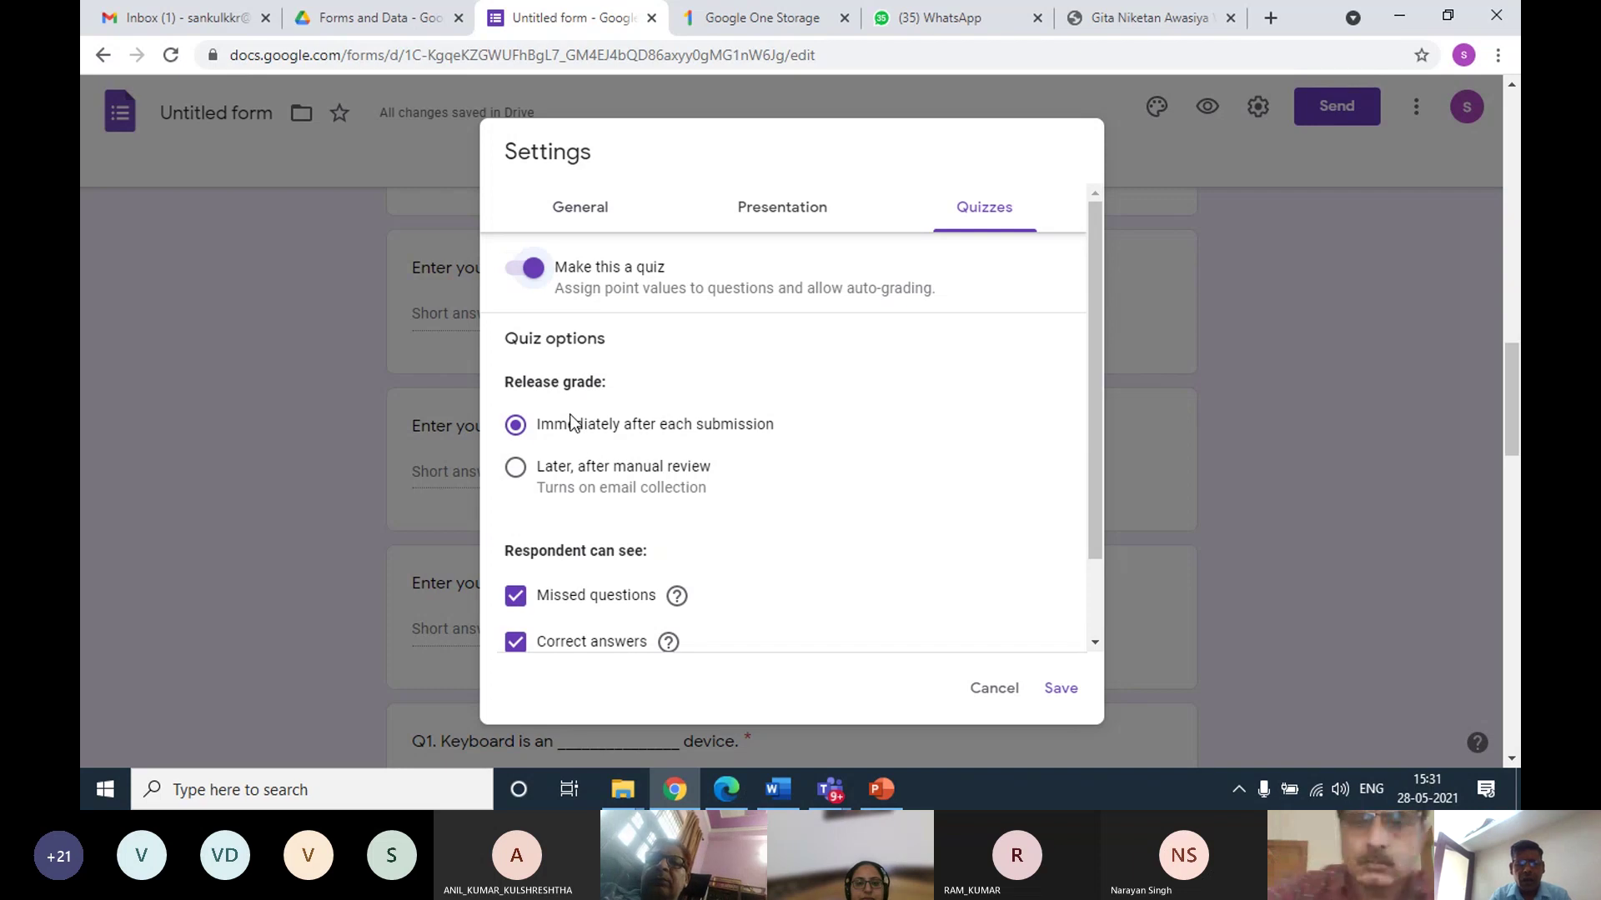
{"action": "scroll", "coordinate": [577, 407], "scroll_direction": "down", "scroll_amount": 2}
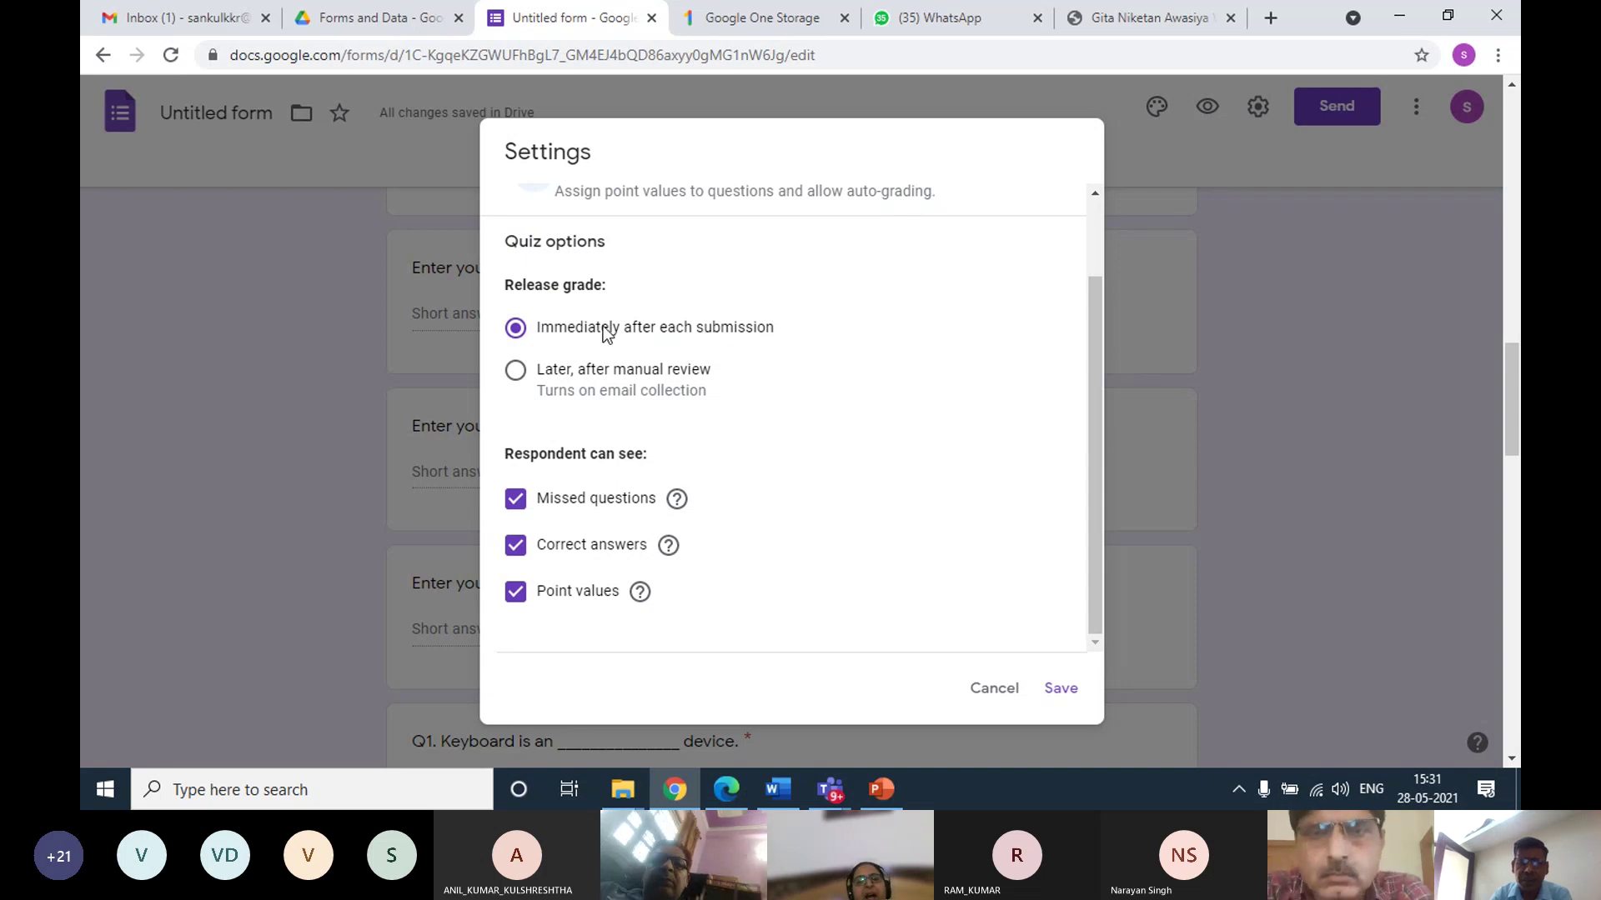
{"action": "left_click", "coordinate": [515, 371]}
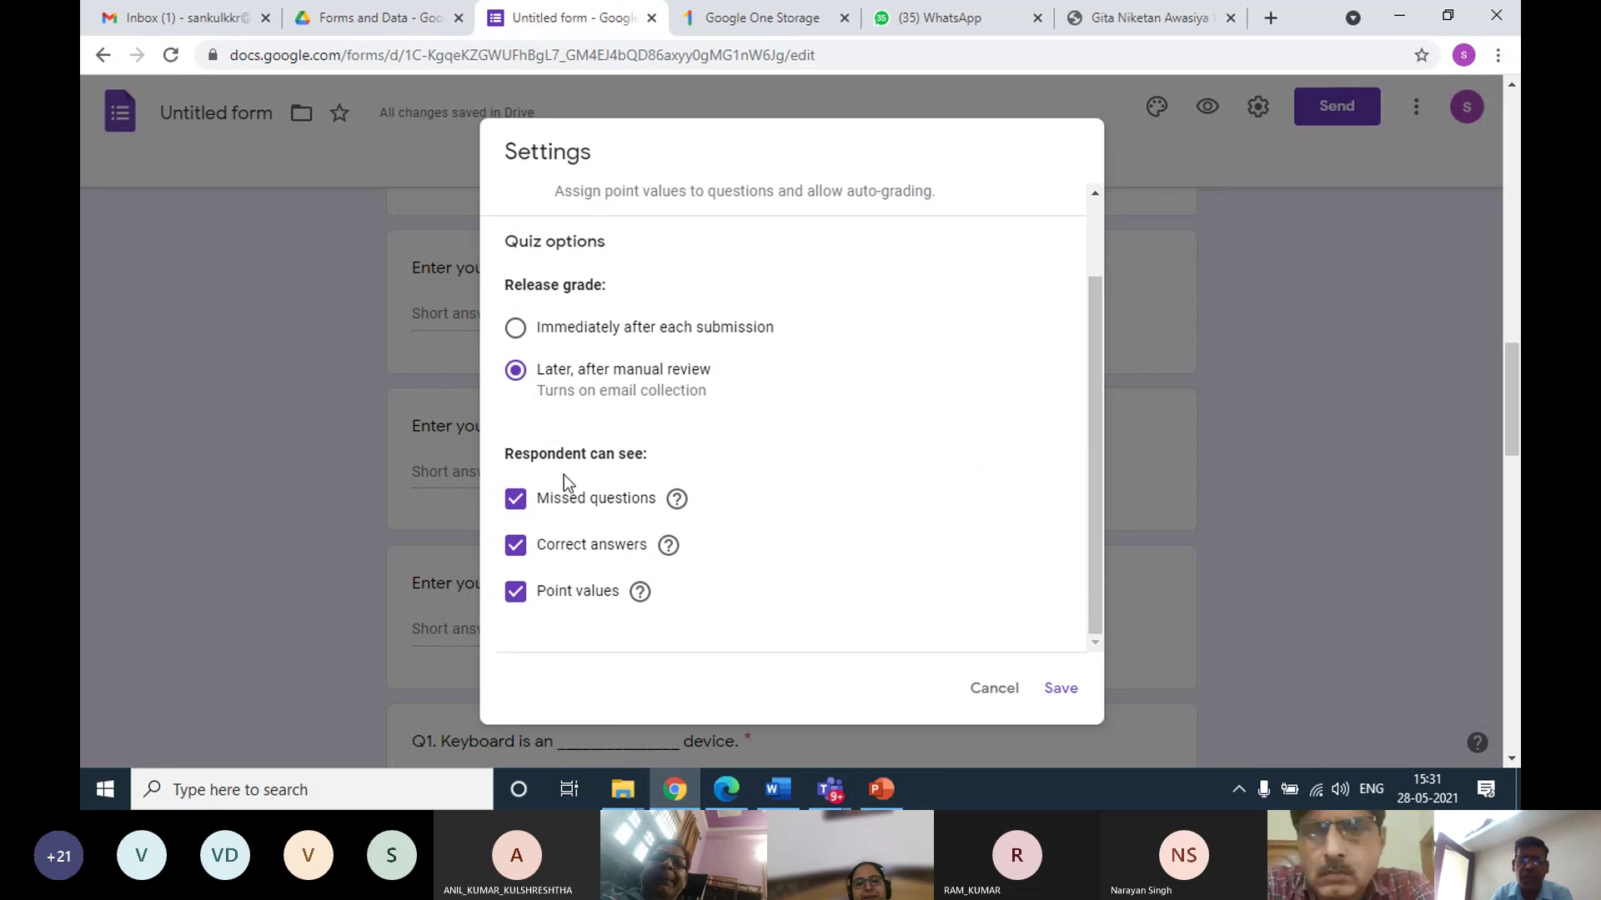
{"action": "scroll", "coordinate": [579, 474], "scroll_direction": "down", "scroll_amount": 1}
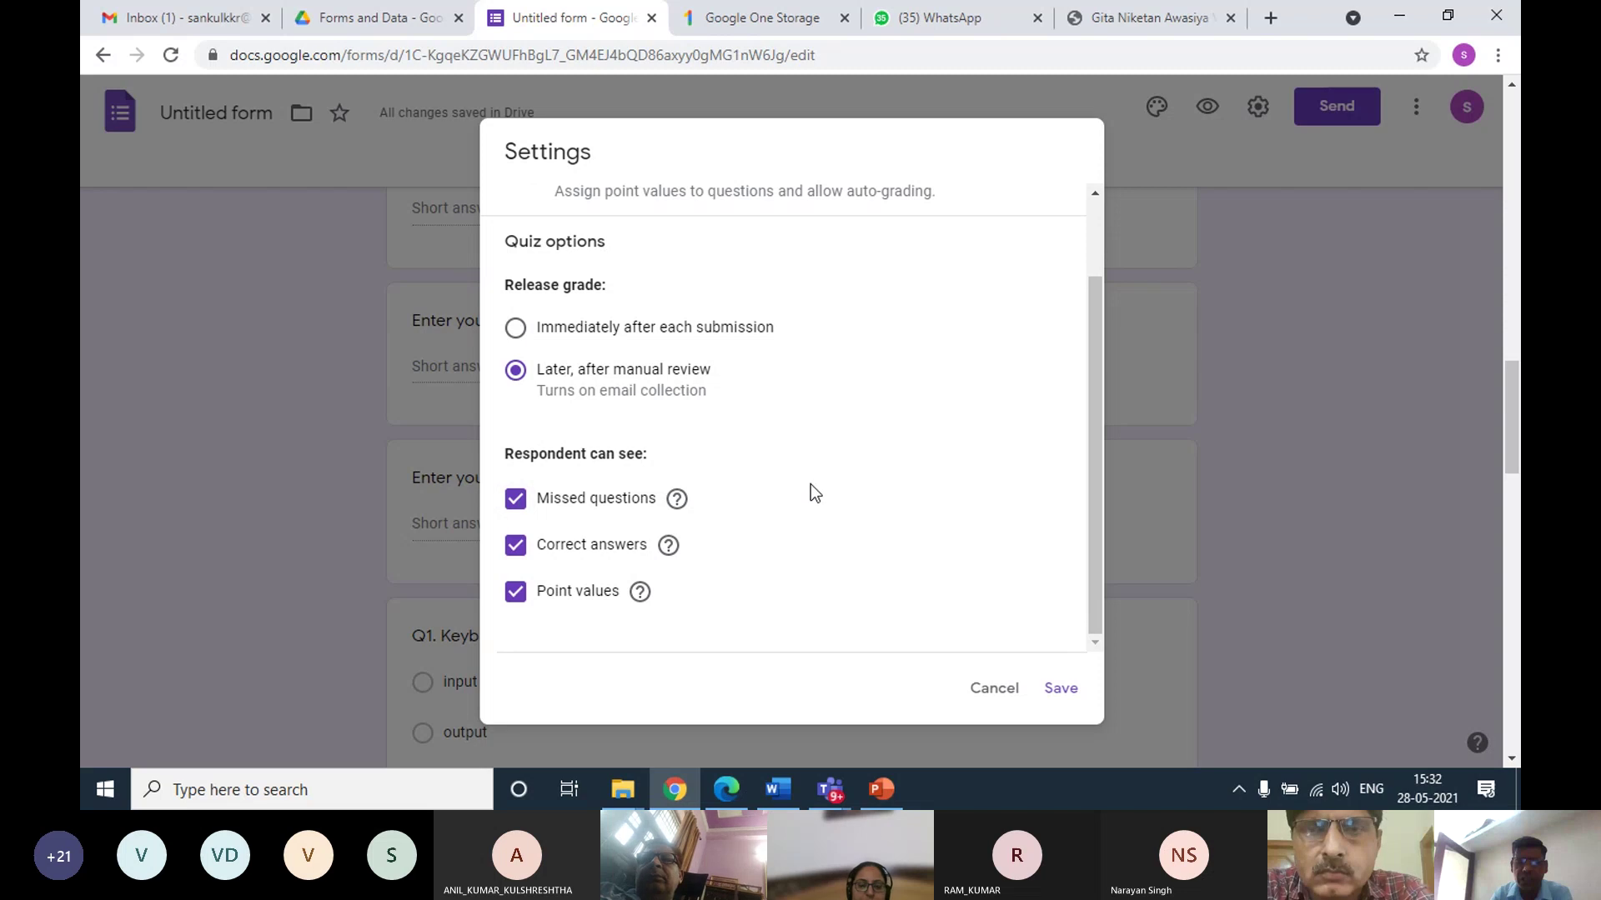
{"action": "left_click", "coordinate": [516, 499]}
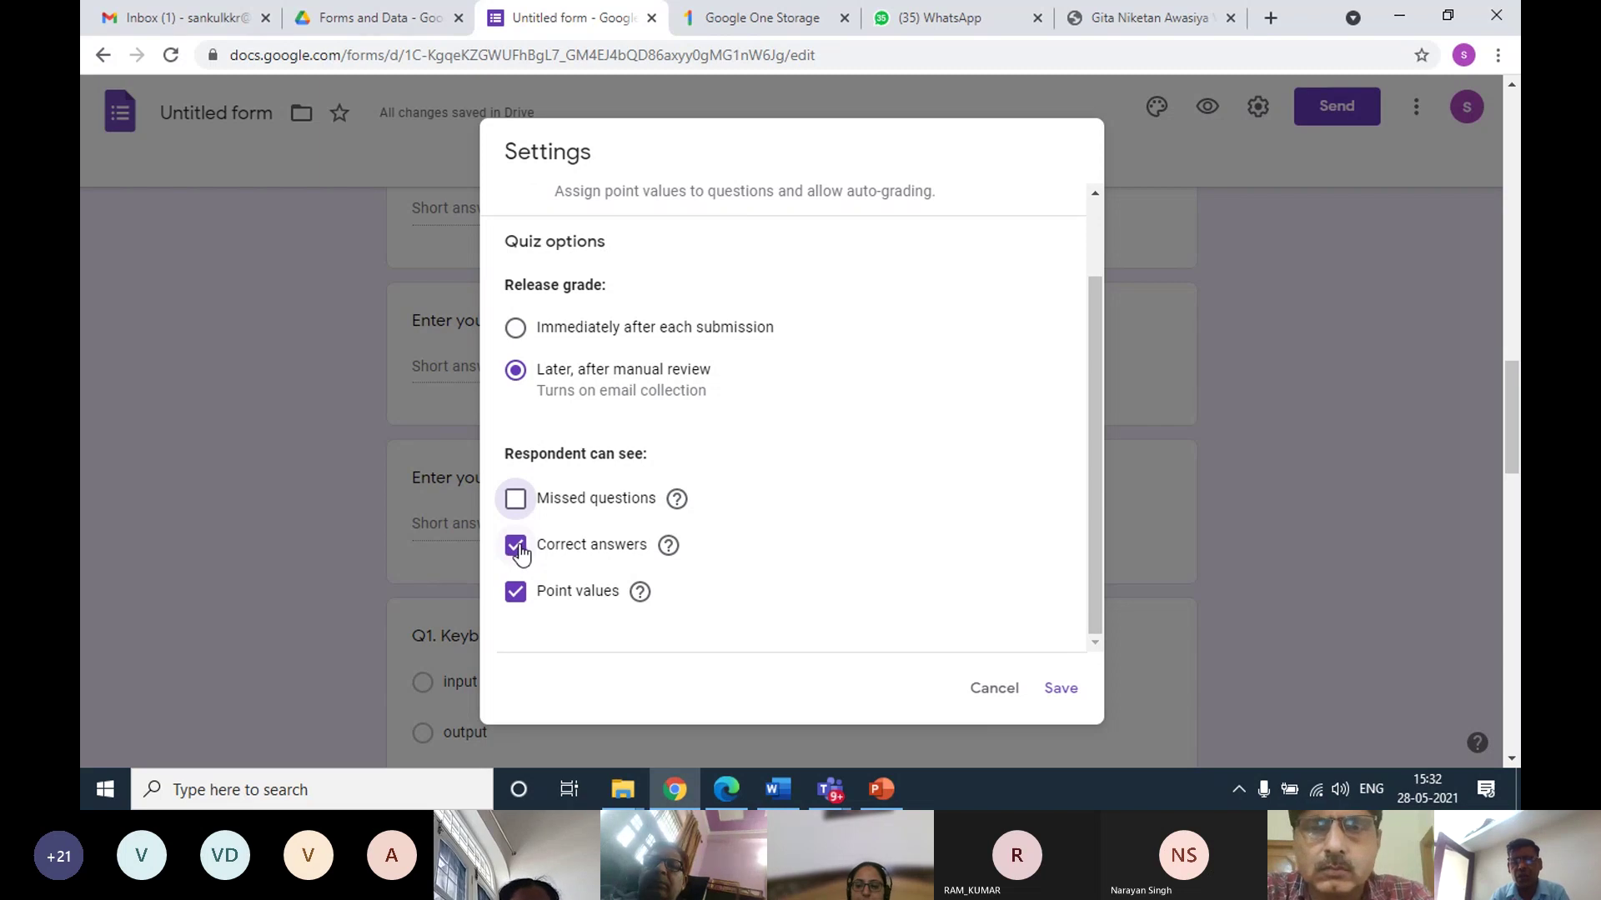
{"action": "left_click", "coordinate": [517, 547]}
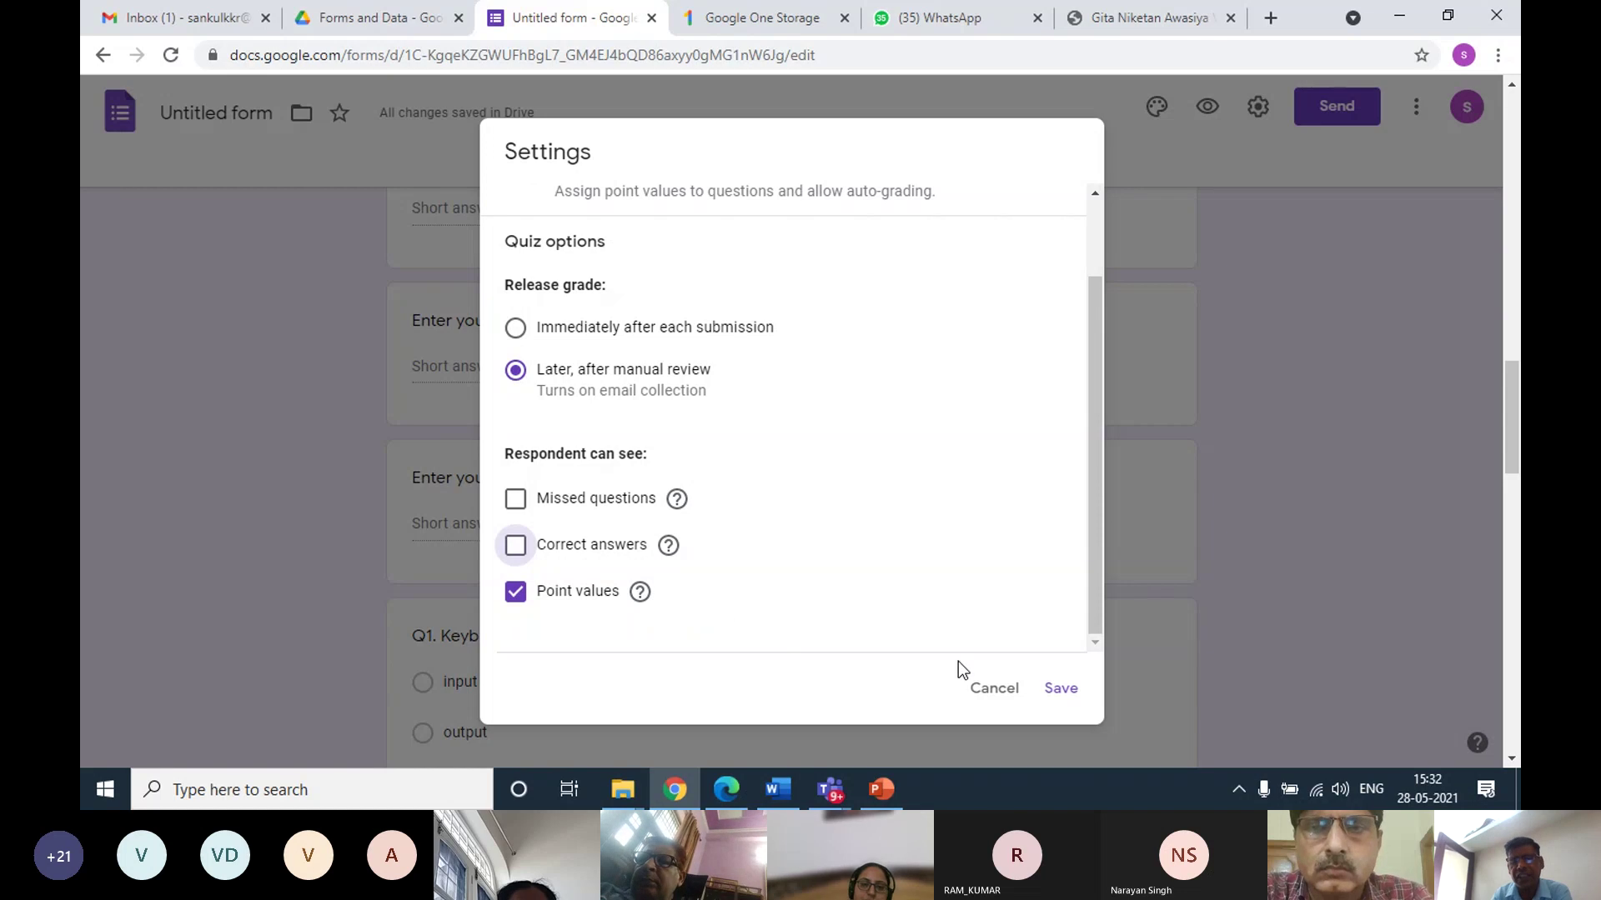
{"action": "left_click", "coordinate": [1060, 690]}
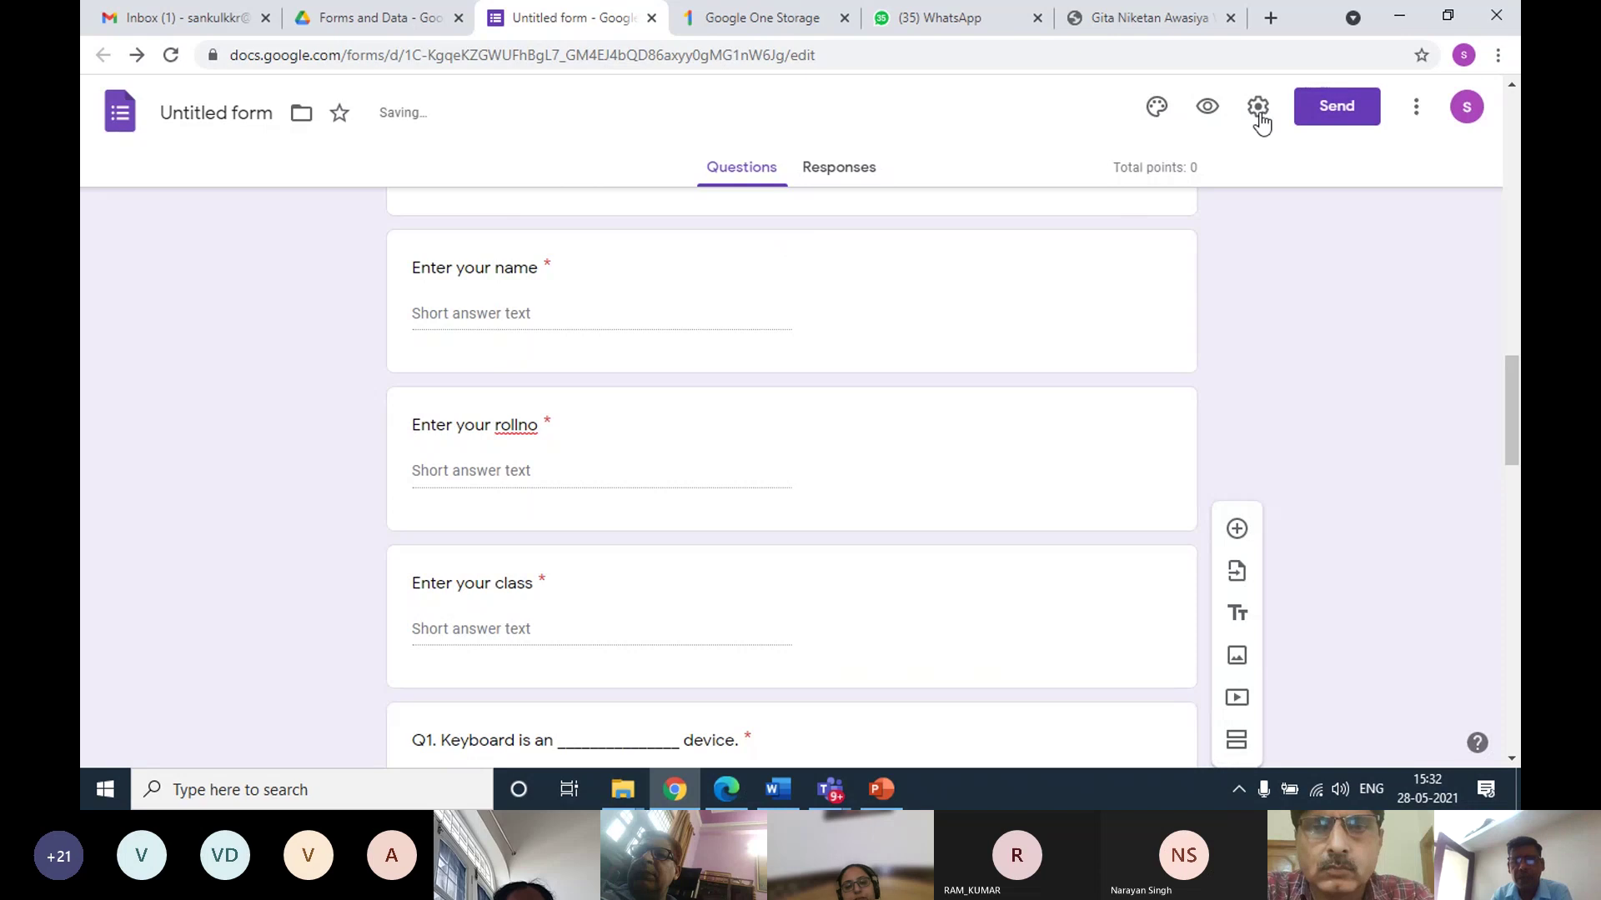
Untick 'Collect emails' on the General tab of the form settings
{"action": "left_click", "coordinate": [1258, 113]}
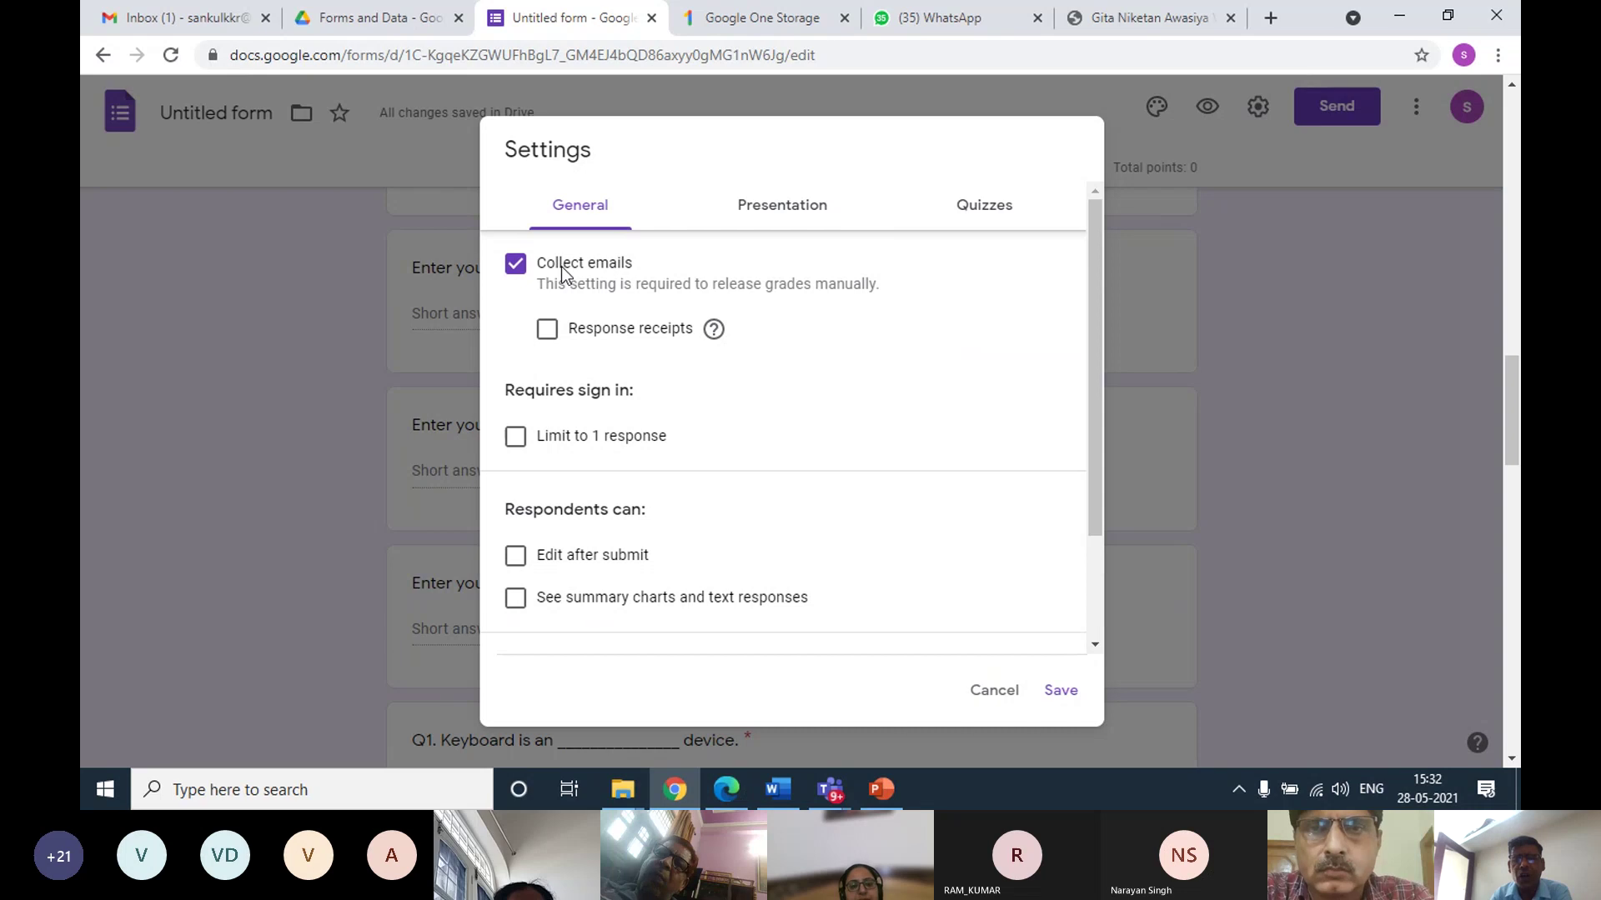
{"action": "left_click", "coordinate": [515, 265]}
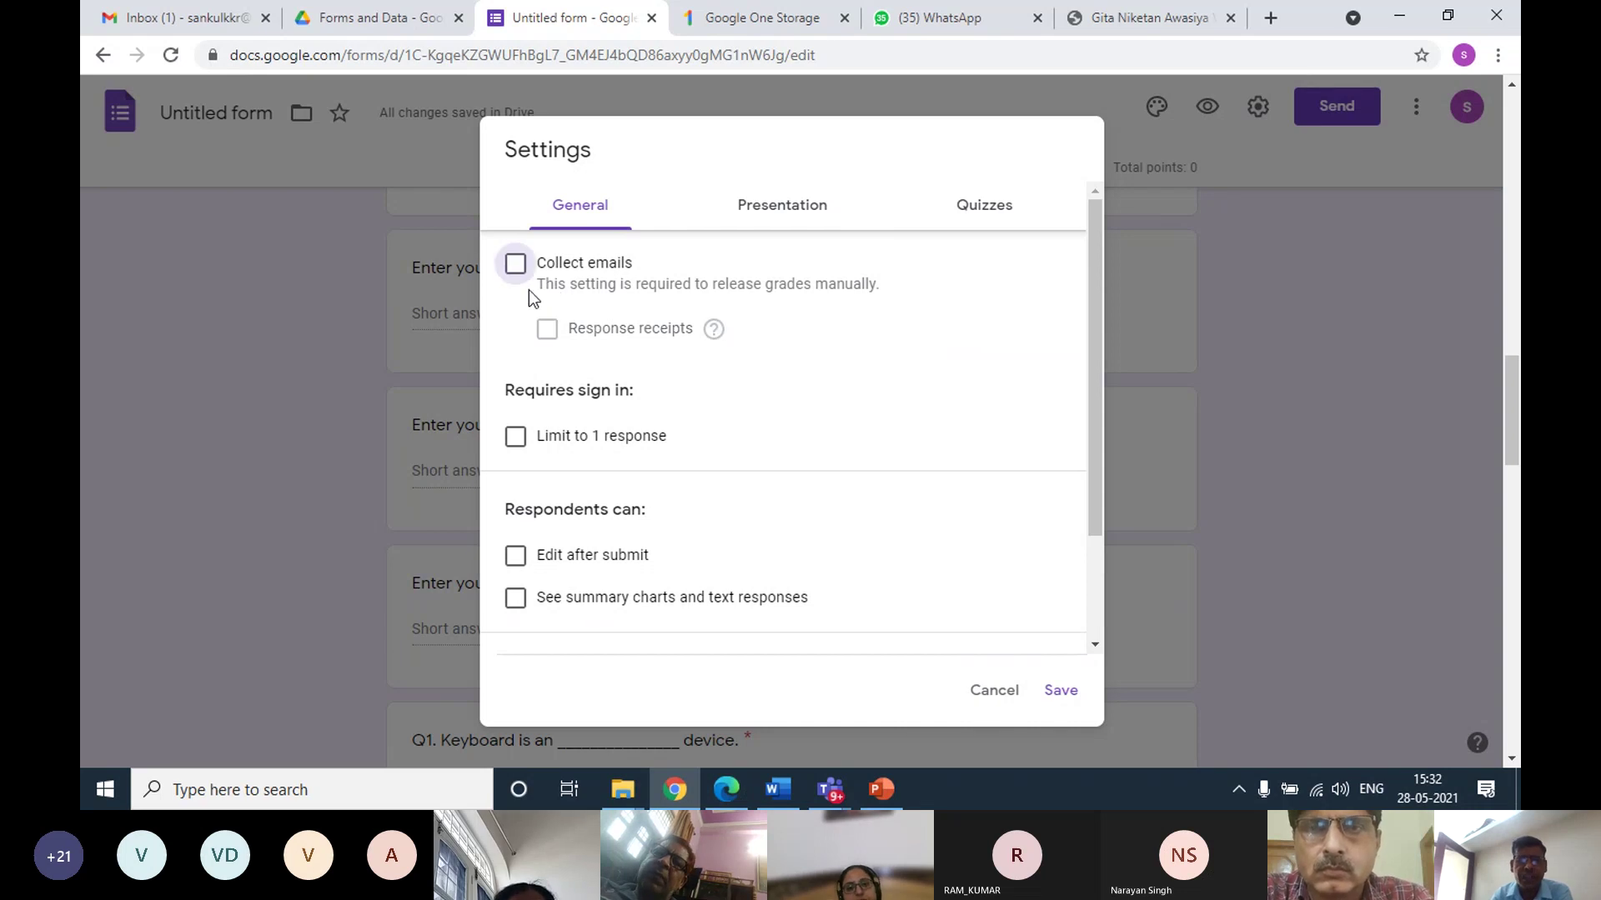
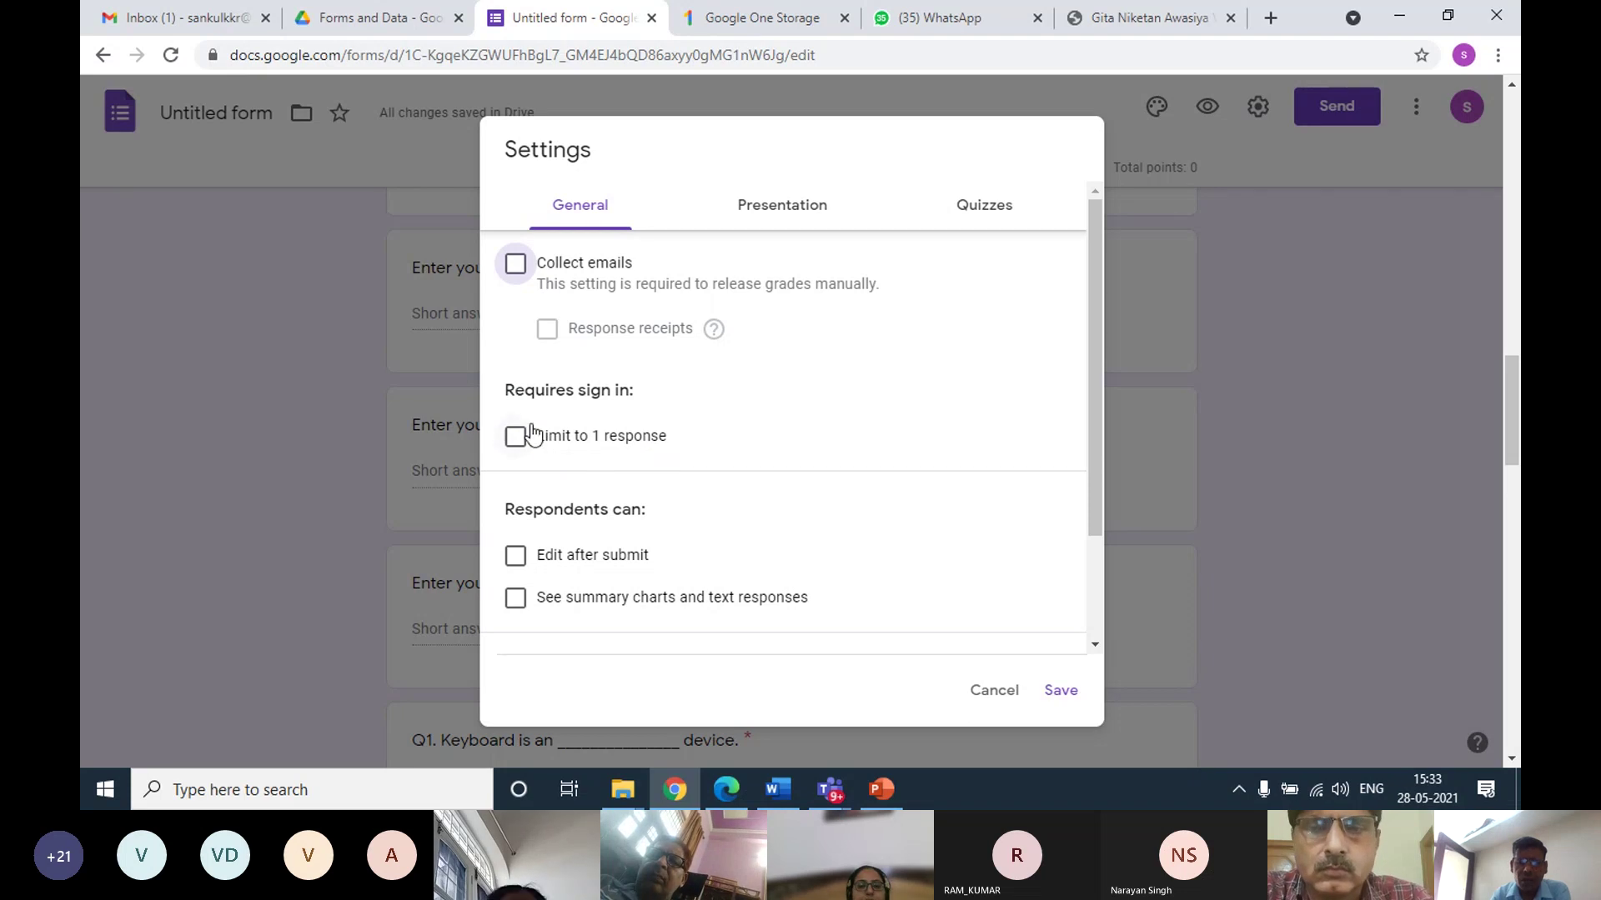
Limit the quiz to 1 response per person and save the settings
{"action": "left_click", "coordinate": [515, 439]}
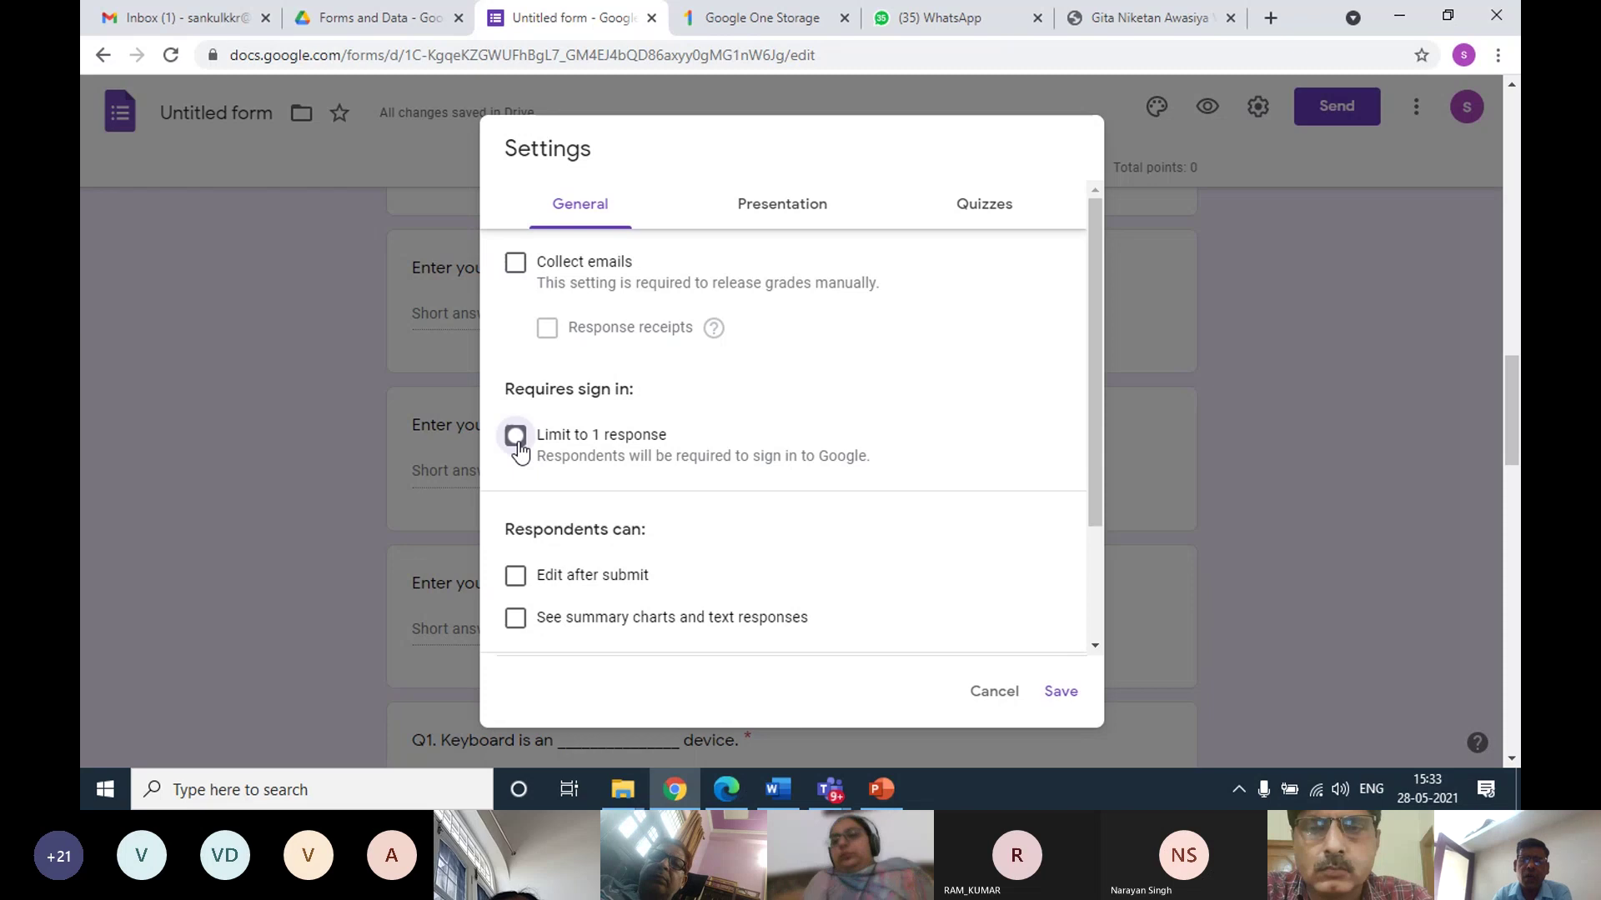
{"action": "left_click", "coordinate": [517, 443]}
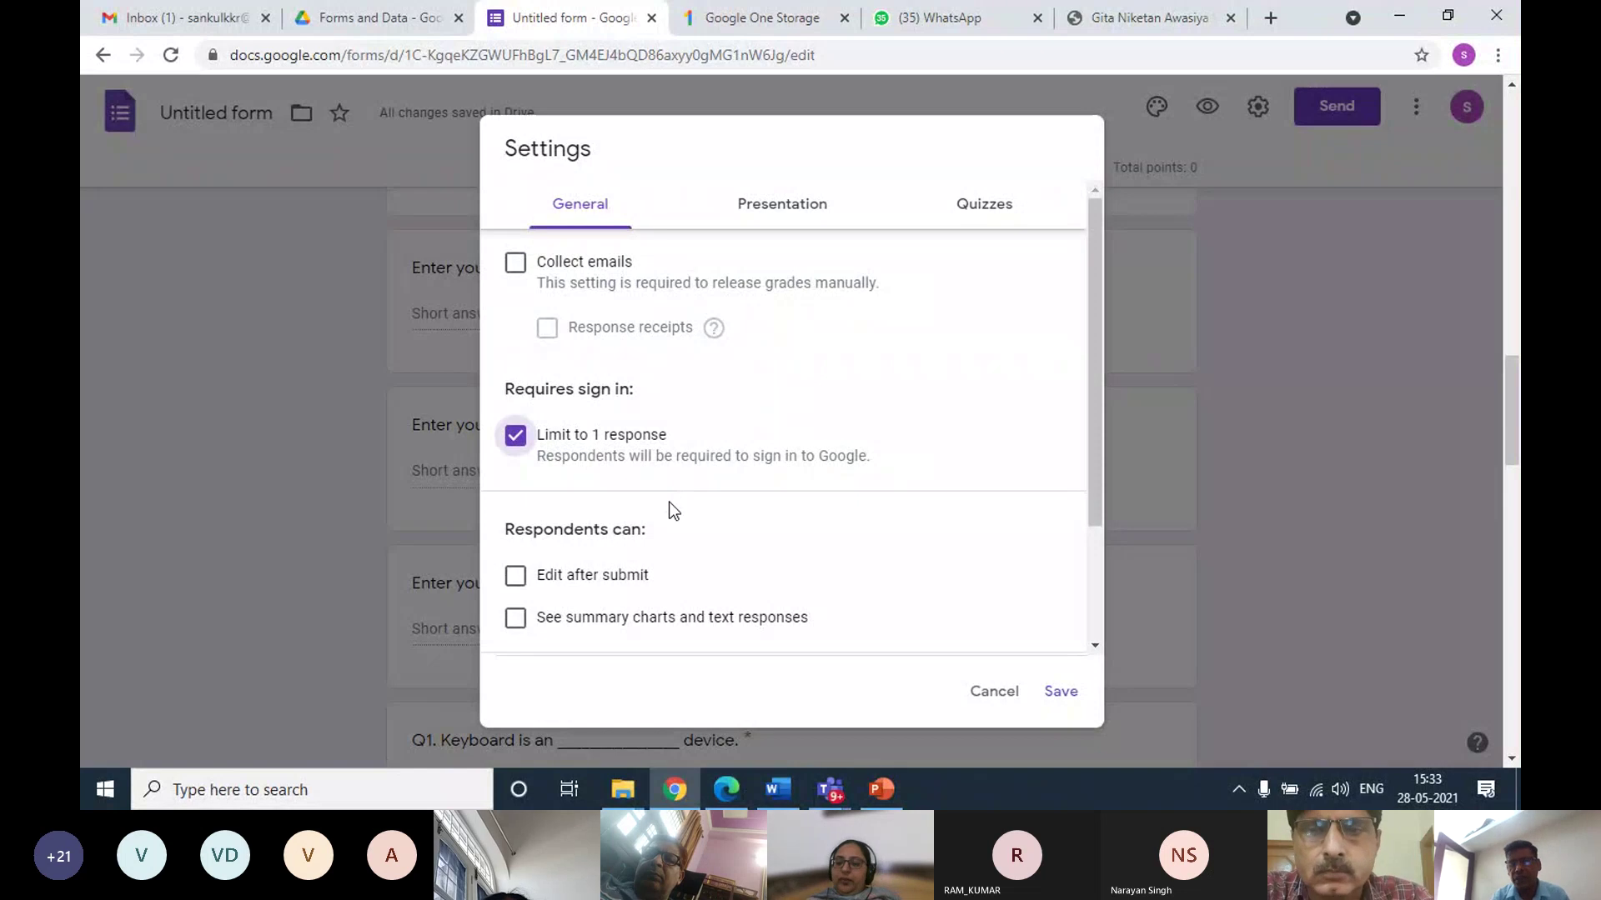
{"action": "left_click", "coordinate": [1057, 690]}
{"action": "scroll", "coordinate": [800, 431], "scroll_direction": "up", "scroll_amount": 15}
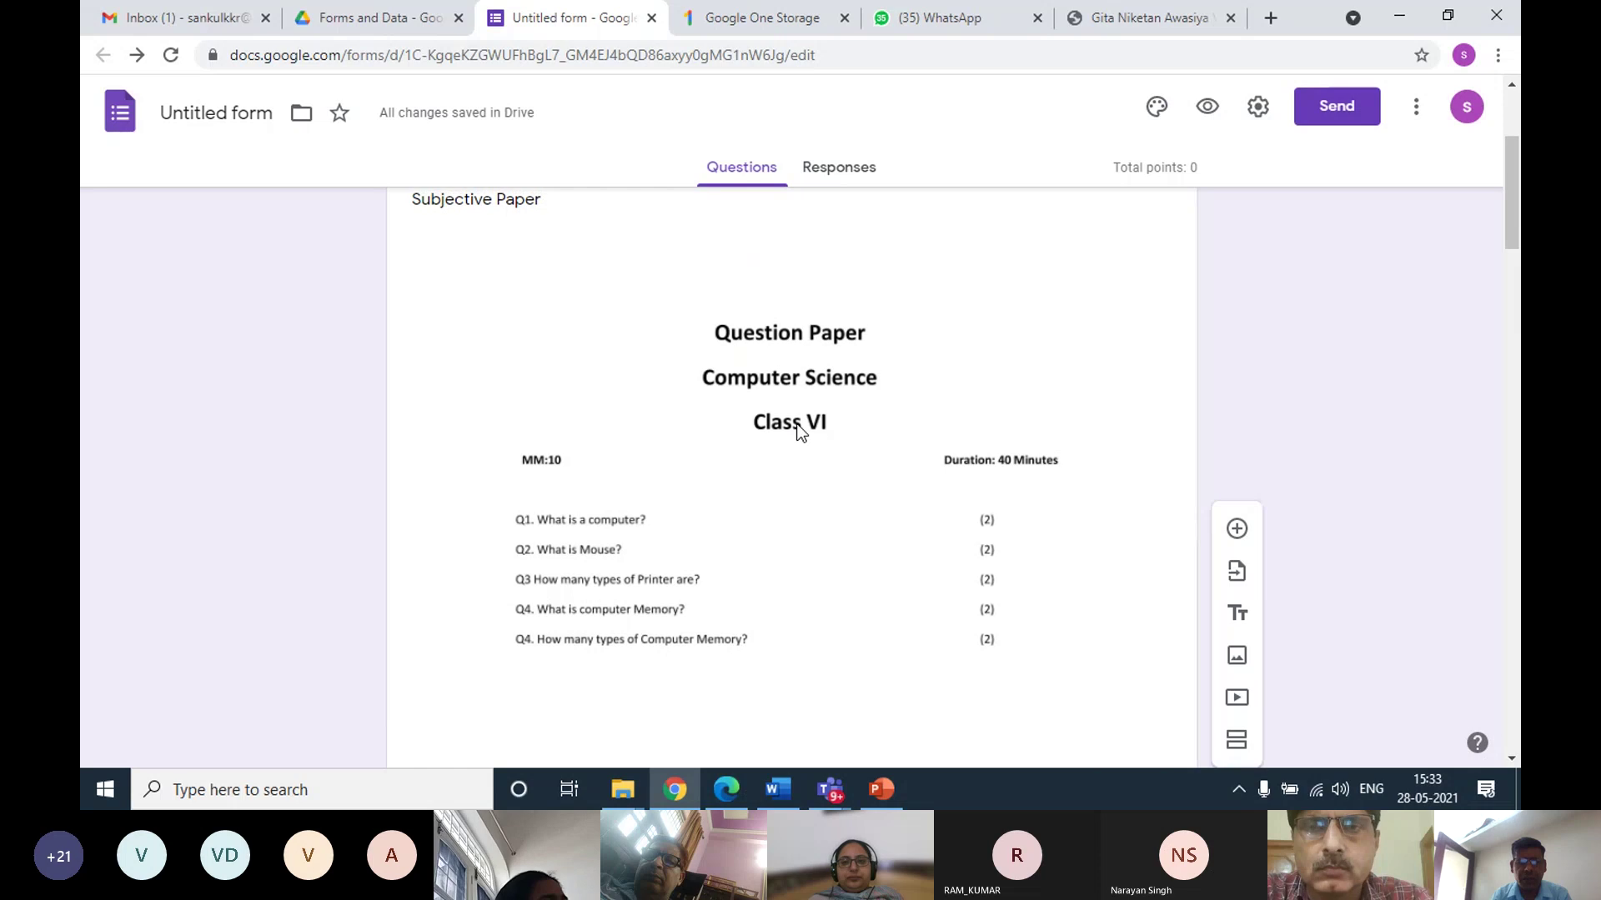
{"action": "scroll", "coordinate": [750, 405], "scroll_direction": "up", "scroll_amount": 3}
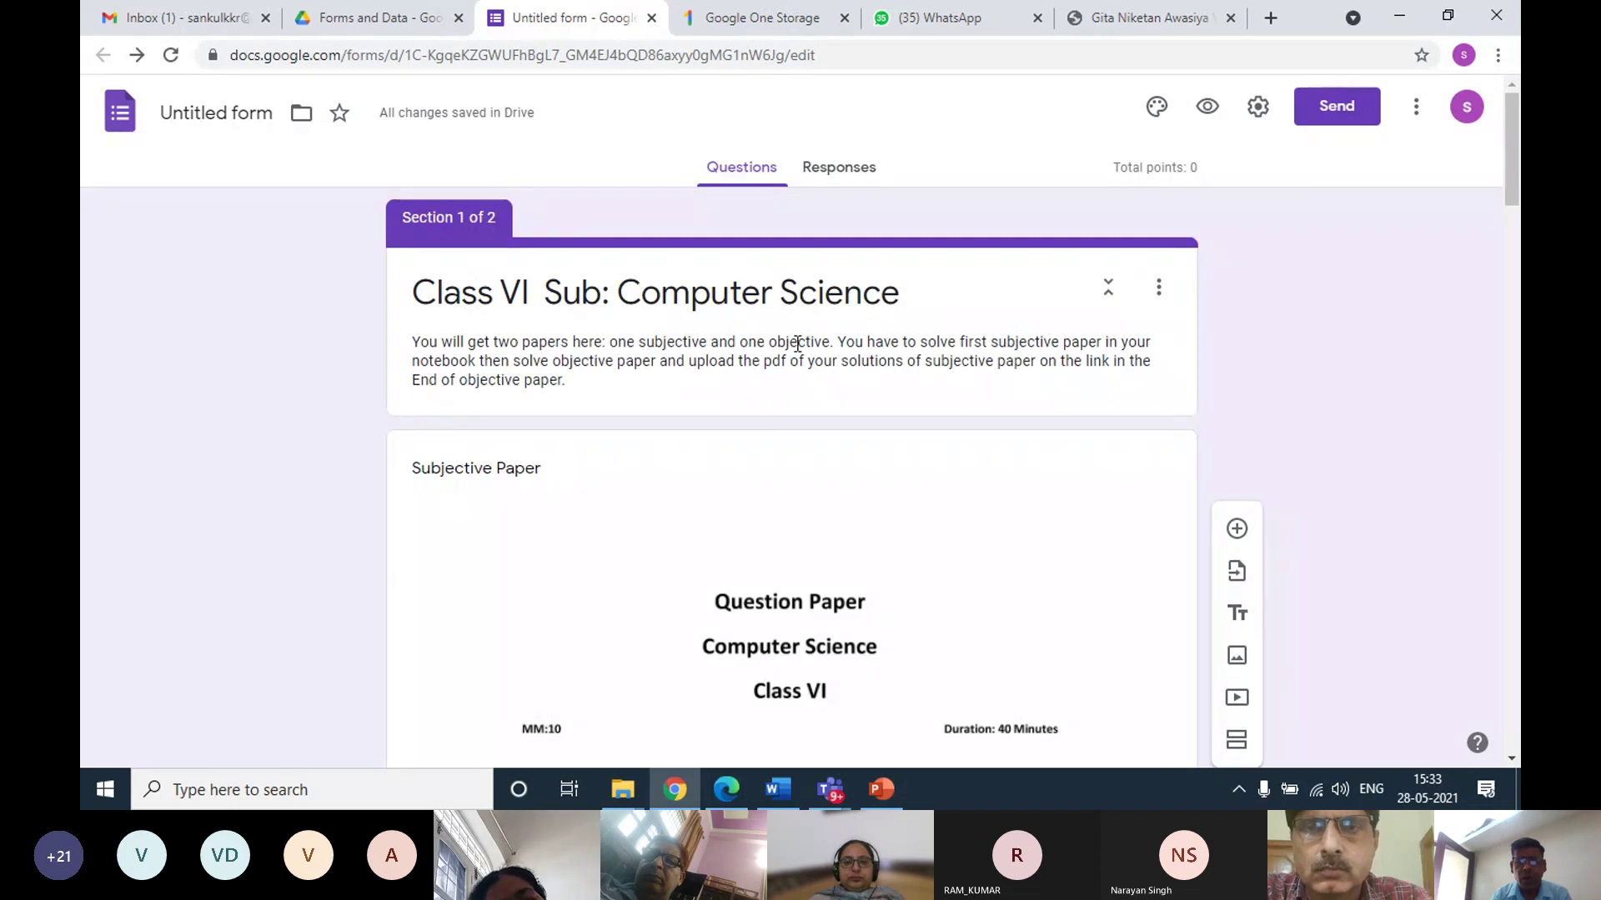
{"action": "scroll", "coordinate": [788, 325], "scroll_direction": "down", "scroll_amount": 5}
{"action": "scroll", "coordinate": [789, 325], "scroll_direction": "down", "scroll_amount": 10}
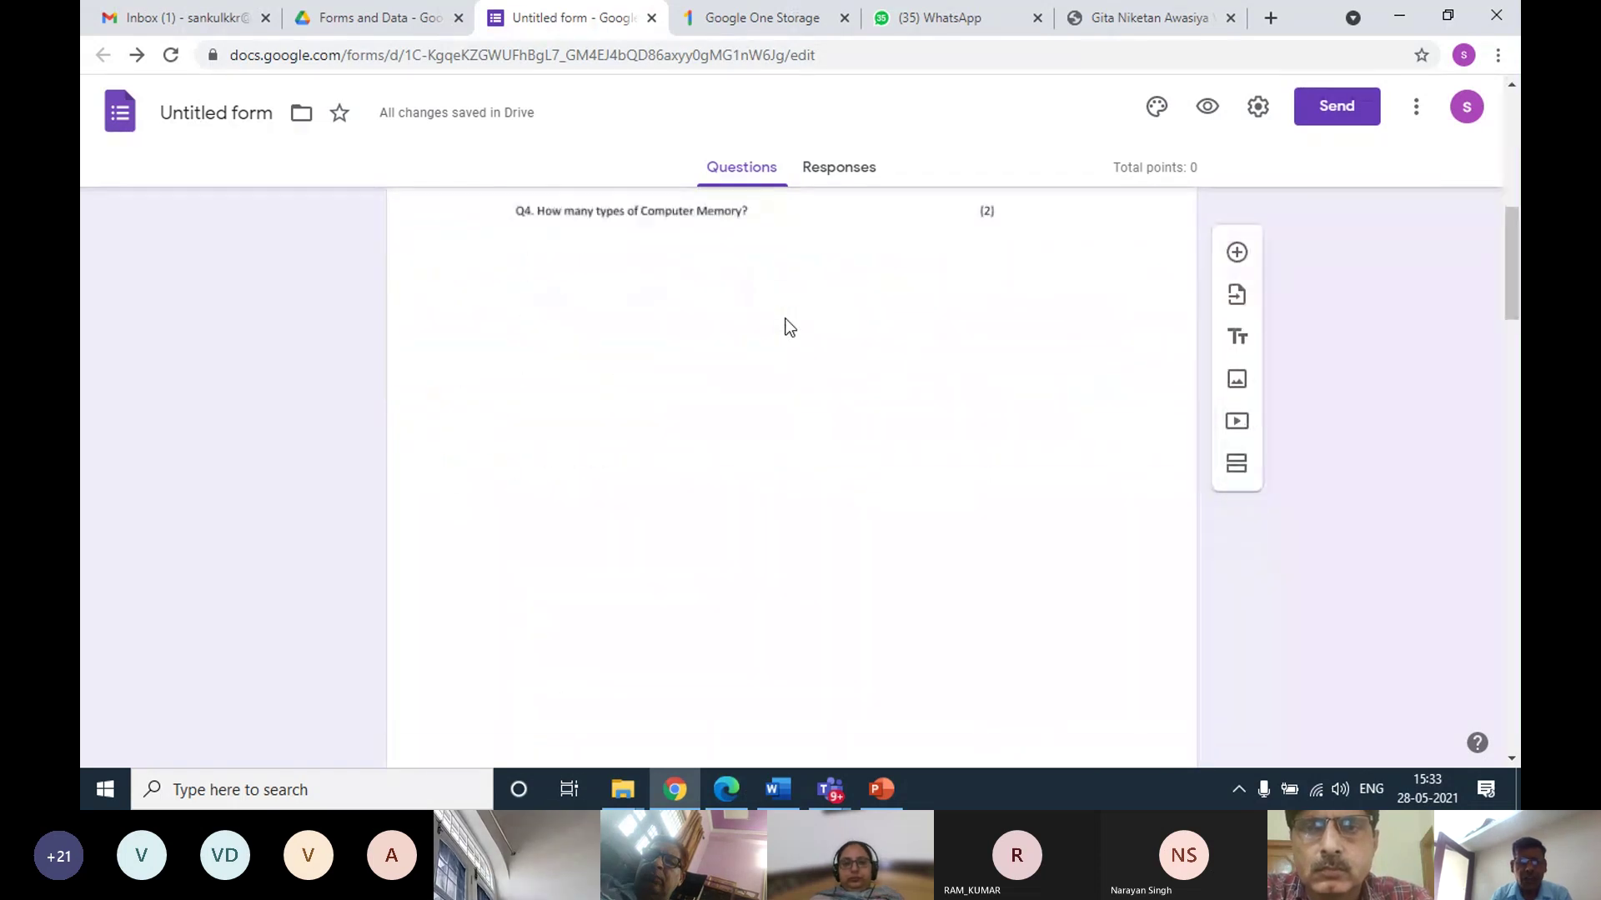
{"action": "scroll", "coordinate": [788, 325], "scroll_direction": "down", "scroll_amount": 4}
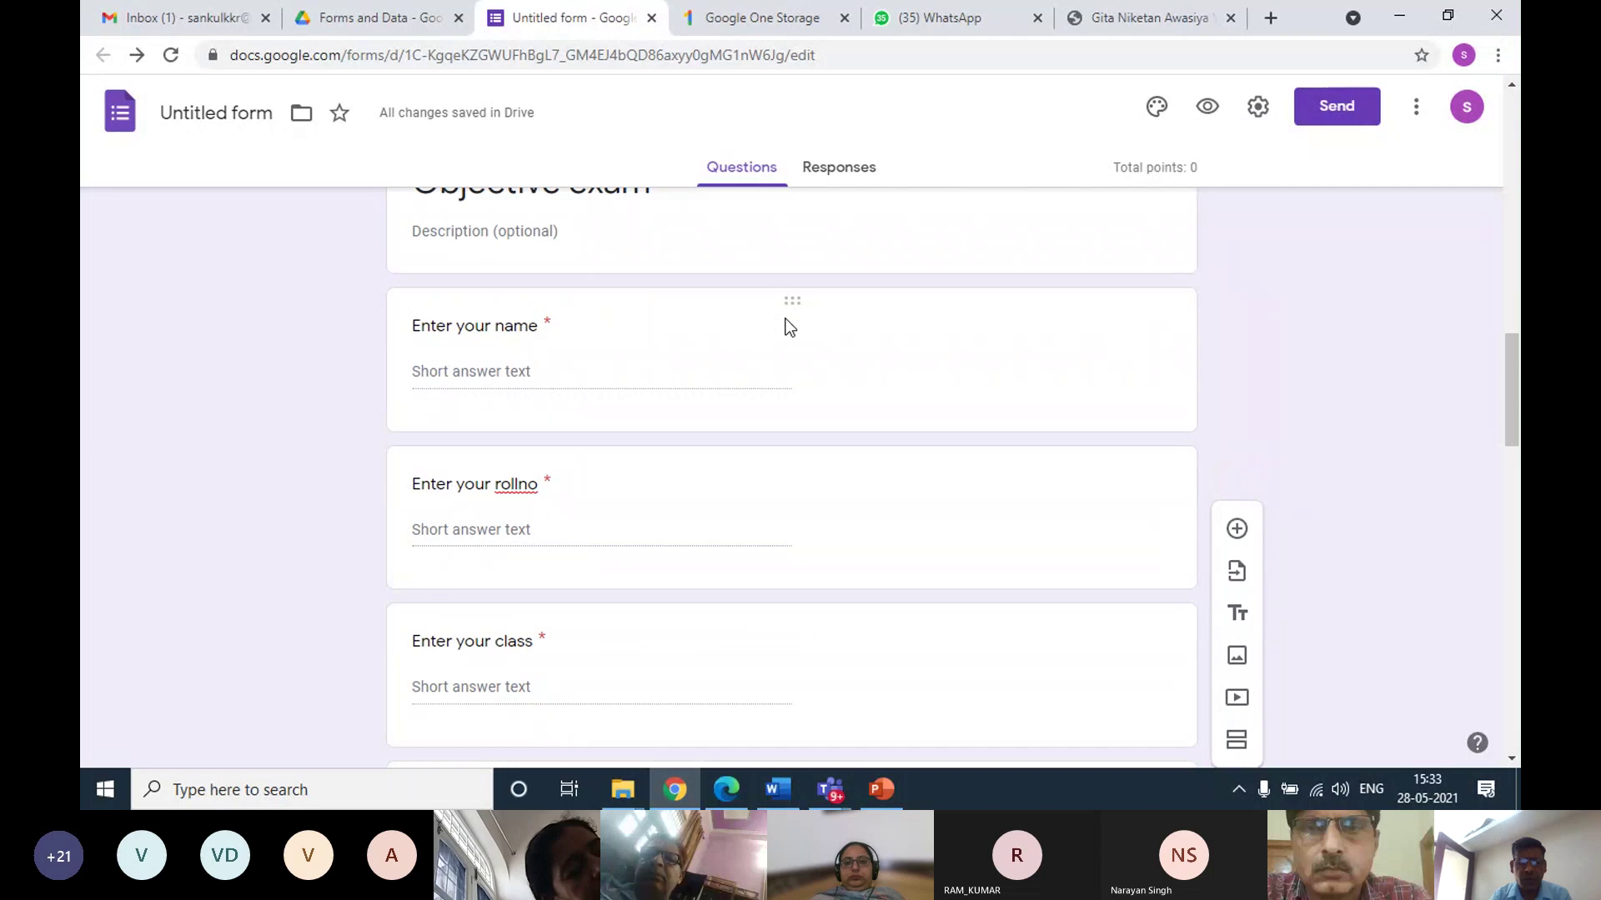
{"action": "scroll", "coordinate": [789, 325], "scroll_direction": "down", "scroll_amount": 3}
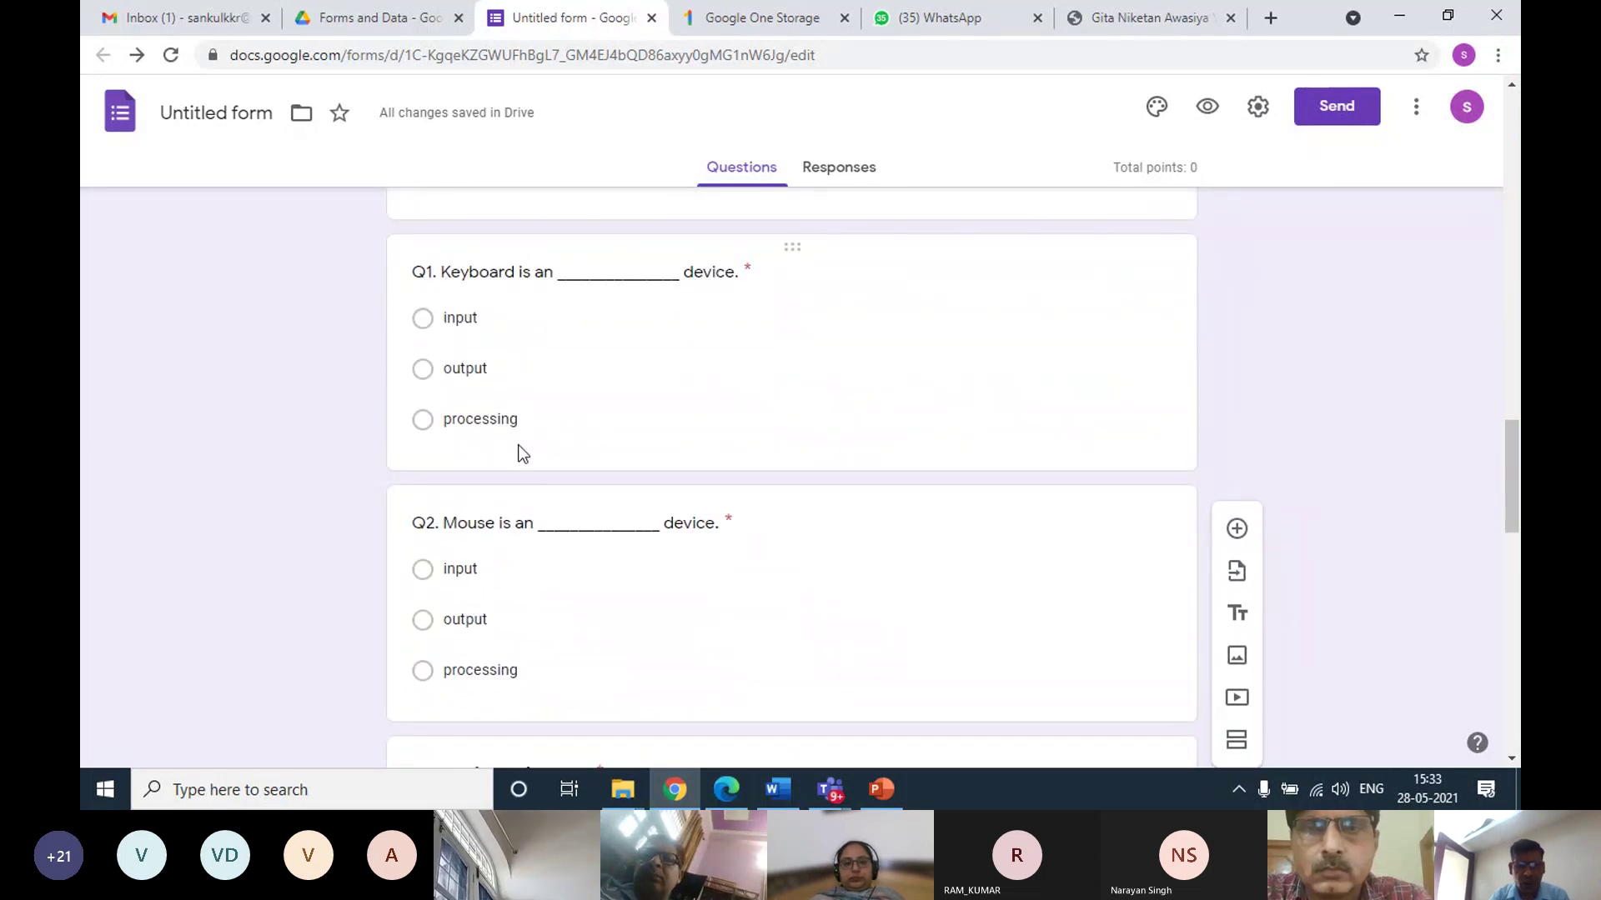
Set Q1 and Q2 answer keys to 'input', 2 points each
{"action": "left_click", "coordinate": [686, 362]}
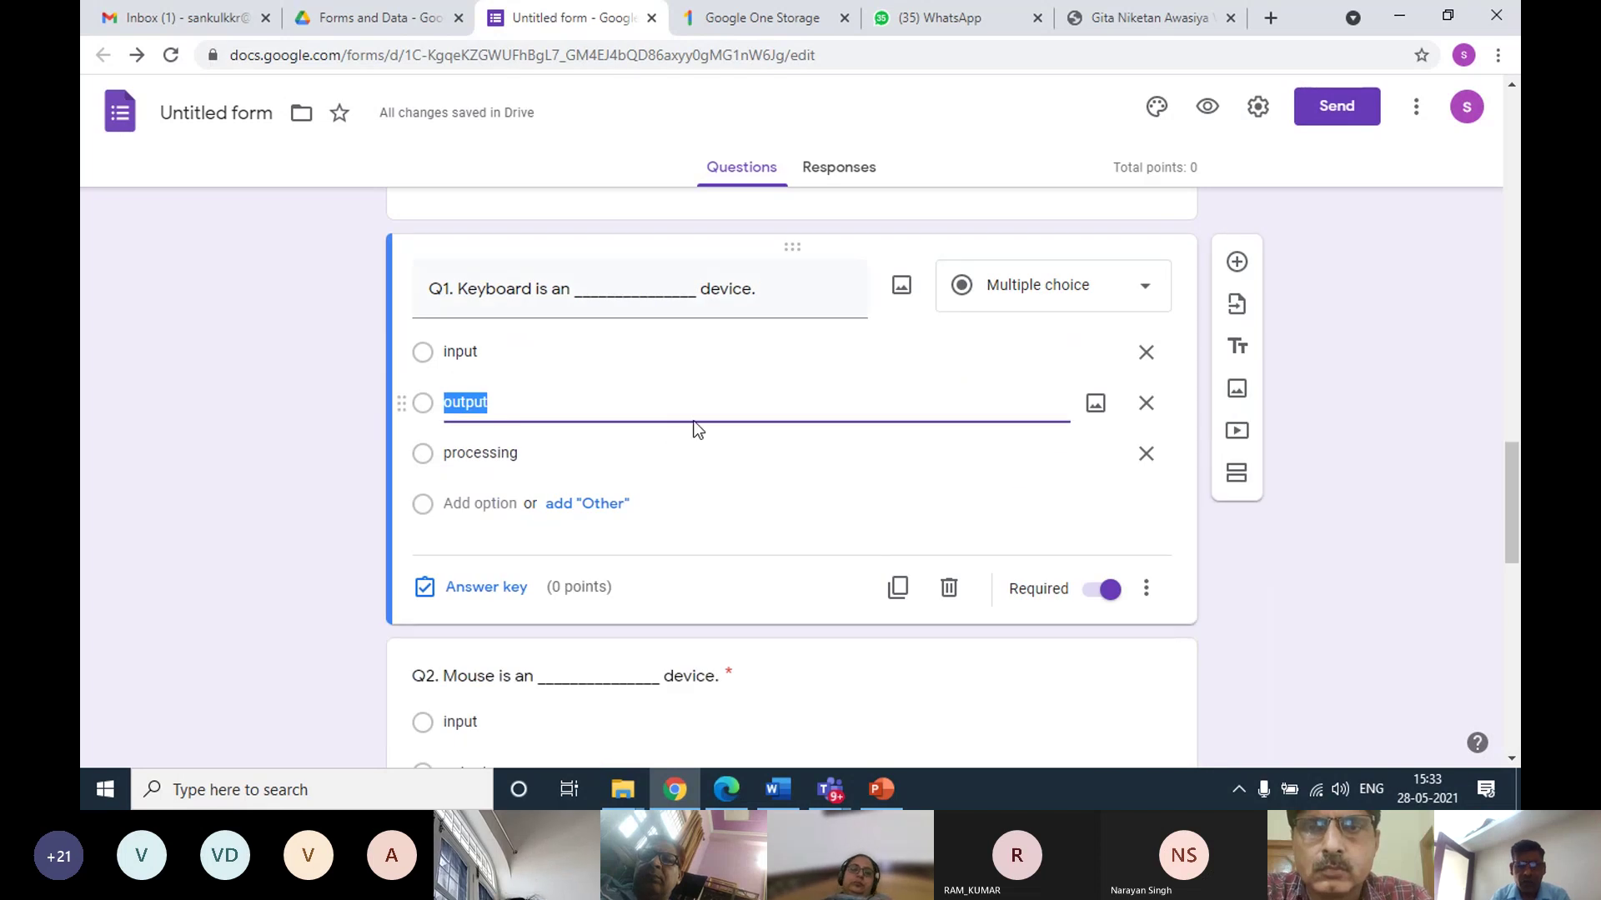
{"action": "left_click", "coordinate": [486, 588]}
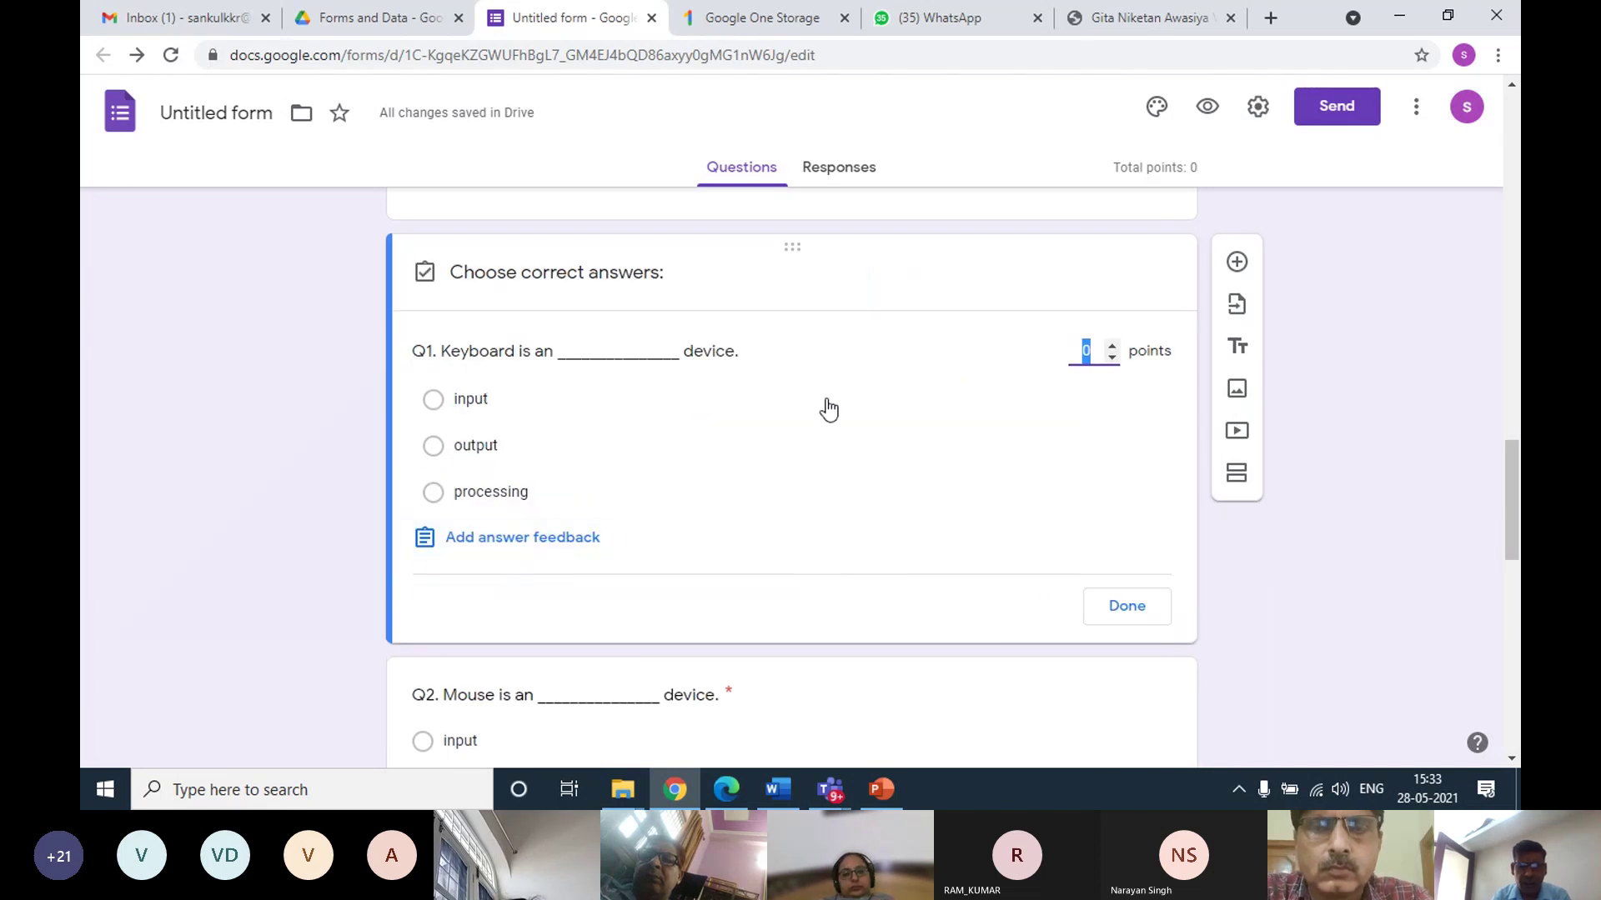
{"action": "left_click", "coordinate": [434, 403]}
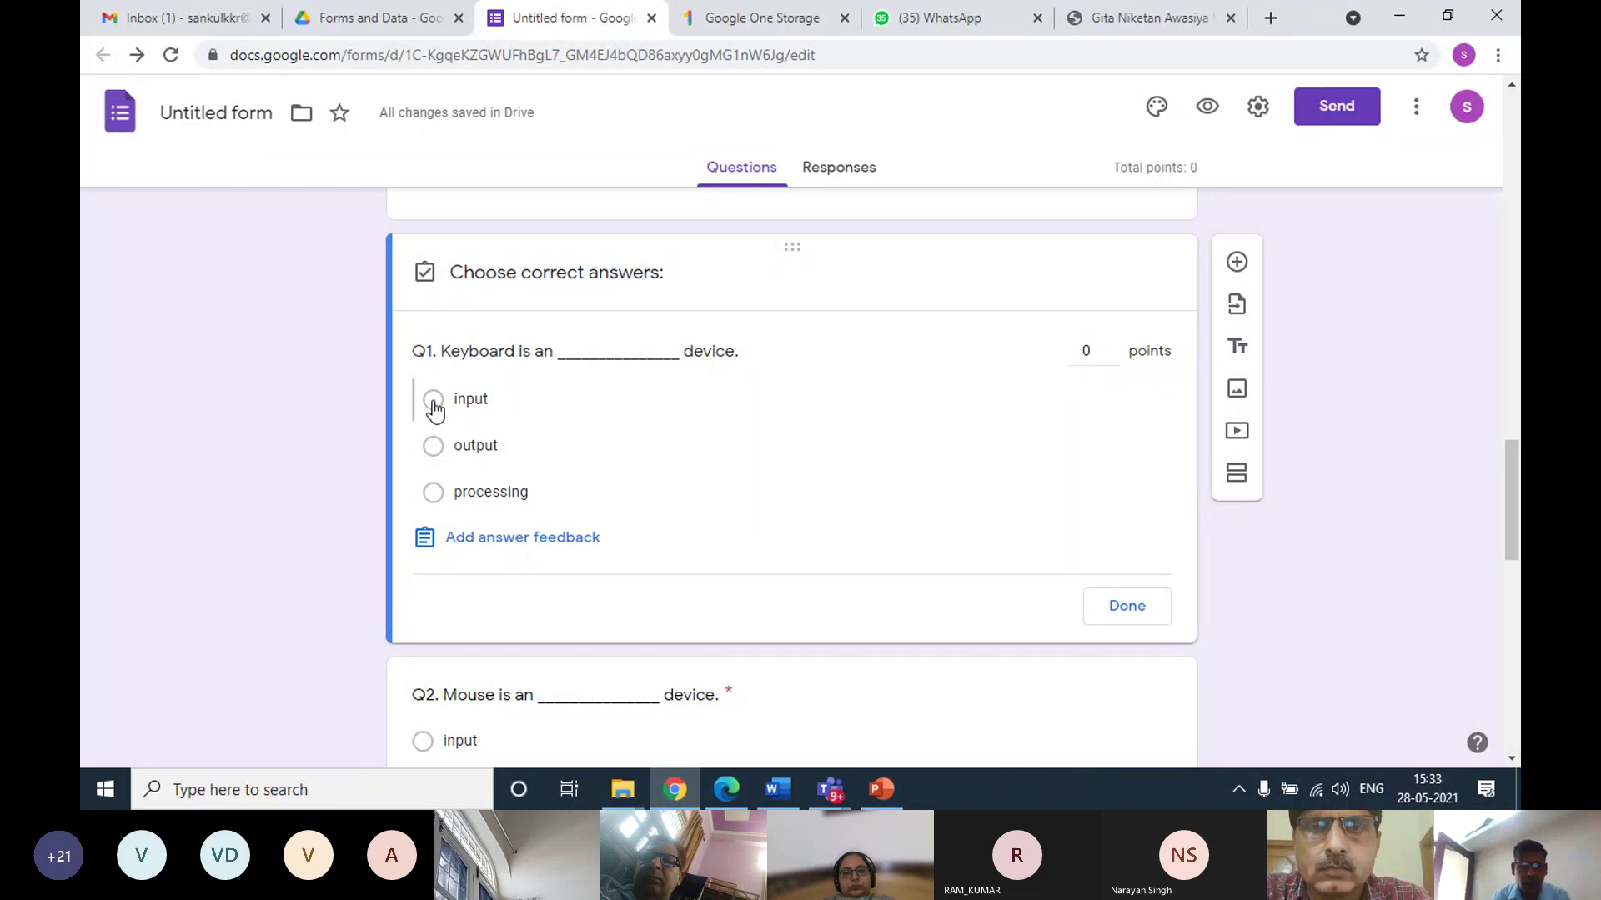
{"action": "double_click", "coordinate": [1113, 347]}
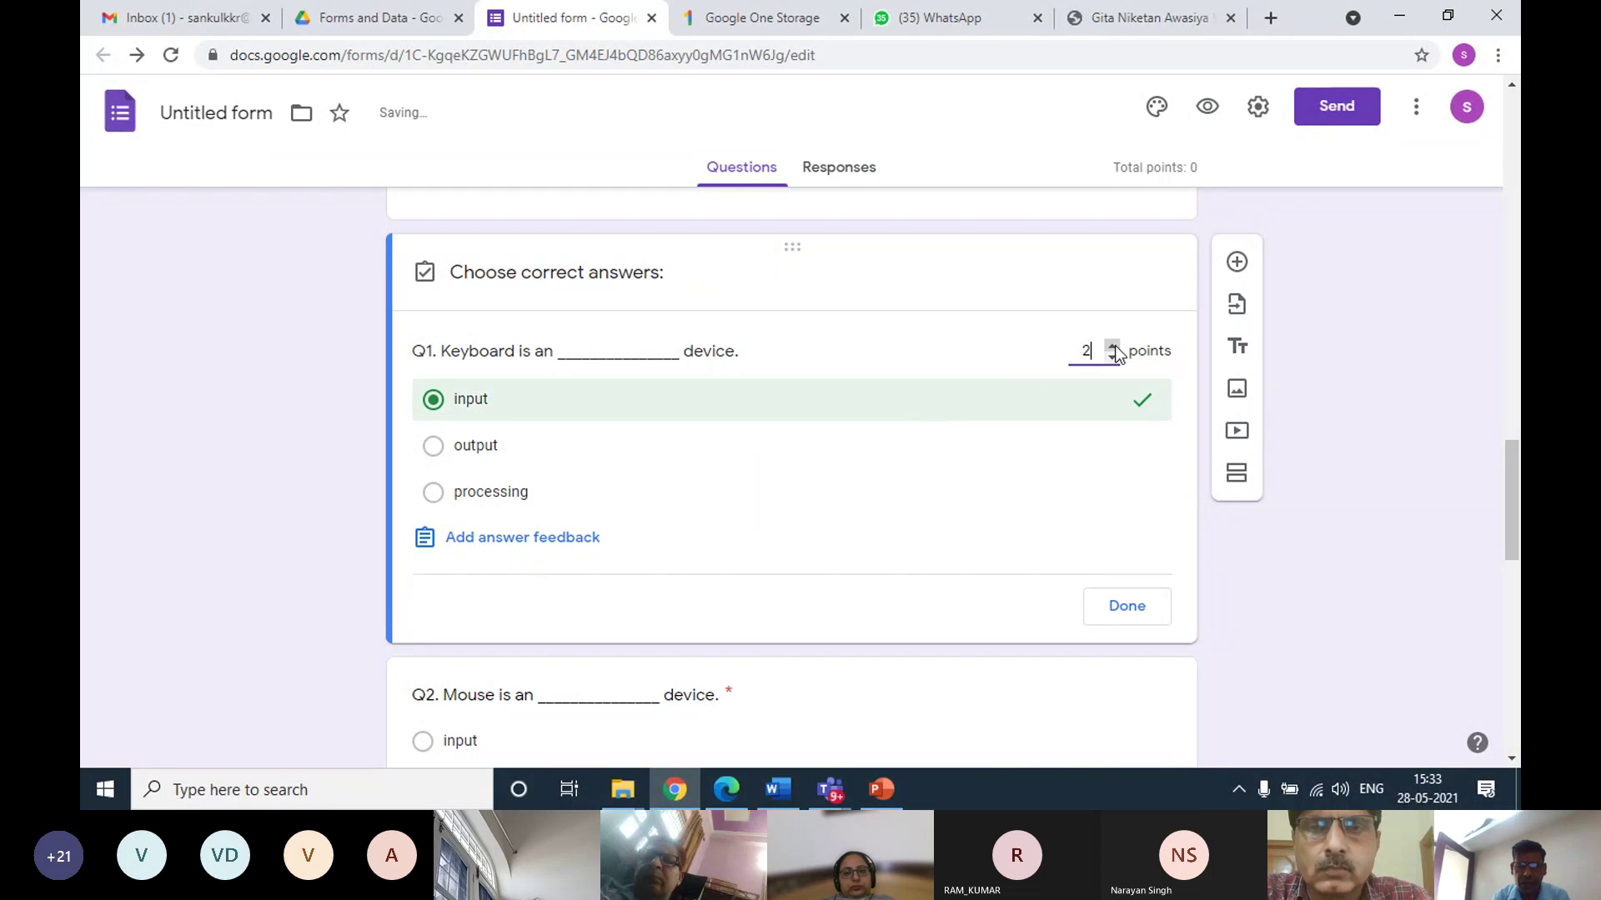
{"action": "left_click", "coordinate": [1127, 606]}
{"action": "scroll", "coordinate": [732, 541], "scroll_direction": "down", "scroll_amount": 3}
{"action": "left_click", "coordinate": [686, 450]}
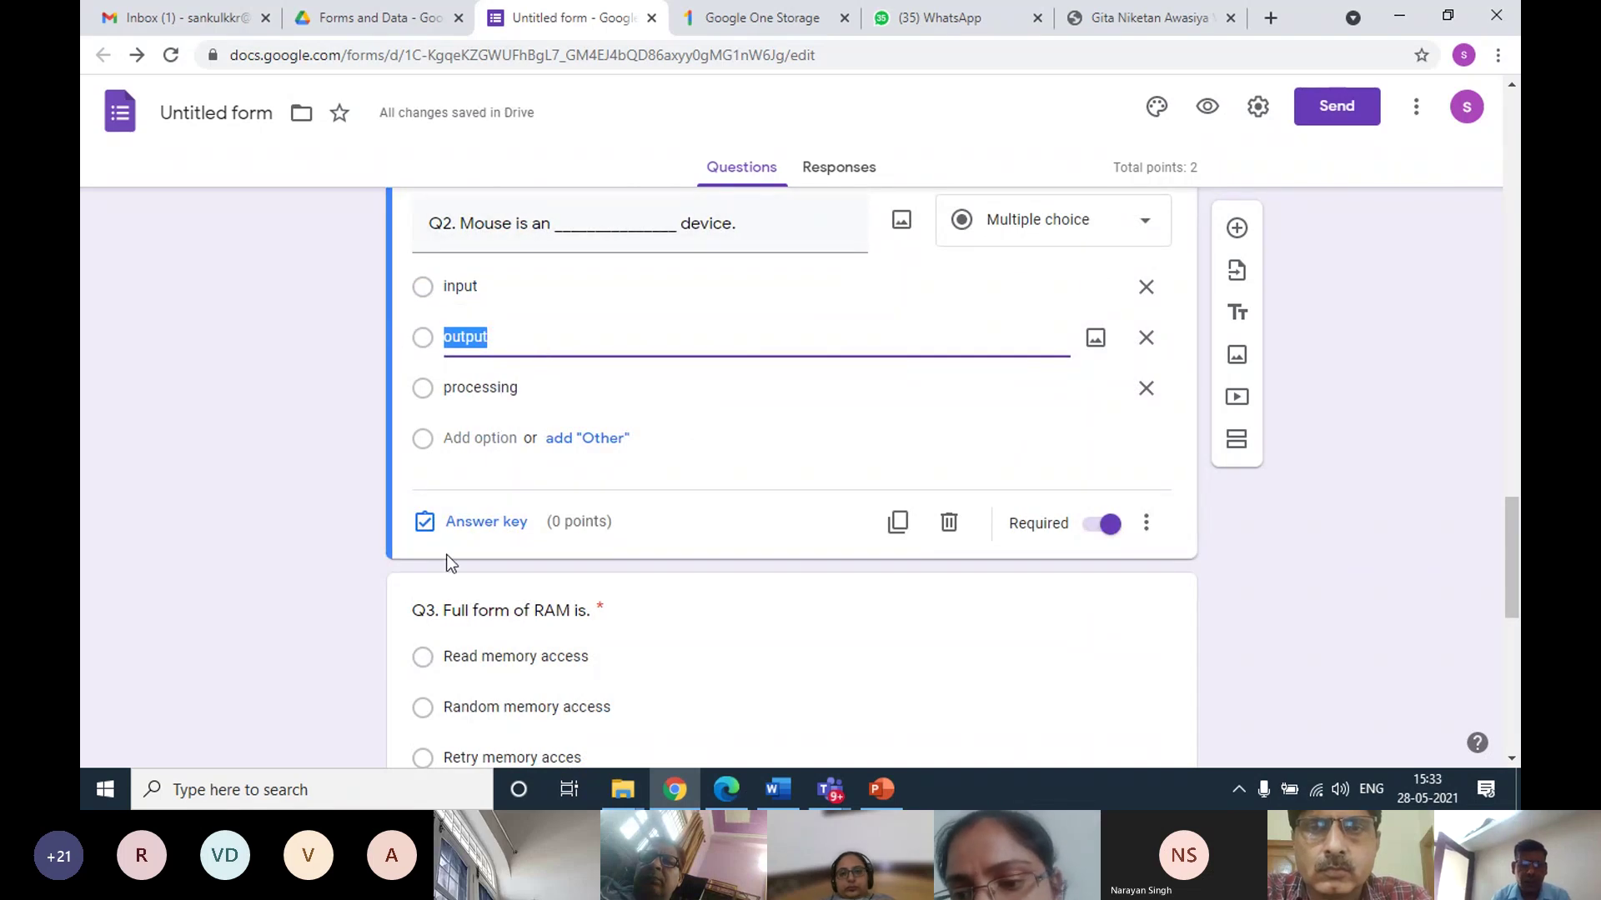
{"action": "left_click", "coordinate": [464, 521]}
{"action": "left_click", "coordinate": [455, 355]}
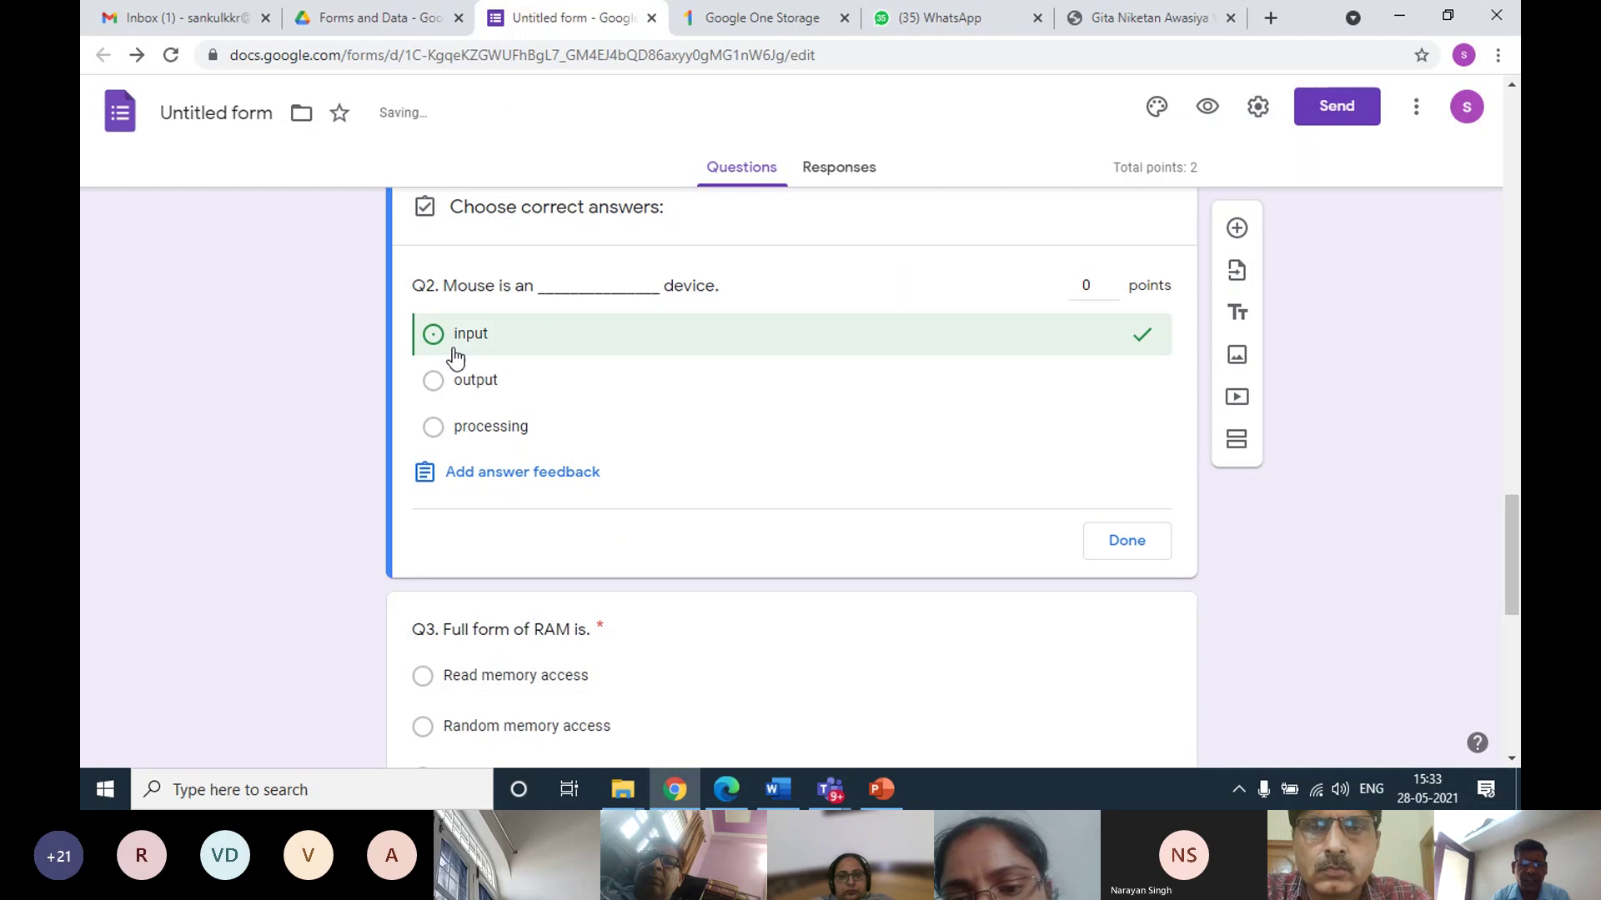
{"action": "double_click", "coordinate": [1111, 282]}
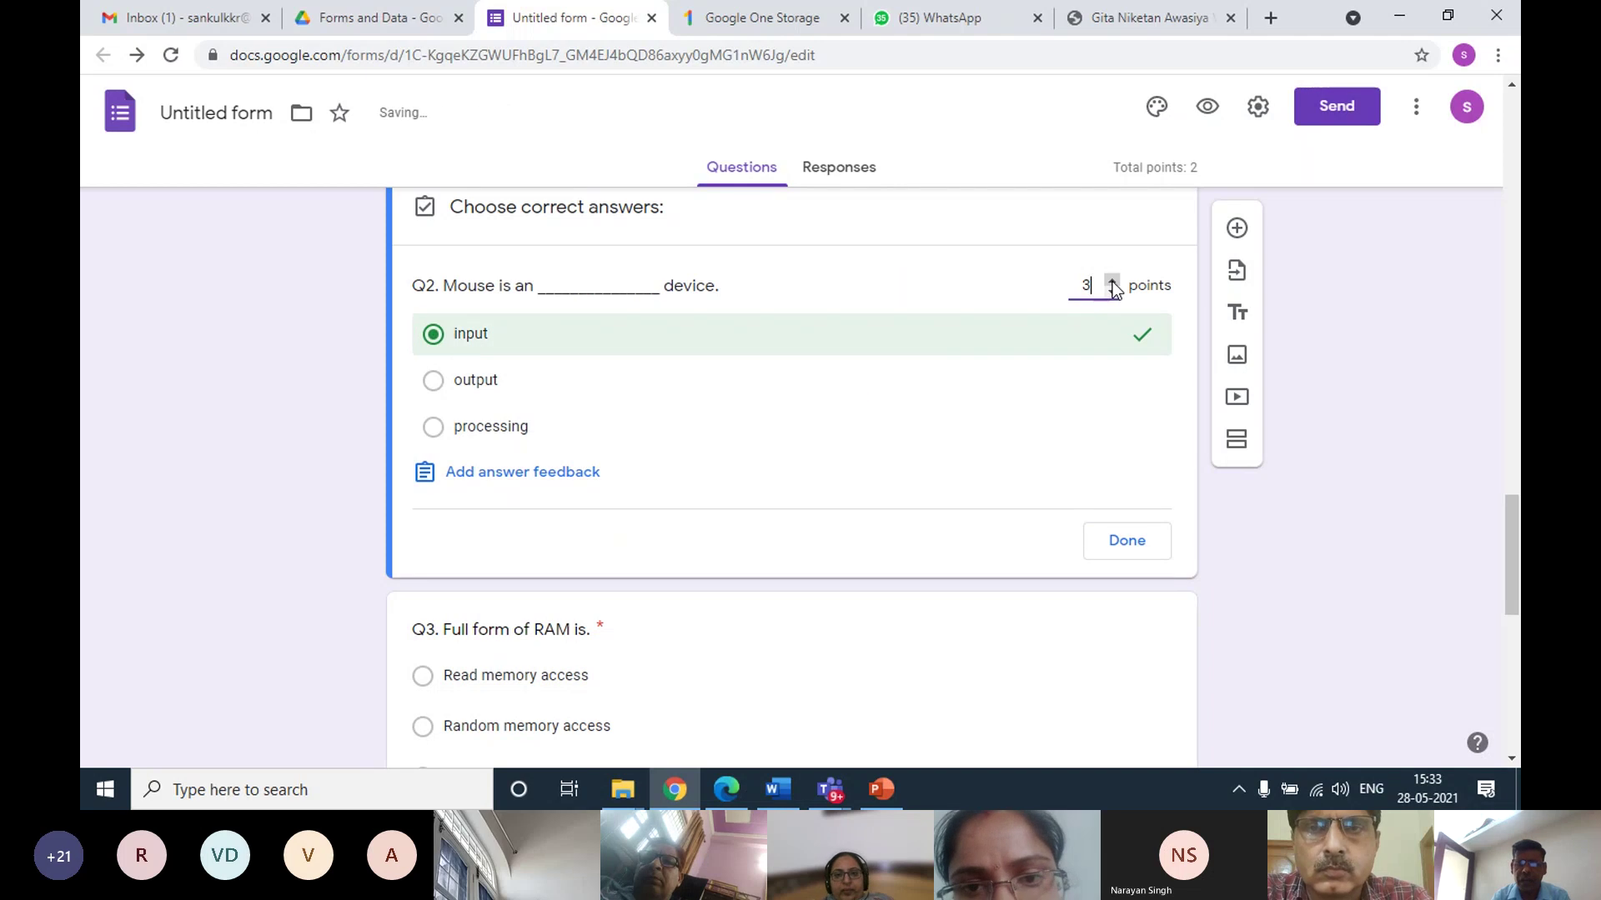
{"action": "left_click", "coordinate": [1127, 540]}
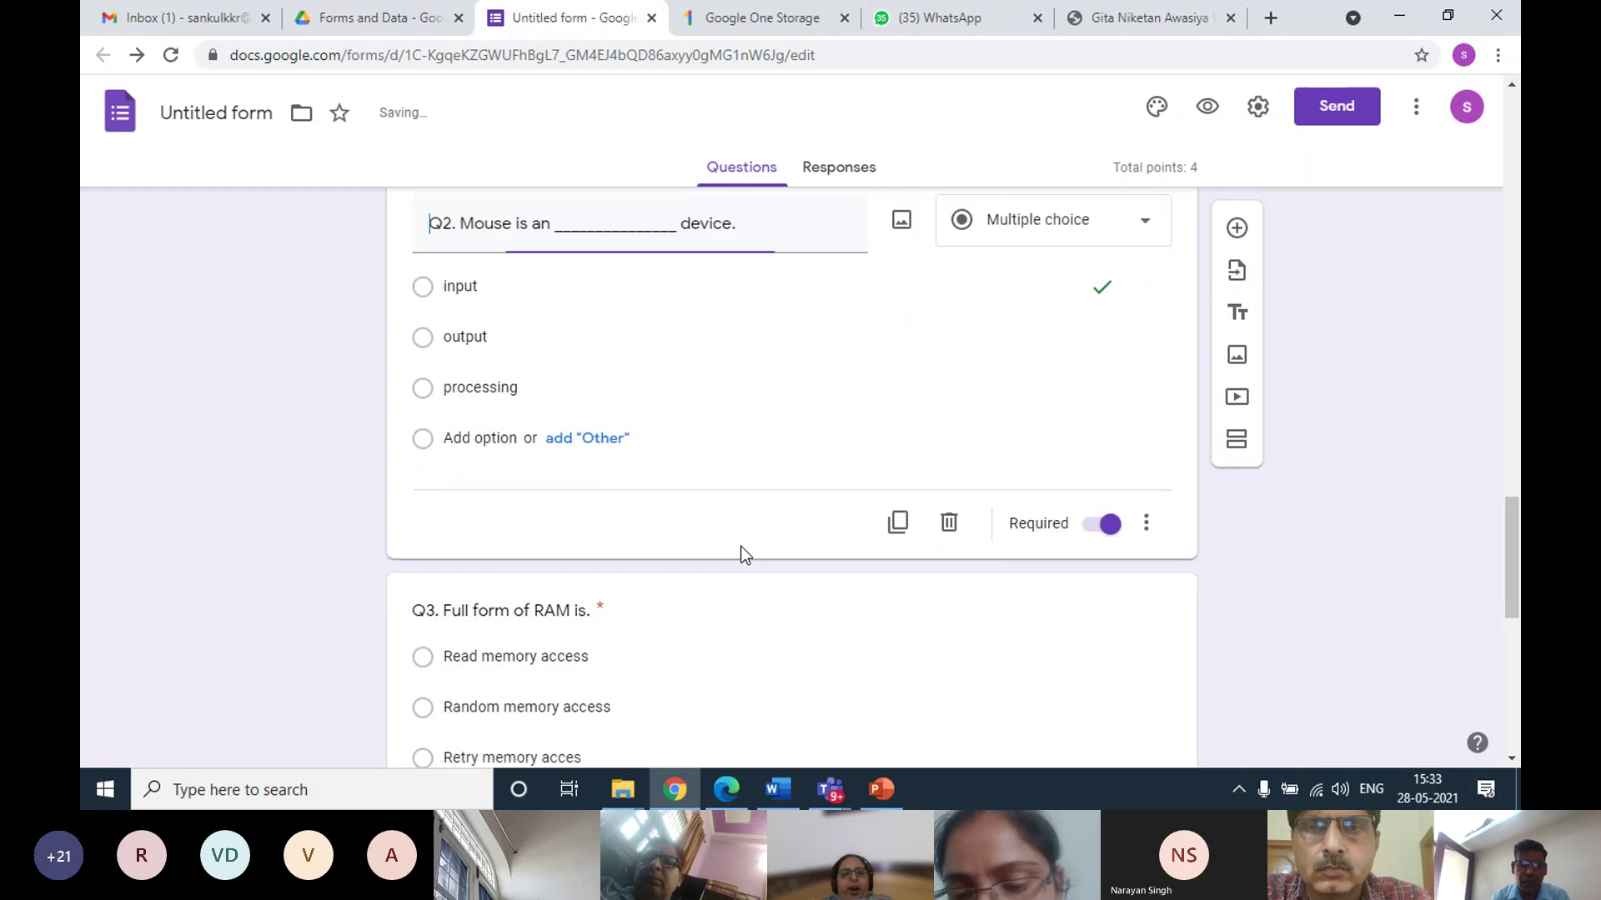
Mark Q3 'Random memory access' and Q4 'Read Only Memory' as correct answers
{"action": "scroll", "coordinate": [741, 547], "scroll_direction": "down", "scroll_amount": 4}
{"action": "left_click", "coordinate": [527, 390]}
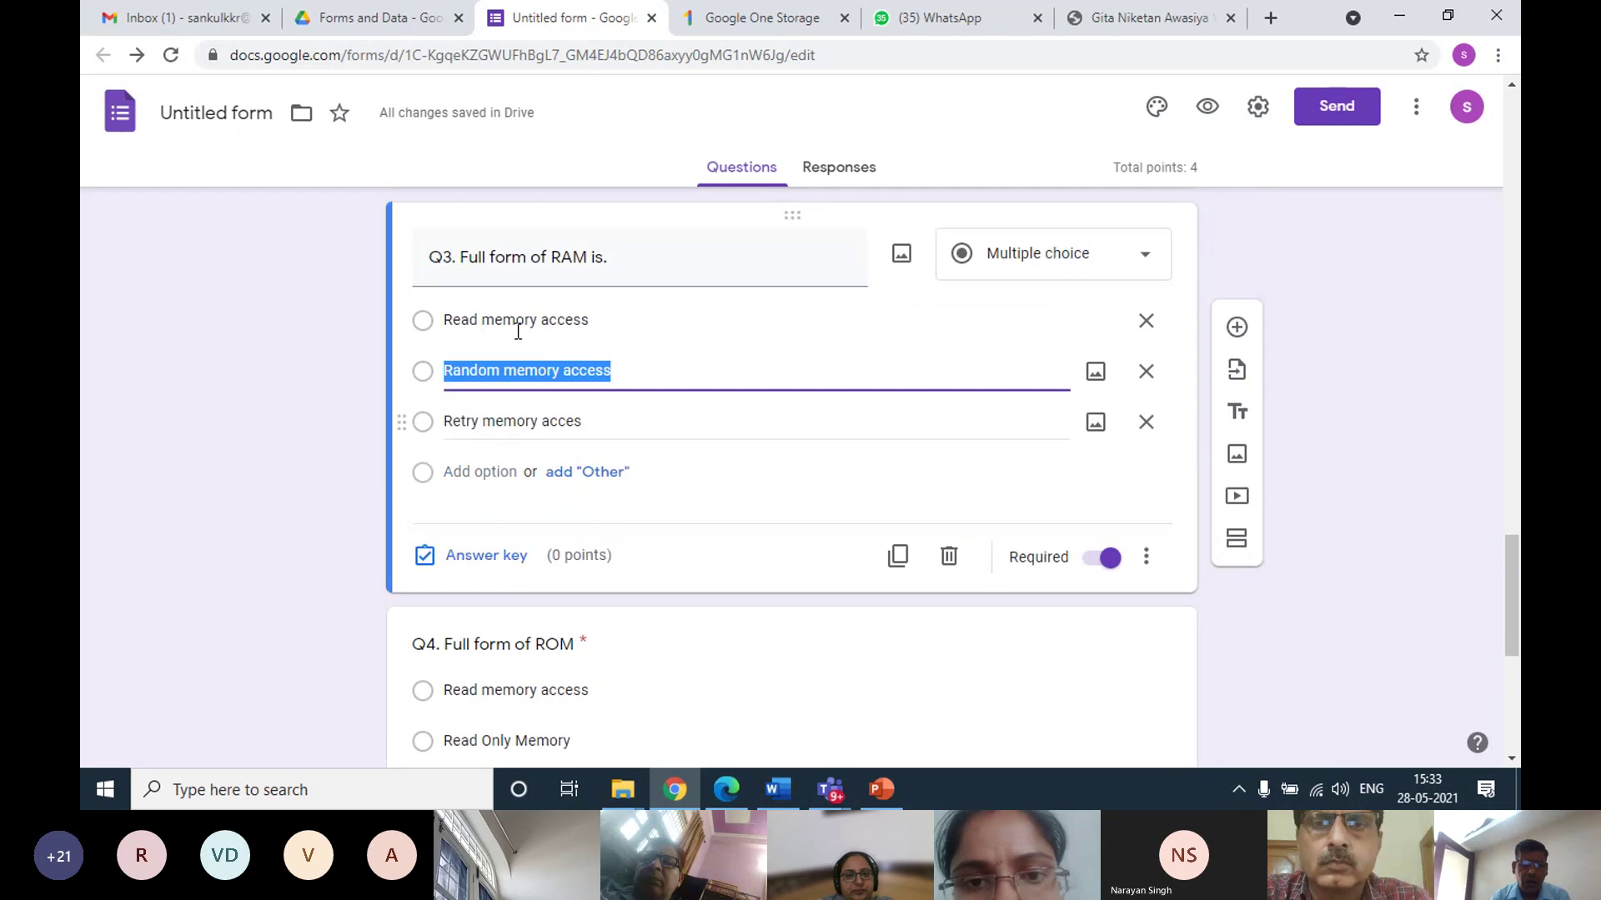
{"action": "left_click", "coordinate": [448, 663]}
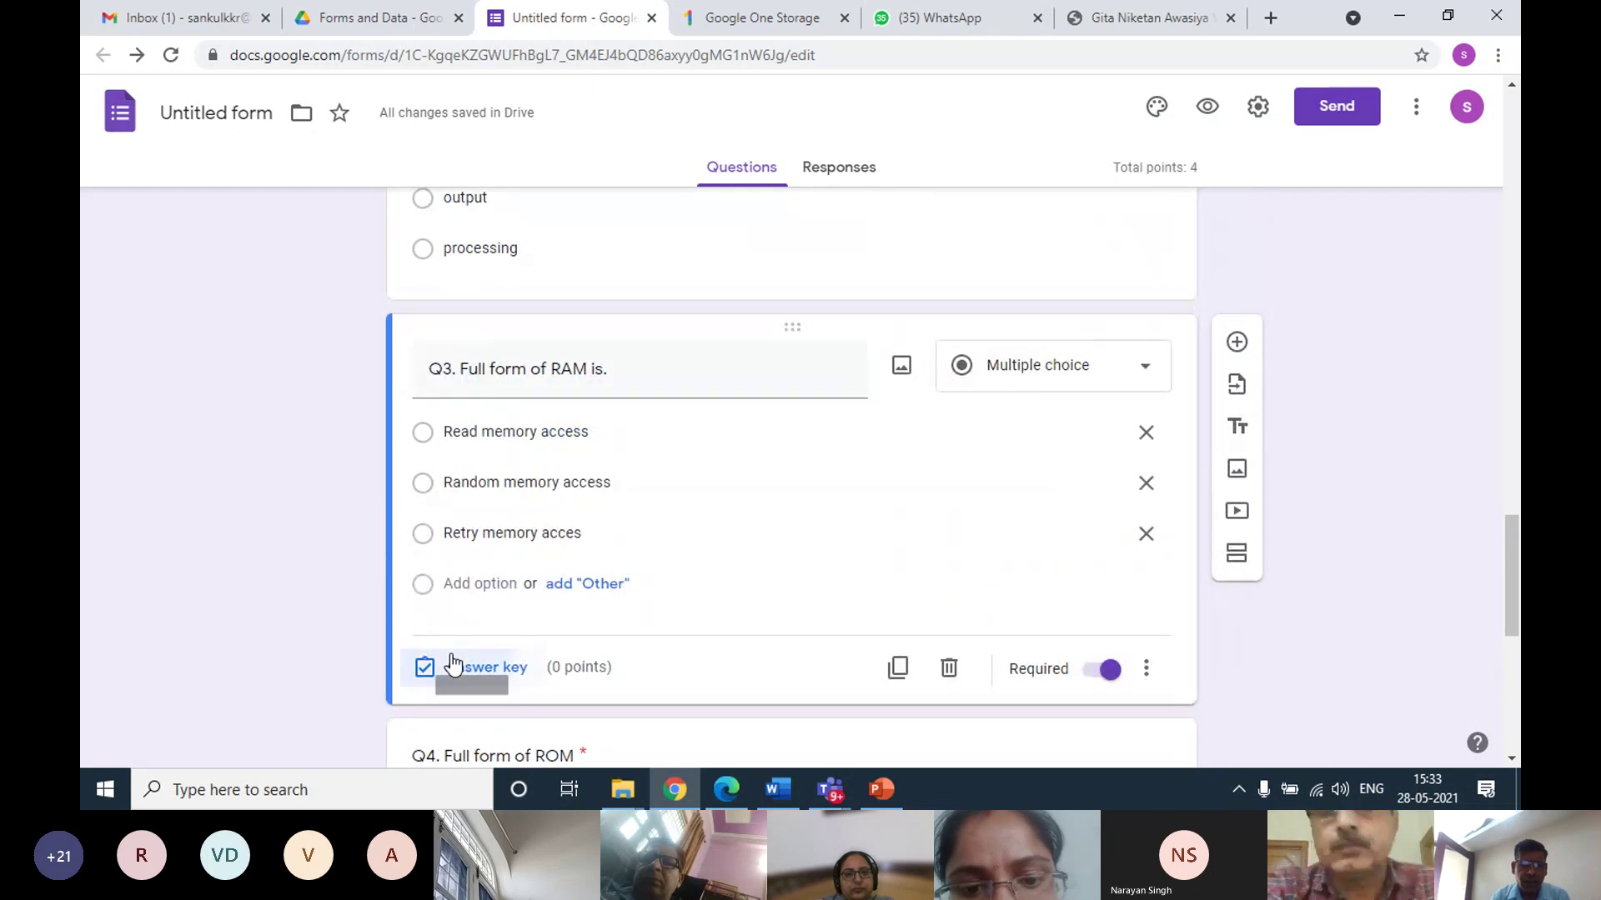
{"action": "left_click", "coordinate": [434, 527]}
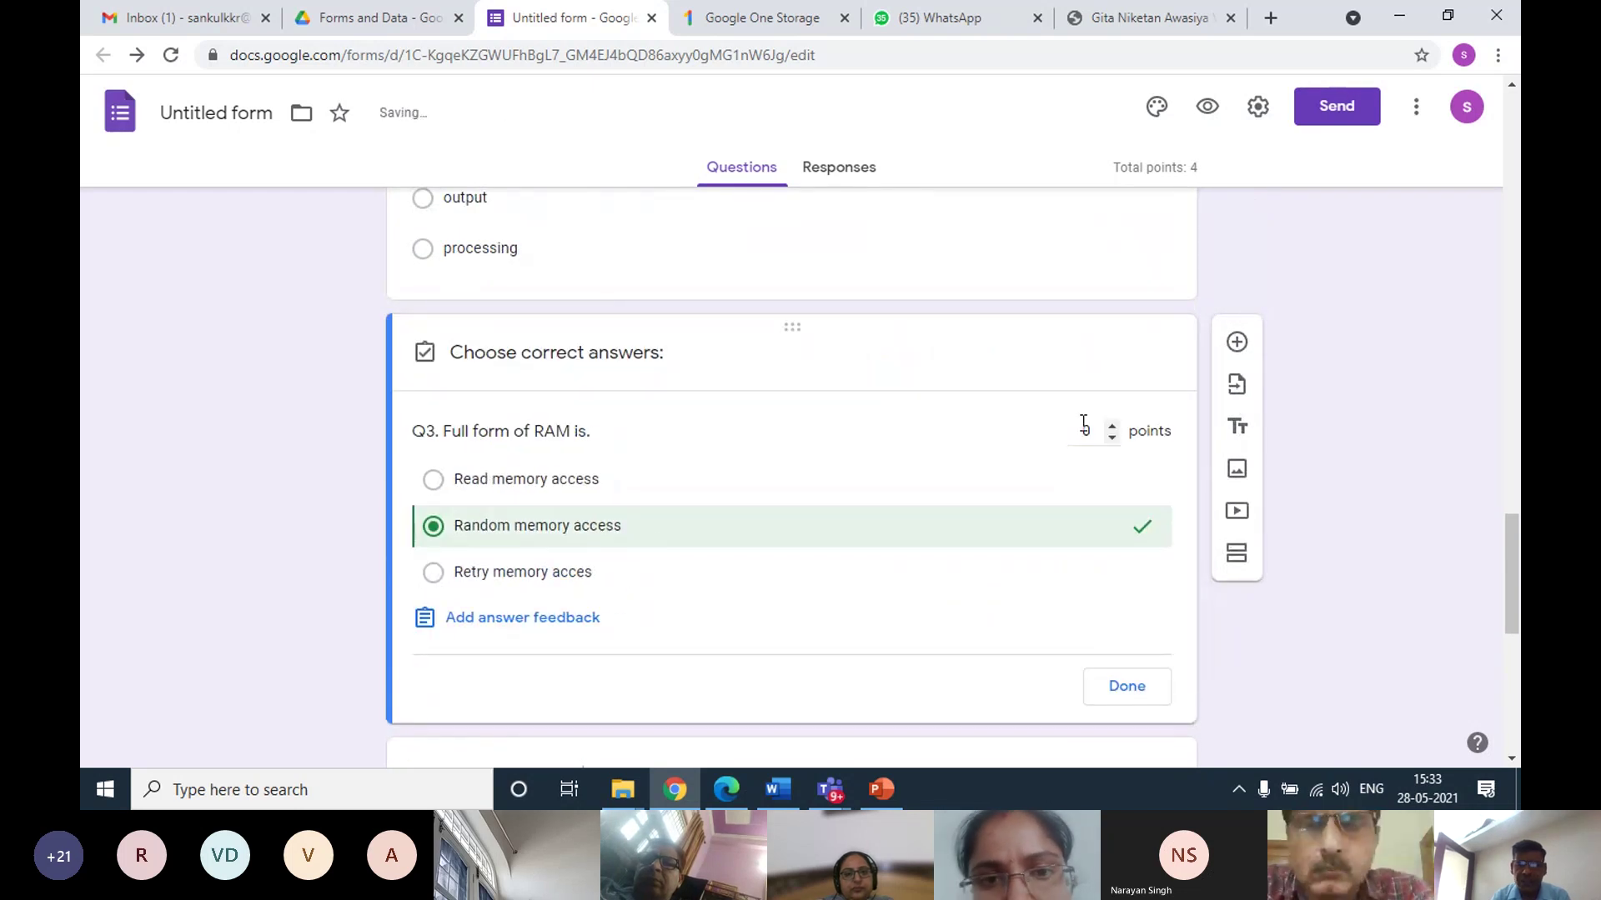
{"action": "left_click", "coordinate": [1109, 685]}
{"action": "scroll", "coordinate": [829, 567], "scroll_direction": "down", "scroll_amount": 4}
{"action": "left_click", "coordinate": [692, 428]}
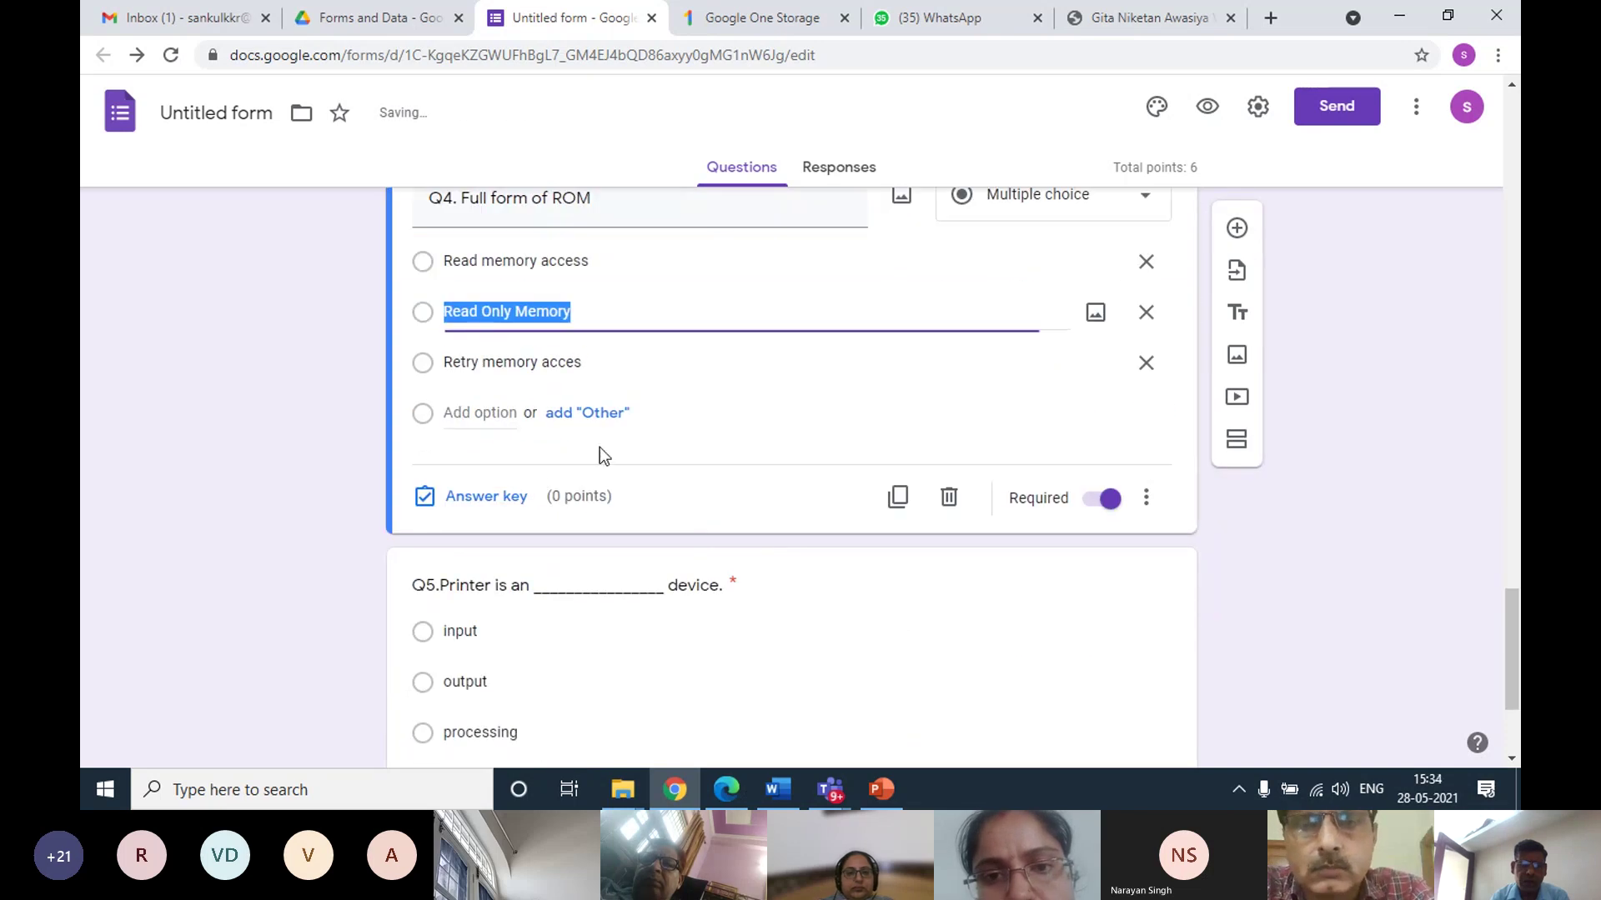
{"action": "left_click", "coordinate": [470, 496]}
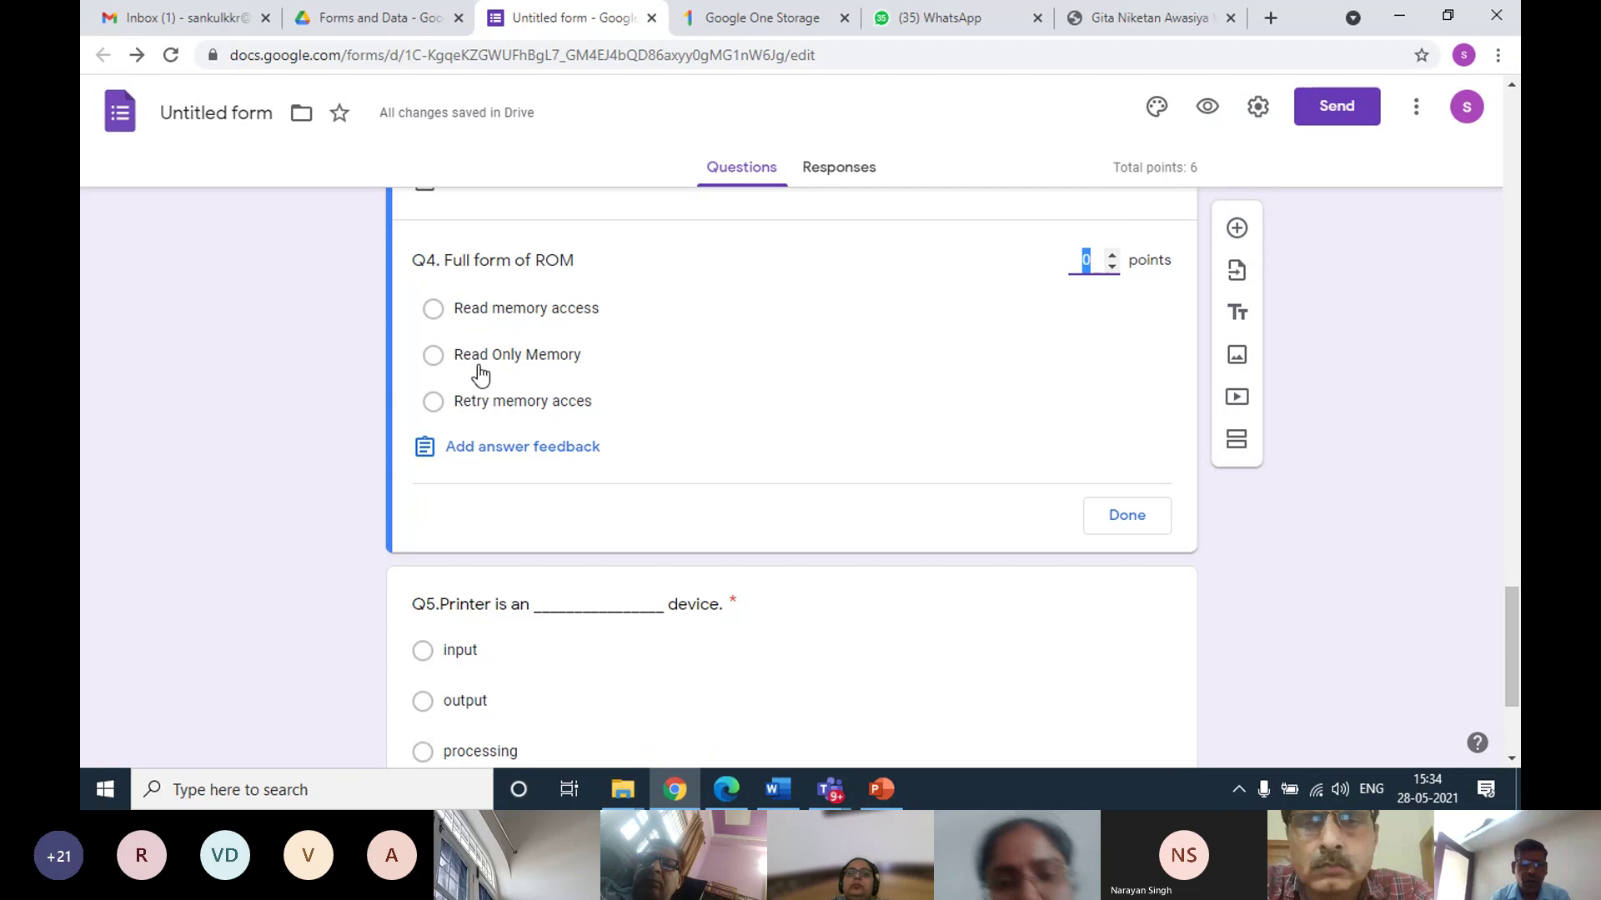
{"action": "left_click", "coordinate": [431, 357]}
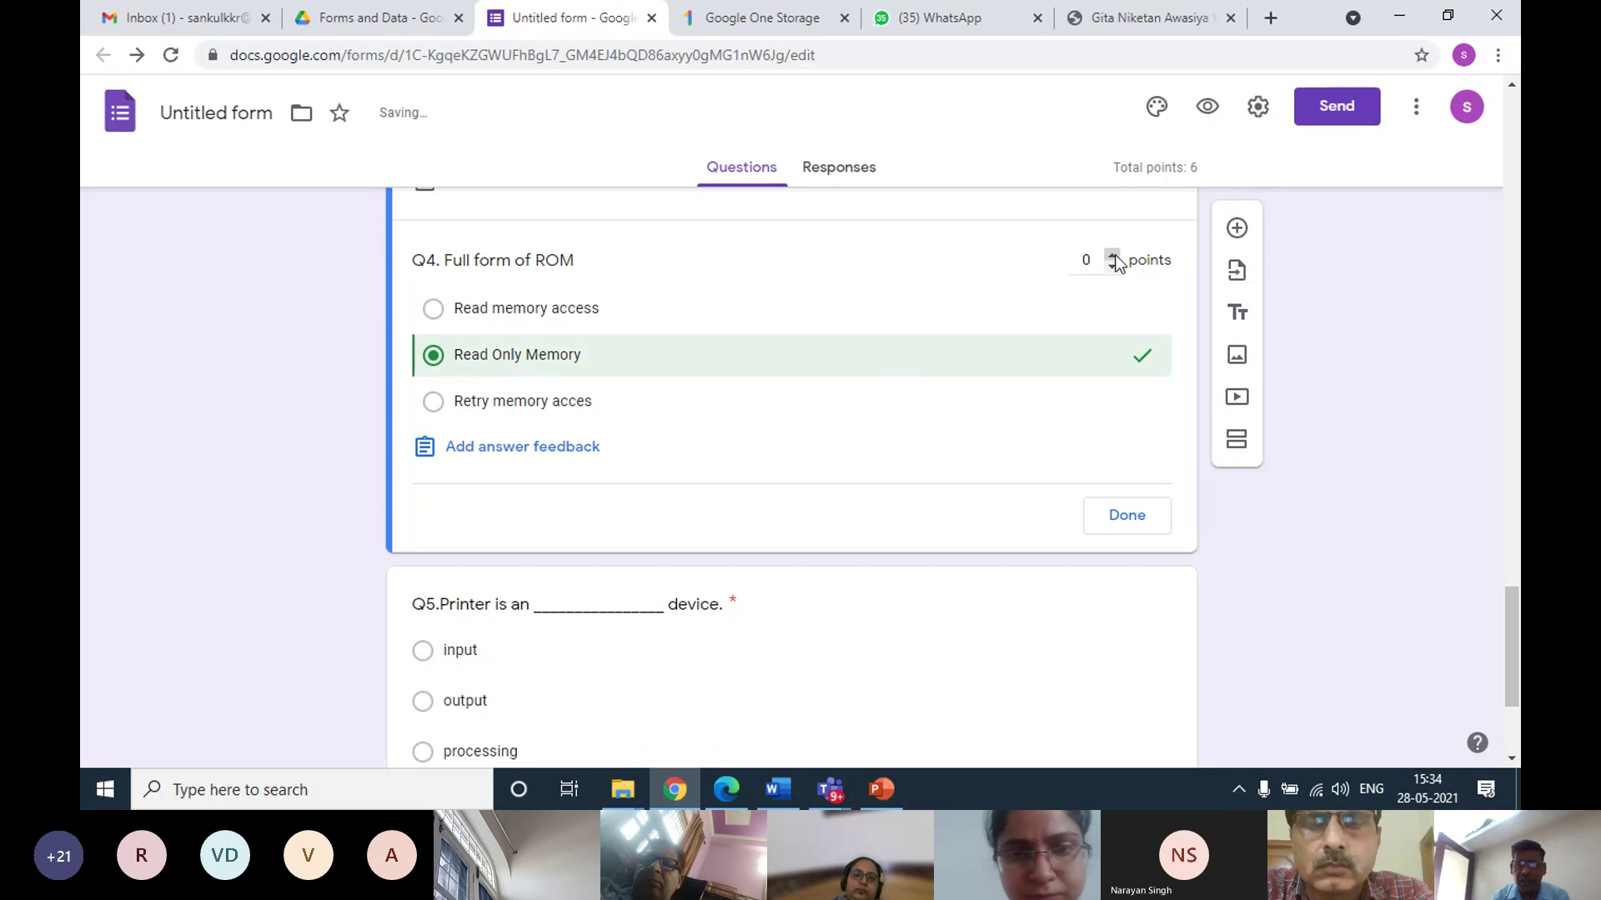
{"action": "left_click", "coordinate": [1092, 517]}
Make 'output' the correct answer for Q5, worth 2 points
{"action": "scroll", "coordinate": [658, 478], "scroll_direction": "down", "scroll_amount": 3}
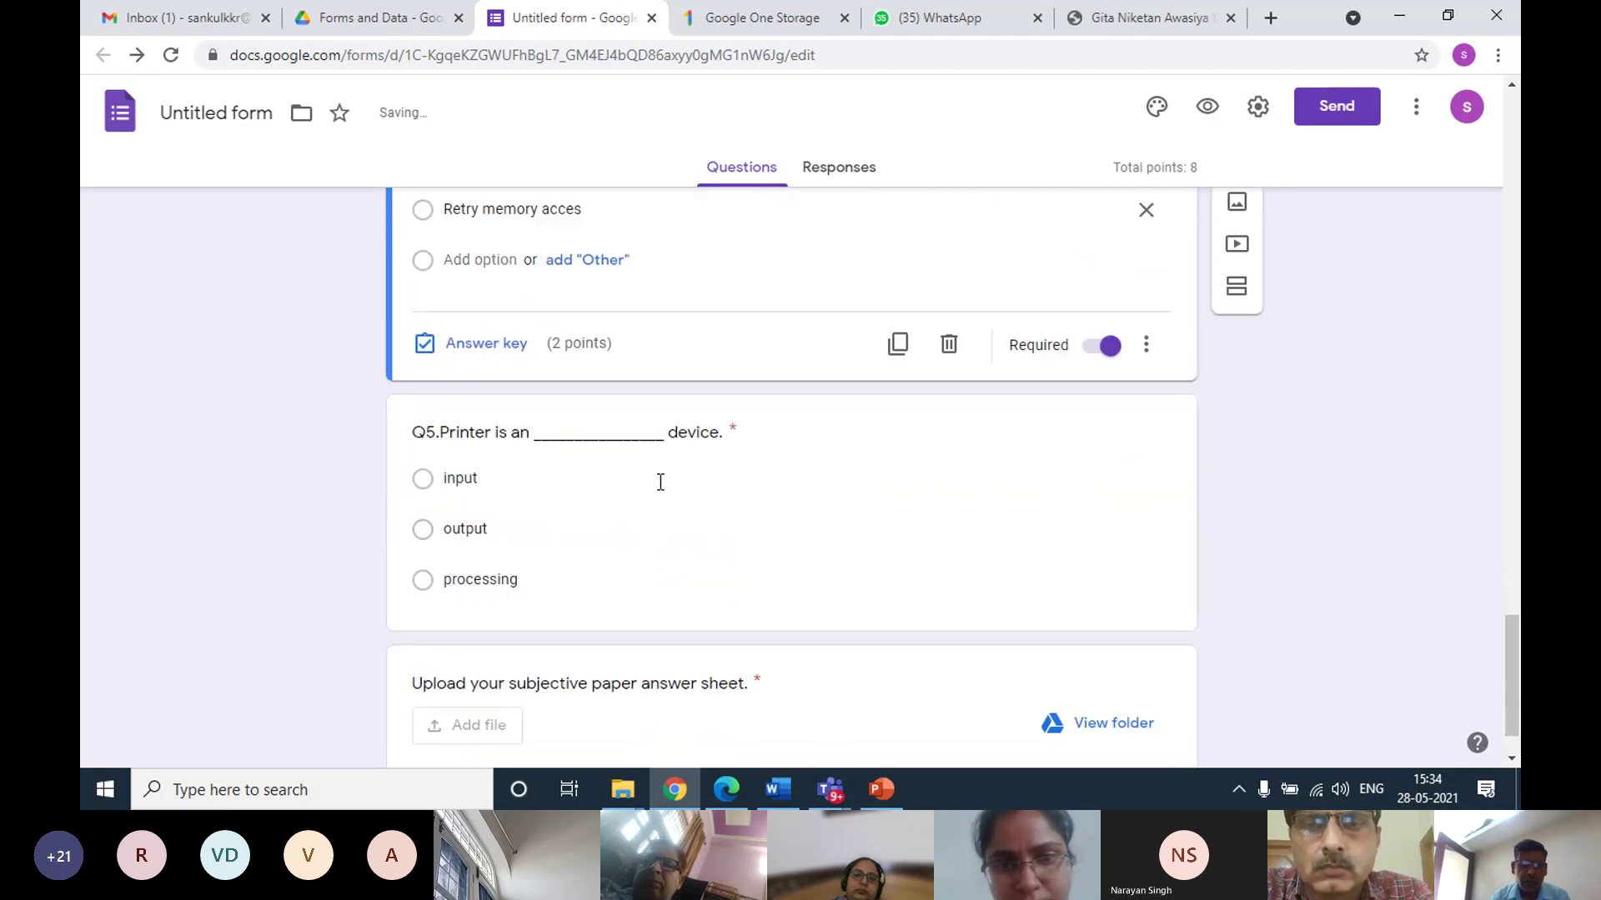
{"action": "left_click", "coordinate": [783, 457]}
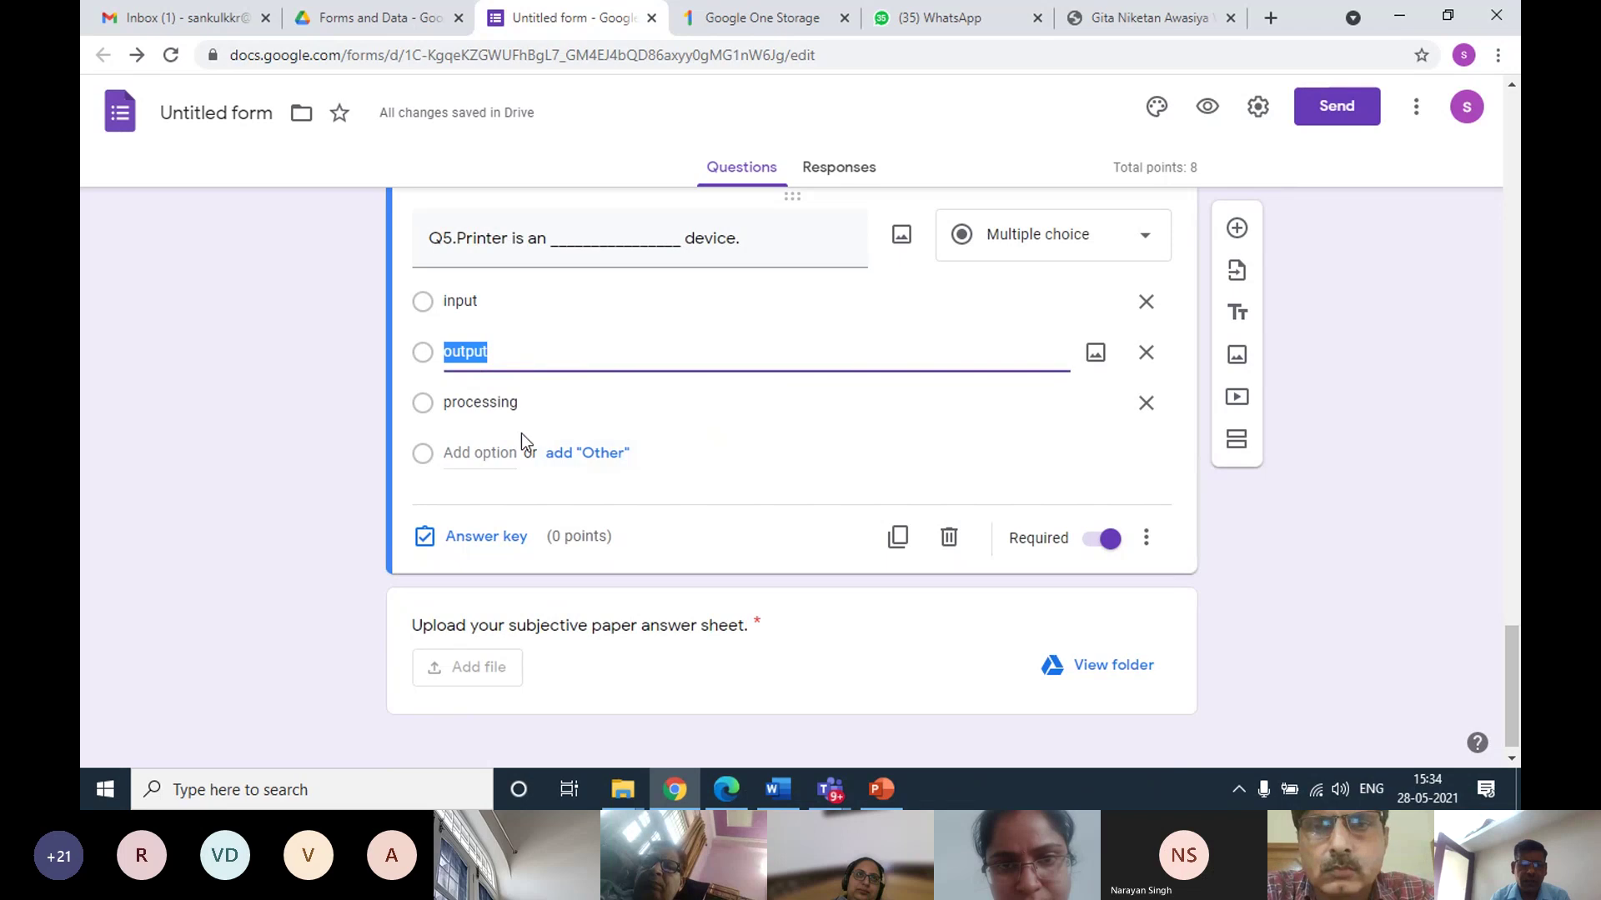
{"action": "left_click", "coordinate": [459, 537]}
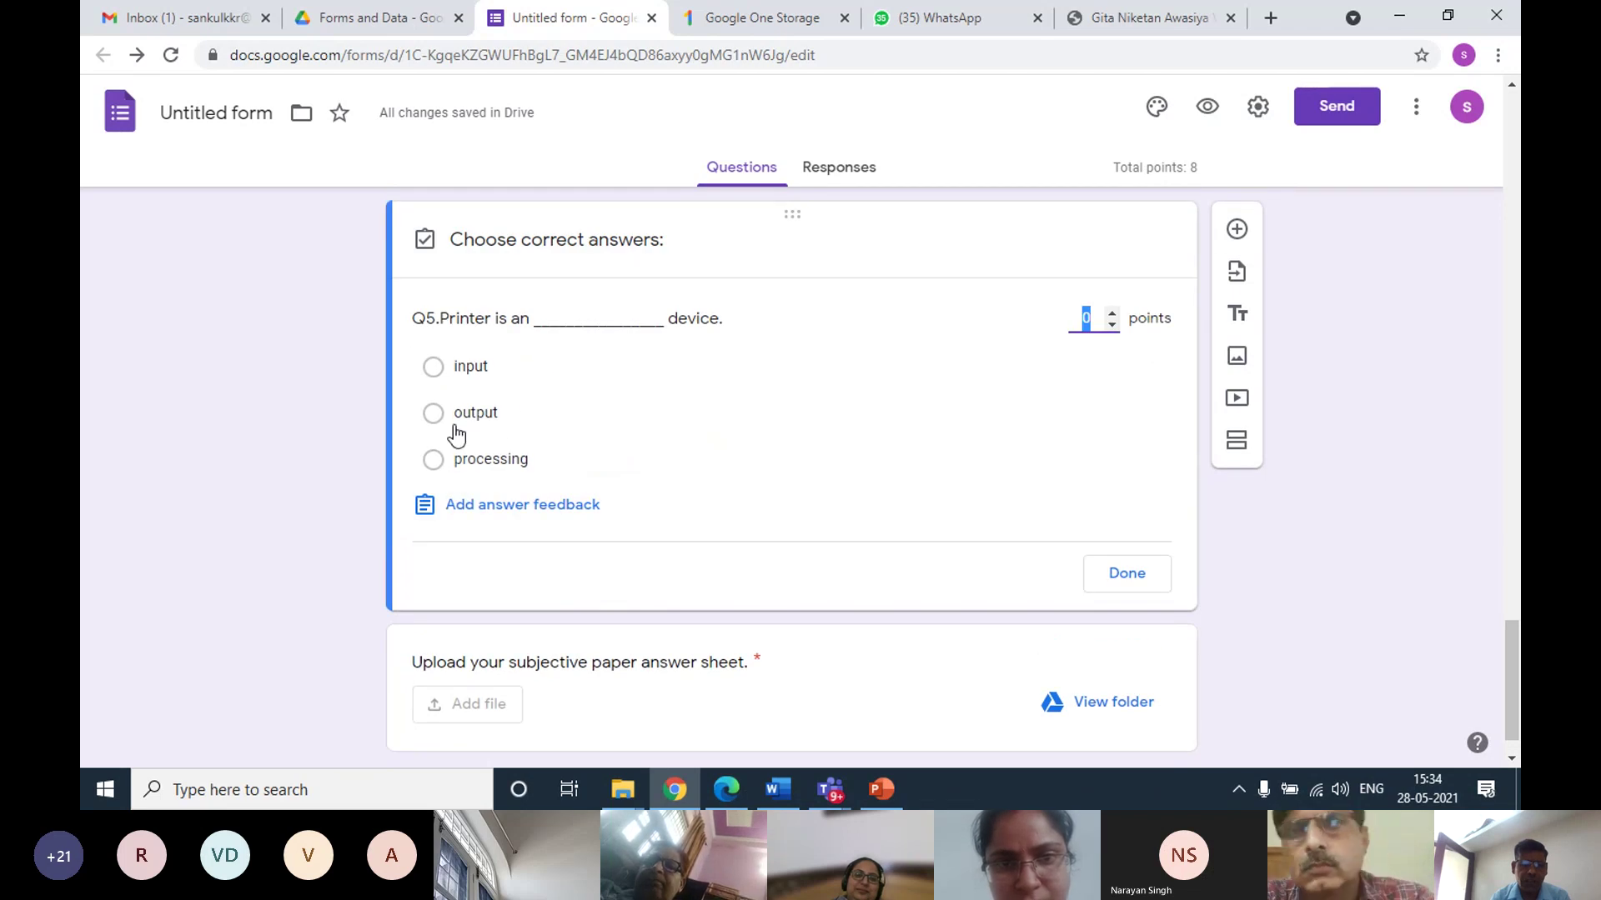
{"action": "left_click", "coordinate": [510, 427]}
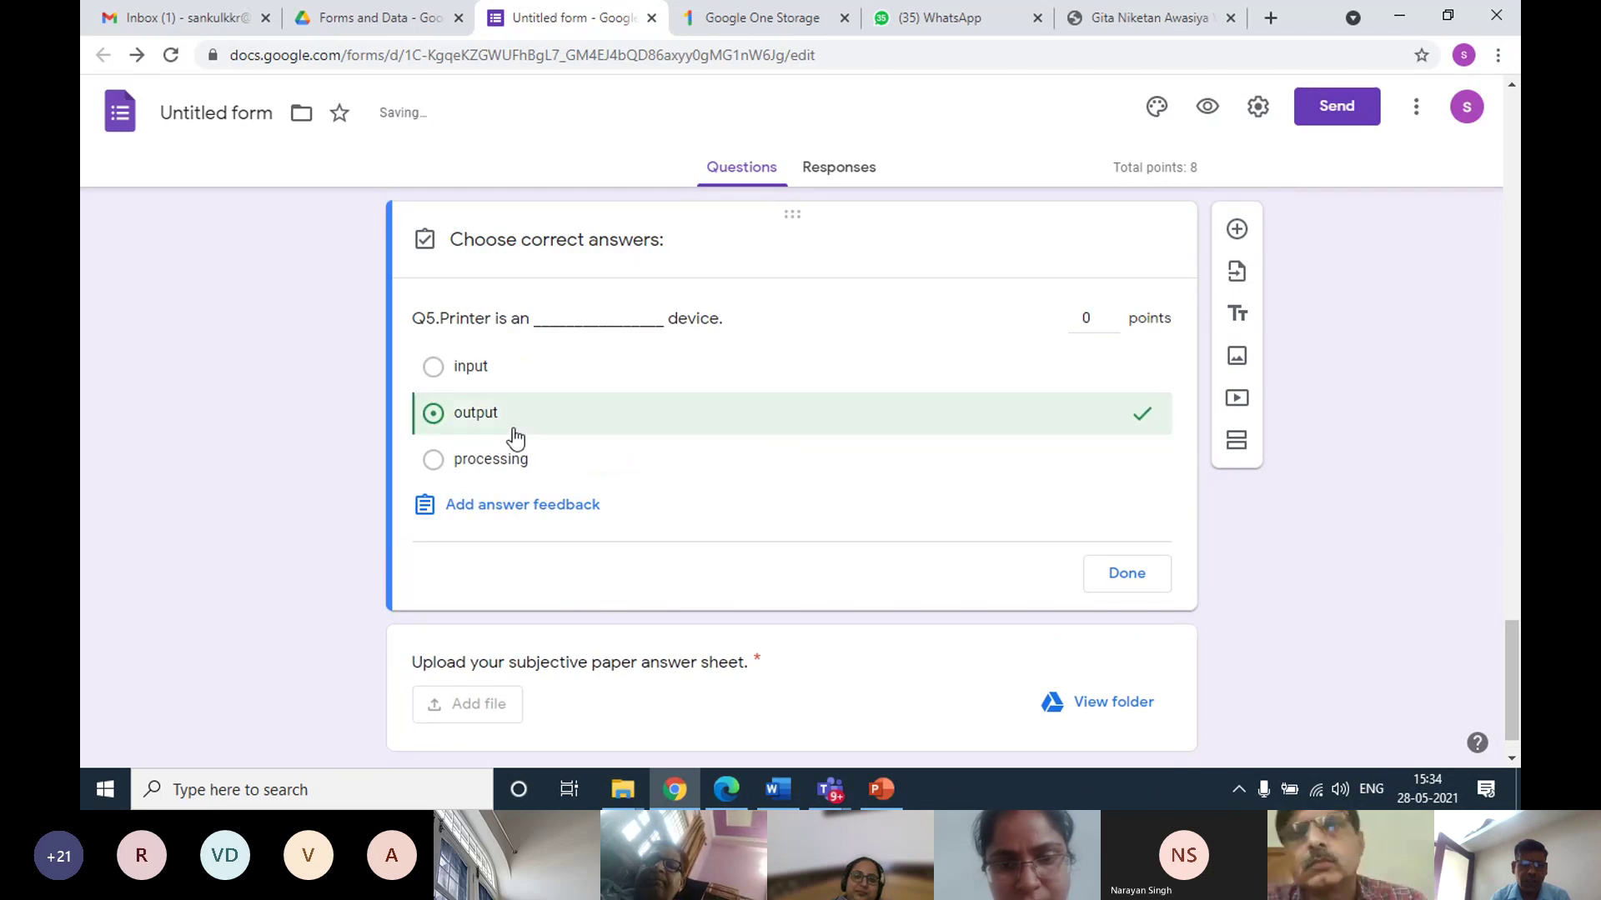
{"action": "left_click", "coordinate": [1112, 313]}
{"action": "left_click", "coordinate": [1112, 313]}
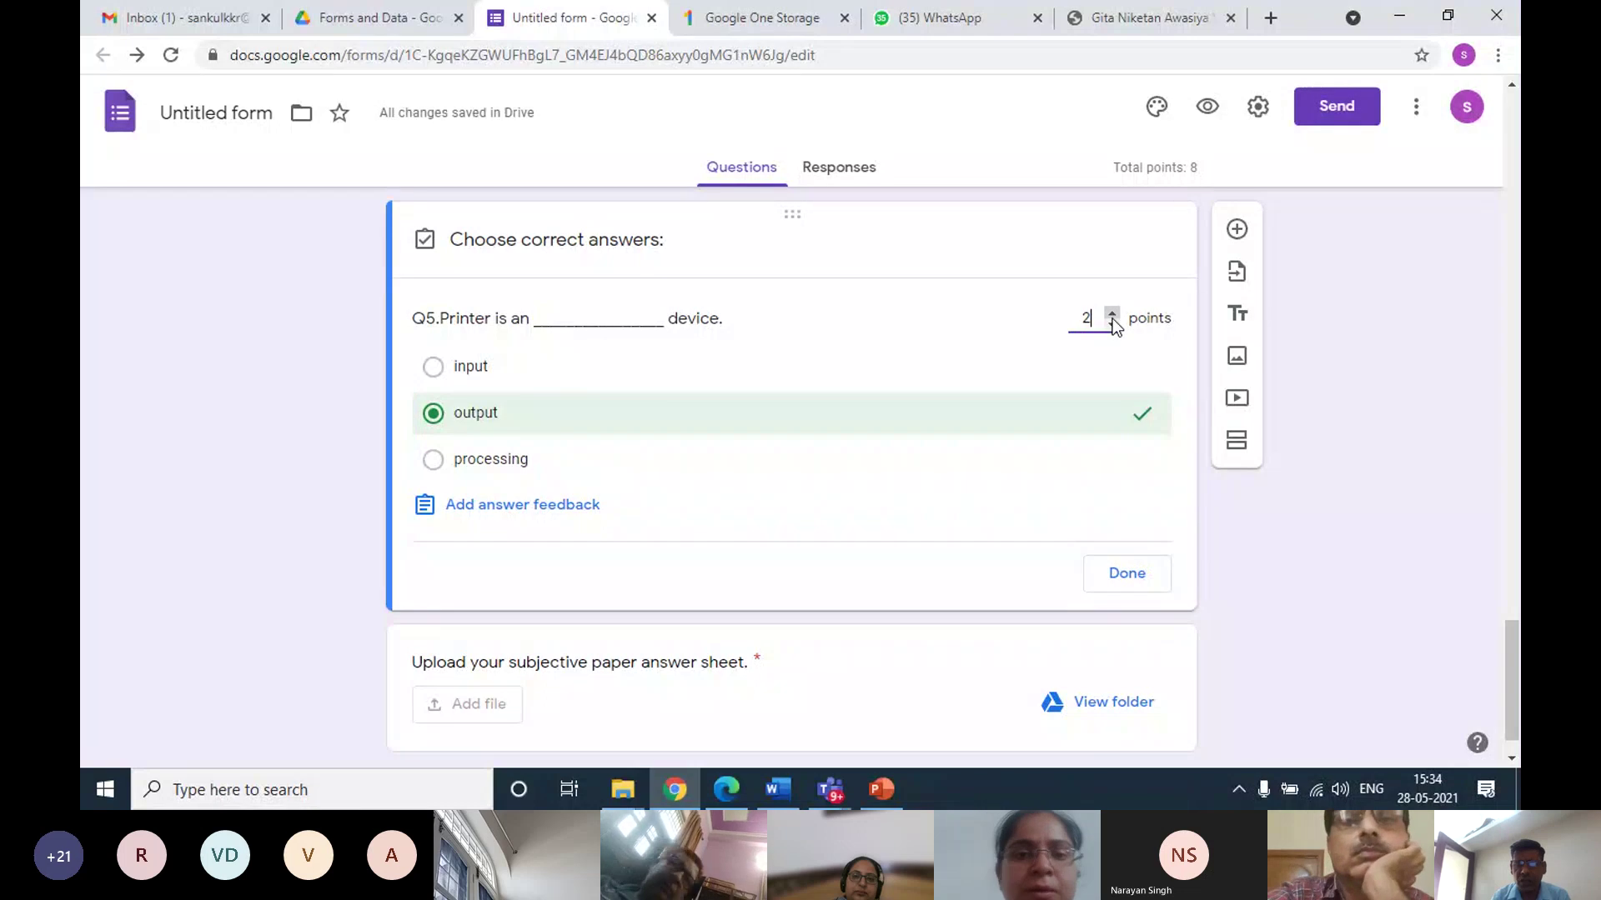
{"action": "left_click", "coordinate": [1119, 574]}
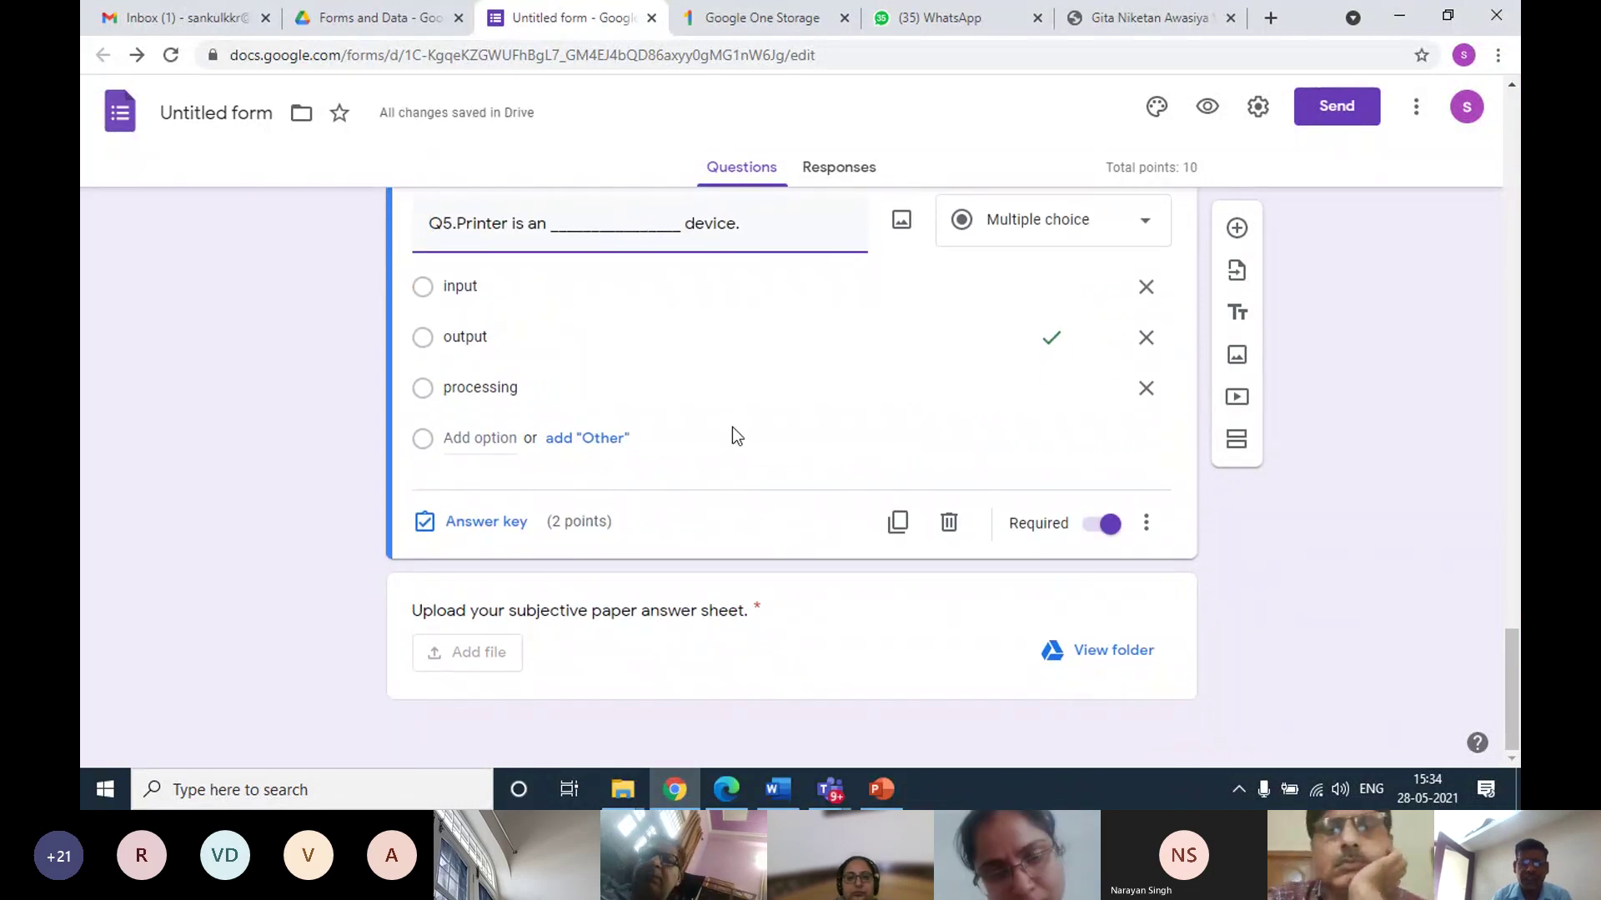
Preview the Class VI Sub: Computer Science form as a respondent sees it
{"action": "scroll", "coordinate": [929, 342], "scroll_direction": "up", "scroll_amount": 8}
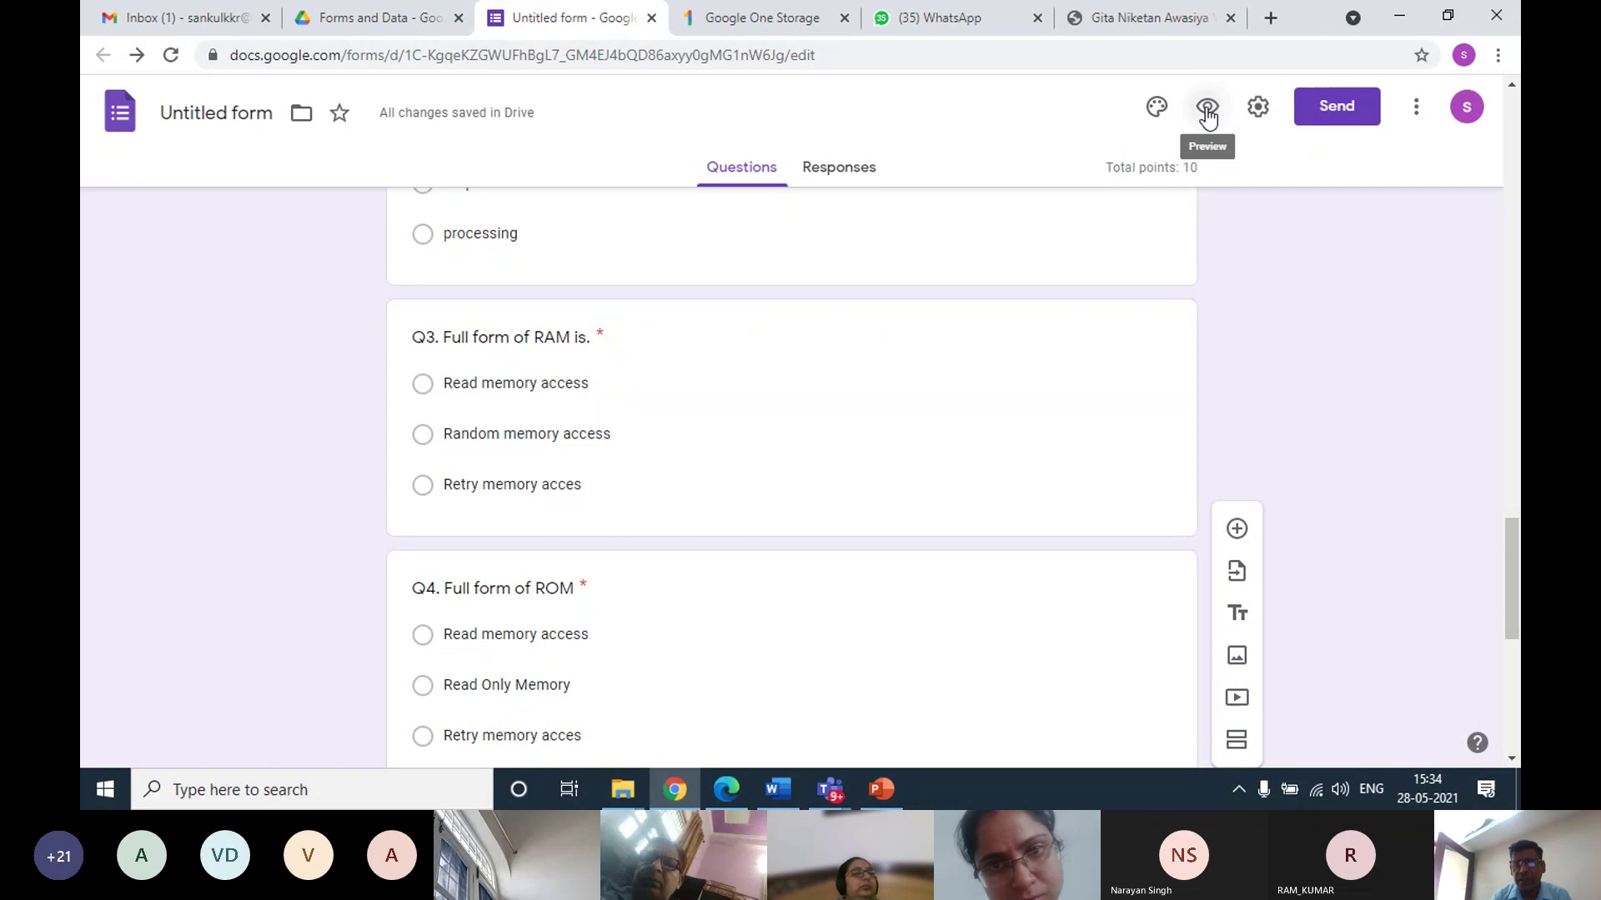
{"action": "left_click", "coordinate": [1207, 114]}
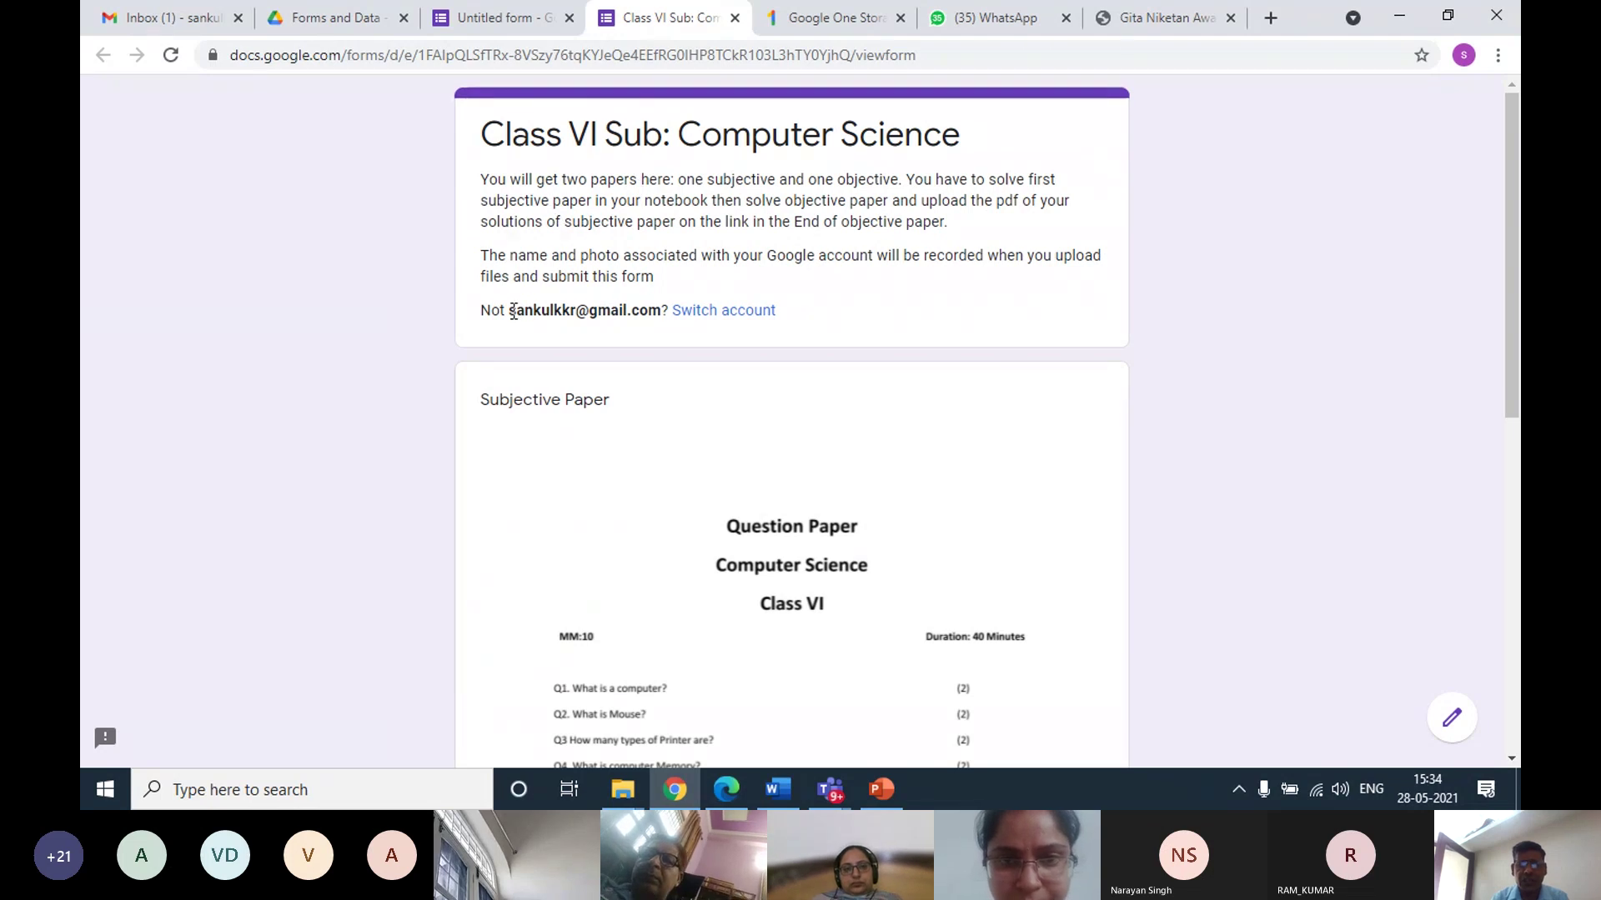
Scroll past the Subjective Paper image and continue to the Objective exam section
{"action": "left_click_drag", "start_coordinate": [536, 312], "coordinate": [652, 307]}
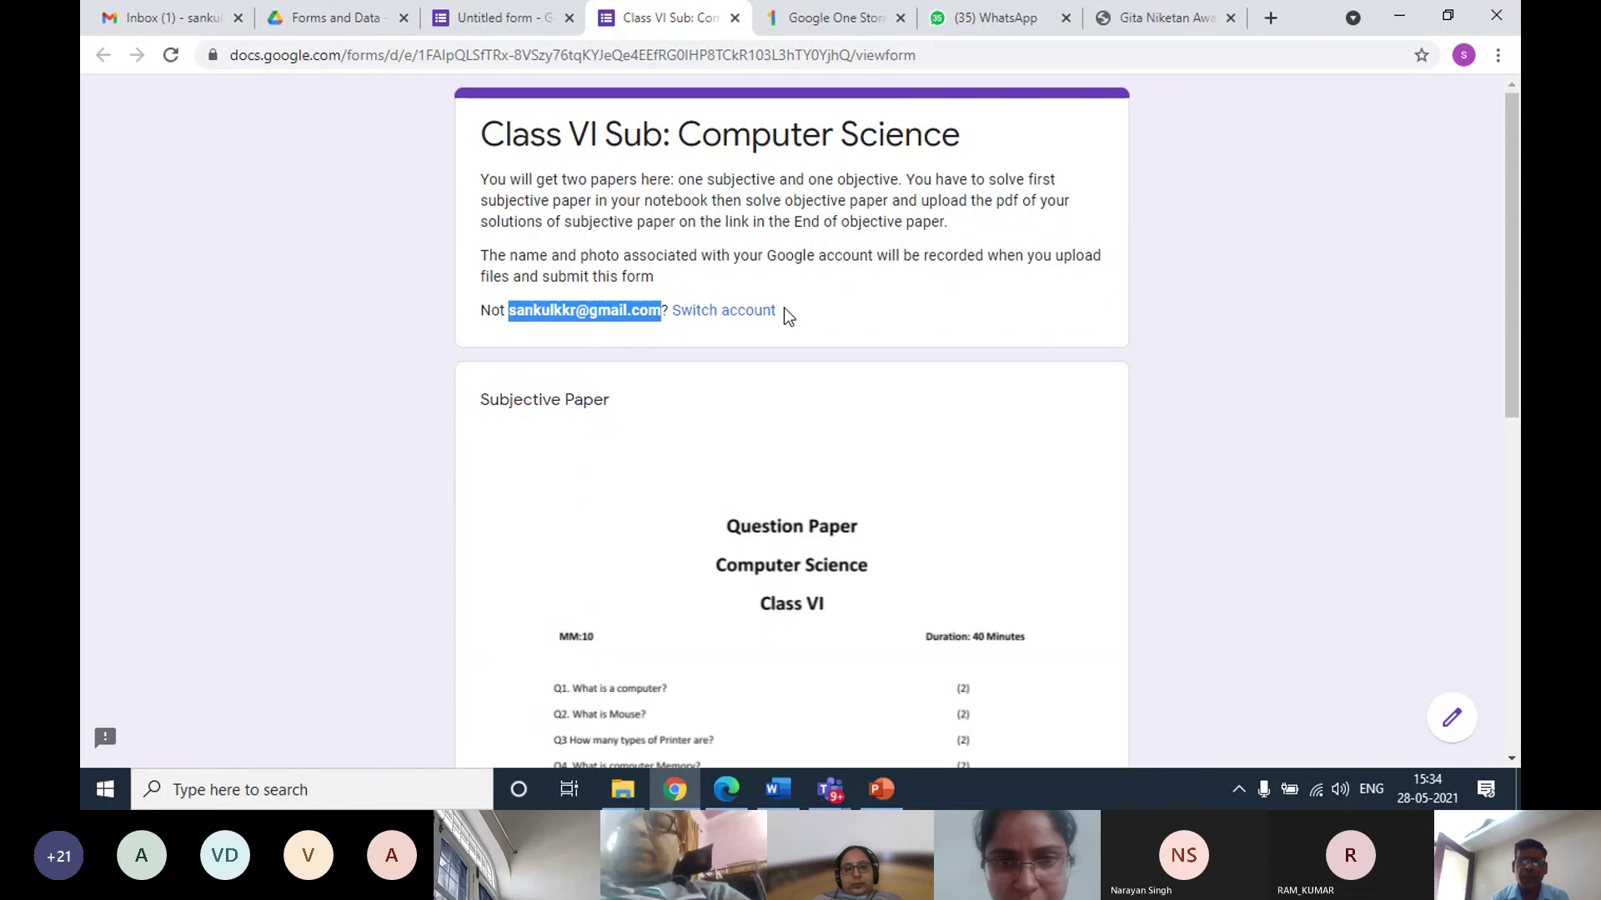
{"action": "left_click", "coordinate": [864, 302]}
{"action": "scroll", "coordinate": [833, 321], "scroll_direction": "down", "scroll_amount": 4}
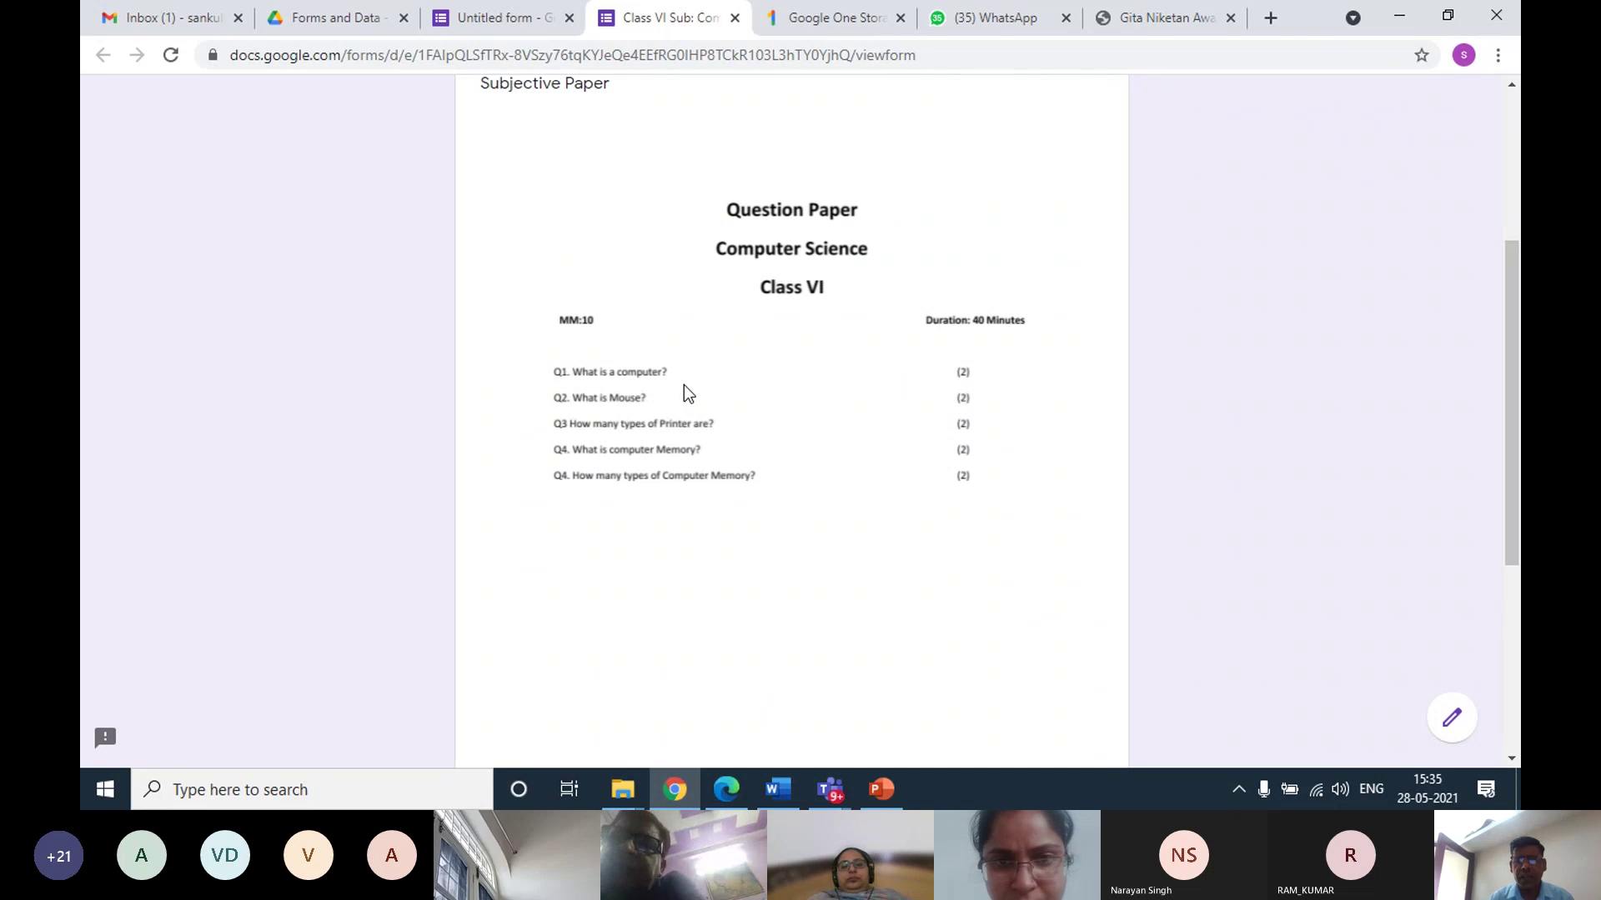
{"action": "scroll", "coordinate": [684, 386], "scroll_direction": "down", "scroll_amount": 3}
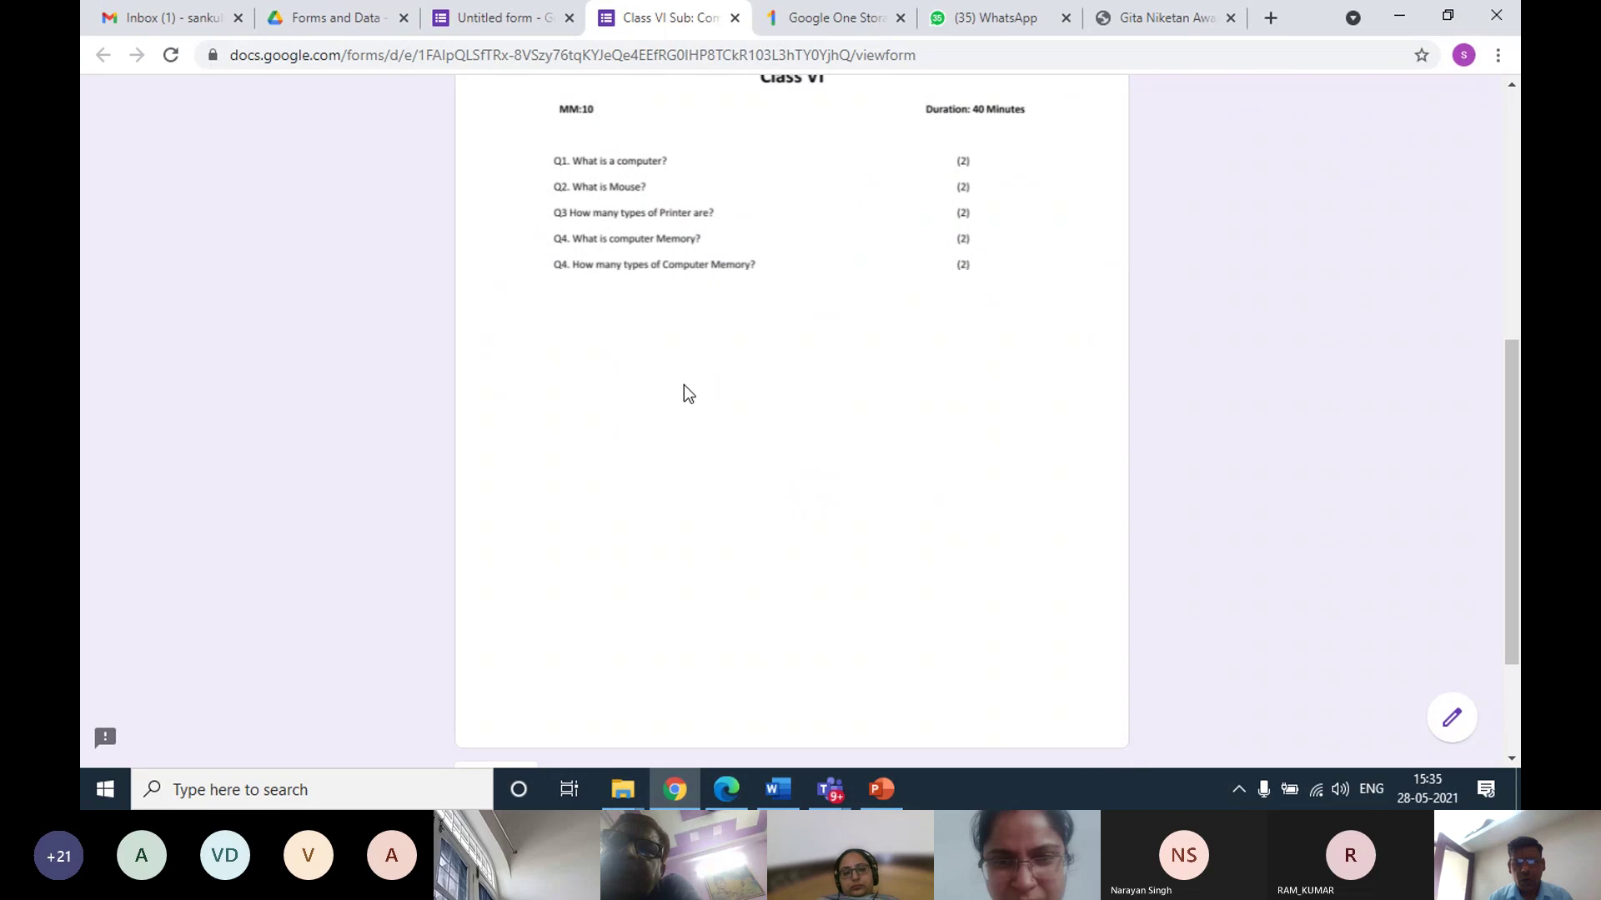
{"action": "scroll", "coordinate": [683, 386], "scroll_direction": "down", "scroll_amount": 2}
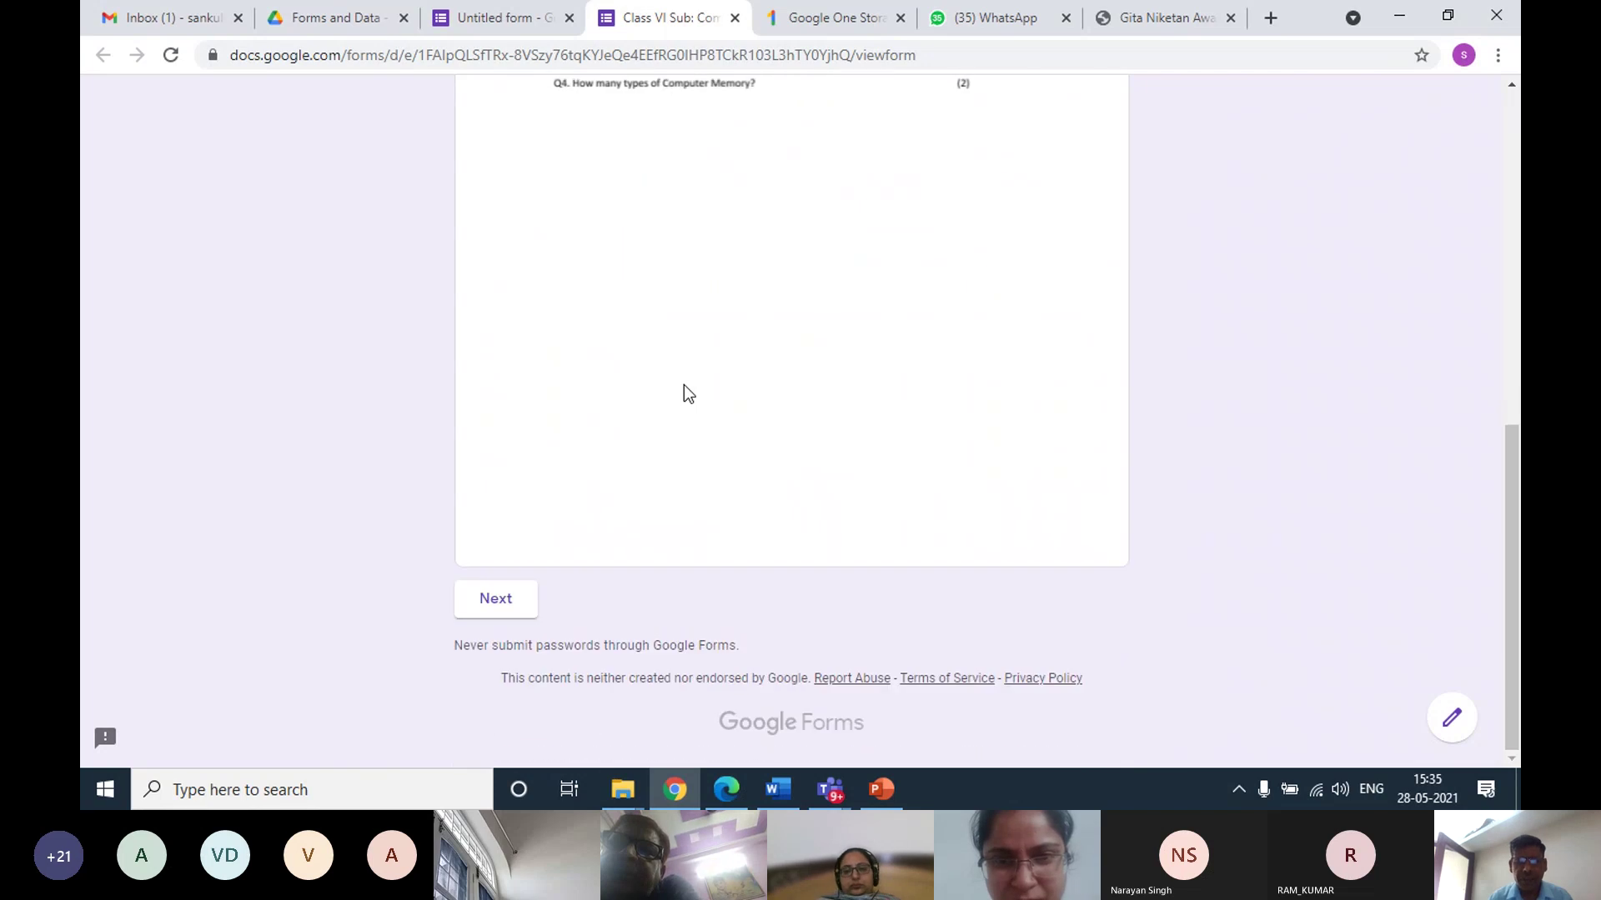
{"action": "left_click", "coordinate": [509, 609]}
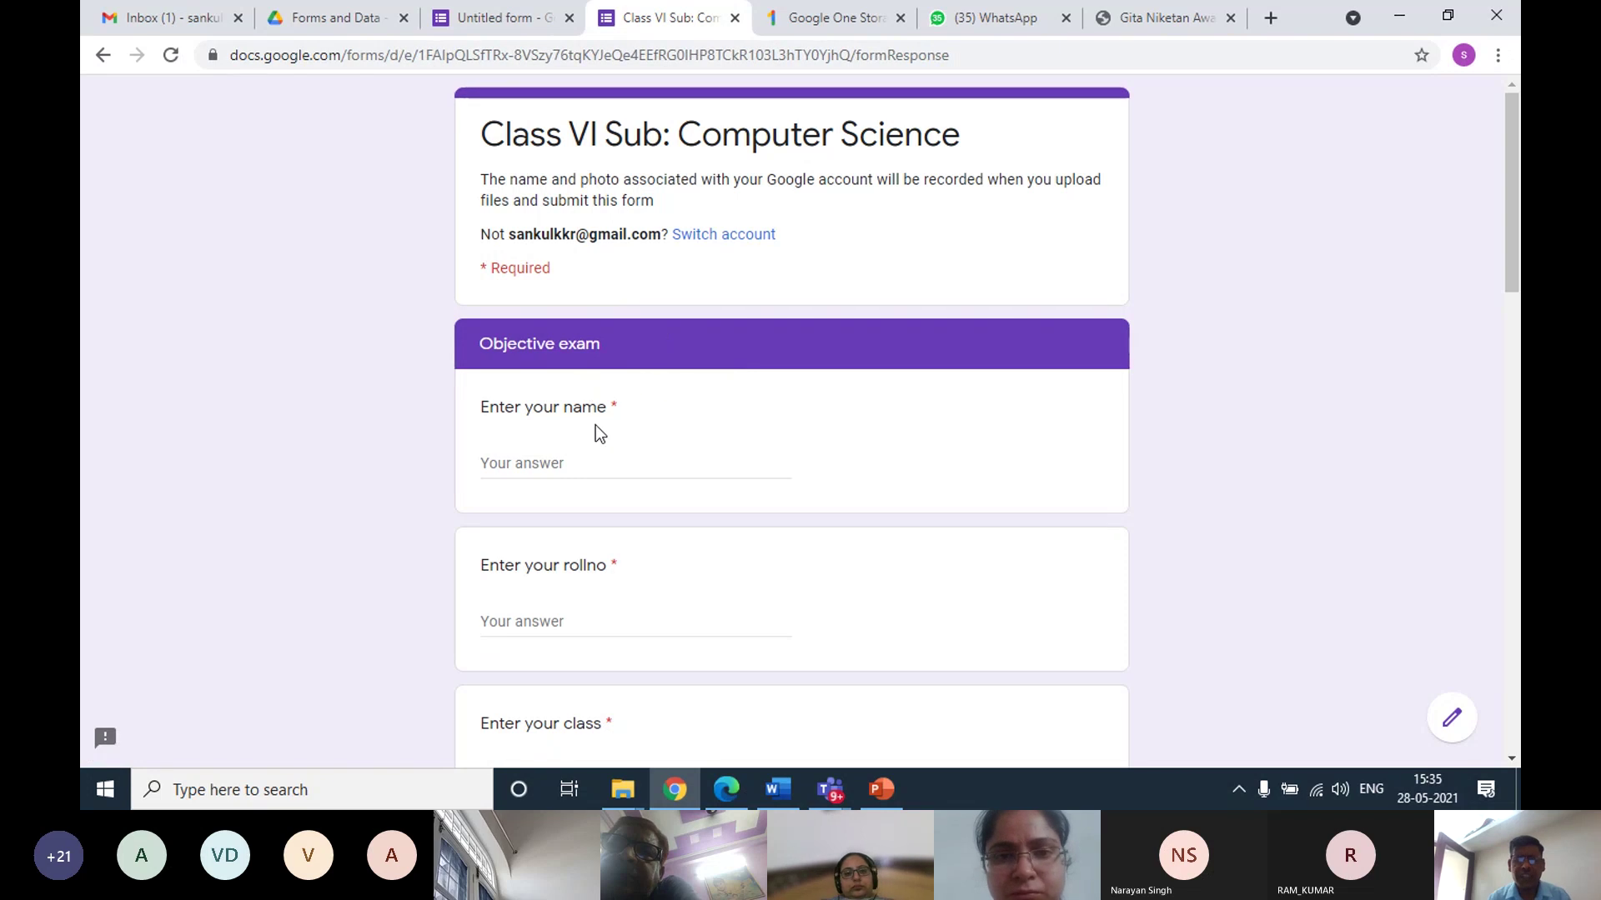
Enter the student's name, a roll number and class VI
{"action": "left_click", "coordinate": [541, 463]}
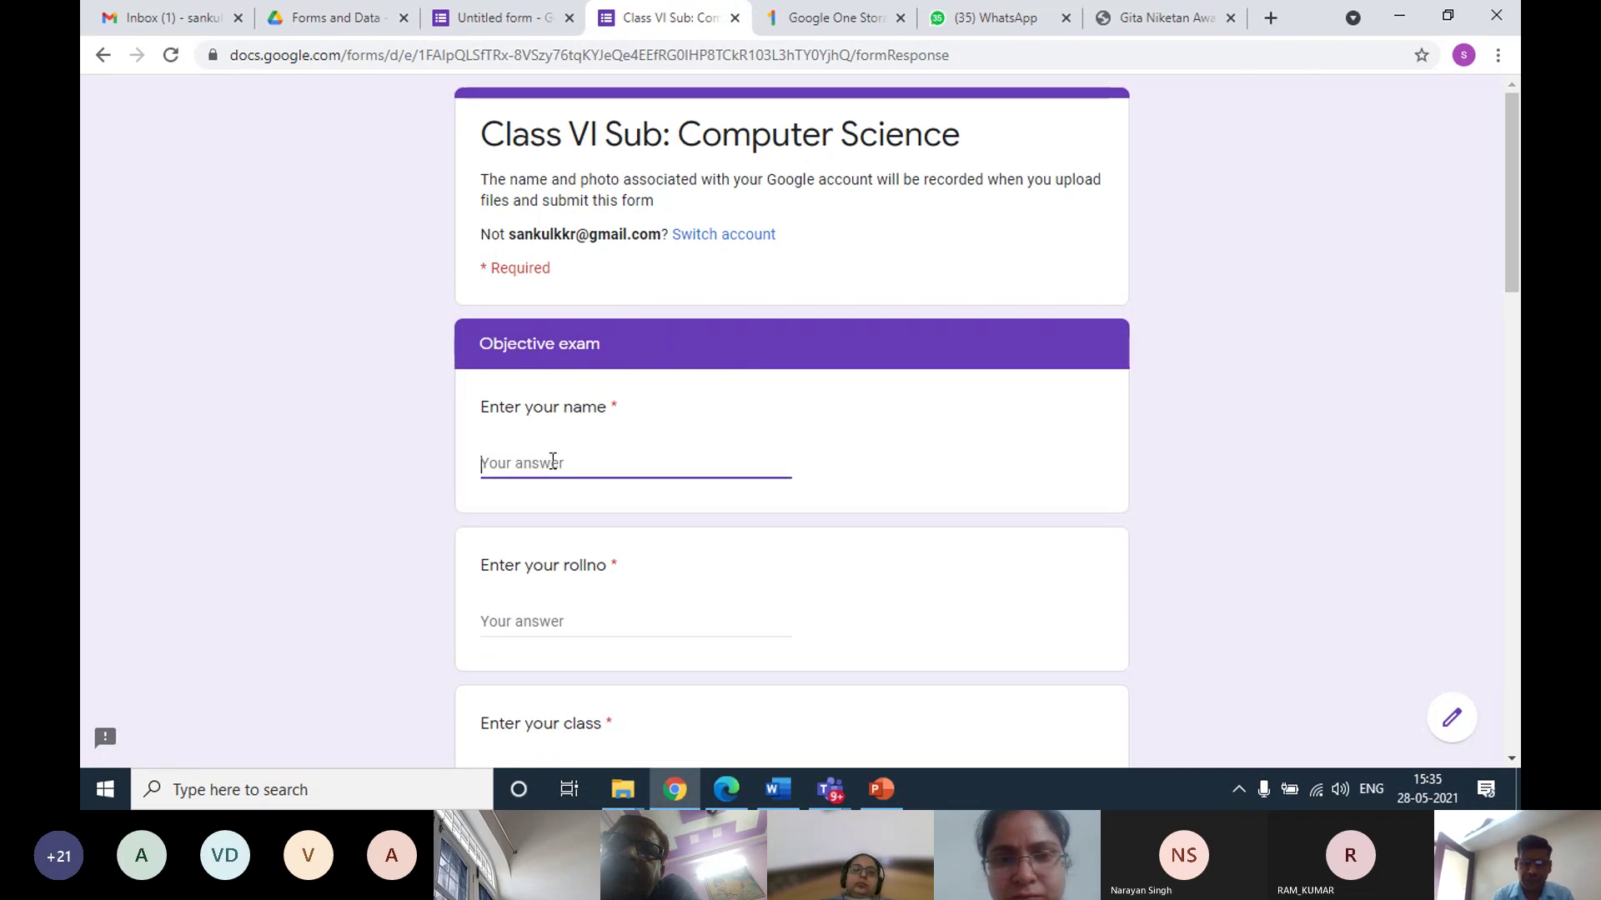
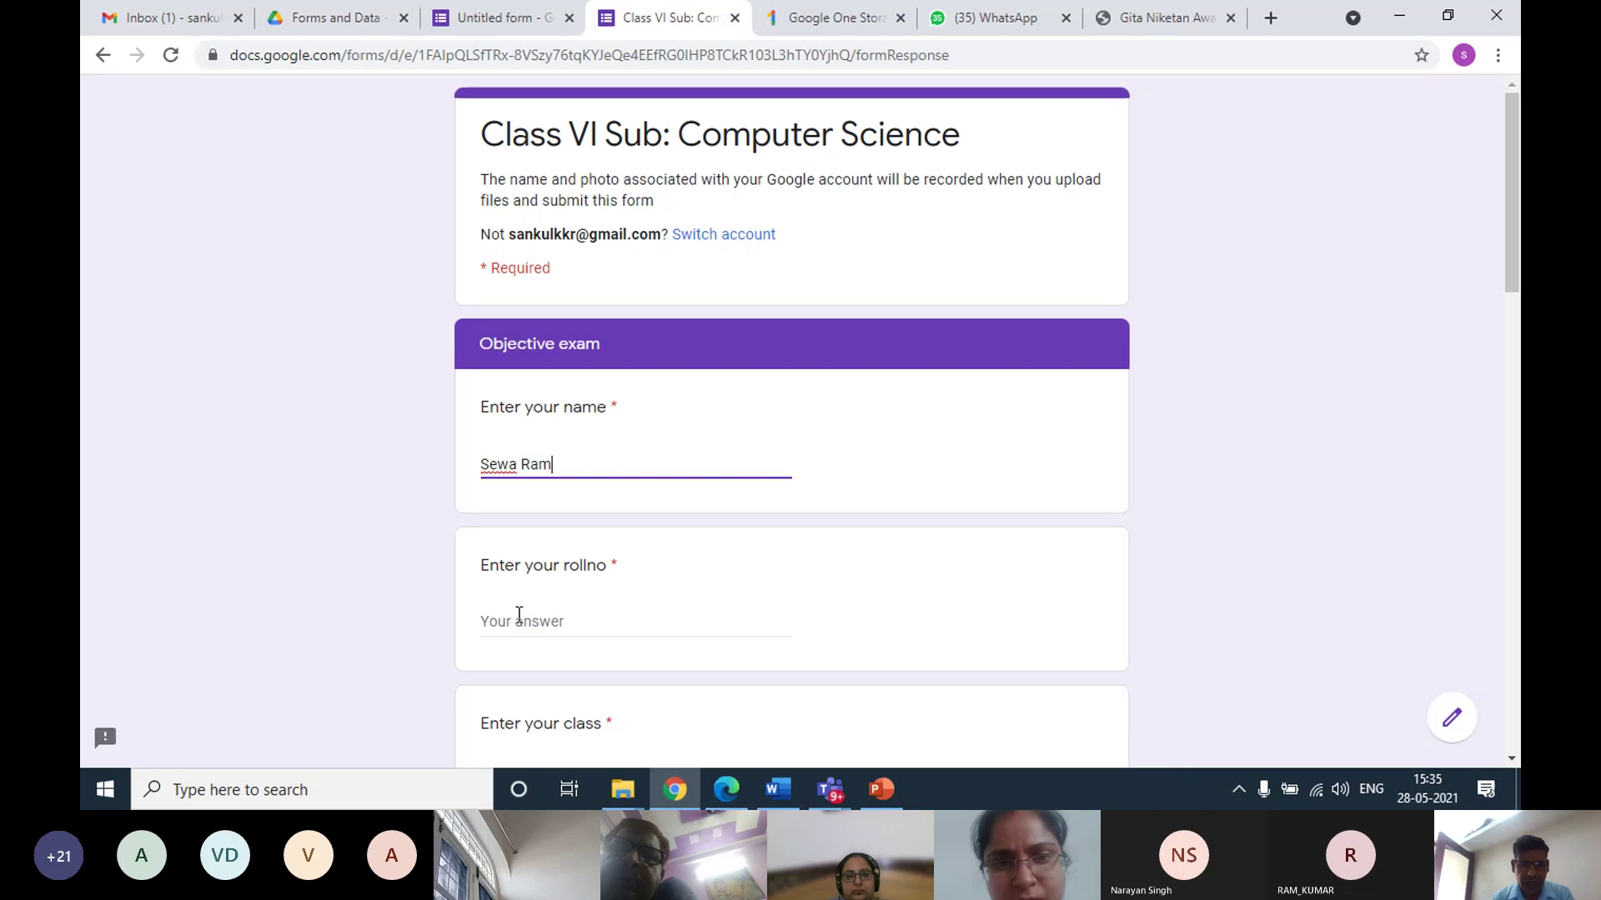
{"action": "left_click", "coordinate": [518, 615]}
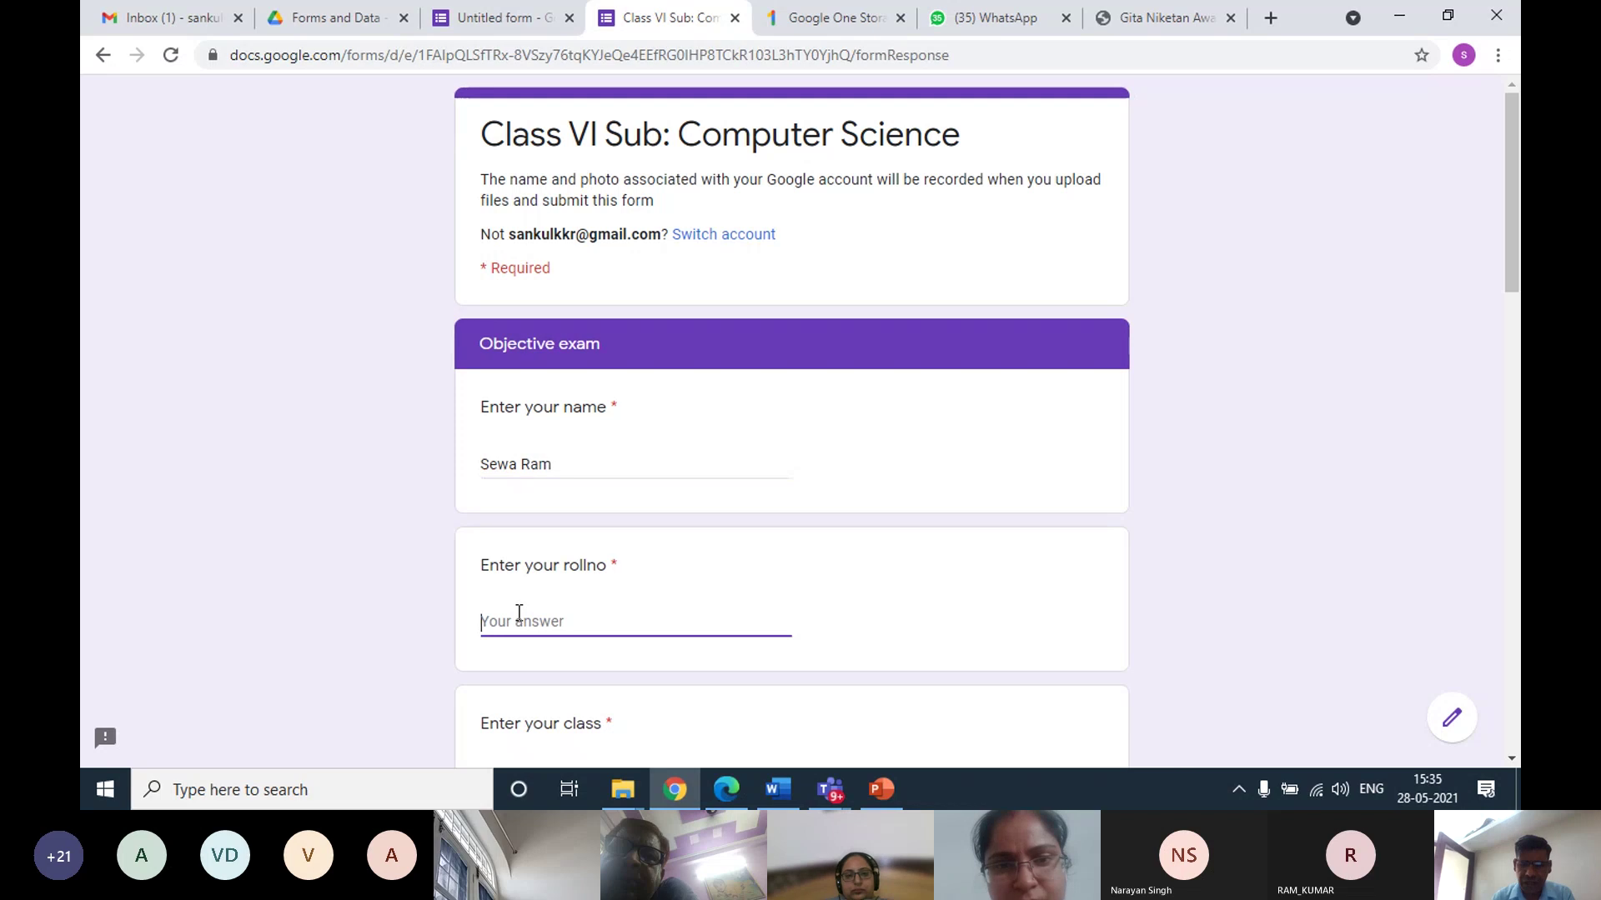
{"action": "type", "text": "6501"}
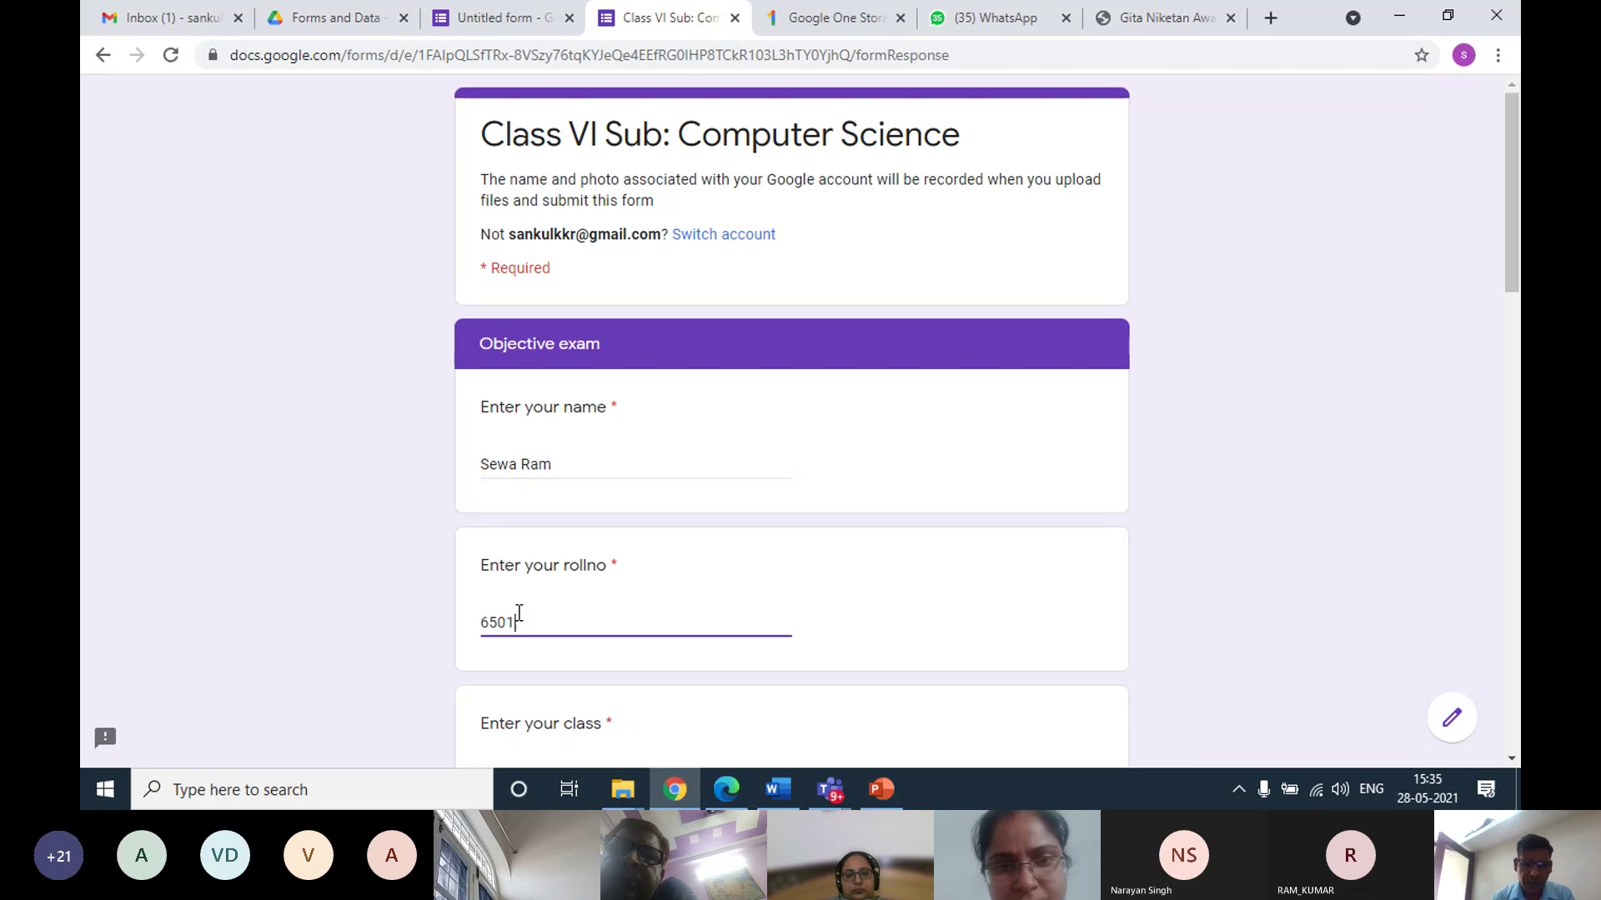
{"action": "scroll", "coordinate": [527, 613], "scroll_direction": "down", "scroll_amount": 2}
{"action": "left_click", "coordinate": [541, 562]}
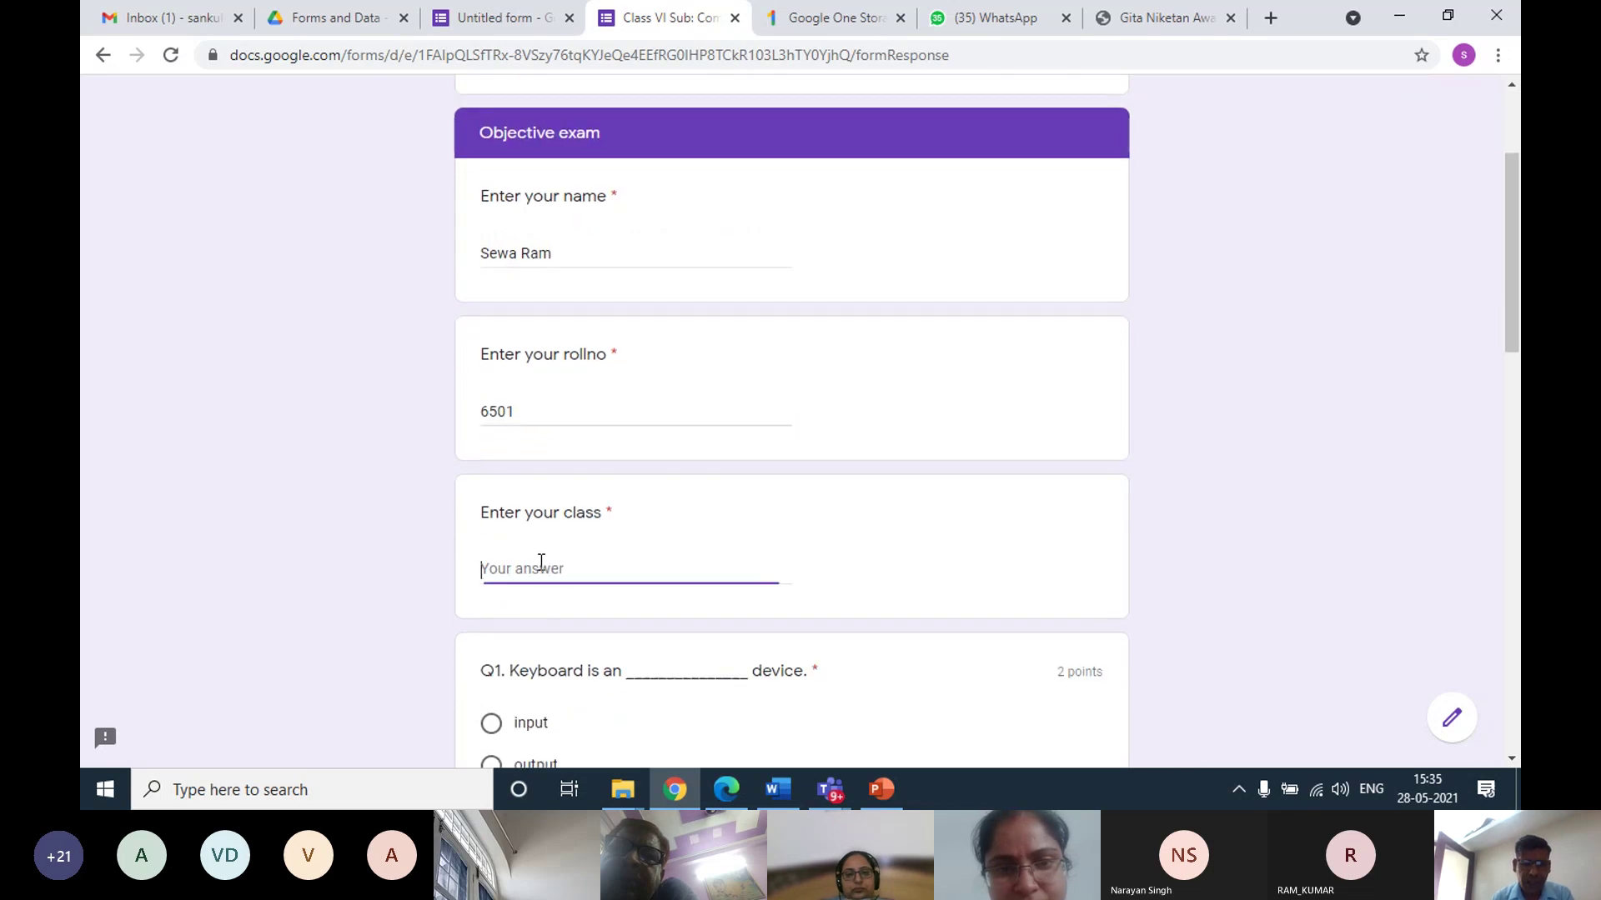
{"action": "type", "text": "VI"}
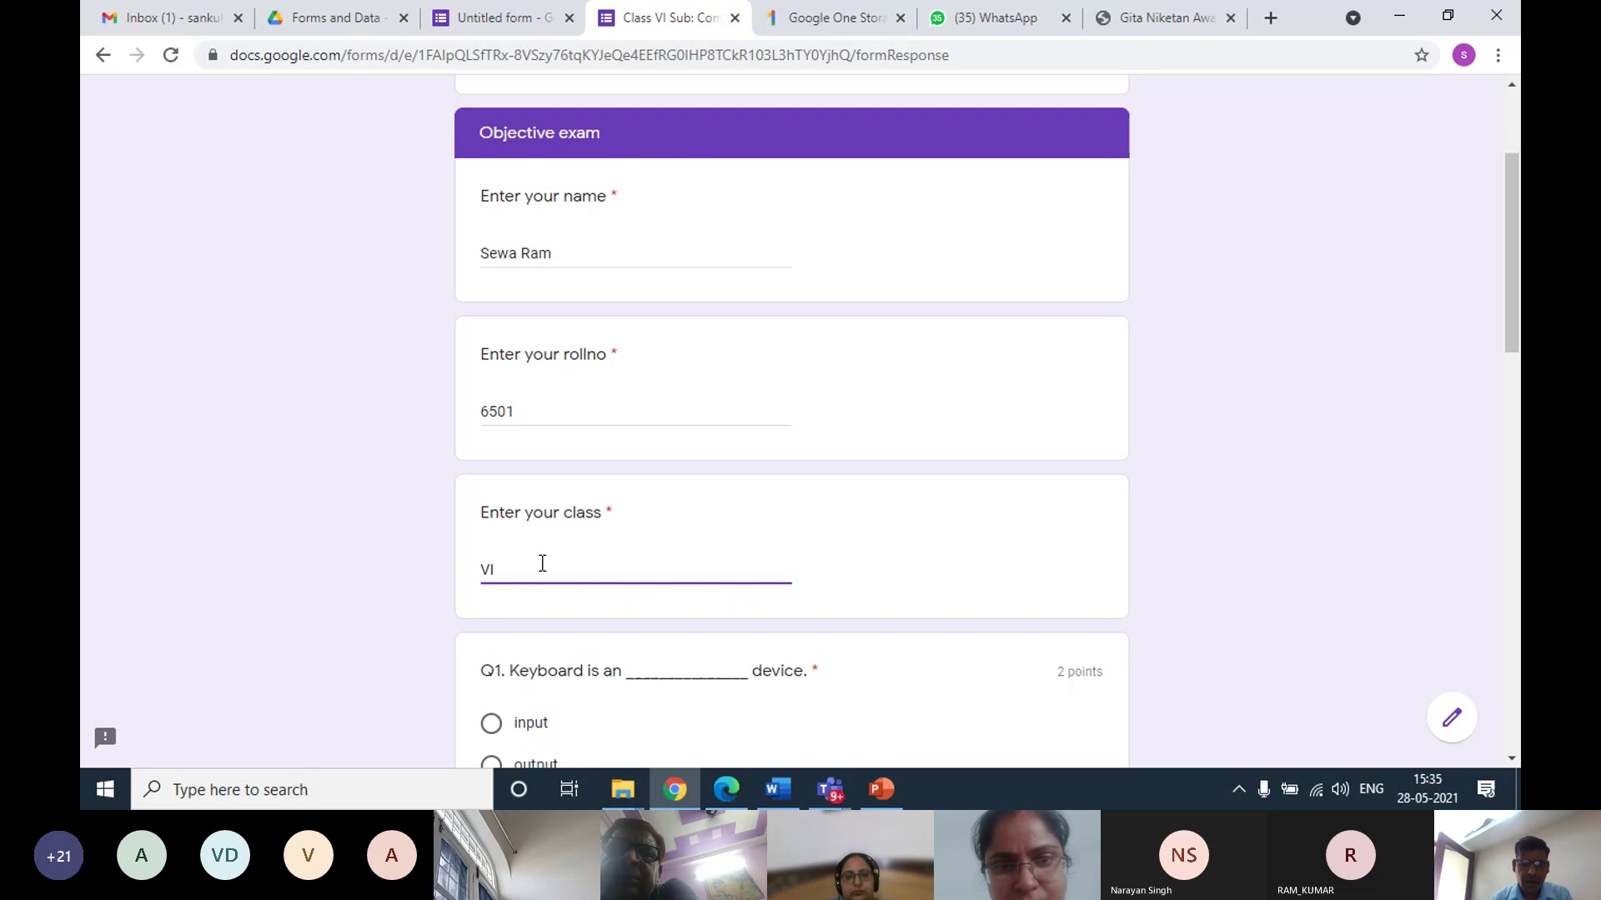
Answer Q1–Q5: input, output, Random memory access, Read Only Memory, output
{"action": "scroll", "coordinate": [544, 567], "scroll_direction": "down", "scroll_amount": 2}
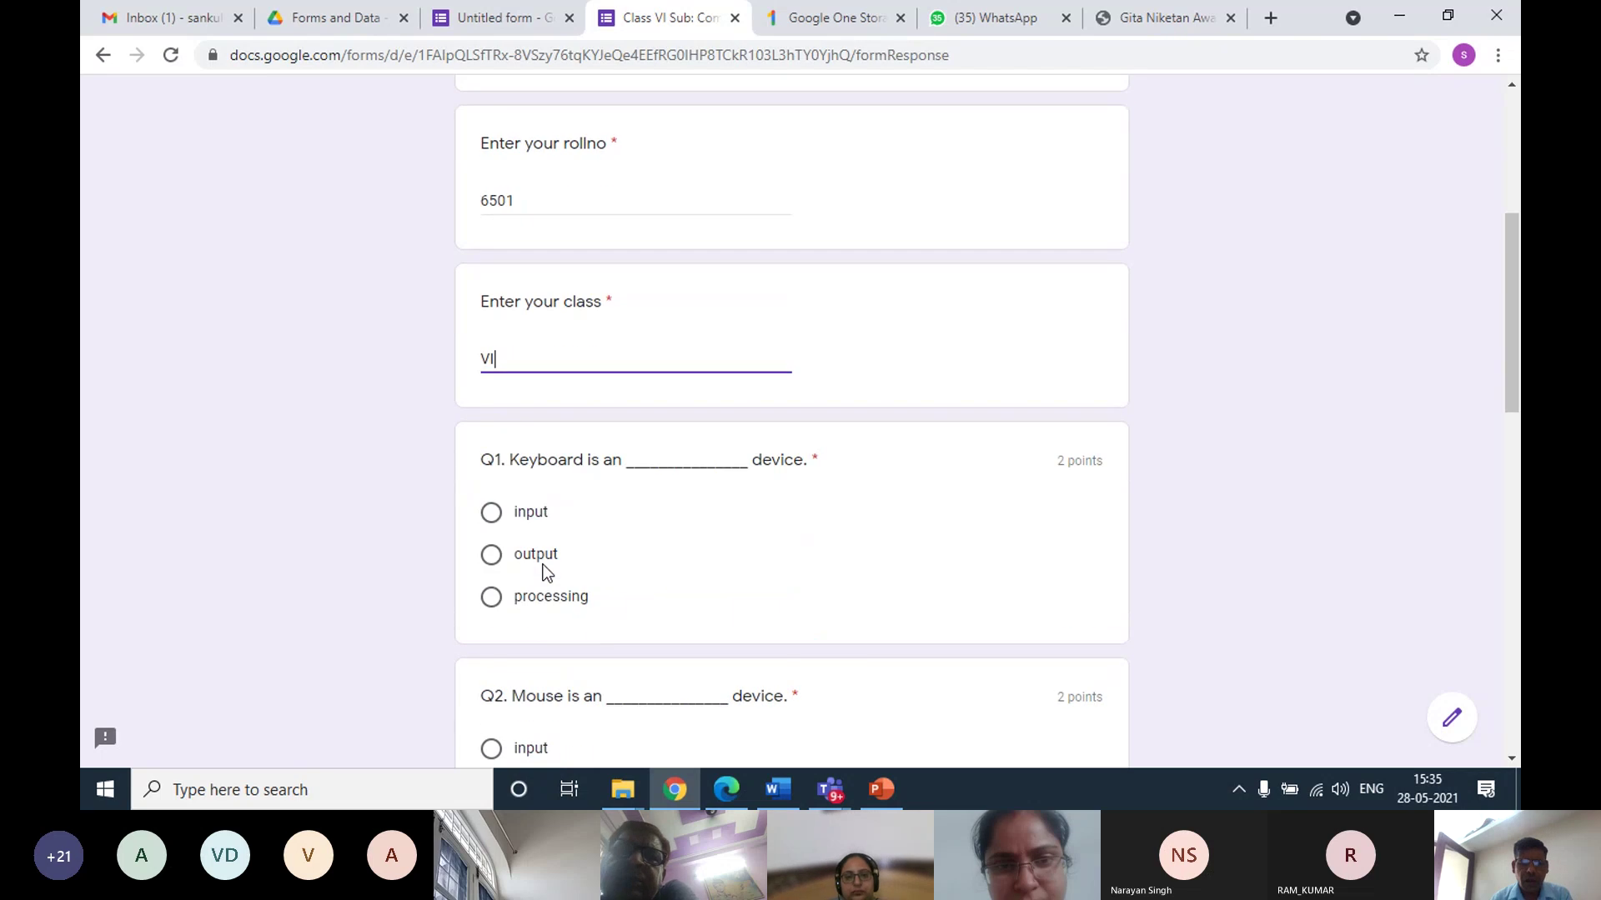
{"action": "left_click", "coordinate": [491, 512]}
{"action": "scroll", "coordinate": [513, 531], "scroll_direction": "down", "scroll_amount": 3}
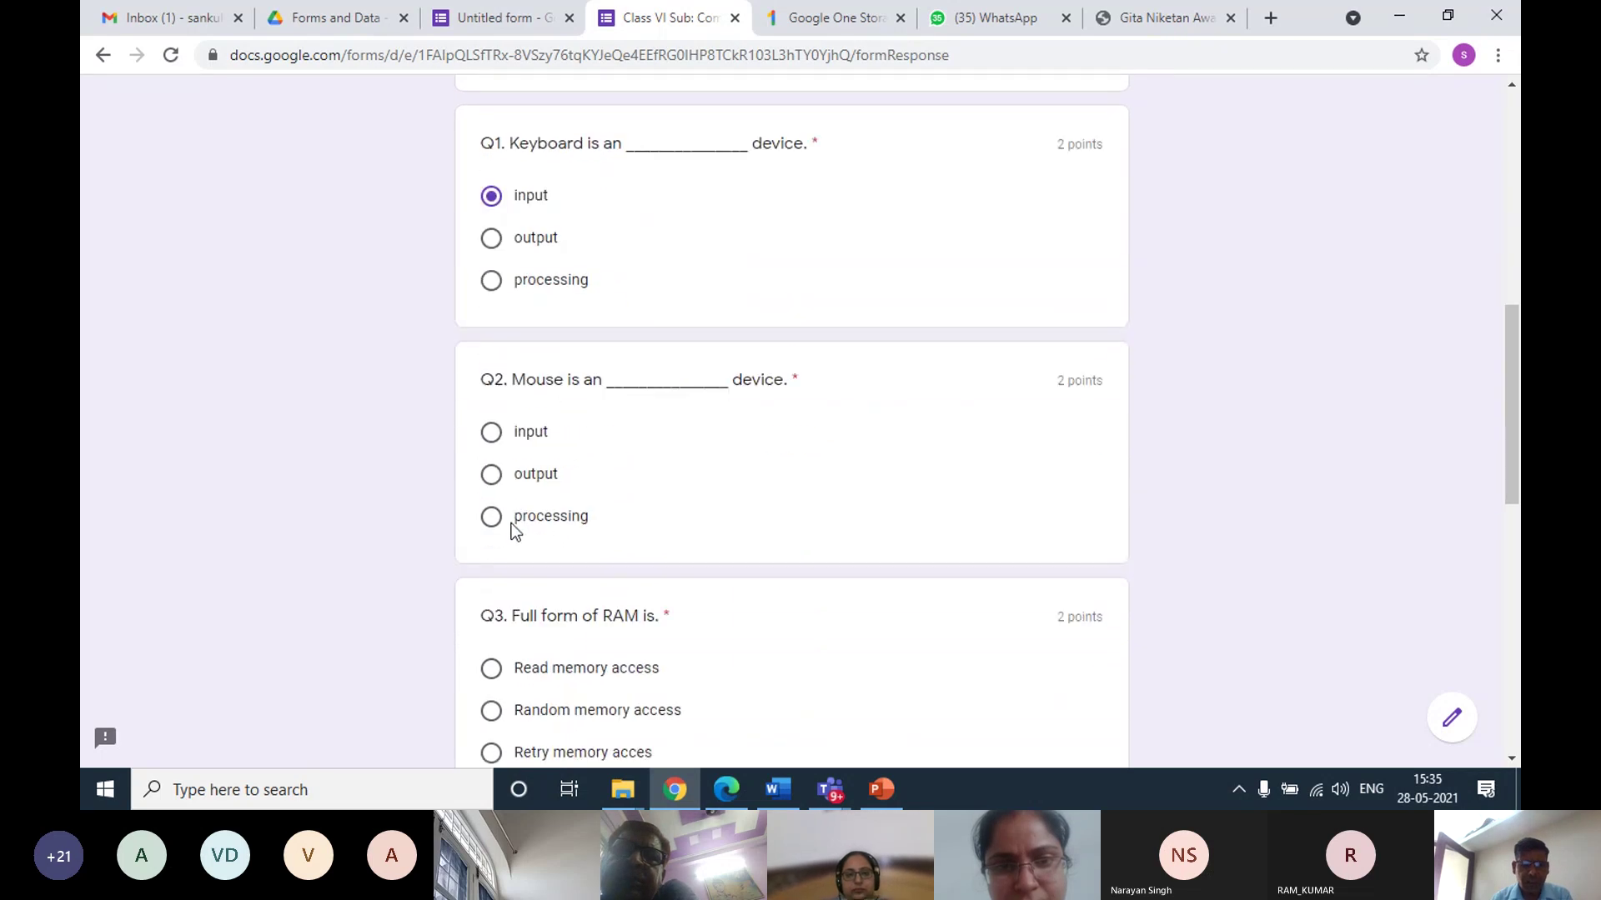
{"action": "left_click", "coordinate": [492, 474]}
{"action": "scroll", "coordinate": [528, 493], "scroll_direction": "down", "scroll_amount": 2}
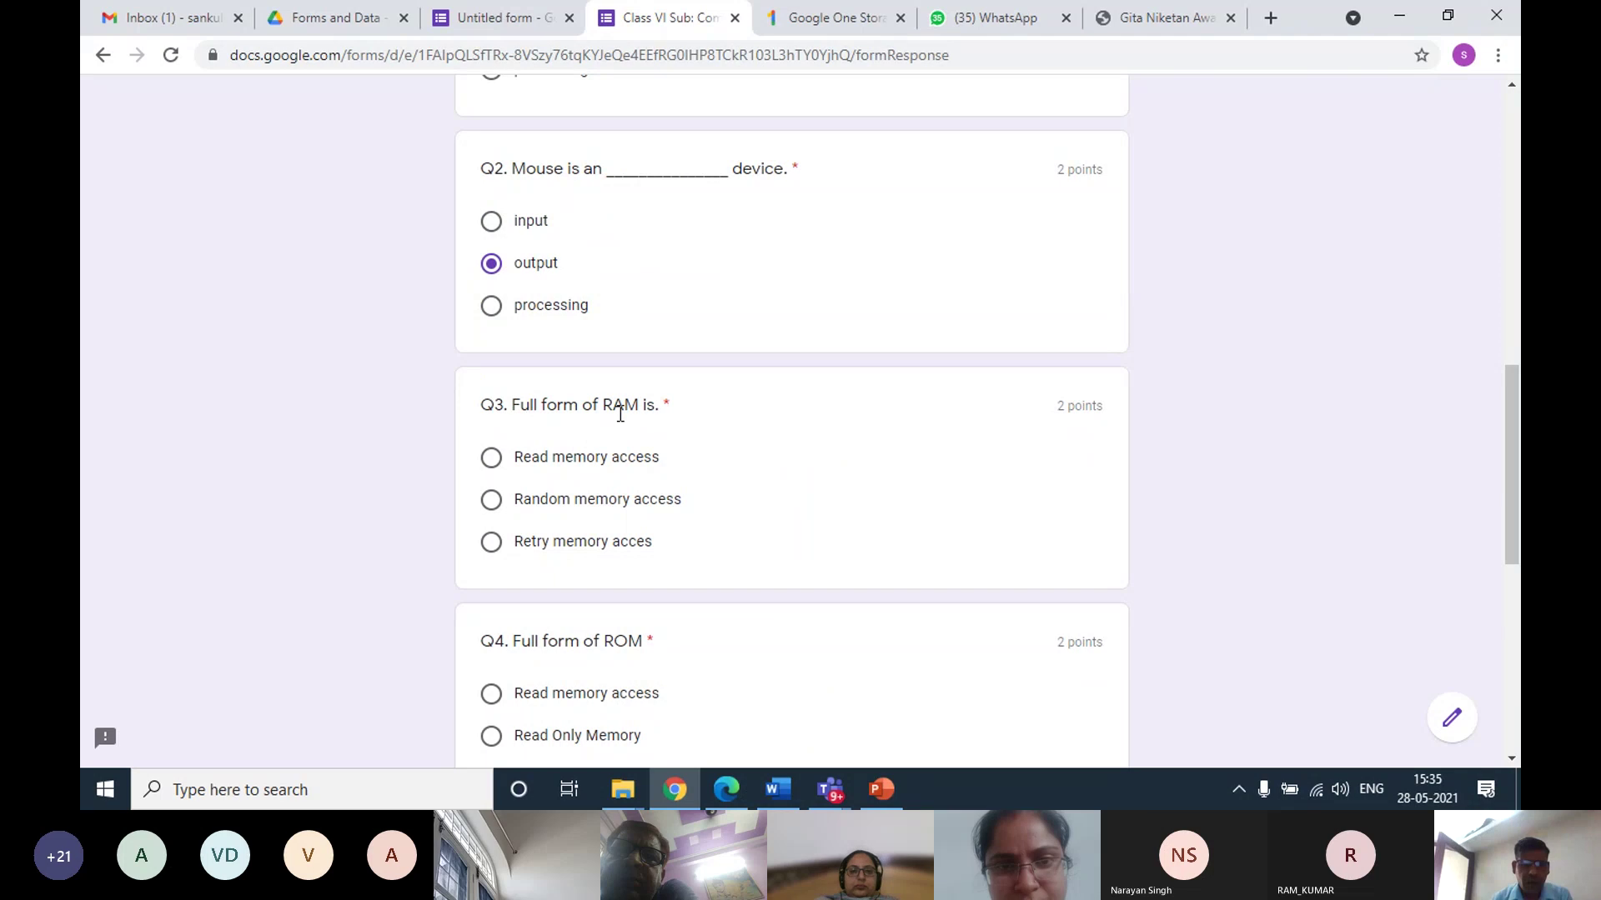
{"action": "left_click", "coordinate": [492, 499]}
{"action": "scroll", "coordinate": [547, 525], "scroll_direction": "down", "scroll_amount": 2}
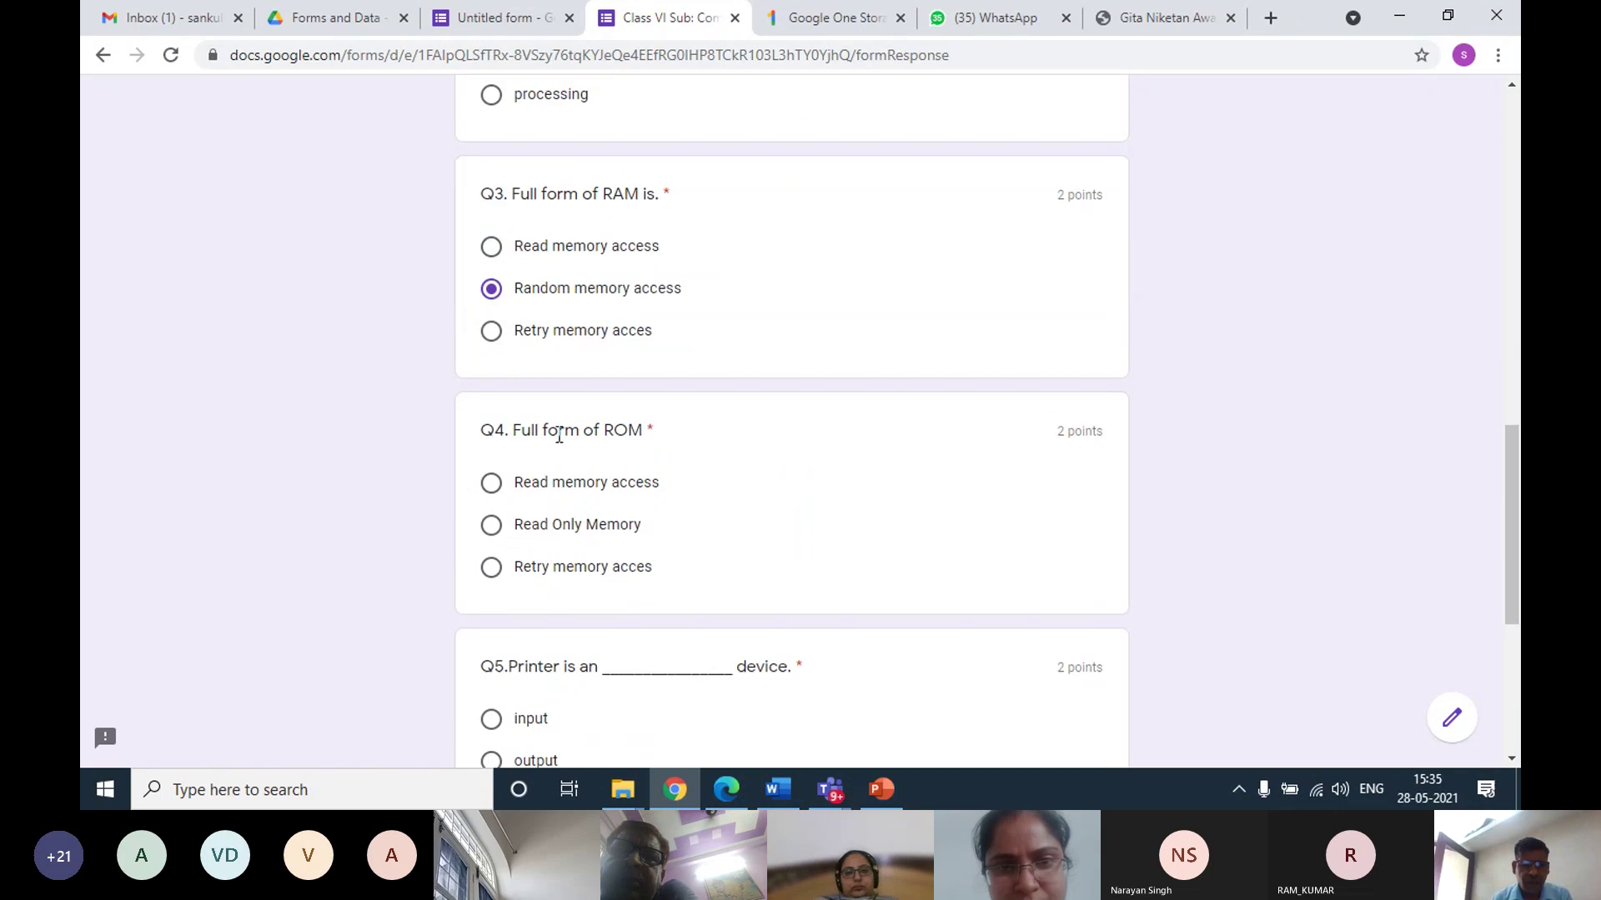
{"action": "left_click", "coordinate": [493, 526]}
{"action": "scroll", "coordinate": [544, 530], "scroll_direction": "down", "scroll_amount": 2}
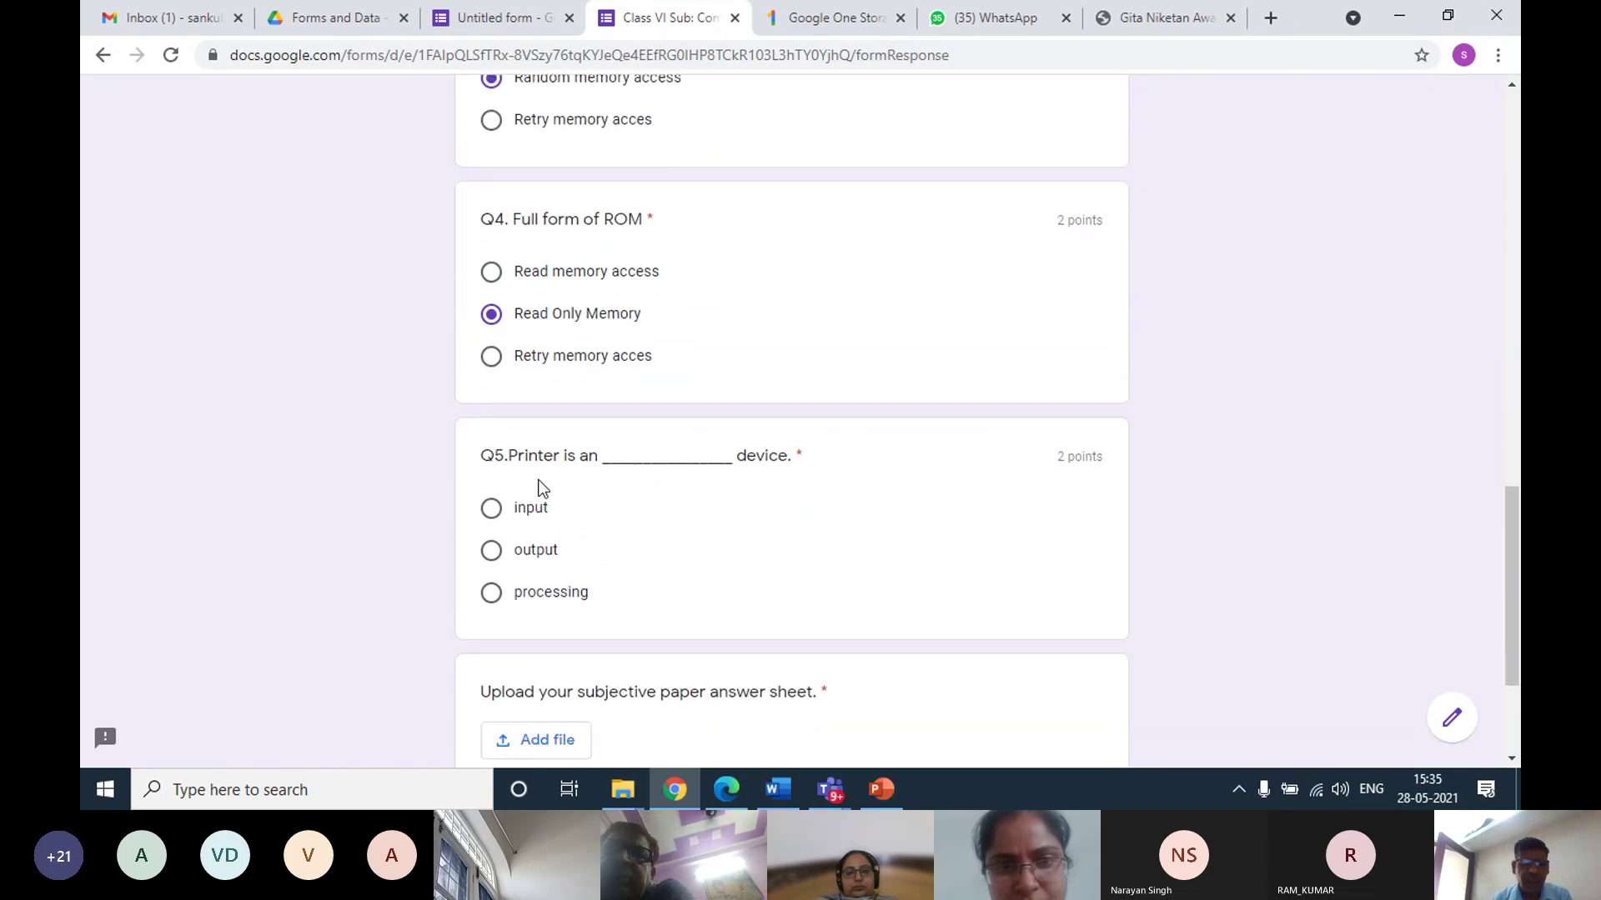
{"action": "left_click", "coordinate": [492, 551]}
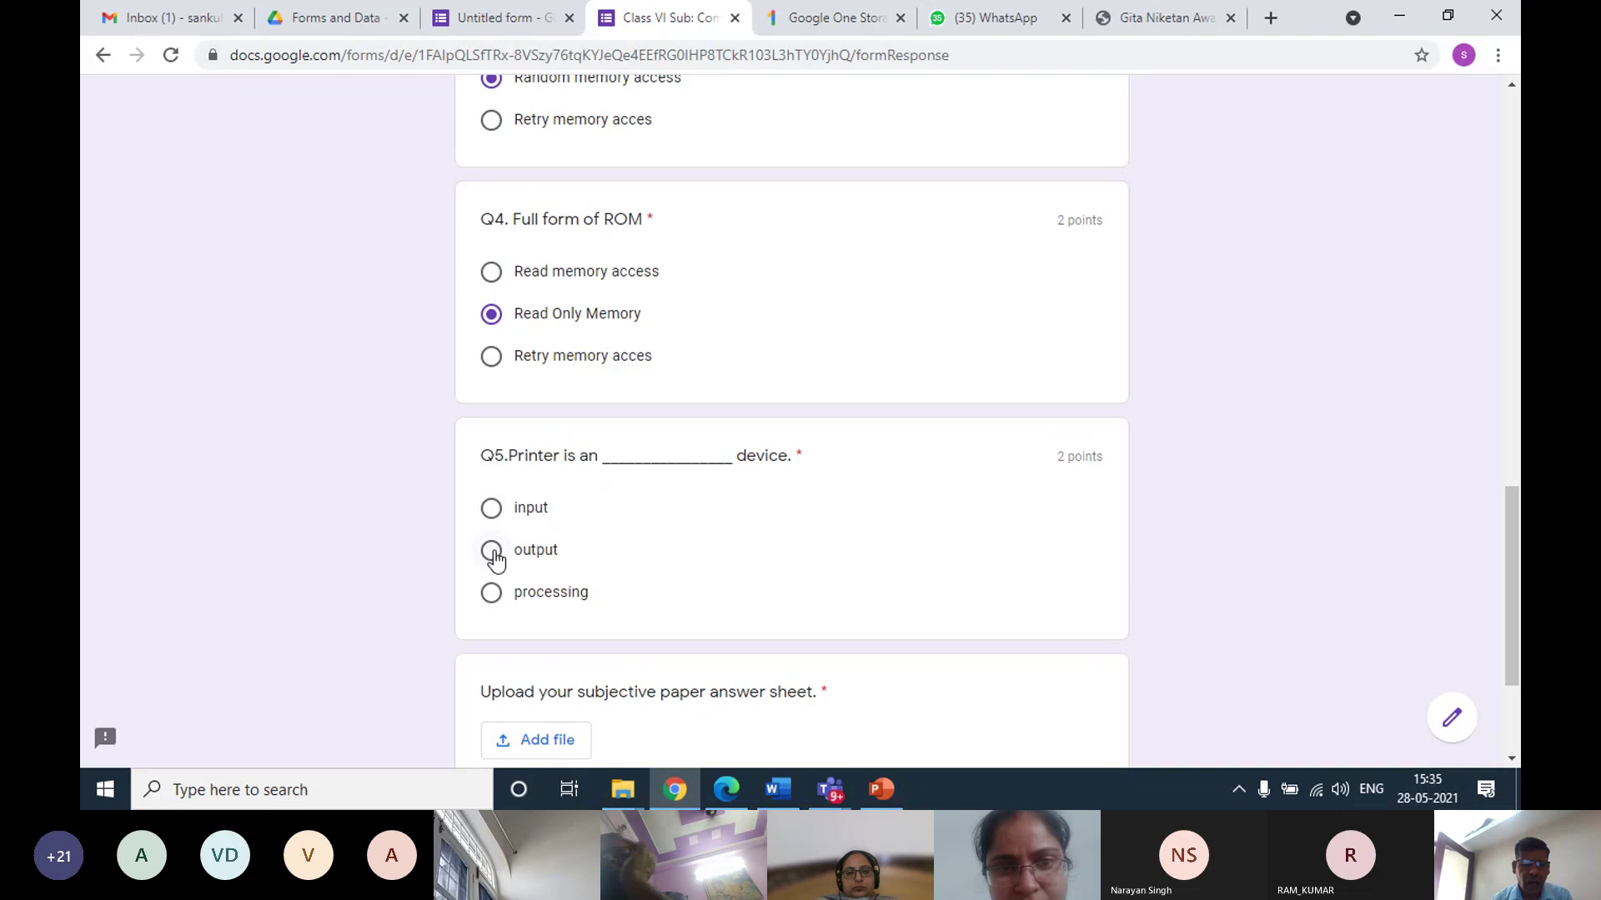
{"action": "scroll", "coordinate": [584, 569], "scroll_direction": "down", "scroll_amount": 2}
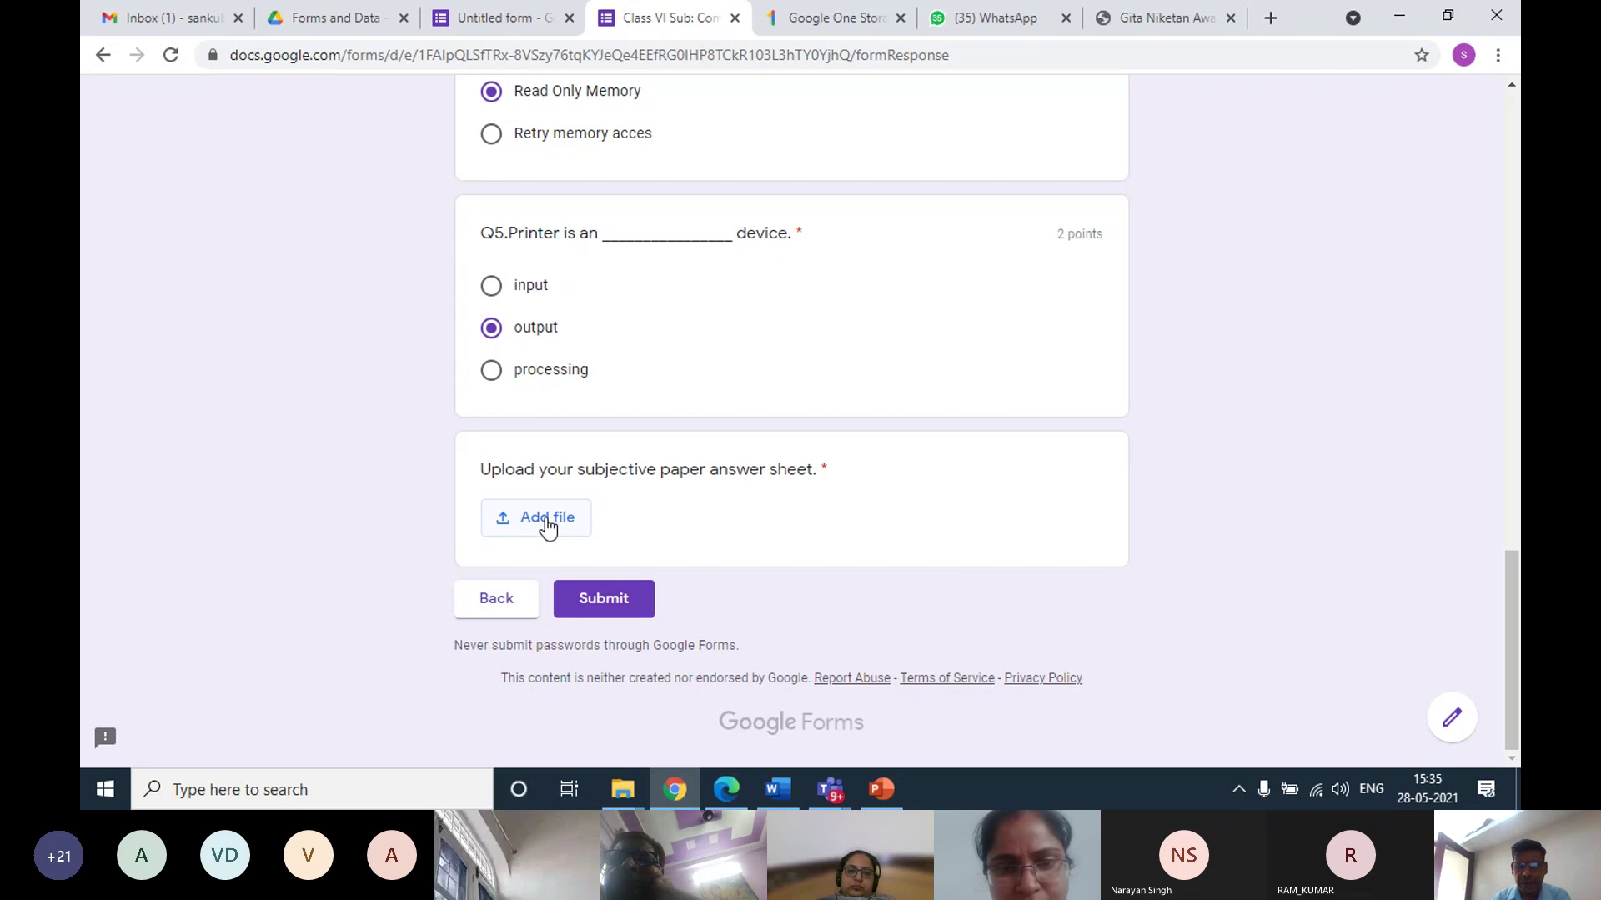
Upload Answer Sheet.pdf from the computer to the answer-sheet question
{"action": "left_click", "coordinate": [547, 521]}
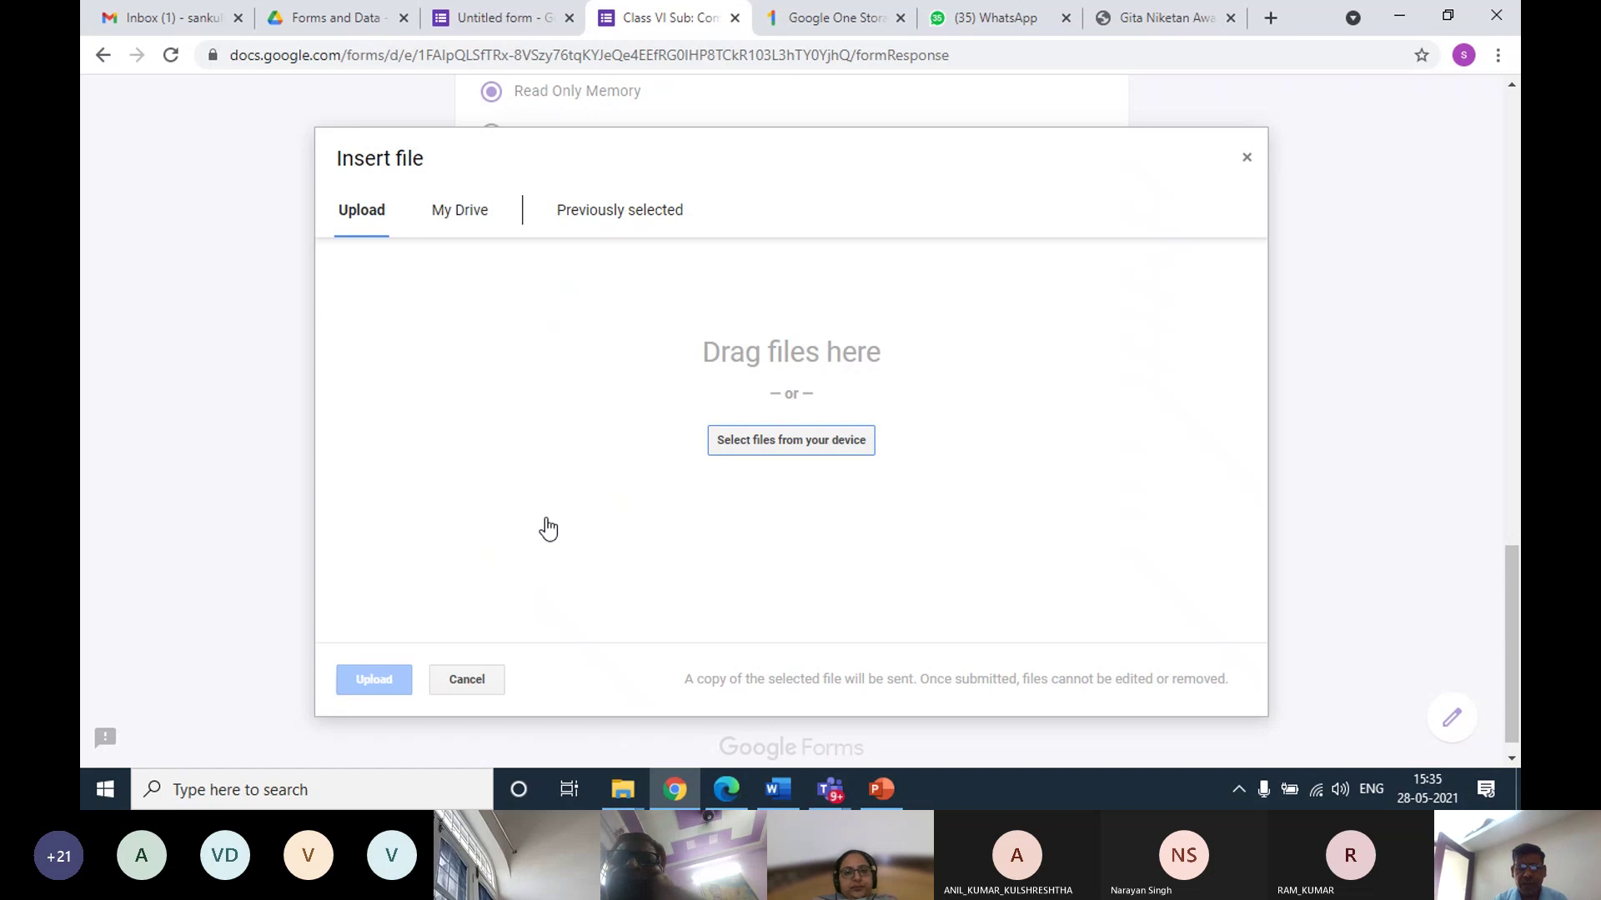
{"action": "left_click", "coordinate": [796, 446]}
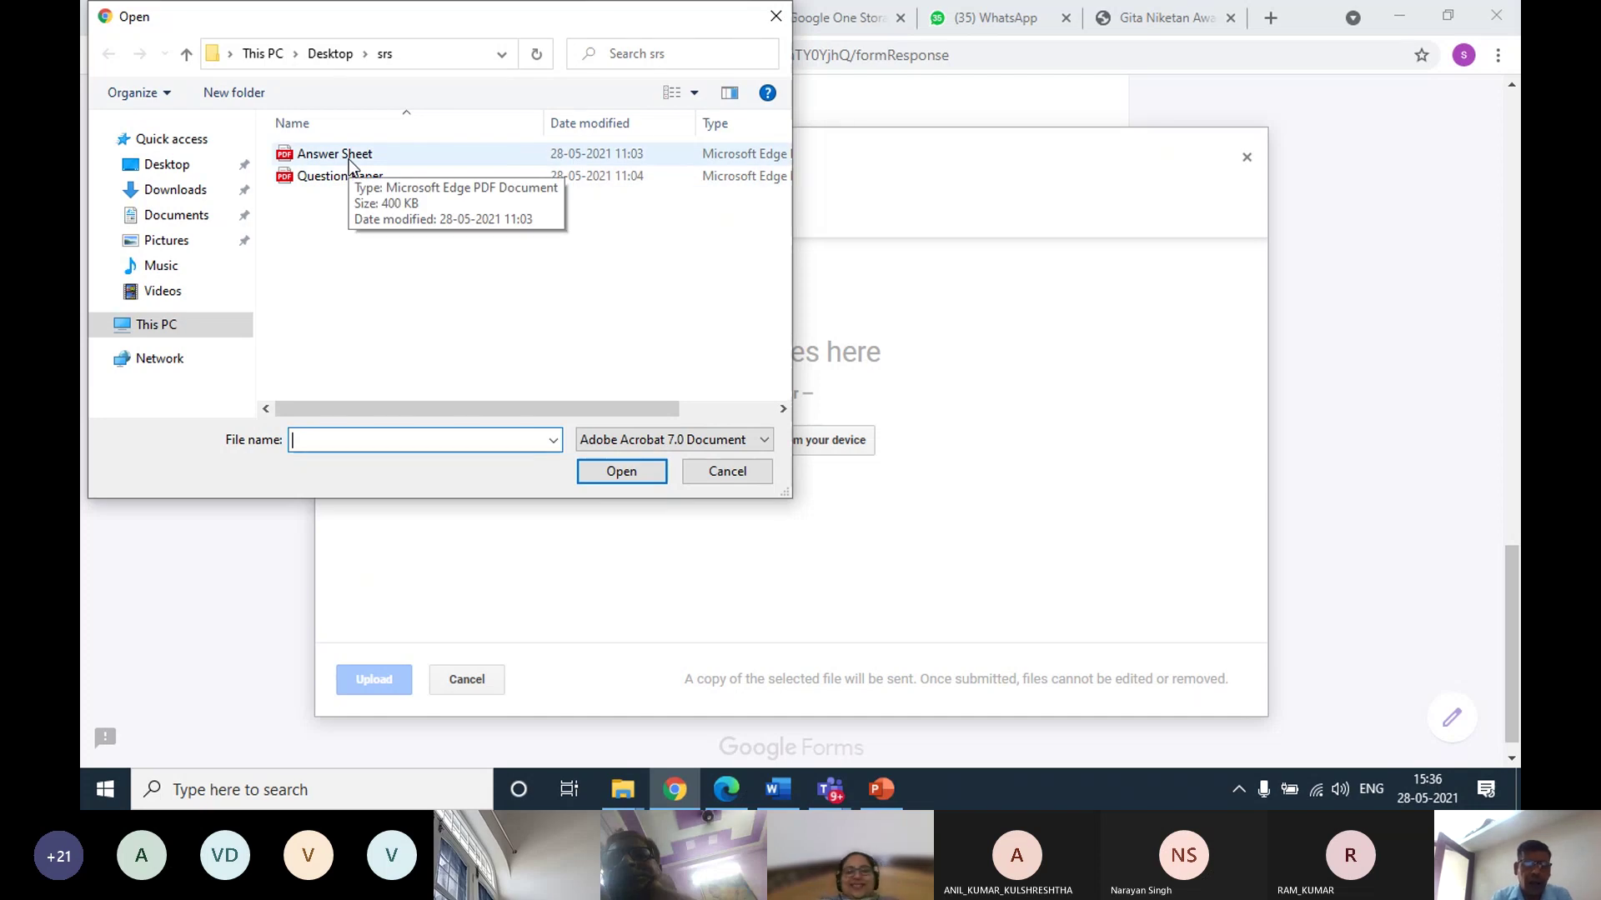
{"action": "left_click", "coordinate": [351, 157]}
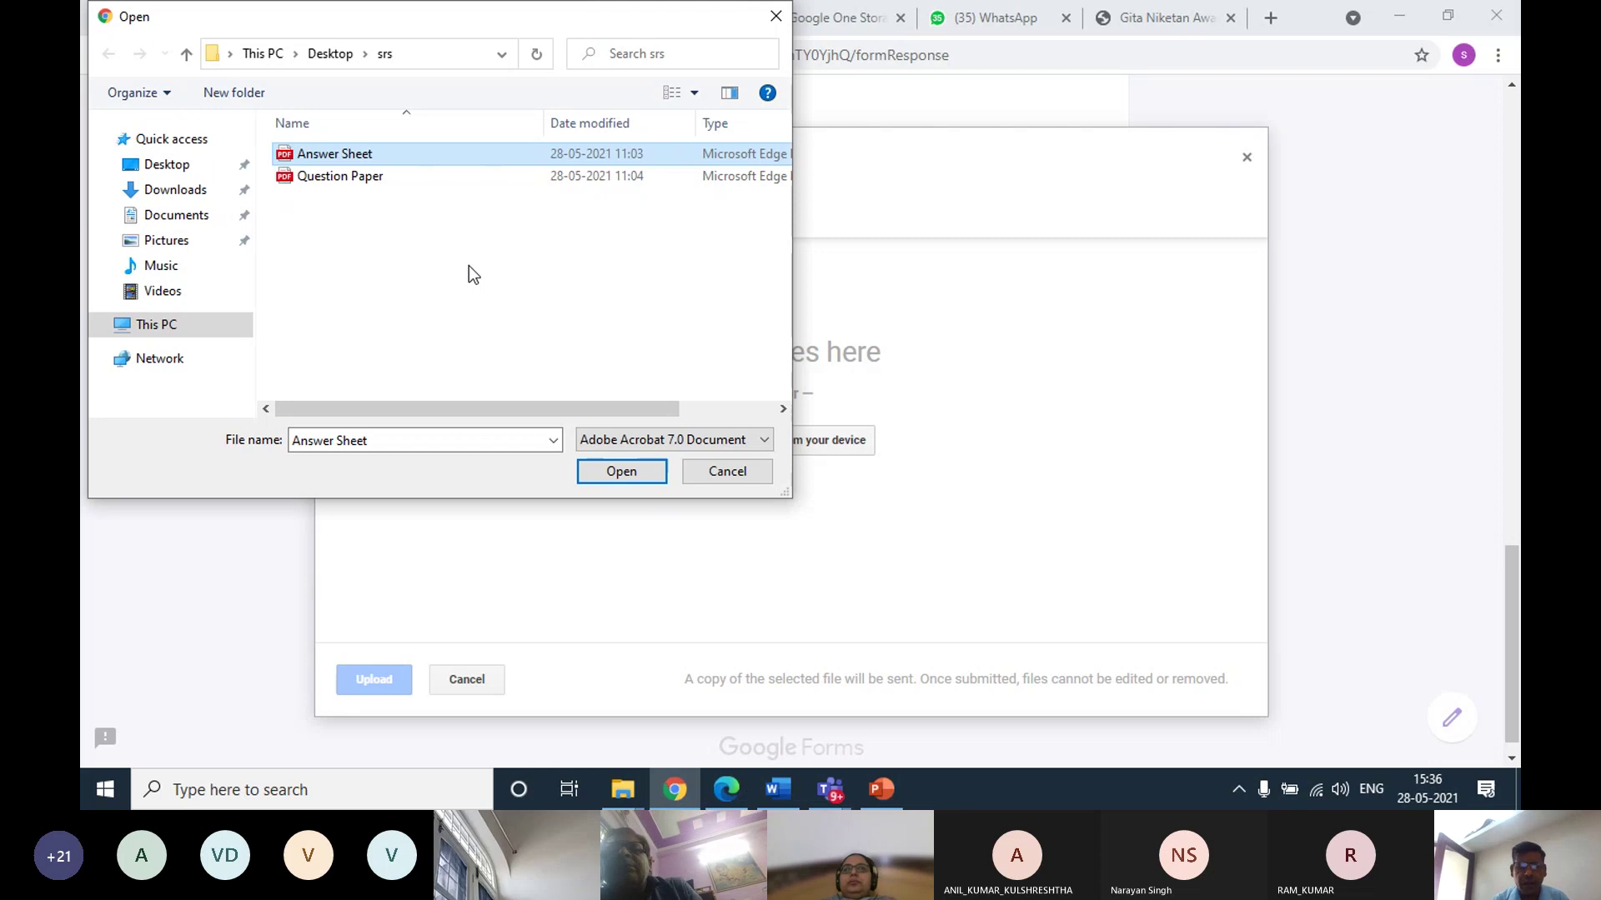
{"action": "left_click", "coordinate": [625, 473]}
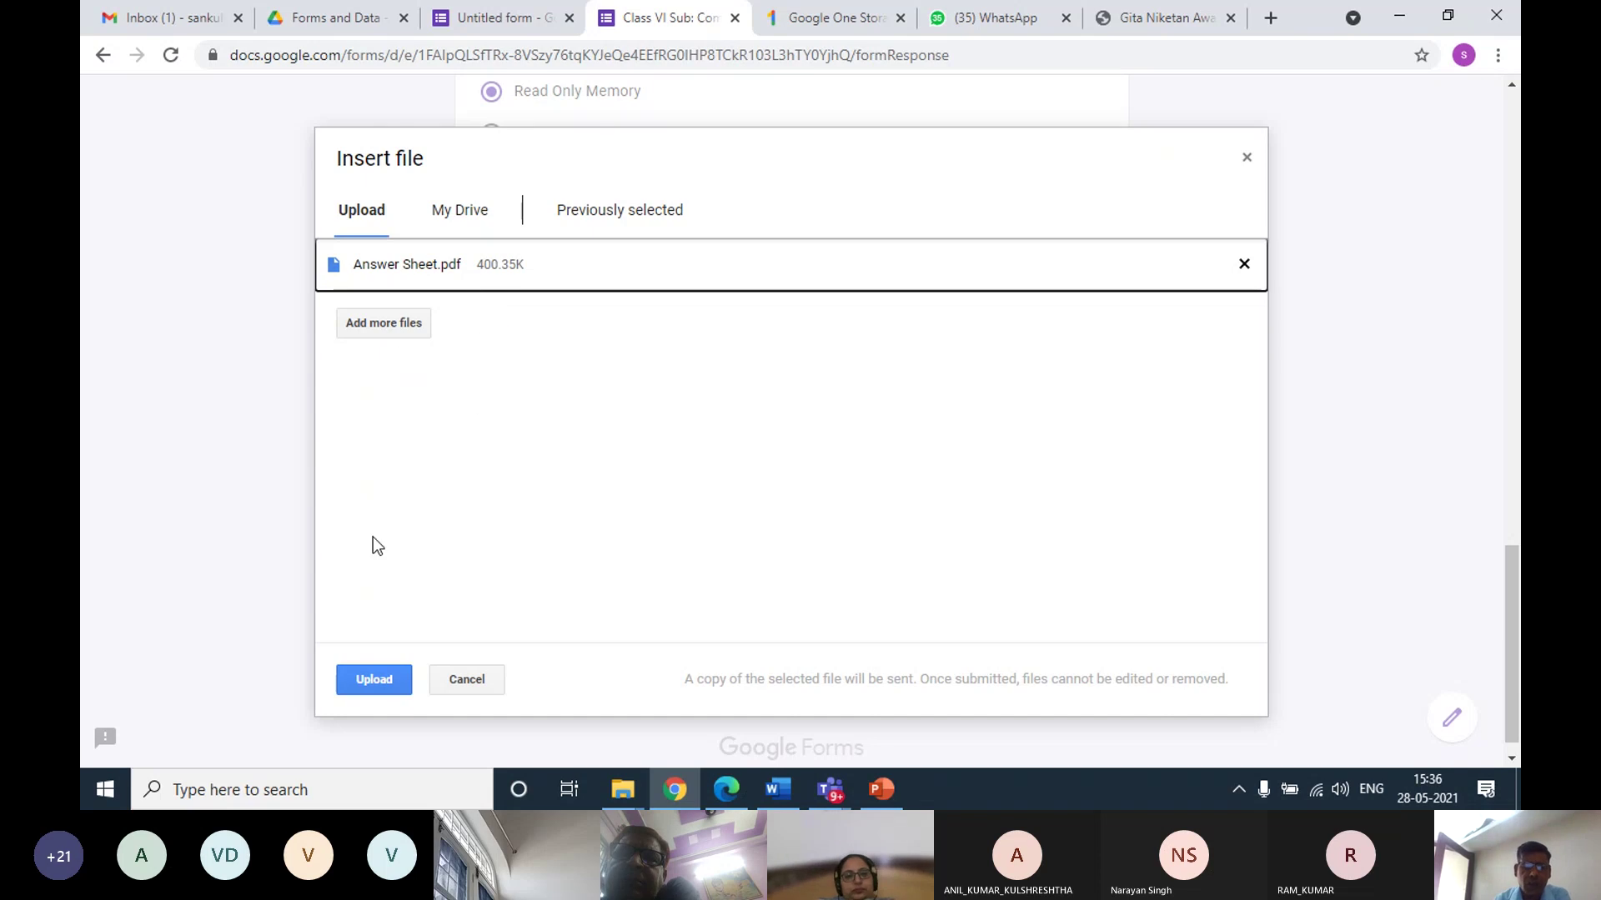
{"action": "left_click", "coordinate": [372, 681]}
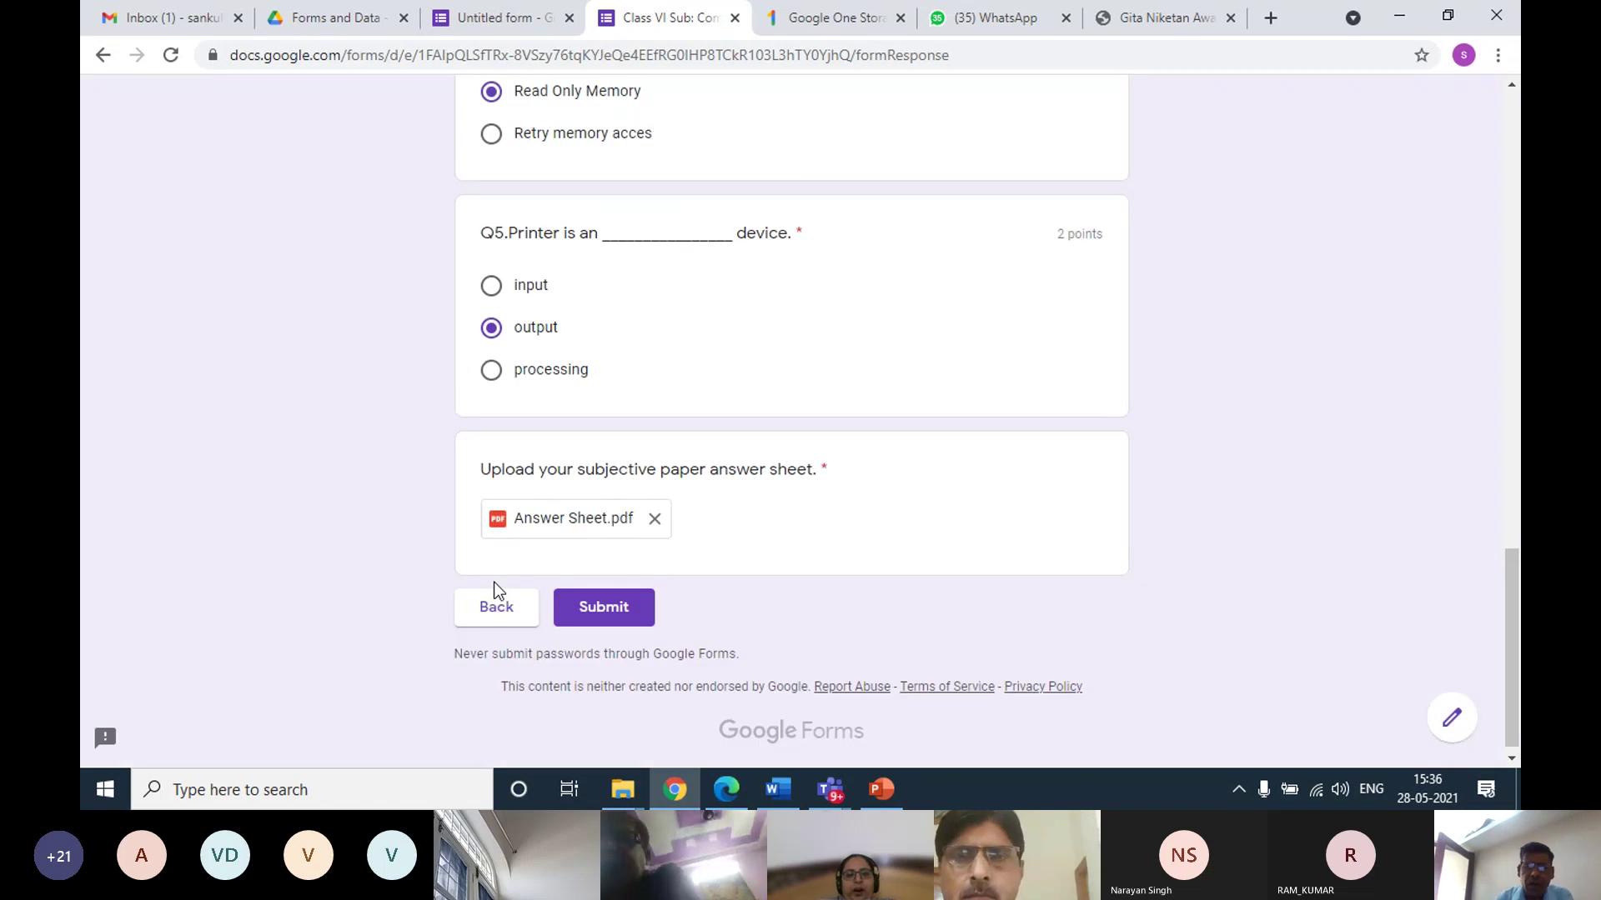
Submit the response and switch back to the Drive 'Forms and Data' folder tab
{"action": "left_click", "coordinate": [592, 616]}
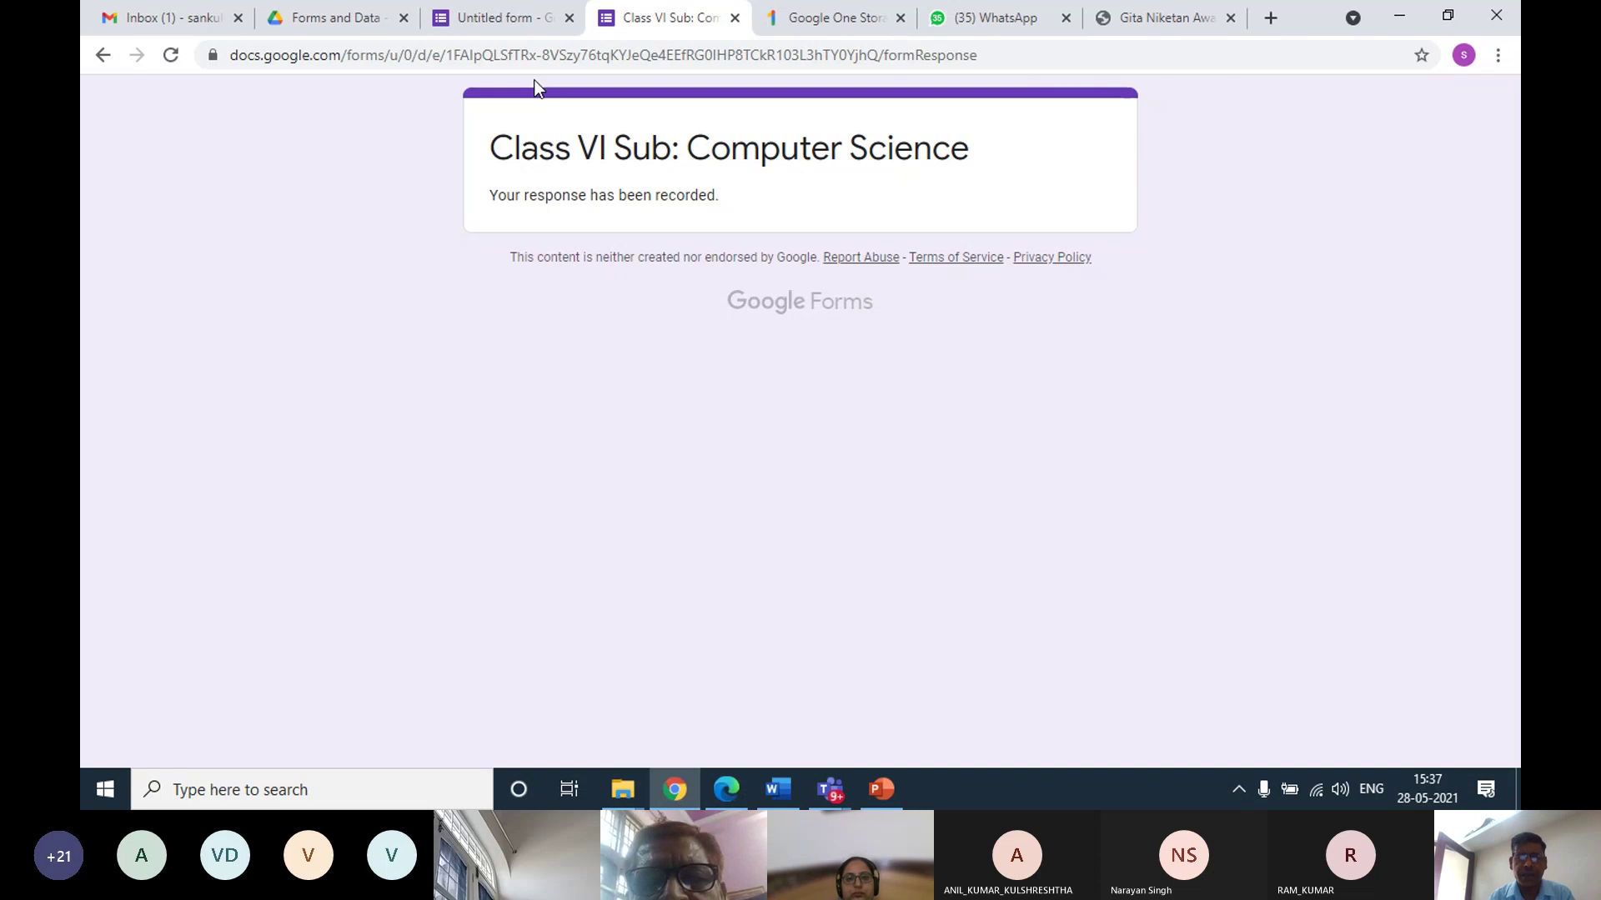
{"action": "left_click", "coordinate": [365, 26]}
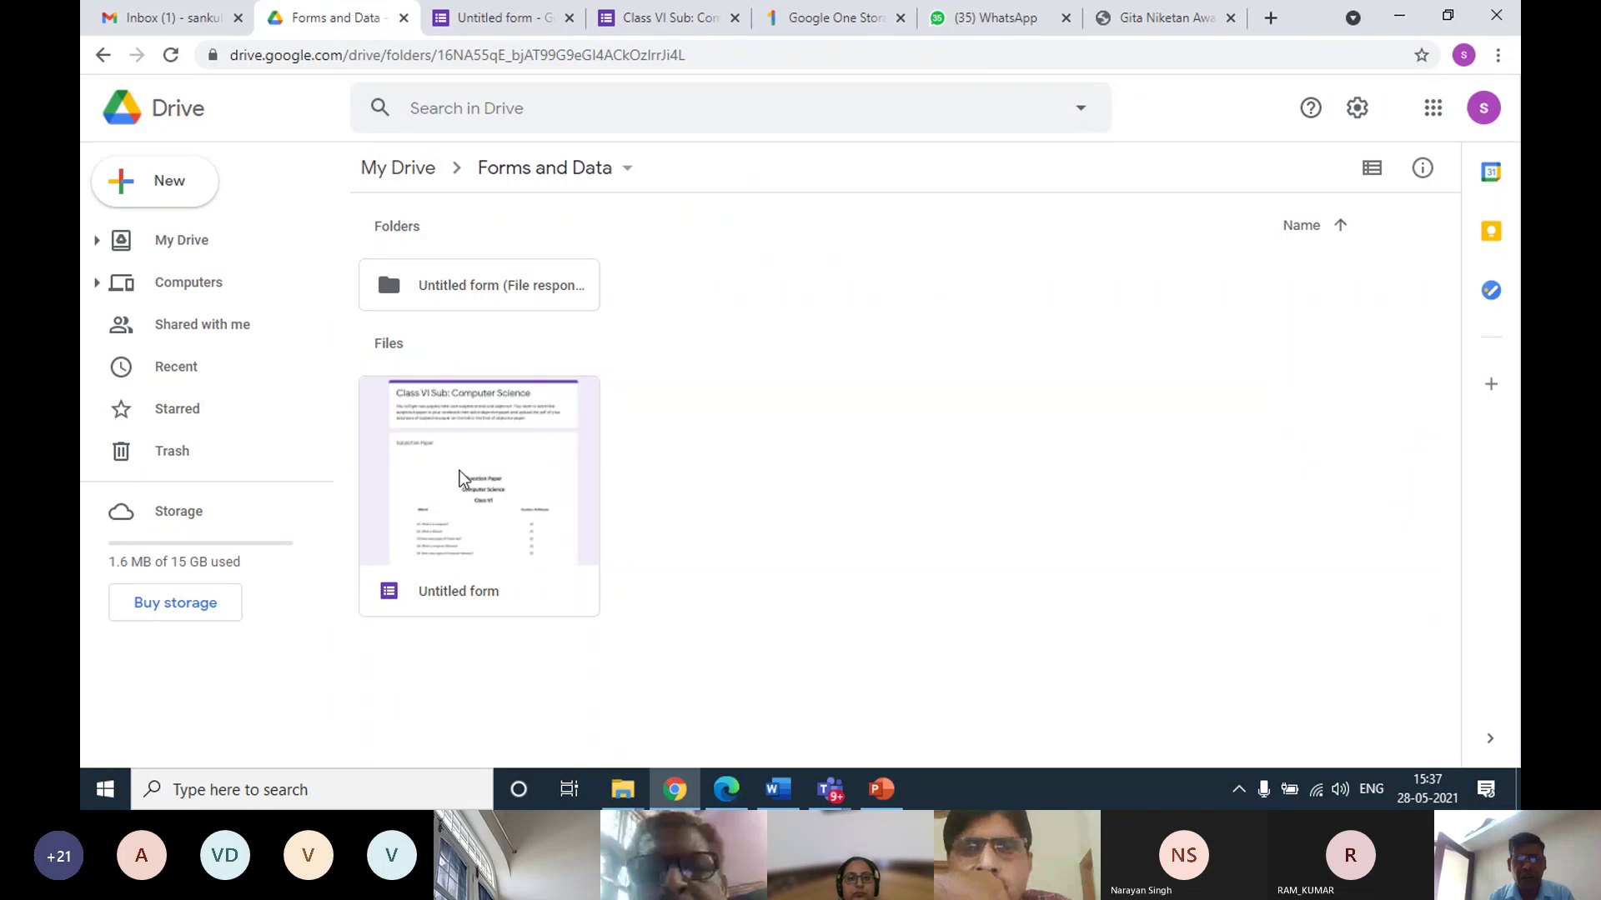
Open the Untitled form and review its Responses summary: one response averaging 8/10
{"action": "double_click", "coordinate": [502, 473]}
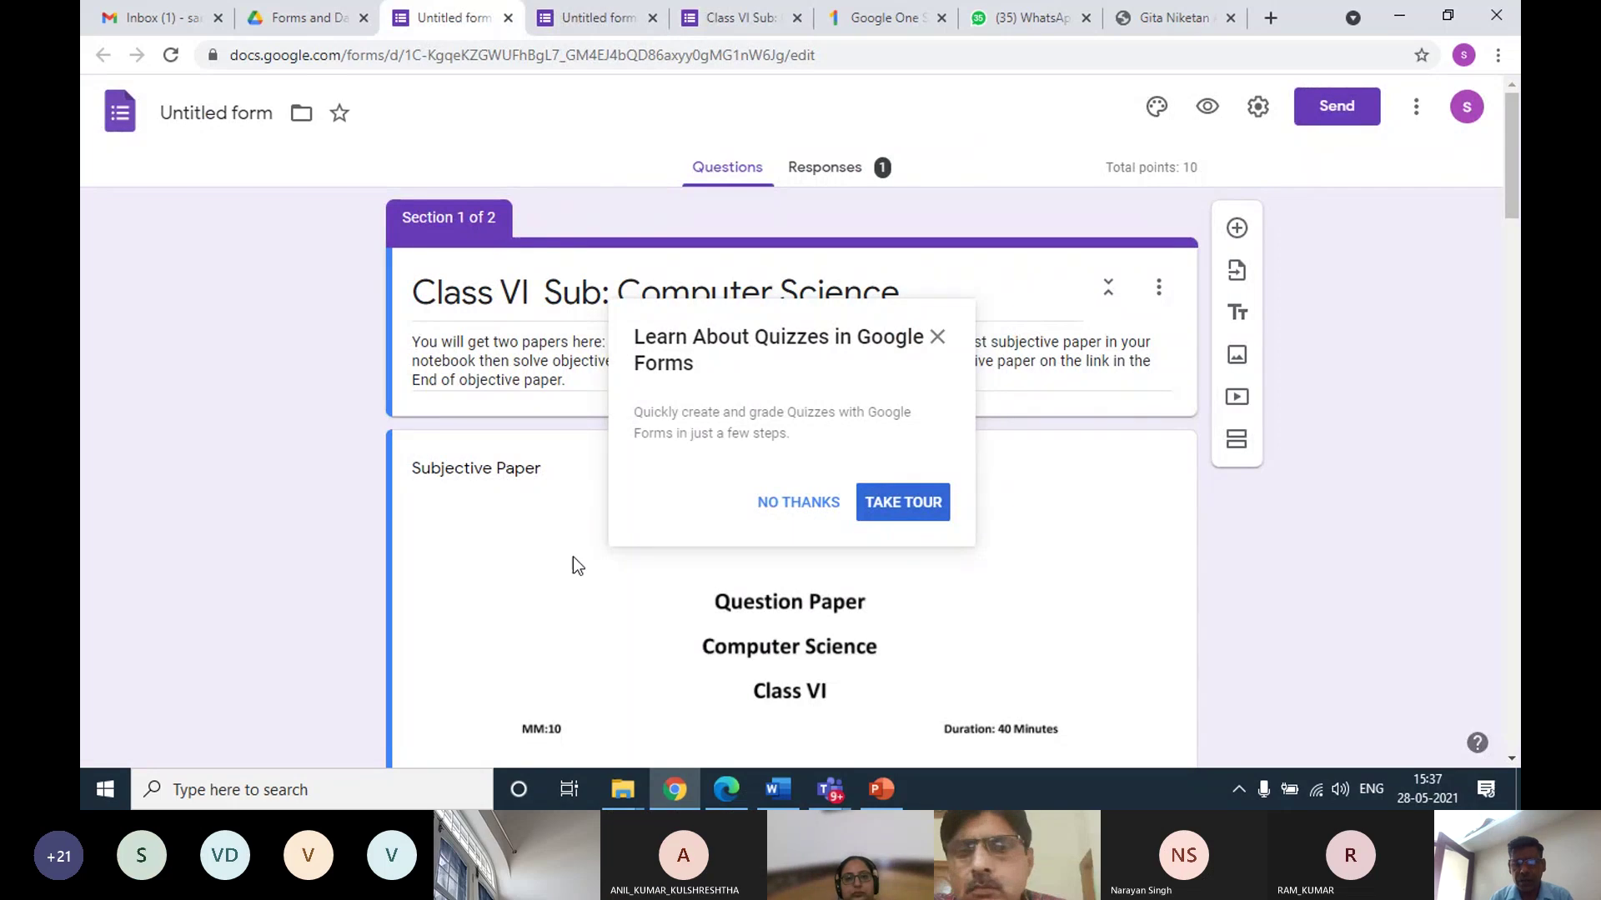
{"action": "left_click", "coordinate": [787, 508]}
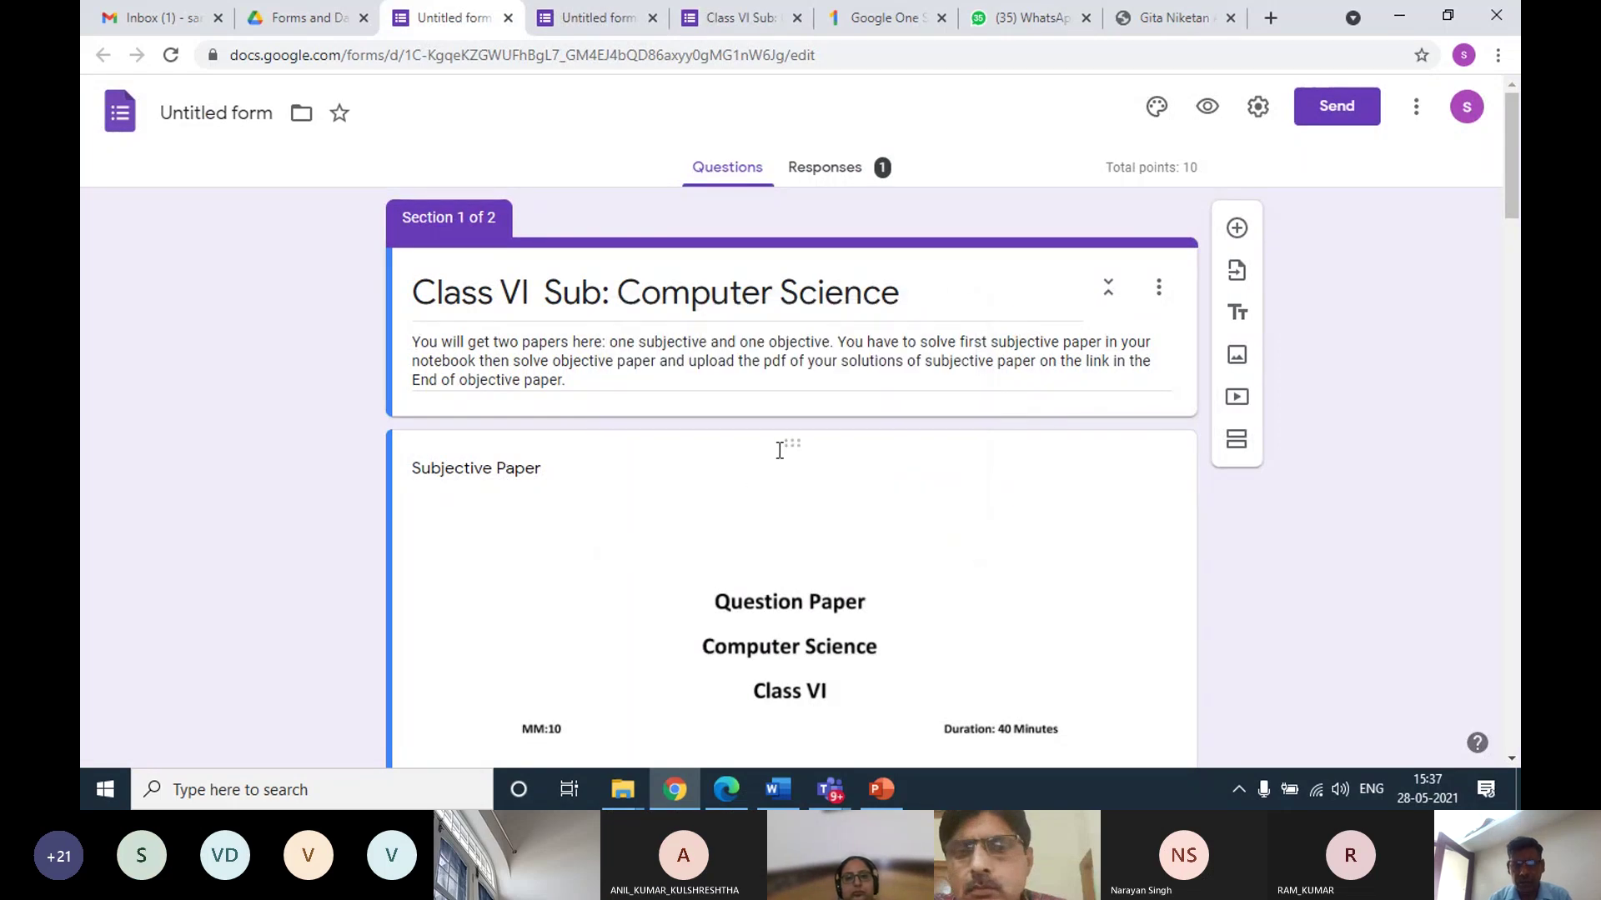
{"action": "left_click", "coordinate": [833, 169]}
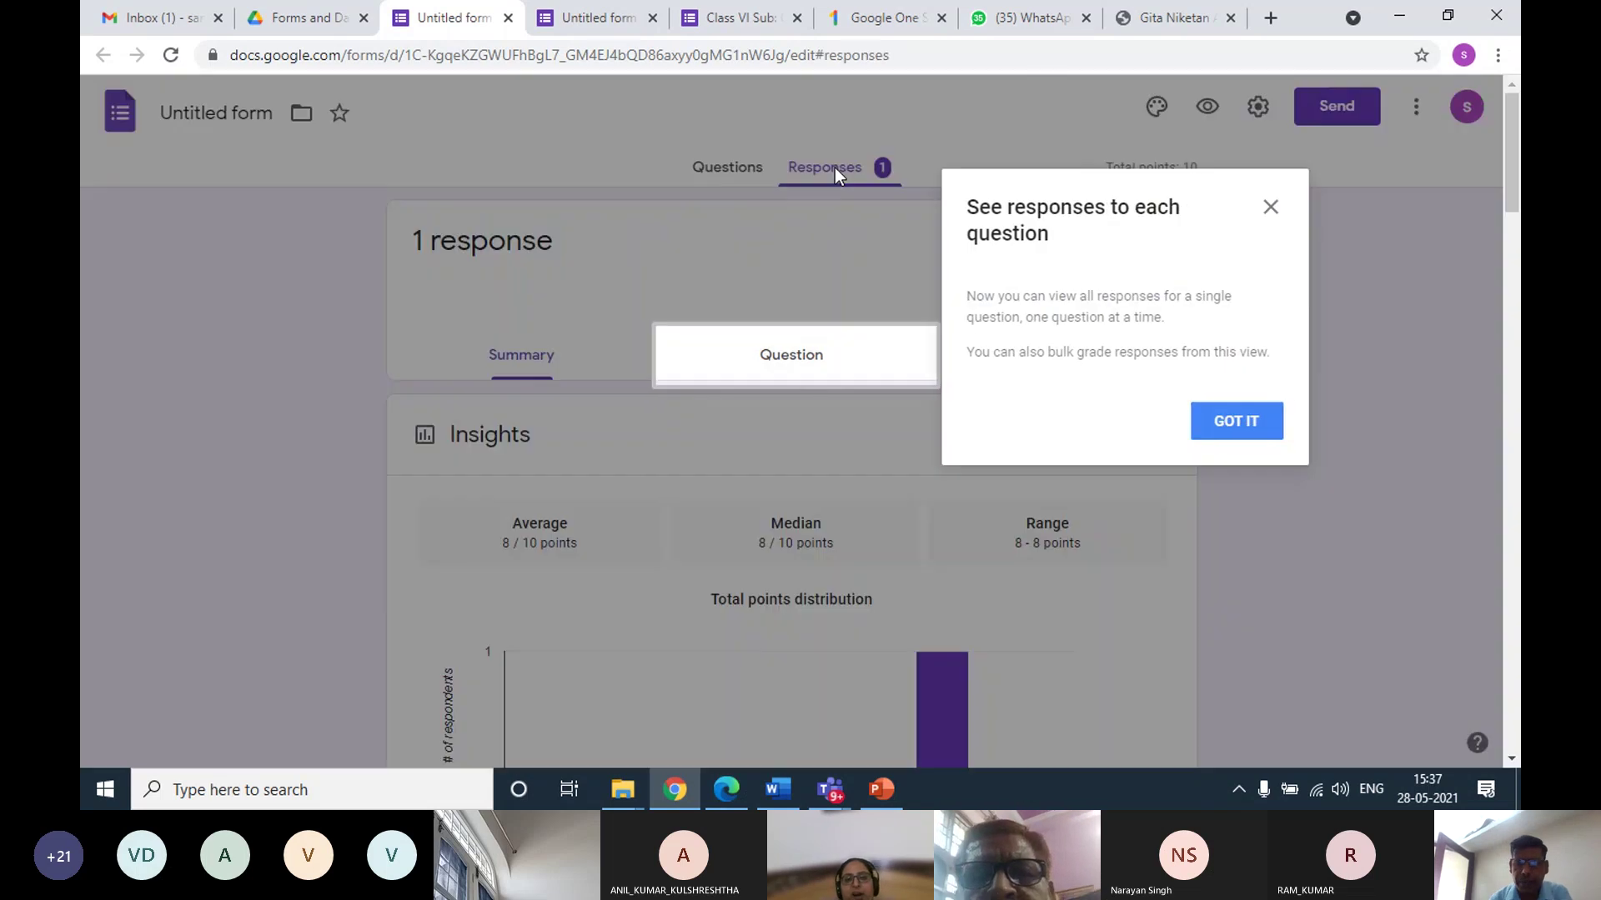
{"action": "left_click", "coordinate": [1272, 208]}
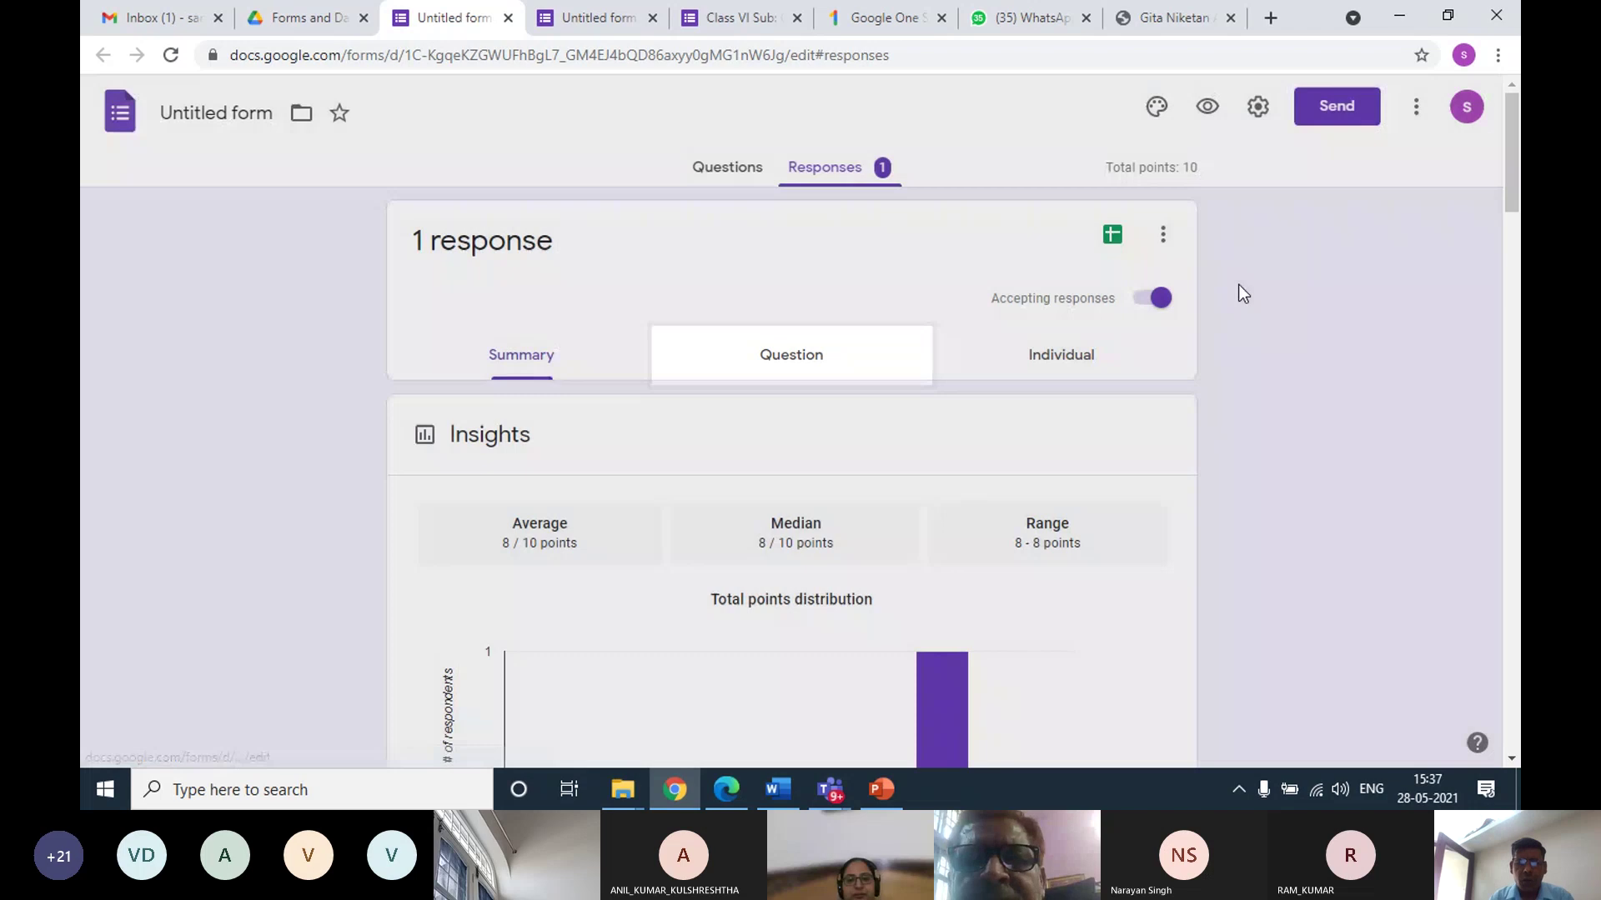
{"action": "left_click", "coordinate": [1238, 293]}
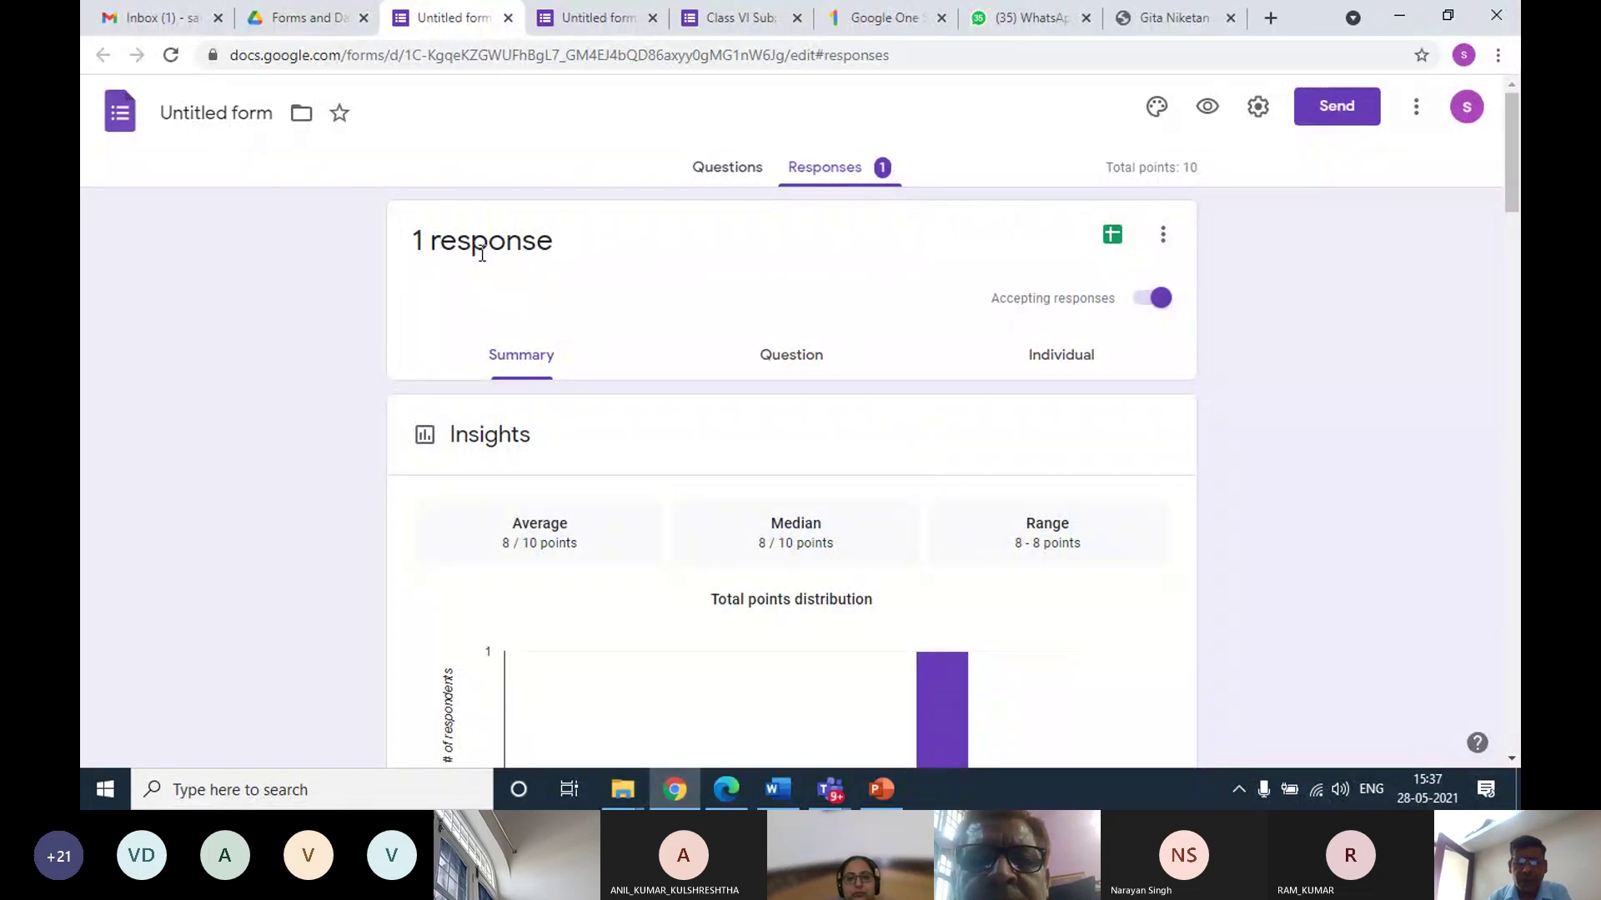
{"action": "scroll", "coordinate": [643, 335], "scroll_direction": "down", "scroll_amount": 12}
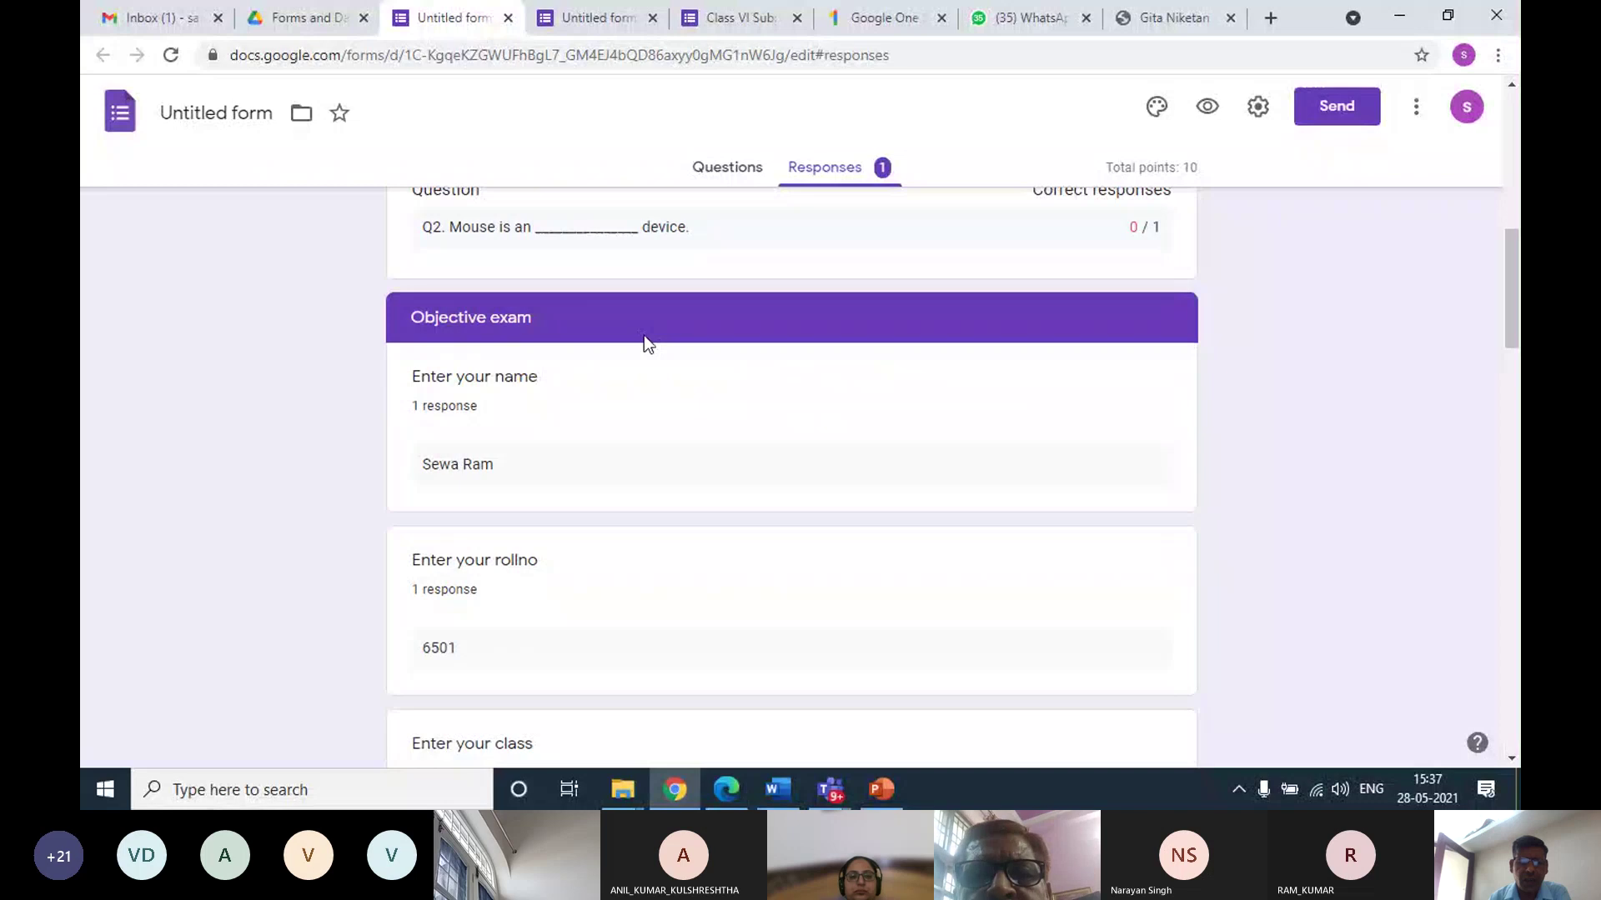
{"action": "scroll", "coordinate": [653, 364], "scroll_direction": "down", "scroll_amount": 4}
{"action": "scroll", "coordinate": [653, 363], "scroll_direction": "up", "scroll_amount": 9}
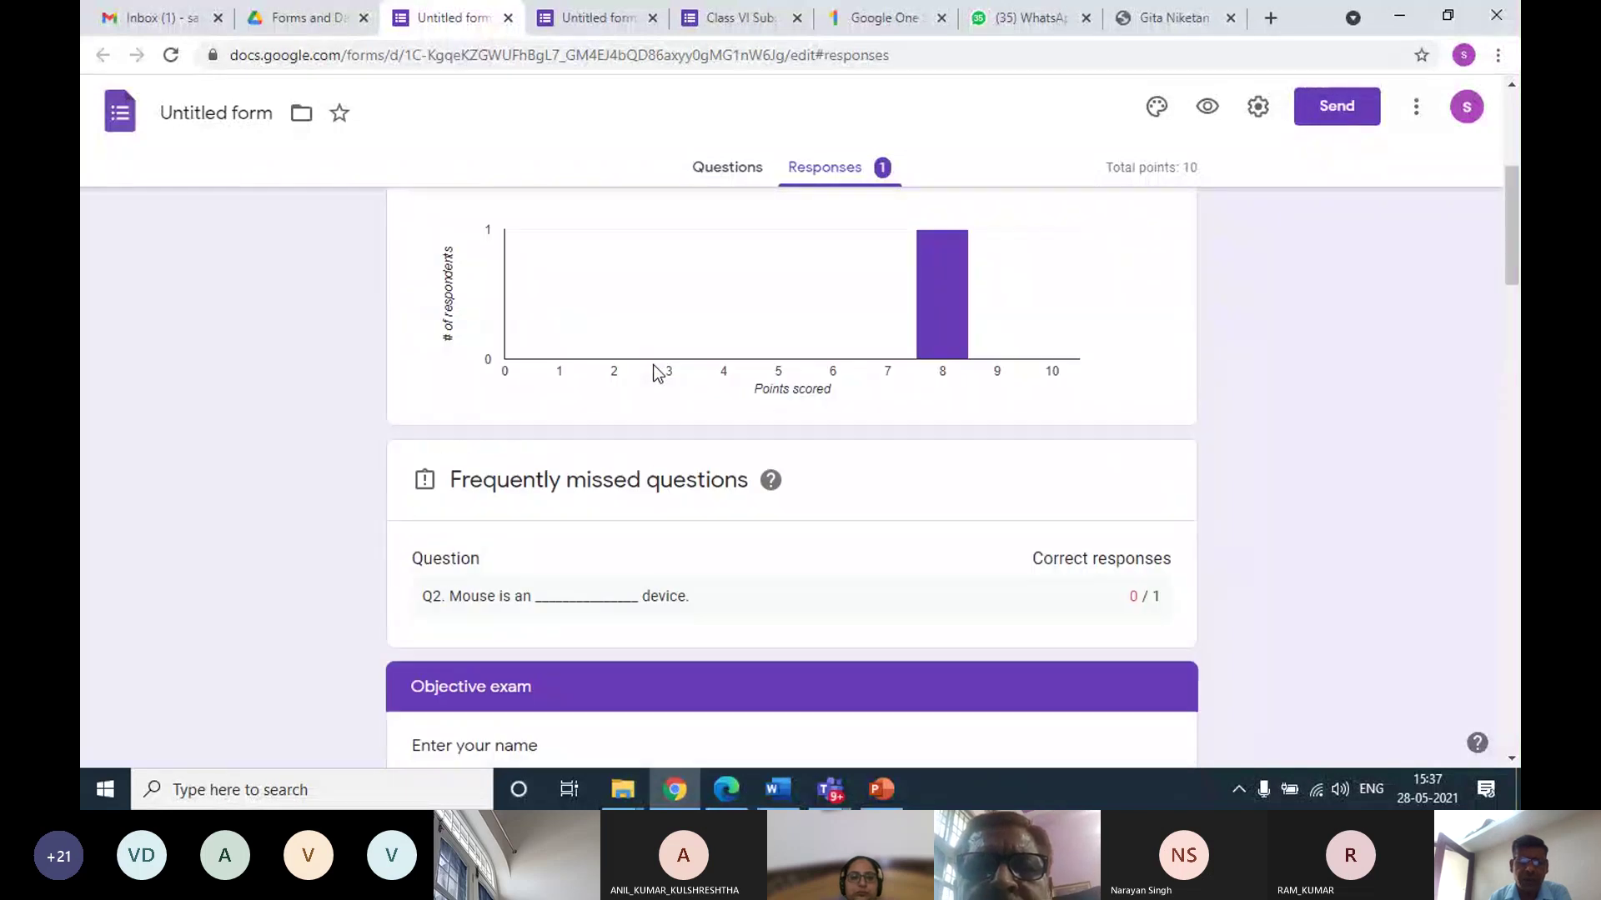
{"action": "scroll", "coordinate": [653, 363], "scroll_direction": "up", "scroll_amount": 5}
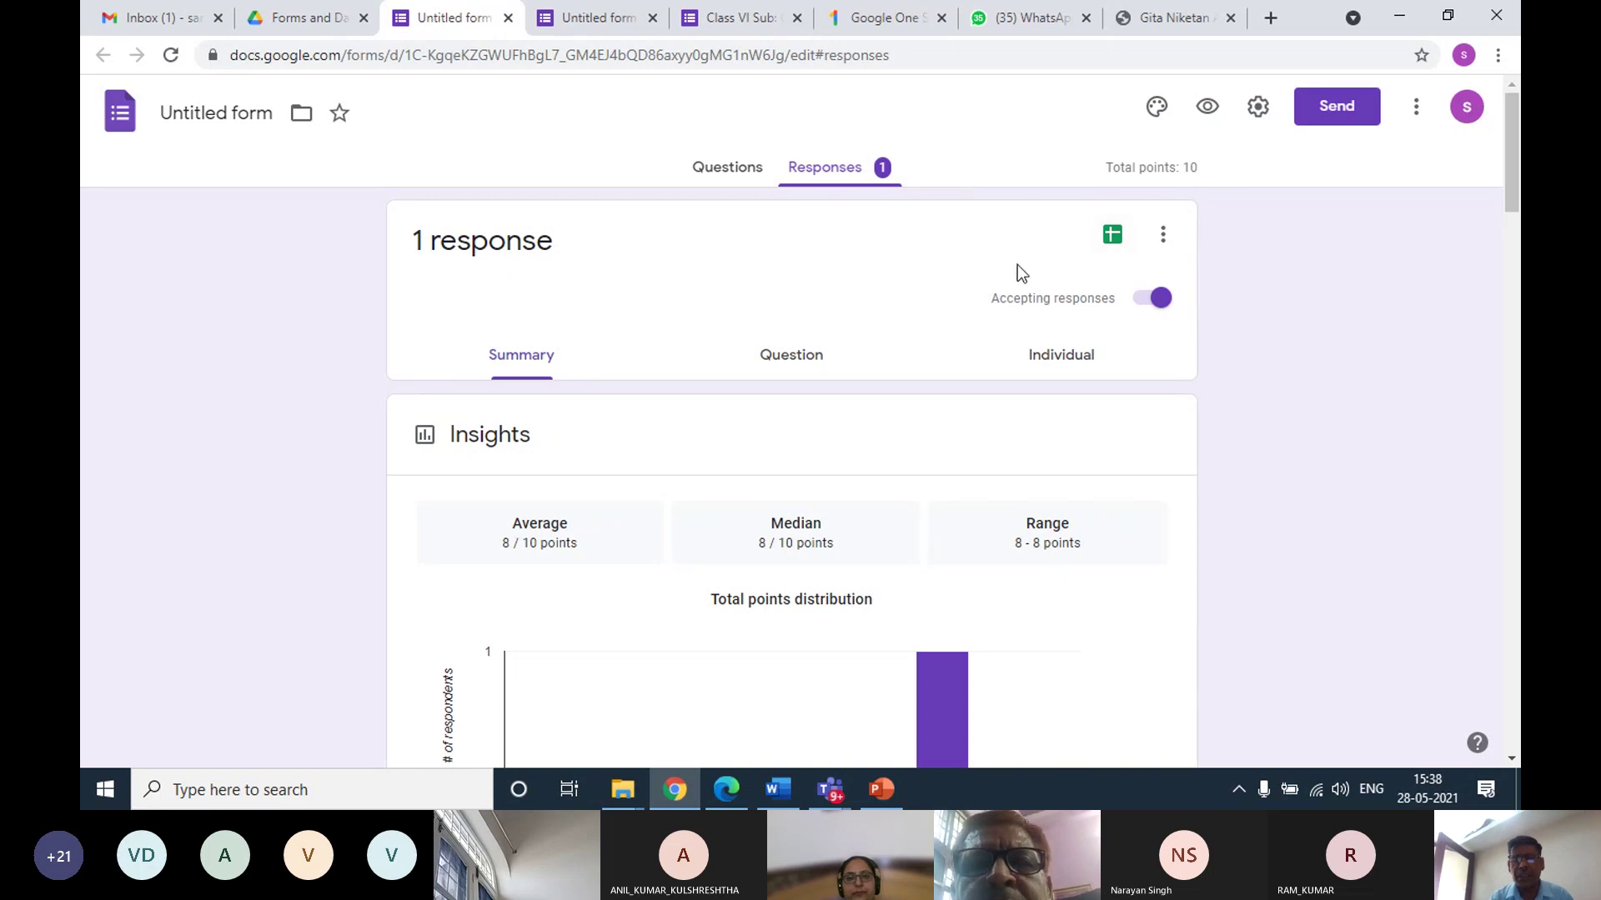
Link the responses to a new spreadsheet, 'Untitled form (Responses)'
{"action": "left_click", "coordinate": [1112, 241]}
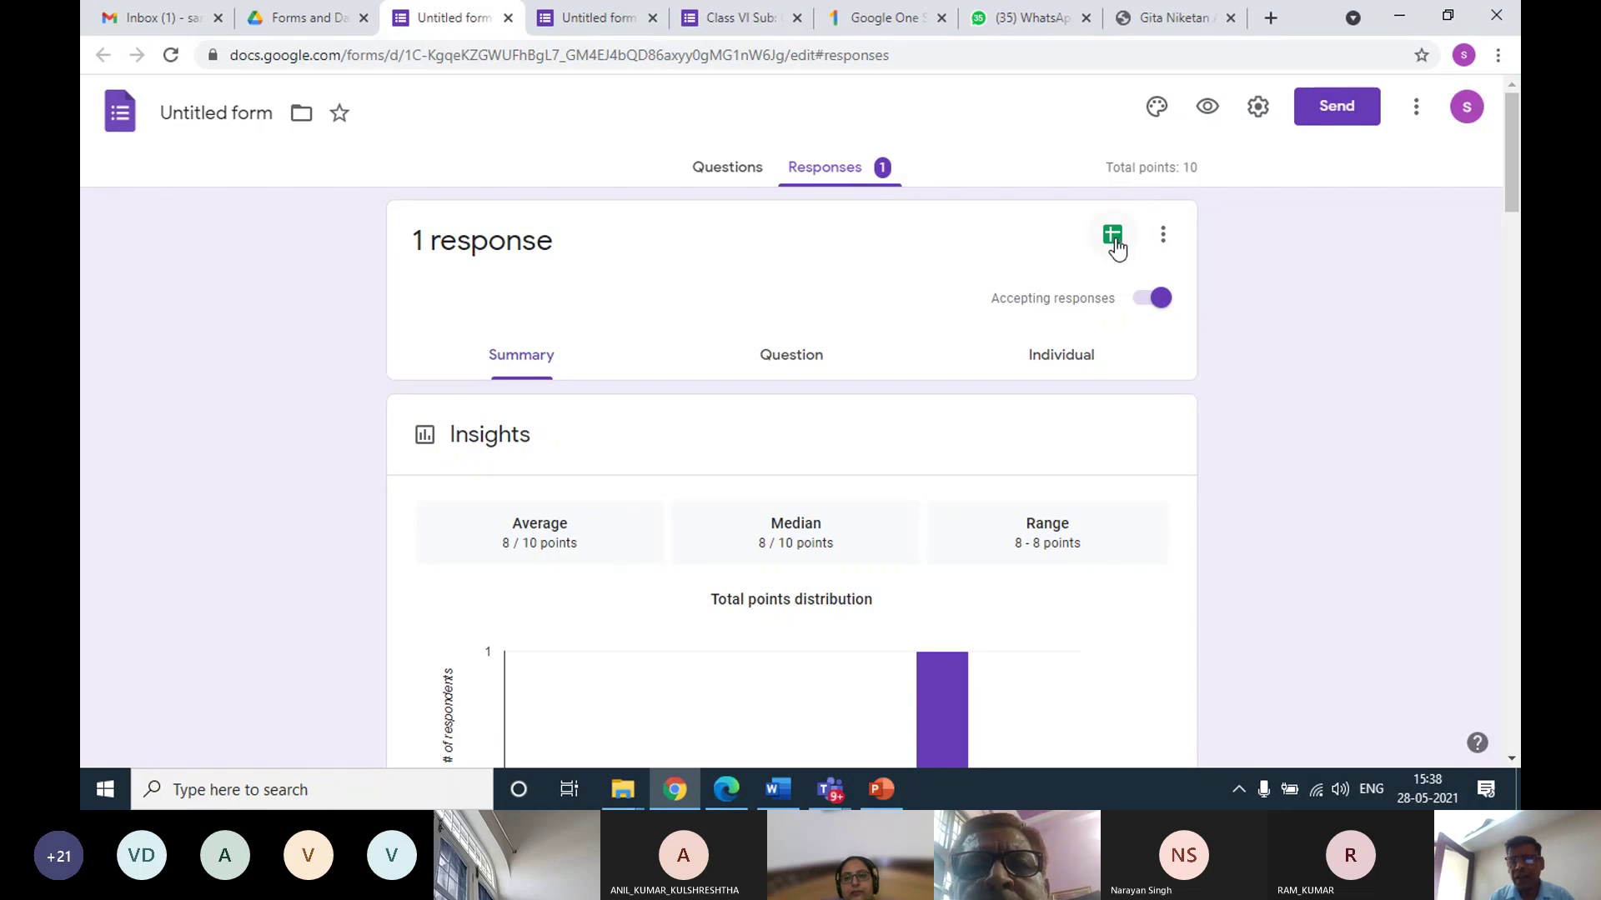
{"action": "left_click", "coordinate": [1113, 241]}
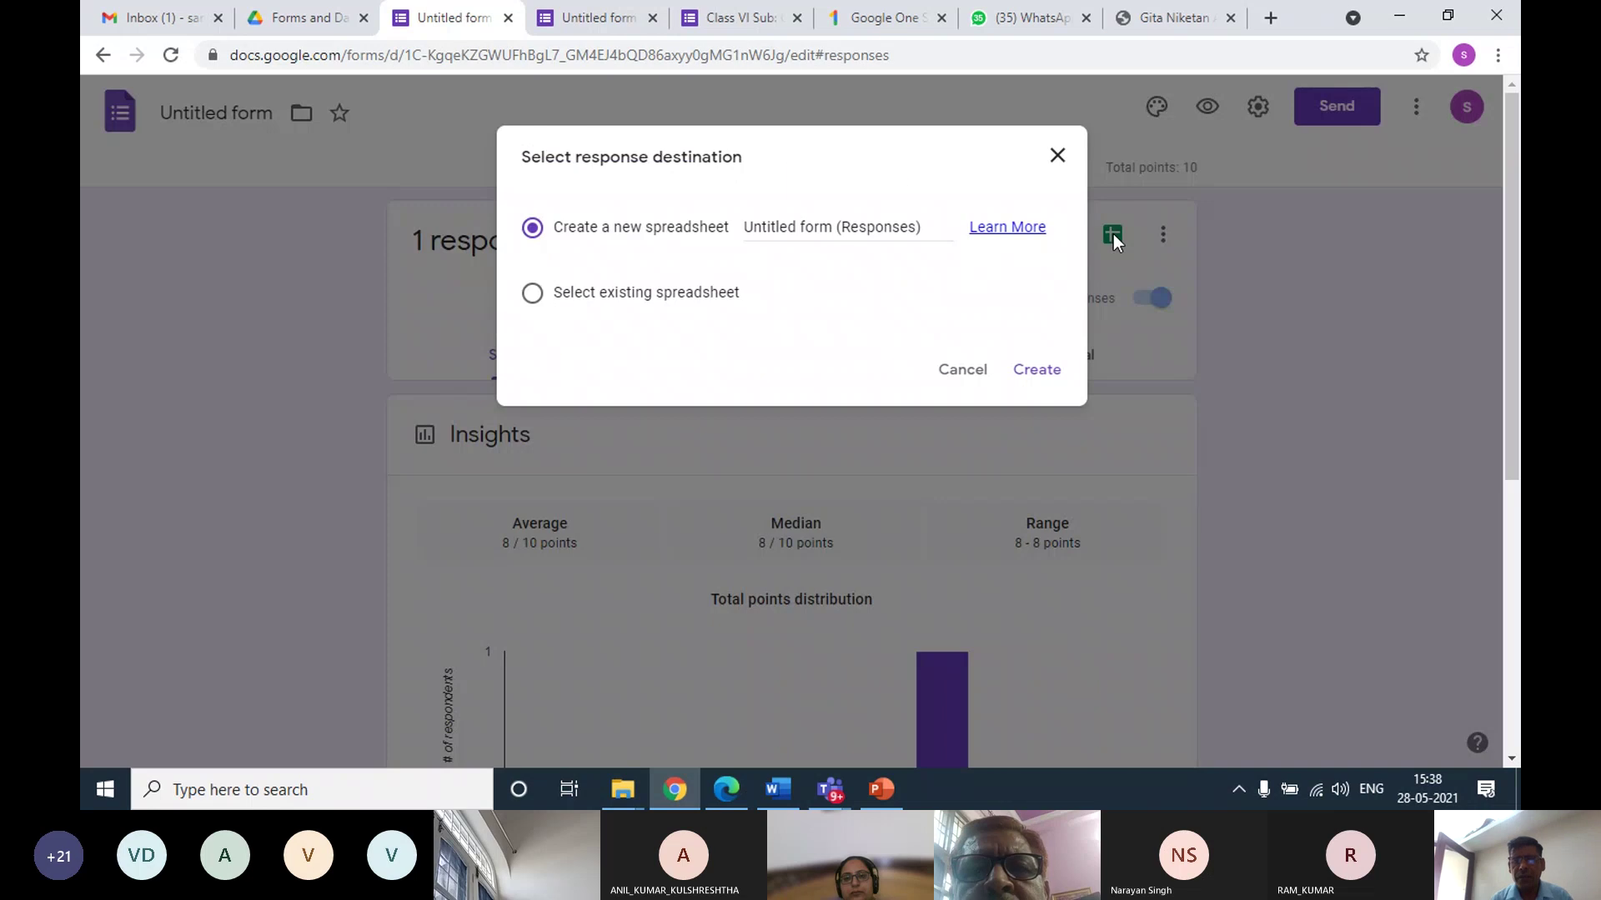
{"action": "left_click", "coordinate": [1043, 374]}
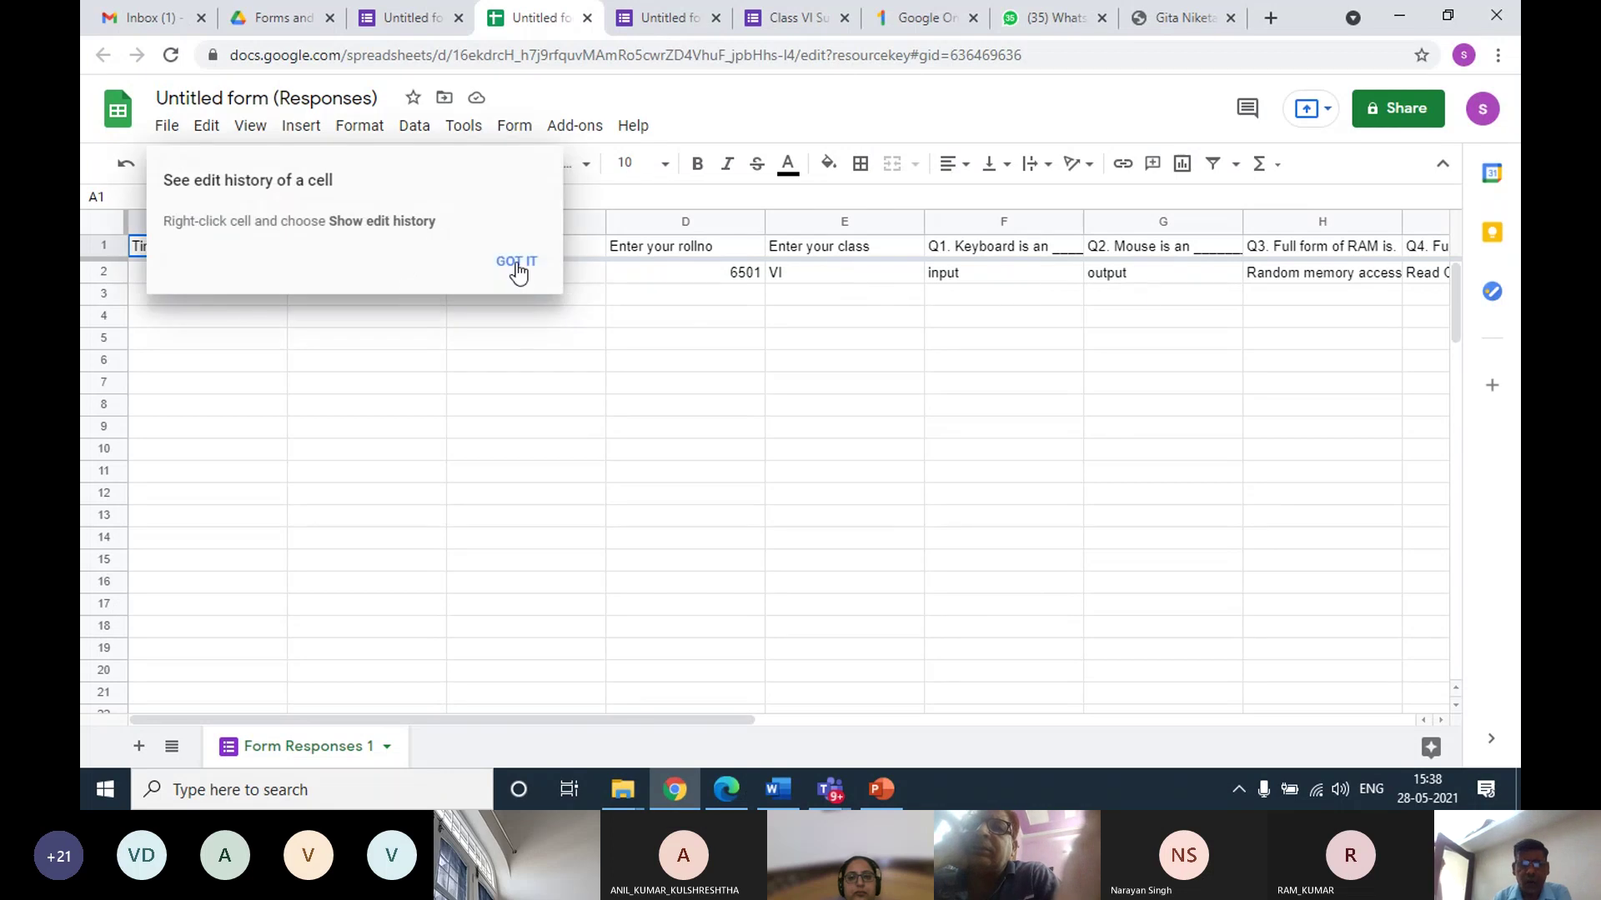
Dismiss the edit-history tip and scroll right to the answer-sheet Drive link in K2
{"action": "left_click", "coordinate": [516, 263]}
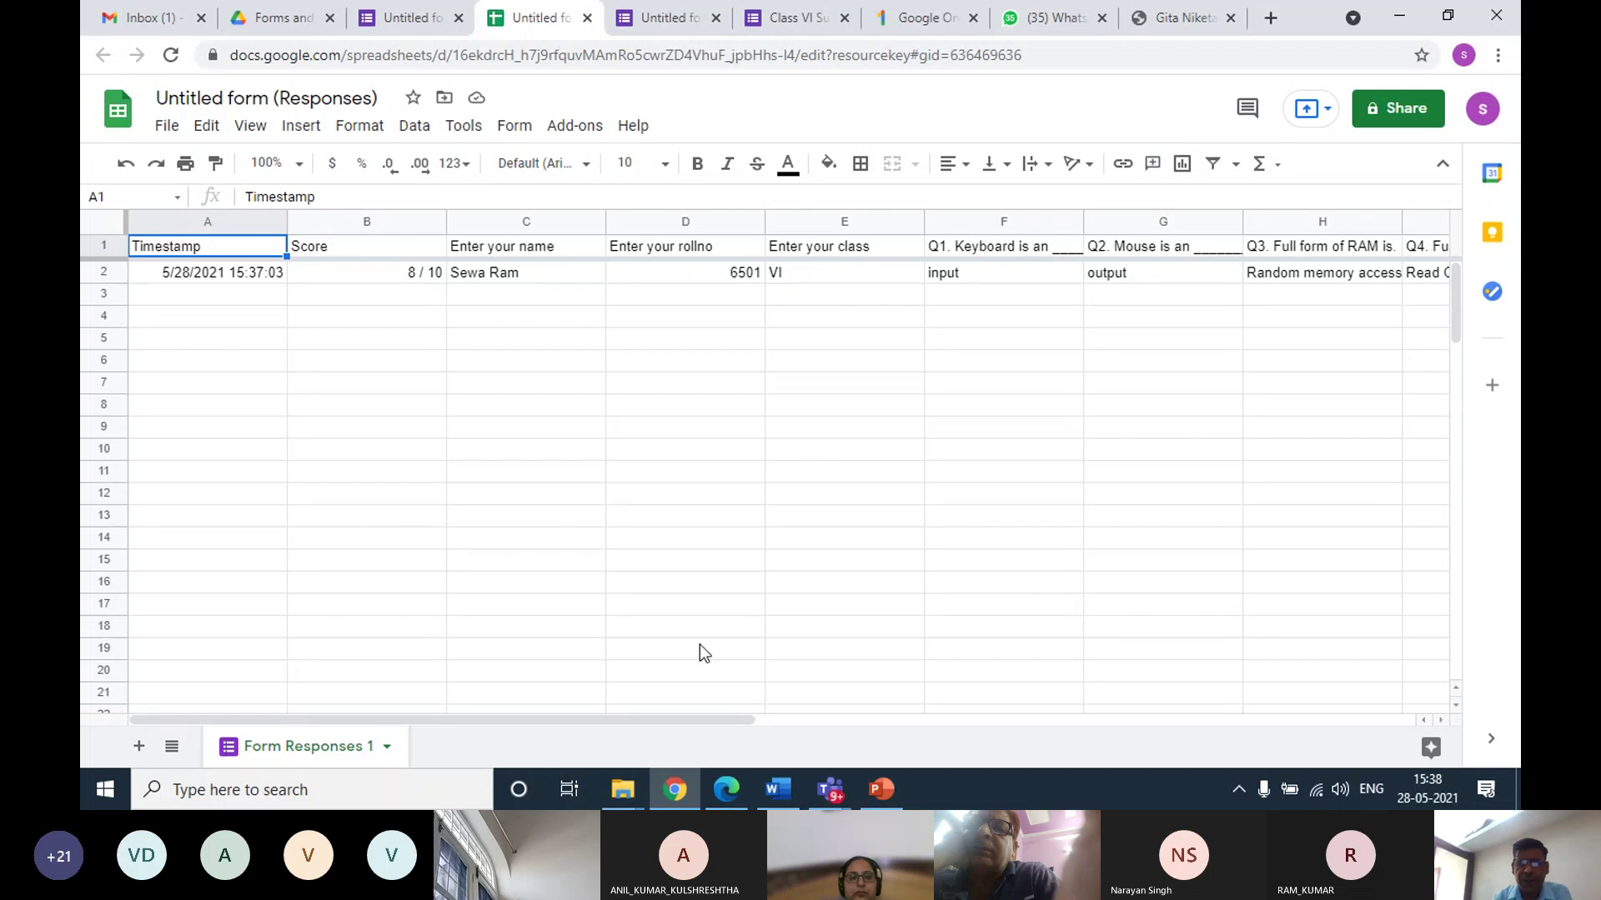
{"action": "left_click_drag", "start_coordinate": [659, 718], "coordinate": [1093, 717]}
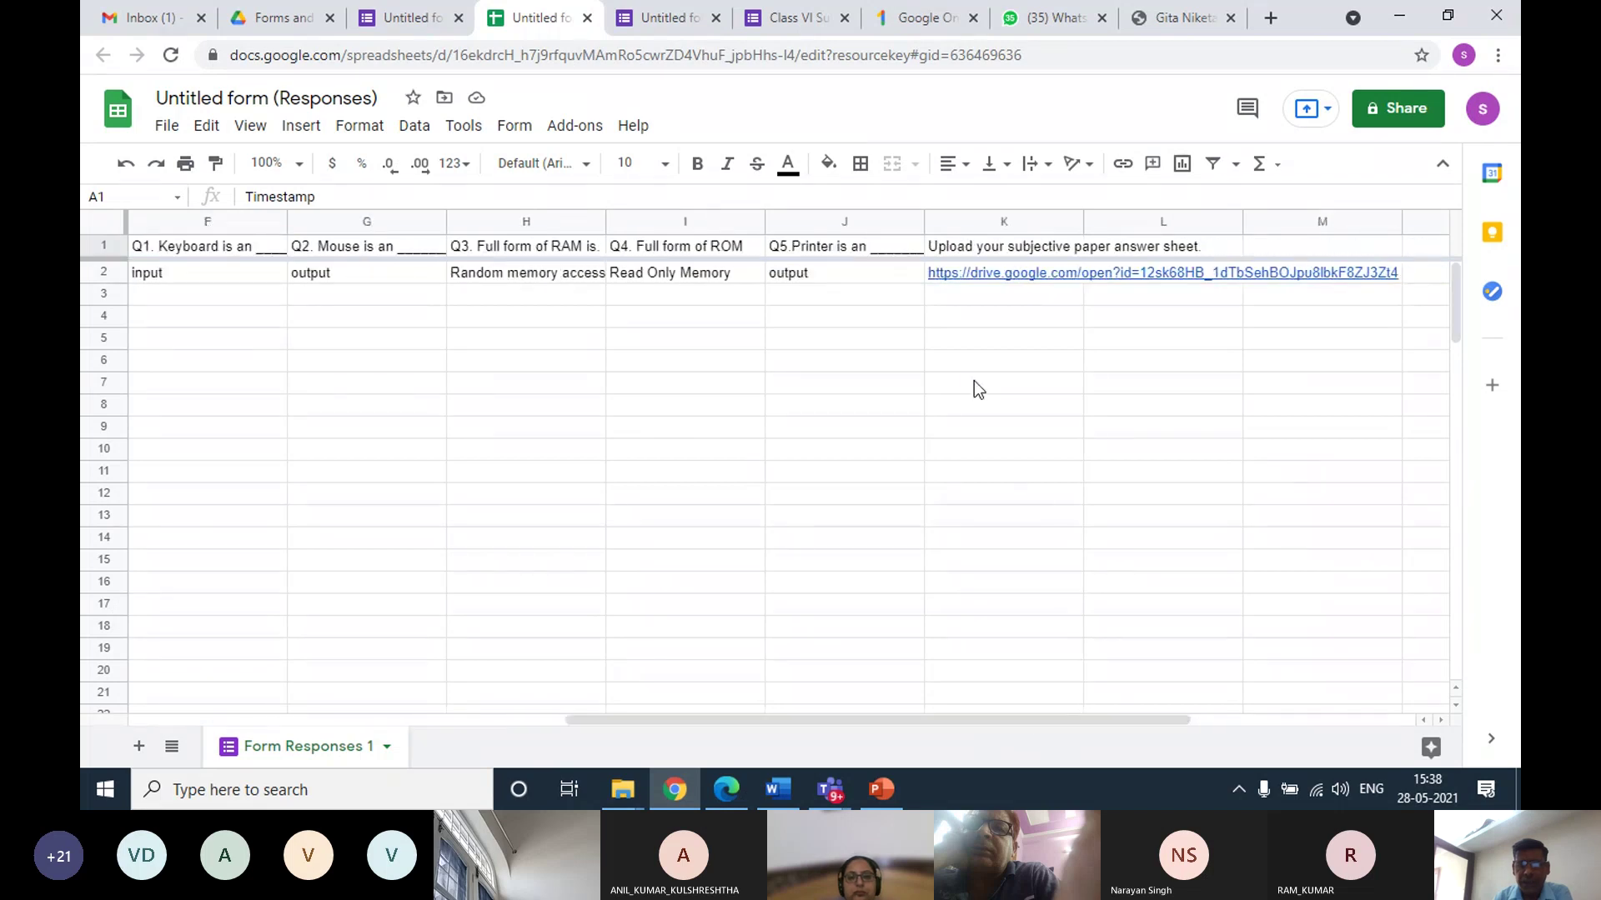
{"action": "mouse_move", "coordinate": [983, 278]}
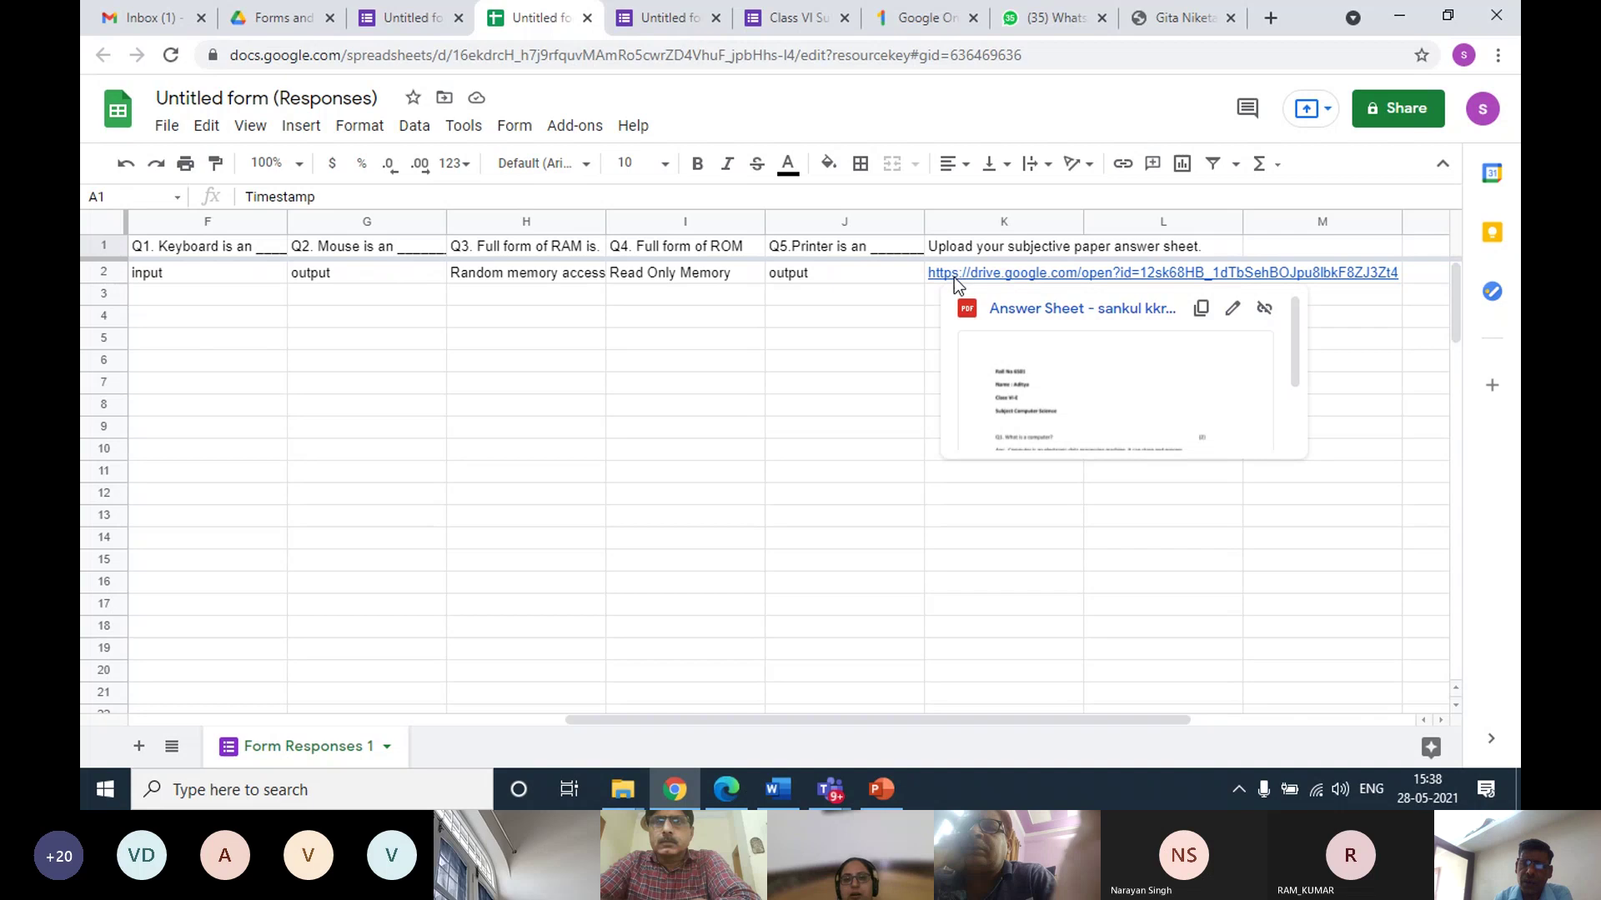
Read through the uploaded answer sheet PDF, highlight the student's name, then return to the responses sheet
{"action": "left_click", "coordinate": [1031, 339]}
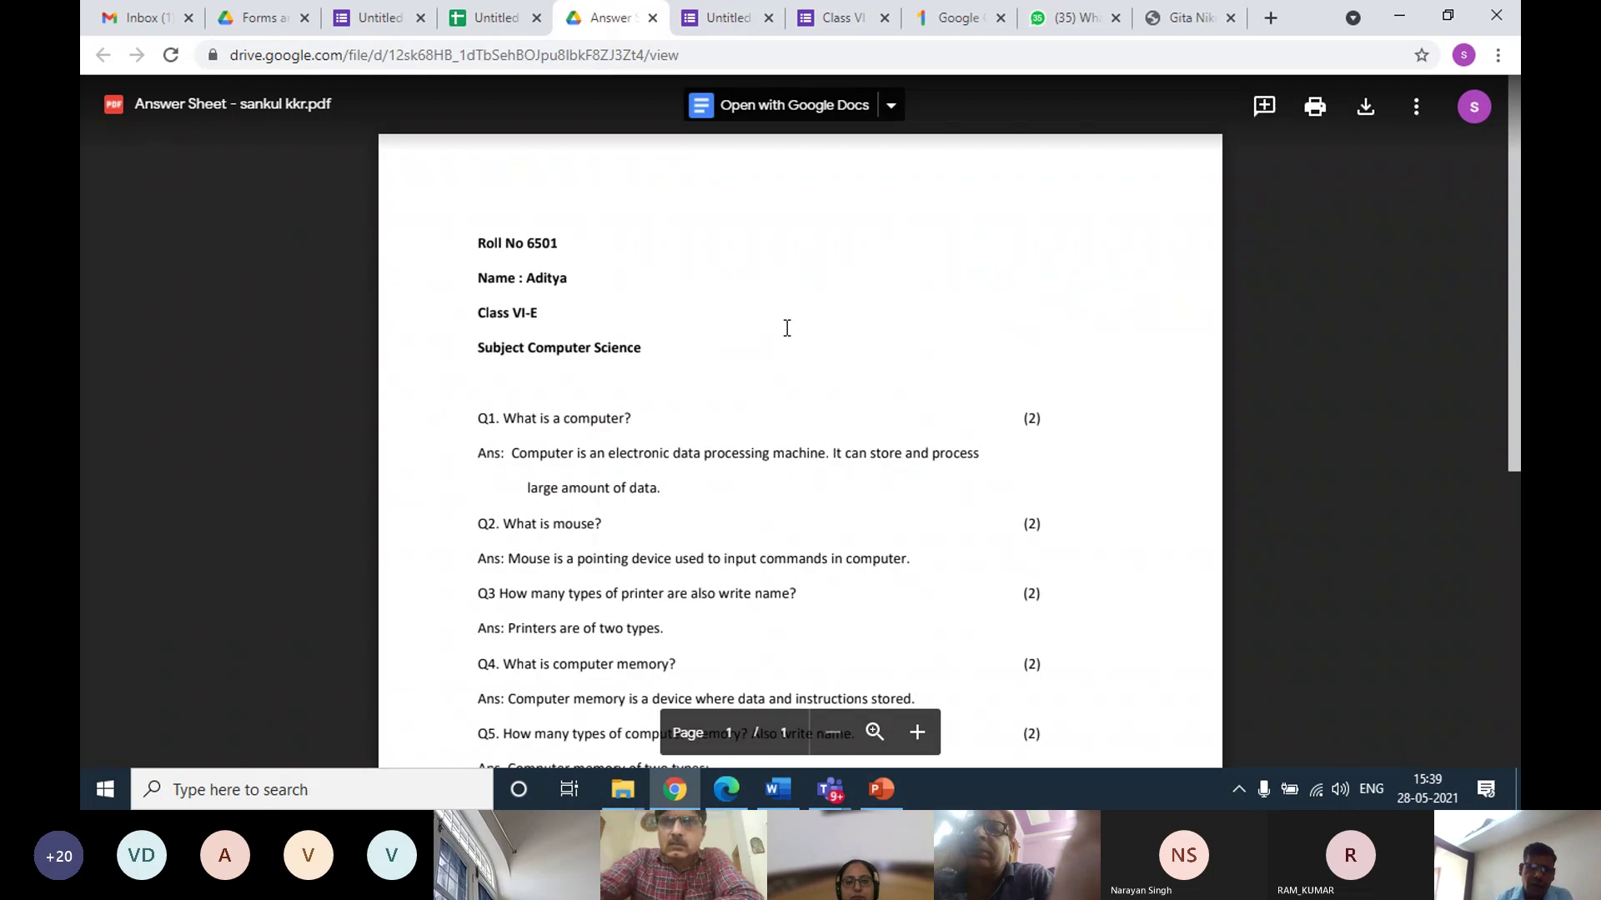
{"action": "scroll", "coordinate": [787, 328], "scroll_direction": "down", "scroll_amount": 7}
{"action": "scroll", "coordinate": [787, 328], "scroll_direction": "up", "scroll_amount": 5}
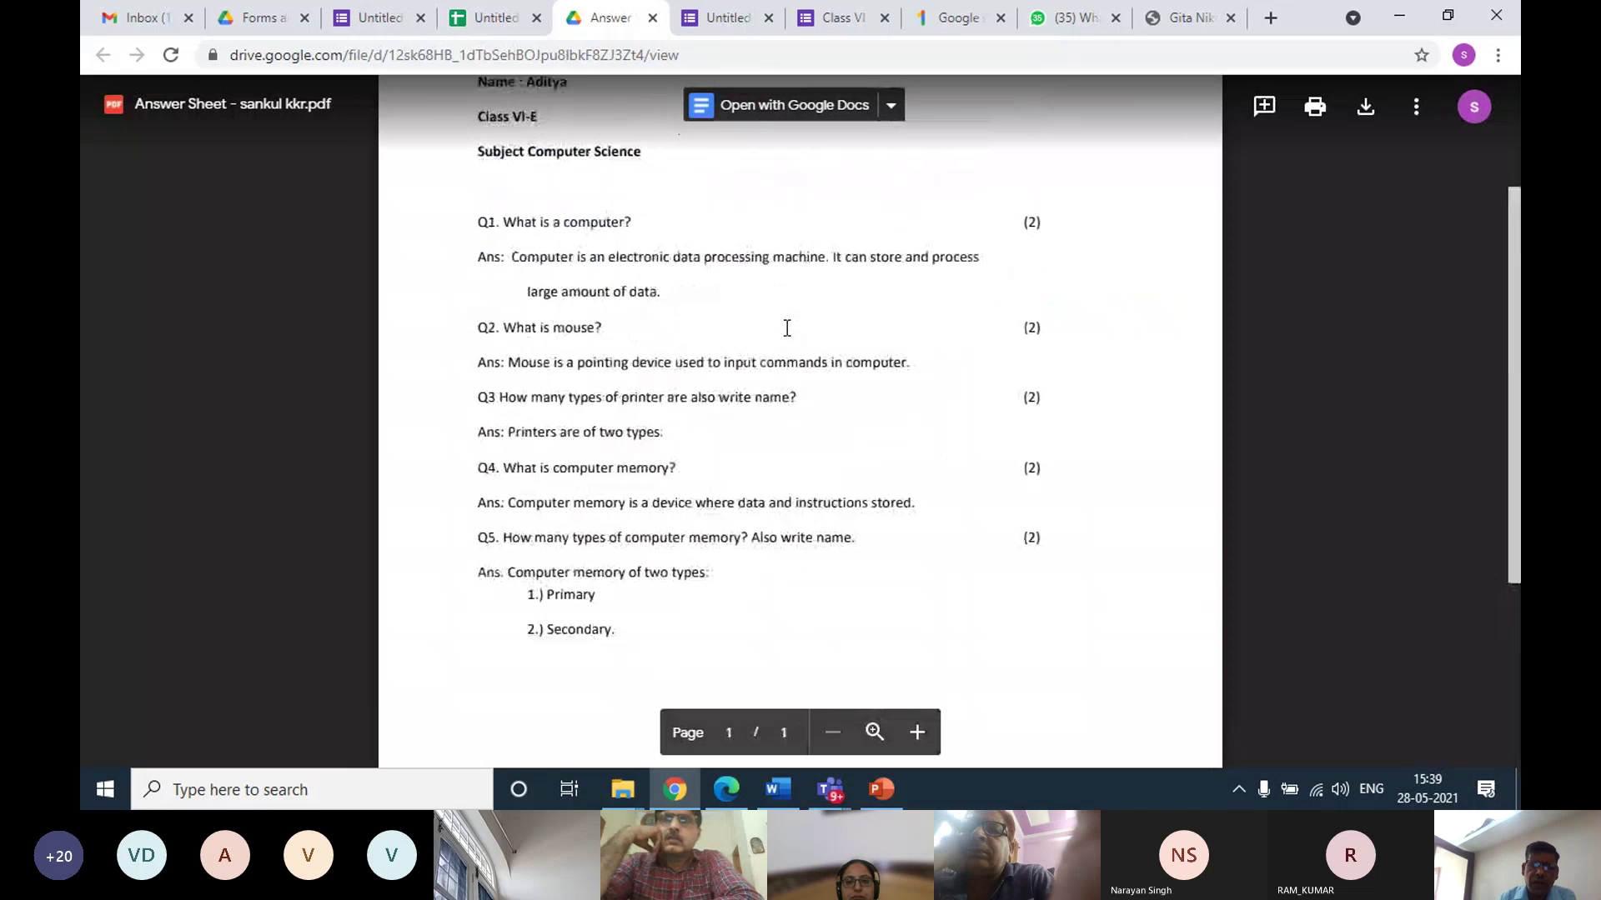
{"action": "scroll", "coordinate": [787, 328], "scroll_direction": "up", "scroll_amount": 1}
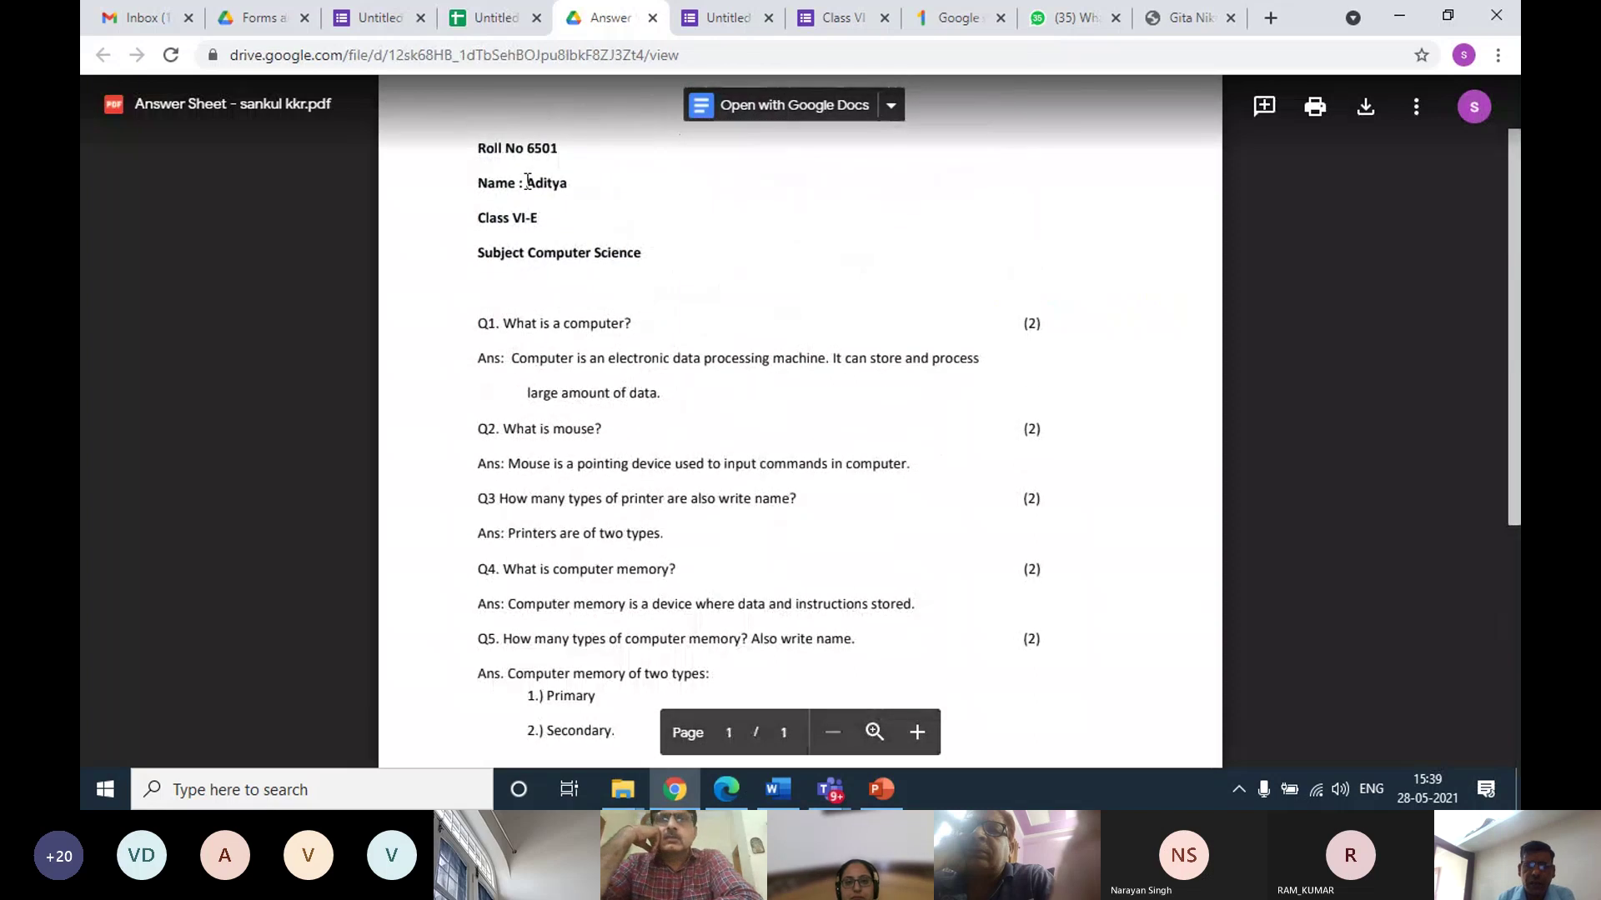
{"action": "left_click_drag", "start_coordinate": [528, 182], "coordinate": [568, 184]}
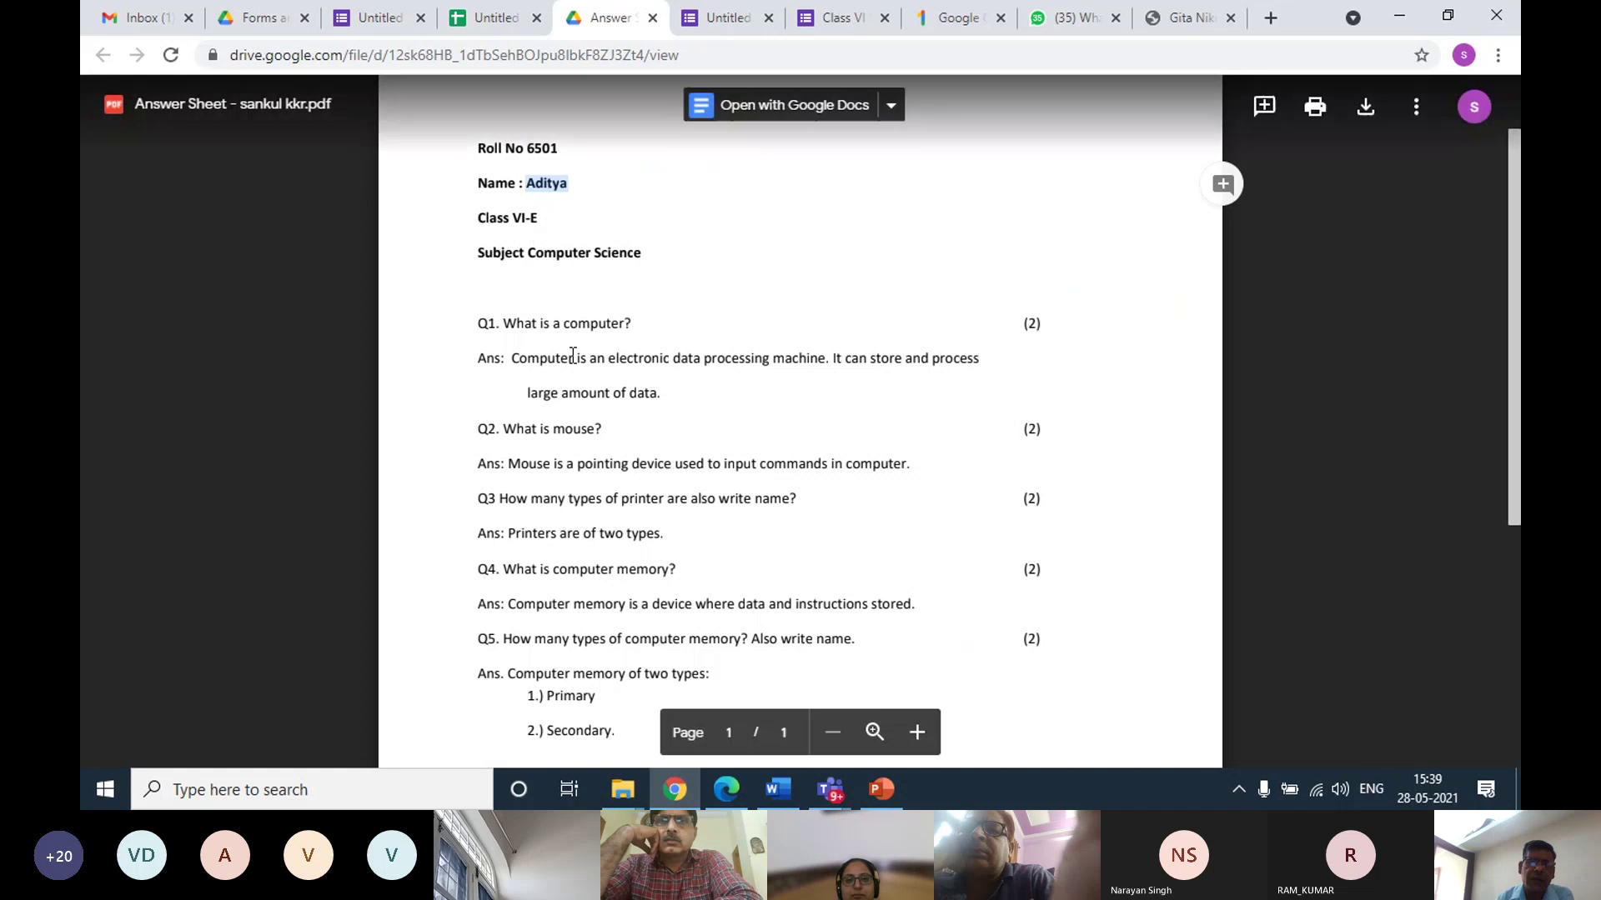
{"action": "scroll", "coordinate": [547, 350], "scroll_direction": "down", "scroll_amount": 2}
{"action": "scroll", "coordinate": [597, 345], "scroll_direction": "up", "scroll_amount": 2}
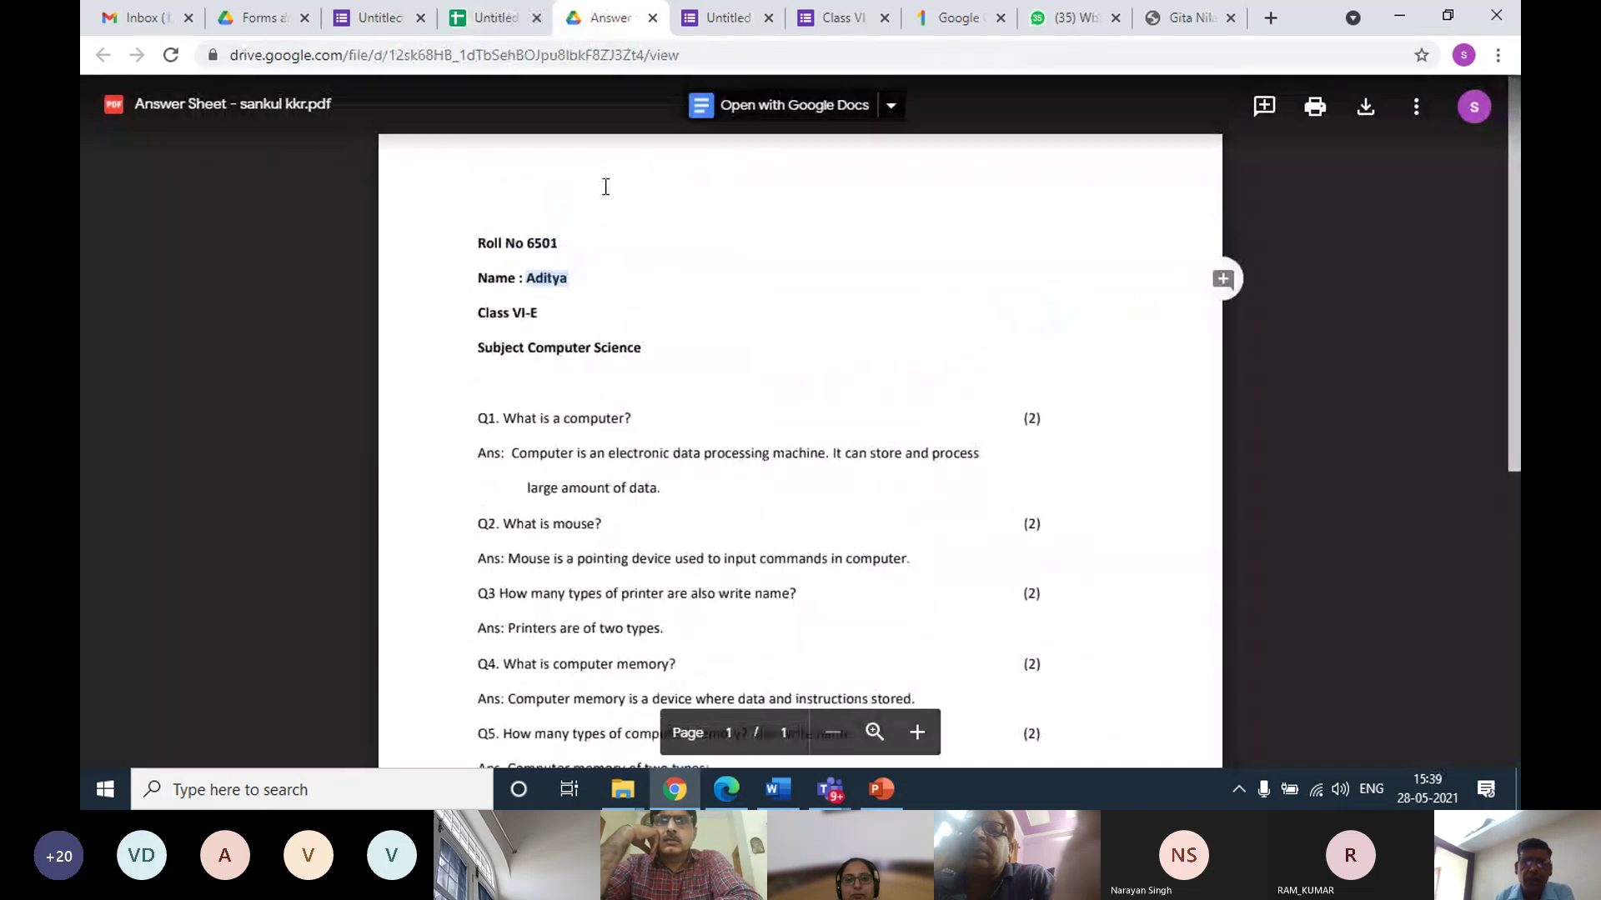
{"action": "left_click", "coordinate": [511, 22]}
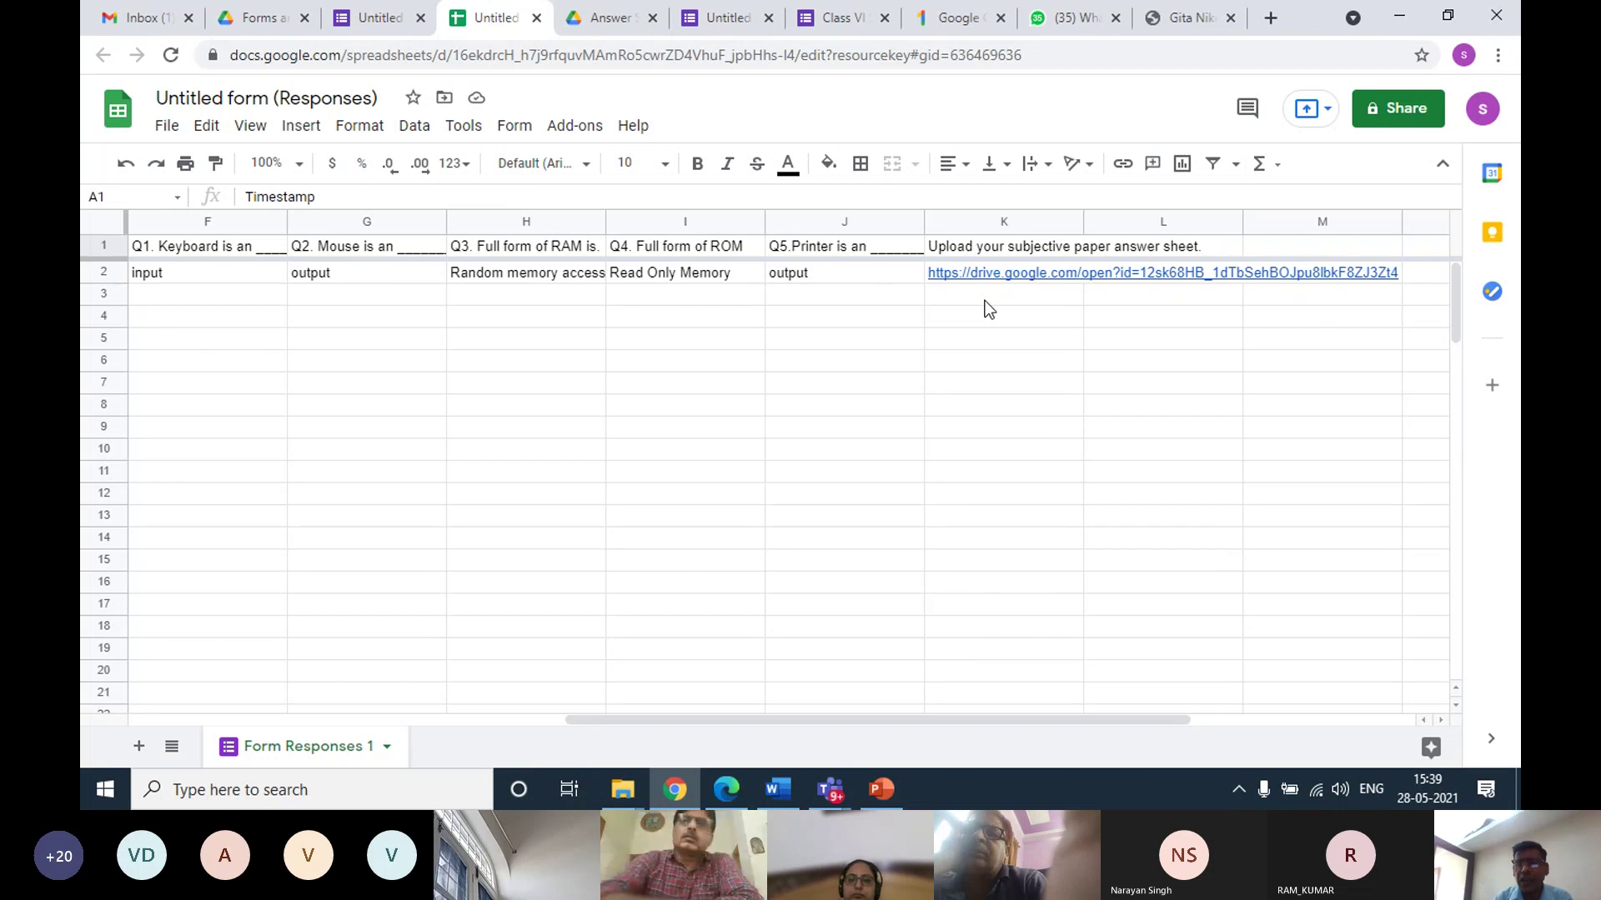
Add a colleague's e-mail address to the spreadsheet's sharing with the Viewer role instead of Editor
{"action": "left_click", "coordinate": [1397, 117]}
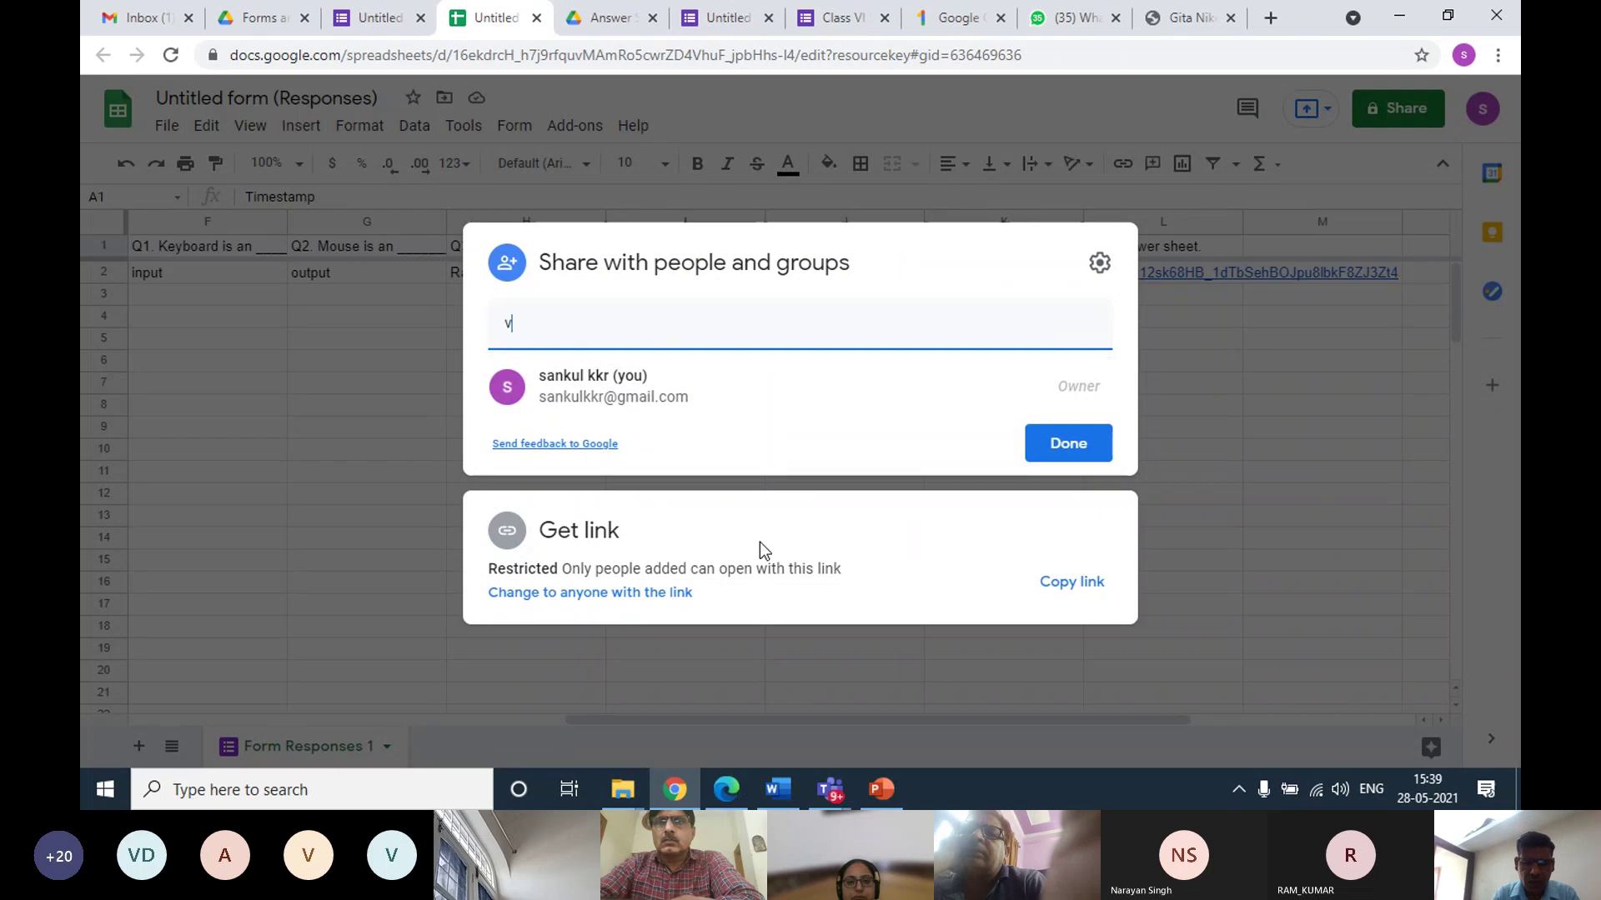
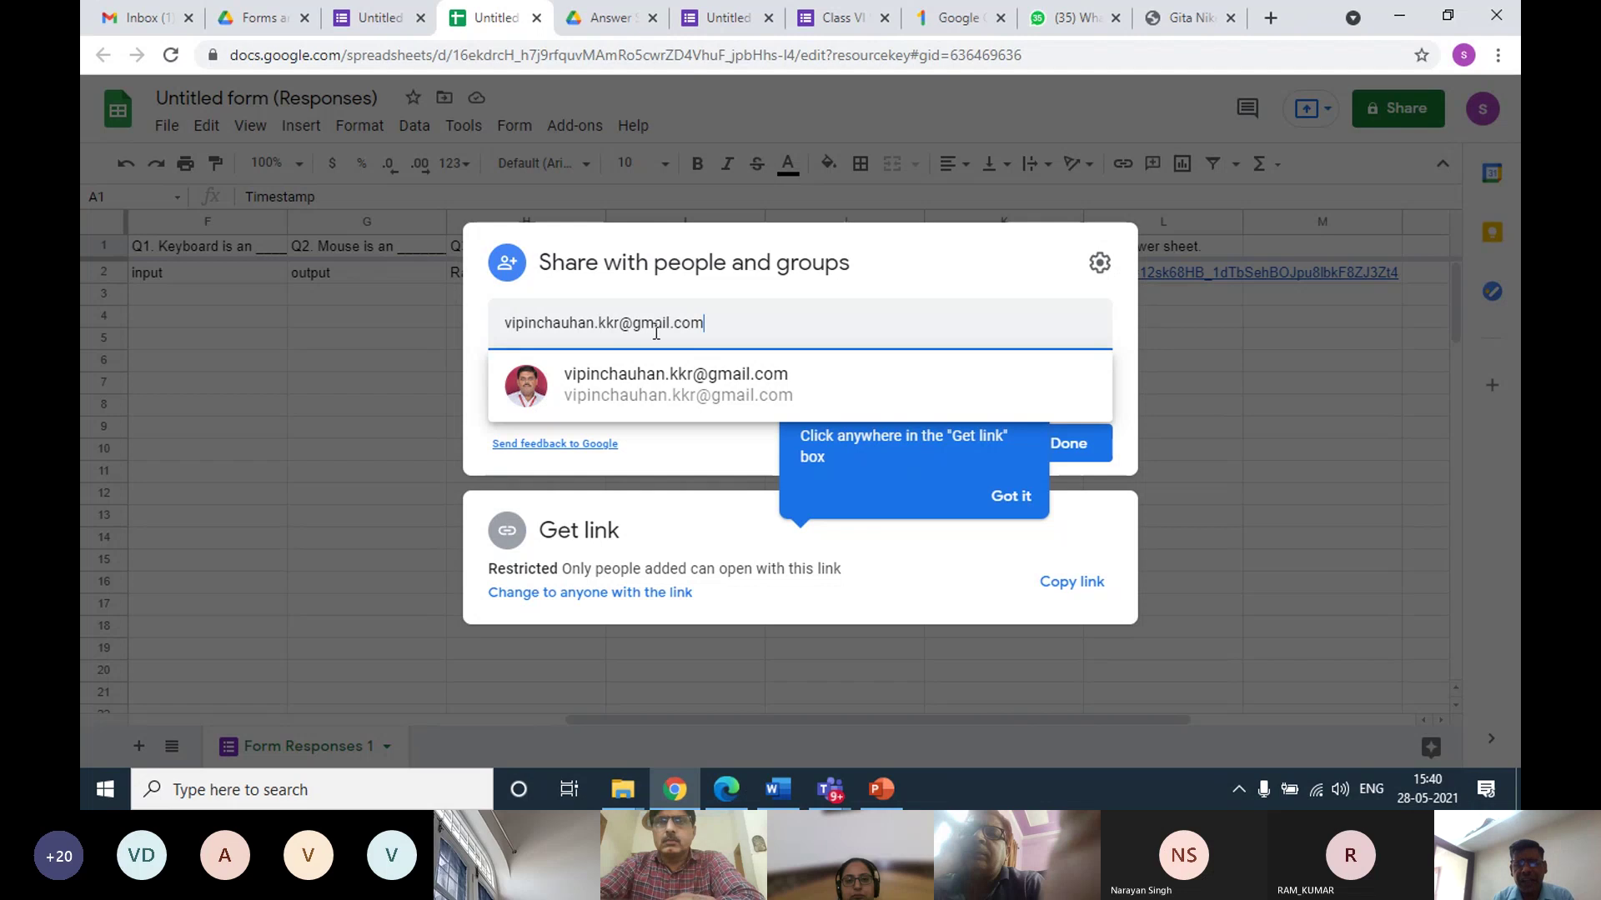
{"action": "mouse_move", "coordinate": [601, 386]}
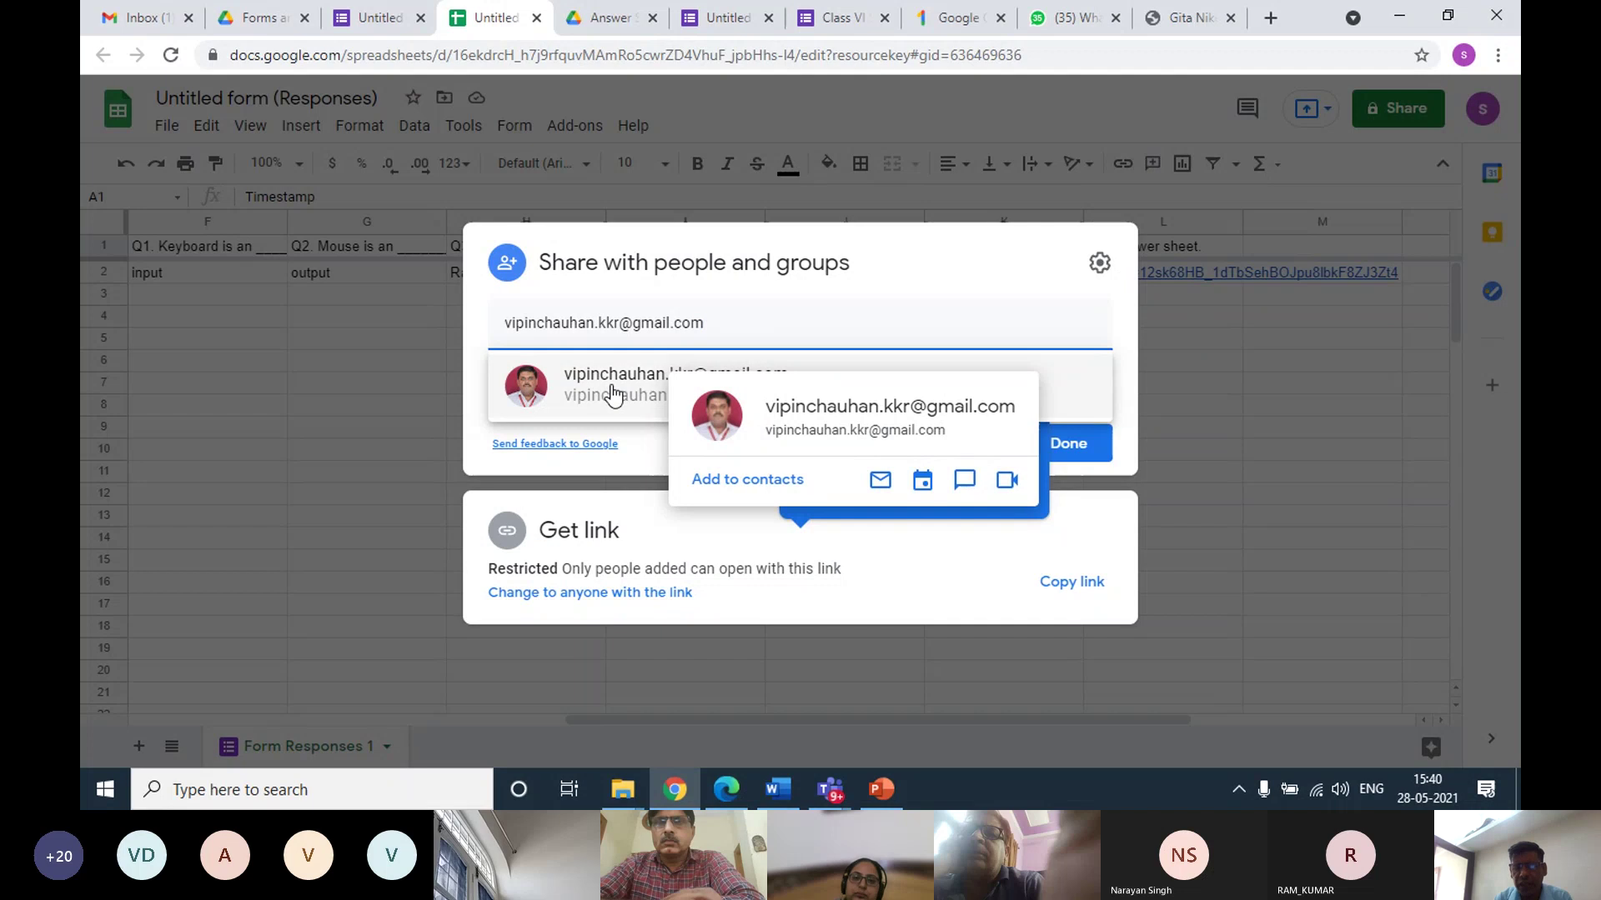
{"action": "left_click", "coordinate": [613, 392]}
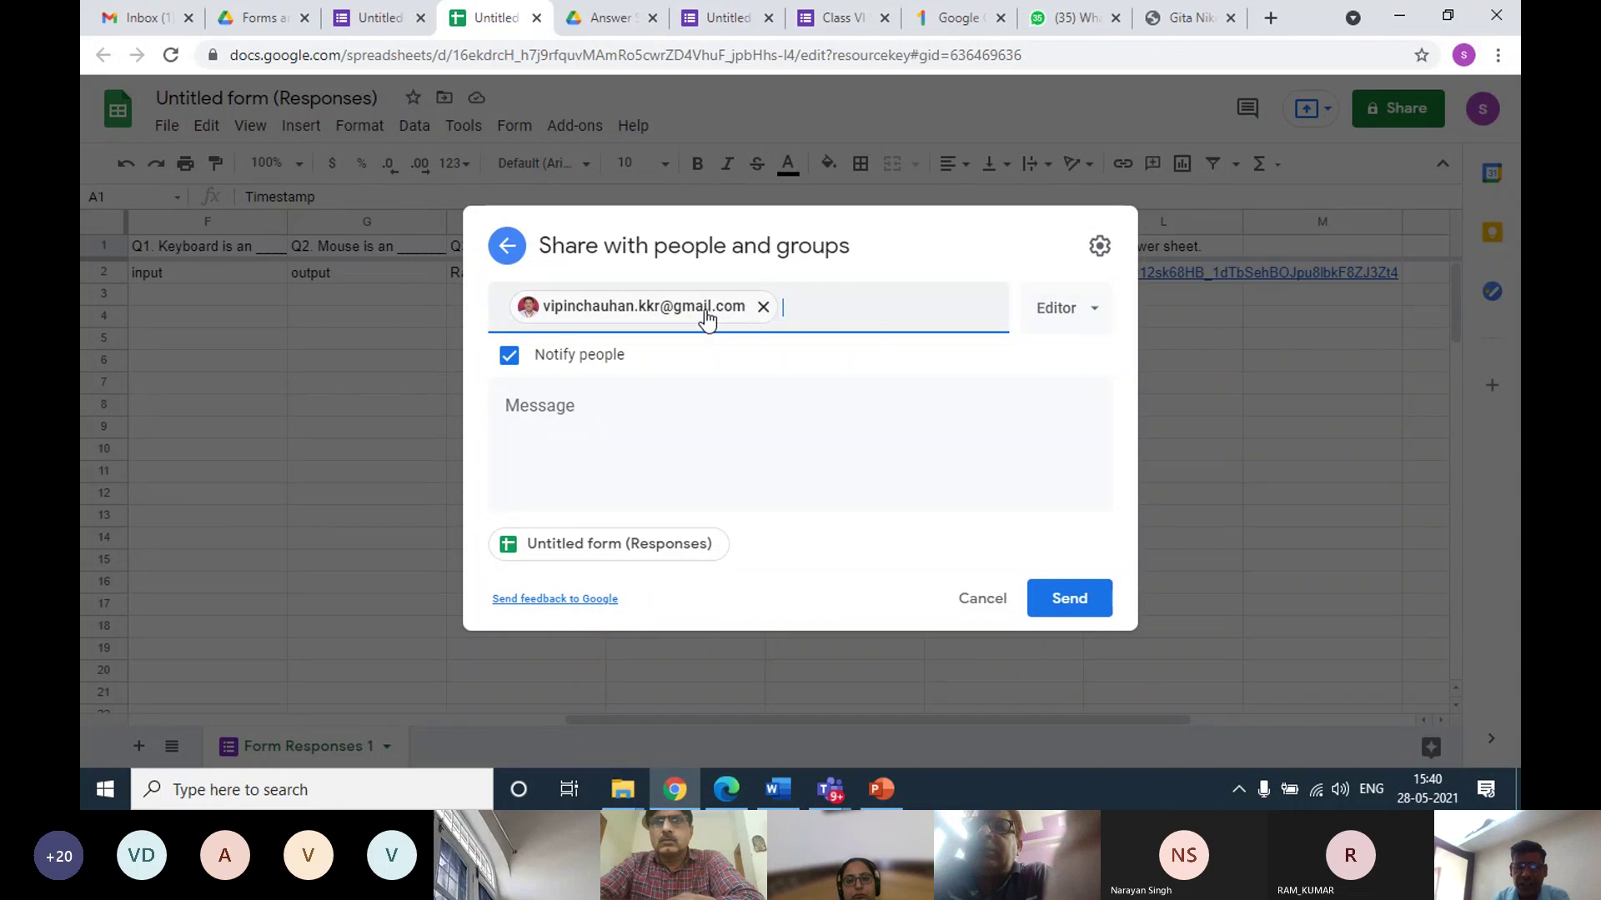
{"action": "mouse_move", "coordinate": [706, 317]}
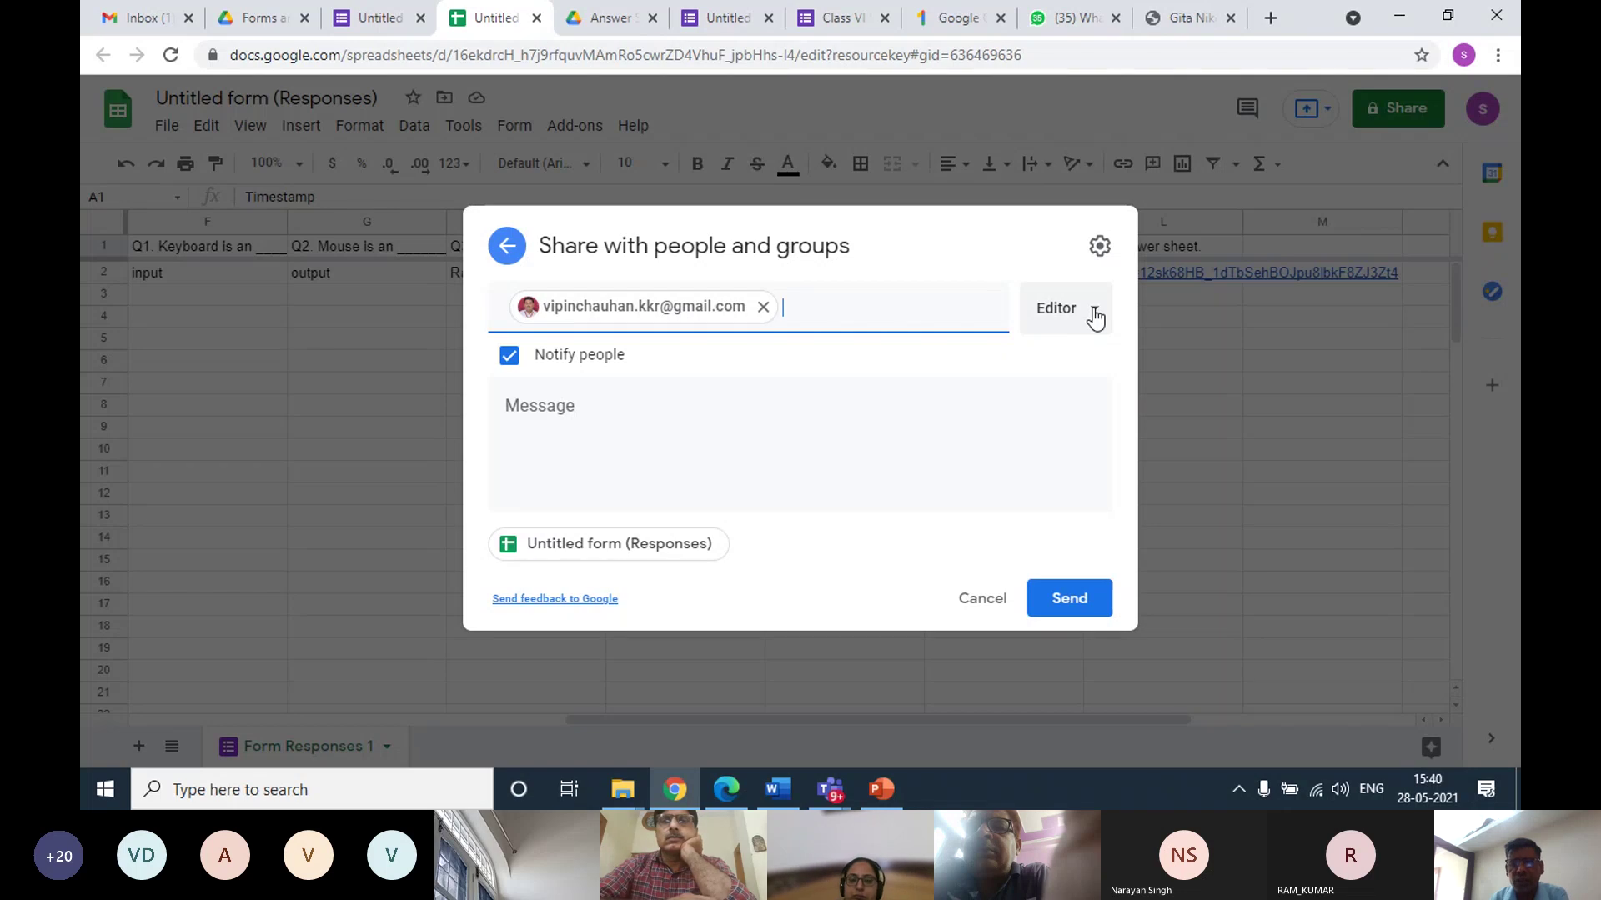
{"action": "left_click", "coordinate": [1095, 317]}
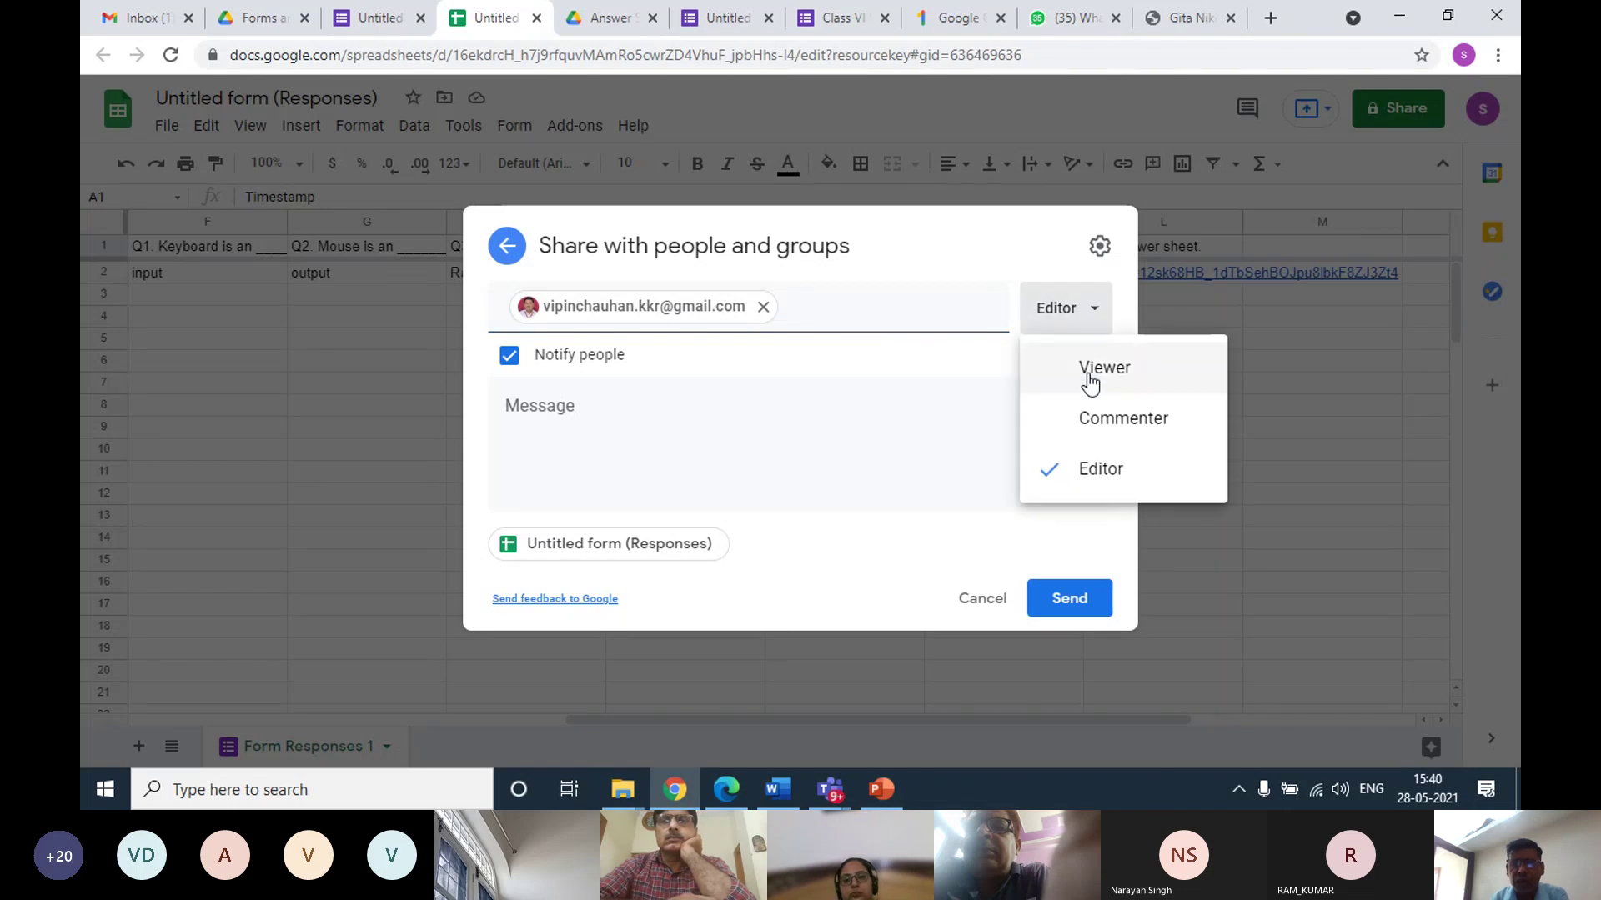
{"action": "left_click", "coordinate": [1092, 384]}
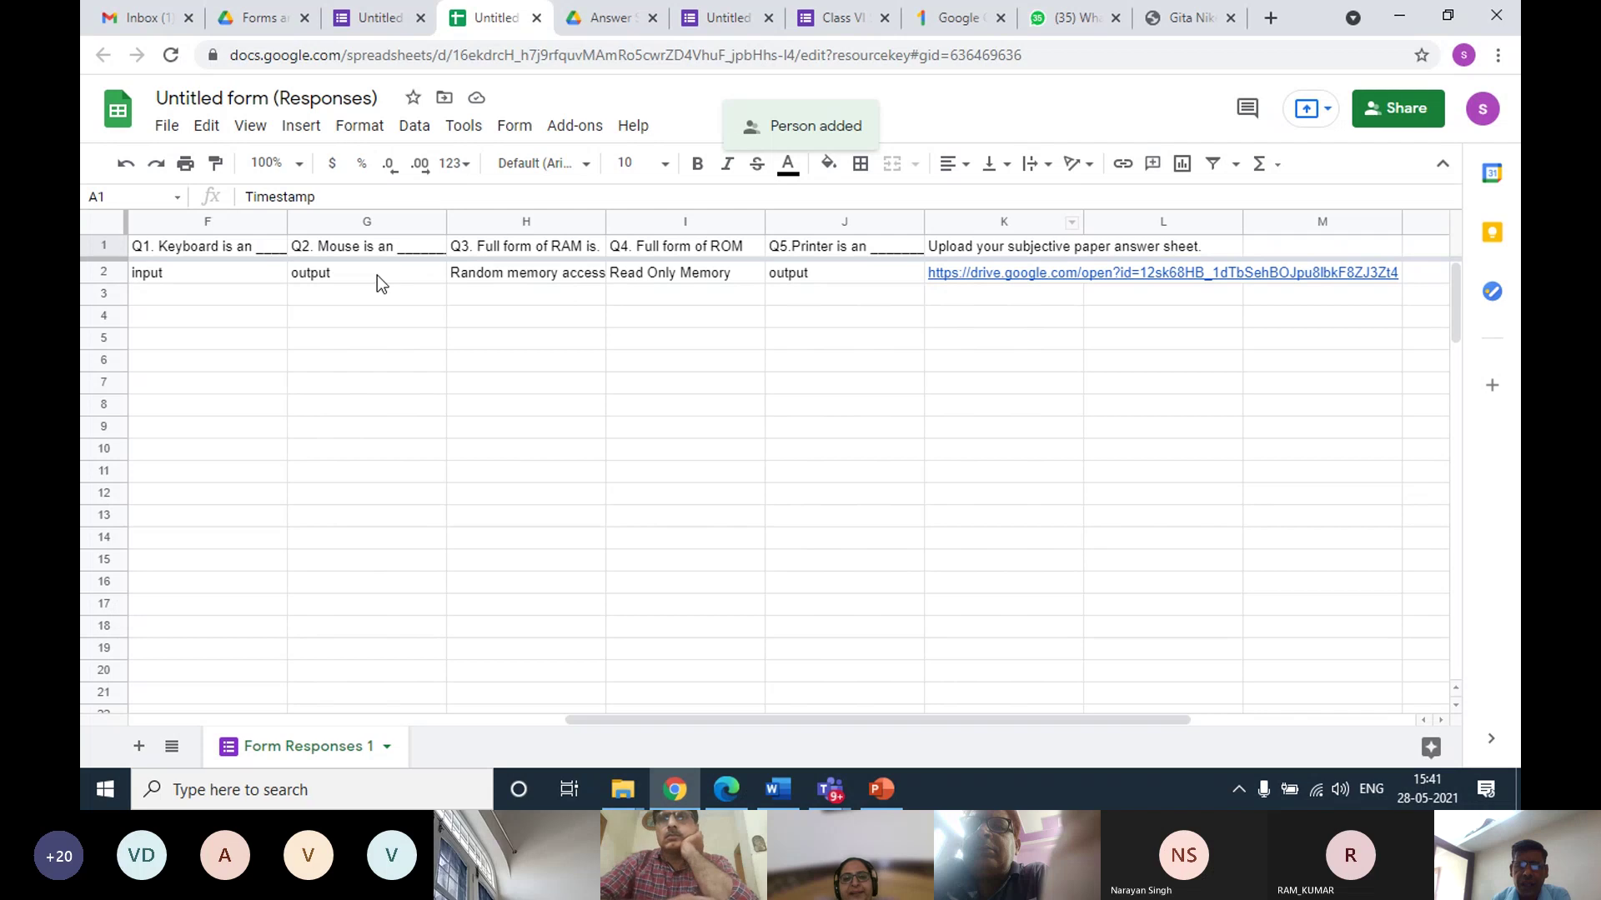
Scroll across the single response row and select the answer-sheet link in cell K2
{"action": "left_click_drag", "start_coordinate": [893, 722], "coordinate": [525, 425]}
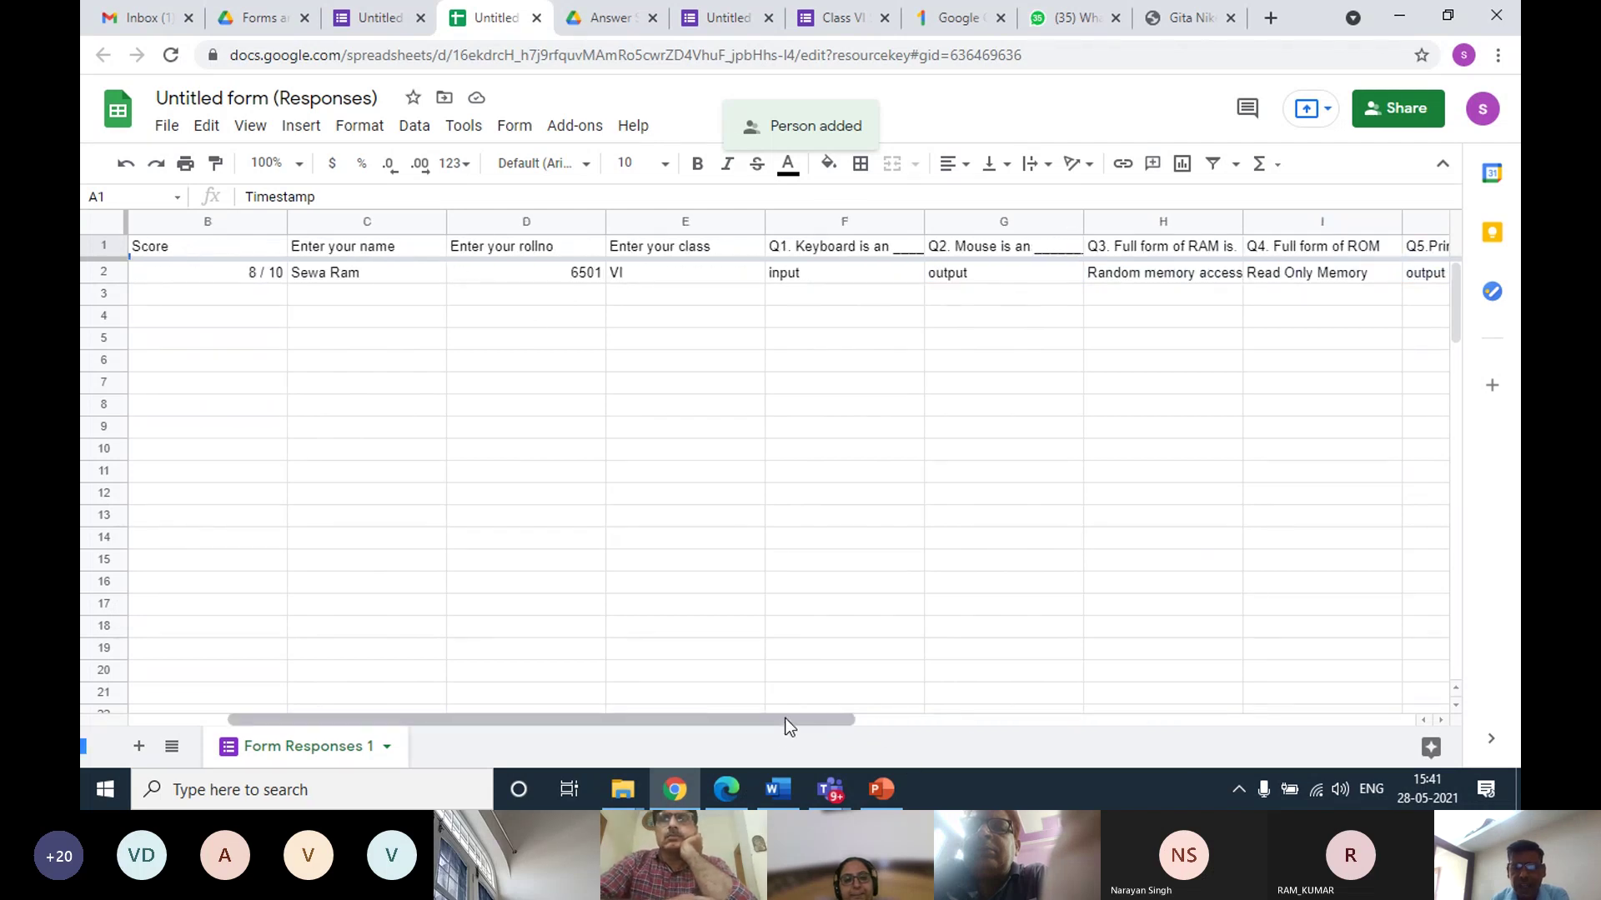
{"action": "left_click_drag", "start_coordinate": [786, 718], "coordinate": [1073, 687]}
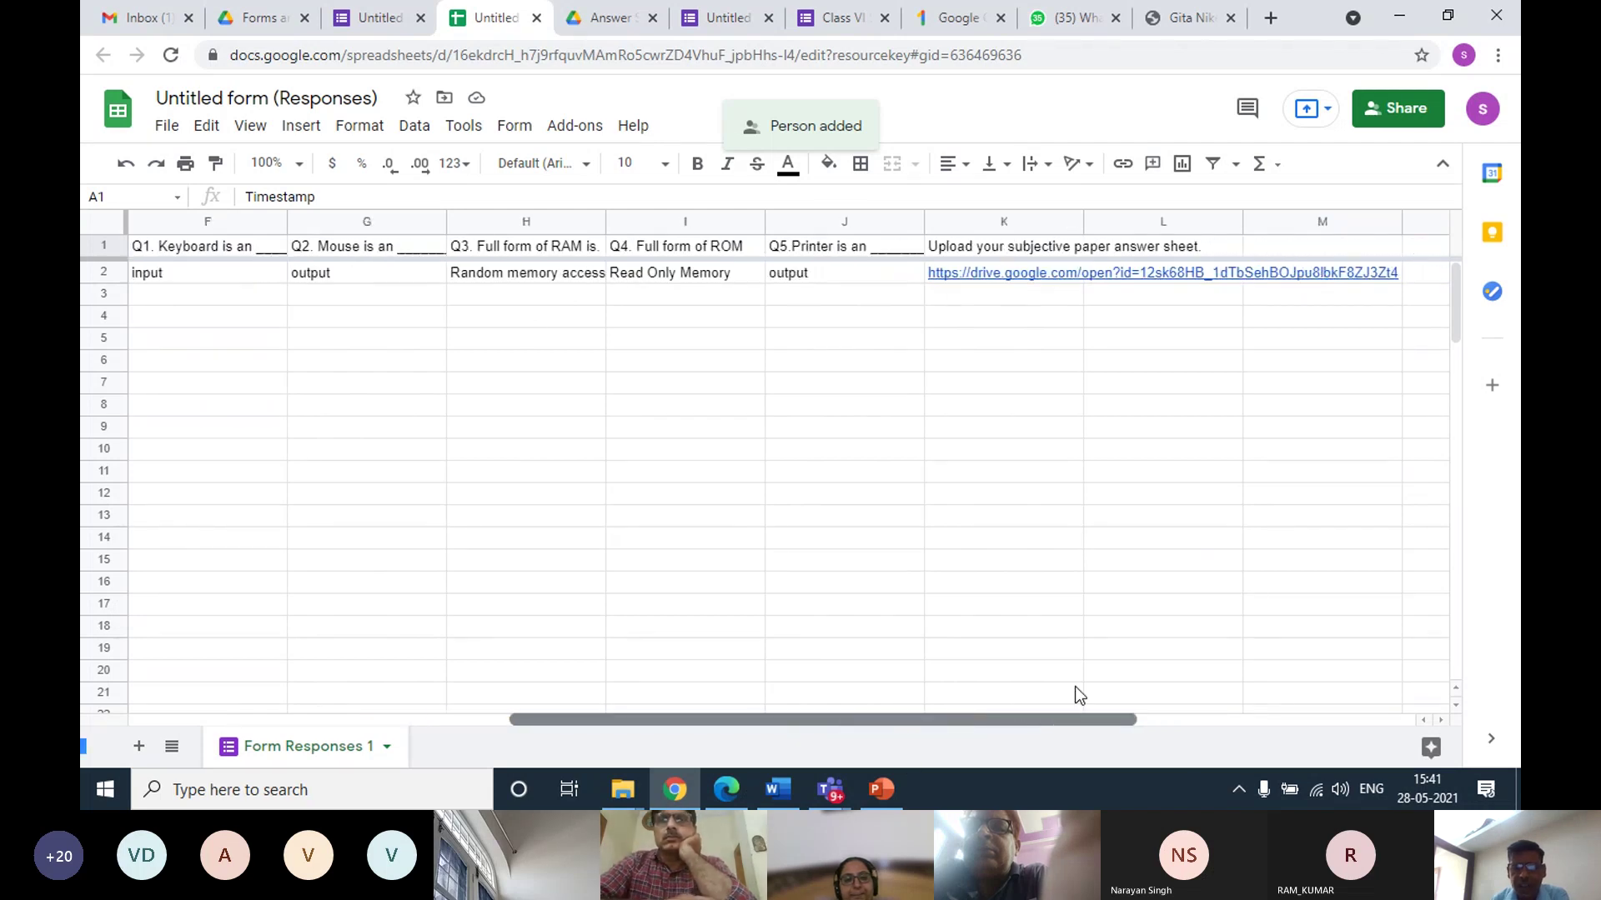
{"action": "left_click", "coordinate": [998, 280]}
Open the student's answer sheet PDF from the Drive link preview in K2
{"action": "left_click", "coordinate": [1027, 322]}
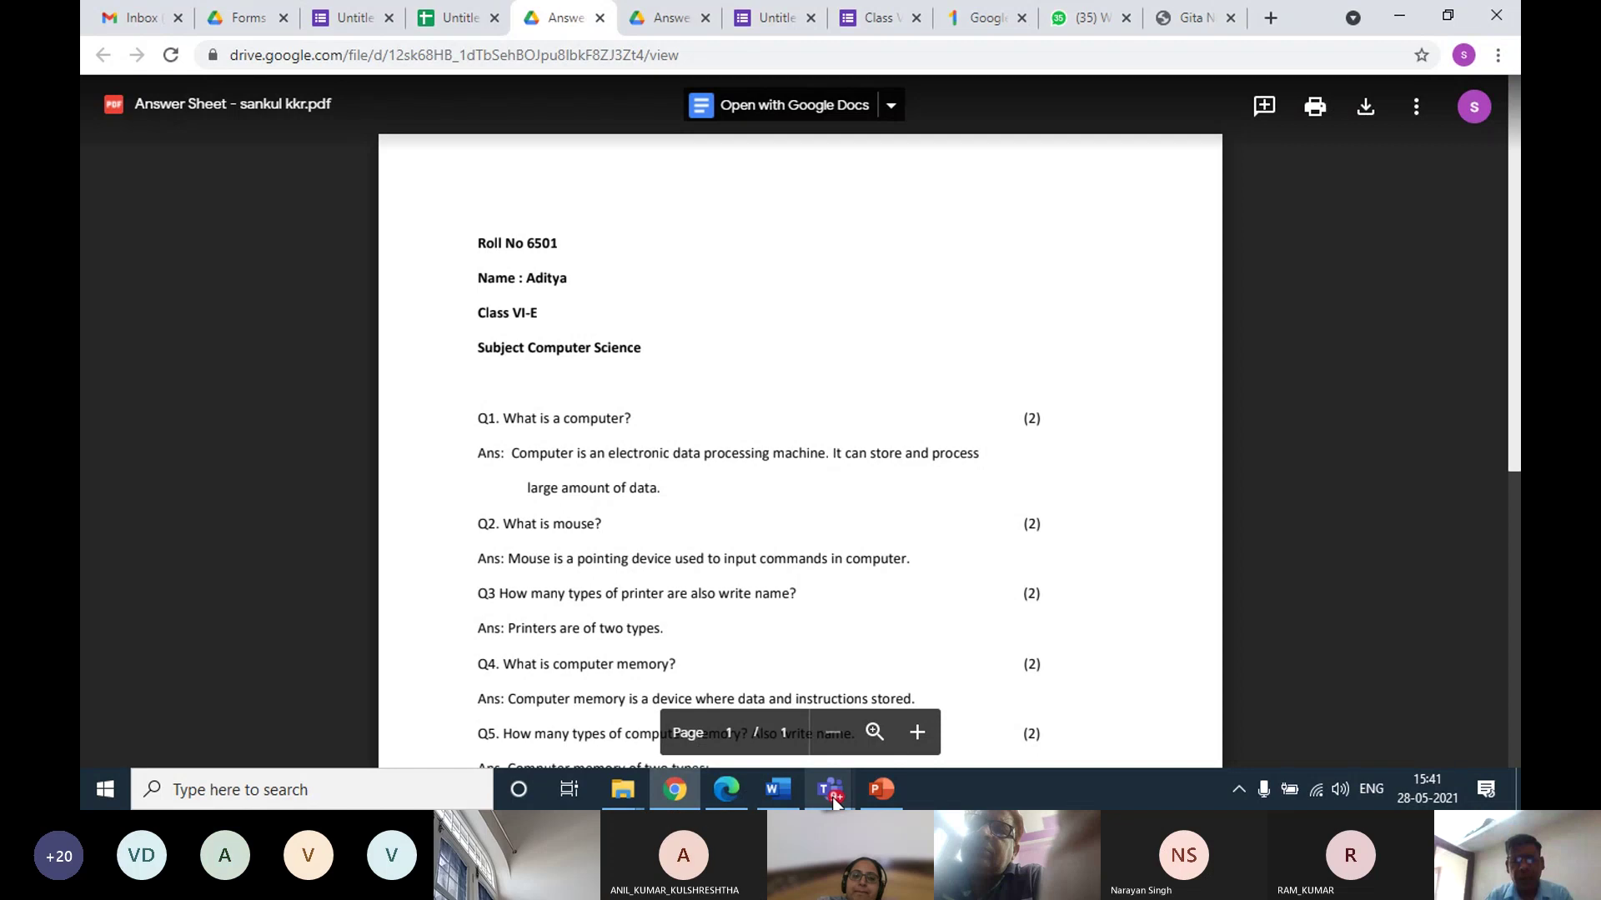
Bring the I.T. Sankul Meeting window in Microsoft Teams to the front
{"action": "mouse_move", "coordinate": [830, 796]}
{"action": "mouse_move", "coordinate": [832, 747]}
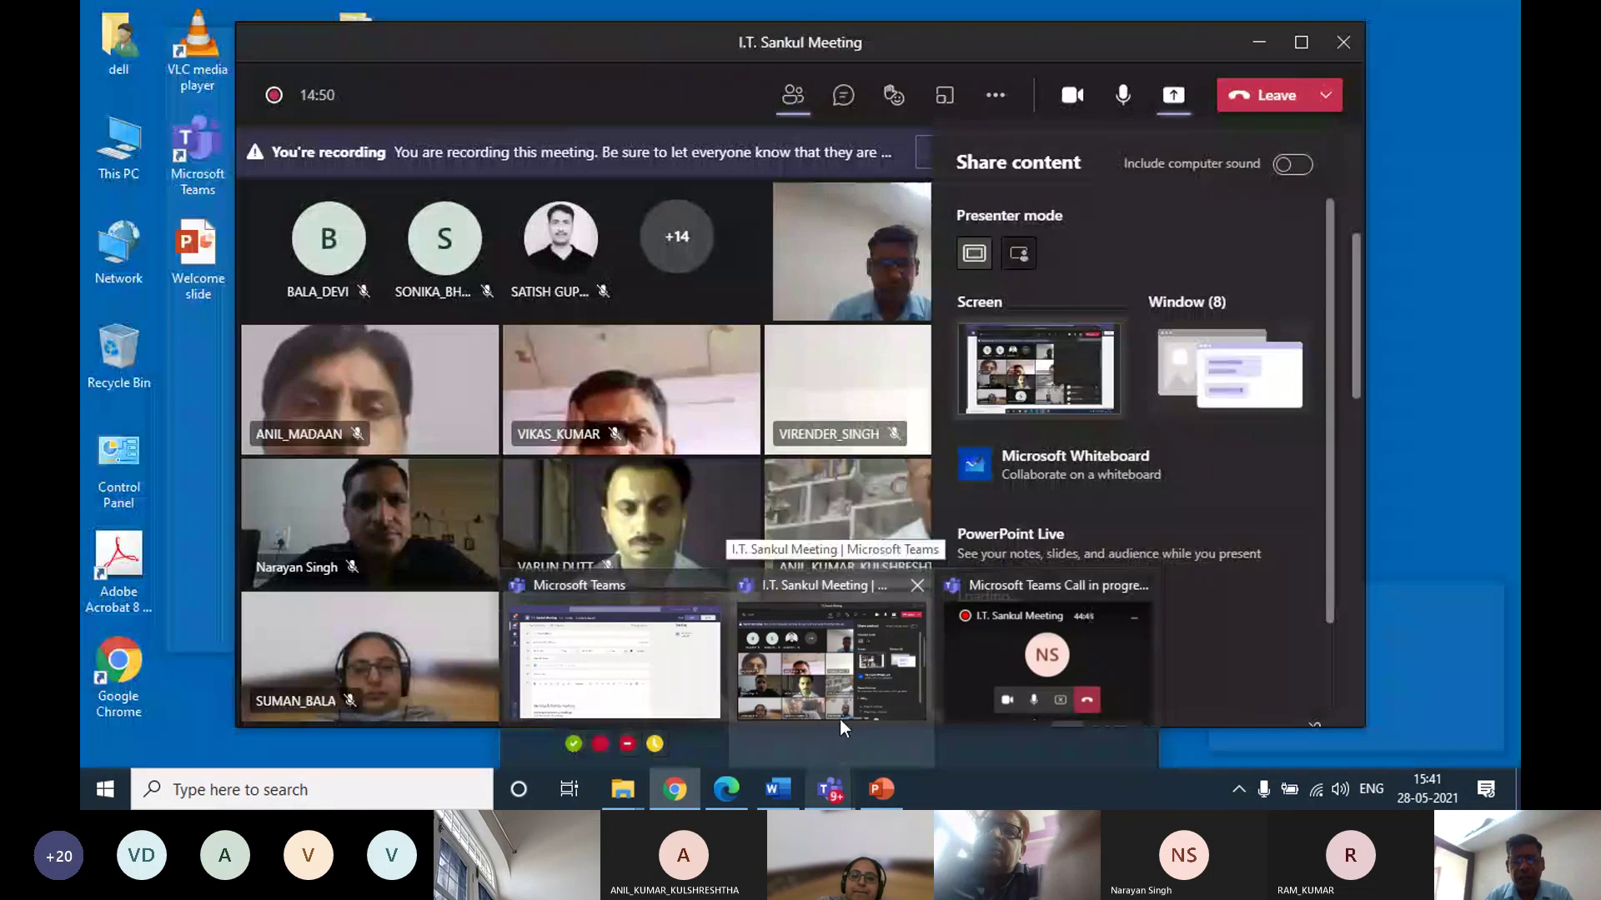
{"action": "left_click", "coordinate": [839, 701]}
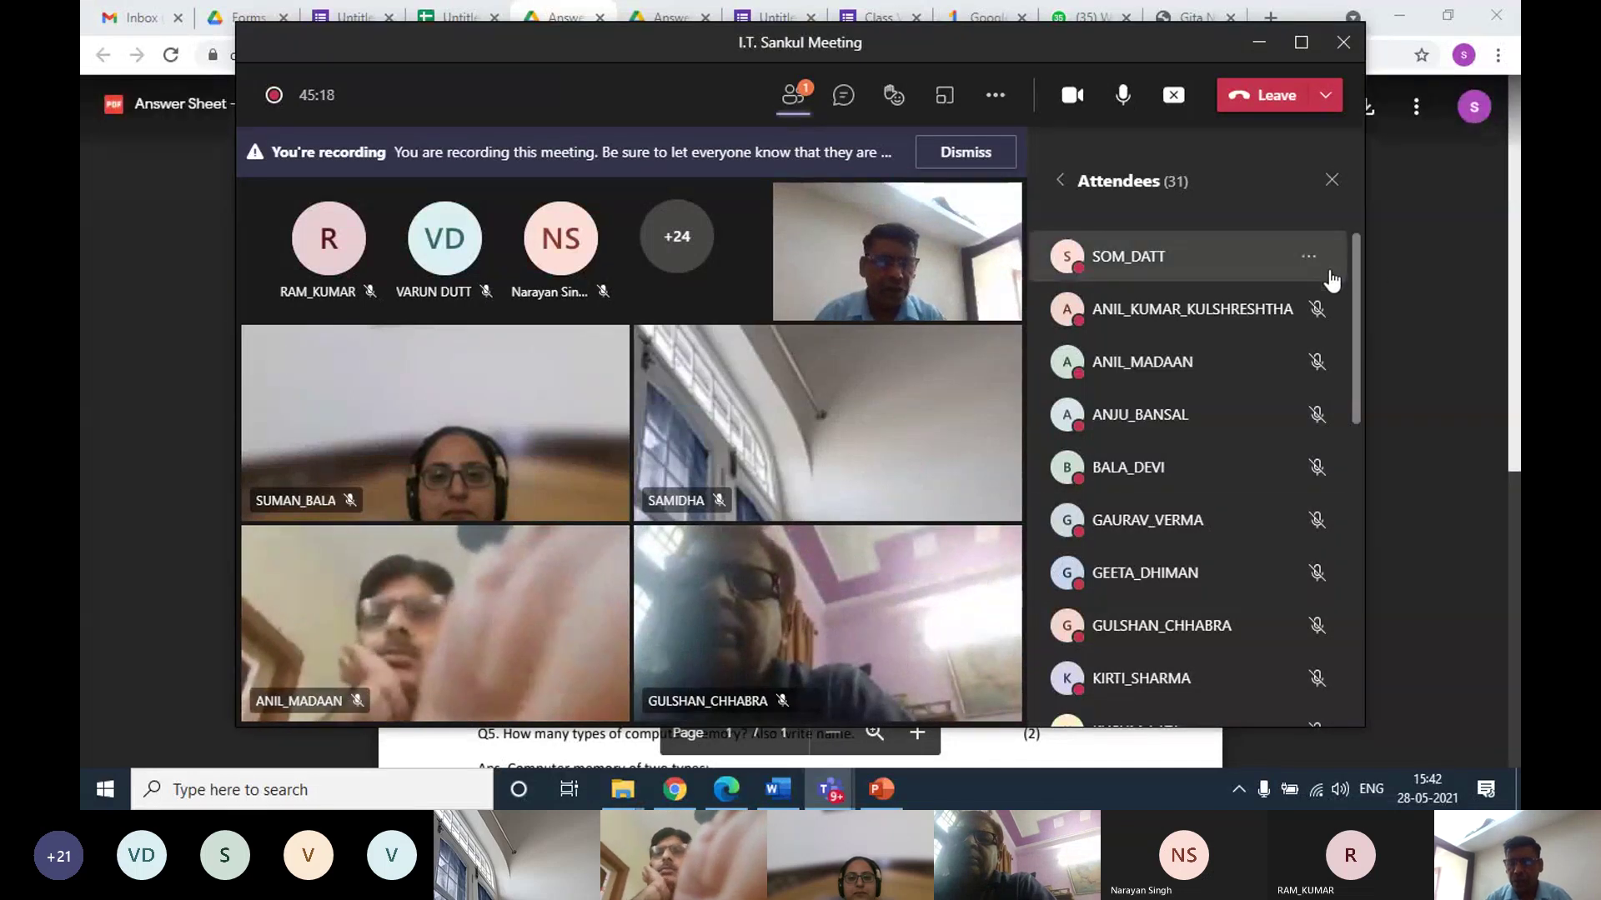
Check the raised-hand attendee's options, then bring the meeting window forward again
{"action": "left_click", "coordinate": [1310, 258]}
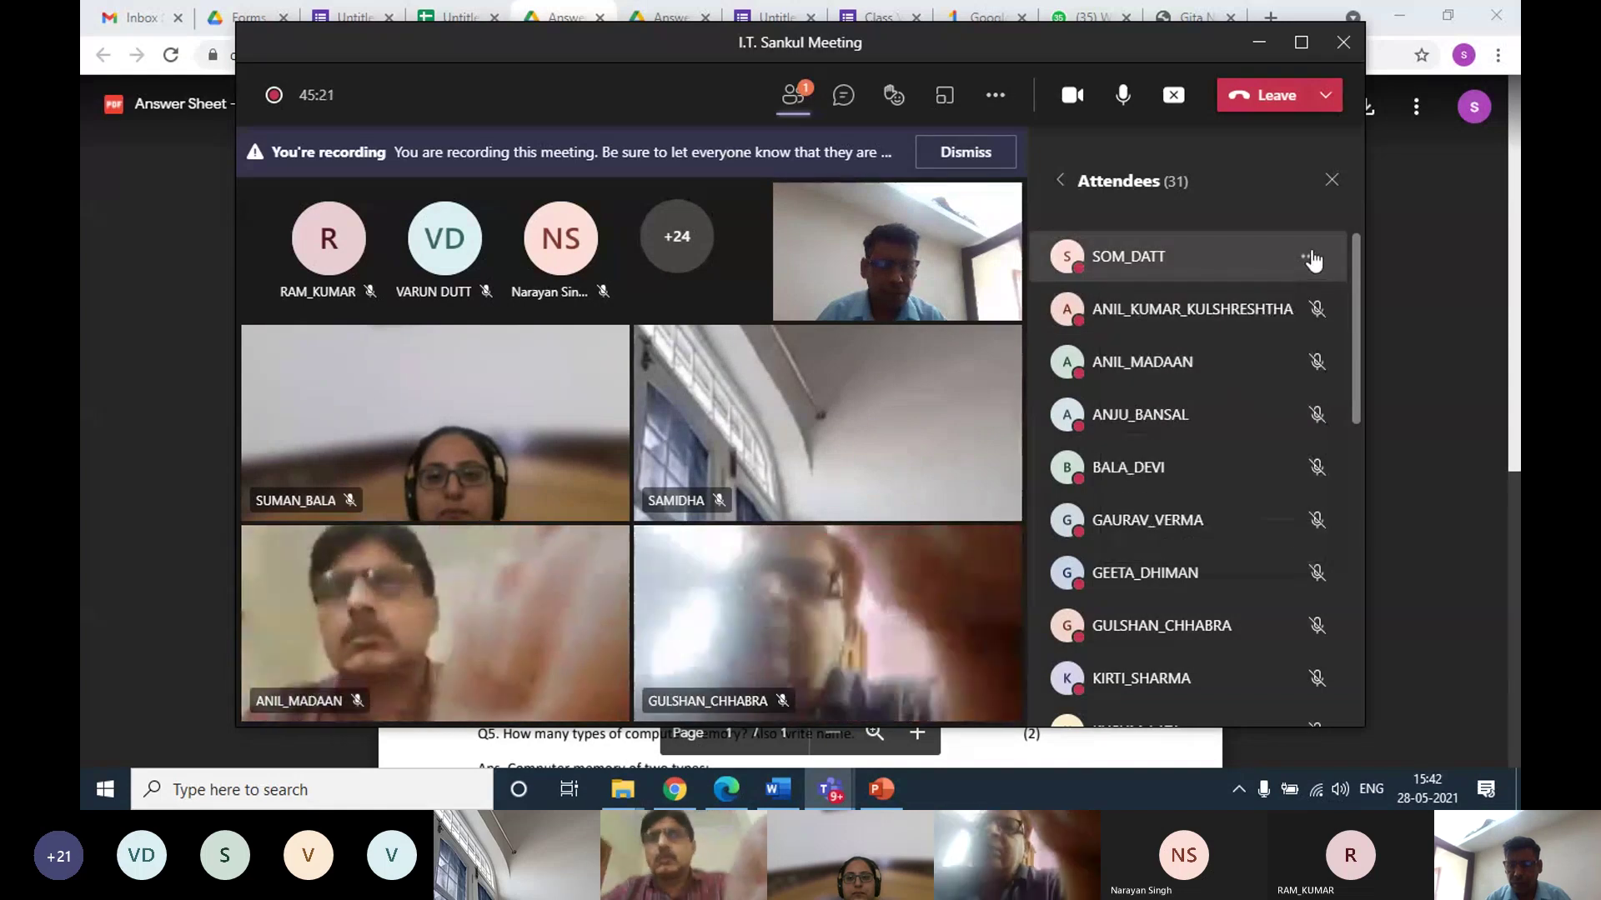
{"action": "left_click", "coordinate": [1309, 257]}
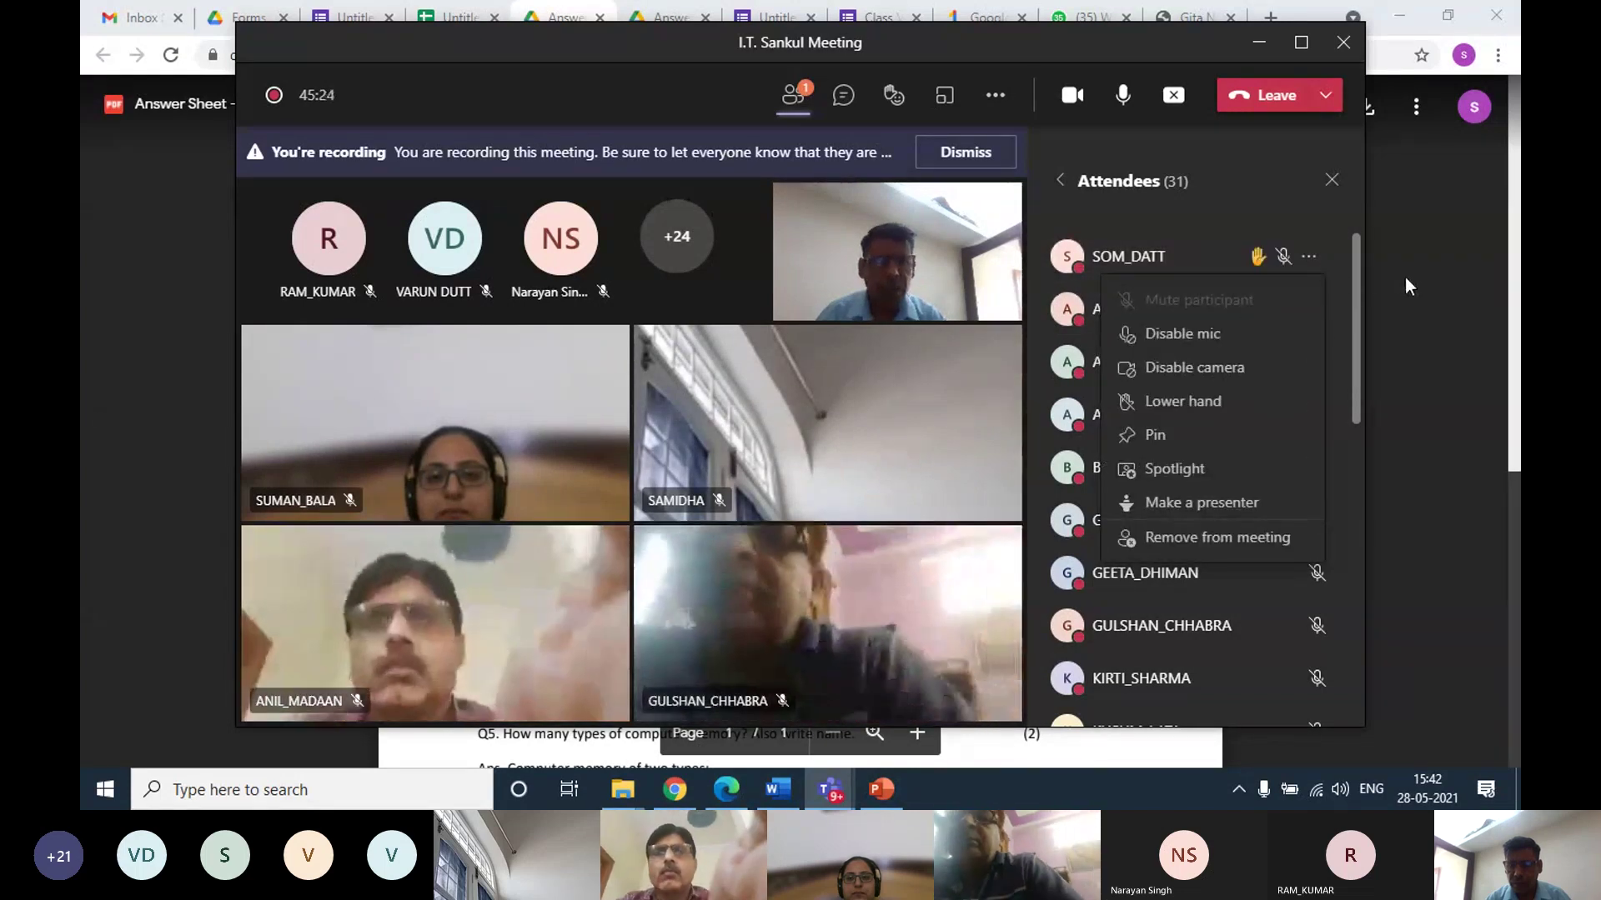
{"action": "left_click", "coordinate": [1408, 262]}
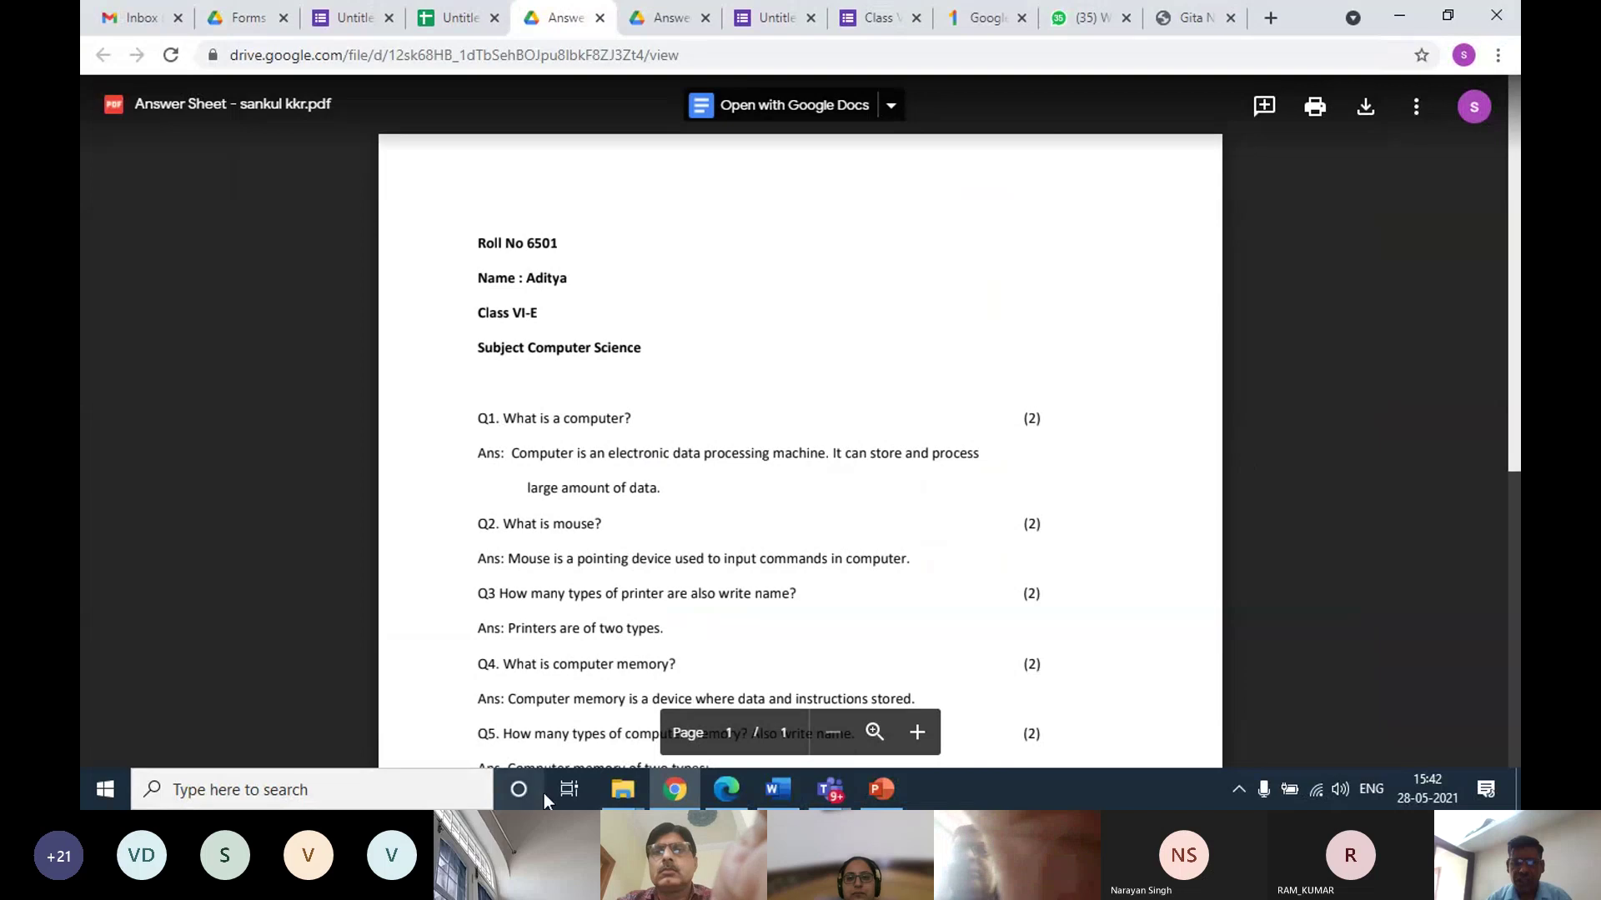
{"action": "mouse_move", "coordinate": [831, 788]}
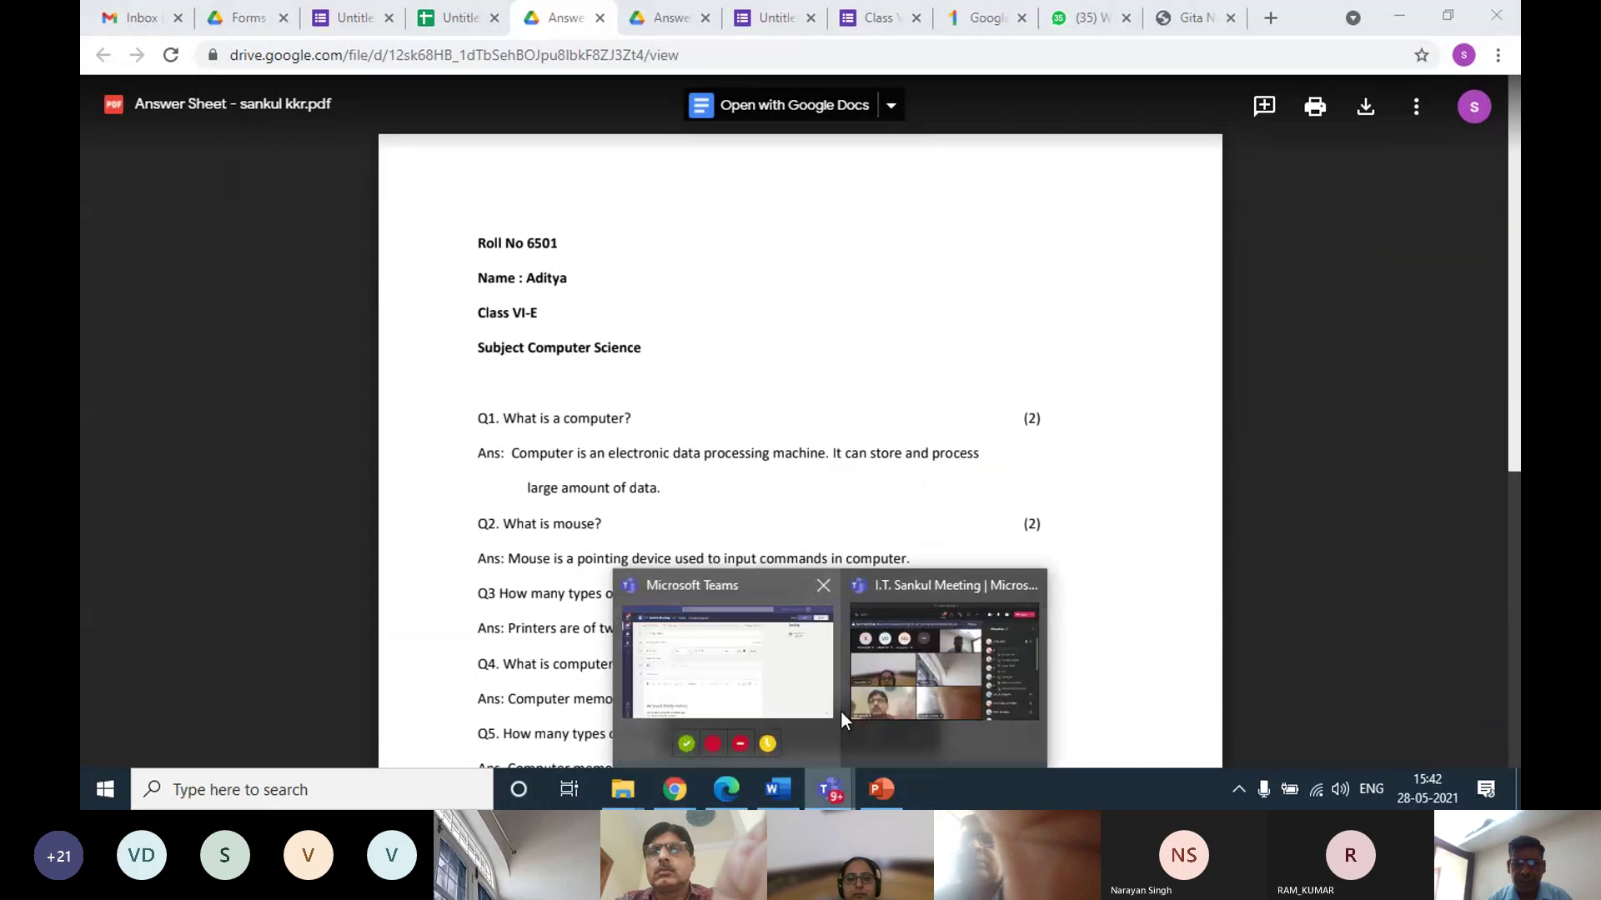
{"action": "left_click", "coordinate": [899, 616]}
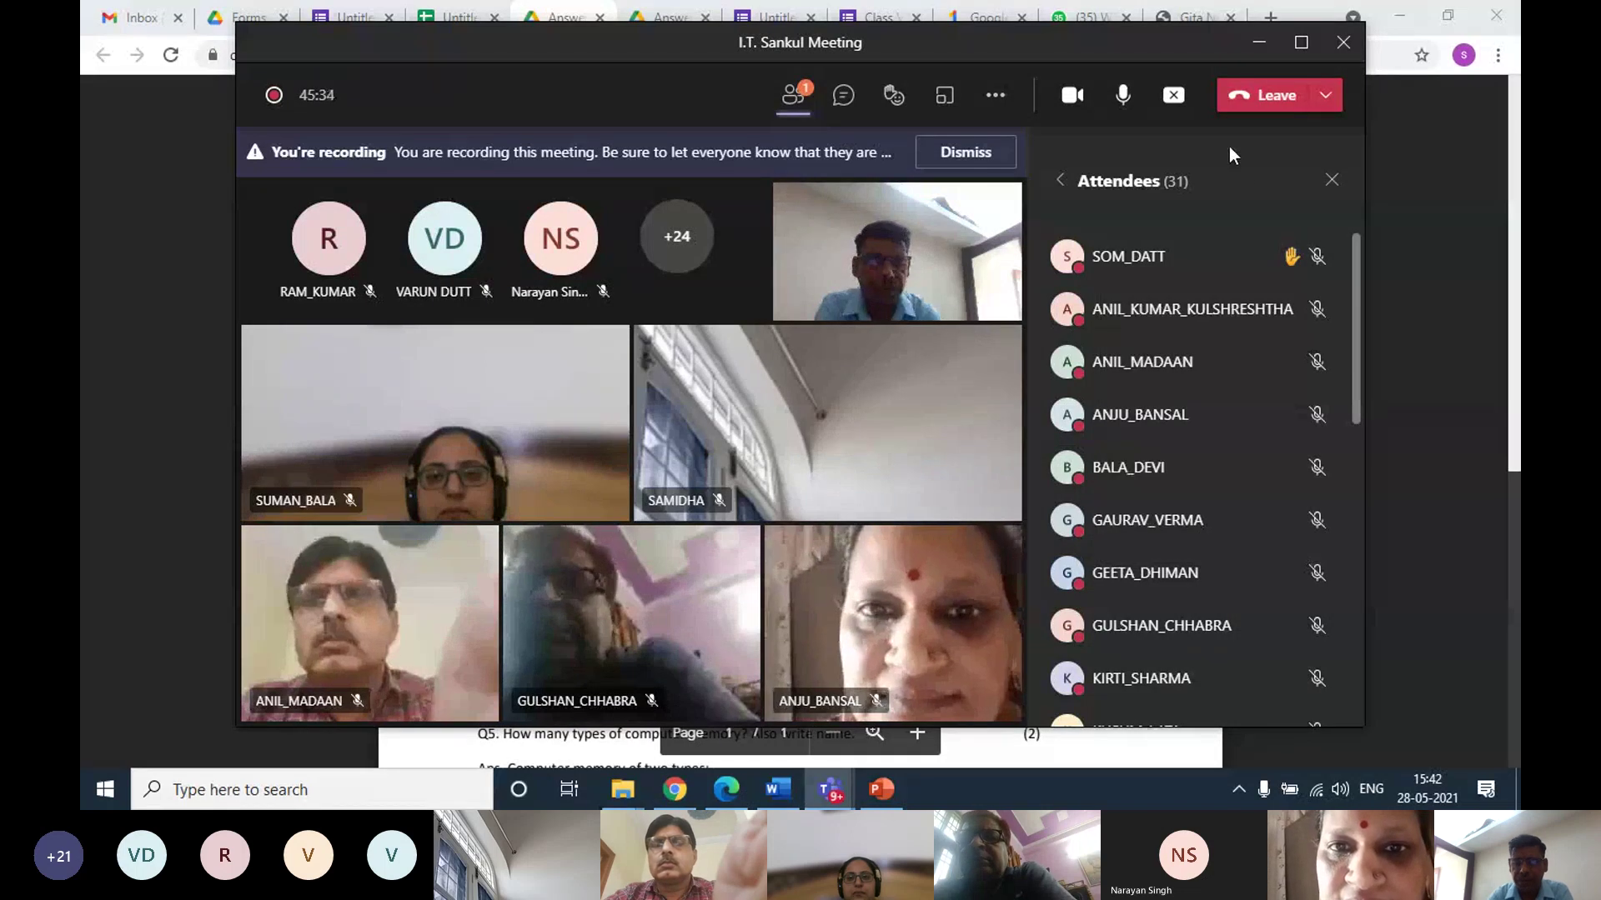
Raise the Teams speaker volume to 100
{"action": "mouse_move", "coordinate": [1229, 147]}
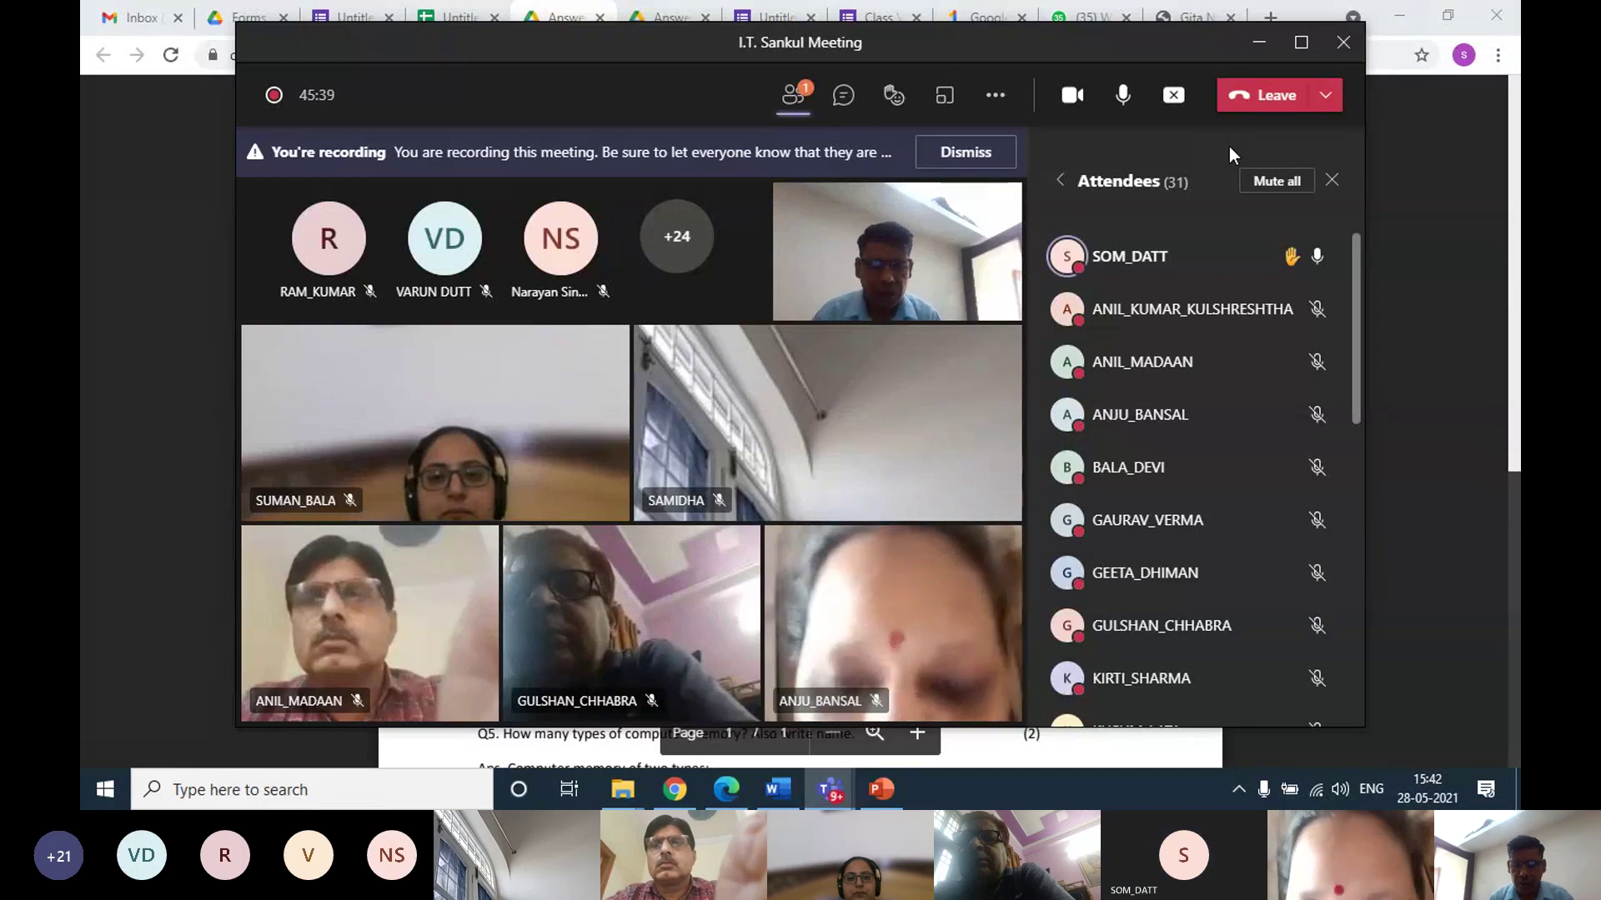
{"action": "left_click", "coordinate": [1342, 787]}
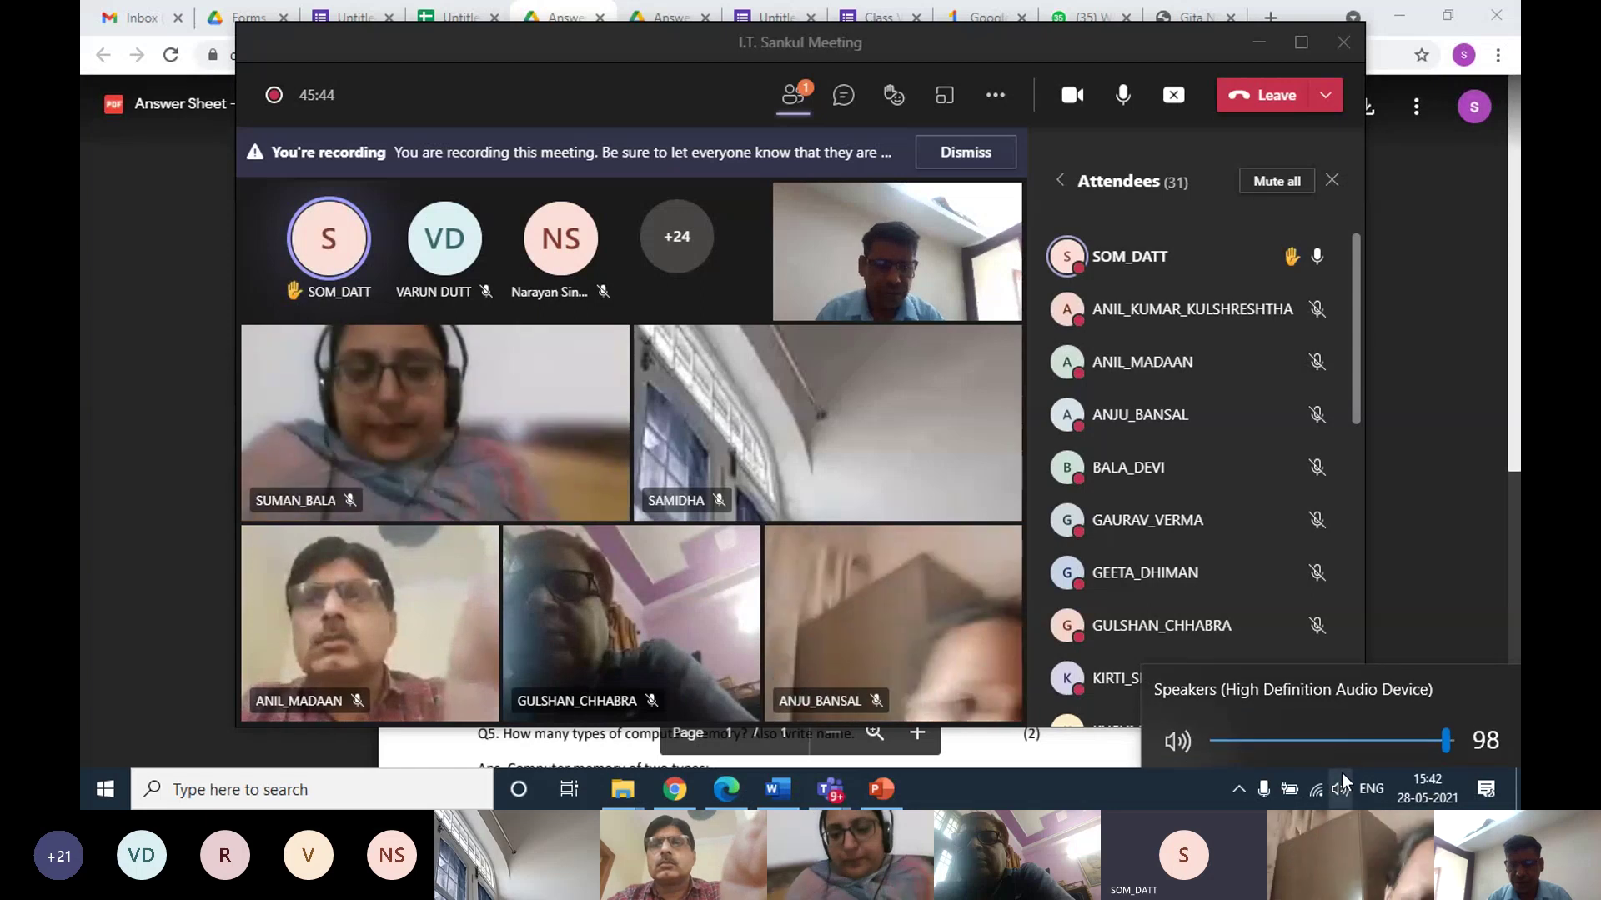
{"action": "scroll", "coordinate": [1348, 769], "scroll_direction": "up", "scroll_amount": 1}
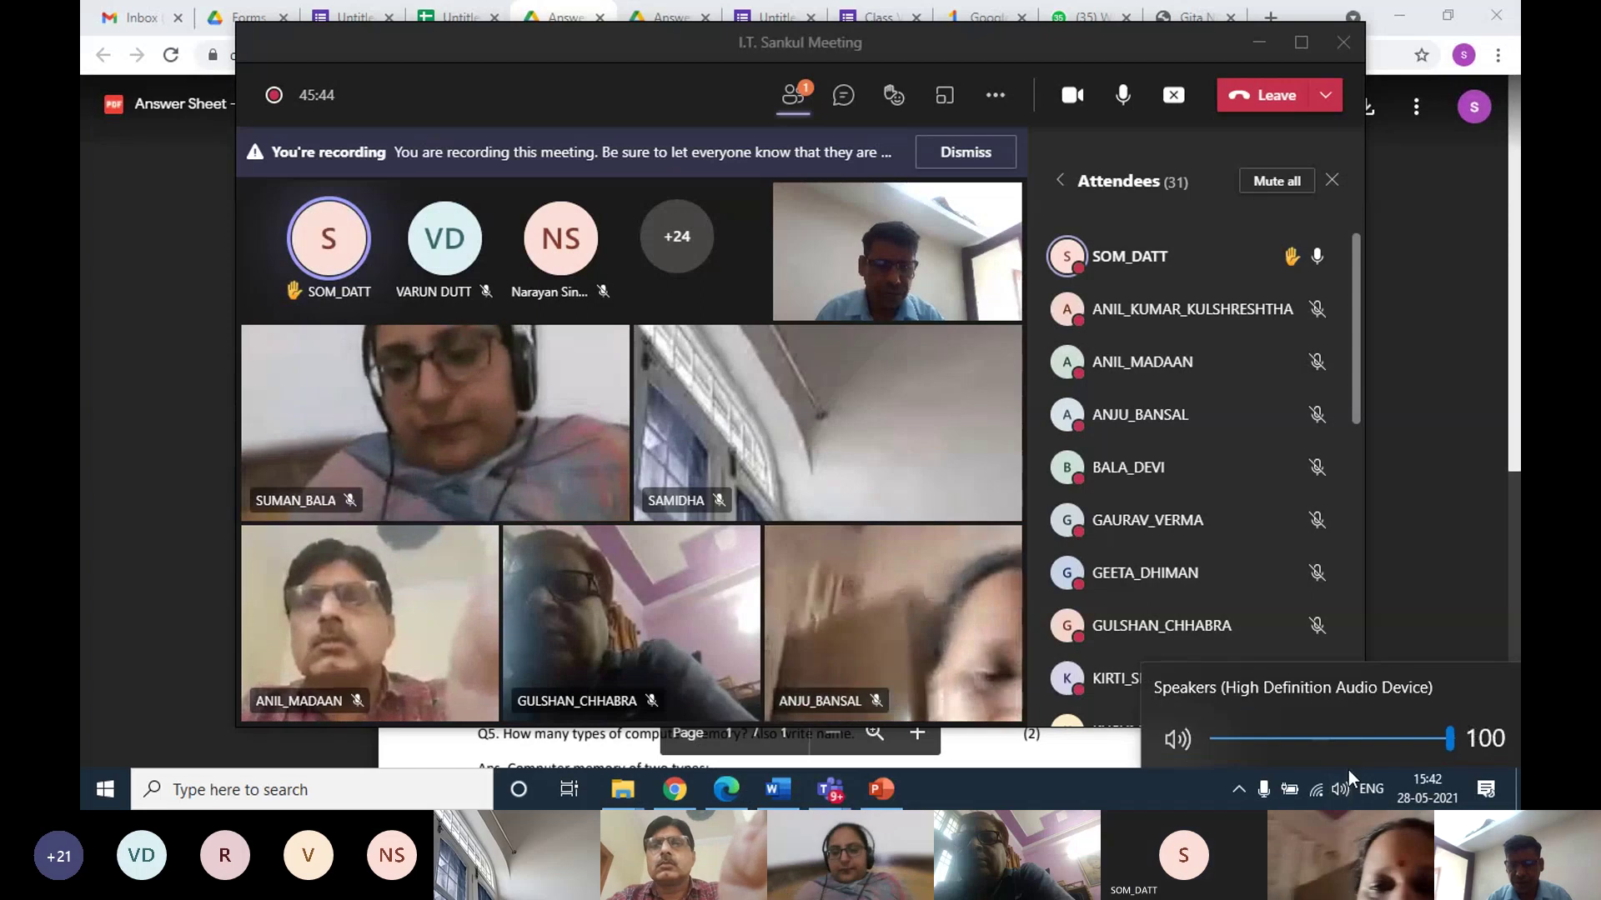
{"action": "left_click", "coordinate": [1158, 34]}
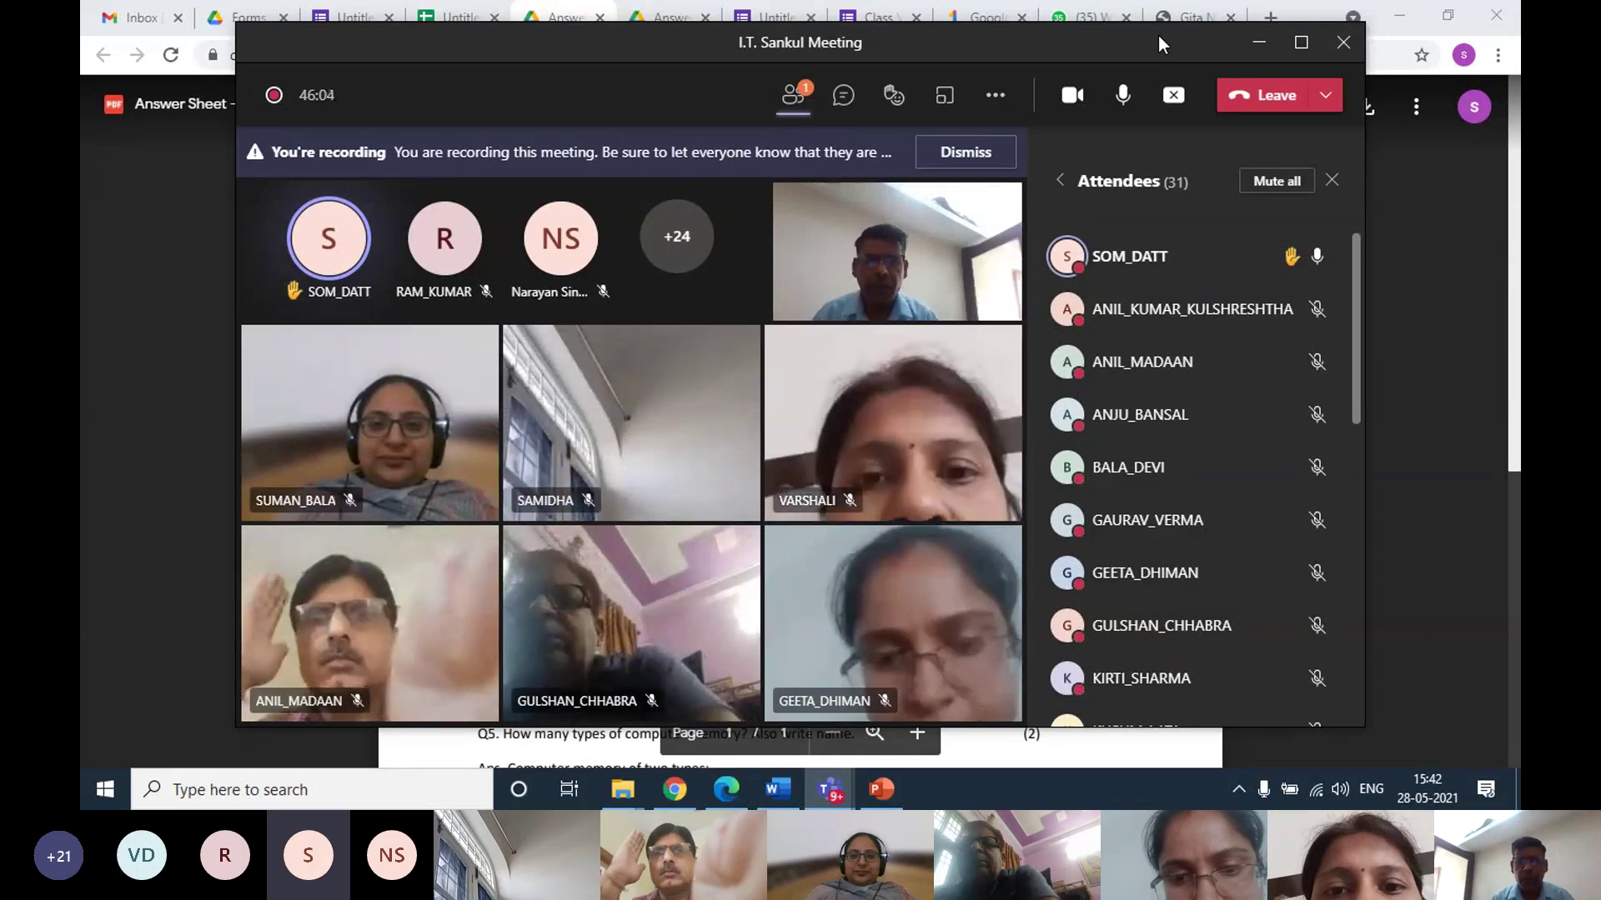
Mute the raised-hand participant and minimise the Teams meeting window
{"action": "mouse_move", "coordinate": [1324, 272]}
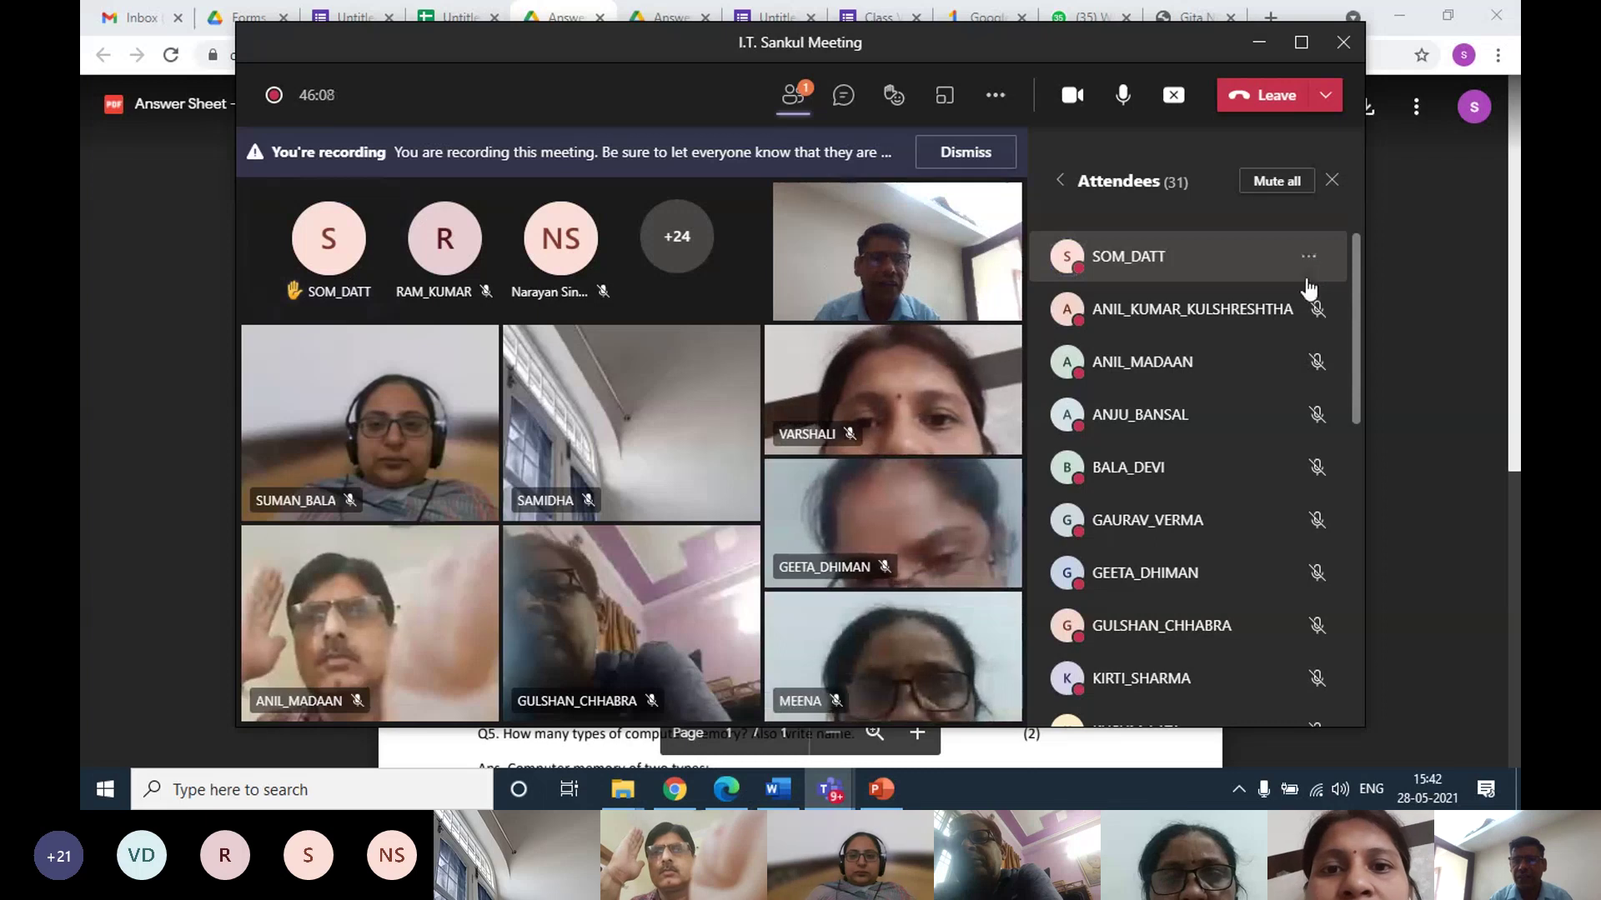
{"action": "left_click", "coordinate": [1309, 257]}
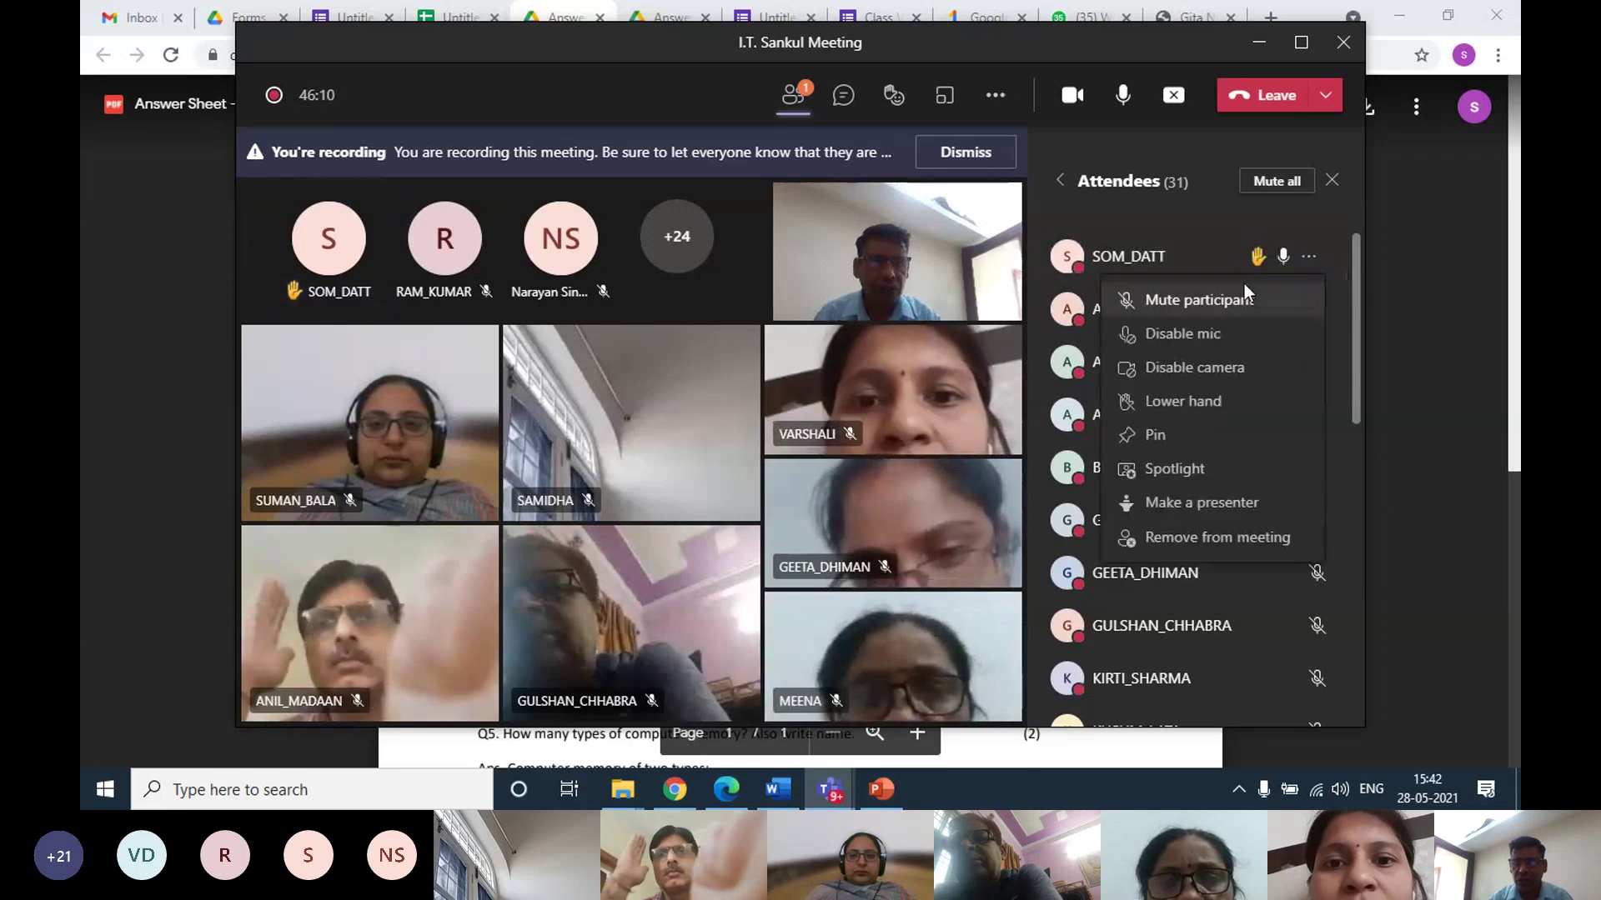
{"action": "left_click", "coordinate": [1232, 305]}
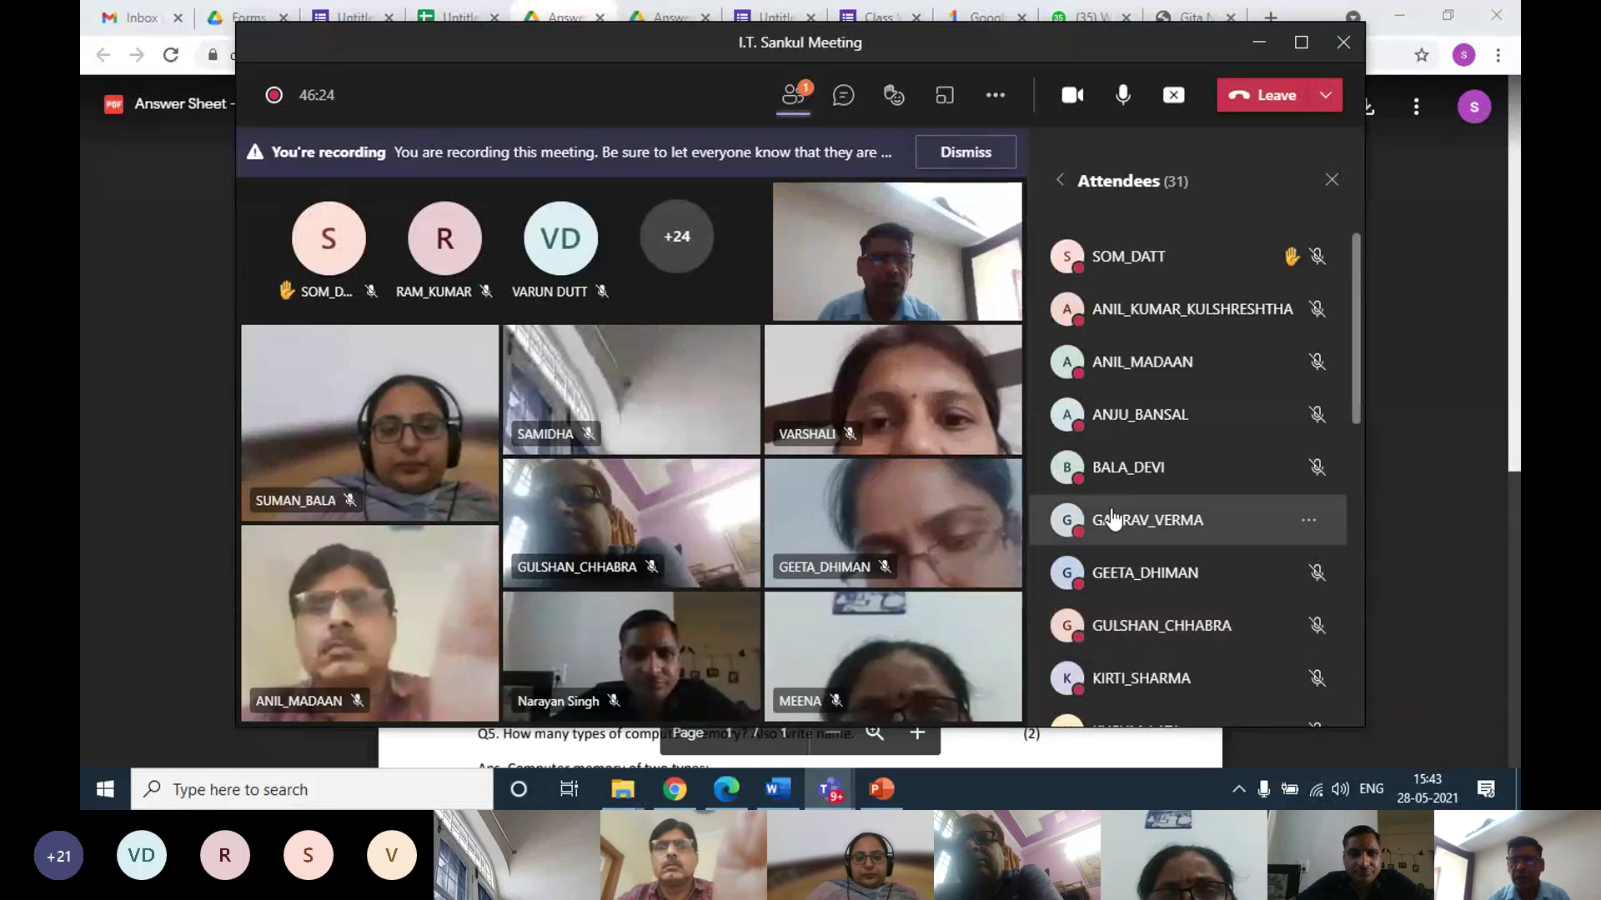
{"action": "left_click", "coordinate": [1257, 52]}
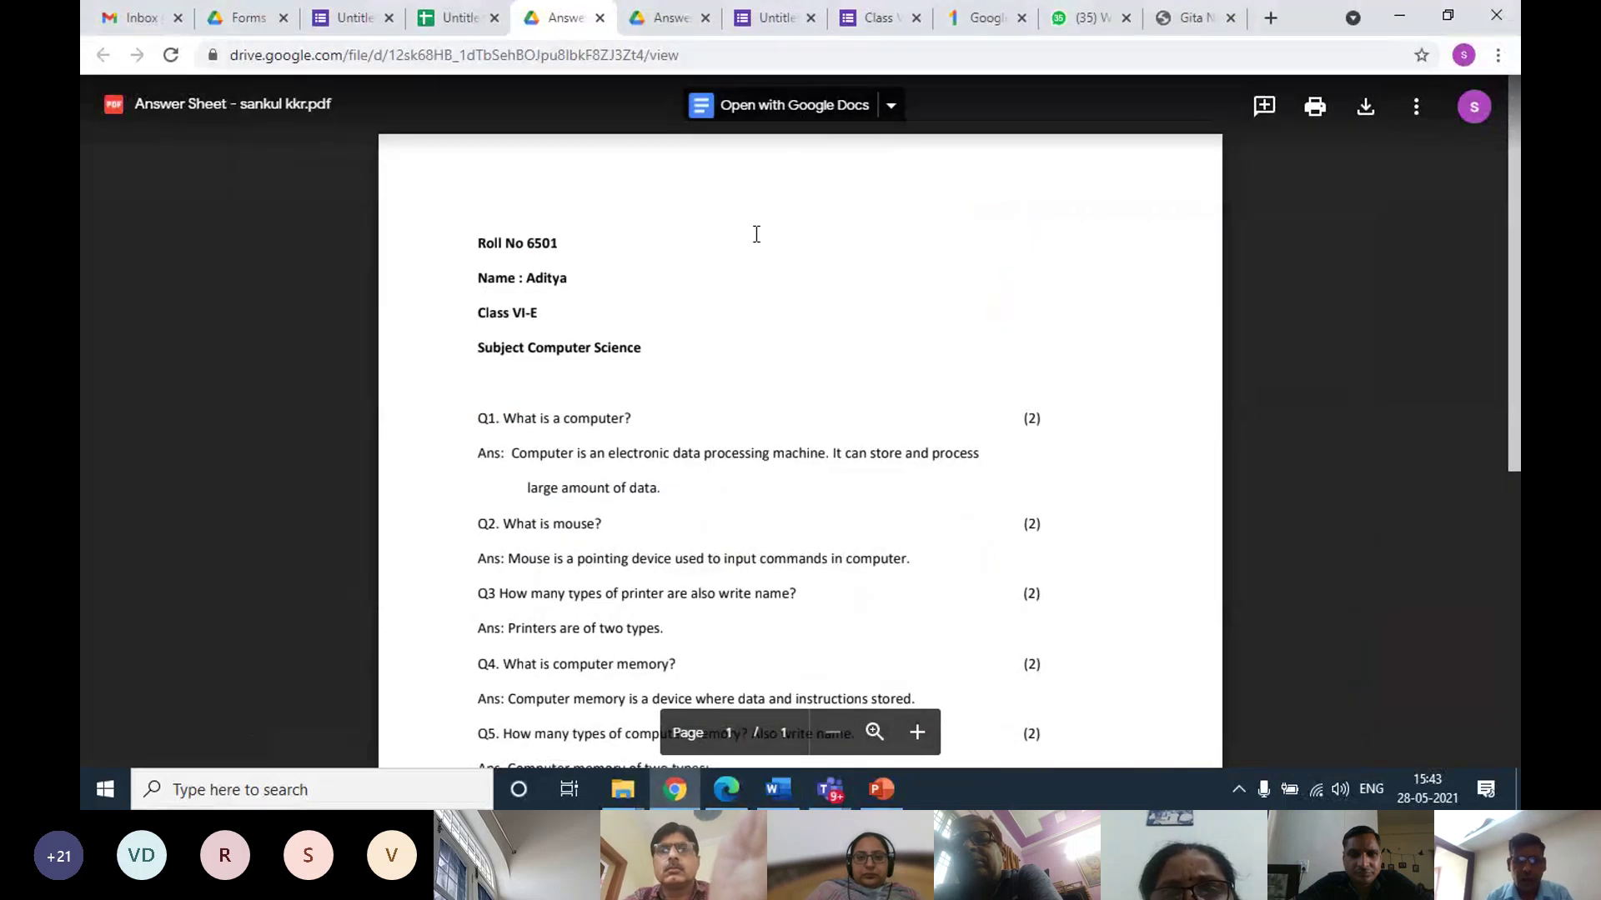
Select the Score, name and roll number columns B:D on the Responses sheet
{"action": "left_click", "coordinate": [444, 20]}
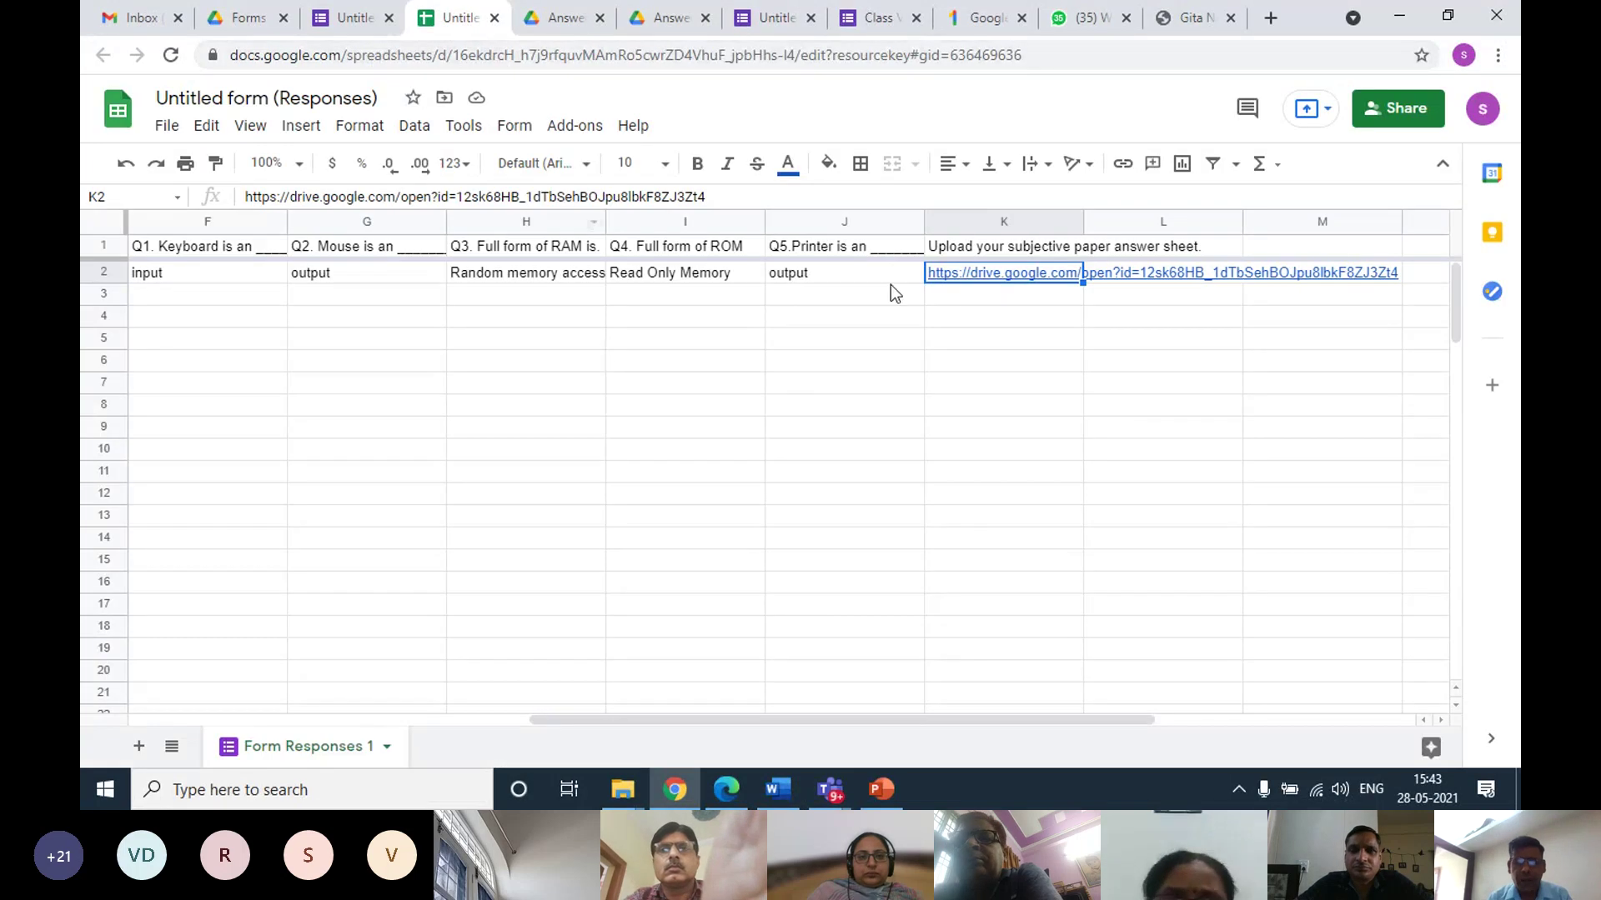
{"action": "left_click", "coordinate": [969, 283]}
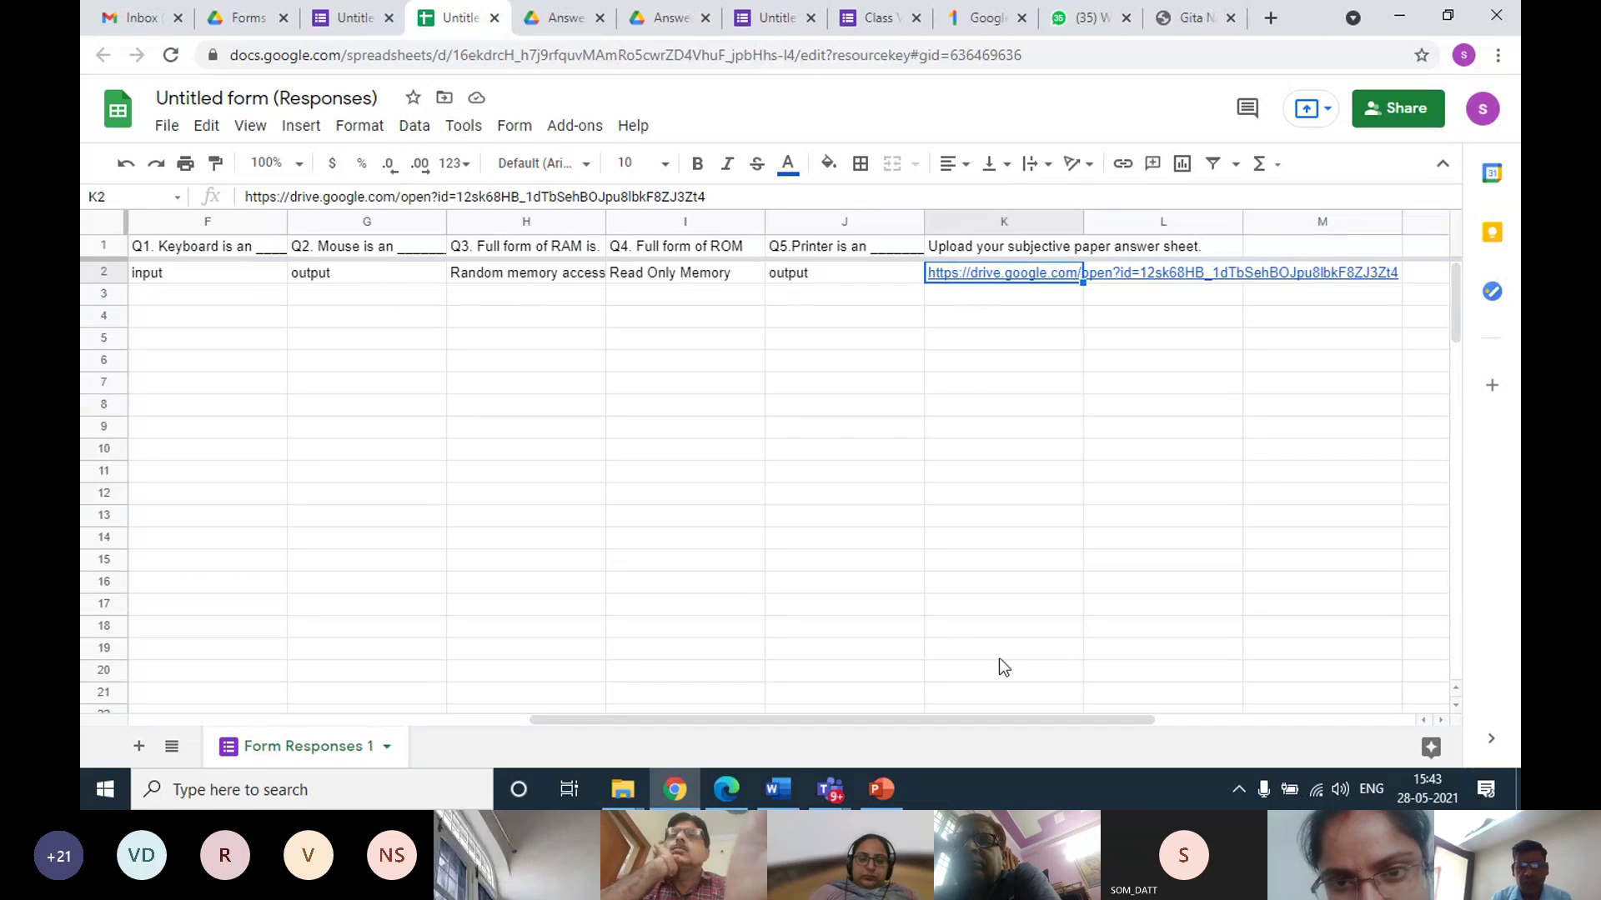
{"action": "left_click_drag", "start_coordinate": [947, 720], "coordinate": [658, 648]}
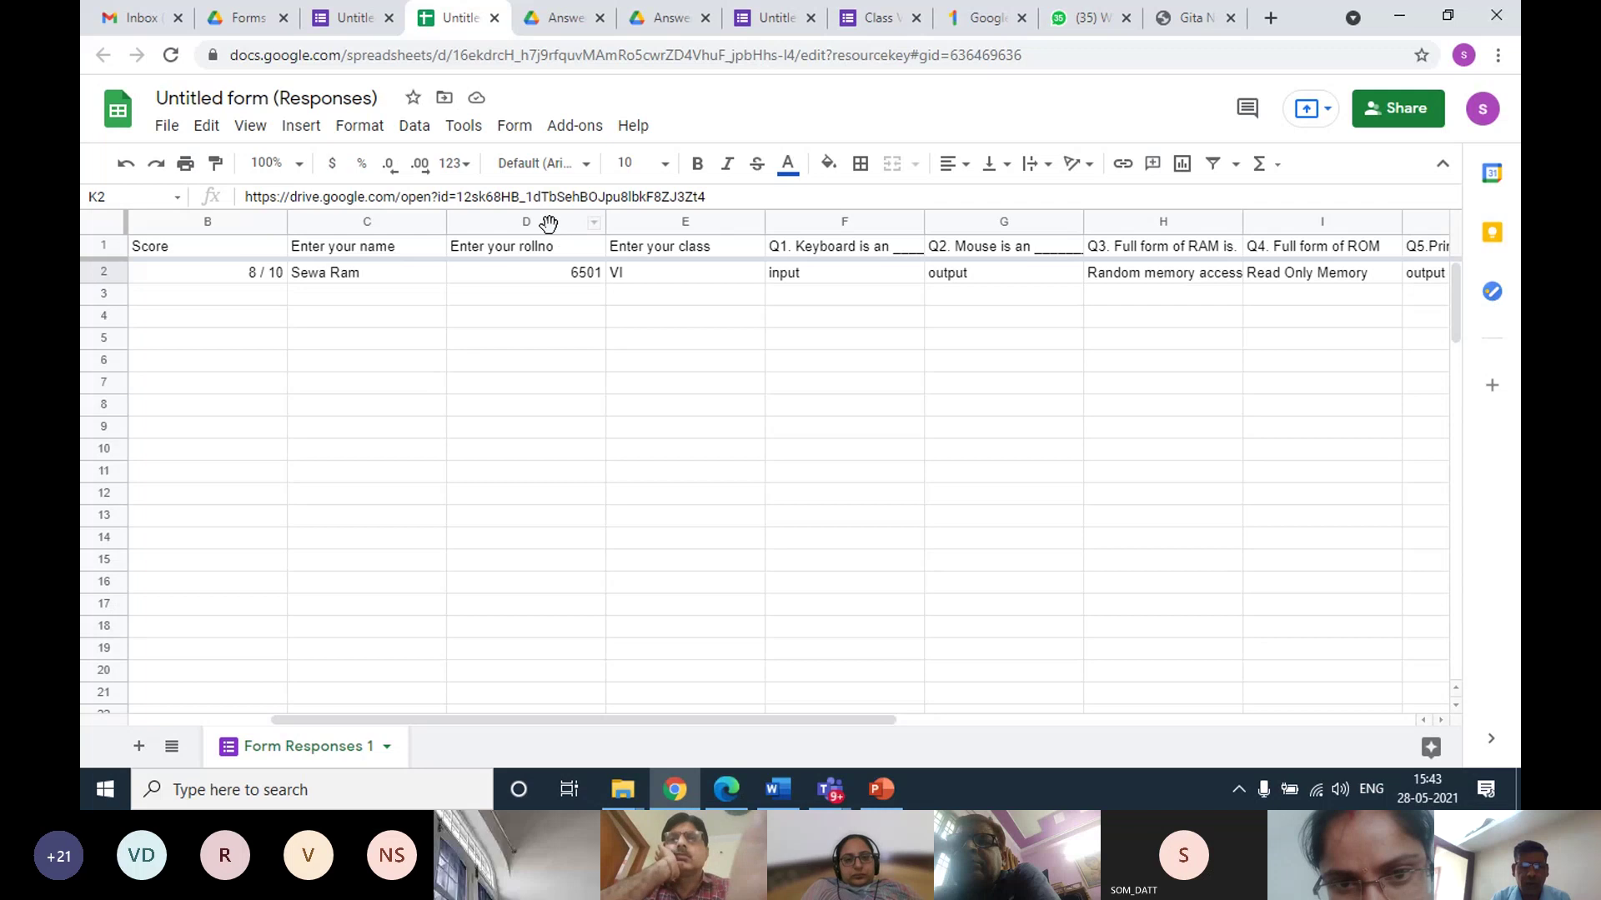
{"action": "left_click", "coordinate": [544, 222]}
{"action": "left_click", "coordinate": [372, 220], "text": "shift"}
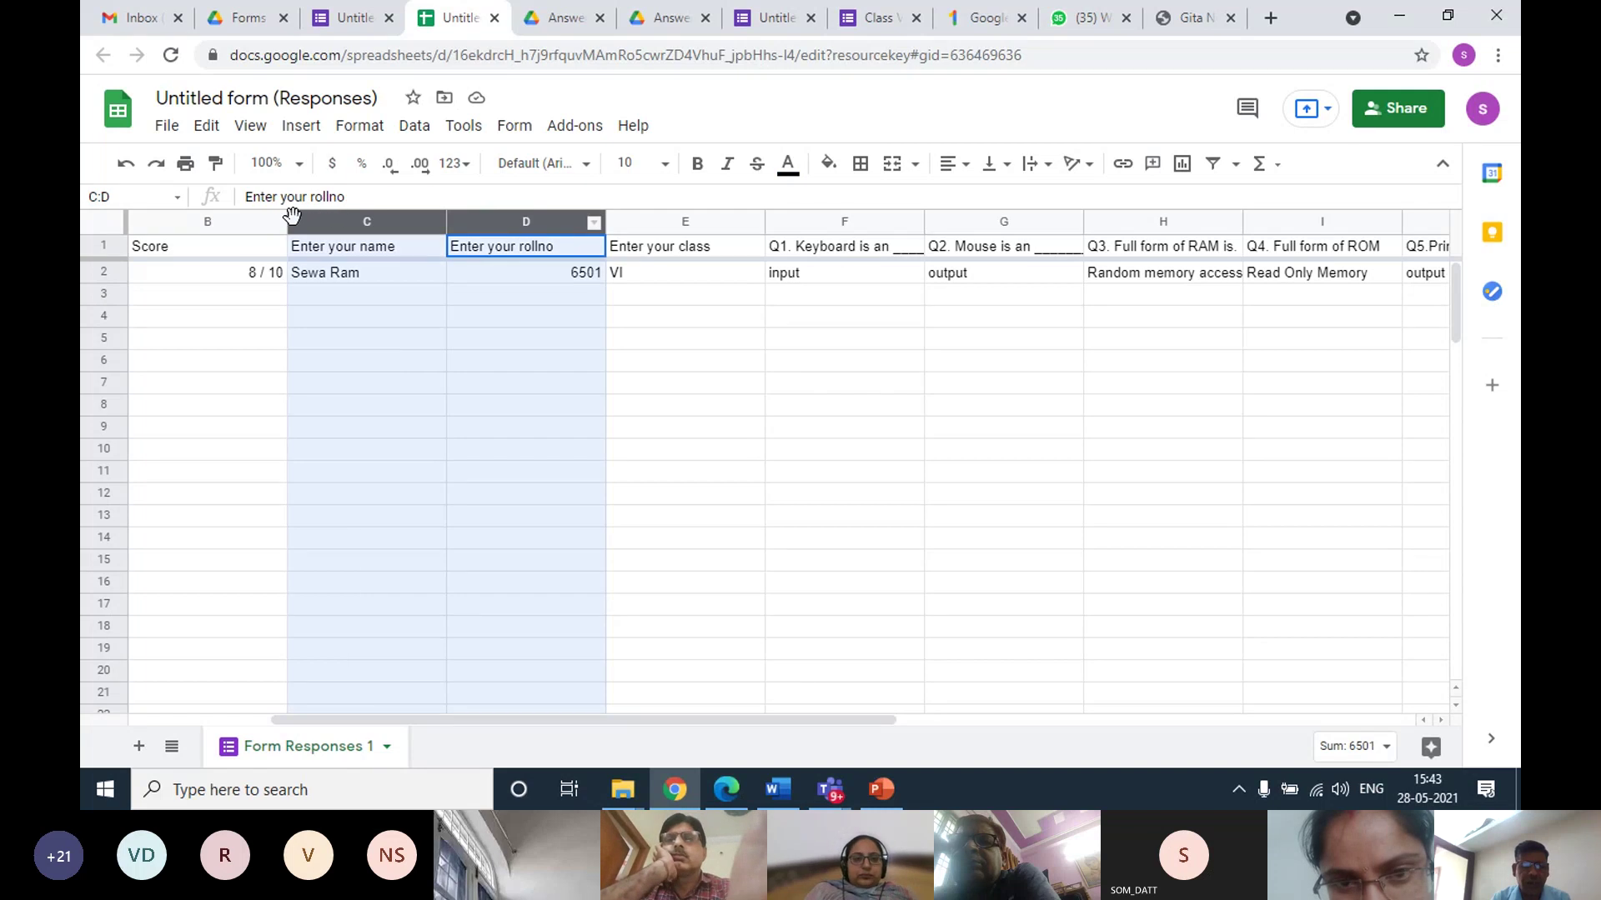
{"action": "left_click", "coordinate": [286, 220], "text": "shift"}
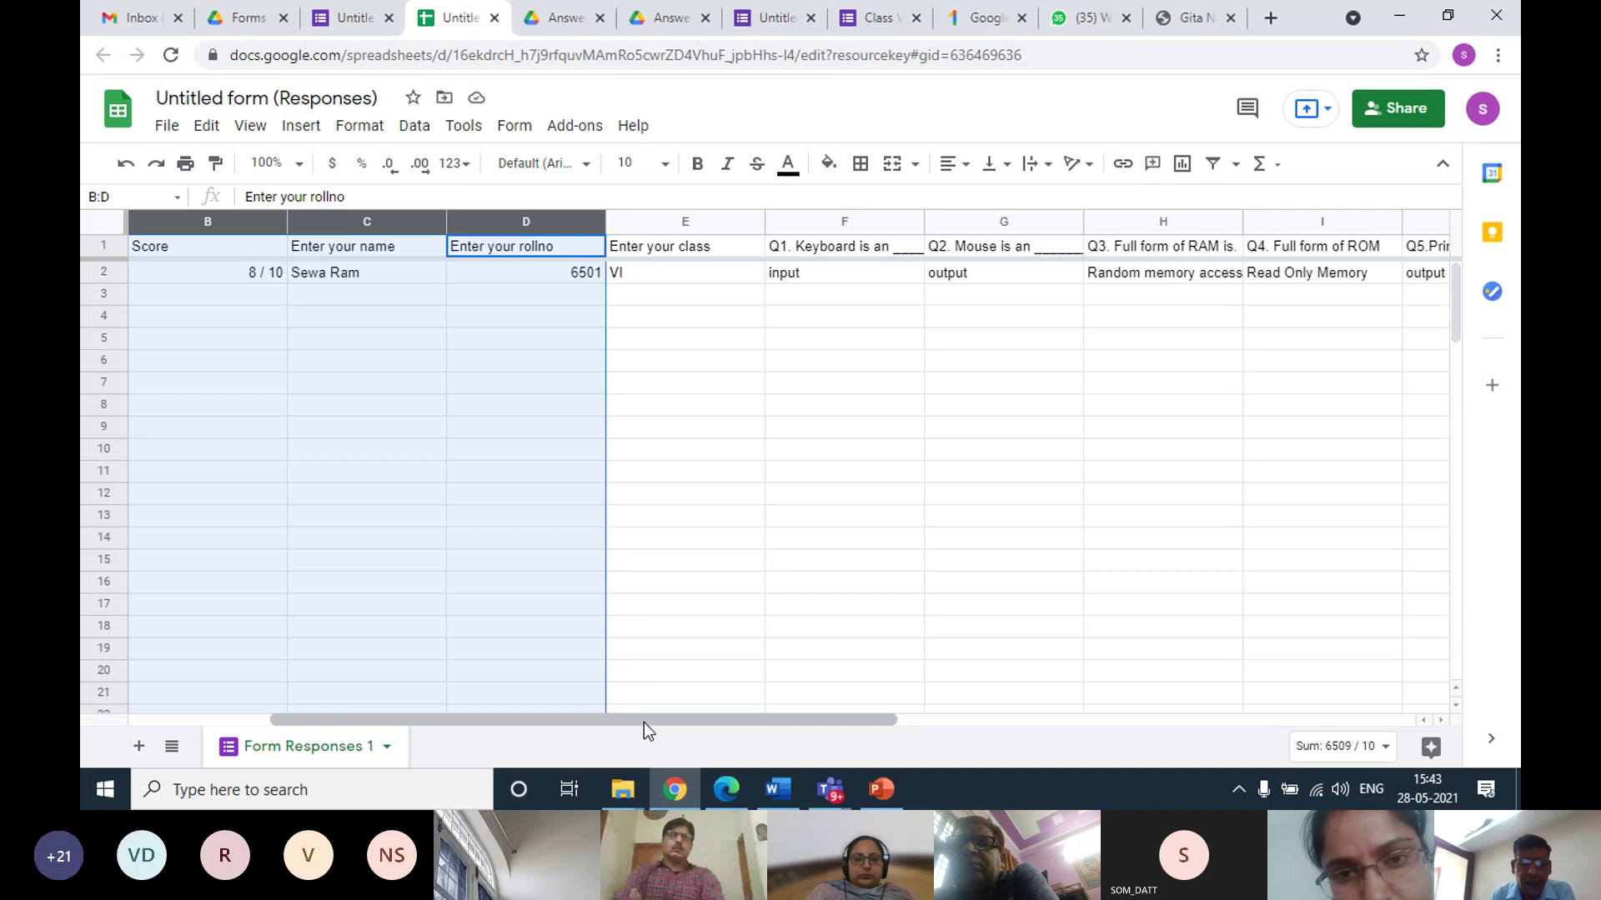
Select column K of answer-sheet links, then go back to Drive's Forms and Data folder
{"action": "left_click_drag", "start_coordinate": [644, 721], "coordinate": [822, 670]}
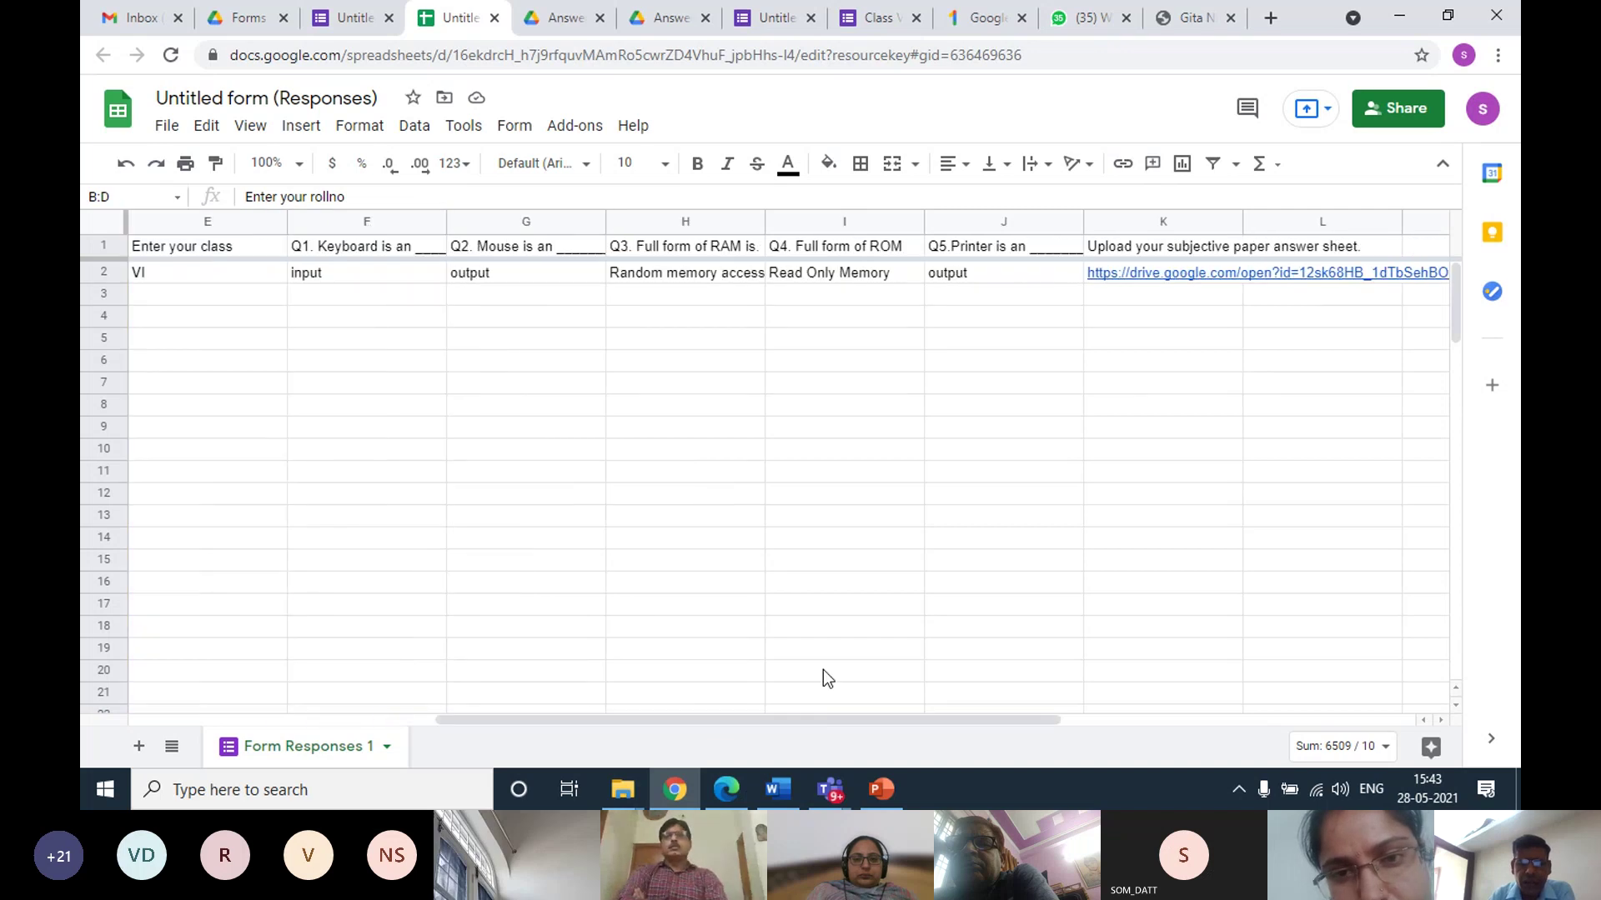
{"action": "left_click", "coordinate": [1171, 221]}
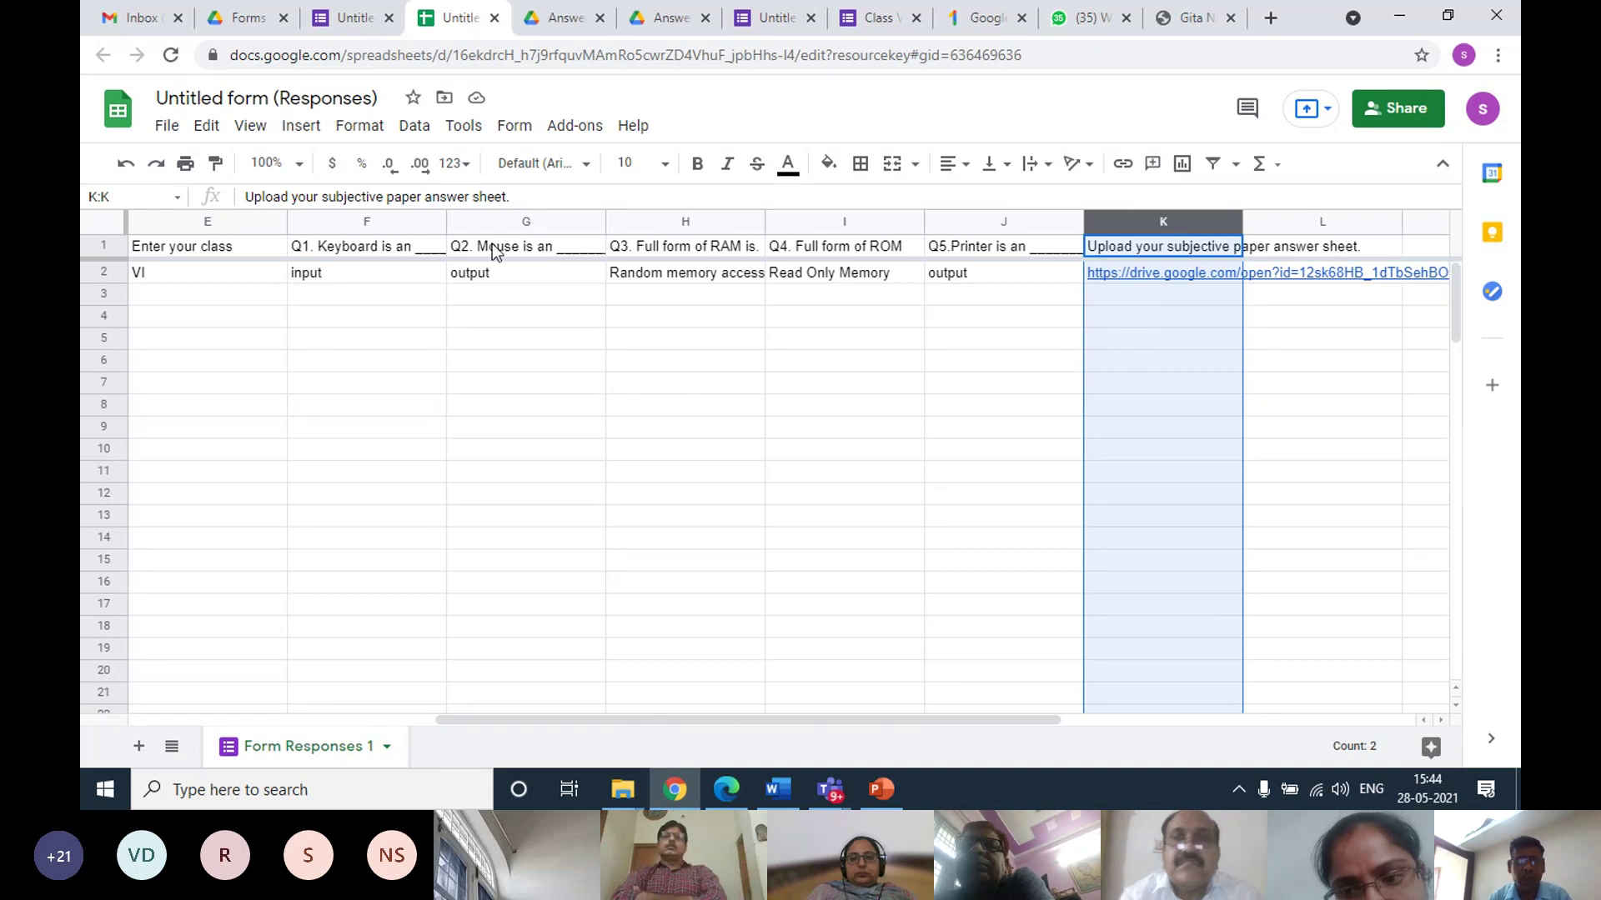
{"action": "left_click", "coordinate": [249, 20]}
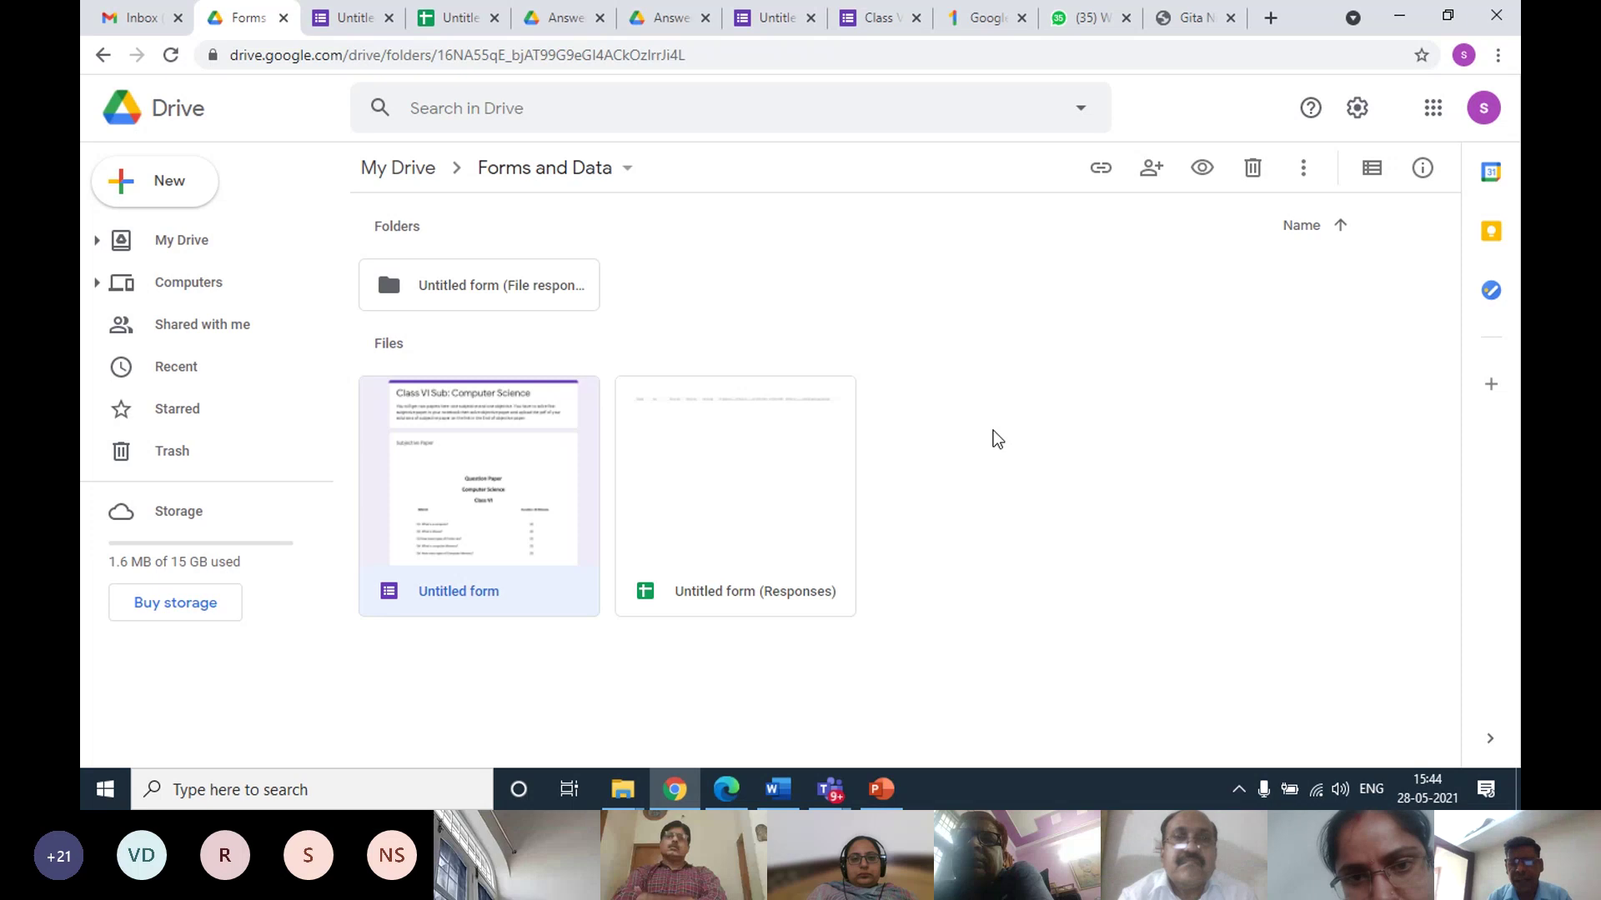
Create a new blank Google Sheets spreadsheet in the Forms and Data folder
{"action": "right_click", "coordinate": [997, 439]}
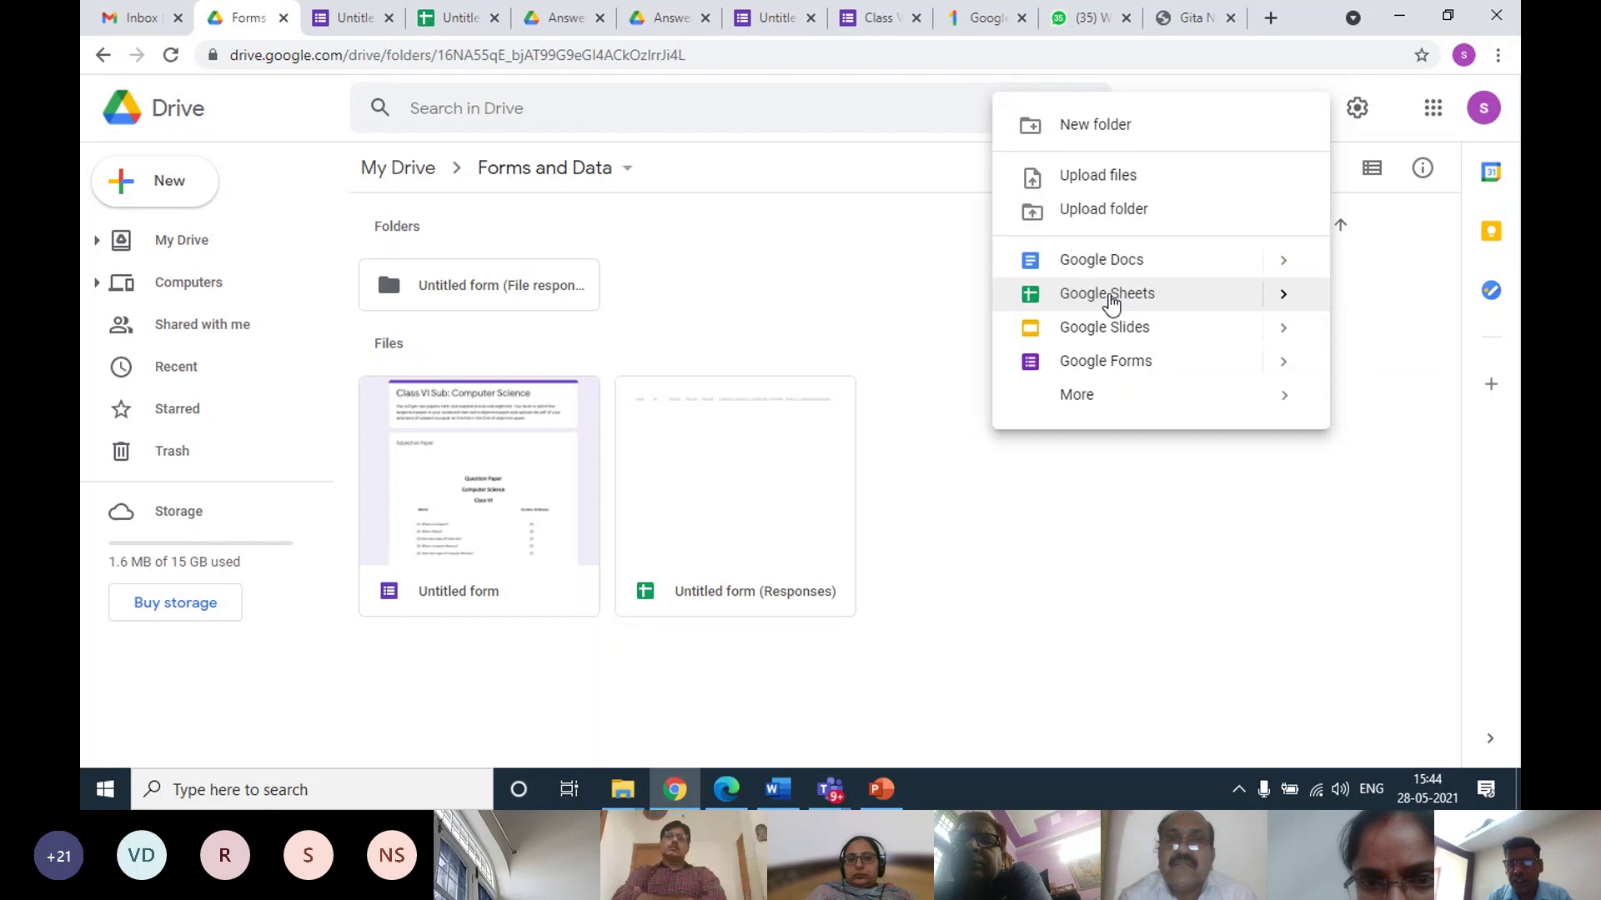
{"action": "left_click", "coordinate": [1108, 297]}
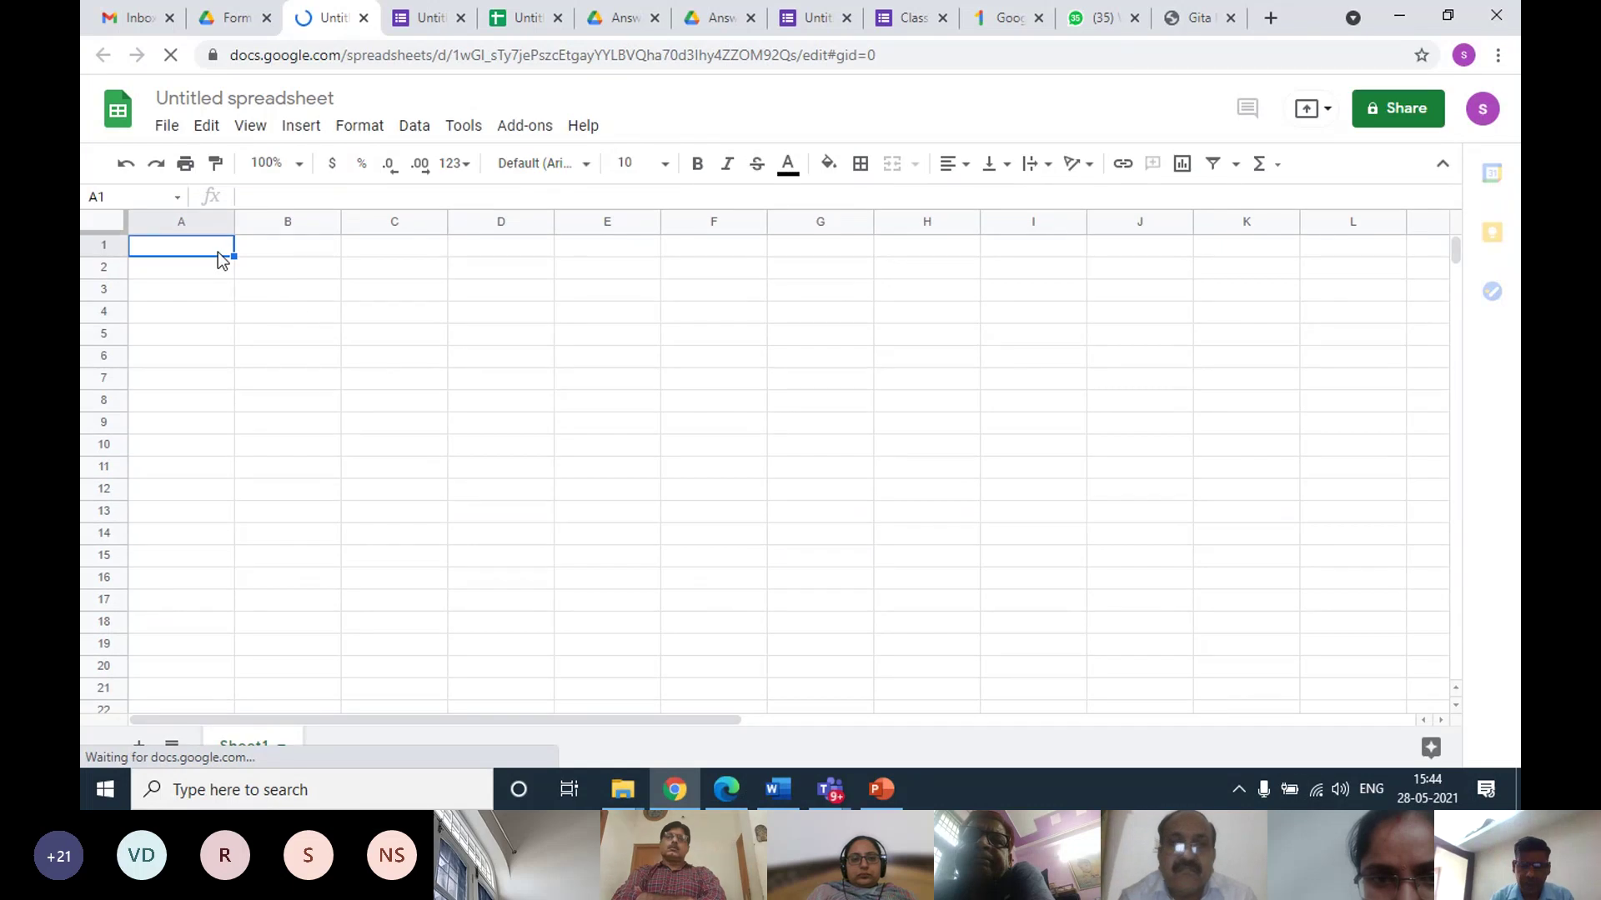
Enter the headings Rollno, Name and HINDI in A1:C1
{"action": "type", "text": "Rollno"}
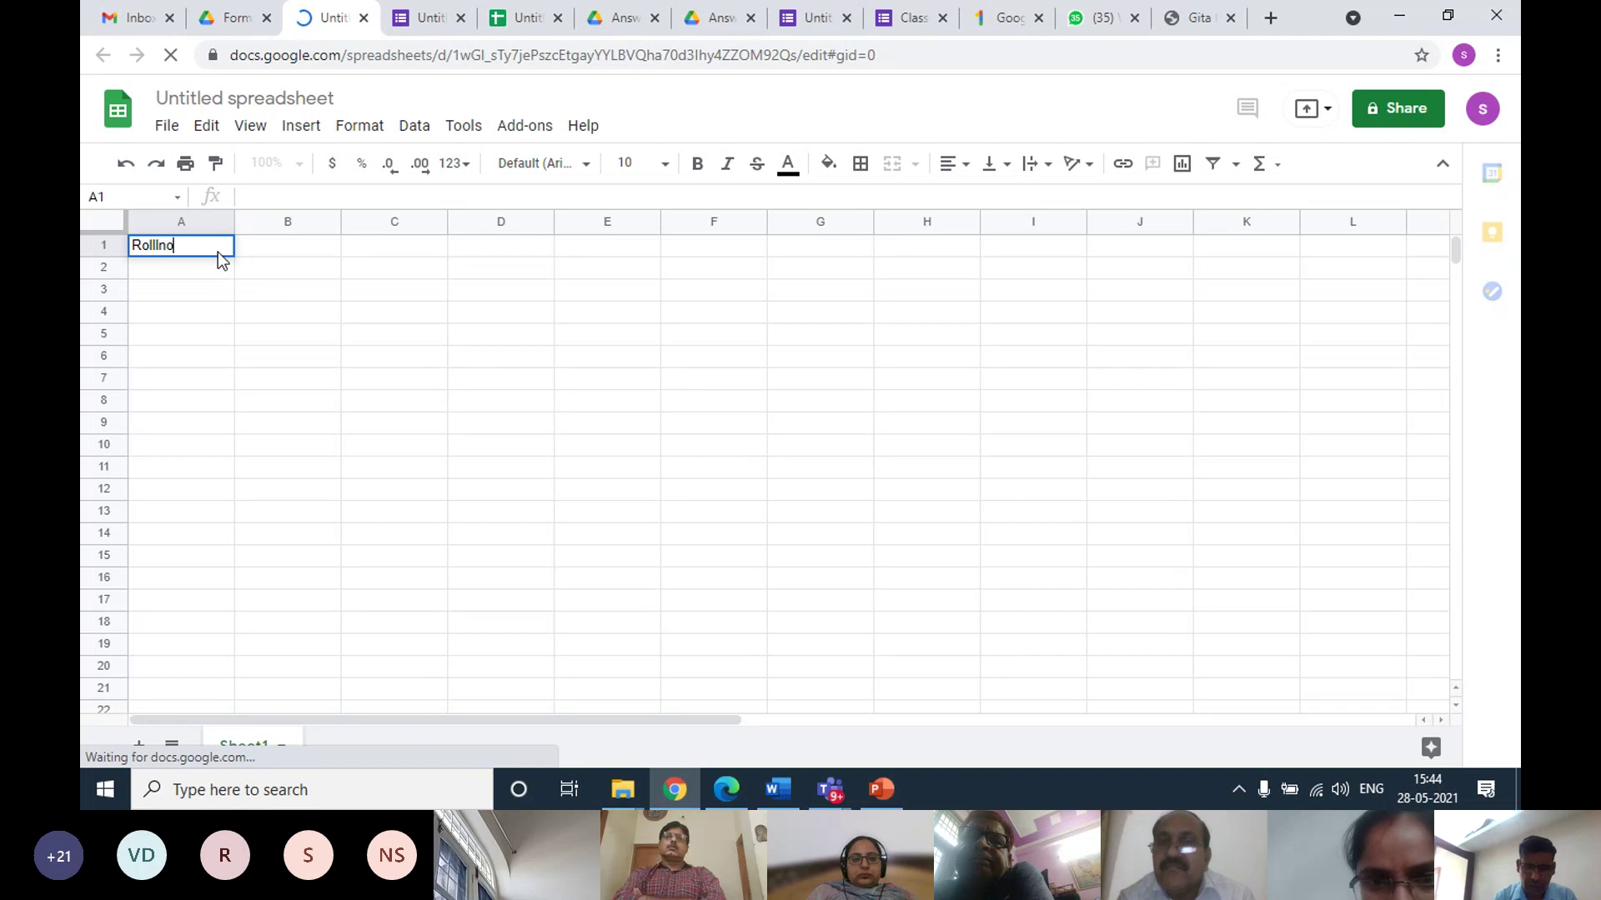
{"action": "key", "text": "BackSpace"}
{"action": "key", "text": "BackSpace"}
{"action": "type", "text": "no"}
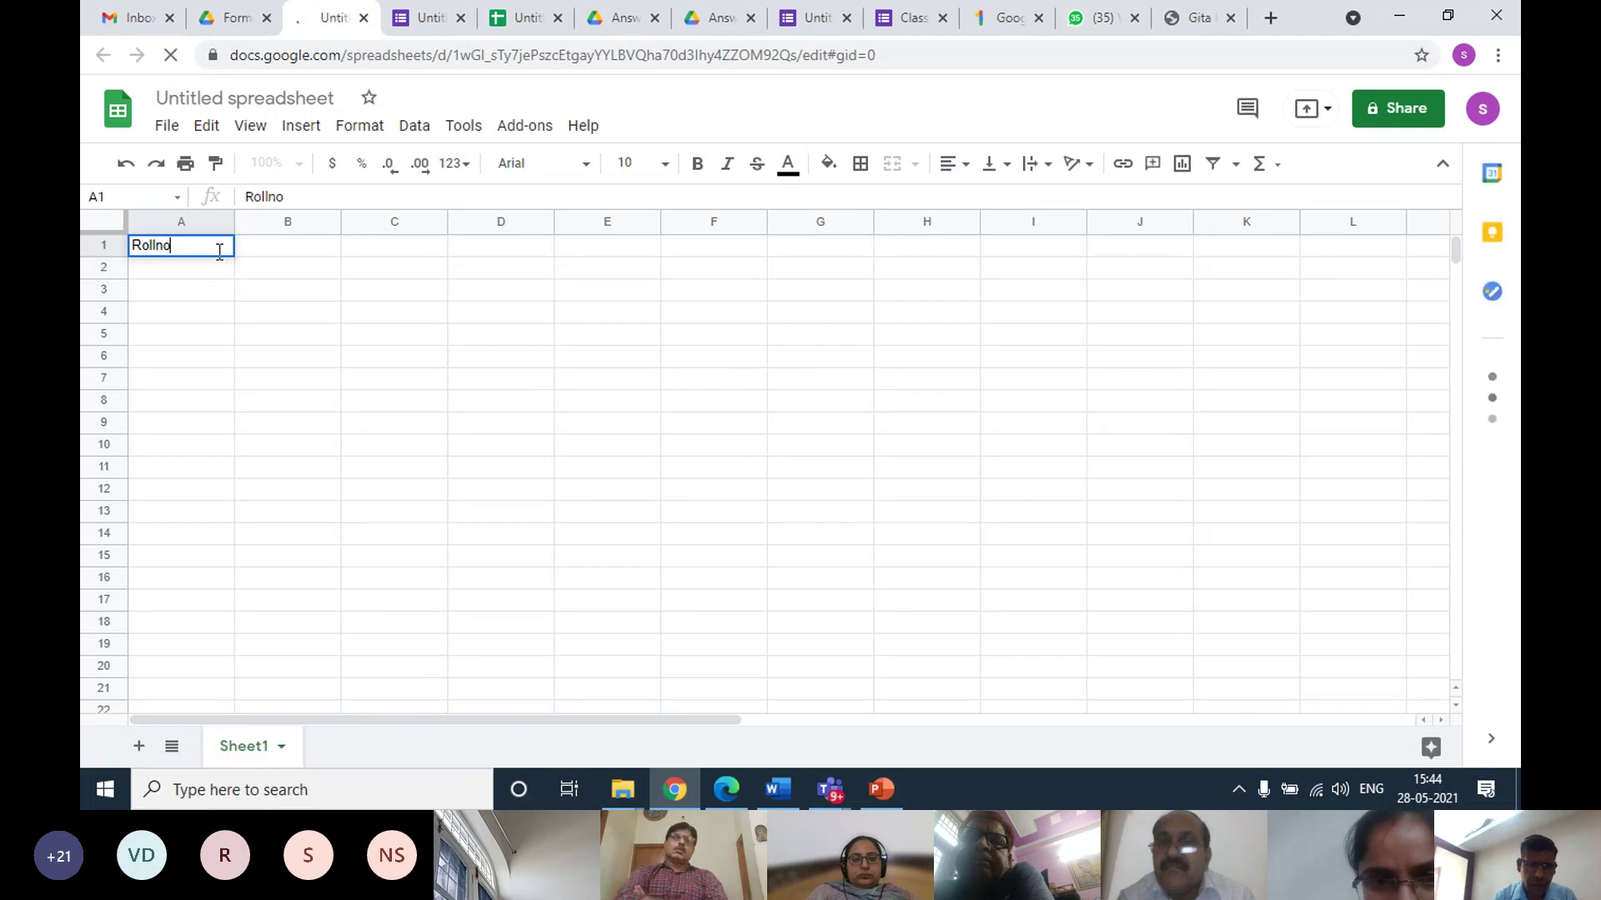
{"action": "key", "text": "Tab"}
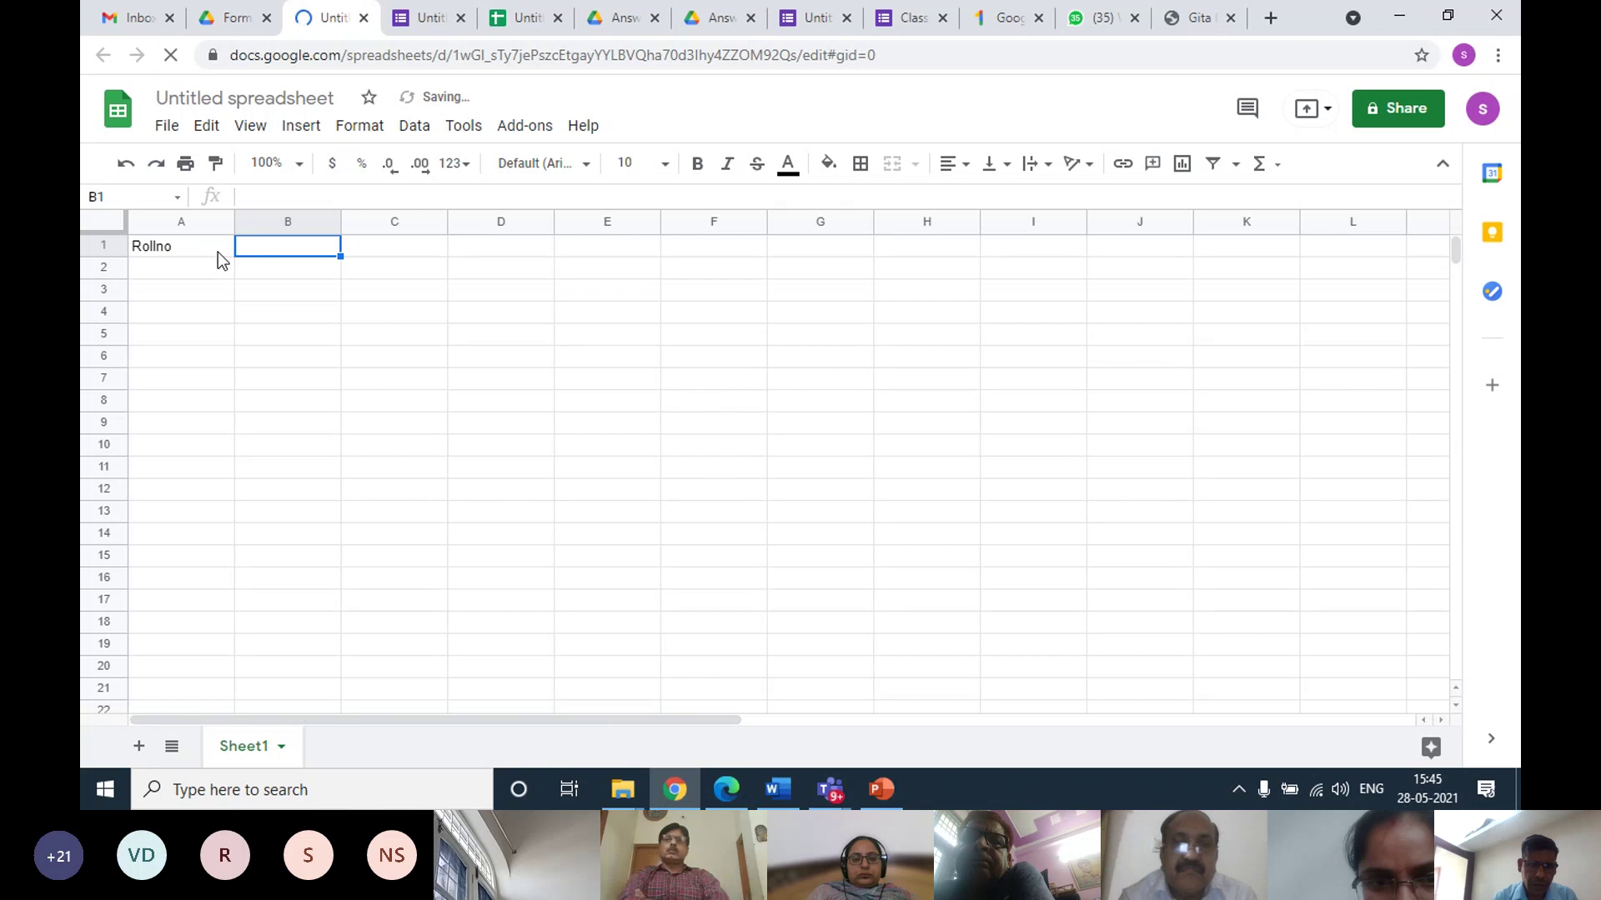
{"action": "type", "text": "NA"}
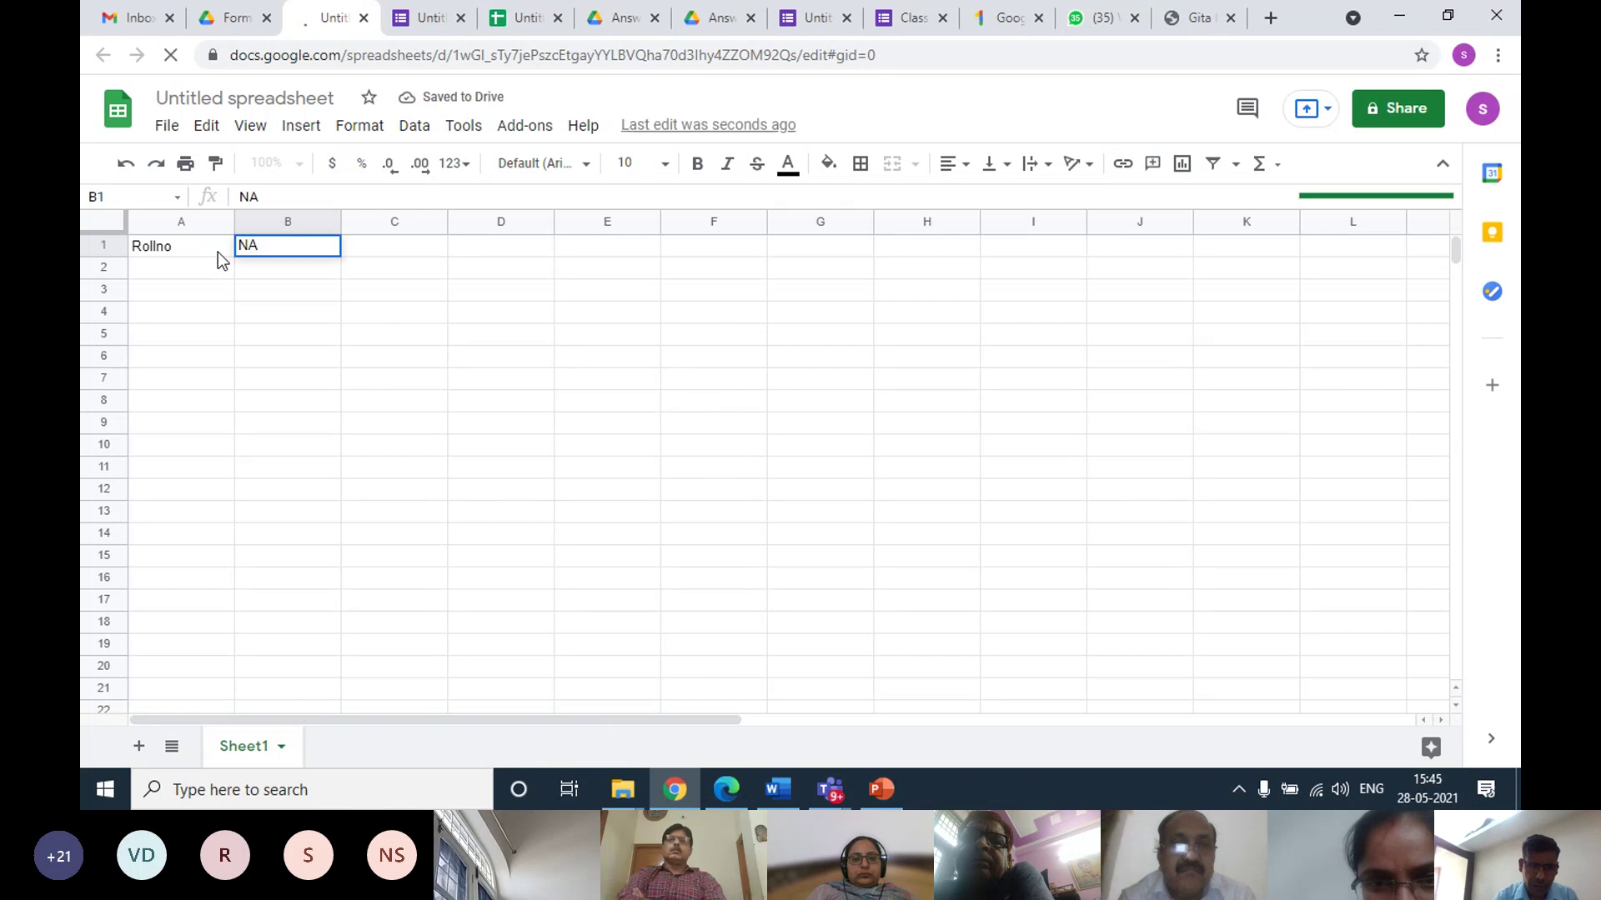
{"action": "key", "text": "BackSpace"}
{"action": "type", "text": "ame"}
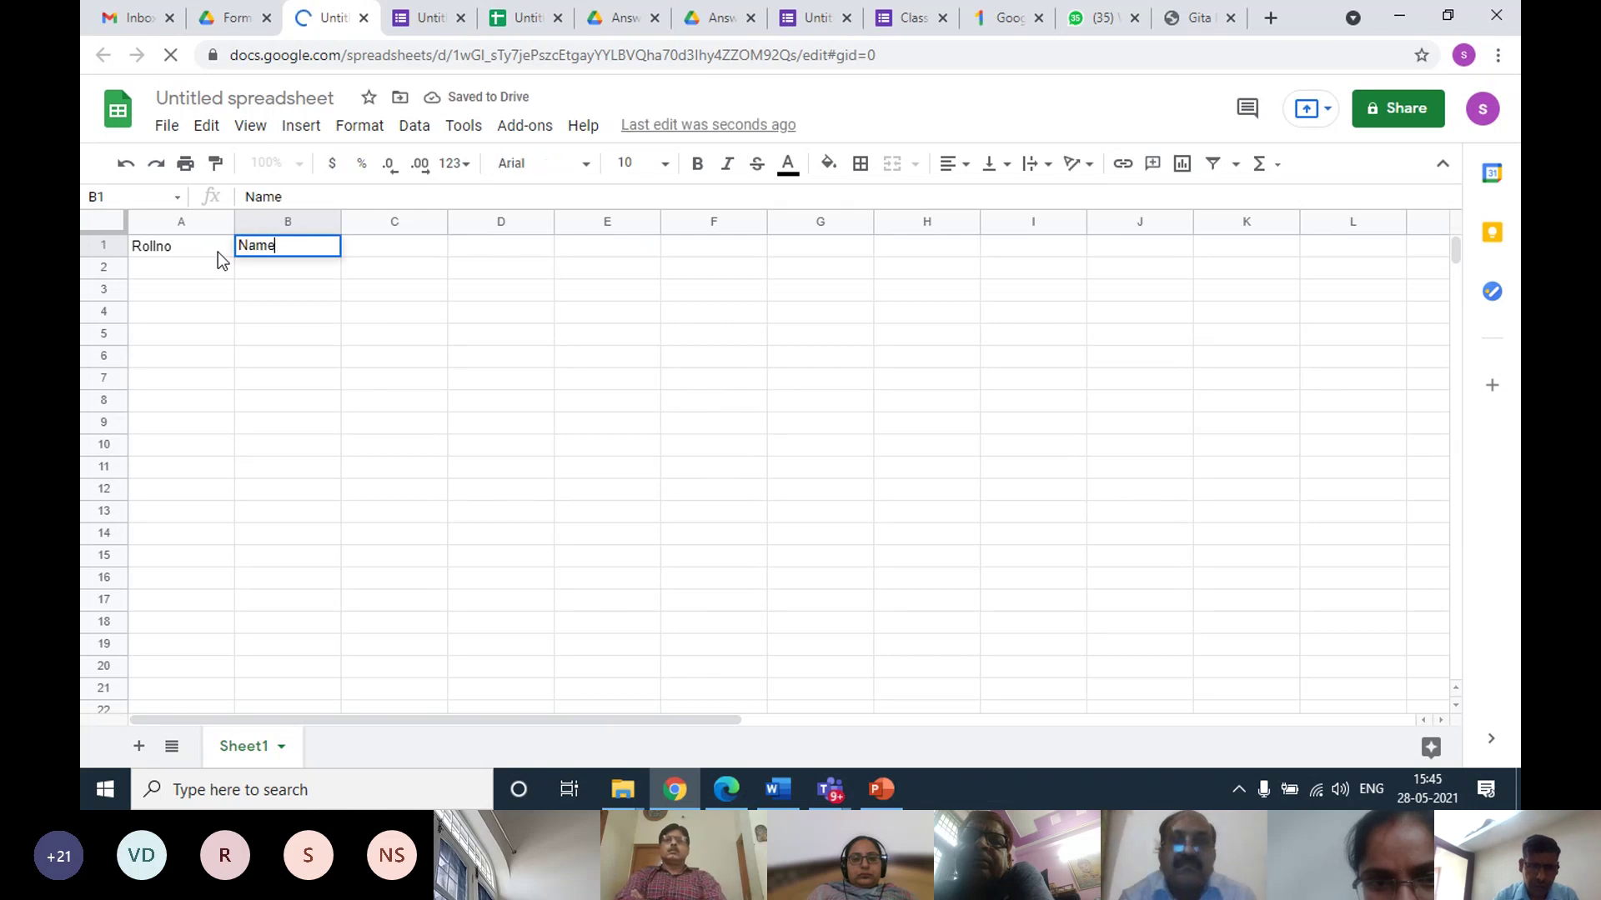
{"action": "key", "text": "Tab"}
{"action": "key", "text": "Tab"}
{"action": "key", "text": "shift+Tab"}
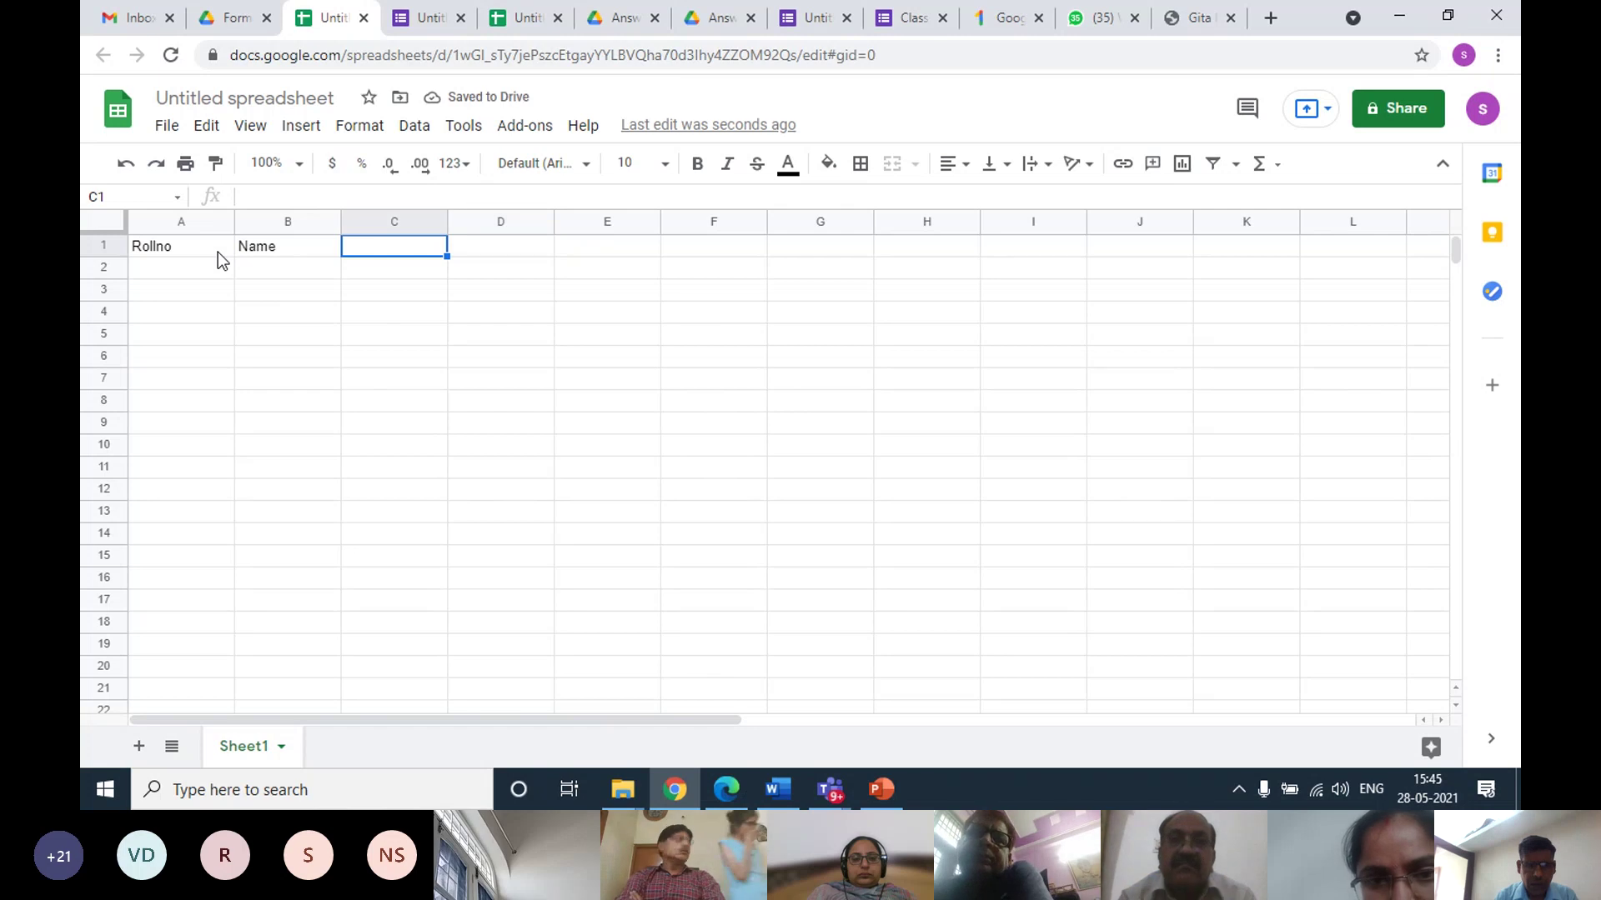
{"action": "type", "text": "hindi"}
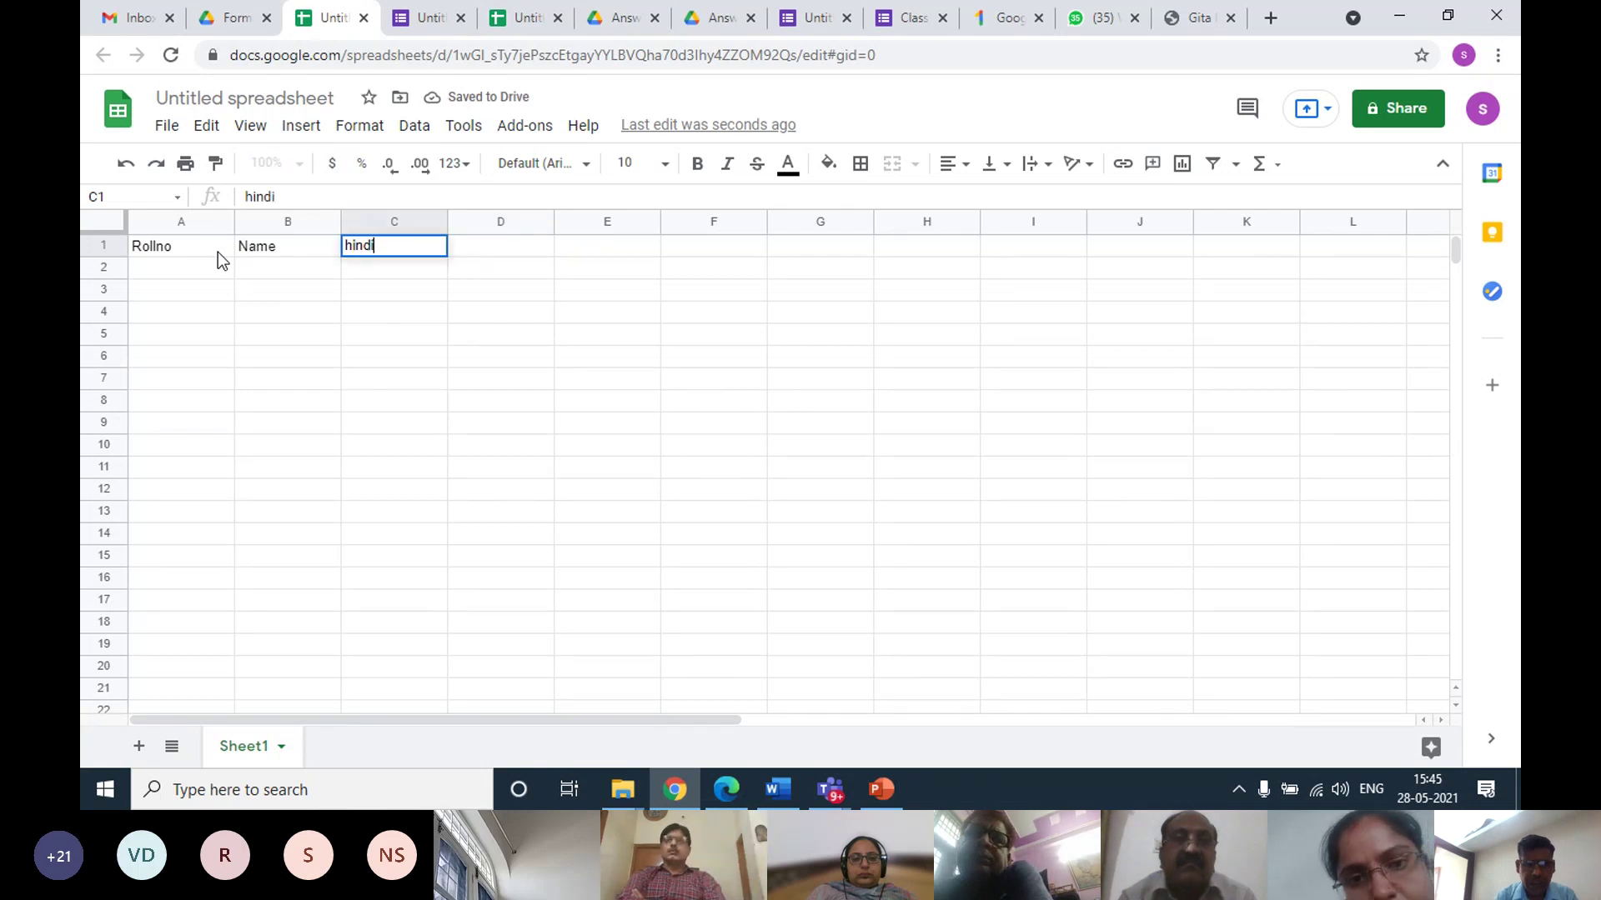
{"action": "key", "text": "BackSpace"}
{"action": "key", "text": "BackSpace"}
{"action": "key", "text": "BackSpace"}
{"action": "key", "text": "BackSpace"}
{"action": "key", "text": "BackSpace"}
{"action": "type", "text": "h"}
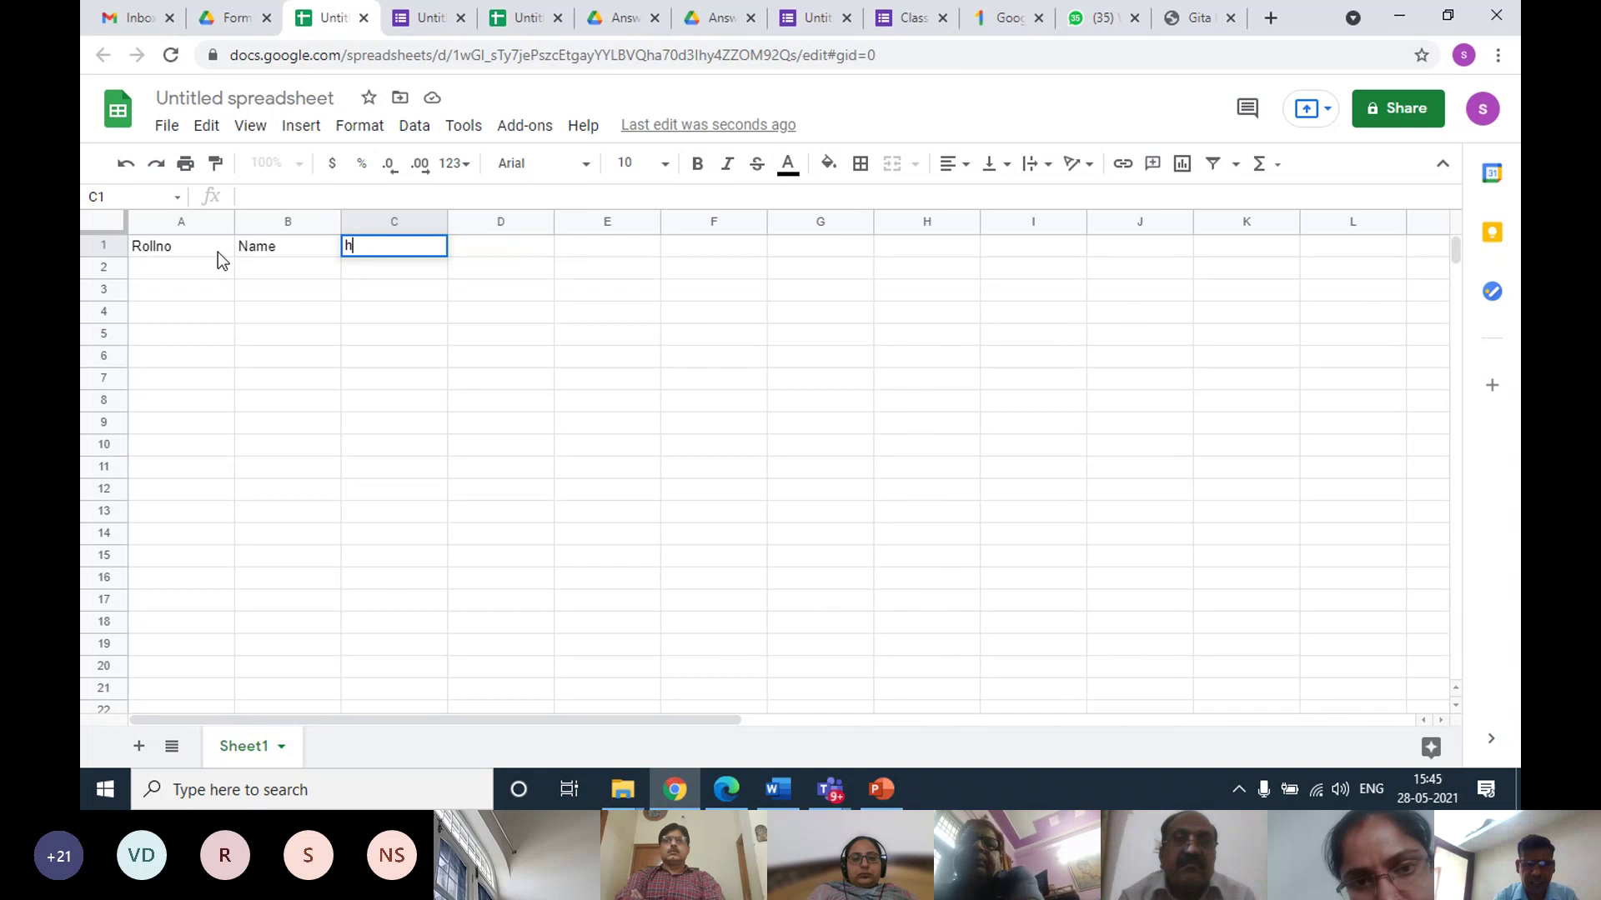
{"action": "type", "text": "in"}
{"action": "key", "text": "BackSpace"}
{"action": "key", "text": "BackSpace"}
{"action": "key", "text": "BackSpace"}
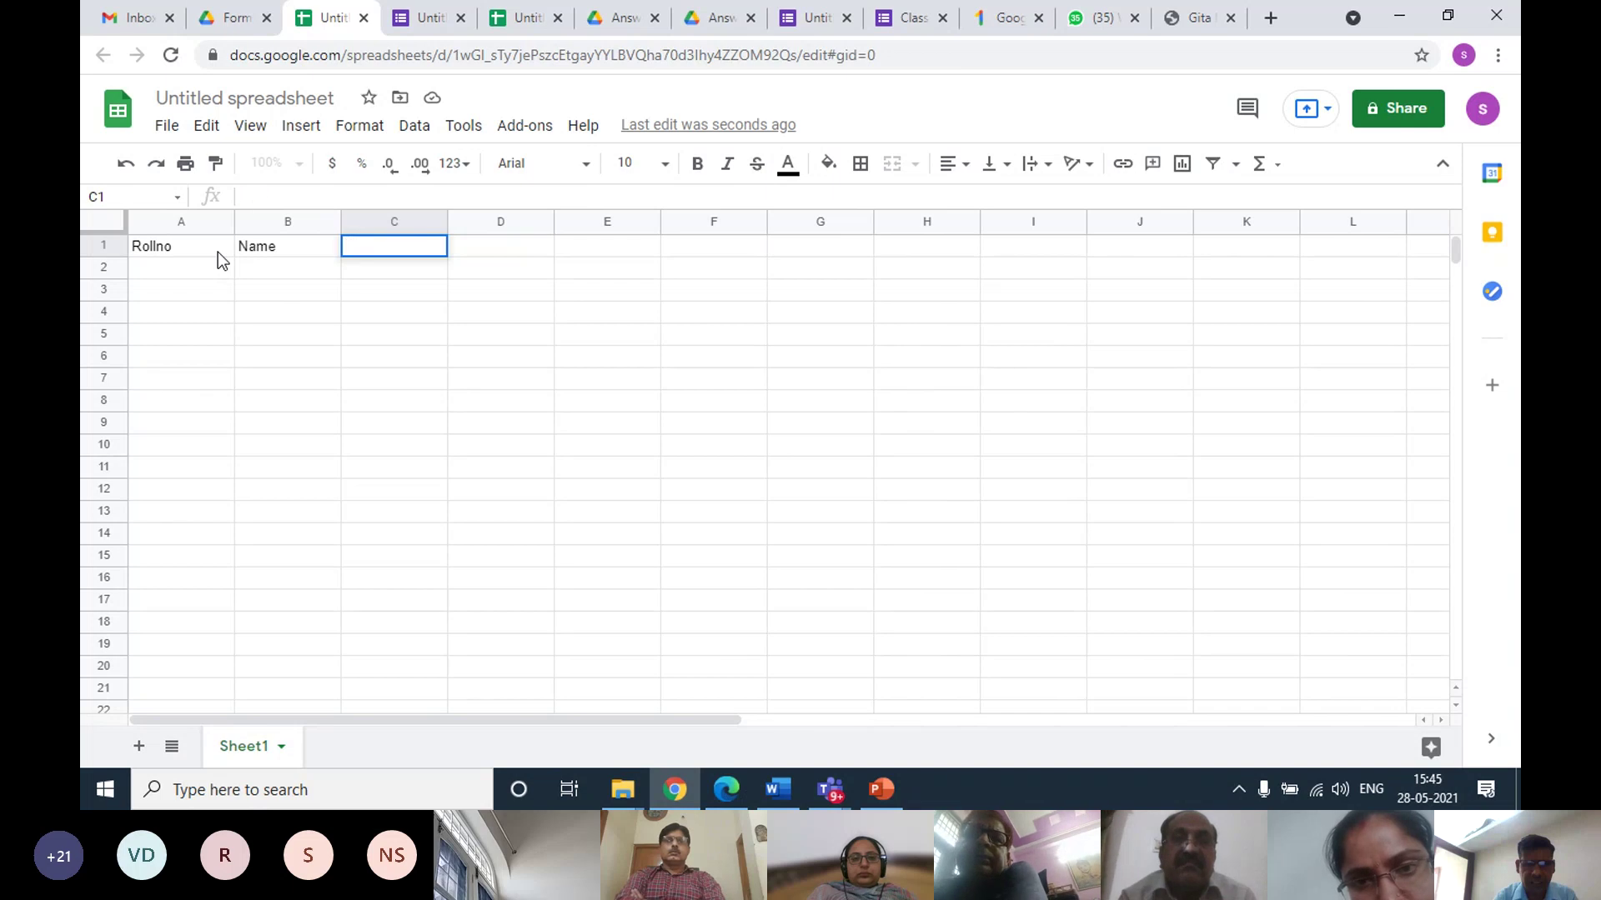
{"action": "type", "text": "hi"}
{"action": "key", "text": "BackSpace"}
{"action": "key", "text": "BackSpace"}
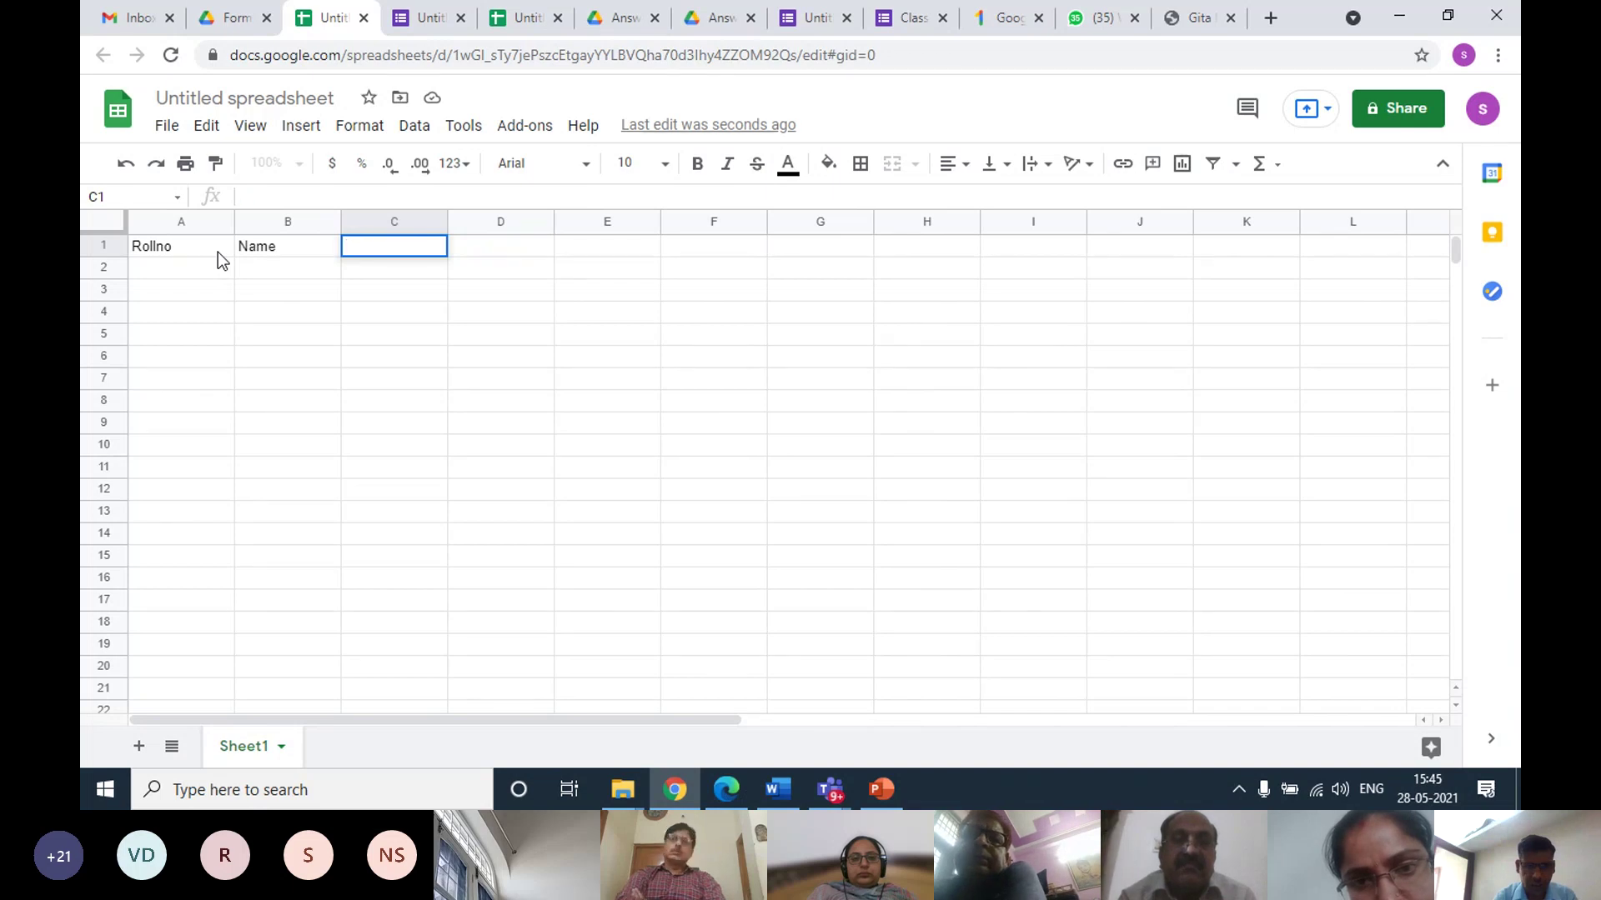
{"action": "type", "text": "HINDI"}
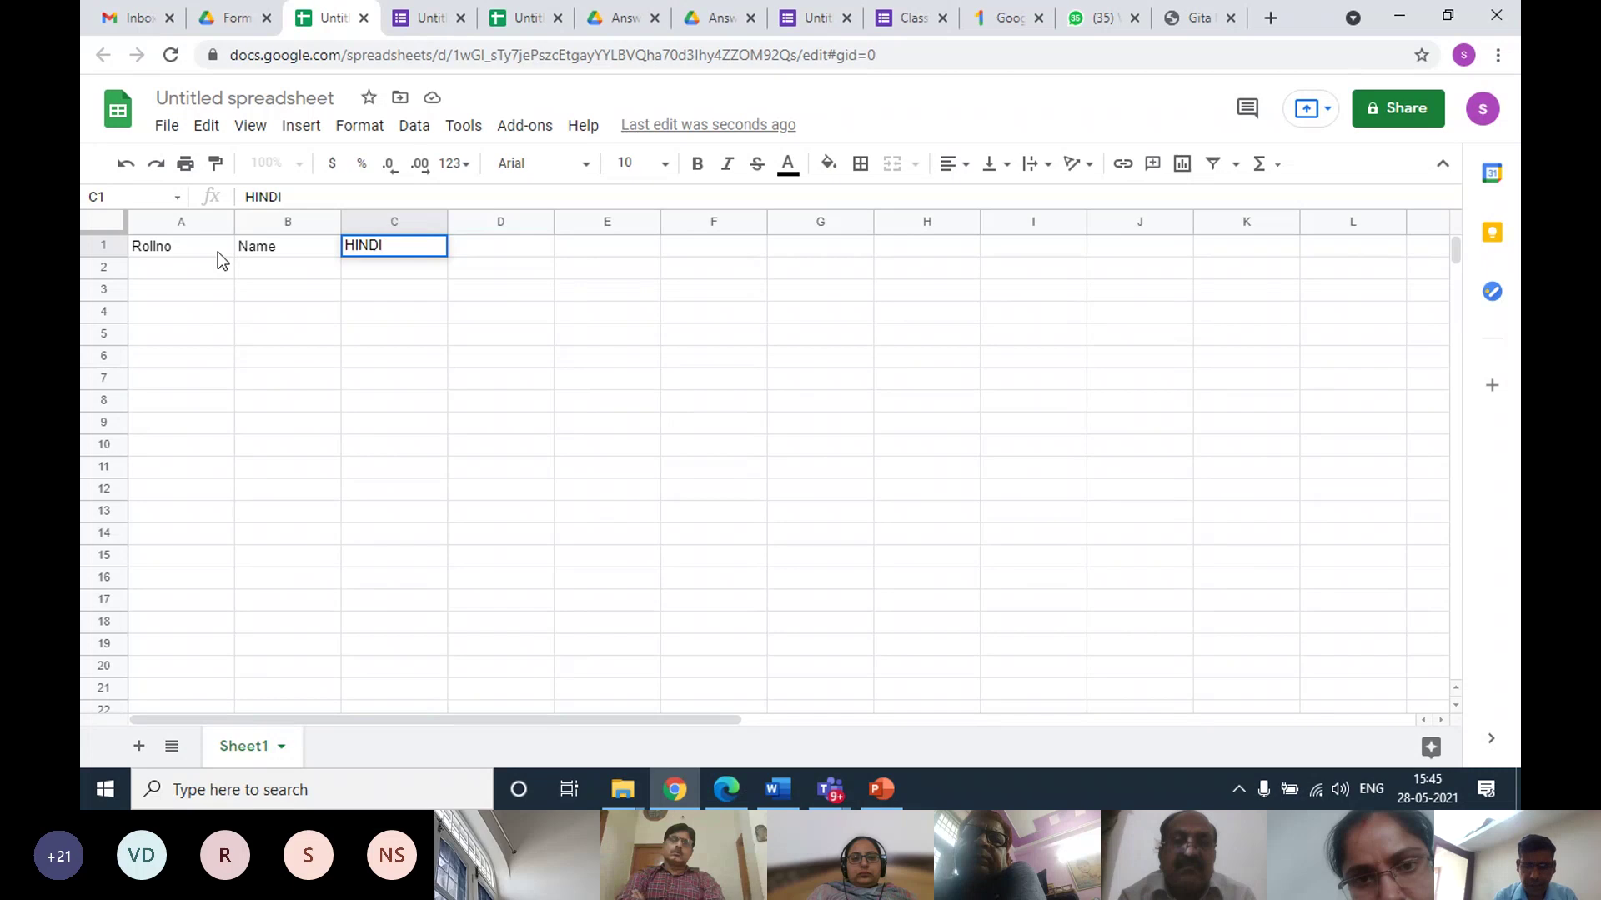
{"action": "key", "text": "Tab"}
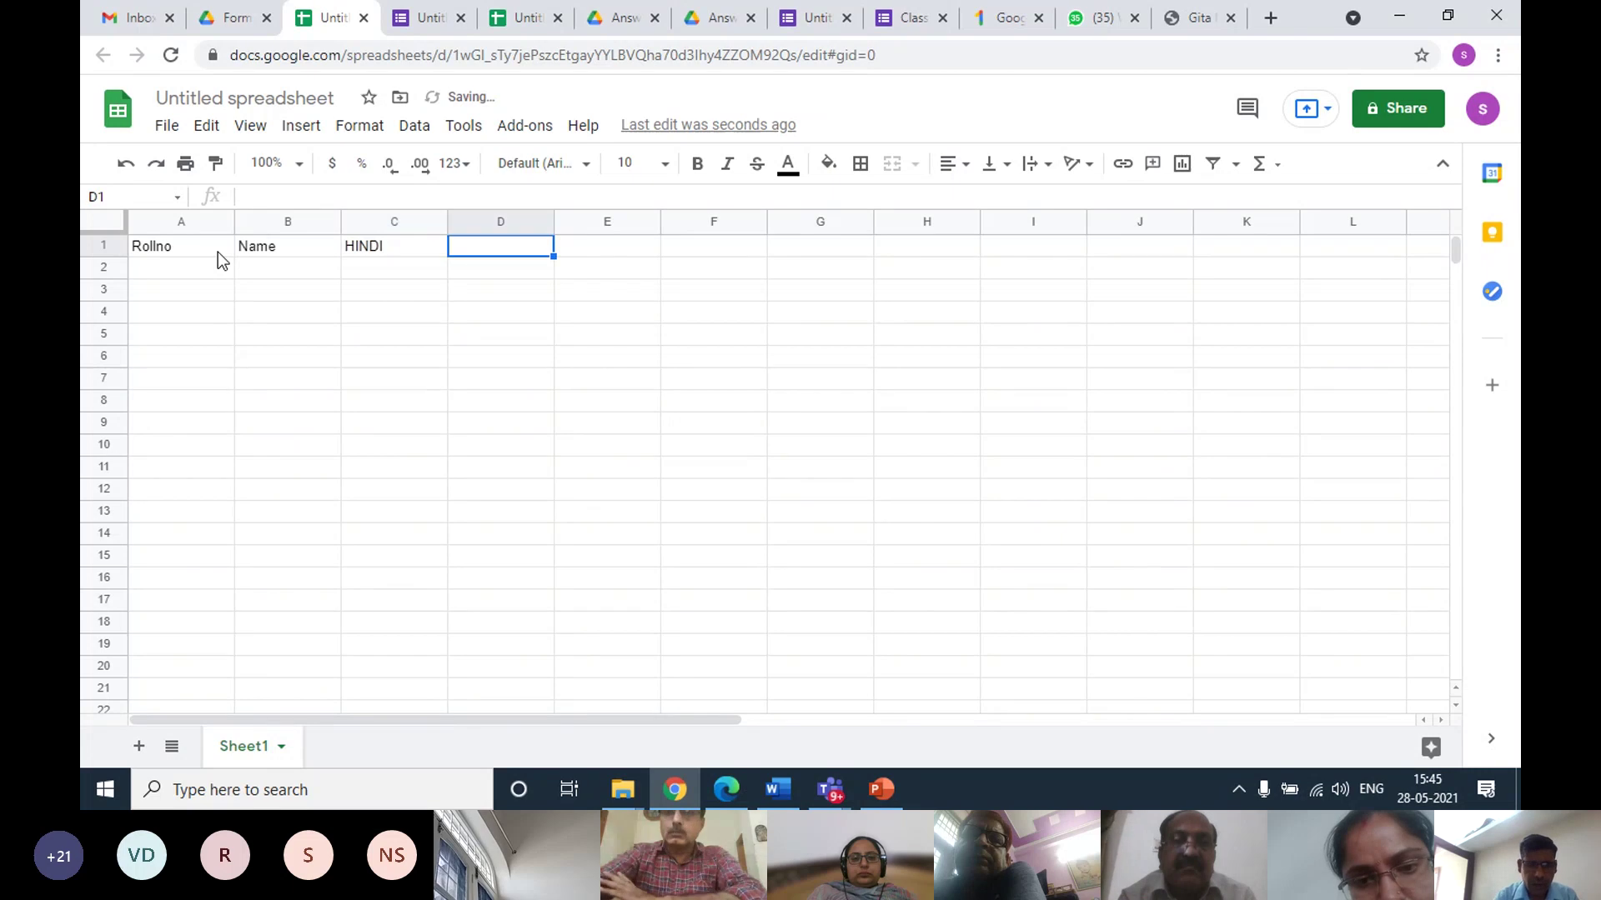
Add headings ENGLISH, MATH, SCIENCE, SS, SANKSRIT and COMP. SC. in D1:I1
{"action": "type", "text": "ENGLIS"}
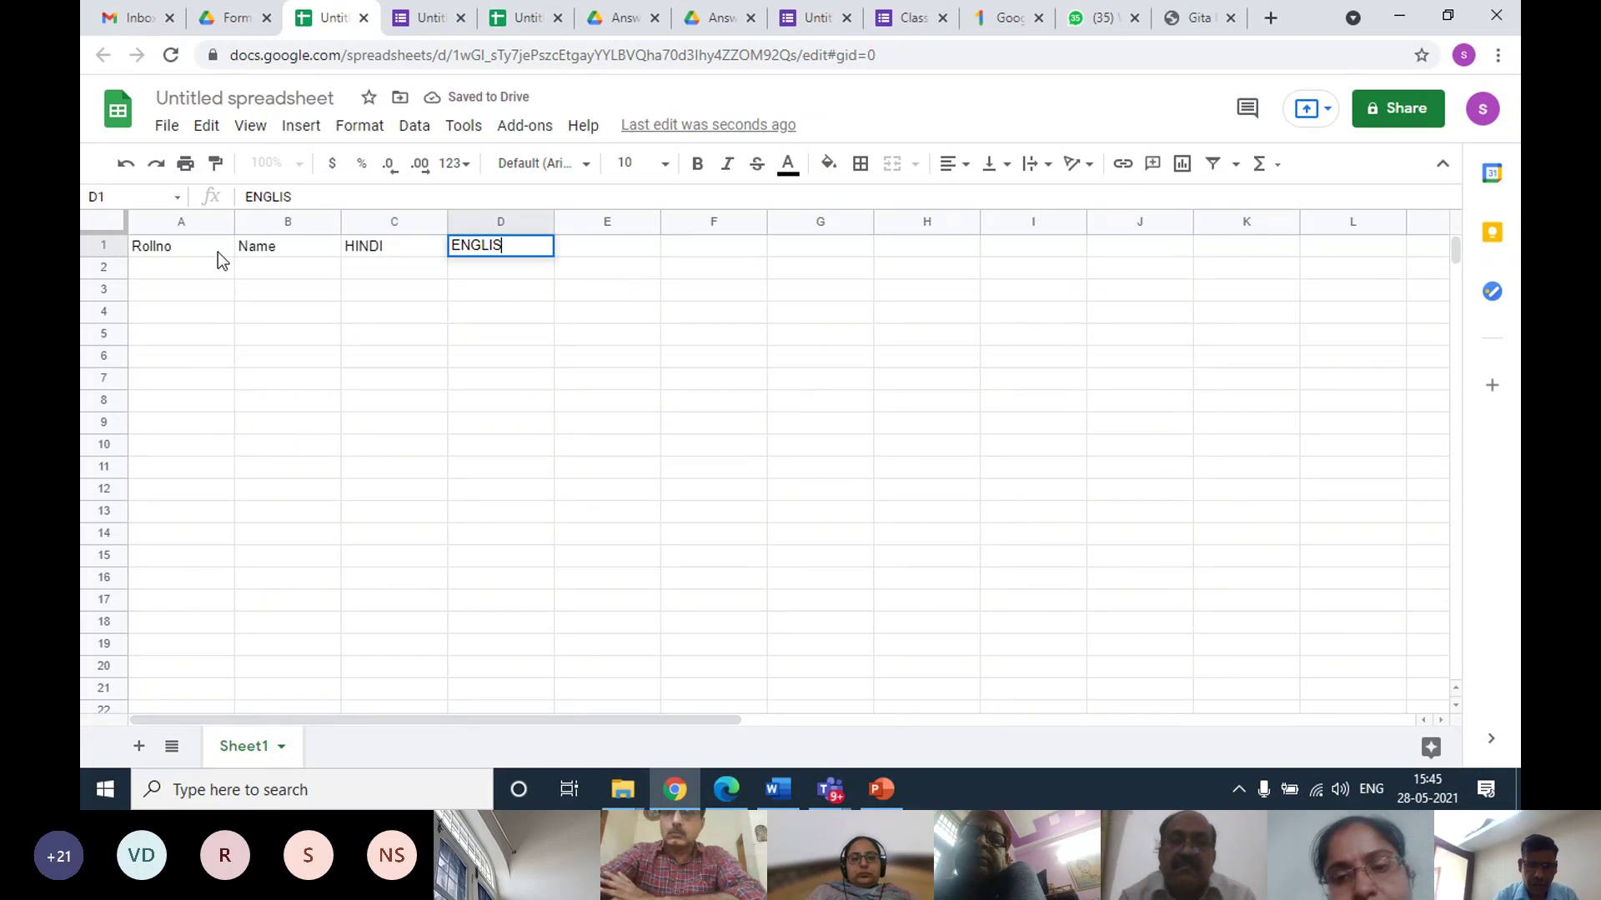
{"action": "type", "text": "H"}
{"action": "key", "text": "Tab"}
{"action": "type", "text": "MATH"}
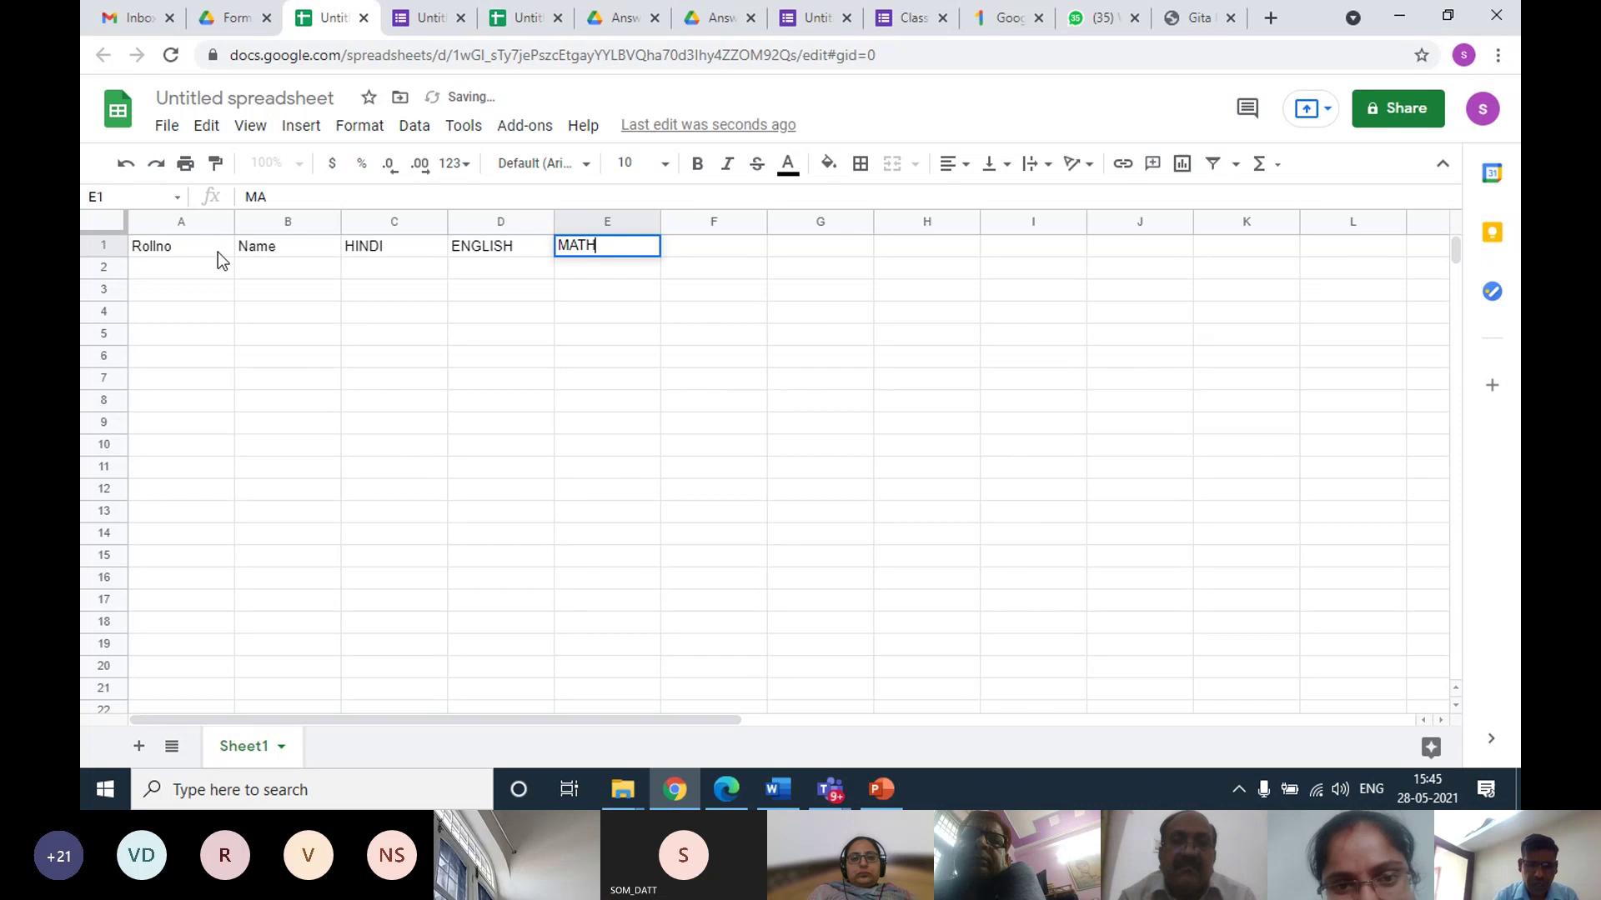
{"action": "key", "text": "Tab"}
{"action": "type", "text": "SAC"}
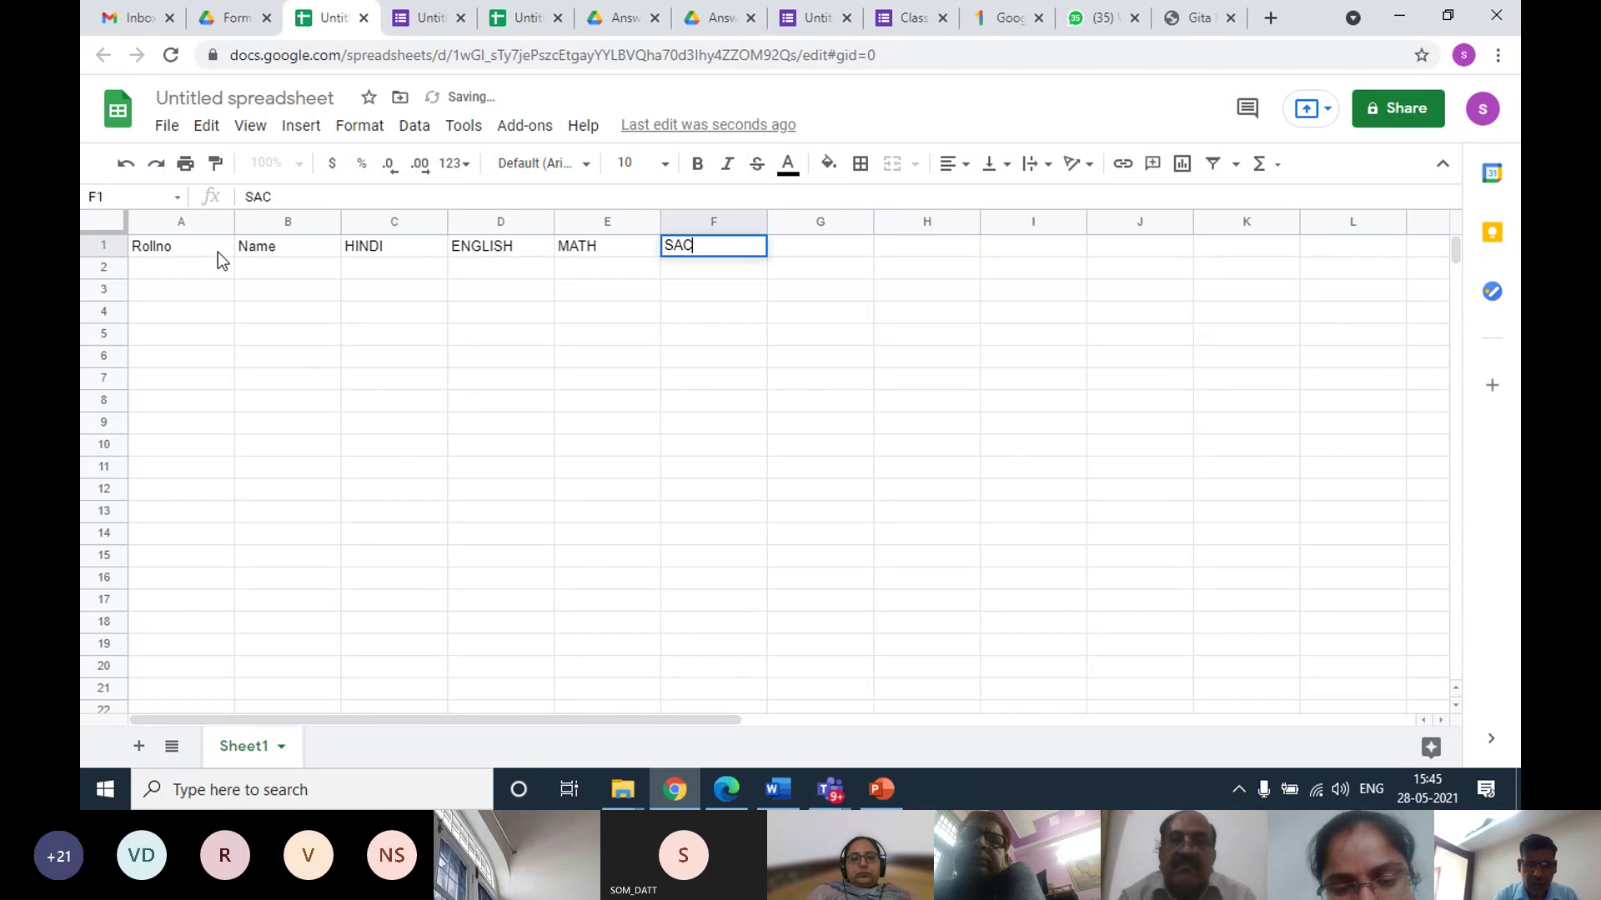
{"action": "key", "text": "BackSpace"}
{"action": "type", "text": "="}
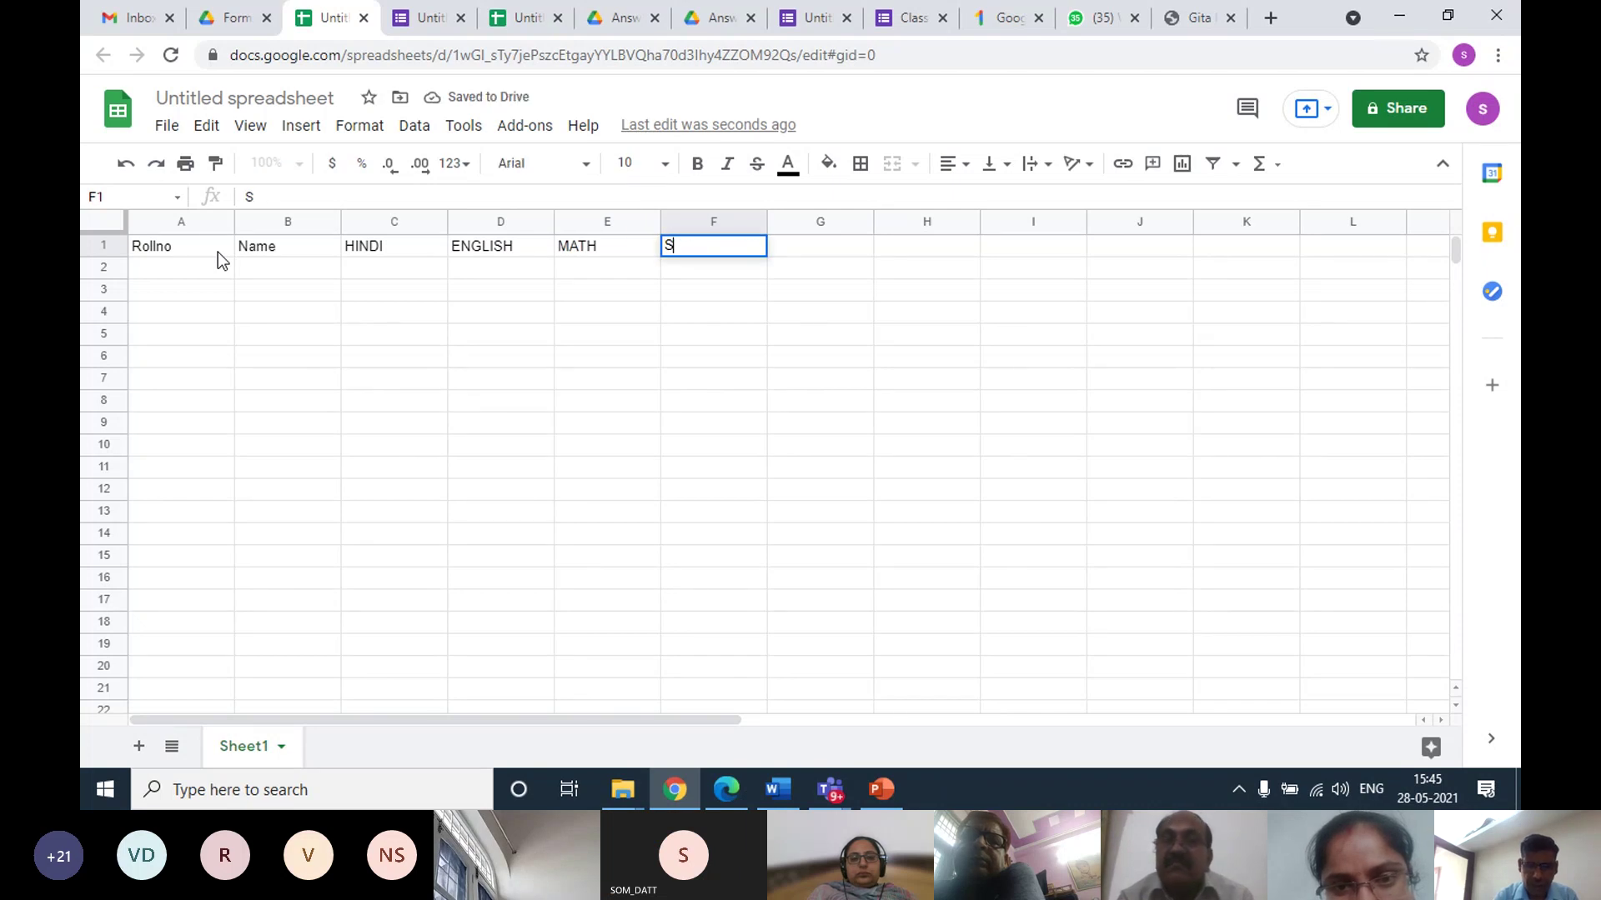
{"action": "type", "text": "CIEN"}
{"action": "key", "text": "BackSpace"}
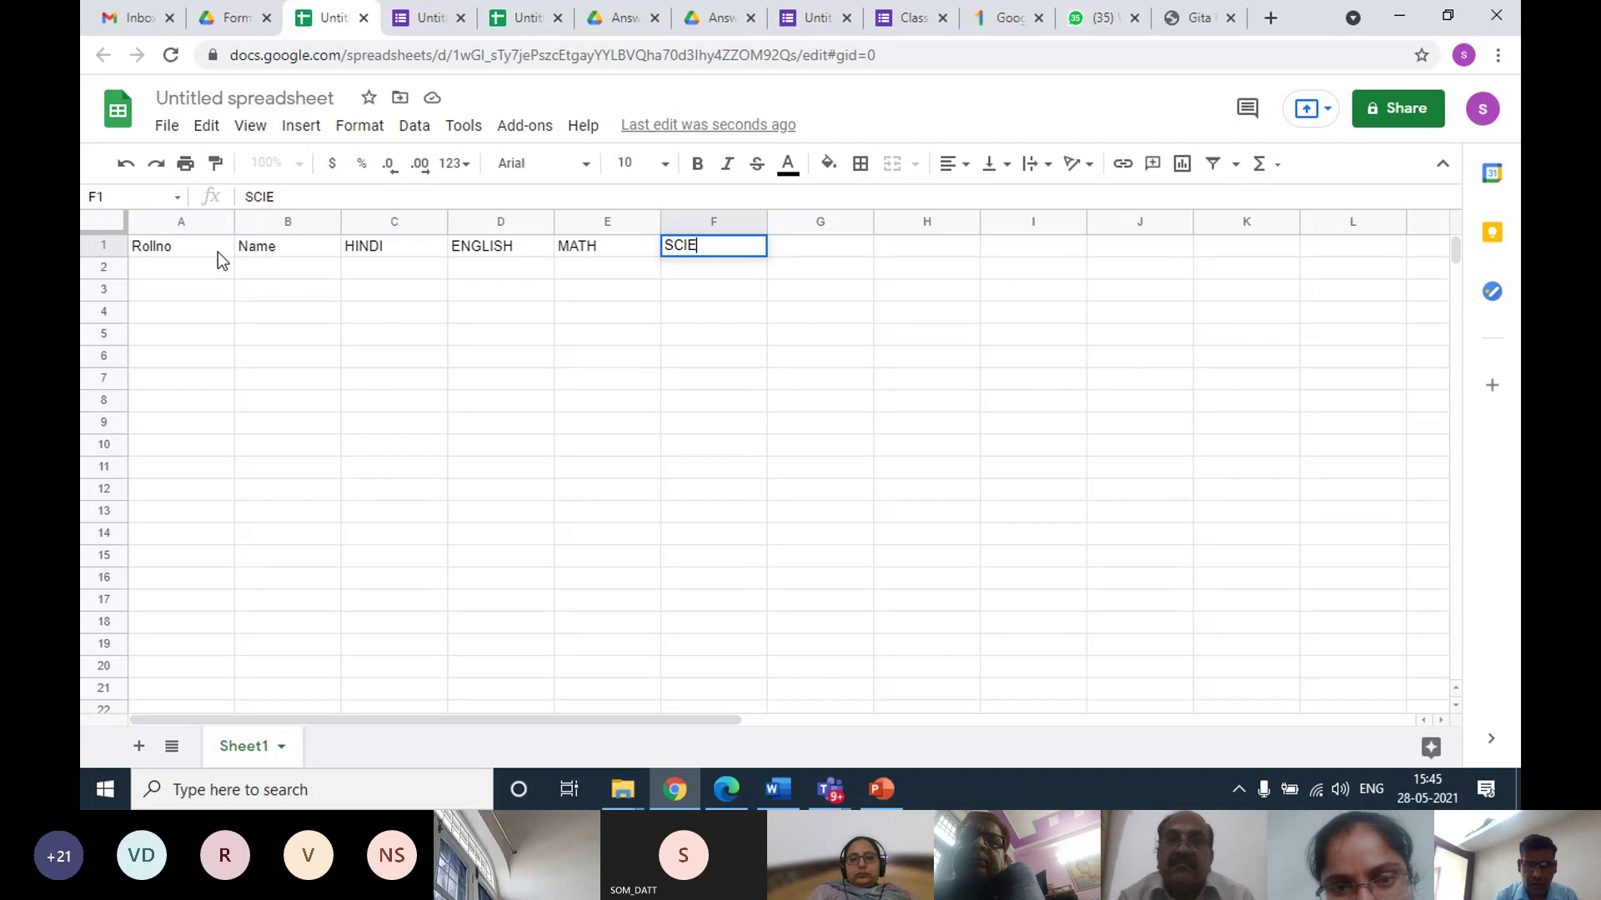
{"action": "type", "text": "NCE"}
{"action": "key", "text": "Tab"}
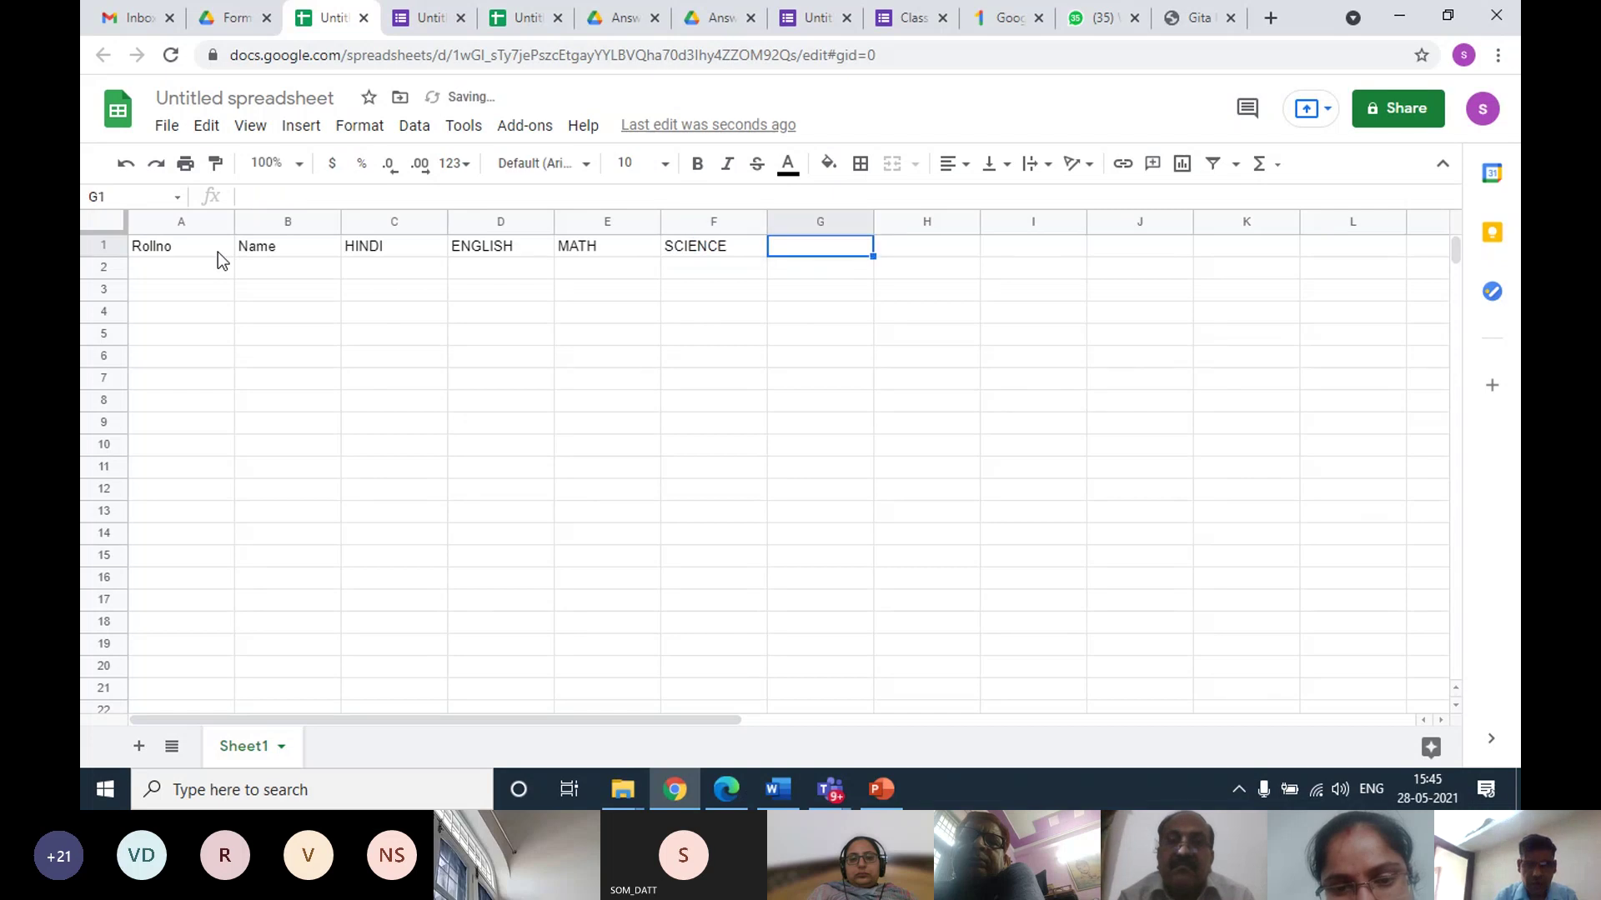
{"action": "type", "text": "SS"}
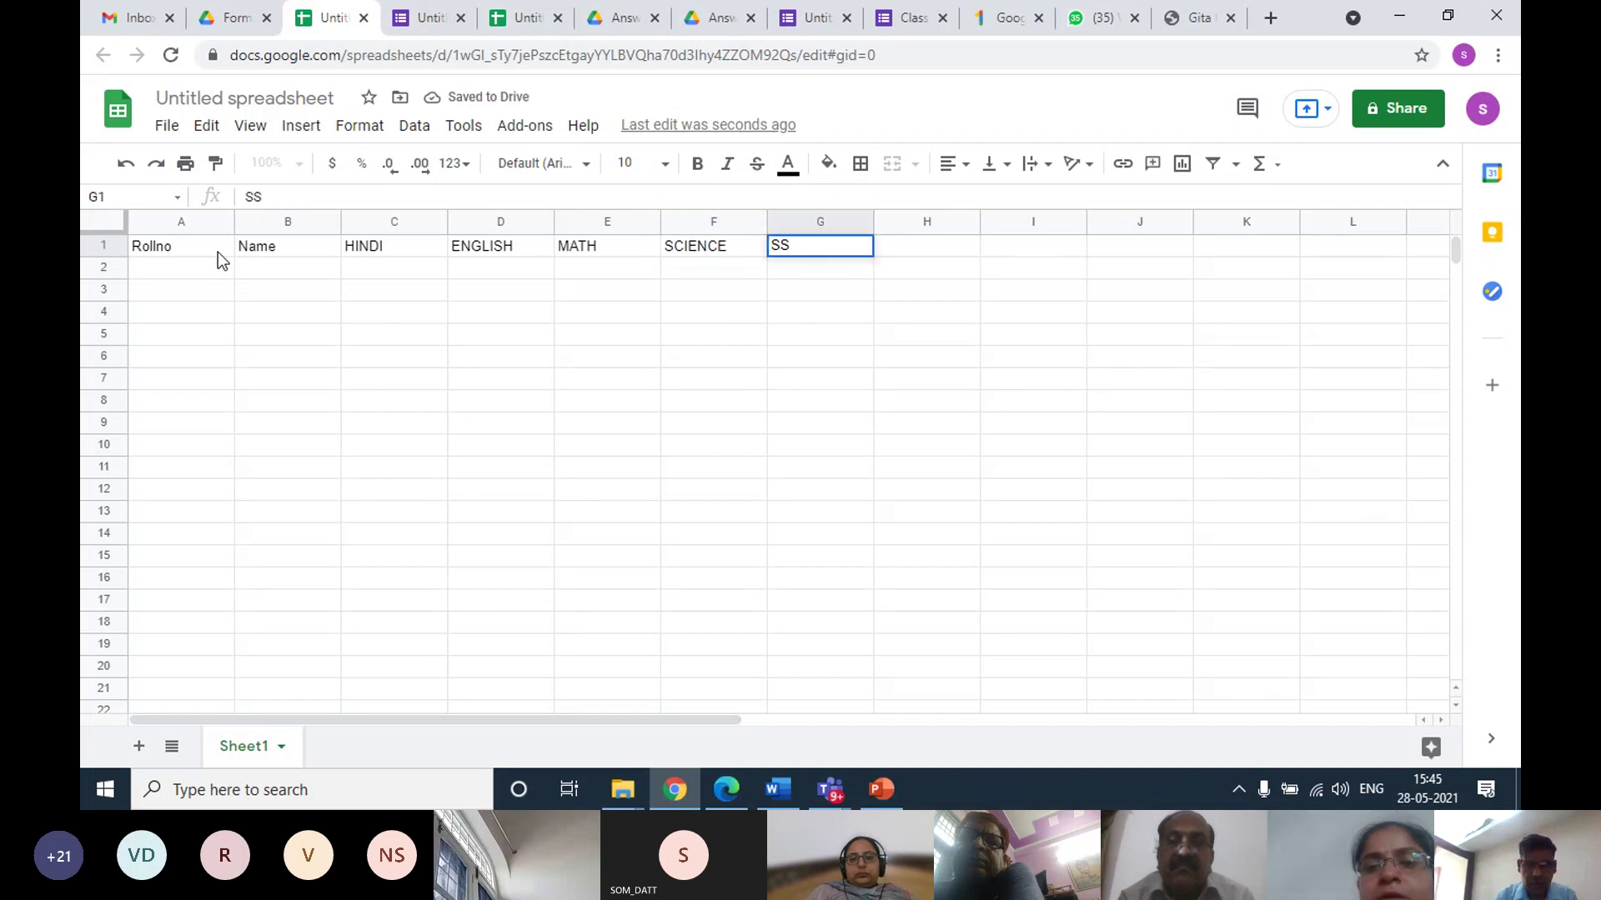
{"action": "key", "text": "Tab"}
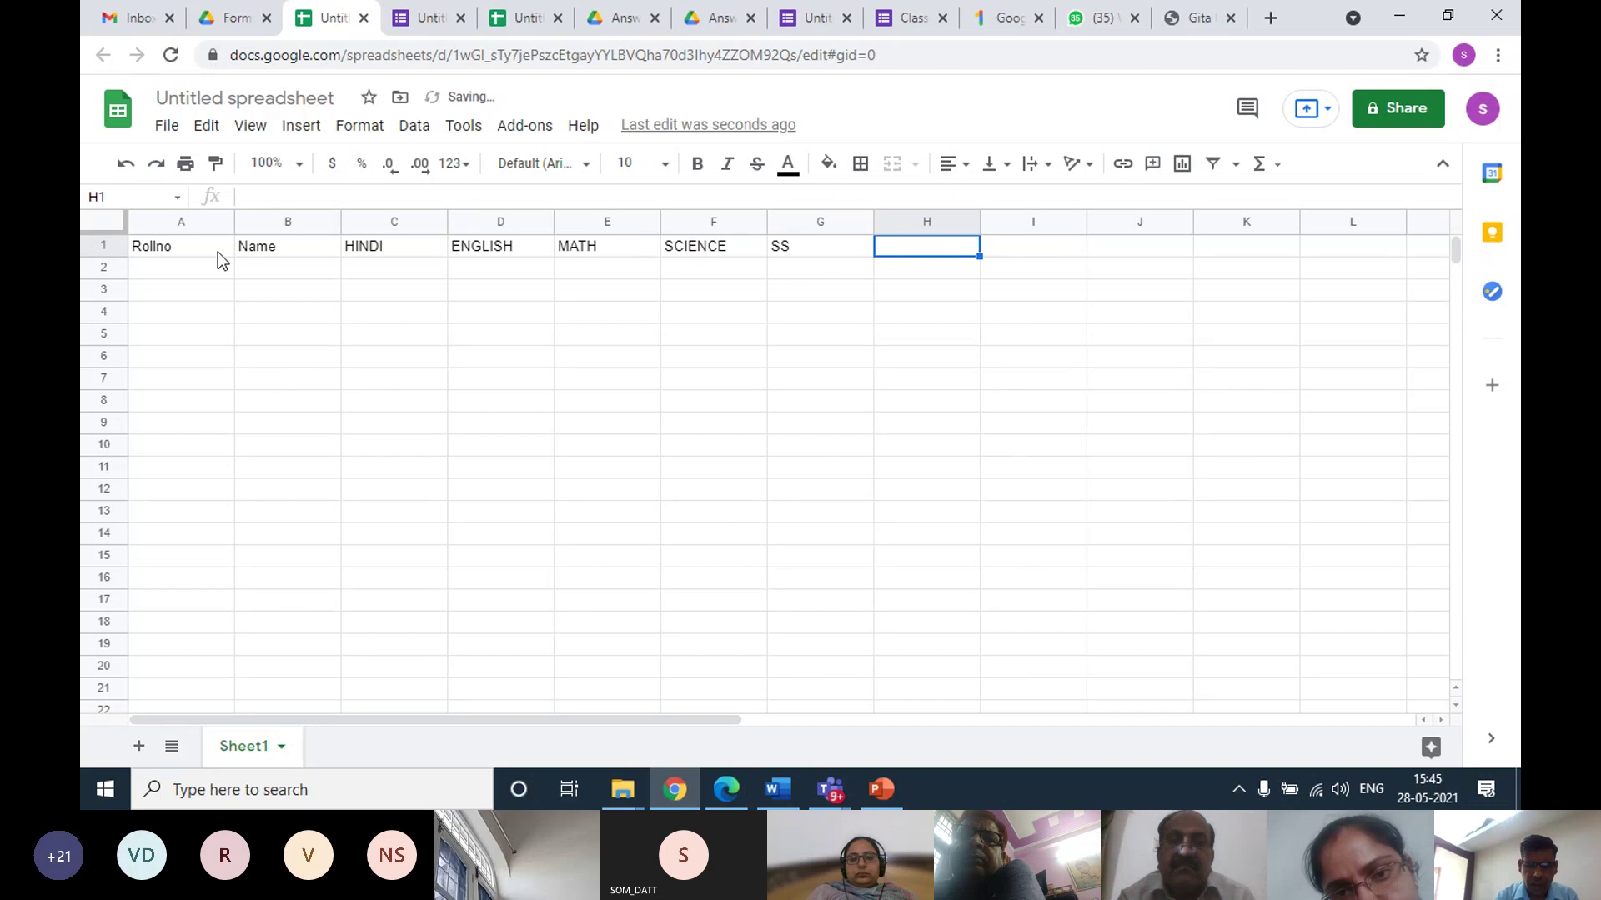
{"action": "type", "text": "SANKSRIT"}
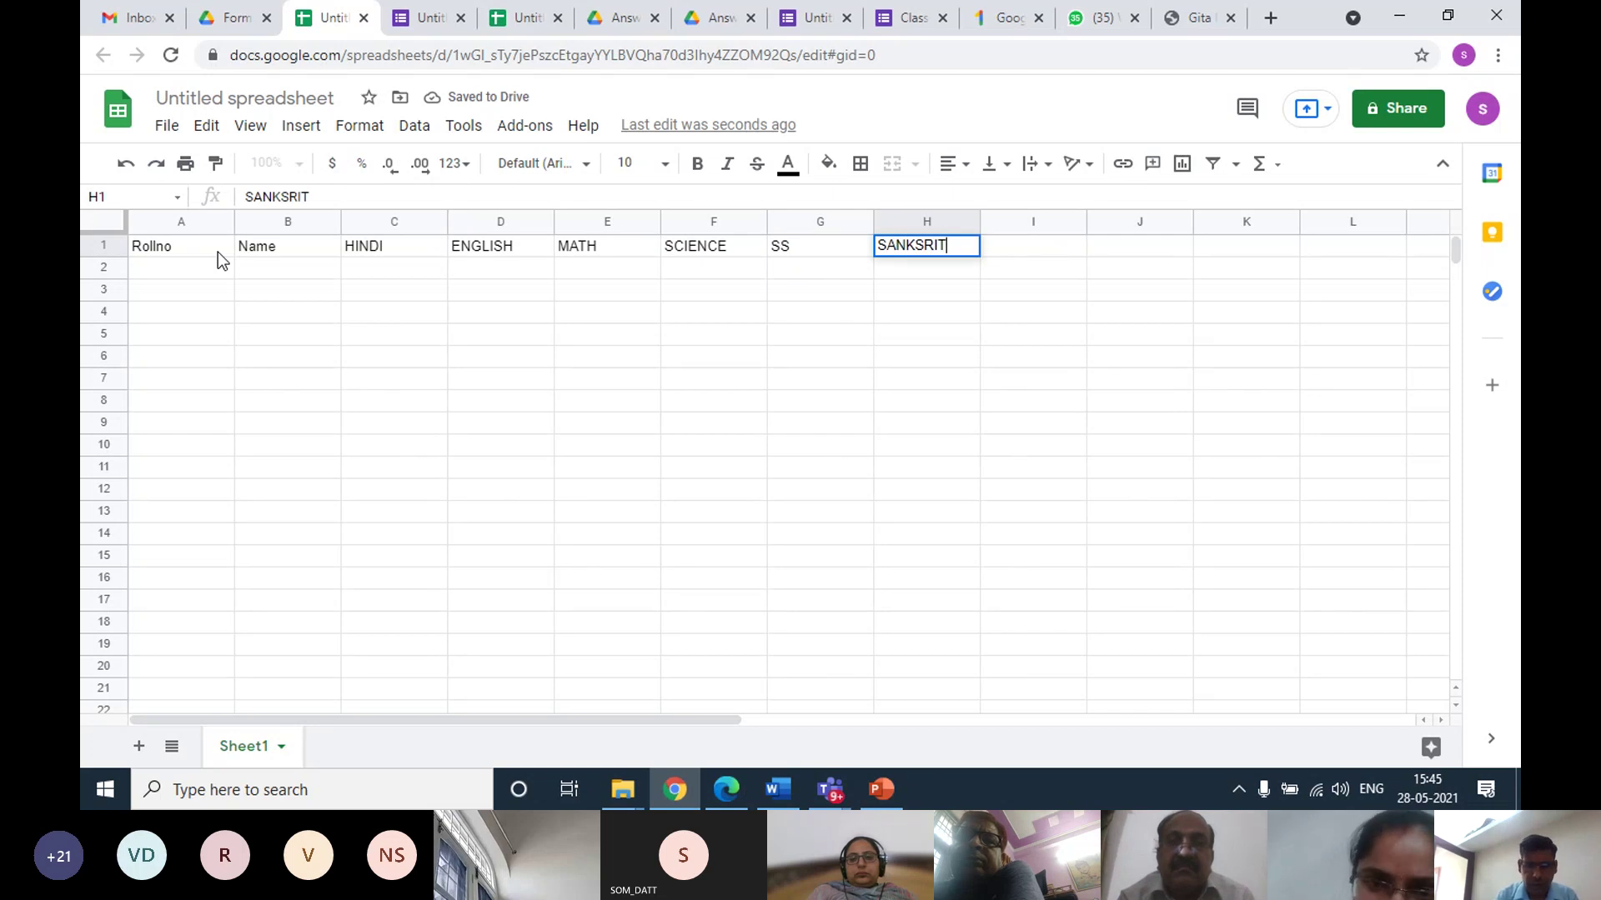
{"action": "key", "text": "Tab"}
{"action": "type", "text": "COMP. SC."}
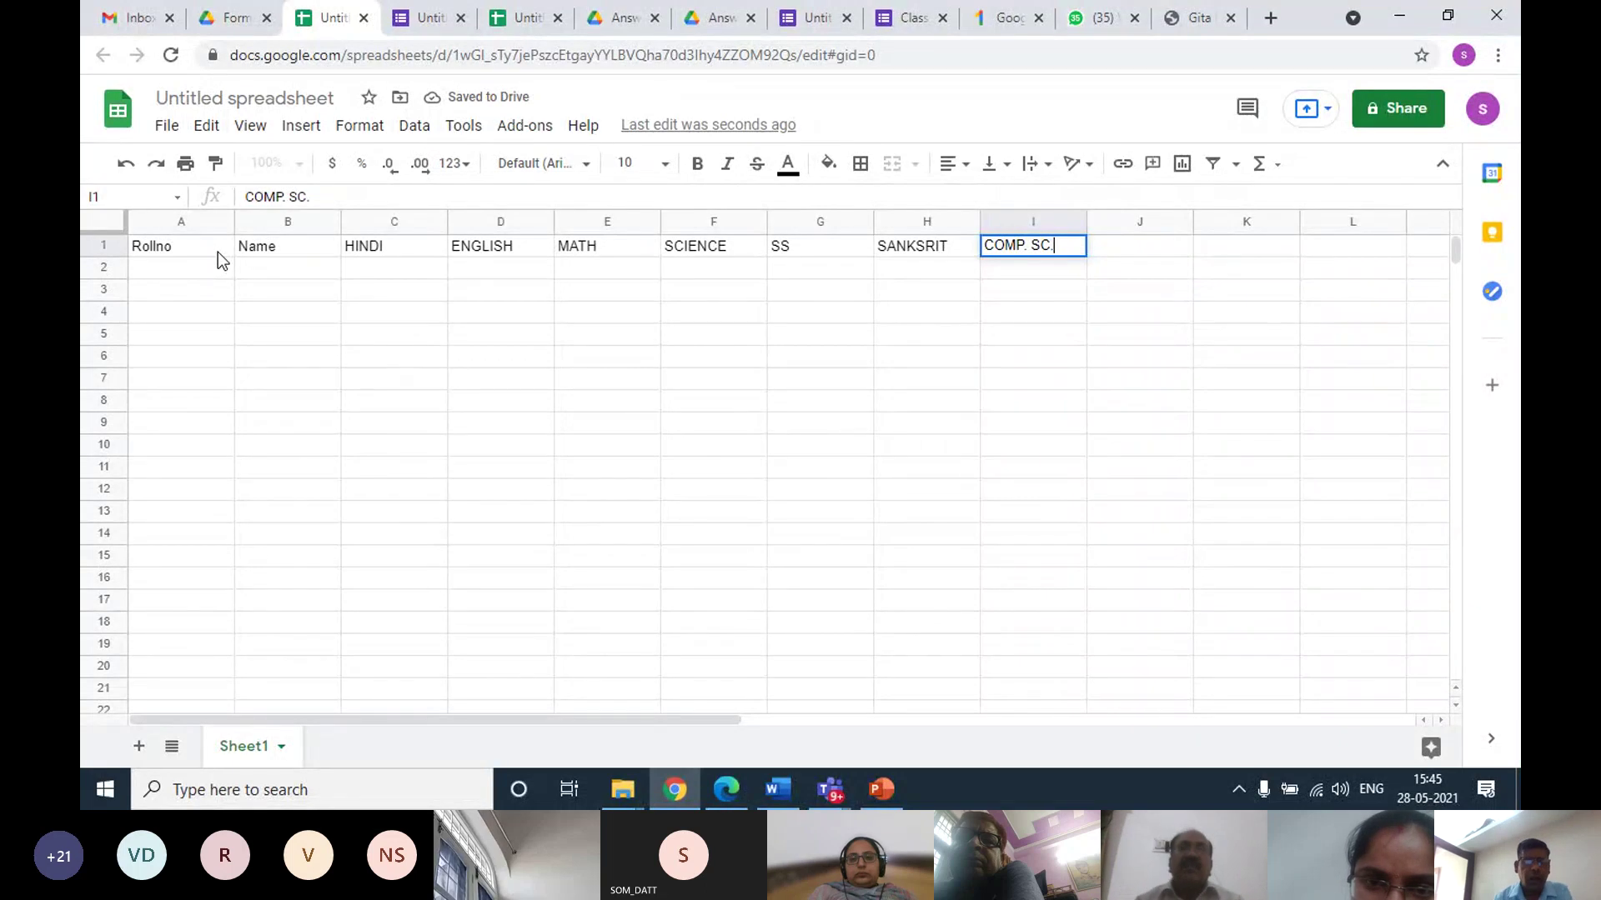
{"action": "left_click", "coordinate": [193, 267]}
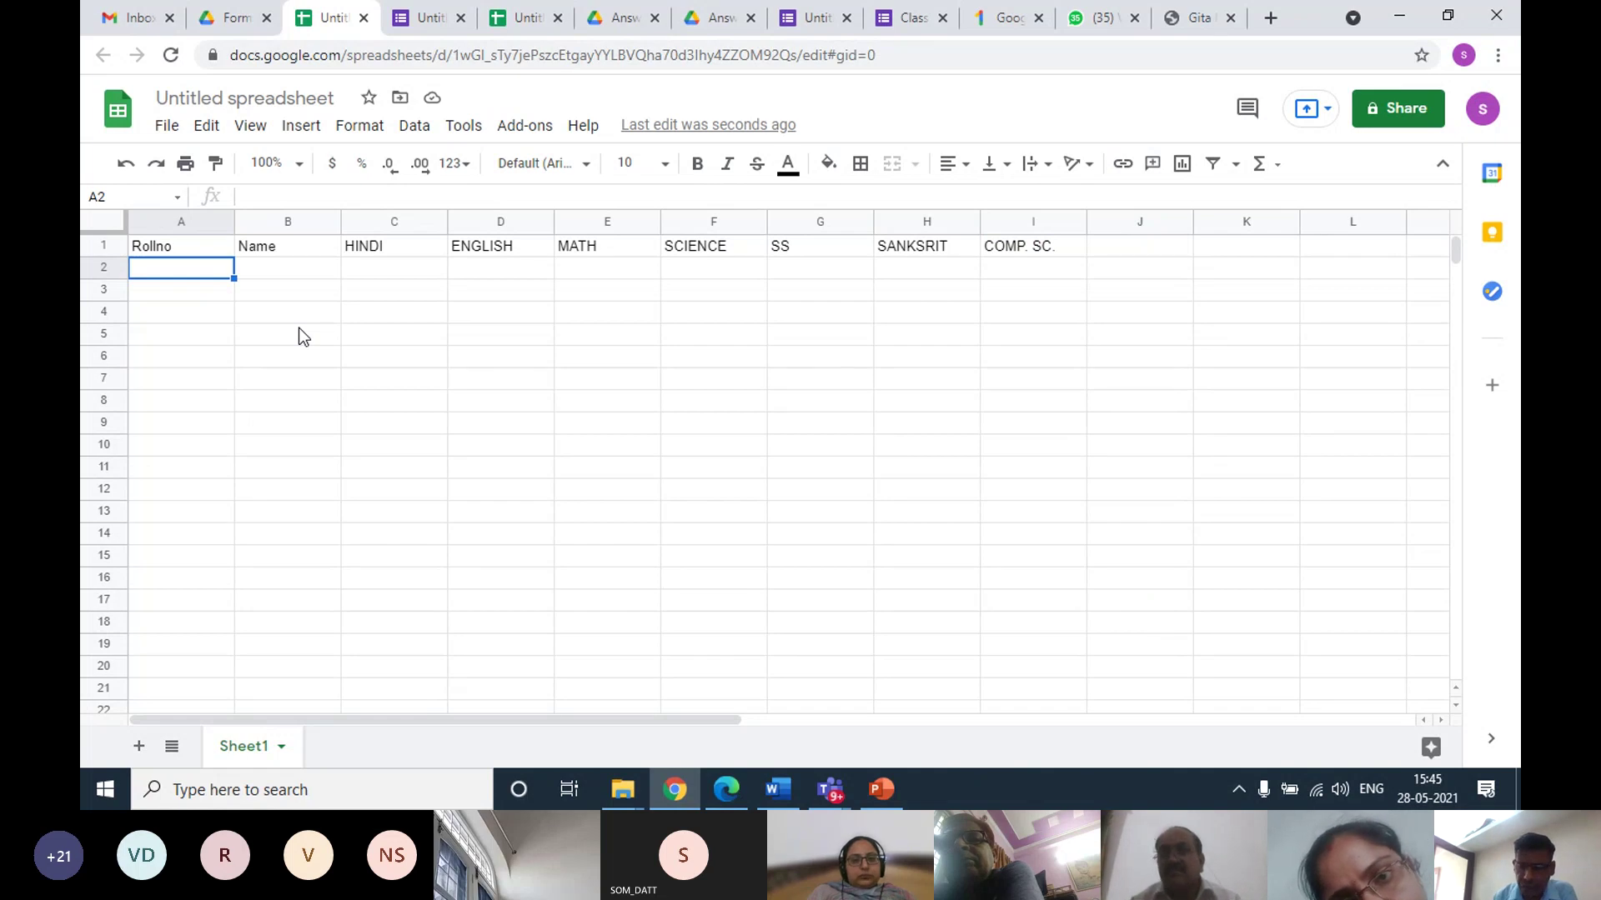
Enter roll numbers 301 and 302, then fill the series down to 311 in A12
{"action": "type", "text": "301"}
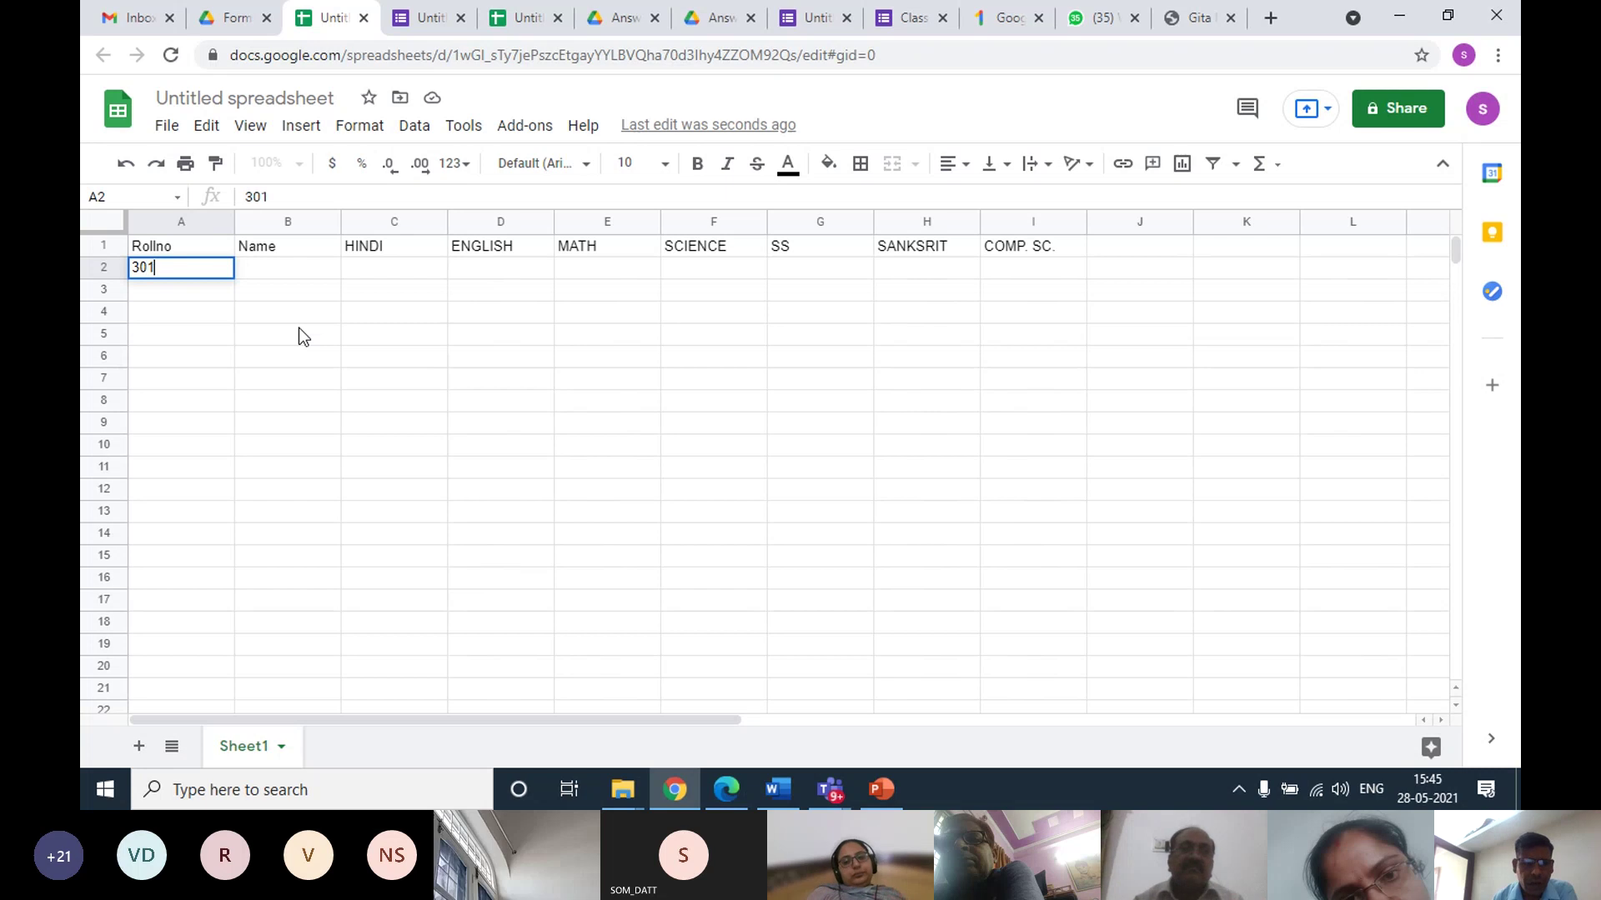
{"action": "key", "text": "Return"}
{"action": "type", "text": "3"}
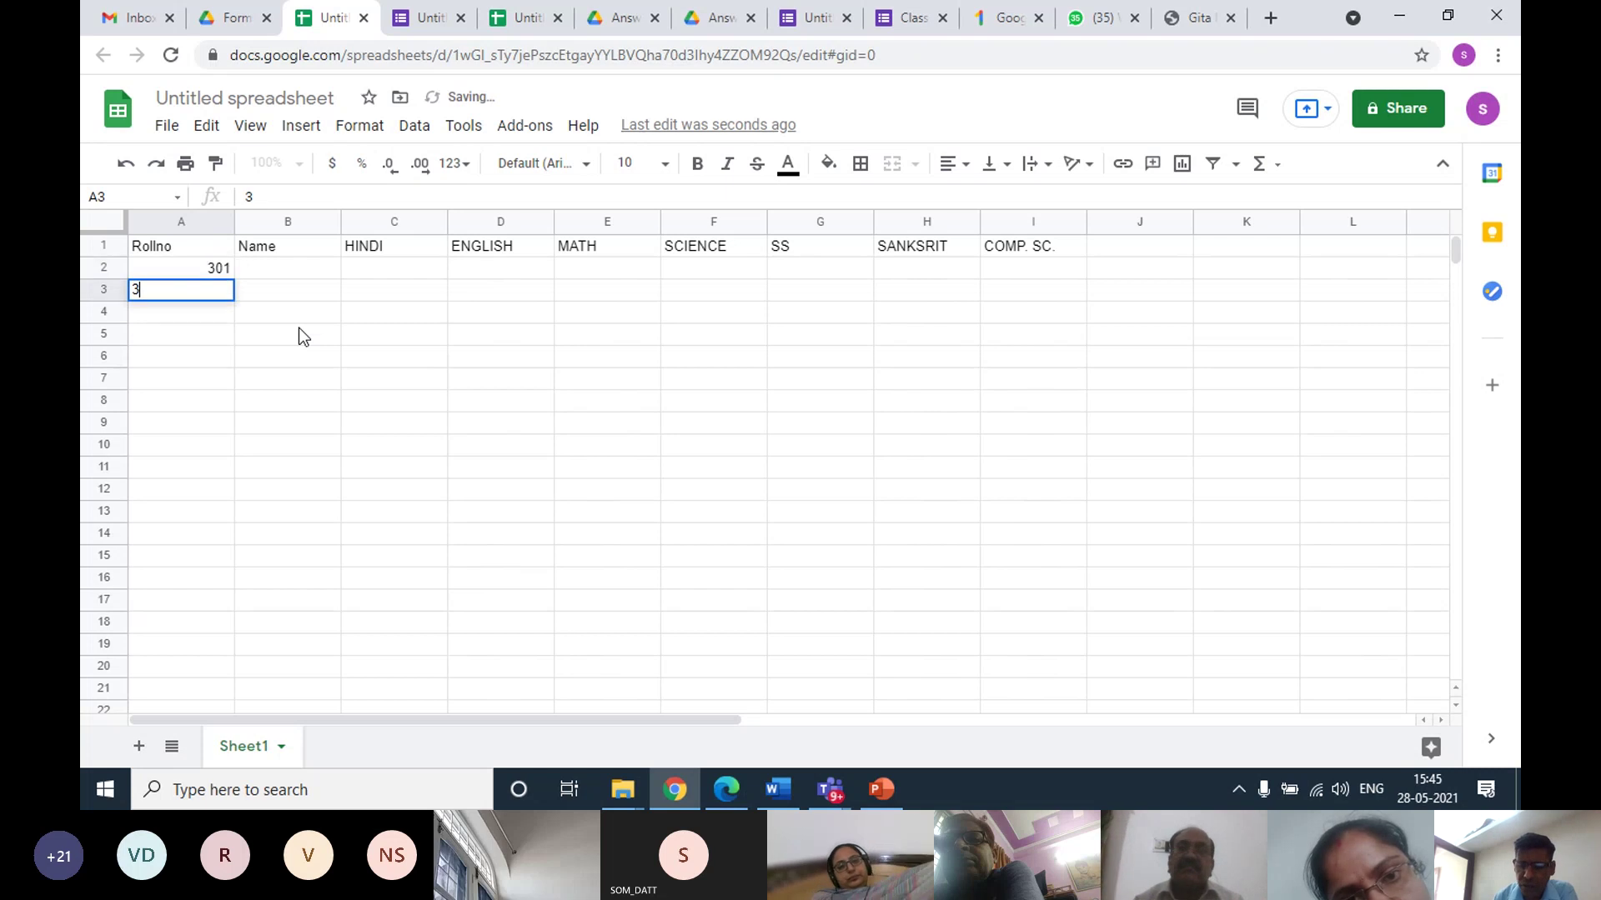
{"action": "type", "text": "02"}
{"action": "key", "text": "Return"}
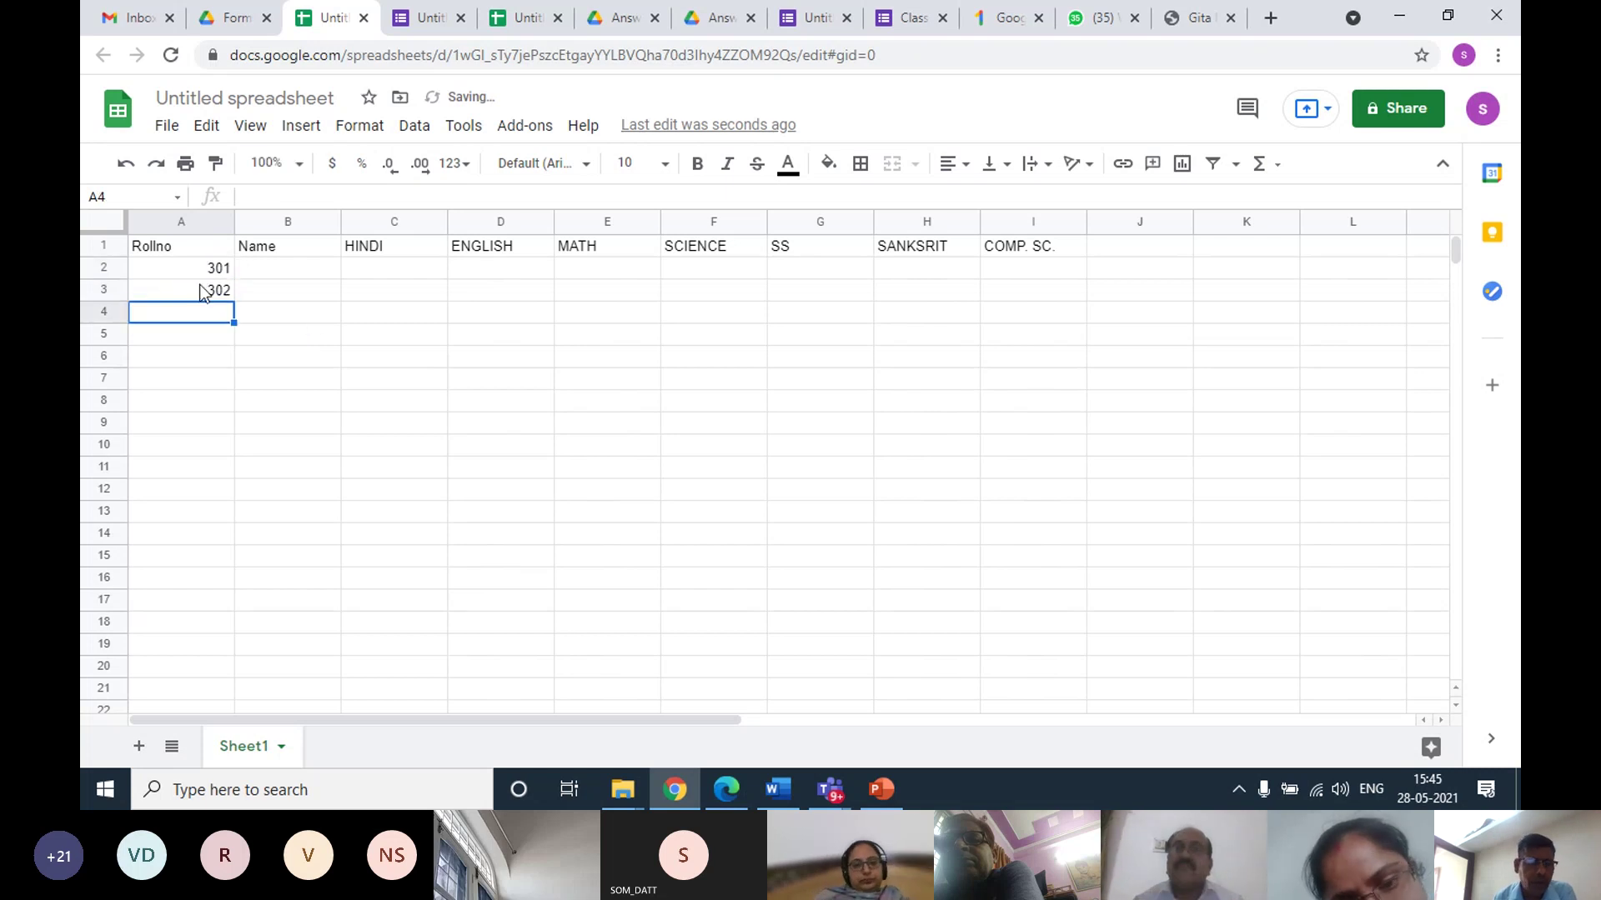
{"action": "left_click", "coordinate": [171, 271]}
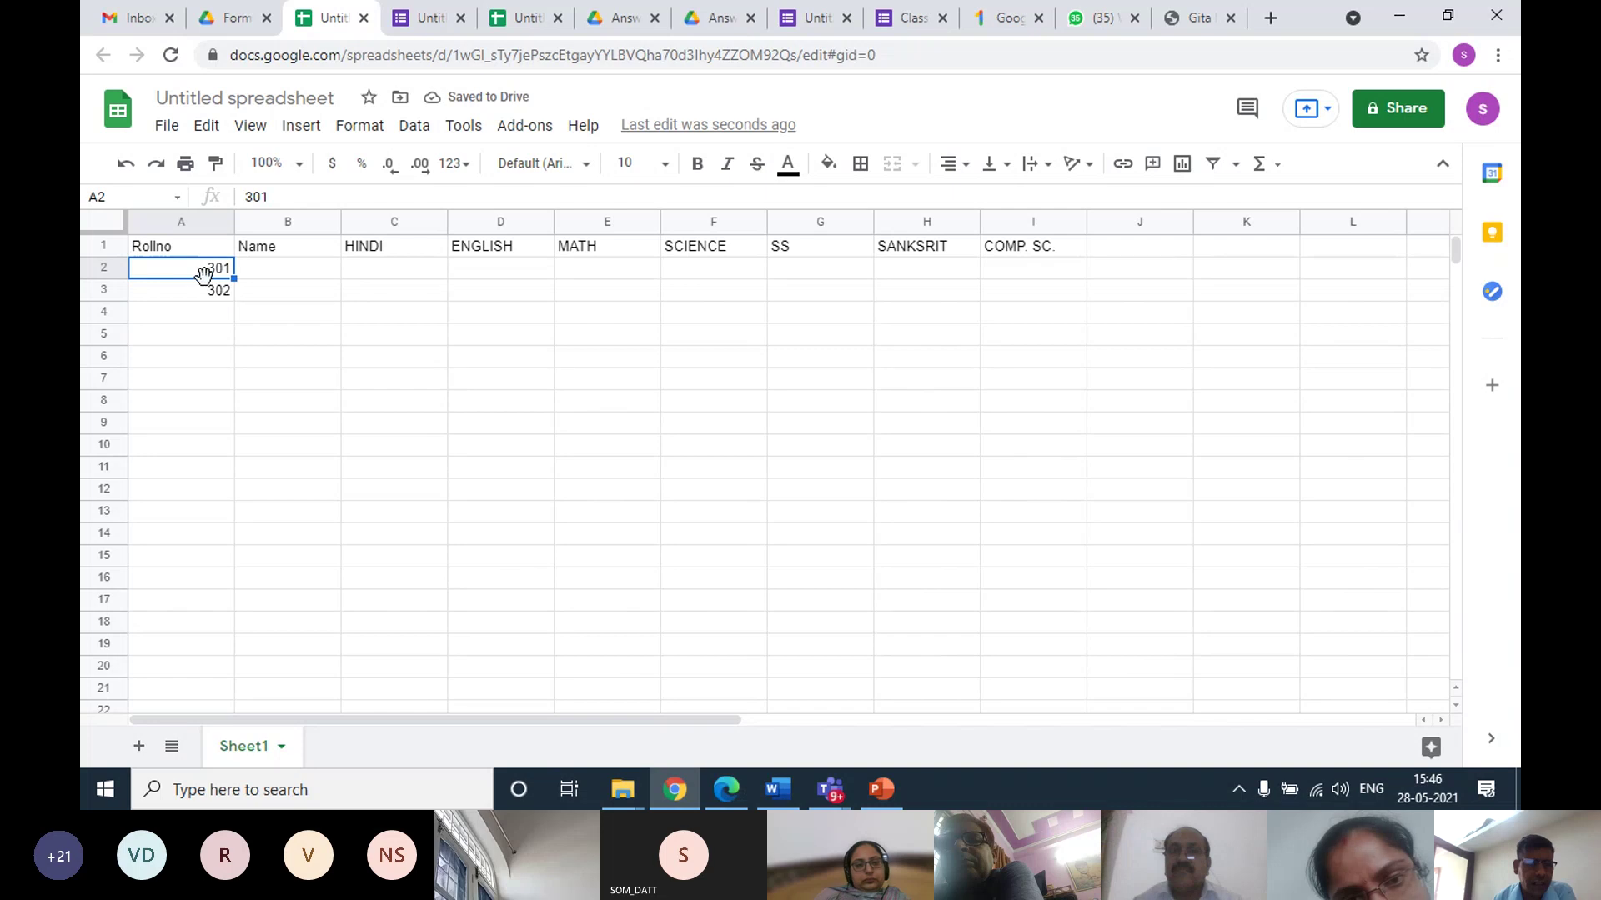
{"action": "left_click_drag", "start_coordinate": [198, 273], "coordinate": [240, 483]}
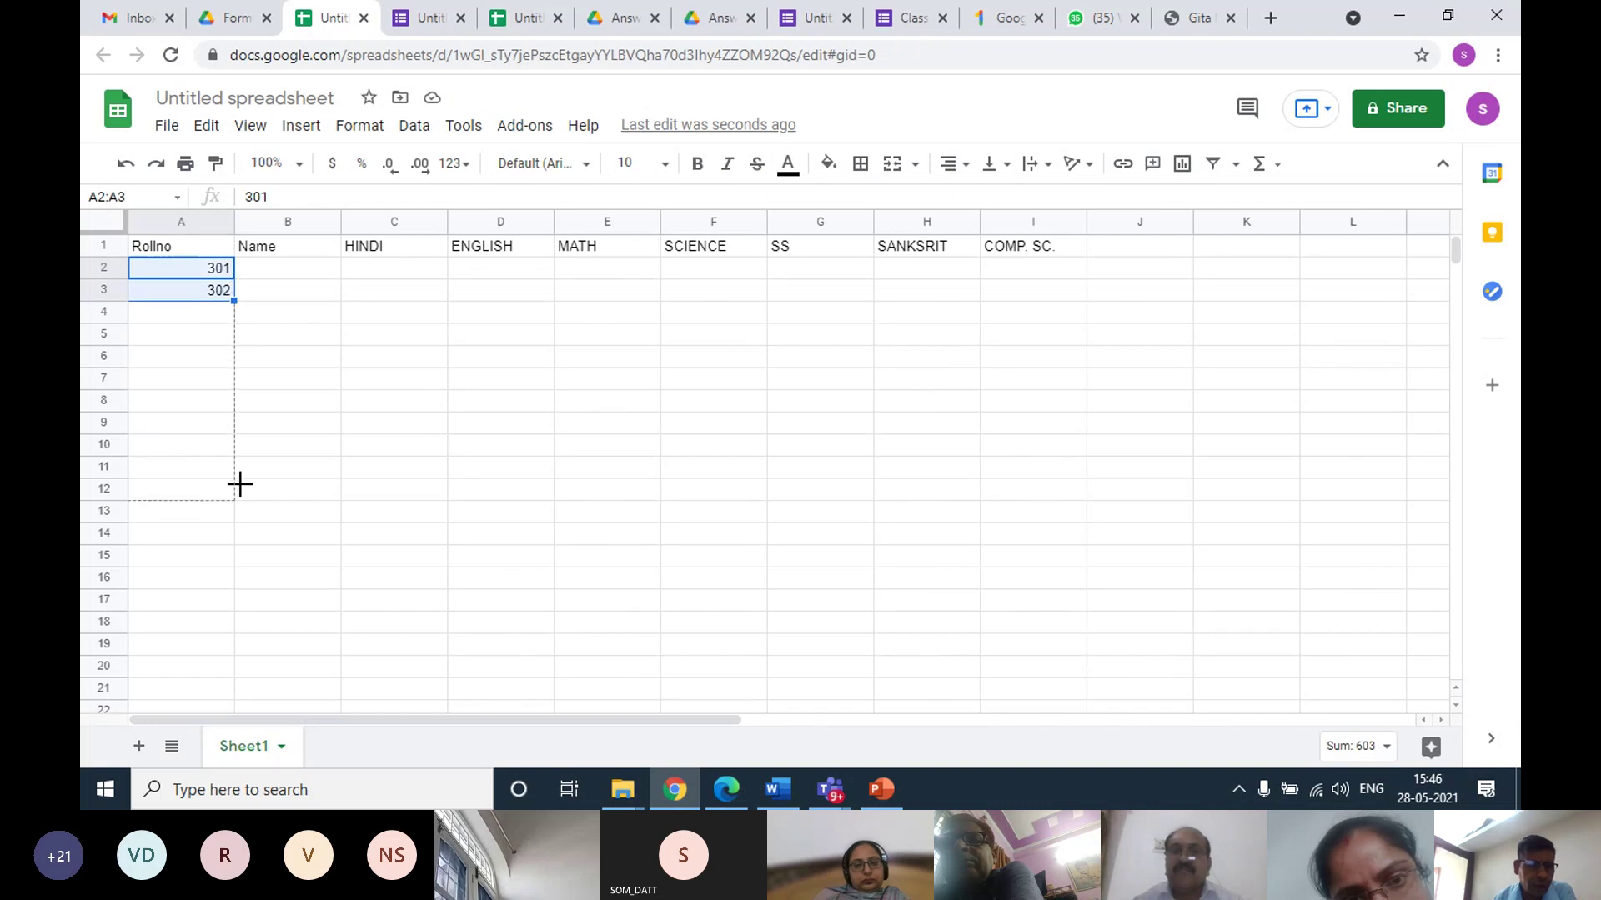
{"action": "left_click_drag", "start_coordinate": [250, 355], "coordinate": [250, 355]}
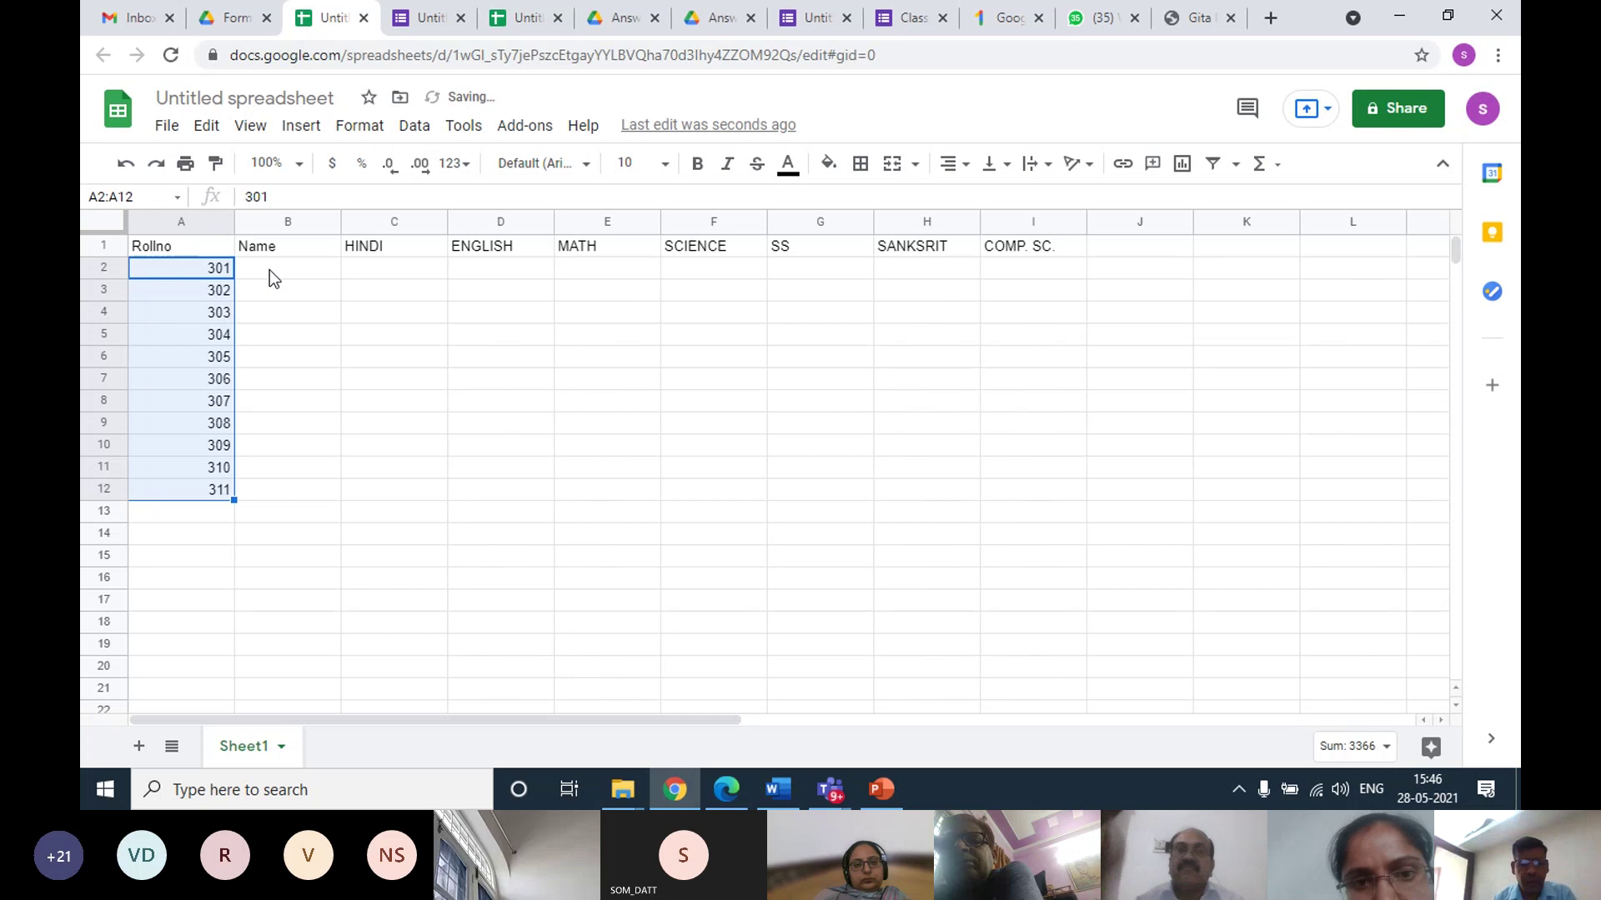
Enter student names A through H, then A, B and C, down column B from B2
{"action": "left_click", "coordinate": [270, 273]}
{"action": "type", "text": "A"}
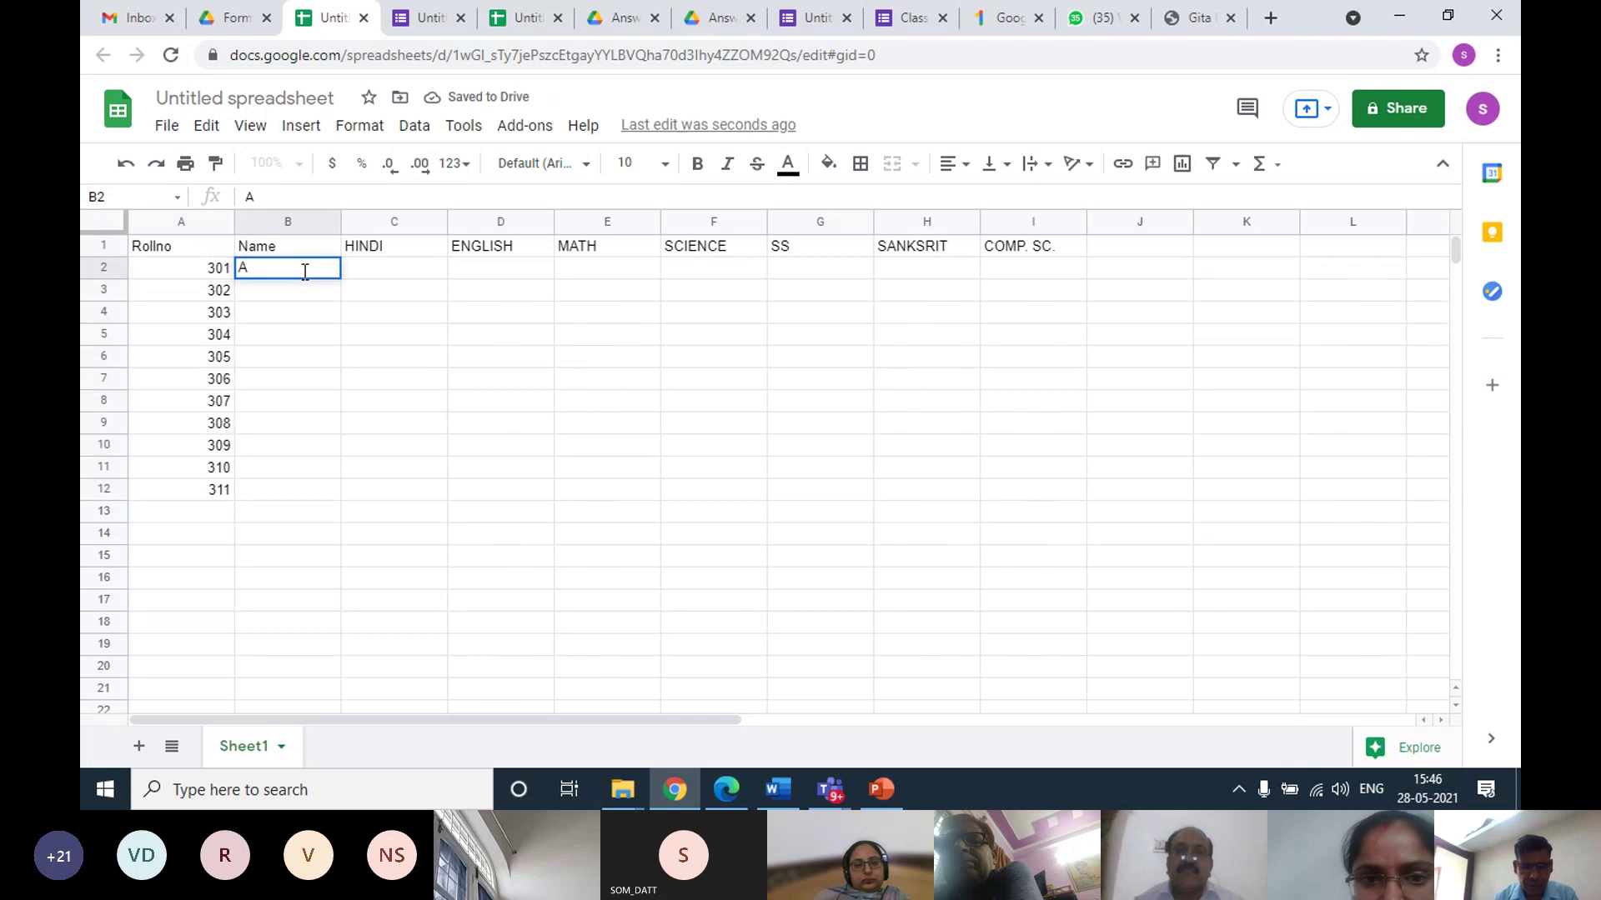
{"action": "key", "text": "Return"}
{"action": "type", "text": "B"}
{"action": "key", "text": "Return"}
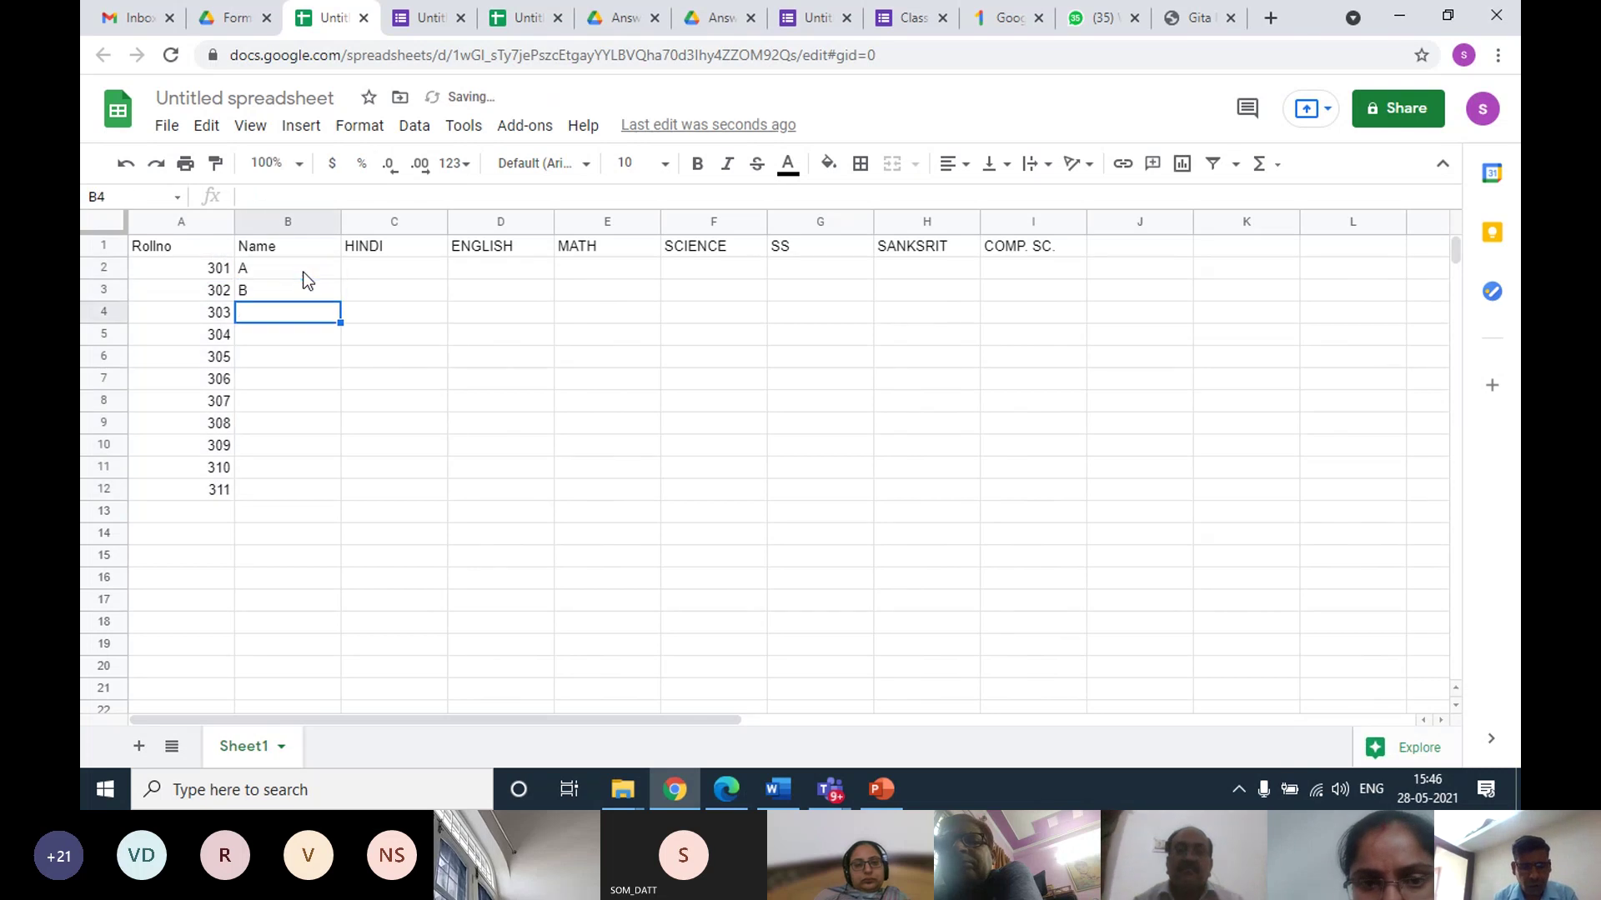
{"action": "type", "text": "C"}
{"action": "key", "text": "Return"}
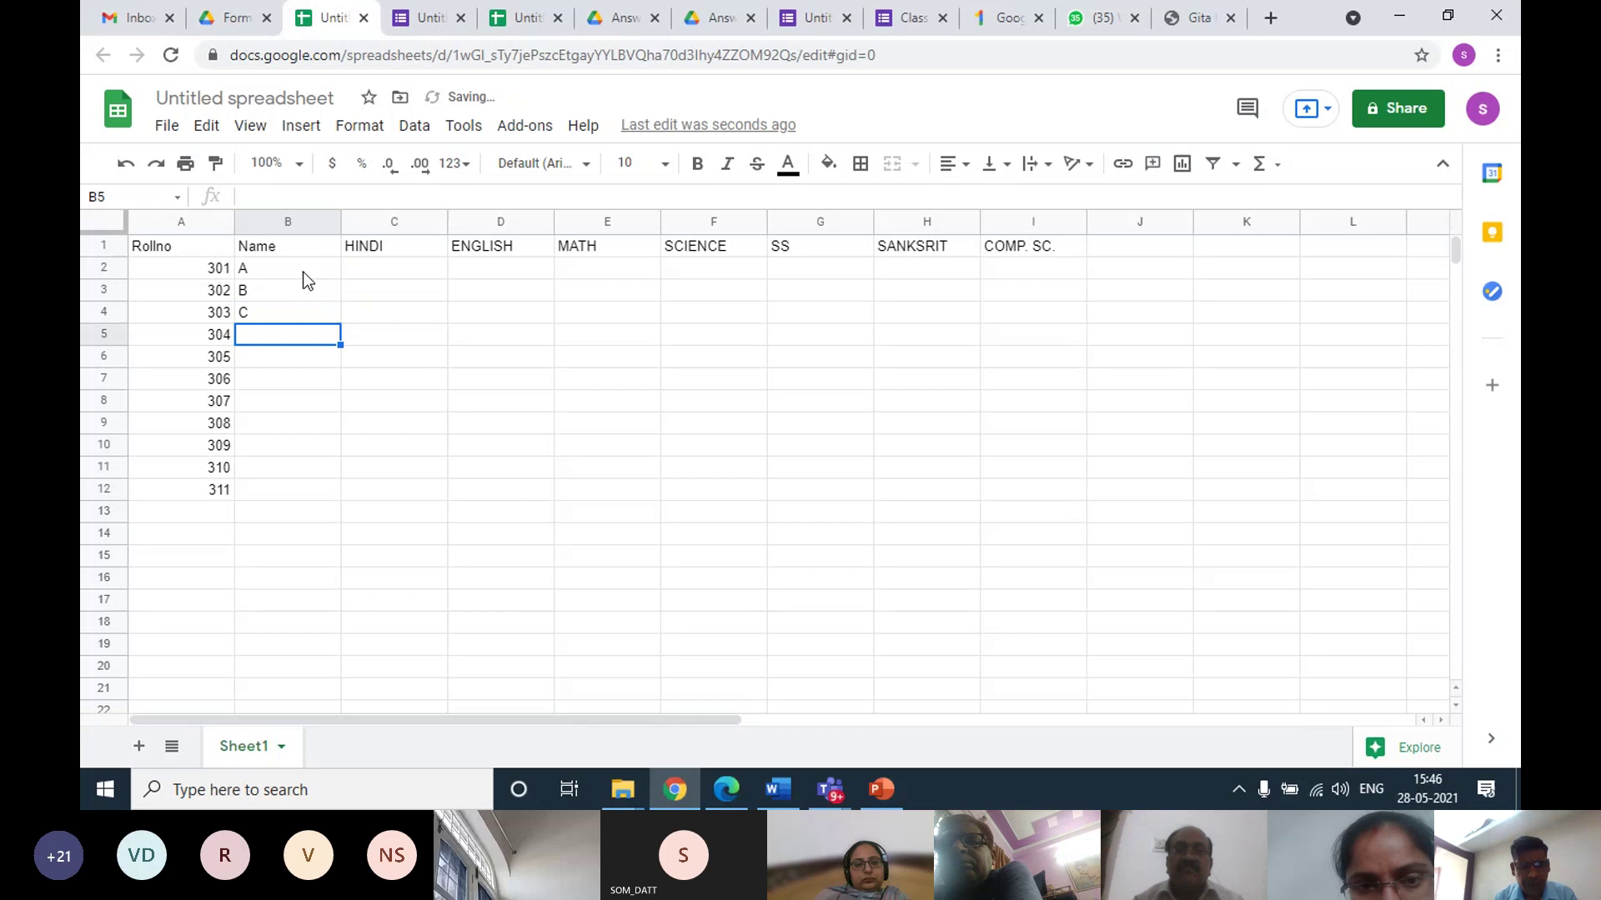
{"action": "type", "text": "D"}
{"action": "key", "text": "Return"}
{"action": "type", "text": "E"}
{"action": "key", "text": "Return"}
{"action": "type", "text": "F"}
{"action": "key", "text": "Return"}
{"action": "type", "text": "G"}
{"action": "key", "text": "Return"}
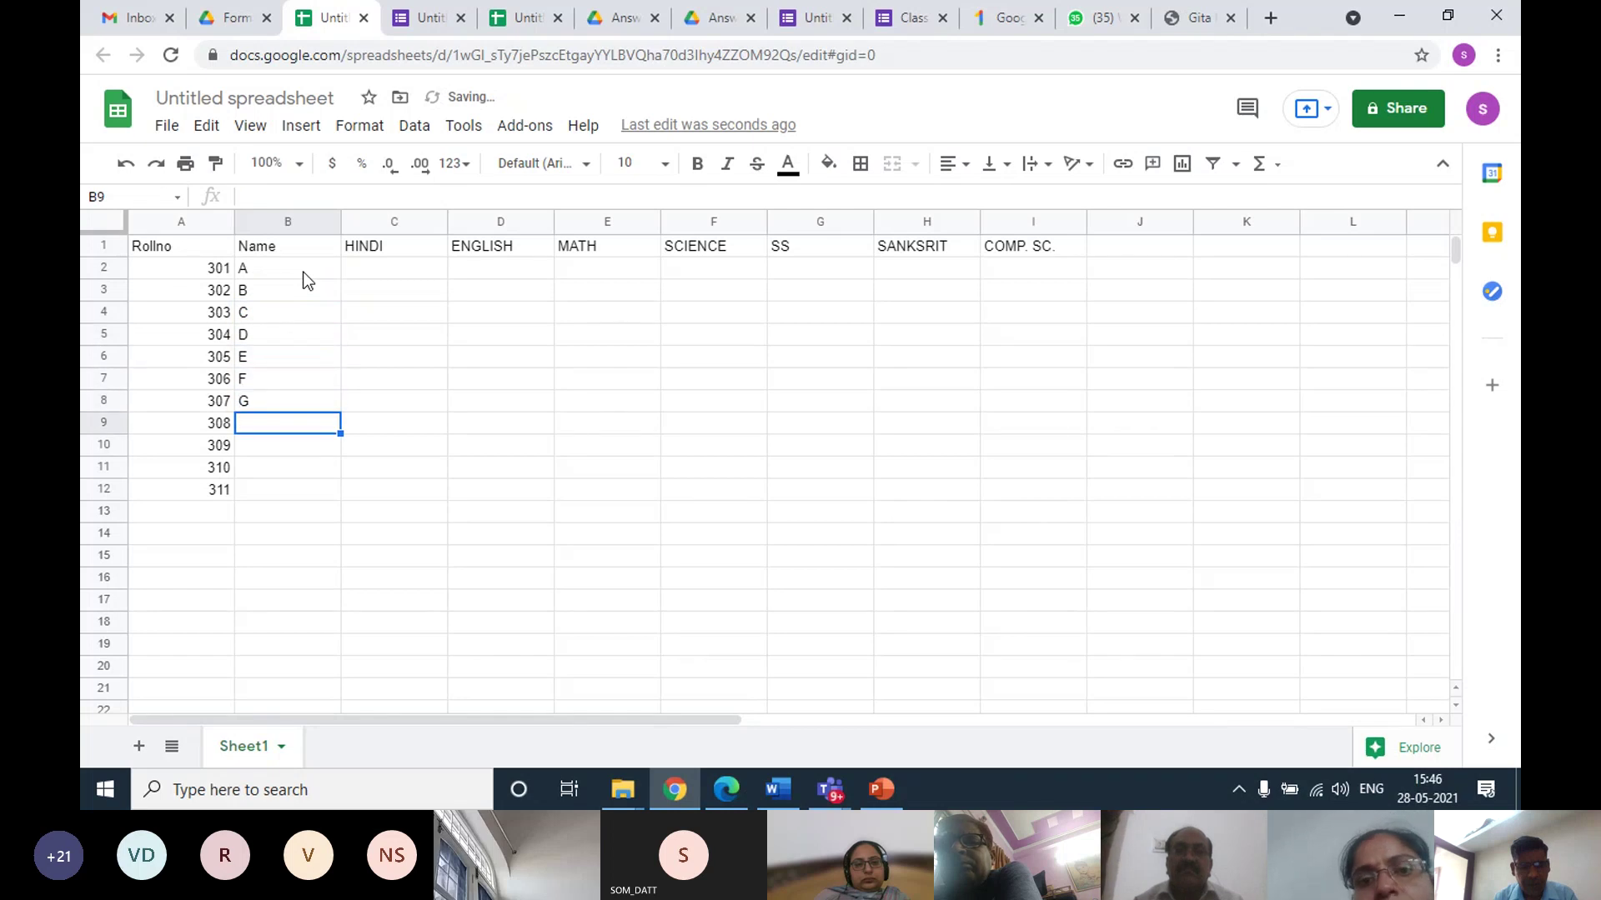
{"action": "type", "text": "H"}
{"action": "key", "text": "Return"}
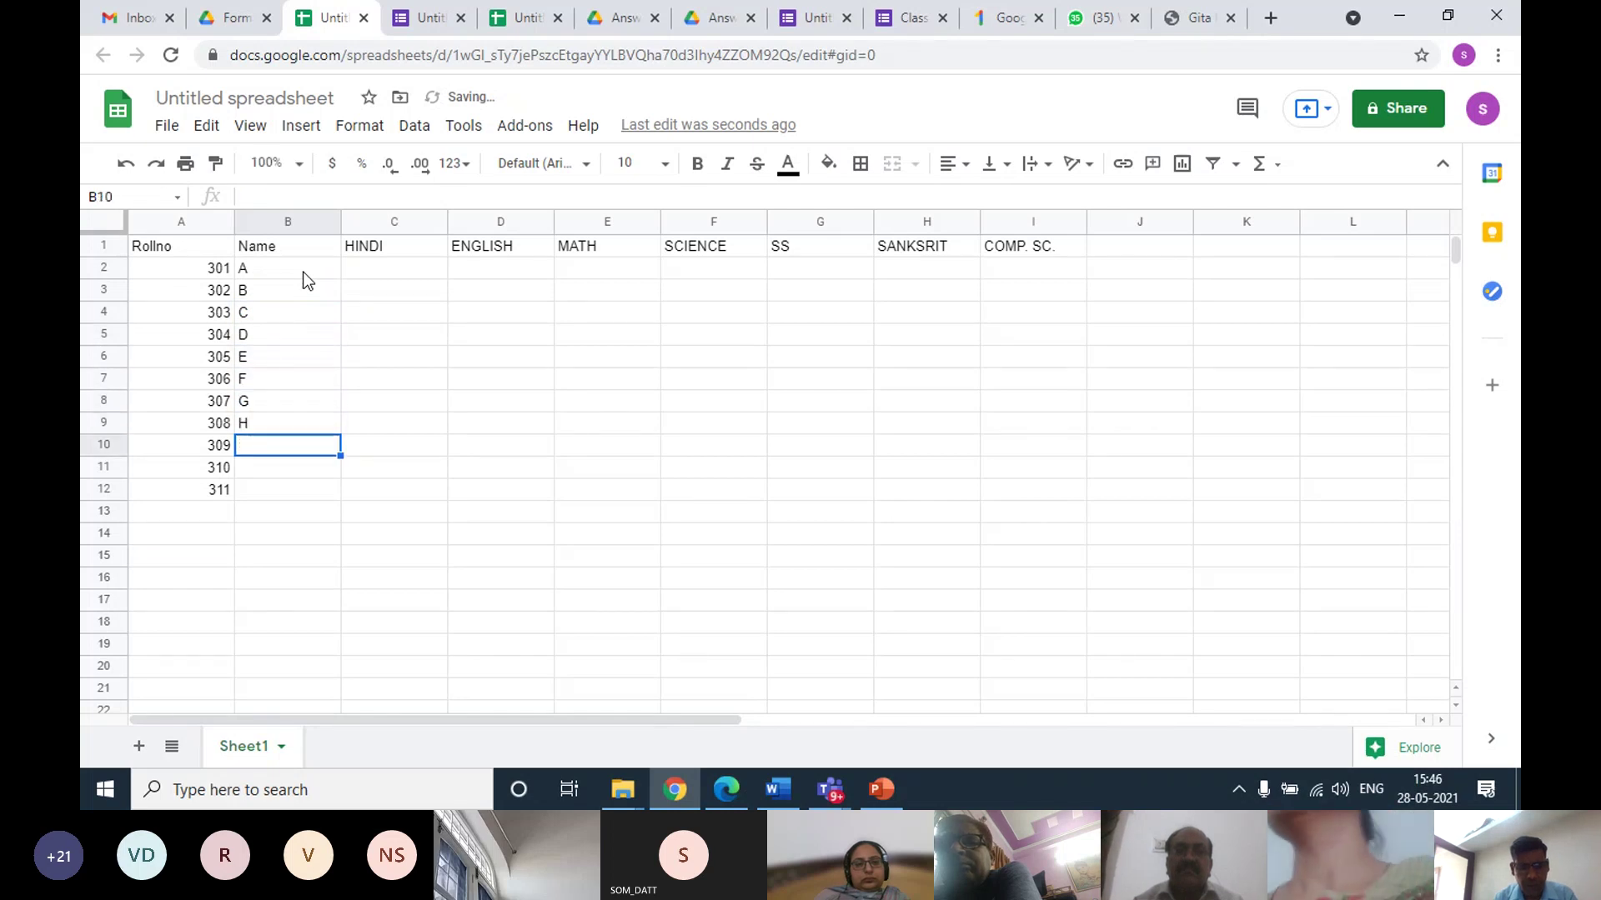
{"action": "type", "text": "A"}
{"action": "key", "text": "Return"}
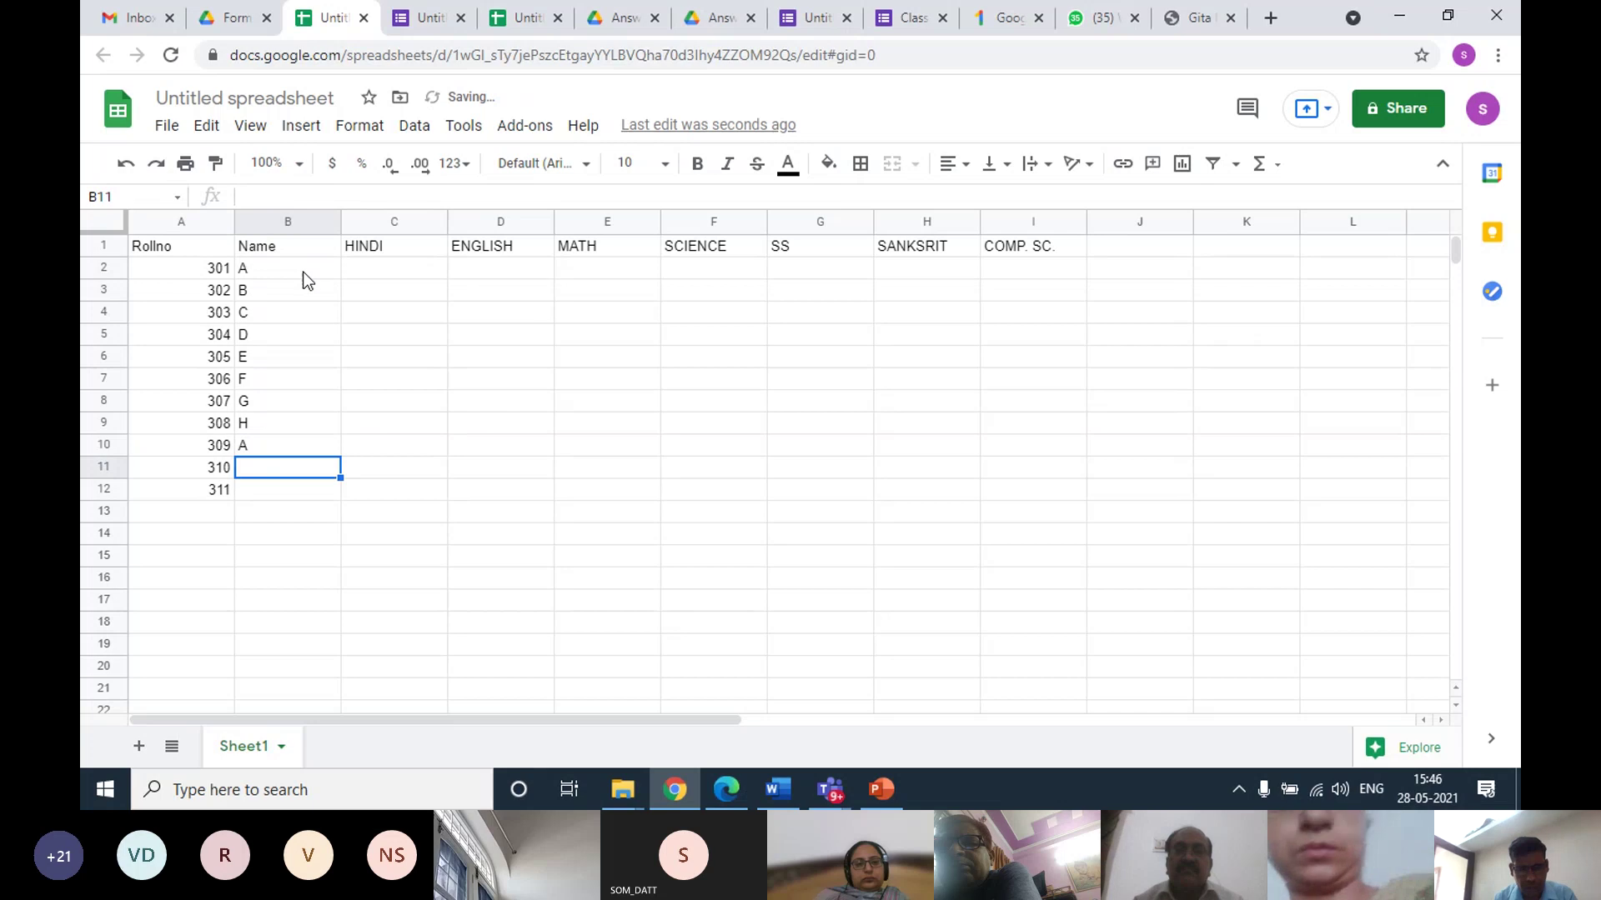
{"action": "type", "text": "B"}
{"action": "key", "text": "Return"}
{"action": "type", "text": "C"}
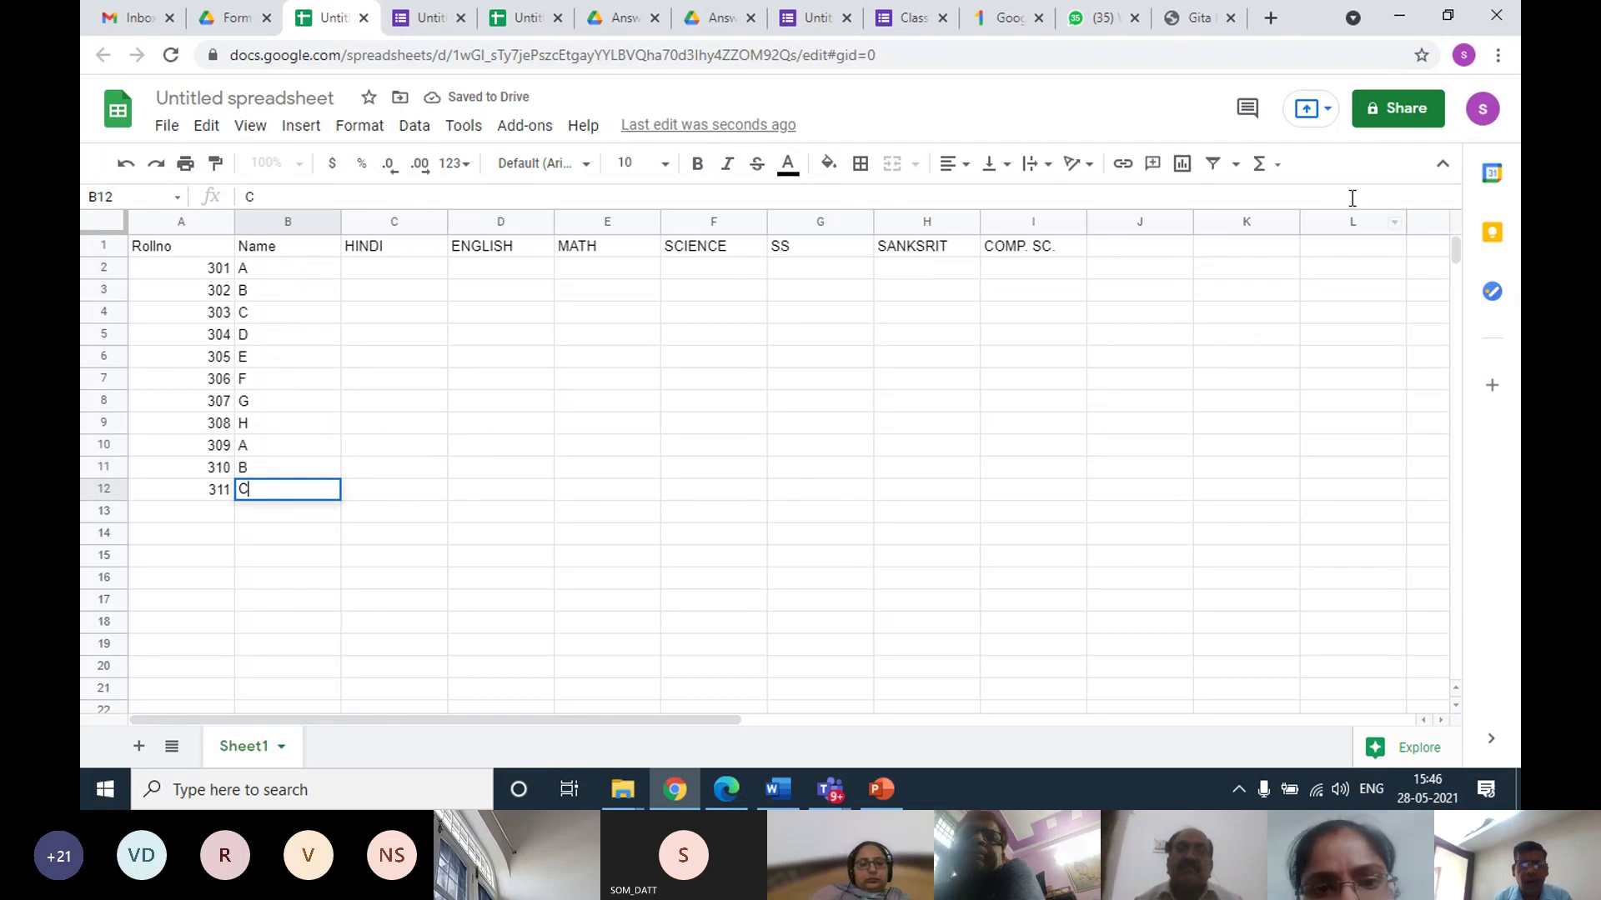
Change the spreadsheet title from 'Untitled spreadsheet' to 'CLASS III-A'
{"action": "left_click", "coordinate": [248, 99]}
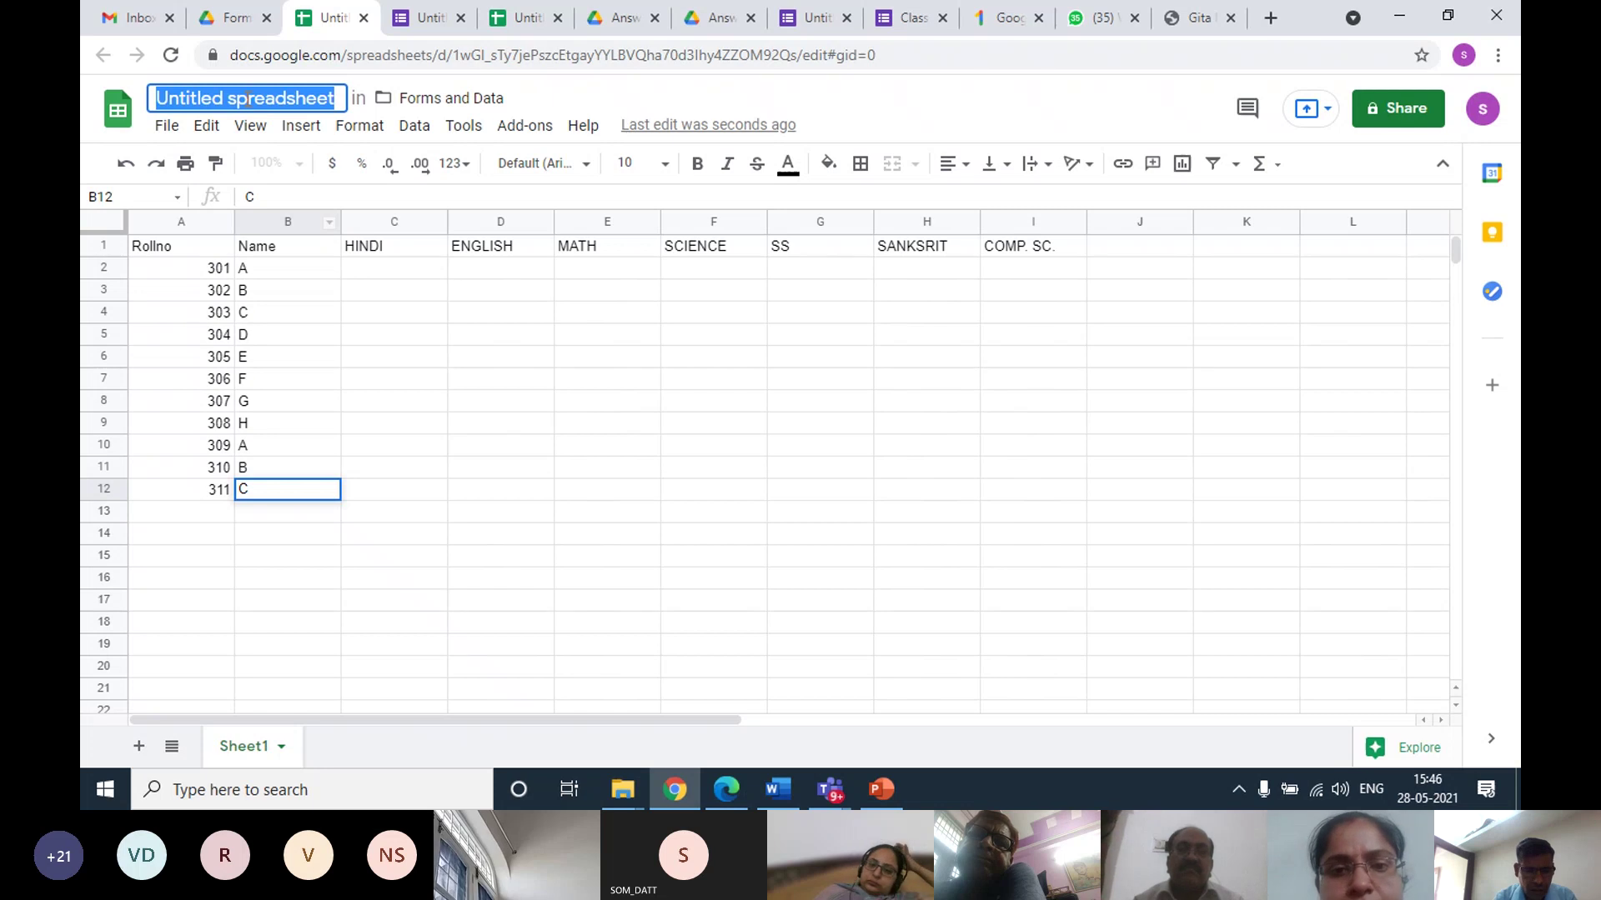
{"action": "type", "text": "ii"}
{"action": "key", "text": "BackSpace"}
{"action": "key", "text": "BackSpace"}
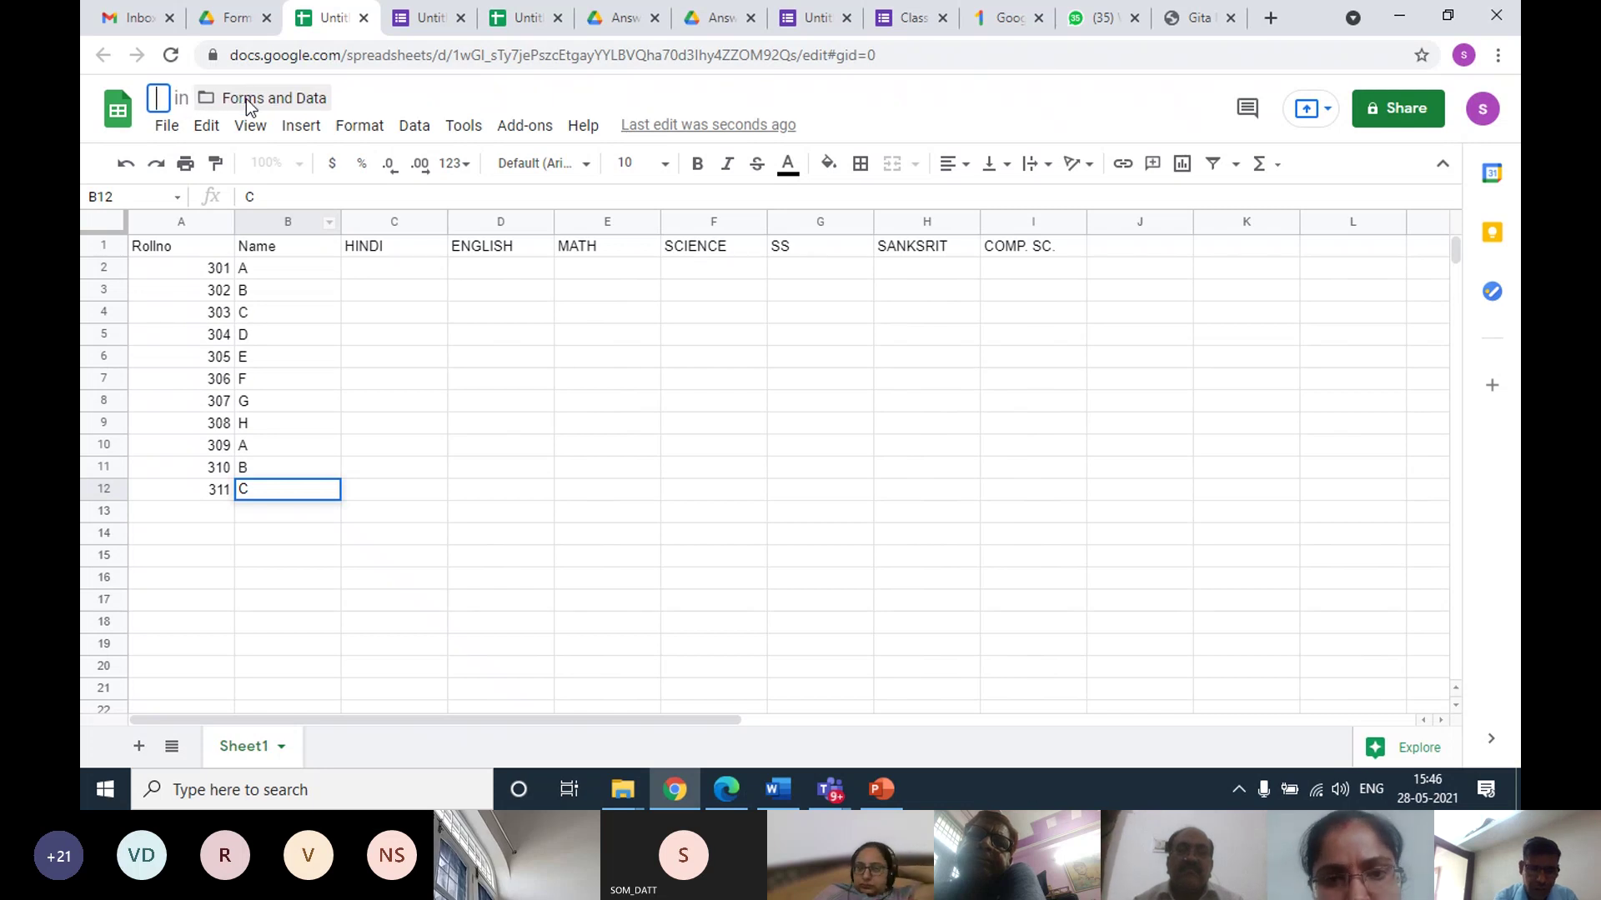
{"action": "type", "text": "III"}
{"action": "type", "text": "CLA"}
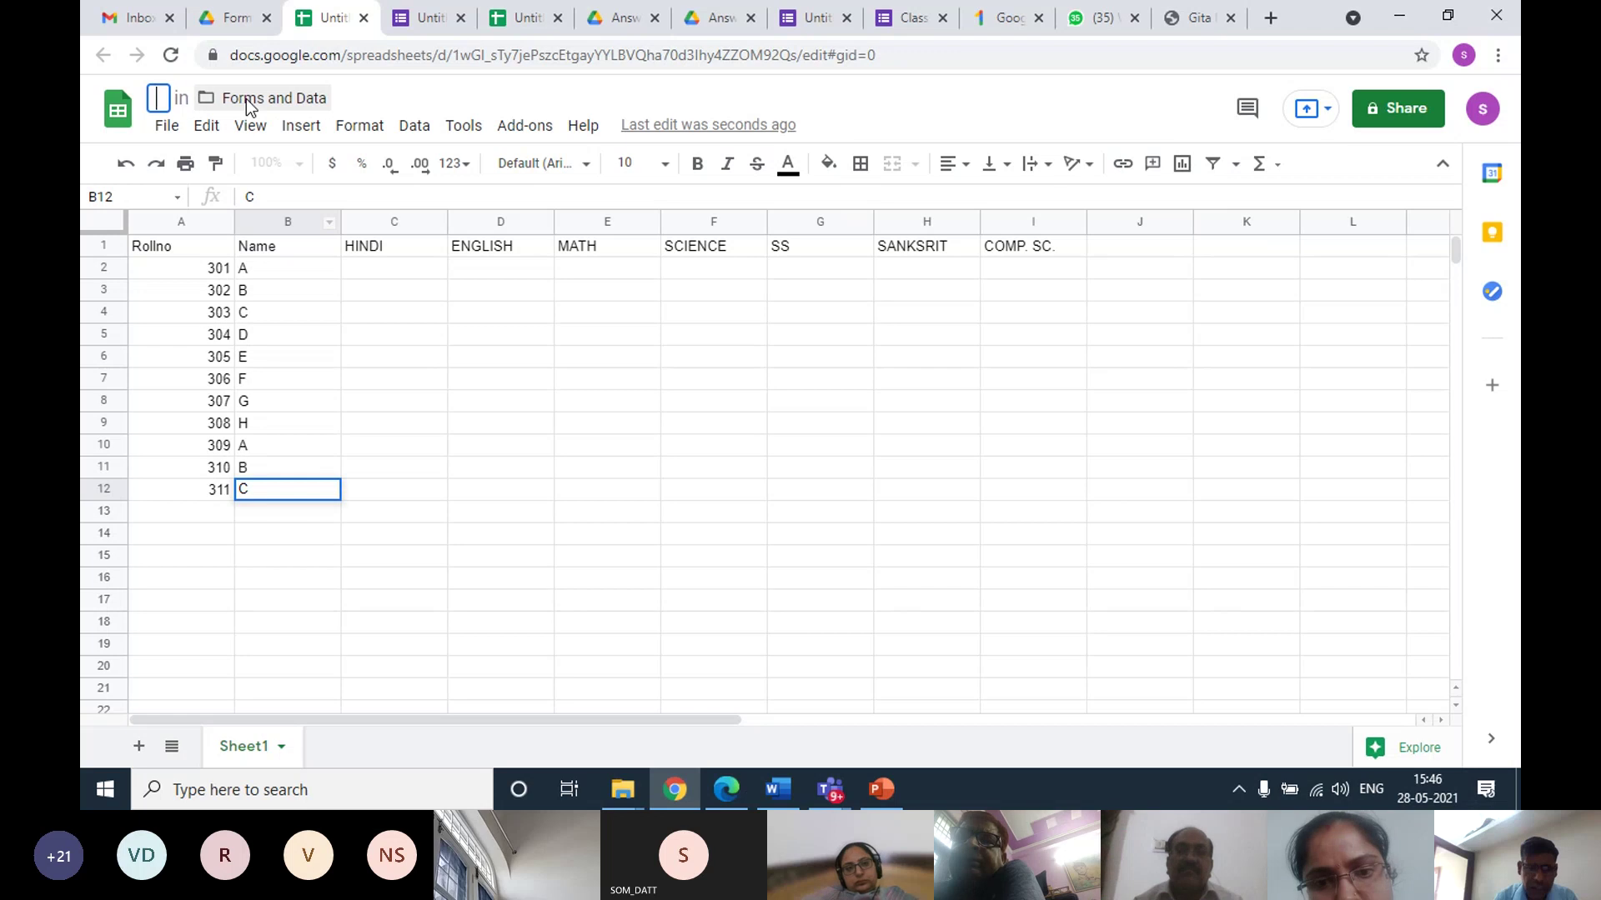
{"action": "type", "text": "SS III"}
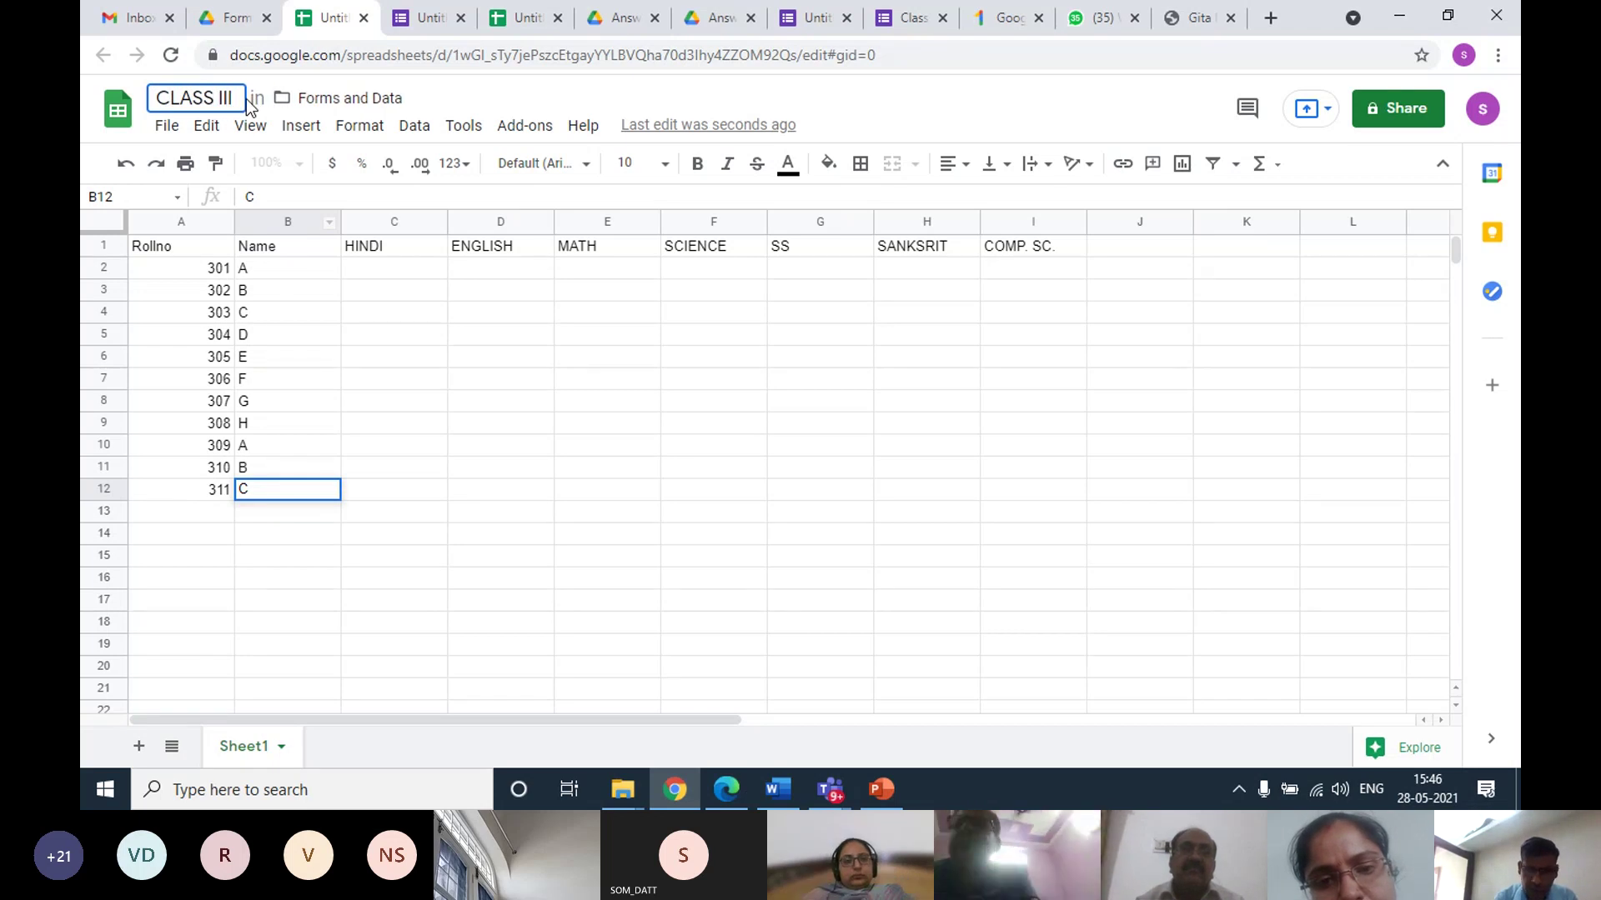
{"action": "type", "text": "-A"}
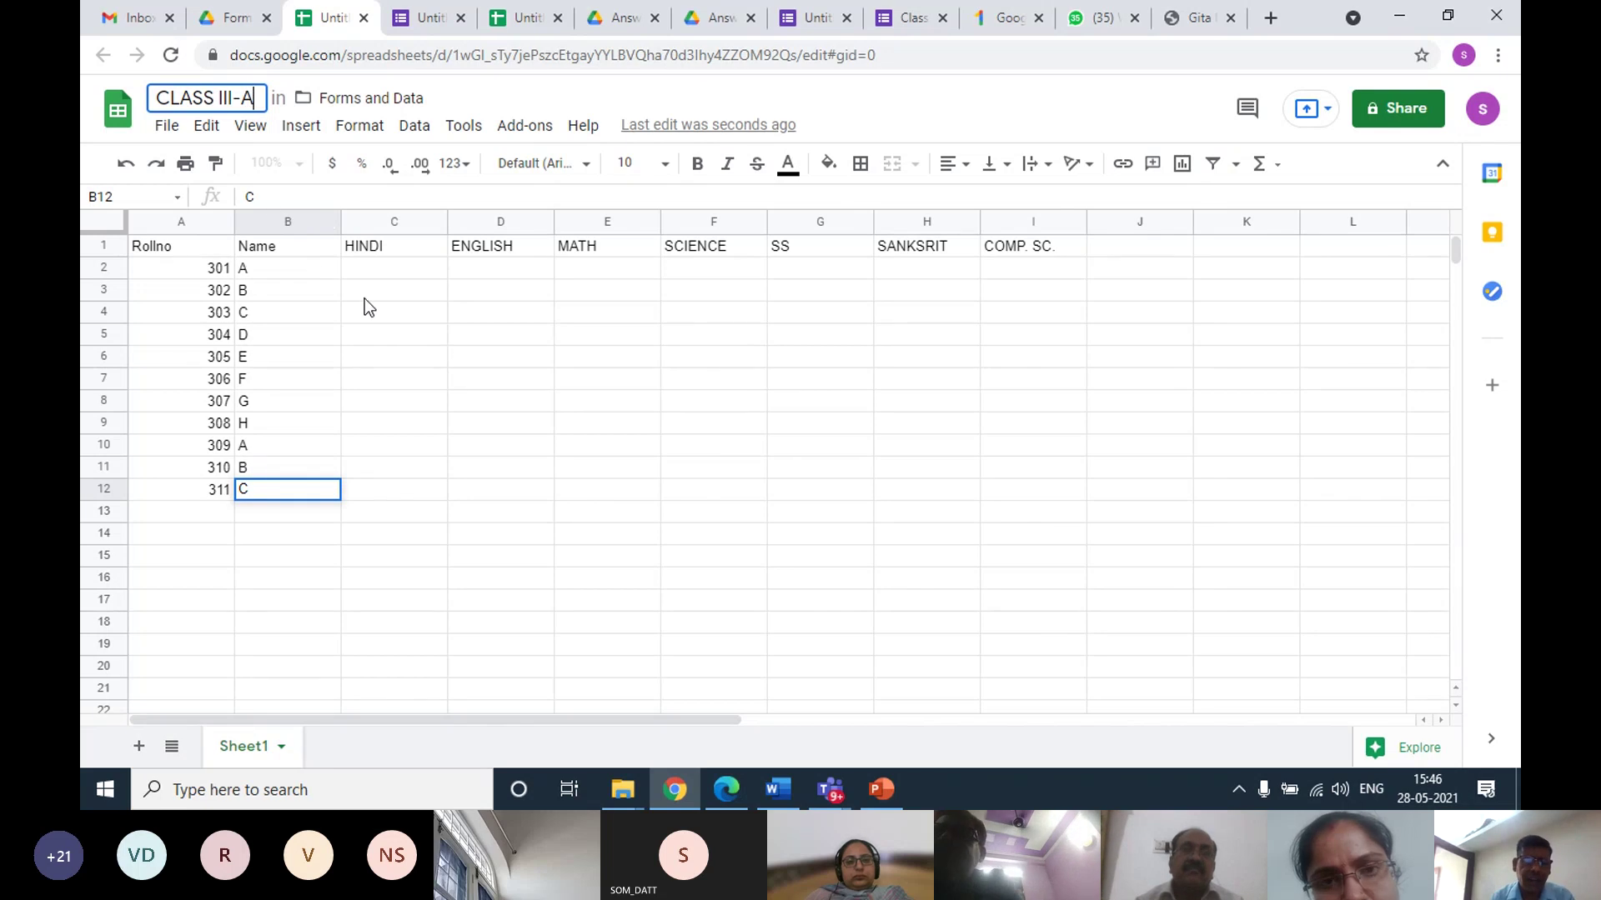
{"action": "left_click", "coordinate": [311, 273]}
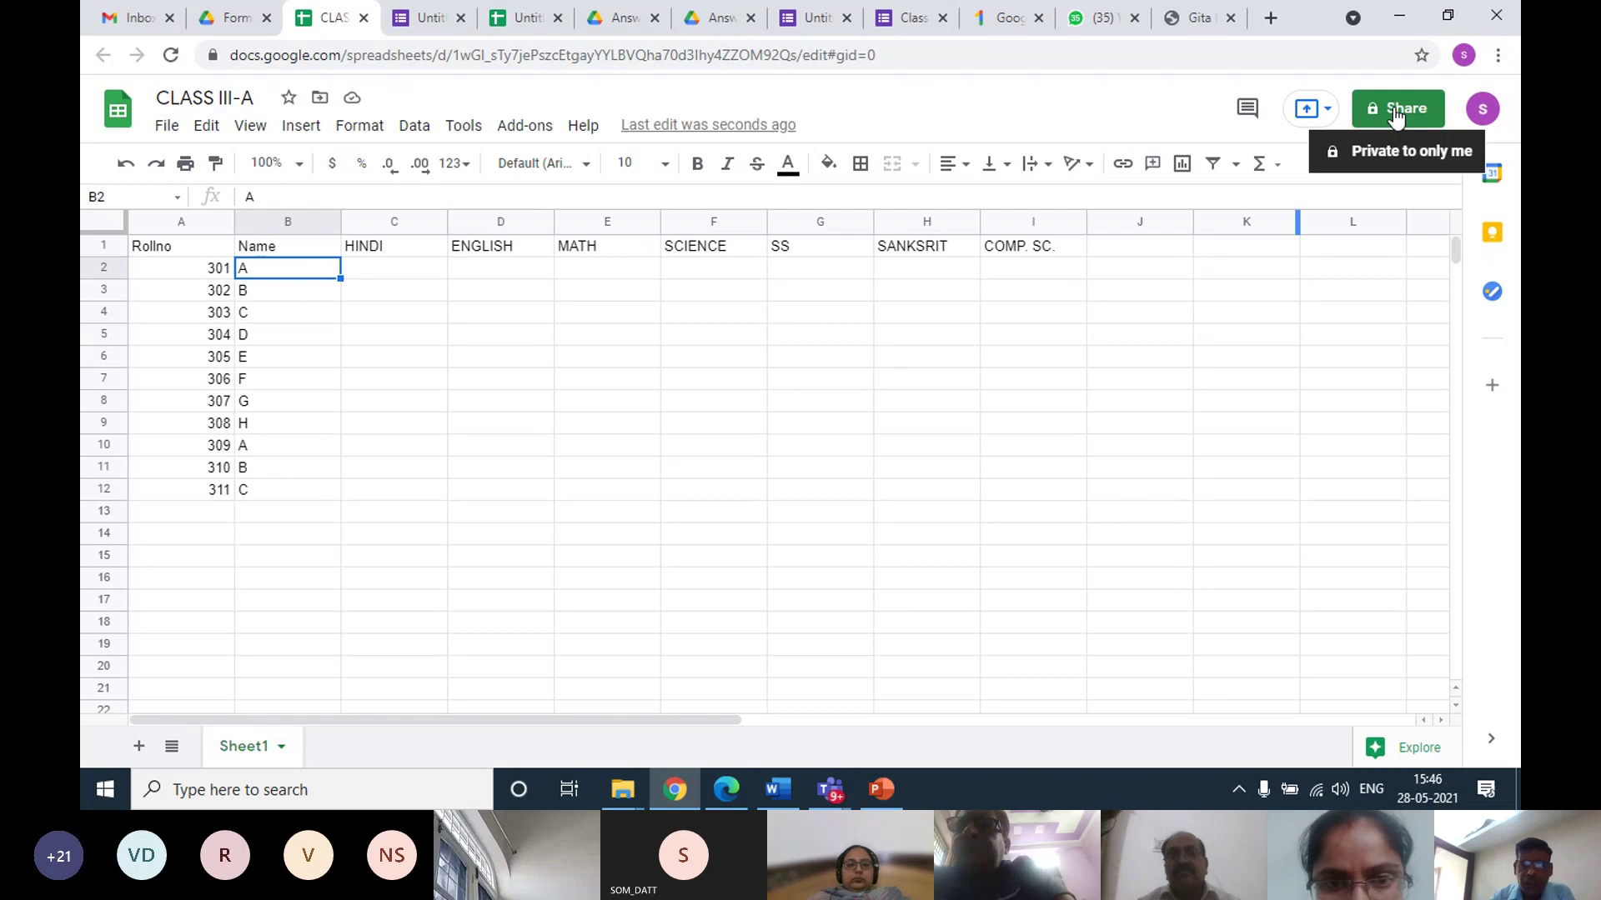
Add the suggested colleague as an Editor on CLASS III-A
{"action": "left_click", "coordinate": [1396, 113]}
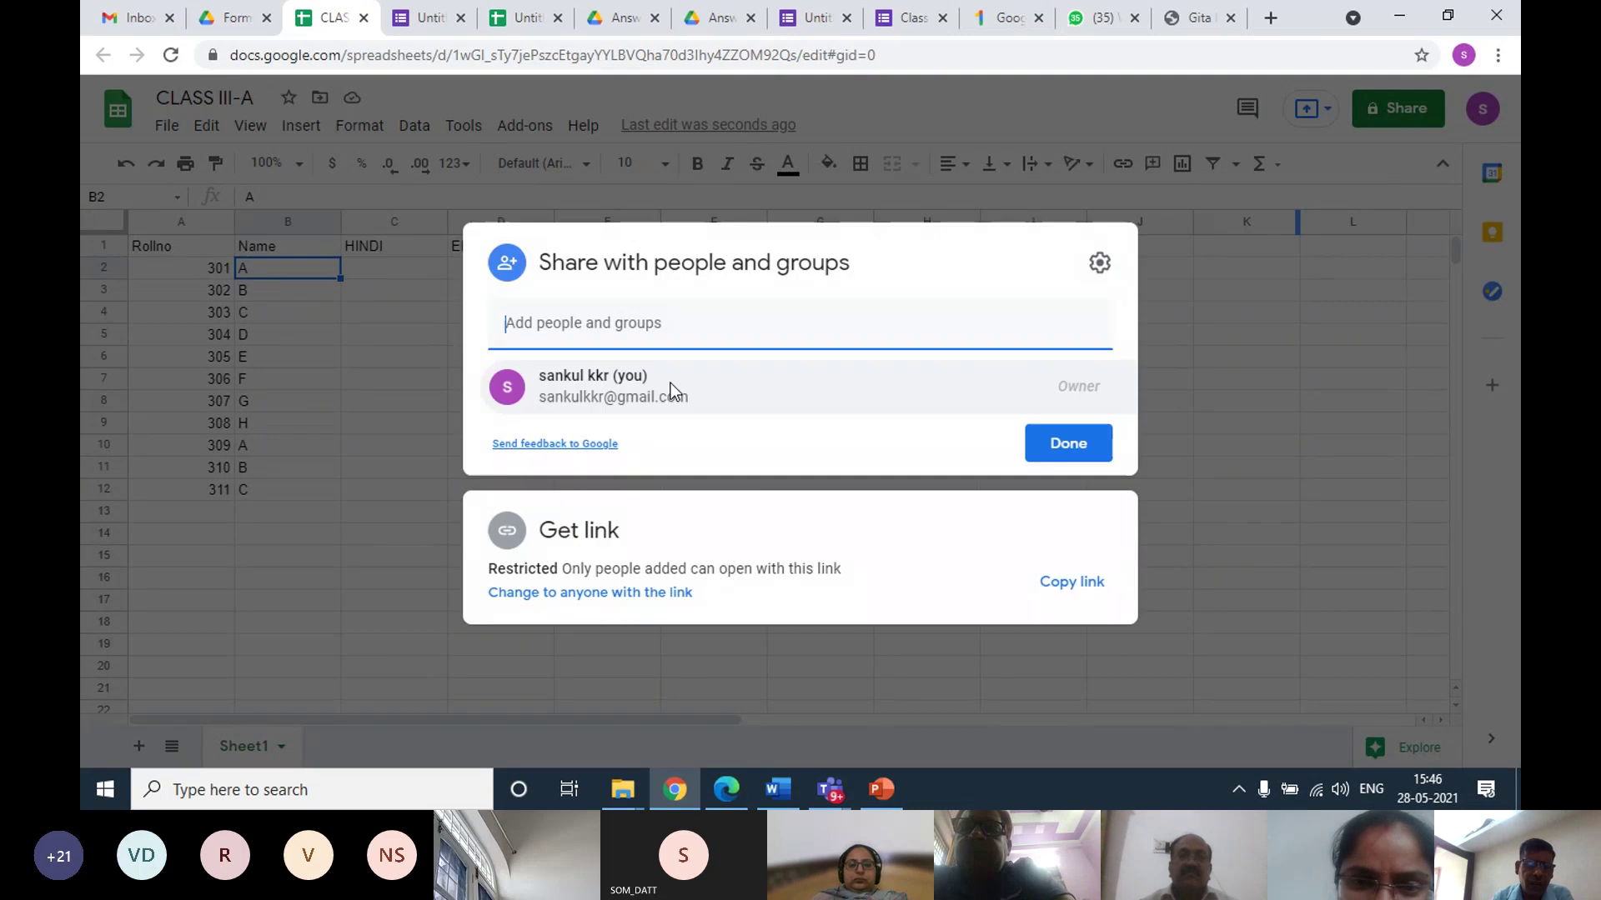
{"action": "left_click", "coordinate": [596, 325]}
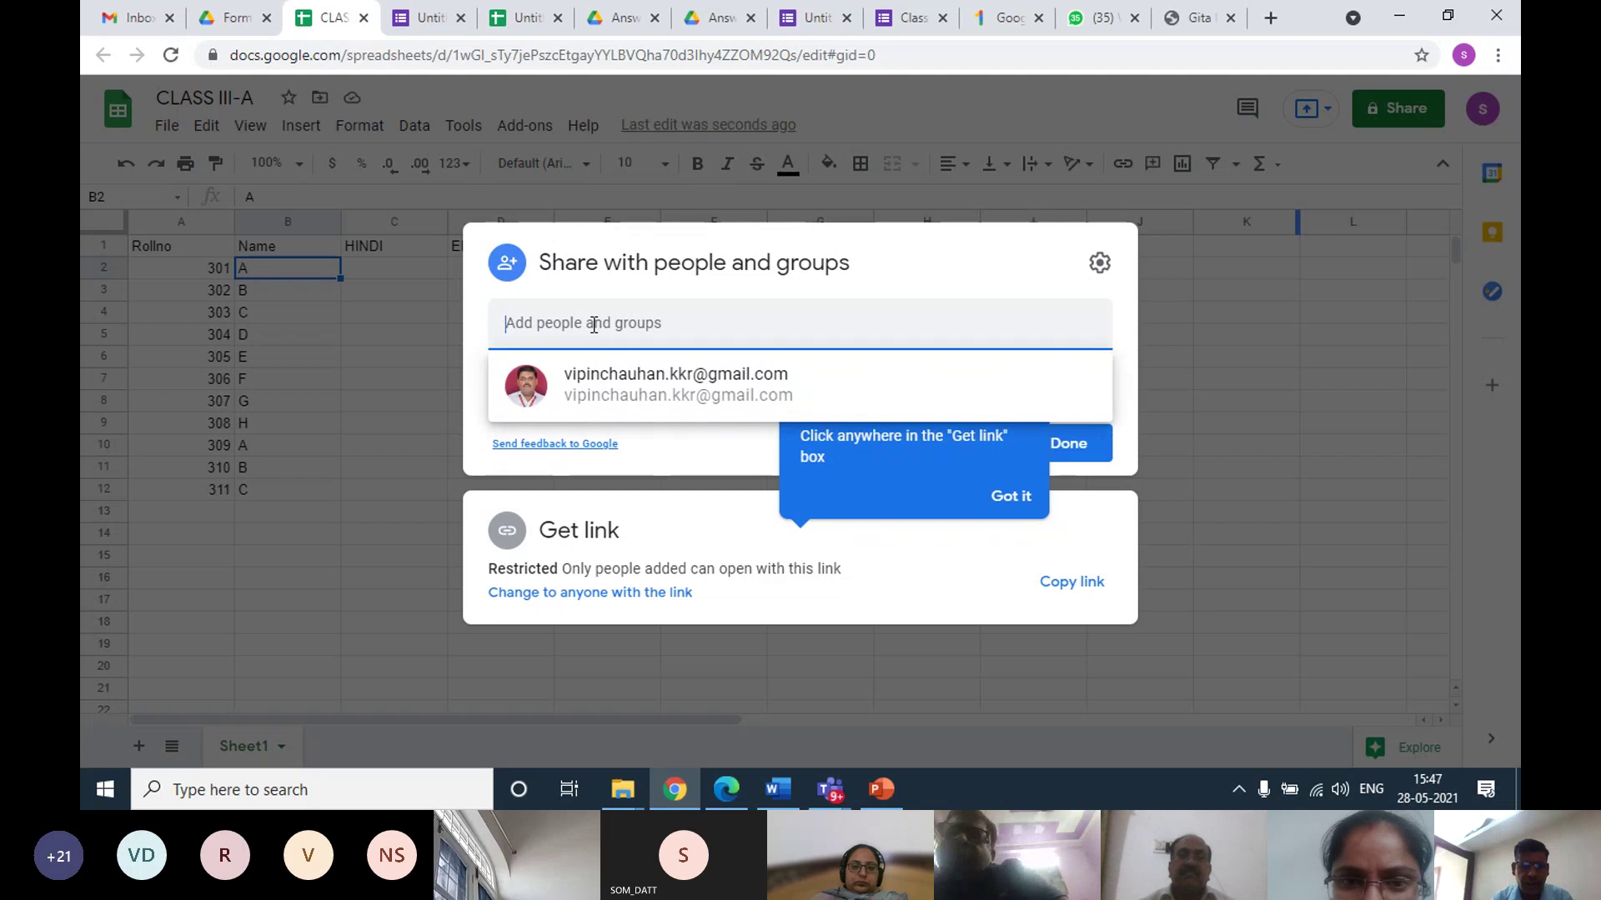
{"action": "left_click", "coordinate": [609, 390]}
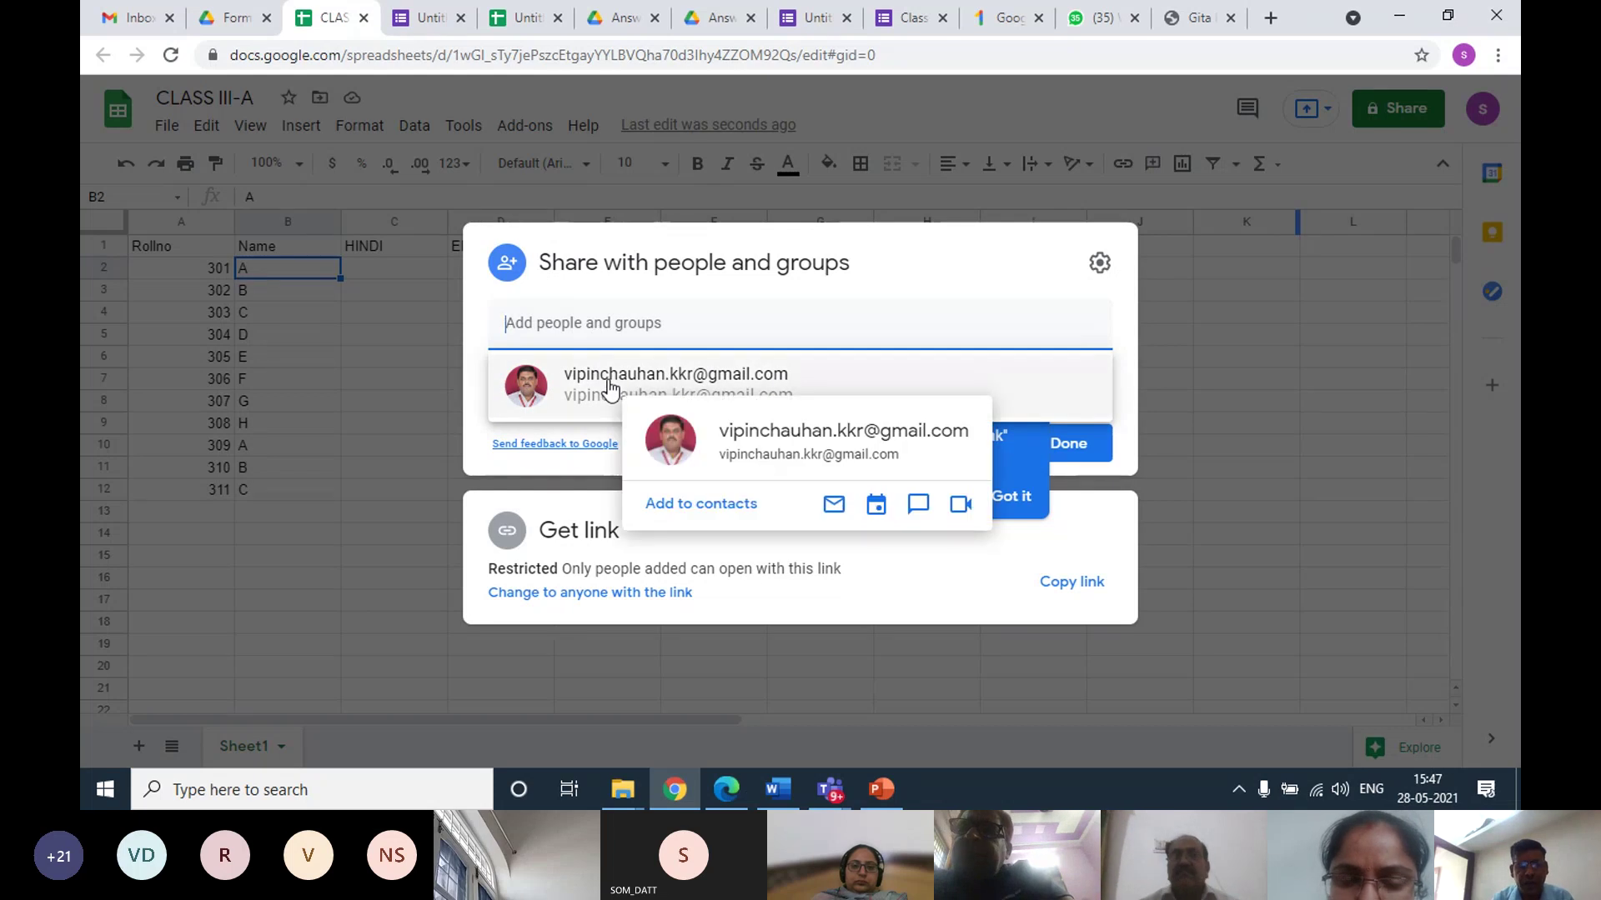
{"action": "left_click", "coordinate": [610, 389]}
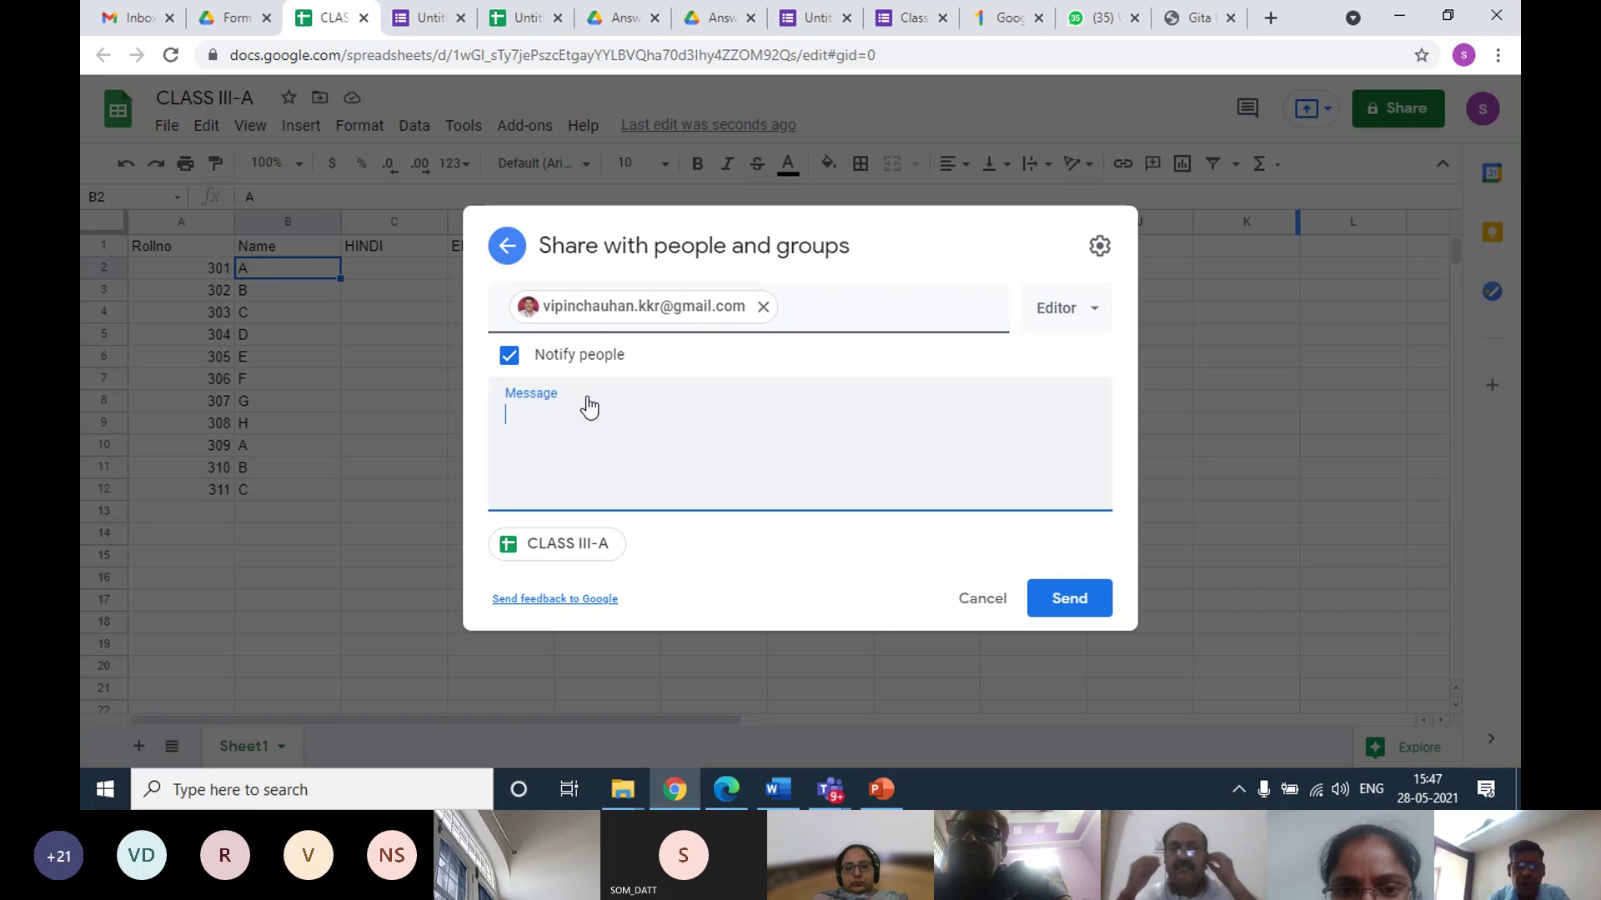
Send the invite with the message 'YOUR CLASS SHEET FOR MARKS ENTRY FOR HALF YEAR EXAMINATION'
{"action": "type", "text": "yOUR"}
{"action": "key", "text": "BackSpace"}
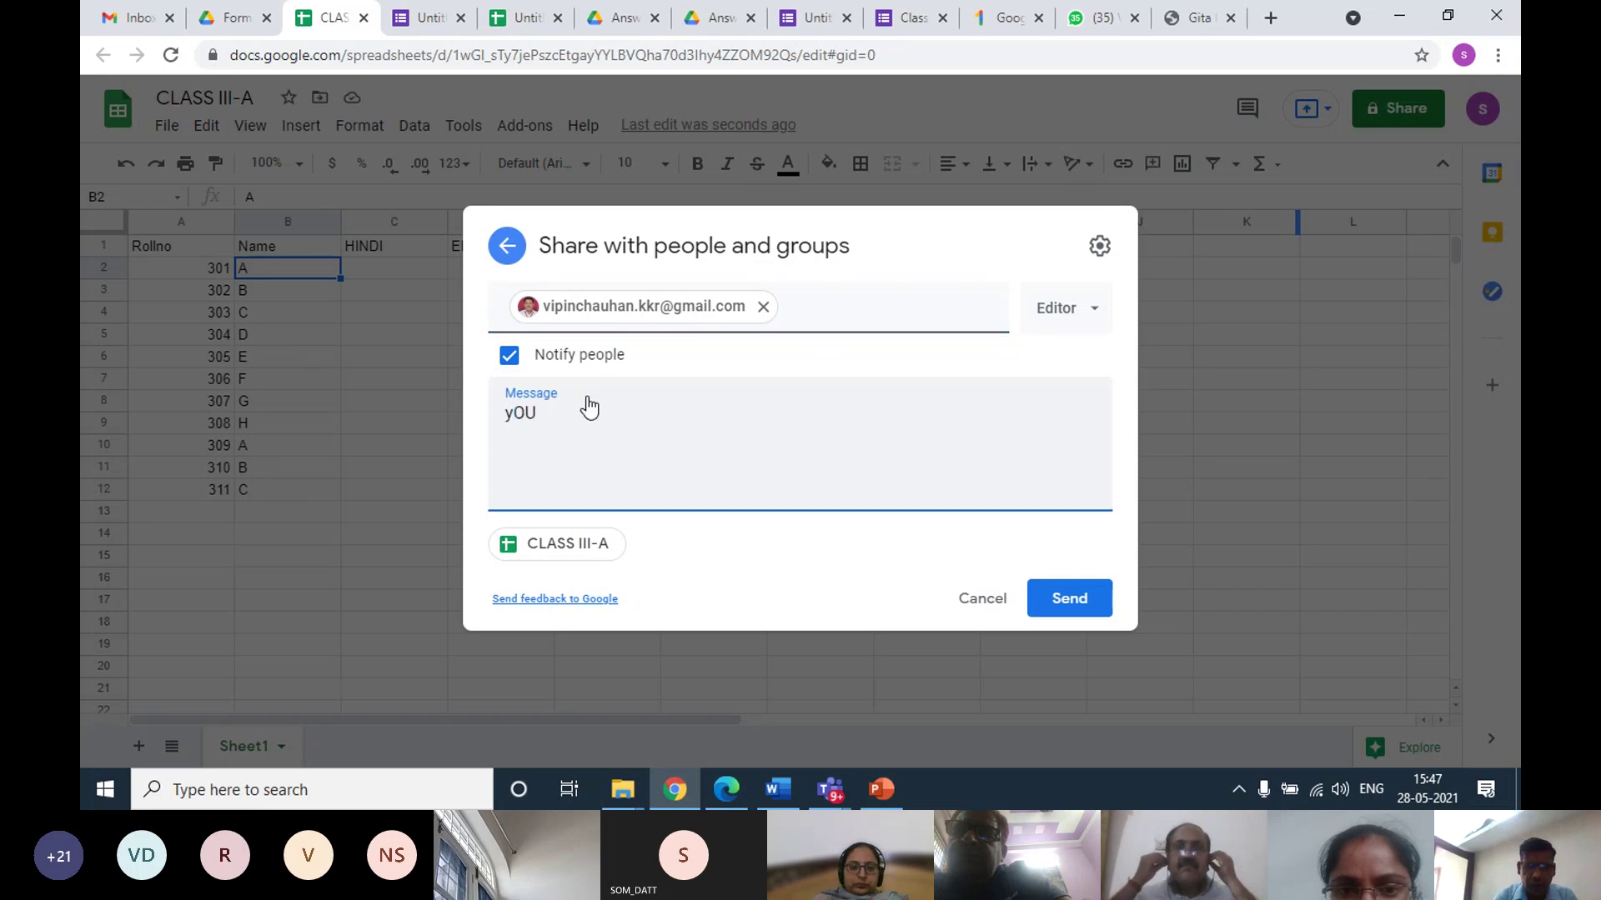
{"action": "key", "text": "BackSpace"}
{"action": "key", "text": "BackSpace"}
{"action": "key", "text": "BackSpace"}
{"action": "type", "text": "YOU"}
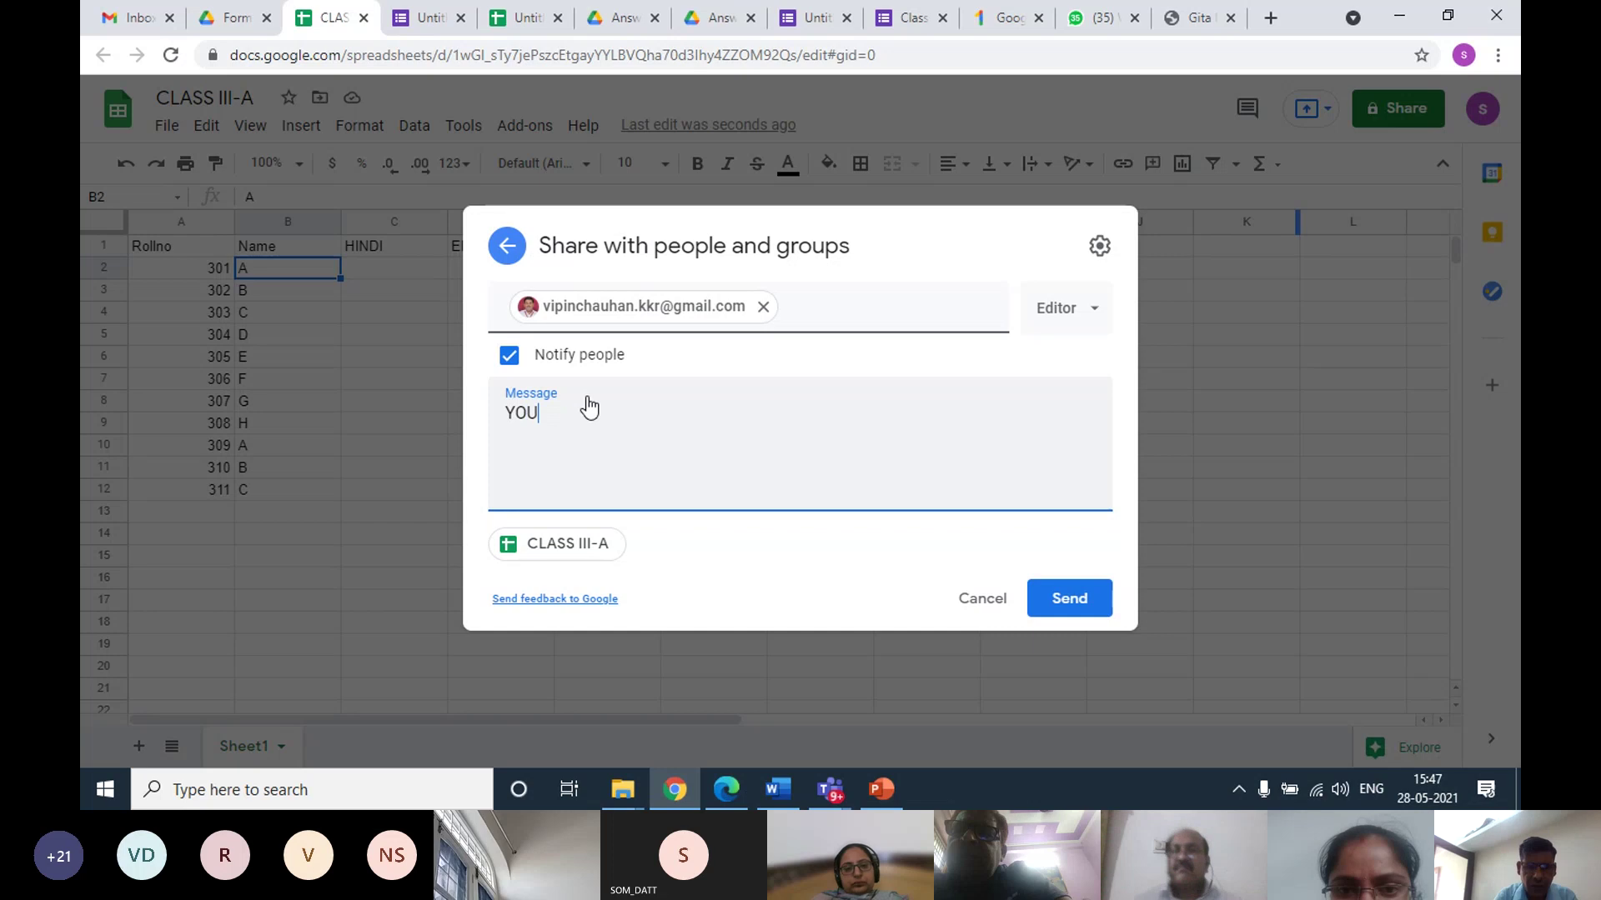
{"action": "type", "text": "R CLASS SHEET"}
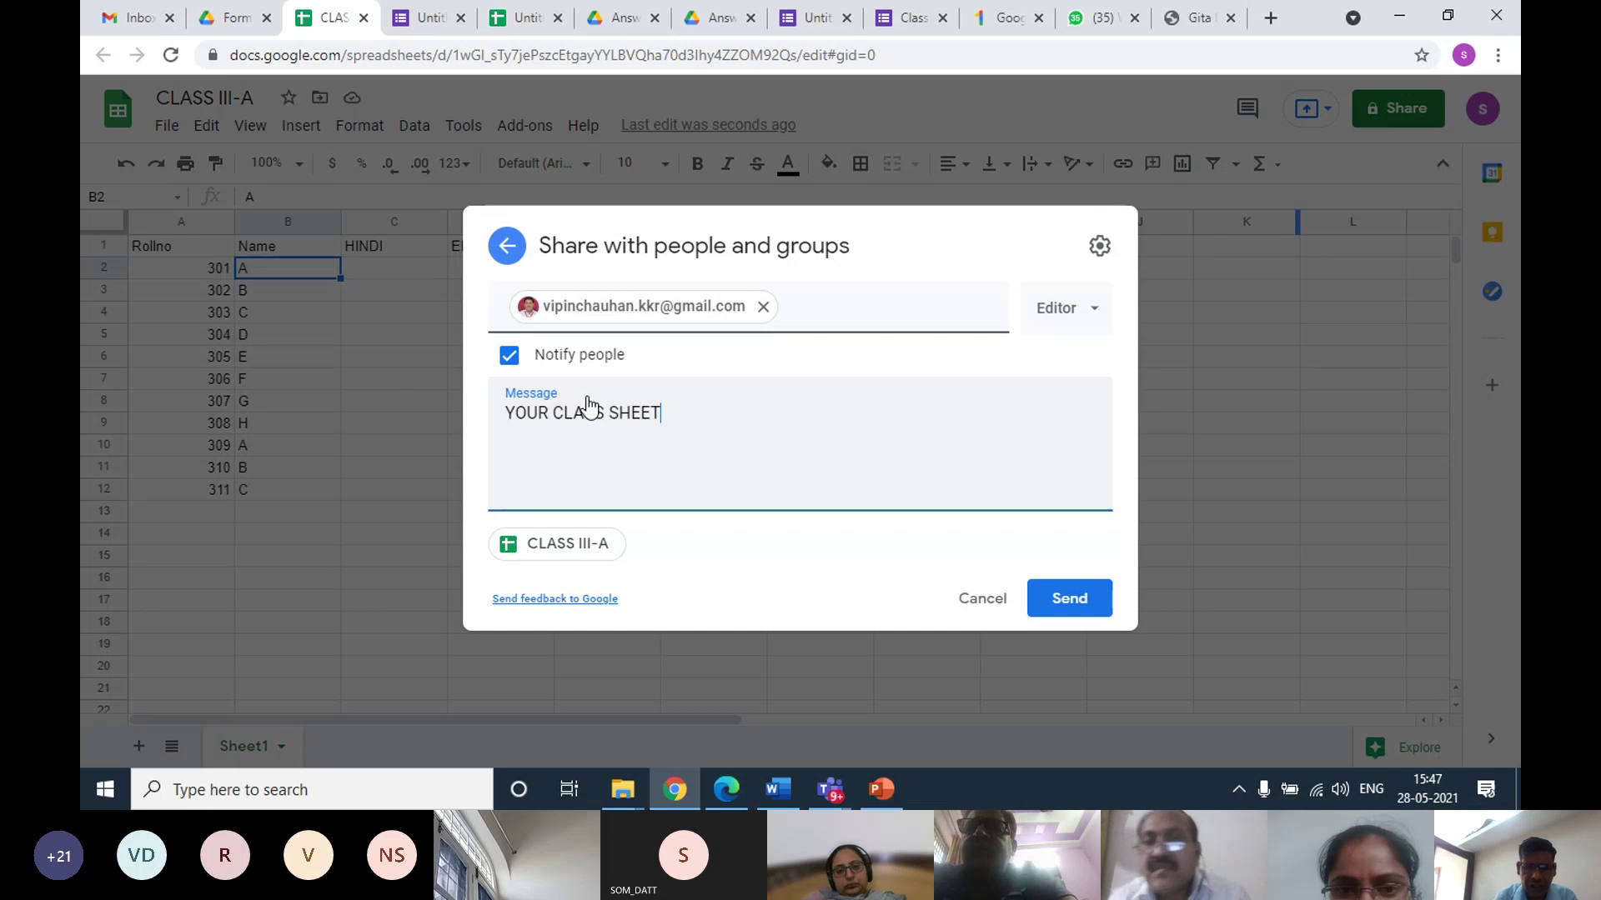
{"action": "type", "text": " FOR MARK"}
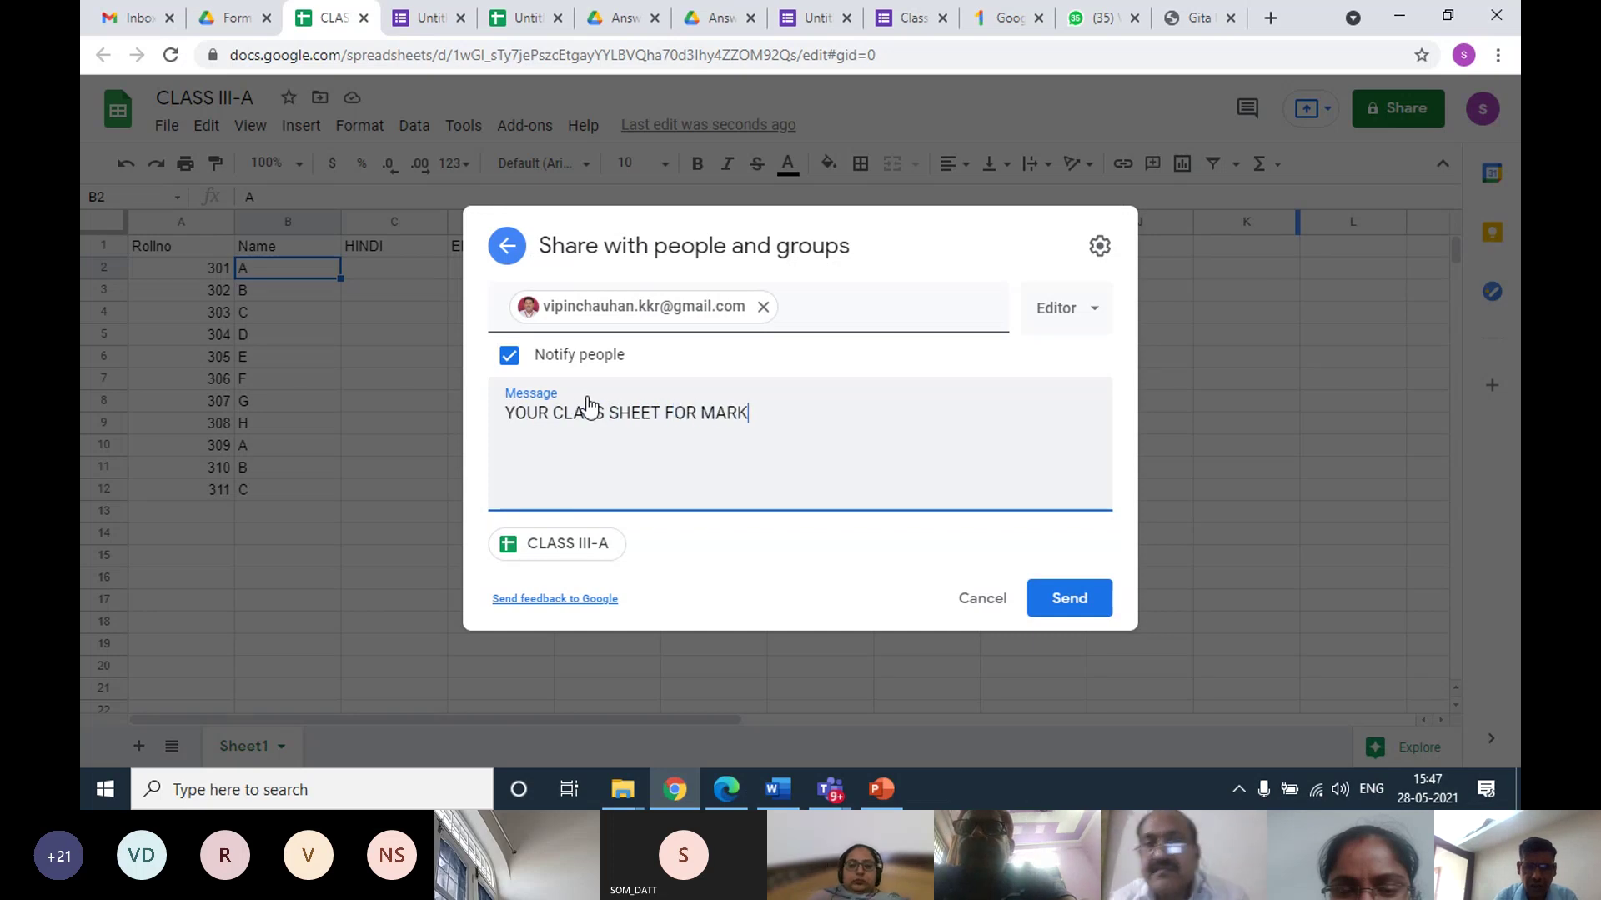
{"action": "type", "text": "S ENTRY FOR "}
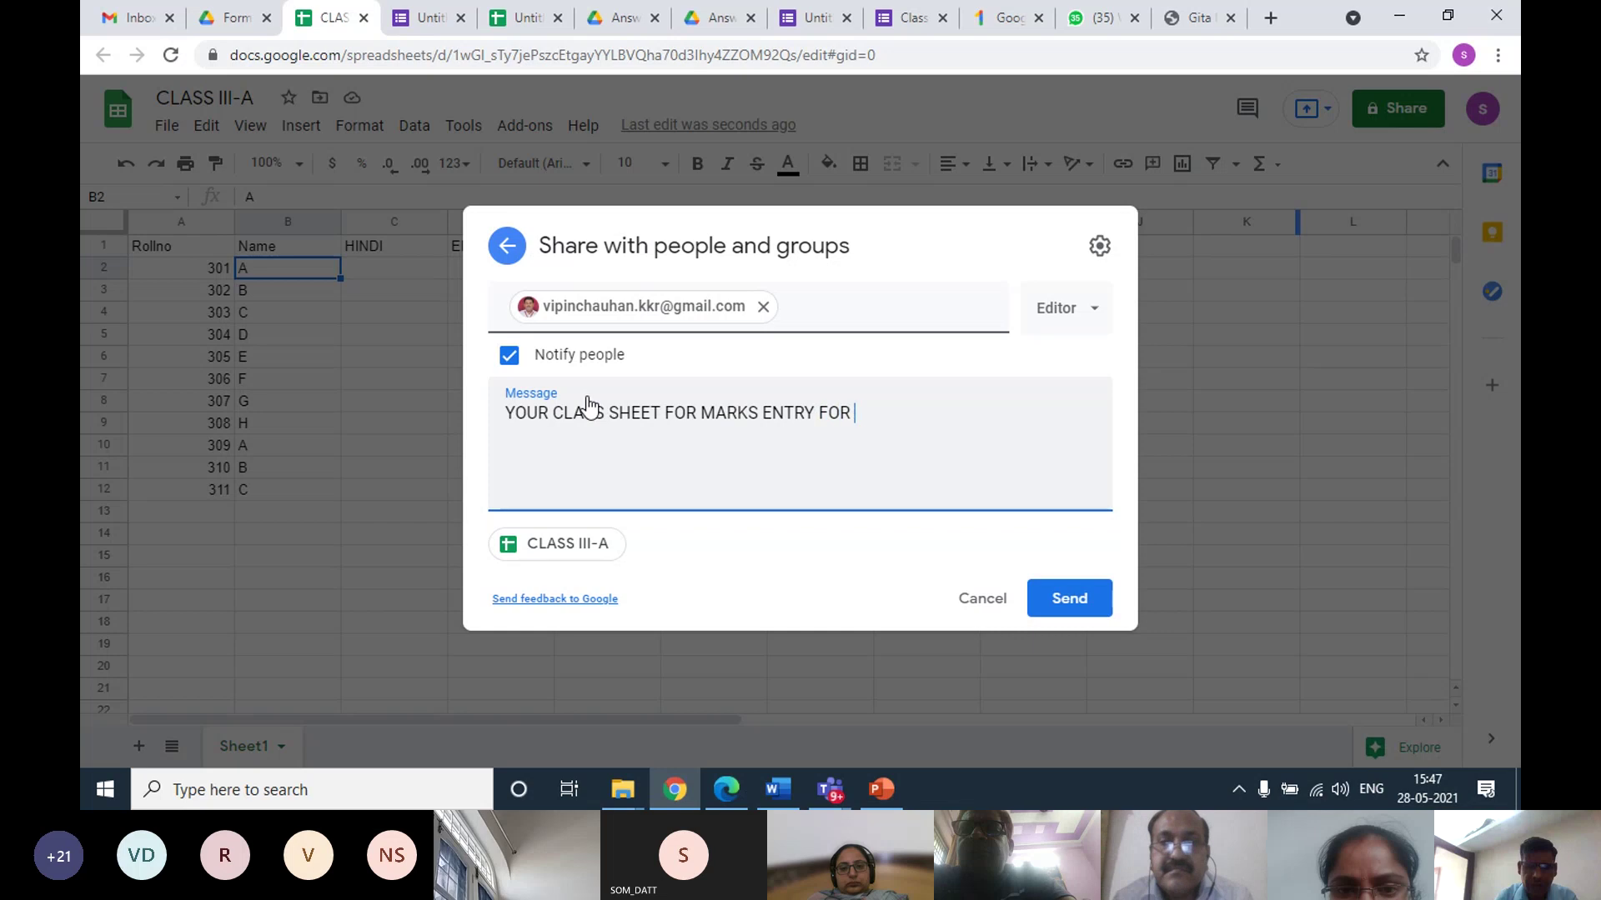
{"action": "type", "text": "HALF "}
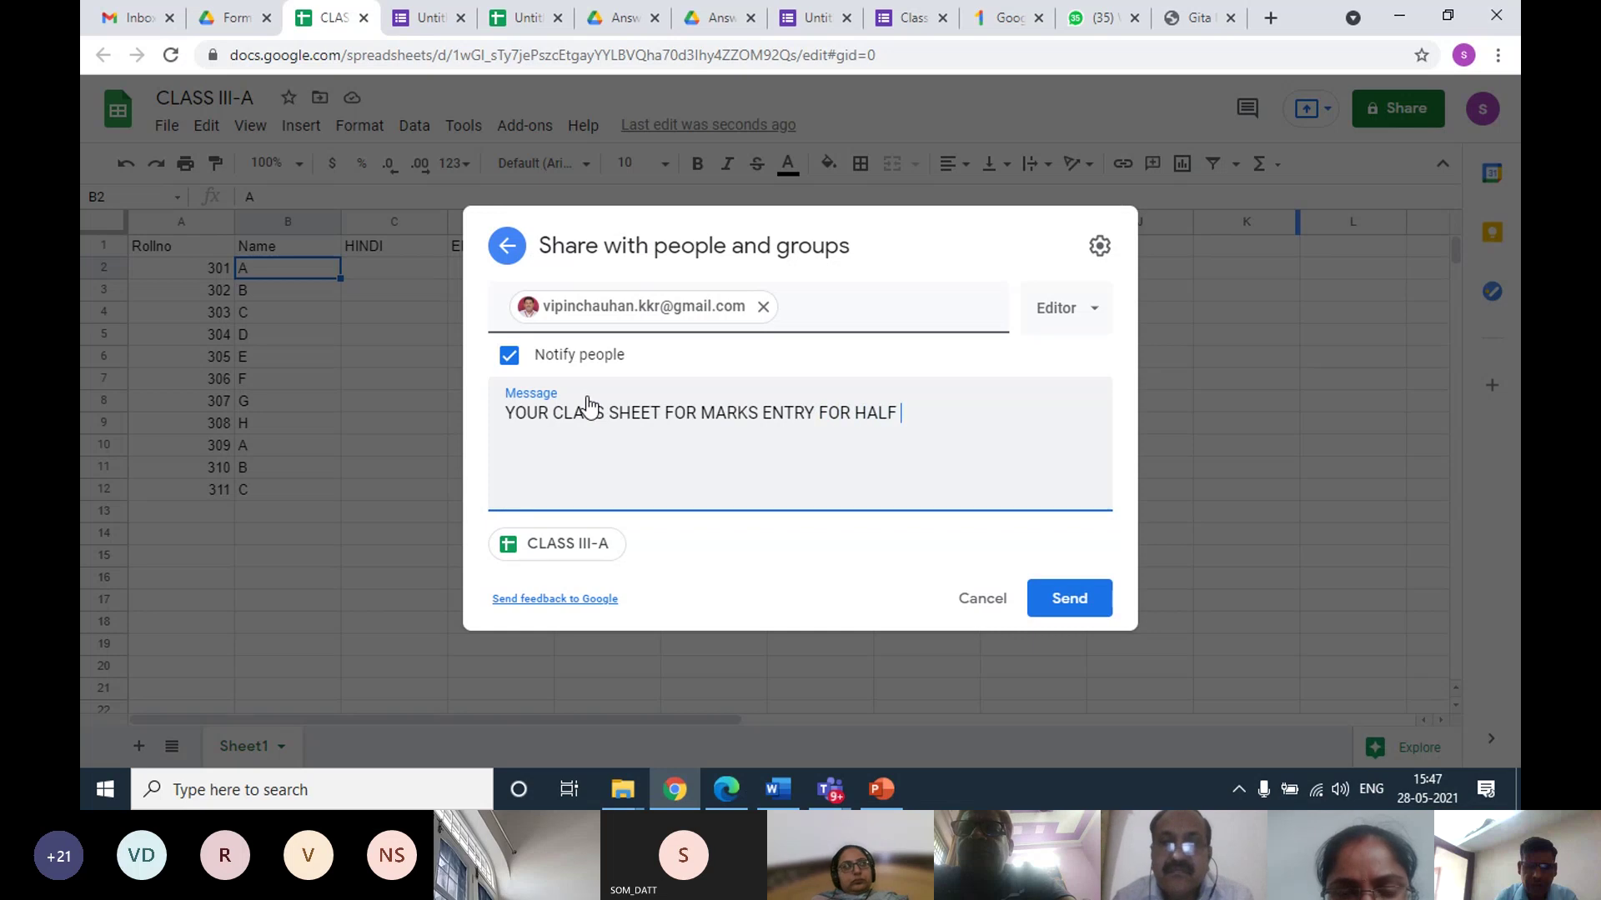
{"action": "type", "text": "YEAR EXAMINATION"}
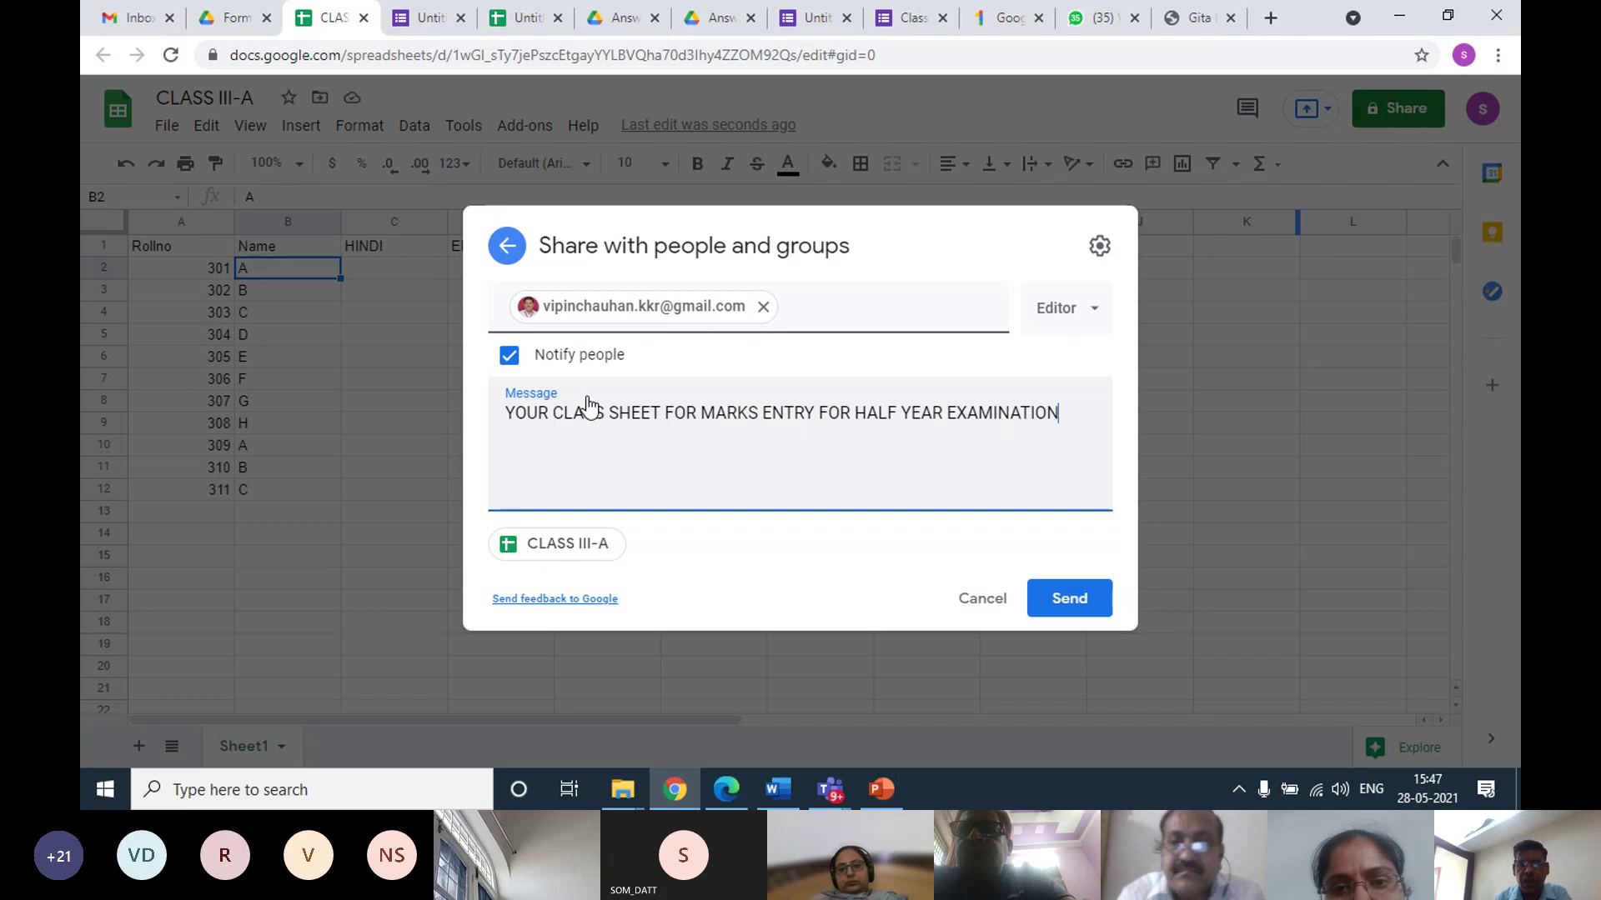
{"action": "left_click", "coordinate": [1049, 602]}
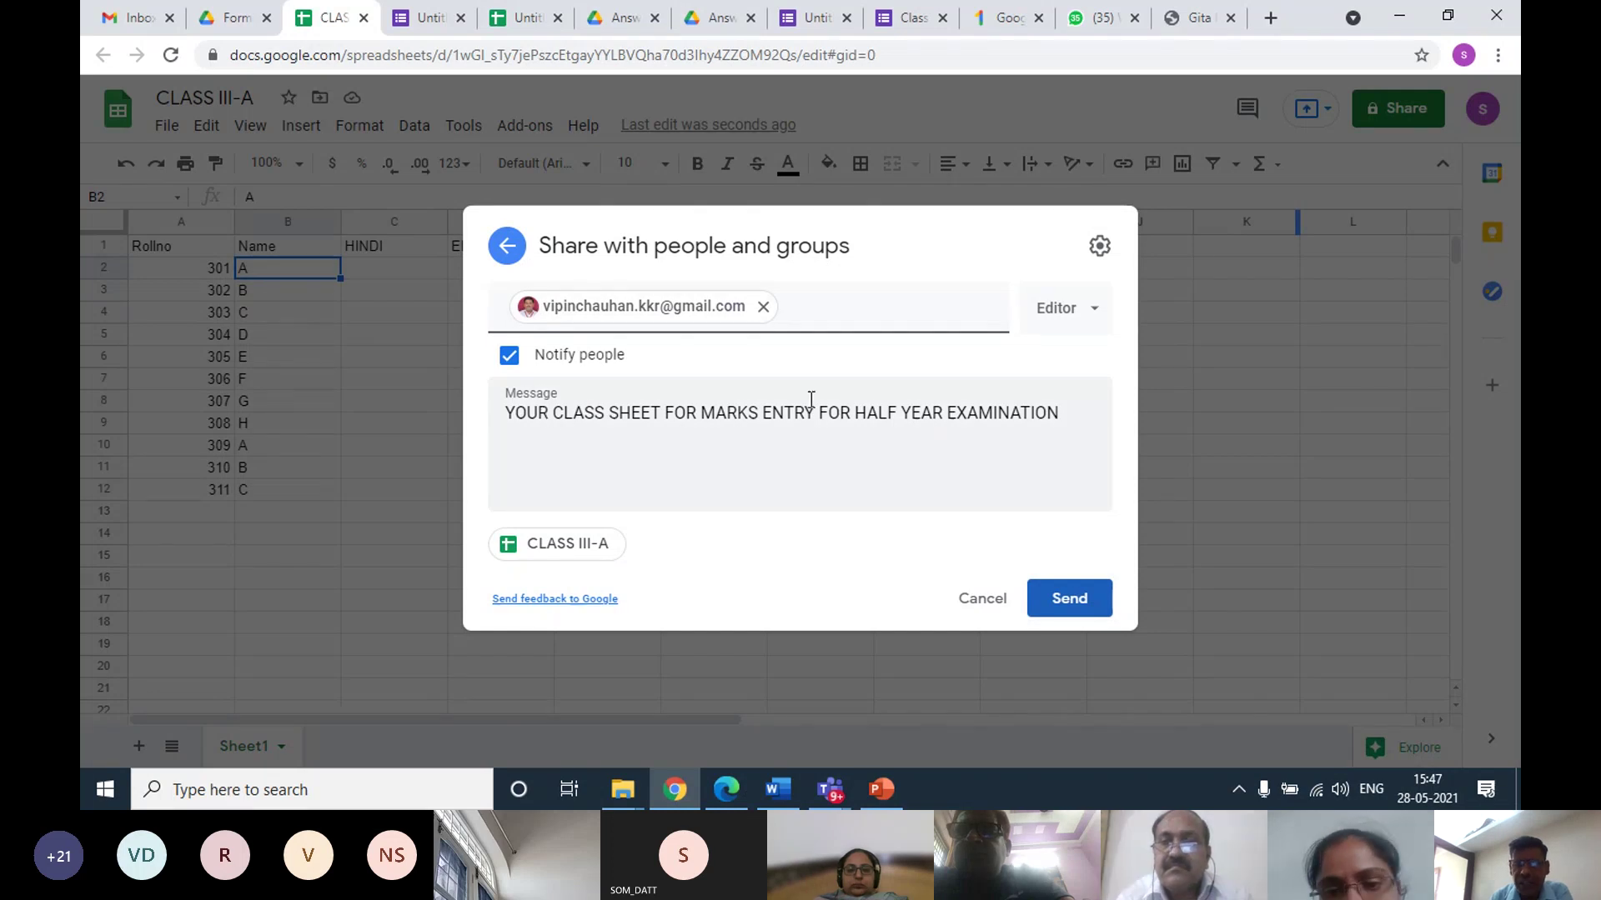
{"action": "left_click", "coordinate": [1057, 599]}
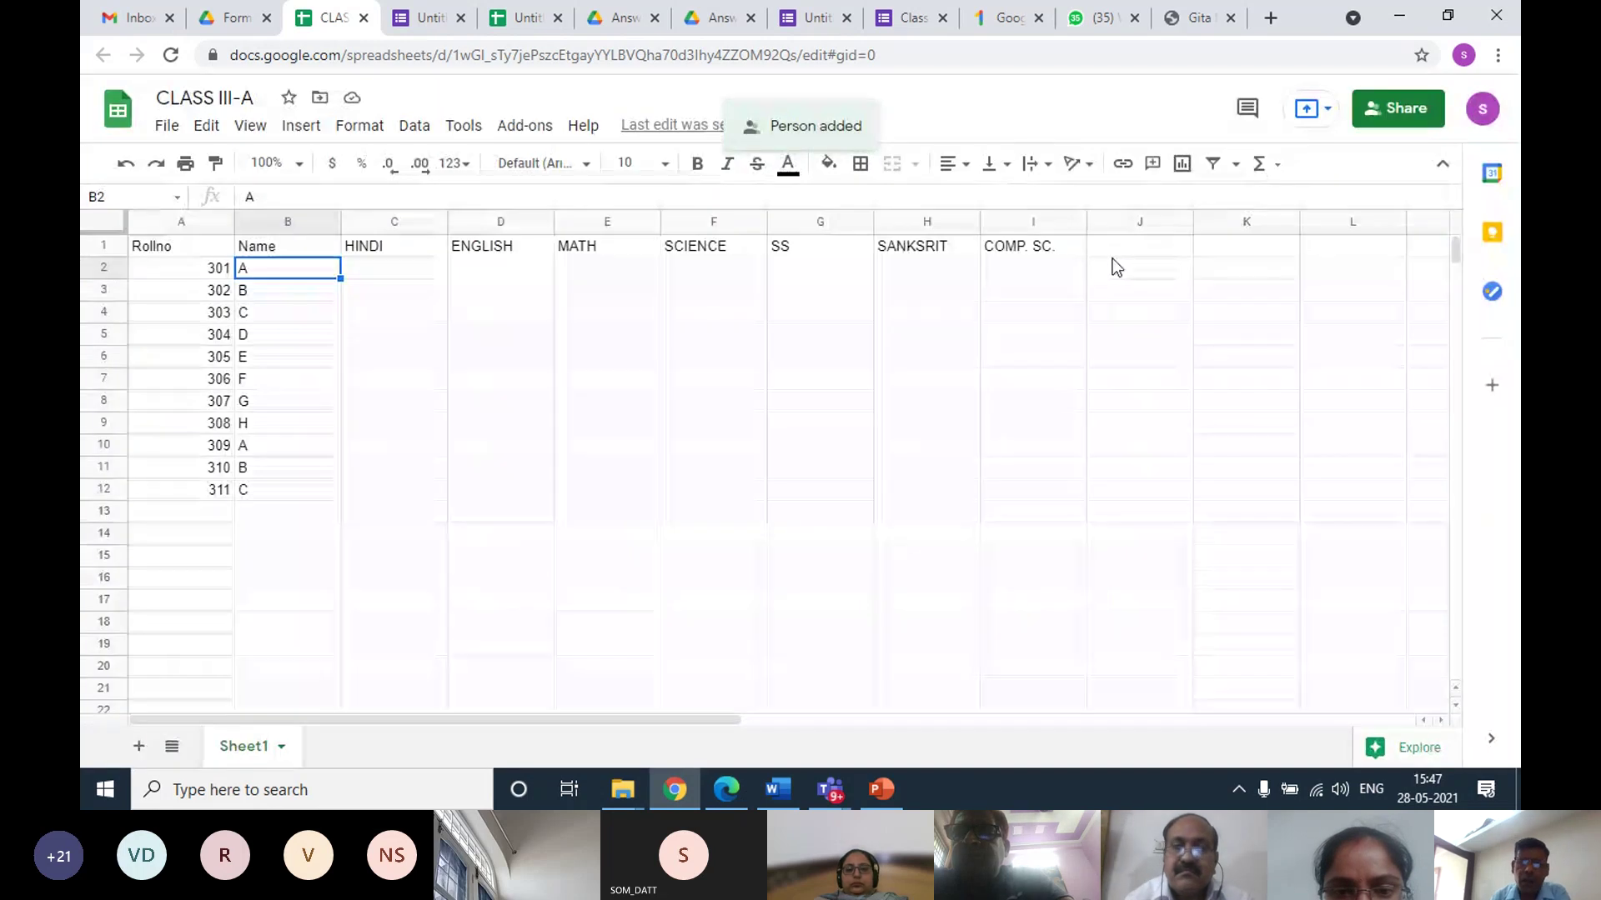
Enter the column headings TOTAL in J1 and PERCENTAGE in K1
{"action": "left_click", "coordinate": [1120, 250]}
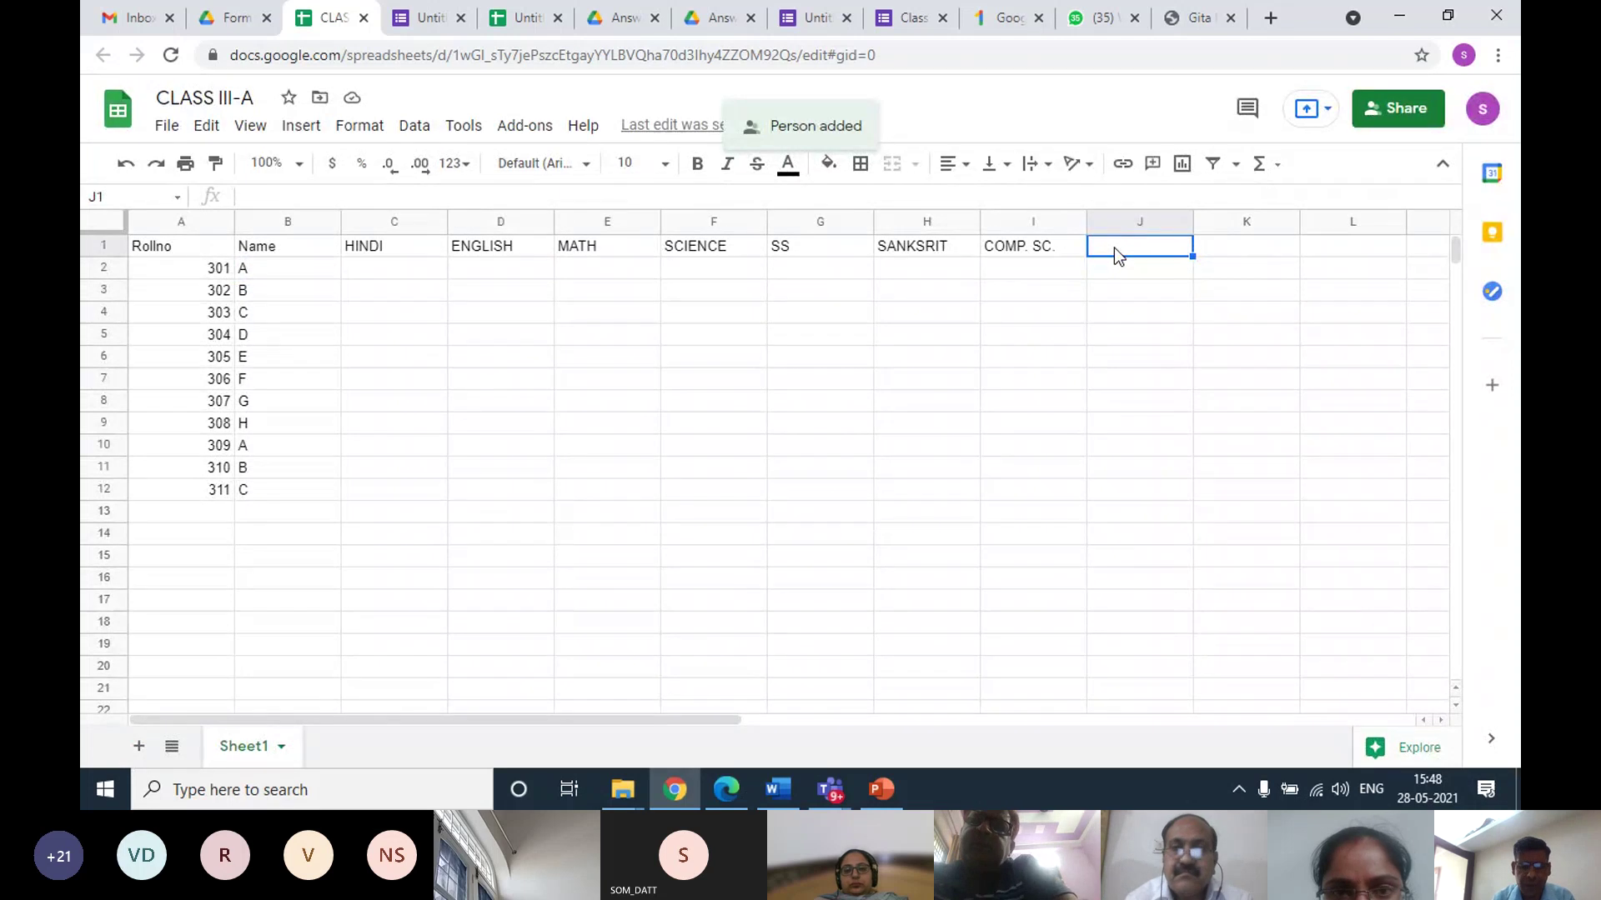
{"action": "type", "text": "TOTA"}
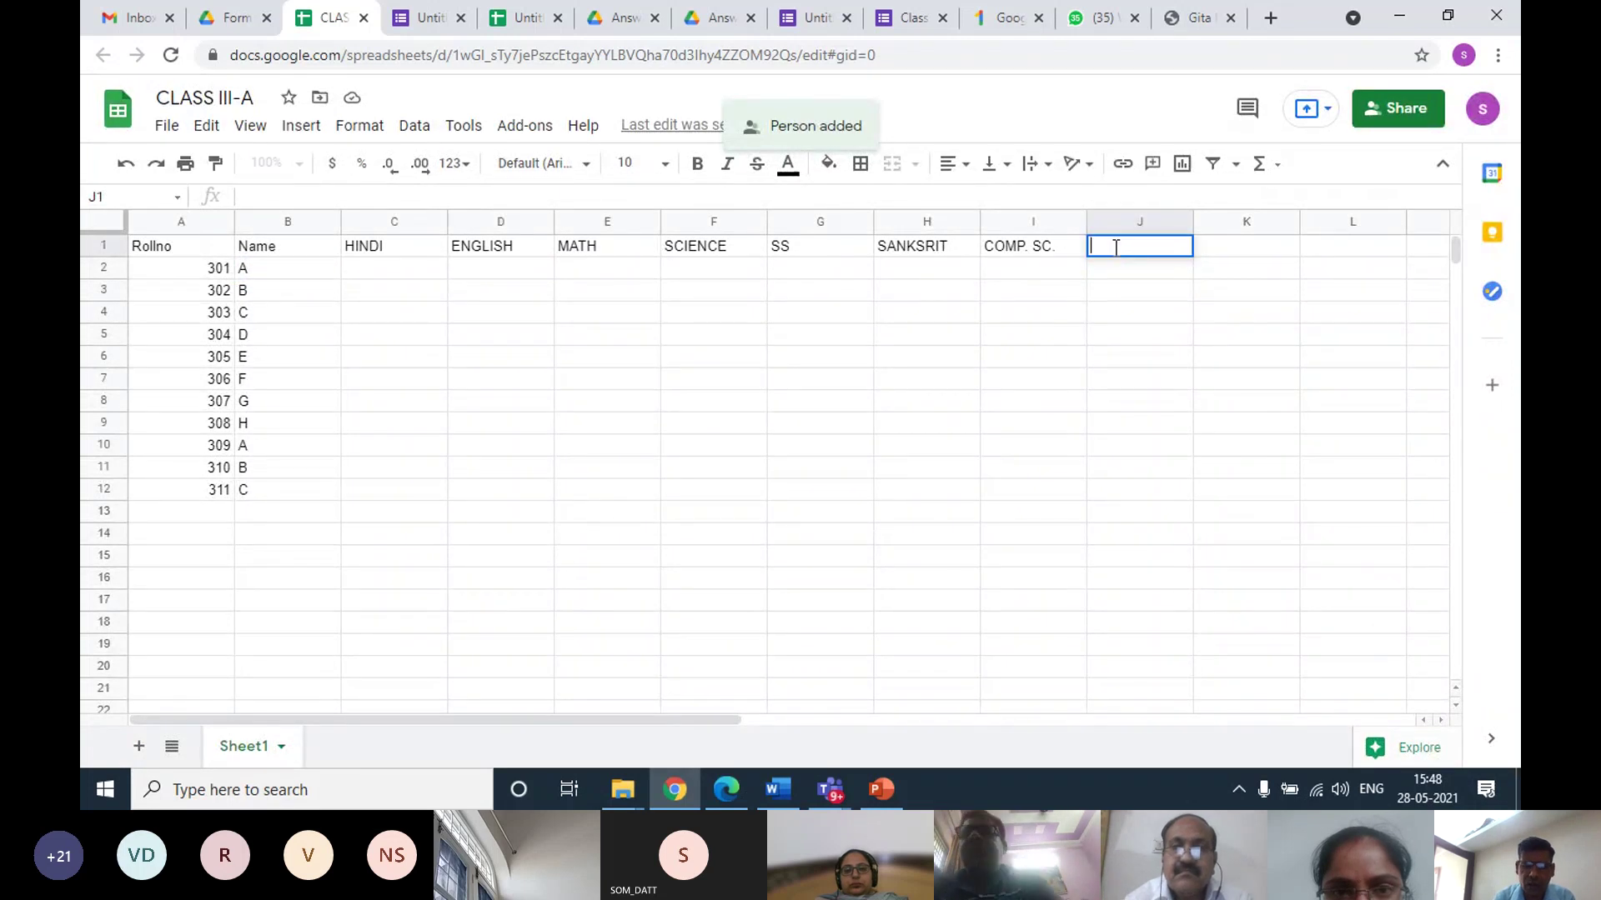
{"action": "type", "text": "L"}
{"action": "key", "text": "Tab"}
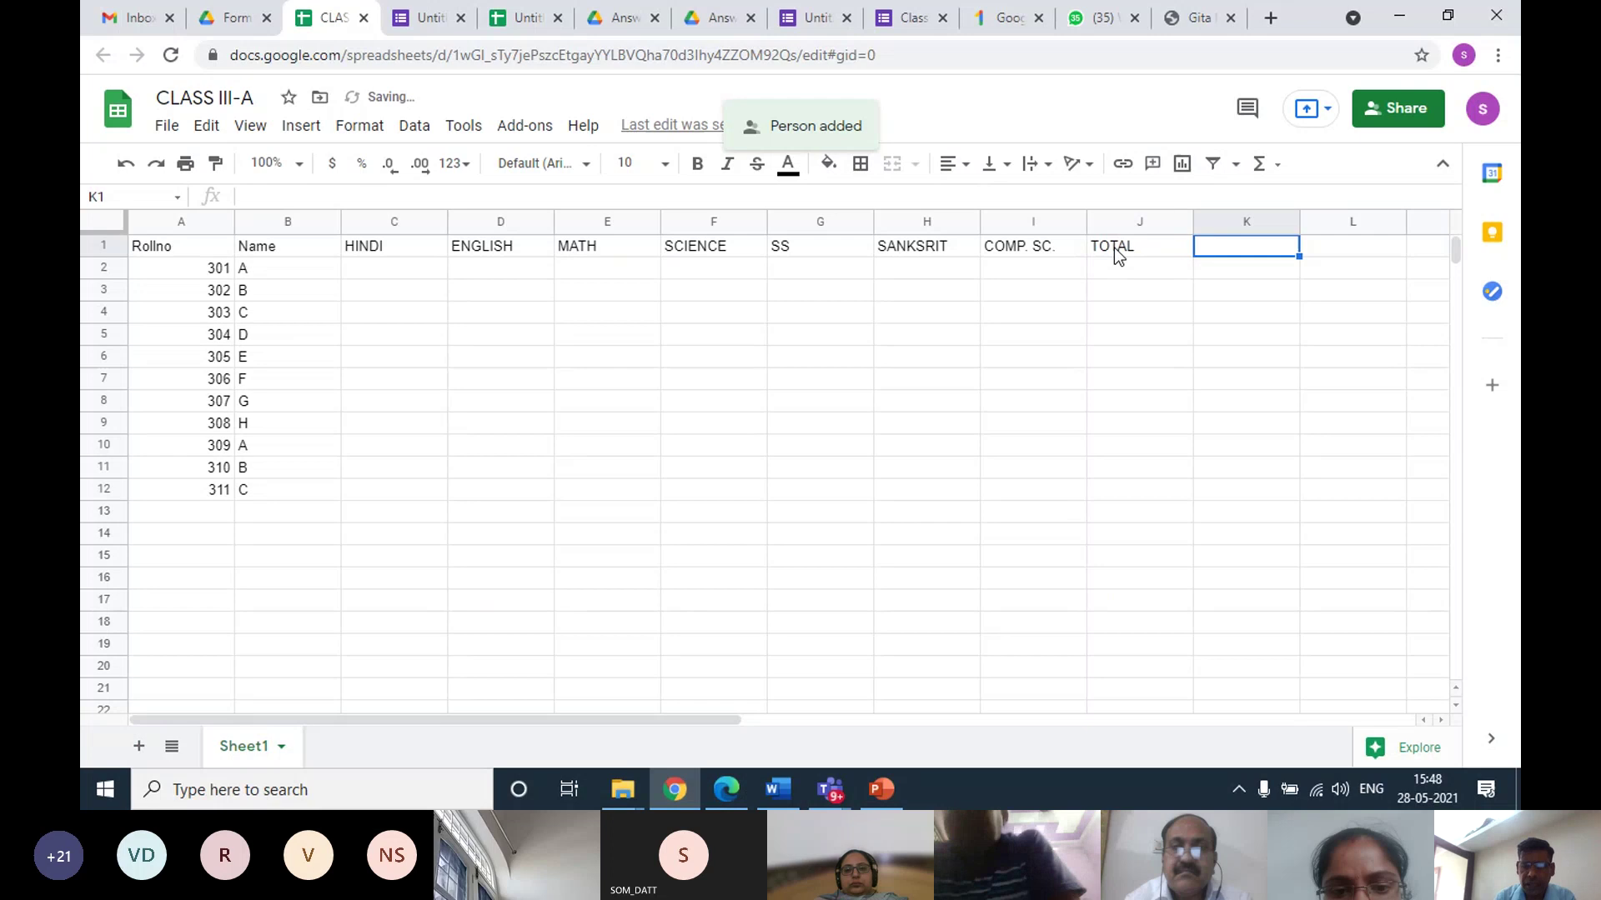
{"action": "type", "text": "PERCENTAGE"}
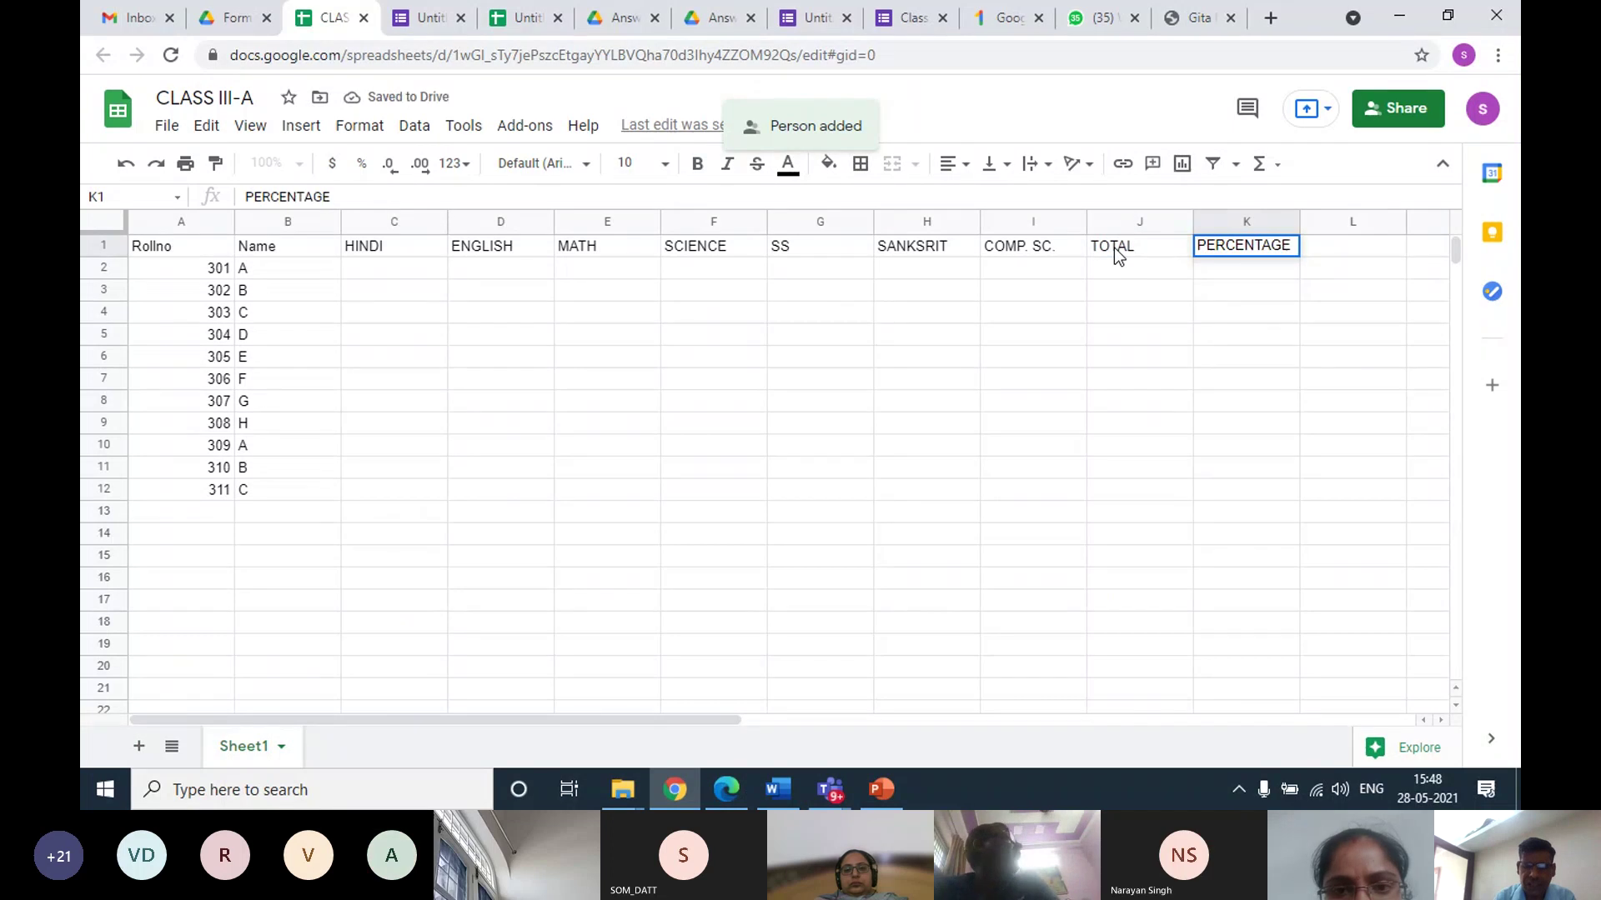
{"action": "key", "text": "Return"}
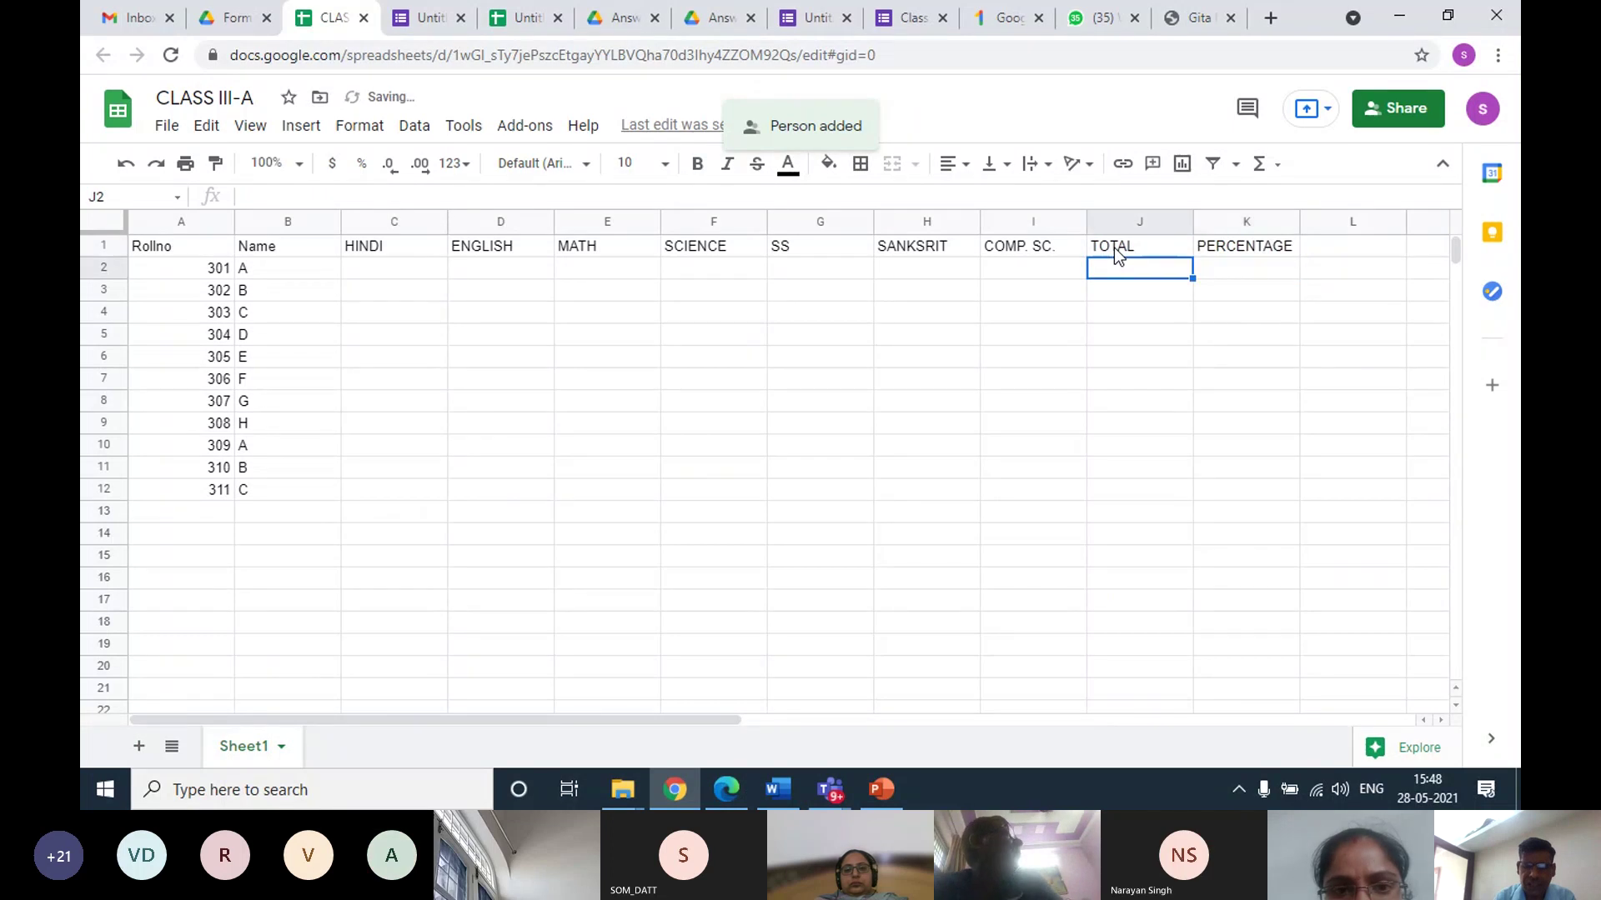
Enter =SUM(C2:I2) in J2 to total the seven subject marks
{"action": "type", "text": "="}
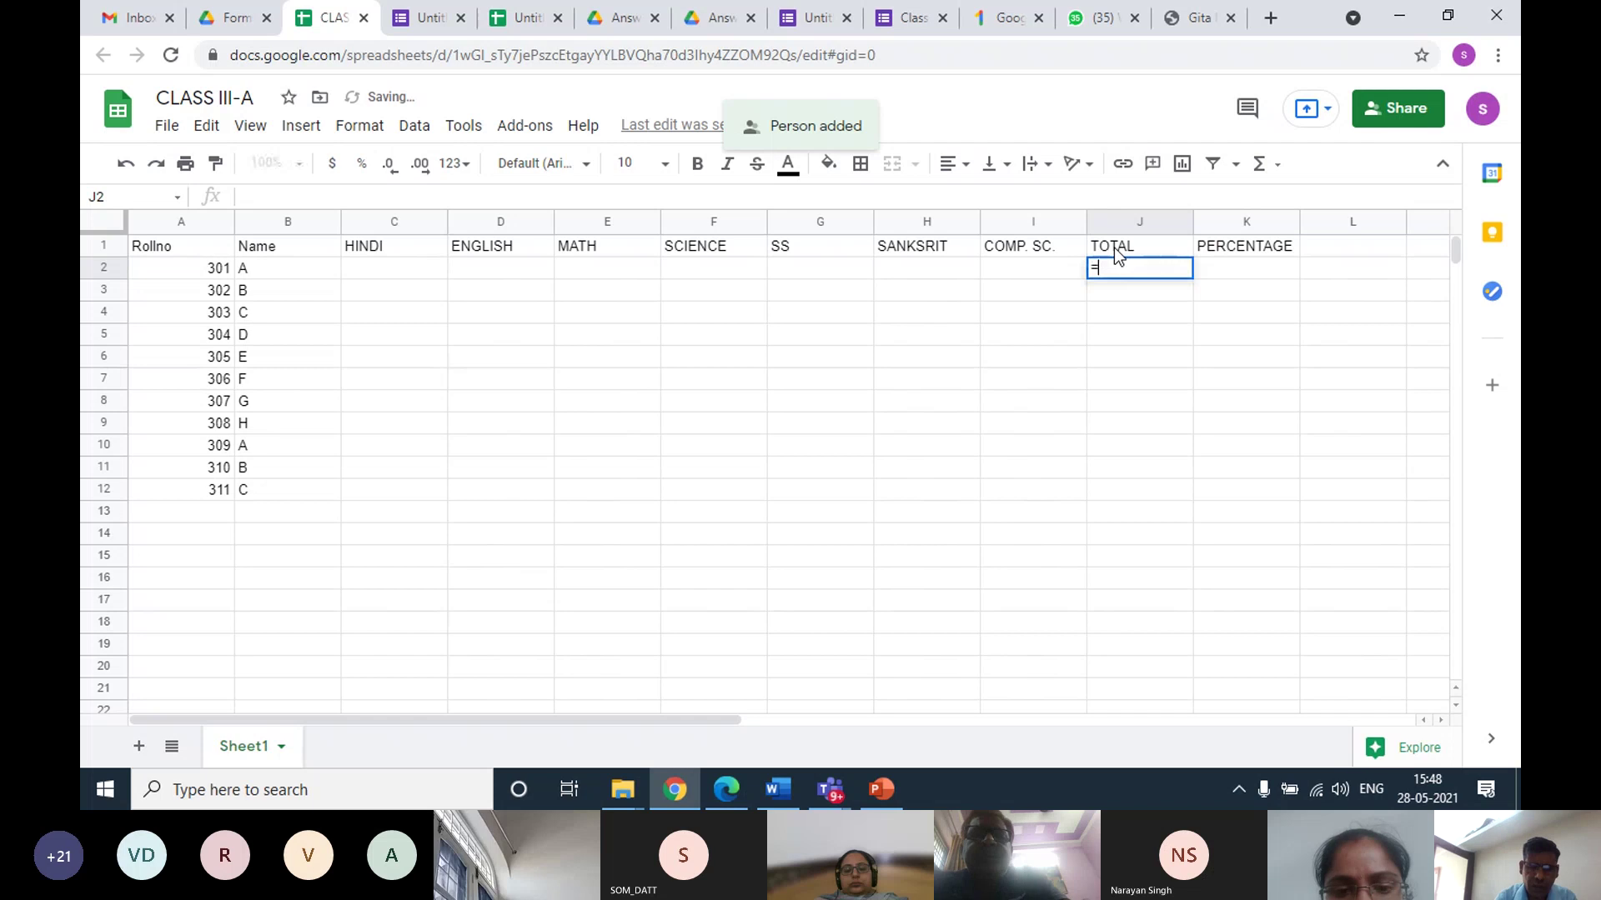
{"action": "type", "text": "SUM("}
{"action": "key", "text": "Left"}
{"action": "key", "text": "Left"}
{"action": "key", "text": "Left"}
{"action": "key", "text": "Left"}
{"action": "key", "text": "Left"}
{"action": "key", "text": "Left"}
{"action": "key", "text": "Left"}
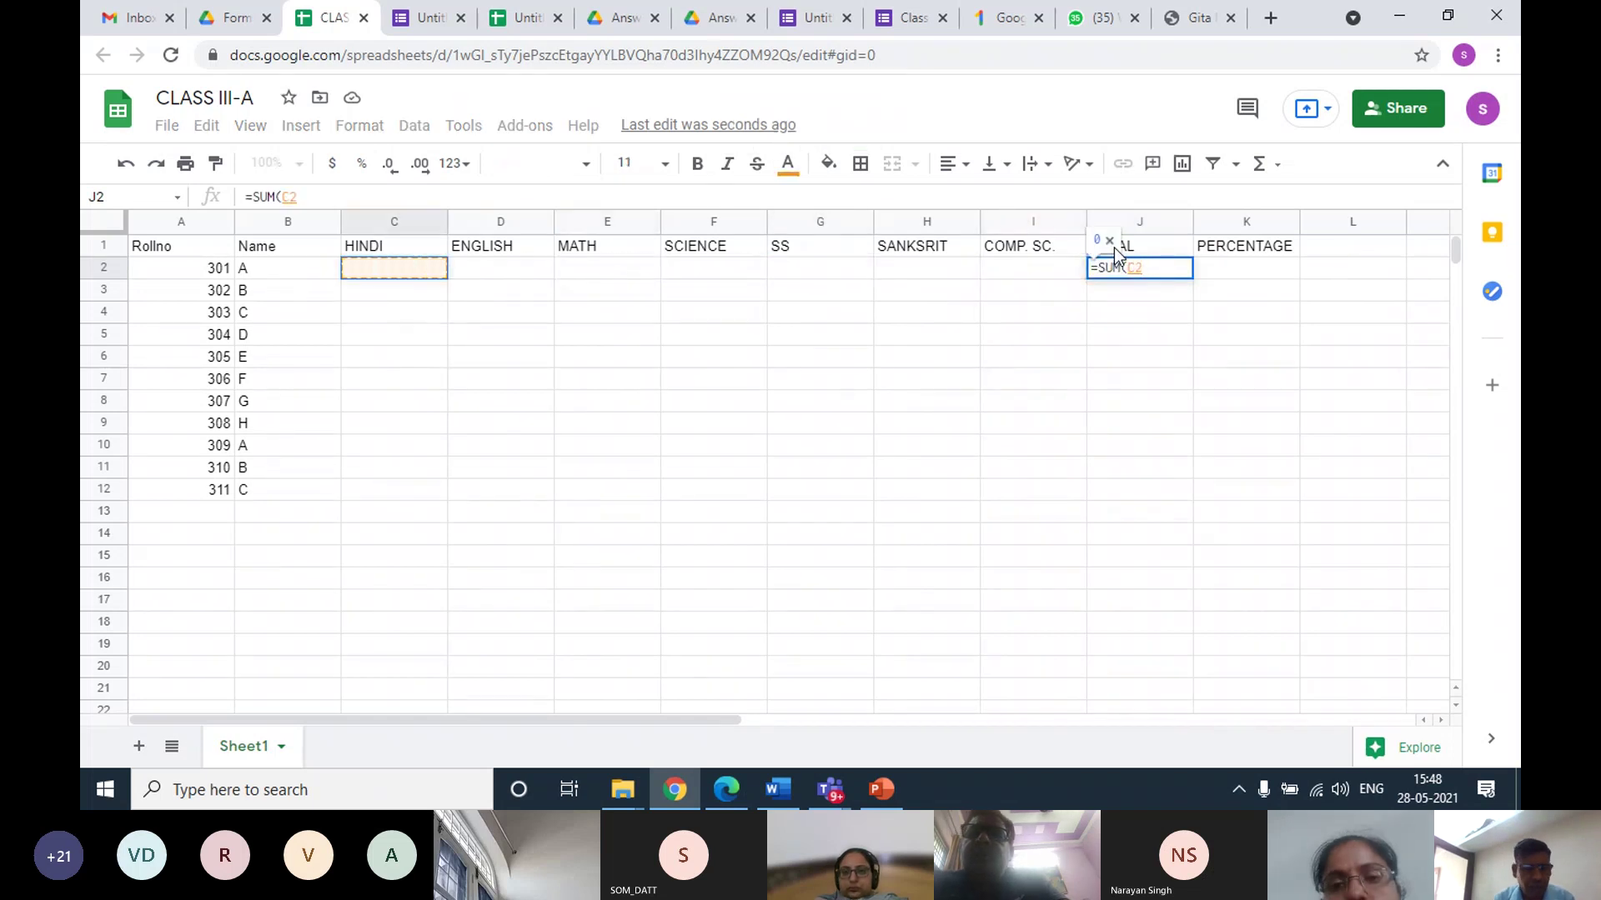
{"action": "key", "text": "shift+Right"}
{"action": "key", "text": "shift+Right"}
{"action": "key", "text": "shift+Right"}
{"action": "key", "text": "shift+Right"}
{"action": "key", "text": "shift+Right"}
{"action": "key", "text": "shift+Right"}
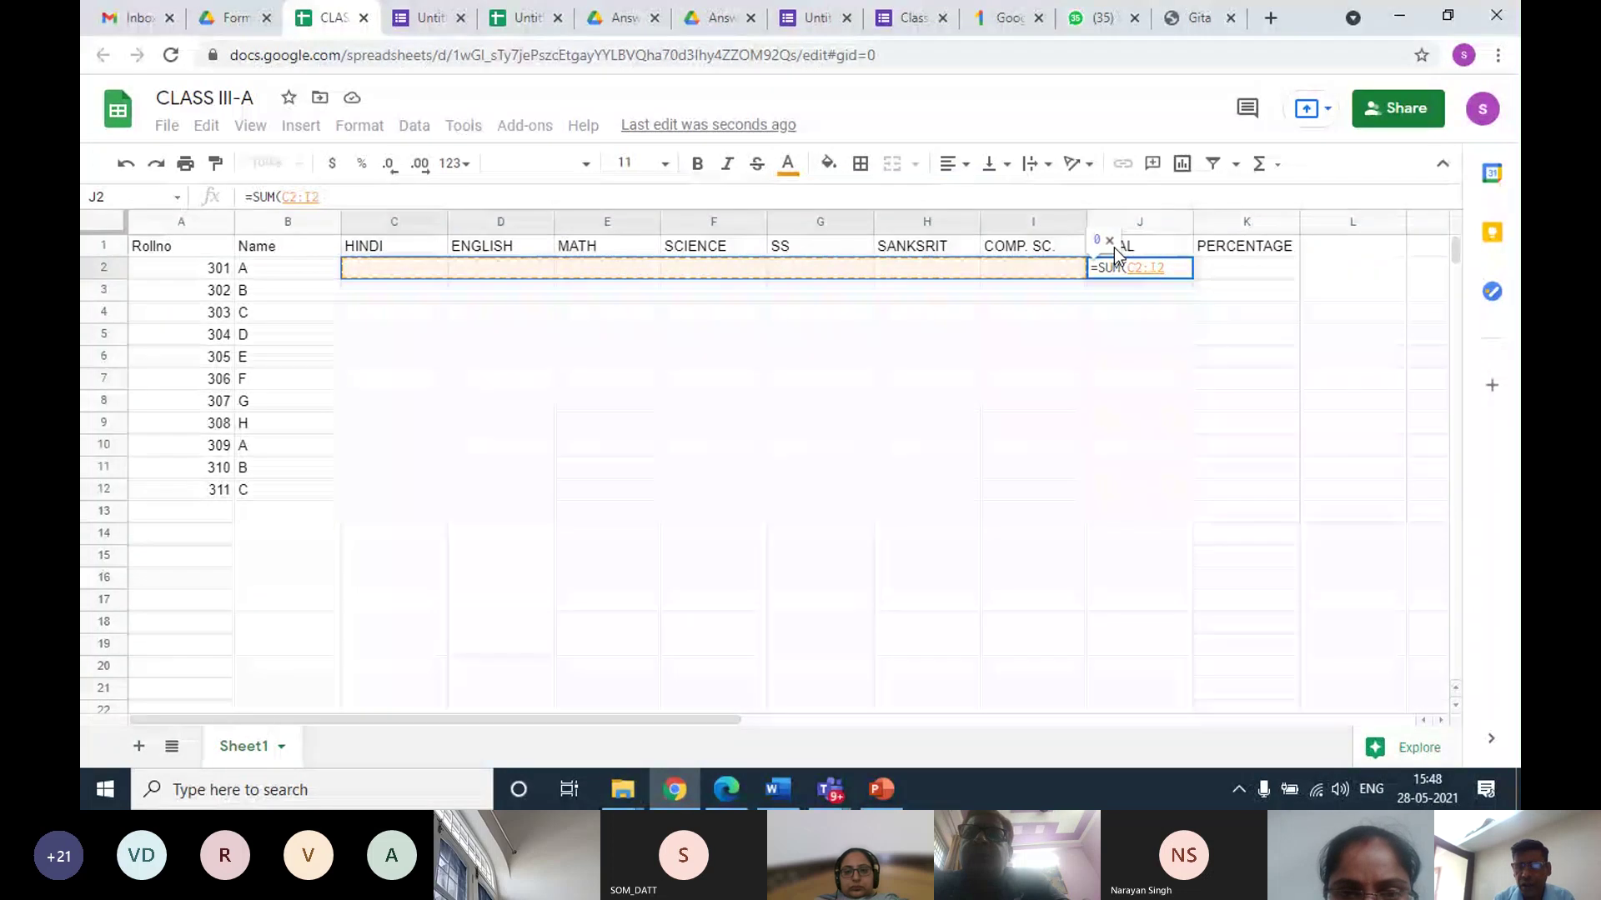
{"action": "key", "text": "Return"}
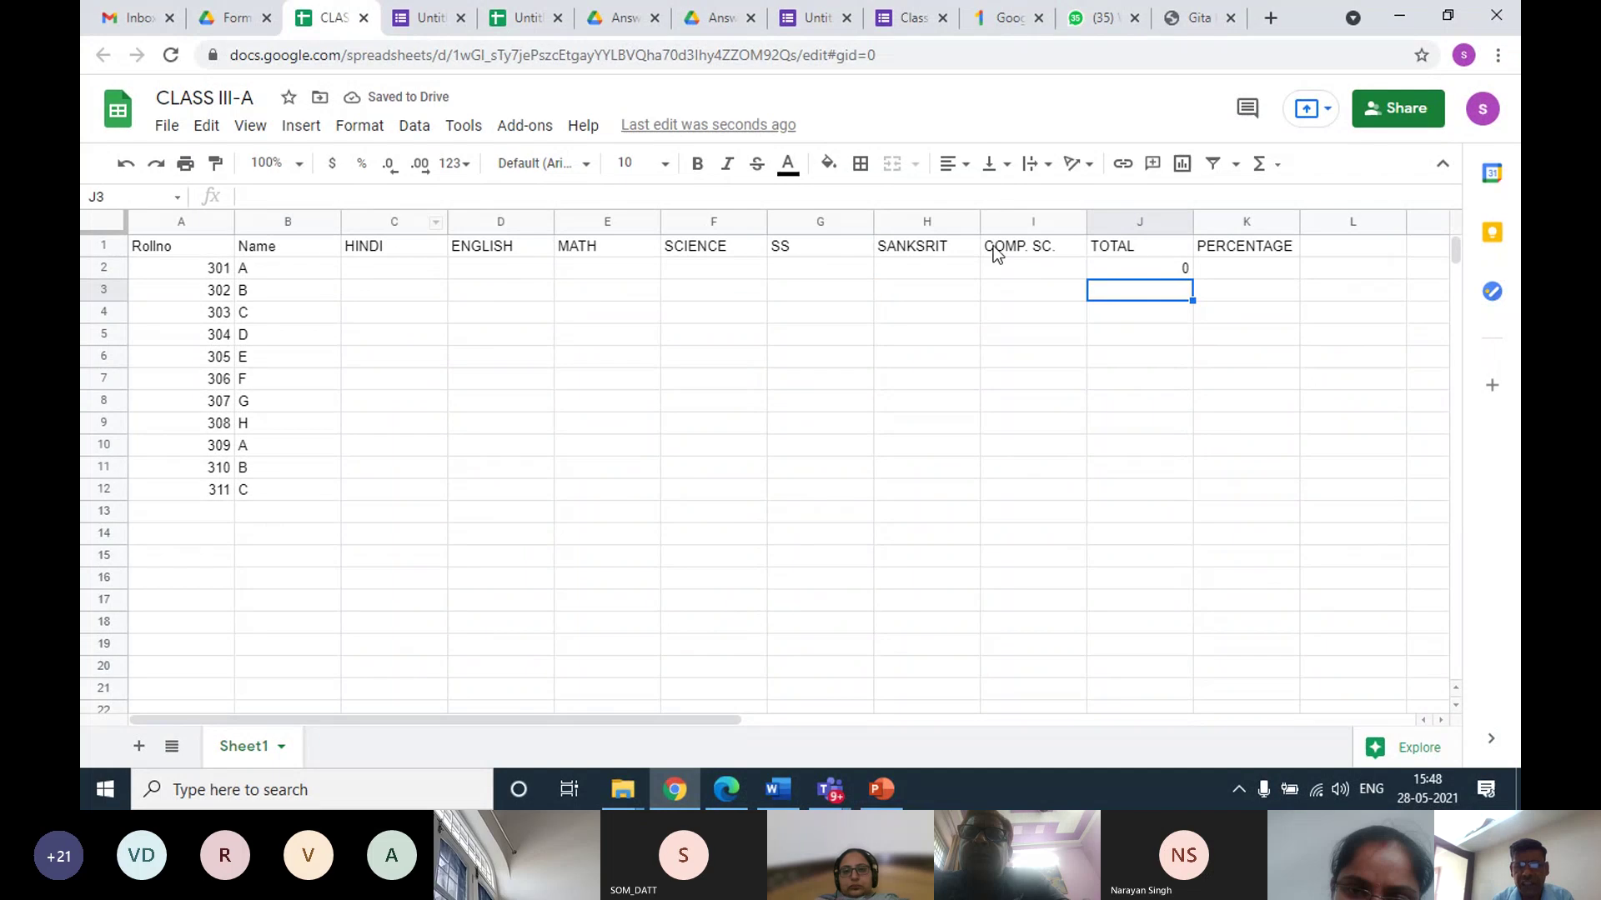
Enter the percentage formula =J2/7 in K2
{"action": "left_click", "coordinate": [1232, 269]}
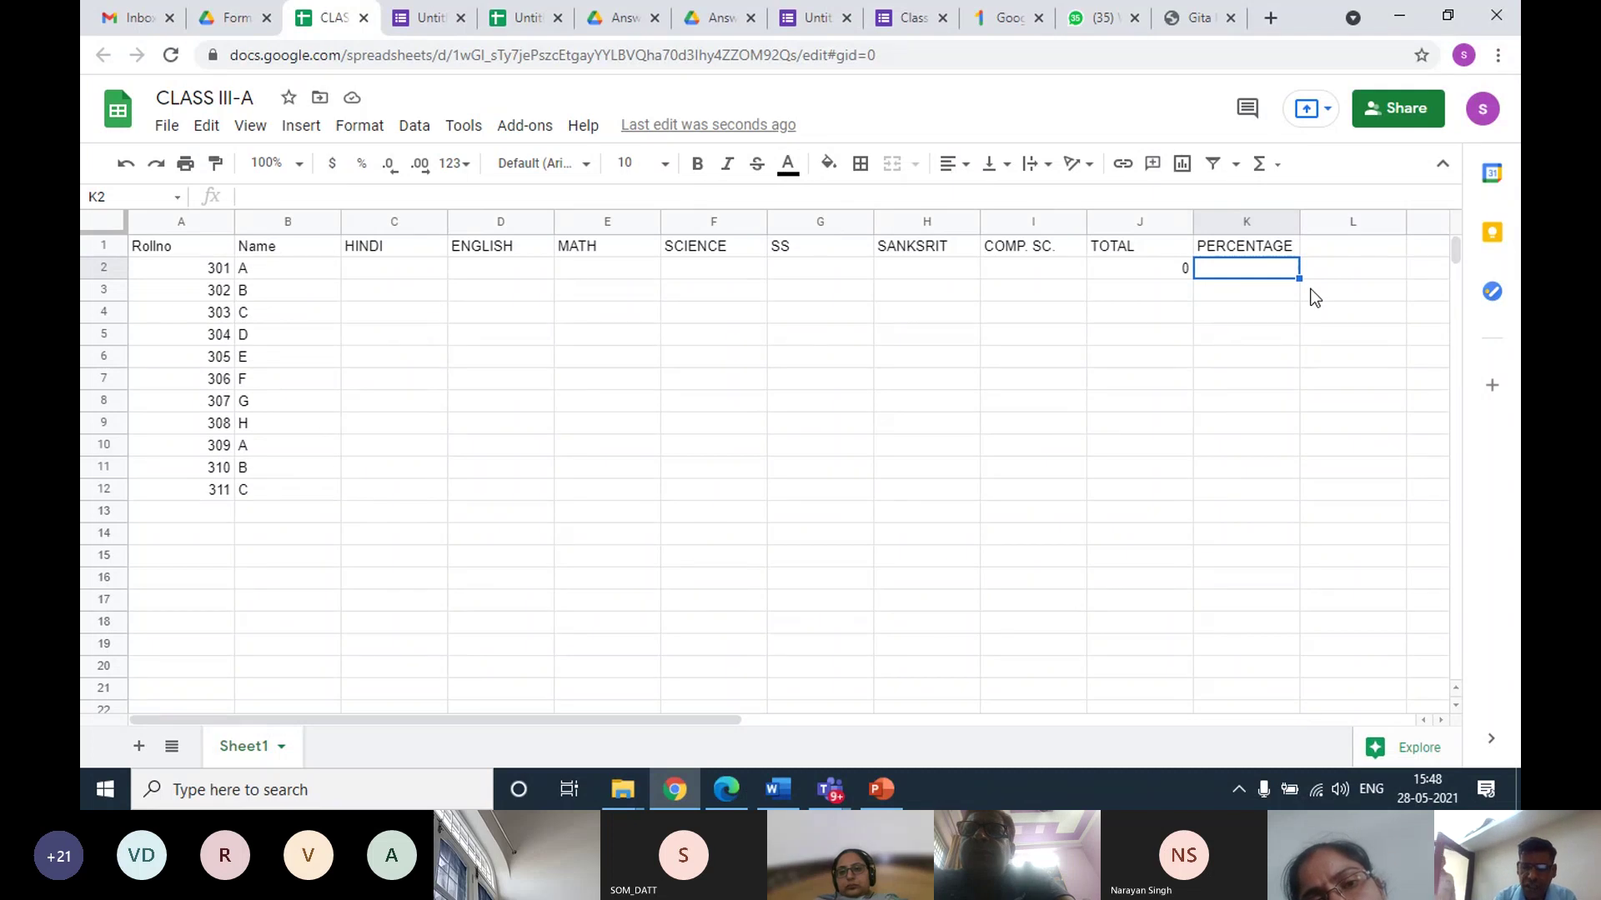
{"action": "type", "text": "="}
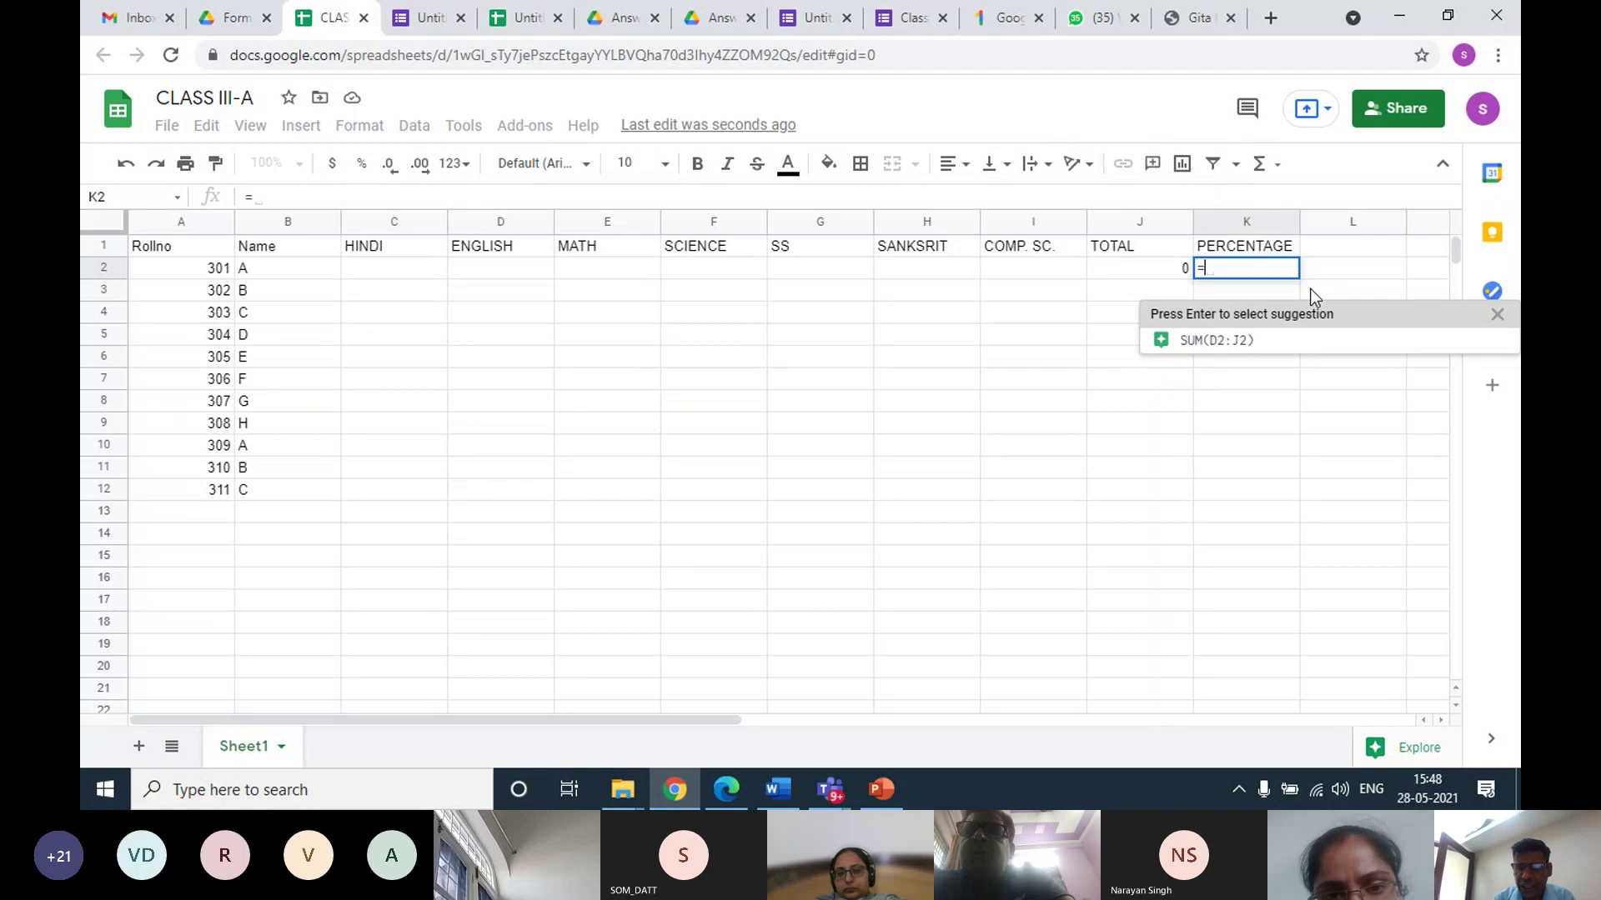
{"action": "key", "text": "Left"}
{"action": "type", "text": "/"}
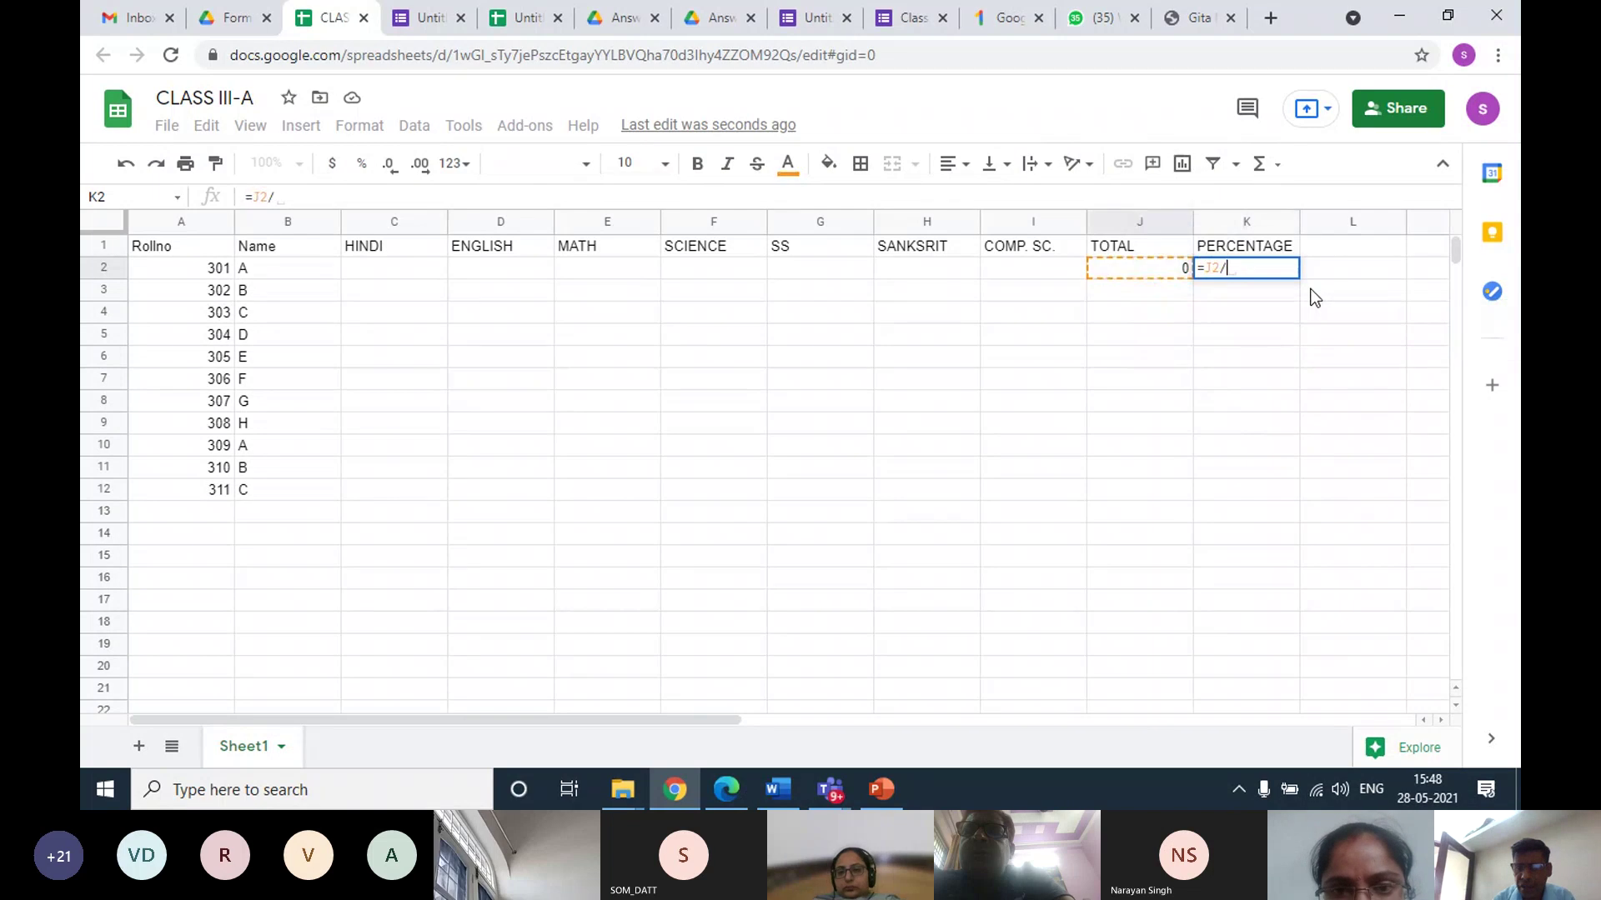
{"action": "type", "text": "7"}
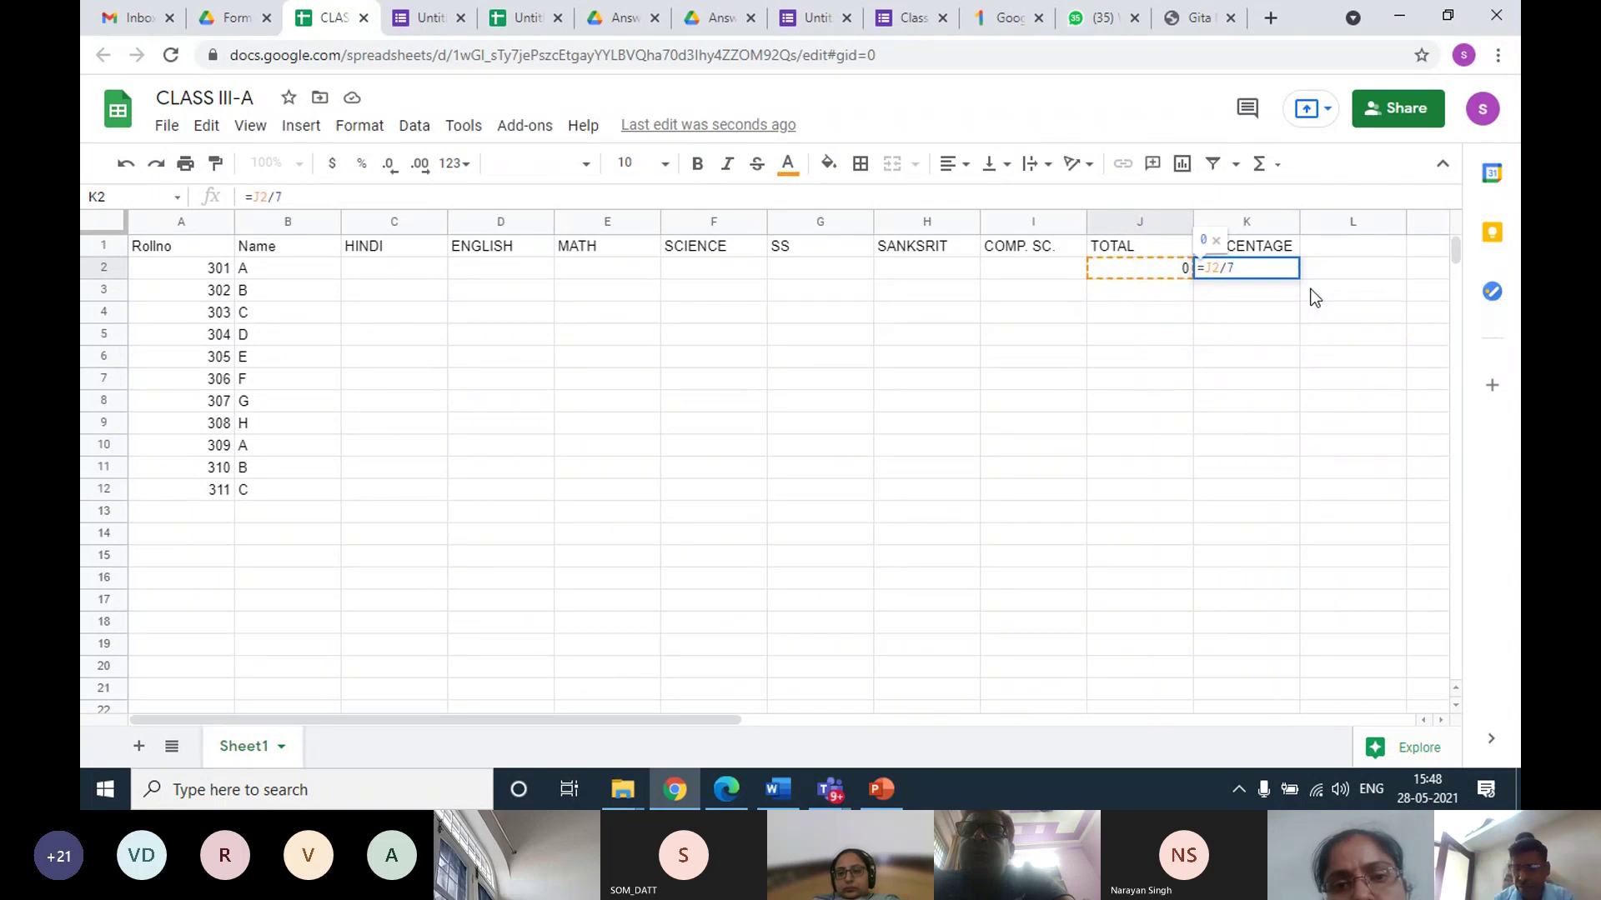
{"action": "key", "text": "Return"}
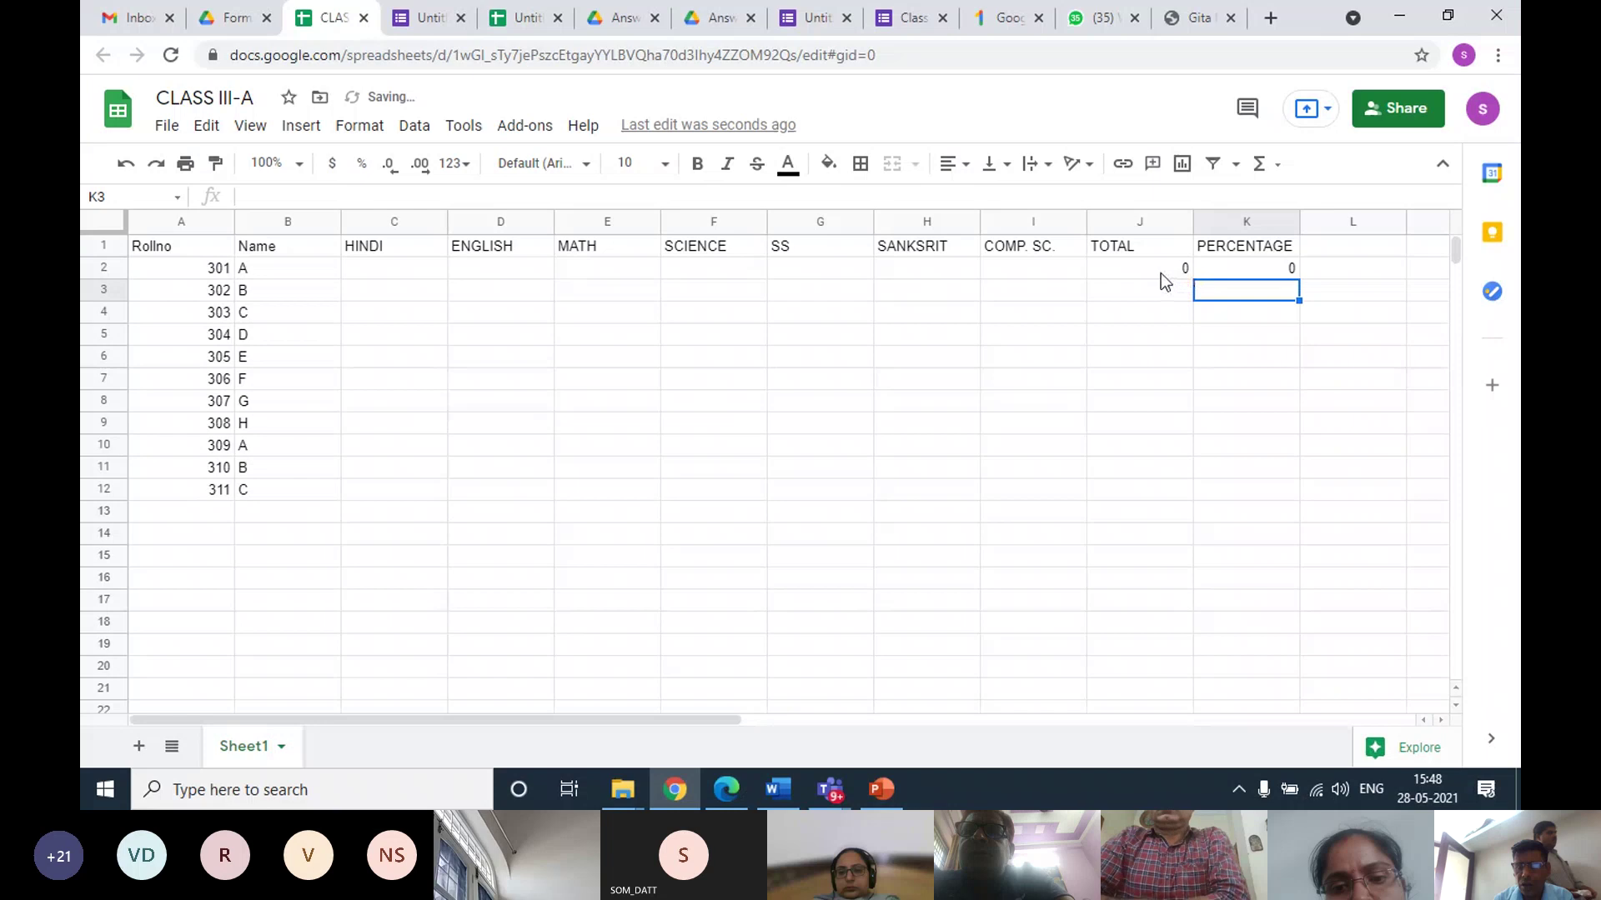
Fill the J2:K2 formulas down to row 12, then select A1:B12
{"action": "left_click", "coordinate": [1152, 276]}
{"action": "left_click_drag", "start_coordinate": [1152, 275], "coordinate": [1279, 482]}
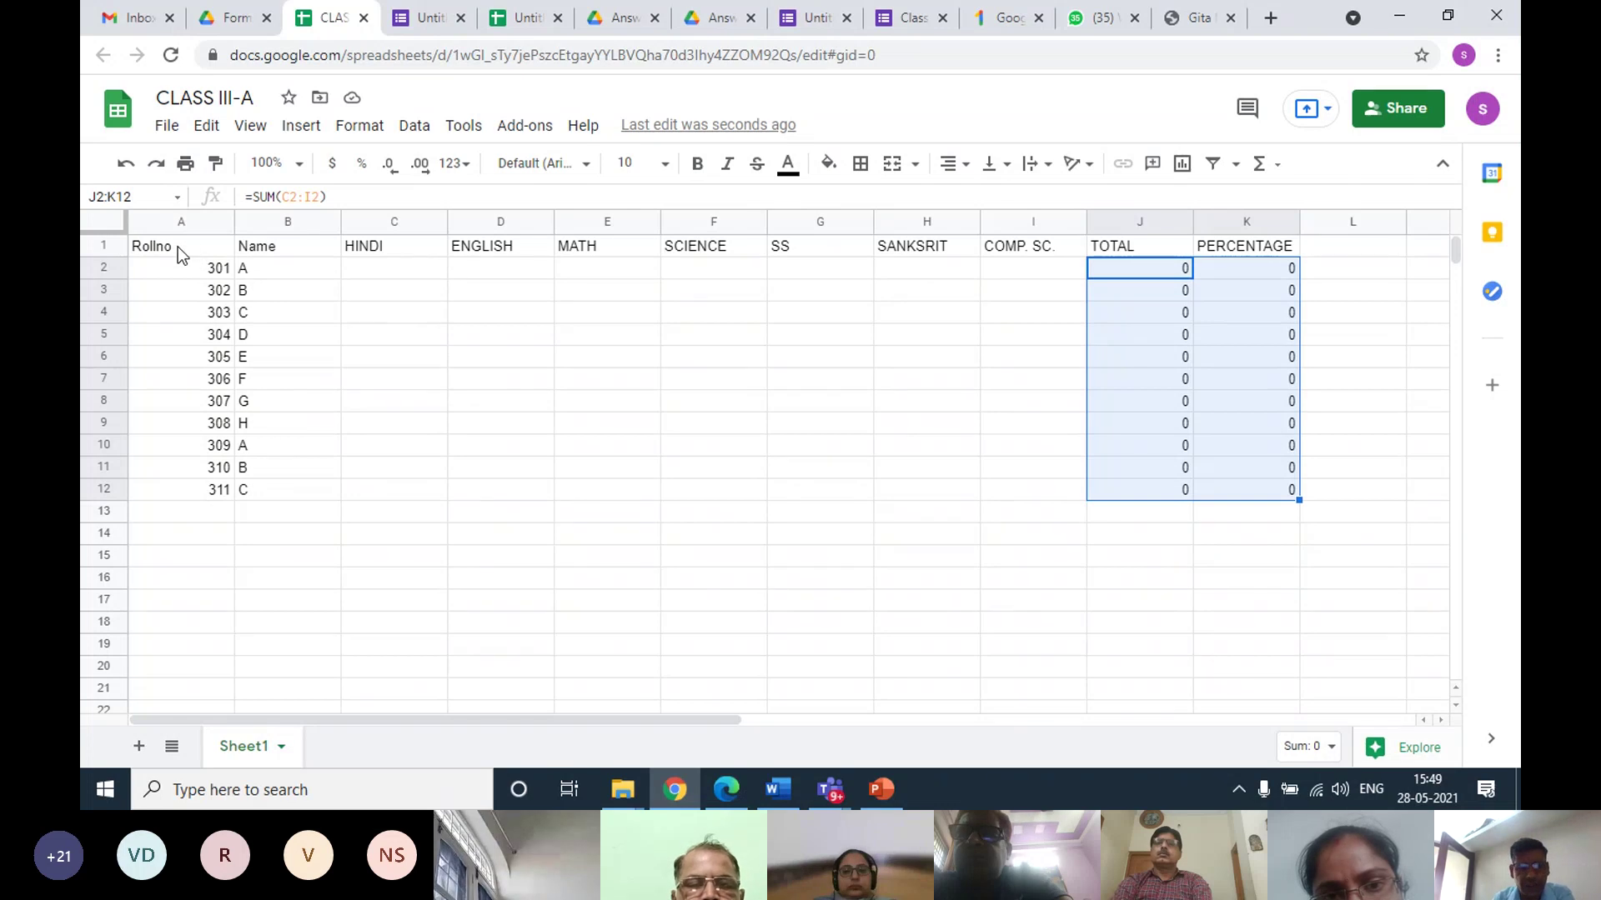
{"action": "left_click_drag", "start_coordinate": [167, 247], "coordinate": [289, 500]}
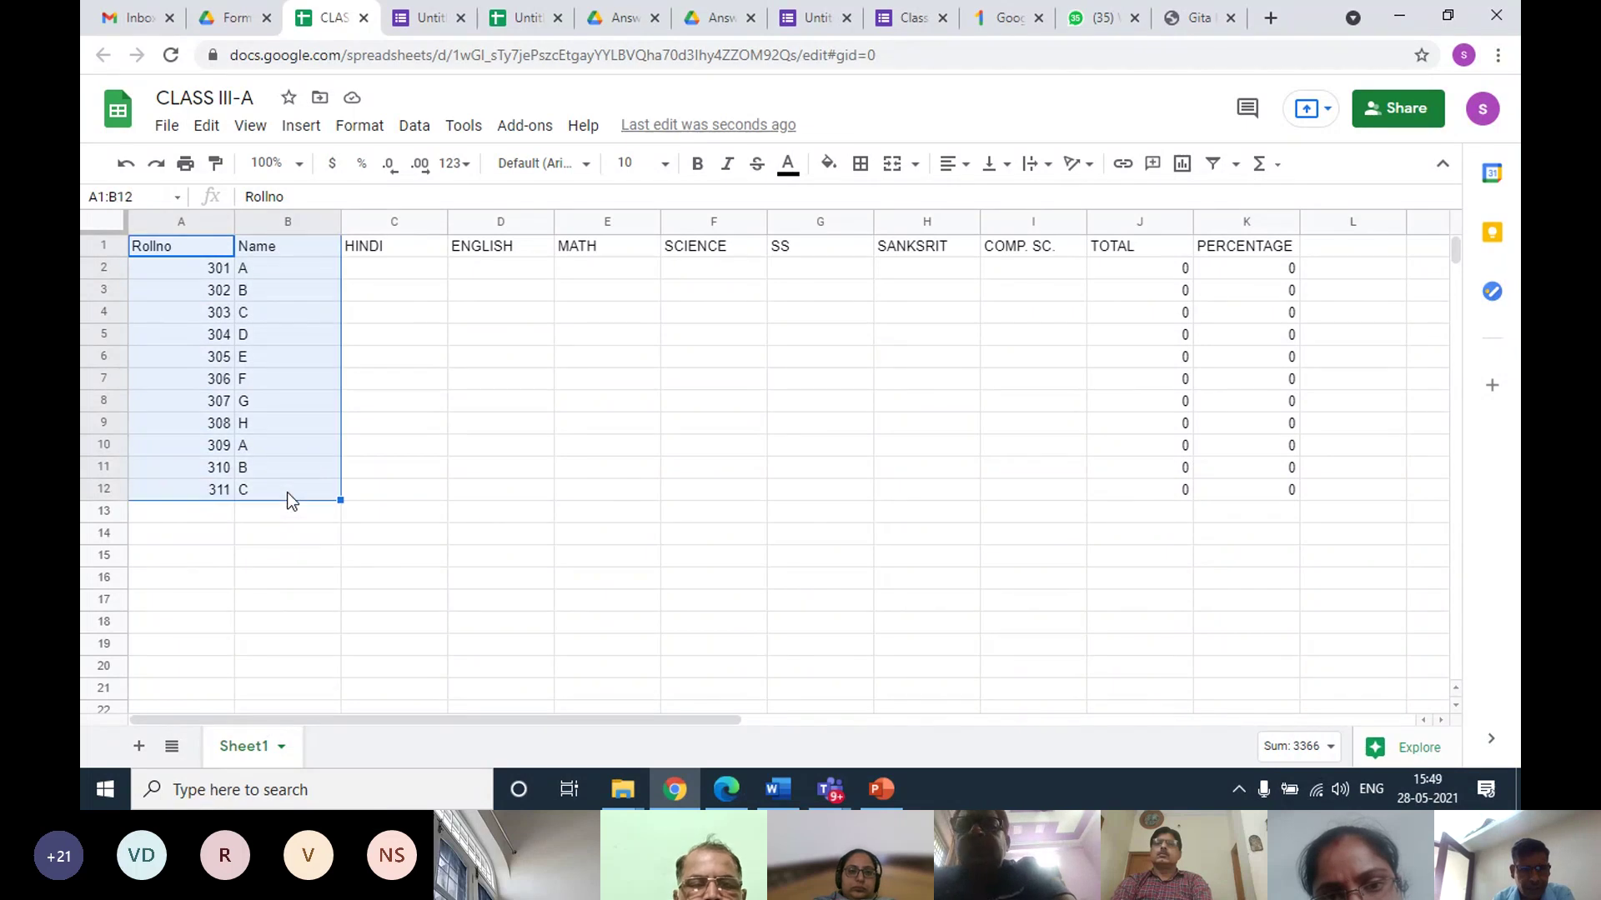
Add a protected range on A1:B12 with editing restricted to 'Only you'
{"action": "left_click", "coordinate": [408, 132]}
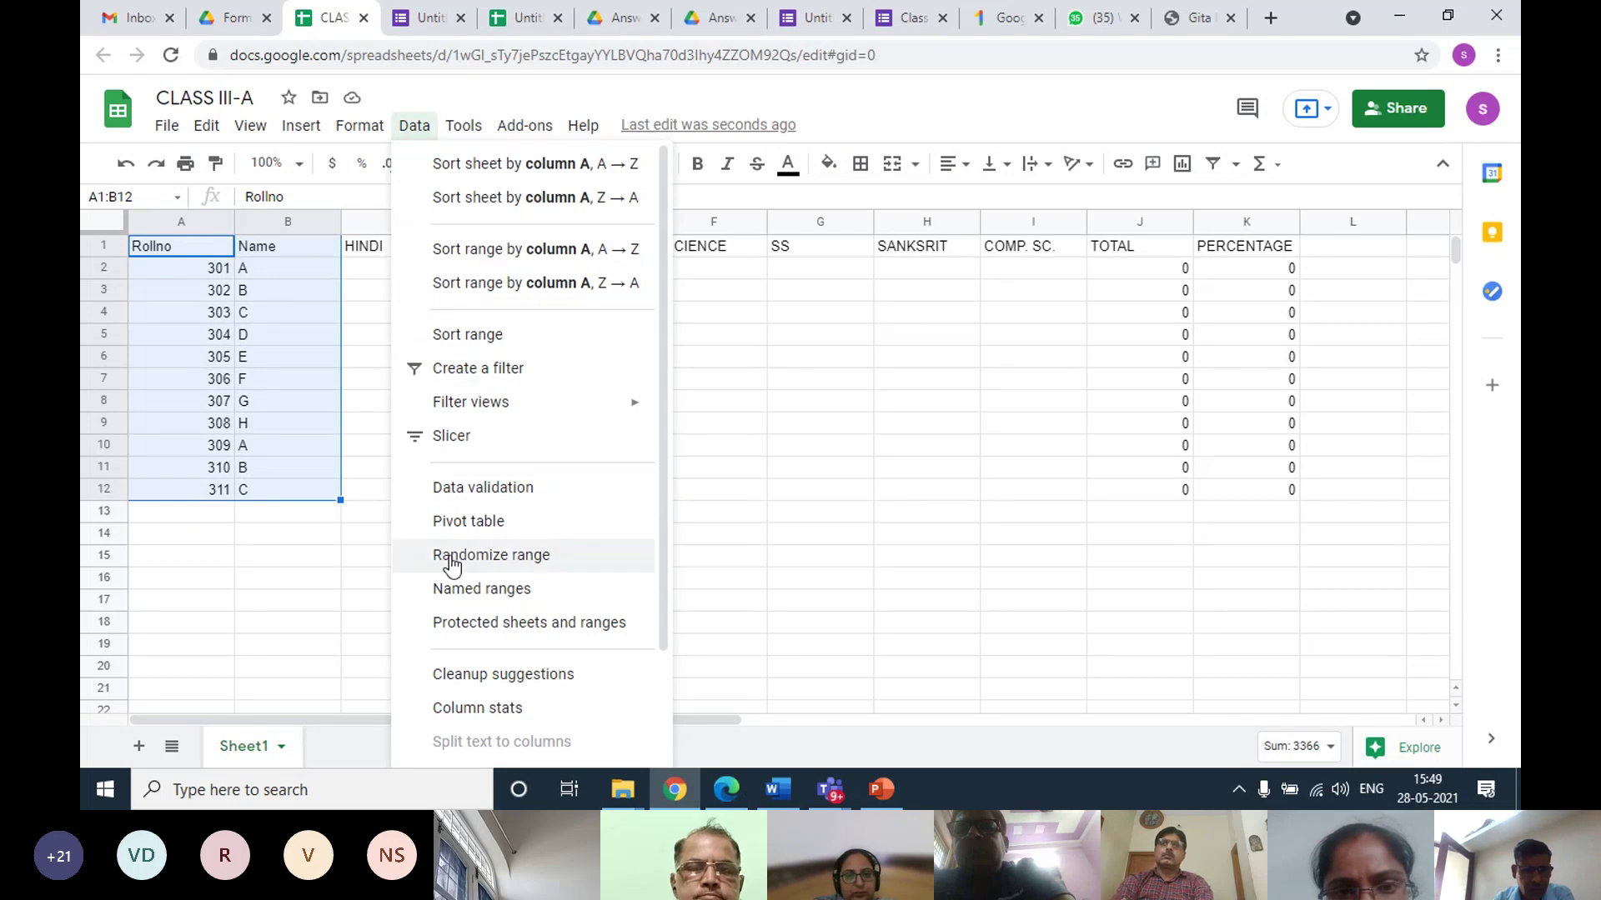
{"action": "left_click", "coordinate": [463, 626]}
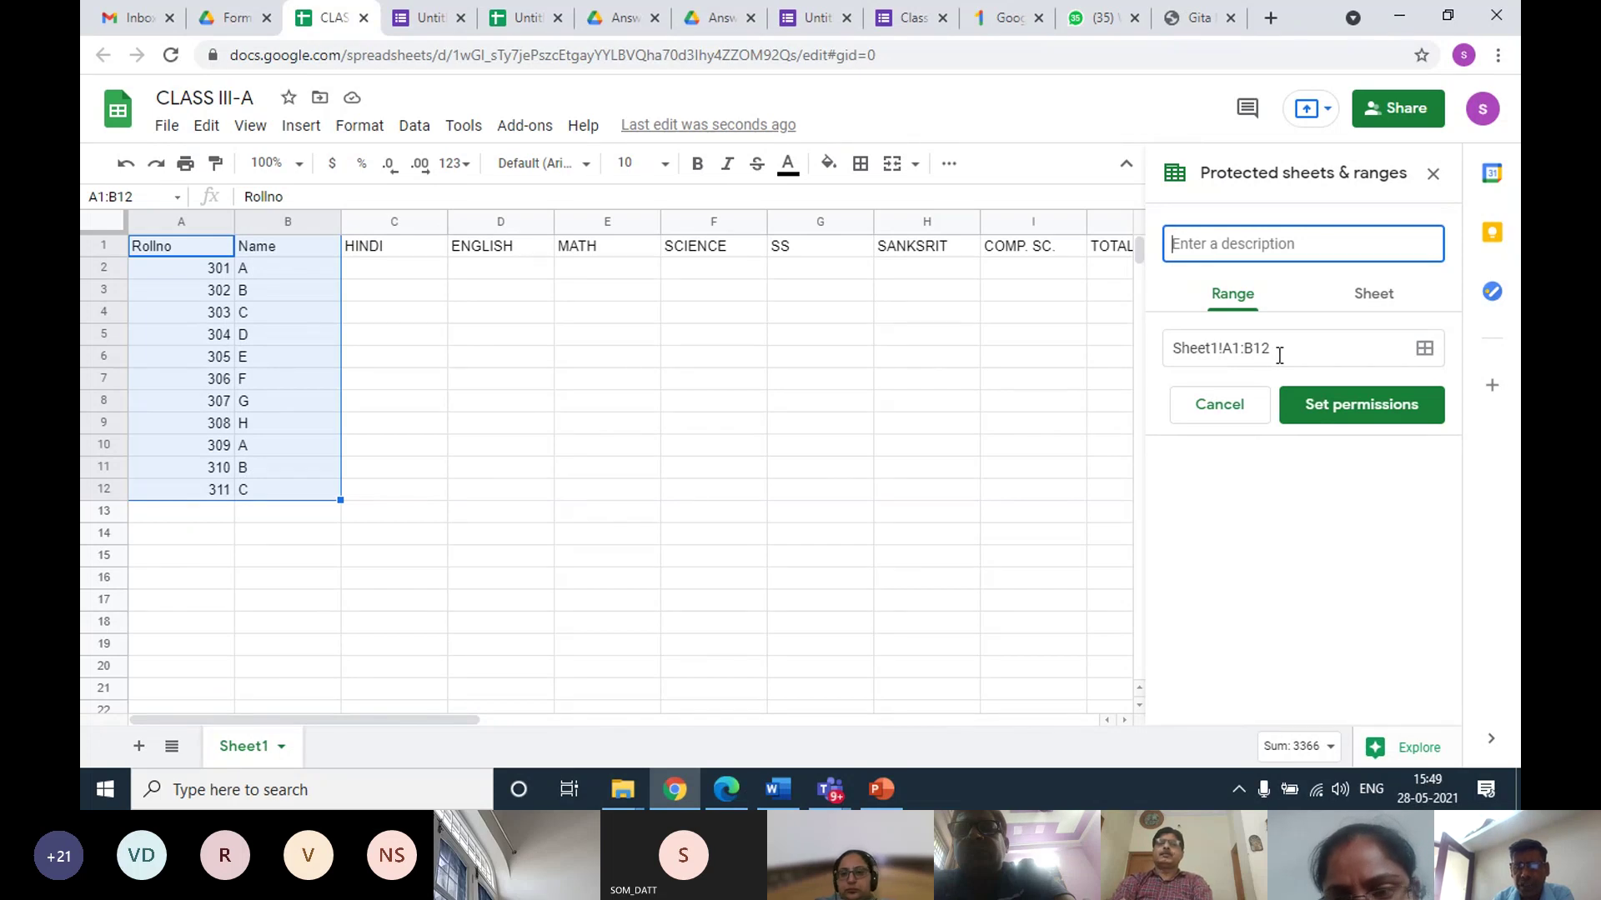
{"action": "left_click", "coordinate": [1307, 405]}
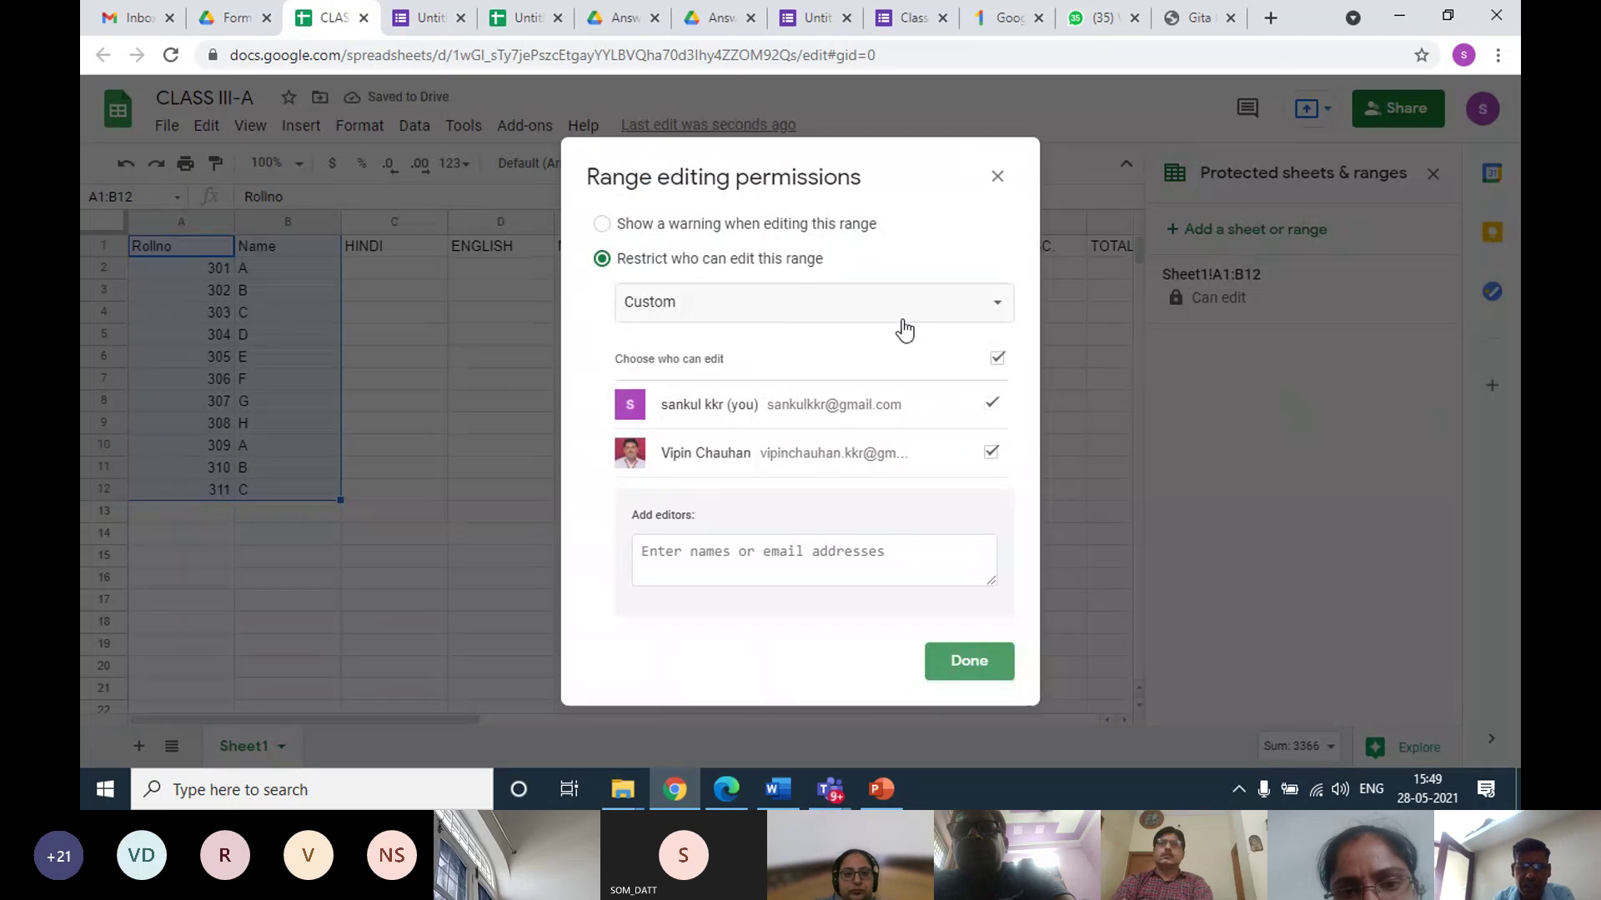
{"action": "left_click", "coordinate": [999, 315]}
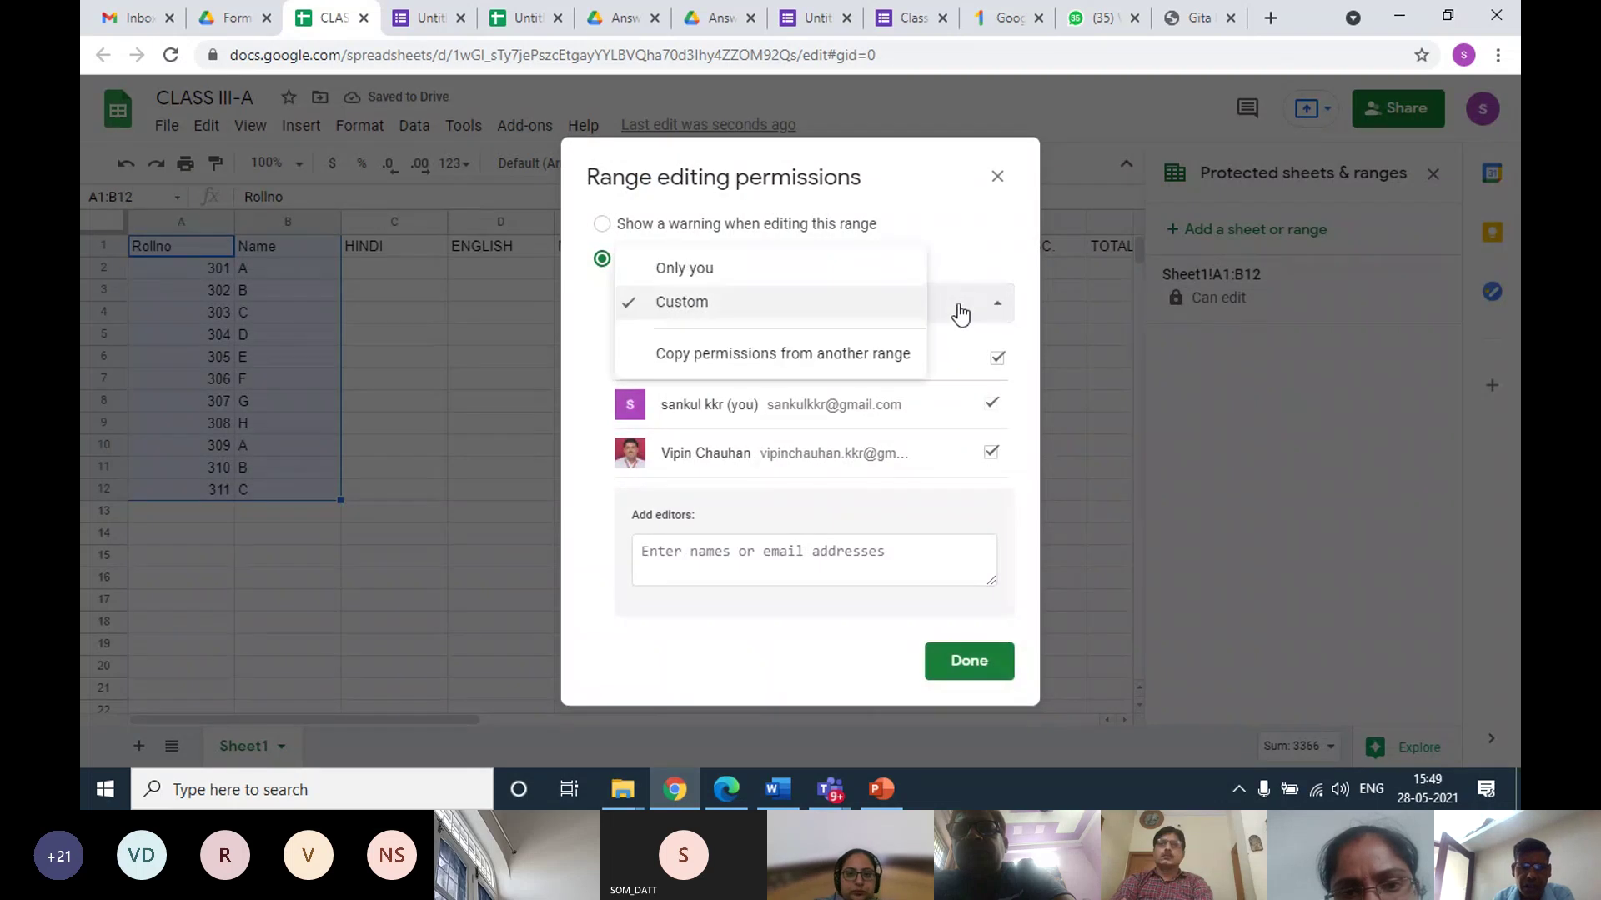
{"action": "left_click", "coordinate": [764, 275]}
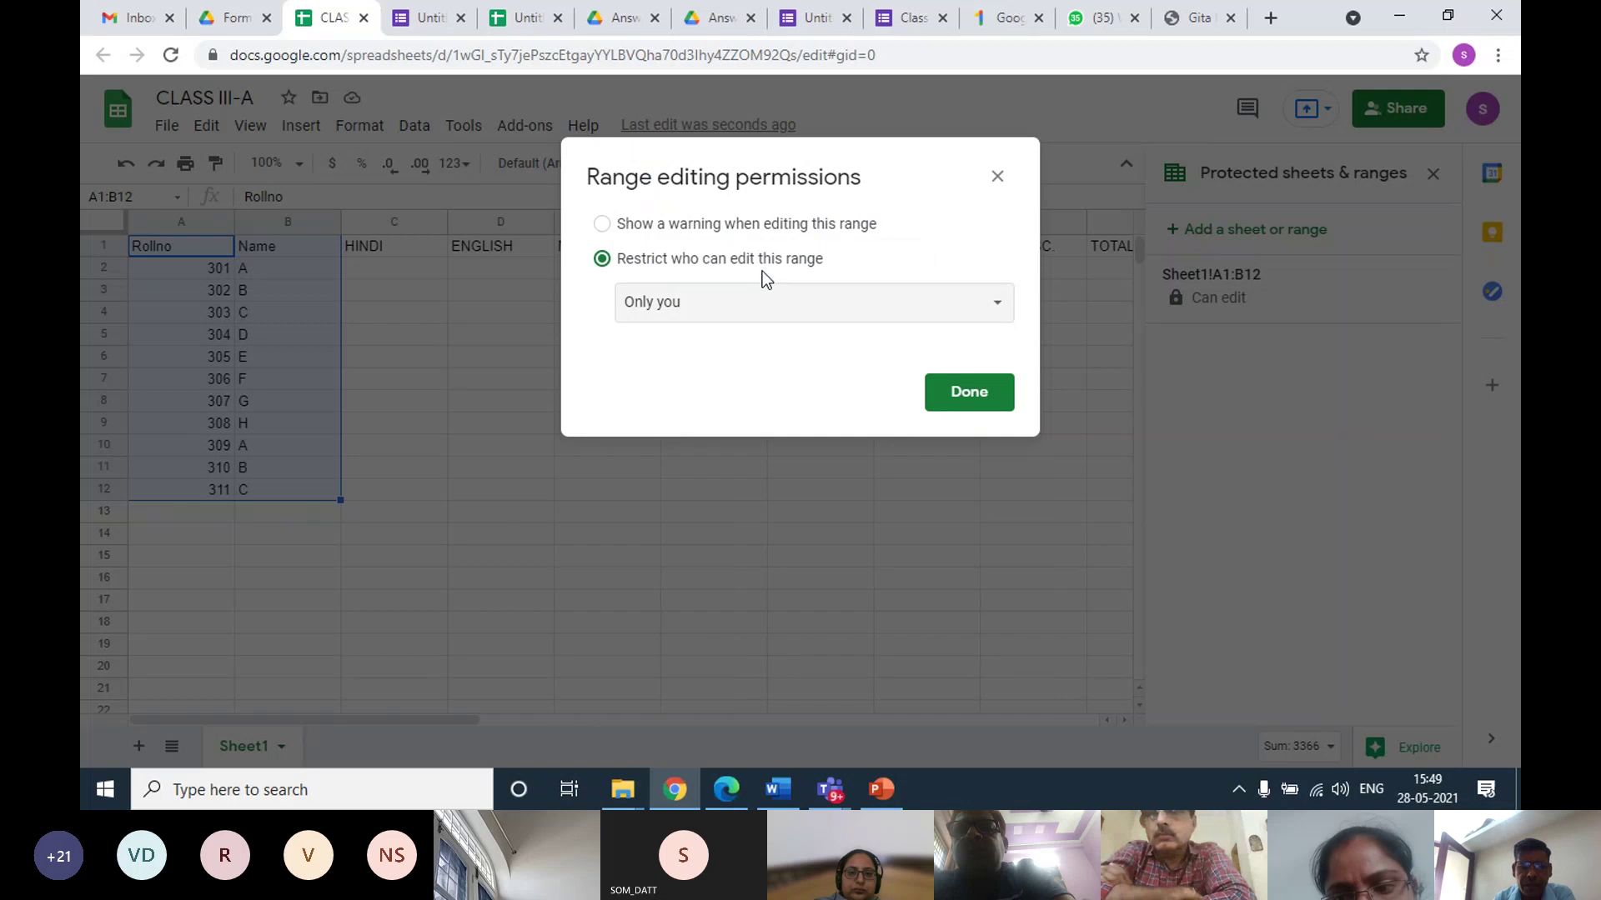
{"action": "left_click", "coordinate": [953, 393]}
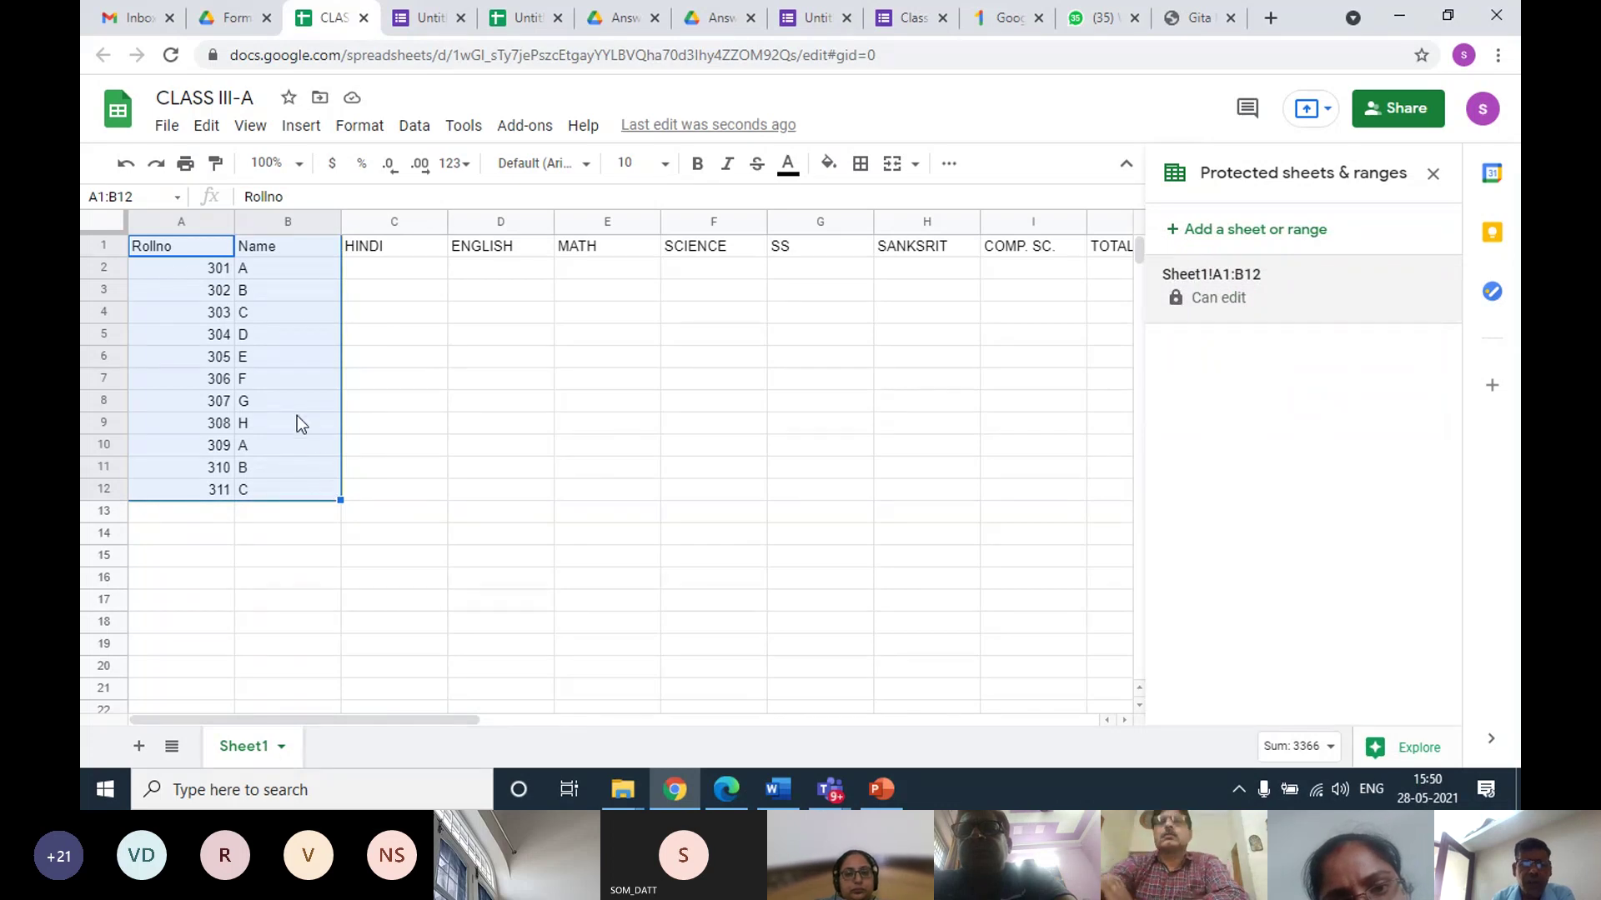
{"action": "left_click", "coordinate": [380, 270]}
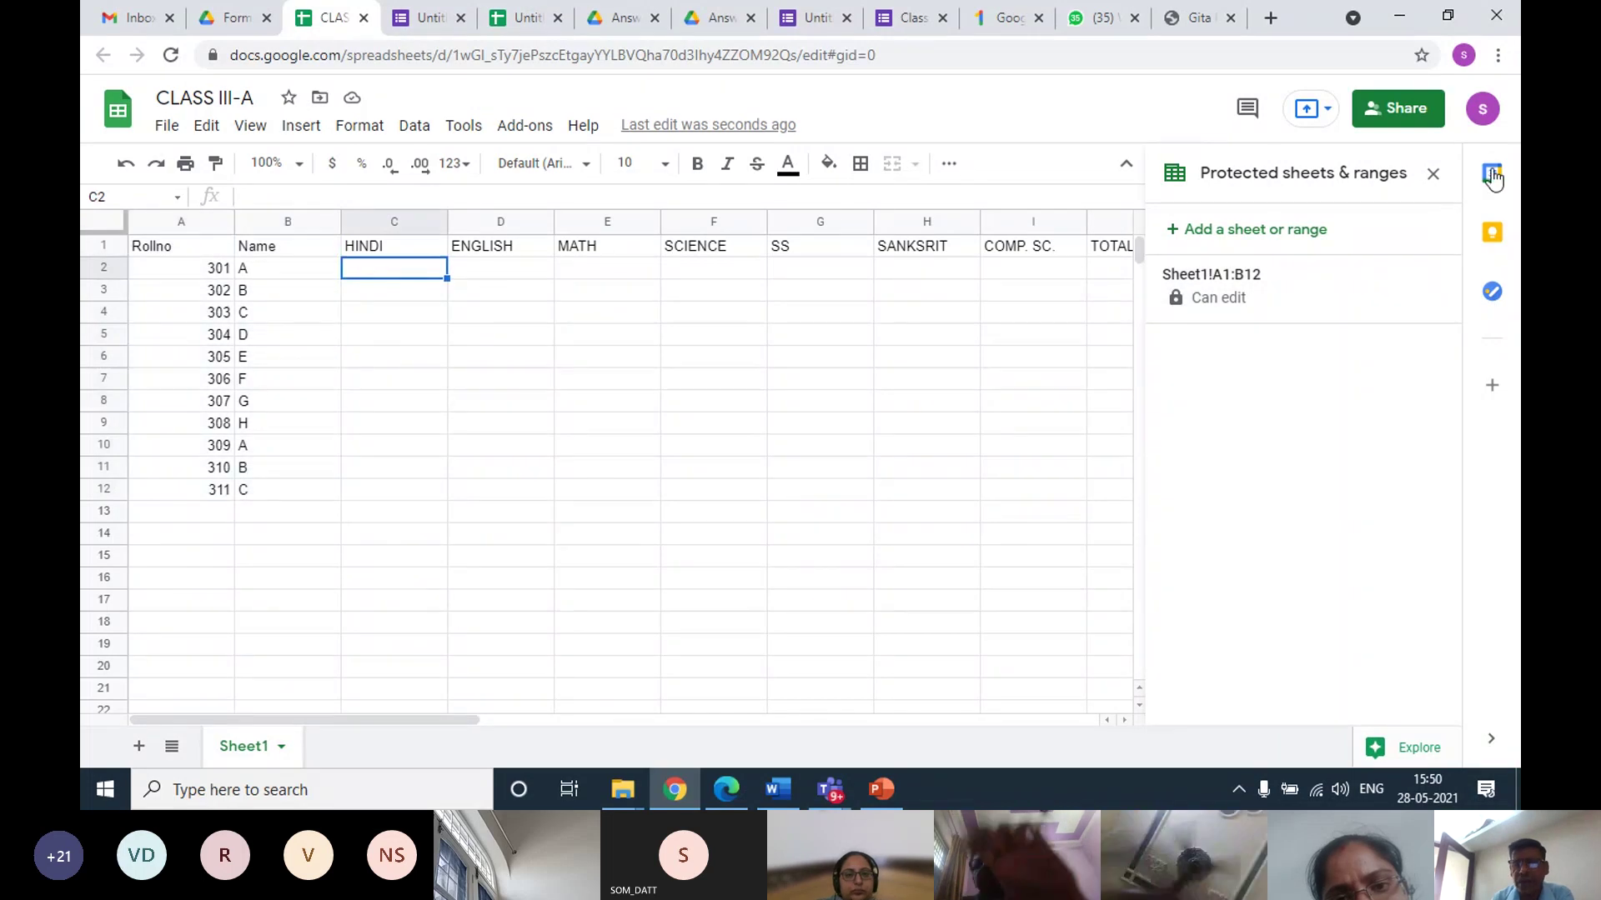
{"action": "left_click", "coordinate": [1430, 177]}
Select J1:K12 and add a protected range restricted to 'Only you'
{"action": "left_click_drag", "start_coordinate": [1118, 245], "coordinate": [1269, 488]}
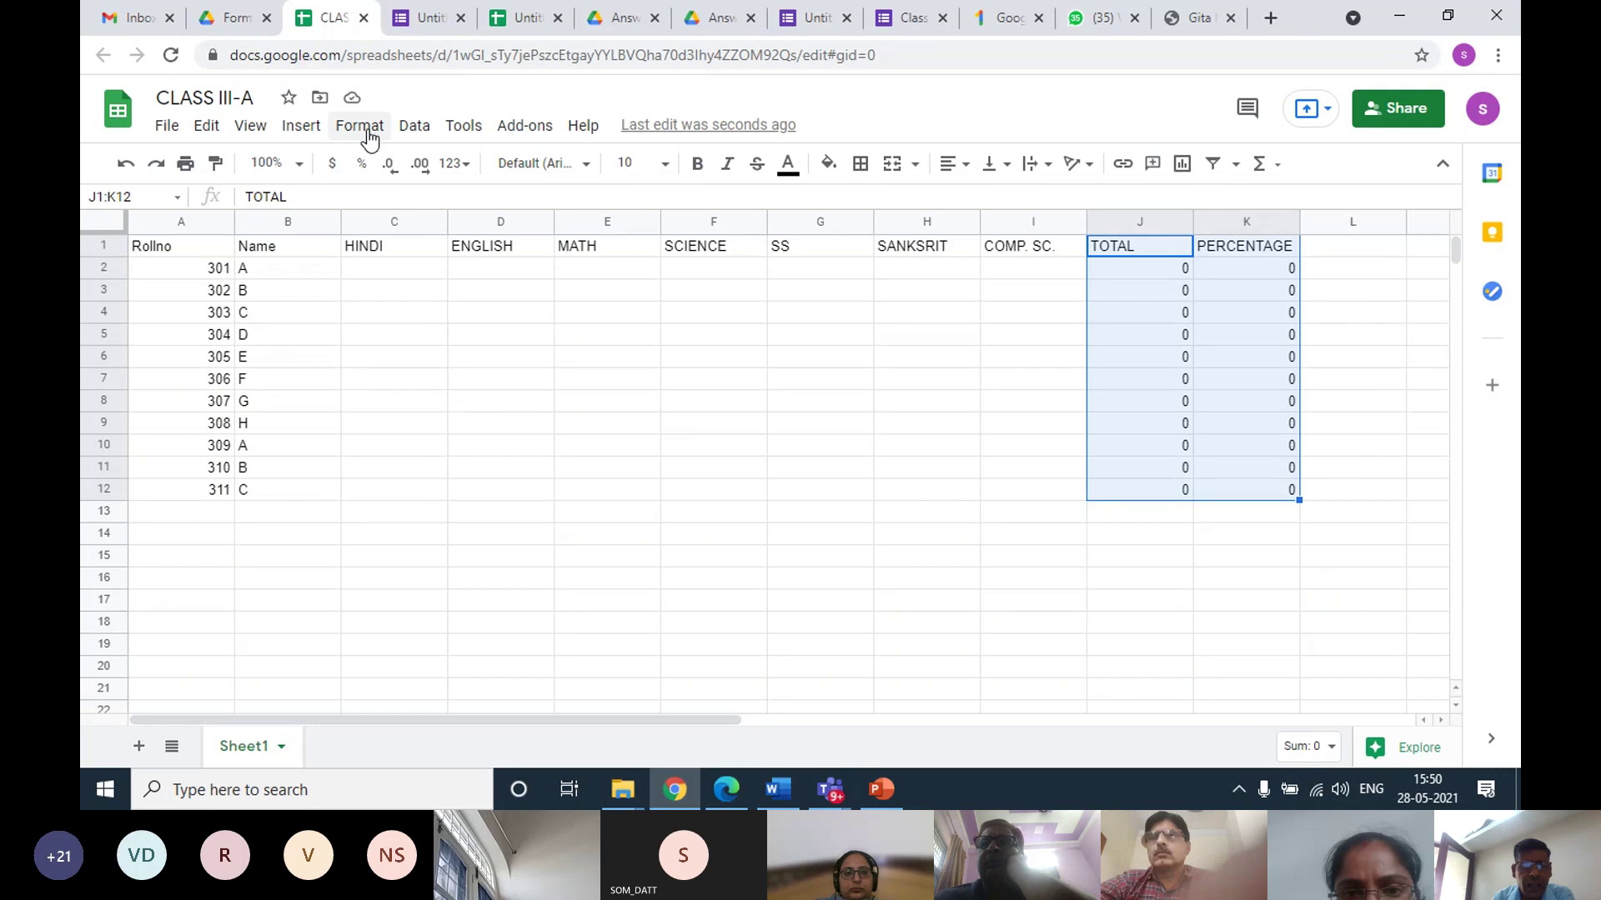
{"action": "left_click", "coordinate": [409, 131]}
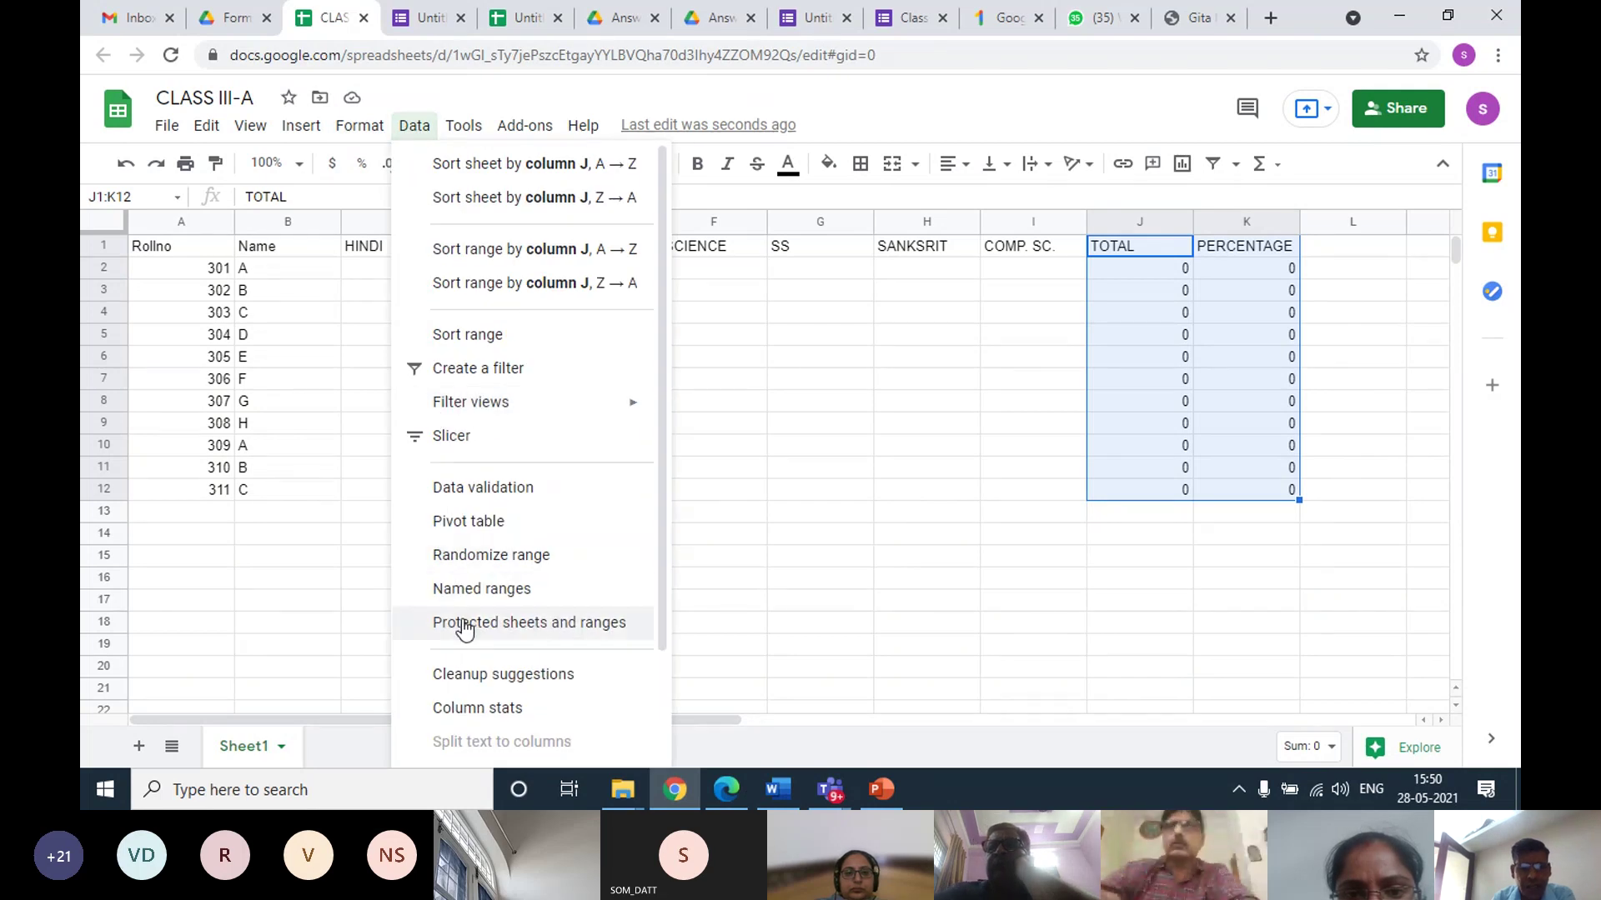
{"action": "left_click", "coordinate": [642, 622]}
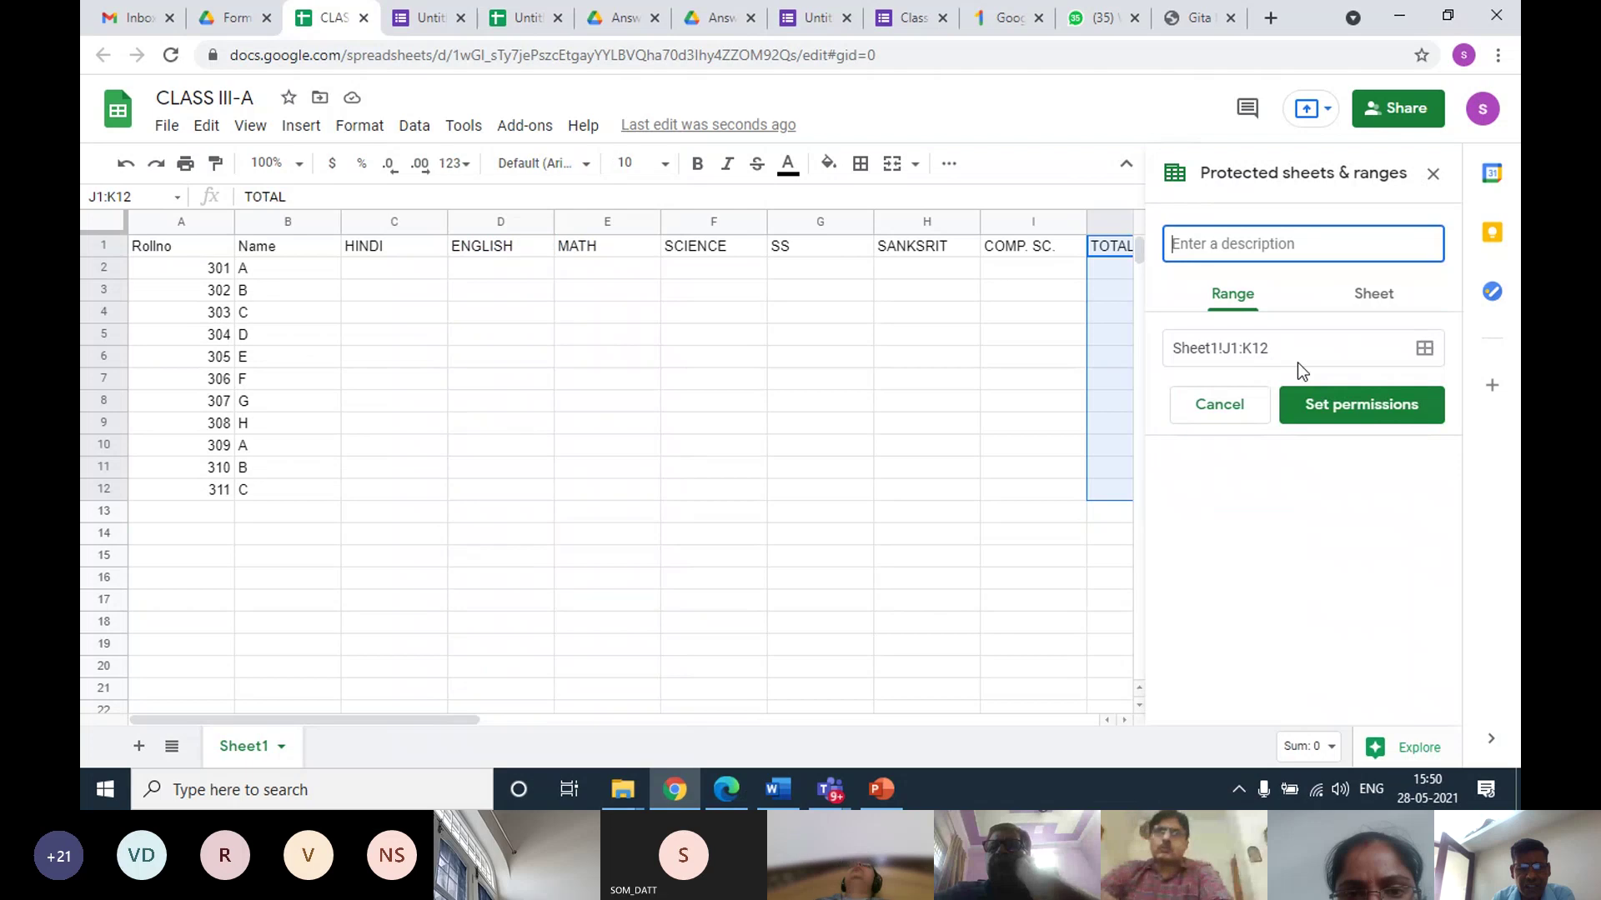
{"action": "left_click", "coordinate": [1326, 405]}
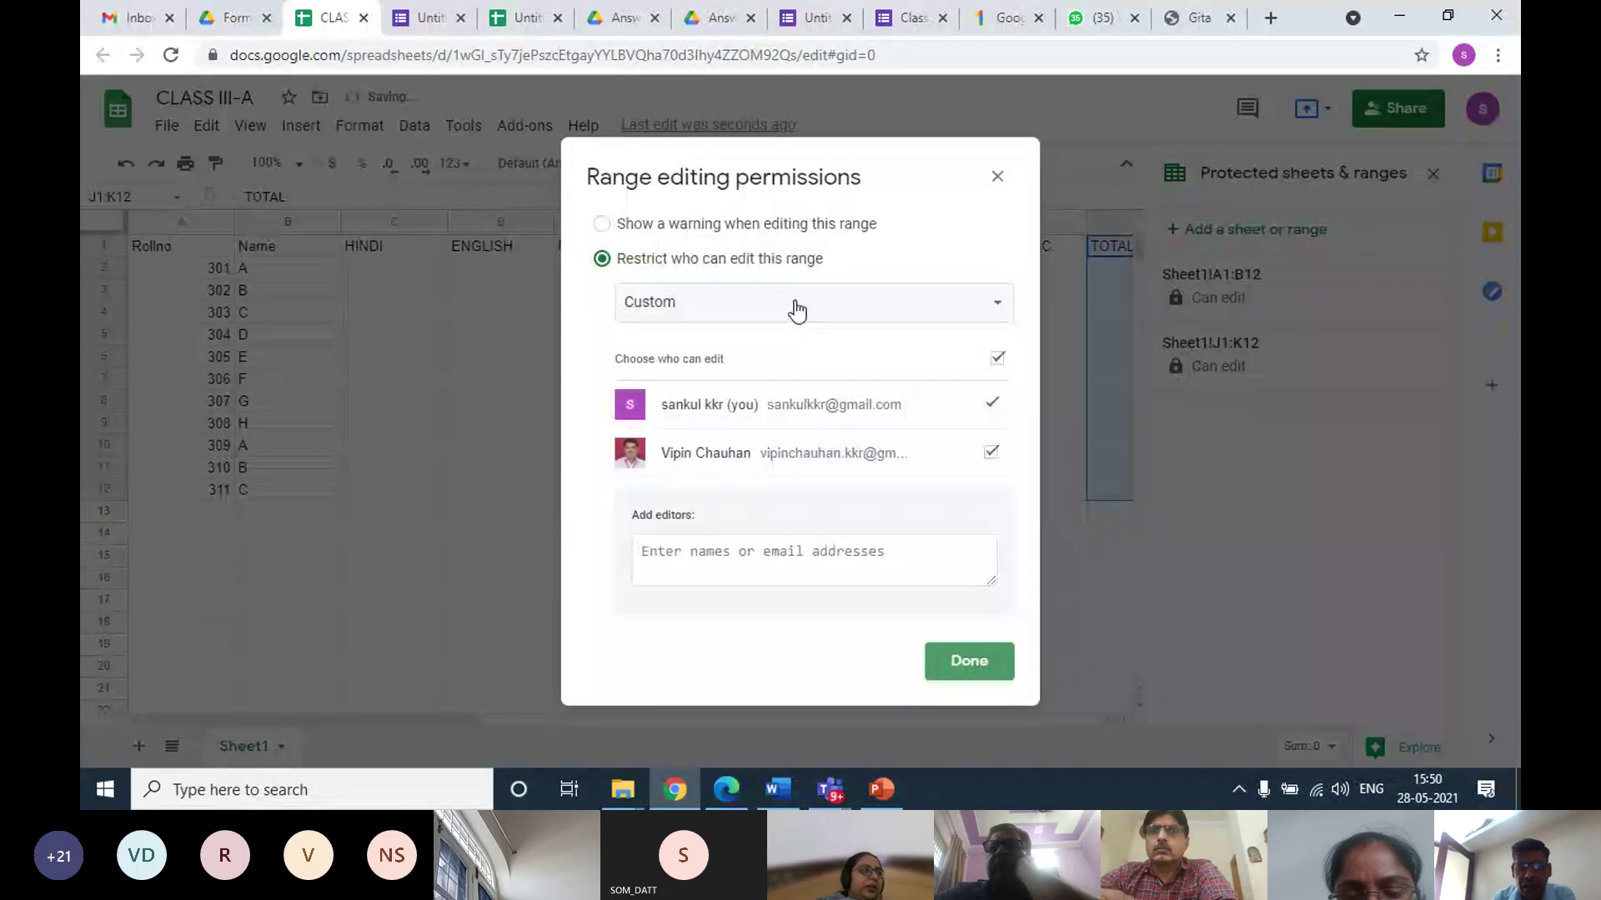
{"action": "left_click", "coordinate": [793, 308]}
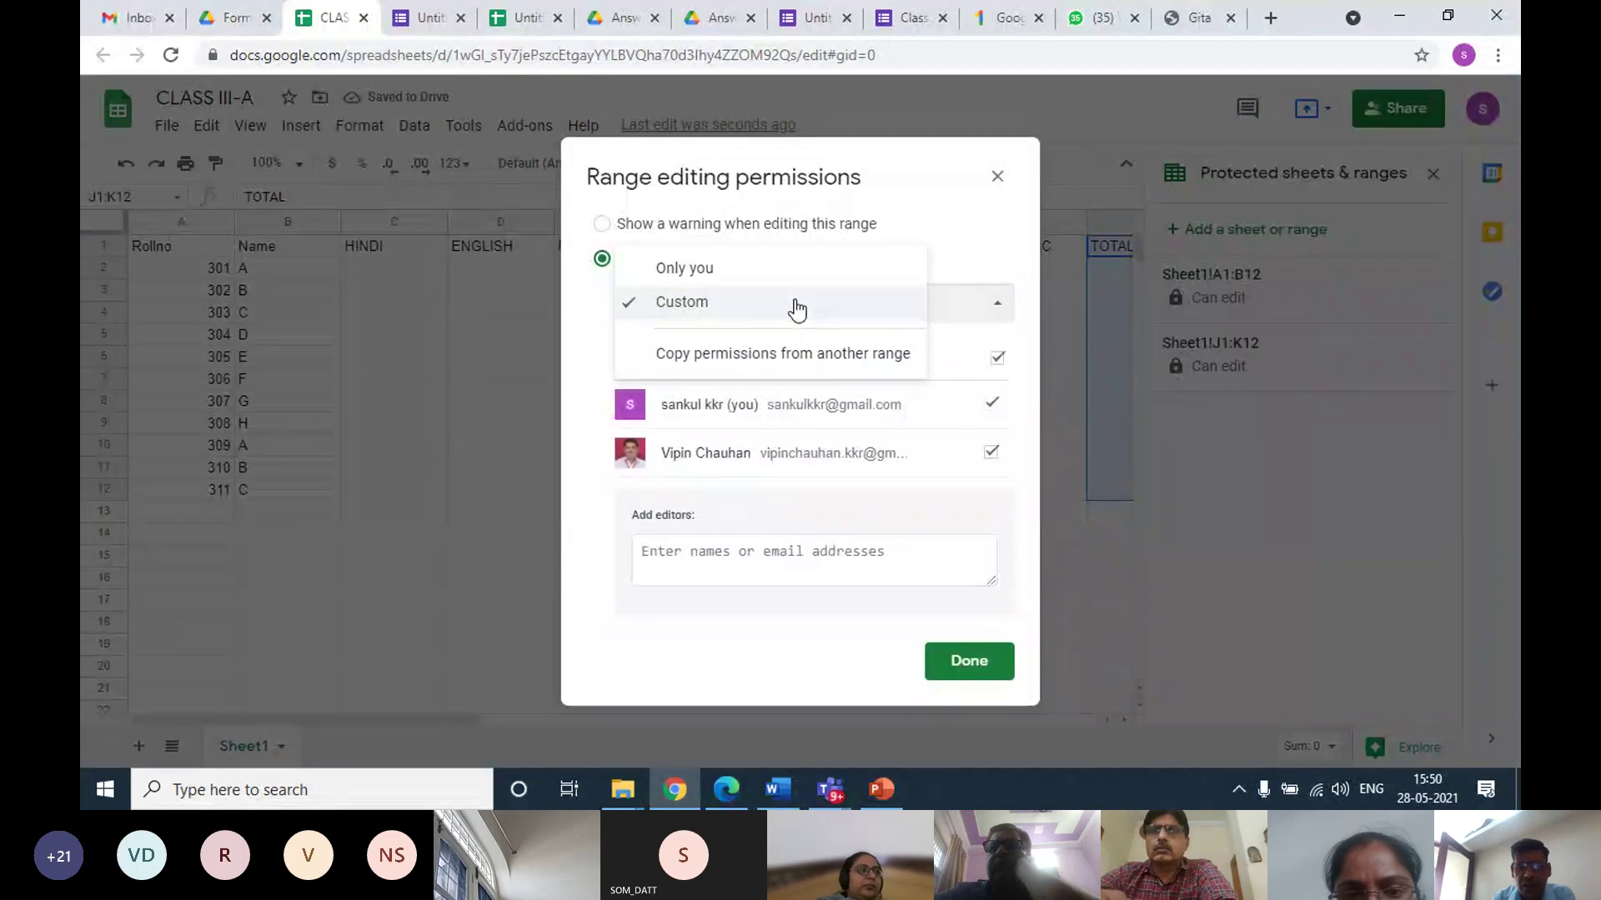
{"action": "left_click", "coordinate": [709, 269]}
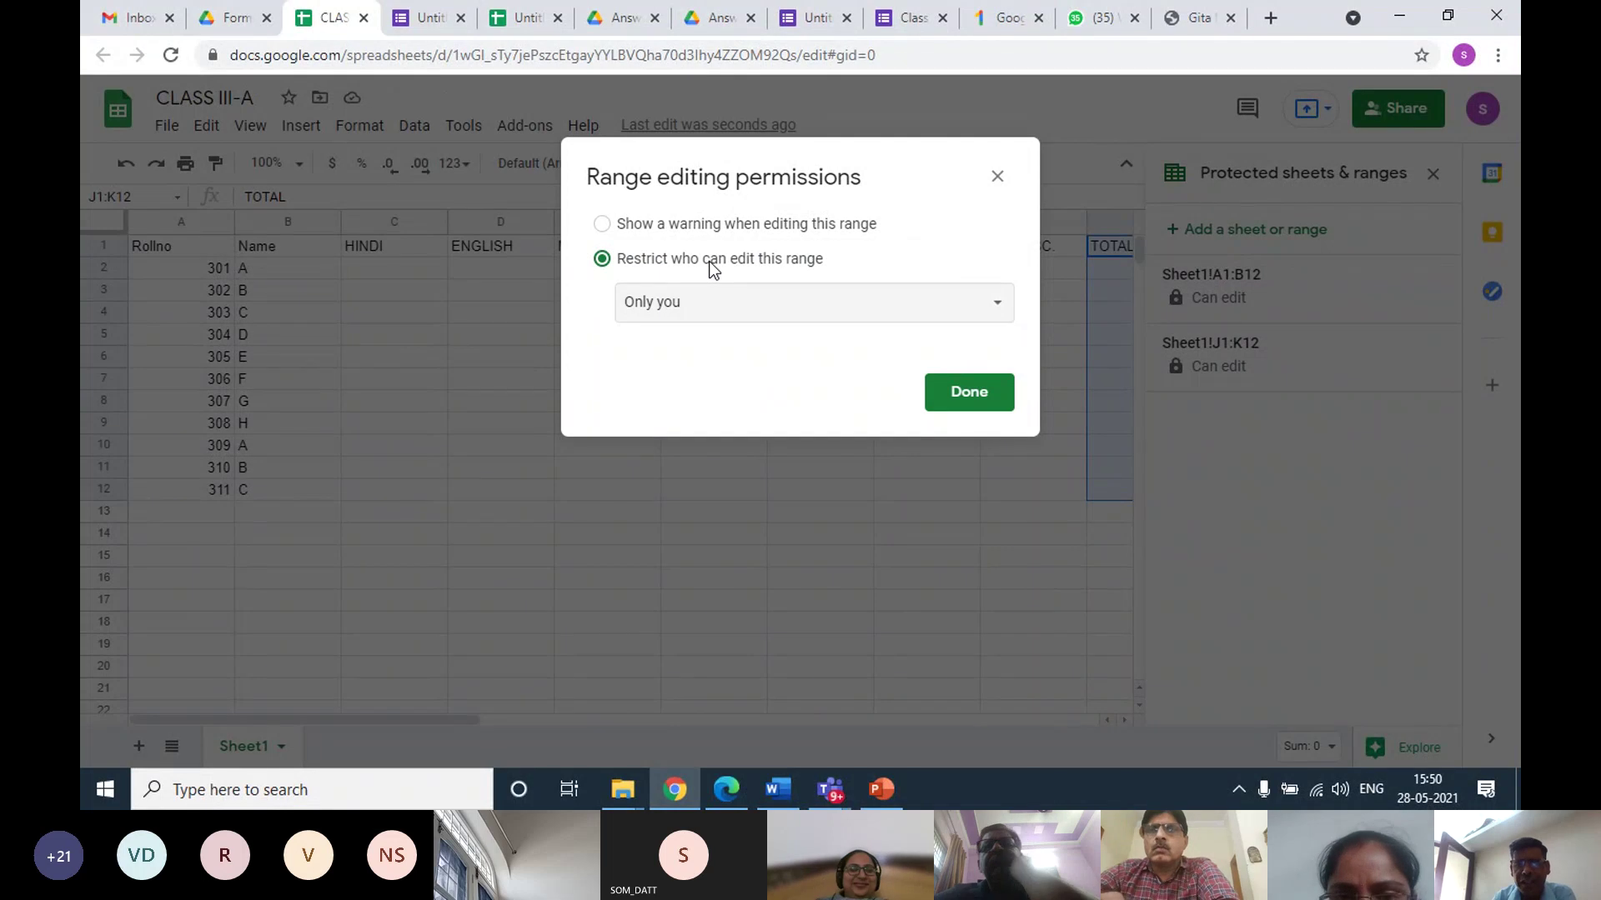
{"action": "left_click", "coordinate": [956, 398]}
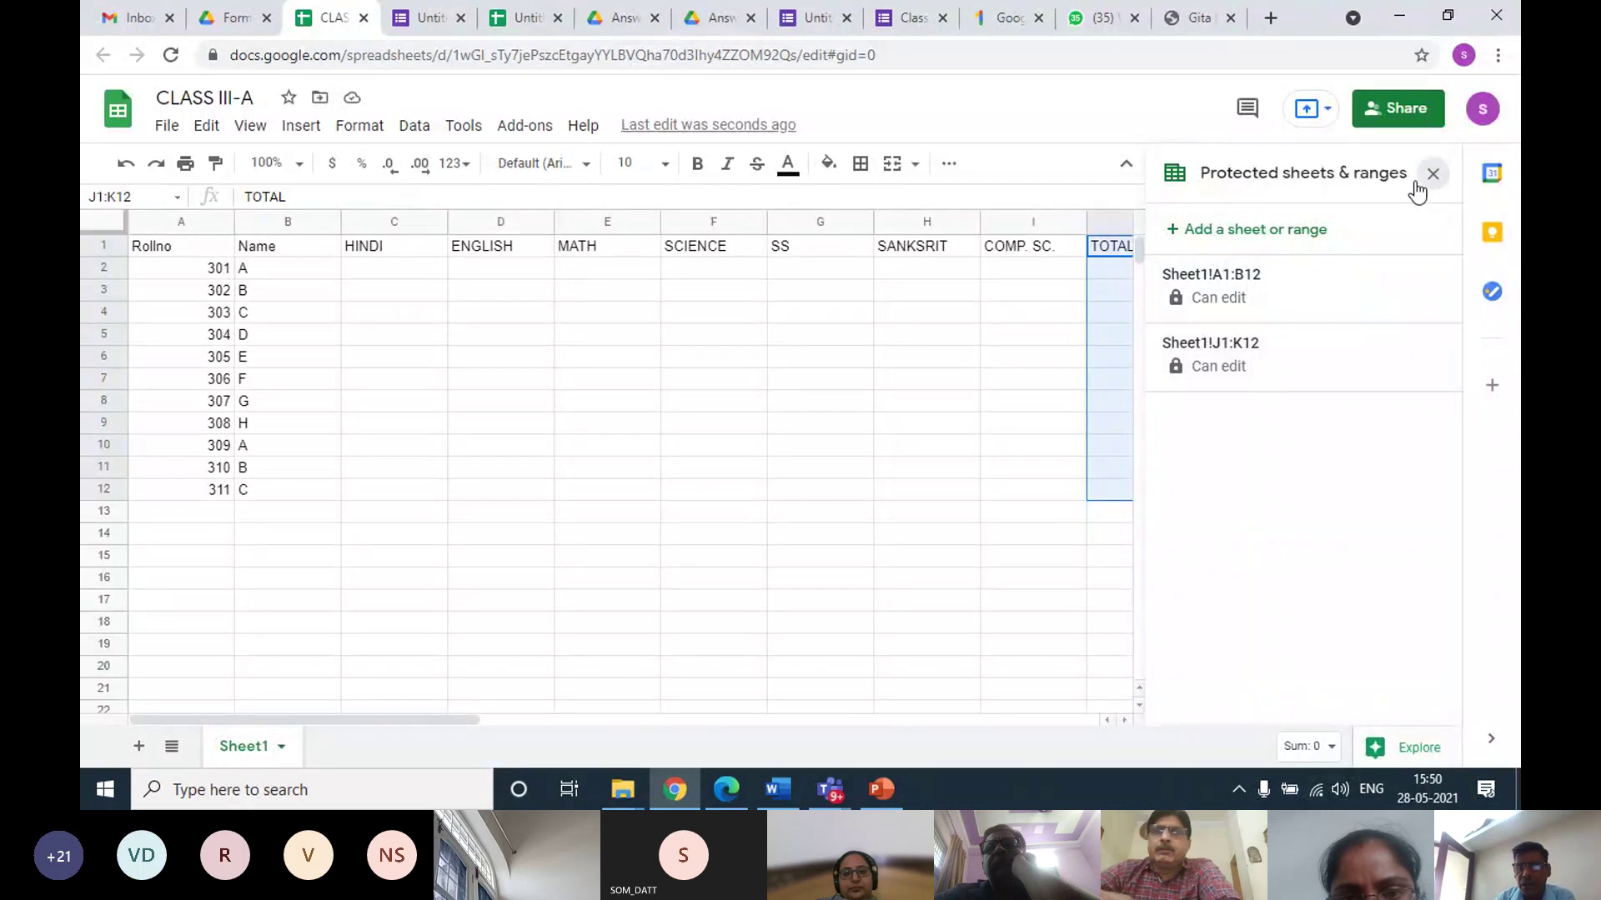
{"action": "left_click", "coordinate": [1432, 174]}
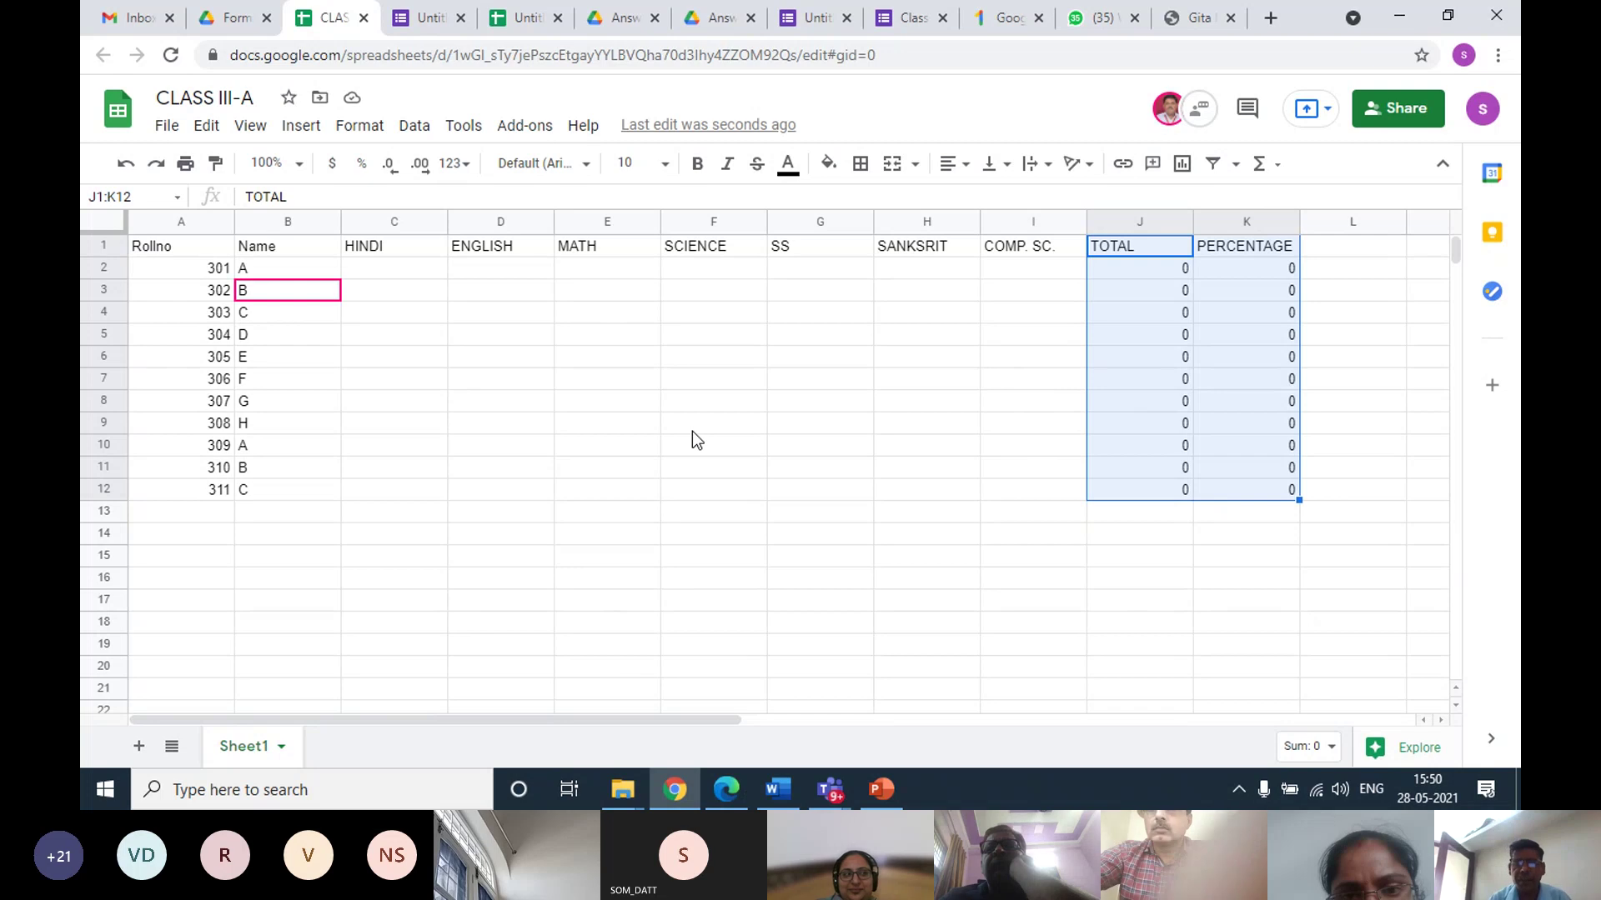
Select the full marks table A1:K12 and go back to the Forms and Data folder
{"action": "left_click", "coordinate": [668, 423]}
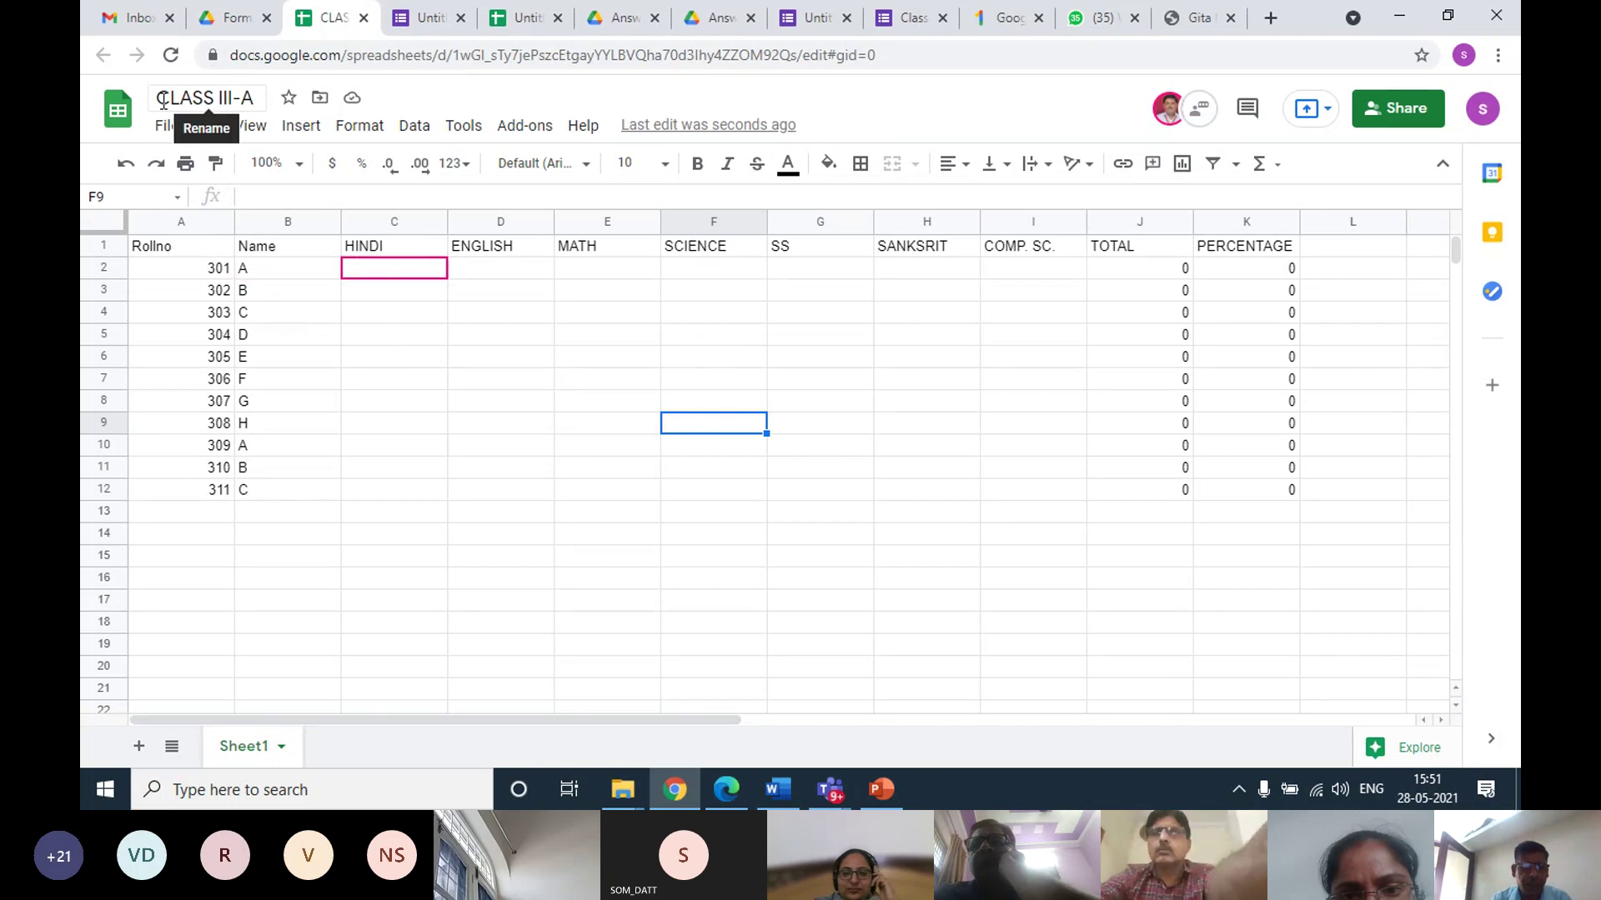
{"action": "left_click", "coordinate": [233, 18]}
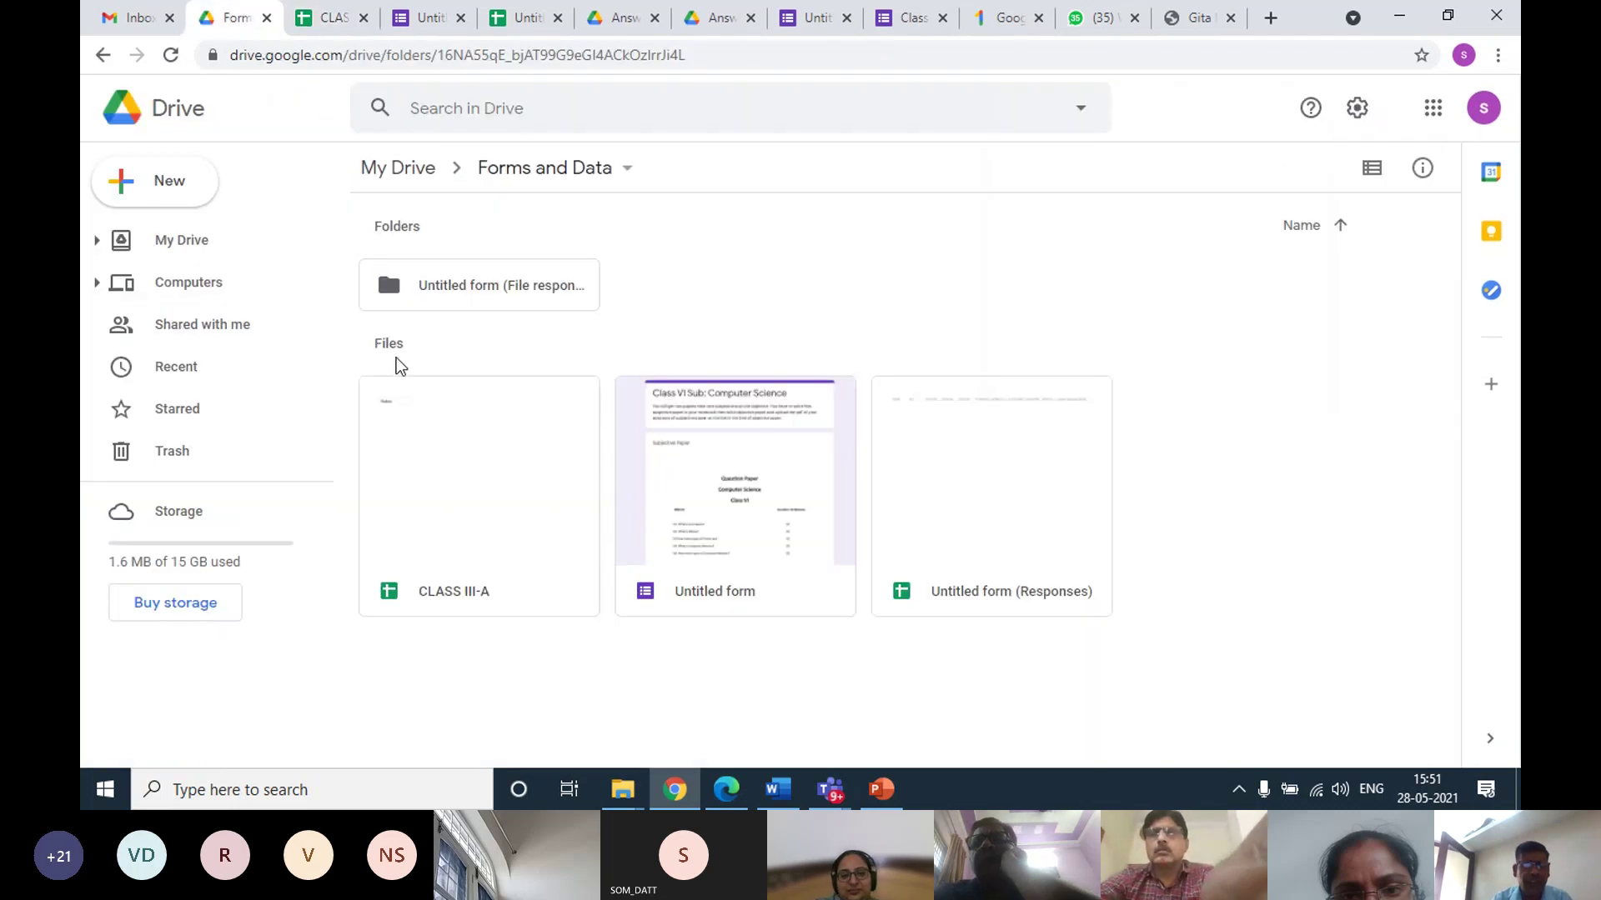
{"action": "left_click", "coordinate": [320, 23]}
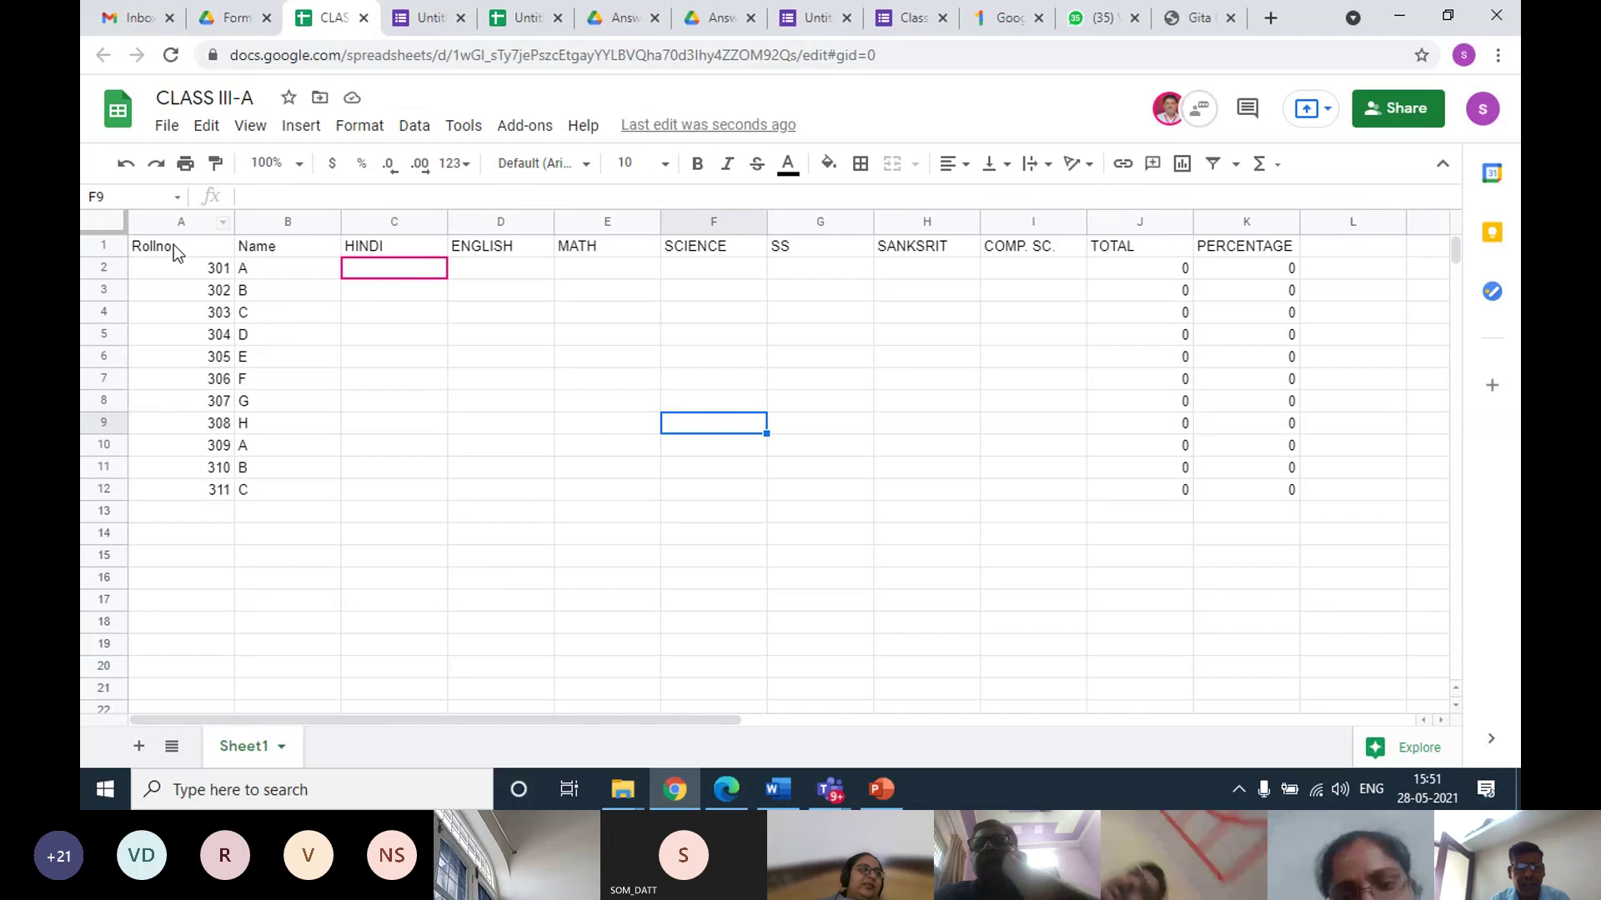
{"action": "left_click_drag", "start_coordinate": [206, 253], "coordinate": [1289, 493]}
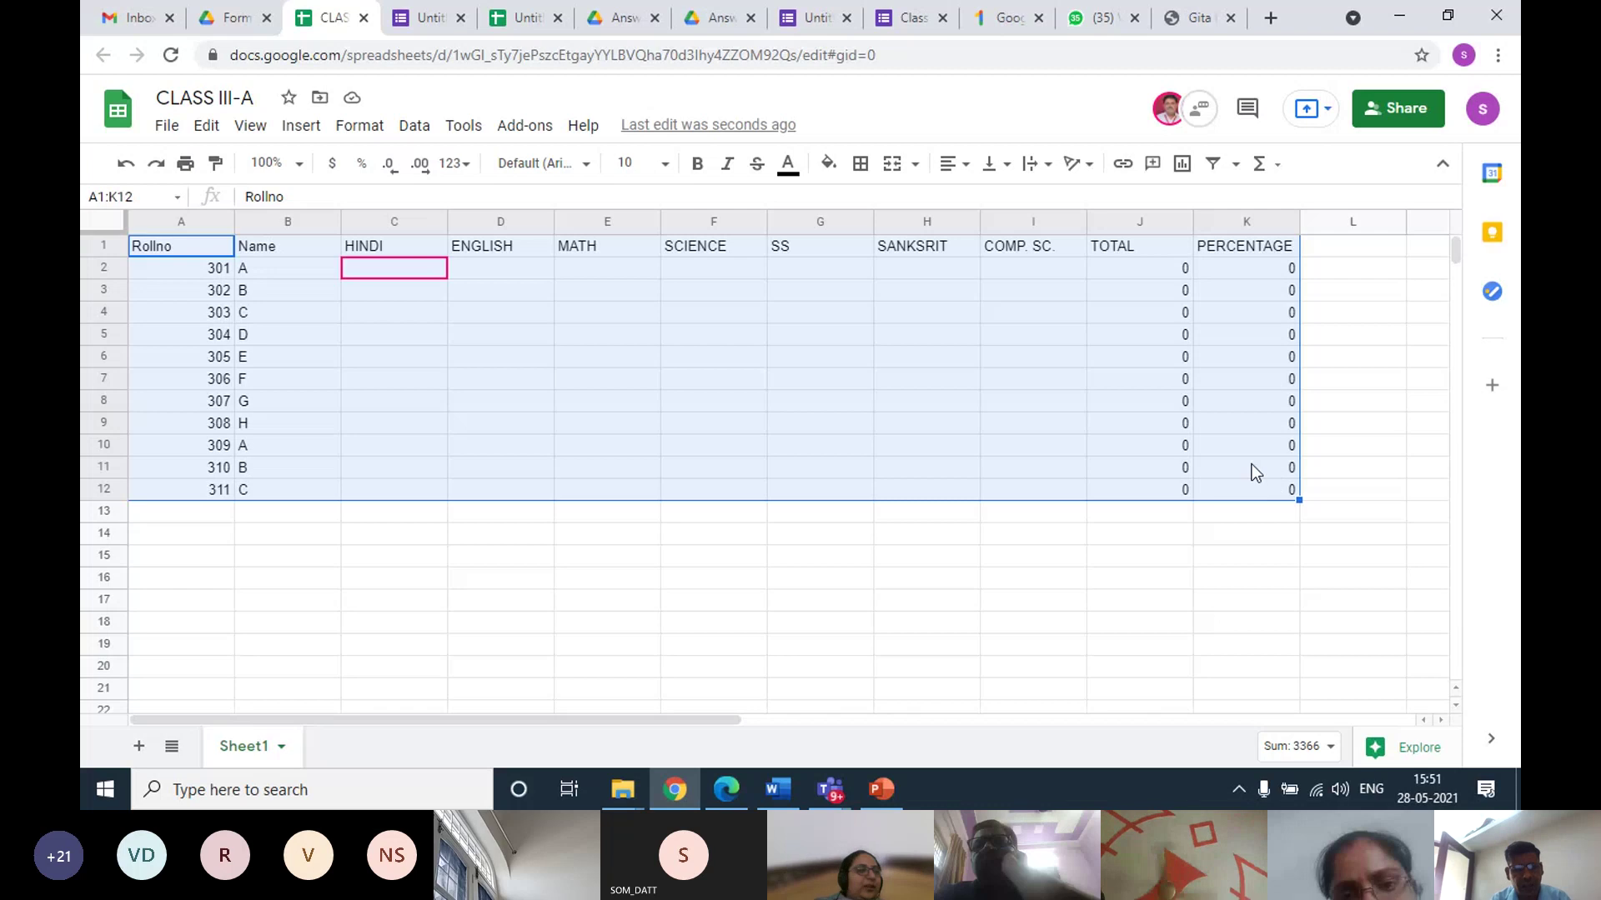
{"action": "left_click", "coordinate": [230, 19]}
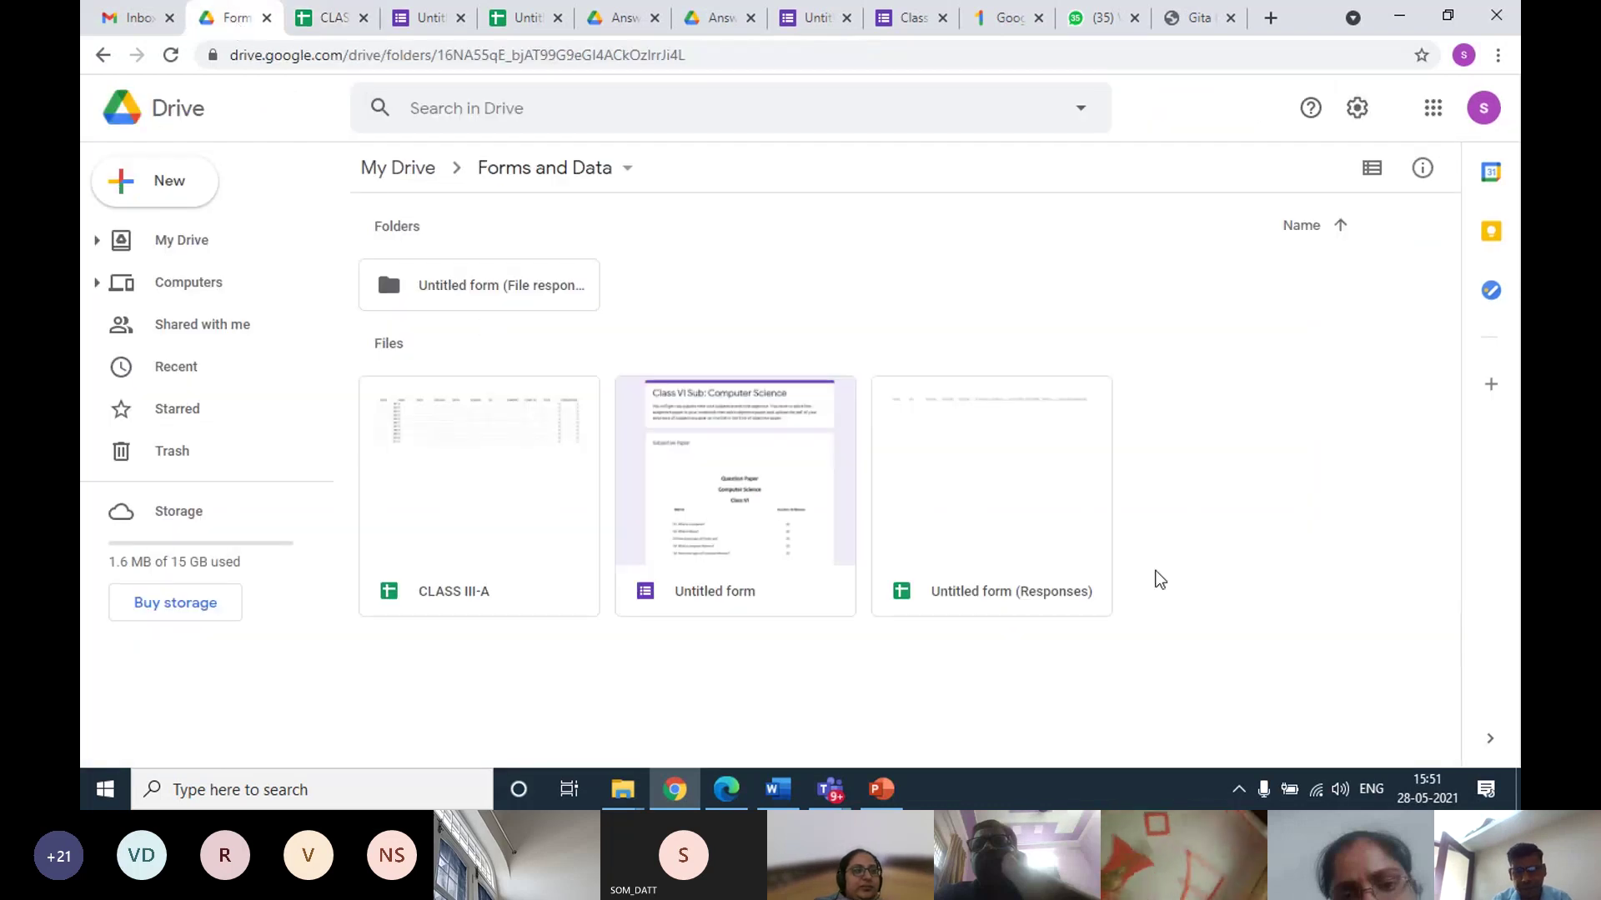
Create a new Google Sheets file in the Forms and Data folder
{"action": "right_click", "coordinate": [1180, 505]}
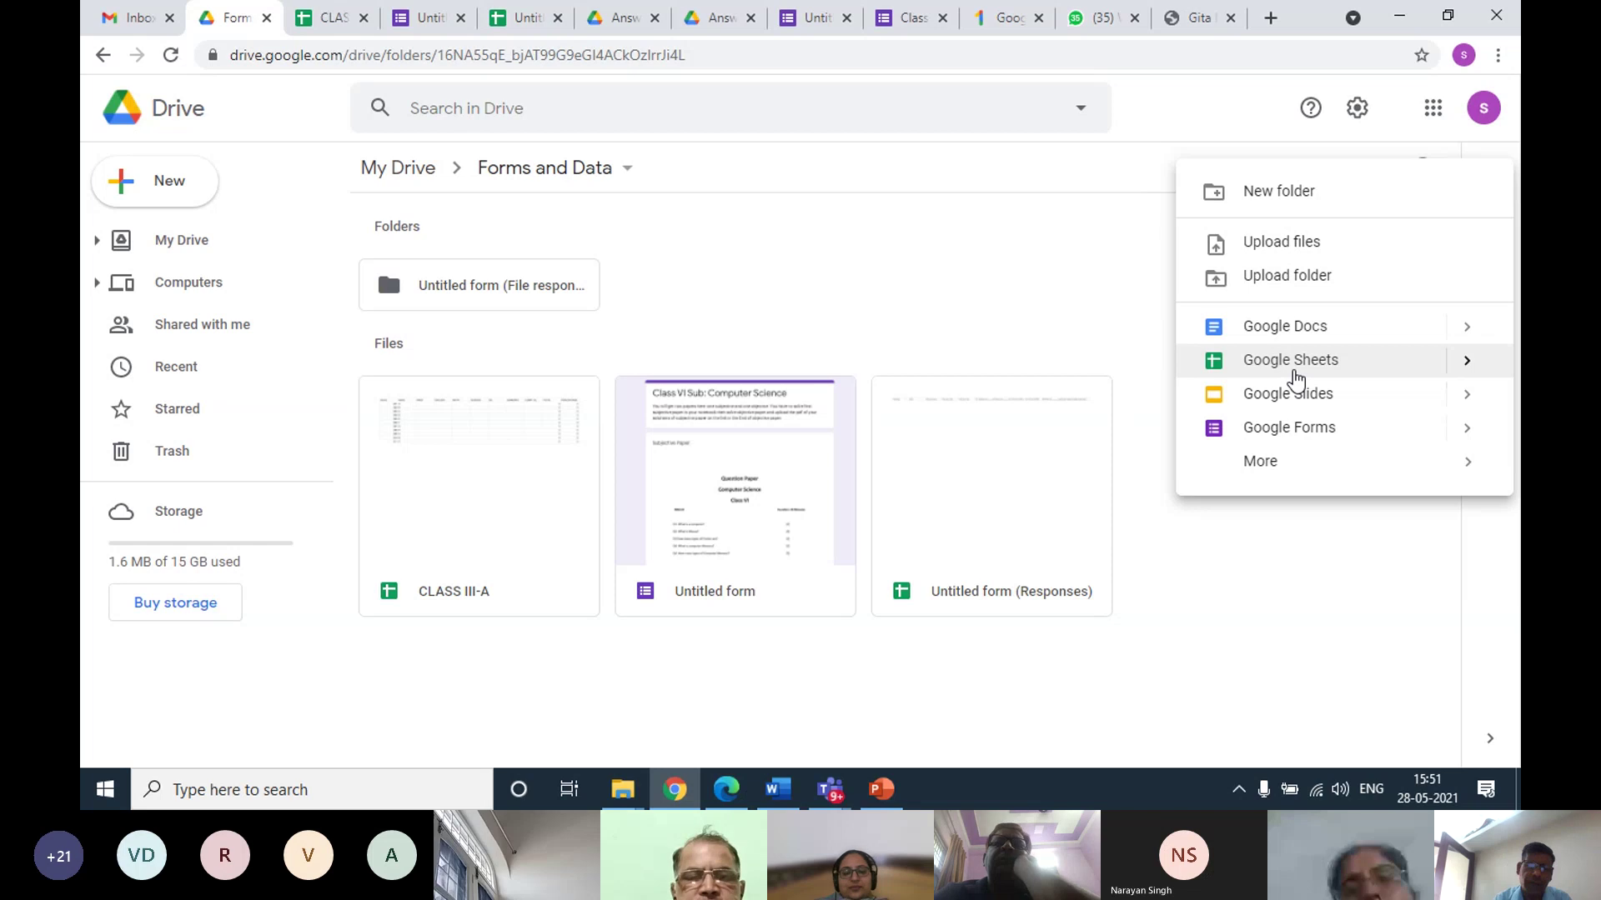
{"action": "left_click", "coordinate": [1294, 377]}
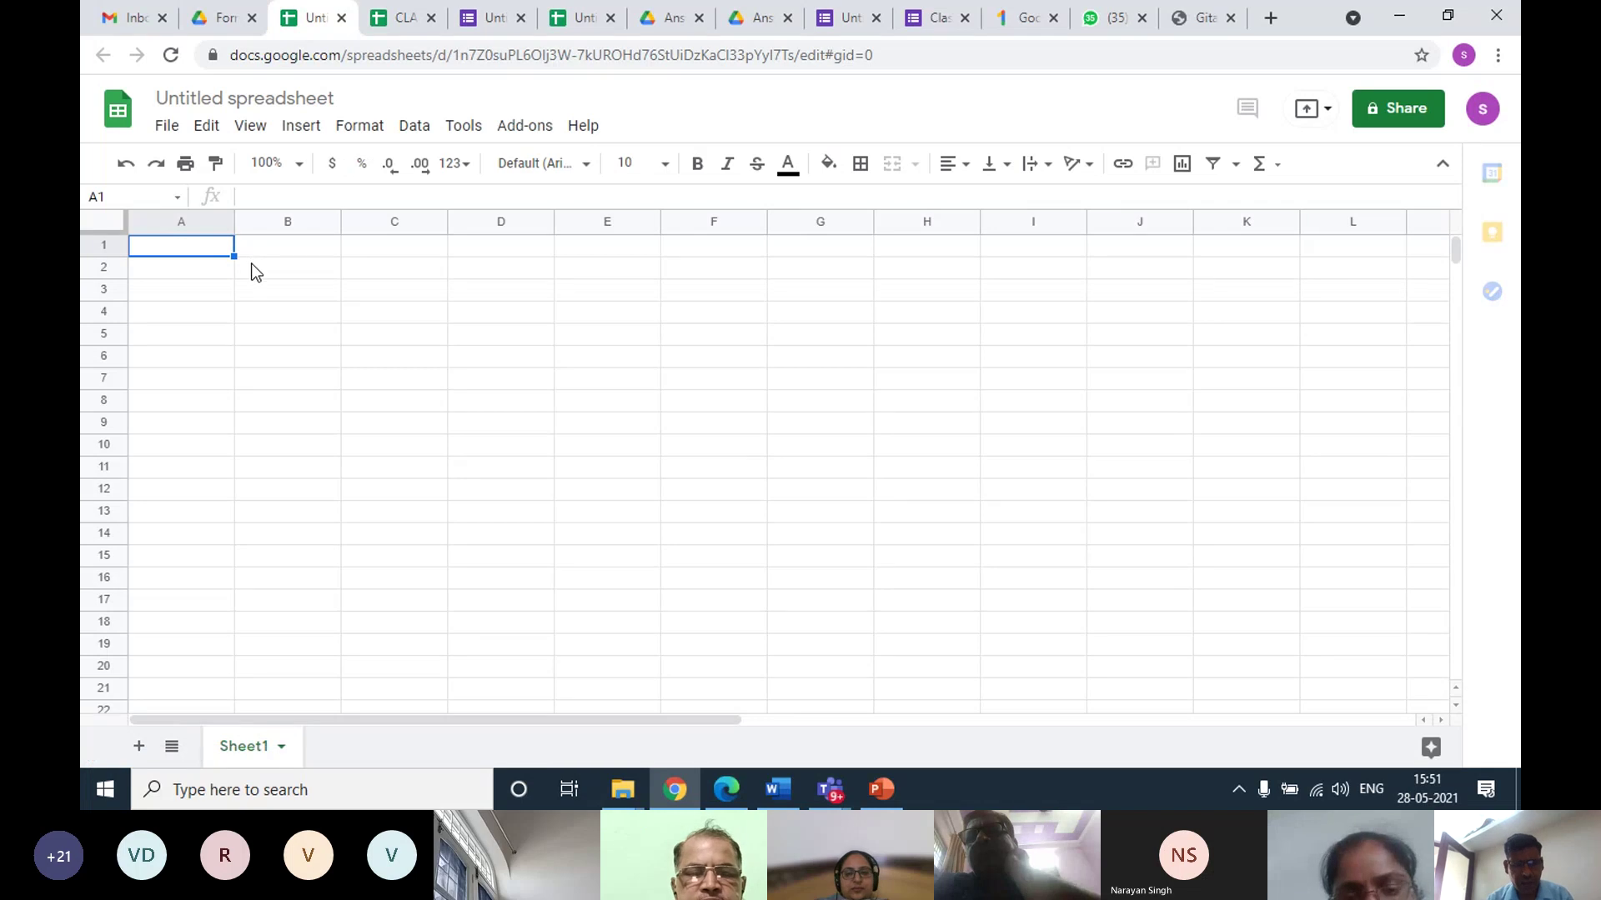
Paste the marks table and replace the first roll numbers with 401 and 402
{"action": "type", "text": "Rollno\tName\tHINDI\tENGLISH\tMATH\tSCIENCE\tSS\tSANKSRIT\tCOMP. SC.\tTOTAL\tPERCENTAGE 301\tA 302\tB 303\tC 304\tD 305\tE 306\tF 307\tG 308\tH 309\tA 310\tB 311\tC"}
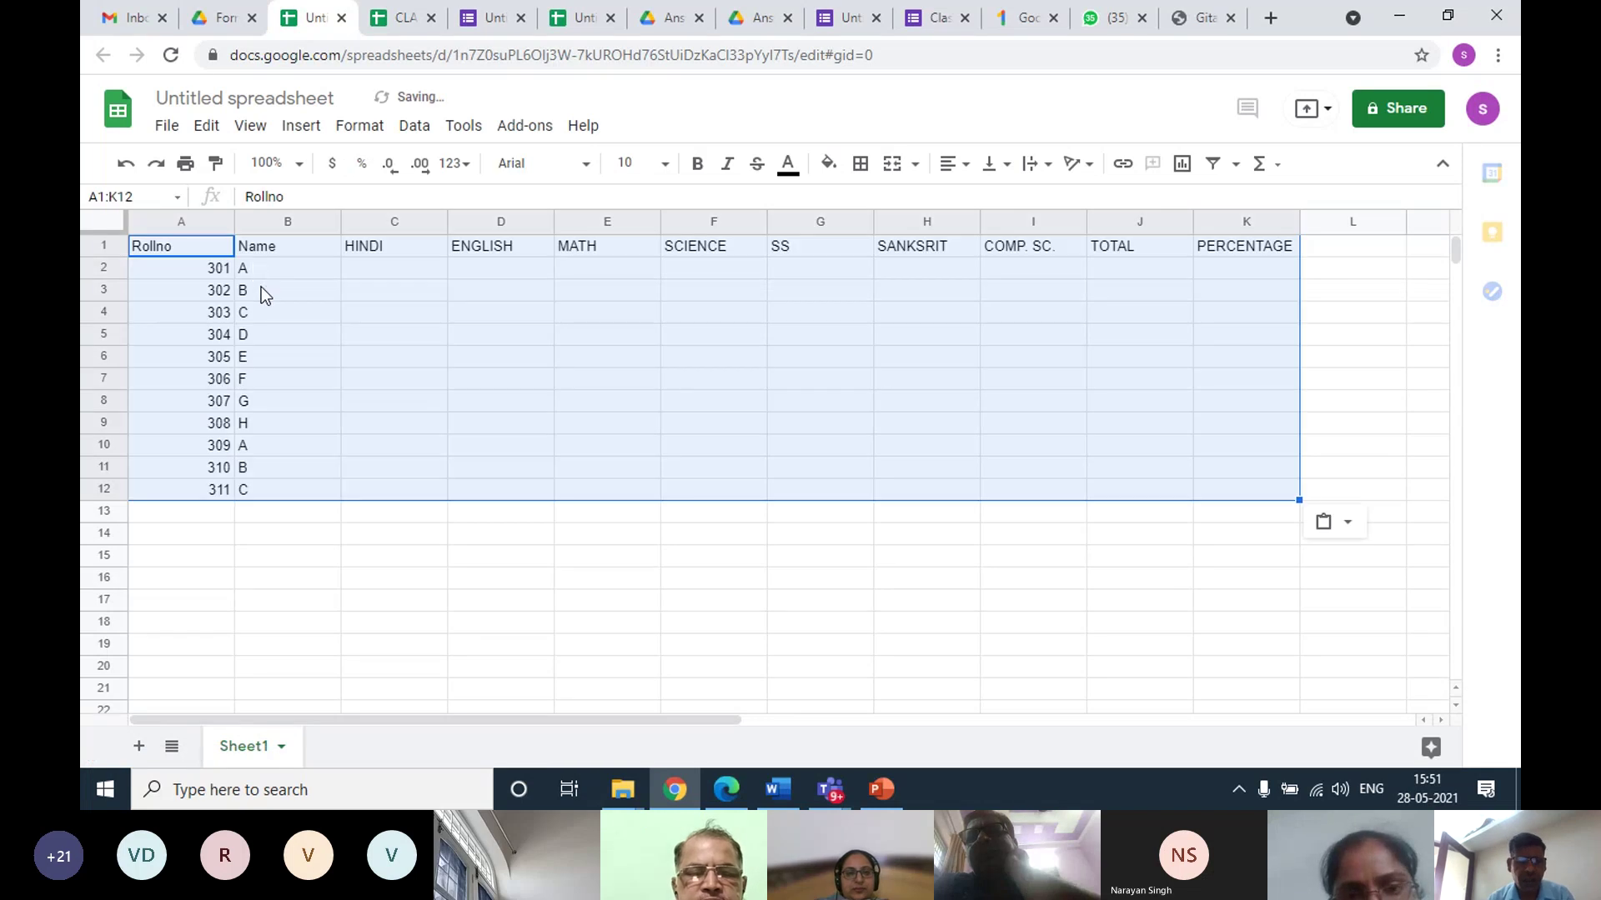
{"action": "left_click", "coordinate": [207, 272]}
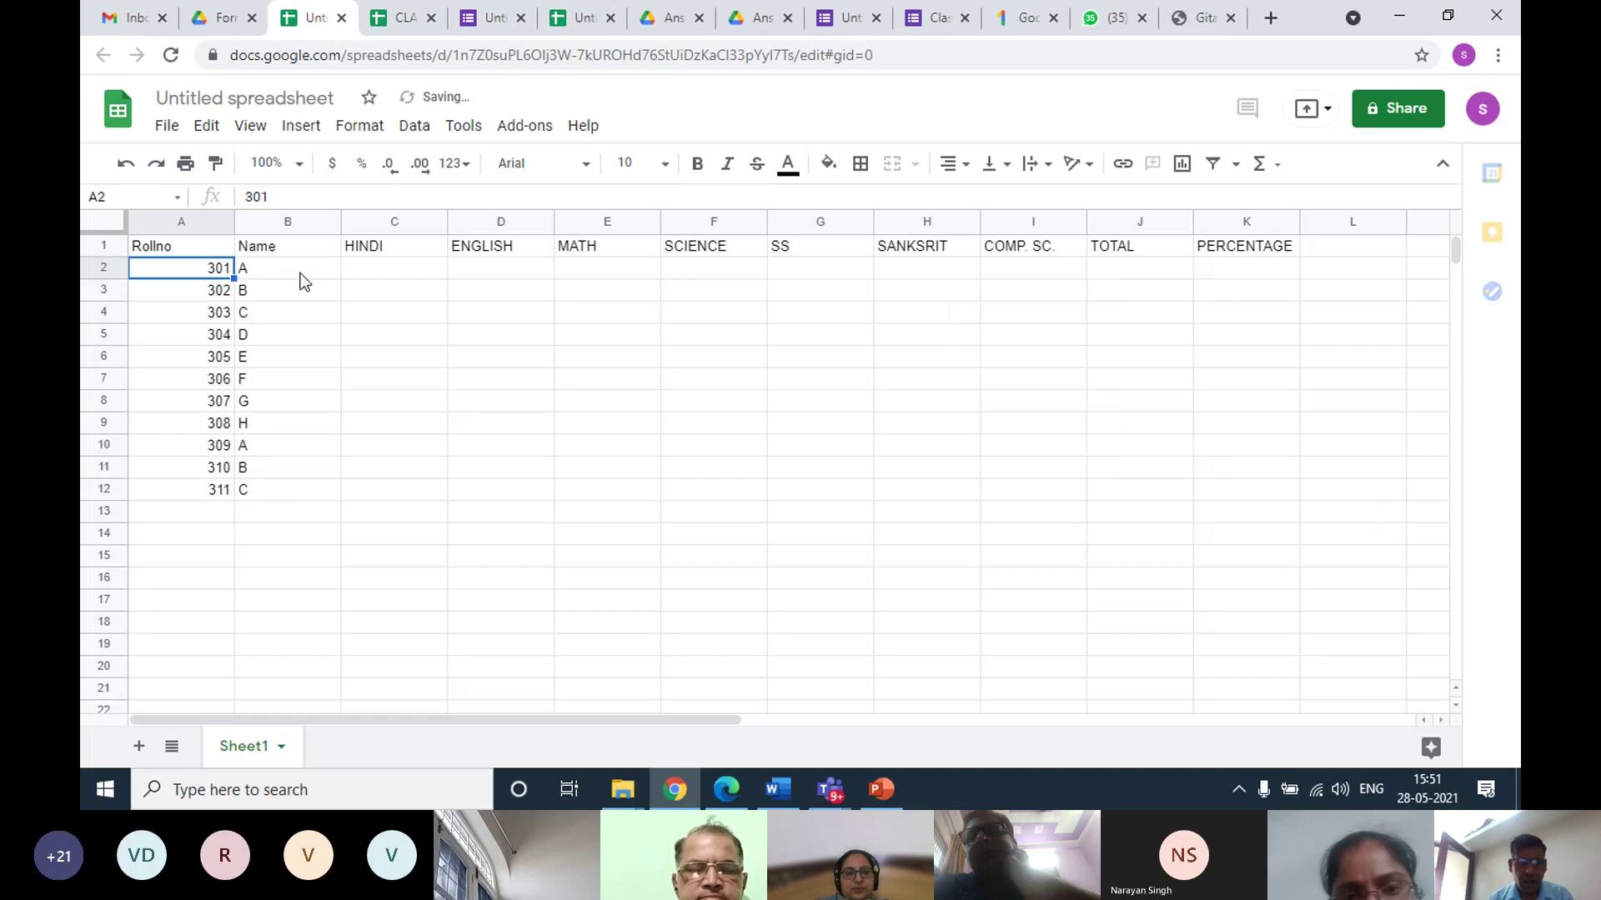
{"action": "type", "text": "401"}
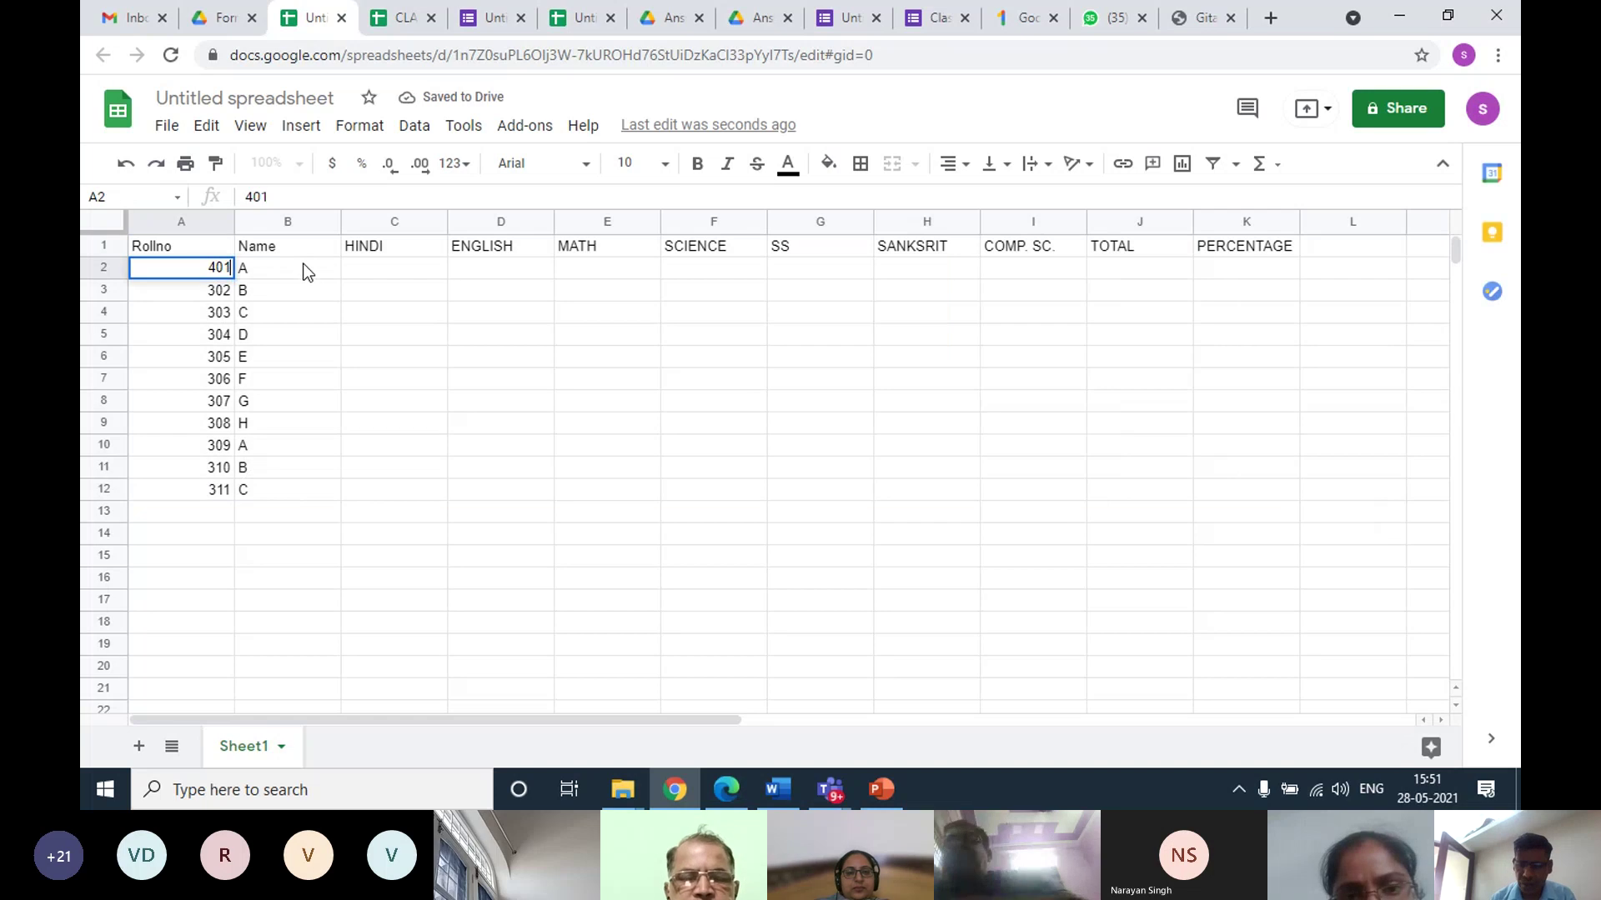
{"action": "key", "text": "Return"}
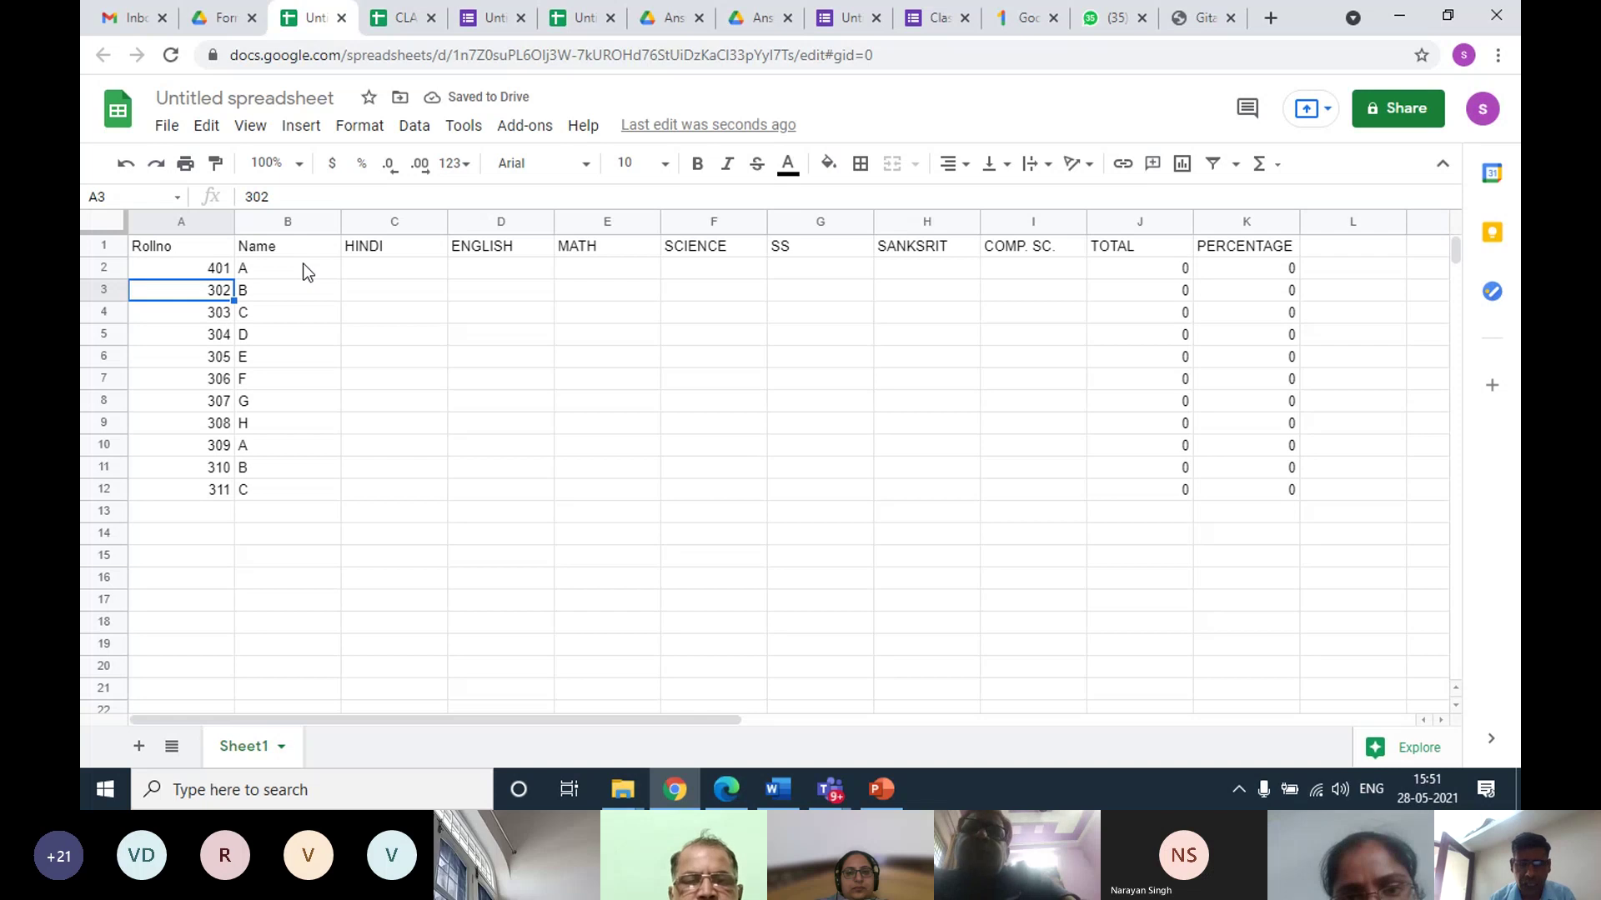
{"action": "type", "text": "402"}
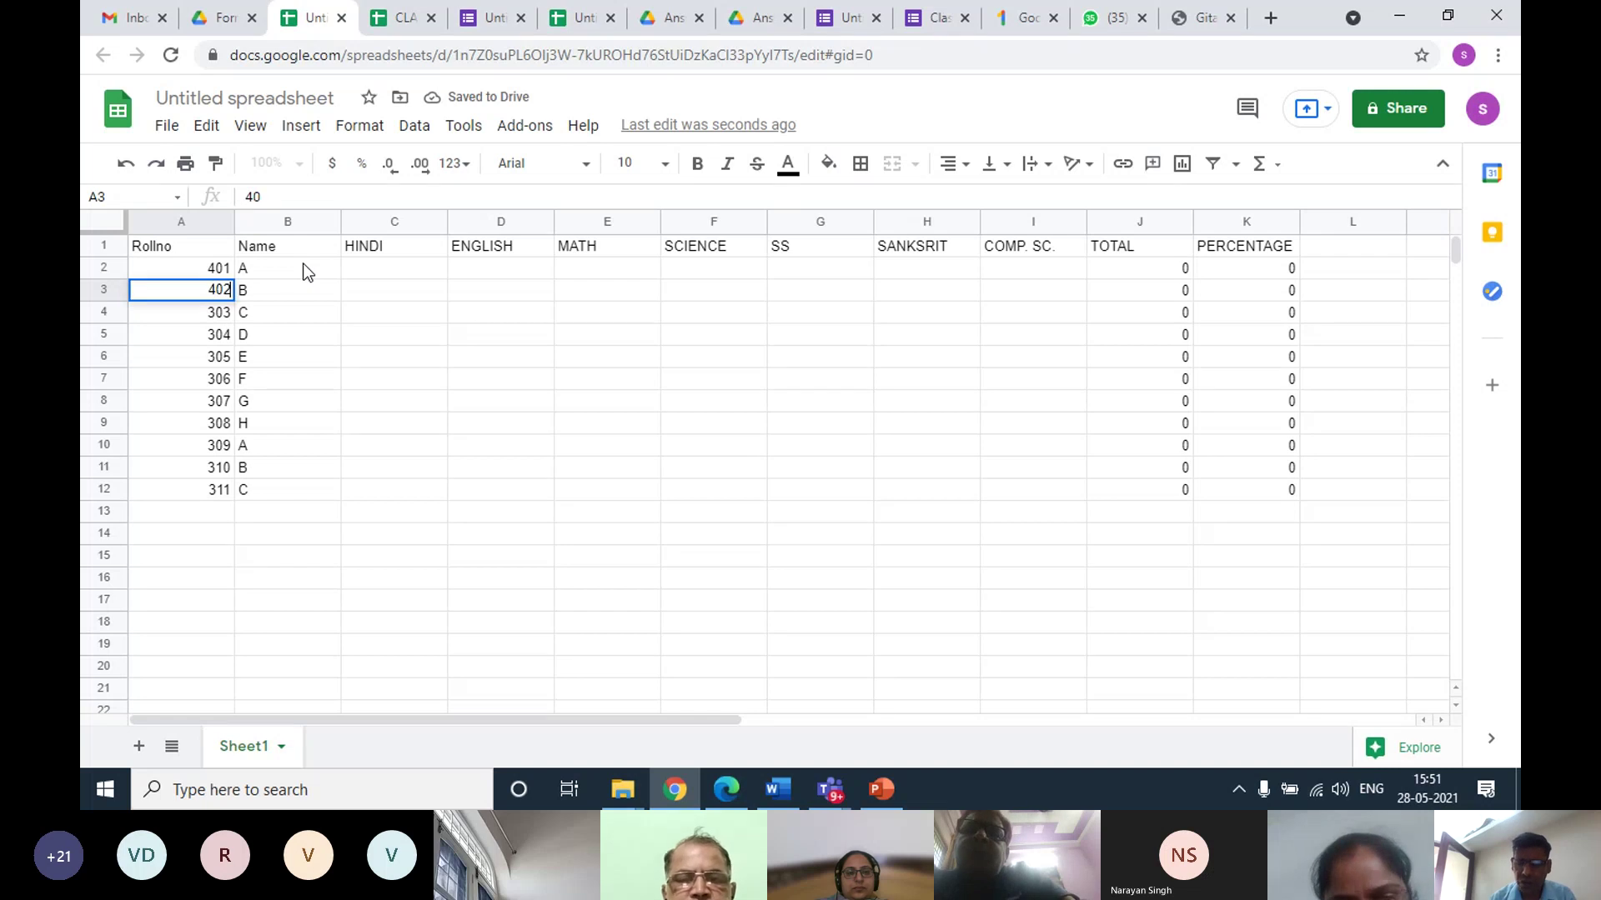
{"action": "key", "text": "Up"}
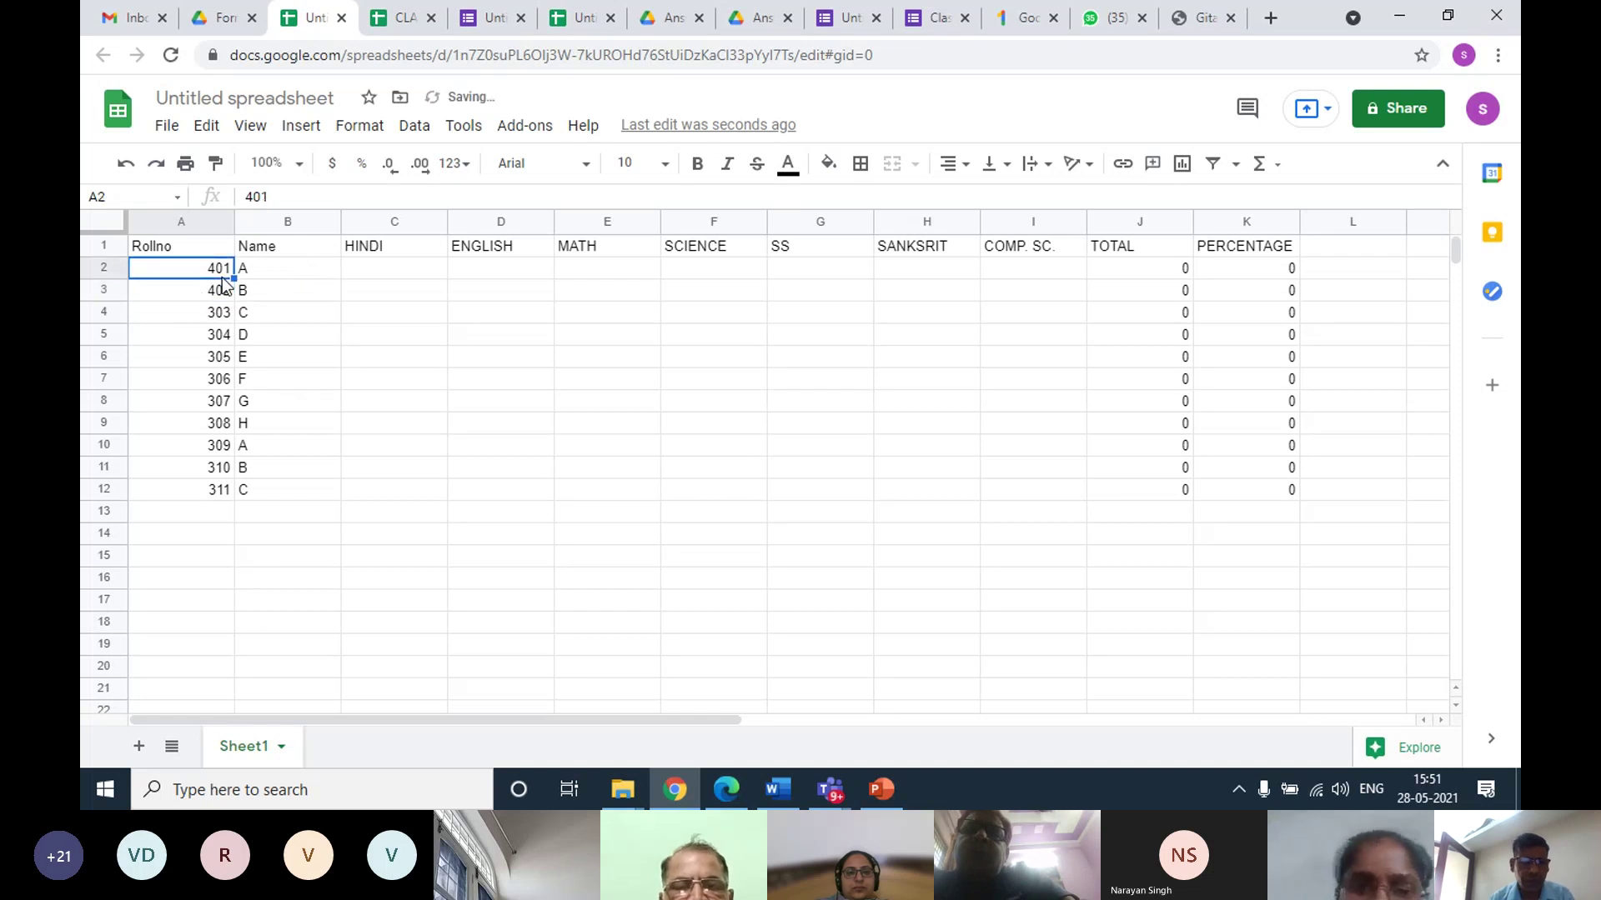
Fill roll numbers 401–411 down to row 12, then select A1:B12
{"action": "left_click", "coordinate": [202, 289], "text": "shift"}
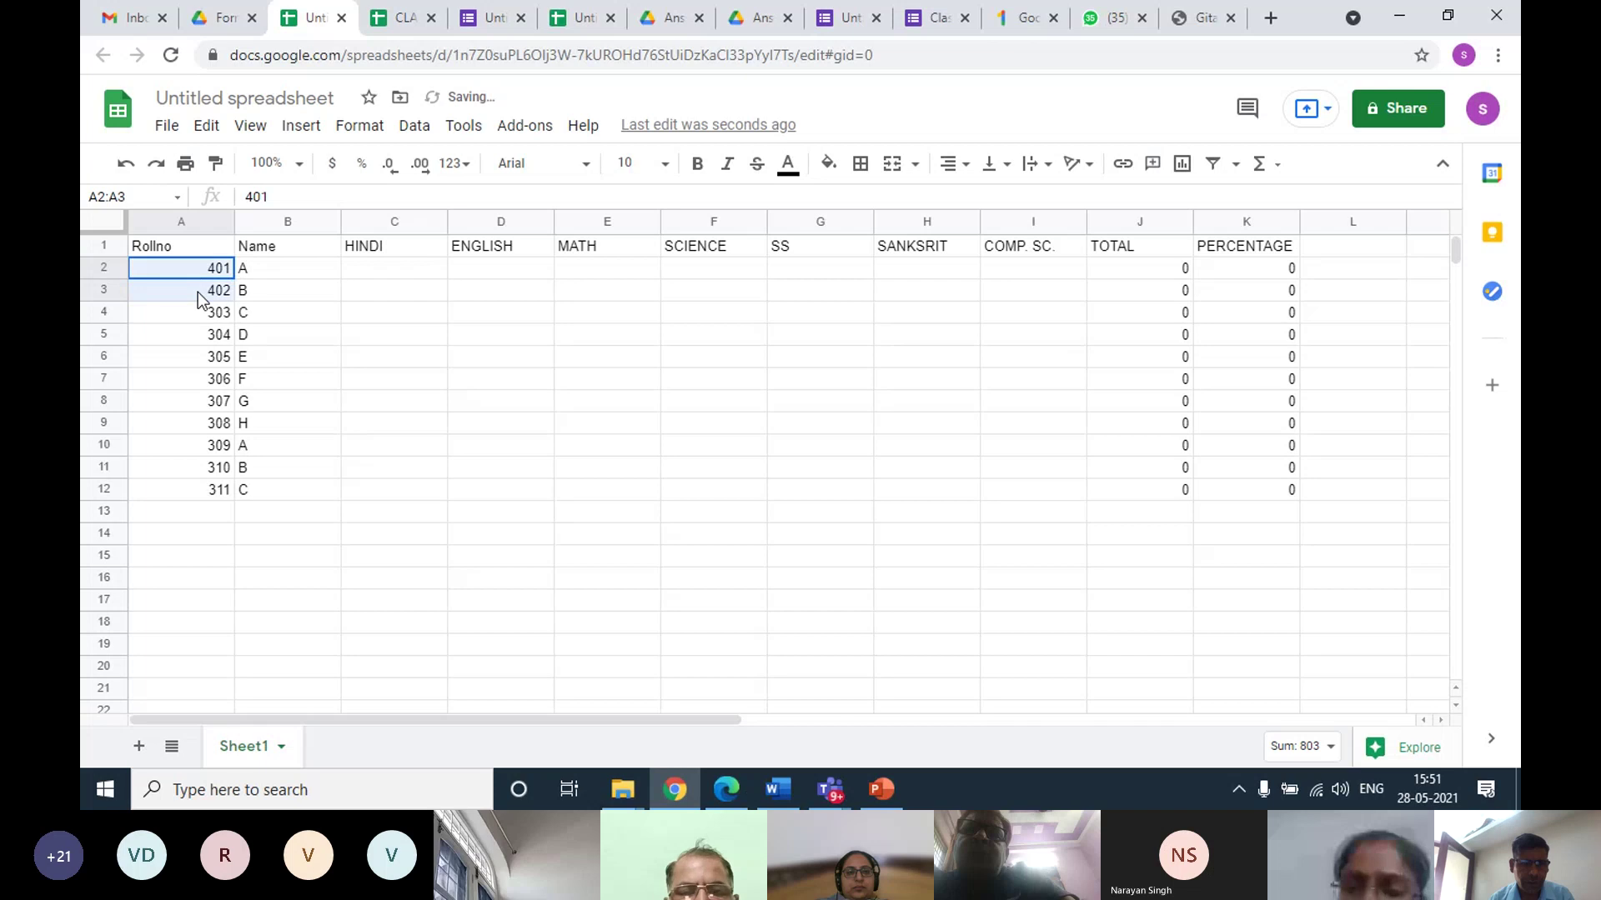
{"action": "left_click", "coordinate": [321, 321]}
{"action": "left_click_drag", "start_coordinate": [188, 277], "coordinate": [186, 294]}
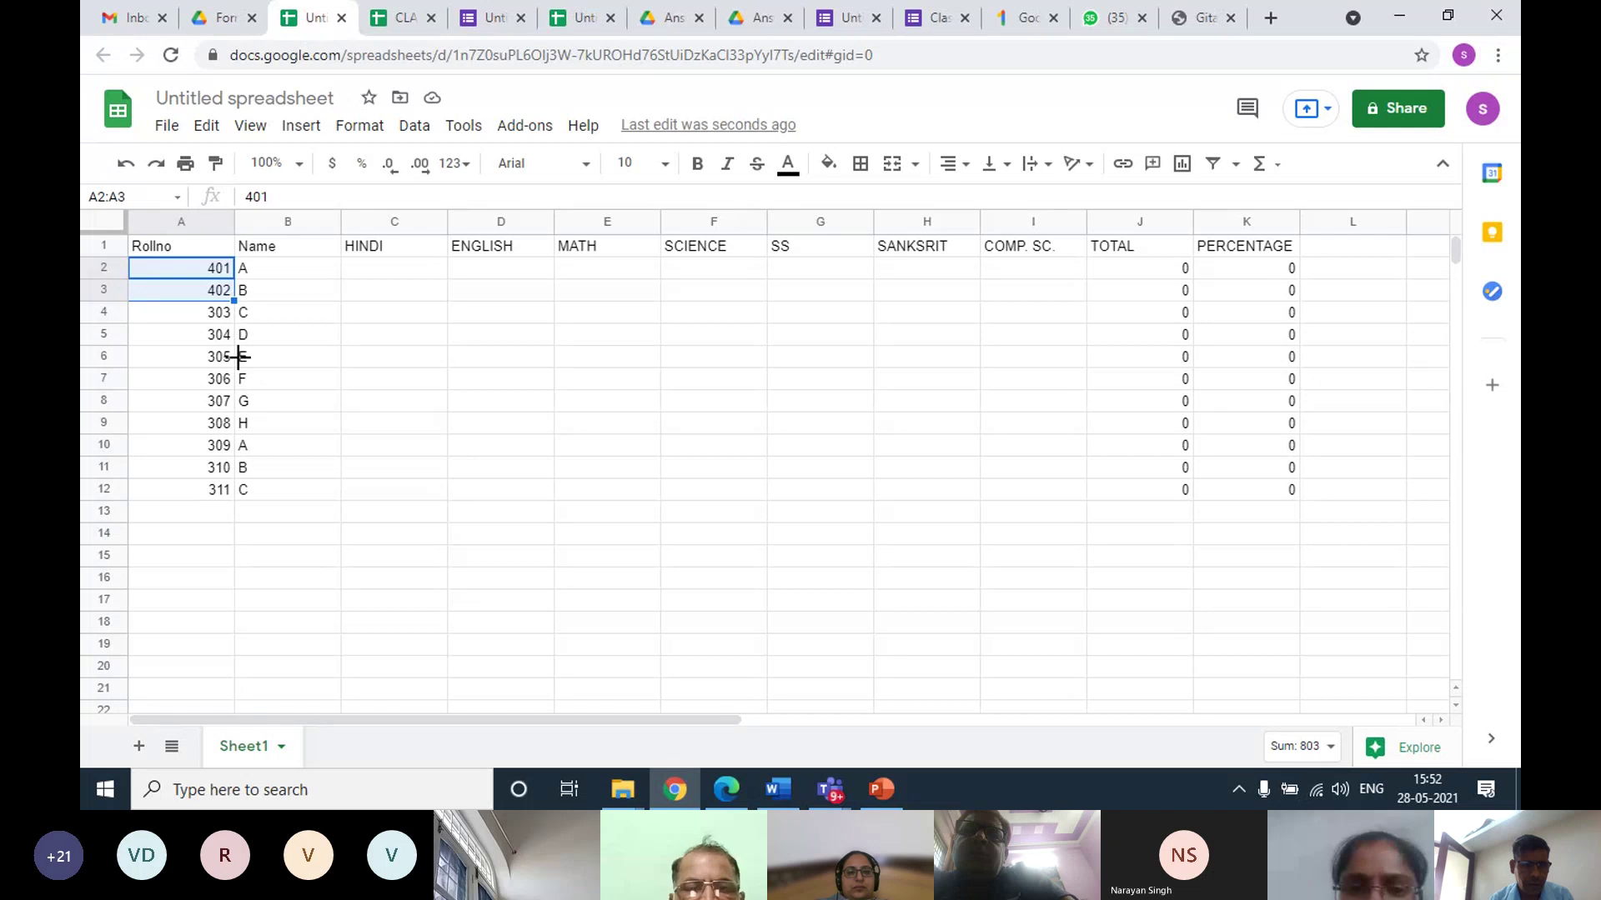
{"action": "left_click_drag", "start_coordinate": [238, 357], "coordinate": [243, 481]}
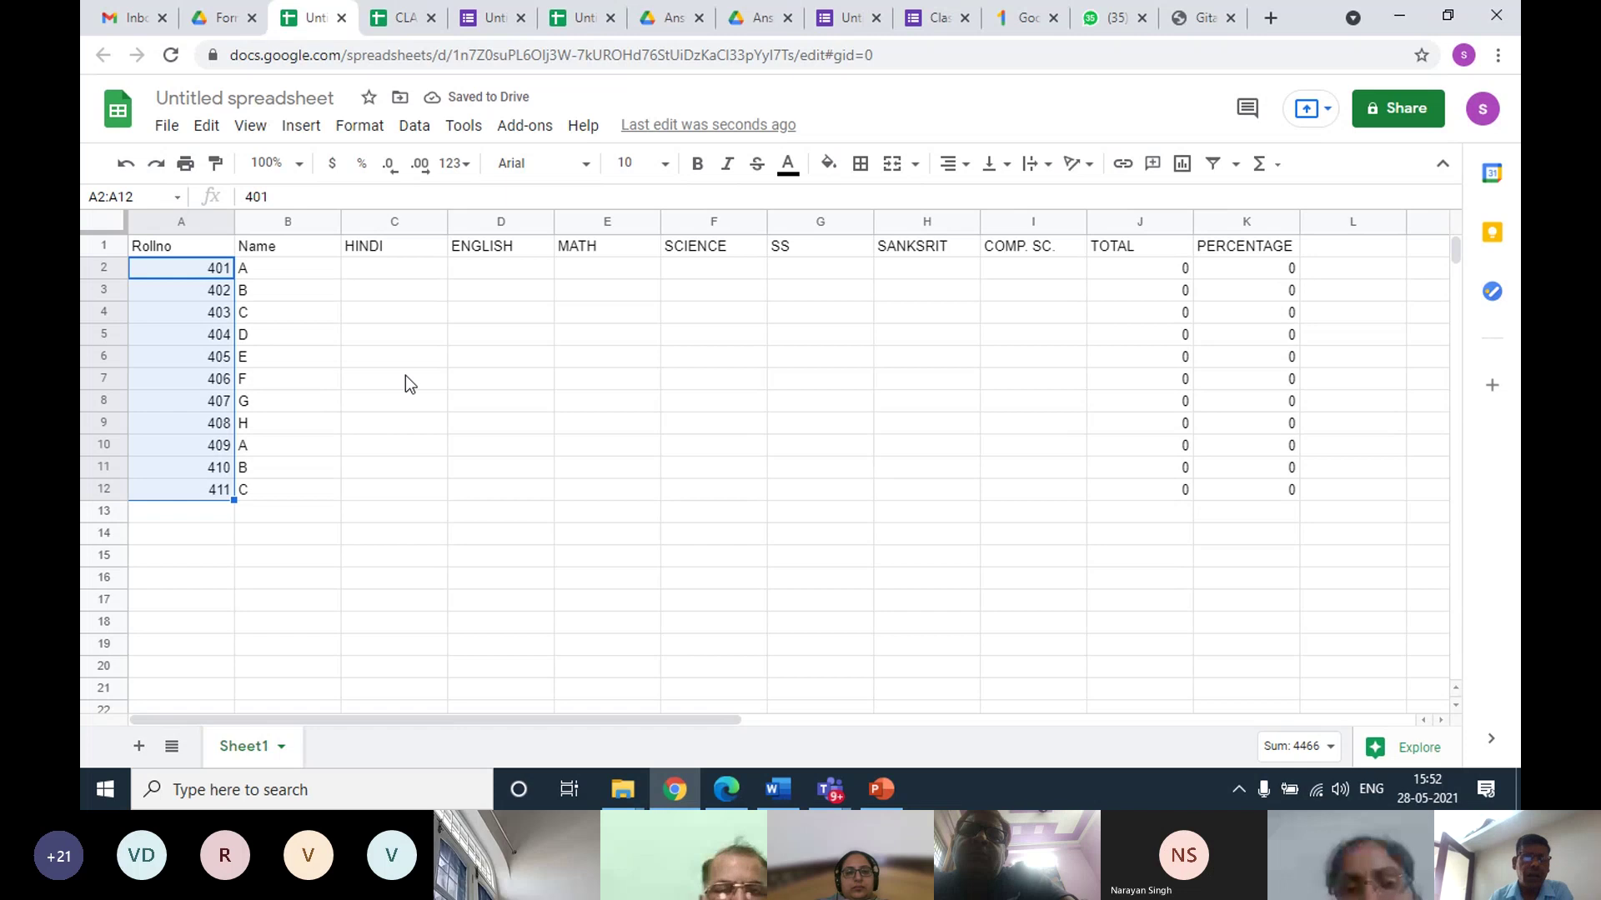
{"action": "left_click", "coordinate": [389, 312]}
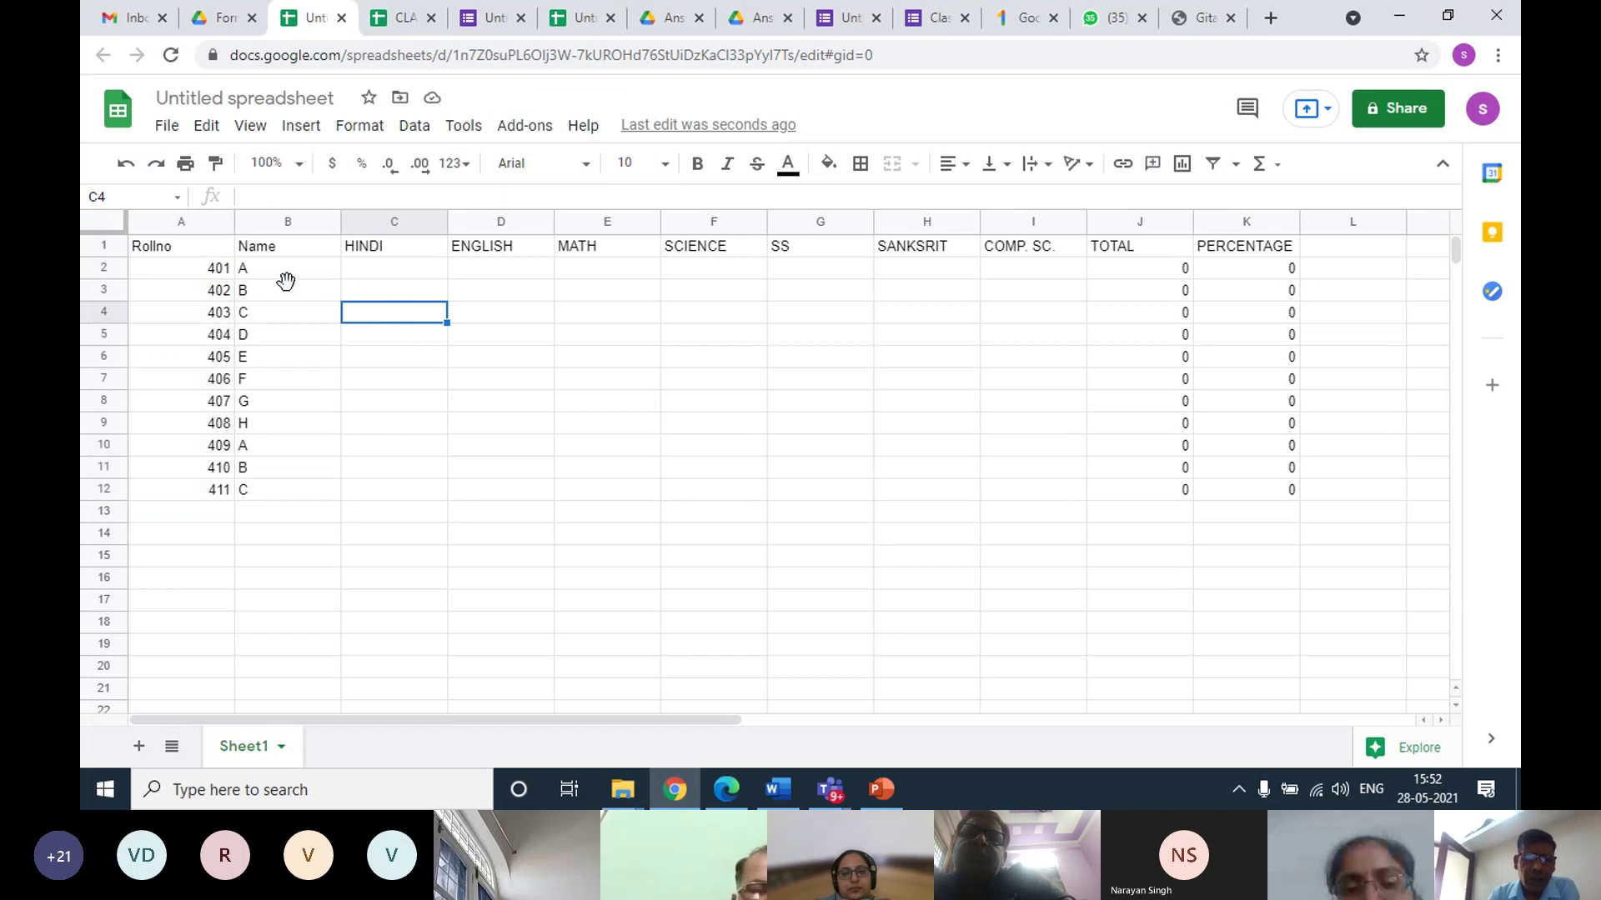
{"action": "left_click", "coordinate": [284, 281]}
{"action": "left_click_drag", "start_coordinate": [192, 244], "coordinate": [273, 486]}
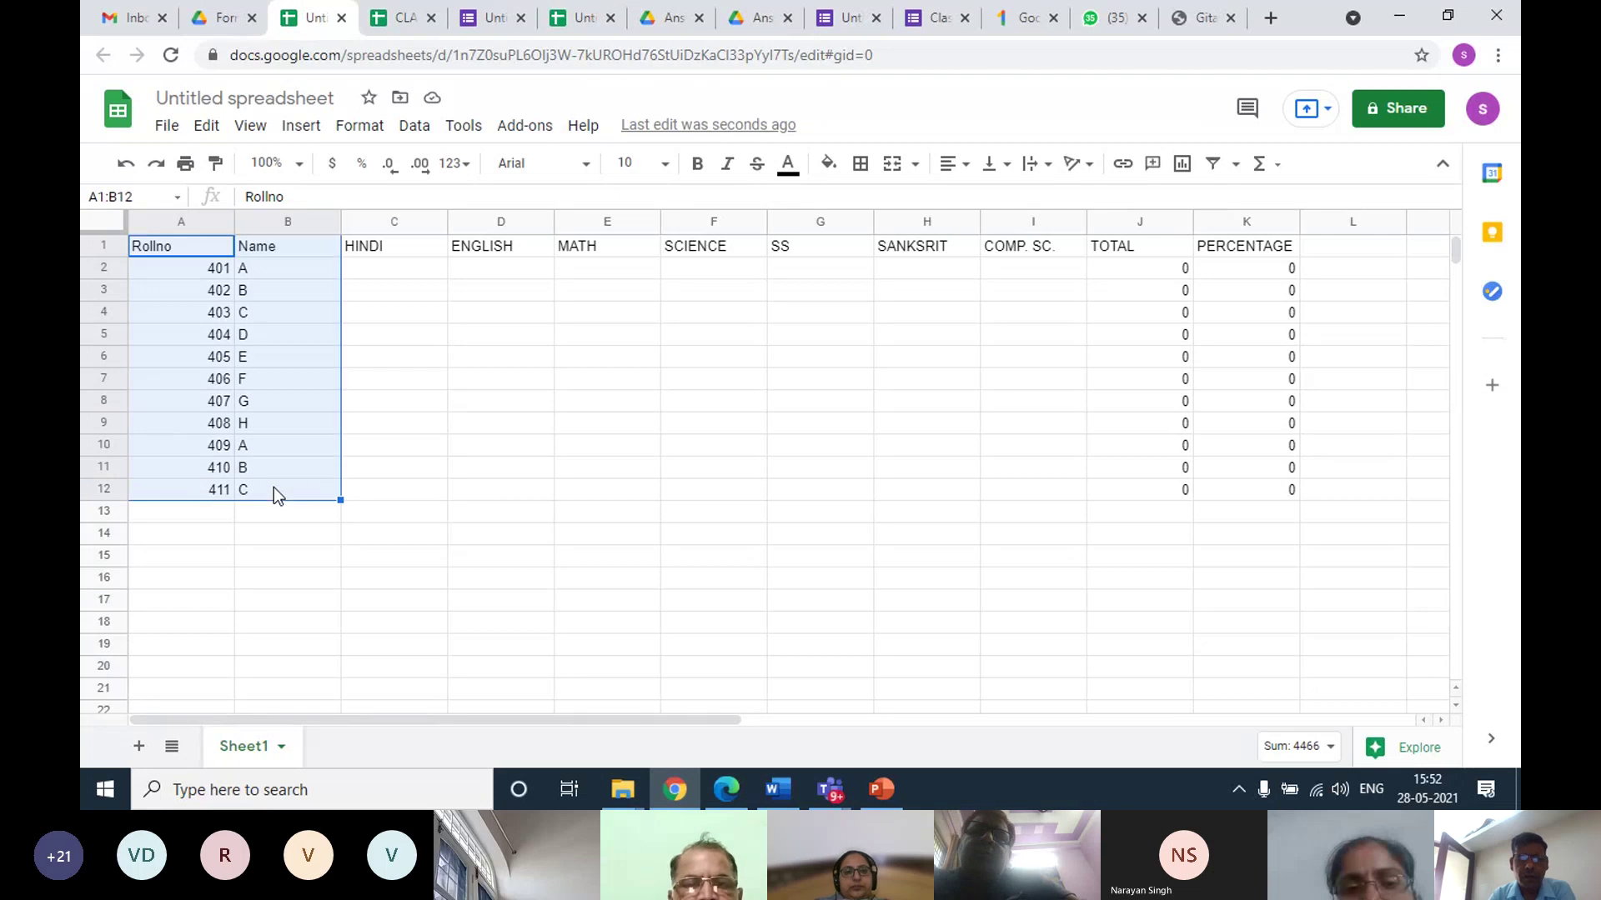
Protect the Rollno and Name range A1:B12 so only you can edit it
{"action": "left_click", "coordinate": [415, 125]}
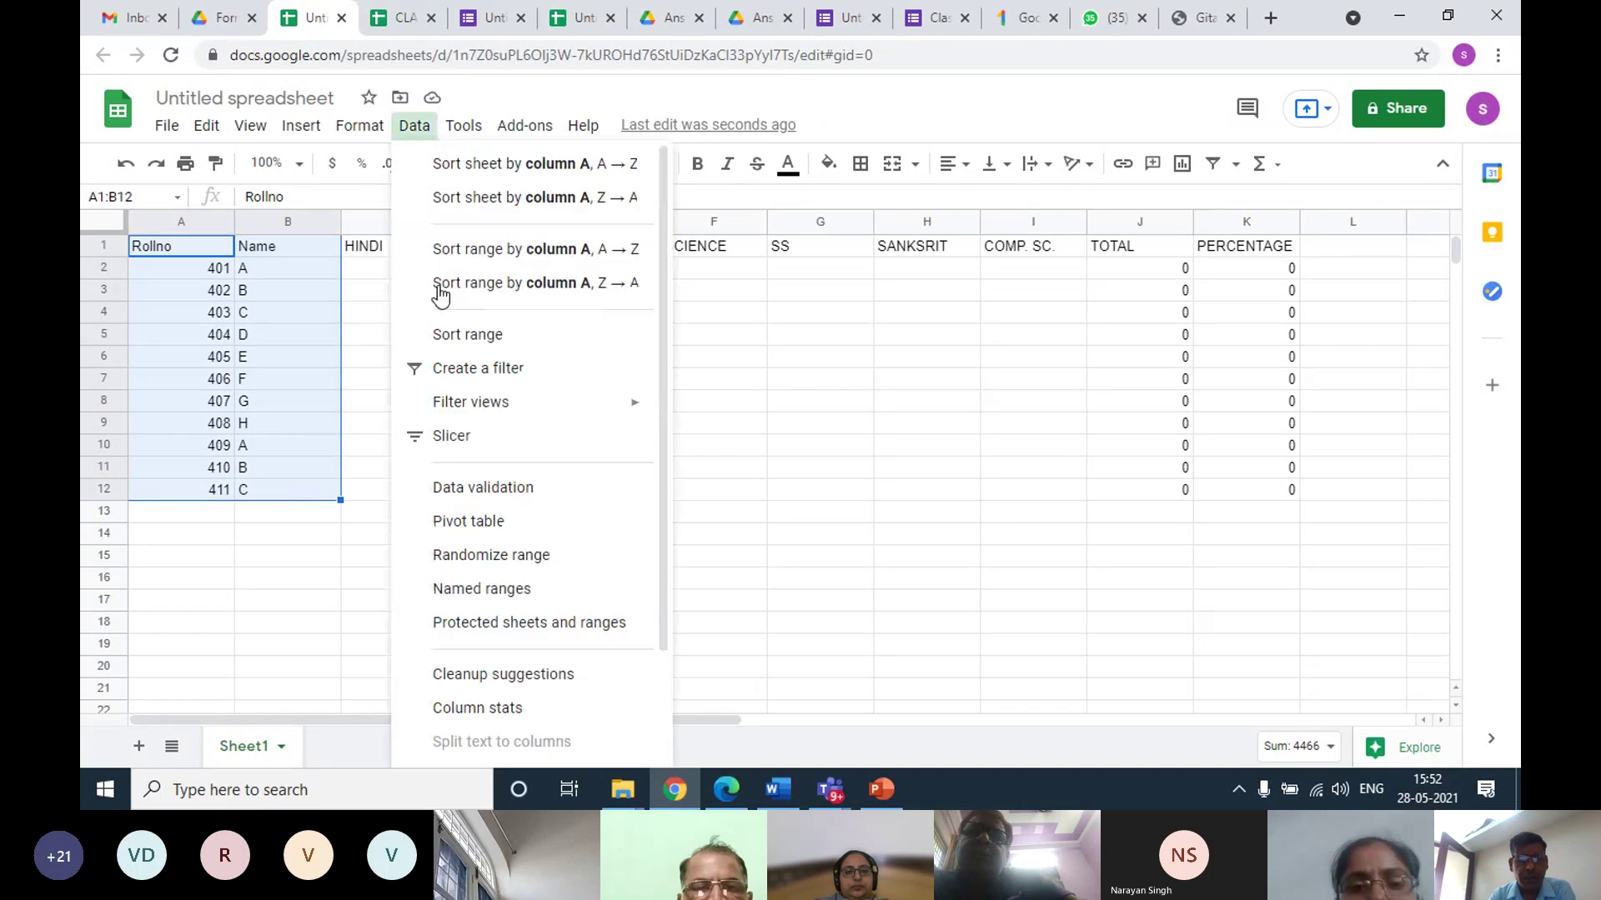
{"action": "left_click", "coordinate": [486, 622]}
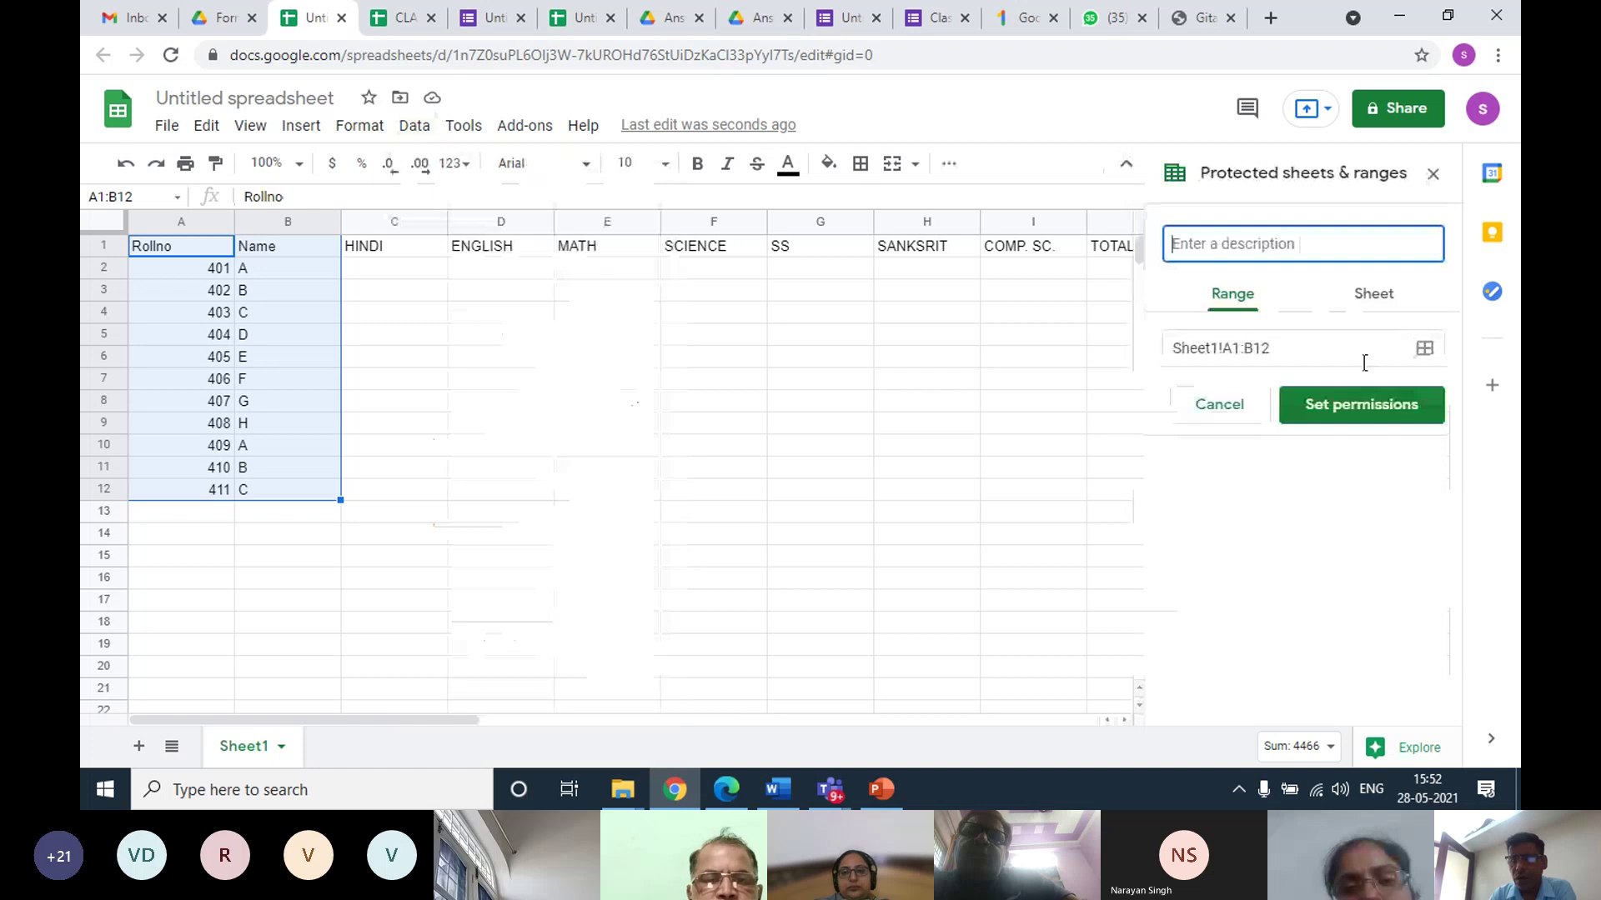
{"action": "left_click", "coordinate": [1347, 407]}
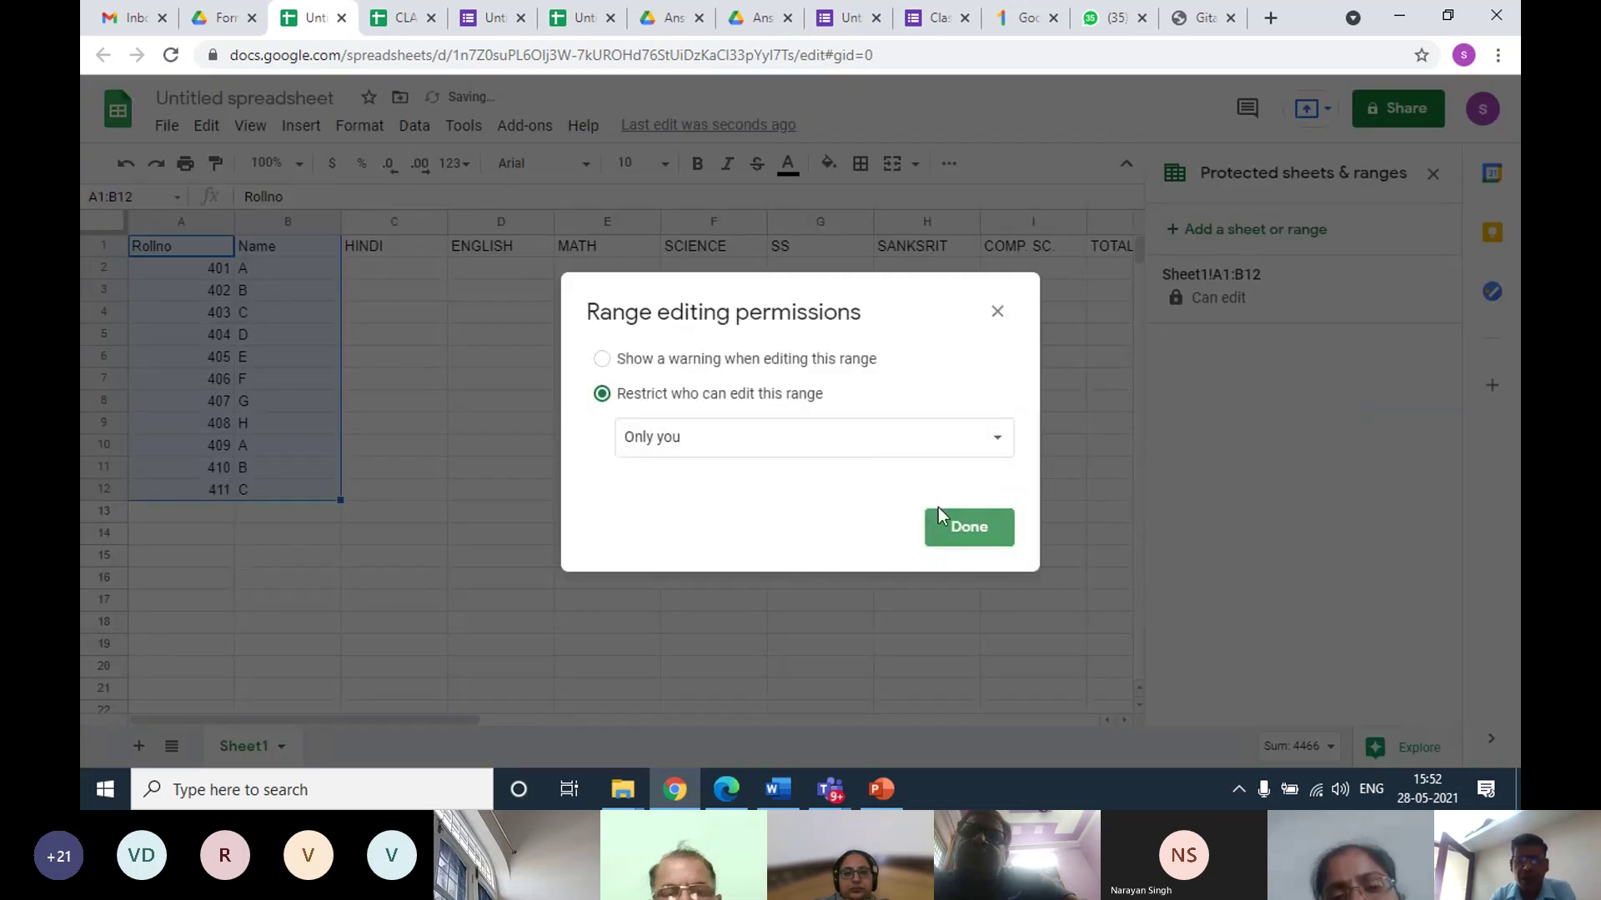
{"action": "left_click", "coordinate": [950, 530]}
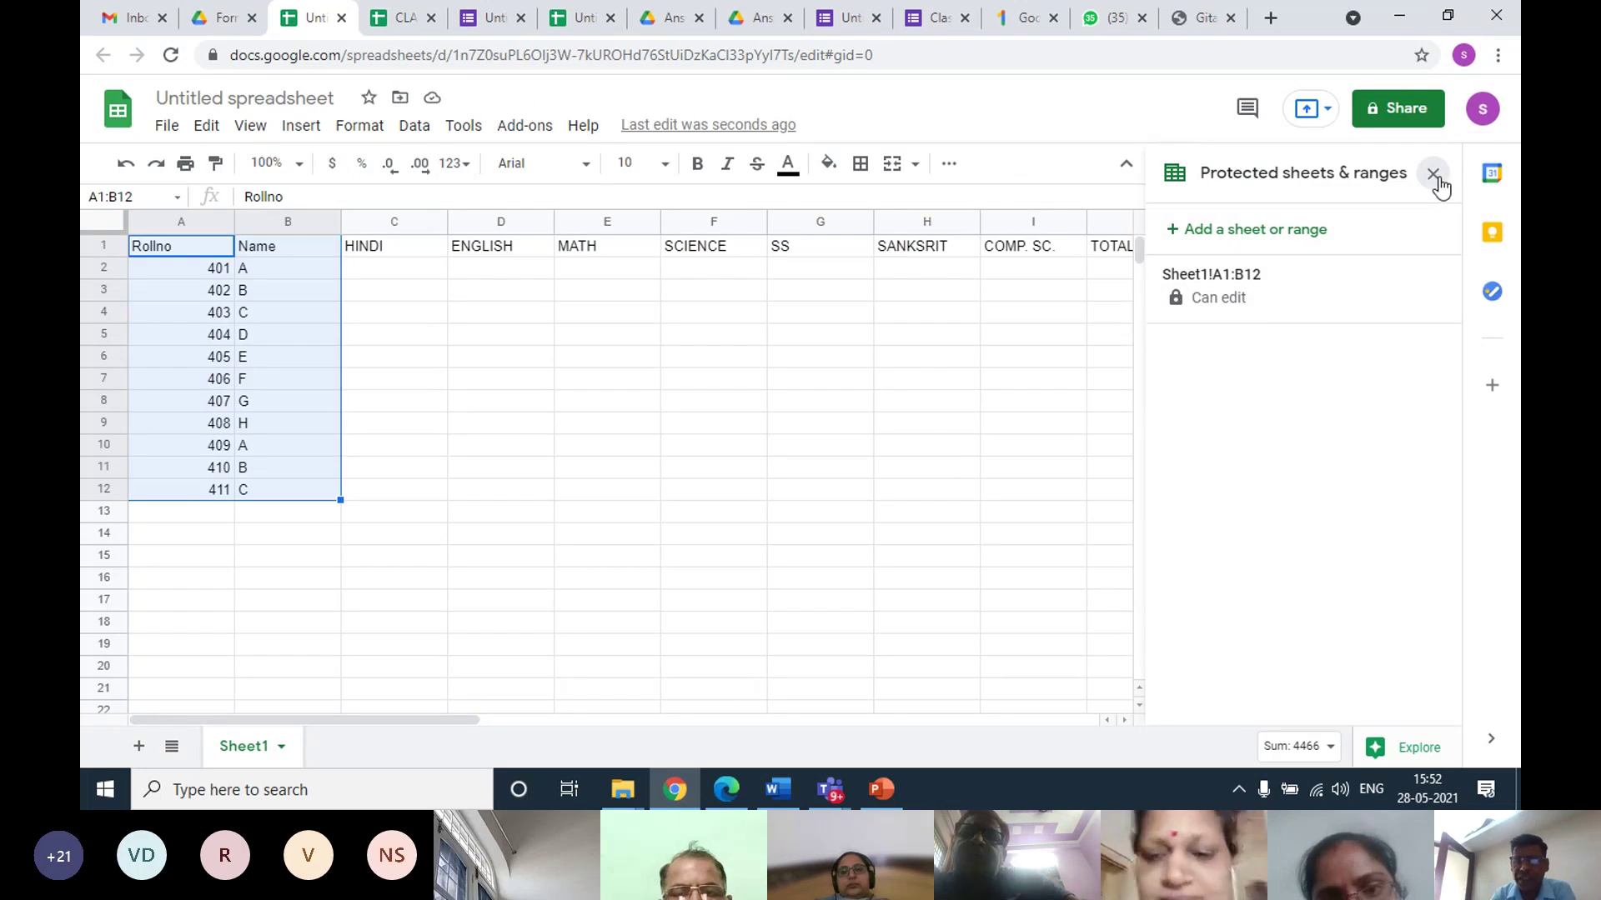
{"action": "left_click", "coordinate": [1436, 178]}
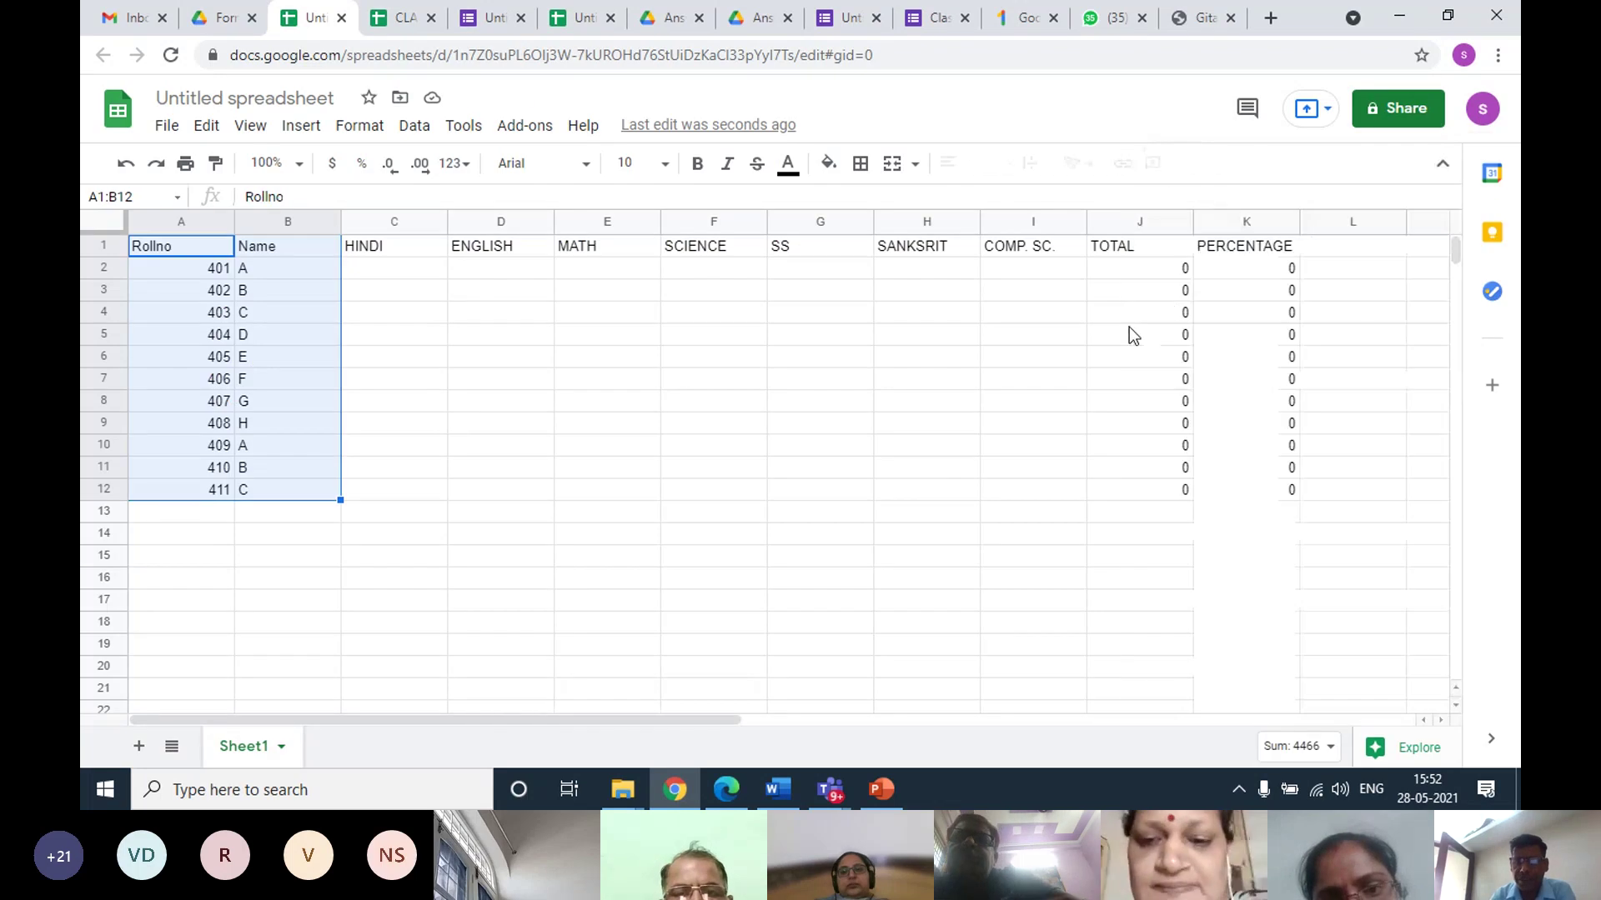
{"action": "left_click_drag", "start_coordinate": [1138, 248], "coordinate": [1260, 485]}
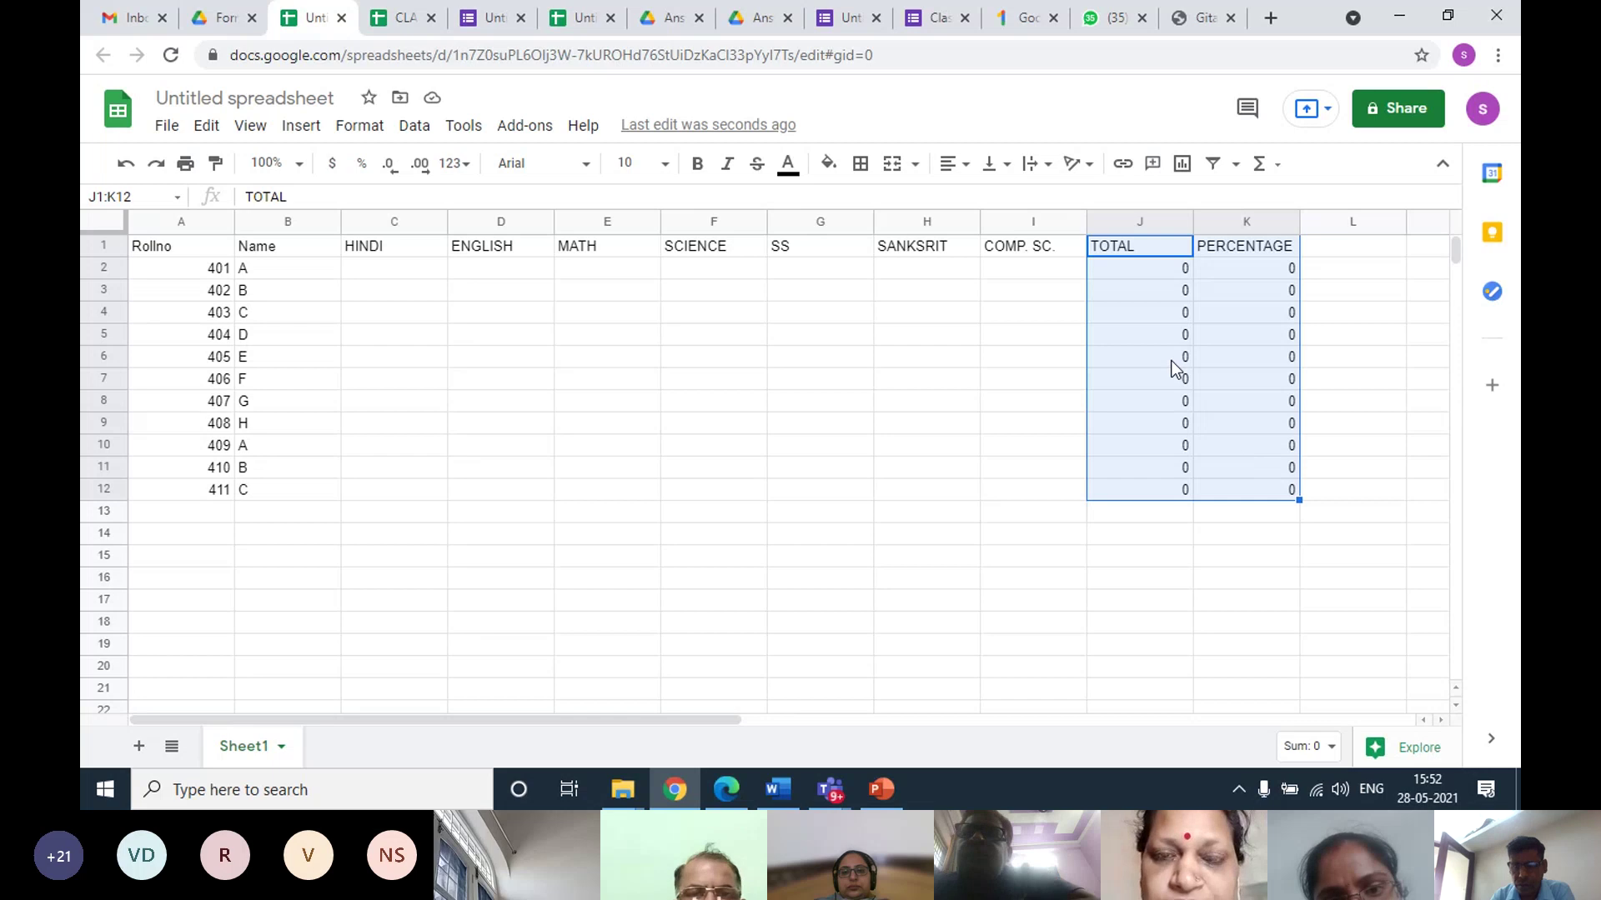
Protect J1:K12, the TOTAL and PERCENTAGE columns, so only you can edit them
{"action": "left_click", "coordinate": [414, 127]}
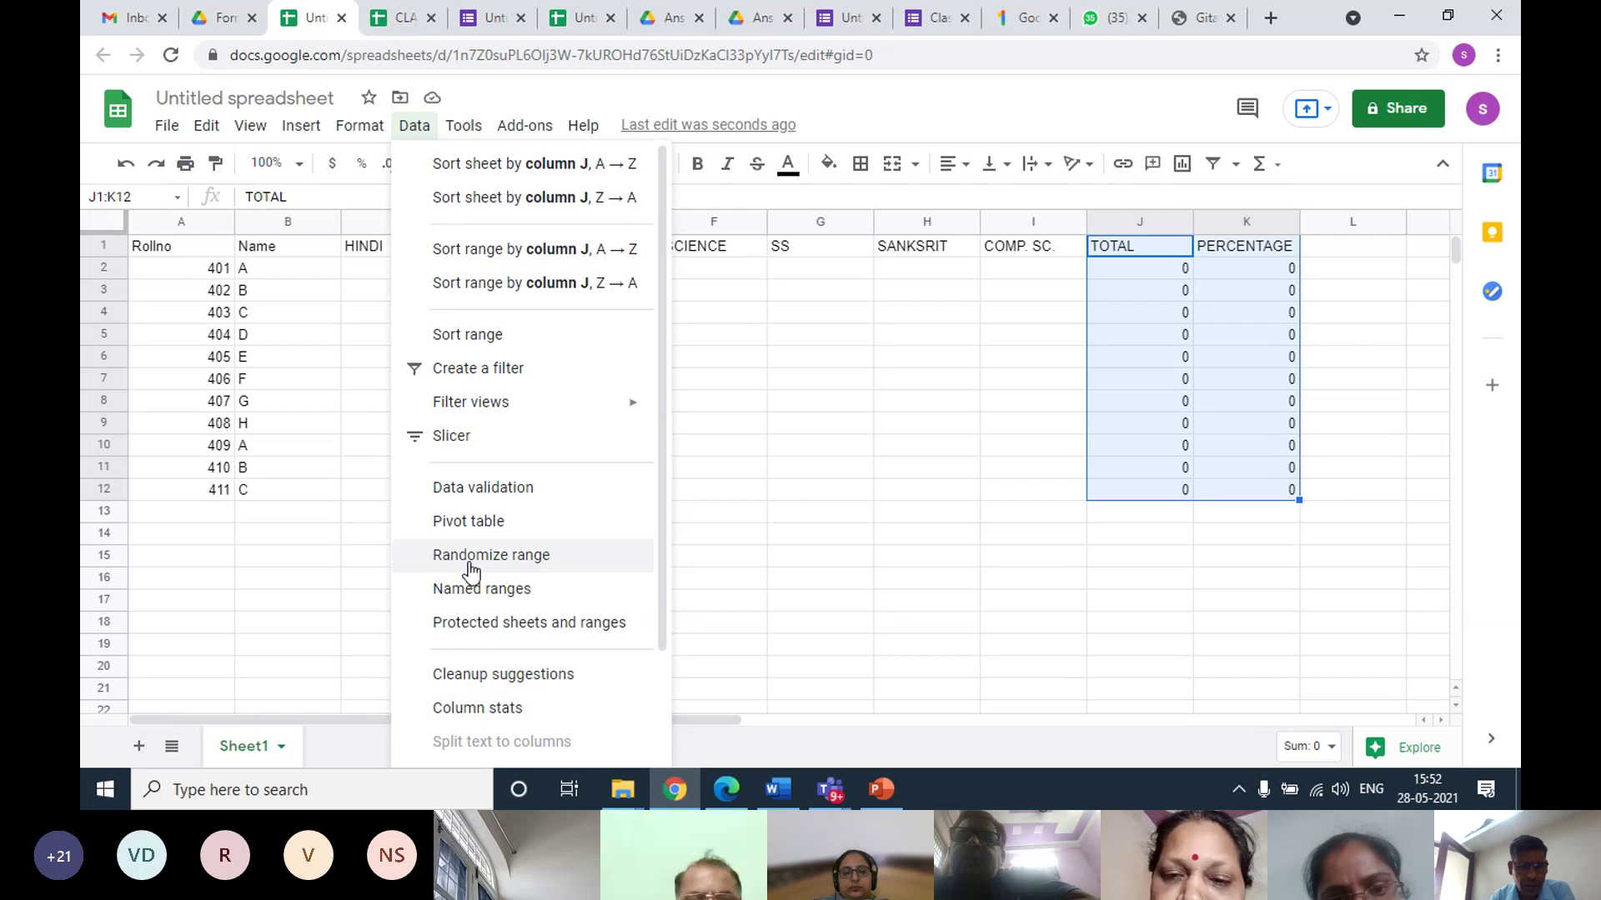
{"action": "left_click", "coordinate": [518, 623]}
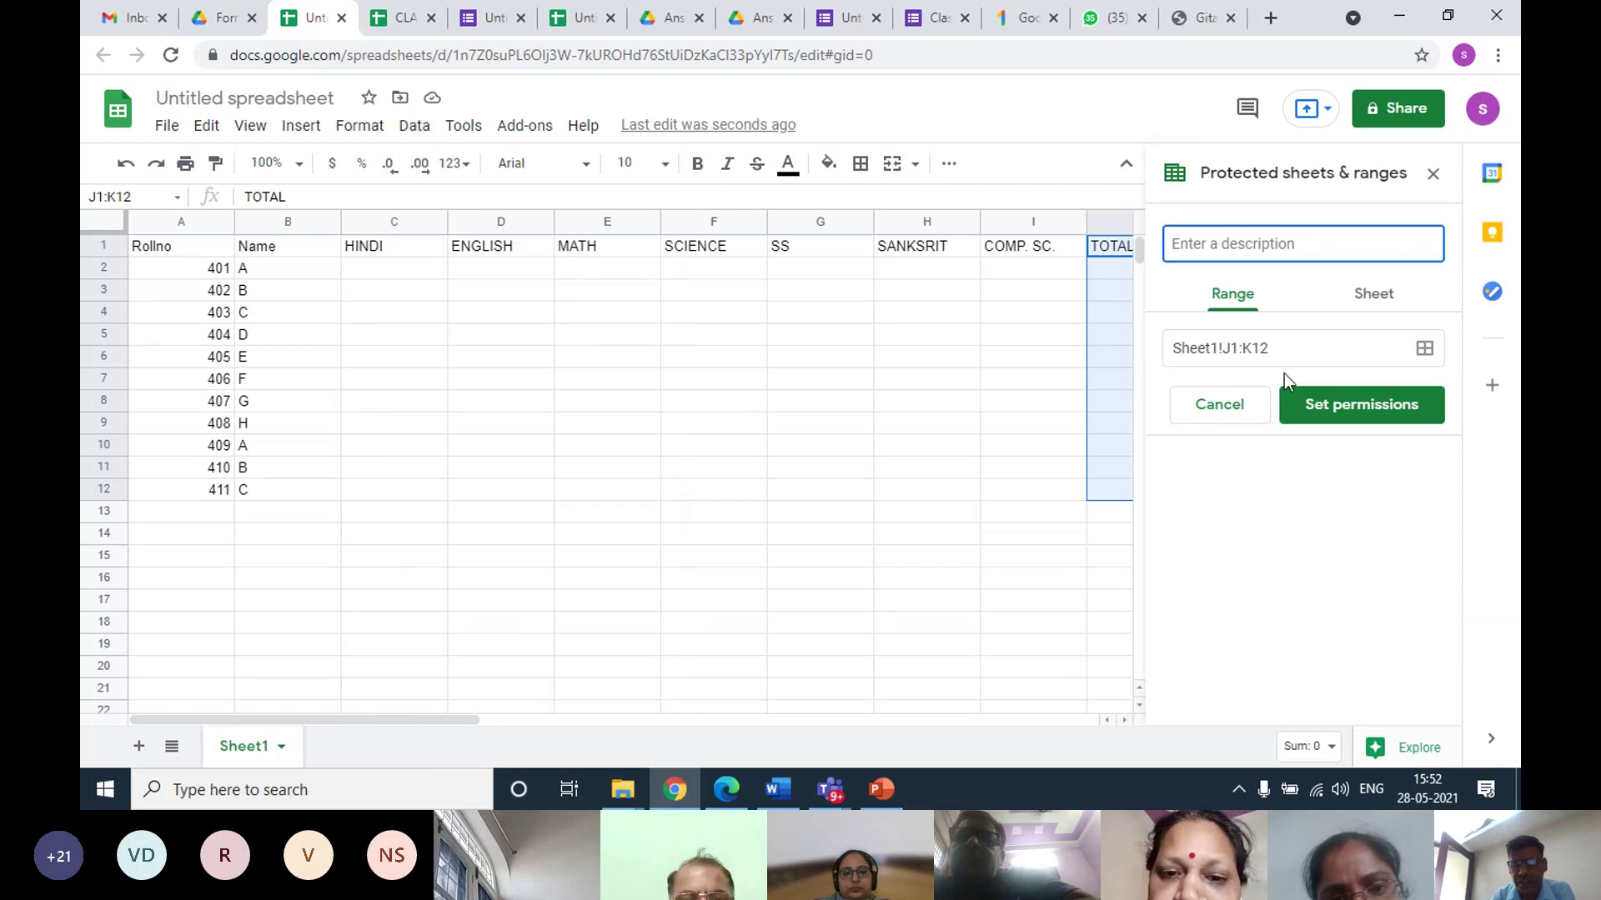
{"action": "left_click", "coordinate": [1332, 408]}
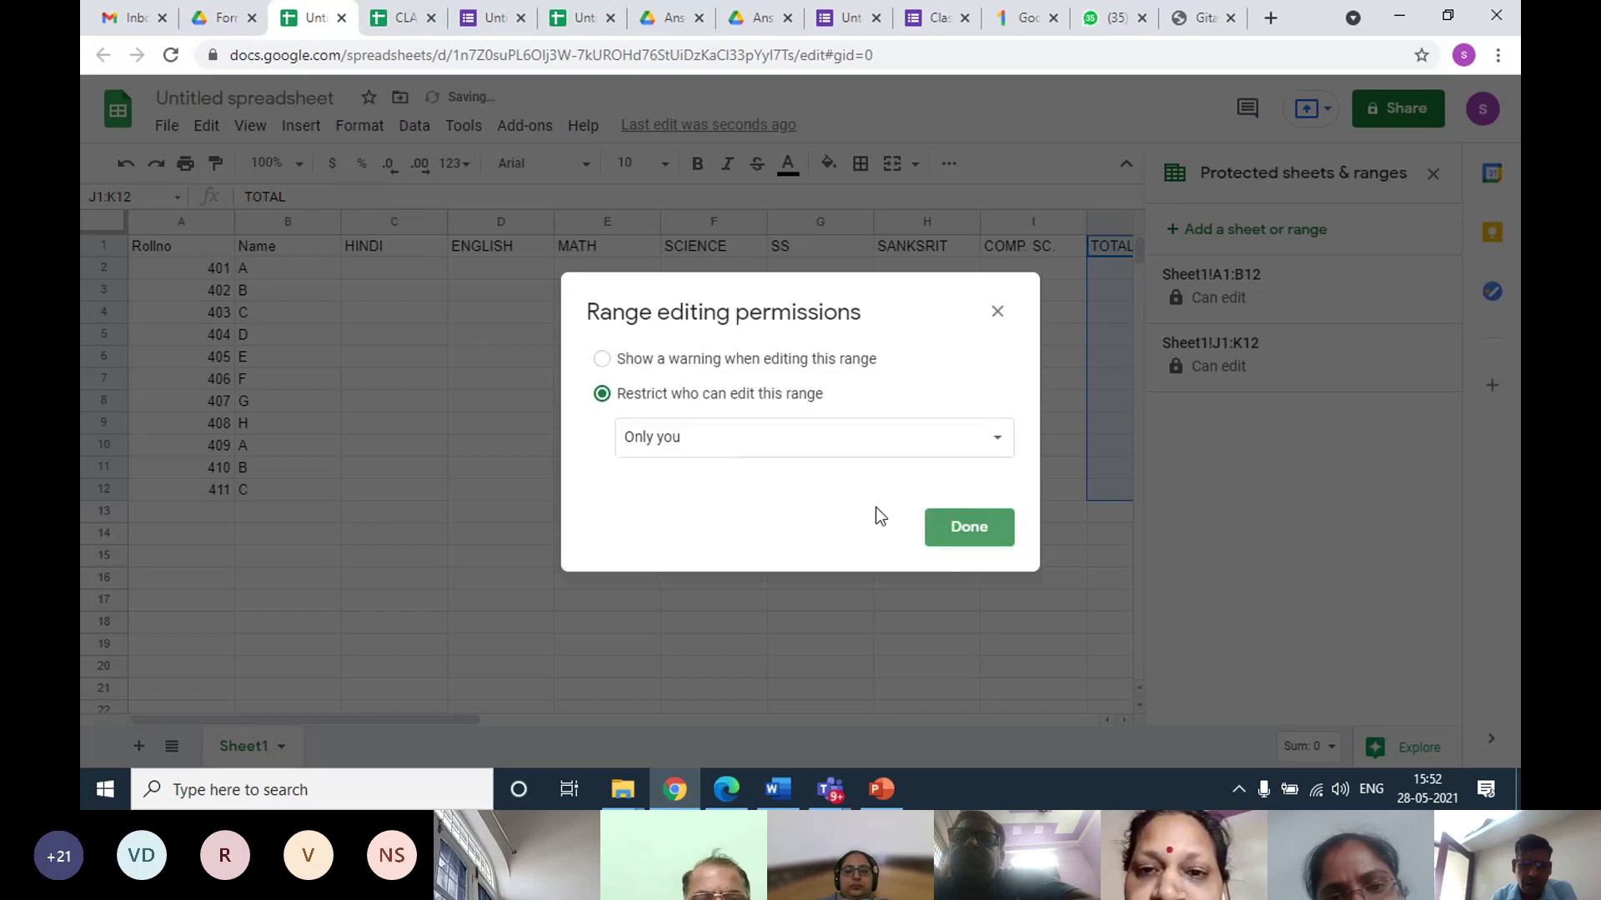
{"action": "left_click", "coordinate": [955, 535]}
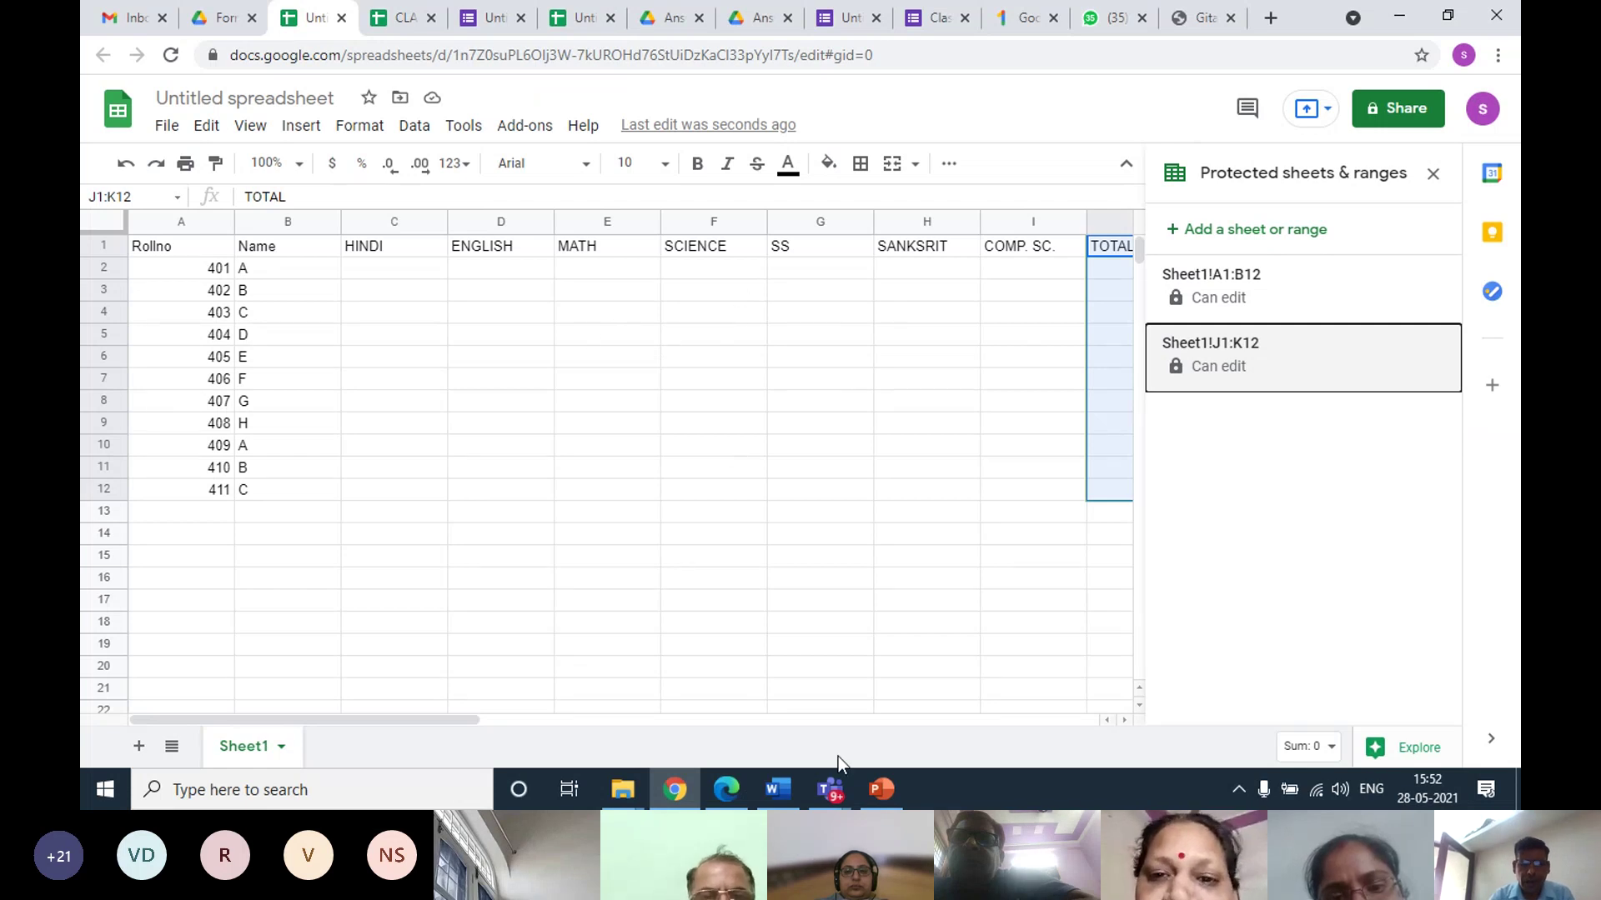
{"action": "left_click", "coordinate": [477, 289]}
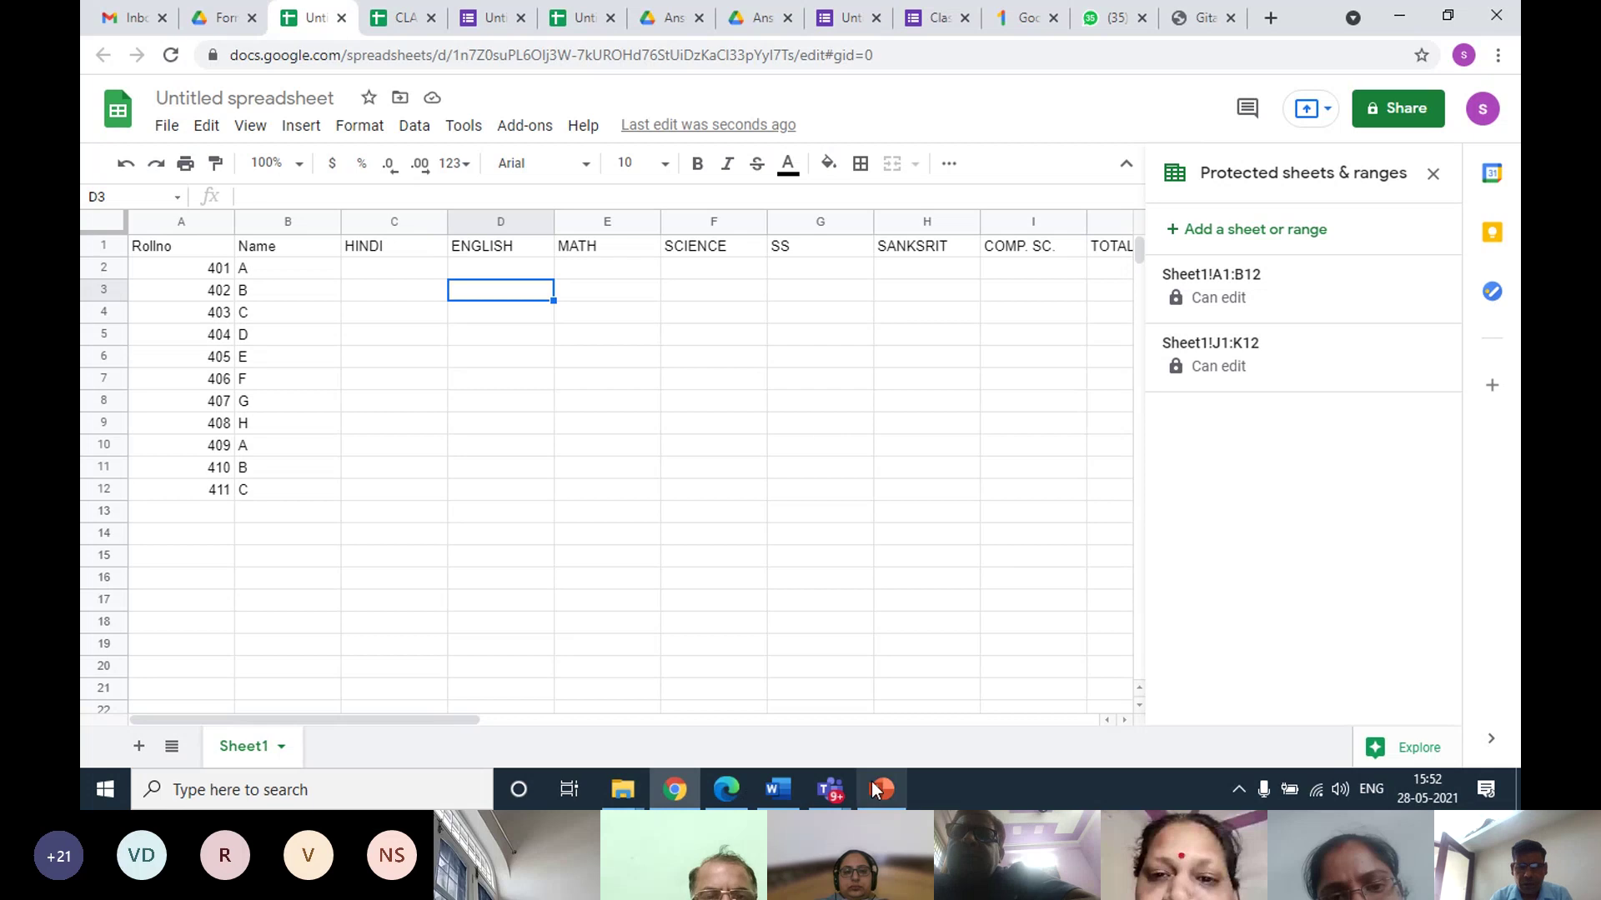
{"action": "mouse_move", "coordinate": [830, 789]}
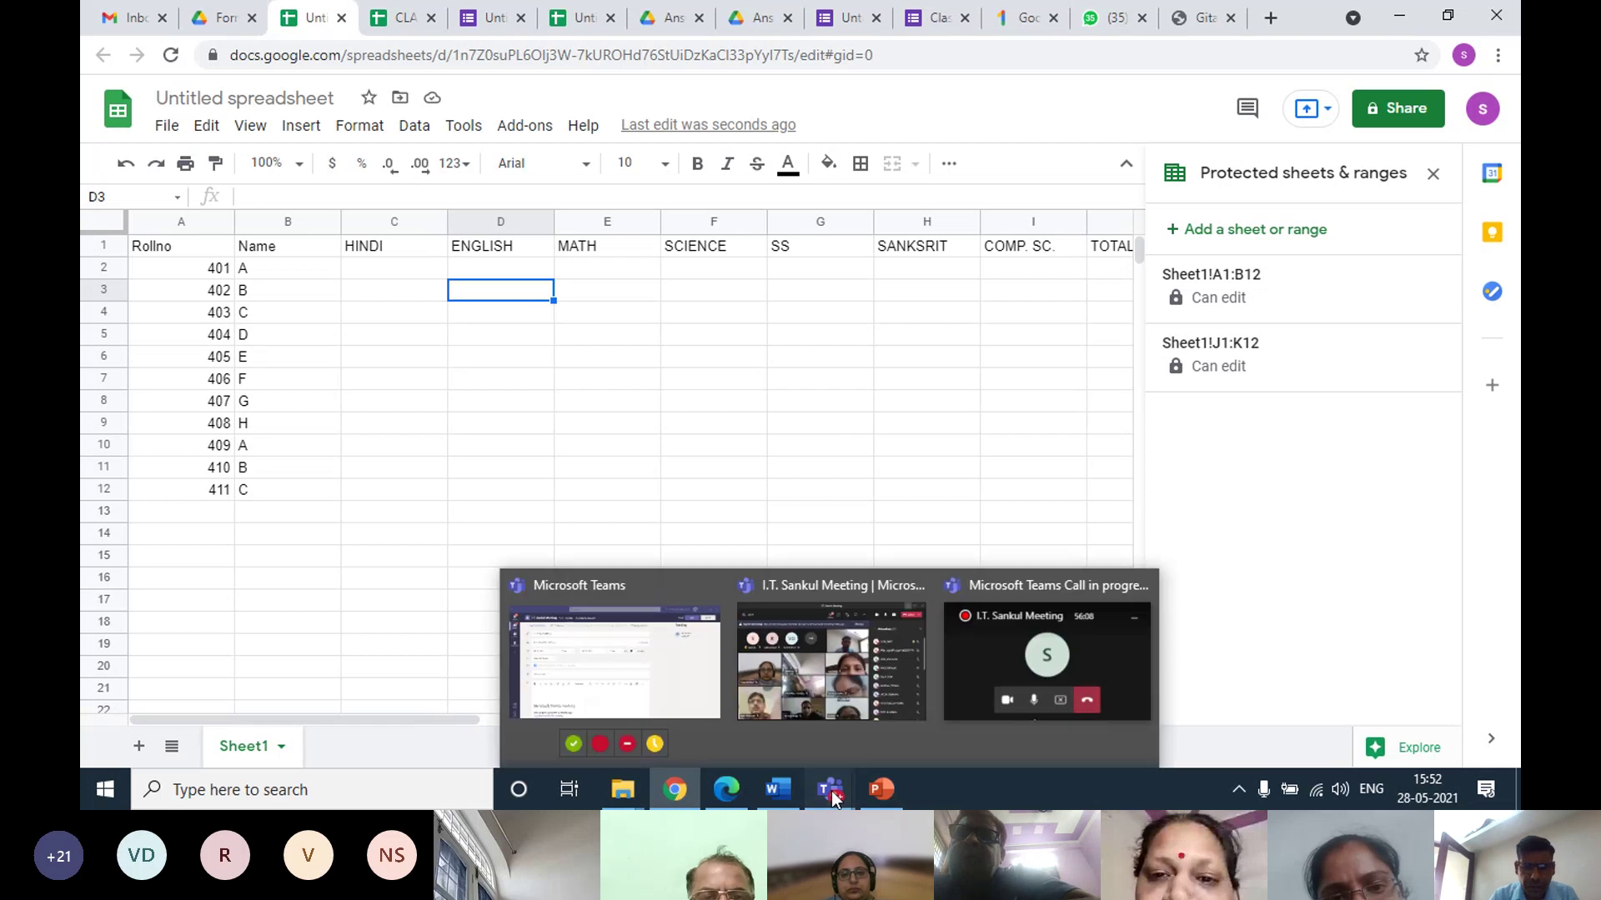
{"action": "left_click", "coordinate": [836, 688]}
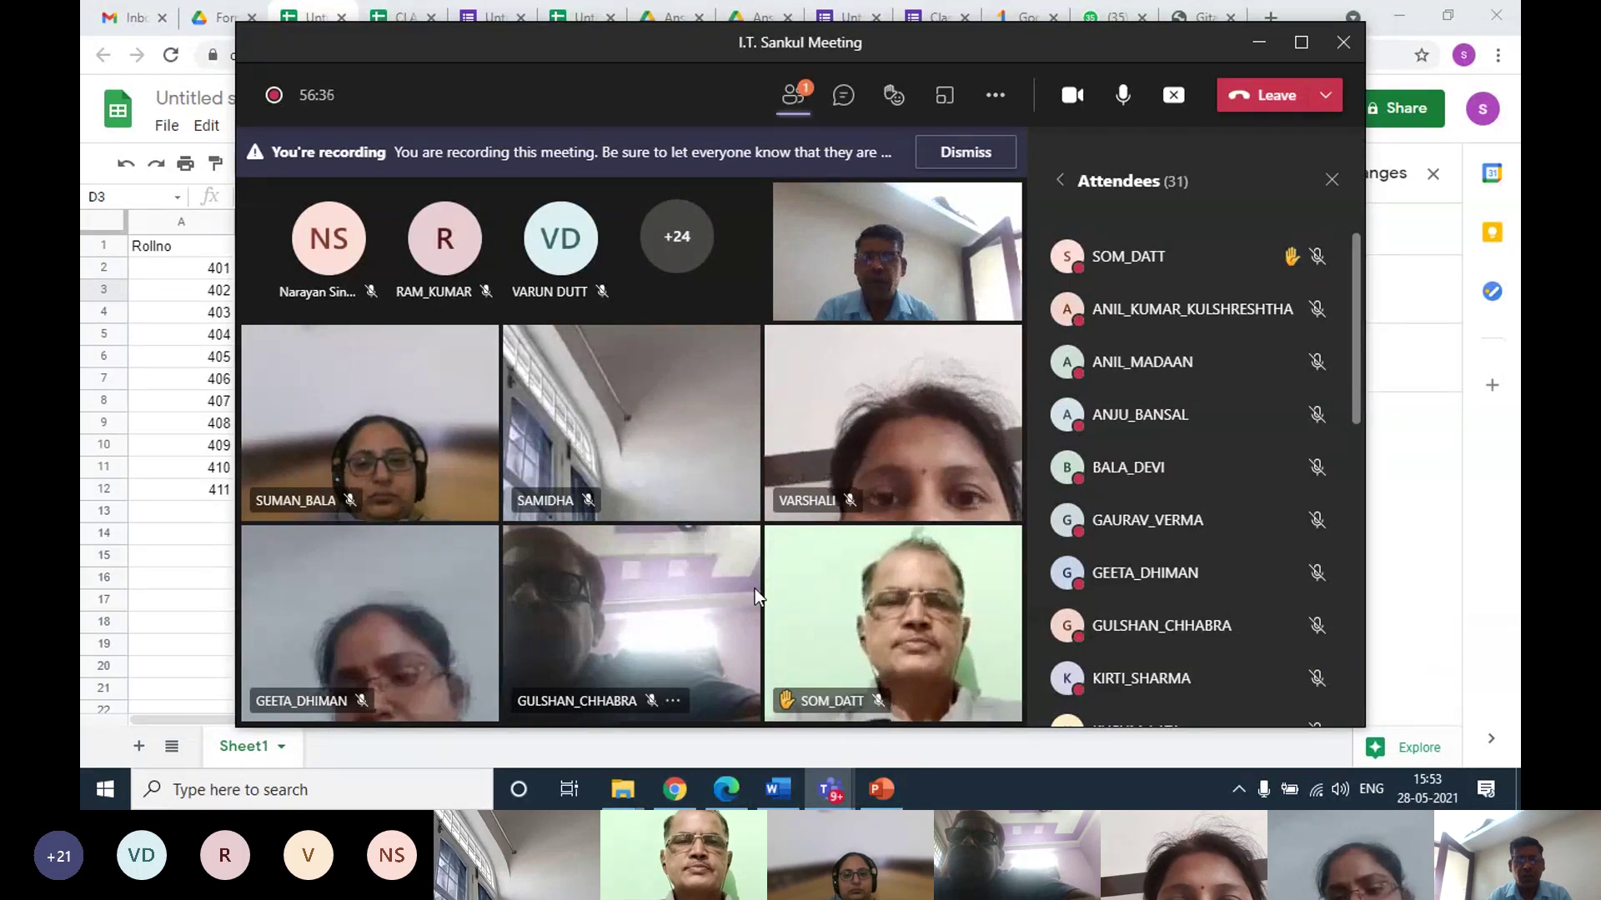
{"action": "left_click", "coordinate": [1257, 51]}
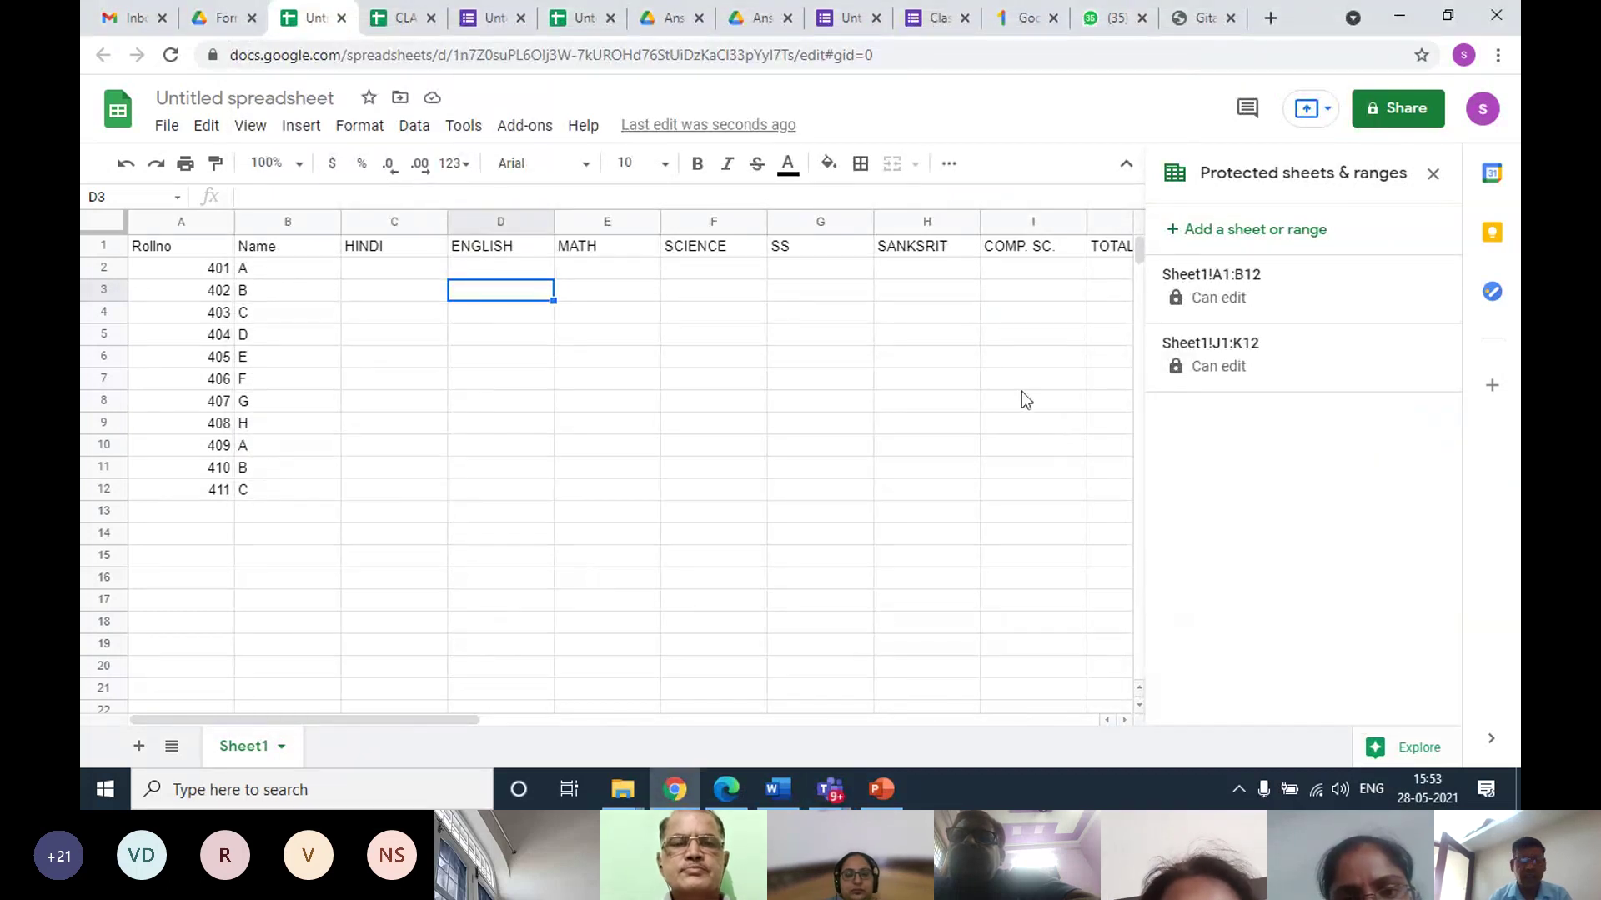
Switch to the CLASS III-A tab showing the completed marks, totals and percentages
{"action": "left_click", "coordinate": [400, 17]}
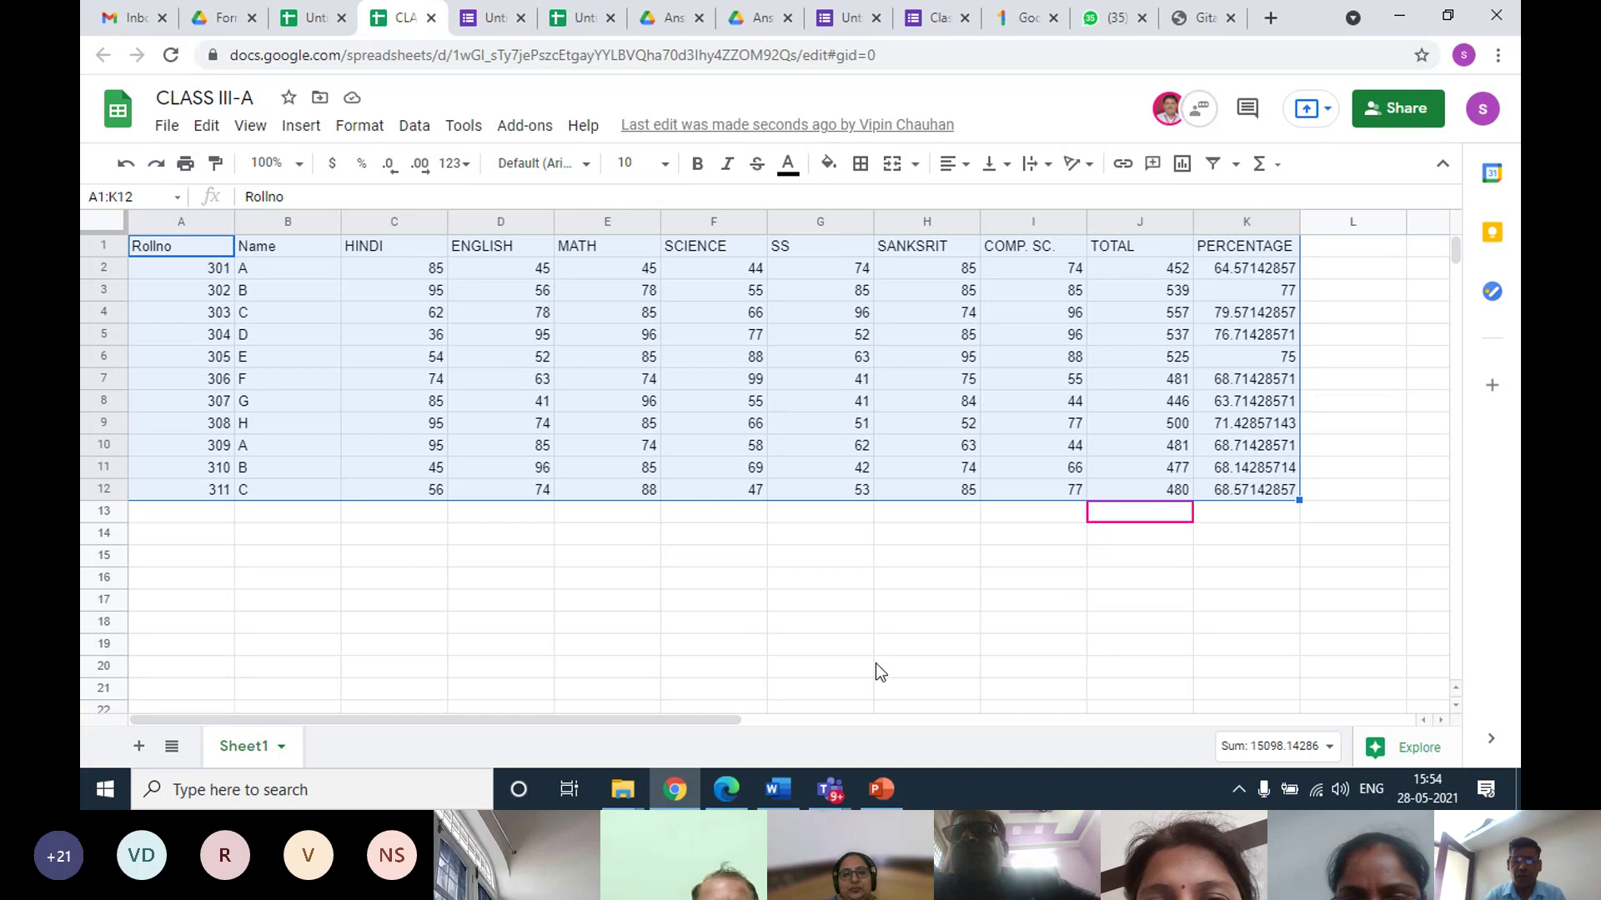
{"action": "mouse_move", "coordinate": [831, 796]}
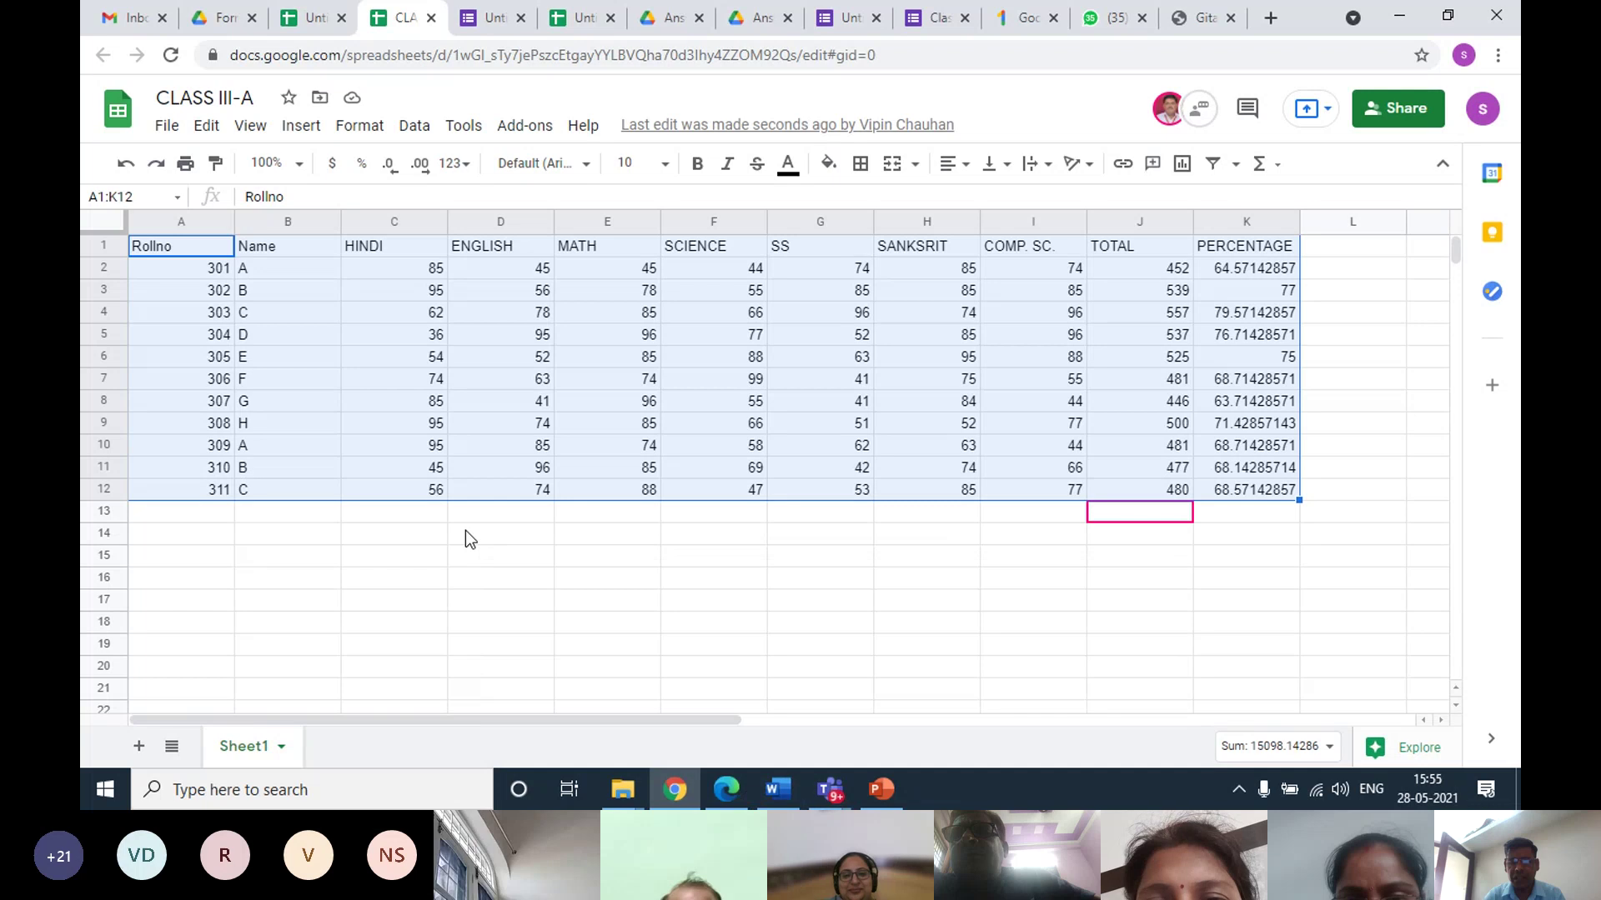
{"action": "left_click", "coordinate": [465, 530]}
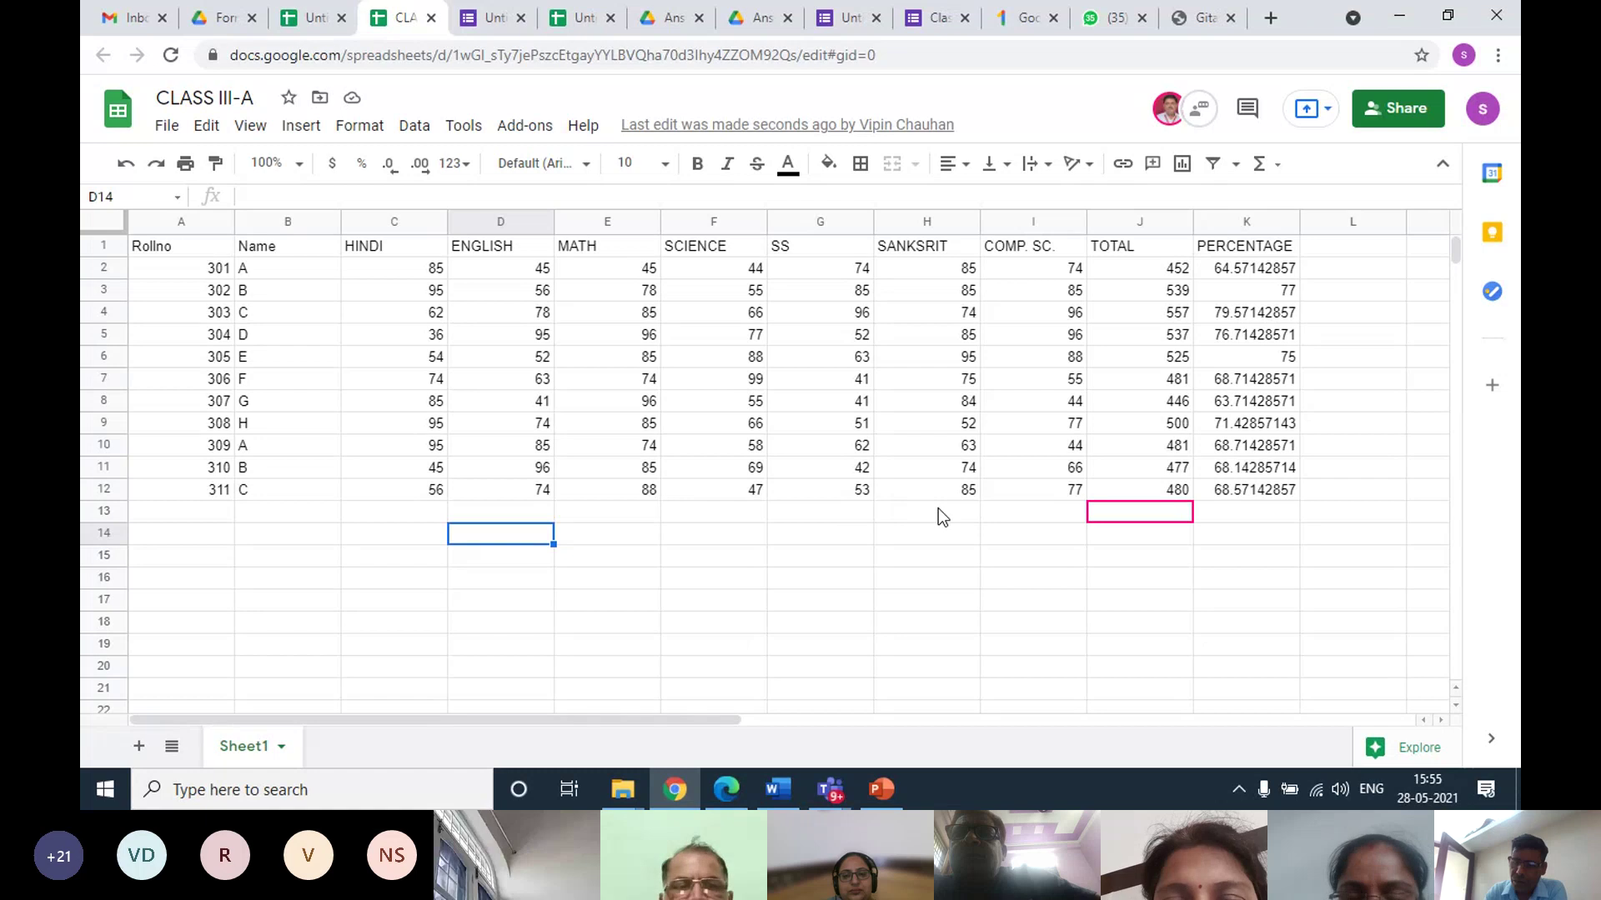
{"action": "mouse_move", "coordinate": [829, 799]}
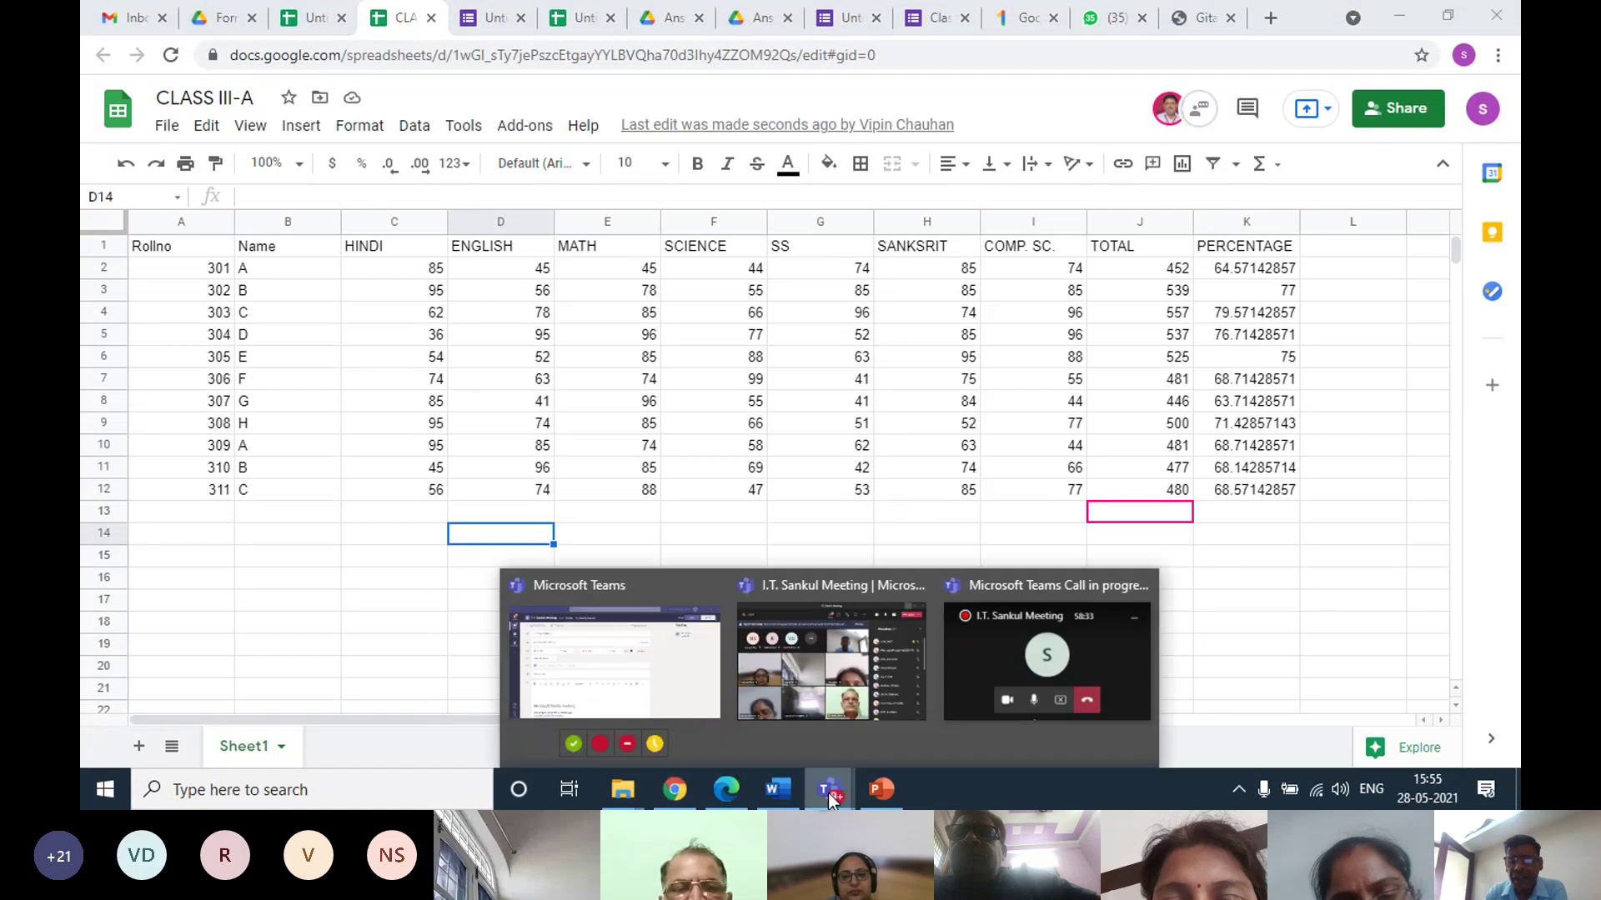
Mute the raised-hand attendee in the Teams meeting, then return to the CLASS III-A sheet
{"action": "left_click", "coordinate": [829, 692]}
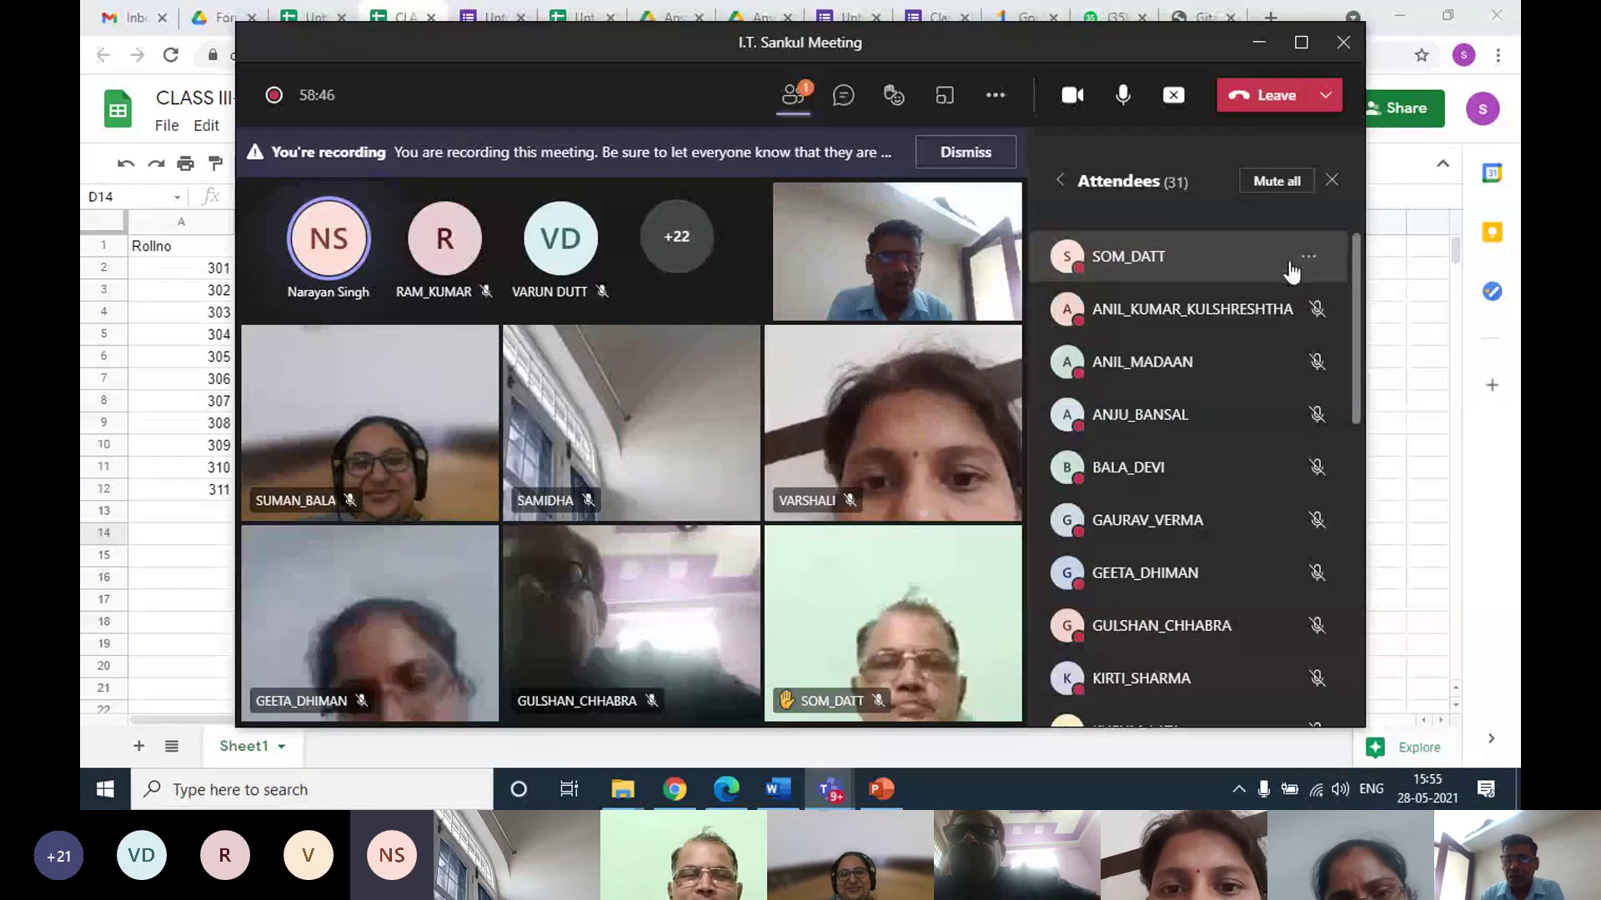
{"action": "left_click", "coordinate": [1309, 257]}
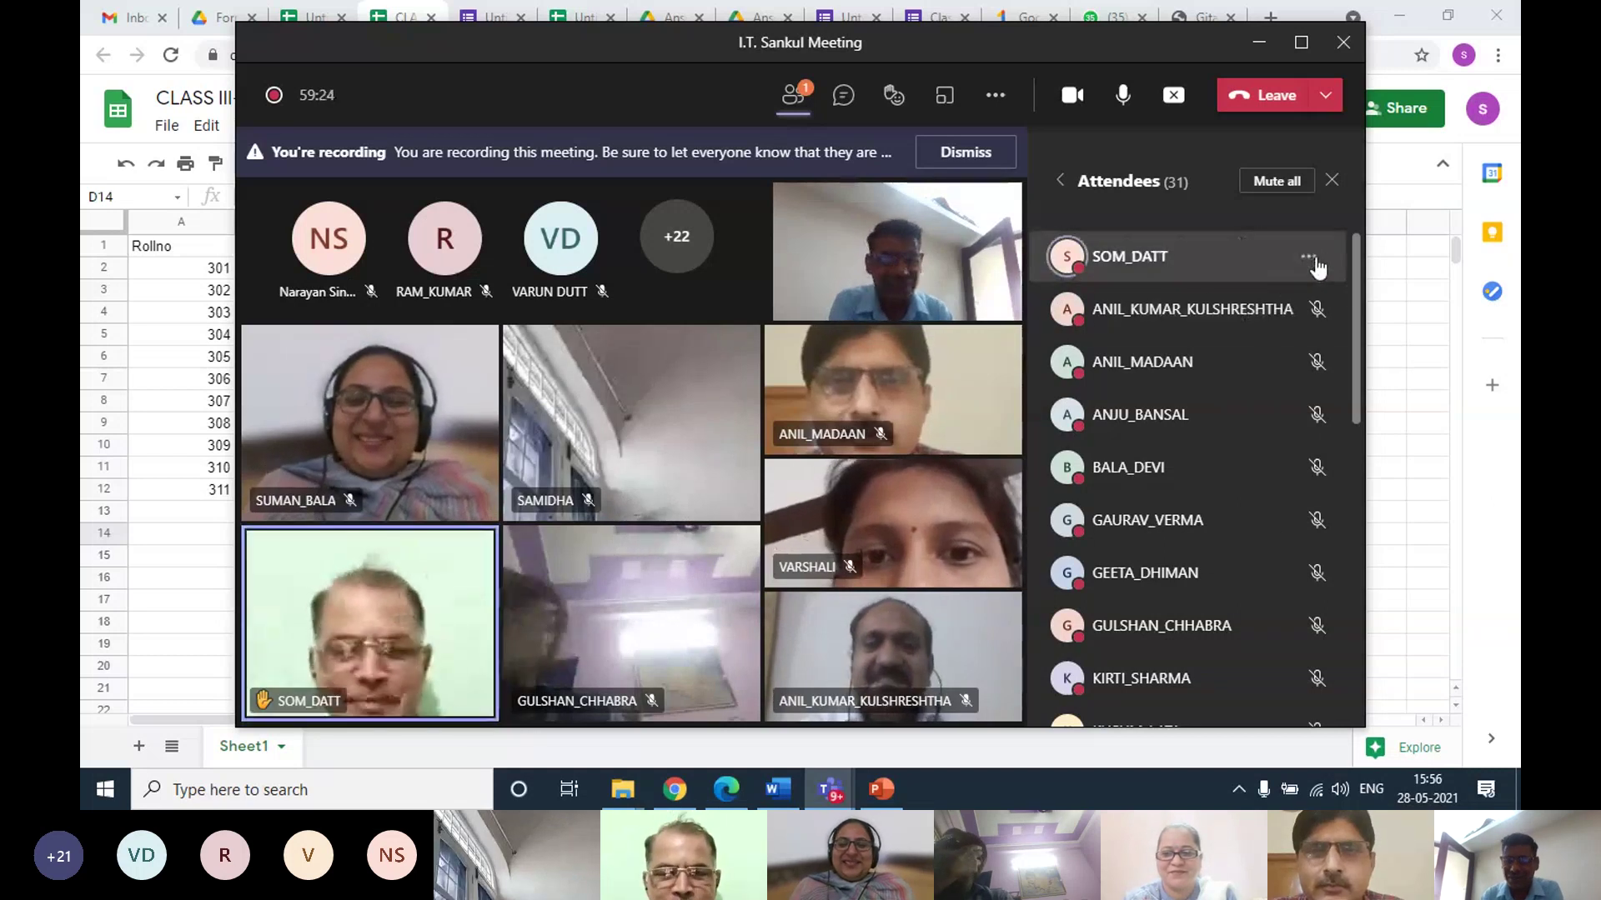
{"action": "left_click", "coordinate": [1309, 258]}
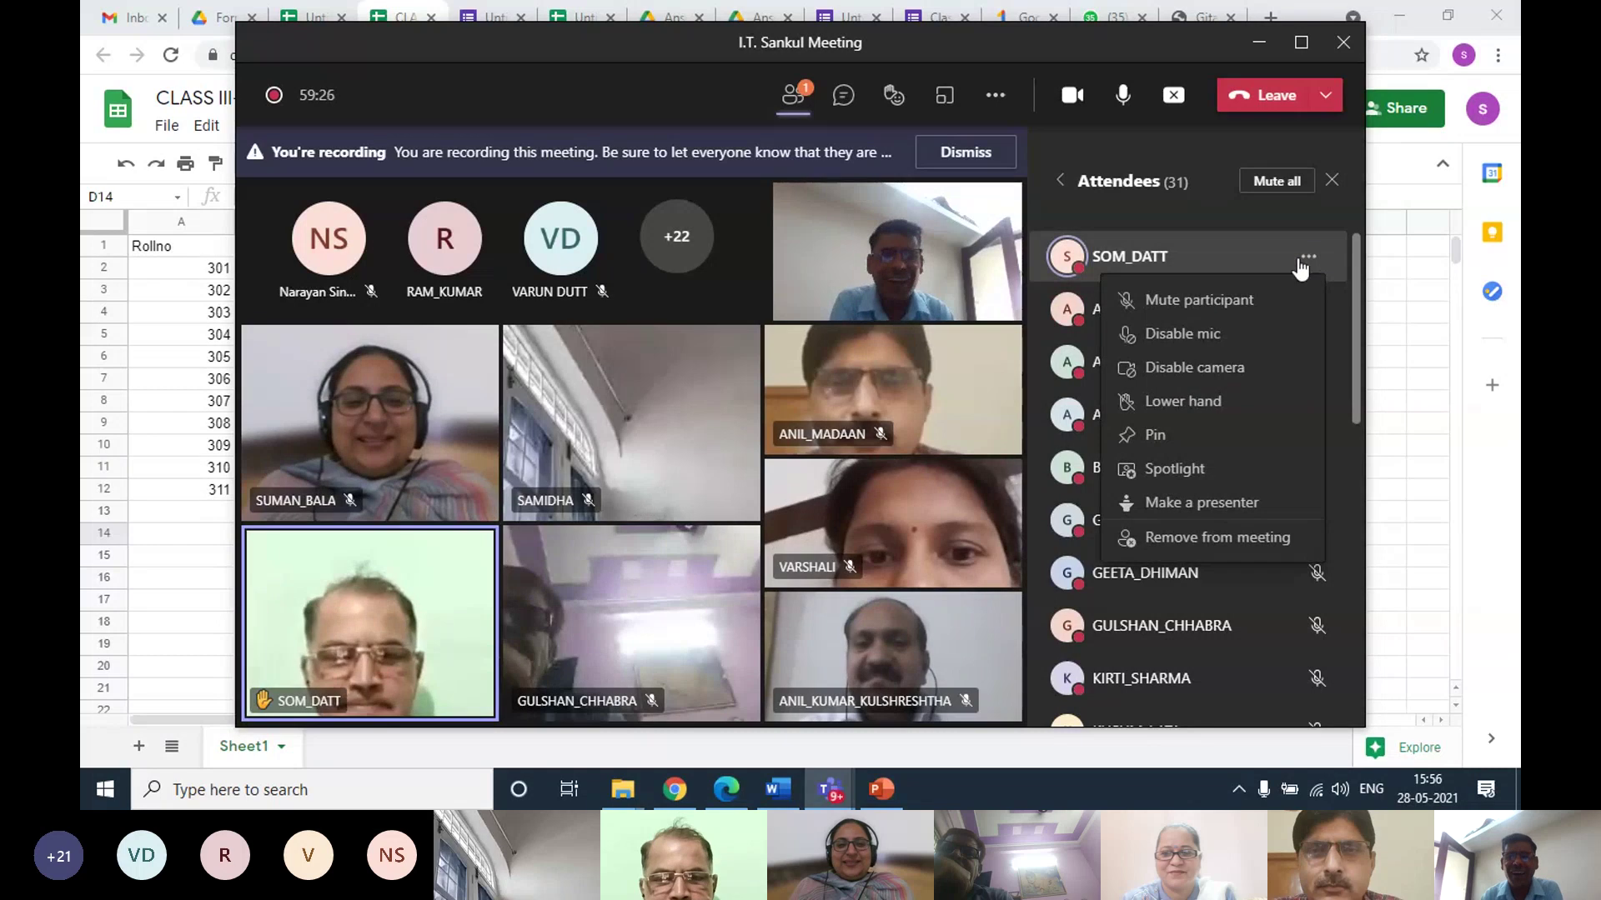
{"action": "left_click", "coordinate": [1264, 302]}
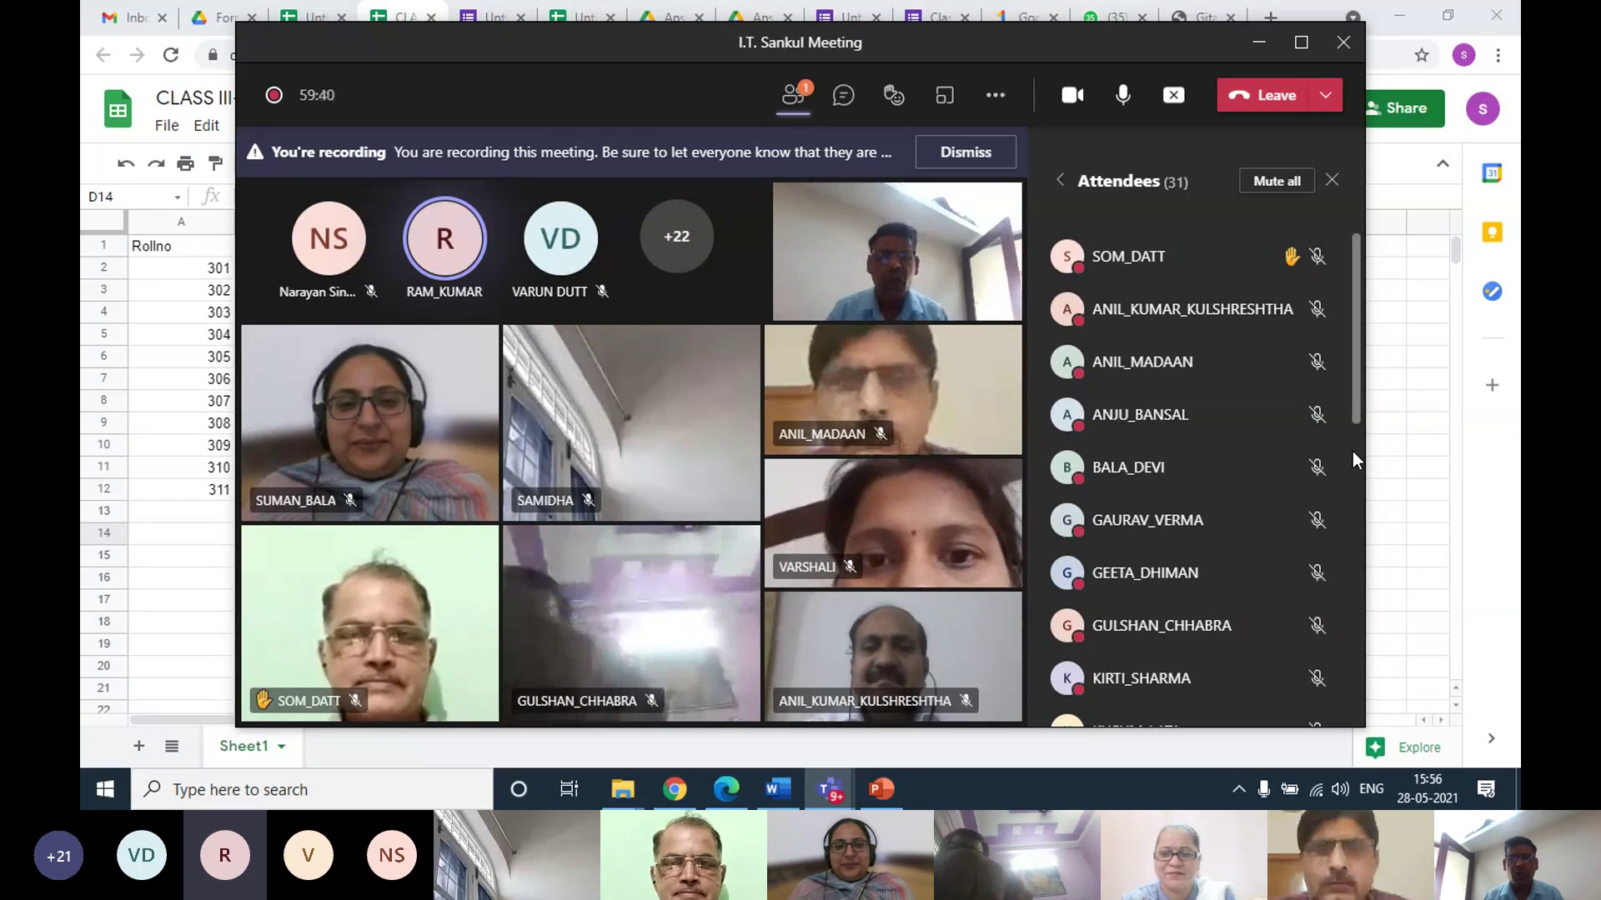
{"action": "left_click", "coordinate": [1427, 312]}
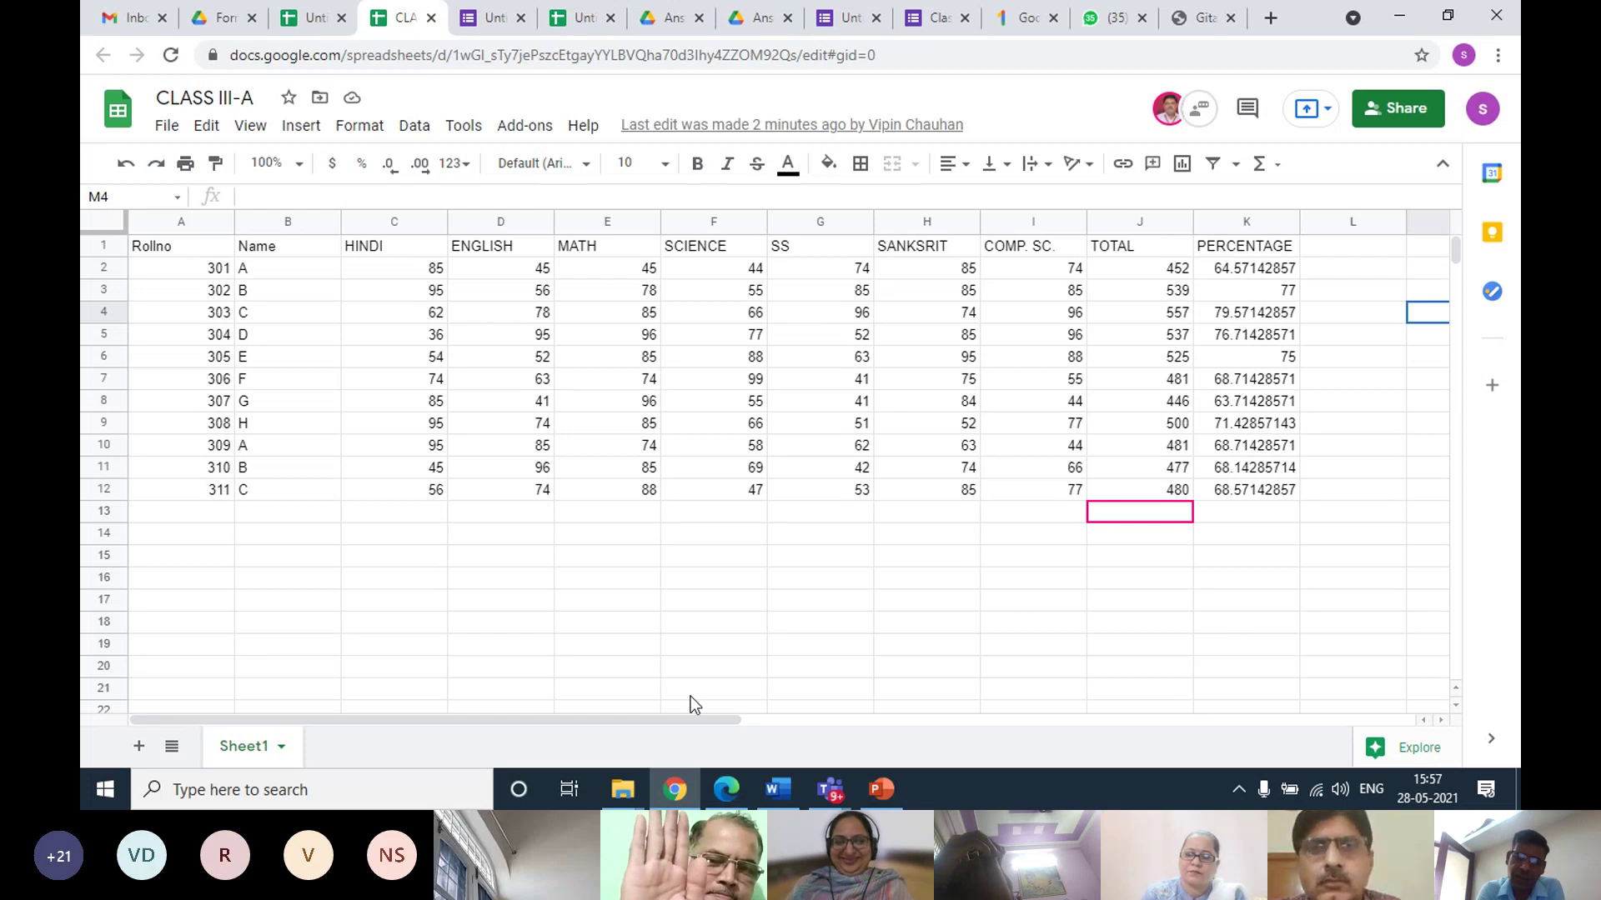
{"action": "mouse_move", "coordinate": [830, 788]}
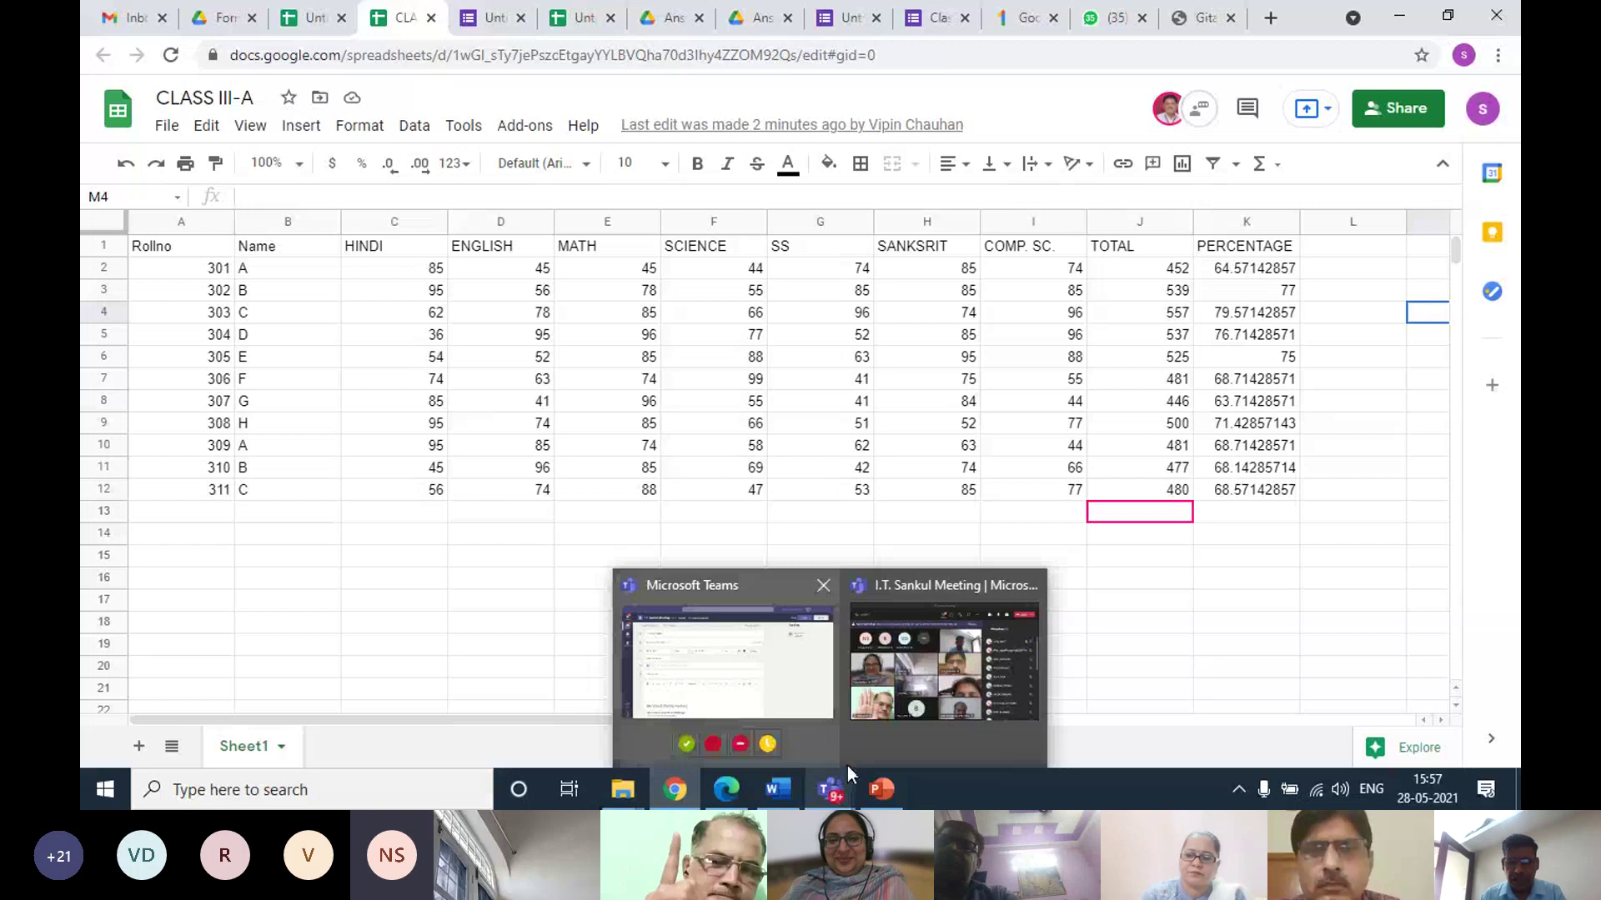
{"action": "left_click", "coordinate": [959, 674]}
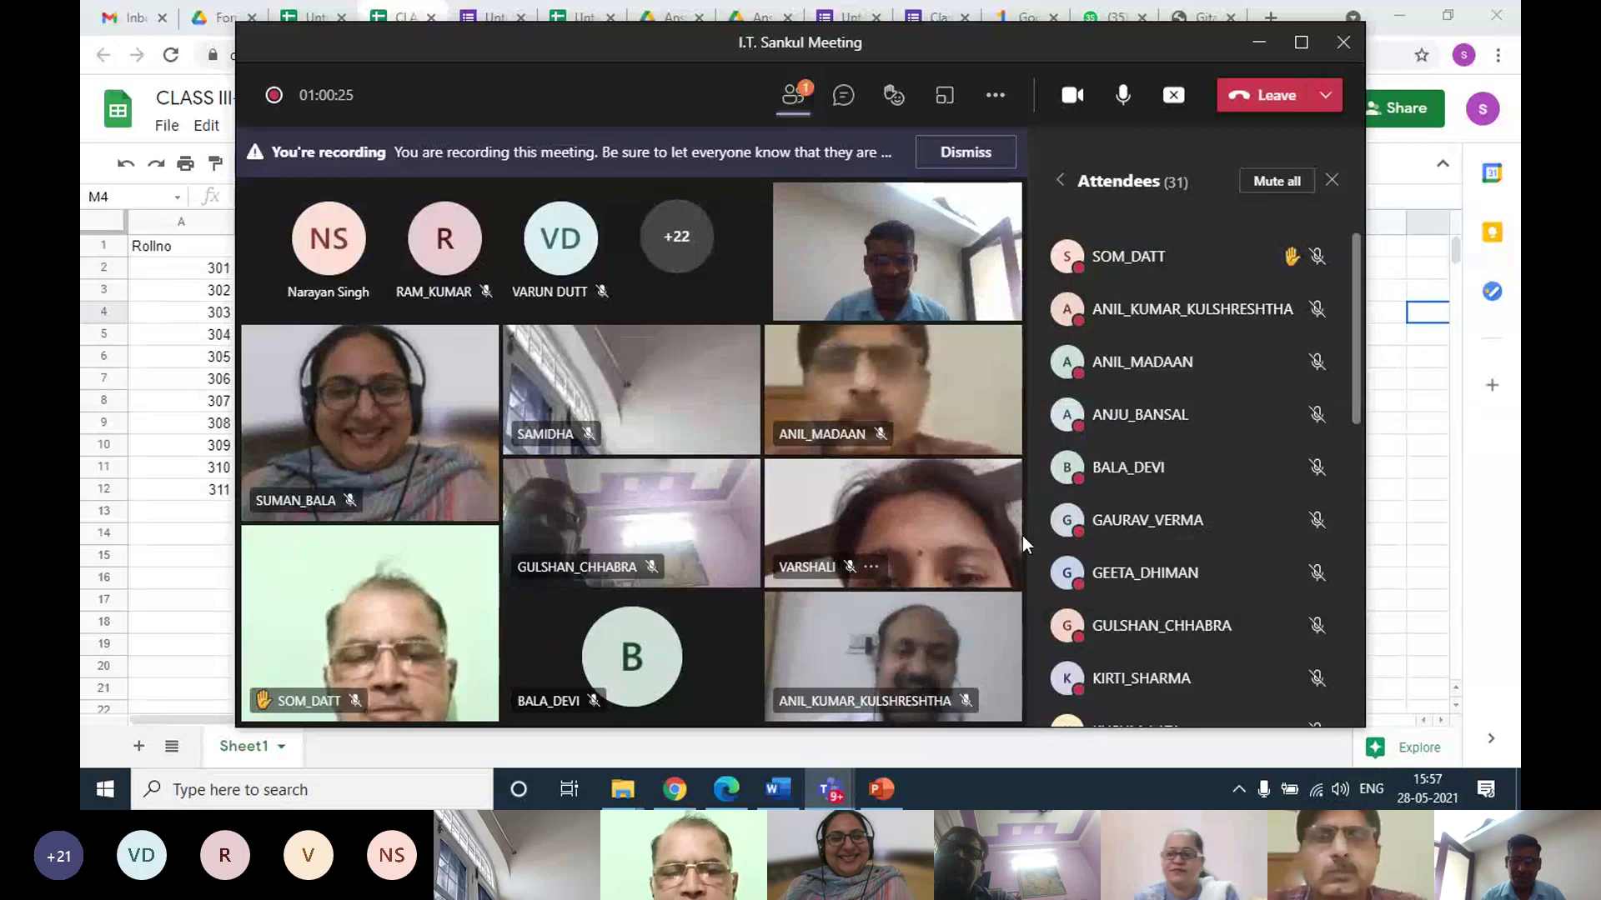
{"action": "mouse_move", "coordinate": [1320, 278]}
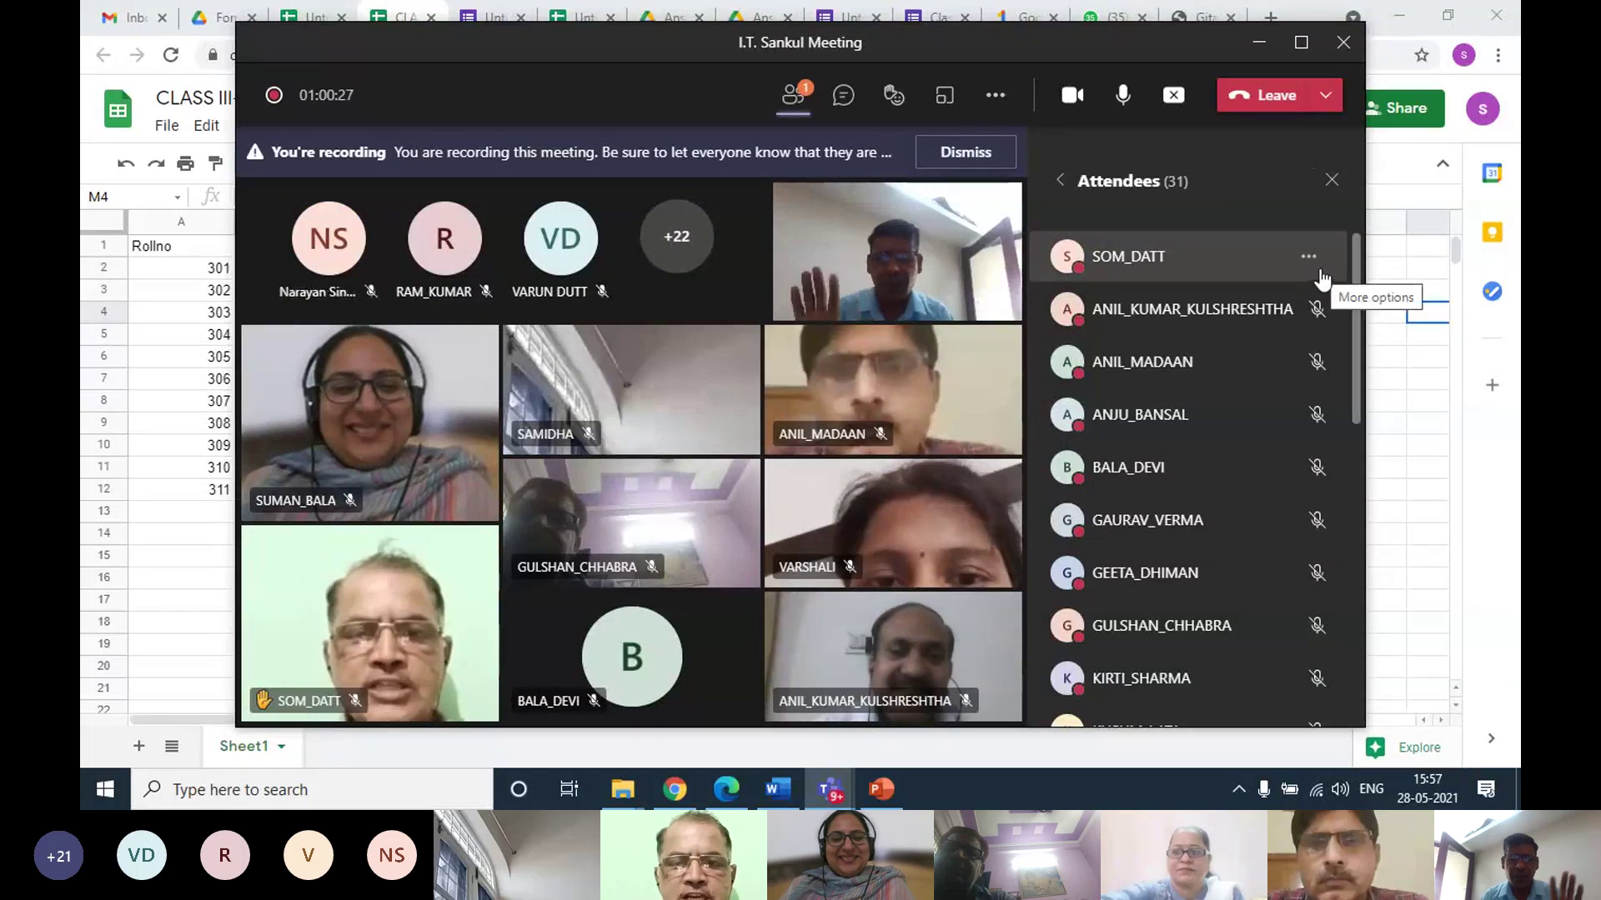
{"action": "left_click", "coordinate": [1310, 260]}
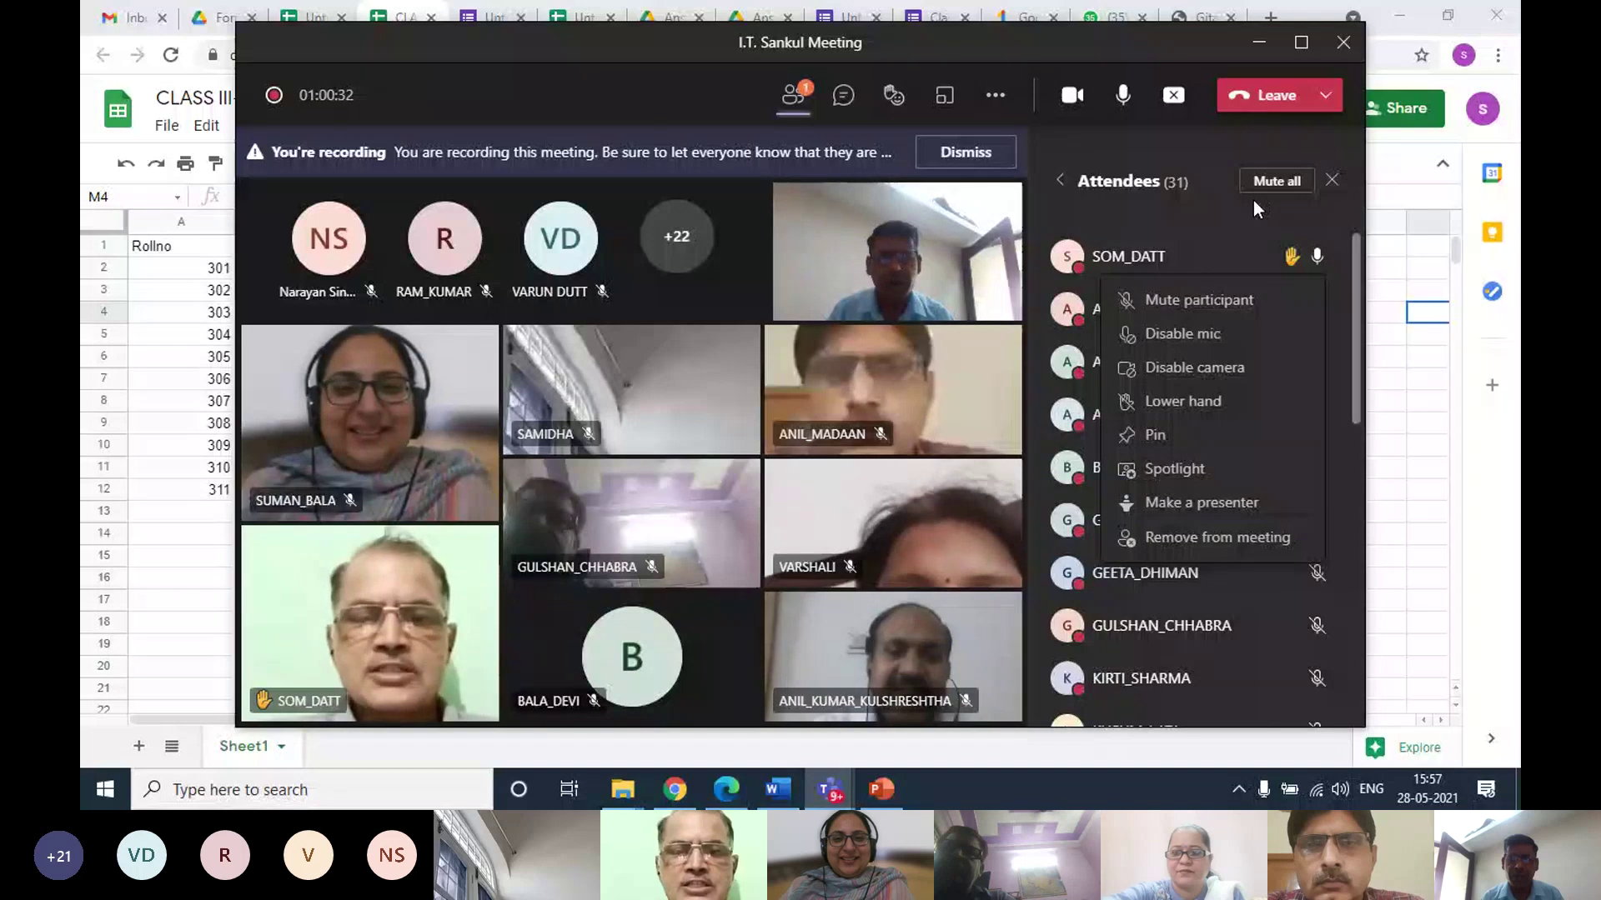
{"action": "left_click", "coordinate": [1253, 201]}
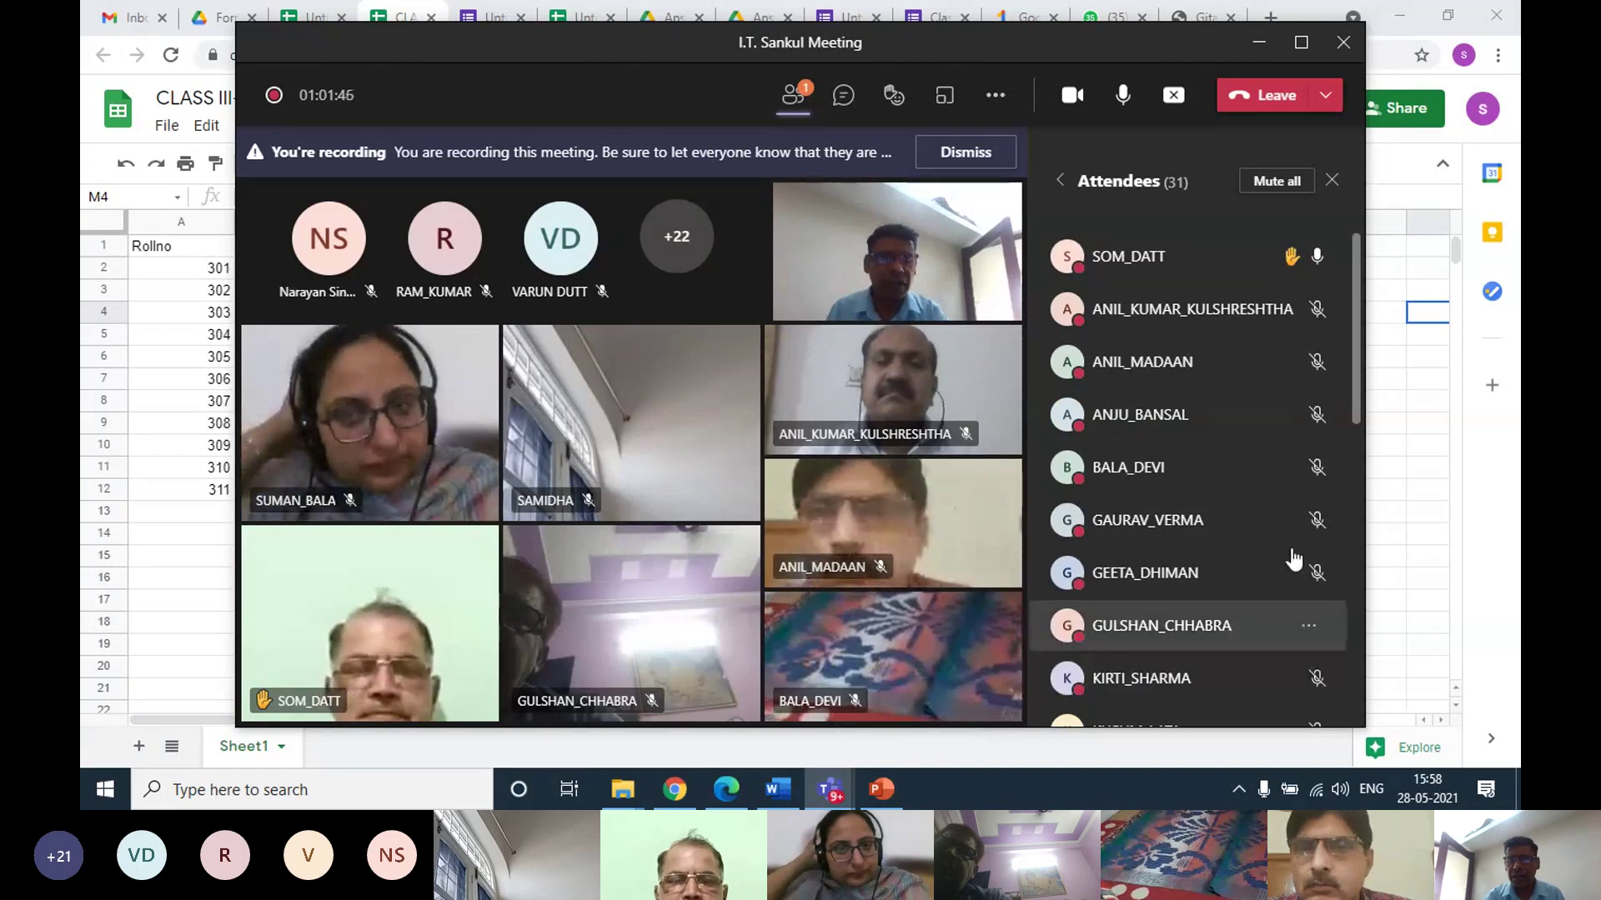
{"action": "left_click", "coordinate": [1400, 467]}
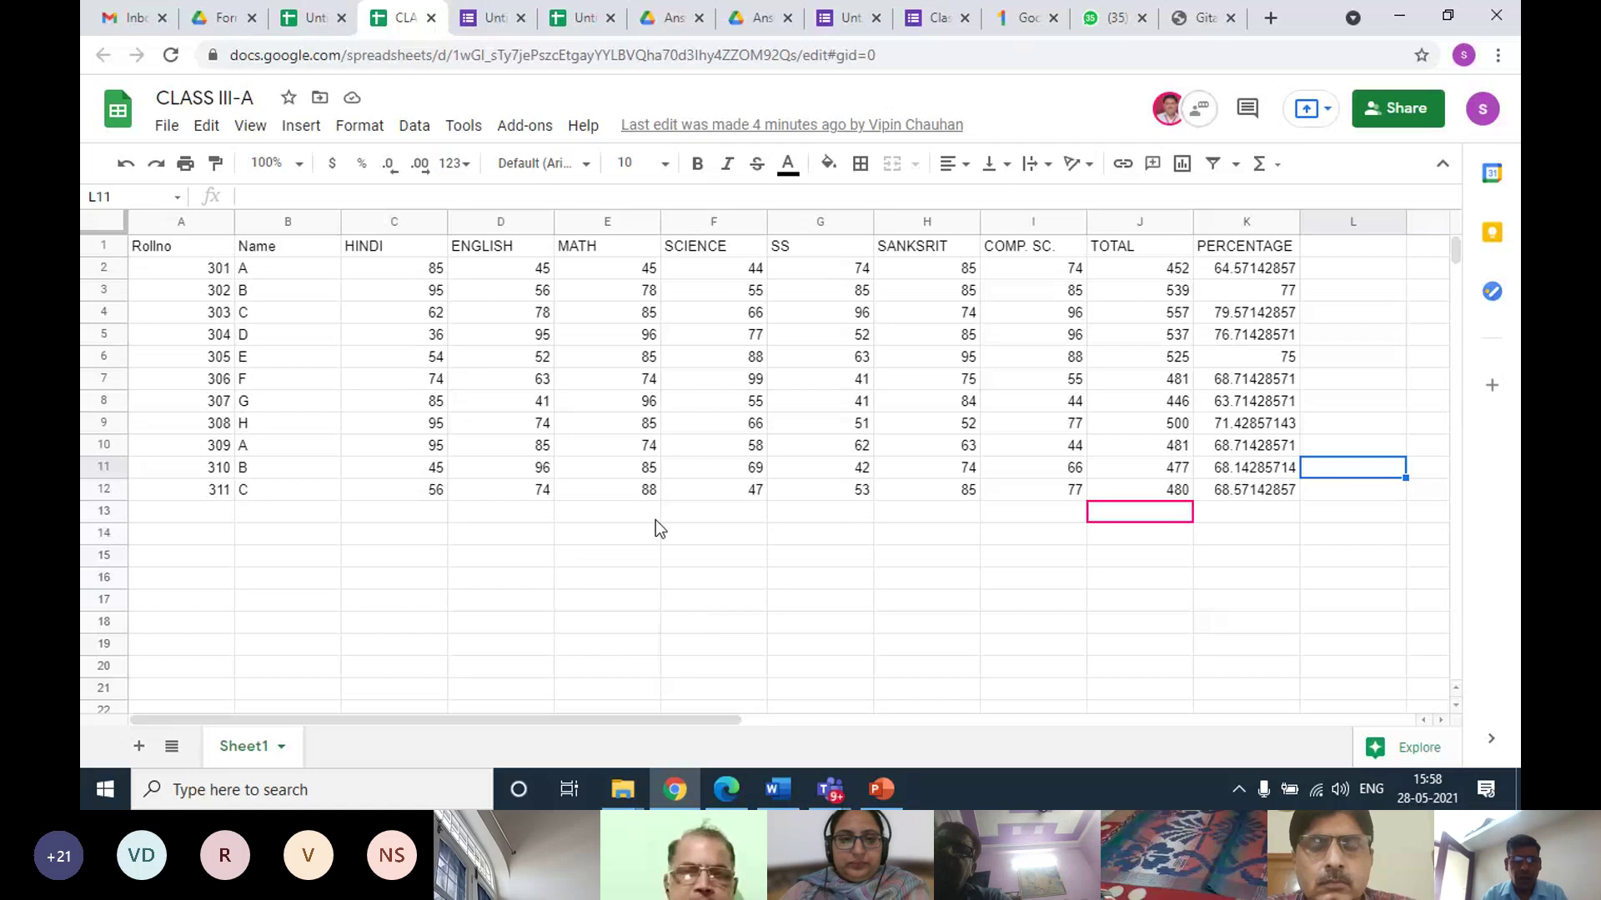
Close the leftover form, Drive and spreadsheet tabs, including CLASS III-A and Untitled spreadsheet
{"action": "left_click", "coordinate": [520, 17]}
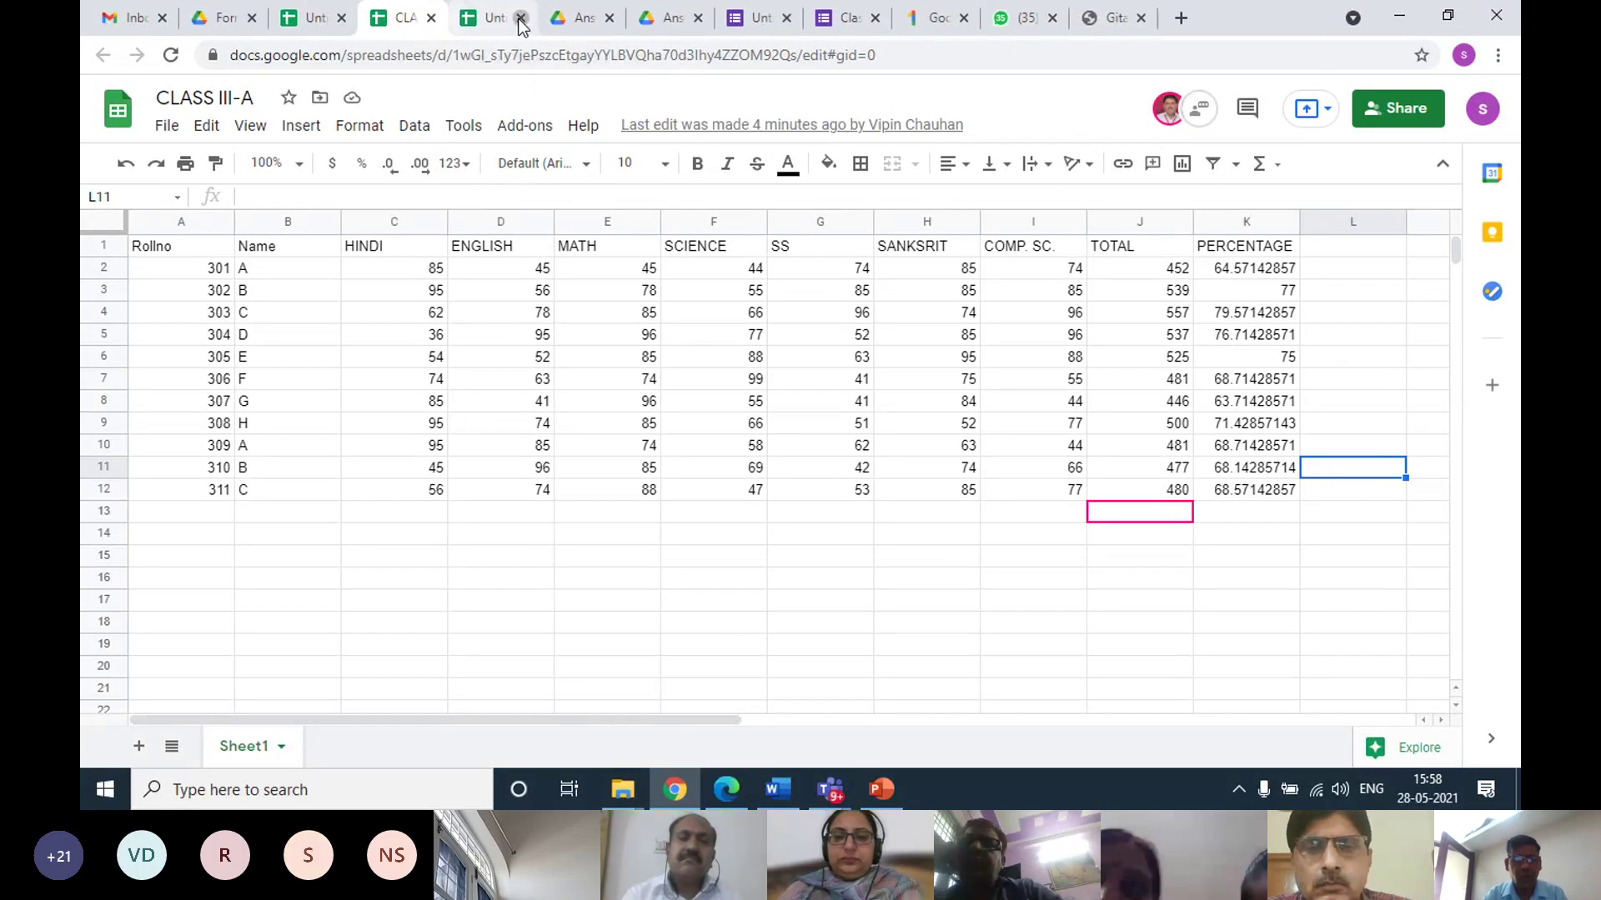
{"action": "left_click", "coordinate": [520, 17]}
{"action": "left_click", "coordinate": [520, 18]}
{"action": "left_click", "coordinate": [520, 18]}
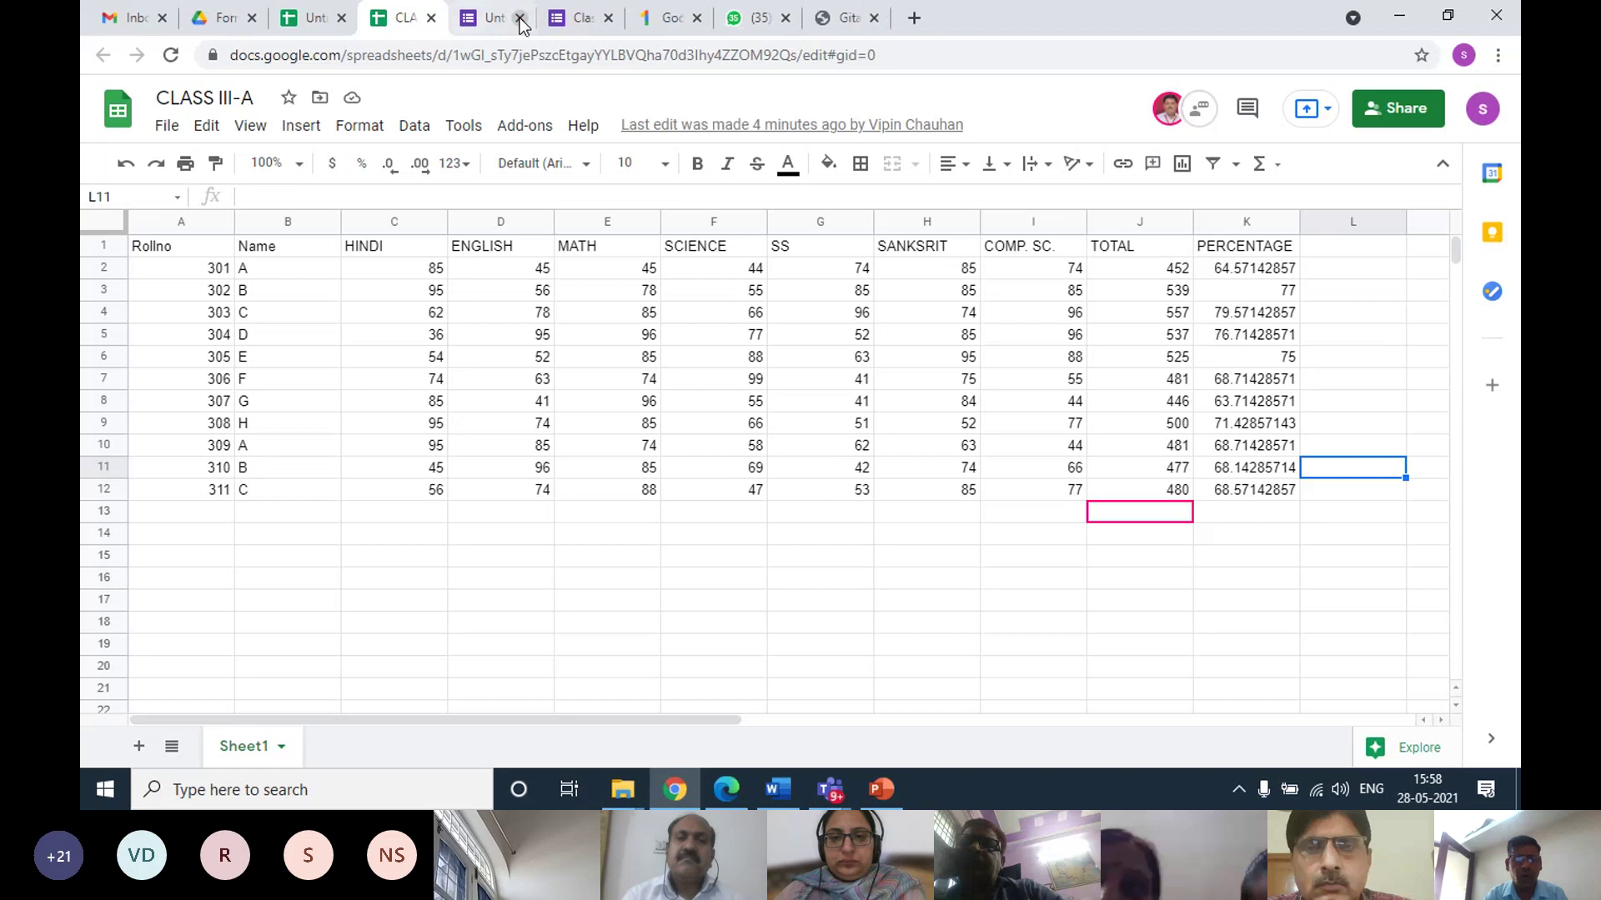
{"action": "left_click", "coordinate": [520, 18]}
{"action": "left_click", "coordinate": [520, 19]}
{"action": "left_click", "coordinate": [520, 19]}
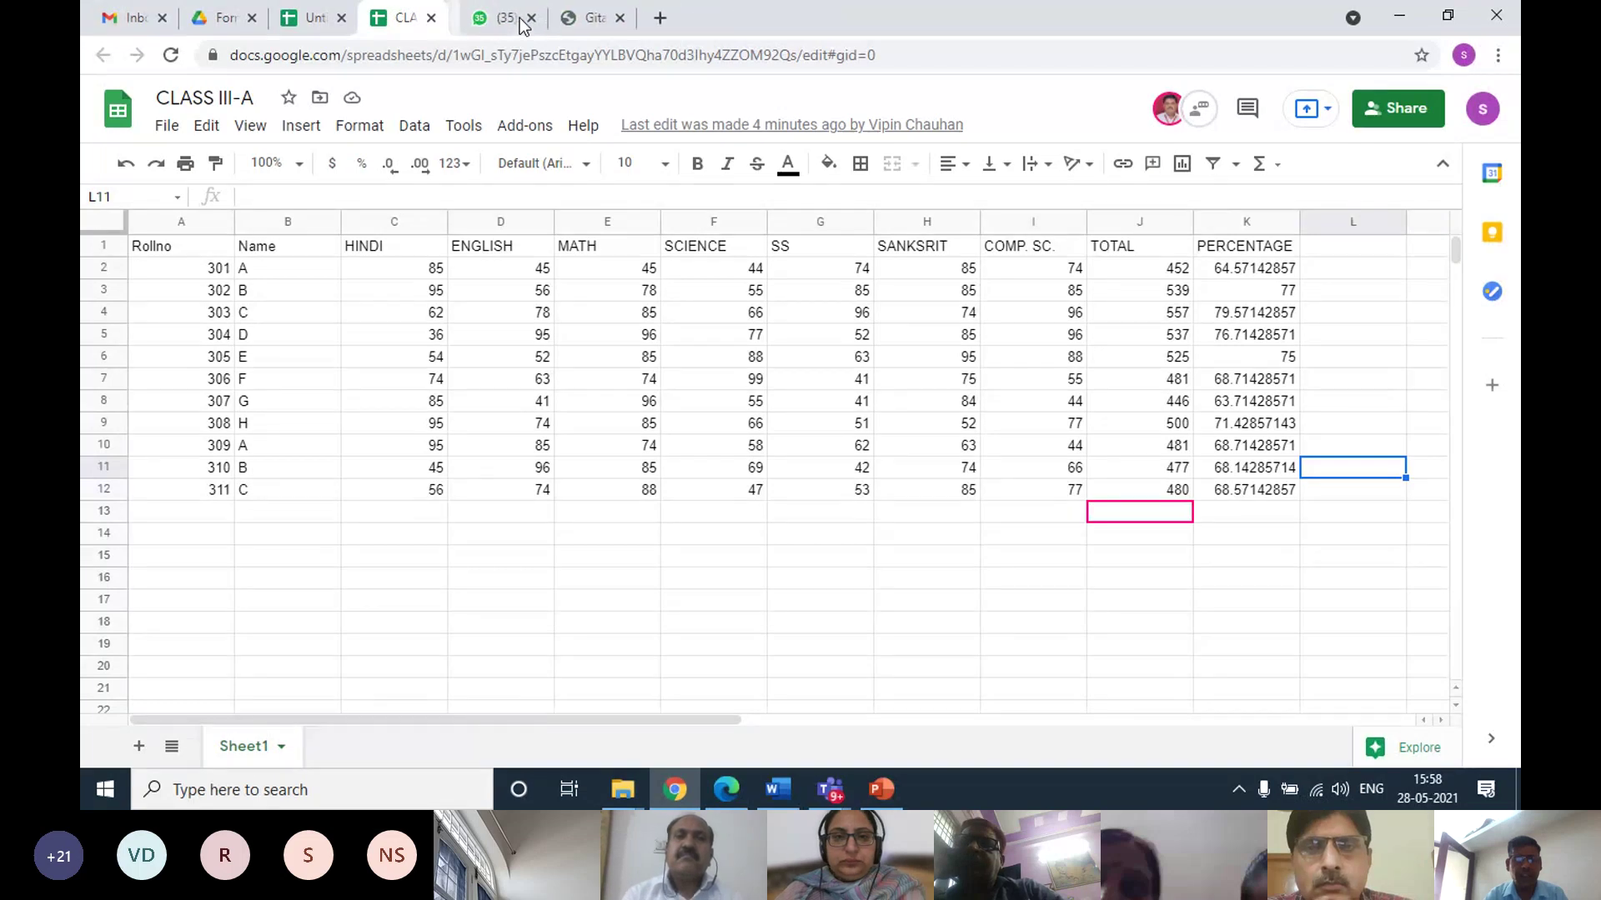
{"action": "left_click", "coordinate": [547, 17]}
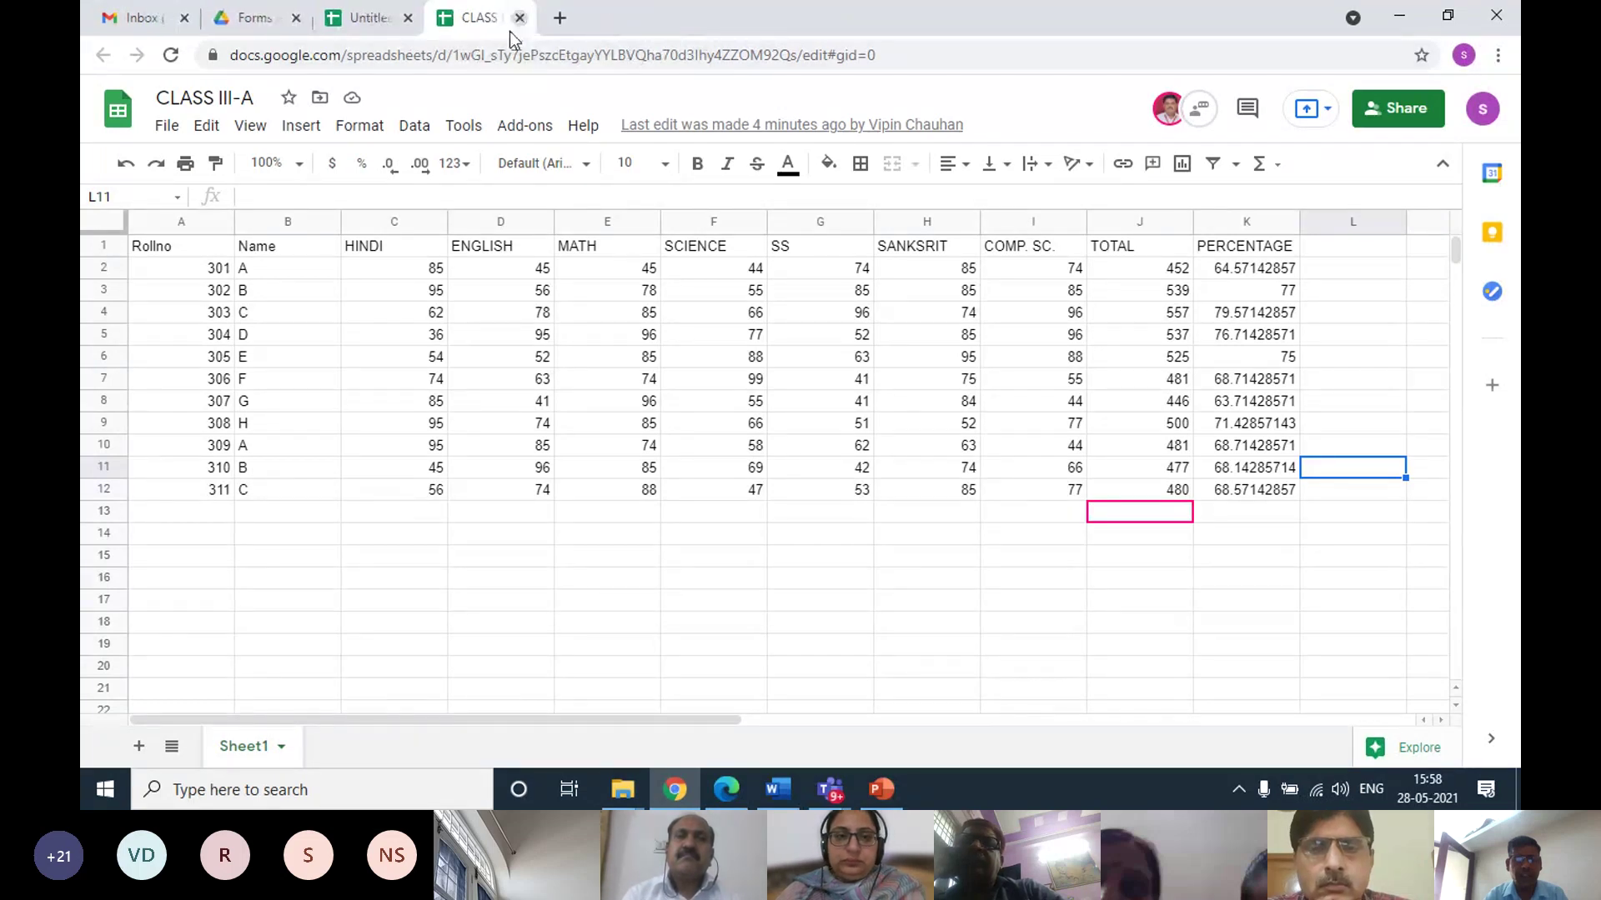
{"action": "left_click", "coordinate": [521, 18]}
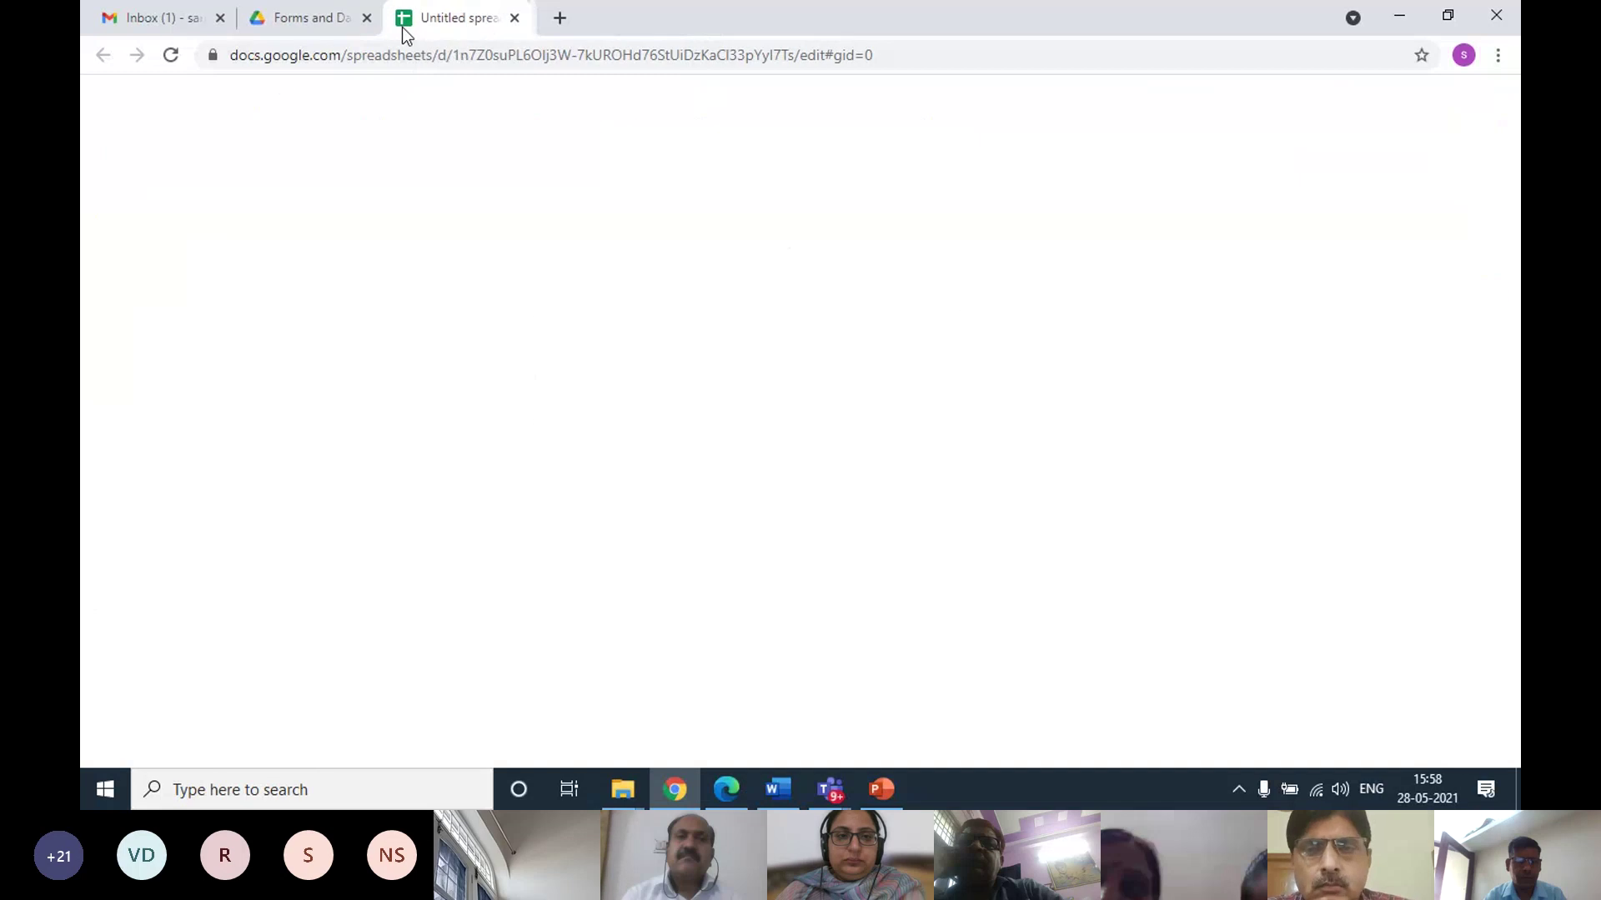
{"action": "left_click", "coordinate": [520, 18]}
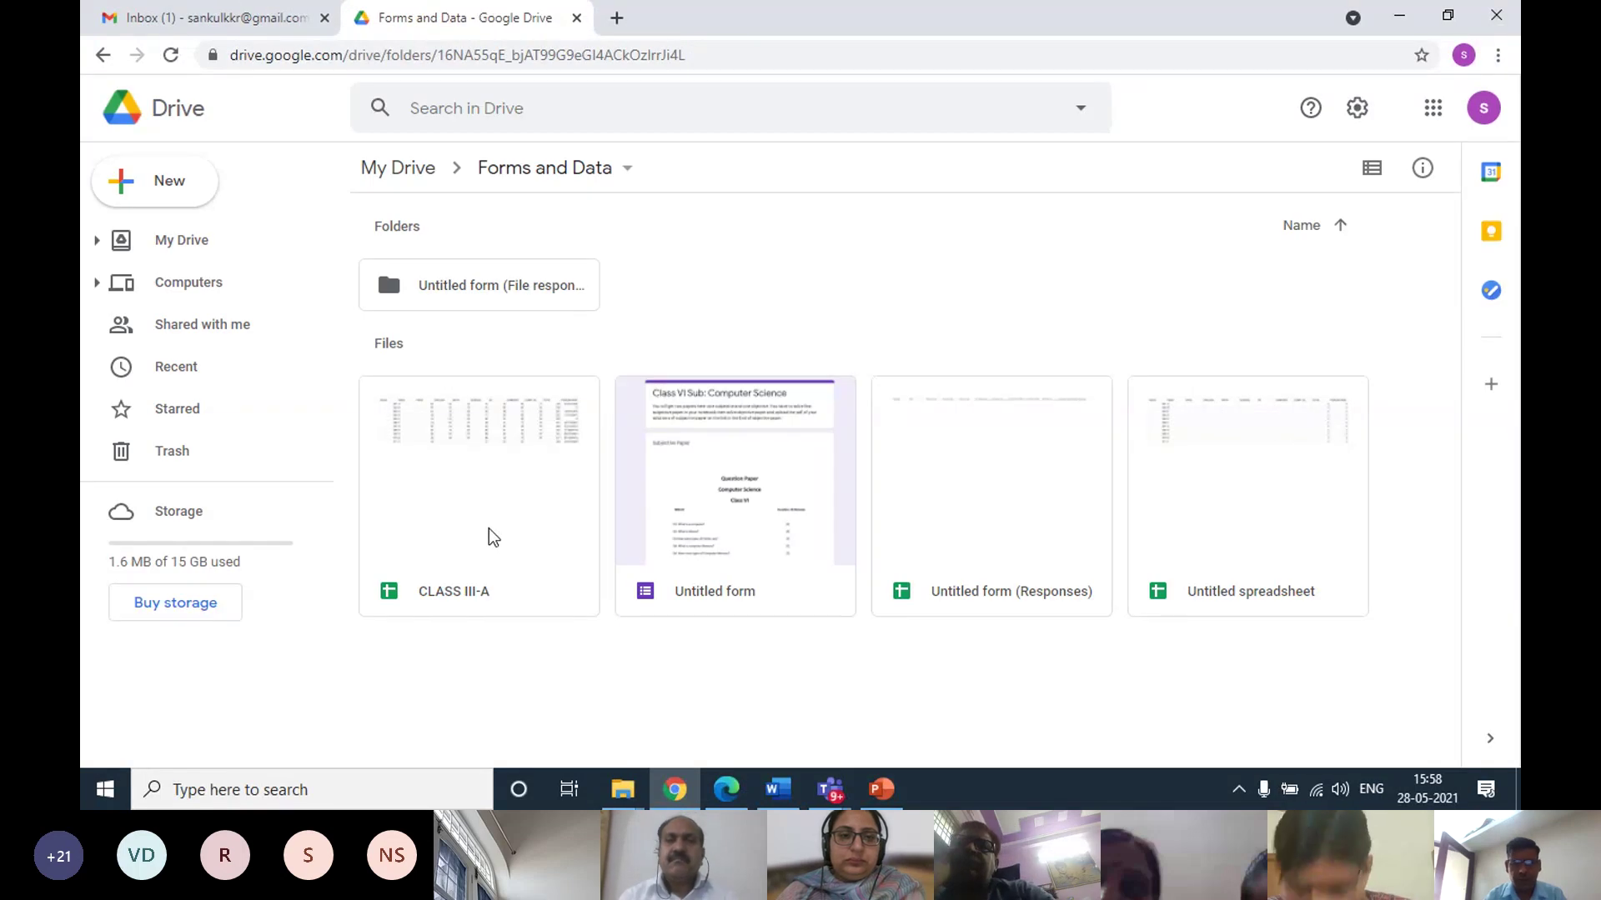
Reopen CLASS III-A from the folder, then switch back to the Forms and Data Drive tab
{"action": "double_click", "coordinate": [496, 533]}
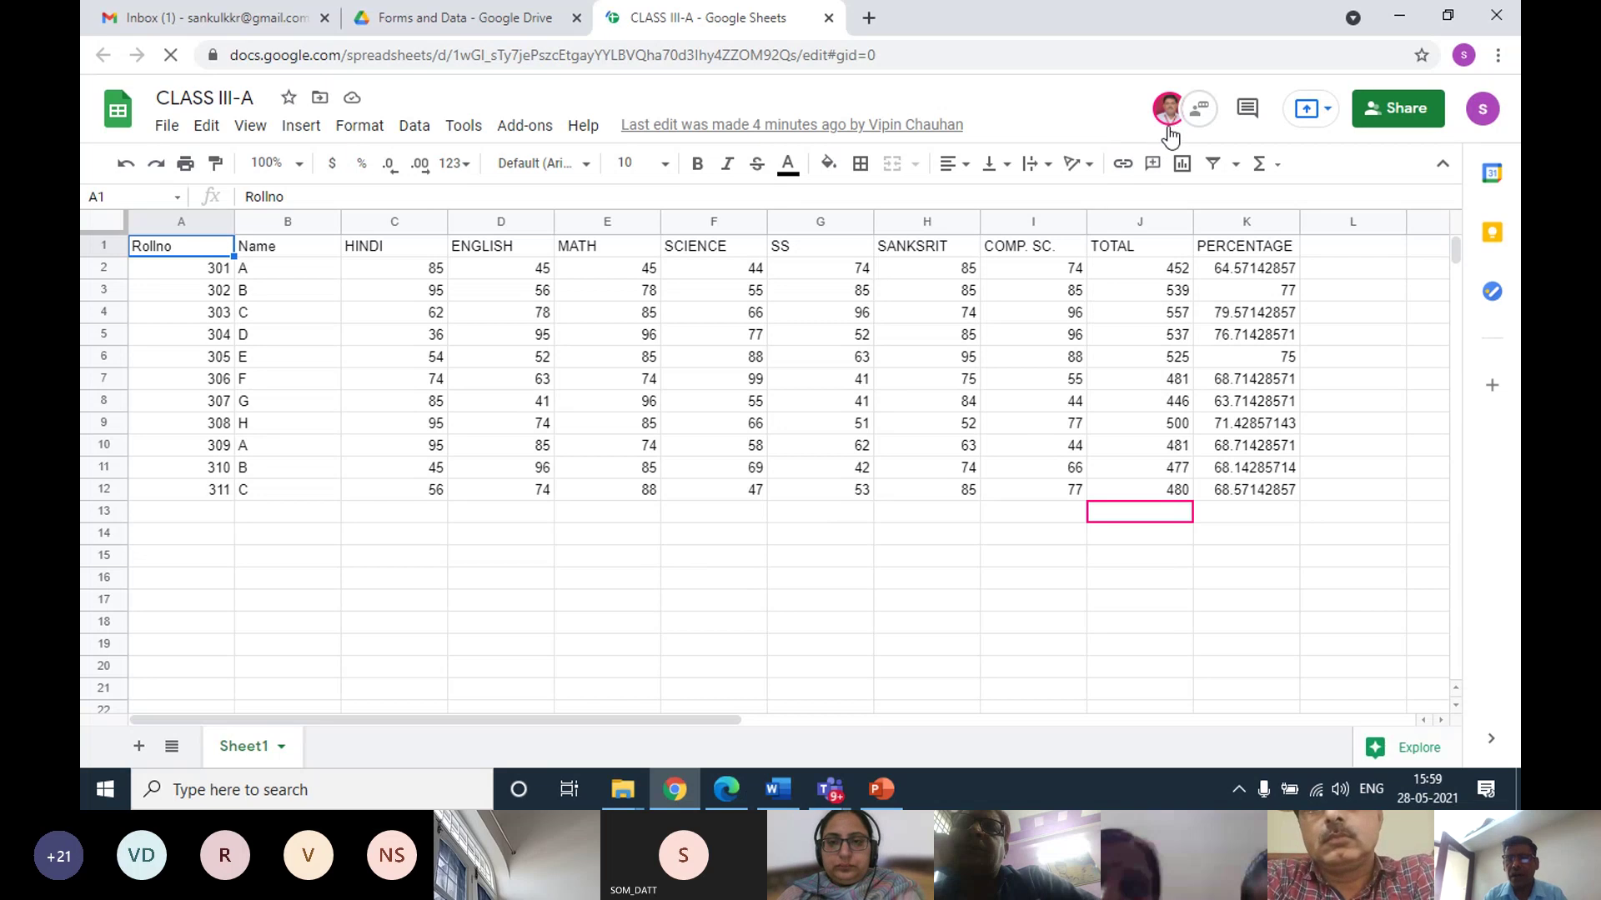
{"action": "mouse_move", "coordinate": [1167, 127]}
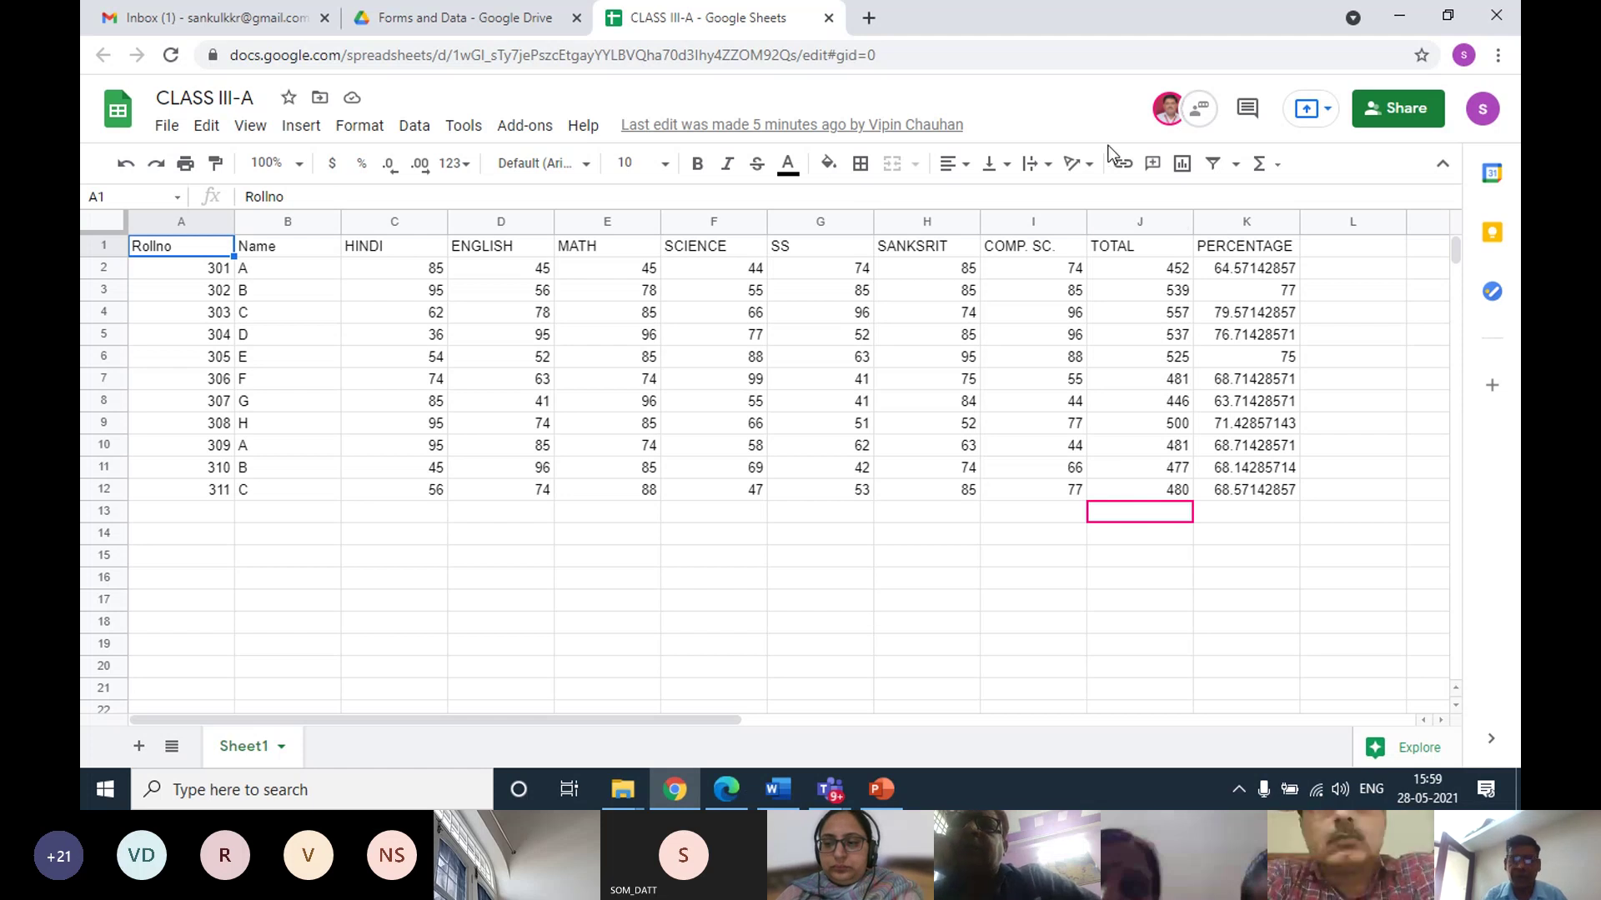
{"action": "left_click", "coordinate": [422, 20]}
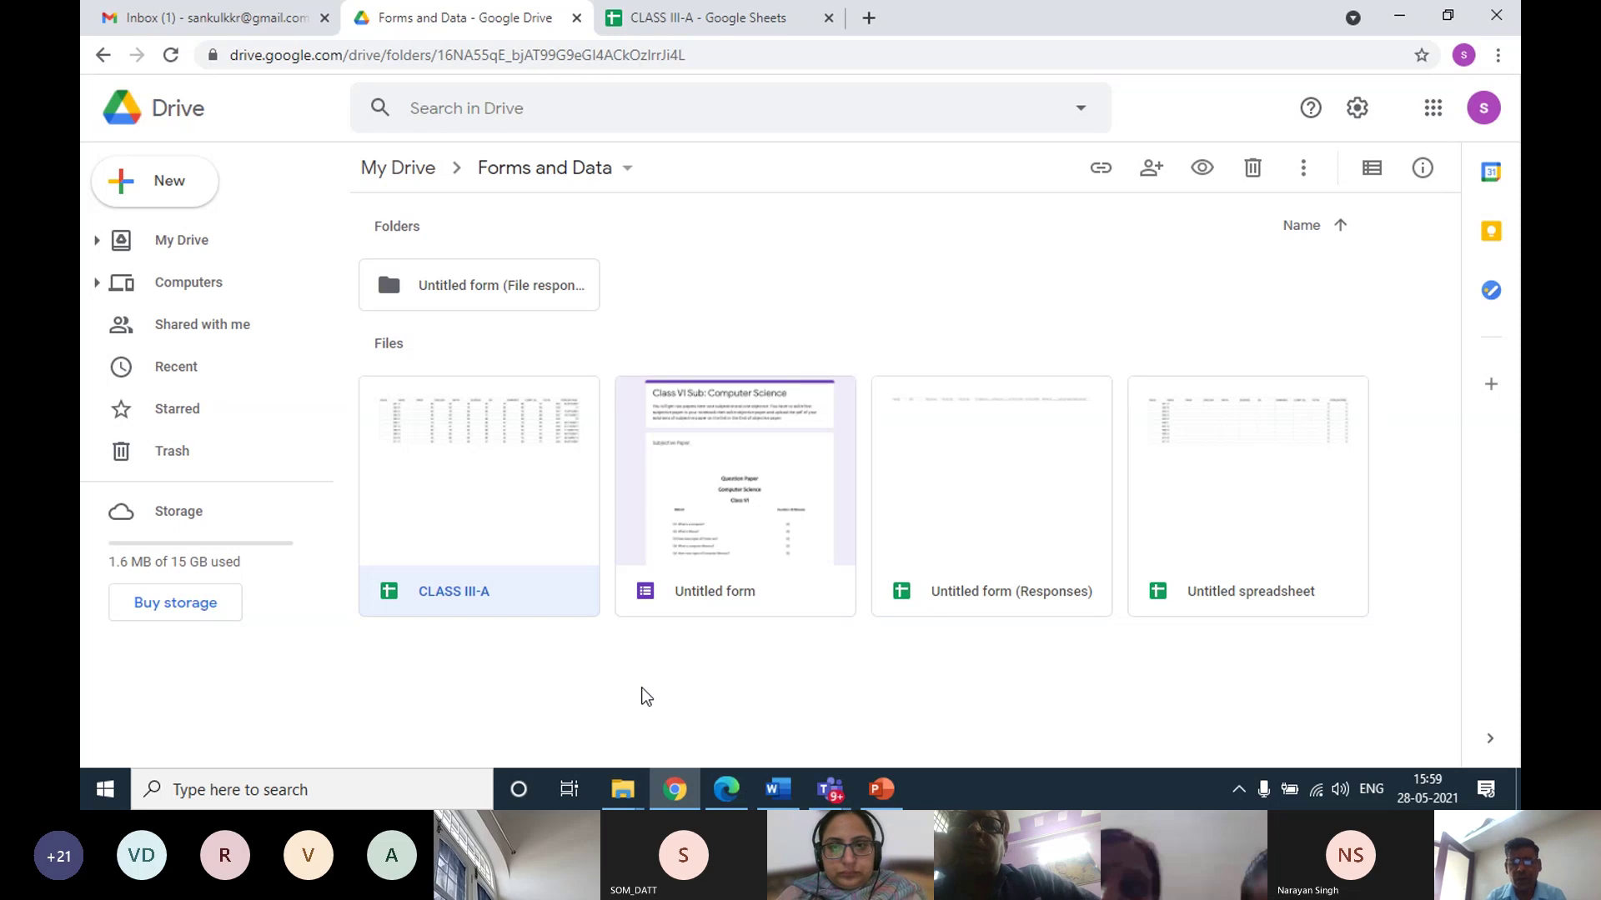
Create a new Google Slides presentation from the folder's right-click menu
{"action": "right_click", "coordinate": [646, 696]}
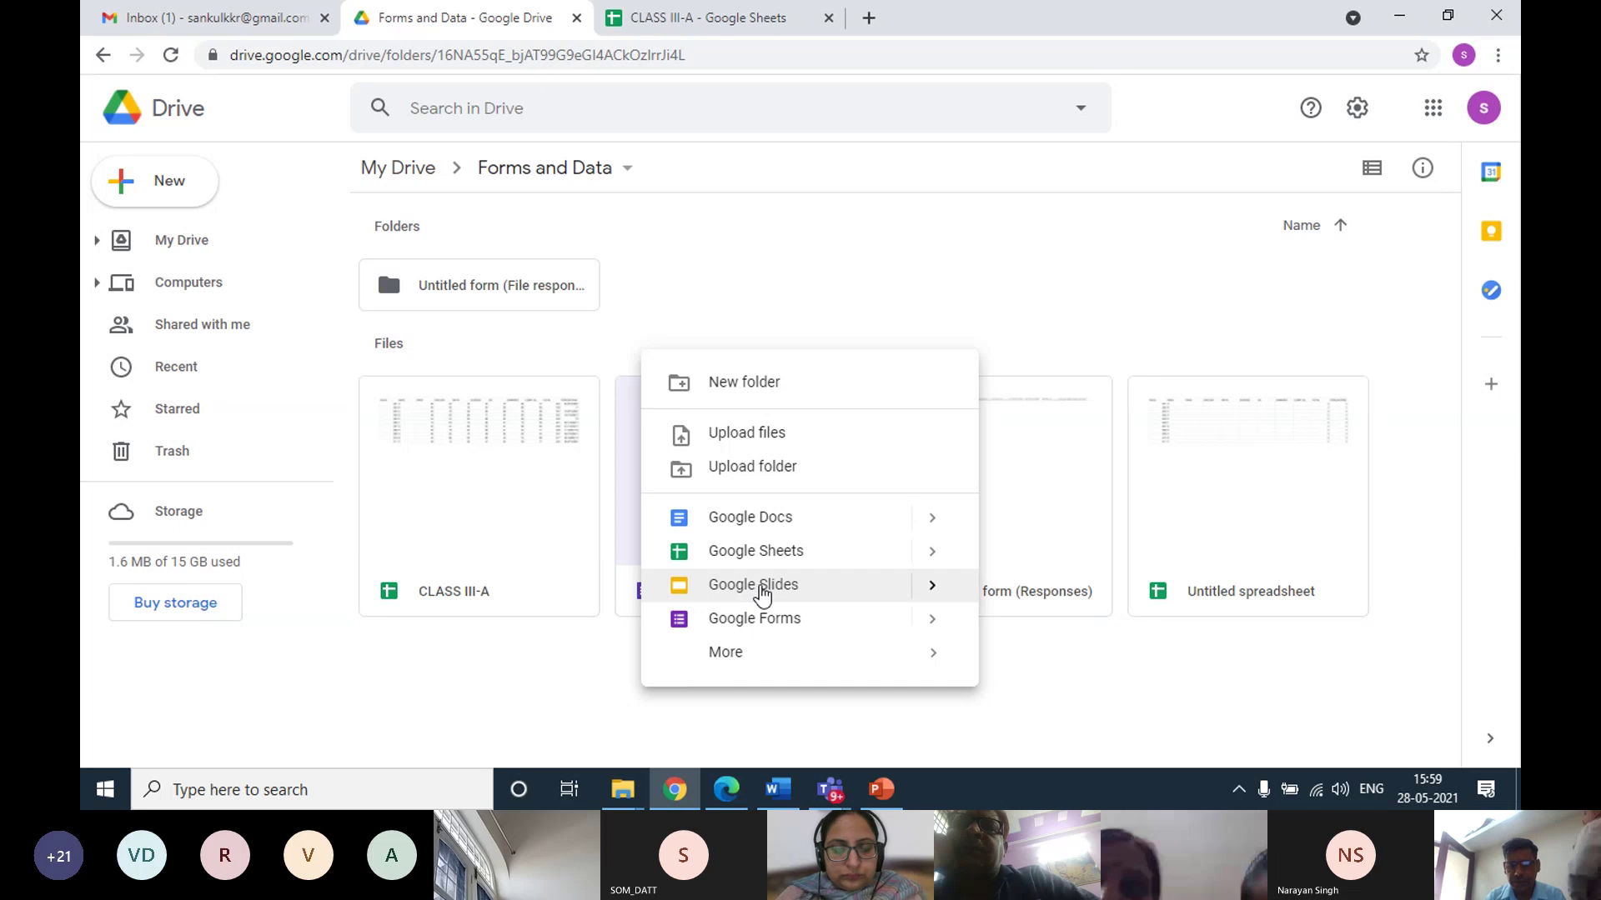
{"action": "left_click", "coordinate": [760, 585]}
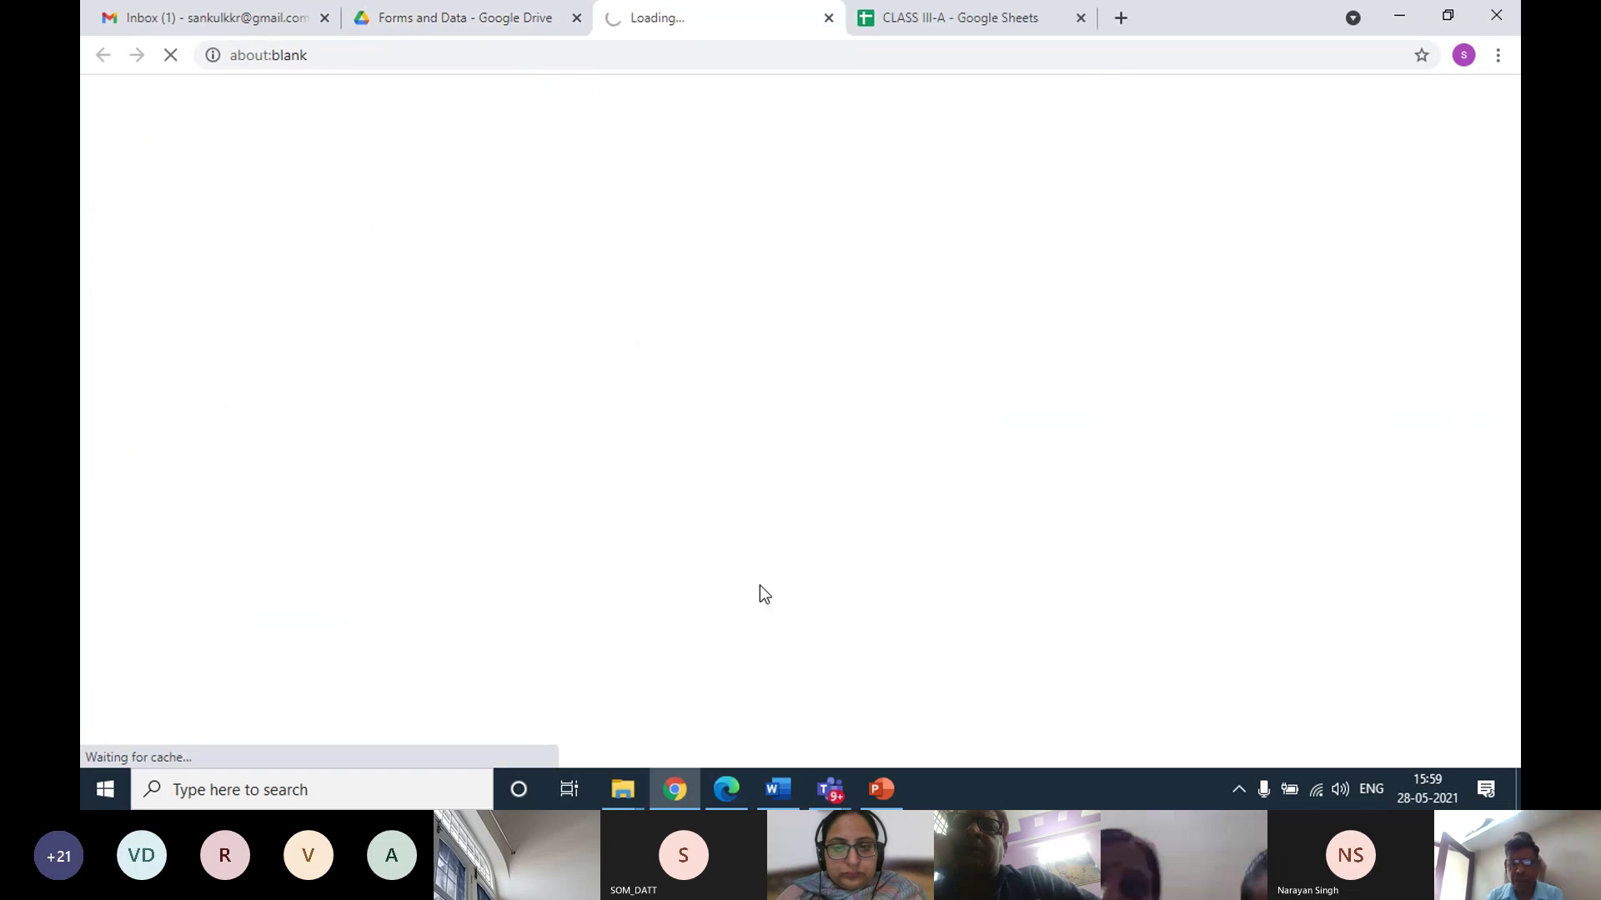
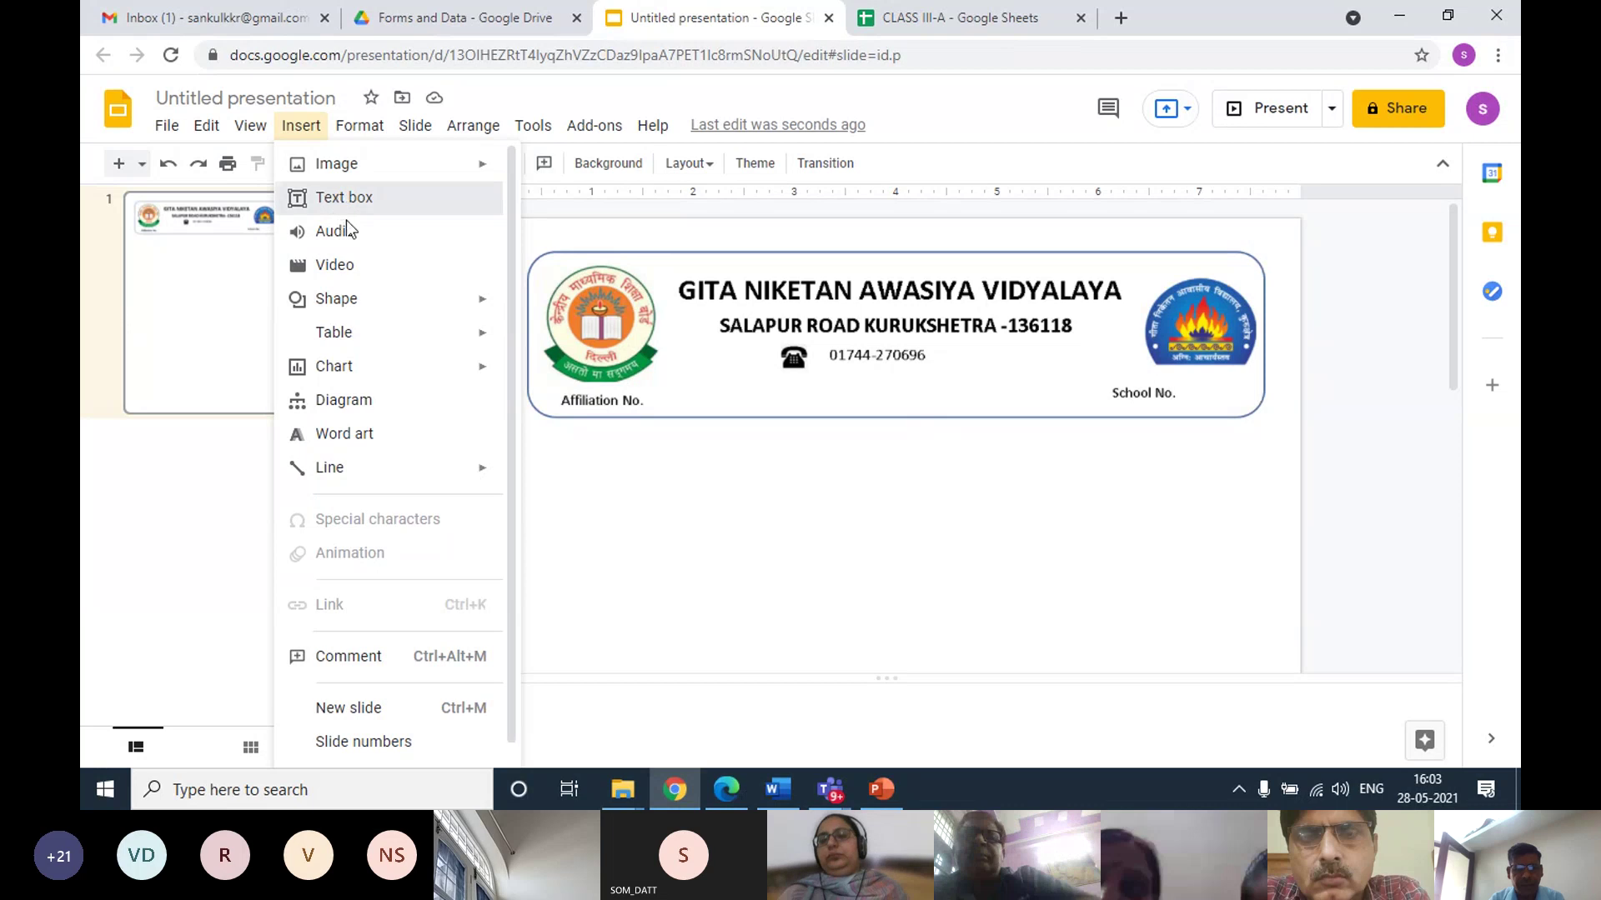
Add a text box reading 'Name:' just below the school header
{"action": "left_click", "coordinate": [343, 209]}
{"action": "left_click_drag", "start_coordinate": [546, 450], "coordinate": [743, 498]}
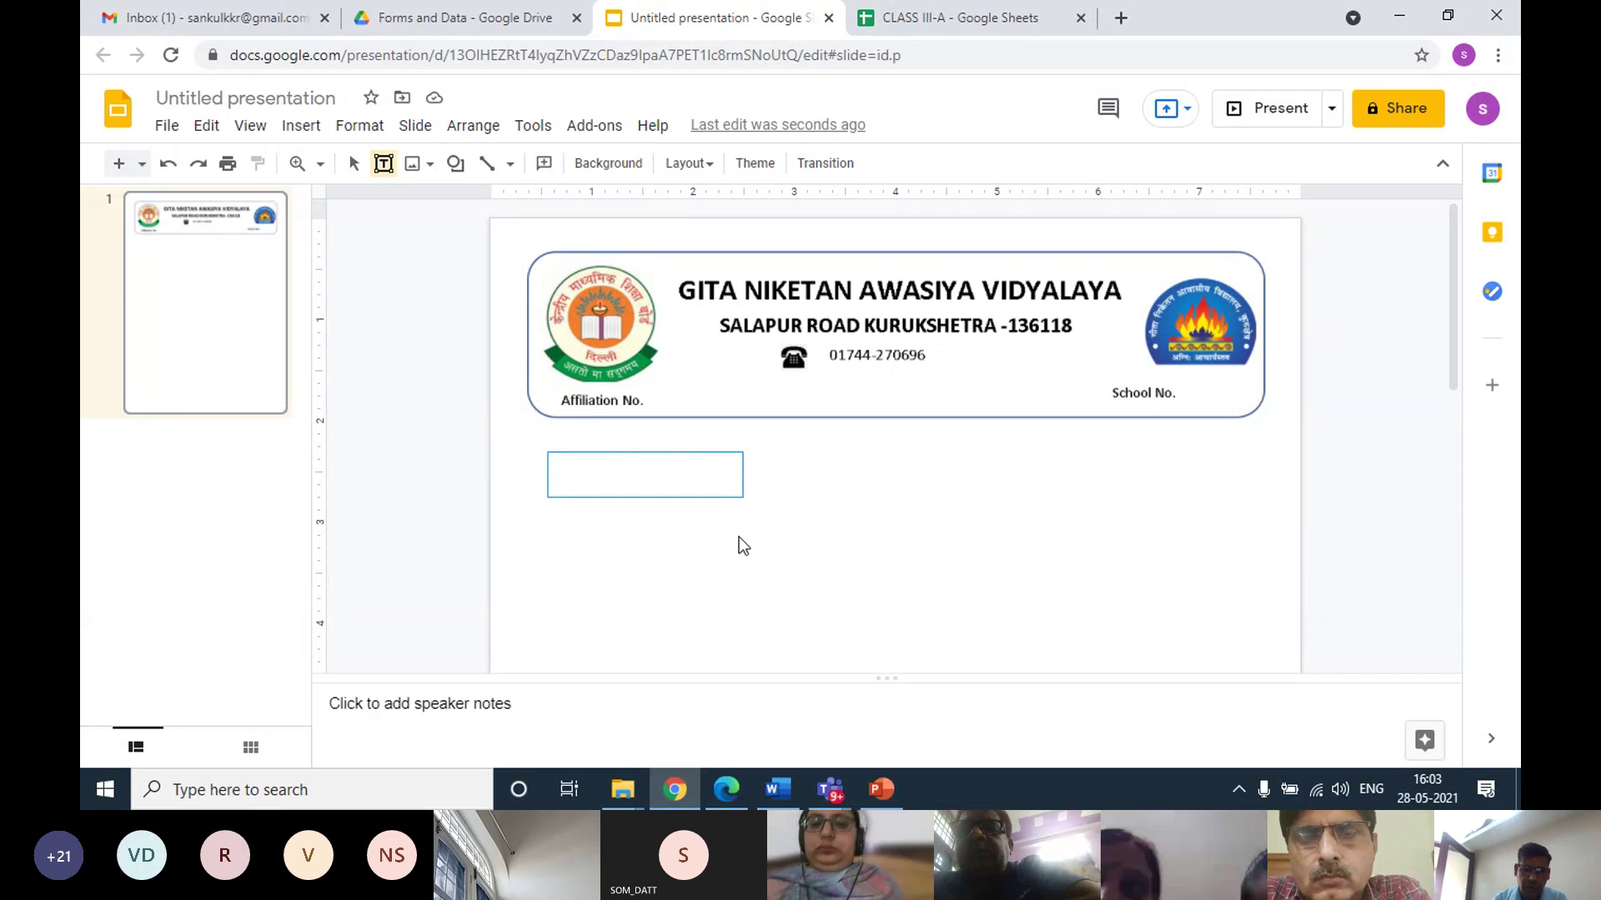
{"action": "type", "text": "Fai"}
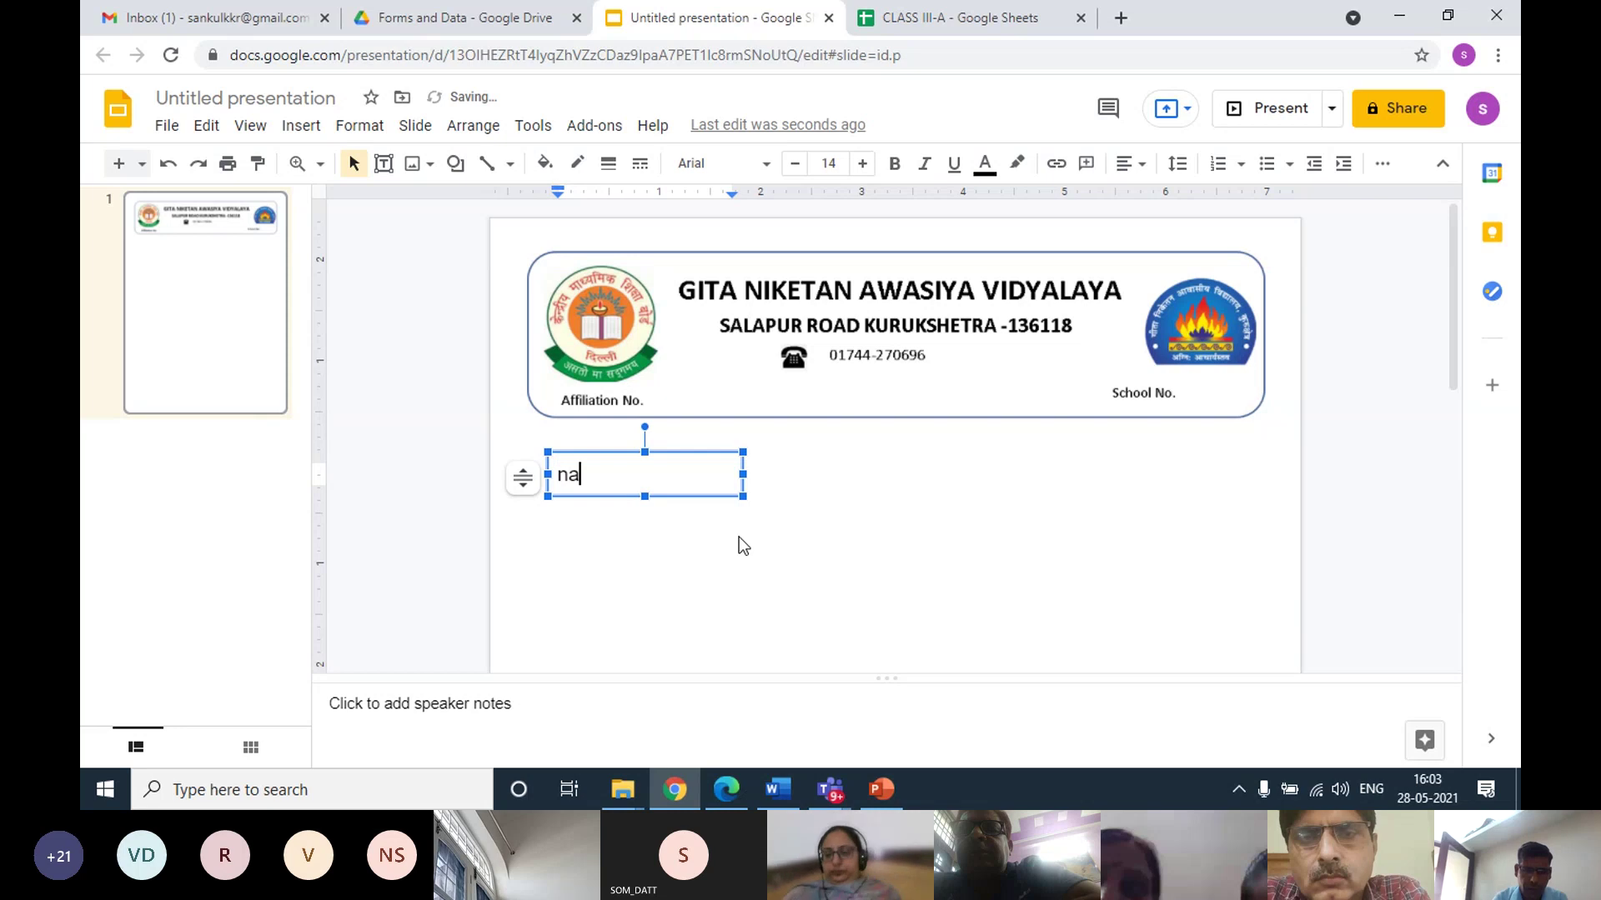
{"action": "key", "text": "BackSpace"}
{"action": "key", "text": "BackSpace"}
{"action": "key", "text": "BackSpace"}
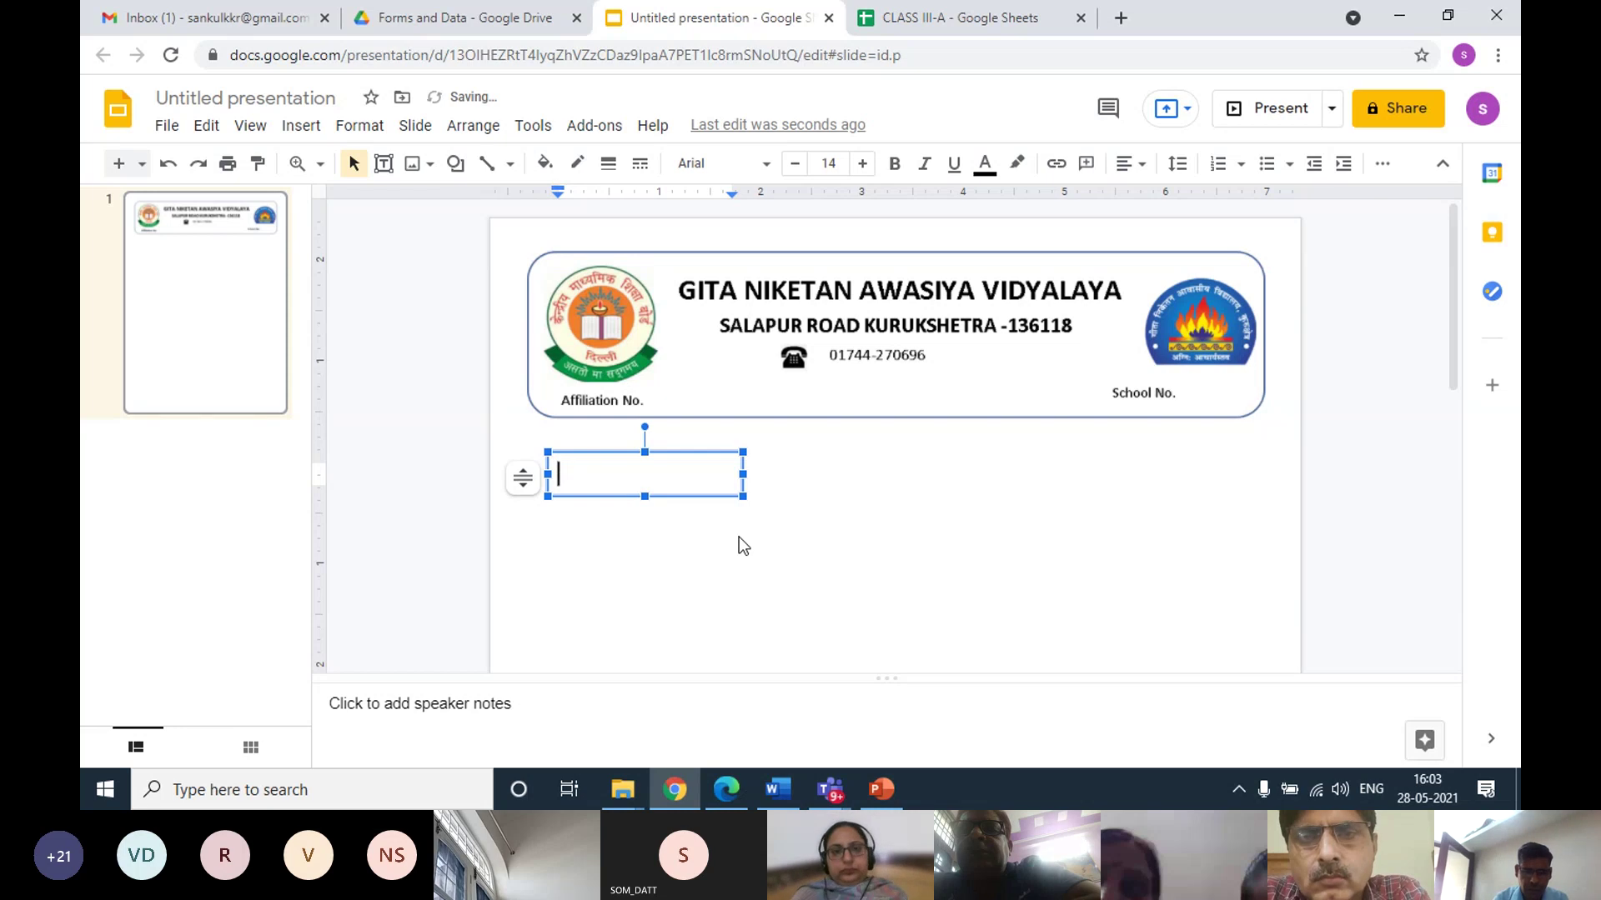
{"action": "type", "text": "F"}
{"action": "key", "text": "BackSpace"}
{"action": "type", "text": "Name"}
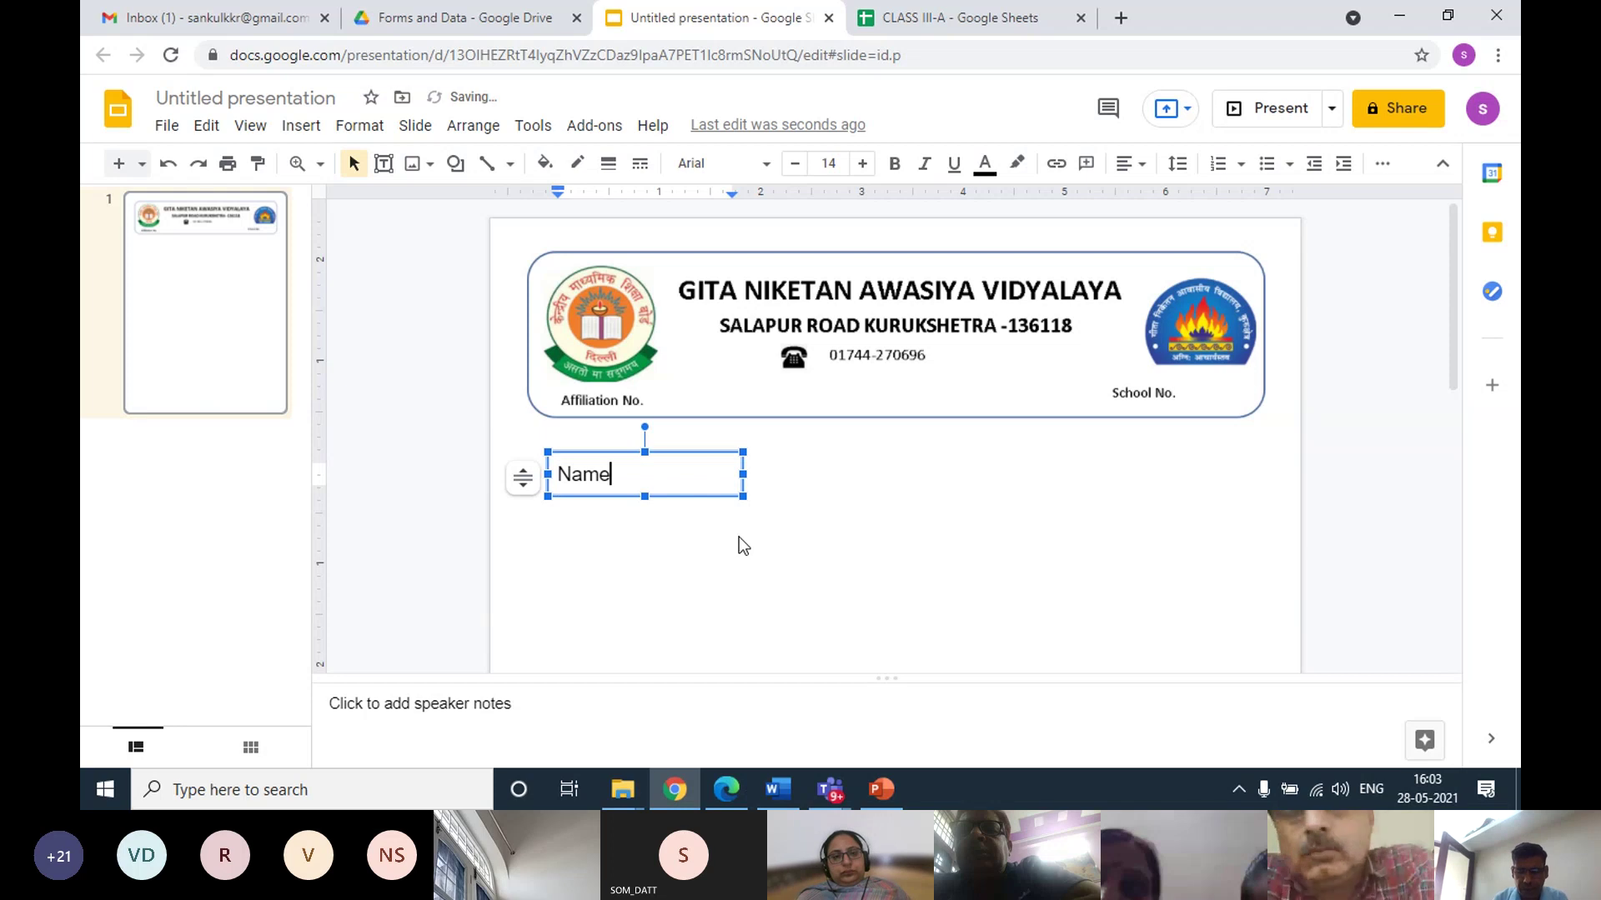
{"action": "type", "text": ":"}
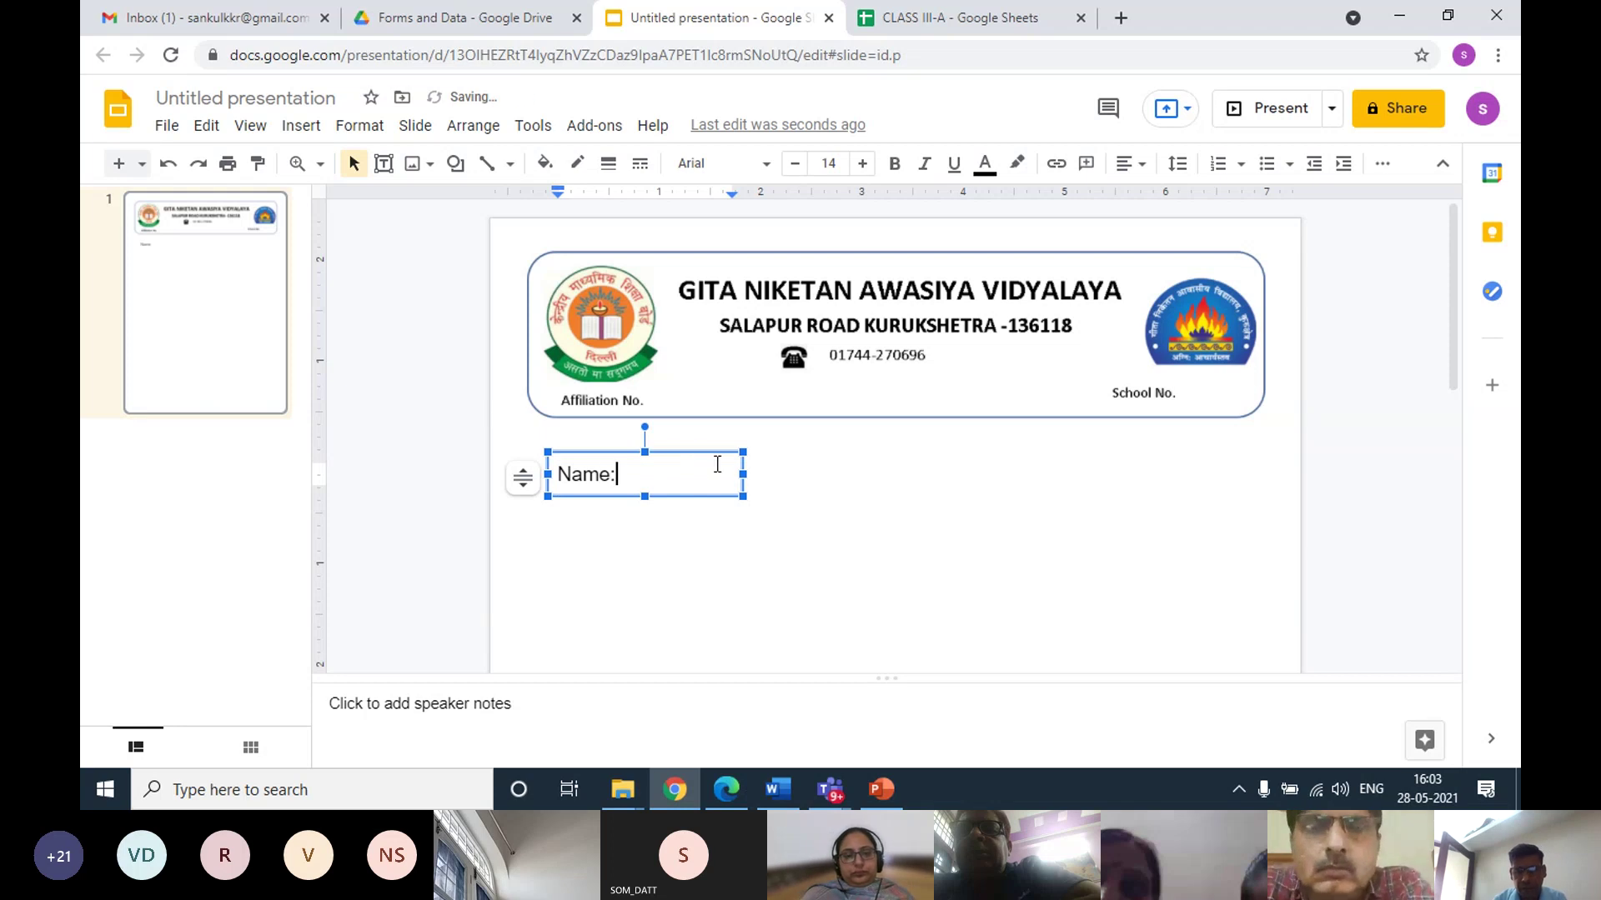
{"action": "left_click", "coordinate": [476, 384]}
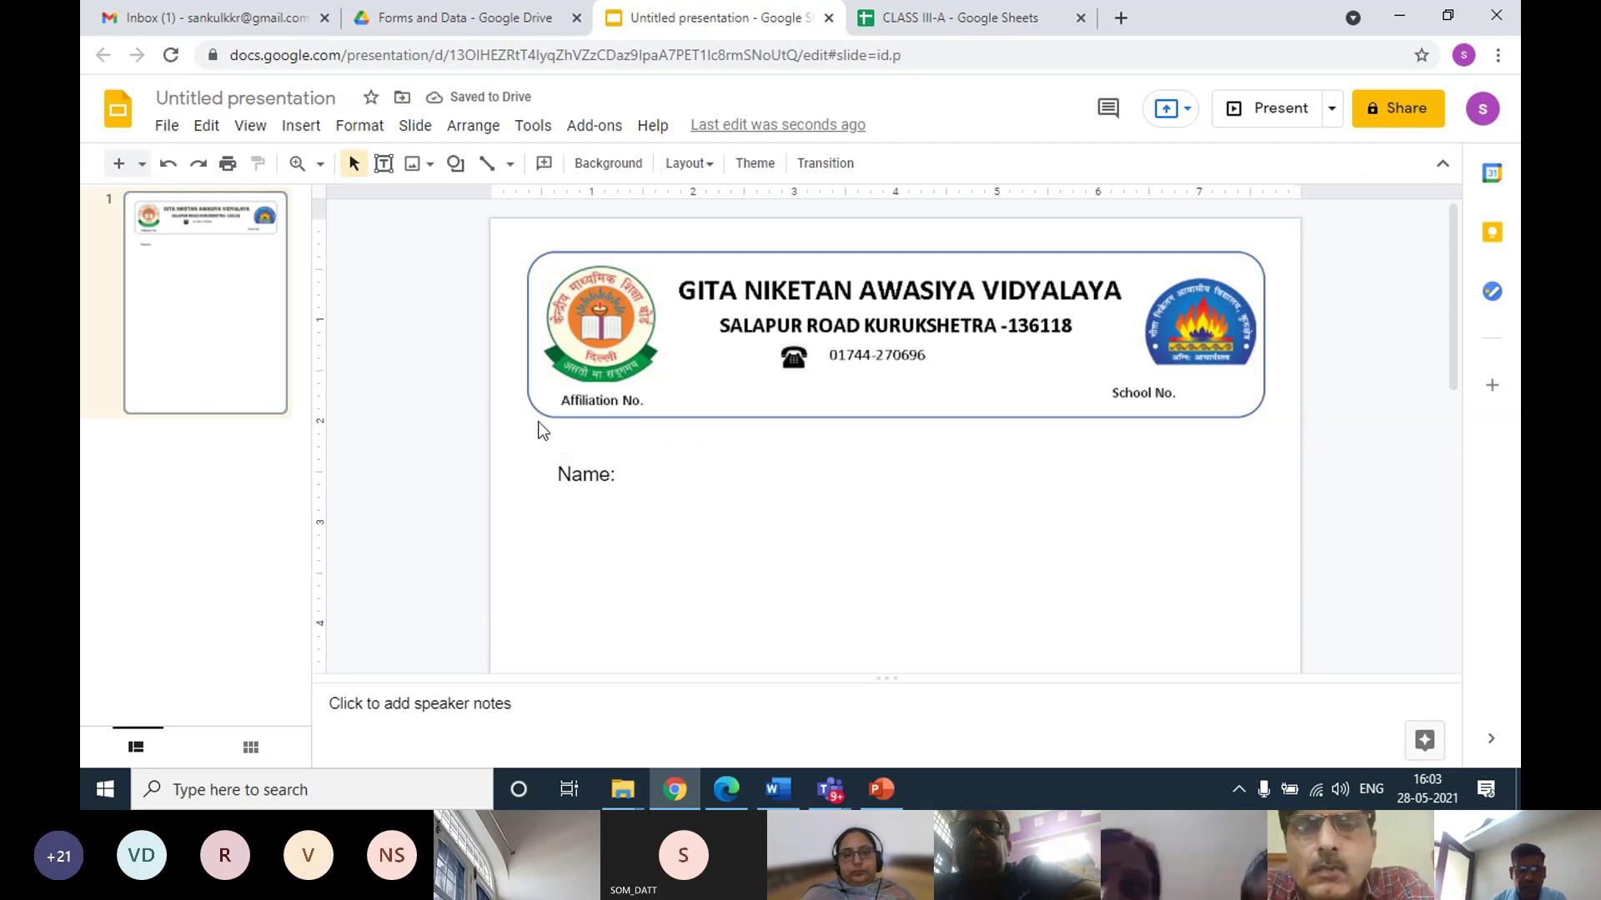
{"action": "left_click", "coordinate": [301, 126]}
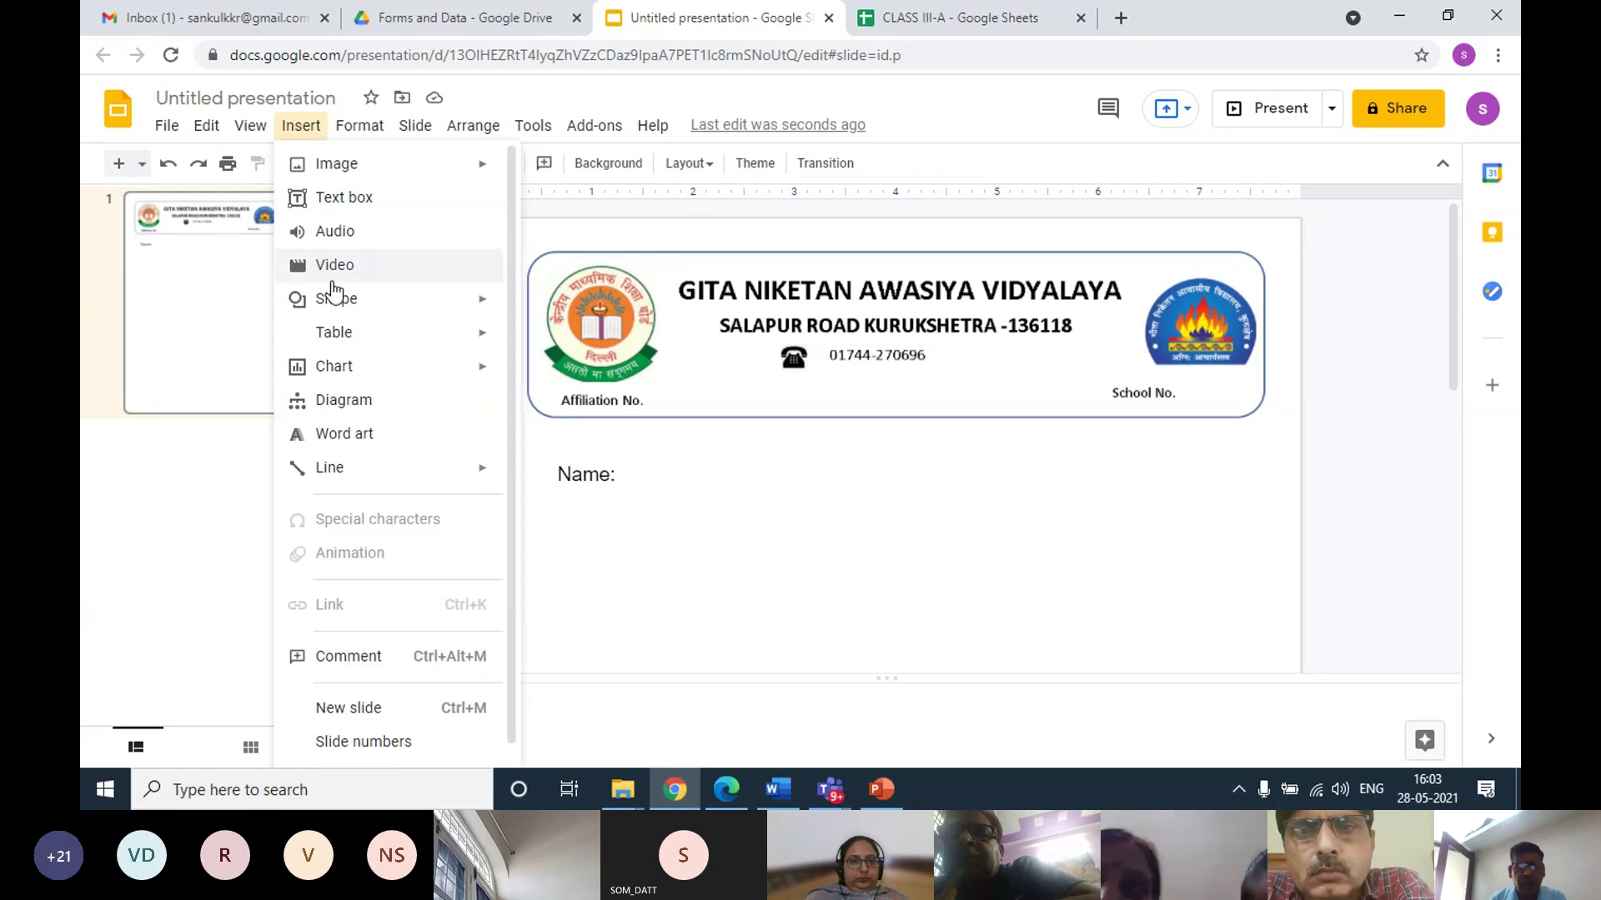
Add a 'Roll No:' text box under Name: and align it to Name:'s left edge
{"action": "left_click", "coordinate": [358, 204]}
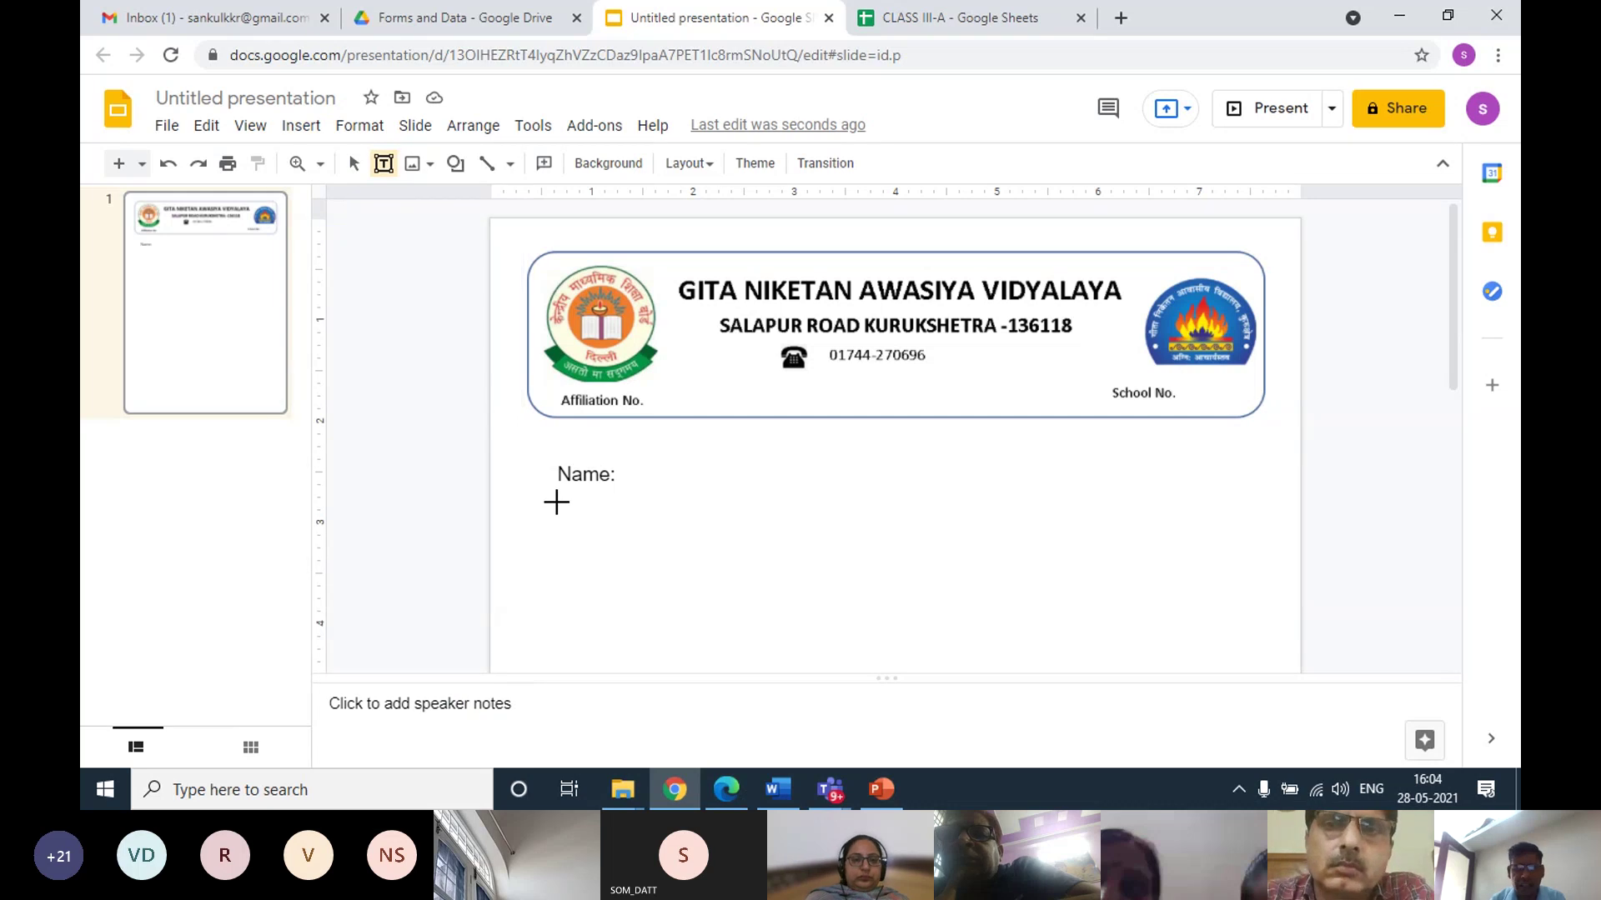
{"action": "left_click_drag", "start_coordinate": [556, 501], "coordinate": [714, 548]}
{"action": "type", "text": "Roll No"}
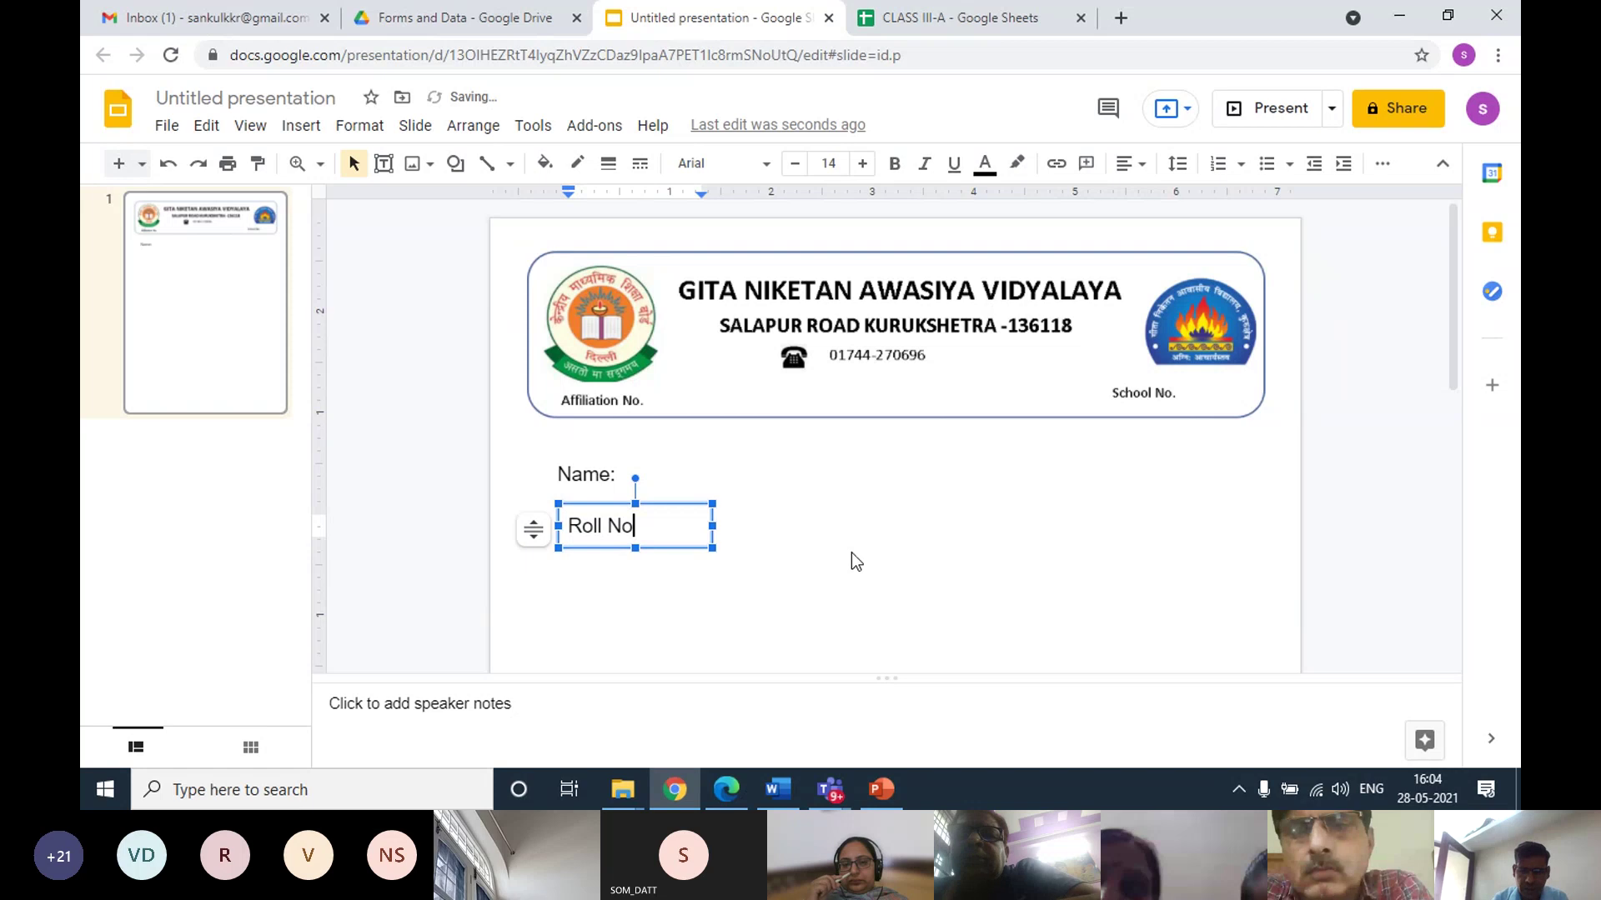
{"action": "type", "text": ":"}
{"action": "left_click", "coordinate": [786, 542]}
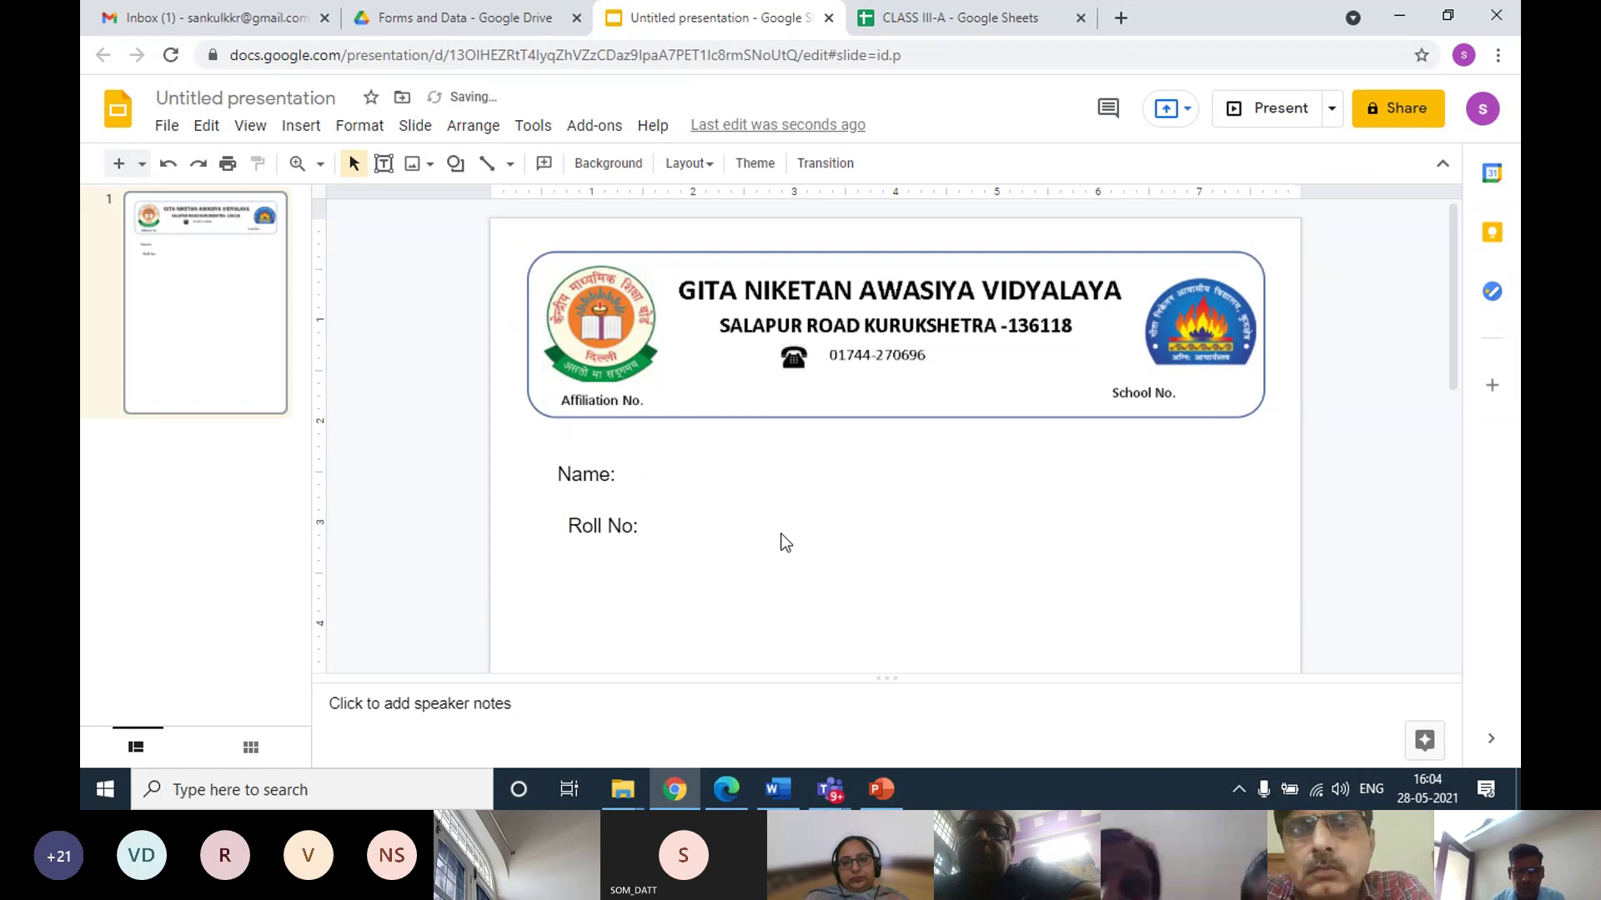
{"action": "left_click", "coordinate": [587, 503]}
{"action": "left_click_drag", "start_coordinate": [586, 503], "coordinate": [574, 504]}
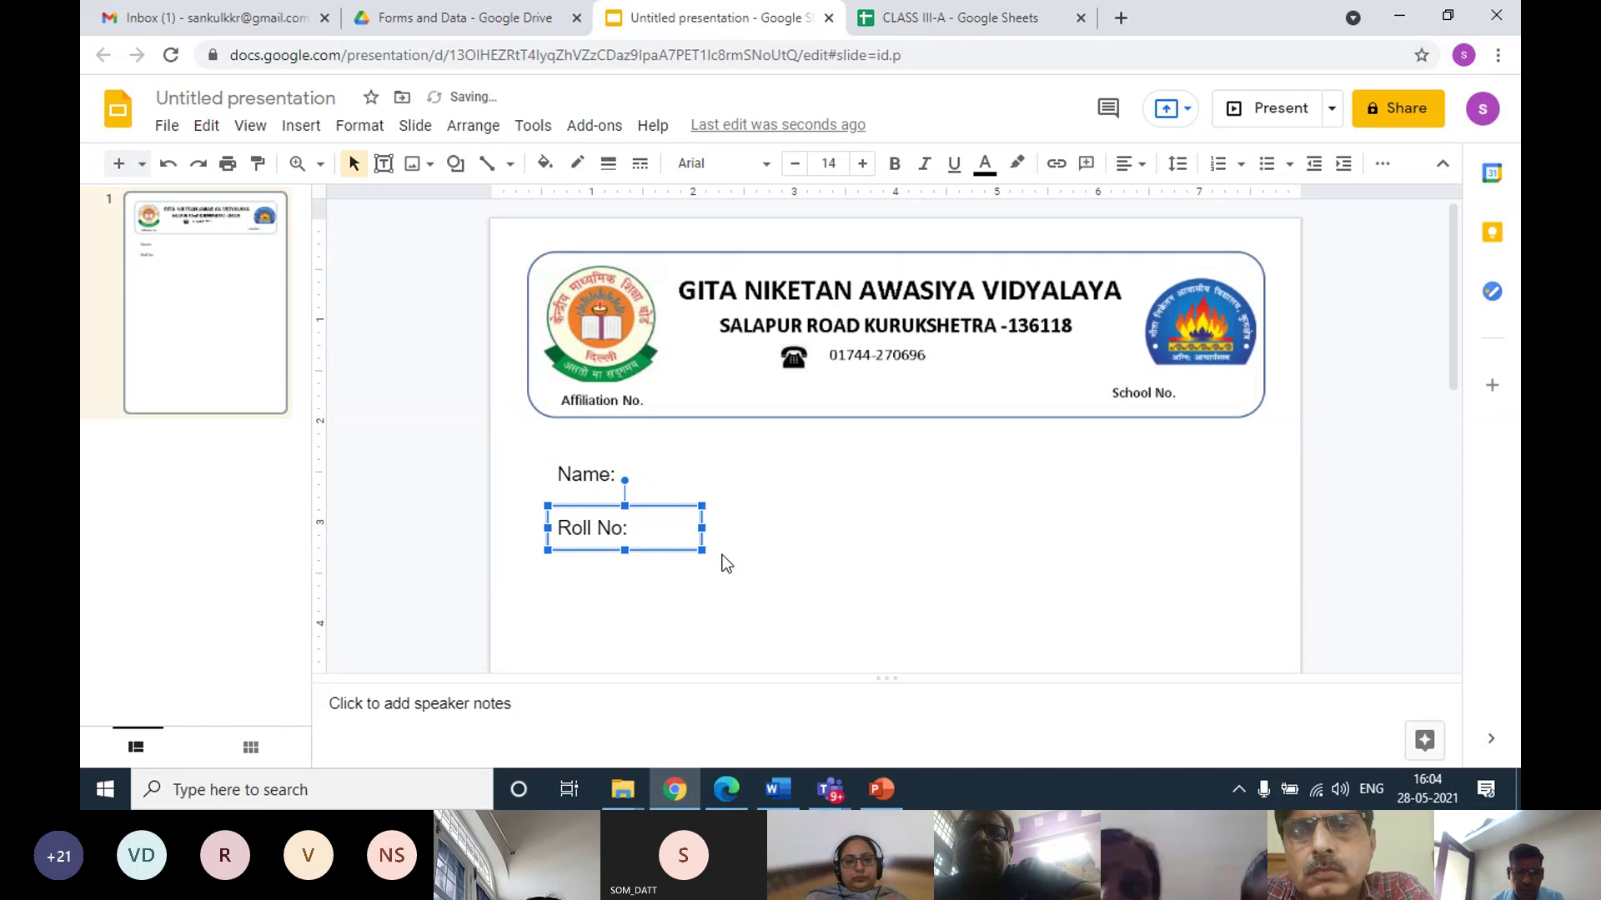
{"action": "left_click", "coordinate": [595, 582]}
{"action": "scroll", "coordinate": [590, 558], "scroll_direction": "down", "scroll_amount": 1}
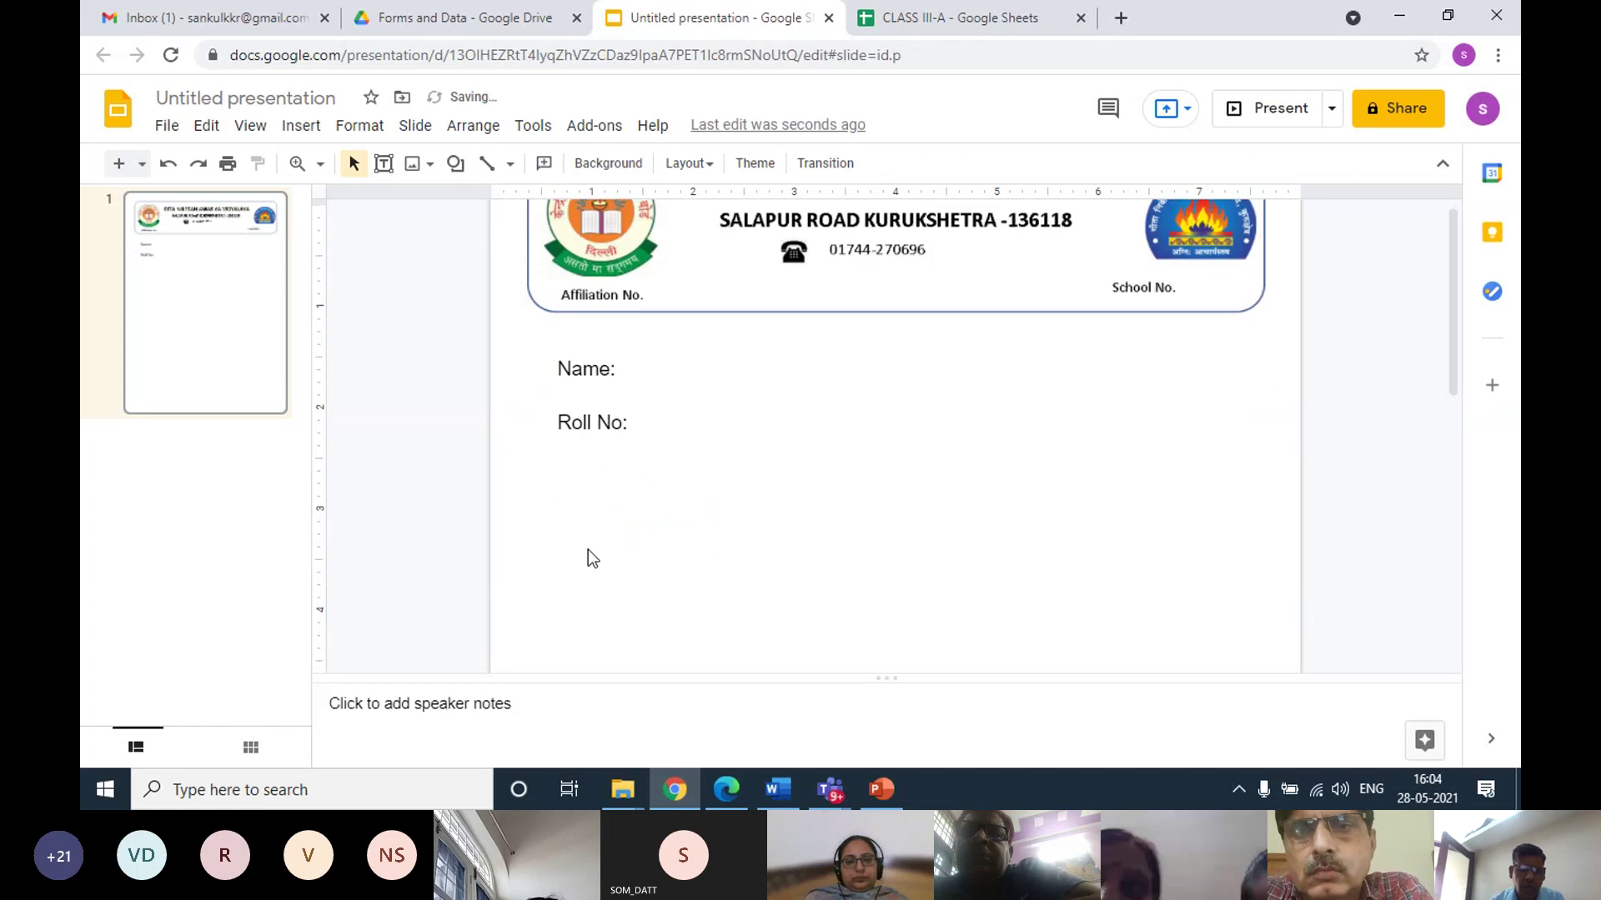
Add a 'Class' text box under Roll No:, lined up with the Name: label
{"action": "left_click", "coordinate": [309, 135]}
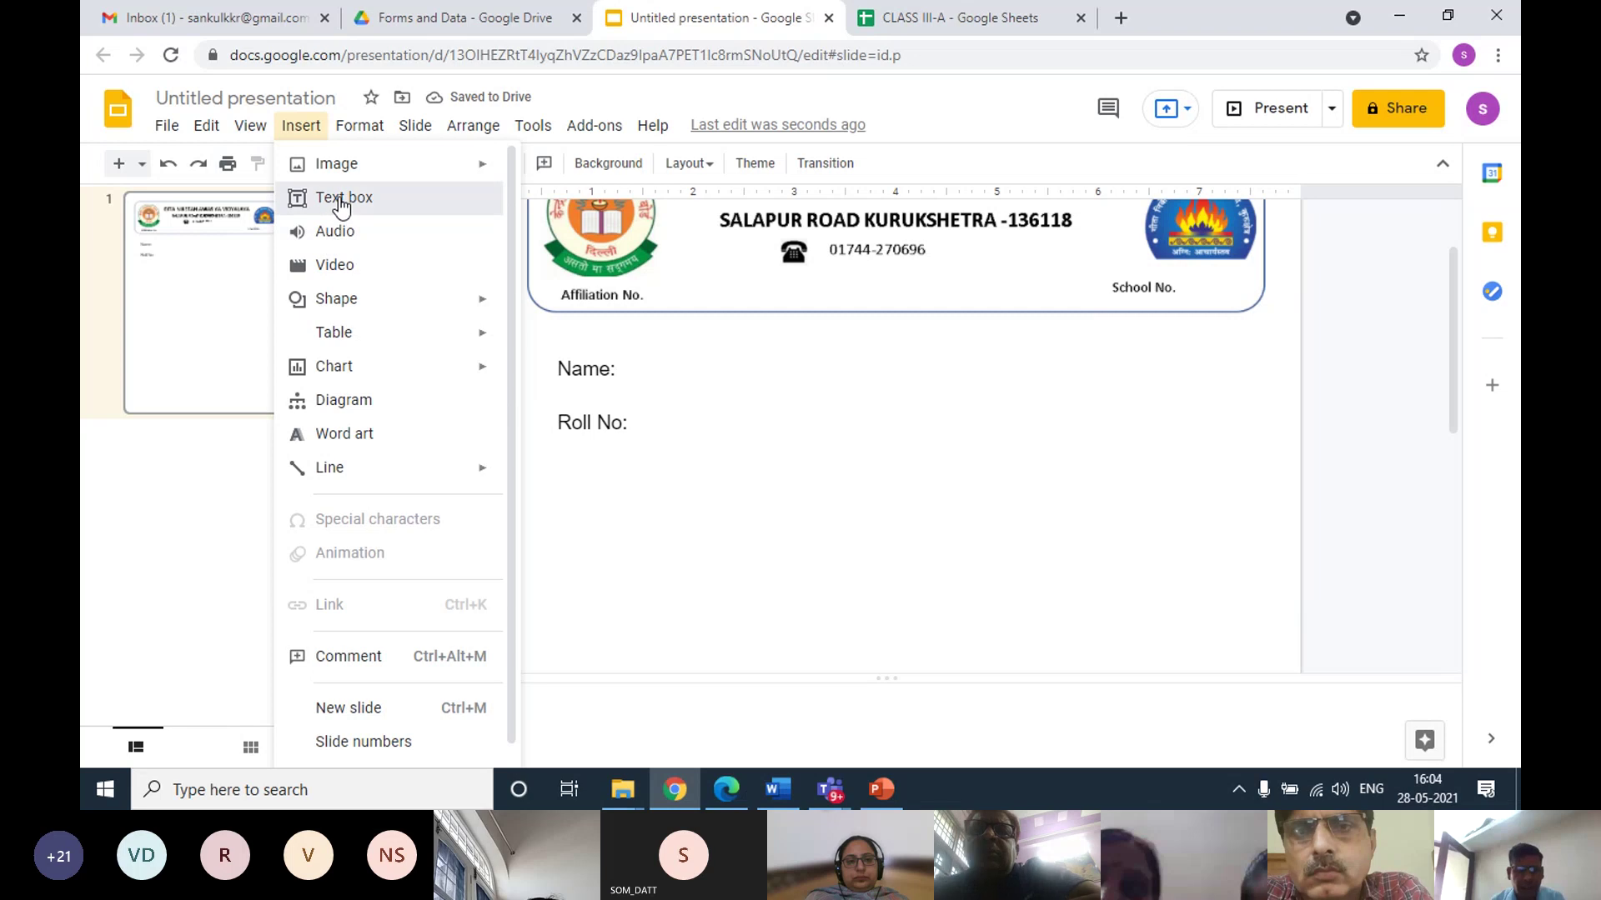
{"action": "left_click", "coordinate": [337, 200]}
{"action": "left_click_drag", "start_coordinate": [563, 451], "coordinate": [671, 481]}
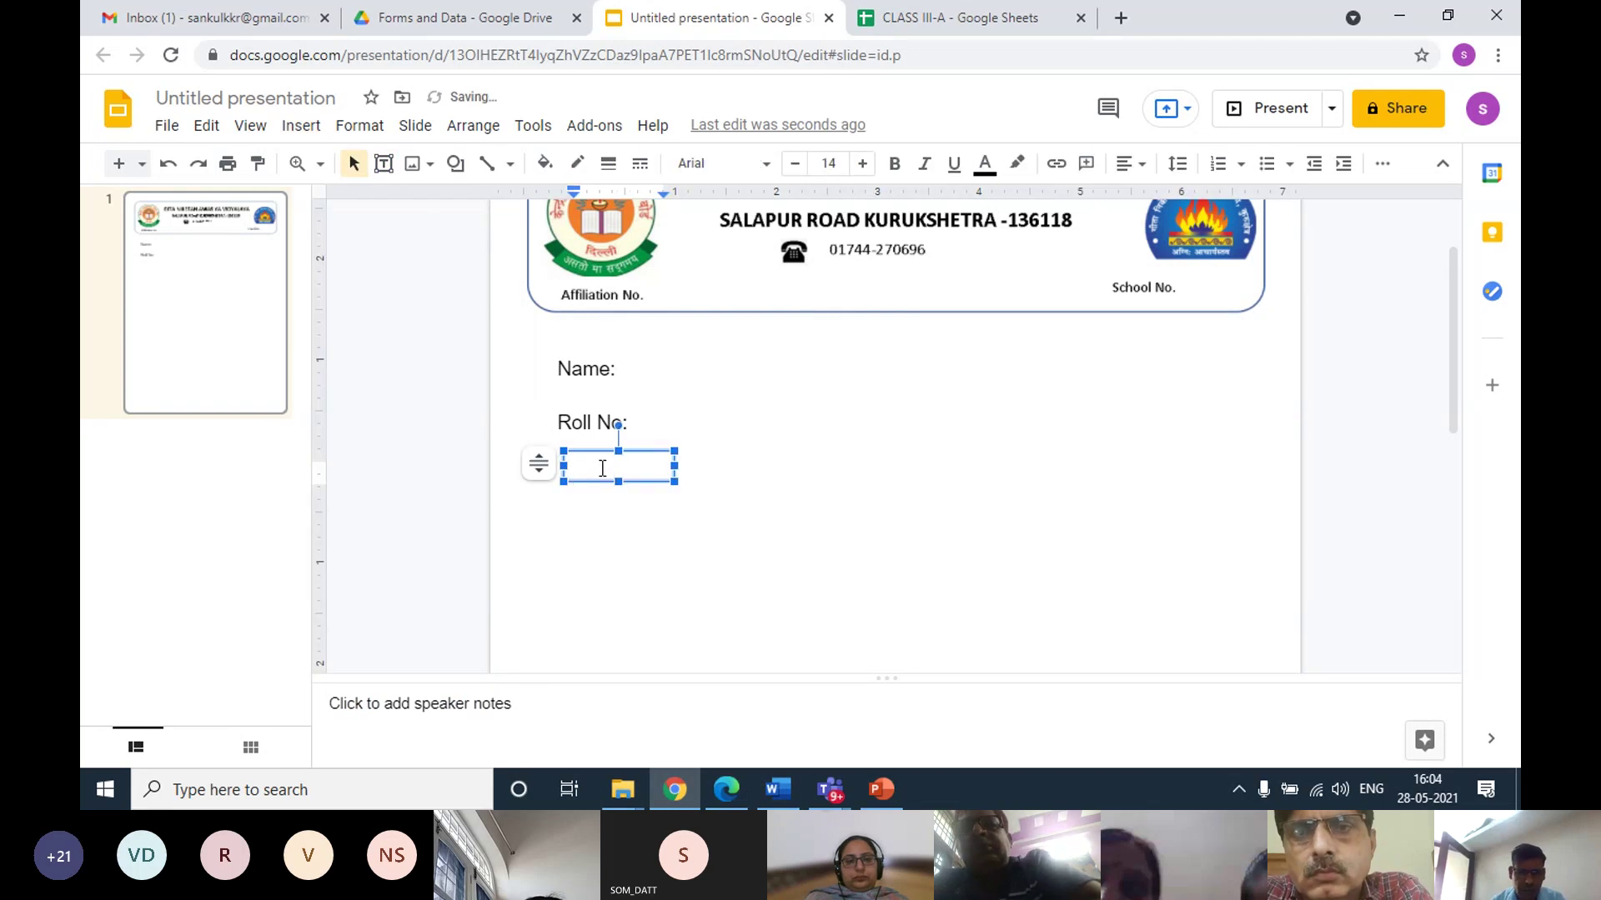
{"action": "type", "text": "Class"}
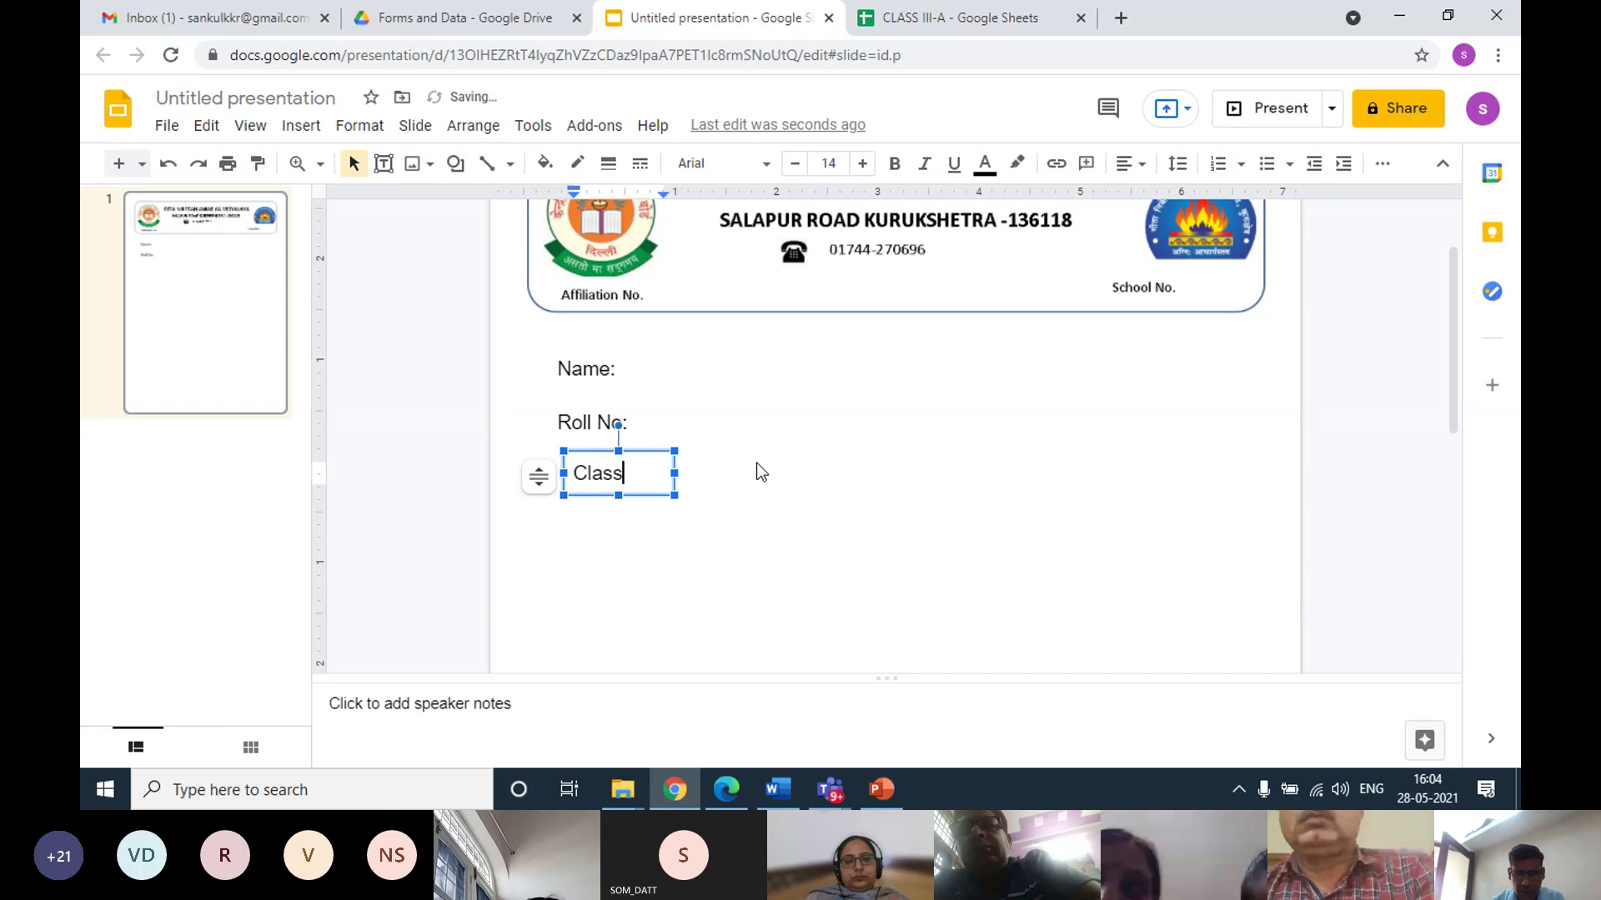
{"action": "left_click", "coordinate": [754, 467]}
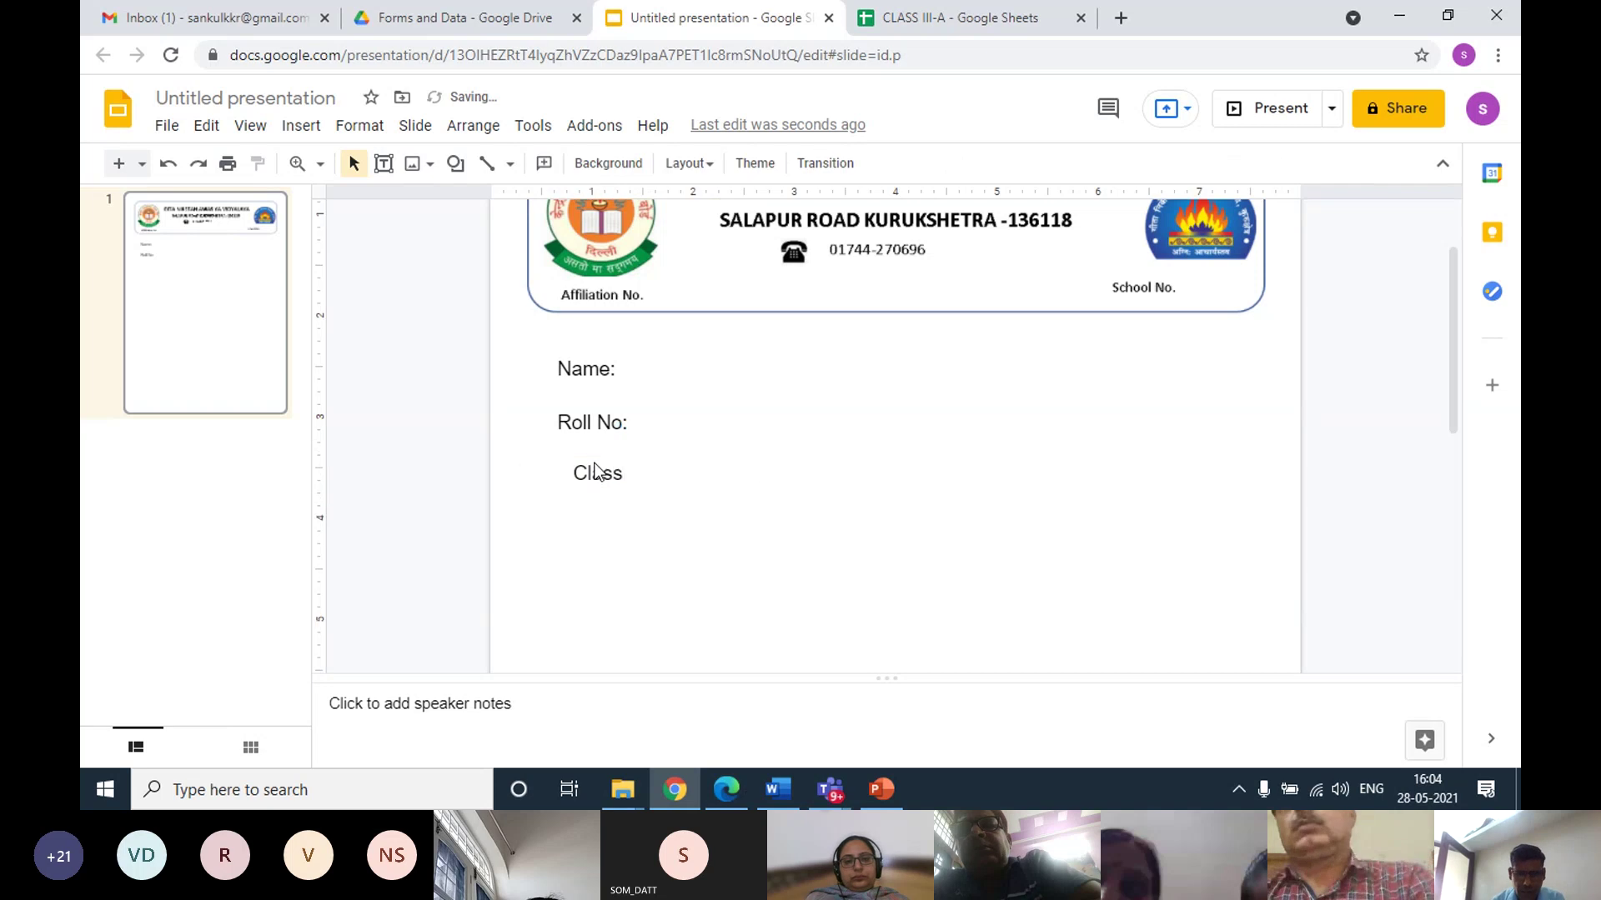
{"action": "left_click", "coordinate": [590, 475]}
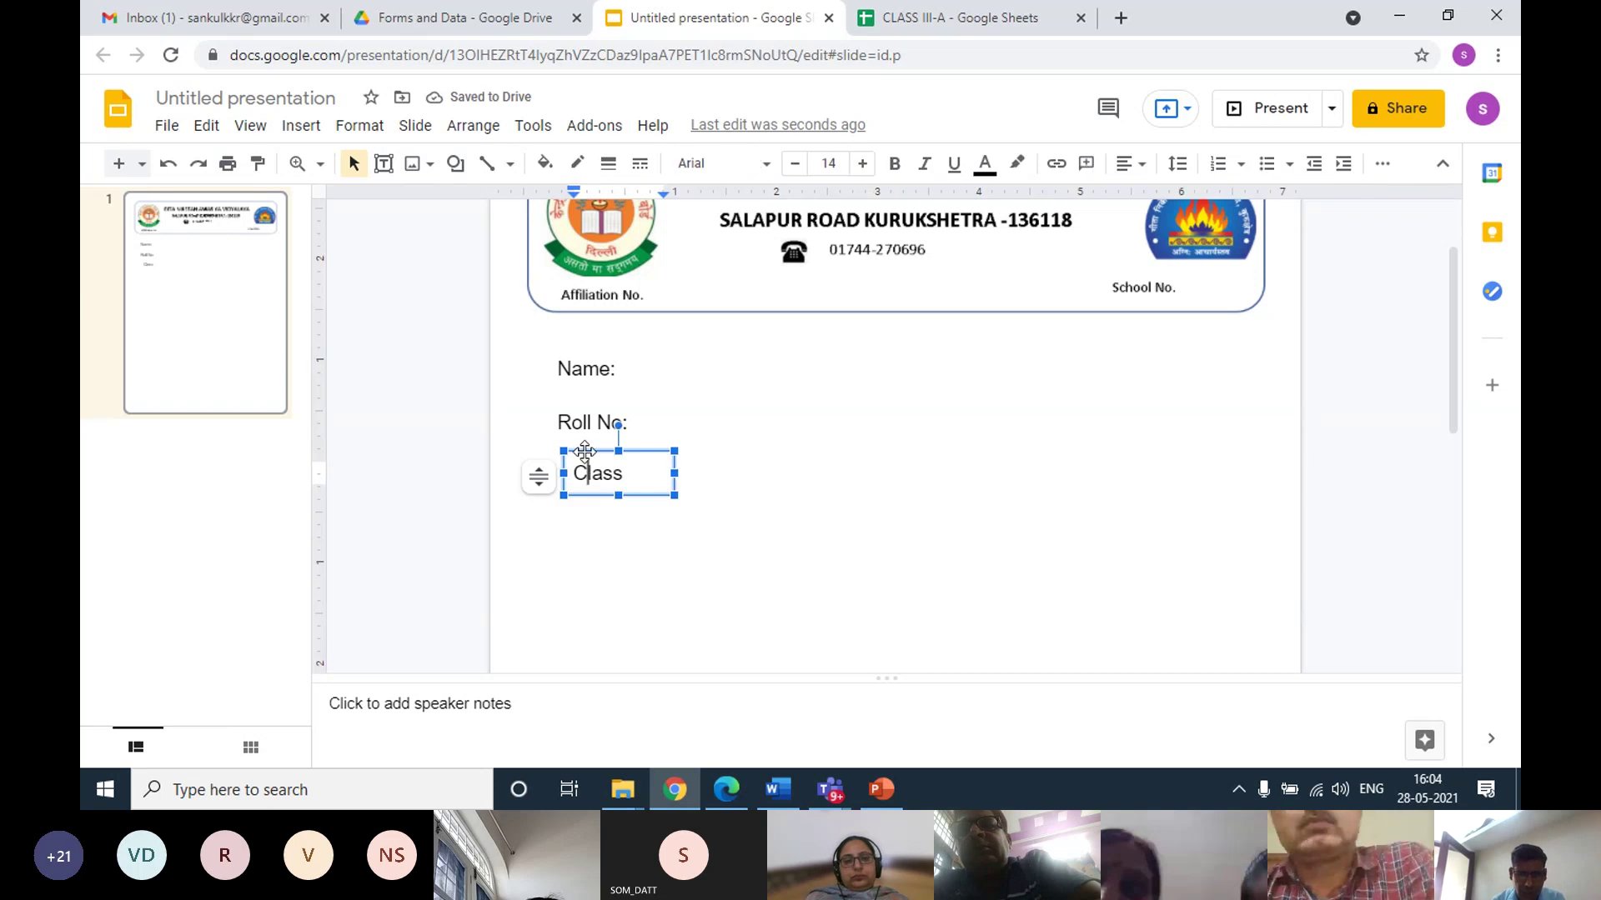
{"action": "left_click_drag", "start_coordinate": [585, 452], "coordinate": [568, 455]}
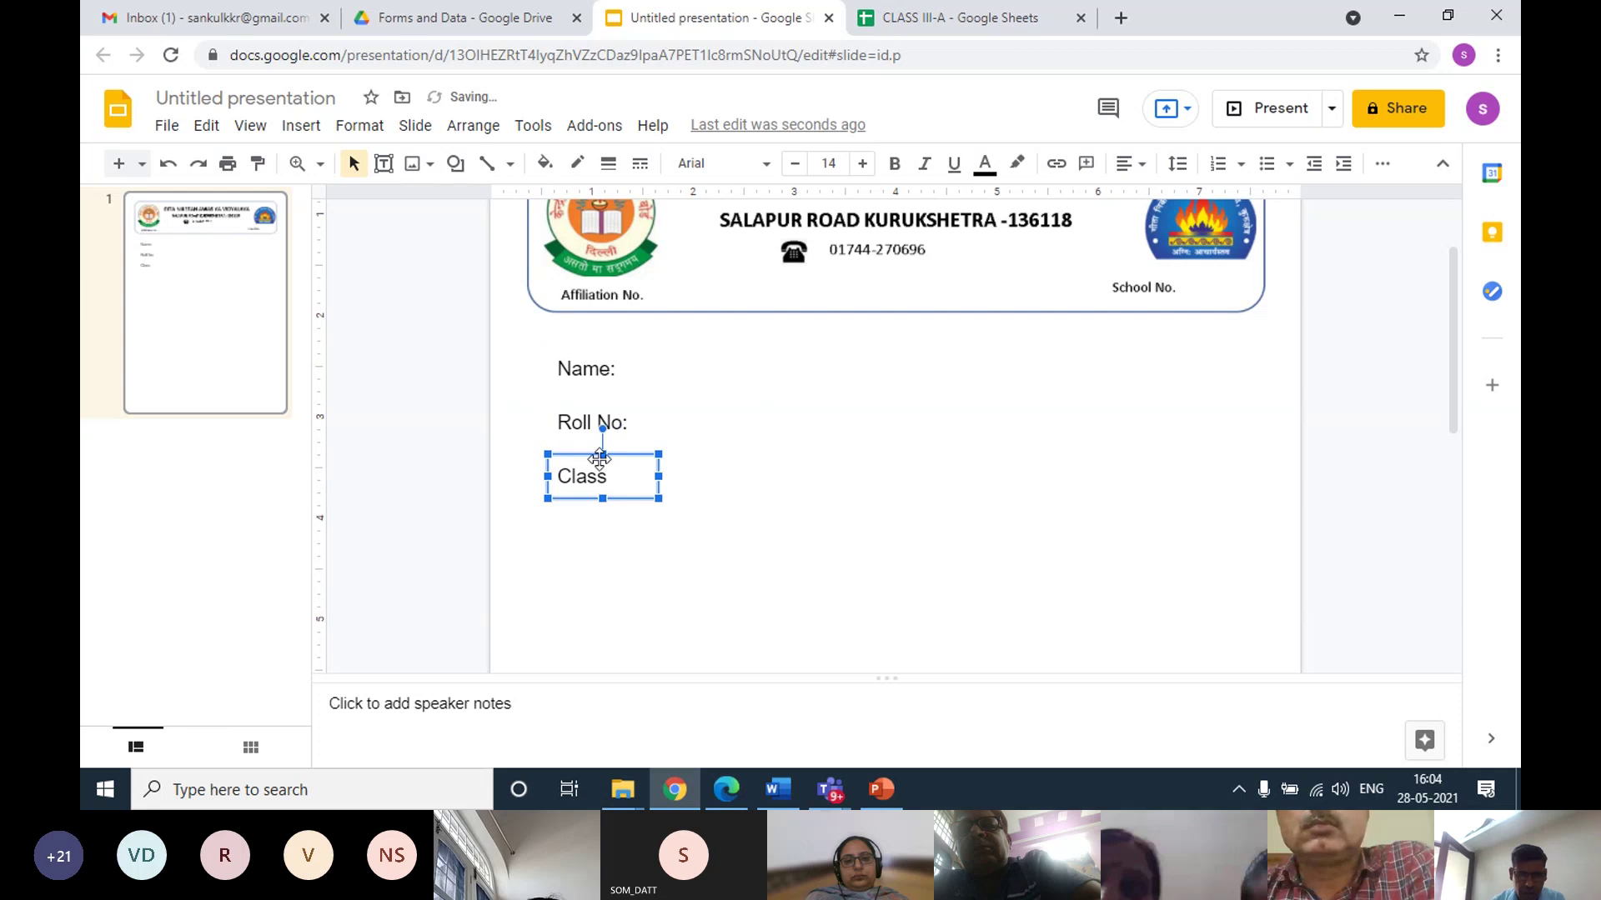
{"action": "left_click", "coordinate": [720, 492]}
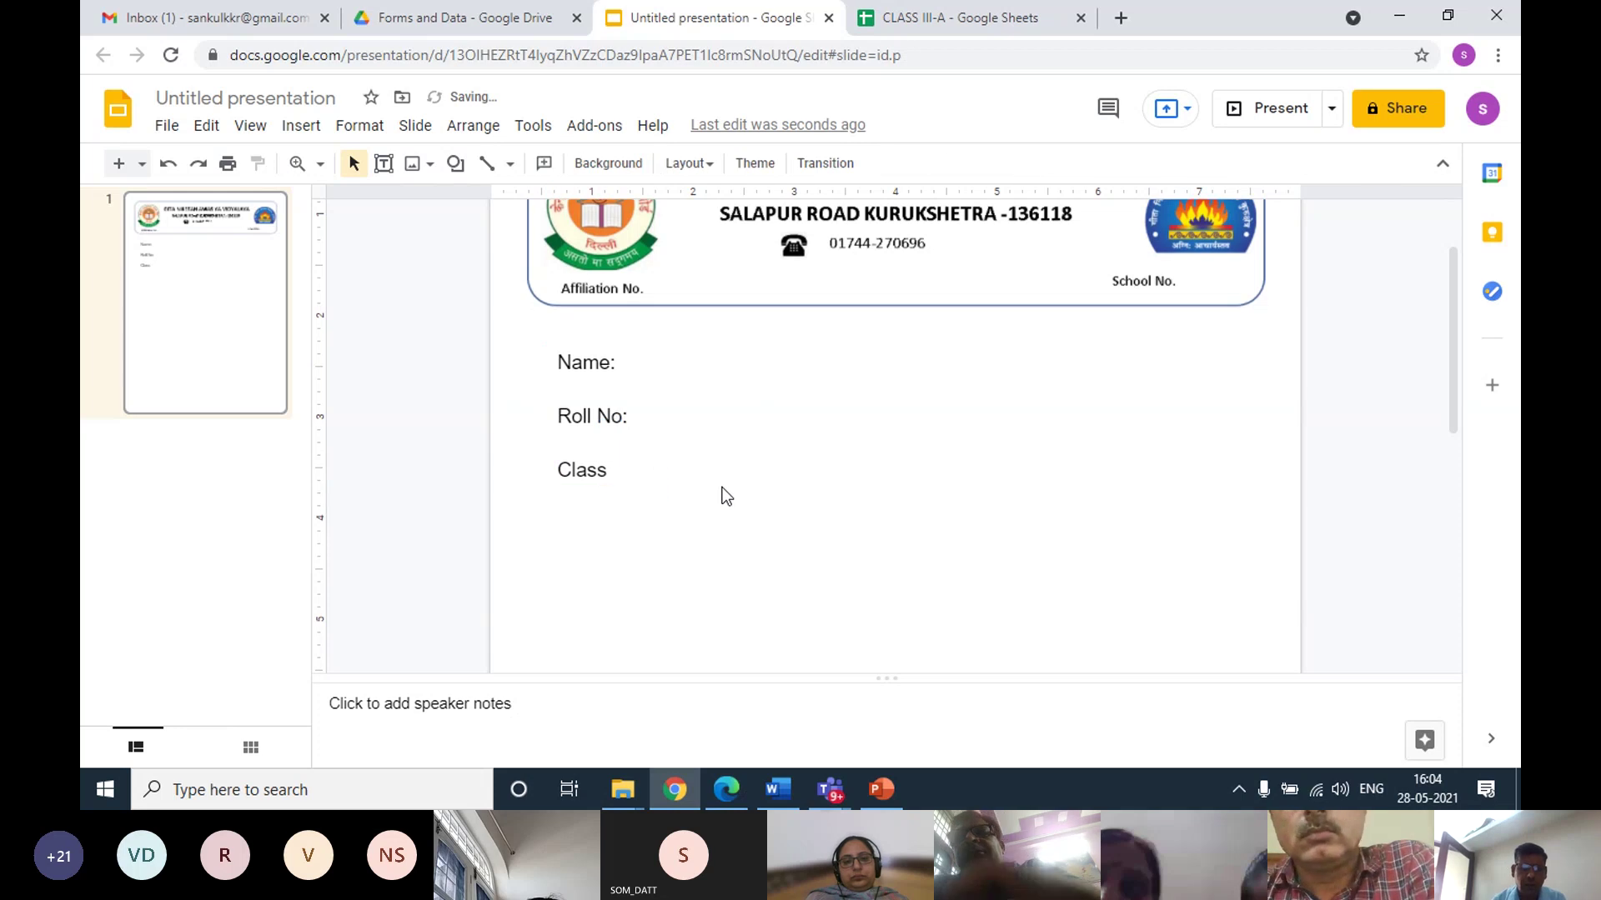
{"action": "scroll", "coordinate": [721, 491], "scroll_direction": "down", "scroll_amount": 1}
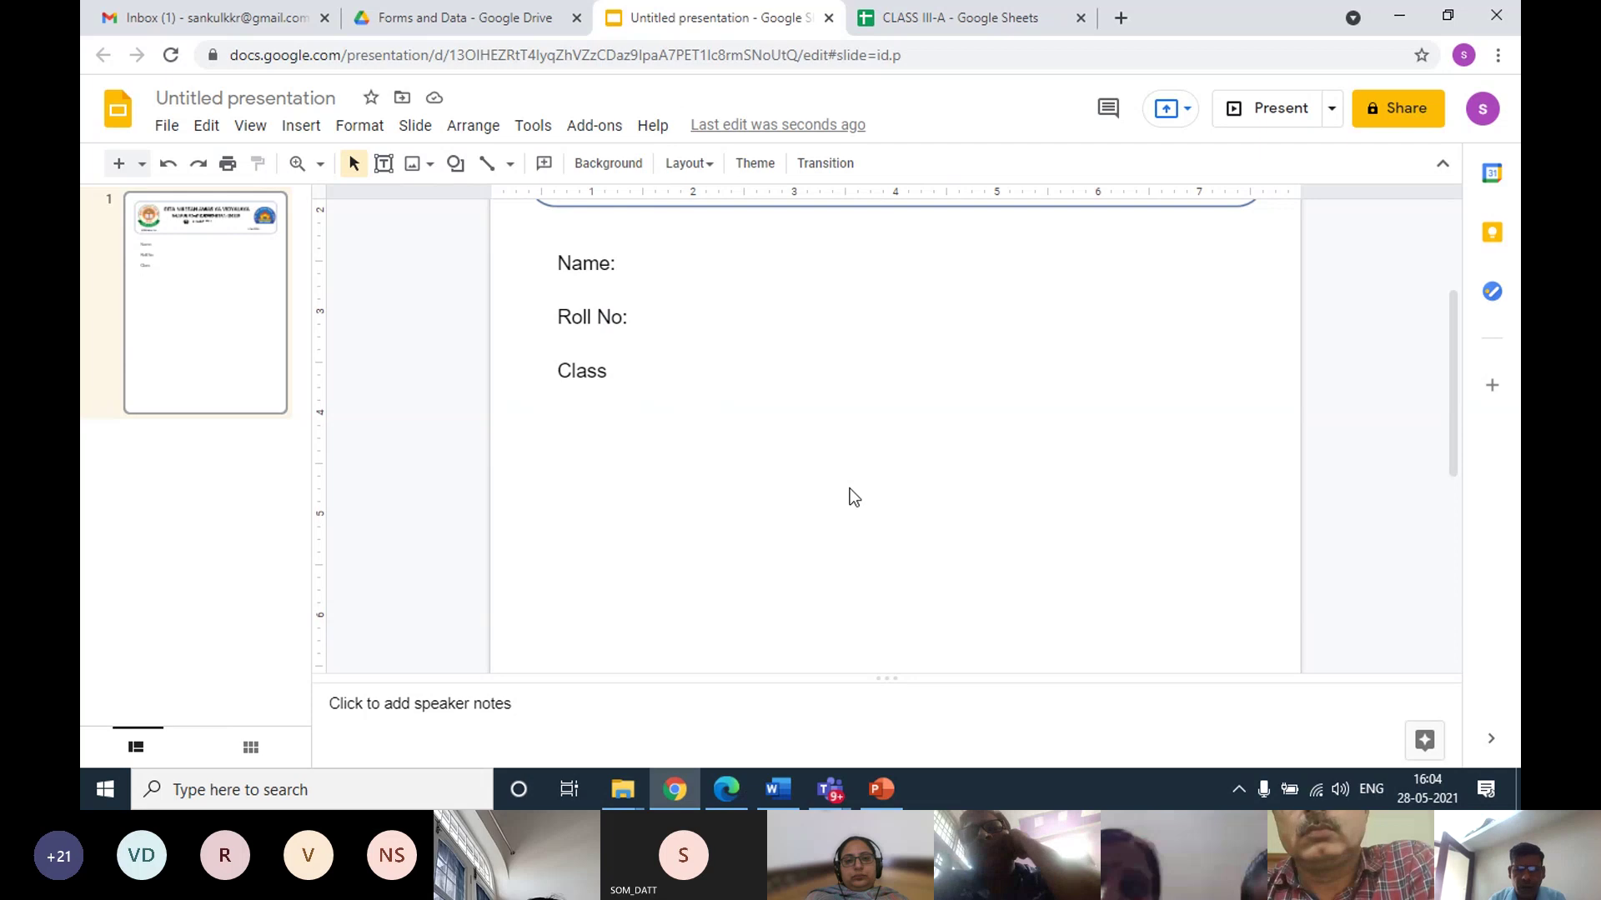
{"action": "scroll", "coordinate": [854, 497], "scroll_direction": "down", "scroll_amount": 1}
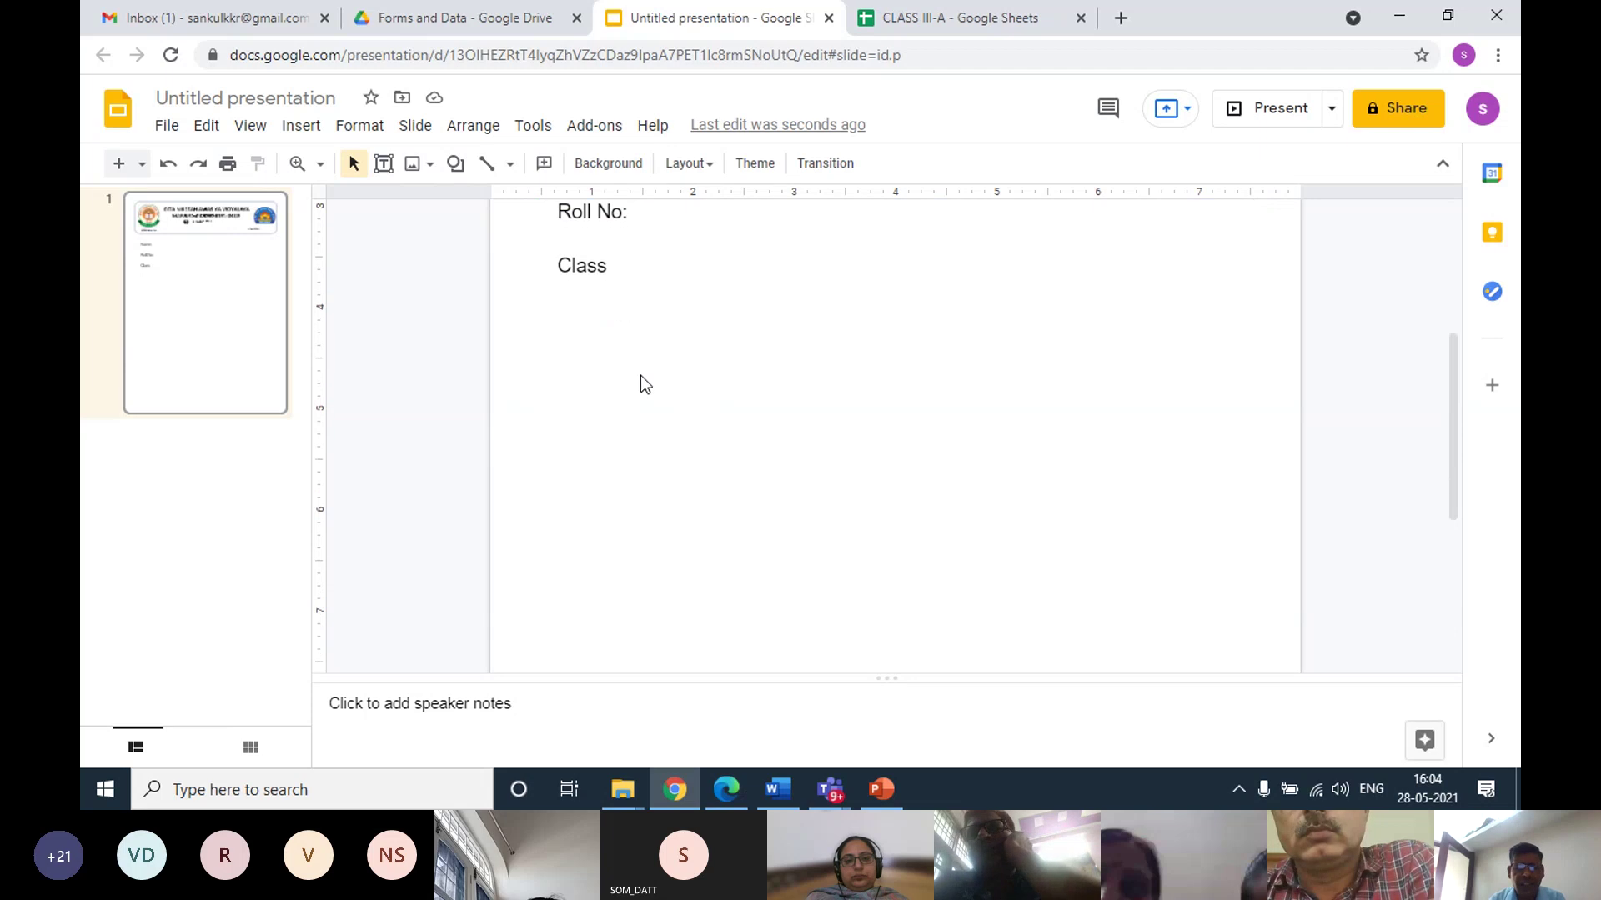
Insert a 3 × 9 table below the Class label and select its top row
{"action": "left_click", "coordinate": [302, 126]}
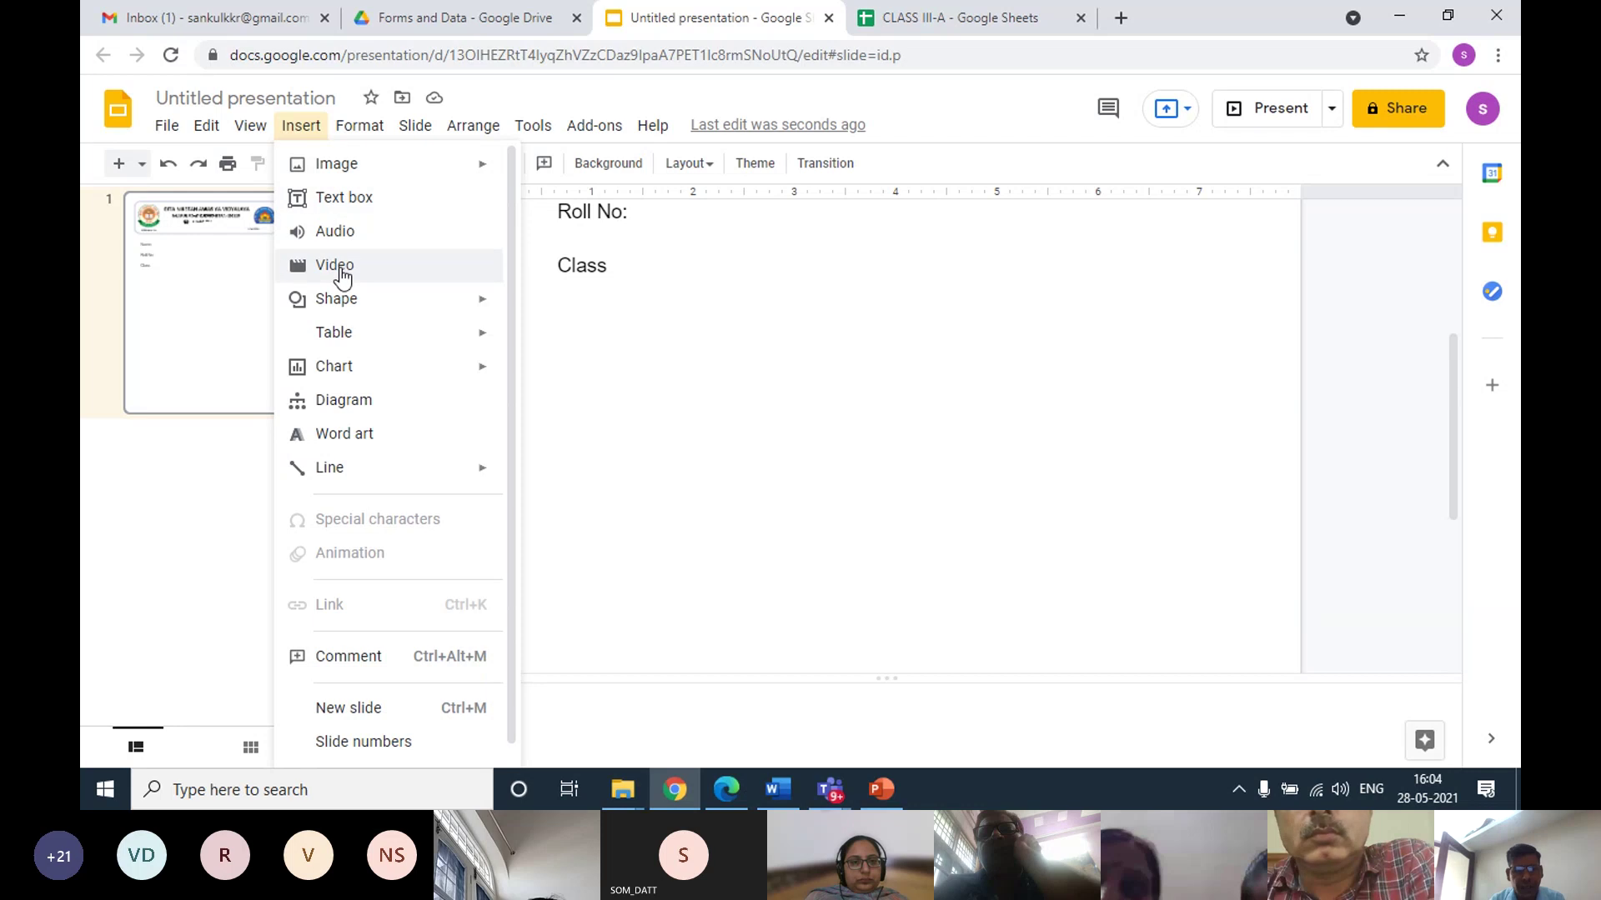
{"action": "mouse_move", "coordinate": [377, 337]}
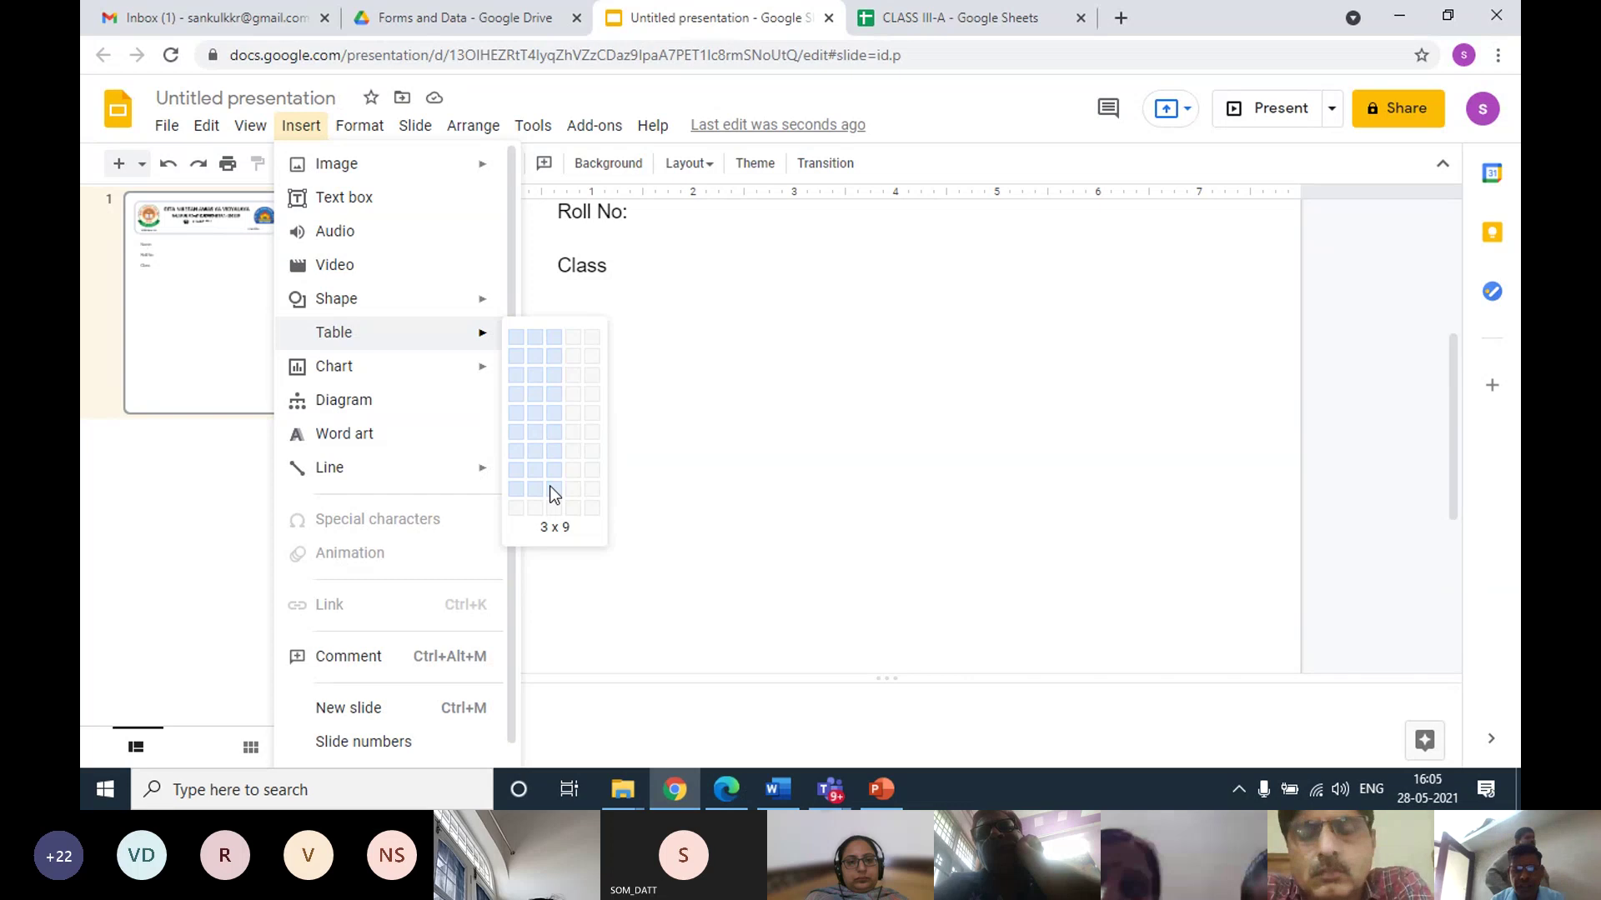
{"action": "left_click", "coordinate": [555, 490]}
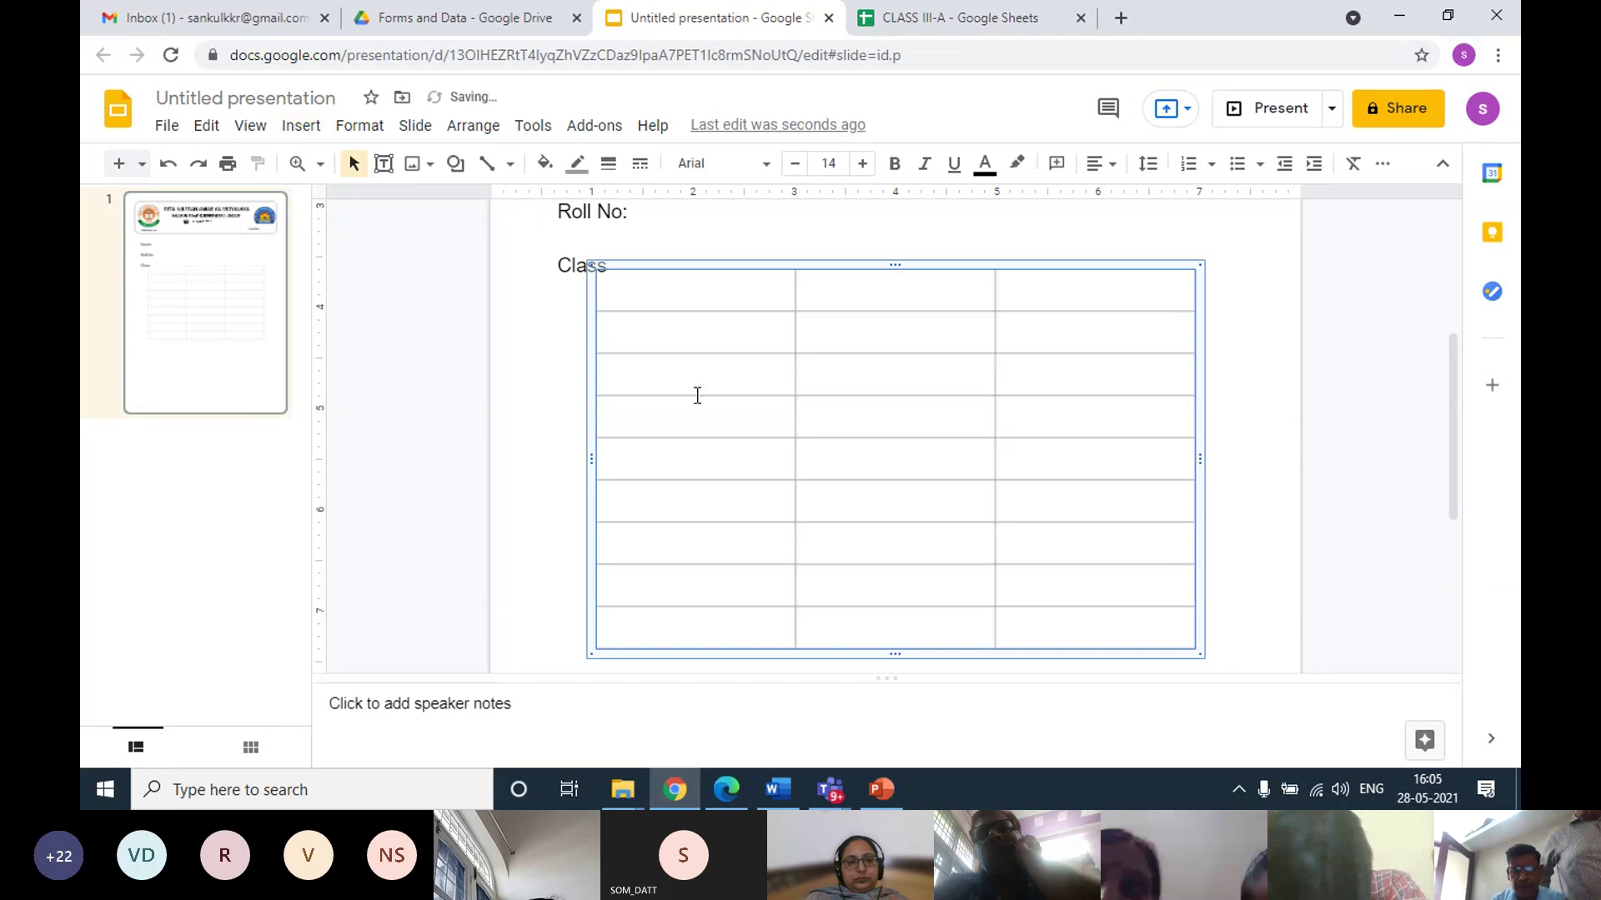
{"action": "left_click", "coordinate": [704, 287]}
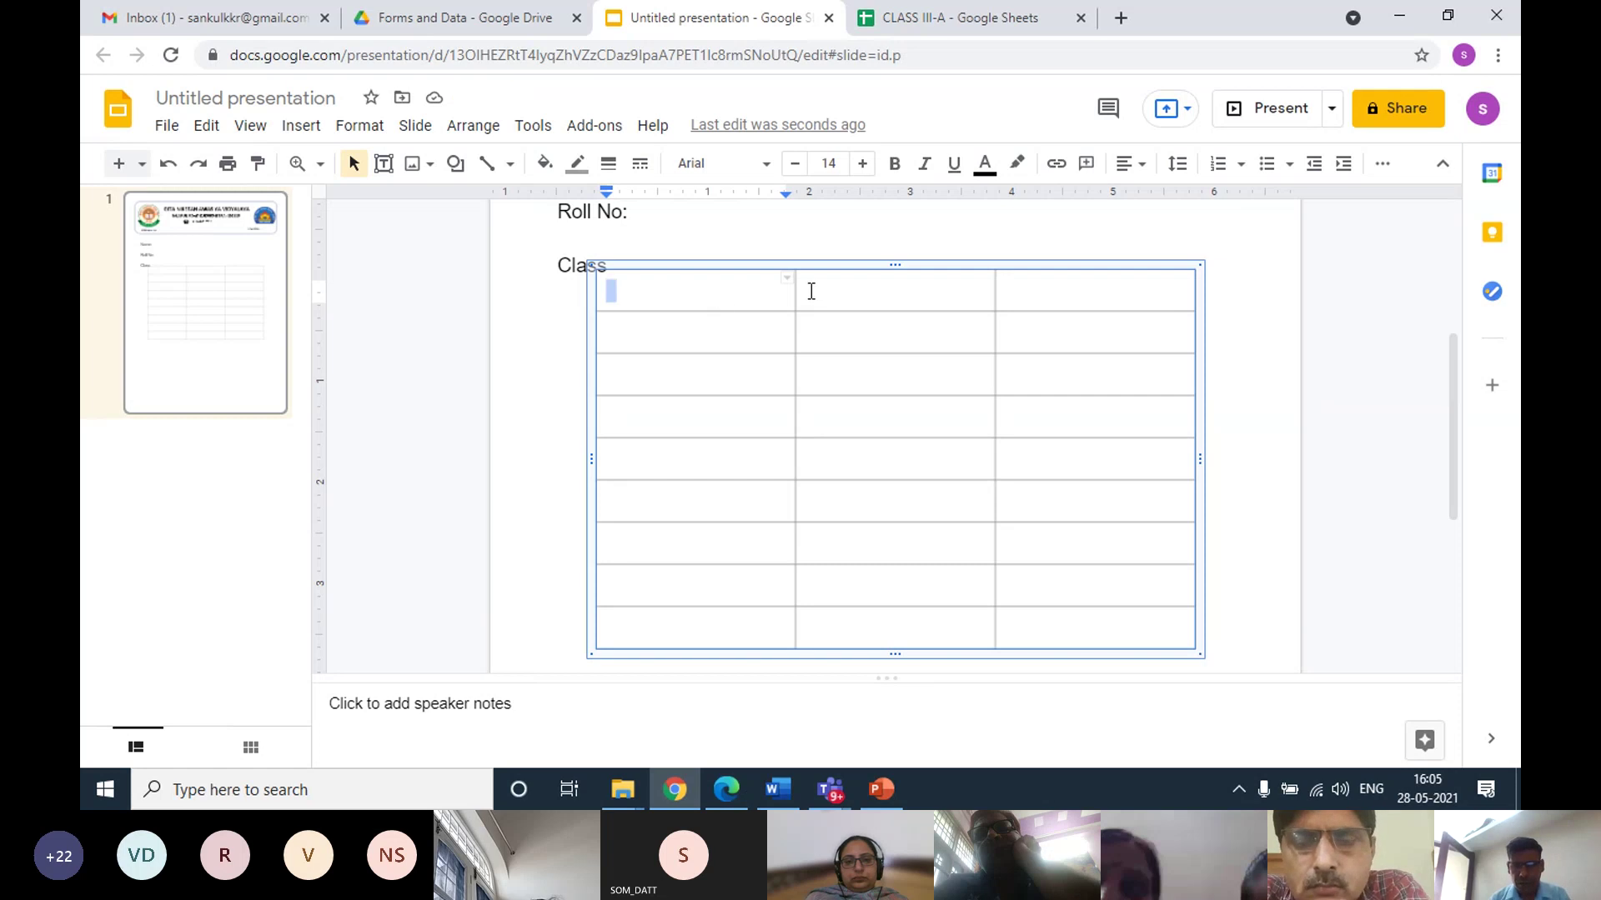
{"action": "left_click_drag", "start_coordinate": [811, 291], "coordinate": [1036, 291]}
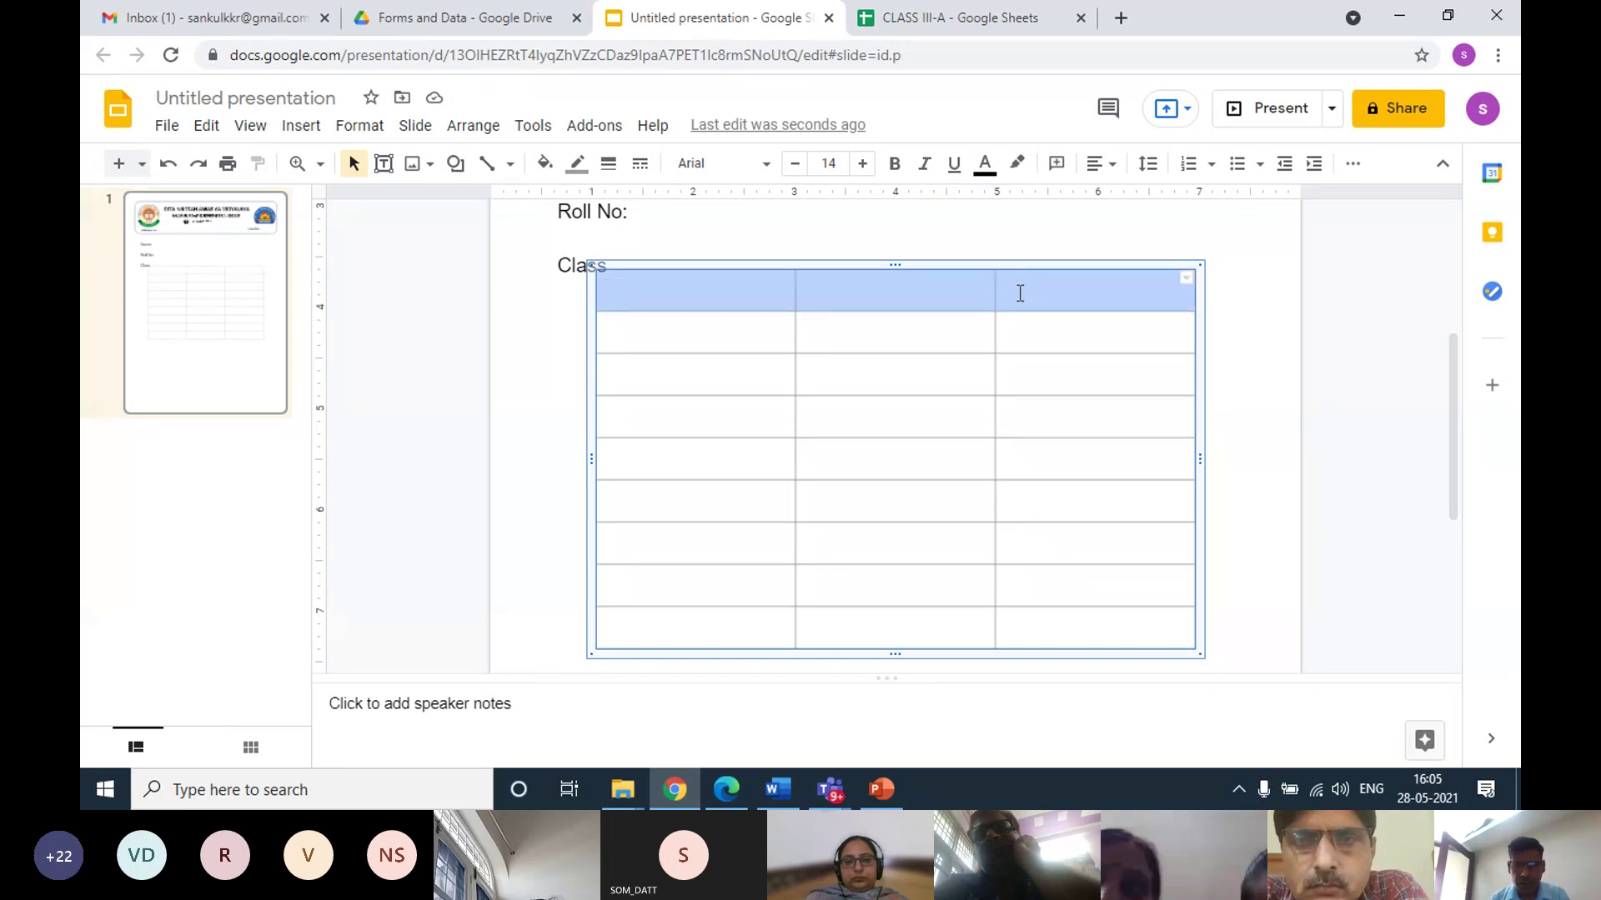
Merge the table's top row into one cell and type the 'Marks Details' heading
{"action": "right_click", "coordinate": [1020, 293]}
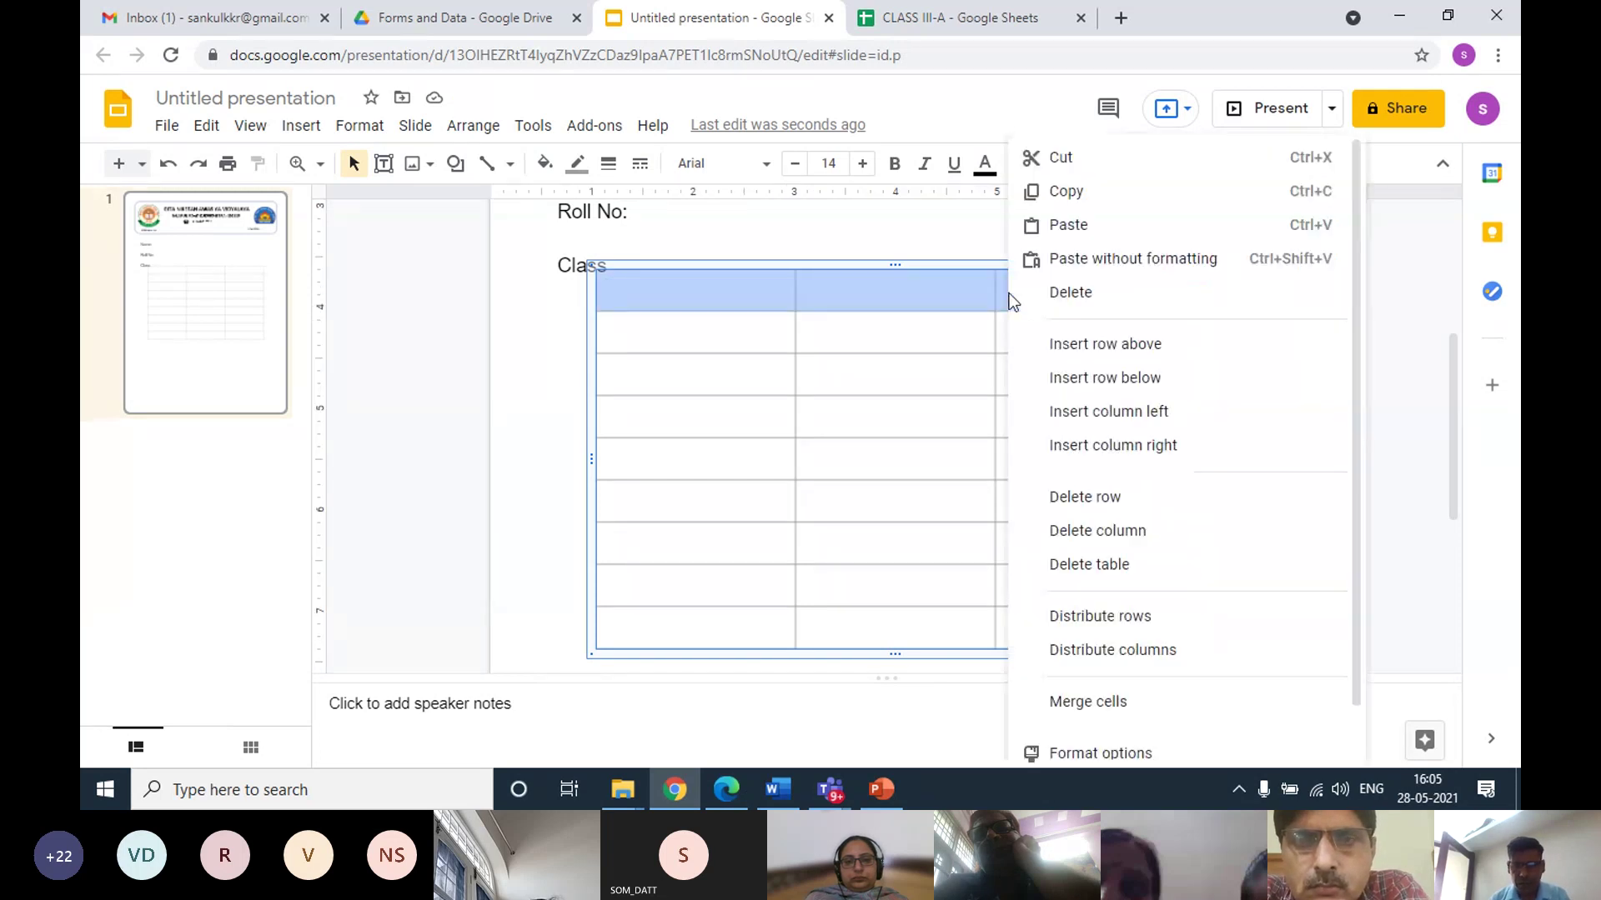
{"action": "left_click", "coordinate": [1089, 703]}
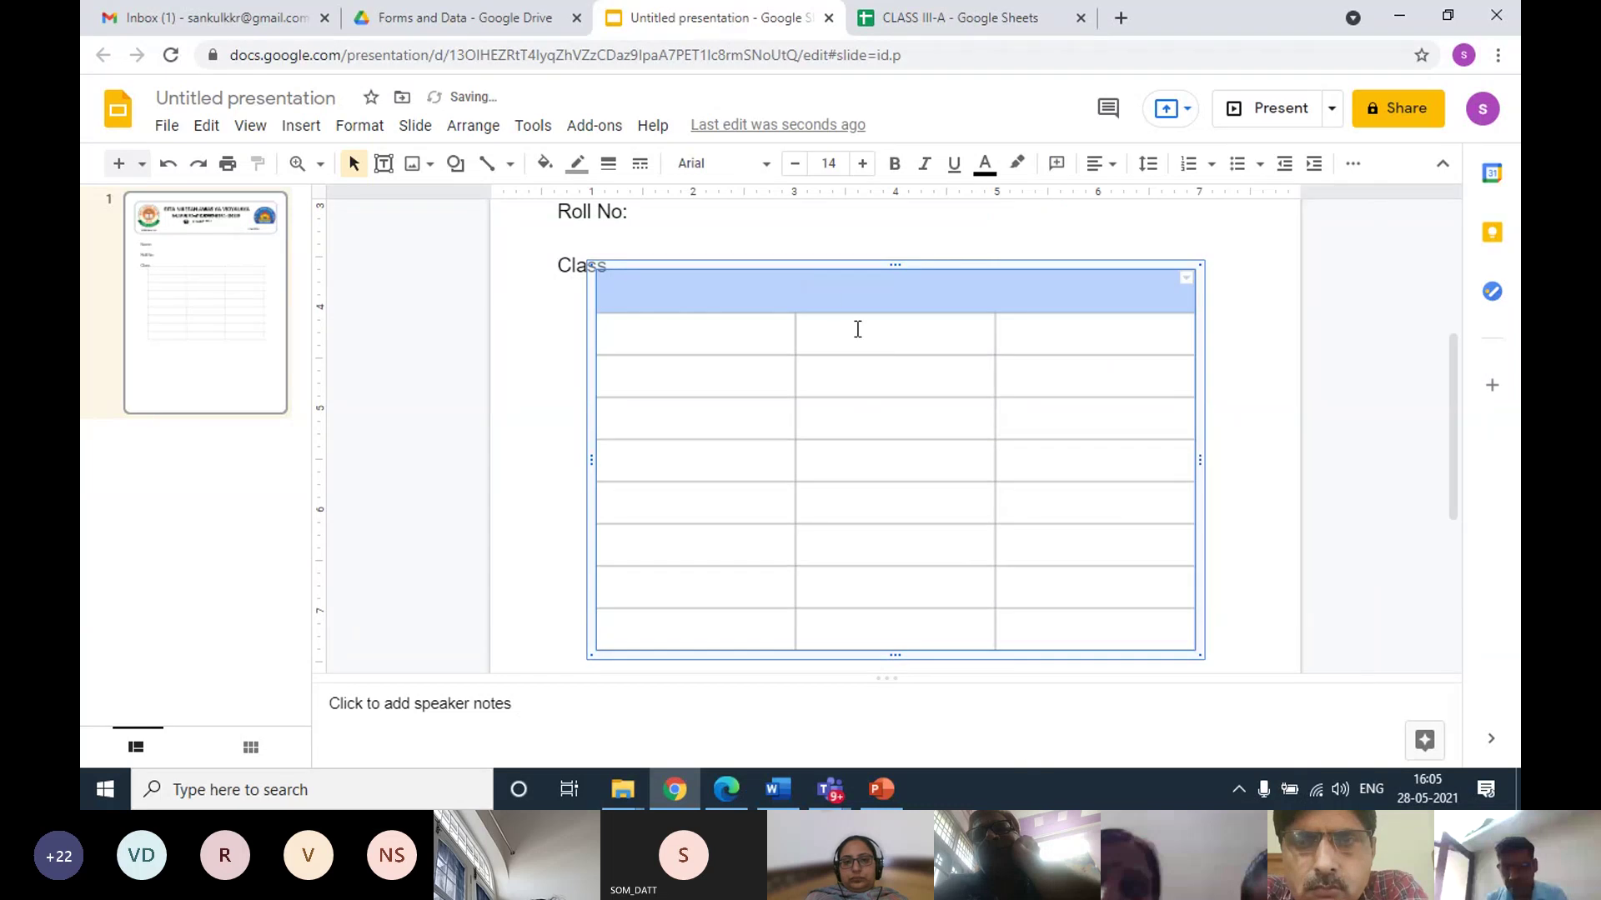
{"action": "left_click", "coordinate": [901, 296]}
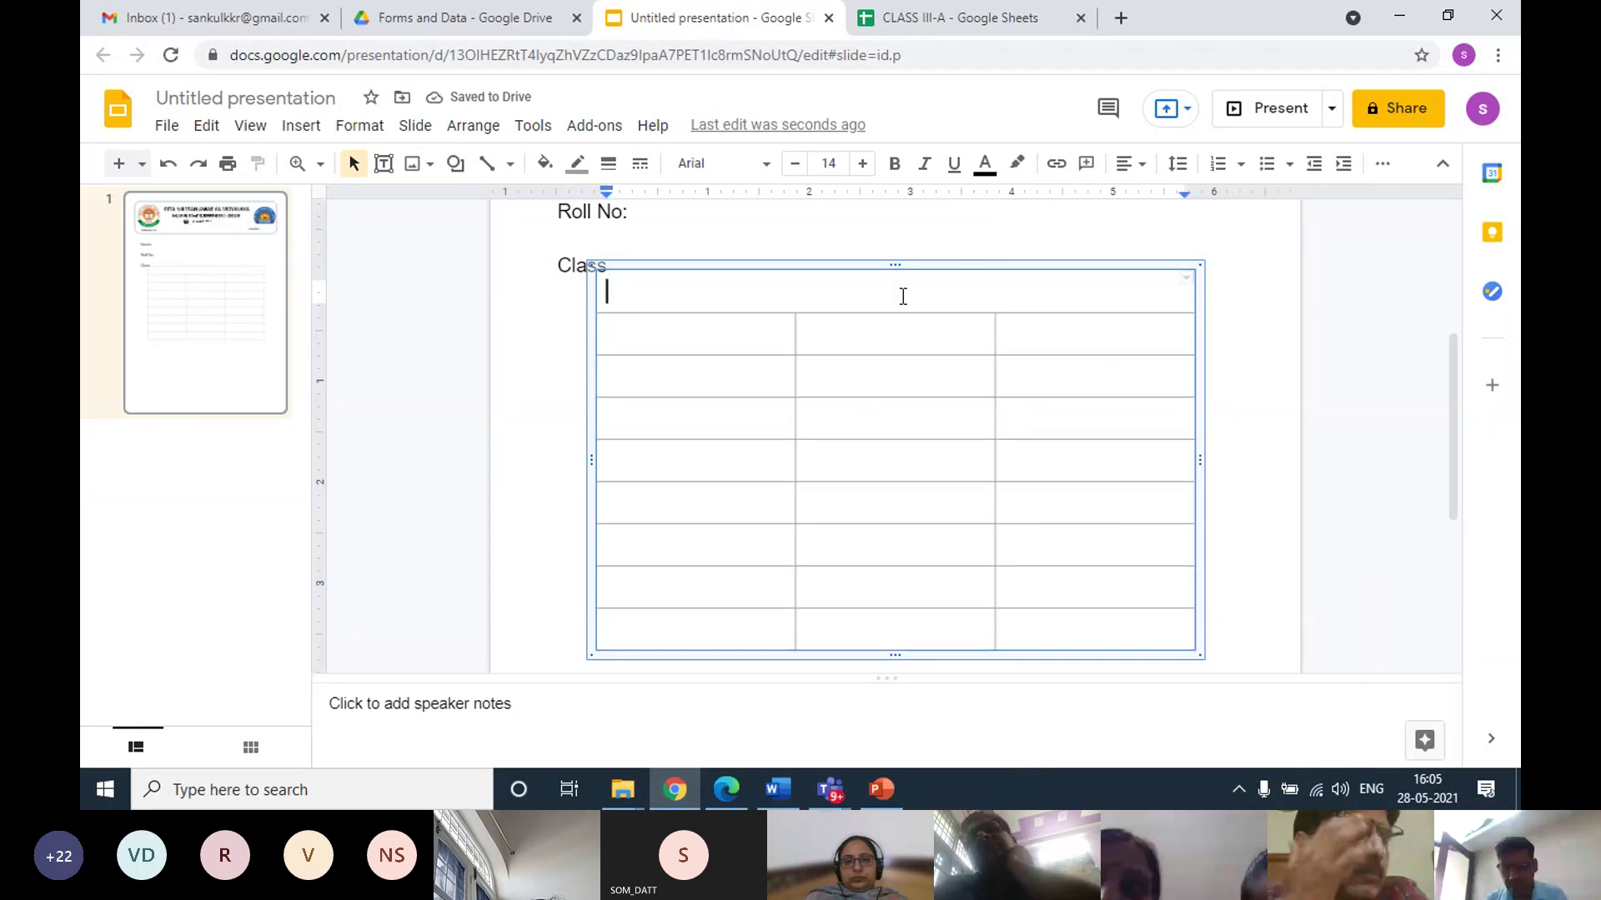
{"action": "type", "text": "MAr"}
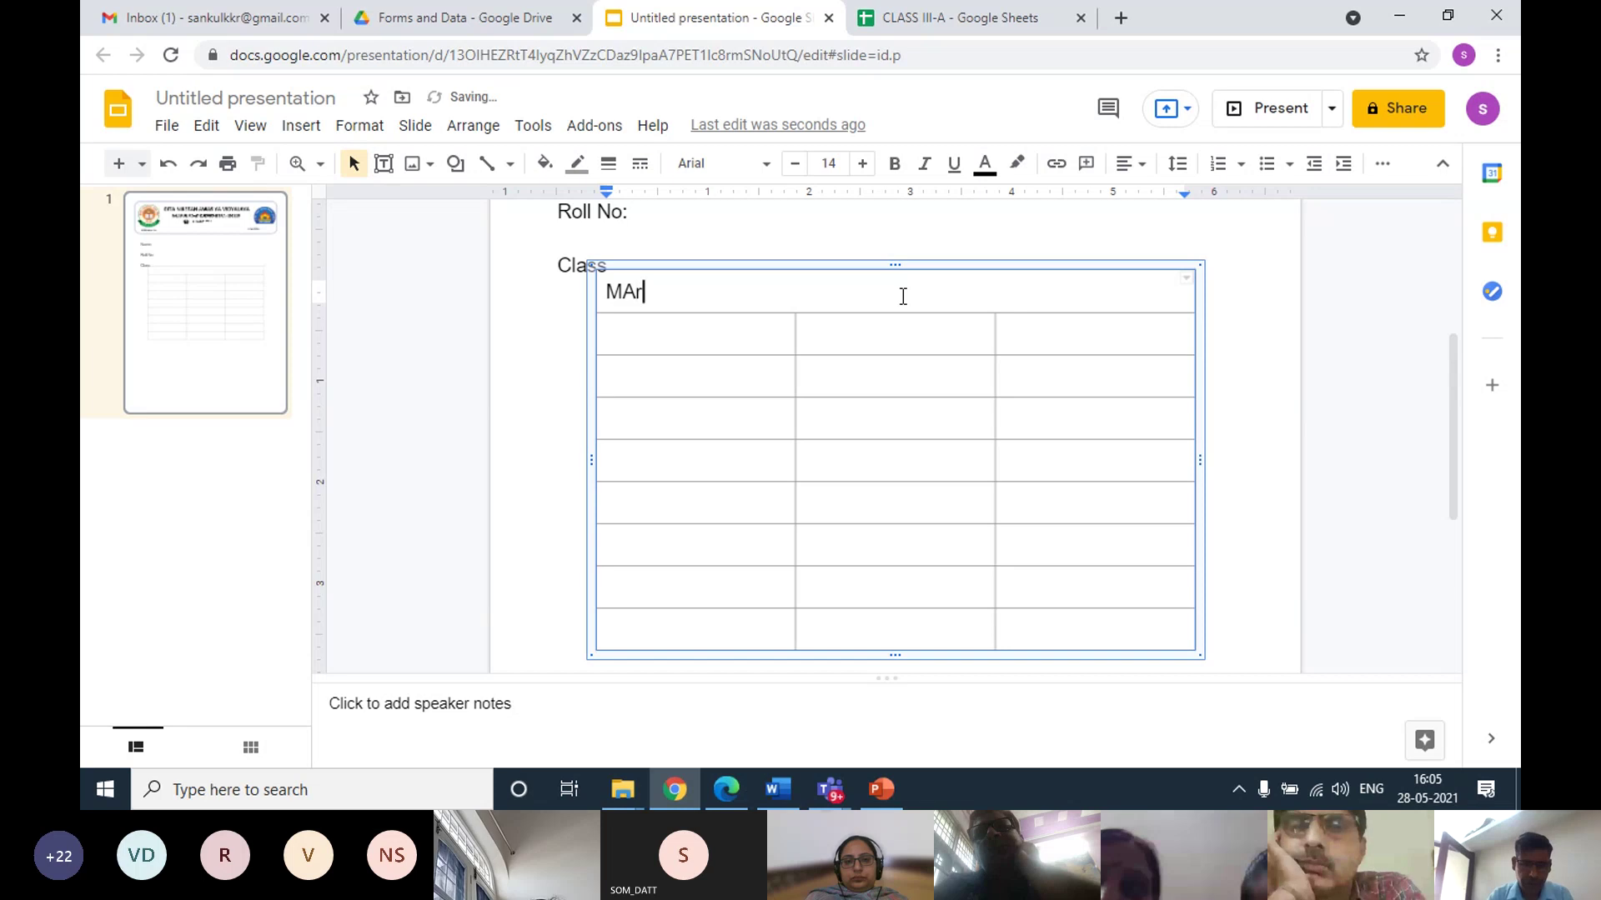
{"action": "key", "text": "BackSpace"}
{"action": "key", "text": "BackSpace"}
{"action": "type", "text": "a"}
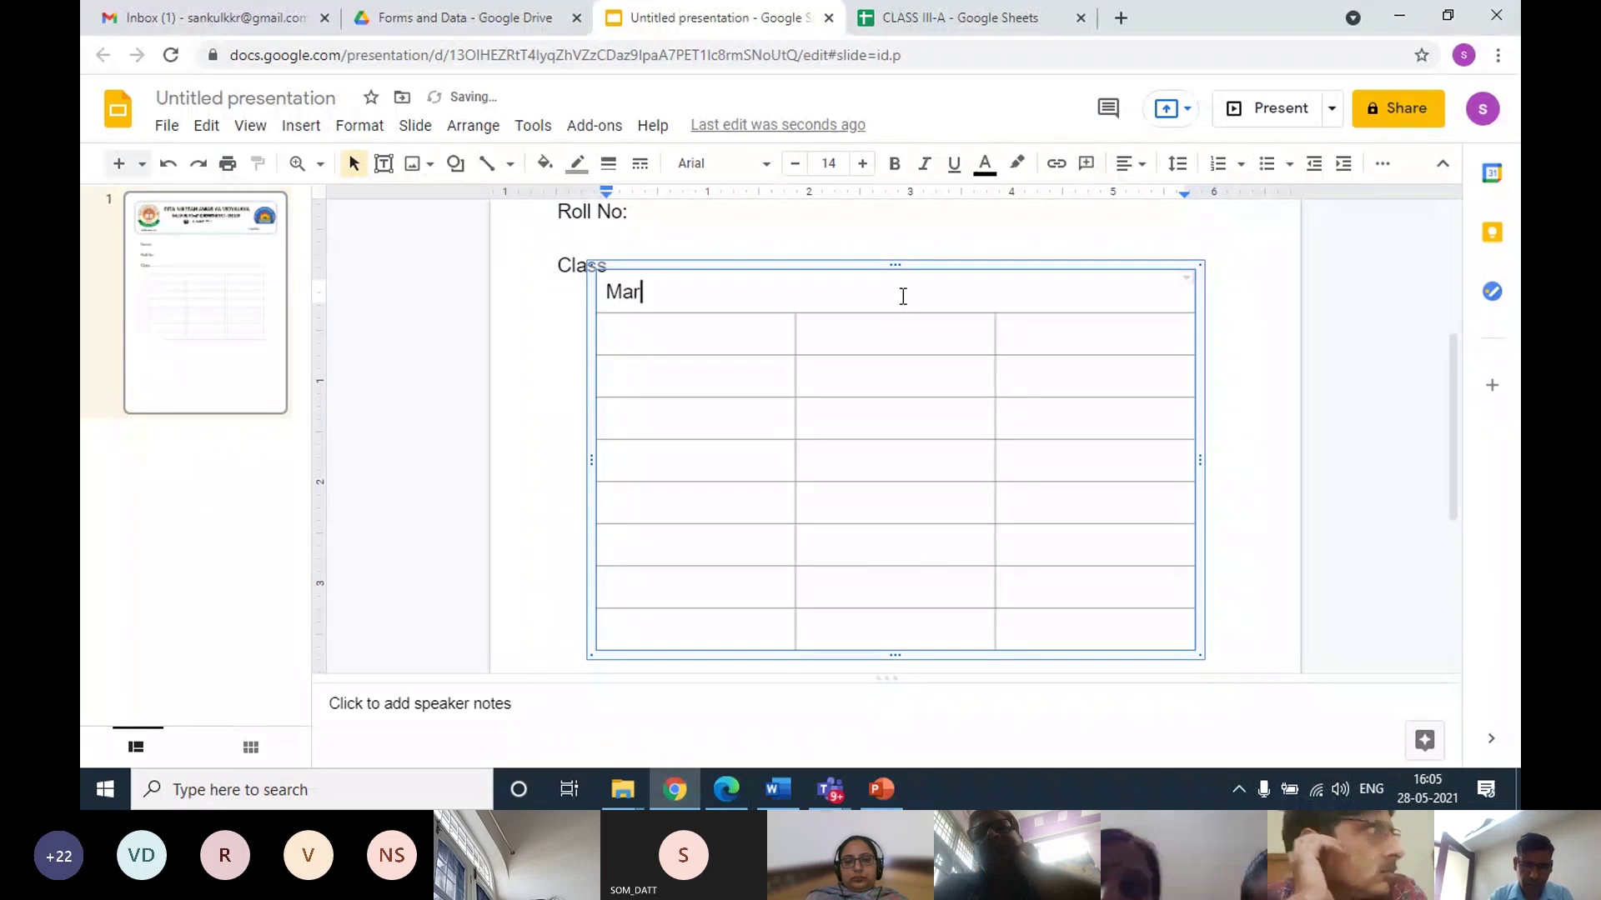
{"action": "type", "text": "rks"}
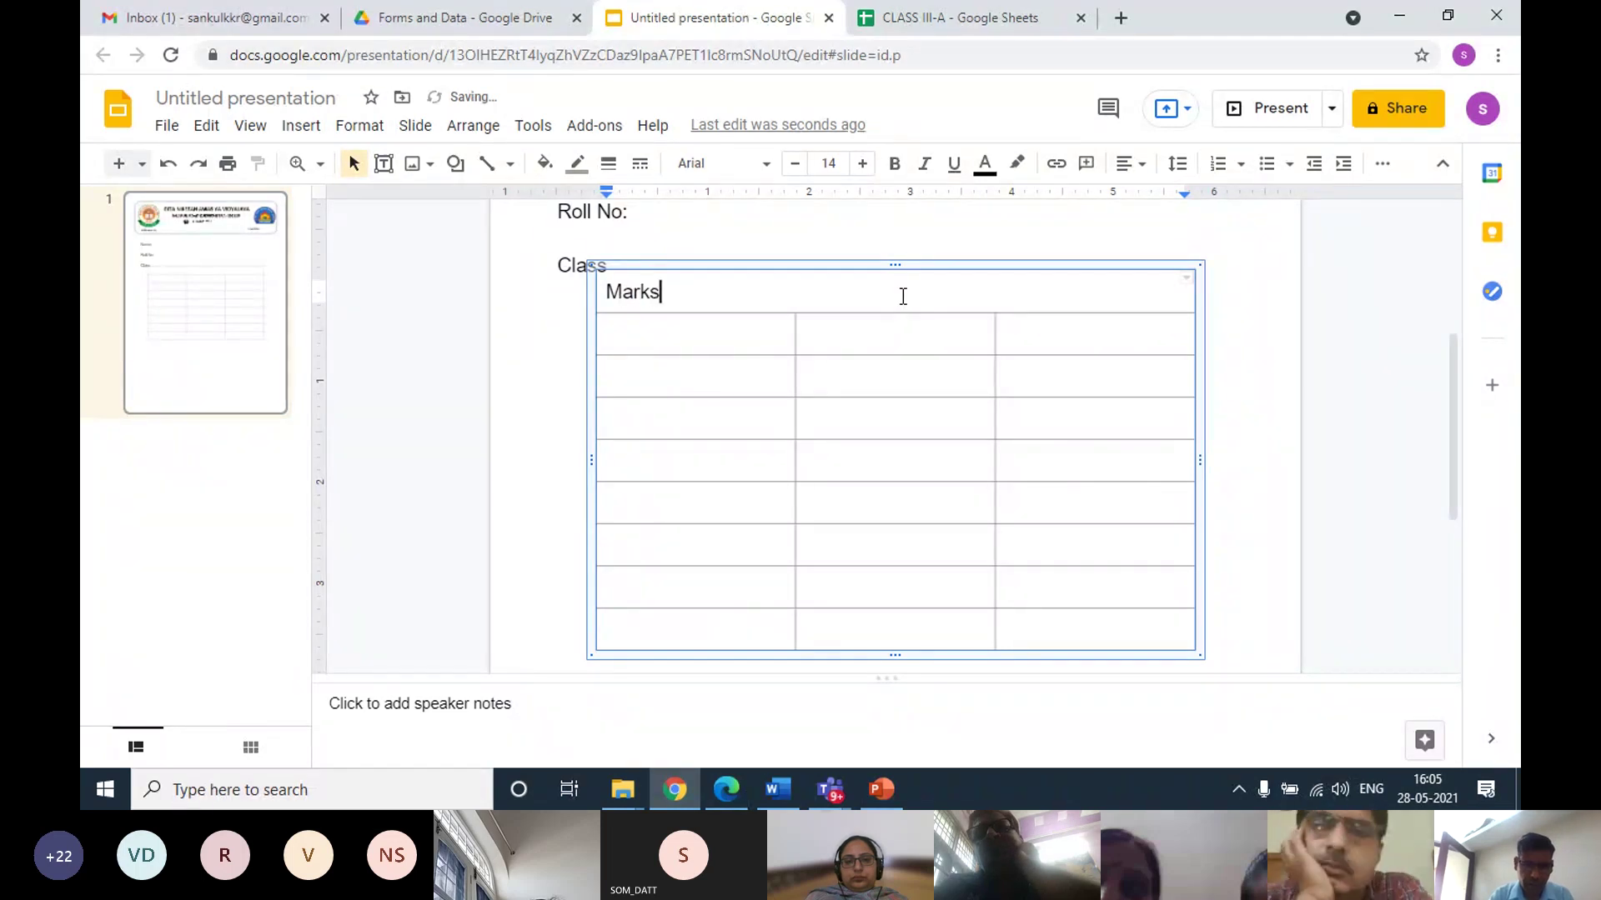
{"action": "type", "text": " deta"}
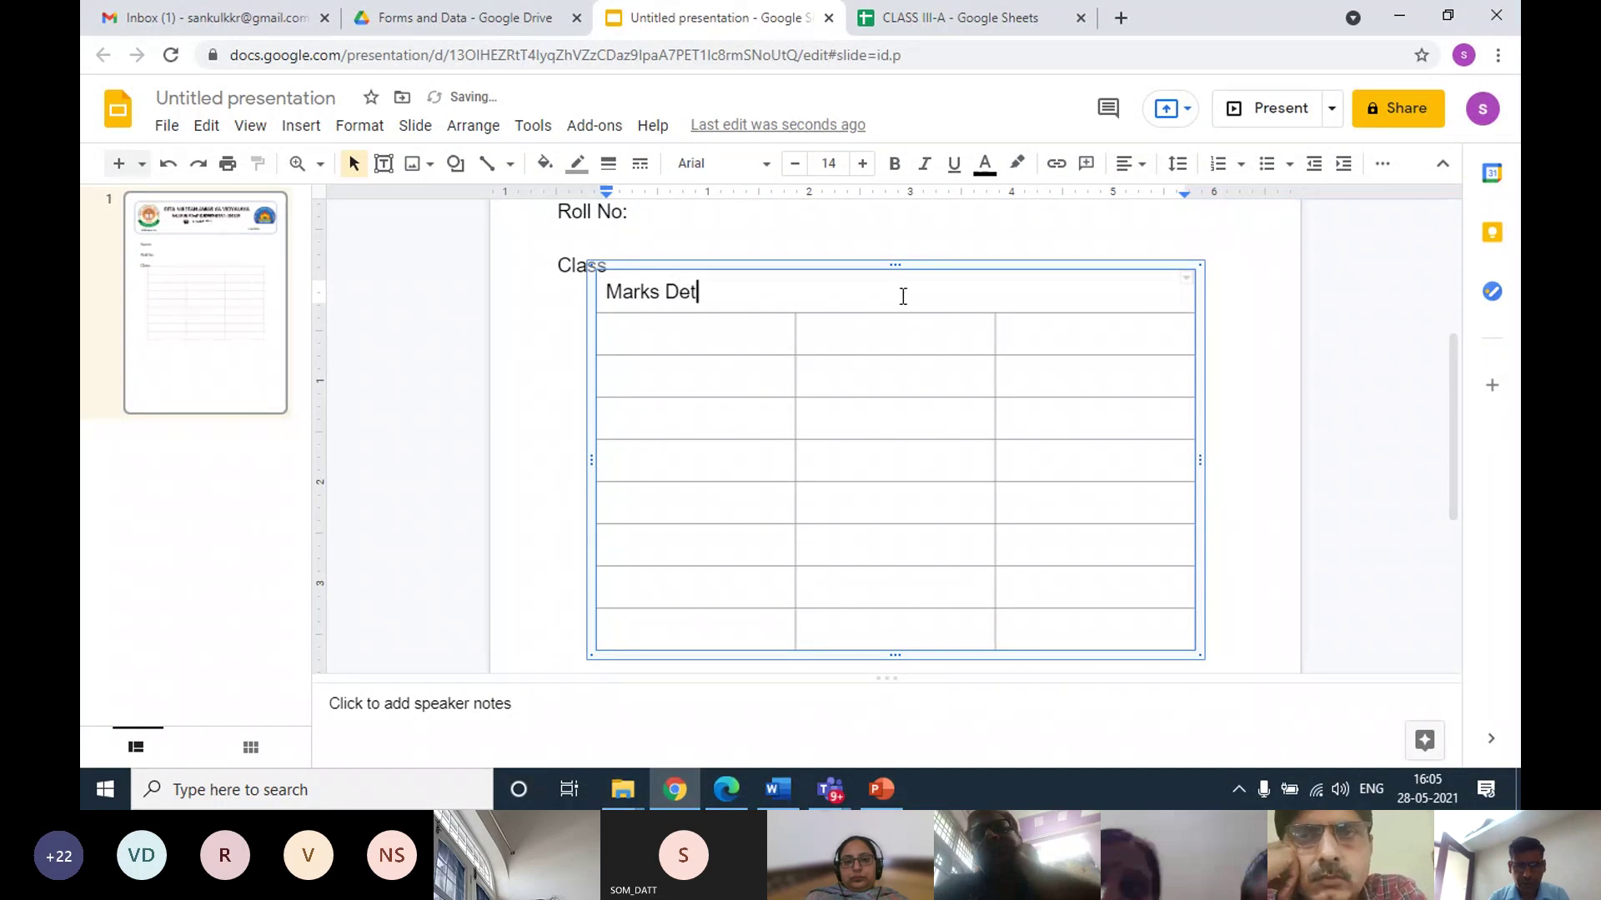
{"action": "type", "text": "ails"}
Centre the Marks Details heading across the merged cell
{"action": "left_click_drag", "start_coordinate": [726, 292], "coordinate": [624, 286]}
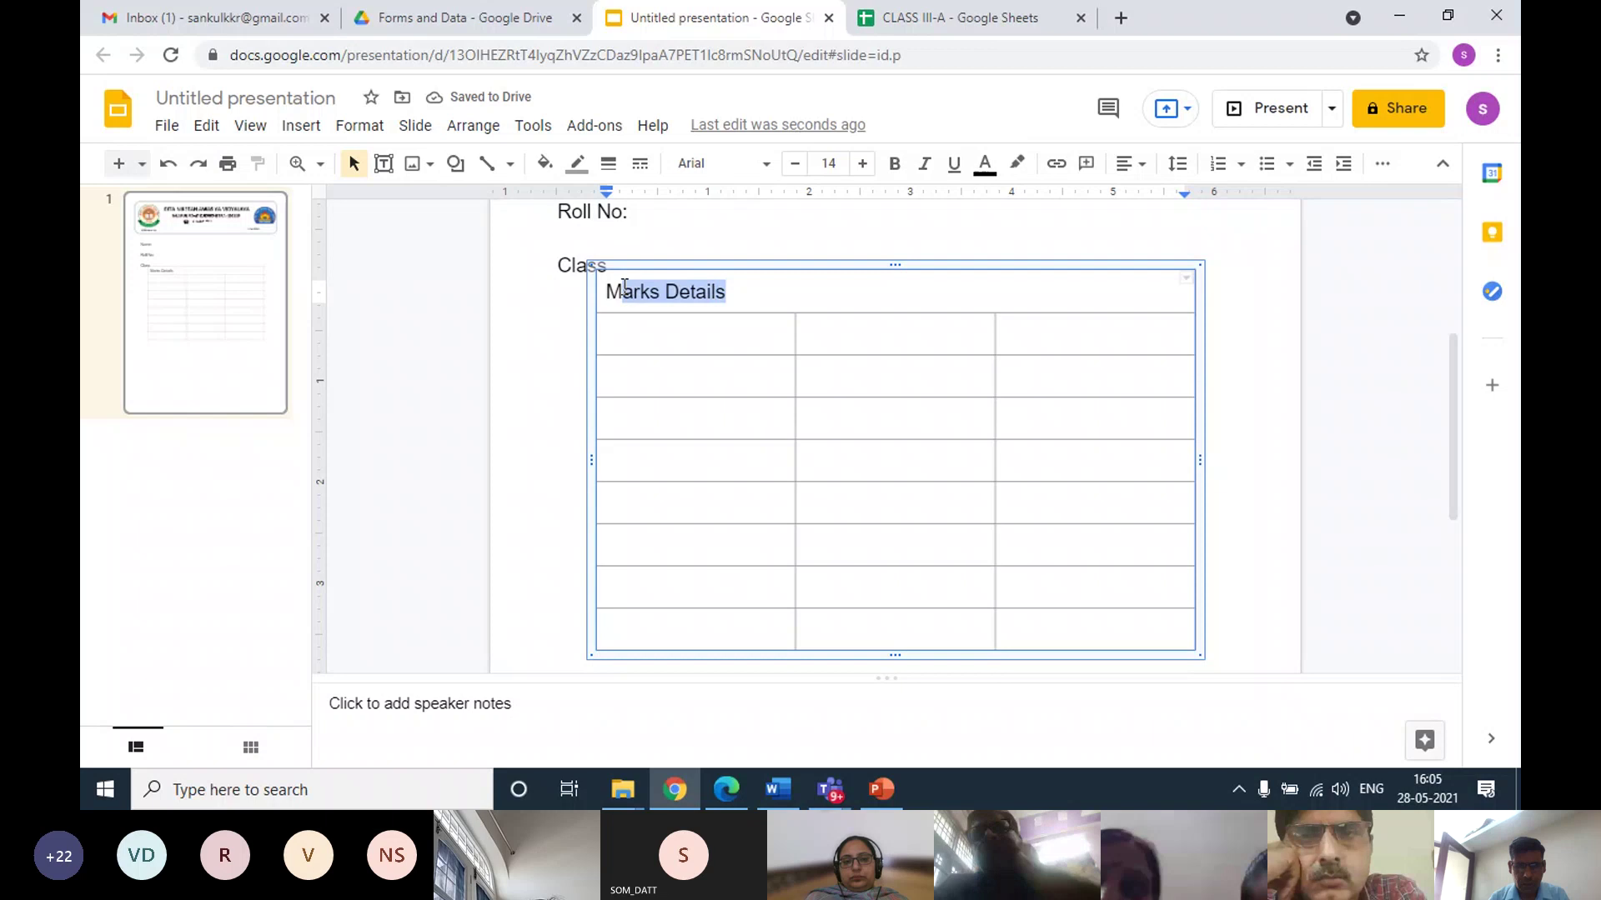
{"action": "left_click", "coordinate": [1131, 163]}
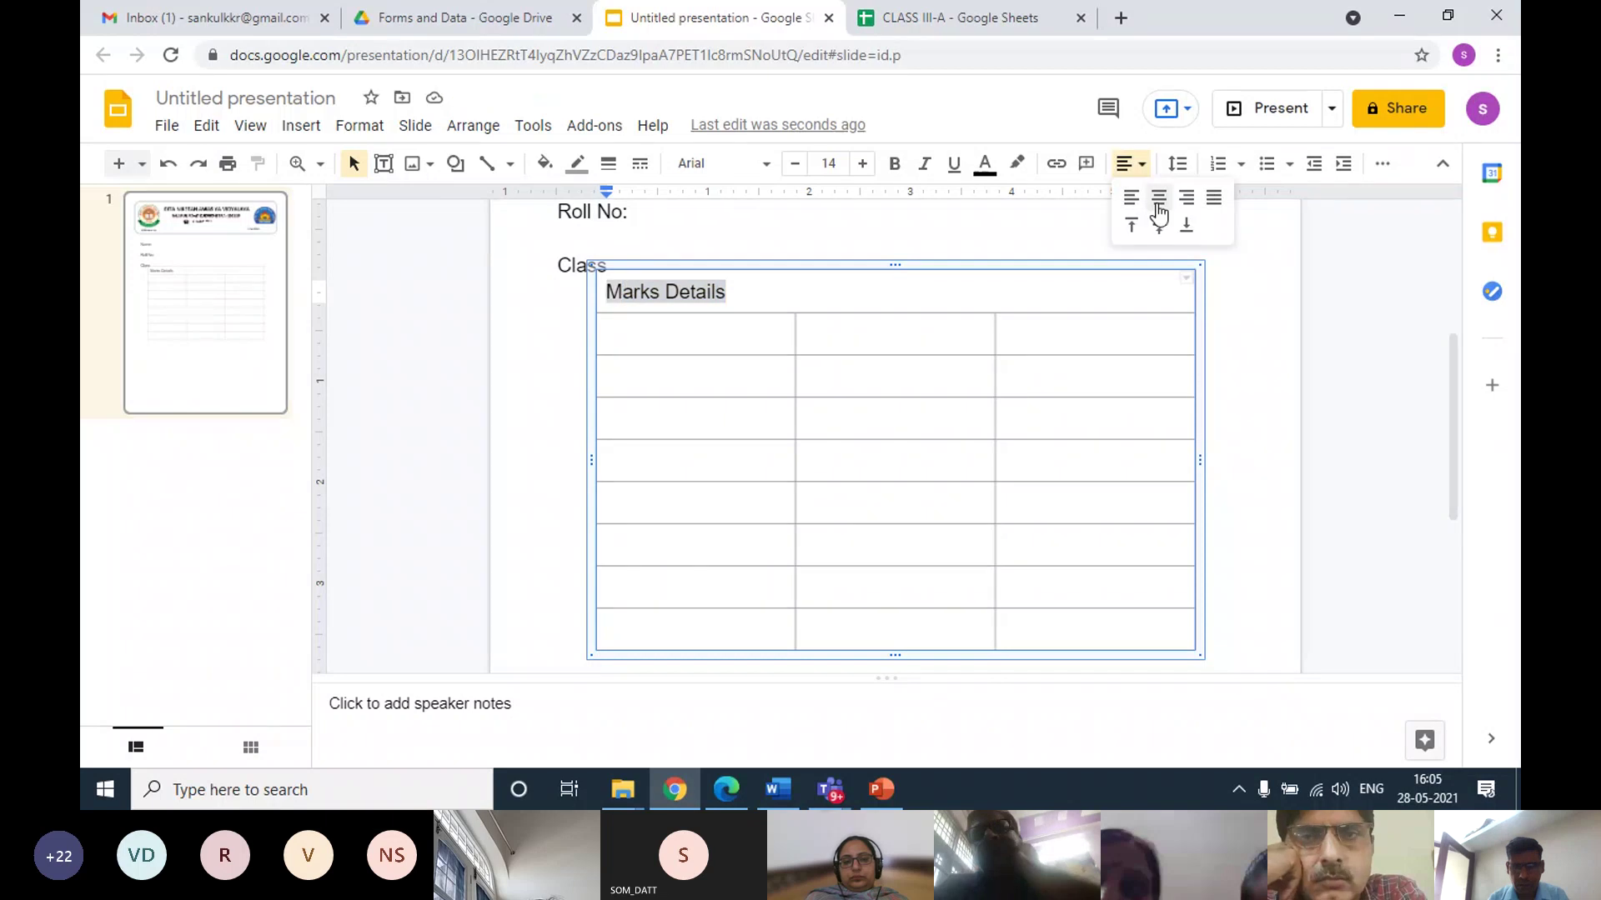
{"action": "left_click", "coordinate": [1141, 219]}
{"action": "left_click", "coordinate": [708, 339]}
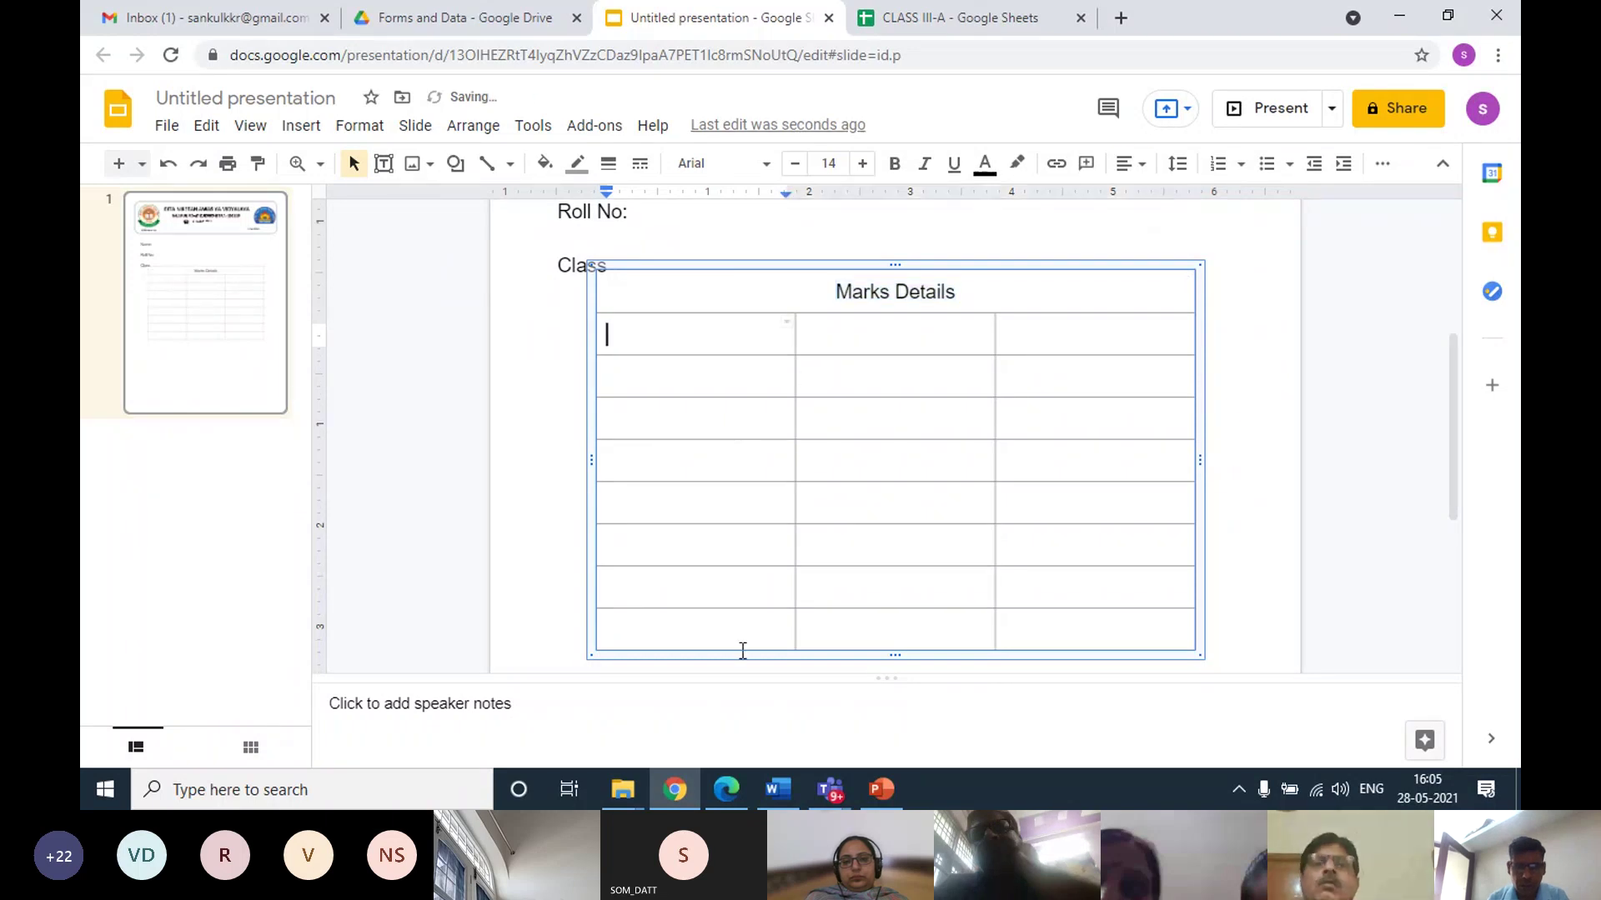
{"action": "mouse_move", "coordinate": [832, 799]}
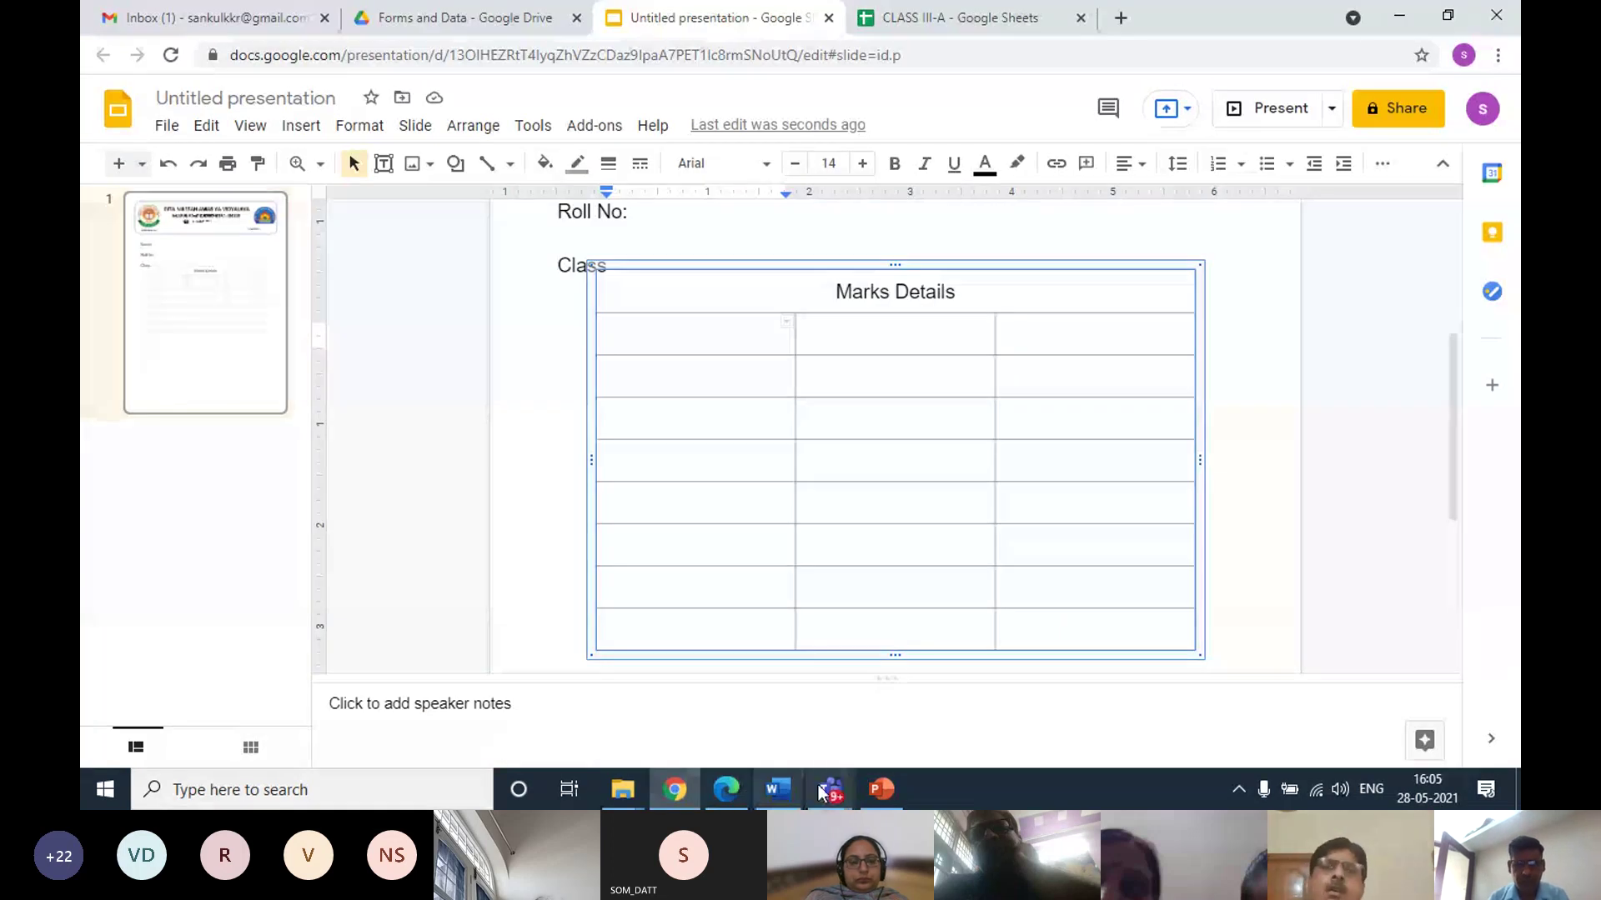
Bring up the Teams meeting, confirm Mute all for every attendee, then minimize it
{"action": "left_click", "coordinate": [647, 336]}
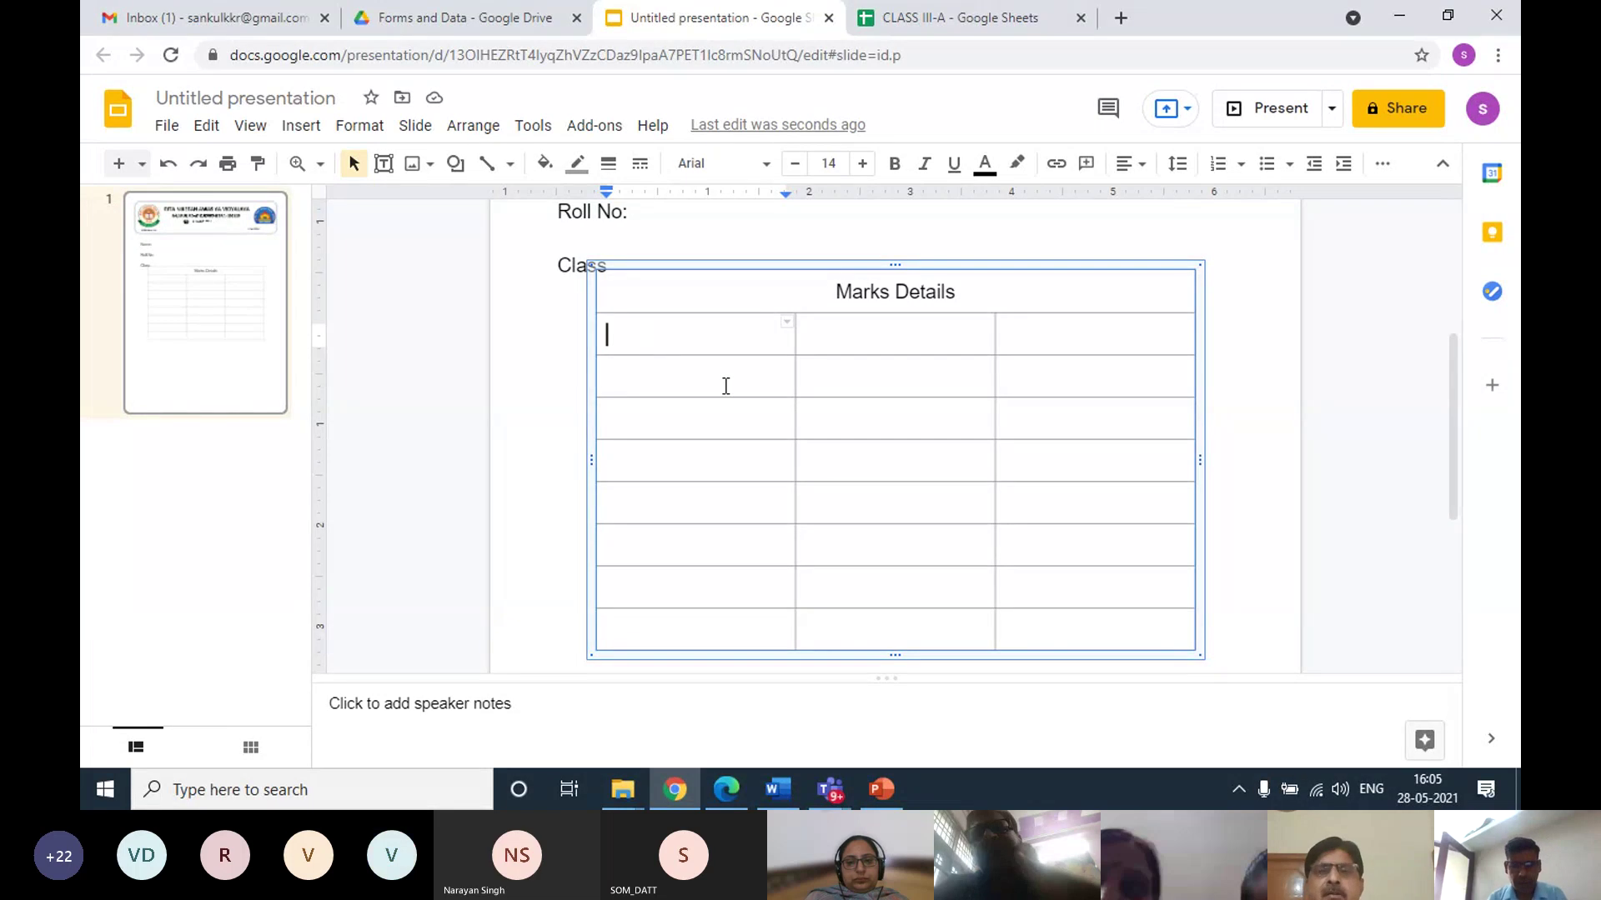
{"action": "left_click", "coordinate": [933, 684]}
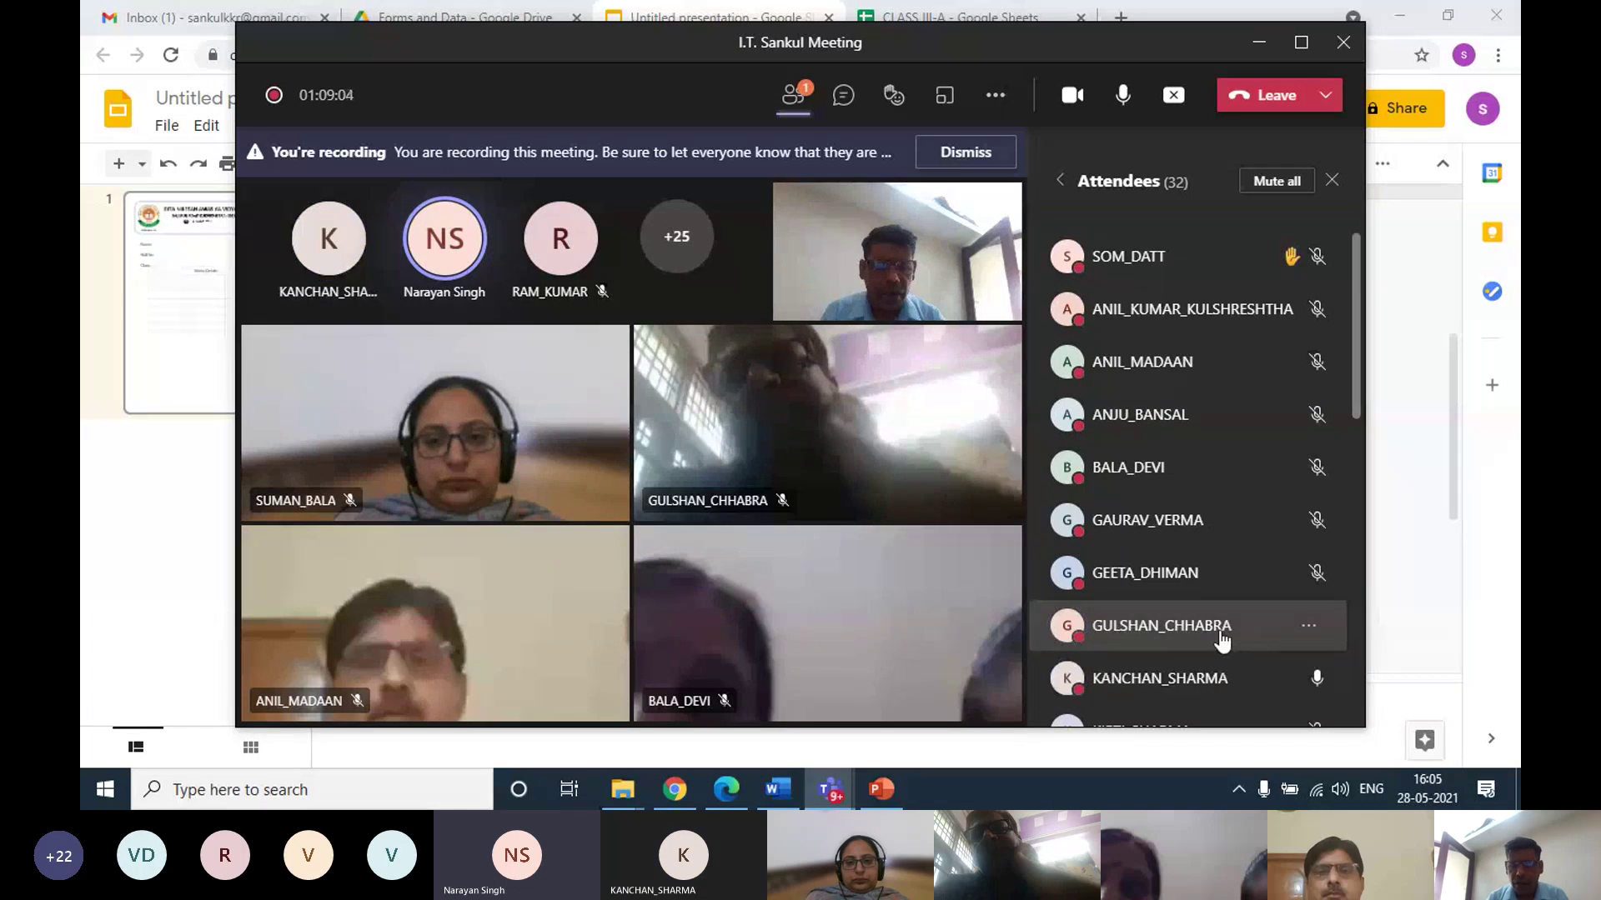
{"action": "left_click", "coordinate": [1277, 182]}
{"action": "left_click", "coordinate": [822, 423]}
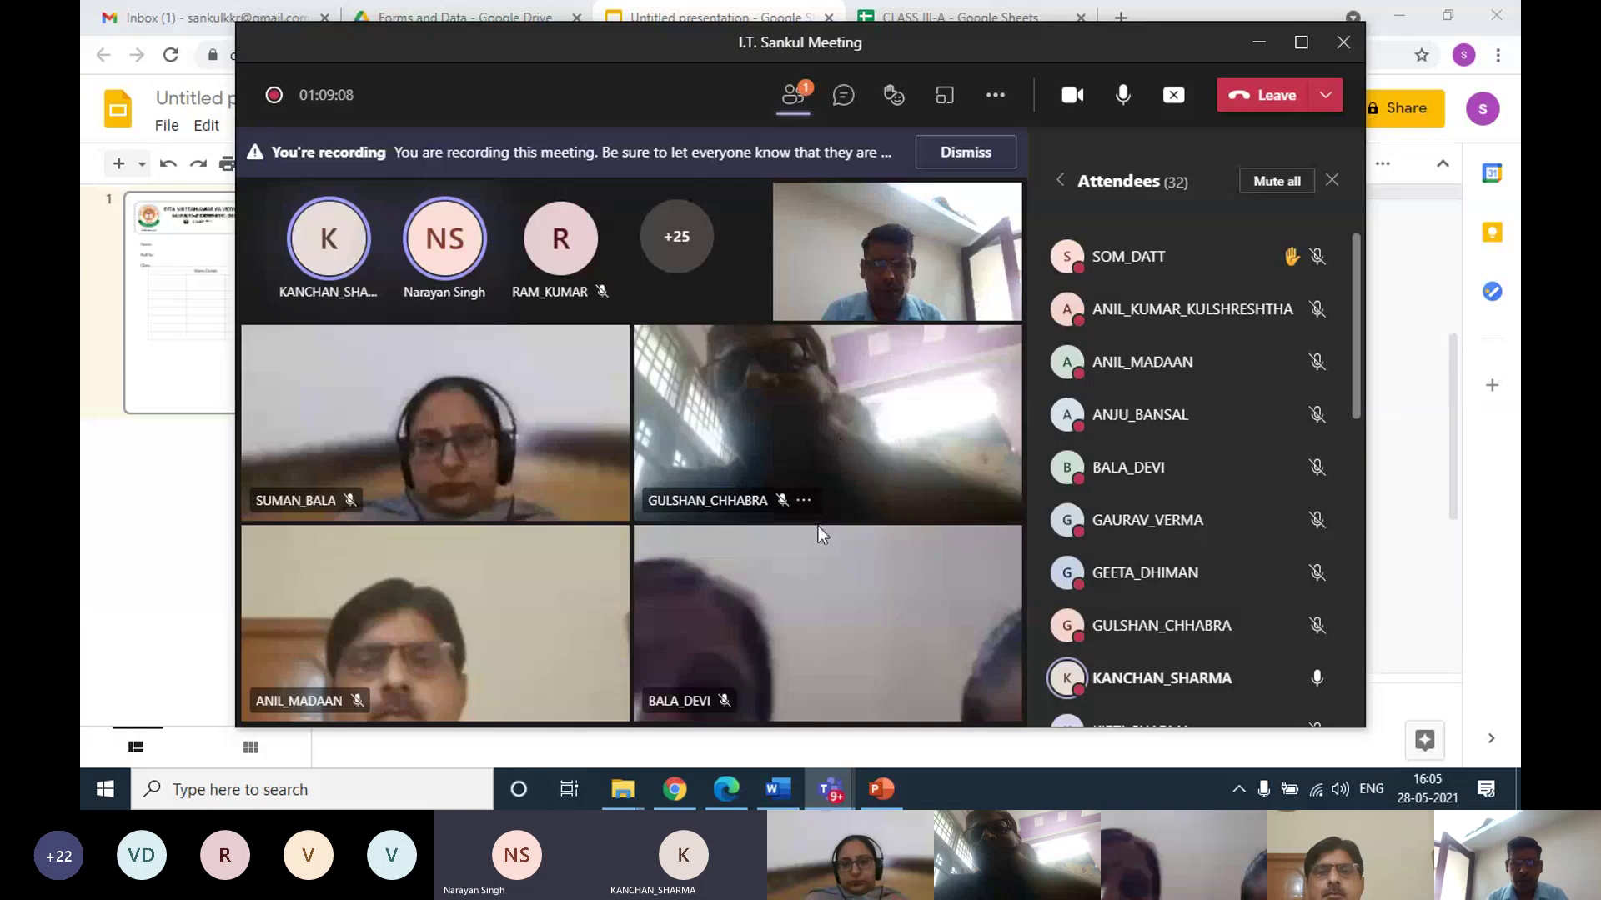
{"action": "left_click", "coordinate": [1277, 181]}
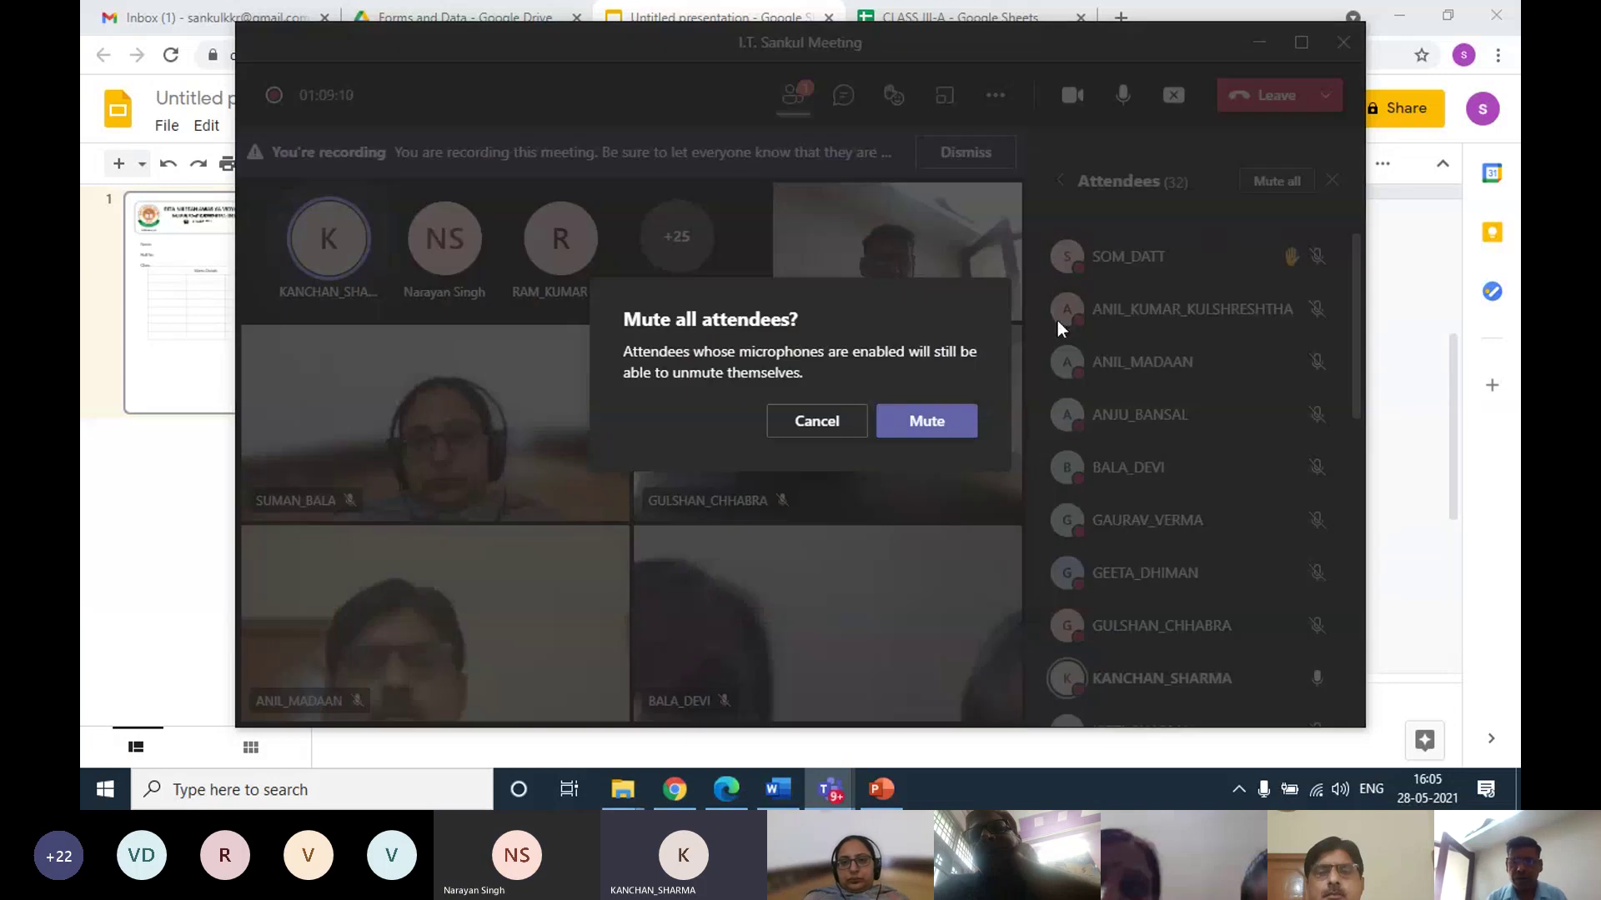
{"action": "left_click", "coordinate": [923, 424]}
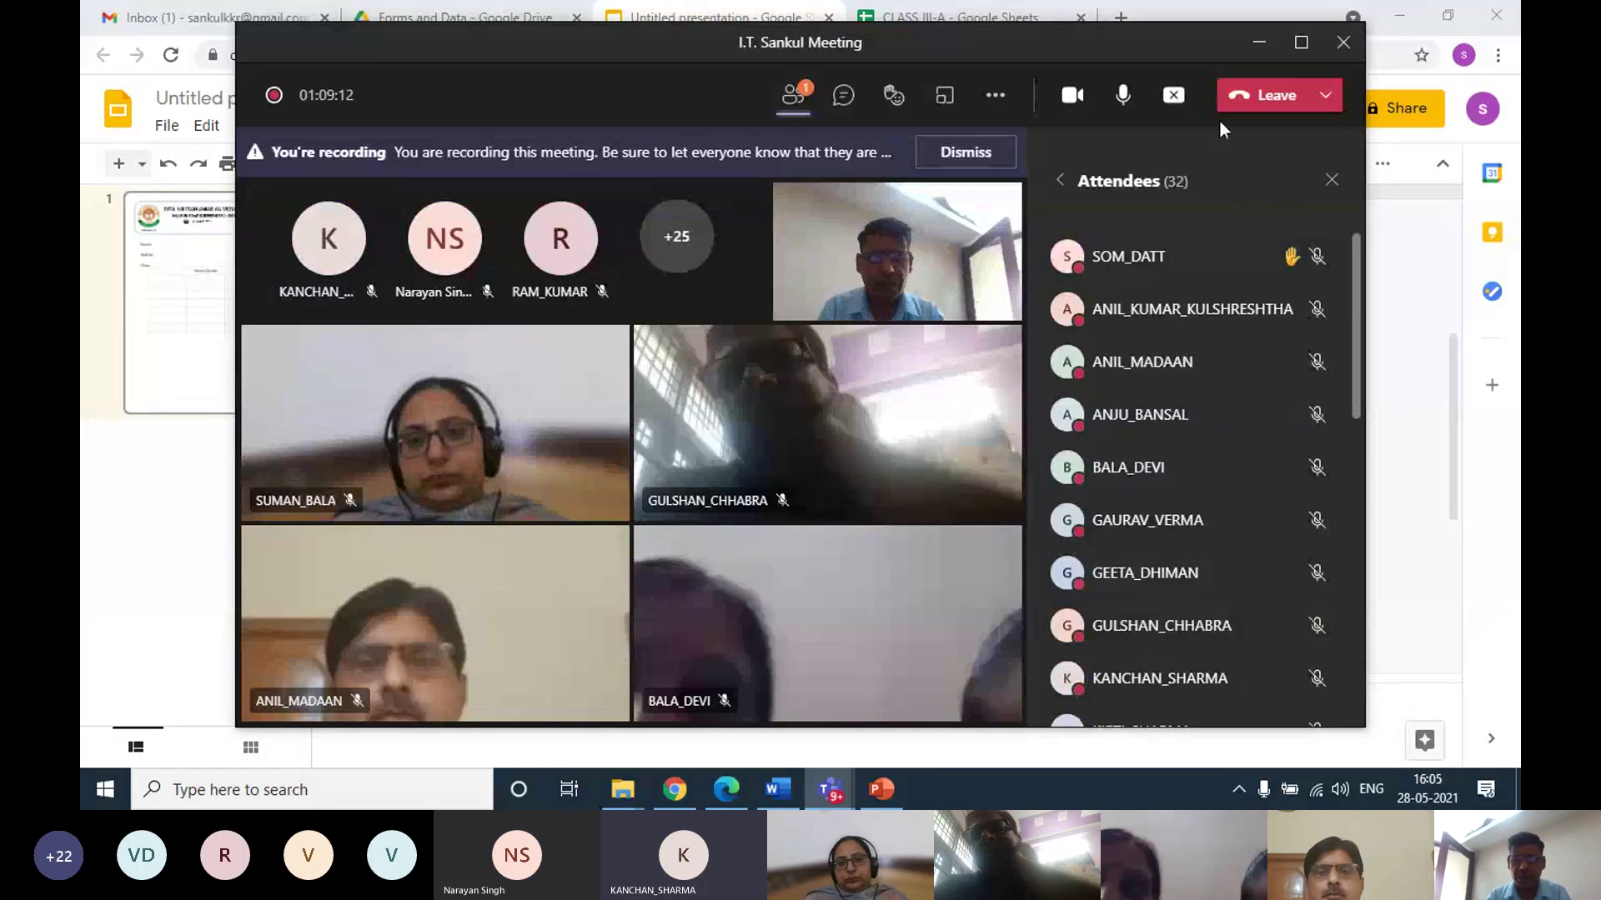
{"action": "left_click", "coordinate": [1259, 42]}
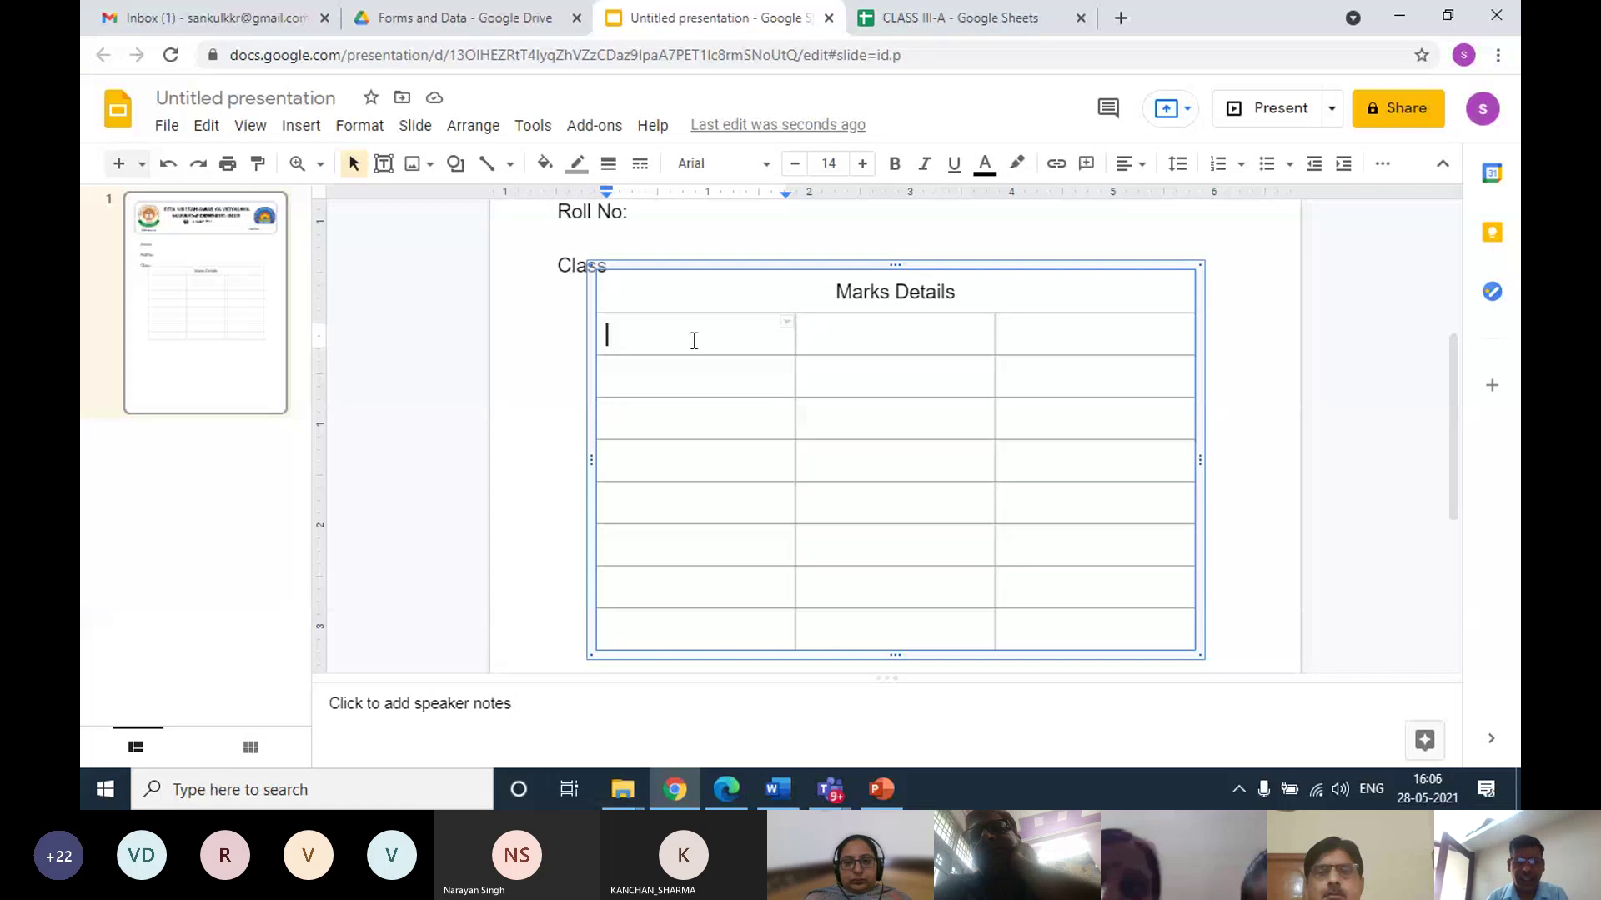
Type Subject, Max. Marks and Obtained Marks into the three cells beneath Marks Details
{"action": "type", "text": "Subject"}
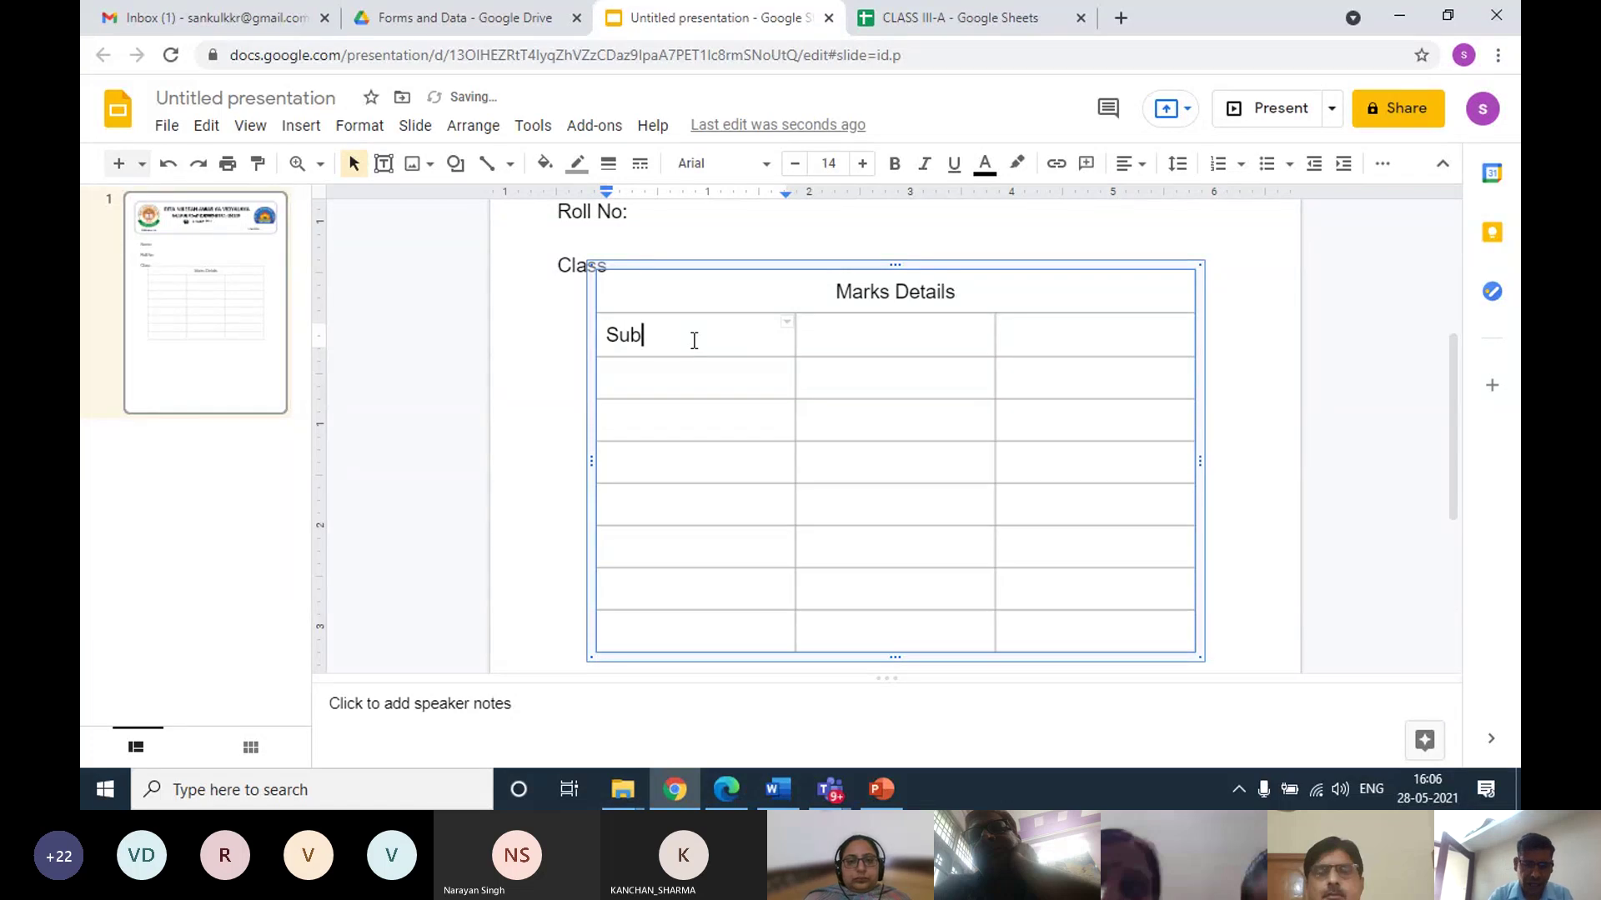
{"action": "left_click", "coordinate": [845, 335]}
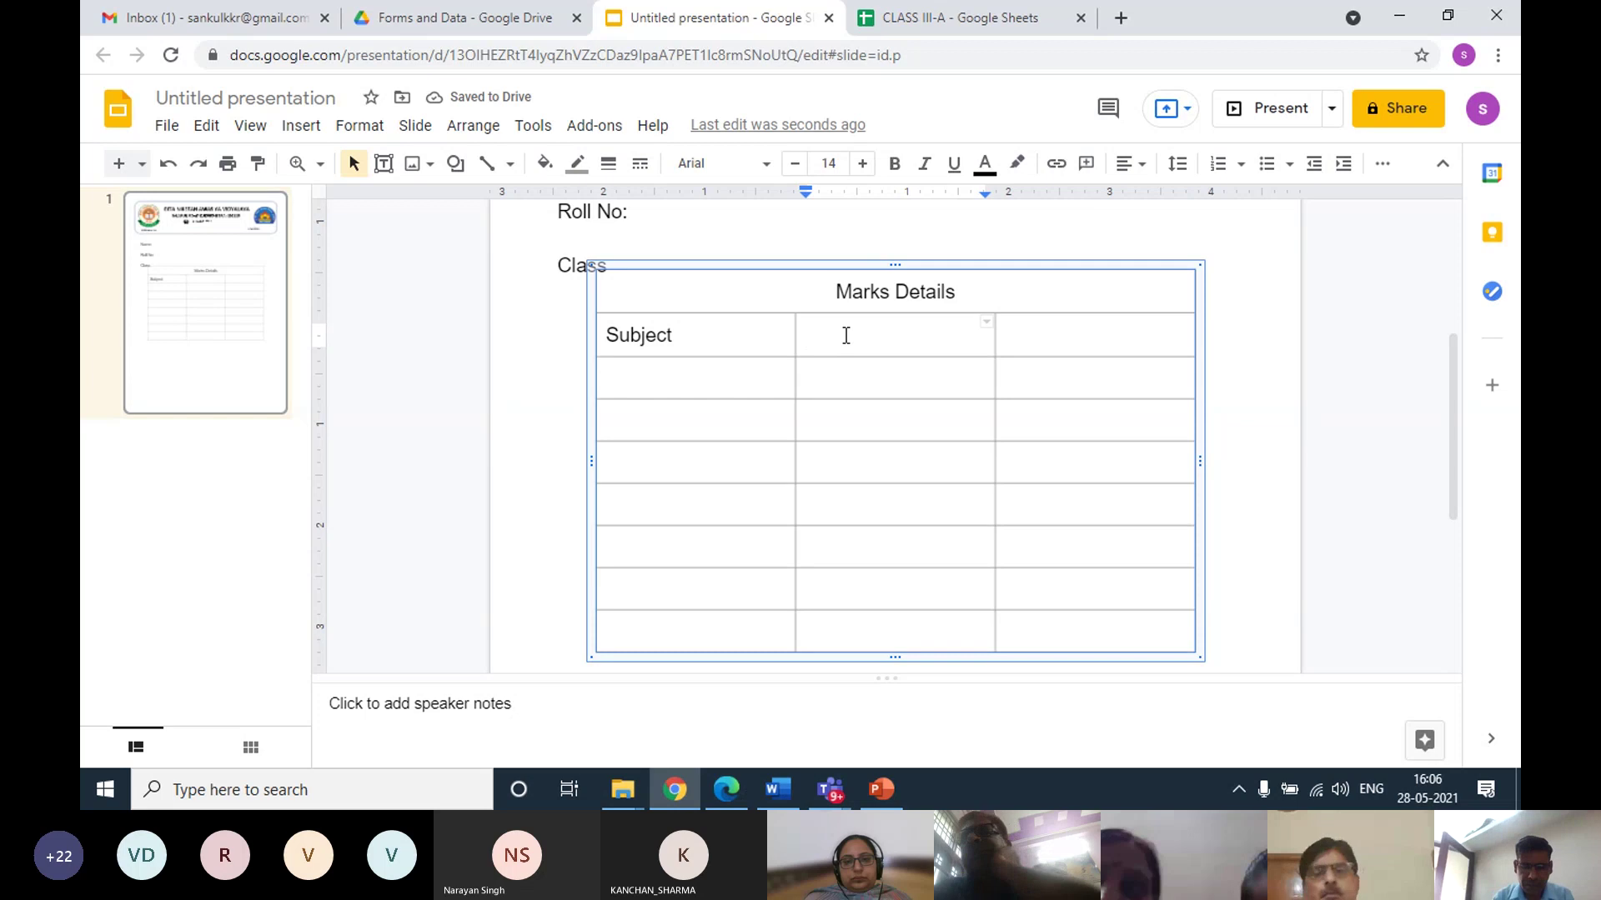
{"action": "type", "text": "MM"}
{"action": "key", "text": "BackSpace"}
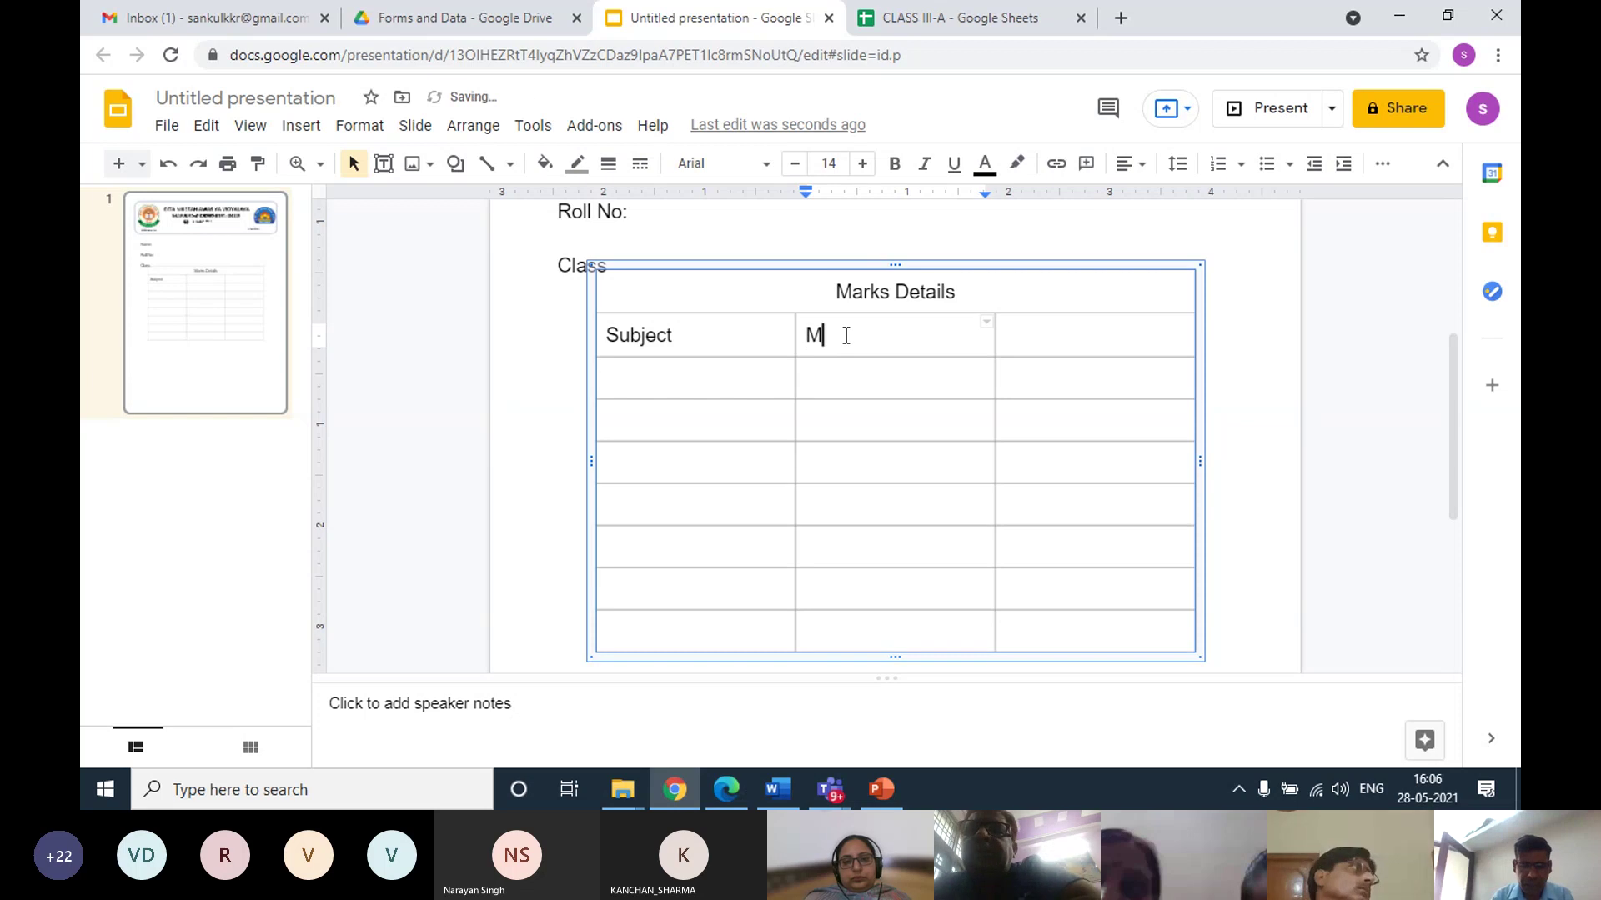
{"action": "type", "text": "ax MA"}
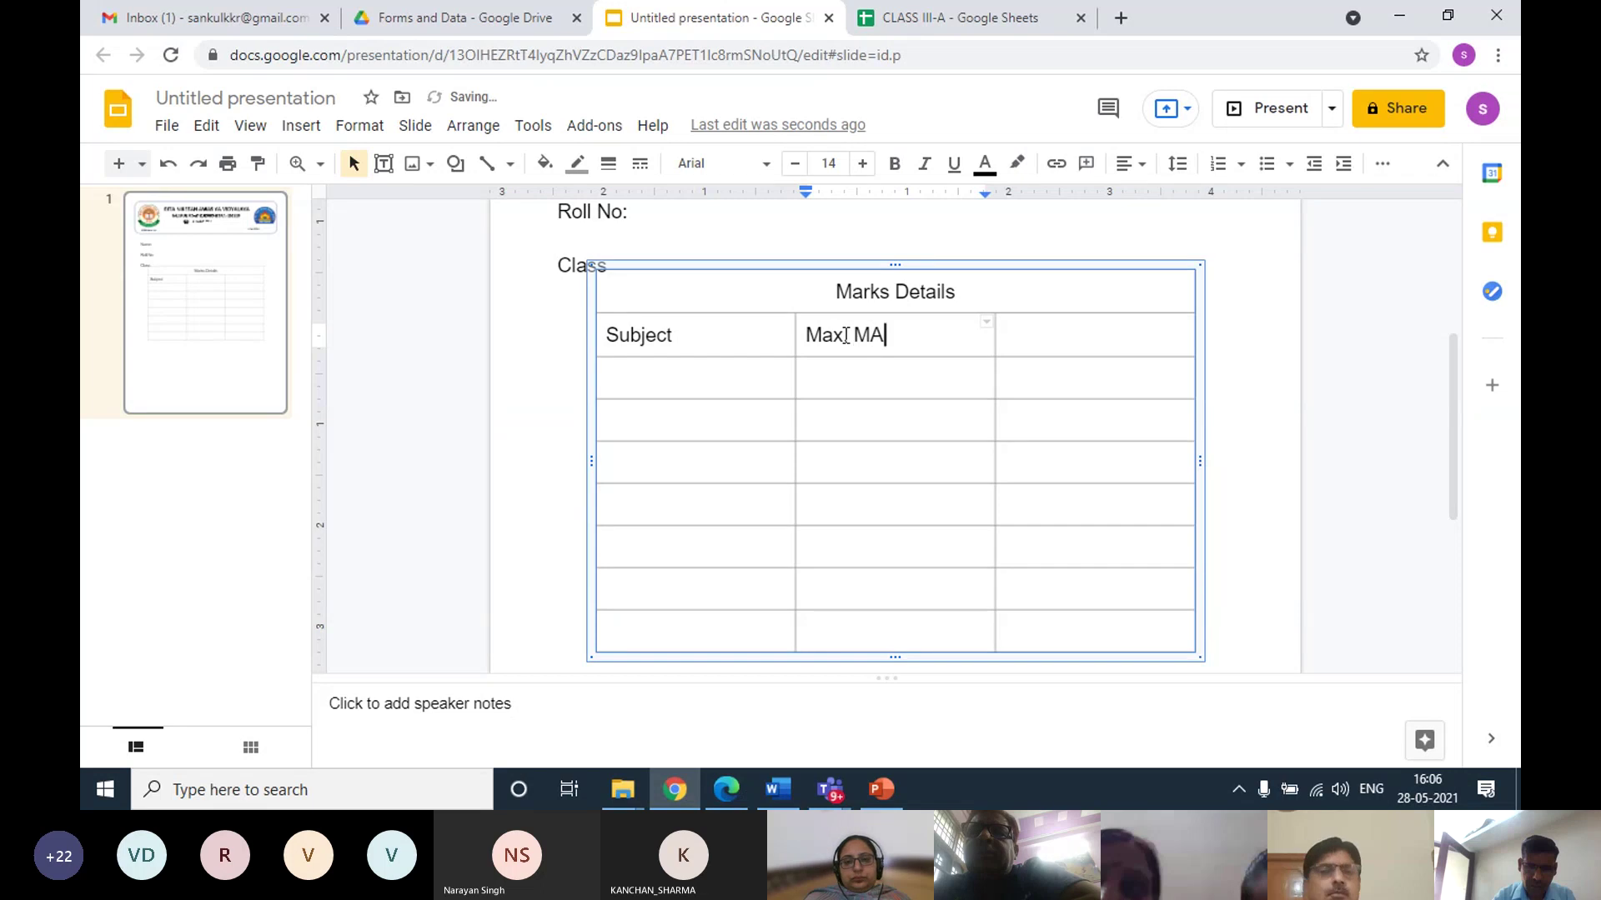
{"action": "key", "text": "BackSpace"}
{"action": "key", "text": "BackSpace"}
{"action": "type", "text": "Marks"}
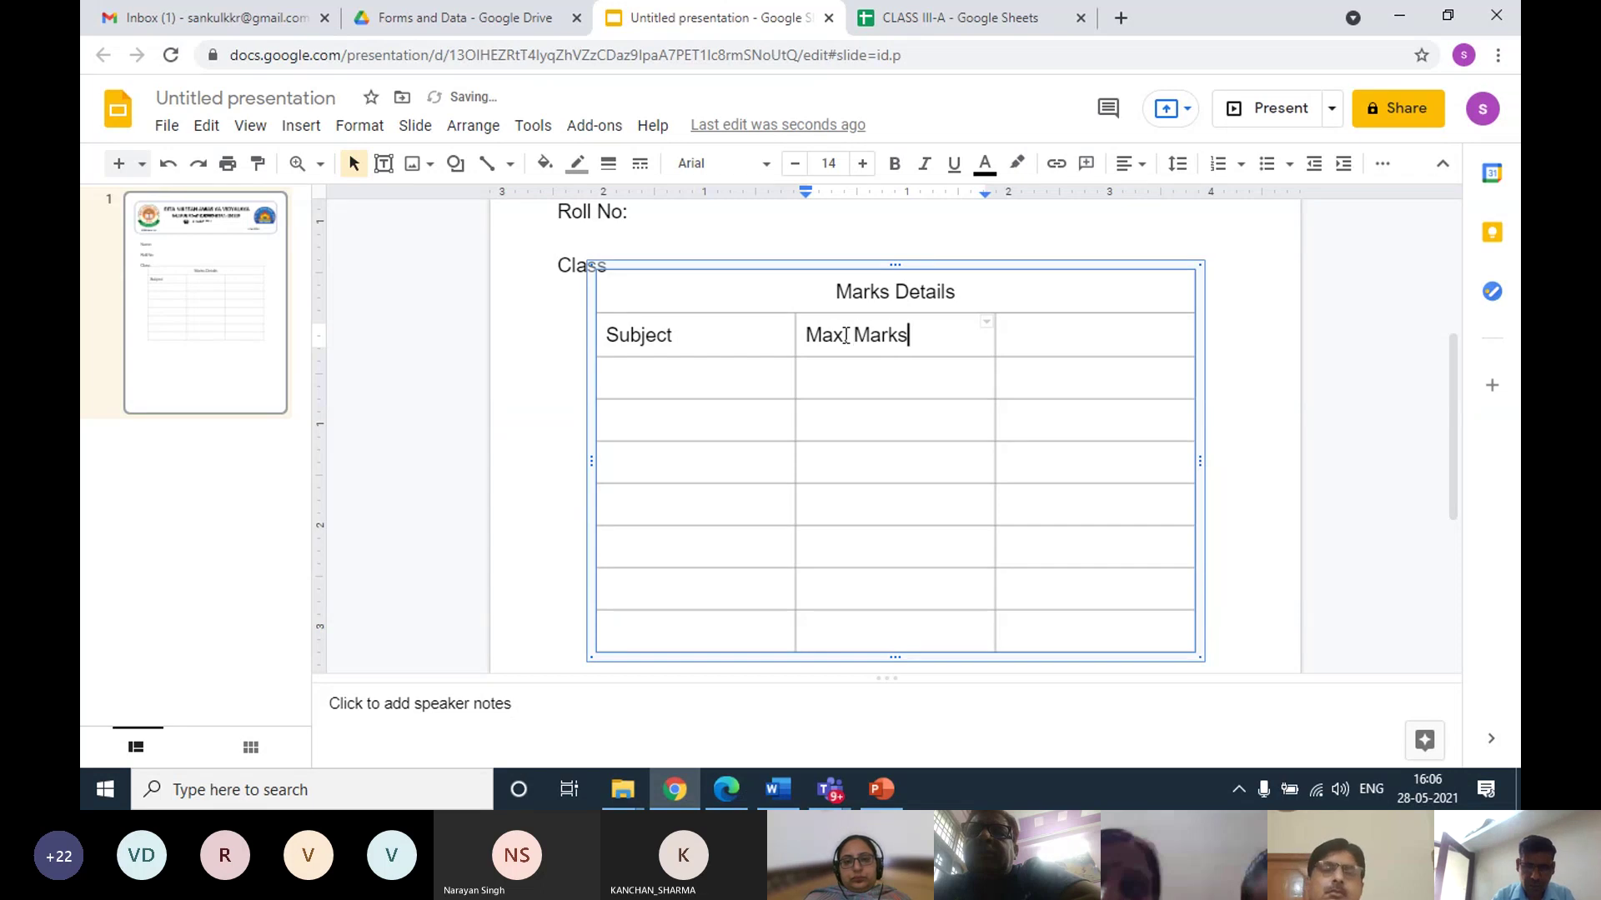
{"action": "key", "text": "Tab"}
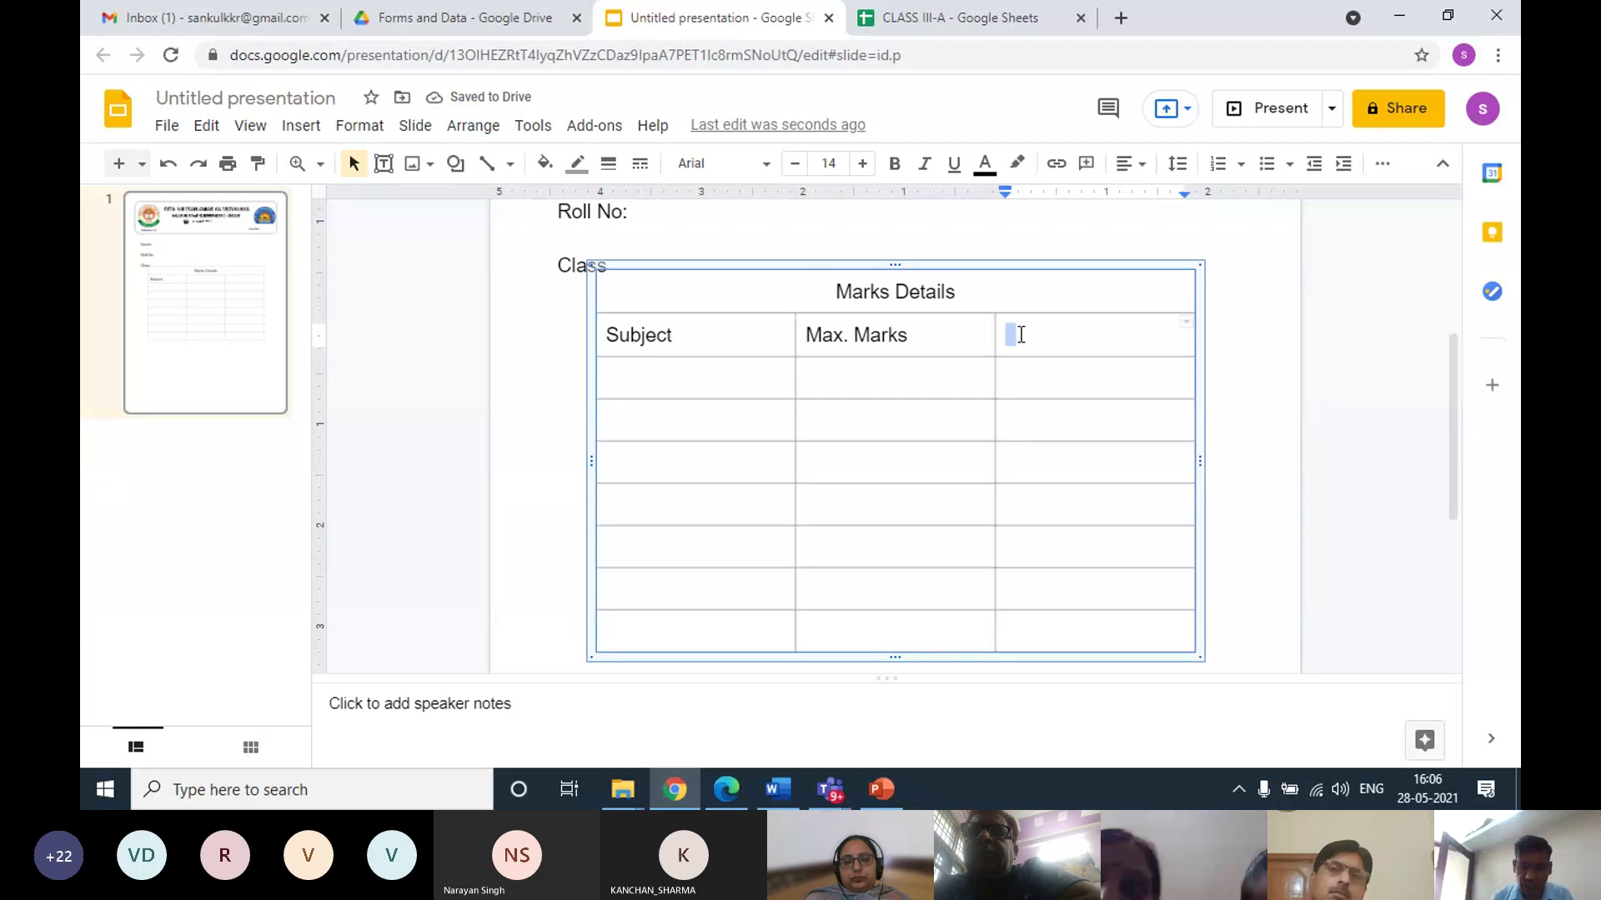
{"action": "type", "text": "Obtained Mars"}
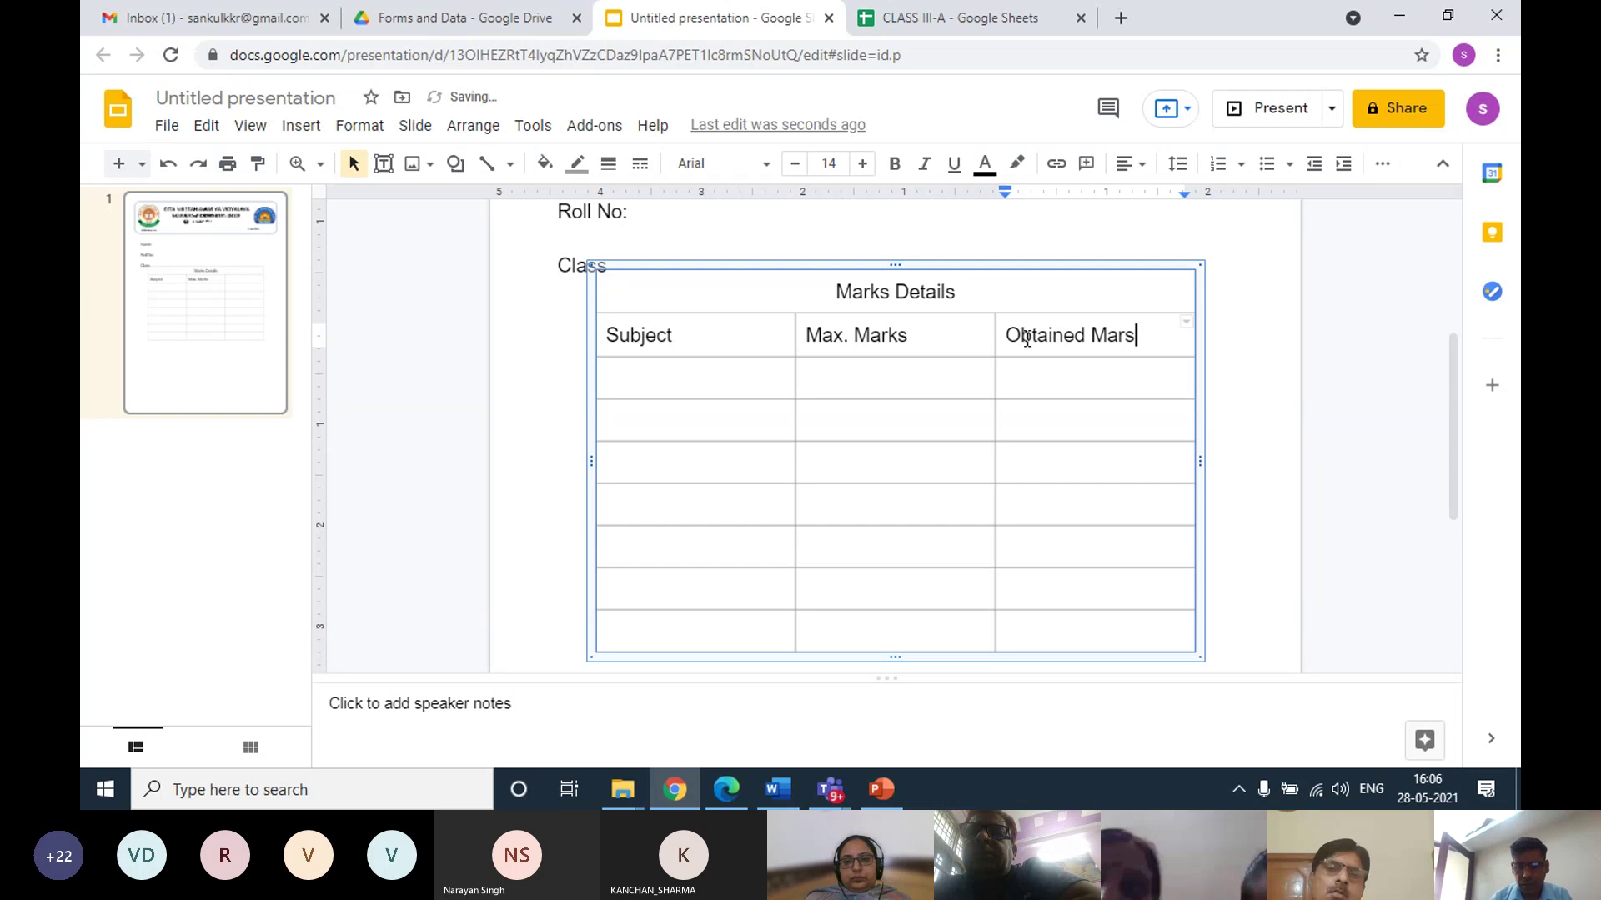
{"action": "key", "text": "BackSpace"}
{"action": "type", "text": "ks"}
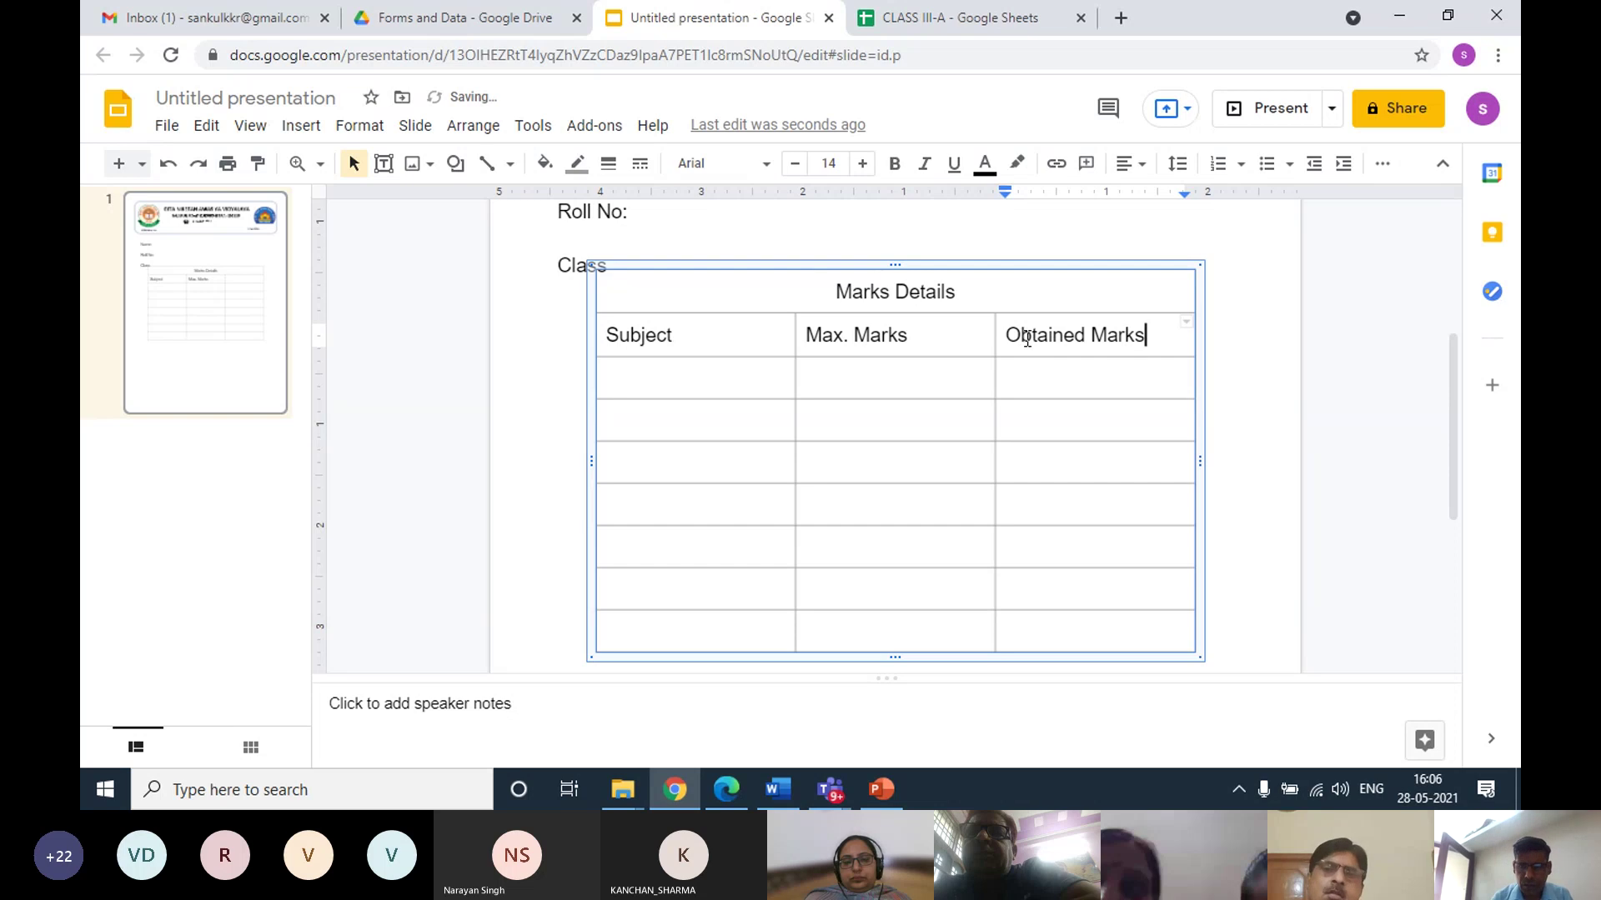
{"action": "left_click", "coordinate": [699, 373]}
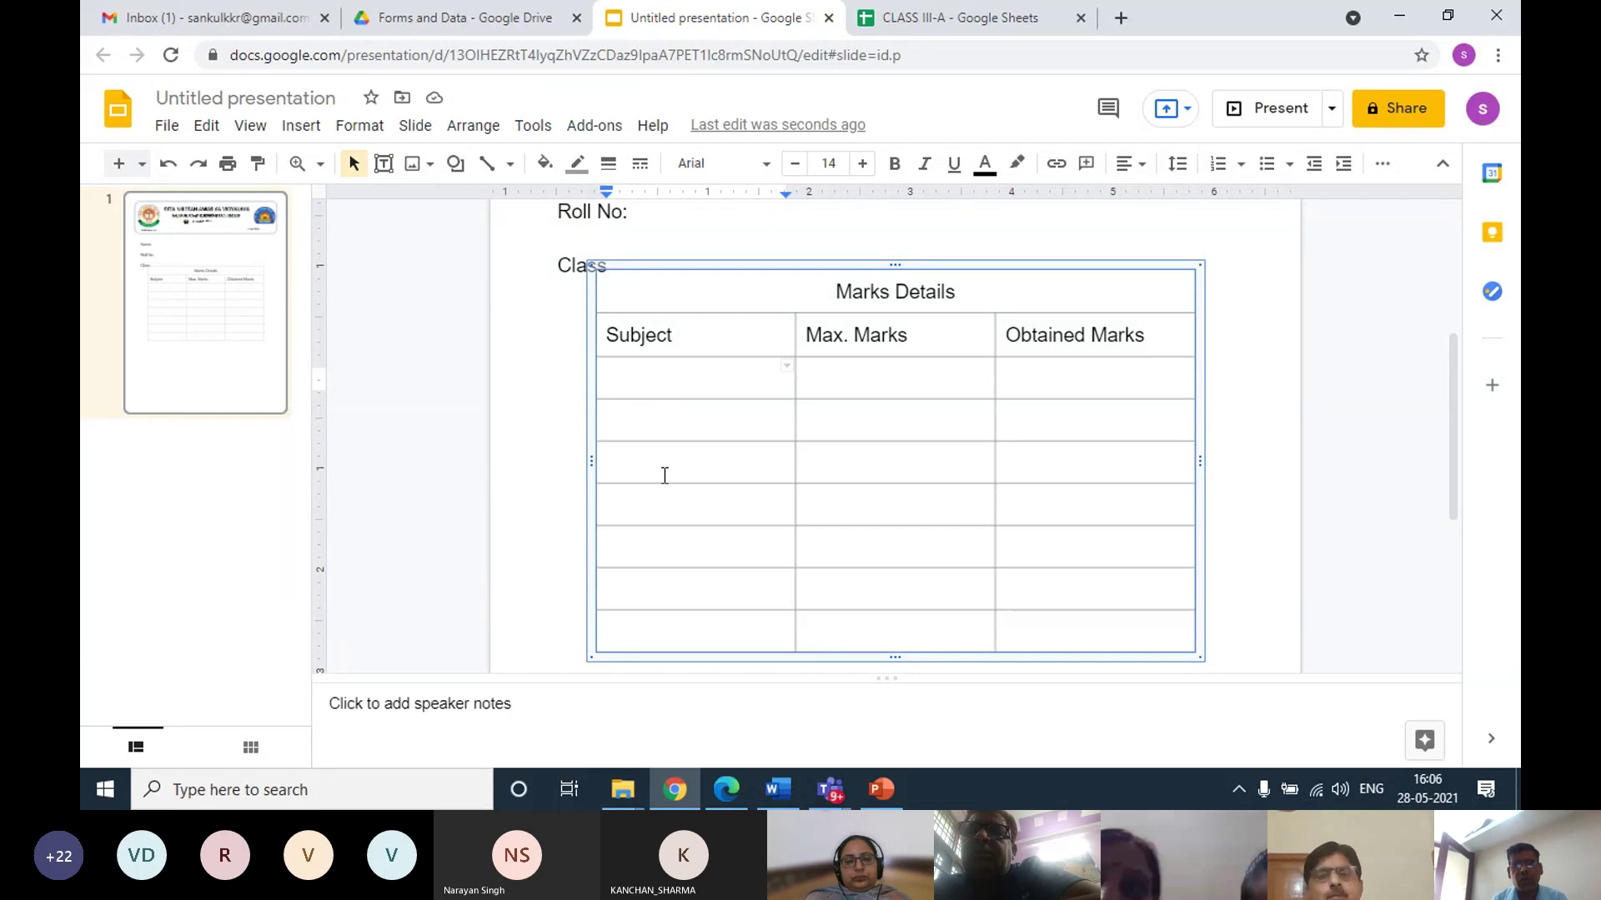
Switch to the CLASS III-A Google Sheets tab to see the subject names
{"action": "left_click", "coordinate": [921, 22]}
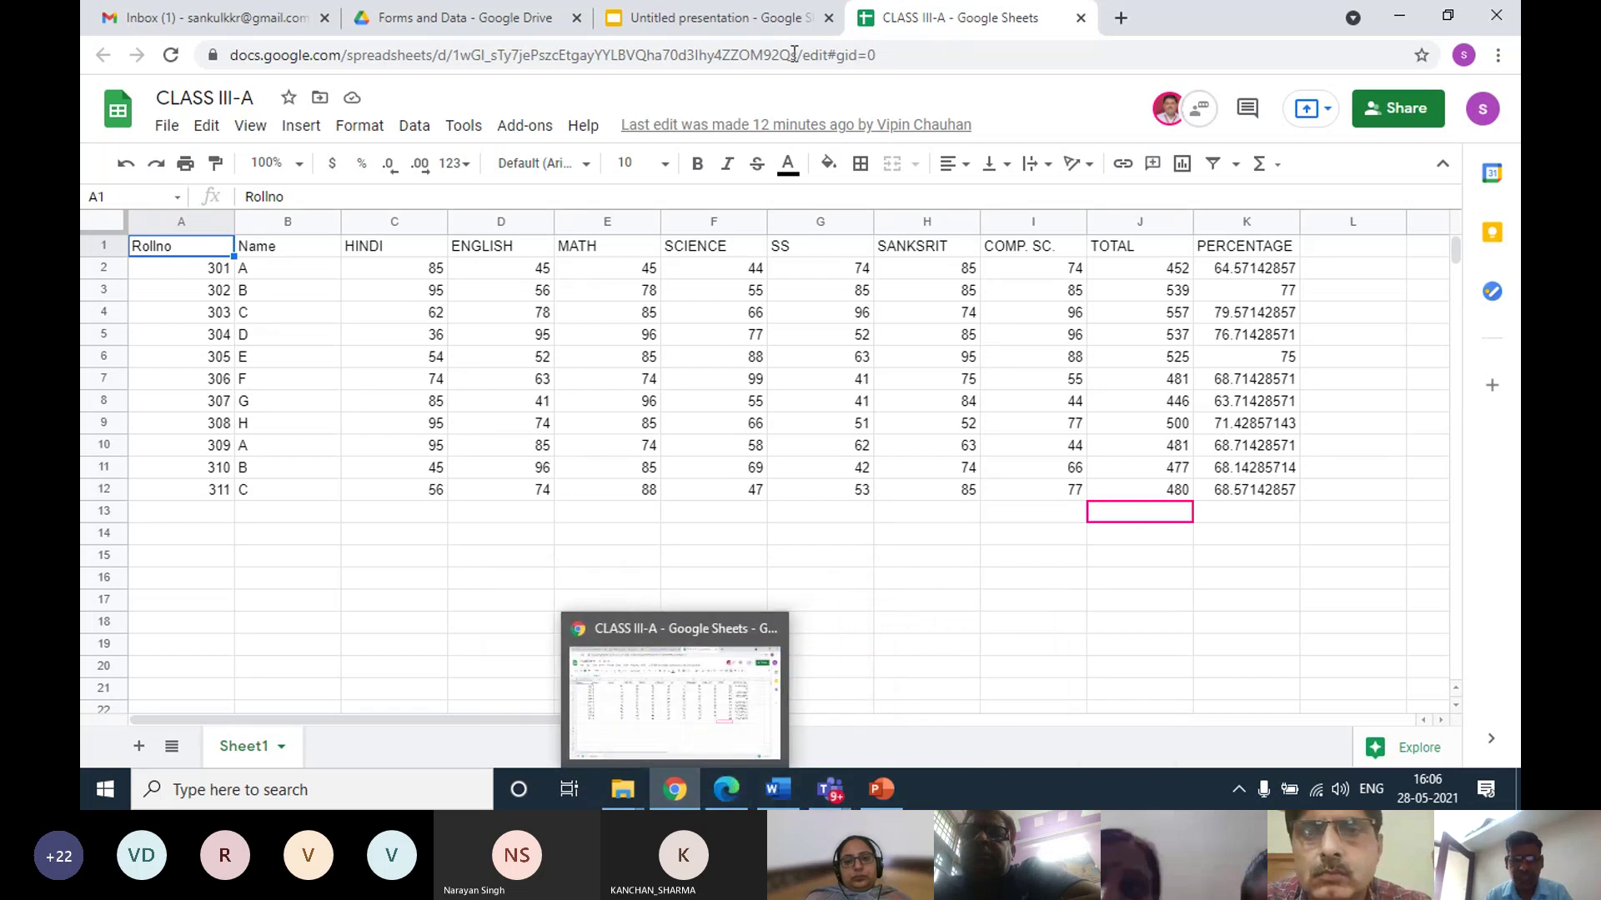
Back in Slides, fill the Subject cells with Hindi, English, Math and Science
{"action": "left_click", "coordinate": [668, 25]}
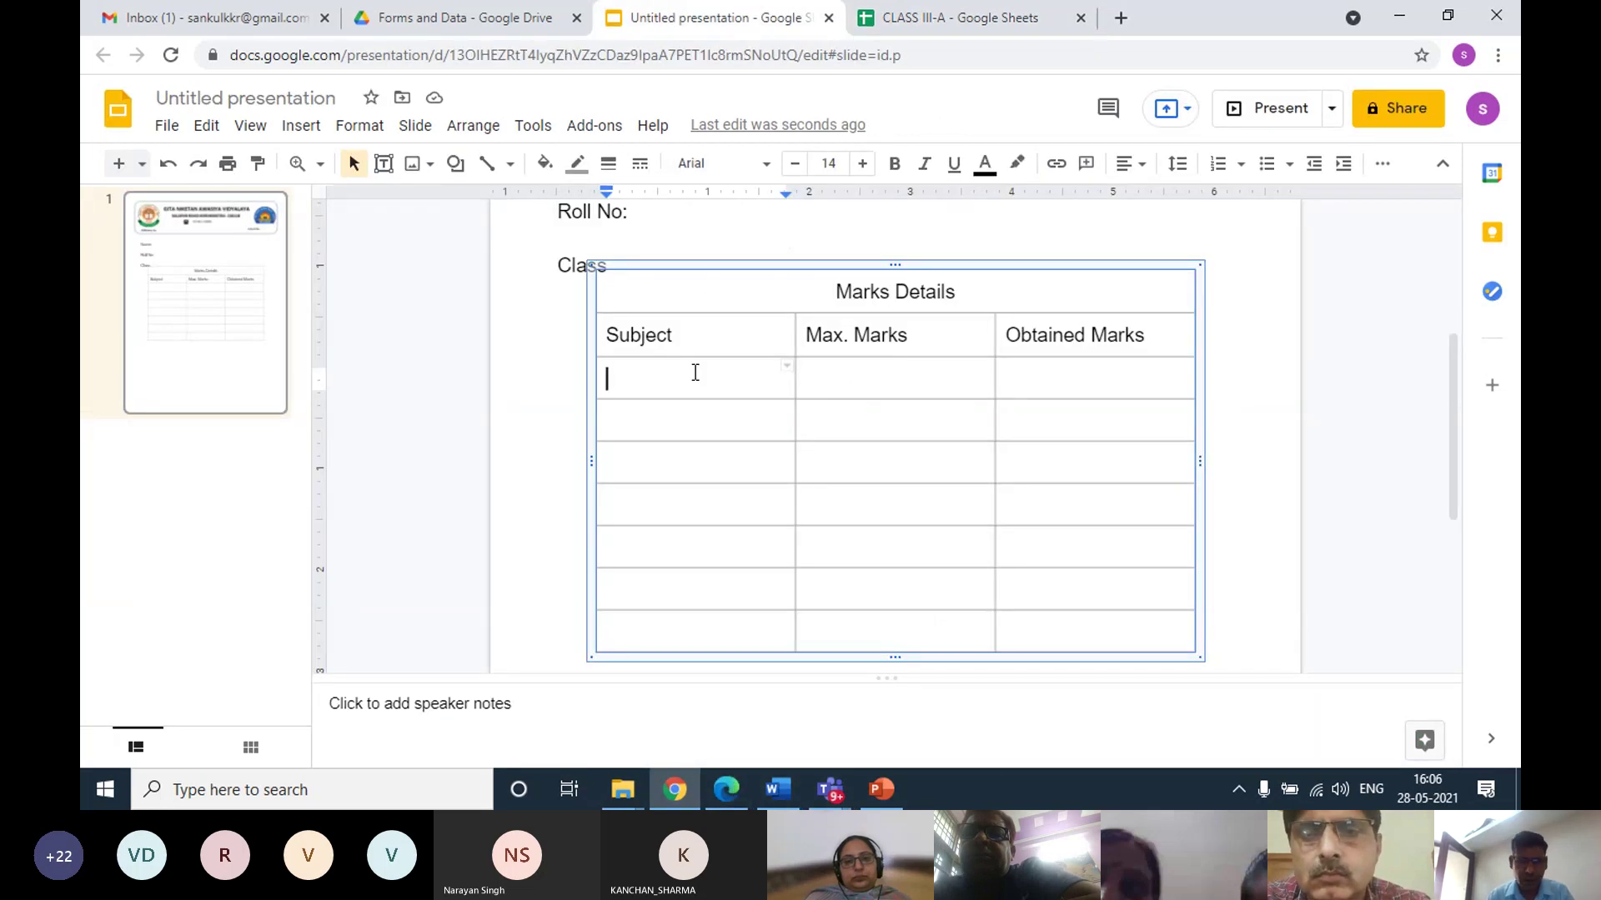
{"action": "type", "text": "Hindi"}
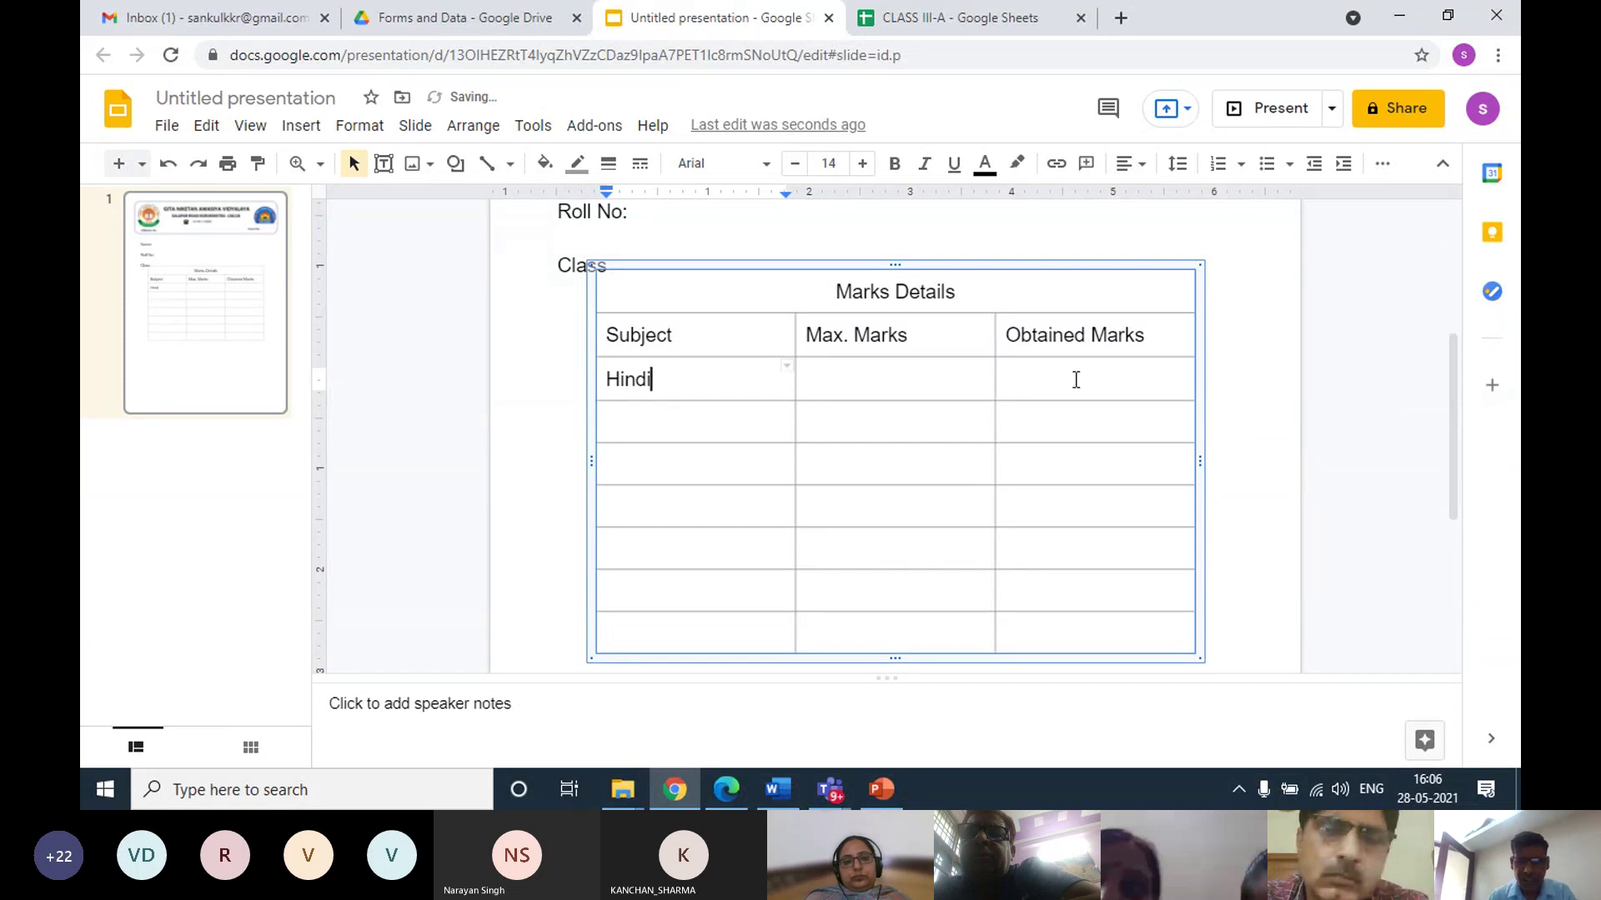
{"action": "left_click", "coordinate": [676, 418]}
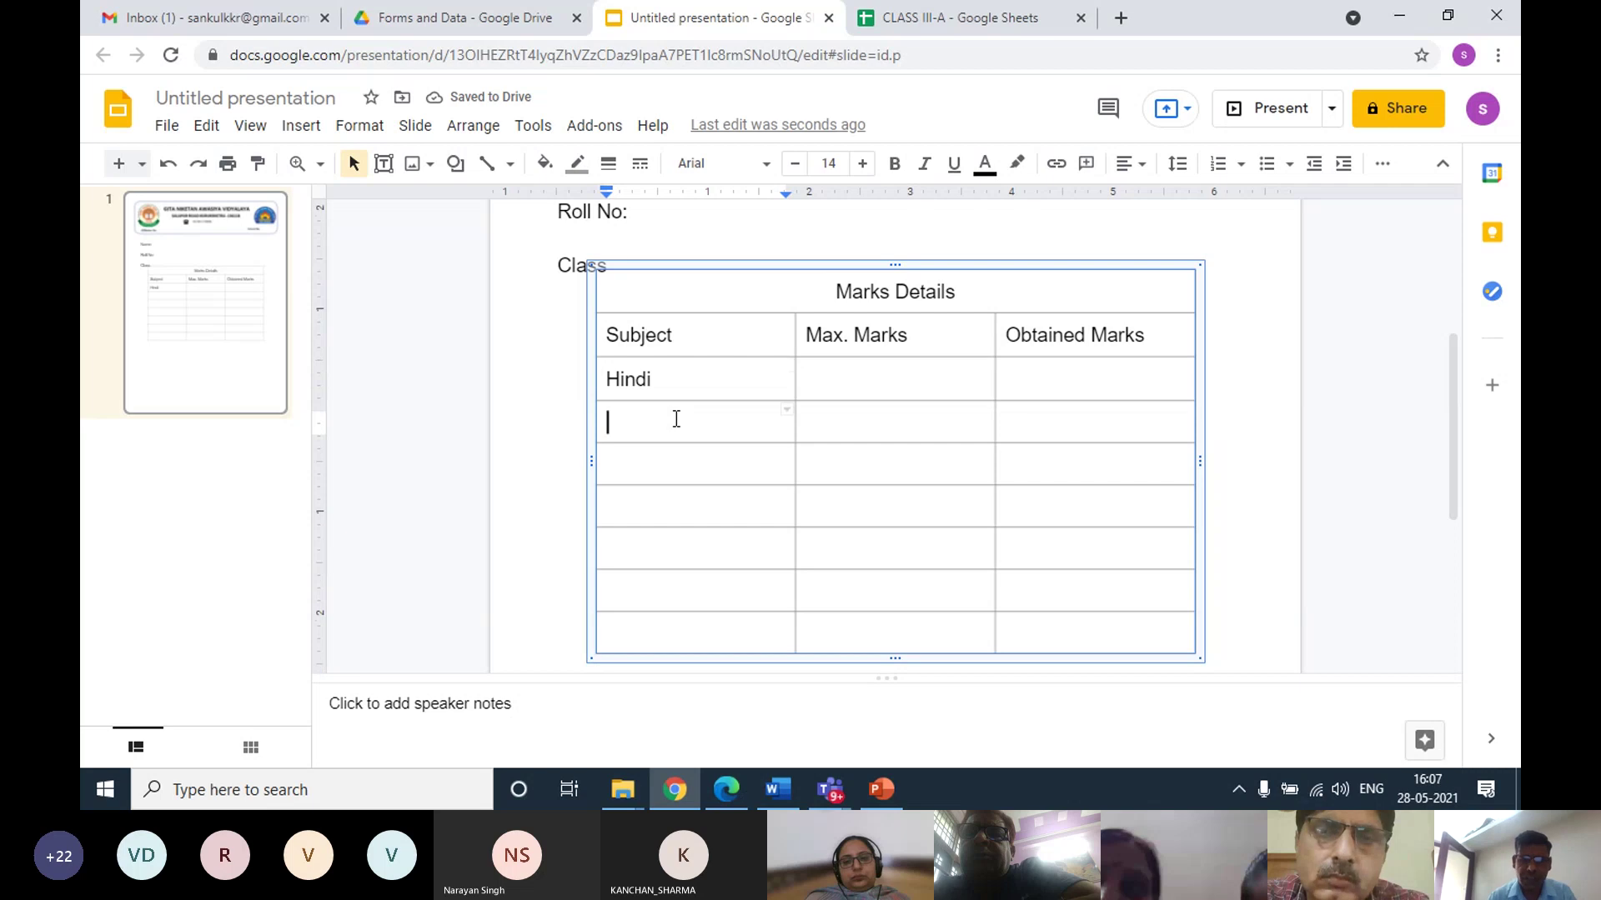
{"action": "type", "text": "English"}
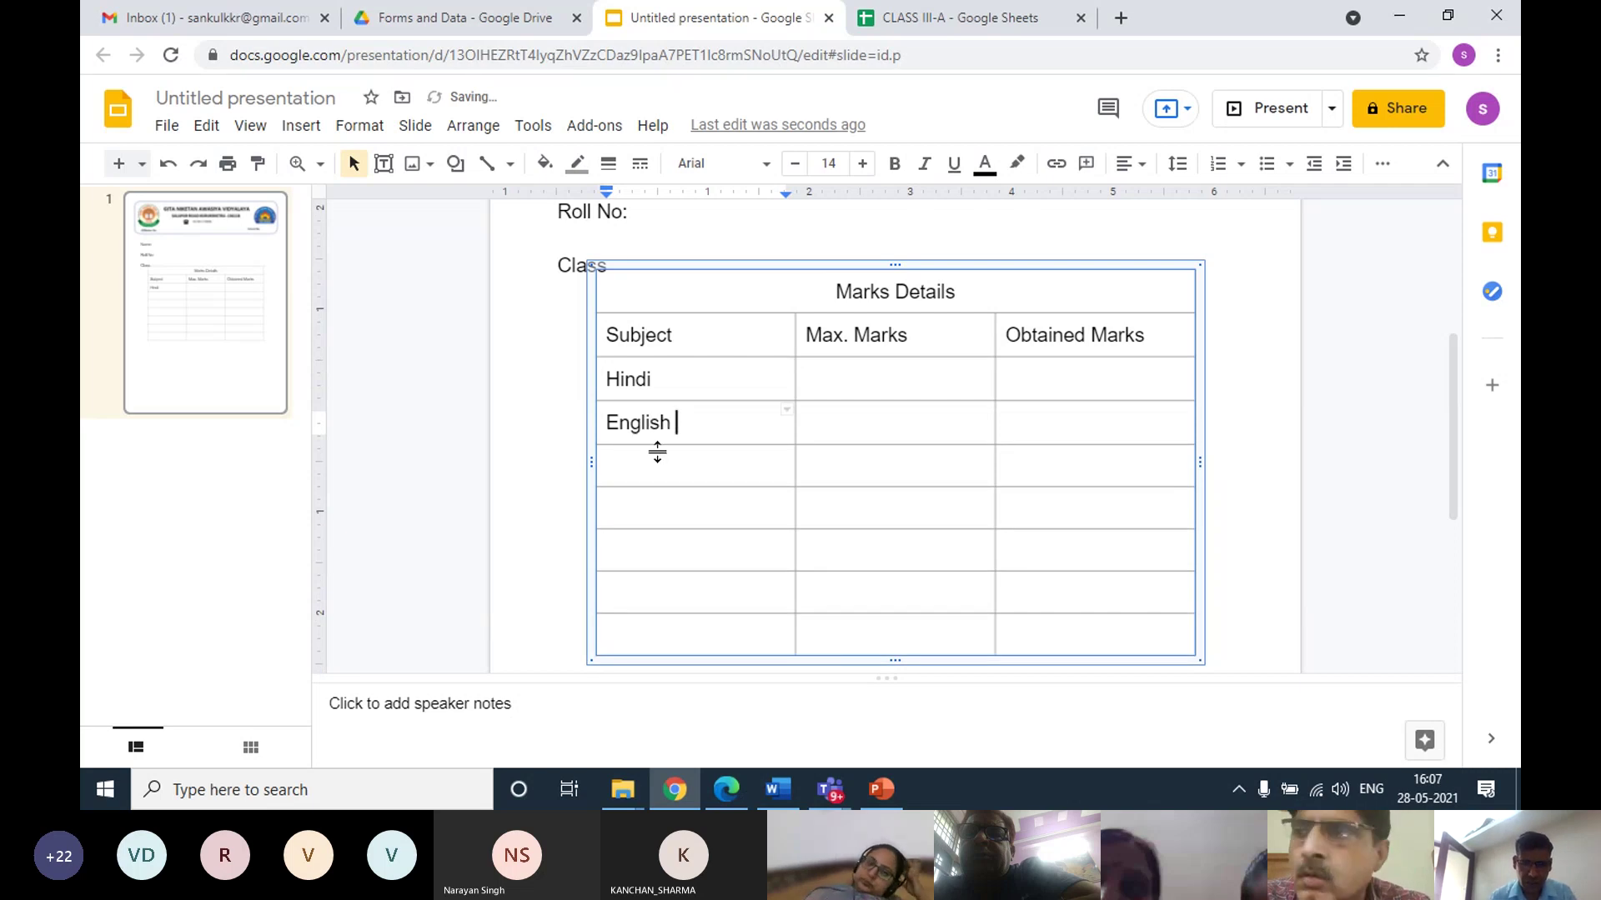
{"action": "left_click", "coordinate": [647, 472]}
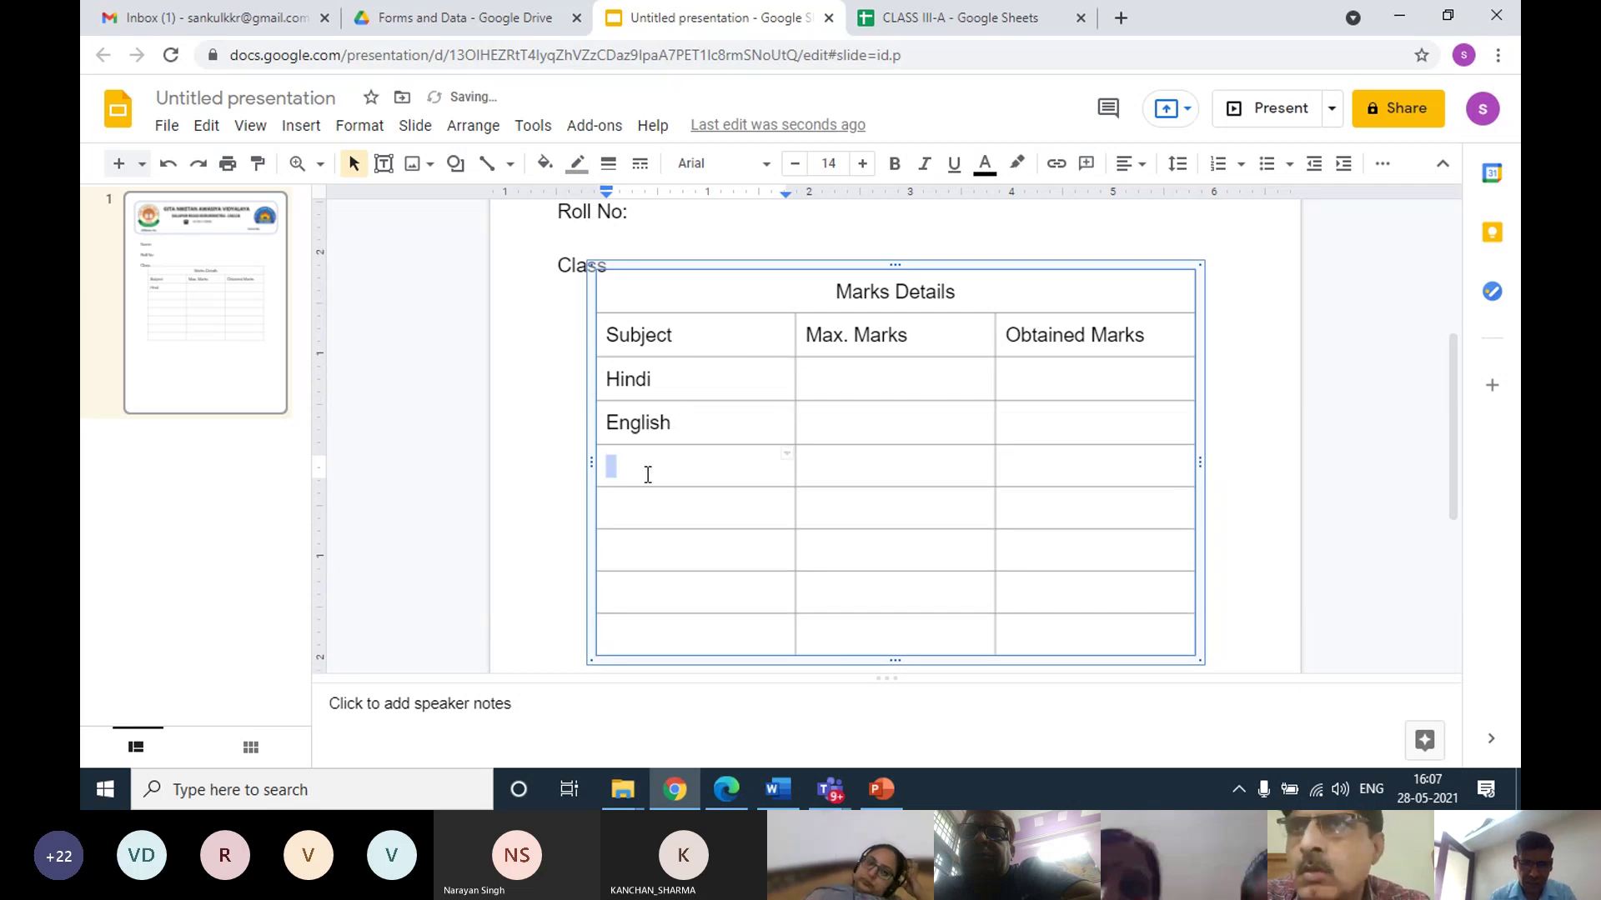
{"action": "type", "text": "Math"}
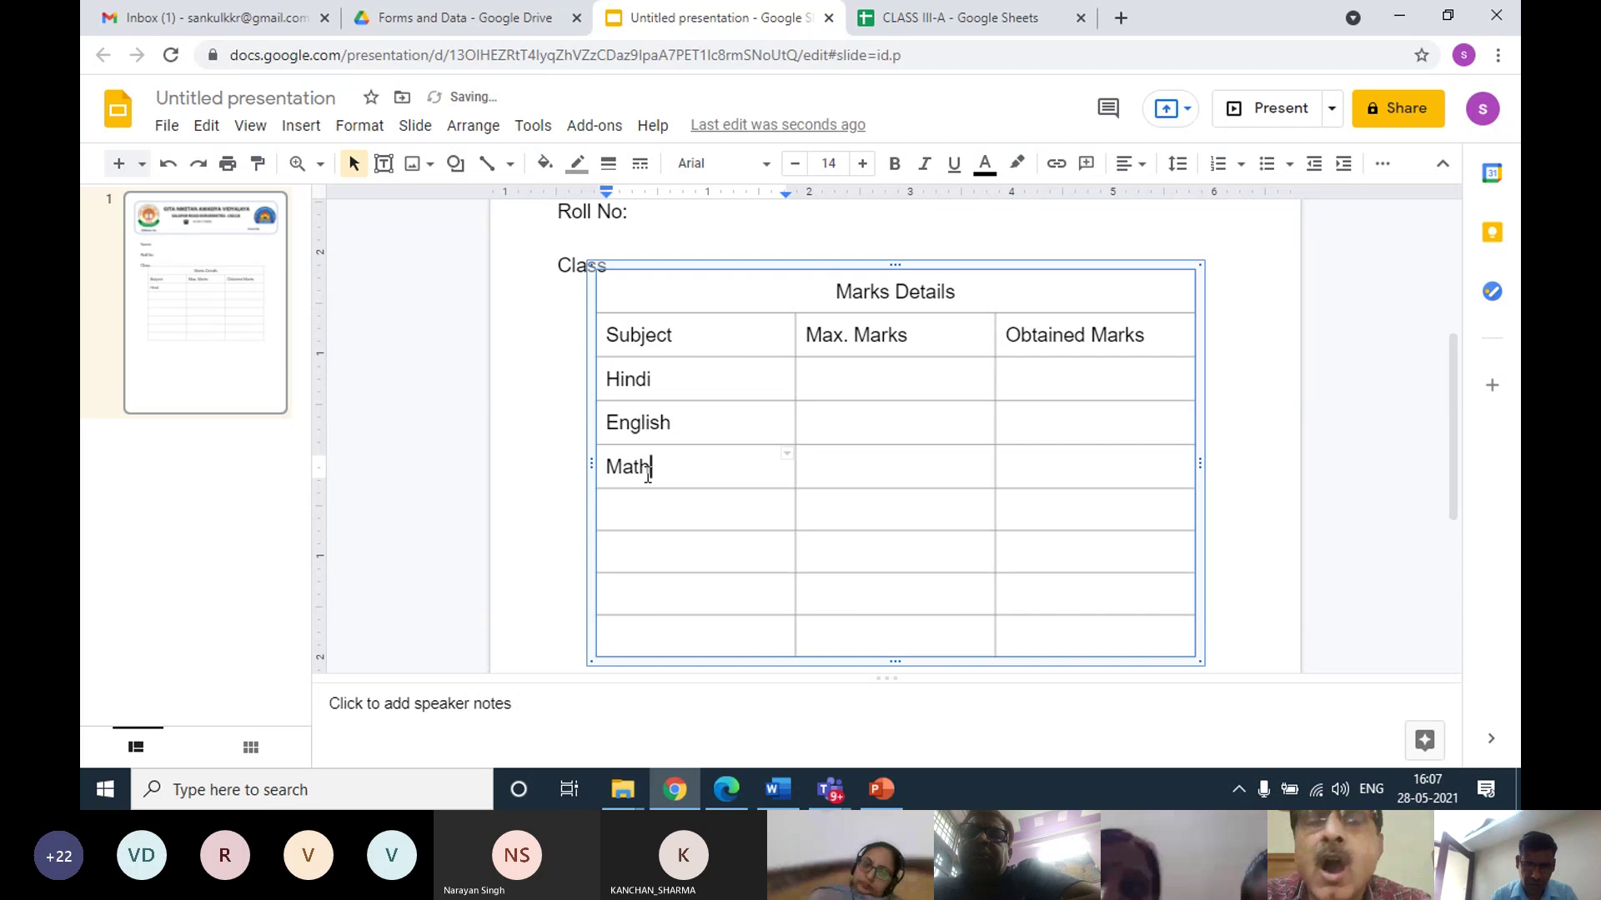
{"action": "left_click", "coordinate": [647, 497]}
{"action": "type", "text": "S"}
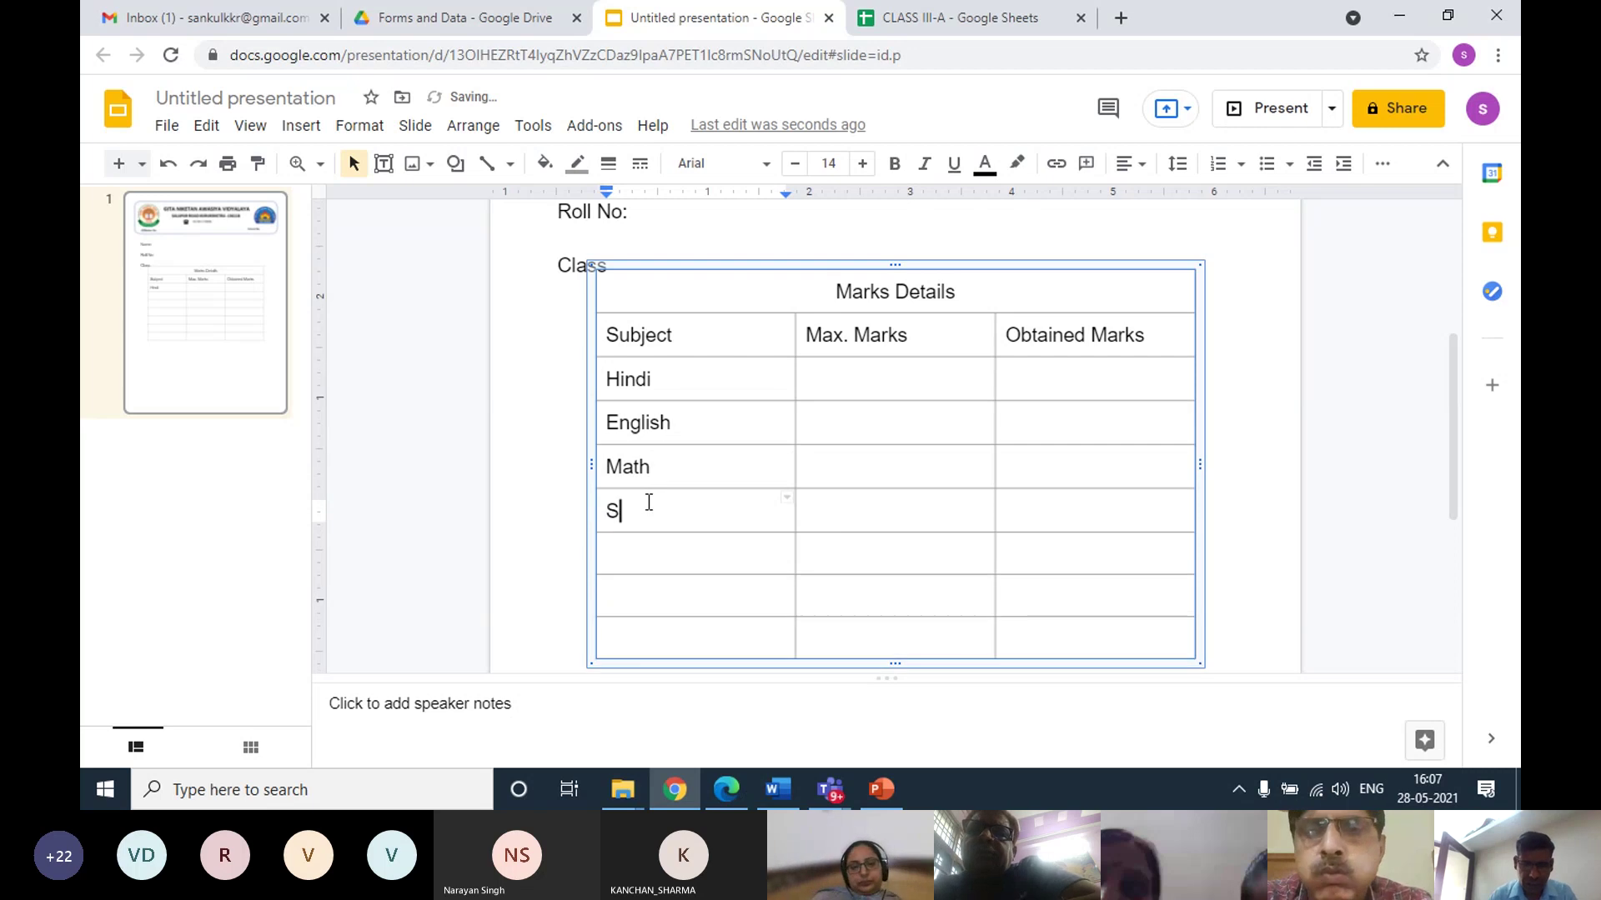
{"action": "type", "text": "cience"}
Add SS, Comp. Sc. and Total, then a new bottom row labelled Percentage
{"action": "left_click", "coordinate": [658, 542]}
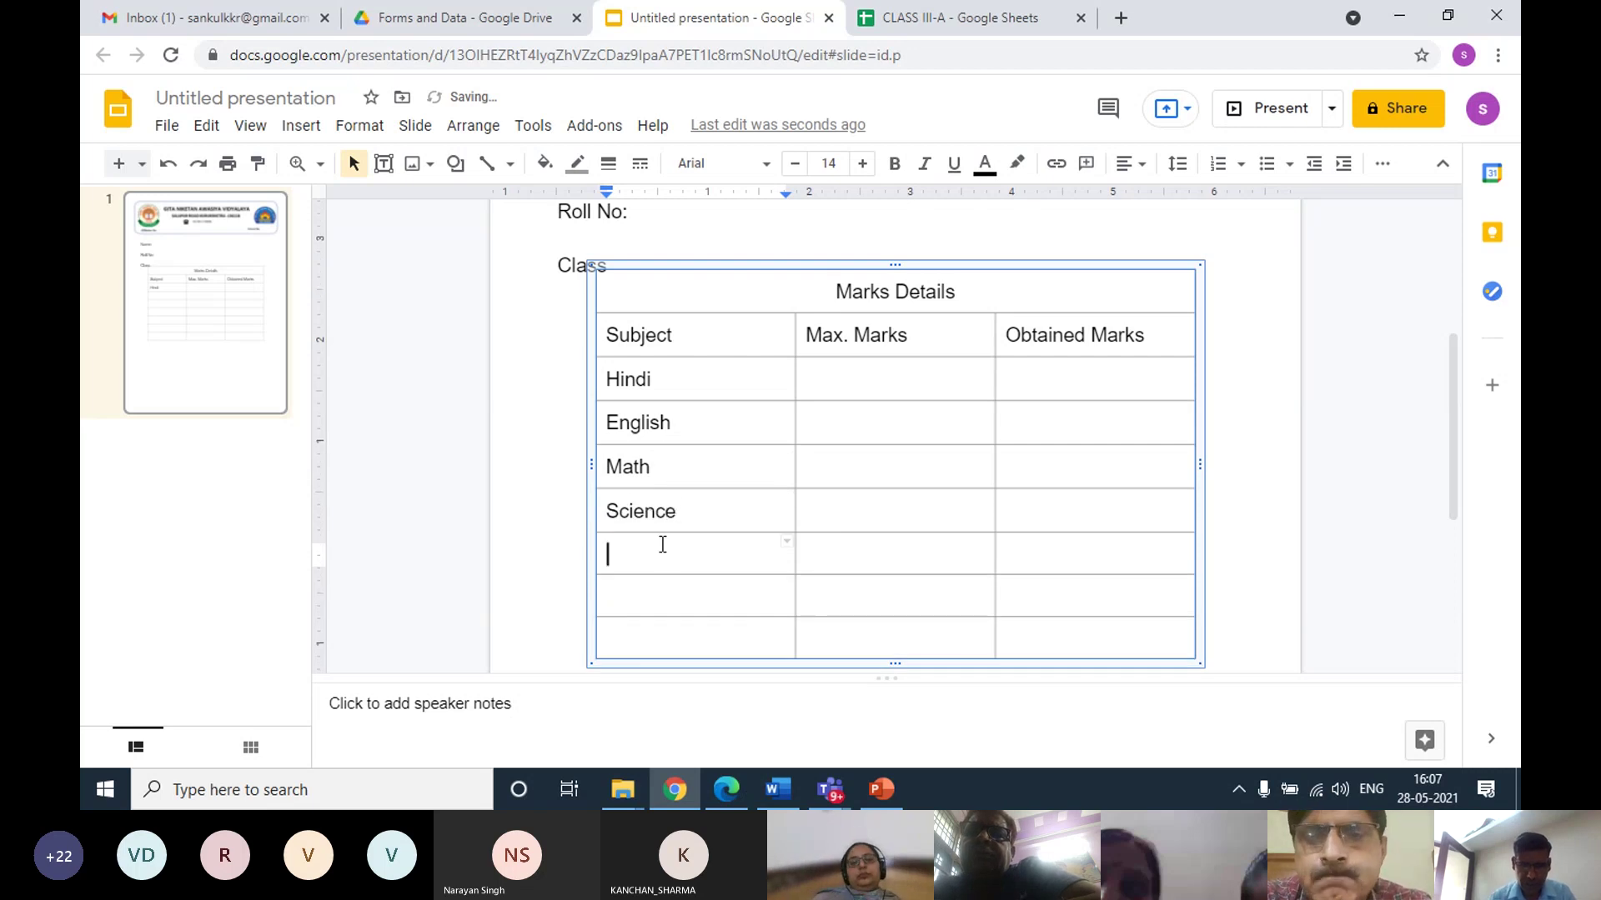
{"action": "type", "text": "SS"}
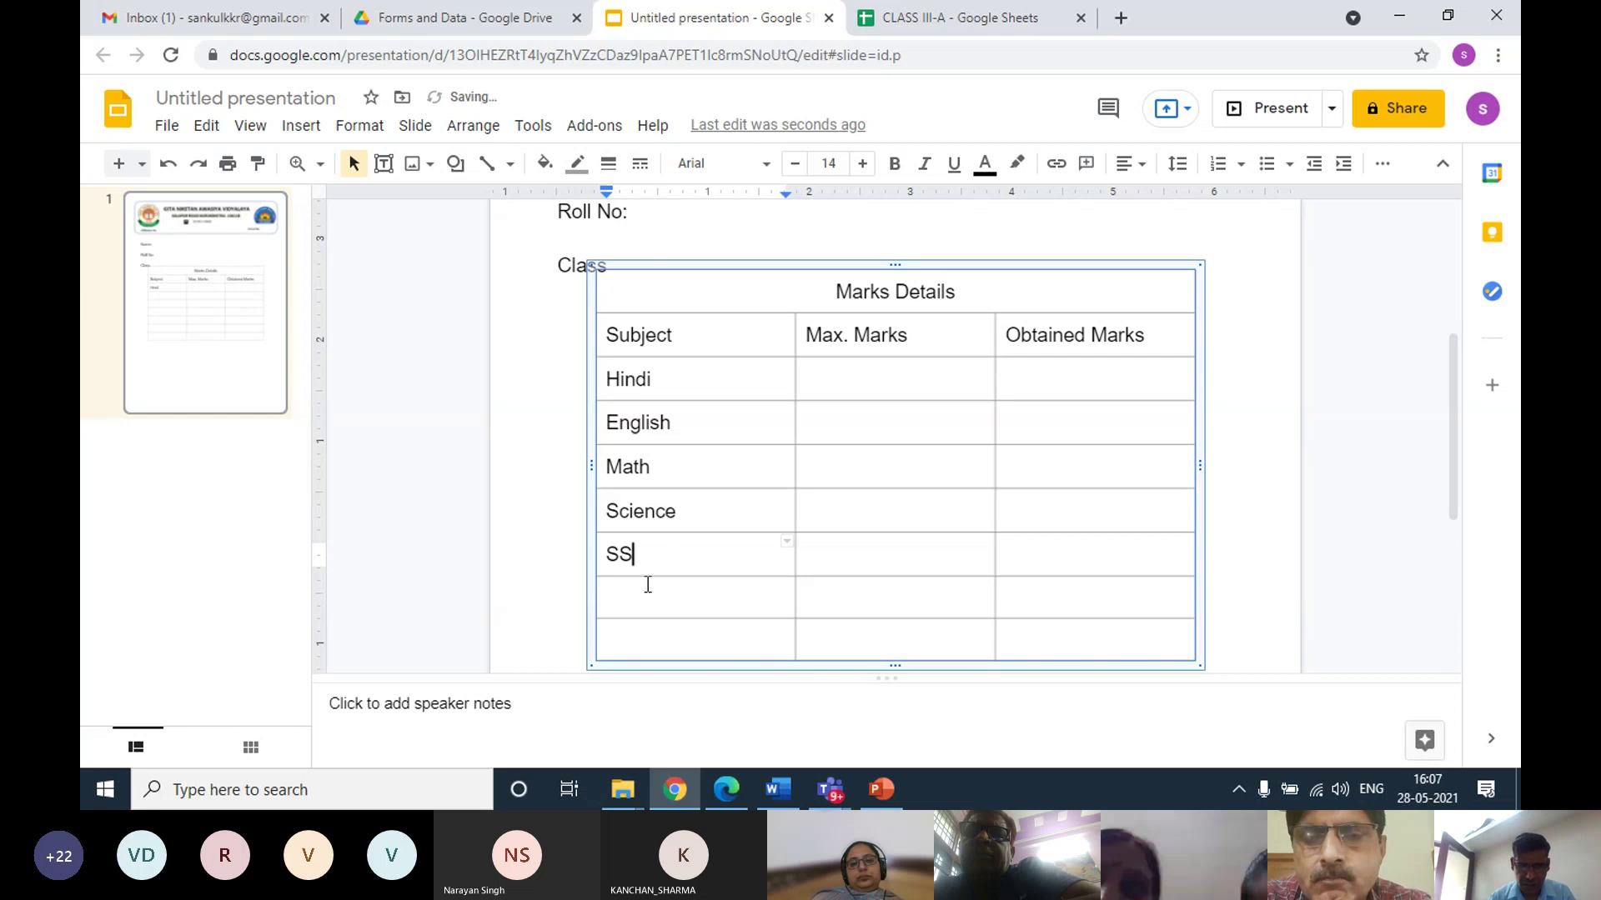
{"action": "left_click", "coordinate": [648, 586]}
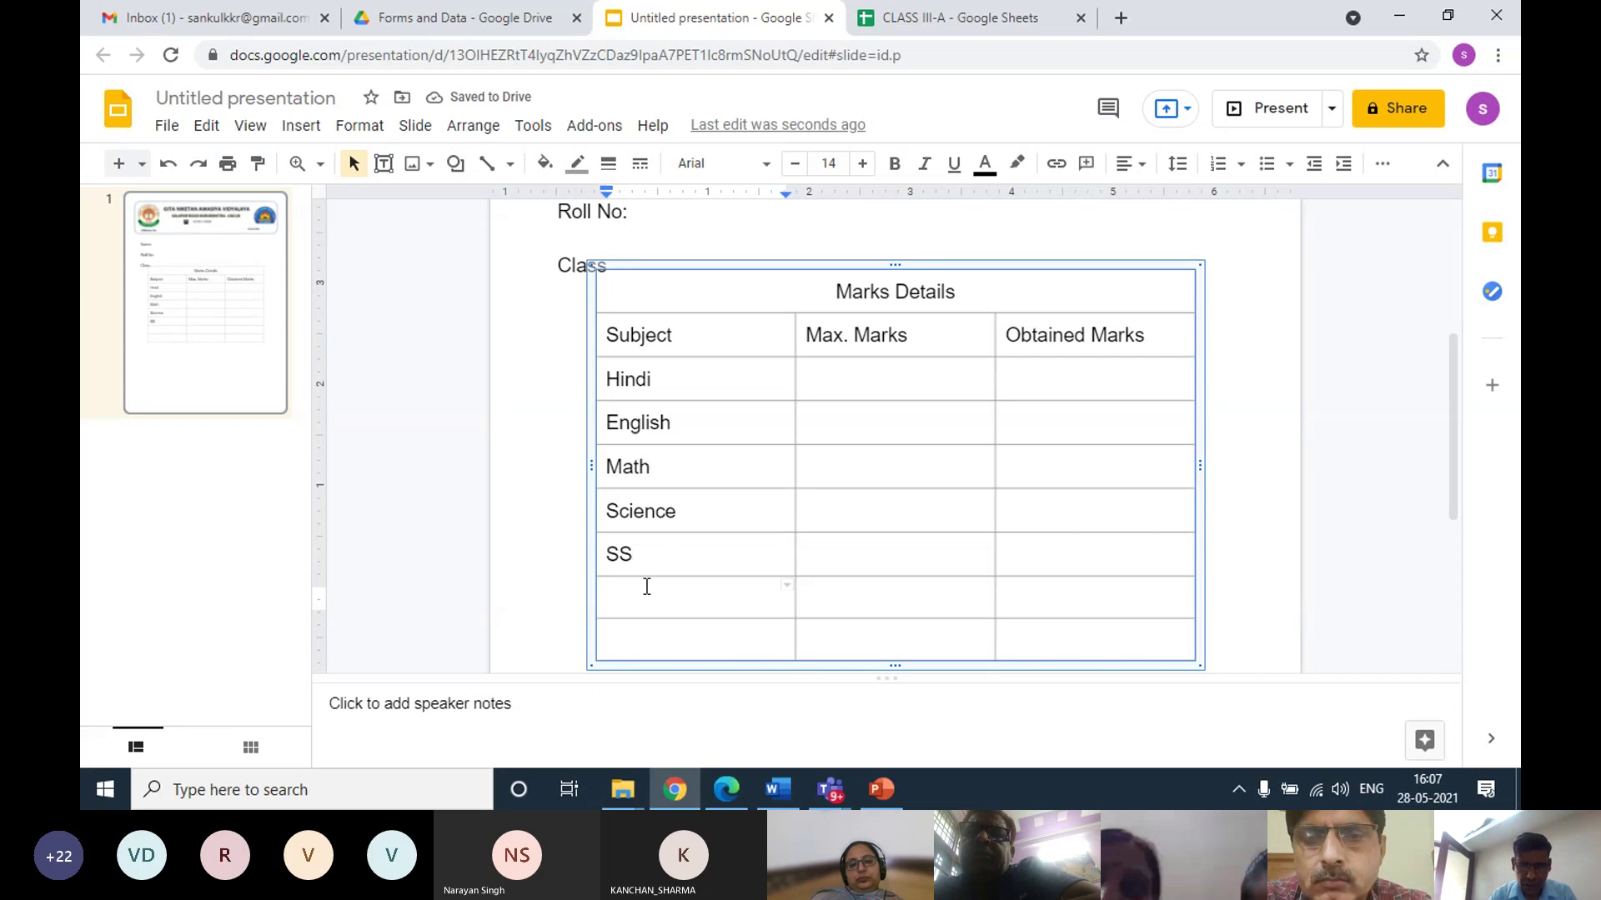
{"action": "type", "text": "Com"}
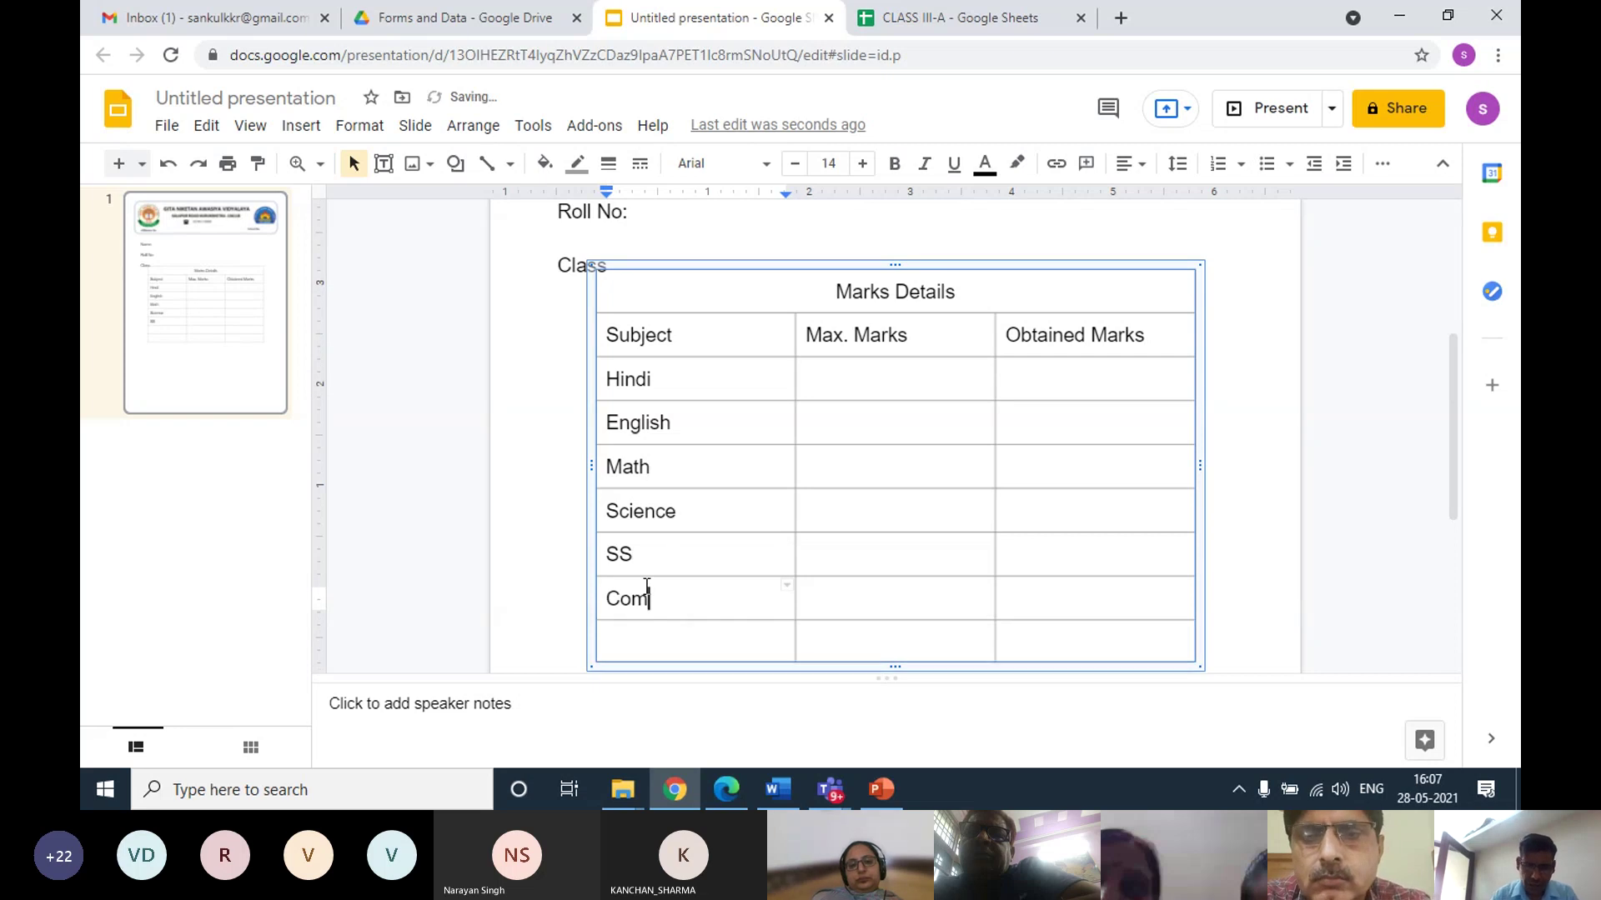
{"action": "type", "text": "p. S"}
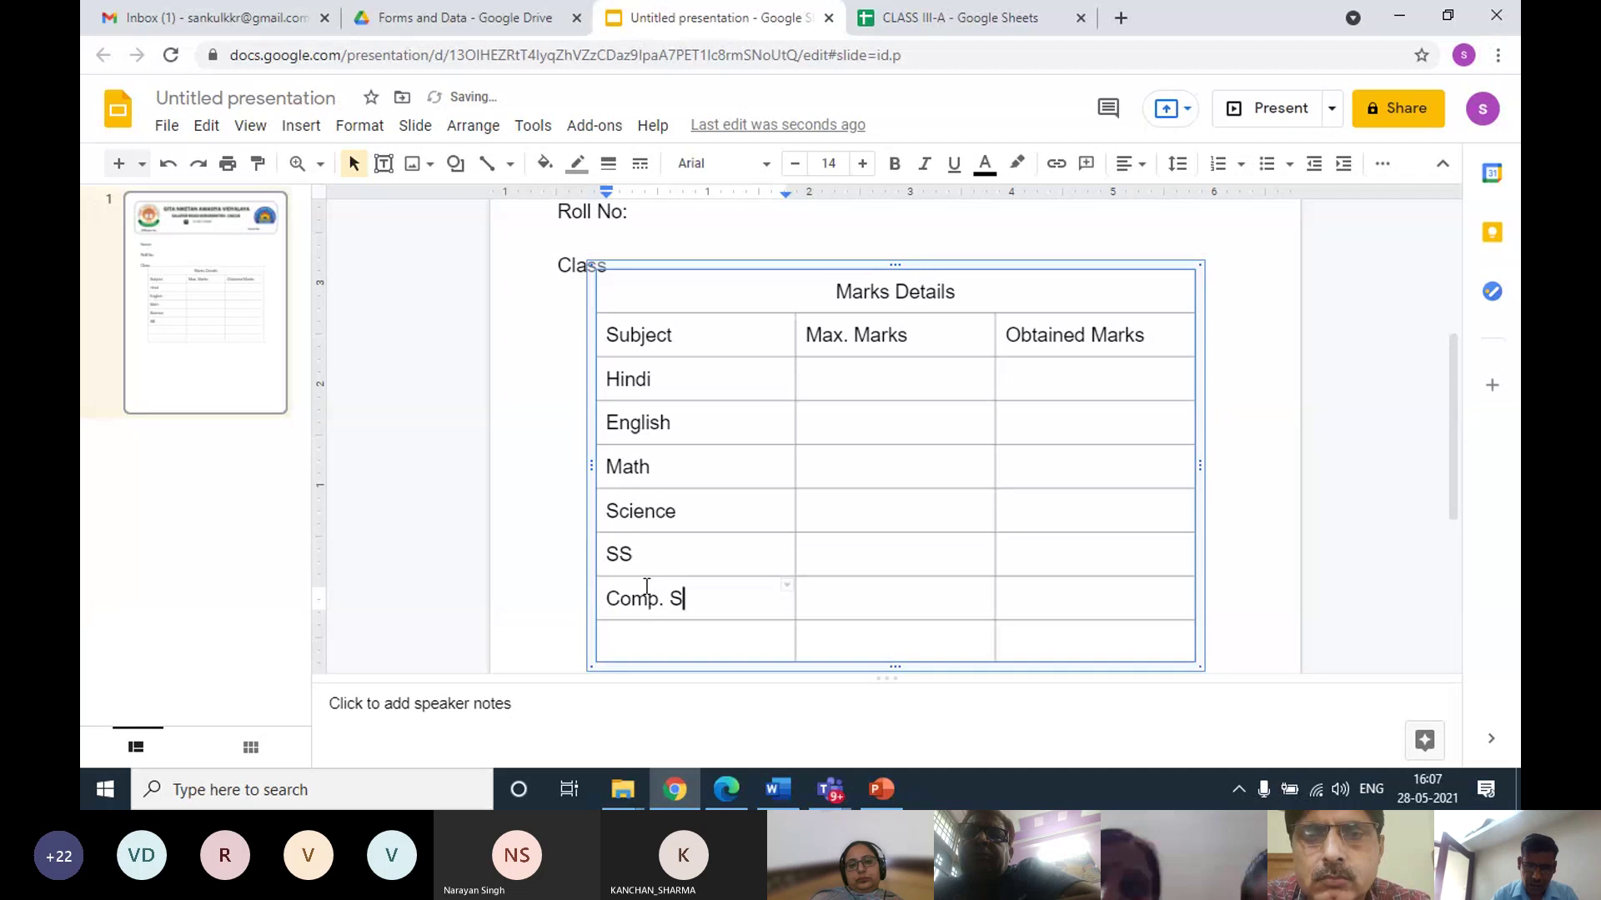
{"action": "type", "text": "c."}
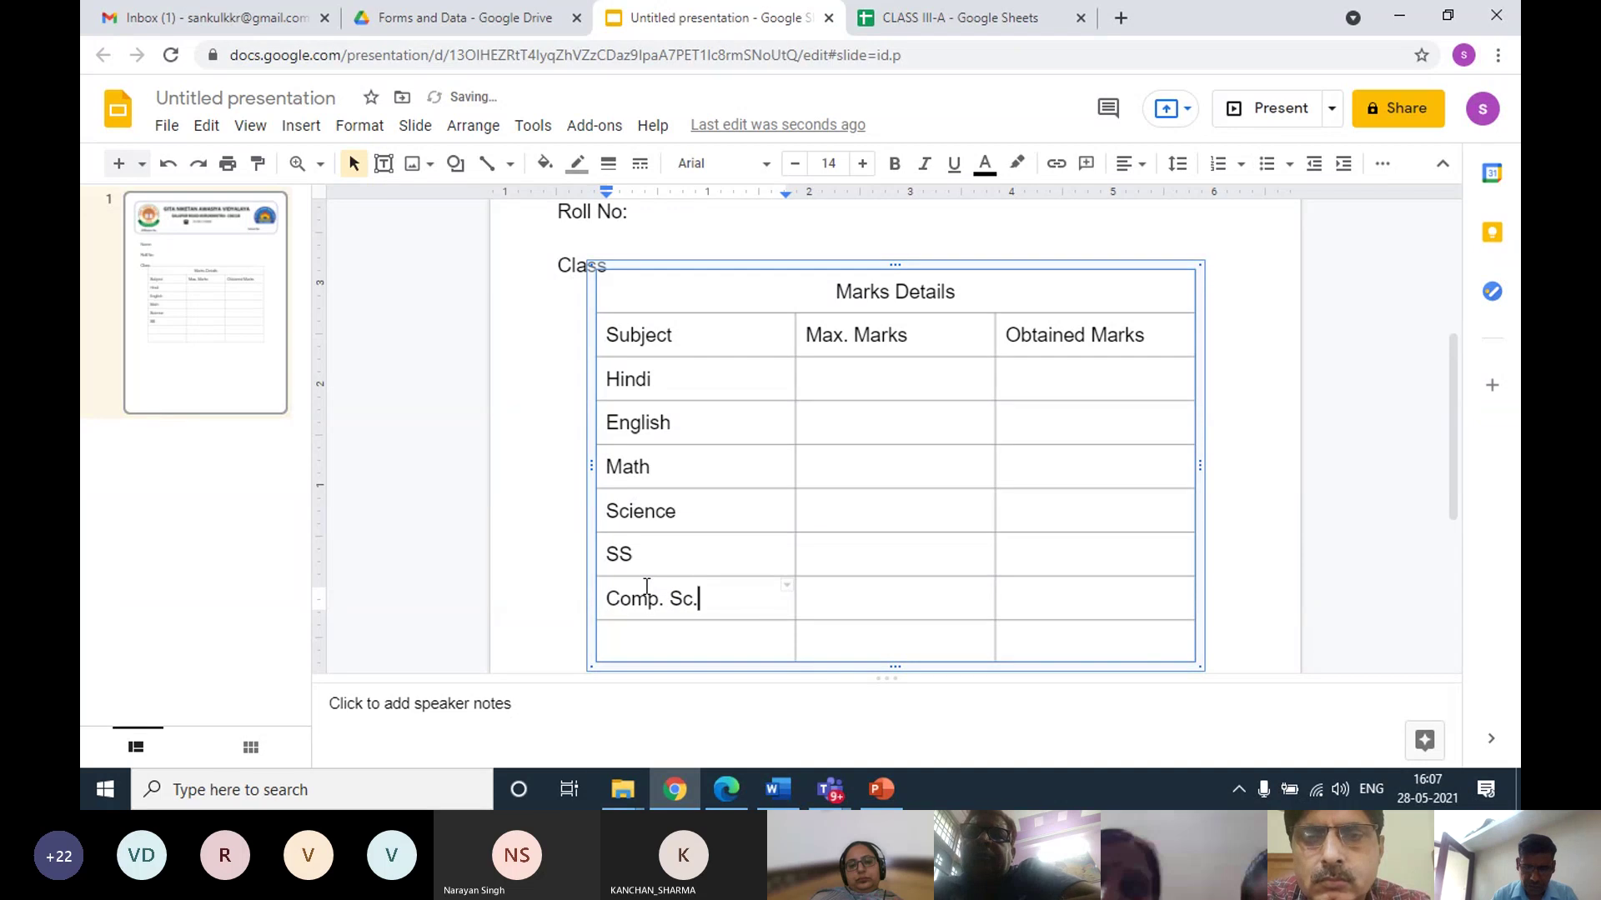
{"action": "left_click", "coordinate": [639, 637]}
{"action": "type", "text": "Tot"}
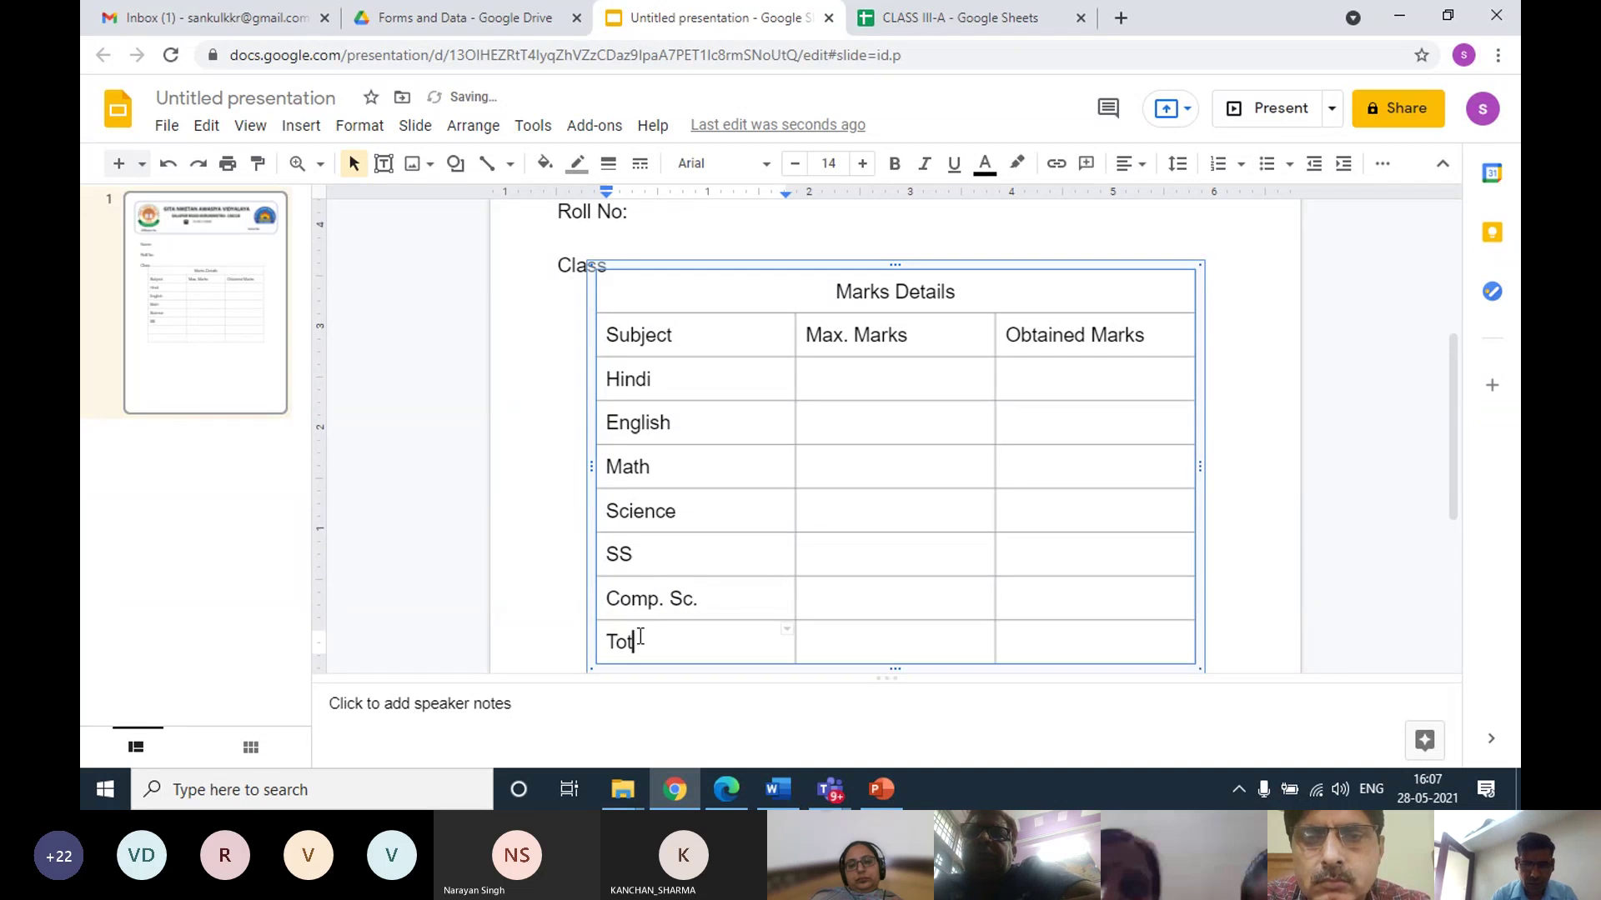
{"action": "type", "text": "al"}
{"action": "key", "text": "Tab"}
{"action": "key", "text": "Tab"}
{"action": "key", "text": "Tab"}
{"action": "key", "text": "Tab"}
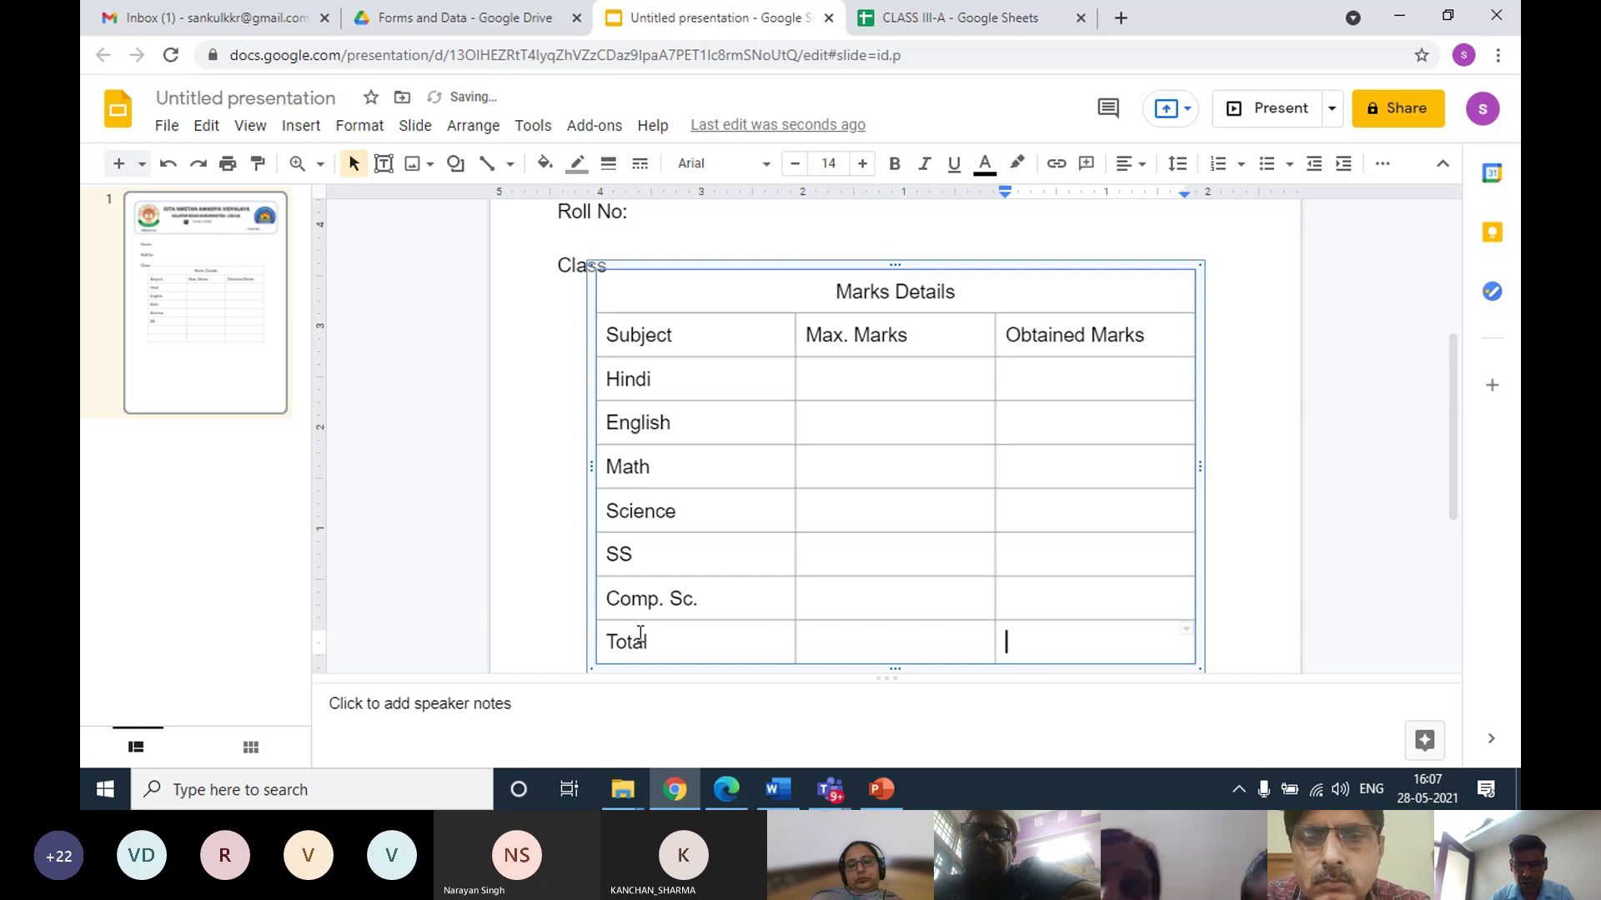
{"action": "left_click", "coordinate": [641, 629]}
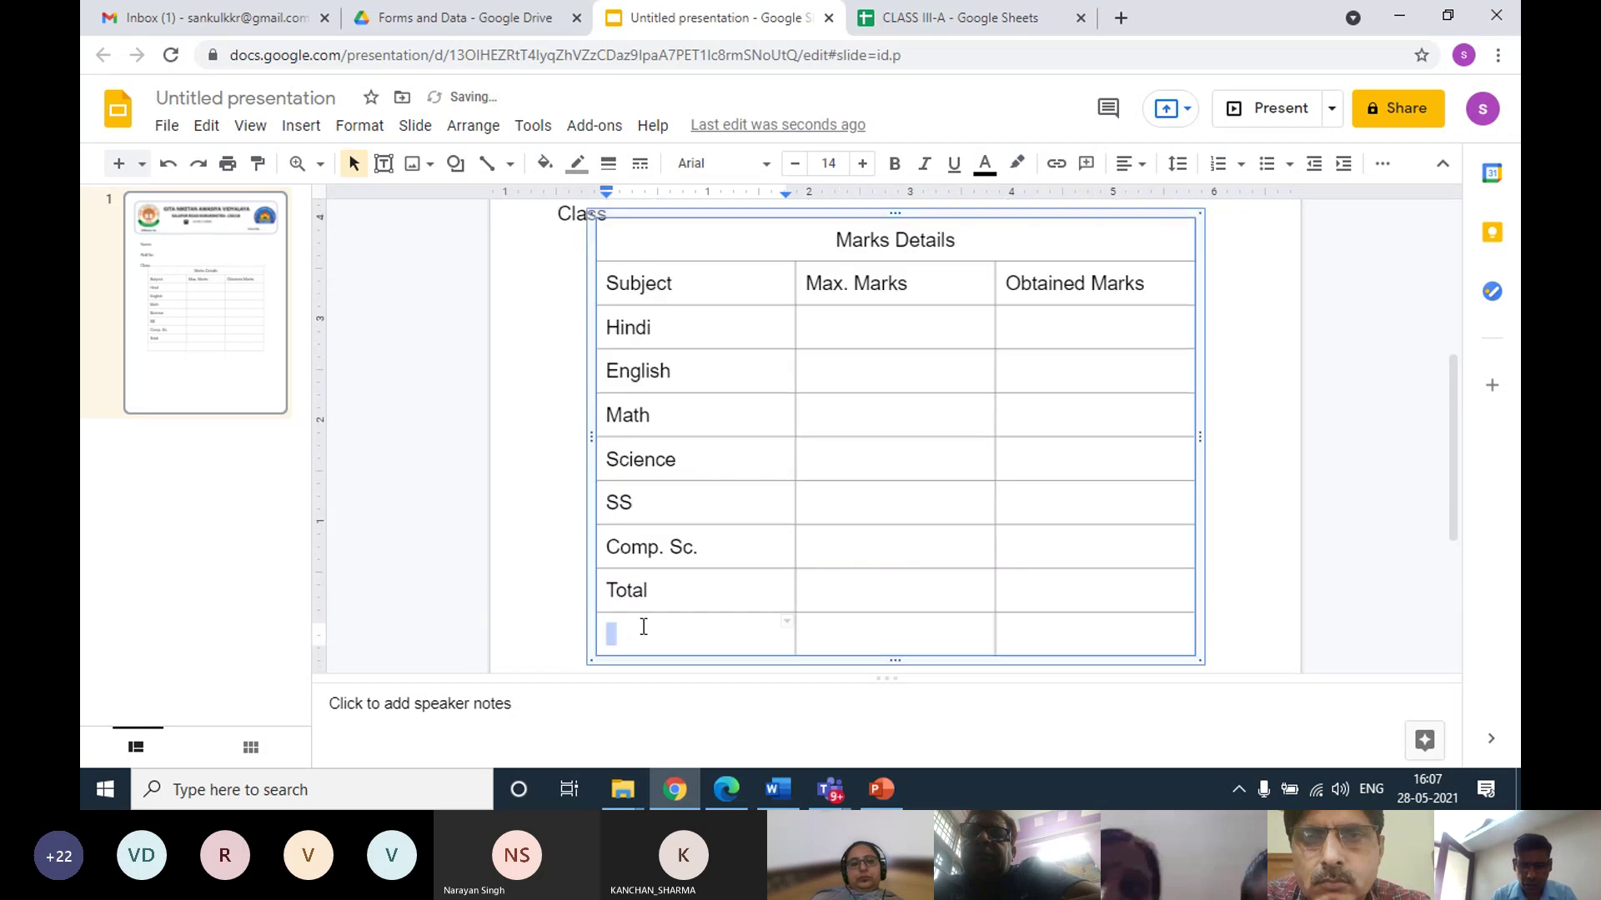
{"action": "type", "text": "Pe"}
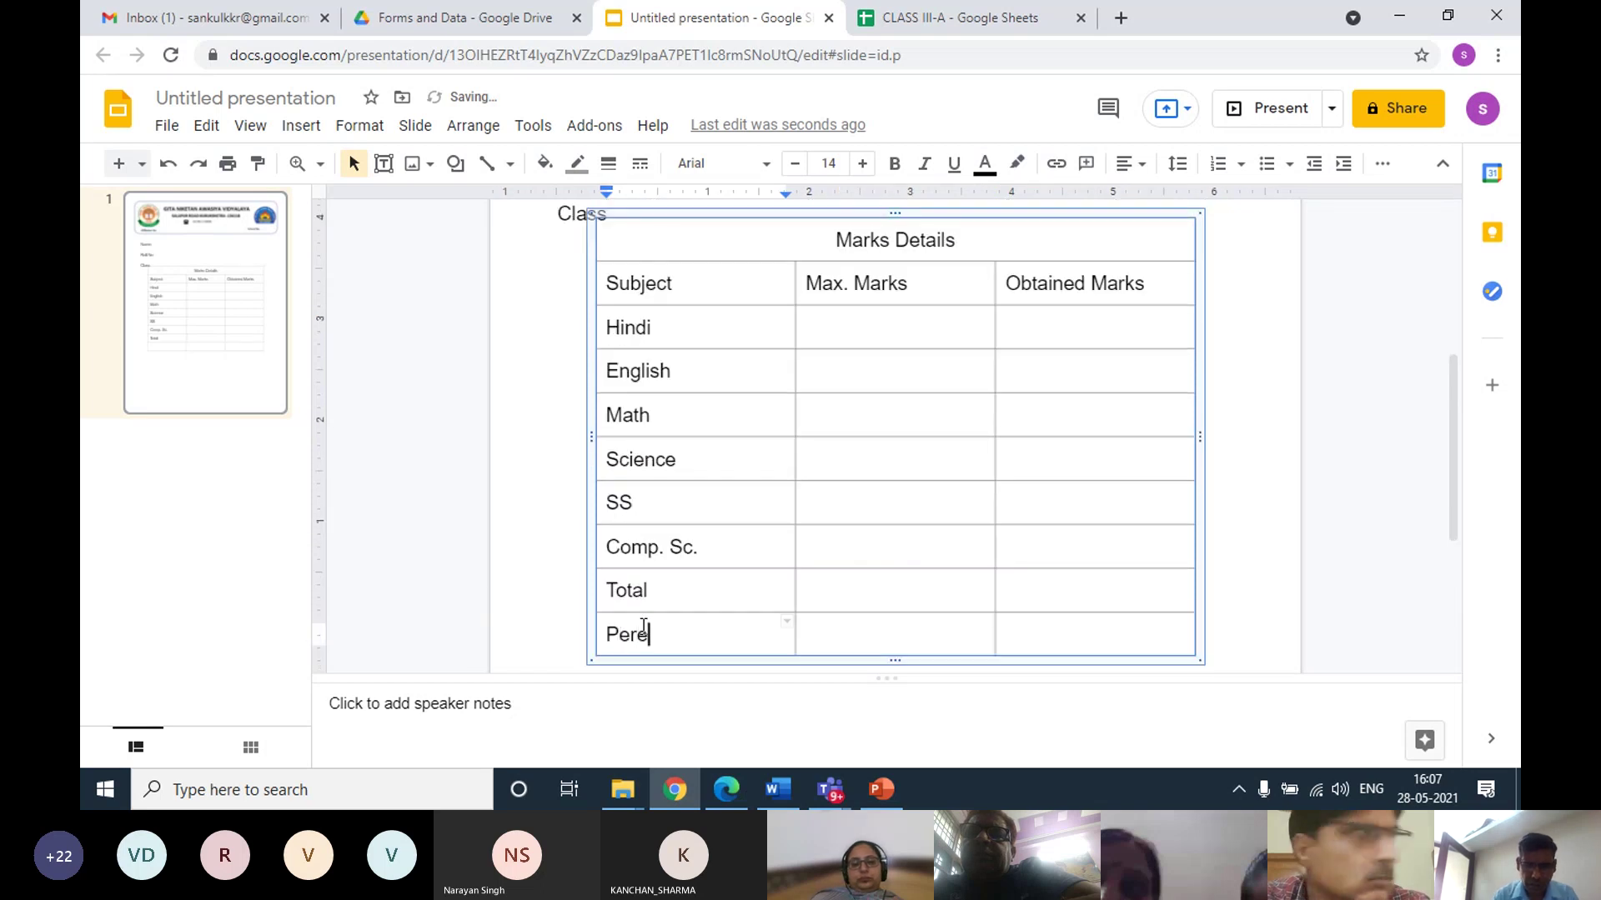
{"action": "type", "text": "rcentage"}
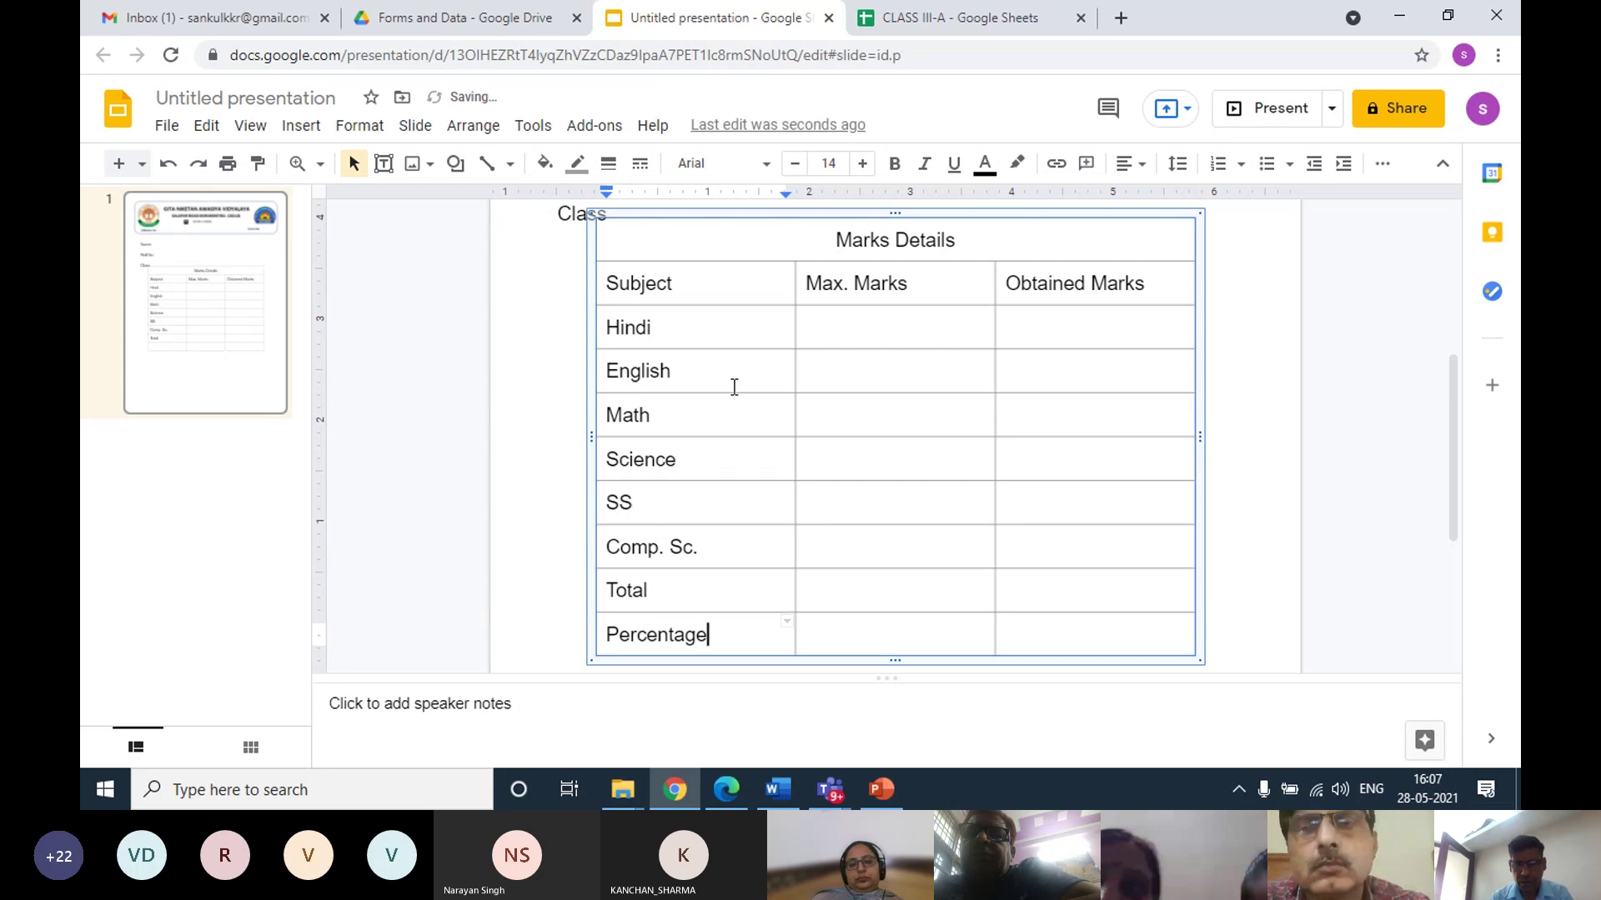
{"action": "left_click", "coordinate": [860, 331]}
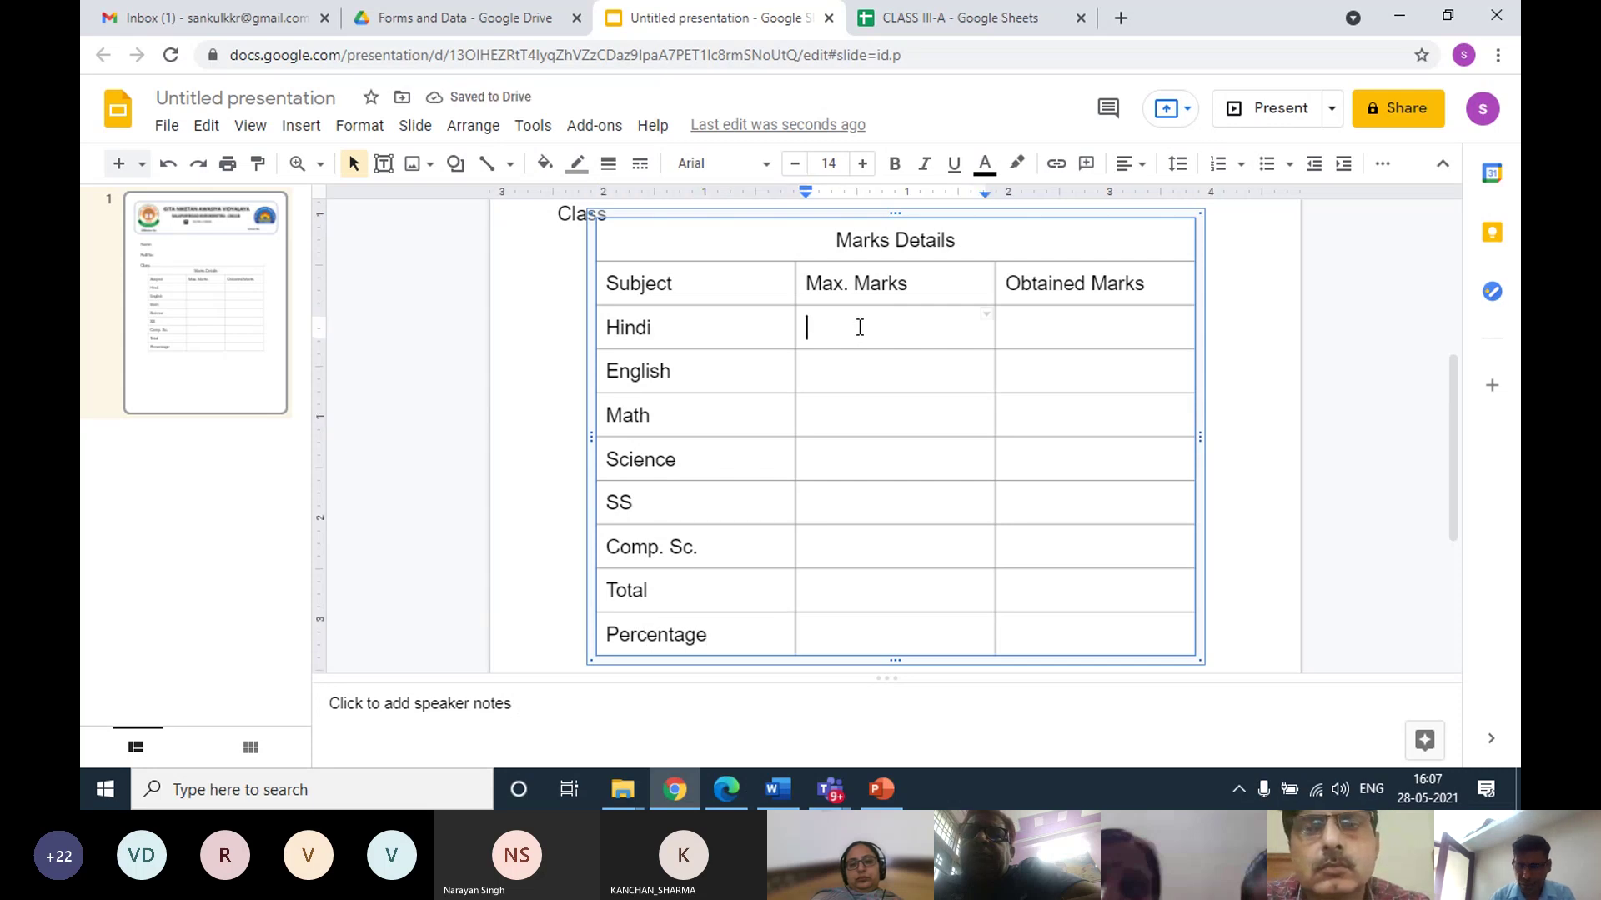
Enter 100 as the maximum marks for Hindi, English and Math
{"action": "type", "text": "100"}
{"action": "key", "text": "Return"}
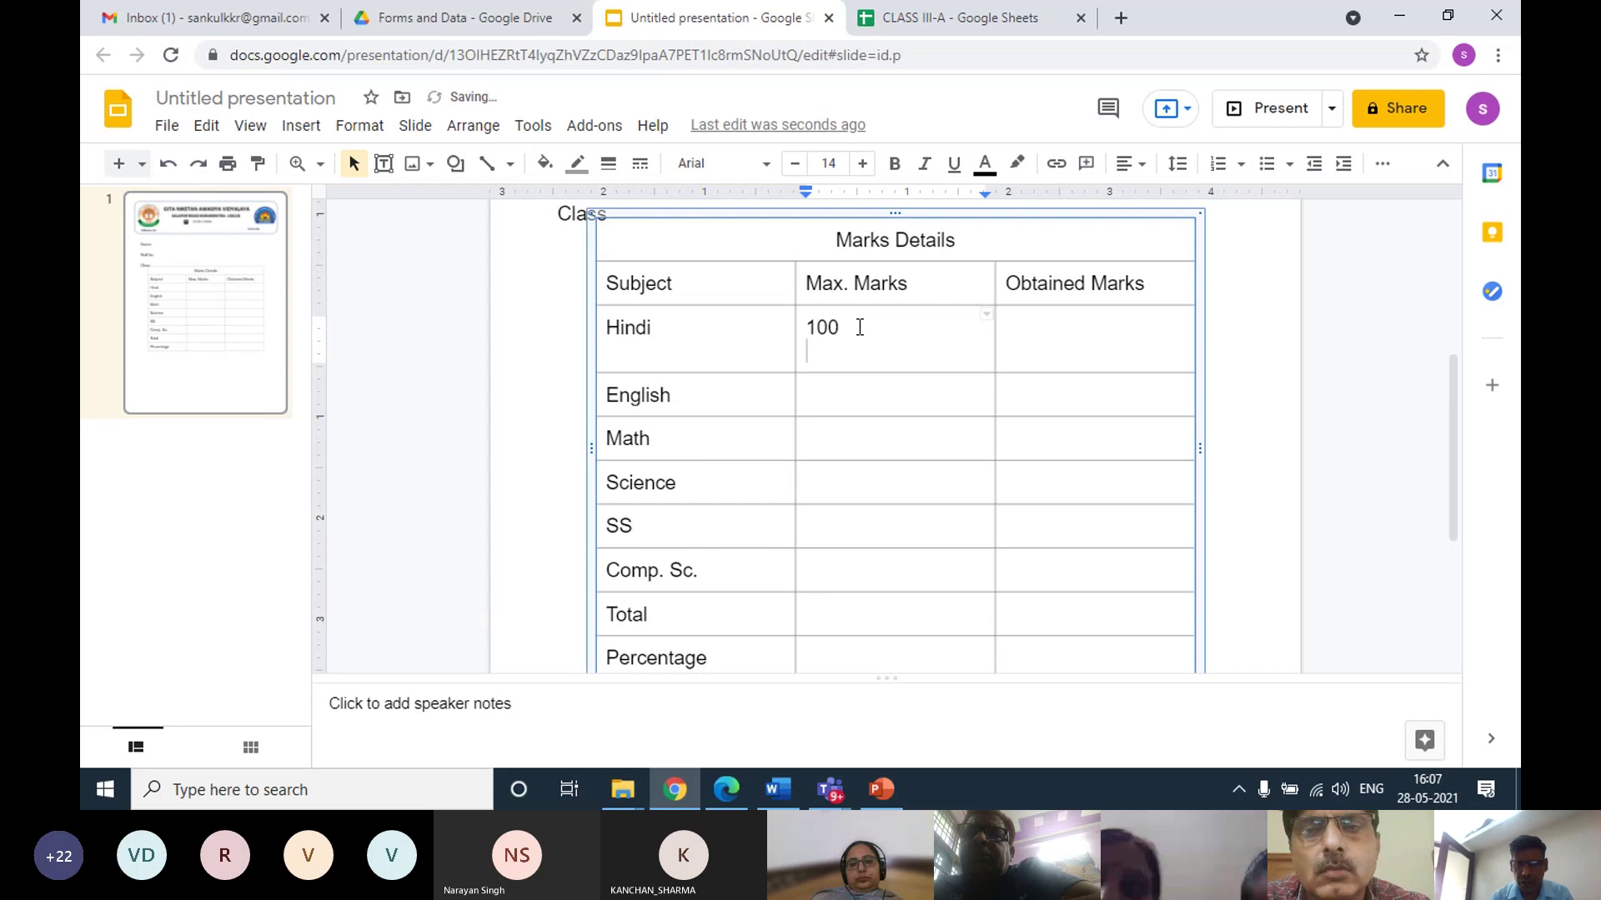
{"action": "key", "text": "BackSpace"}
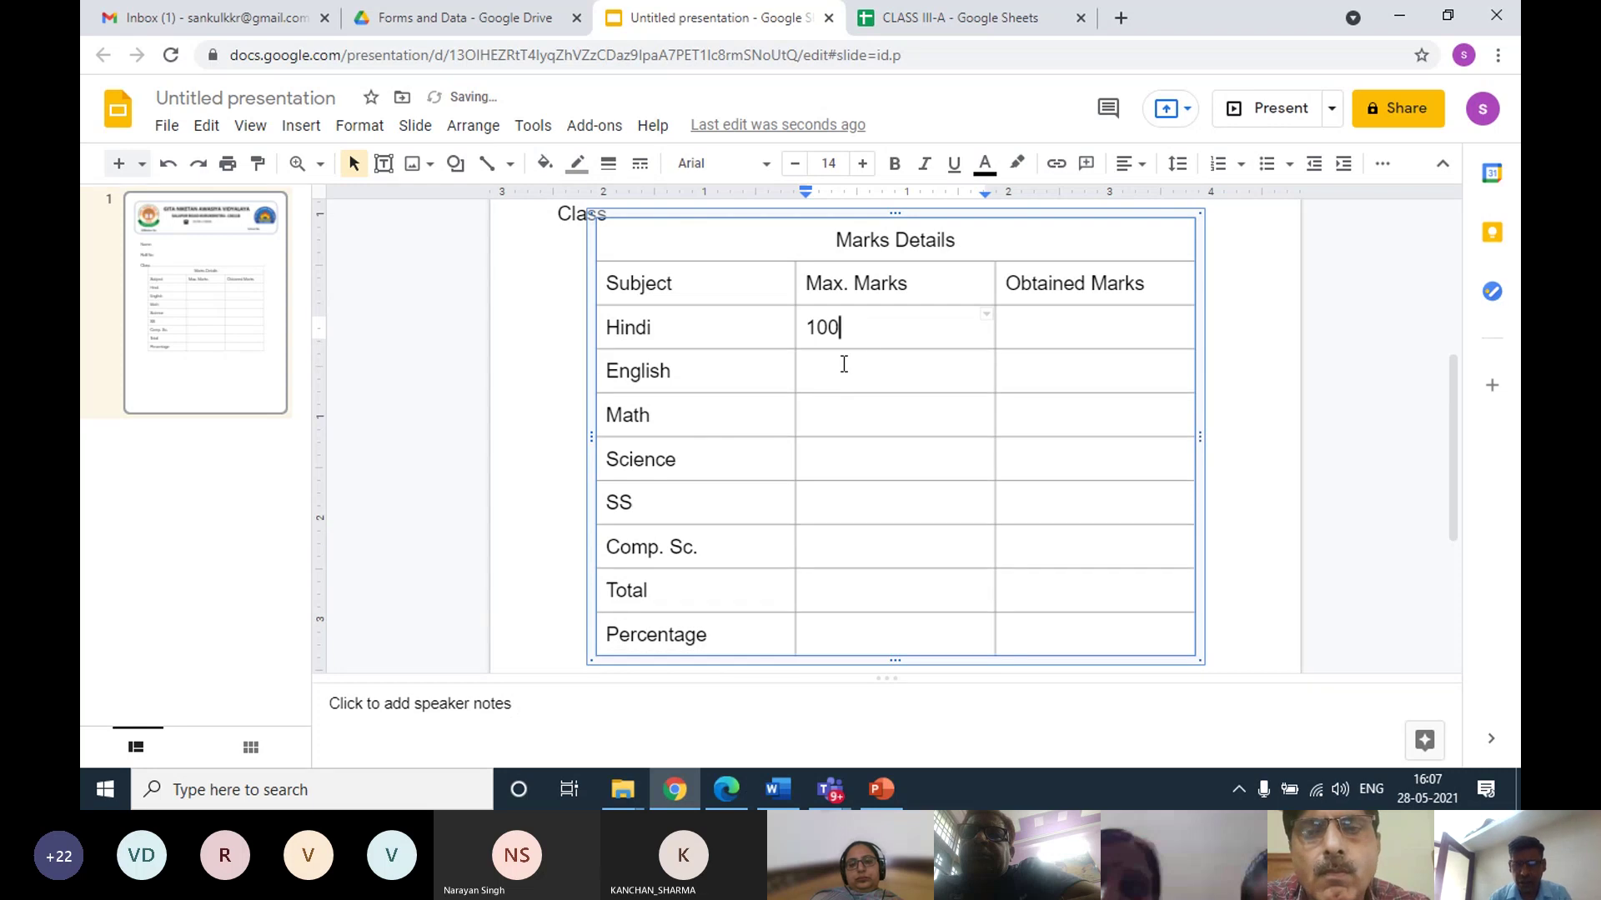
{"action": "left_click", "coordinate": [845, 364]}
{"action": "type", "text": "100"}
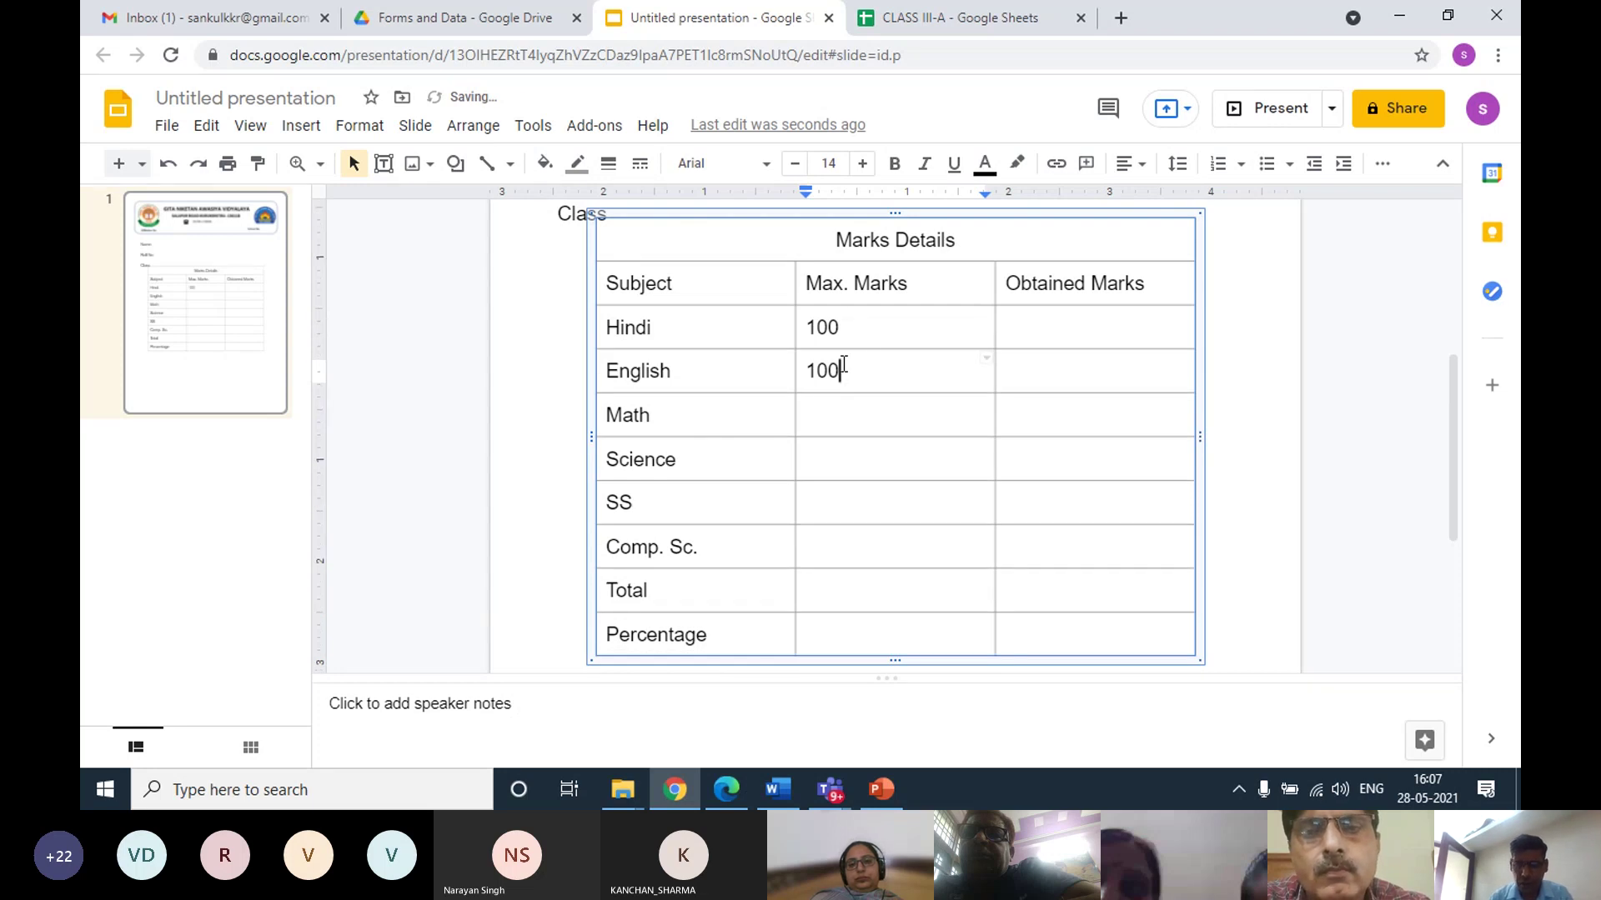
{"action": "left_click", "coordinate": [839, 414]}
{"action": "type", "text": "100"}
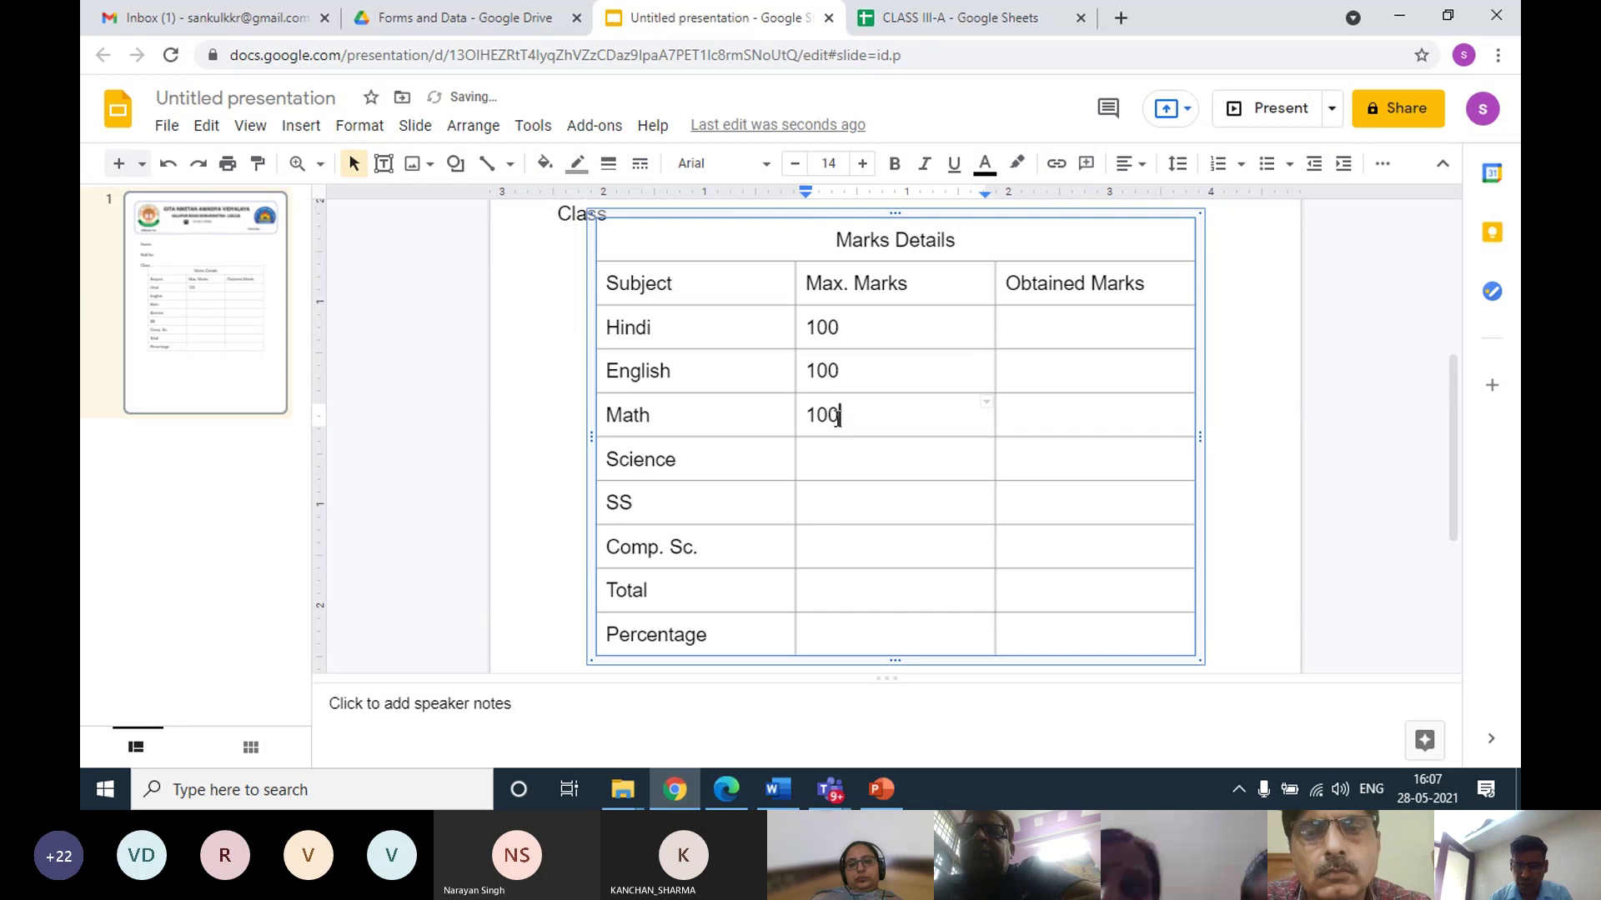
Enter 100 in the remaining Max. Marks cells through SS, Comp. Sc., Total and Percentage
{"action": "left_click", "coordinate": [828, 462]}
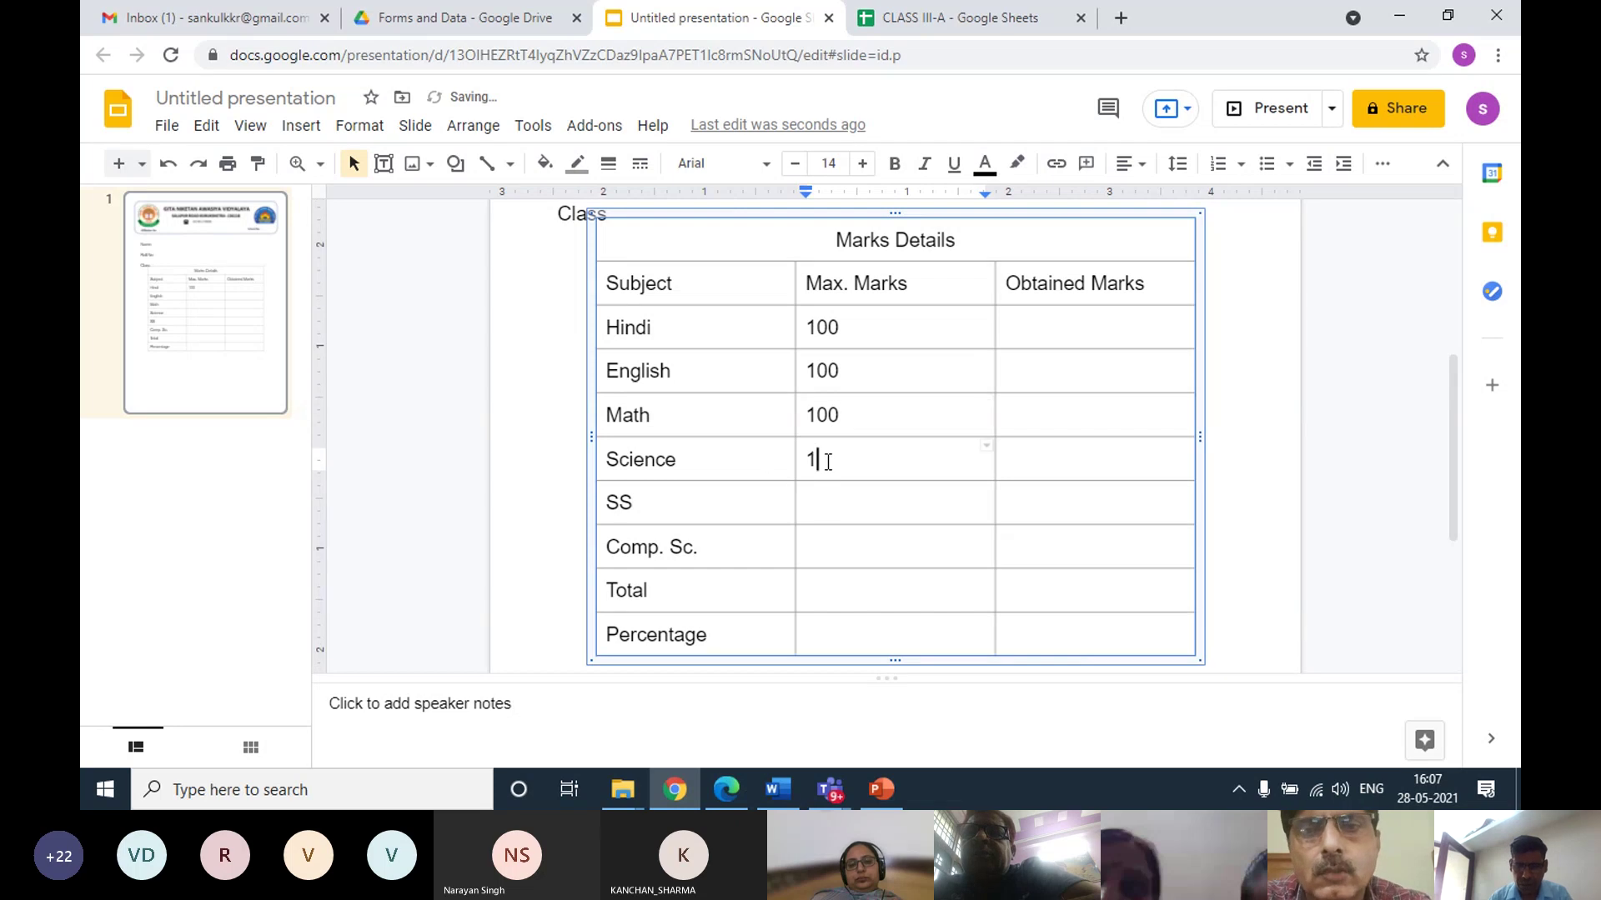
{"action": "left_click", "coordinate": [832, 507]}
{"action": "type", "text": "100"}
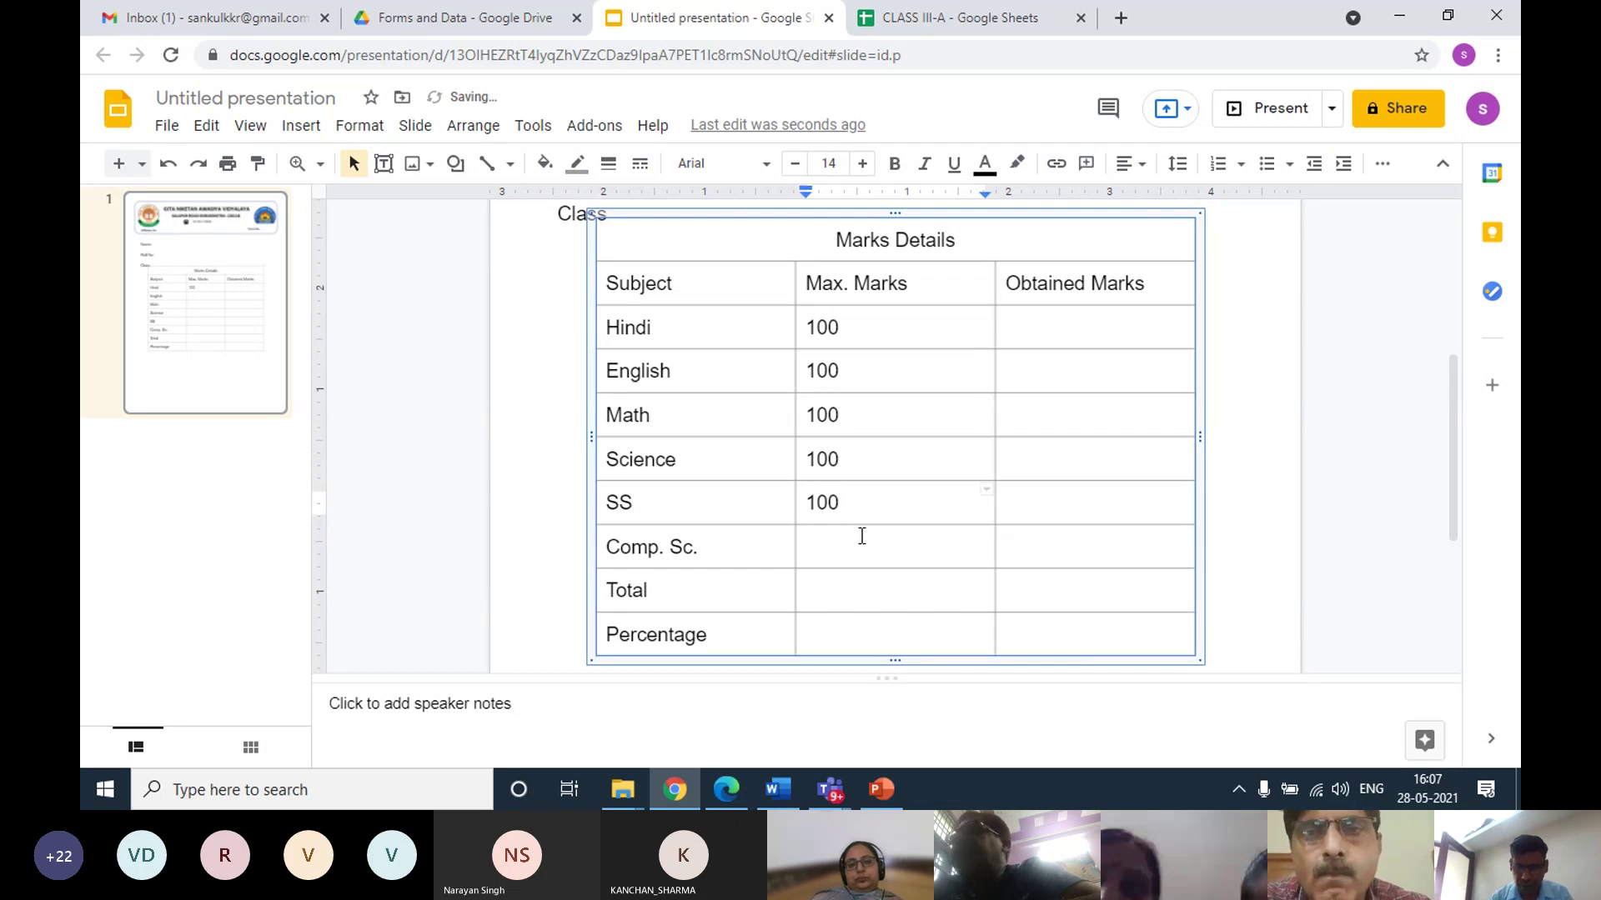
{"action": "left_click", "coordinate": [862, 536]}
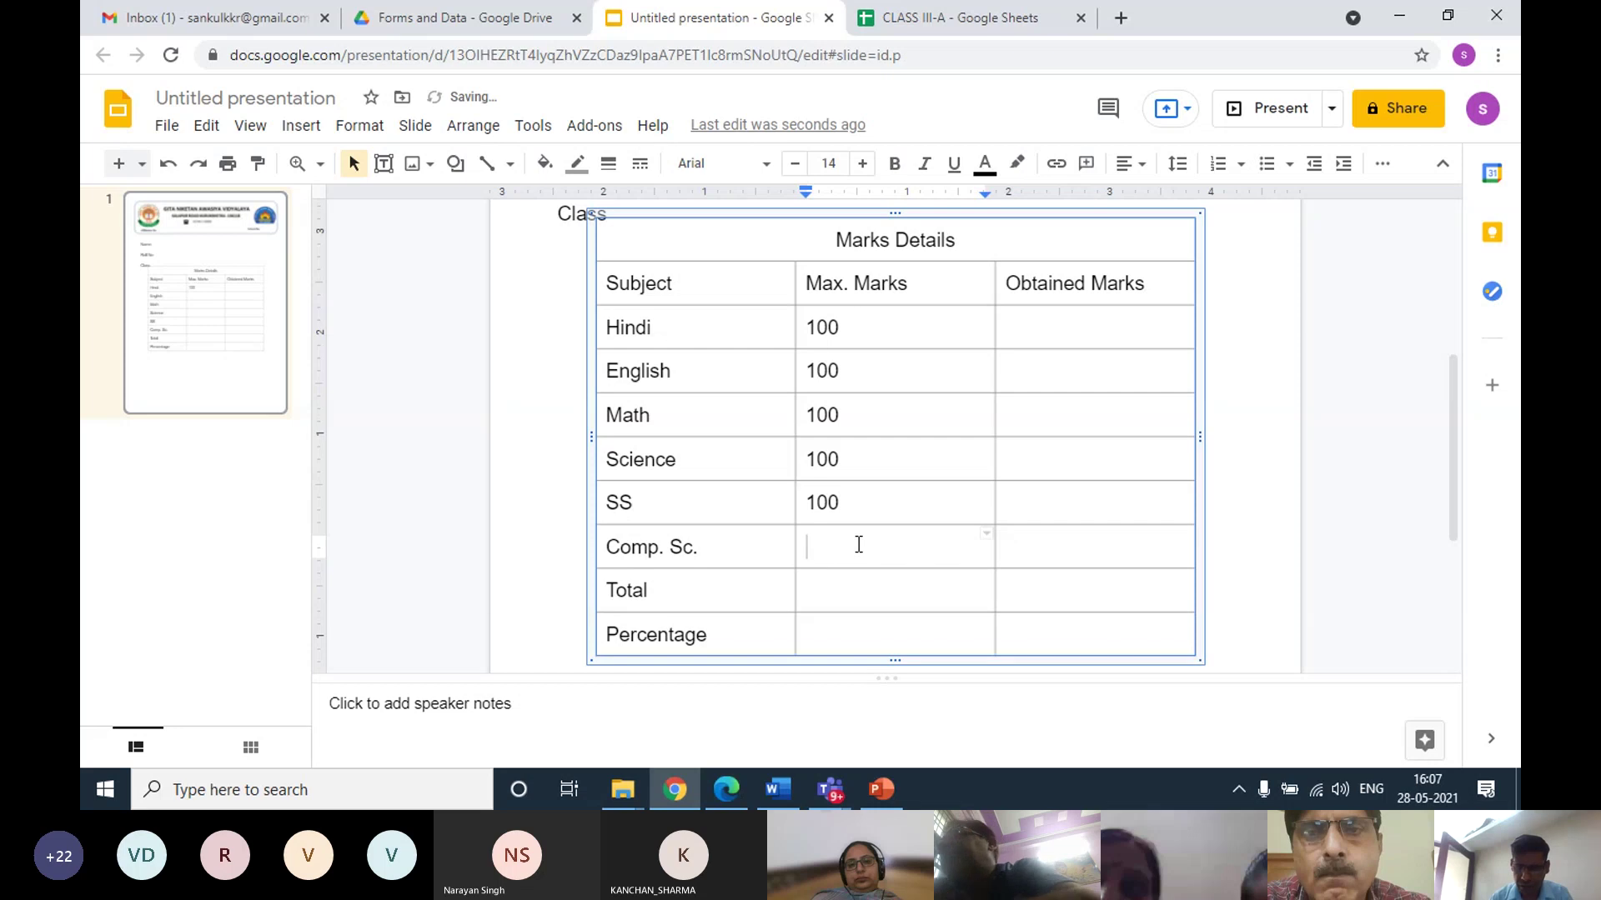
{"action": "type", "text": "100"}
{"action": "left_click", "coordinate": [858, 582]}
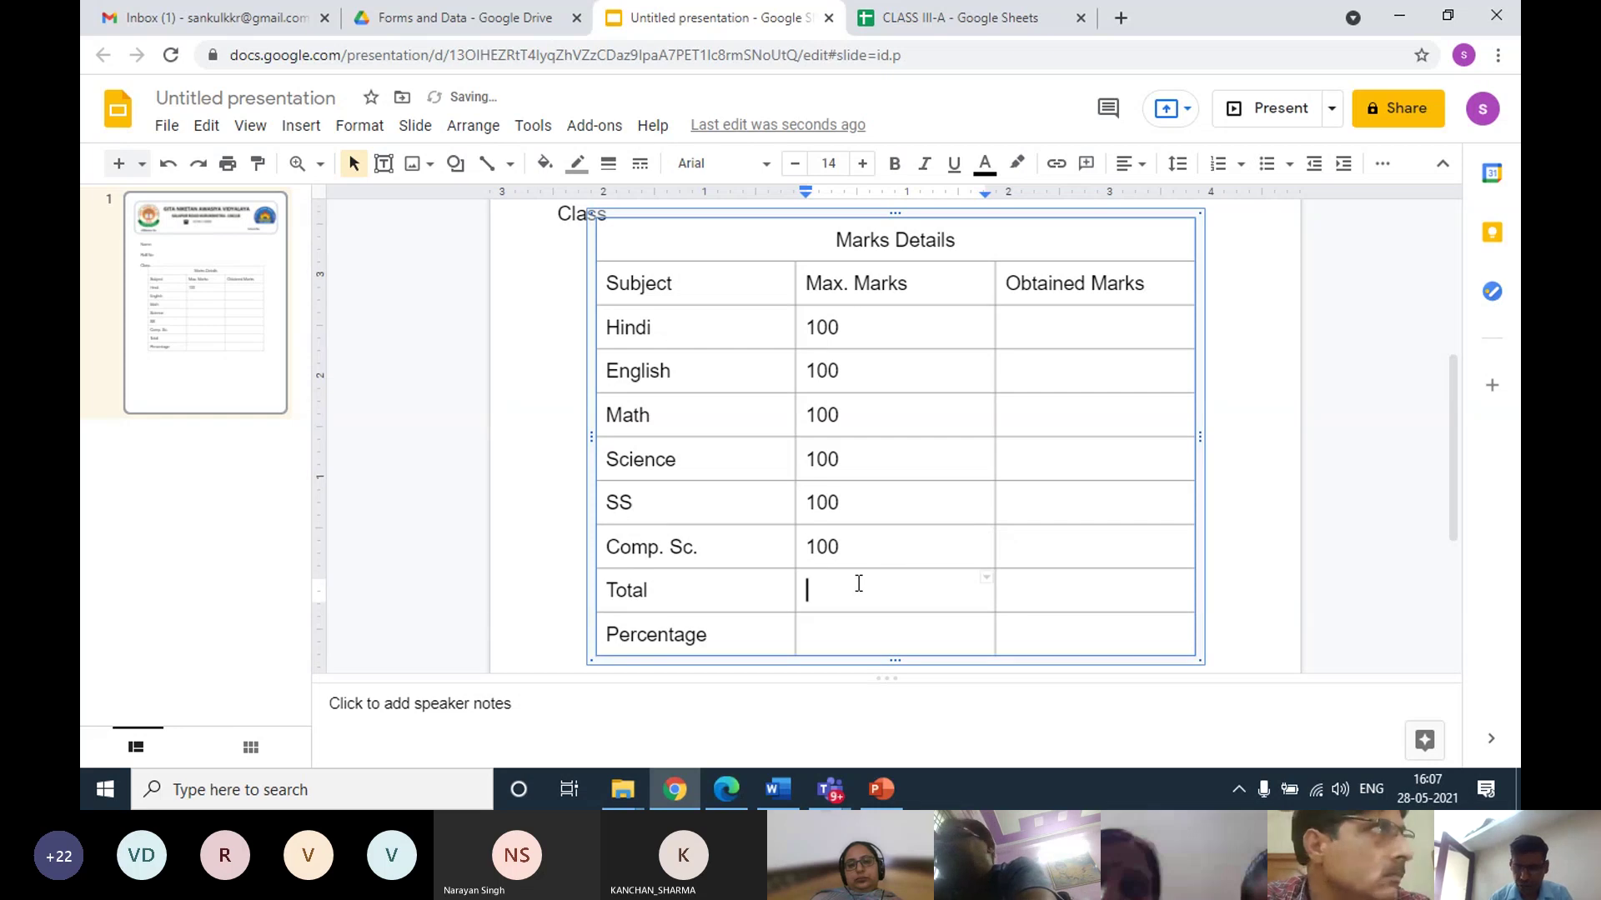
{"action": "type", "text": "100"}
{"action": "left_click", "coordinate": [838, 626]}
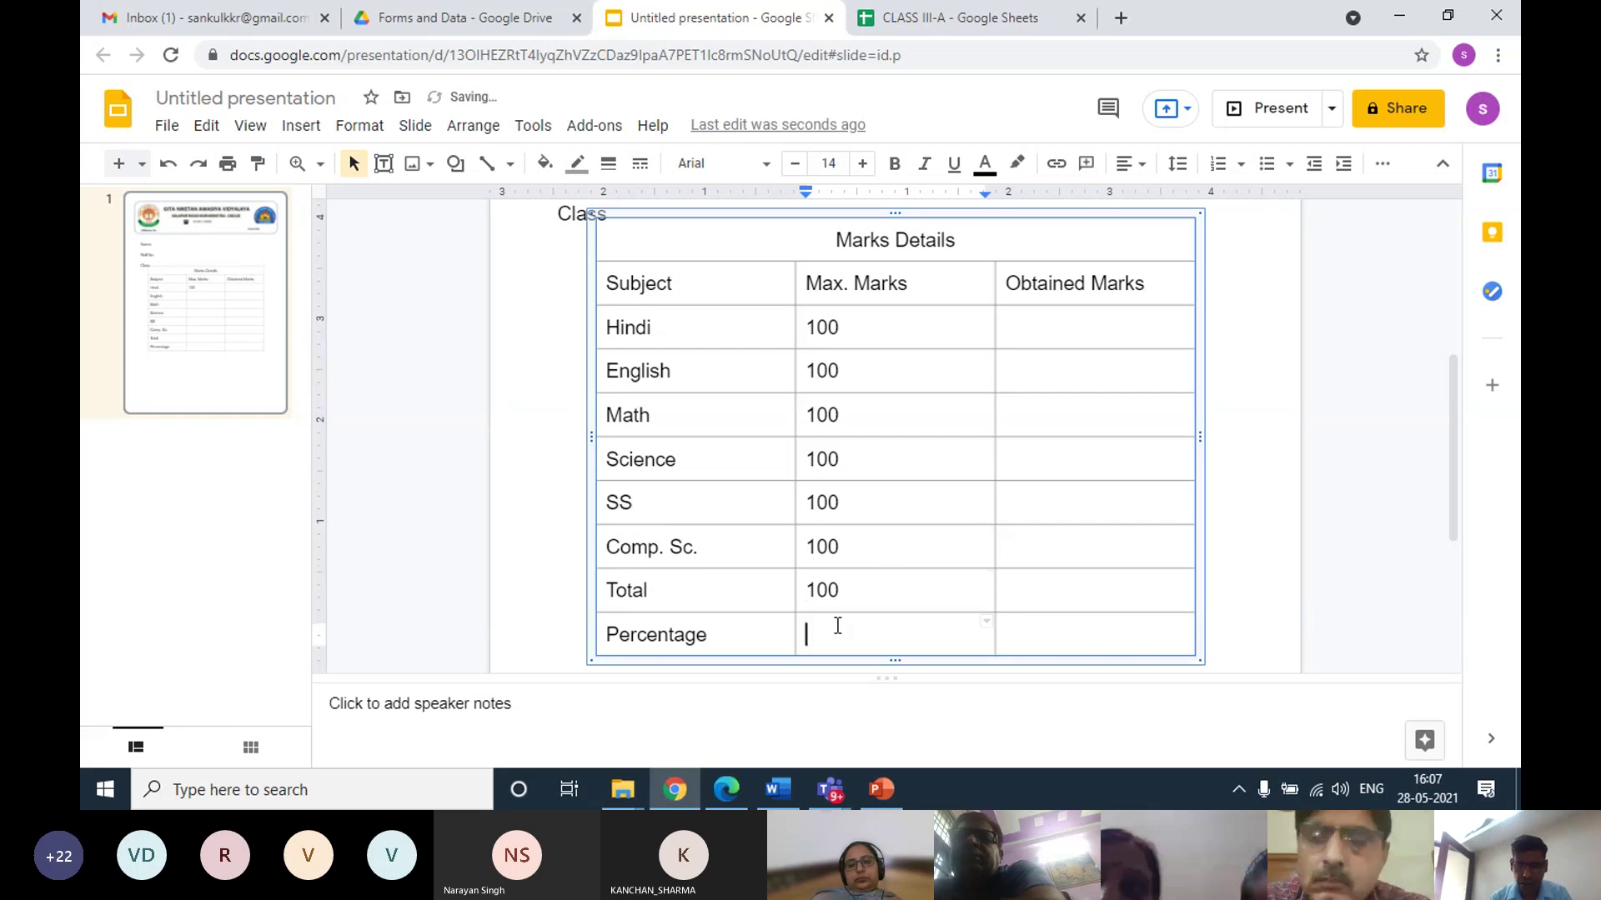
{"action": "type", "text": "100"}
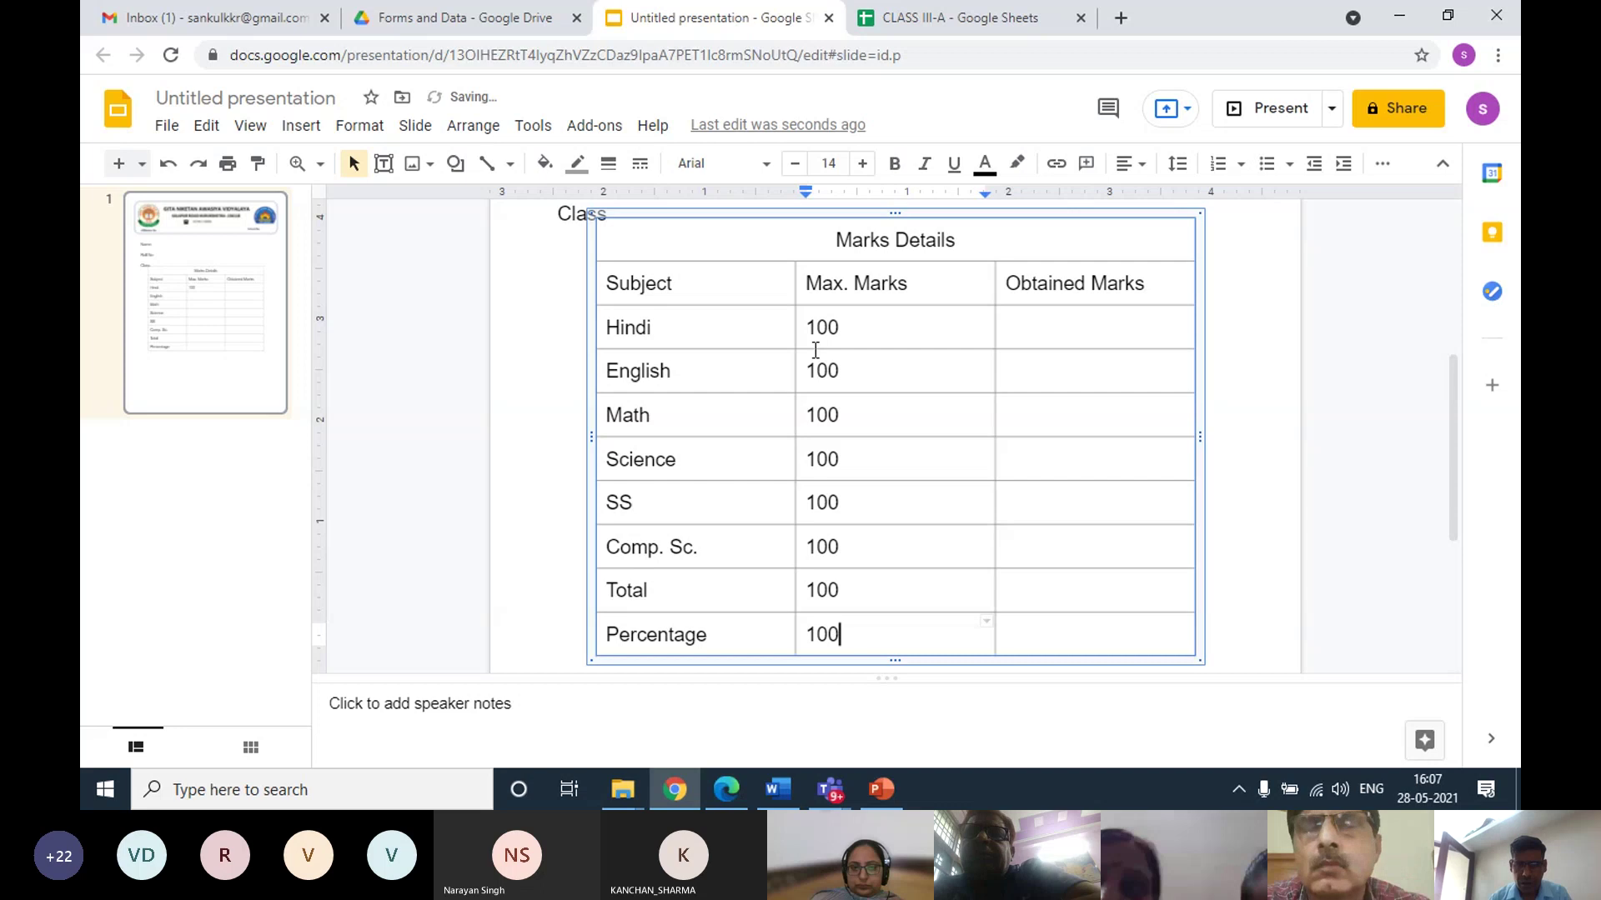
Centre all eight Max. Marks values in their column
{"action": "left_click_drag", "start_coordinate": [811, 333], "coordinate": [857, 623]}
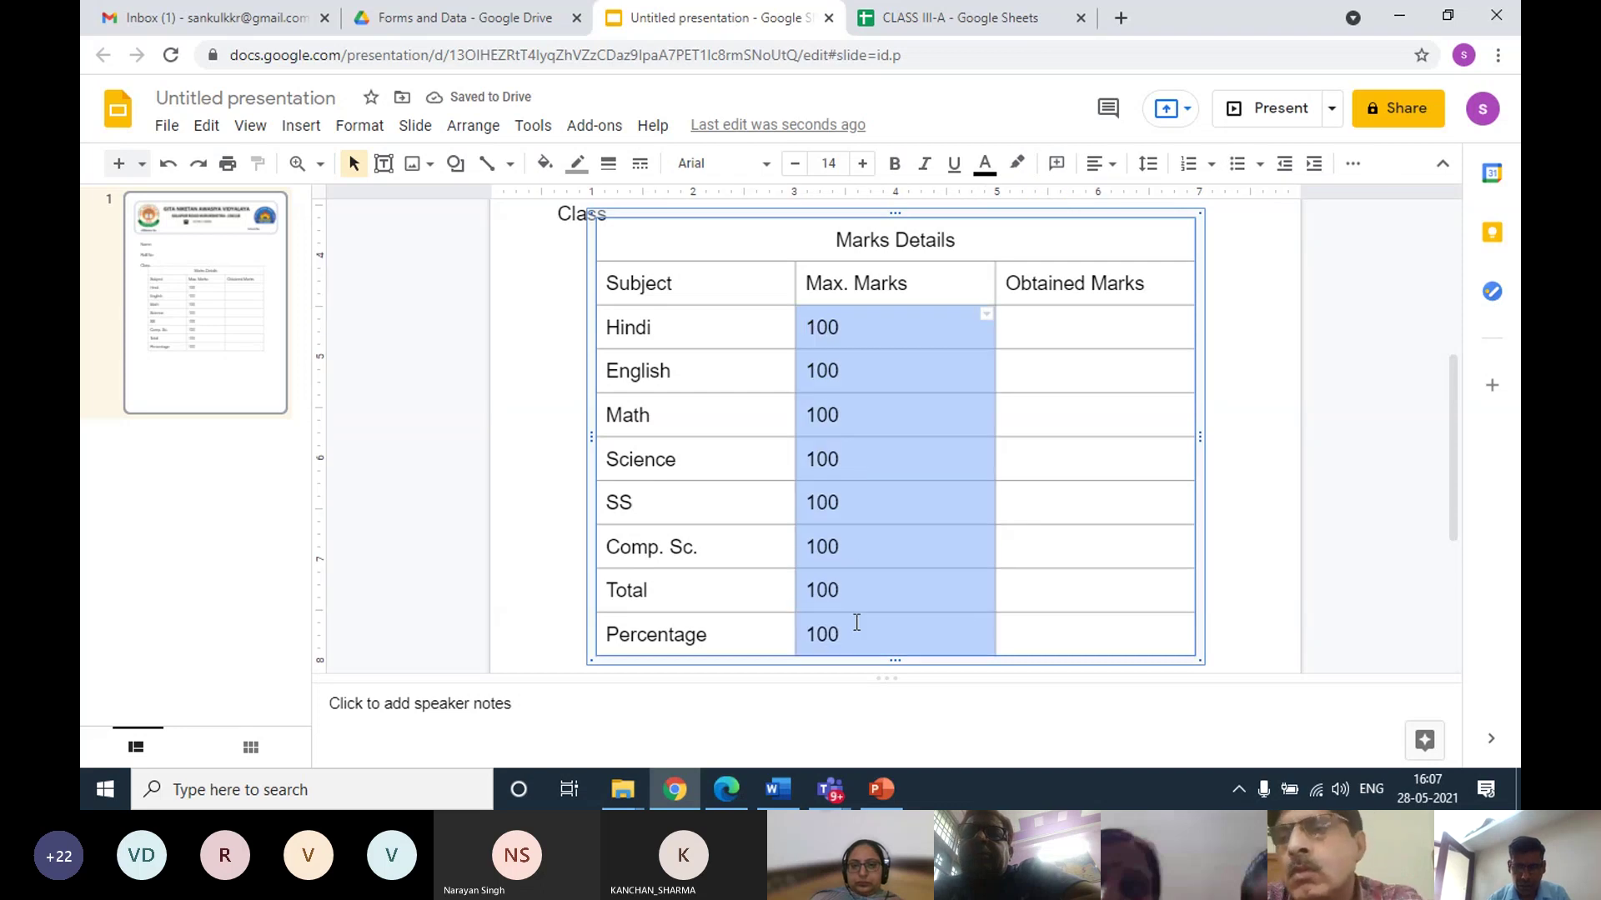
{"action": "left_click", "coordinate": [1101, 164]}
{"action": "left_click", "coordinate": [1121, 202]}
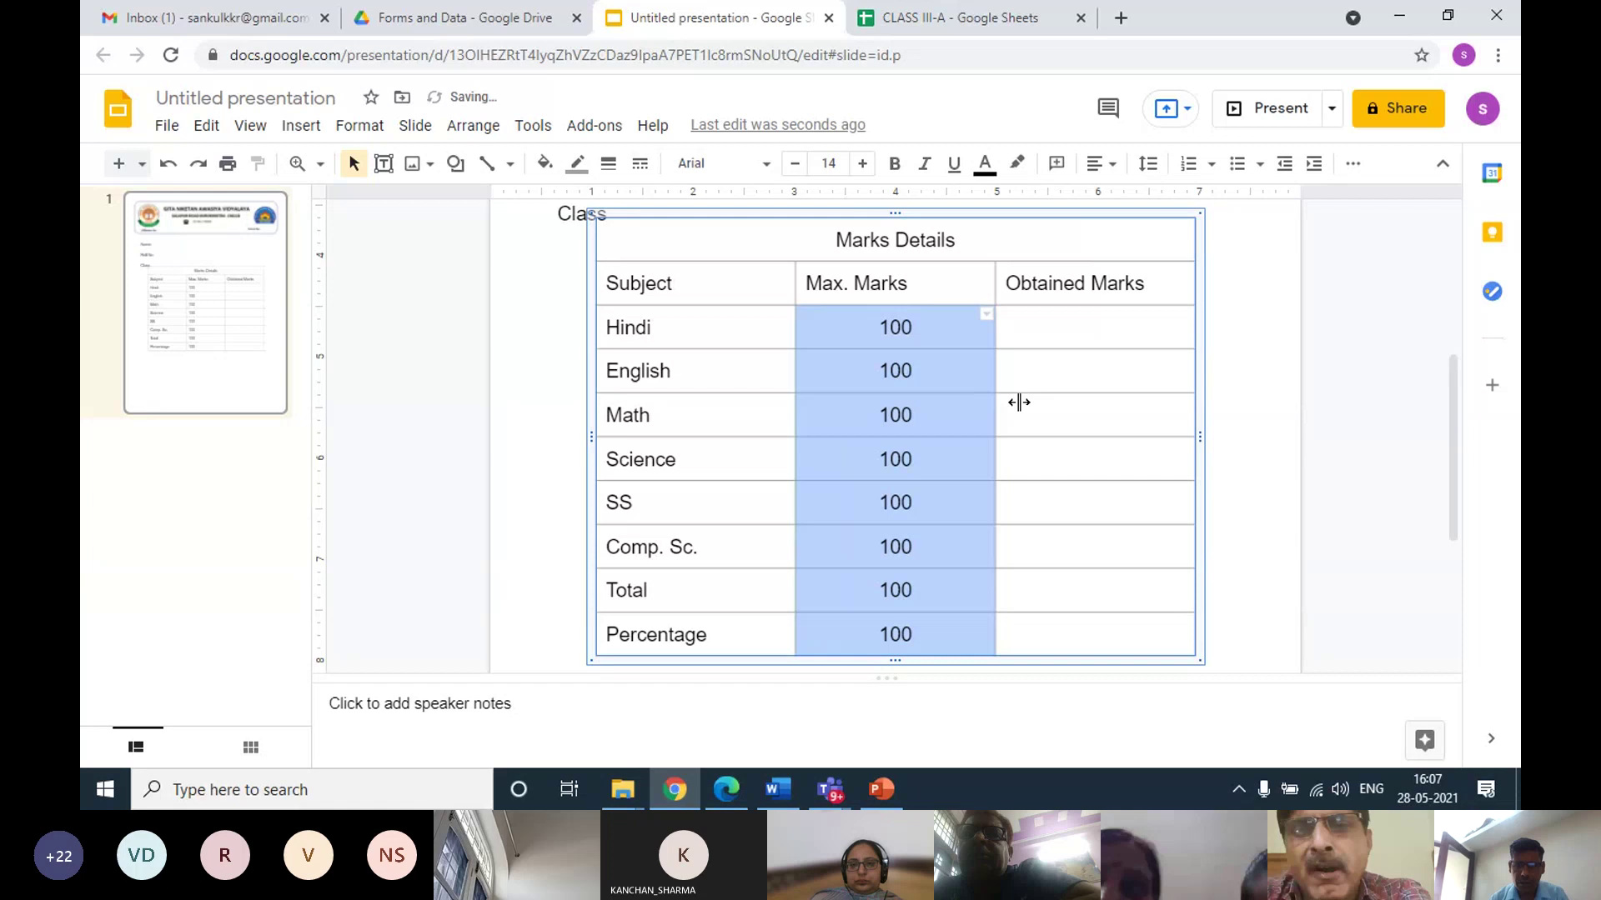
{"action": "left_click", "coordinate": [1070, 323]}
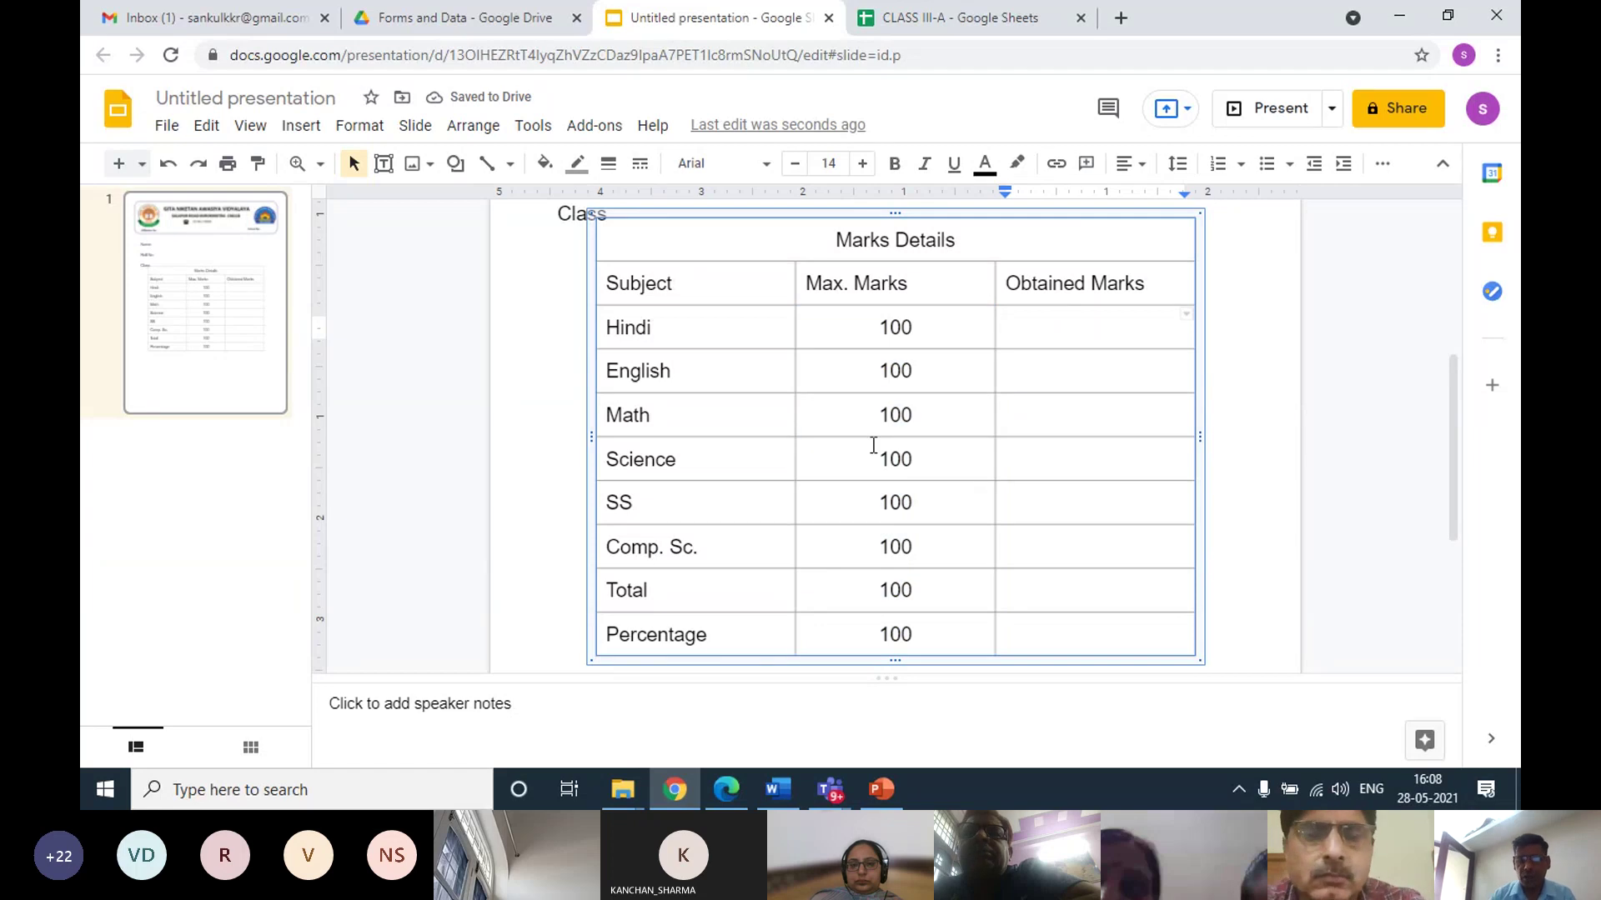
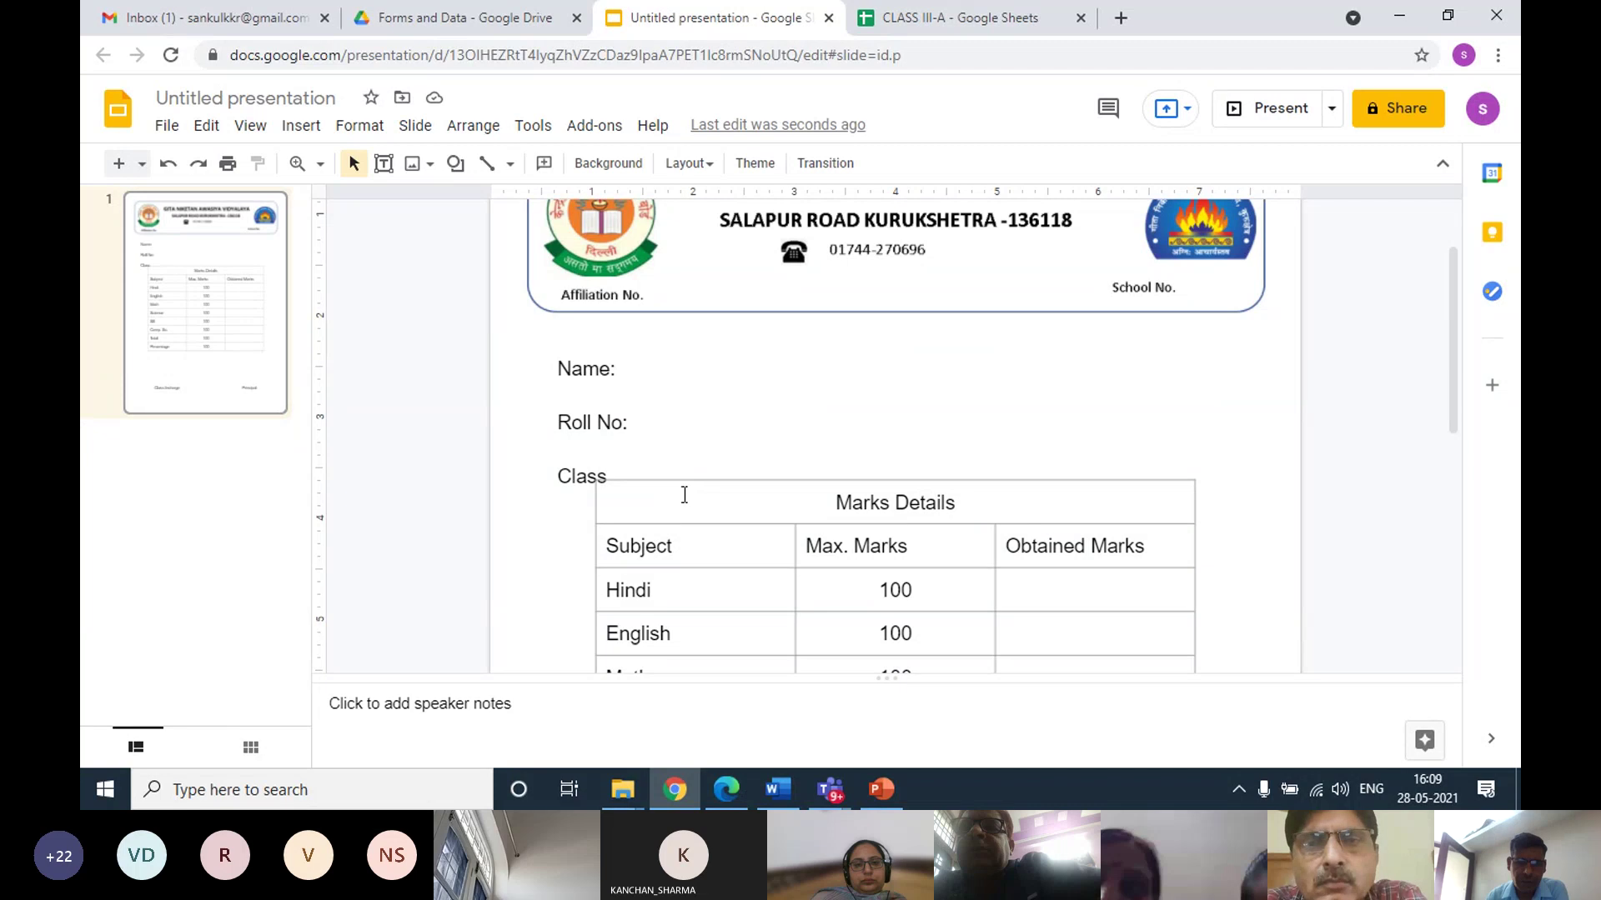
Shift the Marks Details table slightly down on the report card slide
{"action": "left_click", "coordinate": [678, 501]}
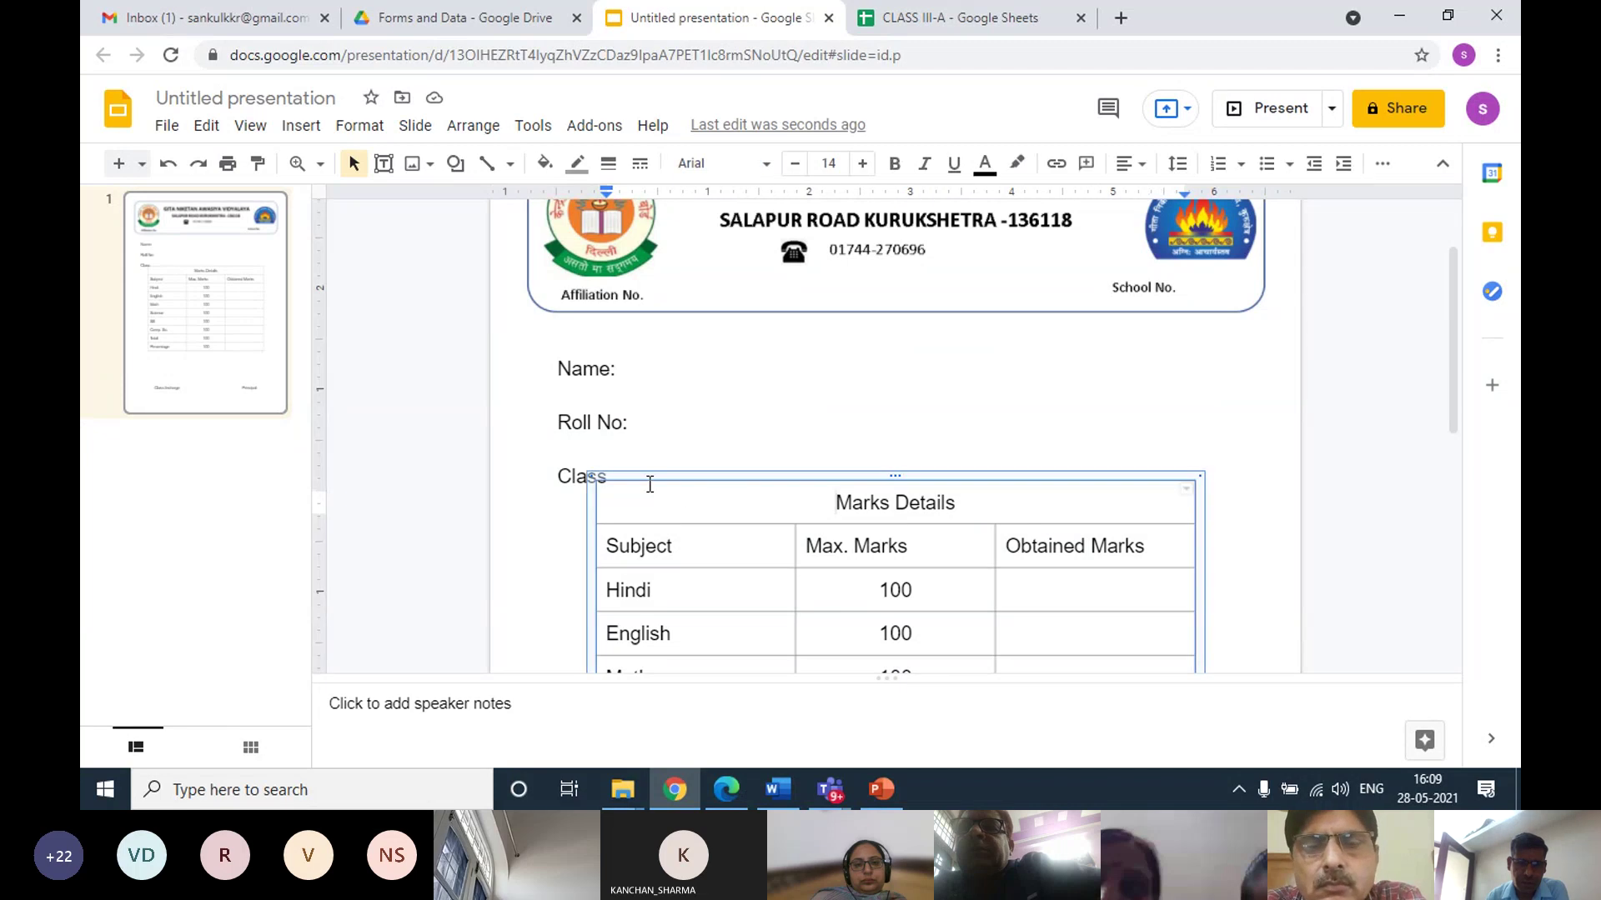
{"action": "scroll", "coordinate": [712, 478], "scroll_direction": "down", "scroll_amount": 3}
{"action": "left_click_drag", "start_coordinate": [708, 481], "coordinate": [707, 486]}
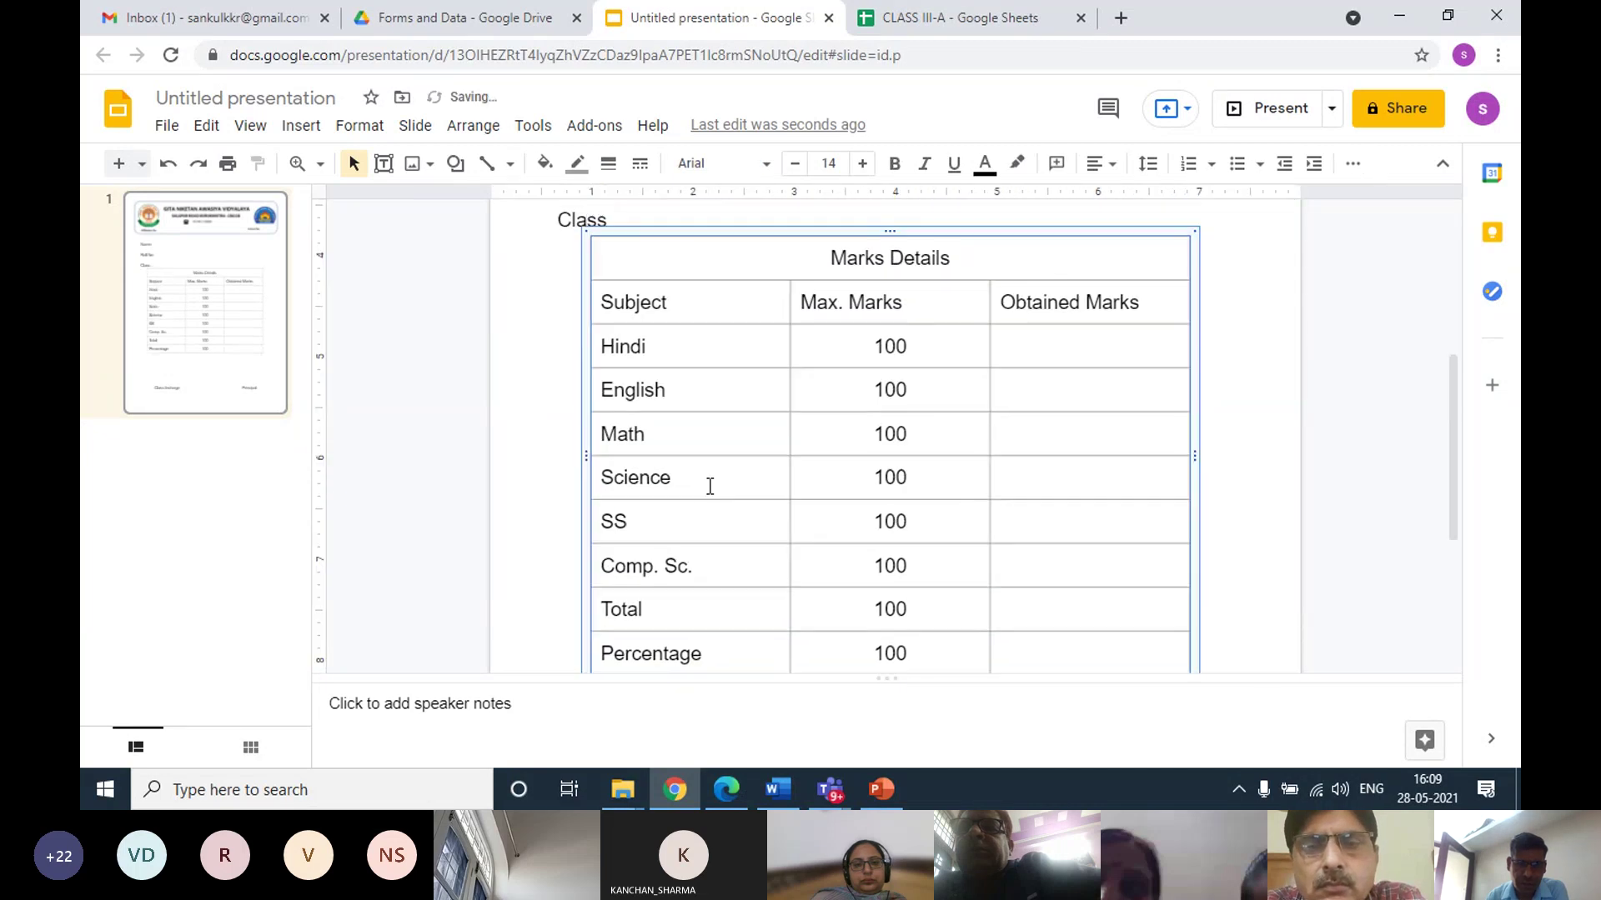
{"action": "scroll", "coordinate": [704, 476], "scroll_direction": "up", "scroll_amount": 4}
Move the Class label up under Roll No:, aligned with it, then switch to the CLASS III-A spreadsheet
{"action": "left_click", "coordinate": [580, 528]}
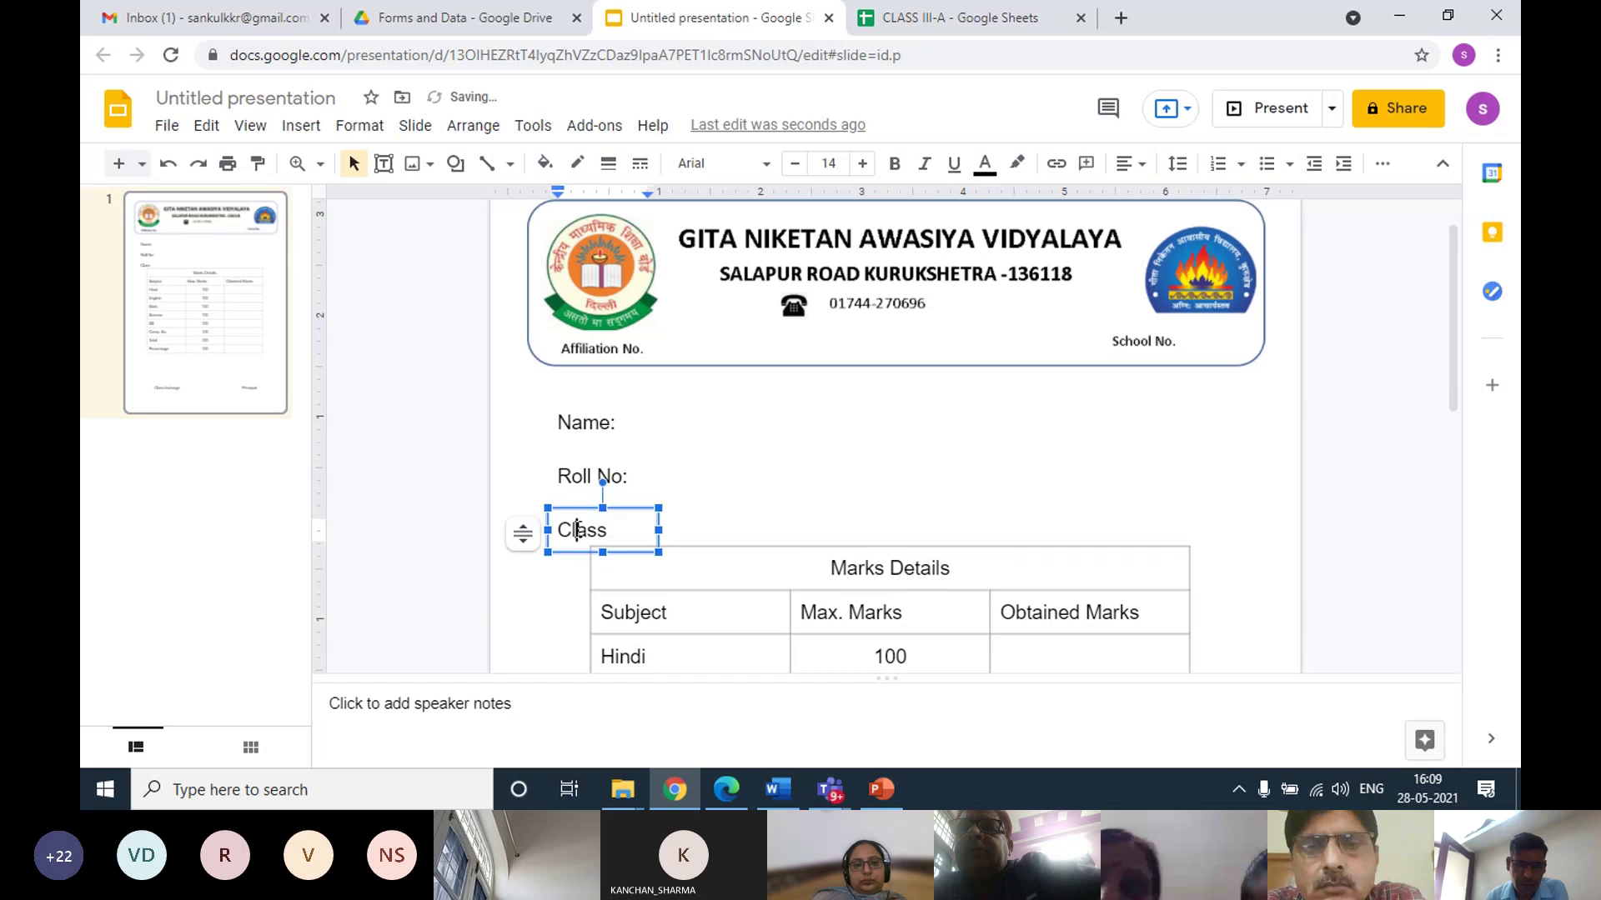
{"action": "left_click_drag", "start_coordinate": [578, 507], "coordinate": [571, 445]}
{"action": "left_click", "coordinate": [582, 473]}
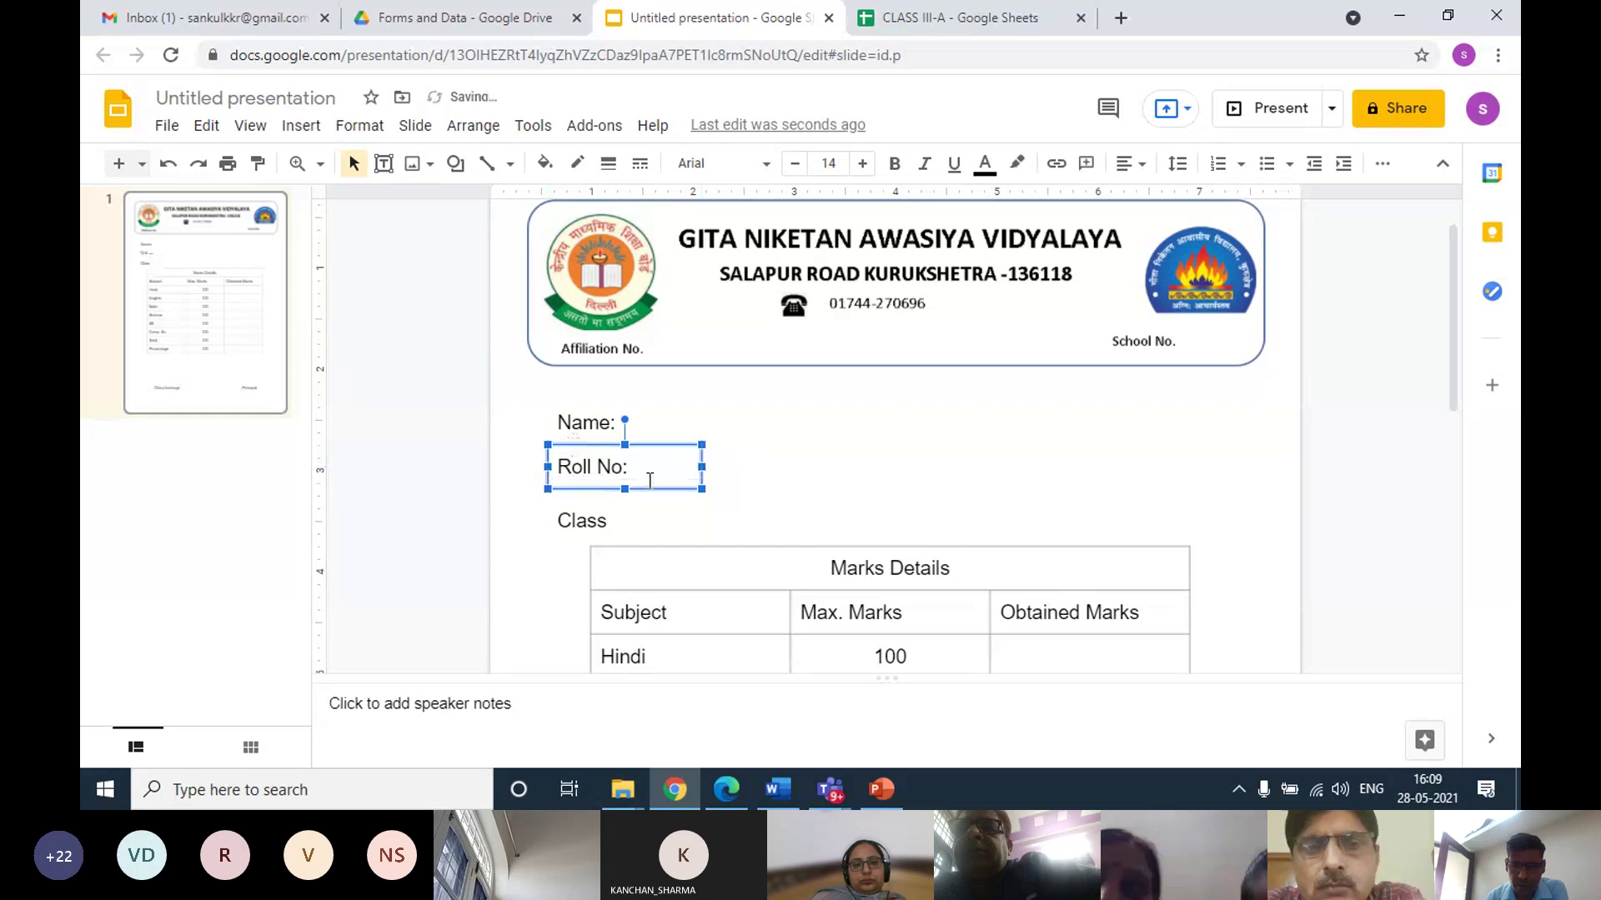
{"action": "left_click", "coordinate": [614, 508]}
{"action": "left_click", "coordinate": [581, 517]}
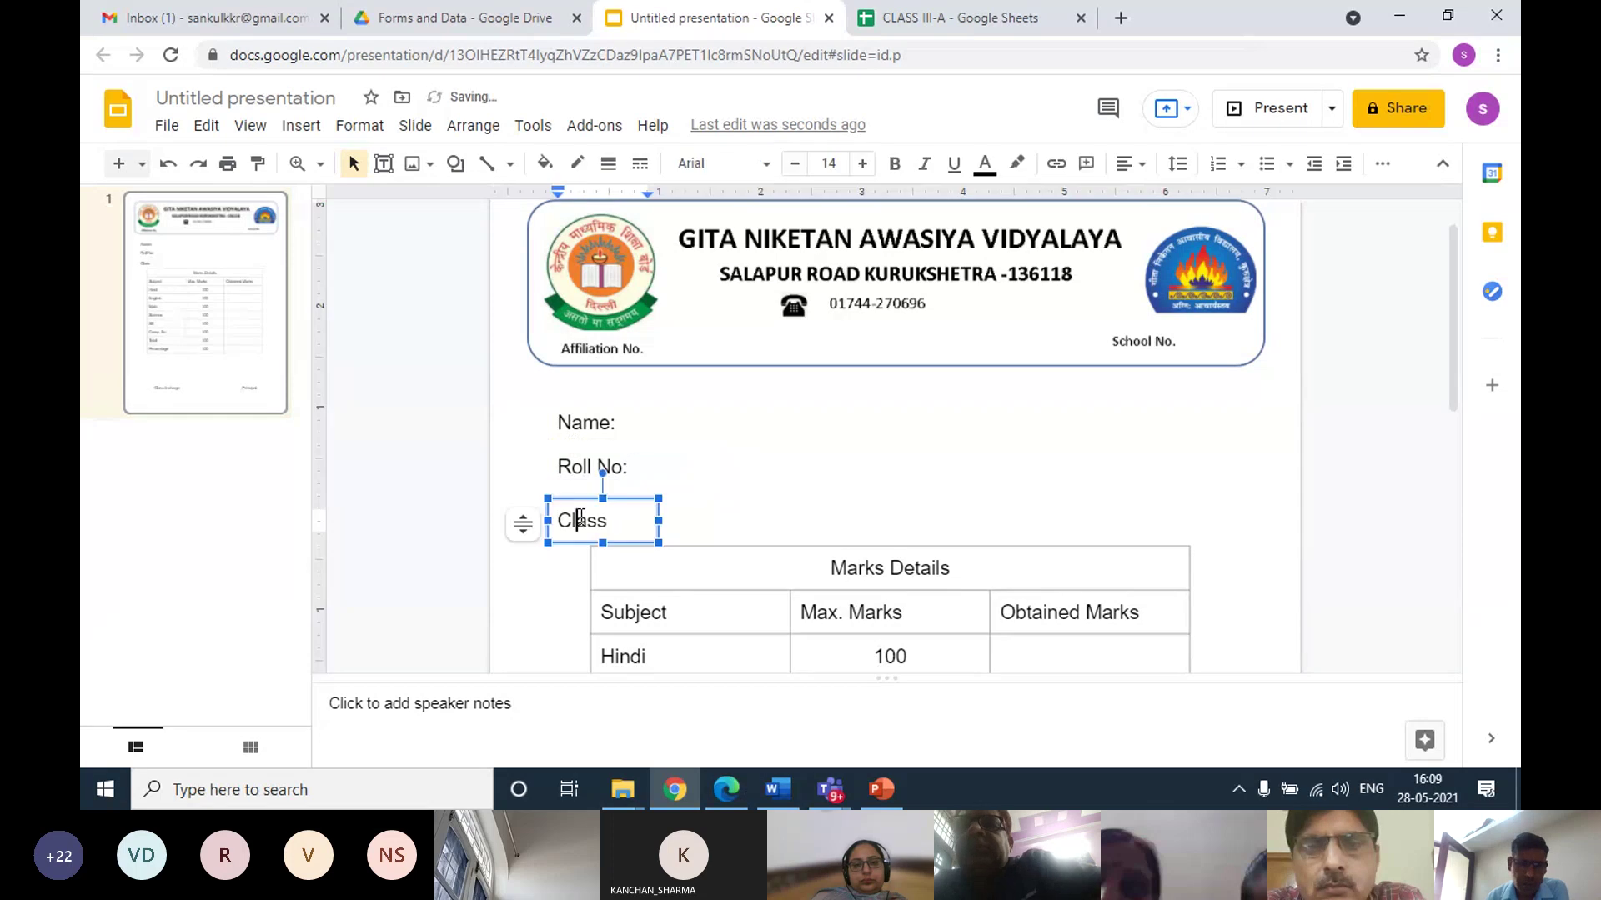
{"action": "left_click_drag", "start_coordinate": [579, 499], "coordinate": [586, 484]}
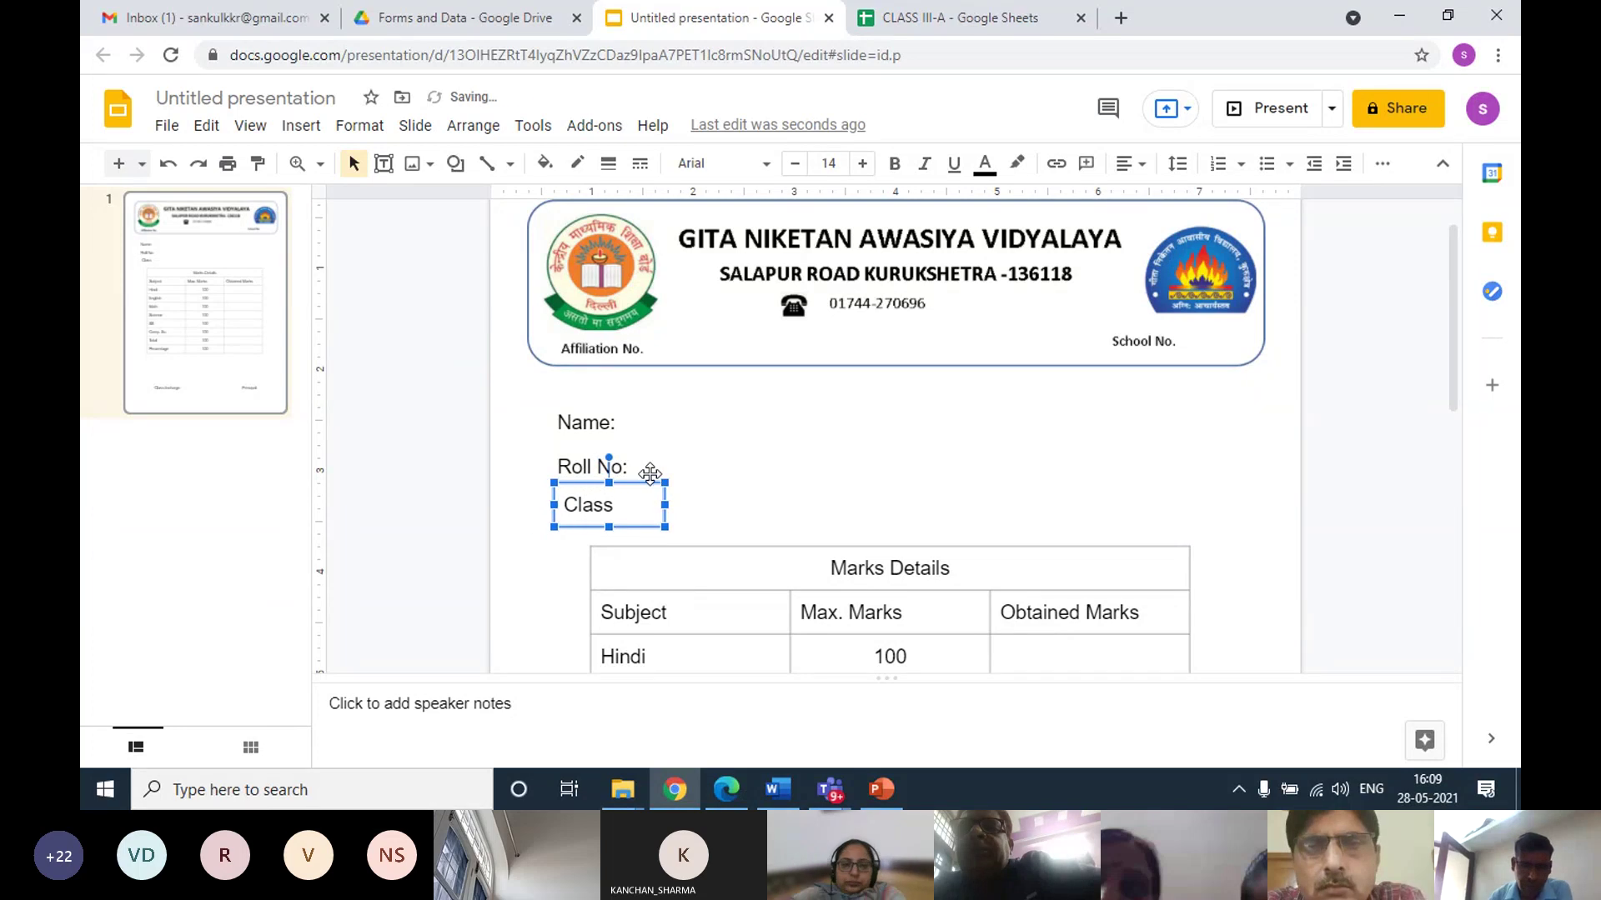
{"action": "key", "text": "Left"}
{"action": "left_click", "coordinate": [732, 436]}
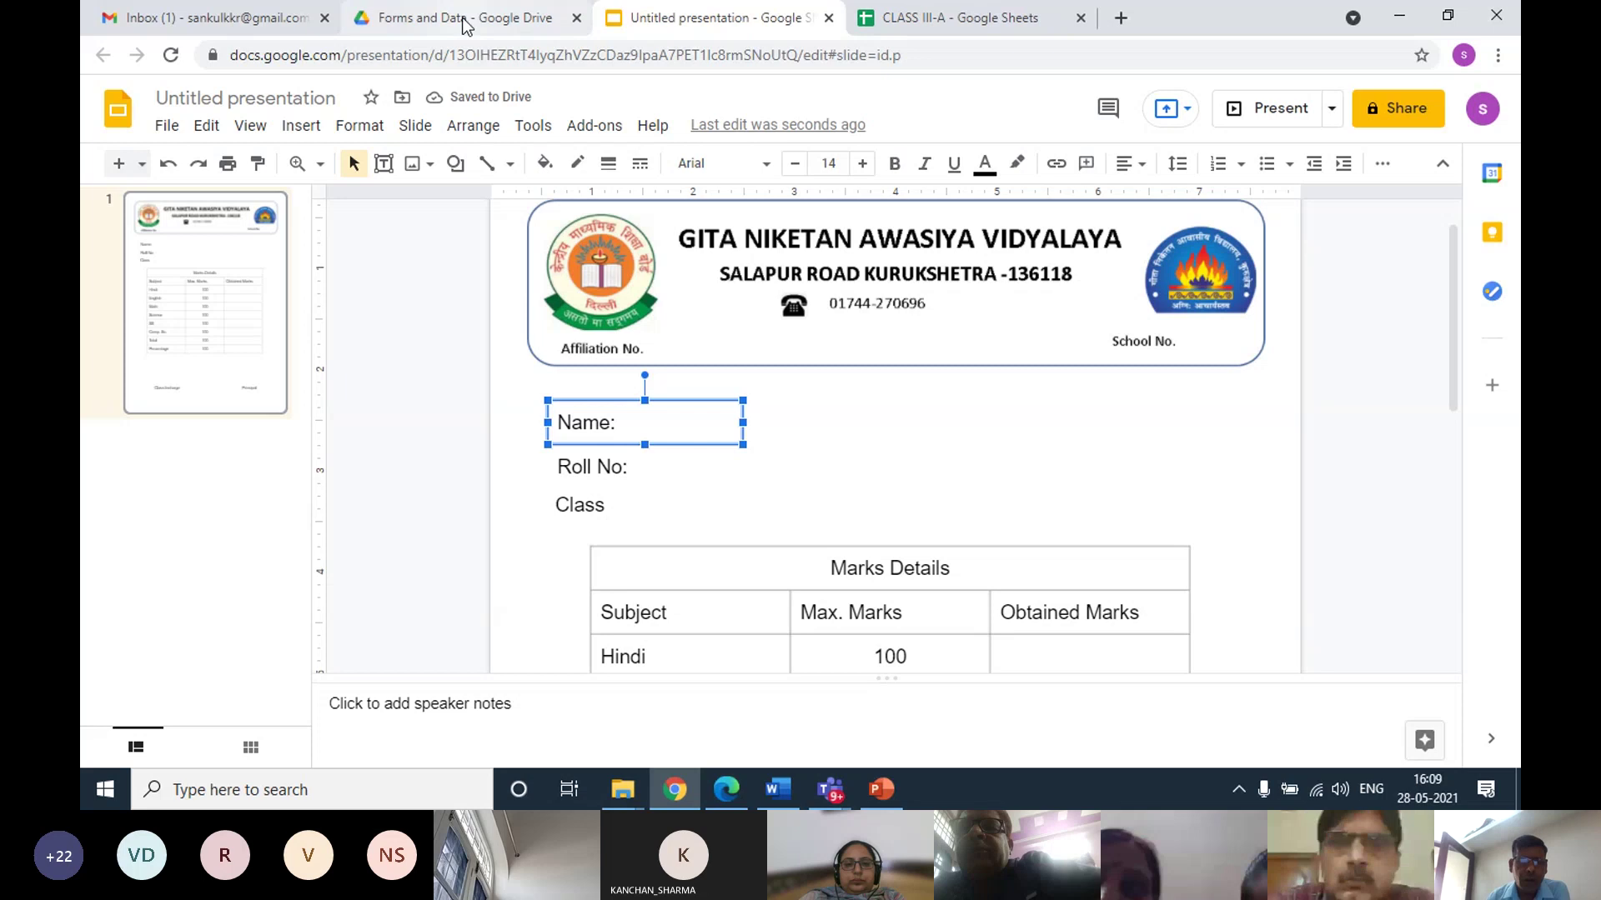
{"action": "left_click", "coordinate": [912, 25]}
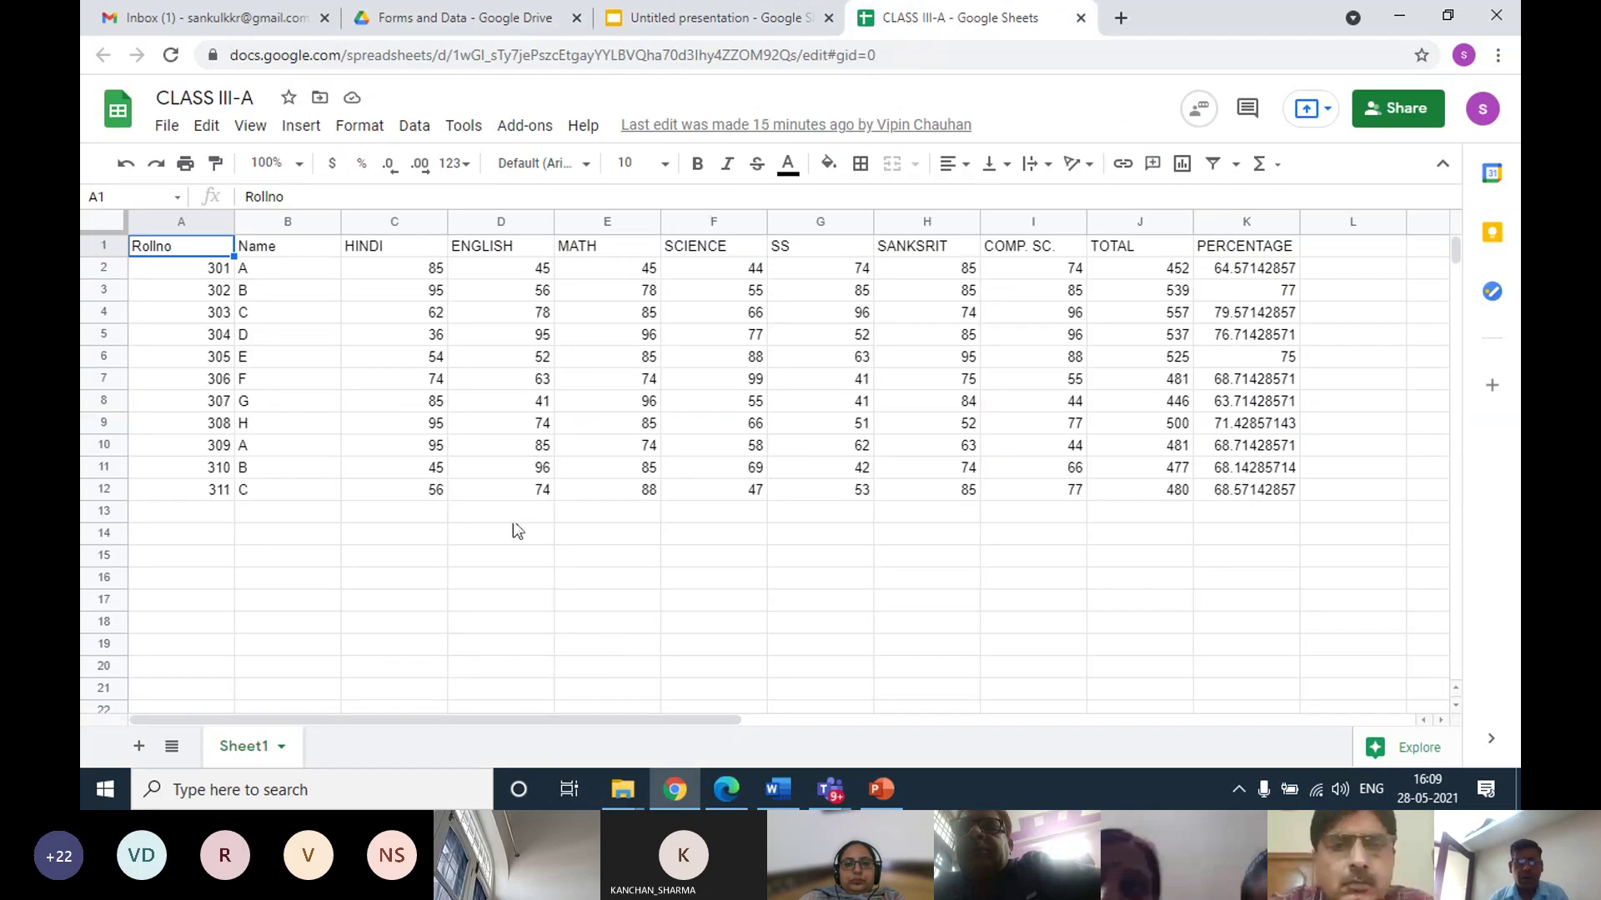
Bring up the Google Workspace Marketplace from the Sheets Add-ons menu
{"action": "left_click", "coordinate": [600, 615]}
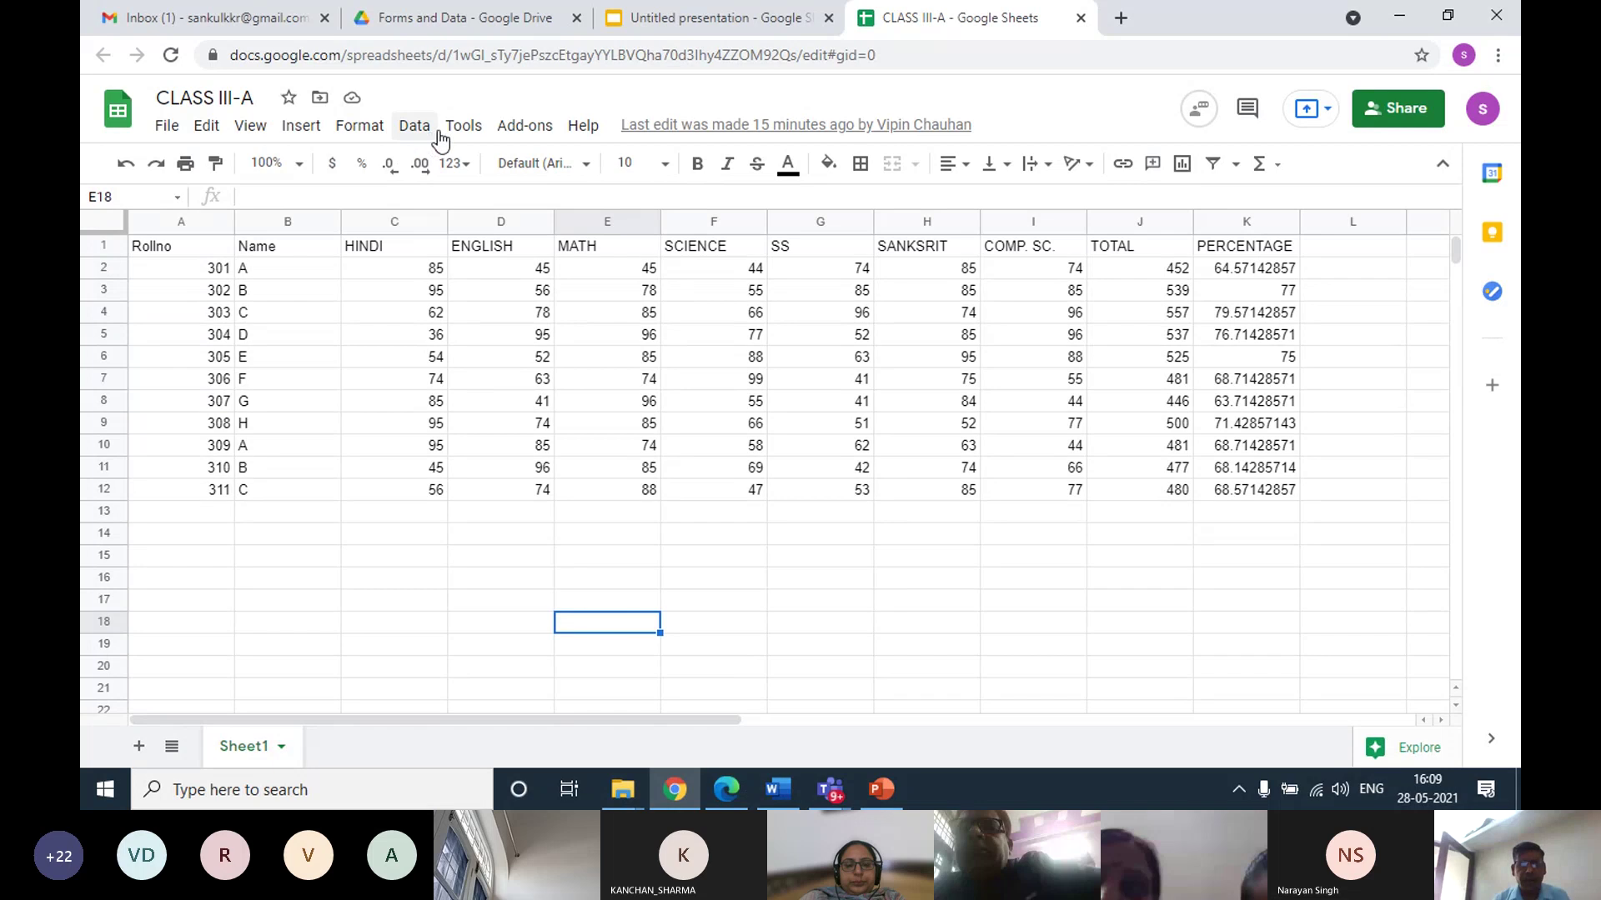
{"action": "left_click", "coordinate": [519, 127]}
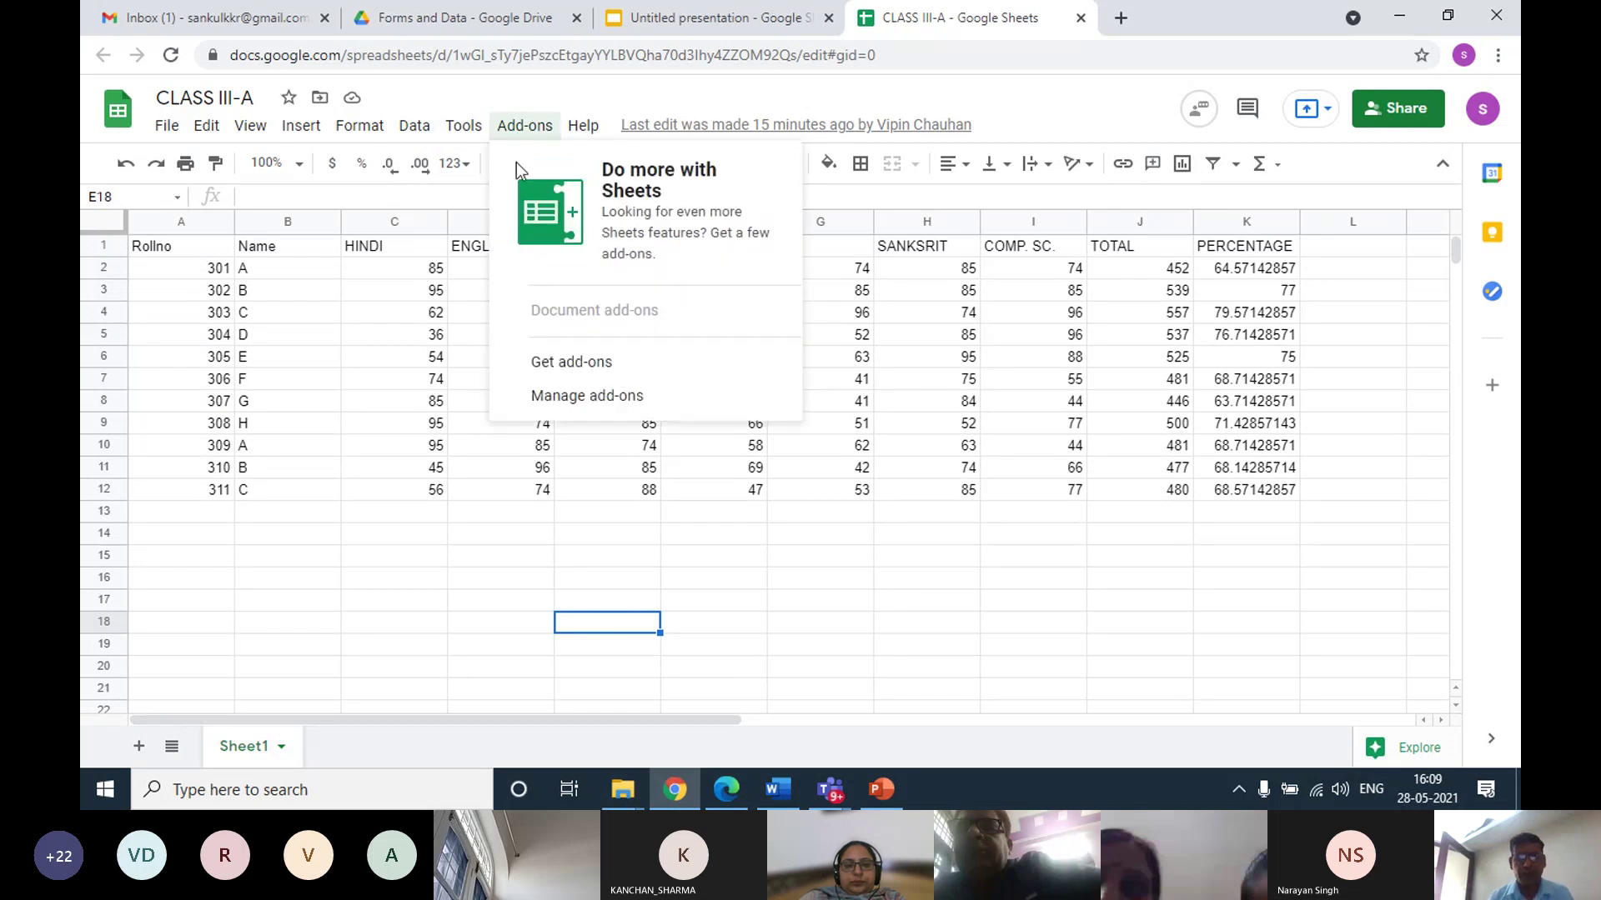
{"action": "left_click", "coordinate": [576, 367]}
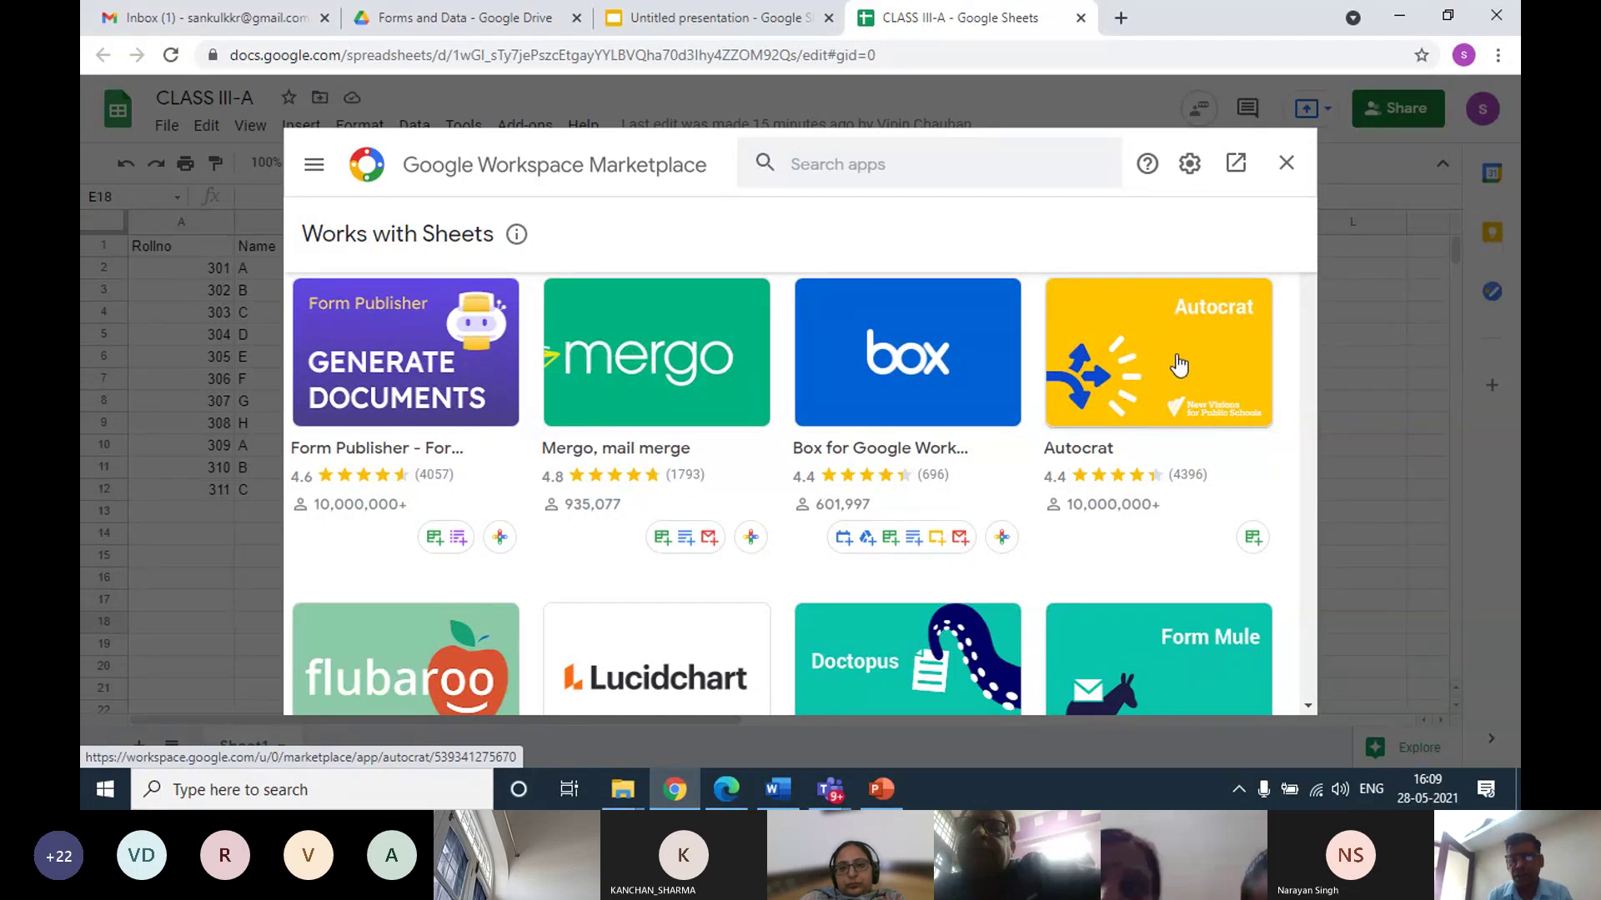
Search the marketplace for 'auto', open the Autocrat add-on and start installing it
{"action": "left_click", "coordinate": [859, 163]}
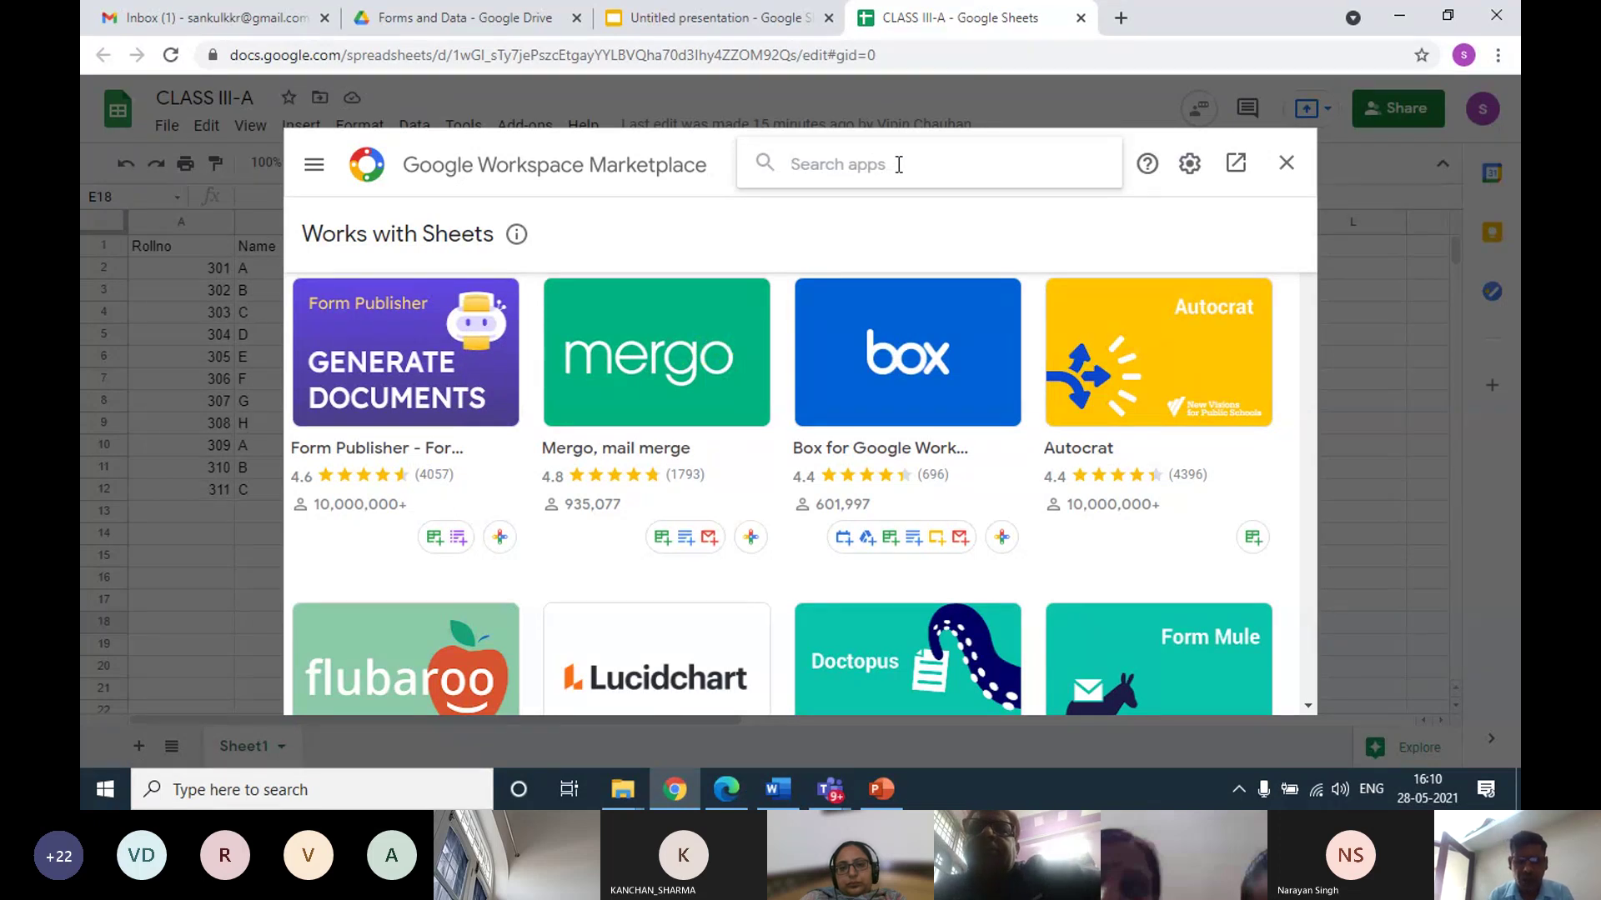
{"action": "type", "text": "auto"}
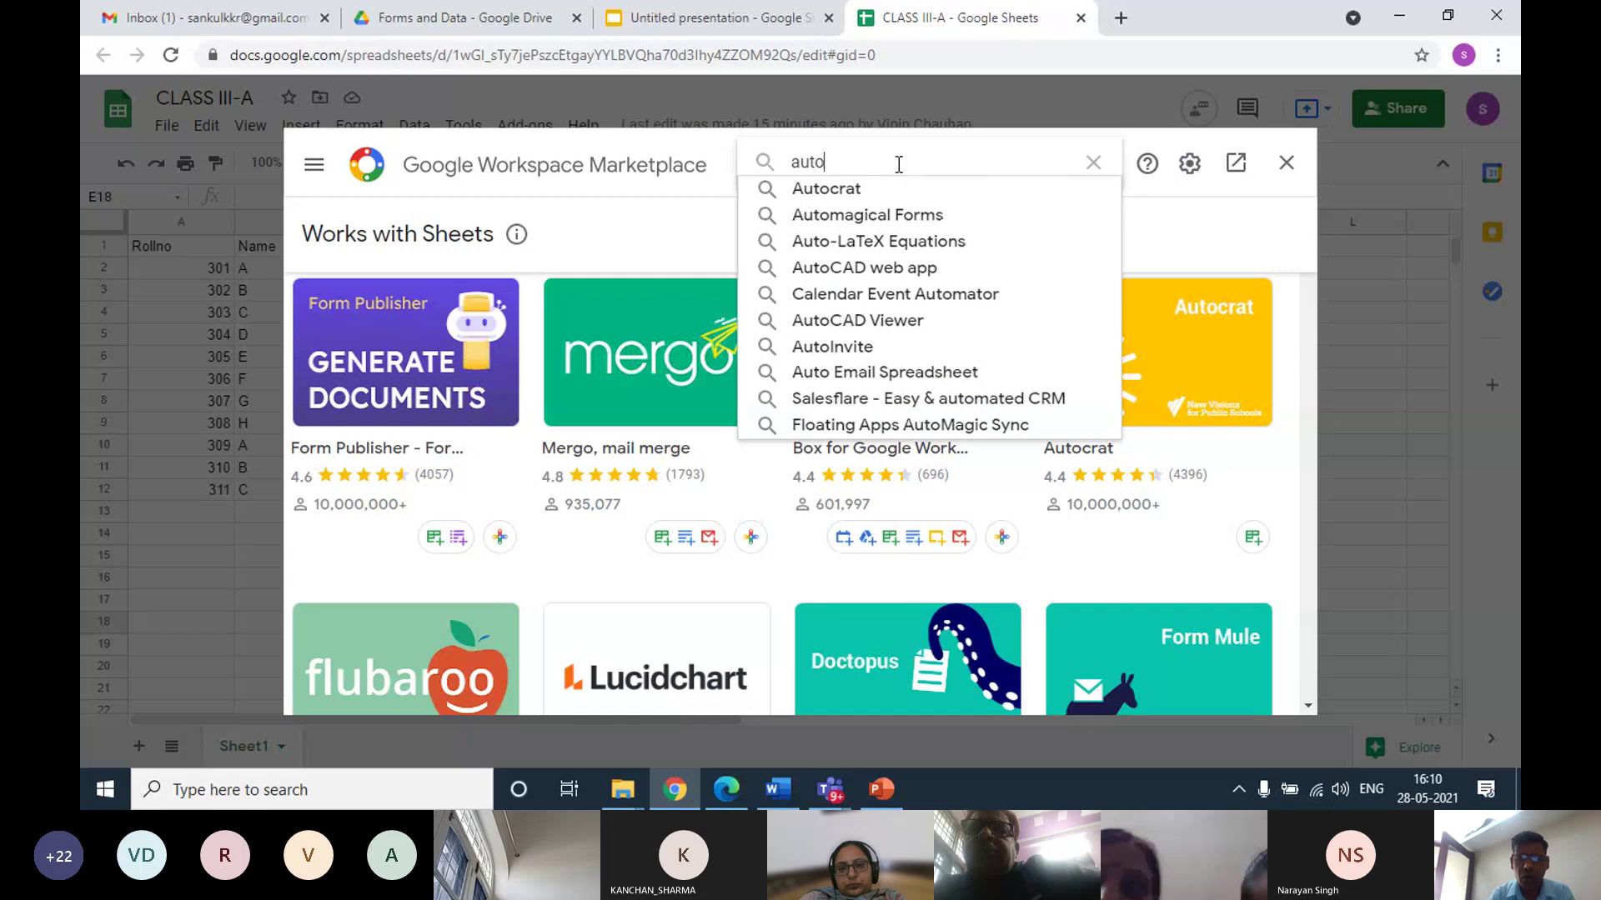
{"action": "left_click", "coordinate": [862, 183]}
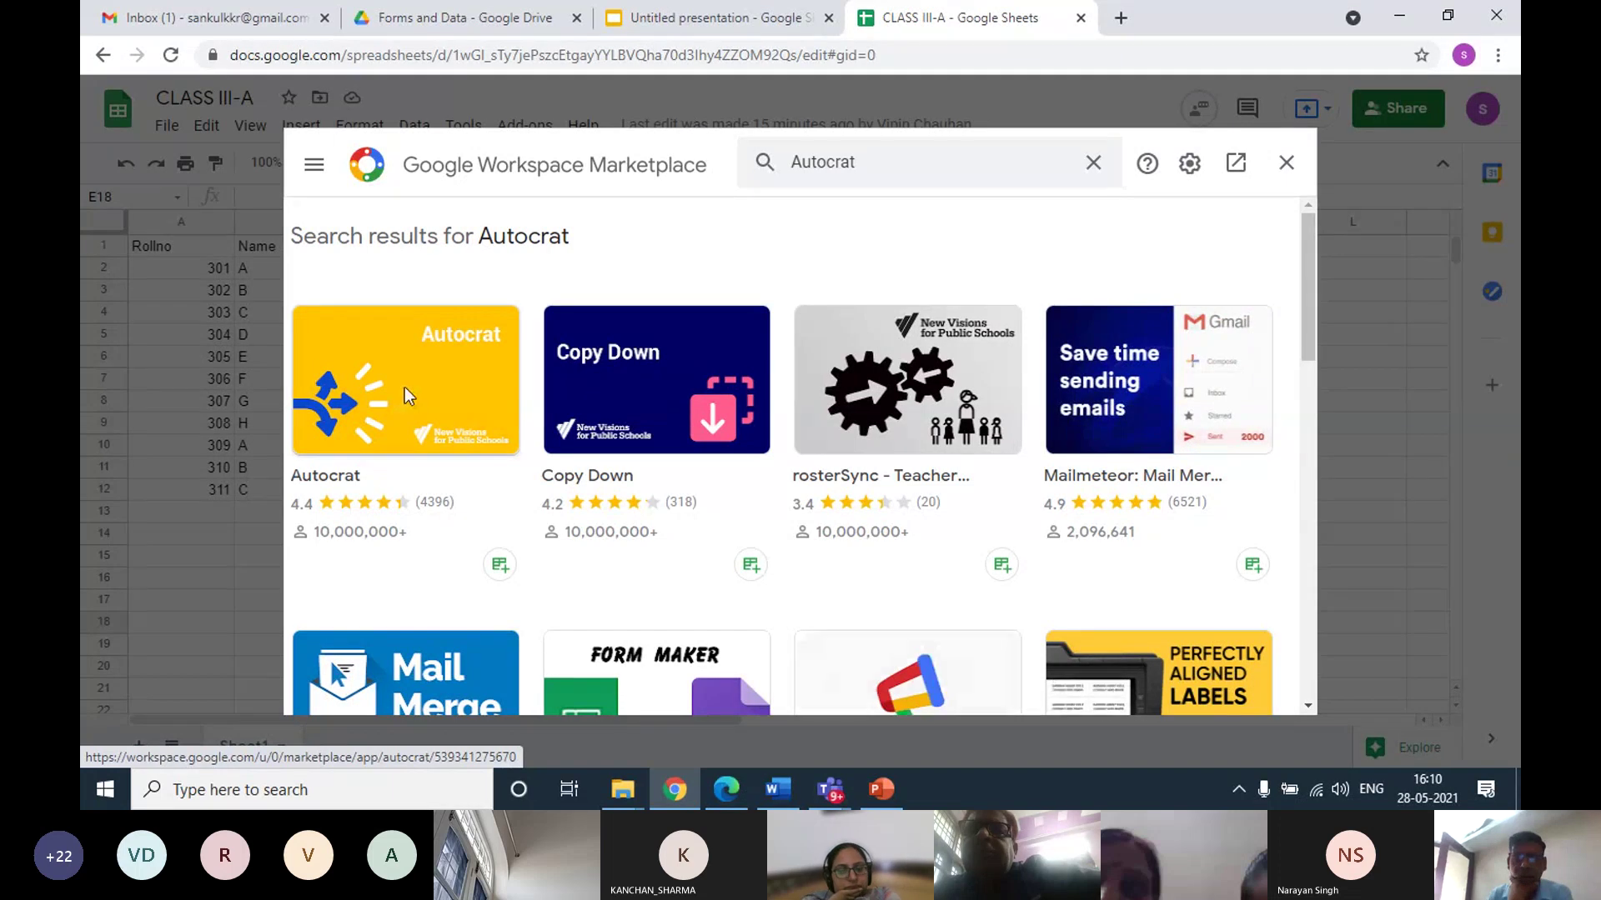
{"action": "left_click", "coordinate": [406, 395]}
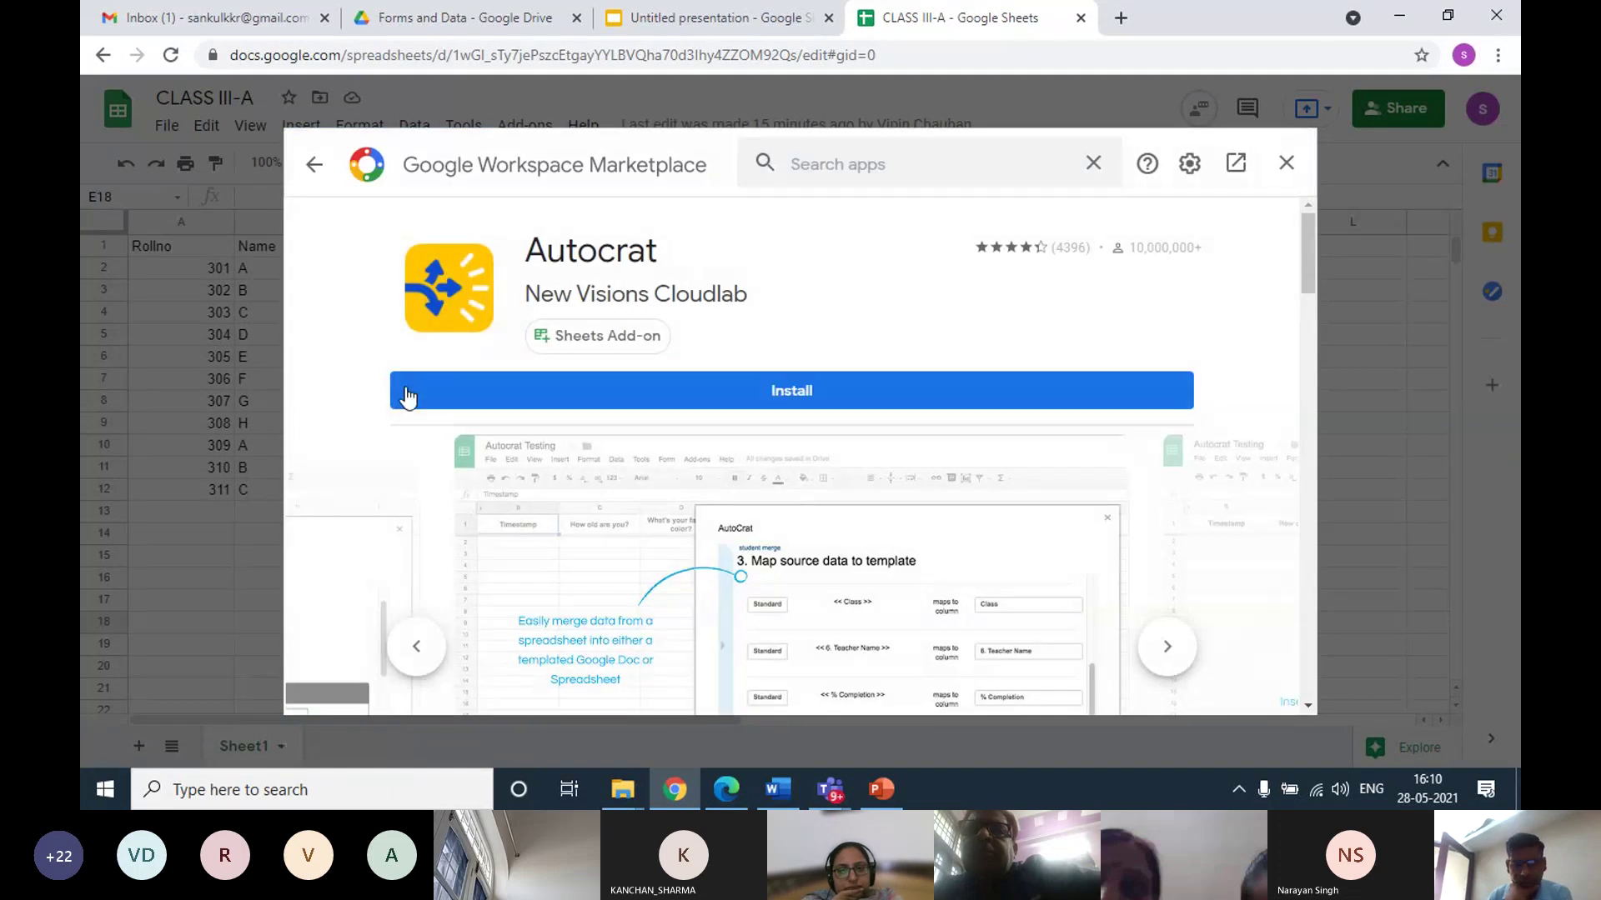
{"action": "left_click", "coordinate": [775, 398]}
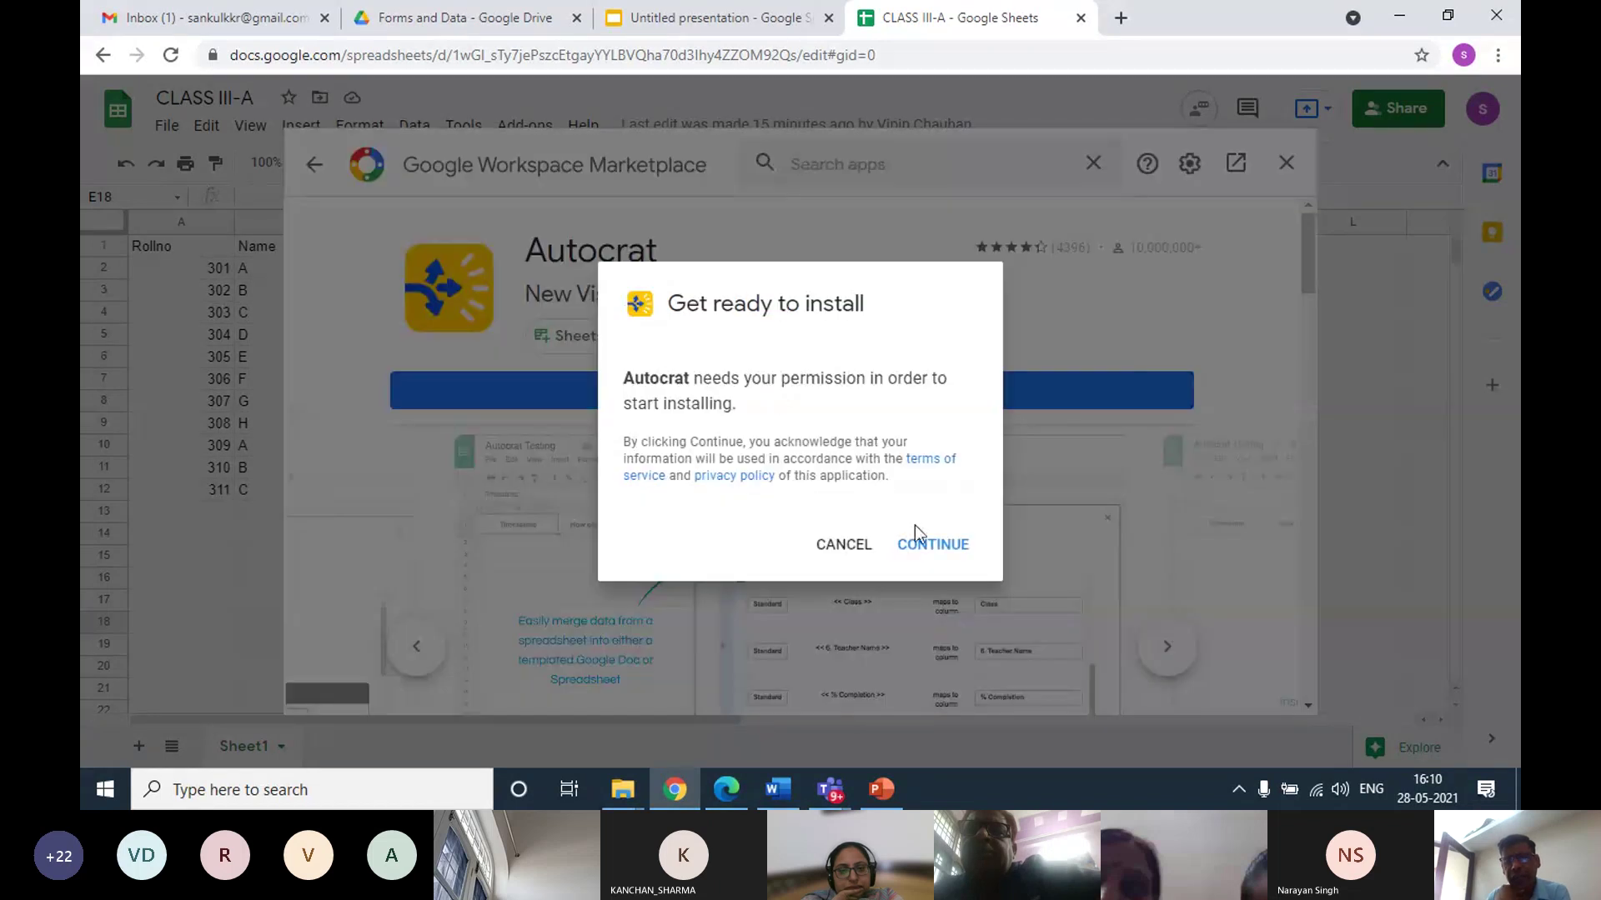
Continue the install, choose the Google account and allow Autocrat's requested permissions
{"action": "left_click", "coordinate": [928, 548]}
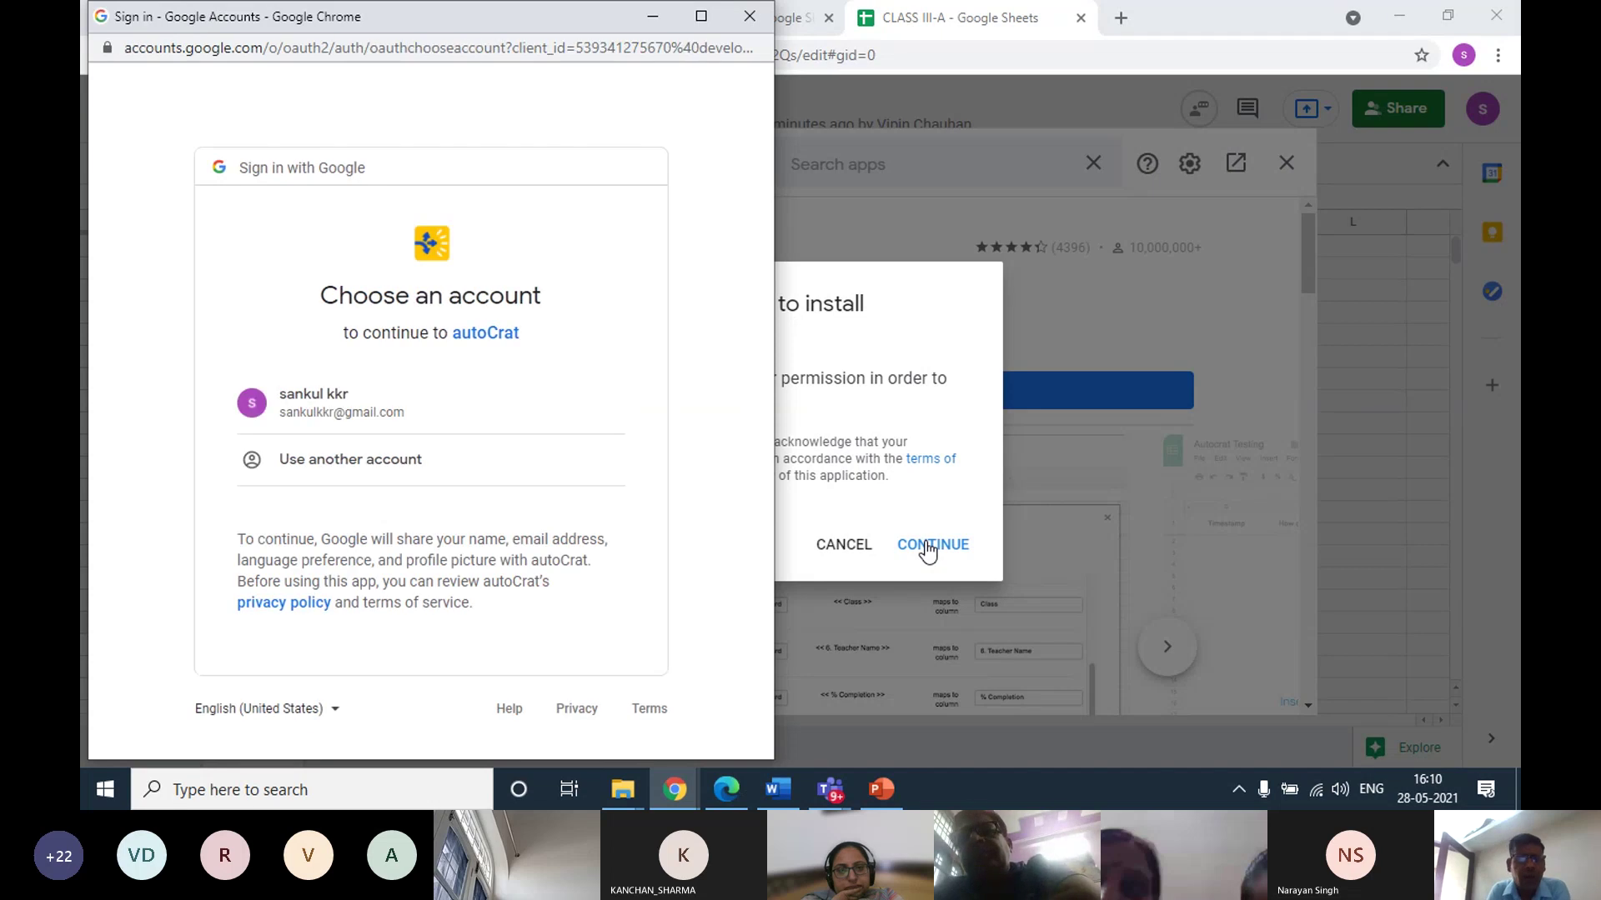
{"action": "left_click", "coordinate": [347, 413]}
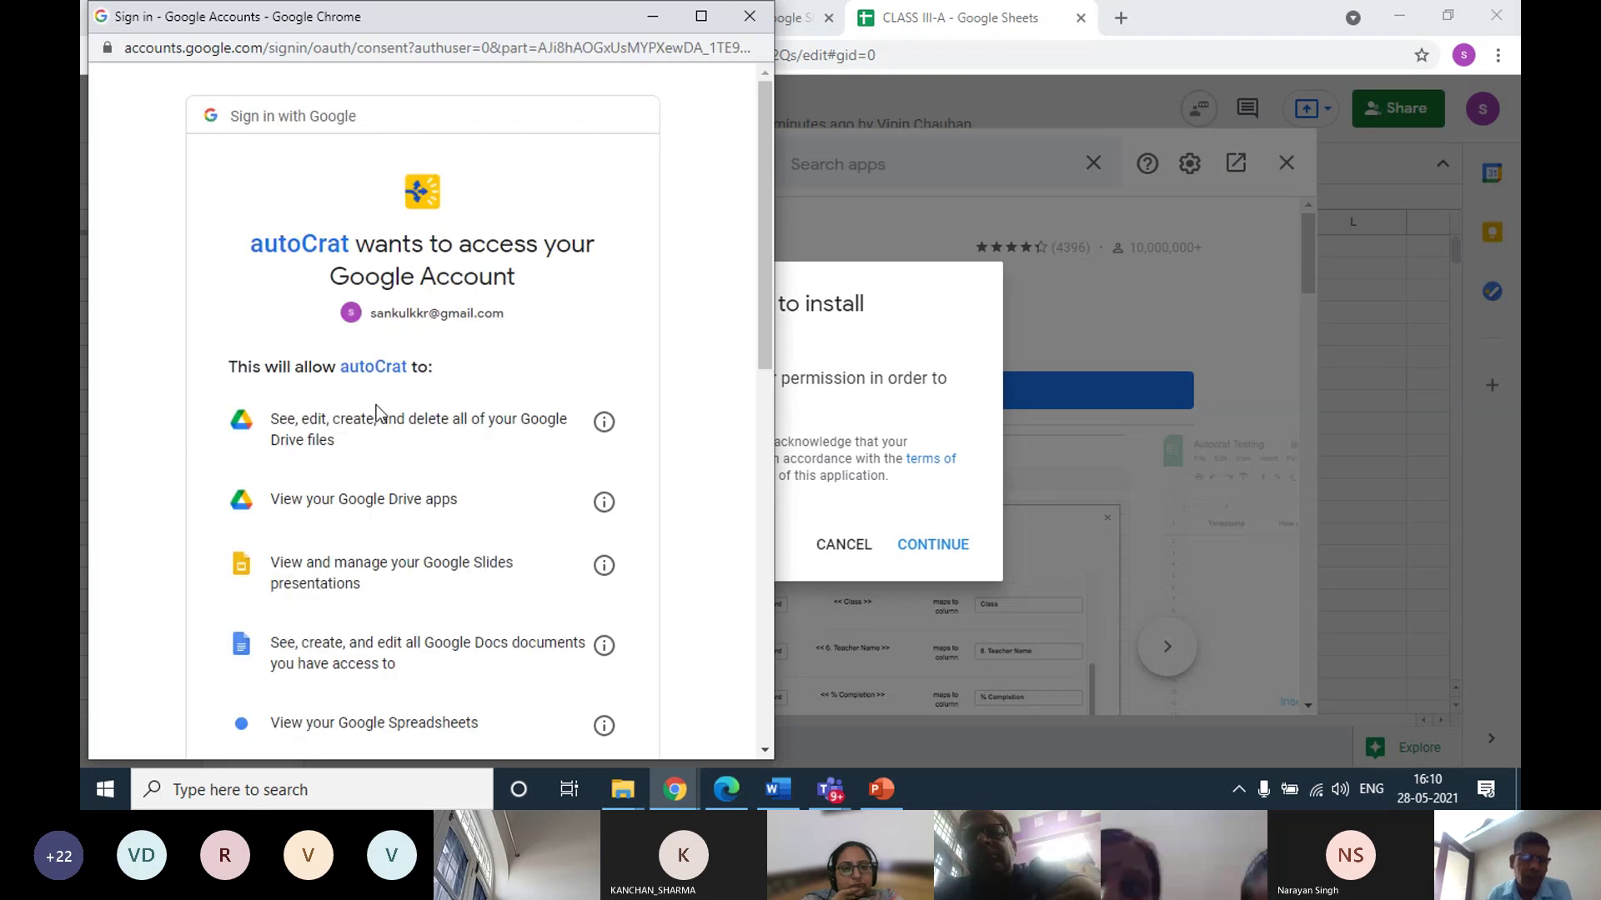
{"action": "scroll", "coordinate": [378, 408], "scroll_direction": "down", "scroll_amount": 6}
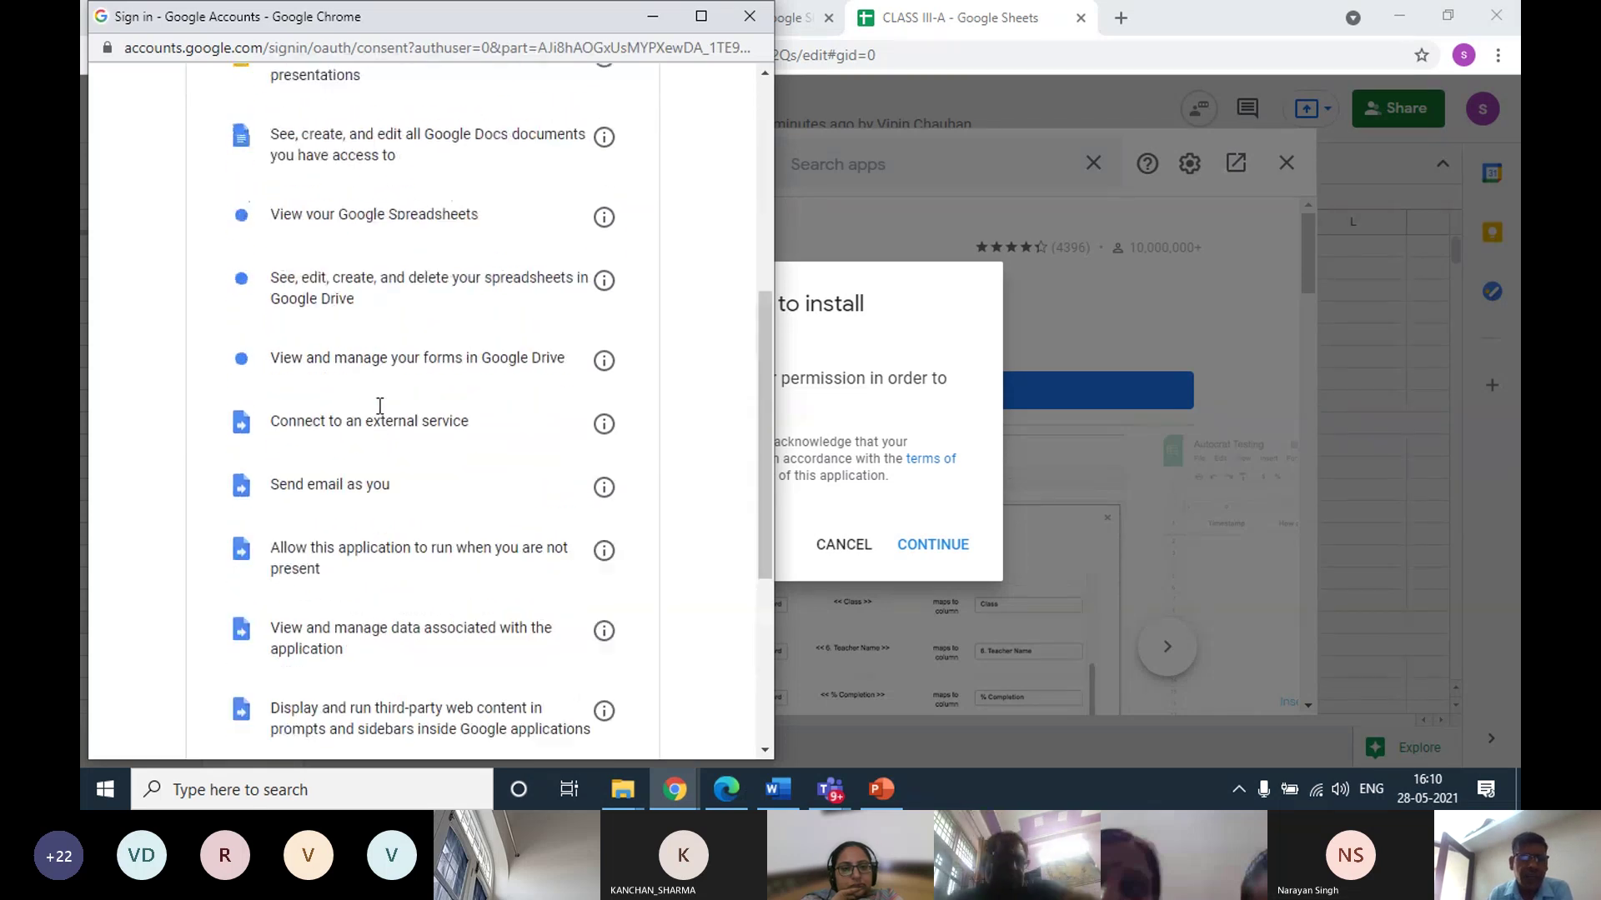
{"action": "scroll", "coordinate": [379, 406], "scroll_direction": "up", "scroll_amount": 5}
{"action": "scroll", "coordinate": [367, 306], "scroll_direction": "down", "scroll_amount": 10}
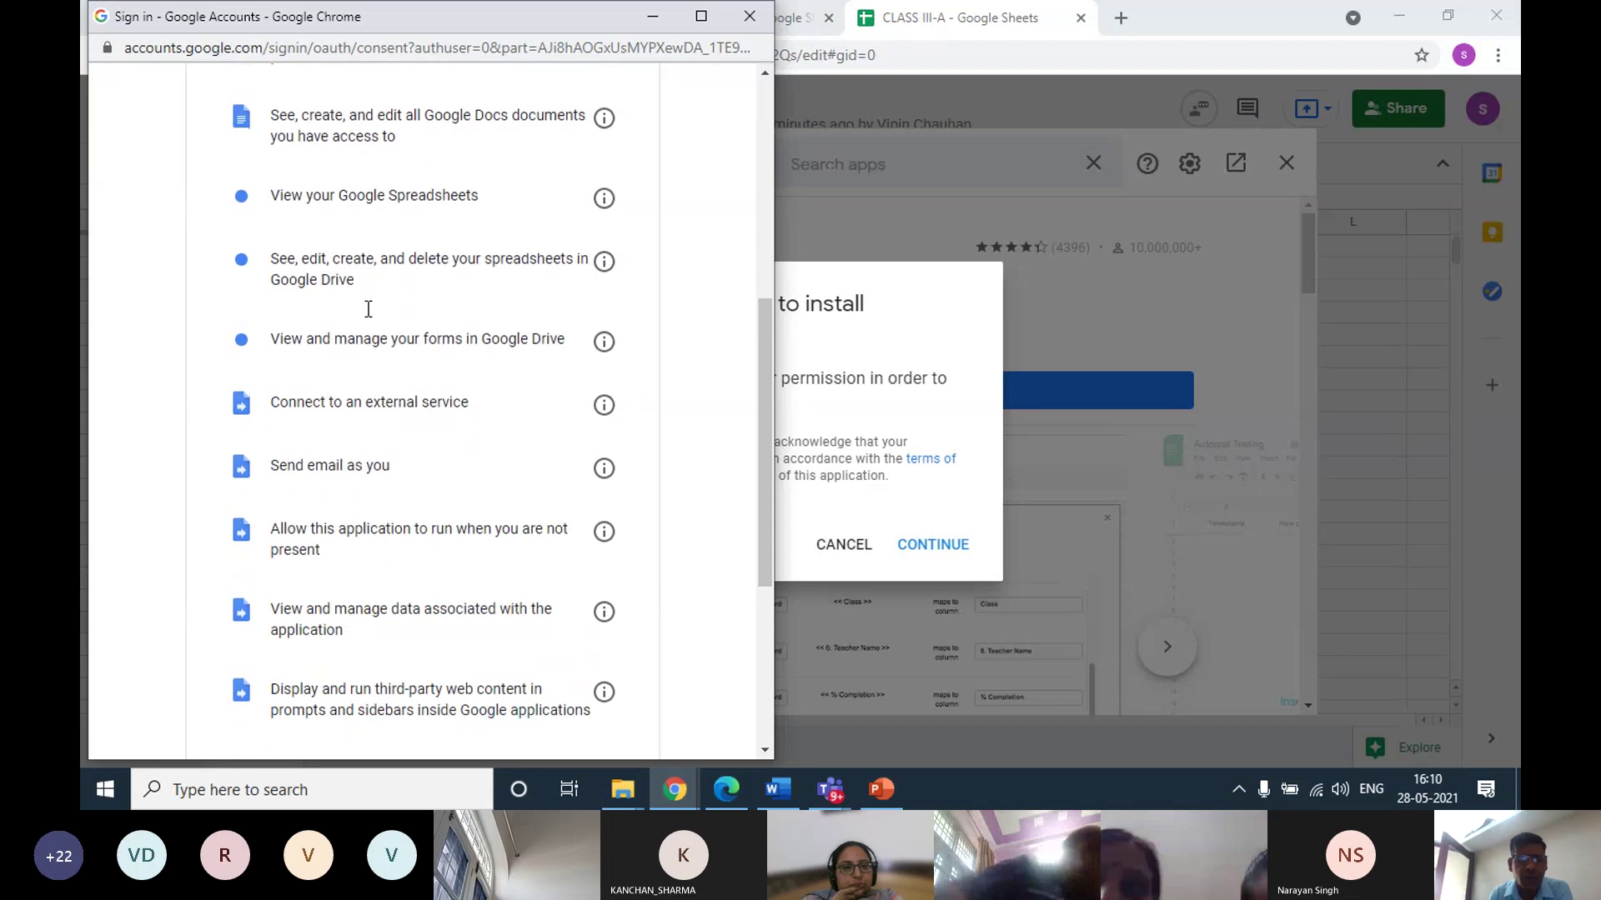
{"action": "scroll", "coordinate": [371, 327], "scroll_direction": "up", "scroll_amount": 5}
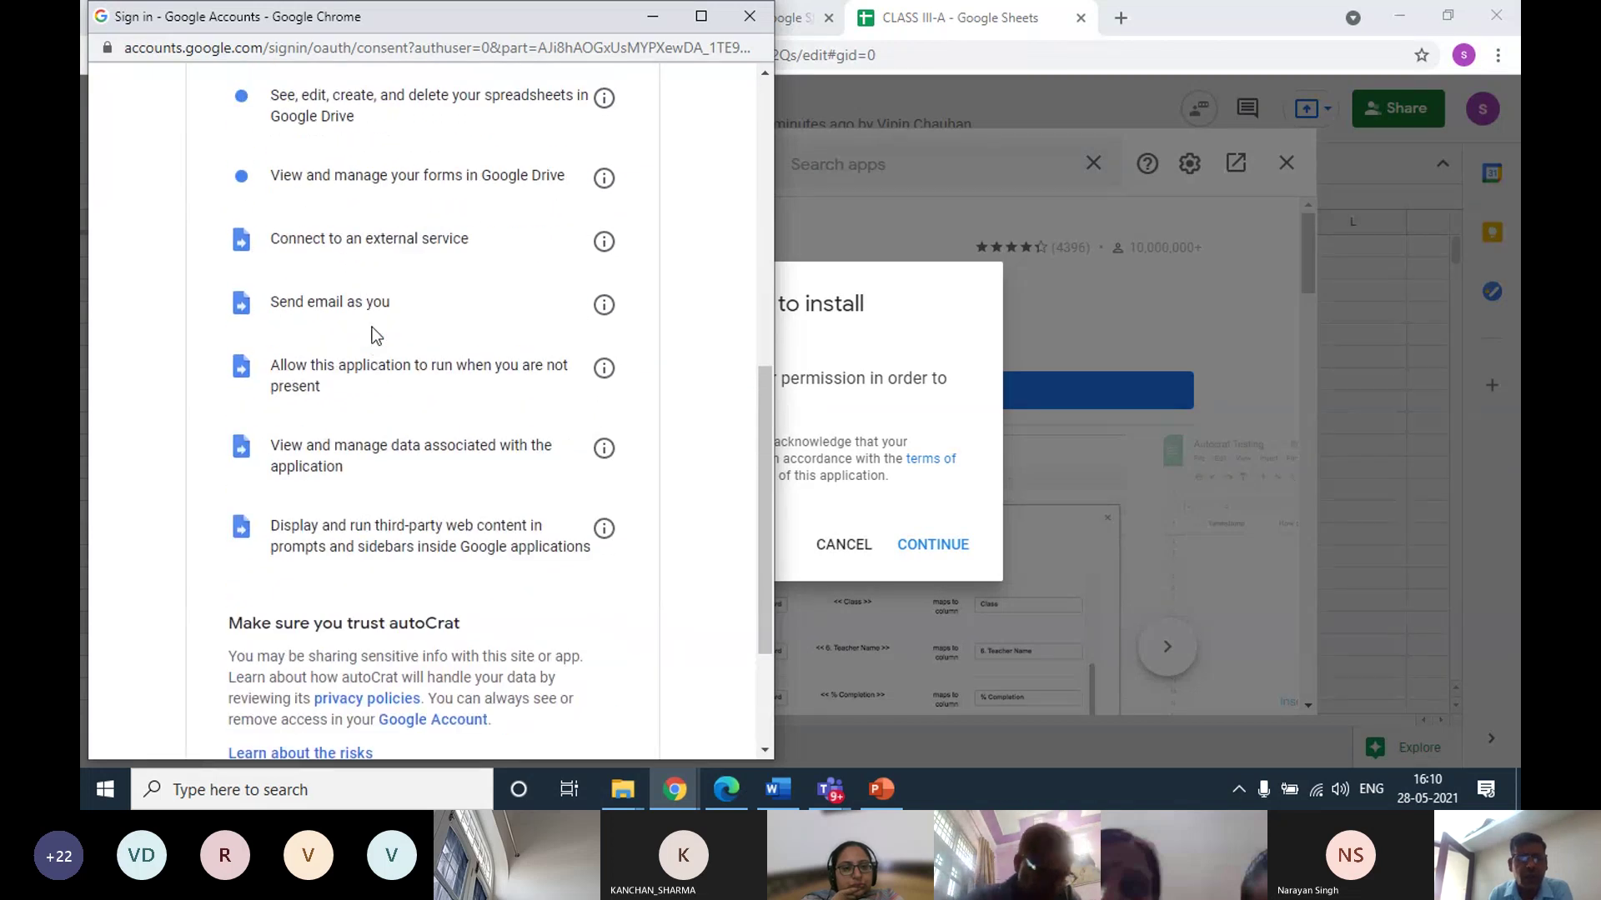
{"action": "scroll", "coordinate": [372, 326], "scroll_direction": "down", "scroll_amount": 5}
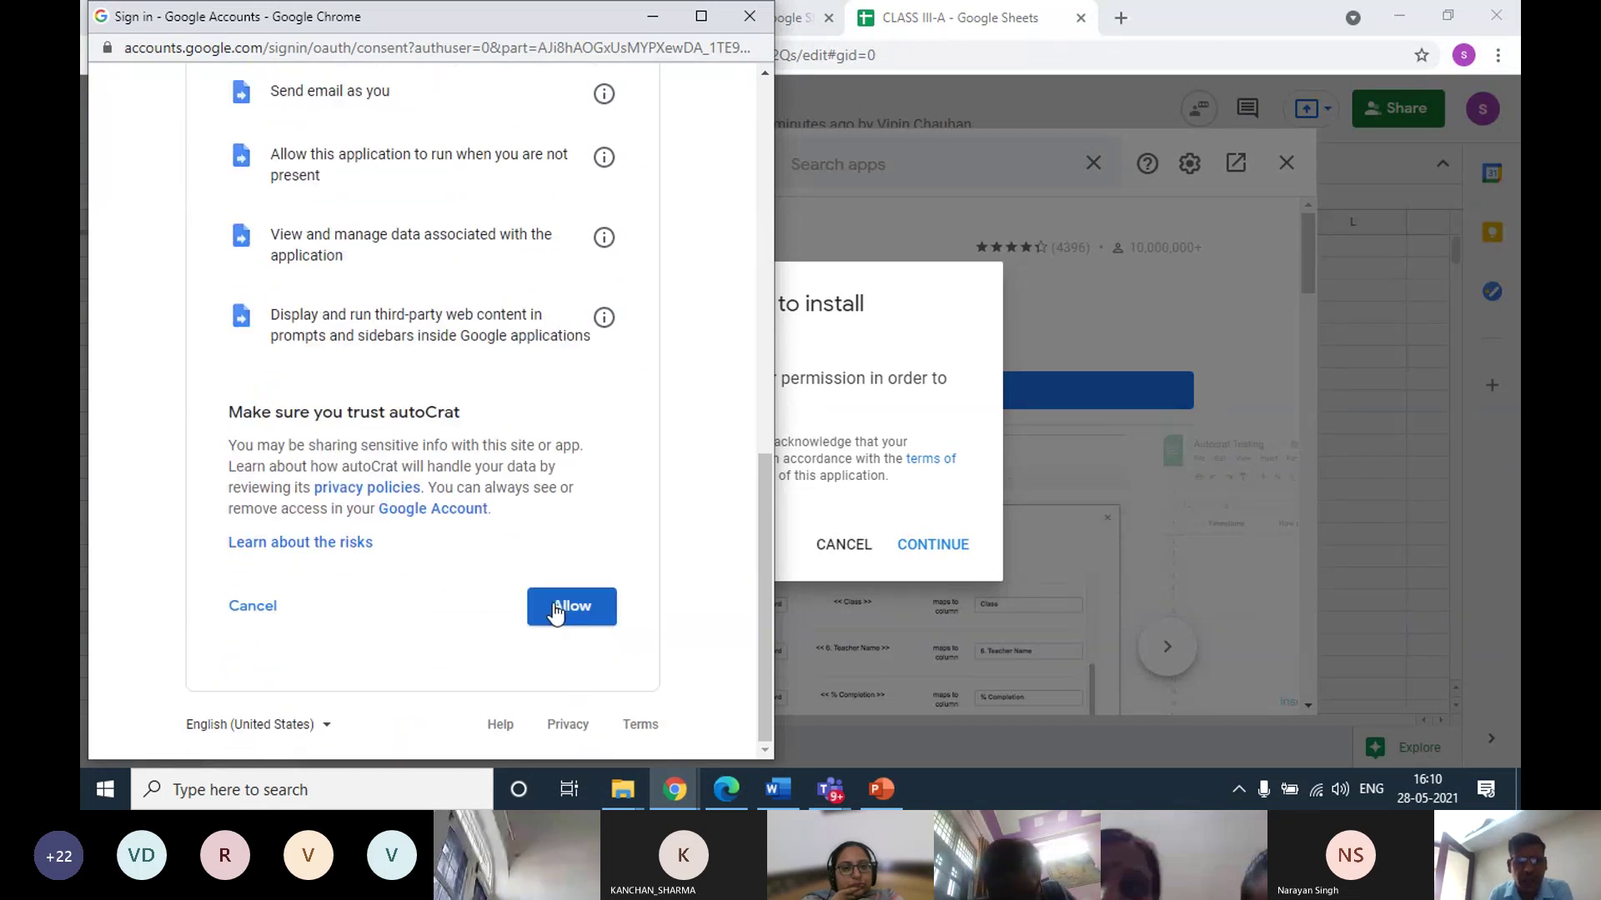
{"action": "left_click", "coordinate": [560, 609]}
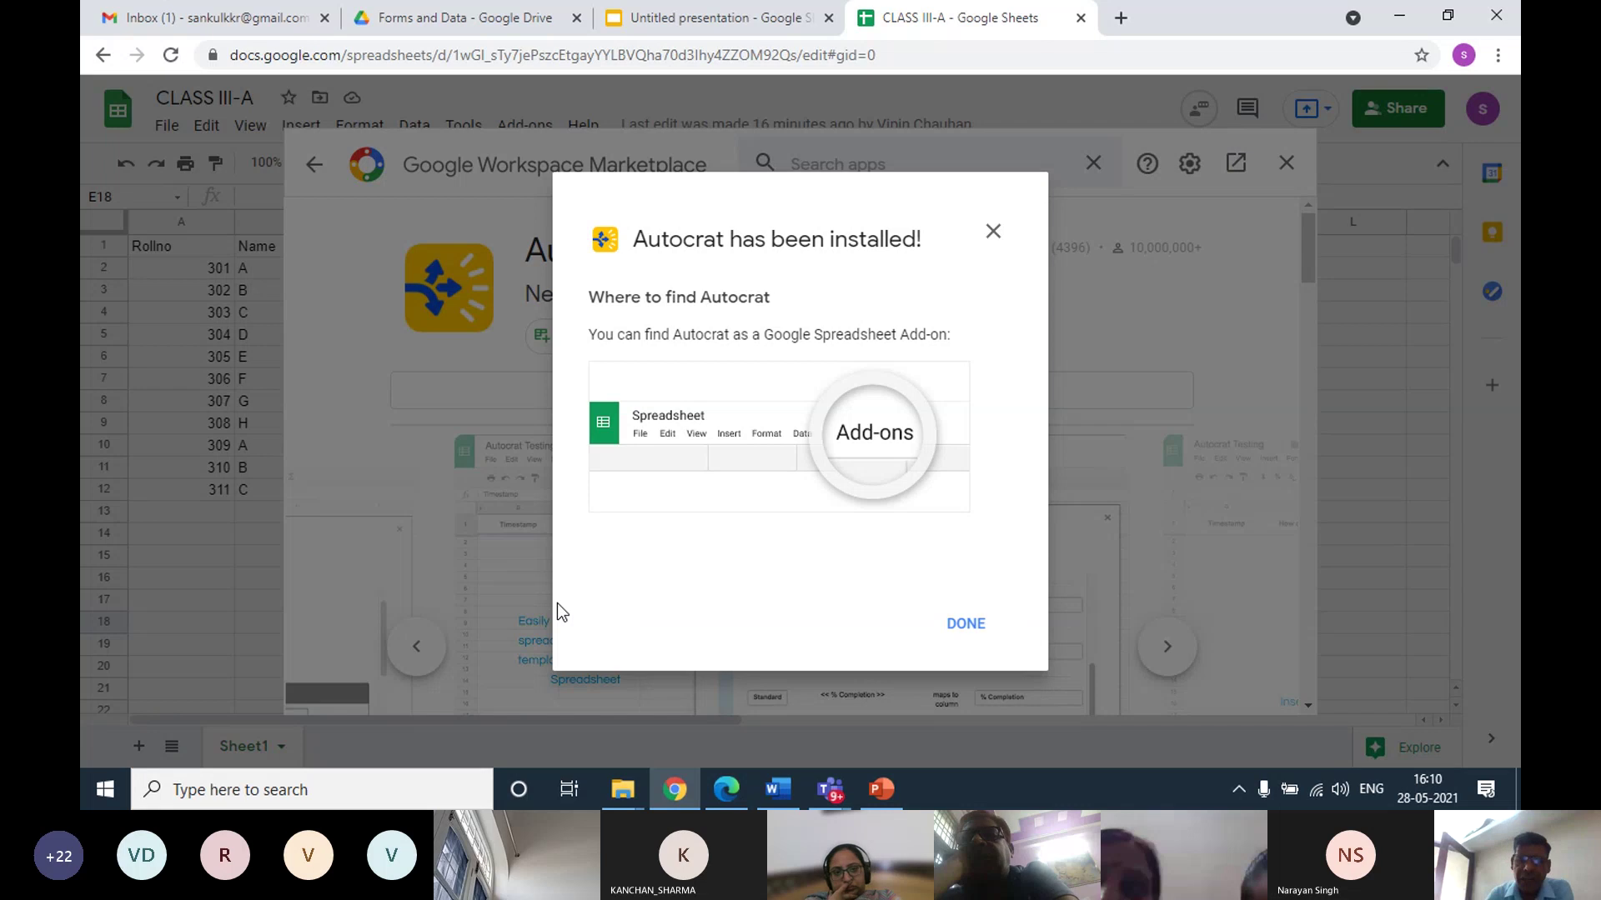
Dismiss the Autocrat install confirmation, close the Marketplace and return to the presentation
{"action": "left_click", "coordinate": [966, 629]}
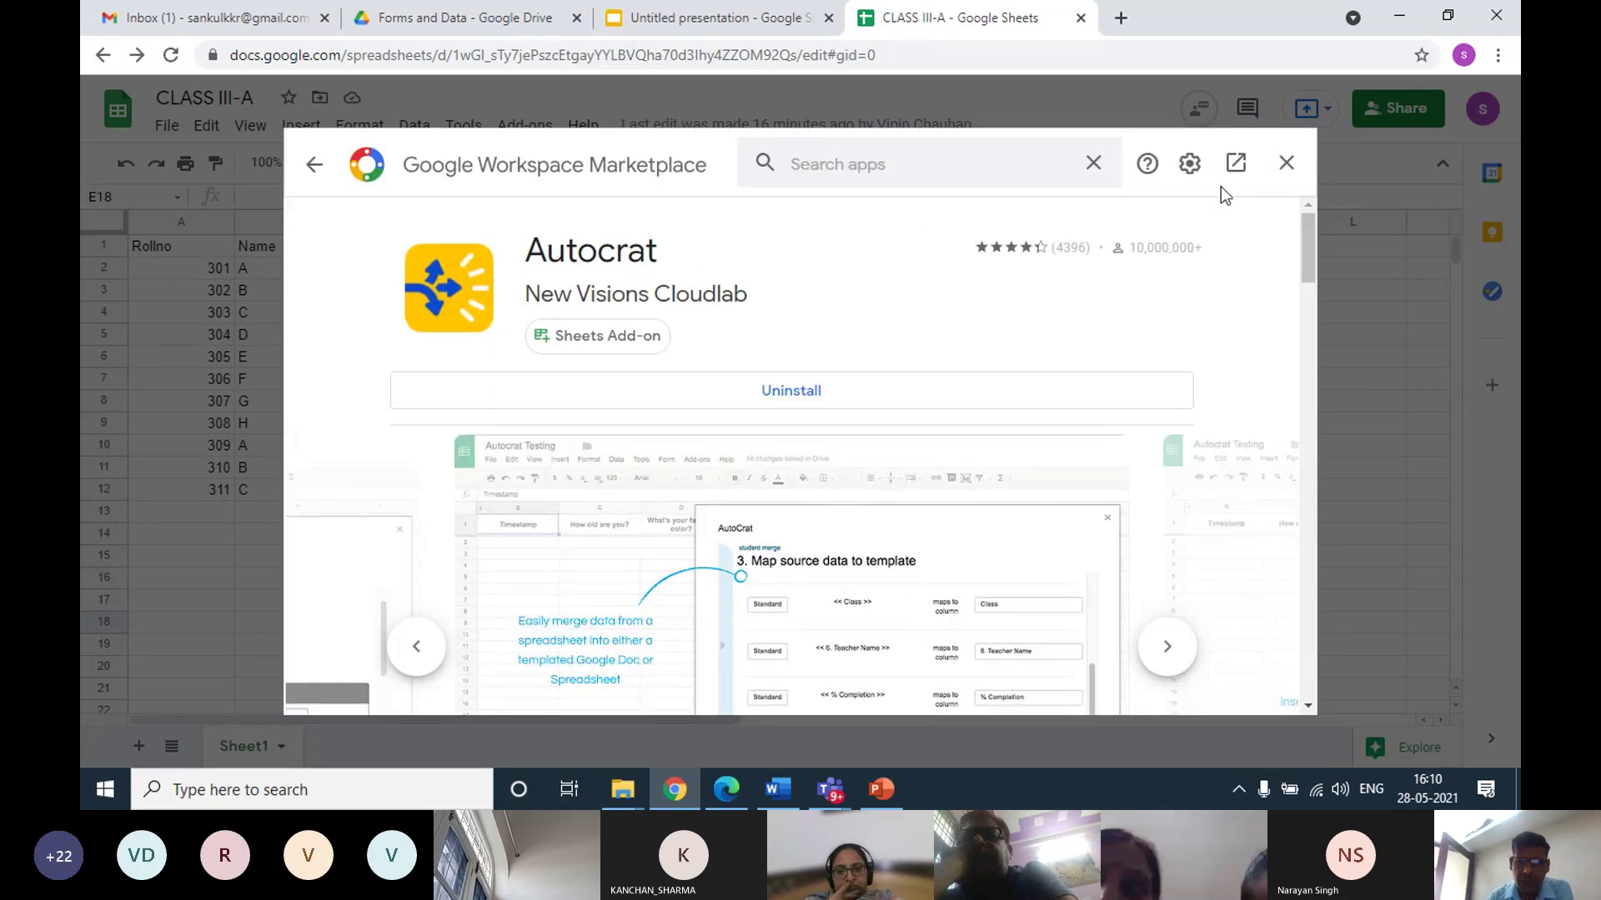
{"action": "left_click", "coordinate": [1284, 164]}
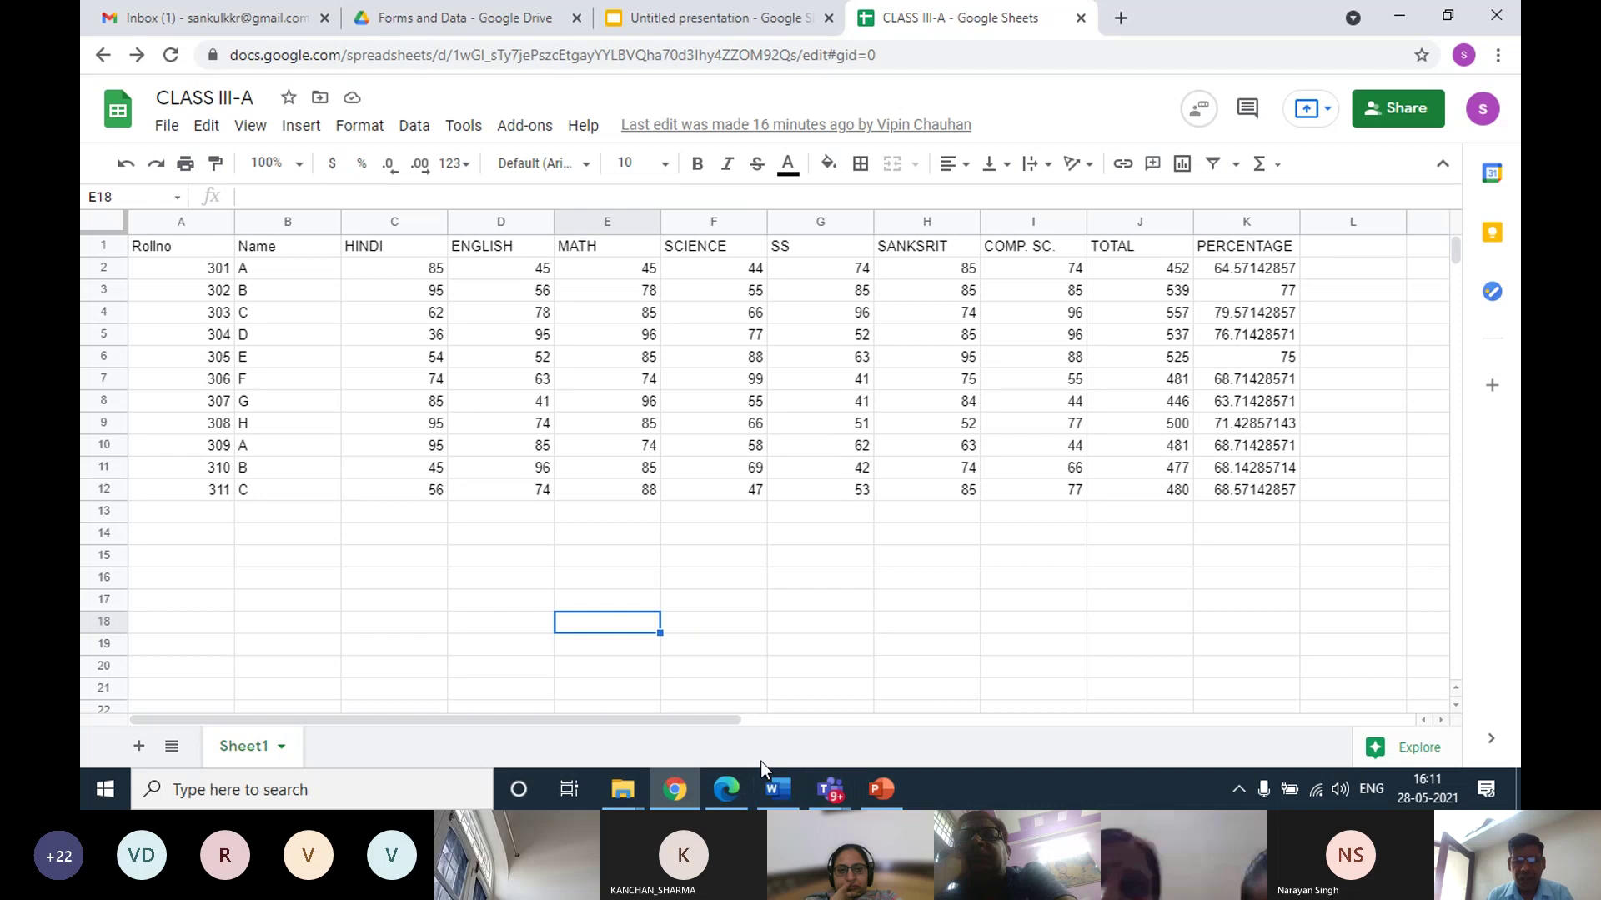
{"action": "left_click", "coordinate": [667, 18]}
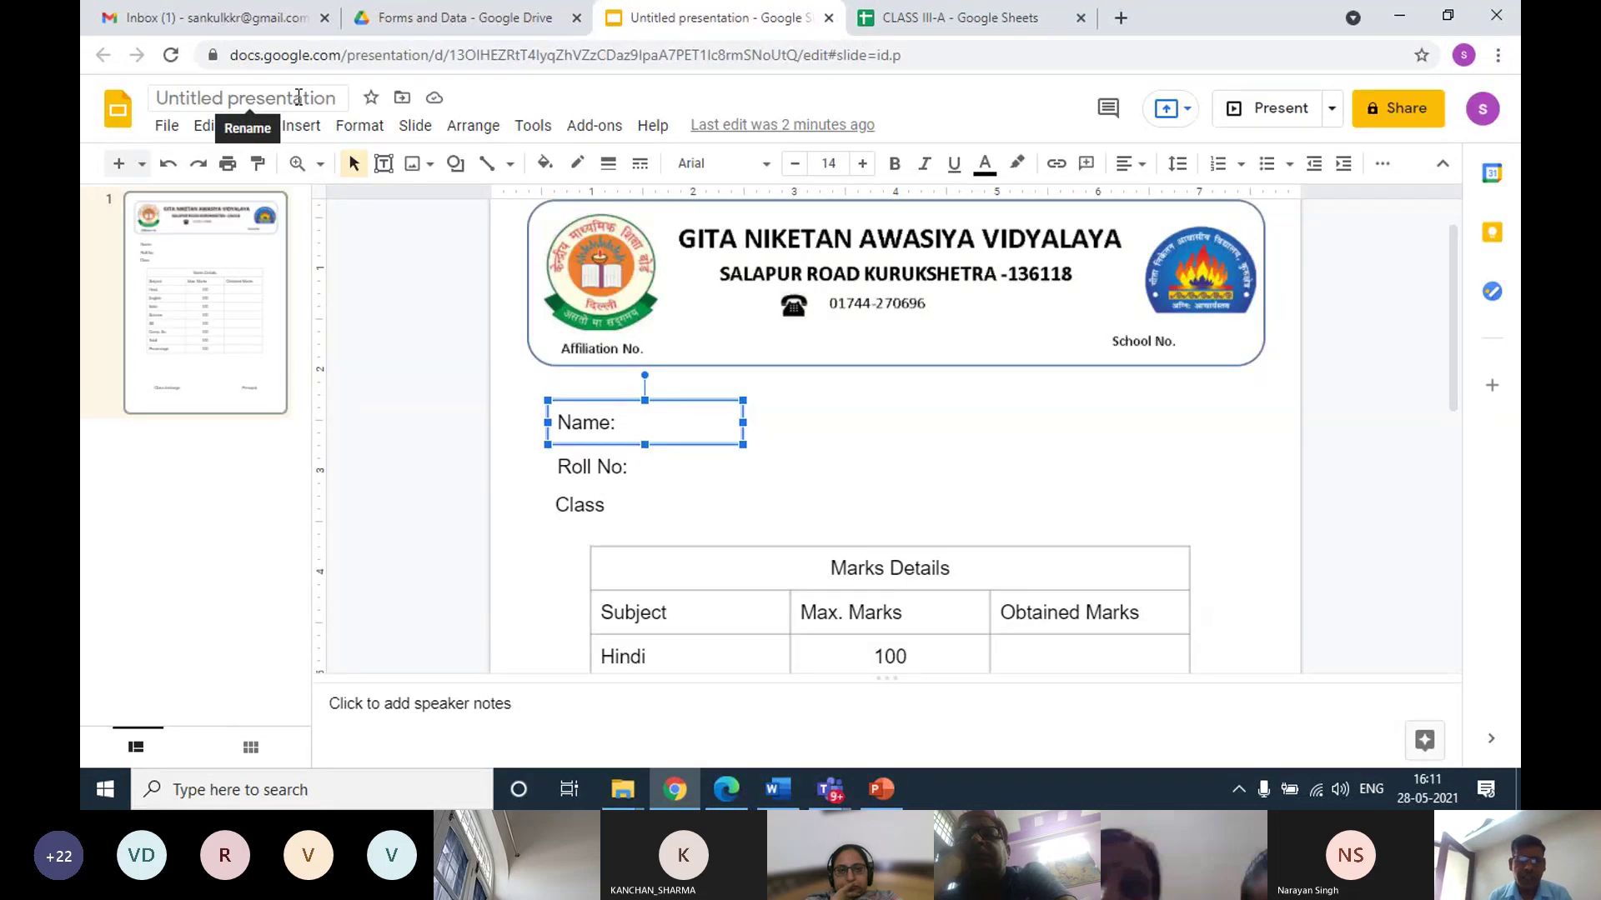
Rename the presentation to 'Report card template', then go back to the CLASS III-A sheet
{"action": "left_click", "coordinate": [299, 98]}
{"action": "type", "text": "R"}
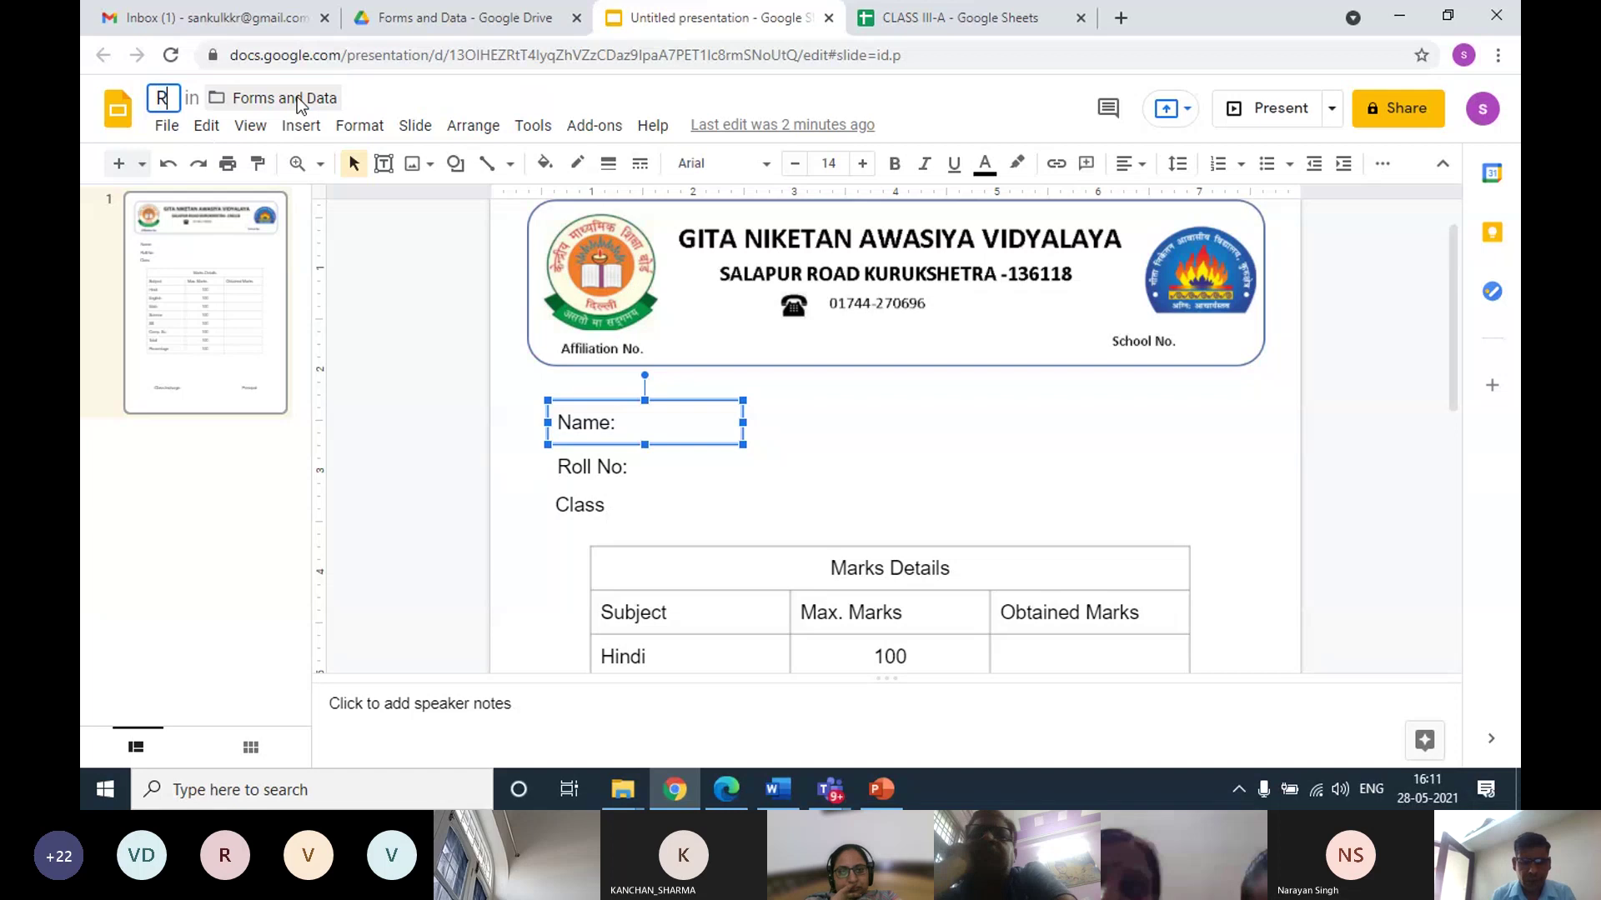
{"action": "type", "text": "epor"}
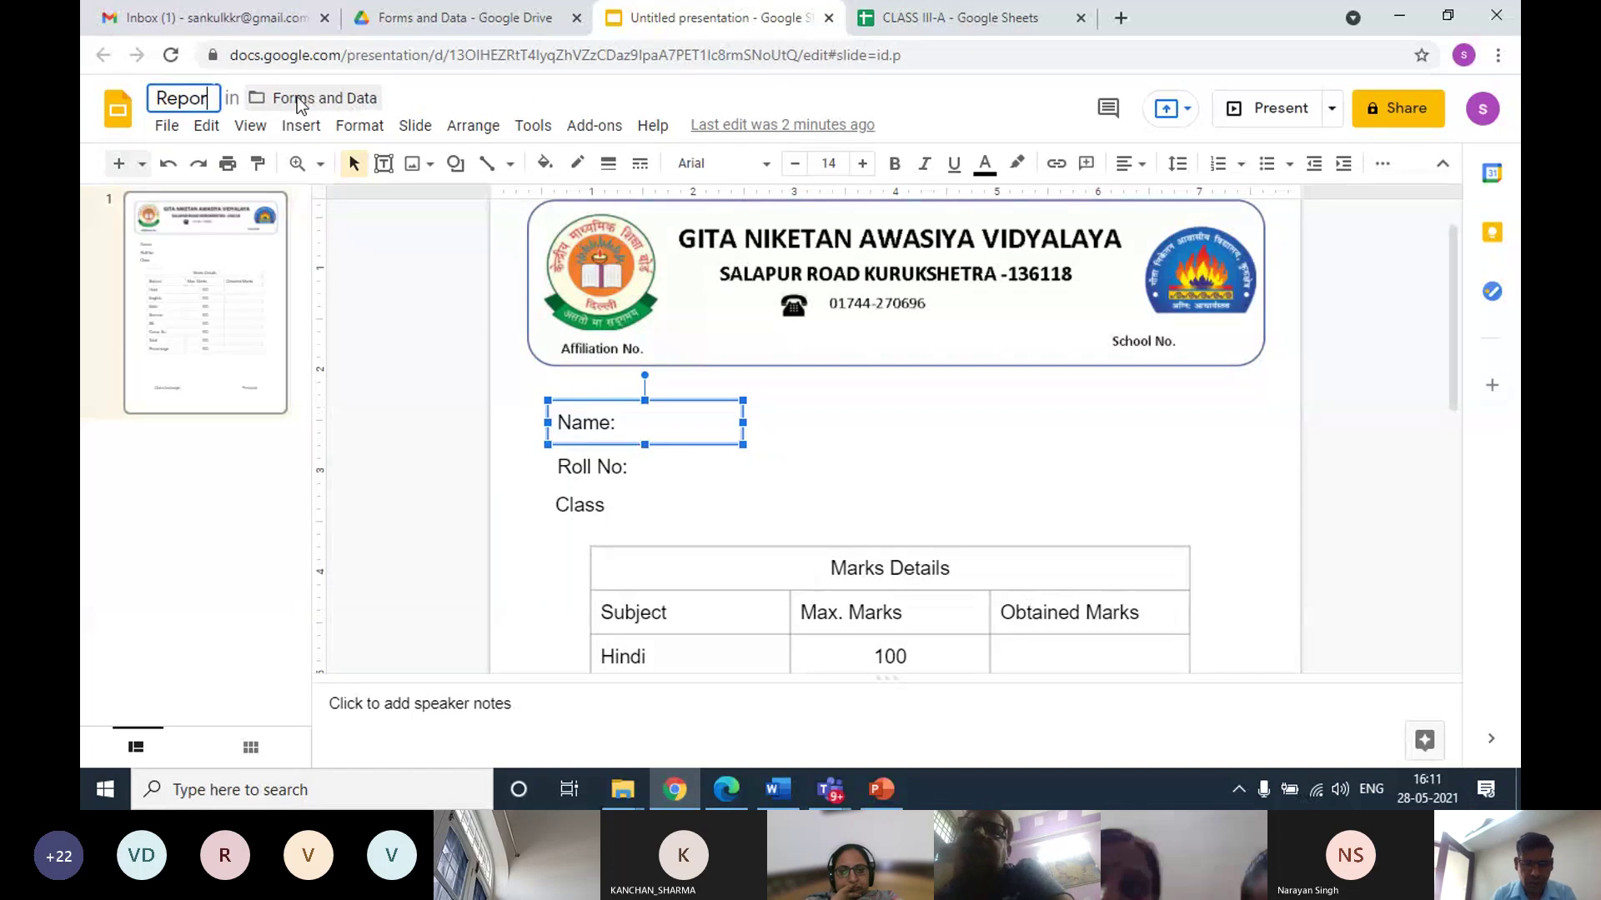
{"action": "type", "text": "t card"}
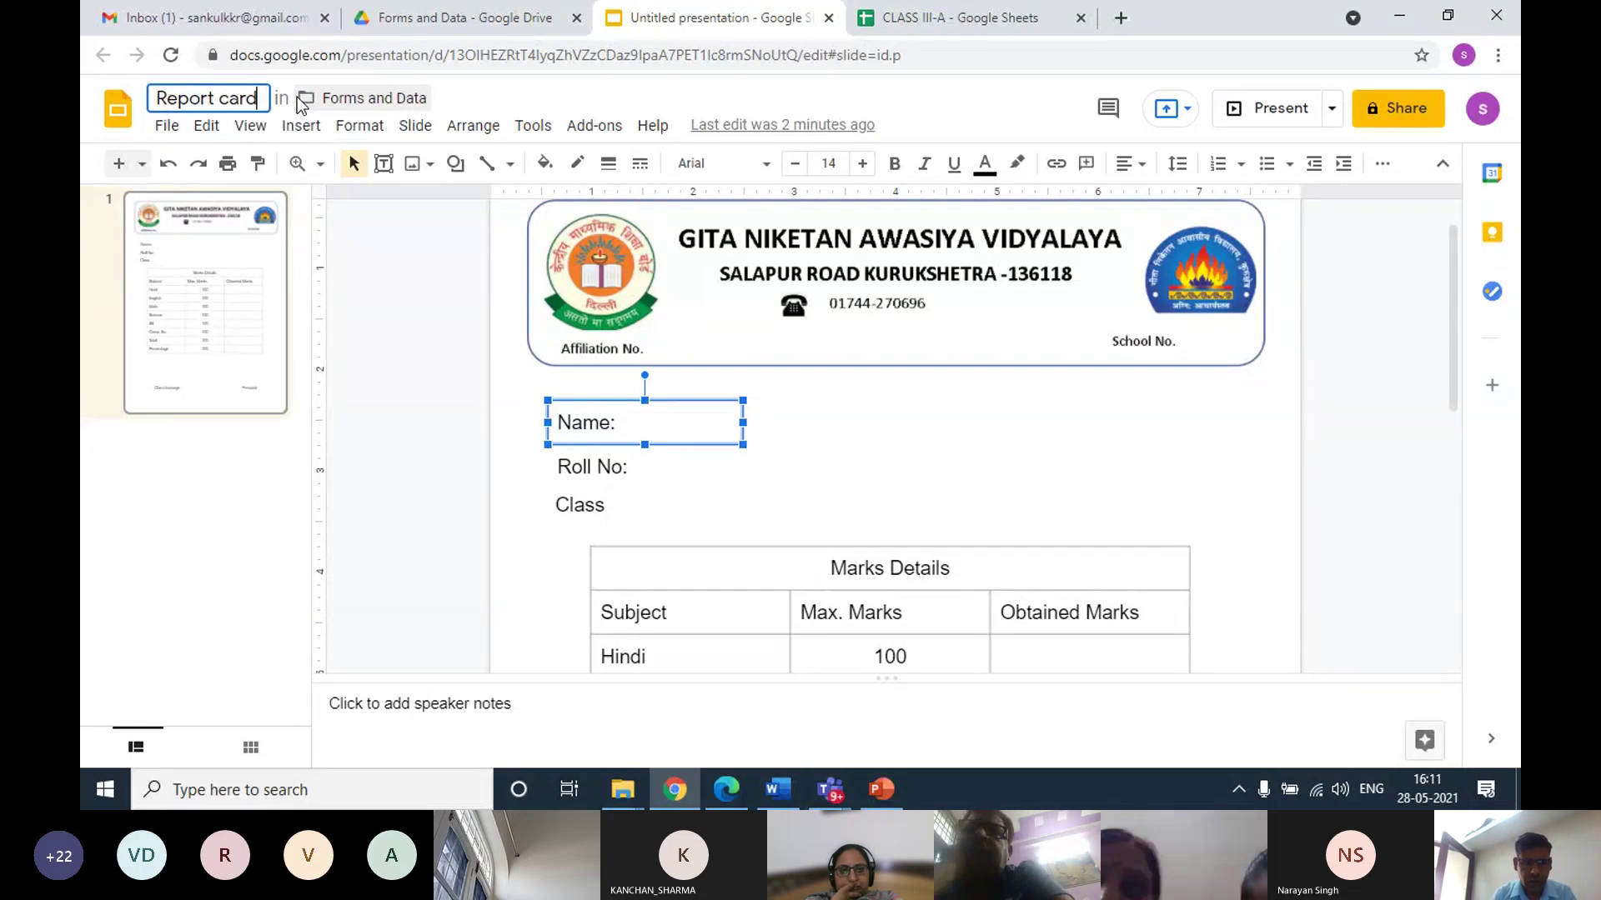
{"action": "type", "text": " template"}
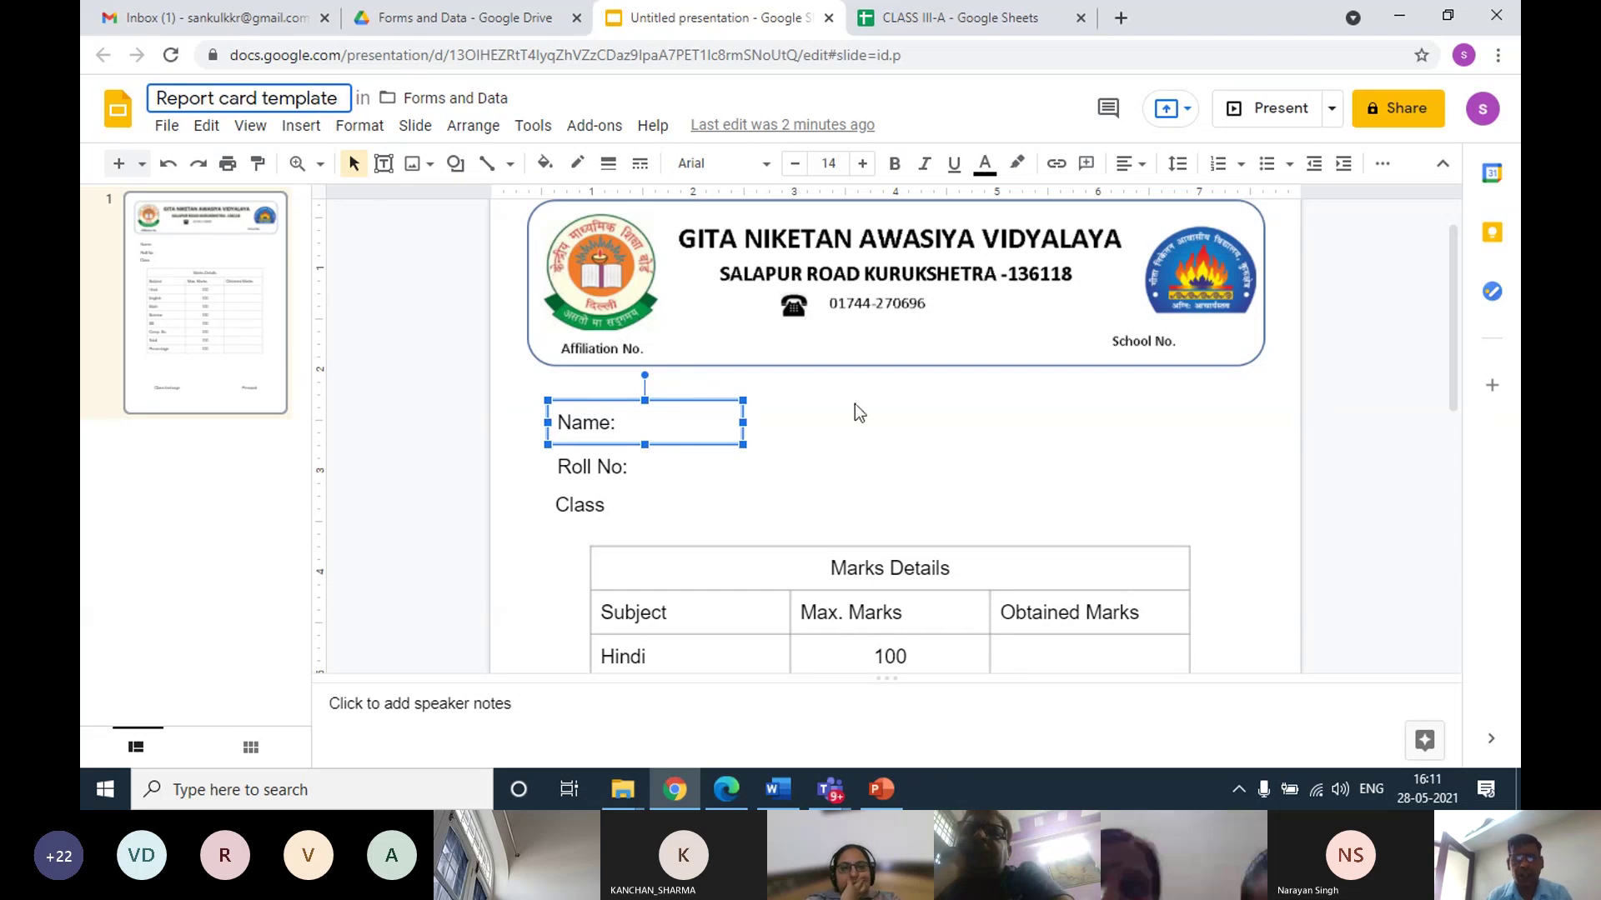
{"action": "left_click", "coordinate": [914, 25]}
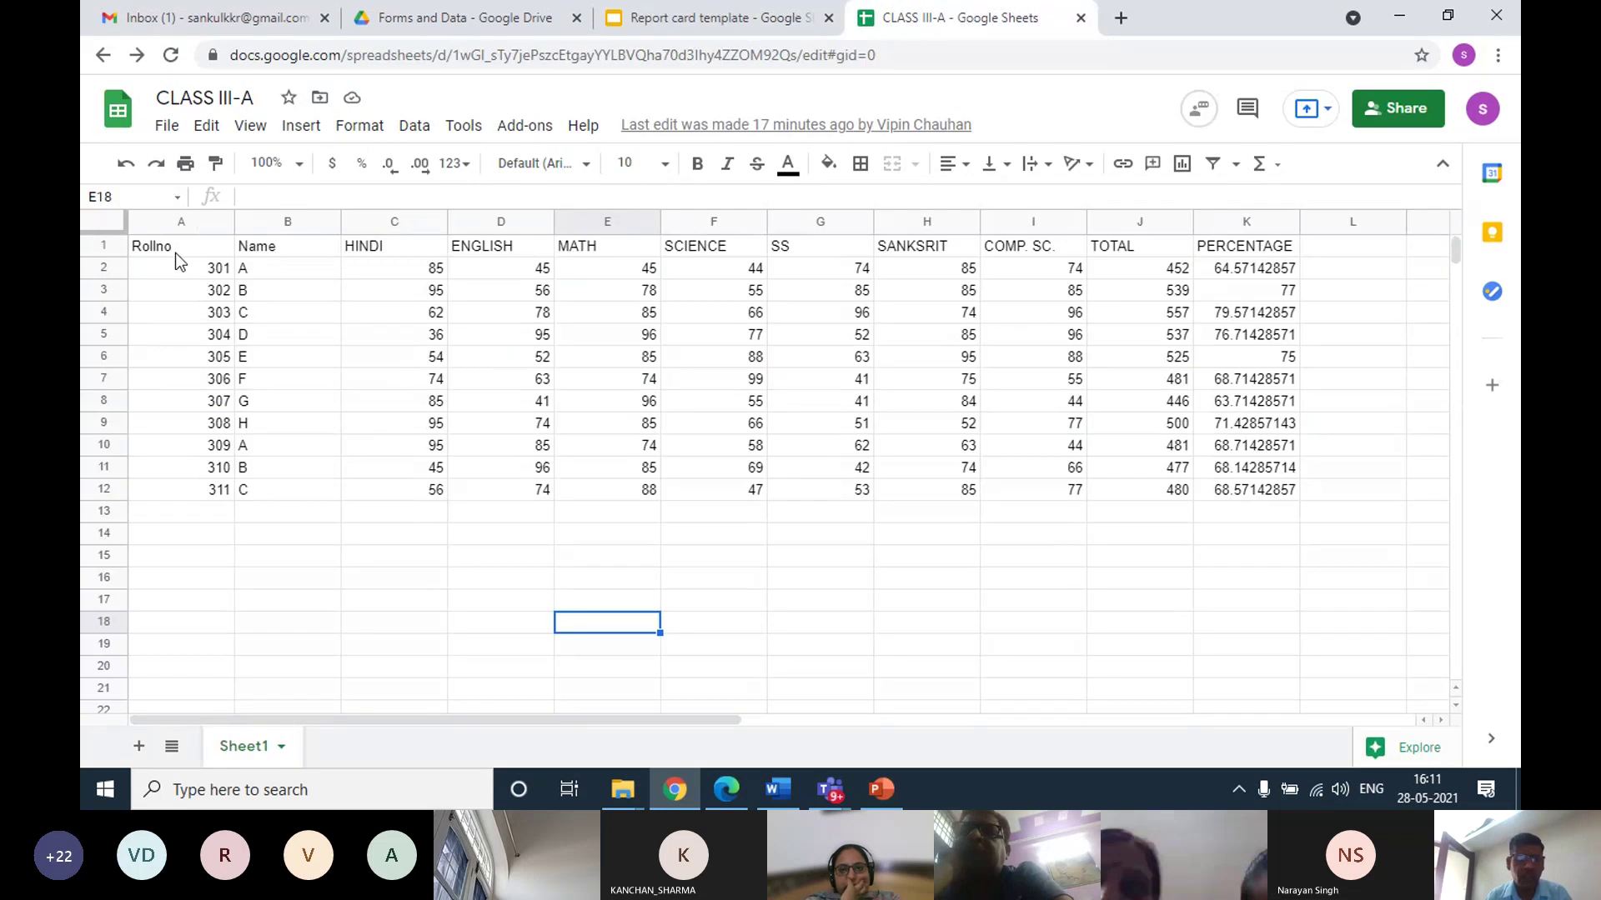
Insert a blank column left of HINDI and give it the header 'Class'
{"action": "left_click", "coordinate": [384, 225]}
{"action": "right_click", "coordinate": [383, 227]}
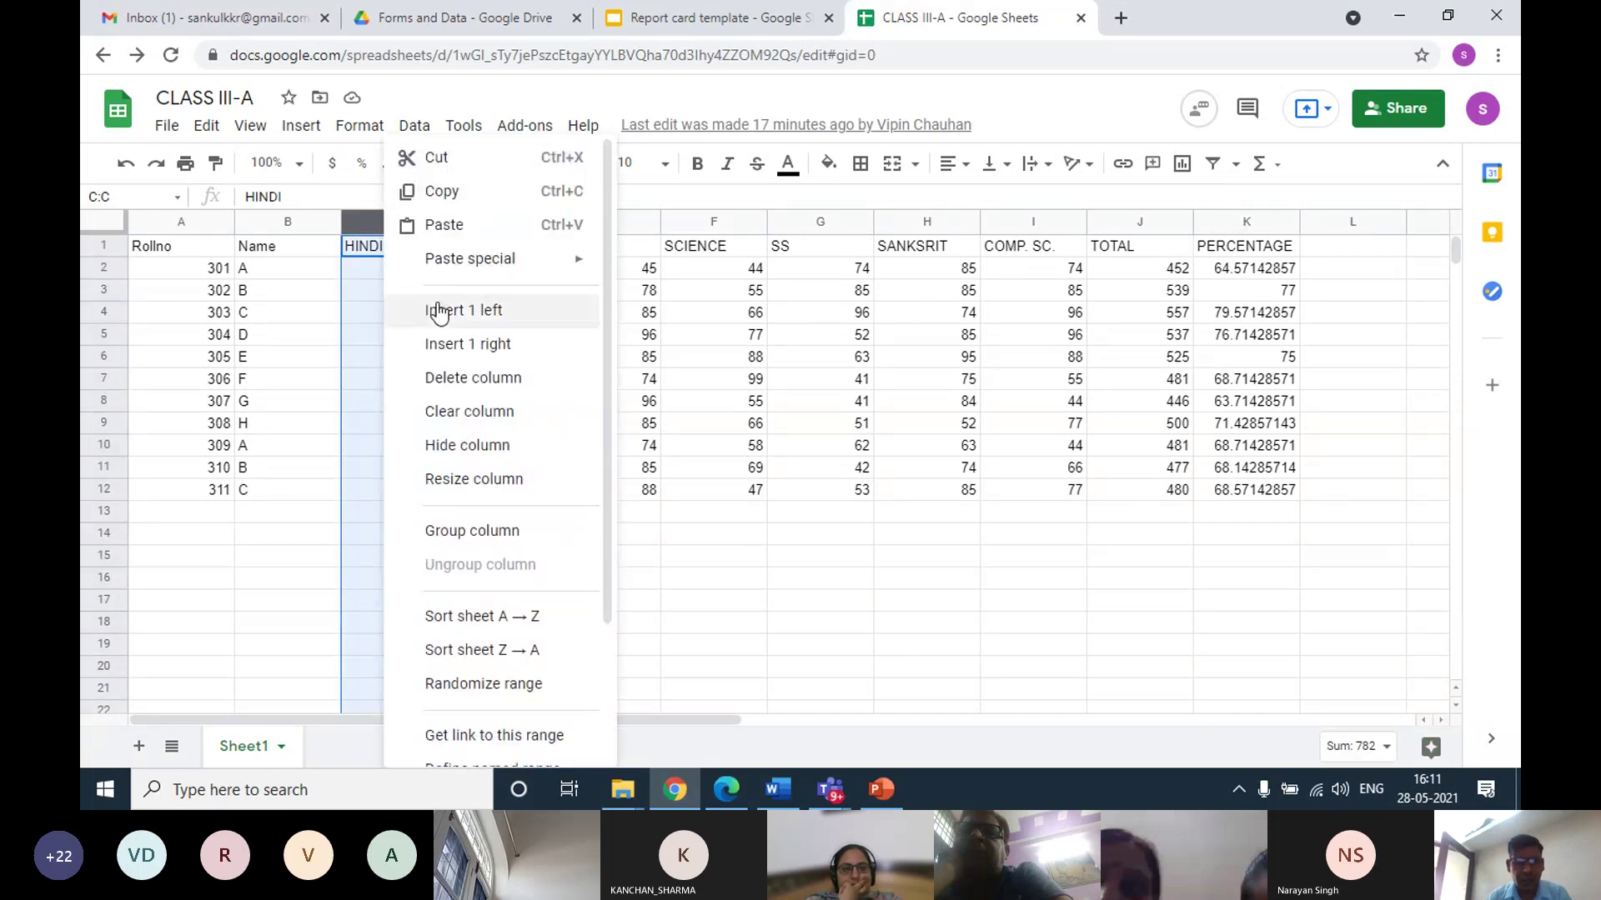
{"action": "left_click", "coordinate": [403, 319]}
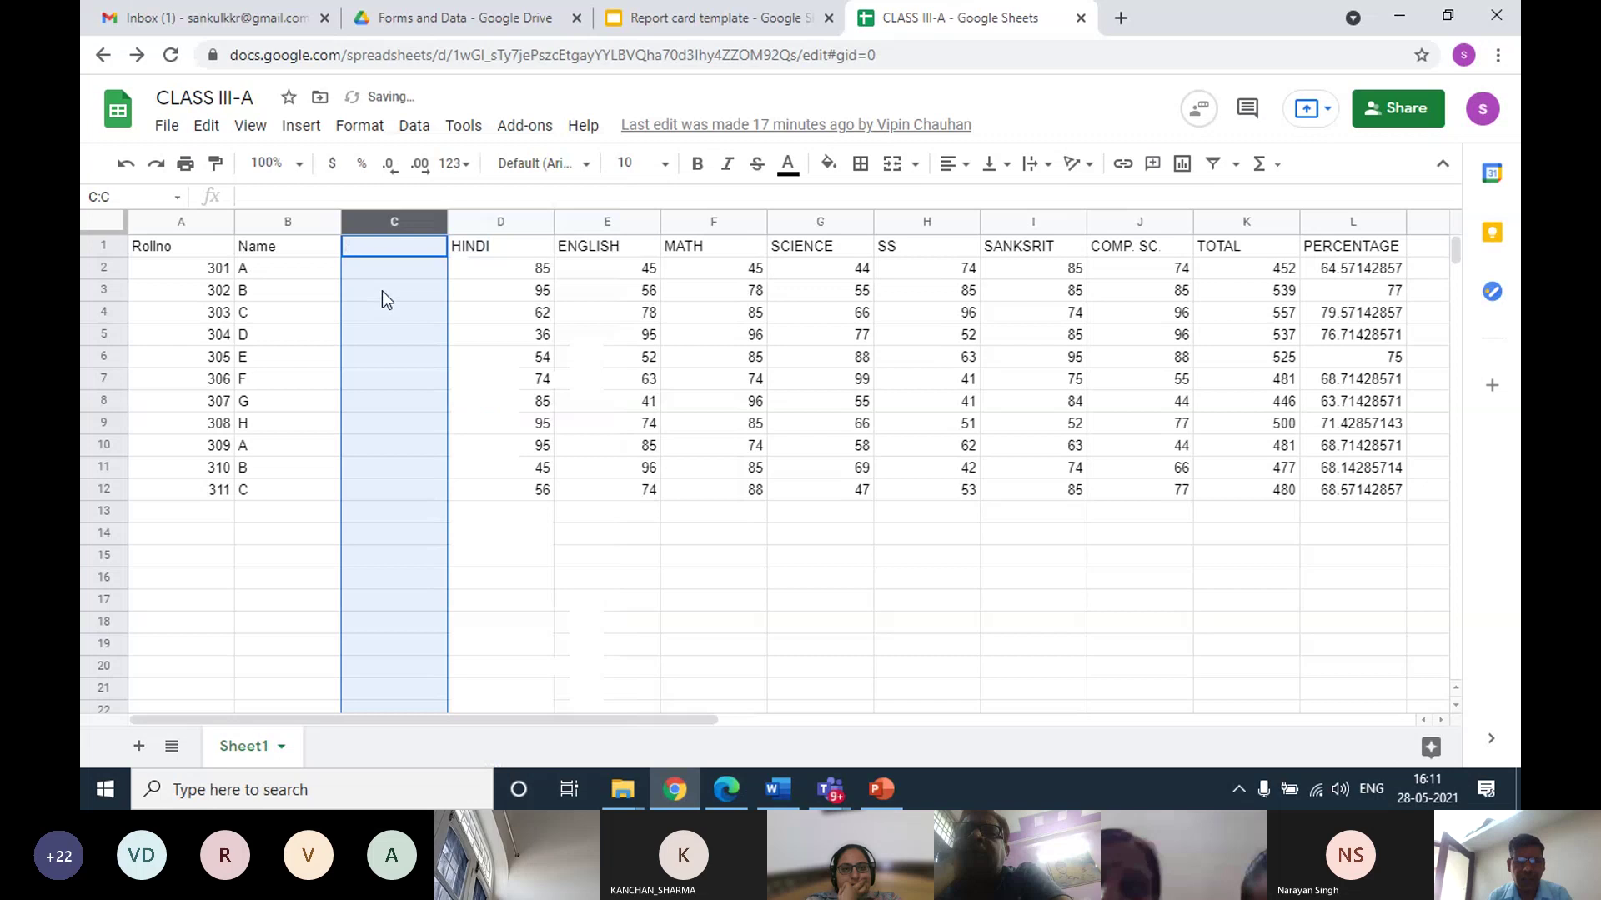
{"action": "left_click", "coordinate": [377, 247]}
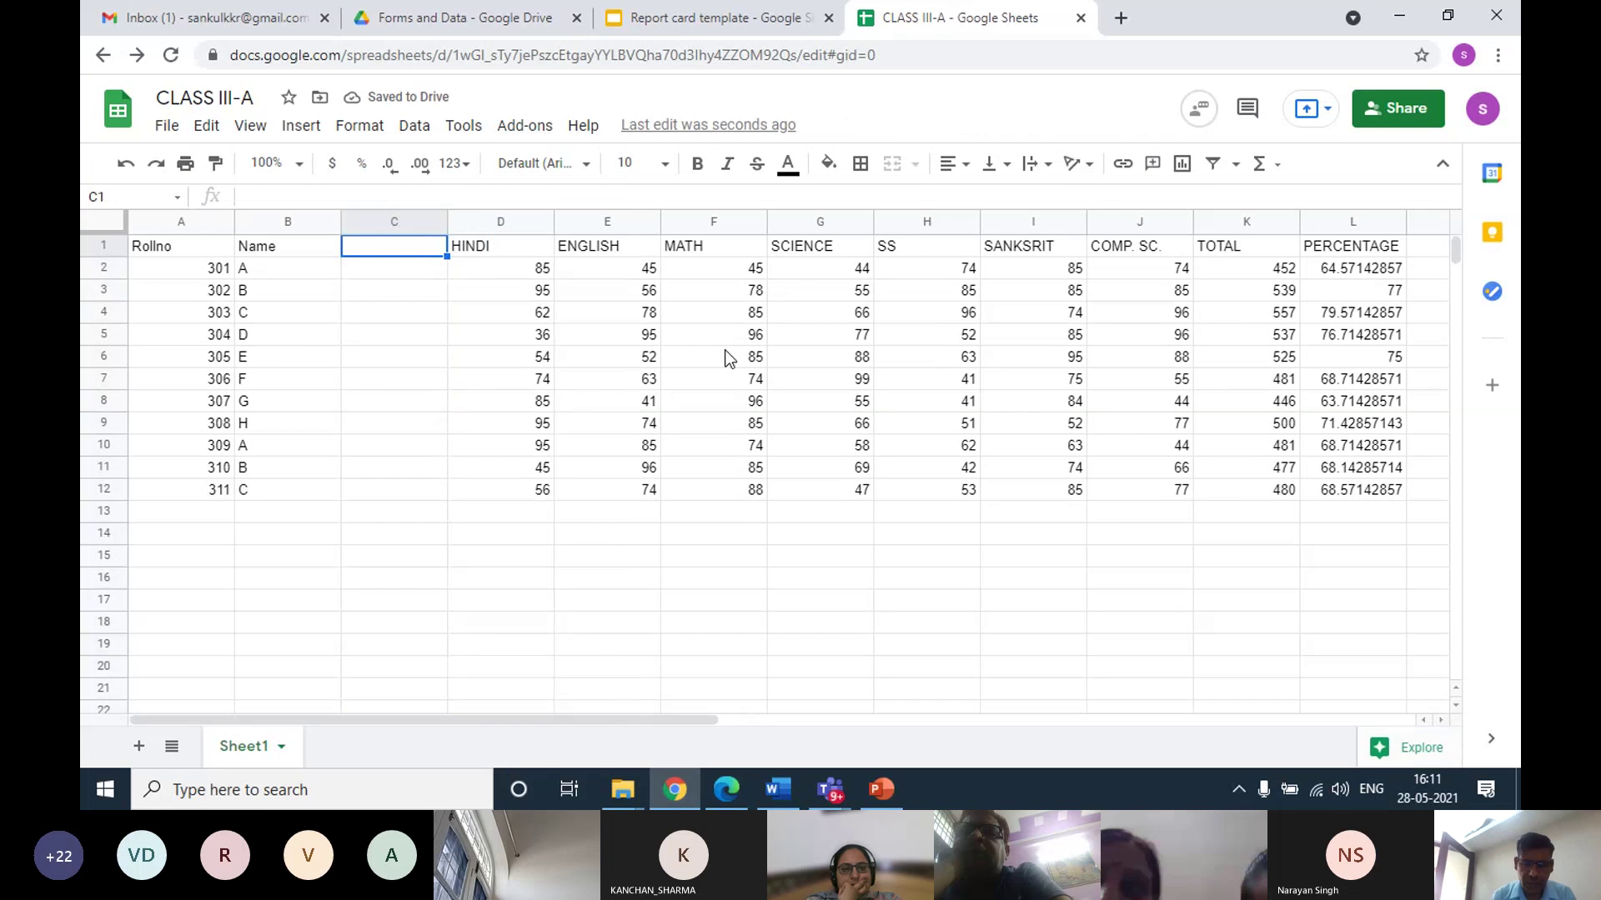
{"action": "type", "text": "Class"}
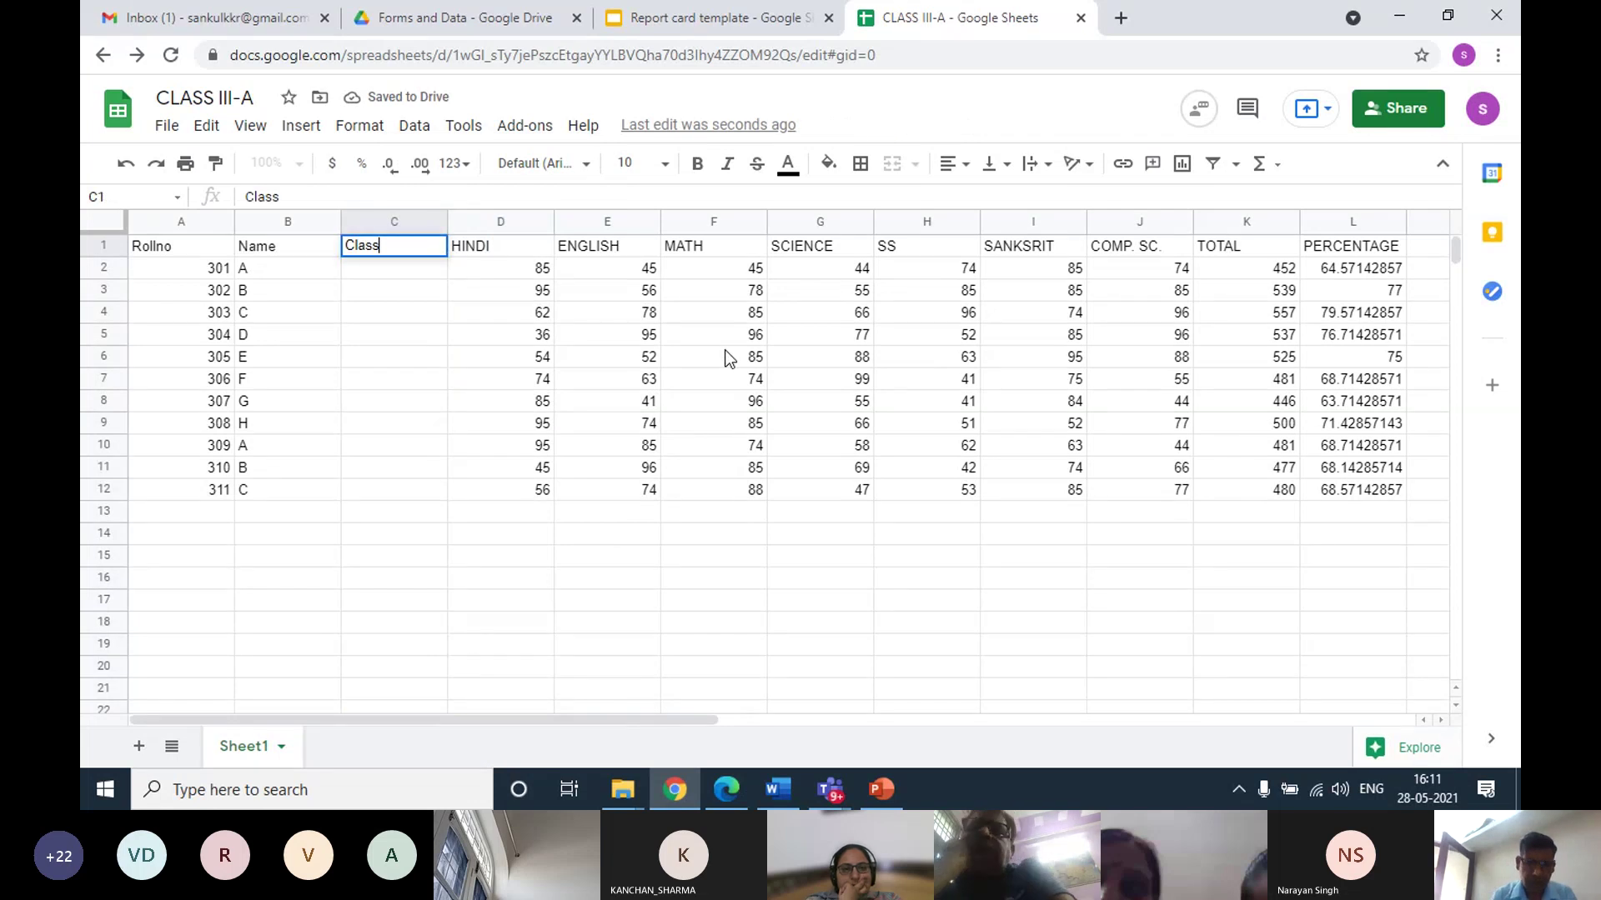
{"action": "left_click", "coordinate": [373, 272]}
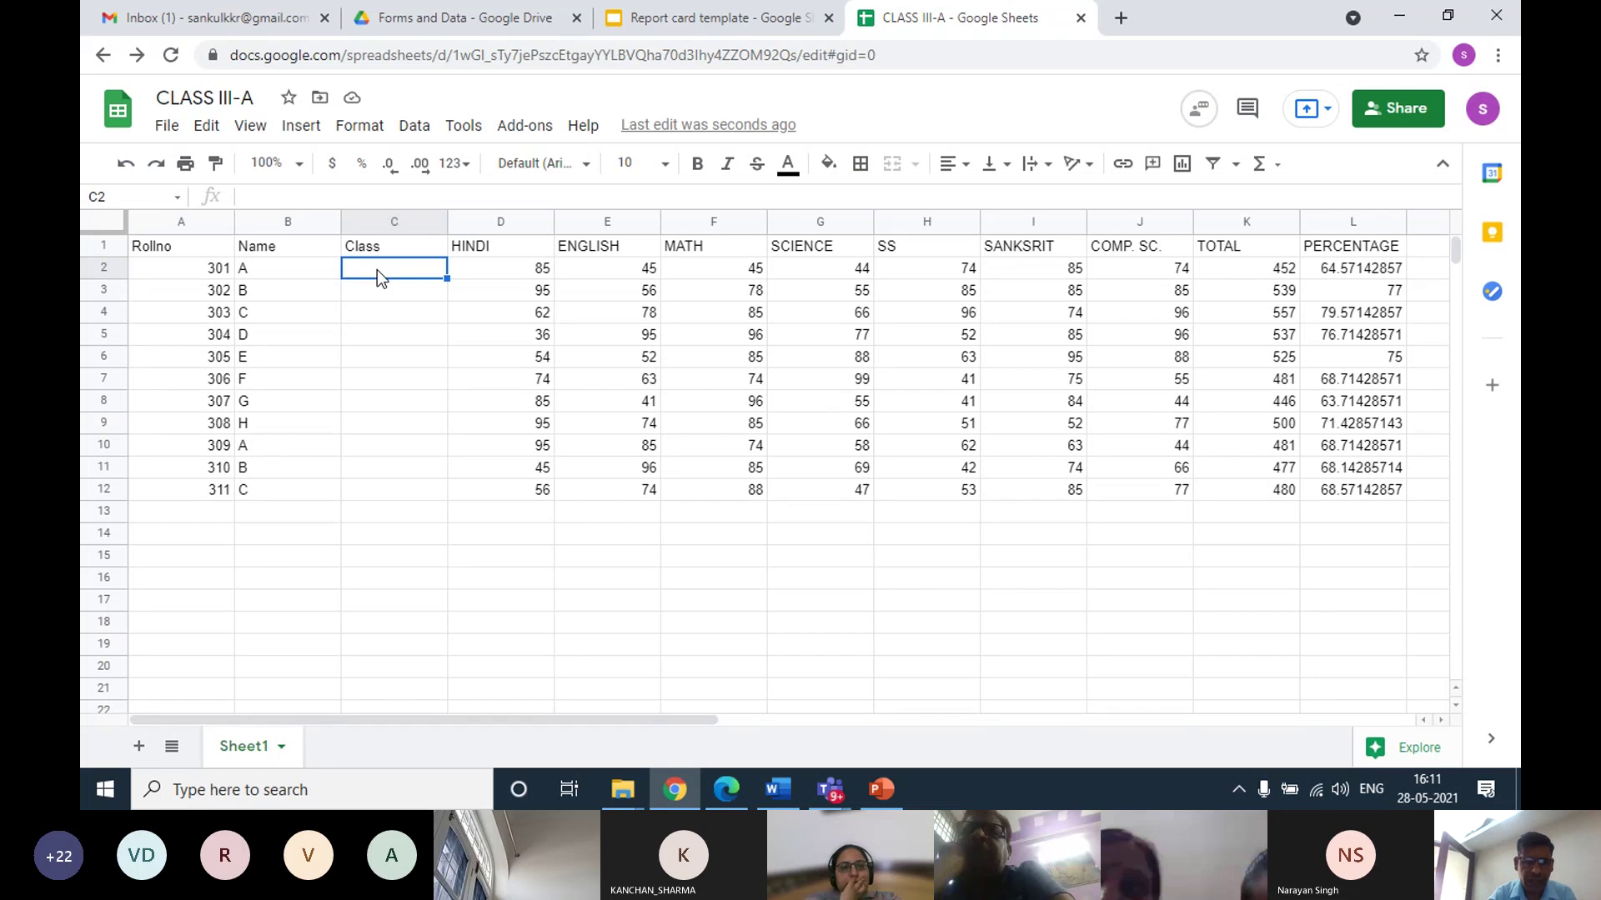
Enter 'III-A' in C2 and fill it down through C12
{"action": "type", "text": "III"}
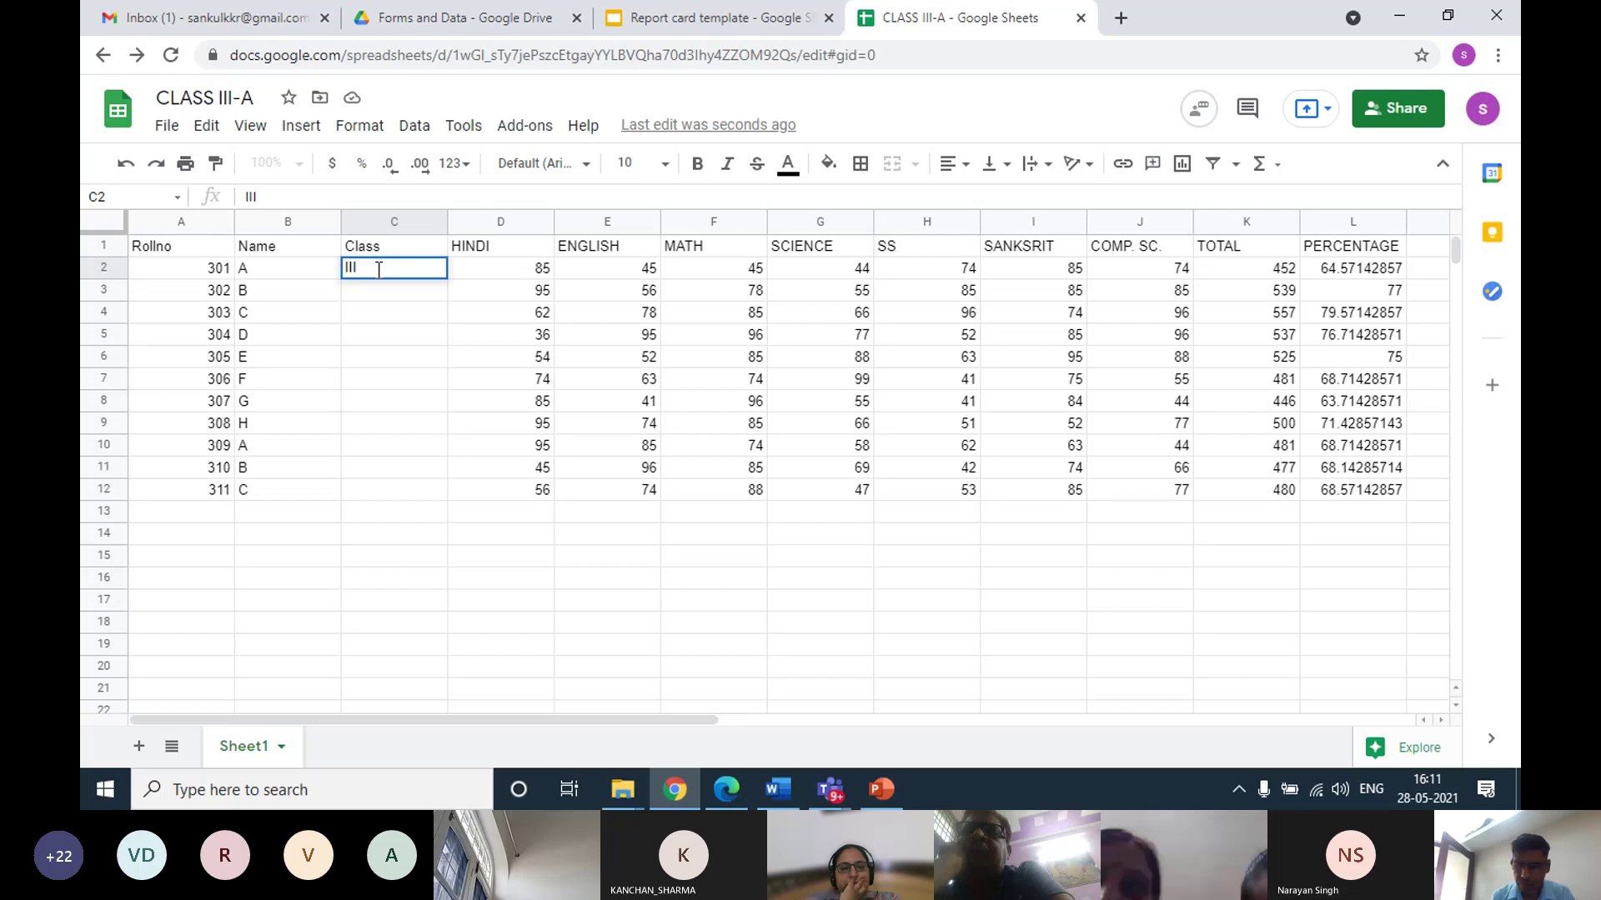
{"action": "key", "text": "Return"}
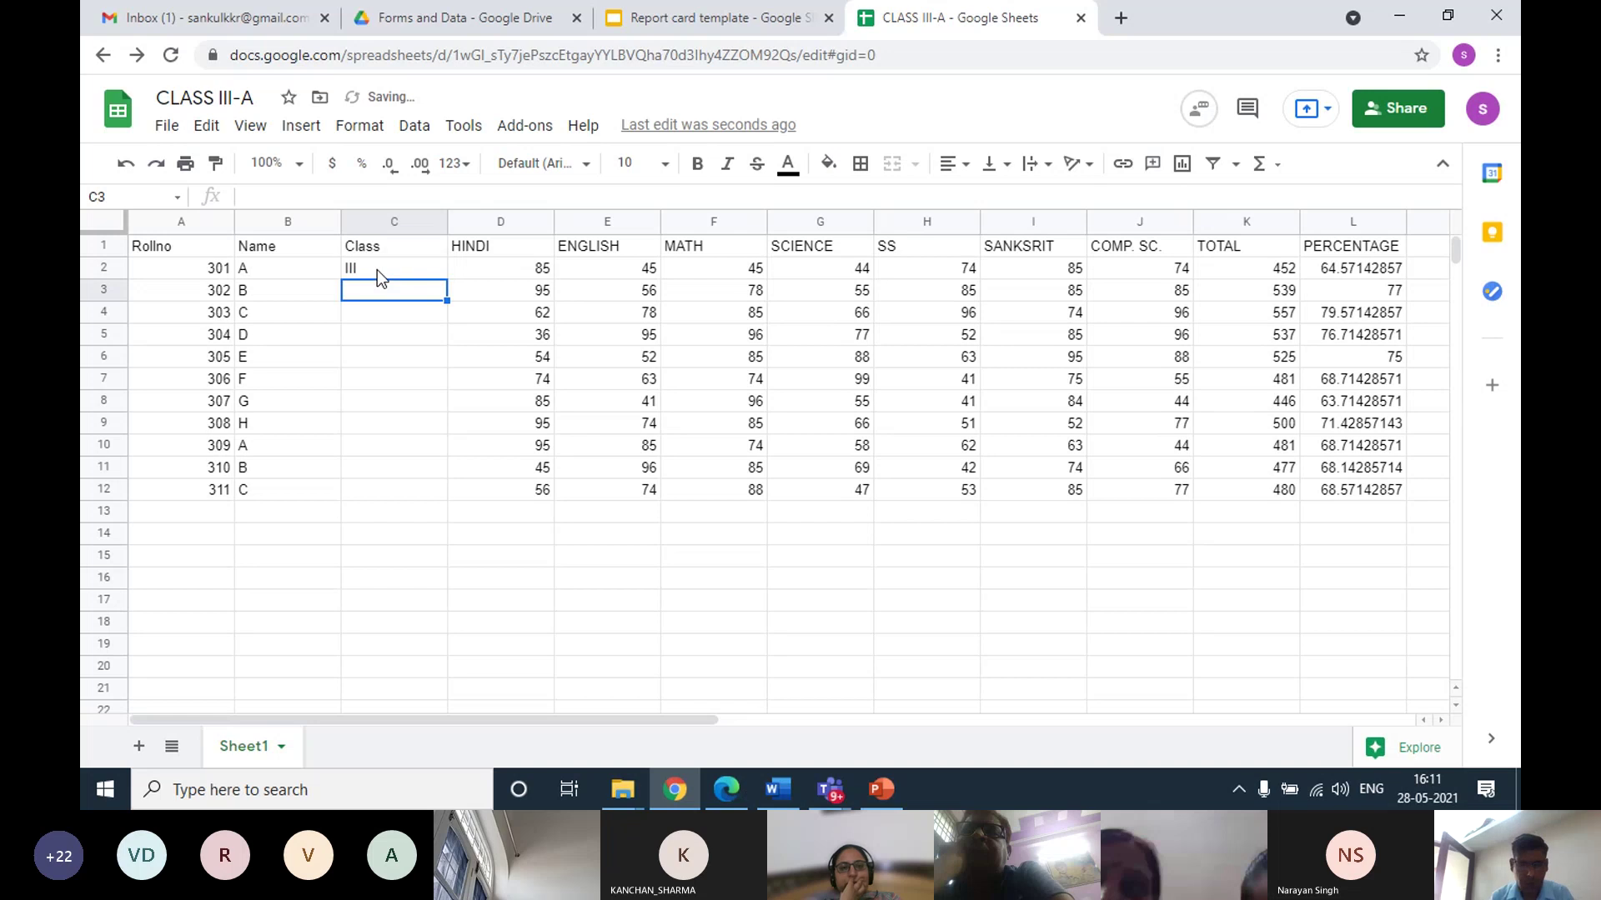
{"action": "left_click", "coordinate": [378, 269]}
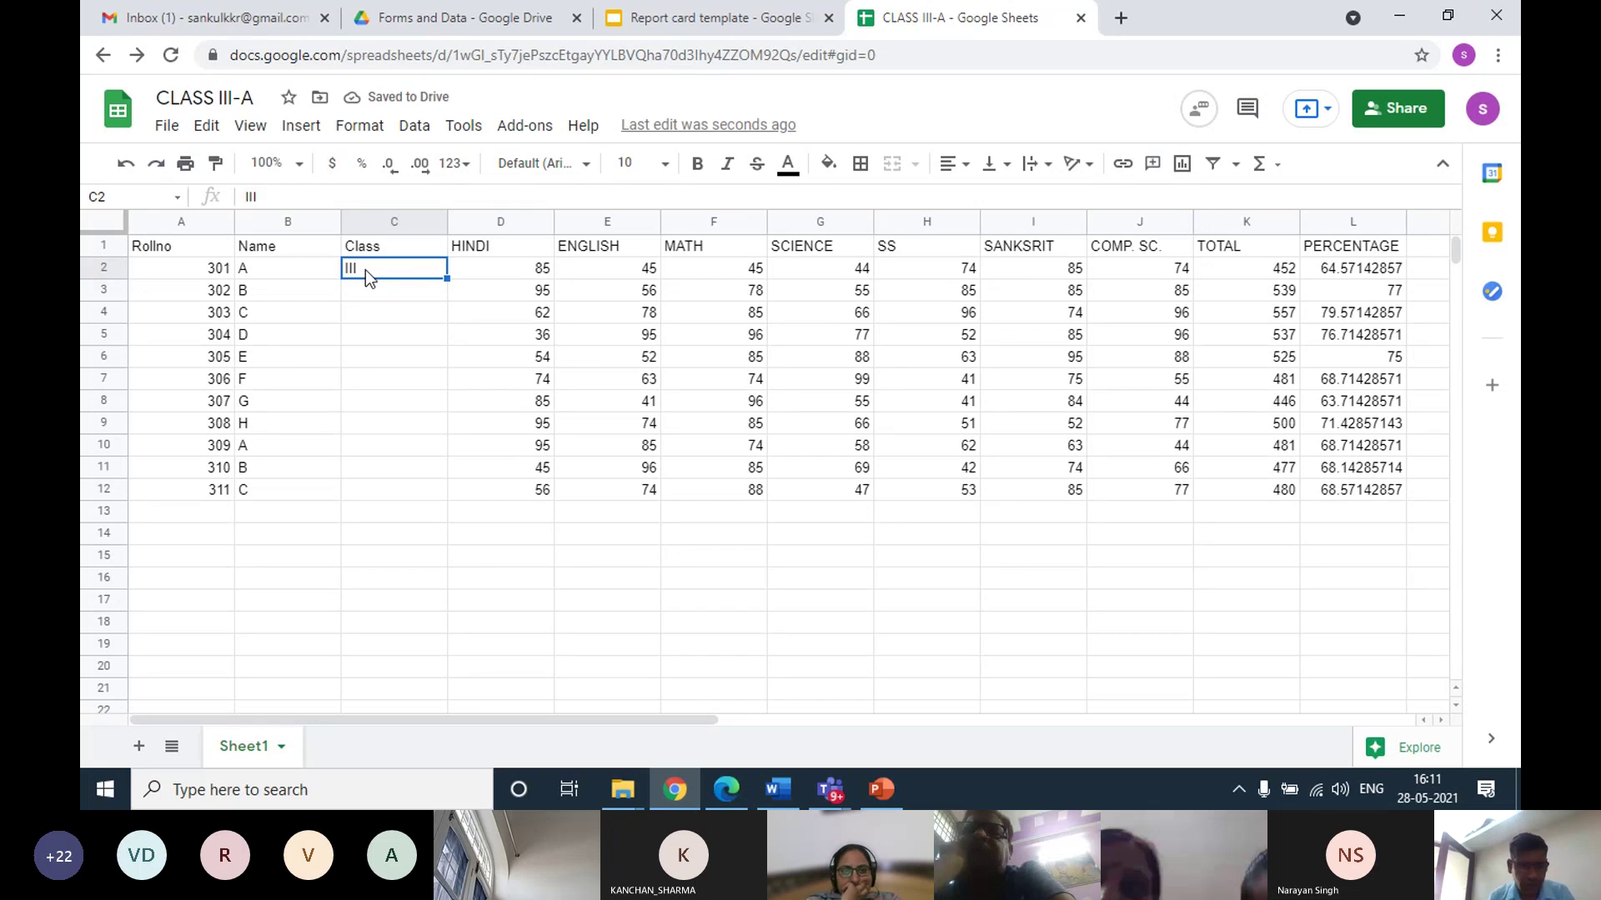
{"action": "key", "text": "XF86AudioRaiseVolume"}
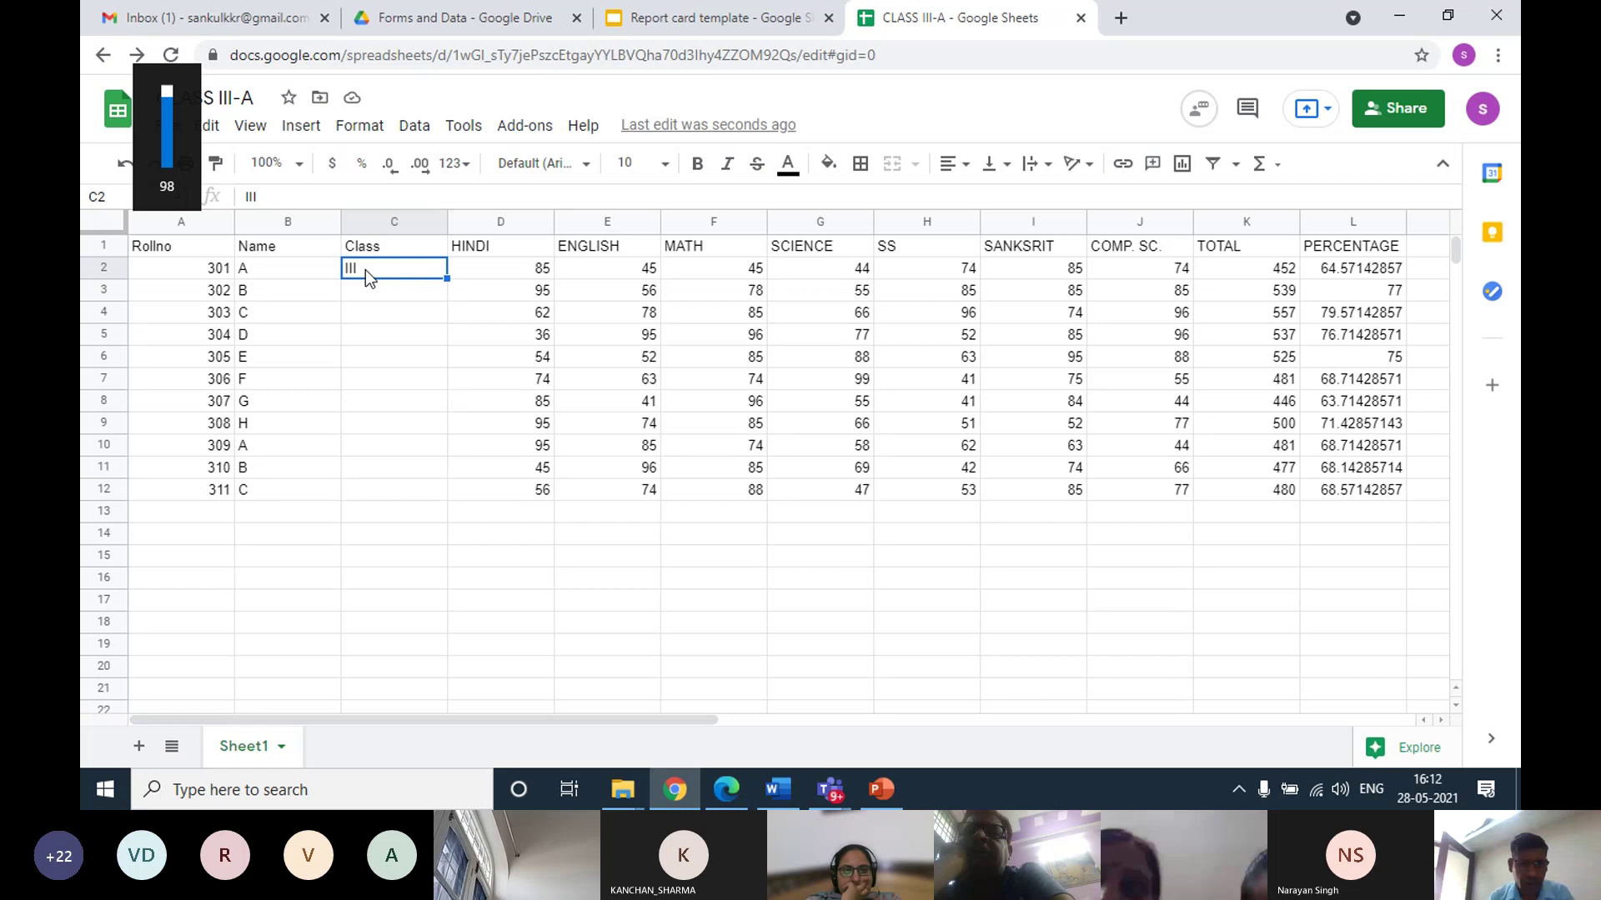
{"action": "double_click", "coordinate": [365, 268]}
{"action": "type", "text": "-"}
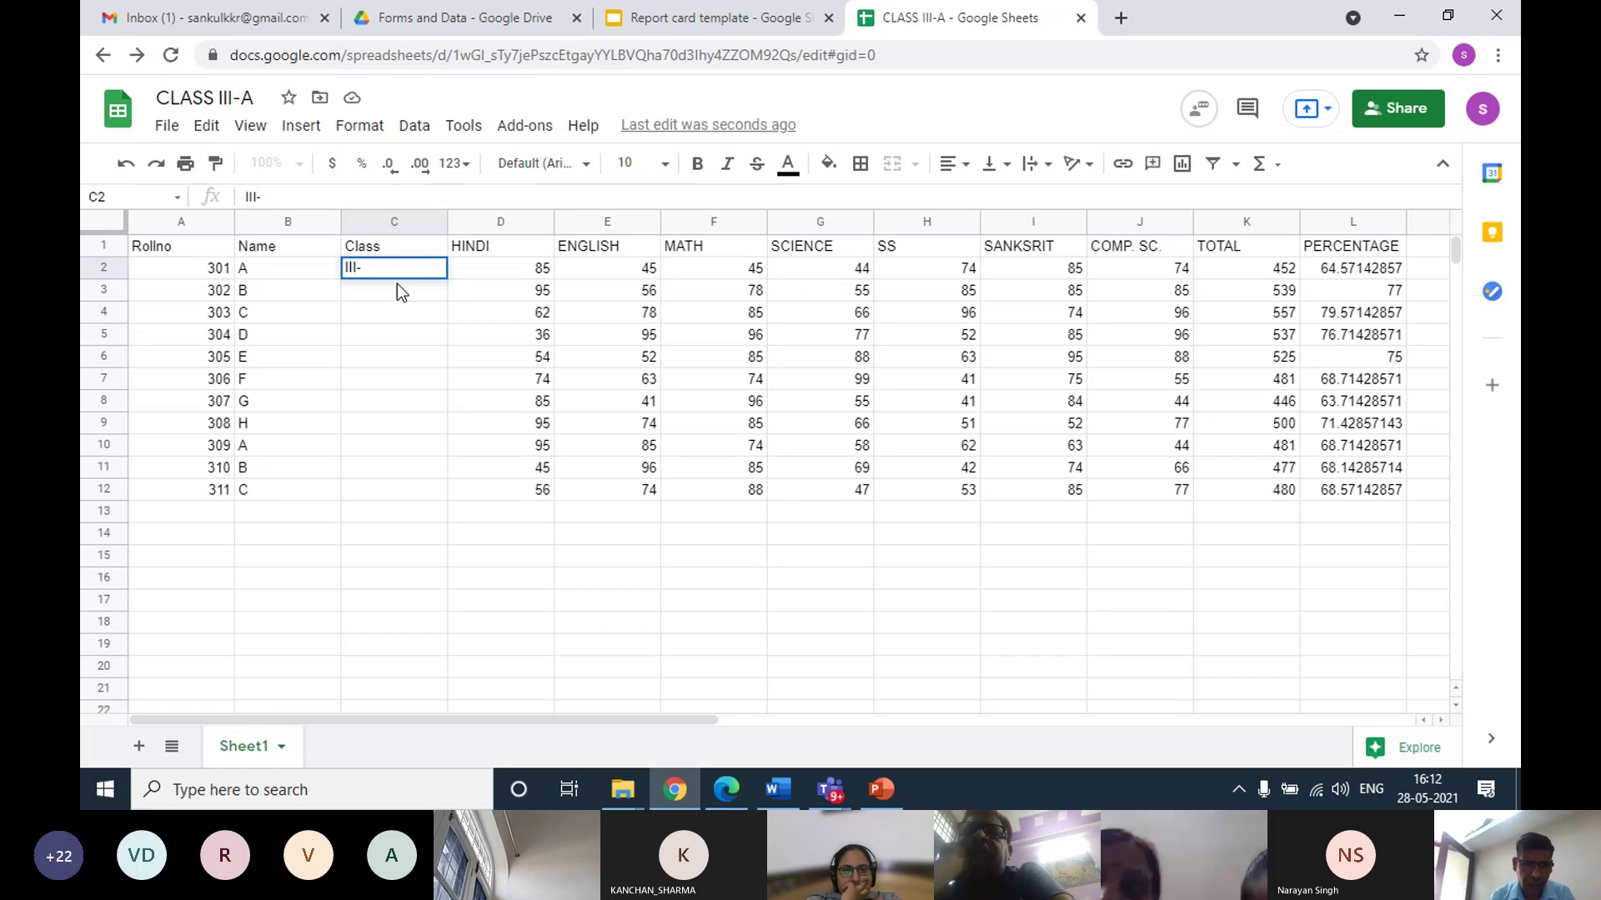
{"action": "type", "text": "A"}
{"action": "key", "text": "Return"}
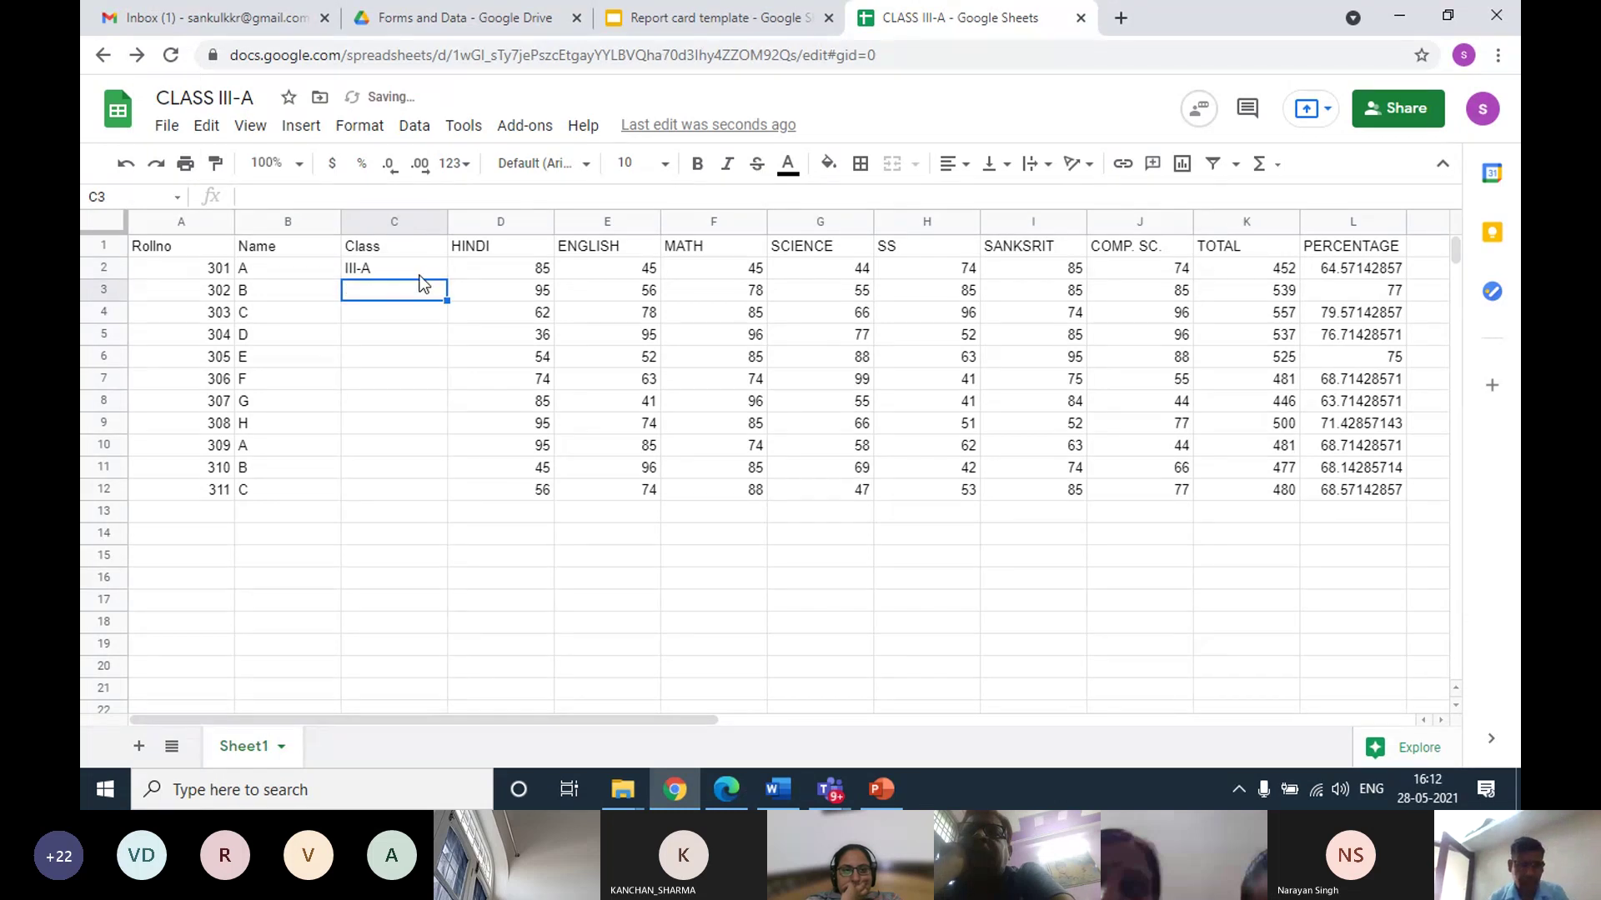
{"action": "left_click", "coordinate": [430, 274]}
{"action": "left_click_drag", "start_coordinate": [446, 329], "coordinate": [450, 495]}
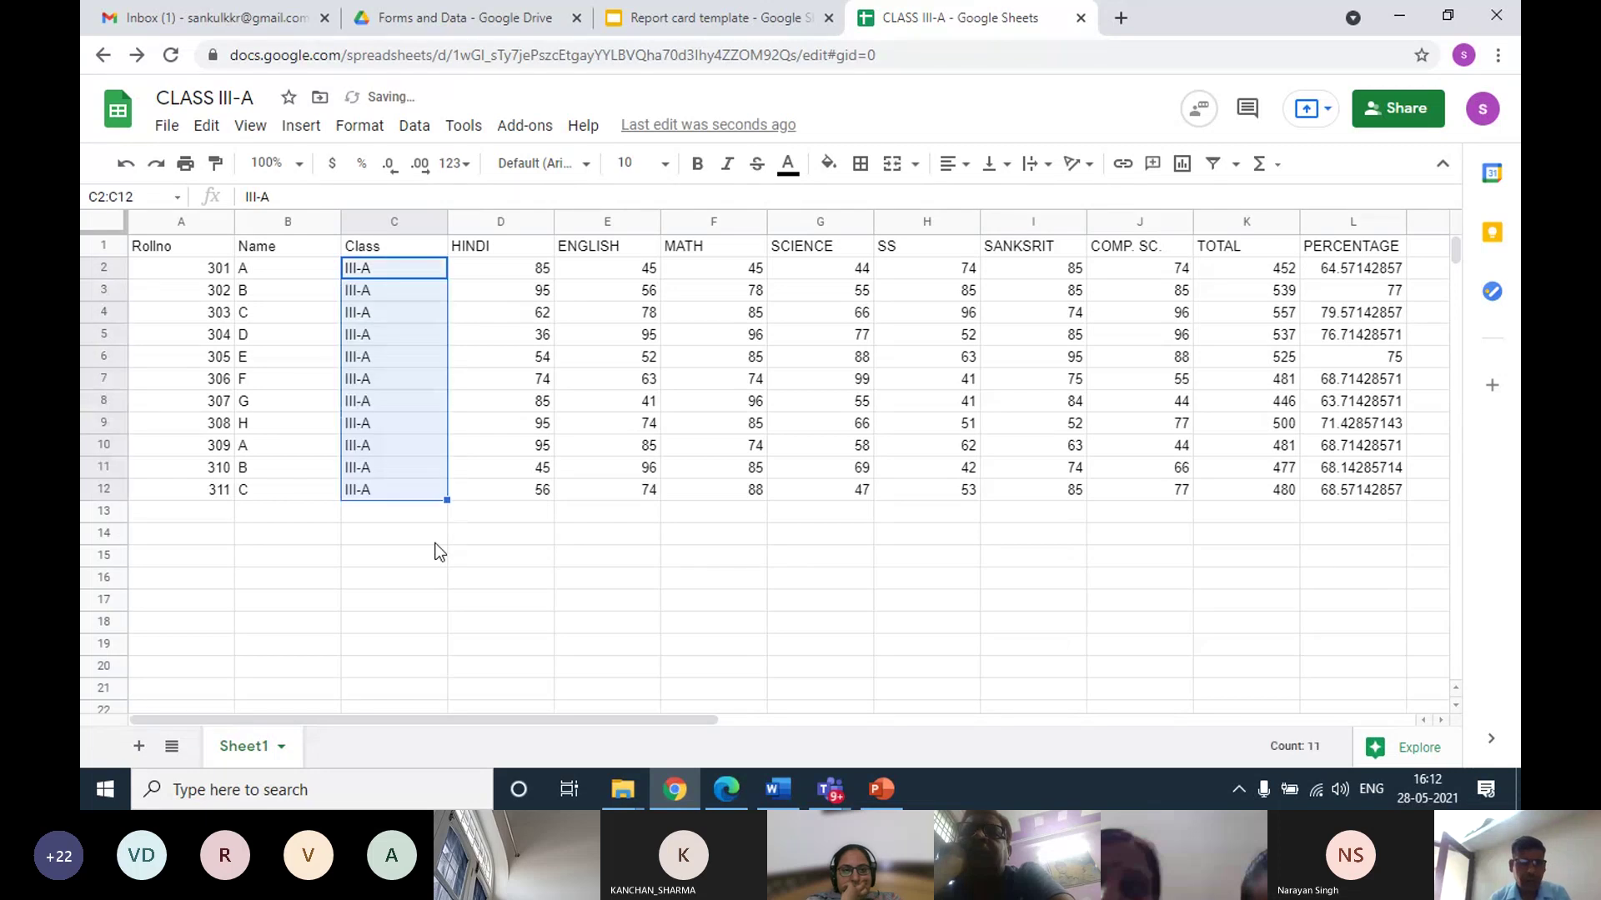
{"action": "left_click", "coordinate": [416, 539]}
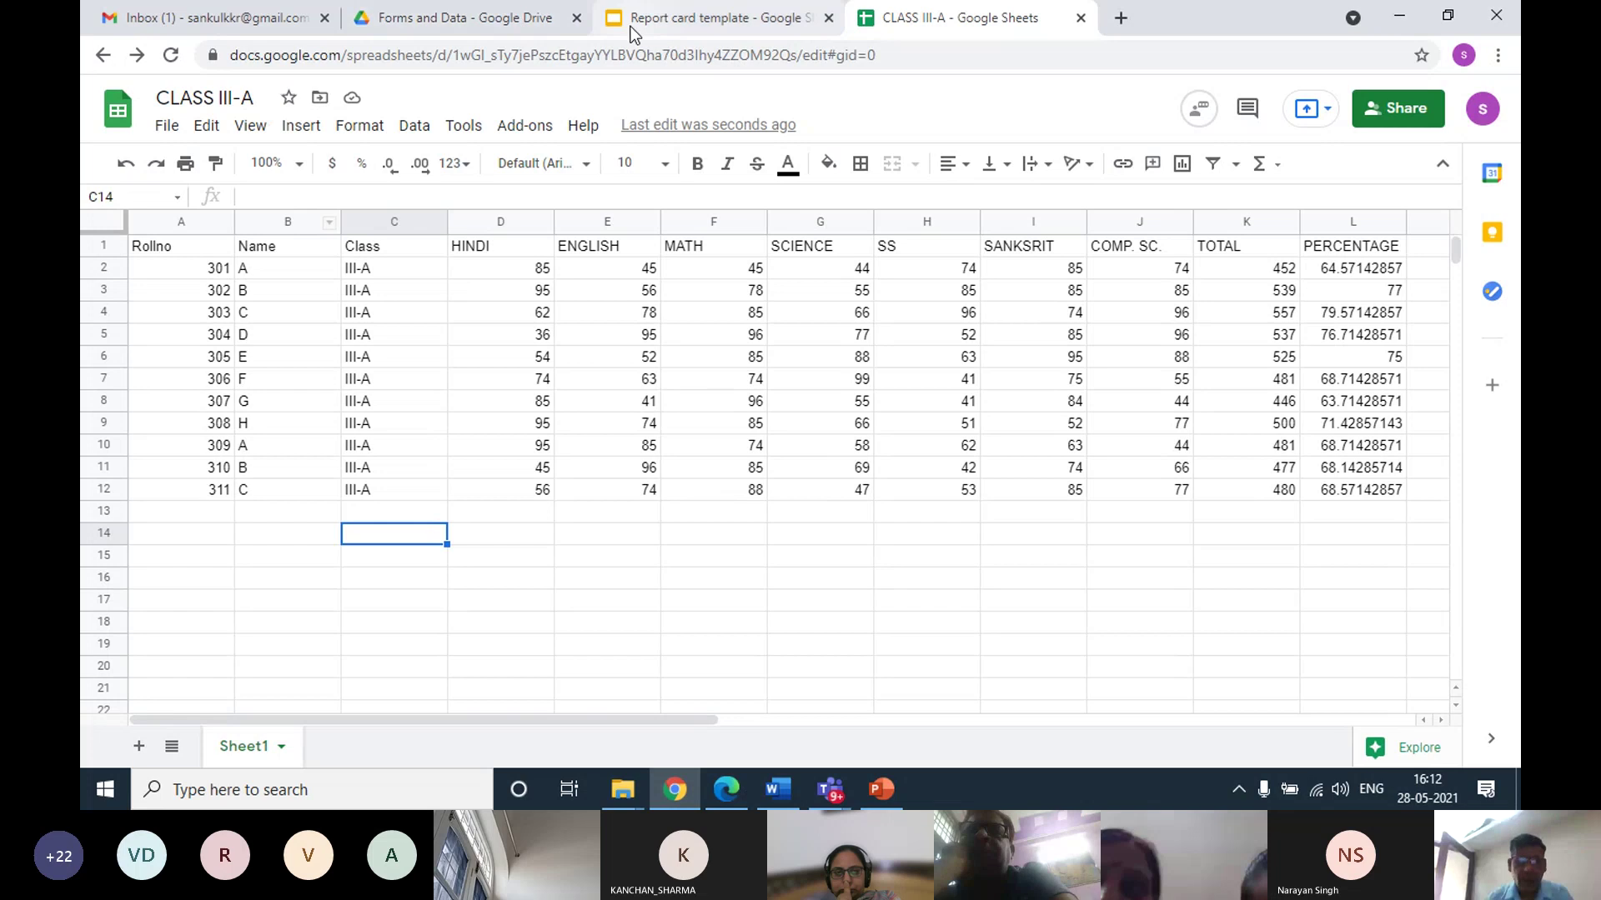
Add a '<<Name>>' text box beside the Name: label and line it up with the label
{"action": "left_click", "coordinate": [651, 20]}
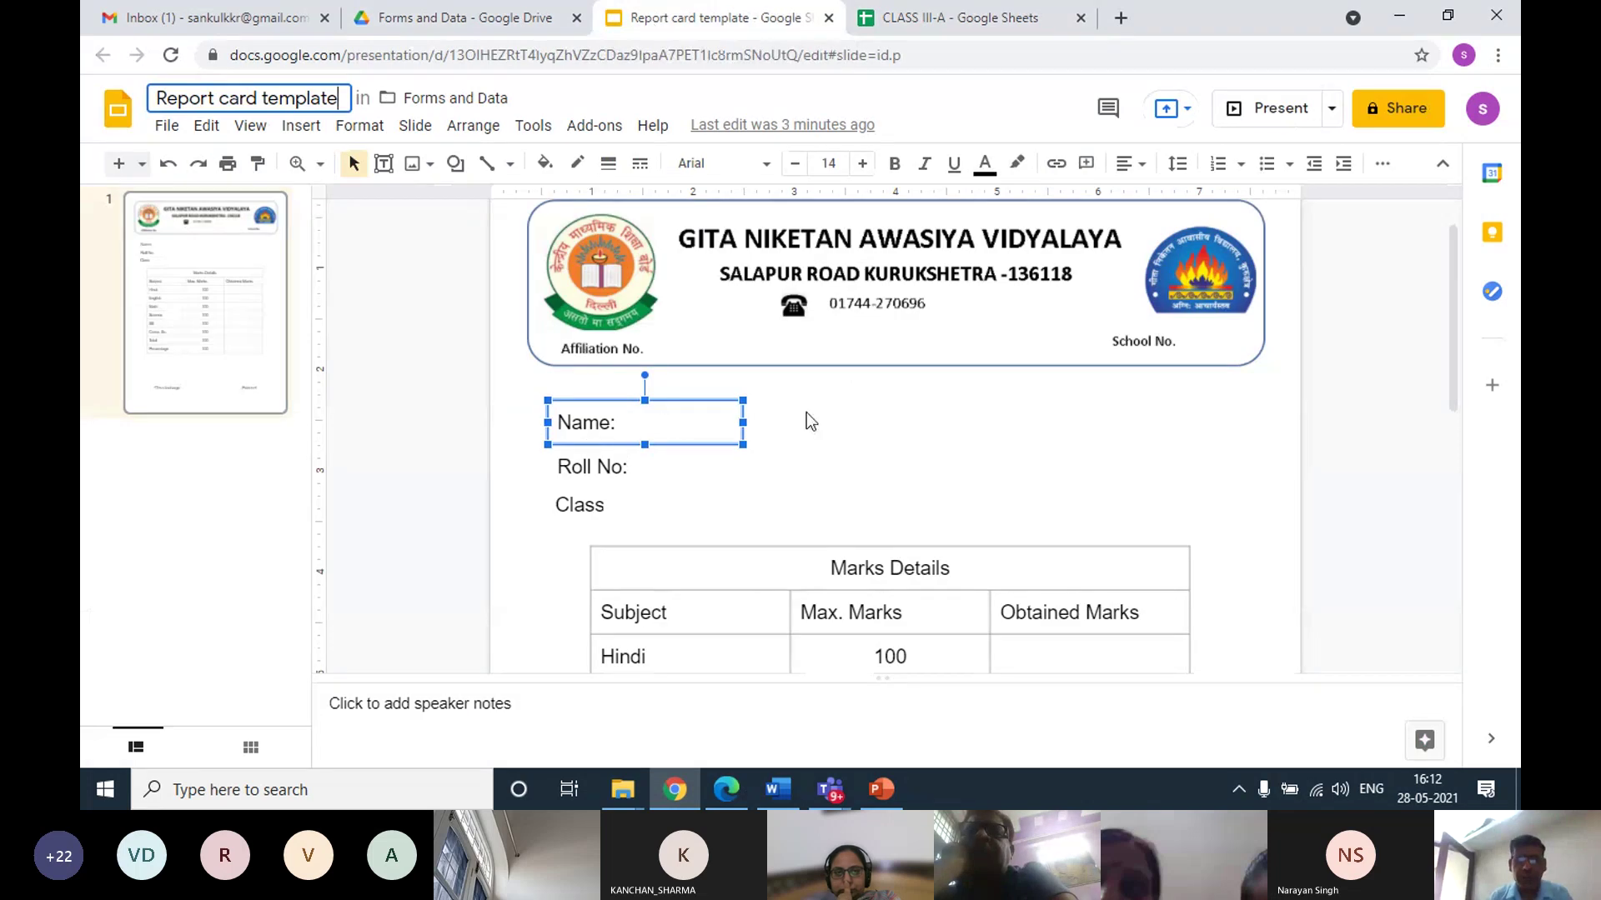
{"action": "left_click", "coordinate": [777, 412]}
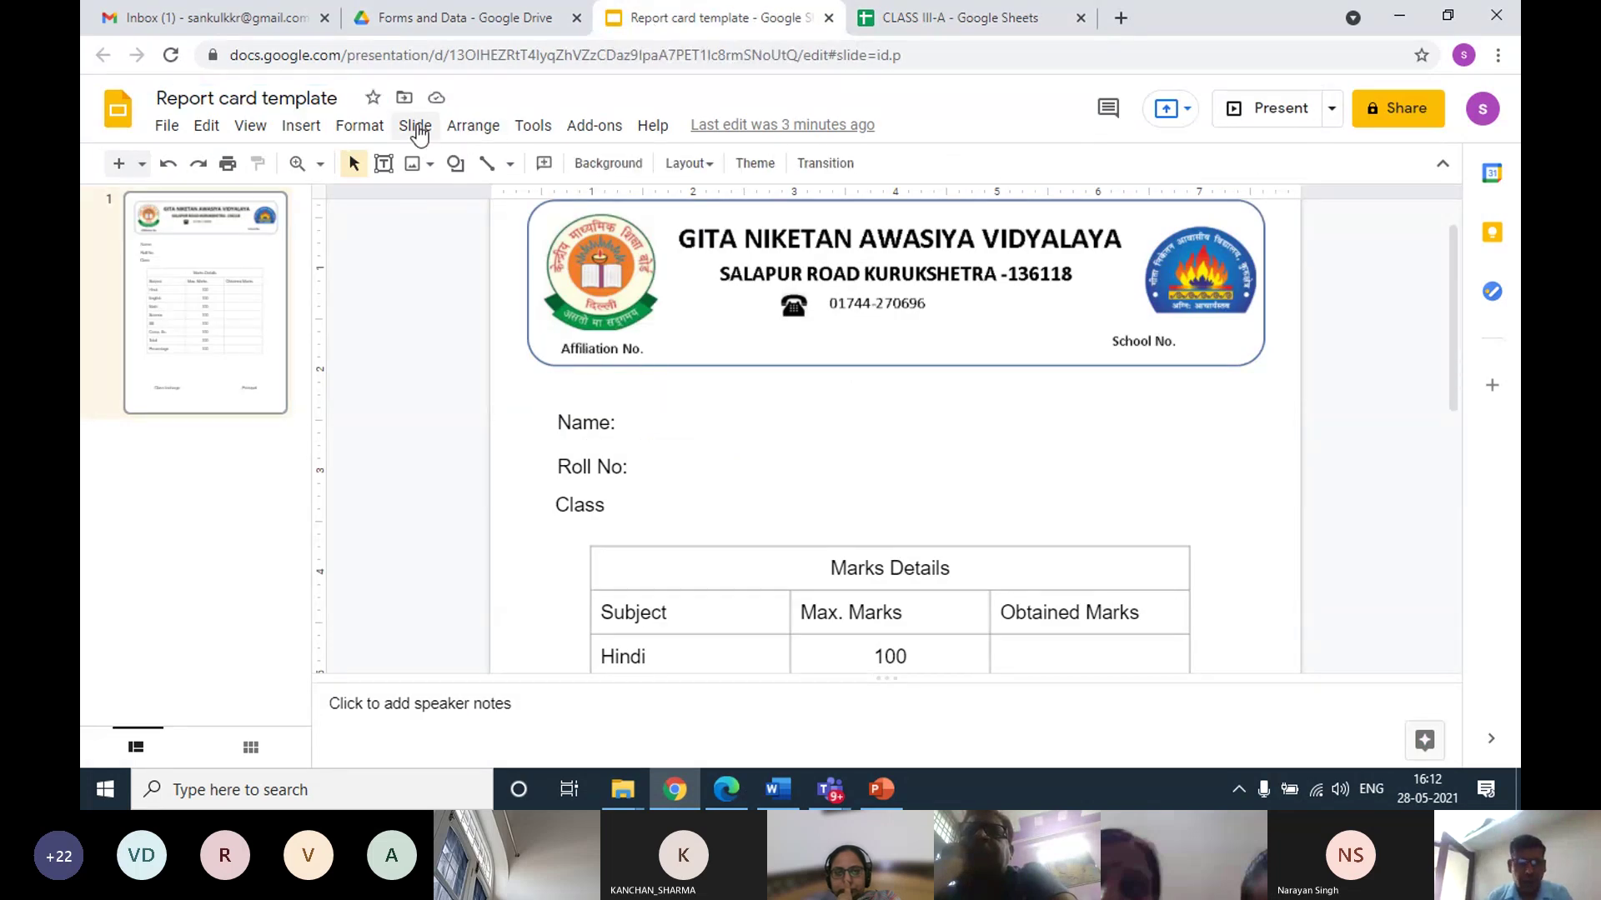
{"action": "left_click", "coordinate": [298, 126]}
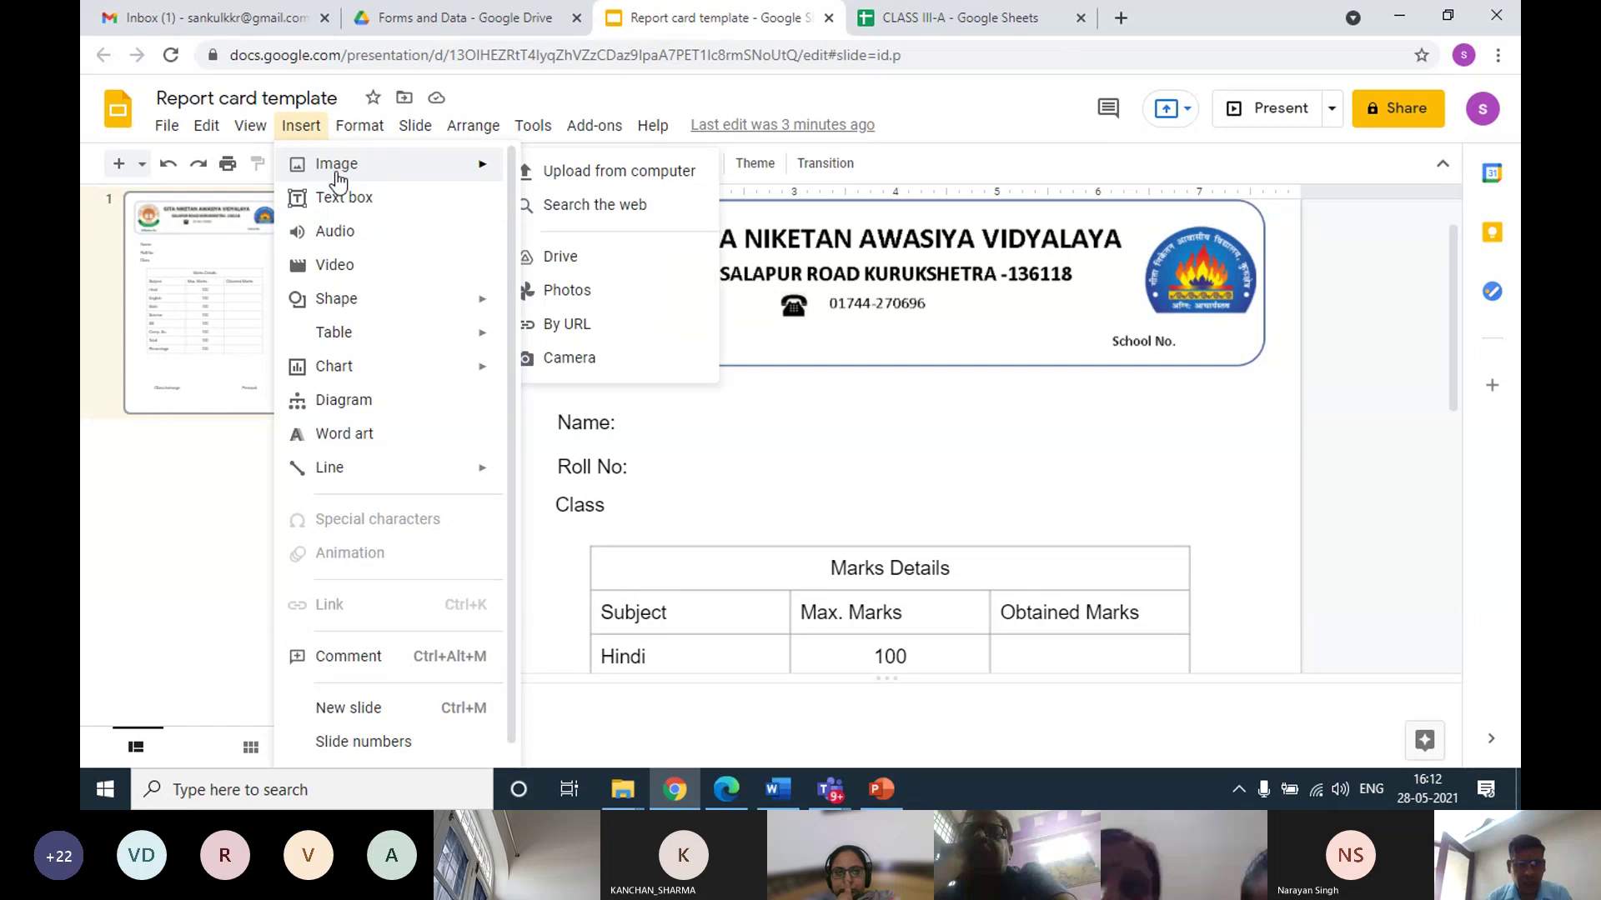
{"action": "left_click", "coordinate": [315, 197]}
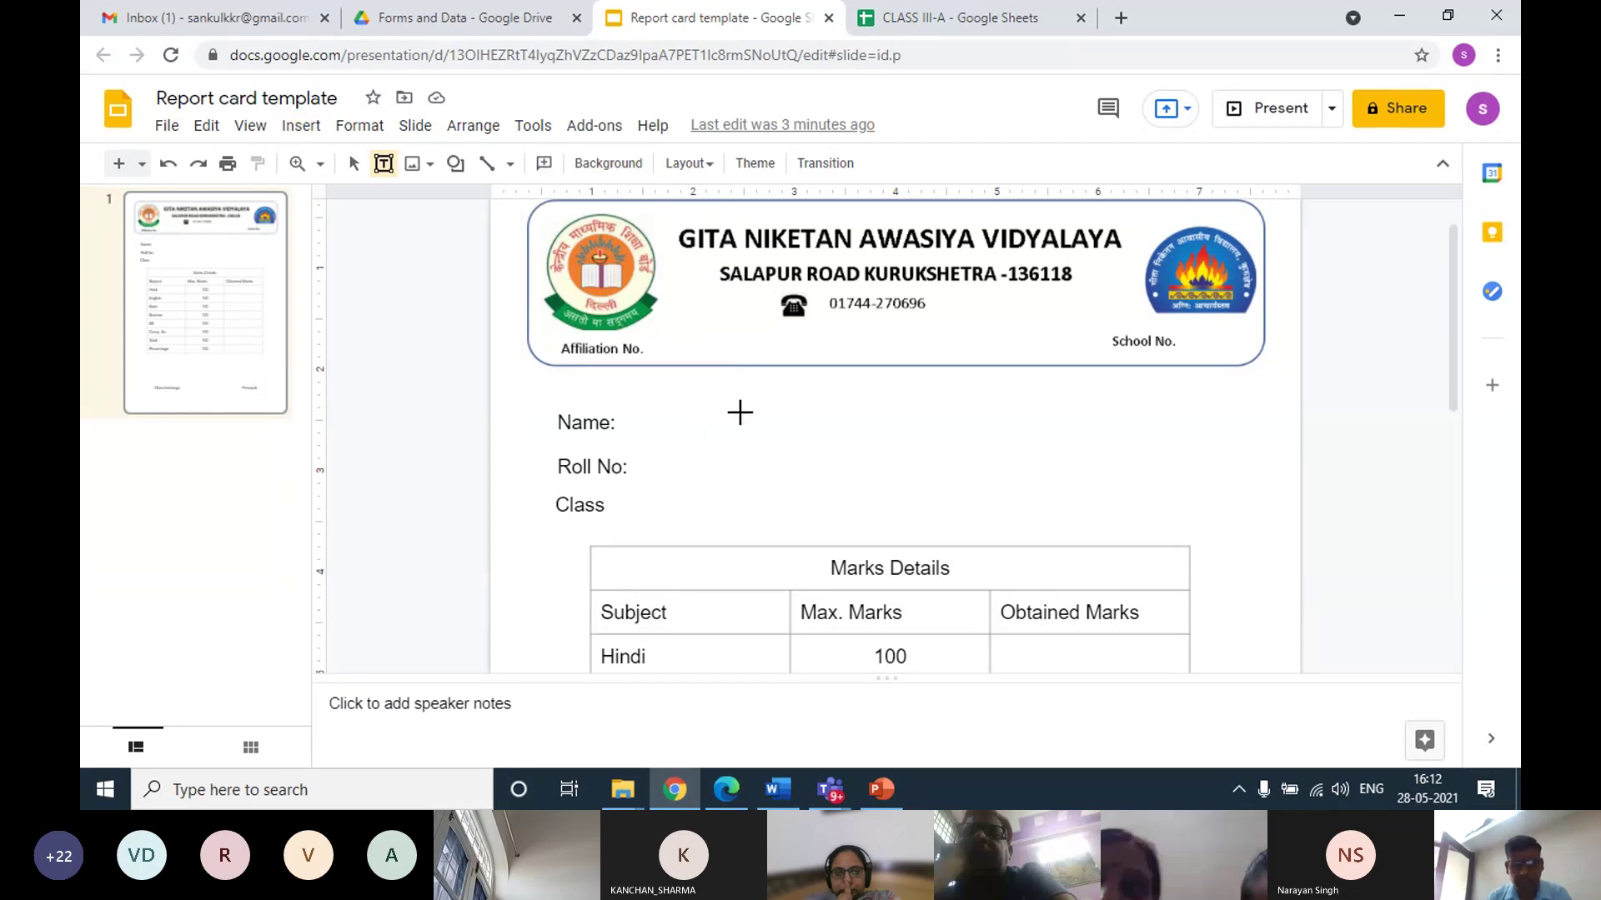
{"action": "left_click_drag", "start_coordinate": [742, 415], "coordinate": [873, 439]}
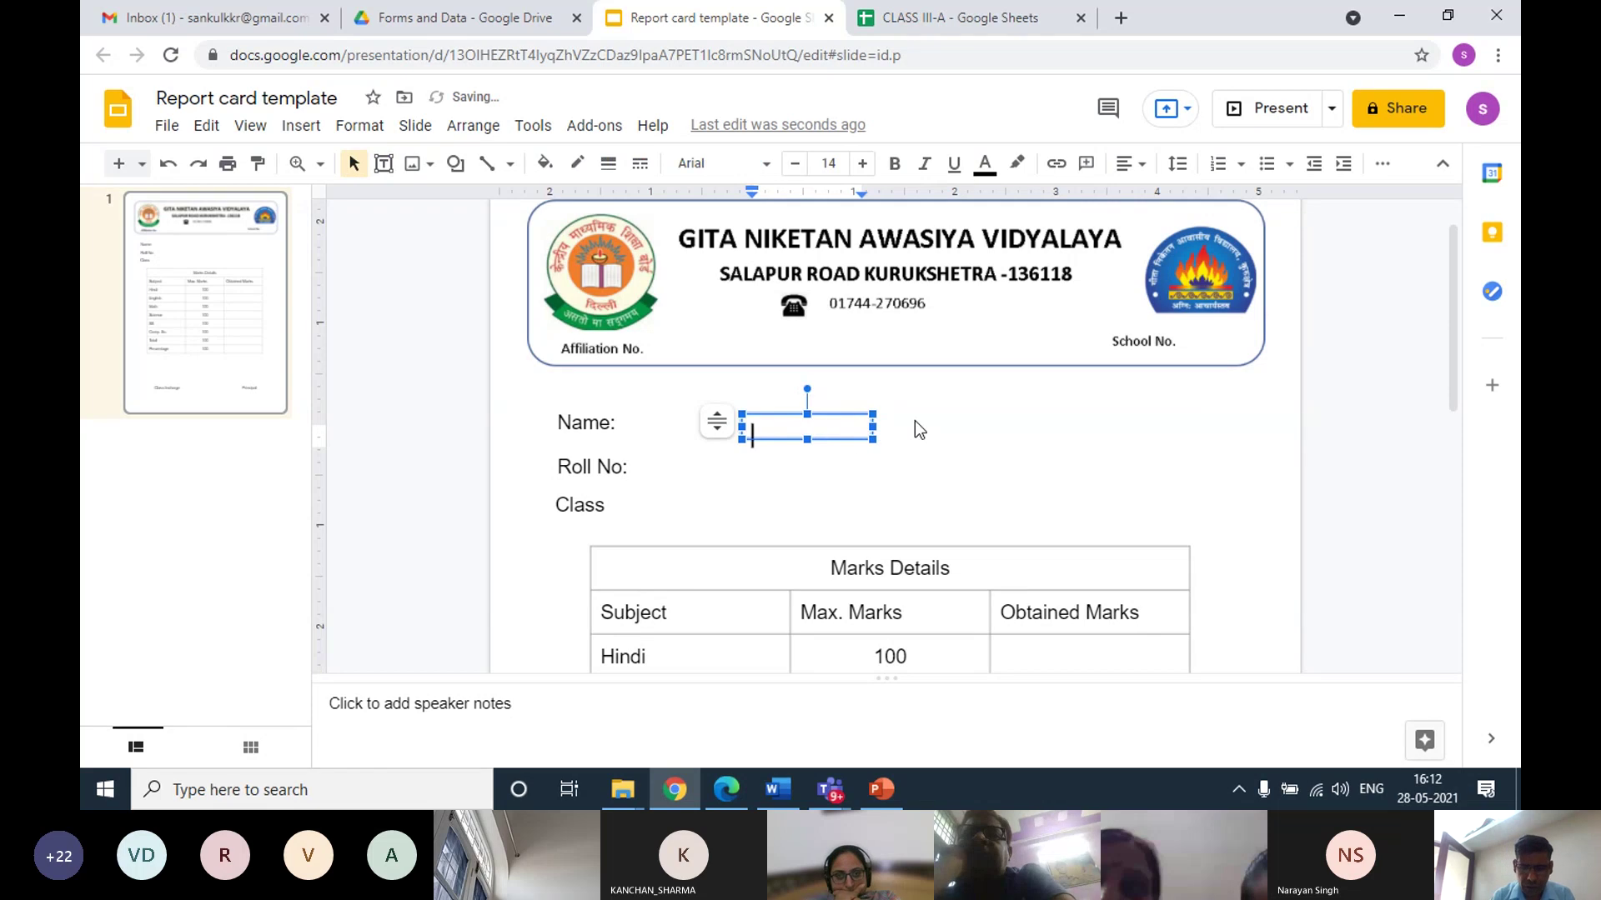
{"action": "type", "text": "<<"}
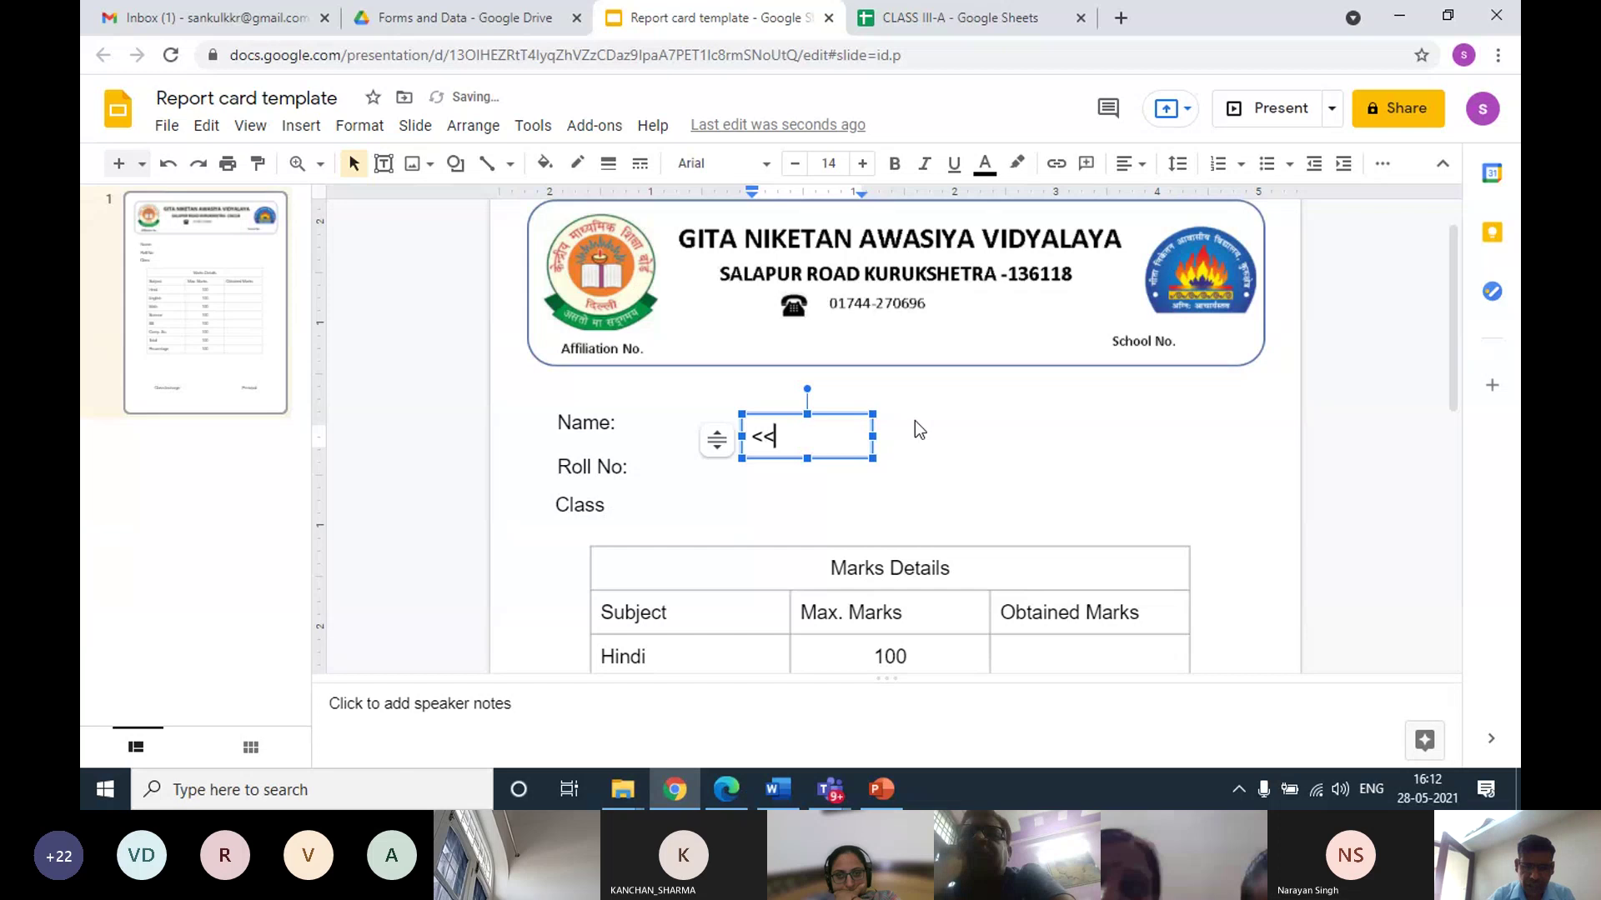
{"action": "type", "text": "Name>>"}
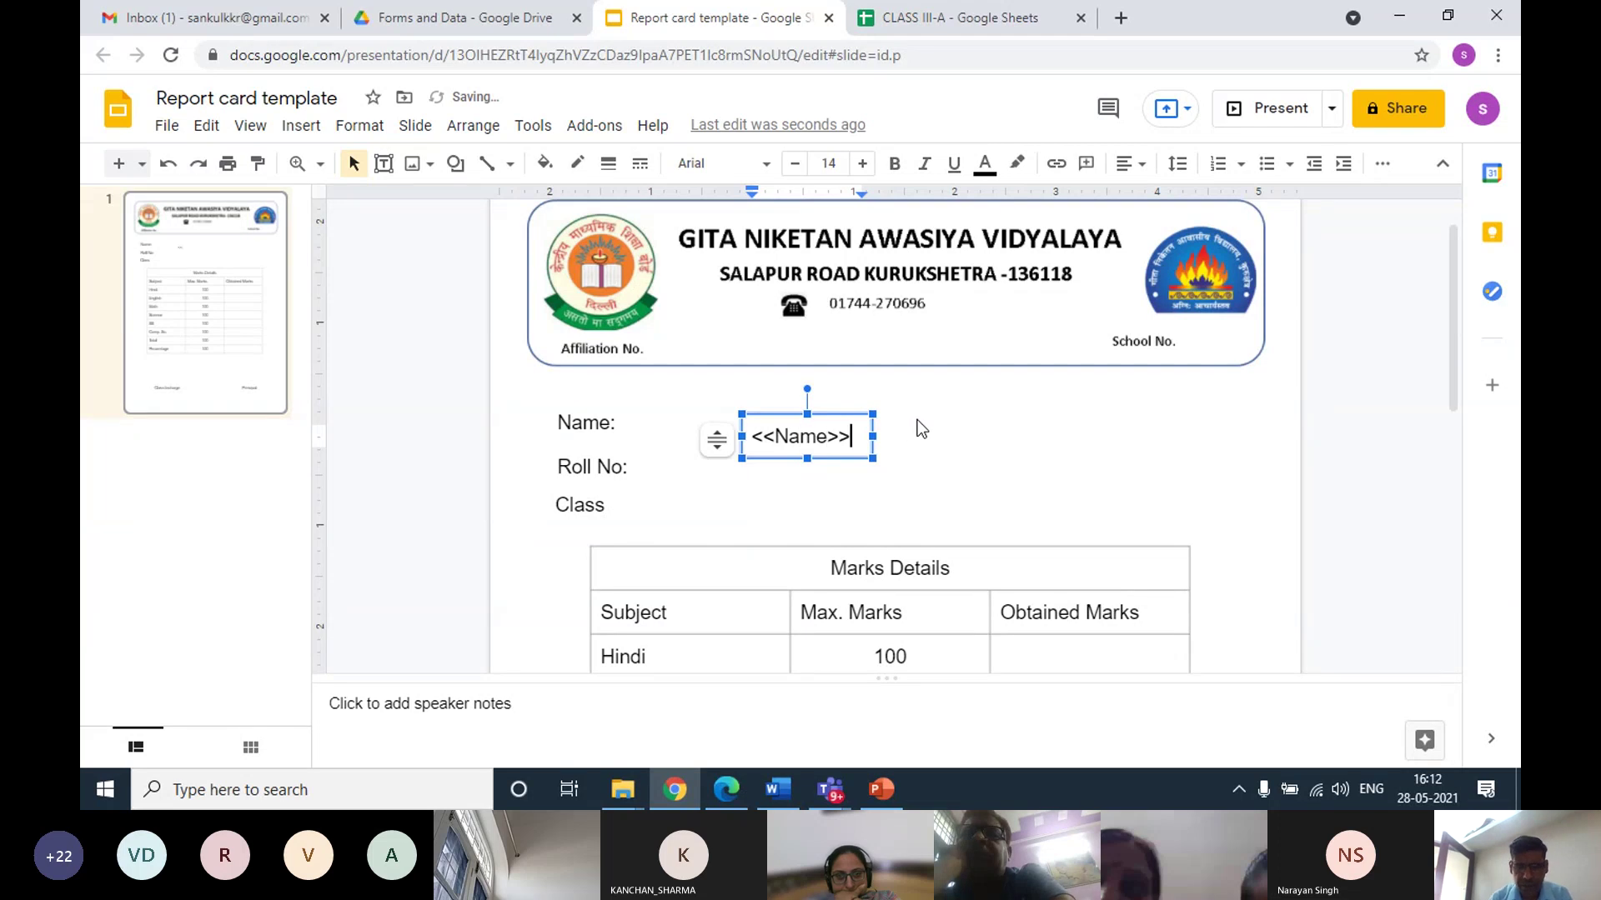
{"action": "left_click", "coordinate": [922, 397]}
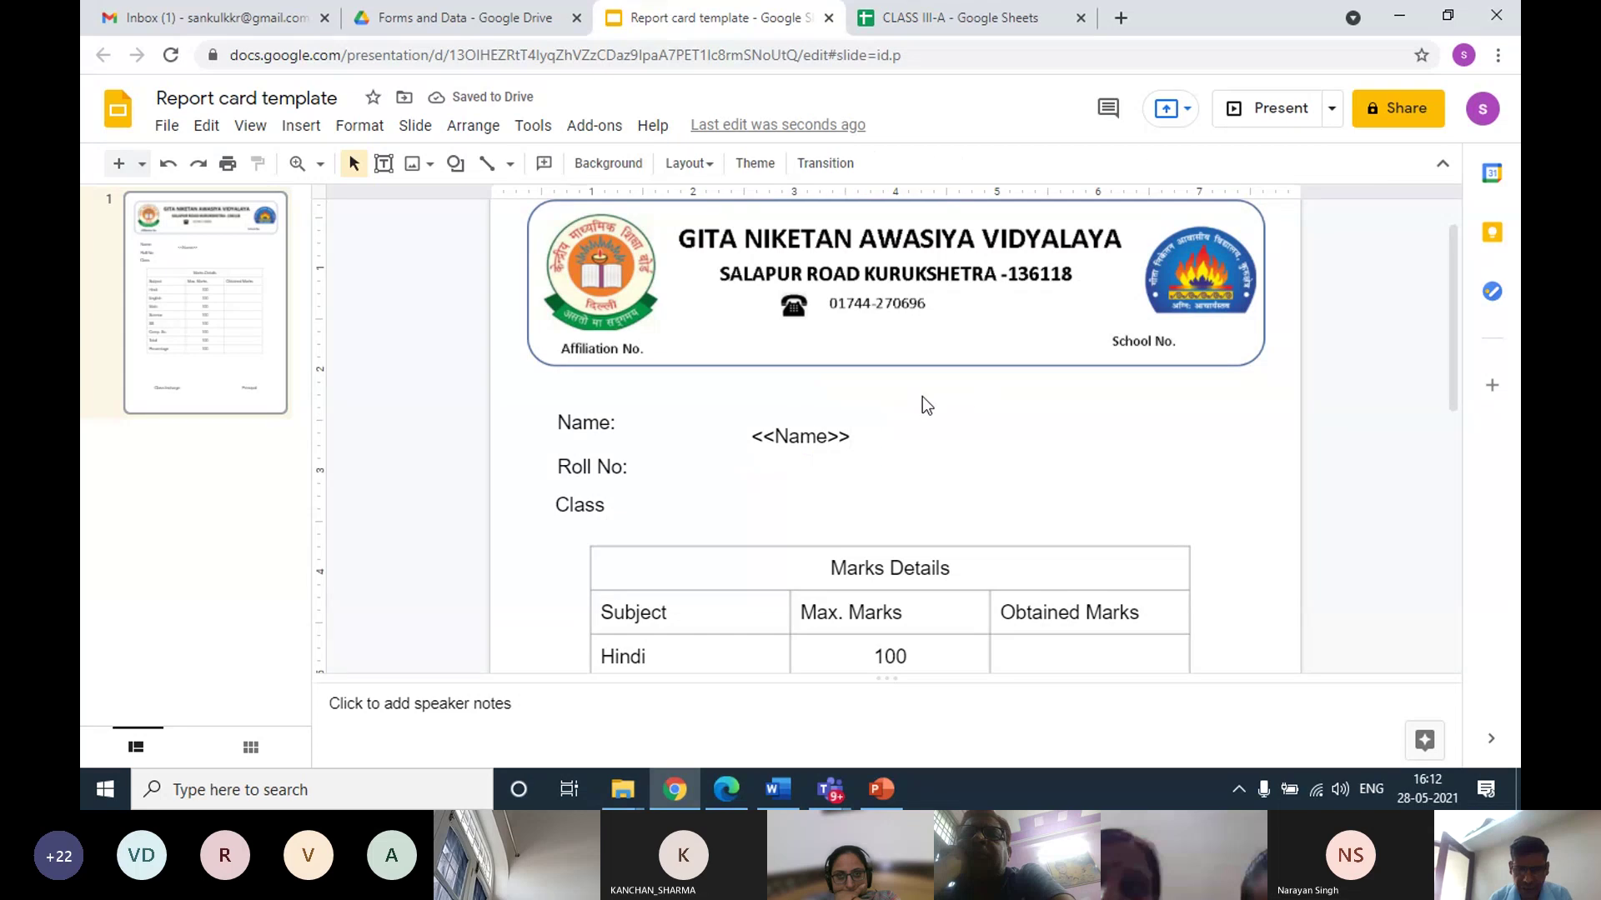
{"action": "left_click", "coordinate": [778, 426]}
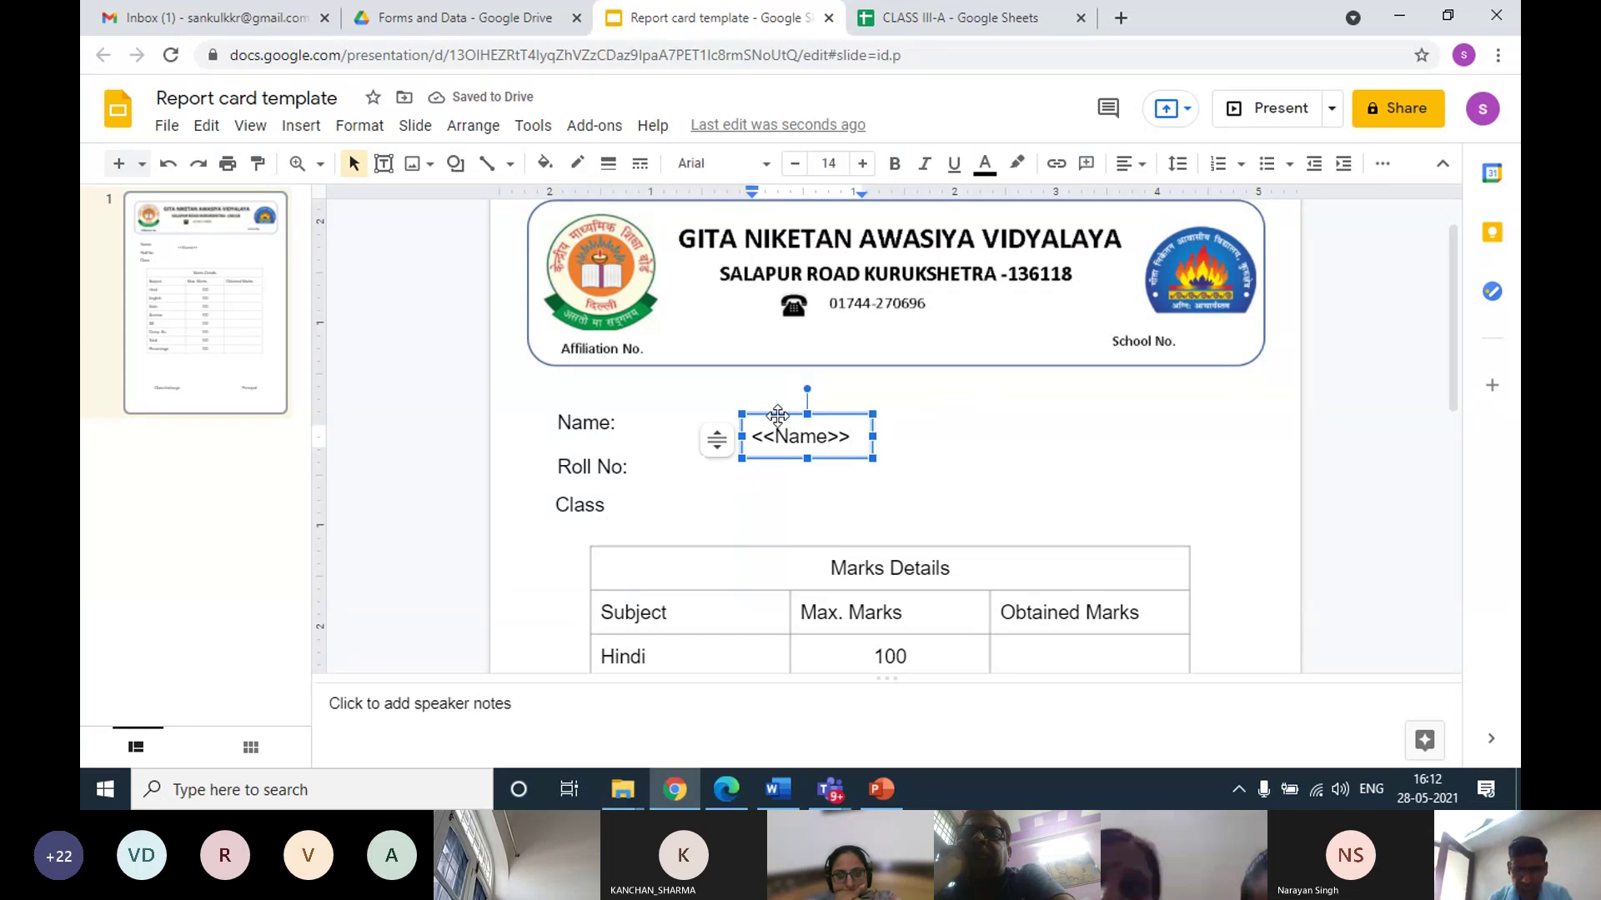
{"action": "left_click_drag", "start_coordinate": [790, 417], "coordinate": [788, 401]}
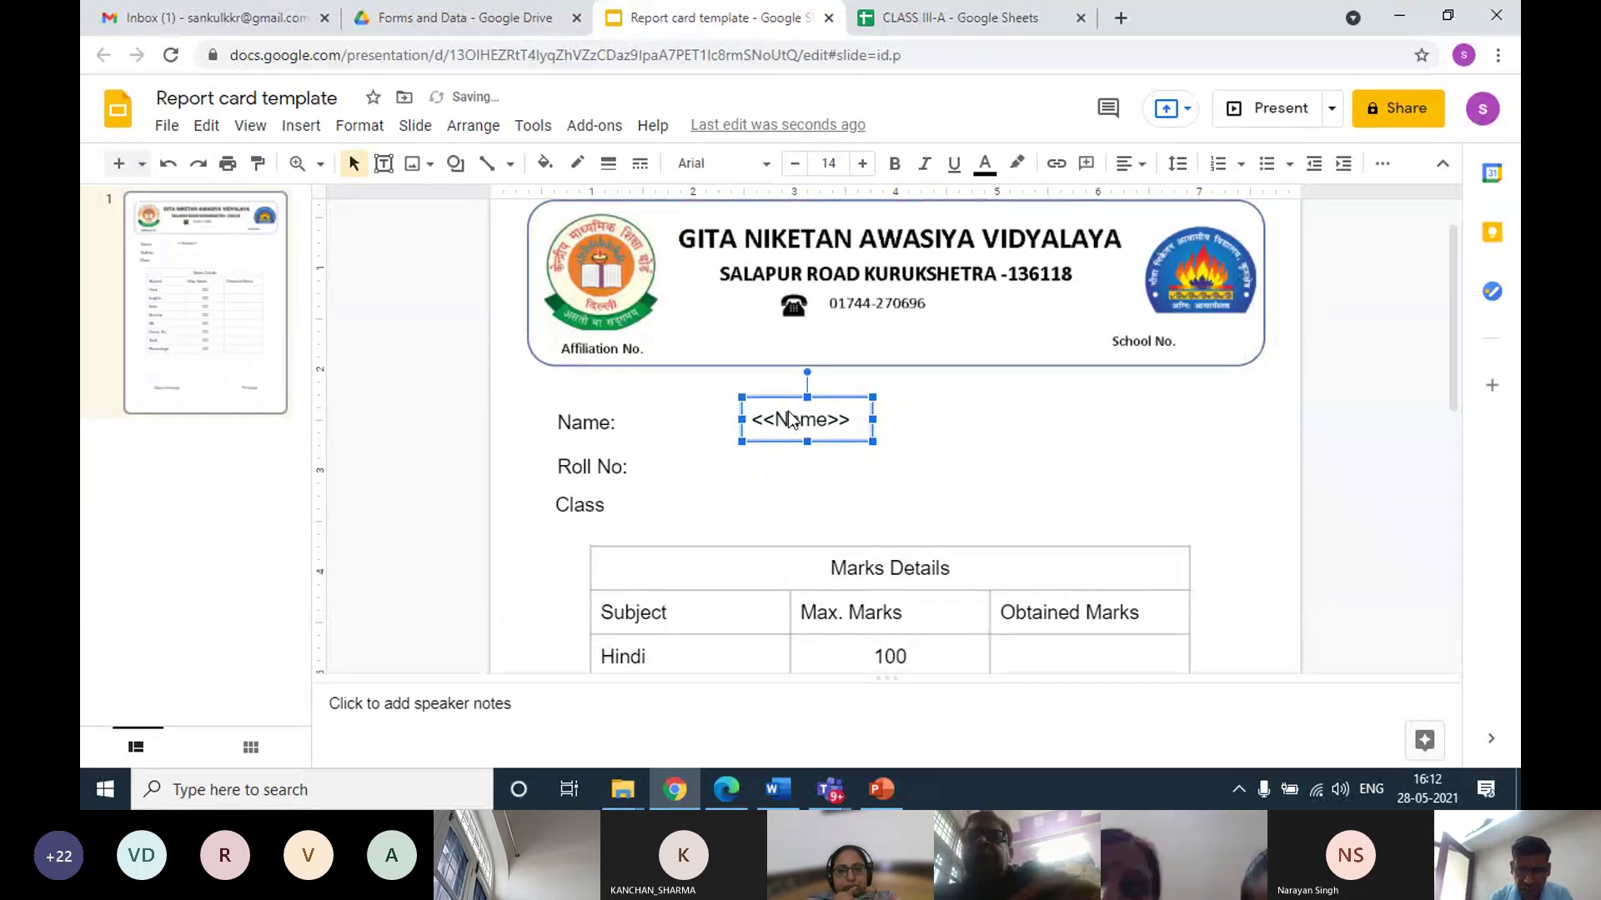
{"action": "left_click", "coordinate": [834, 503]}
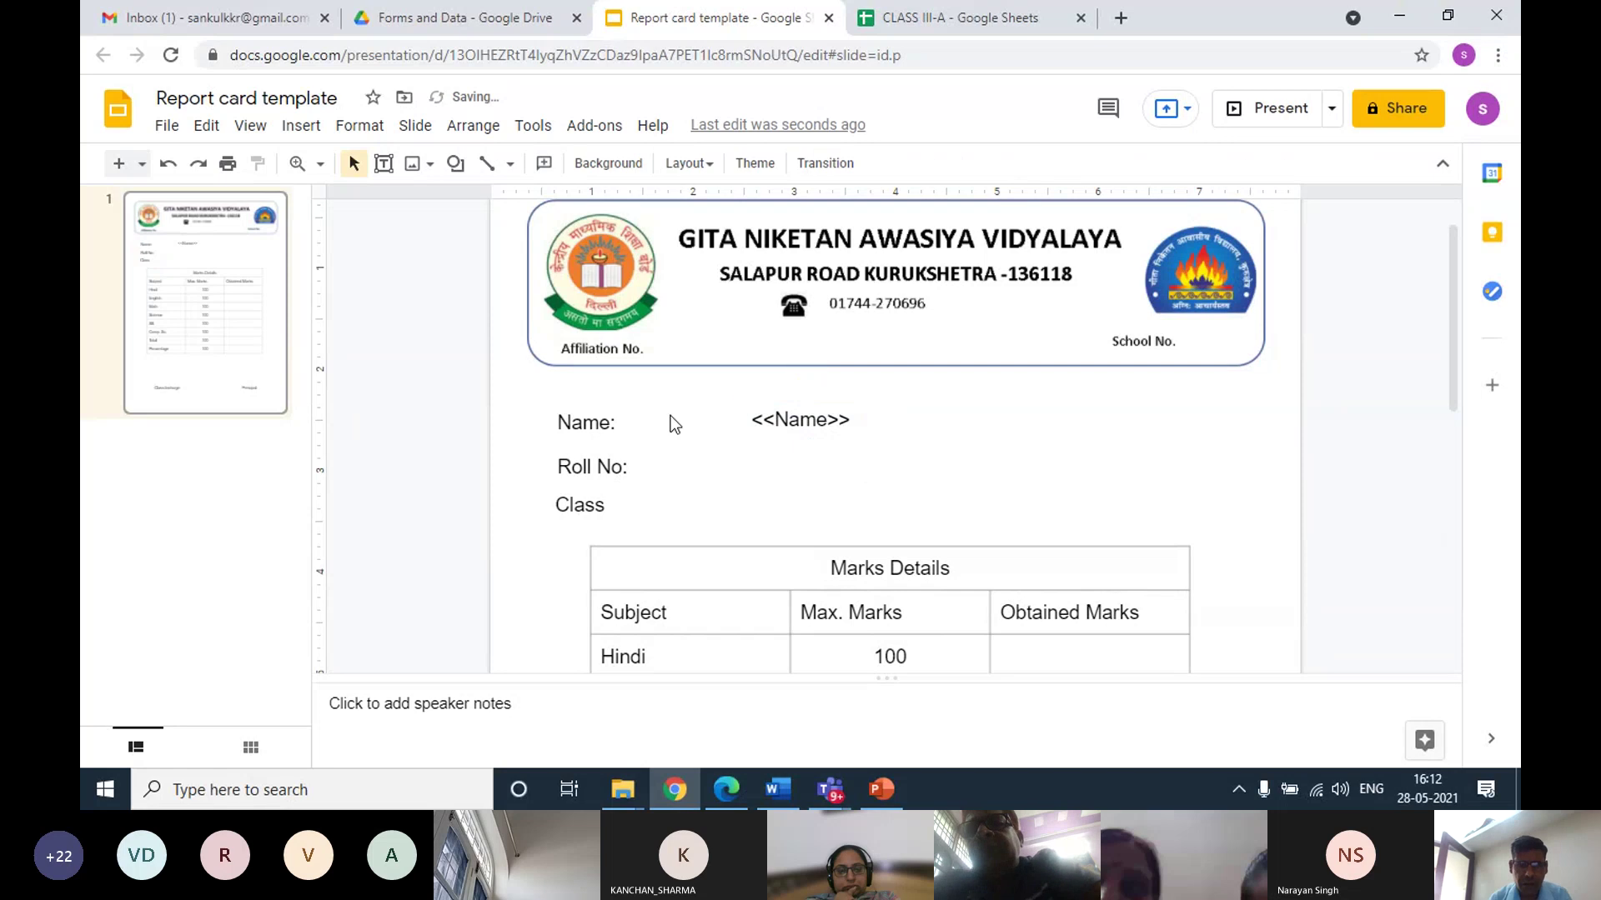
Add a '<<Rollno>>' text box beside Roll No:, widened to fit on one line
{"action": "left_click", "coordinate": [300, 129]}
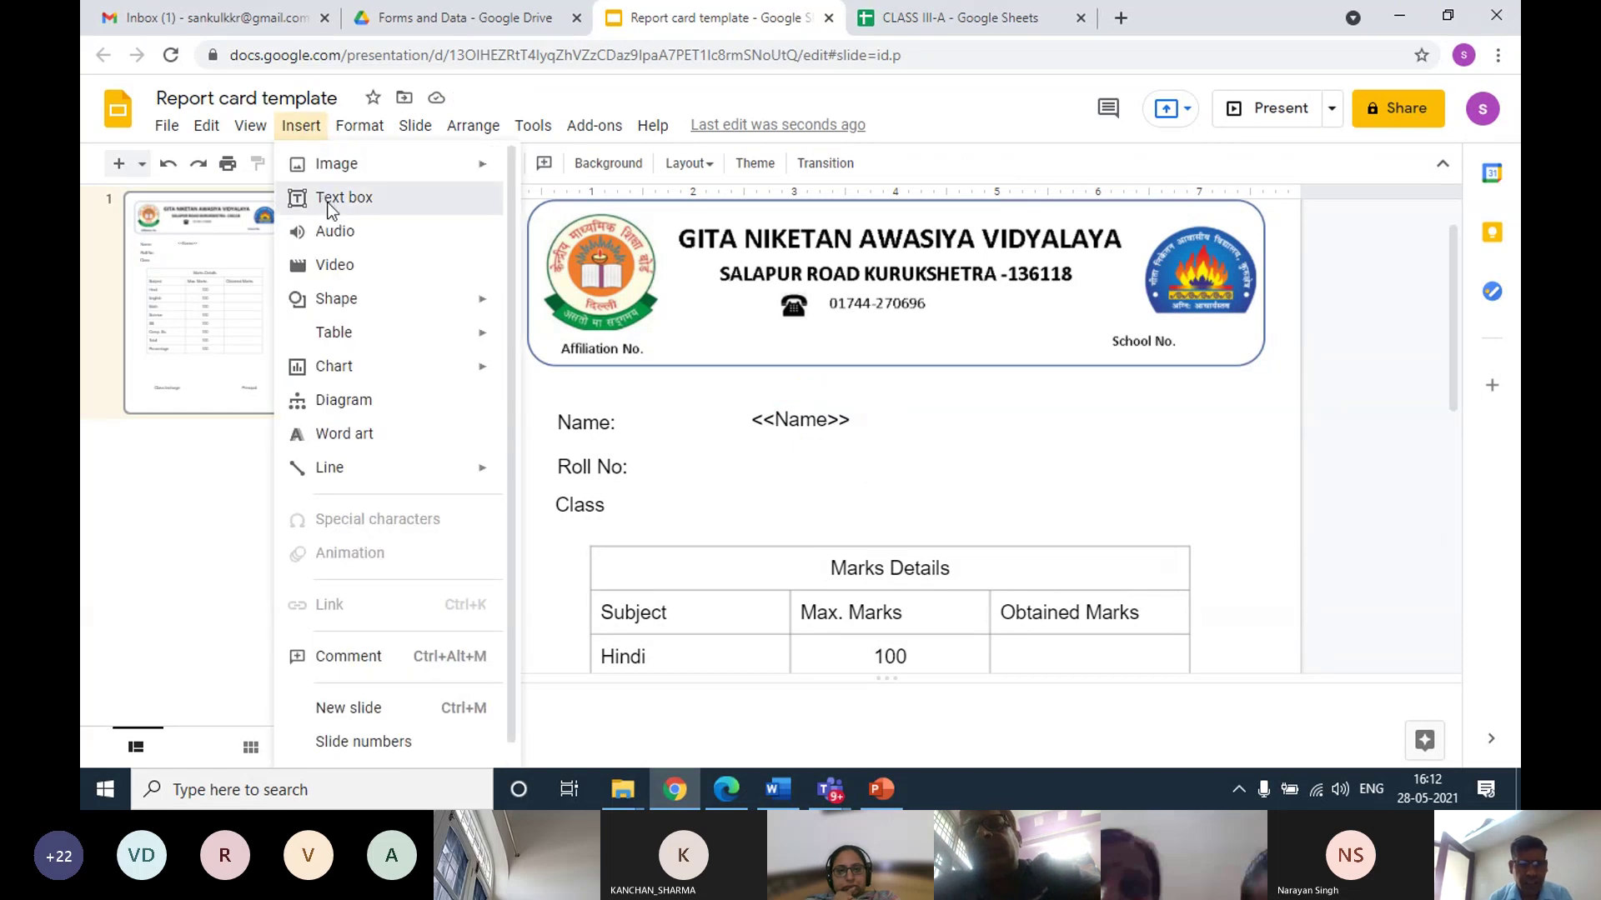
{"action": "left_click", "coordinate": [326, 200]}
{"action": "left_click_drag", "start_coordinate": [750, 441], "coordinate": [862, 470]}
{"action": "type", "text": "Ro"}
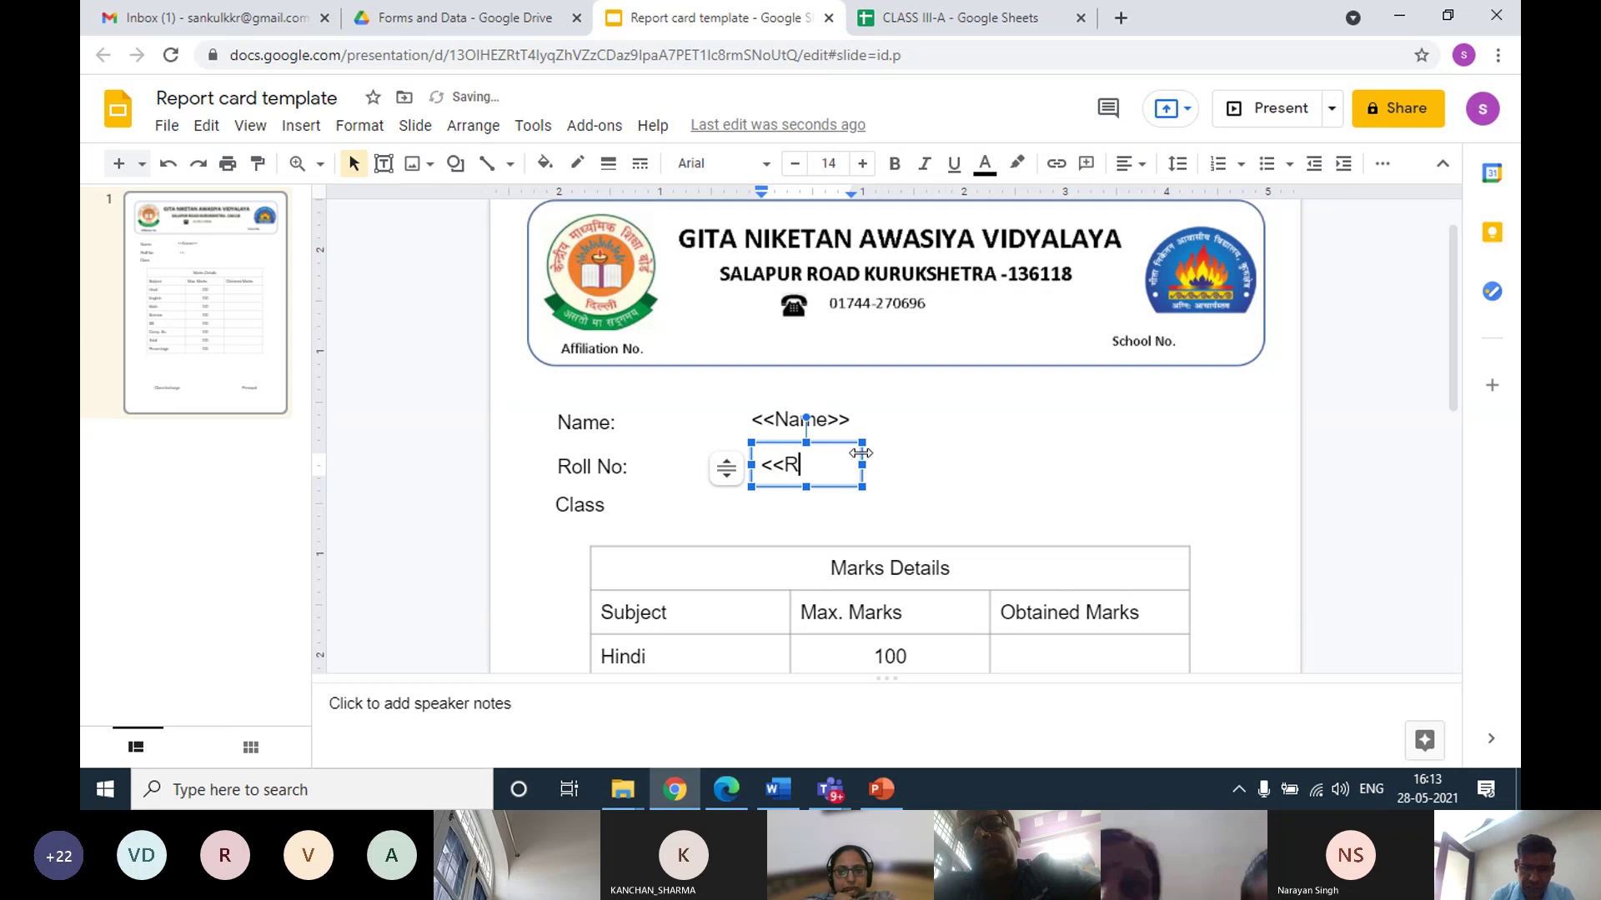
{"action": "type", "text": "llno"}
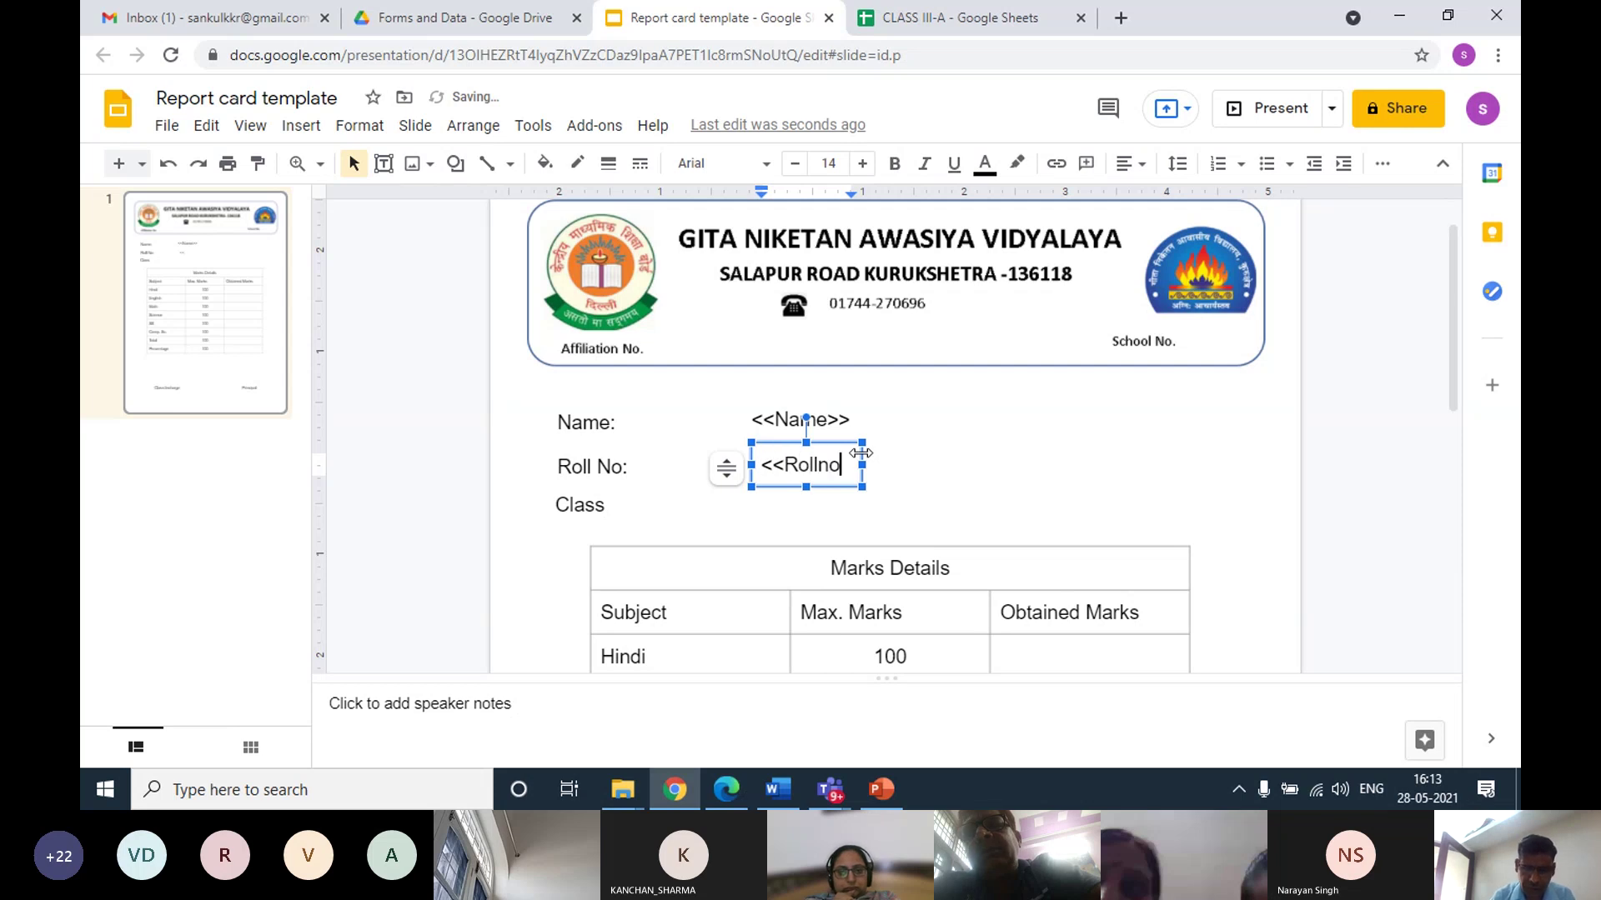
{"action": "type", "text": ">>"}
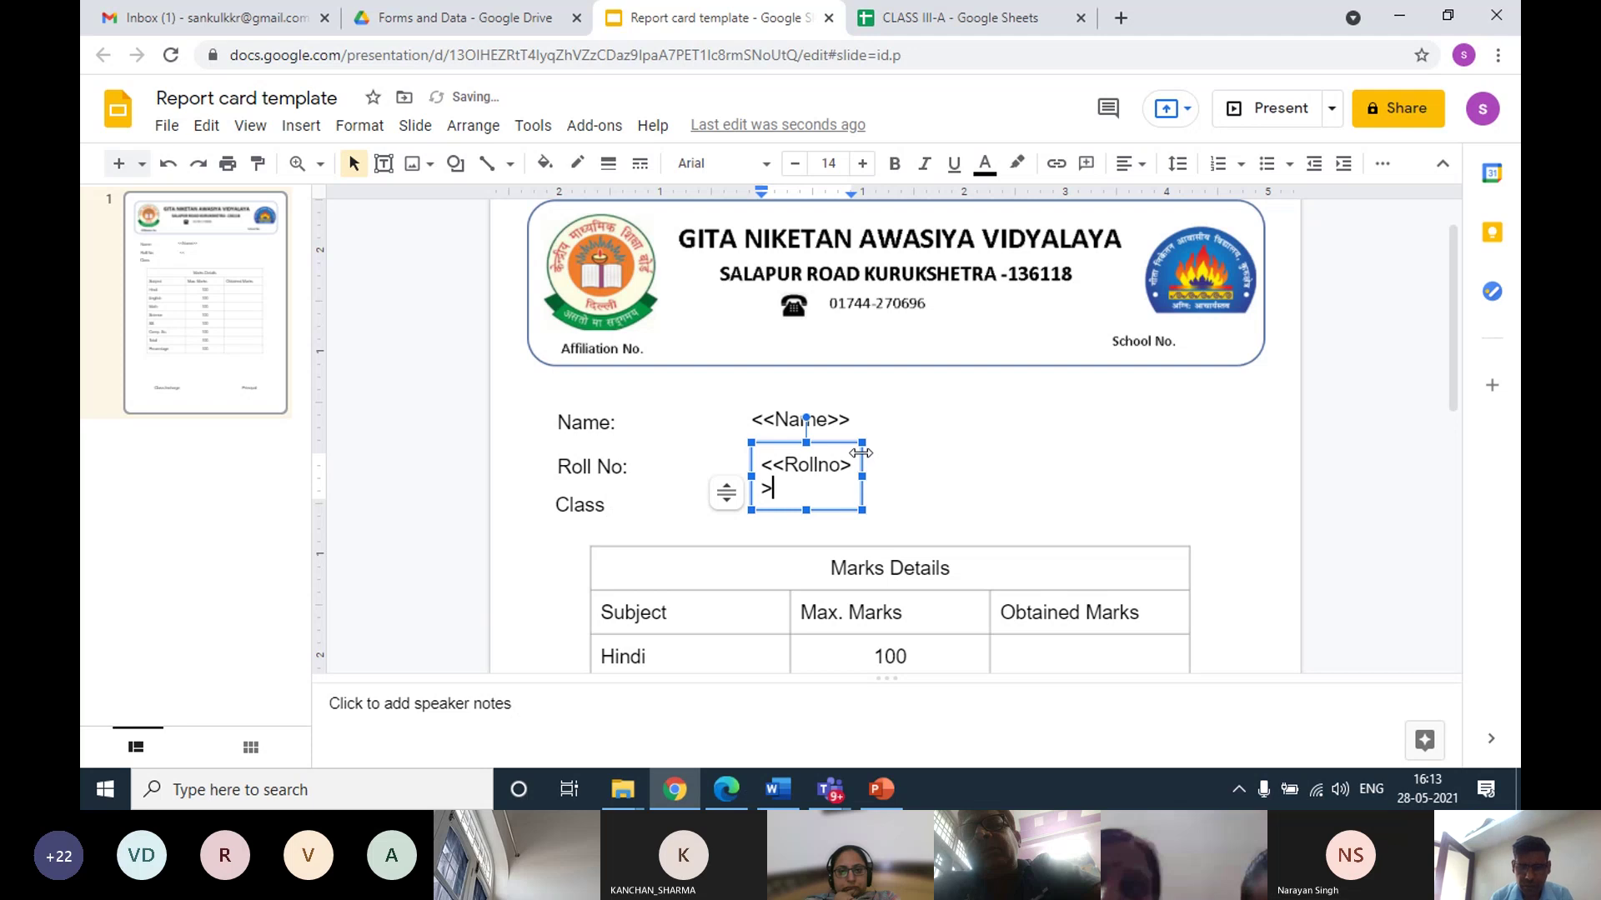
{"action": "left_click_drag", "start_coordinate": [861, 453], "coordinate": [889, 465]}
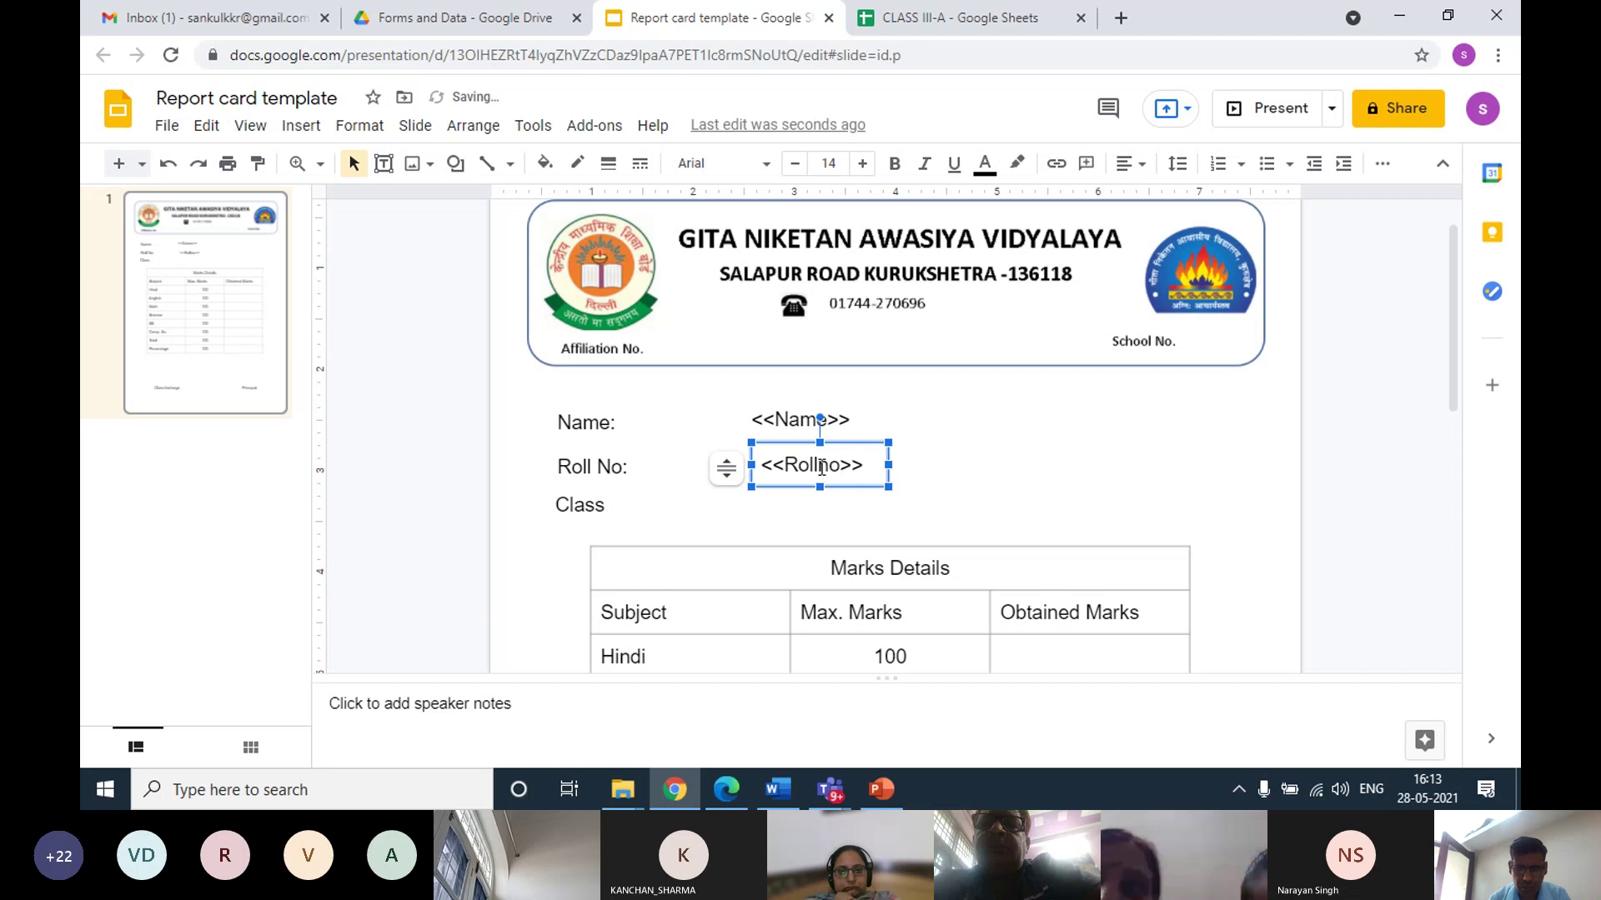
{"action": "left_click", "coordinate": [932, 480]}
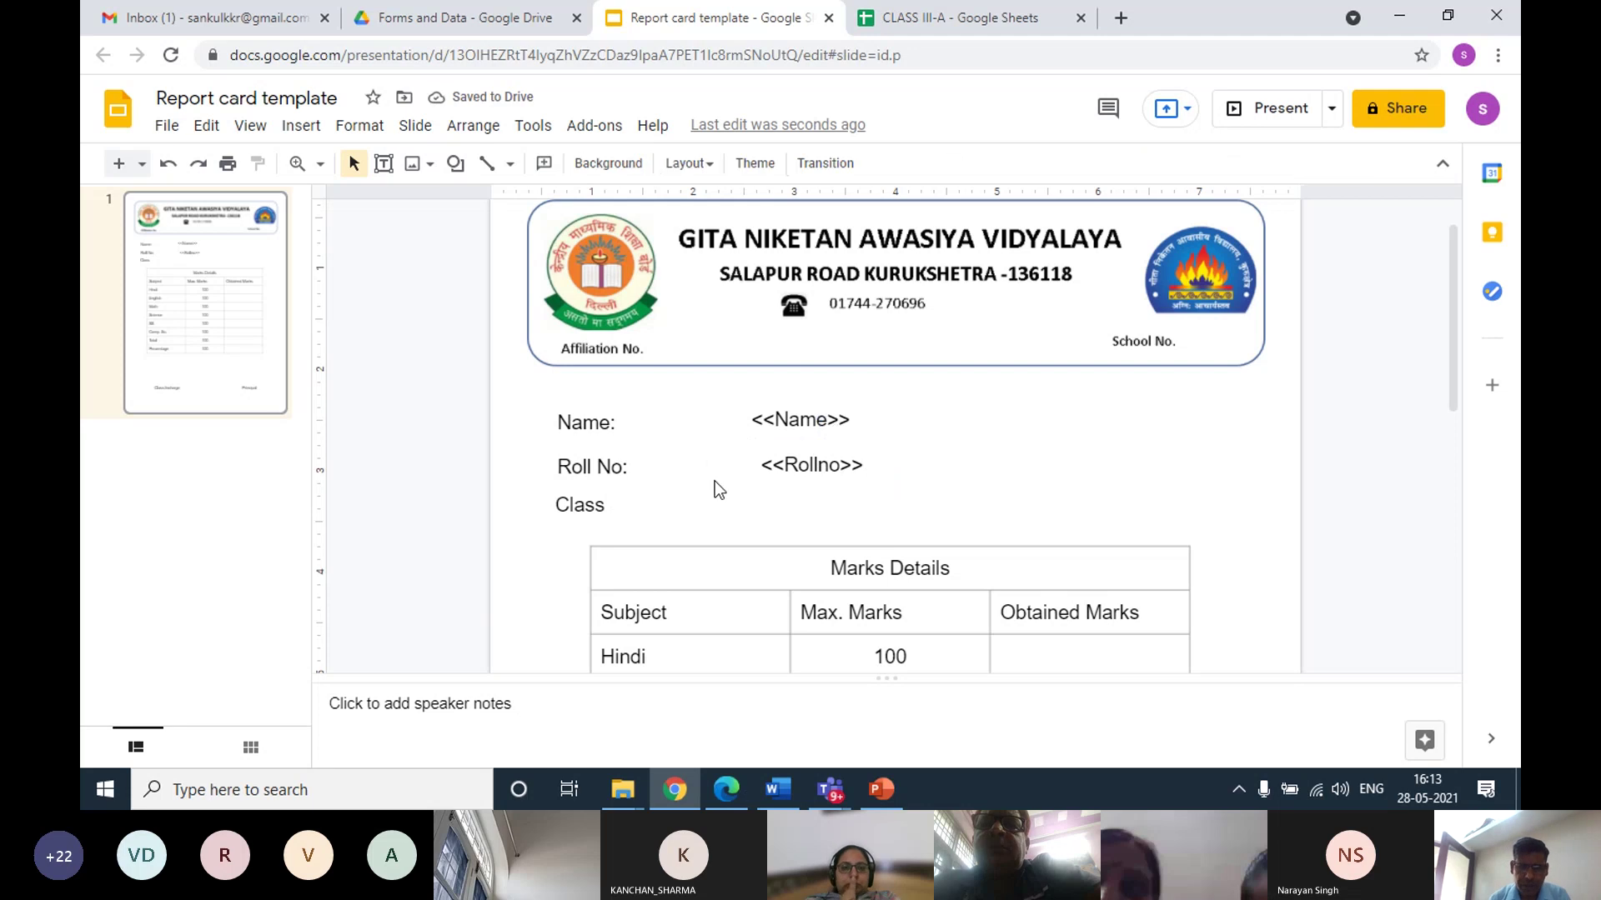
Add a '<<Class>>' text box beside the Class label, widened to a single line
{"action": "left_click", "coordinate": [301, 127]}
{"action": "left_click", "coordinate": [347, 201]}
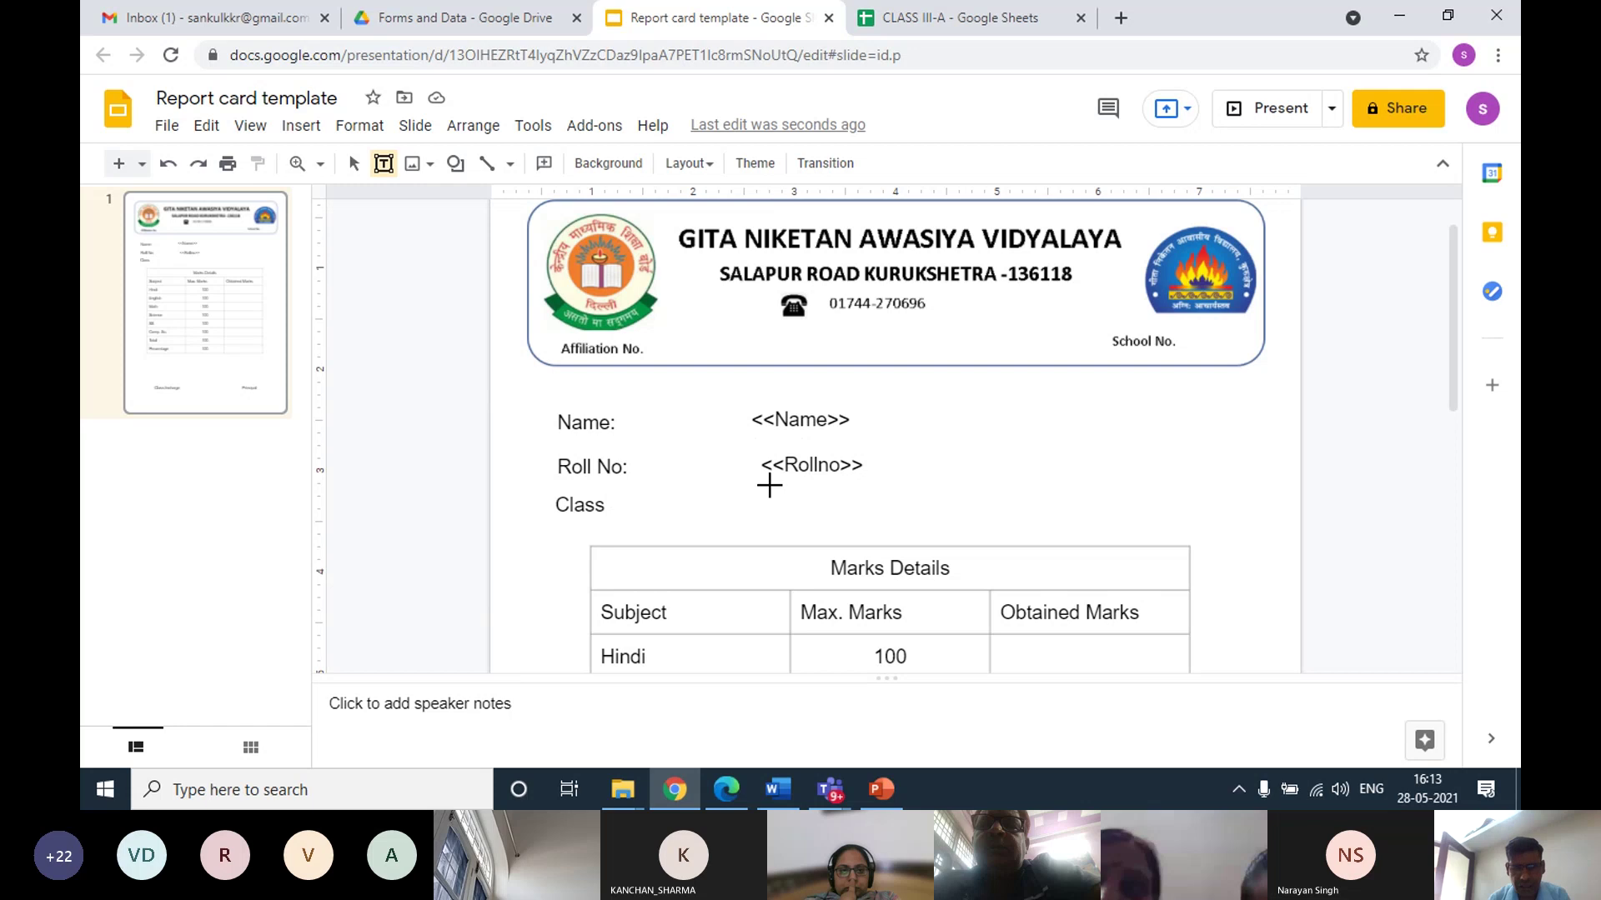
{"action": "left_click_drag", "start_coordinate": [758, 484], "coordinate": [867, 507]}
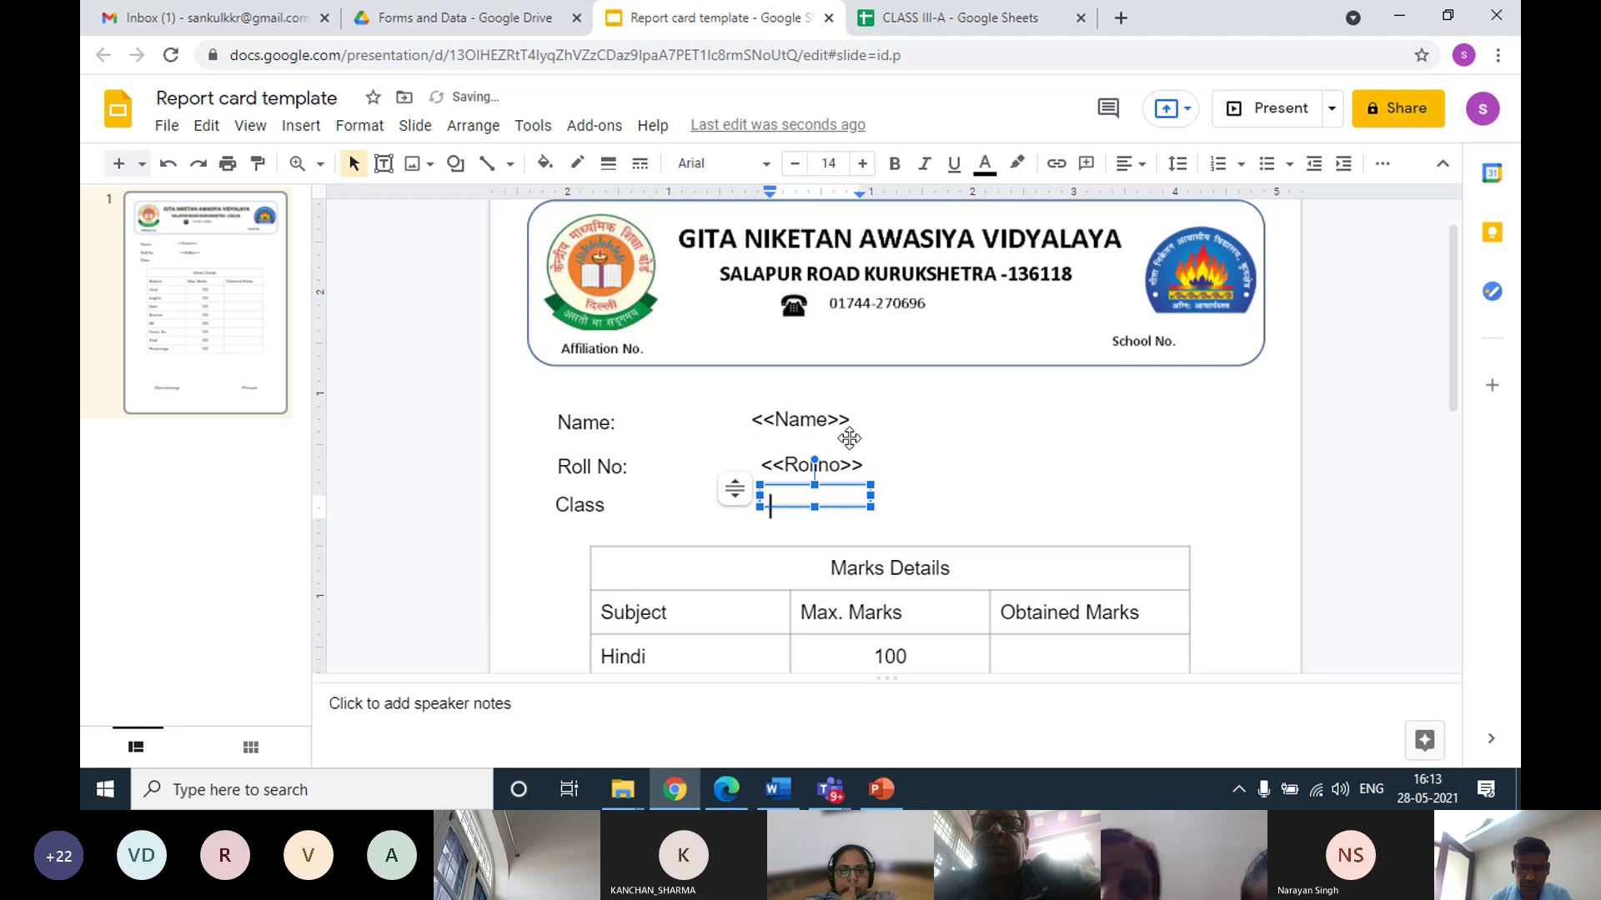
{"action": "type", "text": "<<Class"}
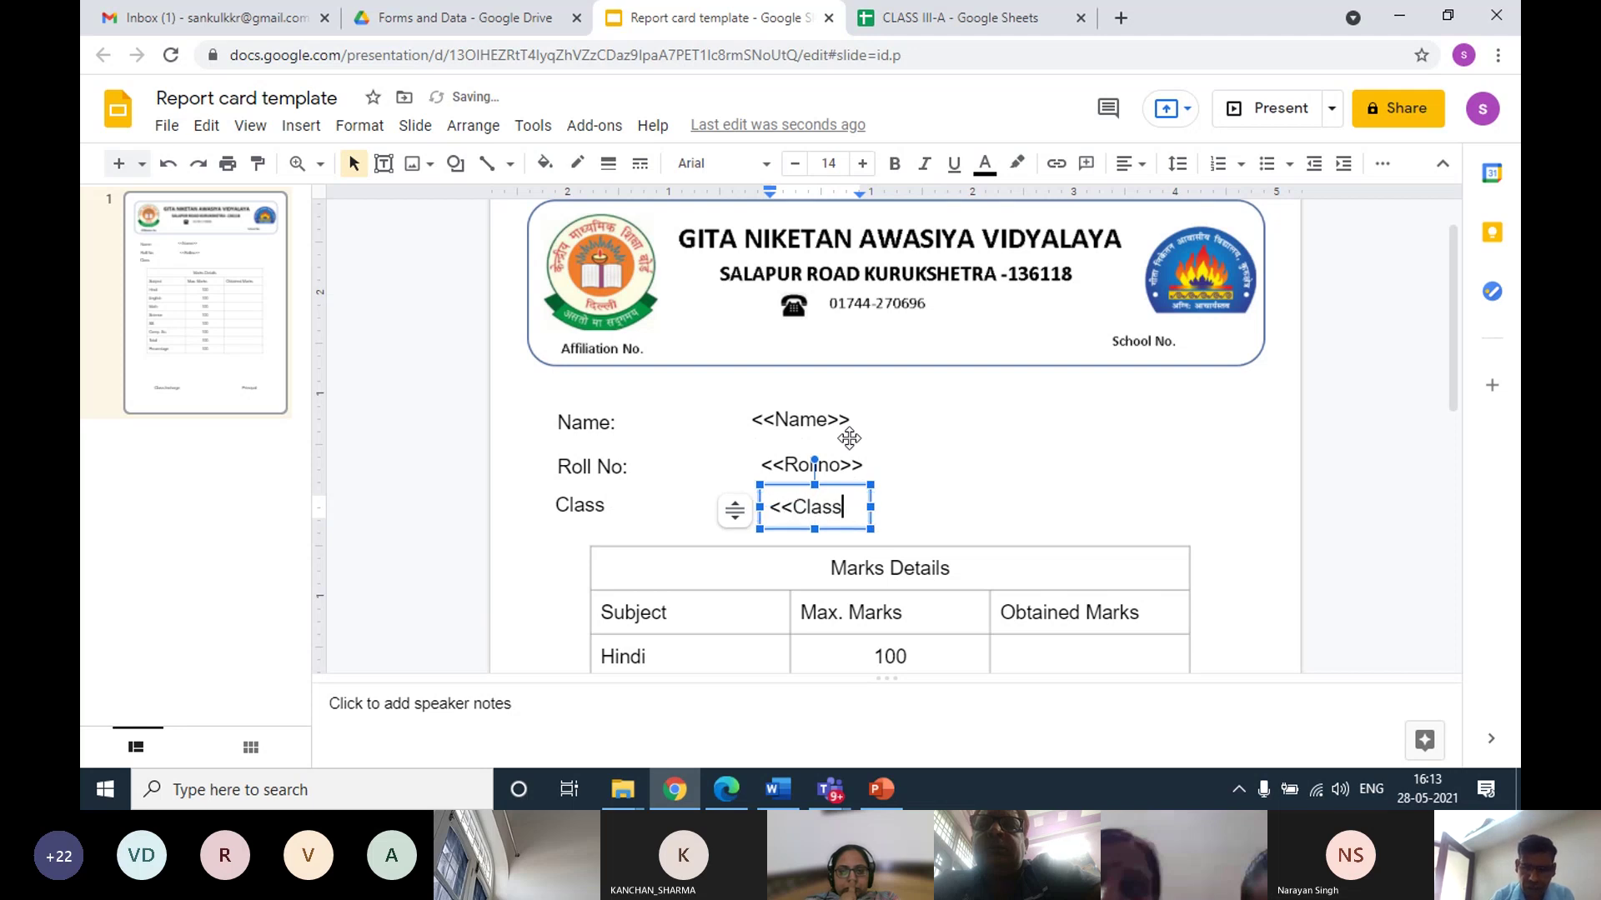
{"action": "type", "text": ">>"}
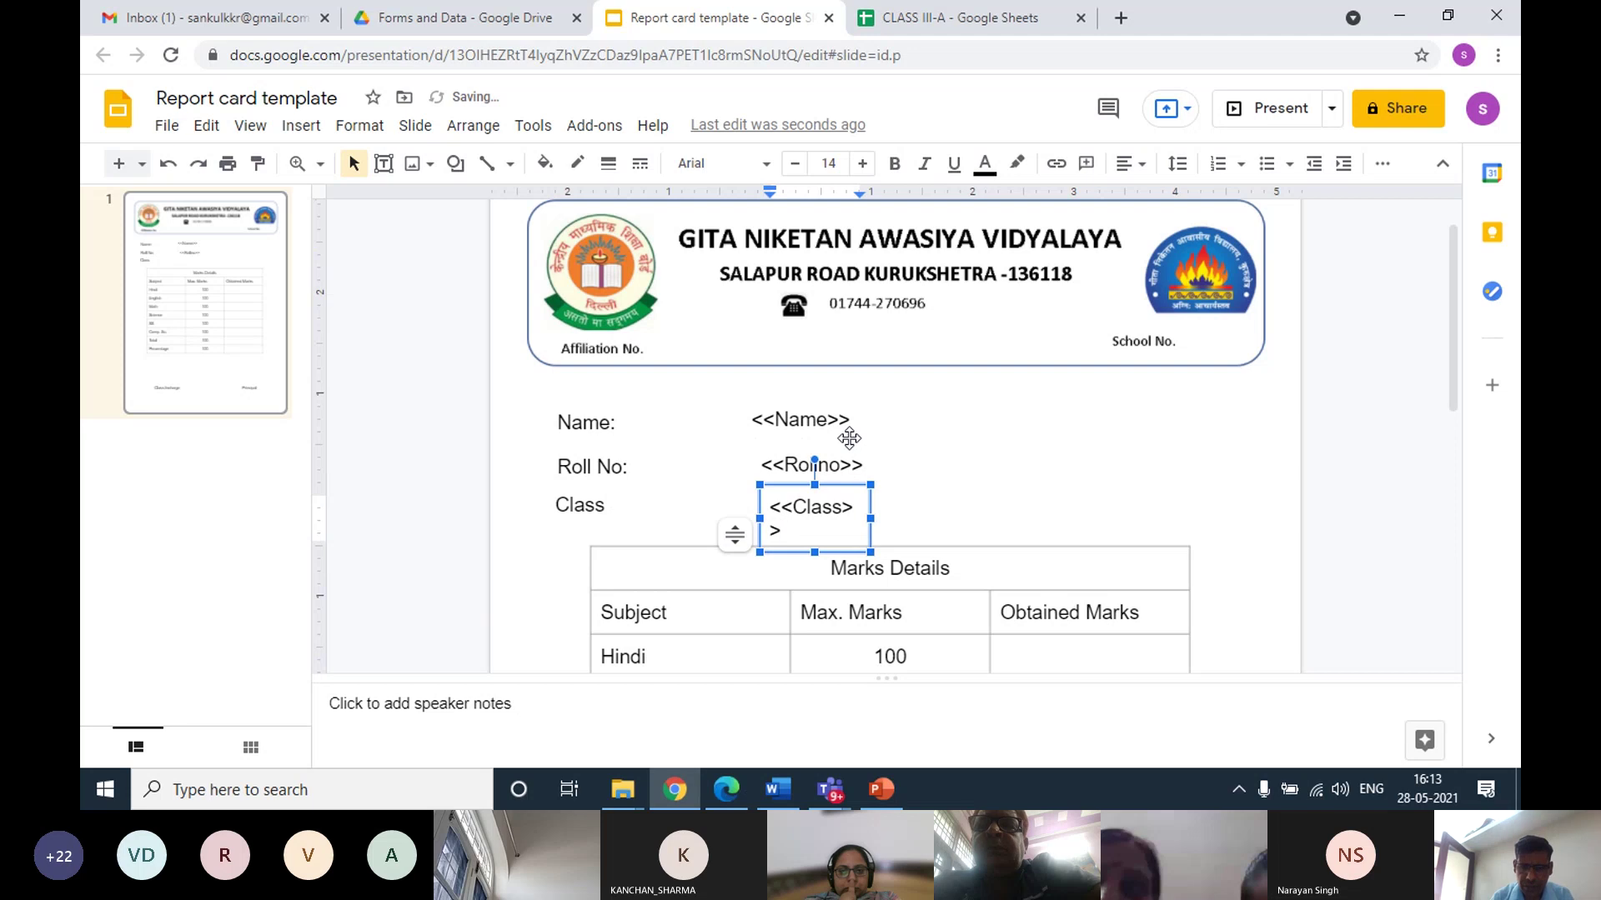
{"action": "left_click_drag", "start_coordinate": [872, 517], "coordinate": [901, 509]}
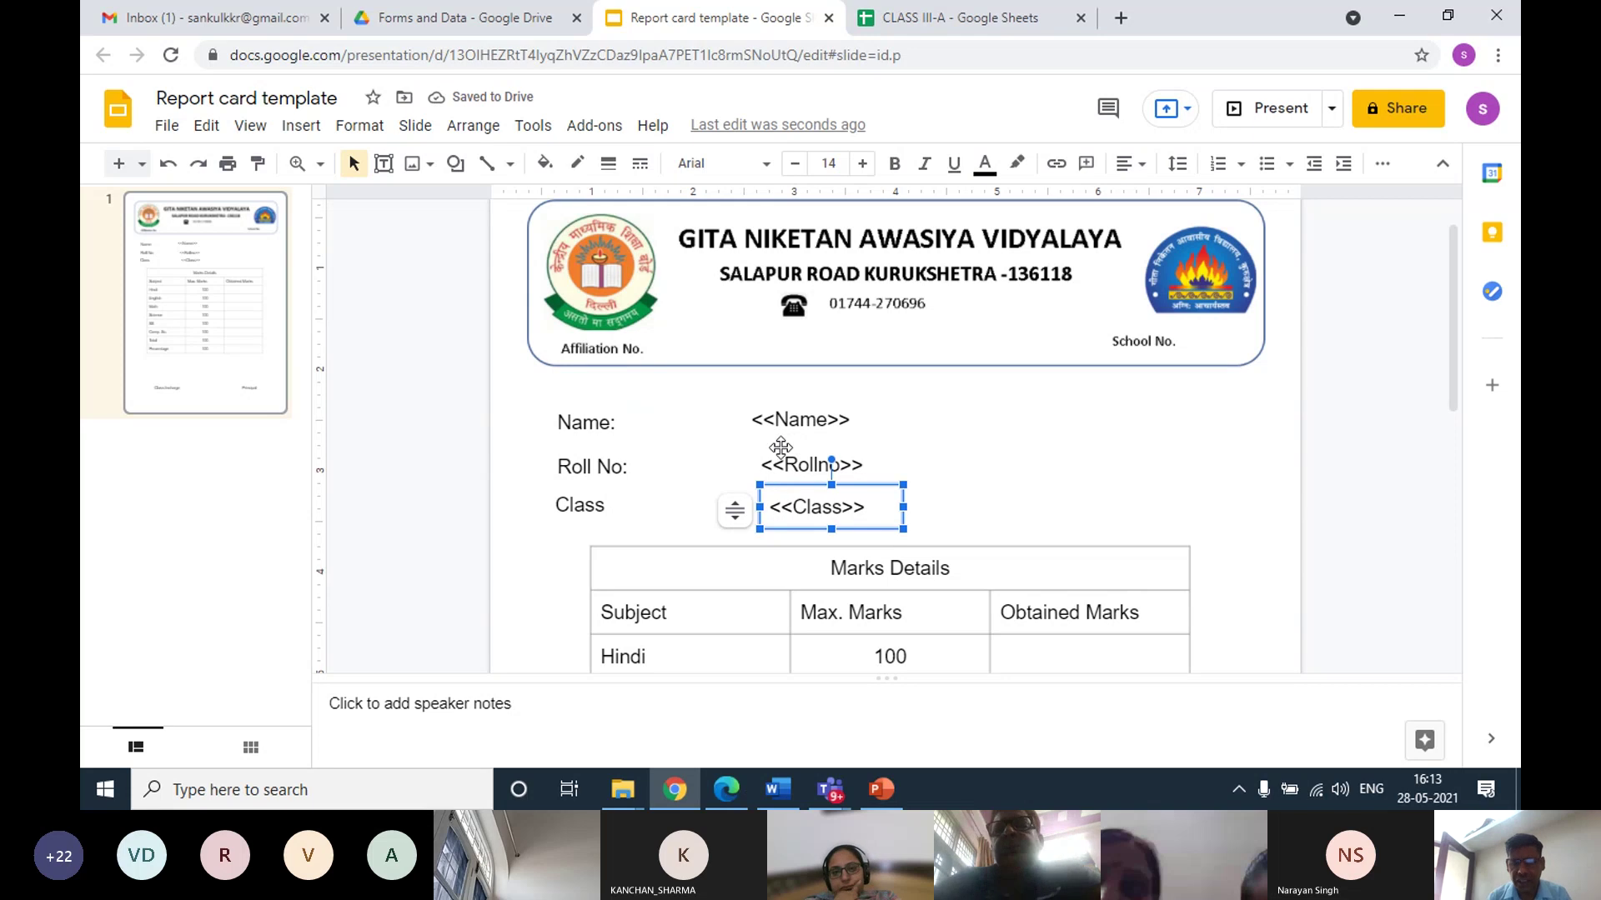
Nudge the <<Name>> box up and right to align with the other placeholders
{"action": "left_click", "coordinate": [762, 415]}
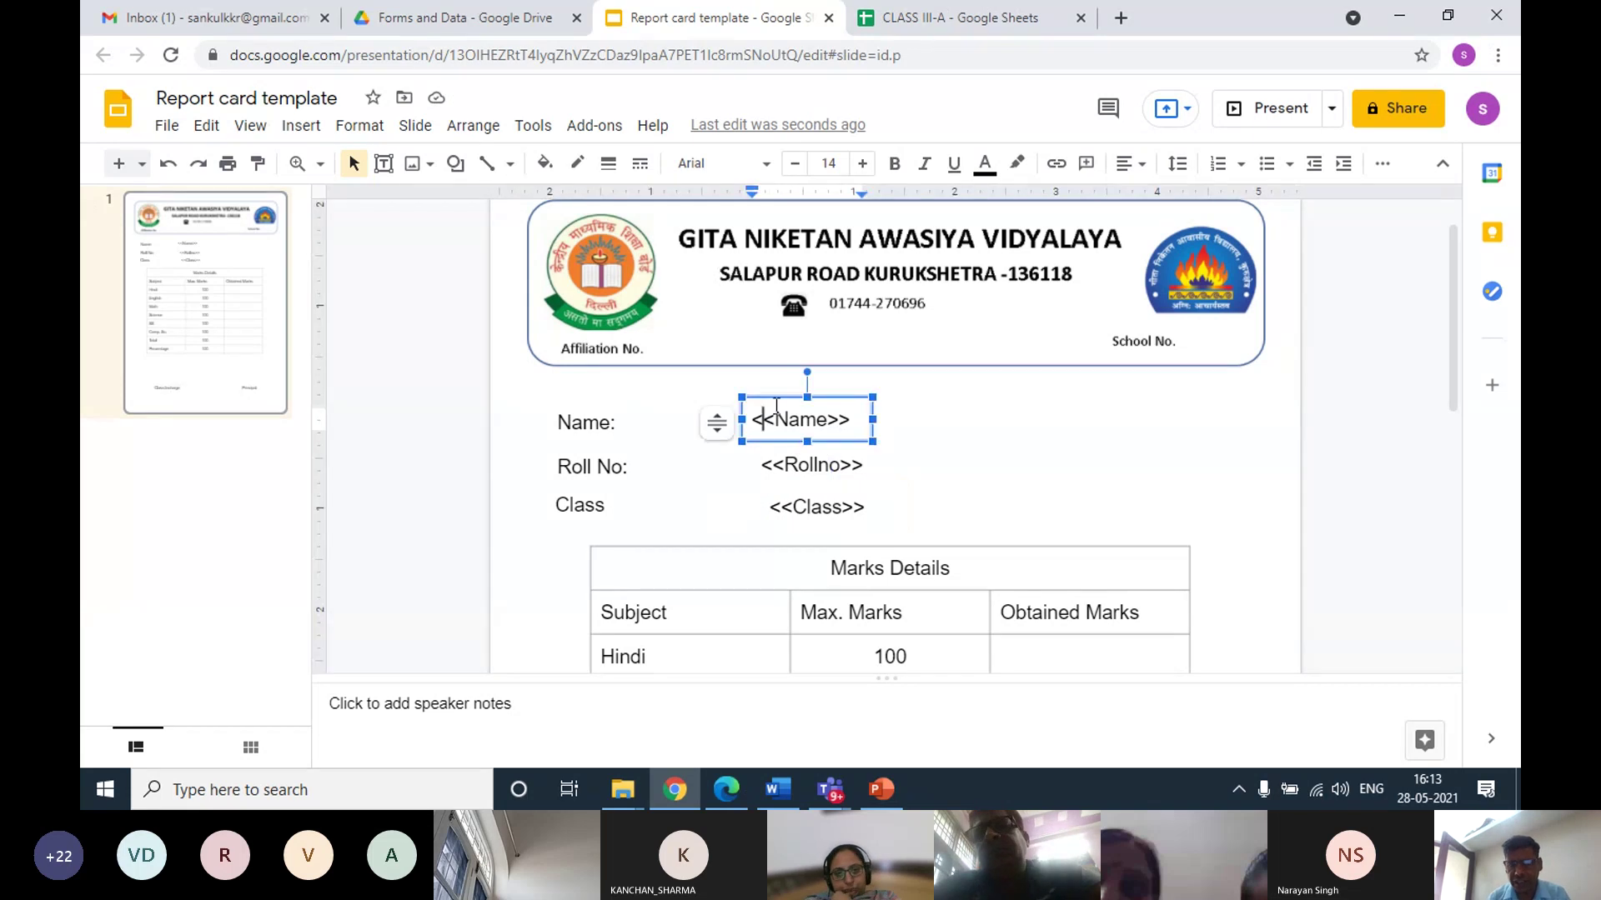
{"action": "left_click_drag", "start_coordinate": [774, 397], "coordinate": [775, 395]}
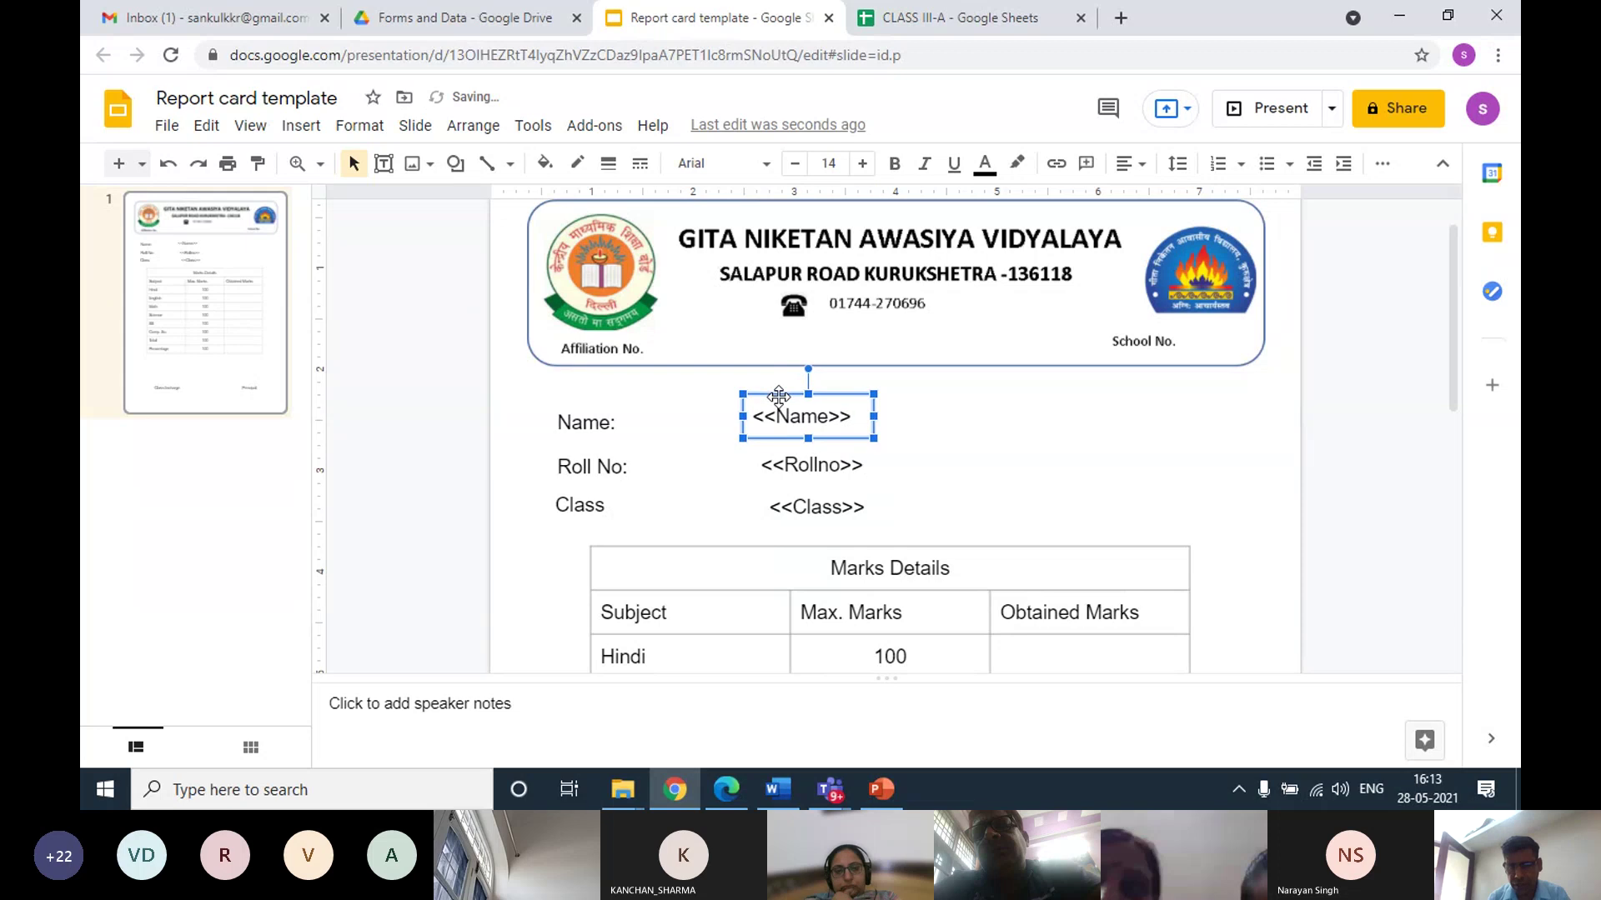
{"action": "key", "text": "Right"}
{"action": "key", "text": "Right"}
{"action": "key", "text": "Right"}
{"action": "key", "text": "Right"}
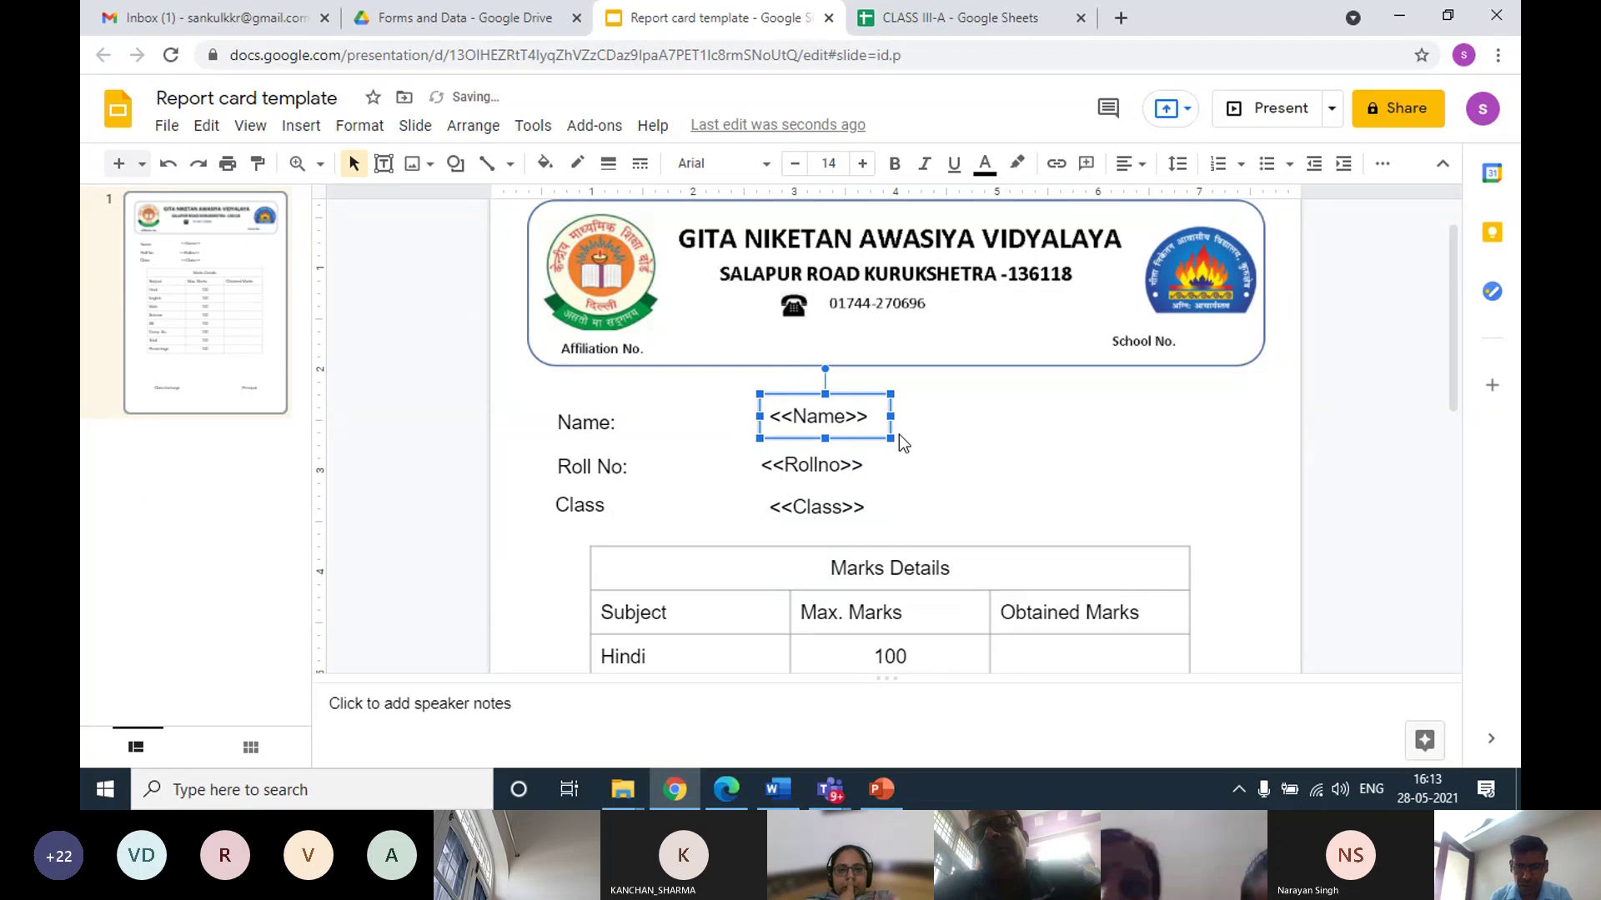
Add a <<HINDI>> text box in the Hindi Obtained Marks cell, widened onto one line
{"action": "left_click", "coordinate": [921, 471]}
{"action": "scroll", "coordinate": [932, 492], "scroll_direction": "down", "scroll_amount": 4}
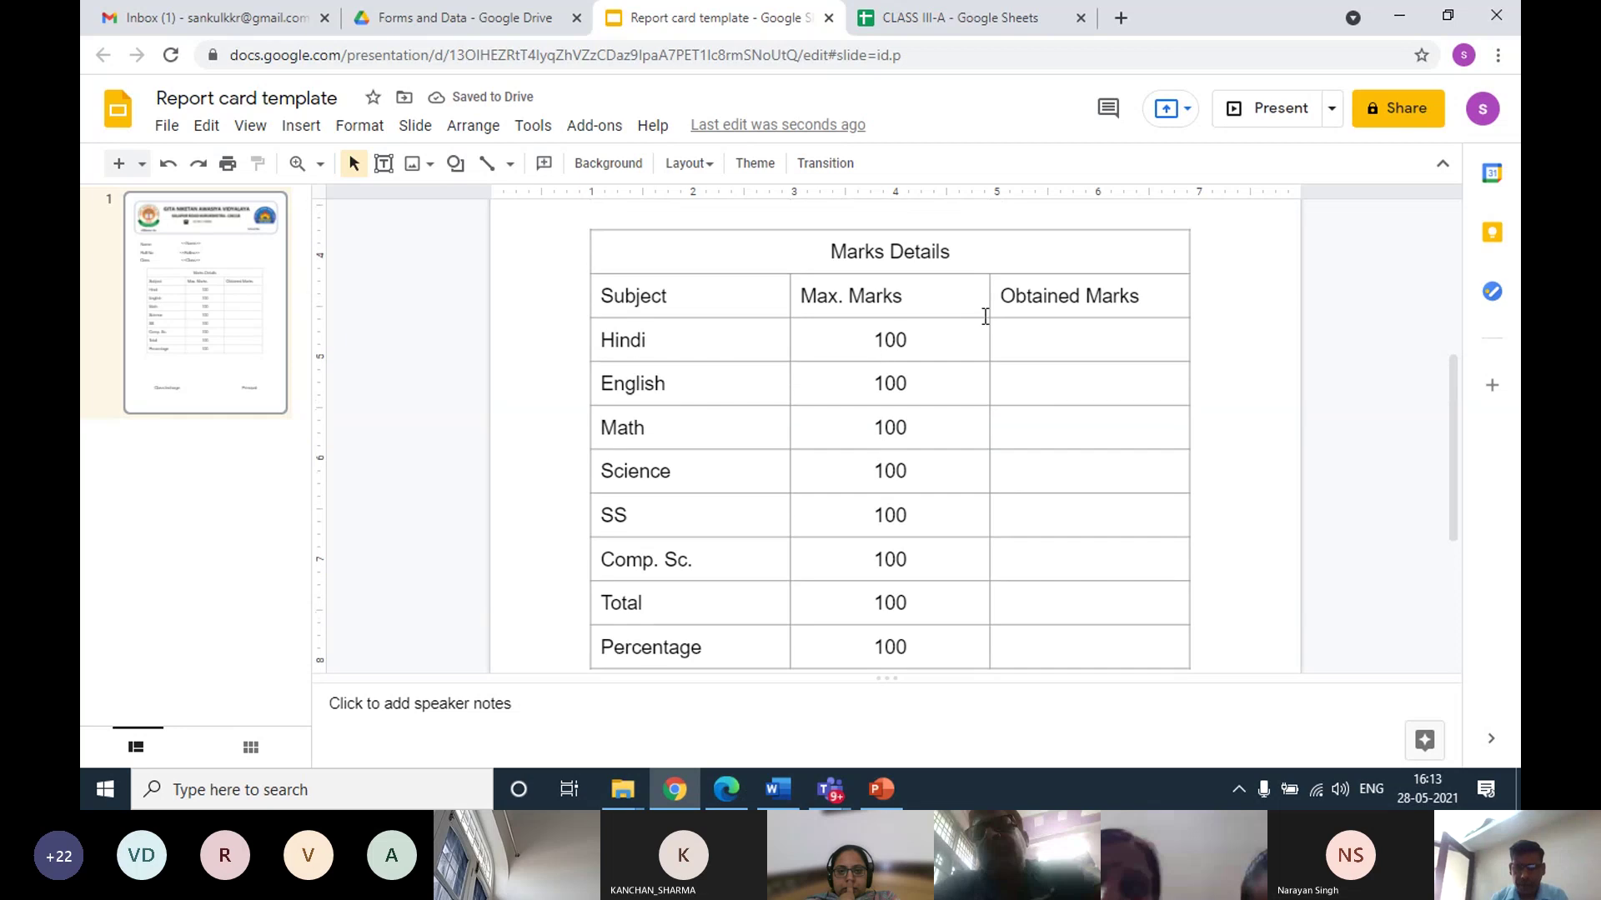
{"action": "left_click", "coordinate": [1060, 341]}
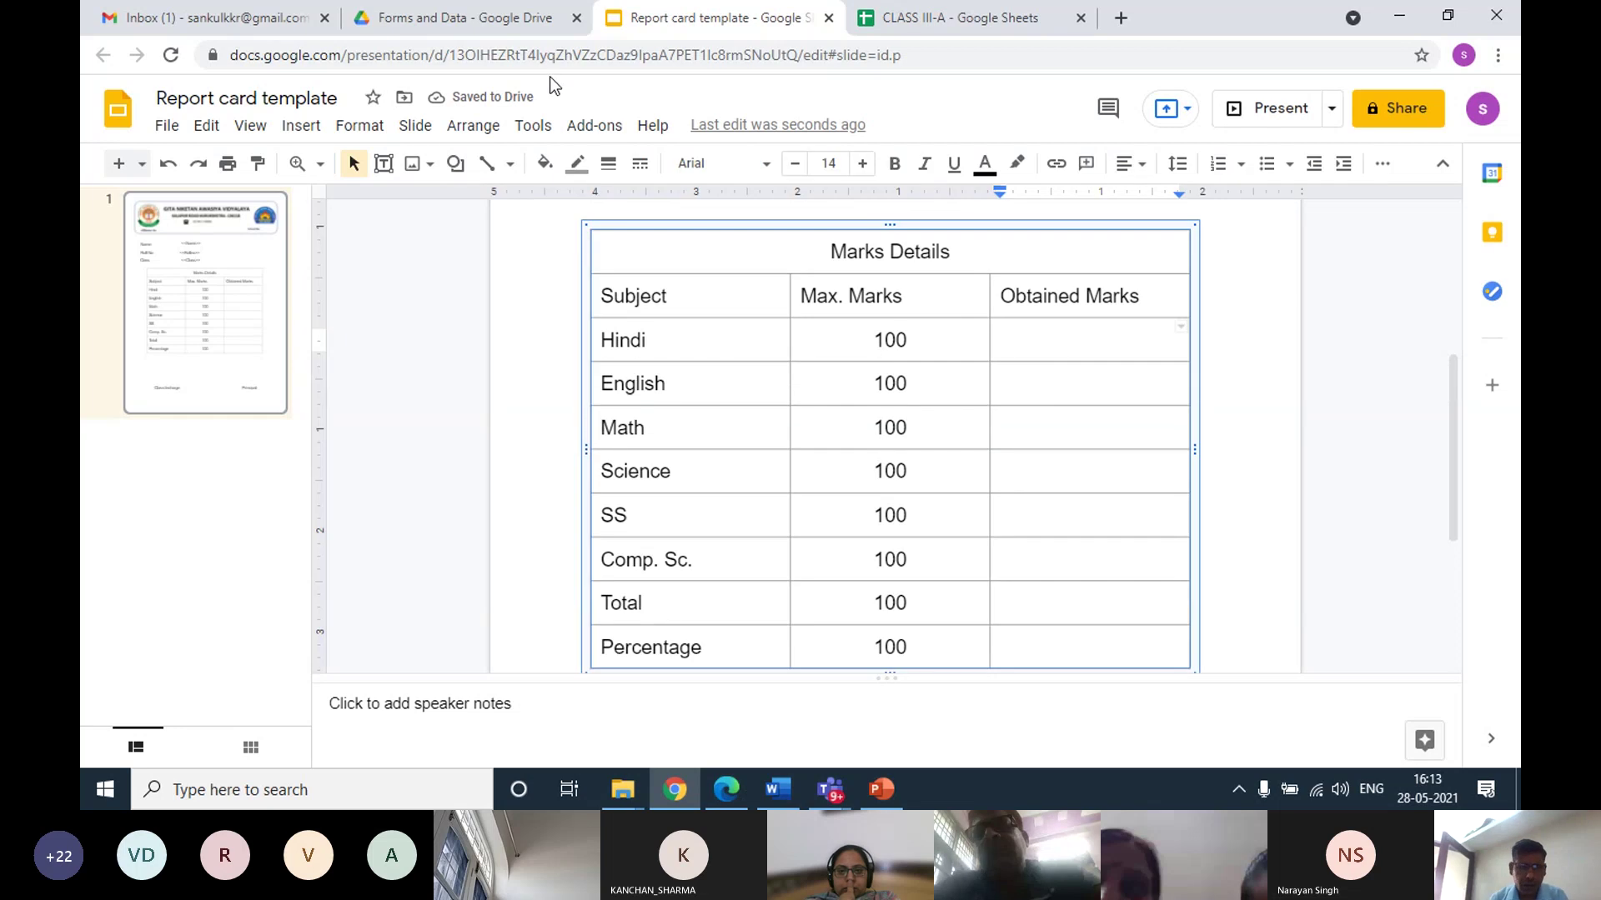
{"action": "left_click", "coordinate": [303, 126]}
{"action": "left_click", "coordinate": [339, 197]}
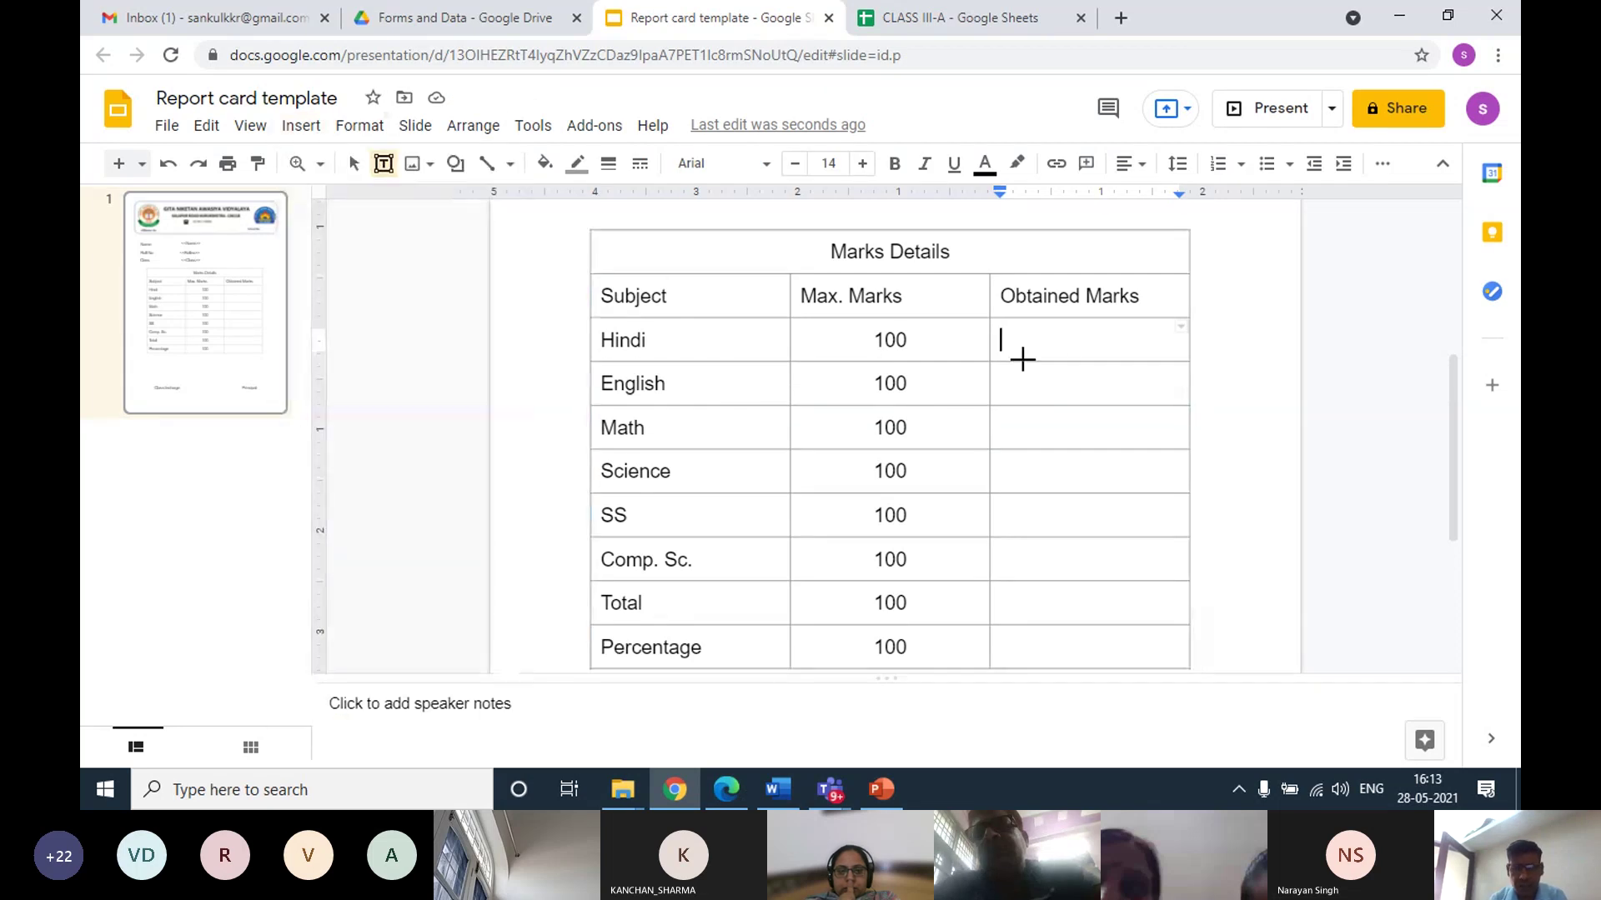
{"action": "left_click_drag", "start_coordinate": [1015, 331], "coordinate": [1135, 358]}
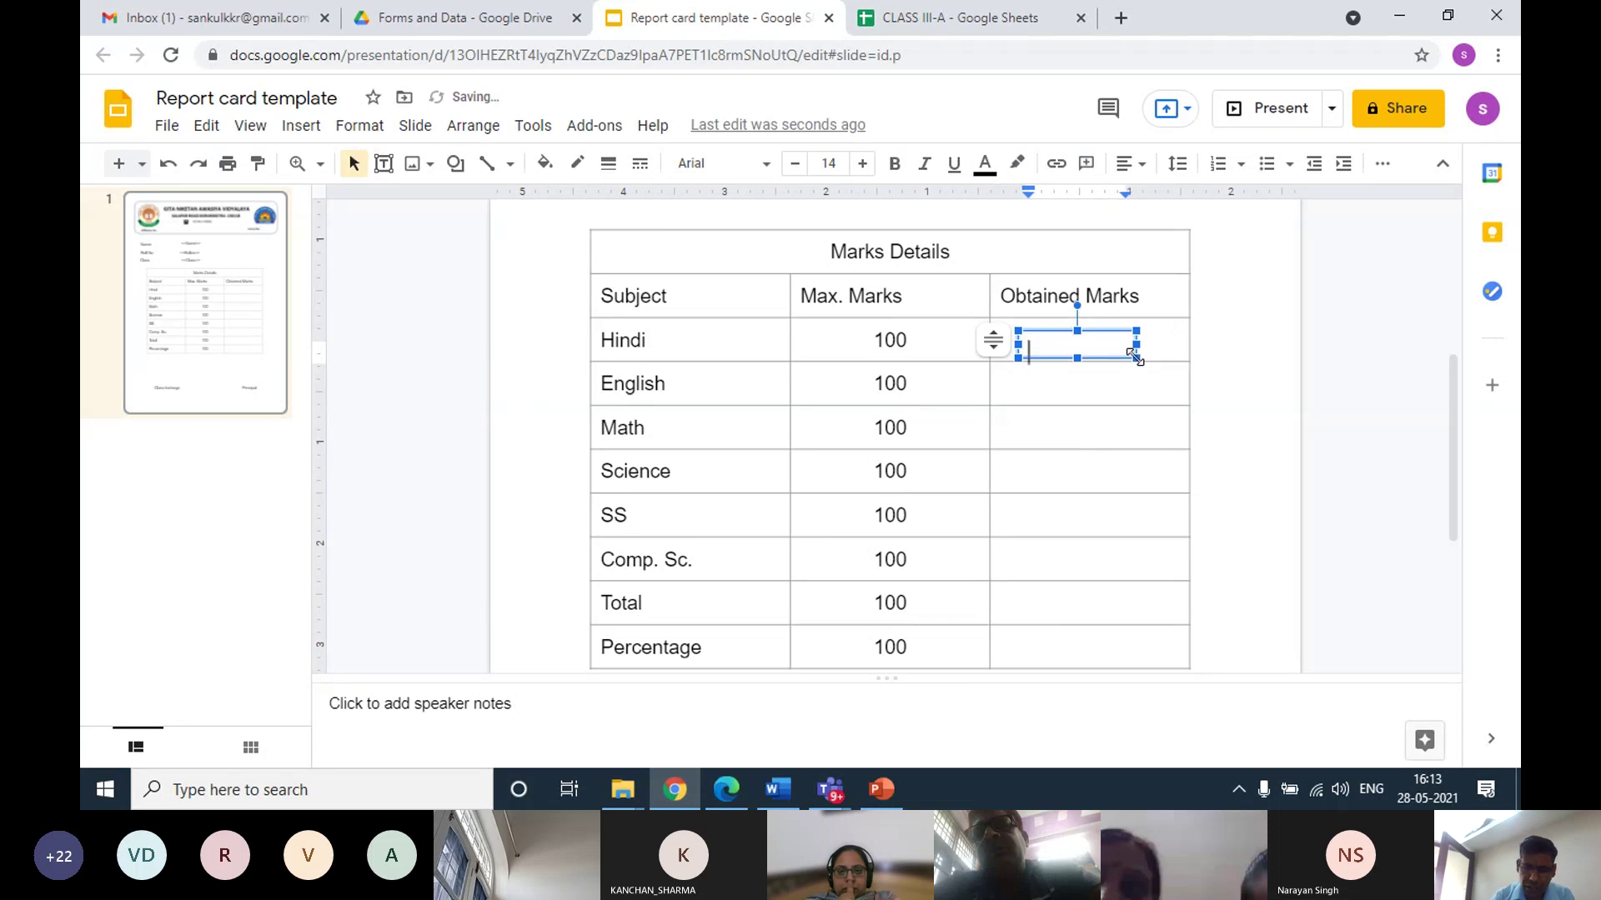
{"action": "type", "text": "<<"}
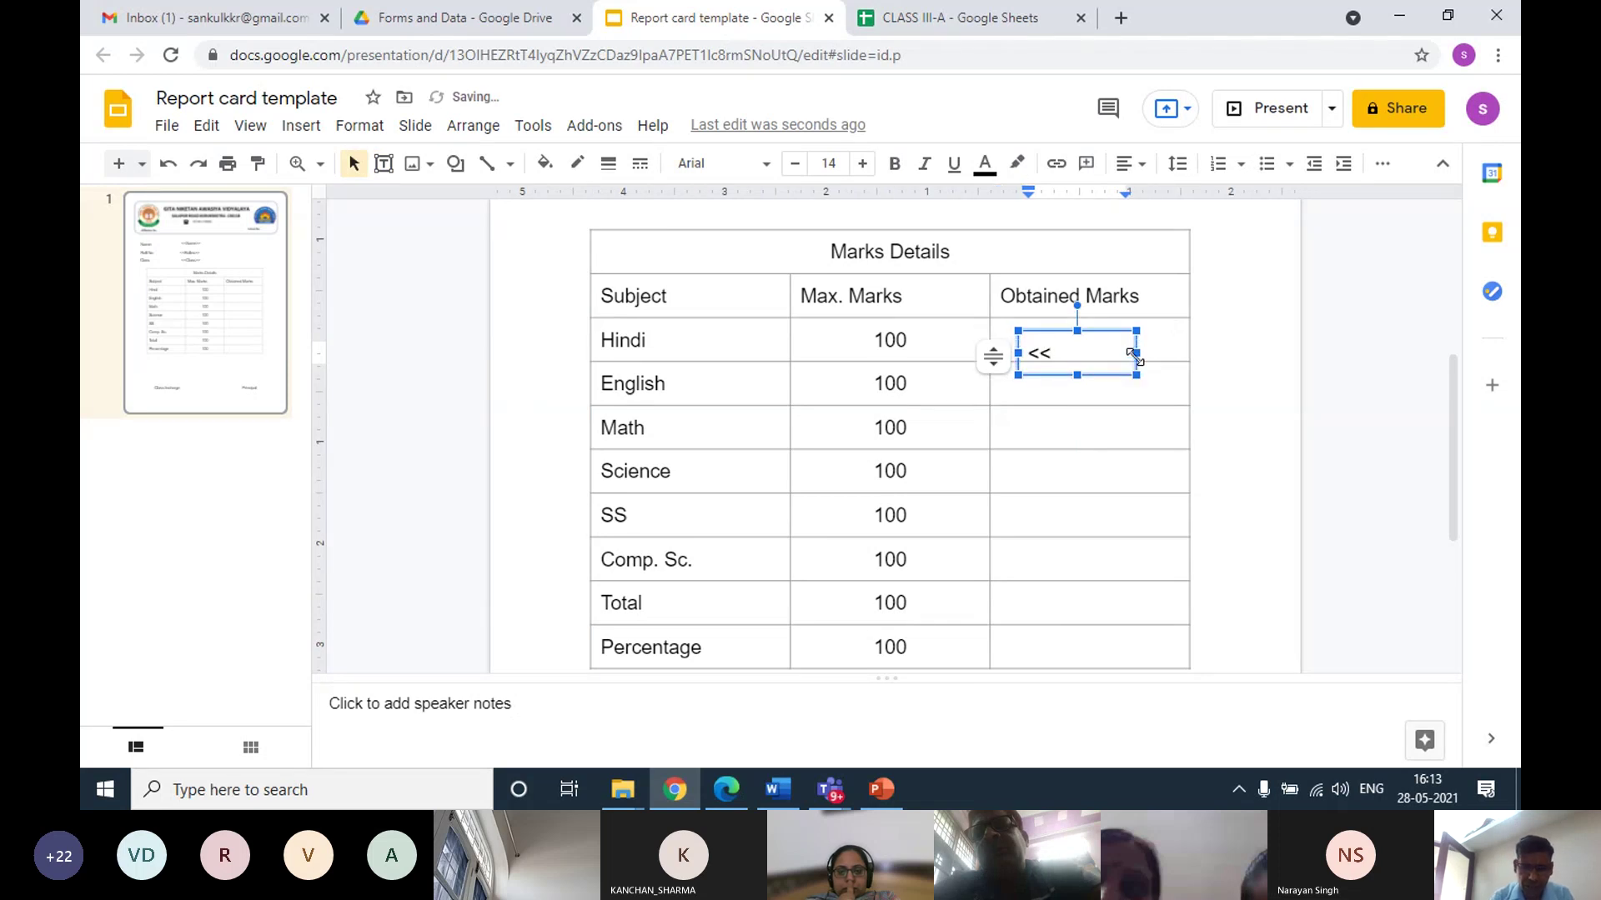
{"action": "type", "text": "HINDI"}
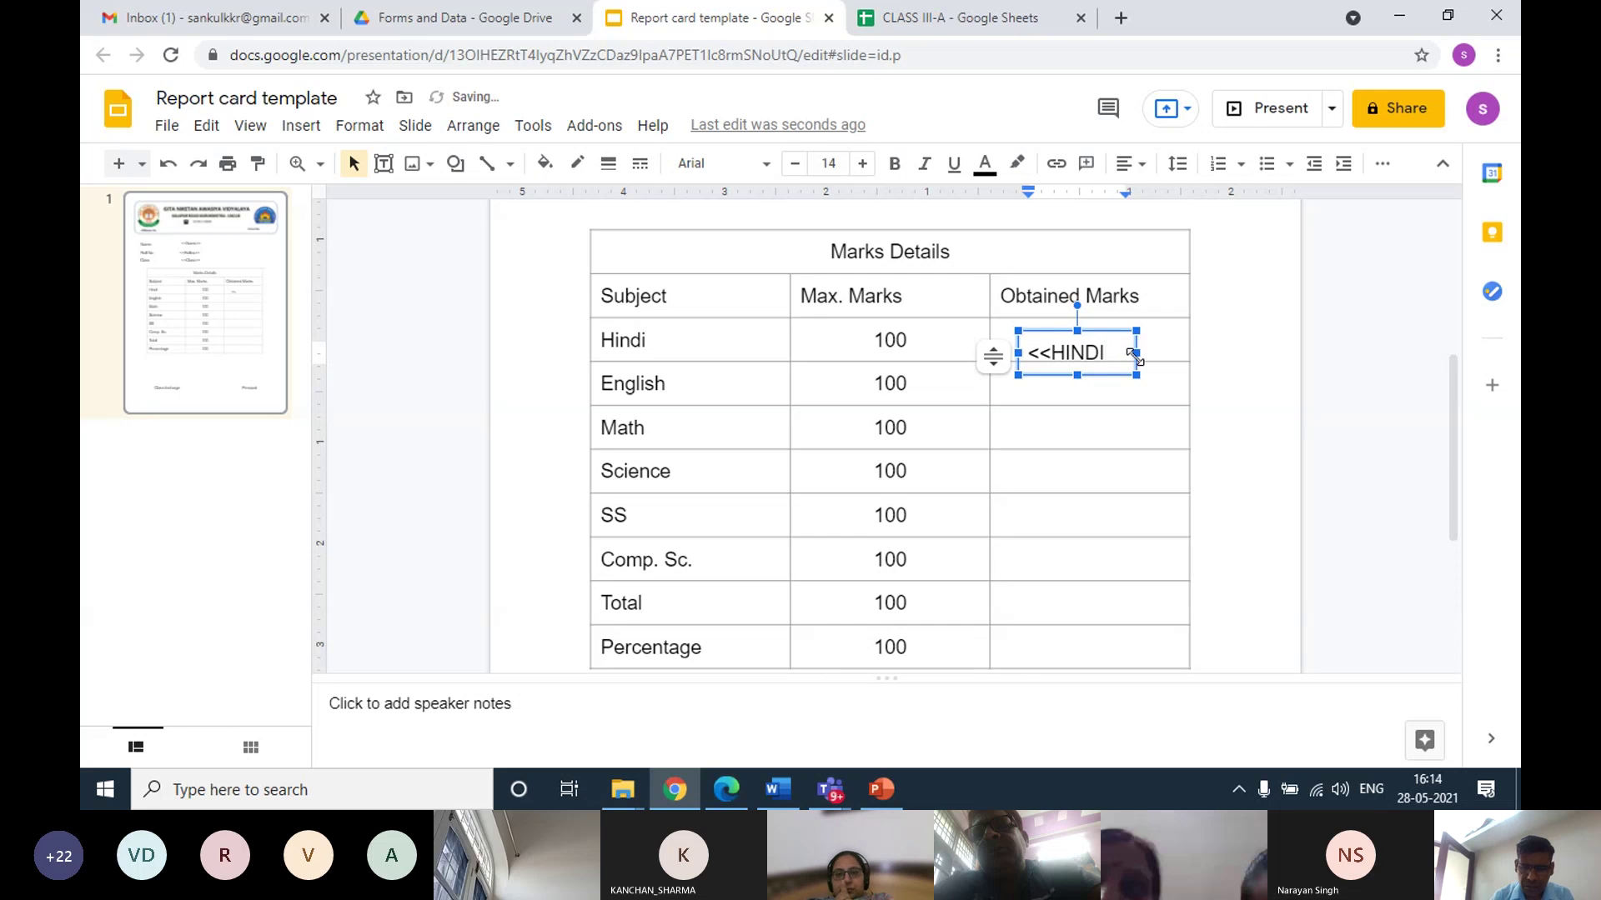
{"action": "type", "text": ">>"}
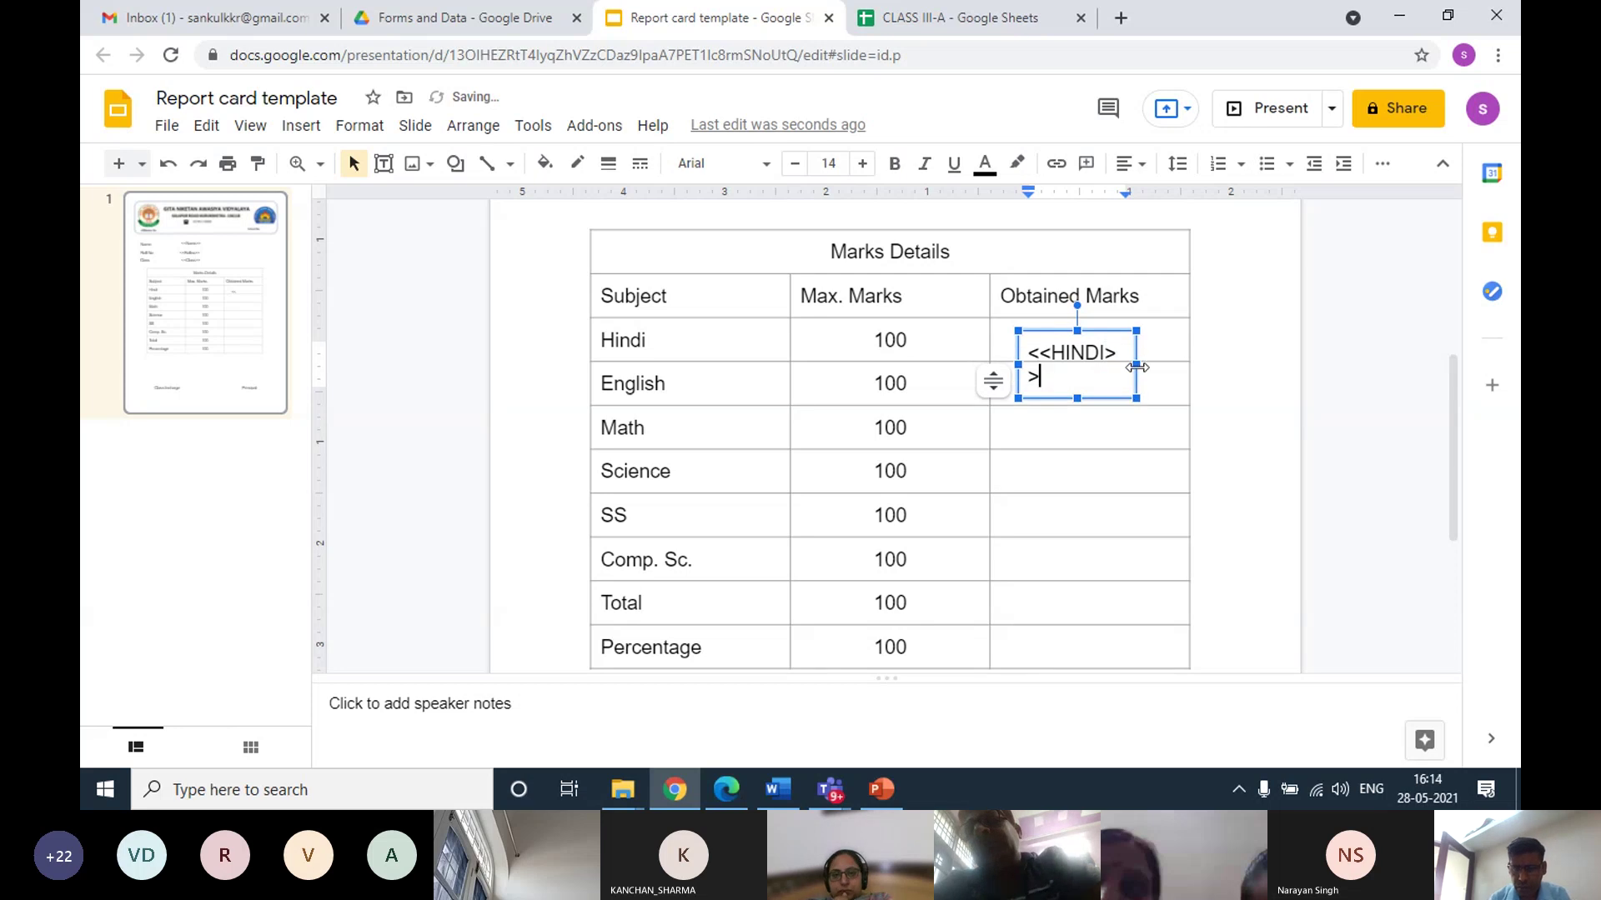
{"action": "left_click_drag", "start_coordinate": [1136, 367], "coordinate": [1174, 358]}
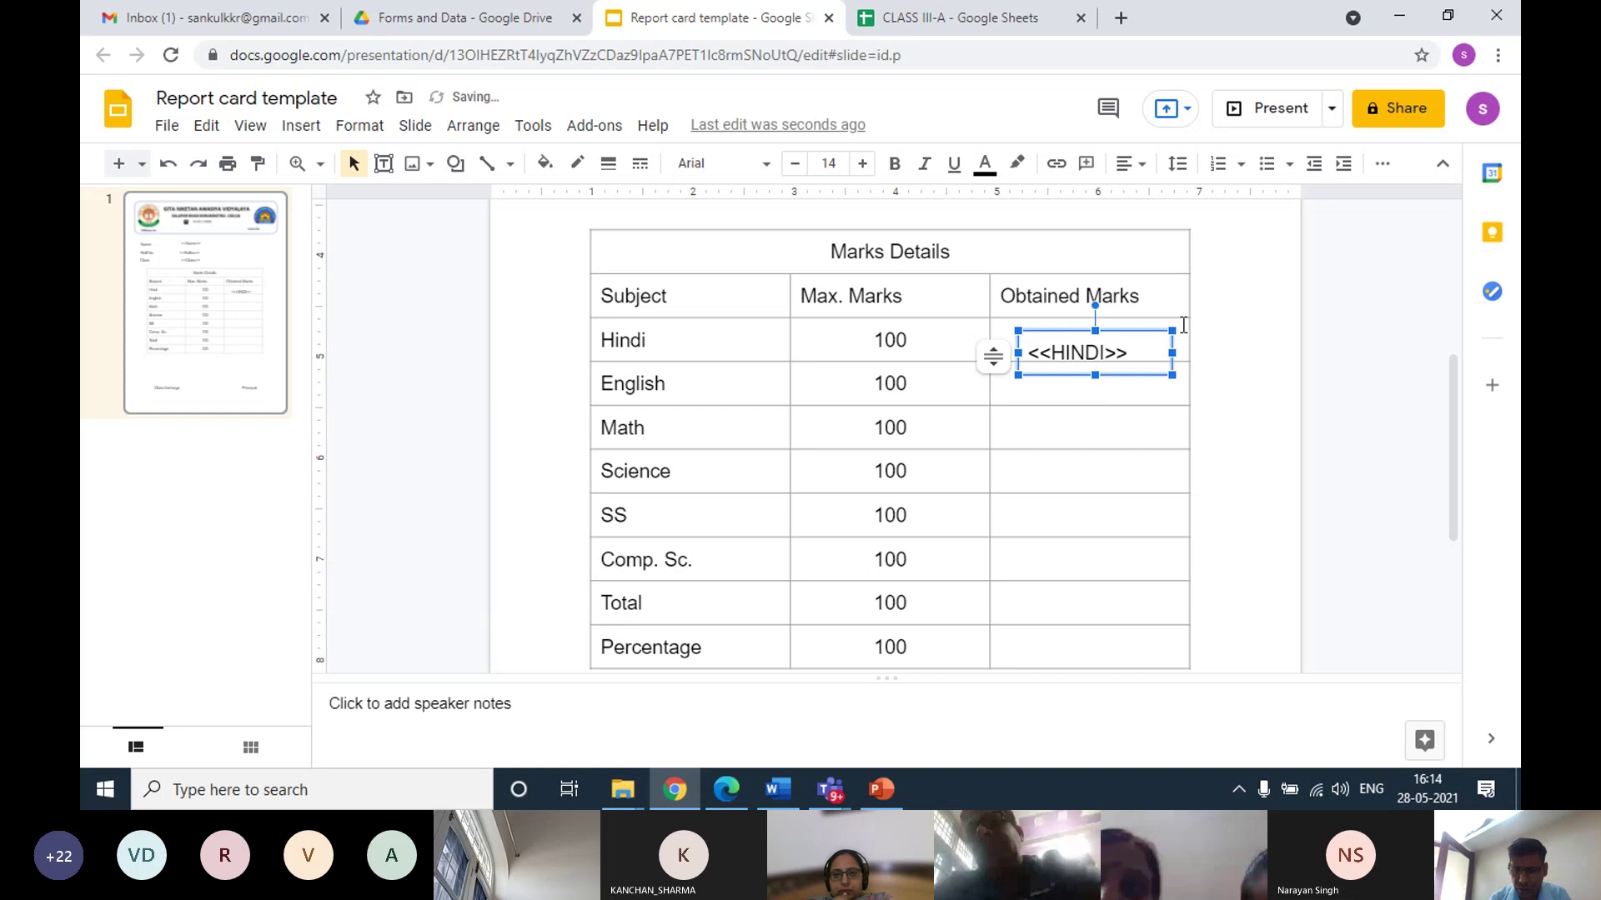
{"action": "key", "text": "Up"}
{"action": "key", "text": "Up"}
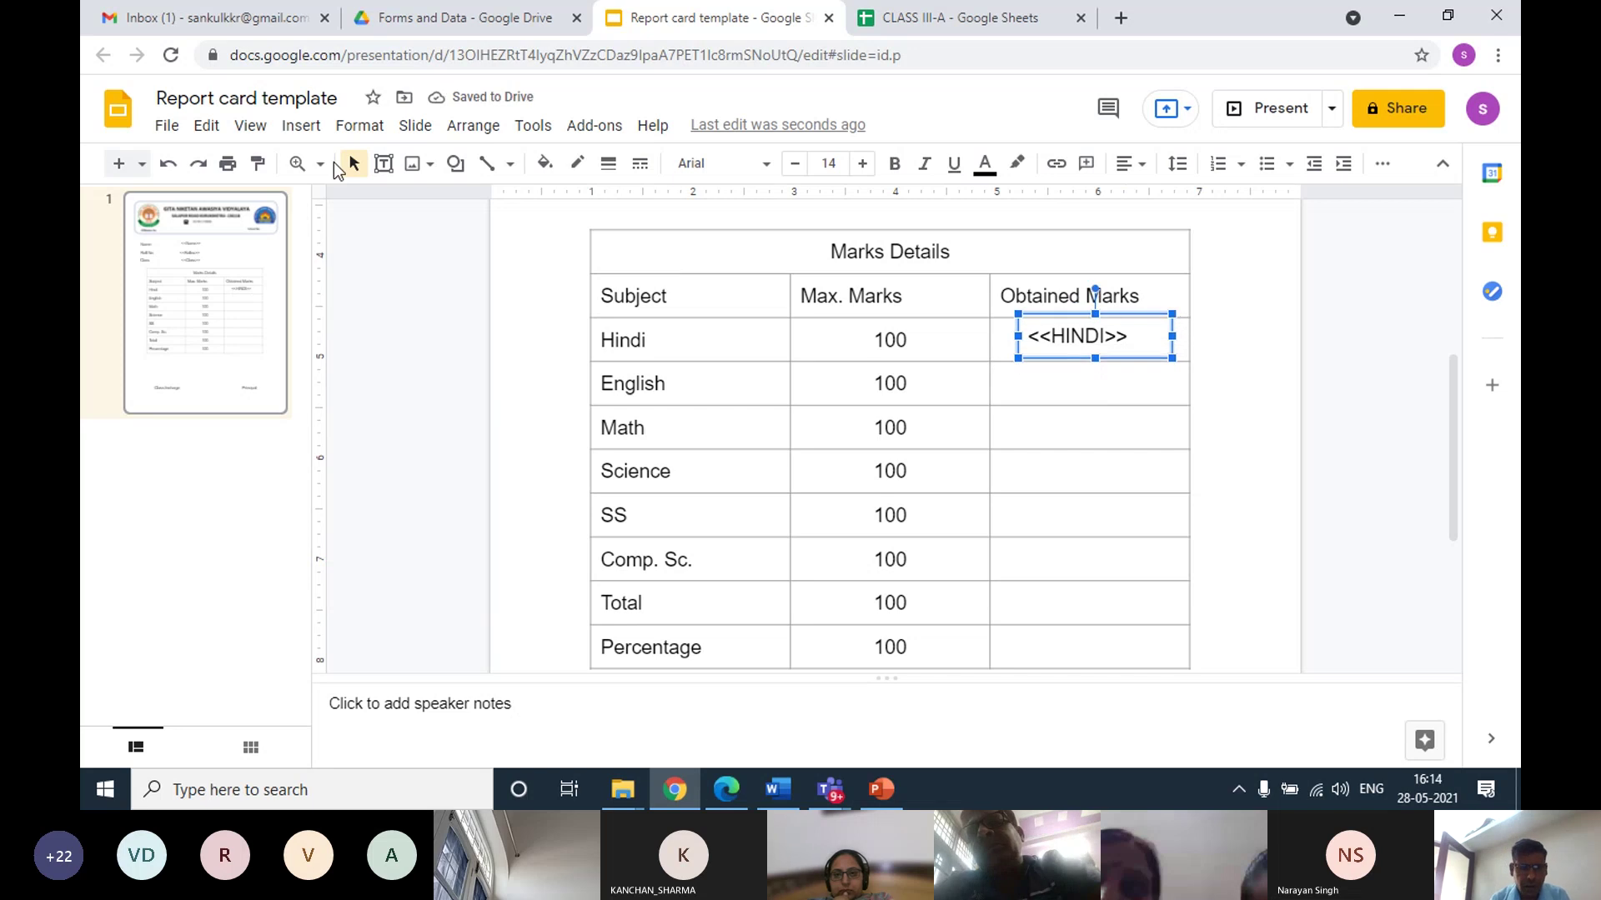
Add a one-line <<ENGLISH>> text box in the English Obtained Marks cell
{"action": "left_click", "coordinate": [301, 130]}
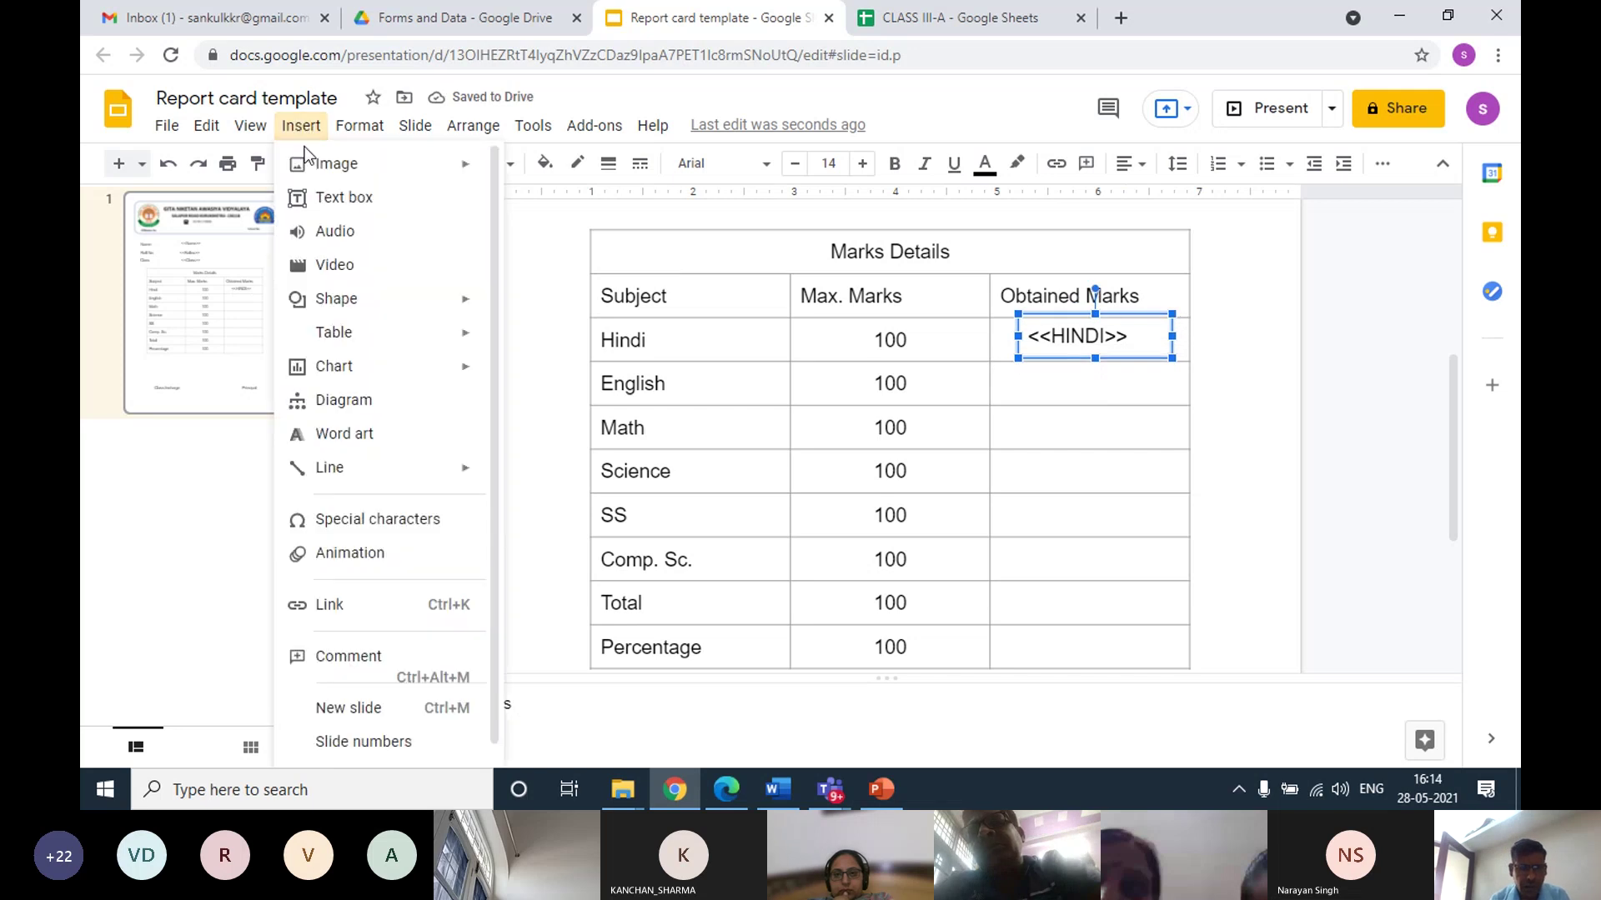
{"action": "left_click", "coordinate": [326, 200]}
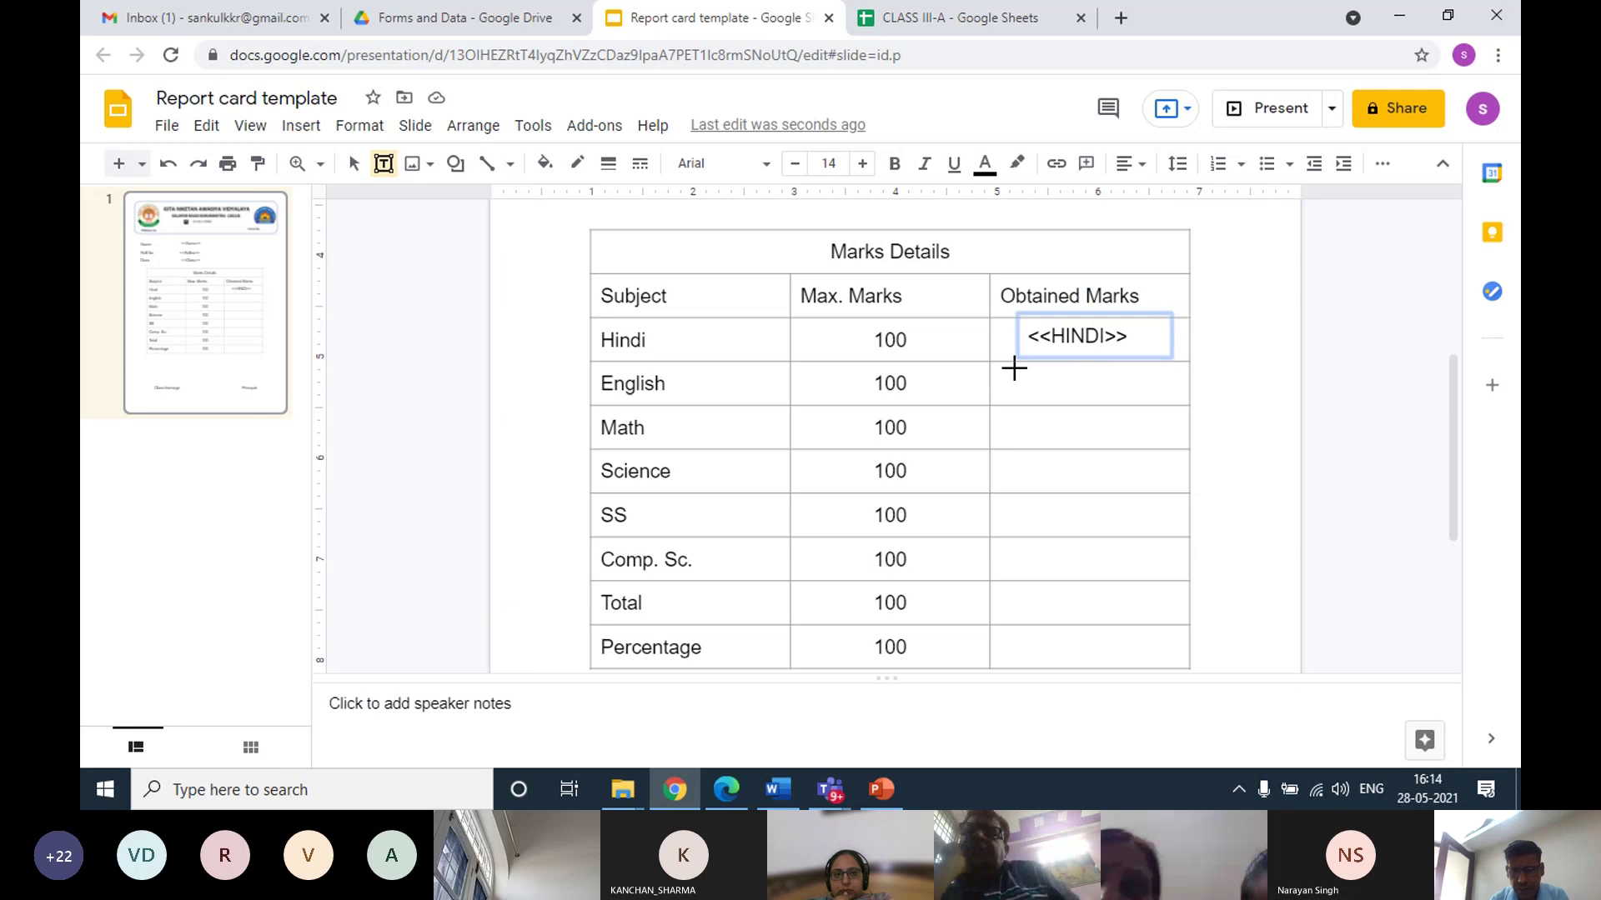
{"action": "left_click_drag", "start_coordinate": [1016, 370], "coordinate": [1147, 401]}
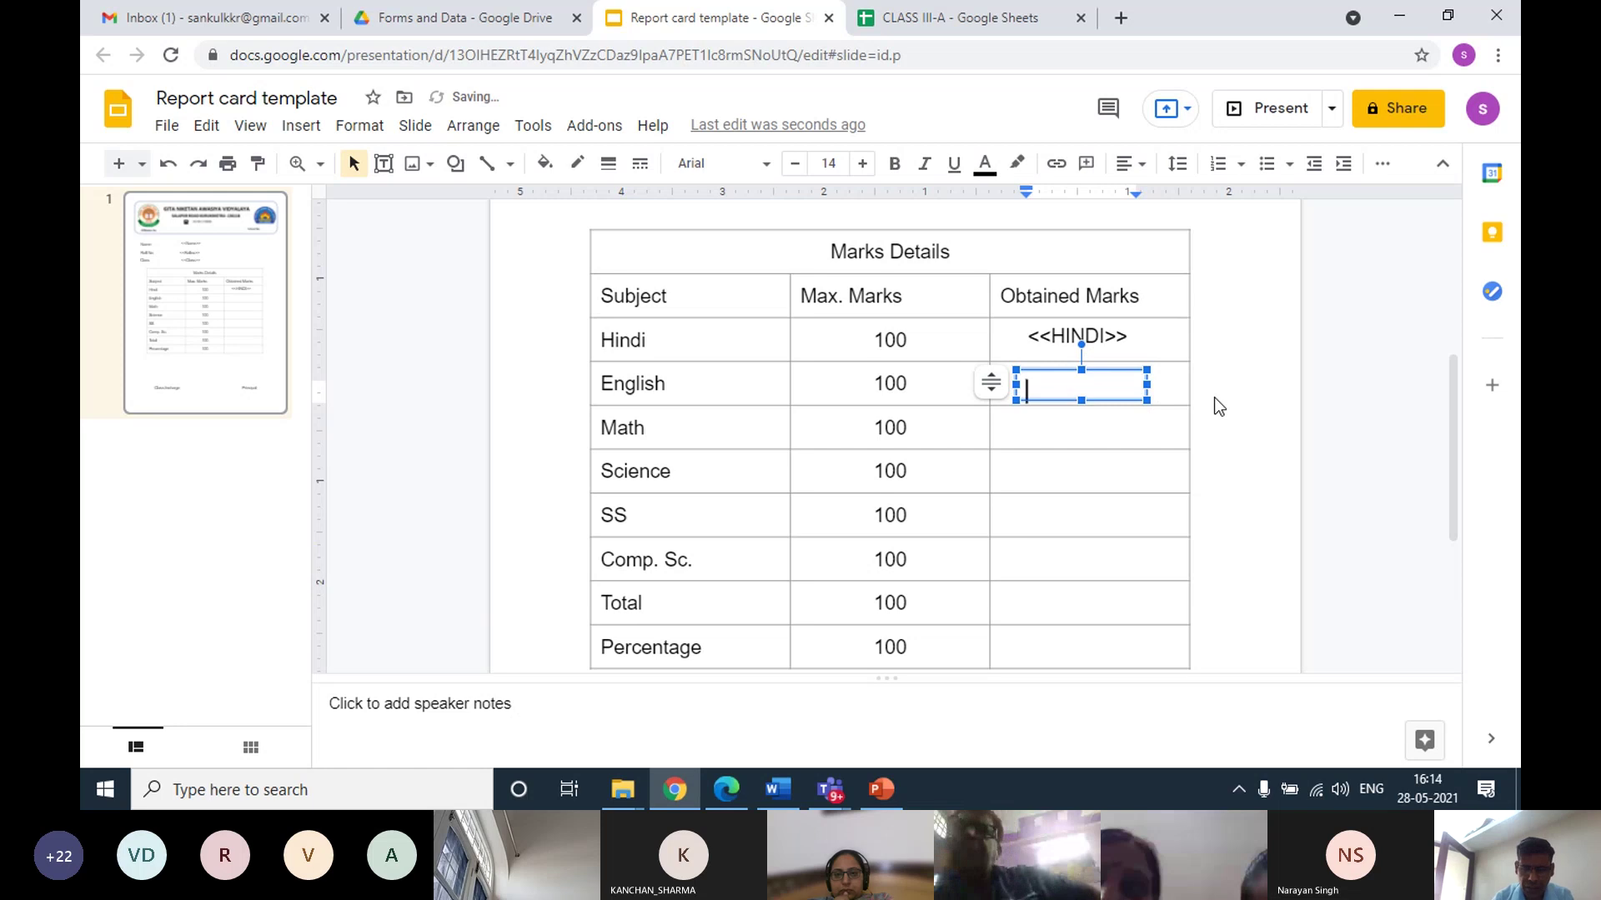
{"action": "type", "text": "<<"}
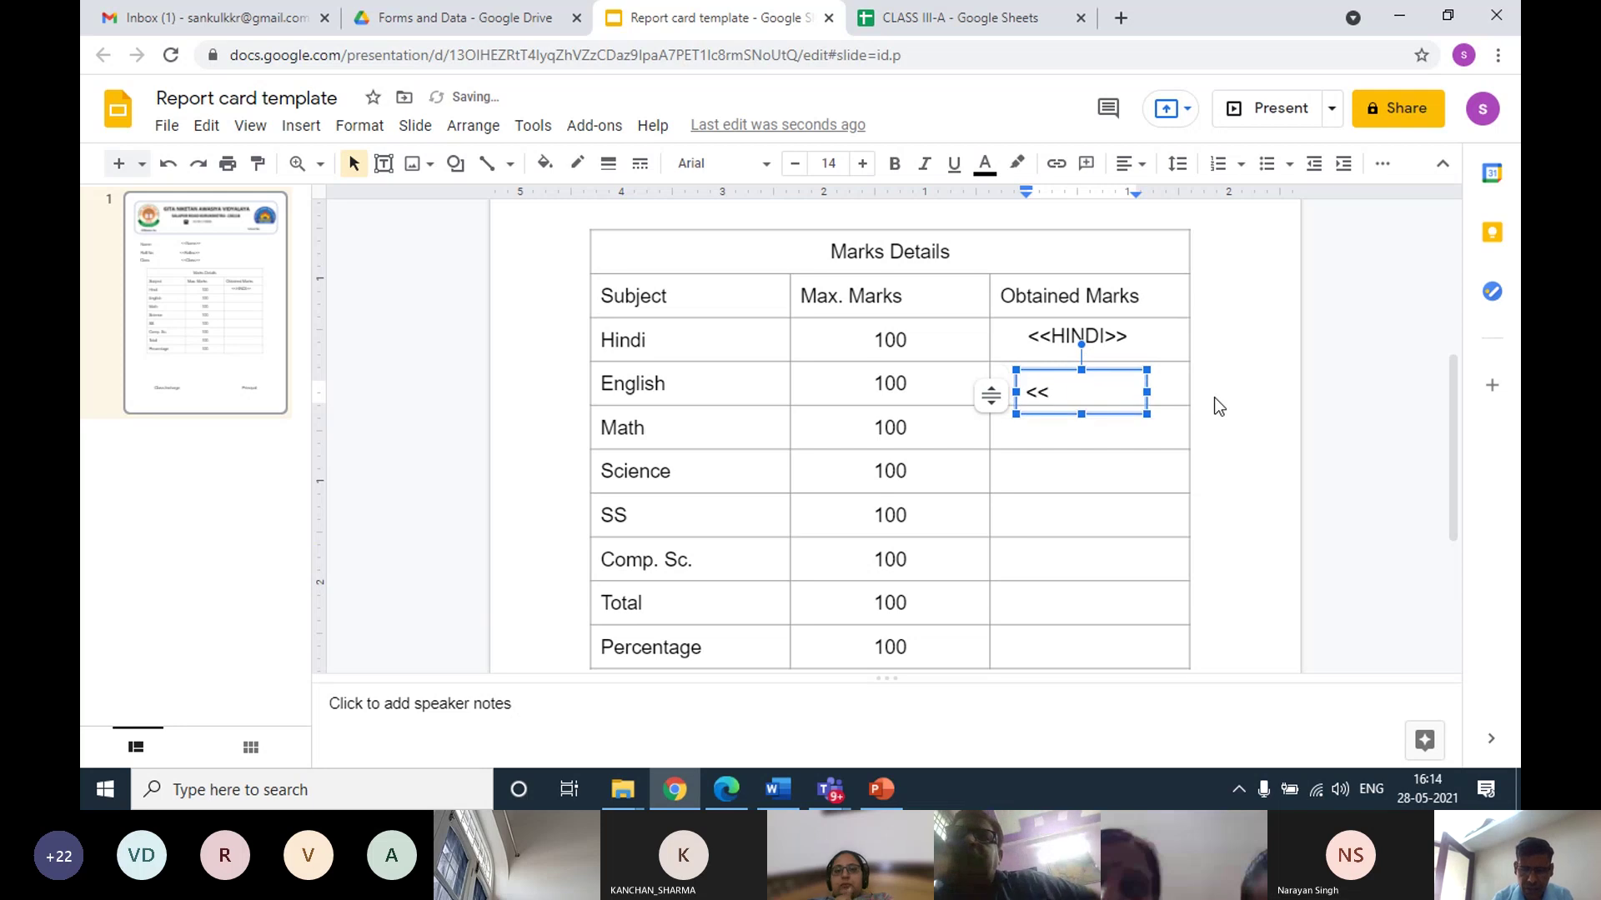
{"action": "type", "text": "ENGLI"}
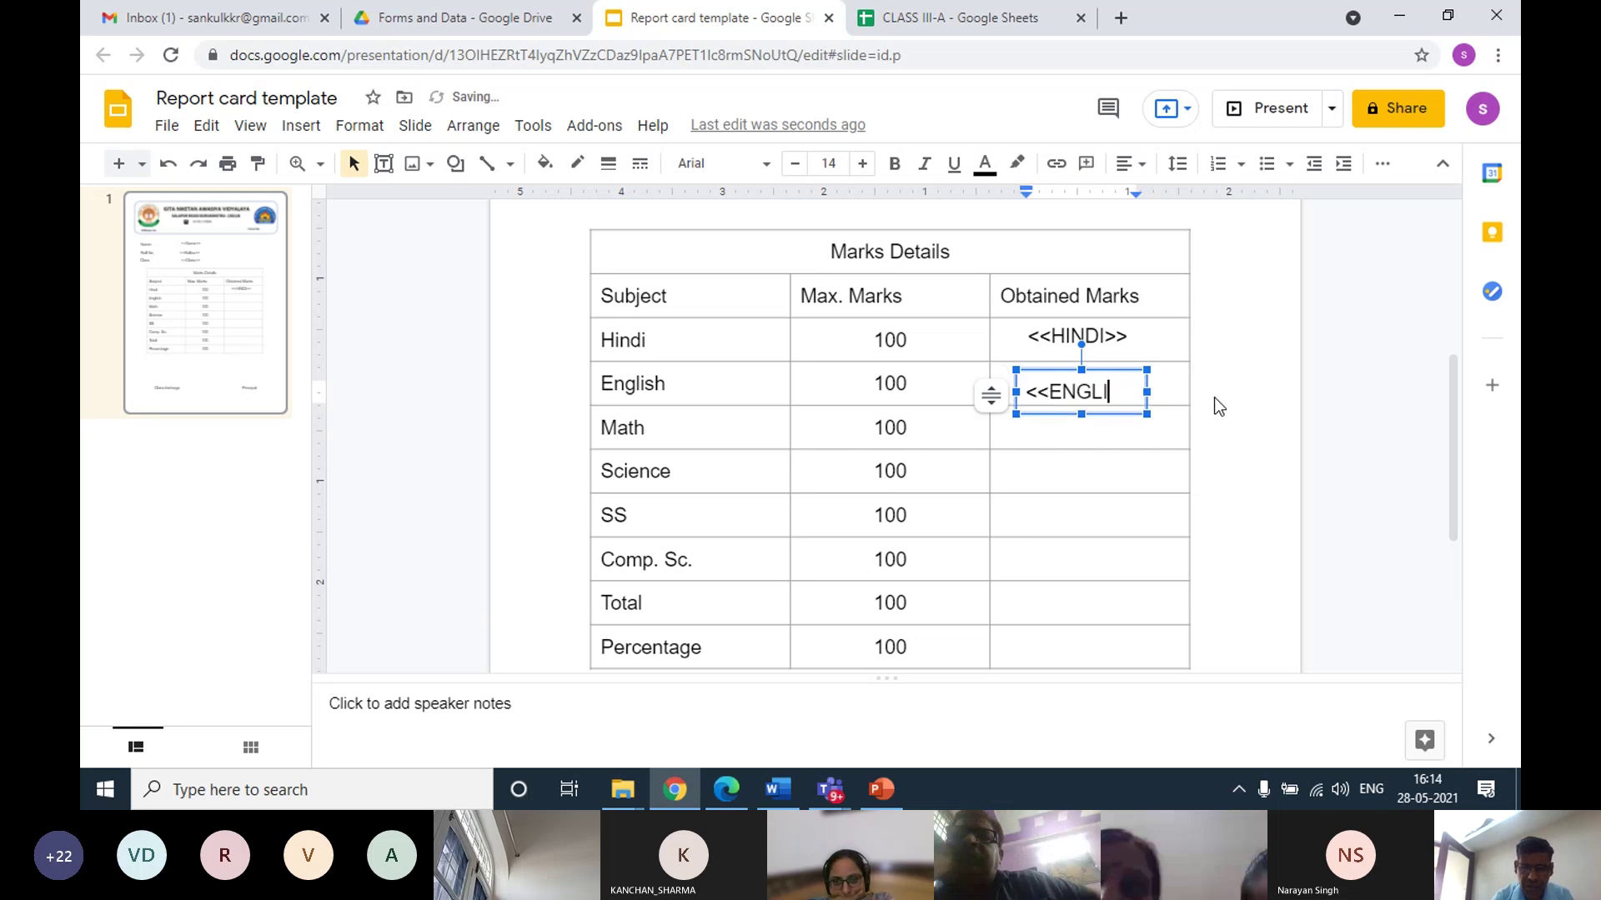
{"action": "type", "text": "SH>>"}
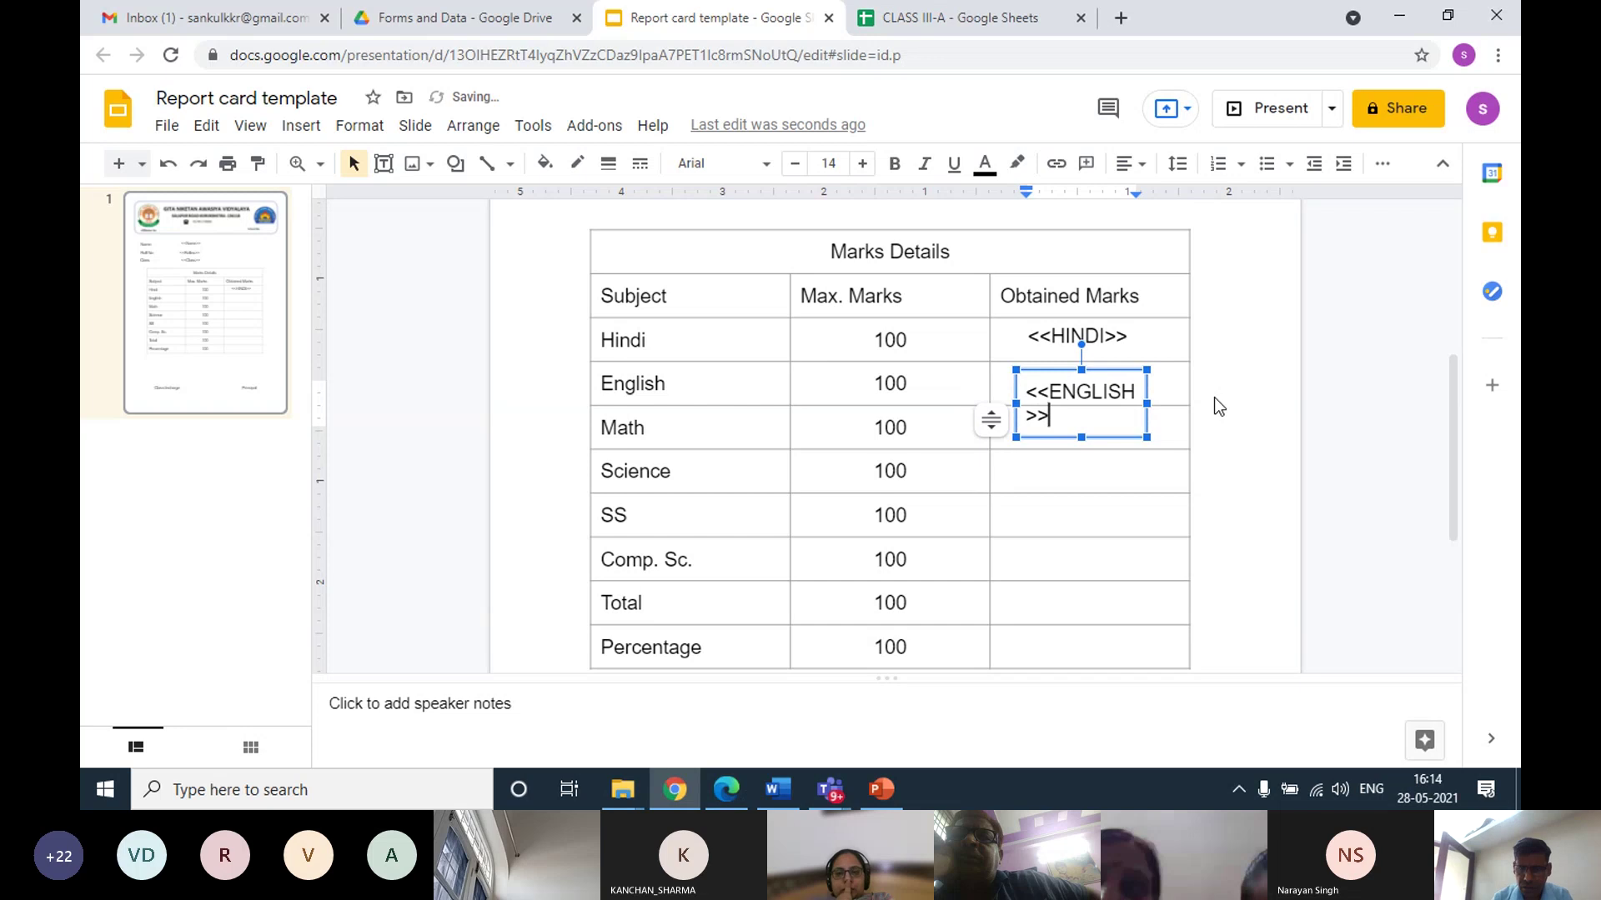
{"action": "left_click_drag", "start_coordinate": [1147, 404], "coordinate": [1182, 393]}
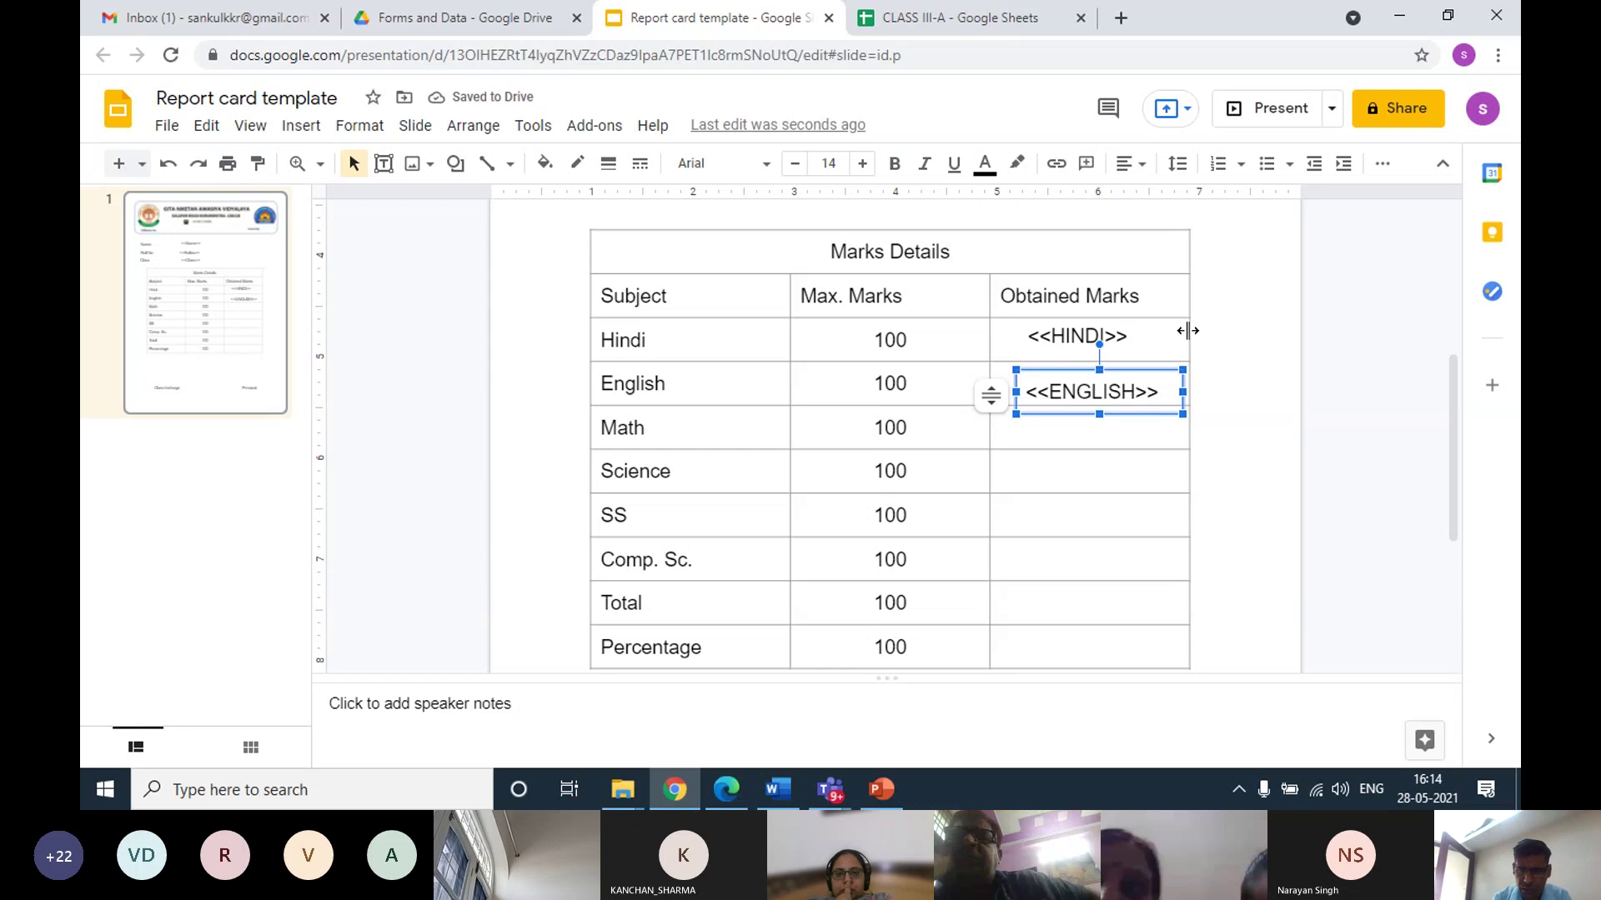
{"action": "key", "text": "Up"}
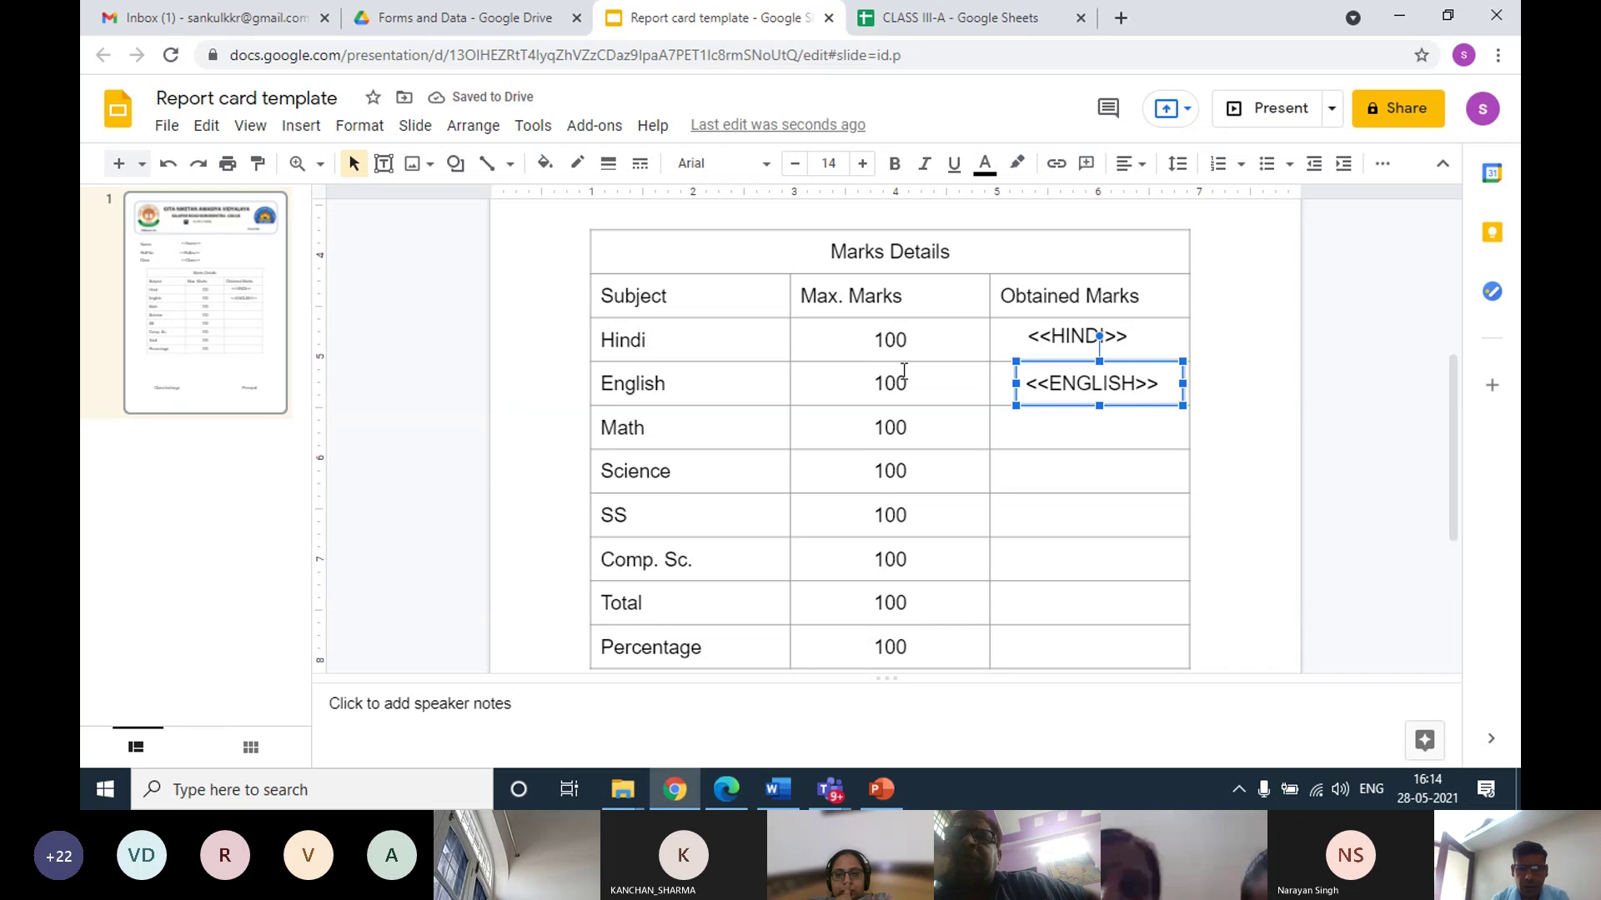
Add a <<MATH>> placeholder text box in the Math Obtained Marks cell
{"action": "left_click", "coordinate": [1017, 429]}
{"action": "left_click", "coordinate": [300, 127]}
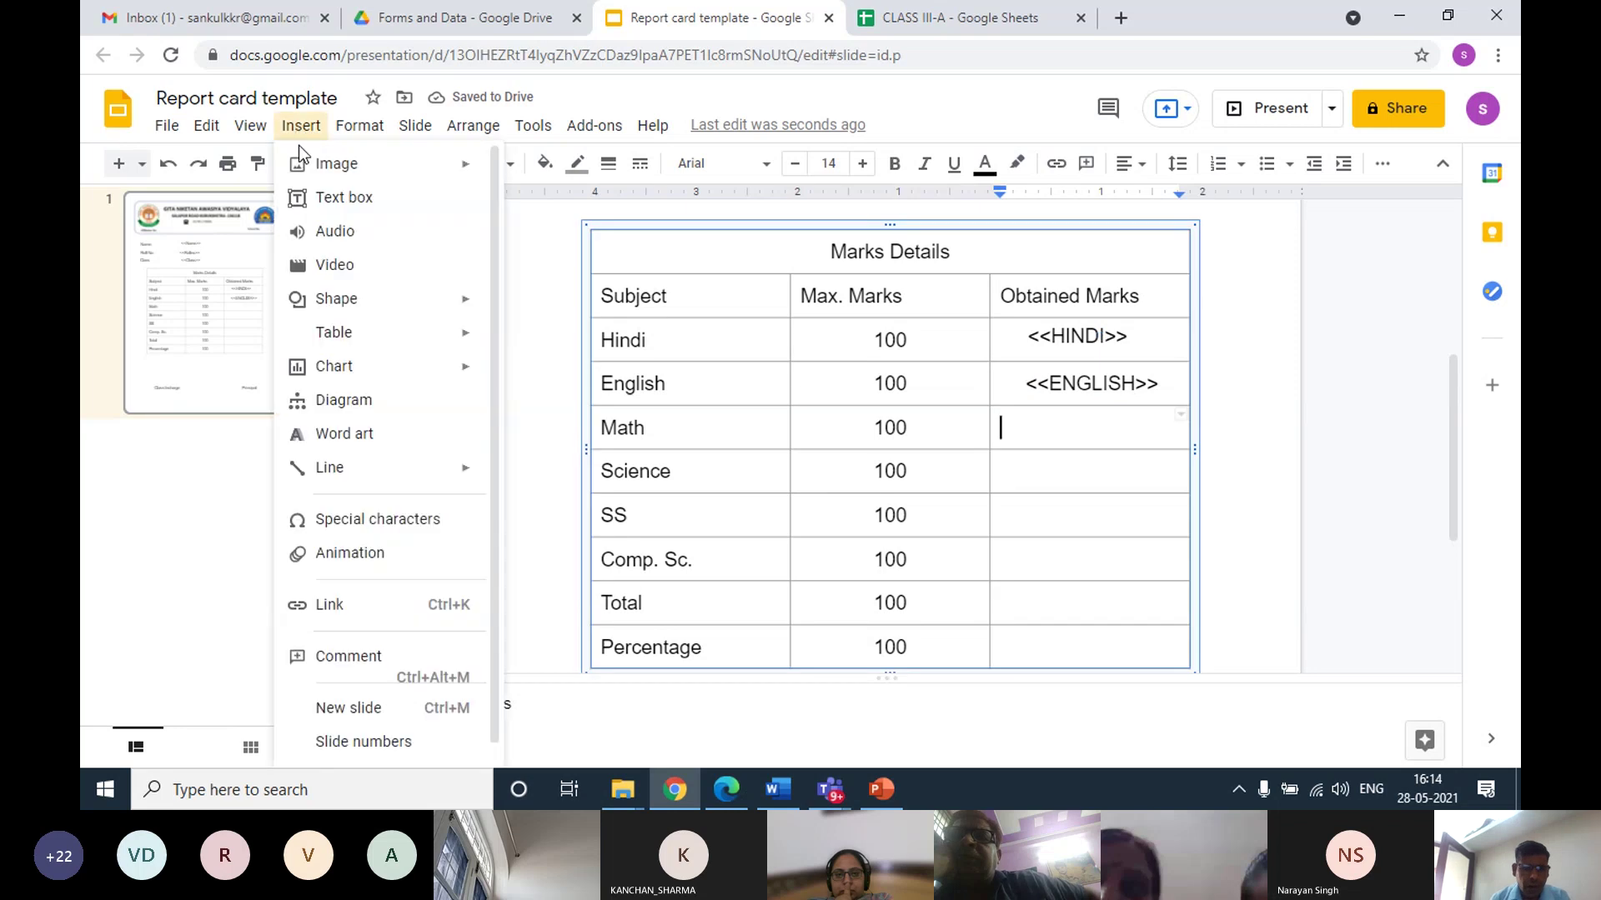
{"action": "left_click", "coordinate": [337, 200]}
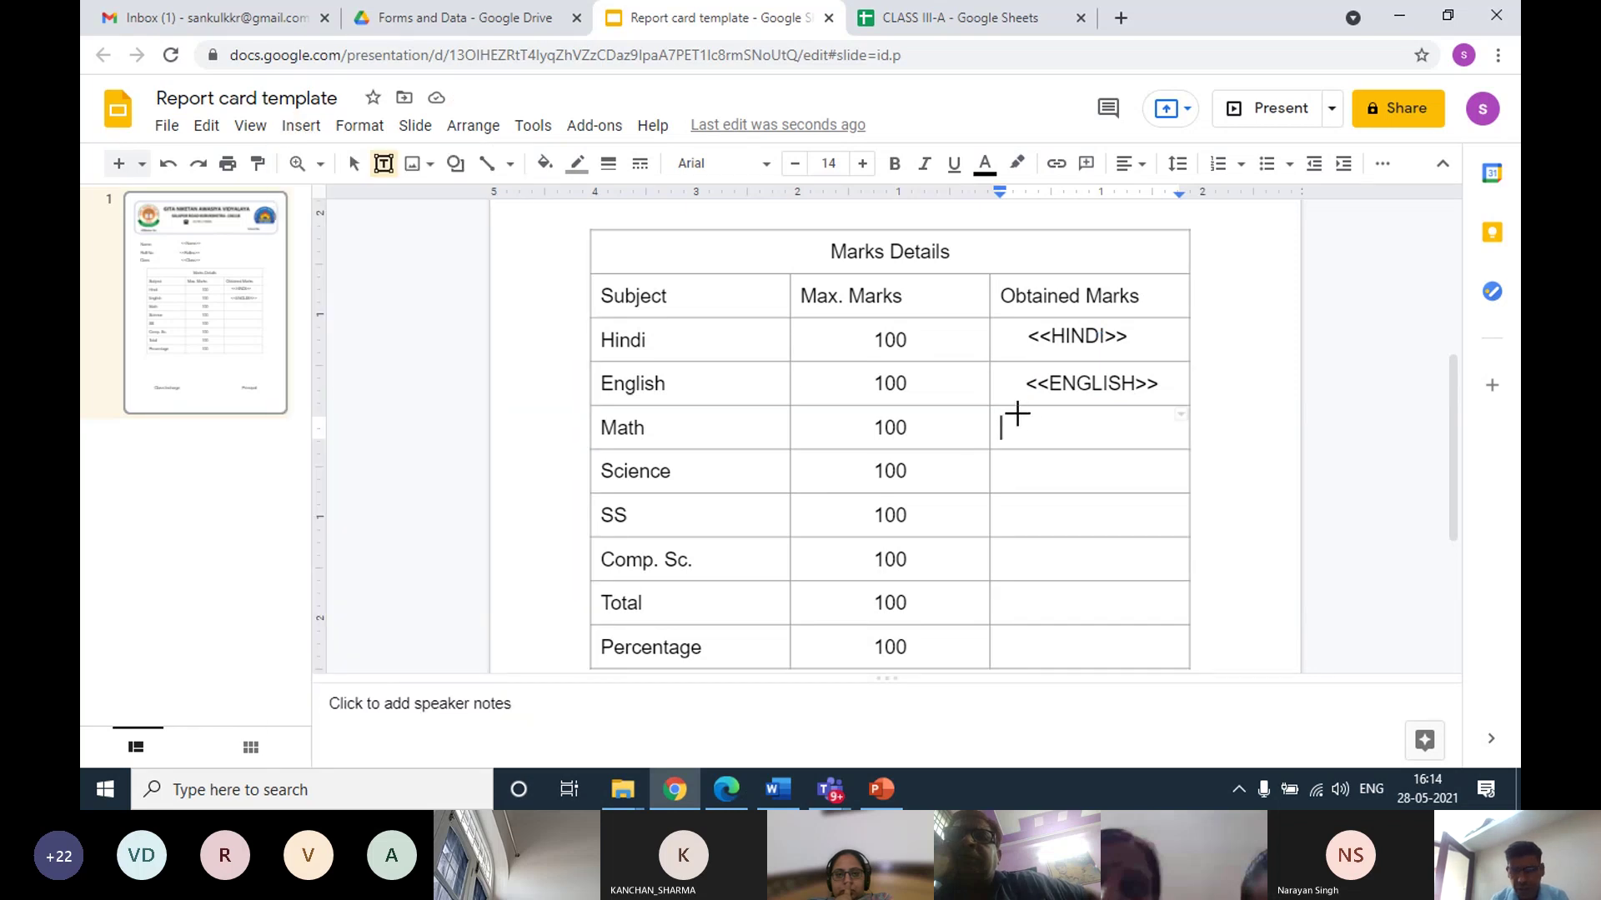
{"action": "left_click_drag", "start_coordinate": [1015, 406], "coordinate": [1176, 435]}
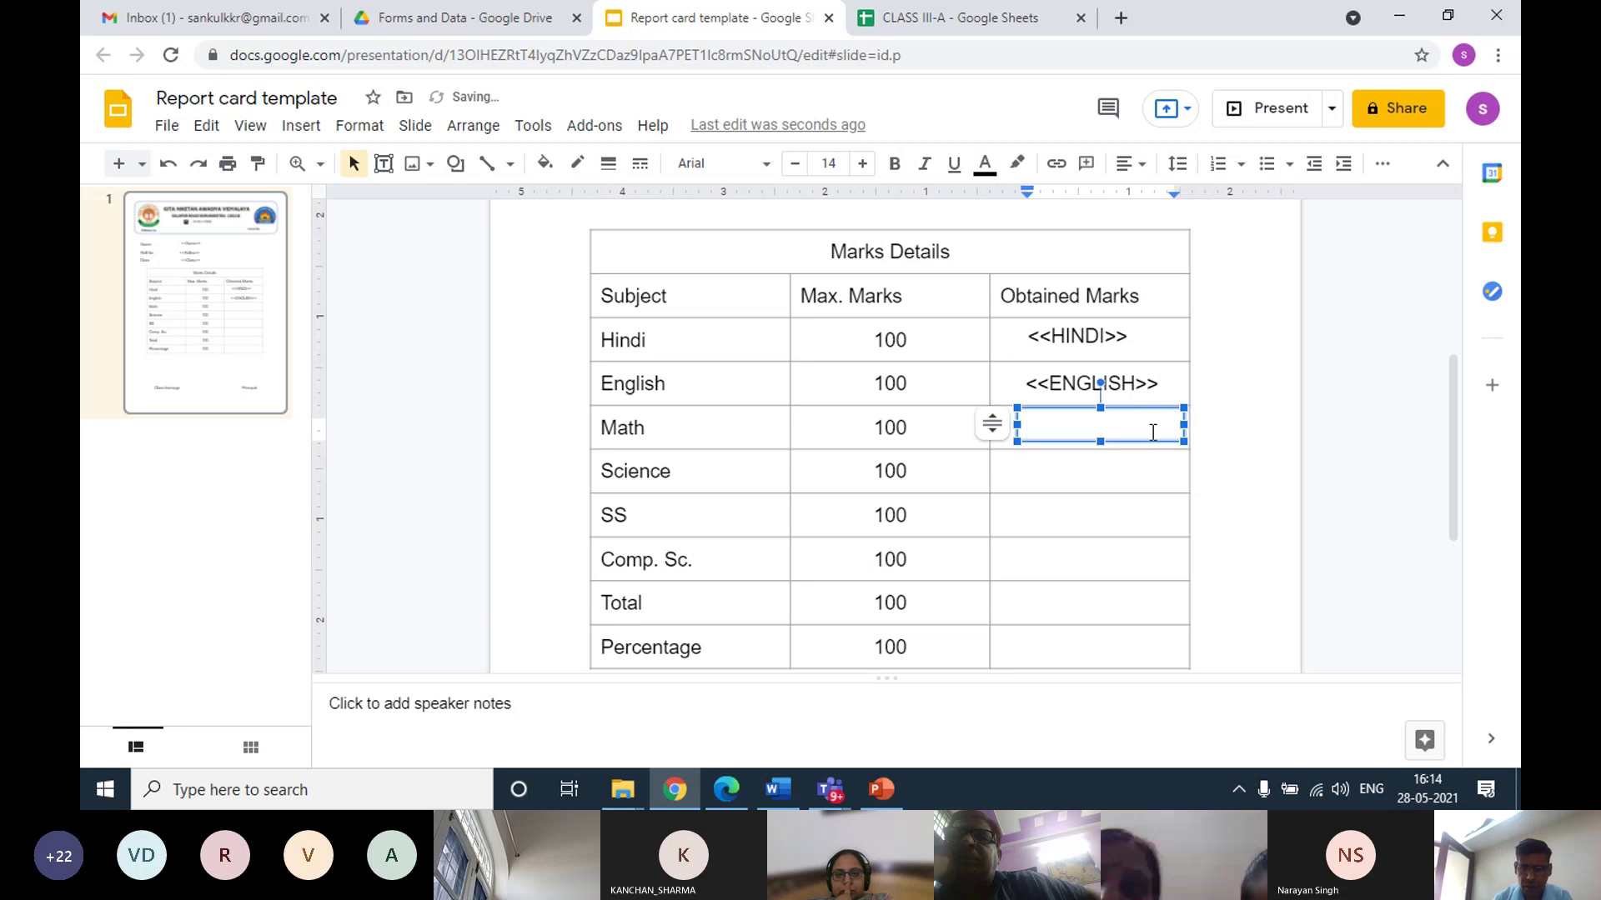
{"action": "type", "text": "<<m"}
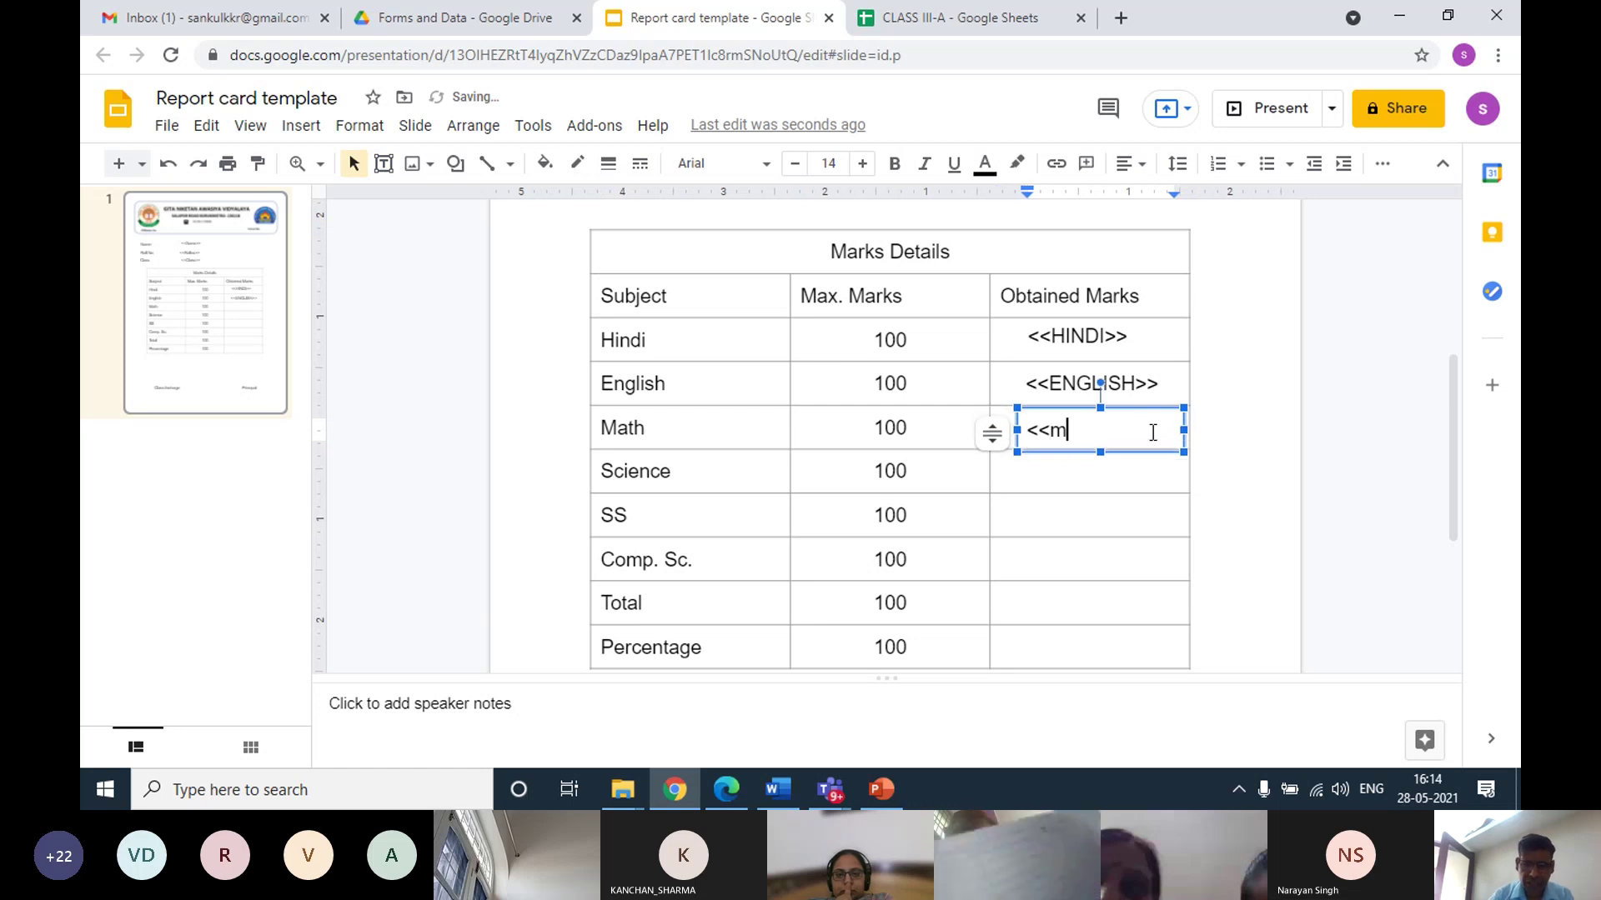
{"action": "type", "text": "ATHMATH>>"}
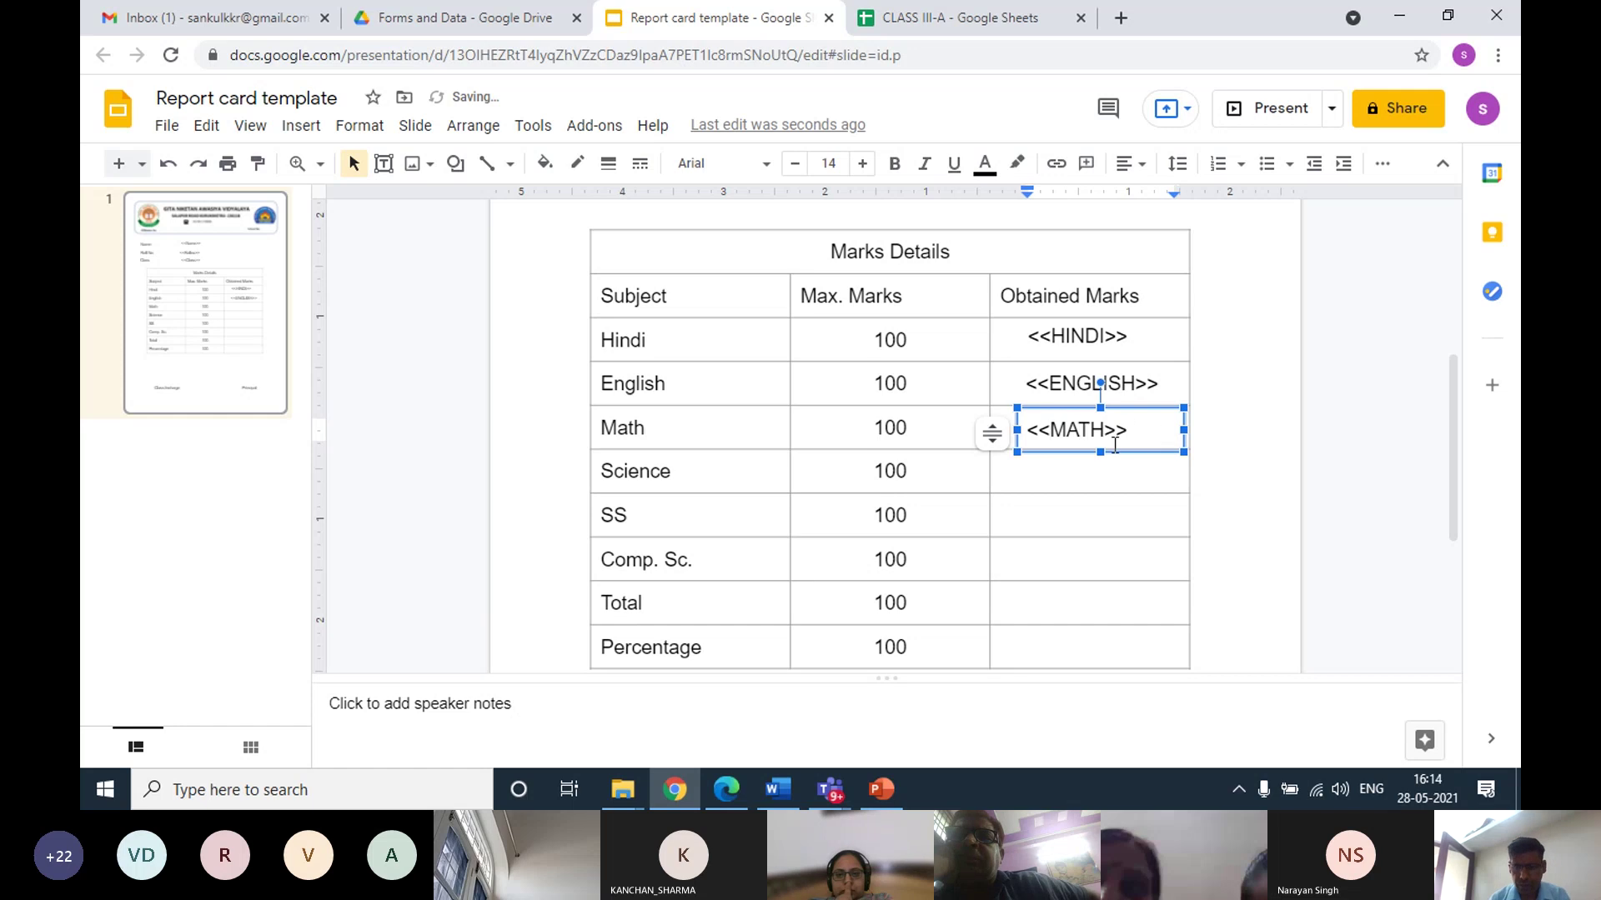
Add a <<SCIENCE>> text box in the Science Obtained Marks cell and nudge it up
{"action": "left_click", "coordinate": [301, 127]}
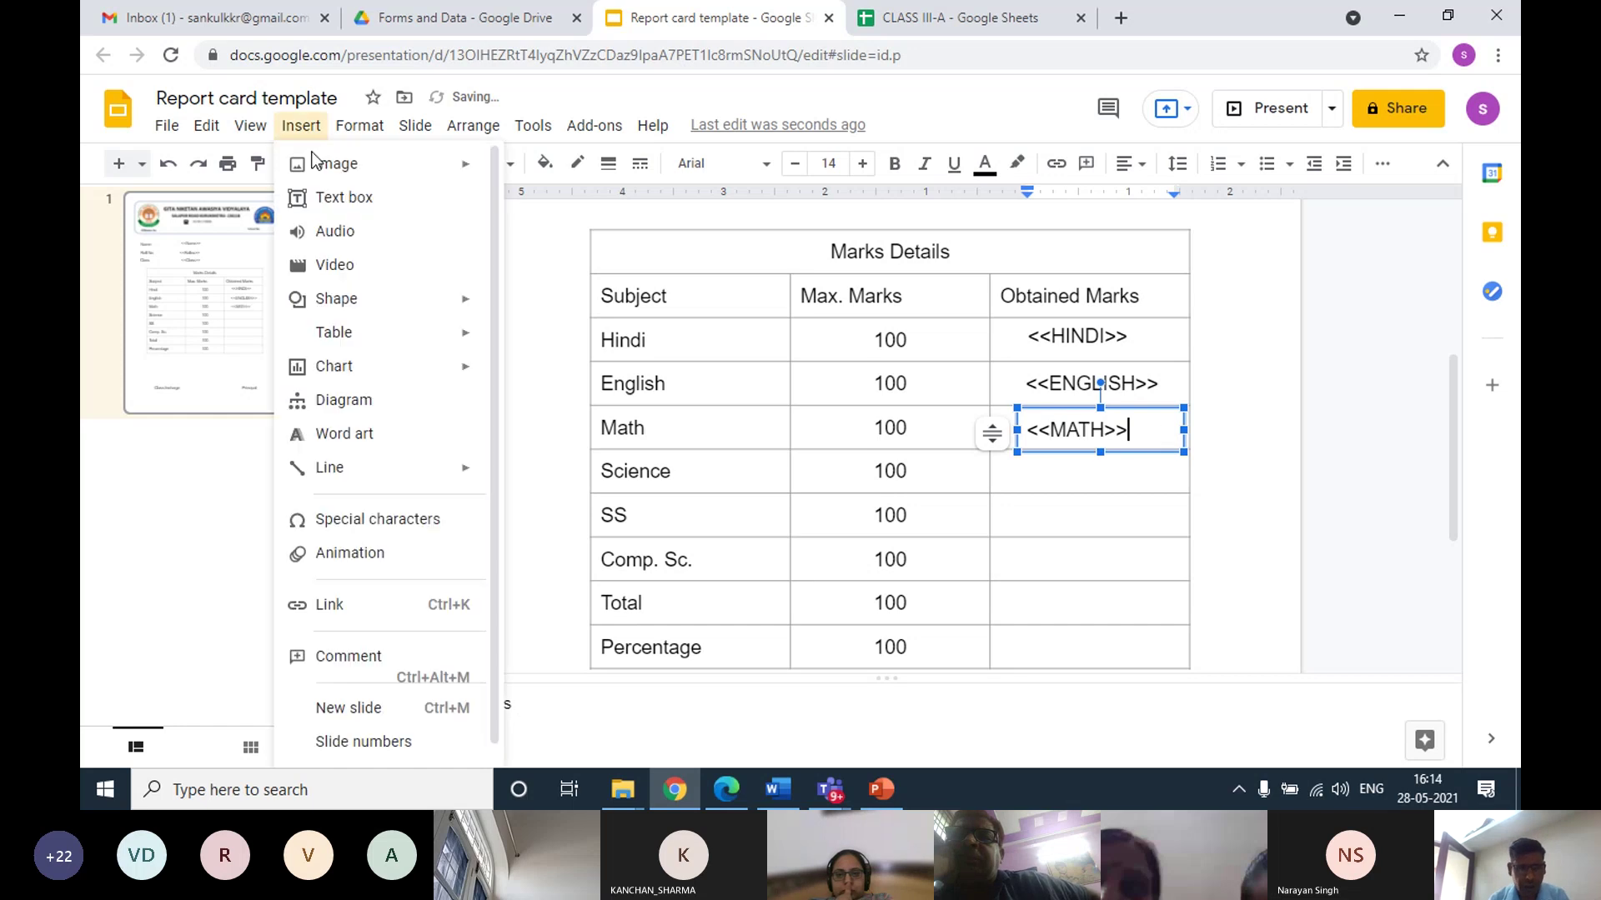
{"action": "left_click", "coordinate": [337, 197]}
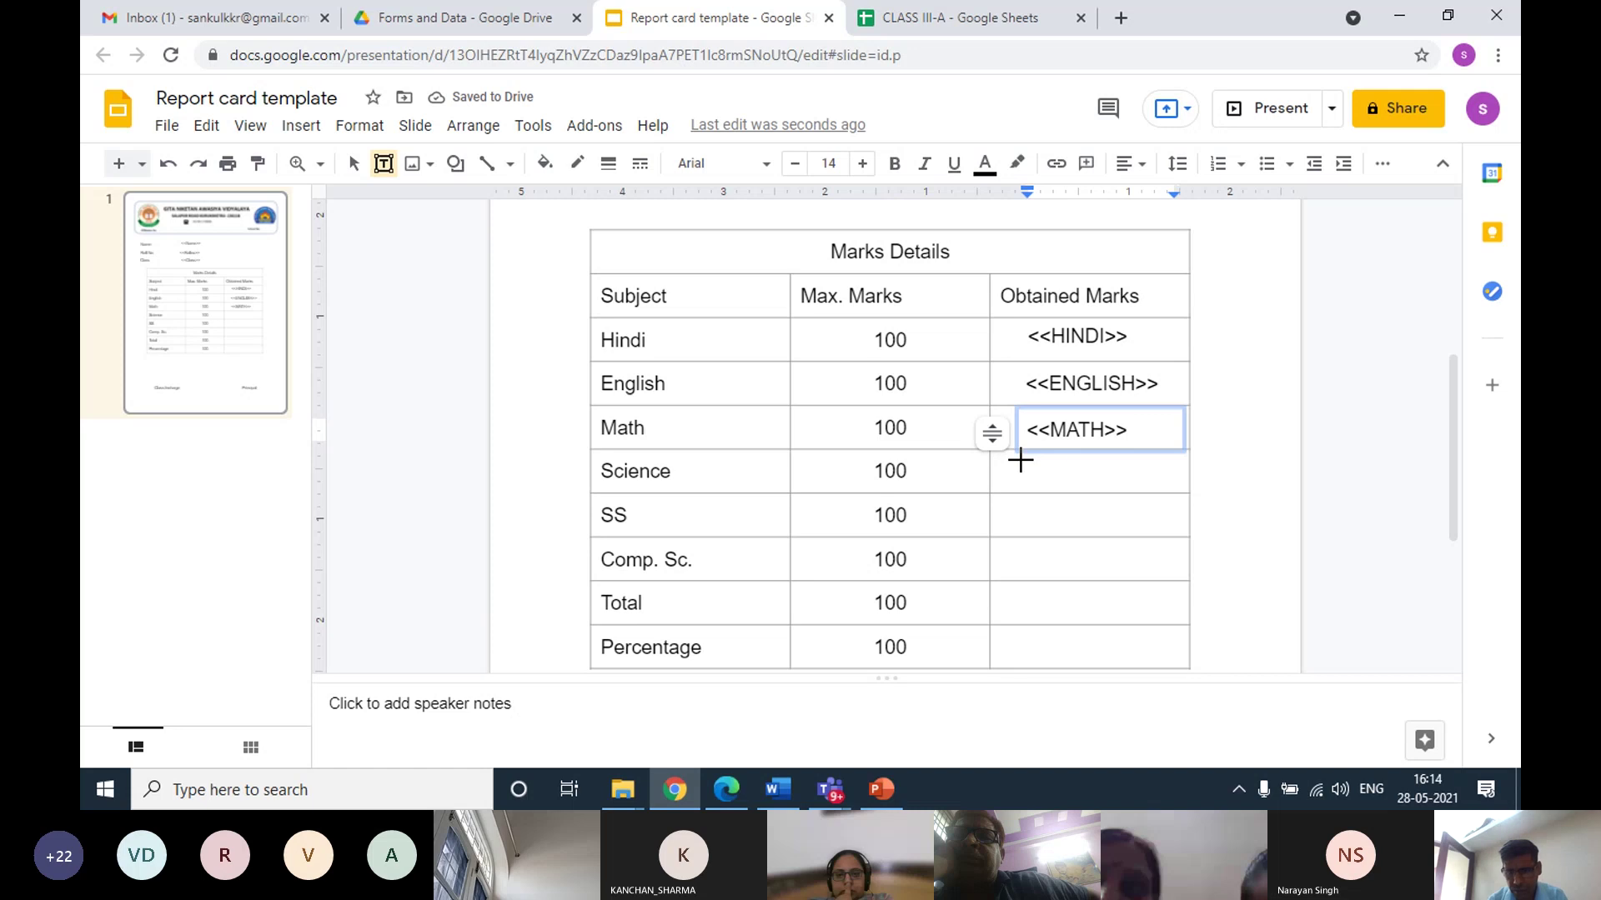
{"action": "left_click_drag", "start_coordinate": [1020, 461], "coordinate": [1160, 494]}
{"action": "type", "text": "<<"}
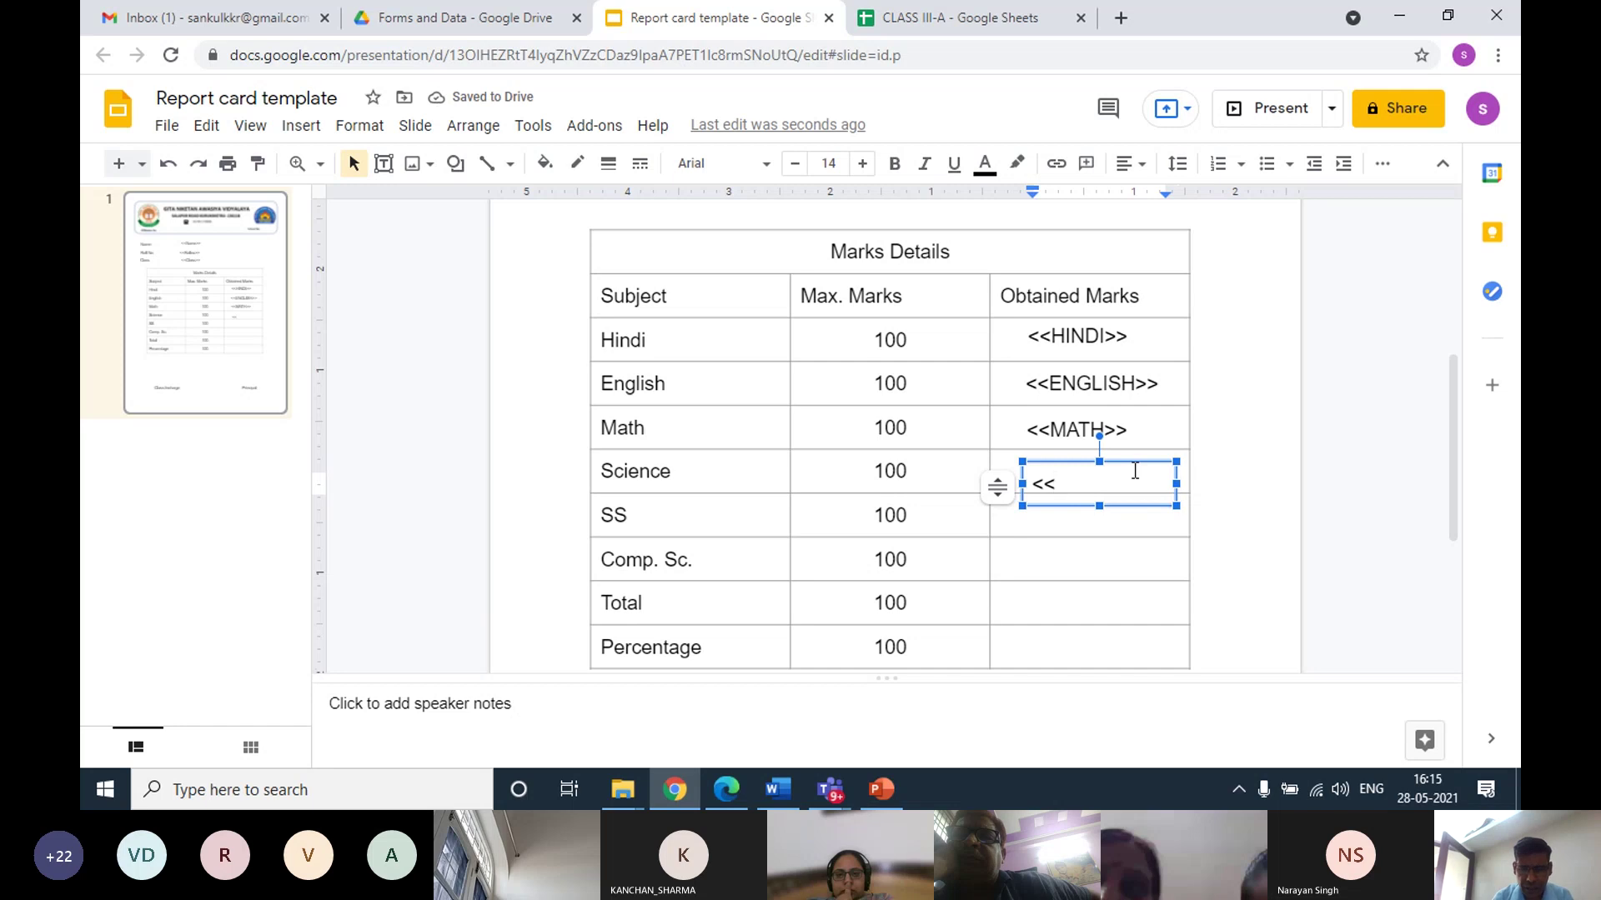
{"action": "type", "text": "sC"}
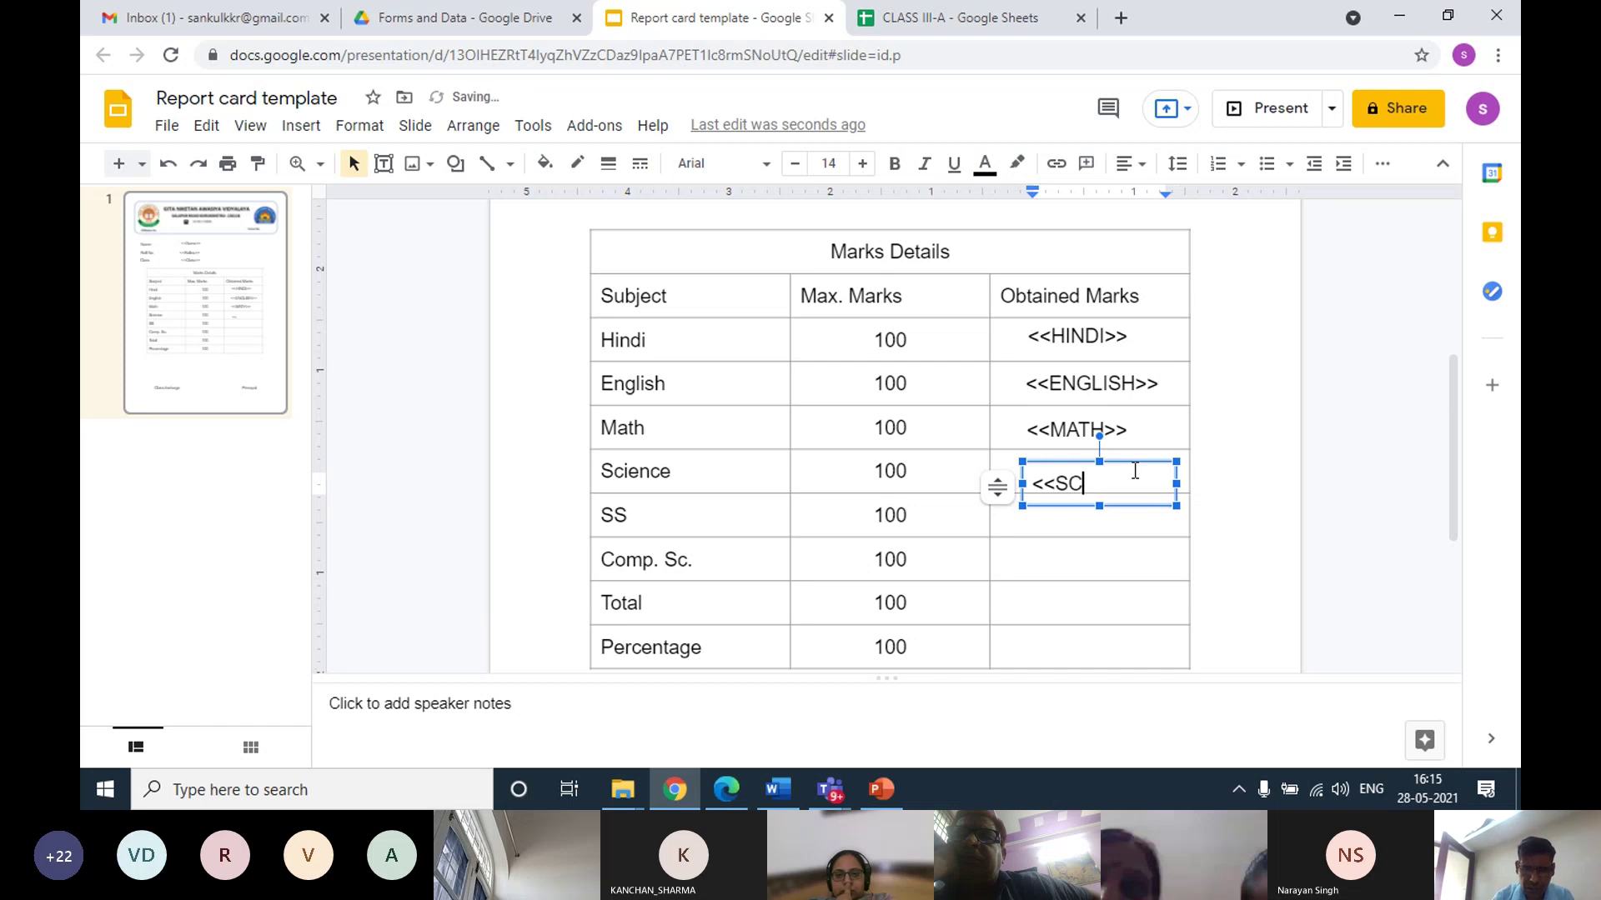
{"action": "type", "text": "IENCE>>"}
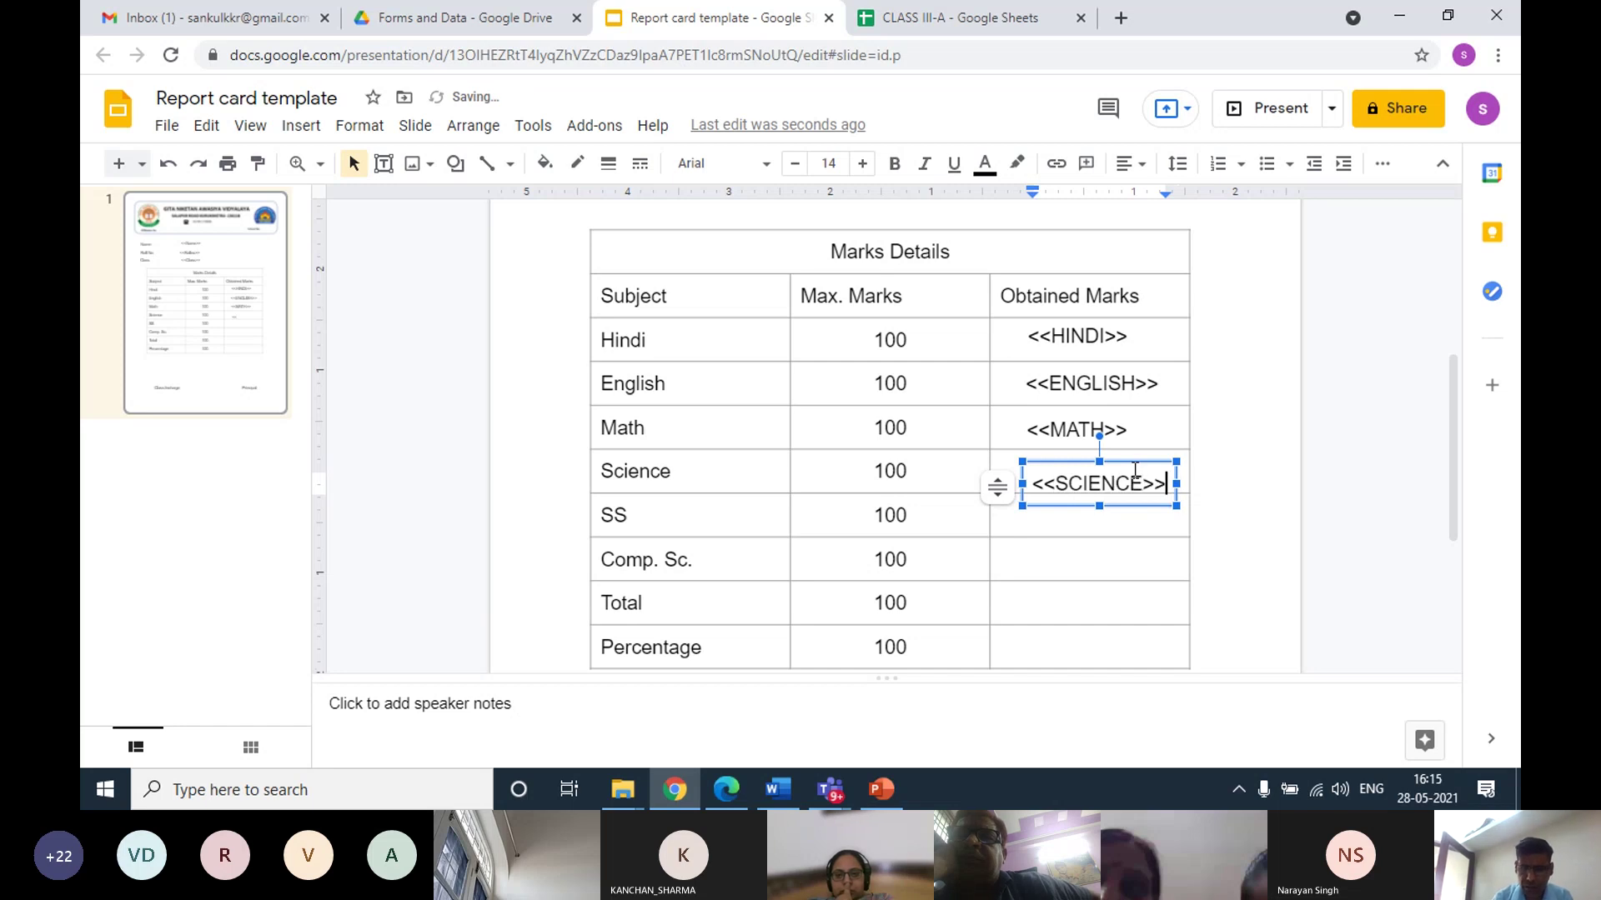
{"action": "left_click", "coordinate": [1043, 461]}
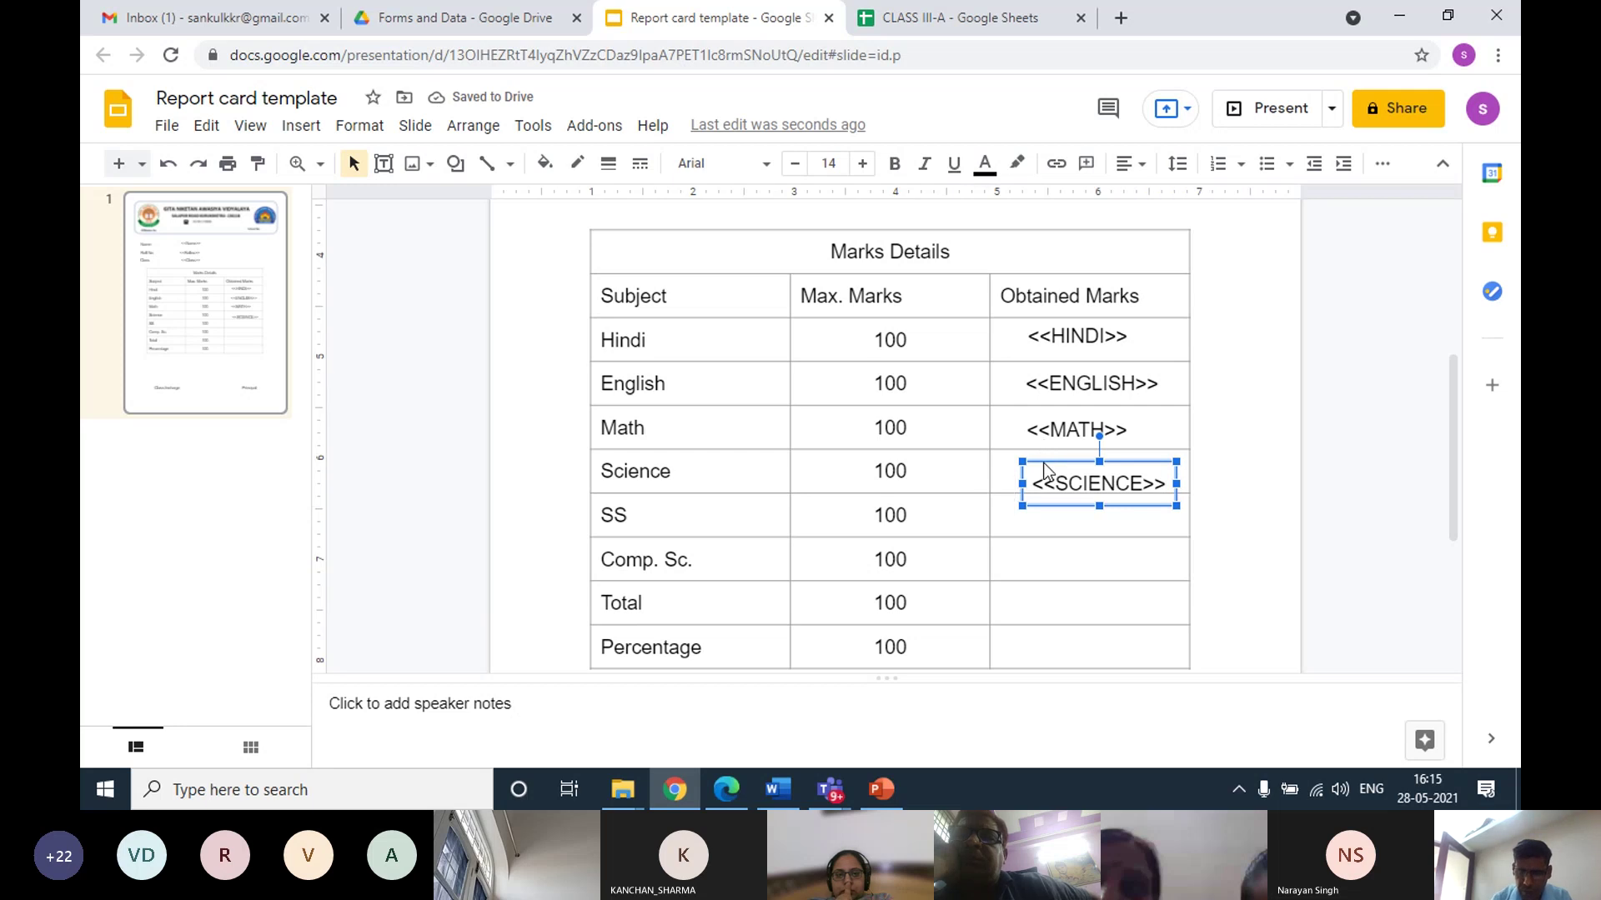
{"action": "key", "text": "Up"}
{"action": "key", "text": "Up"}
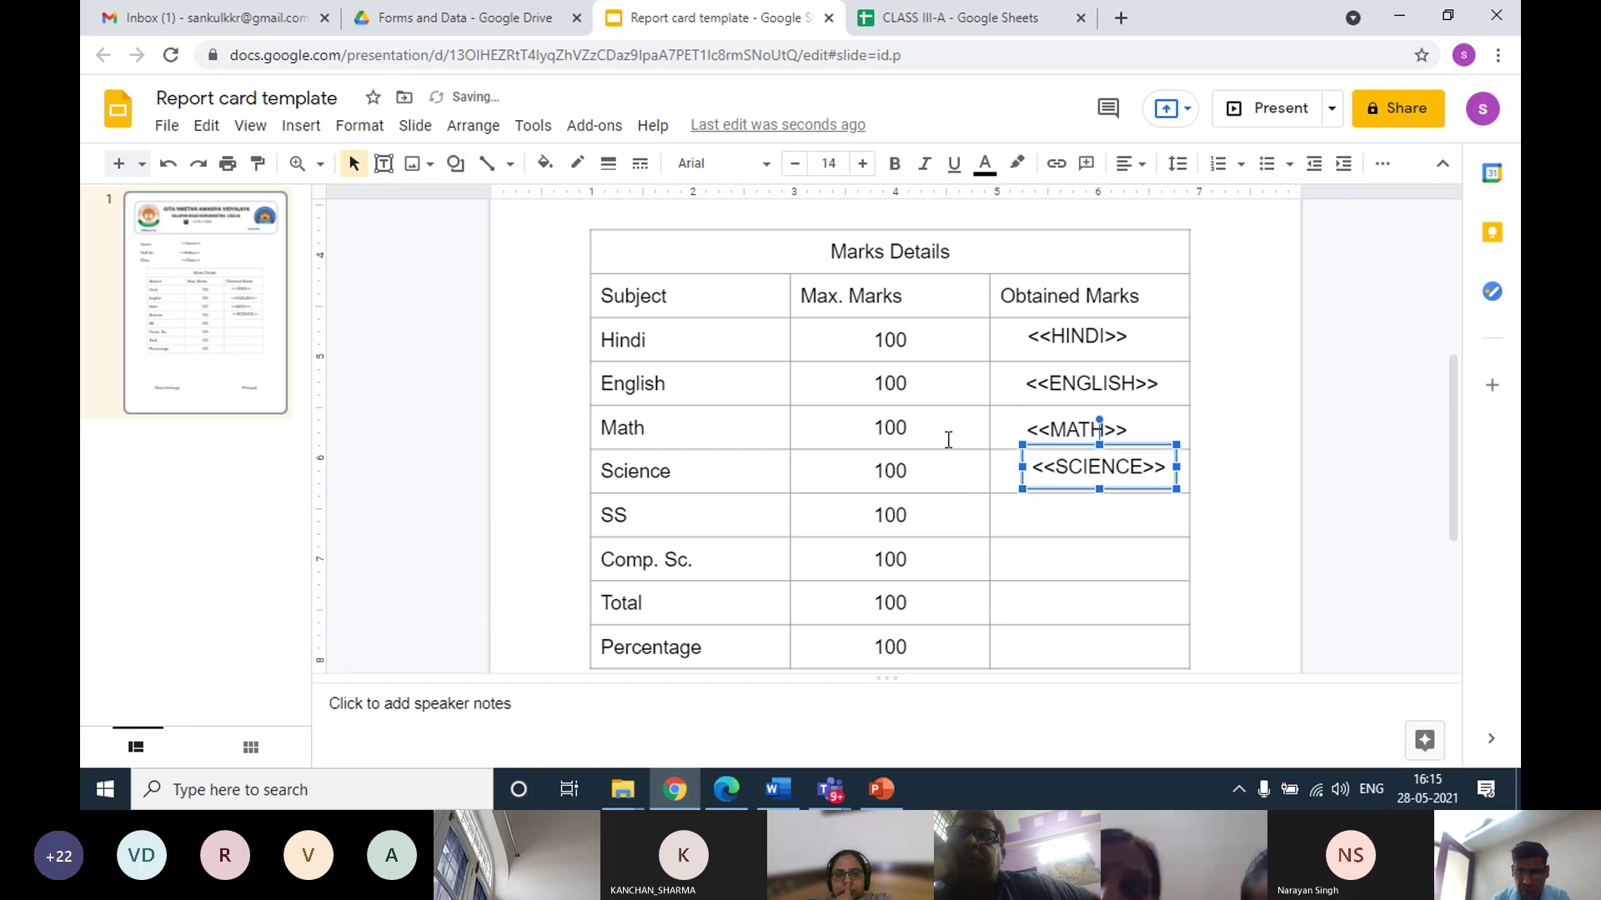
Add the <<SS>> placeholder text box in the SS Obtained Marks cell
{"action": "left_click", "coordinate": [318, 131]}
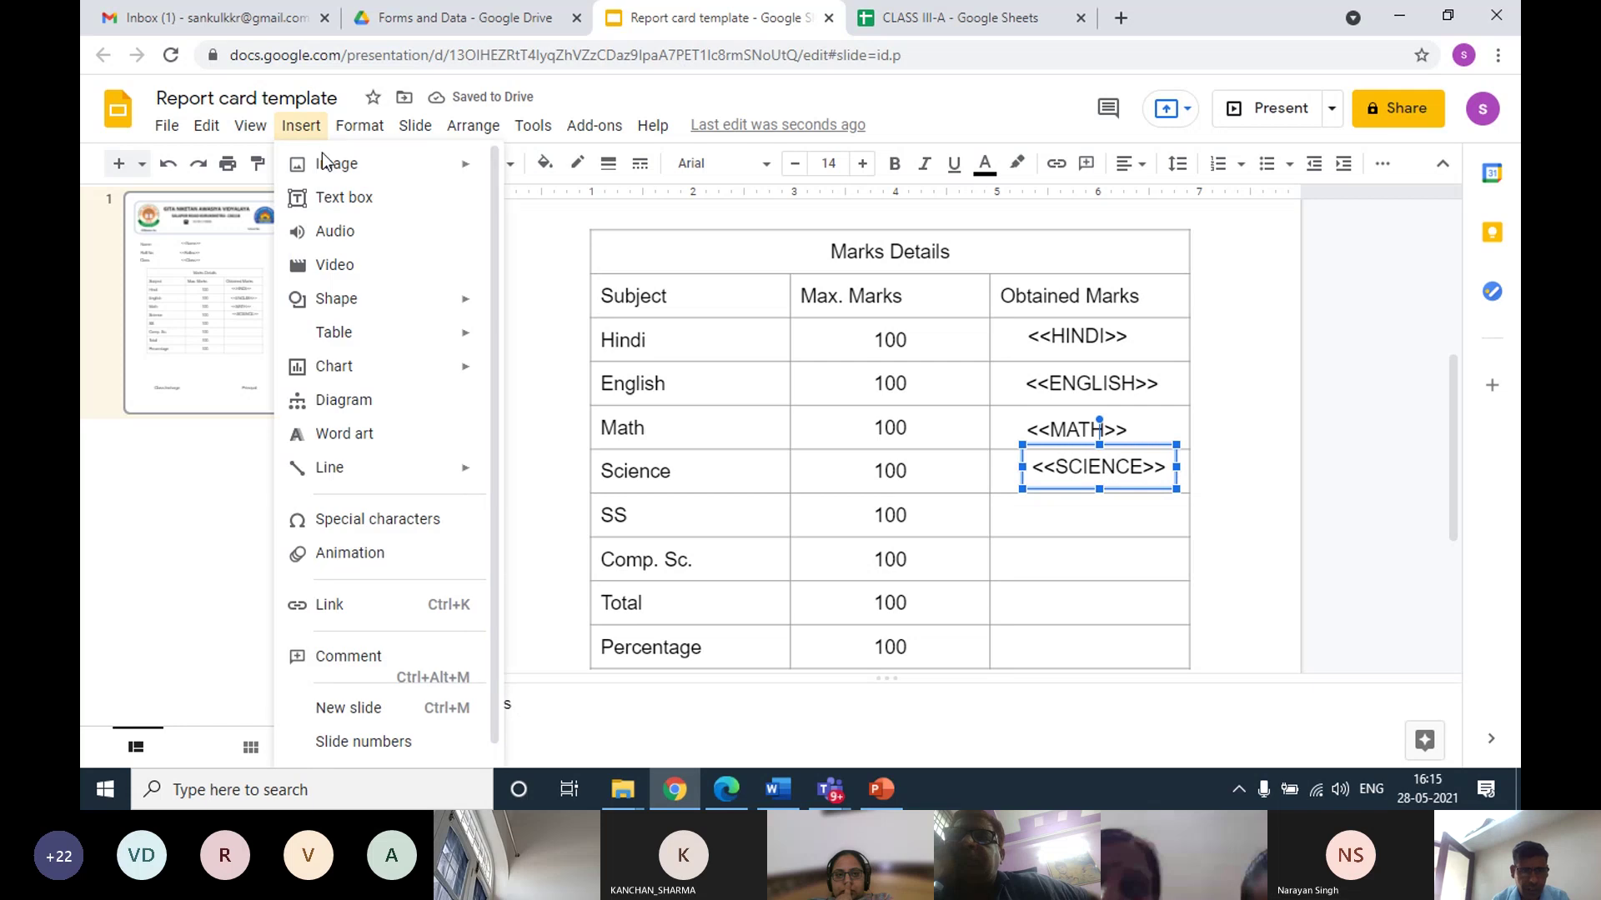
{"action": "left_click", "coordinate": [333, 196]}
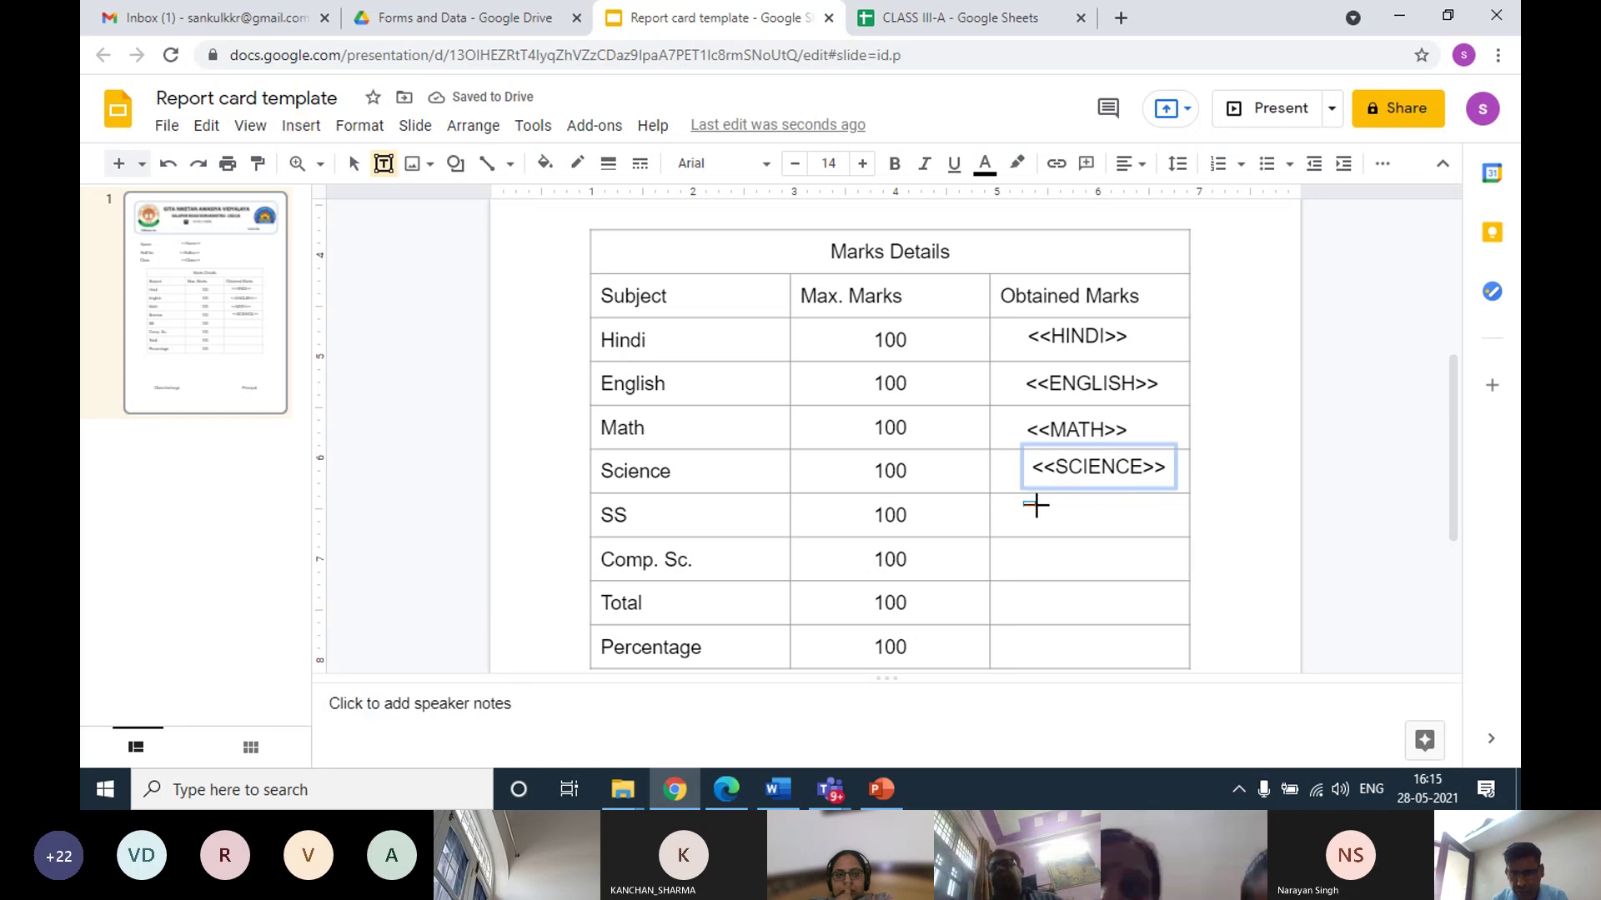
{"action": "left_click_drag", "start_coordinate": [1036, 506], "coordinate": [1167, 531]}
{"action": "type", "text": "<<SS>>"}
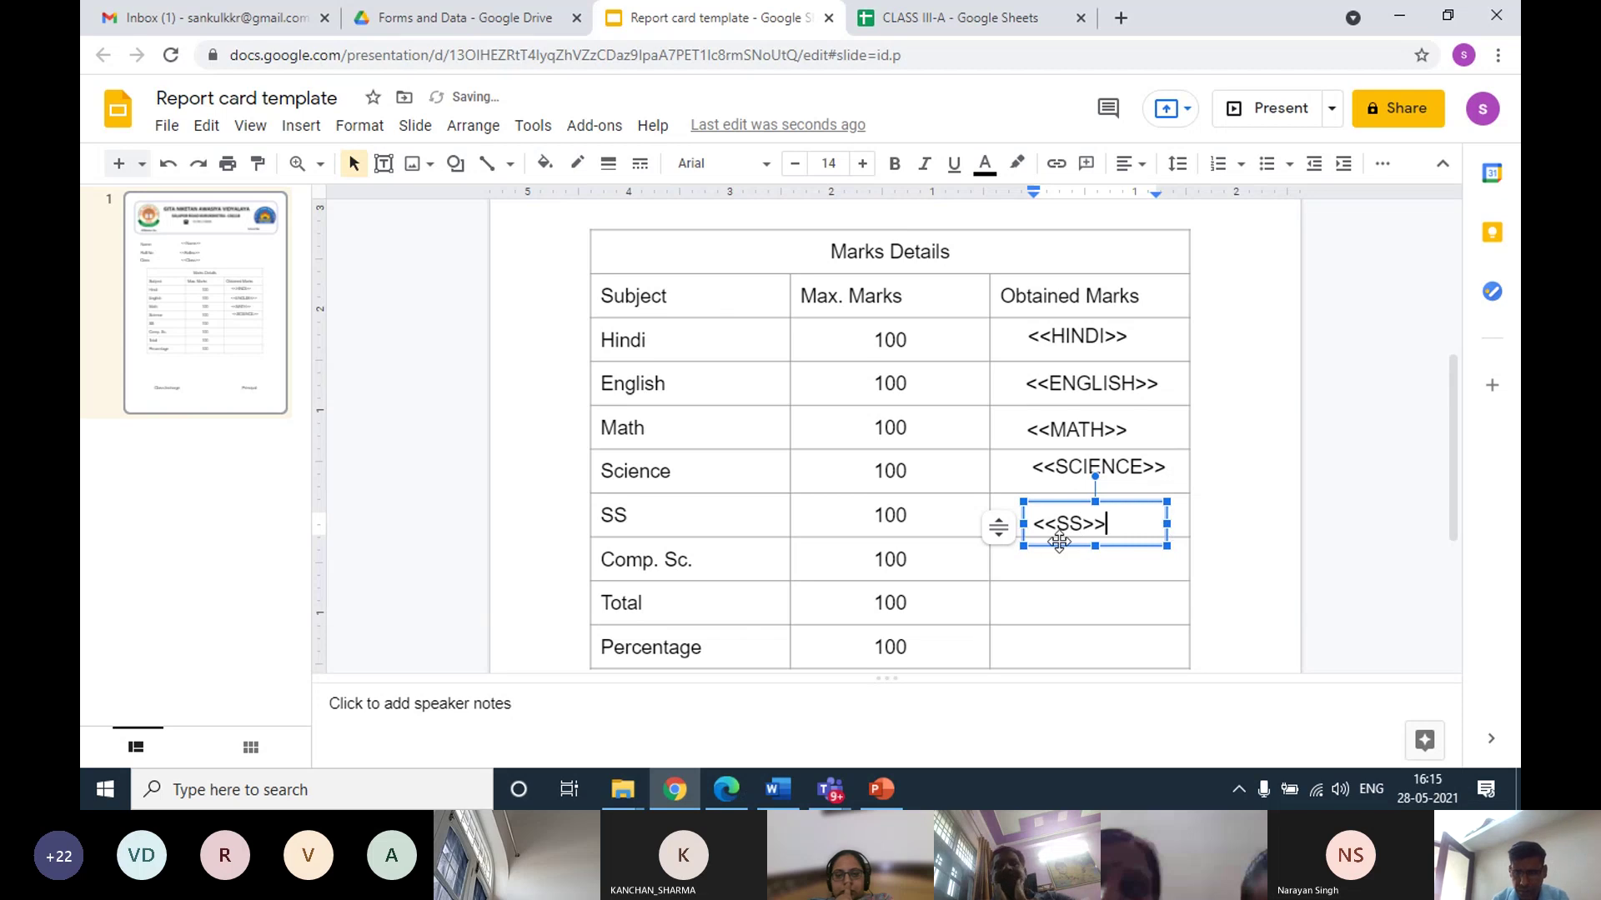
{"action": "left_click_drag", "start_coordinate": [1060, 505], "coordinate": [1069, 489]}
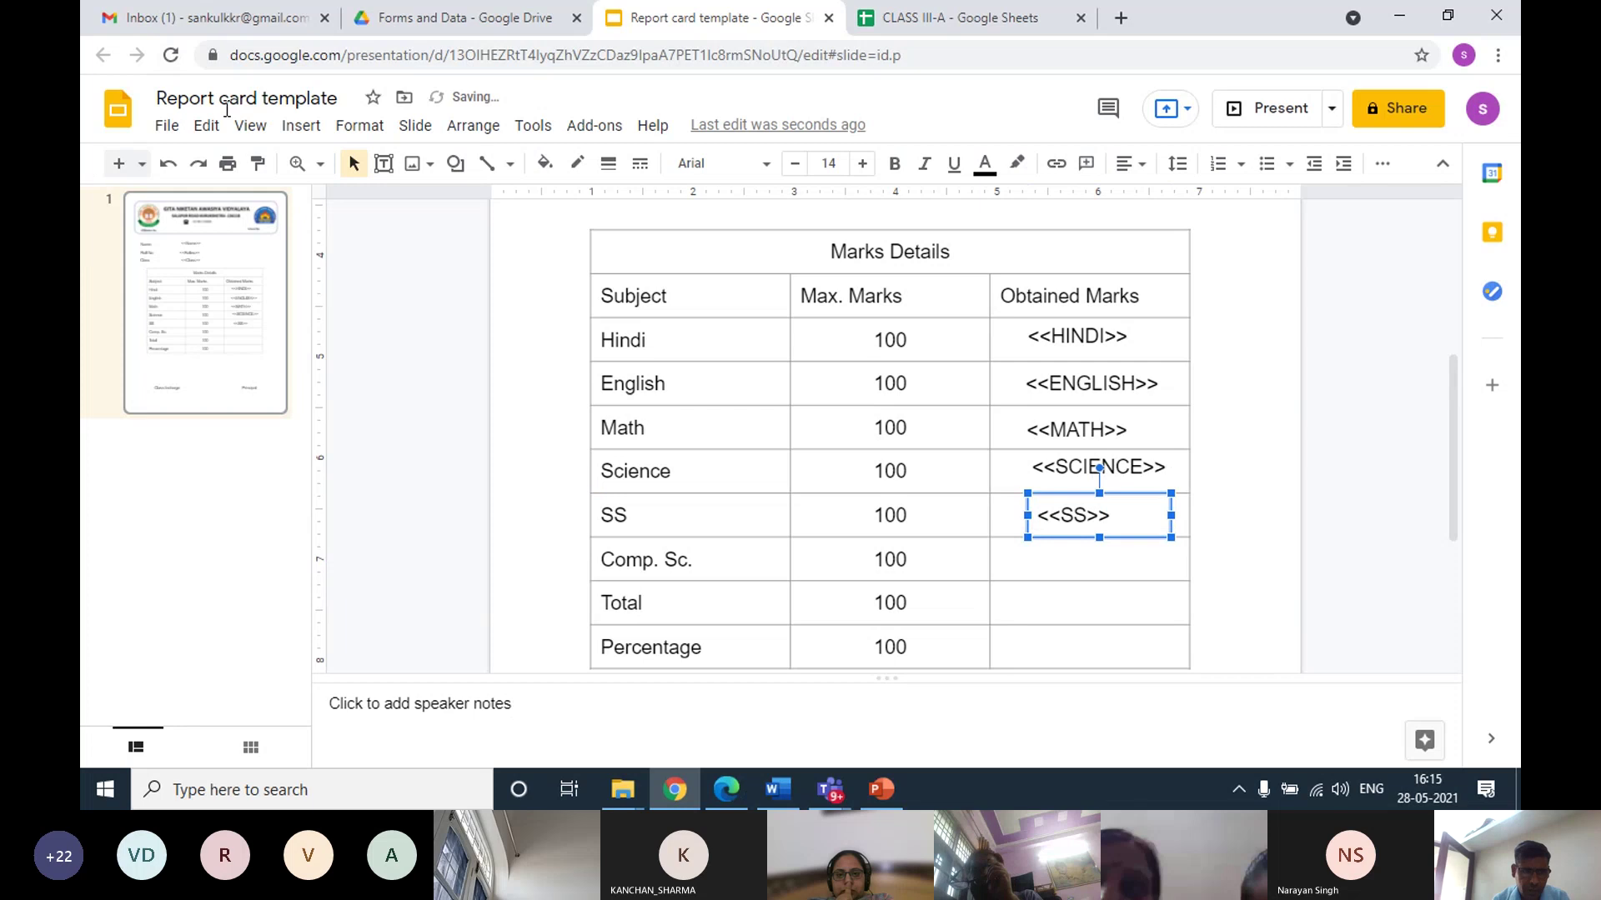
Add a one-line <<COMP. SC.>> text box aligned in the Comp. Sc. marks cell
{"action": "left_click", "coordinate": [304, 127]}
{"action": "left_click", "coordinate": [321, 200]}
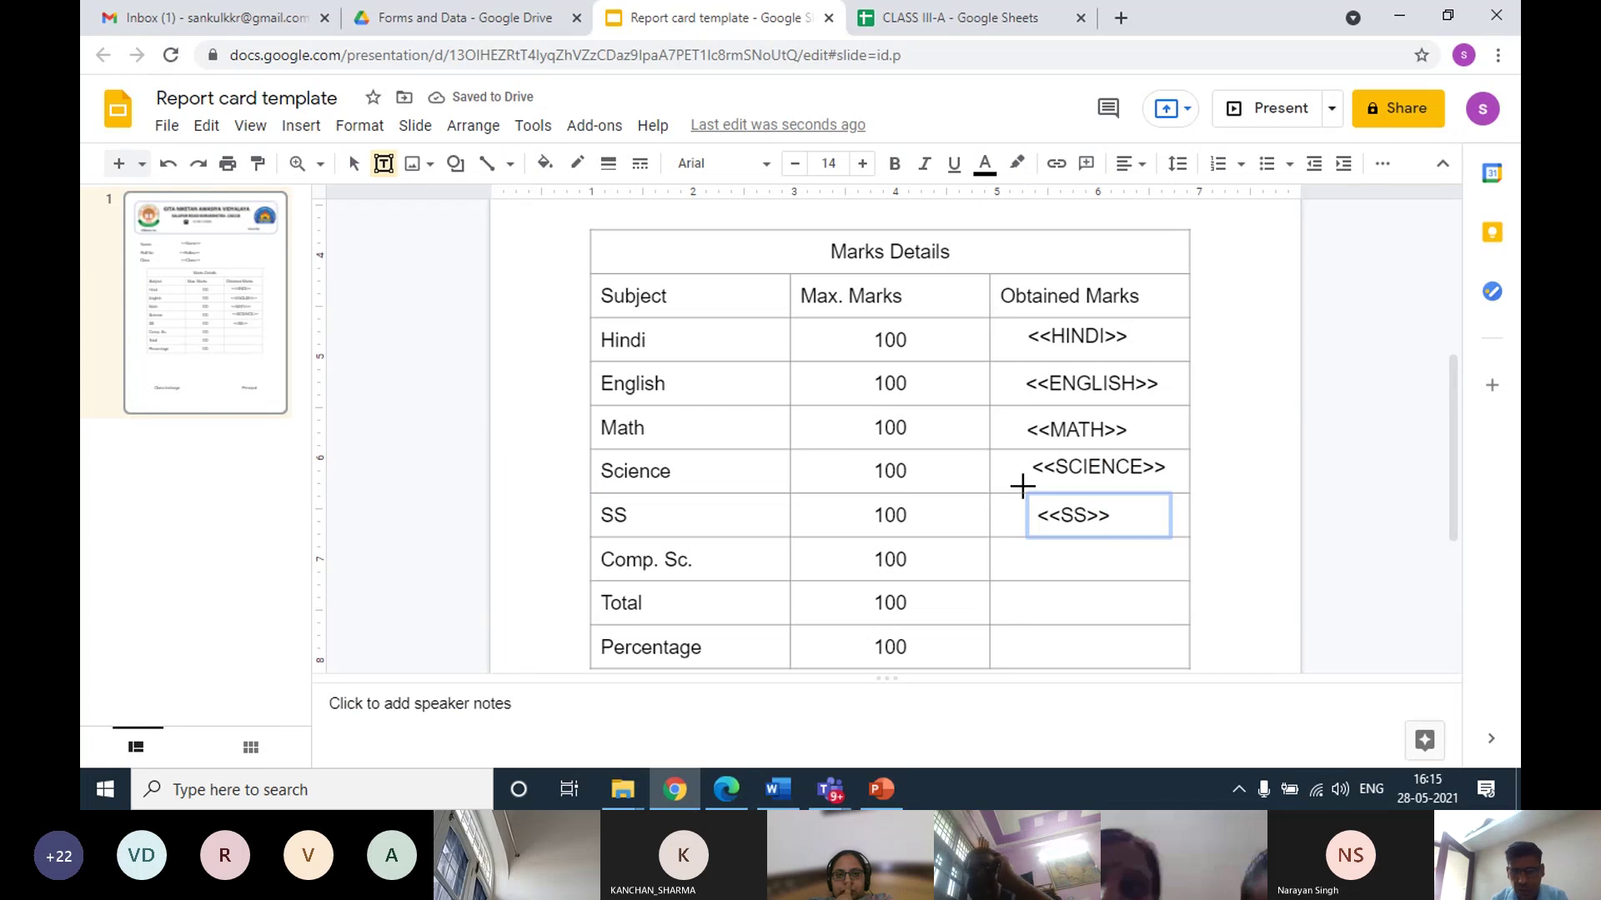
{"action": "left_click_drag", "start_coordinate": [1024, 543], "coordinate": [1172, 575]}
{"action": "type", "text": "<<"}
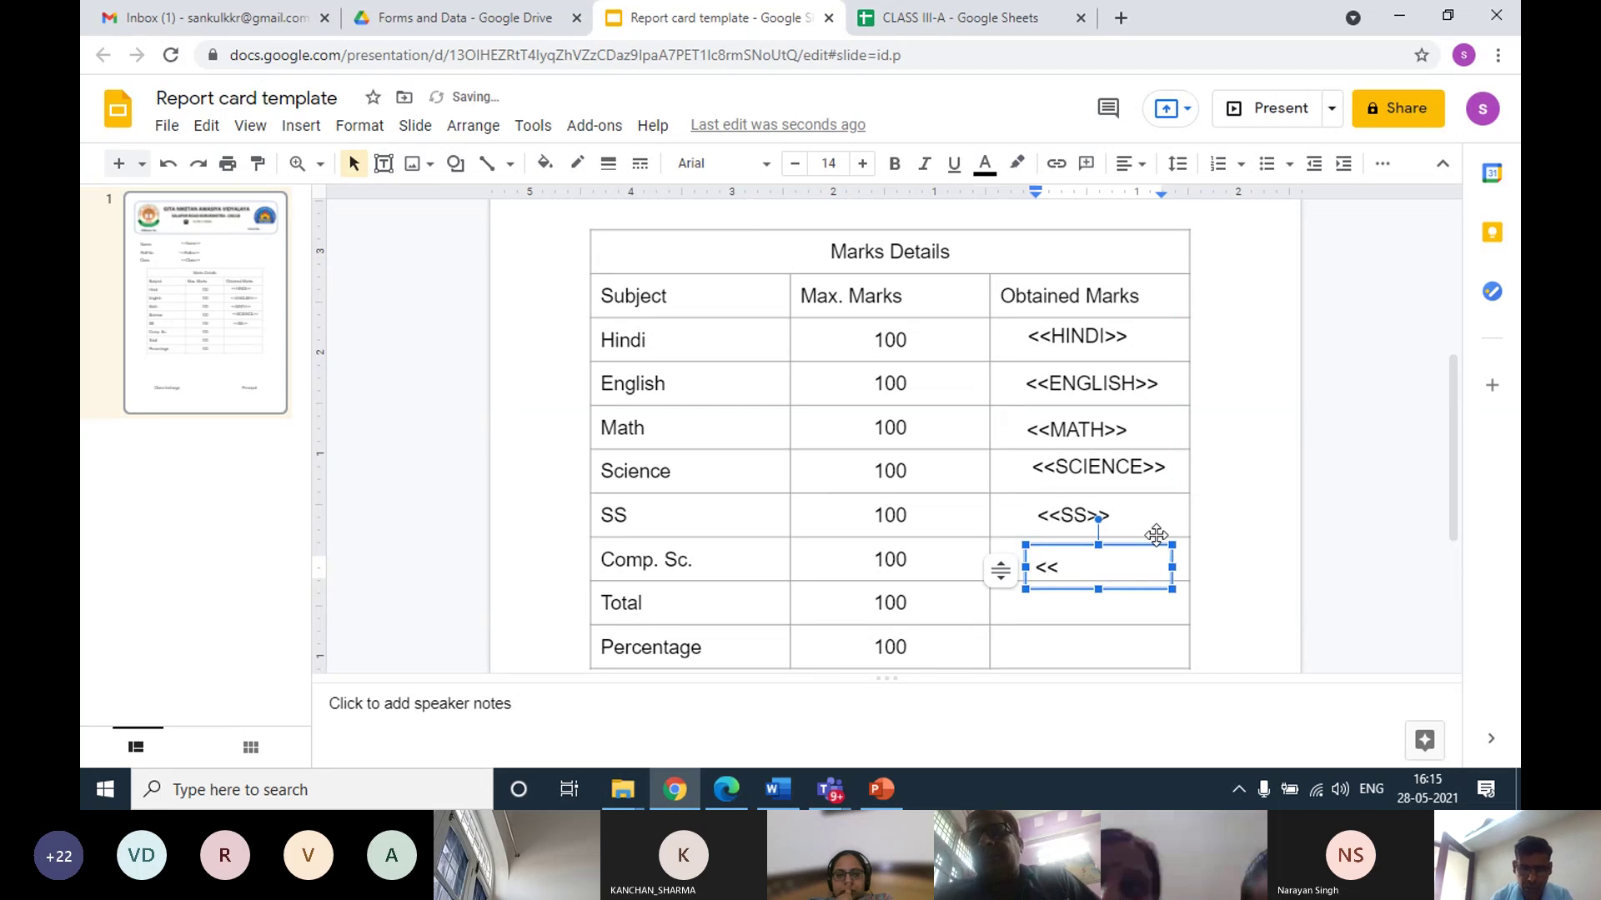
{"action": "type", "text": "cOMP"}
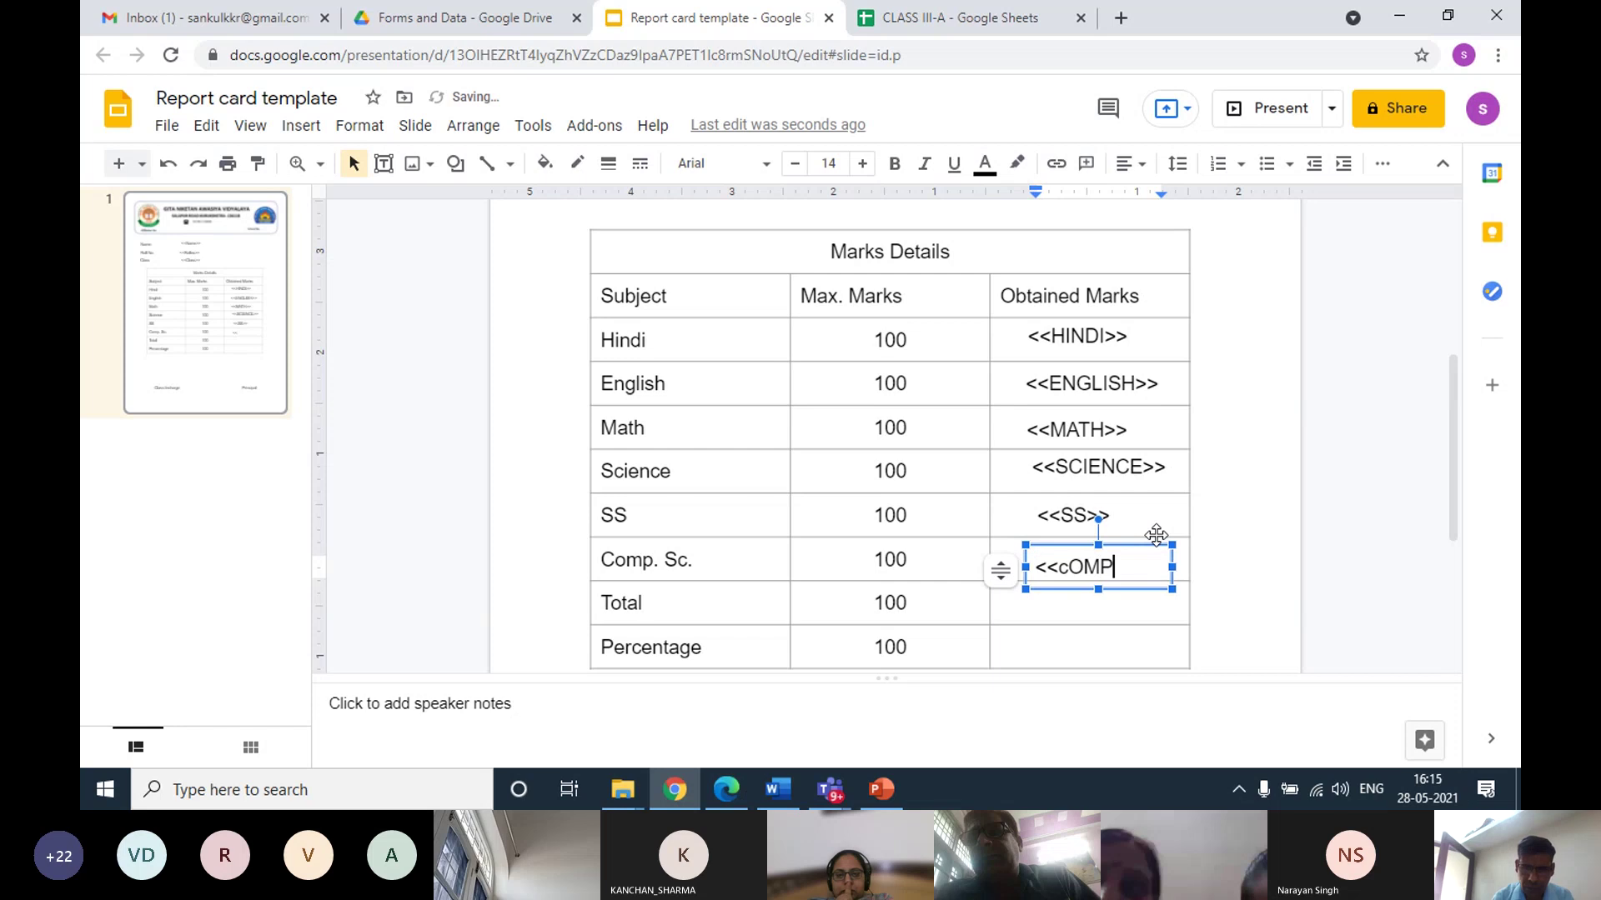
{"action": "key", "text": "BackSpace"}
{"action": "key", "text": "BackSpace"}
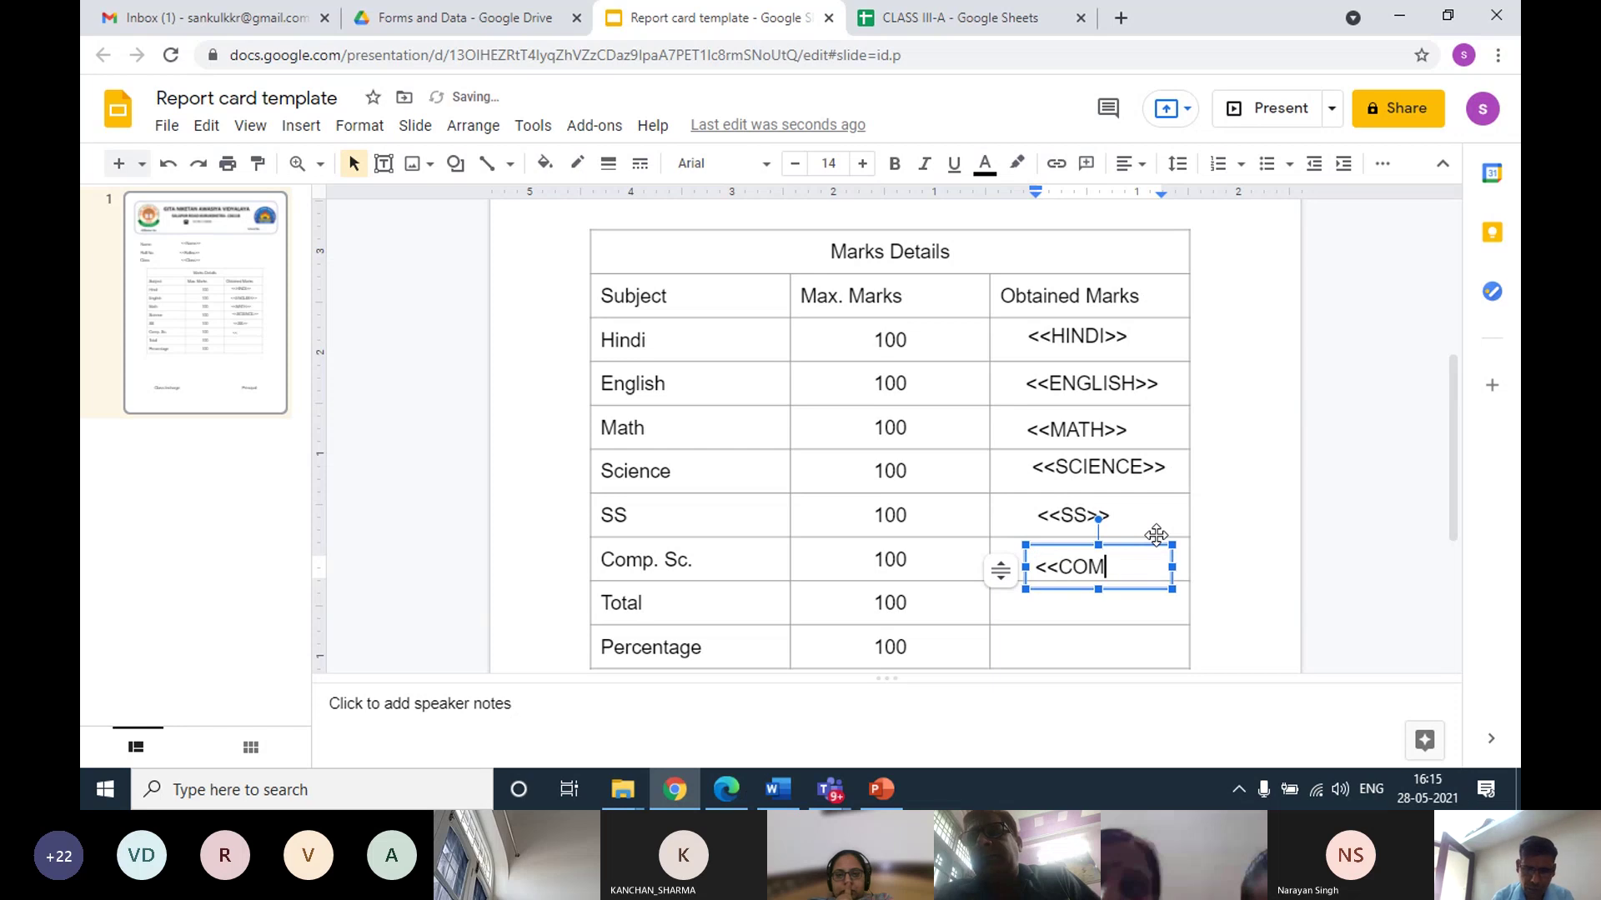
{"action": "type", "text": "OMP. SC."}
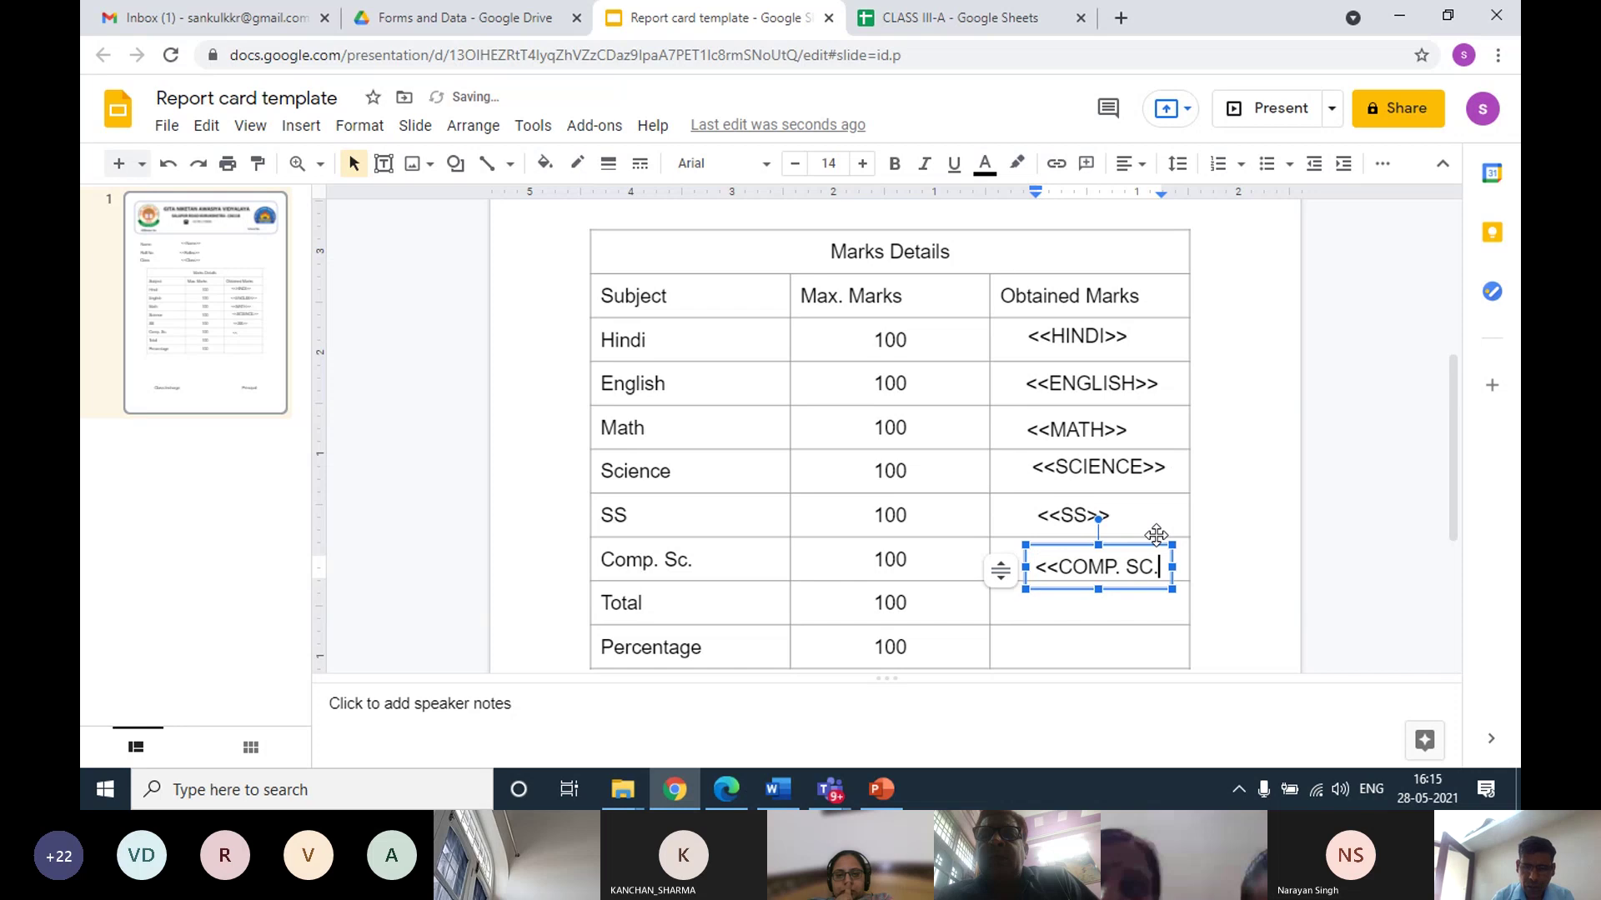
{"action": "type", "text": ">"}
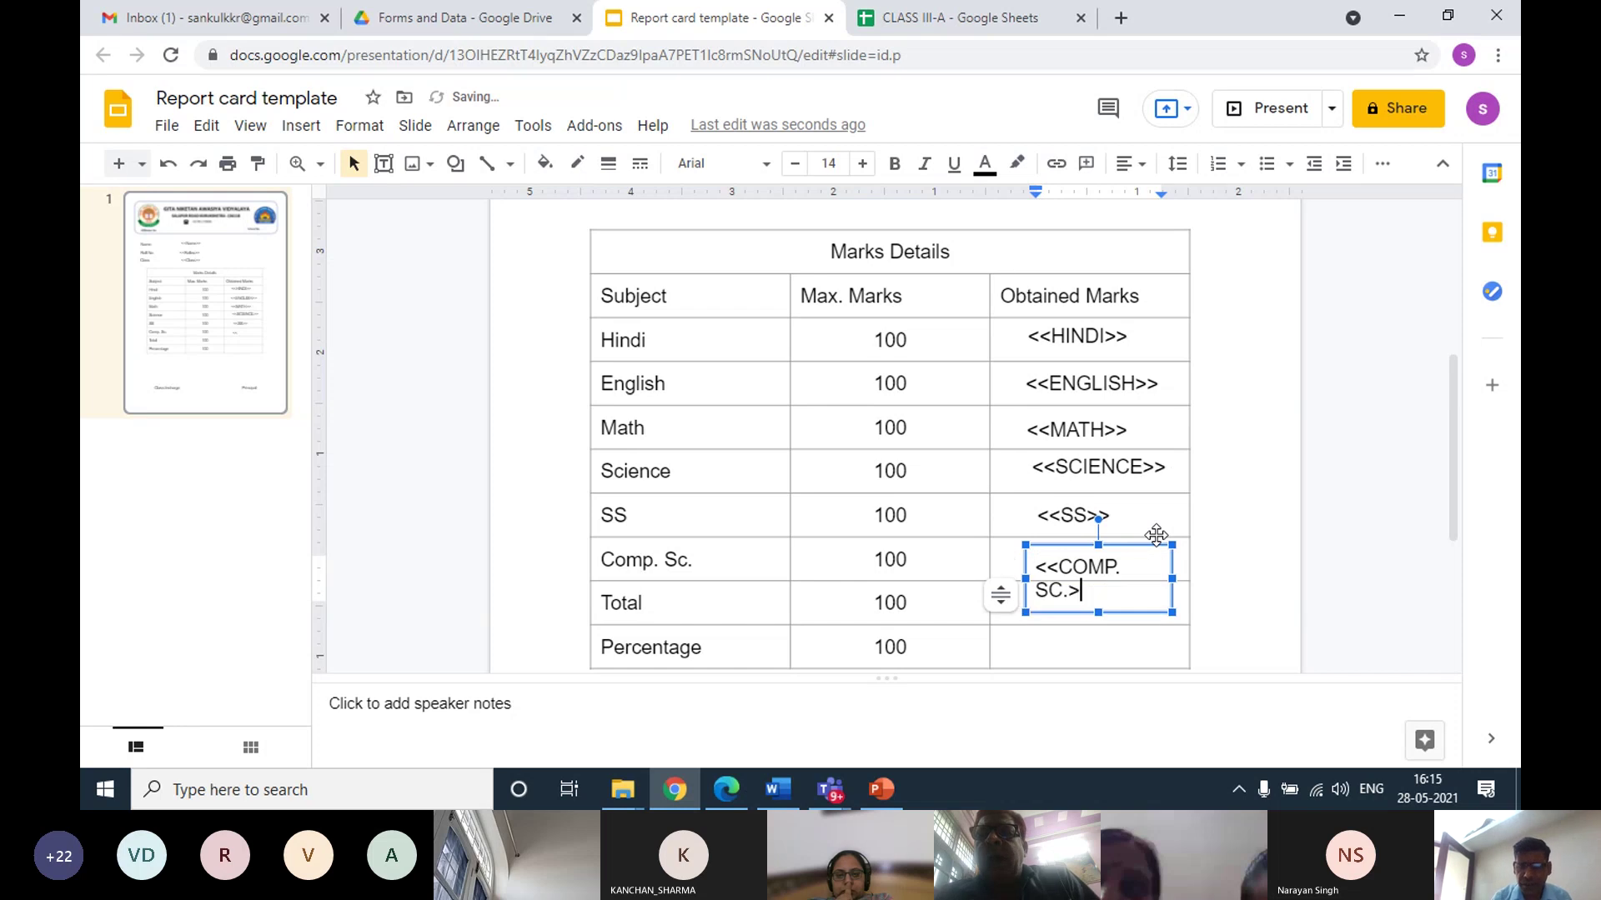
{"action": "type", "text": ">"}
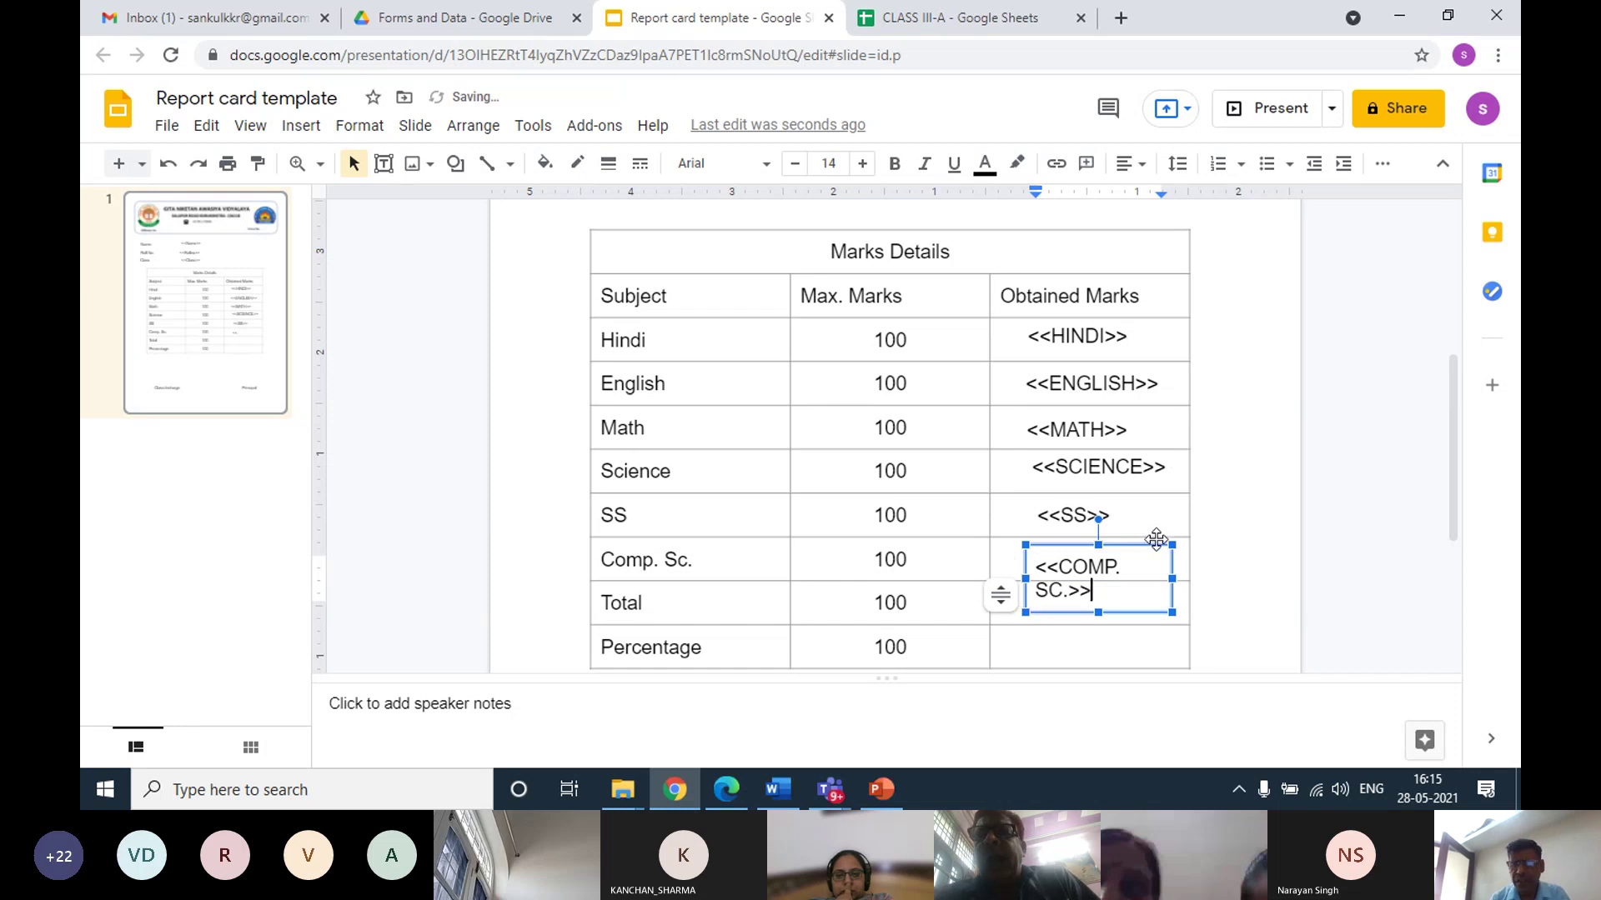
{"action": "left_click", "coordinate": [1170, 578]}
{"action": "left_click_drag", "start_coordinate": [1170, 579], "coordinate": [1193, 570]}
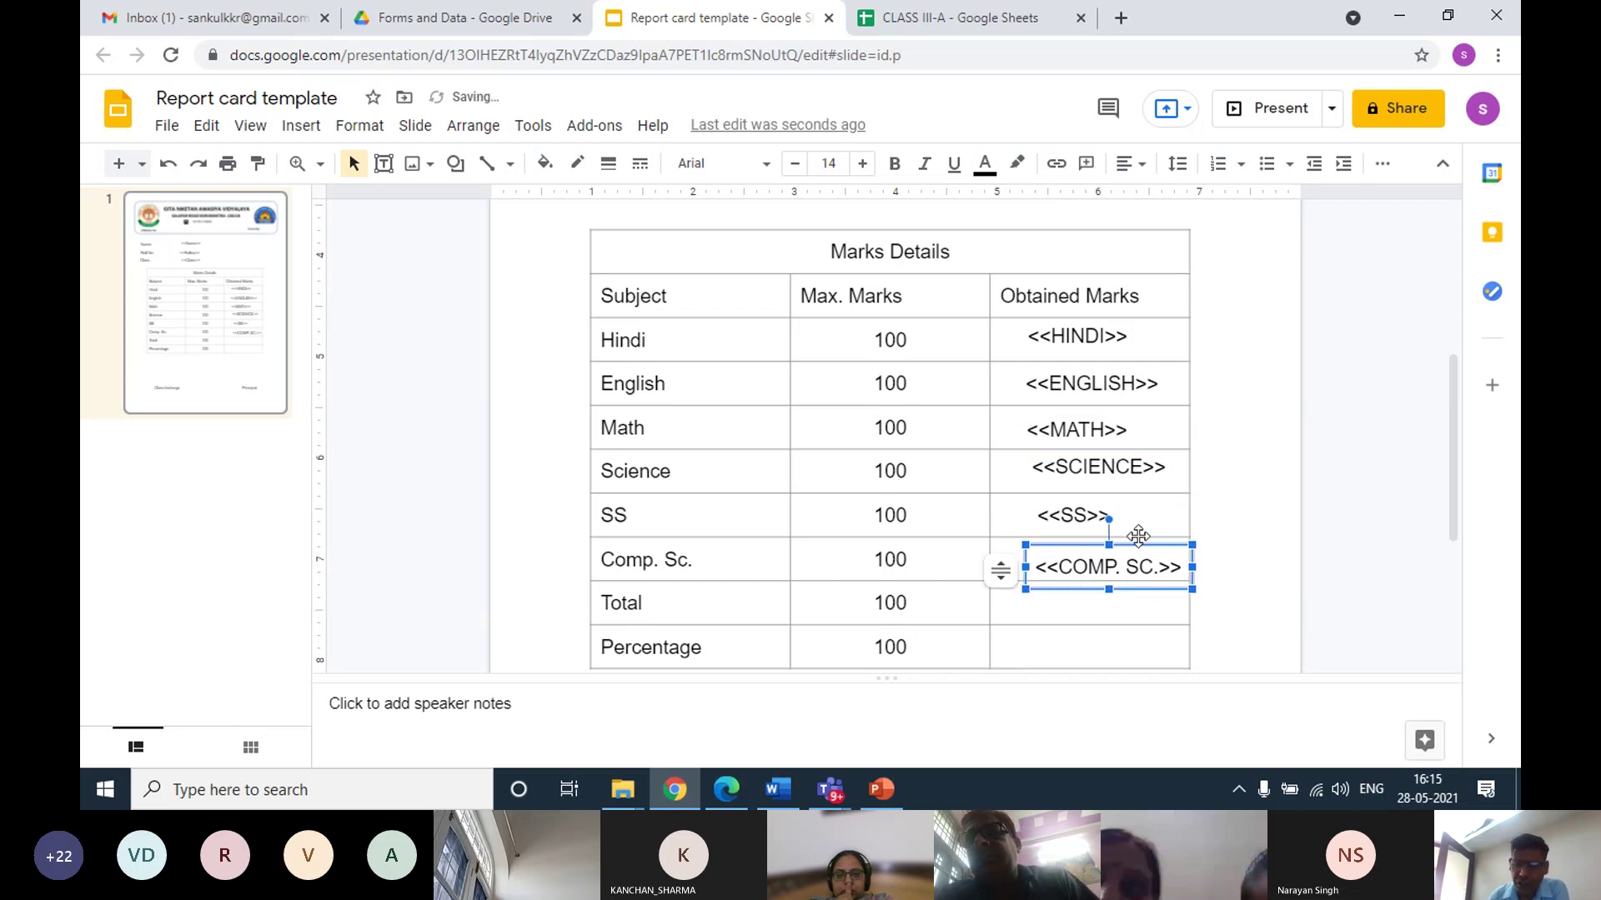
{"action": "left_click_drag", "start_coordinate": [1136, 540], "coordinate": [1139, 536]}
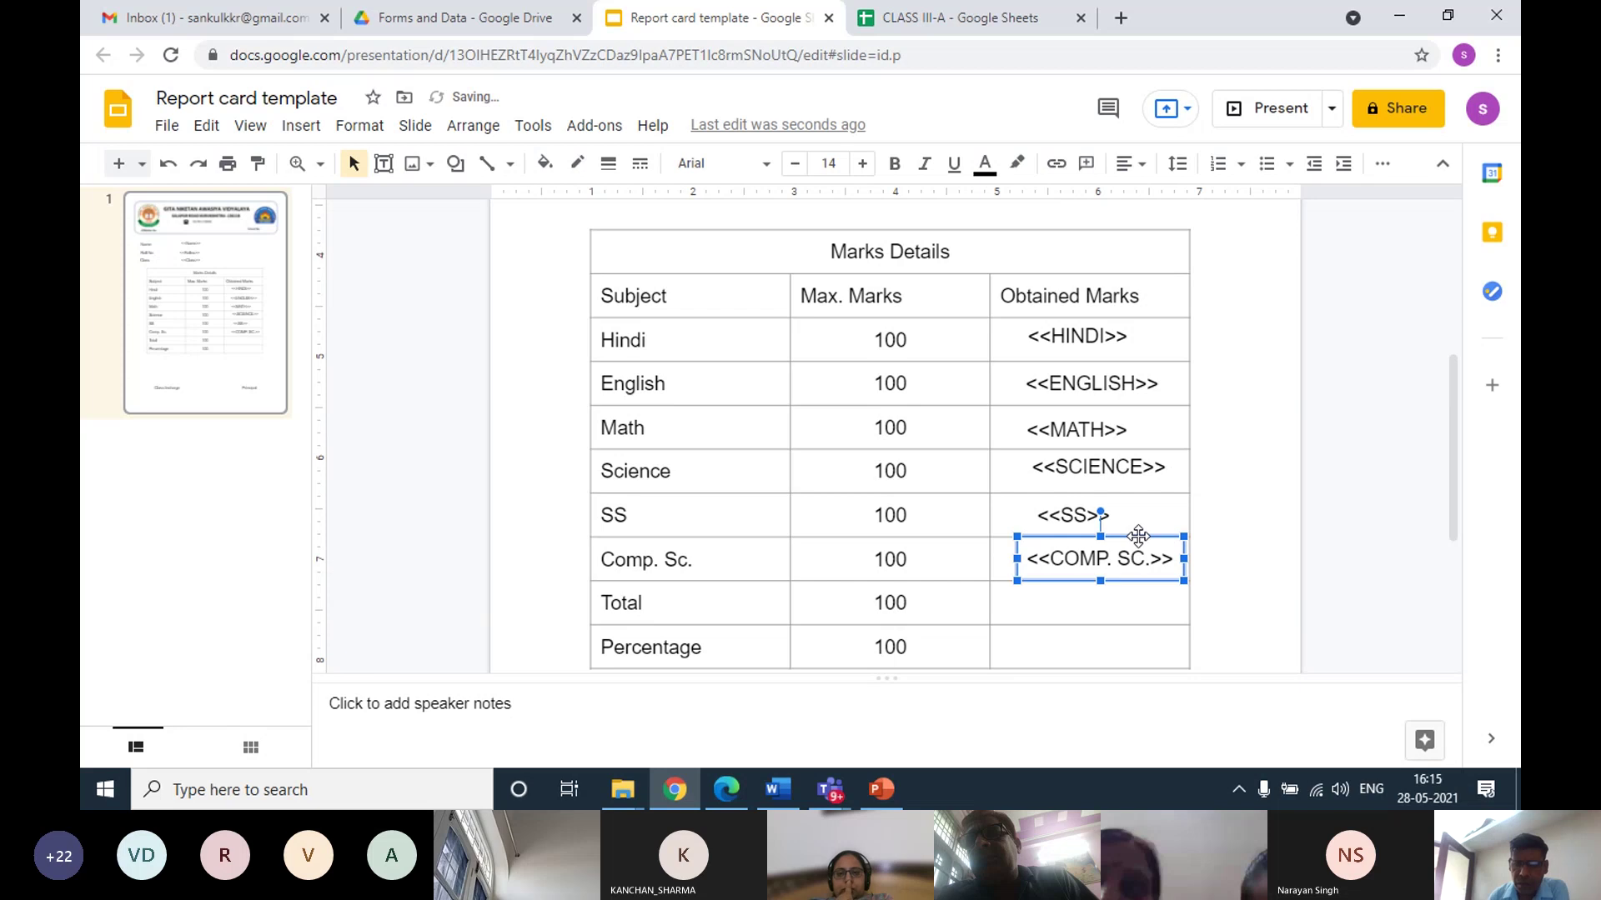
{"action": "key", "text": "Left"}
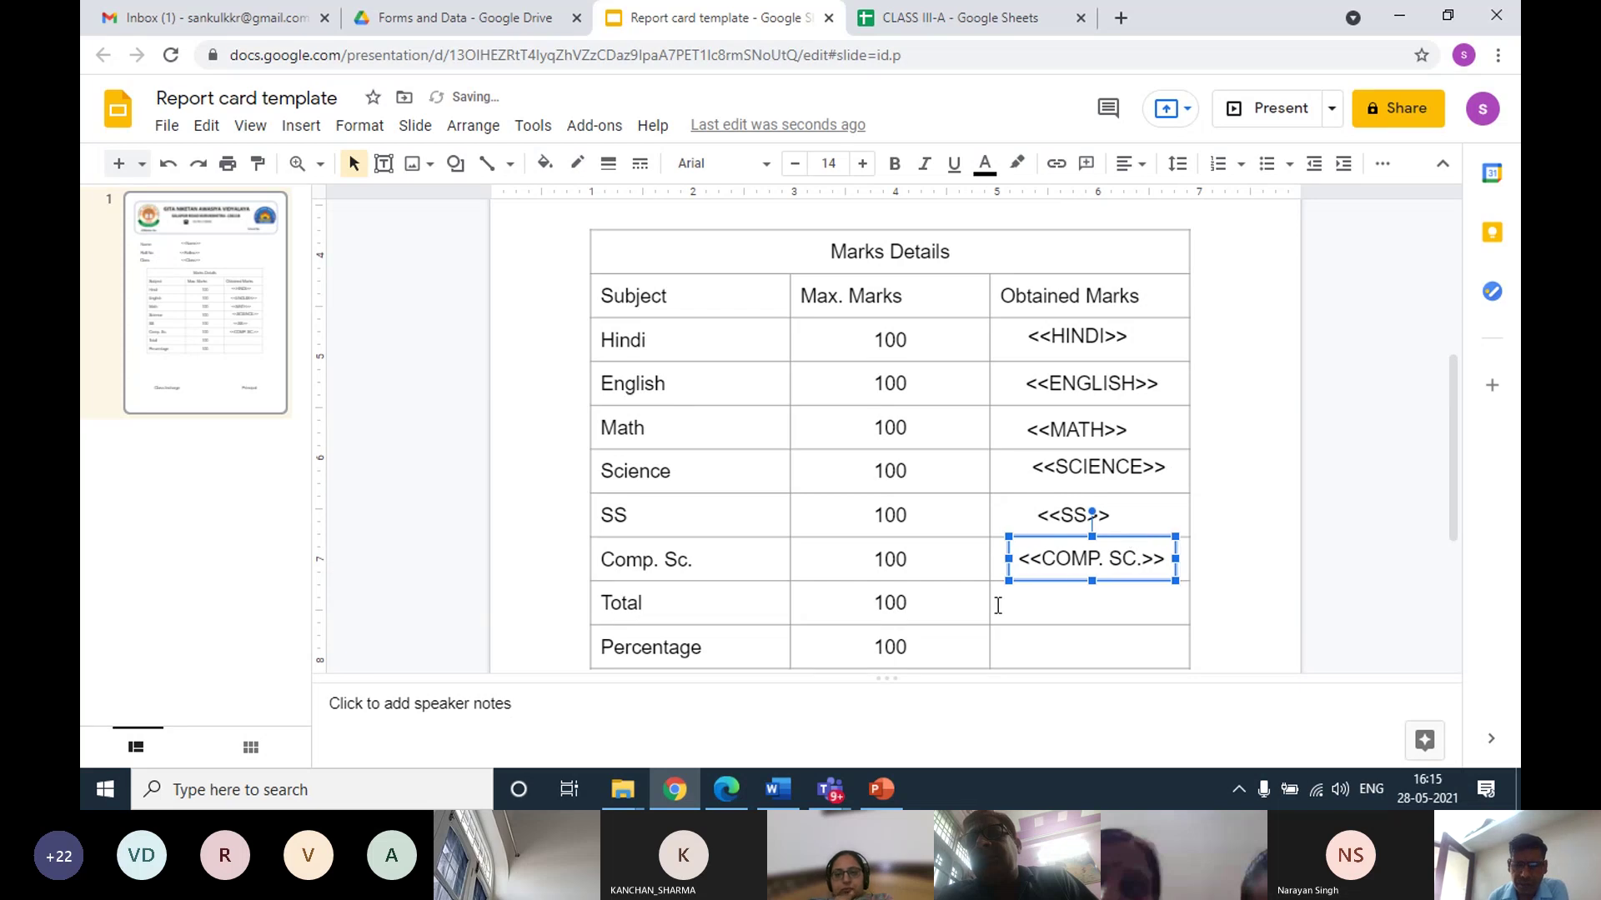
{"action": "left_click", "coordinate": [1026, 602]}
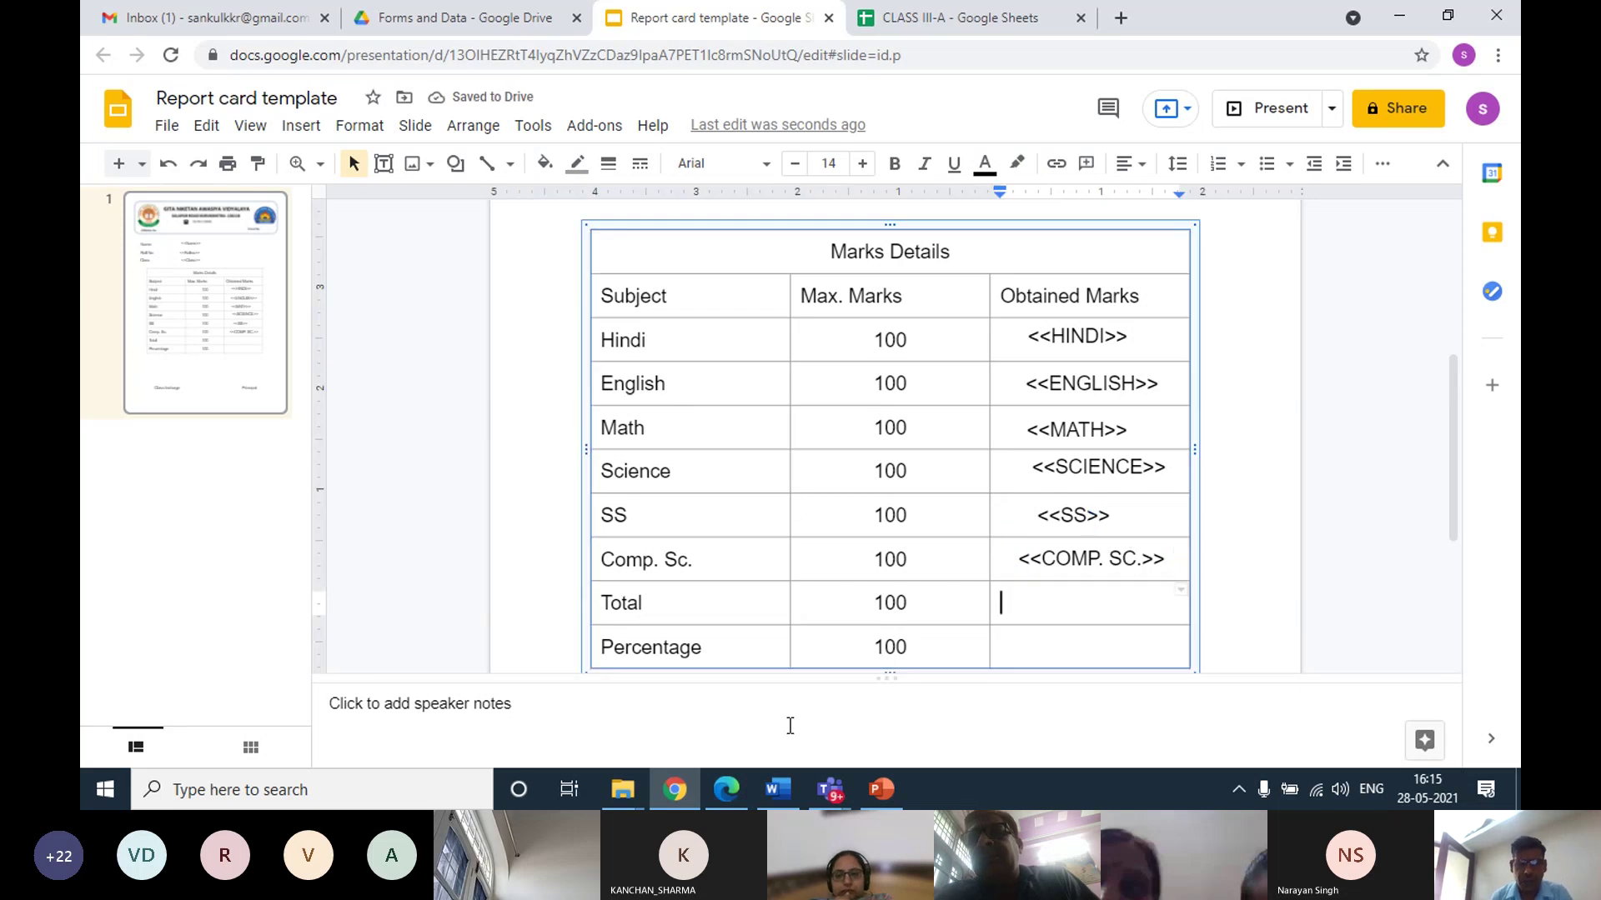
{"action": "left_click", "coordinate": [934, 18]}
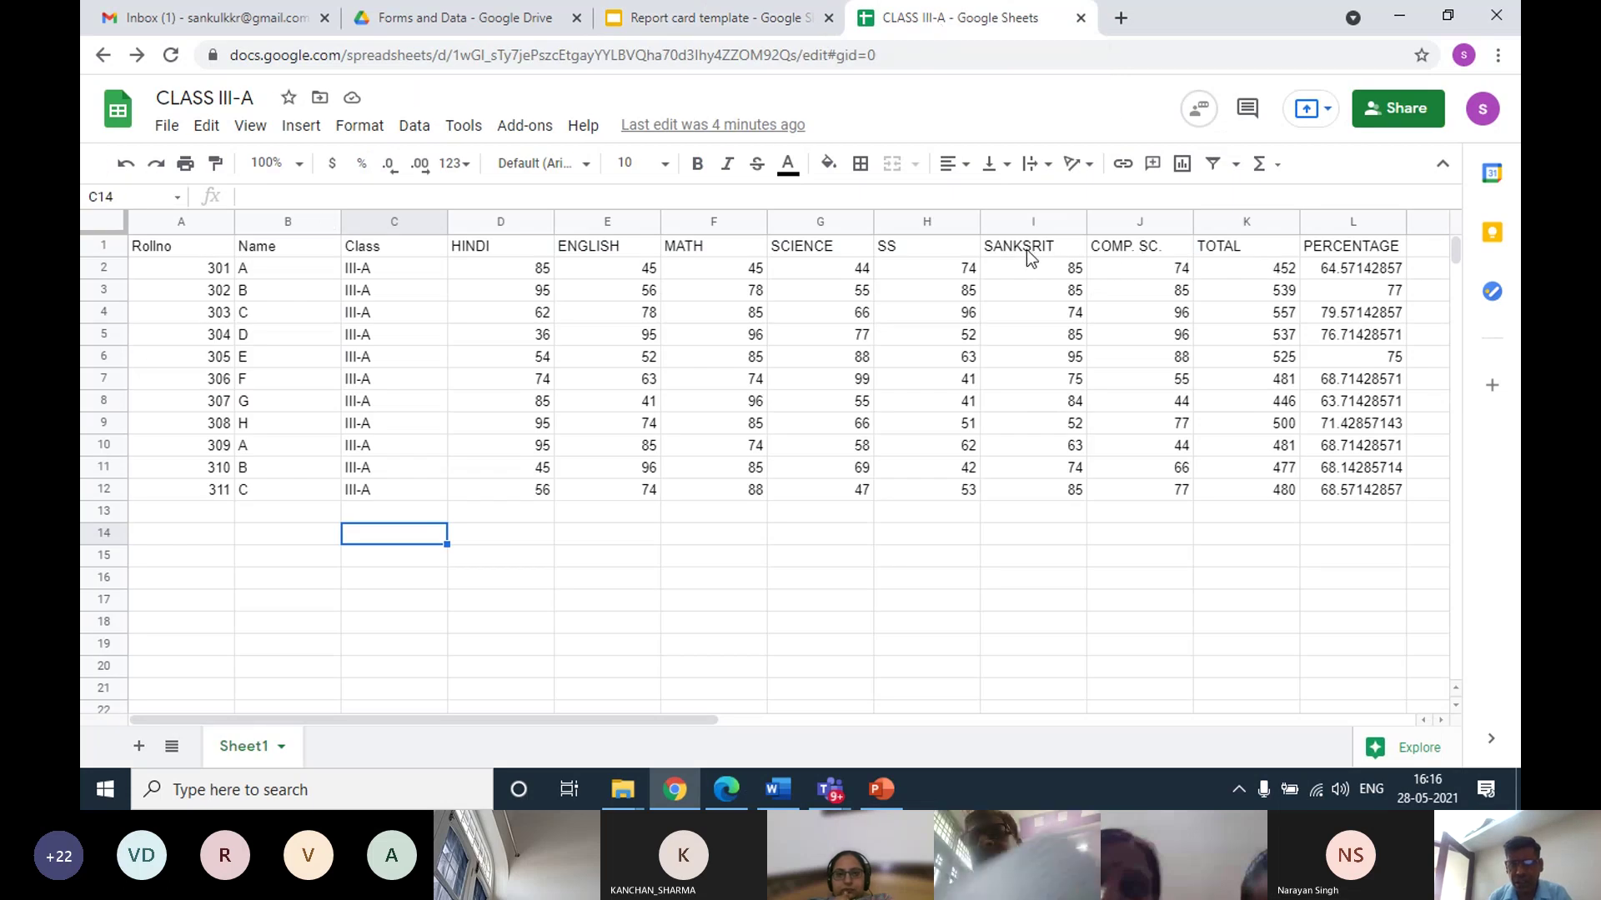
{"action": "left_click", "coordinate": [734, 33]}
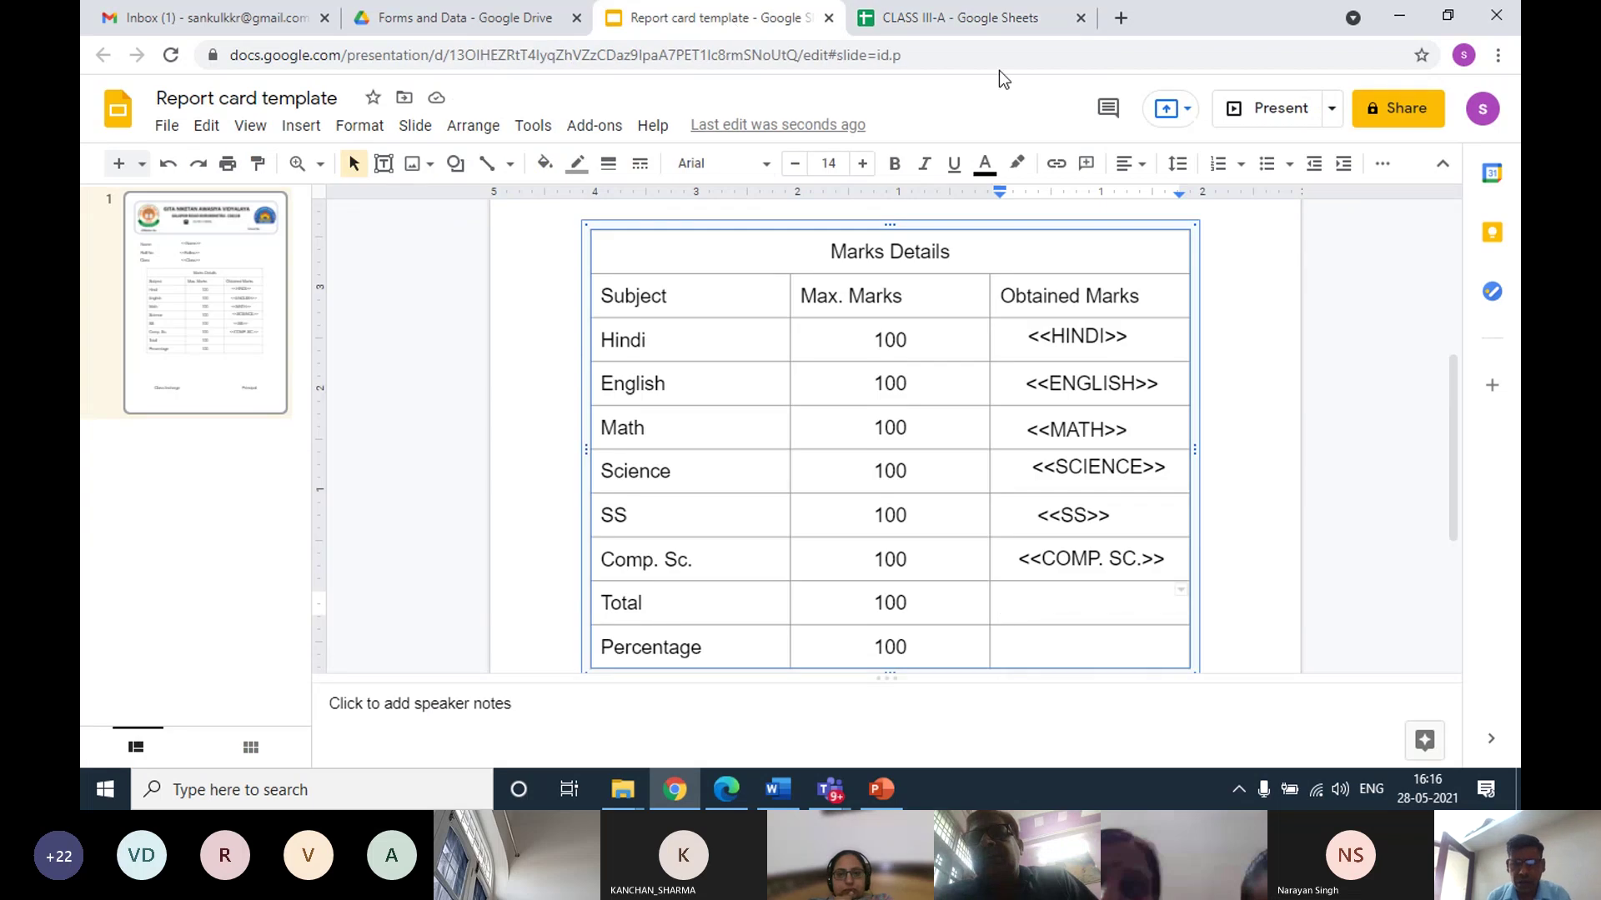
{"action": "left_click", "coordinate": [959, 18]}
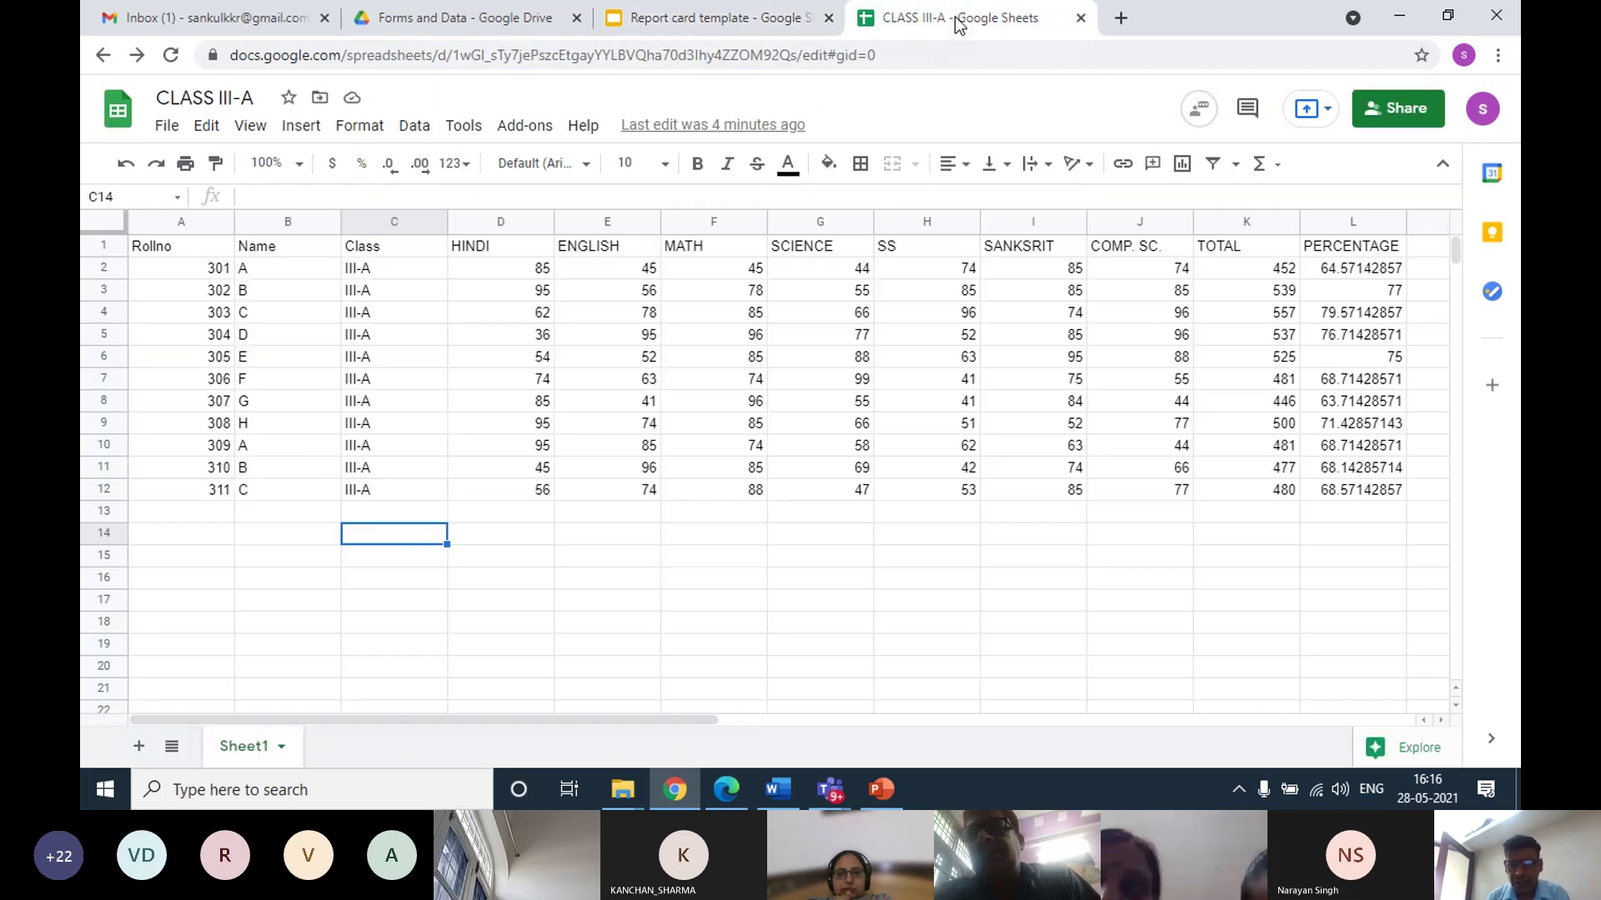
{"action": "left_click", "coordinate": [744, 24]}
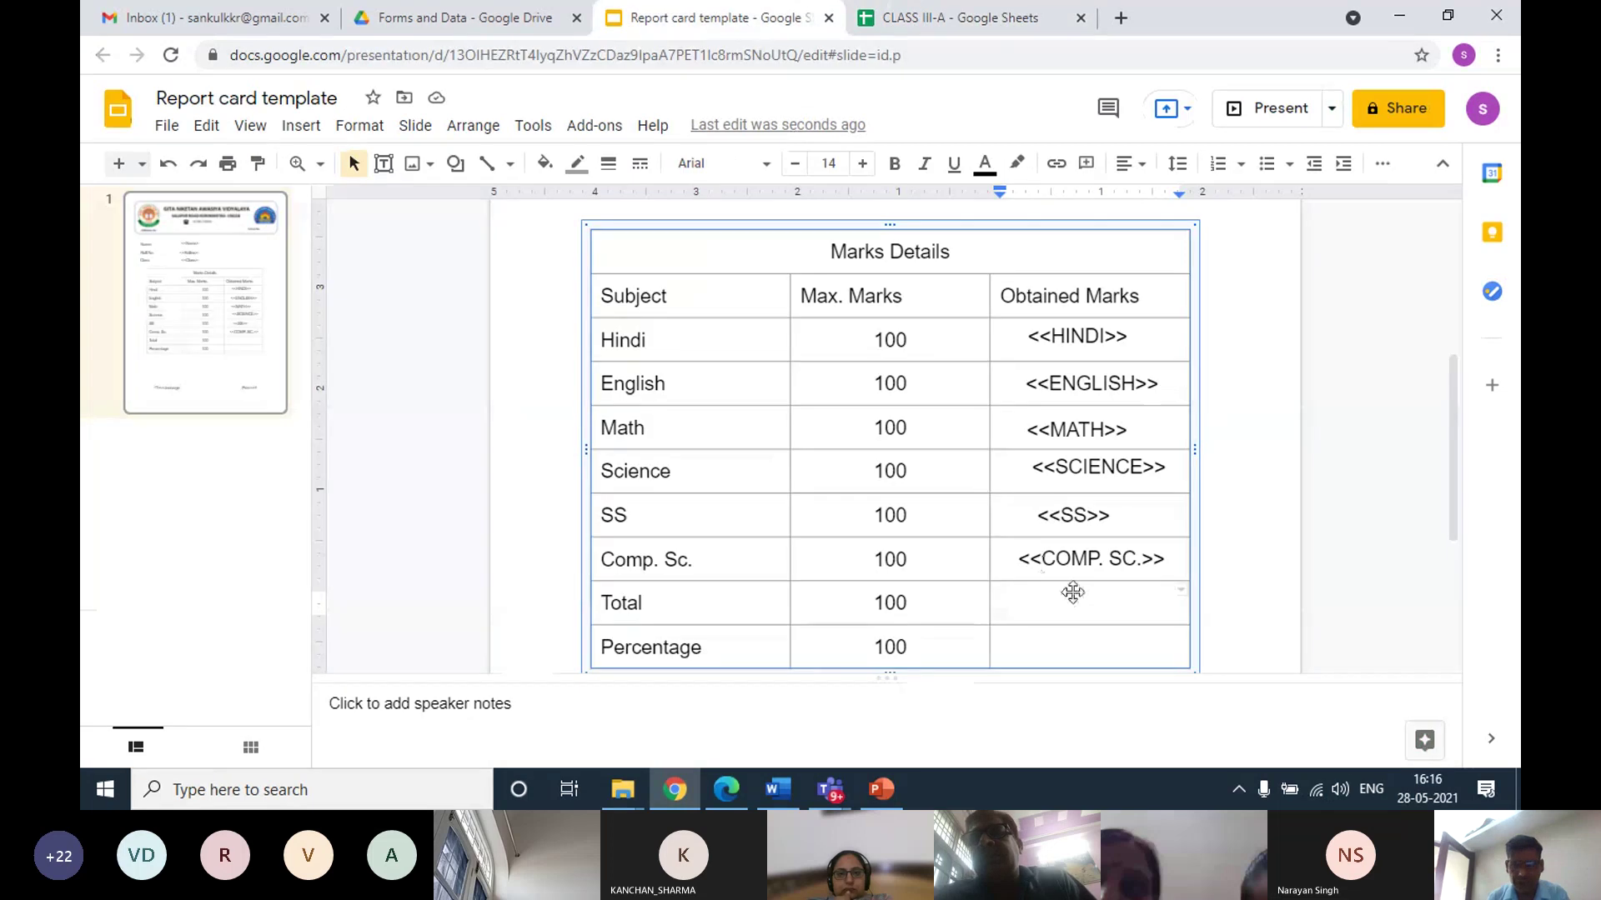
Add a <<TOTAL>> text box in the Total marks cell and nudge it into place
{"action": "left_click", "coordinate": [305, 126]}
{"action": "left_click", "coordinate": [325, 197]}
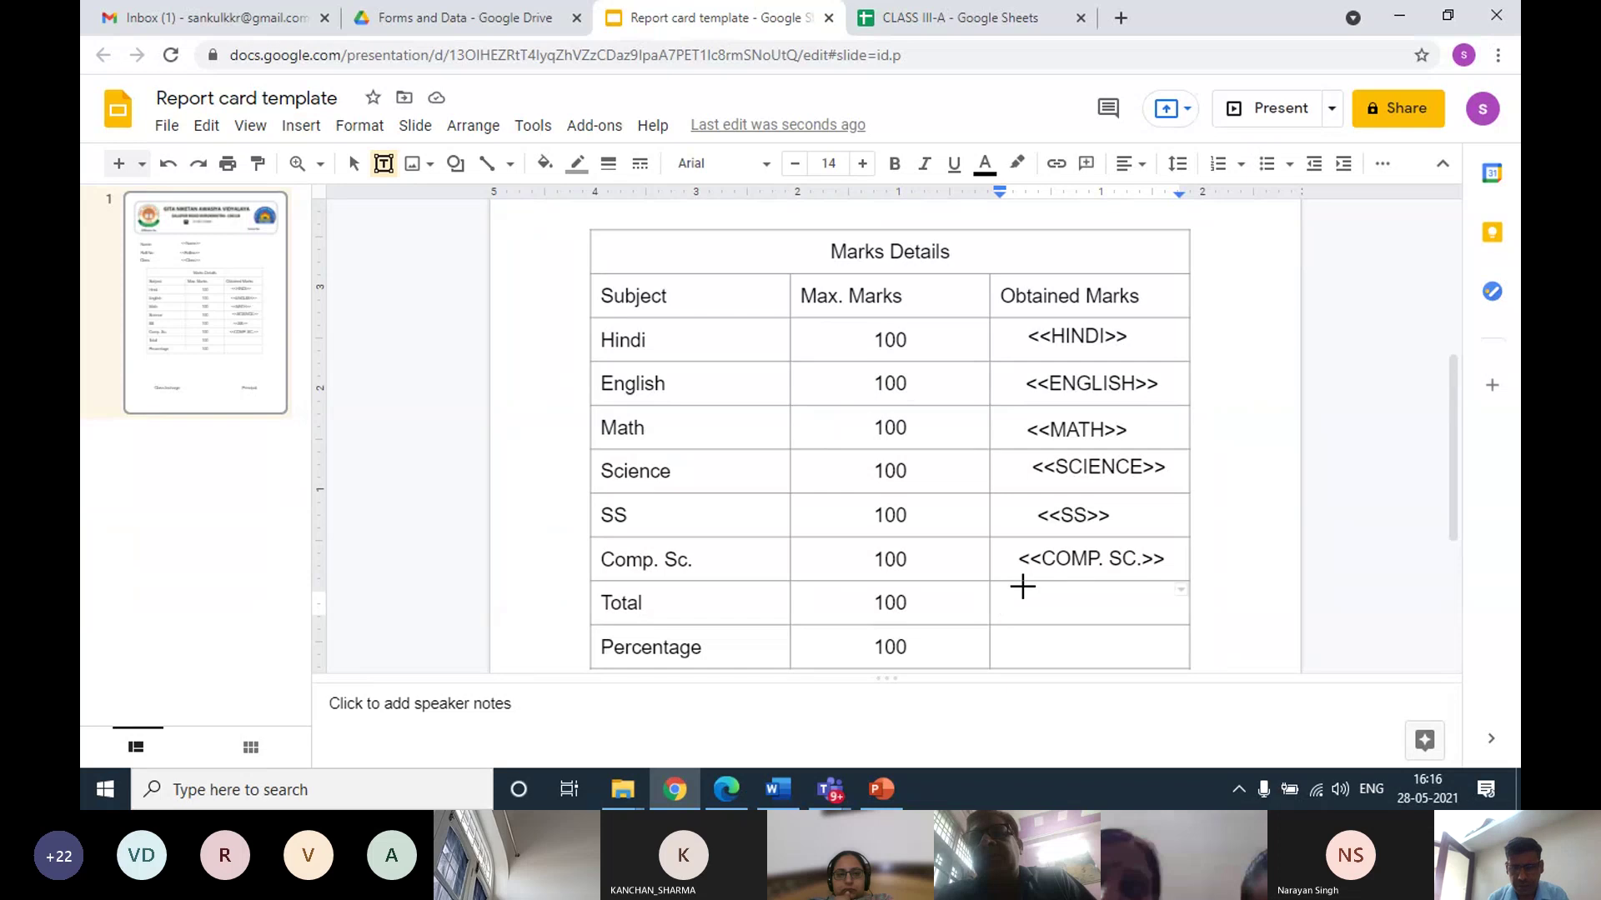
{"action": "left_click_drag", "start_coordinate": [1016, 583], "coordinate": [1170, 617]}
{"action": "type", "text": "<<"}
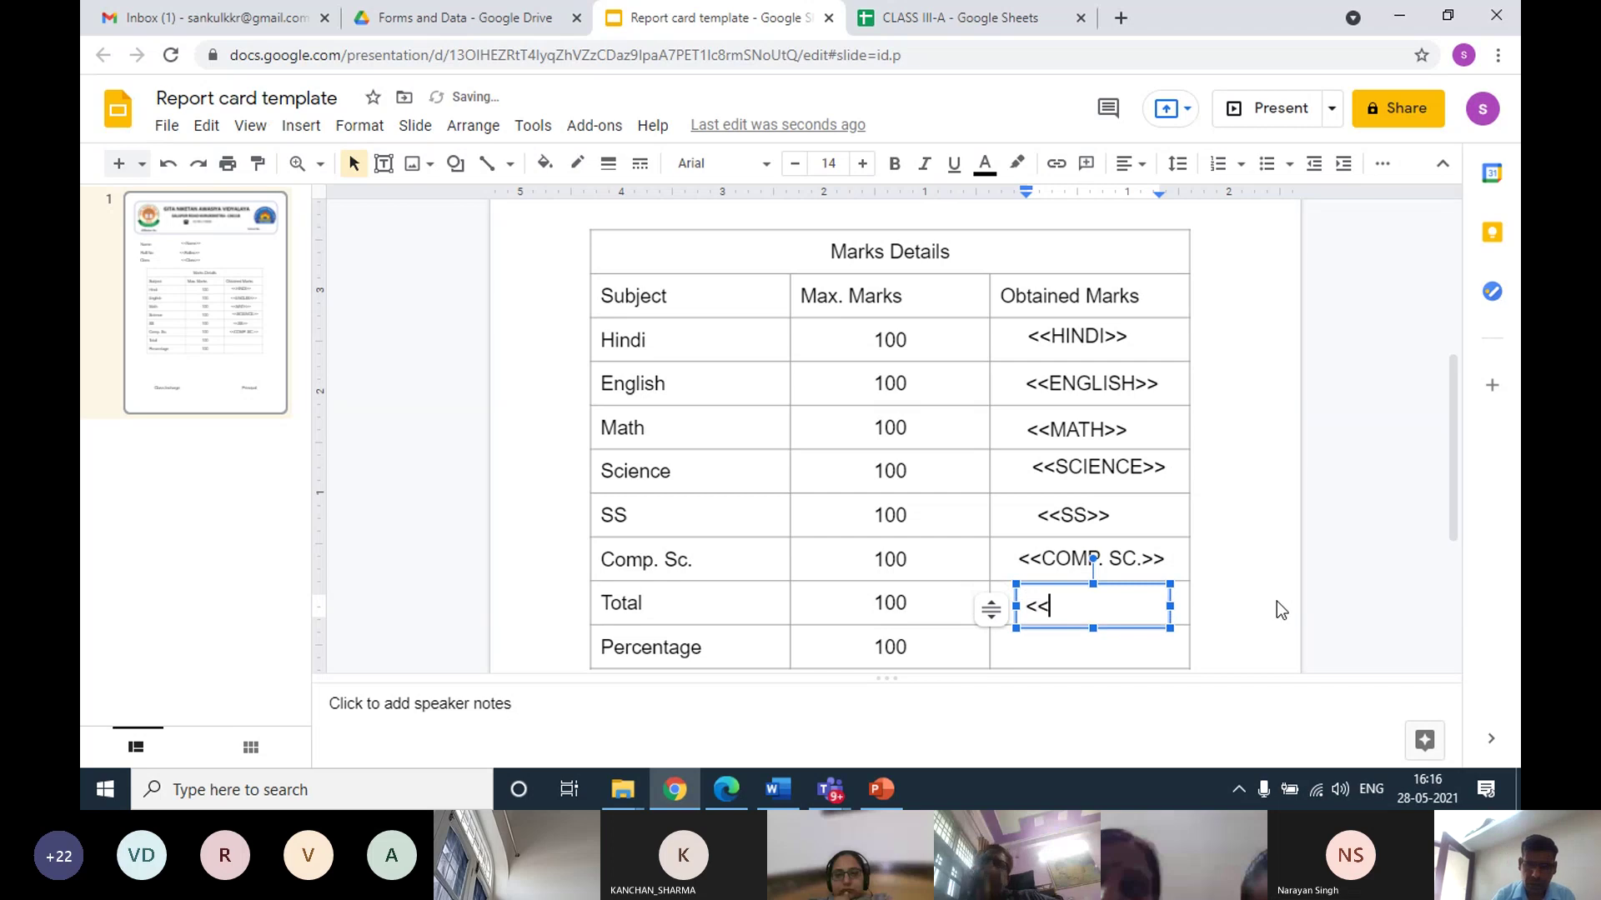
{"action": "type", "text": "TOT"}
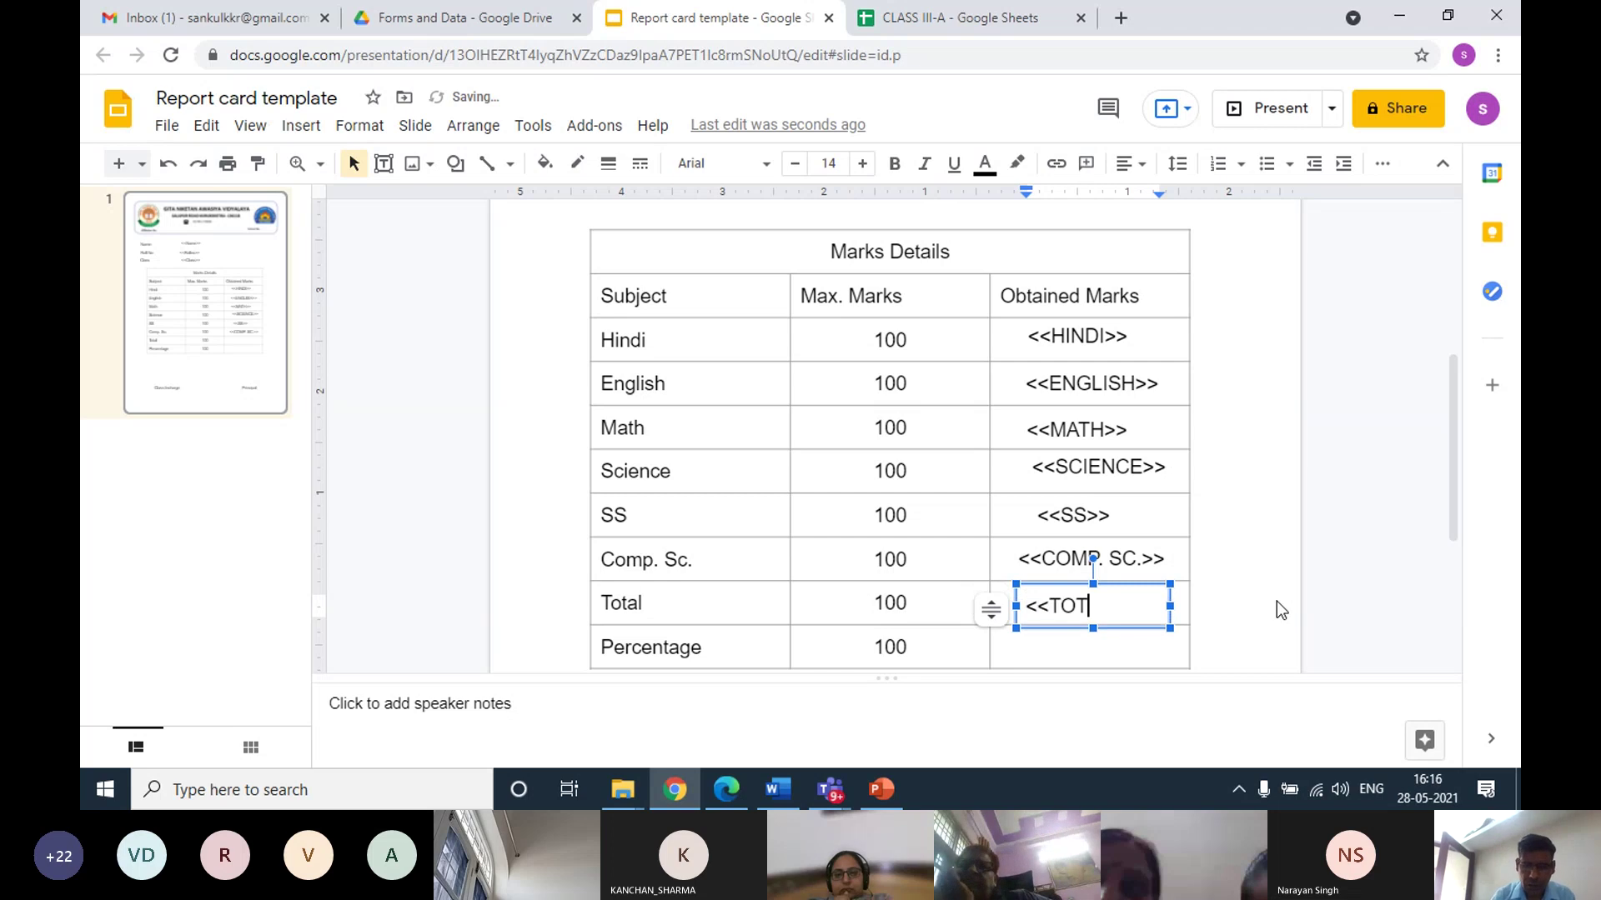
{"action": "type", "text": "AL>>"}
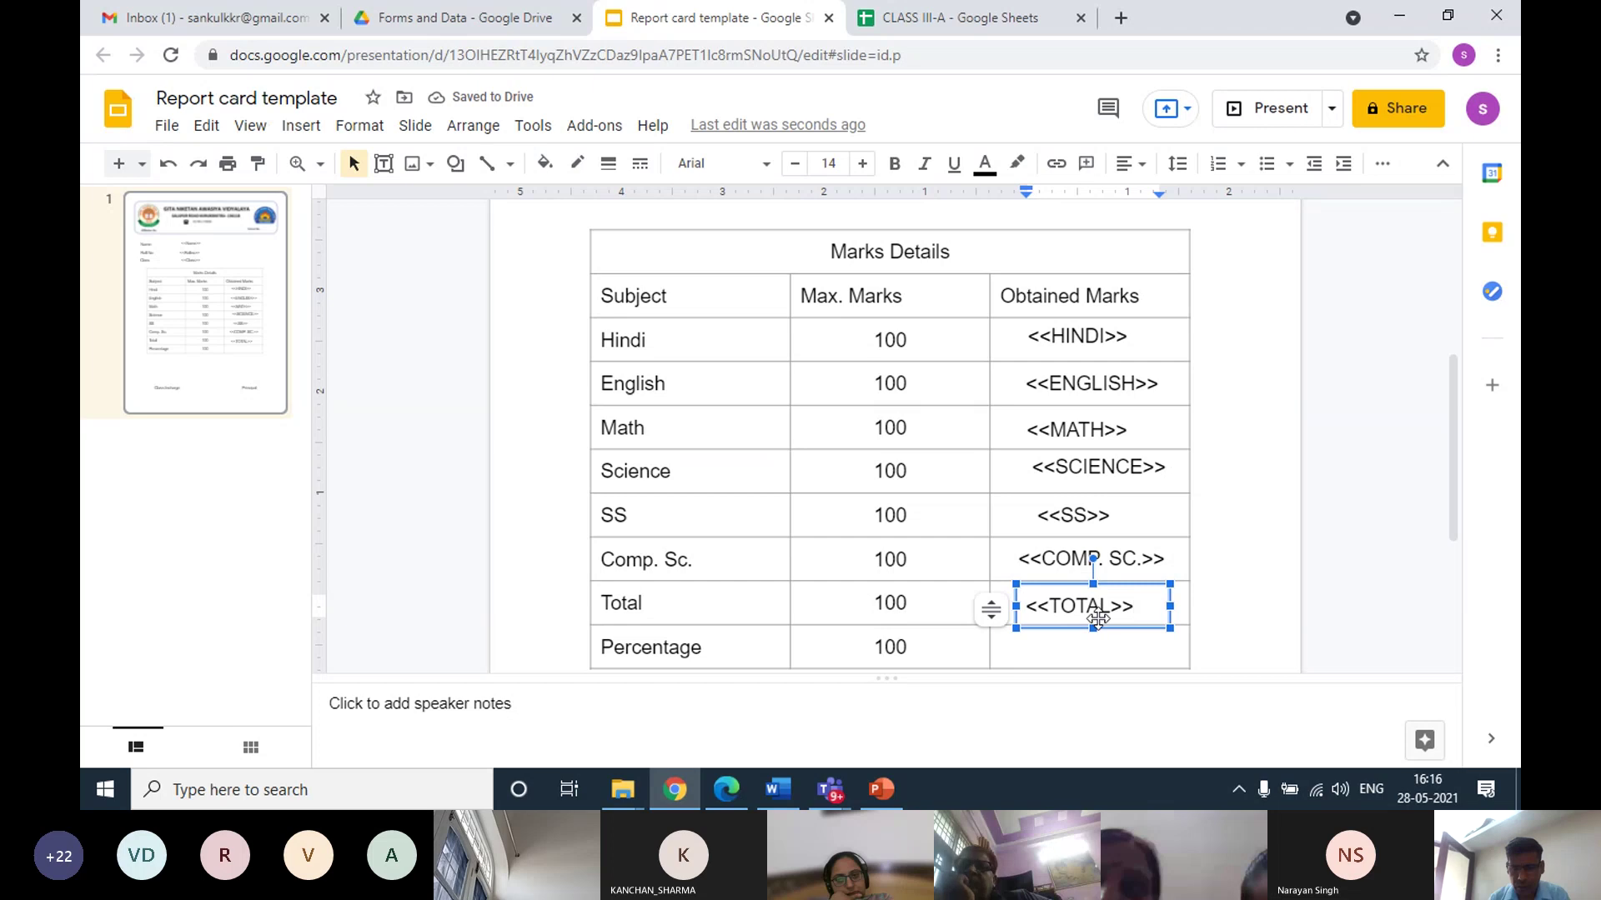
{"action": "left_click", "coordinate": [1078, 583]}
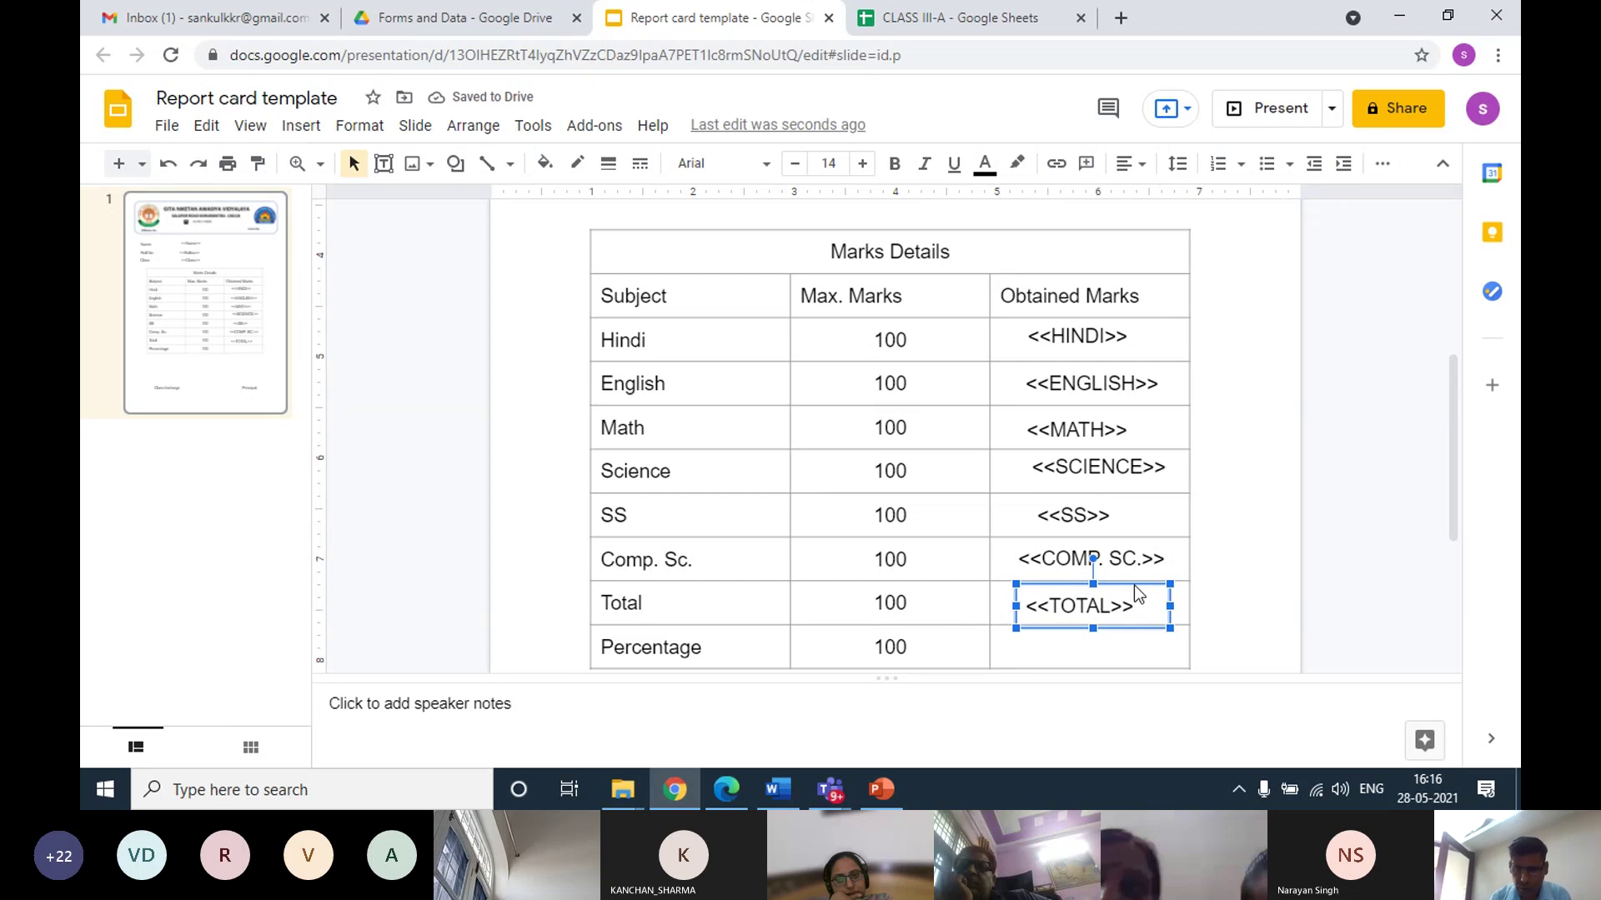
{"action": "key", "text": "Up"}
{"action": "key", "text": "Down"}
{"action": "key", "text": "Right"}
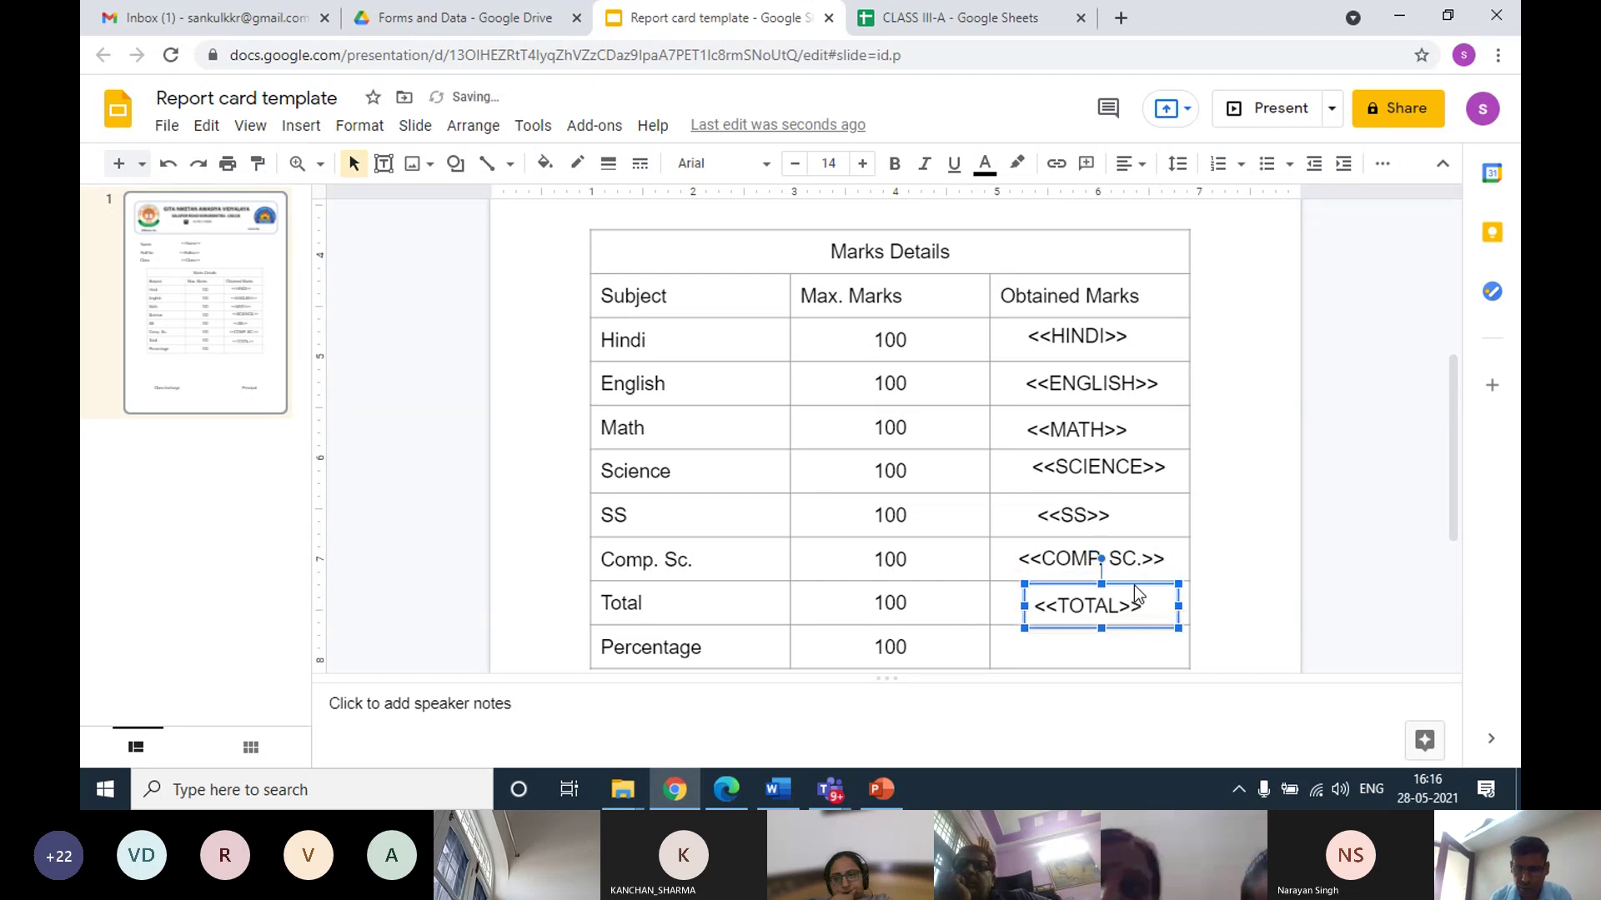
Add a one-line <<PERCENTAGE>> text box in the Percentage marks cell
{"action": "left_click", "coordinate": [301, 125]}
{"action": "left_click", "coordinate": [343, 196]}
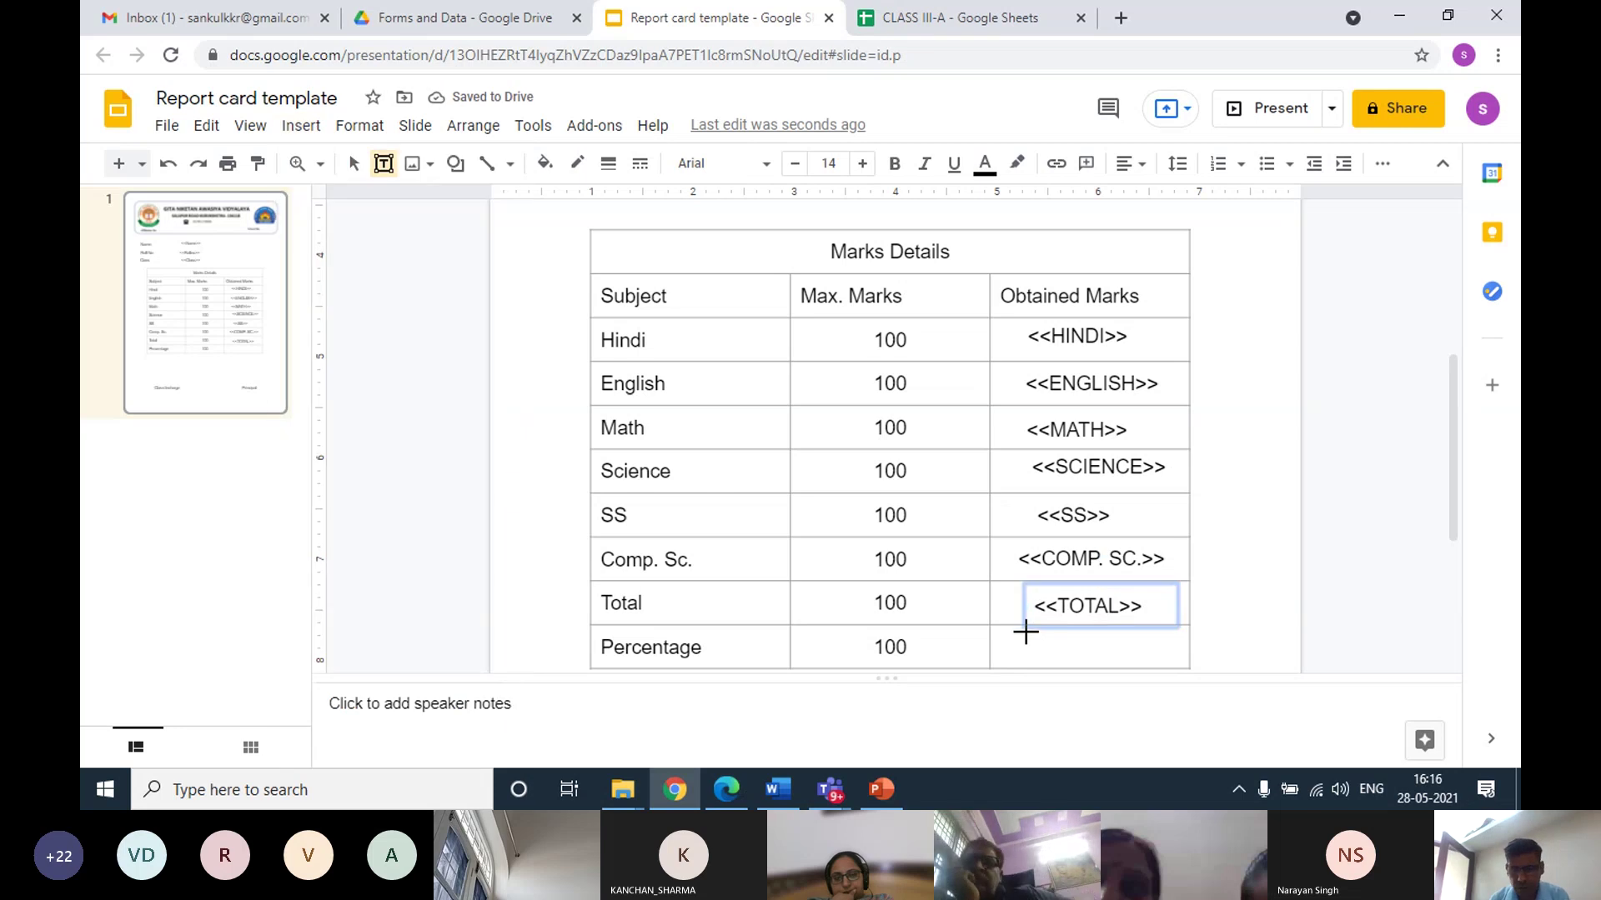
{"action": "left_click_drag", "start_coordinate": [1019, 627], "coordinate": [1171, 667]}
{"action": "type", "text": "<<"}
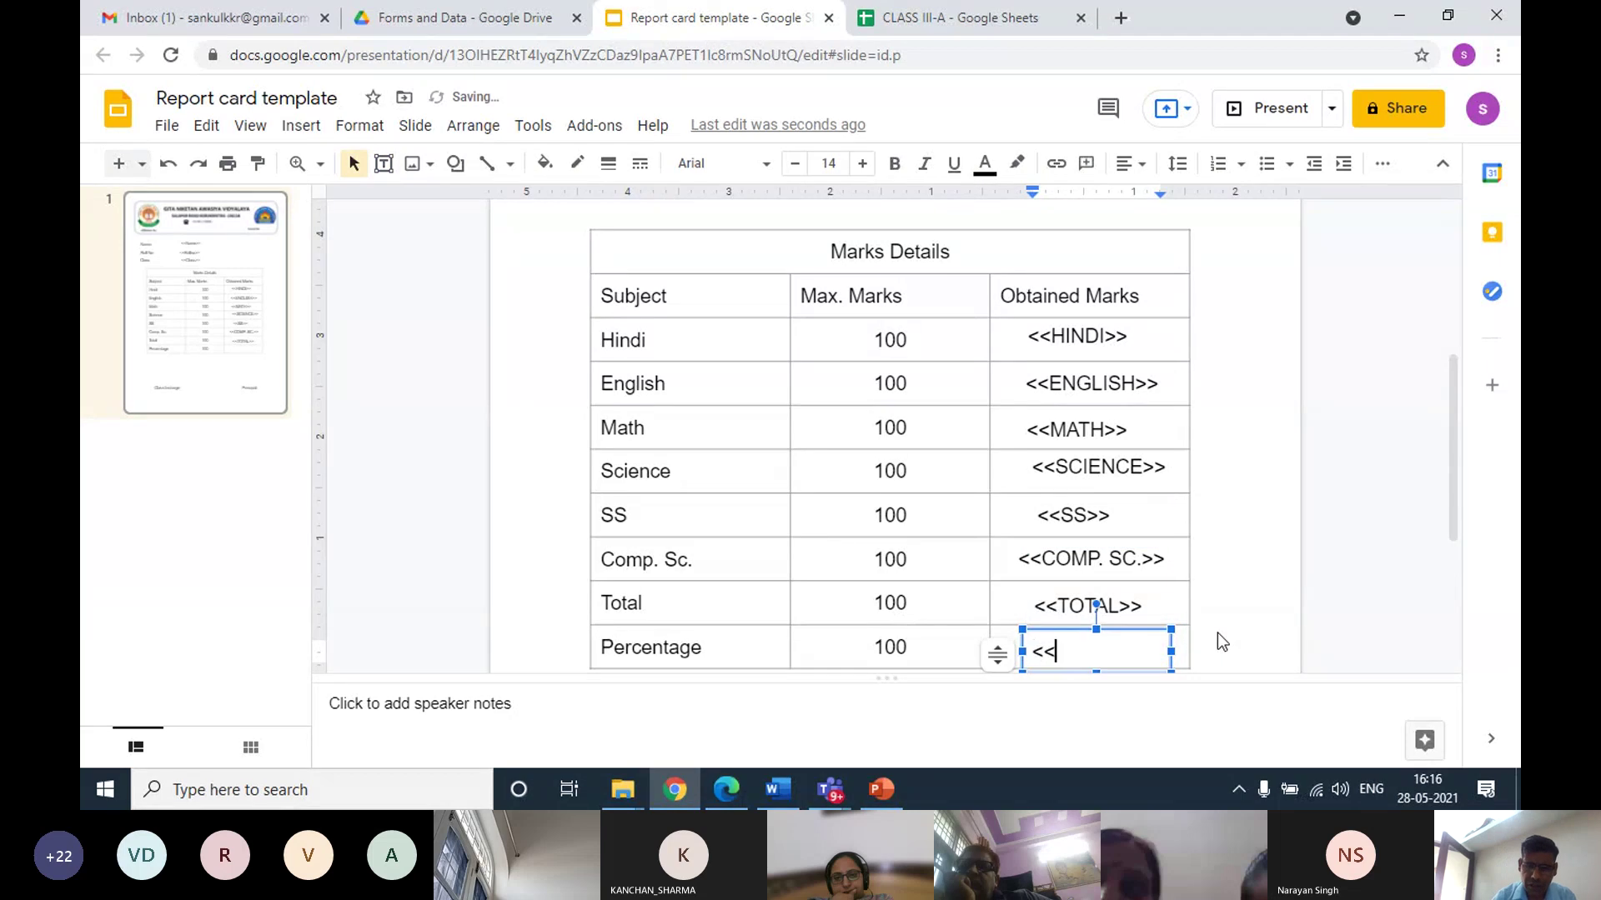
{"action": "type", "text": "PERCENTAGE>>"}
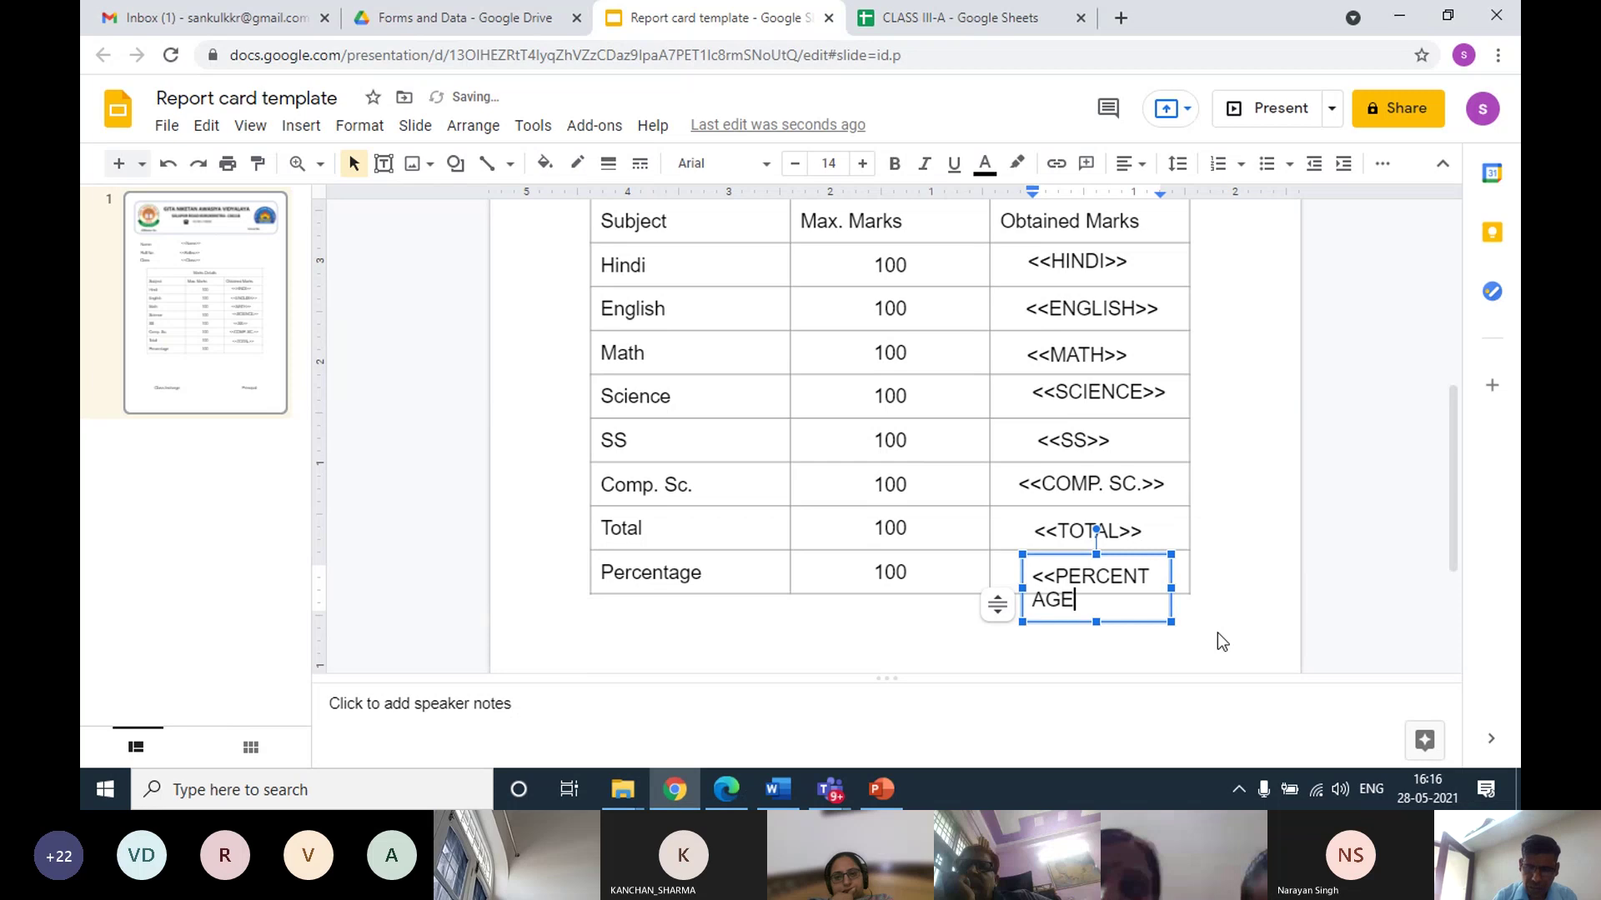
{"action": "left_click", "coordinate": [1191, 585]}
{"action": "left_click_drag", "start_coordinate": [1190, 585], "coordinate": [1240, 576]}
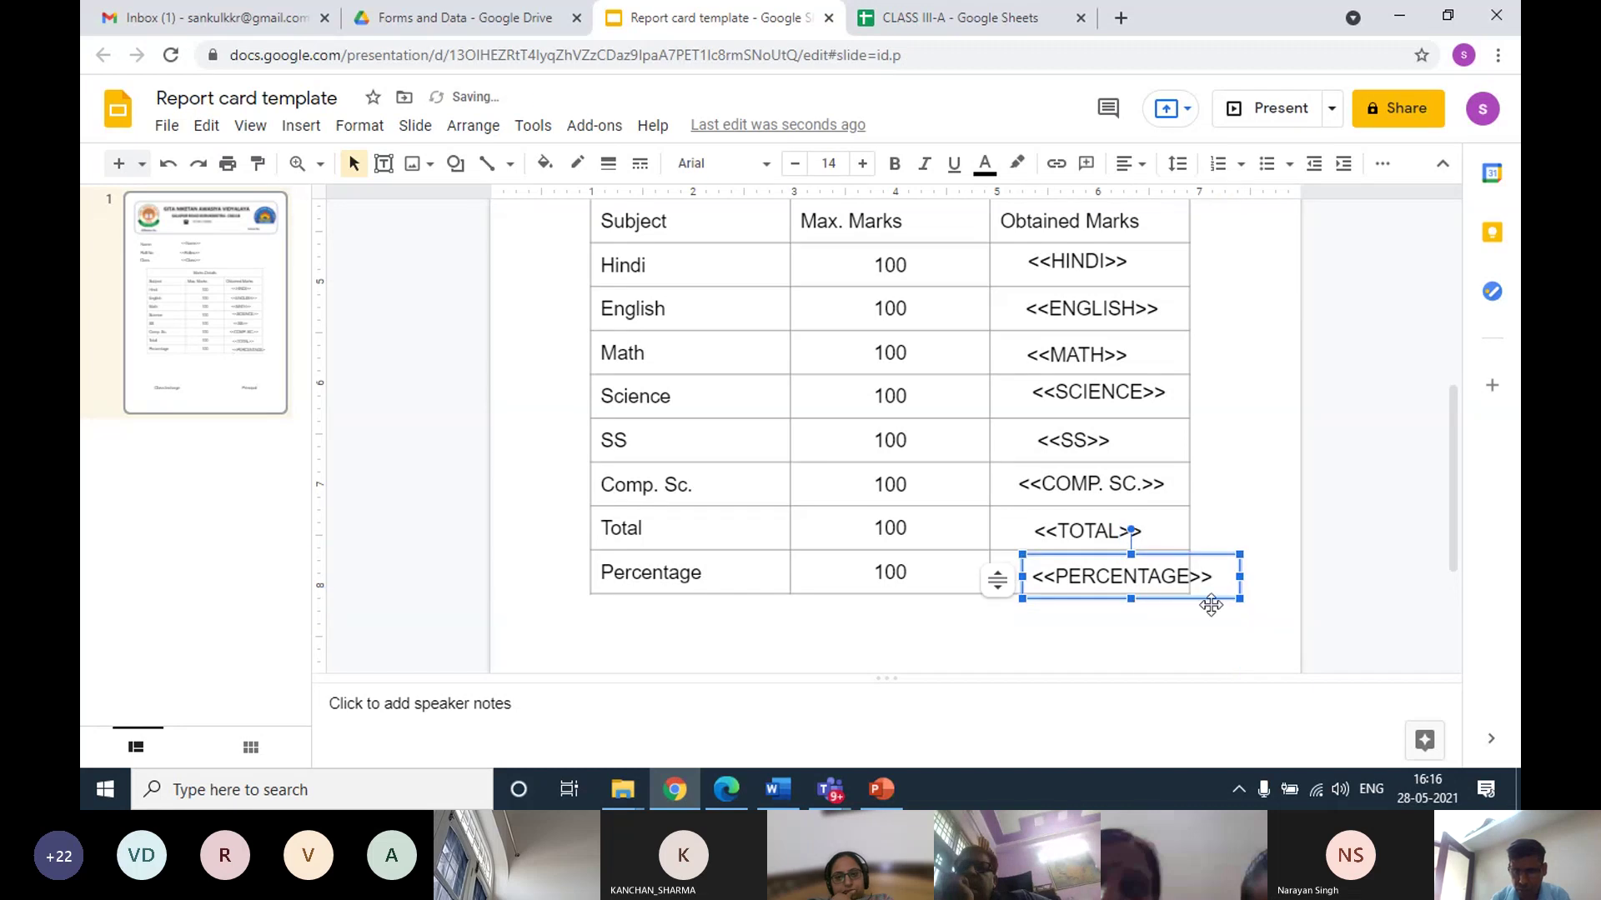
Deselect the box and scroll through the template to check every merge tag
{"action": "left_click", "coordinate": [953, 620]}
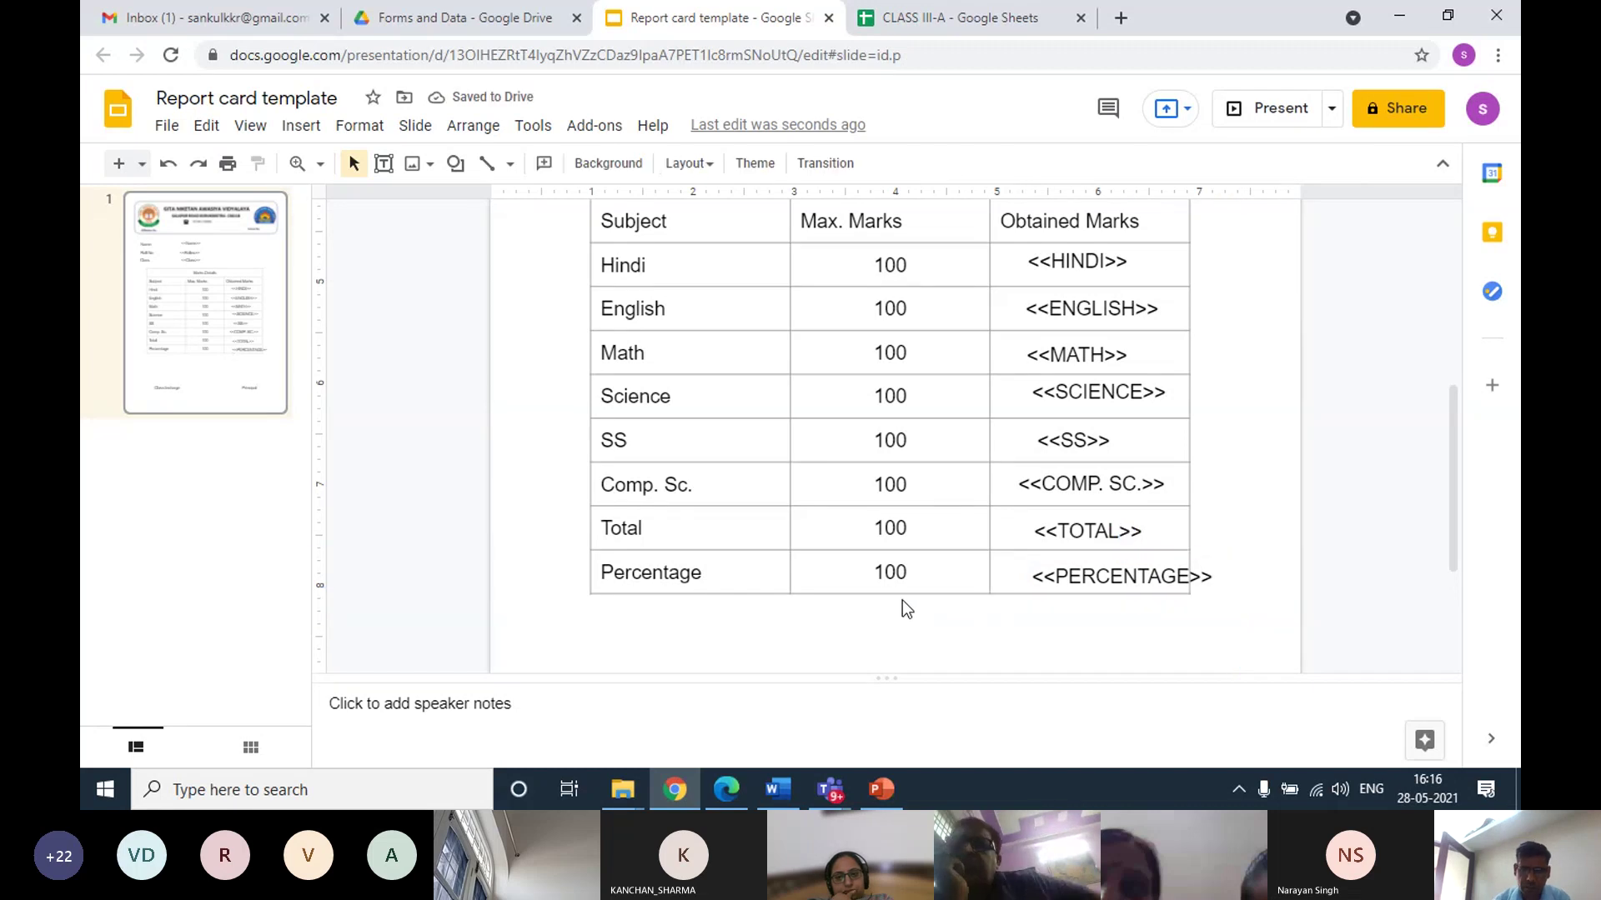
{"action": "scroll", "coordinate": [902, 600], "scroll_direction": "down", "scroll_amount": 3}
{"action": "scroll", "coordinate": [902, 601], "scroll_direction": "up", "scroll_amount": 10}
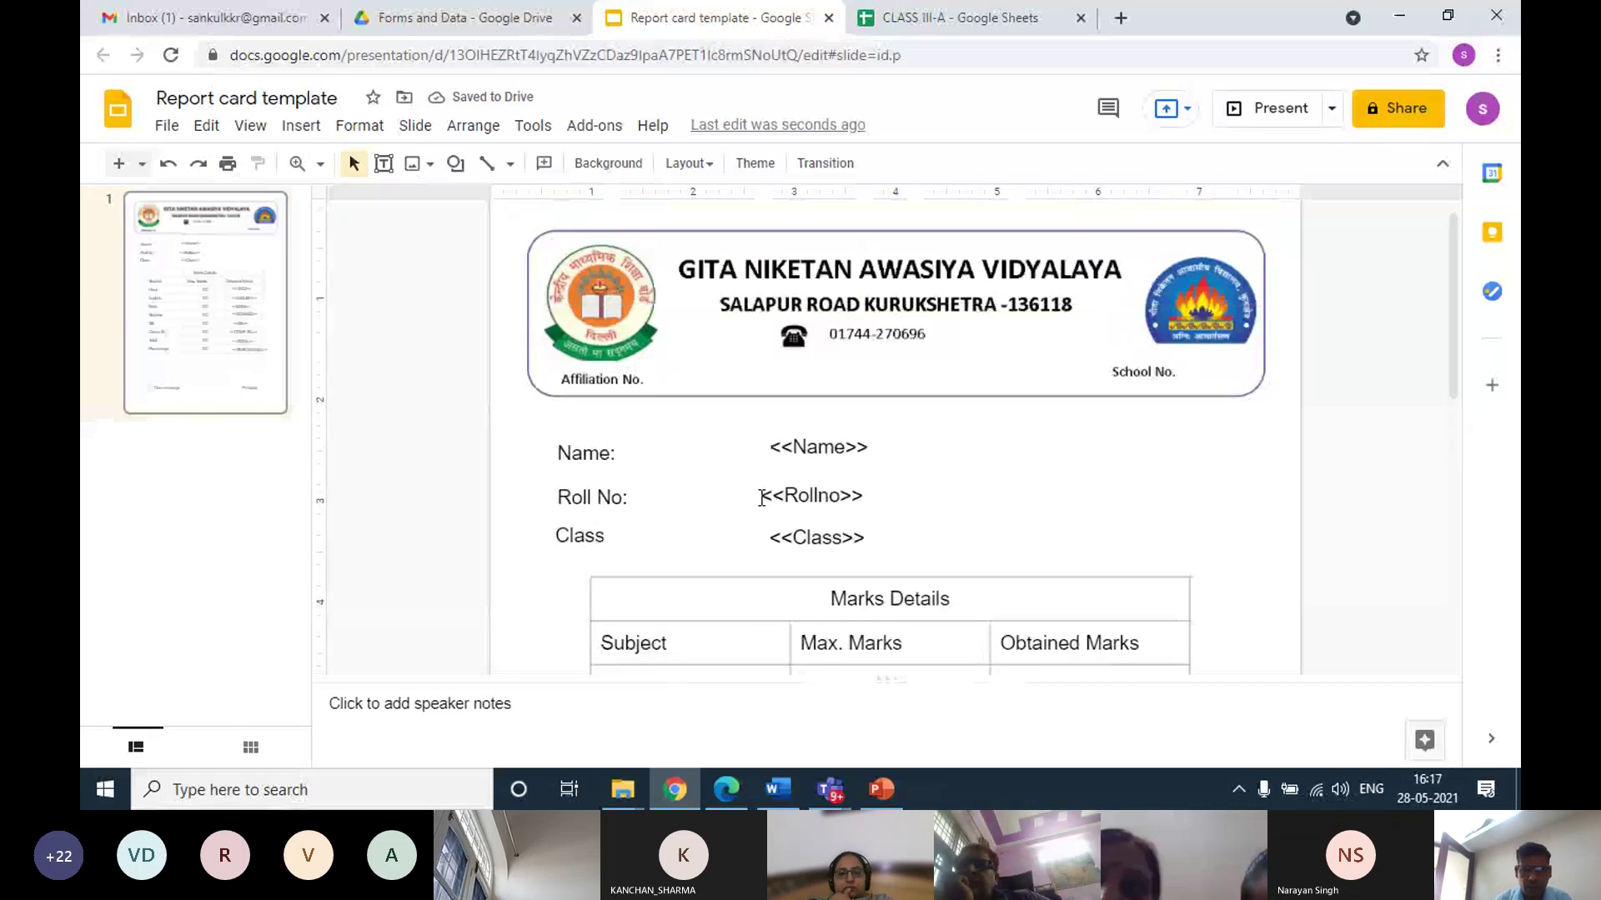
{"action": "scroll", "coordinate": [758, 492], "scroll_direction": "down", "scroll_amount": 2}
{"action": "scroll", "coordinate": [757, 489], "scroll_direction": "down", "scroll_amount": 3}
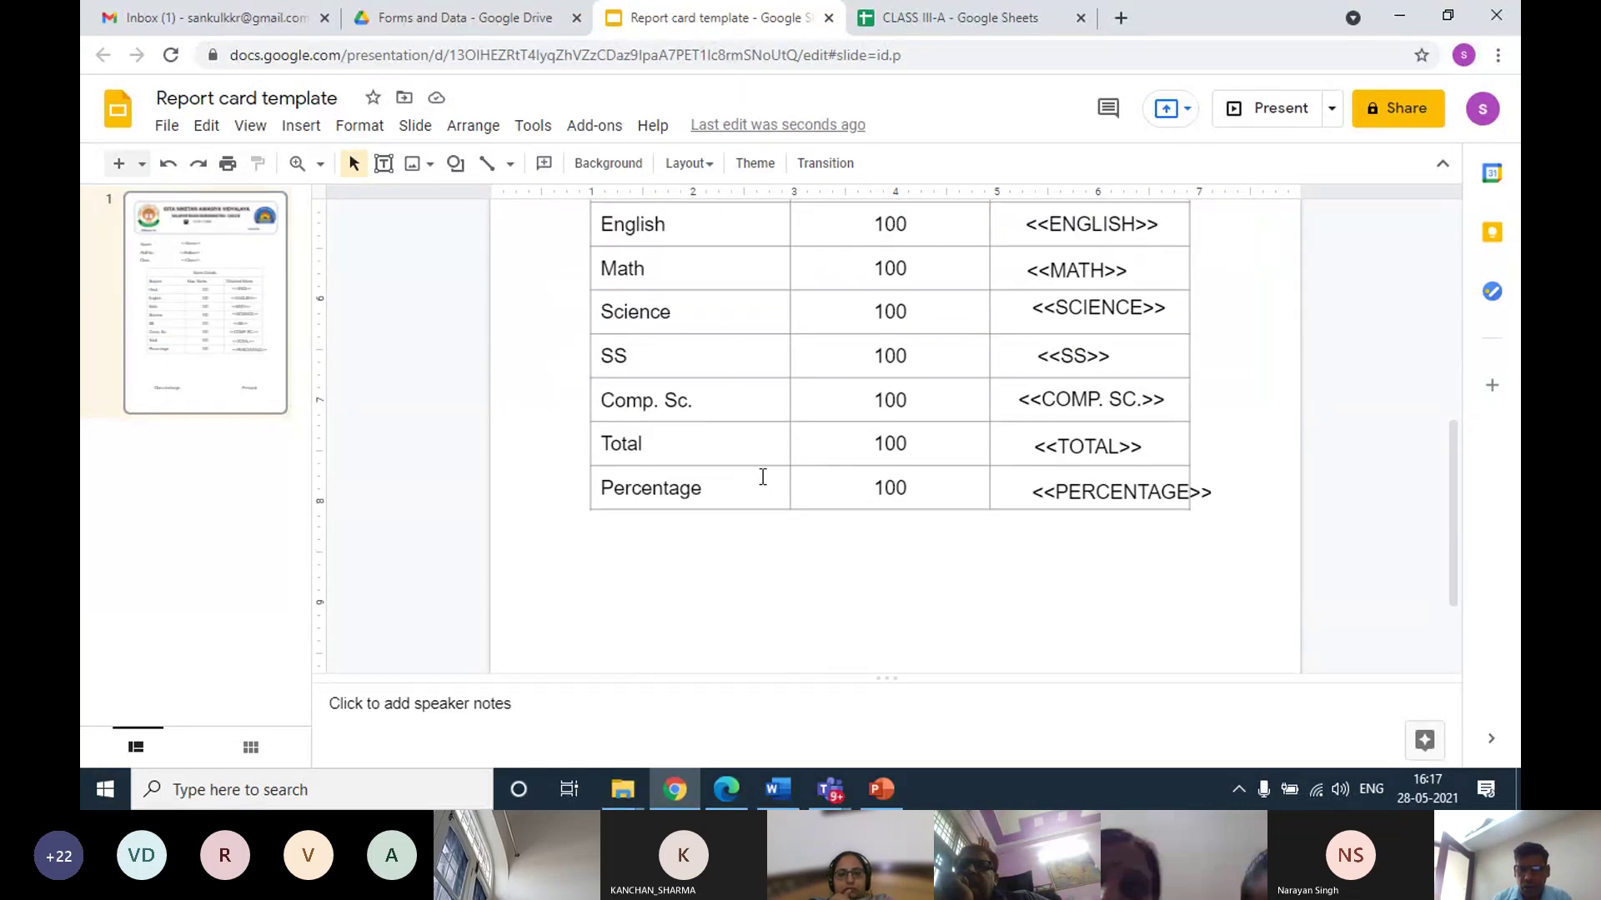
{"action": "scroll", "coordinate": [763, 473], "scroll_direction": "up", "scroll_amount": 2}
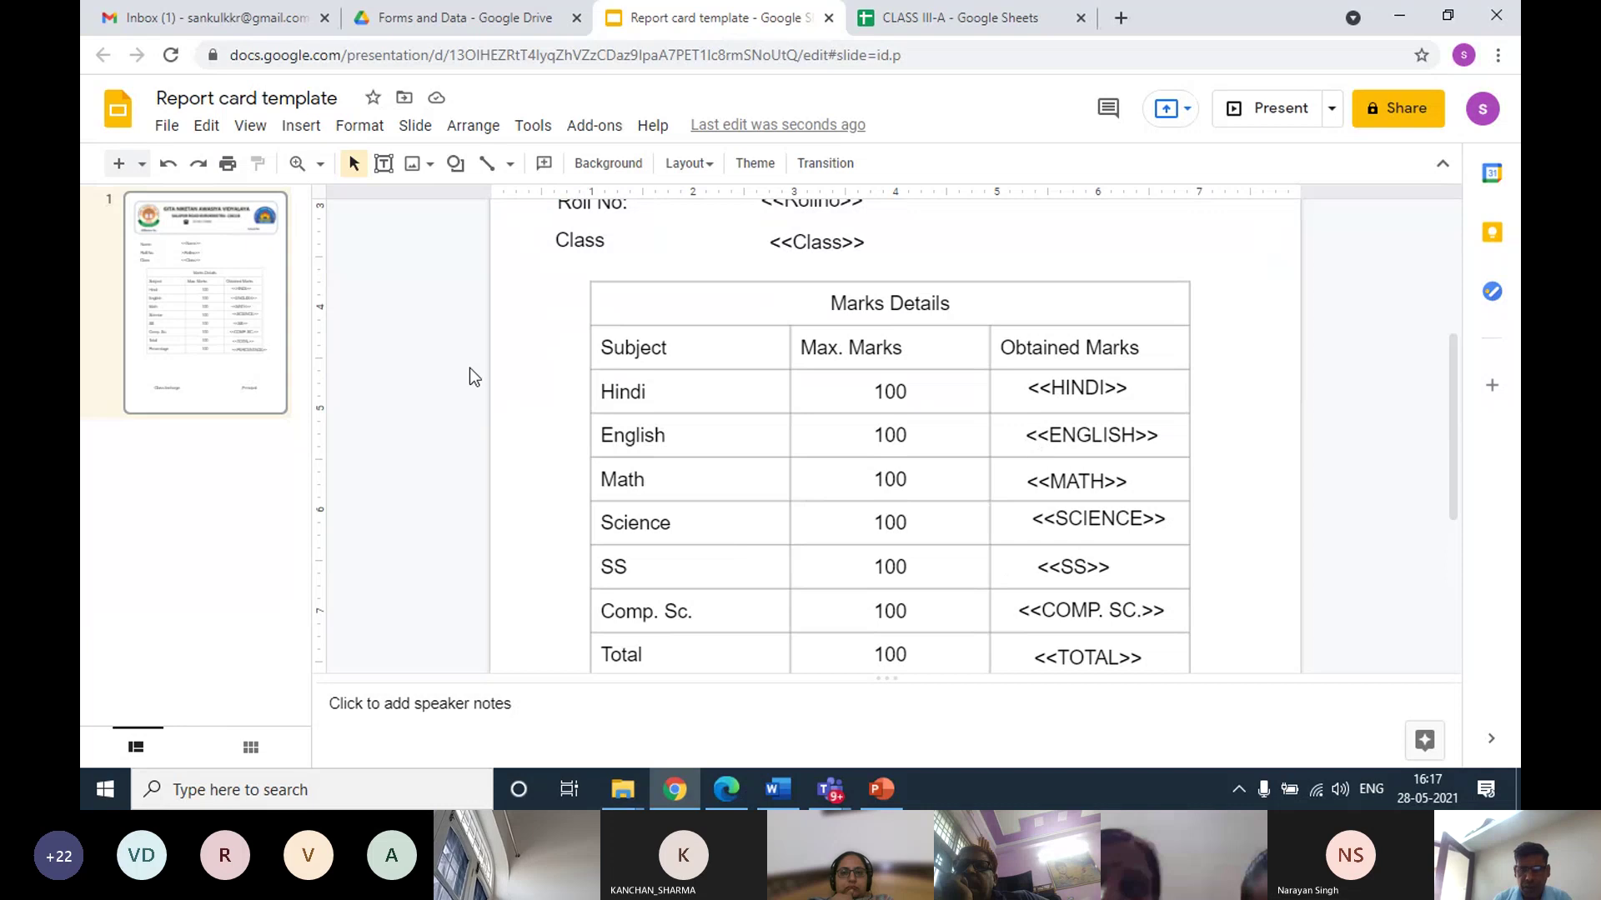
Compare the CLASS III-A spreadsheet with the report card template, ending on the spreadsheet
{"action": "left_click", "coordinate": [923, 18]}
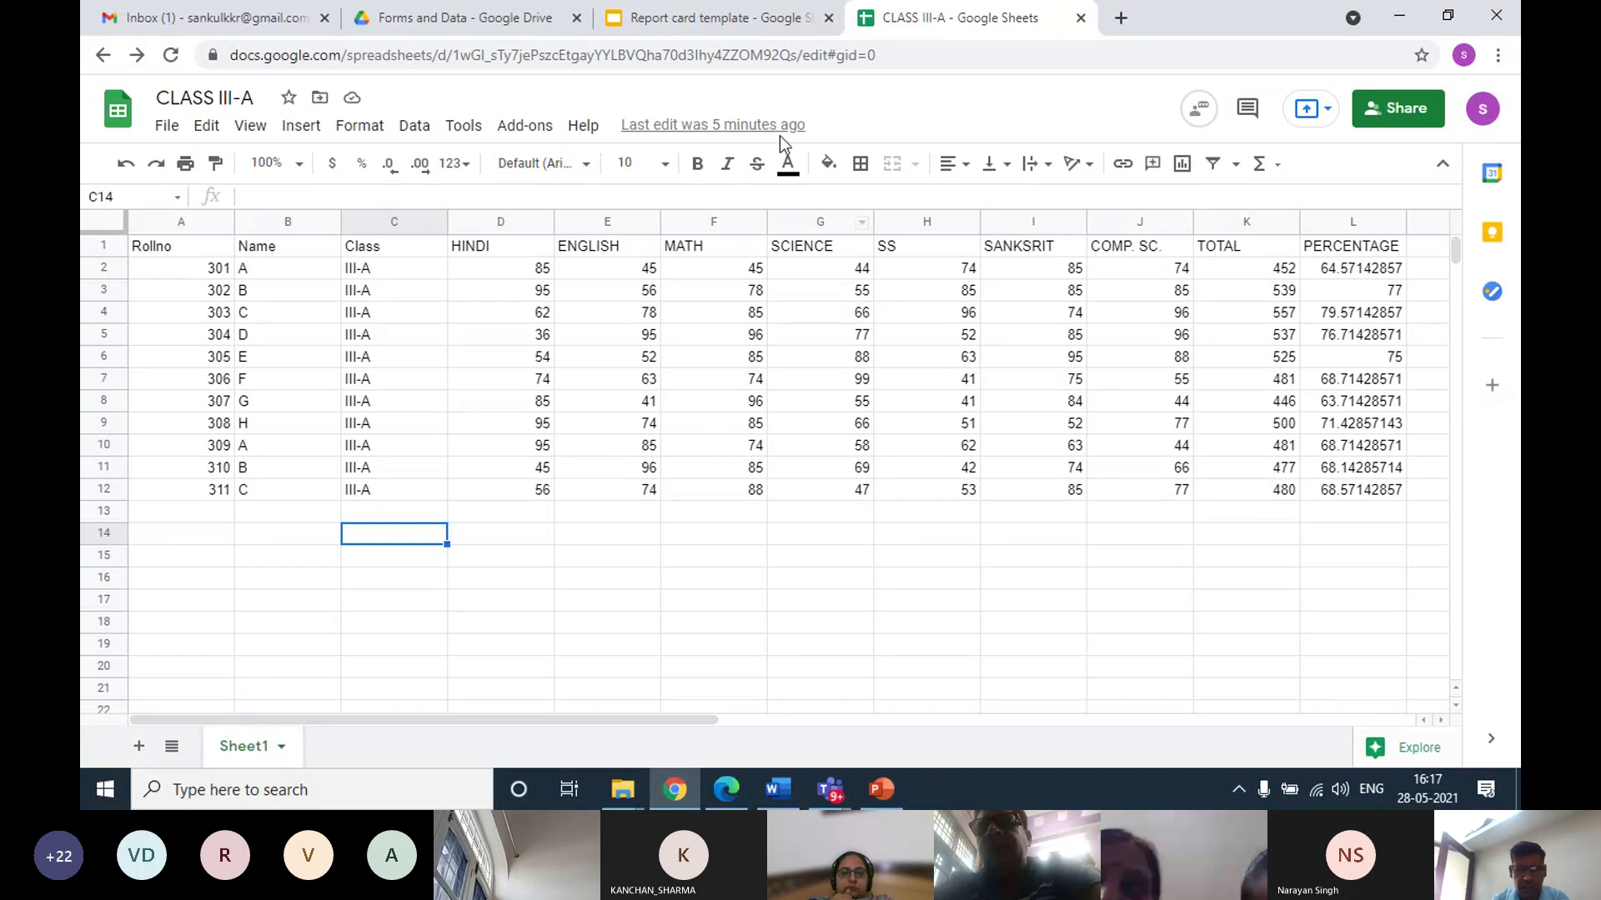
{"action": "left_click", "coordinate": [664, 25]}
{"action": "scroll", "coordinate": [1106, 638], "scroll_direction": "down", "scroll_amount": 3}
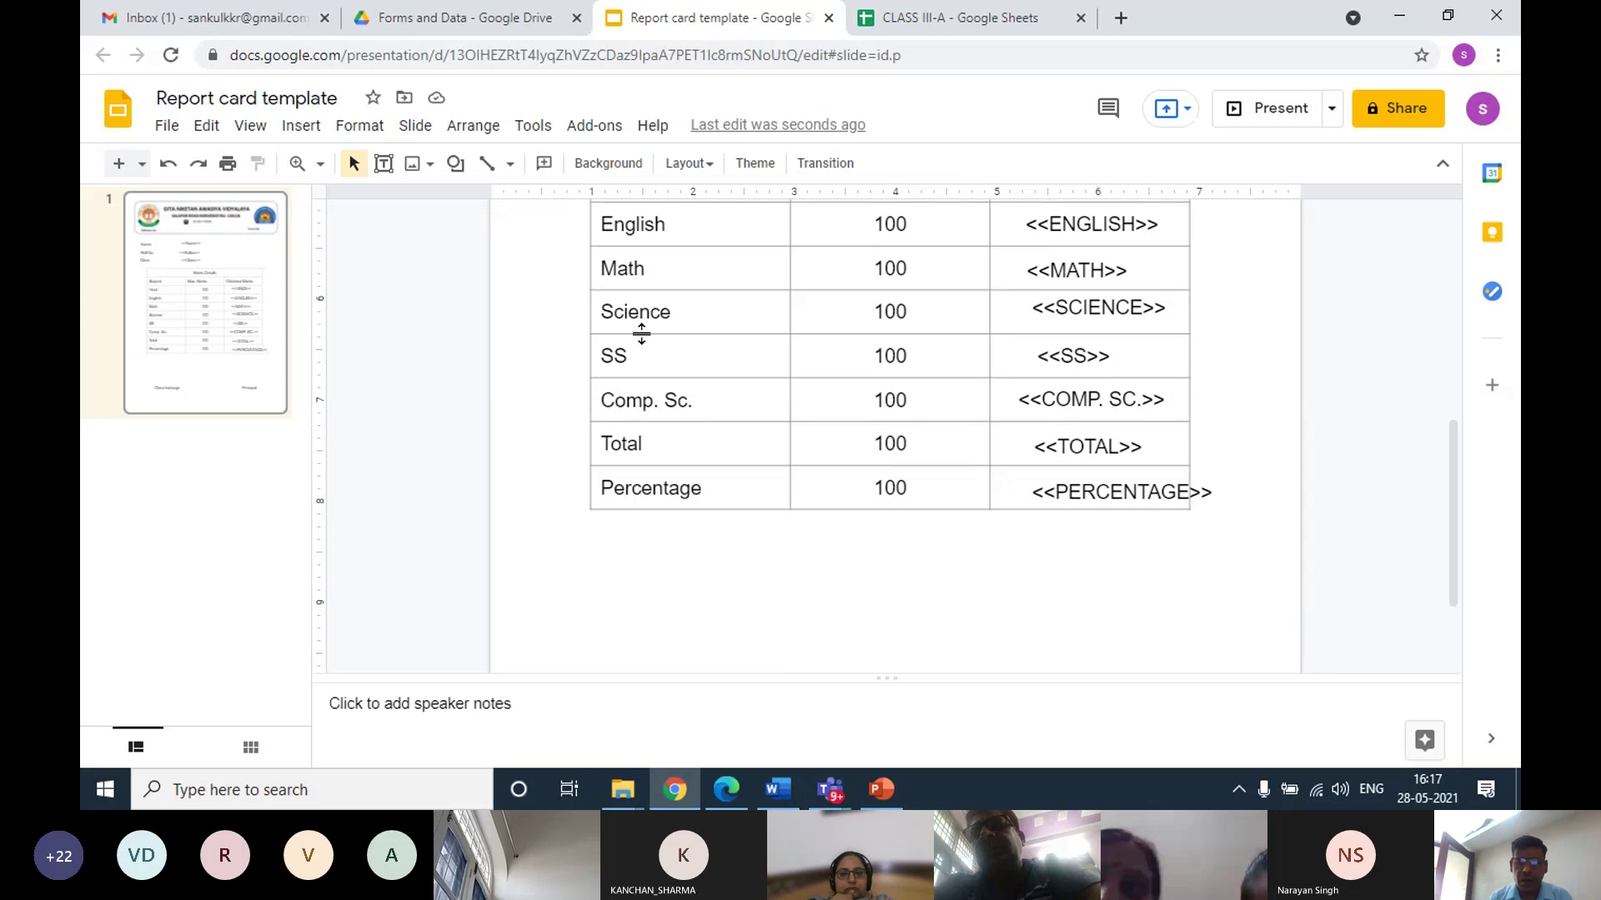
{"action": "left_click", "coordinate": [943, 27]}
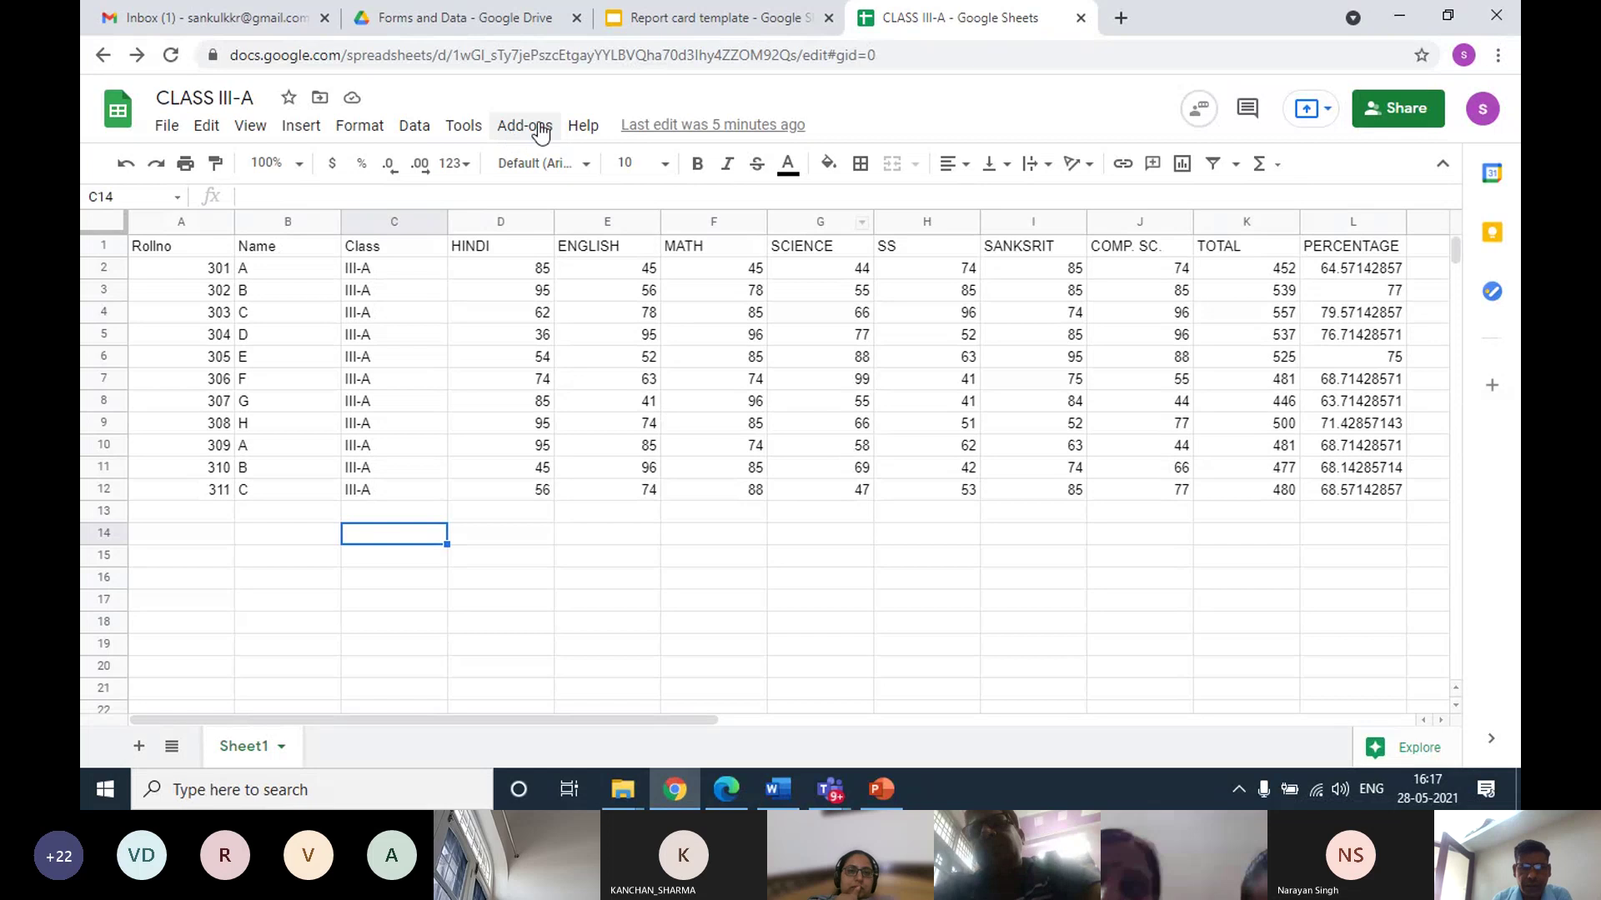
{"action": "left_click", "coordinate": [673, 19]}
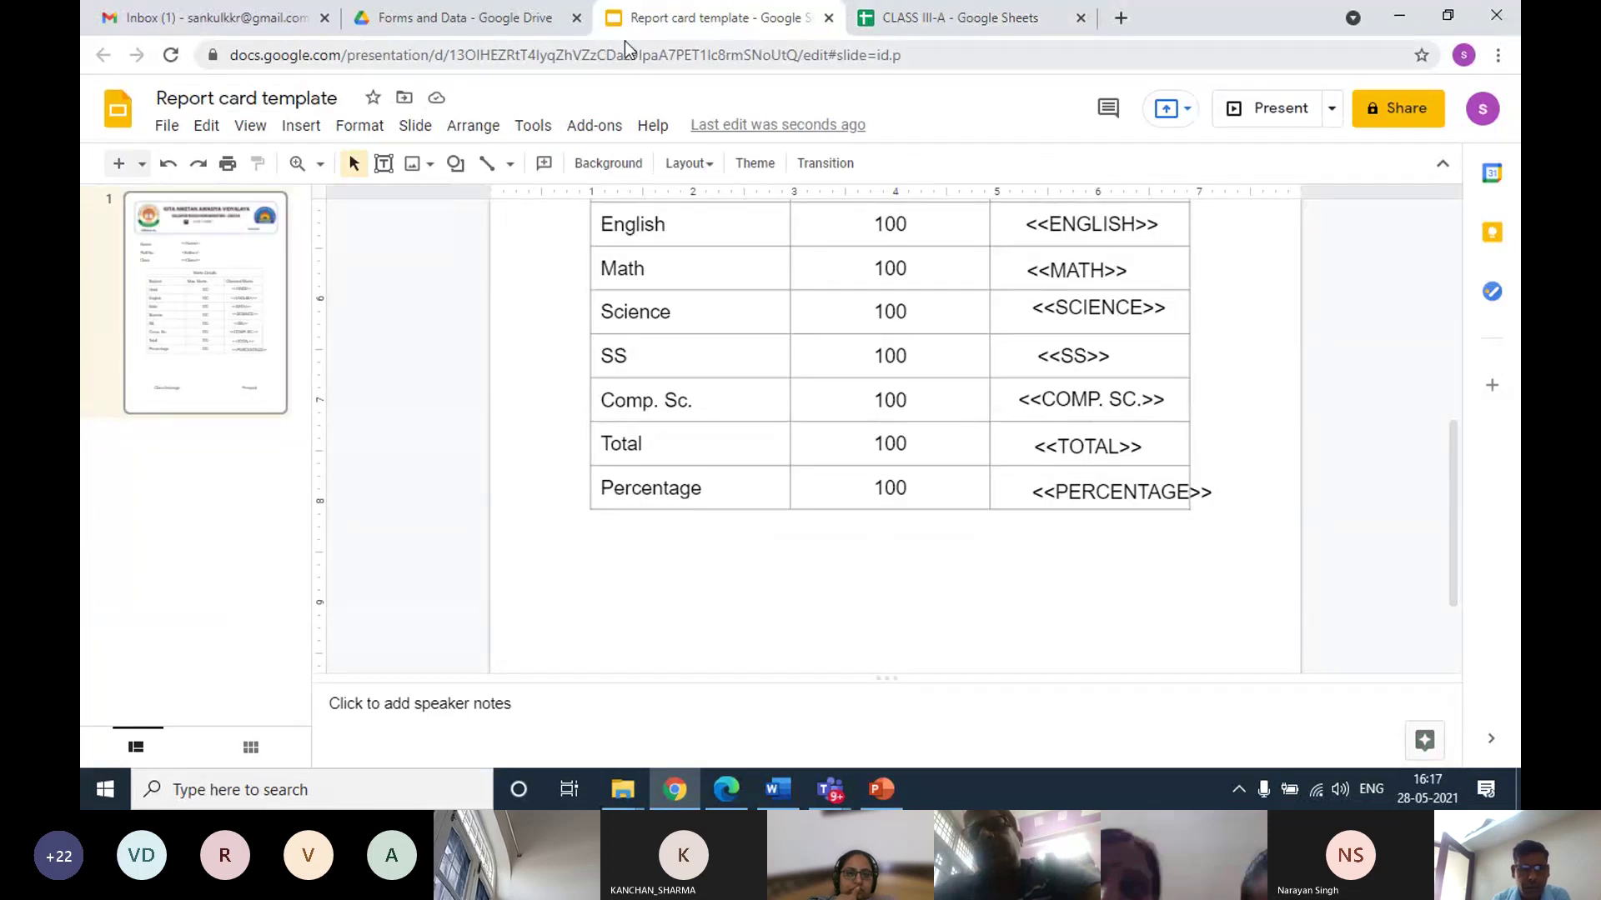
{"action": "left_click", "coordinate": [973, 22]}
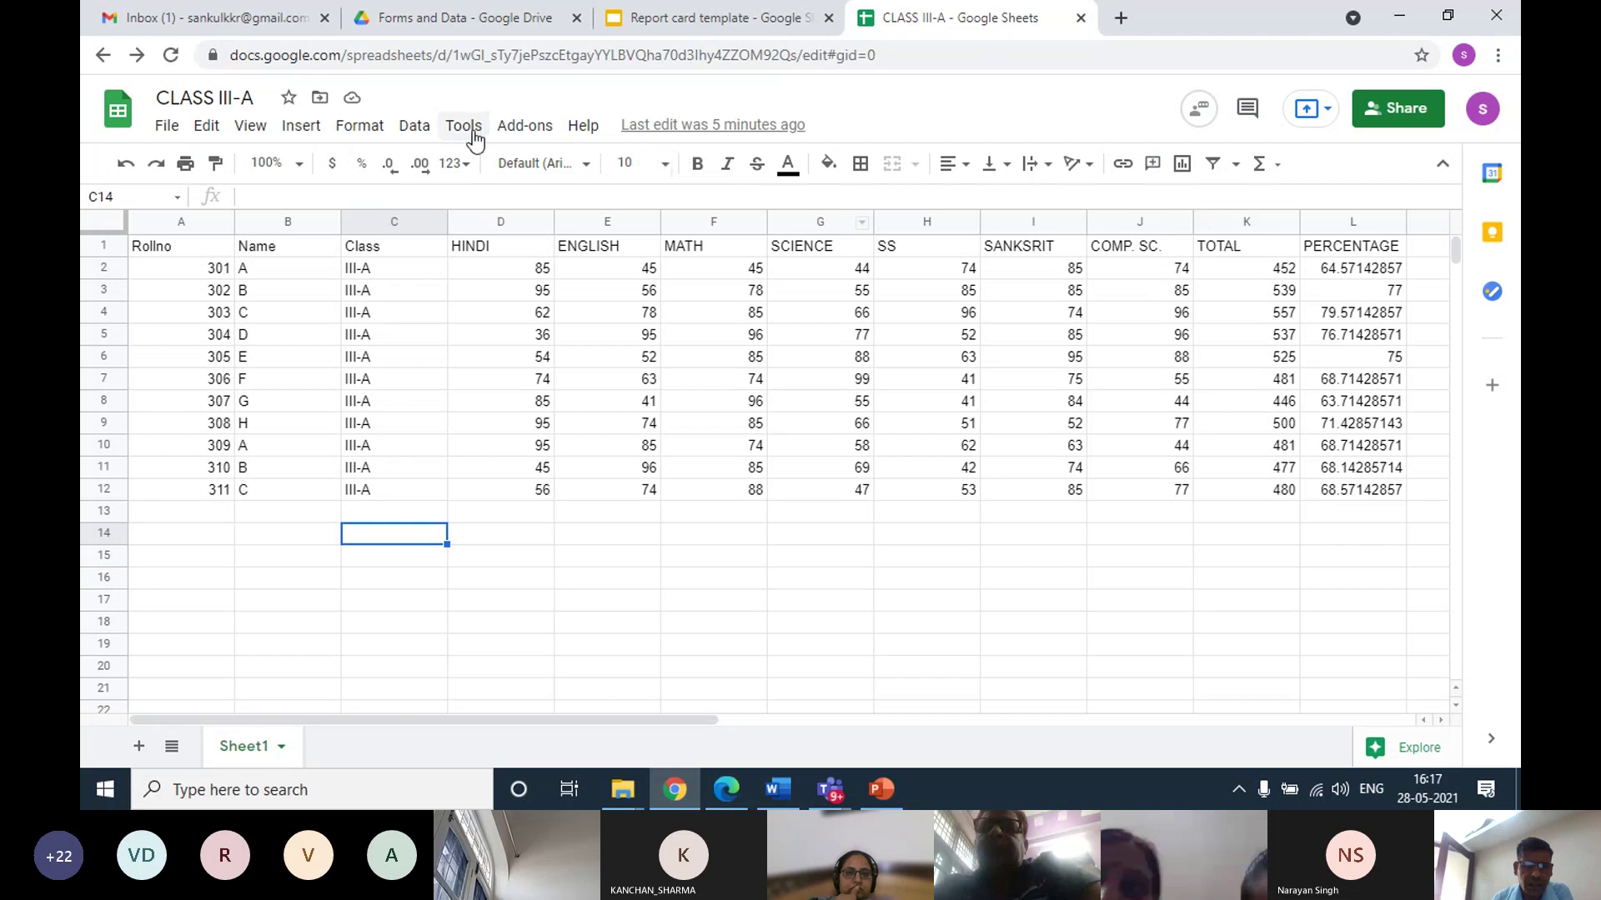
Launch the AutoCrat add-on from the Add-ons menu
{"action": "left_click", "coordinate": [524, 126]}
{"action": "mouse_move", "coordinate": [546, 217]}
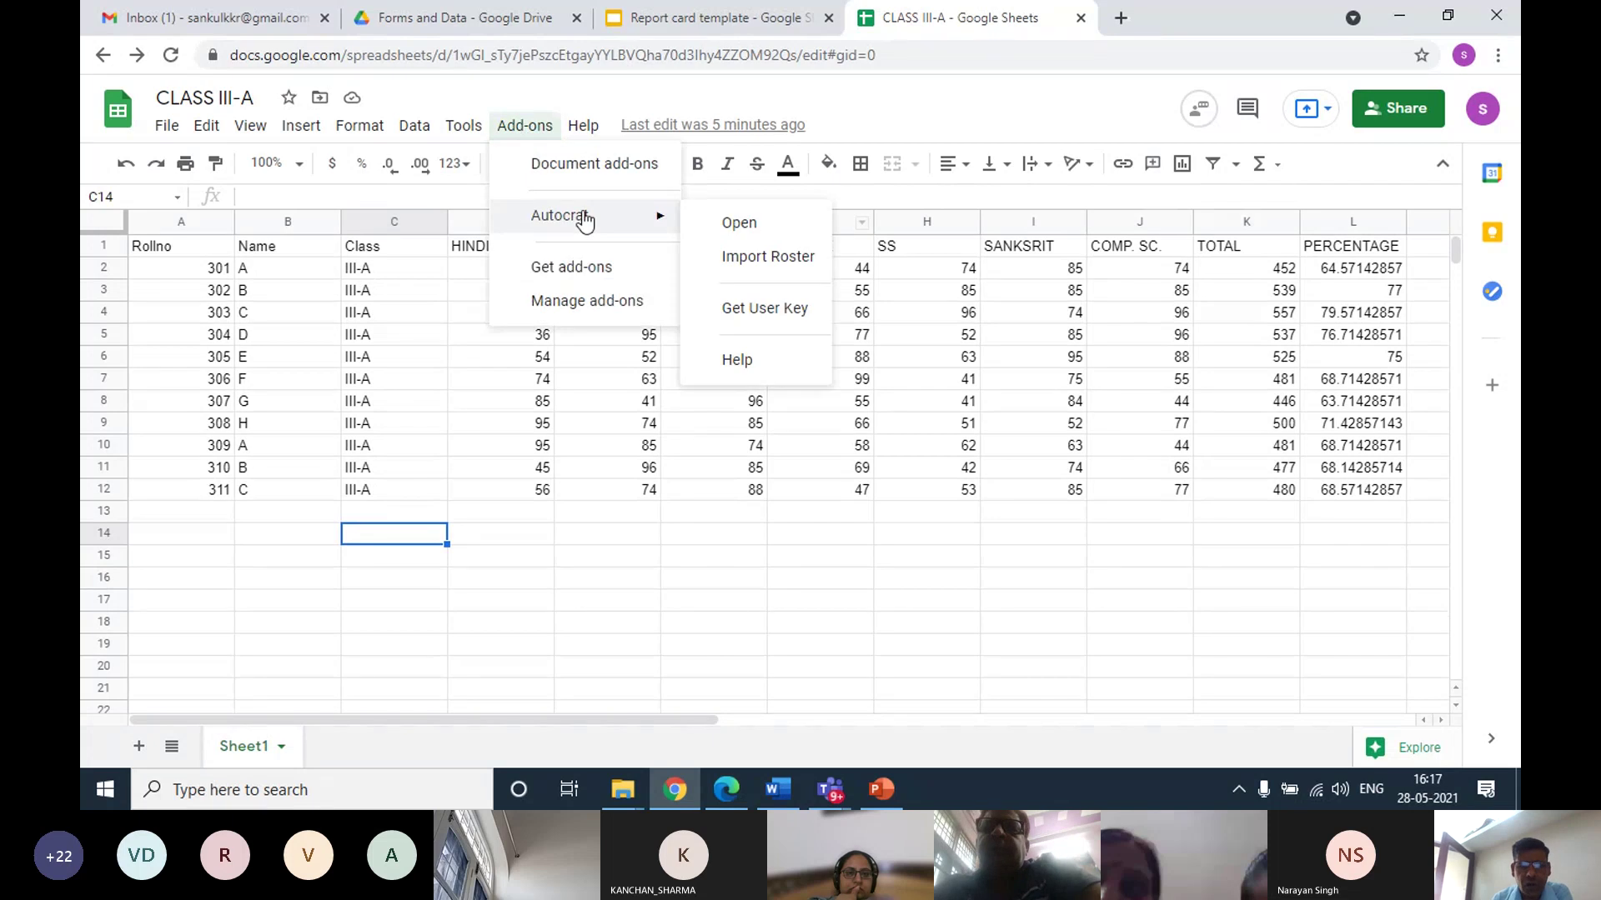
{"action": "left_click", "coordinate": [734, 225]}
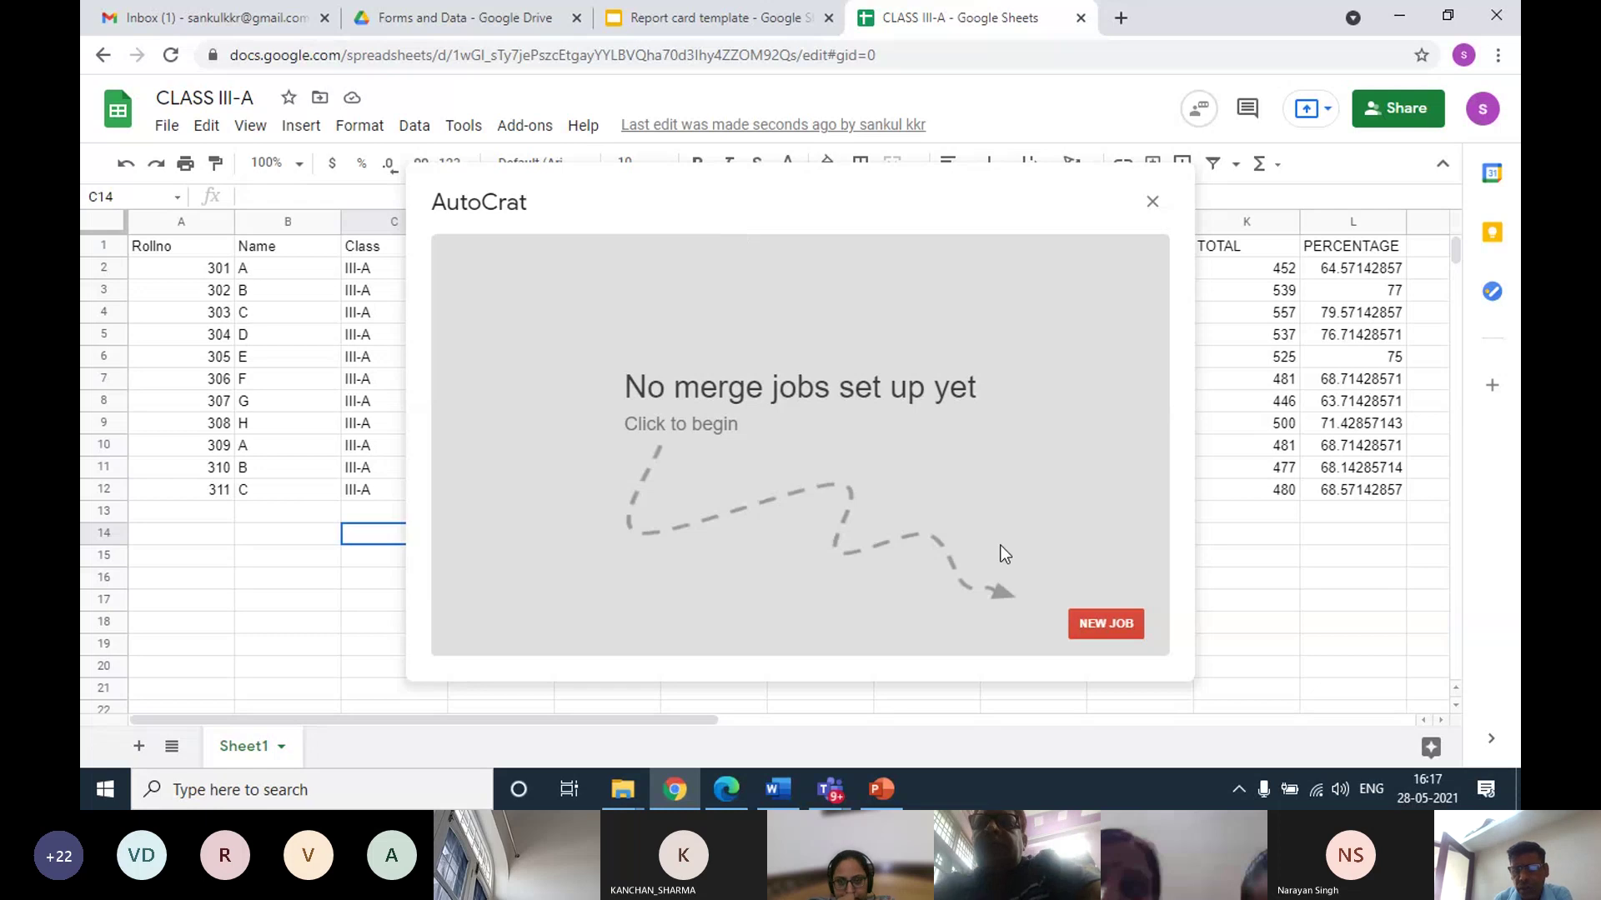
Create a new AutoCrat merge job named 'HALF YEALY REPORT CARD' and continue
{"action": "left_click", "coordinate": [1094, 624]}
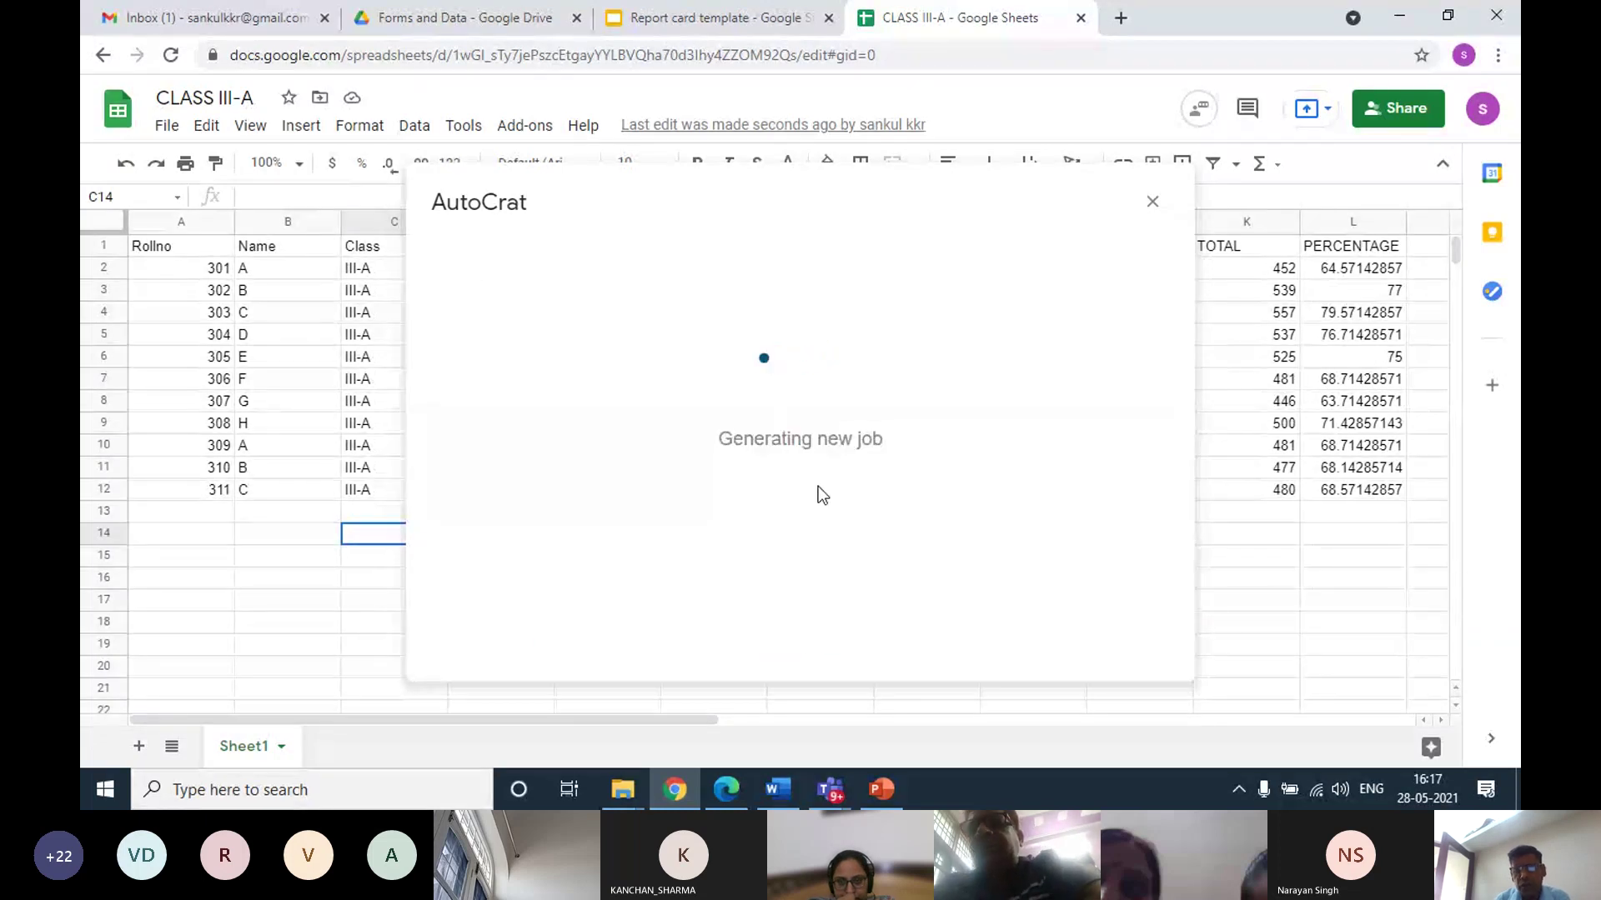
{"action": "left_click", "coordinate": [538, 336]}
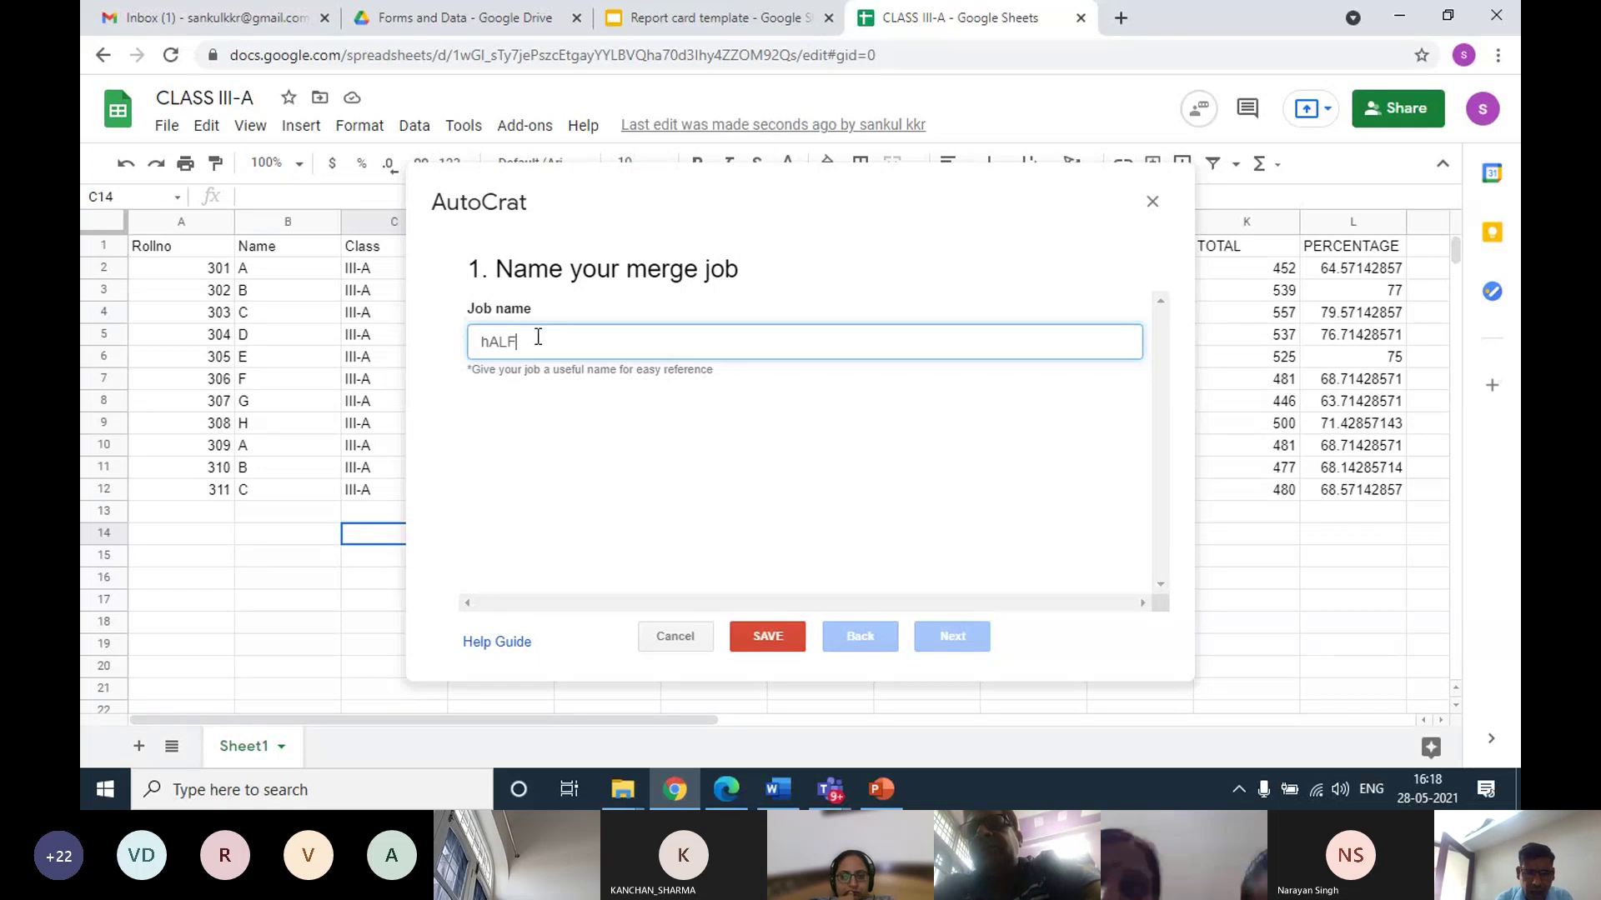
{"action": "type", "text": "HALFYEALY"}
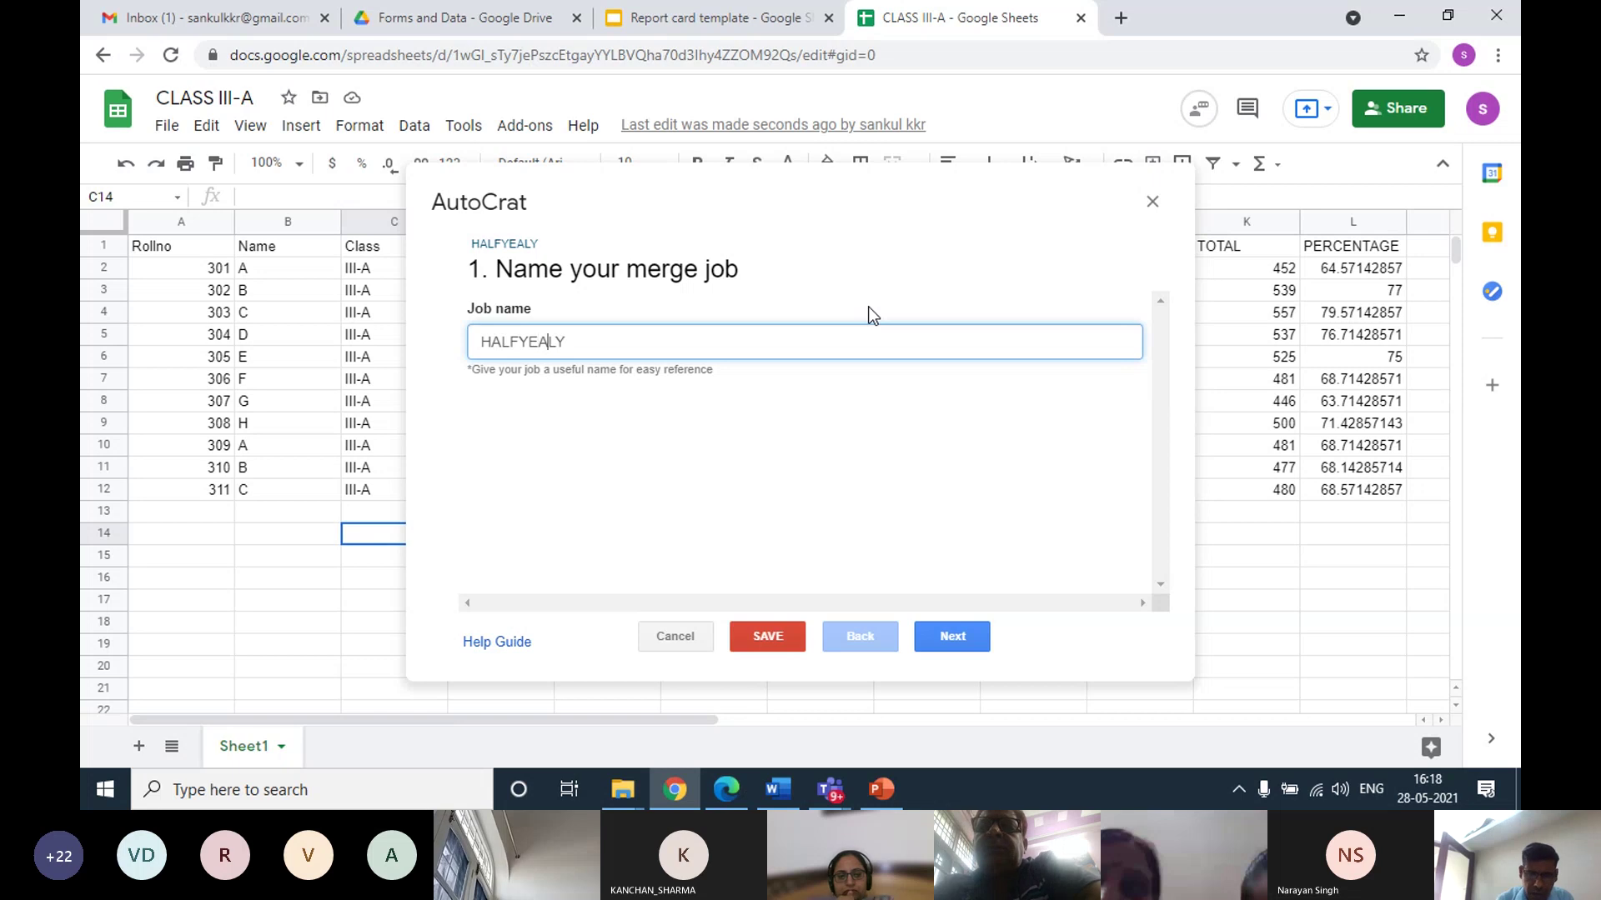
{"action": "type", "text": "REPOR"}
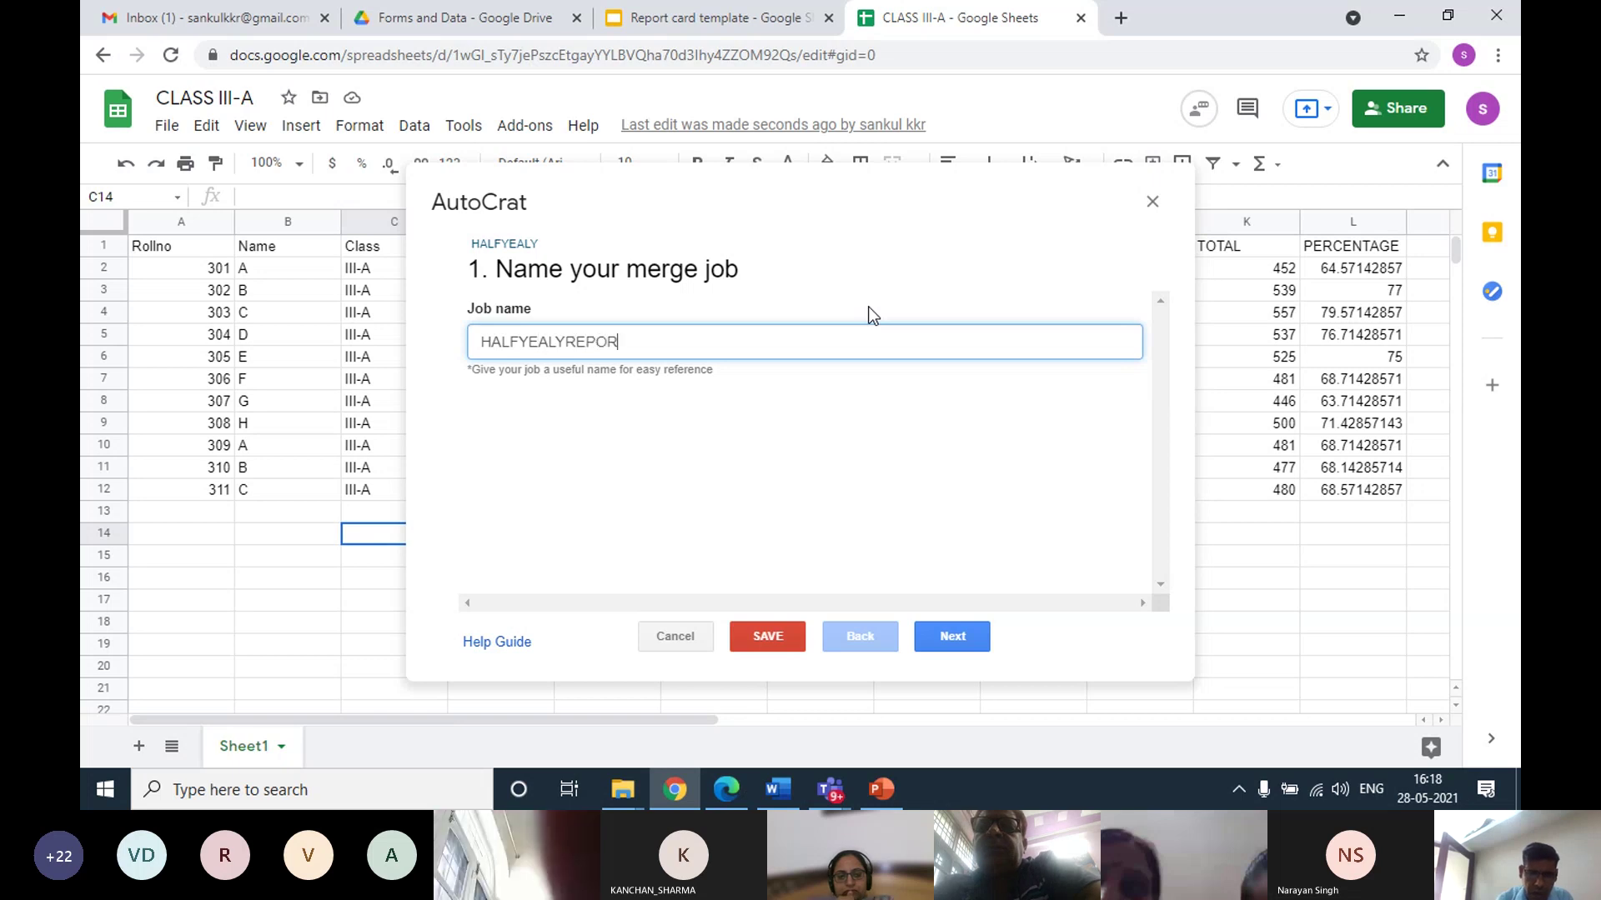
{"action": "type", "text": "T CARD"}
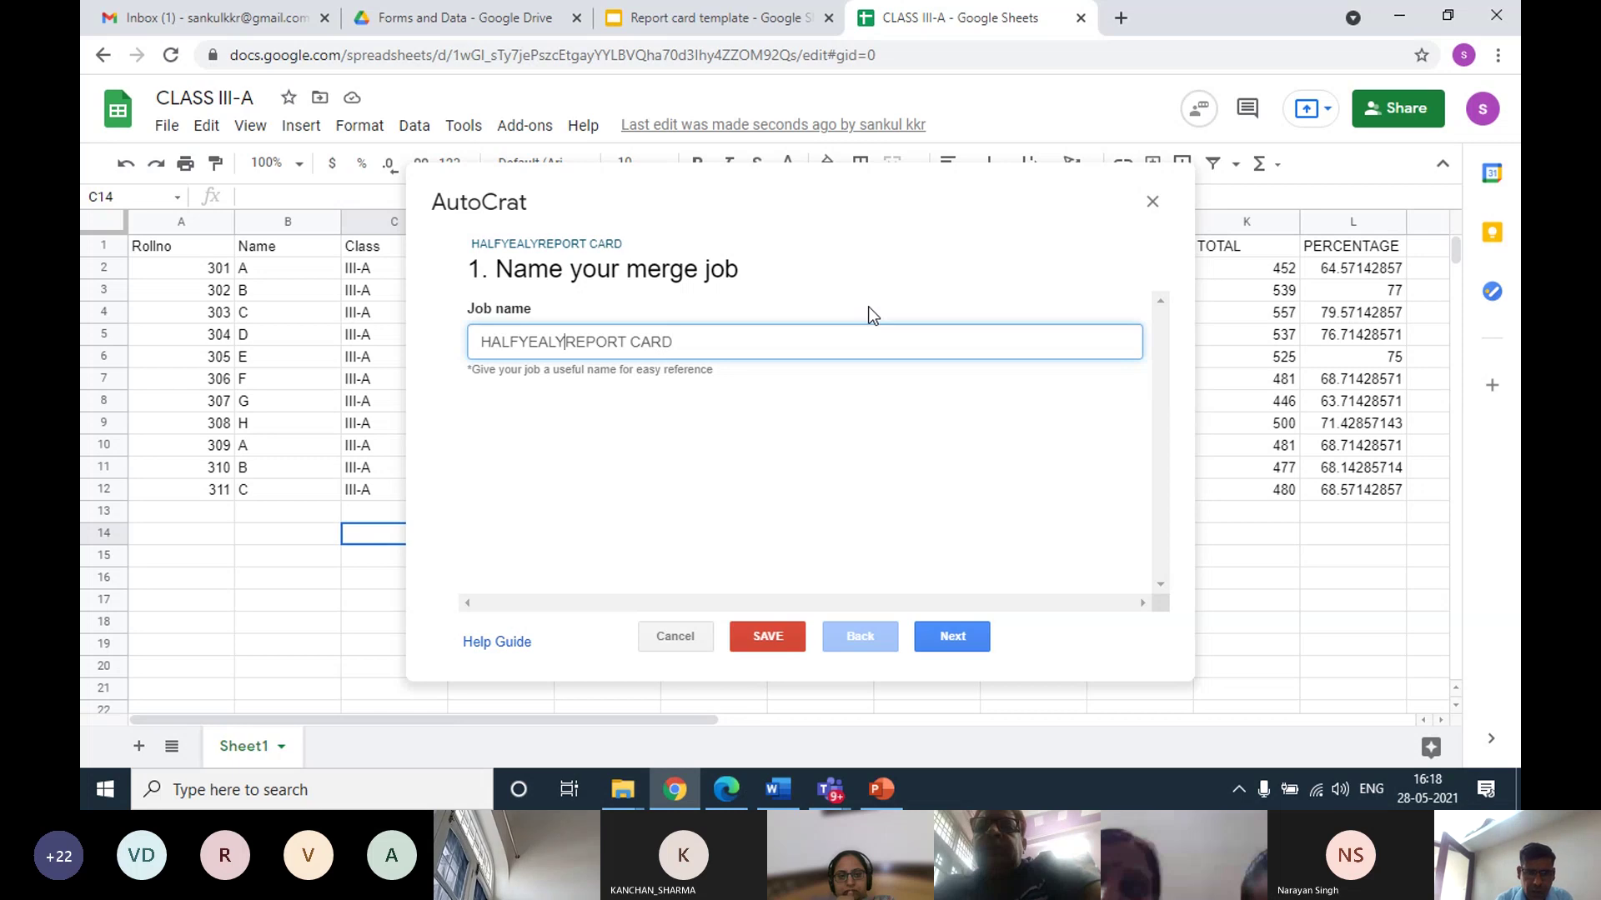
{"action": "key", "text": "Left"}
{"action": "key", "text": "Left"}
{"action": "key", "text": "Left"}
{"action": "key", "text": "Left"}
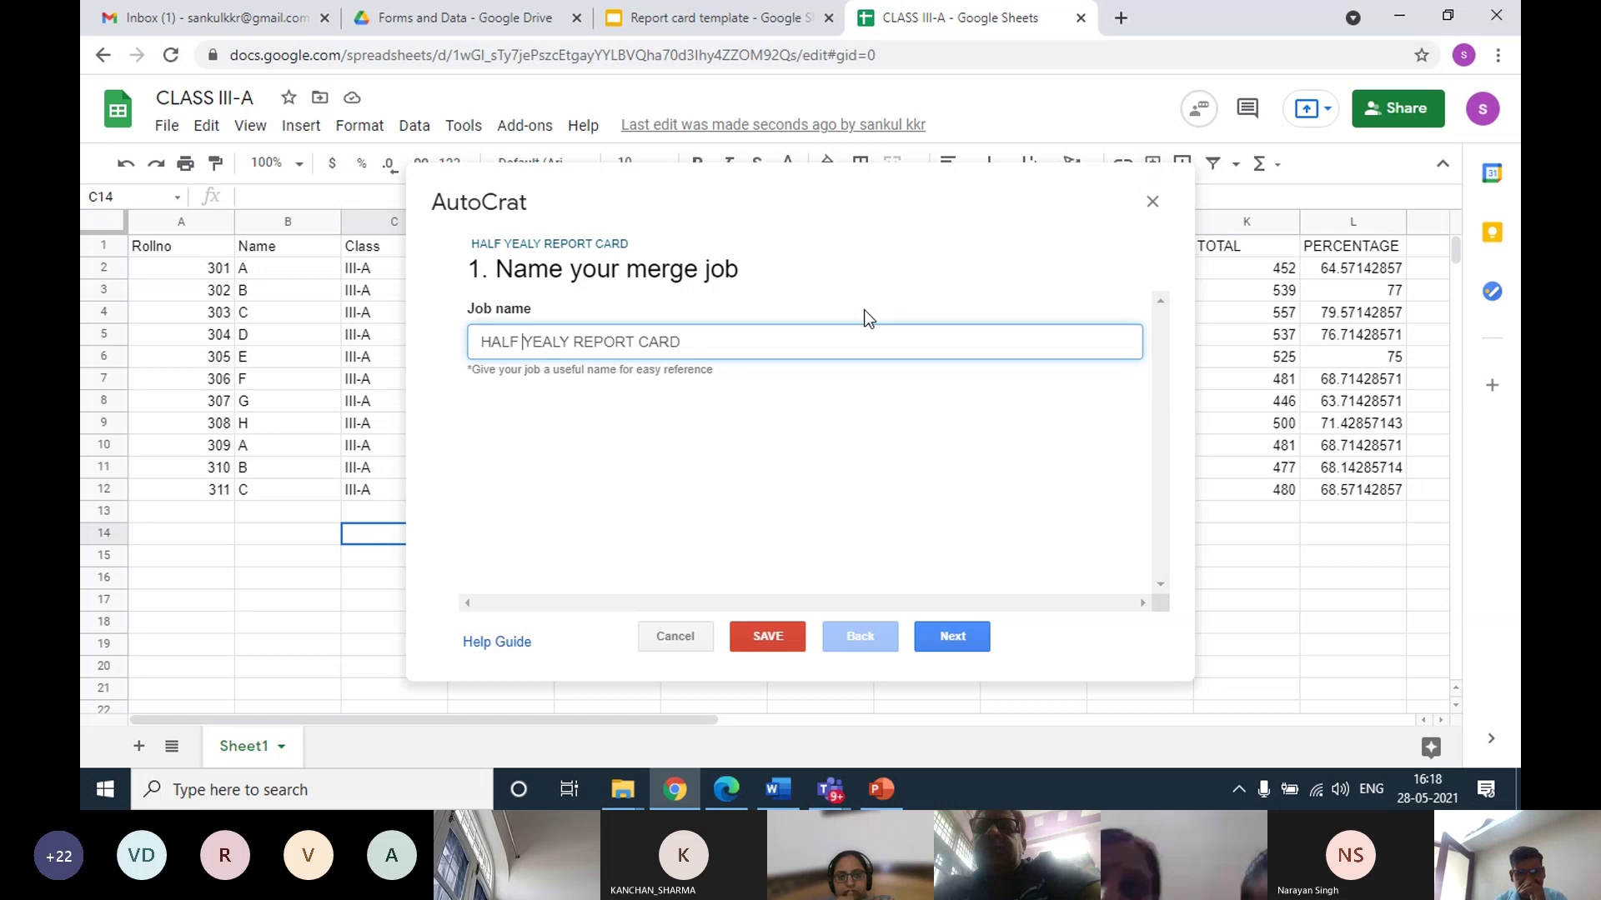
{"action": "left_click", "coordinate": [944, 644]}
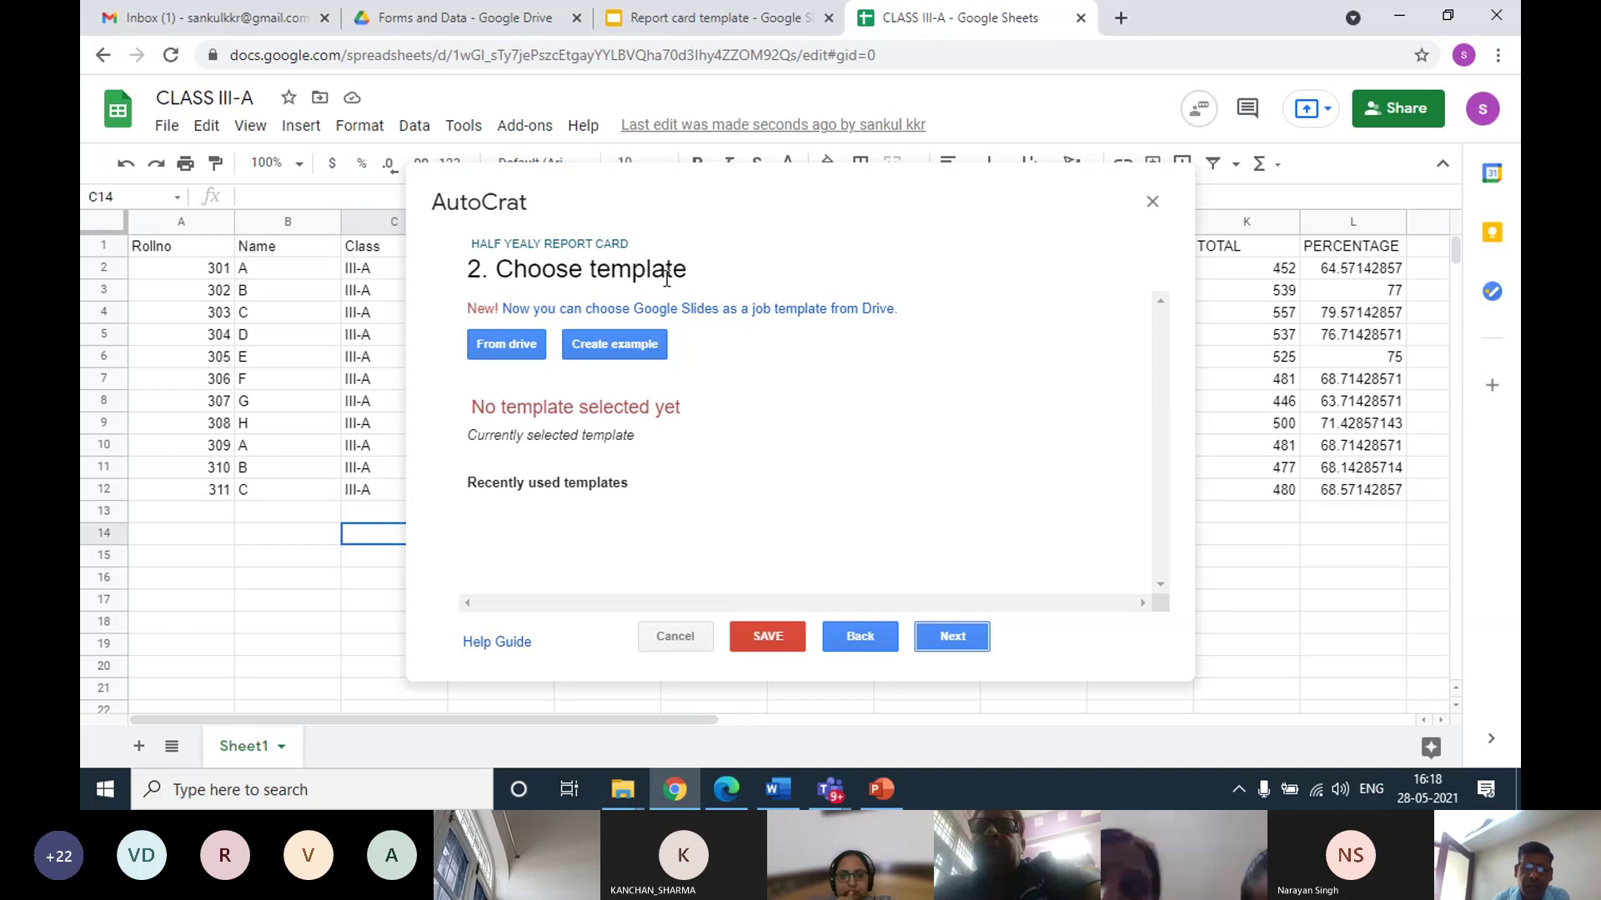
Select the 'Report card template' file from Drive as the job template and continue
{"action": "left_click", "coordinate": [514, 350]}
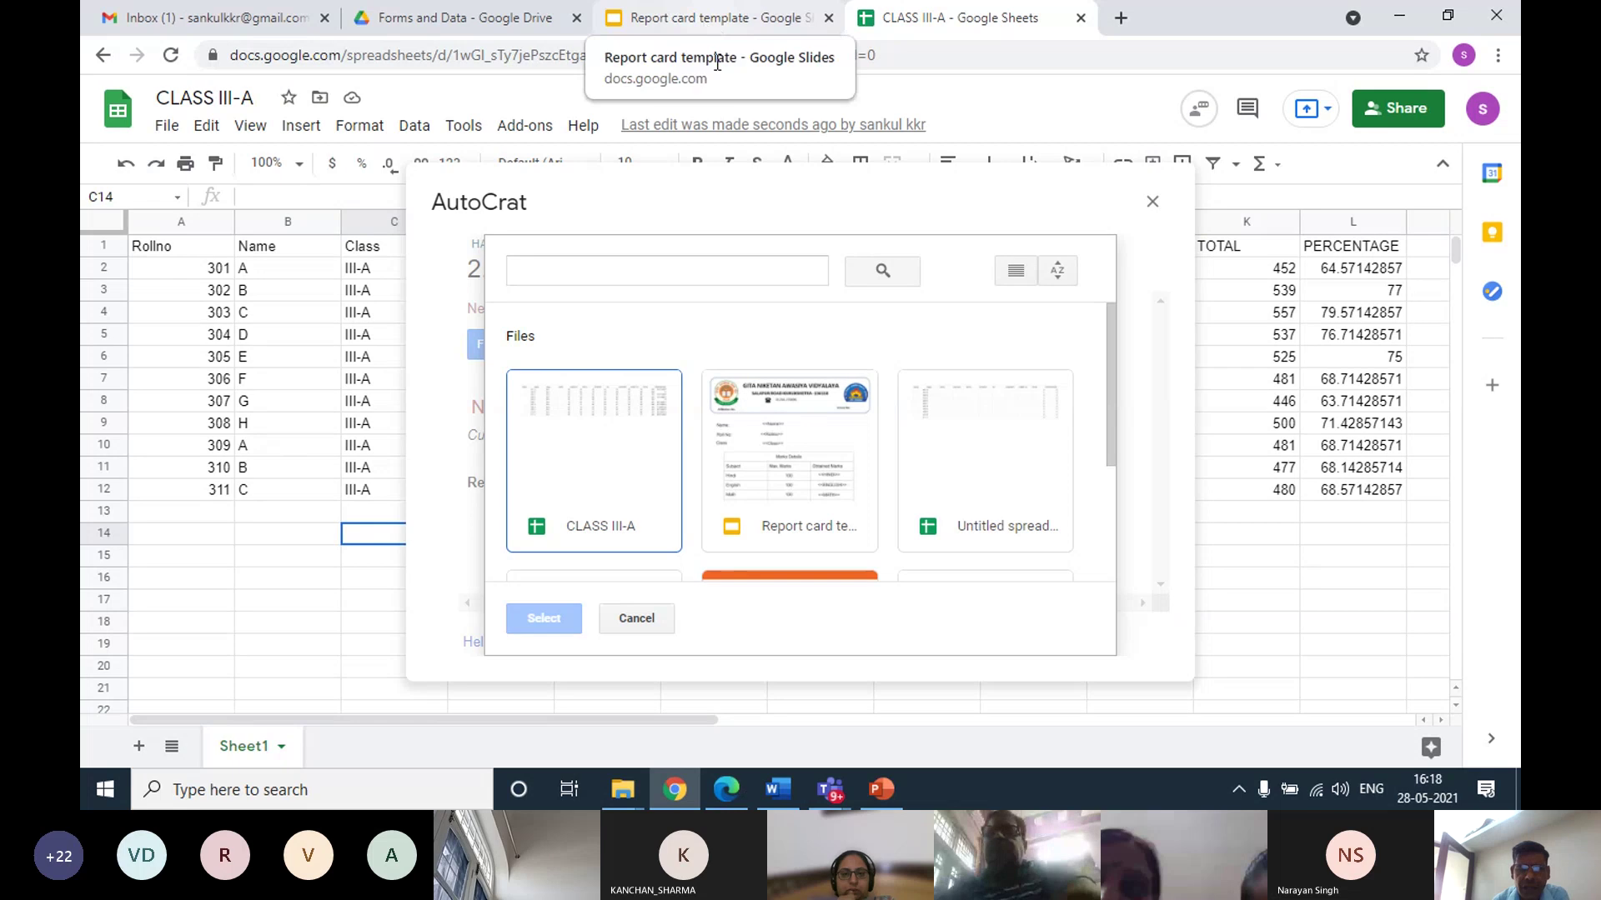
{"action": "left_click", "coordinate": [799, 482]}
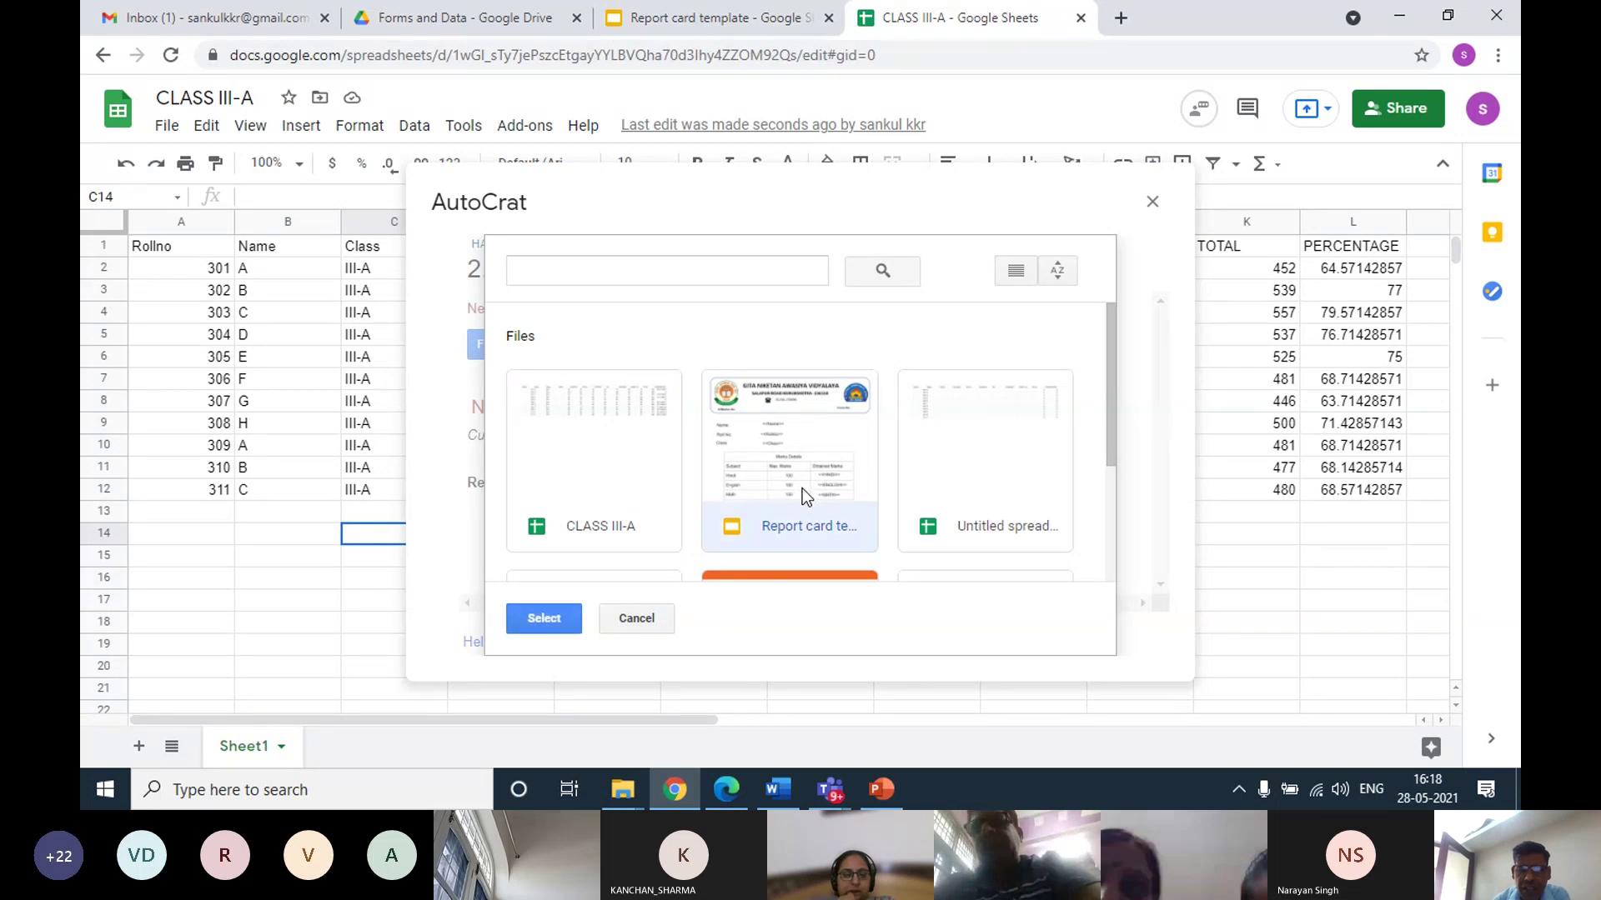
{"action": "left_click", "coordinate": [546, 619]}
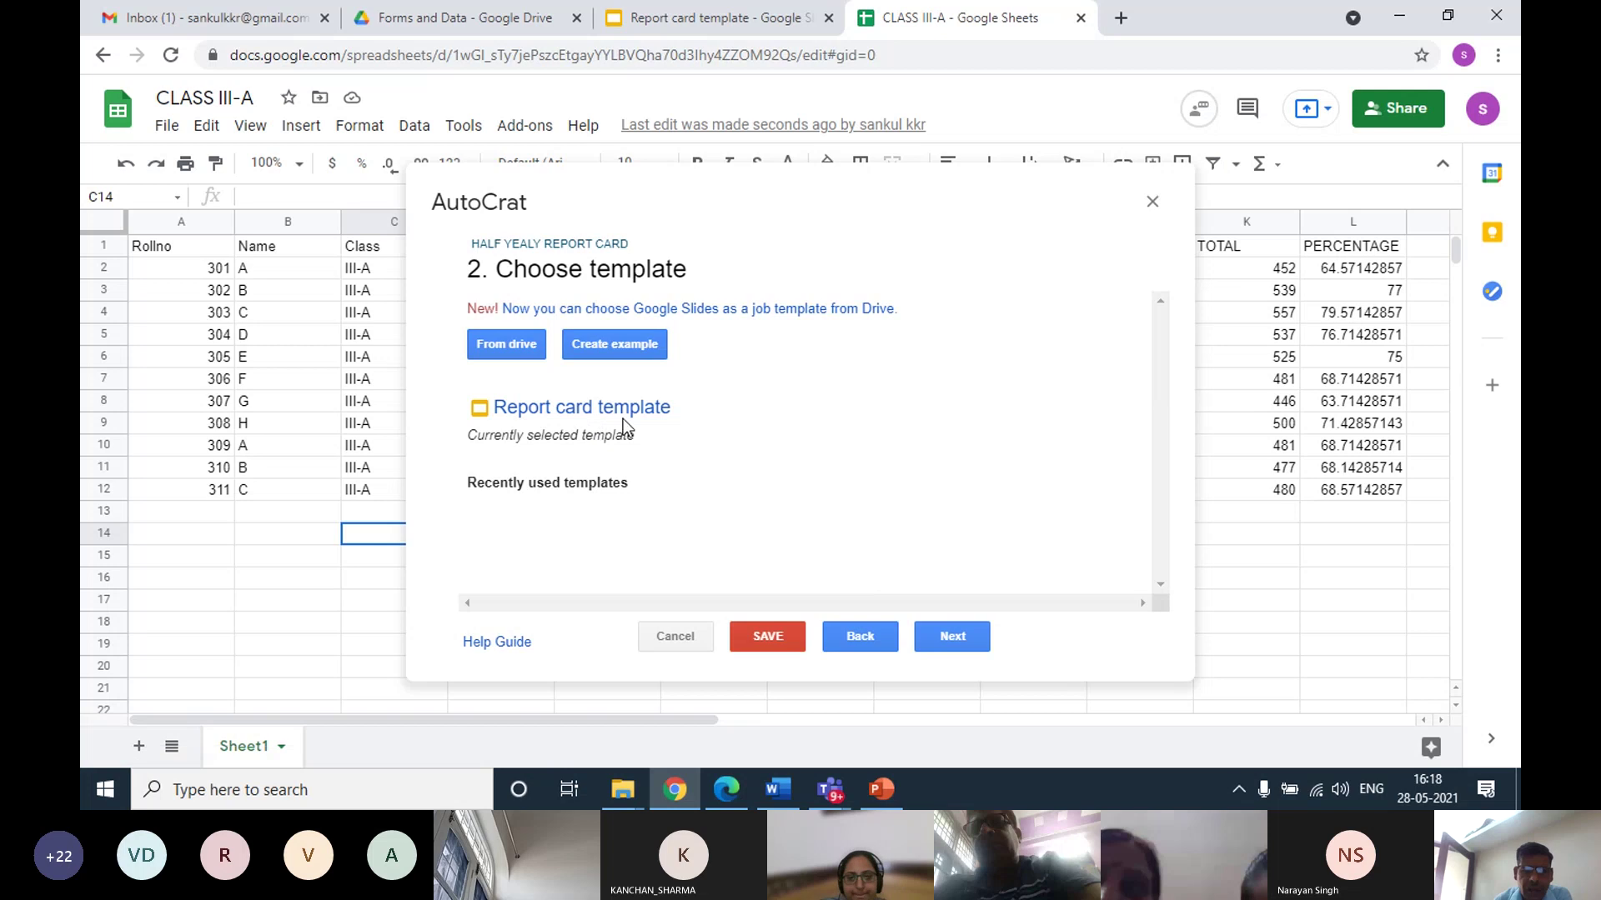
{"action": "left_click", "coordinate": [947, 637]}
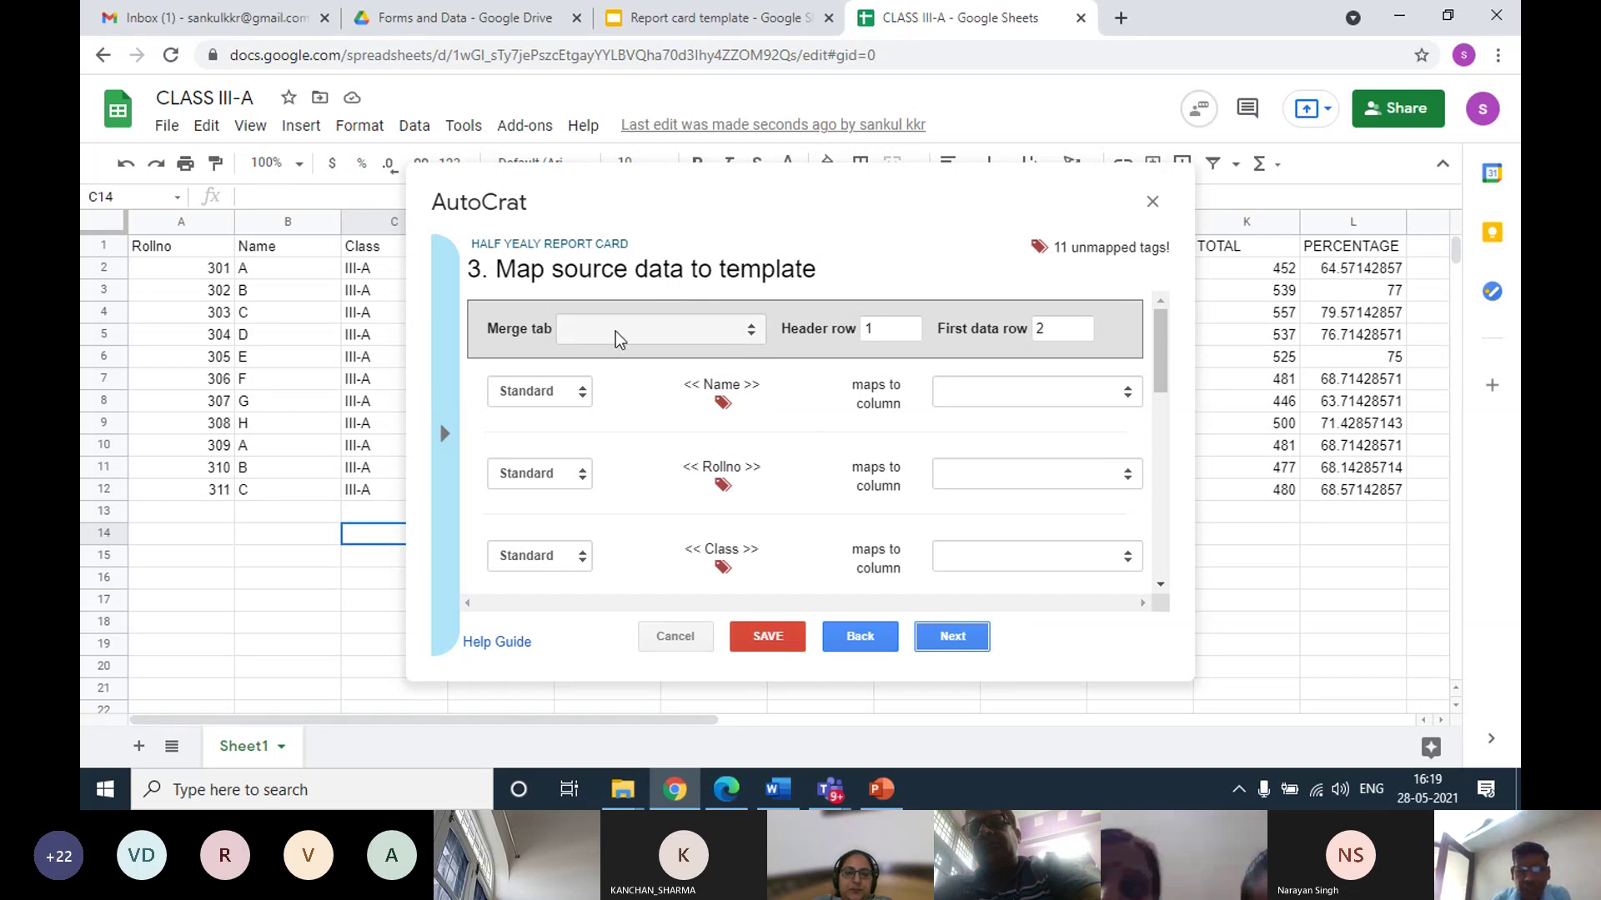
Merge from Sheet1, review the auto-filled tag mappings from Name to PERCENTAGE, and continue
{"action": "left_click", "coordinate": [751, 330]}
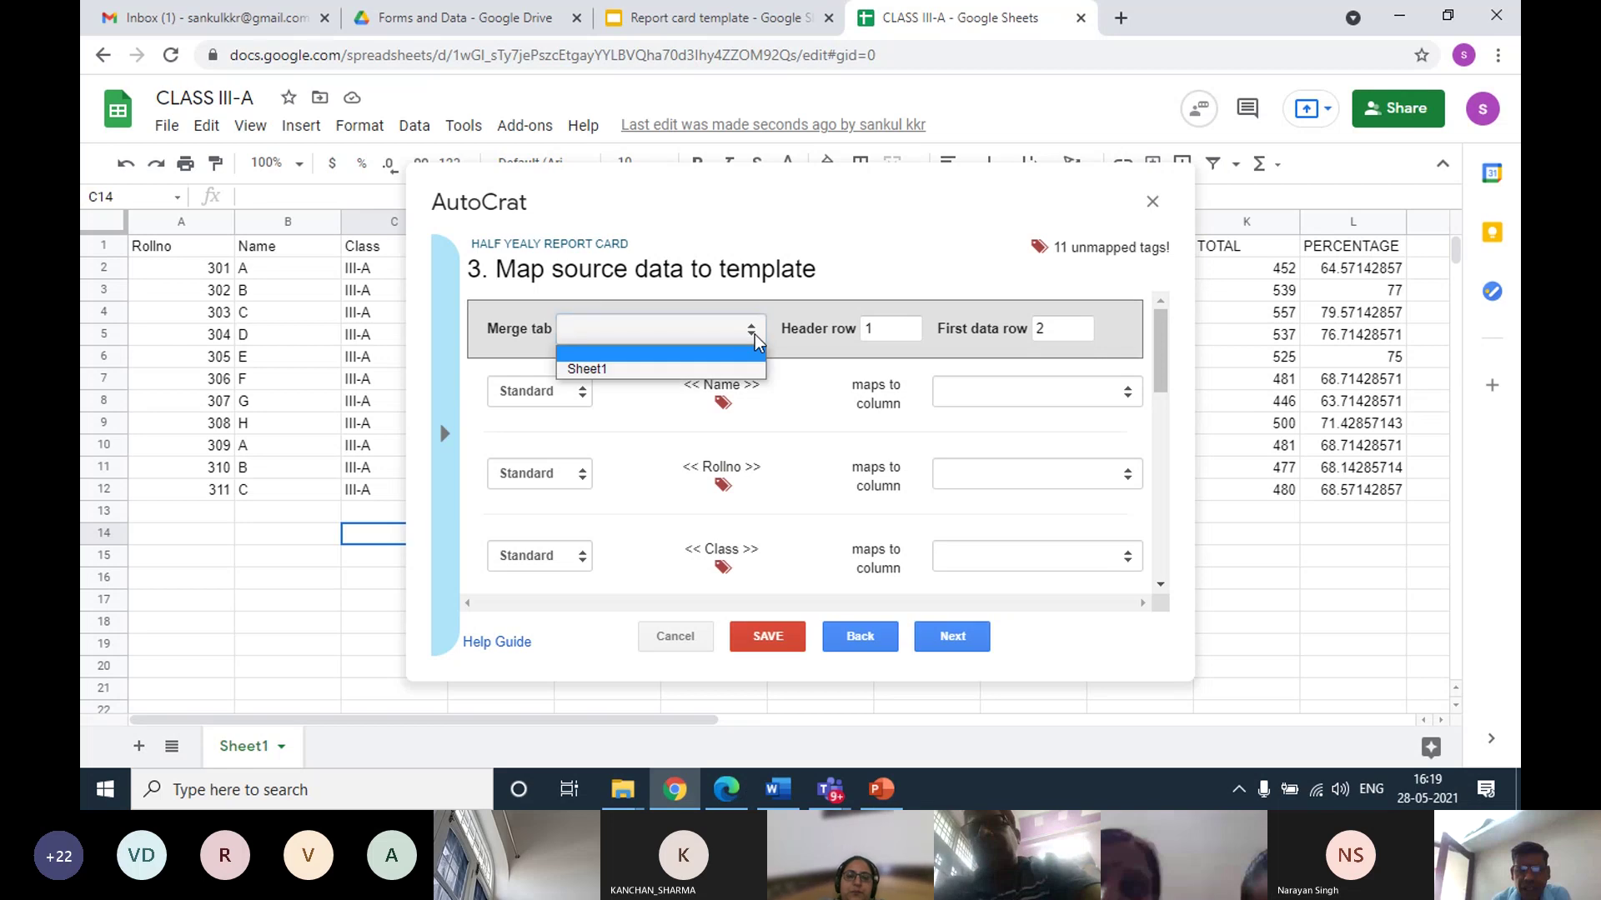
{"action": "left_click", "coordinate": [662, 369]}
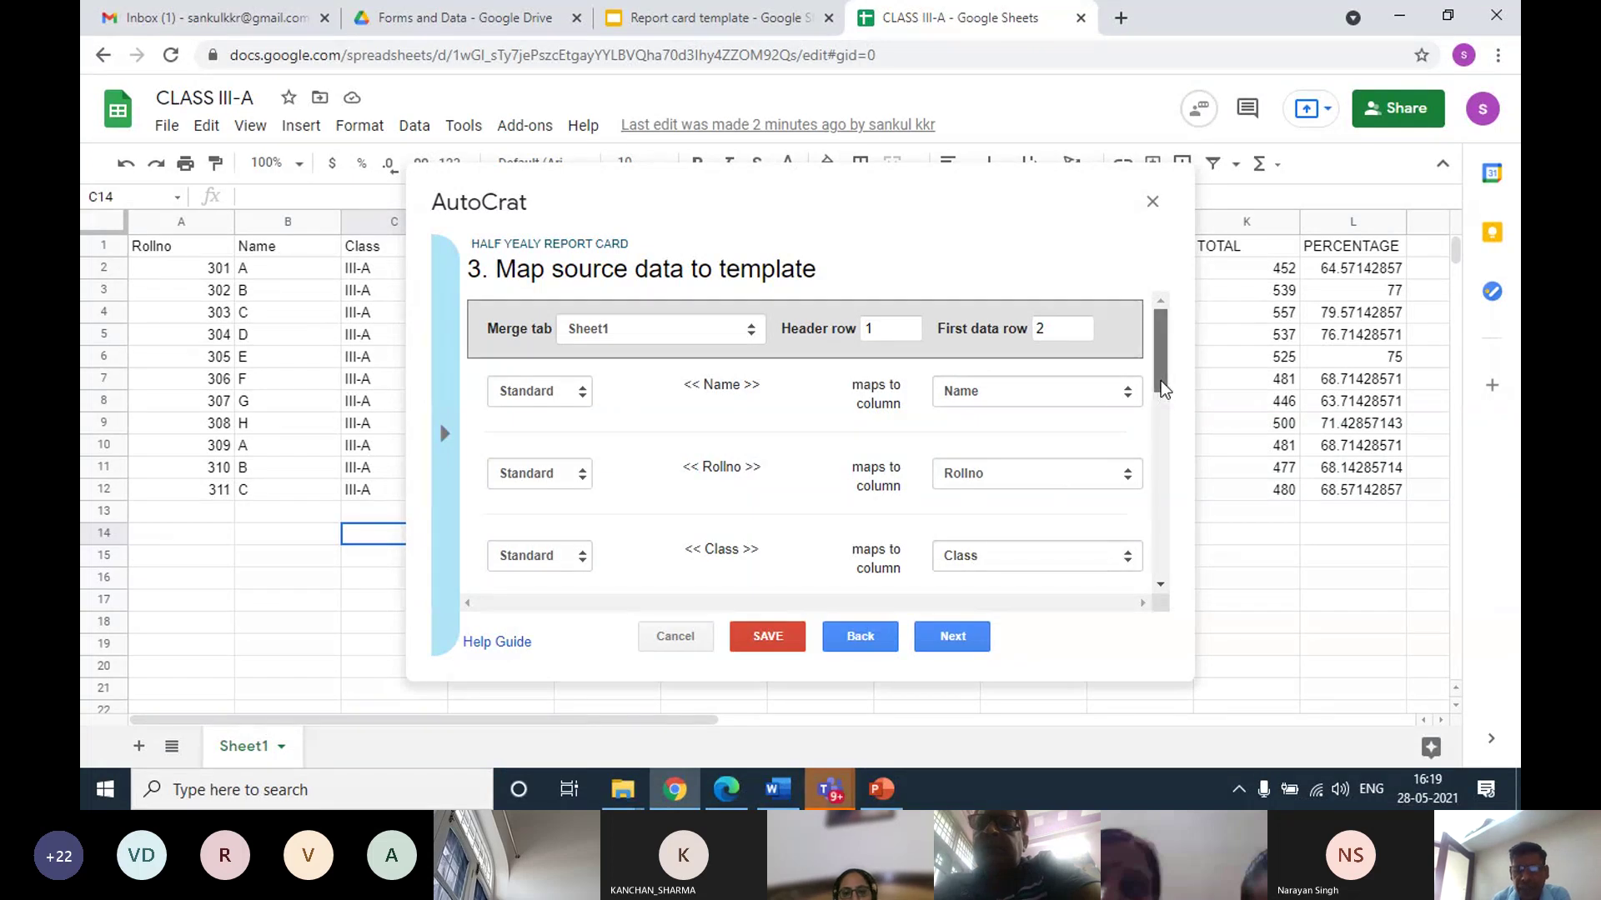
{"action": "left_click_drag", "start_coordinate": [1161, 380], "coordinate": [1164, 457]}
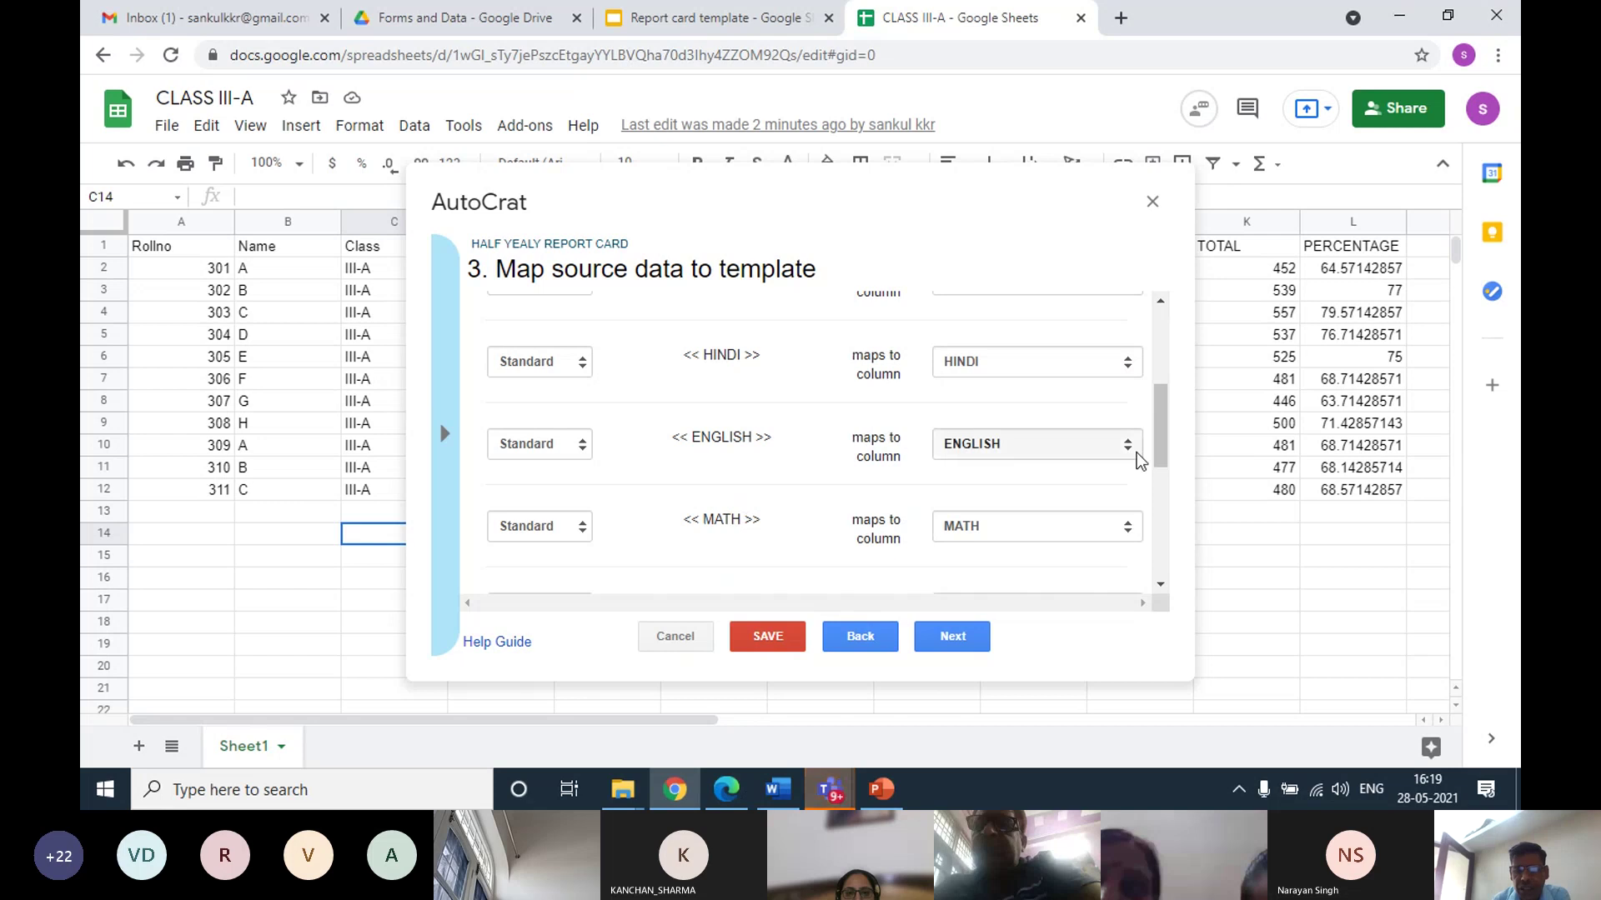
{"action": "left_click_drag", "start_coordinate": [1162, 436], "coordinate": [1162, 480]}
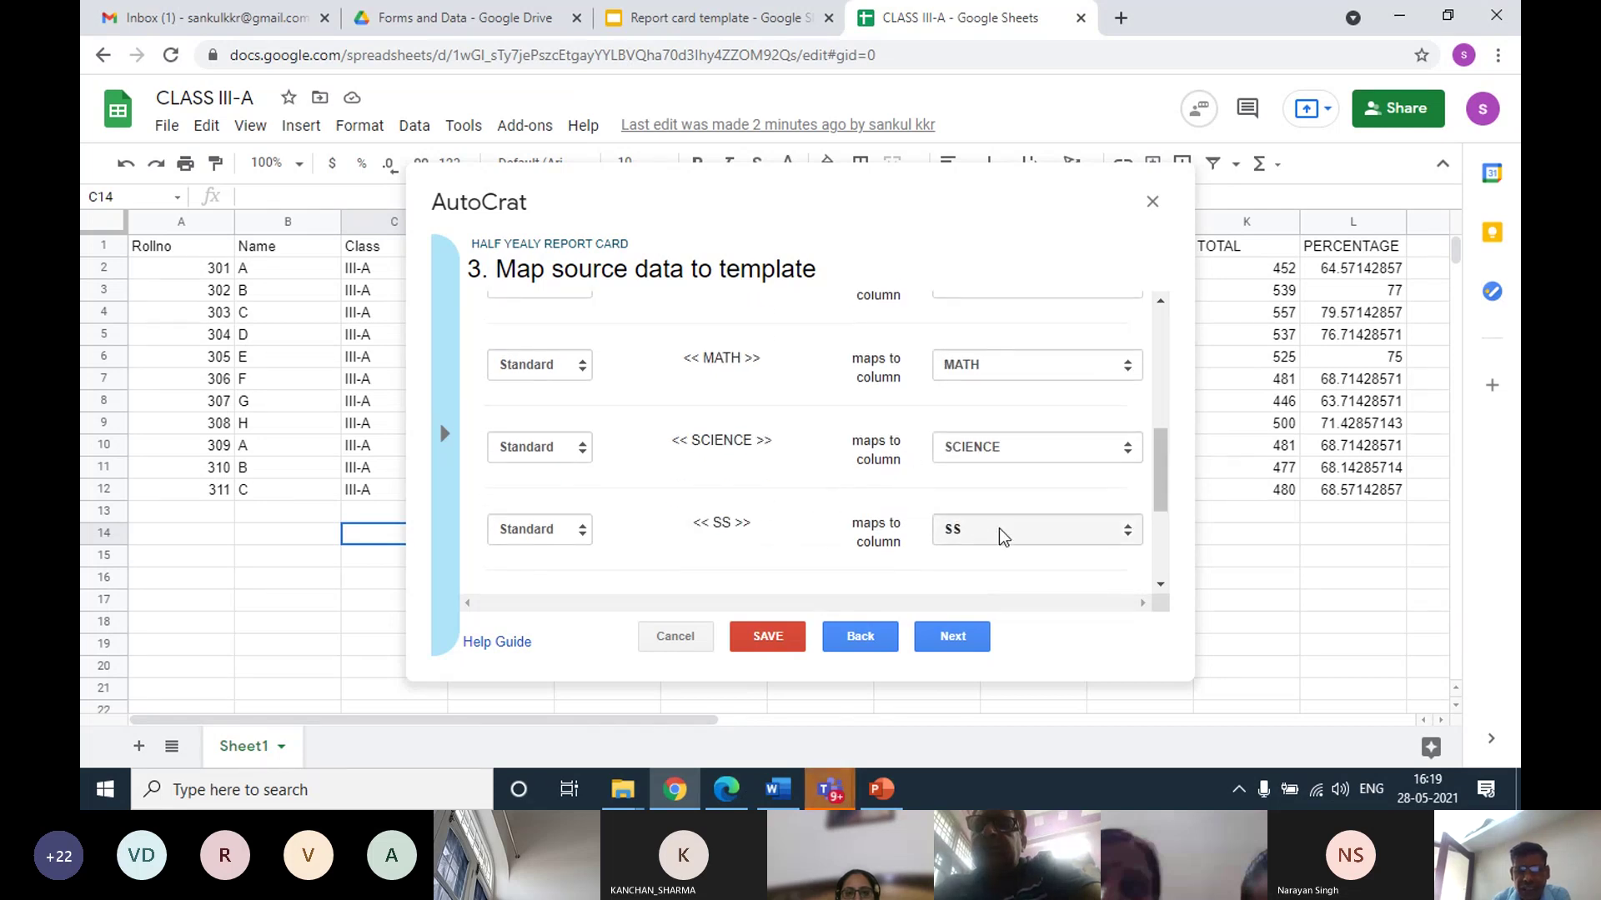
{"action": "left_click_drag", "start_coordinate": [1157, 477], "coordinate": [1157, 534]}
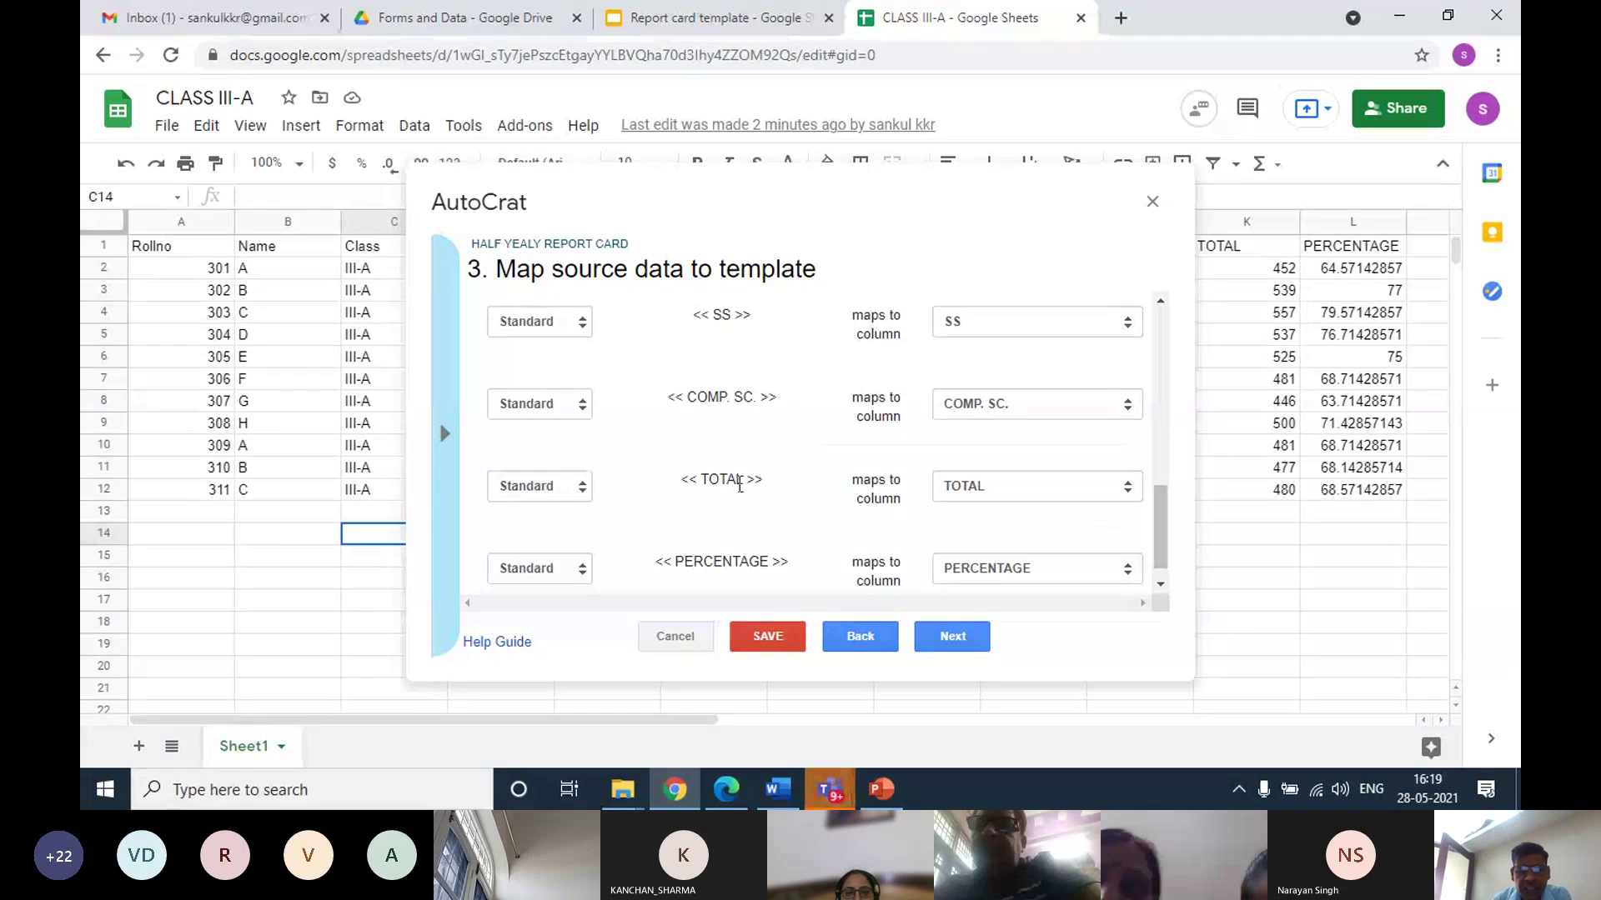
{"action": "scroll", "coordinate": [1157, 542], "scroll_direction": "down", "scroll_amount": 1}
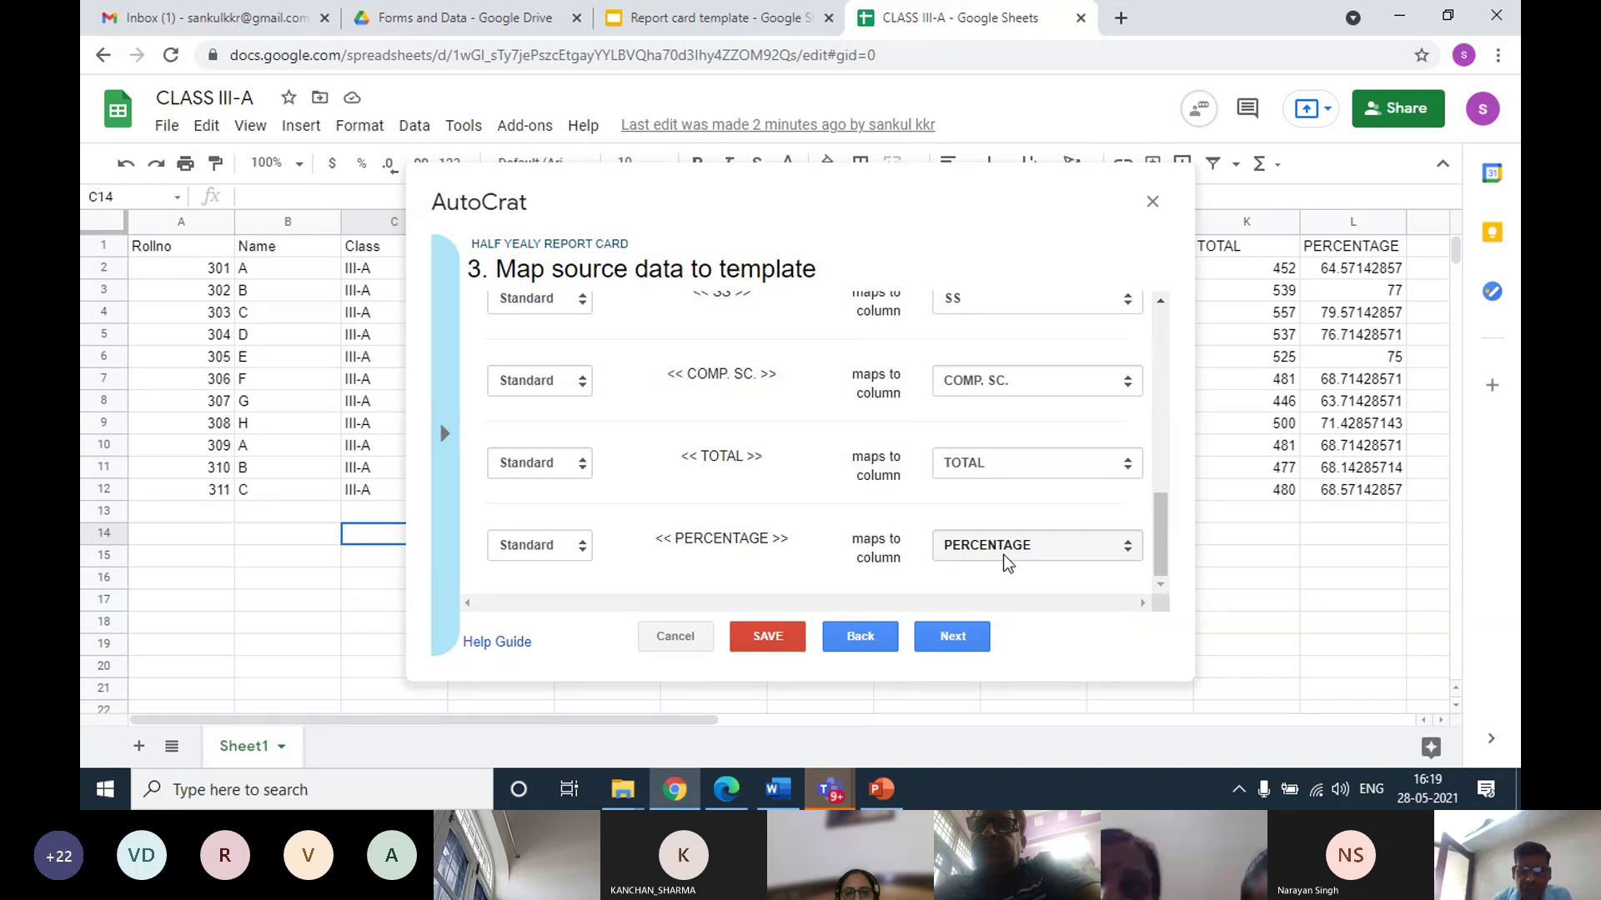
{"action": "left_click", "coordinate": [951, 638]}
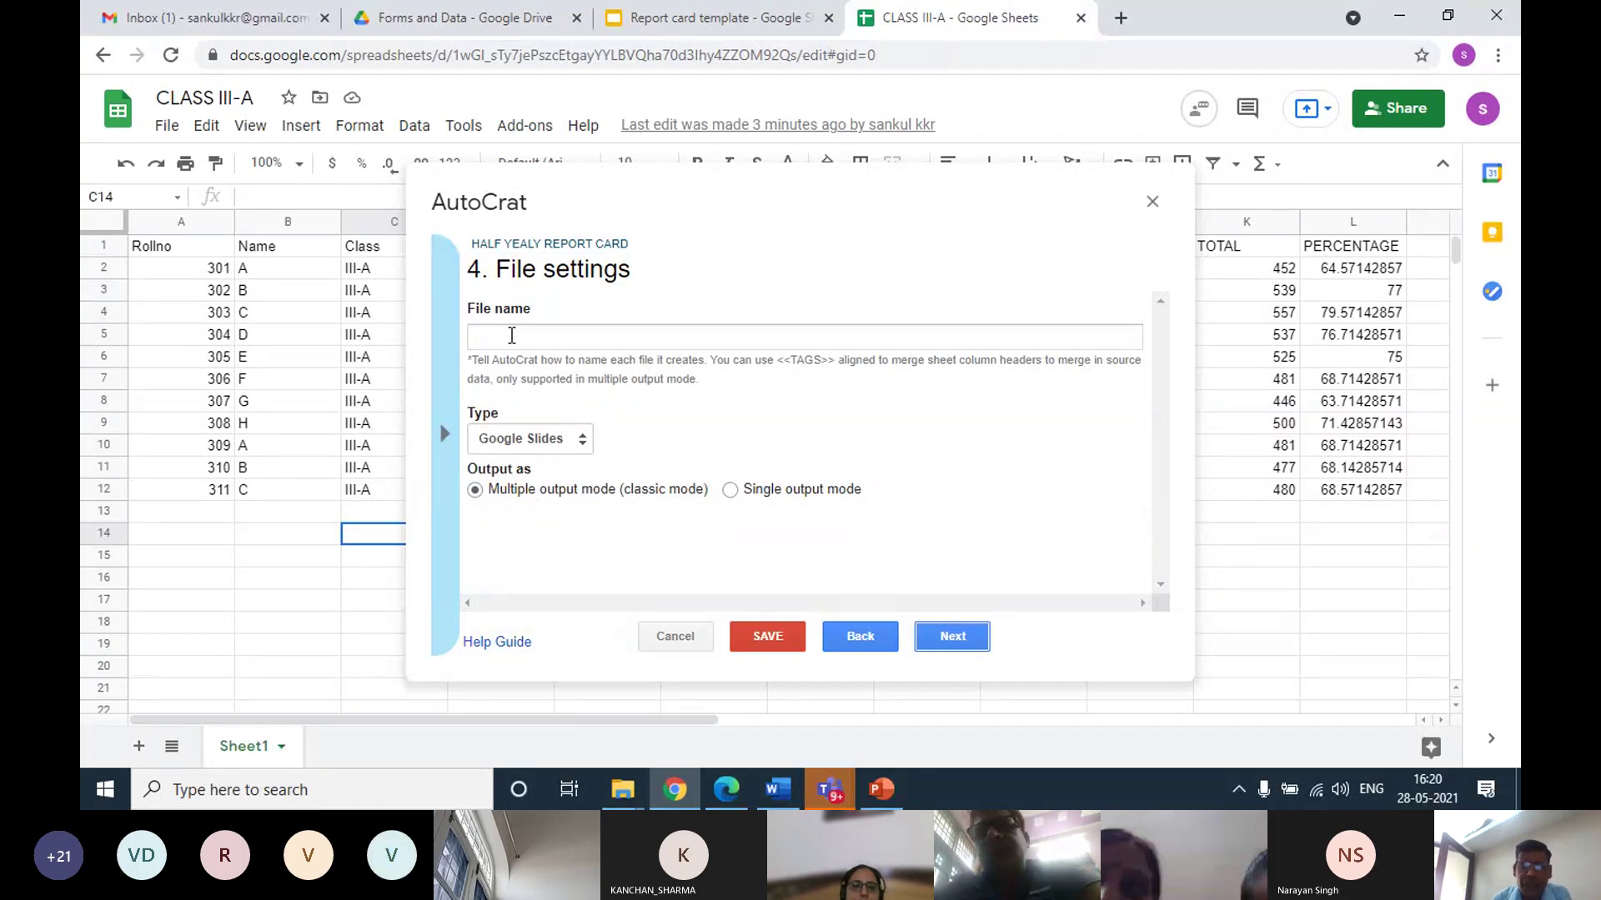
Name each output file by its <<Rollno>> tag, set the file type to PDF, and continue
{"action": "left_click", "coordinate": [443, 433]}
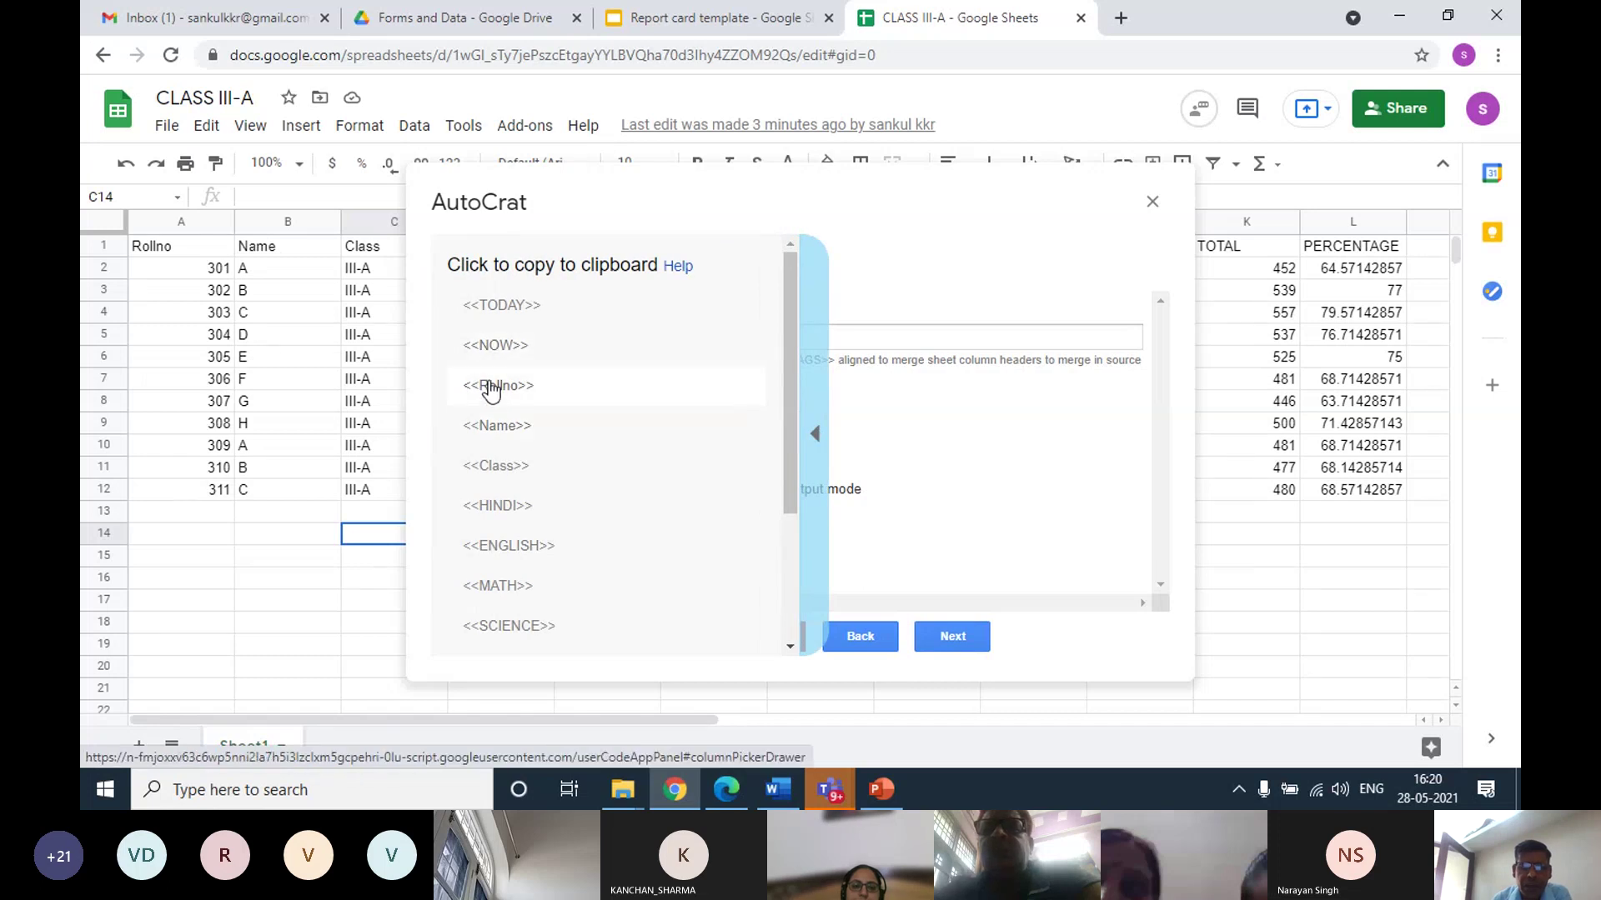
{"action": "left_click", "coordinate": [492, 386]}
{"action": "left_click", "coordinate": [512, 335]}
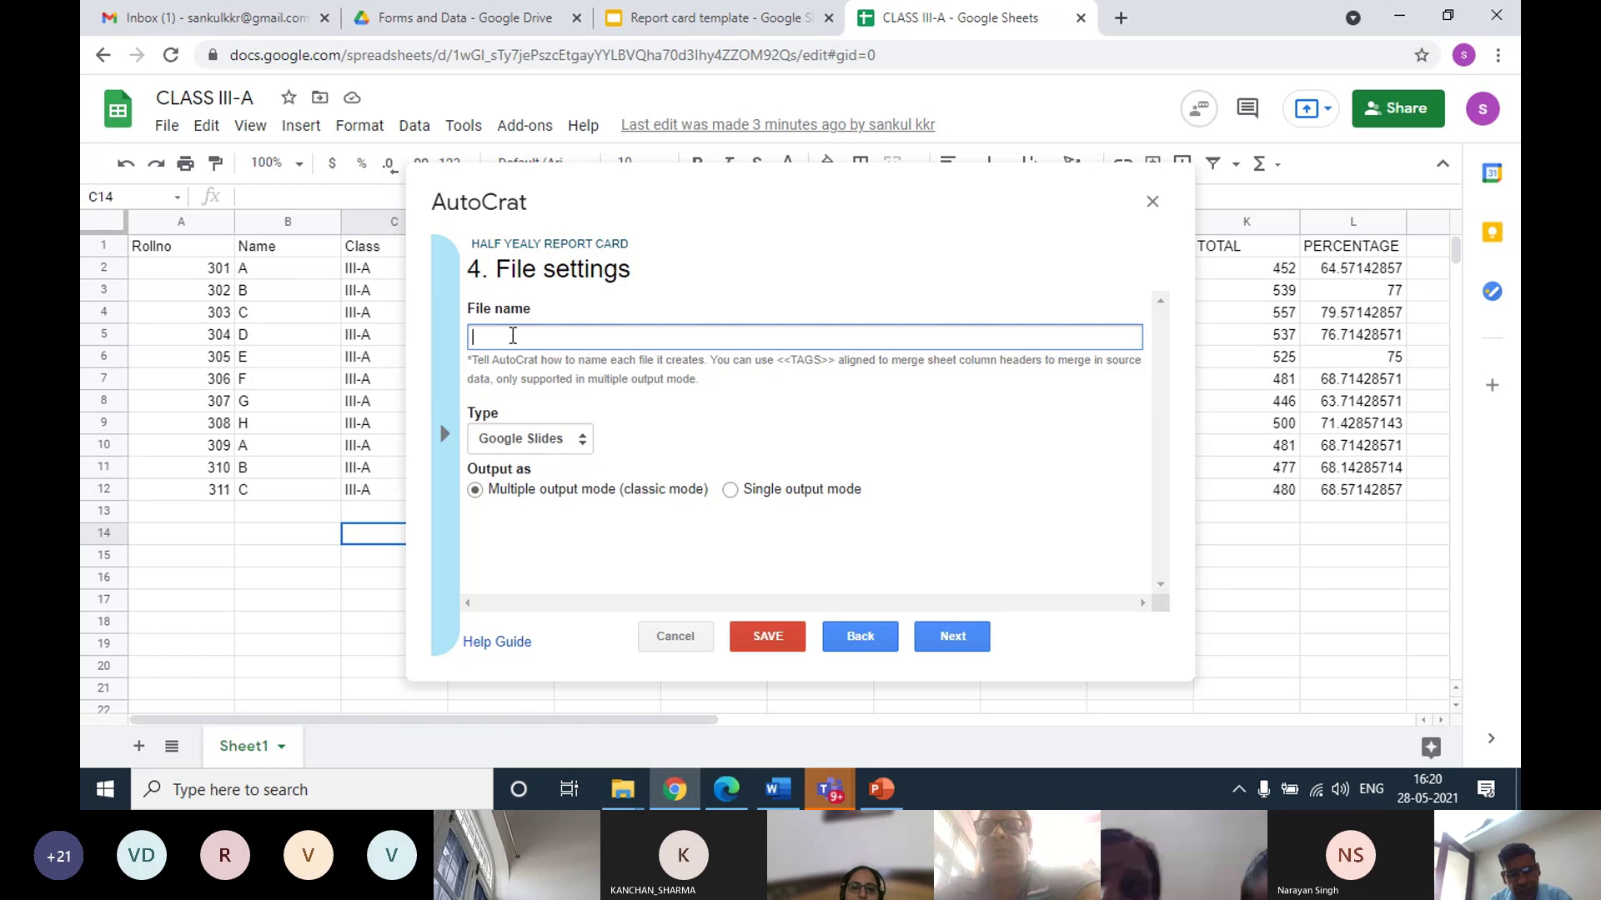
{"action": "type", "text": "<<Rollno>>"}
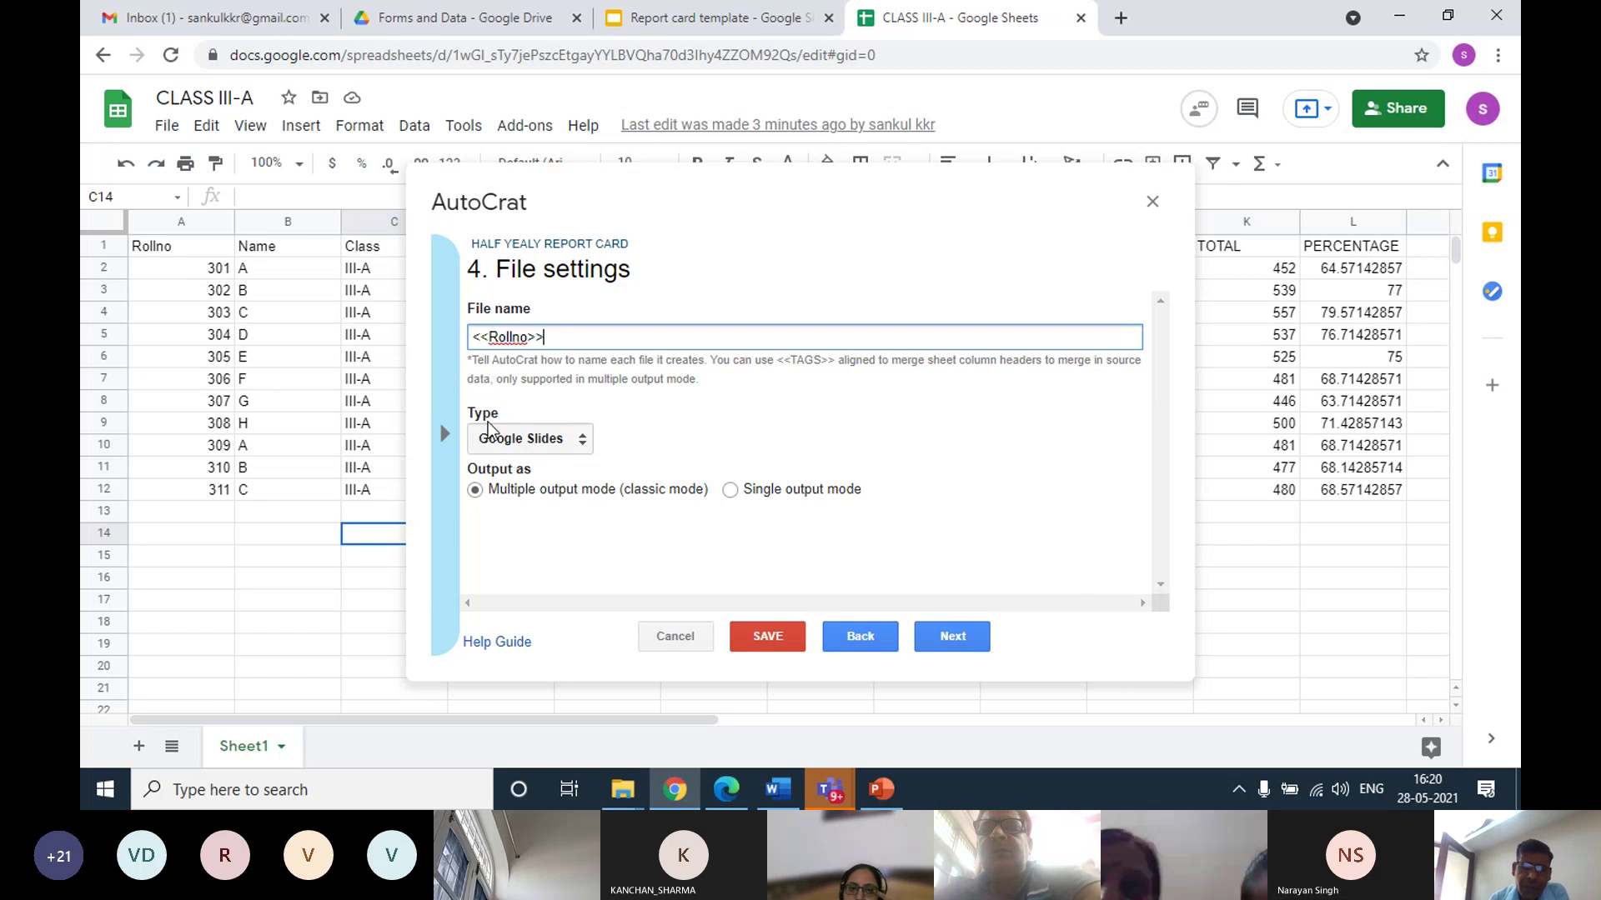
{"action": "left_click", "coordinate": [581, 447]}
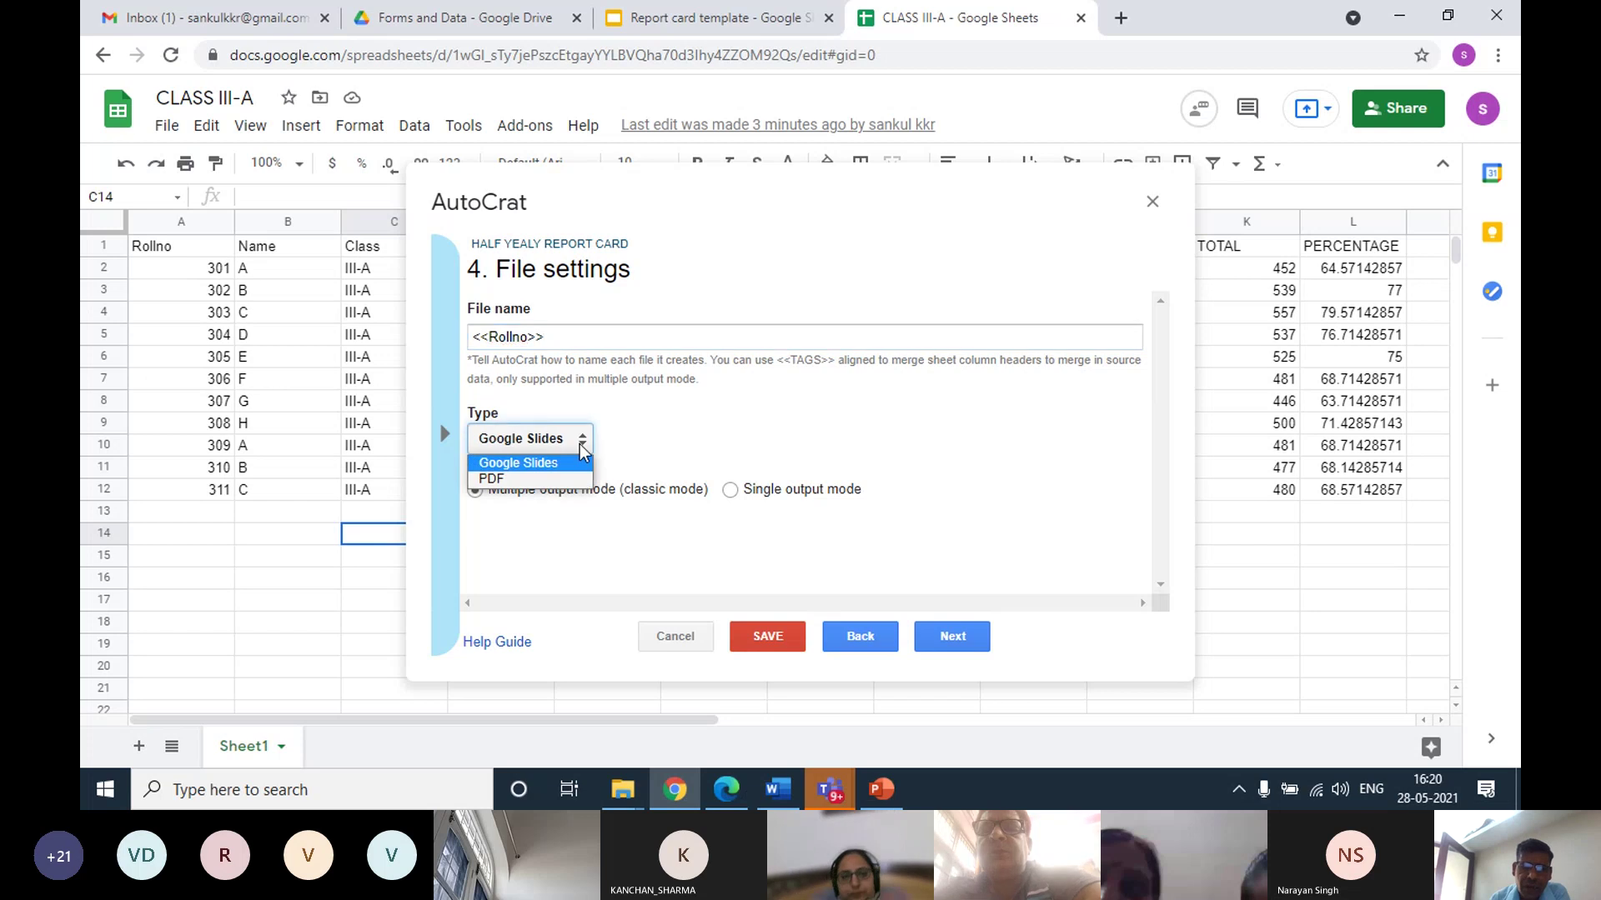
{"action": "left_click", "coordinate": [523, 479]}
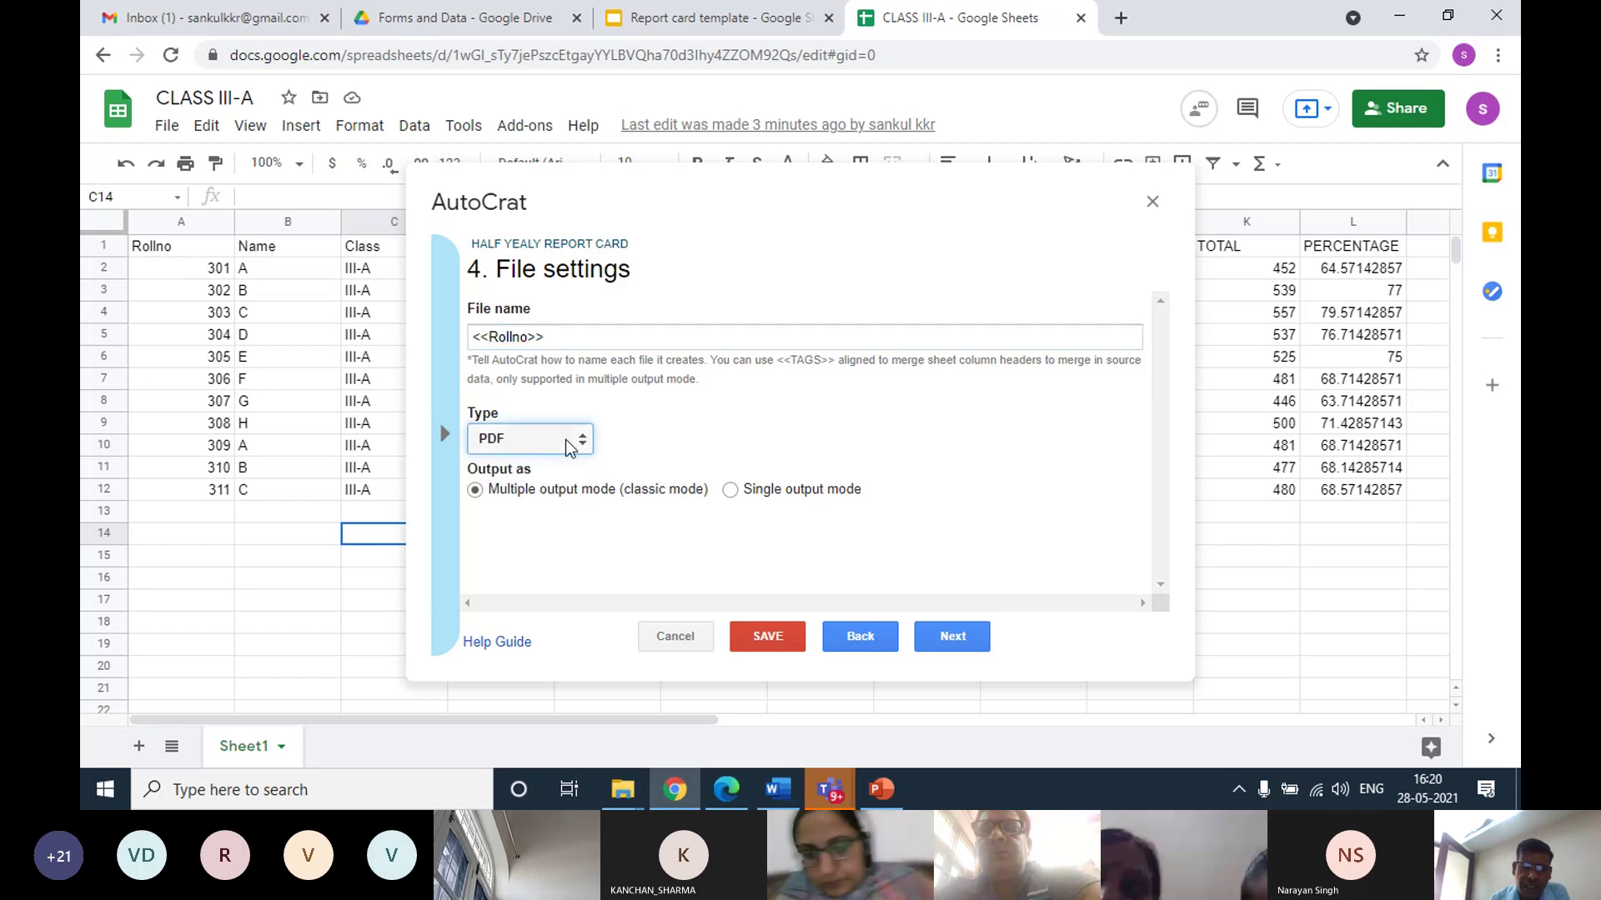
{"action": "left_click", "coordinate": [933, 635]}
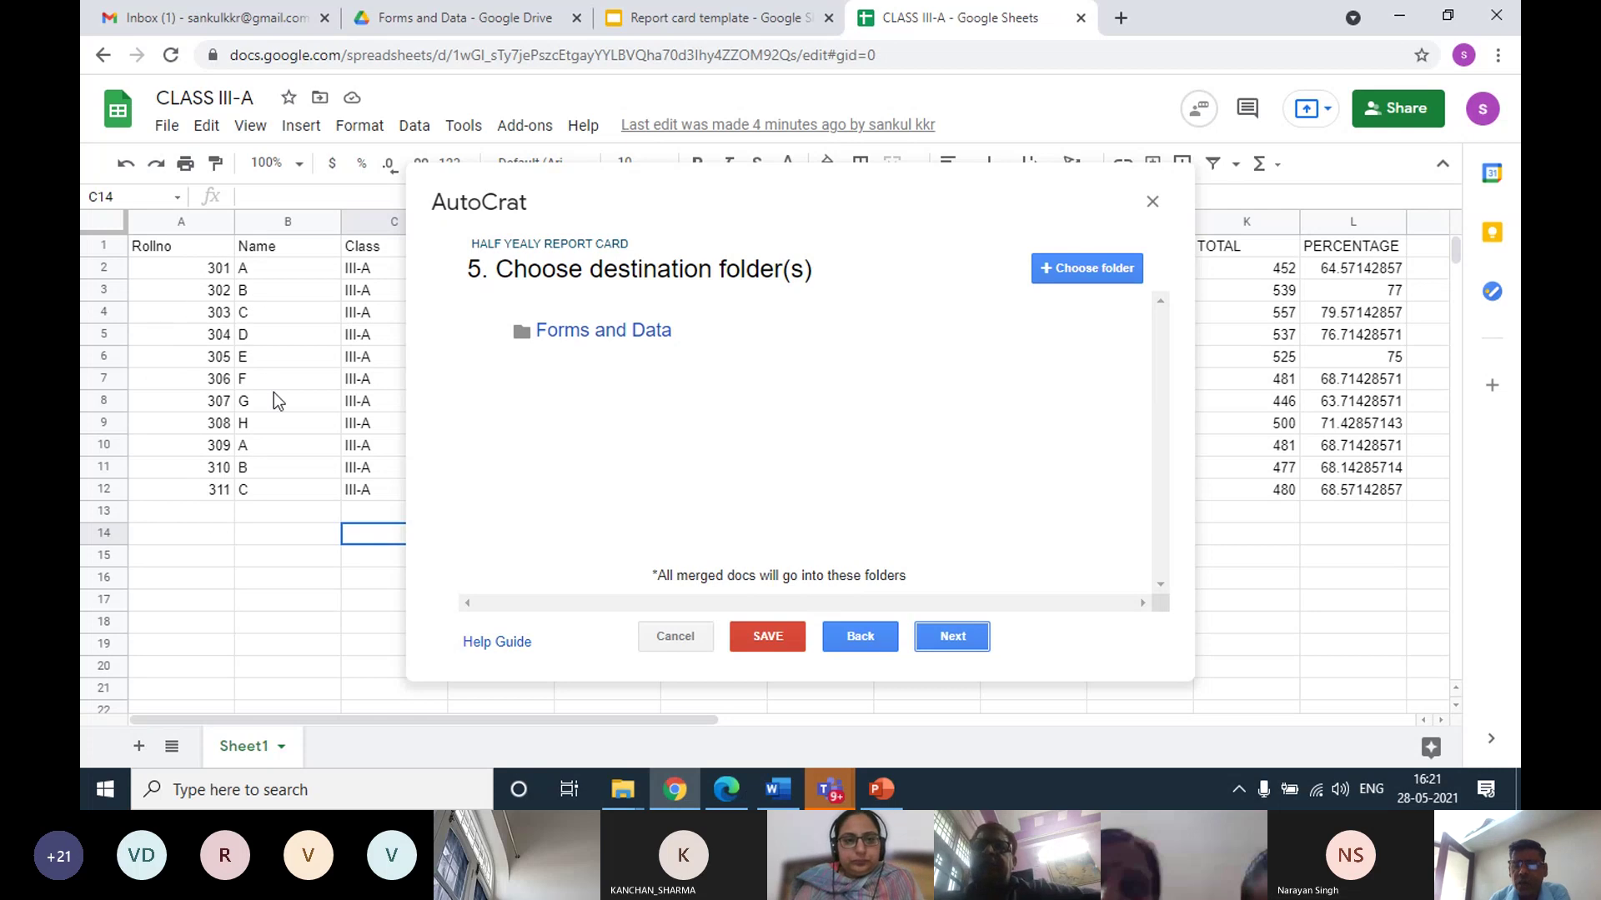
Keep Forms and Data as destination, skip merge conditions and sharing, and continue
{"action": "left_click", "coordinate": [950, 636]}
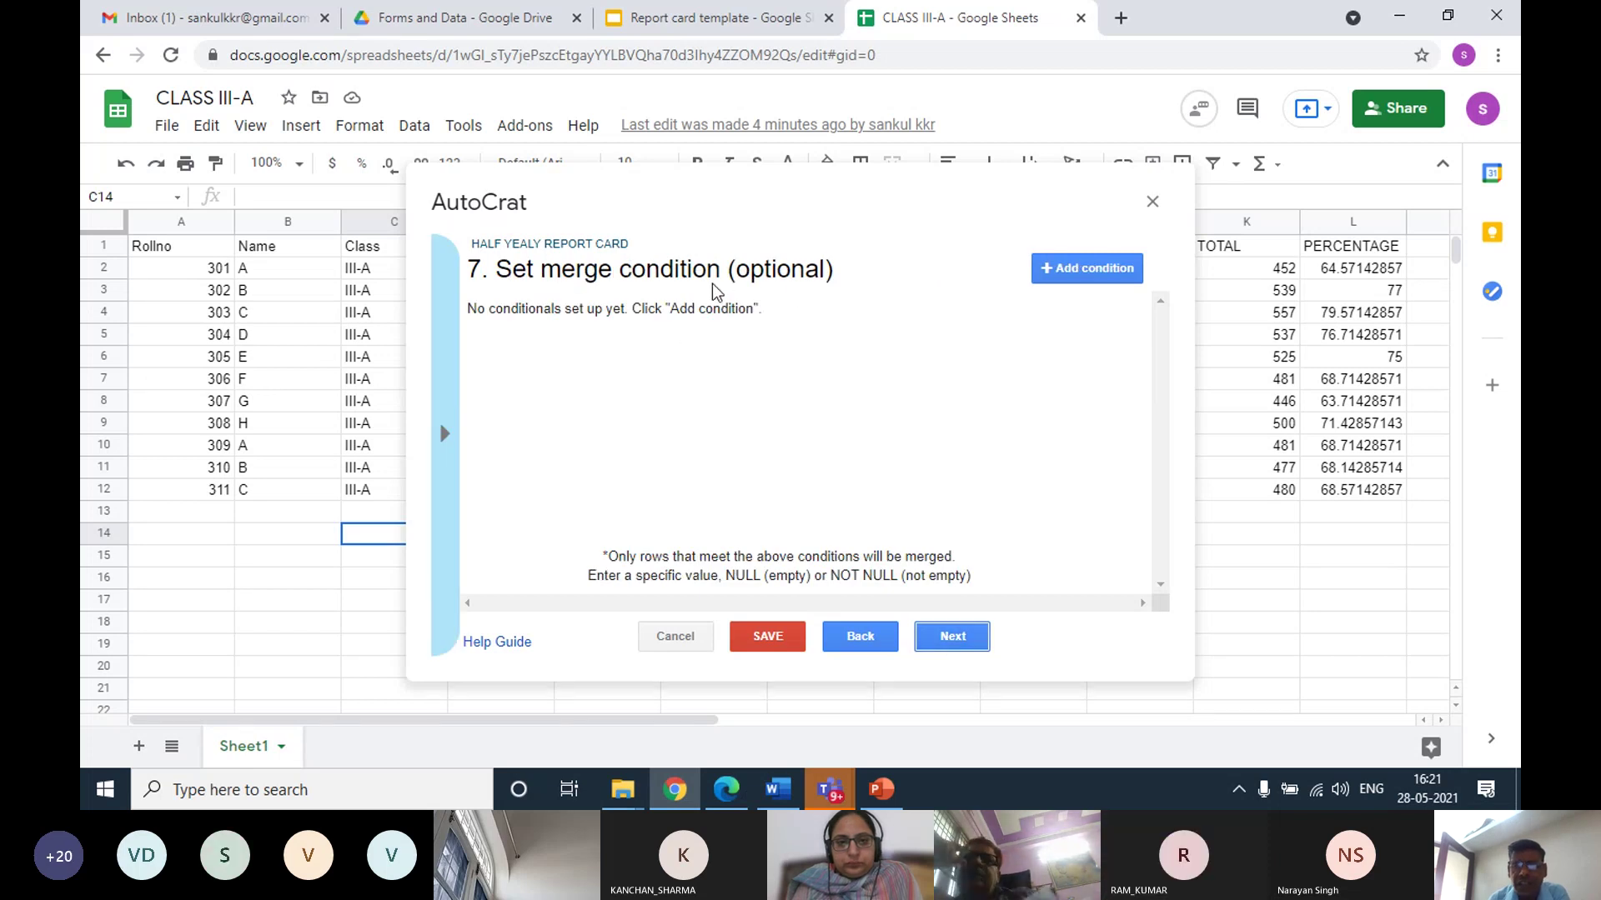
{"action": "left_click", "coordinate": [932, 637]}
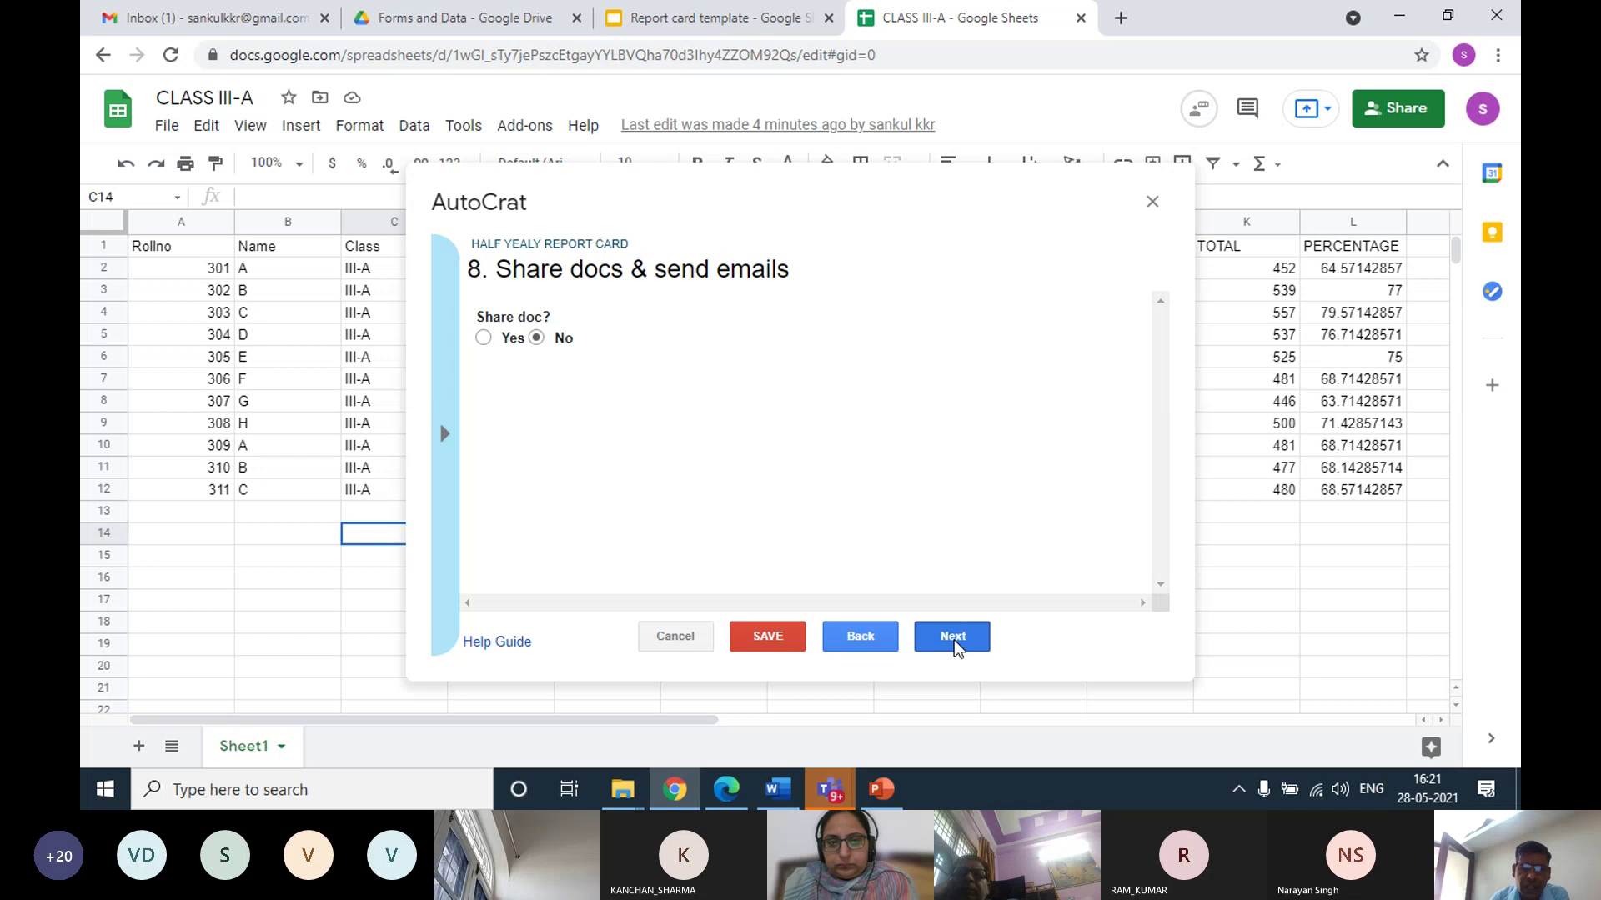
{"action": "left_click", "coordinate": [952, 636]}
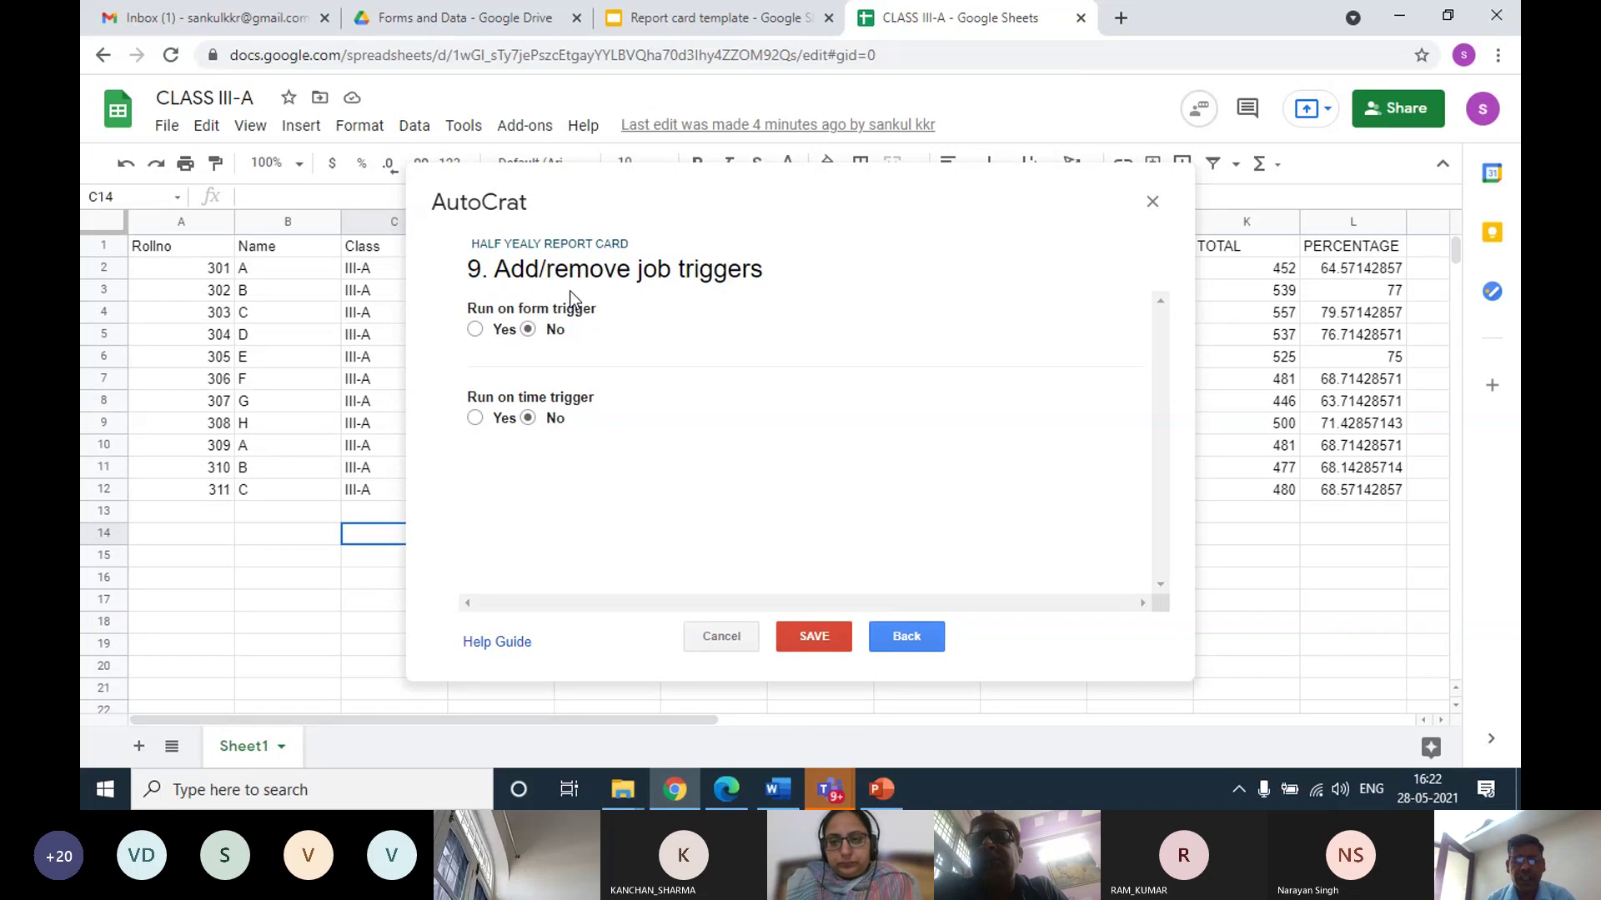
Save the HALF YEALY REPORT CARD job, then return to the Report card template slides
{"action": "left_click", "coordinate": [807, 635]}
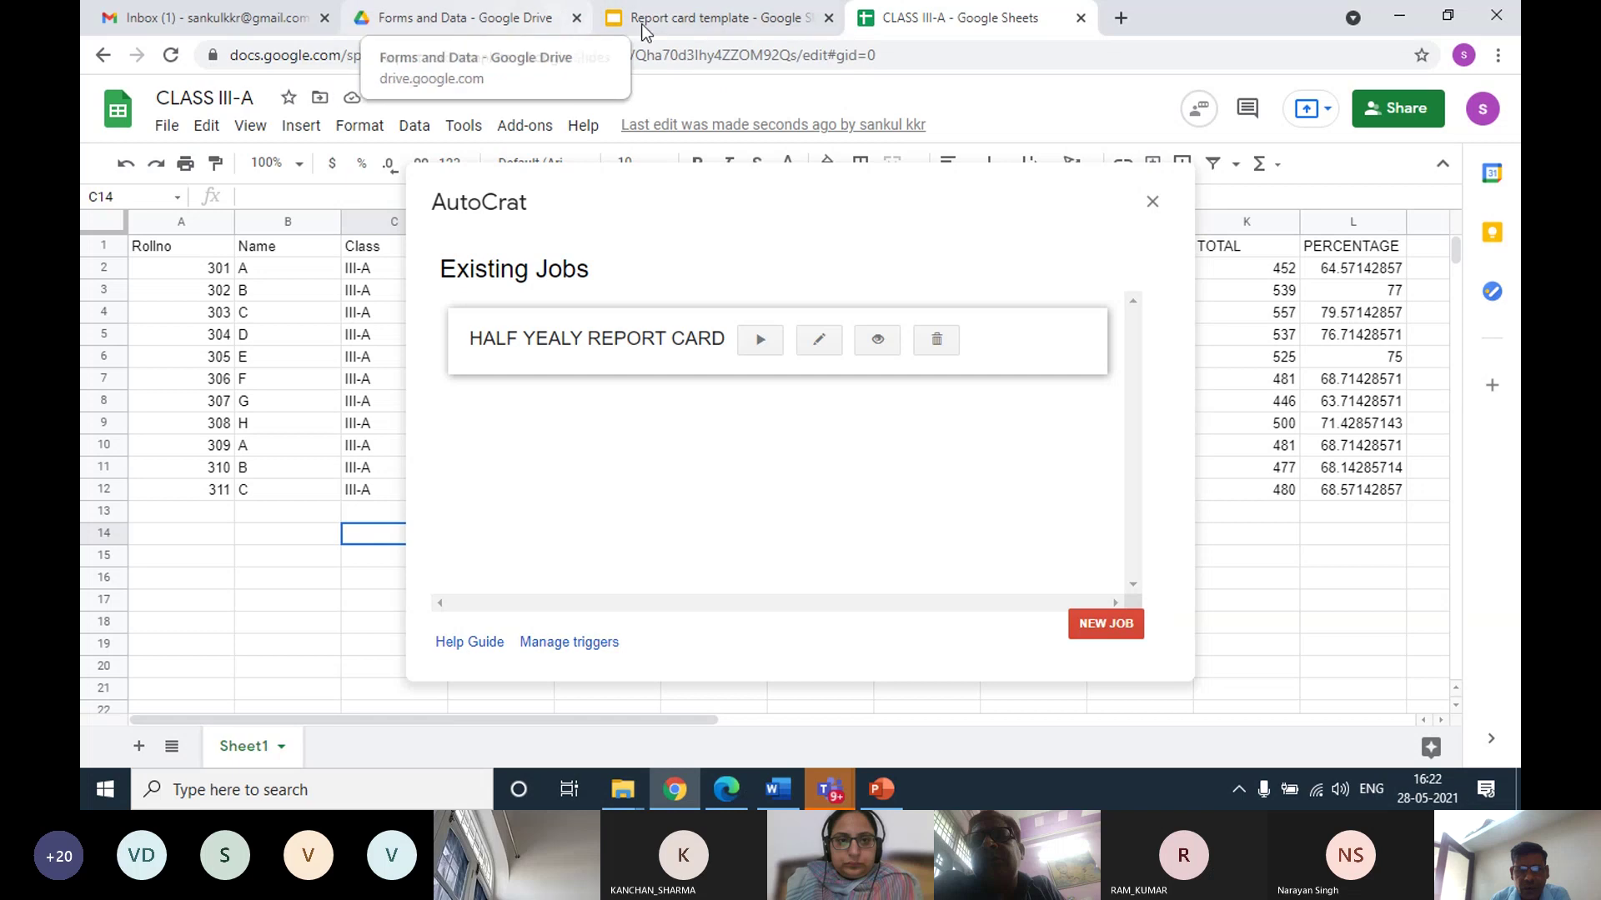
{"action": "left_click", "coordinate": [621, 20]}
Browse the Forms and Data folder files, then return to CLASS III-A's AutoCrat Existing Jobs list
{"action": "left_click", "coordinate": [490, 18]}
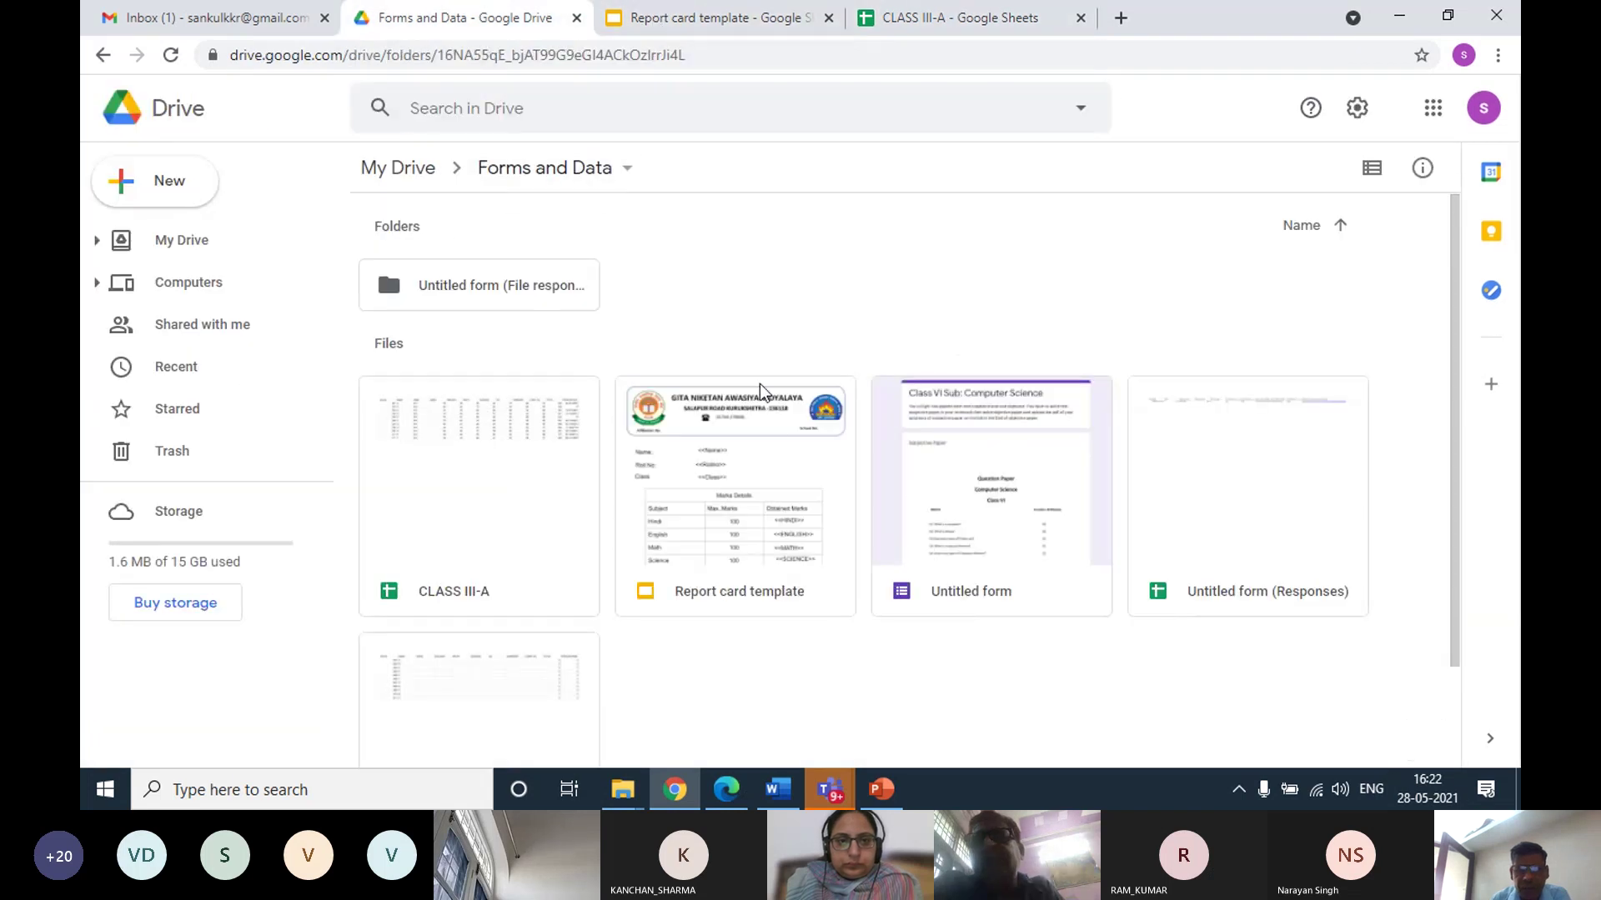
{"action": "scroll", "coordinate": [838, 454], "scroll_direction": "down", "scroll_amount": 2}
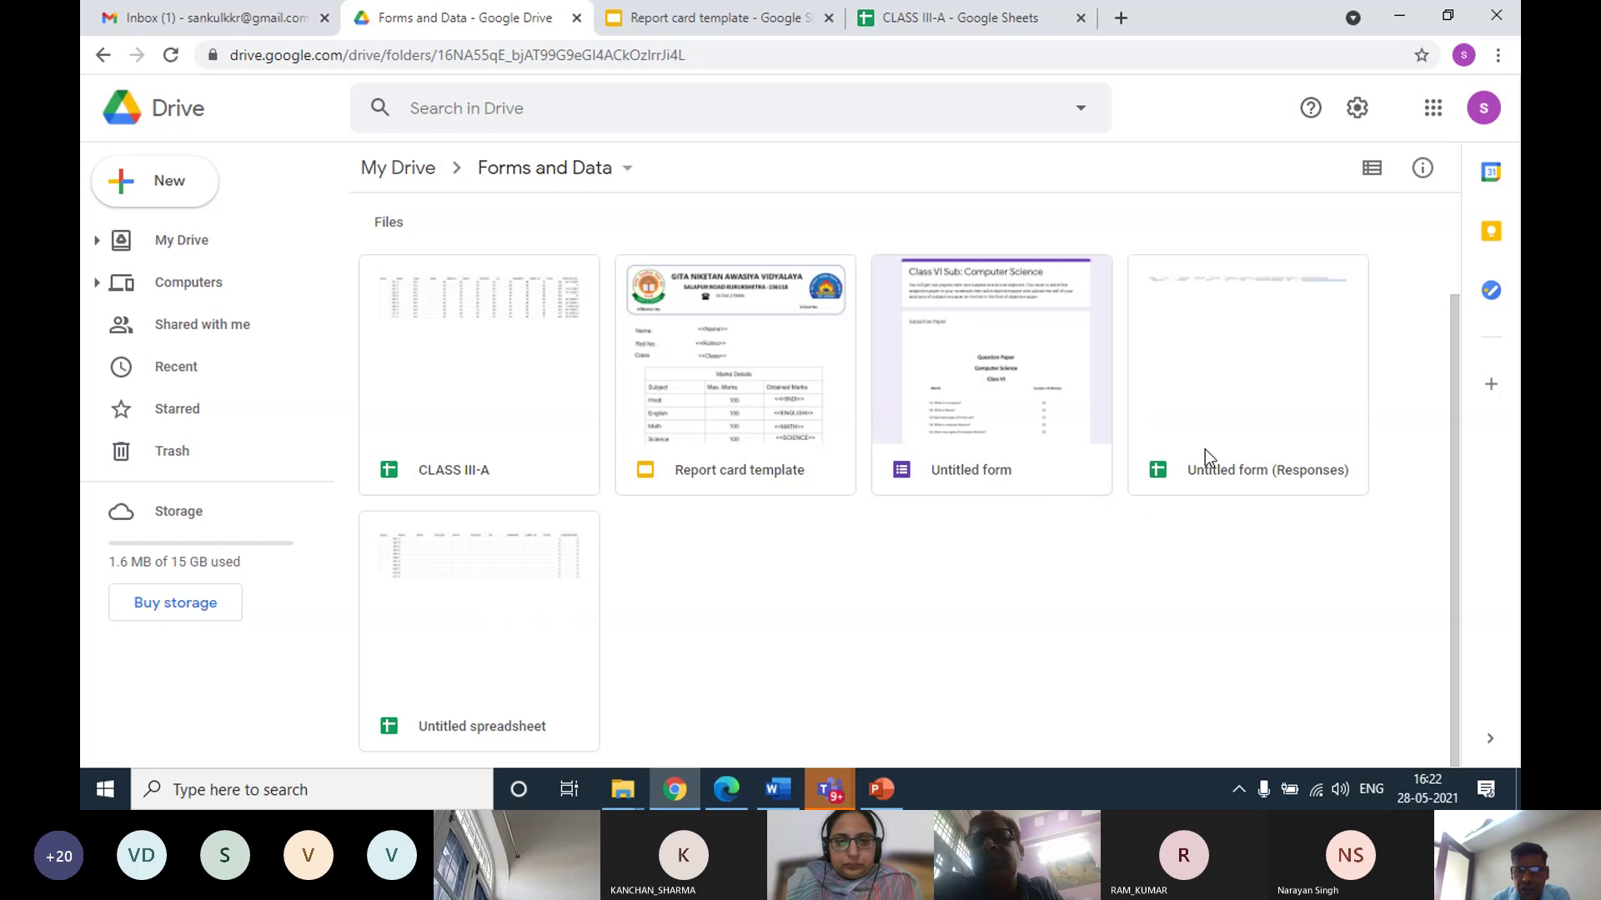
{"action": "scroll", "coordinate": [637, 367], "scroll_direction": "up", "scroll_amount": 2}
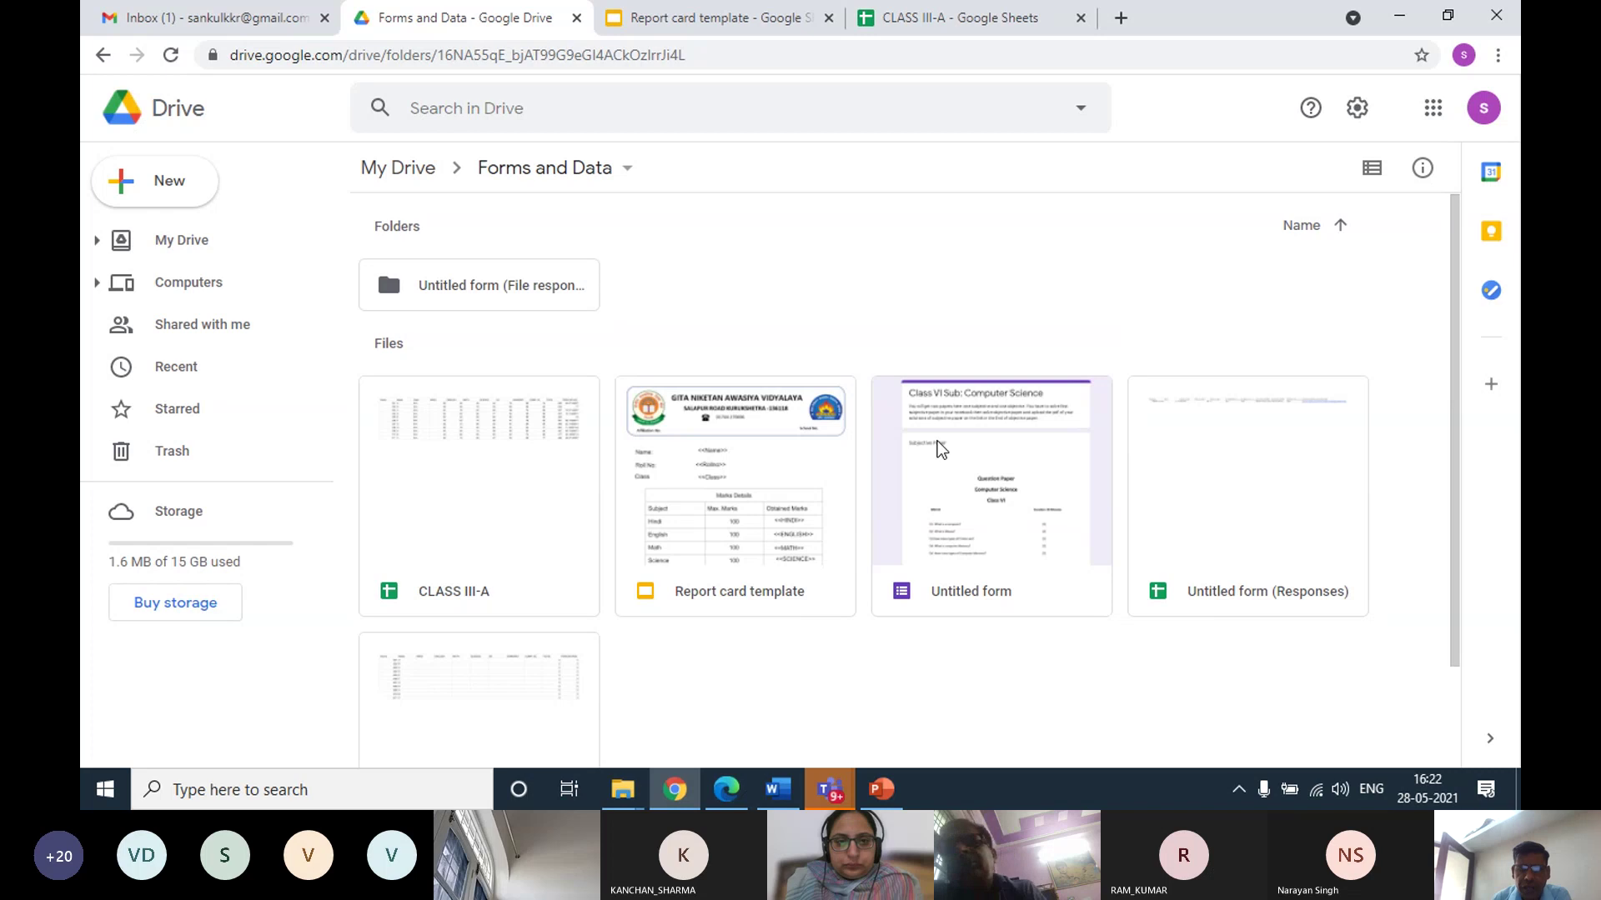
{"action": "left_click", "coordinate": [889, 23]}
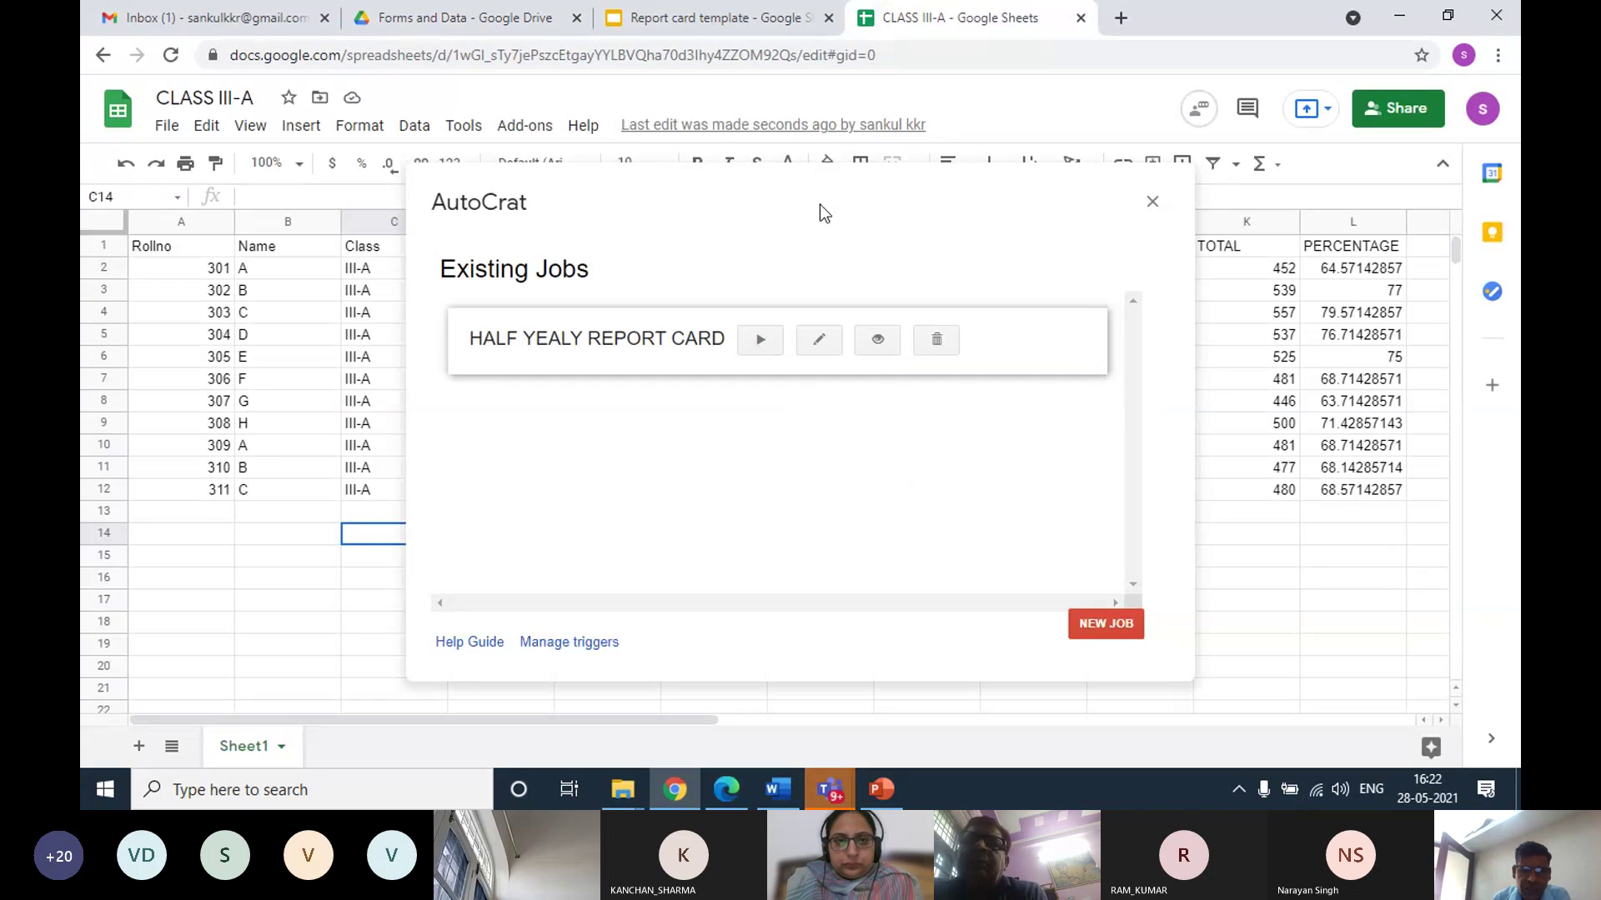
Run the HALF YEALY REPORT CARD AutoCrat job to merge all 11 report cards, then close AutoCrat
{"action": "left_click", "coordinate": [760, 342]}
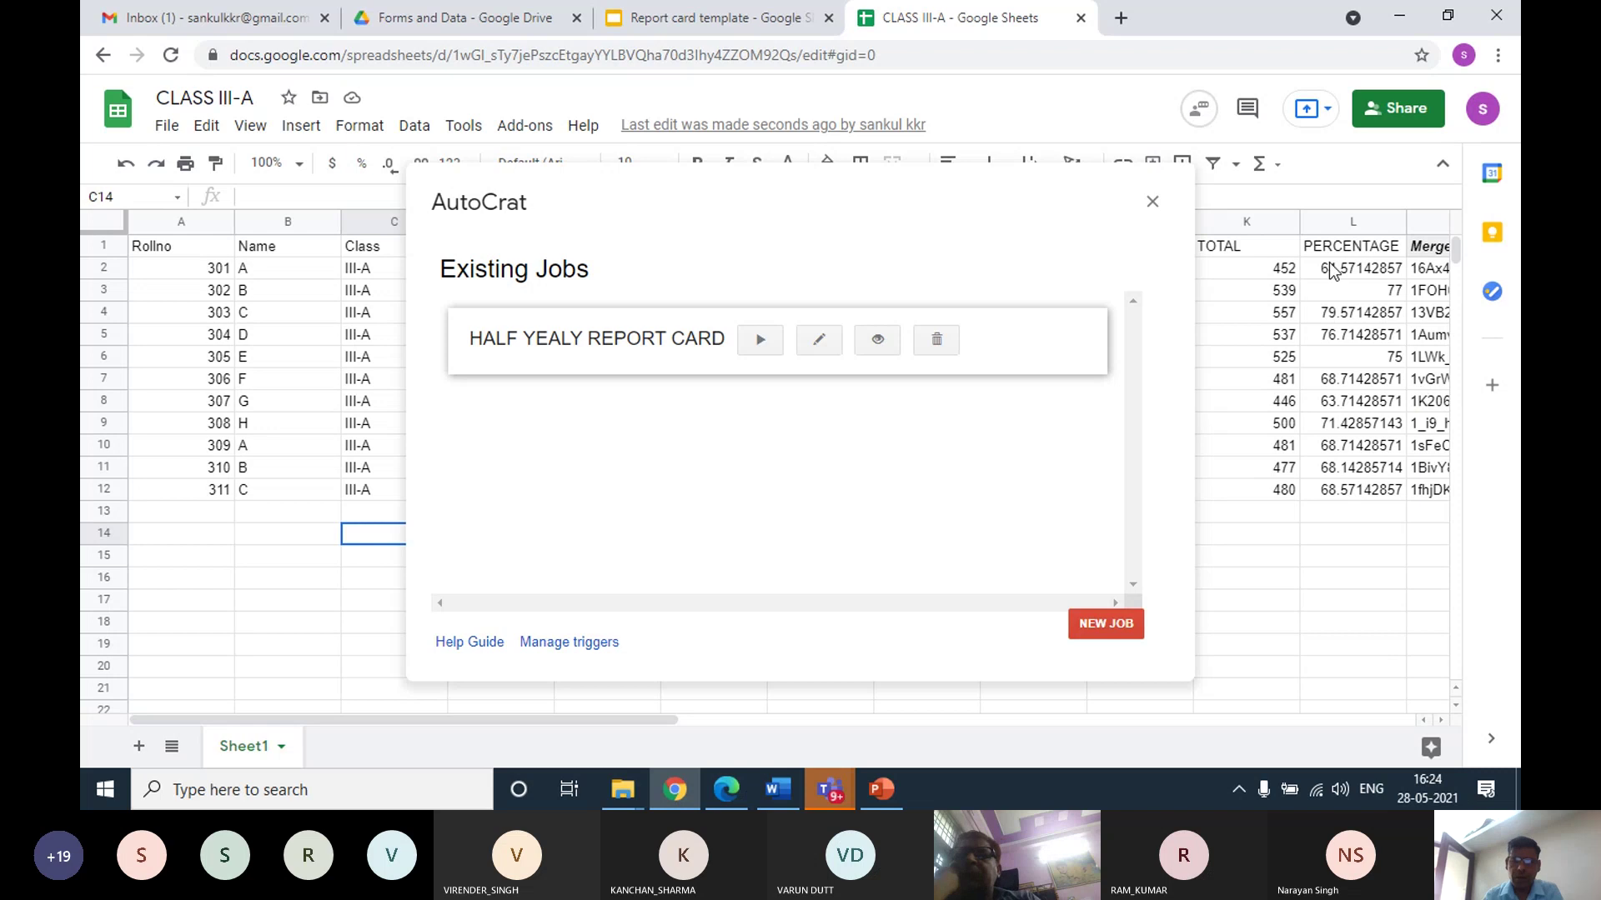
{"action": "left_click", "coordinate": [1152, 202]}
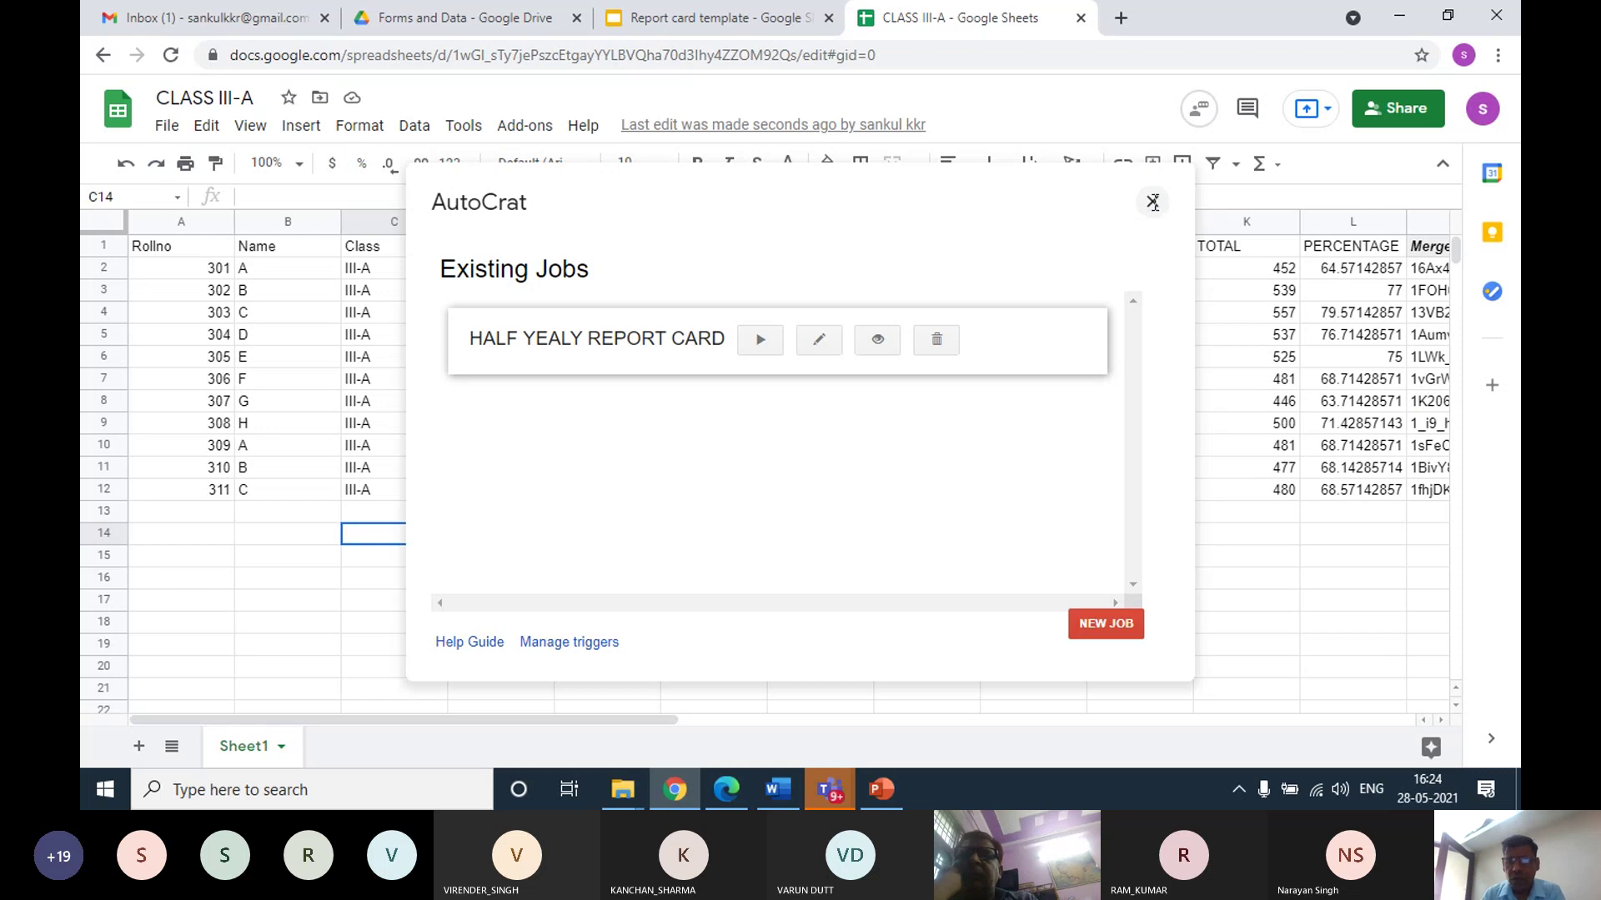
Go to the Forms and Data folder and preview the 301.pdf report card
{"action": "left_click", "coordinate": [548, 29]}
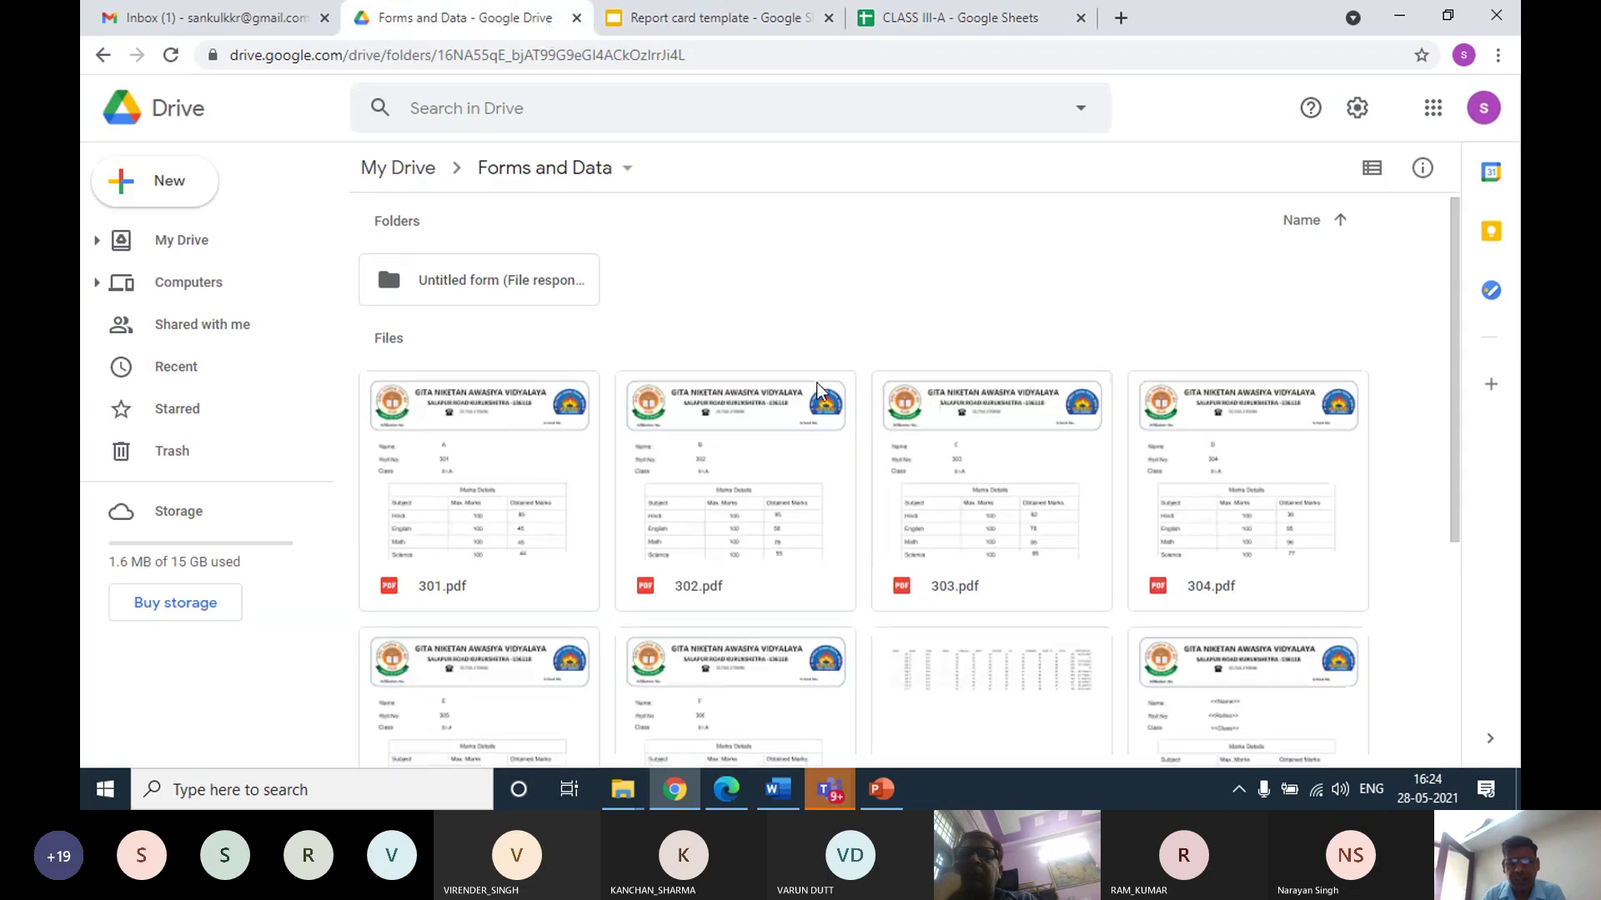
{"action": "scroll", "coordinate": [819, 390], "scroll_direction": "down", "scroll_amount": 2}
{"action": "scroll", "coordinate": [819, 390], "scroll_direction": "down", "scroll_amount": 3}
{"action": "scroll", "coordinate": [559, 402], "scroll_direction": "up", "scroll_amount": 4}
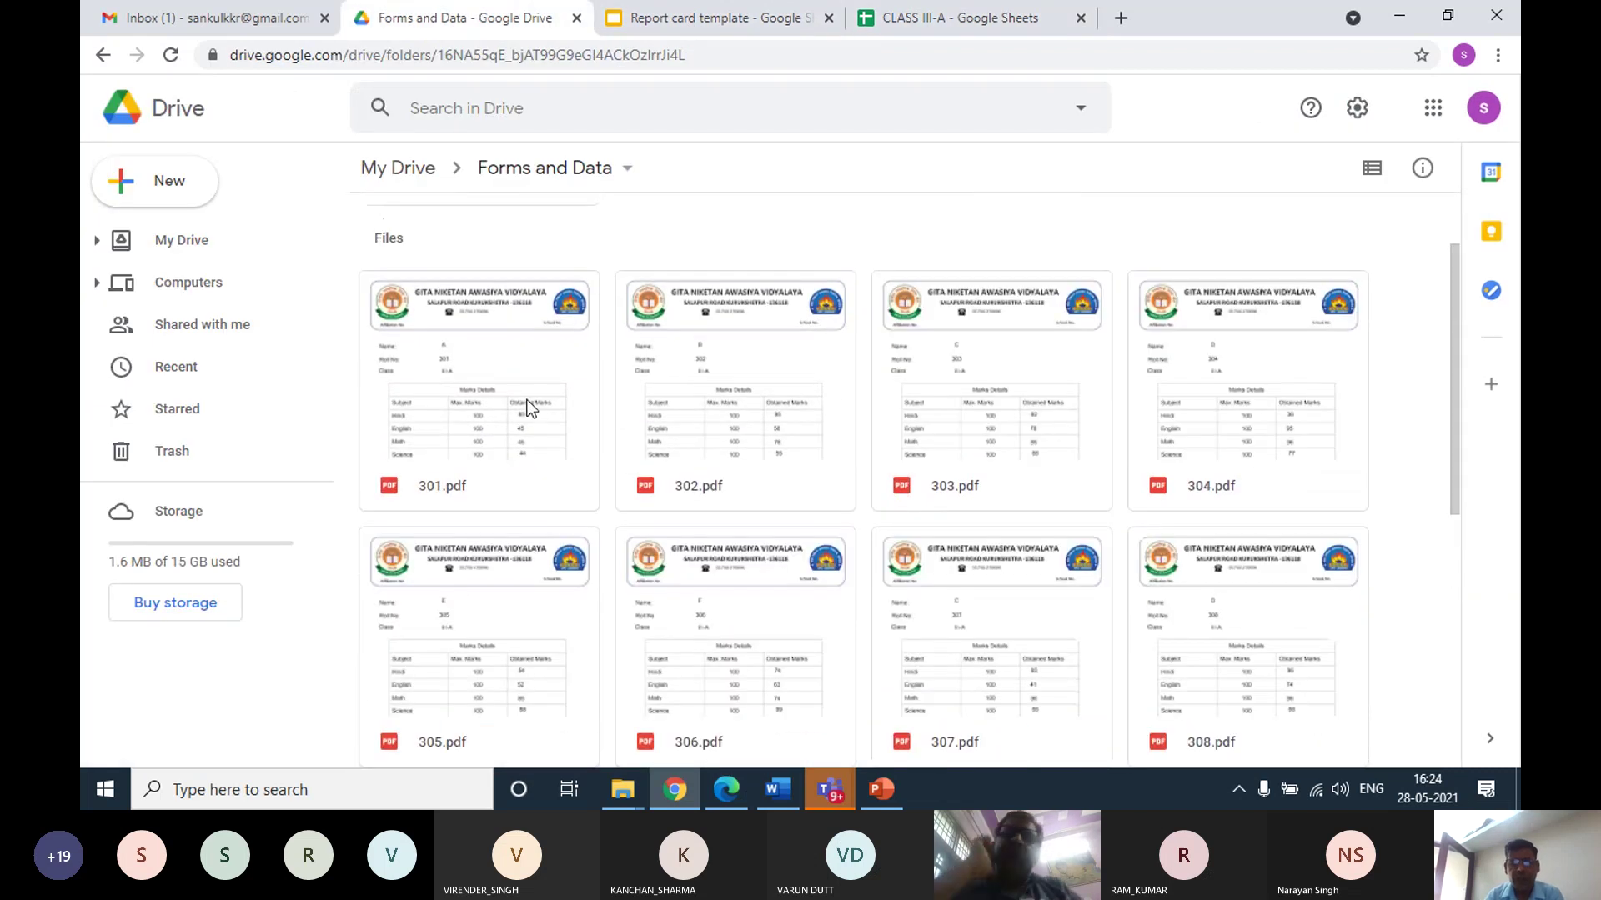
{"action": "left_click", "coordinate": [540, 393]}
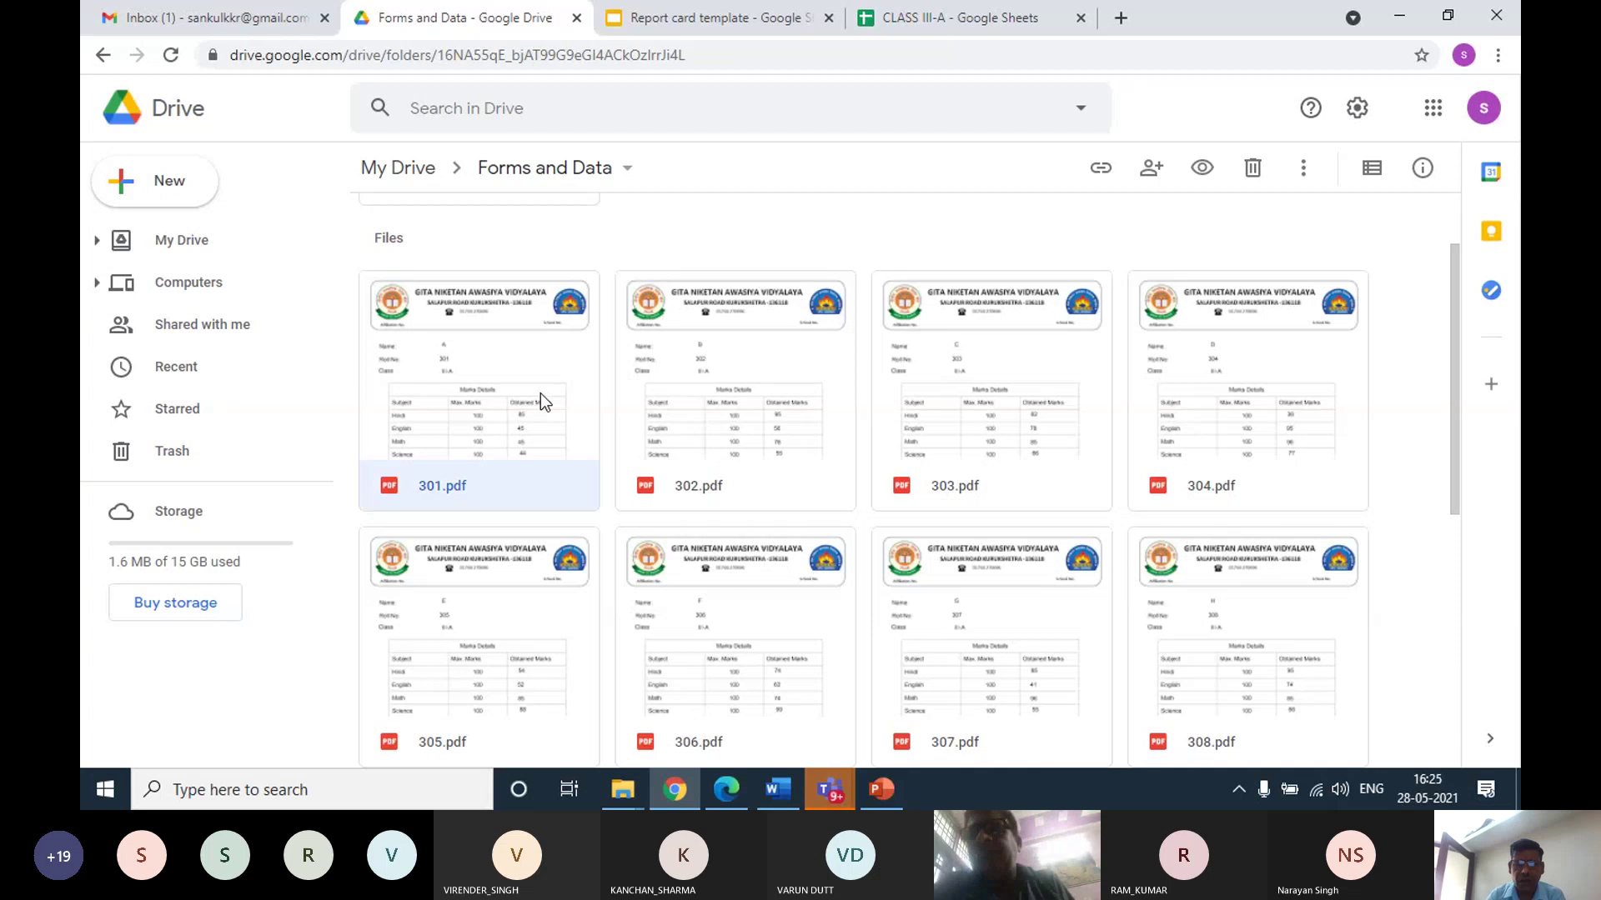
{"action": "double_click", "coordinate": [540, 393]}
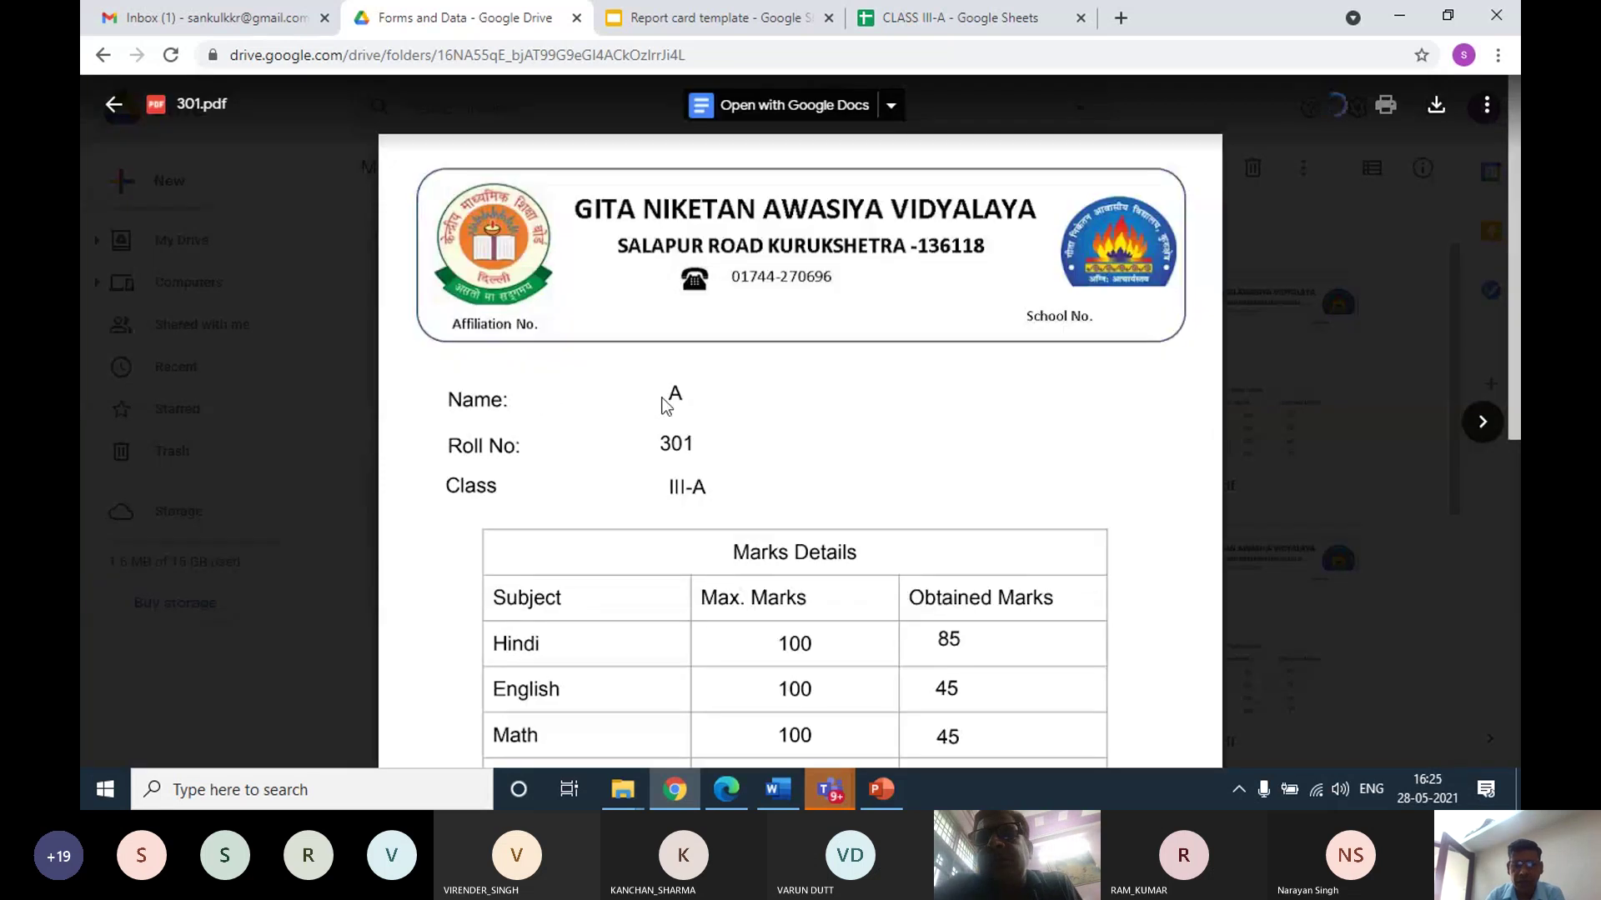
Scroll through the 301.pdf report card to review the student's marks
{"action": "scroll", "coordinate": [726, 387], "scroll_direction": "down", "scroll_amount": 3}
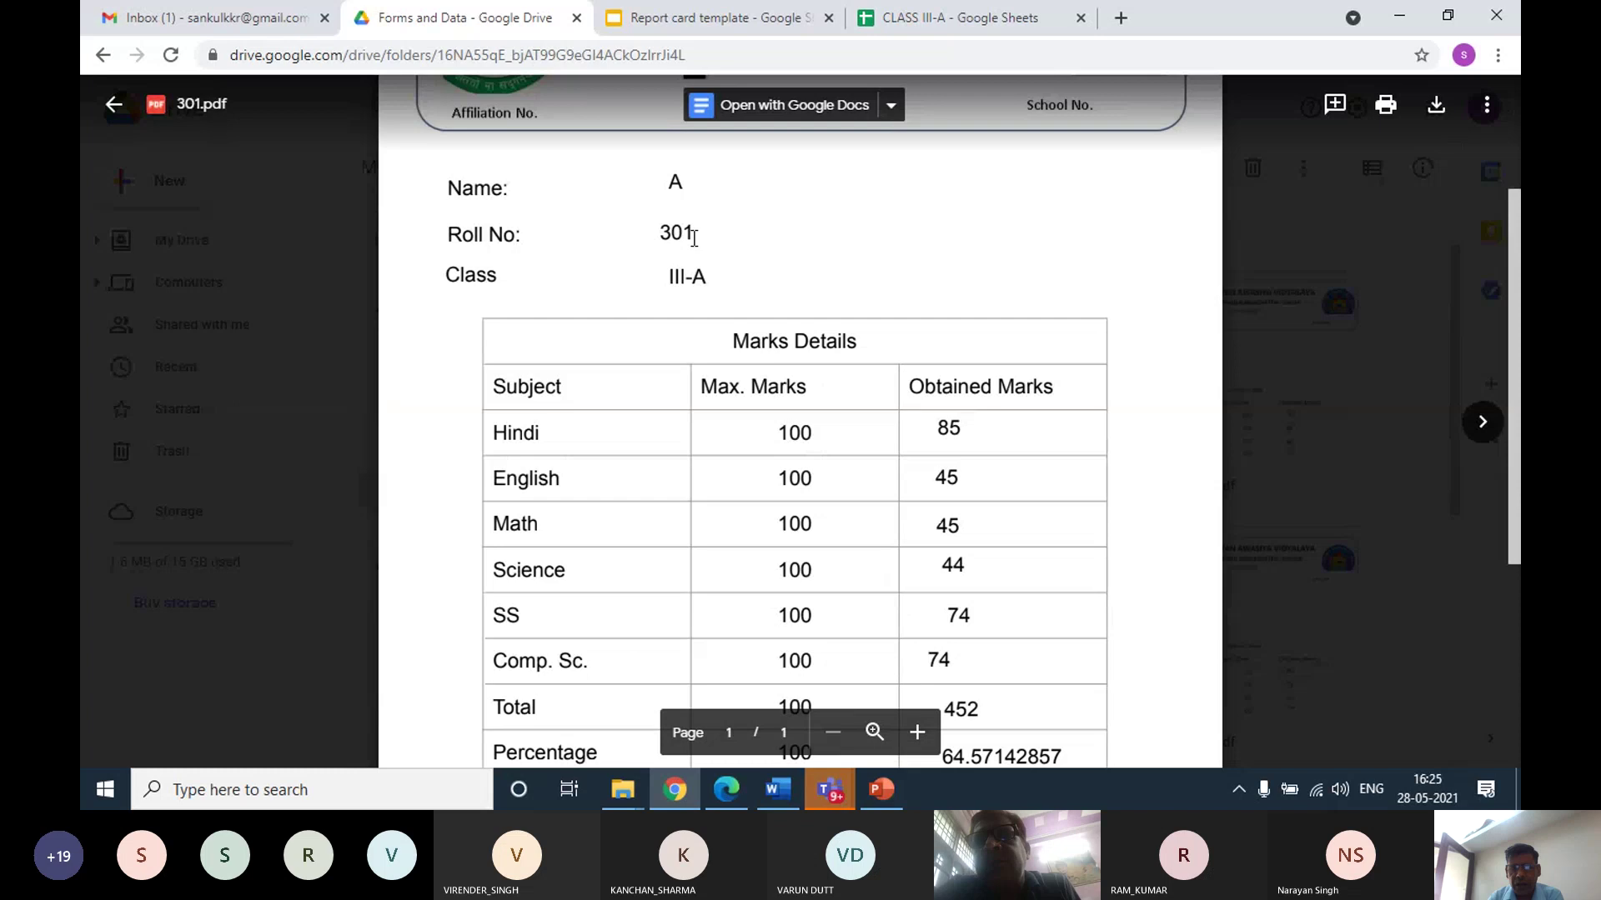
{"action": "scroll", "coordinate": [697, 321], "scroll_direction": "up", "scroll_amount": 3}
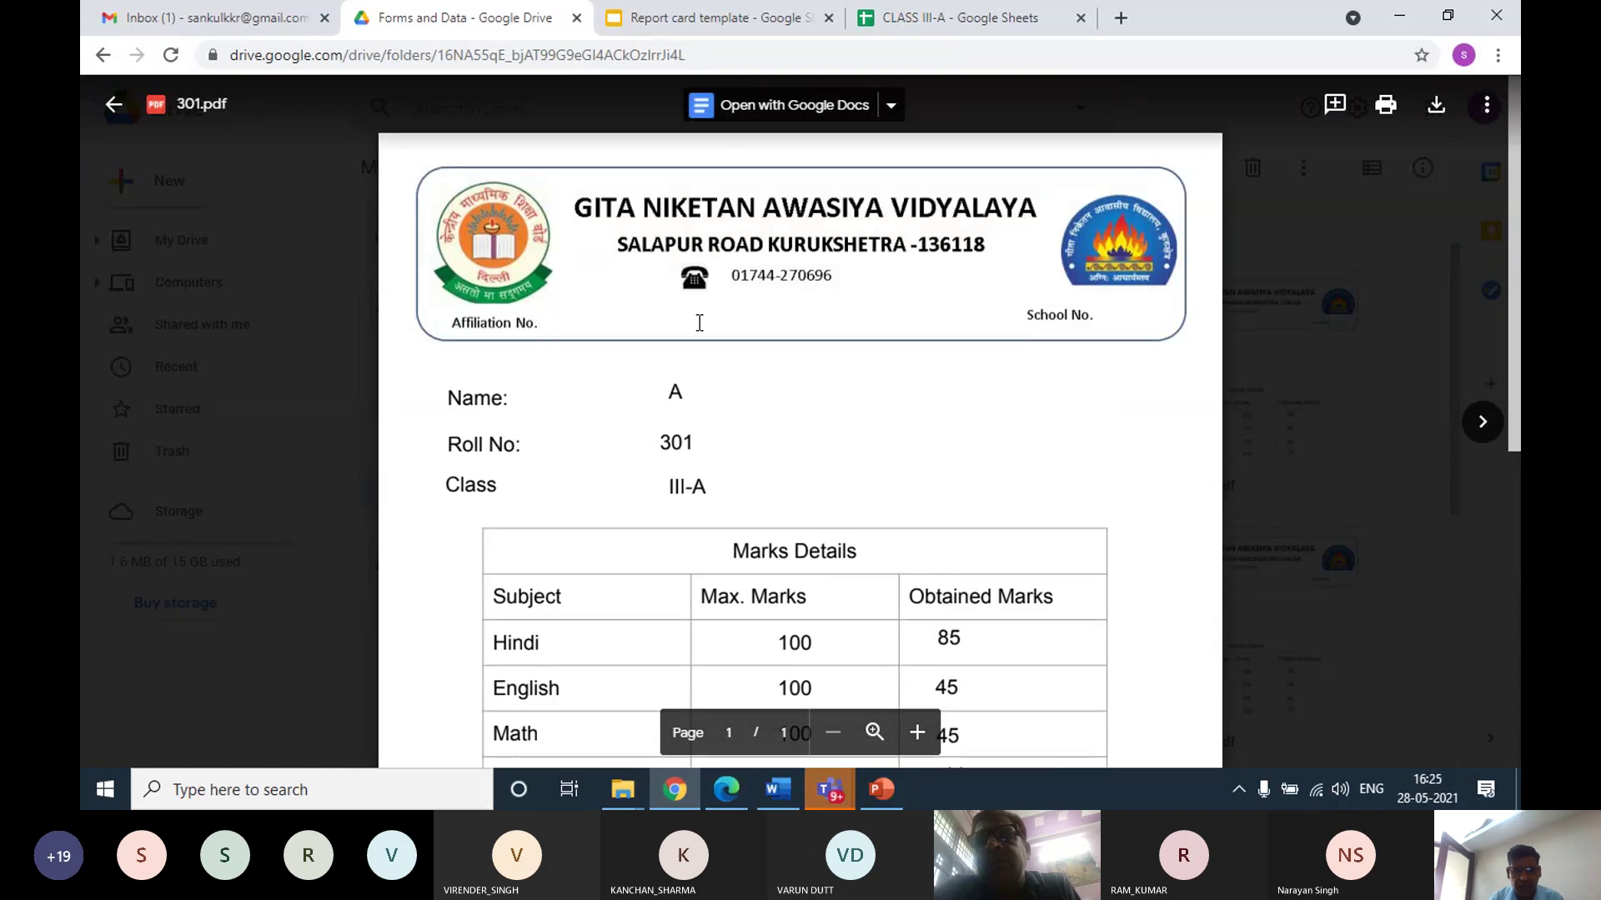
{"action": "scroll", "coordinate": [700, 322], "scroll_direction": "down", "scroll_amount": 4}
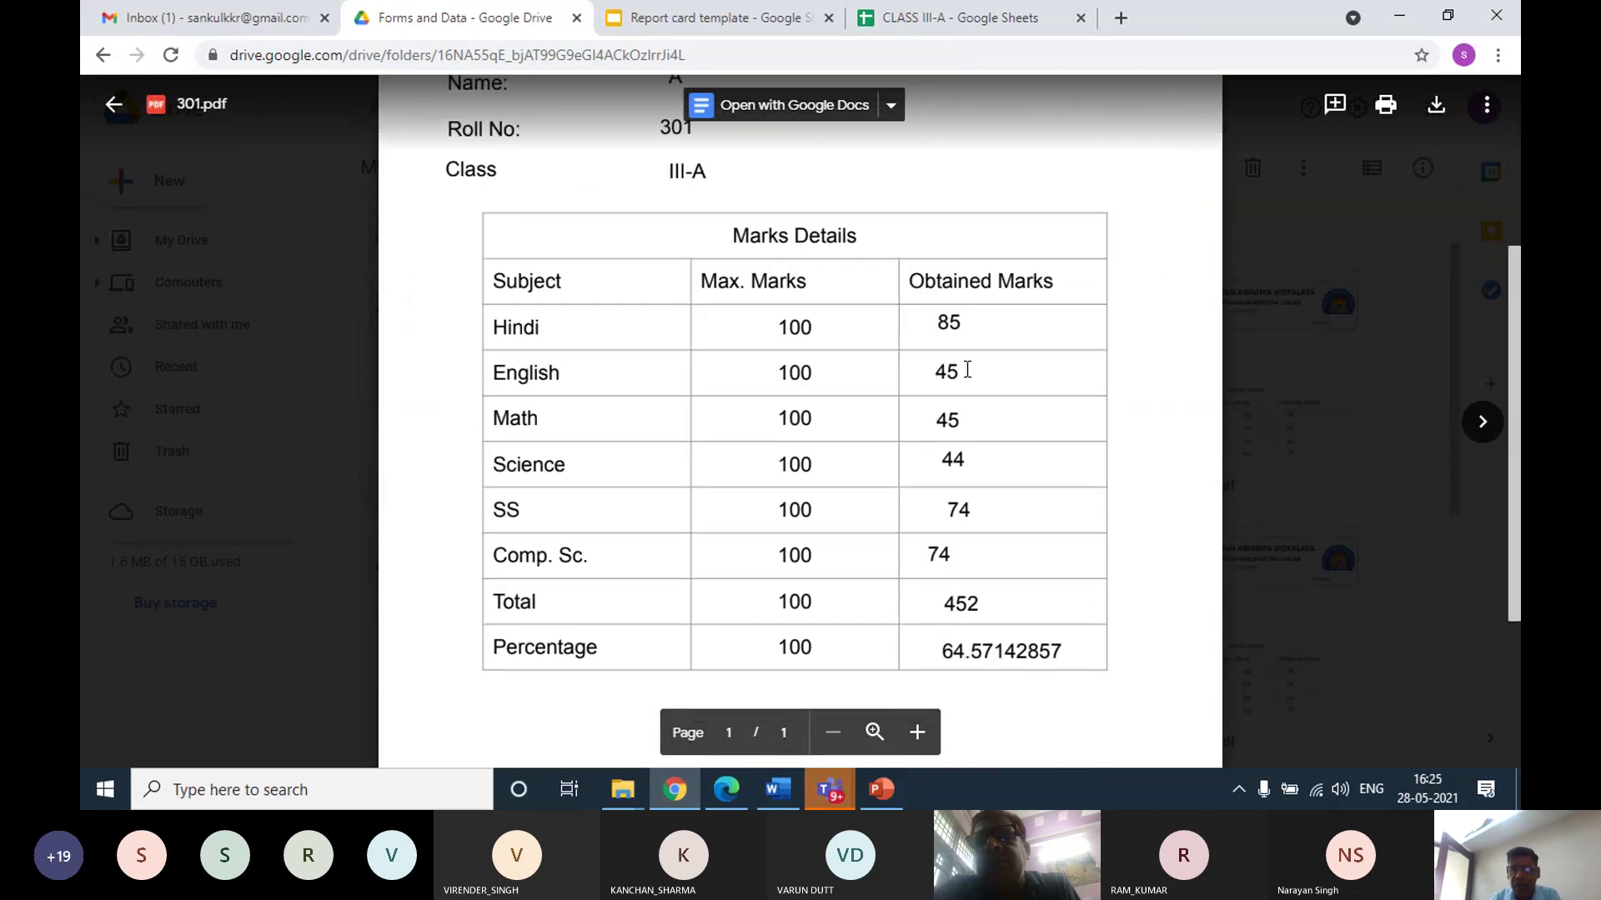
{"action": "scroll", "coordinate": [967, 369], "scroll_direction": "down", "scroll_amount": 1}
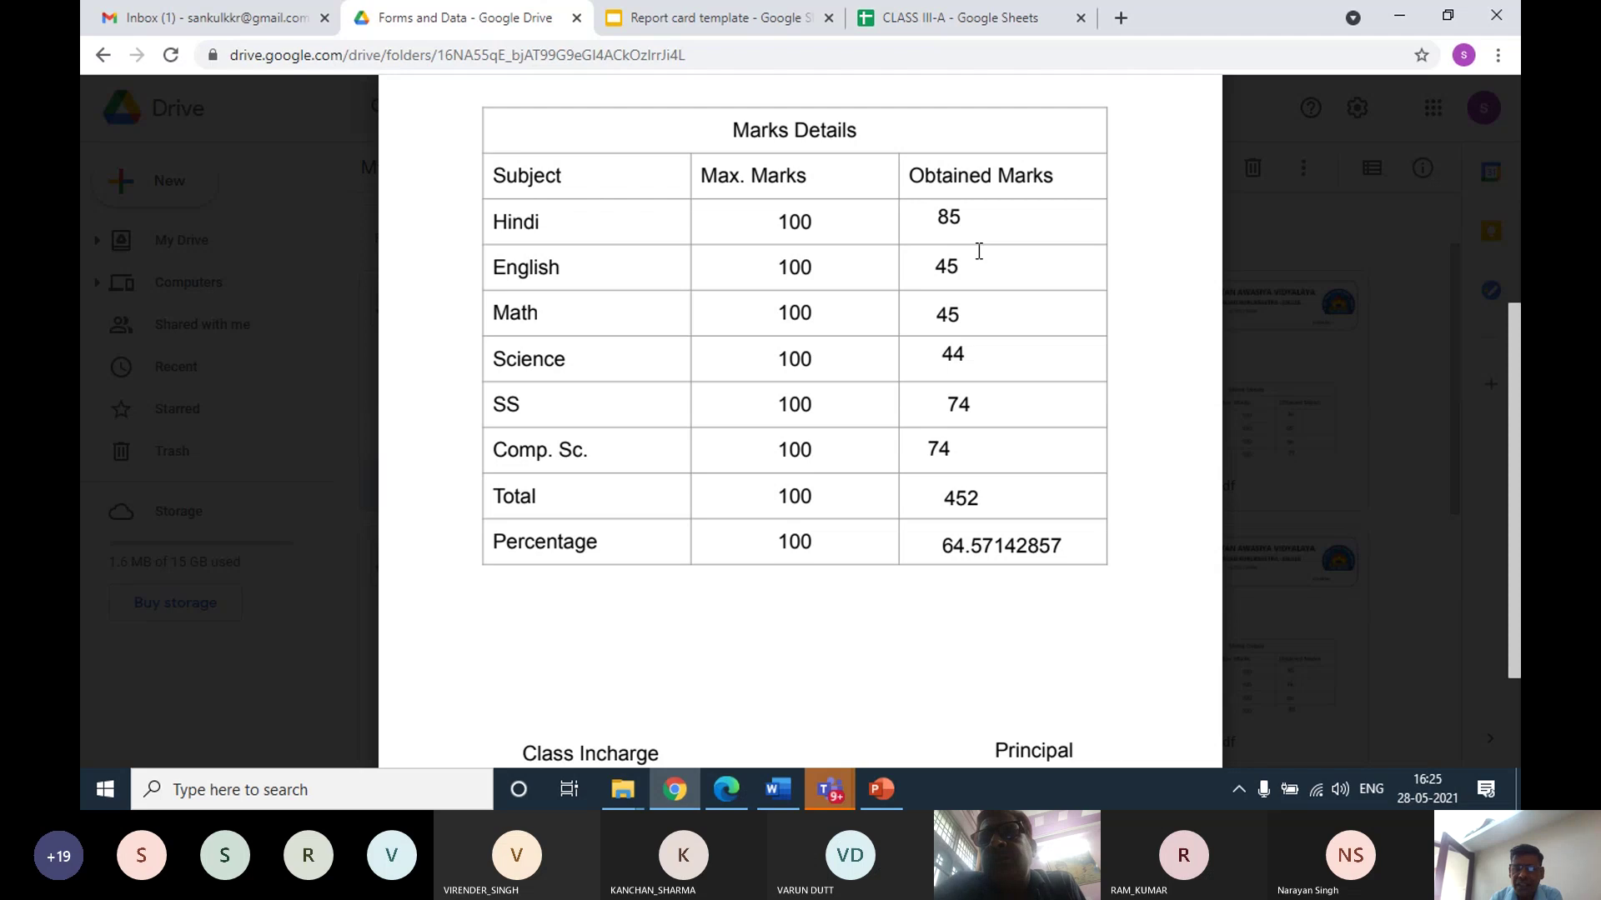
{"action": "scroll", "coordinate": [820, 291], "scroll_direction": "down", "scroll_amount": 1}
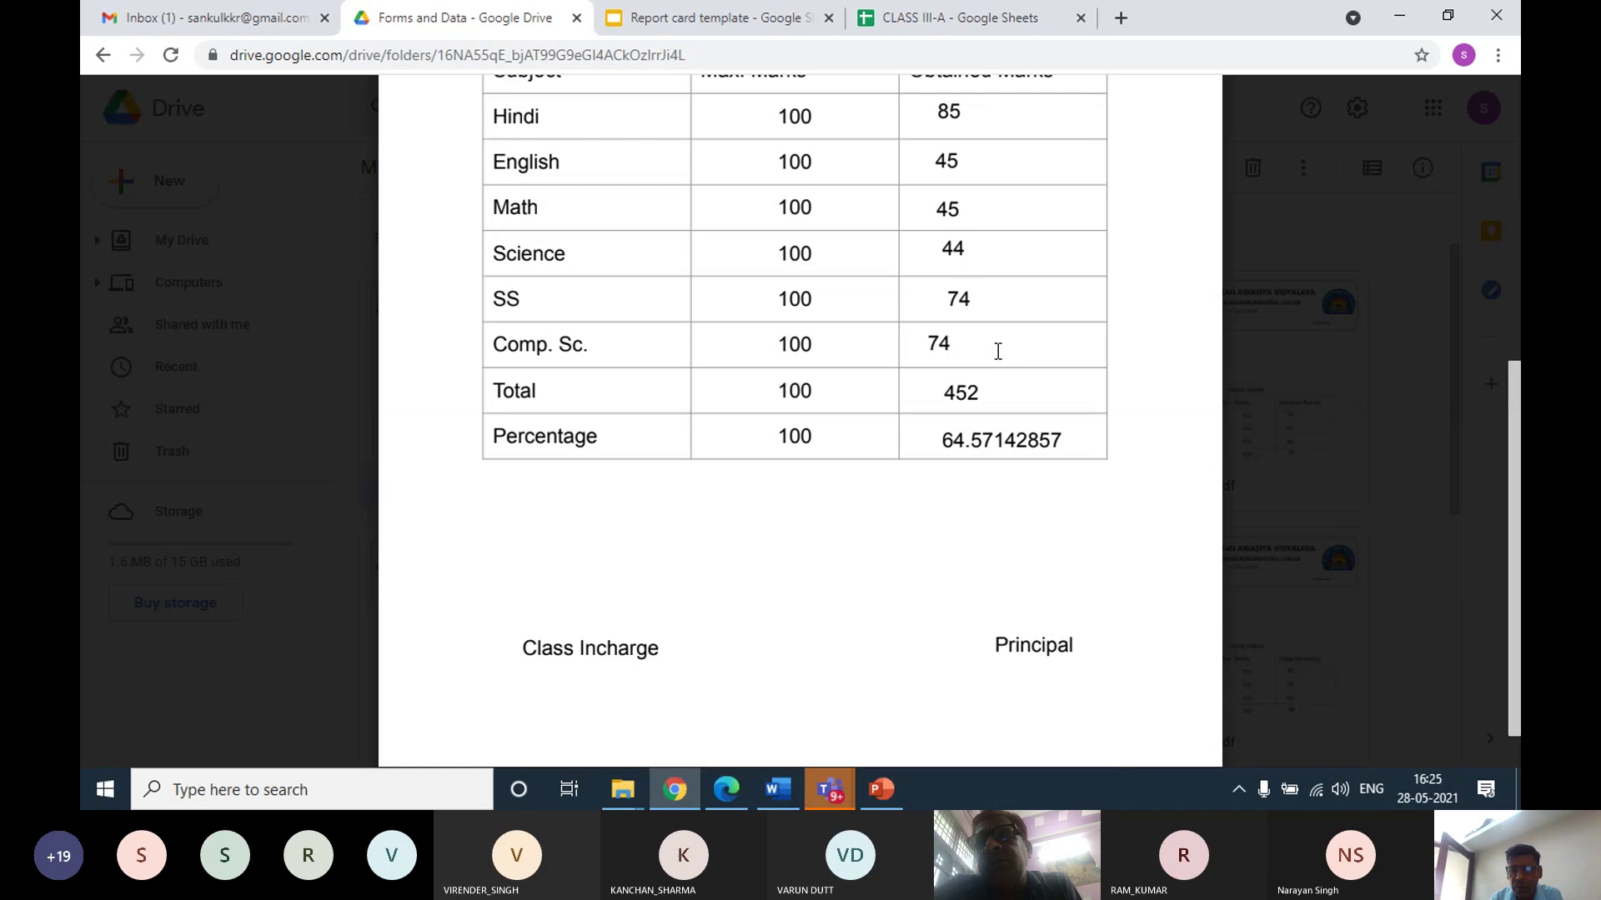
{"action": "scroll", "coordinate": [992, 357], "scroll_direction": "down", "scroll_amount": 1}
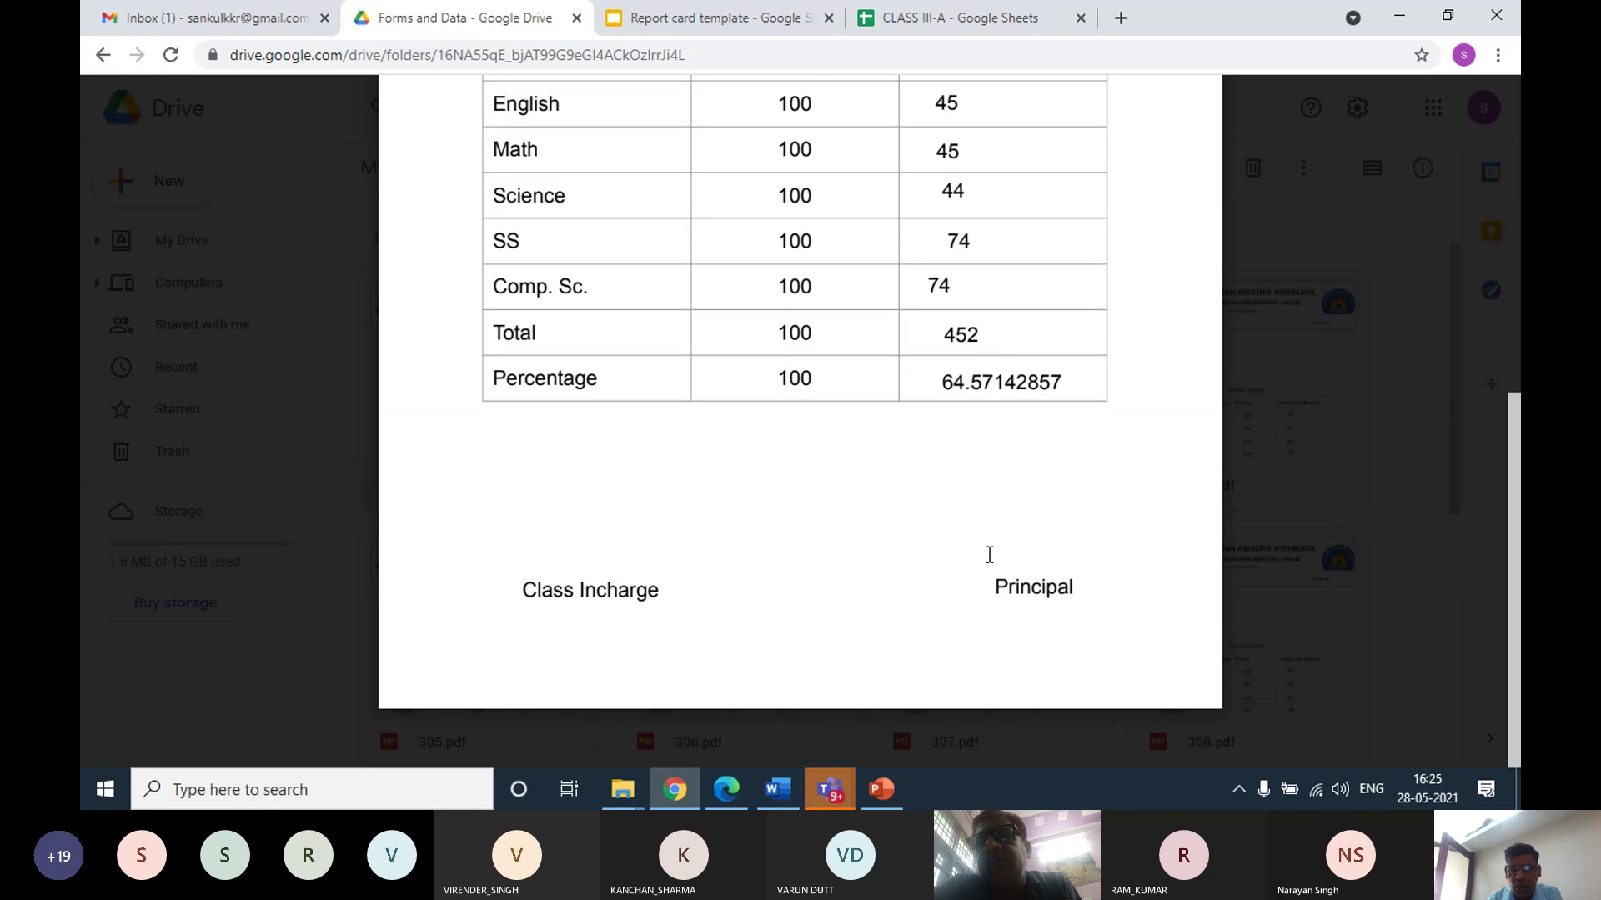
{"action": "scroll", "coordinate": [989, 555], "scroll_direction": "up", "scroll_amount": 5}
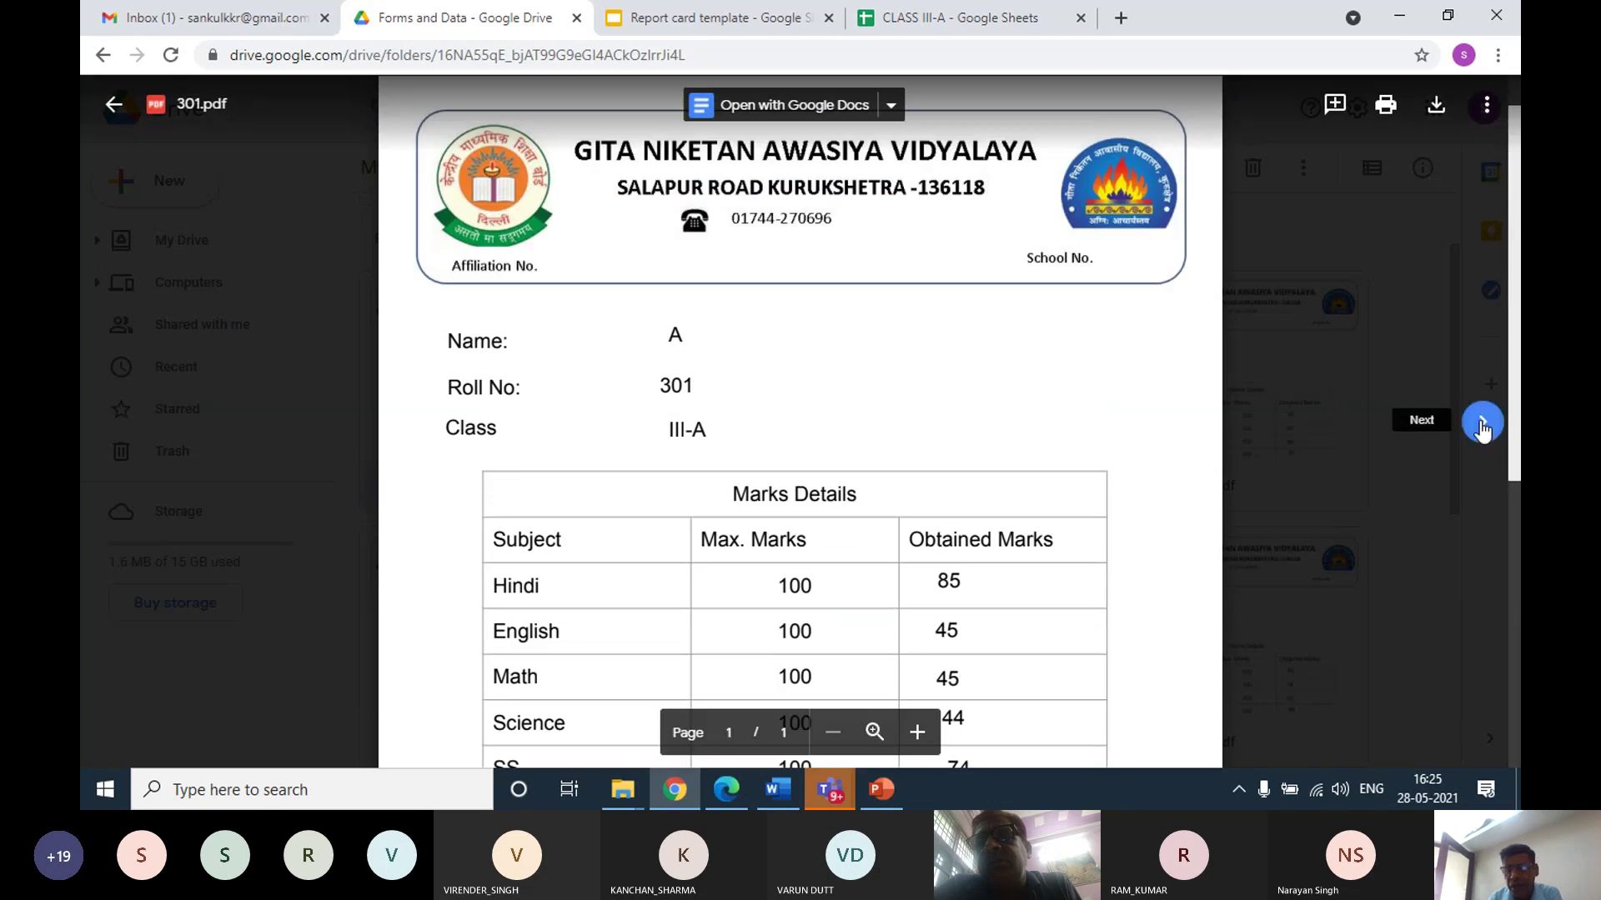
Page through report cards 302.pdf, 303.pdf and 304.pdf, then close the preview
{"action": "left_click", "coordinate": [1482, 423]}
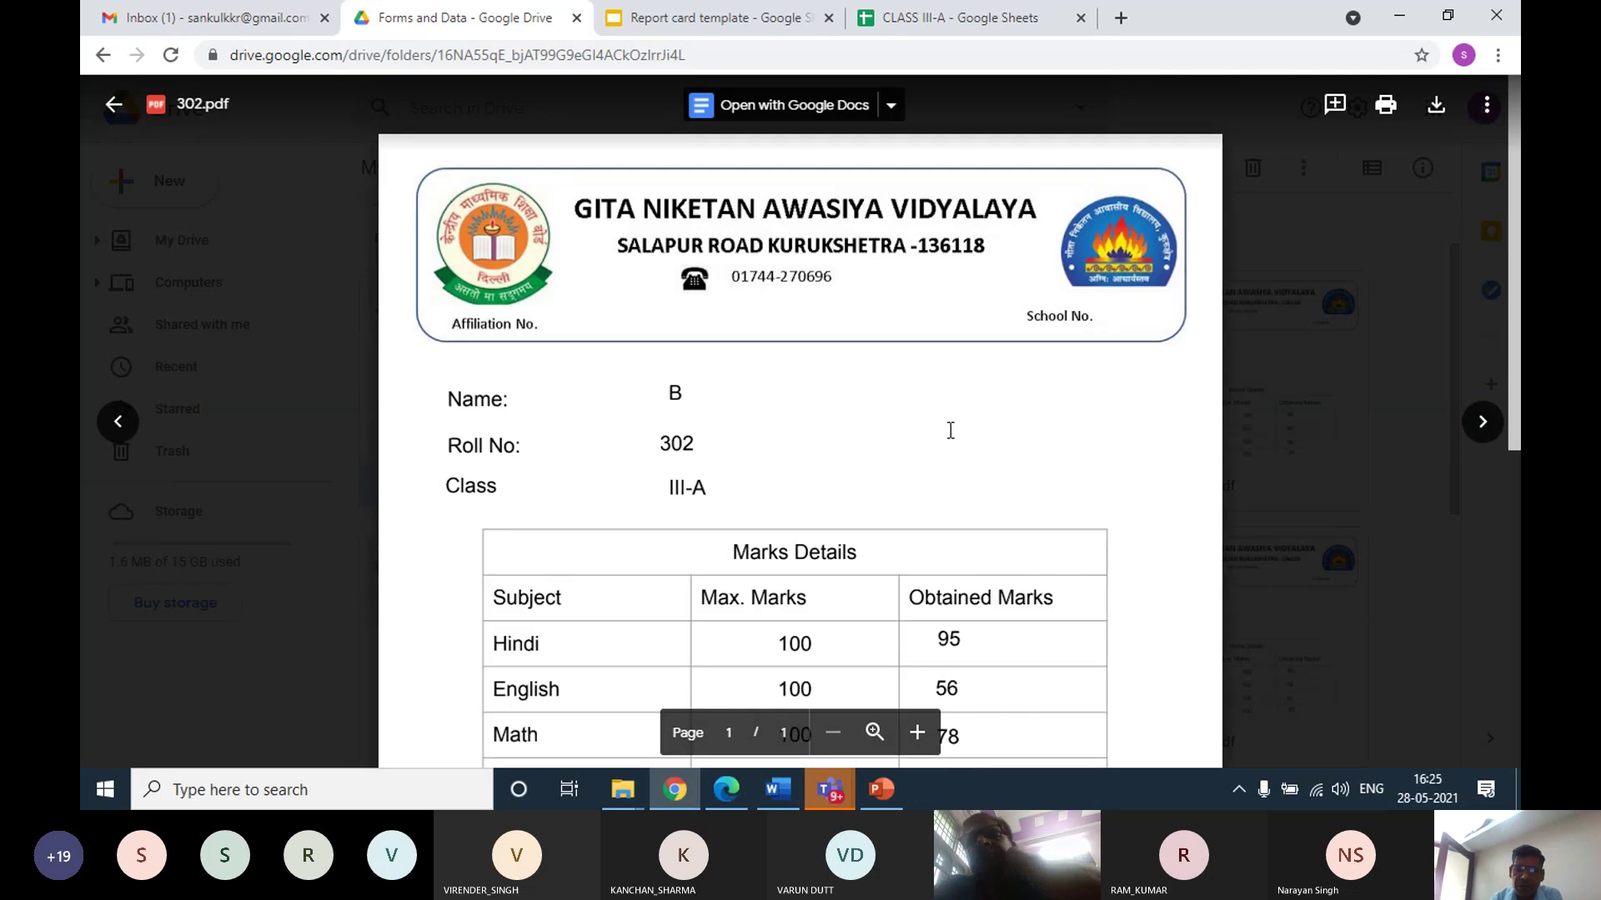
{"action": "scroll", "coordinate": [671, 329], "scroll_direction": "down", "scroll_amount": 6}
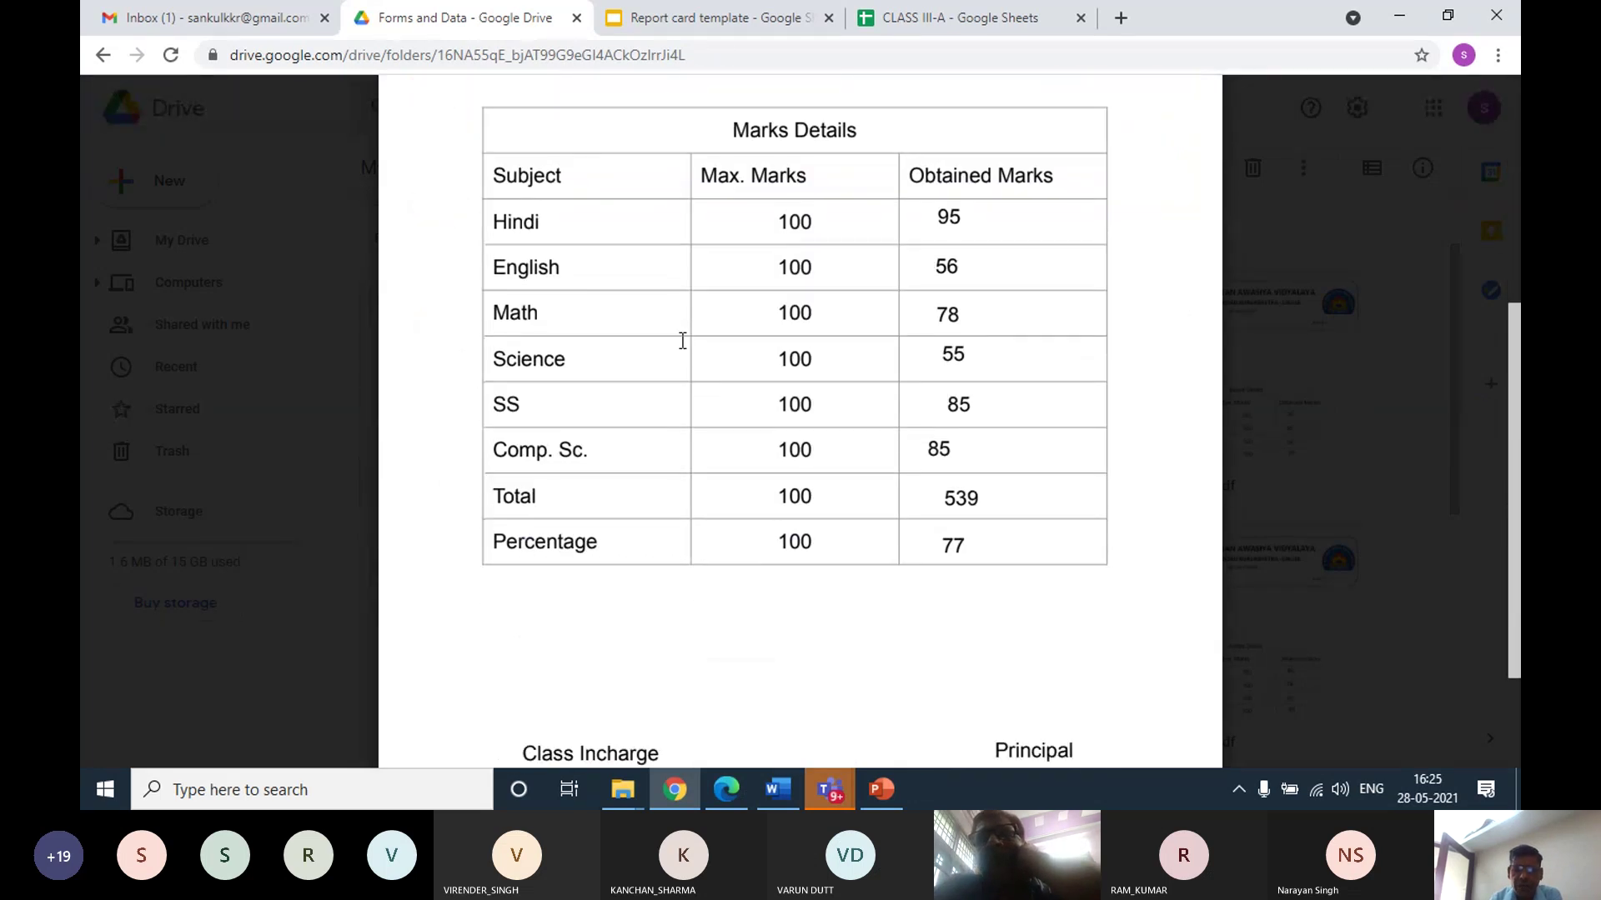
{"action": "left_click", "coordinate": [1481, 423]}
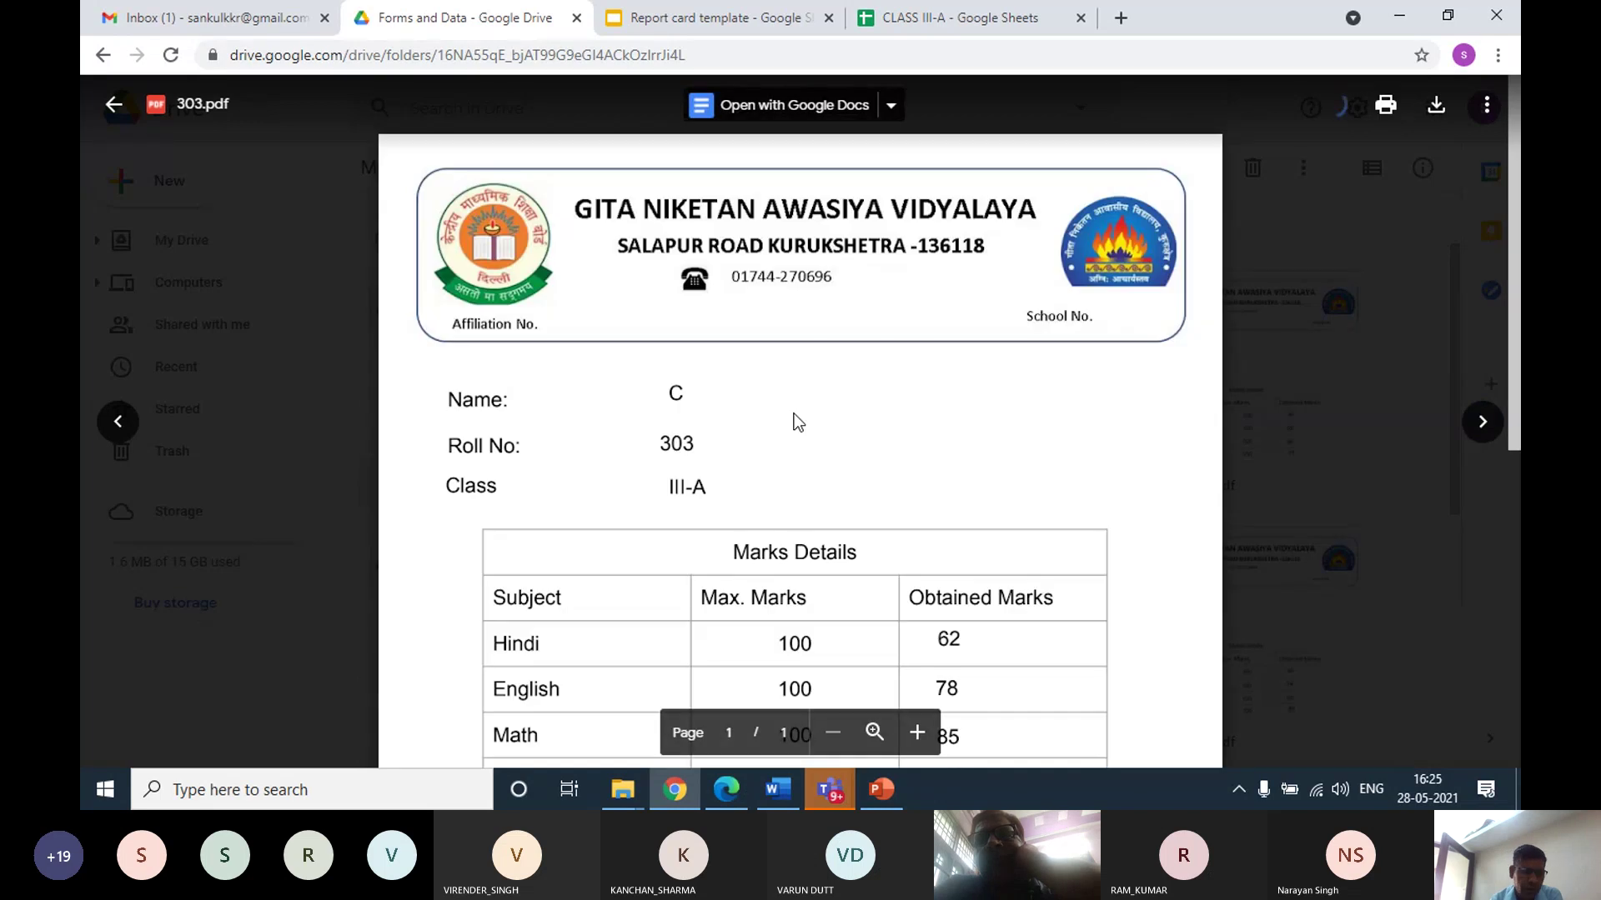
{"action": "scroll", "coordinate": [795, 413], "scroll_direction": "down", "scroll_amount": 2}
{"action": "scroll", "coordinate": [795, 413], "scroll_direction": "down", "scroll_amount": 4}
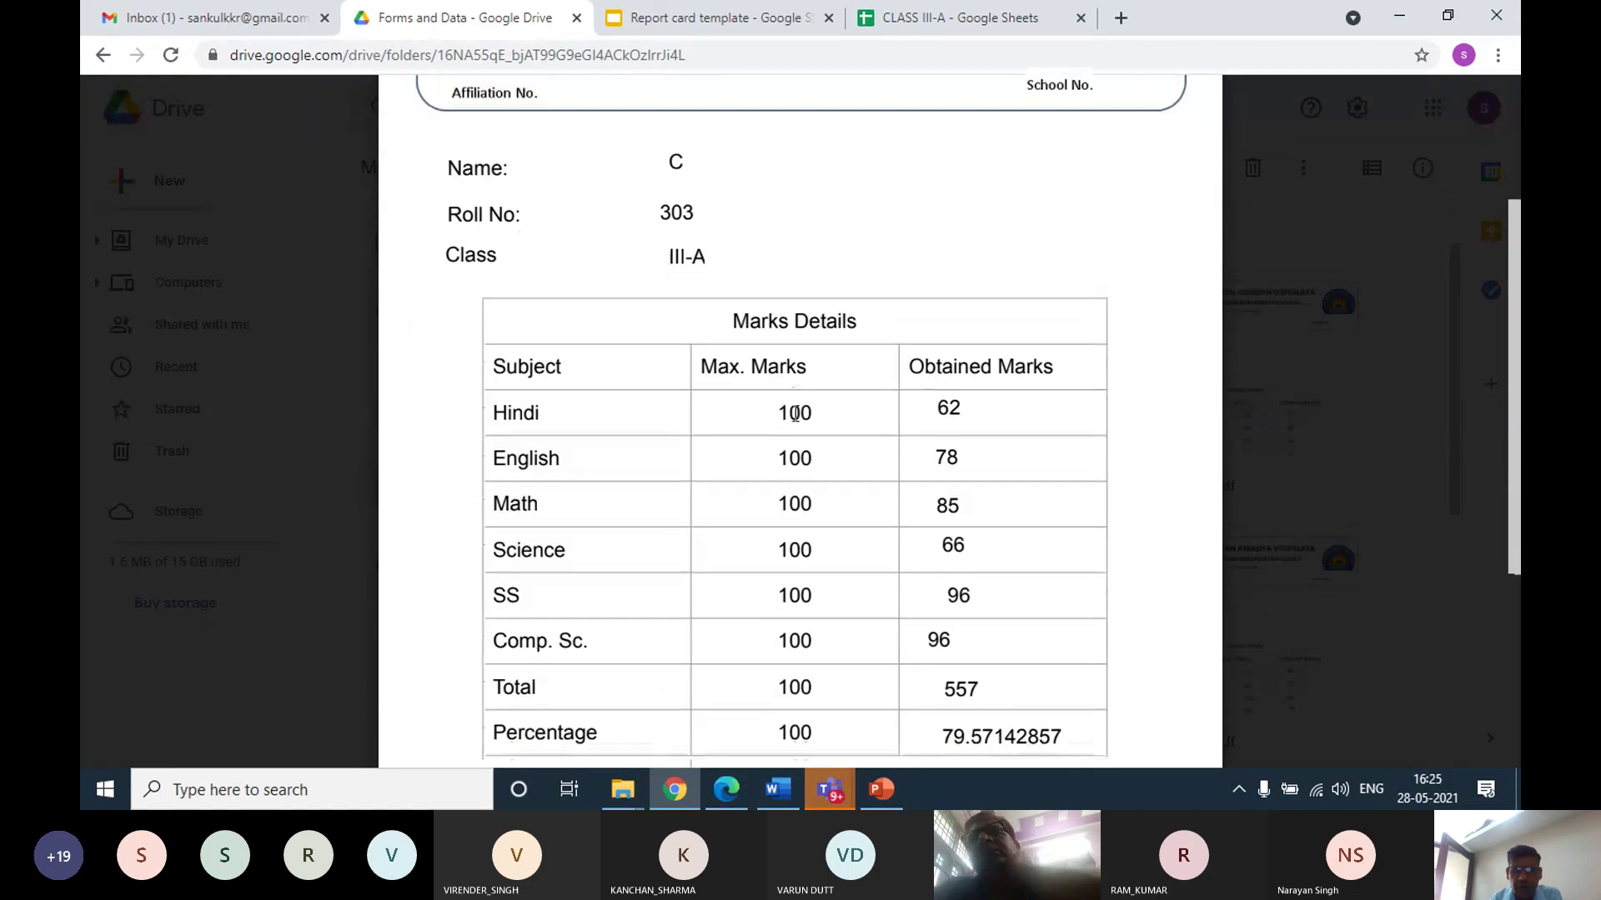
{"action": "left_click", "coordinate": [1481, 422]}
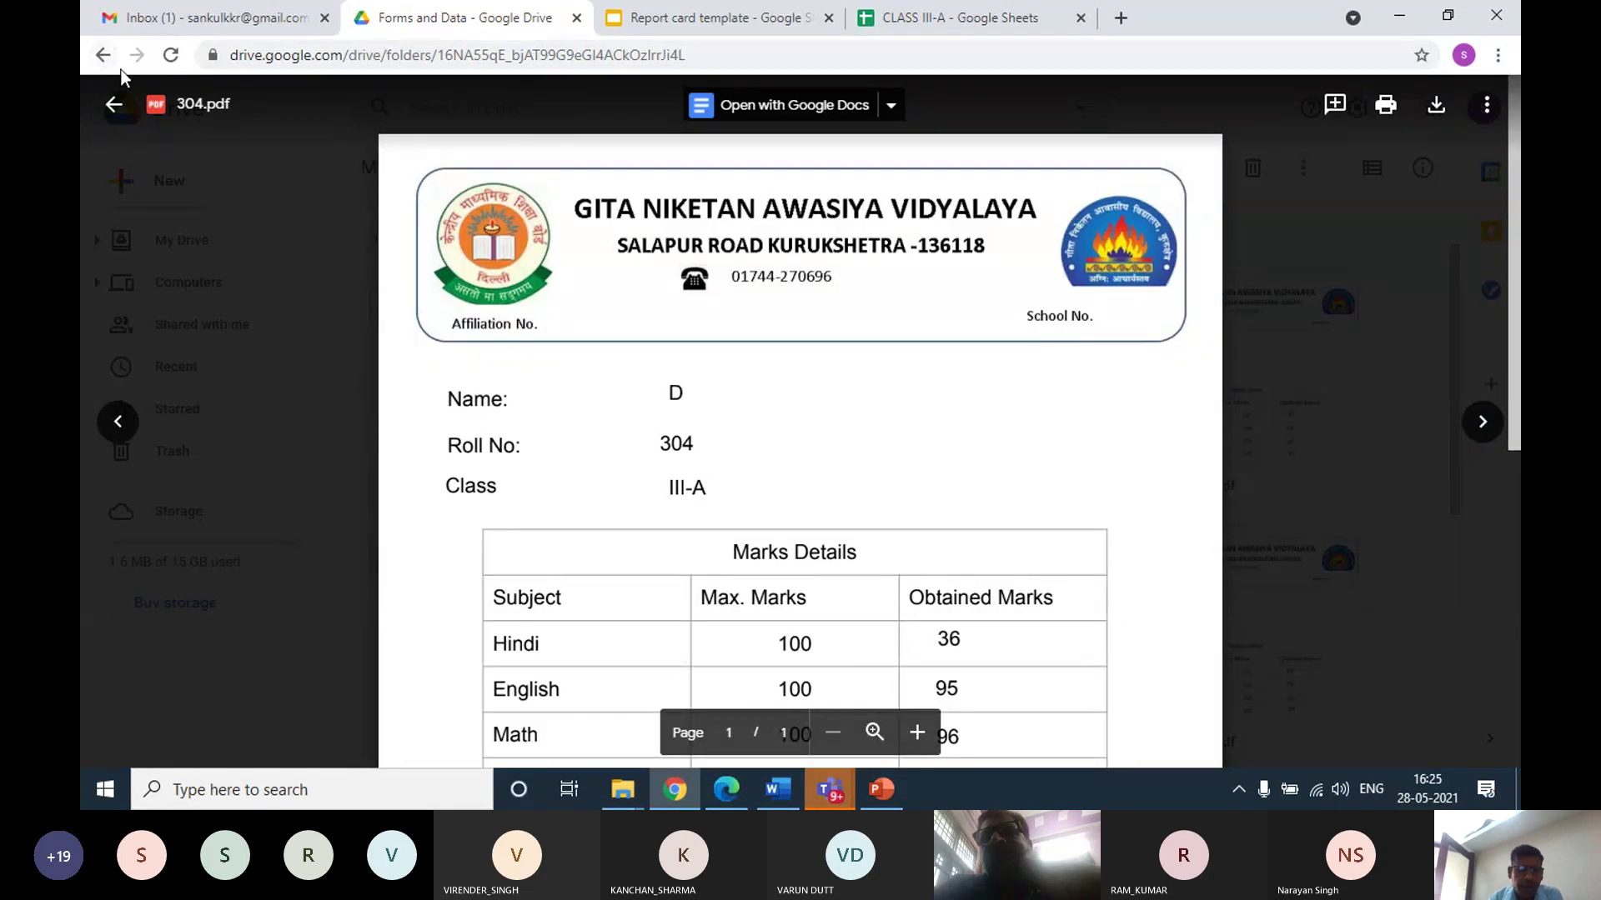
{"action": "left_click", "coordinate": [113, 103]}
{"action": "scroll", "coordinate": [990, 375], "scroll_direction": "down", "scroll_amount": 3}
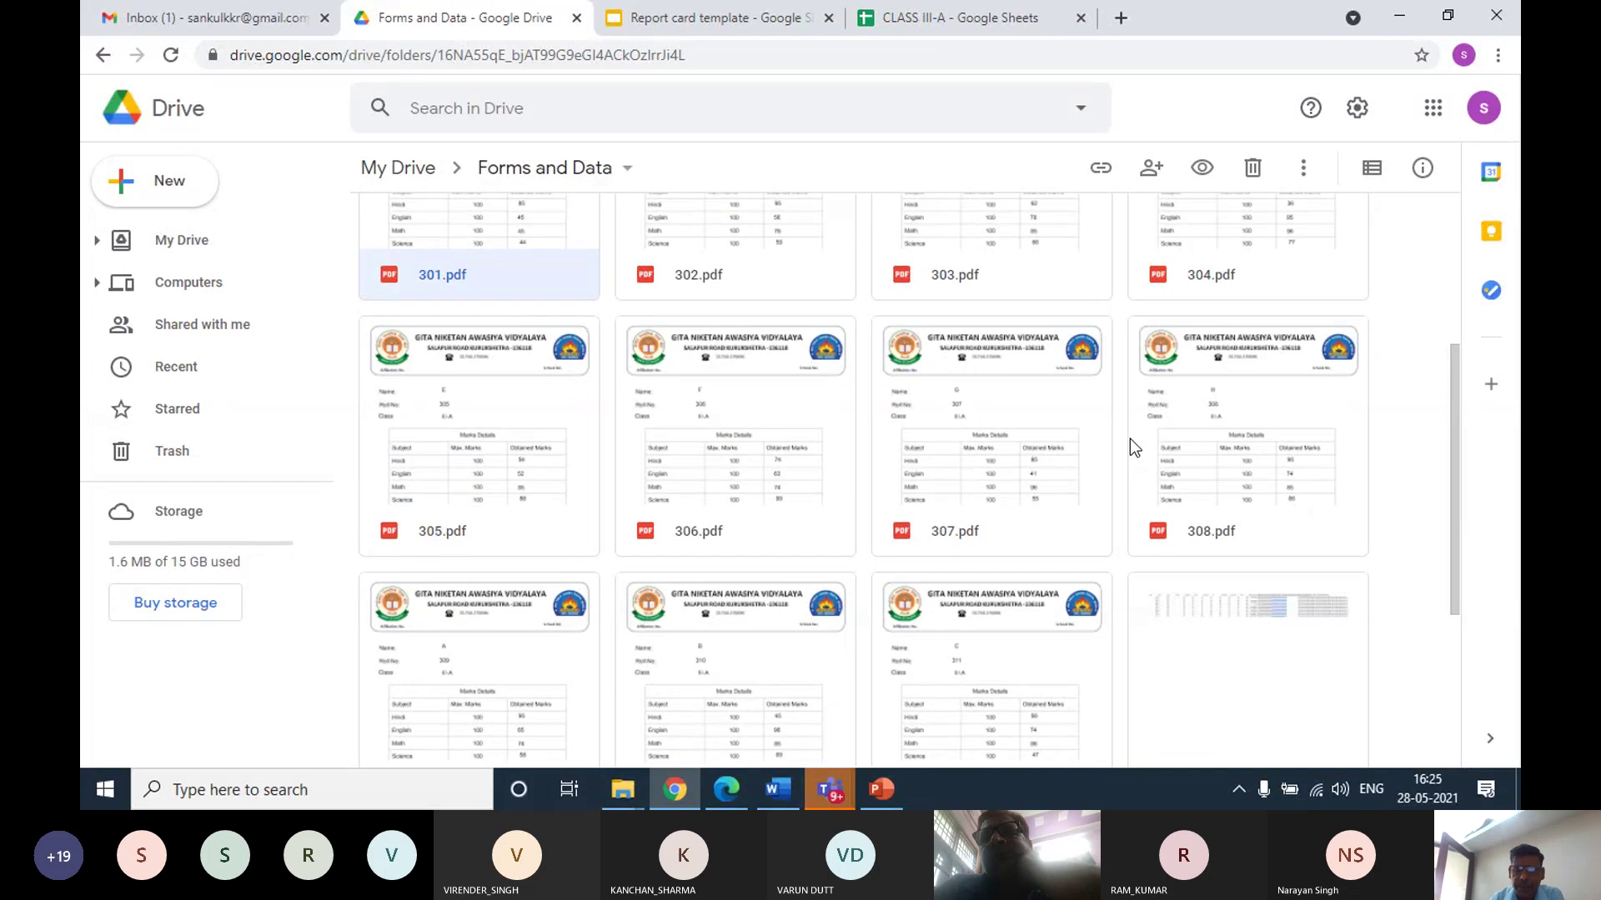
Preview 301.pdf once more, then go back to the My Drive page
{"action": "scroll", "coordinate": [1080, 431], "scroll_direction": "up", "scroll_amount": 4}
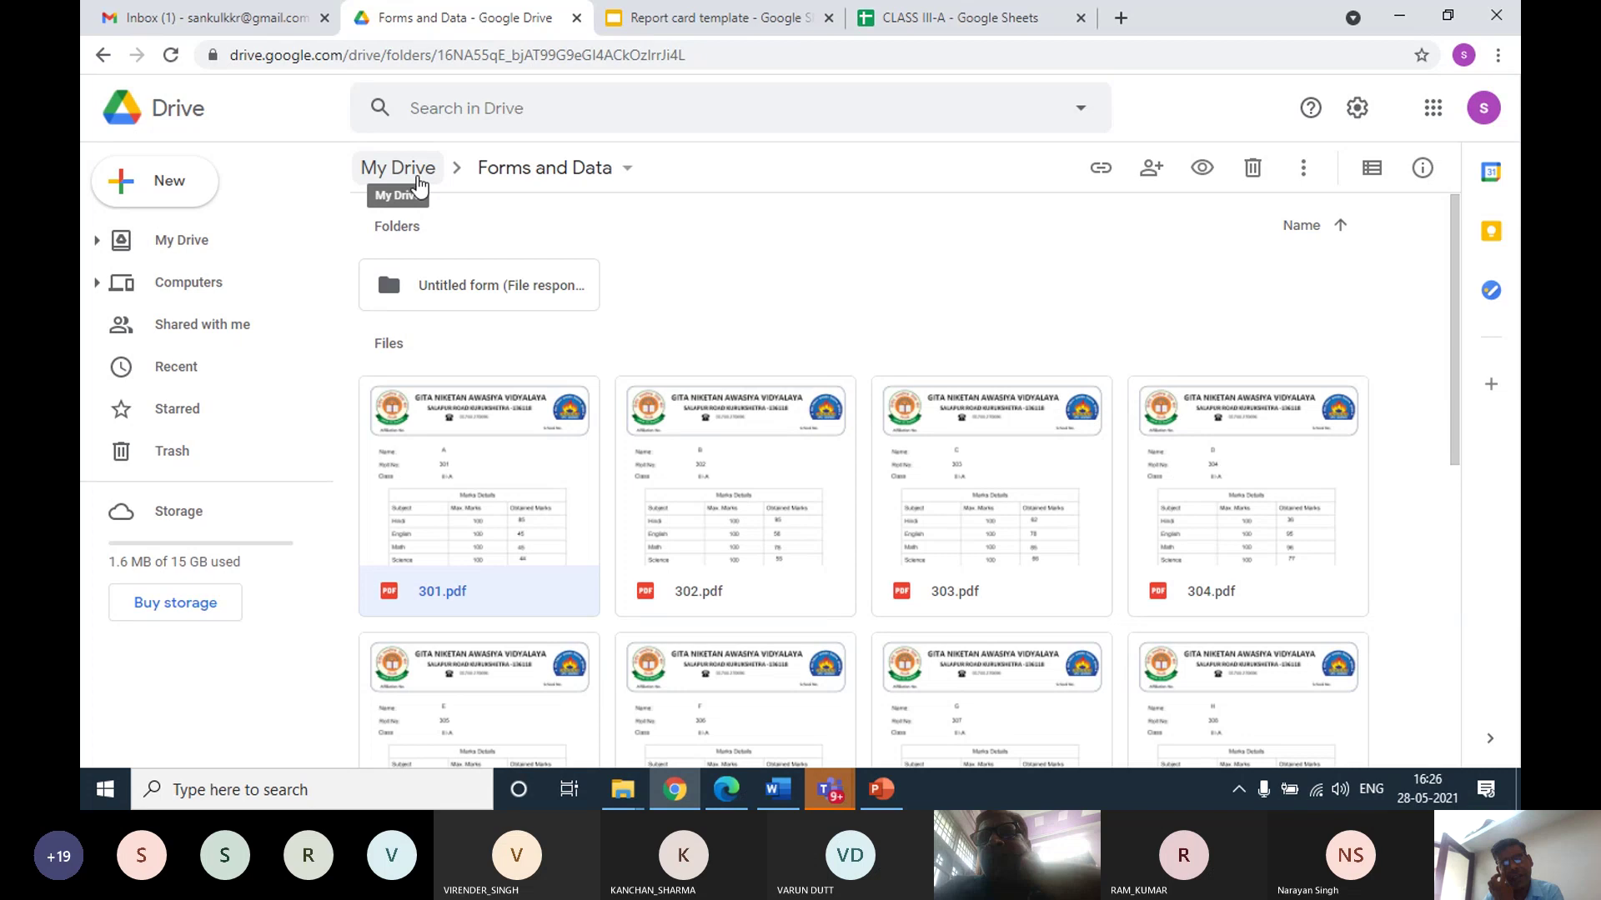
{"action": "double_click", "coordinate": [504, 515]}
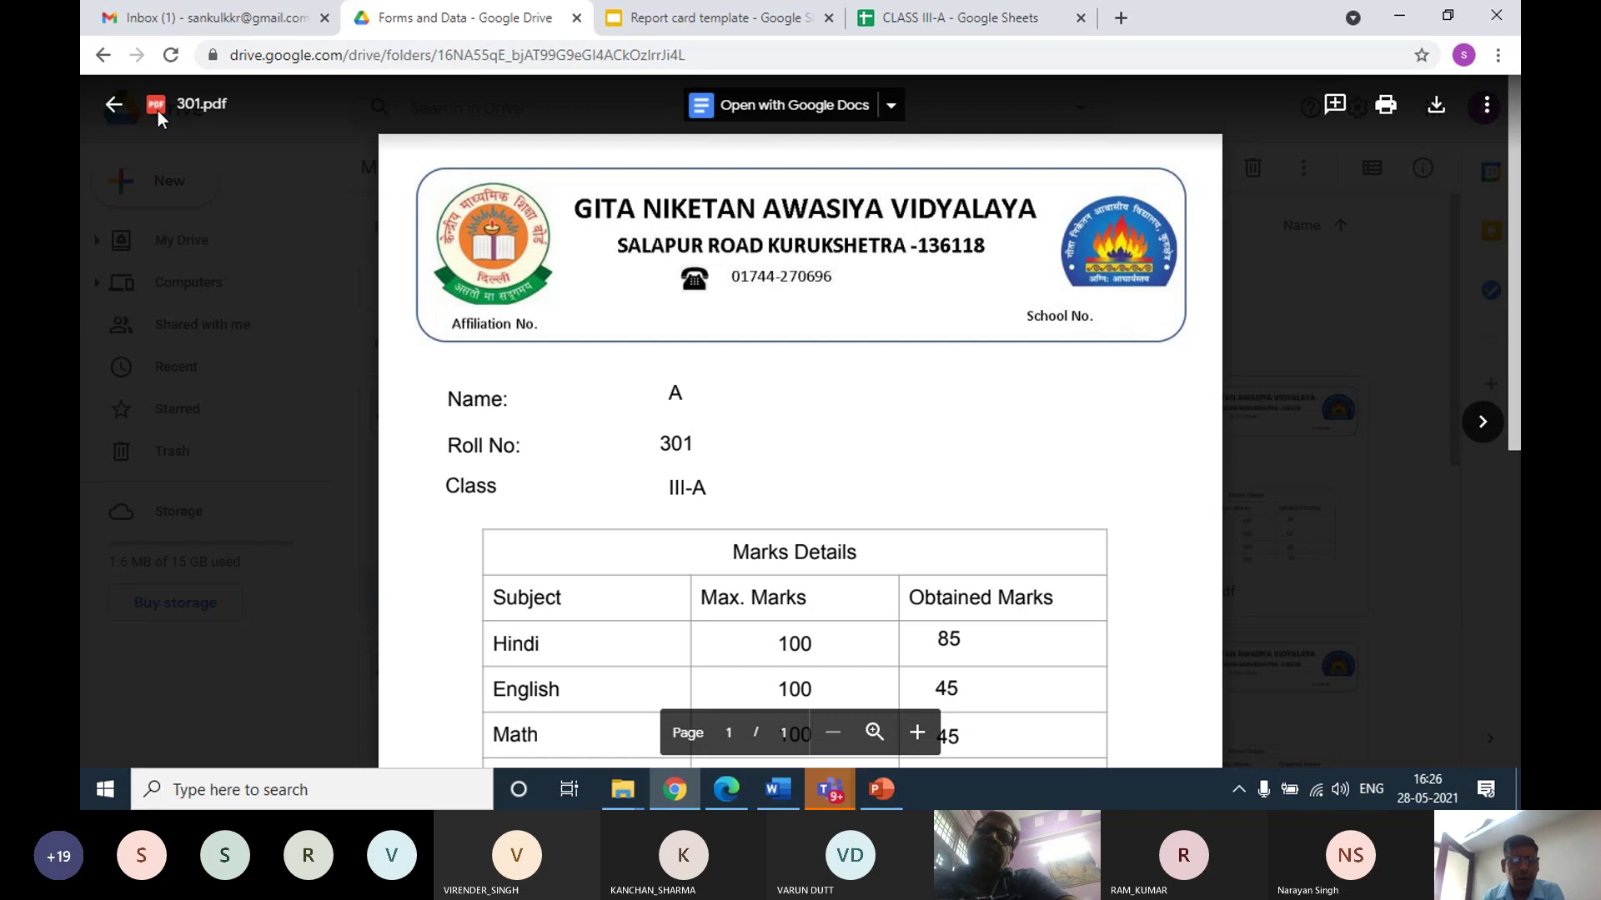
{"action": "left_click", "coordinate": [114, 105]}
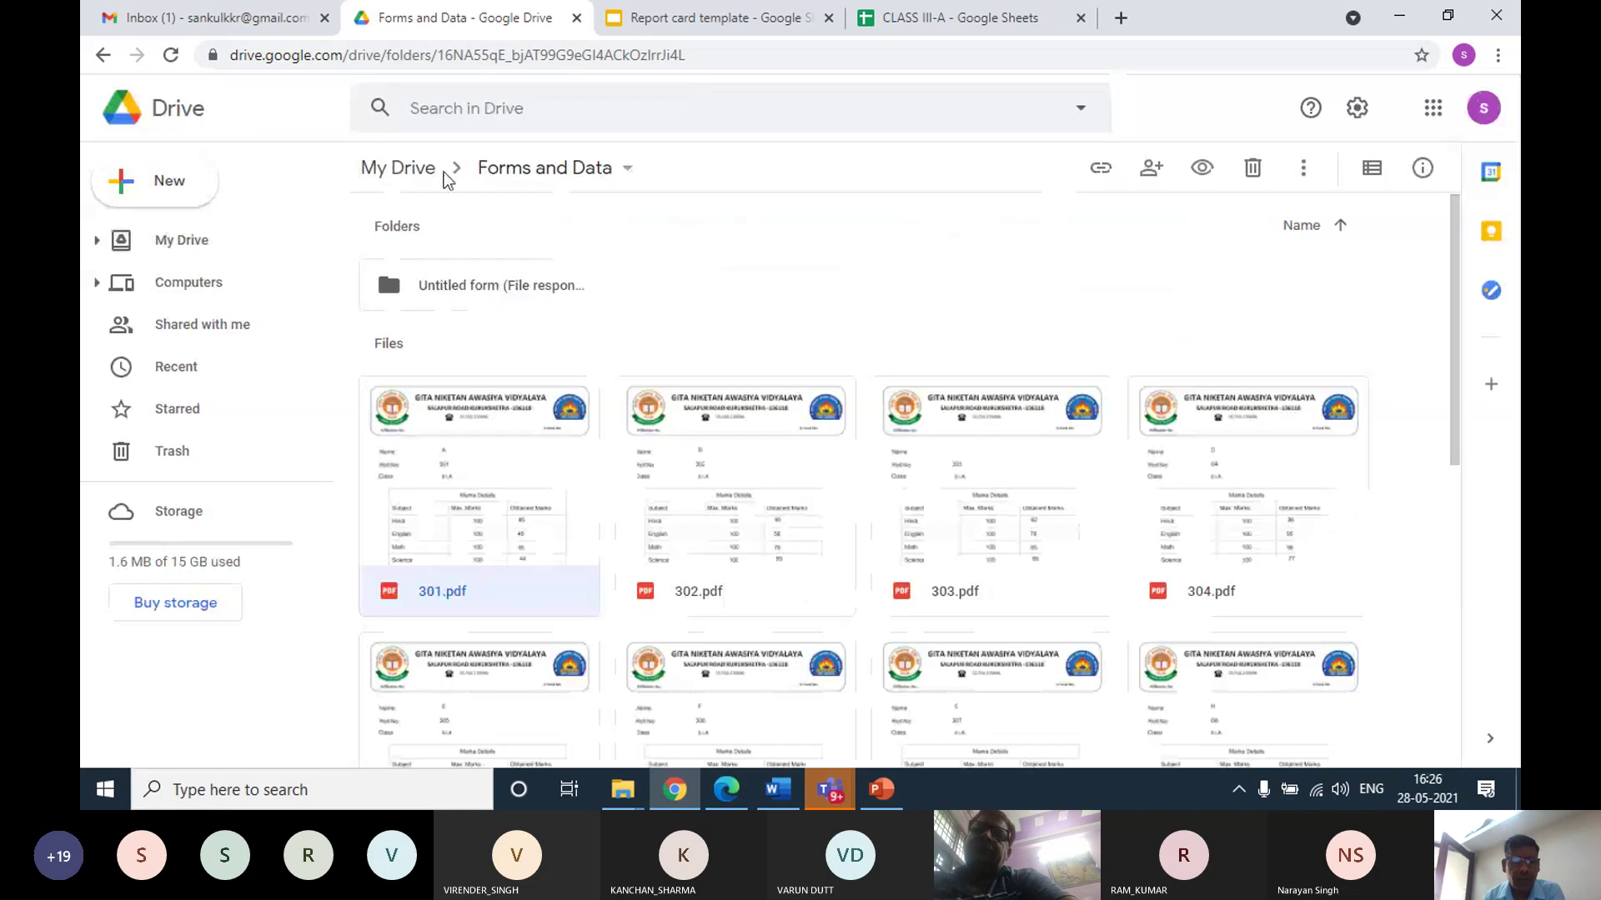
{"action": "left_click", "coordinate": [403, 168]}
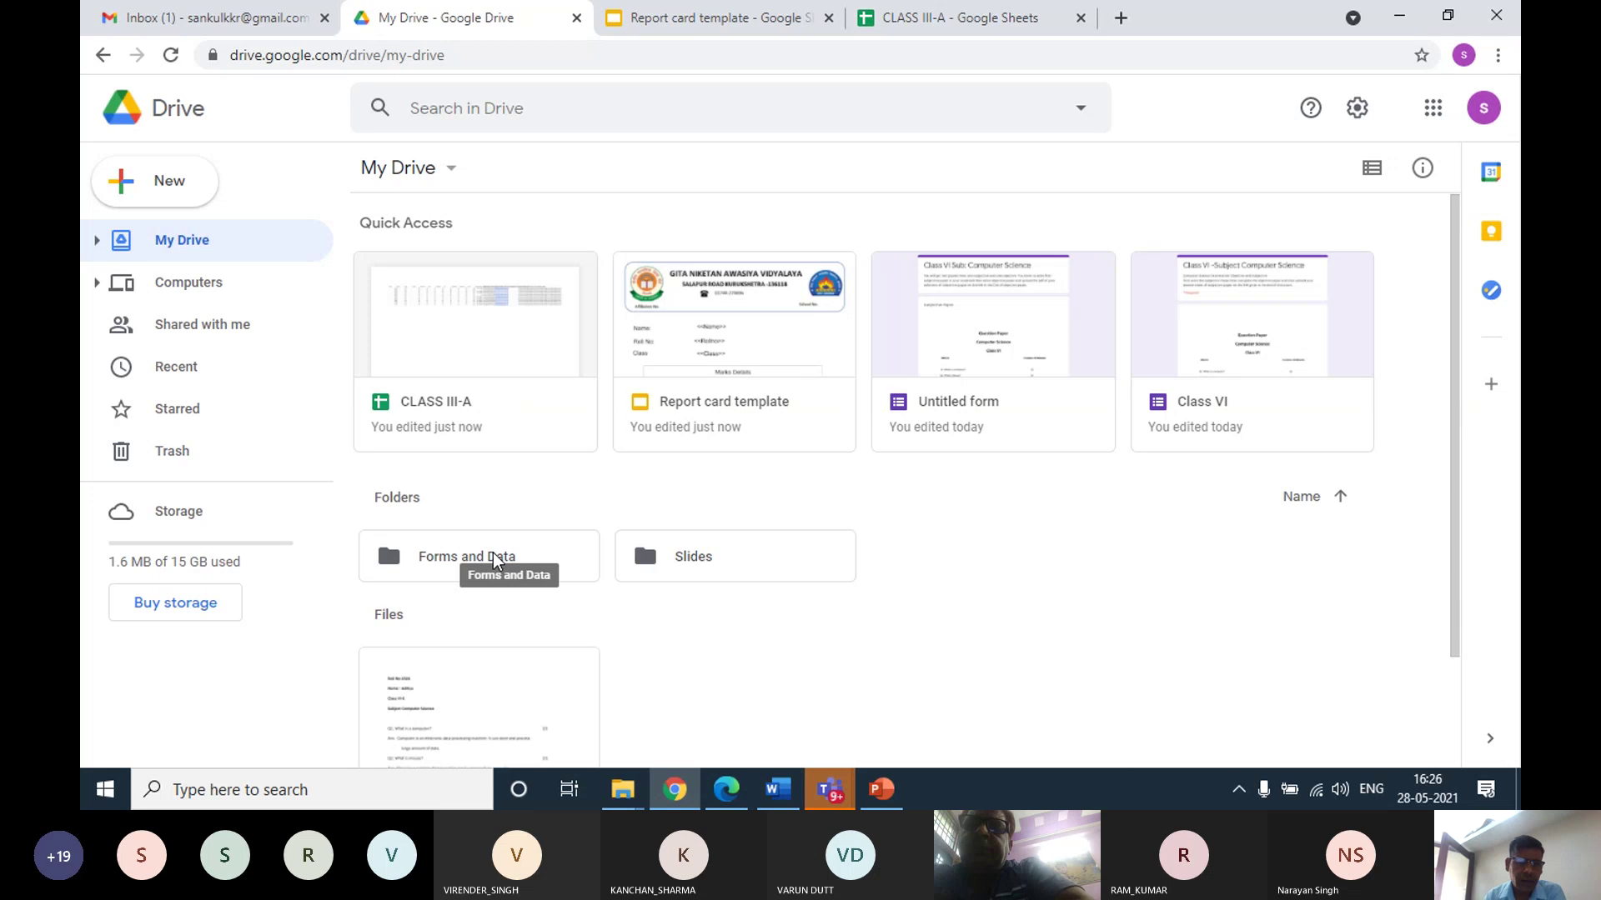
Download Forms and Data as a 1,234 KB zip and reveal it in the Downloads folder
{"action": "right_click", "coordinate": [493, 552]}
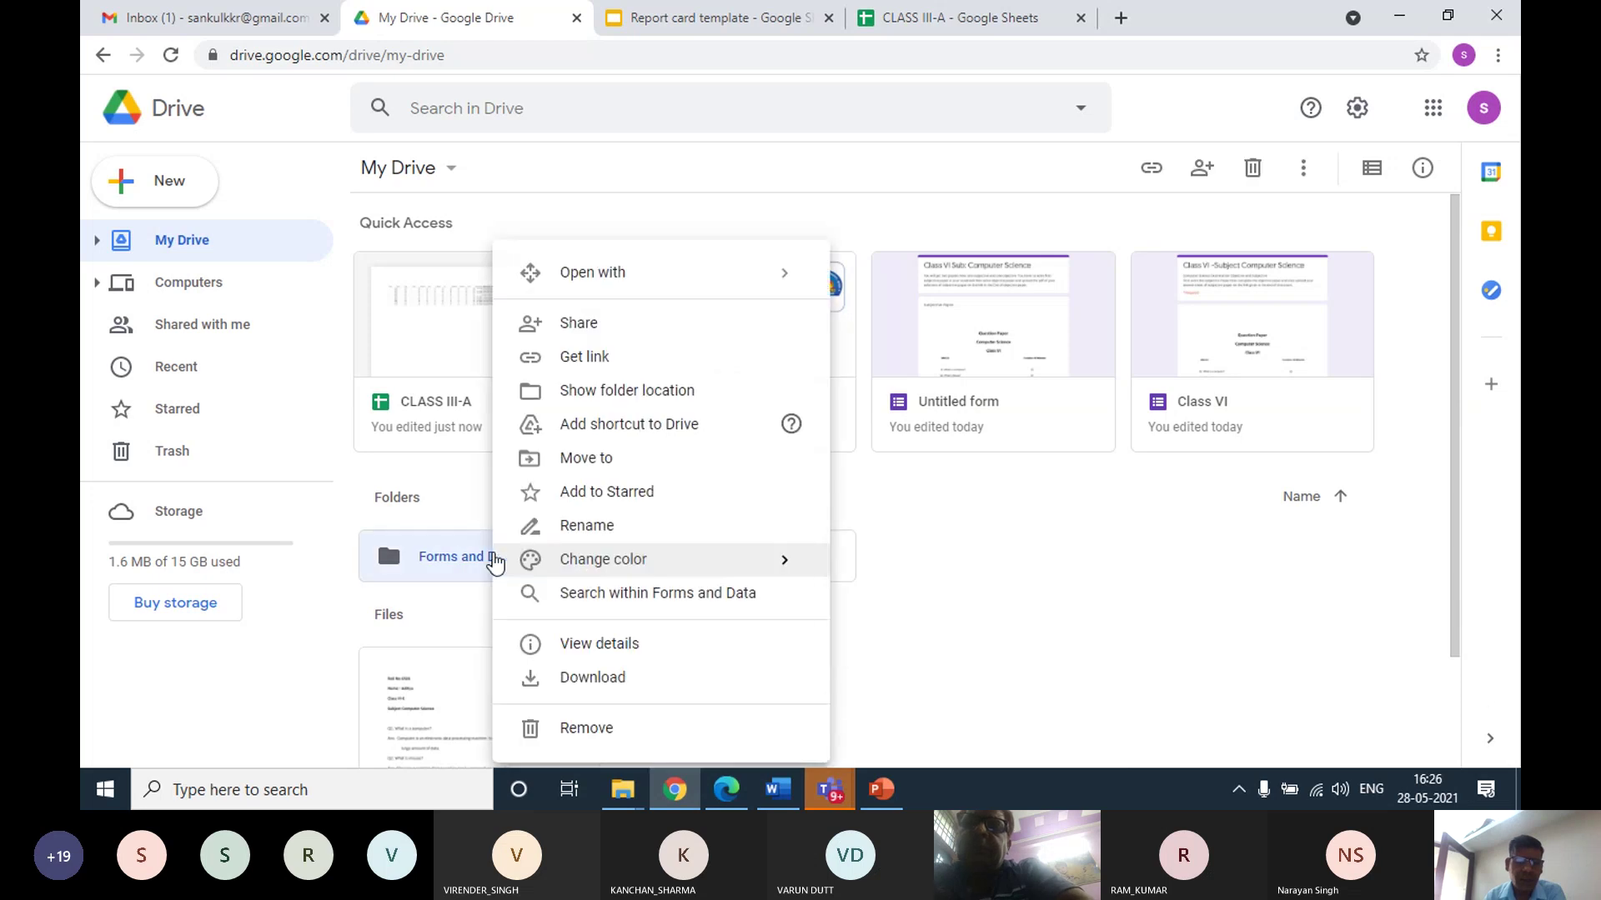
{"action": "left_click", "coordinate": [574, 682]}
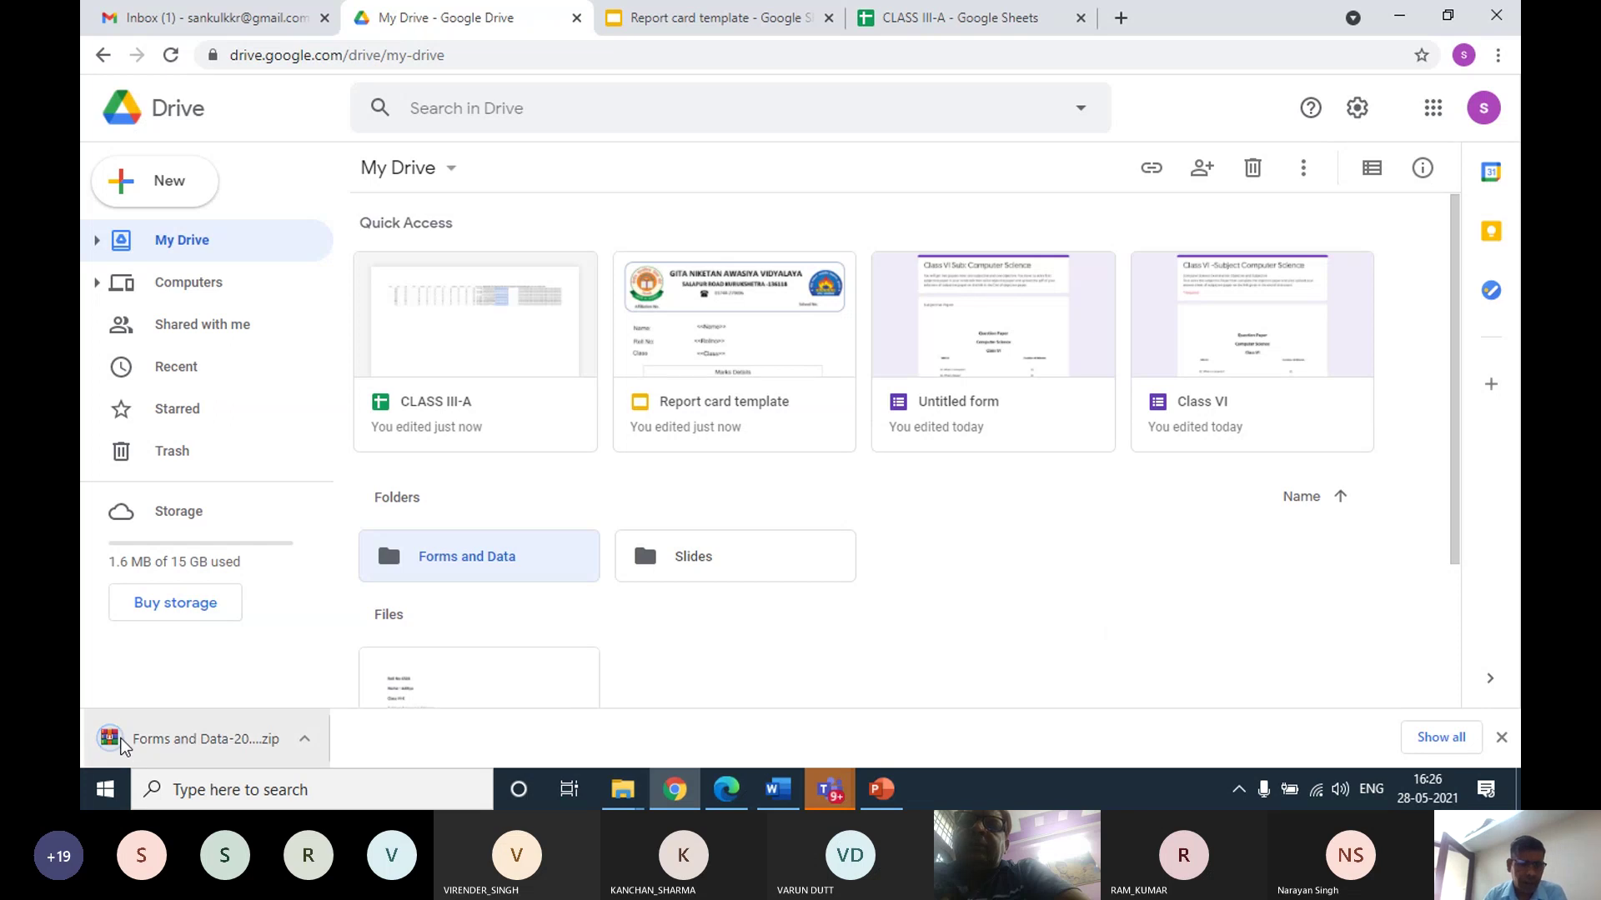
{"action": "left_click", "coordinate": [305, 739]}
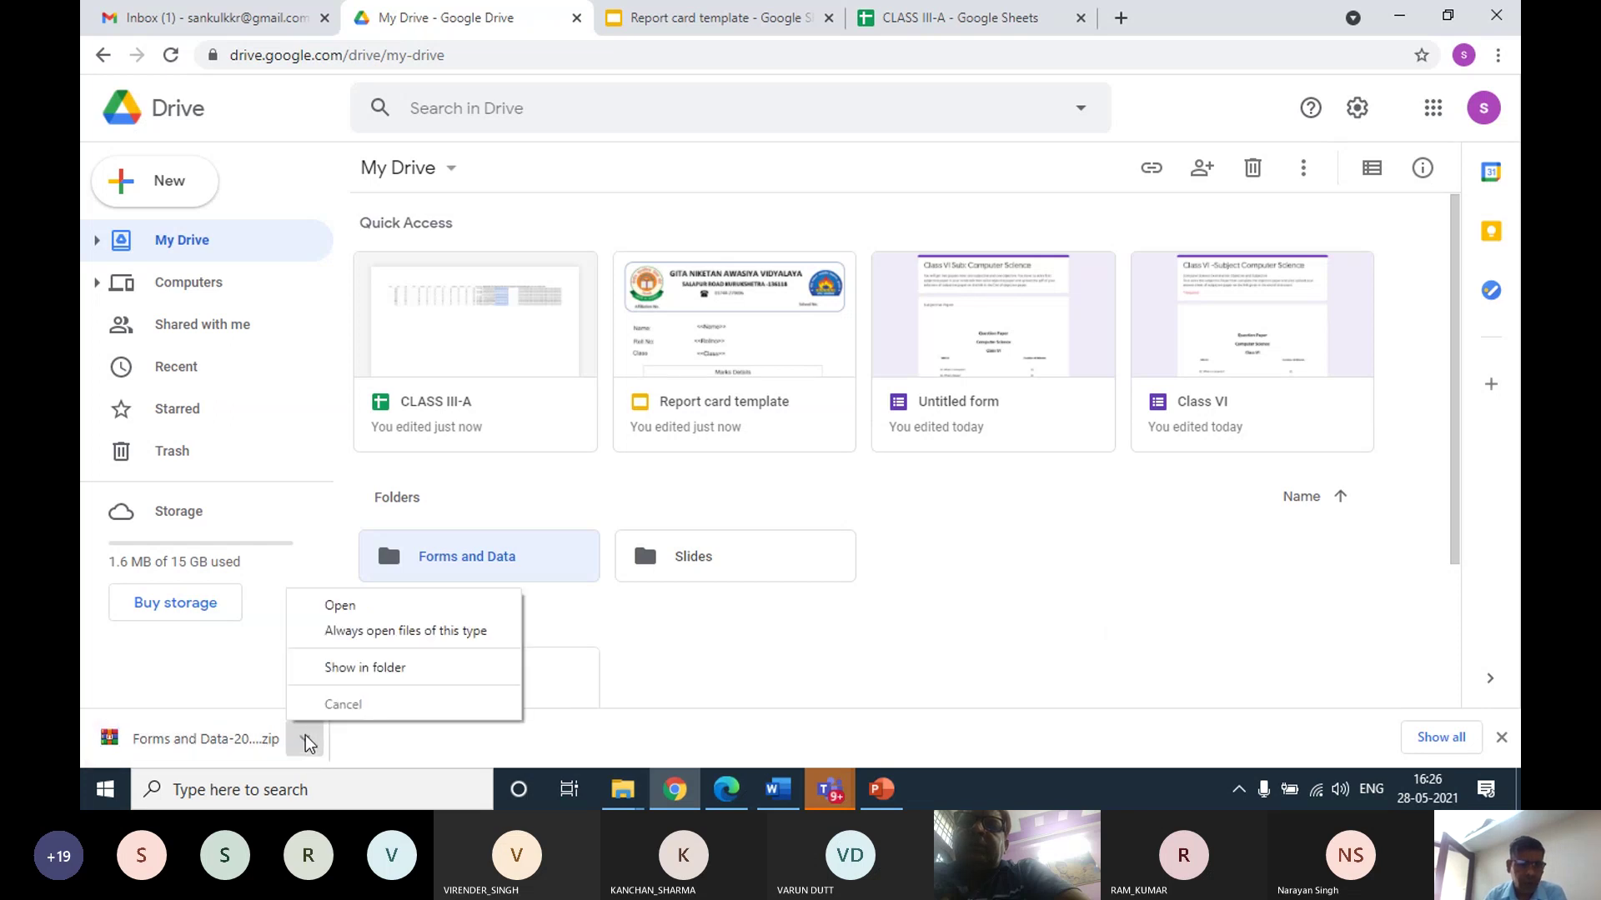
{"action": "left_click", "coordinate": [349, 669]}
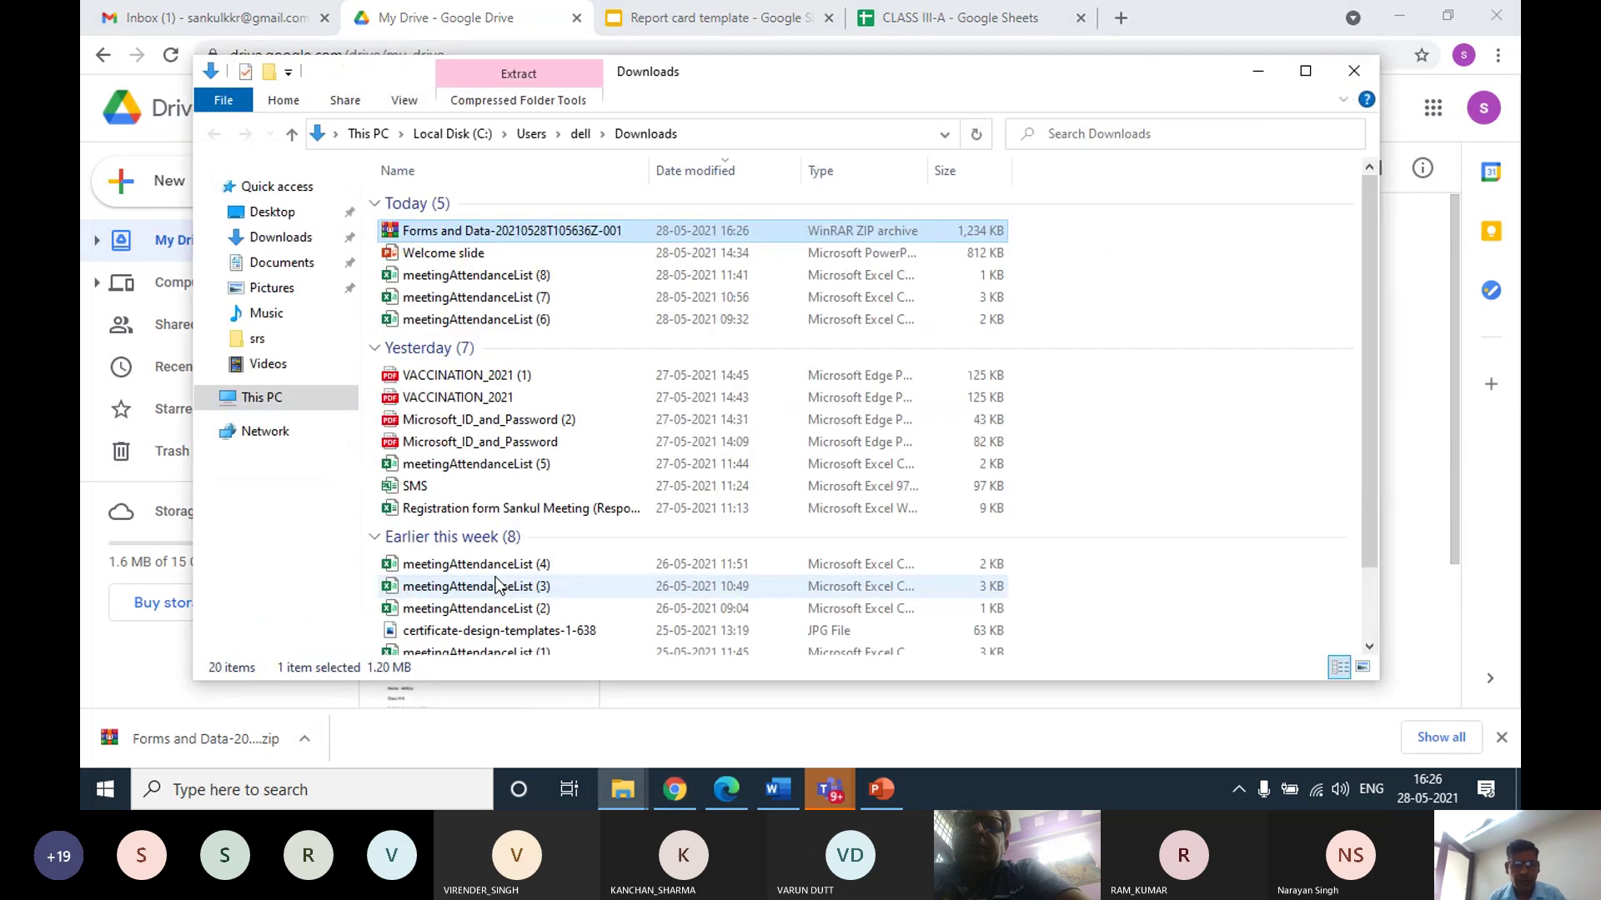
Extract the zip to Forms and Data and open report card 303.pdf from the inner folder
{"action": "right_click", "coordinate": [462, 233]}
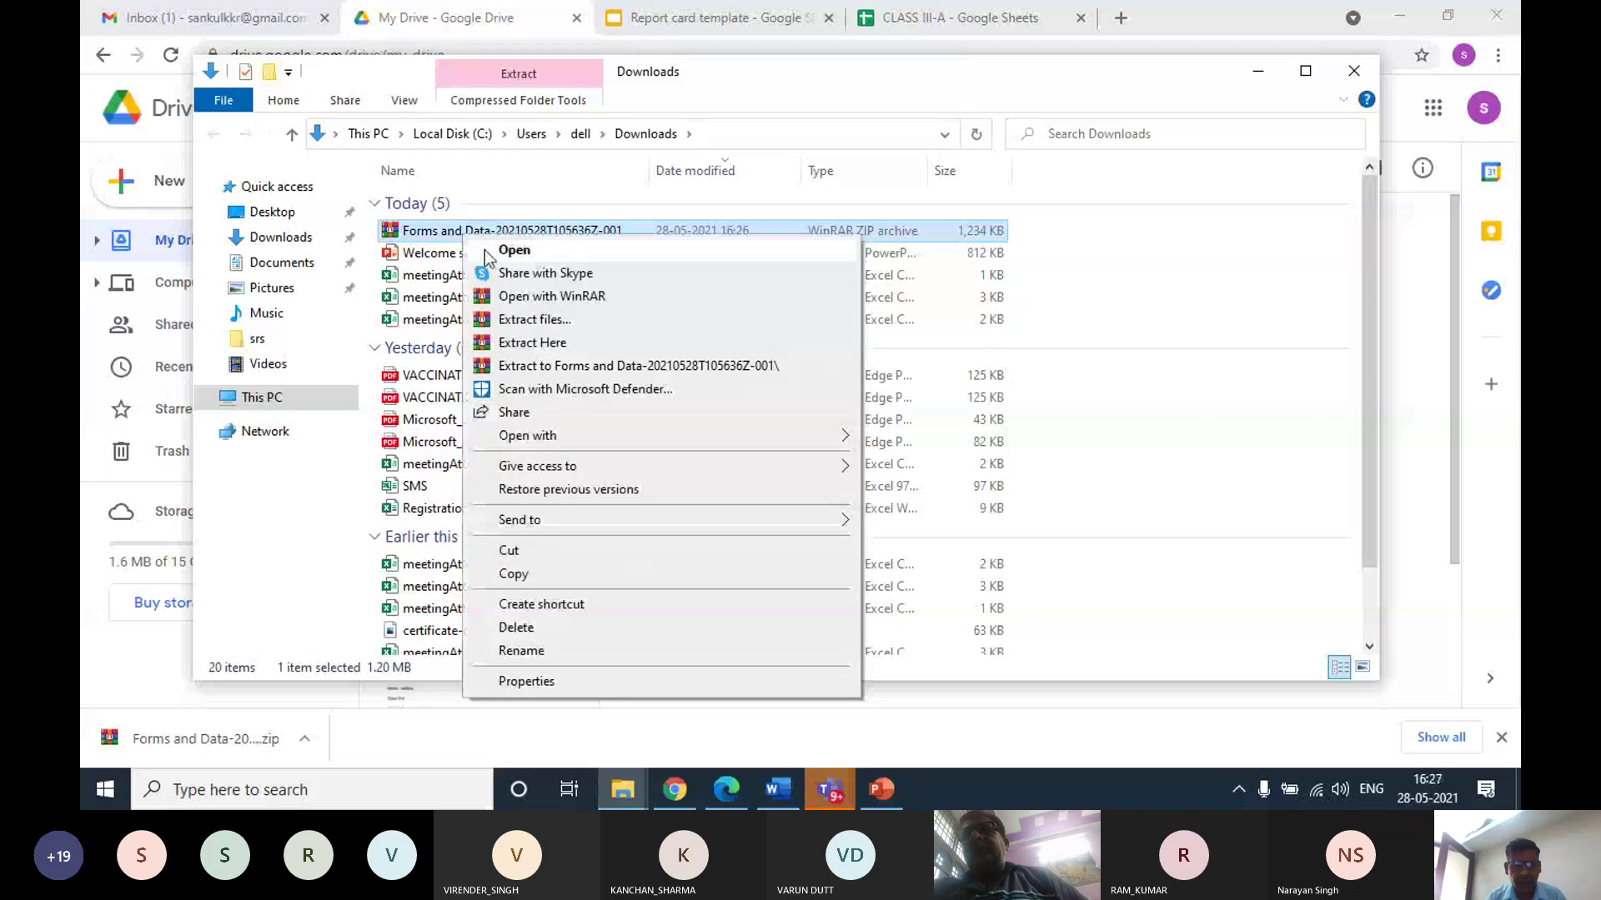
{"action": "left_click", "coordinate": [542, 368]}
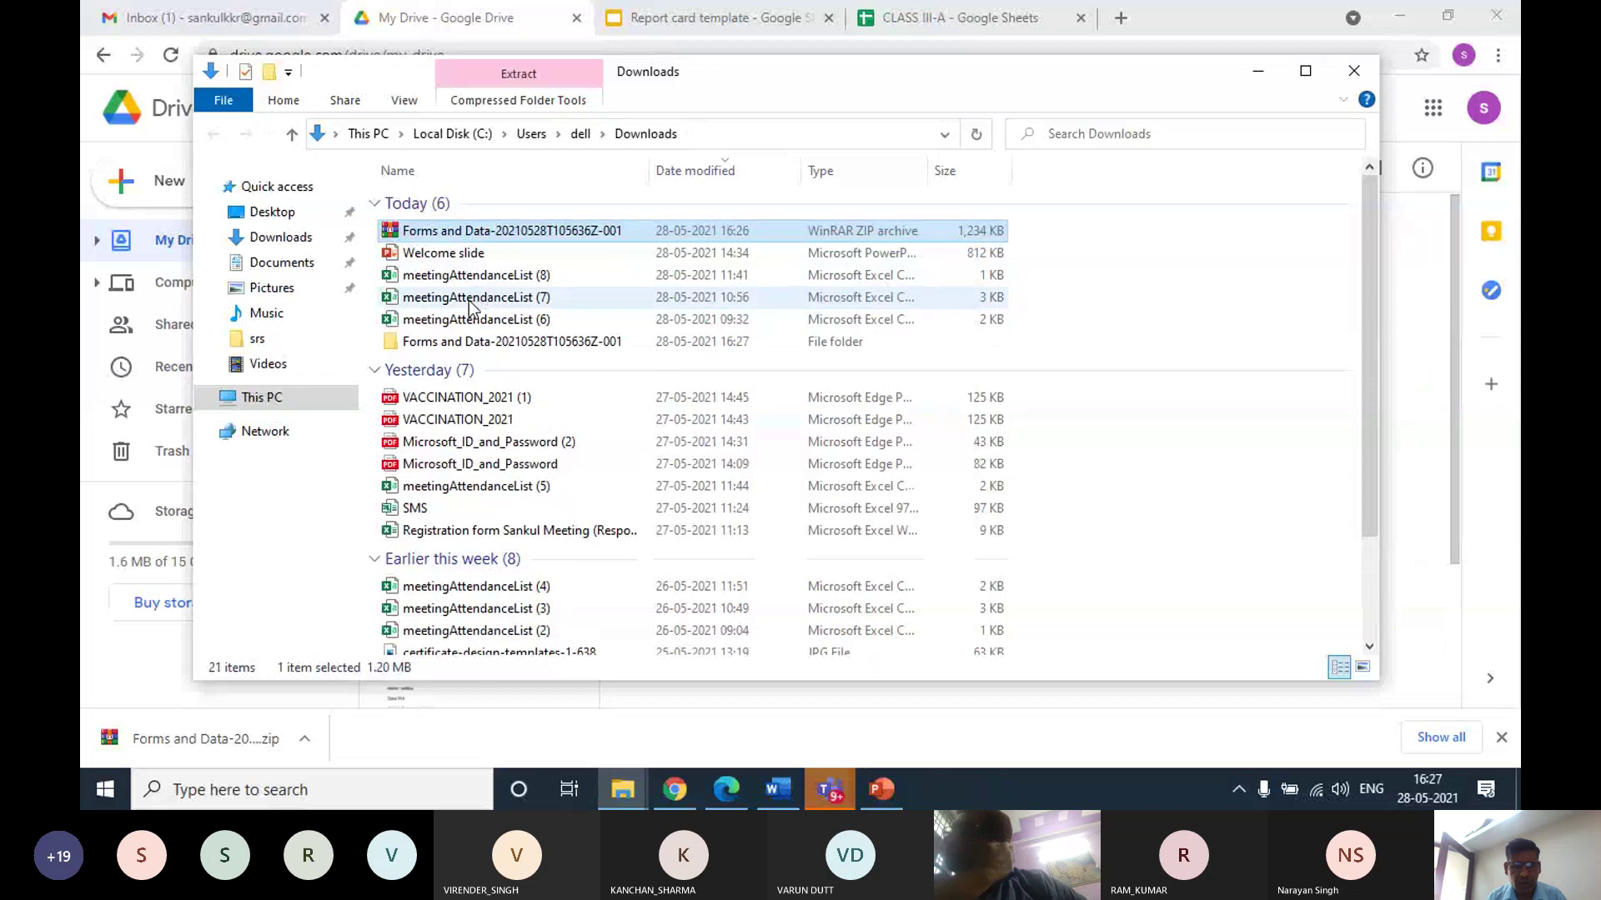
{"action": "double_click", "coordinate": [461, 343]}
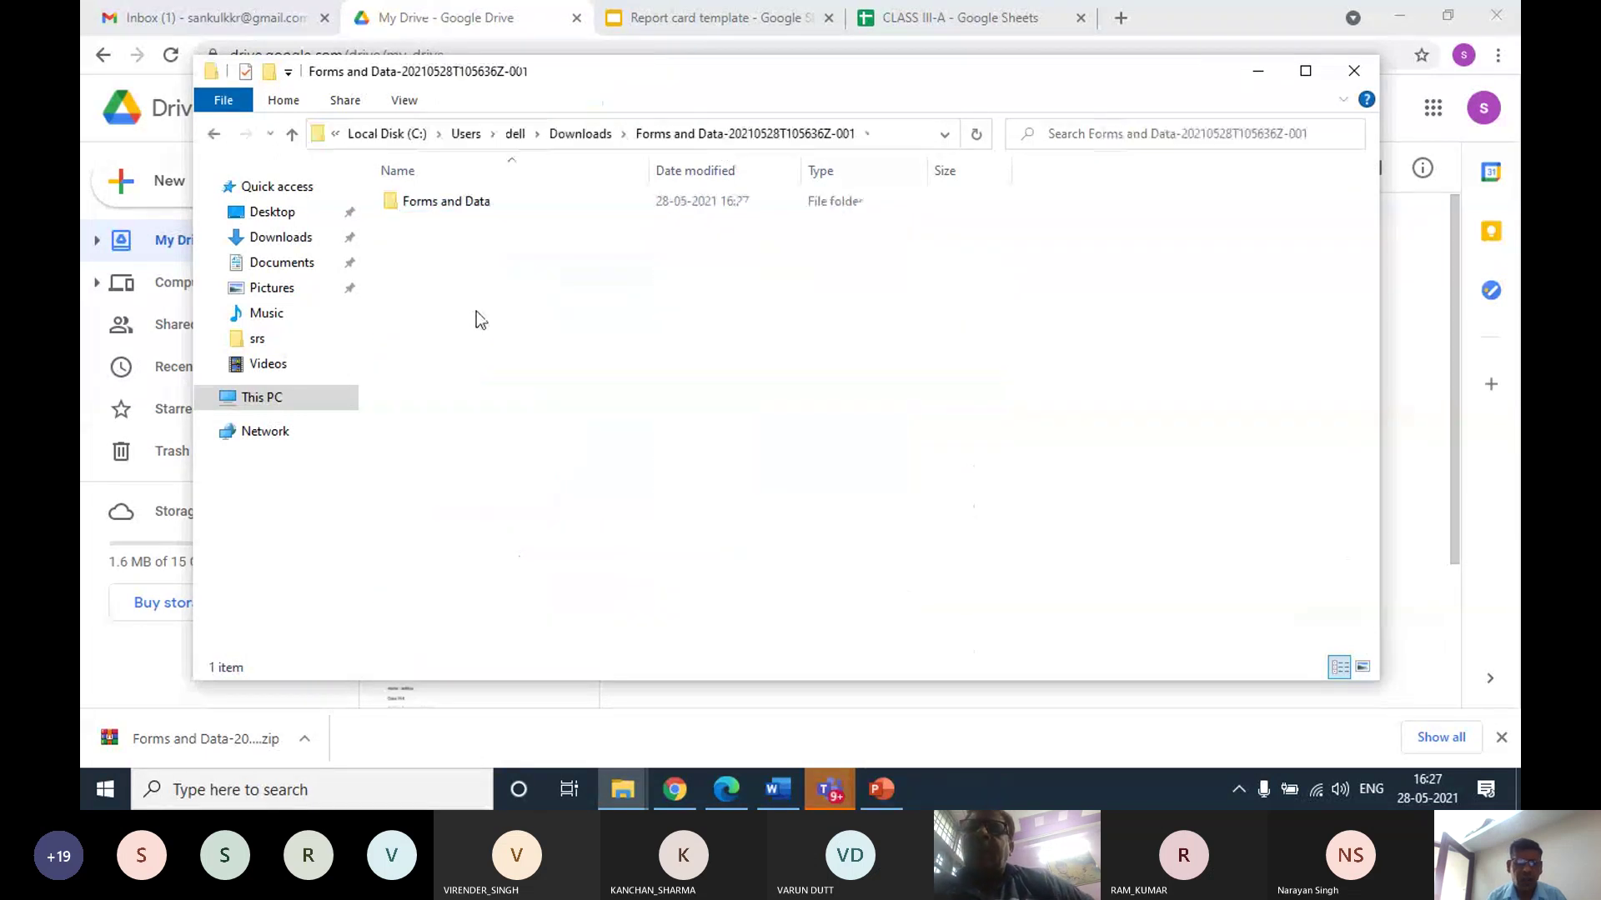
{"action": "double_click", "coordinate": [446, 201]}
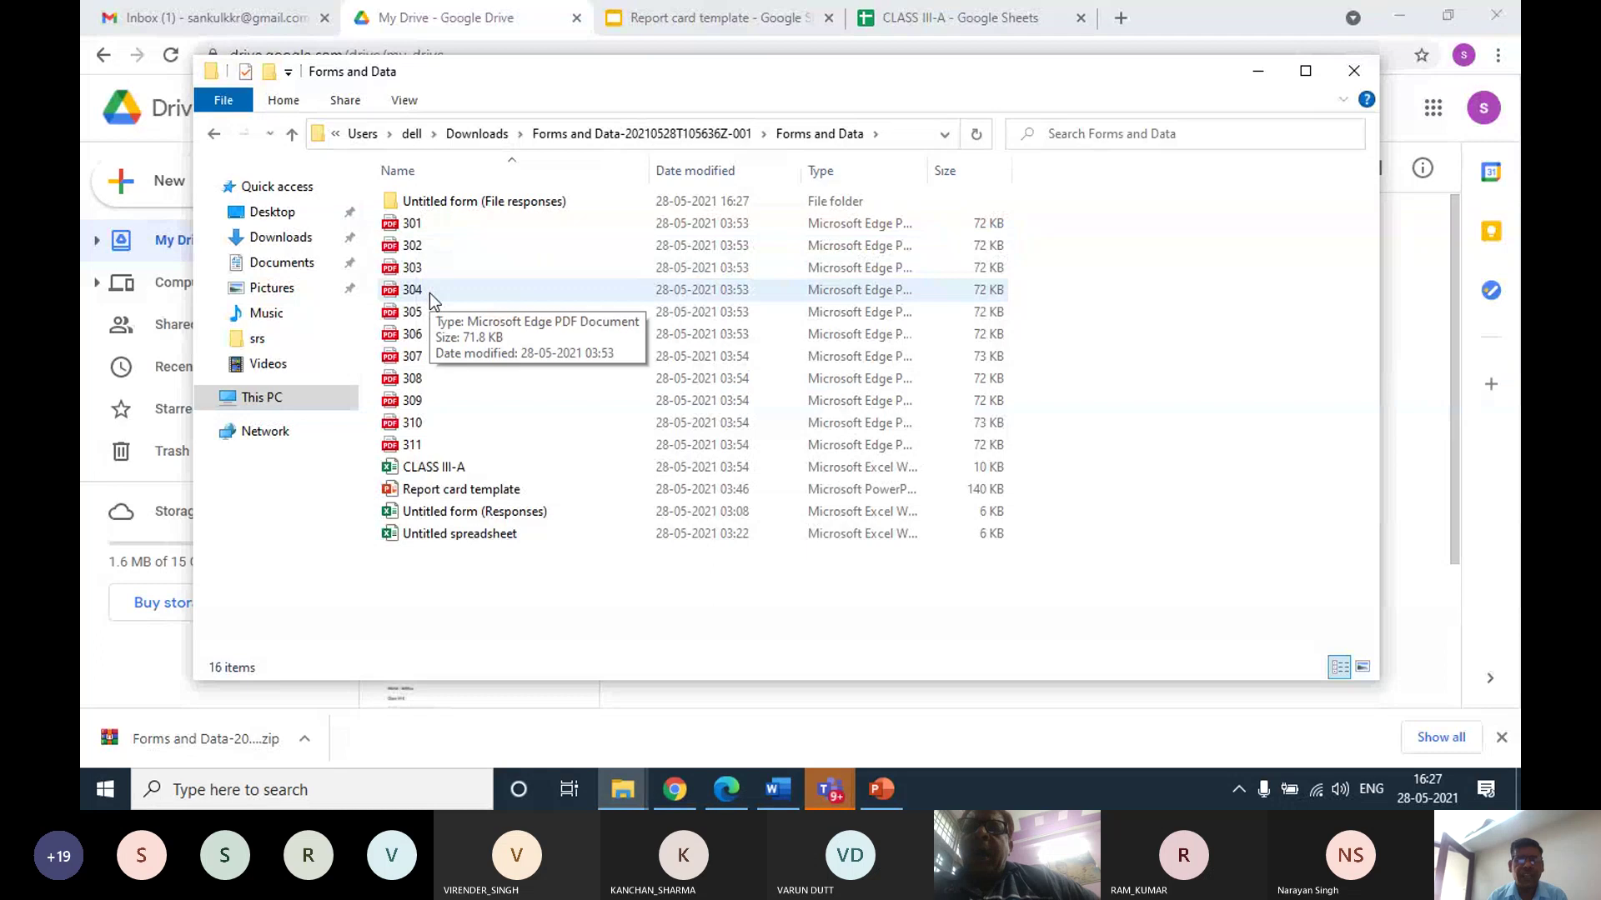
{"action": "double_click", "coordinate": [410, 268]}
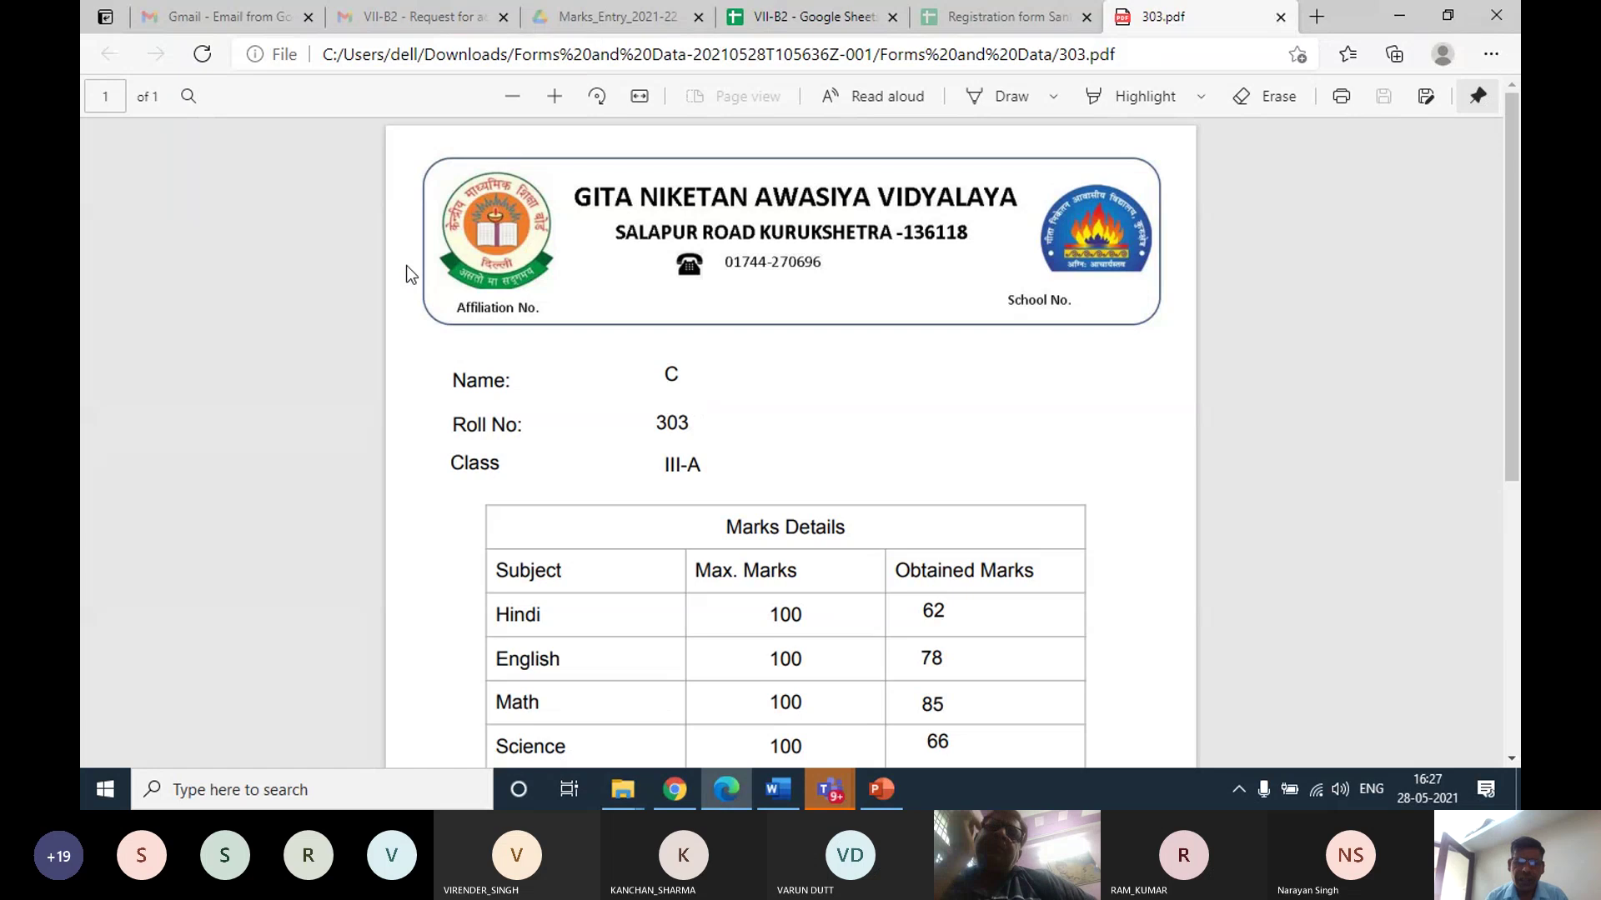
Scroll through the 303.pdf report card to its totals and close its Edge tab
{"action": "scroll", "coordinate": [475, 304], "scroll_direction": "down", "scroll_amount": 5}
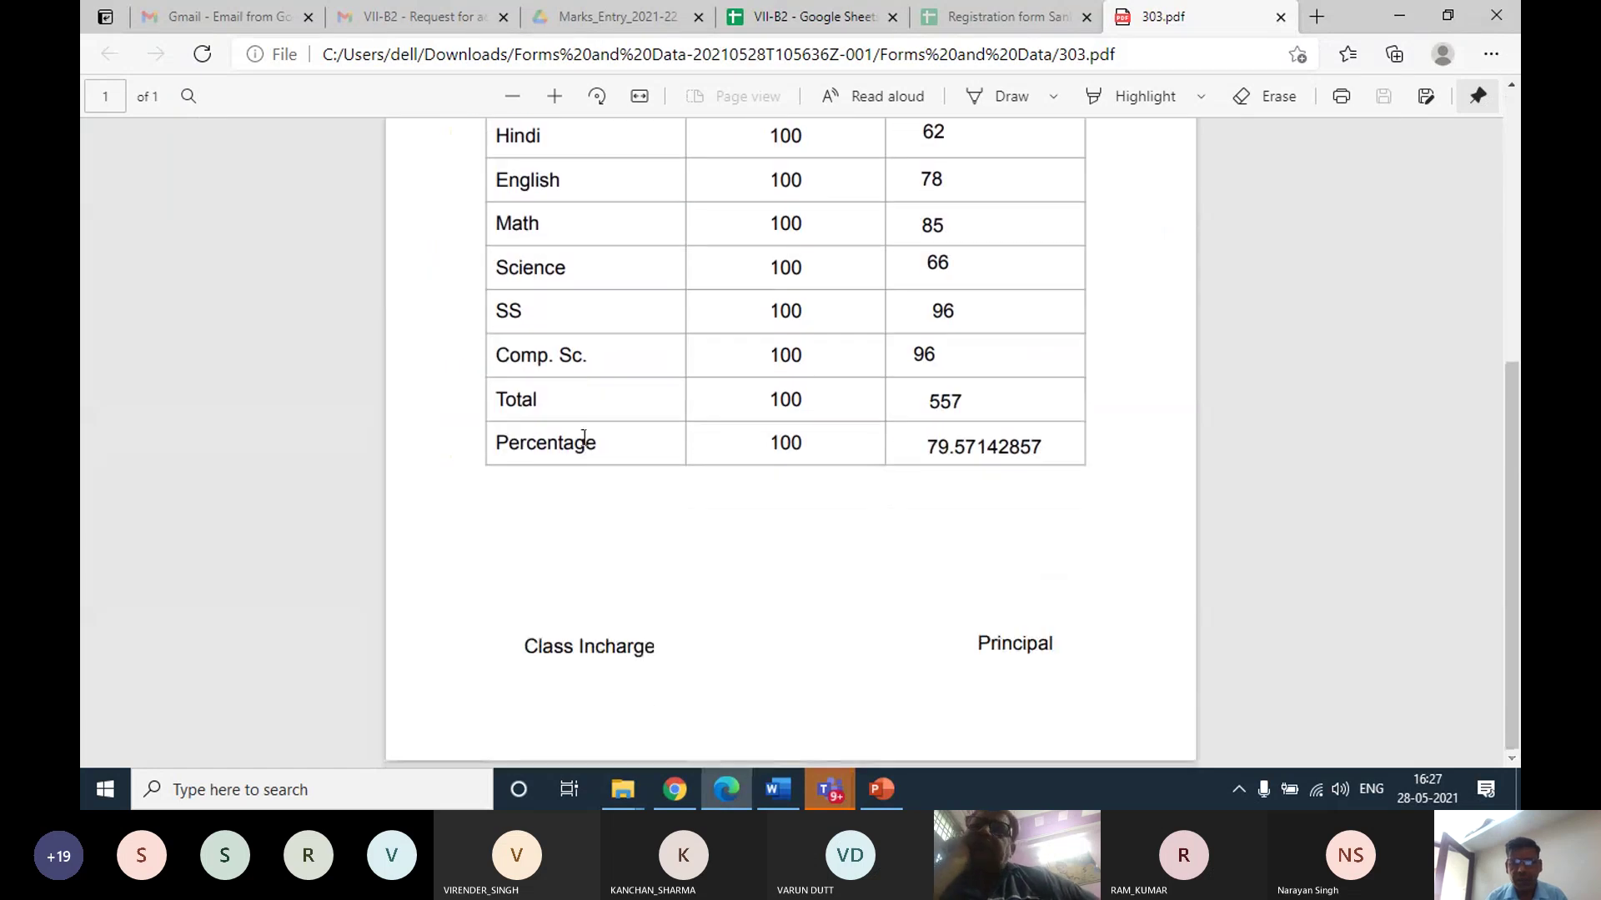
{"action": "scroll", "coordinate": [584, 438], "scroll_direction": "up", "scroll_amount": 5}
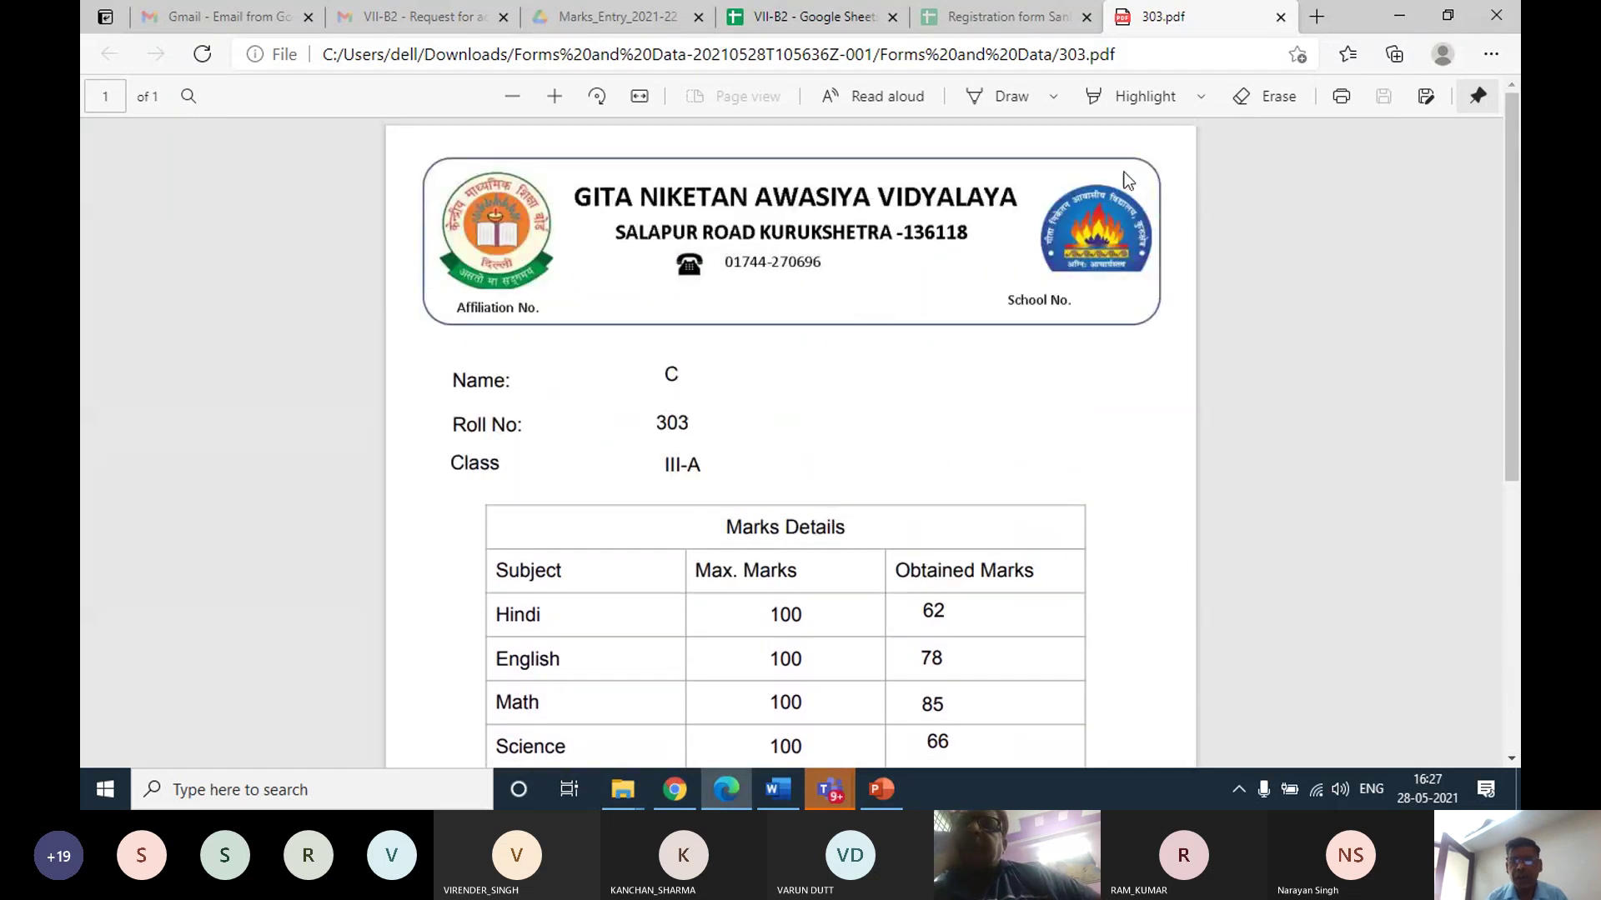
{"action": "left_click", "coordinate": [1281, 18]}
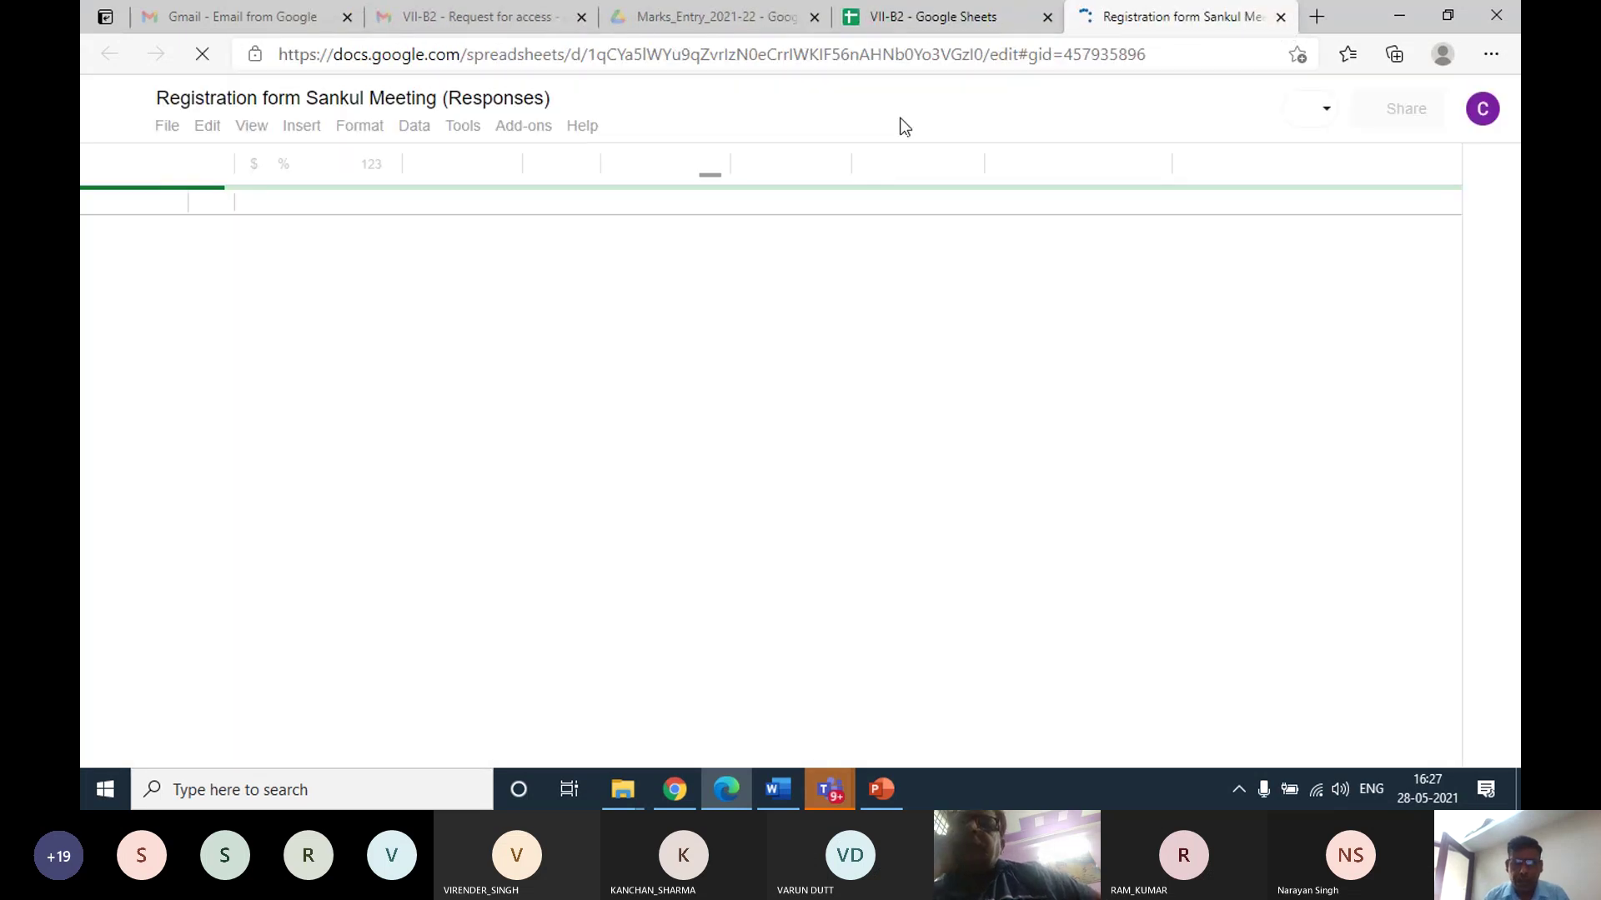
Switch between Edge tabs until the Marks_Entry_2021-22 Drive folder is showing
{"action": "left_click", "coordinate": [900, 19]}
{"action": "left_click", "coordinate": [696, 18]}
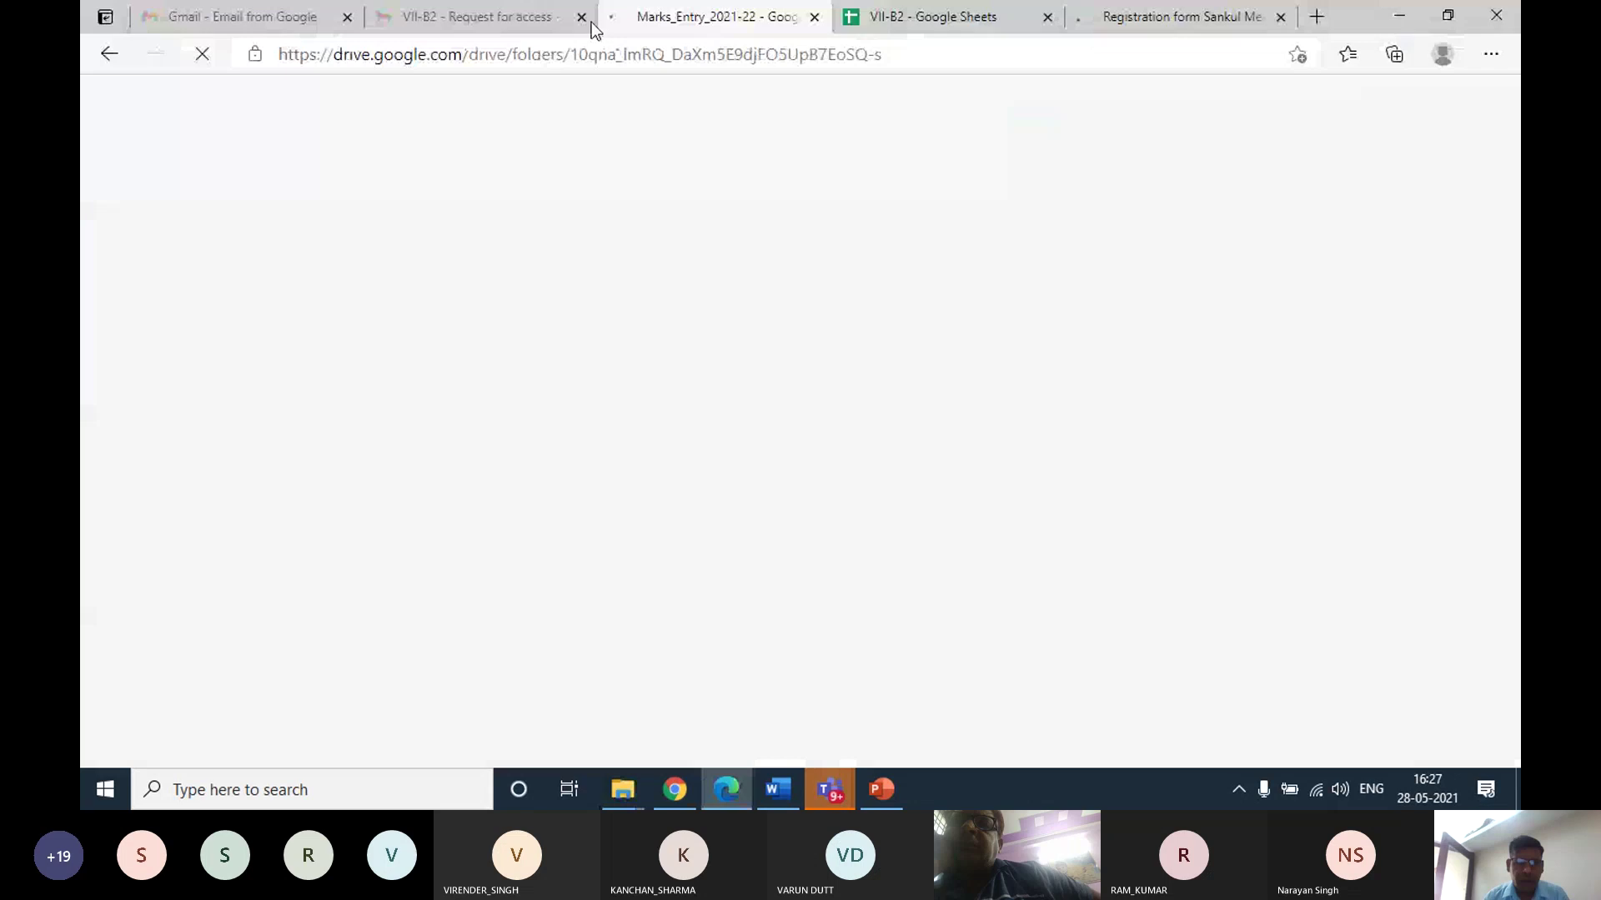
{"action": "left_click", "coordinate": [492, 25]}
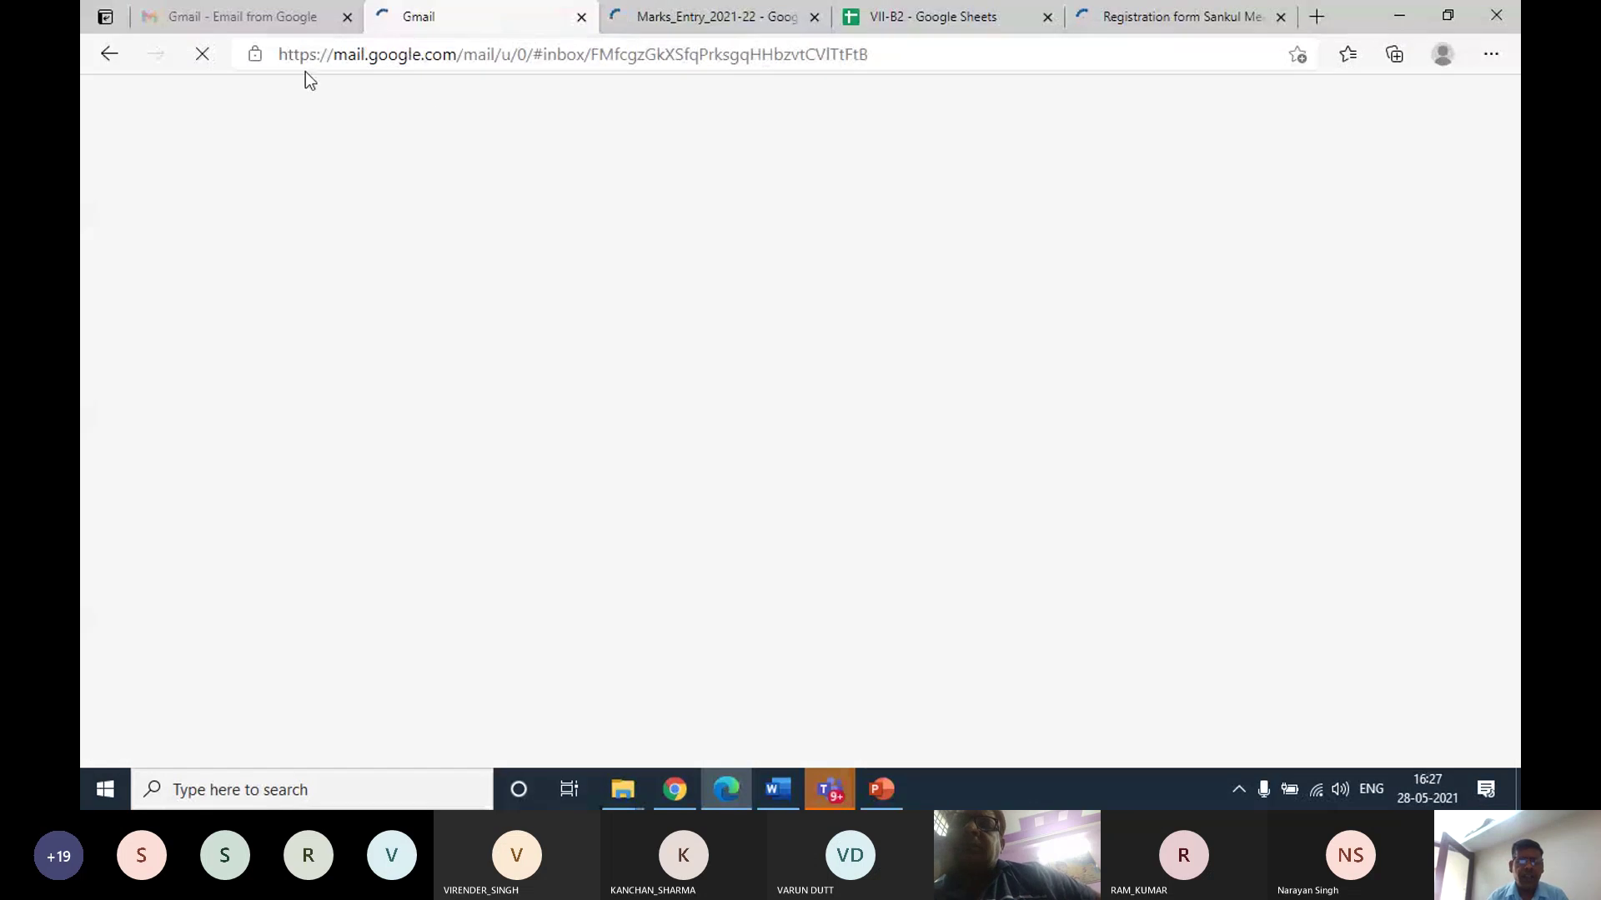
{"action": "left_click", "coordinate": [658, 19]}
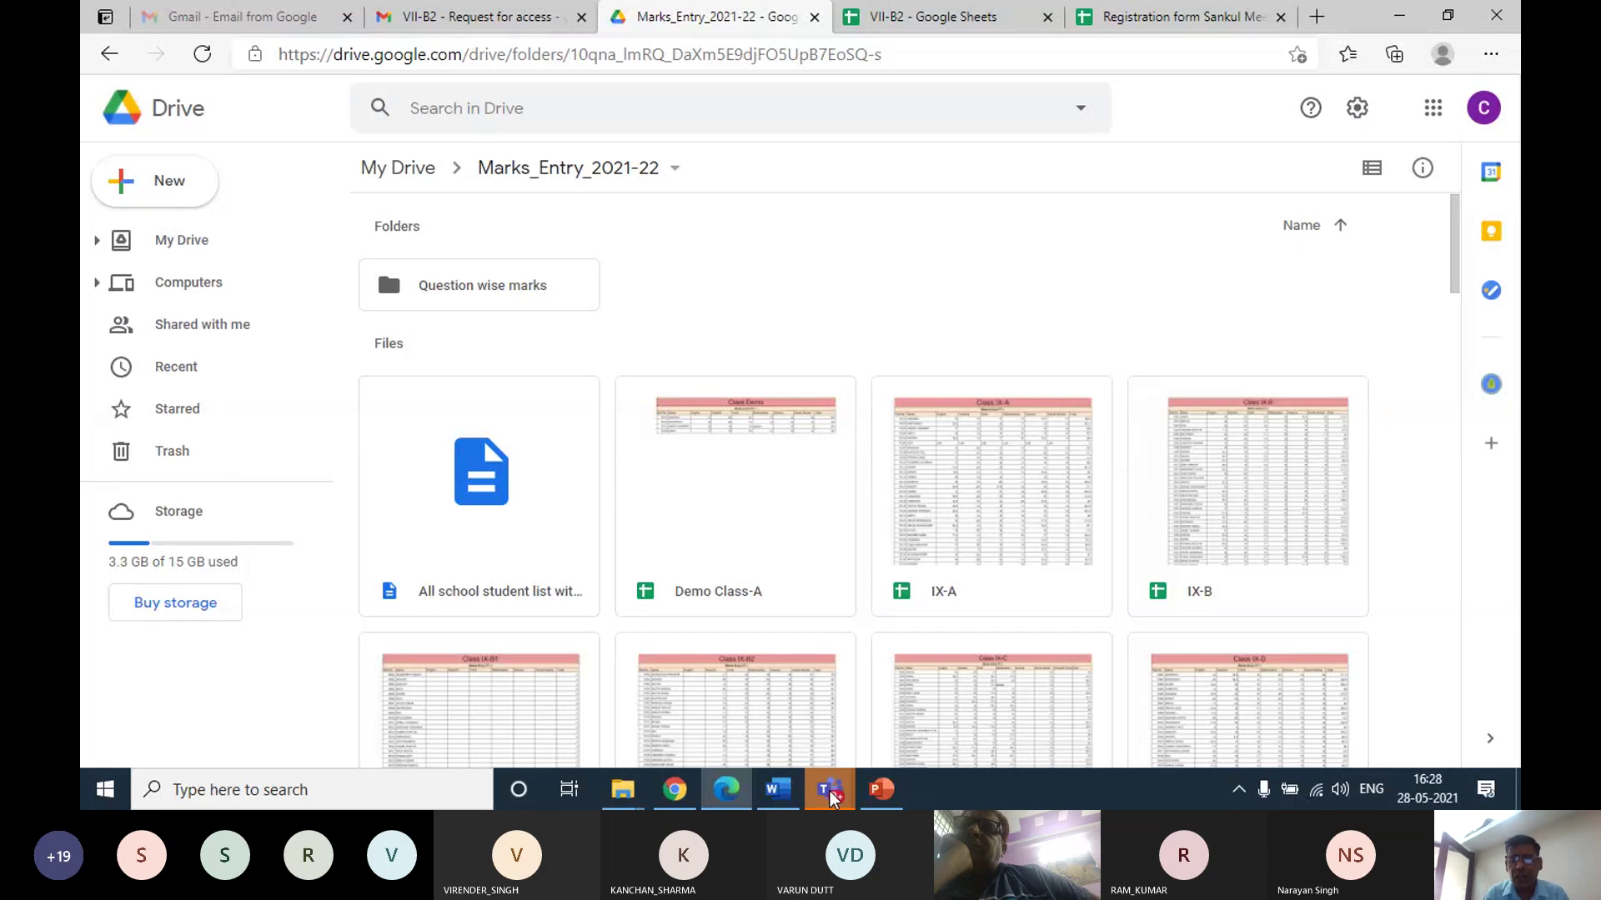
Bring the Teams meeting forward, mute all attendees, then minimise Teams and Edge
{"action": "mouse_move", "coordinate": [831, 796]}
{"action": "left_click", "coordinate": [833, 676]}
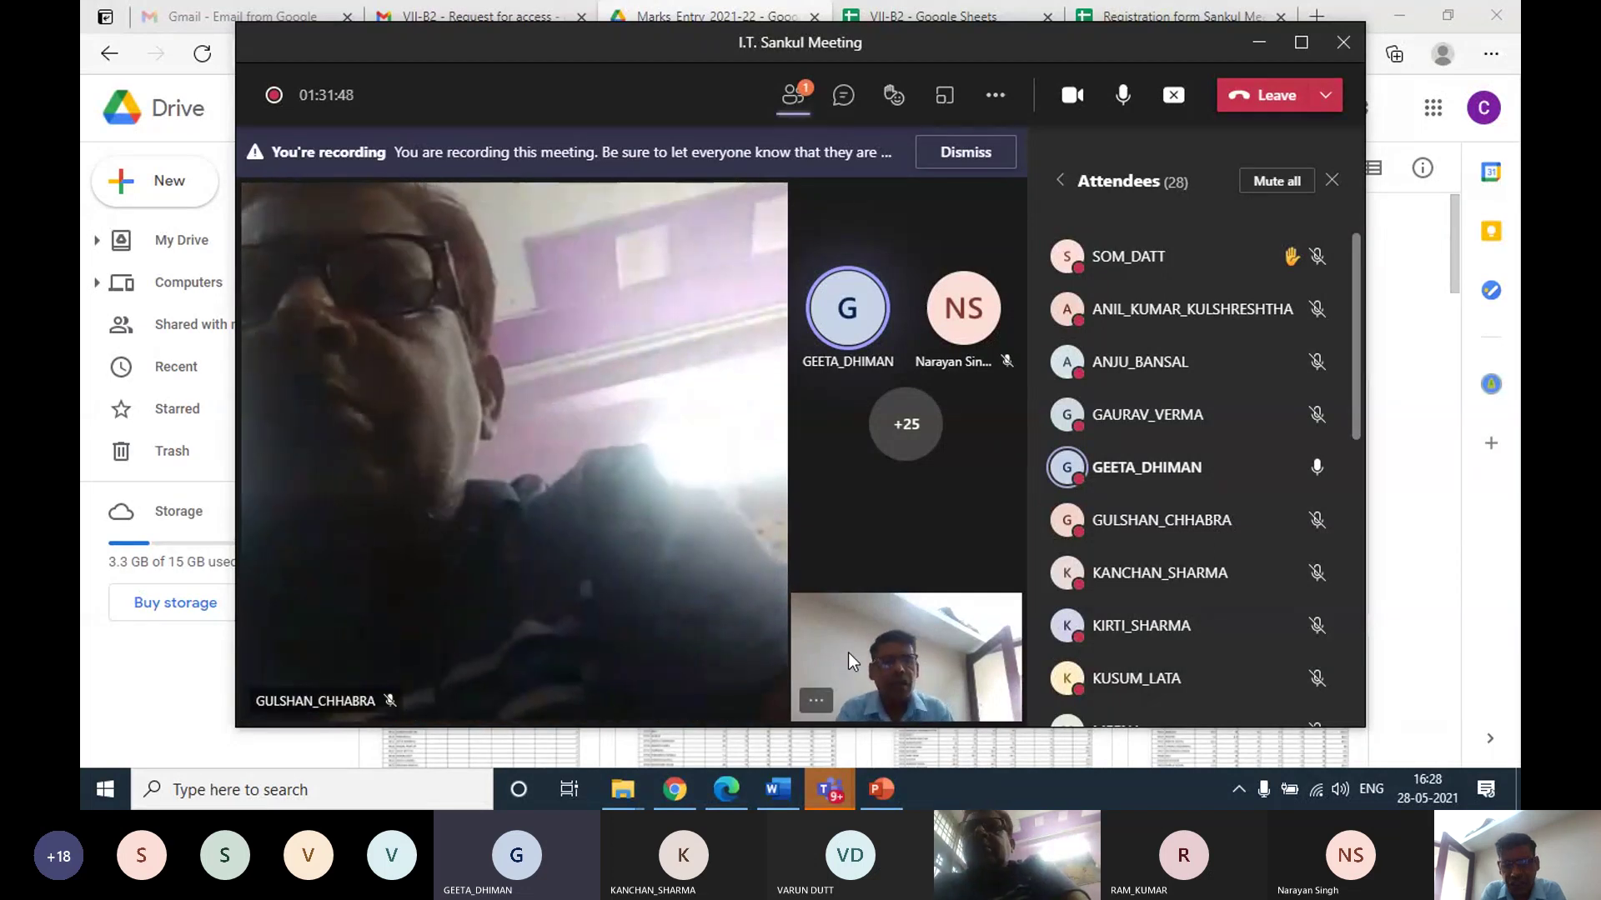
{"action": "left_click", "coordinate": [1276, 181]}
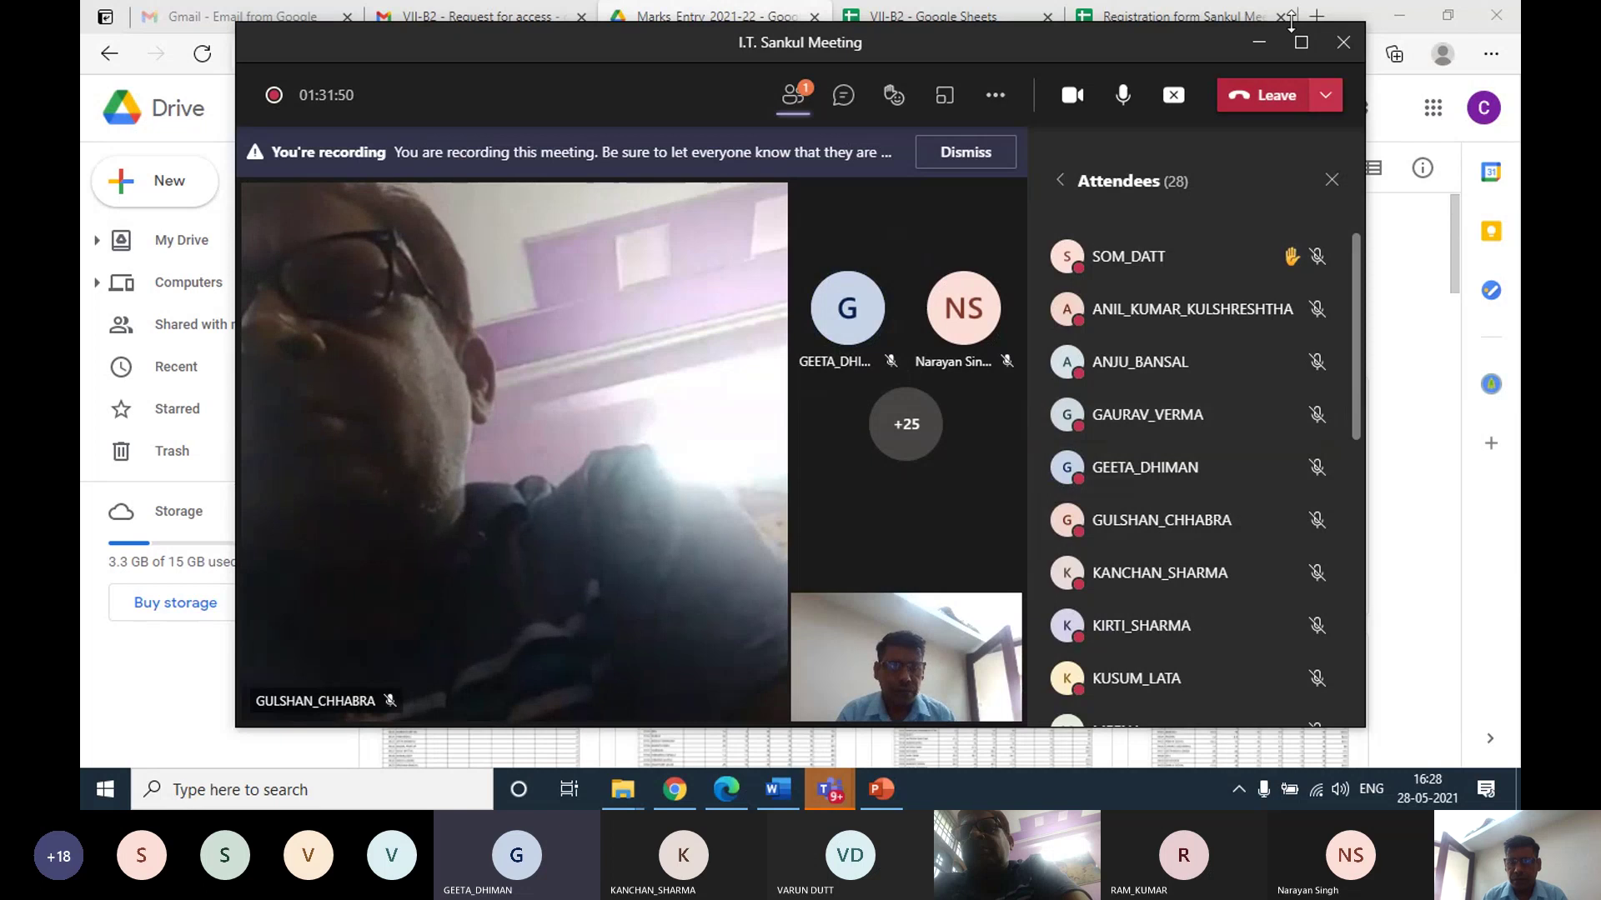
{"action": "left_click", "coordinate": [1259, 42]}
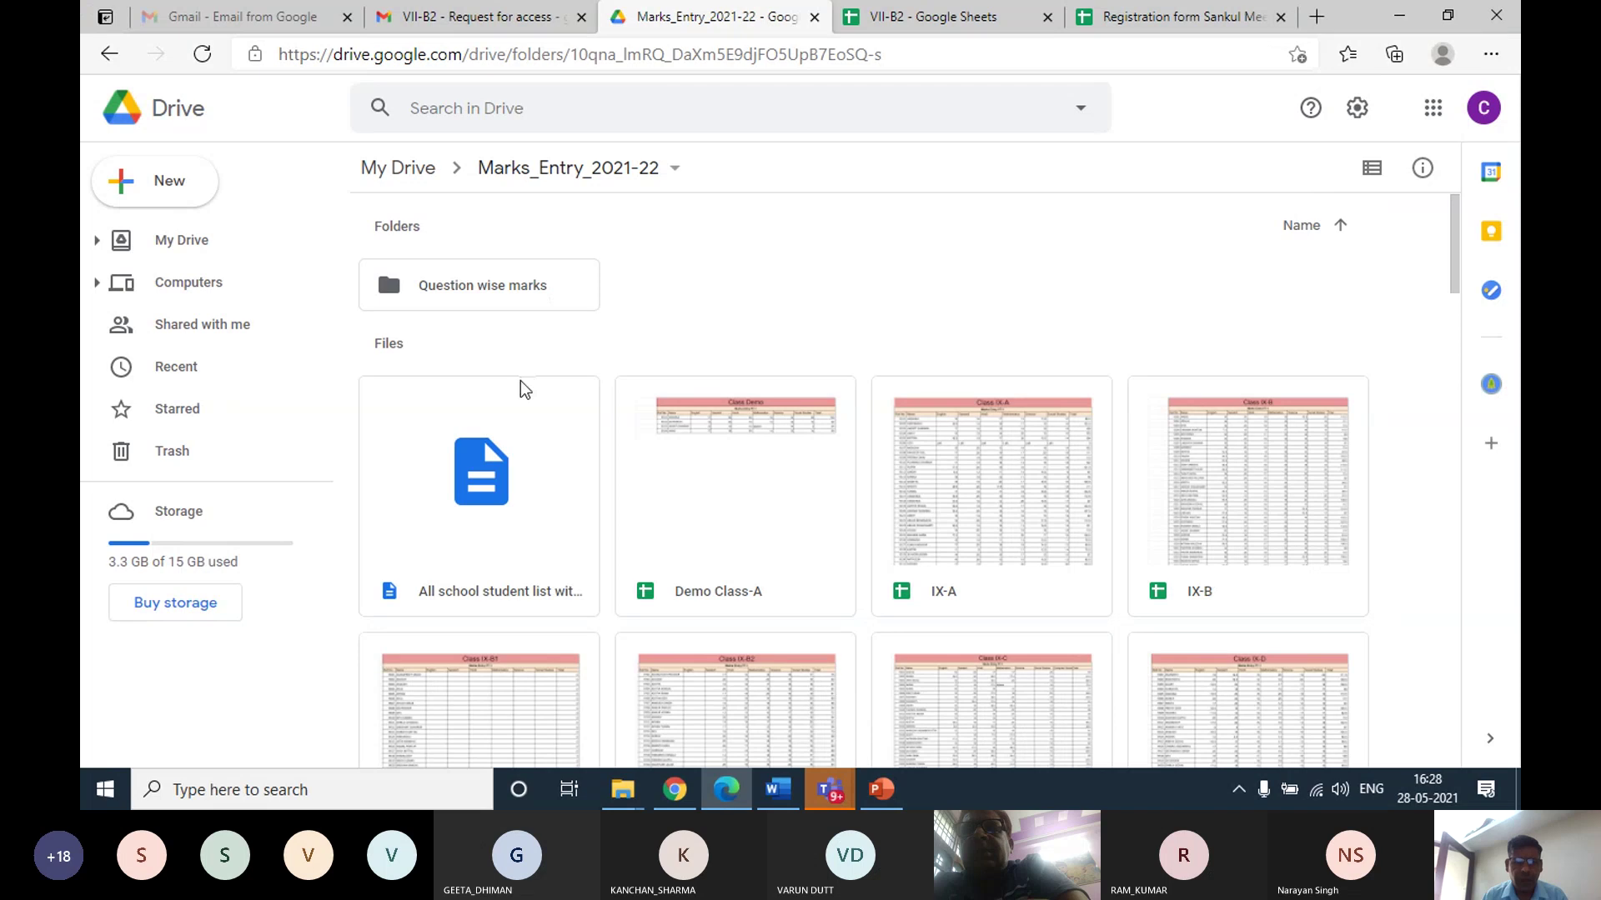
{"action": "scroll", "coordinate": [542, 379], "scroll_direction": "down", "scroll_amount": 1}
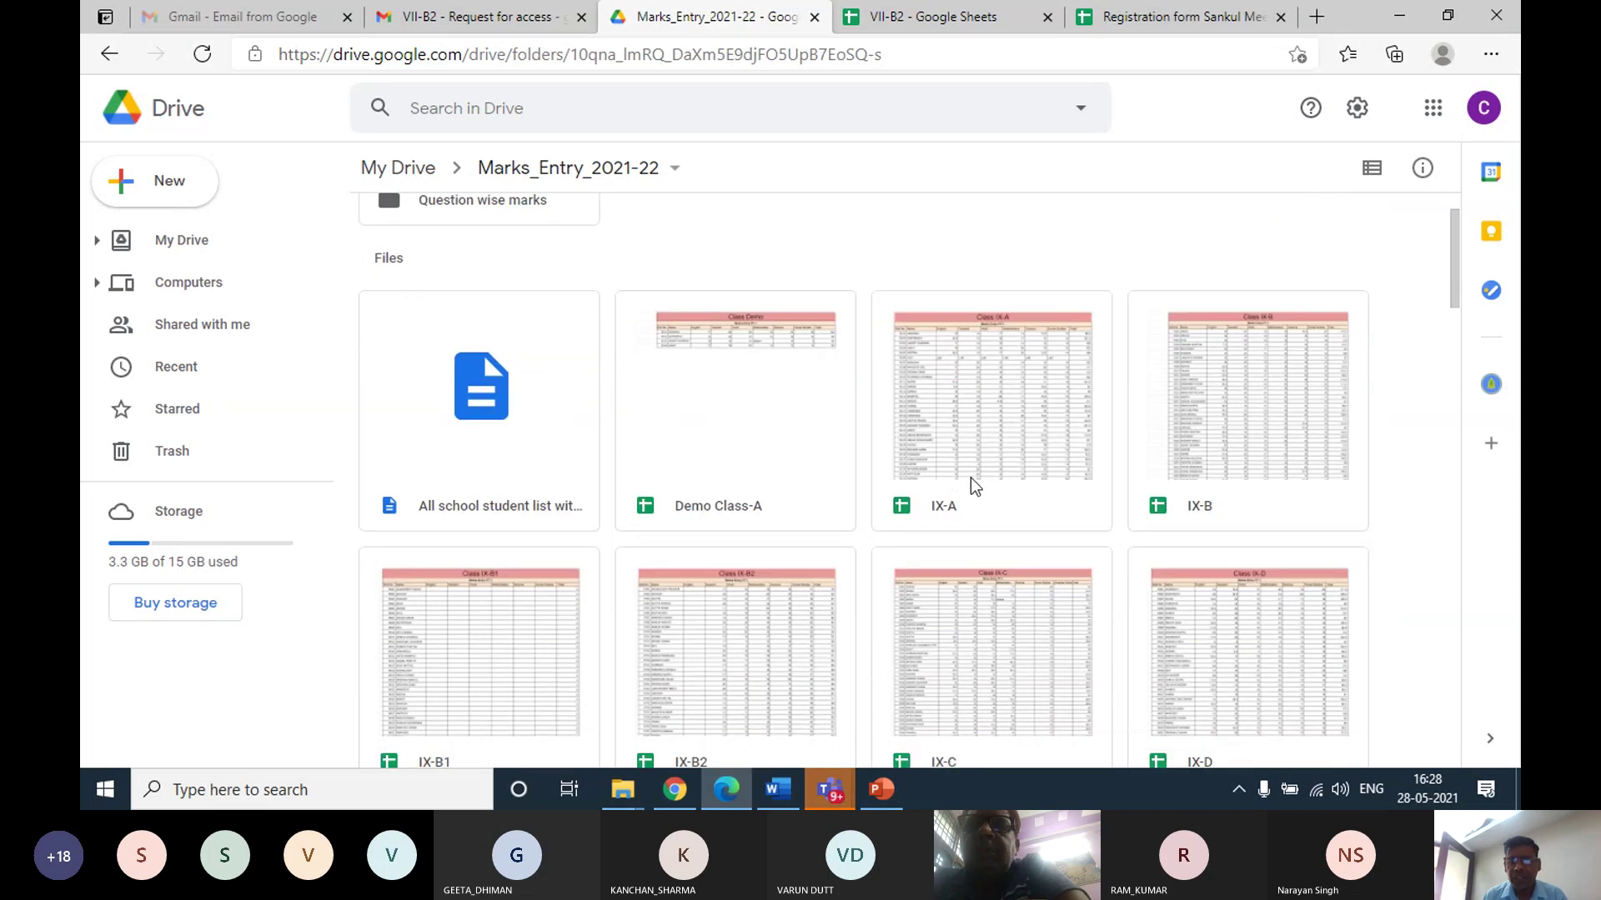
{"action": "scroll", "coordinate": [767, 442], "scroll_direction": "up", "scroll_amount": 1}
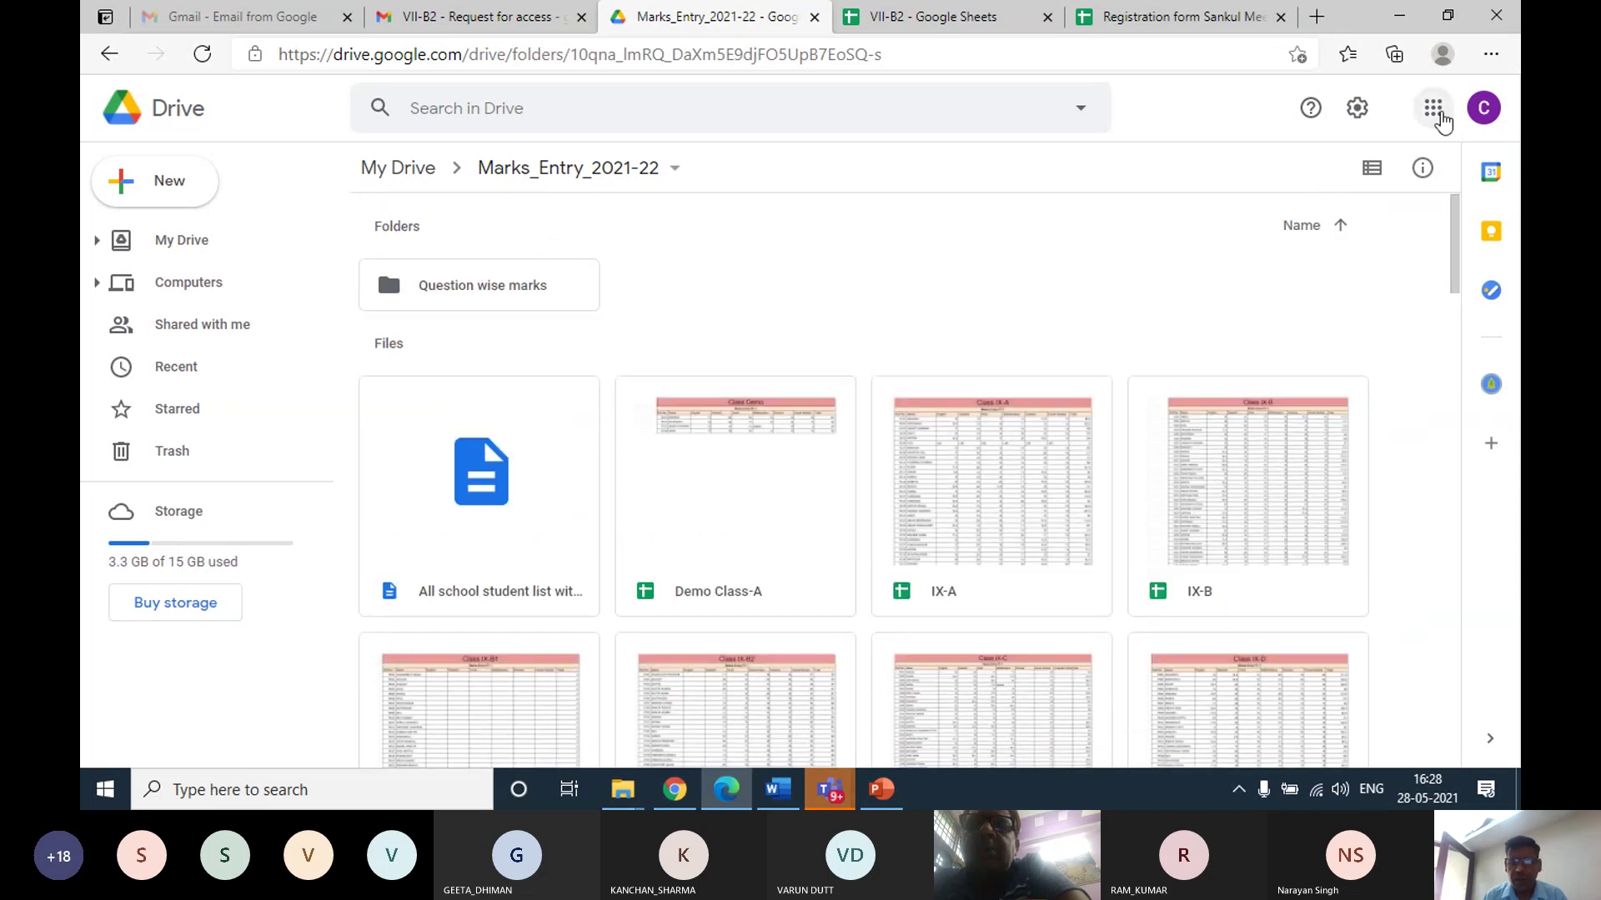
{"action": "left_click", "coordinate": [1409, 17]}
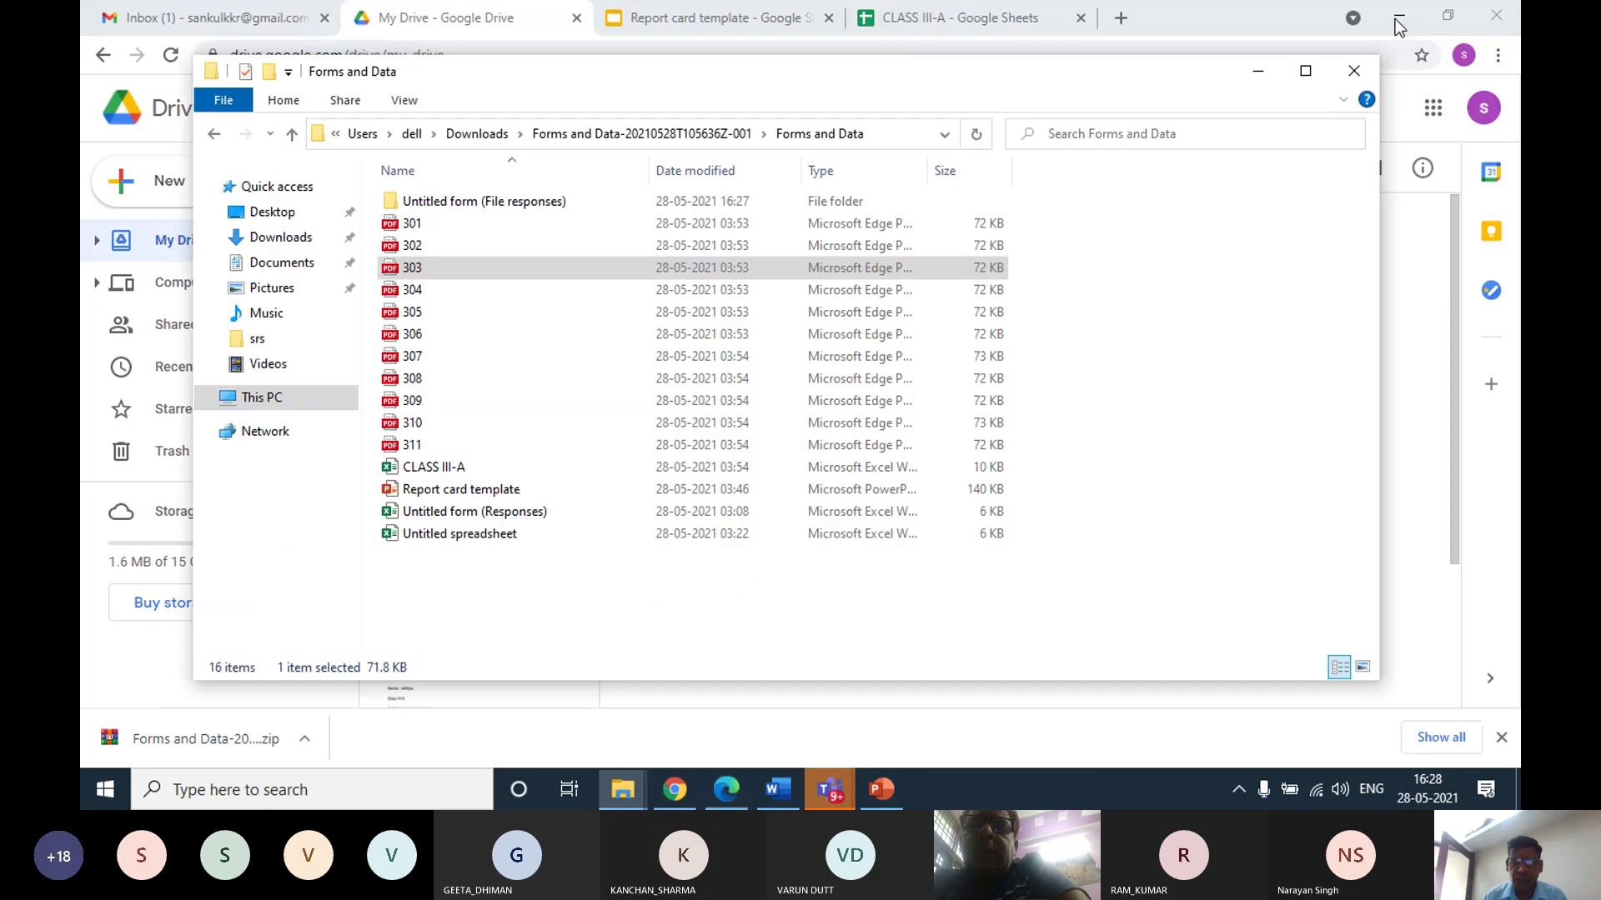
From My Drive, open Forms and Data and then the CLASS III-A spreadsheet with merged document IDs
{"action": "left_click", "coordinate": [674, 790]}
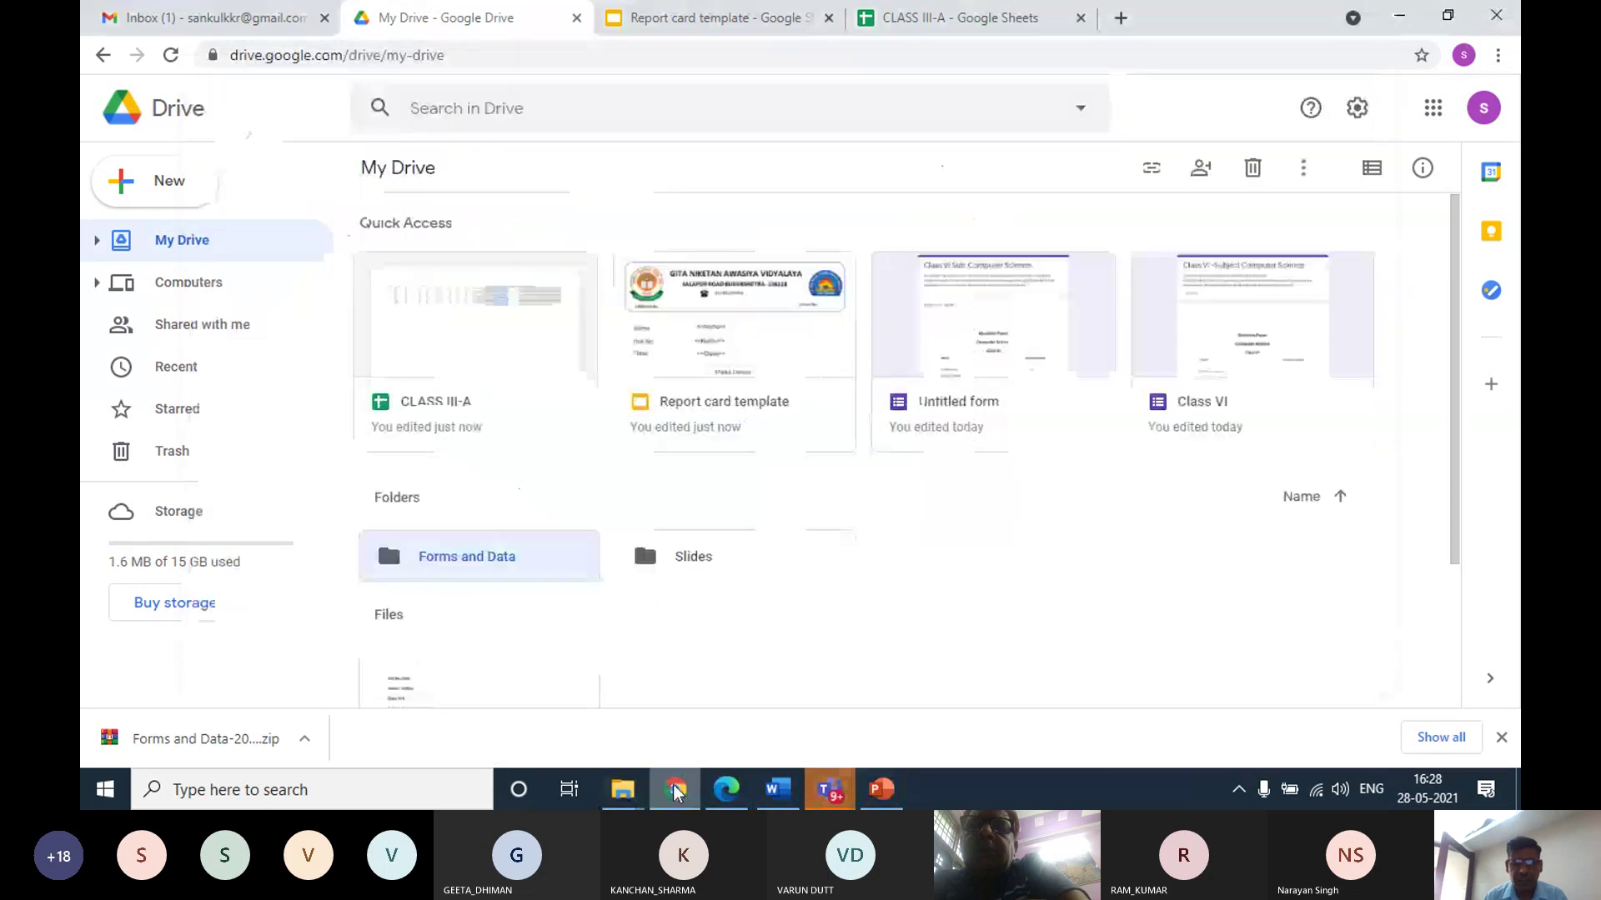
{"action": "double_click", "coordinate": [493, 559]}
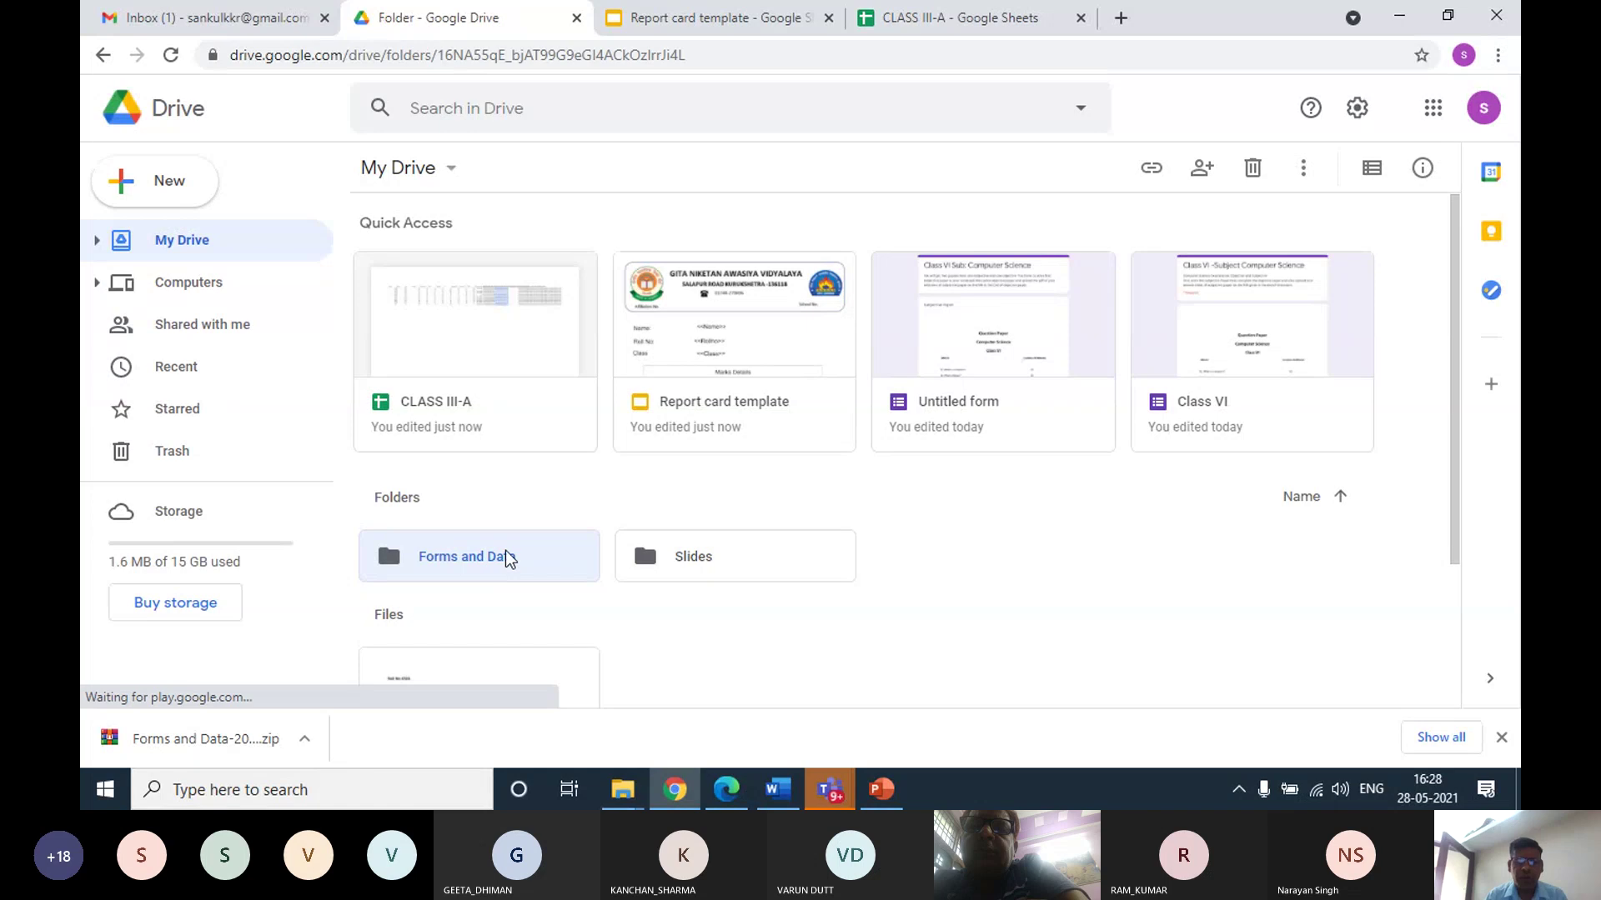
{"action": "scroll", "coordinate": [718, 492], "scroll_direction": "down", "scroll_amount": 8}
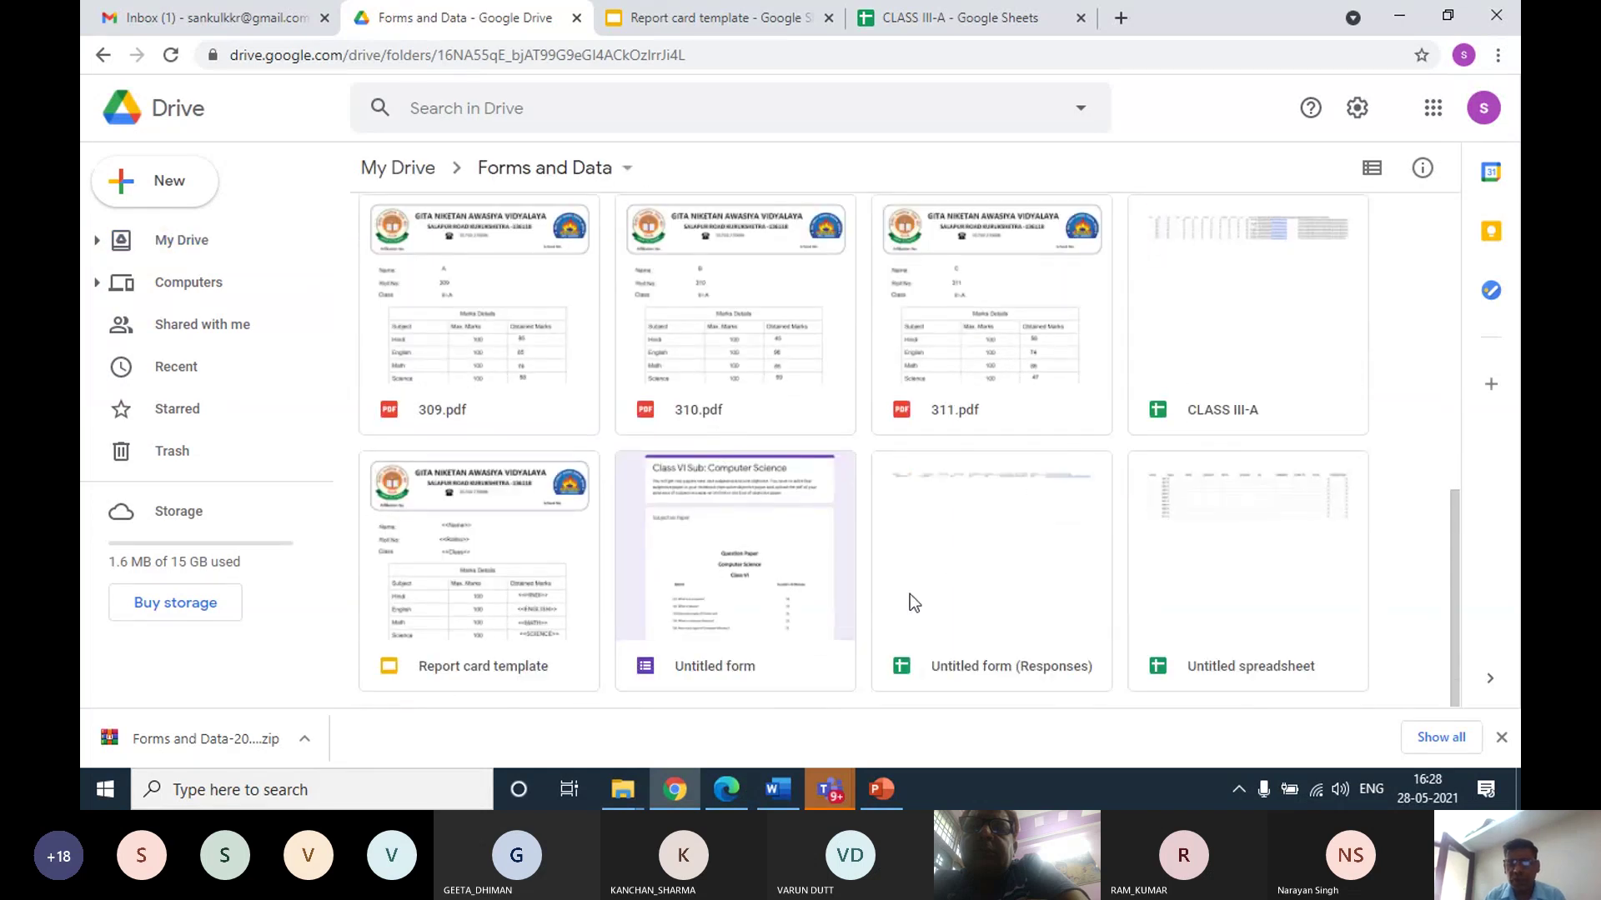
{"action": "double_click", "coordinate": [1228, 344]}
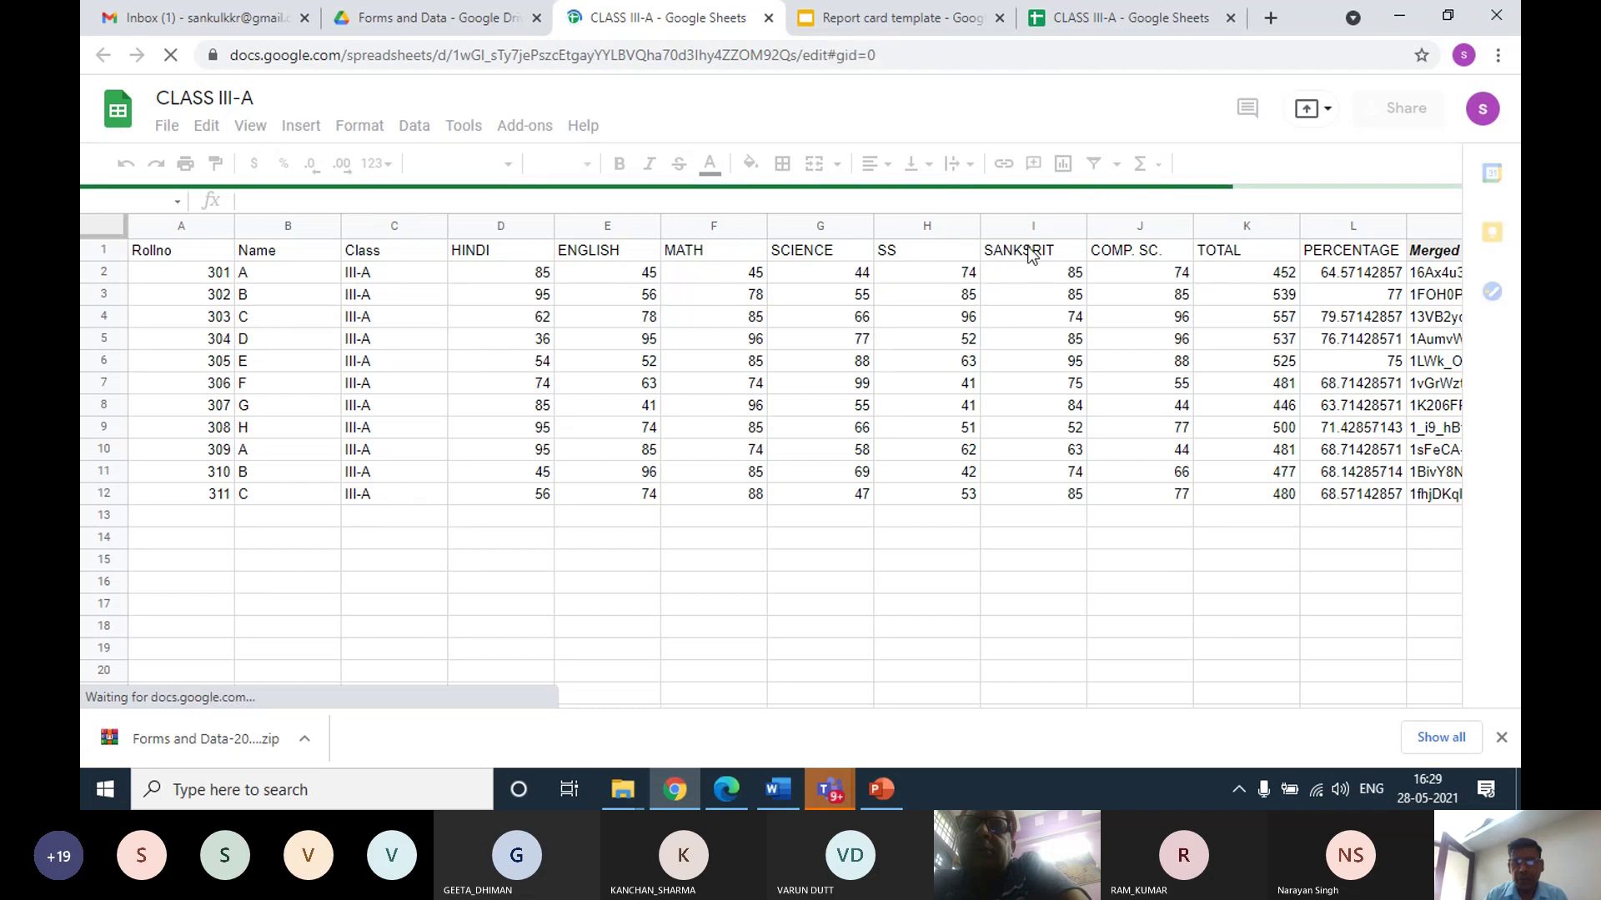
Uninstall the Autocrat add-on through Manage add-ons, then recheck the Add-ons menu for it
{"action": "left_click", "coordinate": [522, 130]}
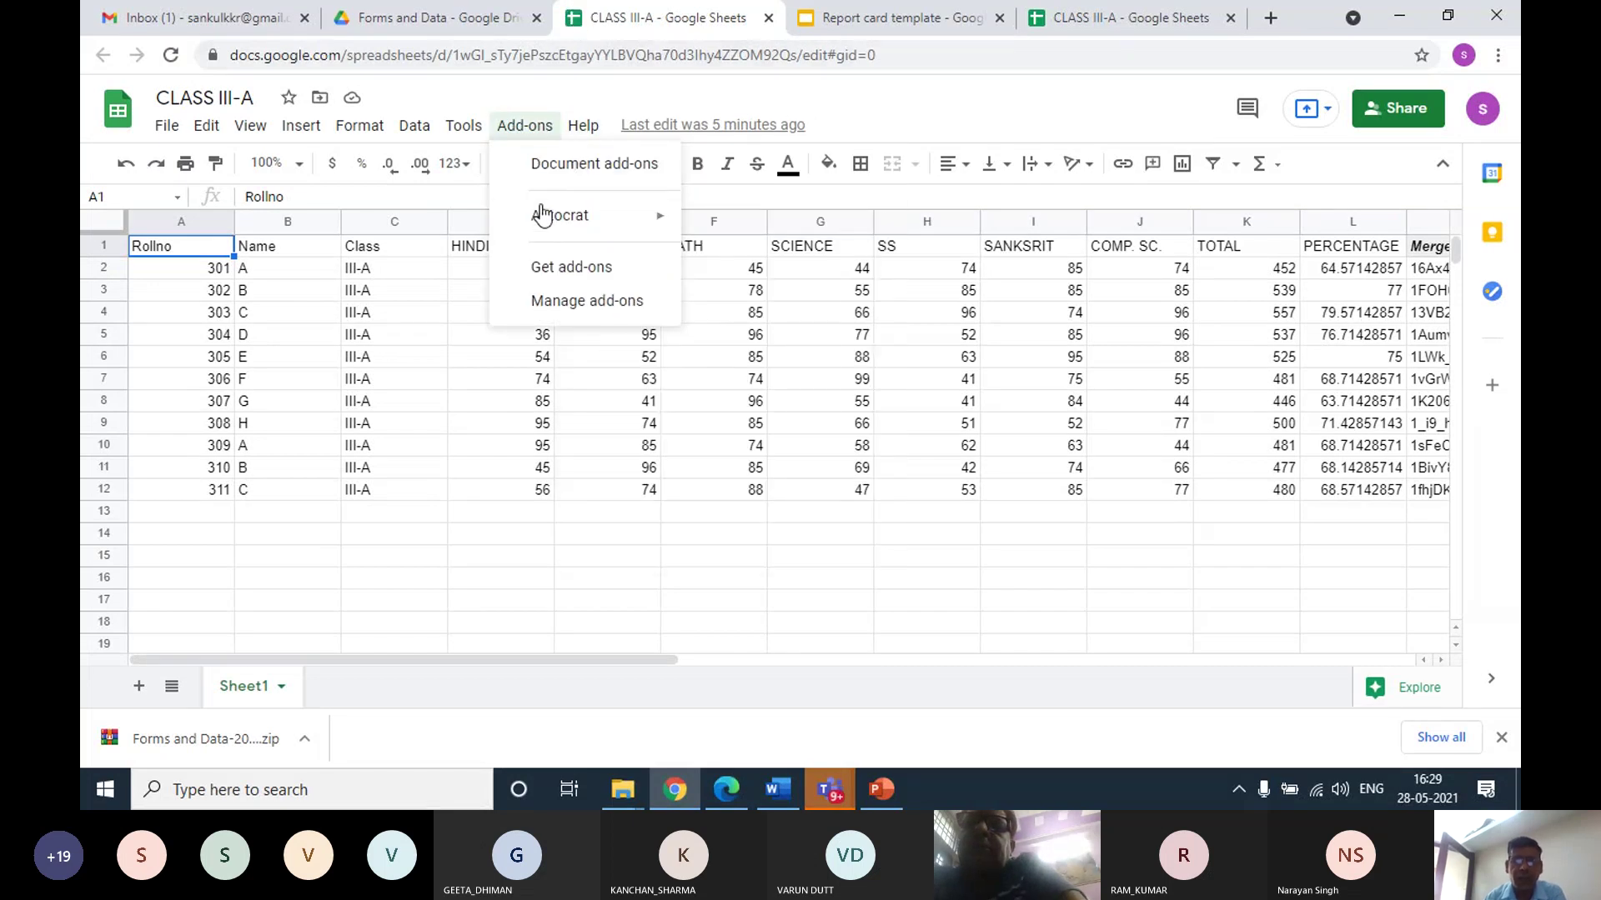
{"action": "mouse_move", "coordinate": [559, 223]}
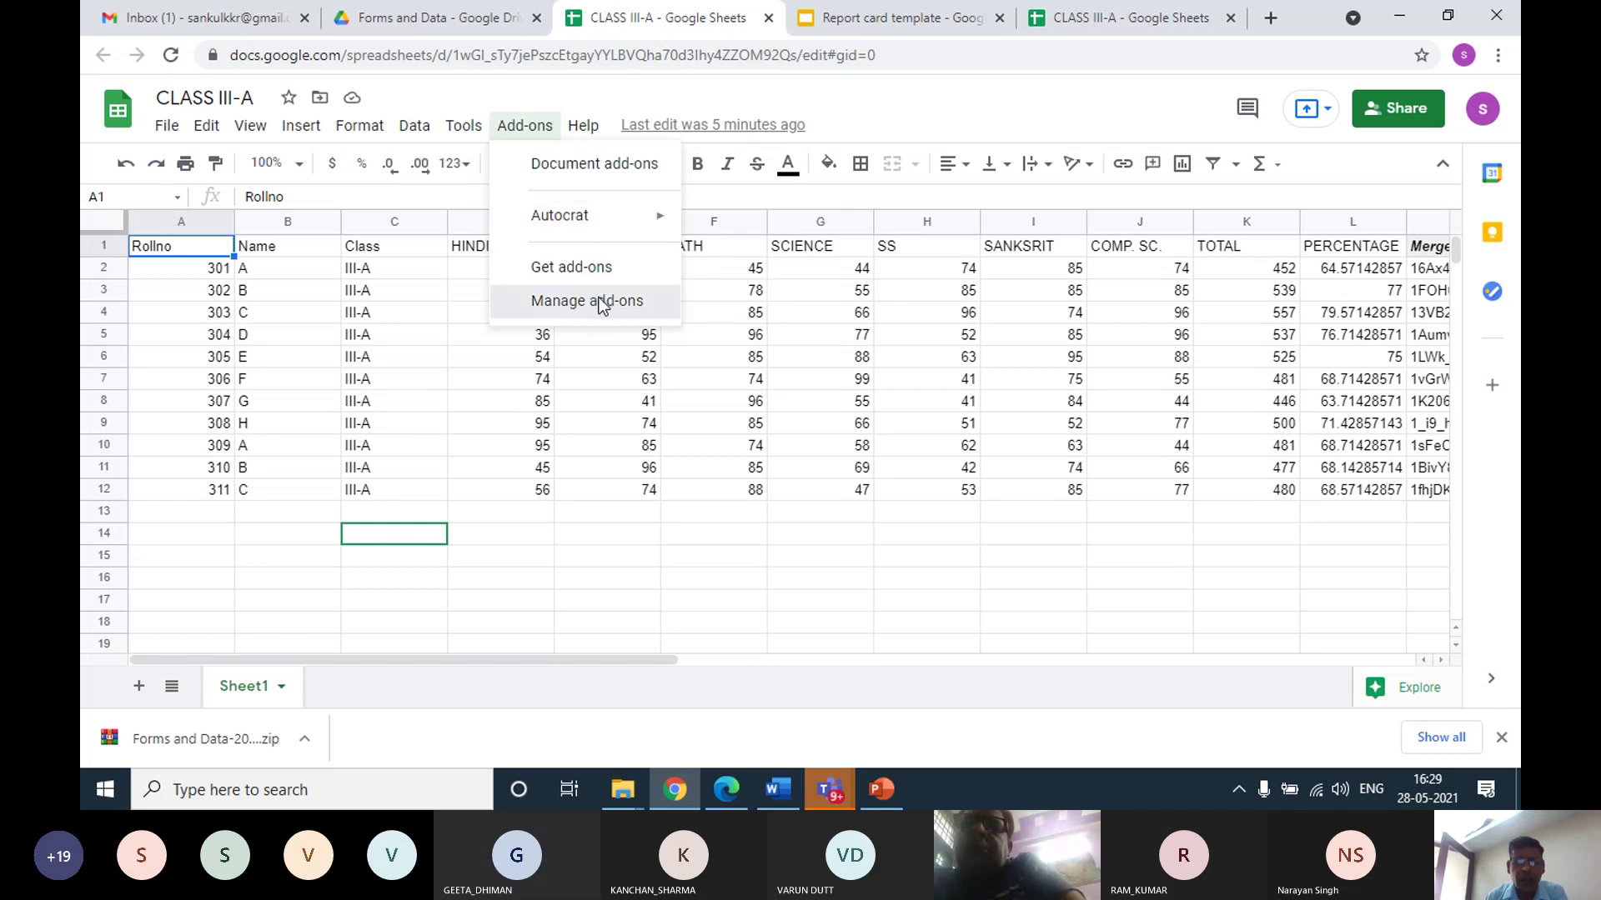
{"action": "left_click", "coordinate": [600, 302]}
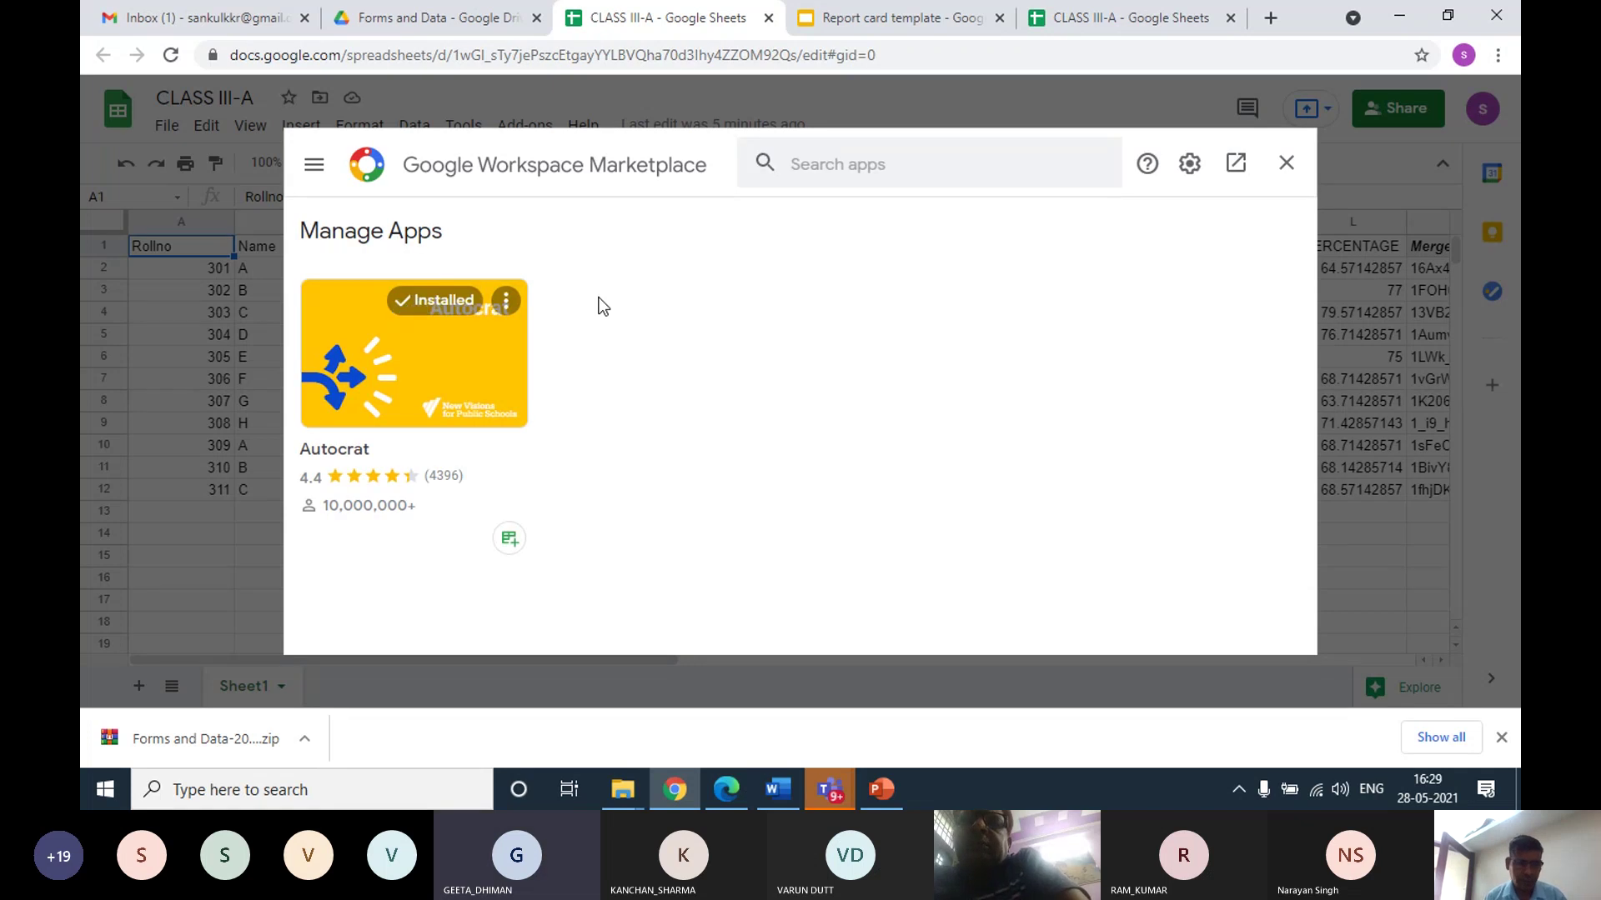
{"action": "left_click", "coordinate": [506, 304]}
{"action": "left_click", "coordinate": [532, 321]}
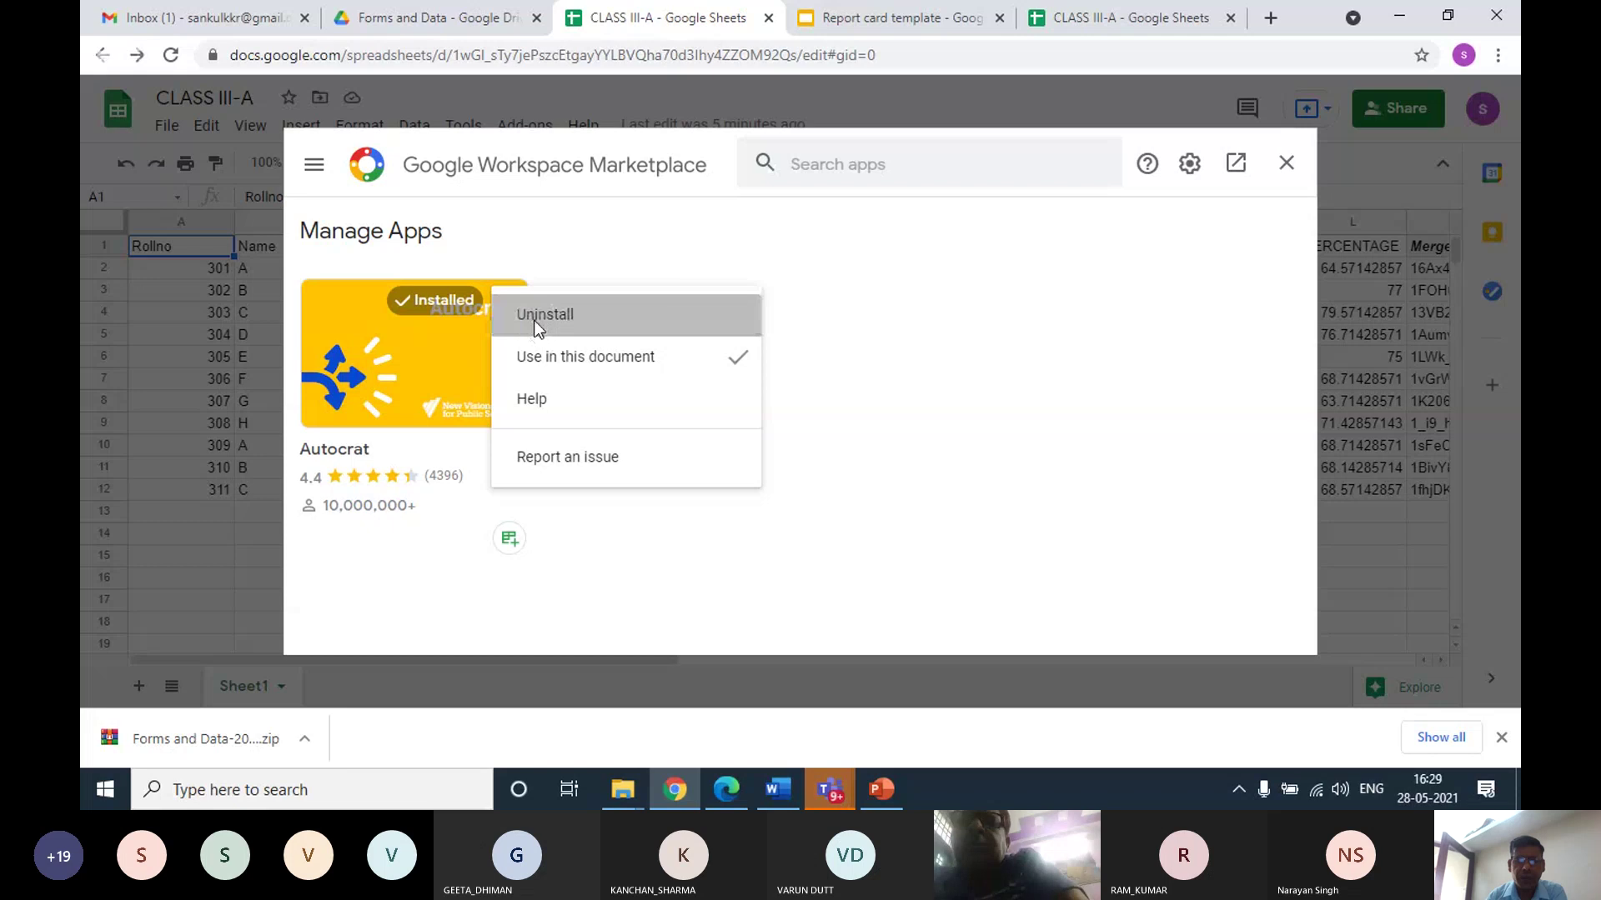
{"action": "left_click", "coordinate": [911, 504]}
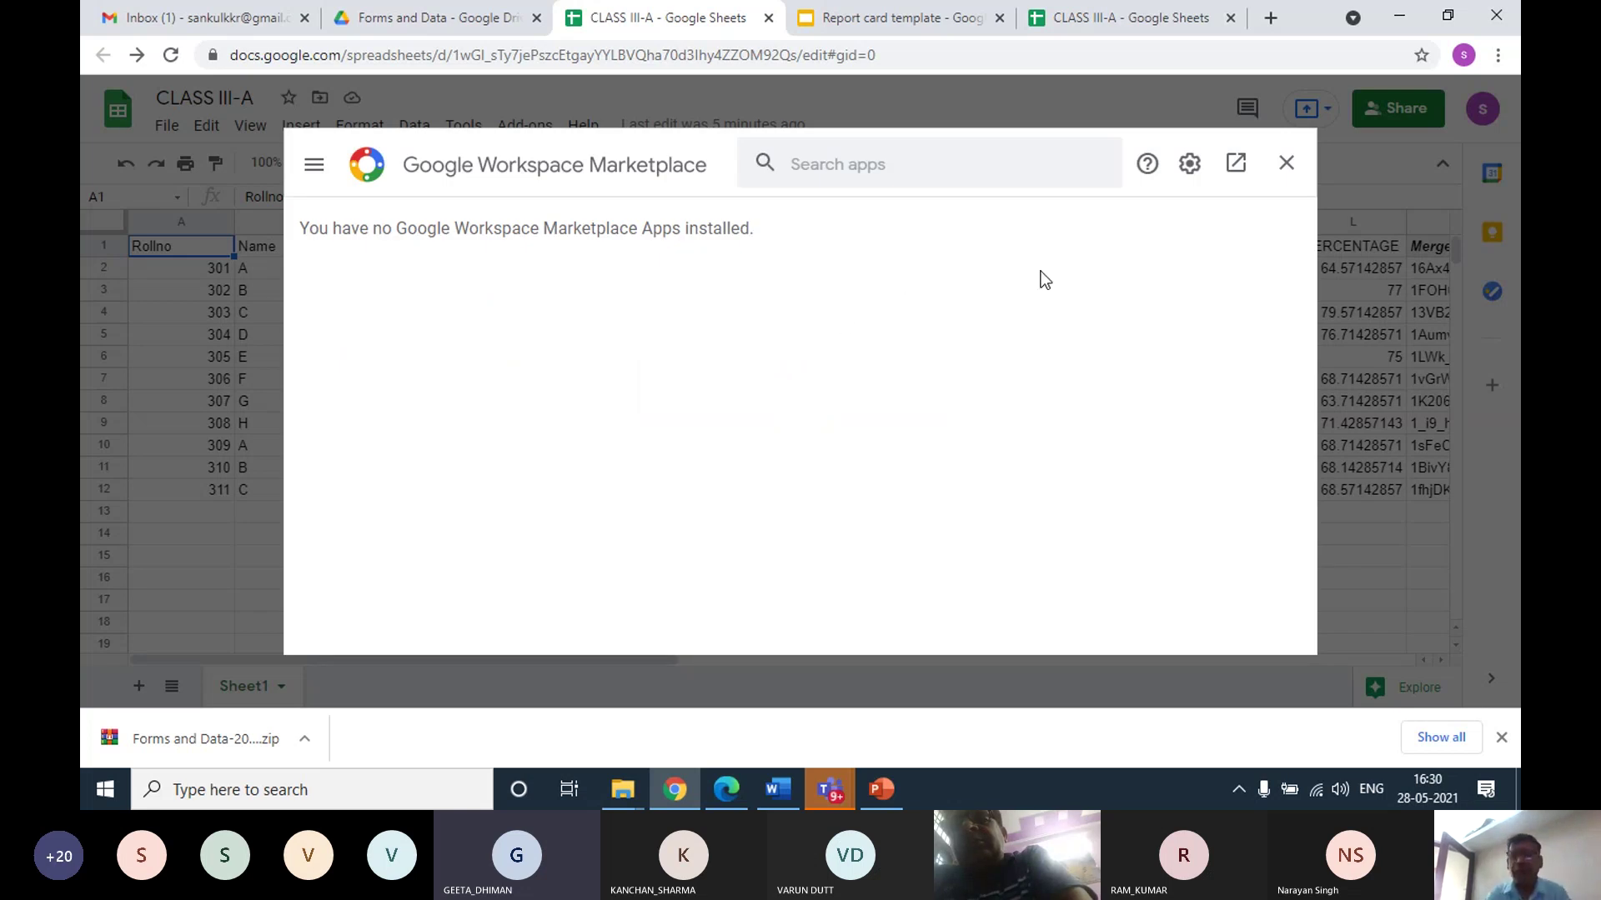
{"action": "left_click", "coordinate": [1284, 163]}
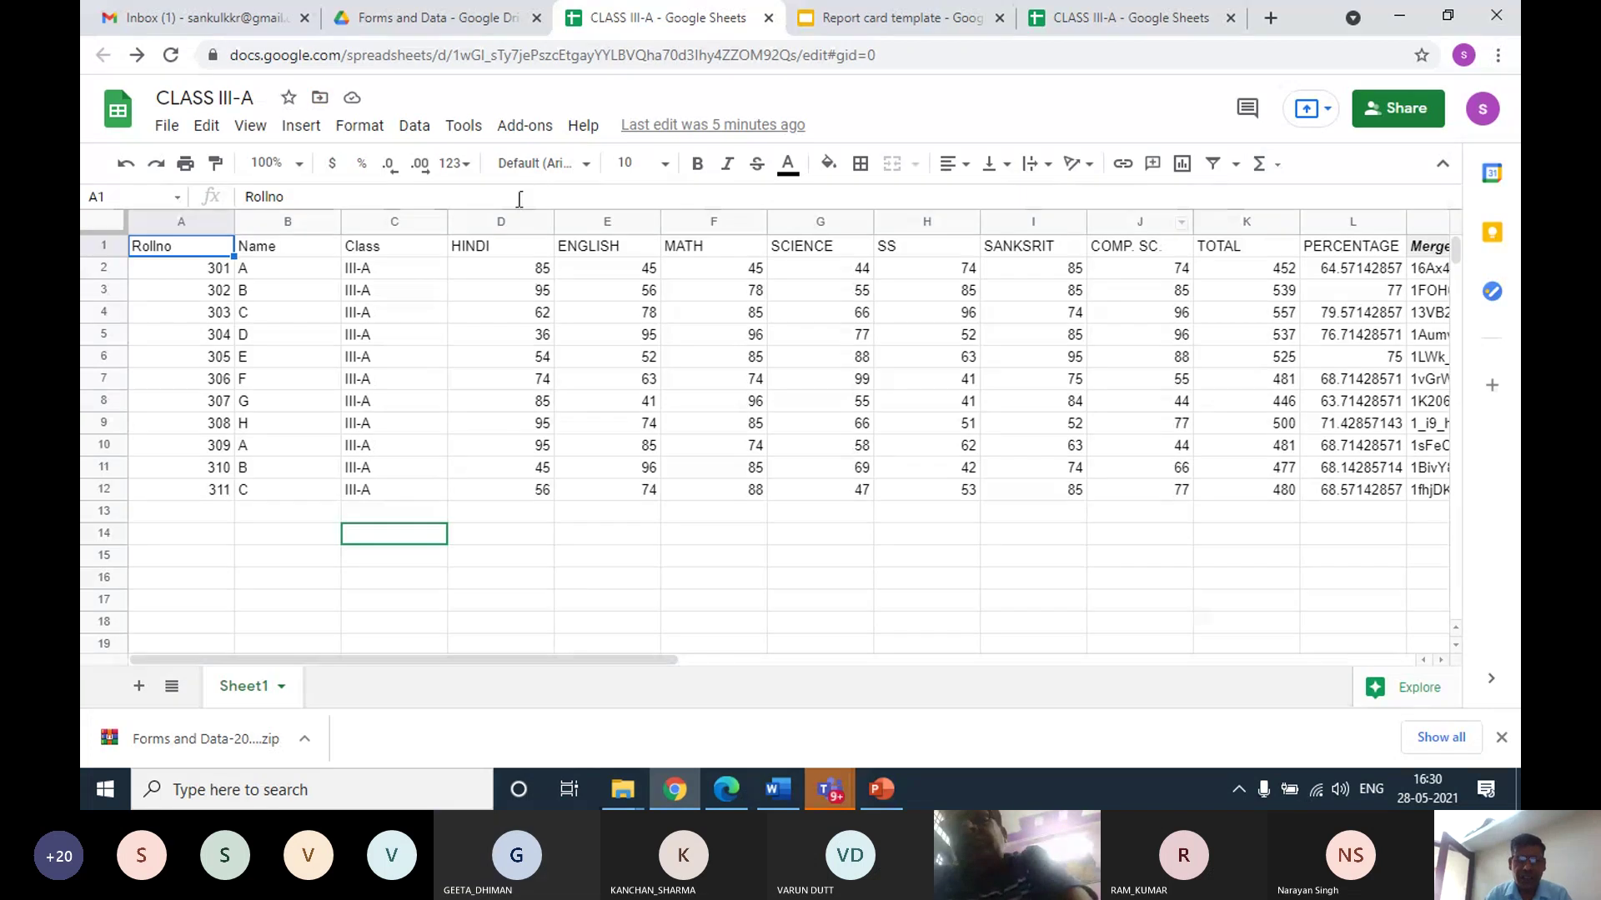
{"action": "left_click", "coordinate": [528, 127]}
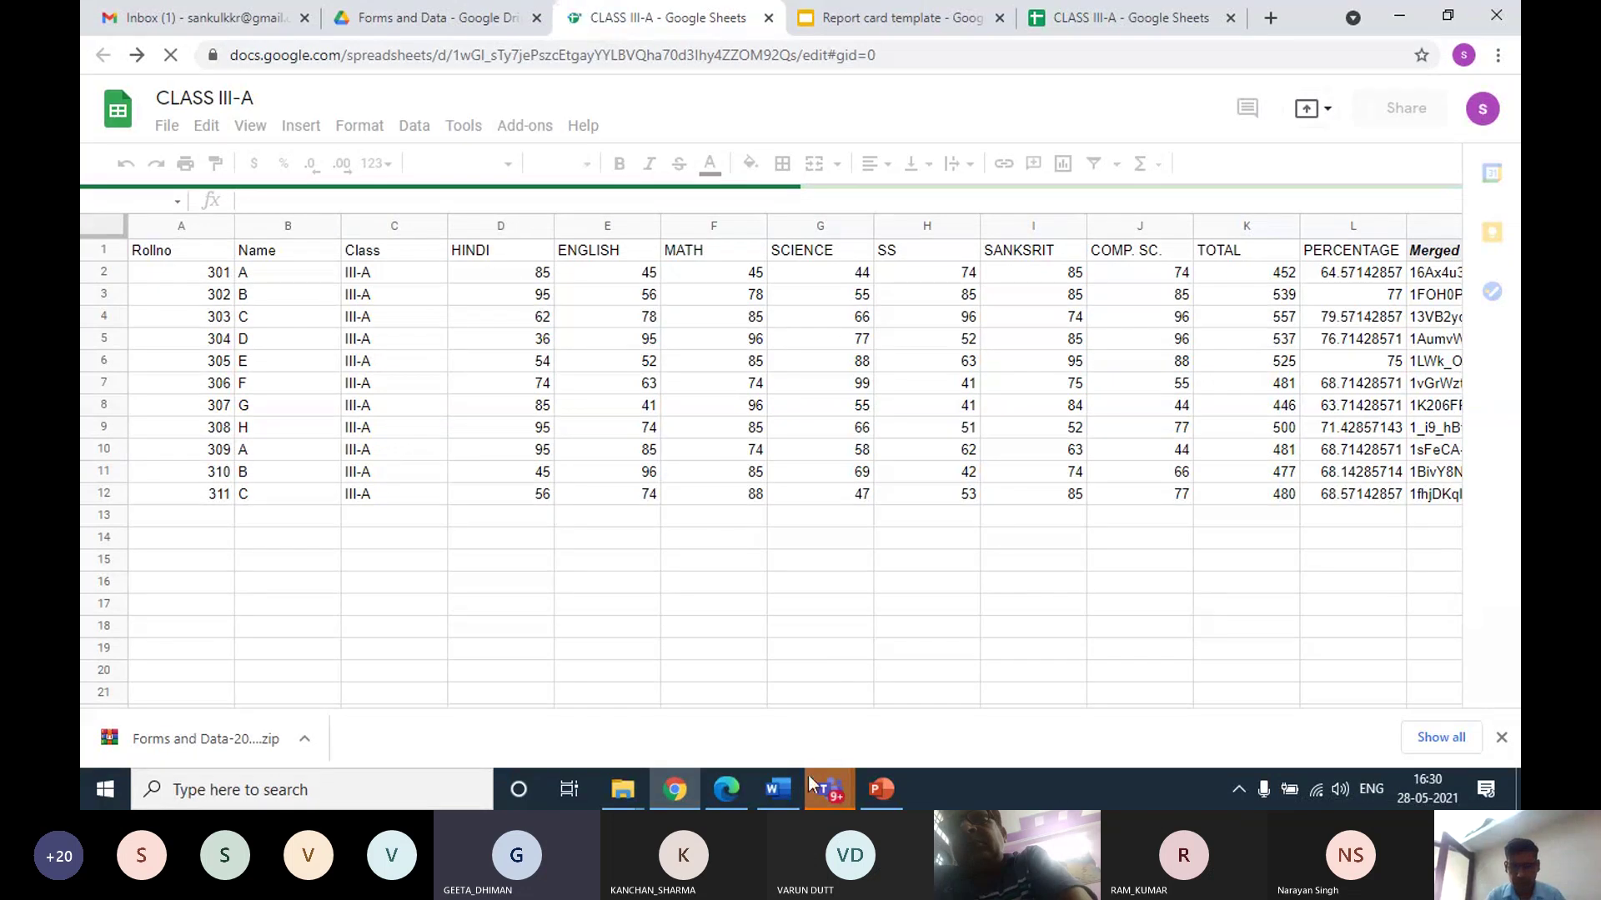
{"action": "mouse_move", "coordinate": [812, 783]}
{"action": "left_click", "coordinate": [865, 688]}
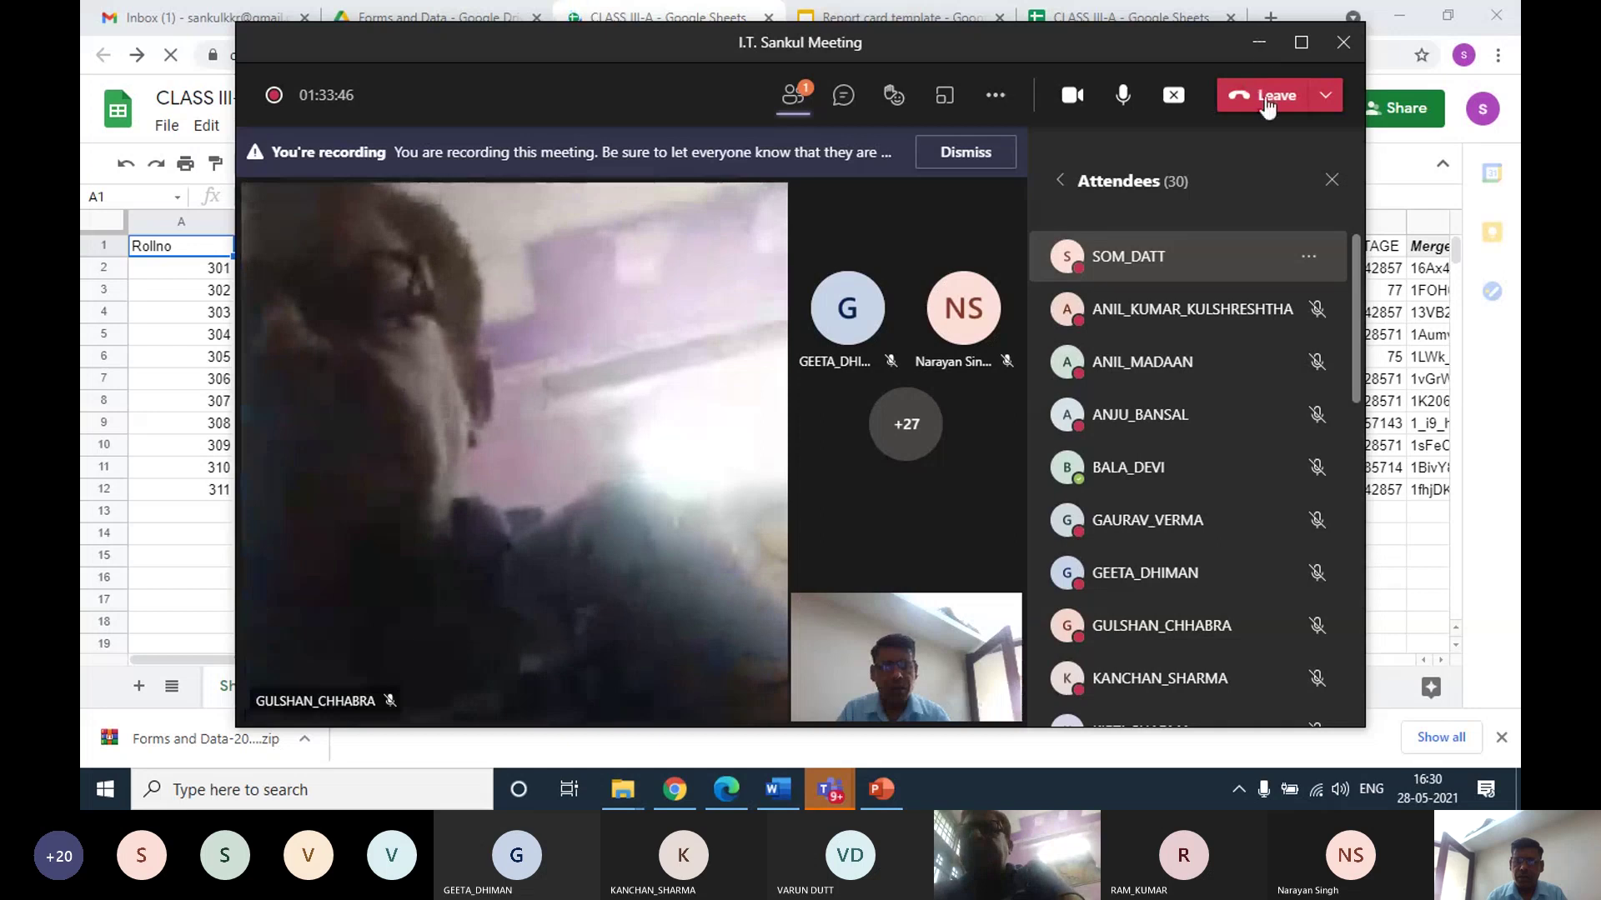
{"action": "left_click", "coordinate": [639, 21]}
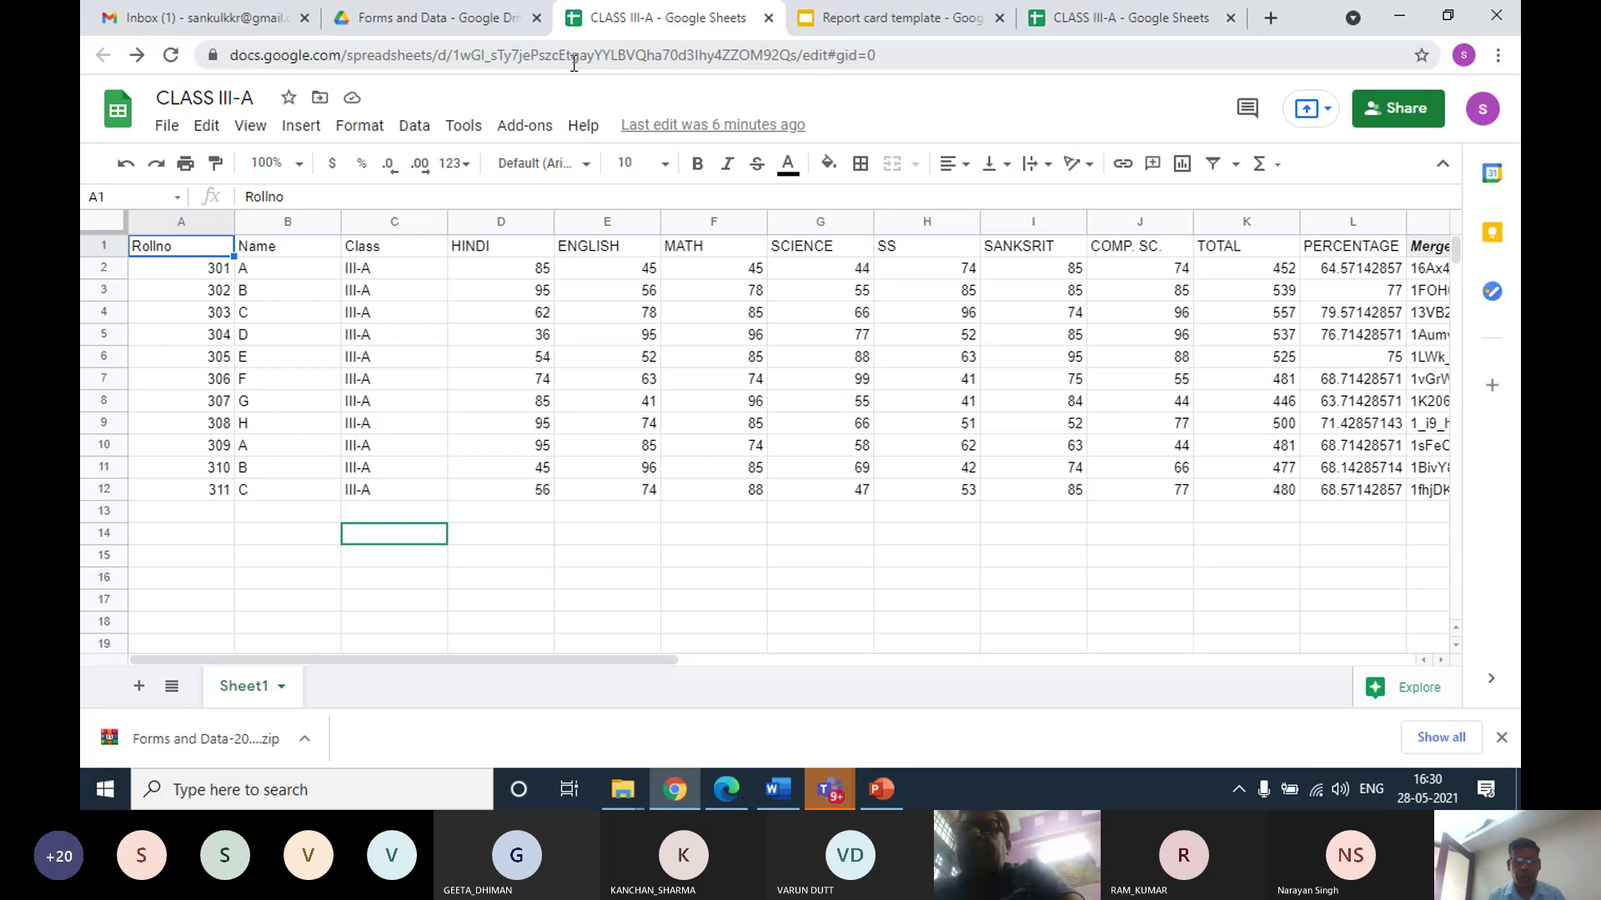
Search the add-on marketplace for AUTOCRAT and open the Autocrat listing
{"action": "left_click", "coordinate": [517, 128]}
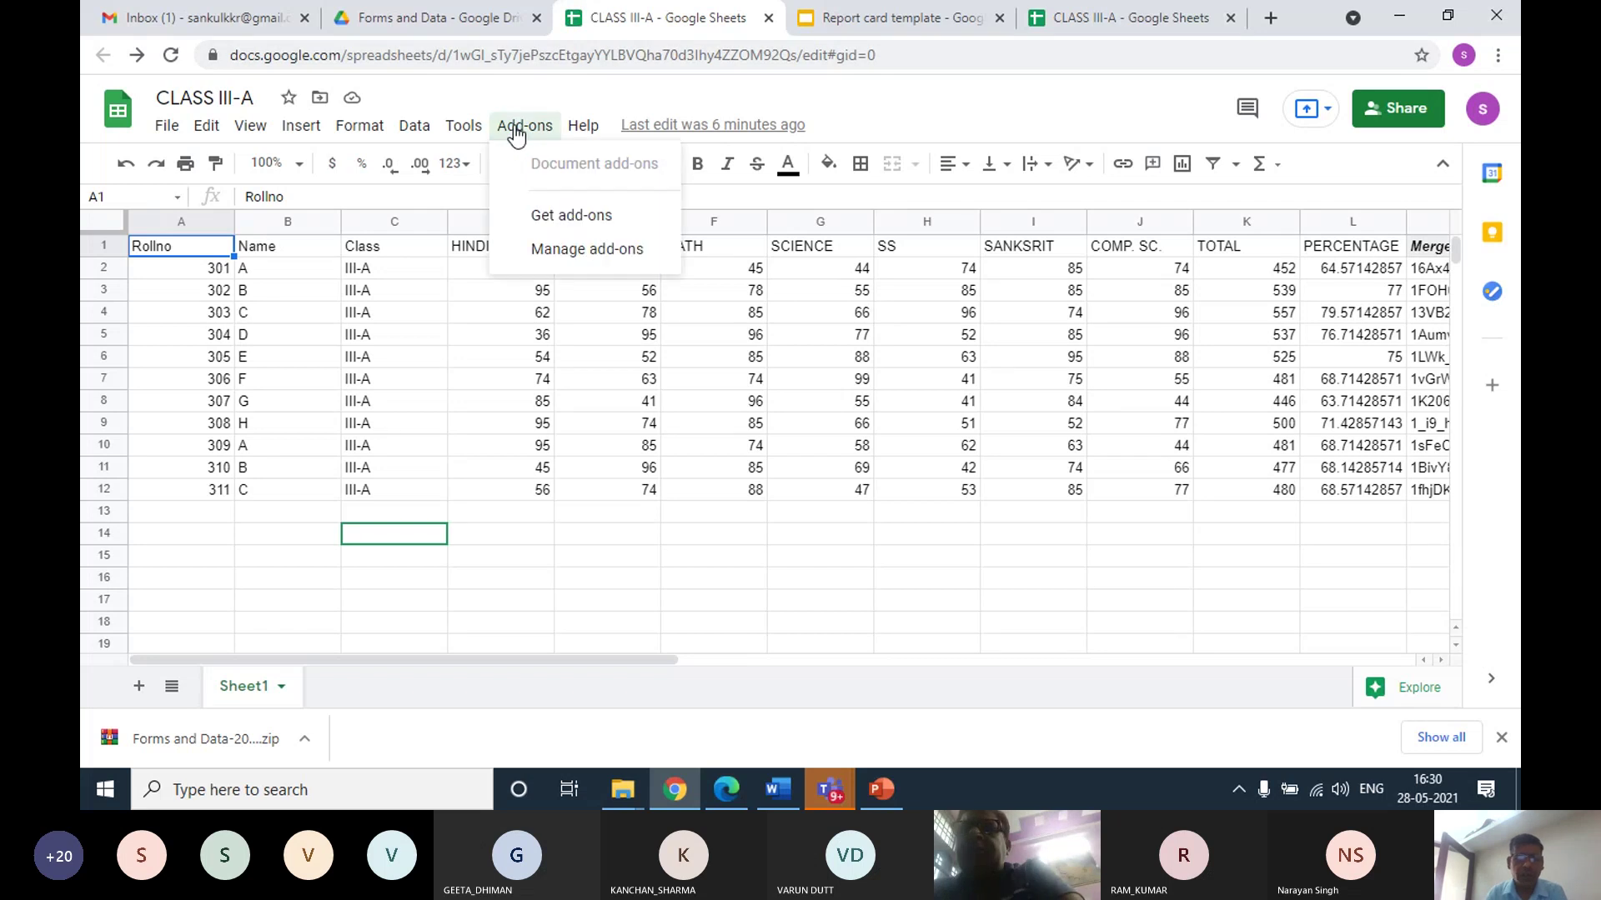
{"action": "left_click", "coordinate": [546, 218]}
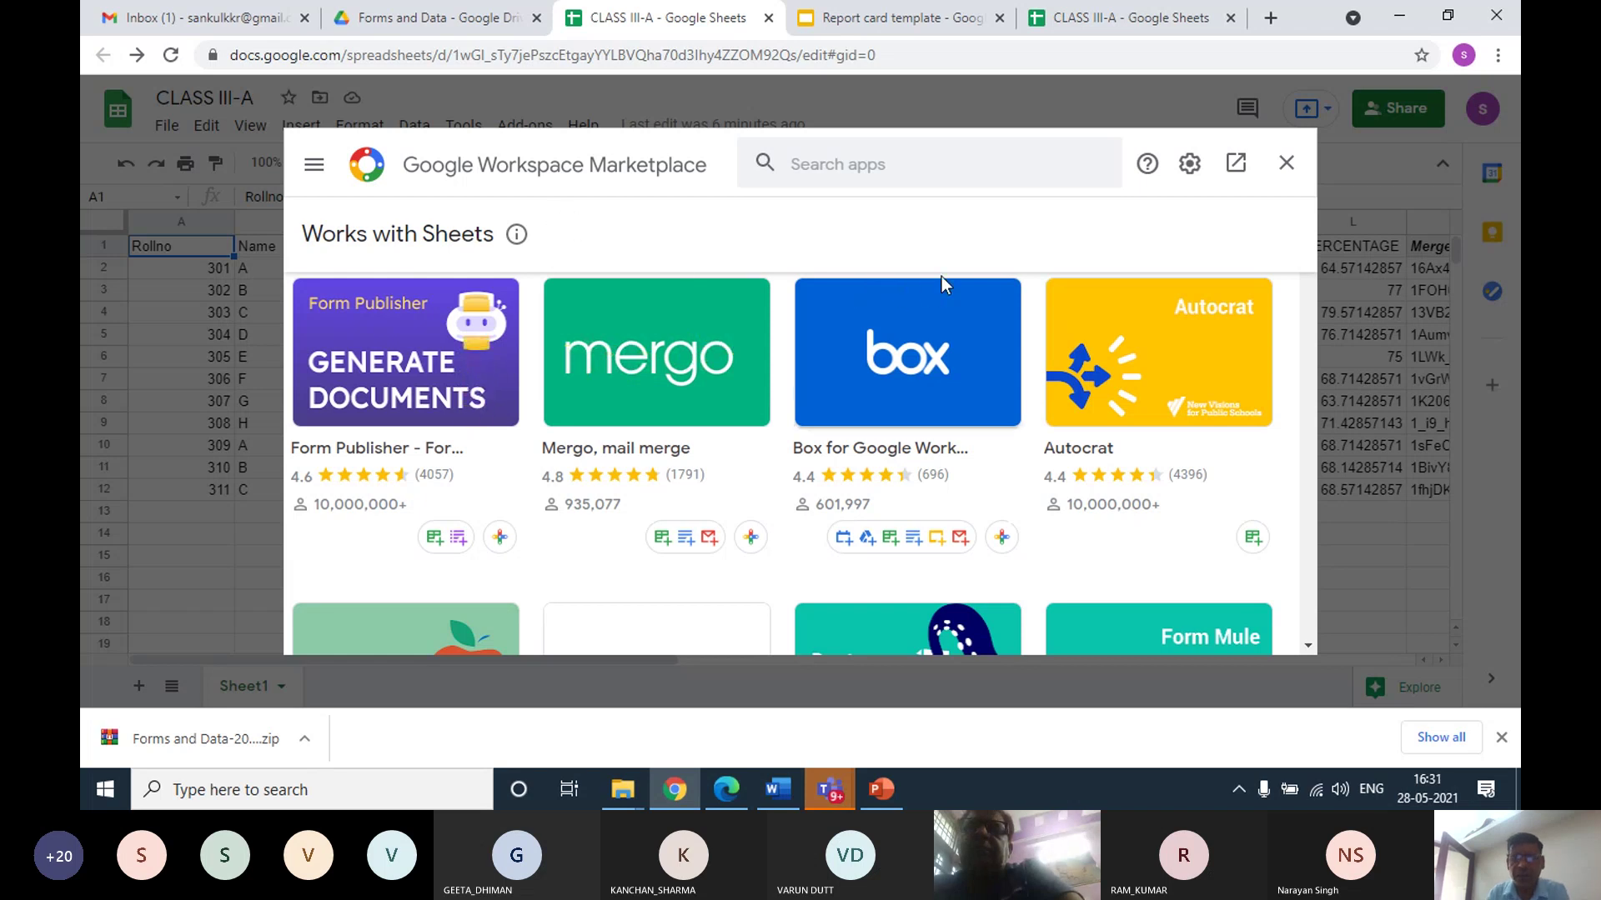
{"action": "left_click", "coordinate": [822, 161]}
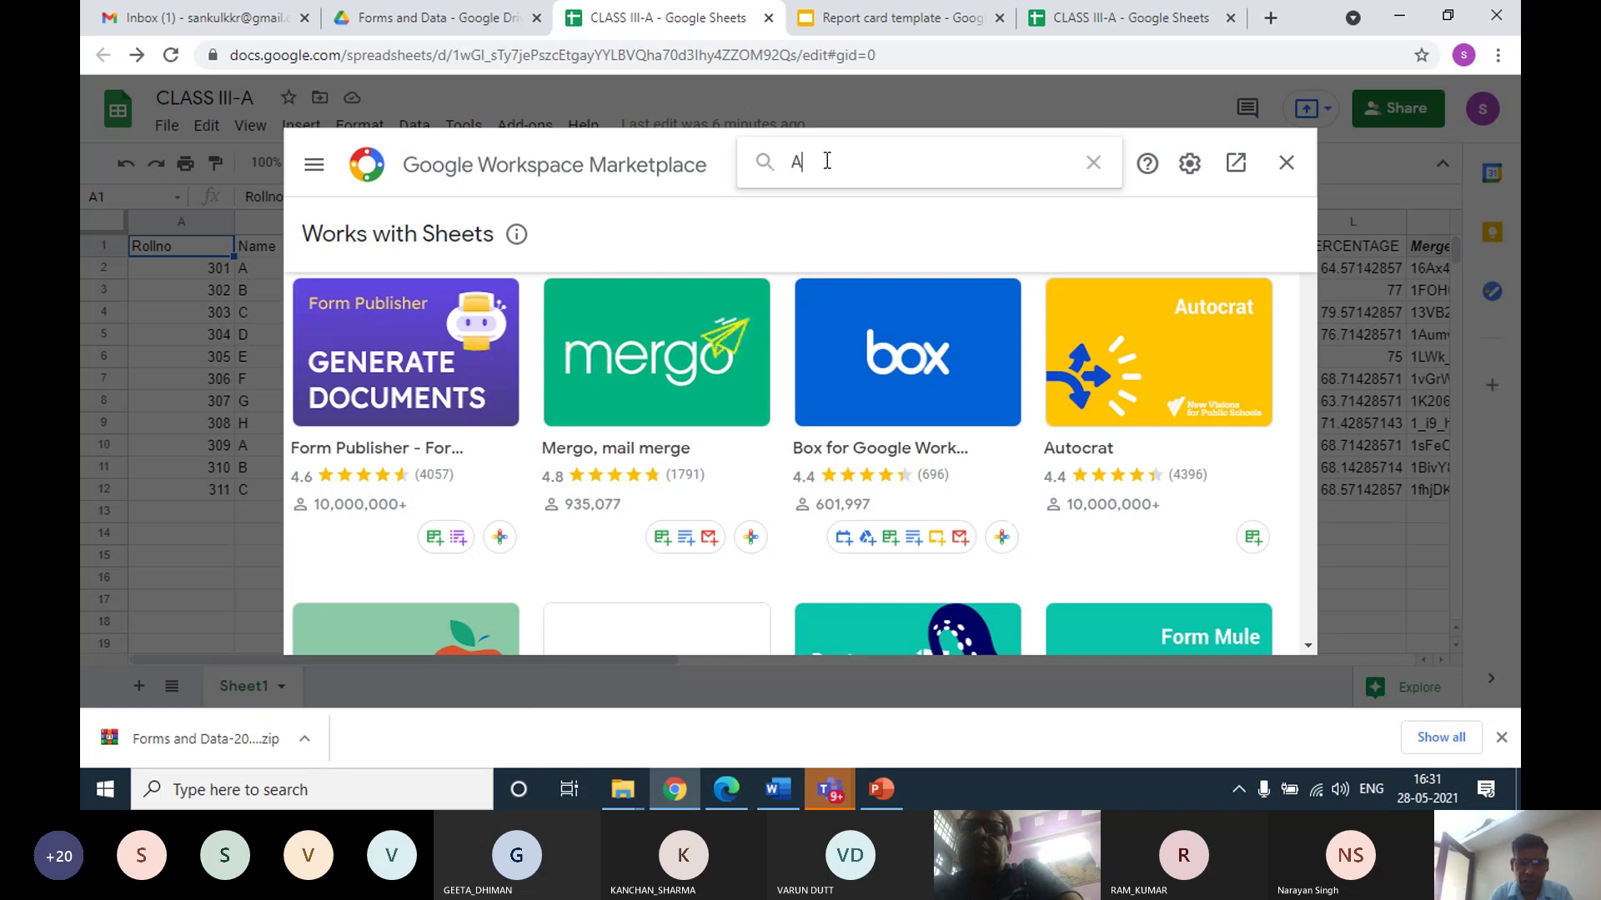
{"action": "type", "text": "U"}
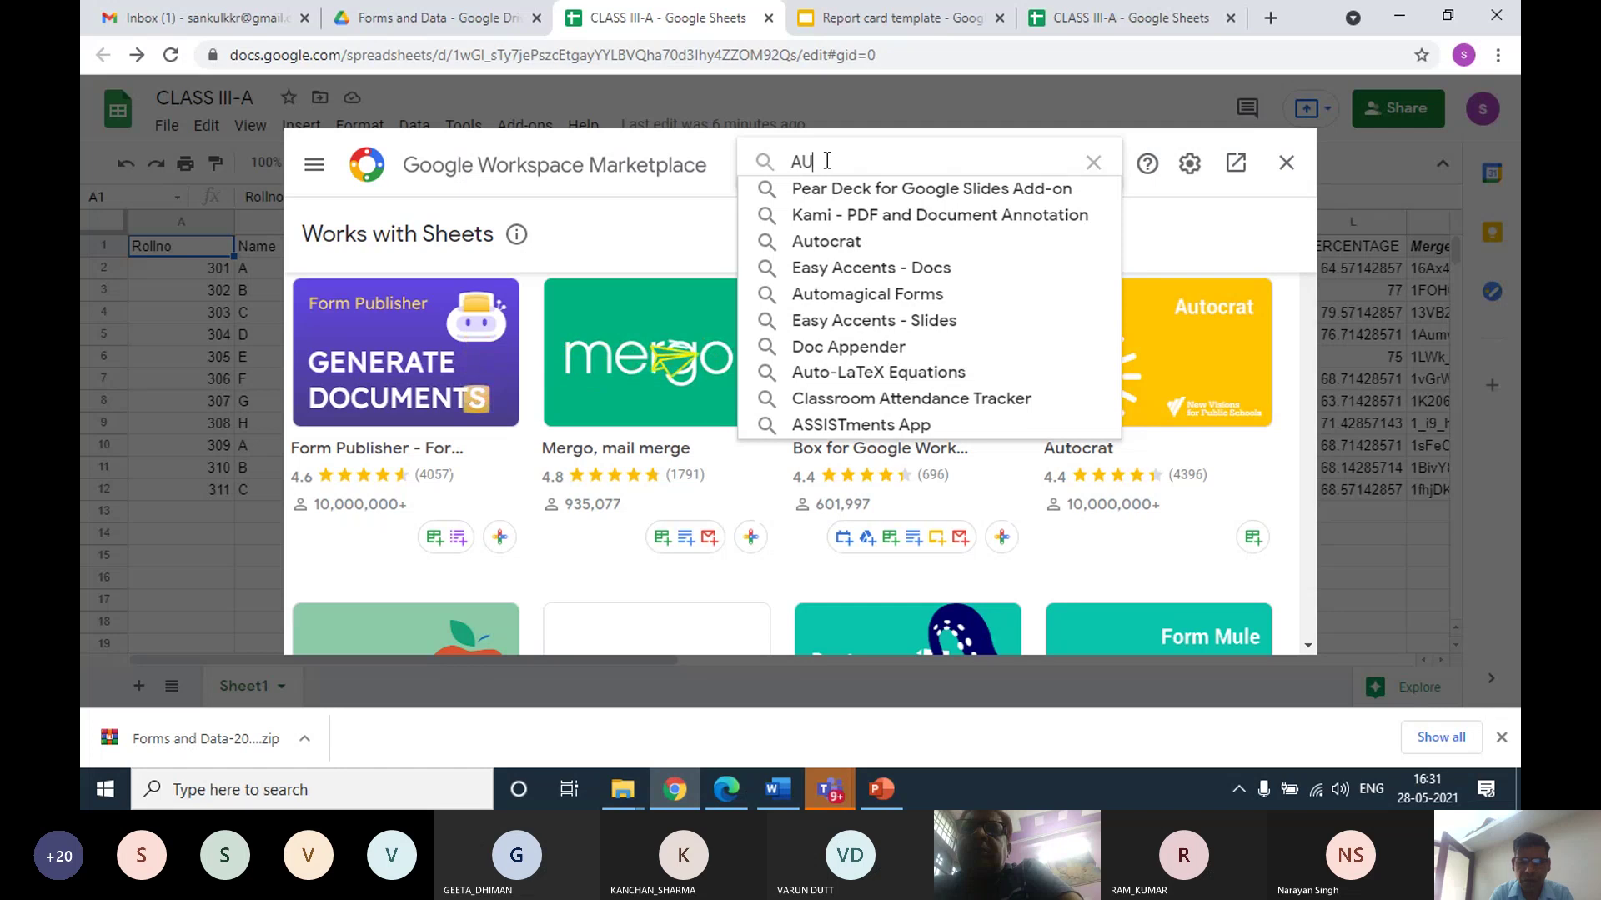
{"action": "type", "text": "TOCA"}
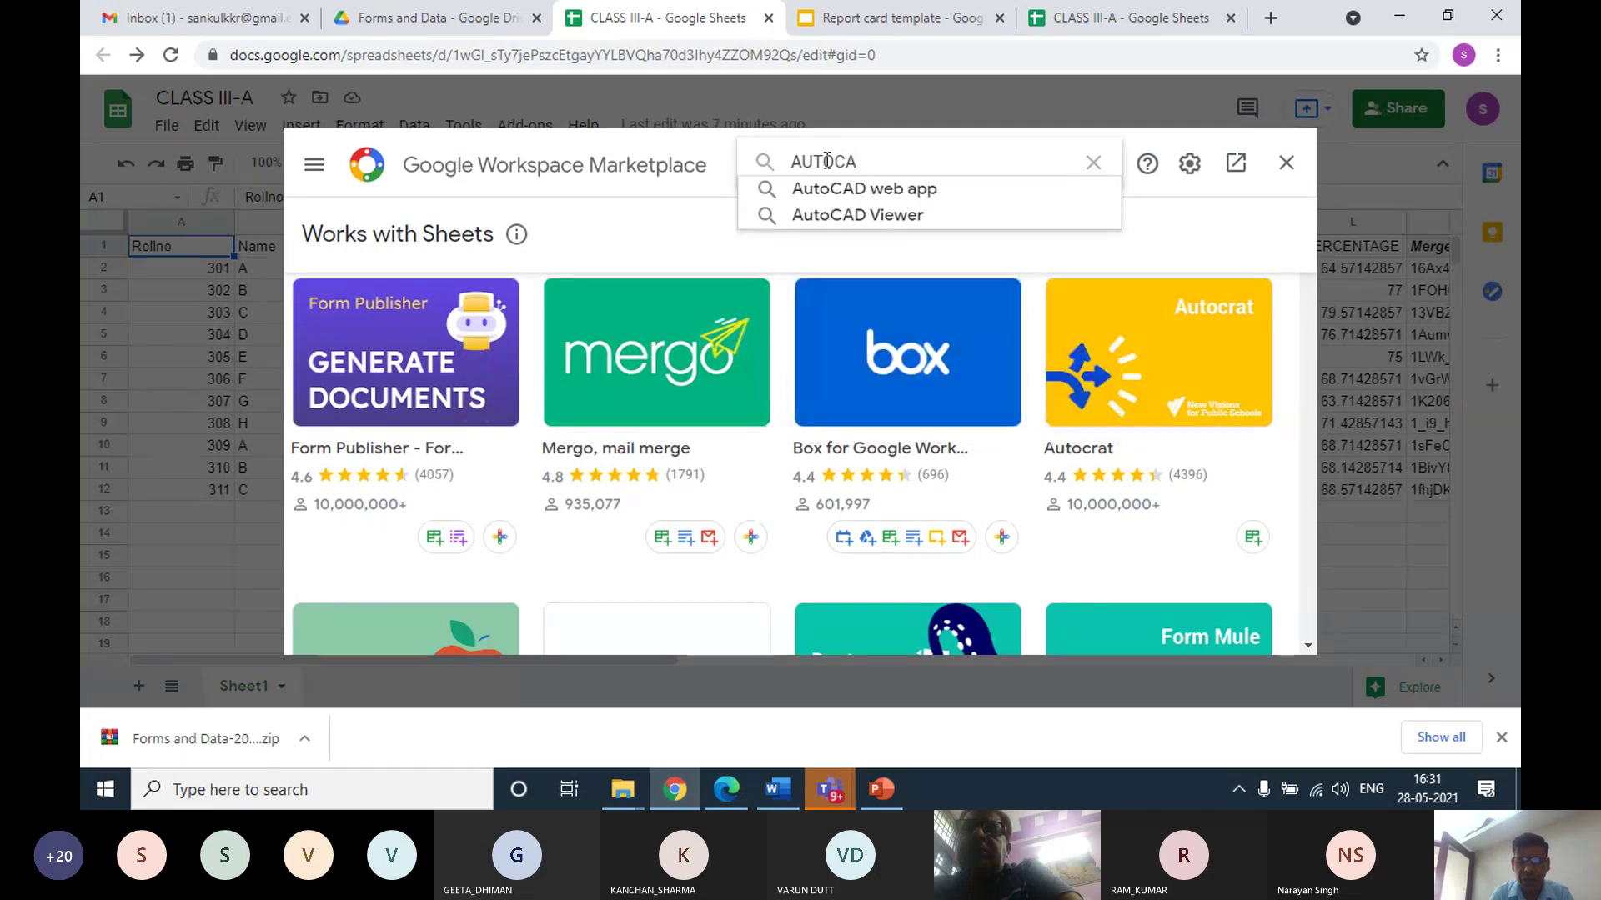
{"action": "key", "text": "BackSpace"}
{"action": "type", "text": "RAT"}
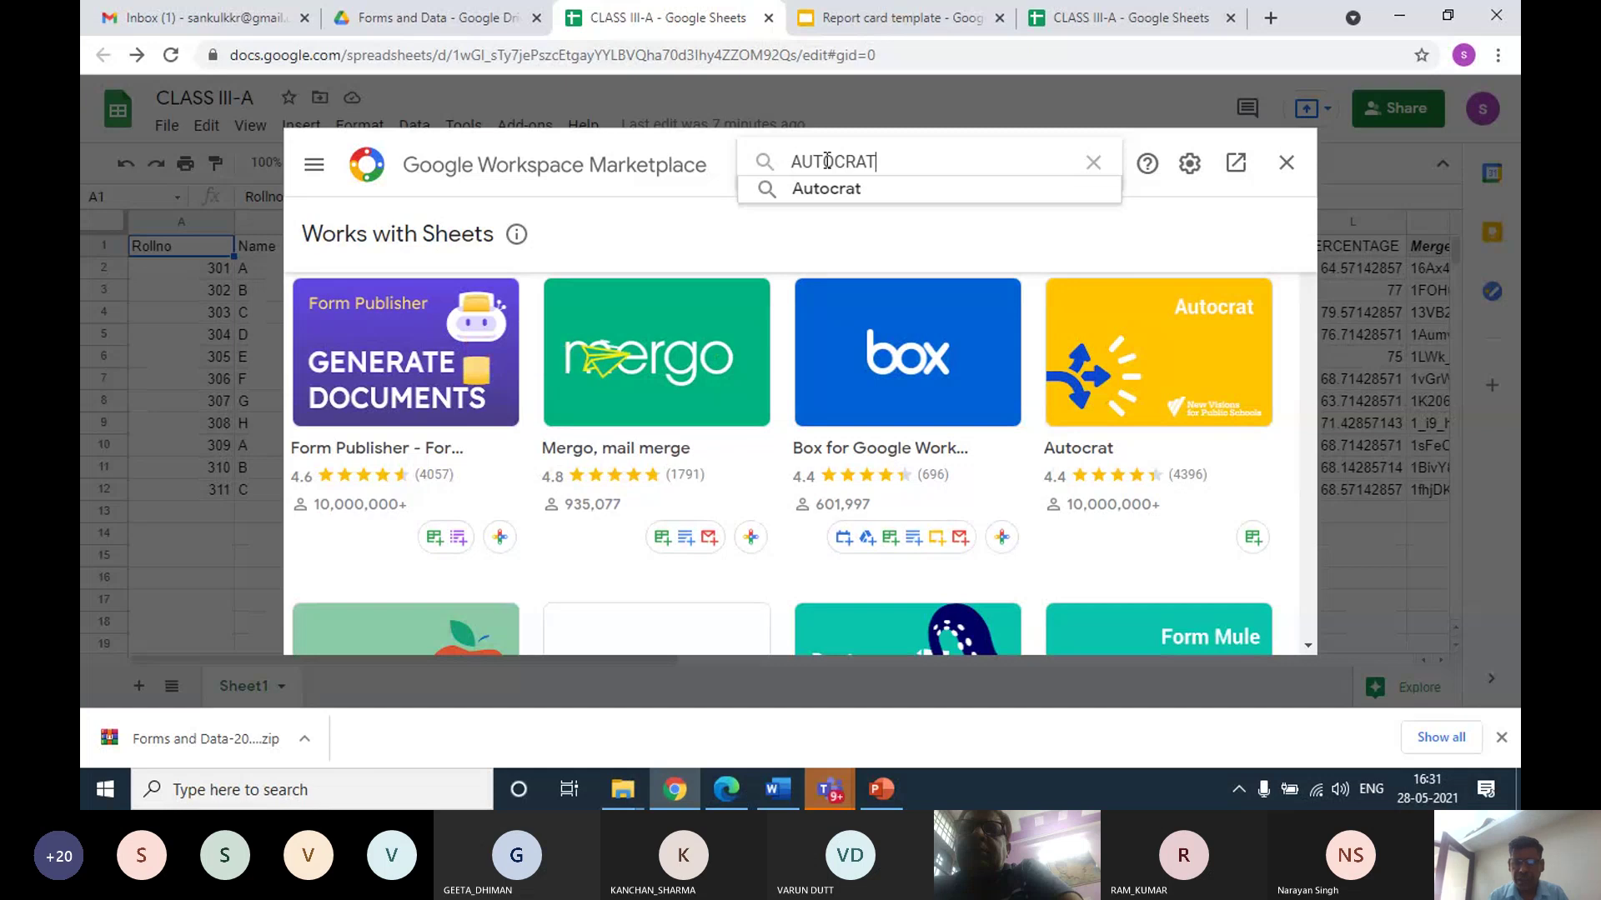
{"action": "key", "text": "Return"}
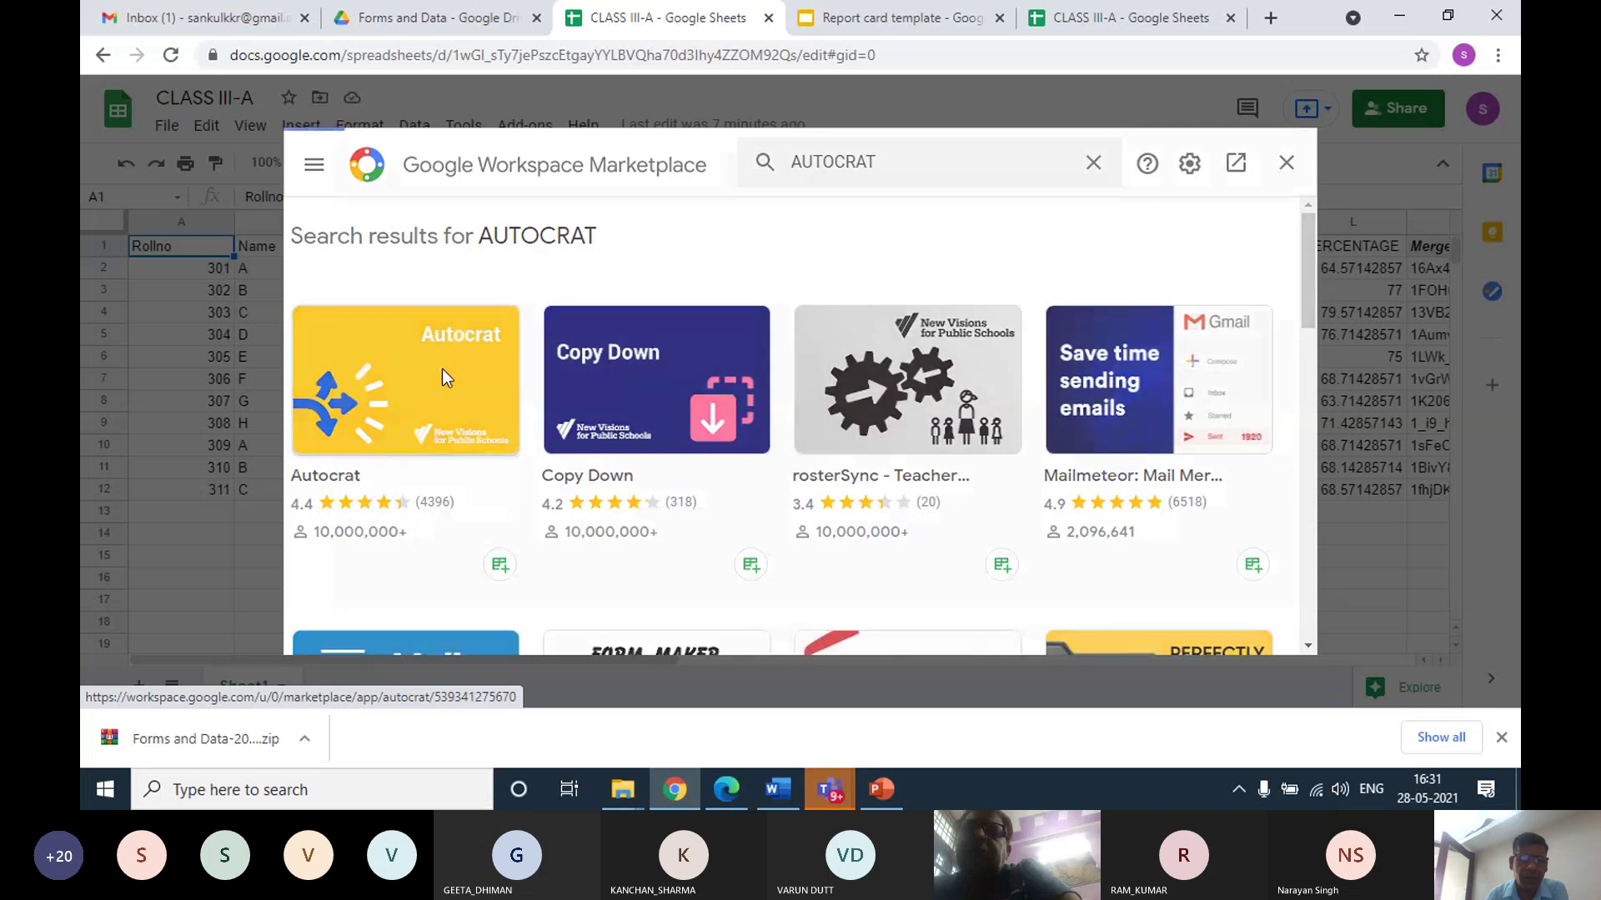
{"action": "left_click", "coordinate": [442, 369]}
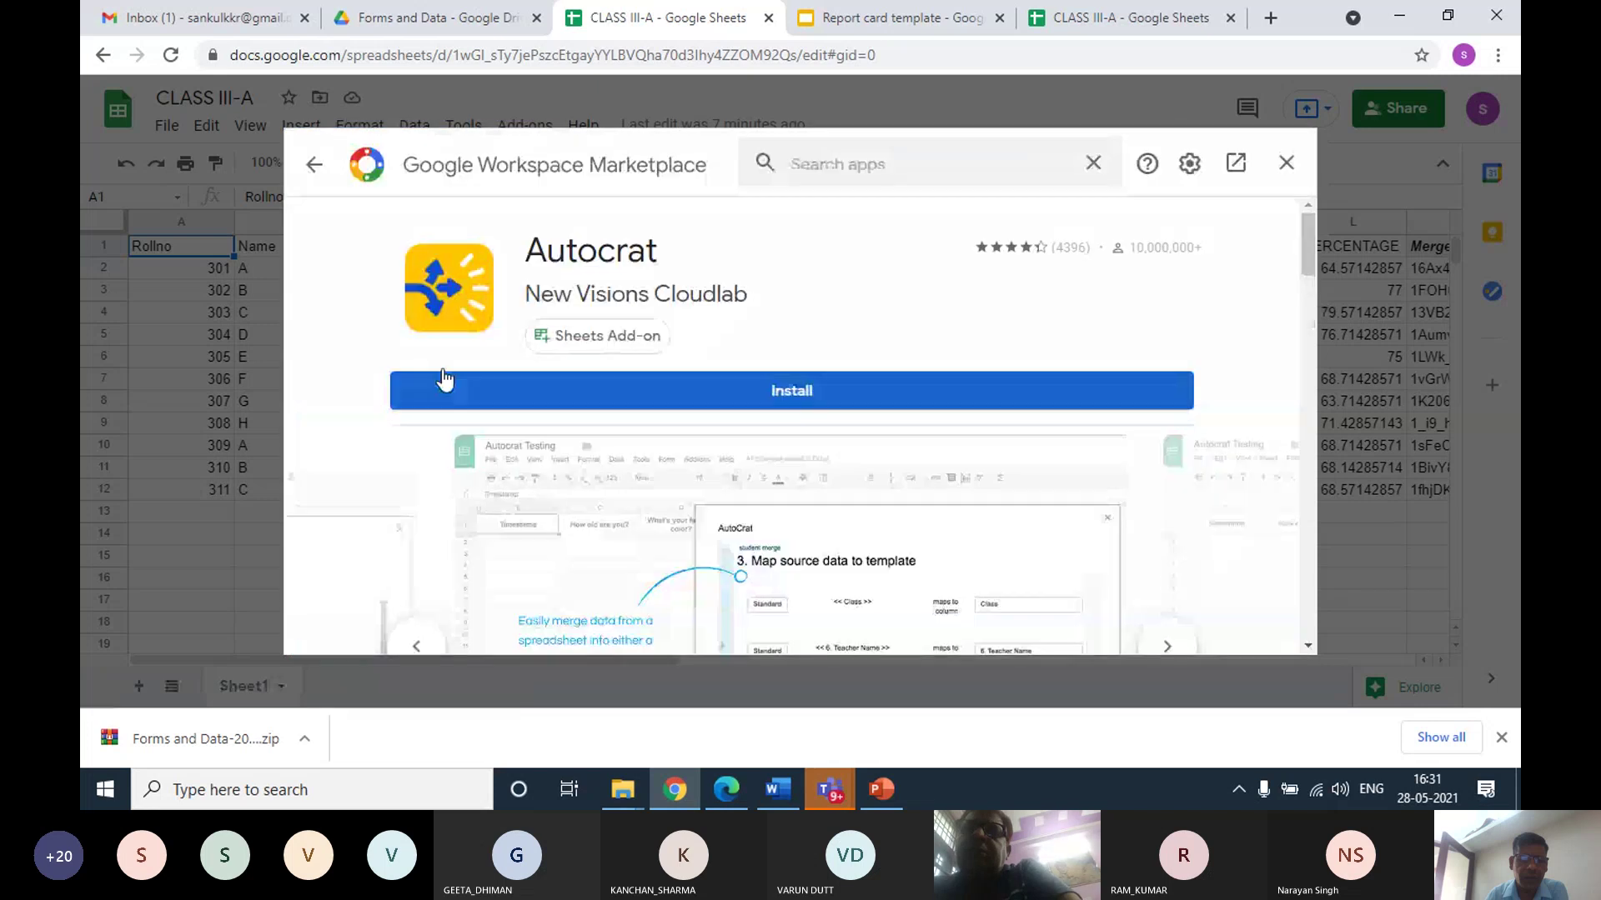
Install Autocrat with the chosen Google account, allow its permissions, and close the marketplace
{"action": "left_click", "coordinate": [760, 385]}
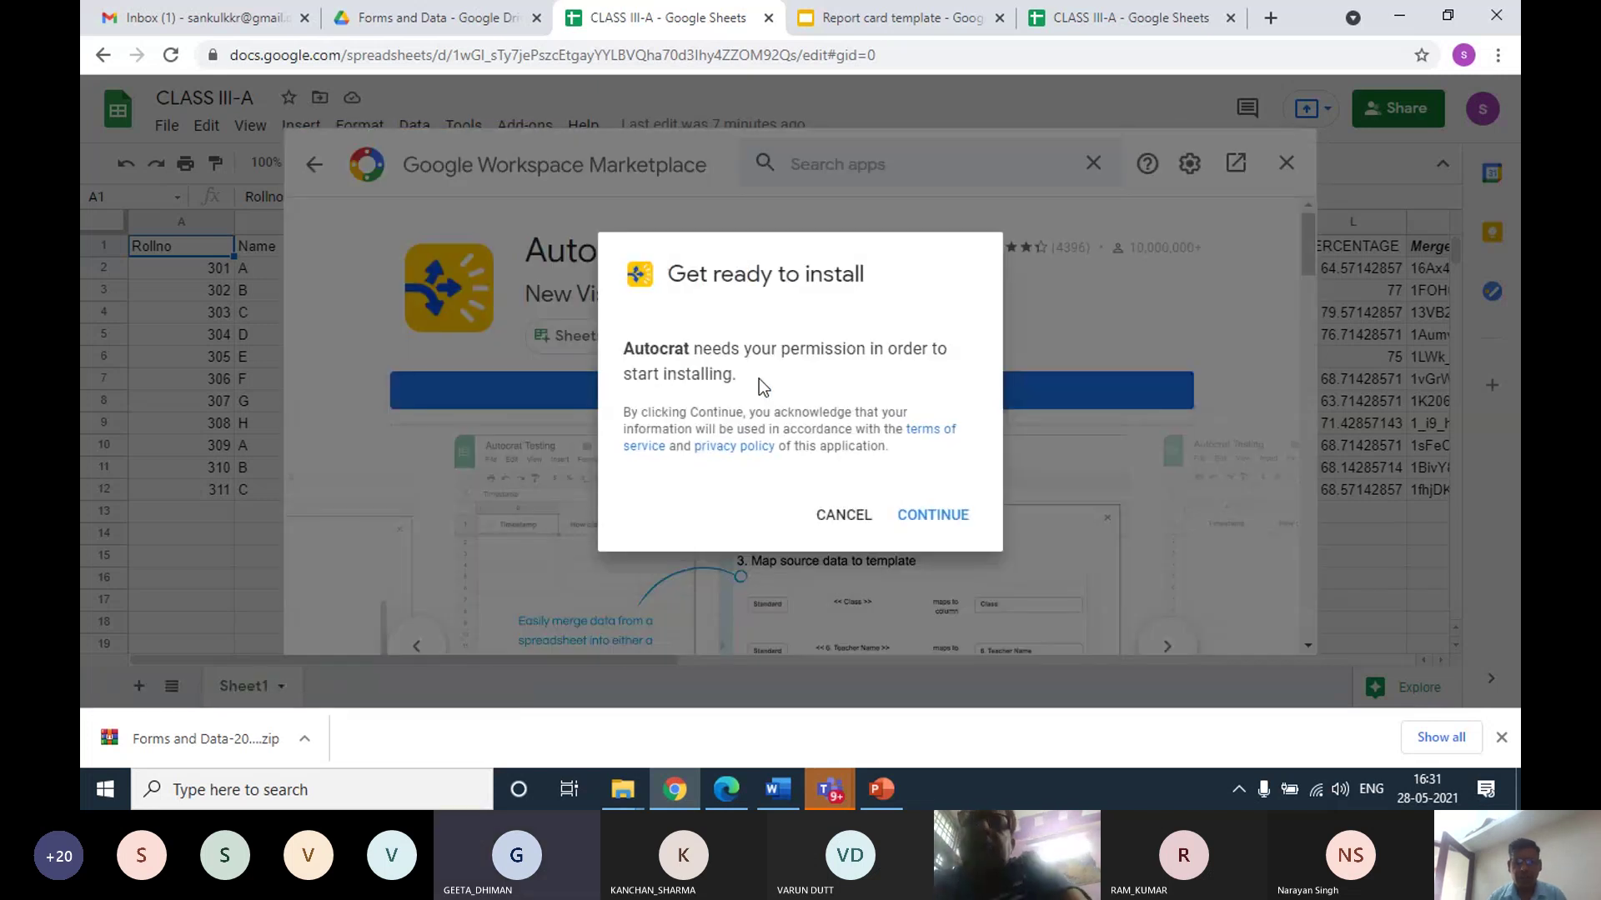
{"action": "left_click", "coordinate": [957, 519]}
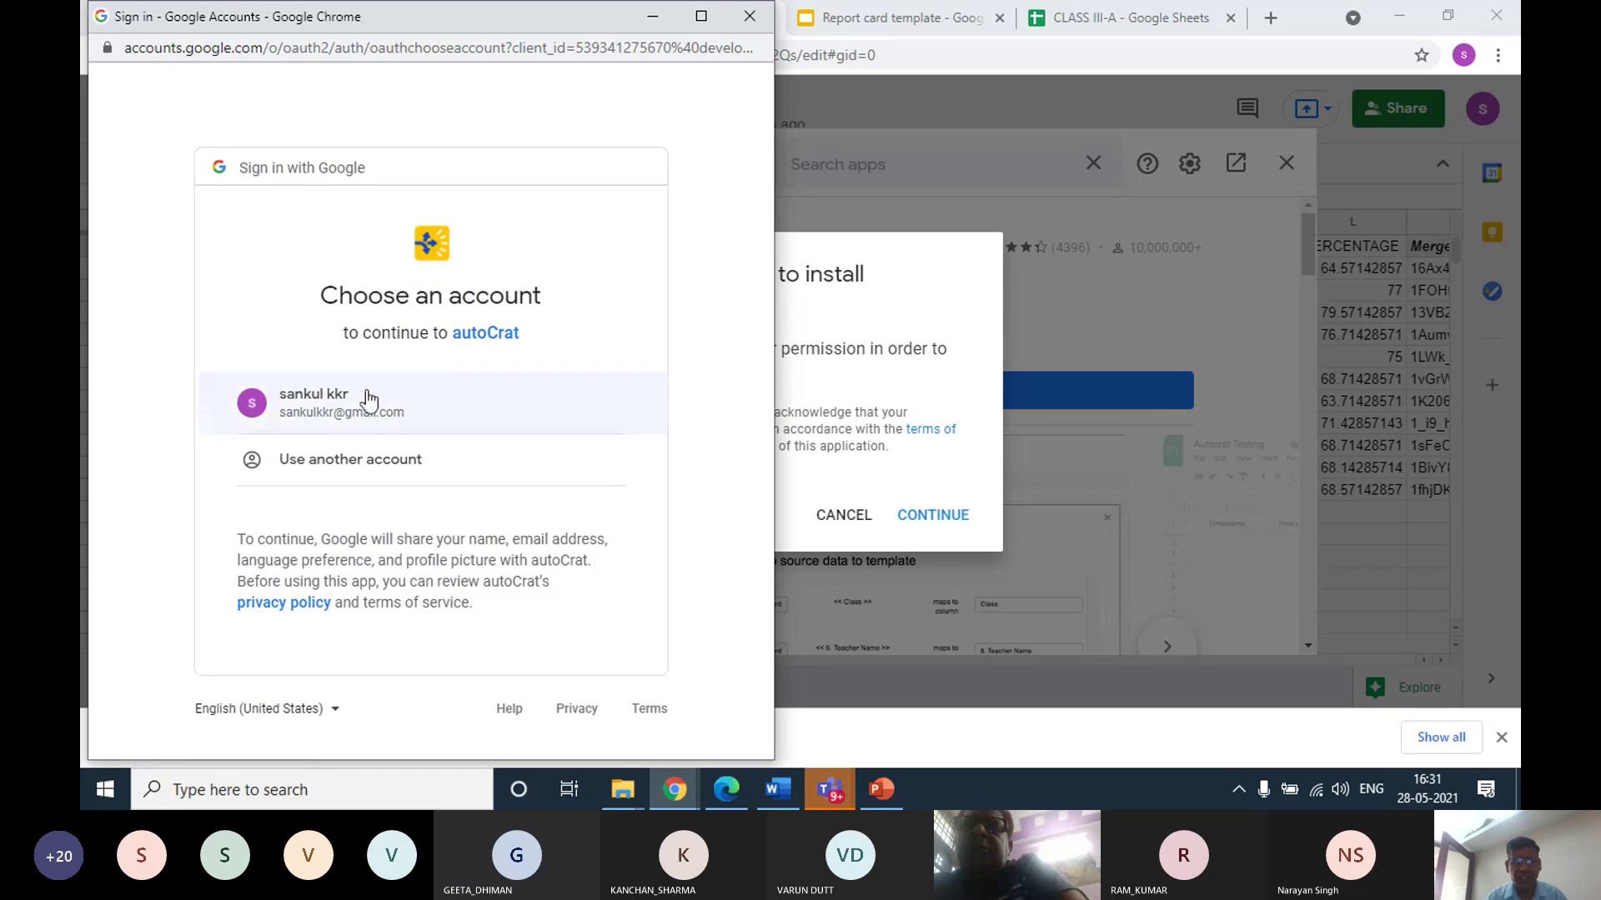
{"action": "left_click", "coordinate": [347, 408]}
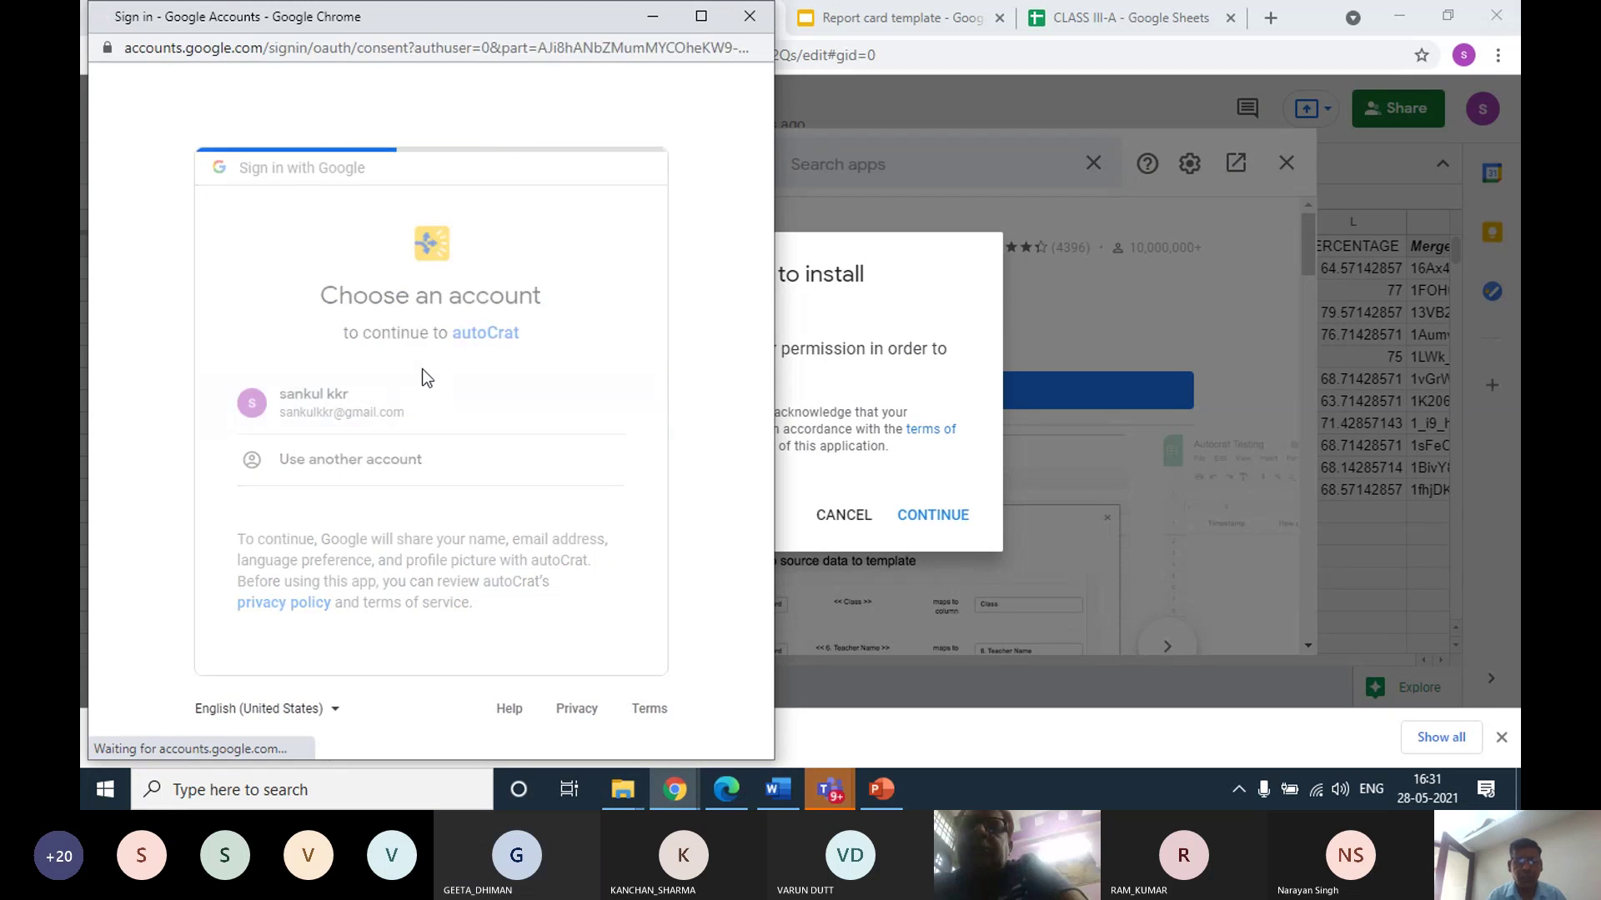
{"action": "scroll", "coordinate": [380, 409], "scroll_direction": "down", "scroll_amount": 10}
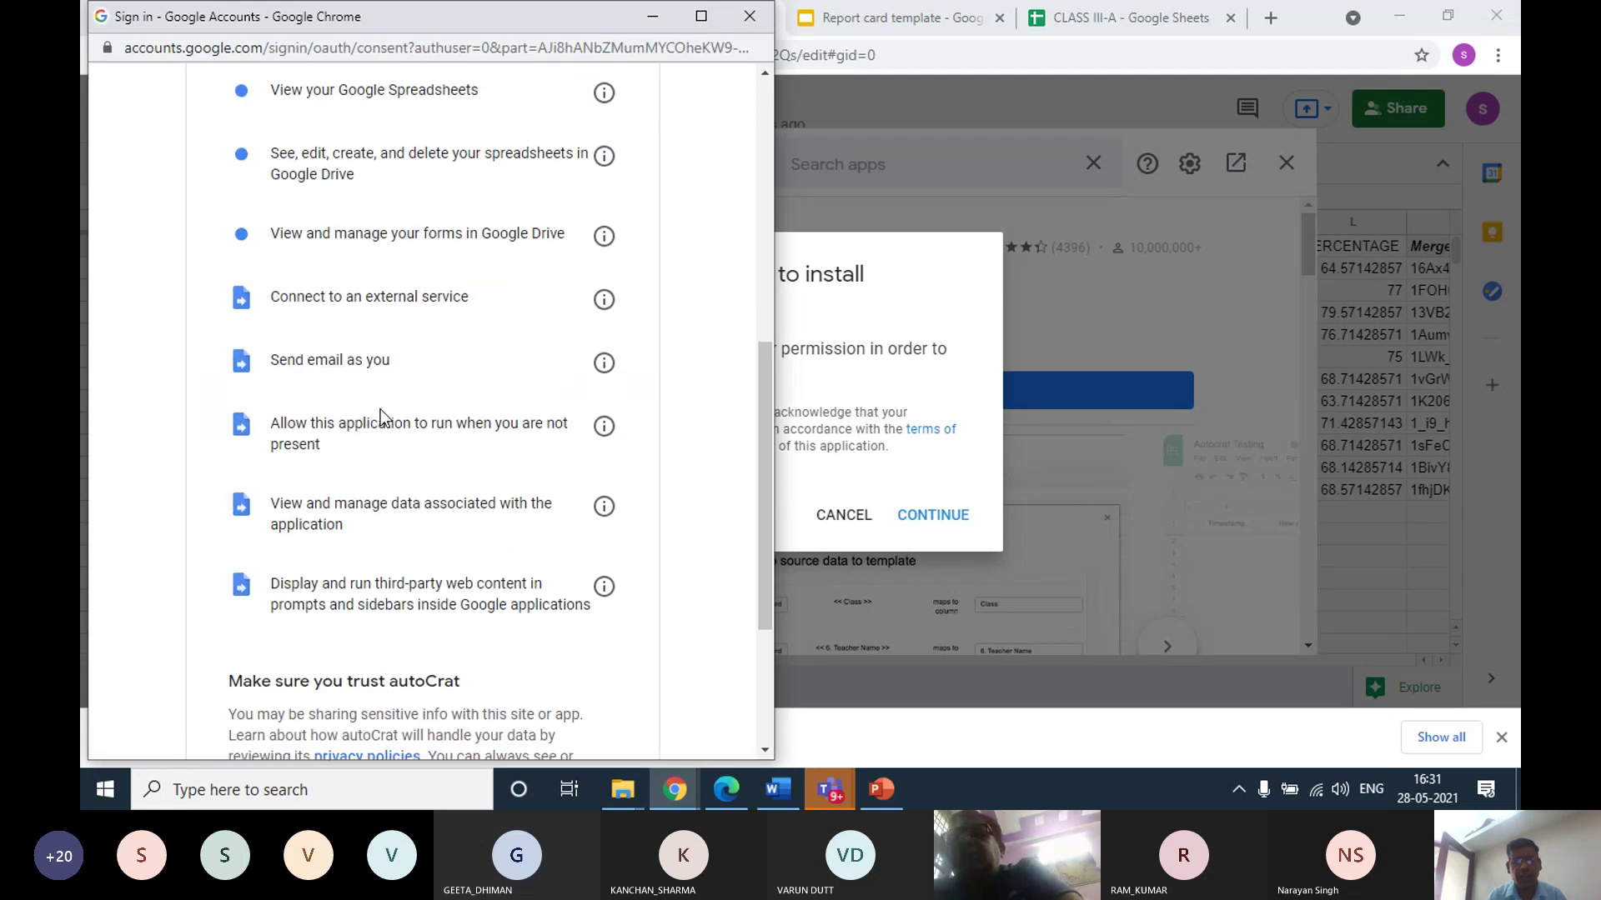
{"action": "left_click", "coordinate": [570, 610]}
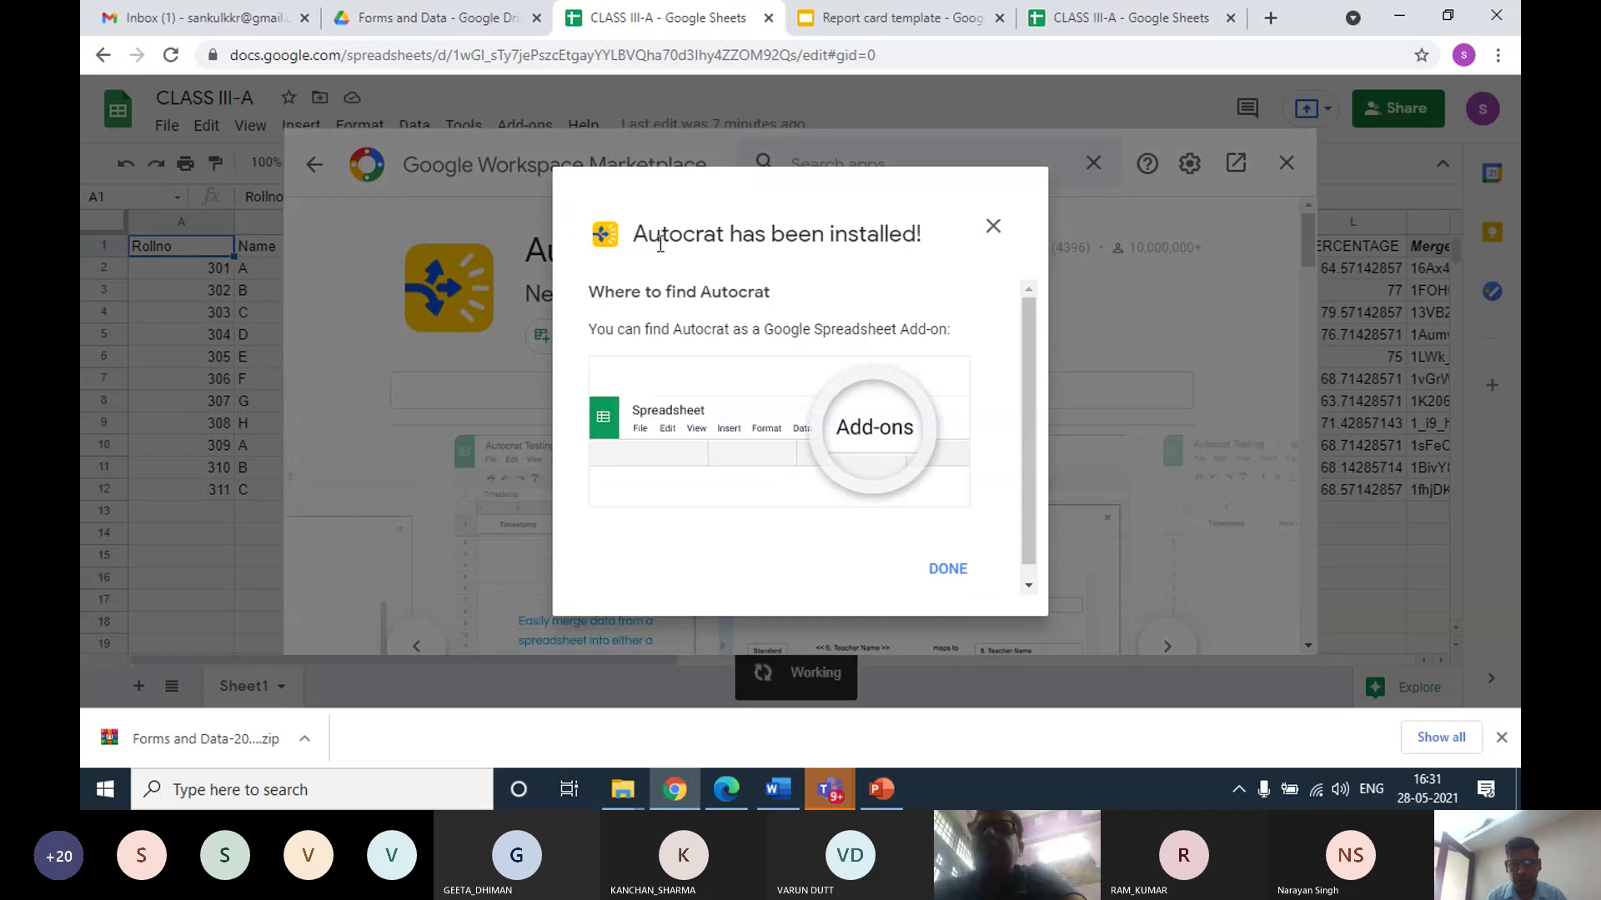
{"action": "left_click", "coordinate": [948, 570]}
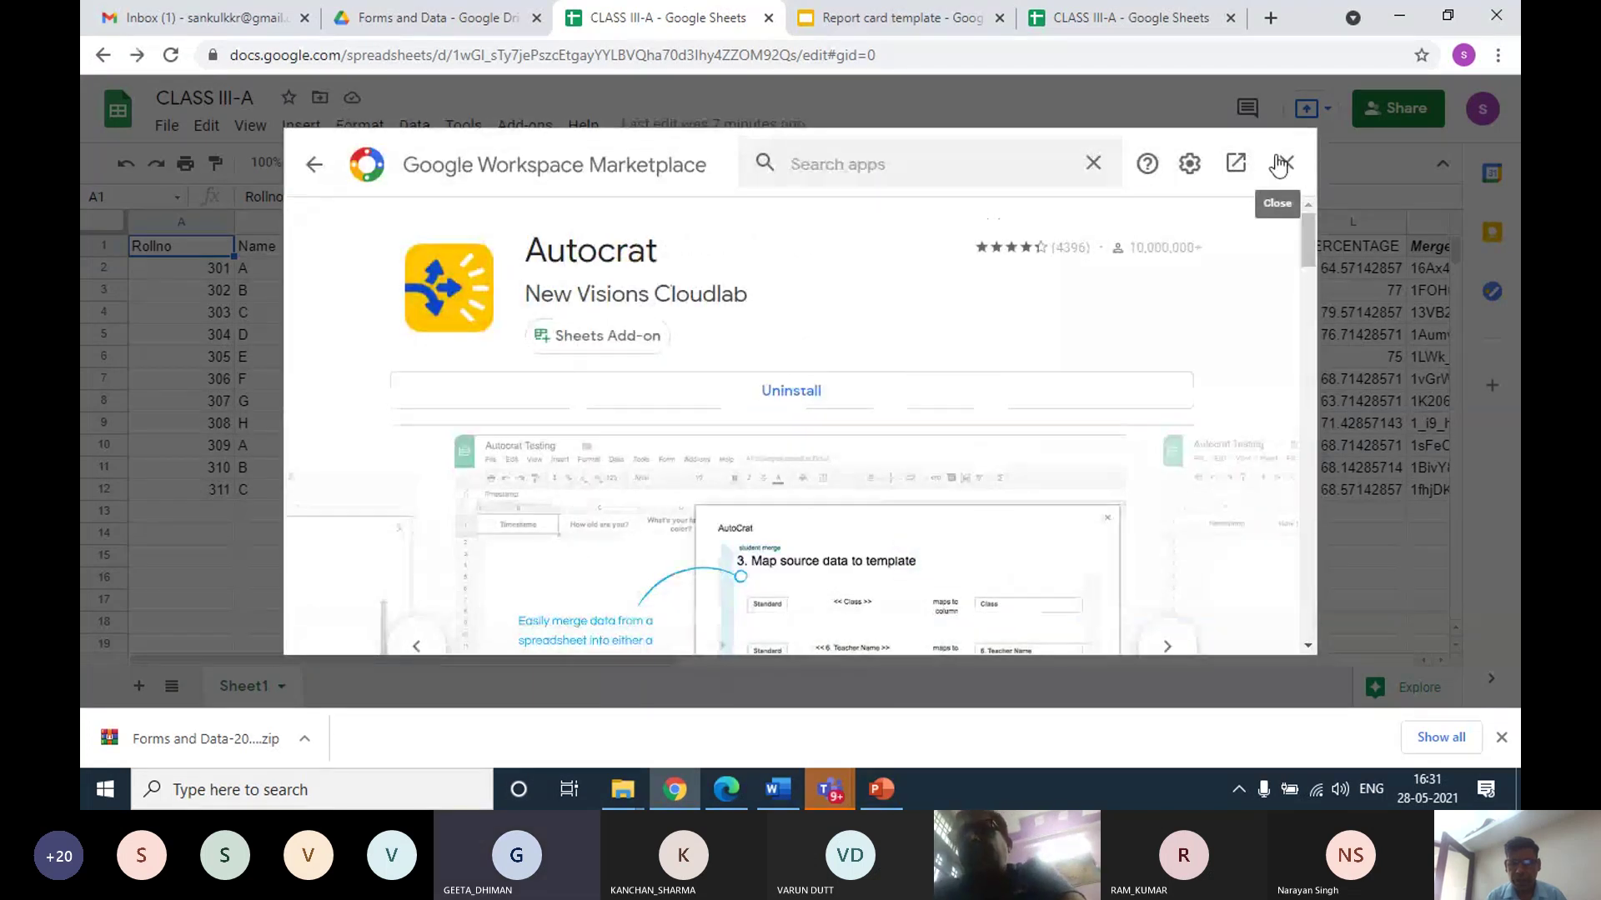
{"action": "left_click", "coordinate": [1289, 166]}
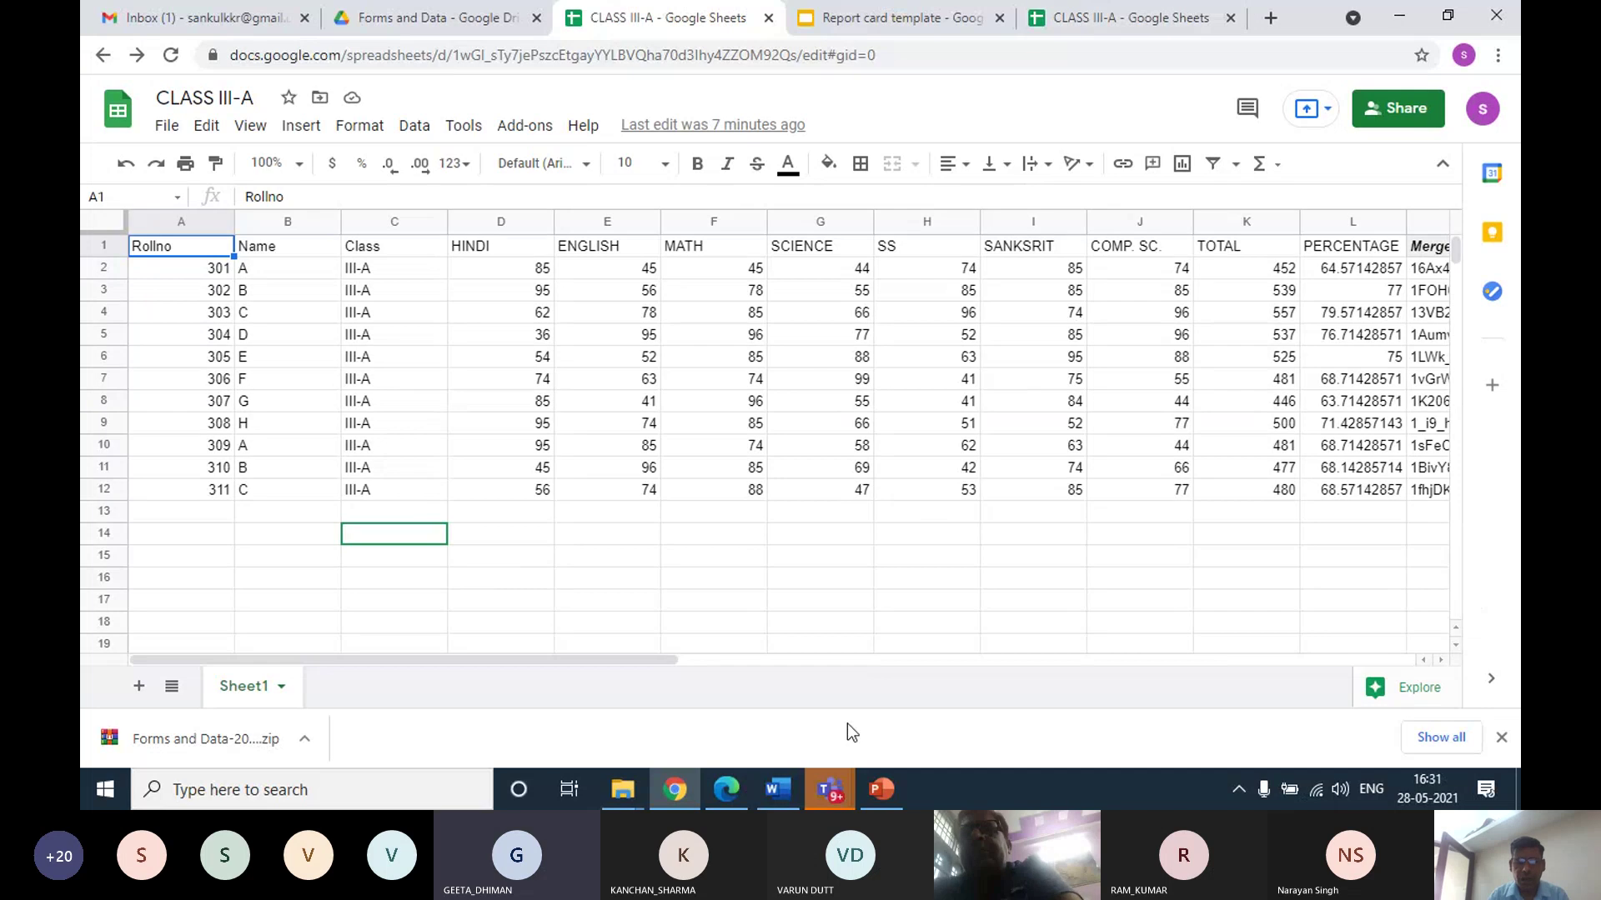
{"action": "mouse_move", "coordinate": [835, 768]}
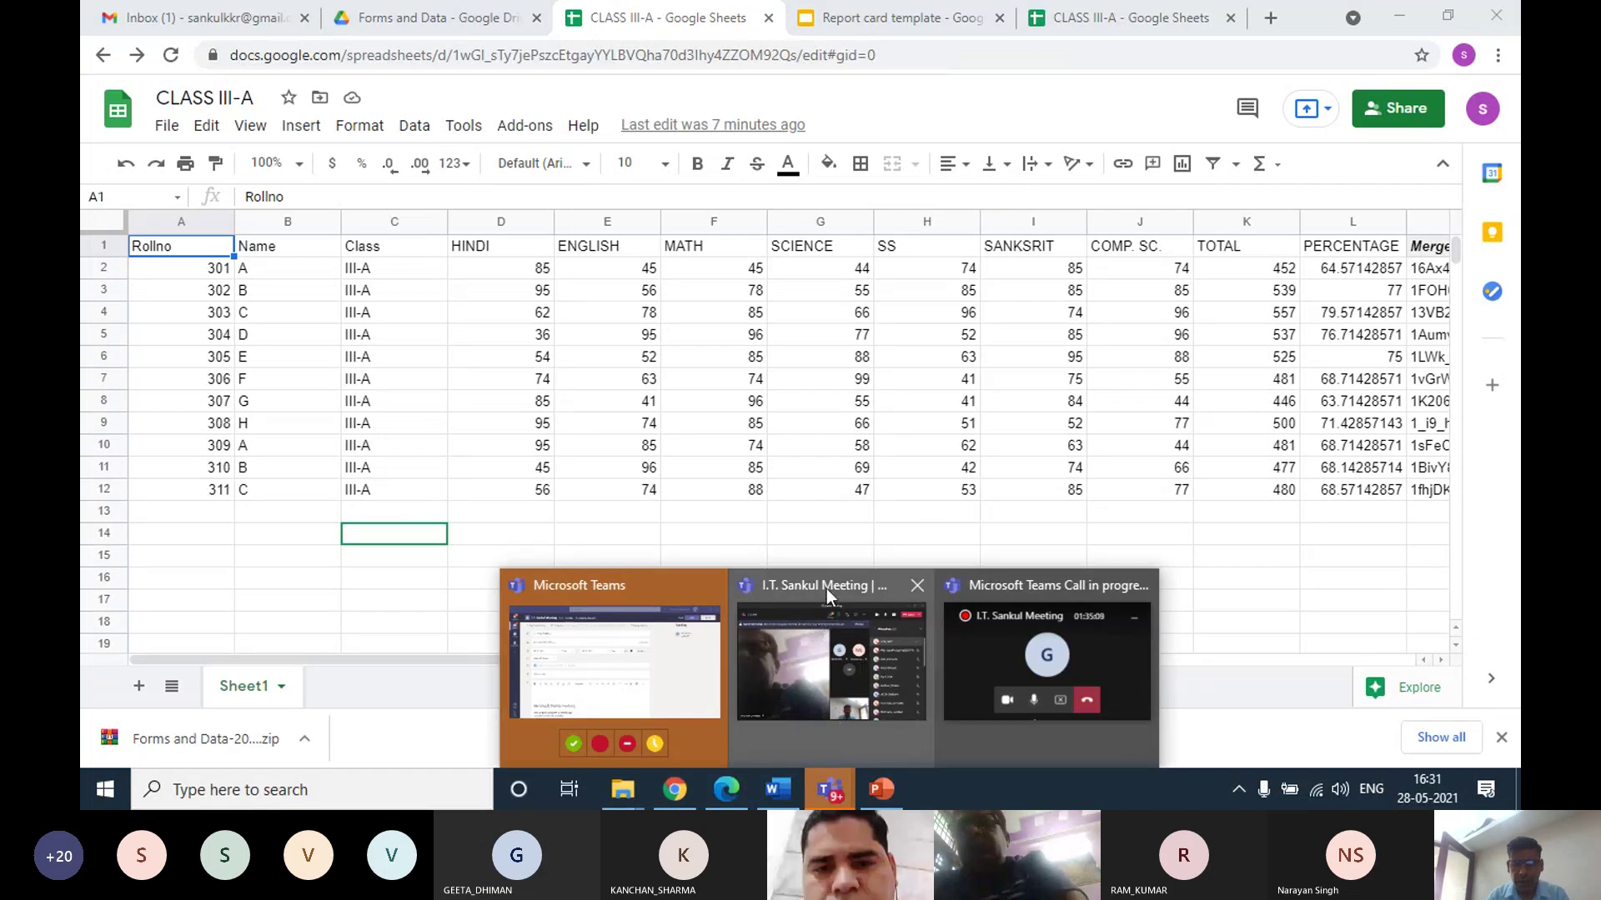
{"action": "mouse_move", "coordinate": [821, 600]}
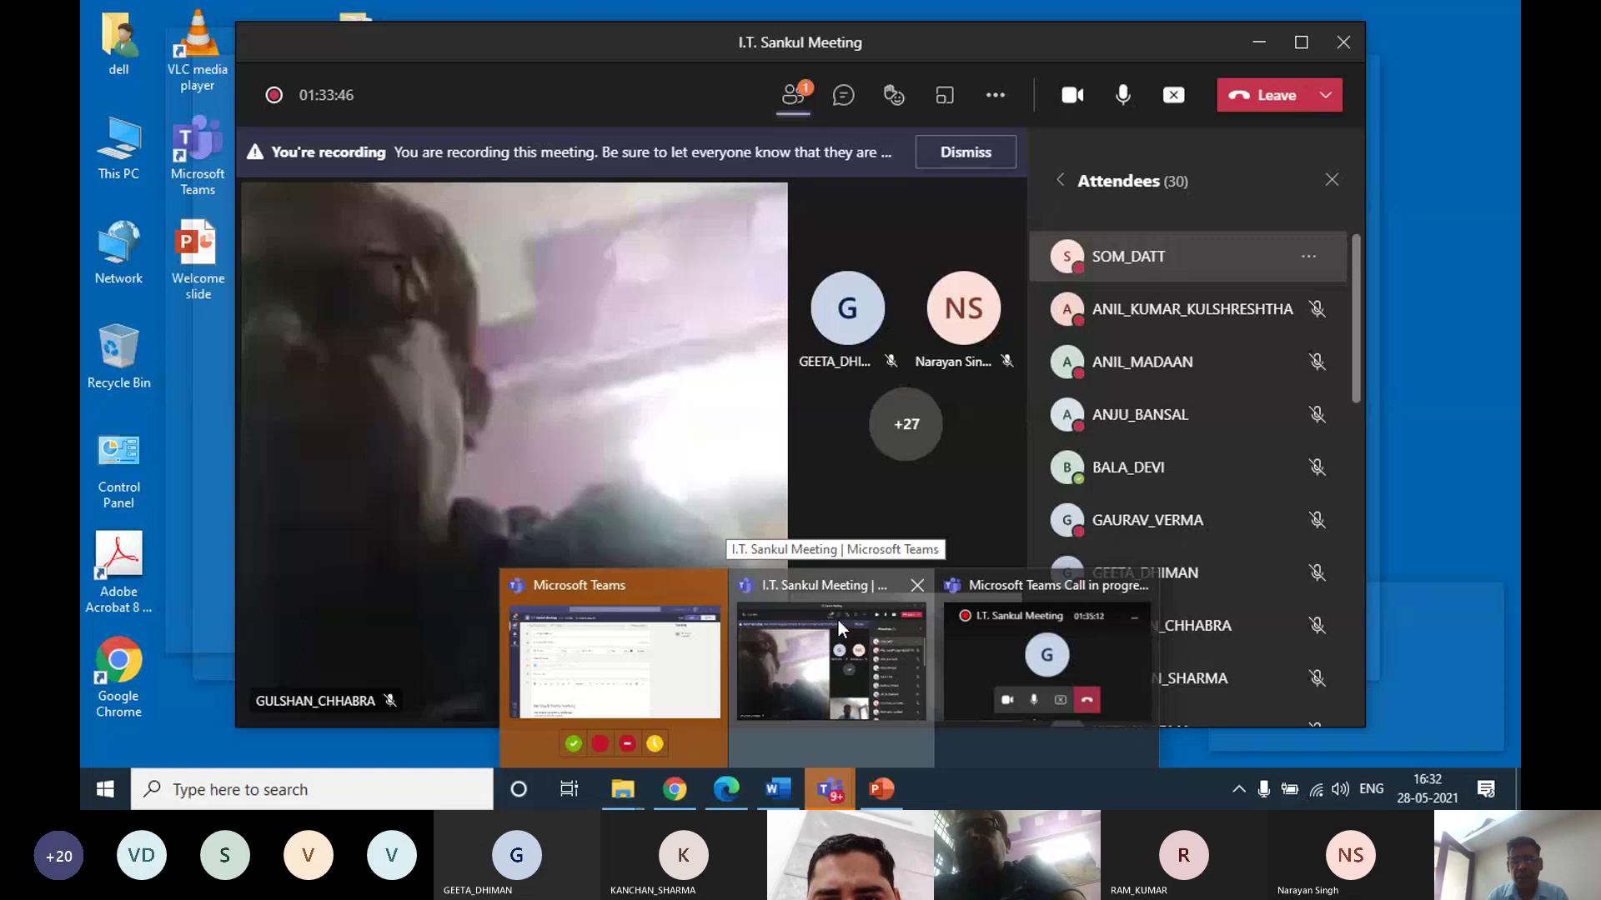
{"action": "left_click", "coordinate": [837, 620]}
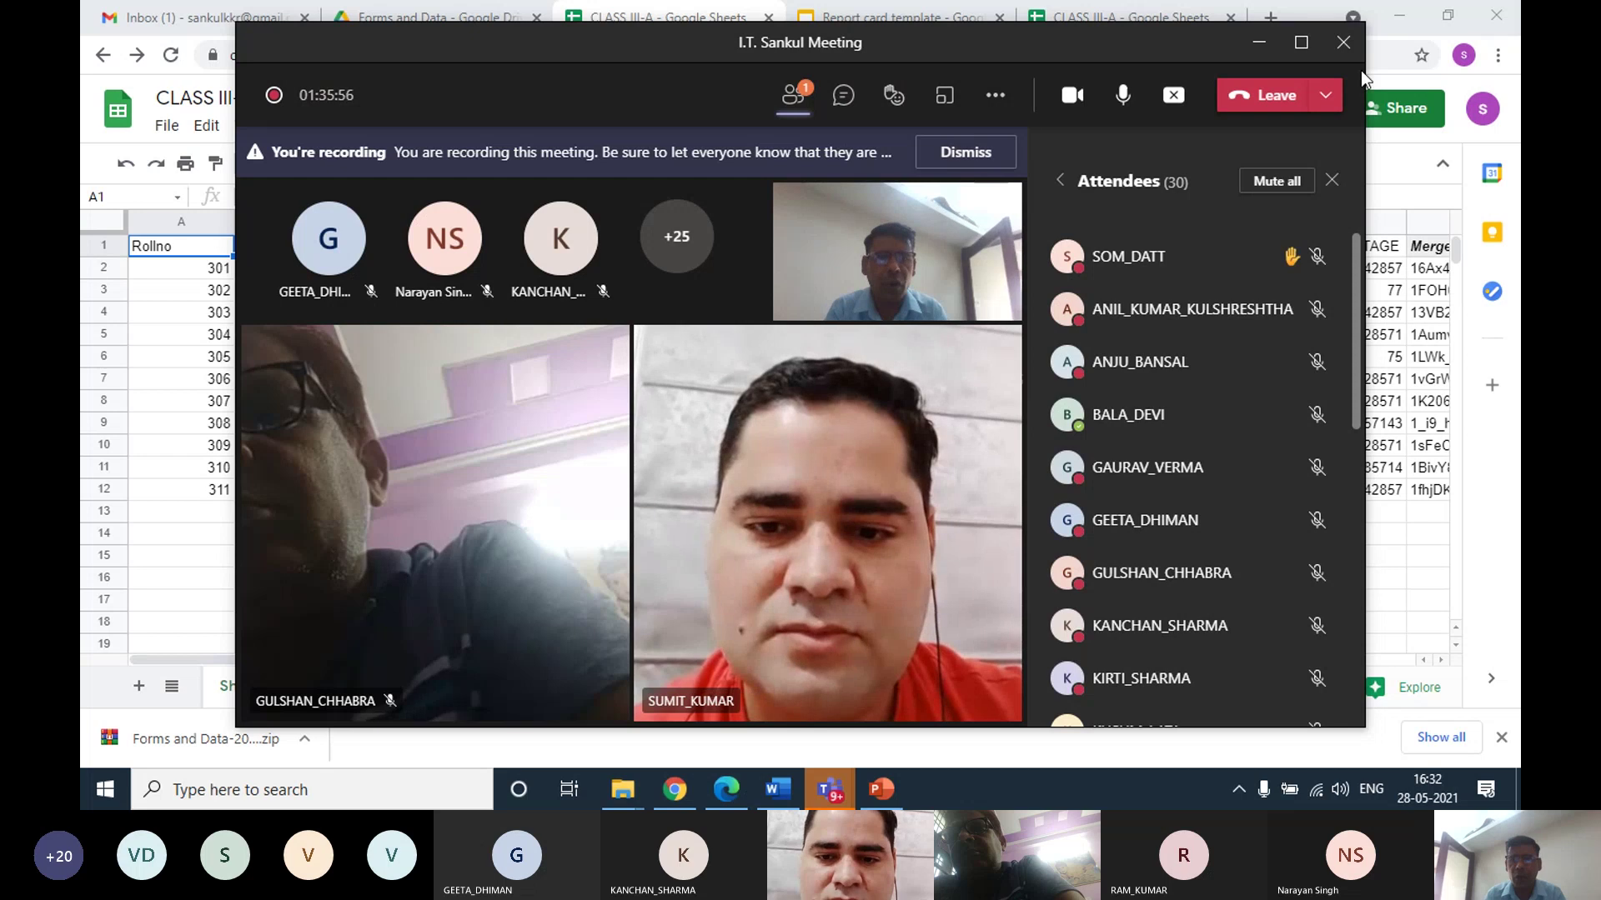
{"action": "left_click", "coordinate": [1258, 41]}
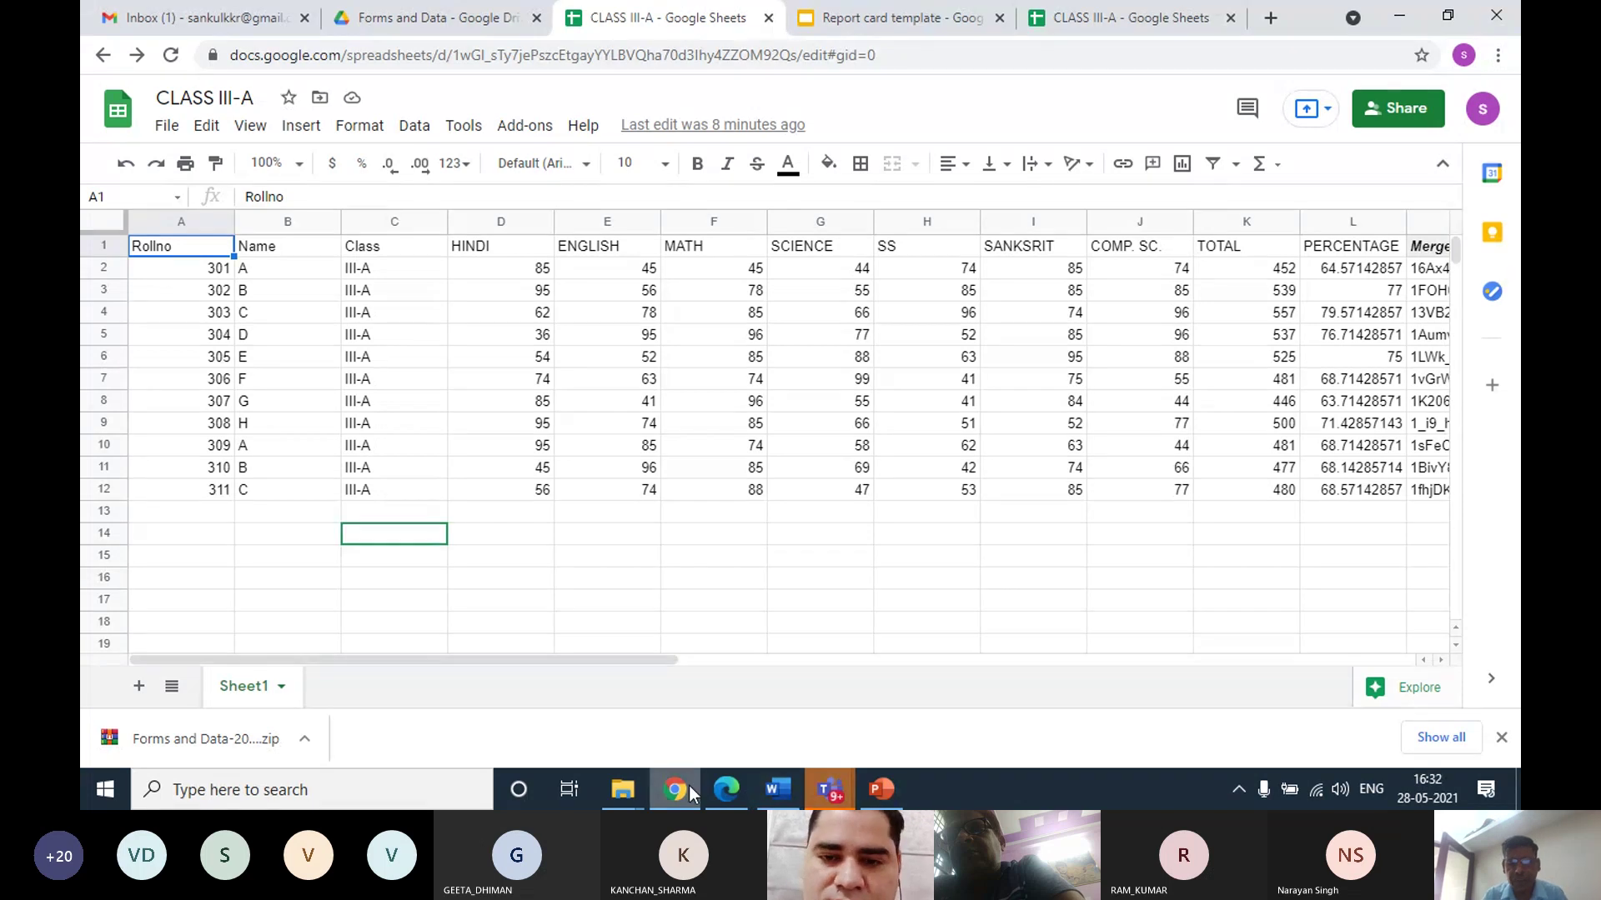
Bring the Teams meeting window forward and toggle the participants panel closed and open again
{"action": "mouse_move", "coordinate": [821, 785]}
{"action": "left_click", "coordinate": [884, 668]}
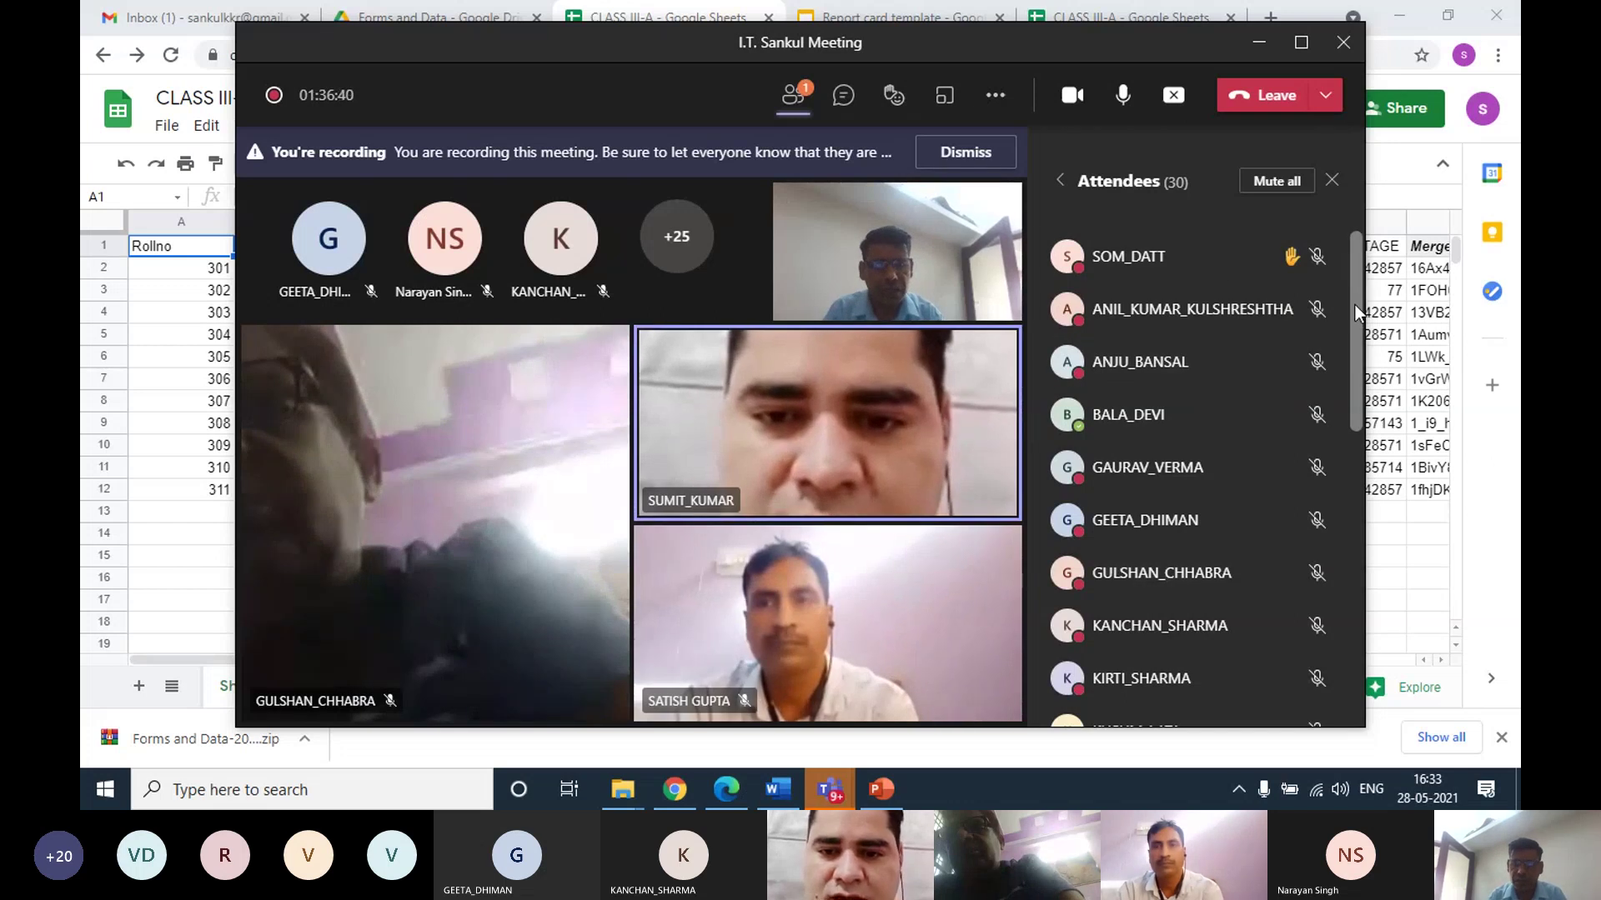
{"action": "left_click", "coordinate": [793, 97]}
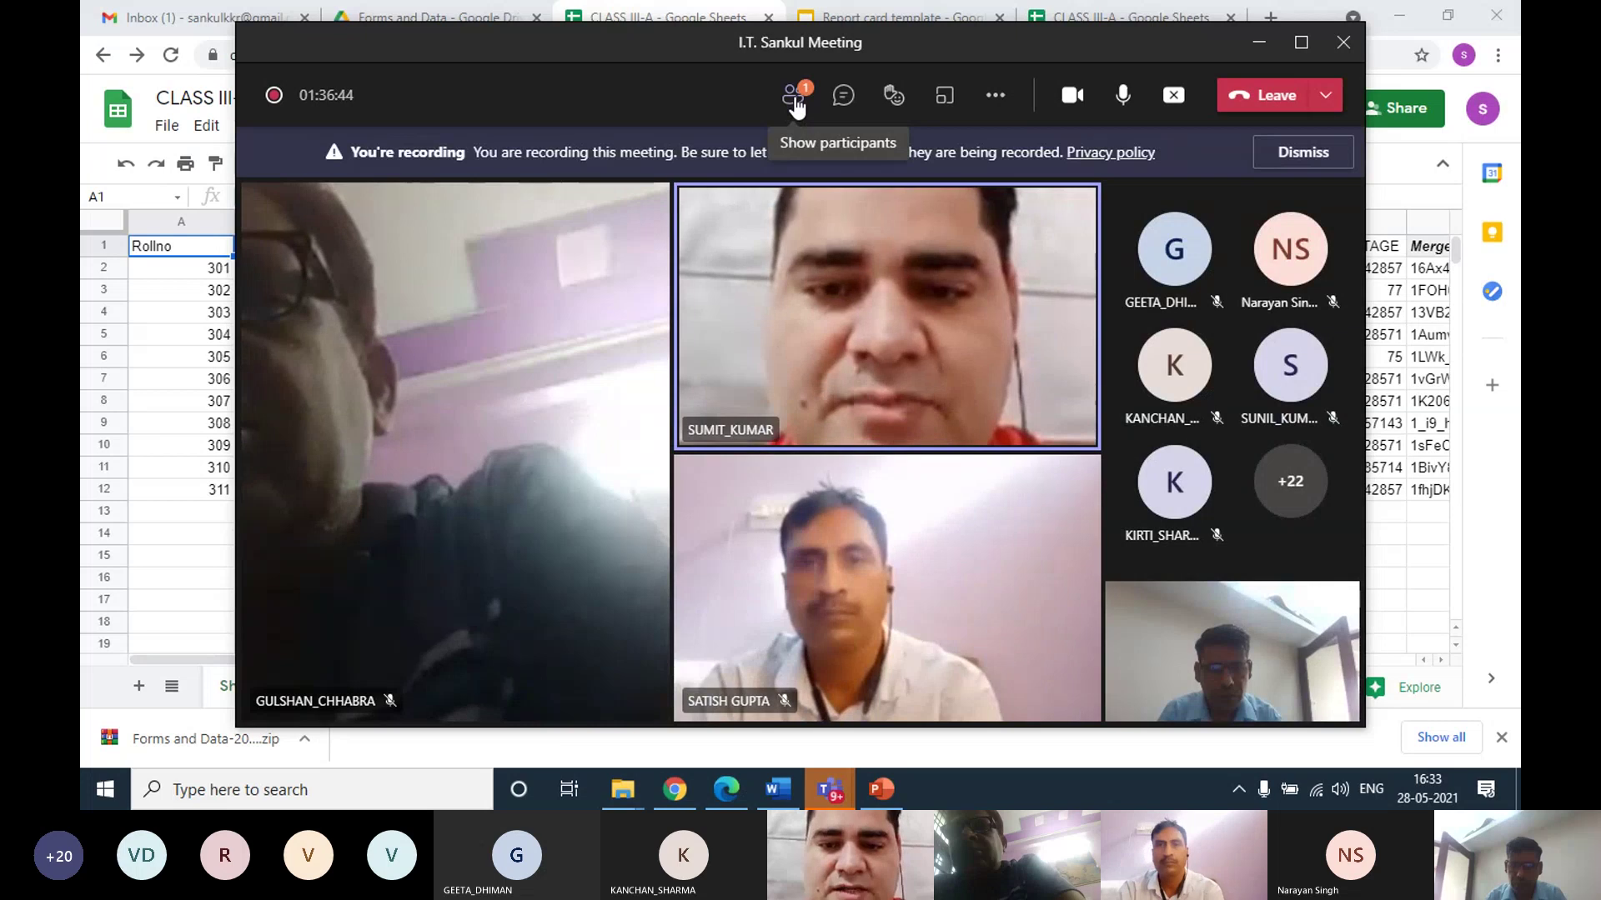
{"action": "left_click", "coordinate": [794, 98]}
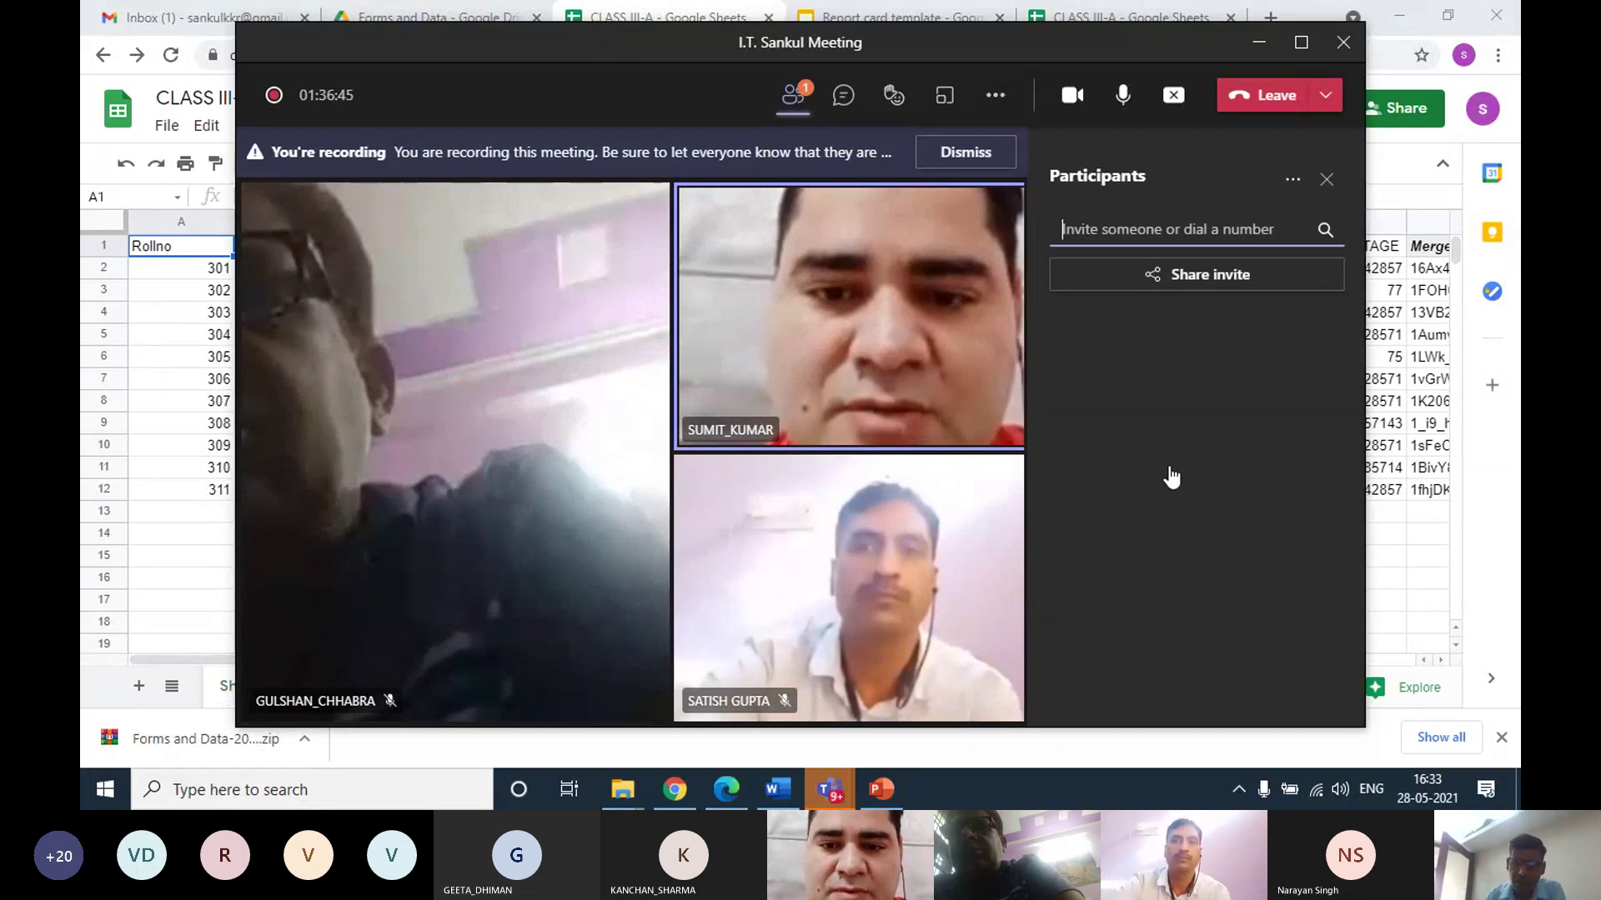
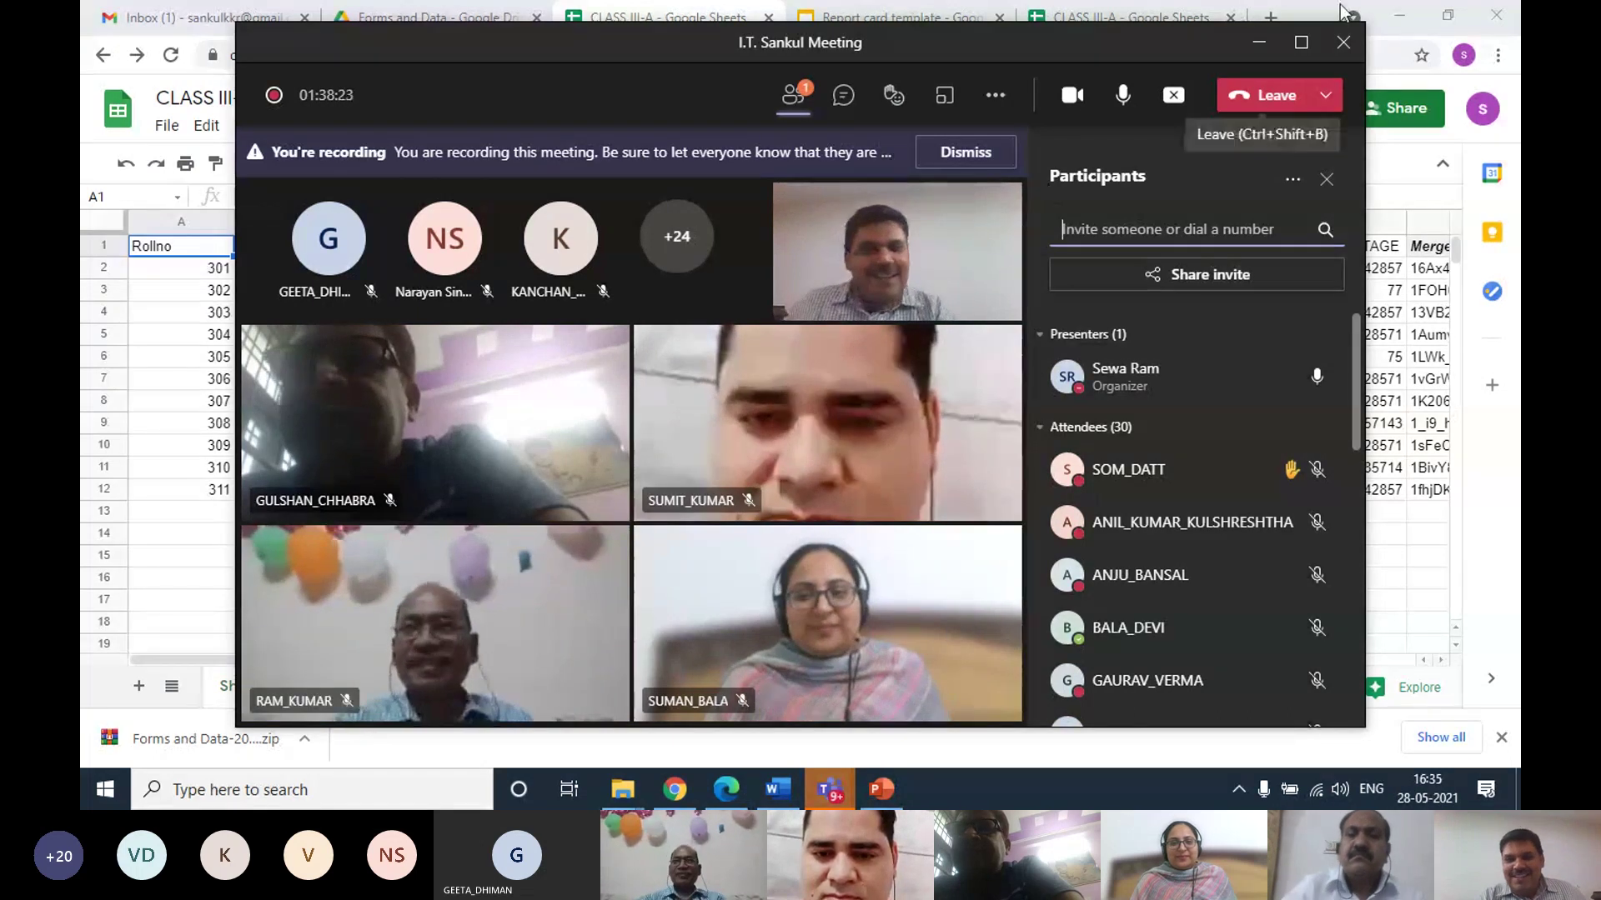
Maximize, then minimize the Teams meeting window and bring up Chrome's Report card template tab
{"action": "left_click", "coordinate": [1302, 42]}
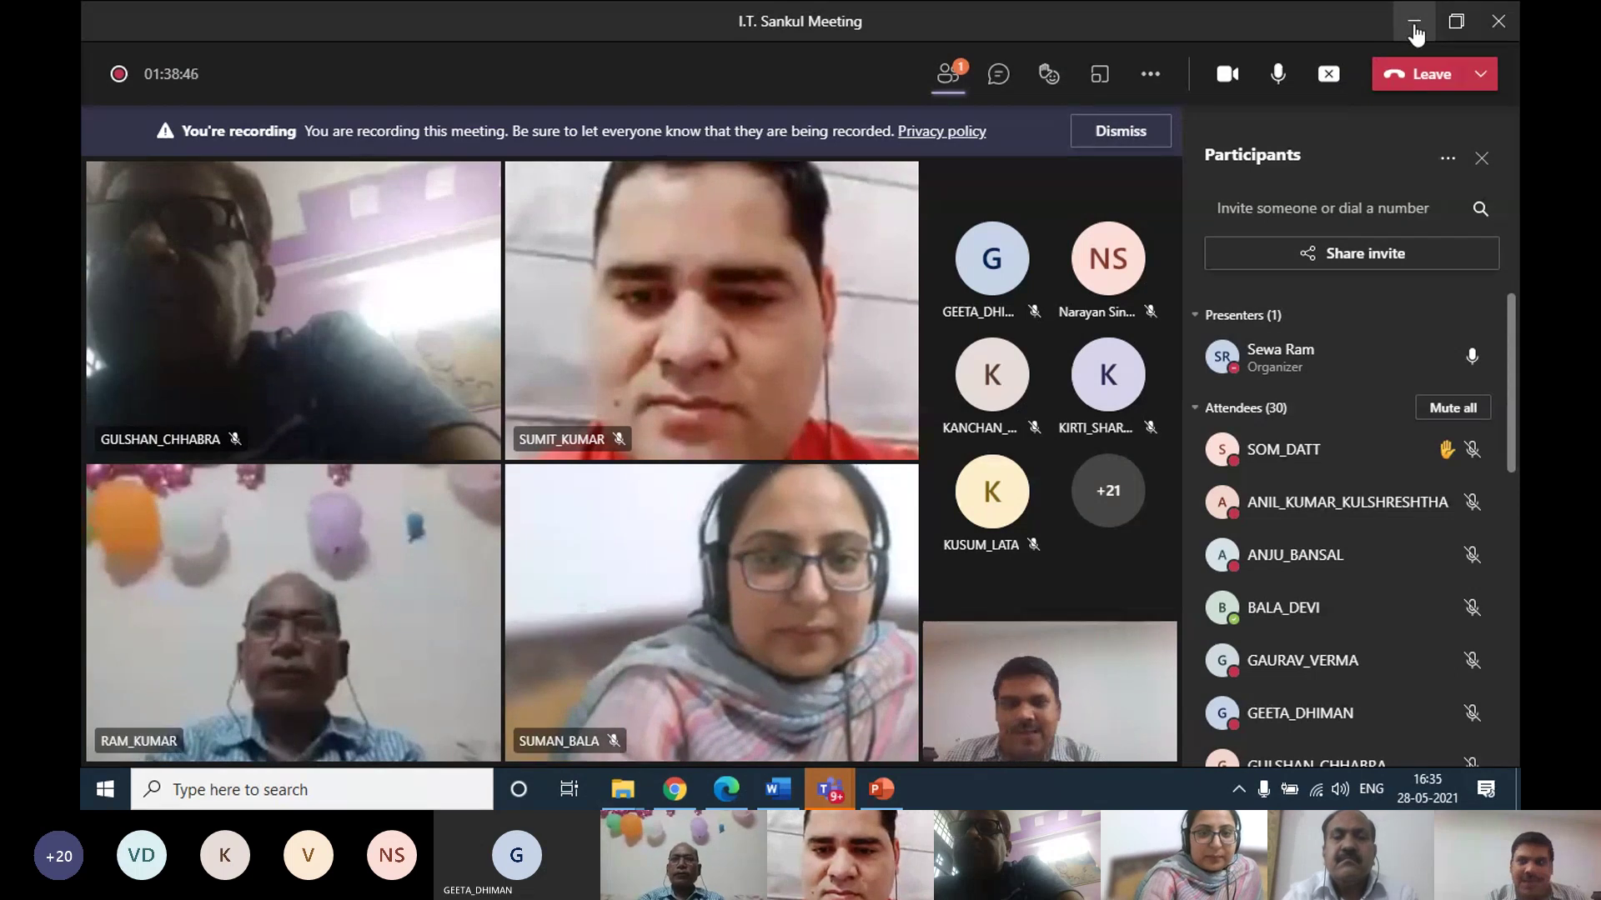
{"action": "left_click", "coordinate": [1414, 33]}
{"action": "left_click", "coordinate": [909, 17]}
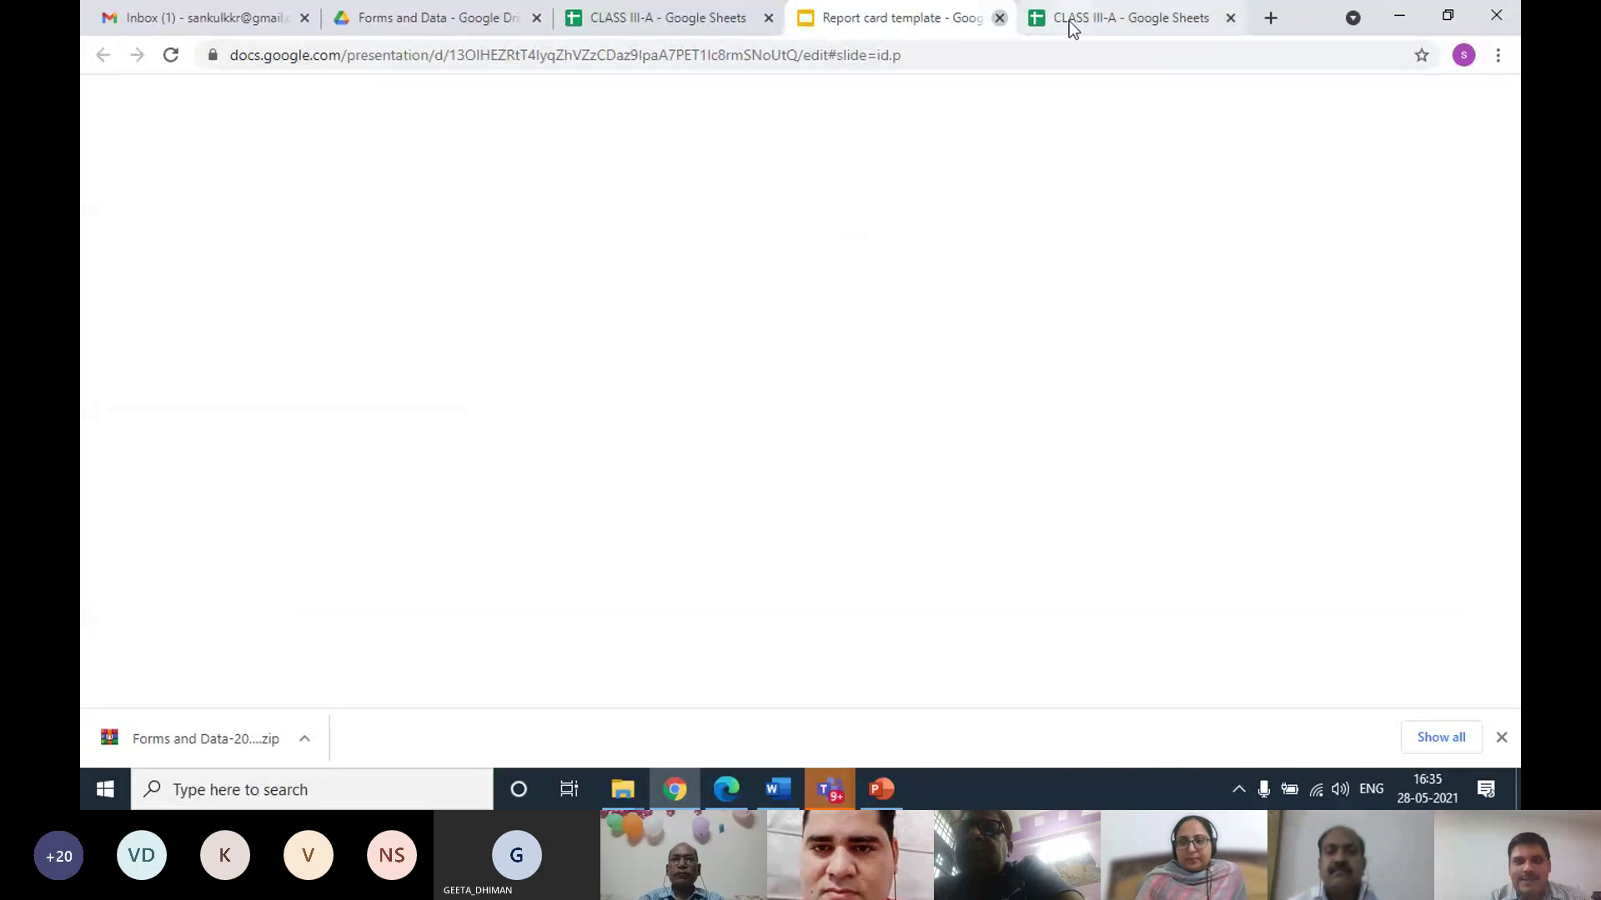
Close the Report card template, both CLASS III-A, Drive and Gmail tabs, leaving one new Google tab
{"action": "left_click", "coordinate": [999, 17]}
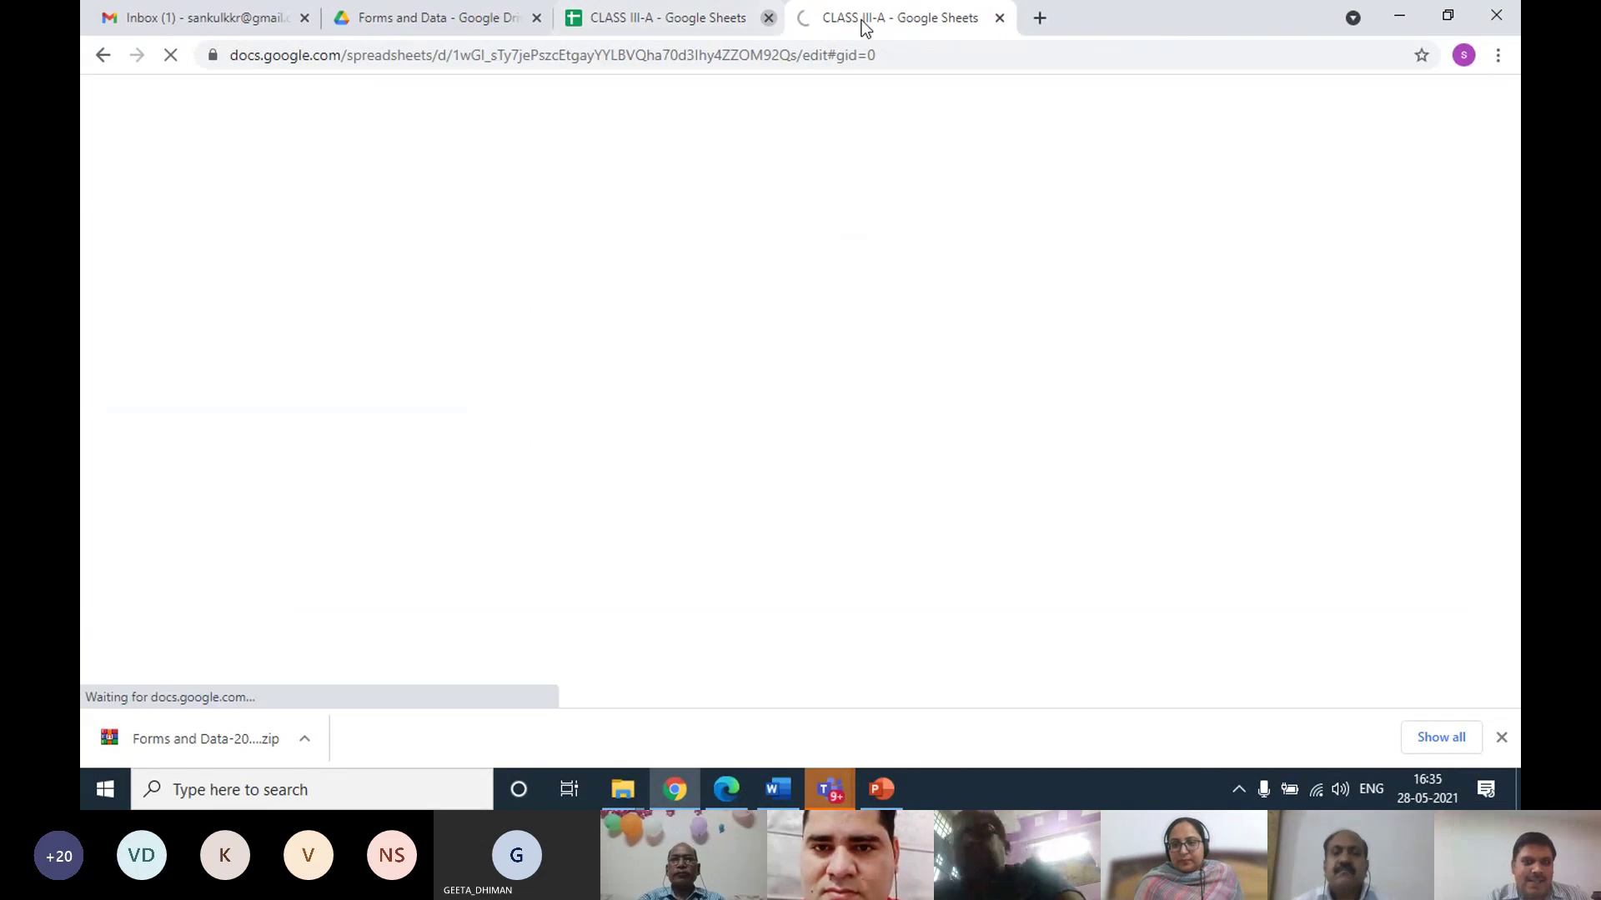
{"action": "left_click", "coordinate": [1000, 18]}
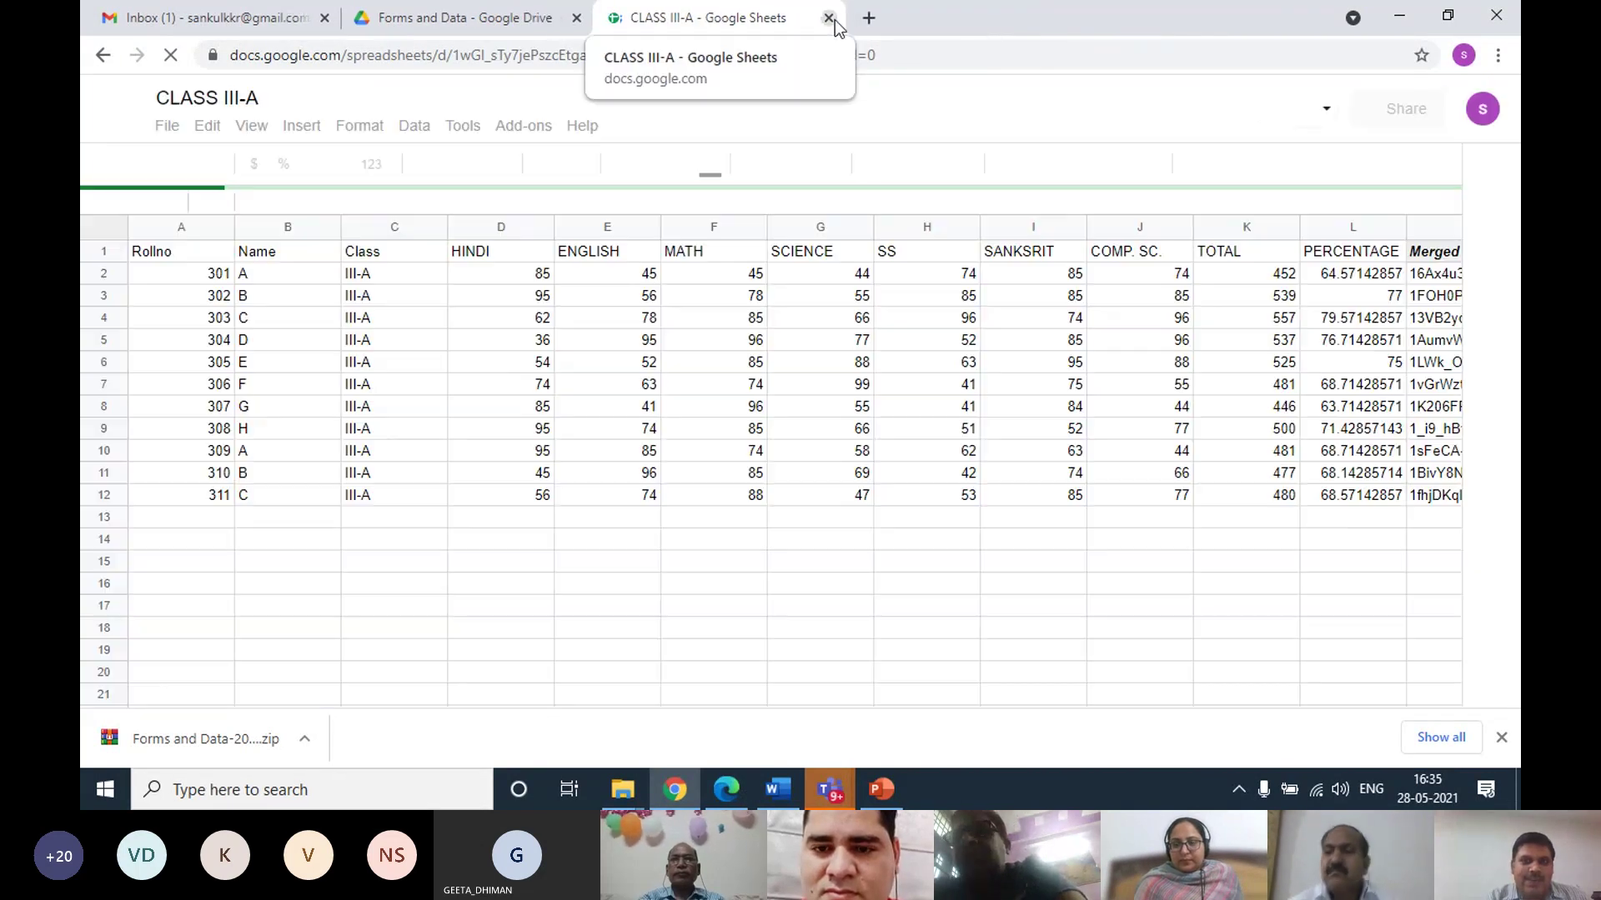
{"action": "left_click", "coordinate": [828, 18]}
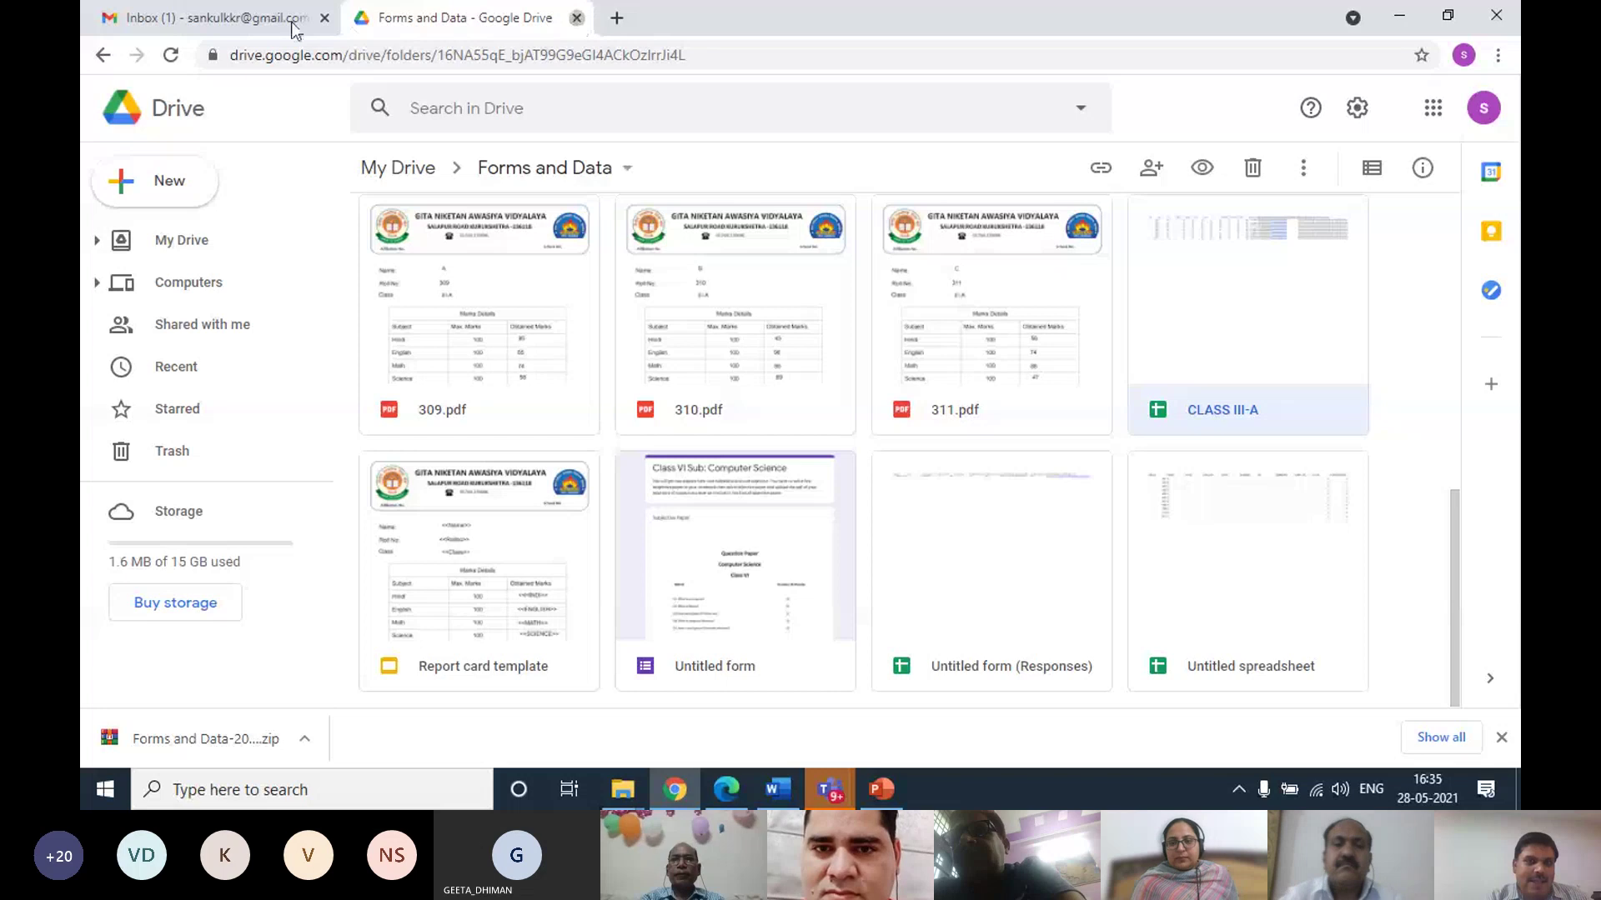
{"action": "key", "text": "ctrl+w"}
{"action": "left_click", "coordinate": [372, 16]}
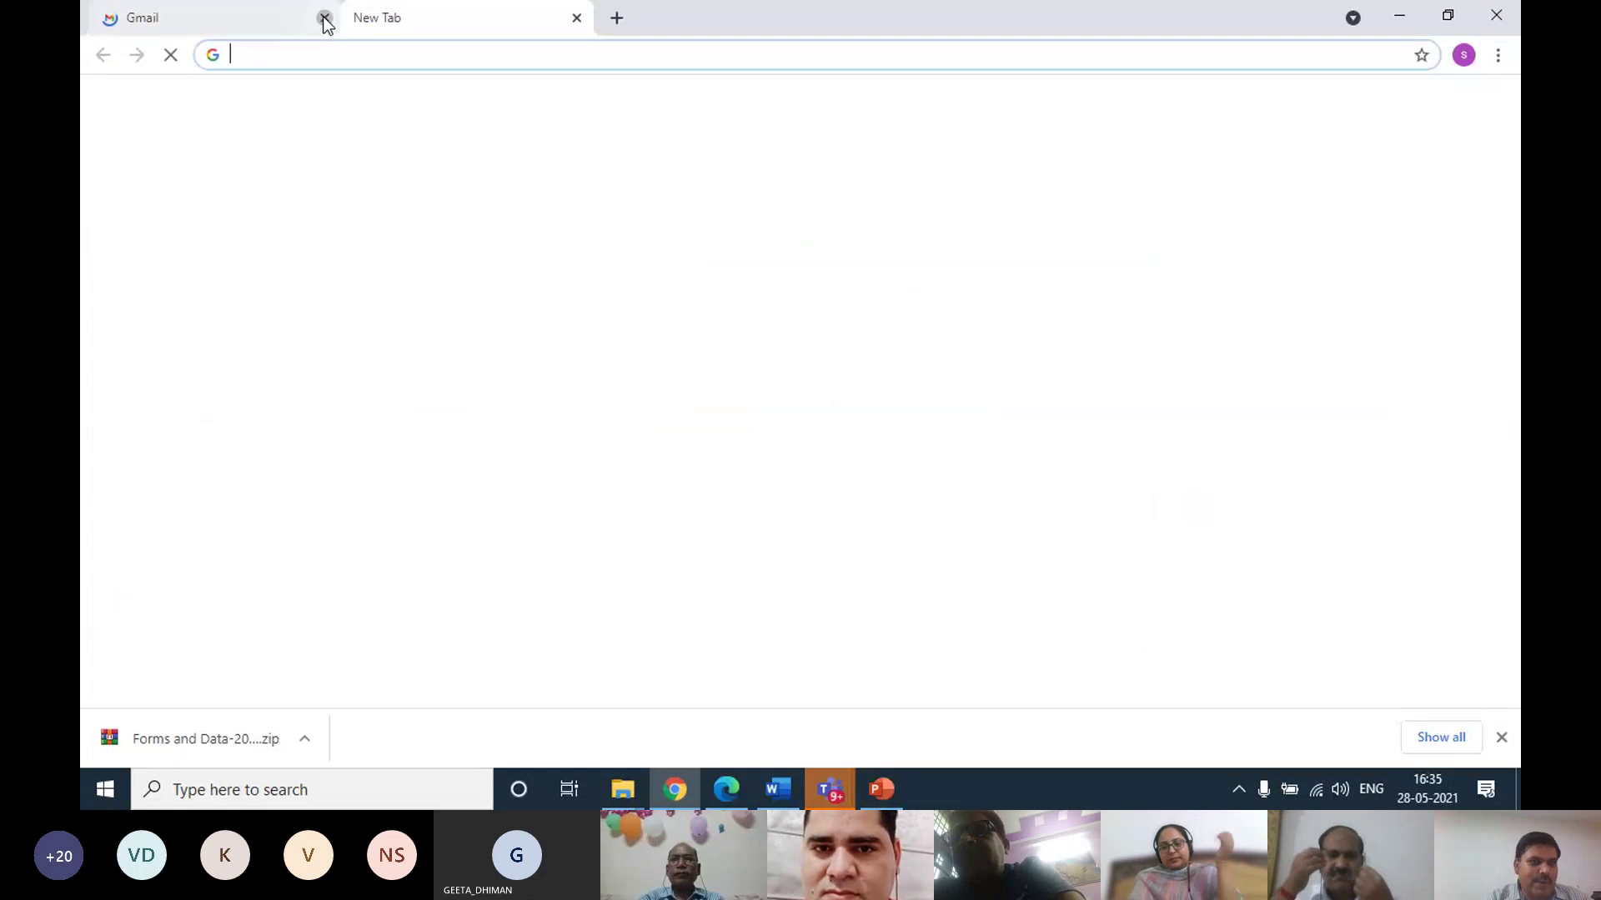
{"action": "left_click", "coordinate": [324, 18]}
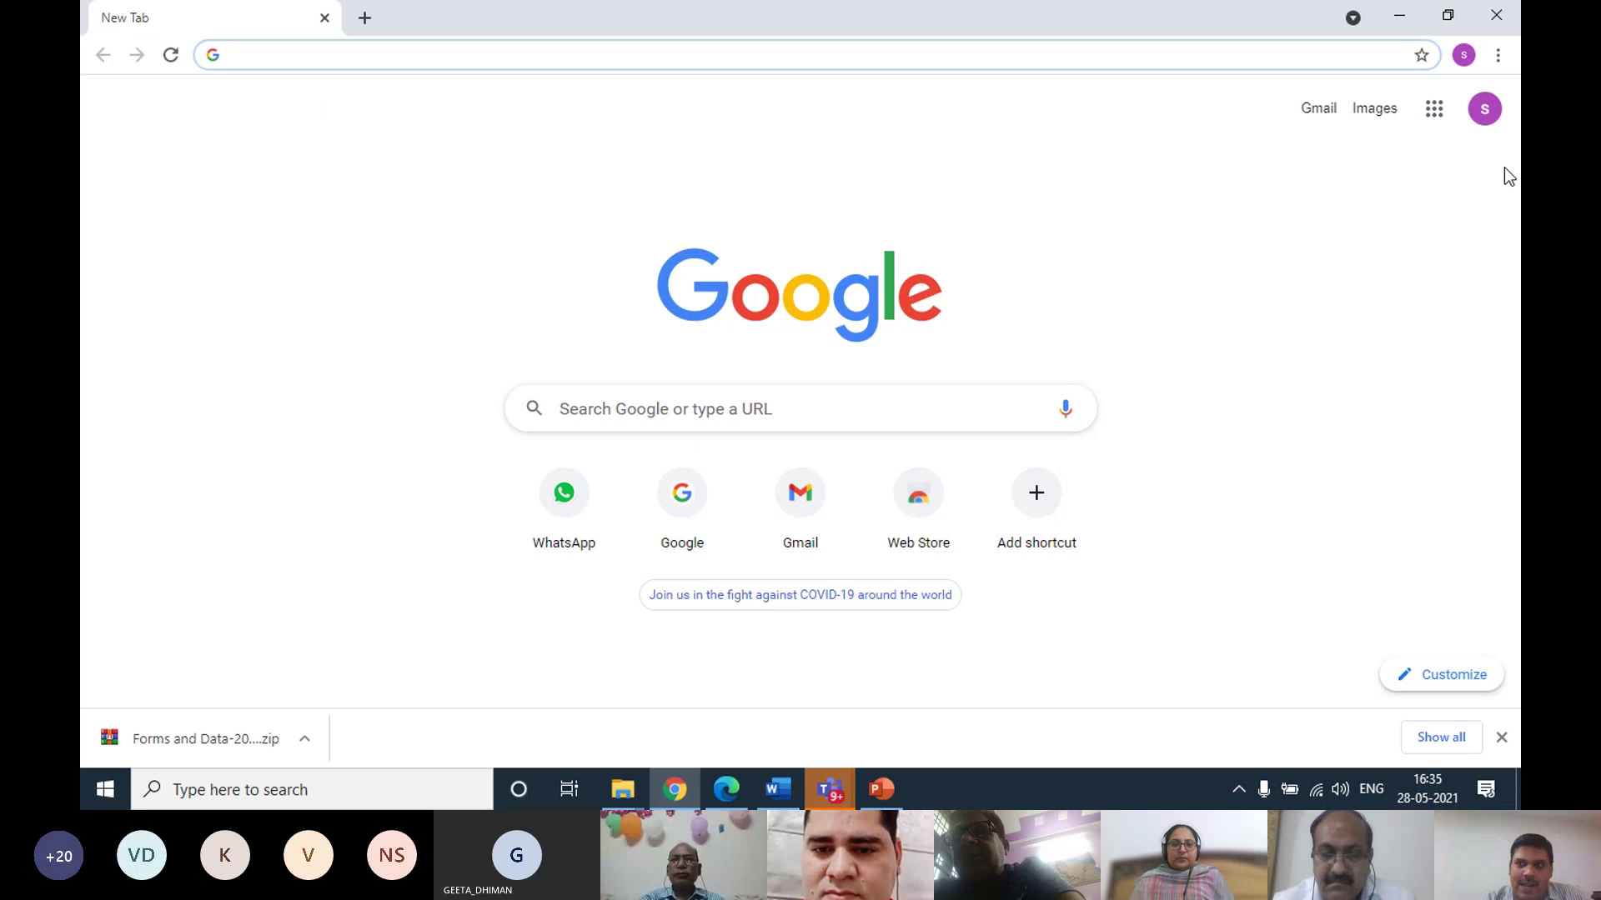
Sign in to the other saved Google account from the avatar menu using its password
{"action": "left_click", "coordinate": [1484, 112]}
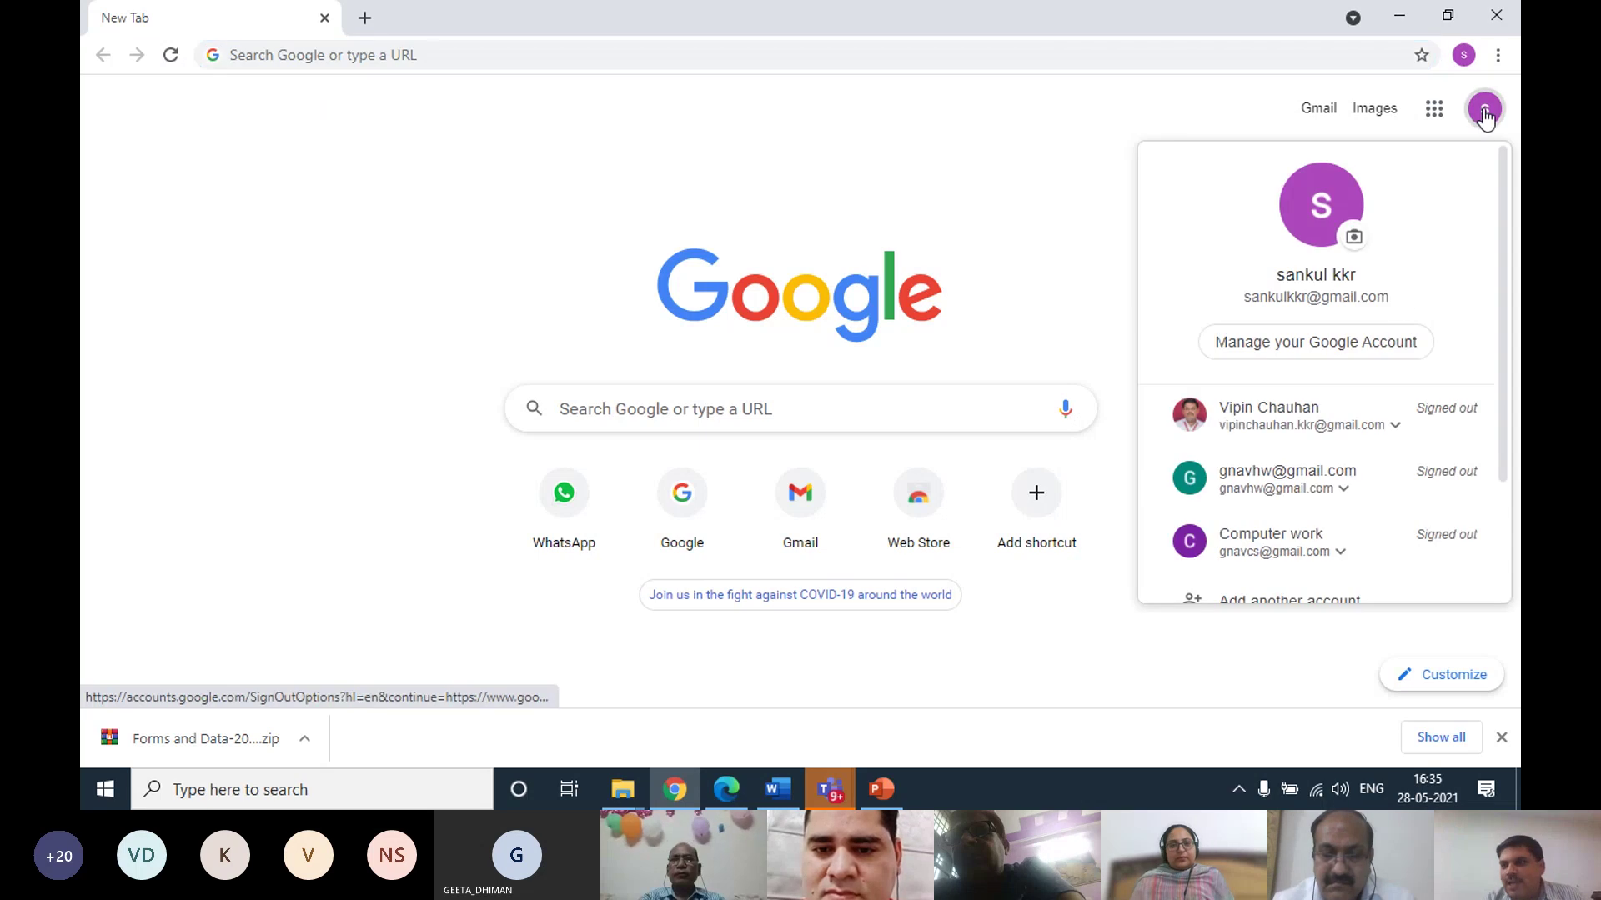
{"action": "left_click", "coordinate": [1317, 423]}
{"action": "left_click", "coordinate": [1300, 458]}
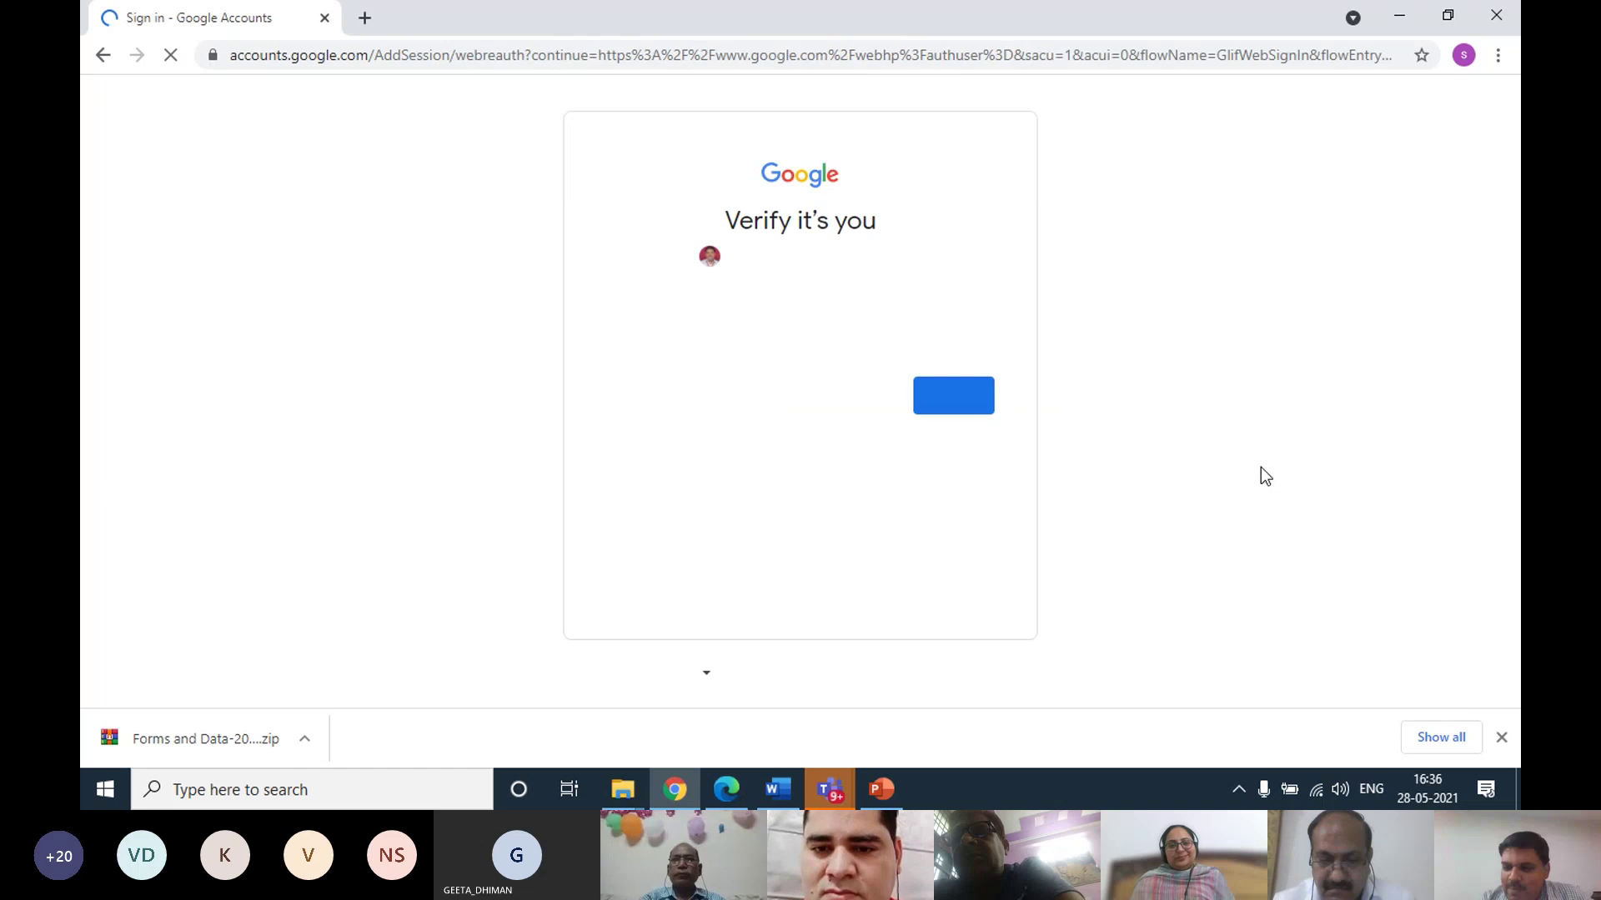
{"action": "left_click", "coordinate": [952, 398]}
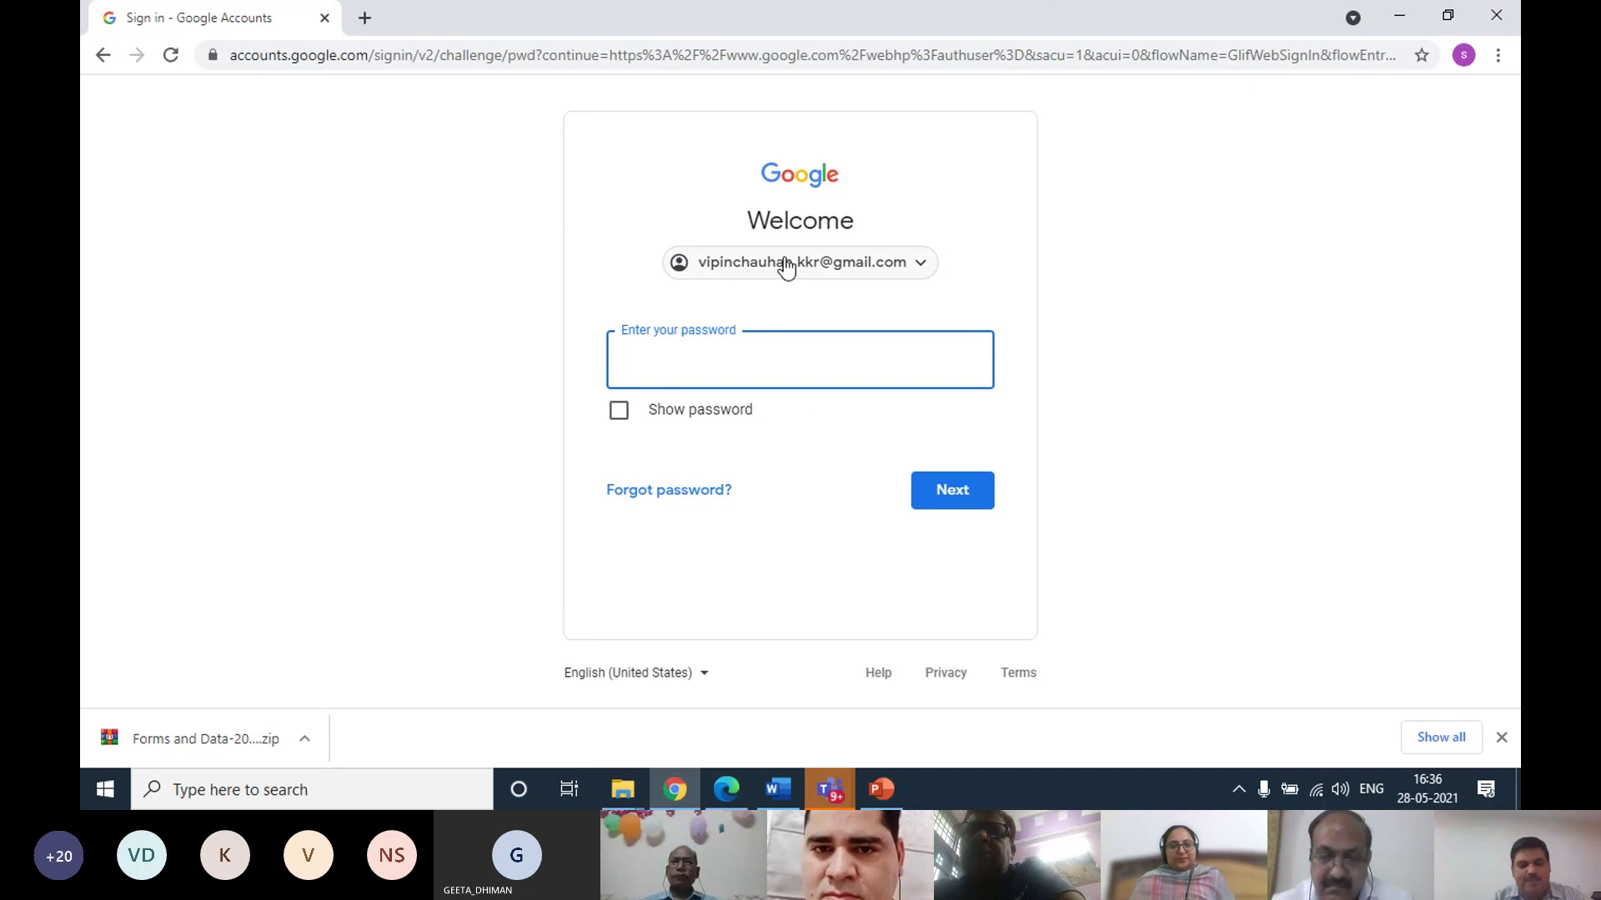
{"action": "type", "text": "••"}
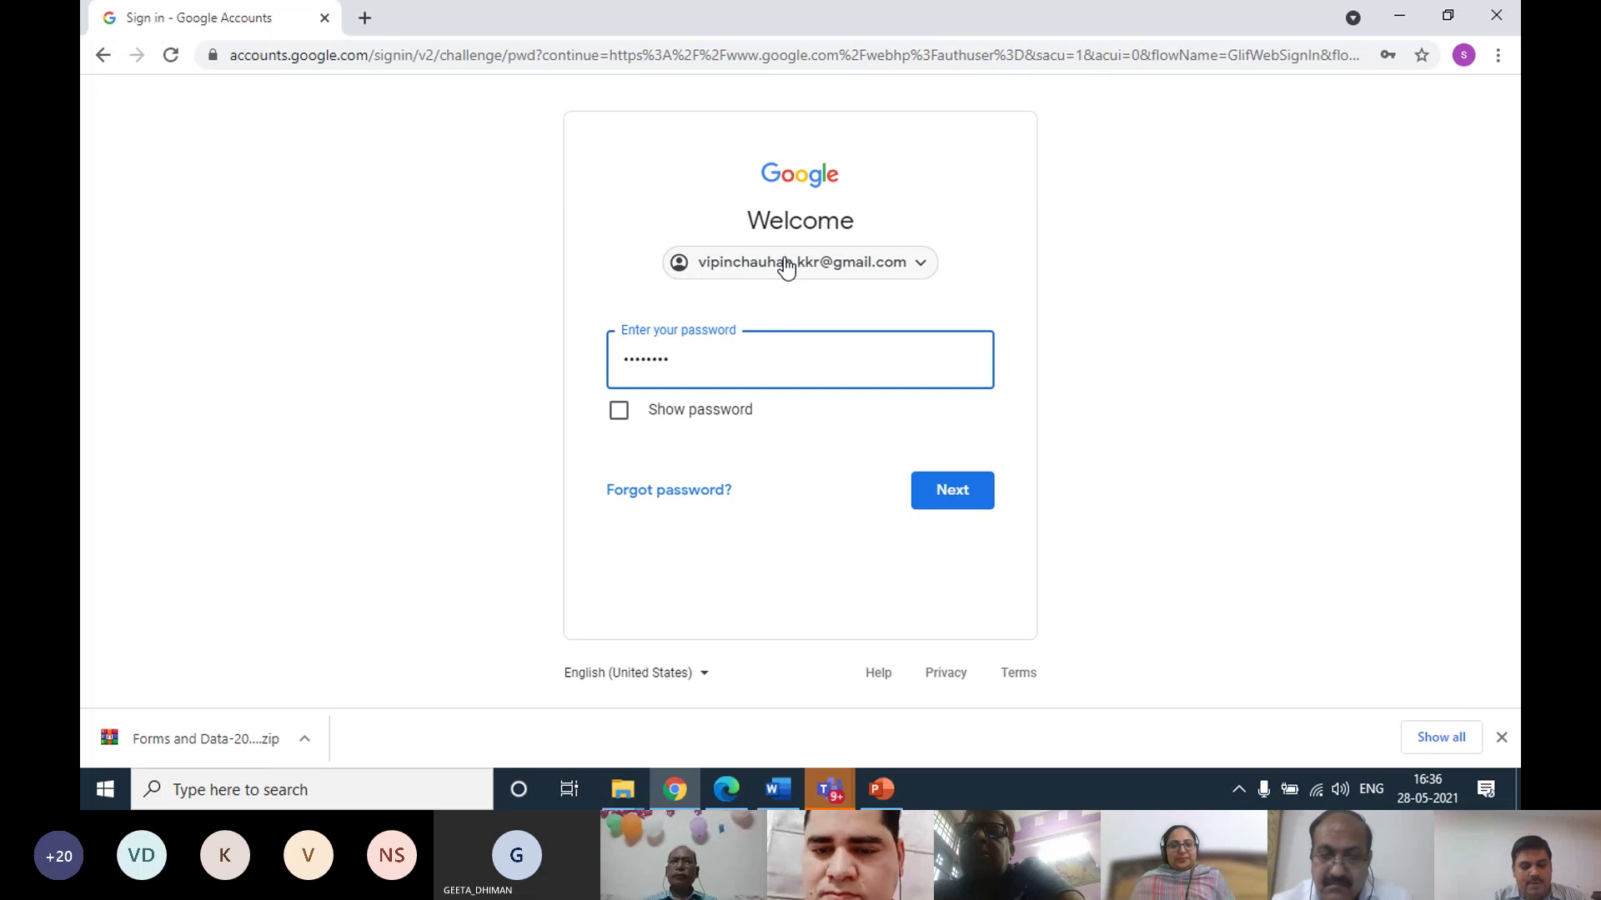
{"action": "type", "text": "••••••••"}
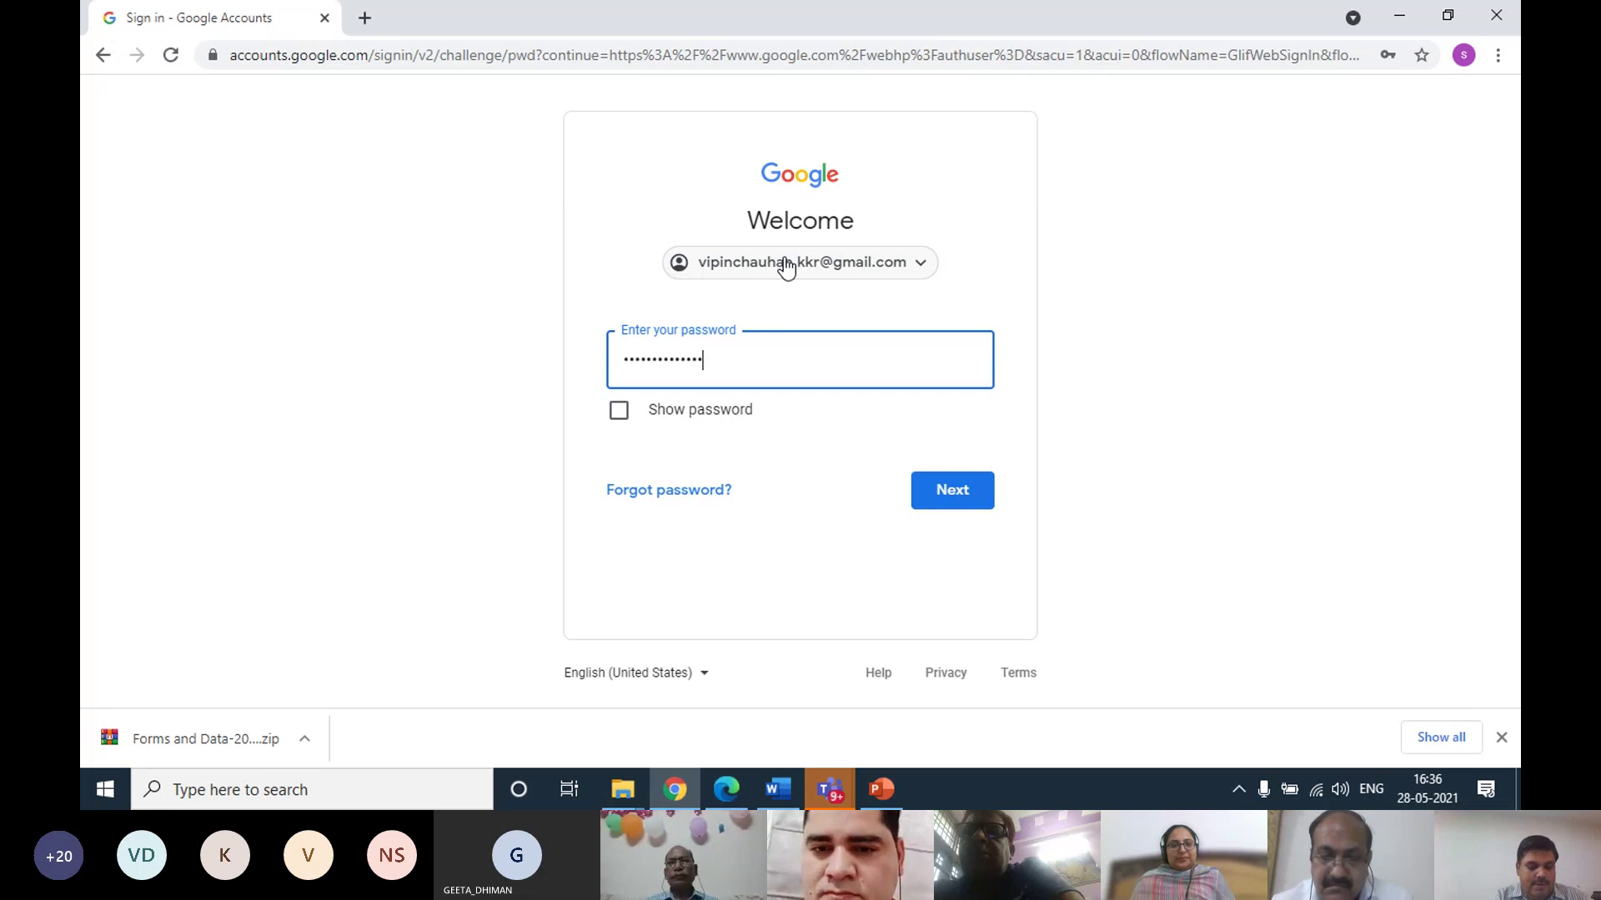
{"action": "type", "text": "•••"}
{"action": "key", "text": "Return"}
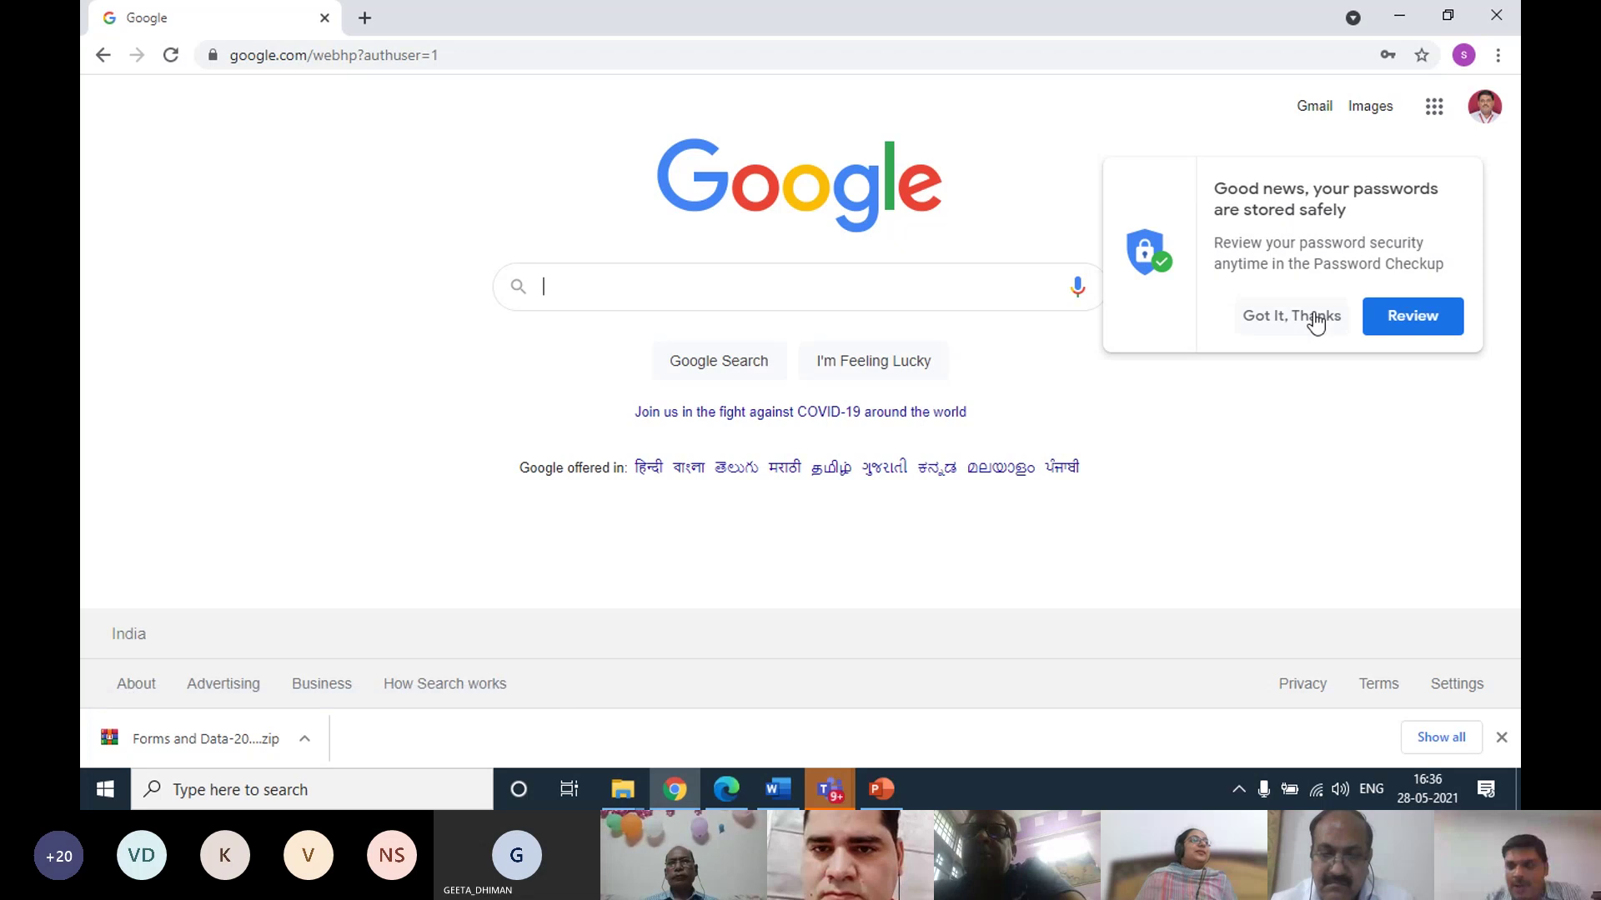
Dismiss the saved-passwords notice and launch Contacts from the Google apps grid
{"action": "left_click", "coordinate": [1306, 317]}
{"action": "left_click", "coordinate": [1433, 115]}
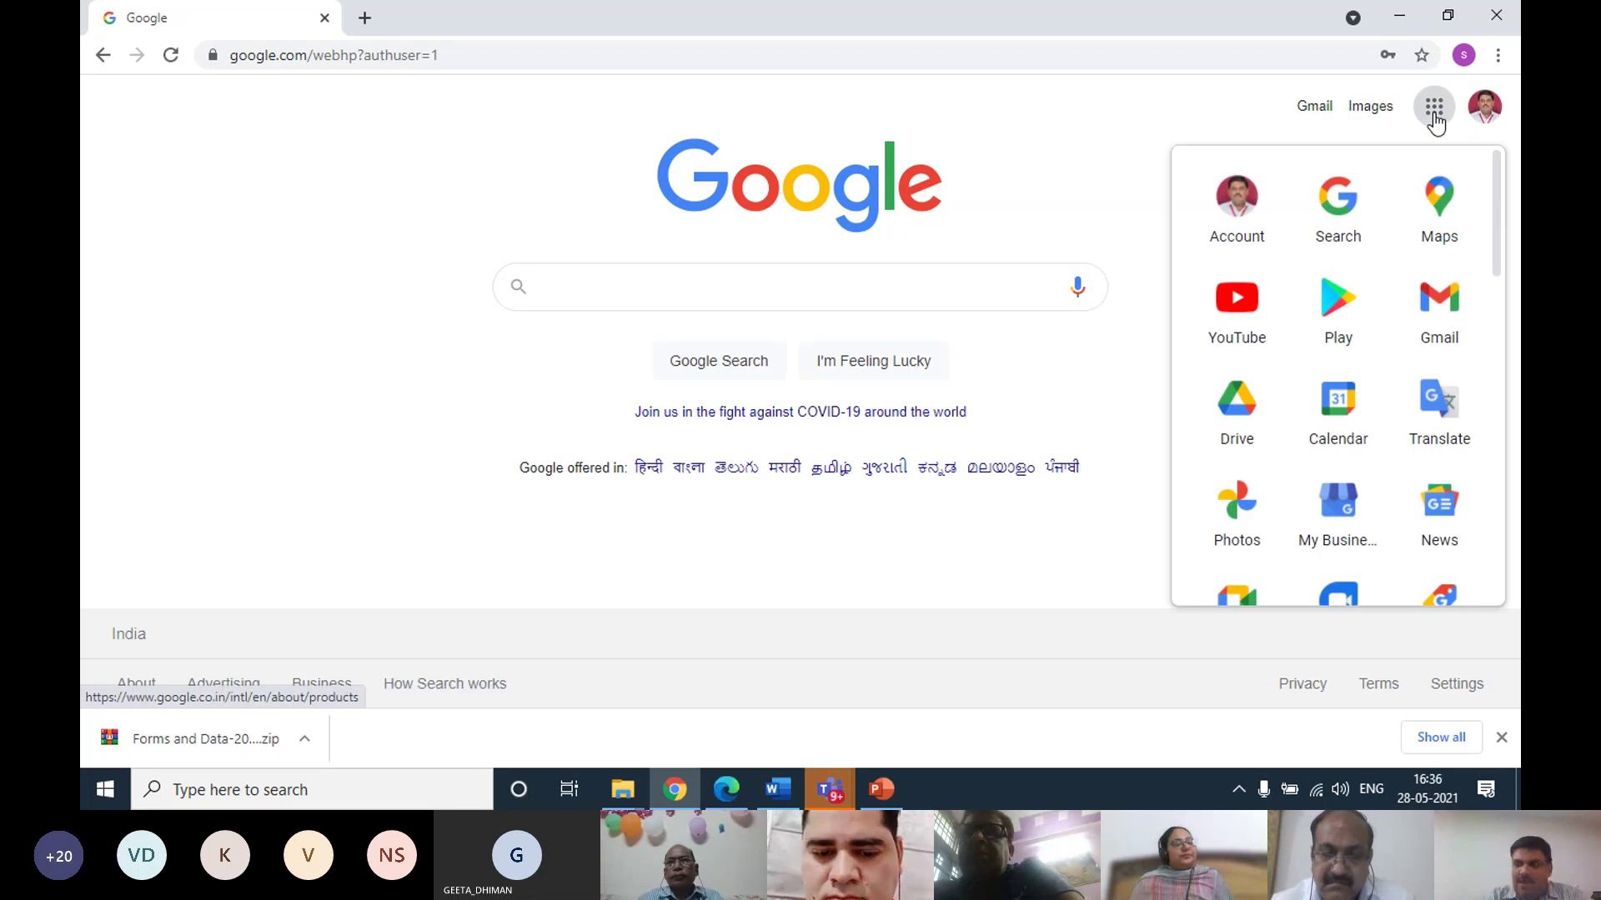
{"action": "scroll", "coordinate": [1344, 329], "scroll_direction": "down", "scroll_amount": 6}
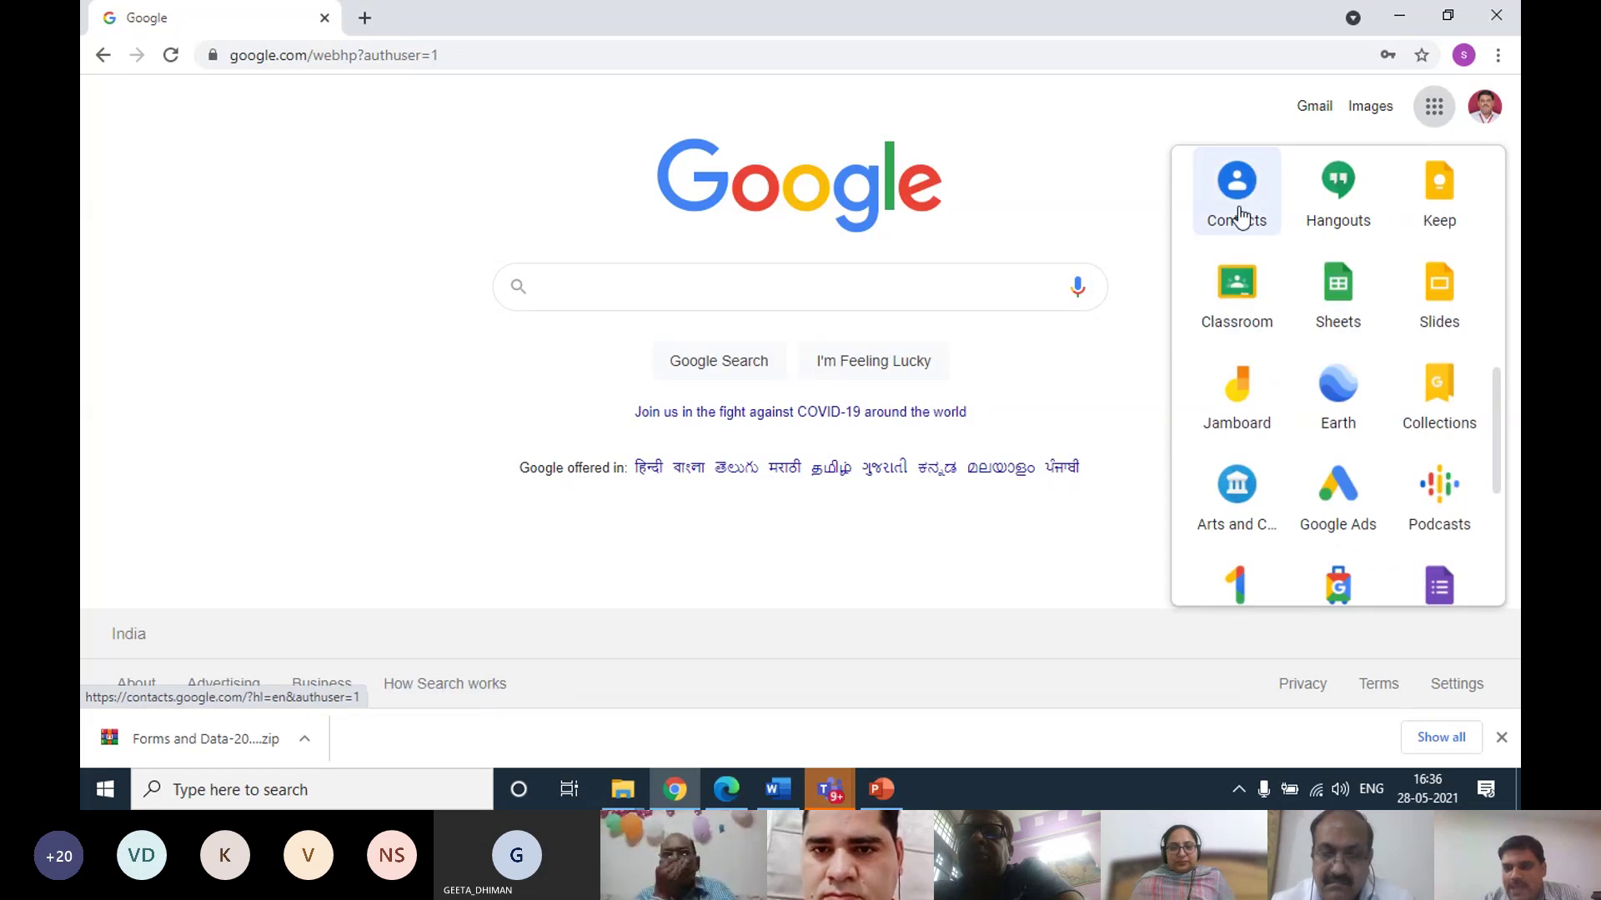
{"action": "left_click", "coordinate": [1232, 209]}
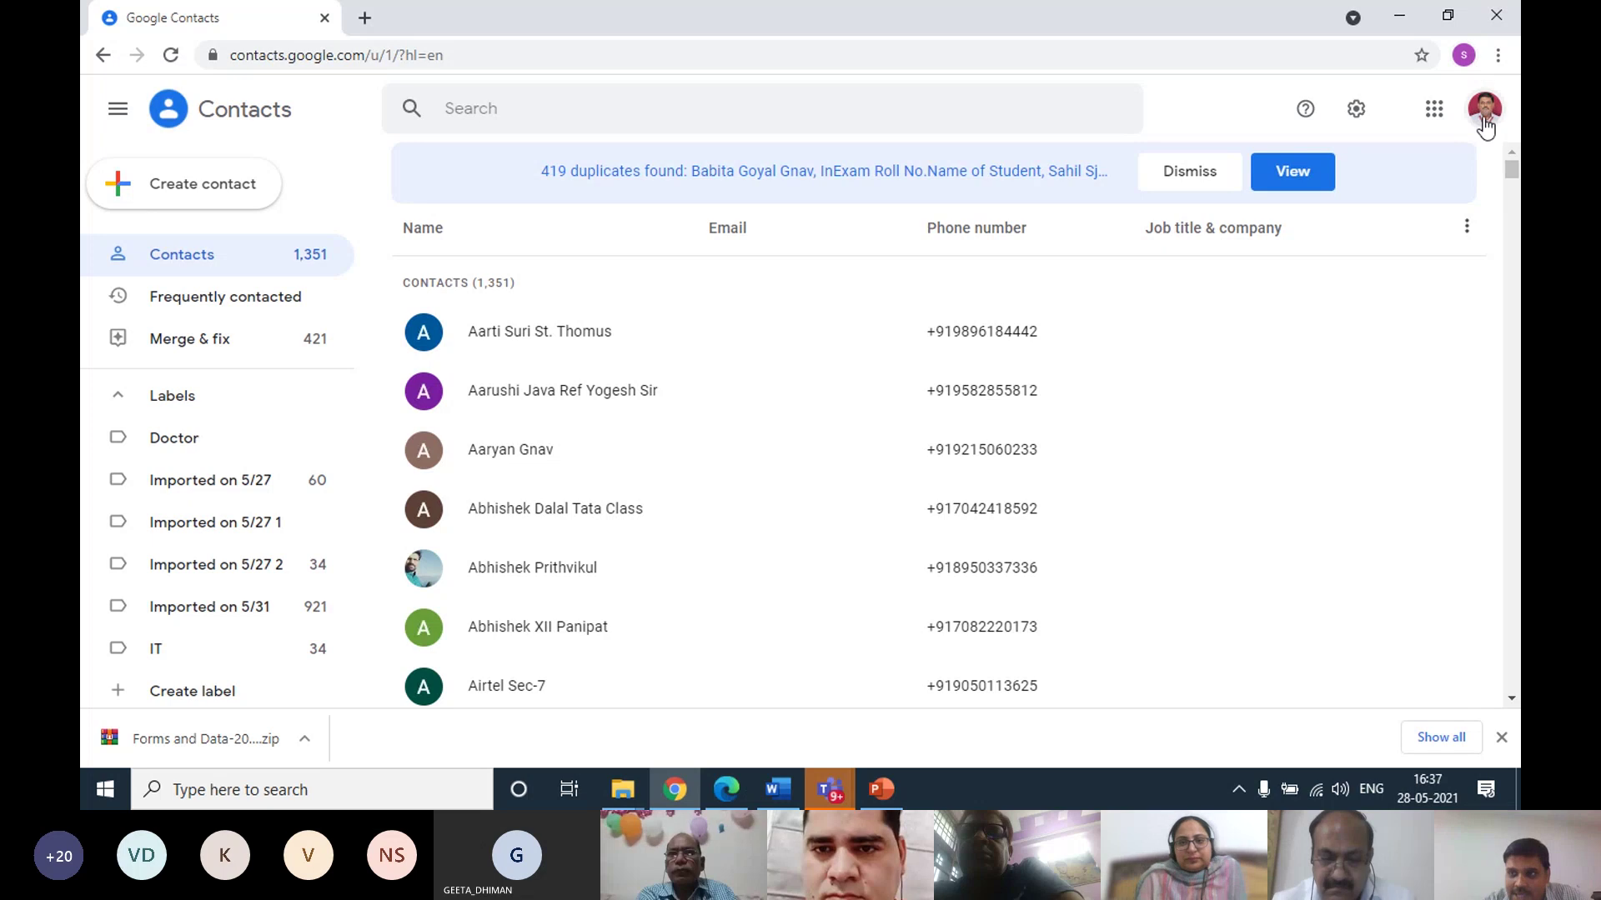
{"action": "left_click", "coordinate": [1434, 112]}
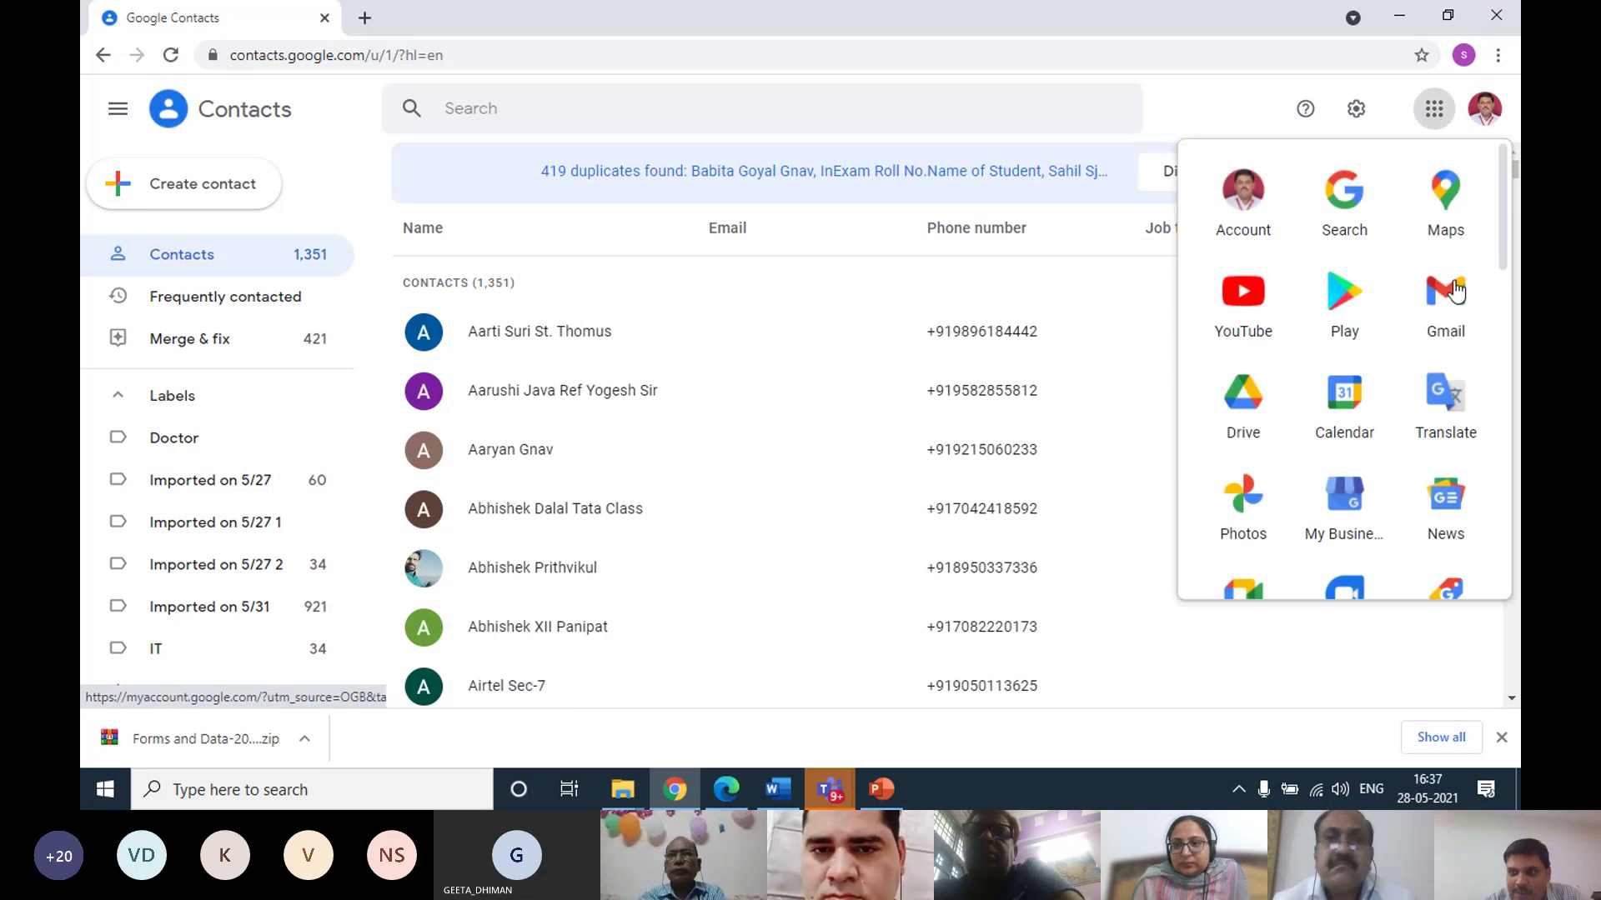
{"action": "scroll", "coordinate": [1348, 442], "scroll_direction": "down", "scroll_amount": 5}
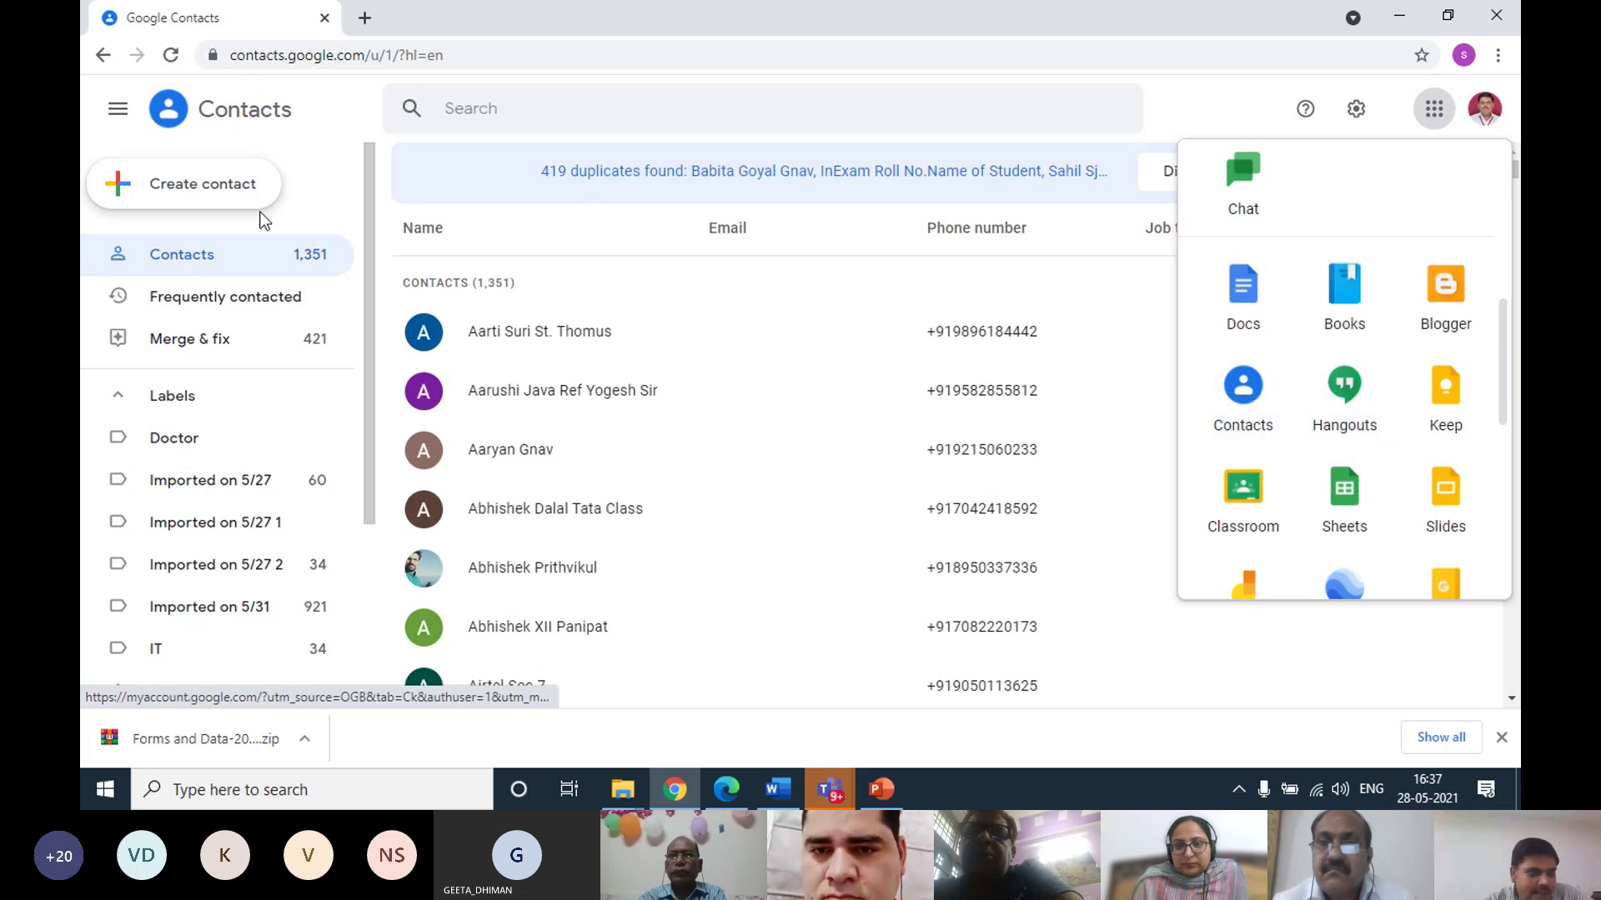
{"action": "left_click", "coordinate": [310, 182]}
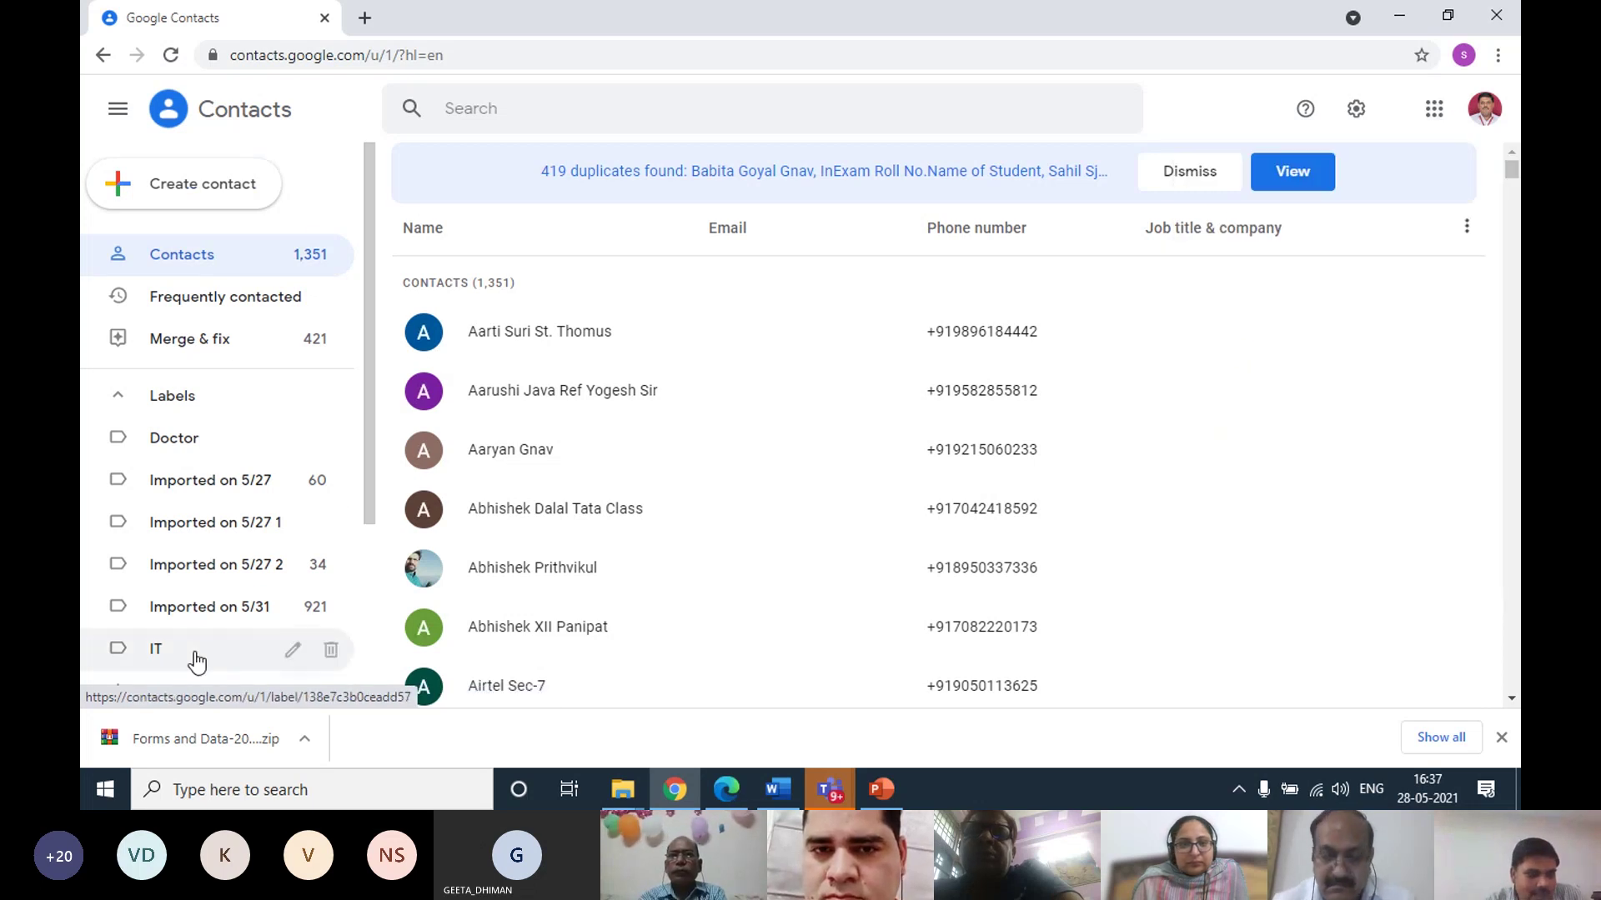
{"action": "left_click", "coordinate": [156, 654]}
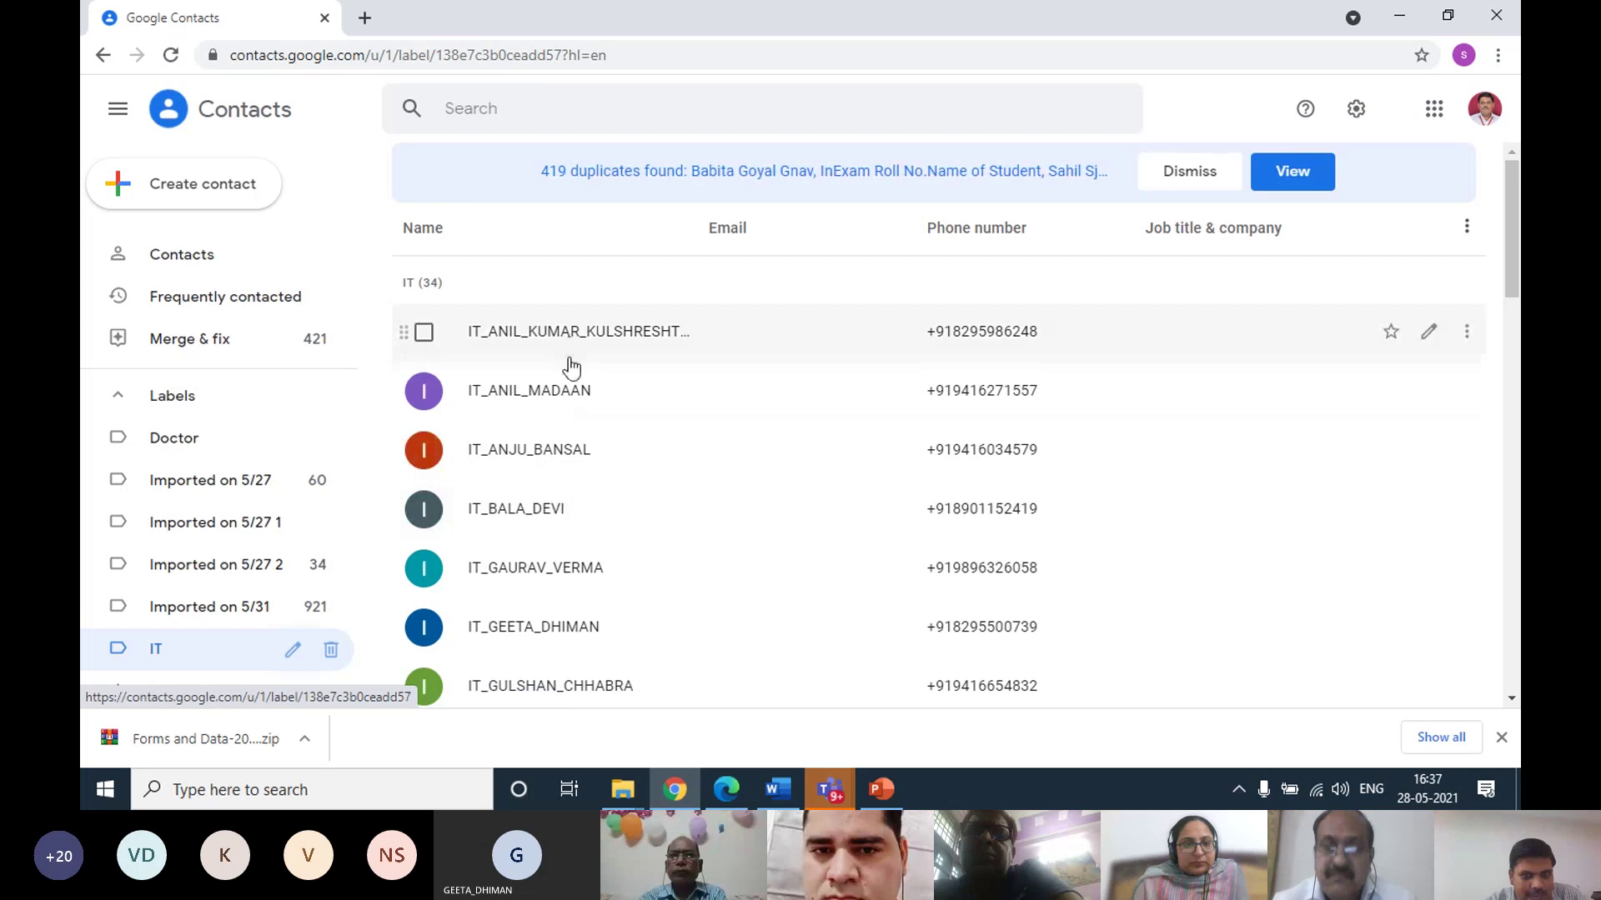
{"action": "scroll", "coordinate": [684, 558], "scroll_direction": "down", "scroll_amount": 15}
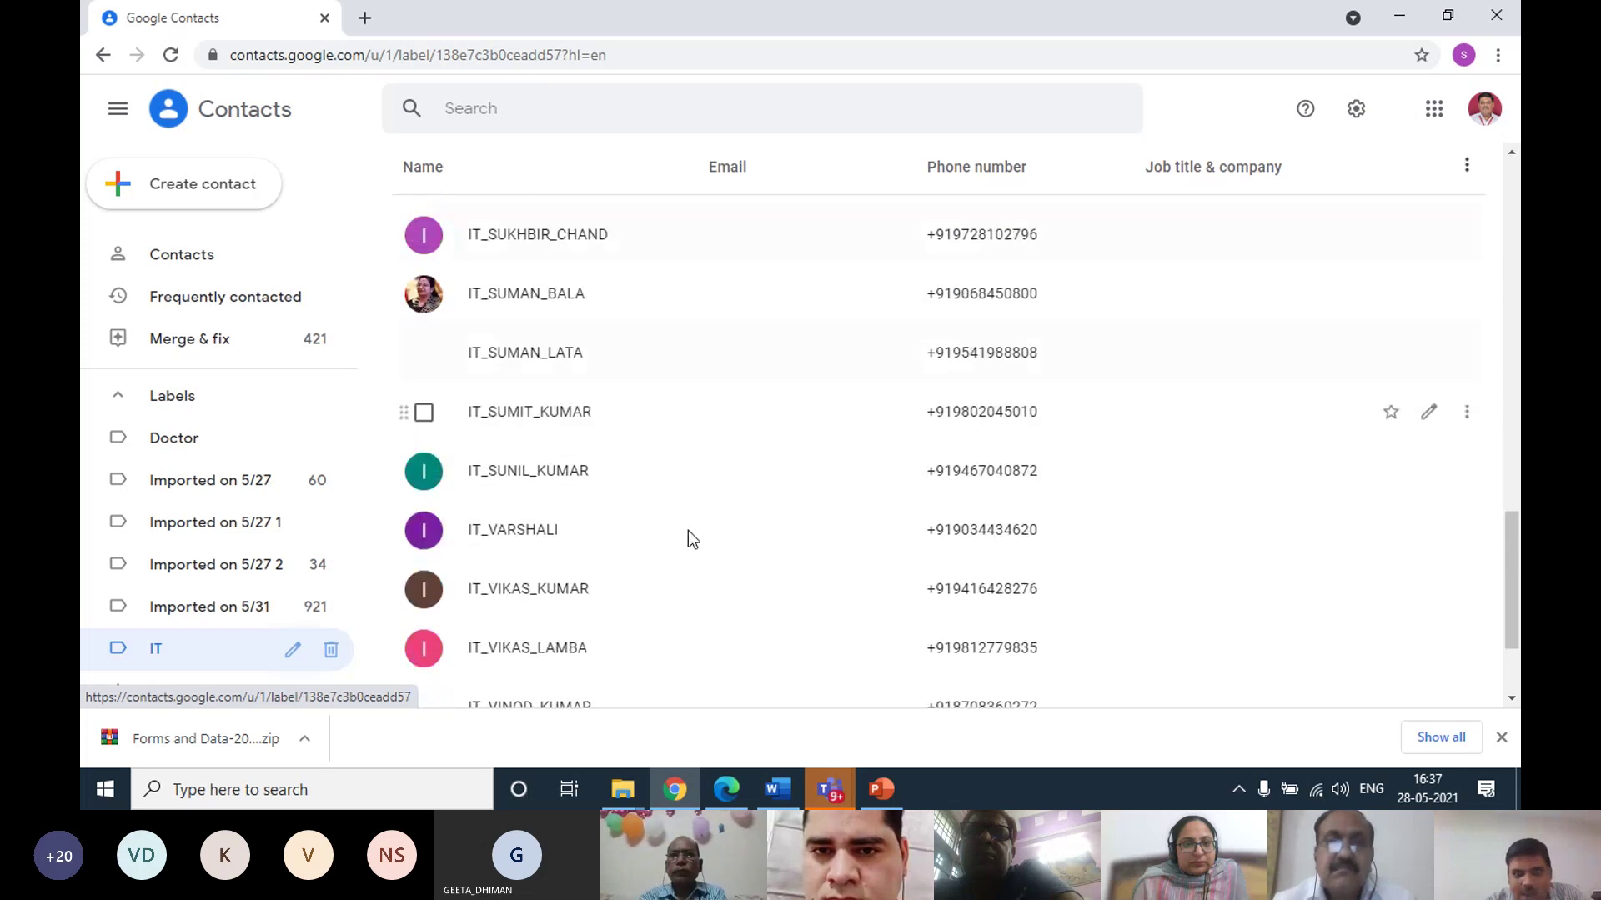
{"action": "scroll", "coordinate": [667, 542], "scroll_direction": "down", "scroll_amount": 1}
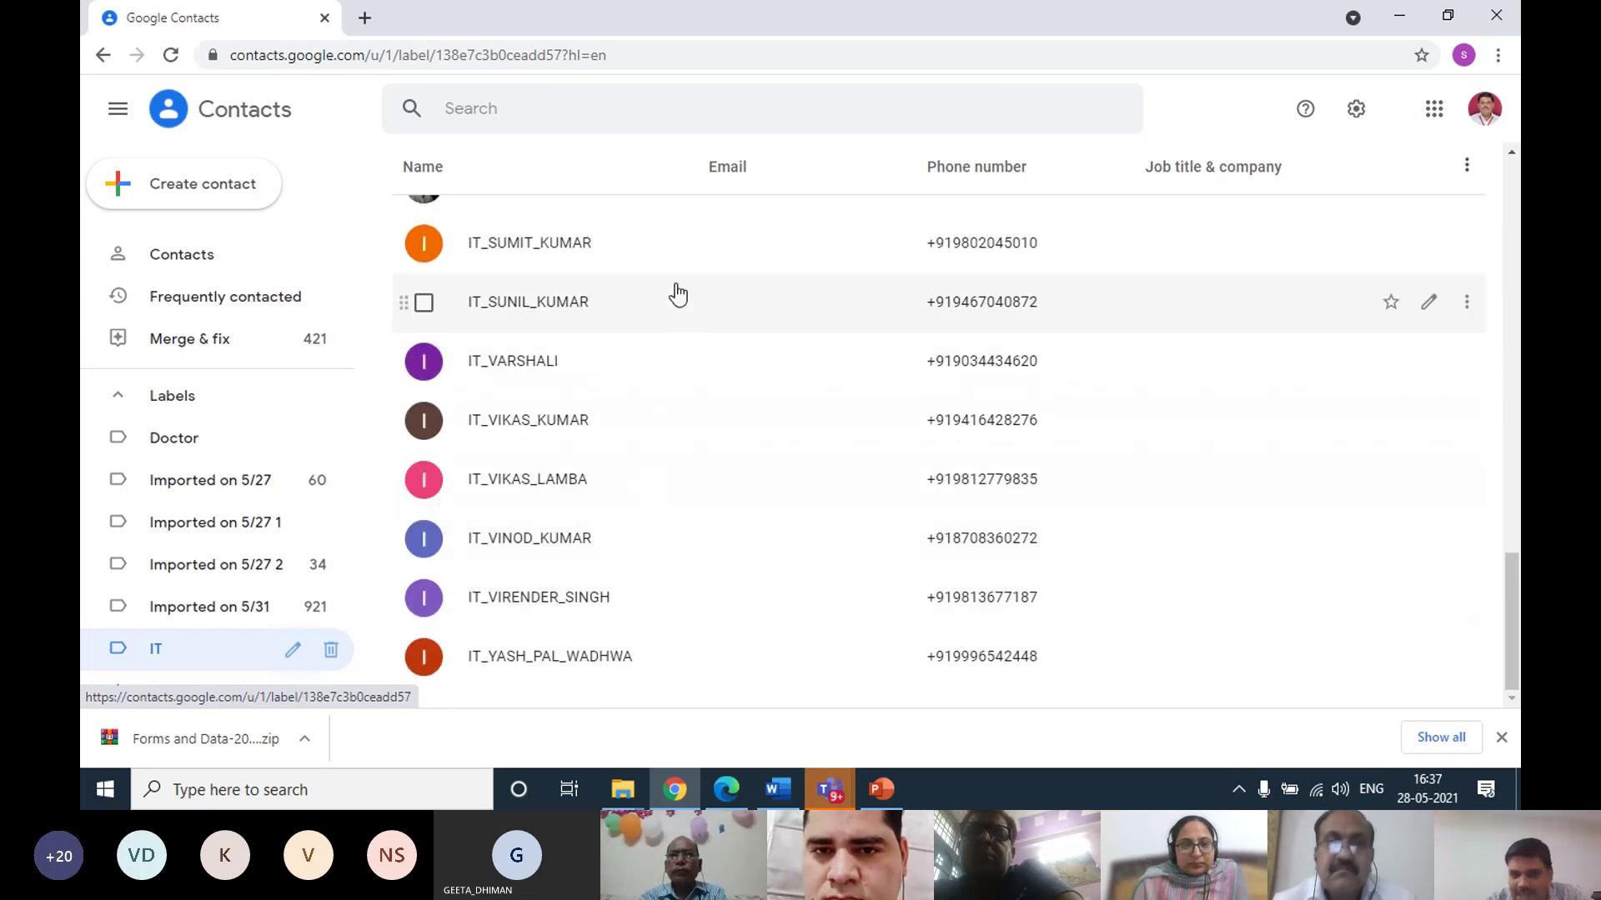
{"action": "scroll", "coordinate": [677, 350], "scroll_direction": "up", "scroll_amount": 3}
{"action": "scroll", "coordinate": [677, 400], "scroll_direction": "up", "scroll_amount": 10}
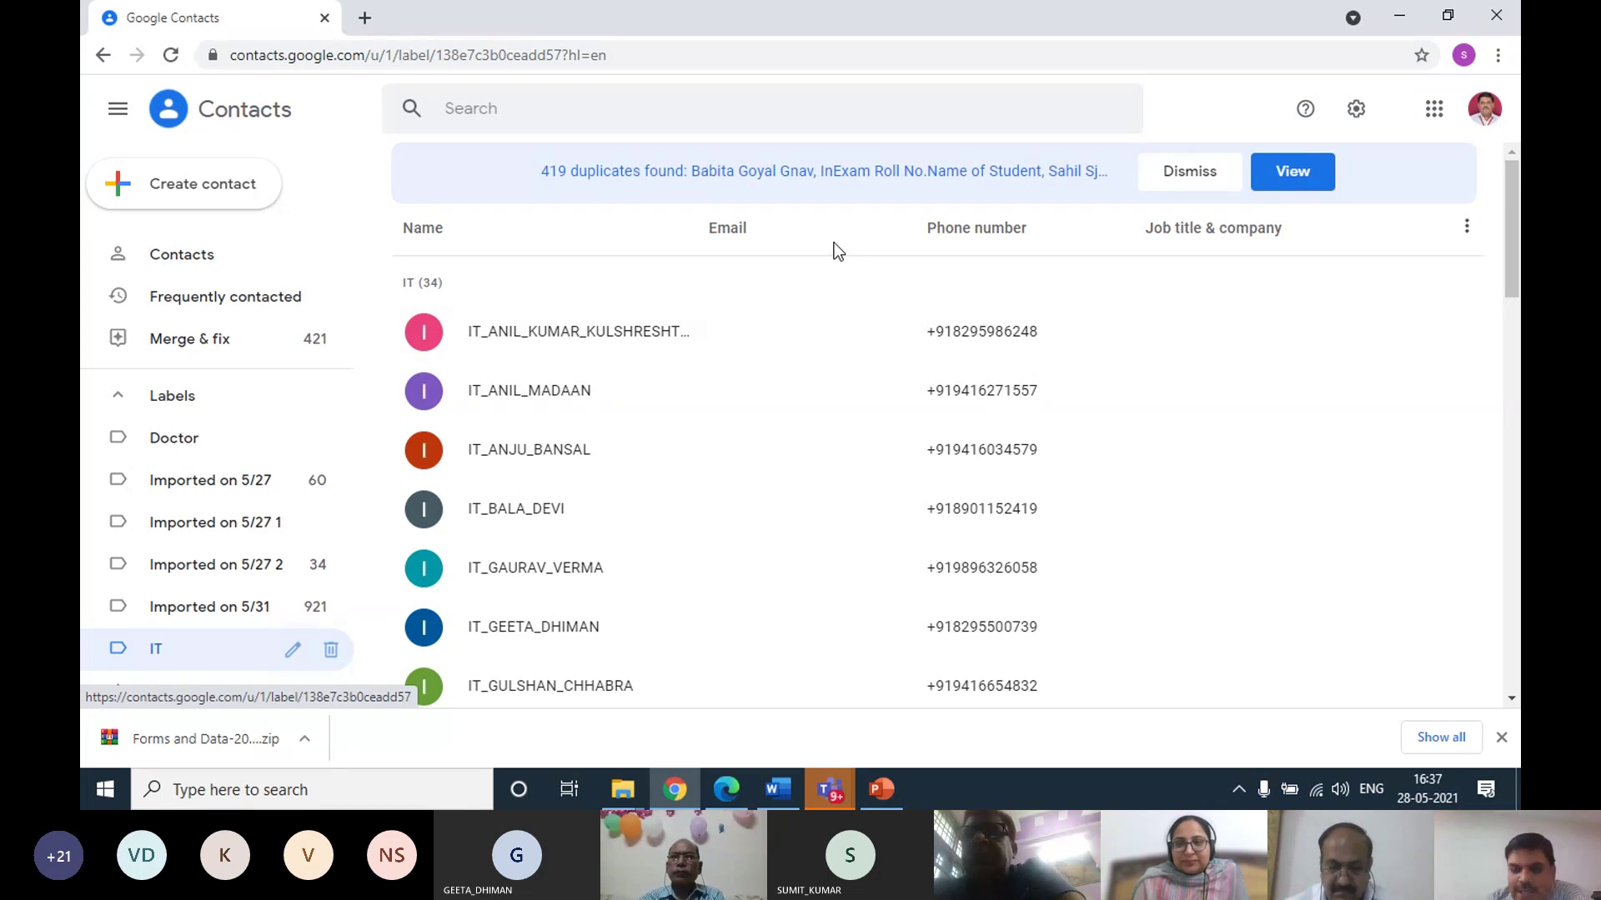
{"action": "left_click", "coordinate": [204, 255]}
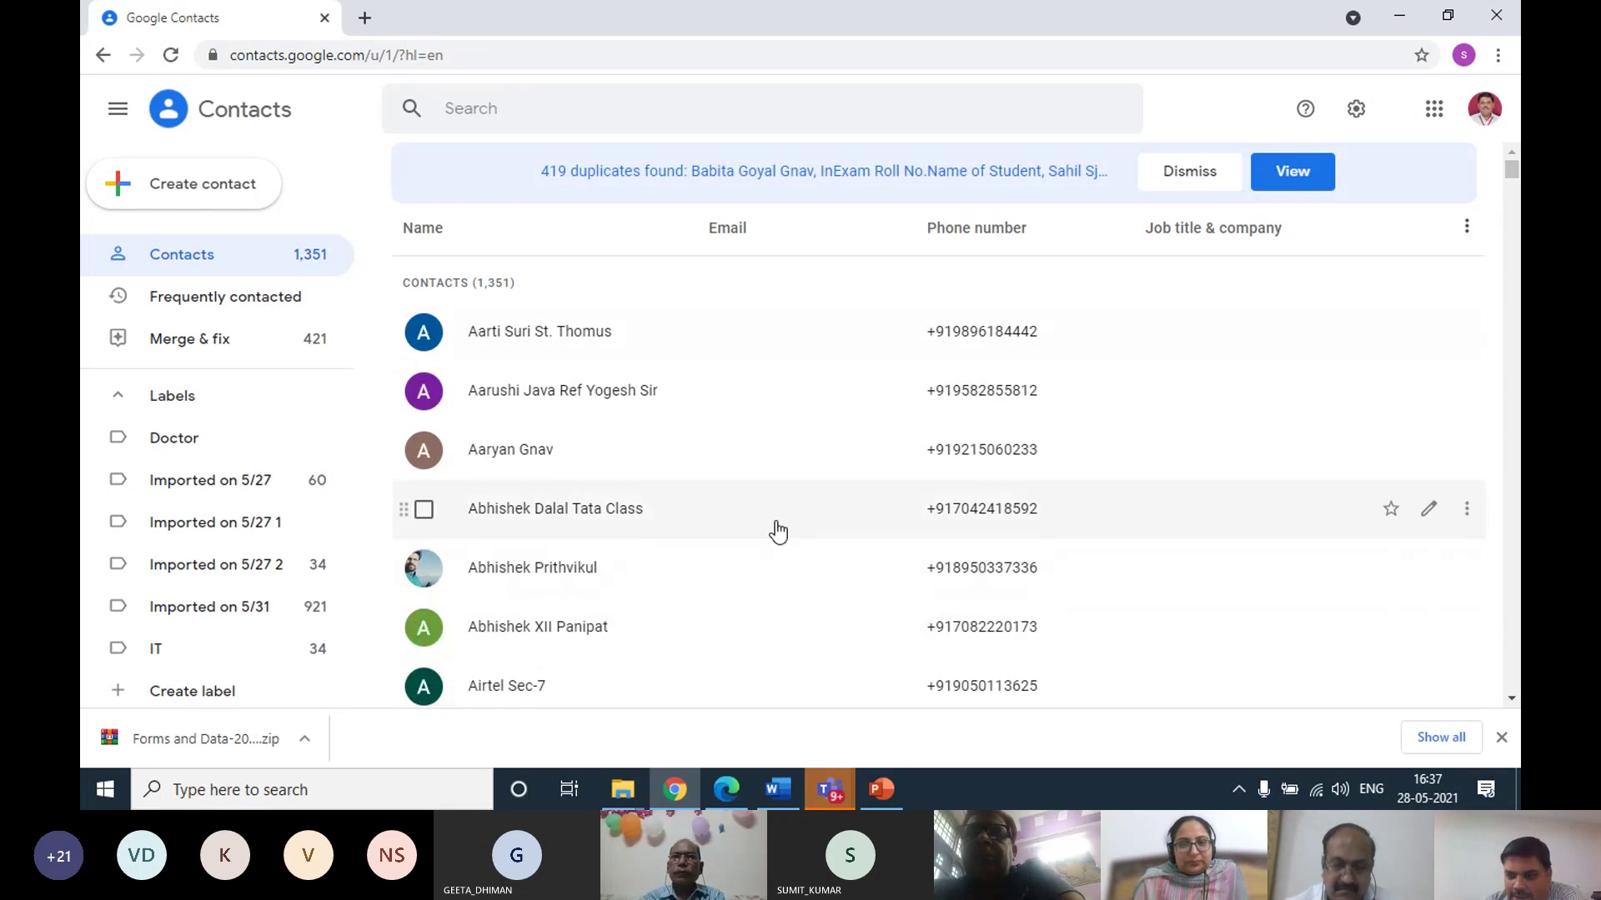
{"action": "scroll", "coordinate": [773, 529], "scroll_direction": "down", "scroll_amount": 4}
{"action": "scroll", "coordinate": [777, 530], "scroll_direction": "down", "scroll_amount": 15}
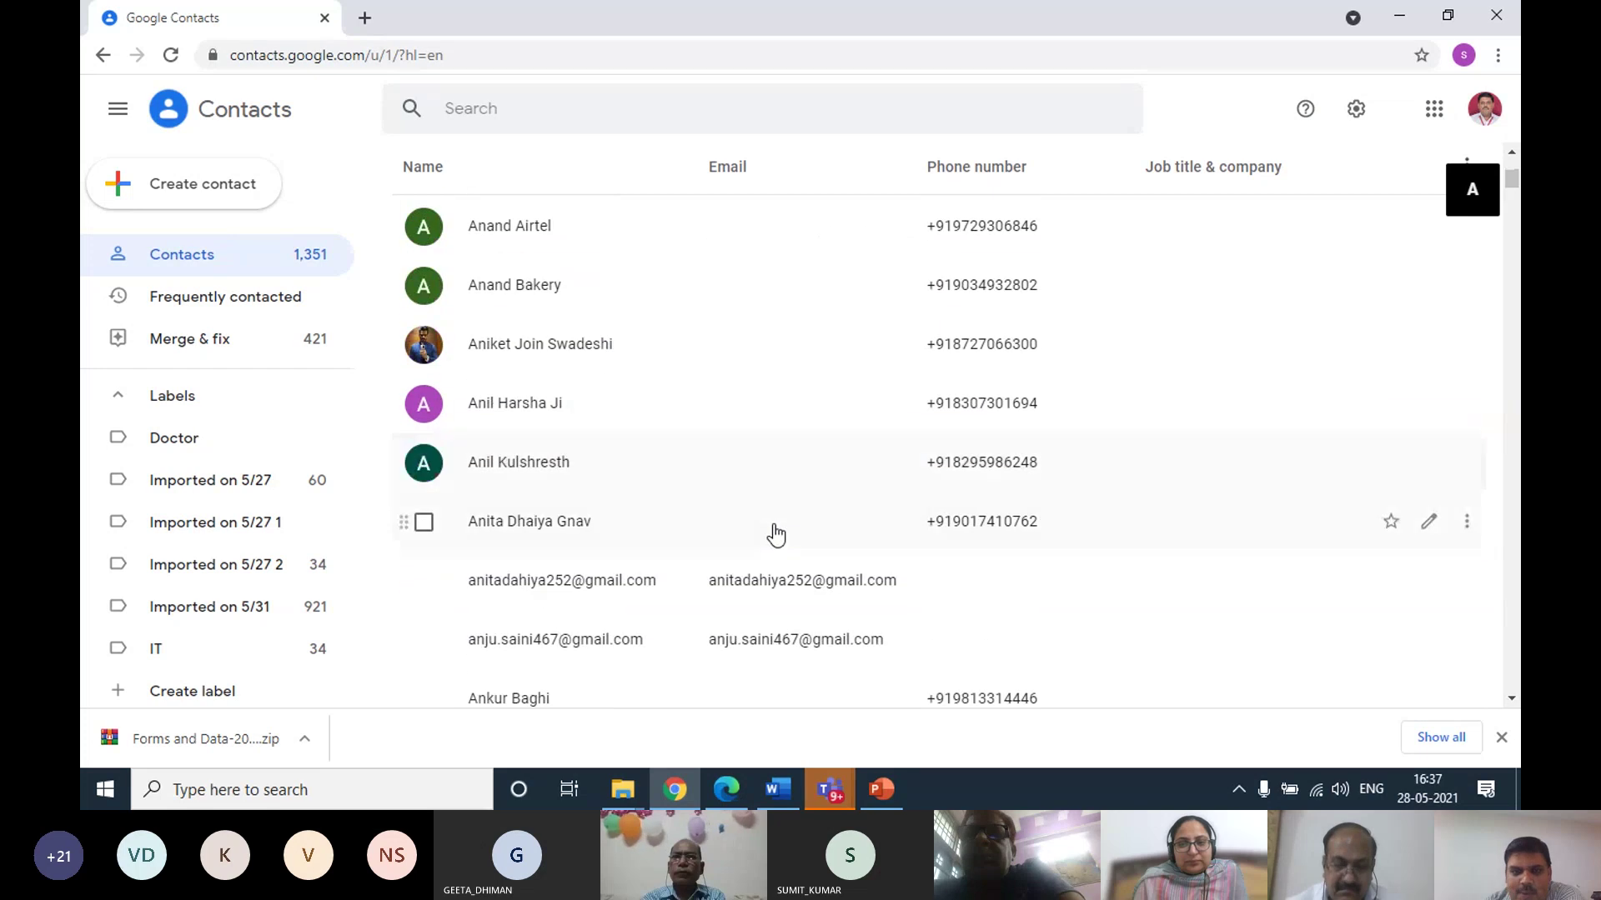
{"action": "scroll", "coordinate": [775, 528], "scroll_direction": "down", "scroll_amount": 6}
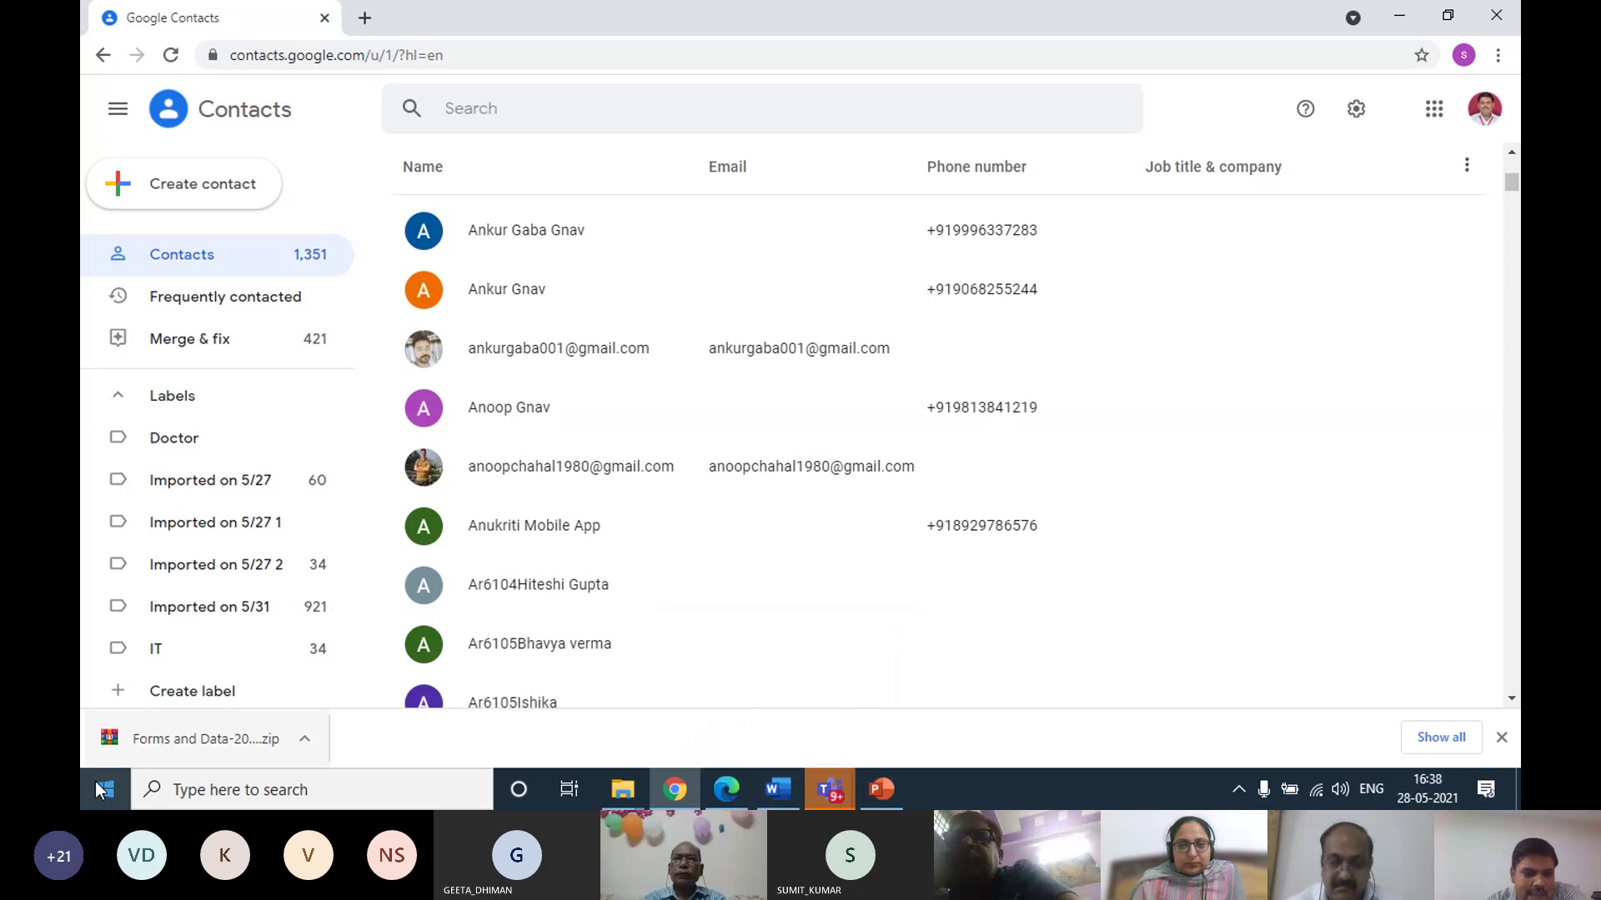
Start Excel with a new blank workbook and maximize its window
{"action": "key", "text": "super"}
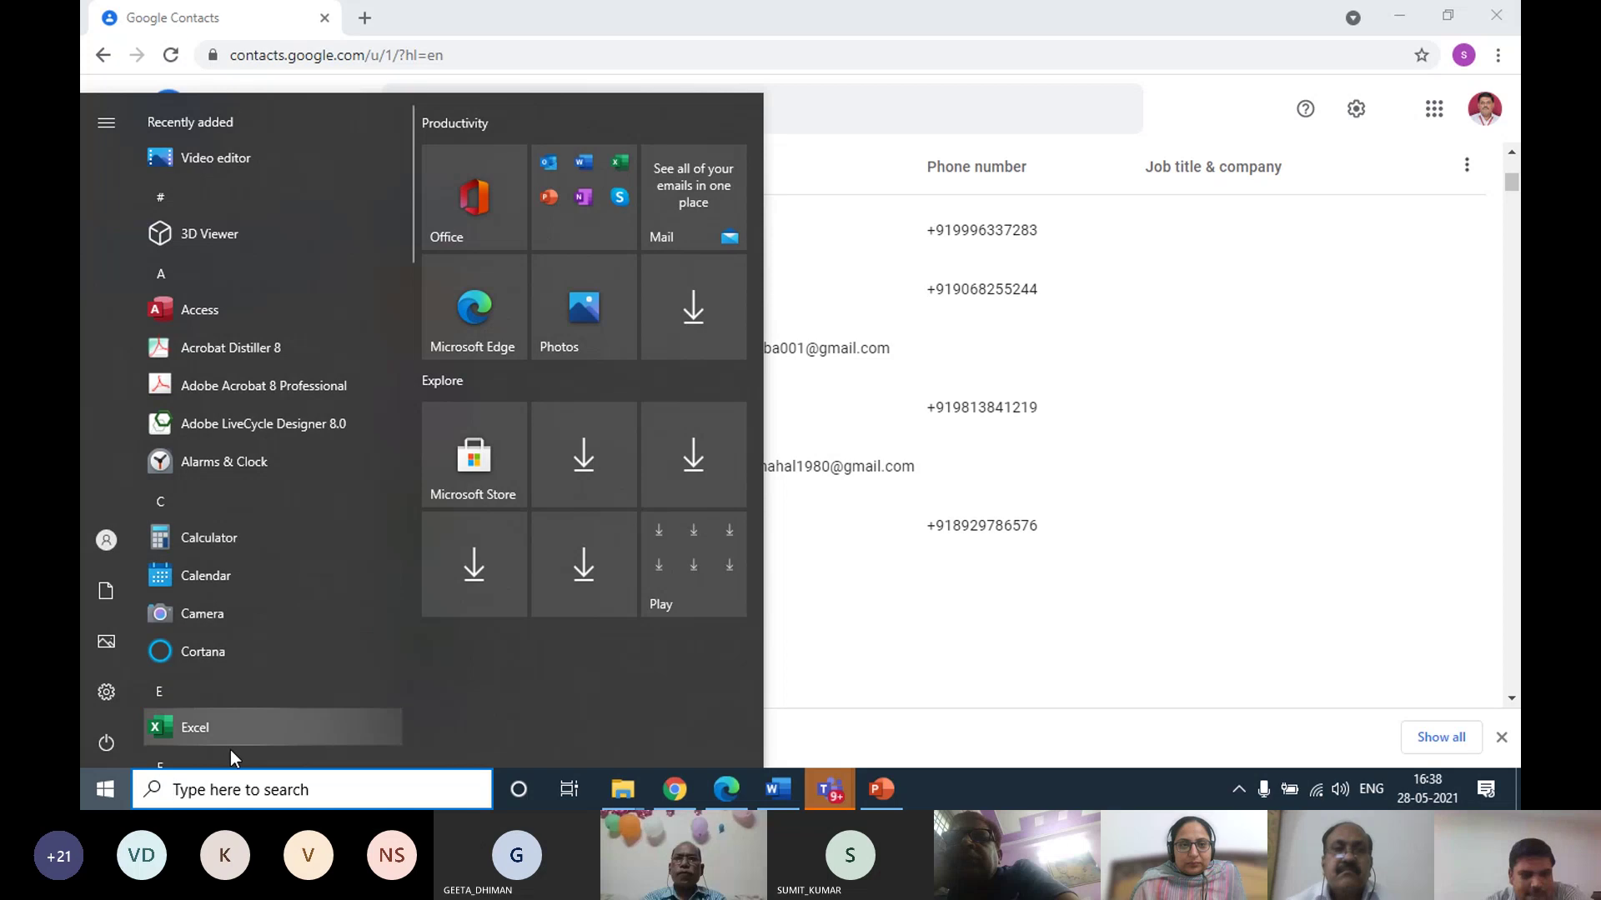
{"action": "left_click", "coordinate": [213, 725]}
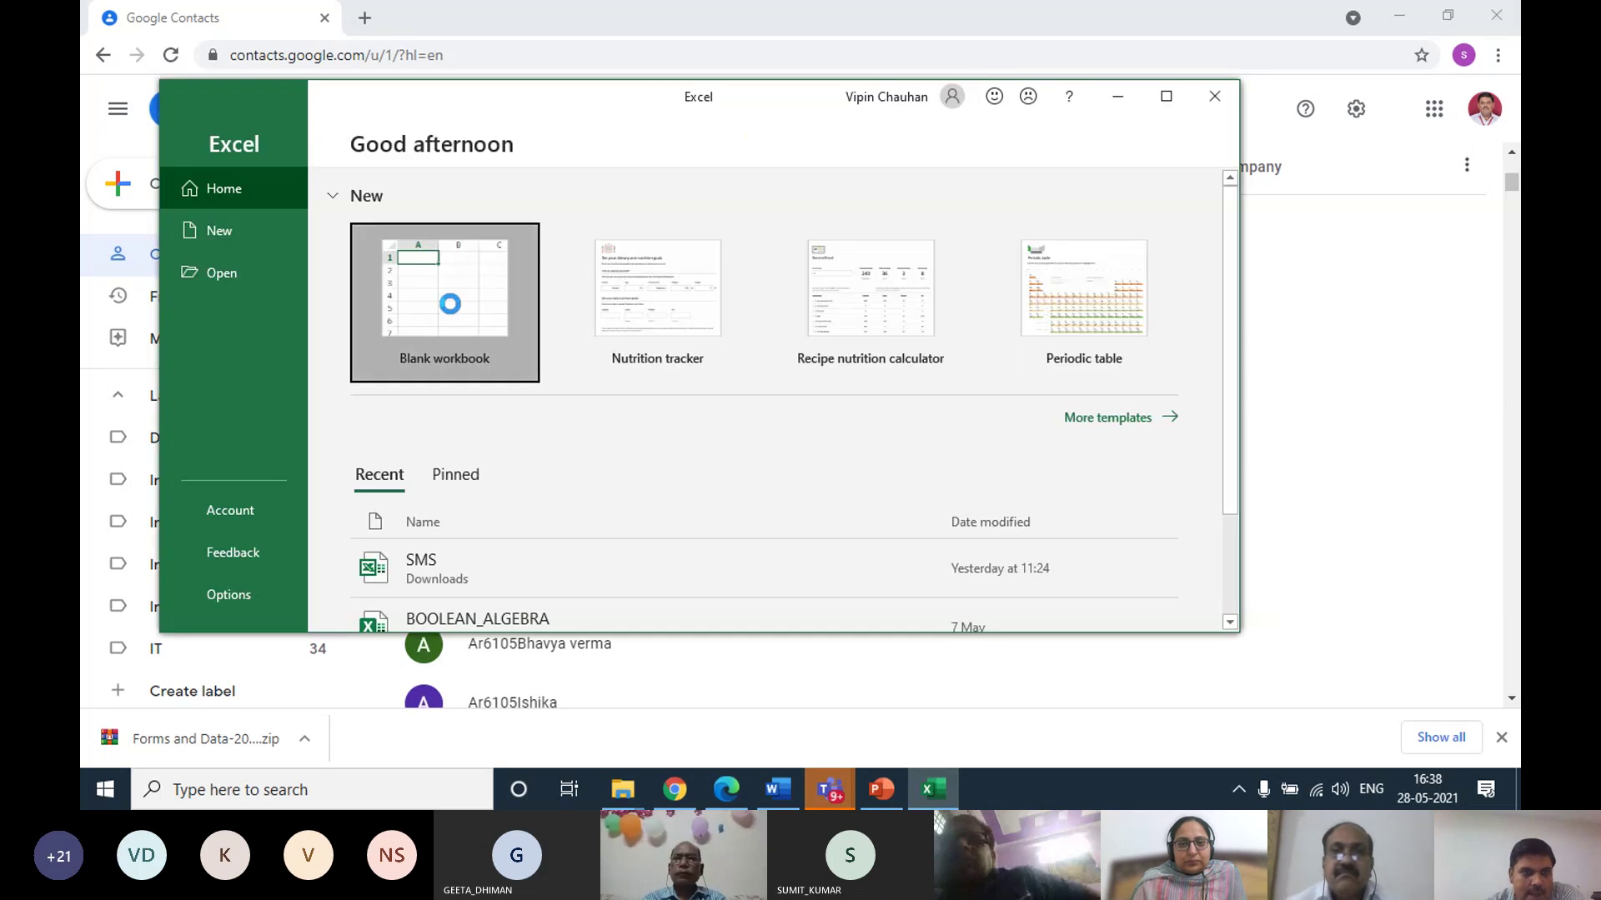
{"action": "left_click", "coordinate": [450, 304]}
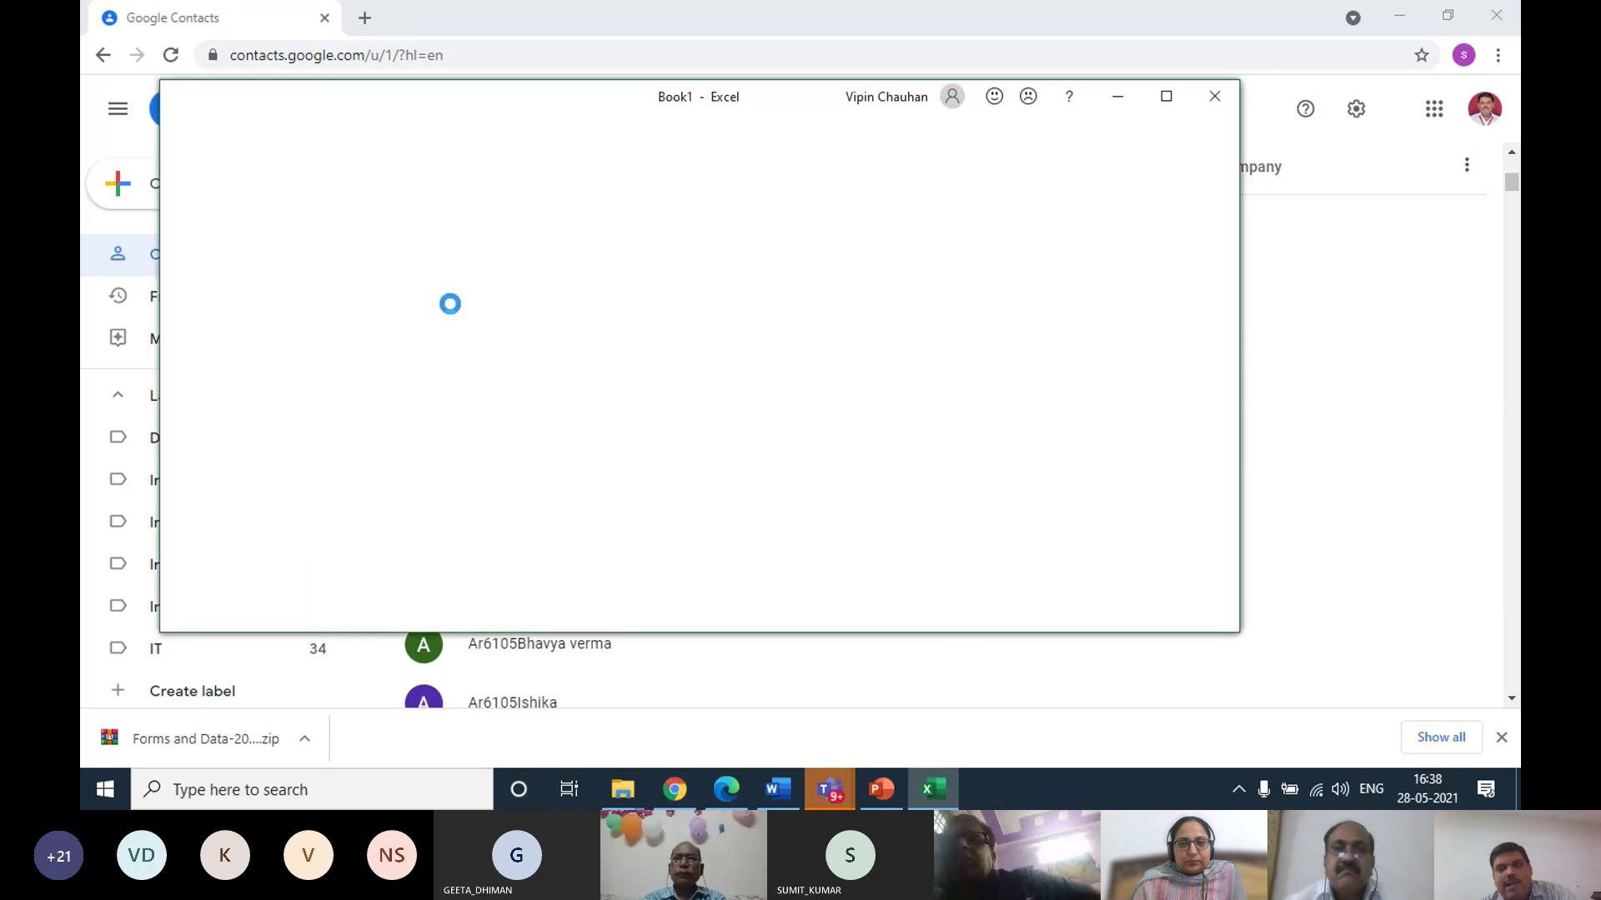
{"action": "left_click", "coordinate": [1167, 97]}
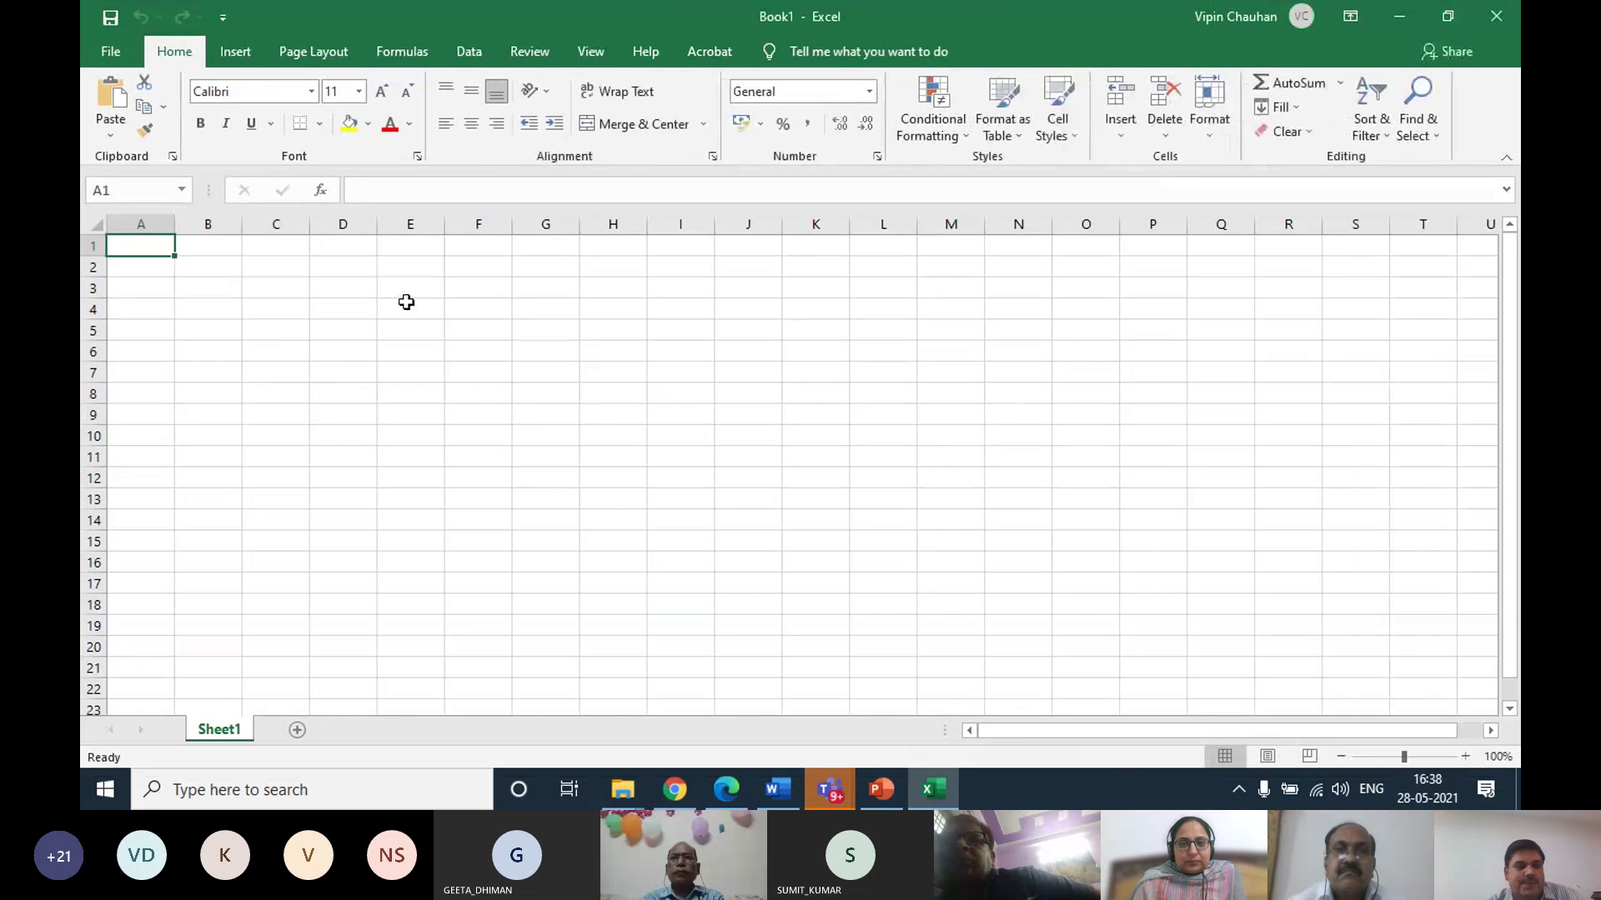
Enter the column headings Name in A1 and Mobile No. in B1
{"action": "type", "text": "Mobile"}
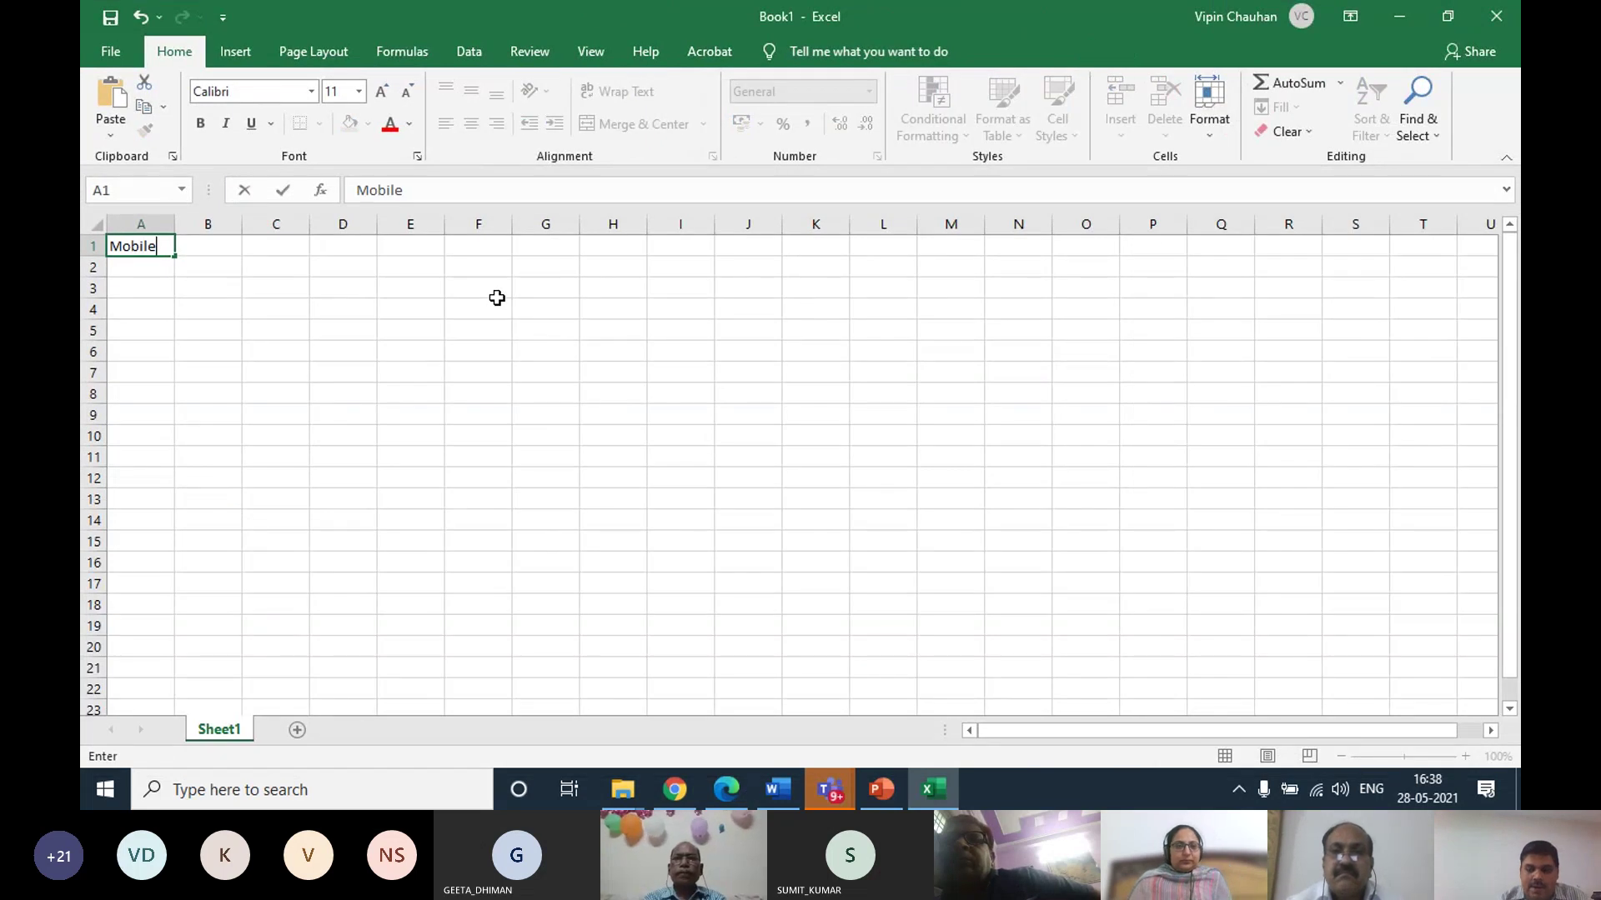
{"action": "key", "text": "BackSpace"}
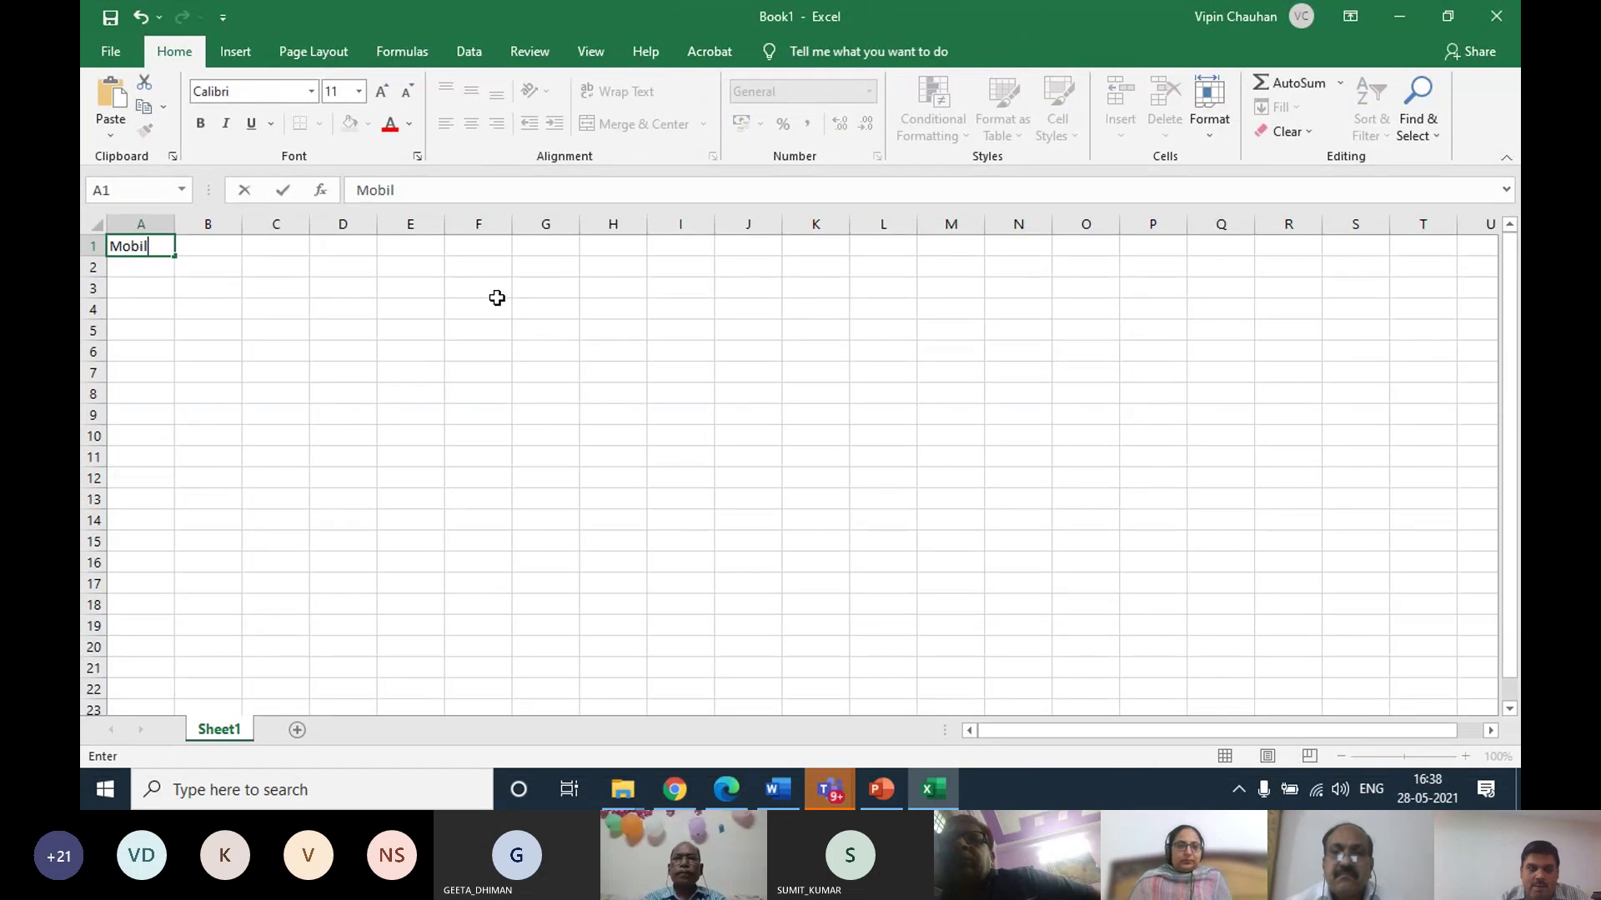
{"action": "type", "text": "e No."}
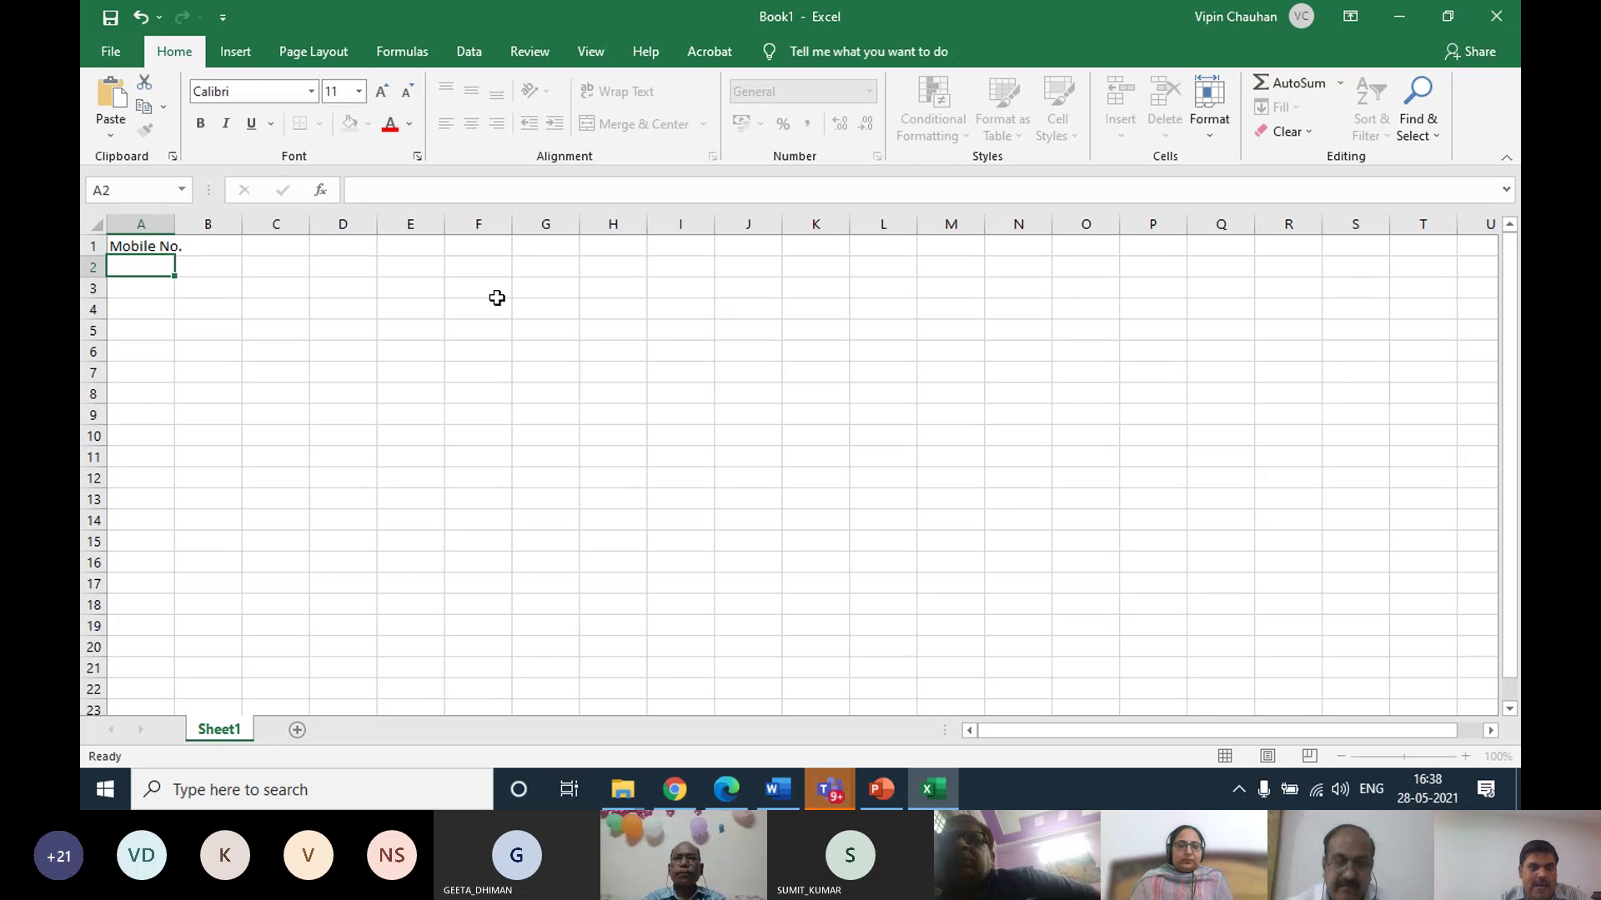
{"action": "key", "text": "ctrl+Return"}
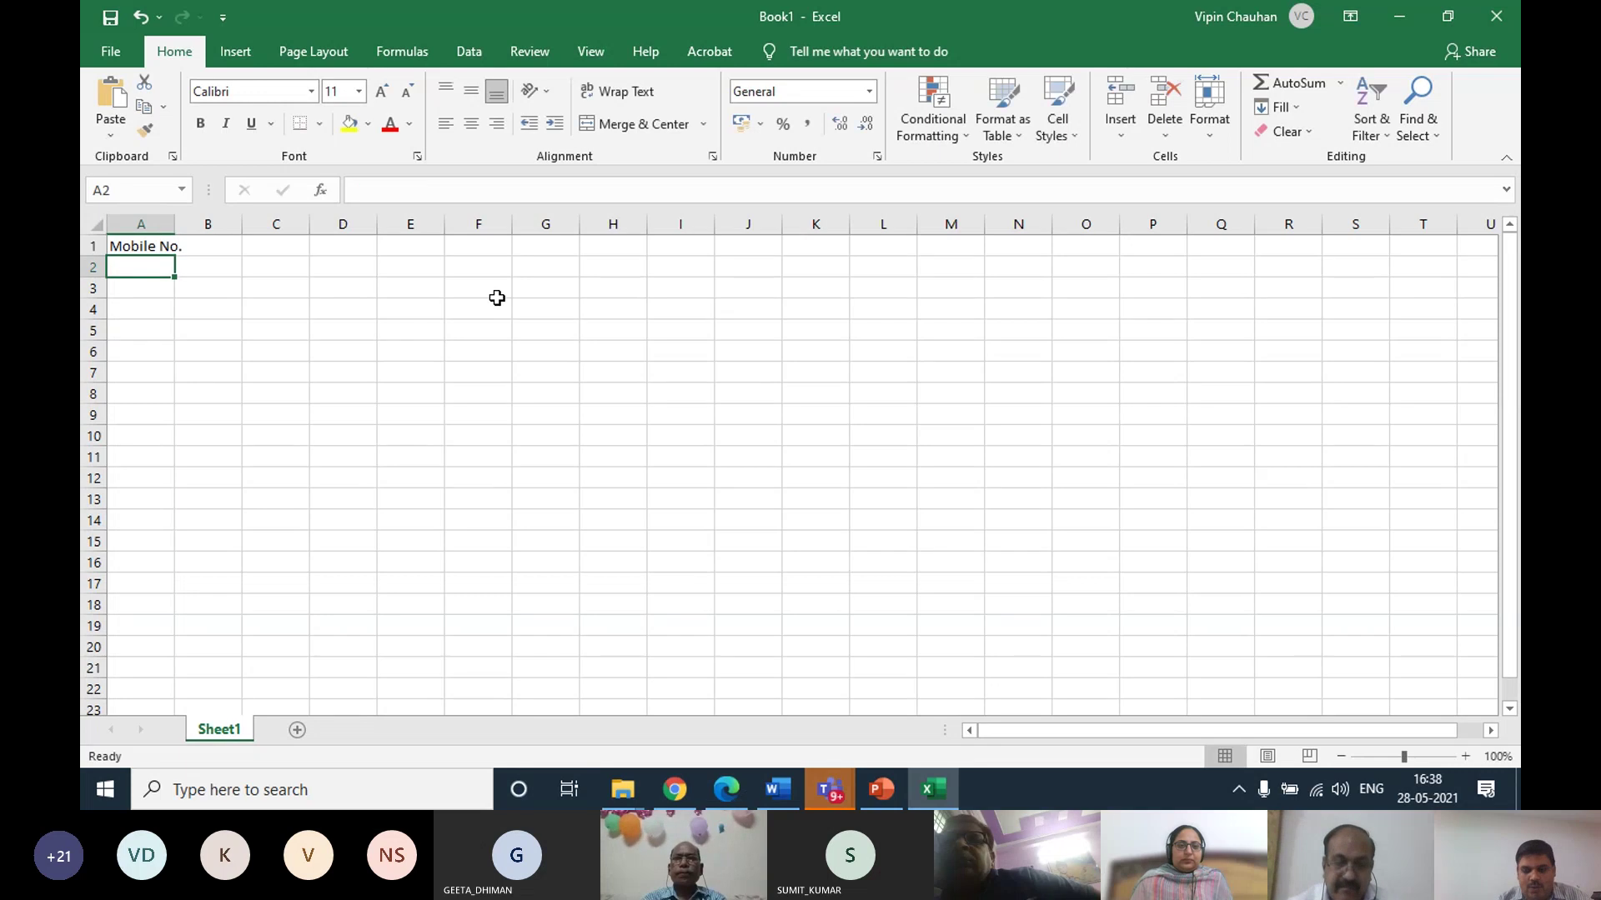
{"action": "key", "text": "ctrl+x"}
{"action": "key", "text": "Right"}
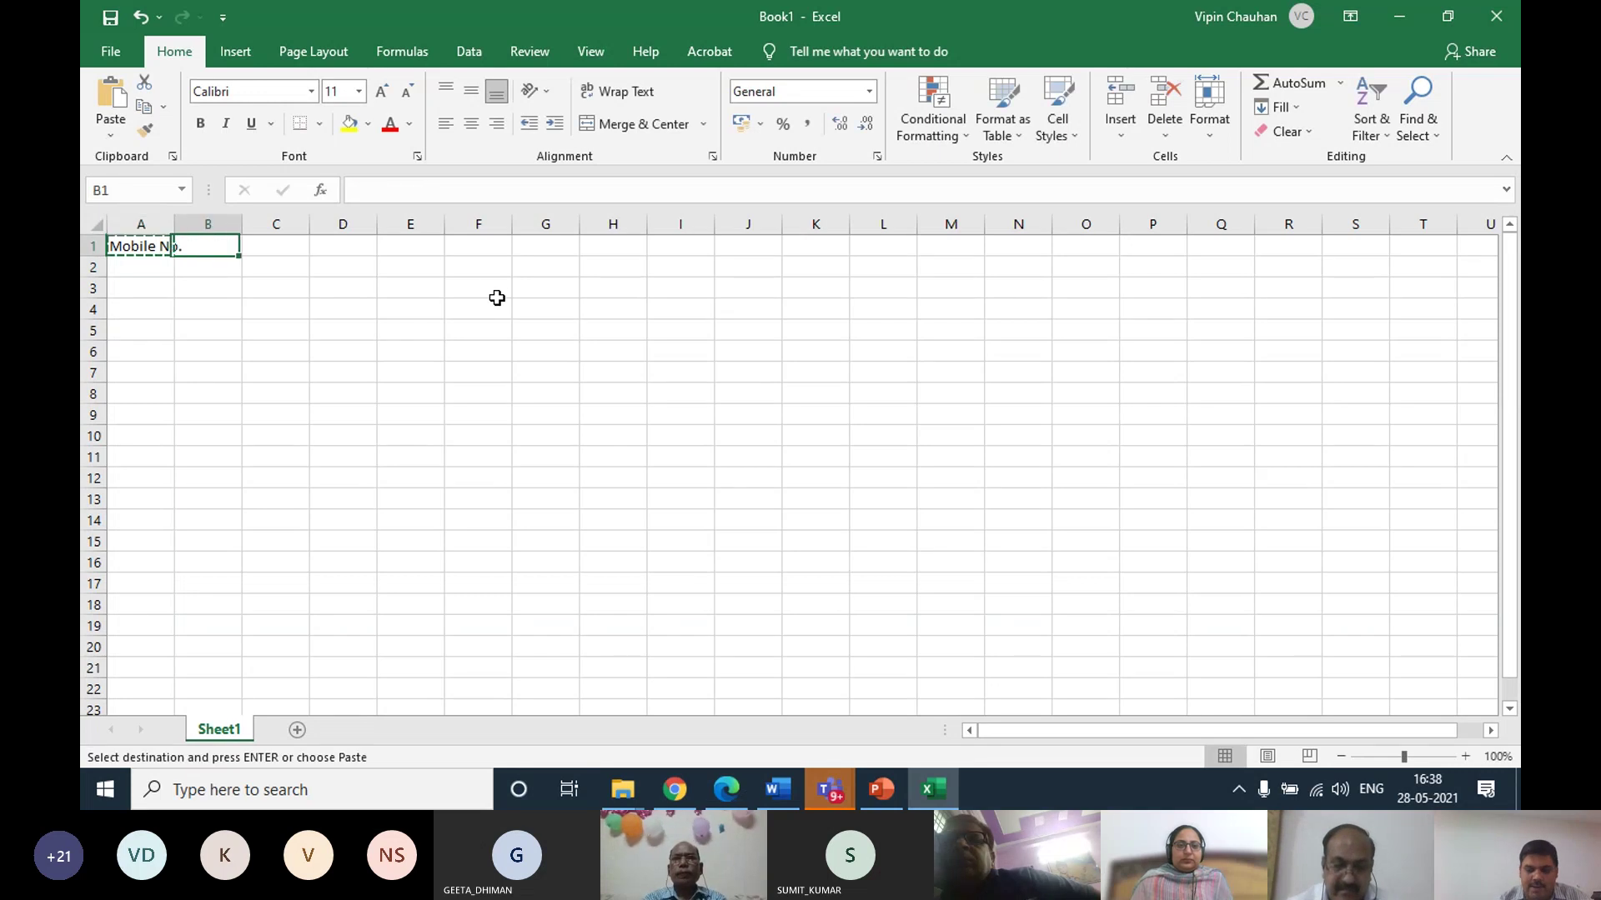
{"action": "key", "text": "ctrl+v"}
{"action": "key", "text": "Left"}
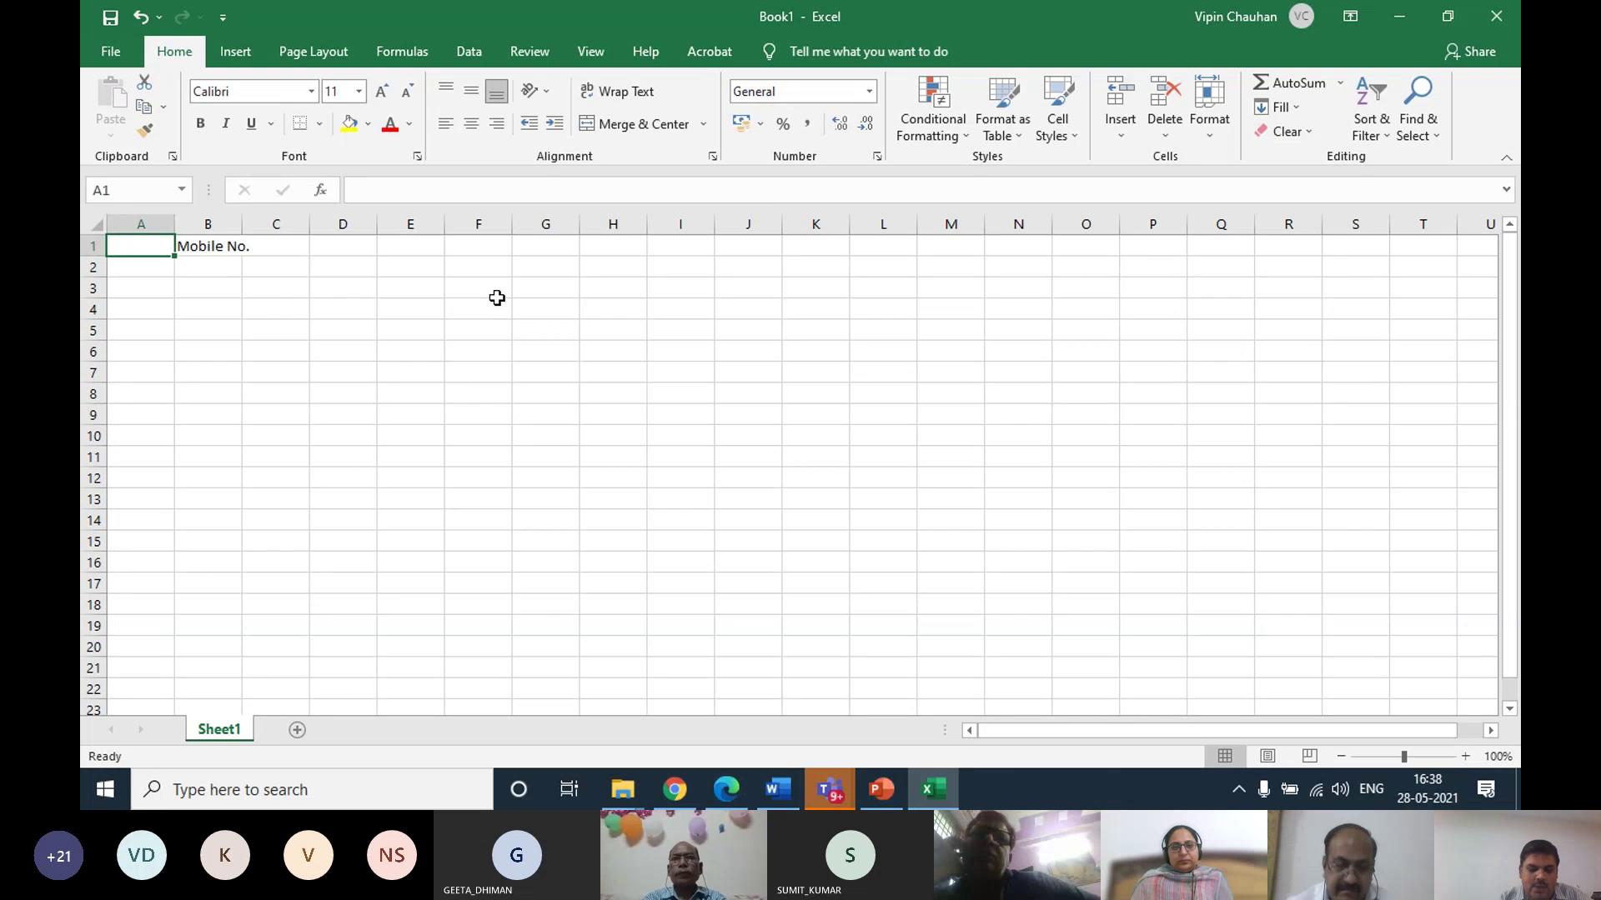
{"action": "type", "text": "Name"}
{"action": "key", "text": "Return"}
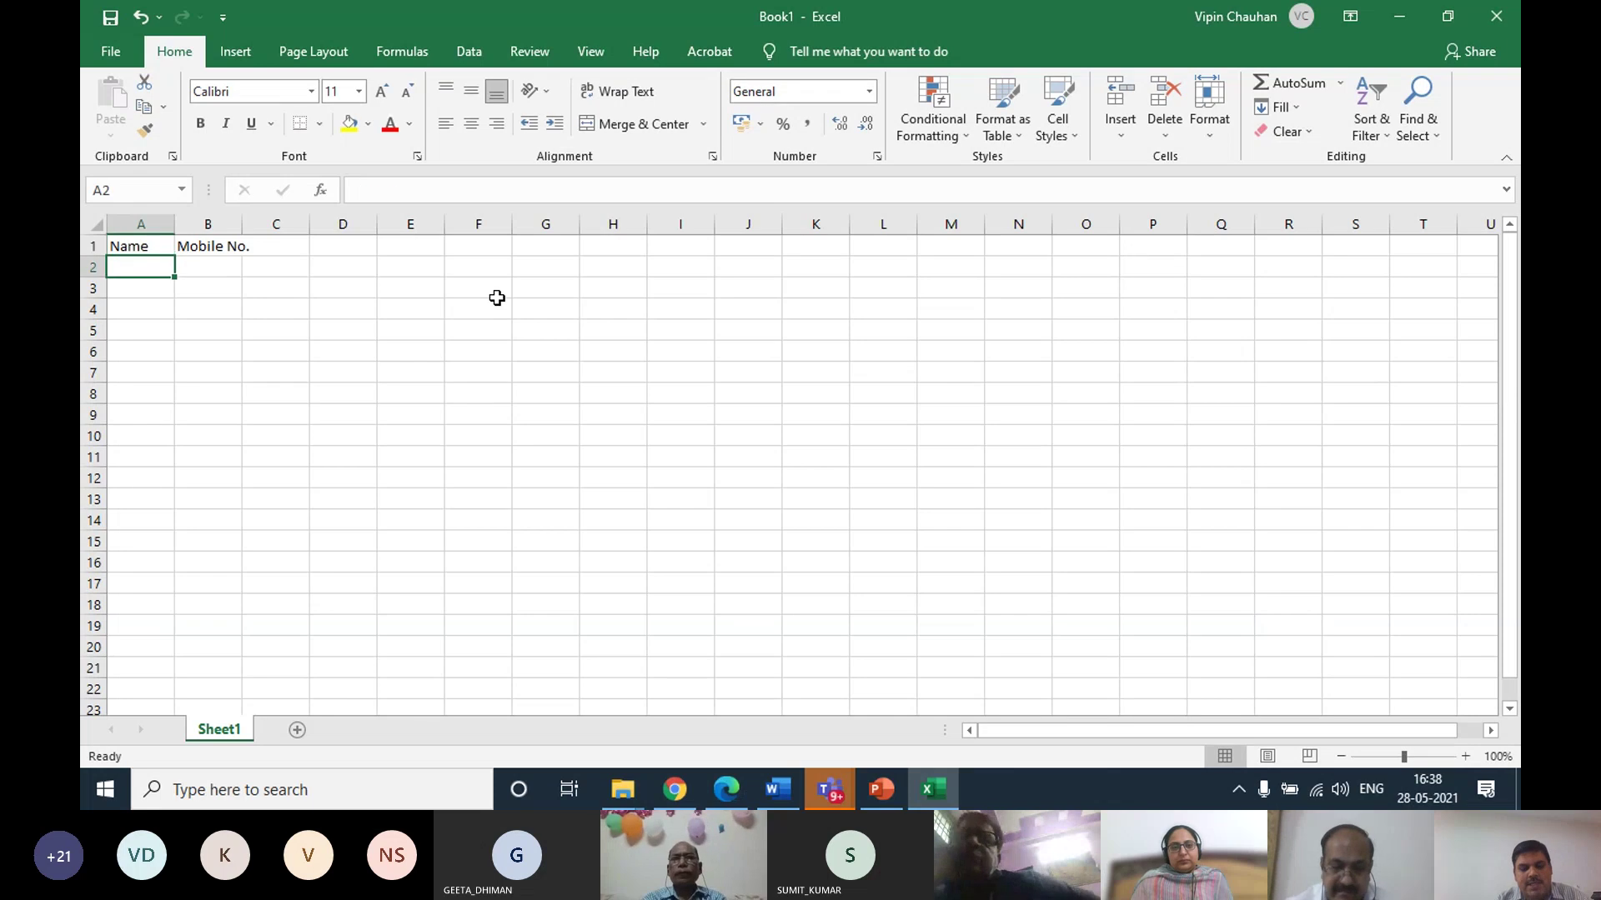
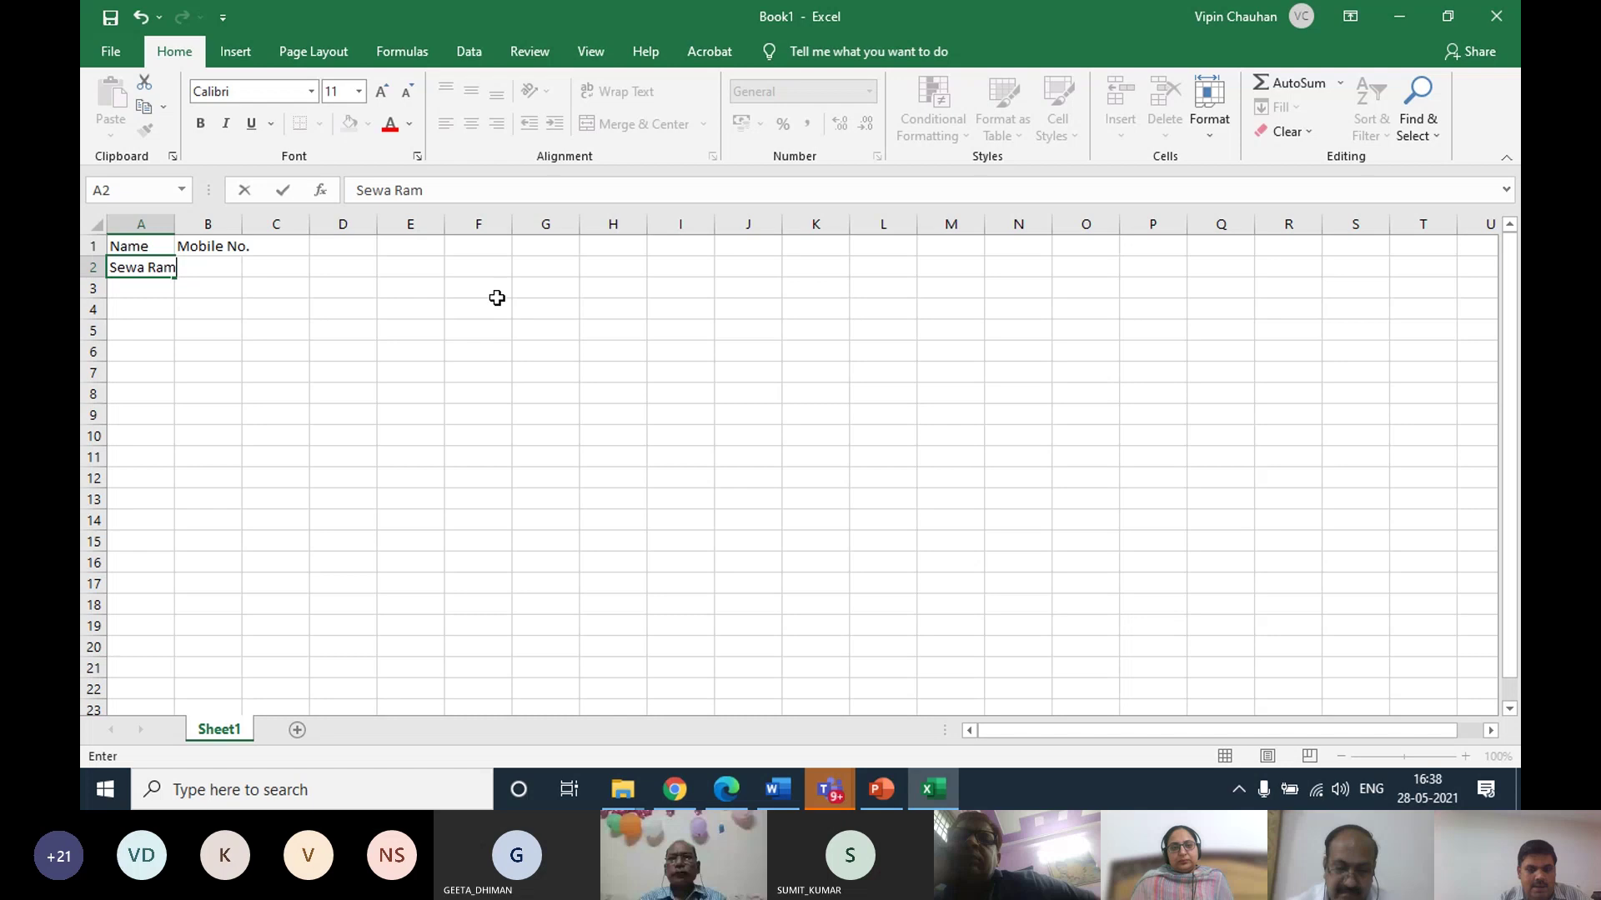
Enter two contacts' names and their mobile numbers under the headings, then open the File backstage
{"action": "key", "text": "Return"}
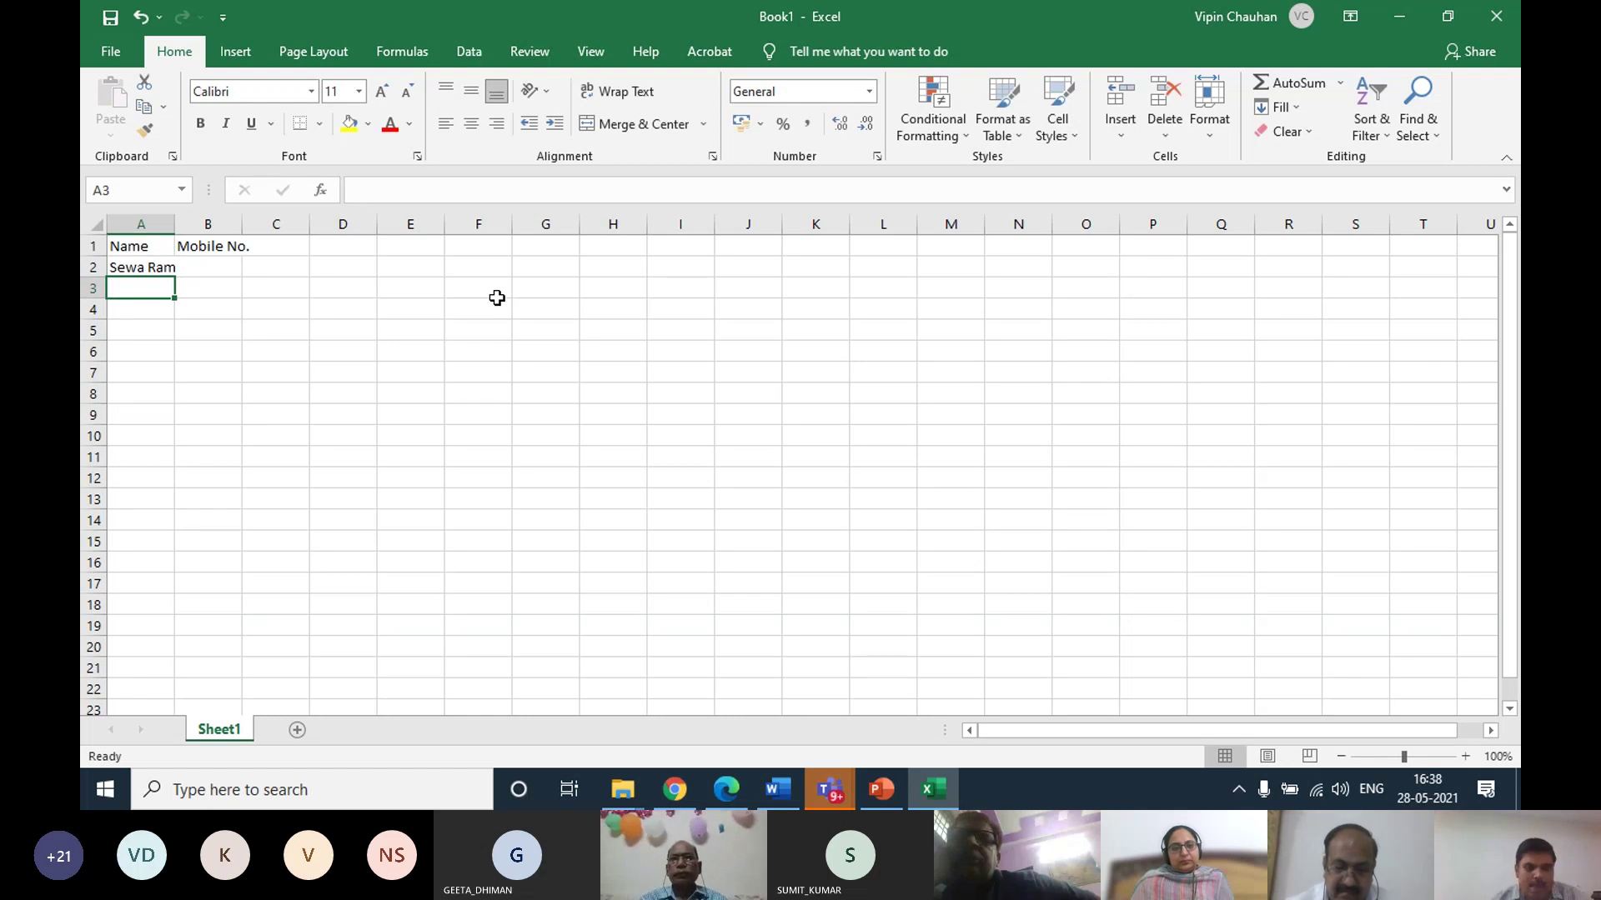
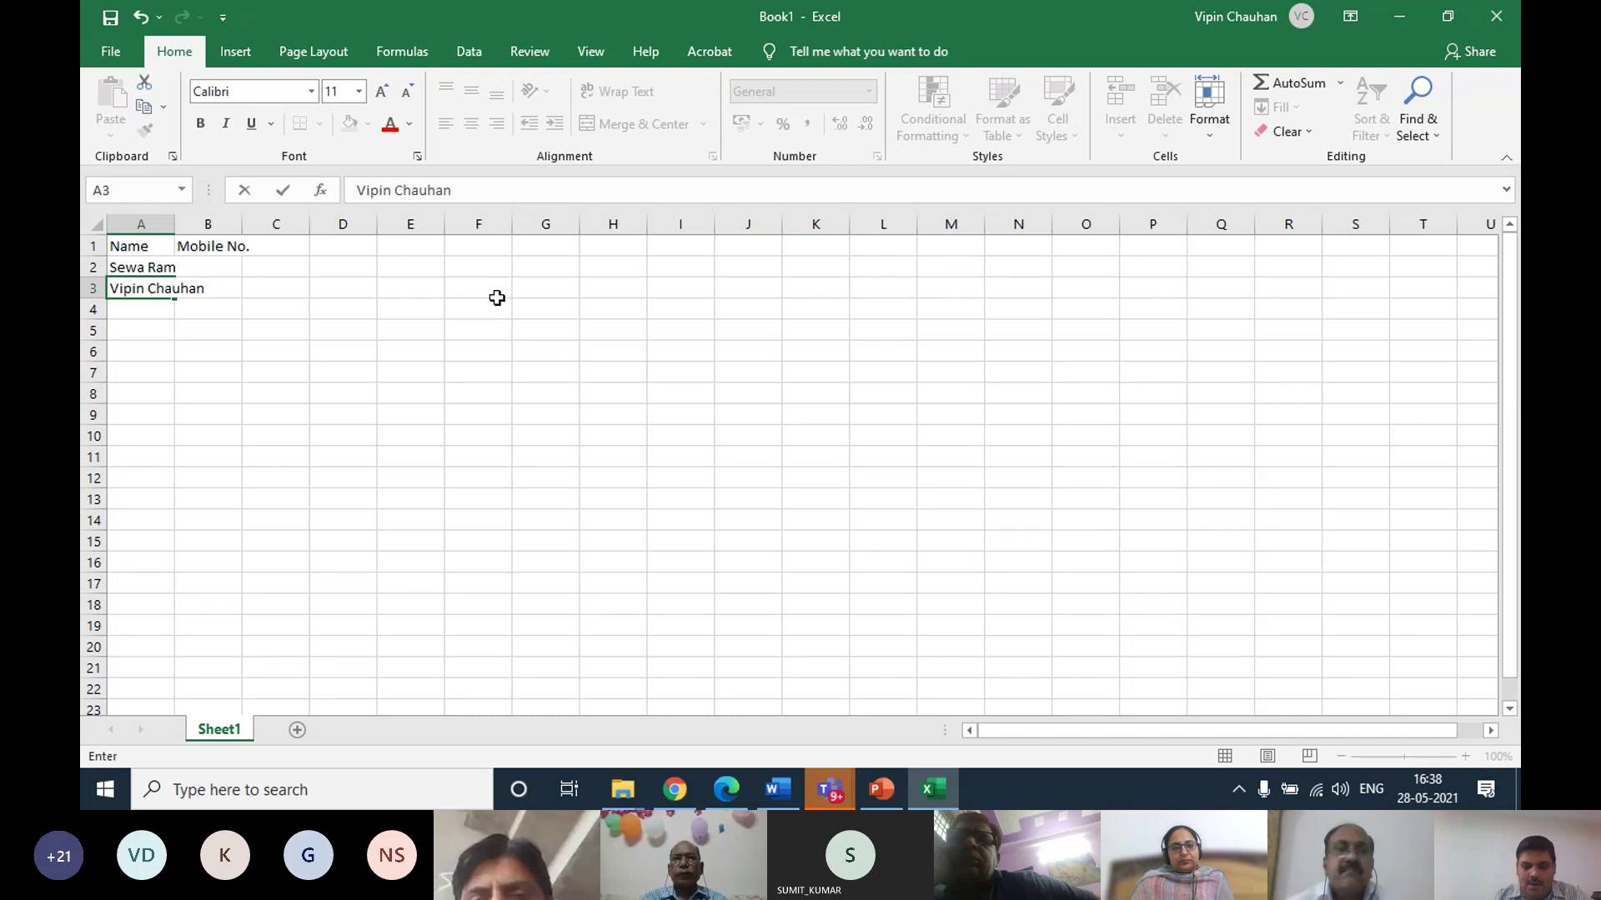
{"action": "key", "text": "Tab"}
{"action": "key", "text": "Up"}
{"action": "key", "text": "Up"}
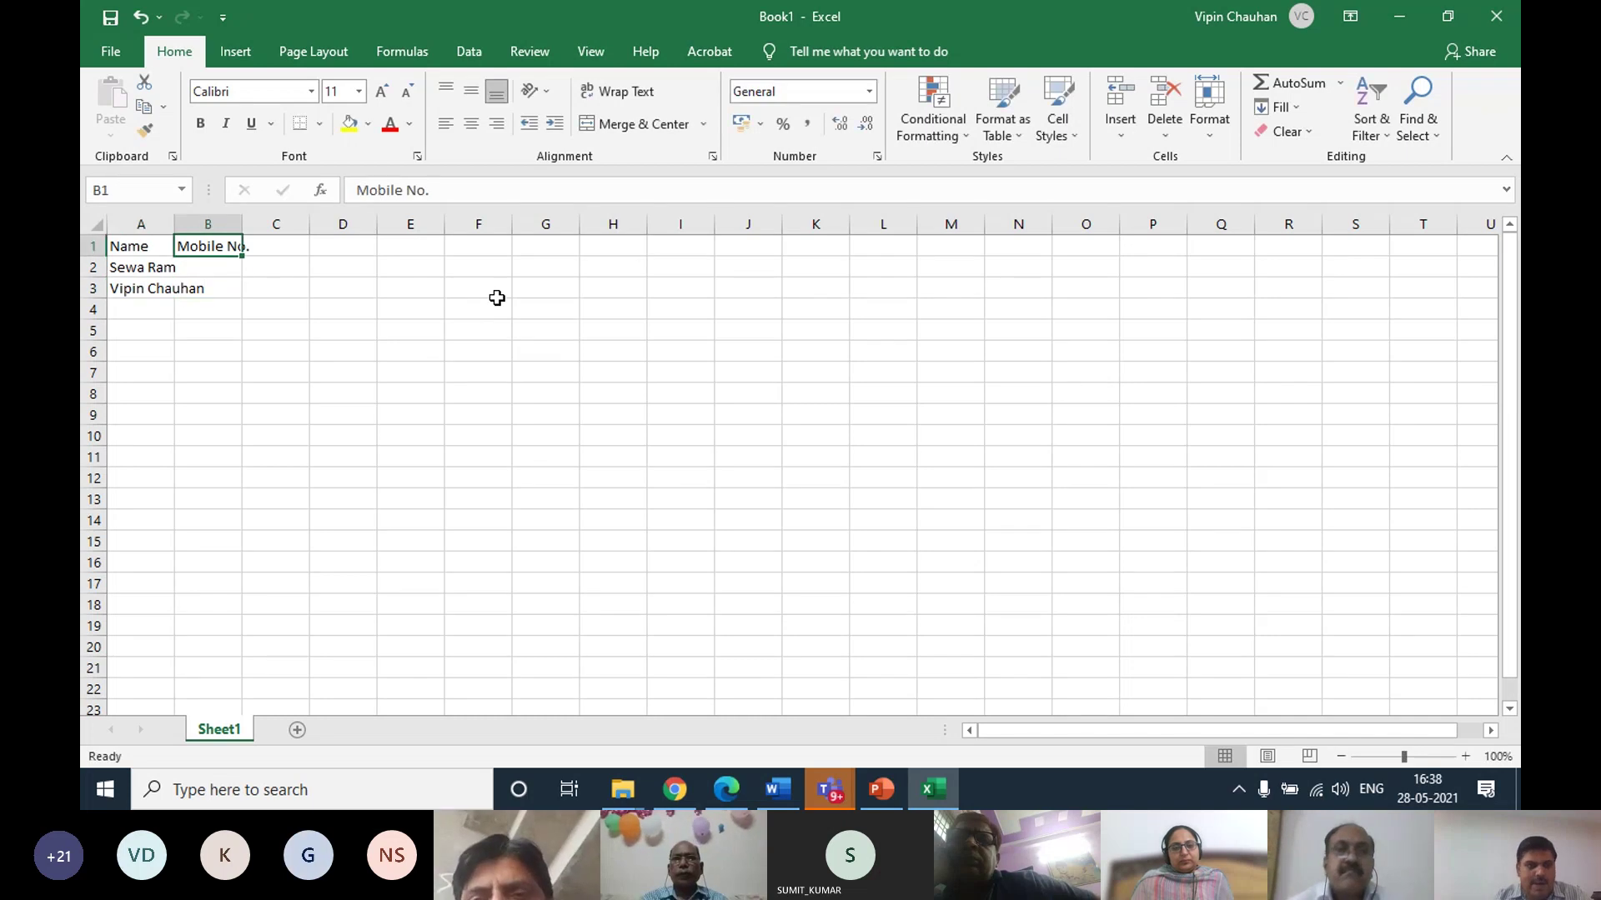
{"action": "key", "text": "Down"}
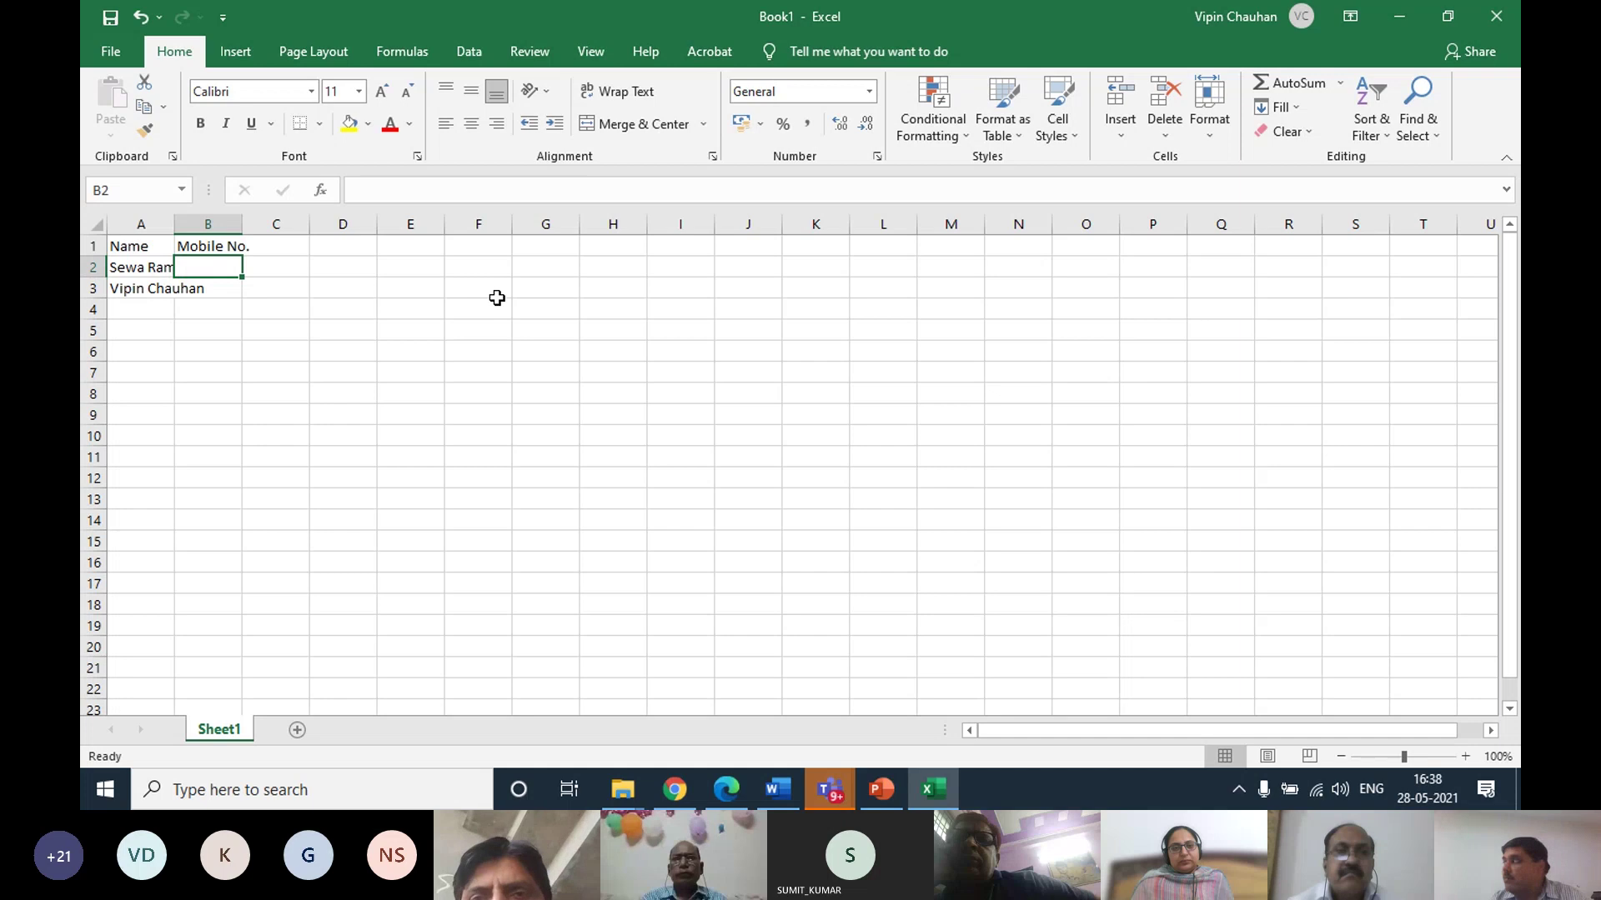
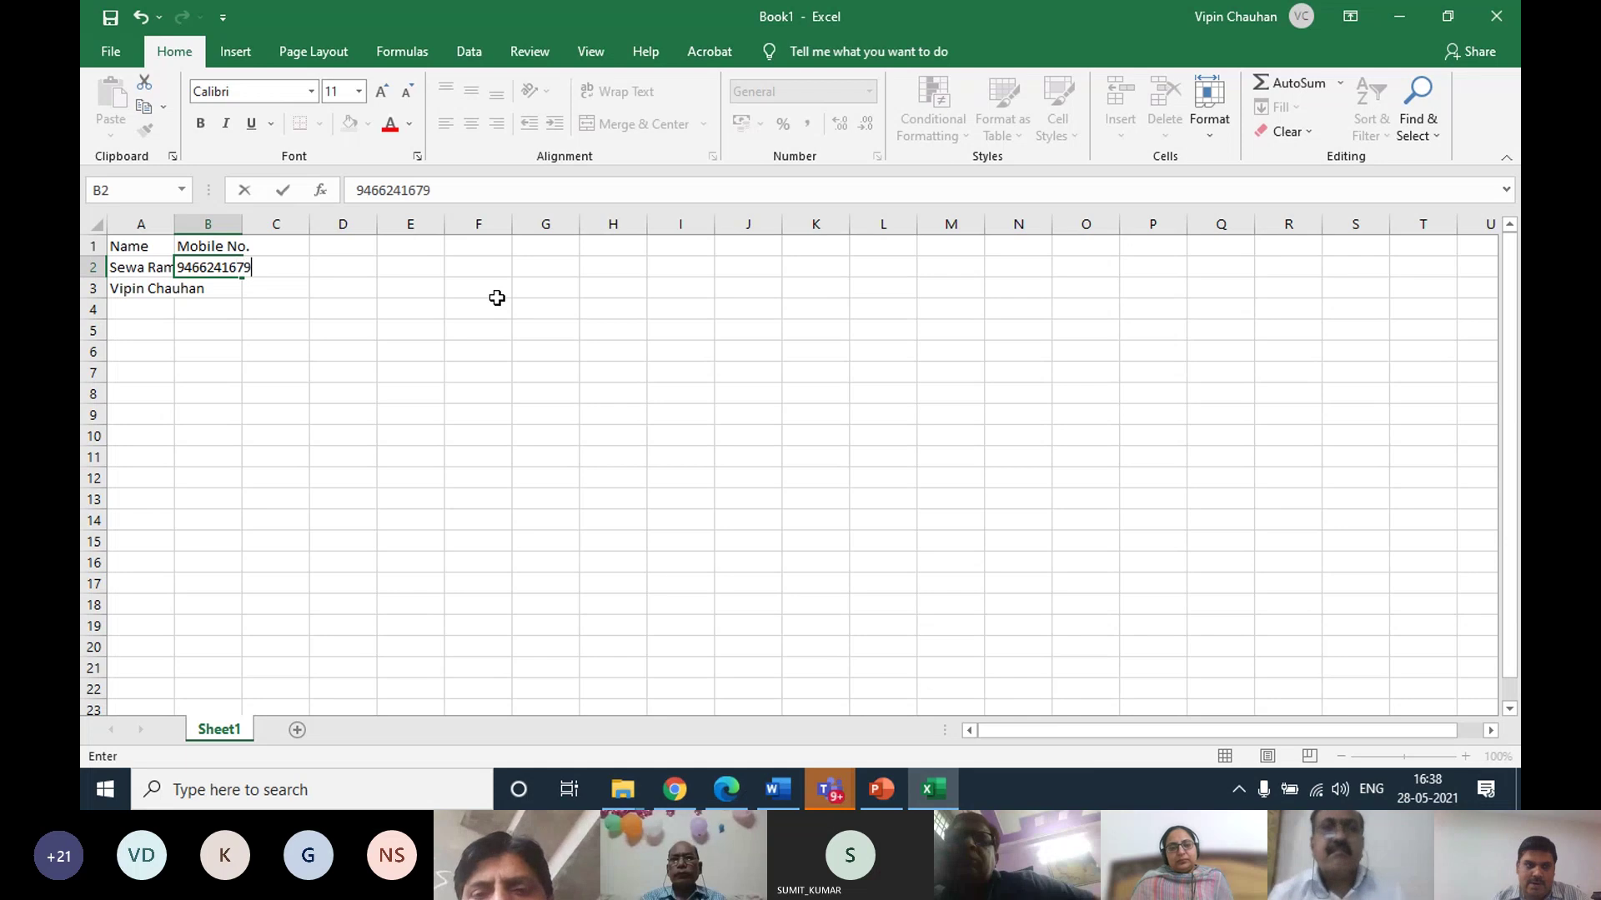
{"action": "key", "text": "Return"}
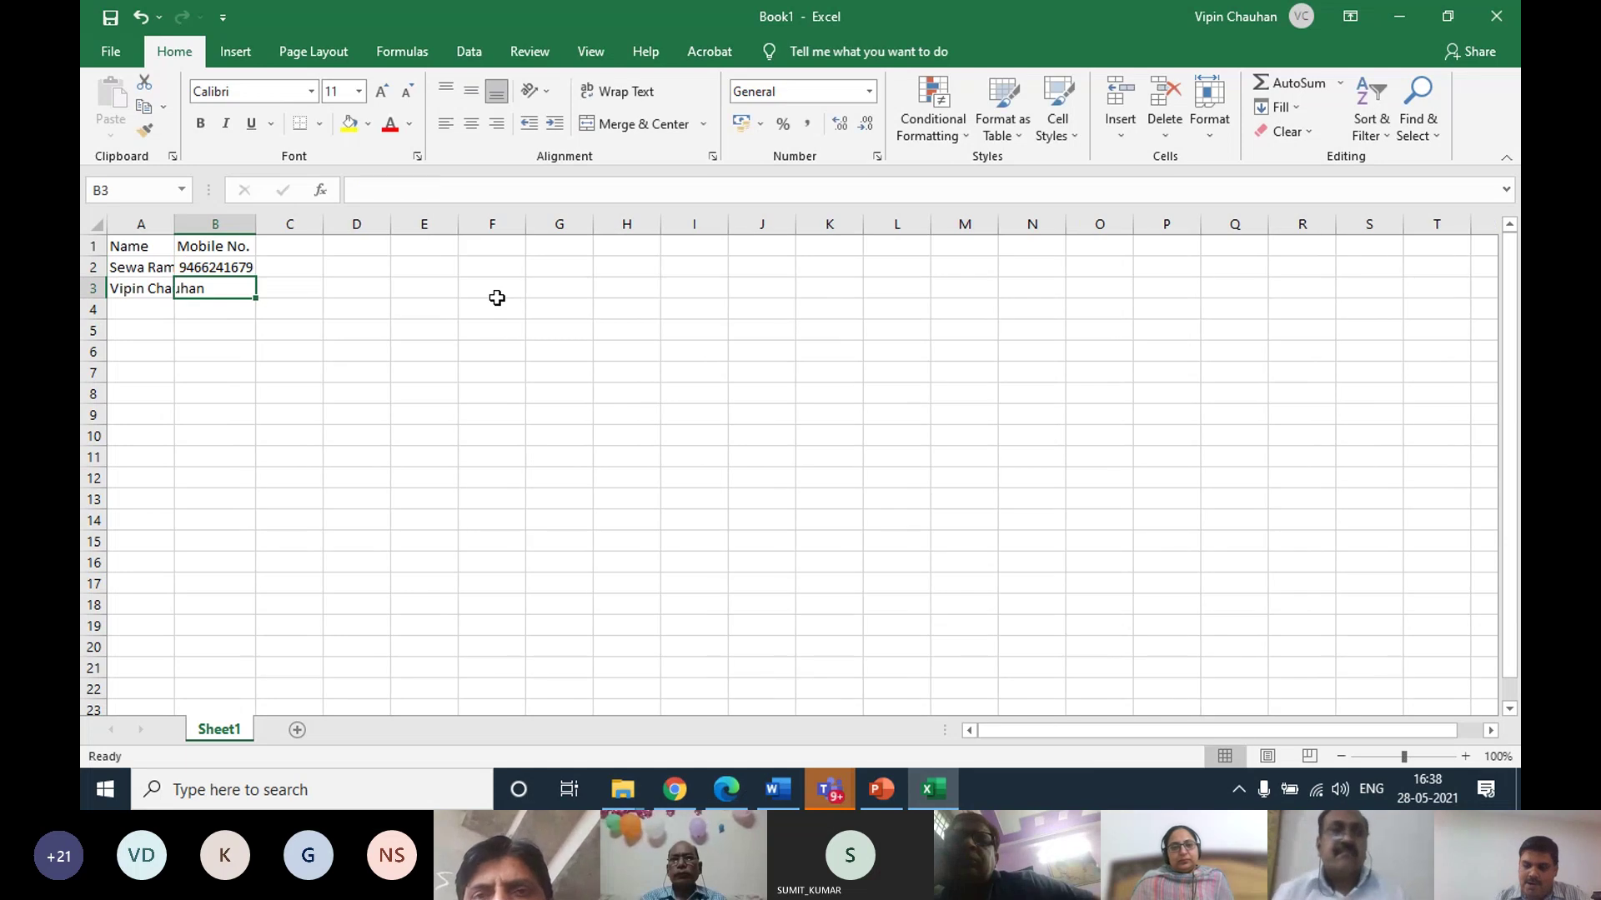
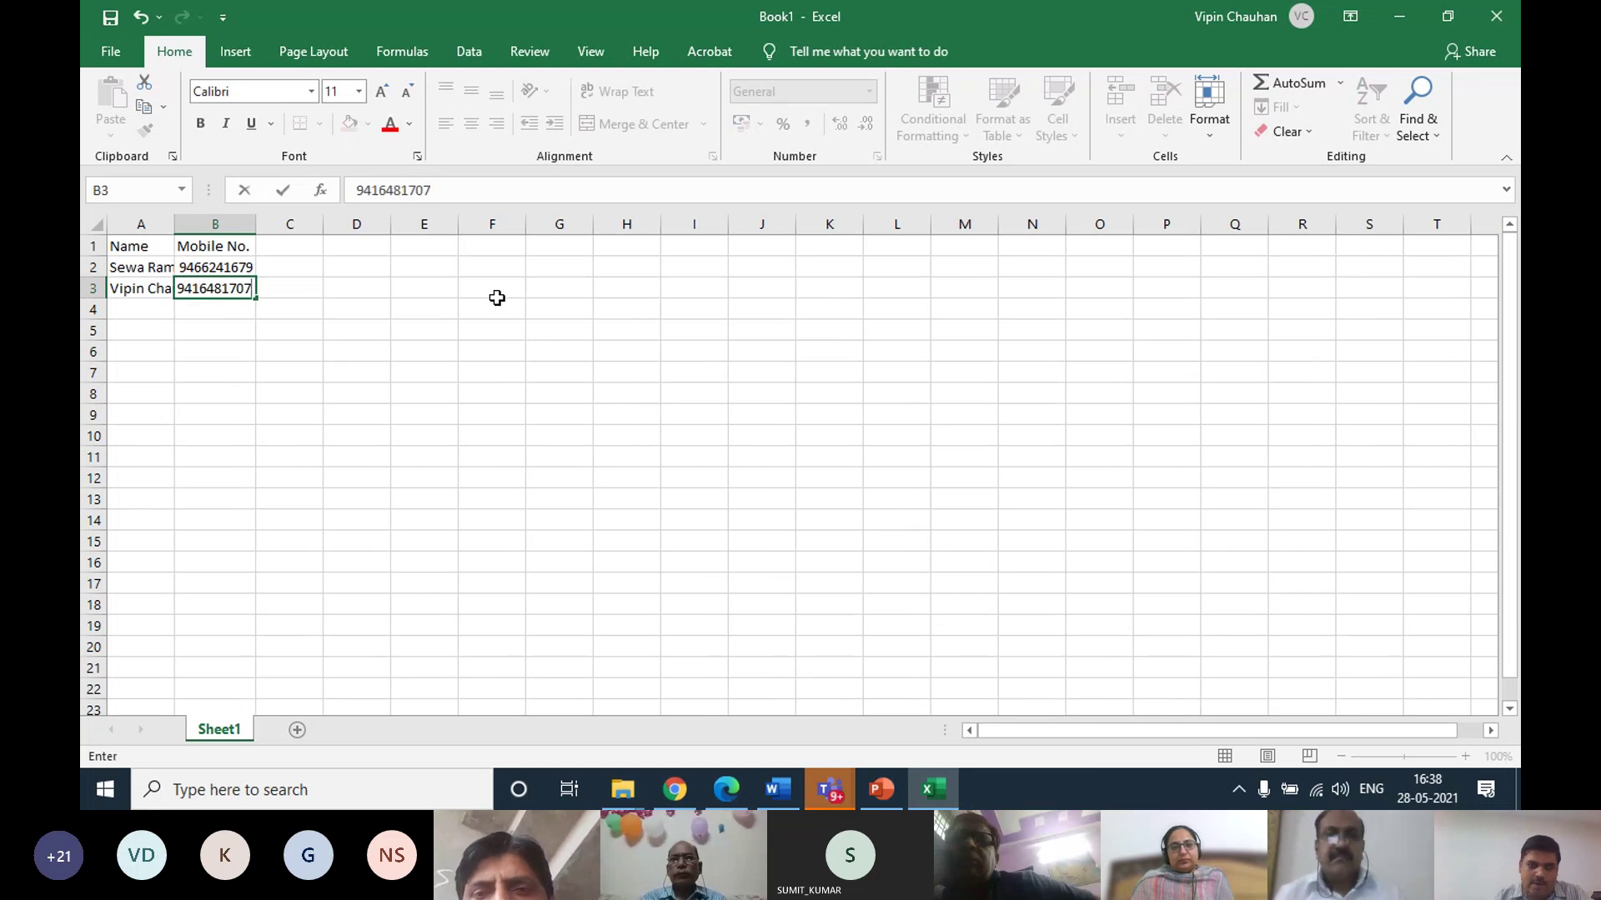
{"action": "key", "text": "Return"}
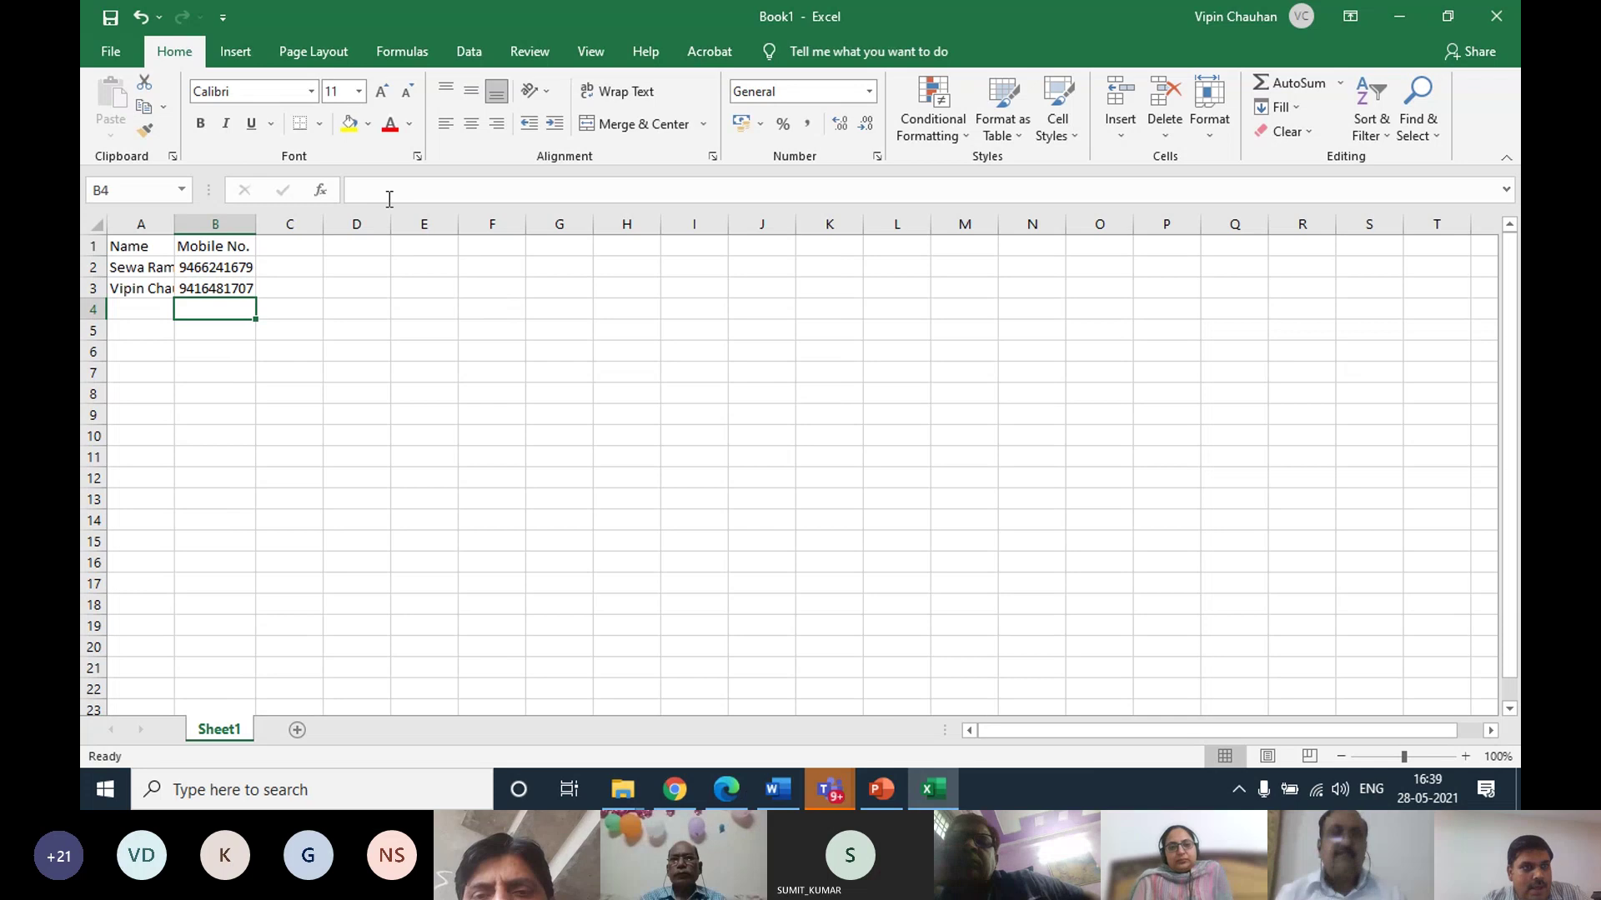
{"action": "left_click", "coordinate": [93, 52]}
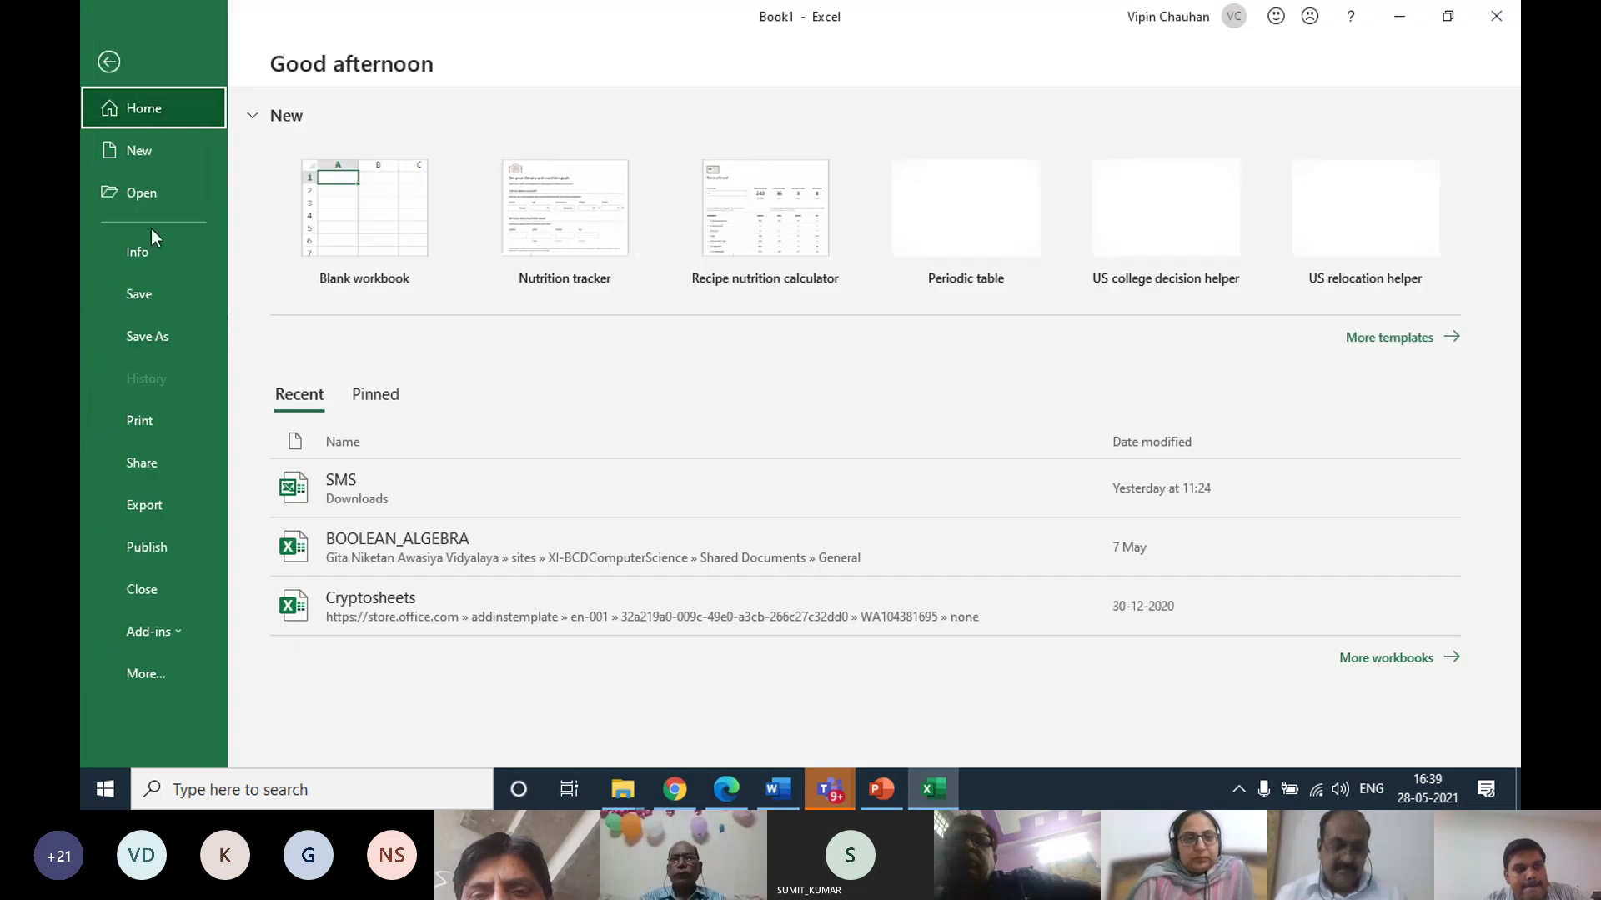
Save the workbook to the Desktop as the Excel Workbook 'data'
{"action": "left_click", "coordinate": [165, 299]}
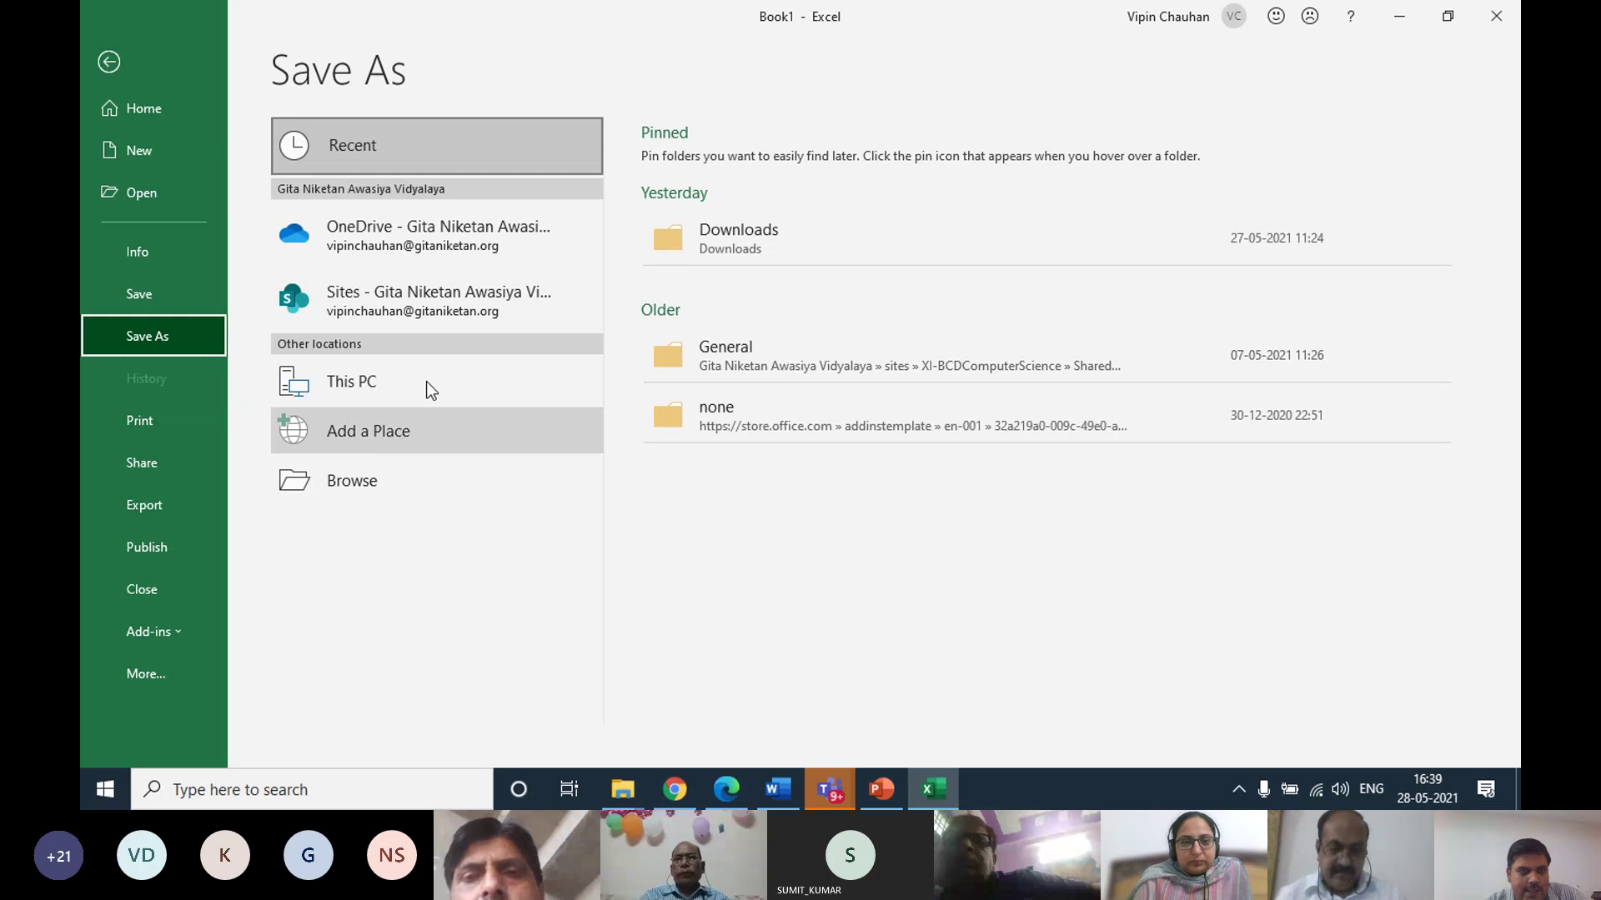
{"action": "left_click", "coordinate": [383, 384]}
{"action": "left_click", "coordinate": [762, 358]}
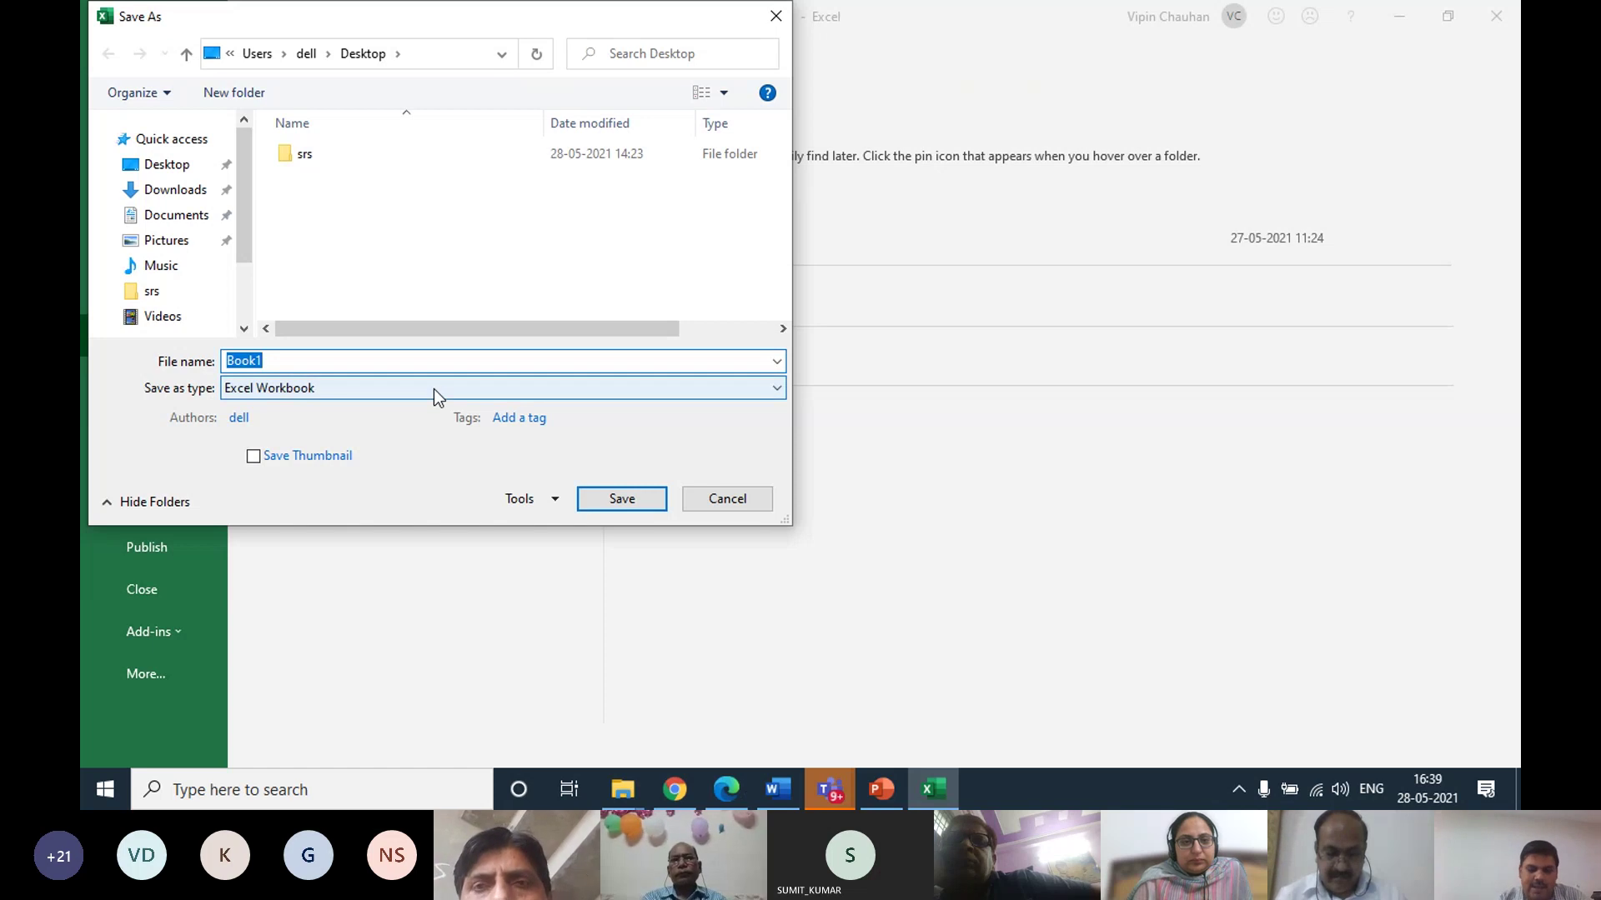
{"action": "type", "text": "dfs"}
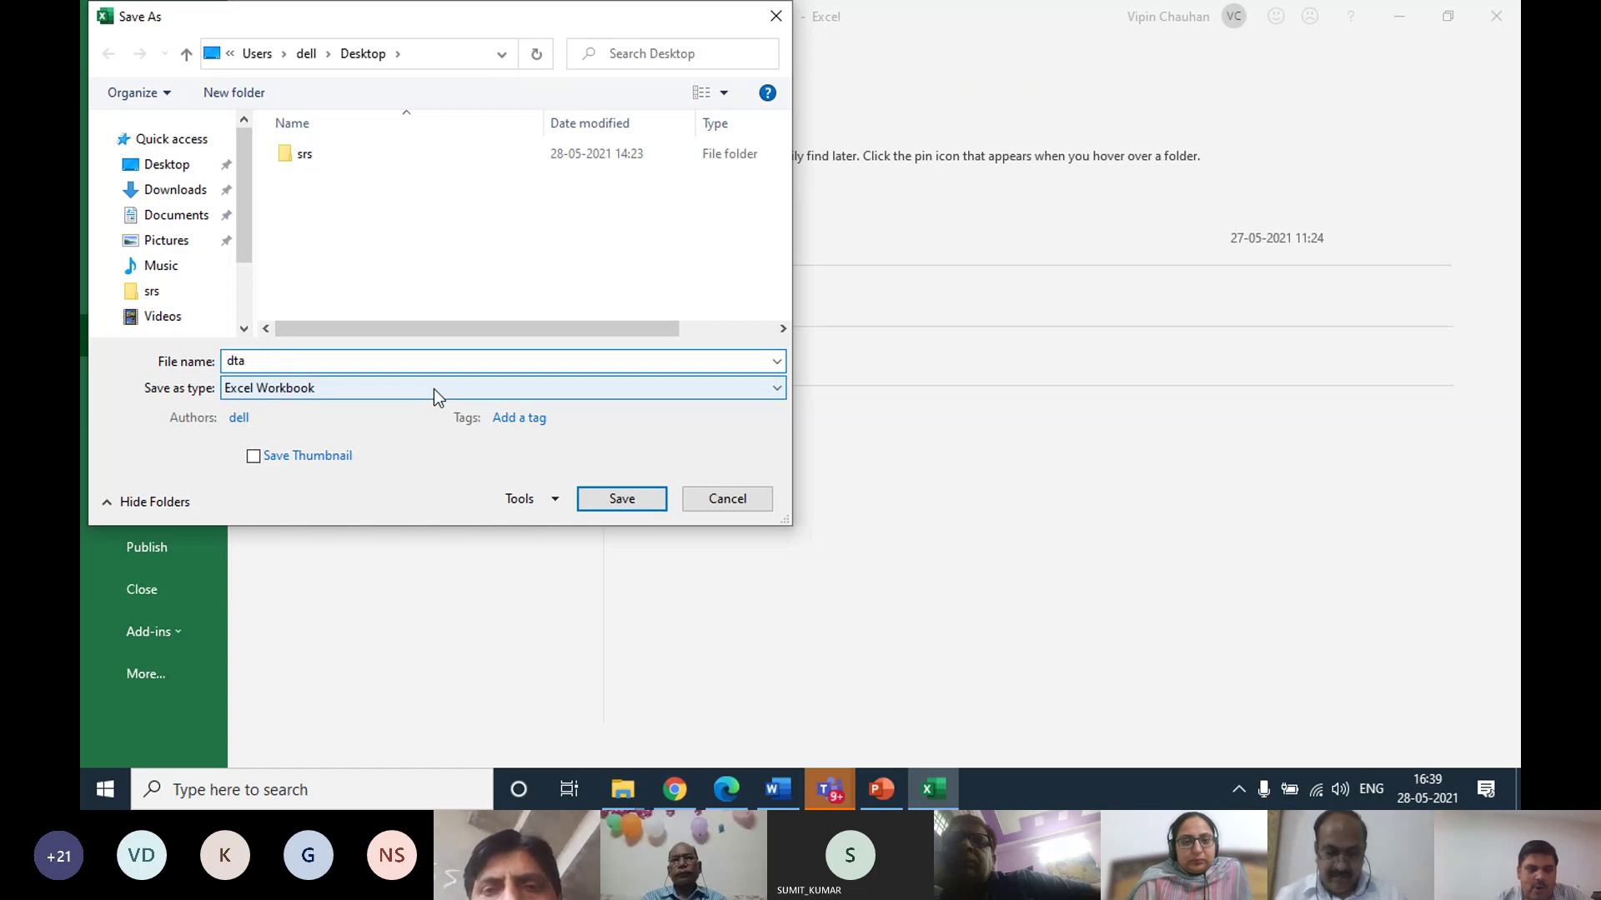
{"action": "key", "text": "BackSpace"}
{"action": "key", "text": "BackSpace"}
{"action": "key", "text": "BackSpace"}
{"action": "type", "text": "dfs"}
{"action": "key", "text": "BackSpace"}
{"action": "key", "text": "BackSpace"}
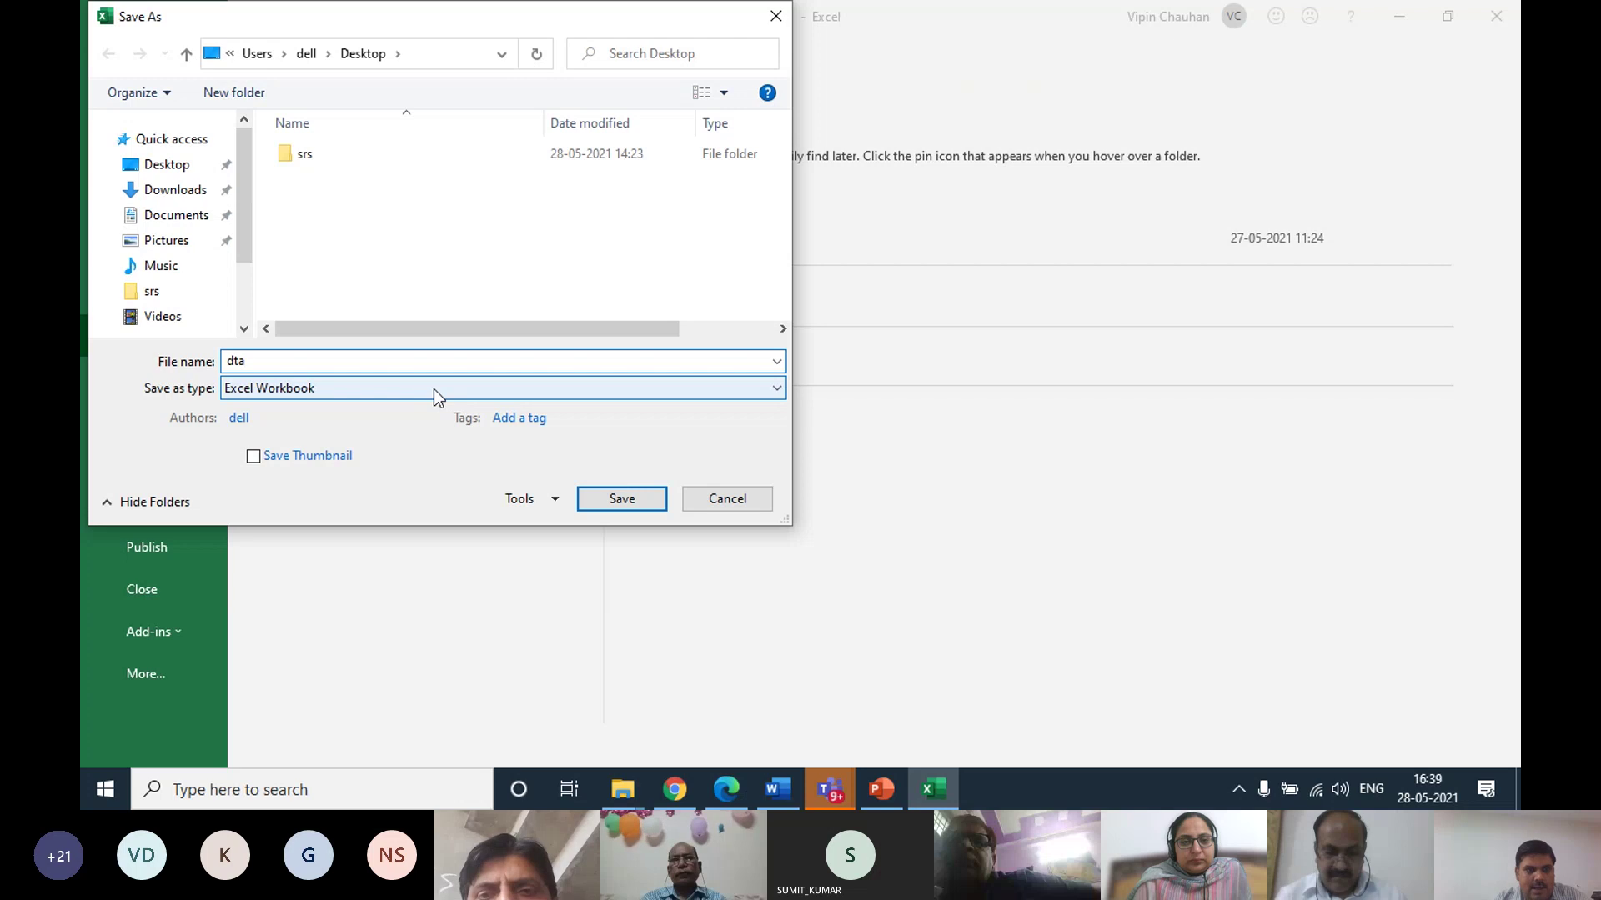
{"action": "type", "text": "ata"}
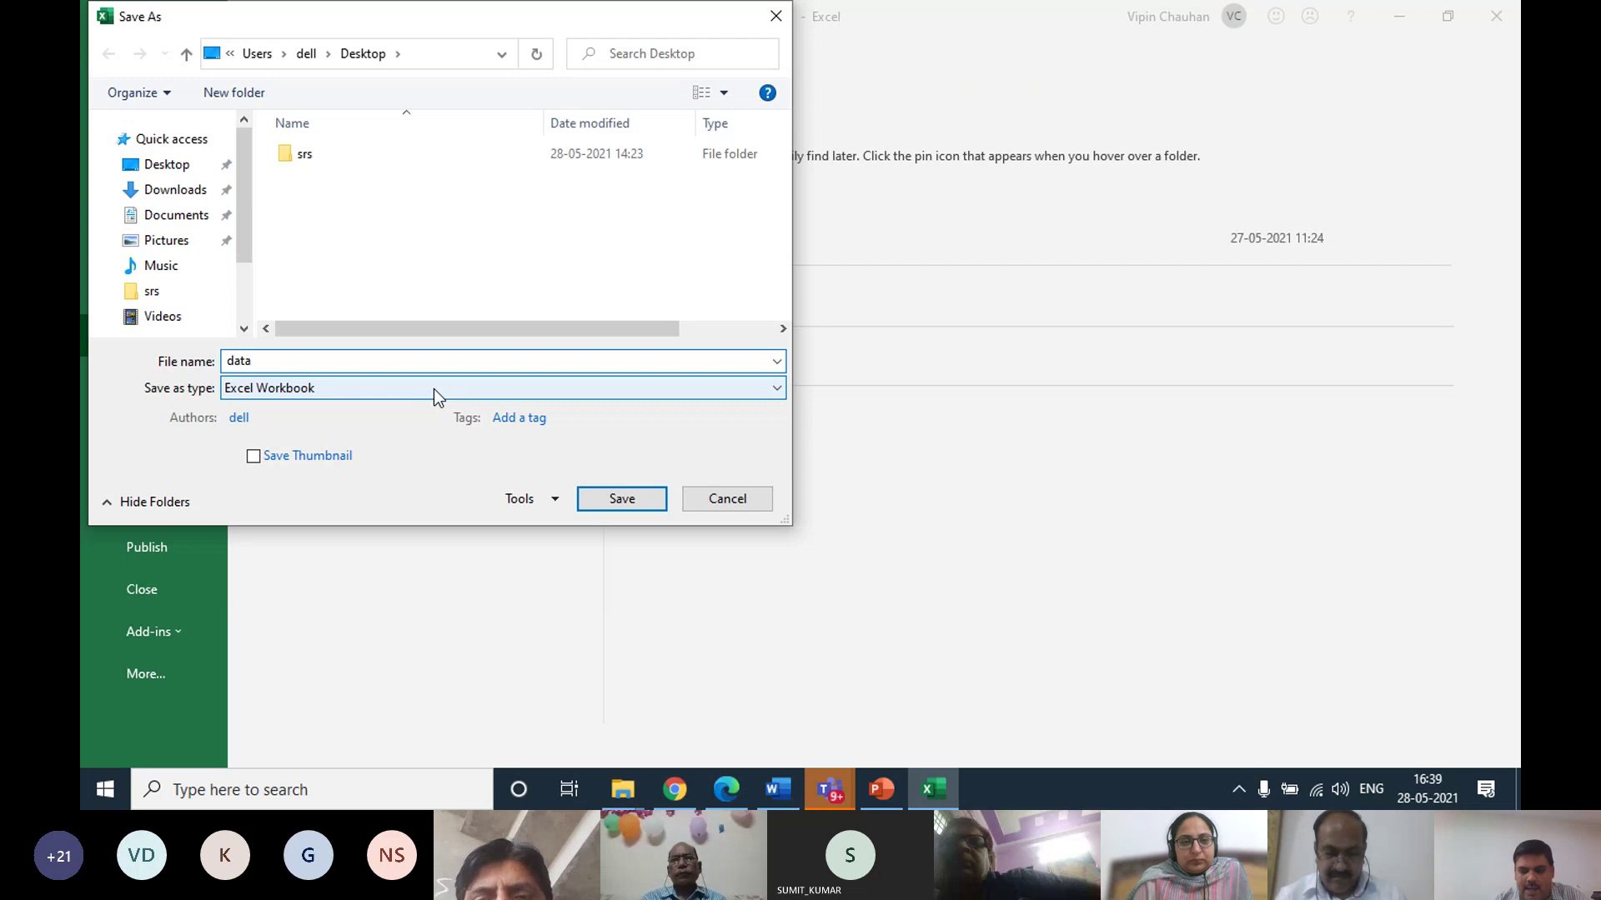
{"action": "key", "text": "Return"}
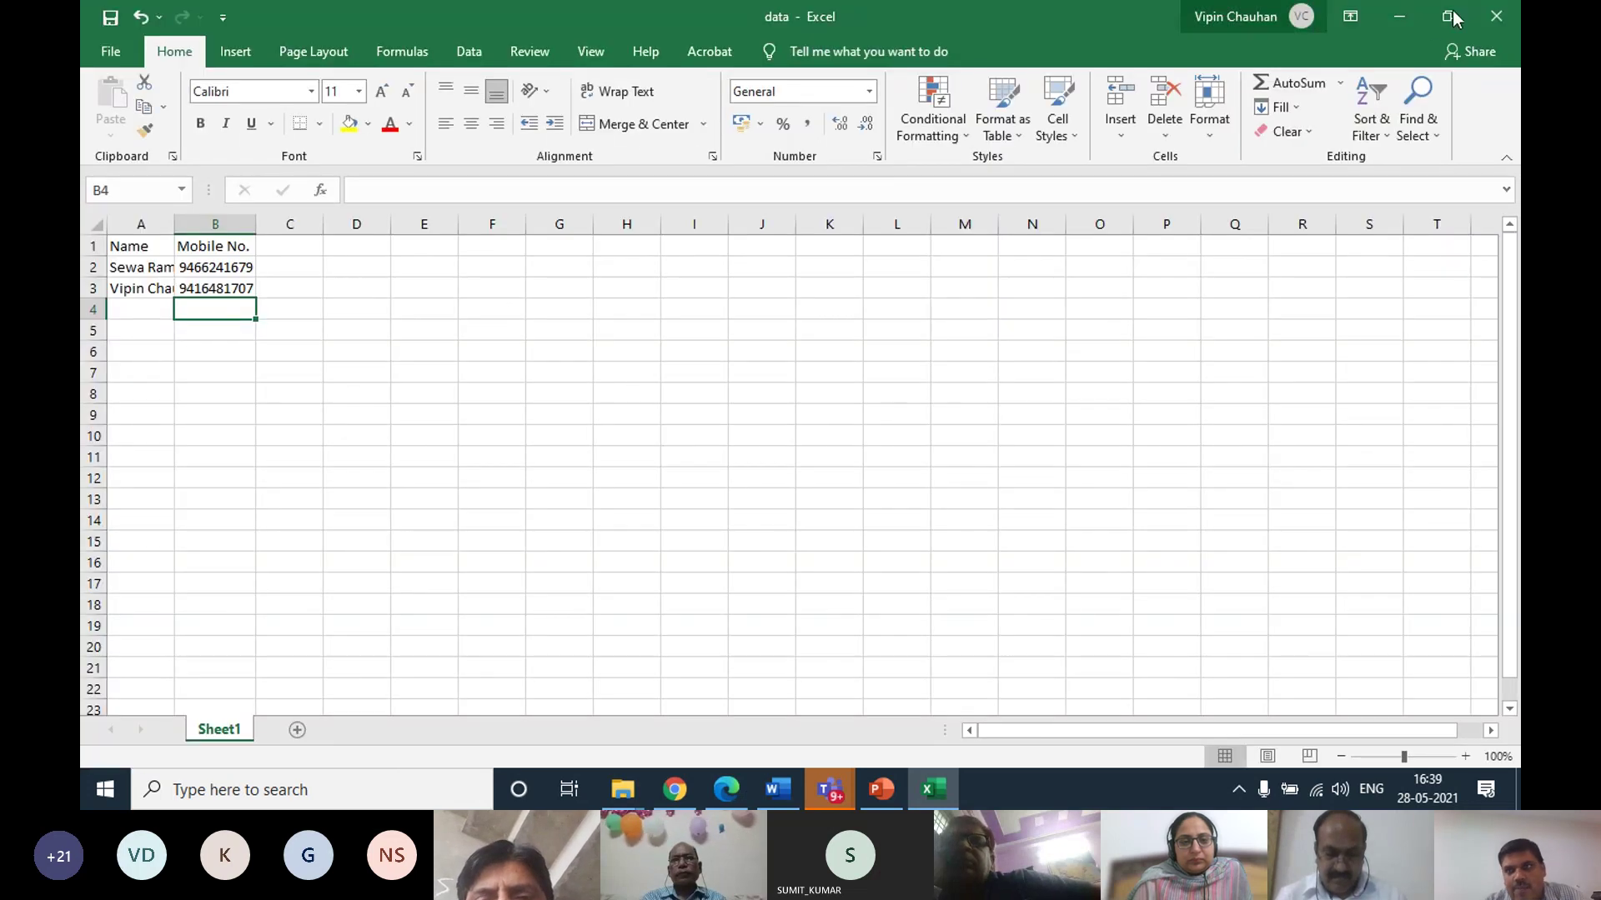
Minimize Excel and Chrome, then close the Forms and Data folder, presentation and srs folder windows
{"action": "left_click", "coordinate": [1413, 17]}
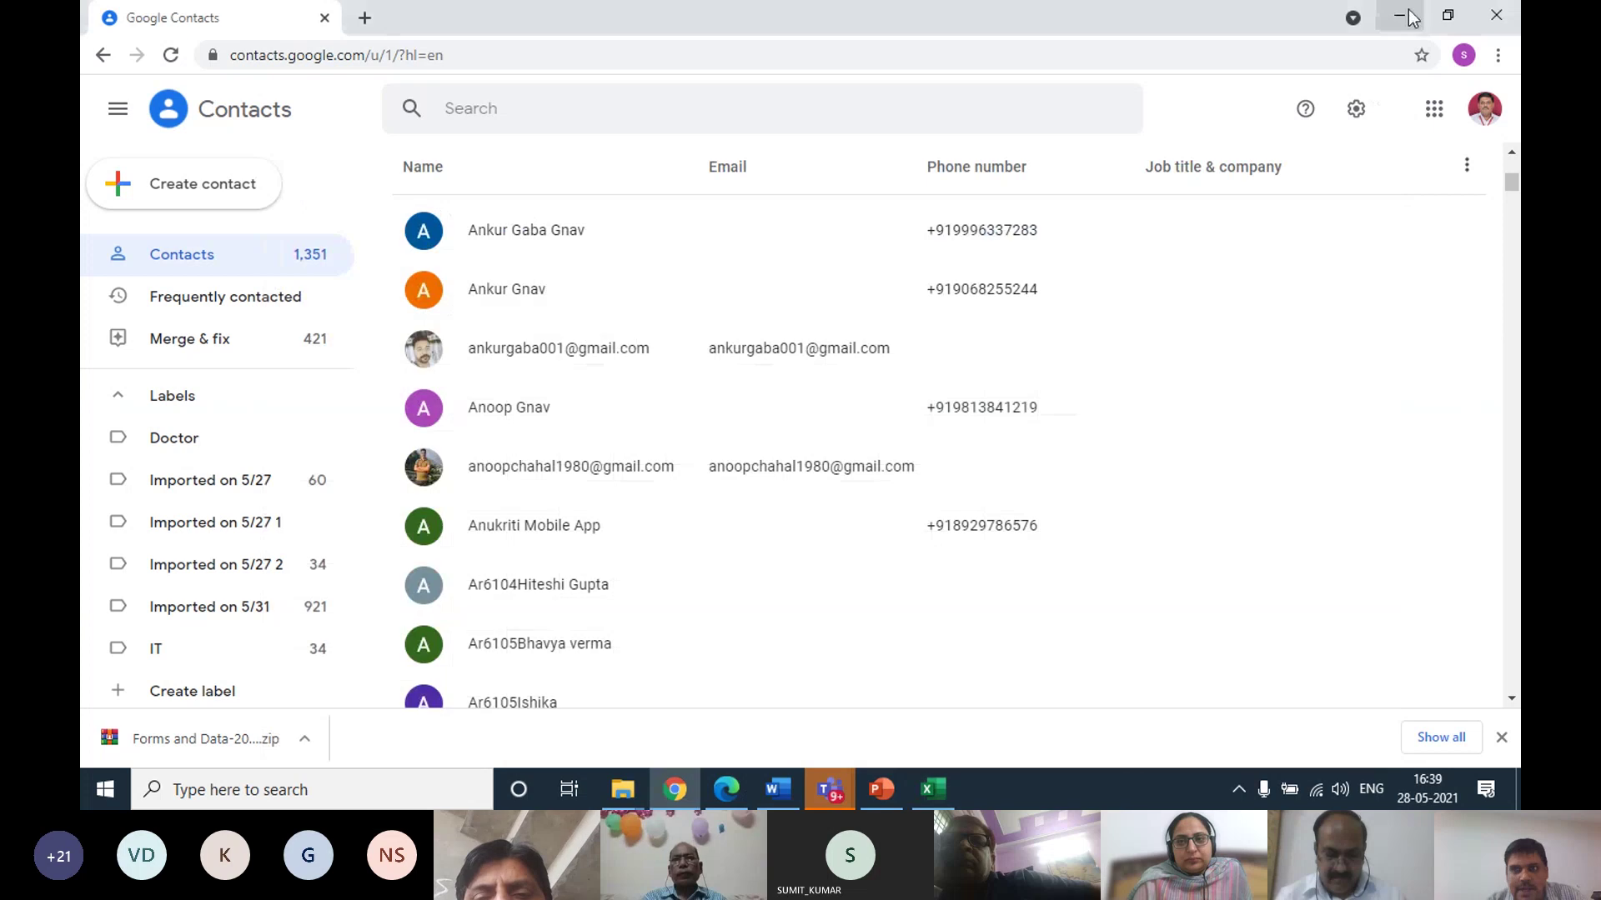
{"action": "left_click", "coordinate": [1401, 15]}
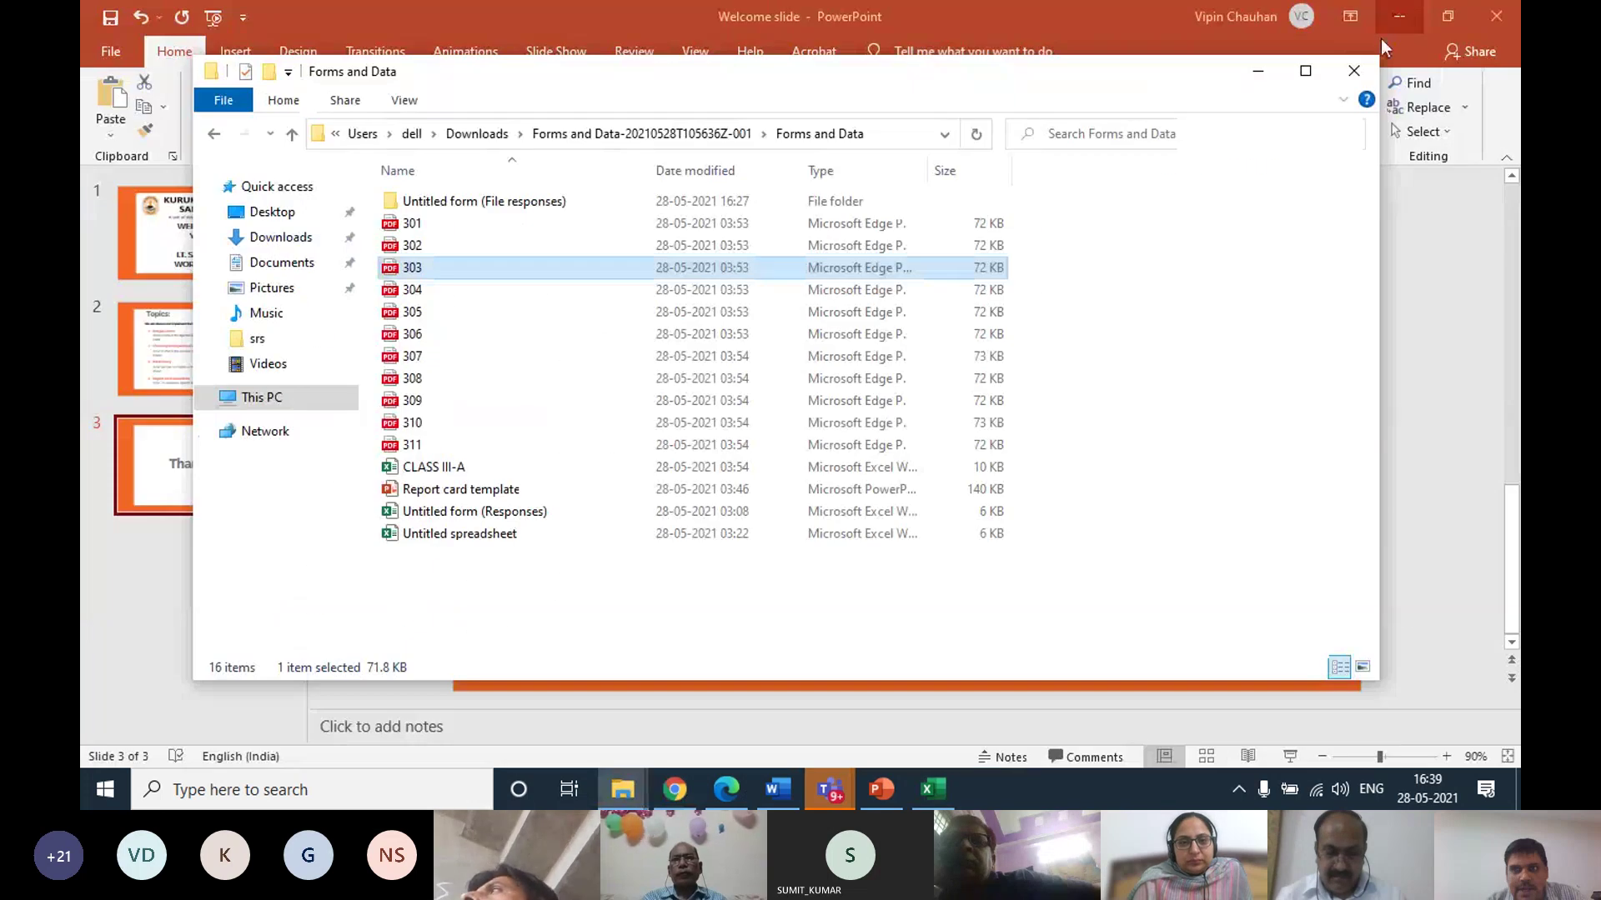
{"action": "left_click", "coordinate": [1353, 74]}
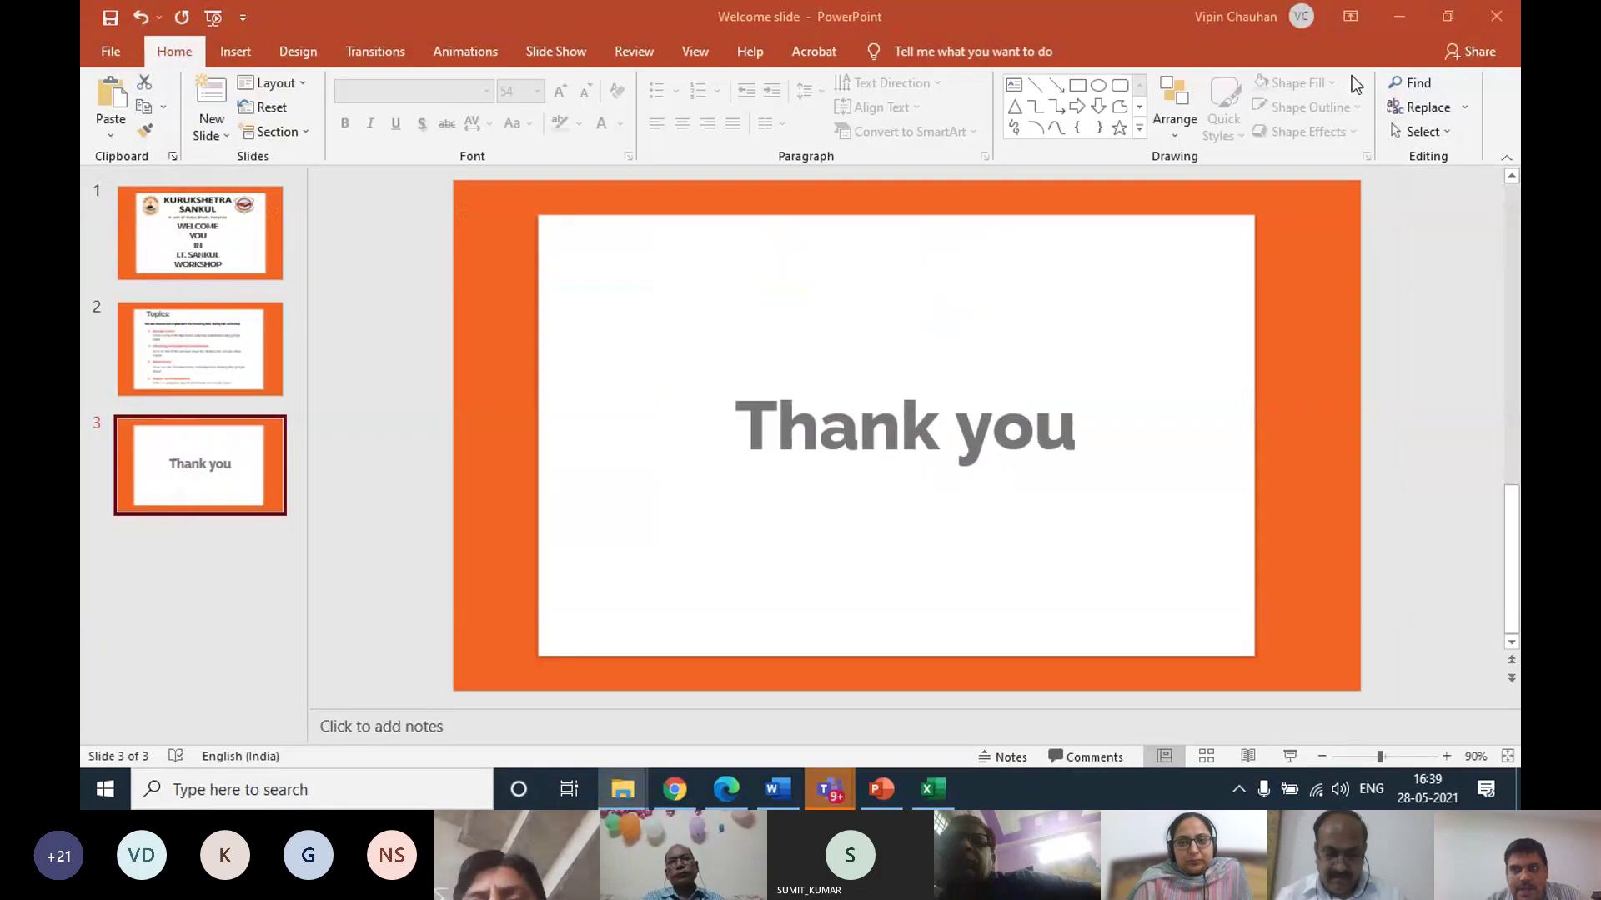
{"action": "left_click", "coordinate": [1493, 17]}
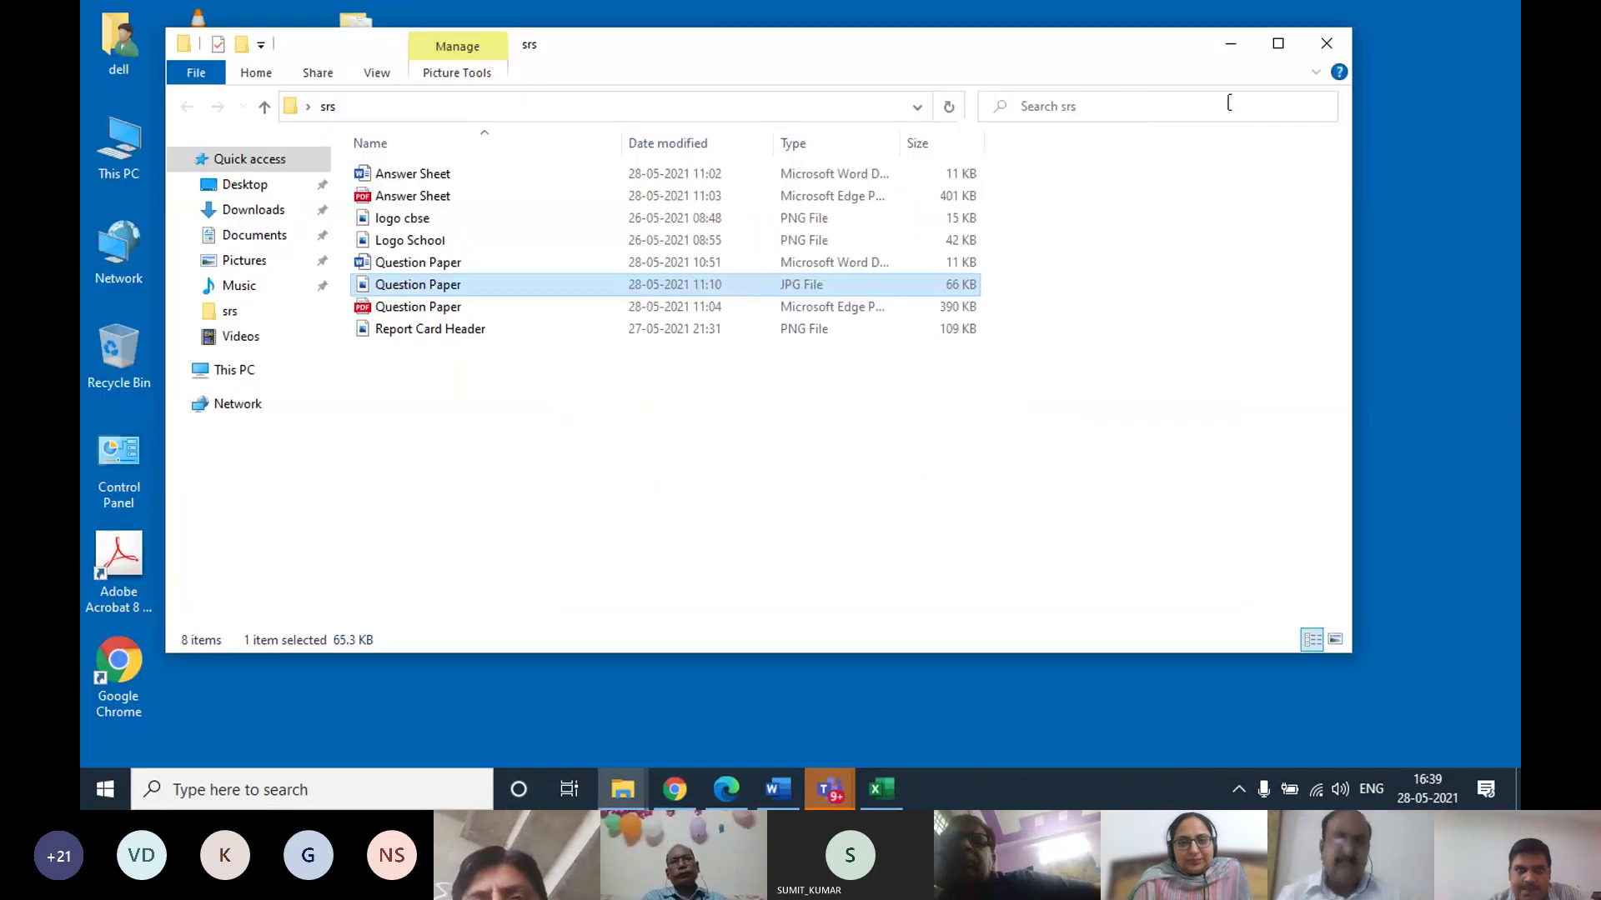
{"action": "left_click", "coordinate": [1342, 38]}
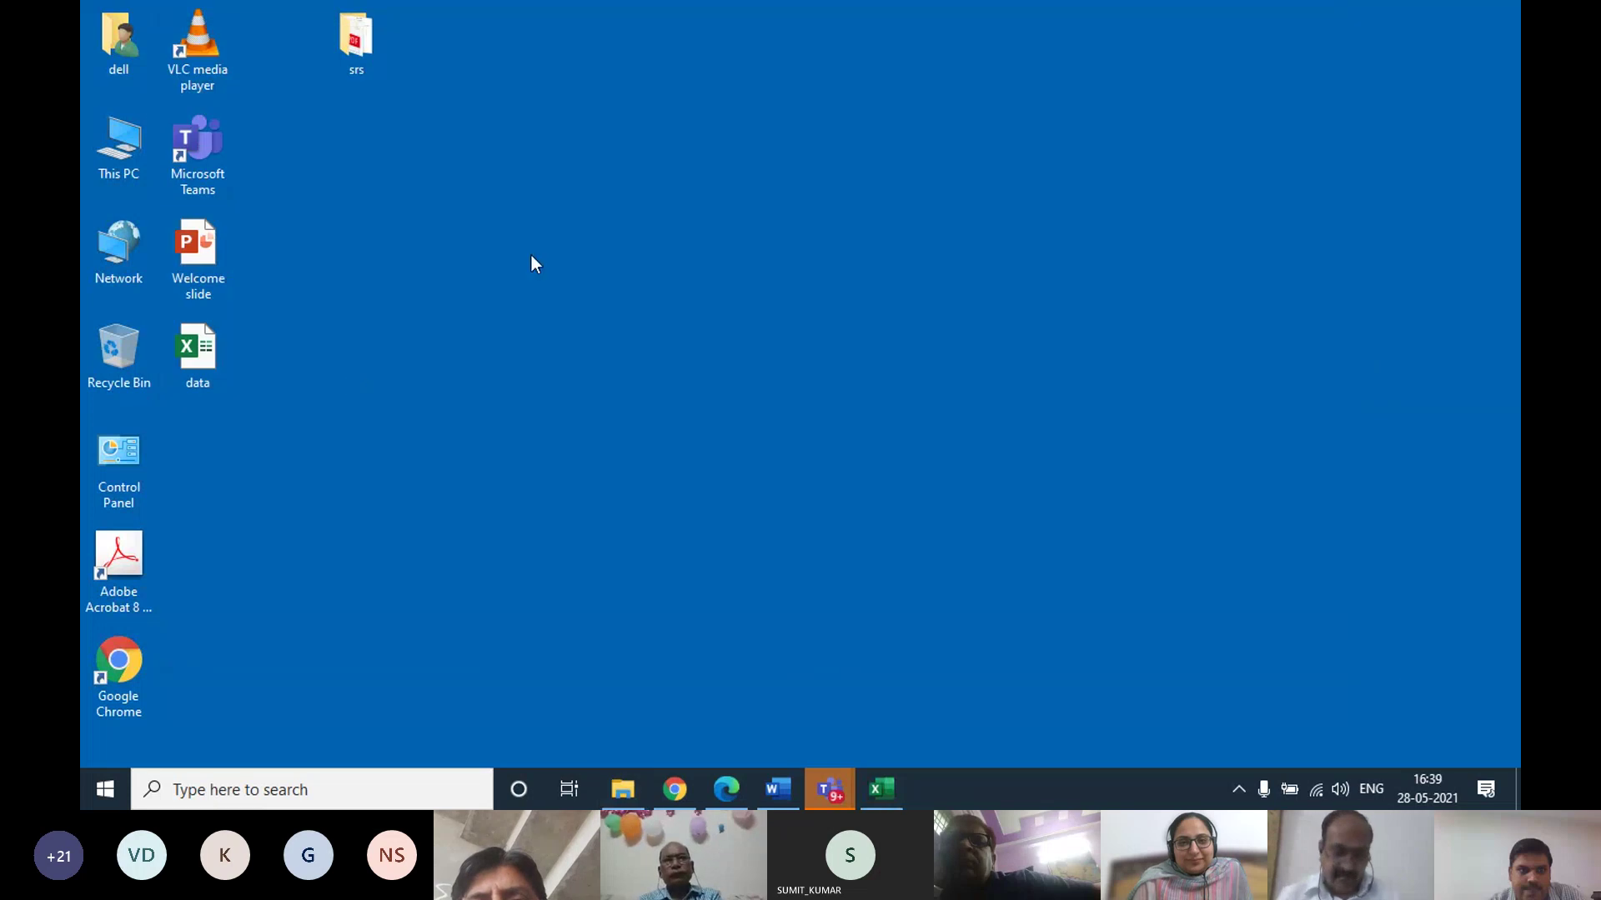
Reopen the data workbook to check the Name and Mobile No. cells, then restore Chrome's Google Contacts
{"action": "left_click", "coordinate": [225, 354]}
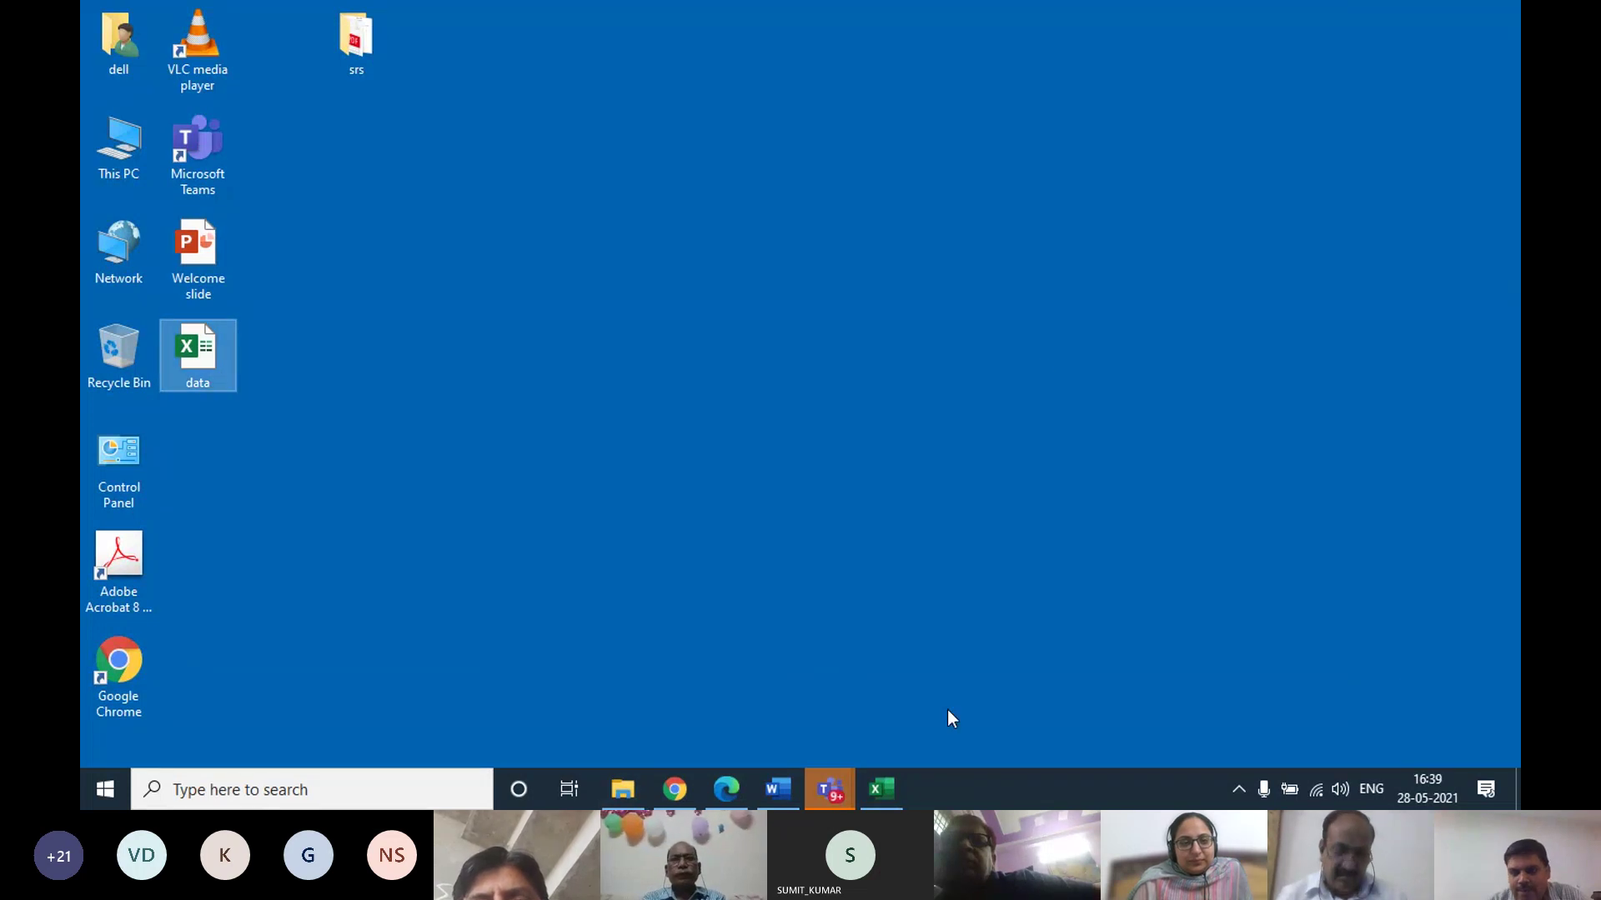
{"action": "left_click", "coordinate": [884, 788]}
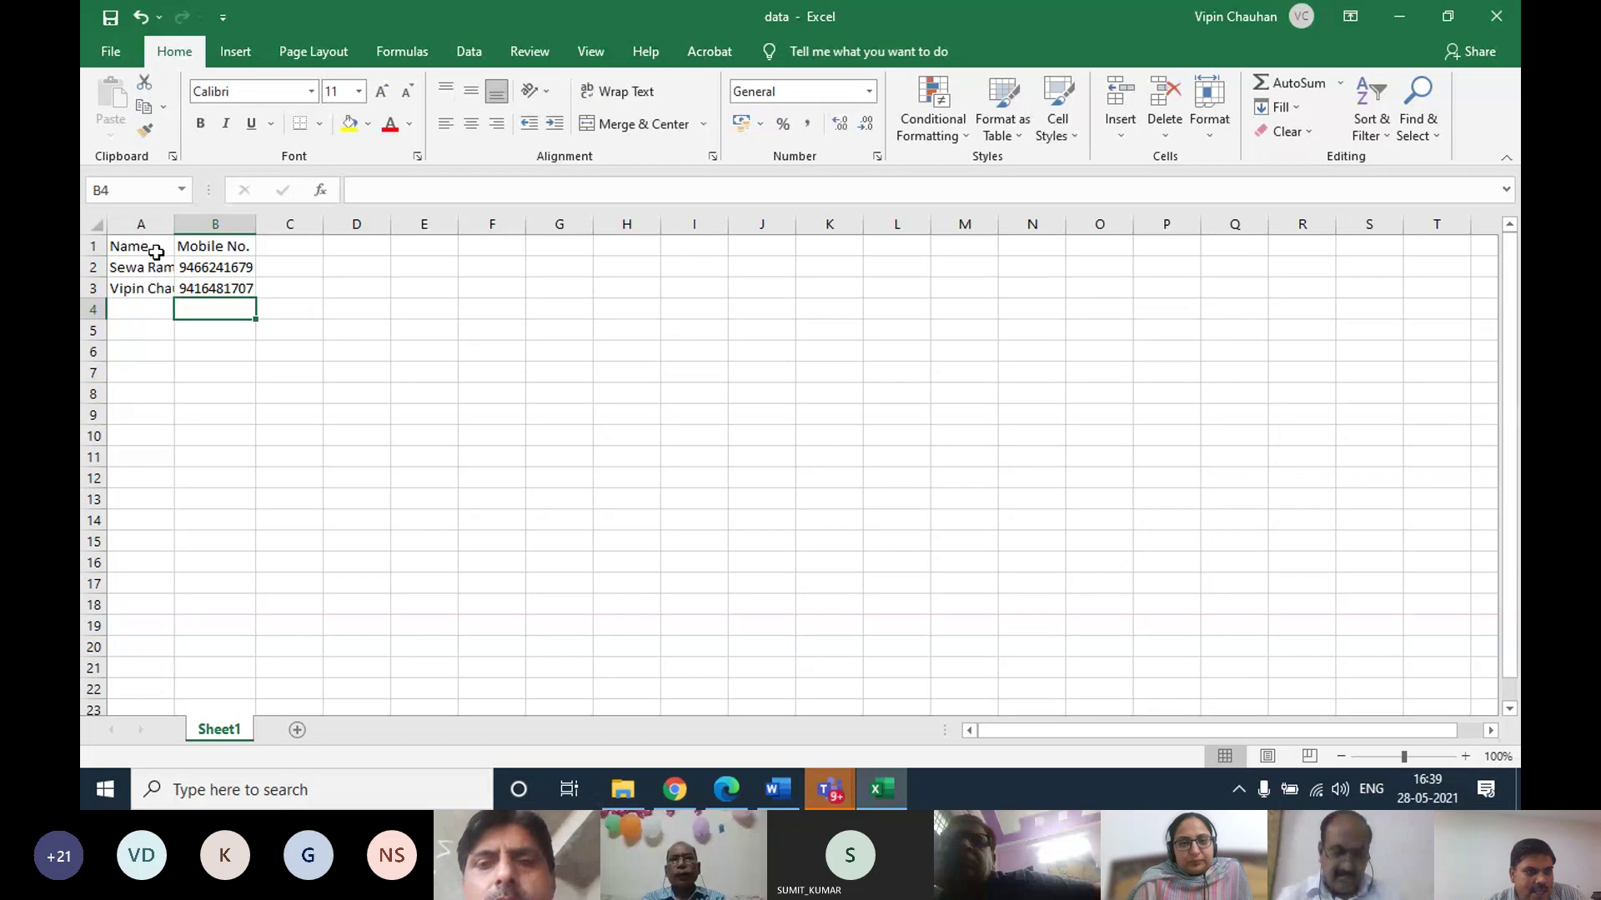
{"action": "left_click_drag", "start_coordinate": [125, 246], "coordinate": [317, 310]}
{"action": "left_click", "coordinate": [977, 345]}
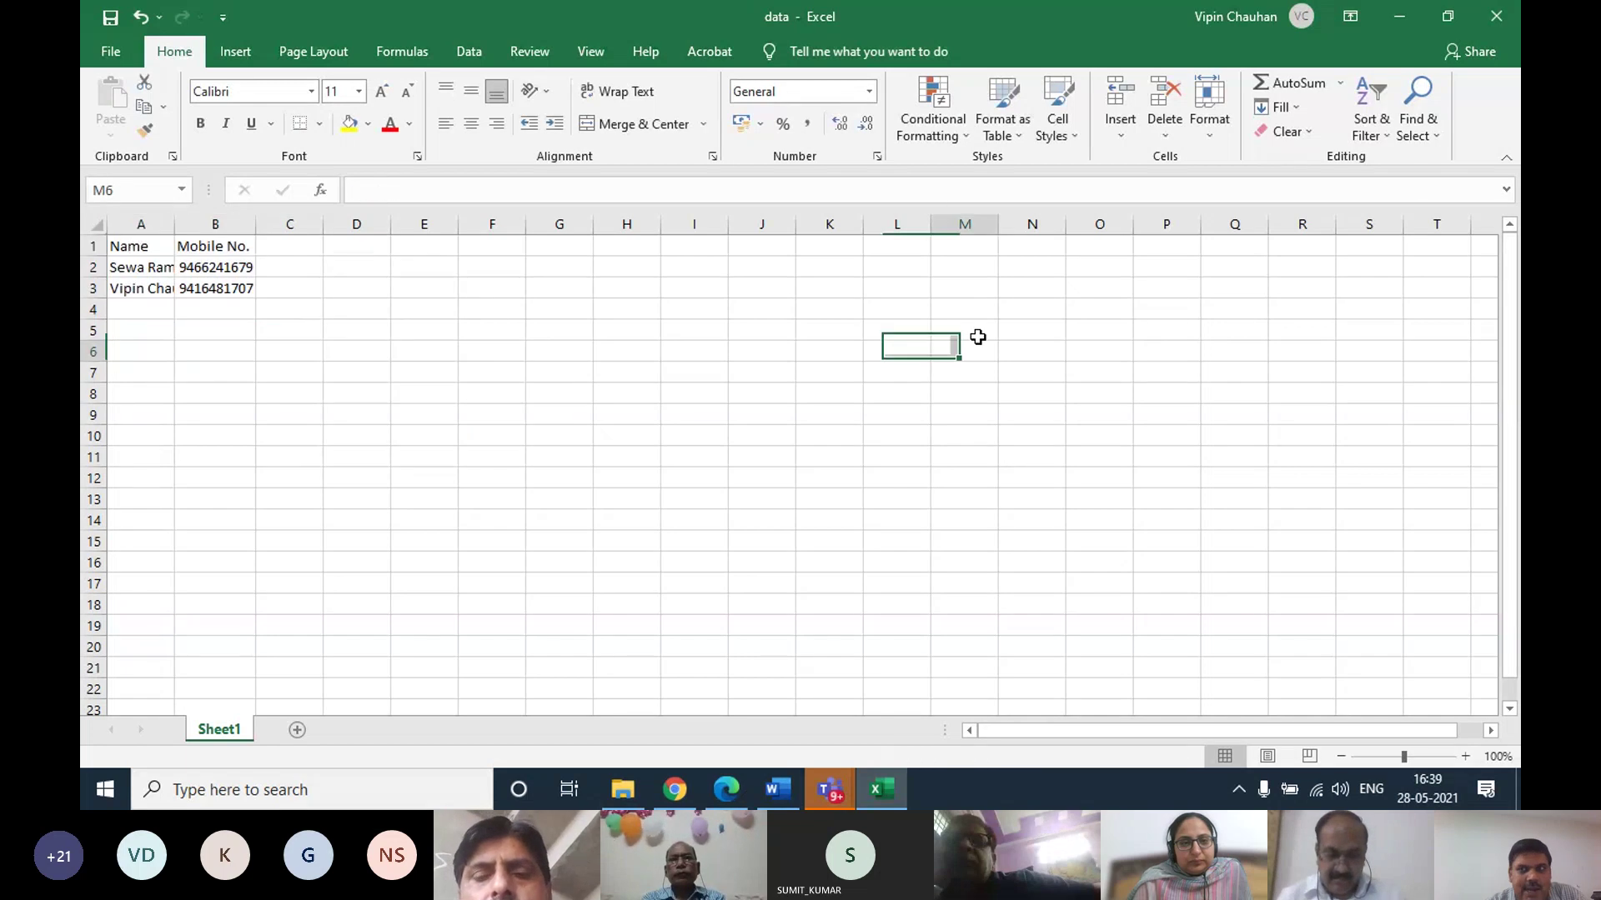
{"action": "left_click", "coordinate": [1404, 20]}
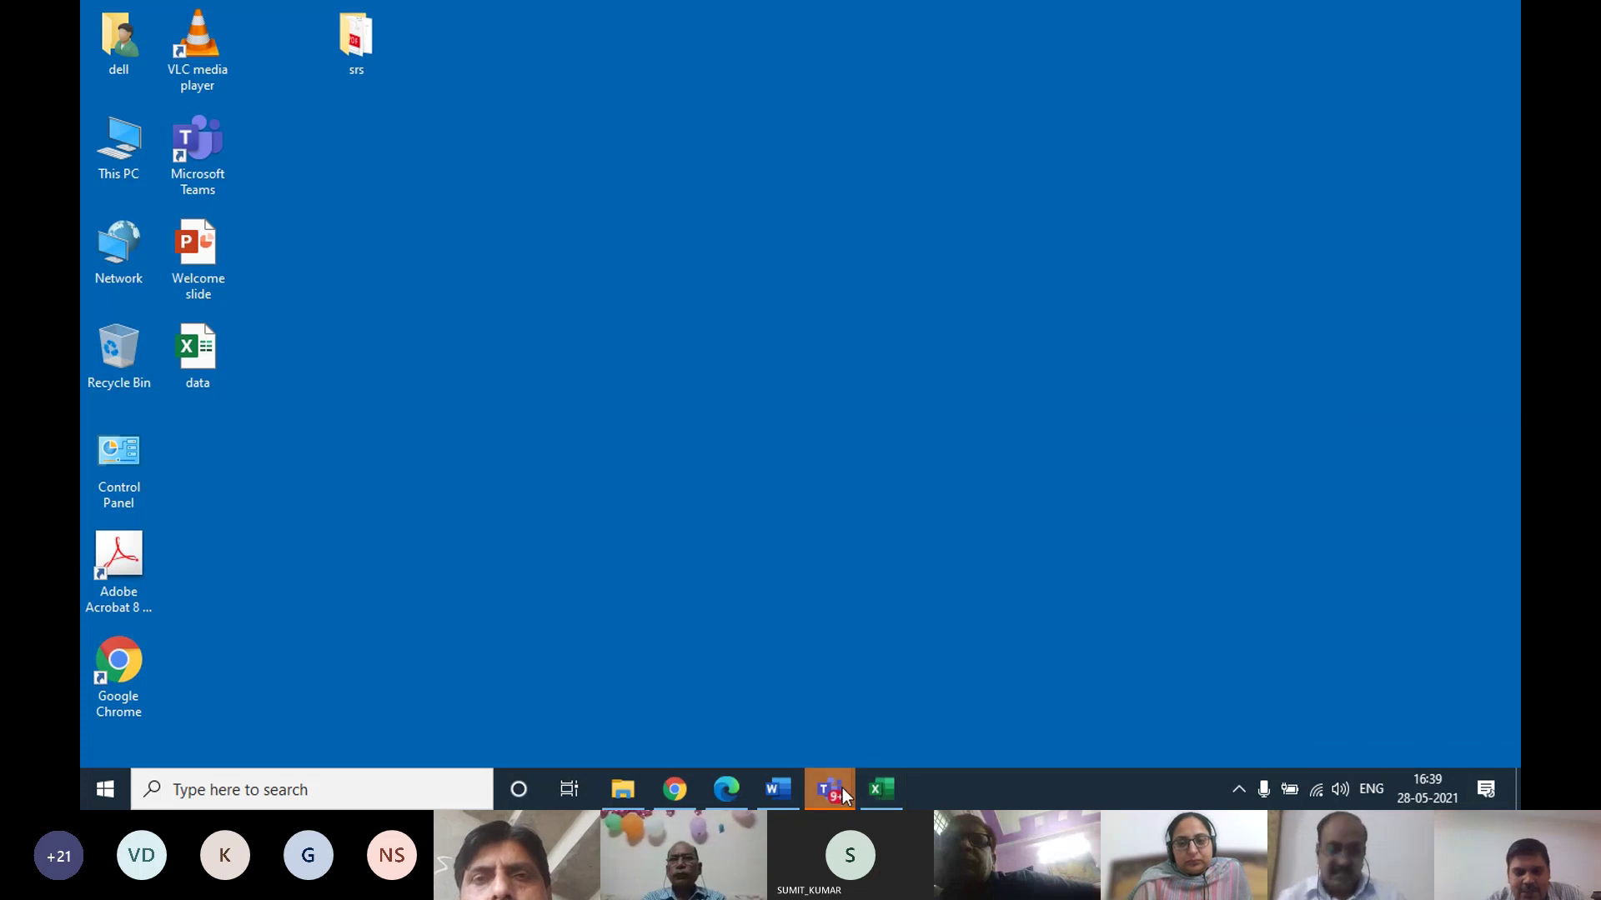
{"action": "left_click", "coordinate": [679, 789]}
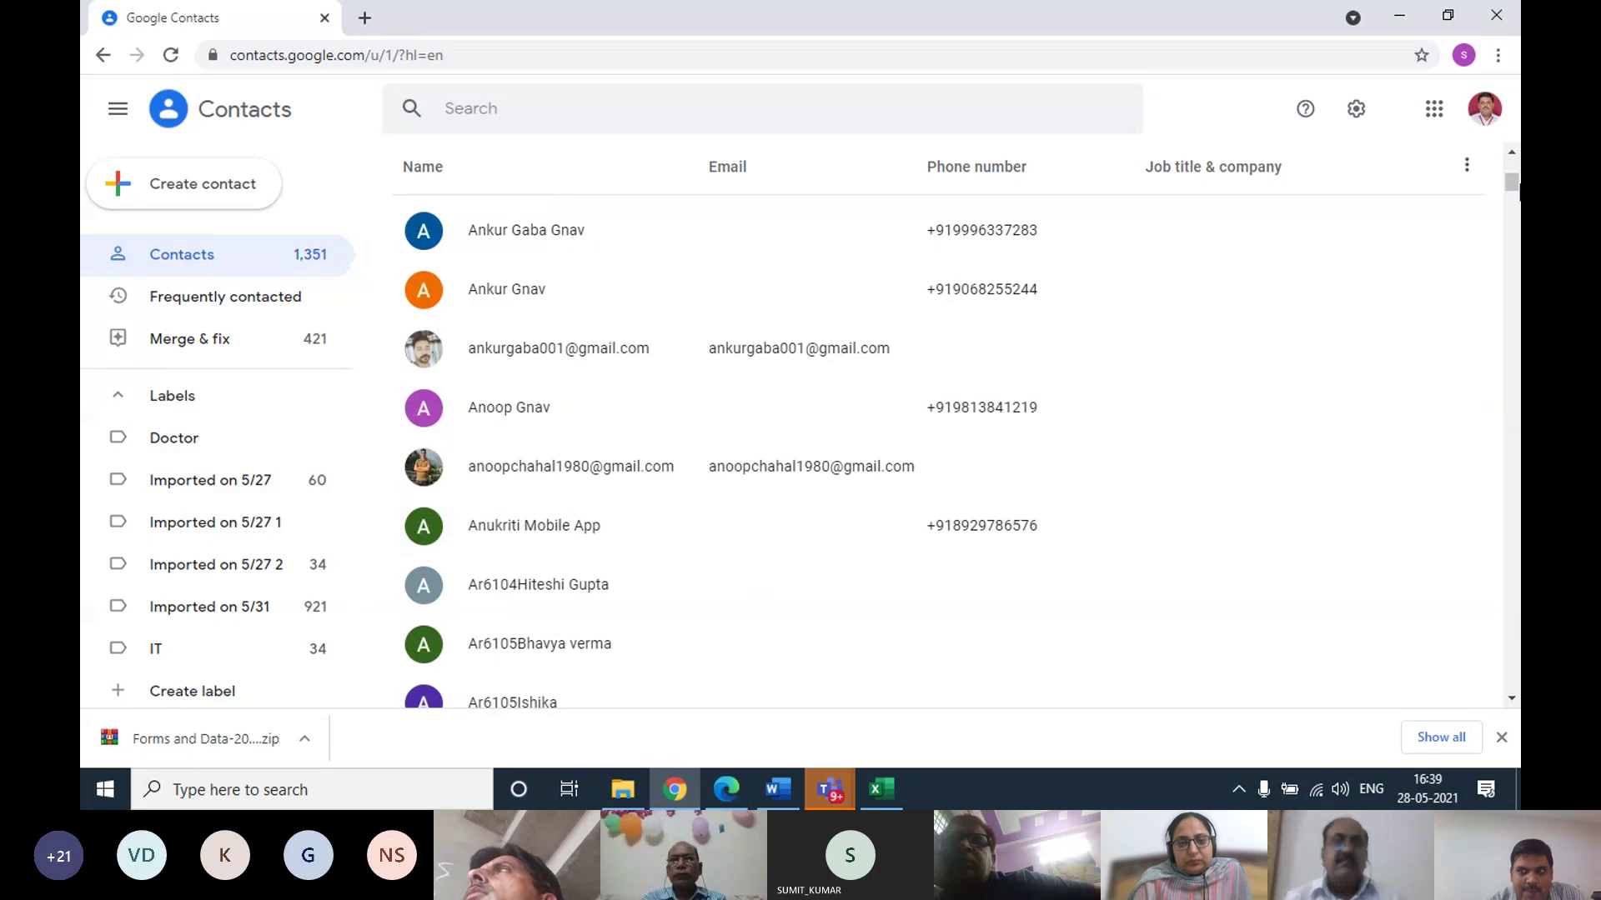
Launch Contacts again from the Google apps grid so it opens in a new tab
{"action": "left_click", "coordinate": [1433, 120]}
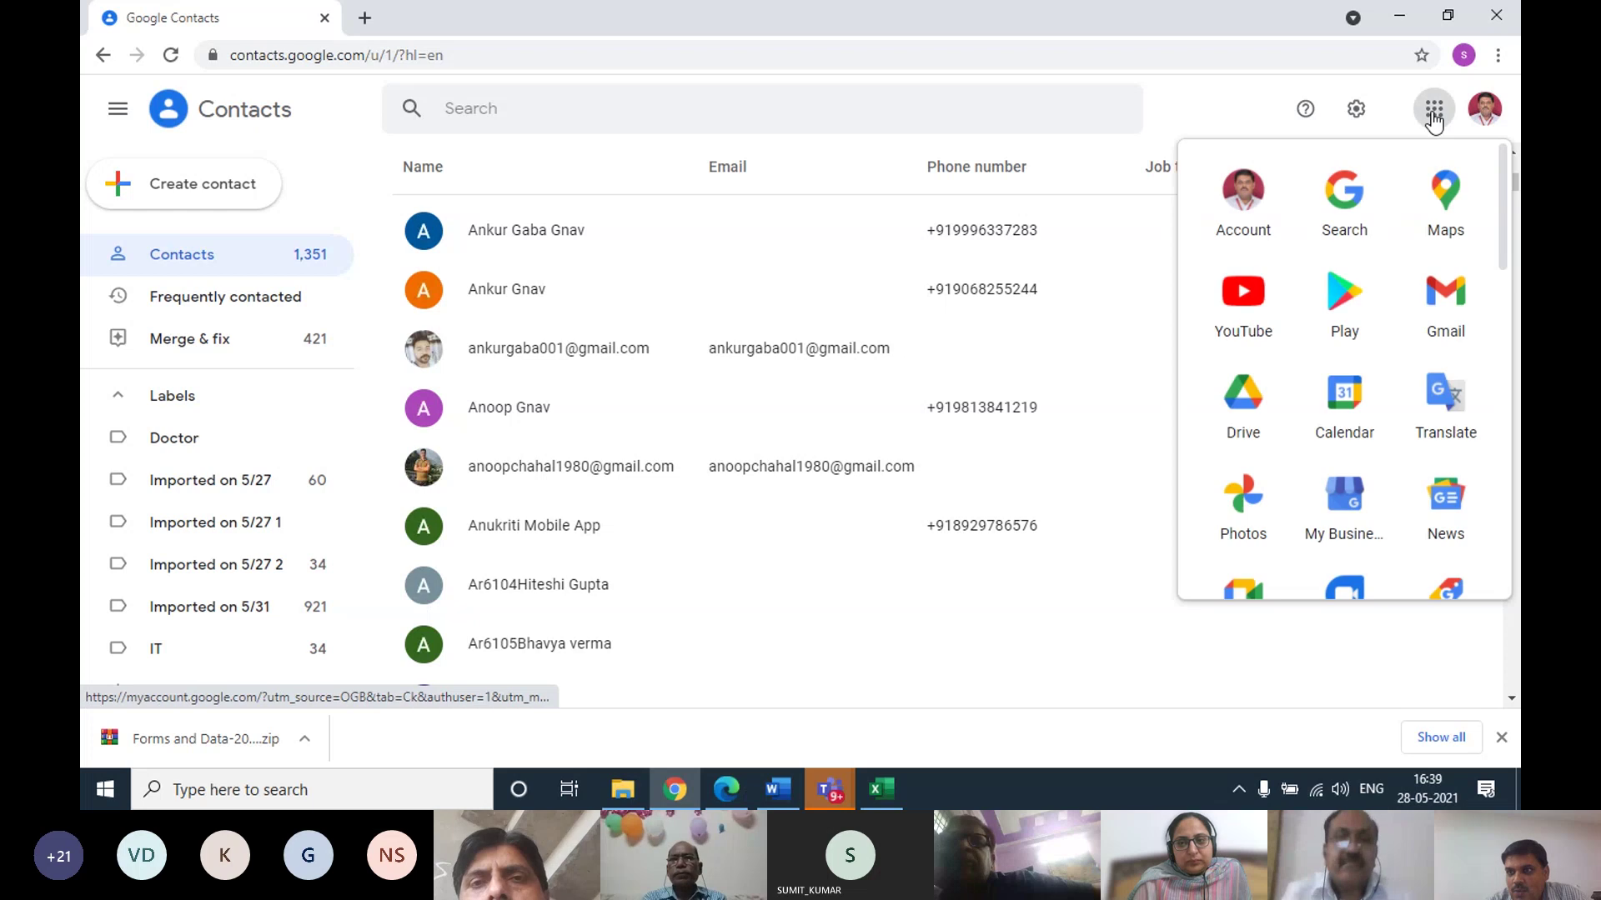
{"action": "scroll", "coordinate": [1343, 408], "scroll_direction": "down", "scroll_amount": 5}
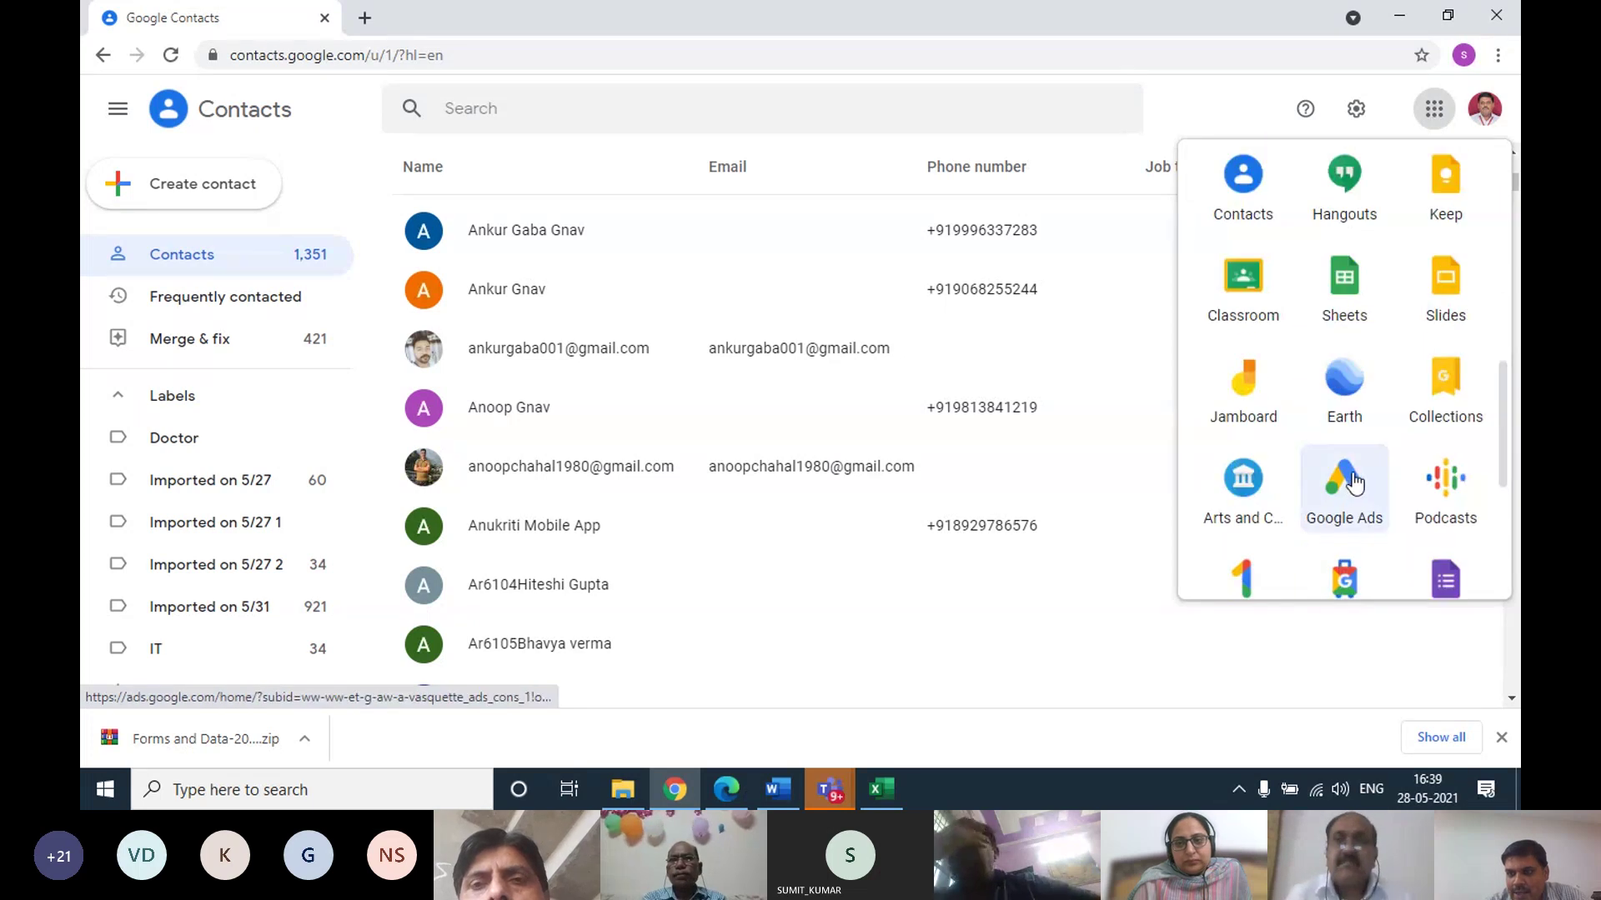
{"action": "scroll", "coordinate": [1354, 466], "scroll_direction": "down", "scroll_amount": 4}
{"action": "scroll", "coordinate": [1358, 431], "scroll_direction": "up", "scroll_amount": 4}
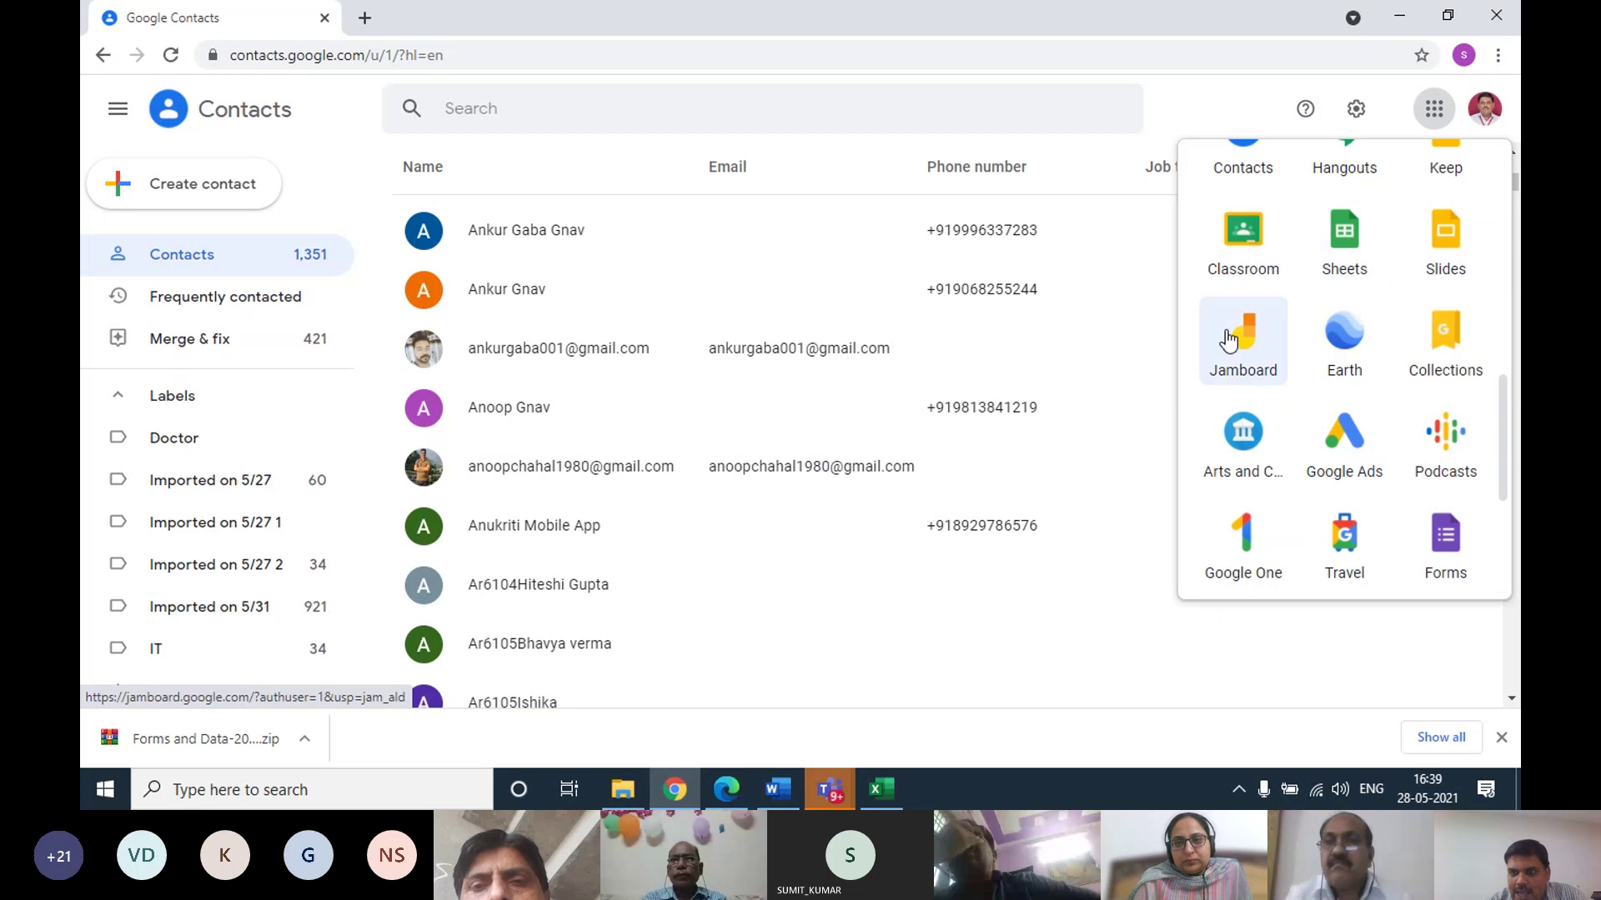
{"action": "scroll", "coordinate": [1338, 392], "scroll_direction": "up", "scroll_amount": 6}
{"action": "scroll", "coordinate": [1336, 396], "scroll_direction": "down", "scroll_amount": 4}
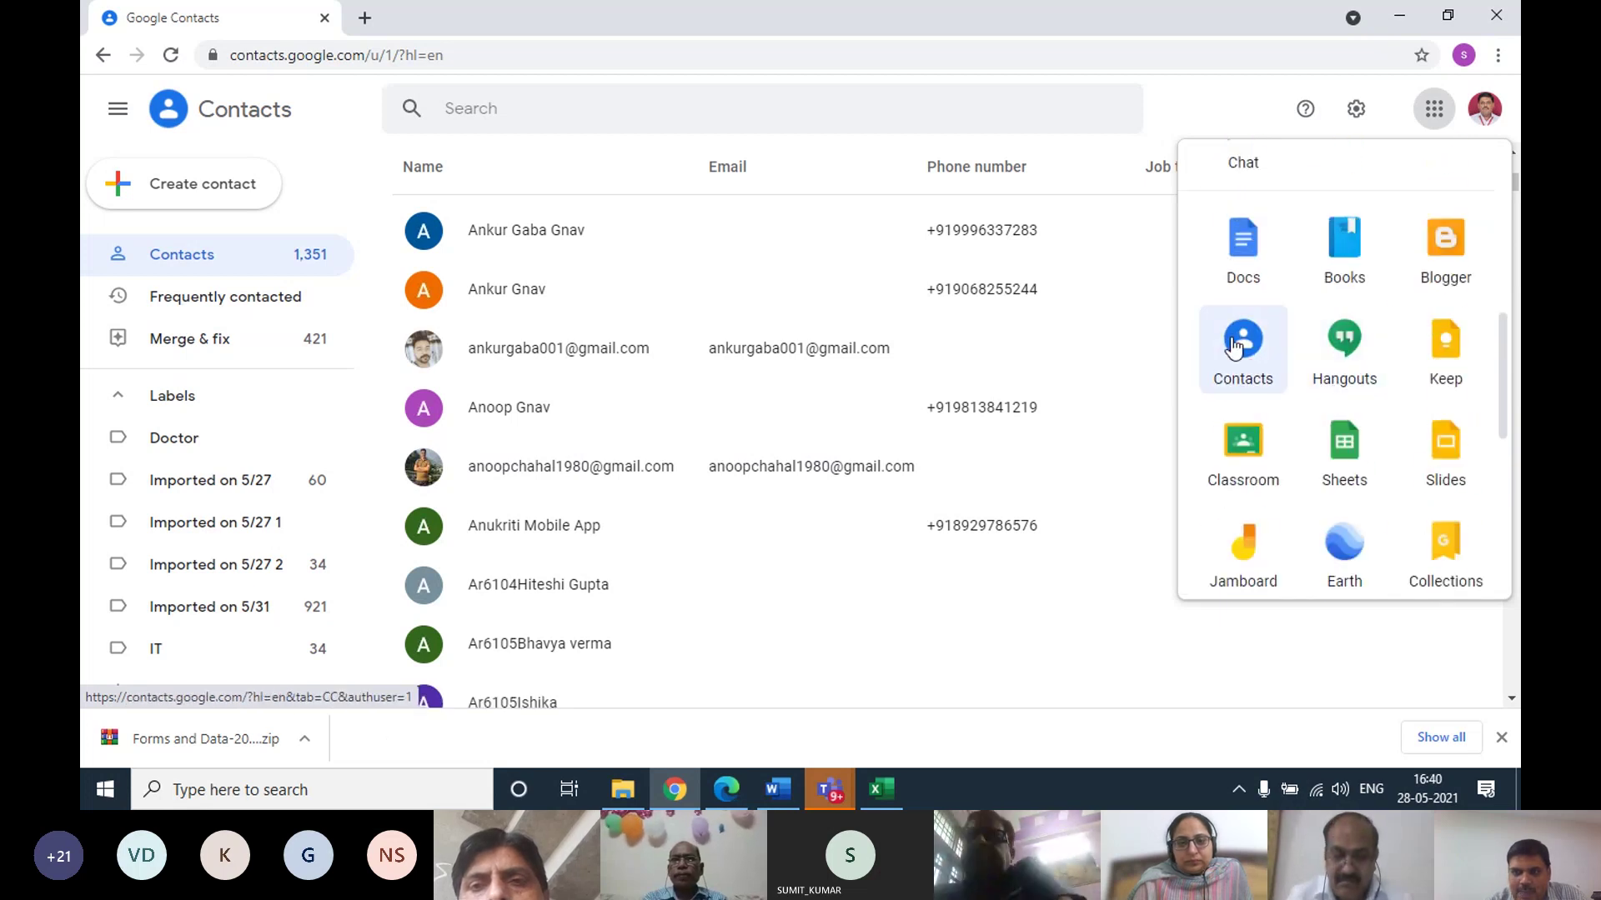
{"action": "scroll", "coordinate": [1365, 342], "scroll_direction": "up", "scroll_amount": 3}
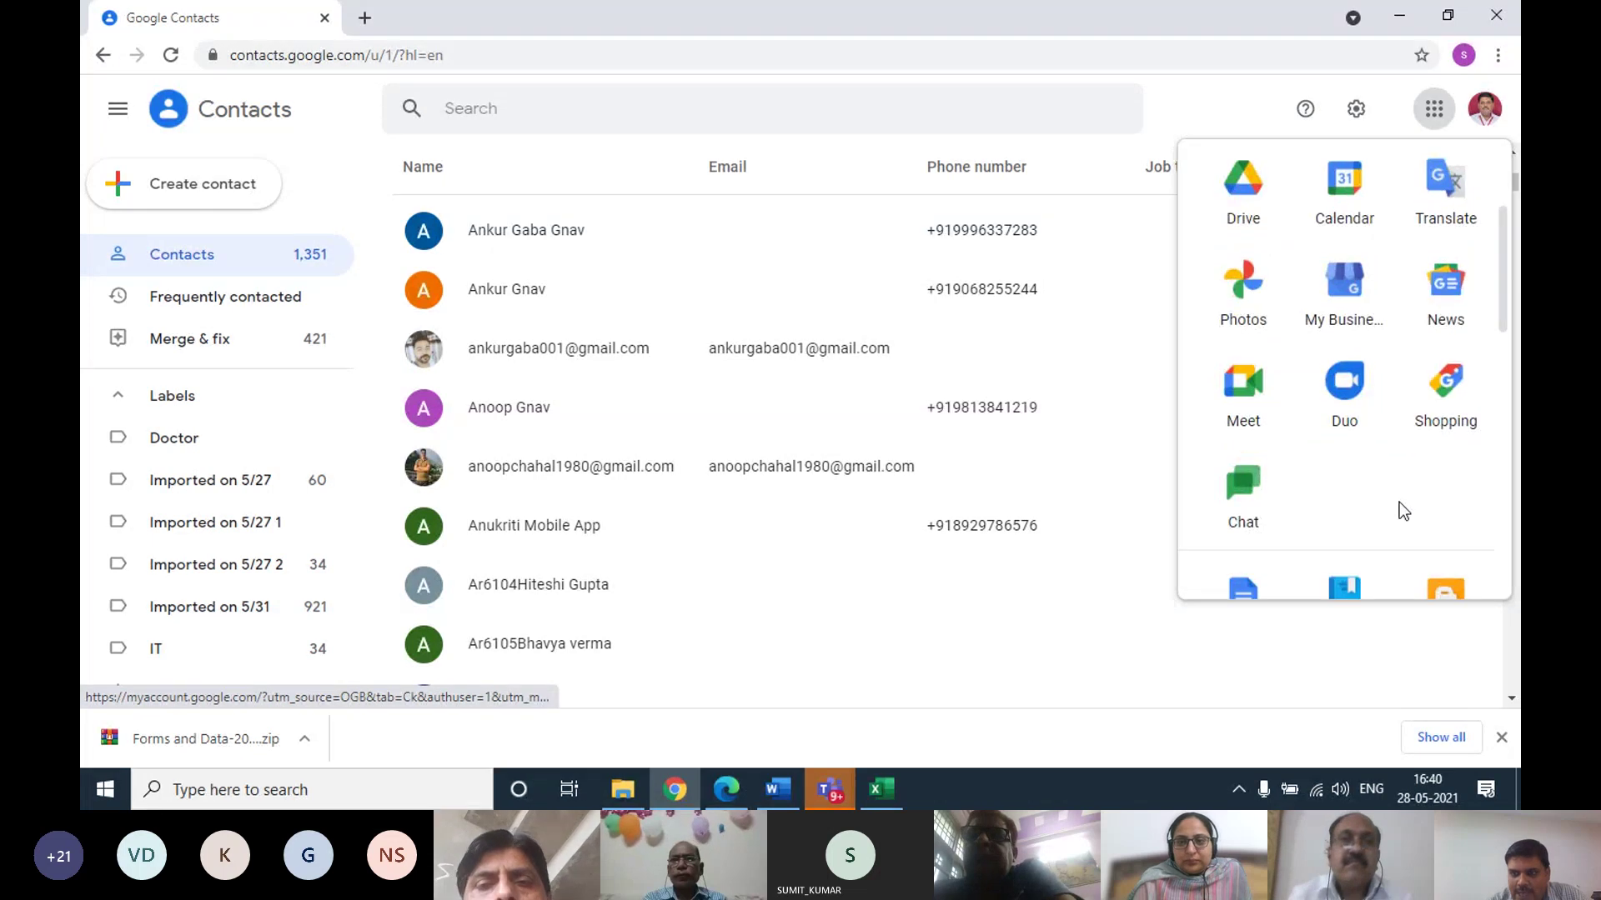
{"action": "scroll", "coordinate": [1359, 500], "scroll_direction": "down", "scroll_amount": 3}
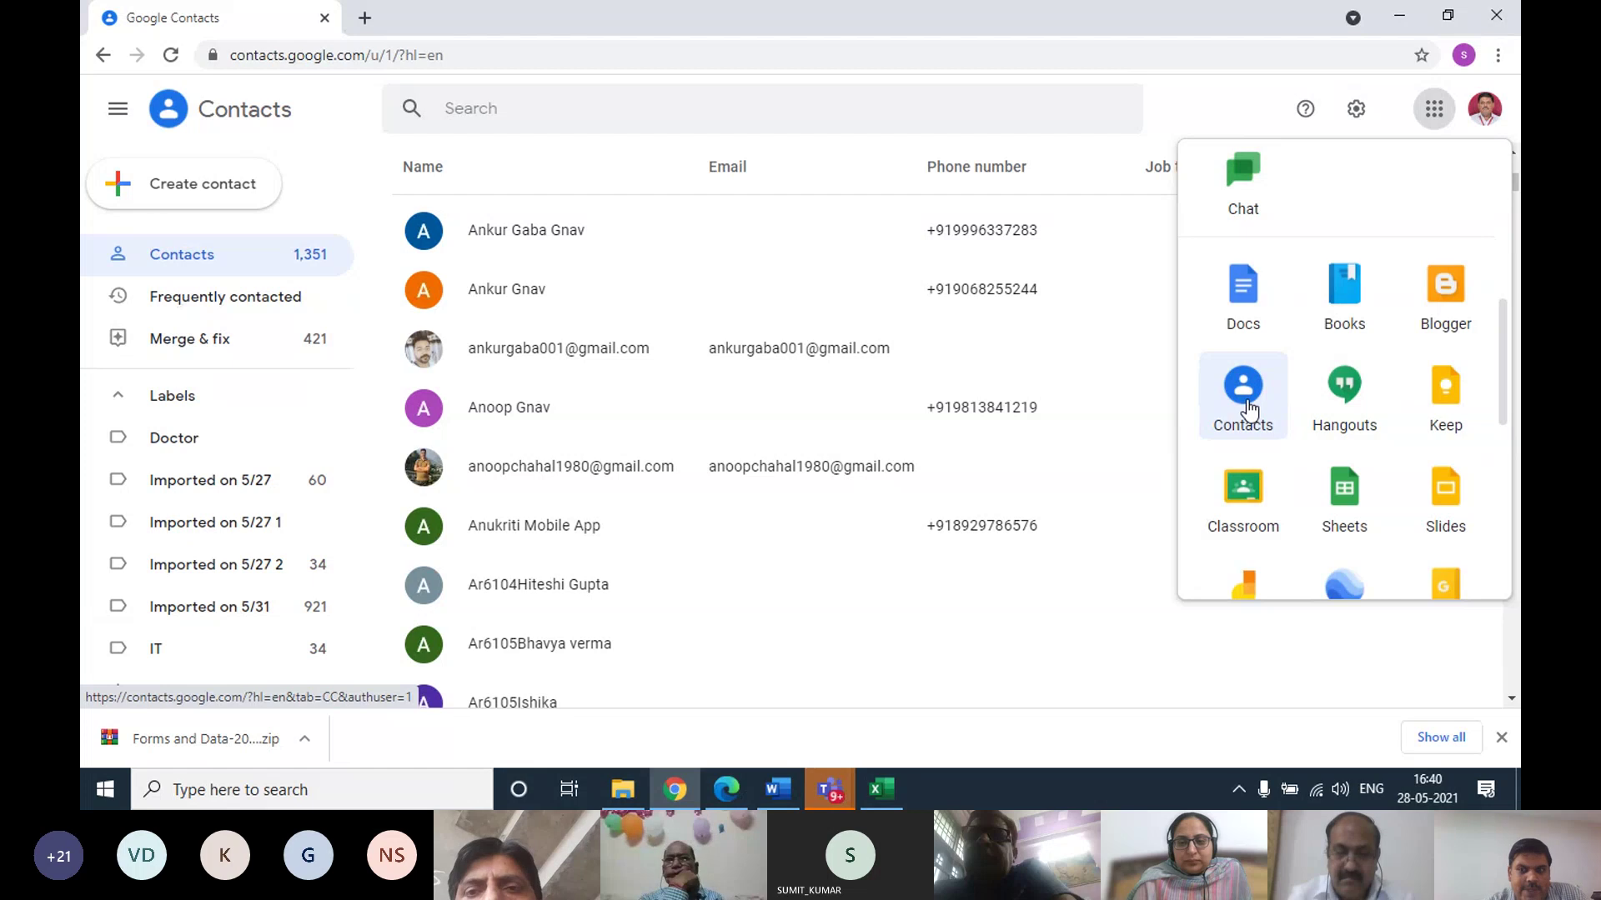
{"action": "left_click", "coordinate": [1246, 391]}
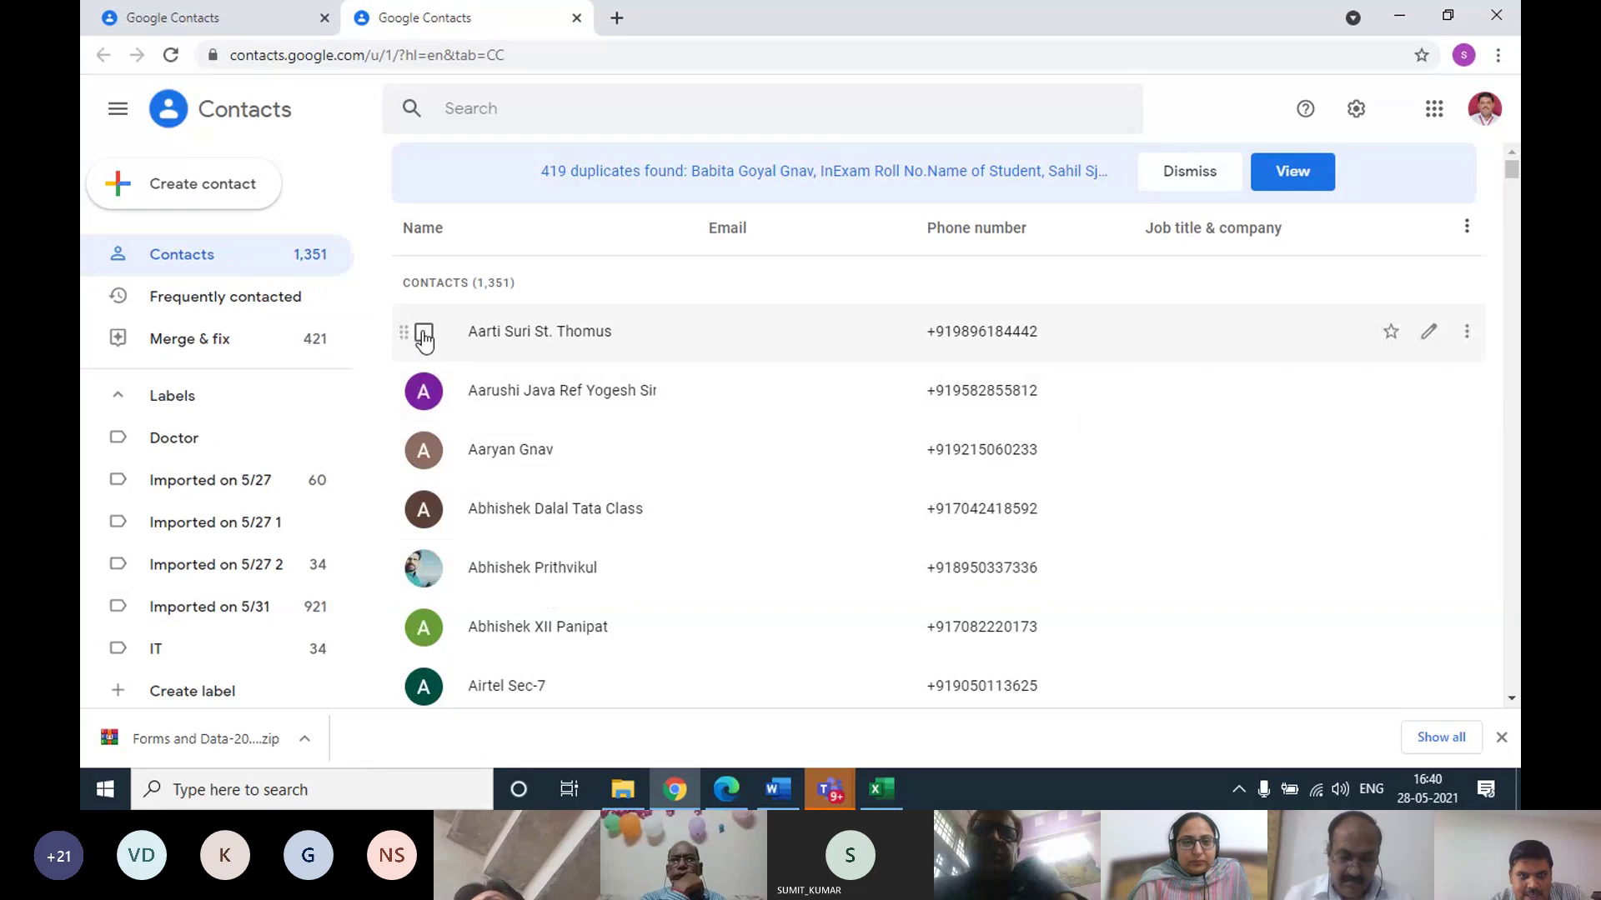
Tick one contact and export only that selected contact in Google CSV format
{"action": "left_click", "coordinate": [425, 454]}
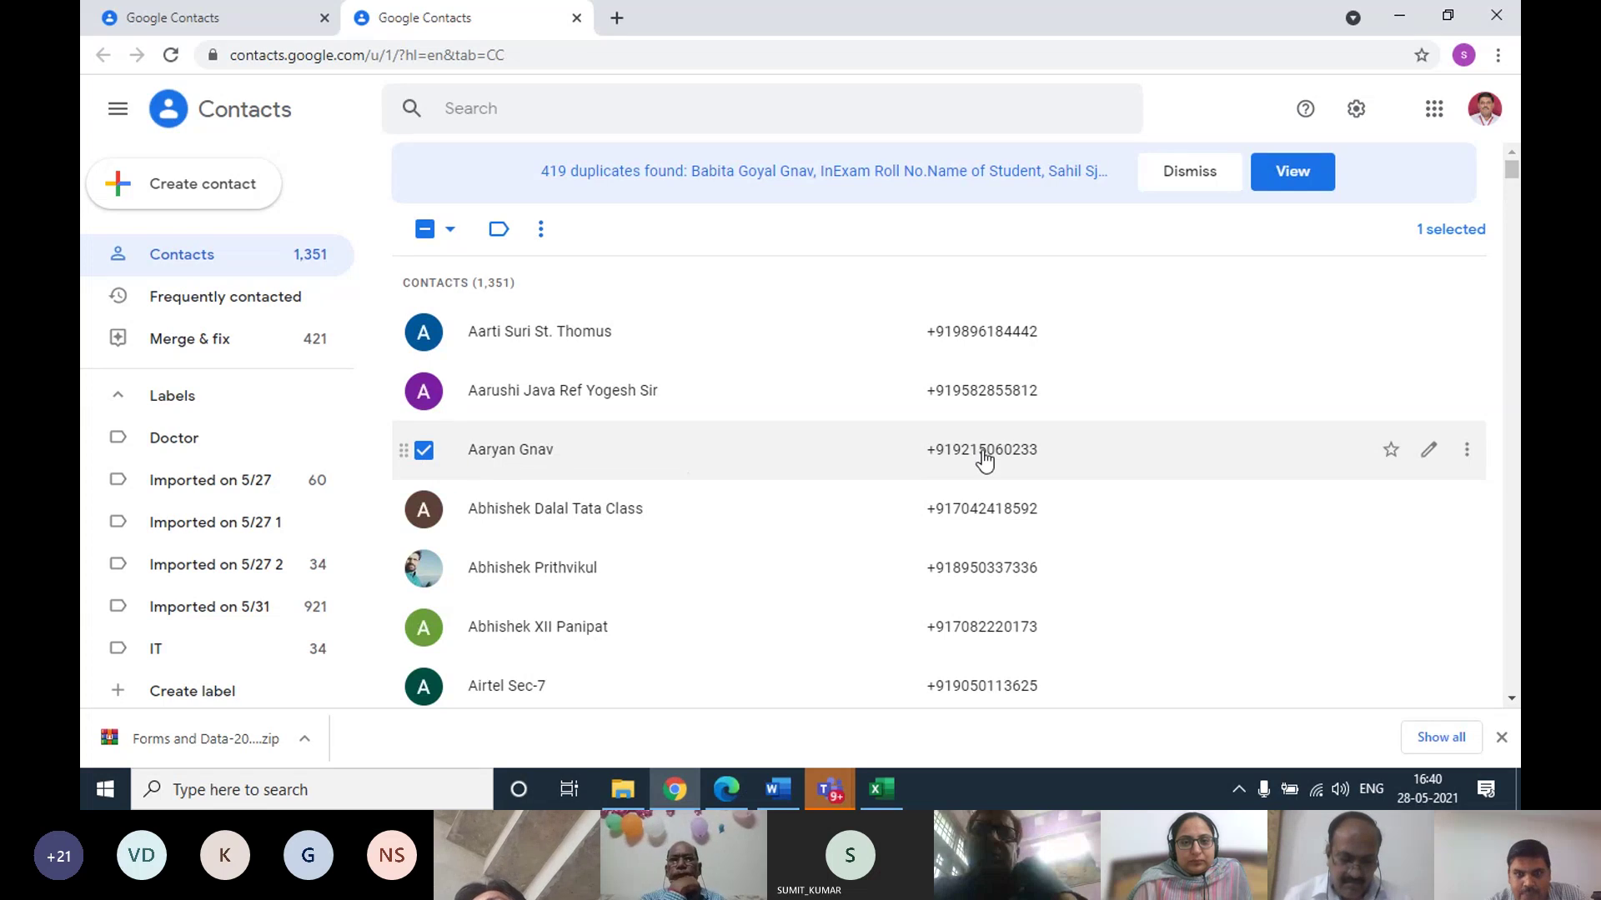
{"action": "scroll", "coordinate": [186, 564], "scroll_direction": "down", "scroll_amount": 3}
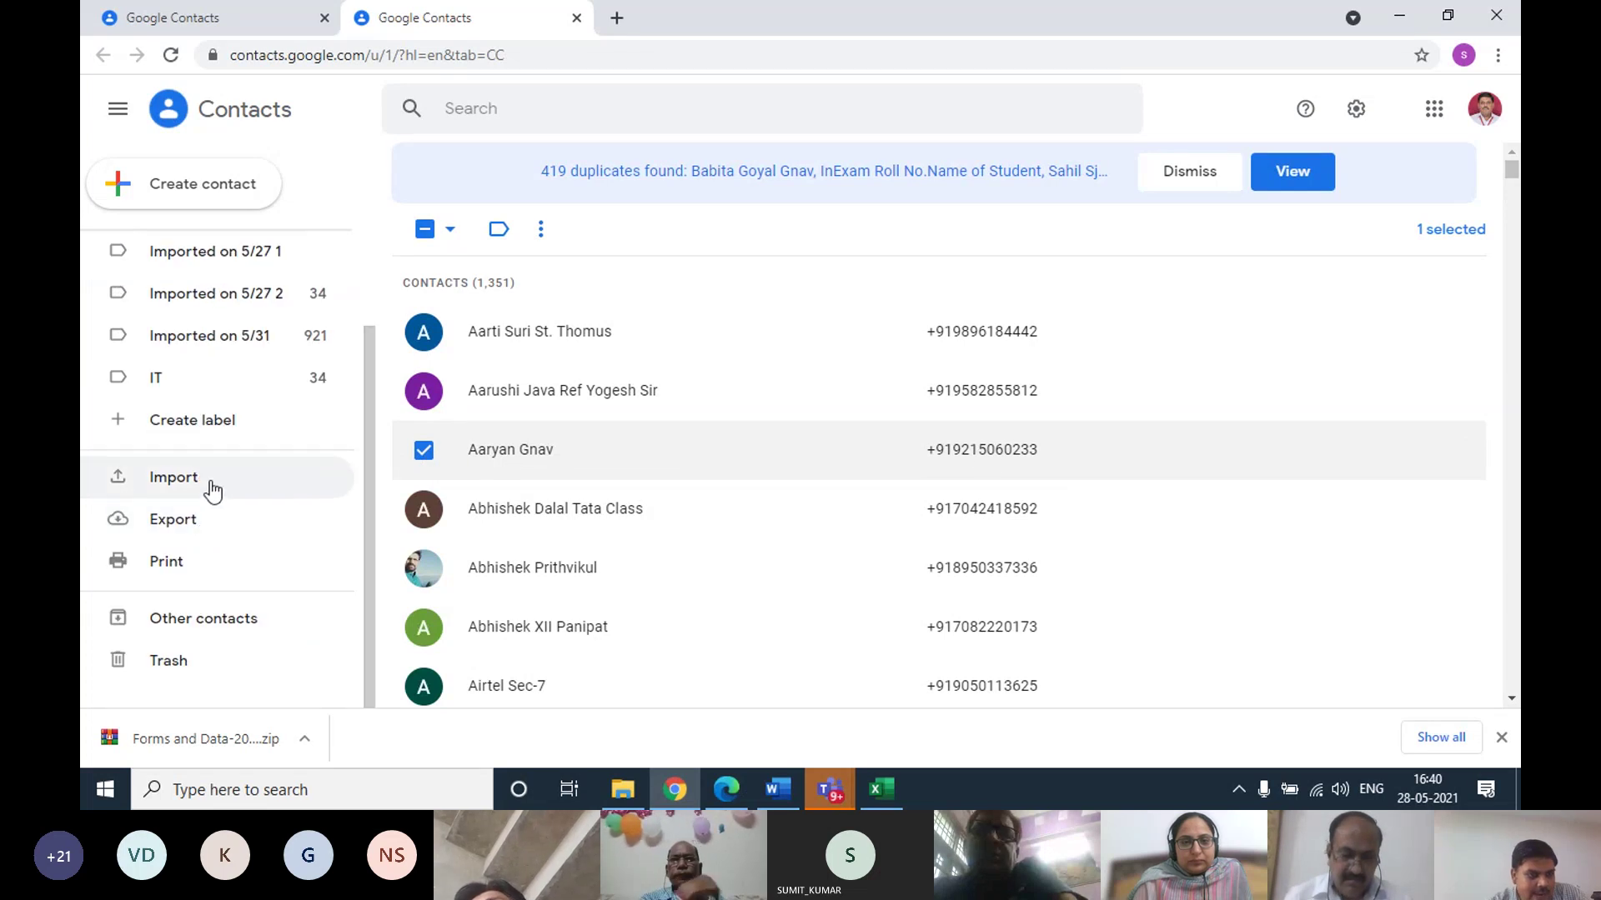
{"action": "left_click", "coordinate": [172, 524]}
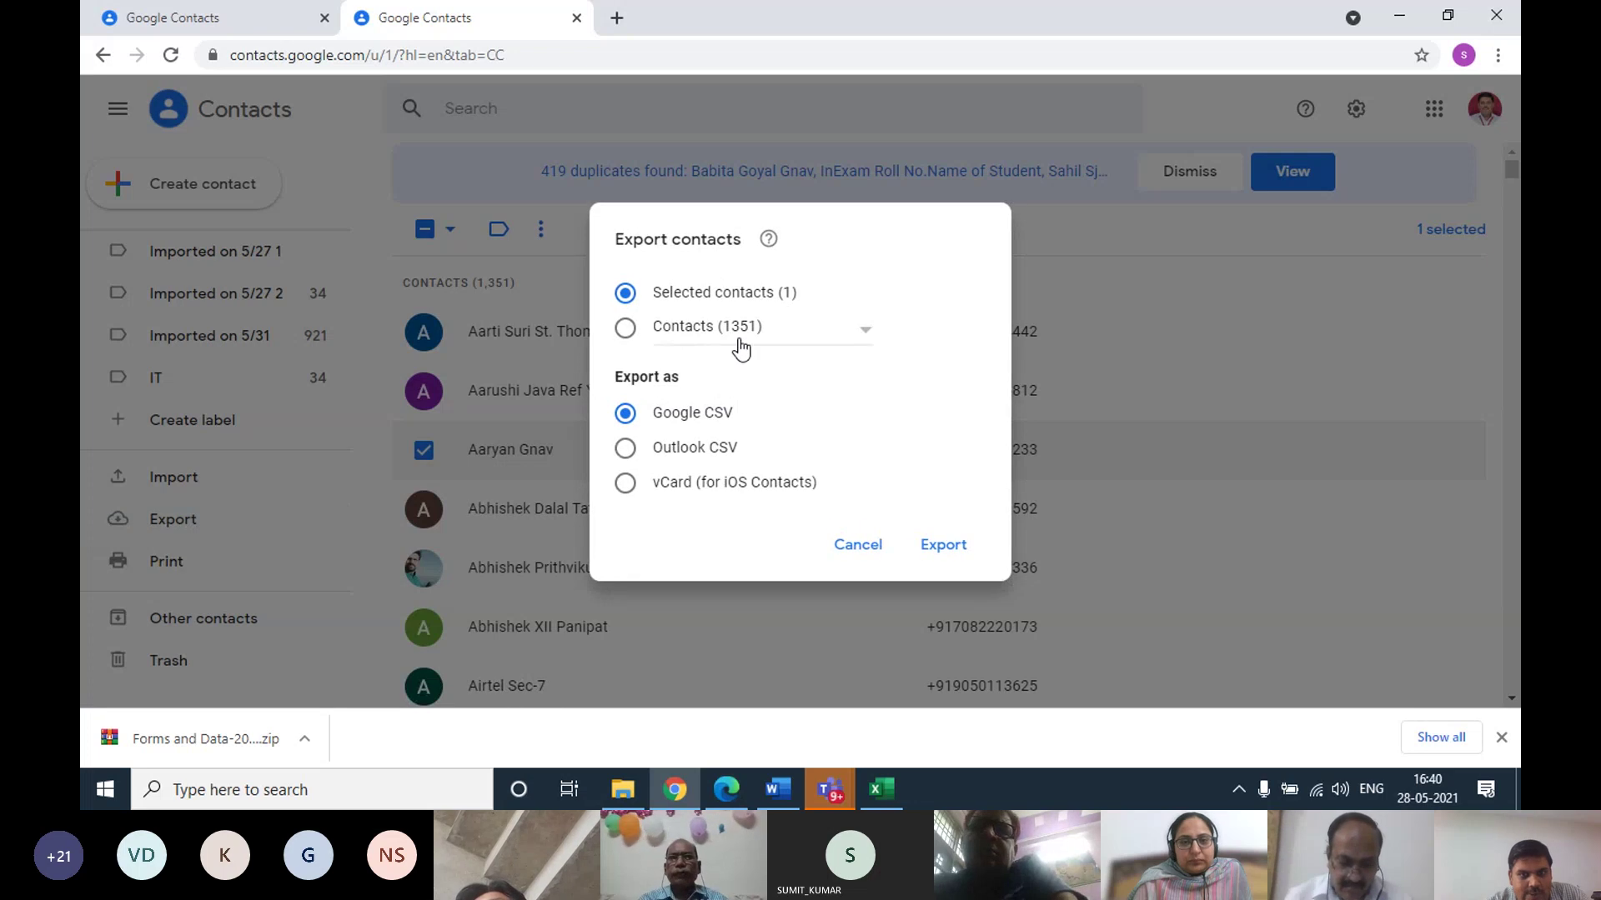
{"action": "left_click", "coordinate": [625, 328]}
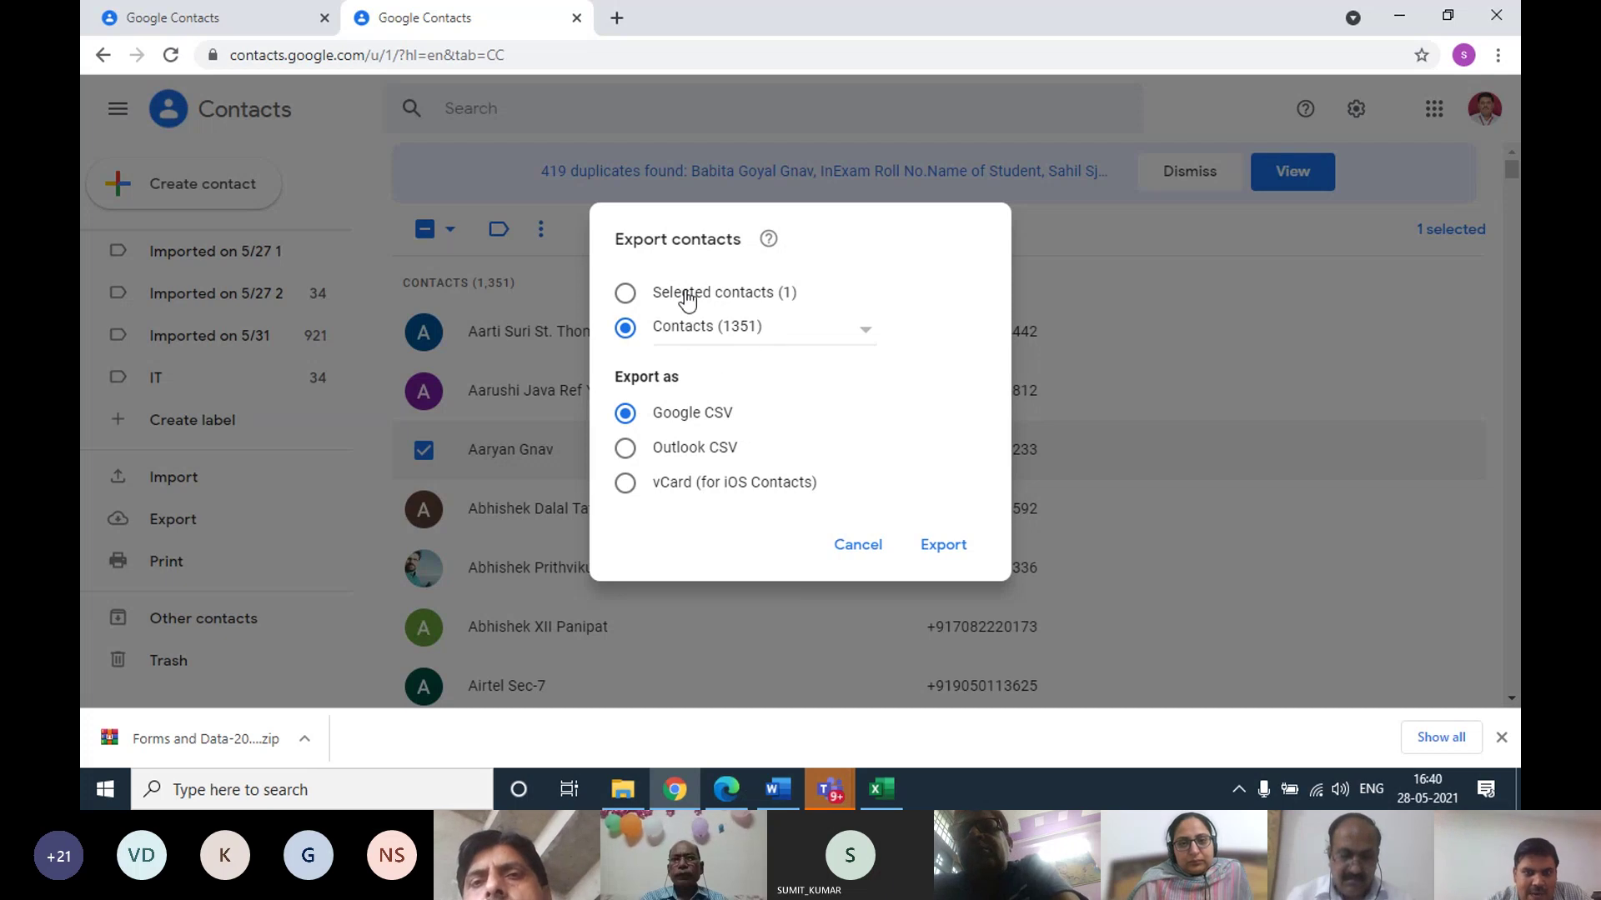
{"action": "left_click", "coordinate": [636, 298]}
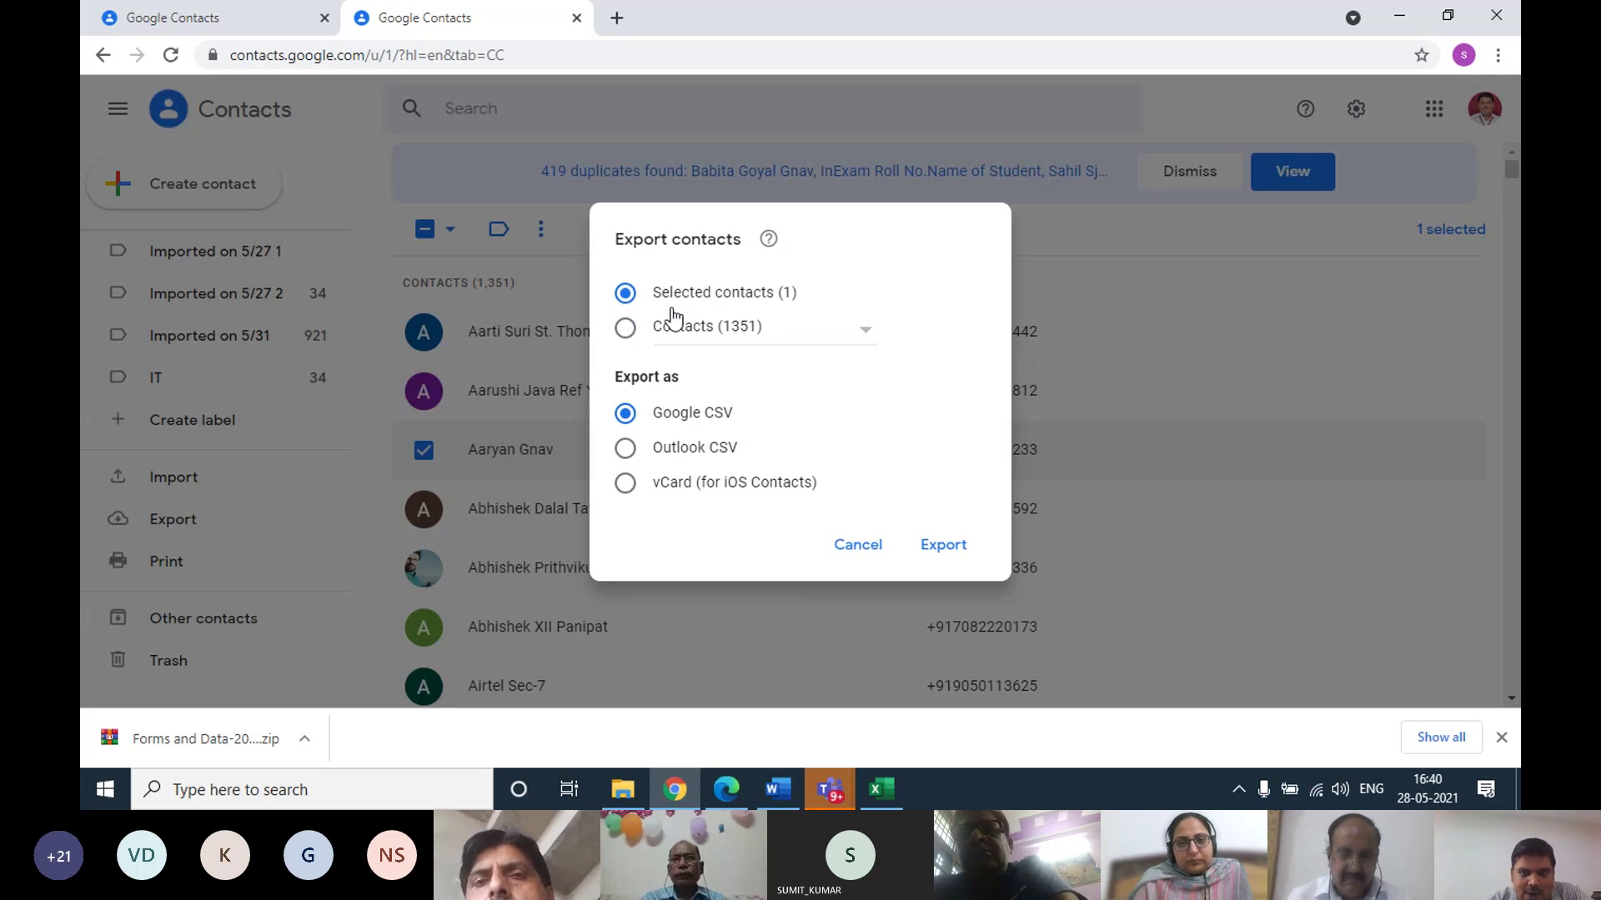
{"action": "left_click", "coordinate": [935, 560]}
Glance at the data workbook, then return to Chrome with Google Contacts
{"action": "left_click", "coordinate": [1399, 15]}
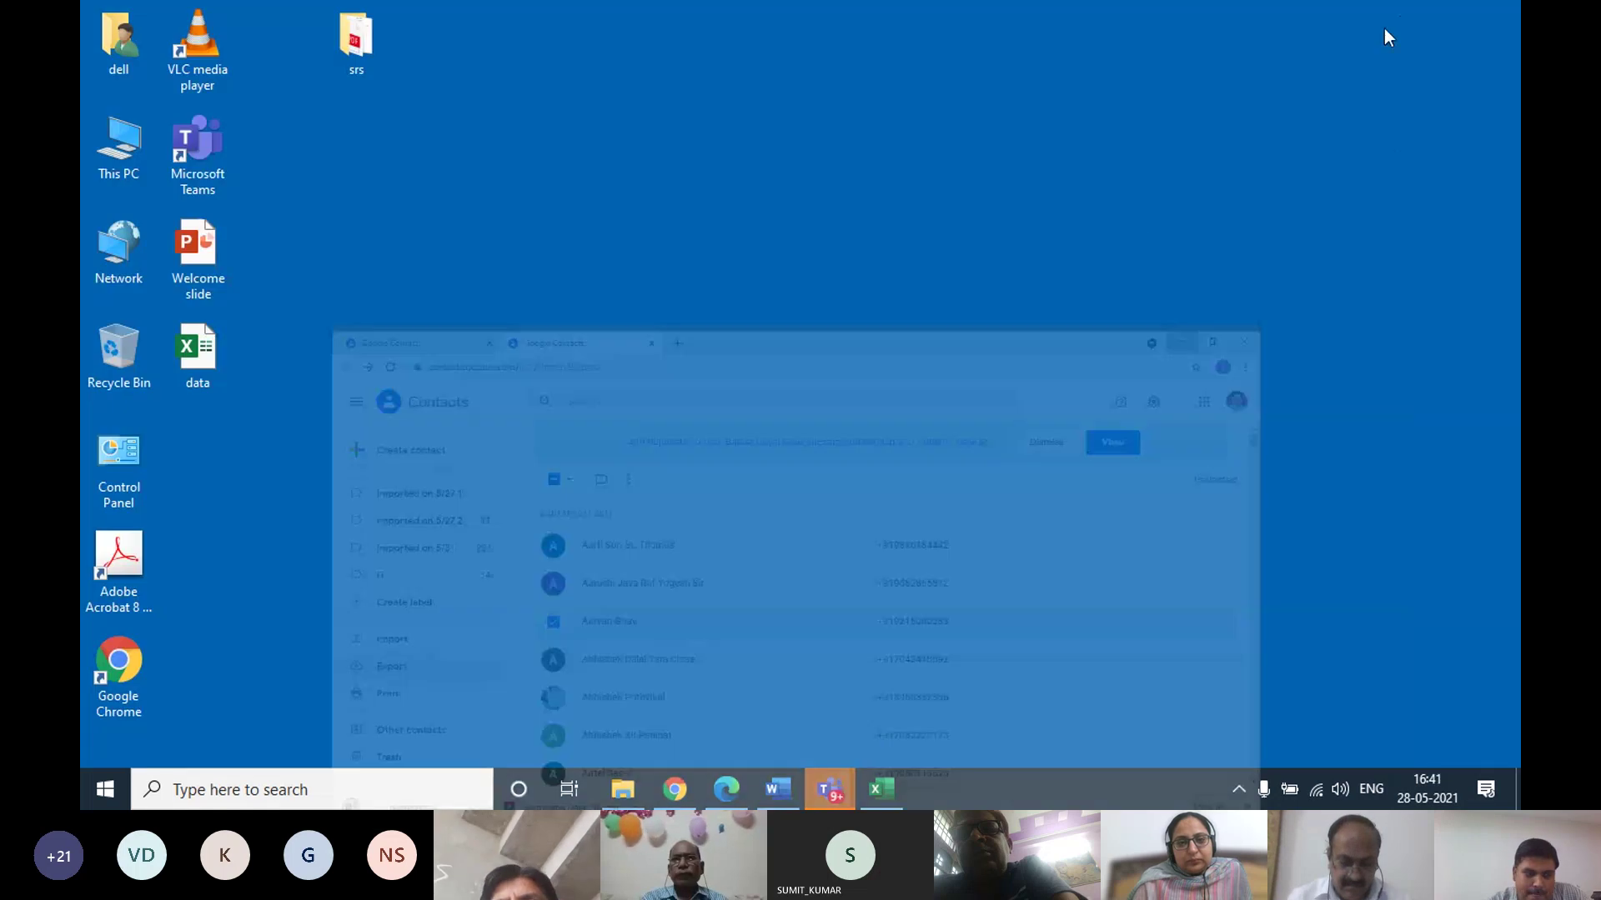
{"action": "left_click", "coordinate": [877, 784]}
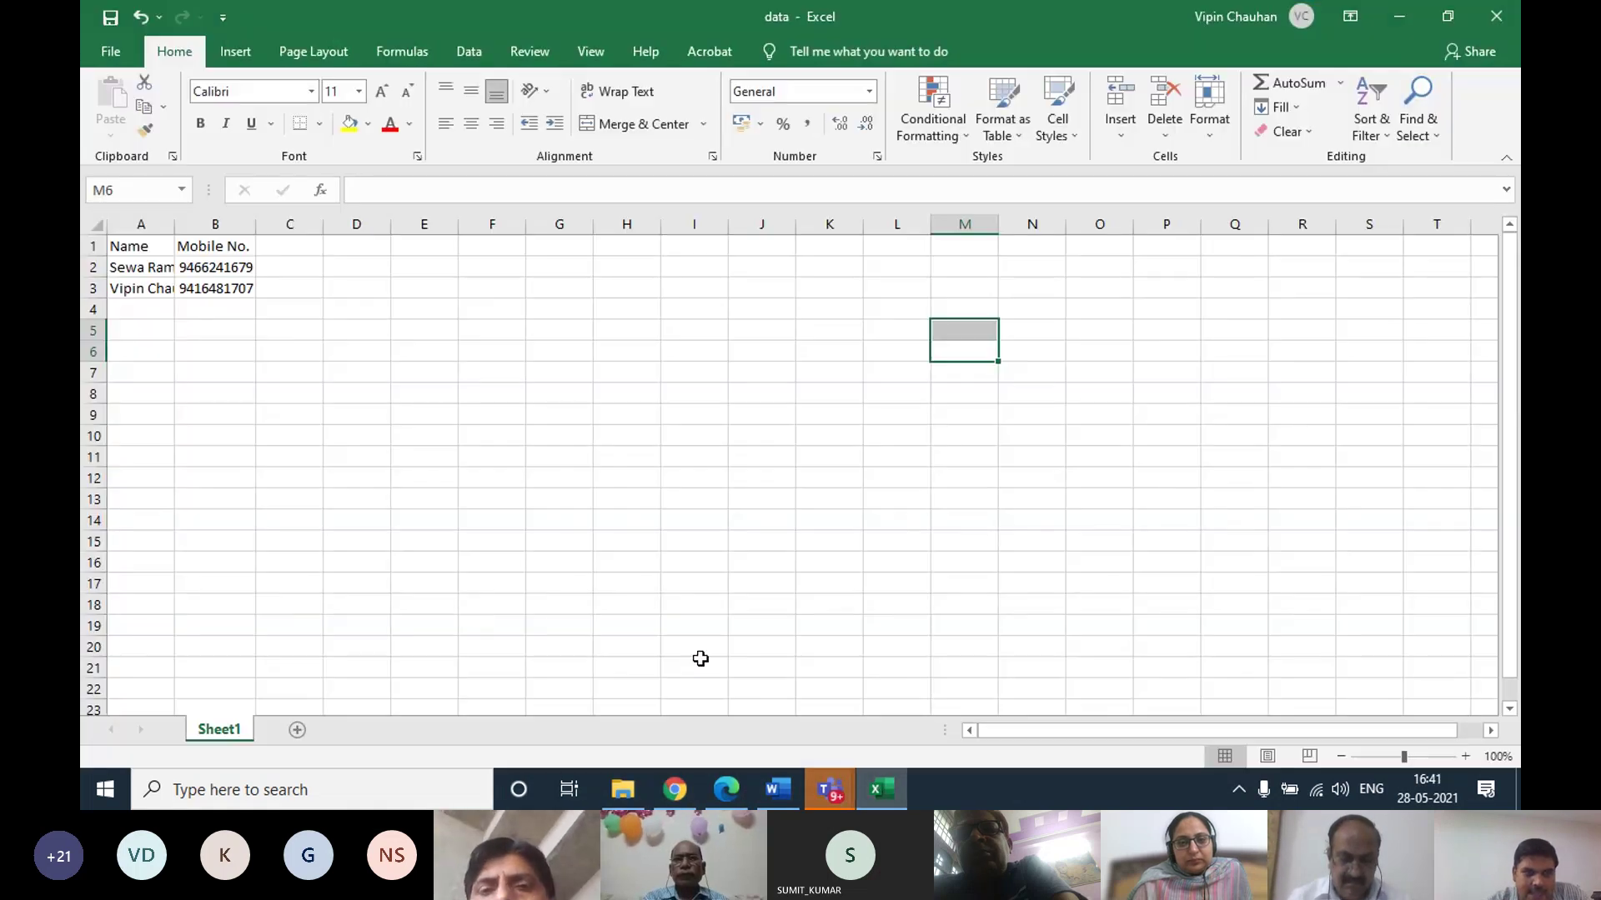
{"action": "left_click", "coordinate": [1401, 14]}
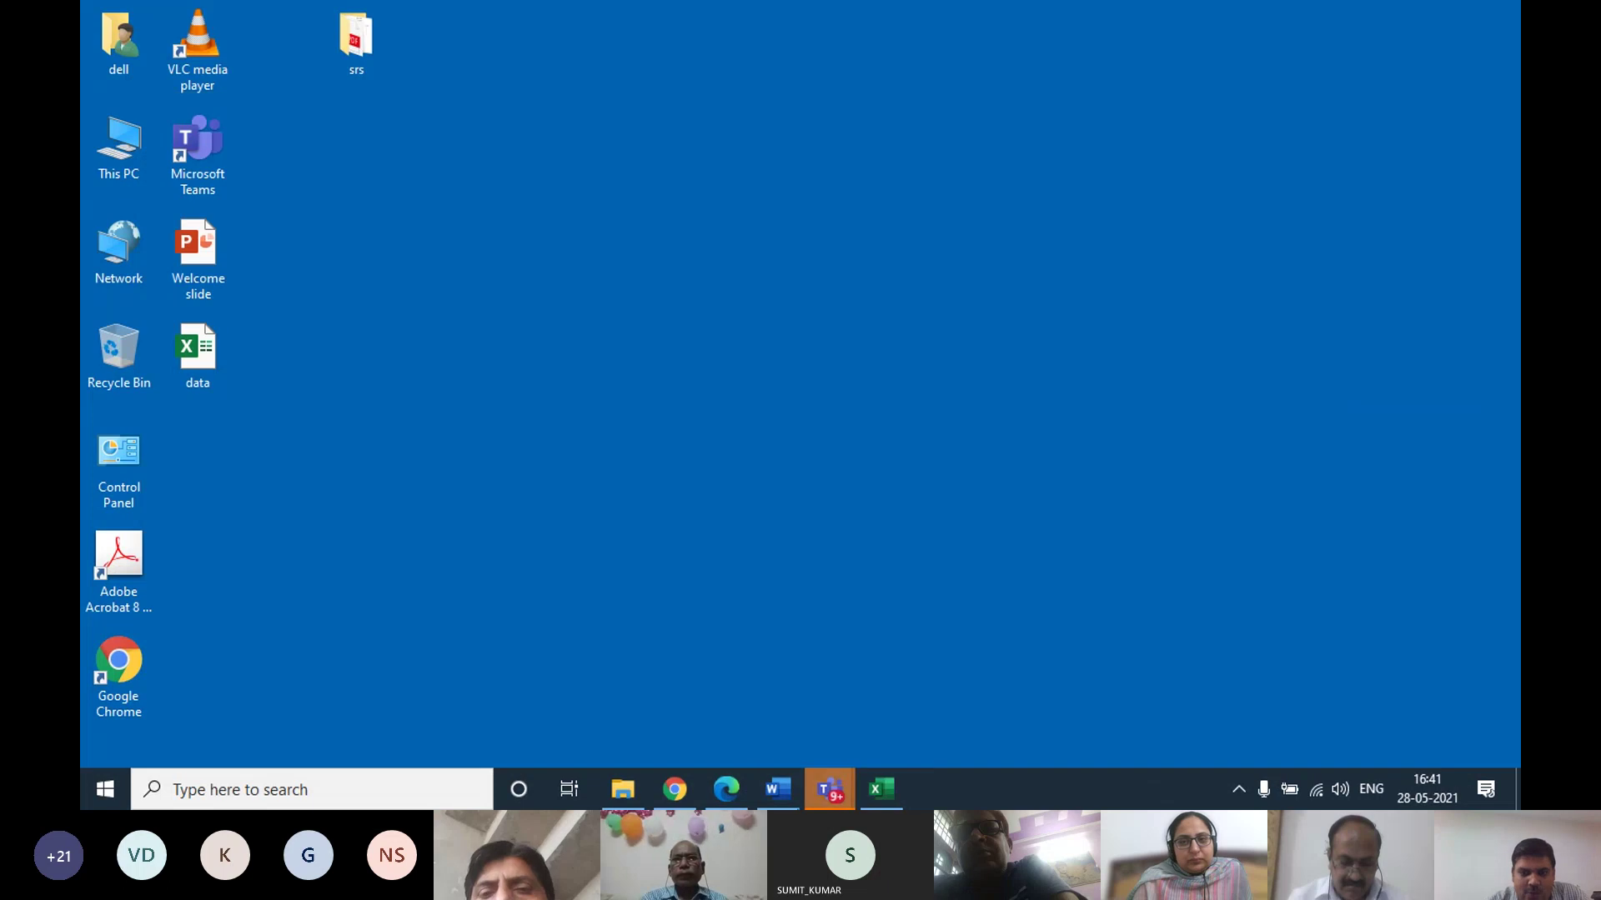
{"action": "left_click", "coordinate": [680, 790]}
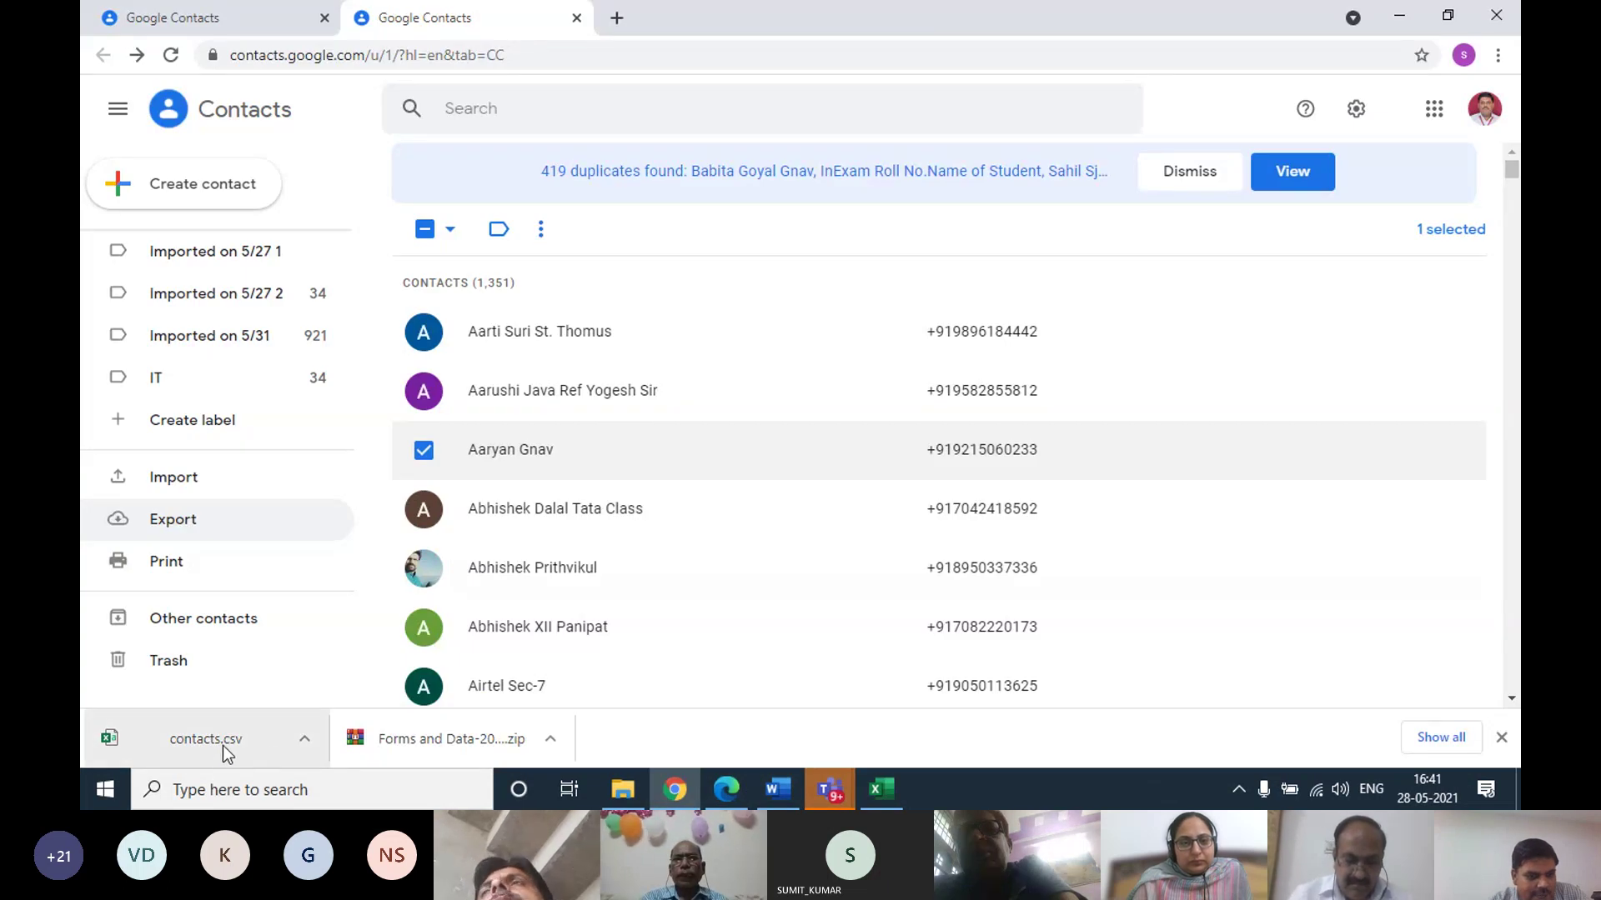
Show the downloaded contacts.csv in Downloads, cut it, then minimize Explorer and Chrome
{"action": "left_click", "coordinate": [305, 741]}
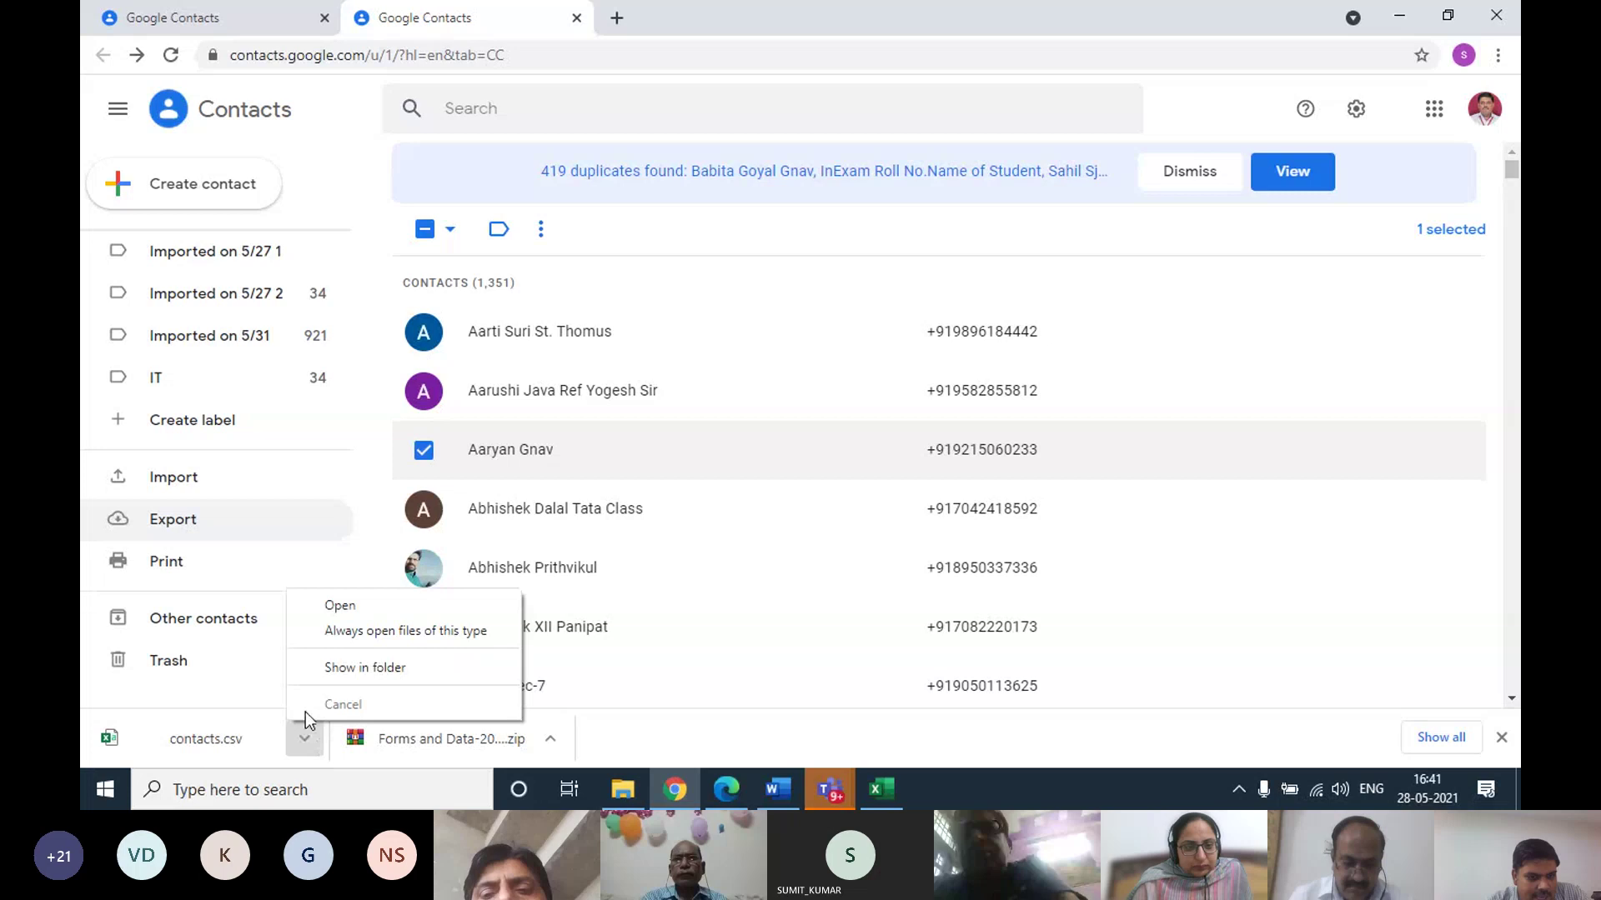
{"action": "left_click", "coordinate": [374, 667]}
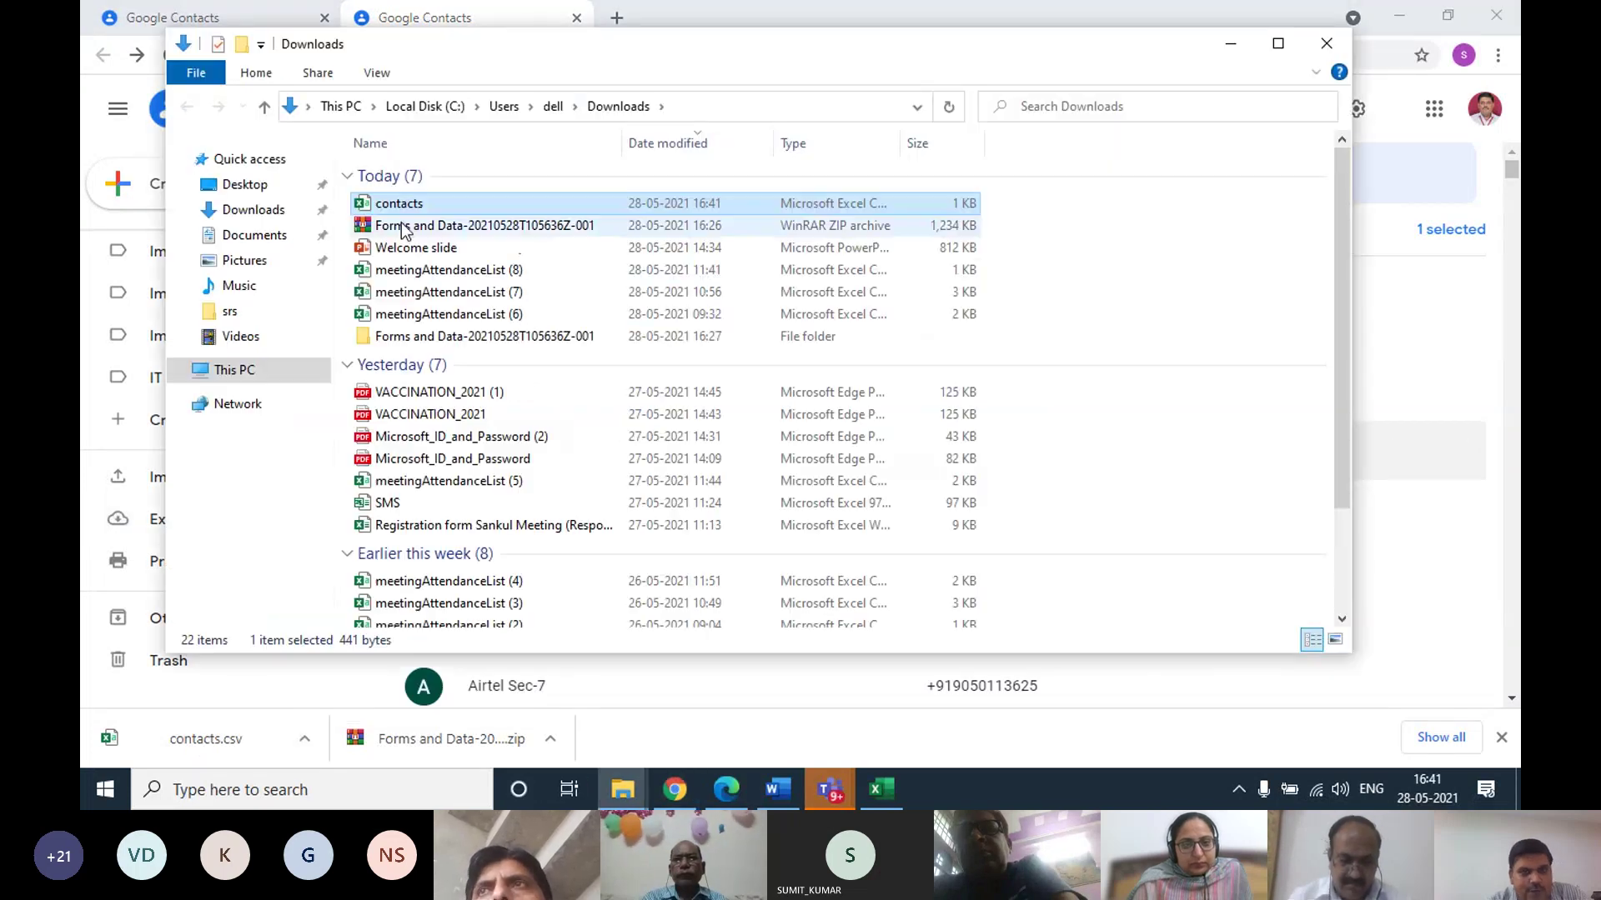
{"action": "right_click", "coordinate": [400, 210]}
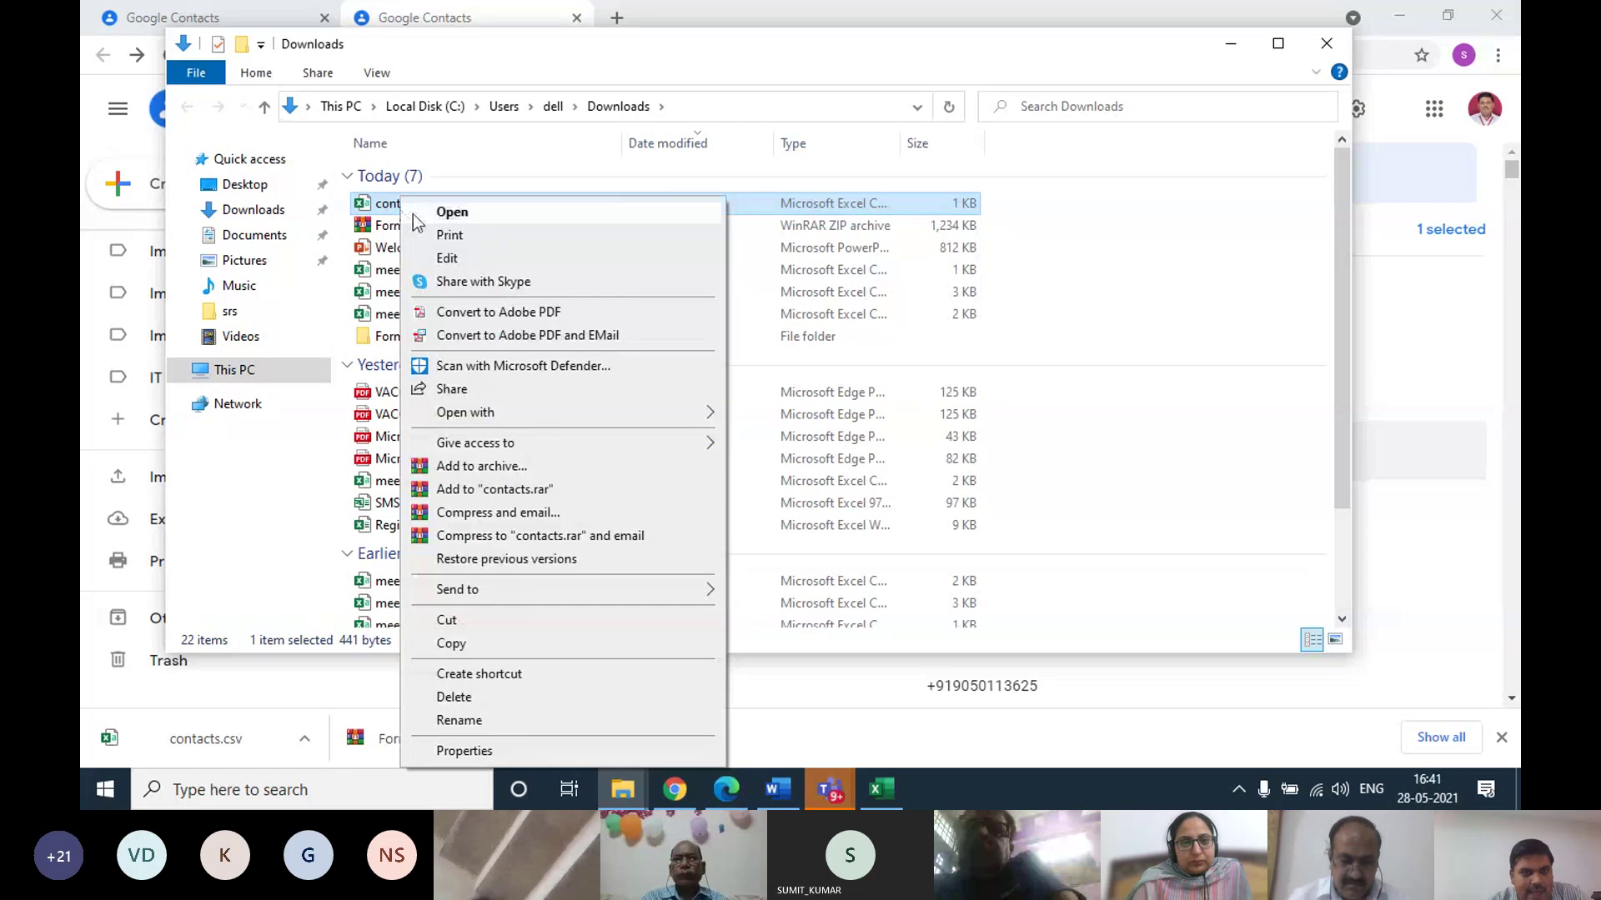
{"action": "left_click", "coordinate": [416, 615]}
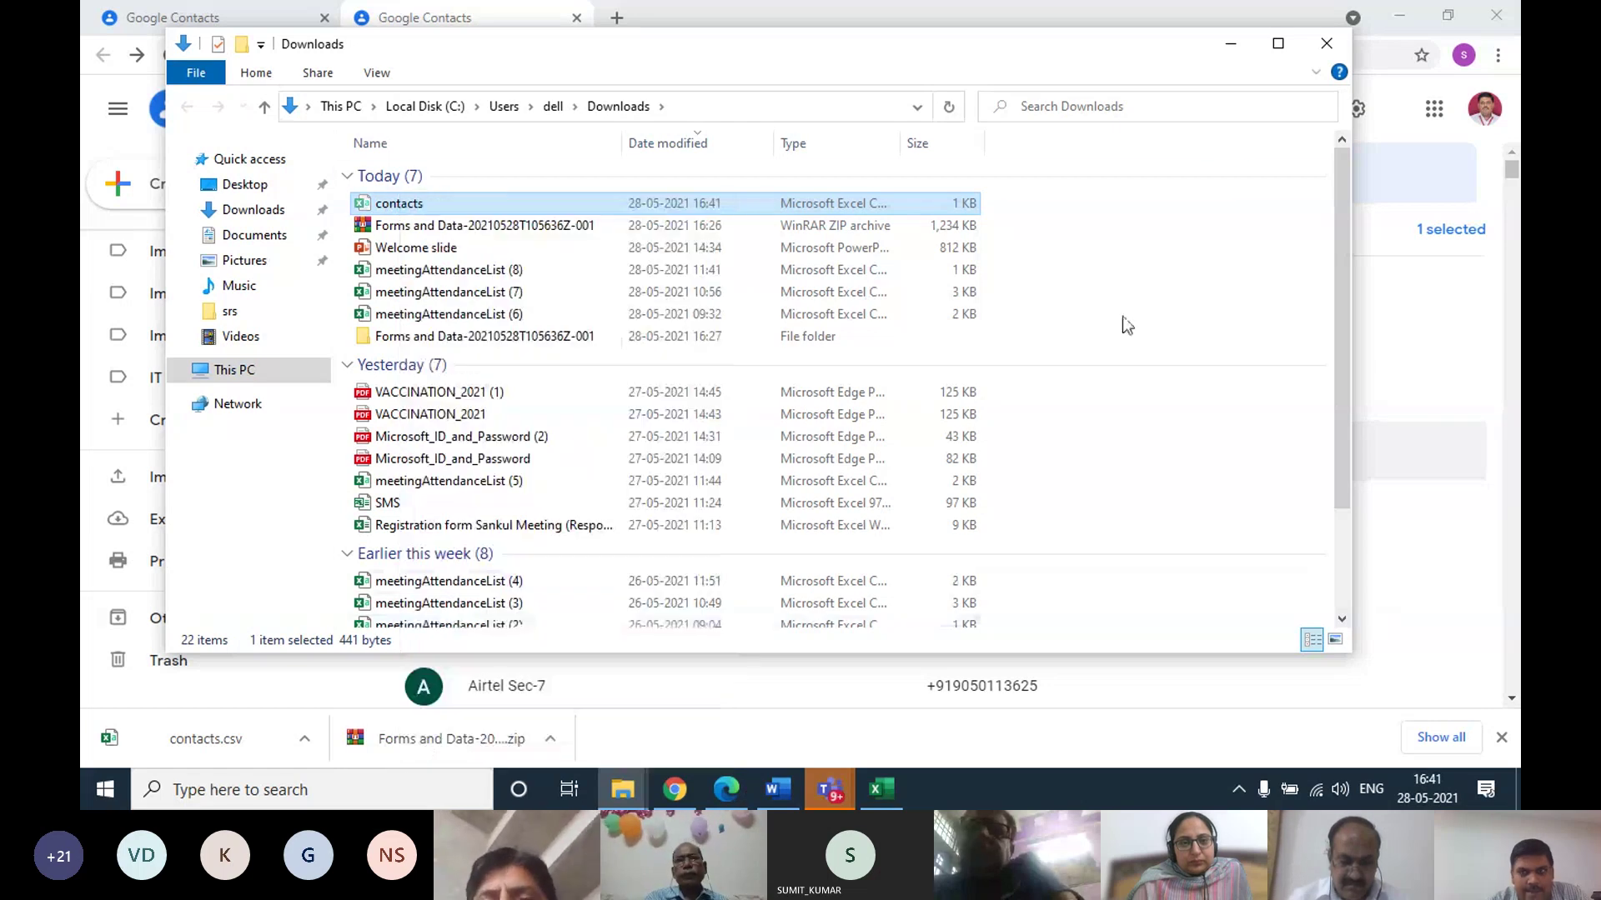
{"action": "left_click", "coordinate": [1231, 43]}
{"action": "left_click", "coordinate": [1399, 16]}
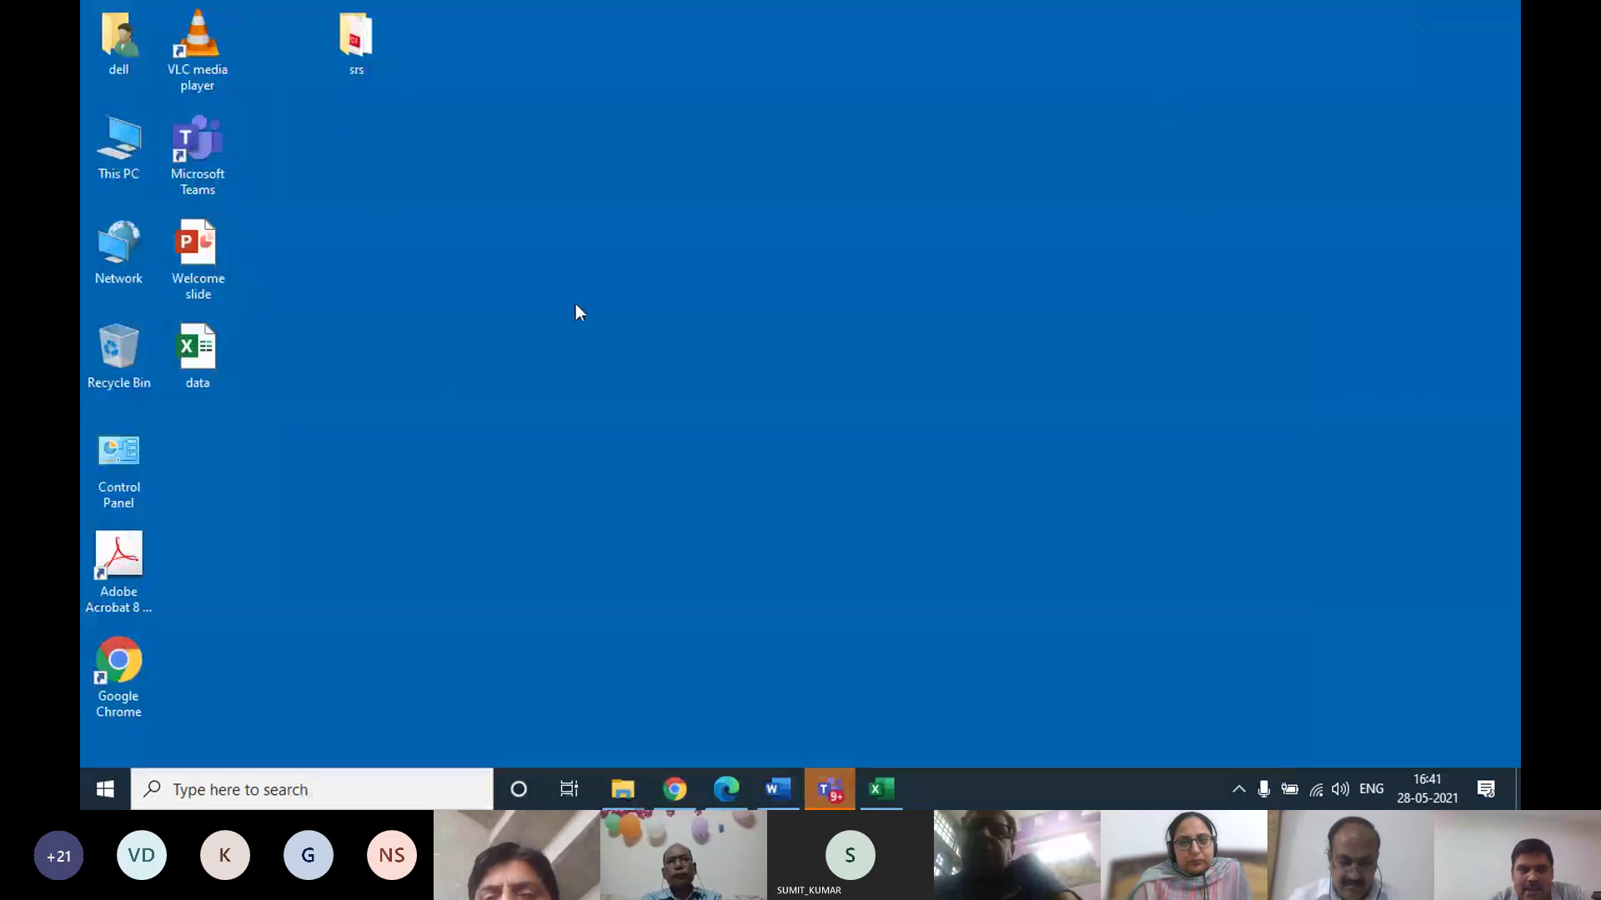
Paste the contacts file onto the desktop and place it beside Microsoft Teams
{"action": "right_click", "coordinate": [437, 384]}
{"action": "left_click", "coordinate": [482, 477]}
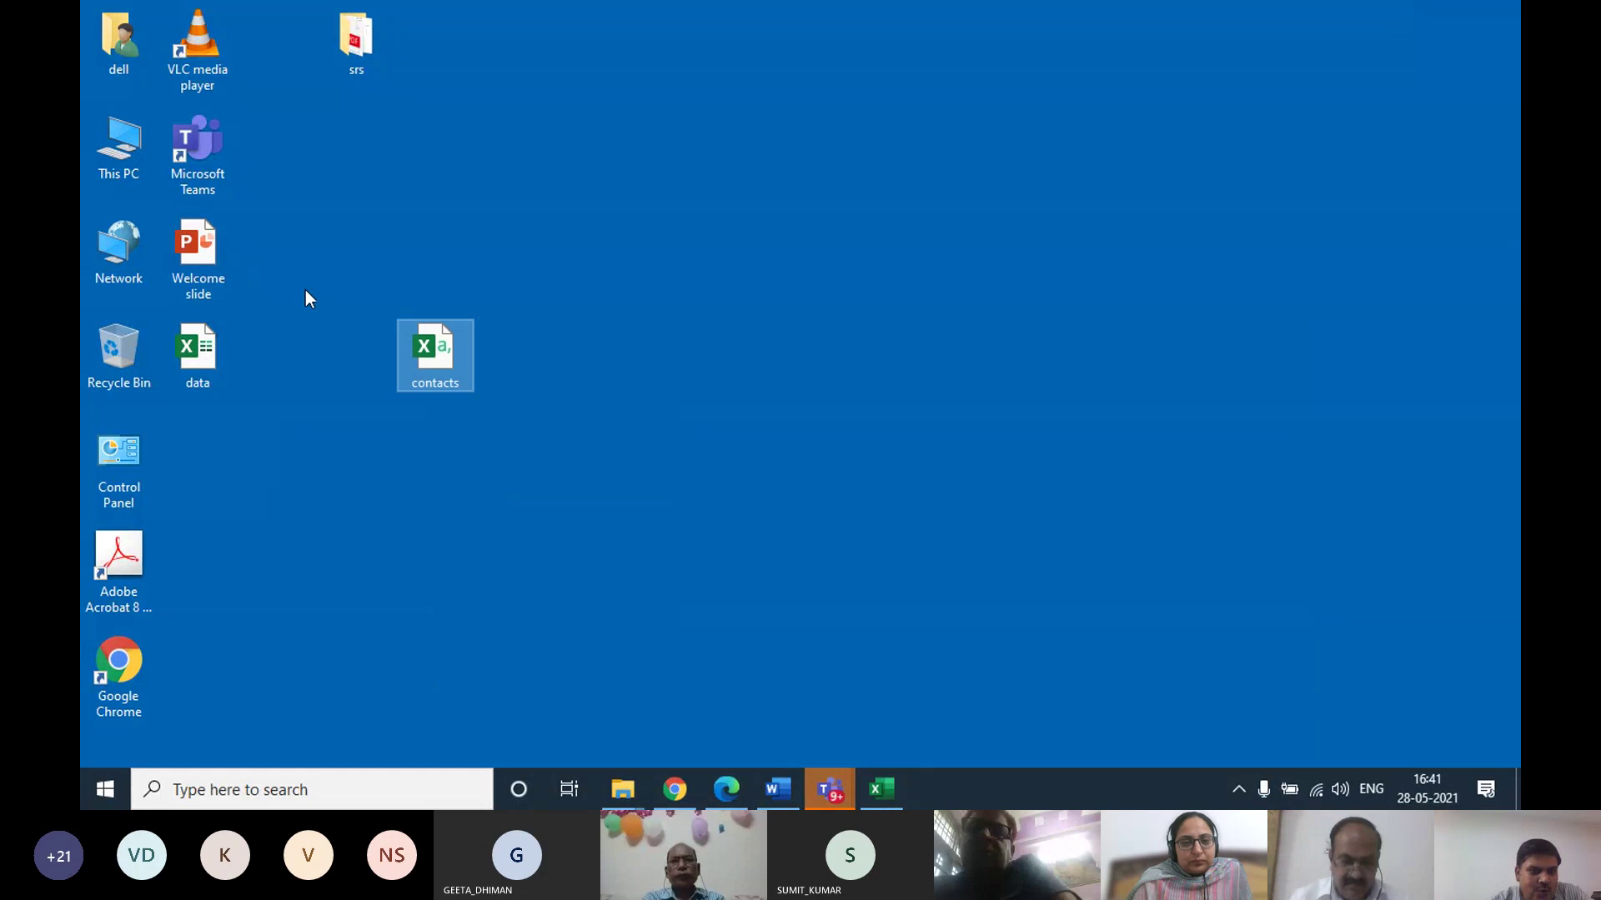
{"action": "left_click_drag", "start_coordinate": [425, 347], "coordinate": [363, 322]}
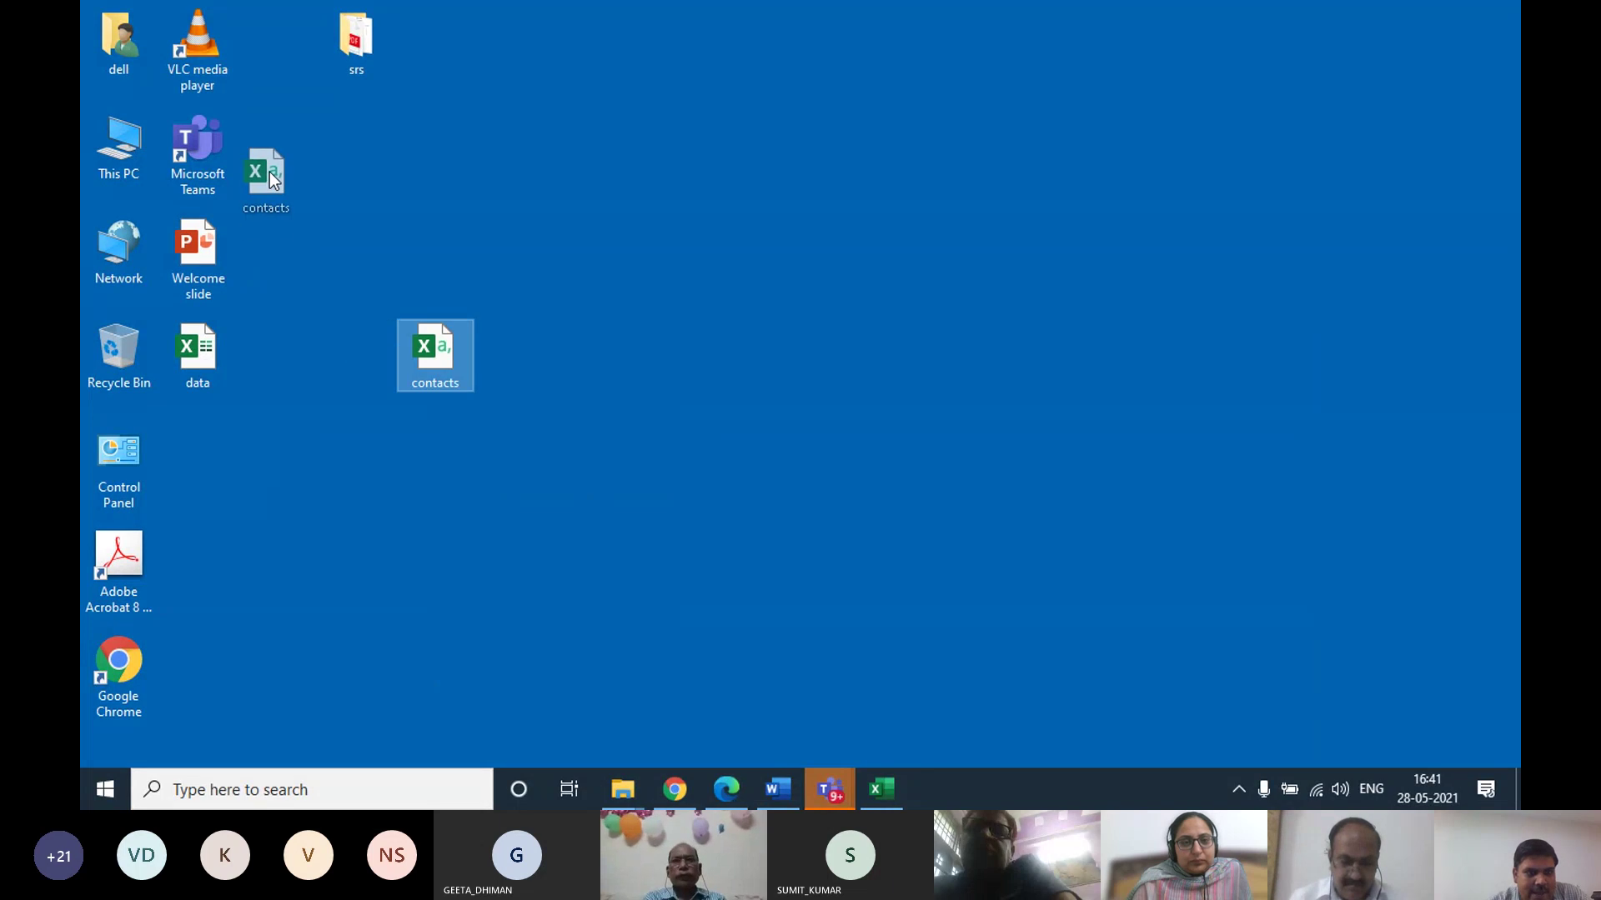
{"action": "left_click_drag", "start_coordinate": [269, 172], "coordinate": [293, 162]}
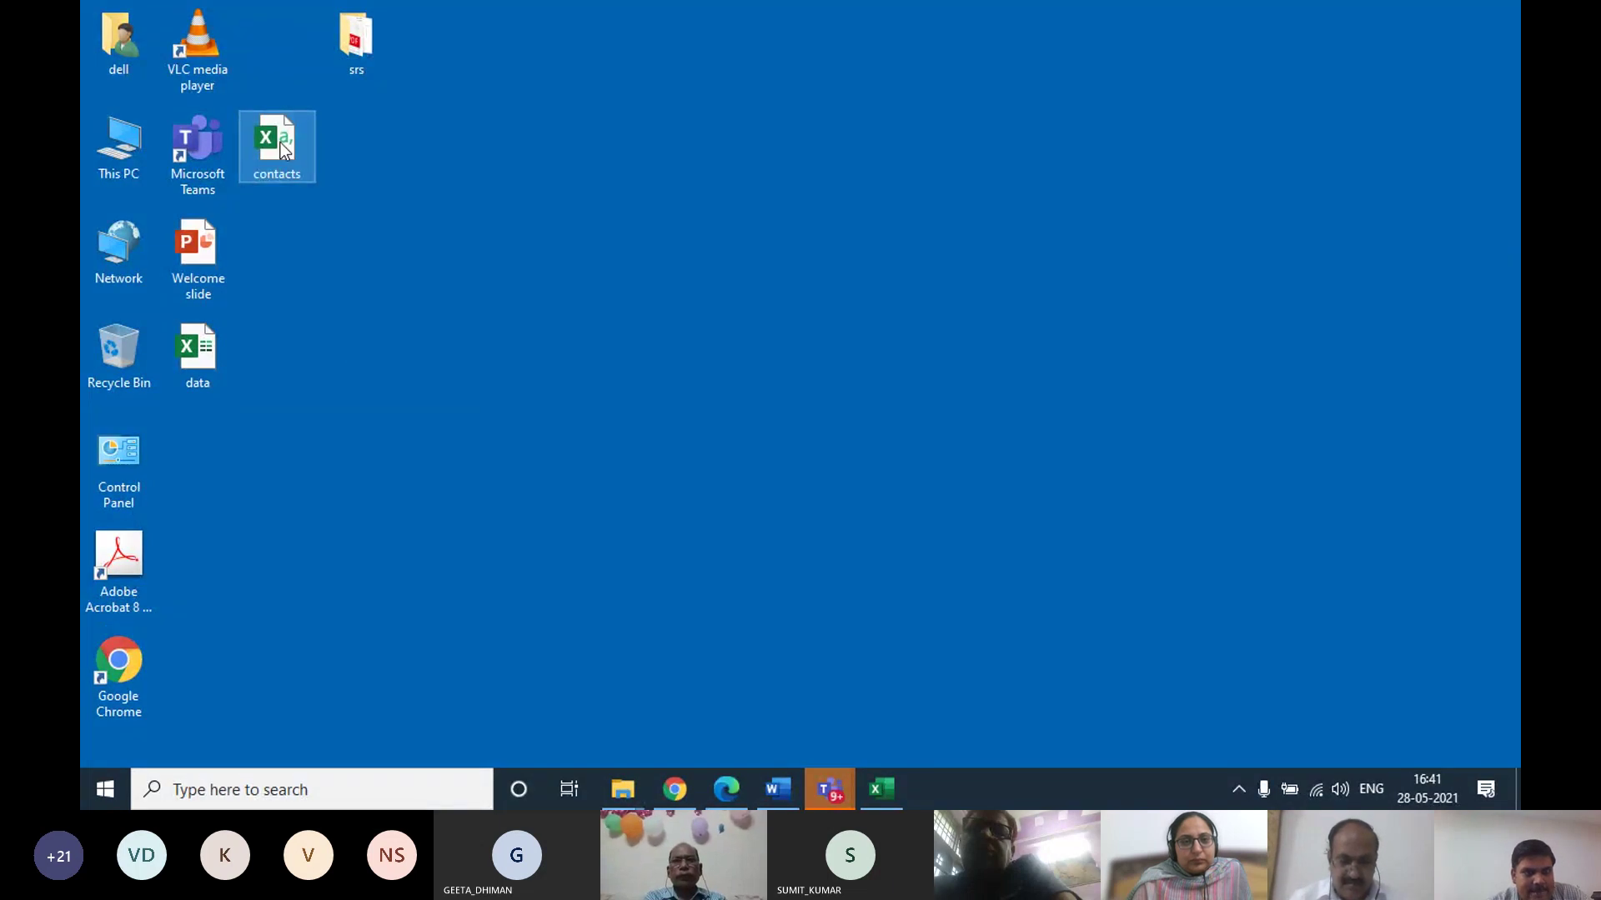
Open the contacts file in Notepad, inspect its comma-separated data line, then close Notepad
{"action": "right_click", "coordinate": [278, 141]}
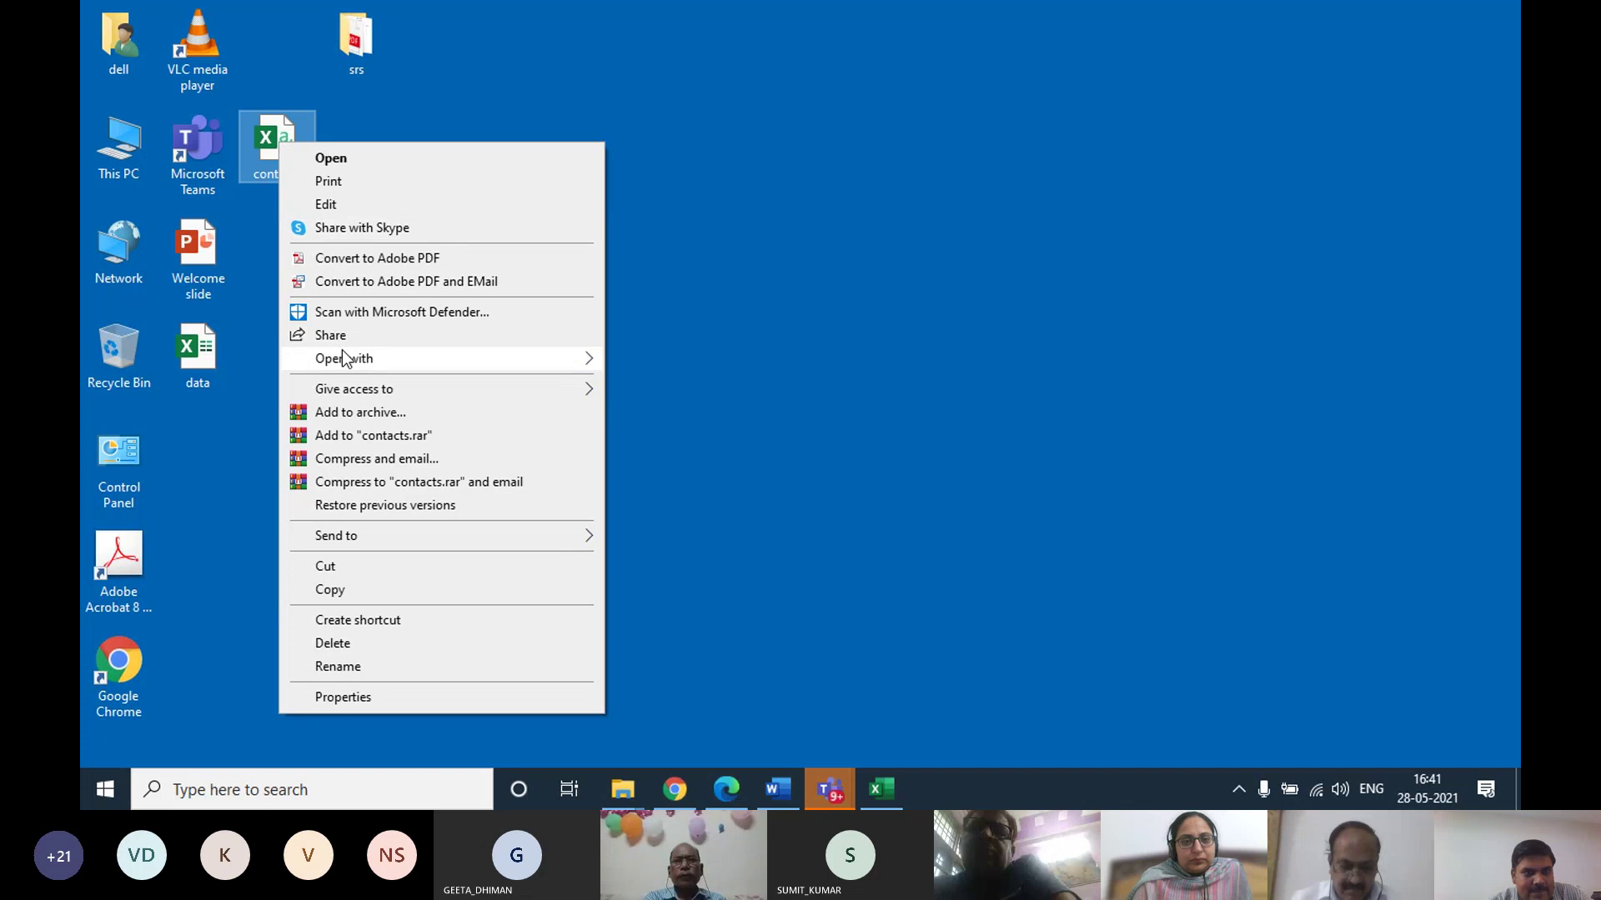
{"action": "mouse_move", "coordinate": [342, 360]}
{"action": "left_click", "coordinate": [700, 383]}
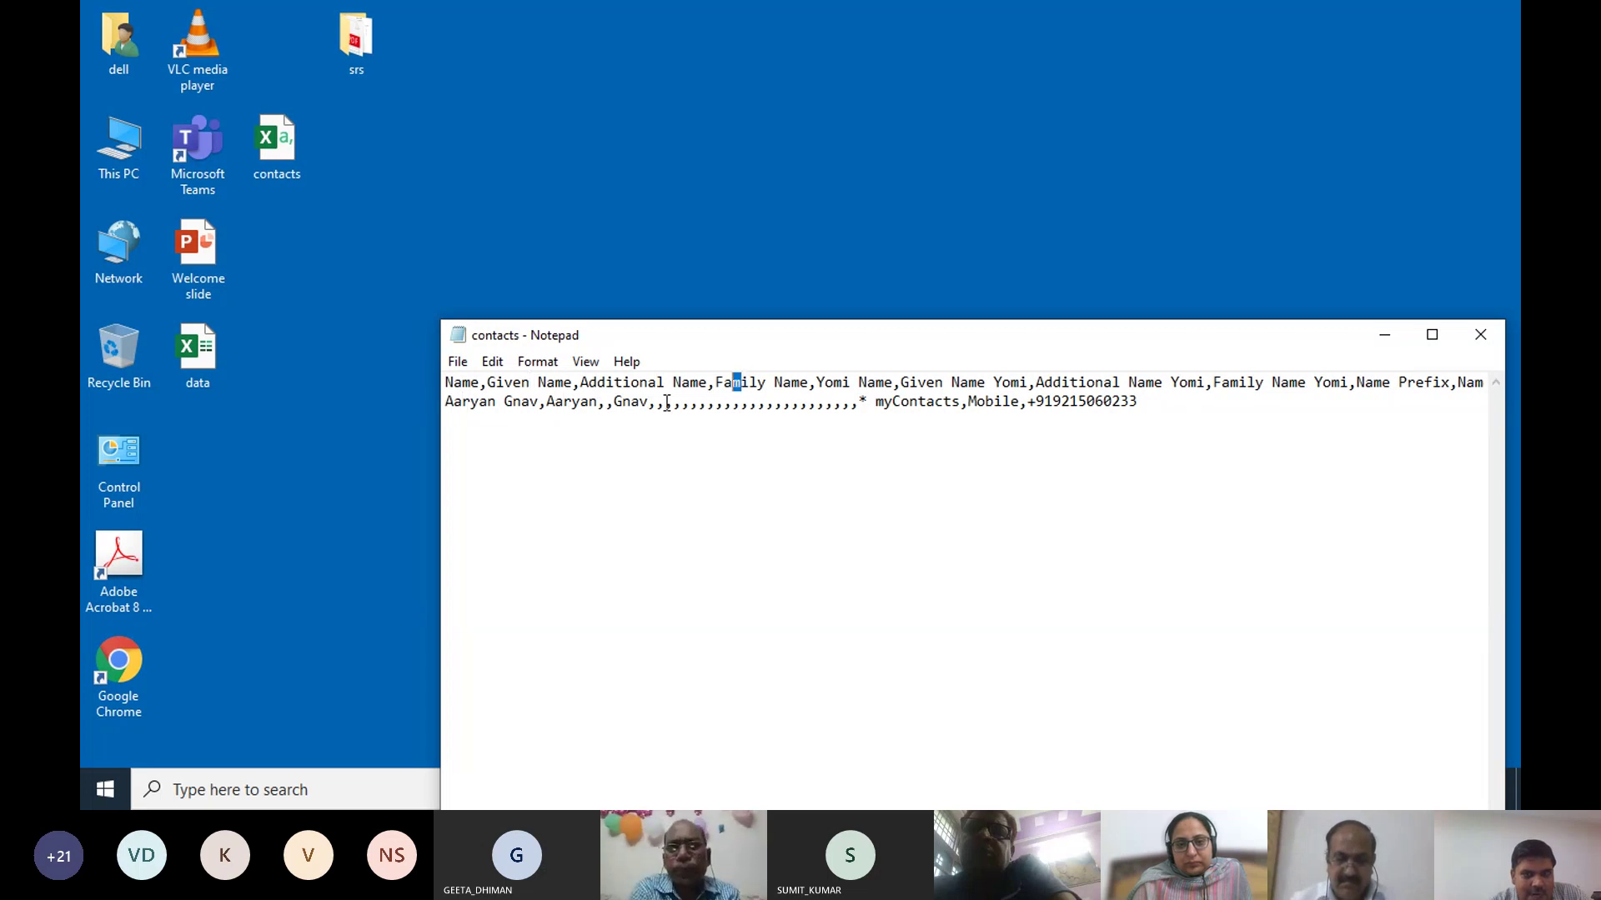
{"action": "double_click", "coordinate": [616, 402]}
{"action": "left_click", "coordinate": [1086, 426]}
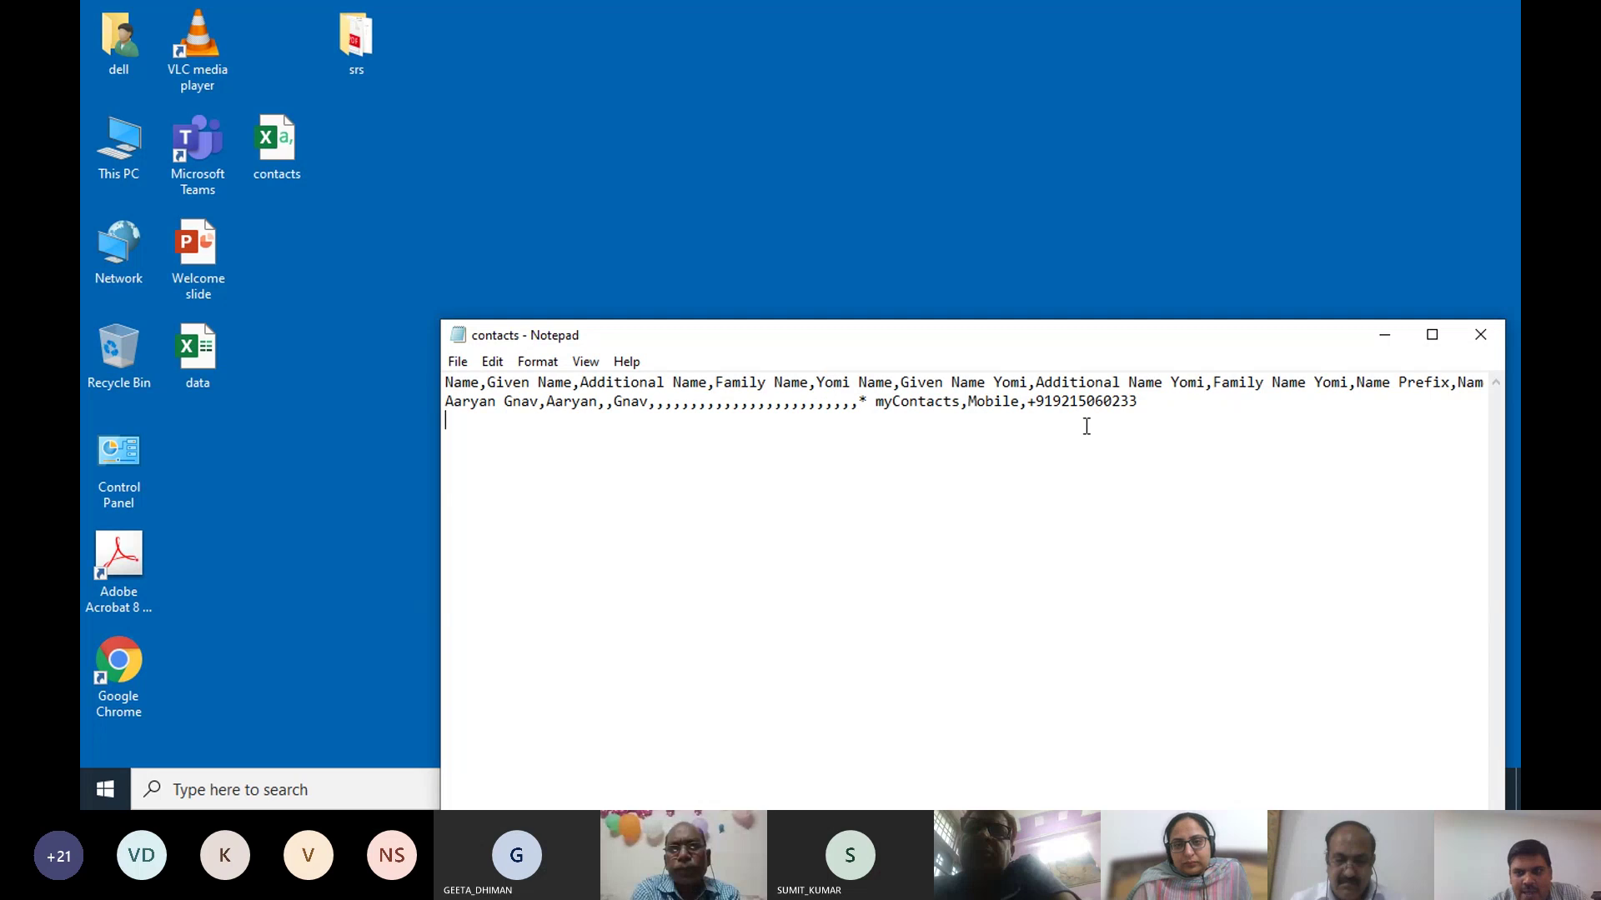
{"action": "left_click", "coordinate": [1480, 335]}
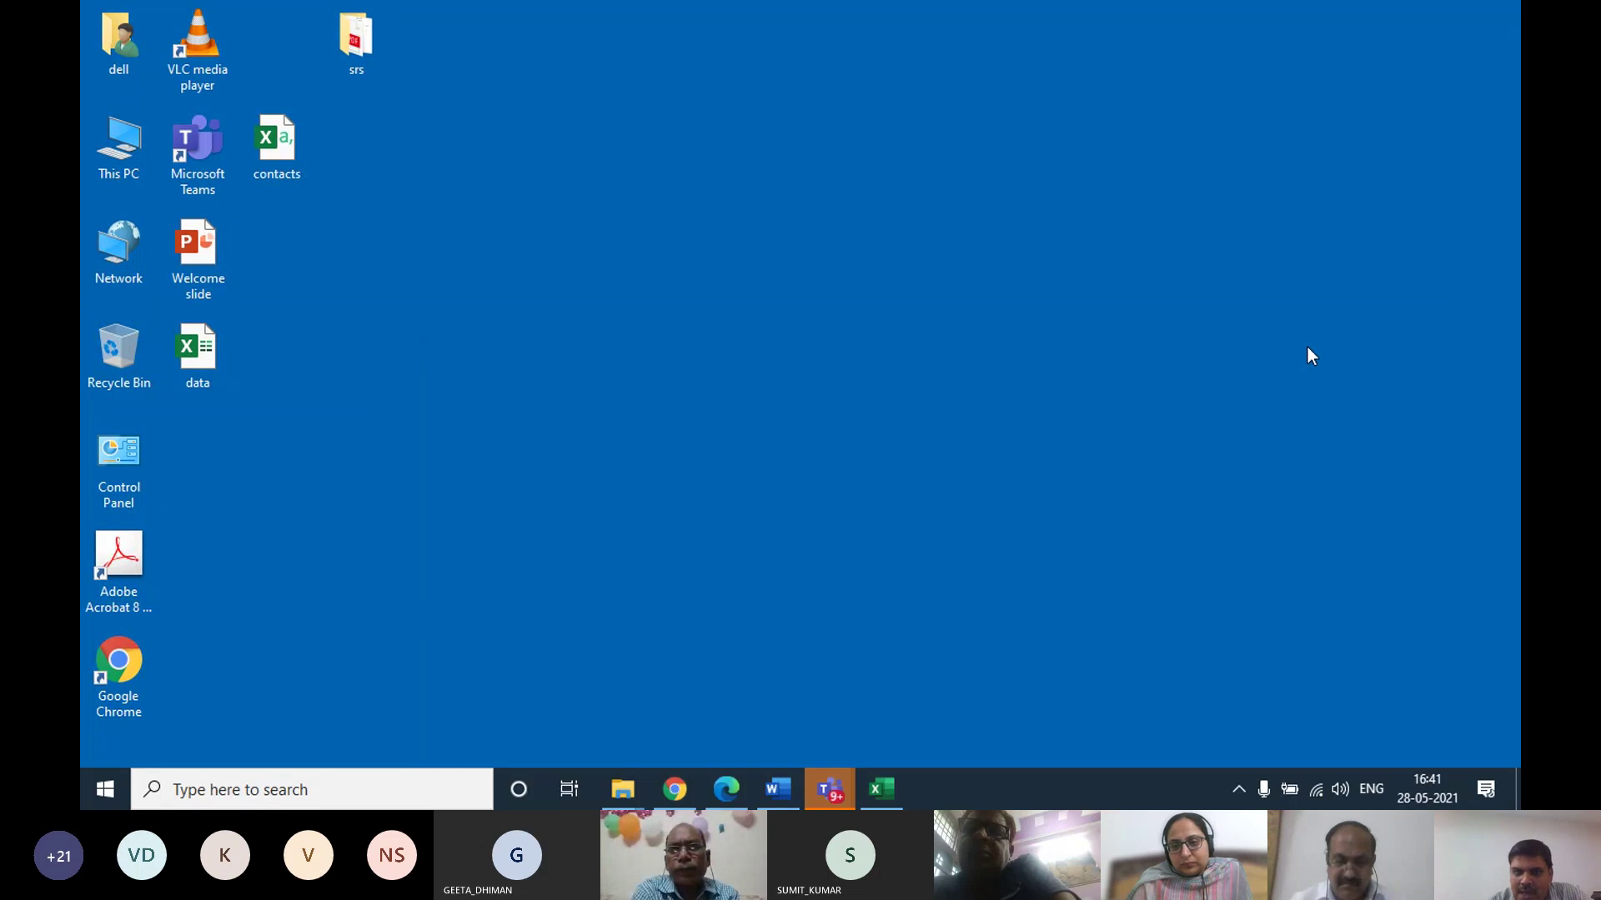
Open the same desktop contacts file with Excel
{"action": "left_click", "coordinate": [232, 330]}
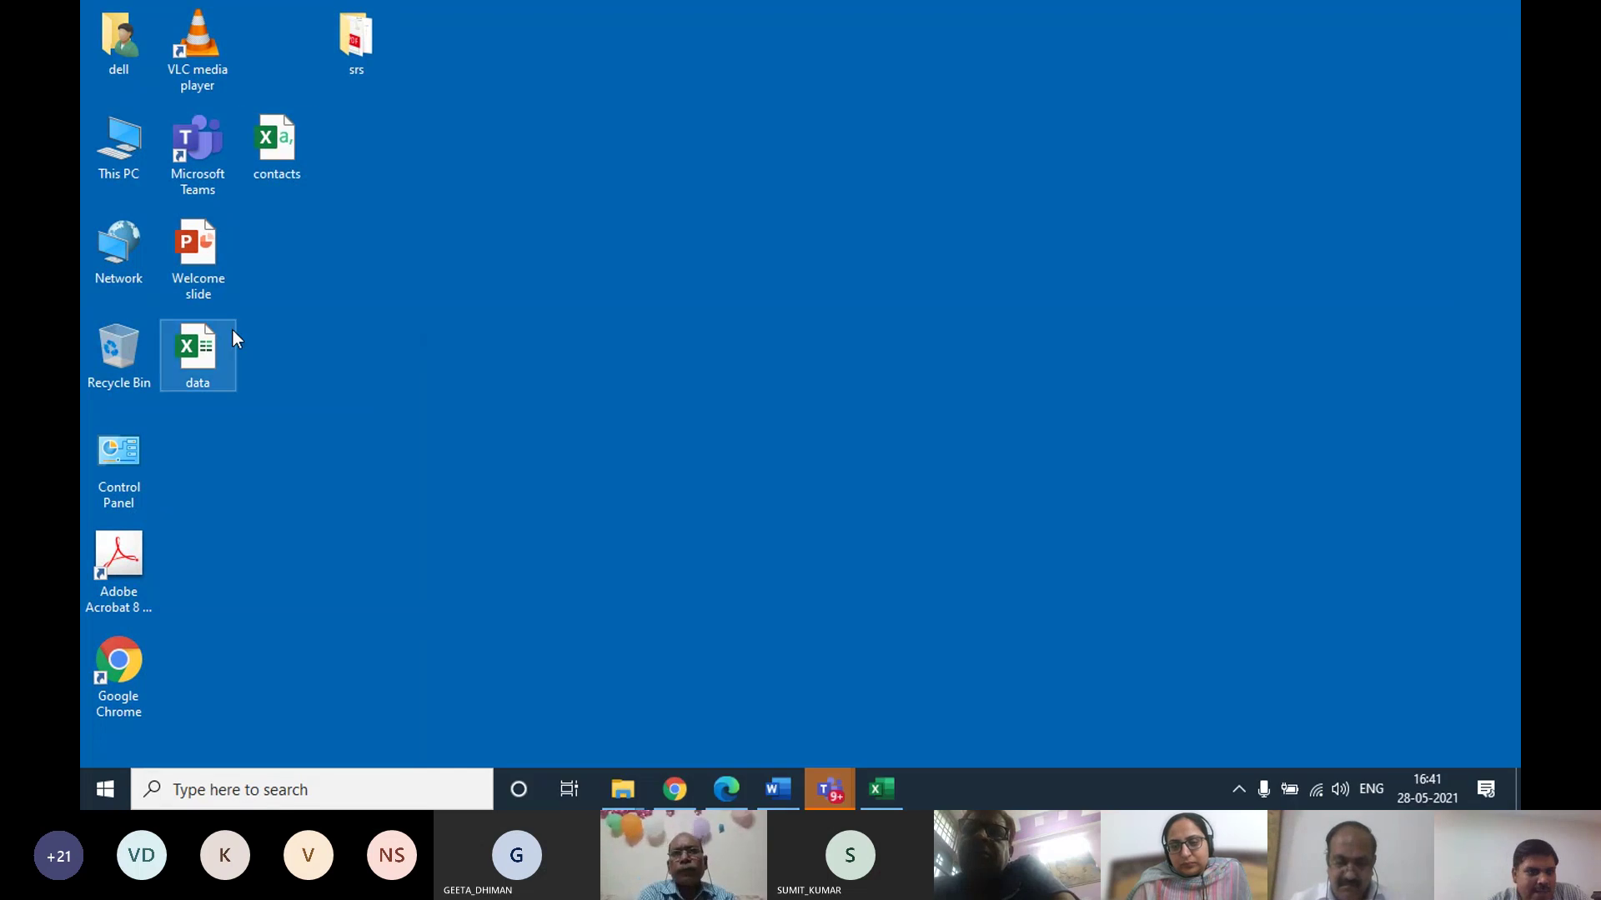
{"action": "right_click", "coordinate": [277, 153]}
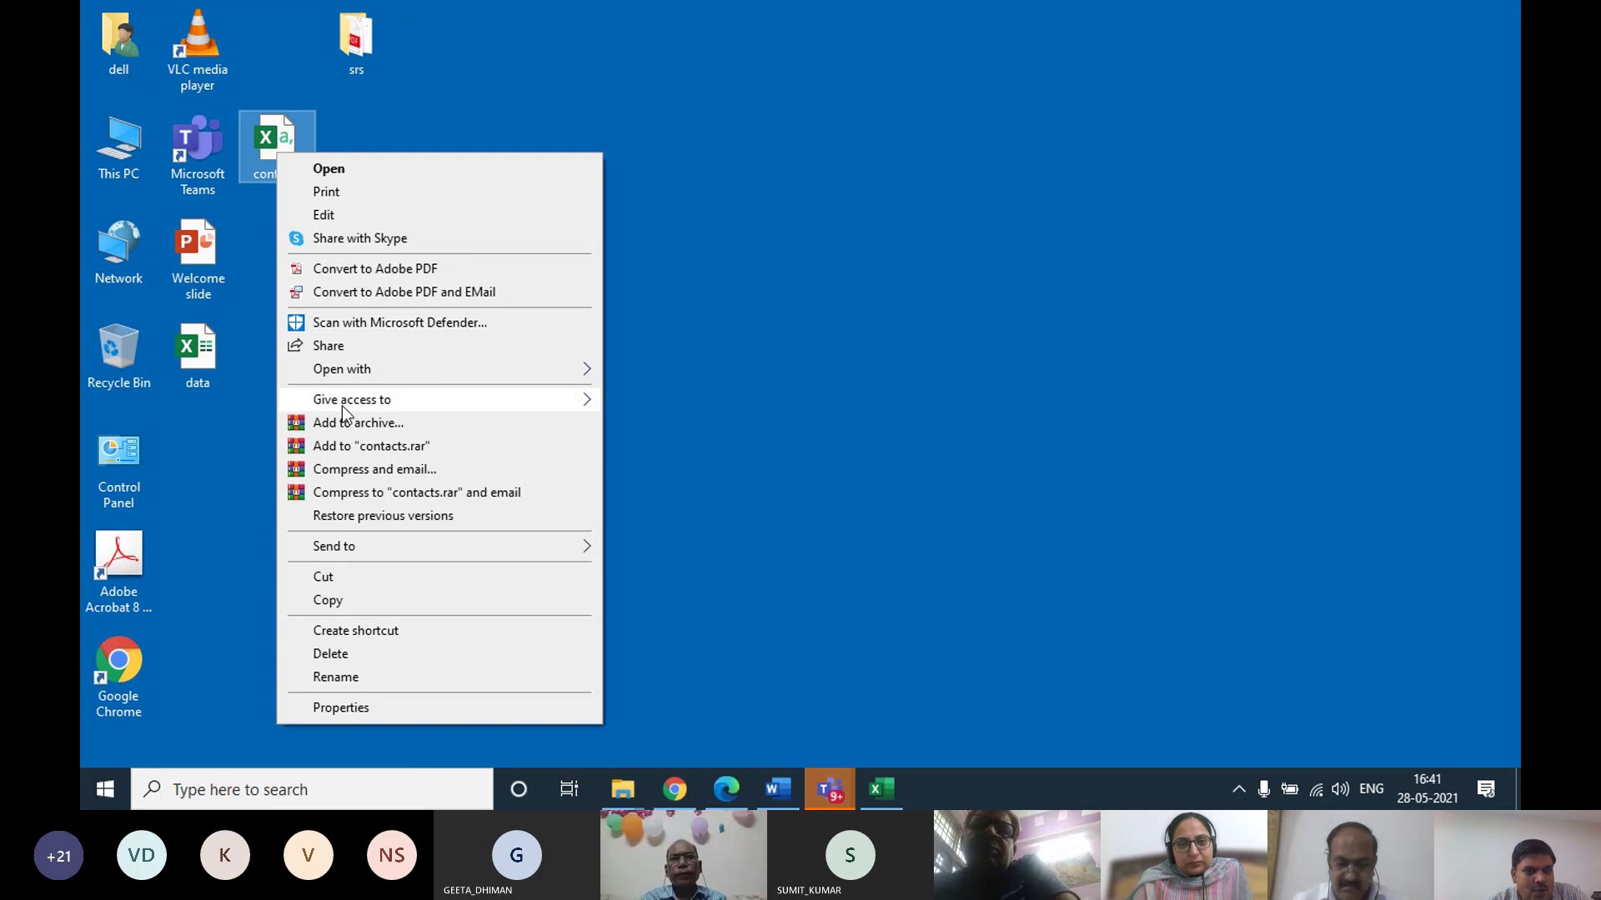
{"action": "mouse_move", "coordinate": [347, 368]}
{"action": "left_click", "coordinate": [698, 372]}
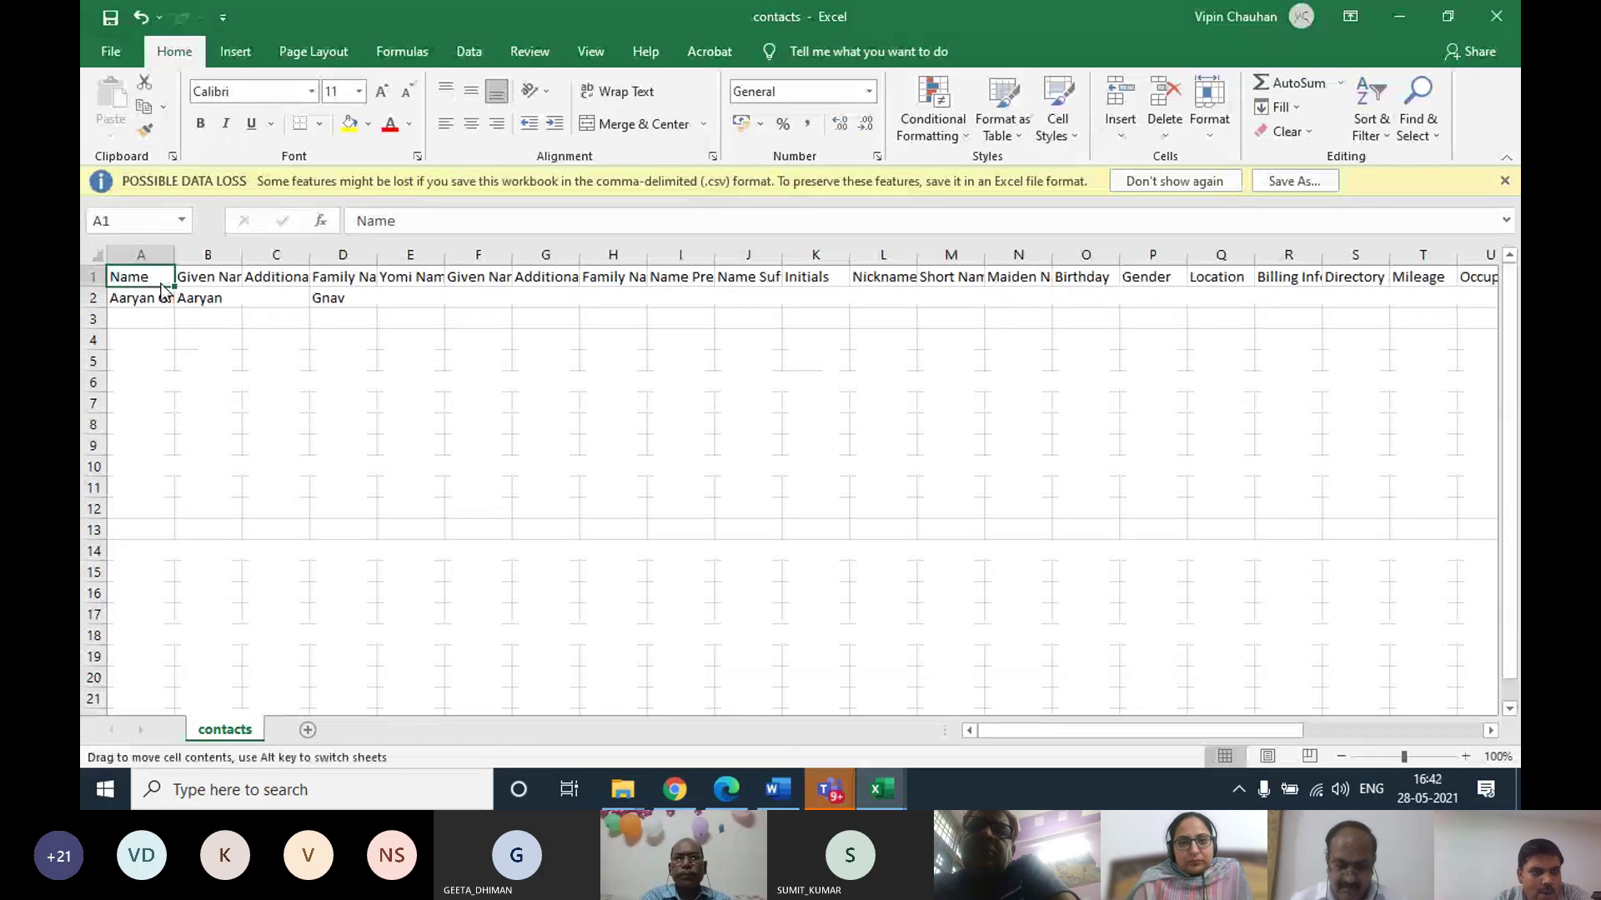
Review the headers (Given Name, Family Name, Yomi Name, Gender, Location) and their empty row-2 cells
{"action": "left_click", "coordinate": [198, 277]}
{"action": "left_click", "coordinate": [293, 277]}
{"action": "left_click", "coordinate": [363, 275]}
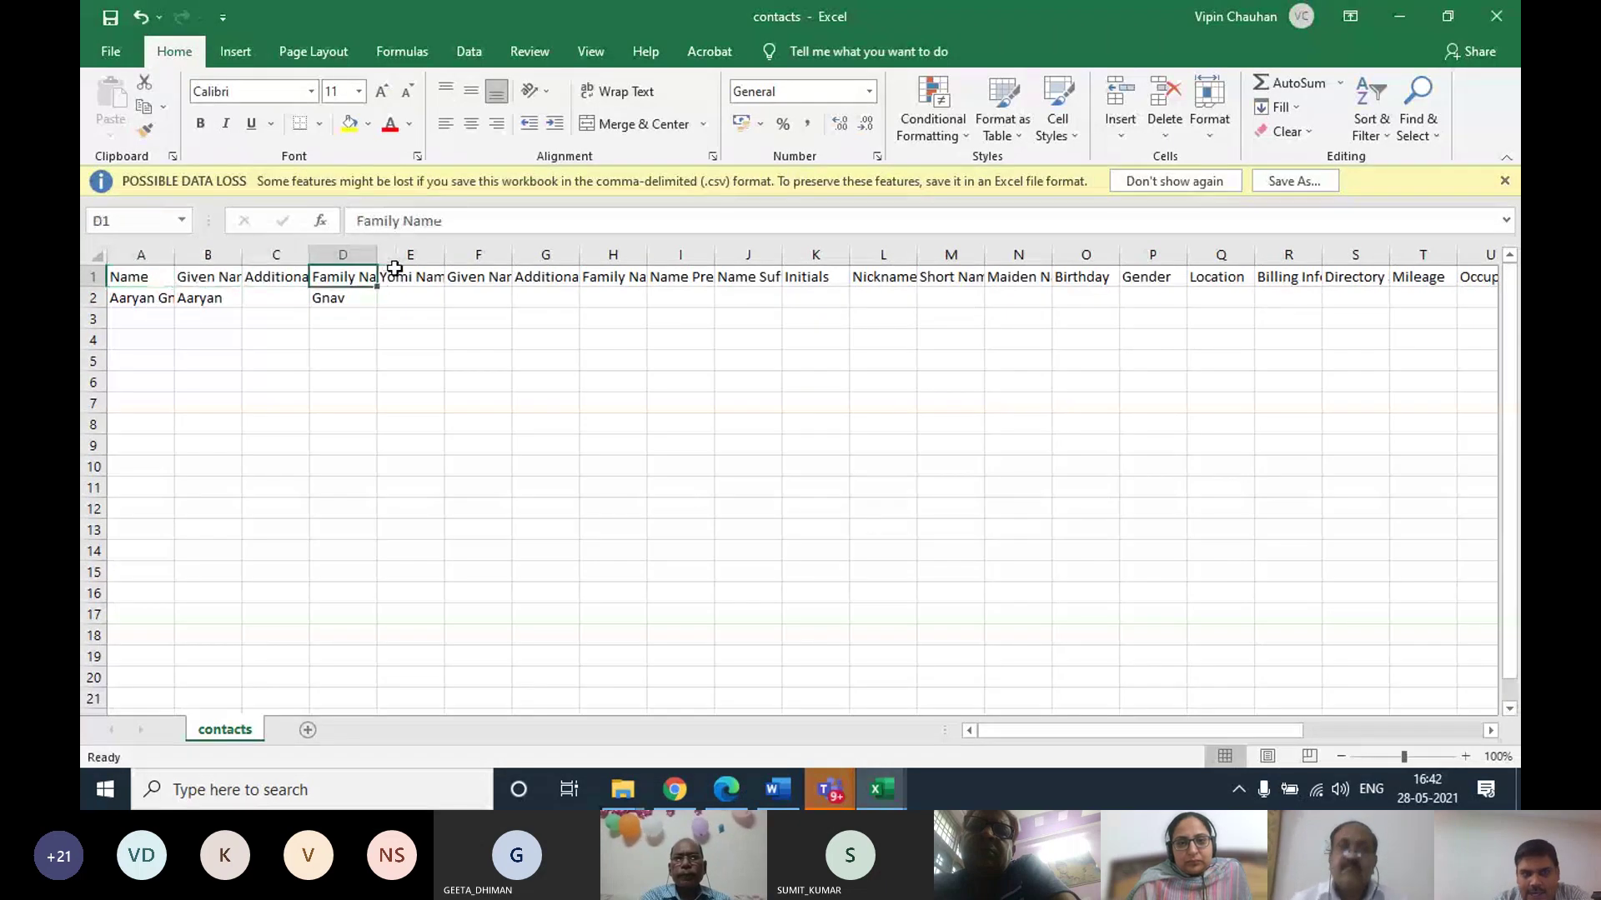
{"action": "left_click", "coordinate": [396, 275]}
{"action": "left_click", "coordinate": [404, 297]}
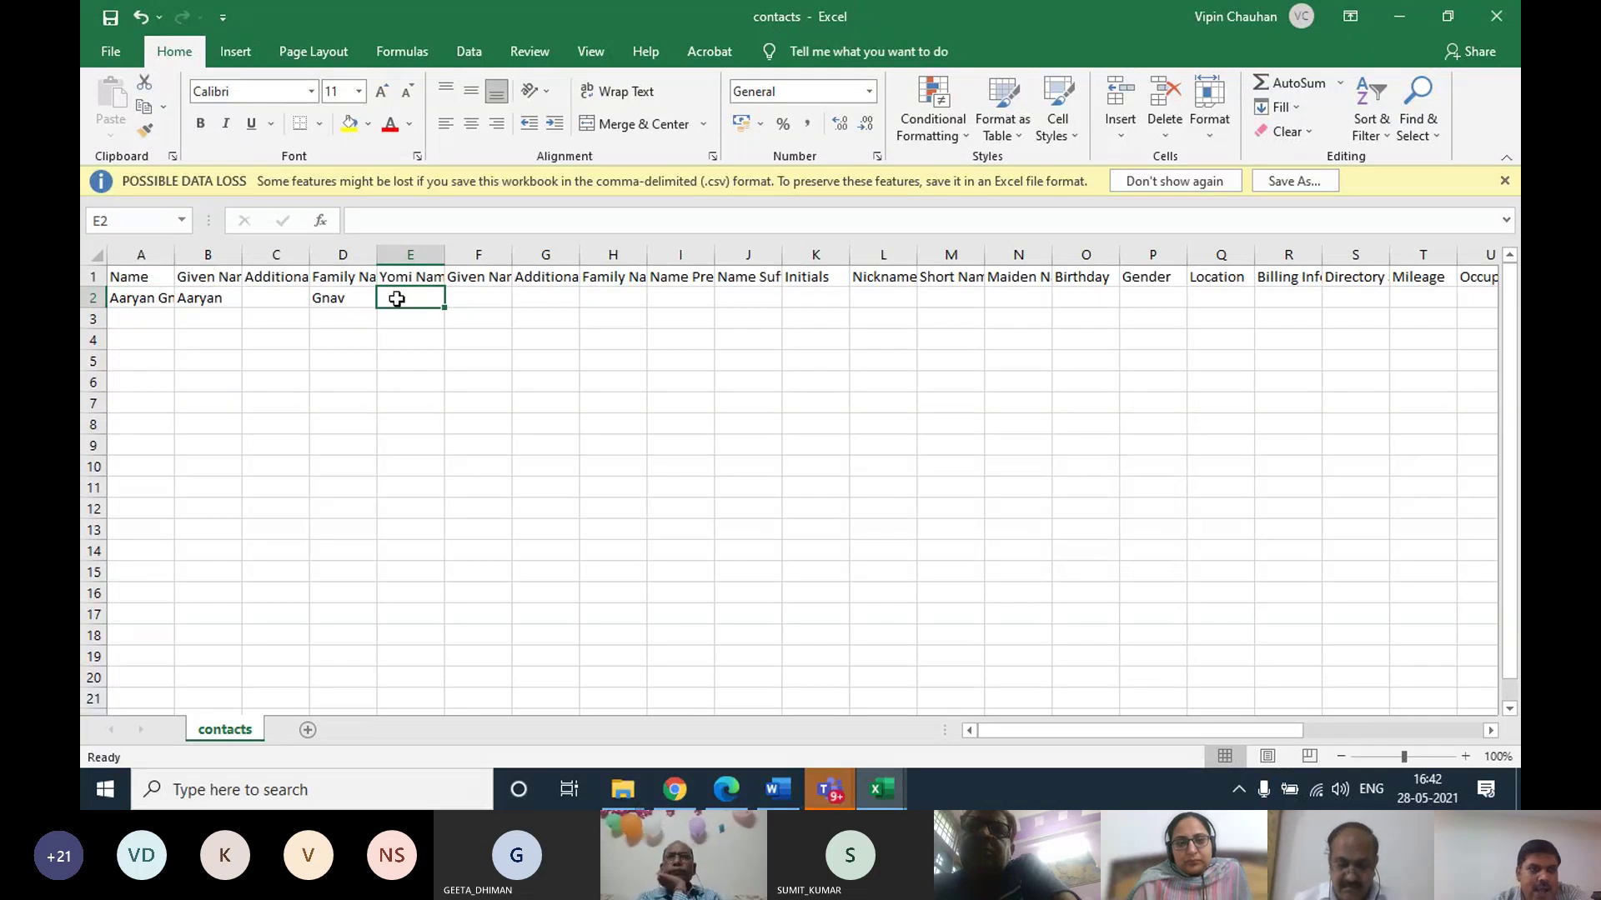
{"action": "left_click", "coordinate": [1032, 300]}
{"action": "left_click", "coordinate": [1146, 296]}
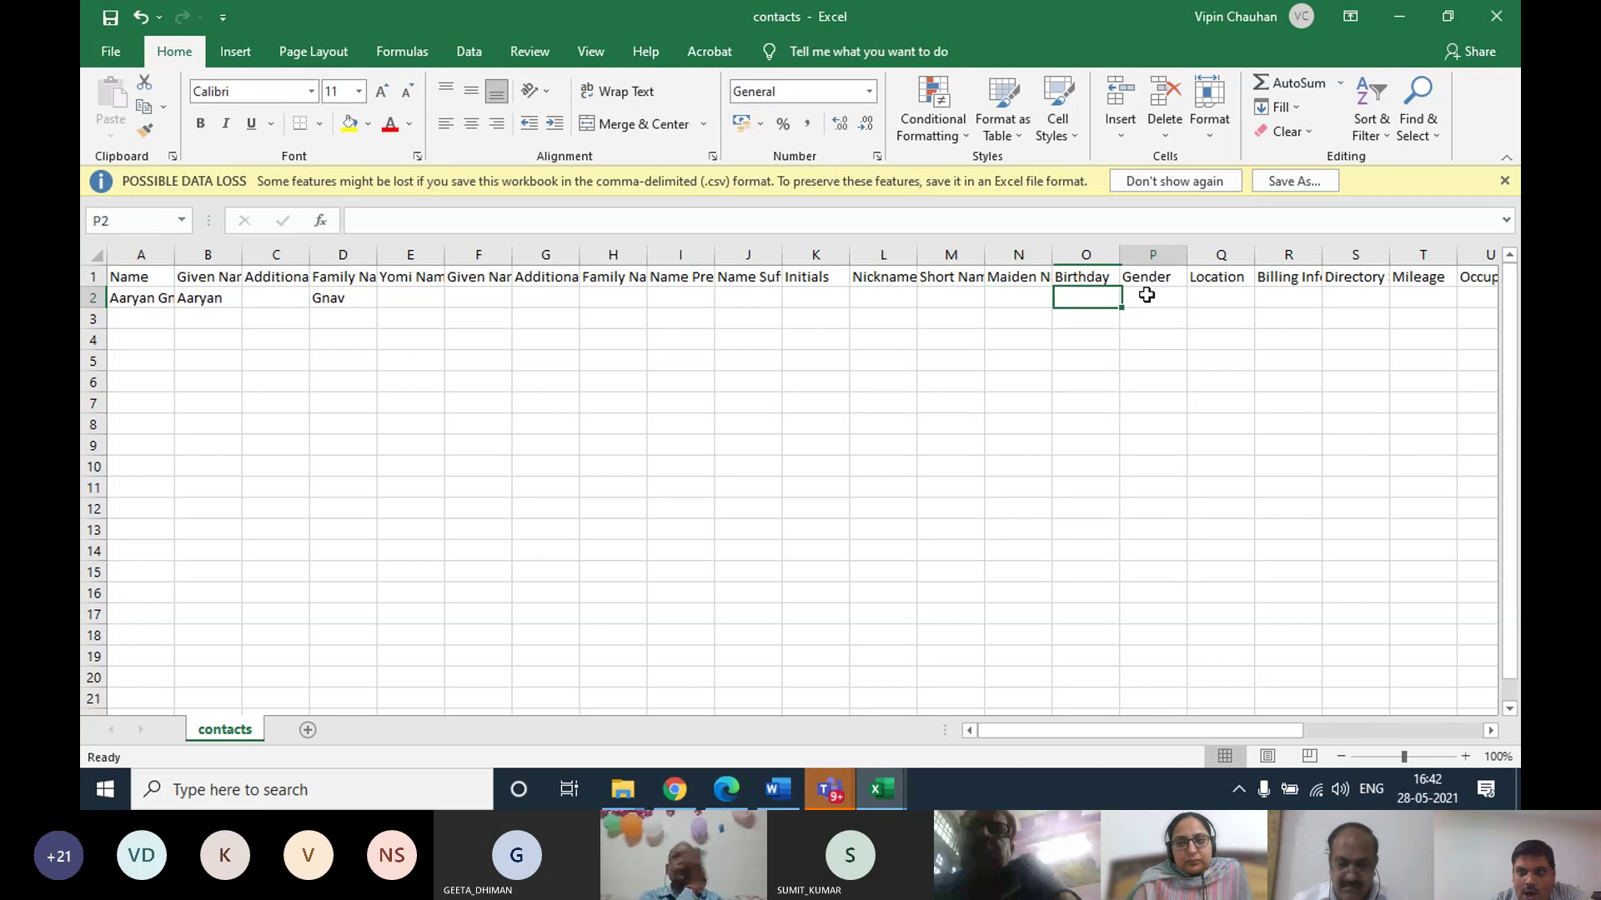
{"action": "left_click", "coordinate": [1176, 277]}
{"action": "left_click", "coordinate": [1232, 280]}
{"action": "left_click", "coordinate": [1233, 299]}
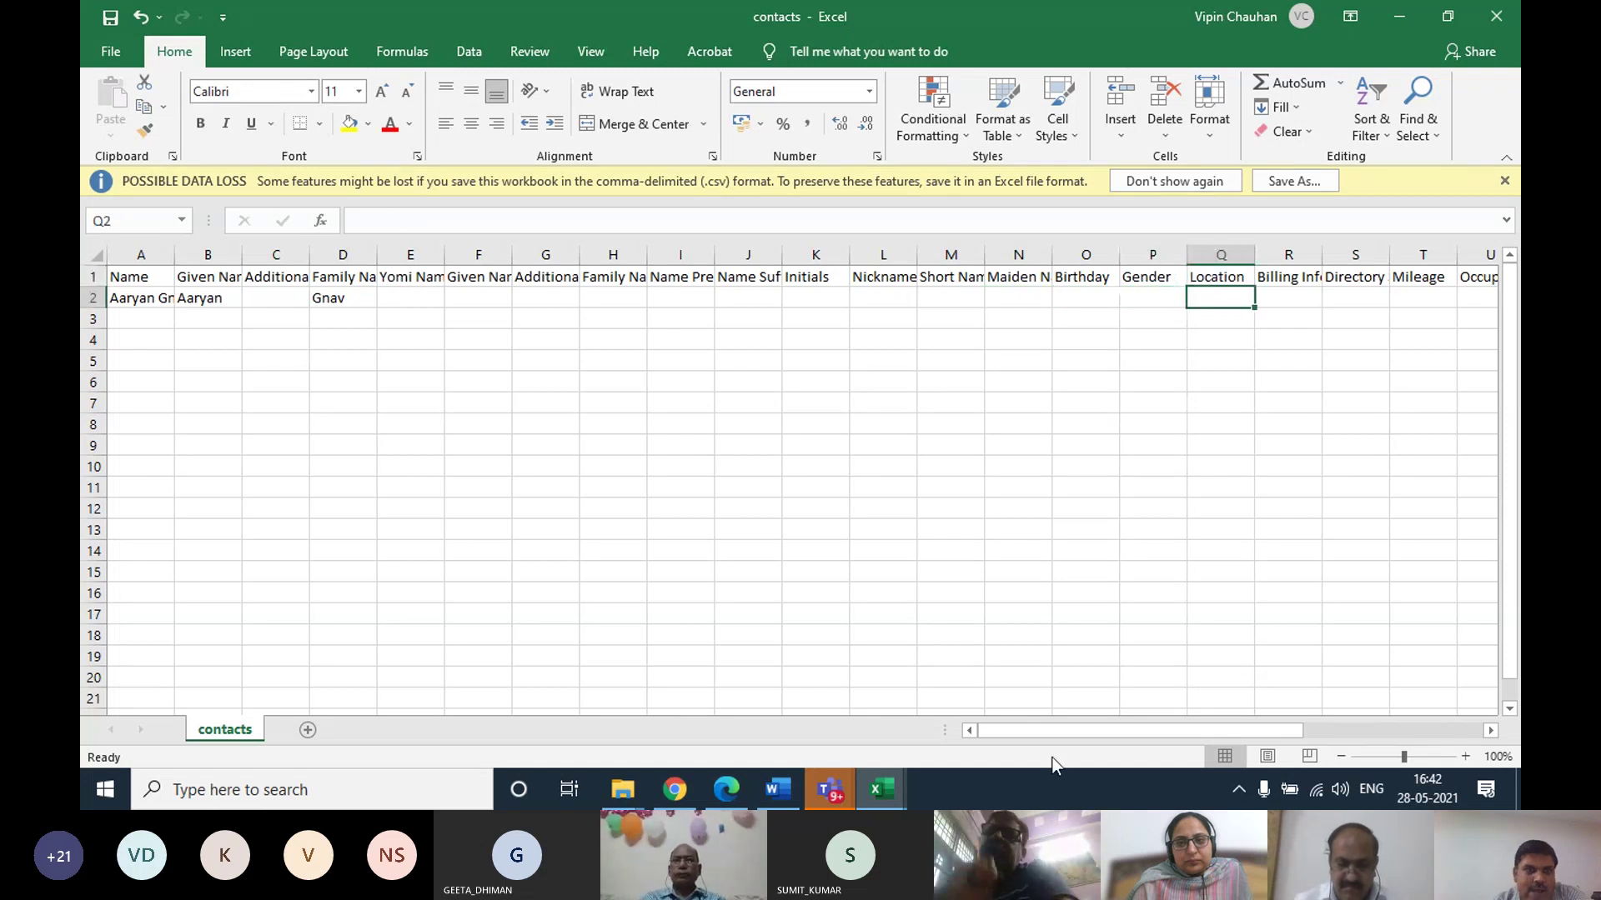
Scroll right to Phone 1 - Value and autofit column AE so the number shows fully
{"action": "left_click_drag", "start_coordinate": [125, 299], "coordinate": [321, 301]}
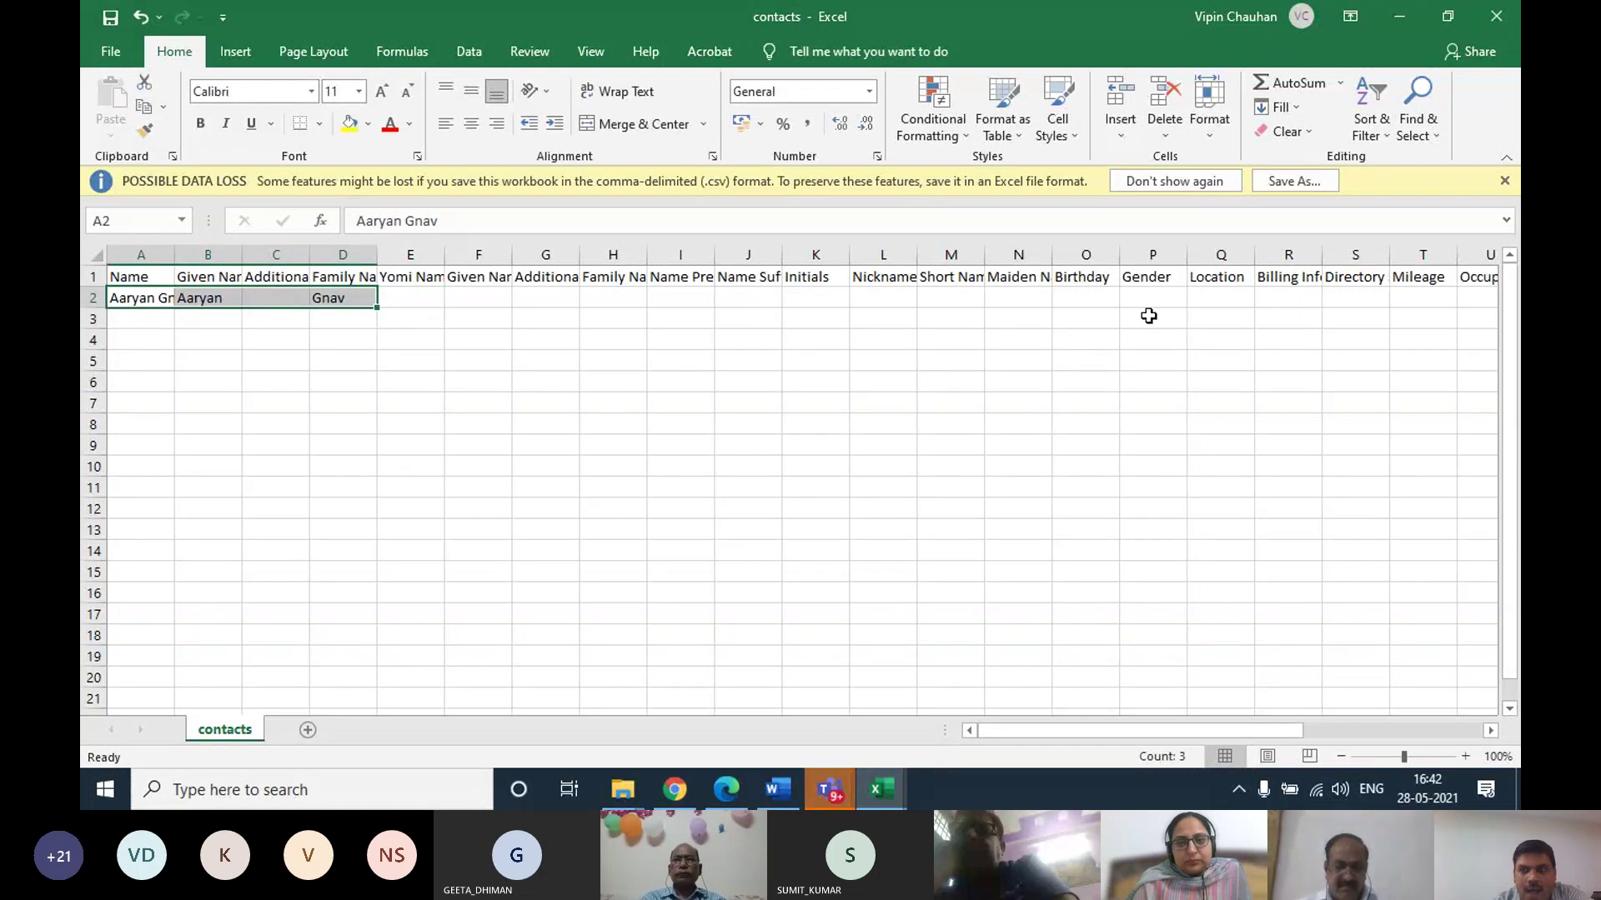
{"action": "left_click_drag", "start_coordinate": [1253, 729], "coordinate": [1245, 729]}
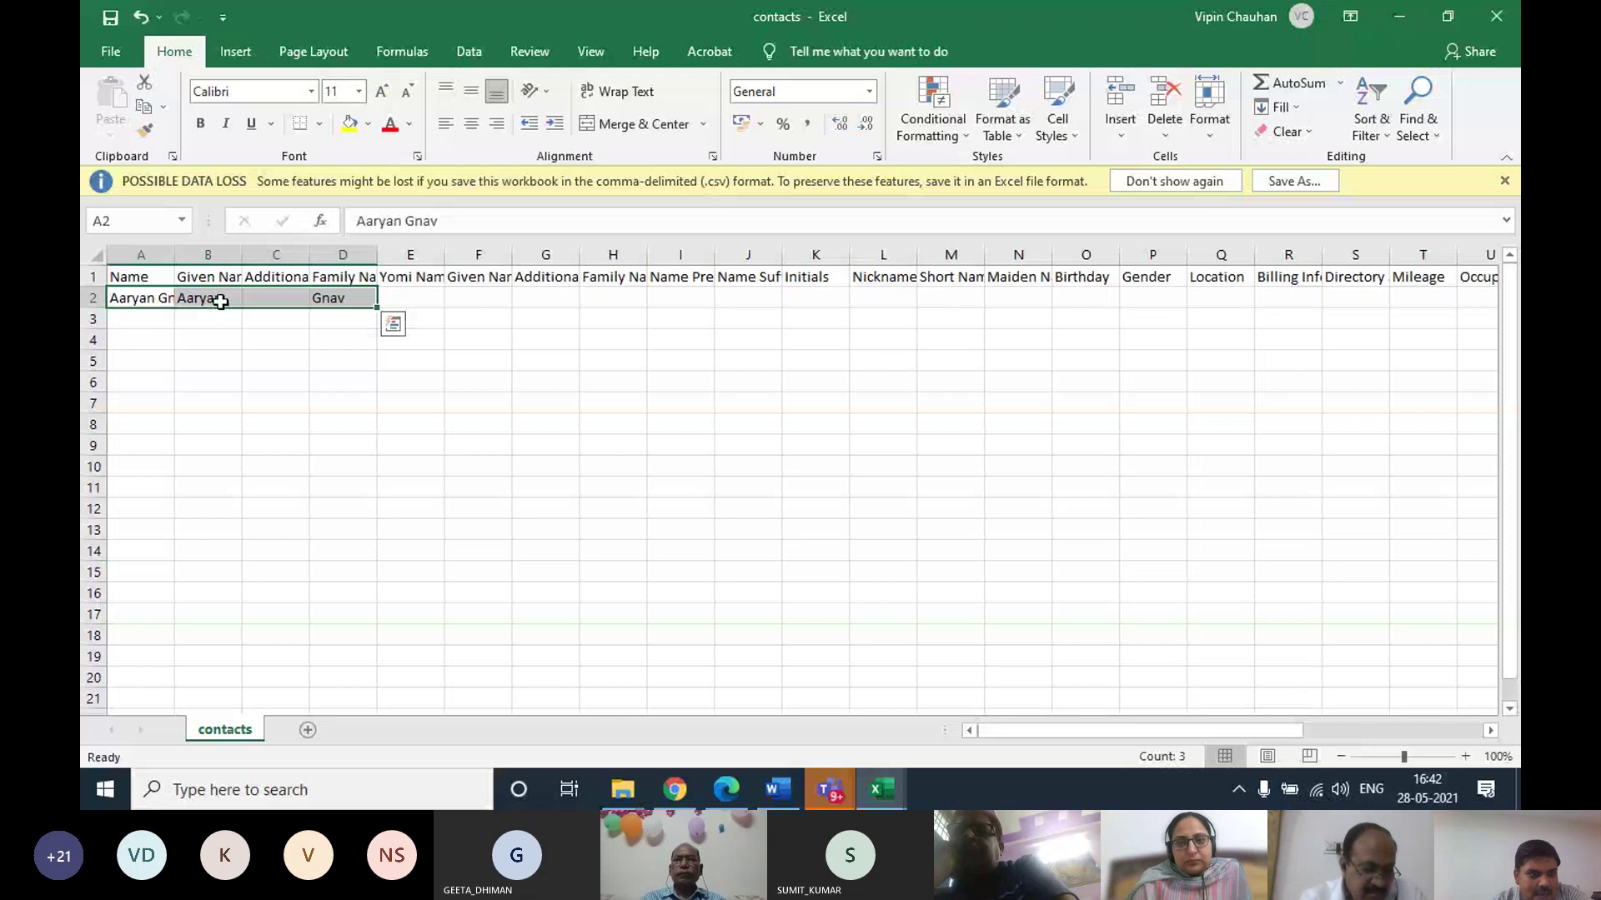
{"action": "left_click_drag", "start_coordinate": [138, 277], "coordinate": [777, 281]}
{"action": "left_click_drag", "start_coordinate": [1121, 282], "coordinate": [1472, 281]}
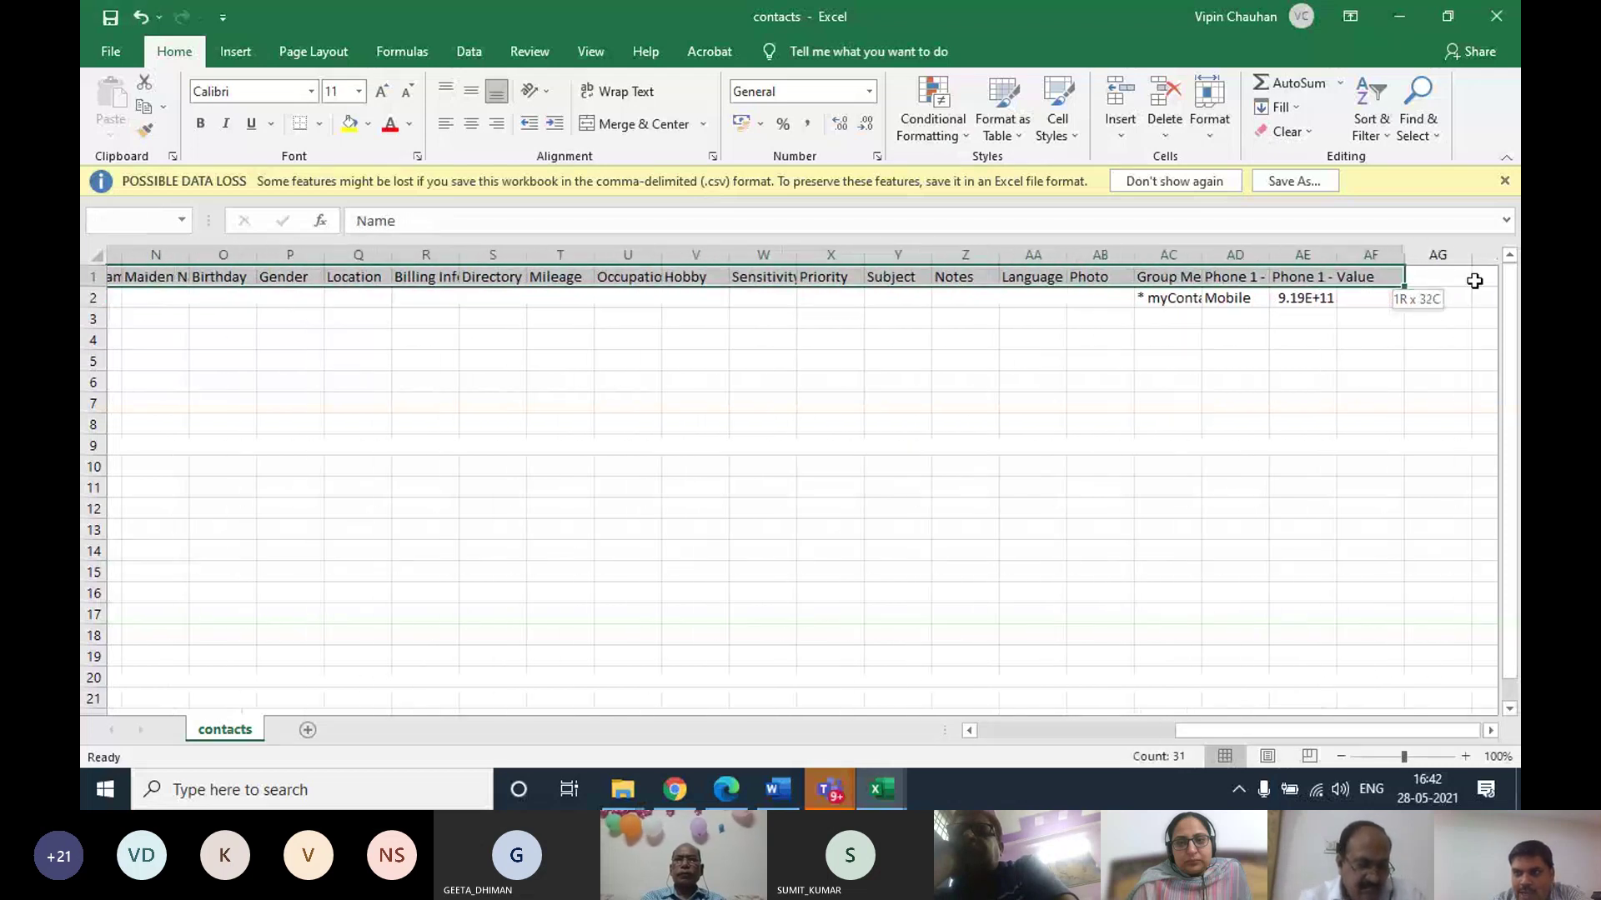
{"action": "left_click", "coordinate": [1138, 298]}
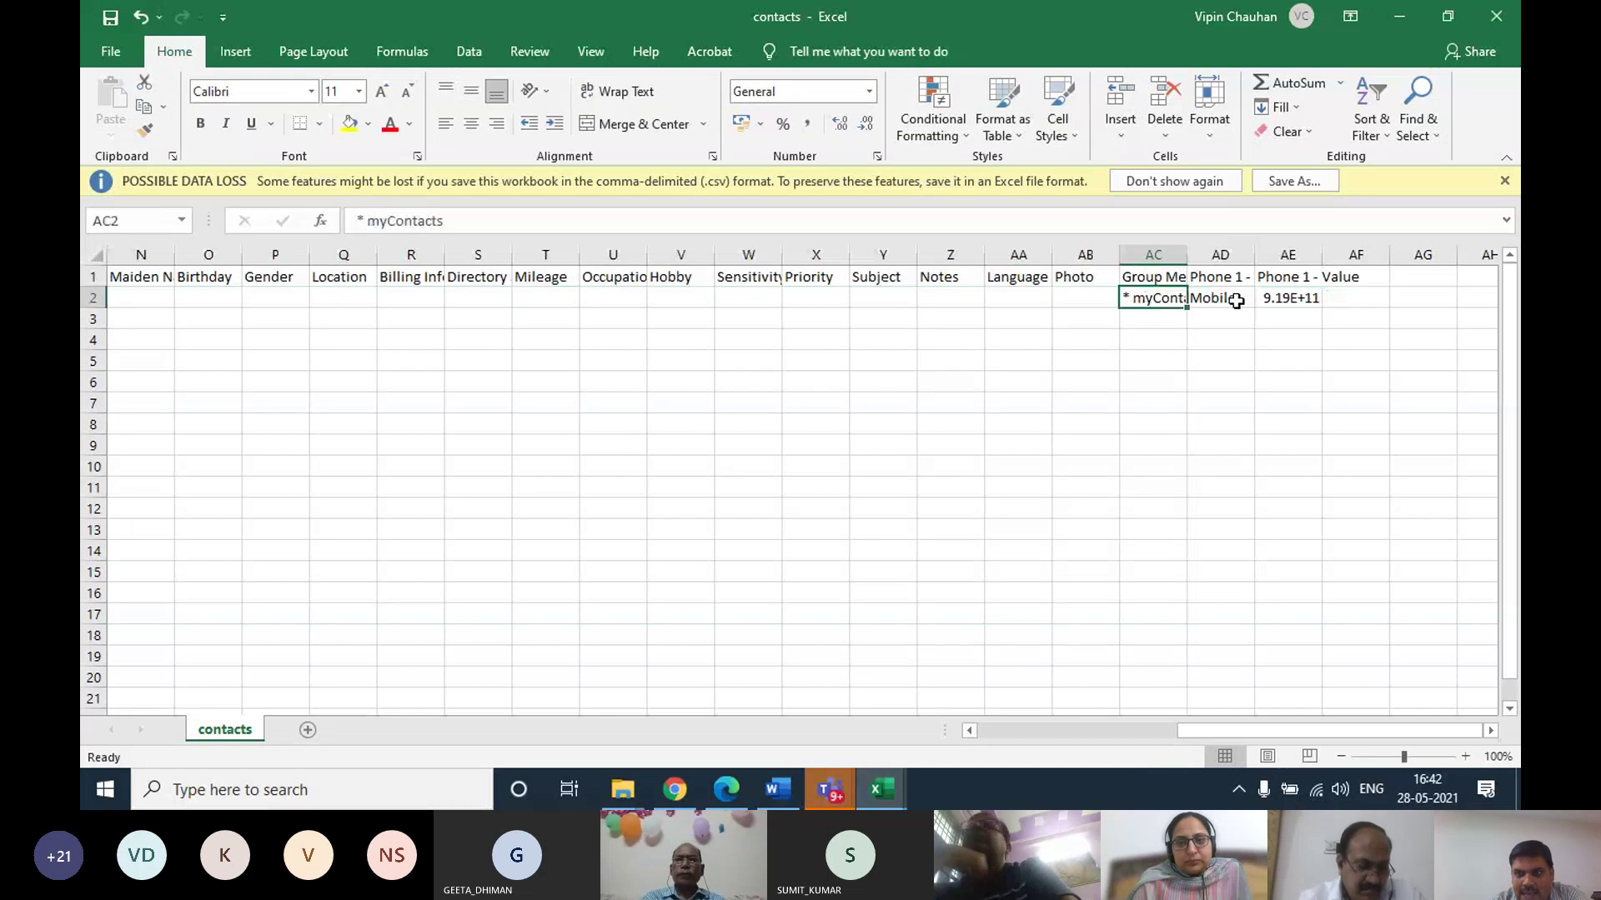
{"action": "left_click", "coordinate": [1296, 299]}
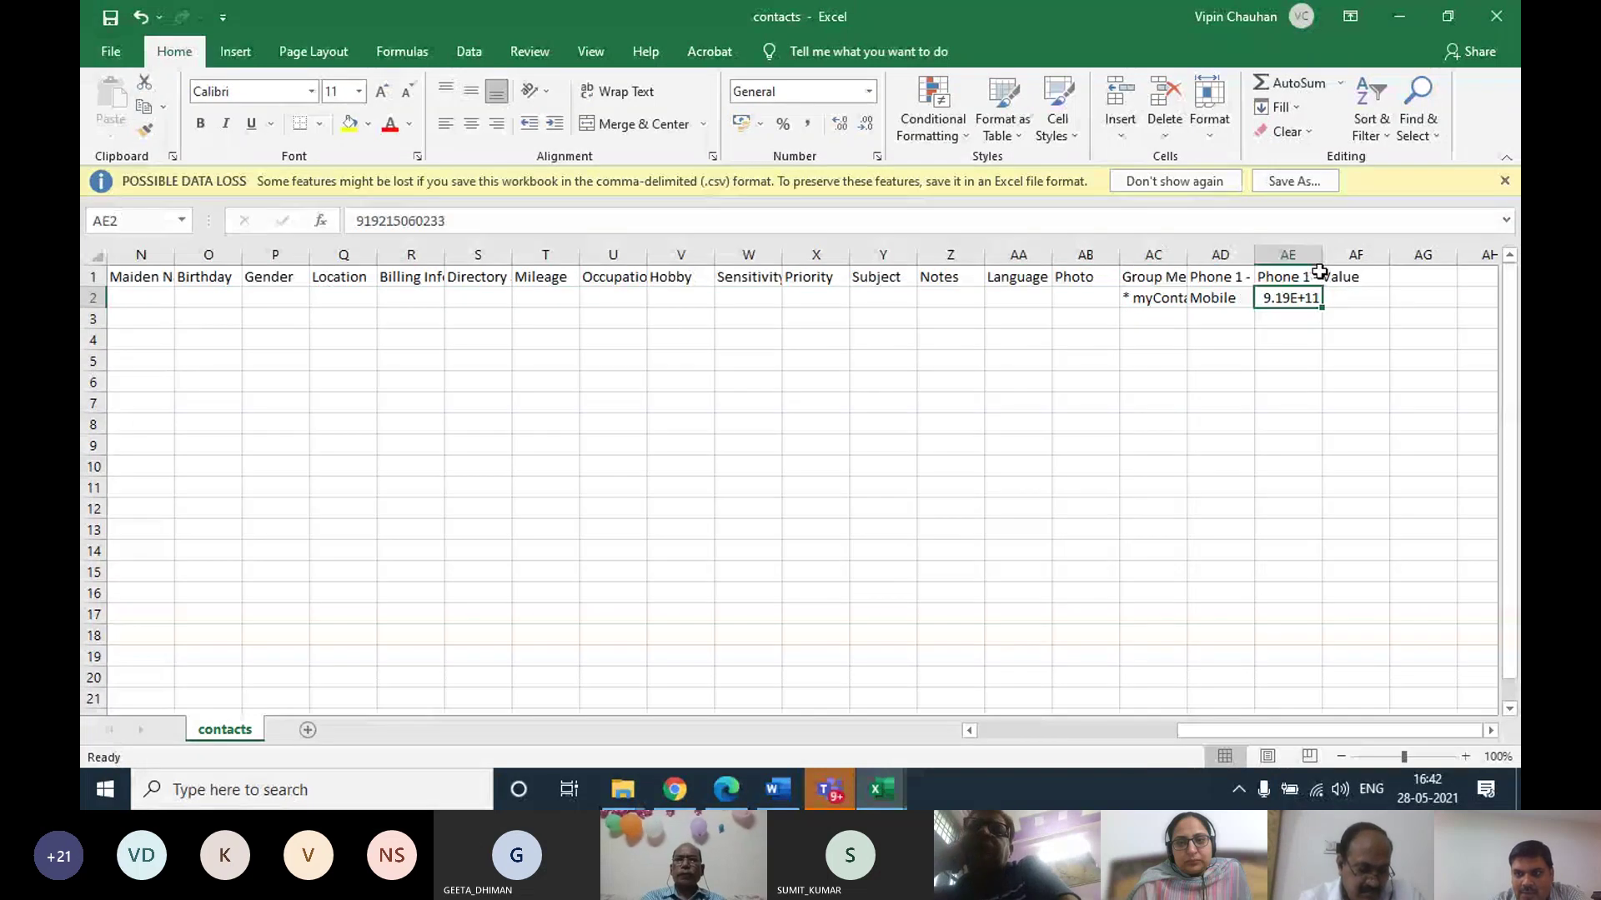
{"action": "double_click", "coordinate": [1321, 261]}
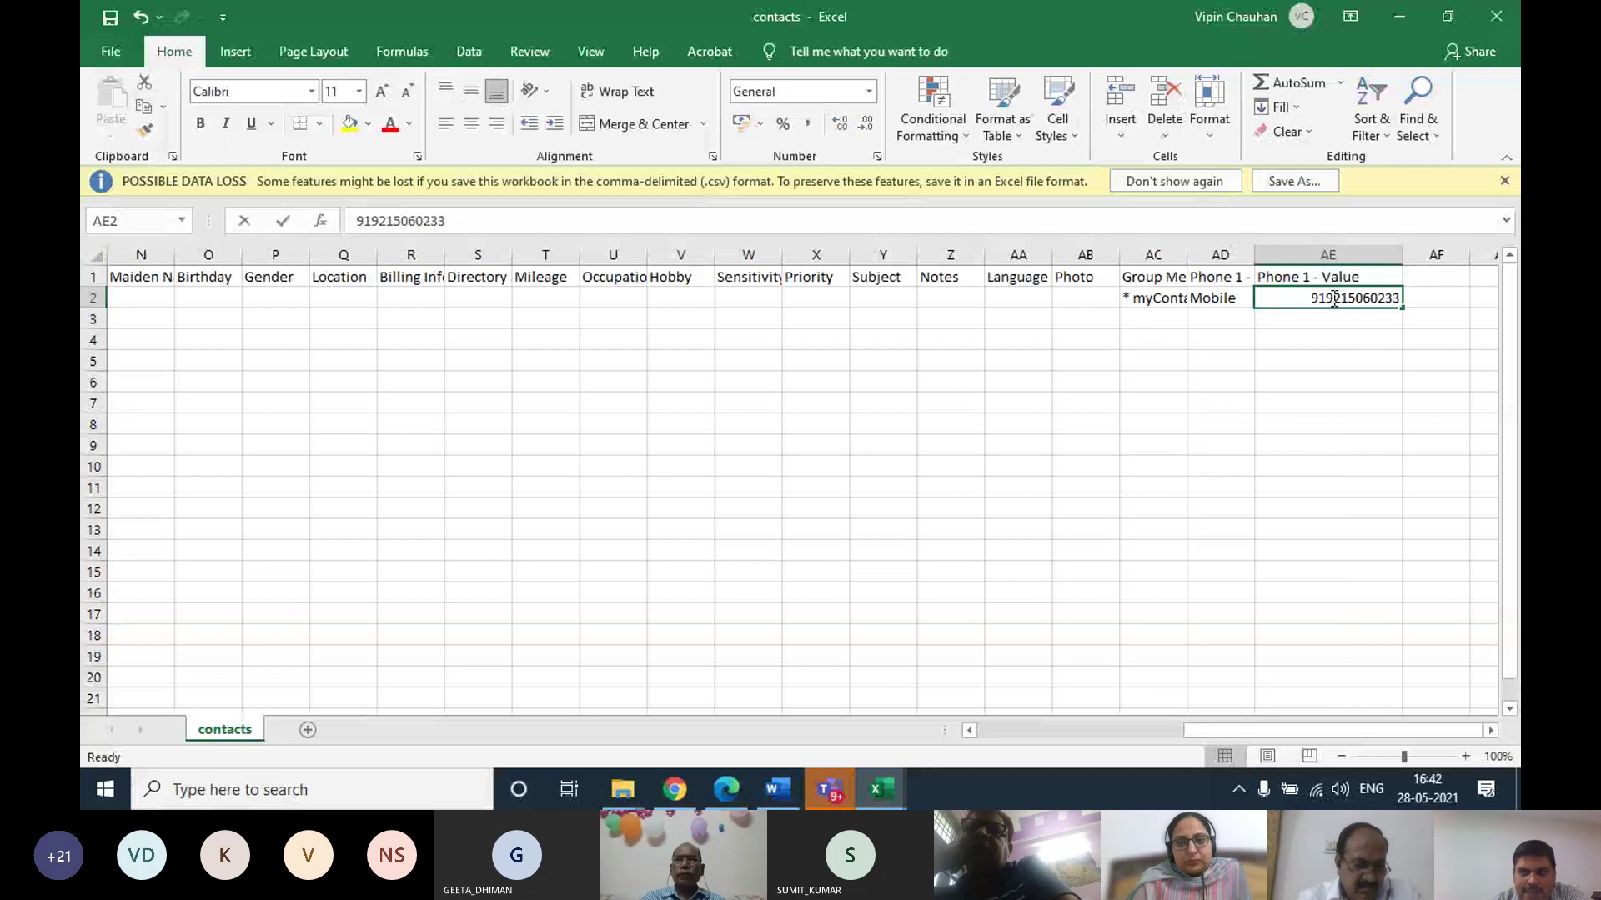
{"action": "double_click", "coordinate": [1333, 299]}
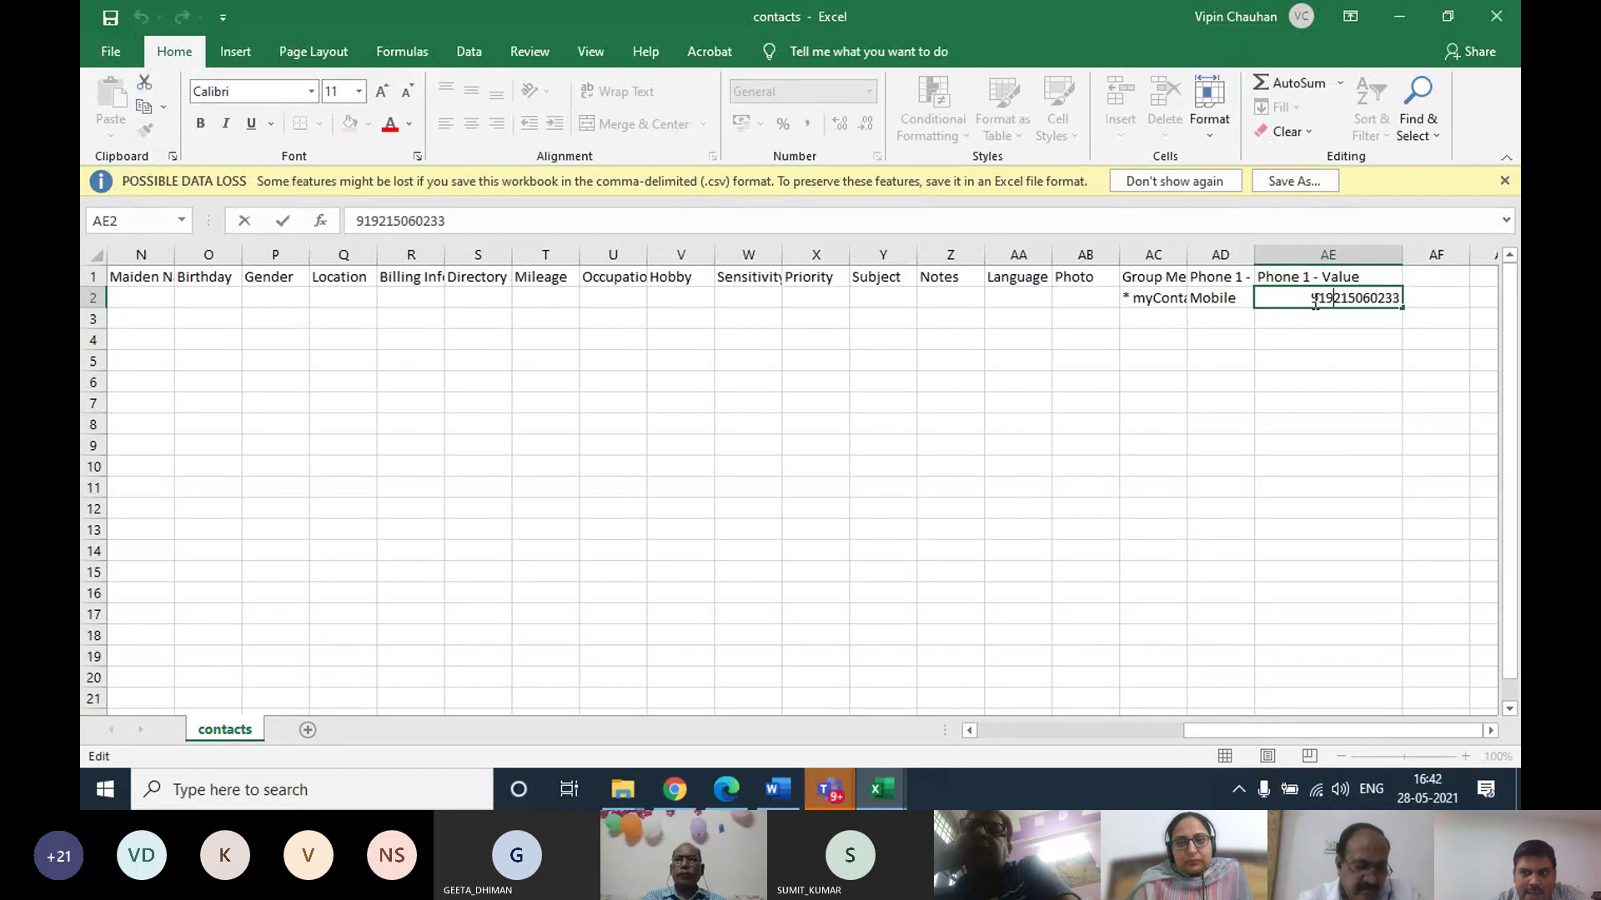
{"action": "left_click", "coordinate": [1317, 360]}
Scroll back left and inspect the name cells A2, B2 and D2 and columns A–B
{"action": "left_click_drag", "start_coordinate": [1208, 725], "coordinate": [919, 728]}
{"action": "left_click", "coordinate": [141, 302]}
{"action": "left_click", "coordinate": [212, 302]}
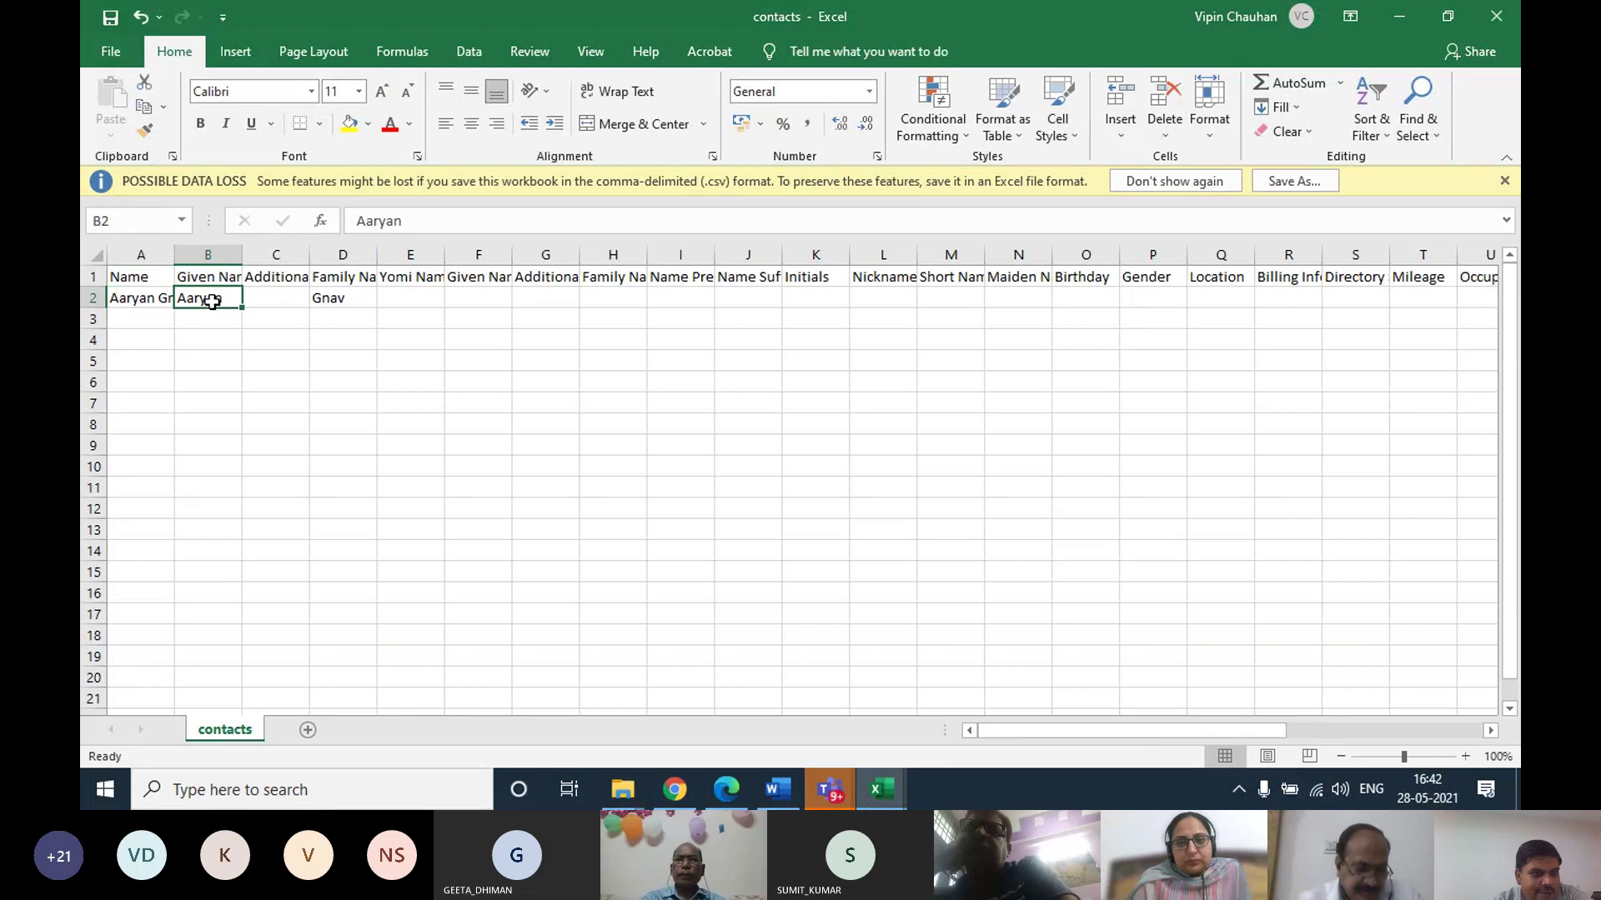
{"action": "left_click", "coordinate": [346, 302]}
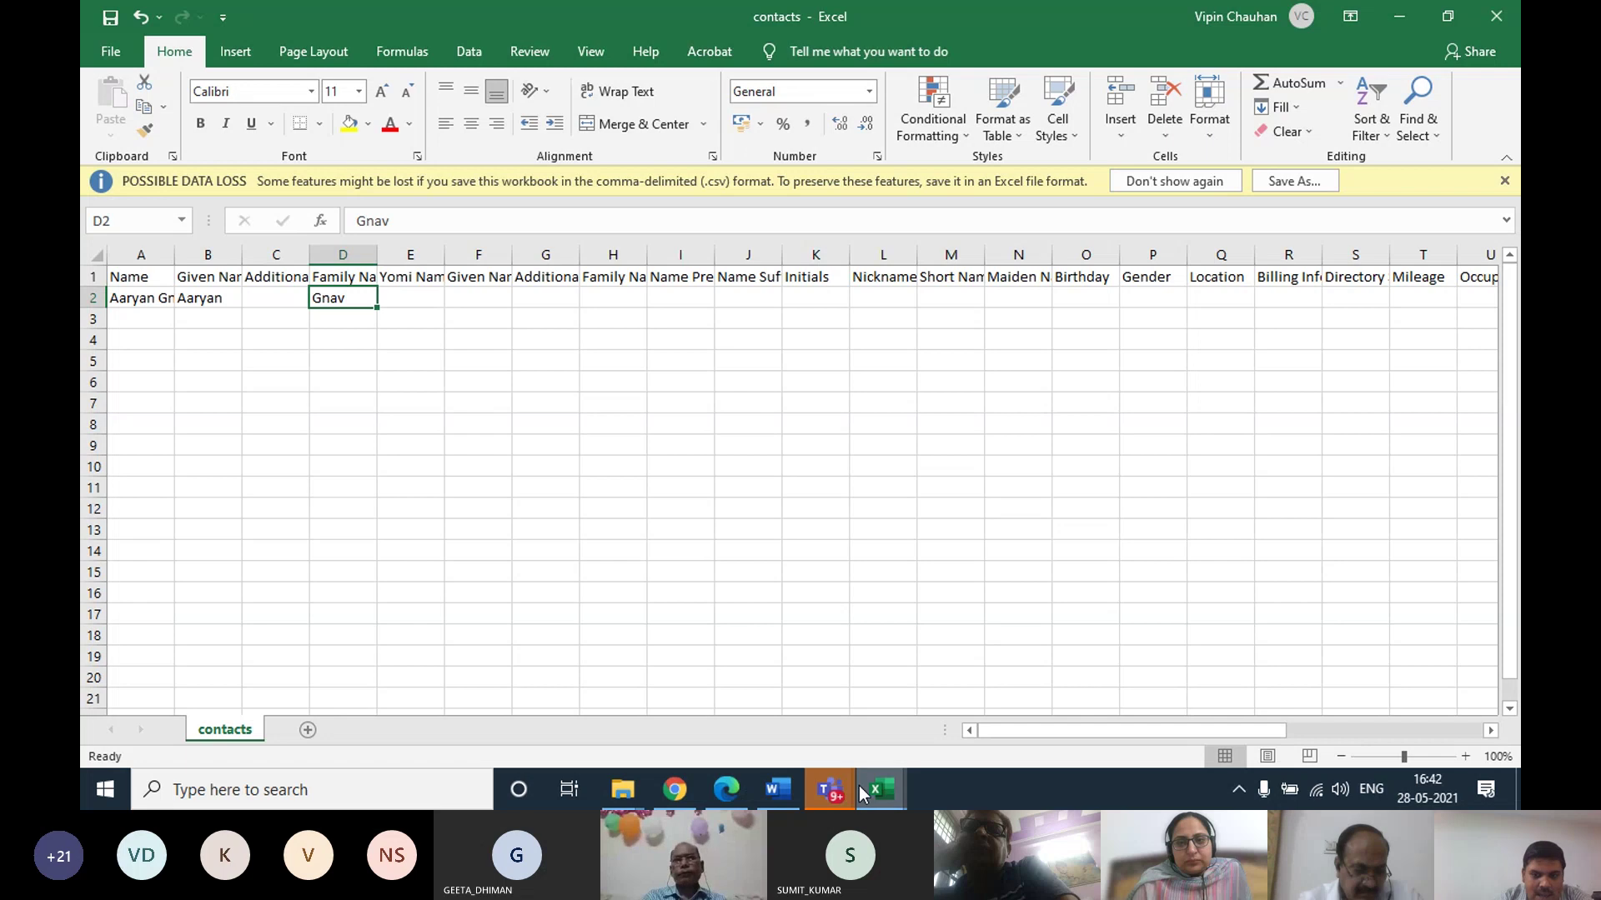
{"action": "left_click_drag", "start_coordinate": [208, 298], "coordinate": [214, 470]}
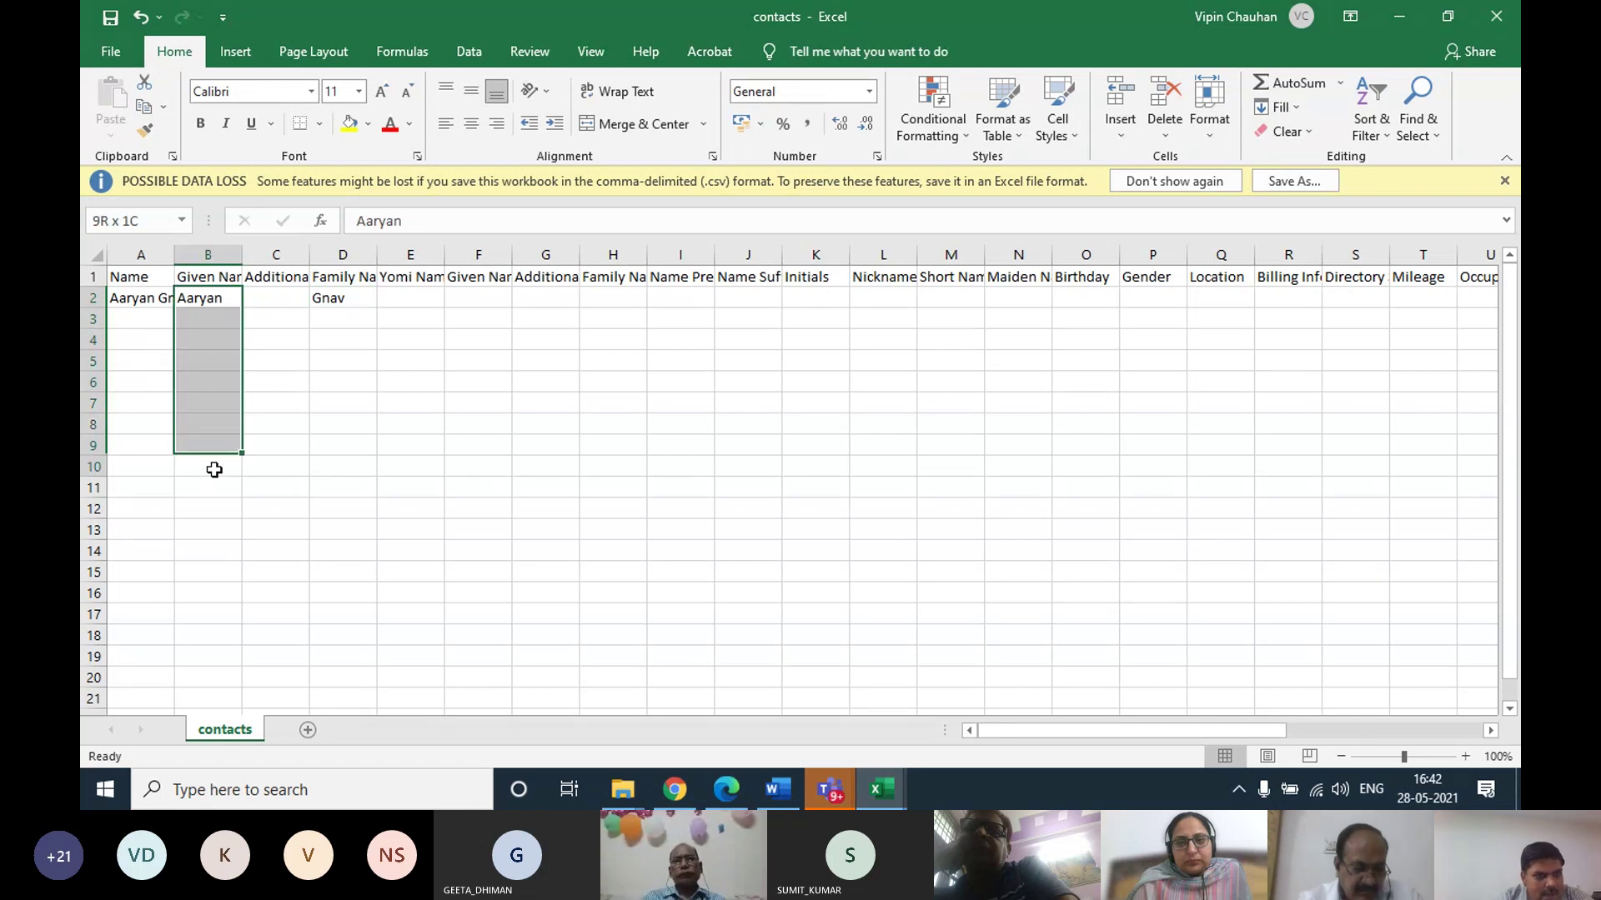
{"action": "left_click_drag", "start_coordinate": [138, 297], "coordinate": [122, 697]}
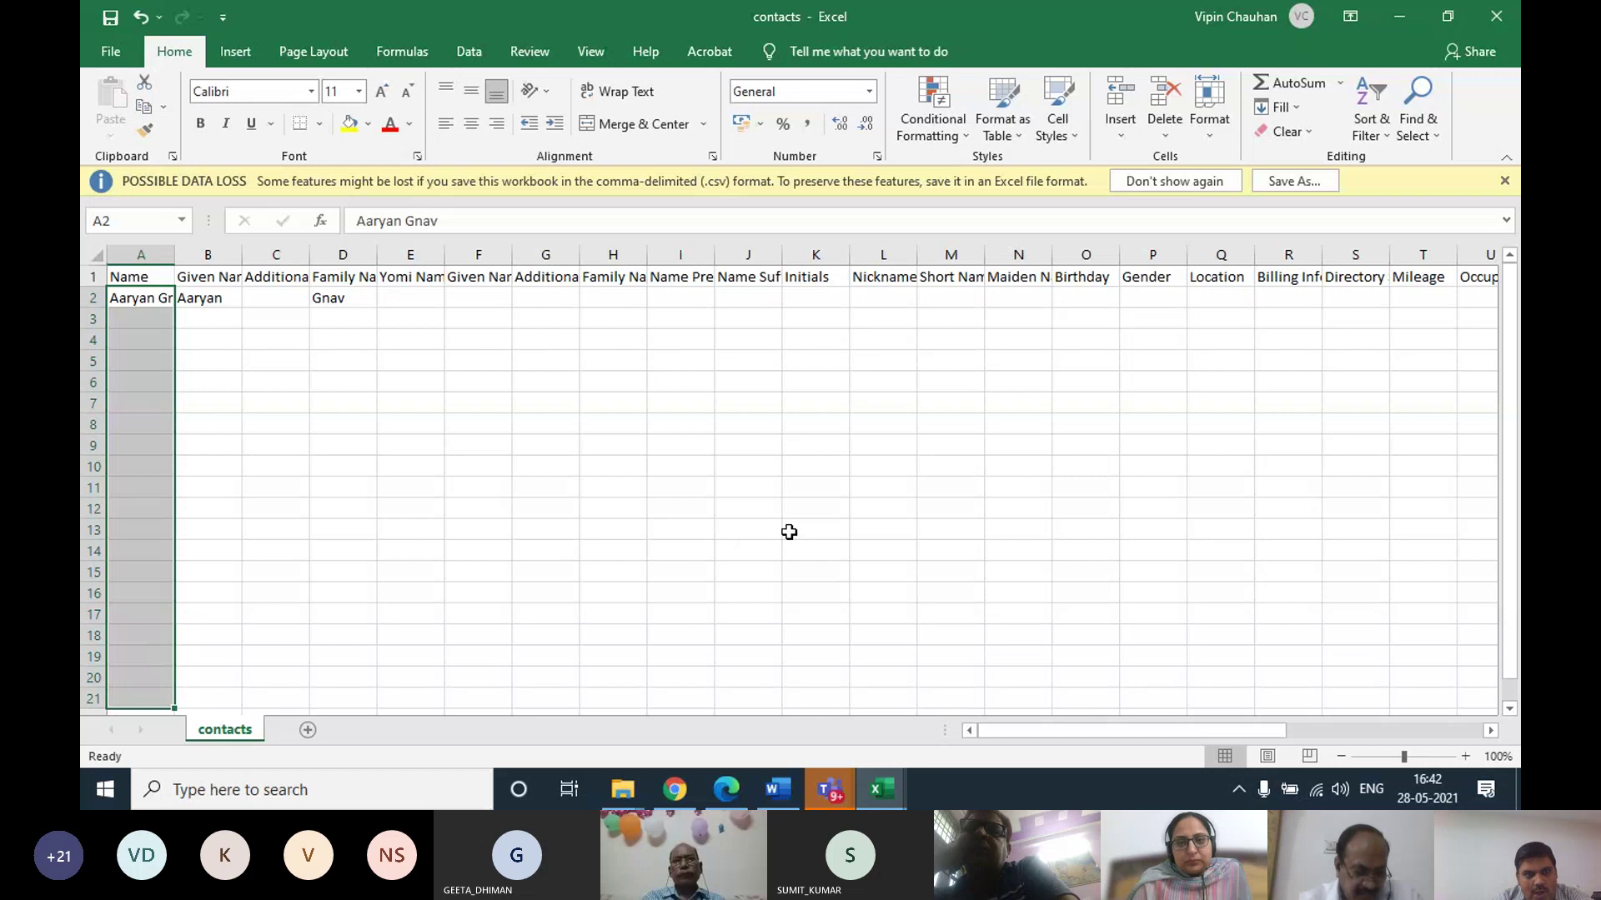
{"action": "key", "text": "Right"}
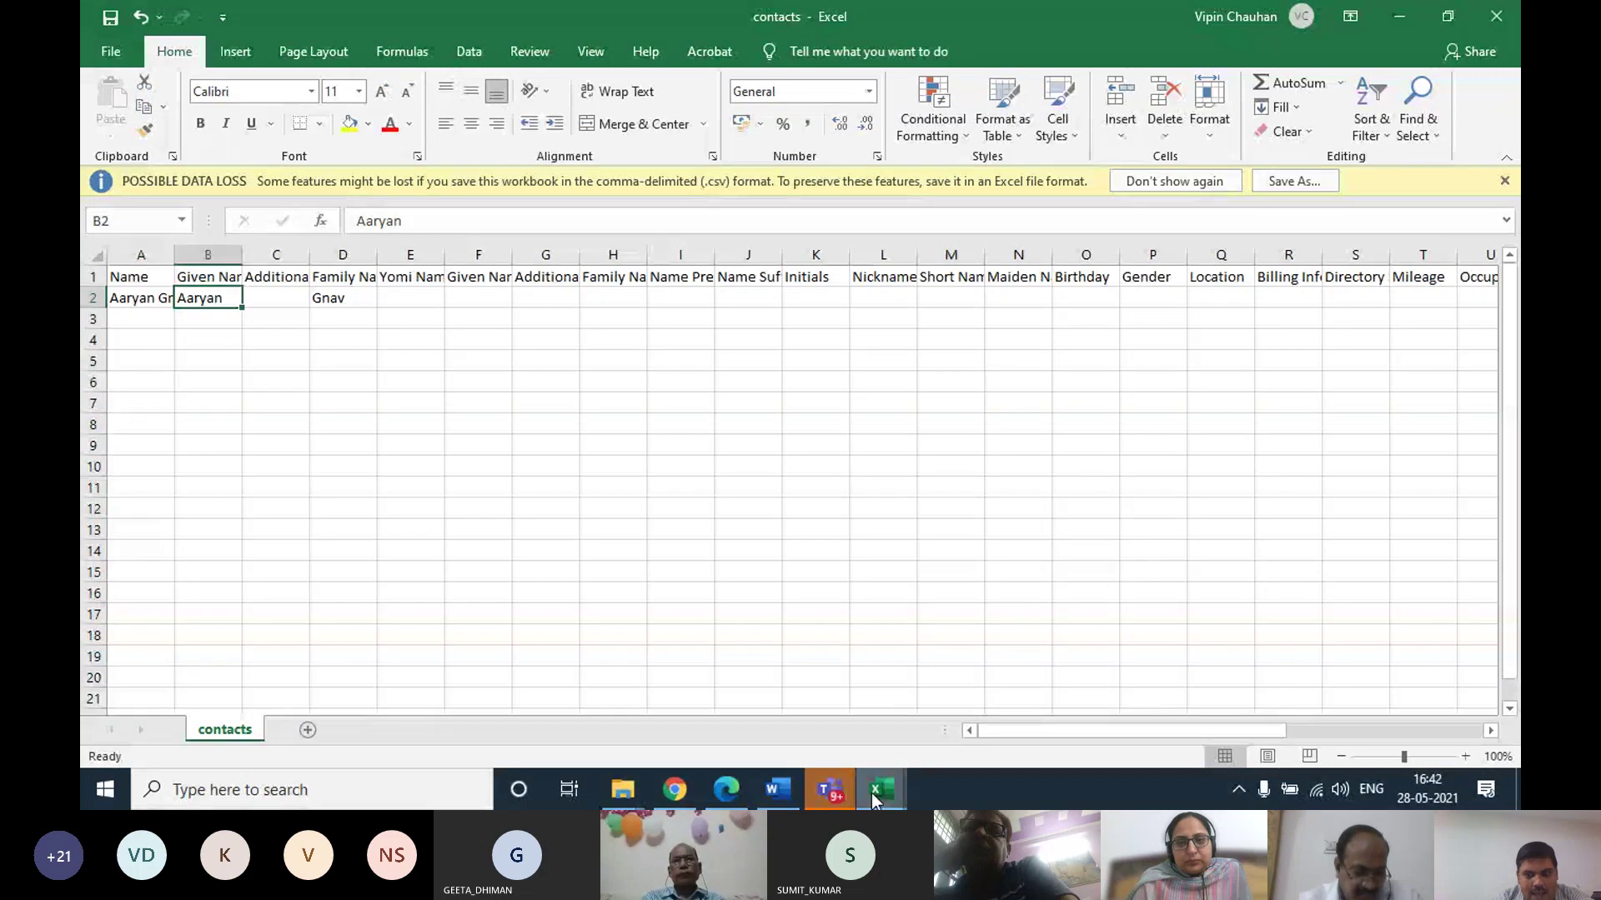
{"action": "left_click", "coordinate": [675, 790]}
Show the contacts under the IT label
{"action": "left_click", "coordinate": [208, 376]}
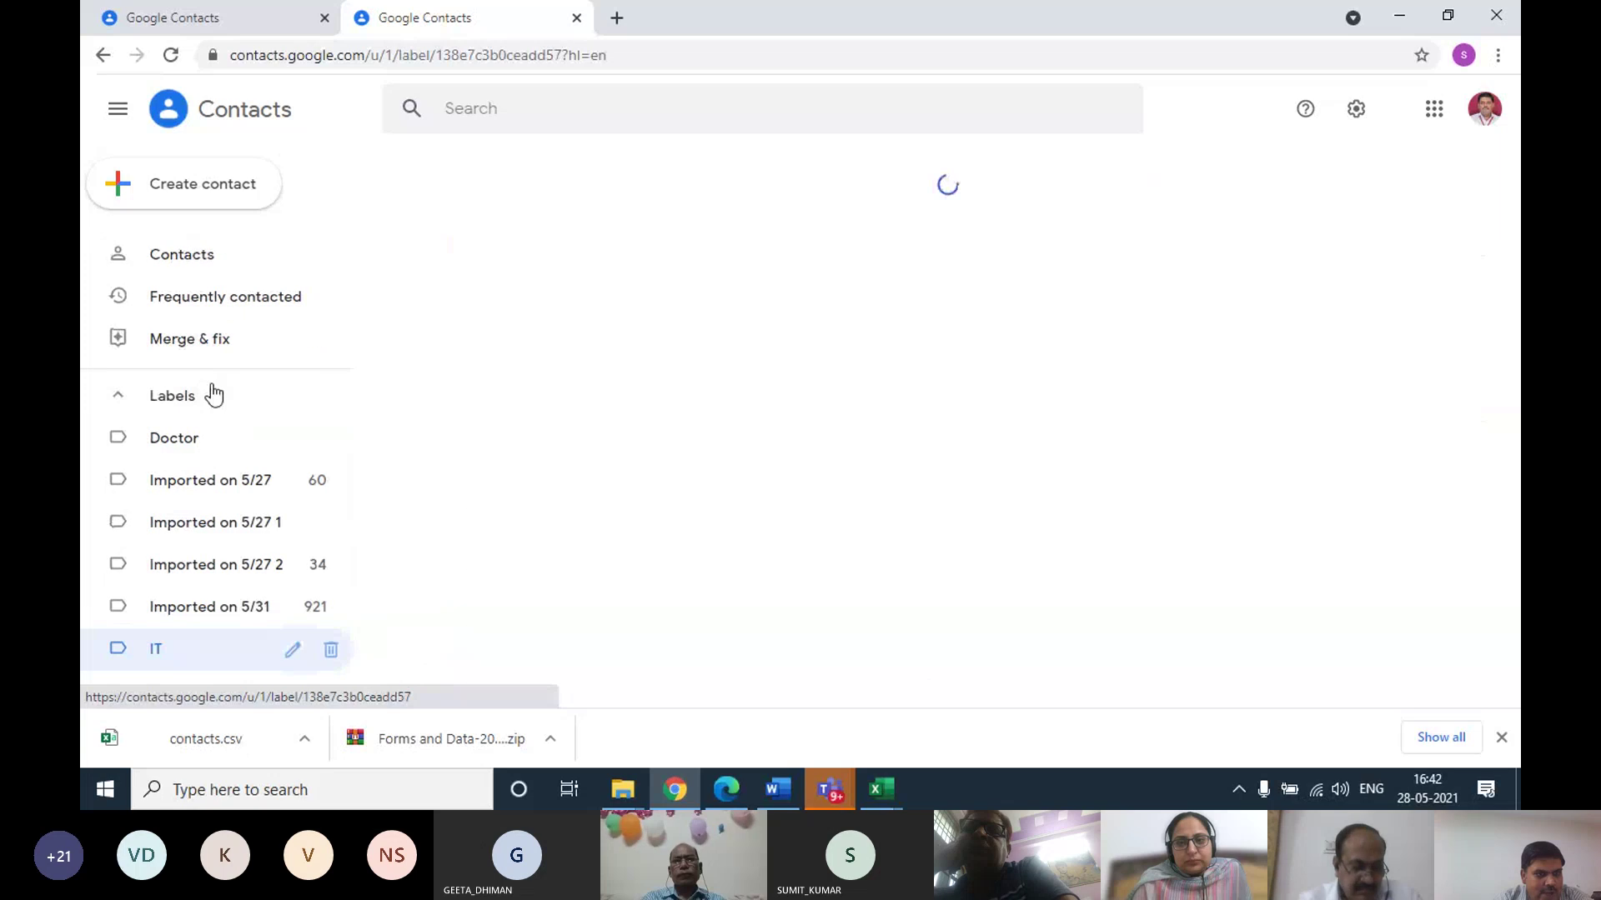
{"action": "scroll", "coordinate": [600, 416], "scroll_direction": "down", "scroll_amount": 5}
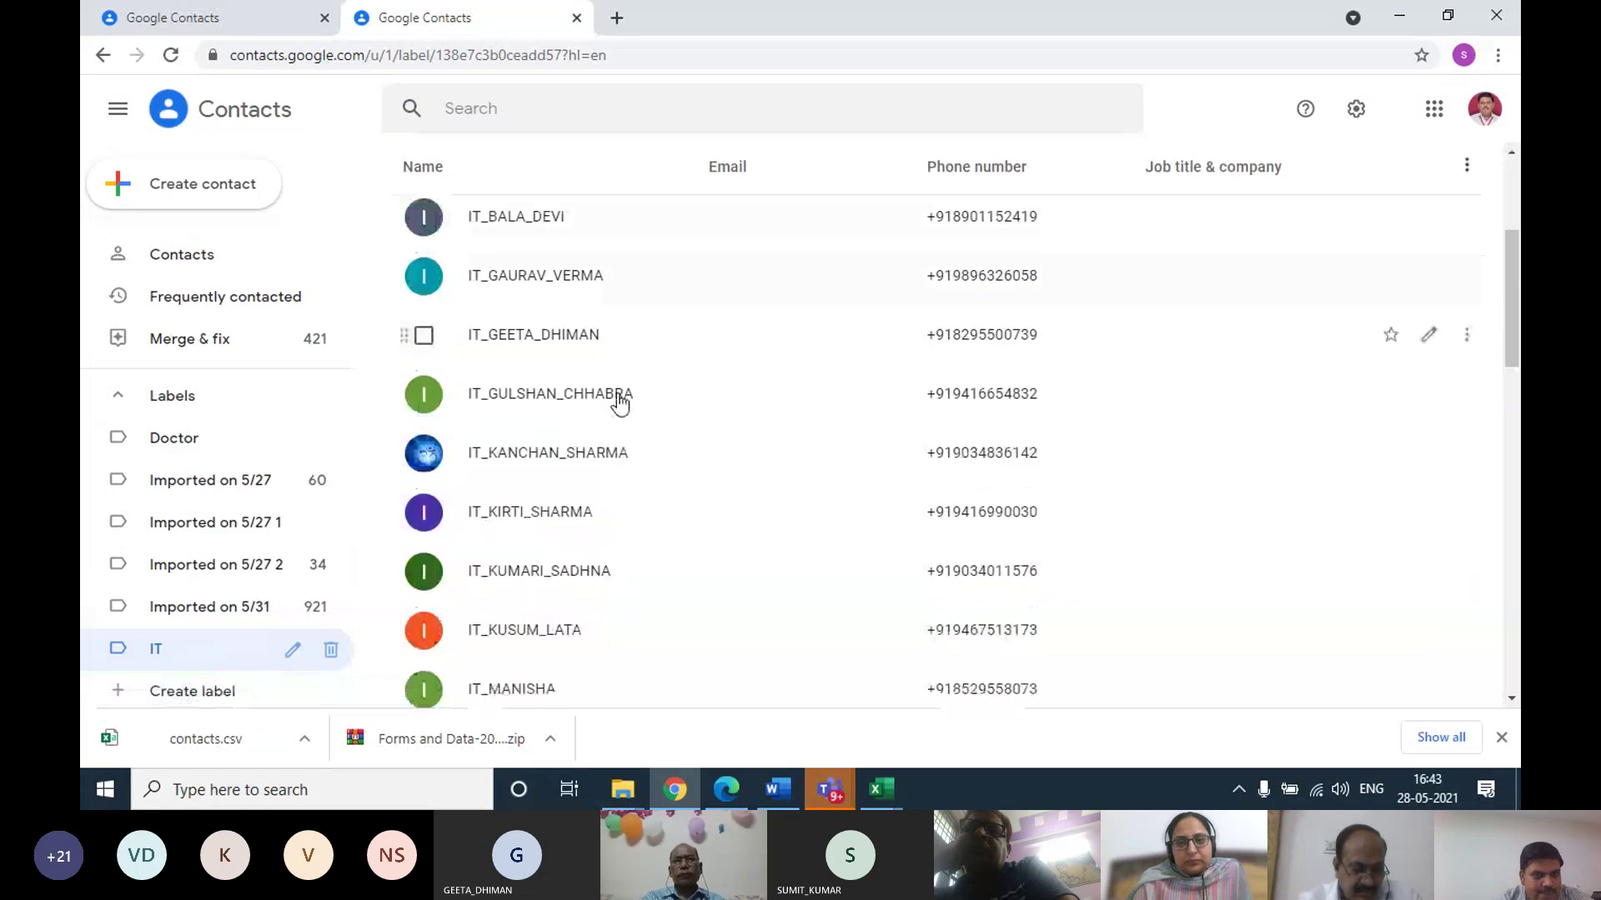
{"action": "scroll", "coordinate": [492, 350], "scroll_direction": "up", "scroll_amount": 5}
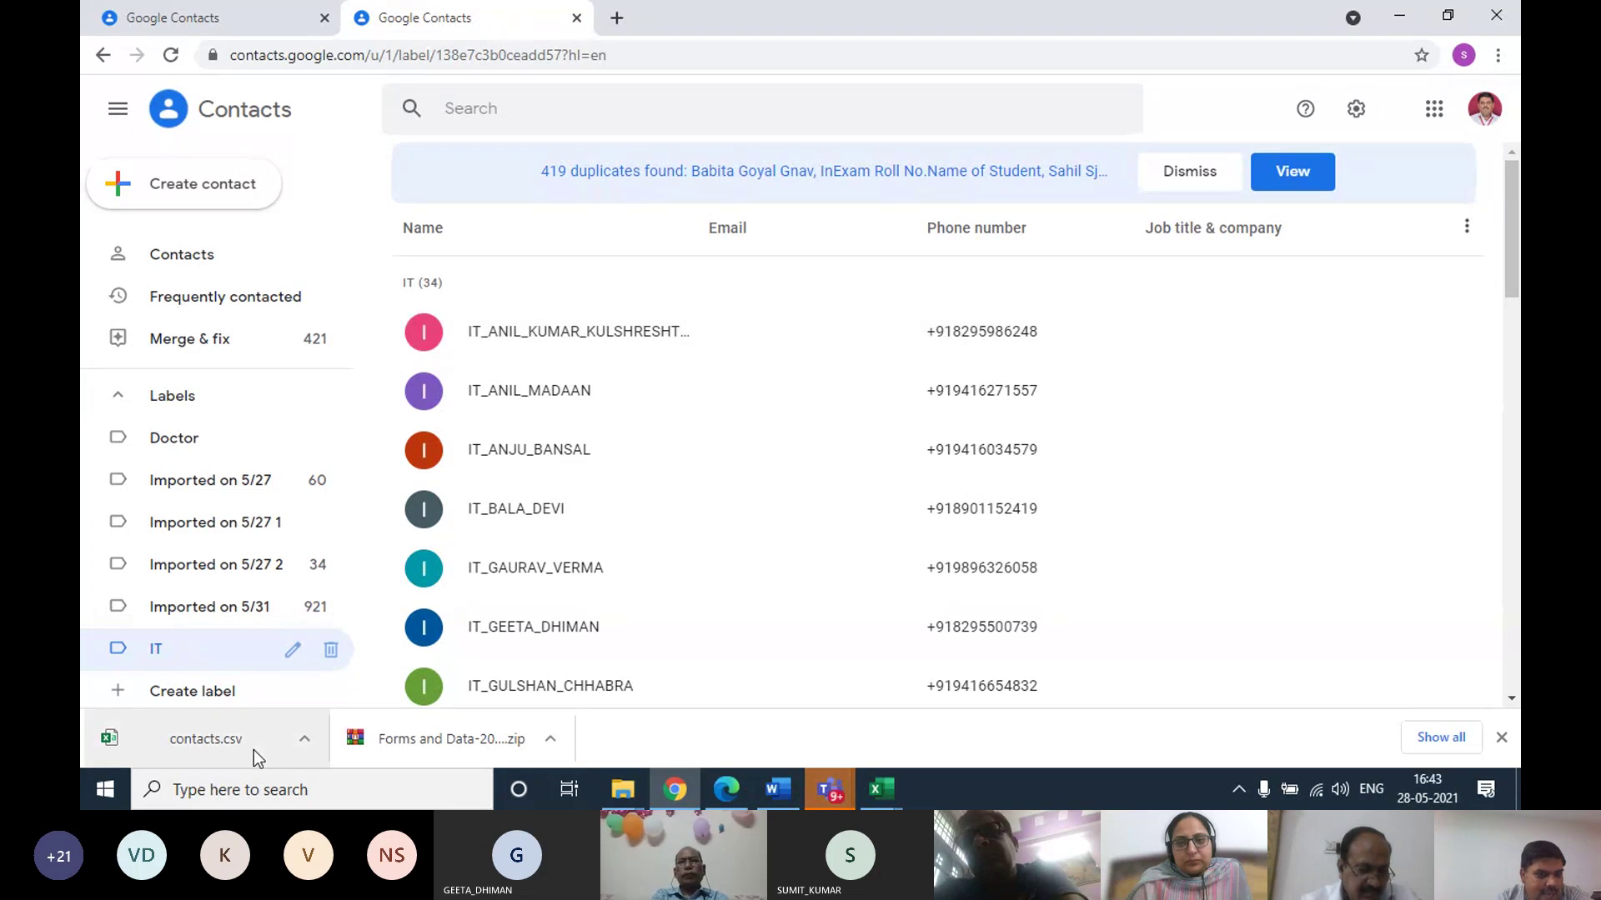
Create a new contact label named IT1 and open it
{"action": "left_click", "coordinate": [193, 691]}
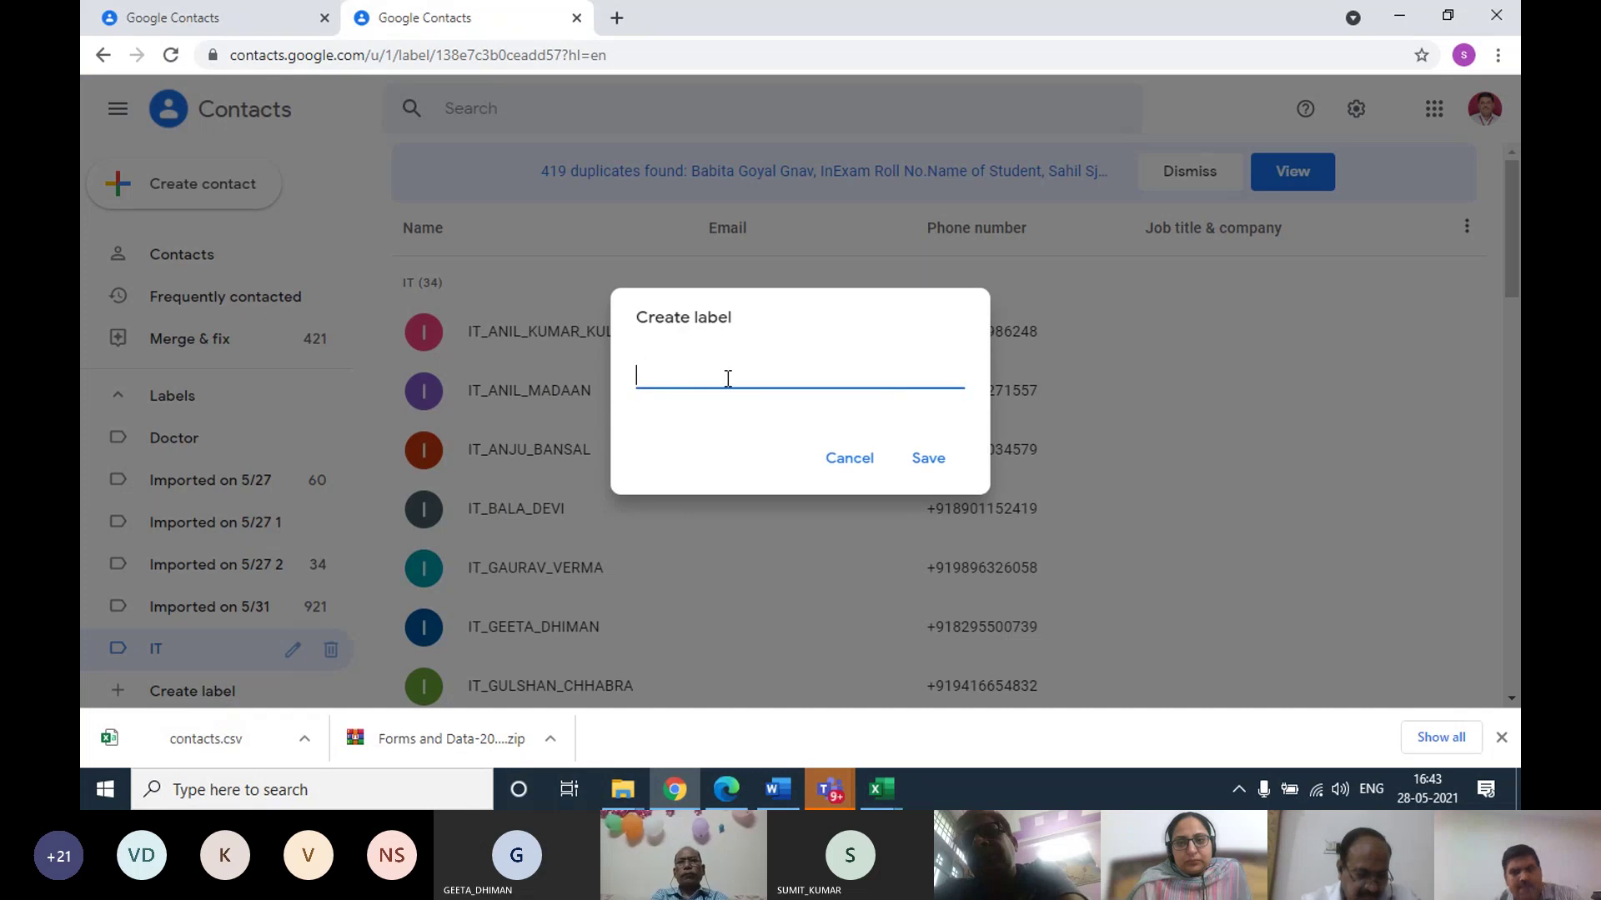
{"action": "type", "text": "IT1"}
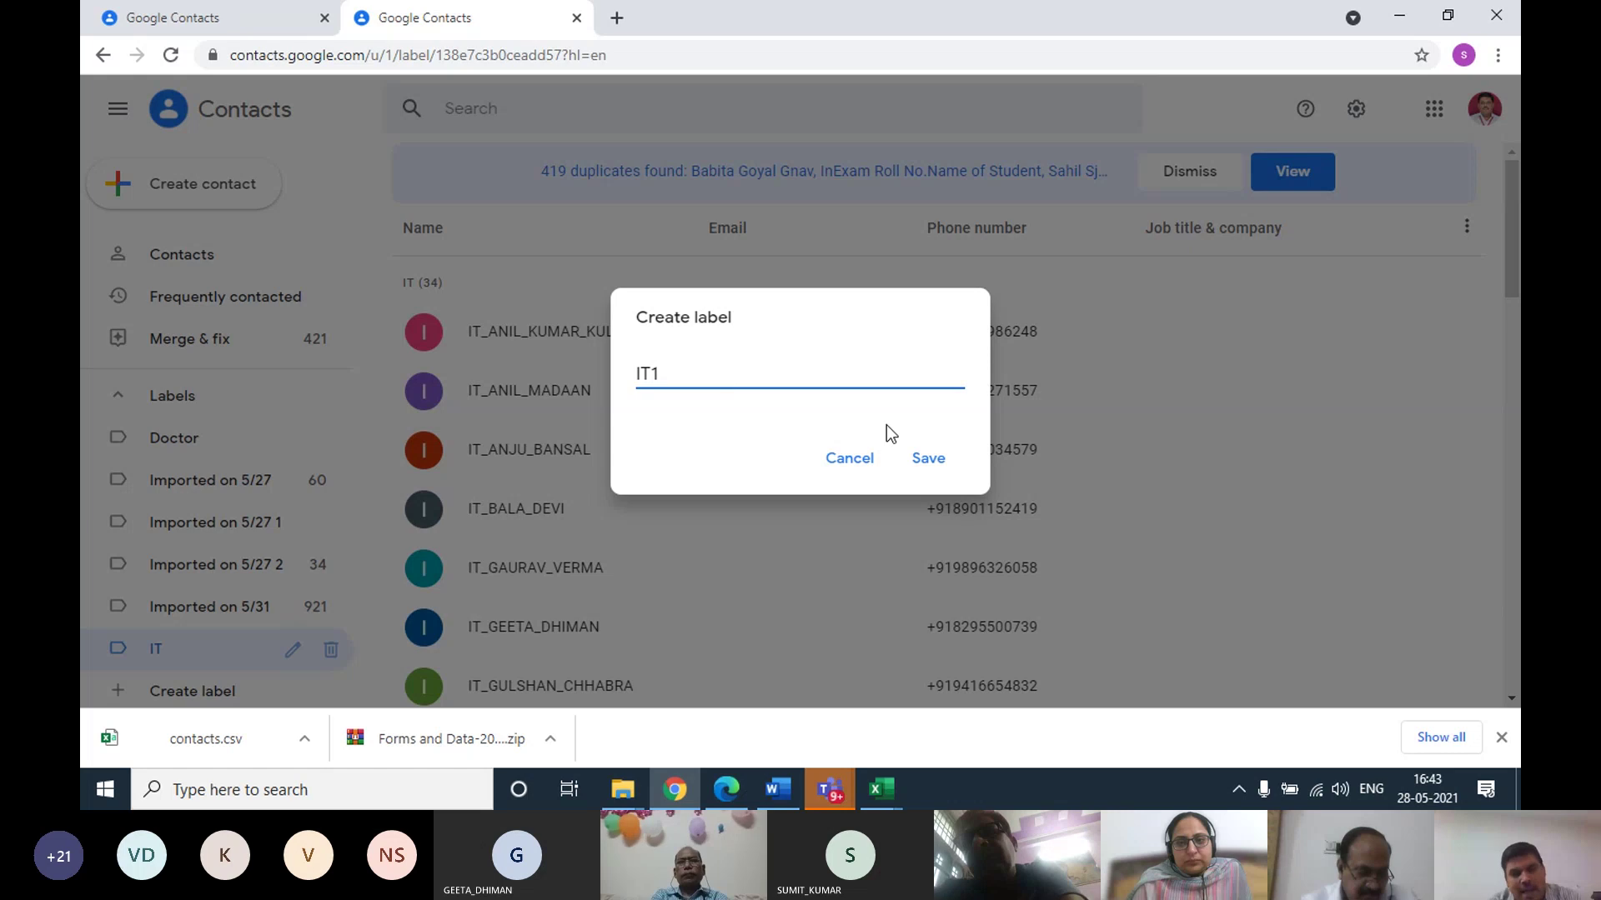
{"action": "left_click", "coordinate": [931, 463]}
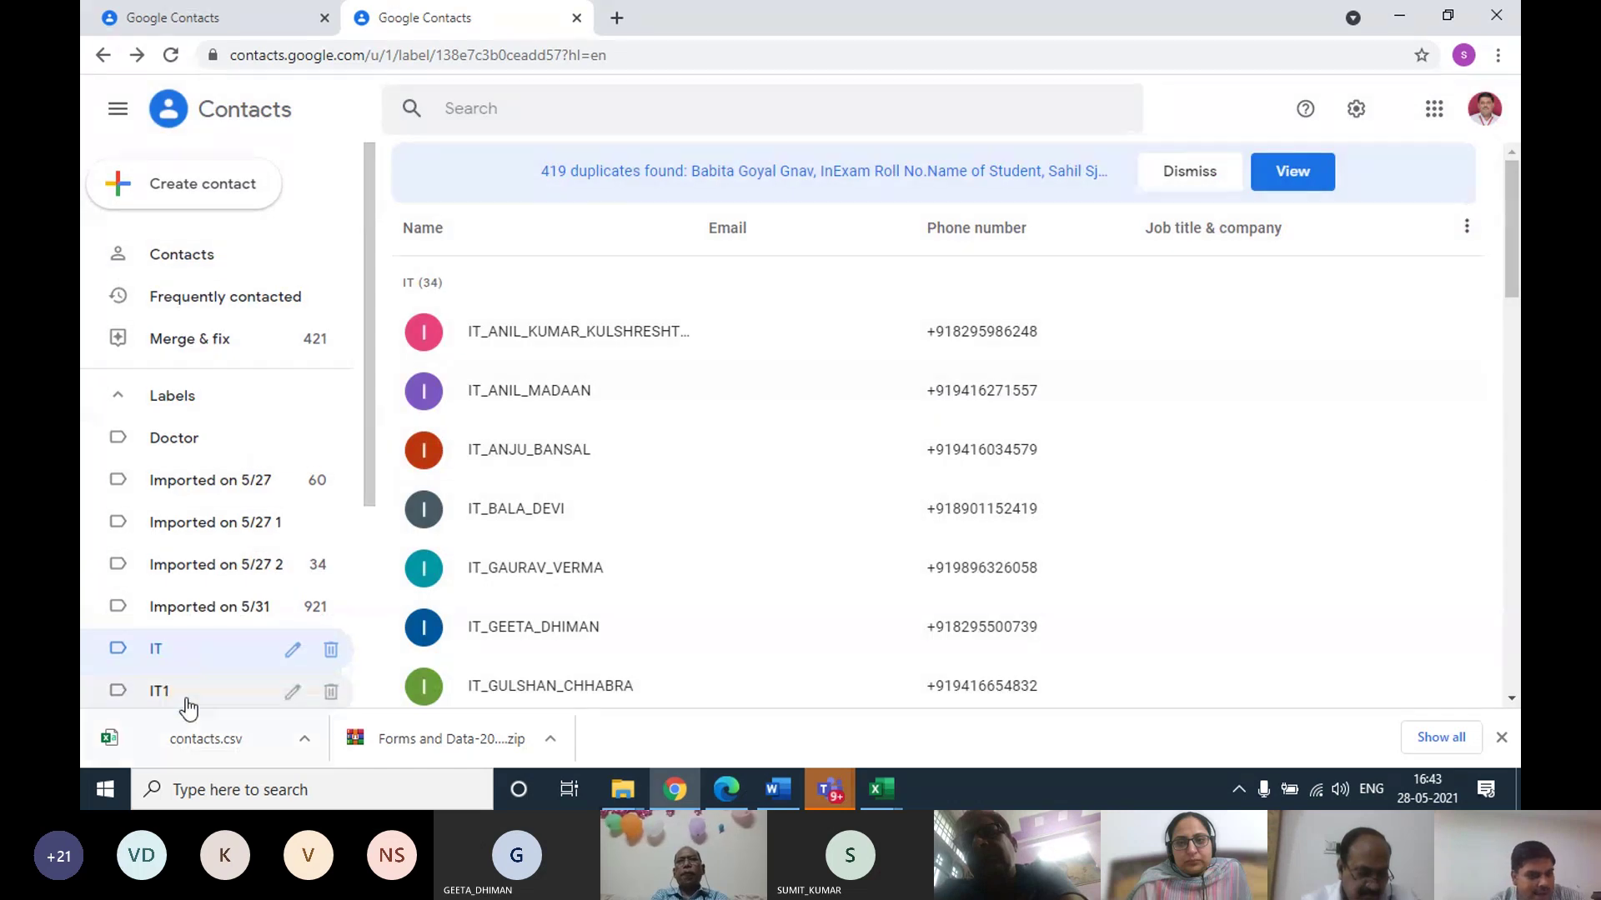
{"action": "left_click", "coordinate": [195, 700]}
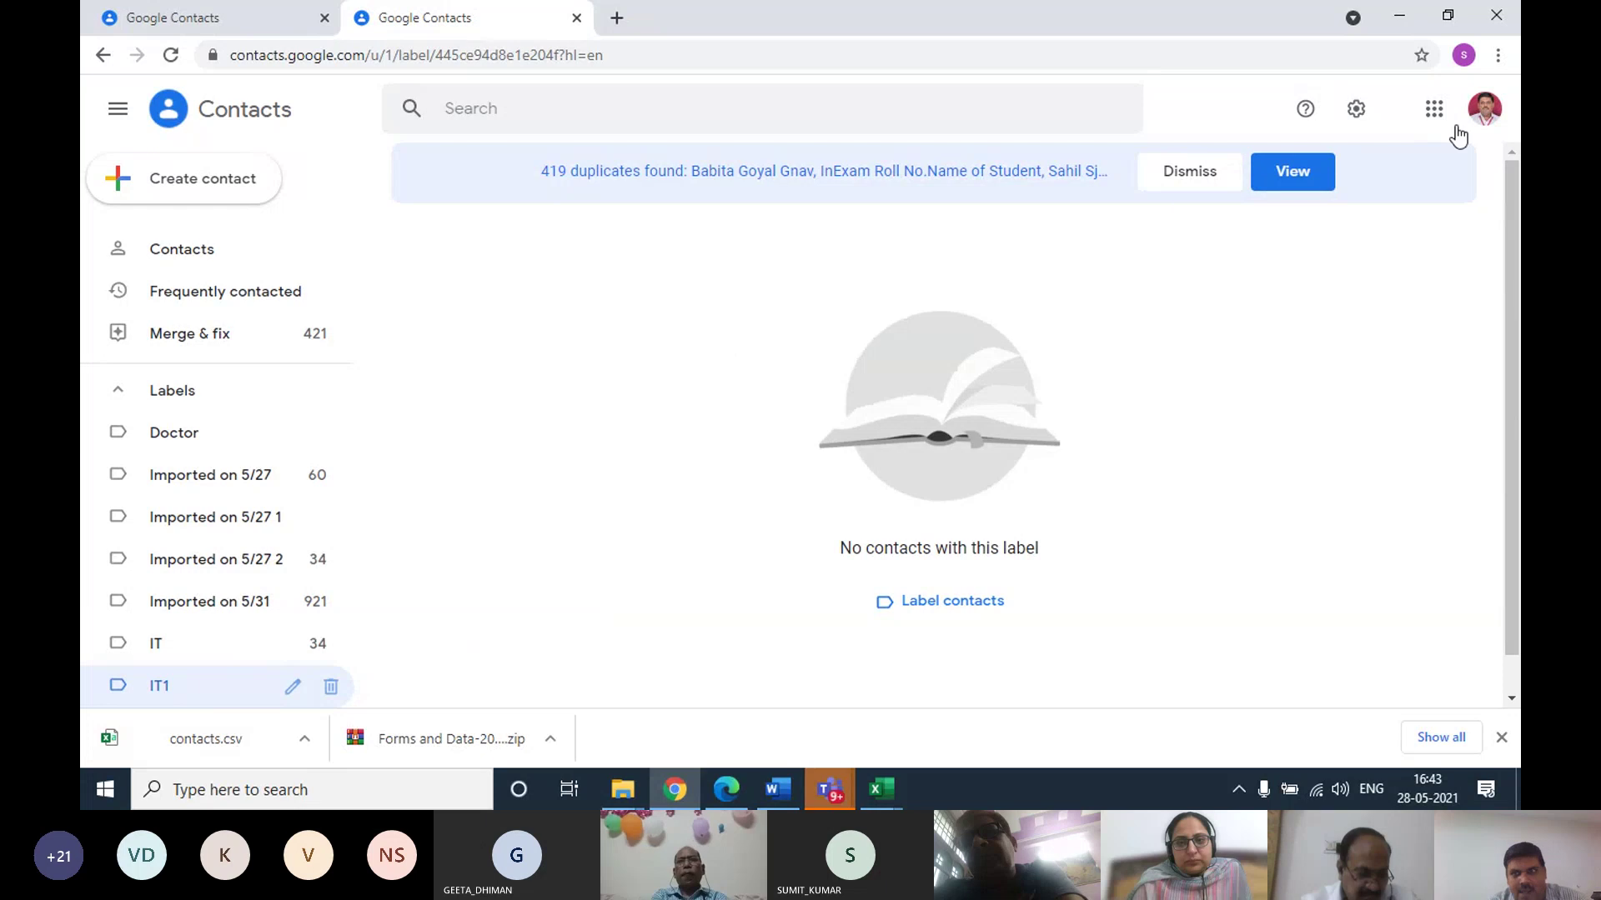
Back in the contacts workbook, compare the full, given and family name cells A2, B2, D2
{"action": "left_click", "coordinate": [1401, 16]}
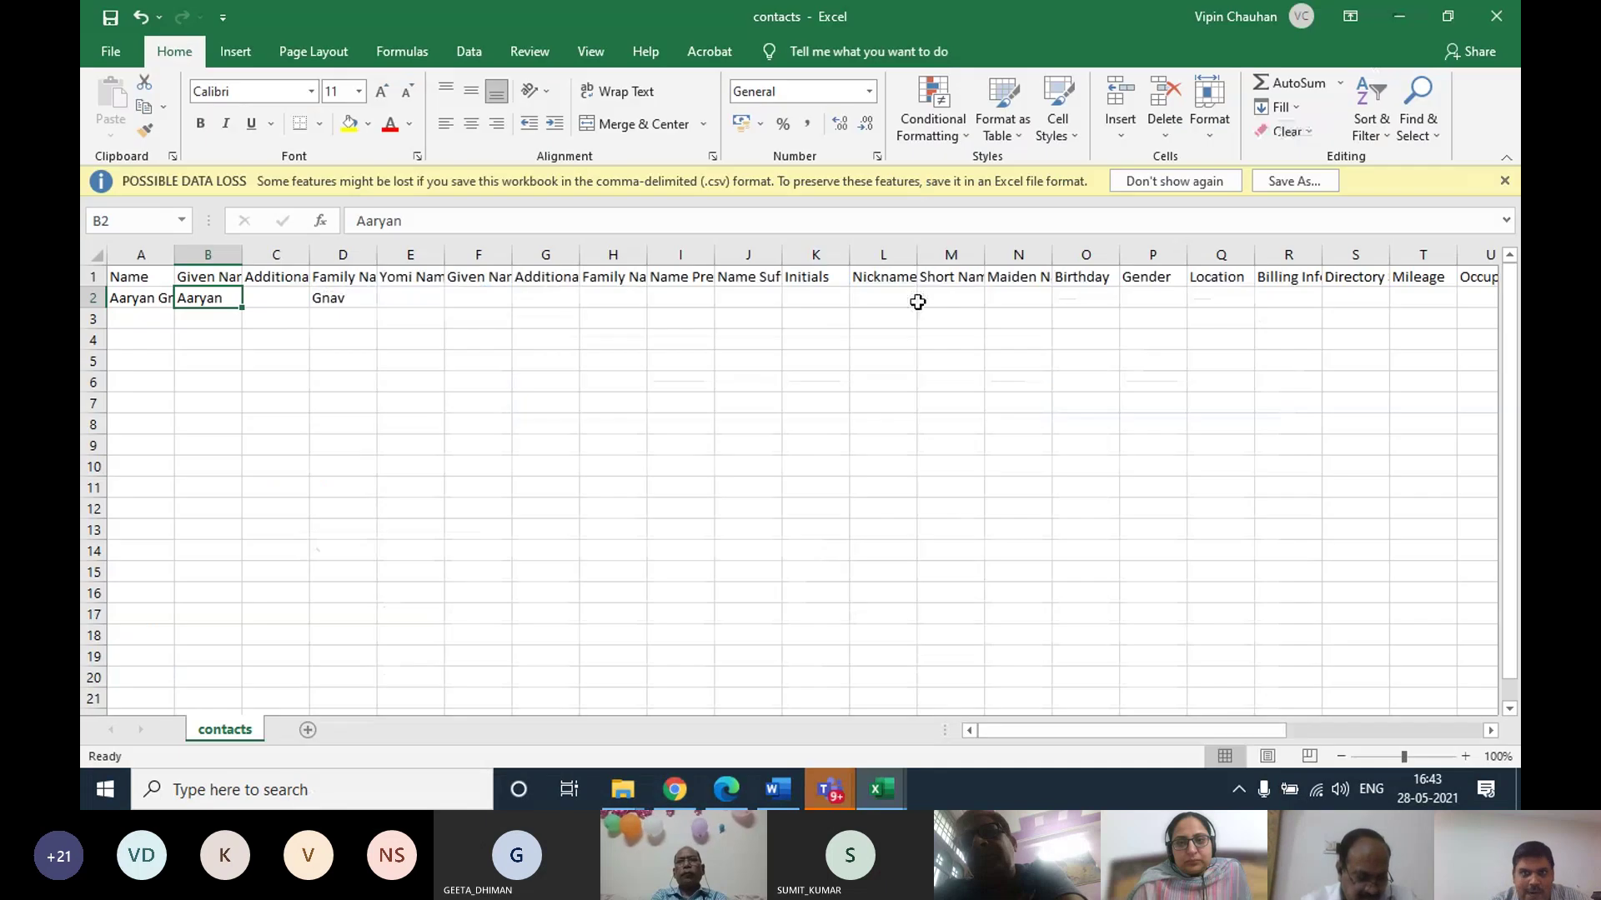
{"action": "left_click", "coordinate": [117, 302]}
{"action": "left_click", "coordinate": [209, 302]}
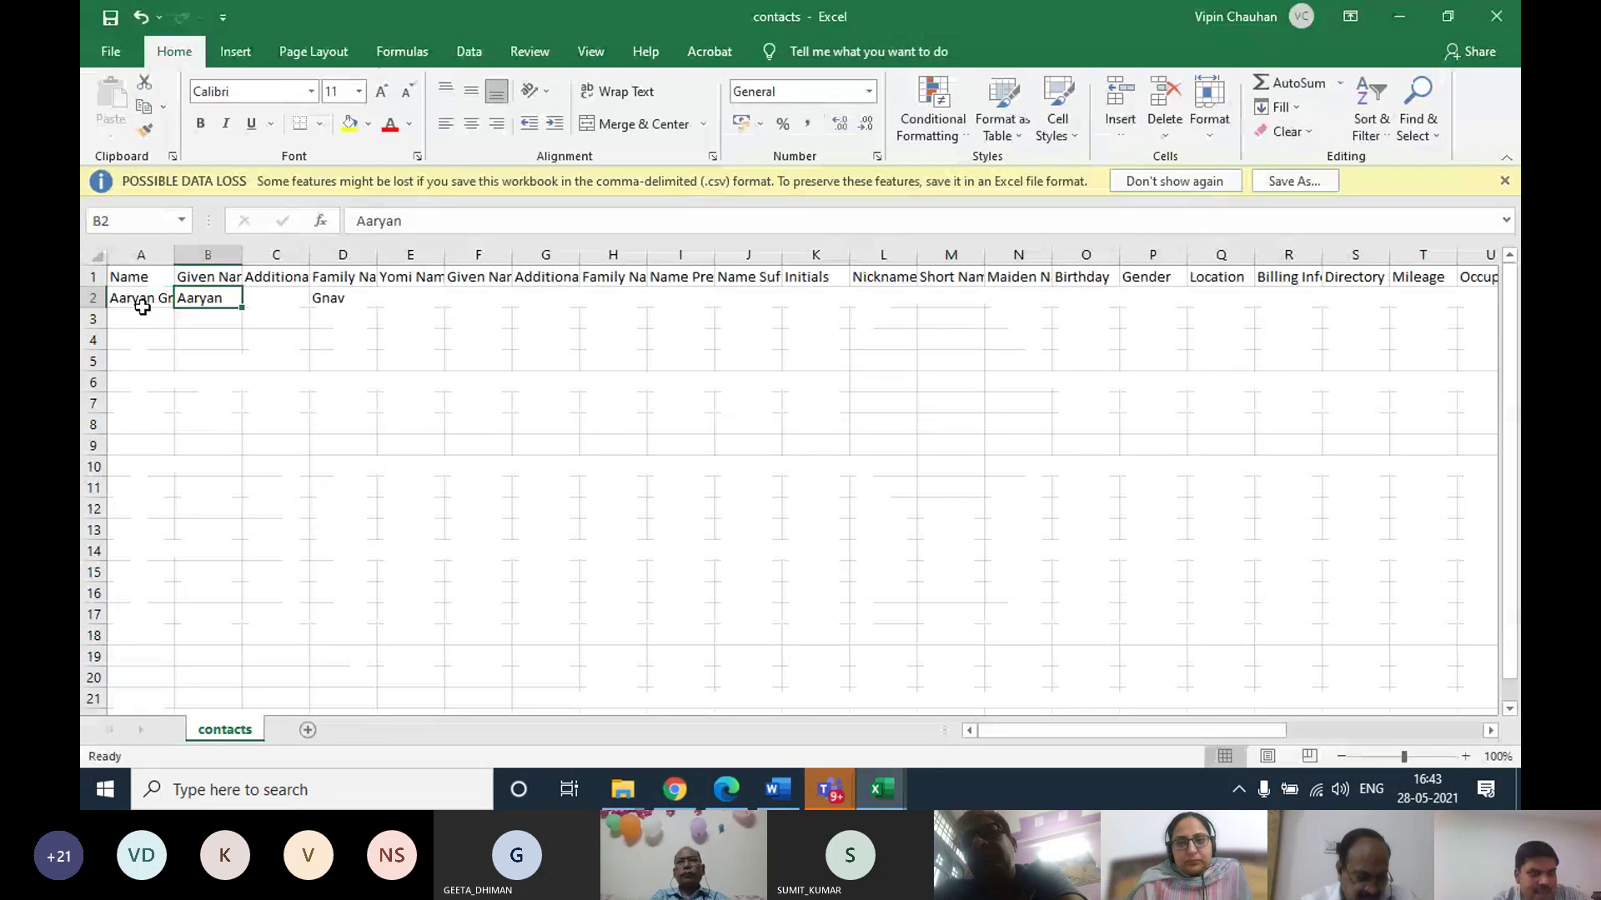
{"action": "left_click", "coordinate": [134, 304]}
{"action": "left_click", "coordinate": [331, 301]}
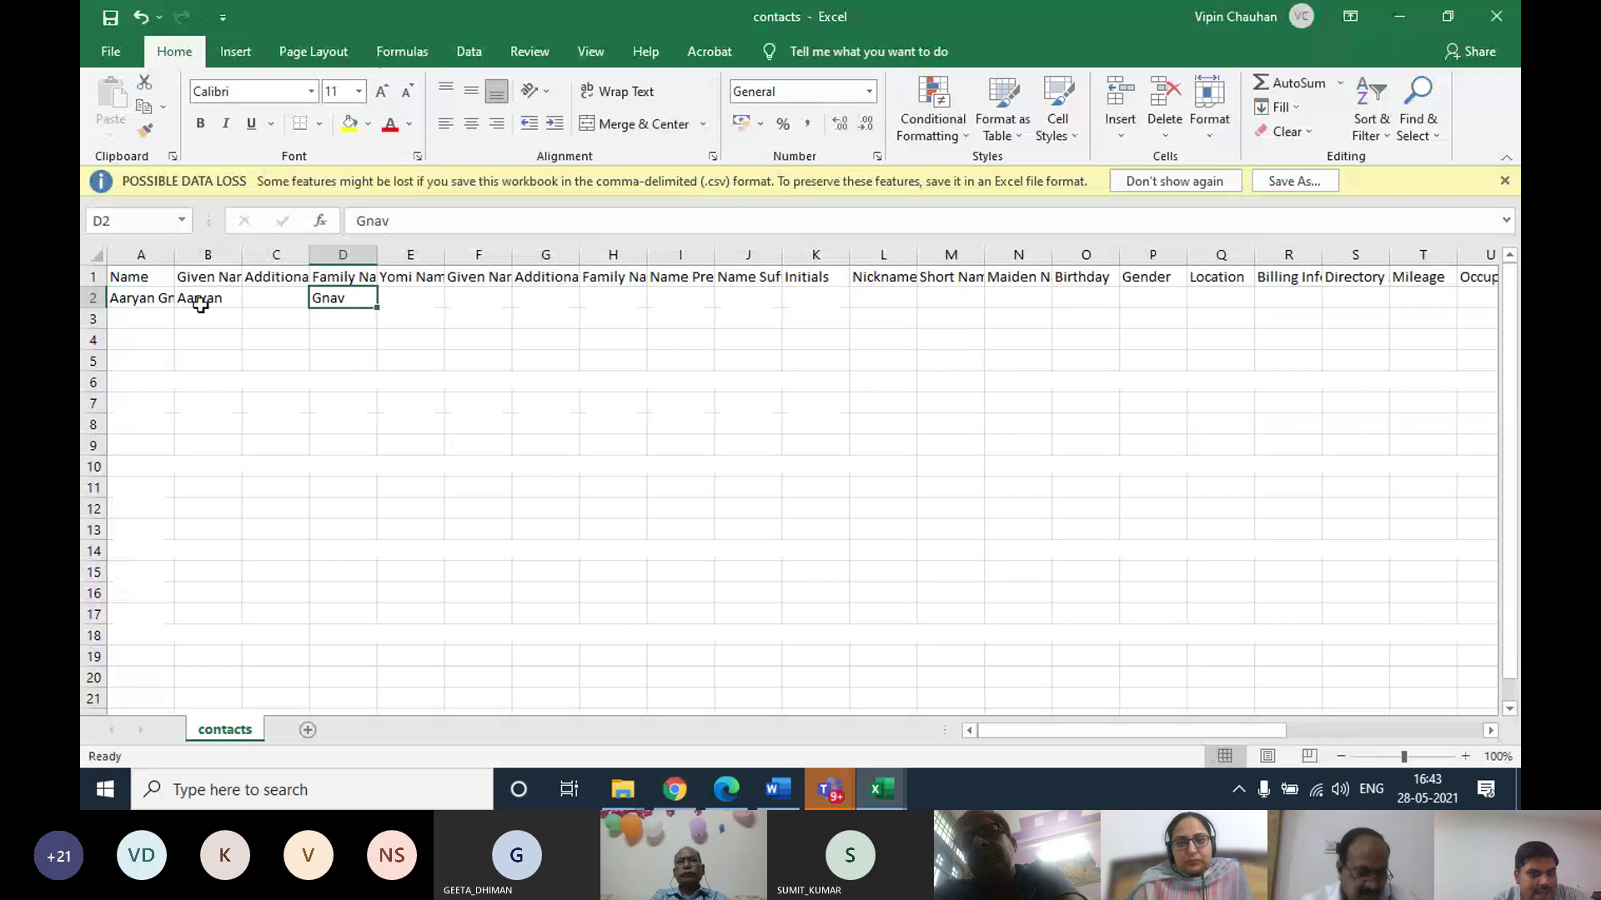
{"action": "left_click", "coordinate": [208, 302]}
Copy the two names from the data workbook into the Name column starting at A2
{"action": "mouse_move", "coordinate": [881, 789]}
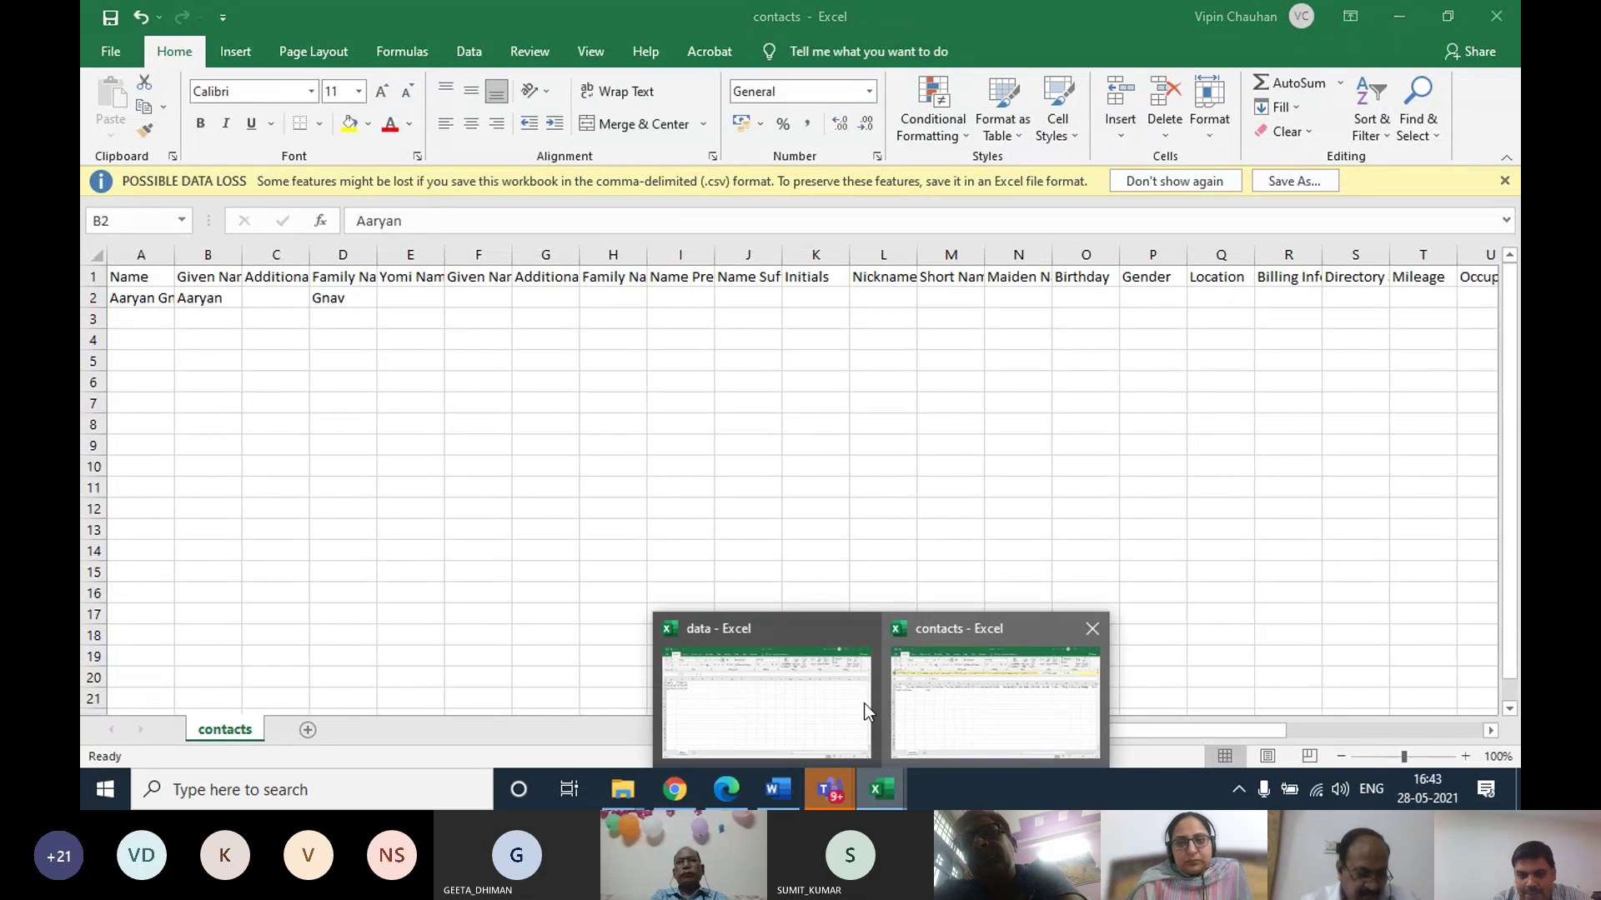
{"action": "left_click", "coordinate": [778, 690]}
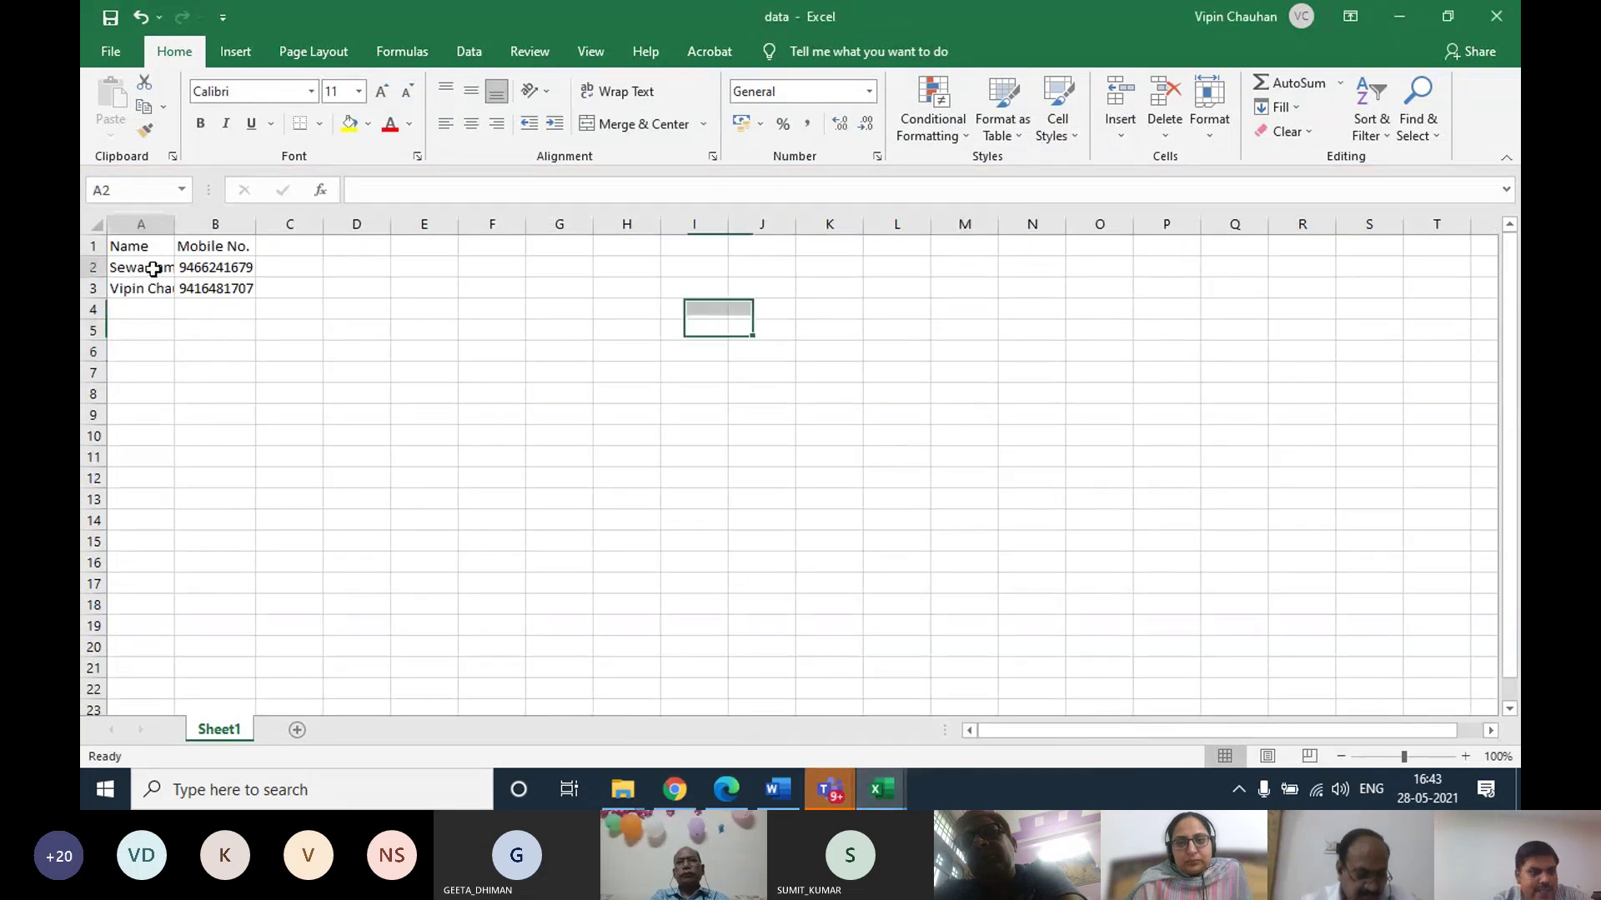
{"action": "left_click_drag", "start_coordinate": [155, 270], "coordinate": [154, 305]}
{"action": "key", "text": "ctrl+c"}
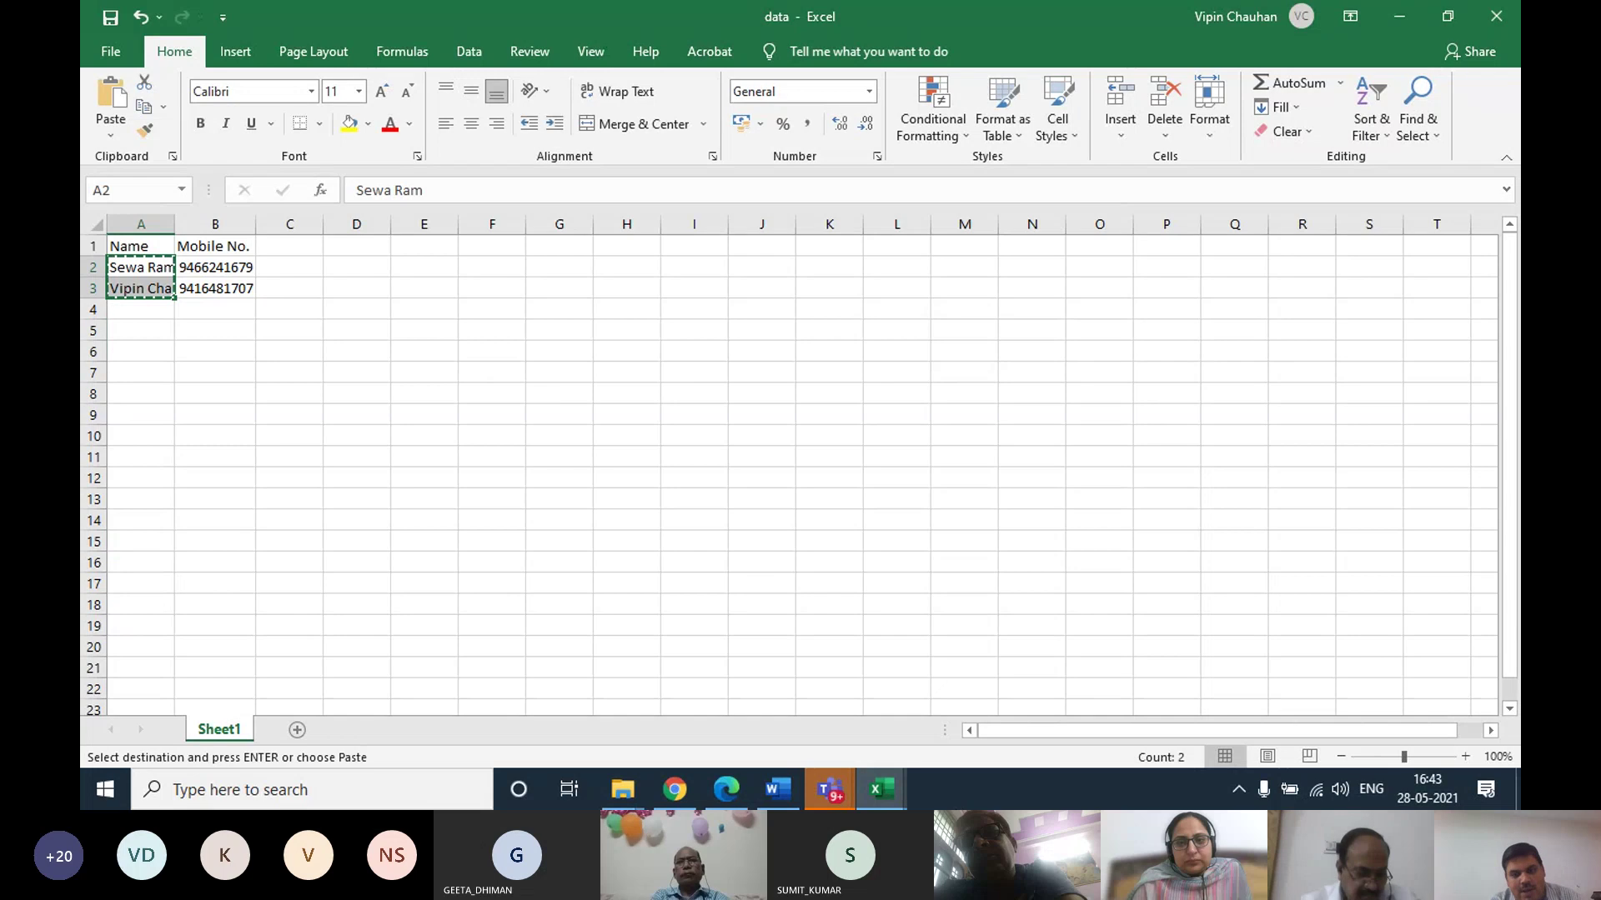
{"action": "mouse_move", "coordinate": [881, 790]}
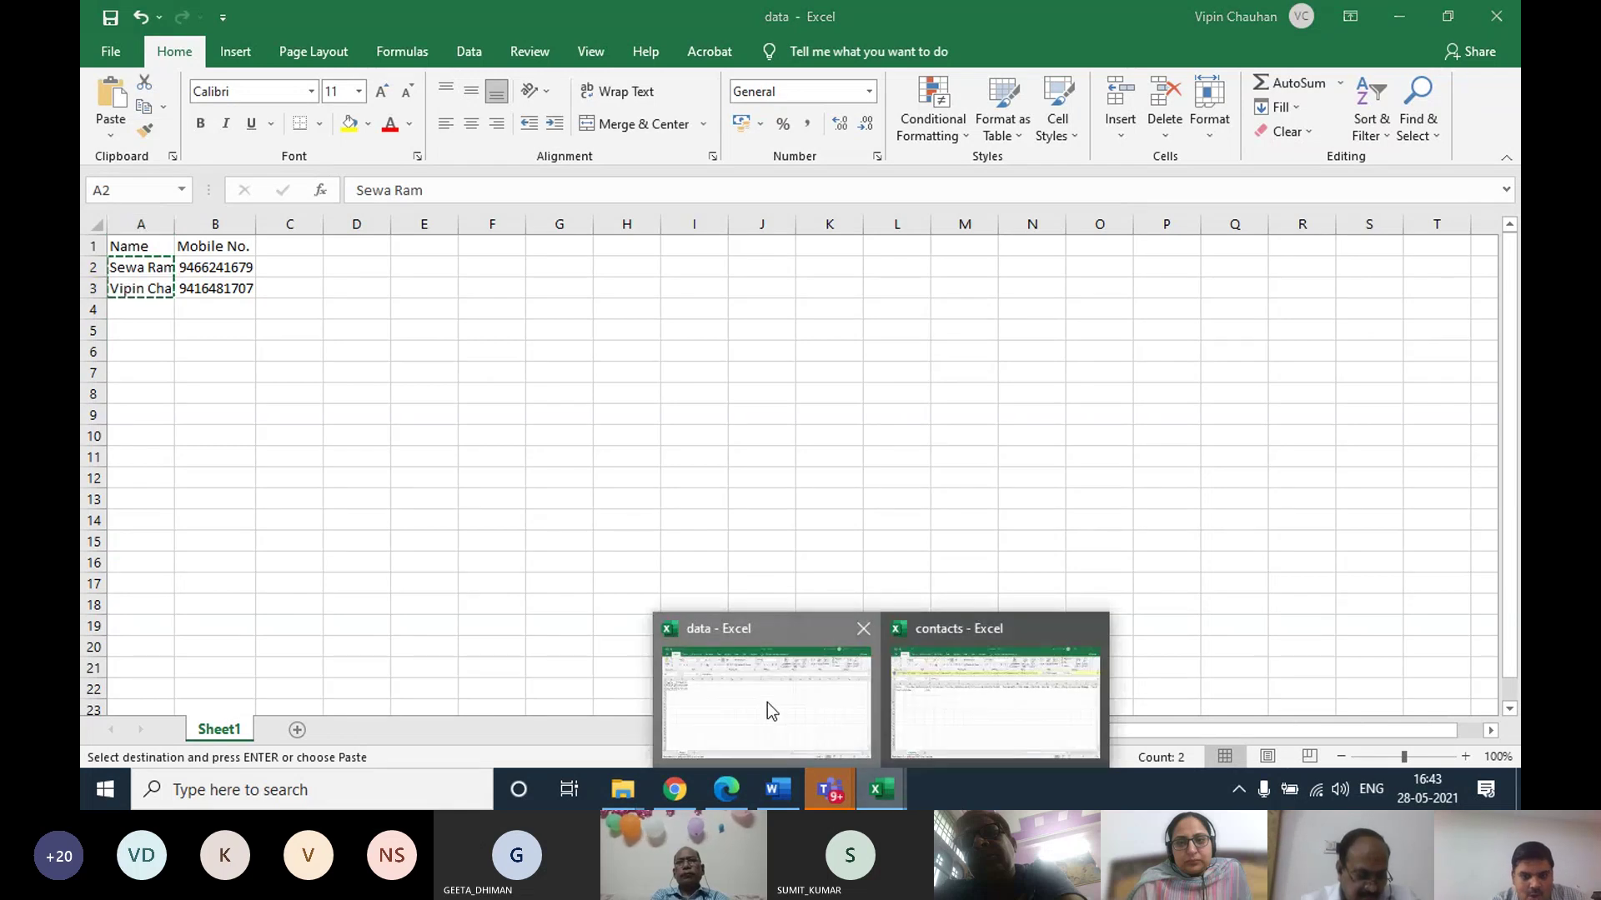
{"action": "left_click", "coordinate": [992, 700]}
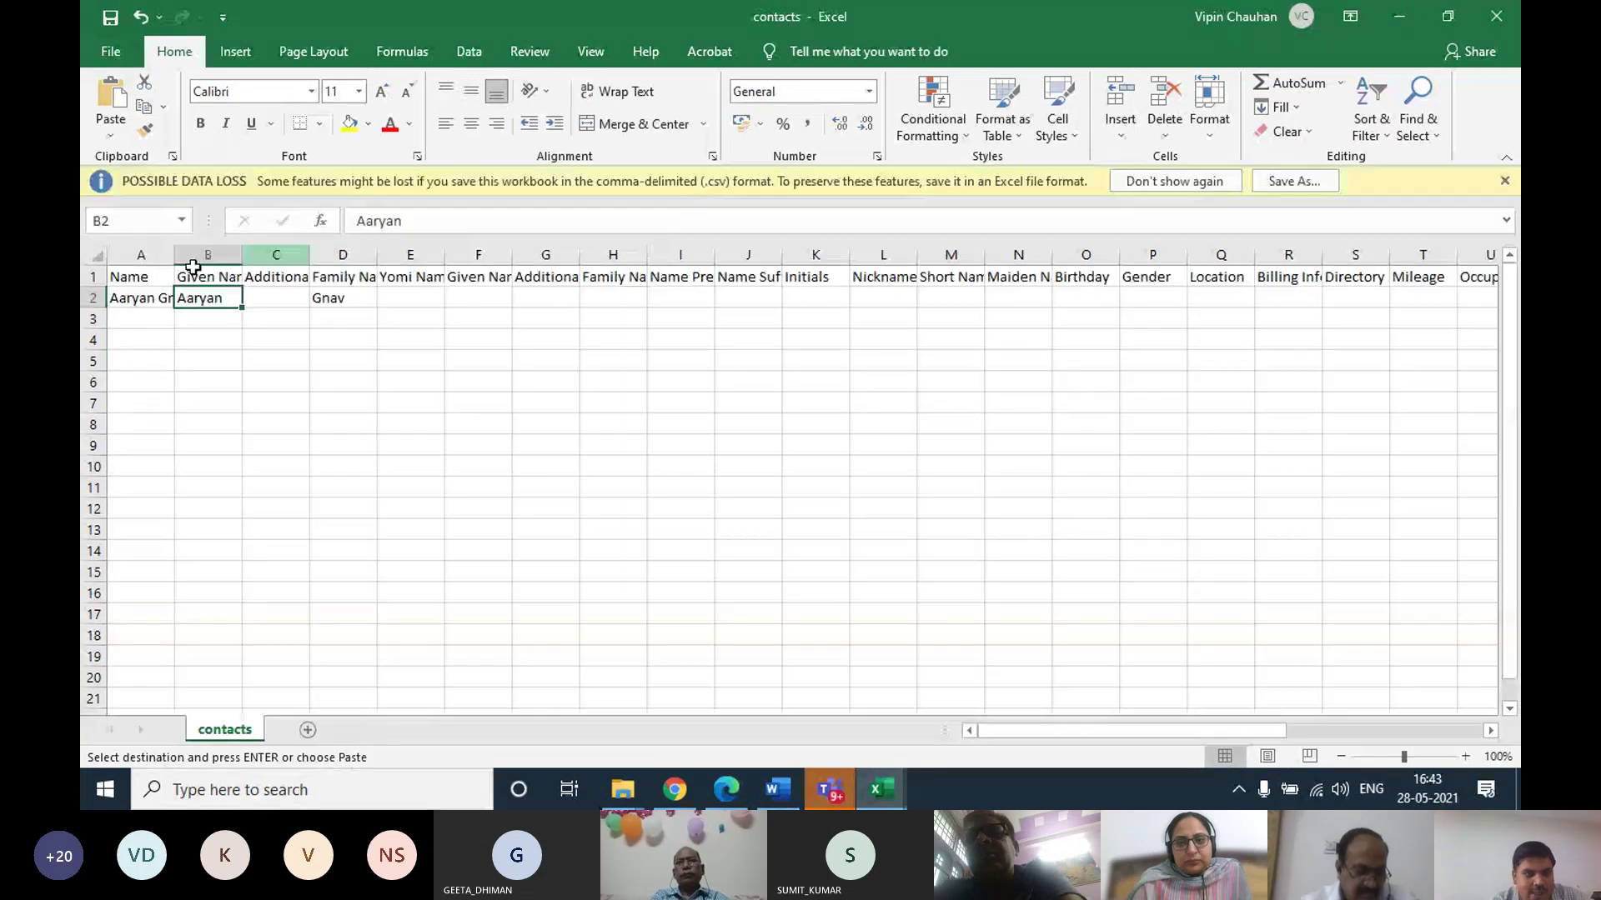
{"action": "left_click", "coordinate": [143, 302]}
{"action": "key", "text": "ctrl+v"}
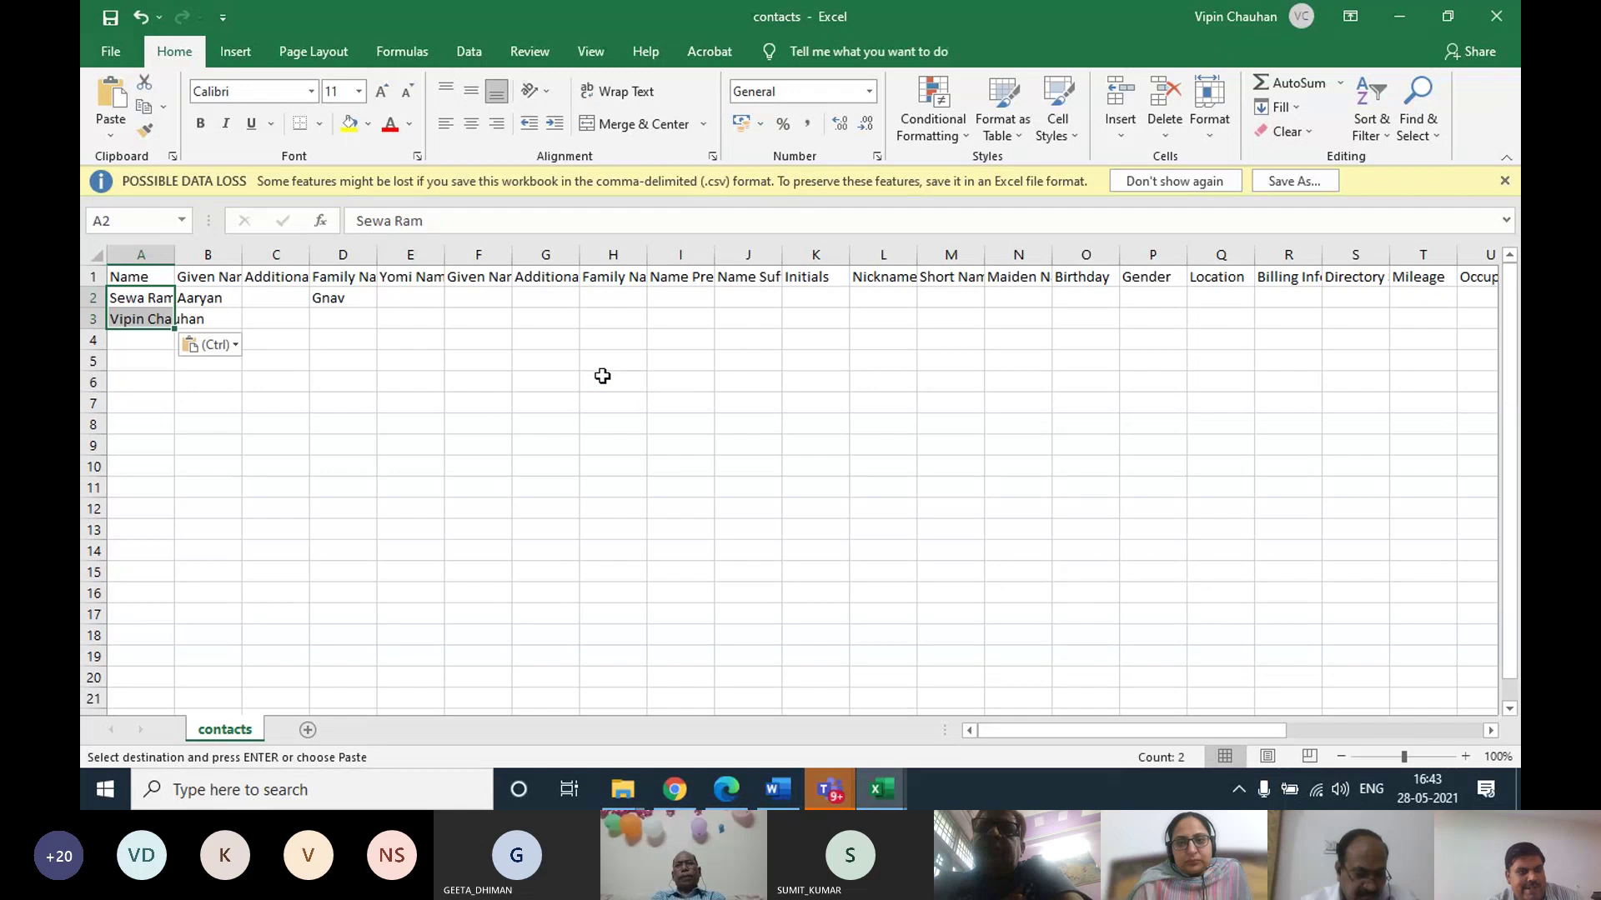
Paste the names into Given Name at B2 and clear the leftover family name in D2
{"action": "left_click", "coordinate": [203, 299]}
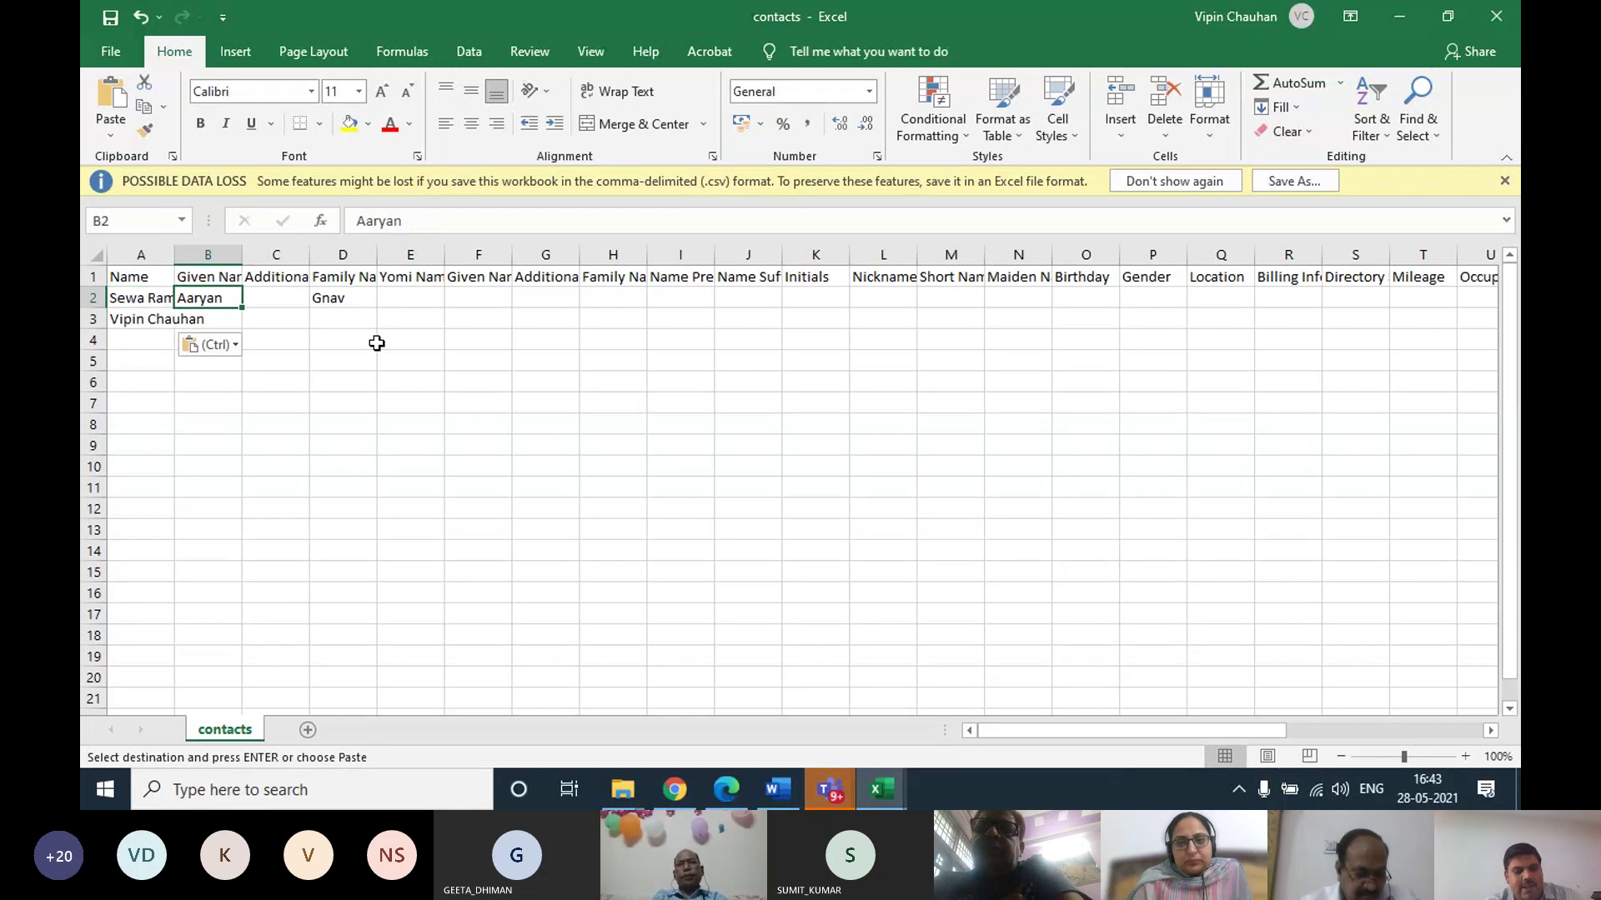
{"action": "key", "text": "ctrl+v"}
{"action": "left_click_drag", "start_coordinate": [325, 297], "coordinate": [408, 297]}
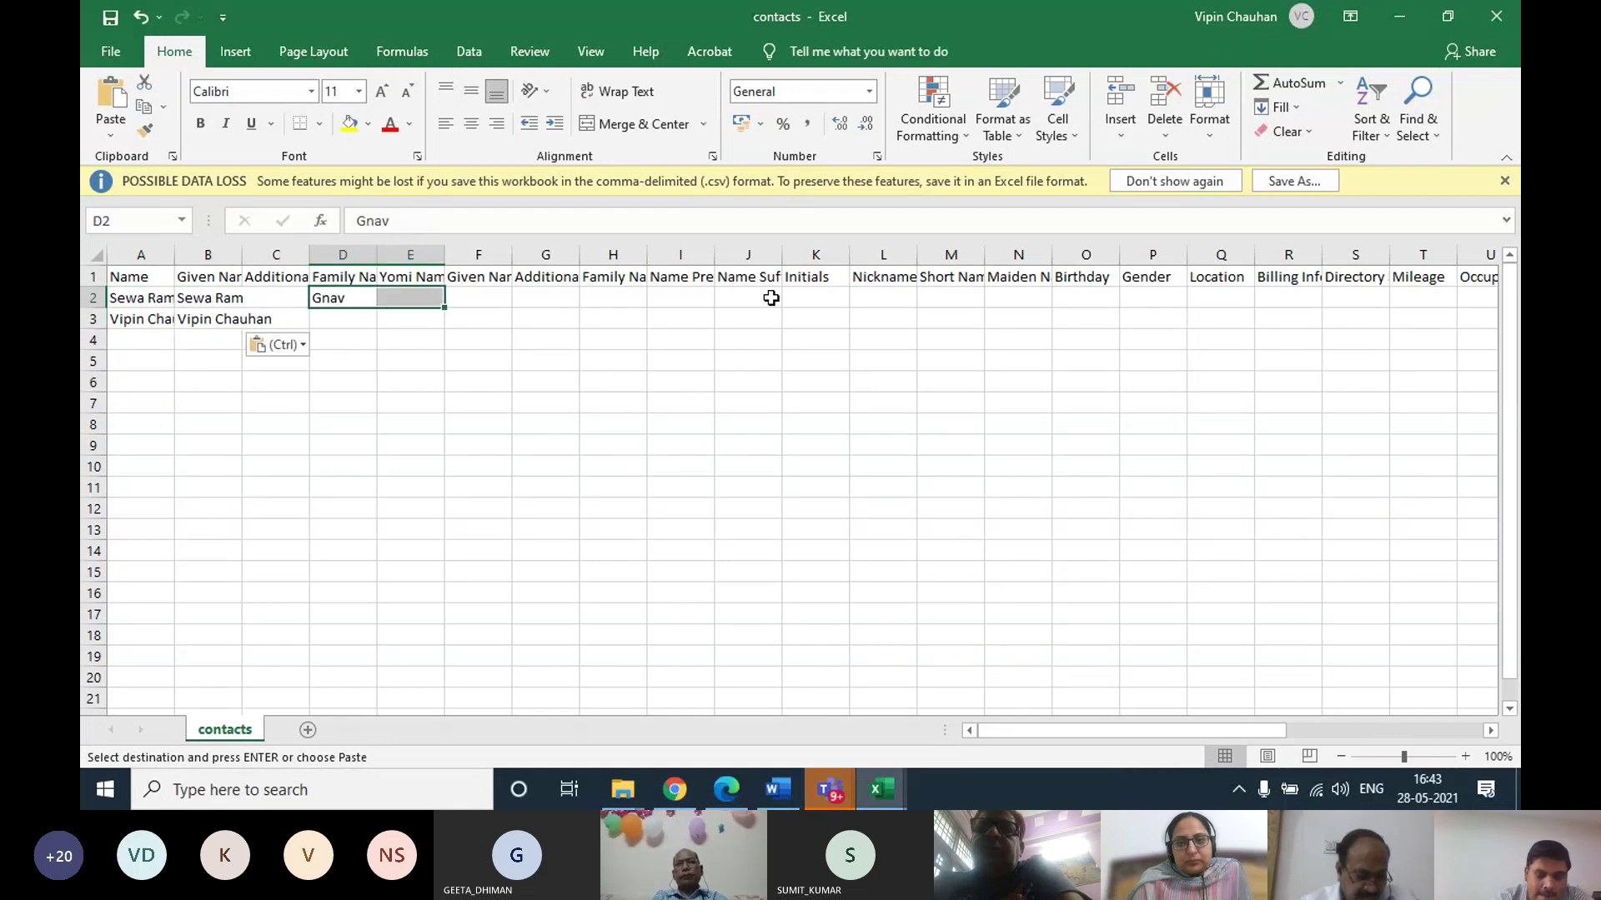
{"action": "left_click", "coordinate": [462, 361]}
{"action": "left_click", "coordinate": [347, 299]}
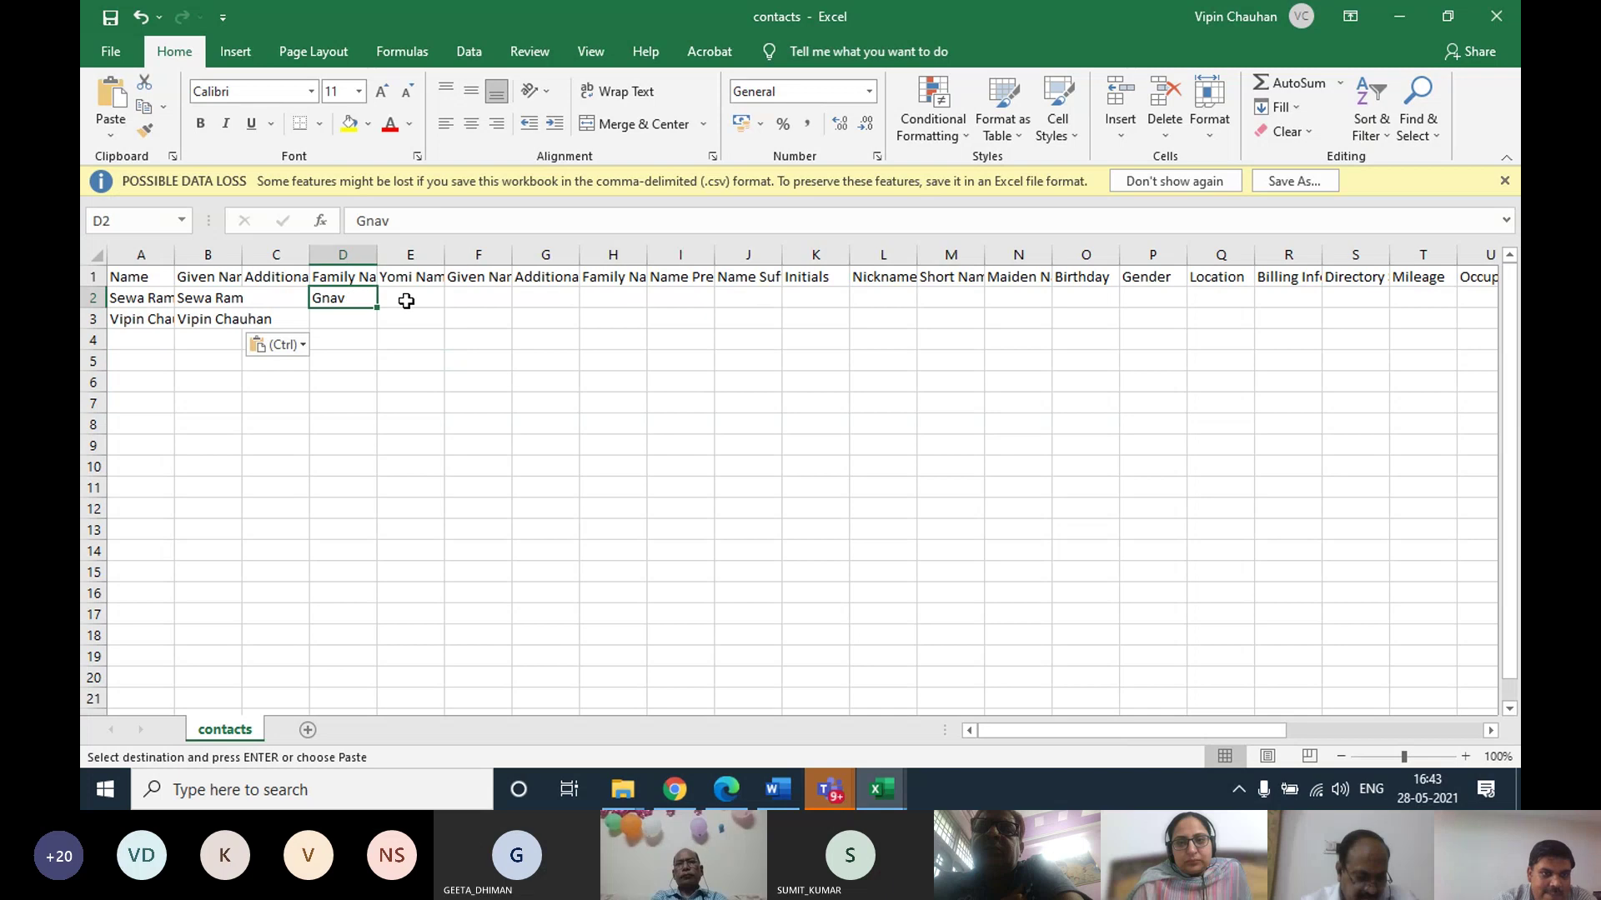
{"action": "key", "text": "Delete"}
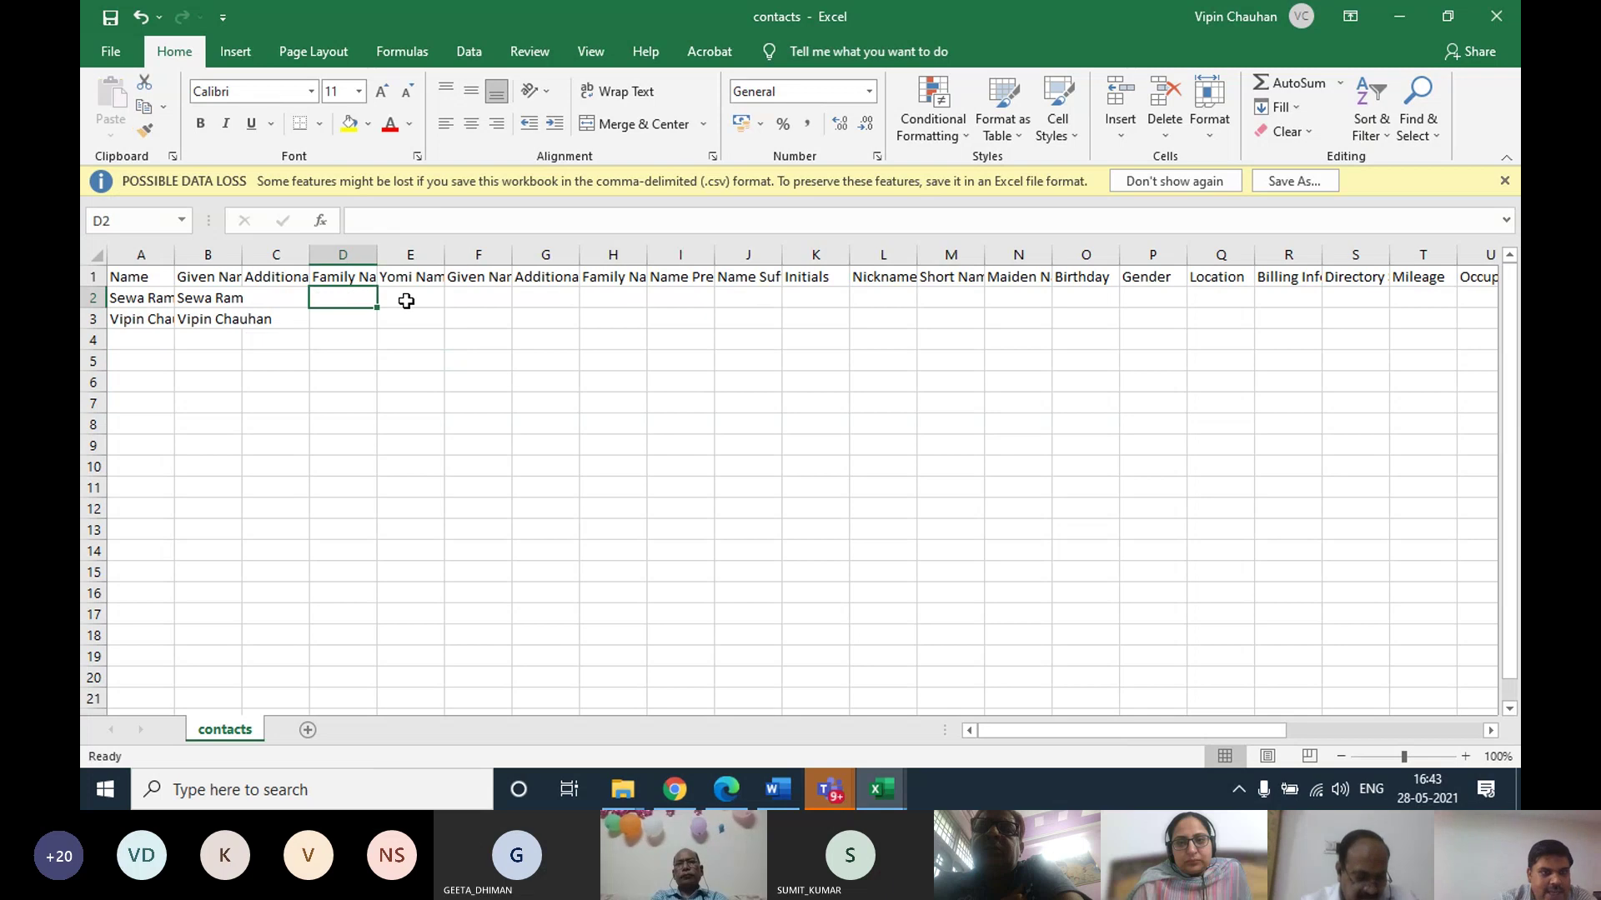
{"action": "left_click_drag", "start_coordinate": [133, 299], "coordinate": [237, 318]}
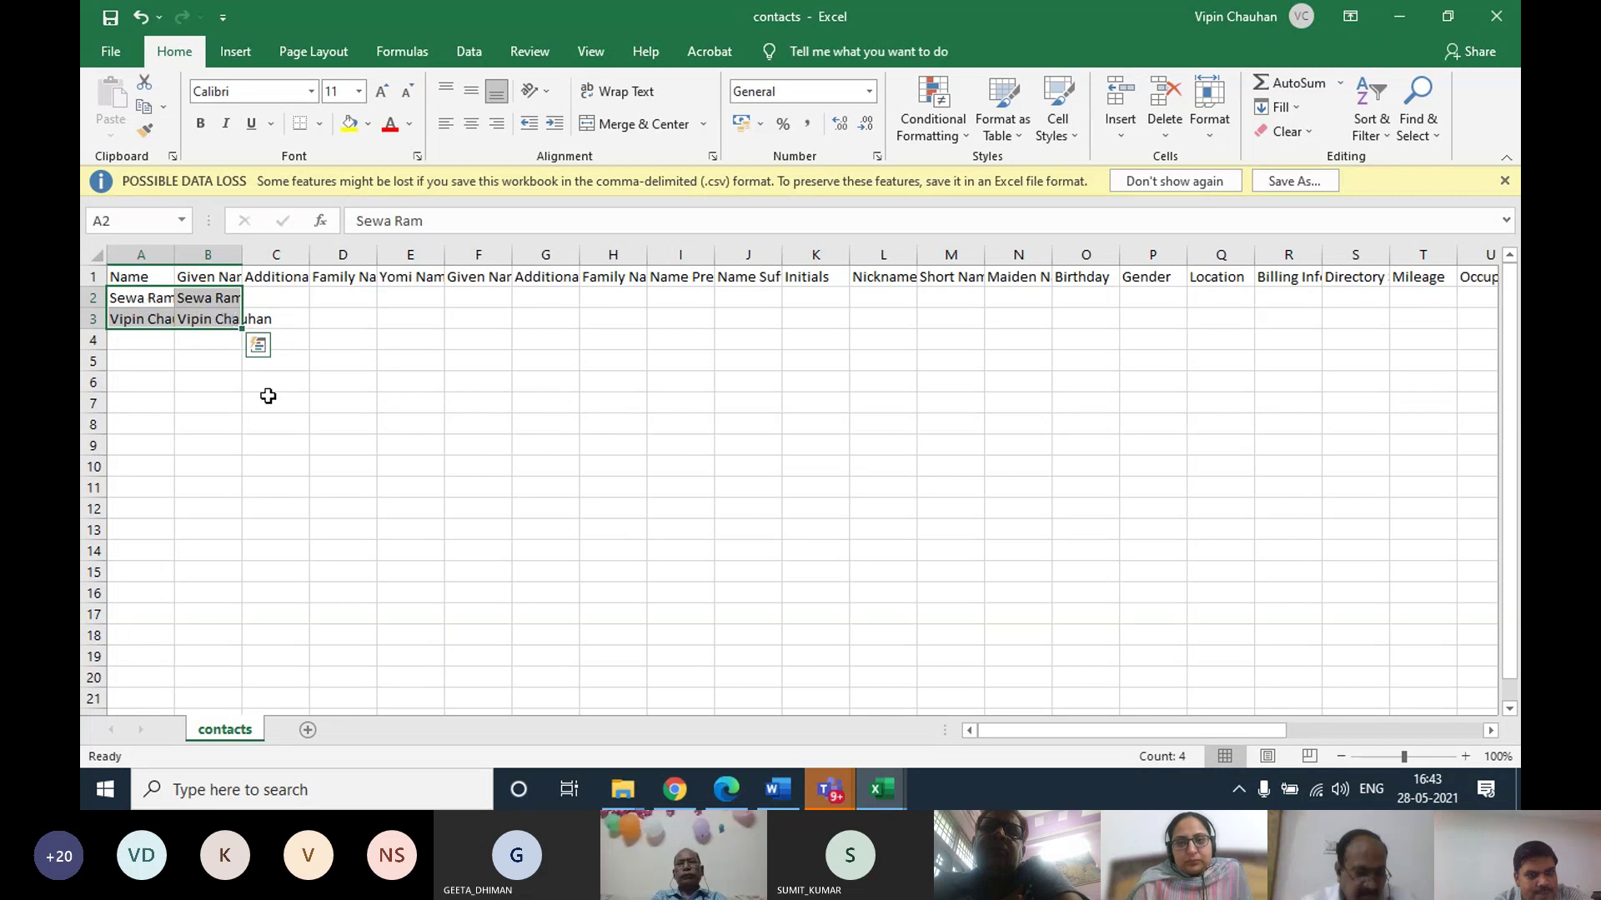
Extend the group membership and phone type values to the second contact's row
{"action": "left_click_drag", "start_coordinate": [1080, 728], "coordinate": [1348, 711]}
{"action": "left_click", "coordinate": [1357, 297]}
{"action": "left_click", "coordinate": [1287, 297]}
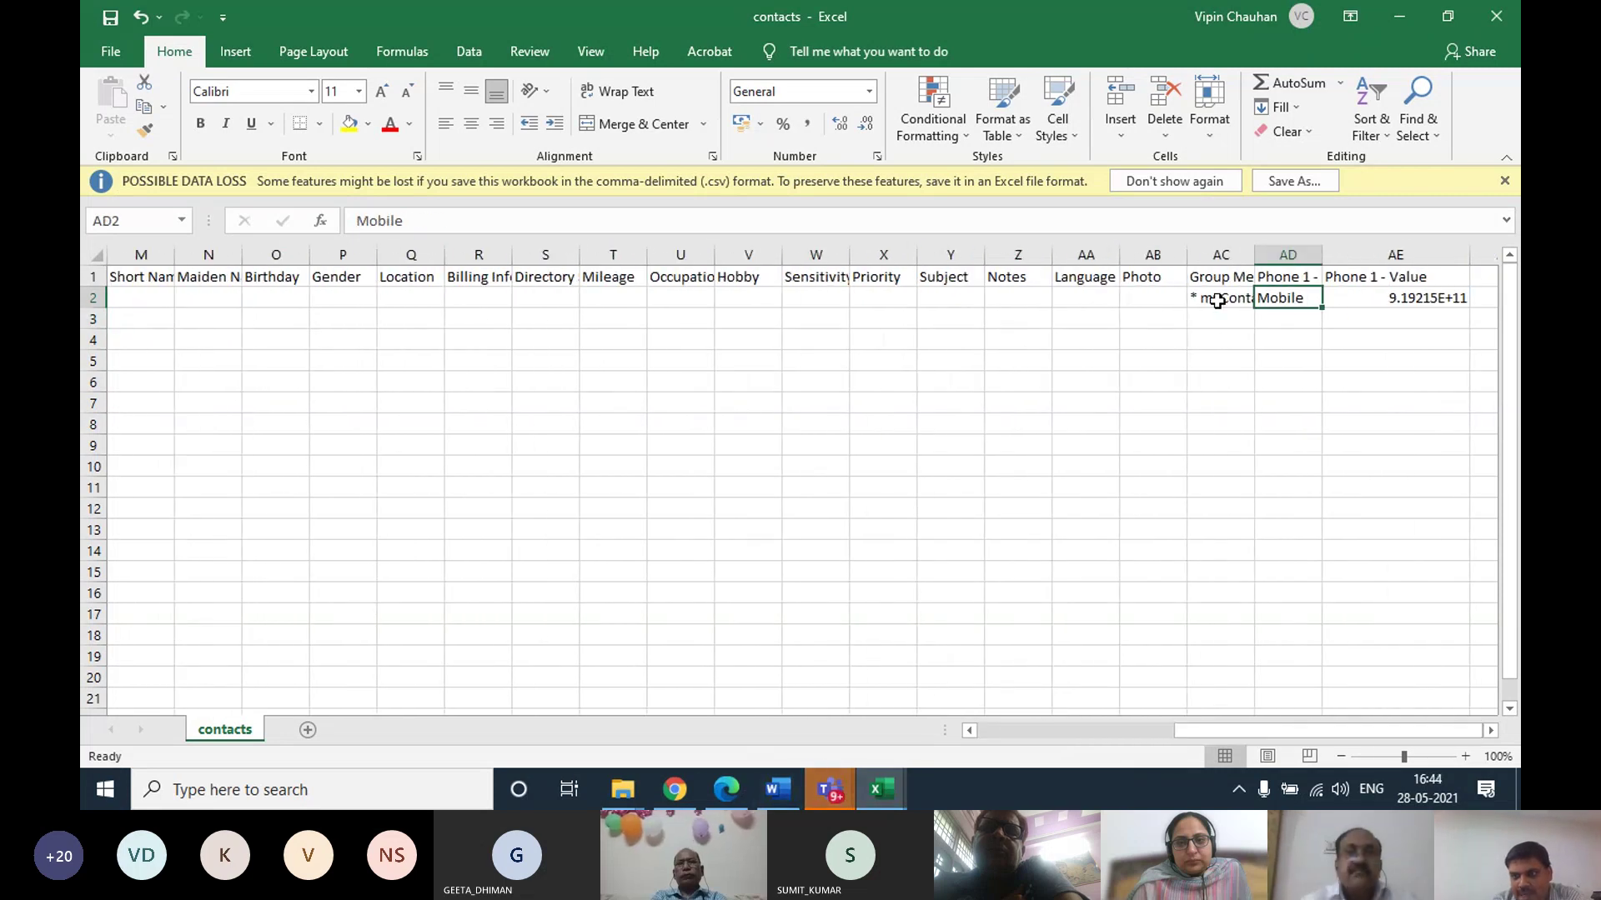
{"action": "left_click_drag", "start_coordinate": [1225, 298], "coordinate": [1328, 329]}
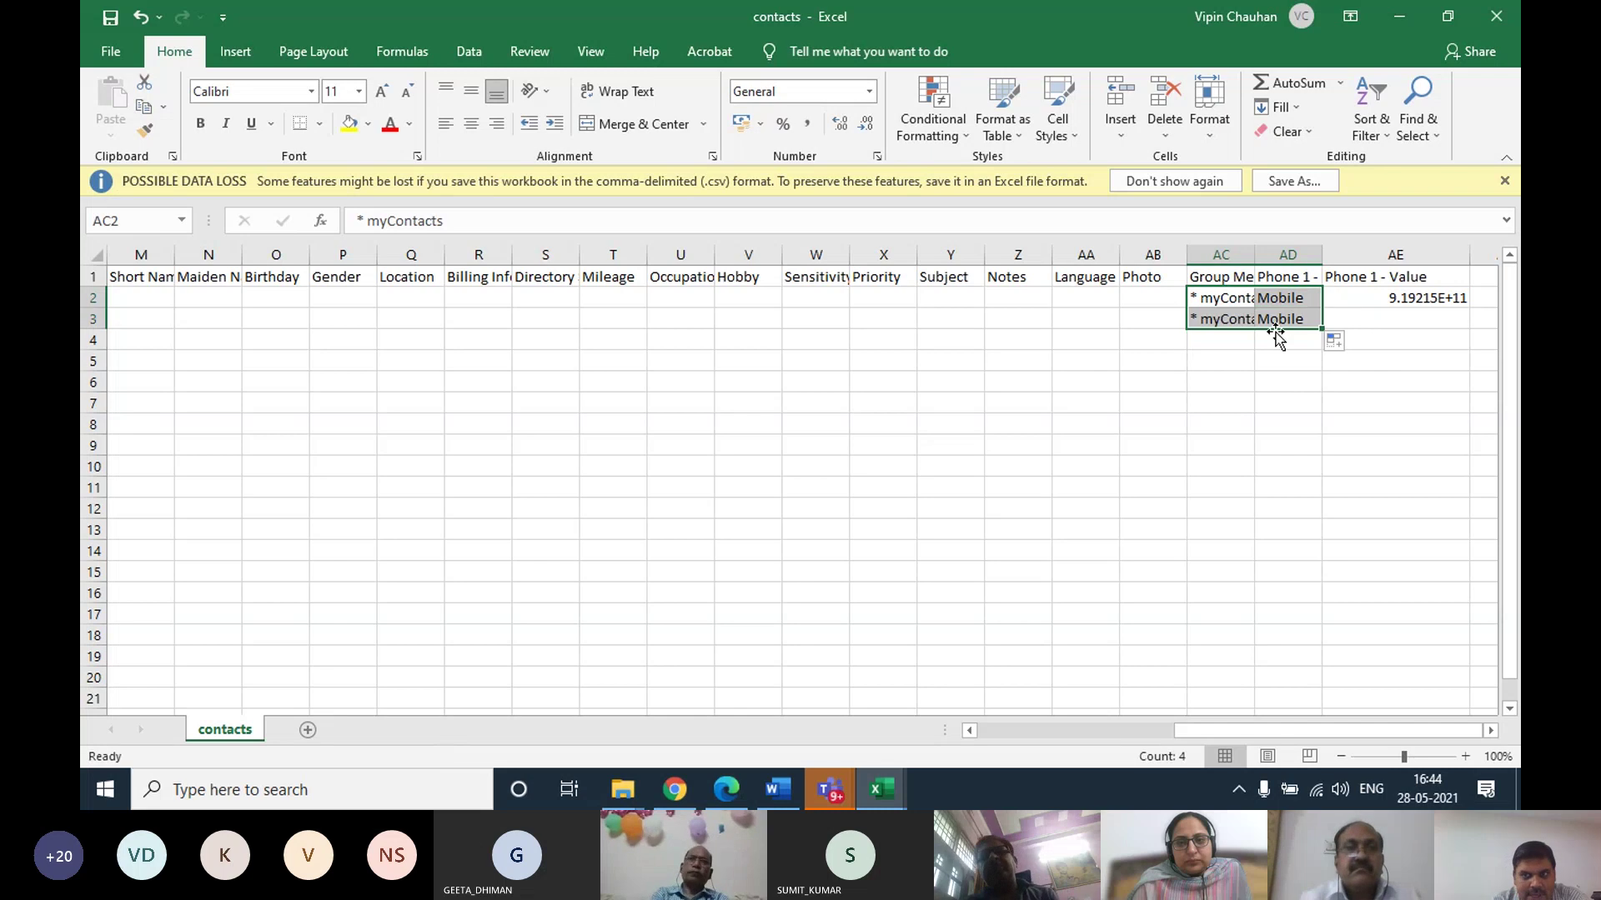
{"action": "left_click", "coordinate": [1407, 302]}
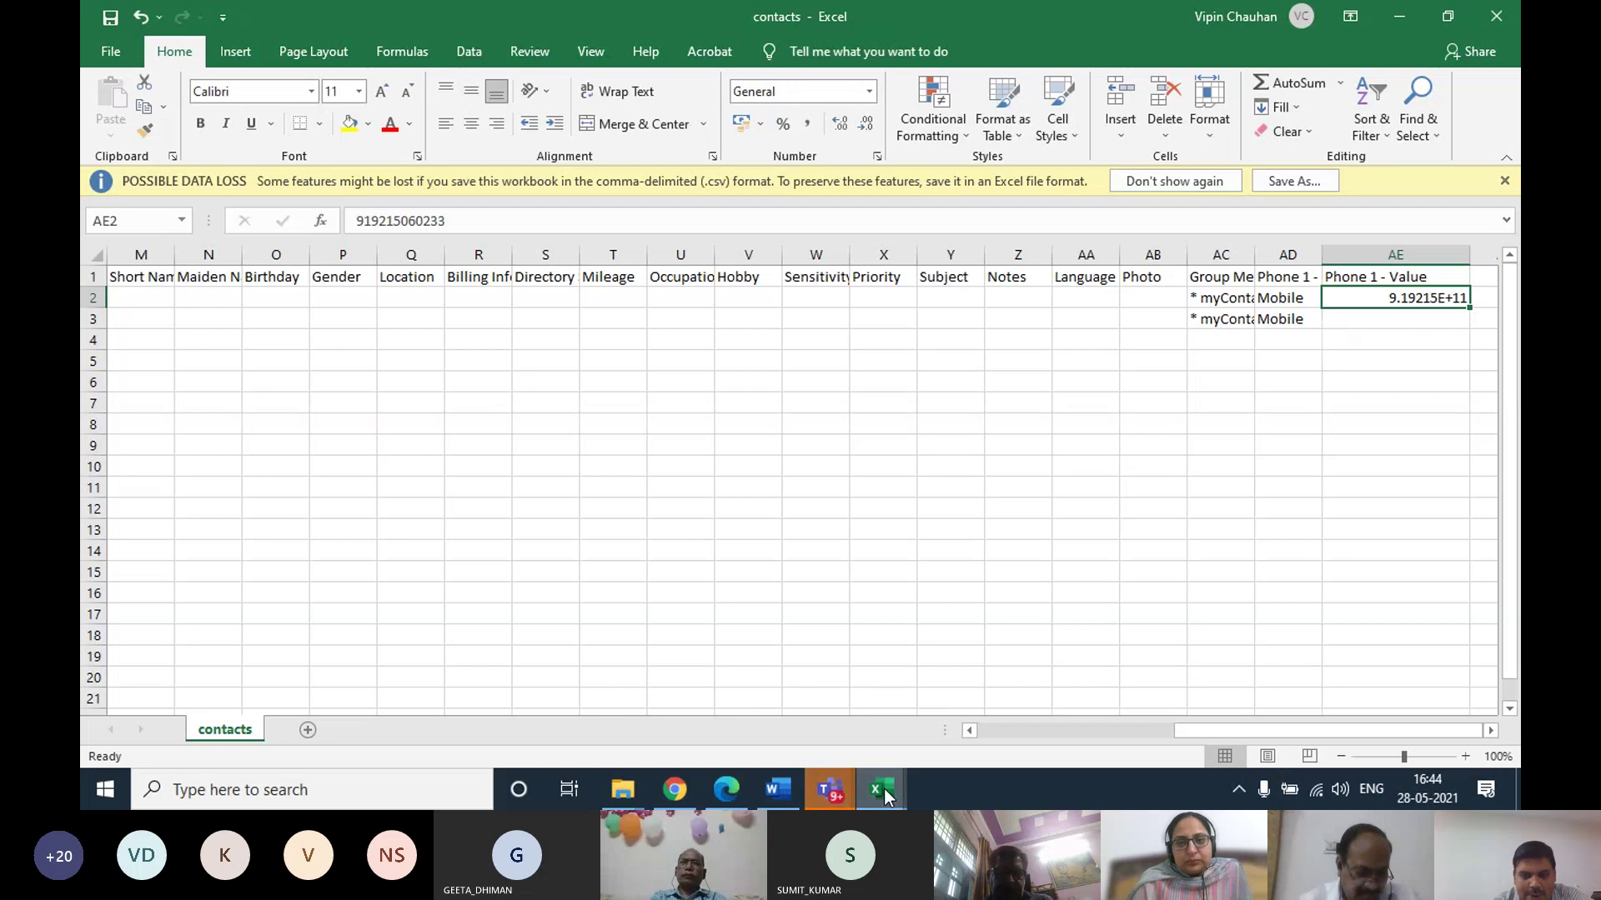
Copy the two mobile numbers from the data workbook and paste them as values into AE2
{"action": "mouse_move", "coordinate": [881, 789]}
{"action": "left_click", "coordinate": [800, 738]}
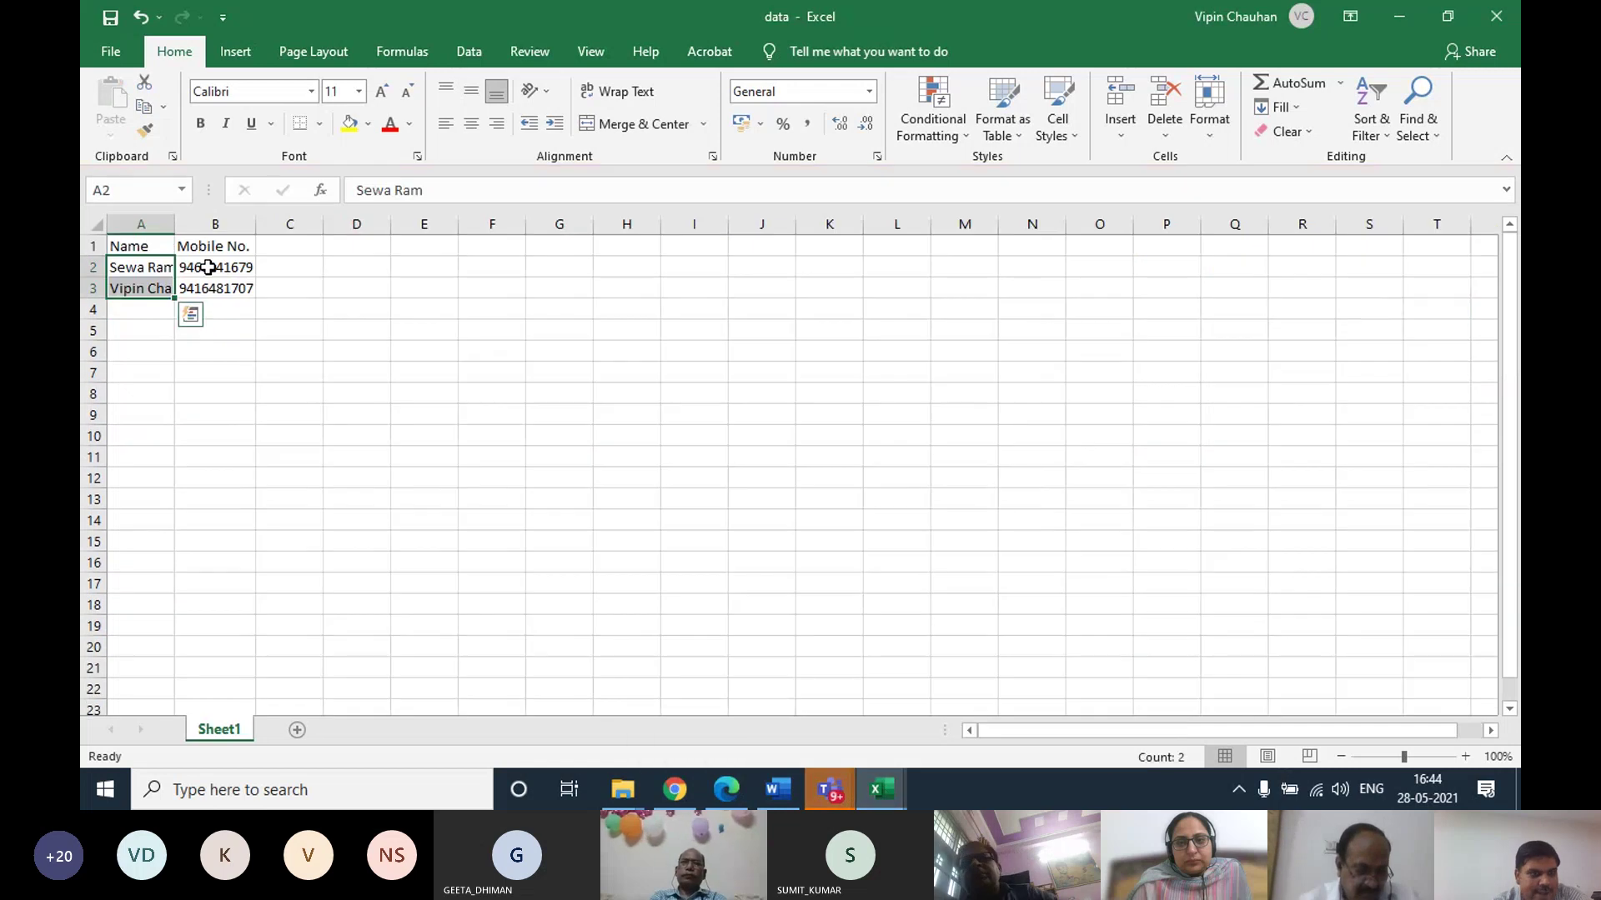
{"action": "left_click_drag", "start_coordinate": [214, 268], "coordinate": [214, 287]}
{"action": "right_click", "coordinate": [215, 286]}
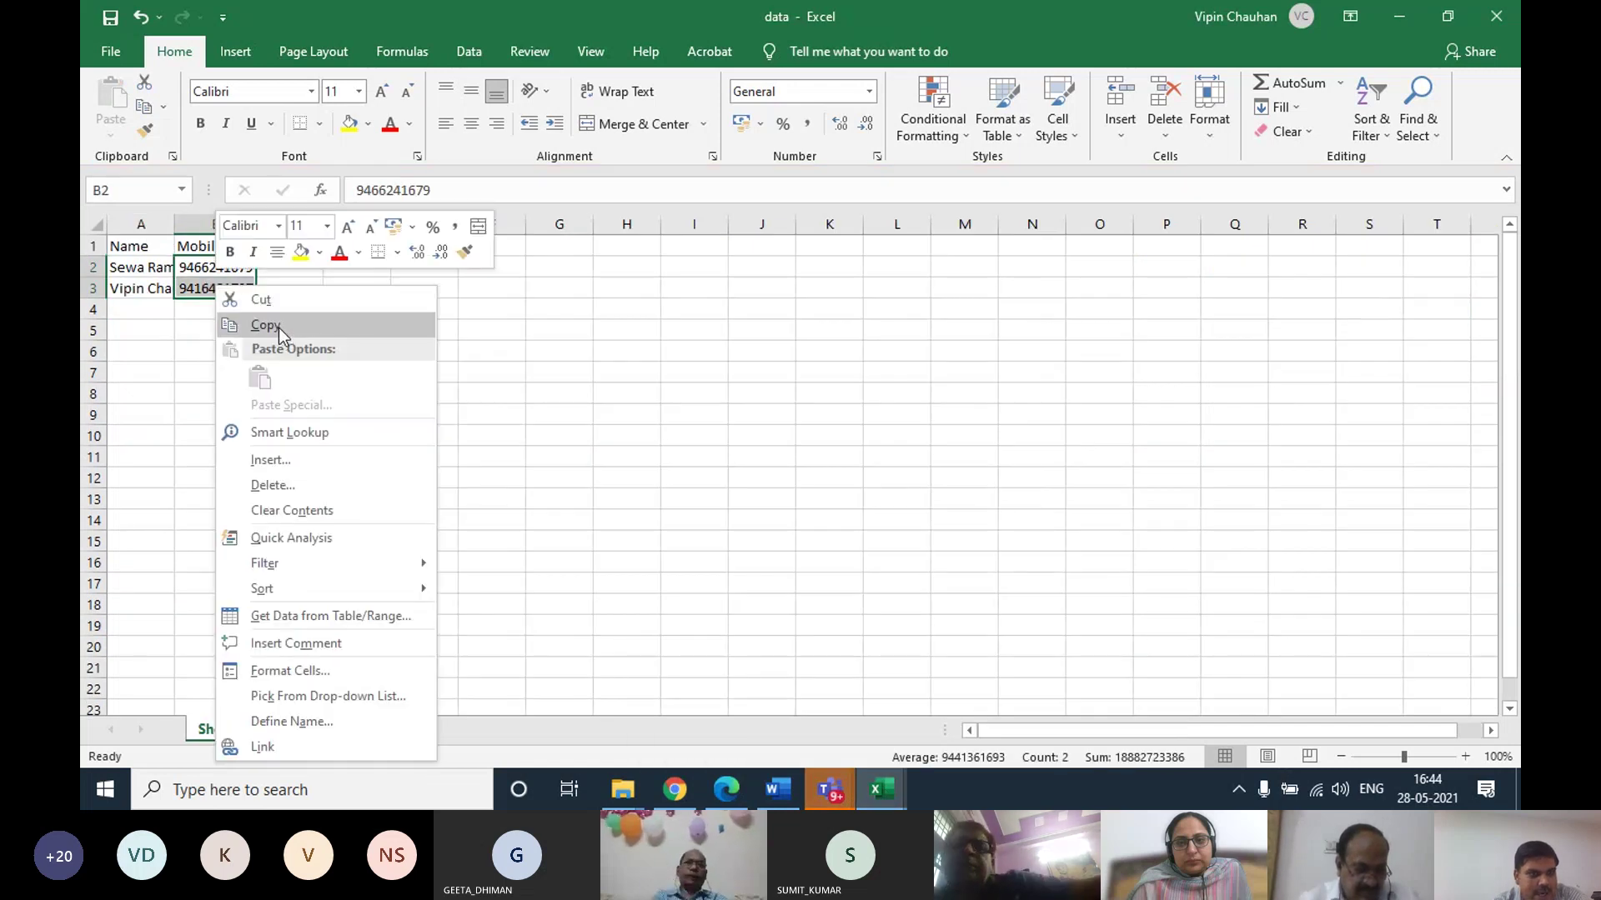
{"action": "left_click", "coordinate": [278, 326]}
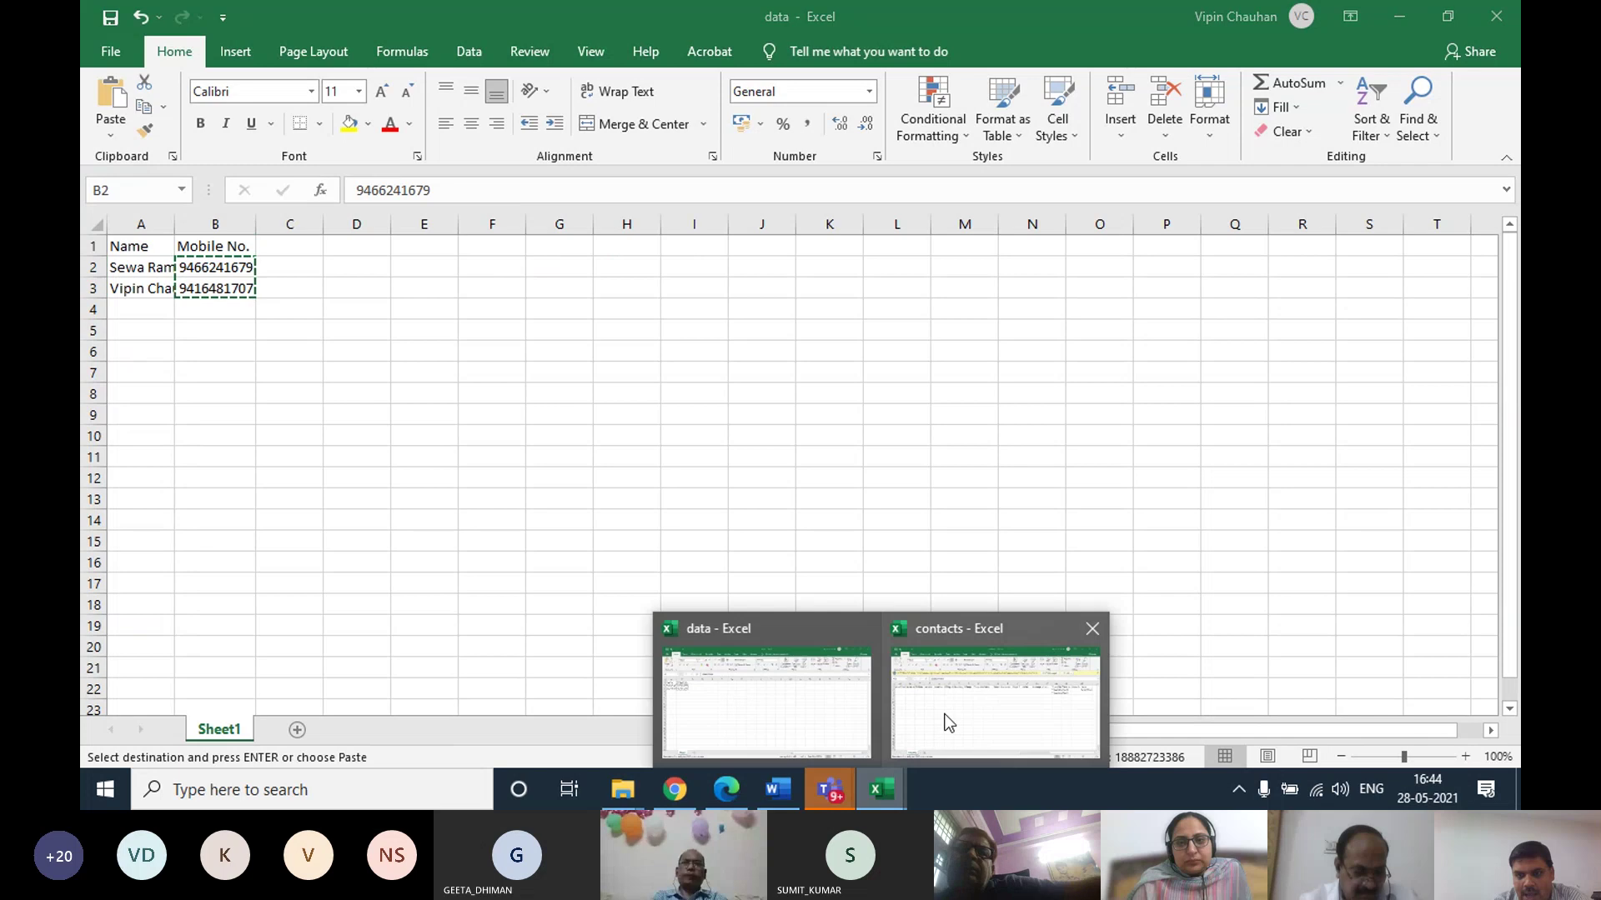
{"action": "mouse_move", "coordinate": [831, 794]}
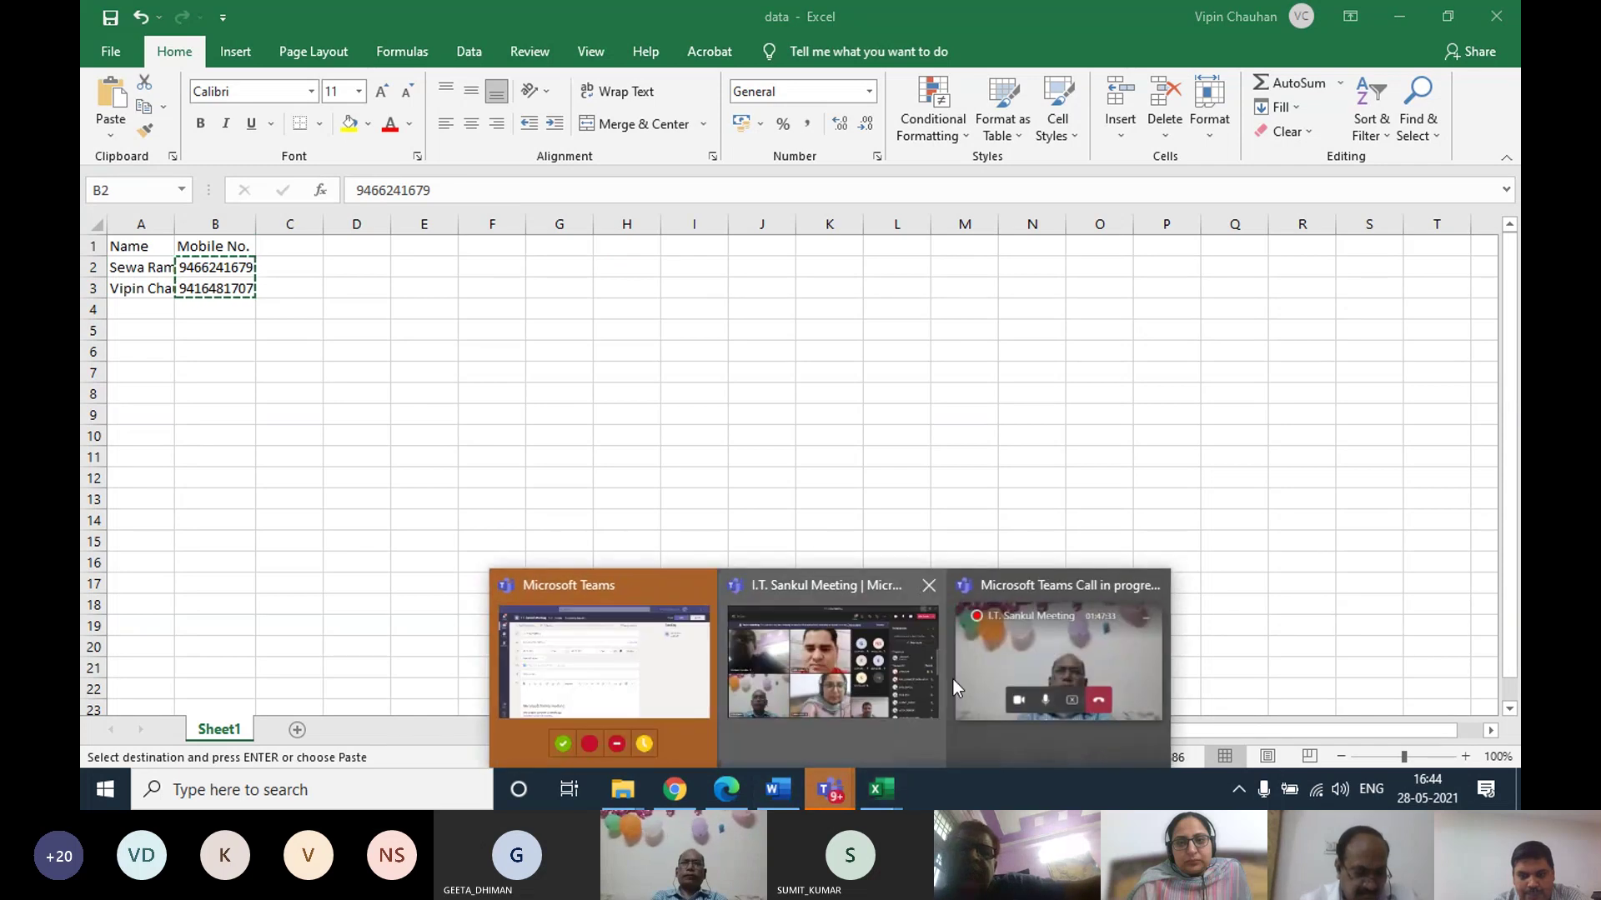
{"action": "left_click", "coordinate": [625, 696]}
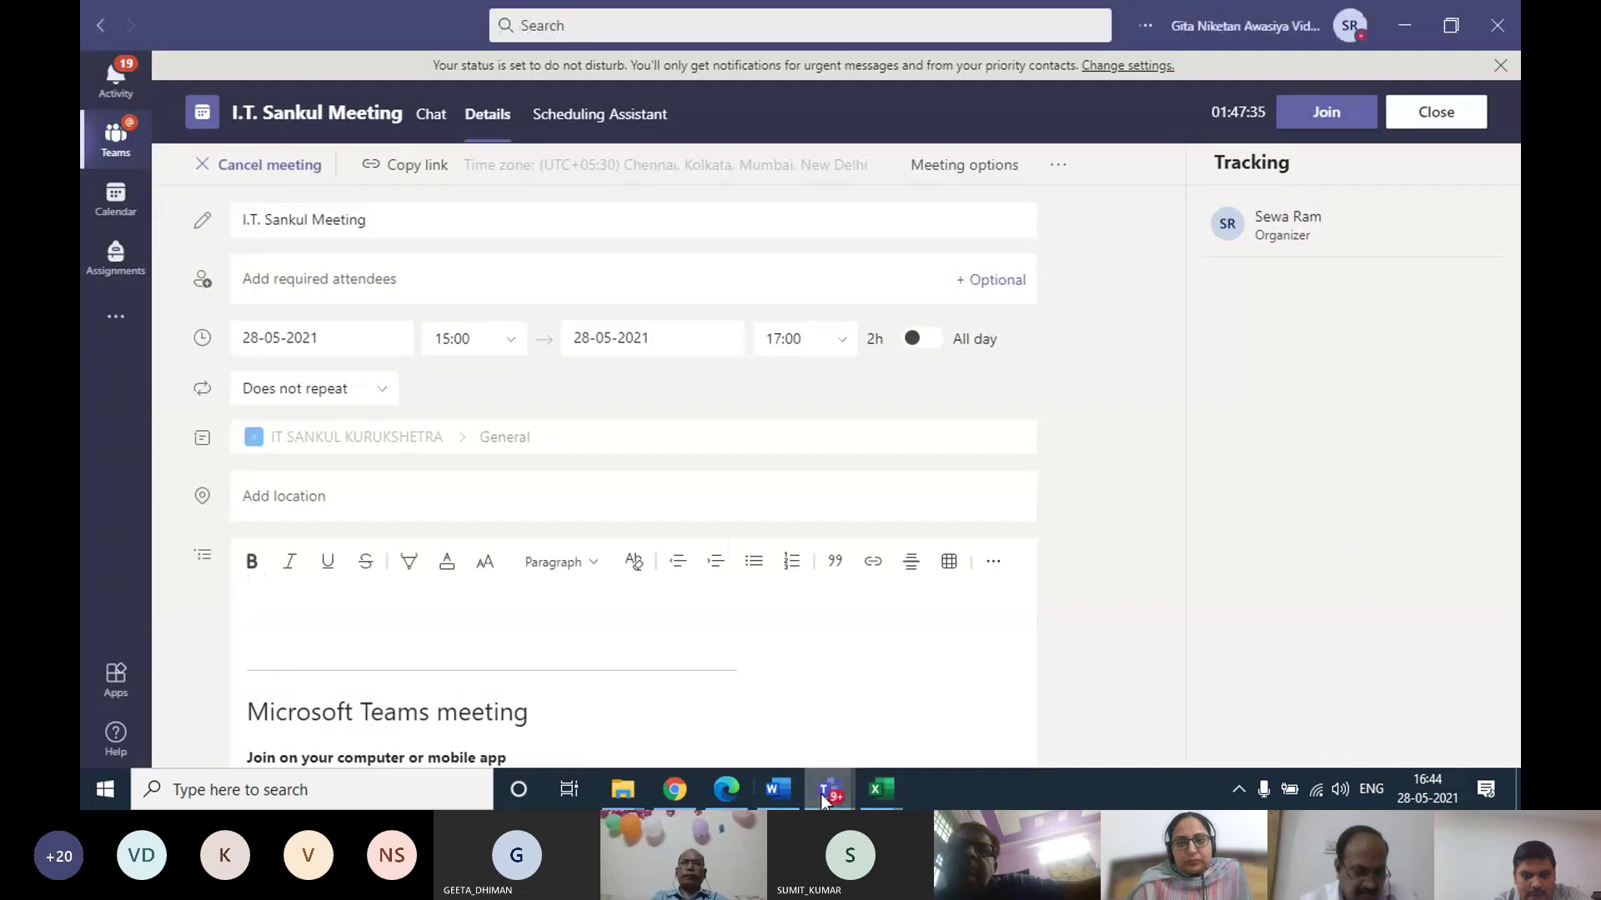
{"action": "left_click", "coordinate": [677, 792]}
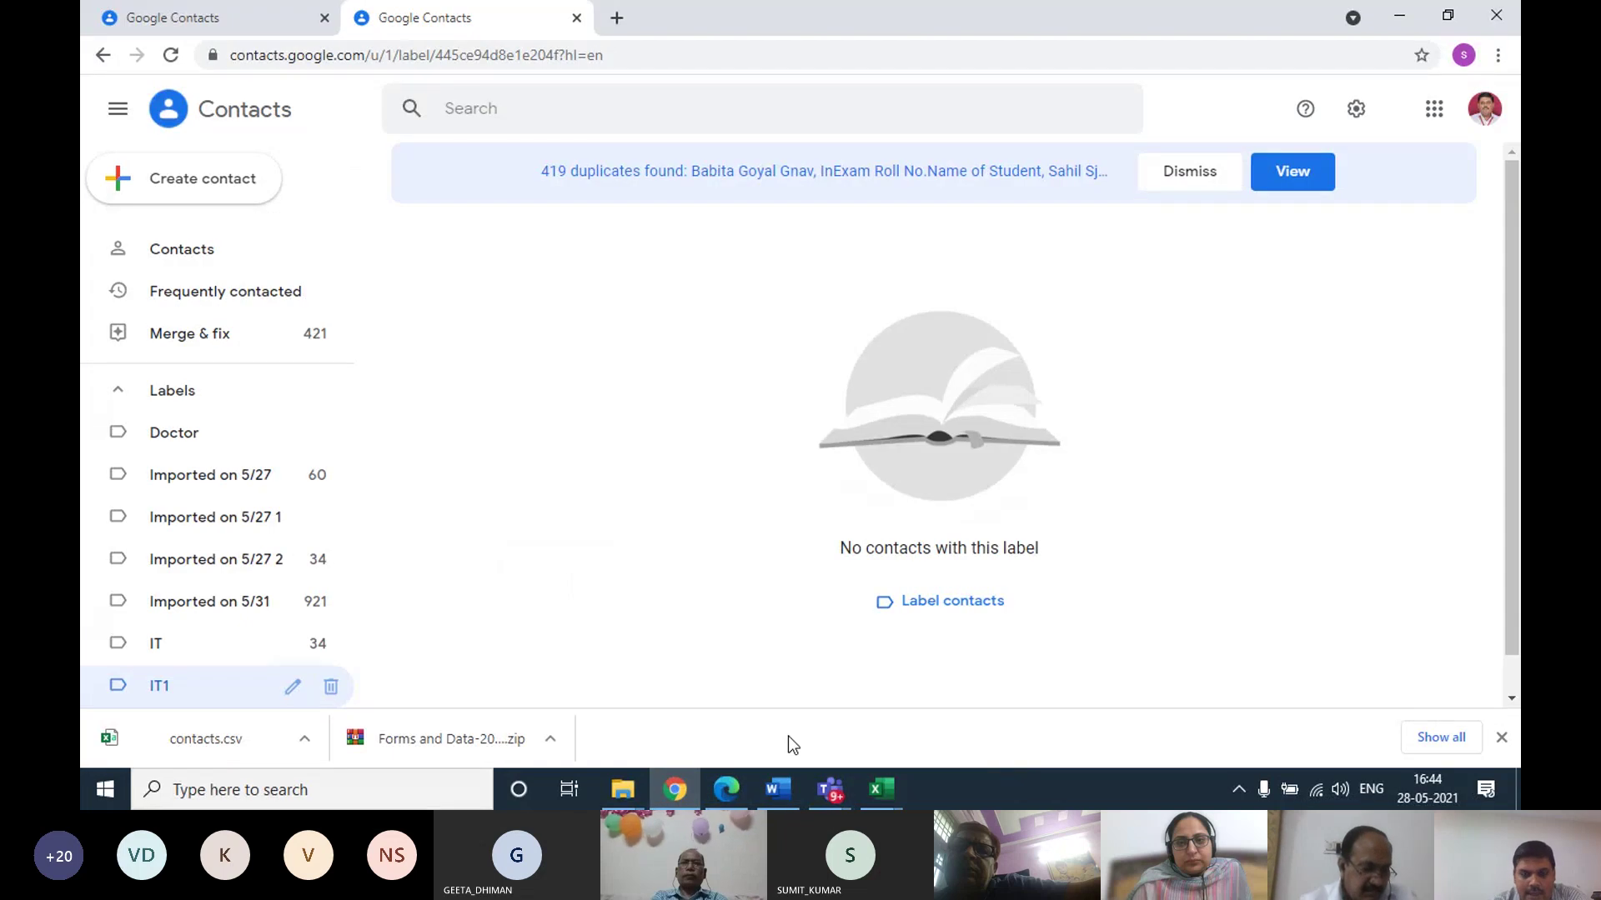
{"action": "mouse_move", "coordinate": [881, 790]}
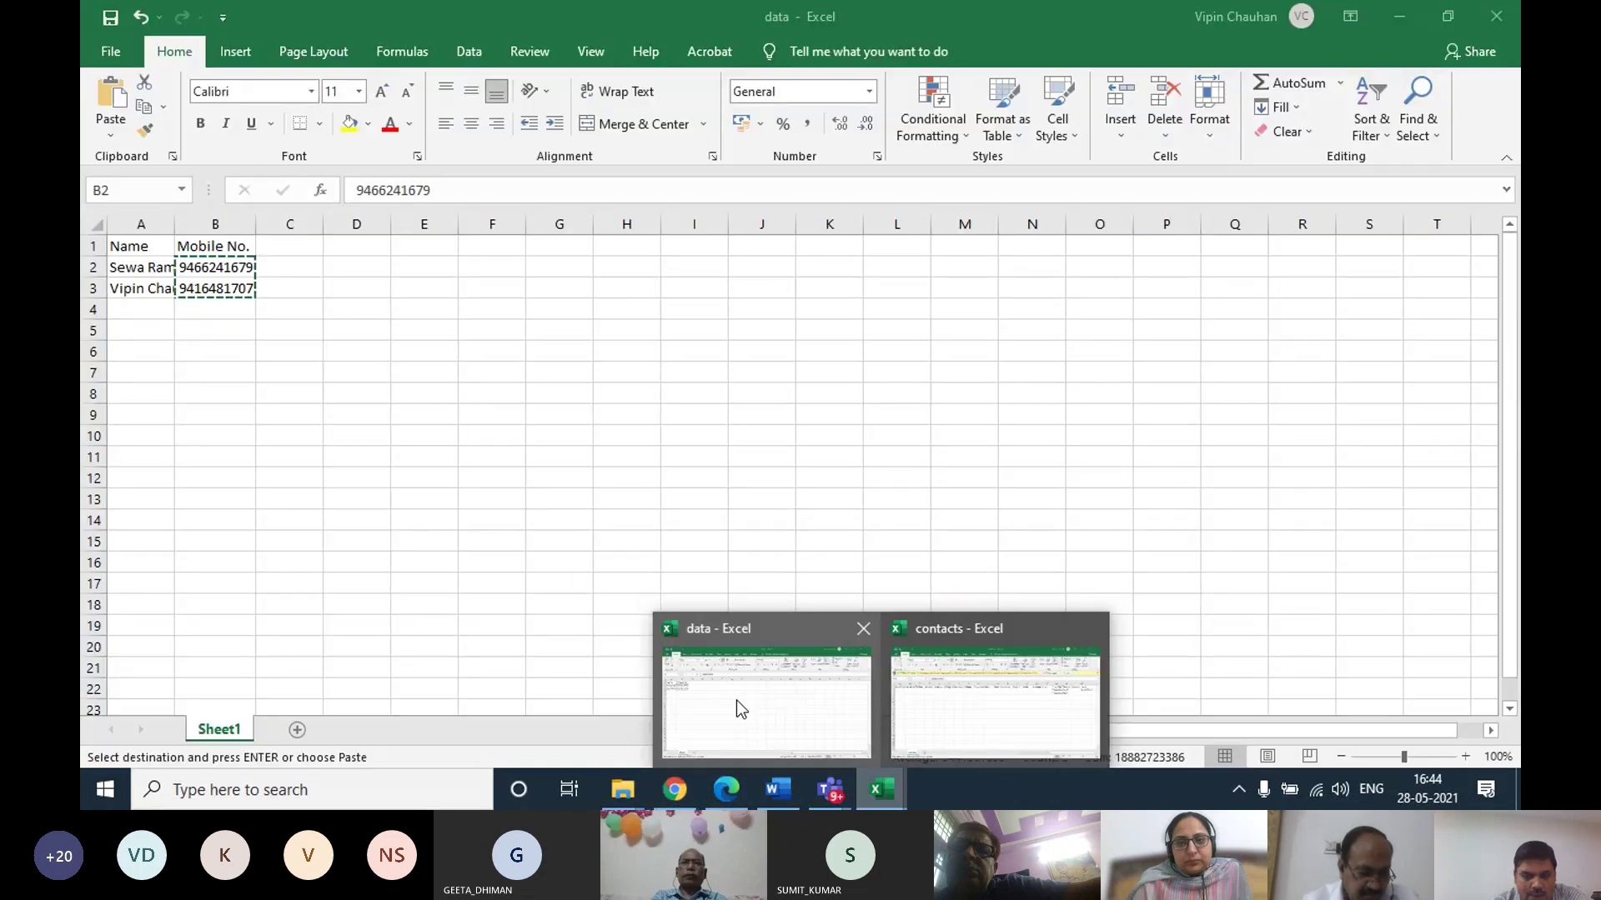
{"action": "left_click", "coordinate": [991, 704]}
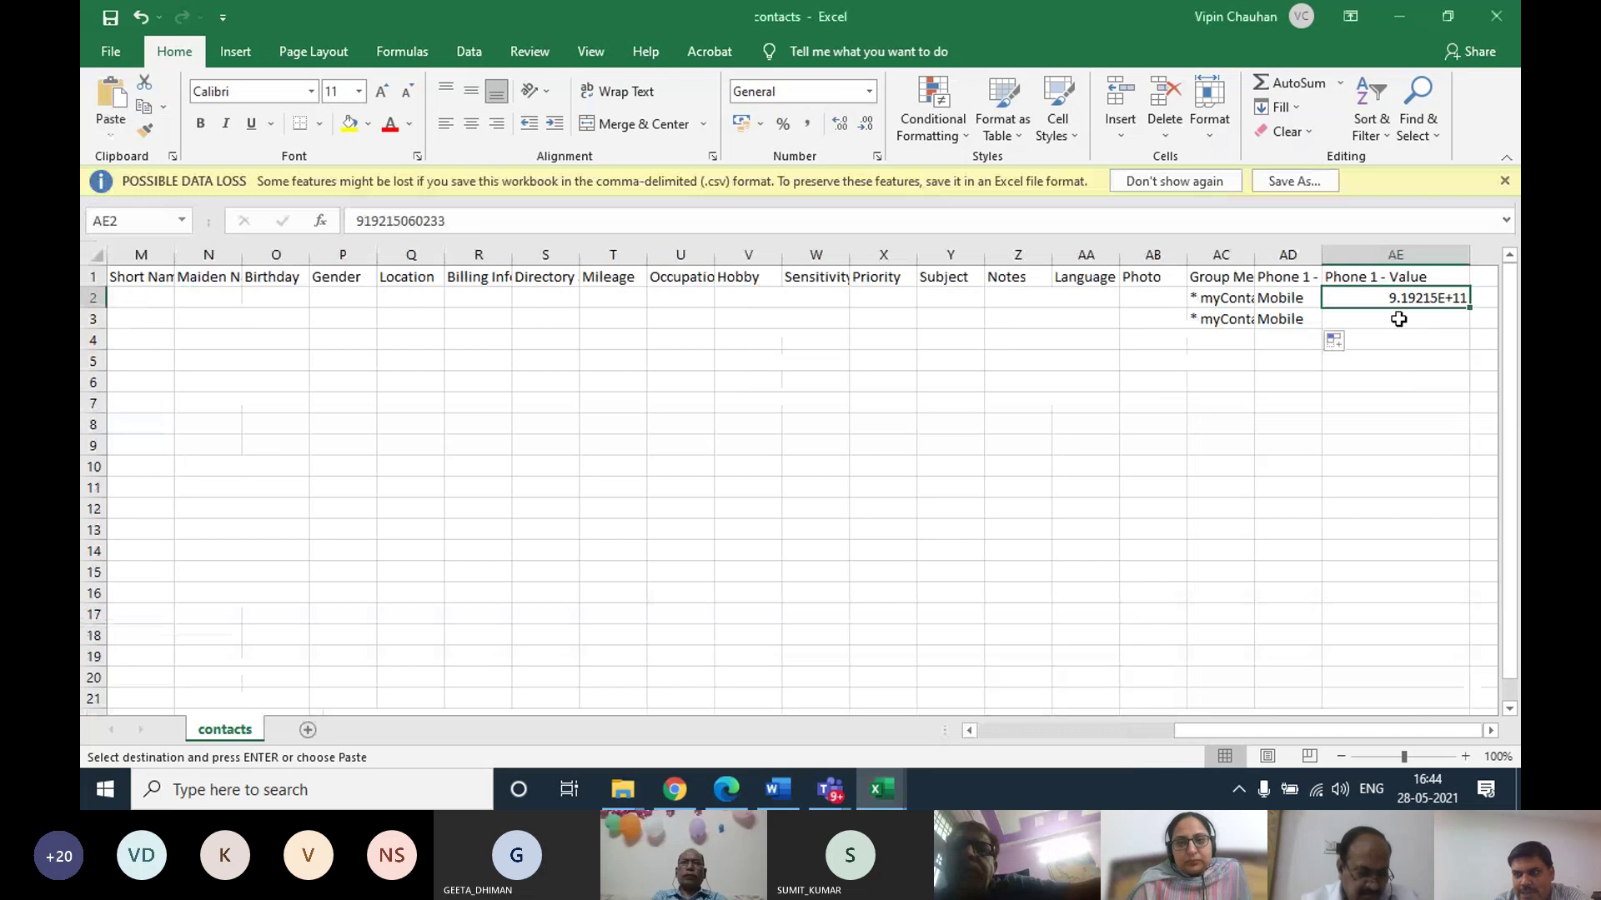
{"action": "right_click", "coordinate": [1394, 298]}
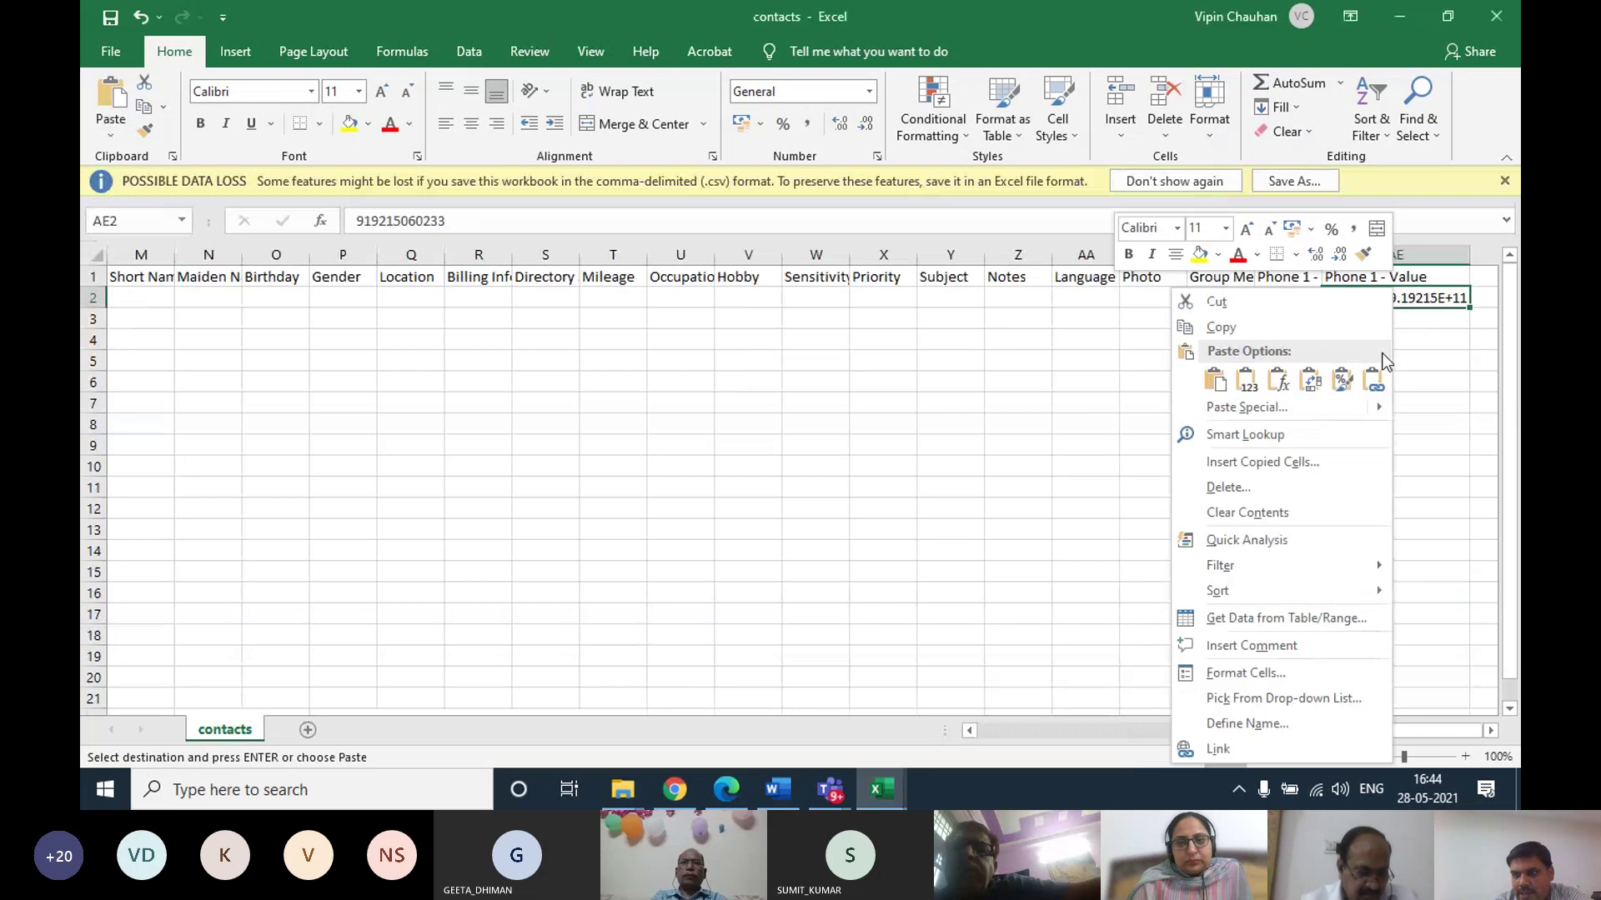
{"action": "left_click", "coordinate": [1256, 389]}
{"action": "left_click", "coordinate": [1300, 427]}
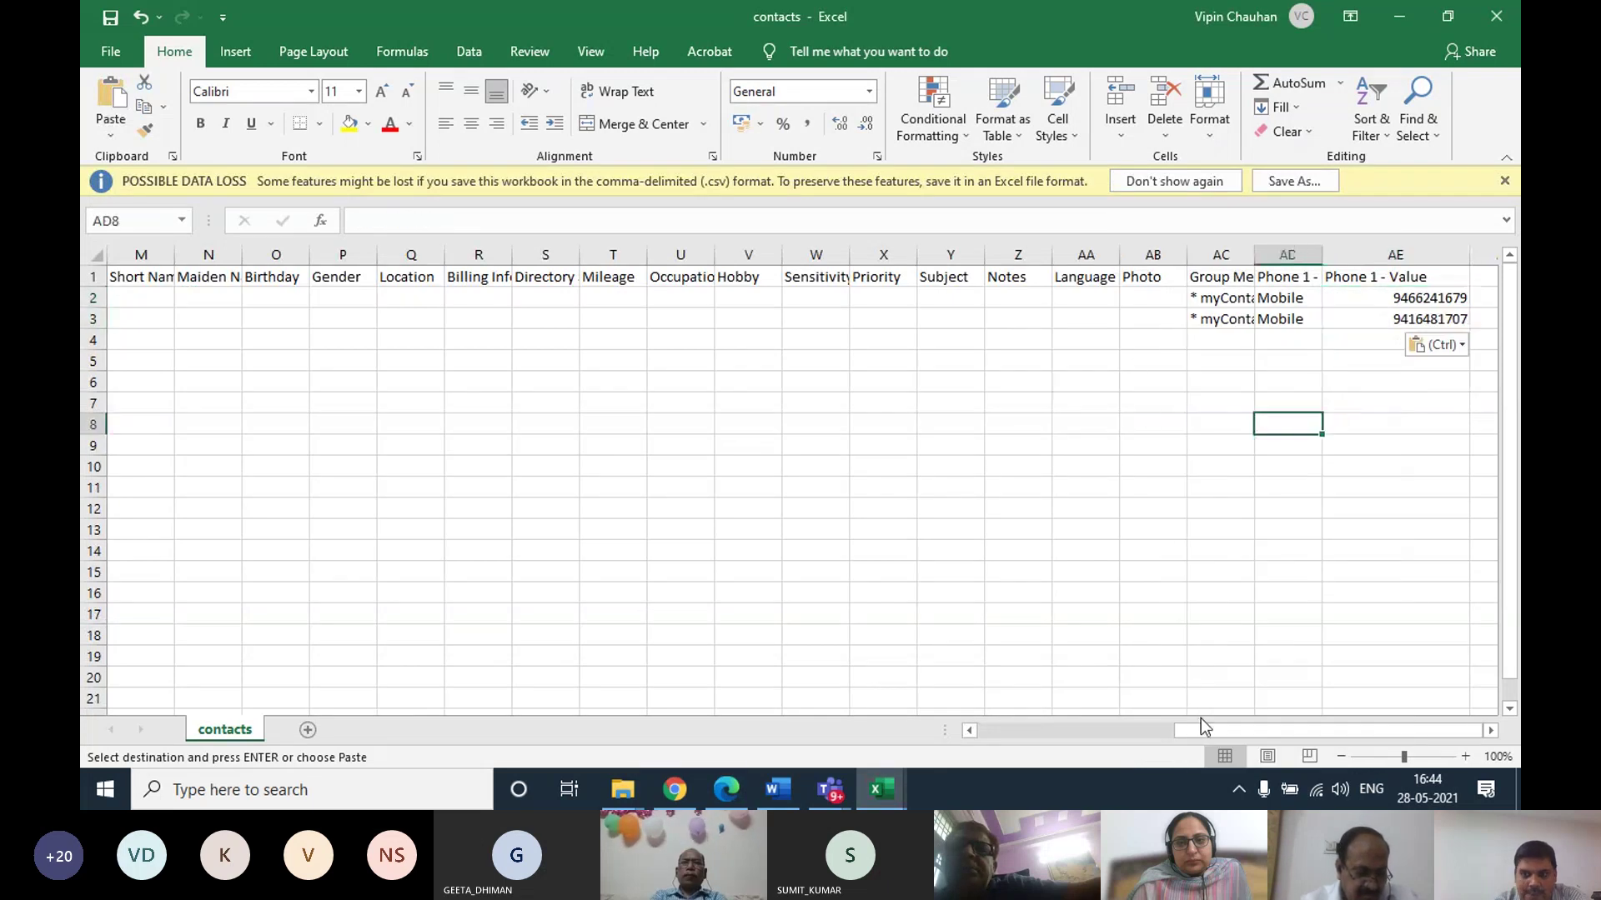
Dismiss the data-loss warning, autofit column AC, then close and save contacts.csv
{"action": "left_click_drag", "start_coordinate": [1200, 727], "coordinate": [967, 728]}
{"action": "left_click_drag", "start_coordinate": [773, 704], "coordinate": [774, 704]}
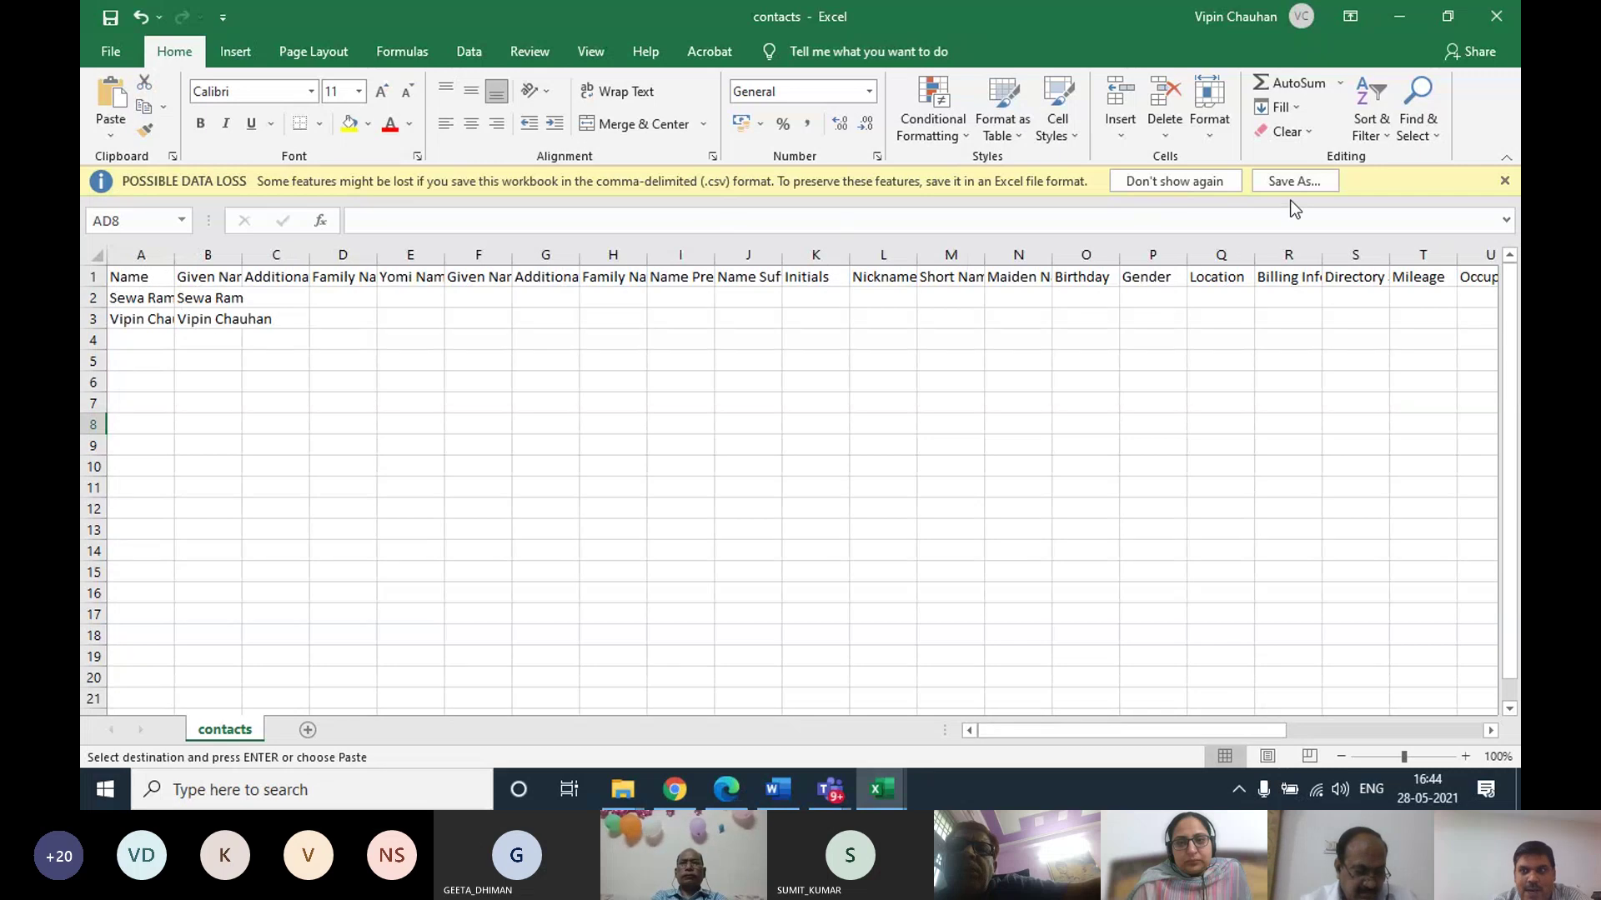
{"action": "left_click", "coordinate": [1496, 182]}
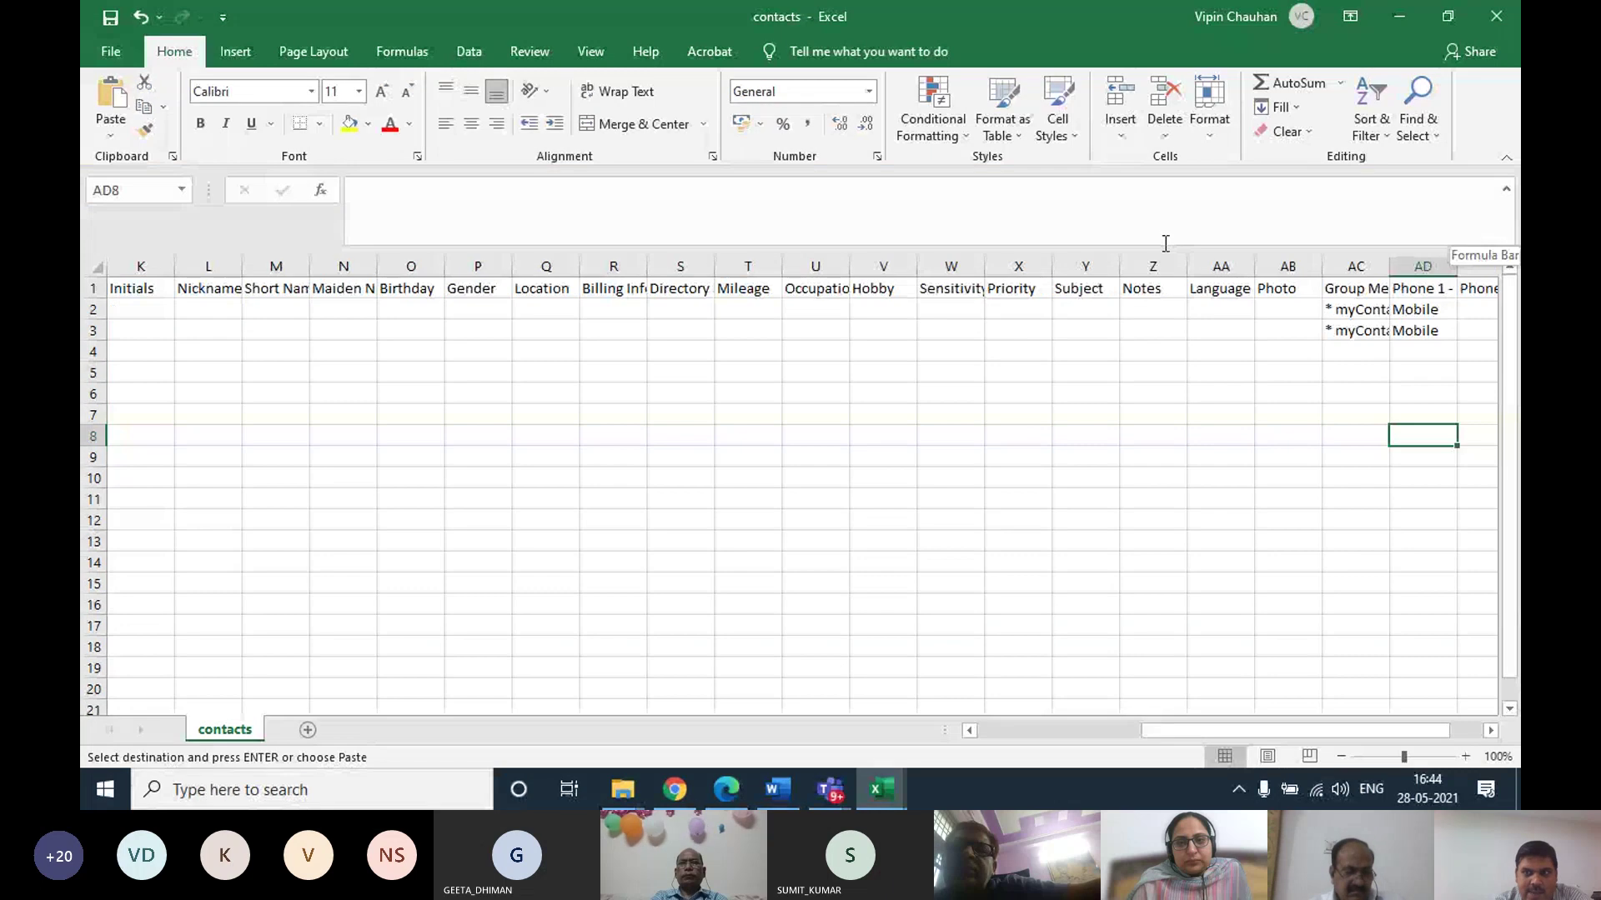
{"action": "left_click", "coordinate": [1133, 244]}
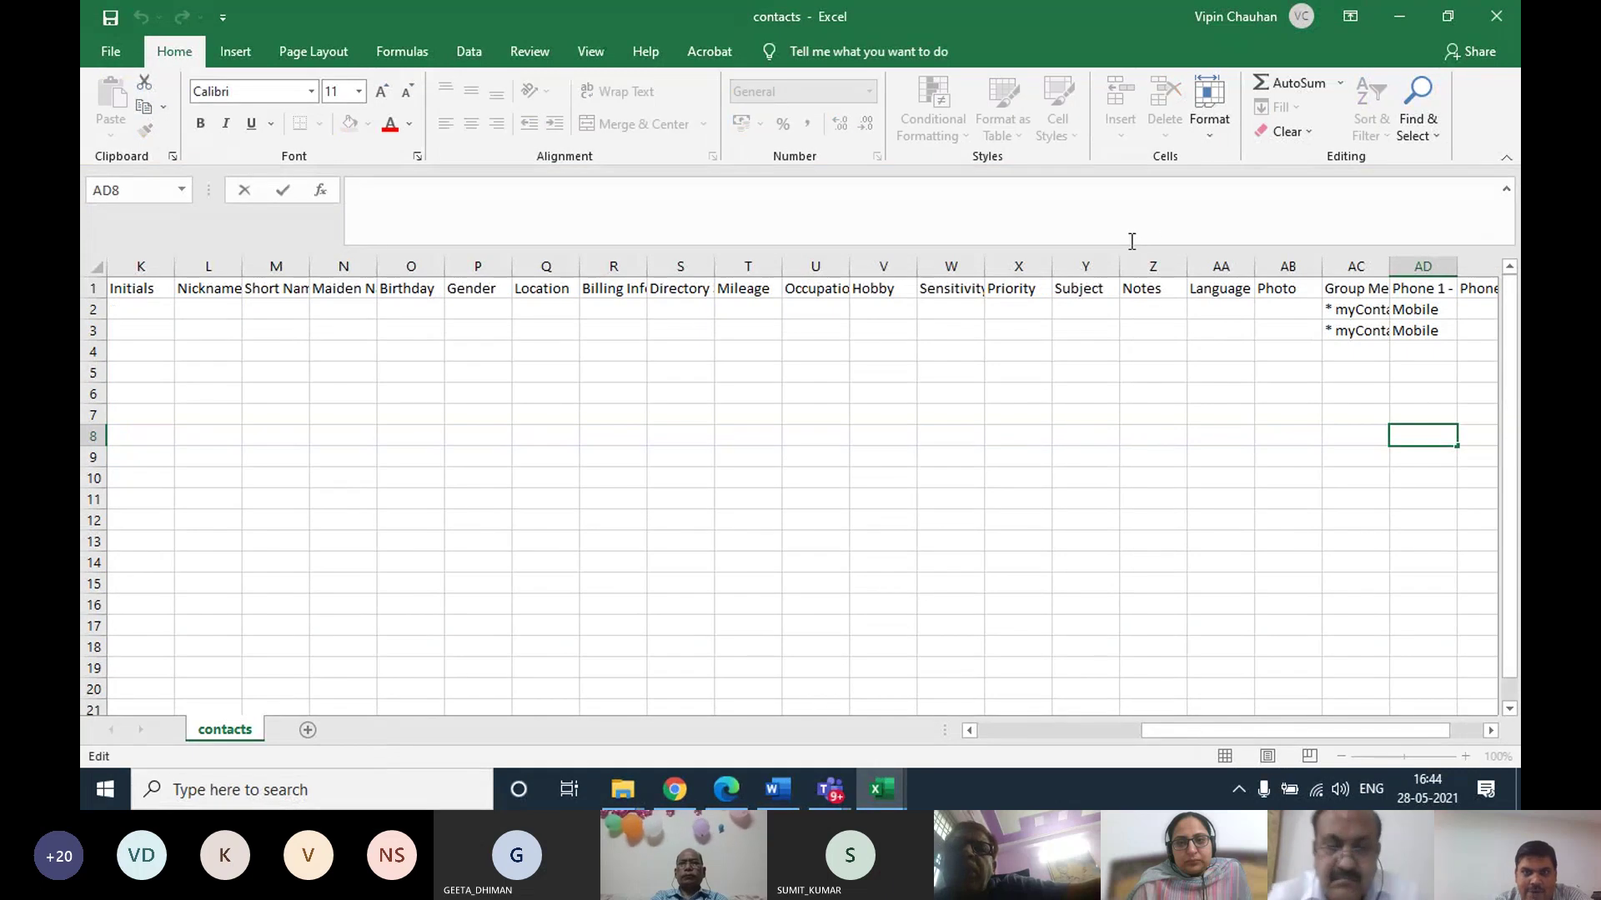
{"action": "left_click_drag", "start_coordinate": [392, 247], "coordinate": [398, 197]}
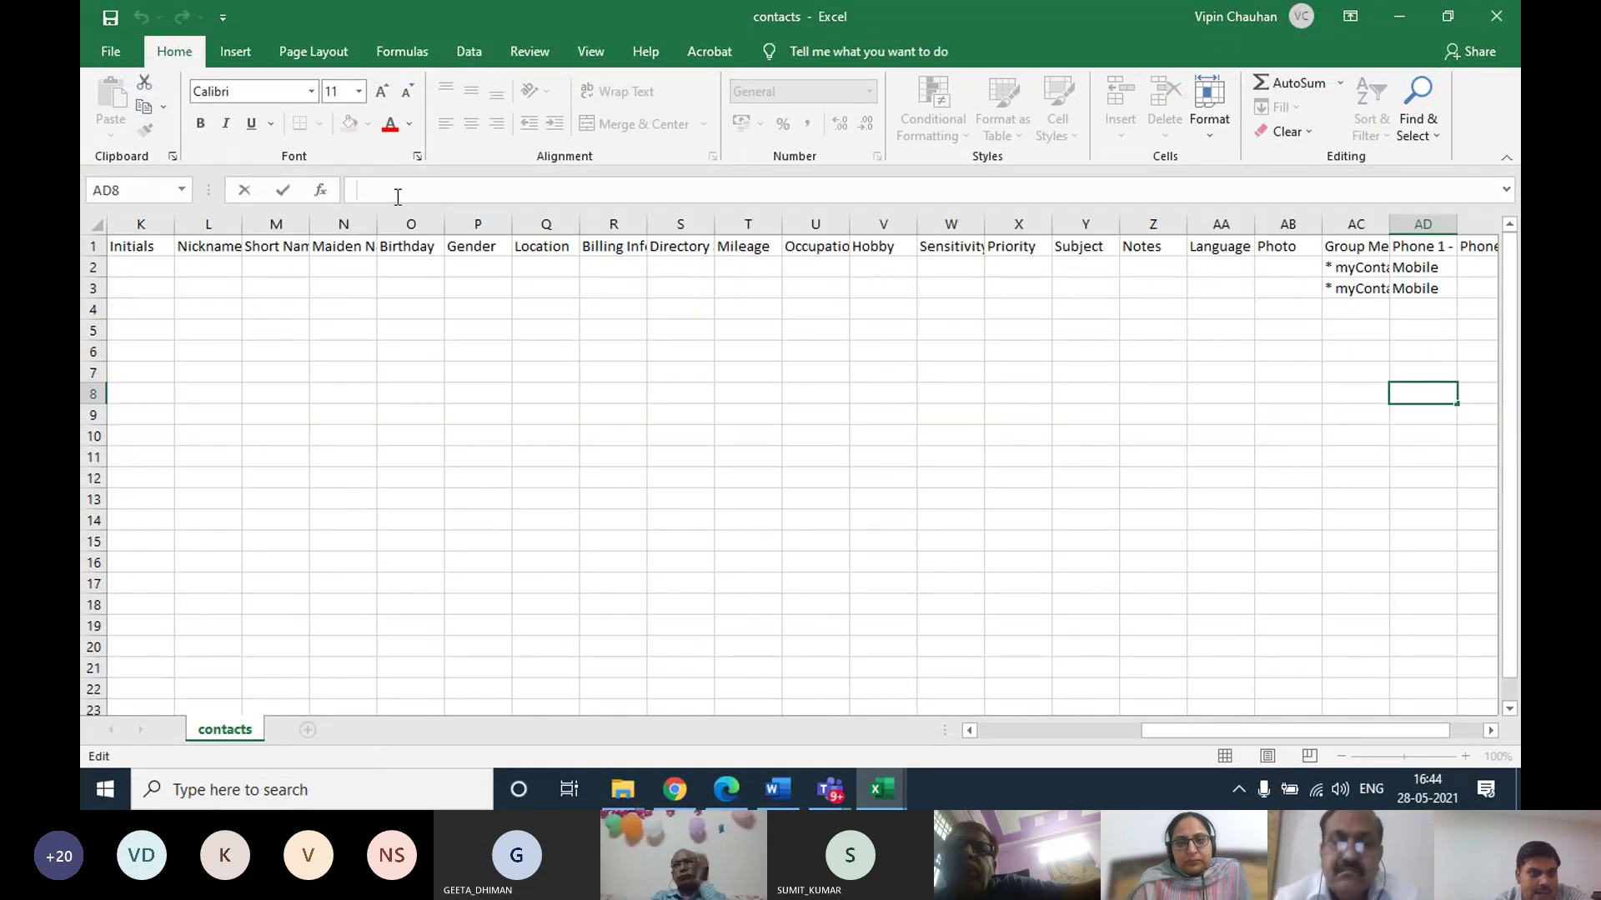
{"action": "left_click_drag", "start_coordinate": [1272, 729], "coordinate": [1309, 730]}
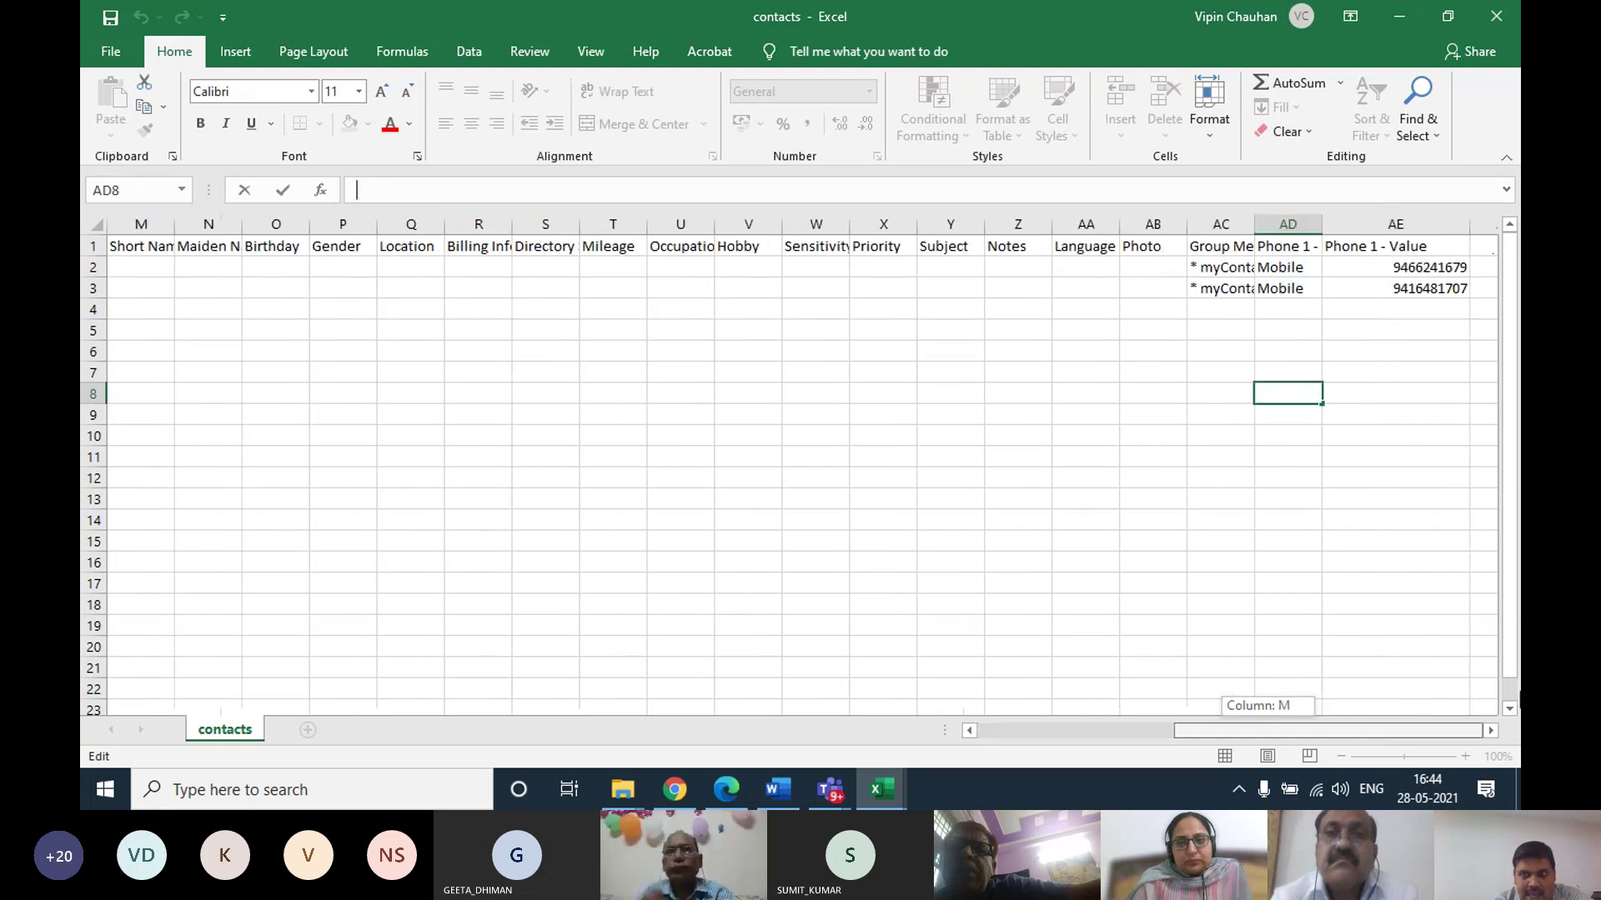
{"action": "left_click", "coordinate": [1275, 224]}
{"action": "double_click", "coordinate": [1254, 224]}
{"action": "left_click", "coordinate": [1225, 266]}
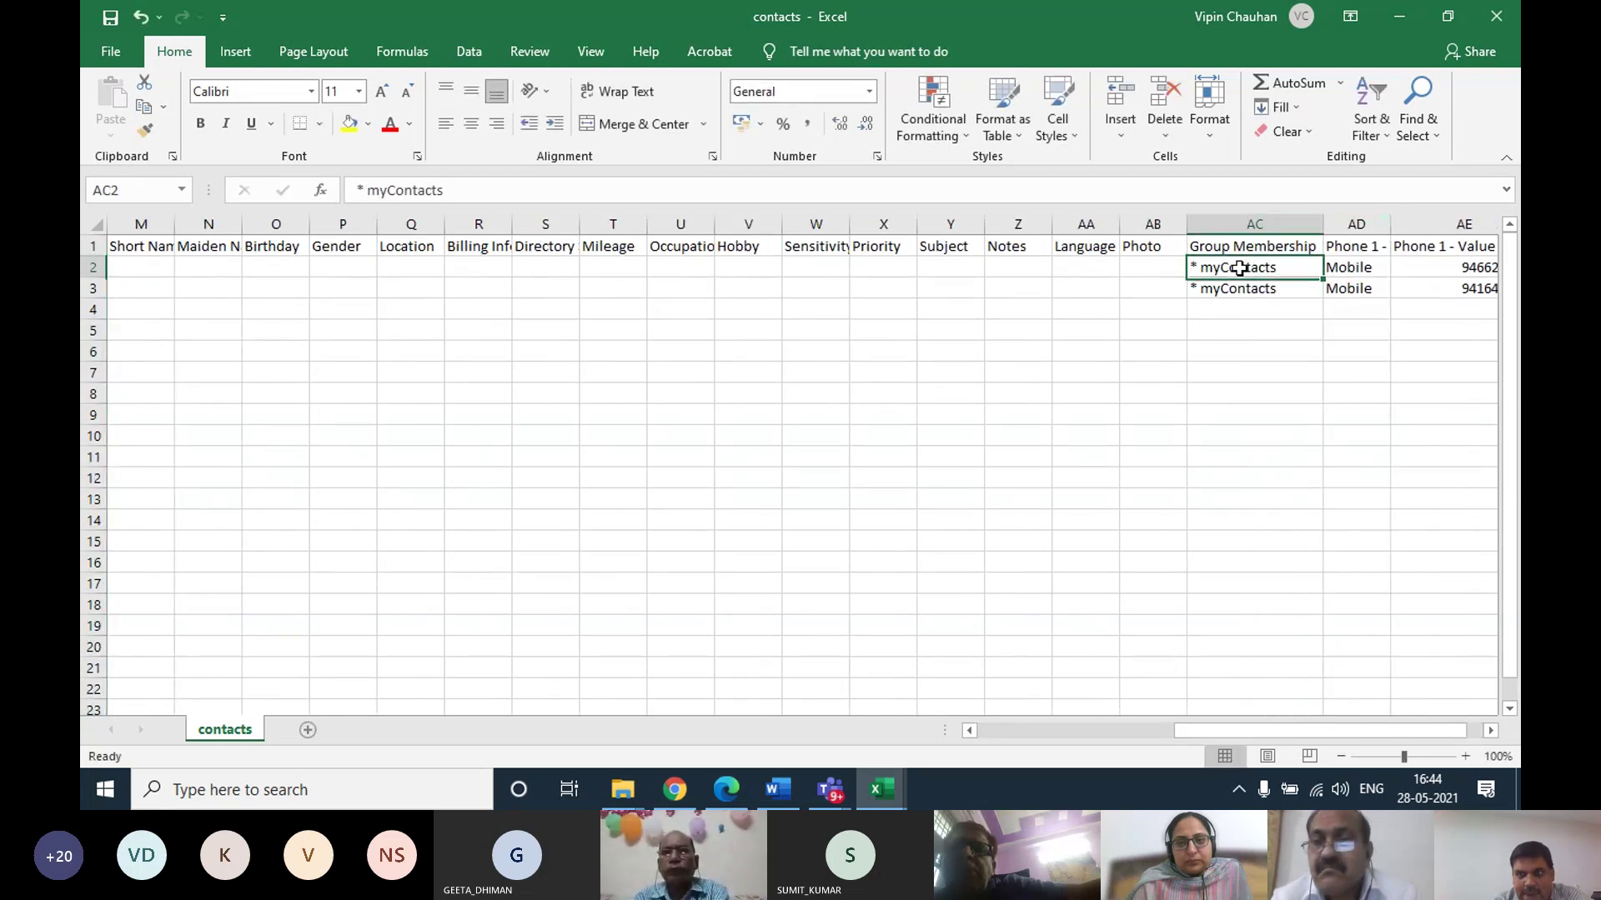
{"action": "left_click", "coordinate": [1497, 16]}
{"action": "left_click", "coordinate": [679, 417]}
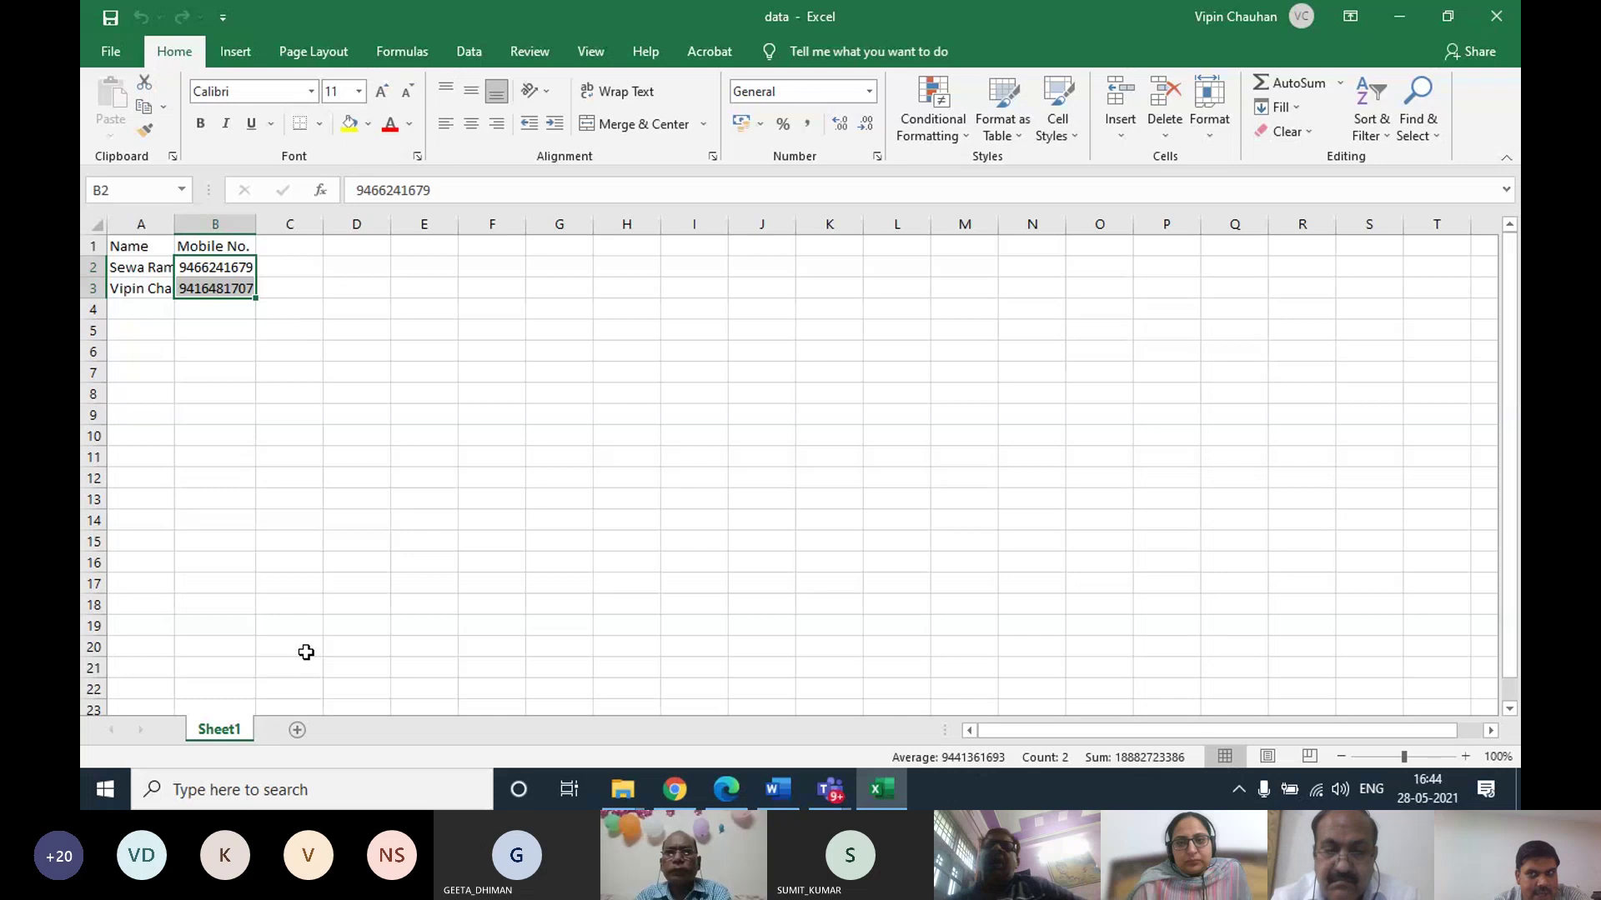
Show all contacts, choose contacts.csv from the Desktop for import, then cancel the import
{"action": "key", "text": "alt+Tab"}
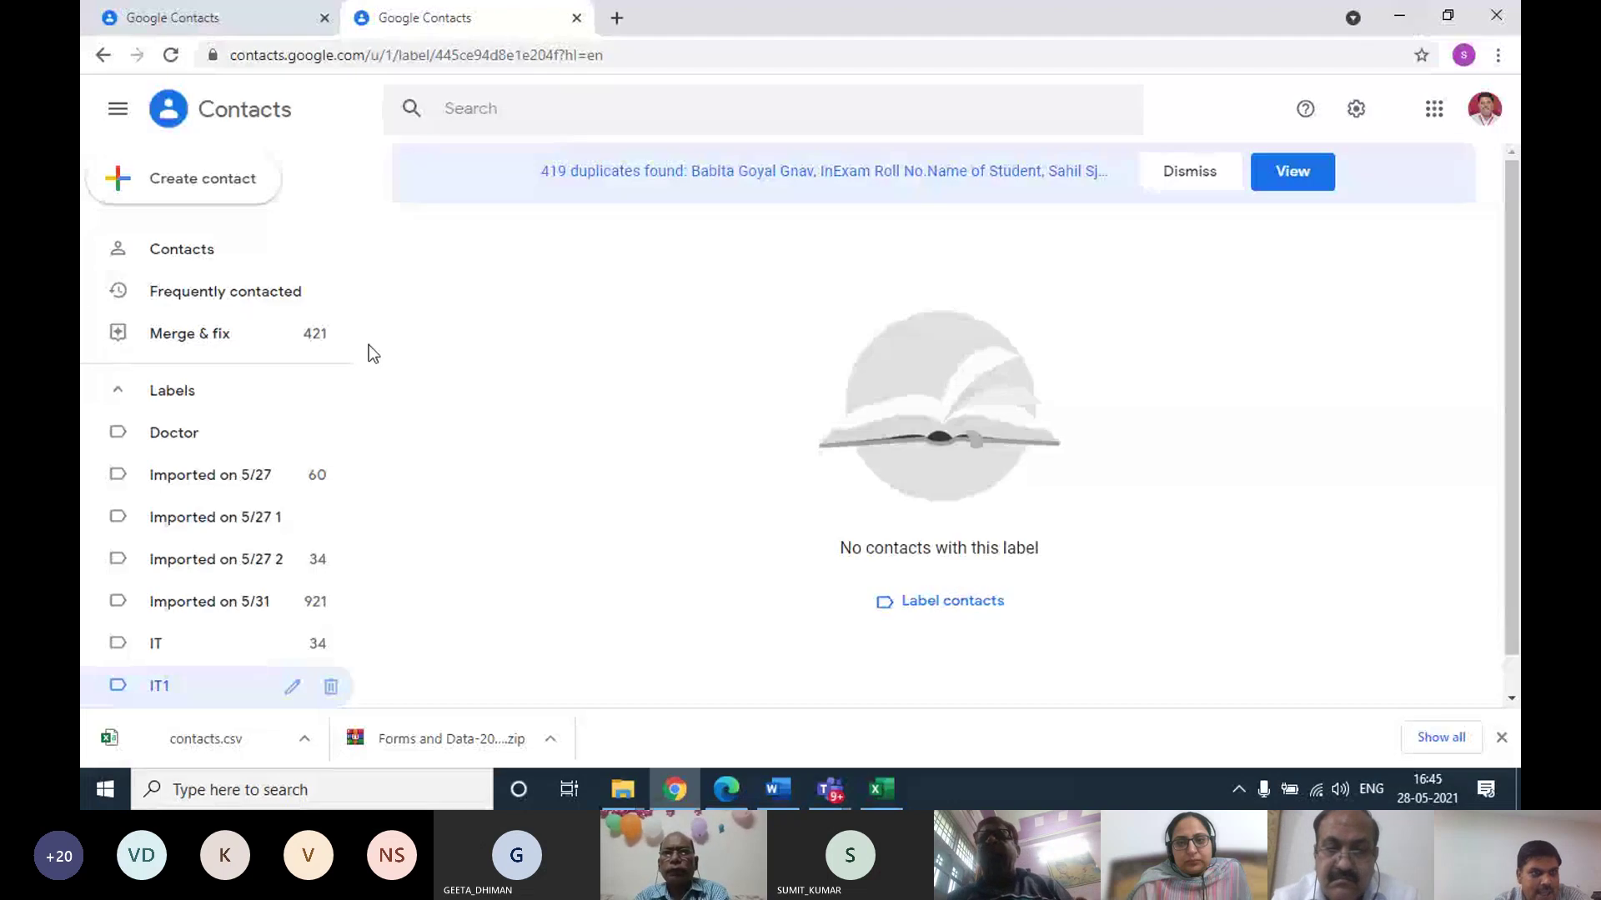
{"action": "left_click", "coordinate": [208, 258]}
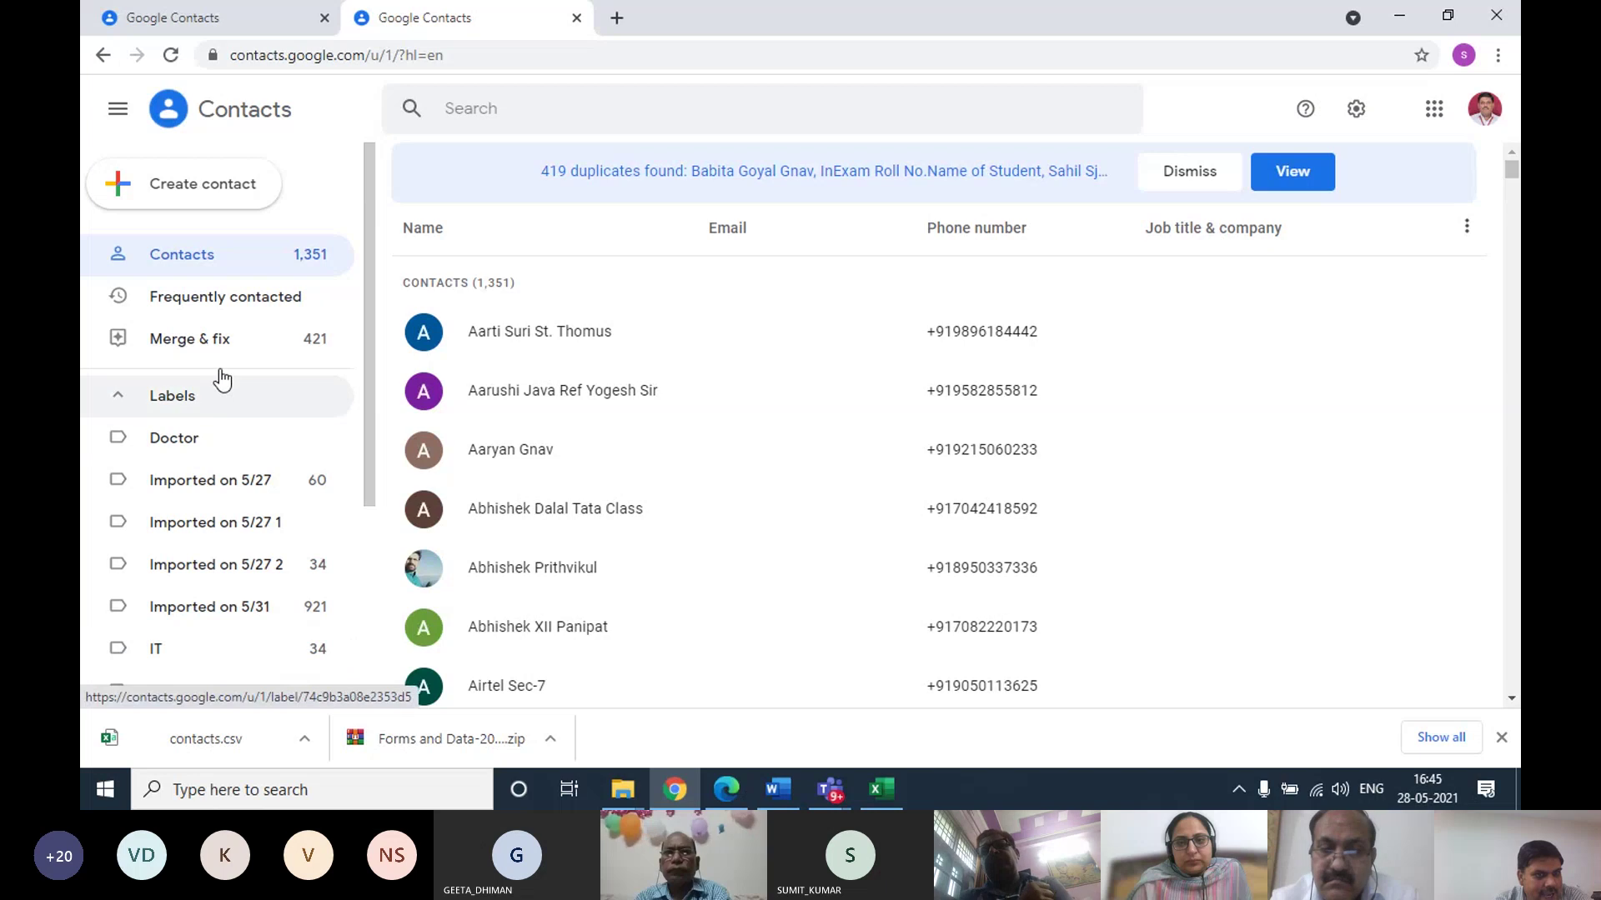
{"action": "scroll", "coordinate": [250, 604], "scroll_direction": "down", "scroll_amount": 4}
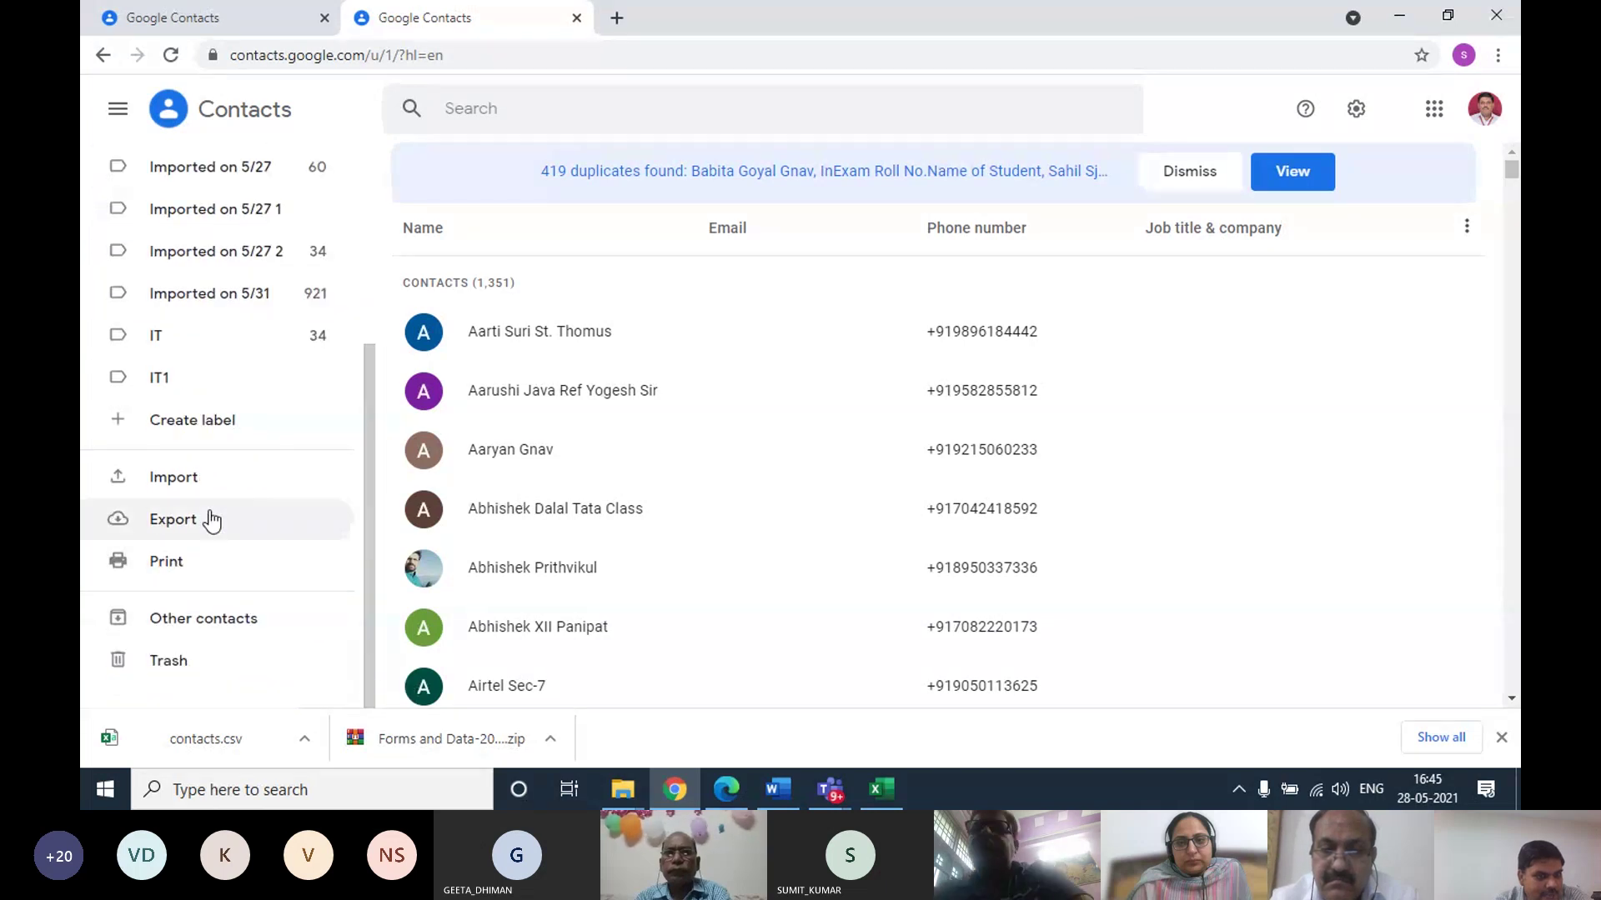
{"action": "left_click", "coordinate": [200, 481]}
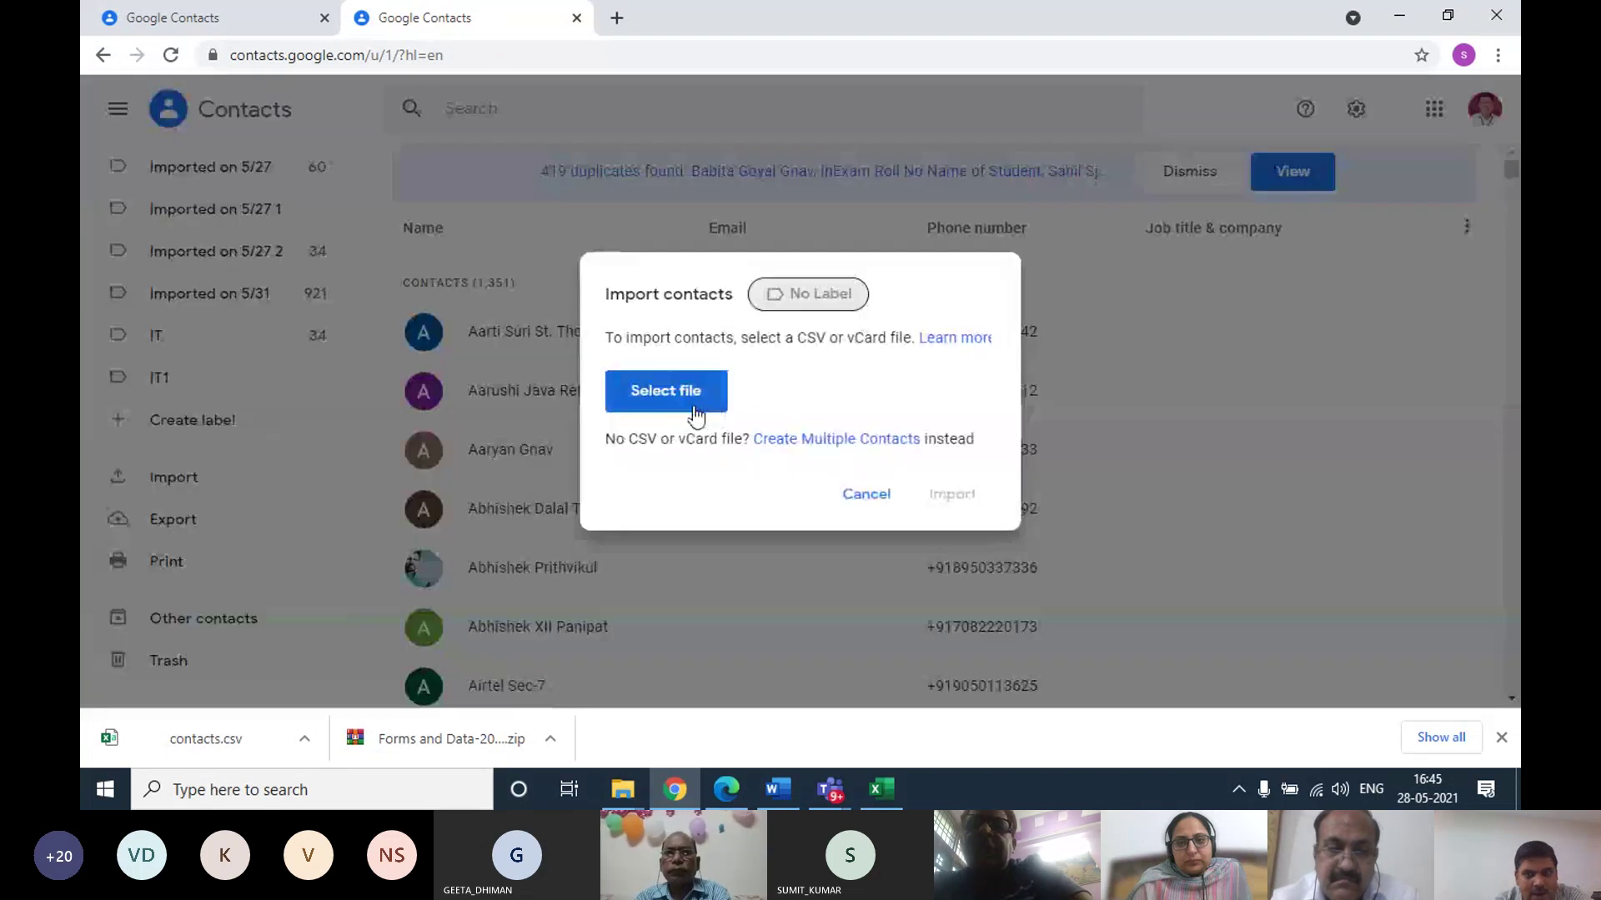
{"action": "left_click", "coordinate": [697, 405]}
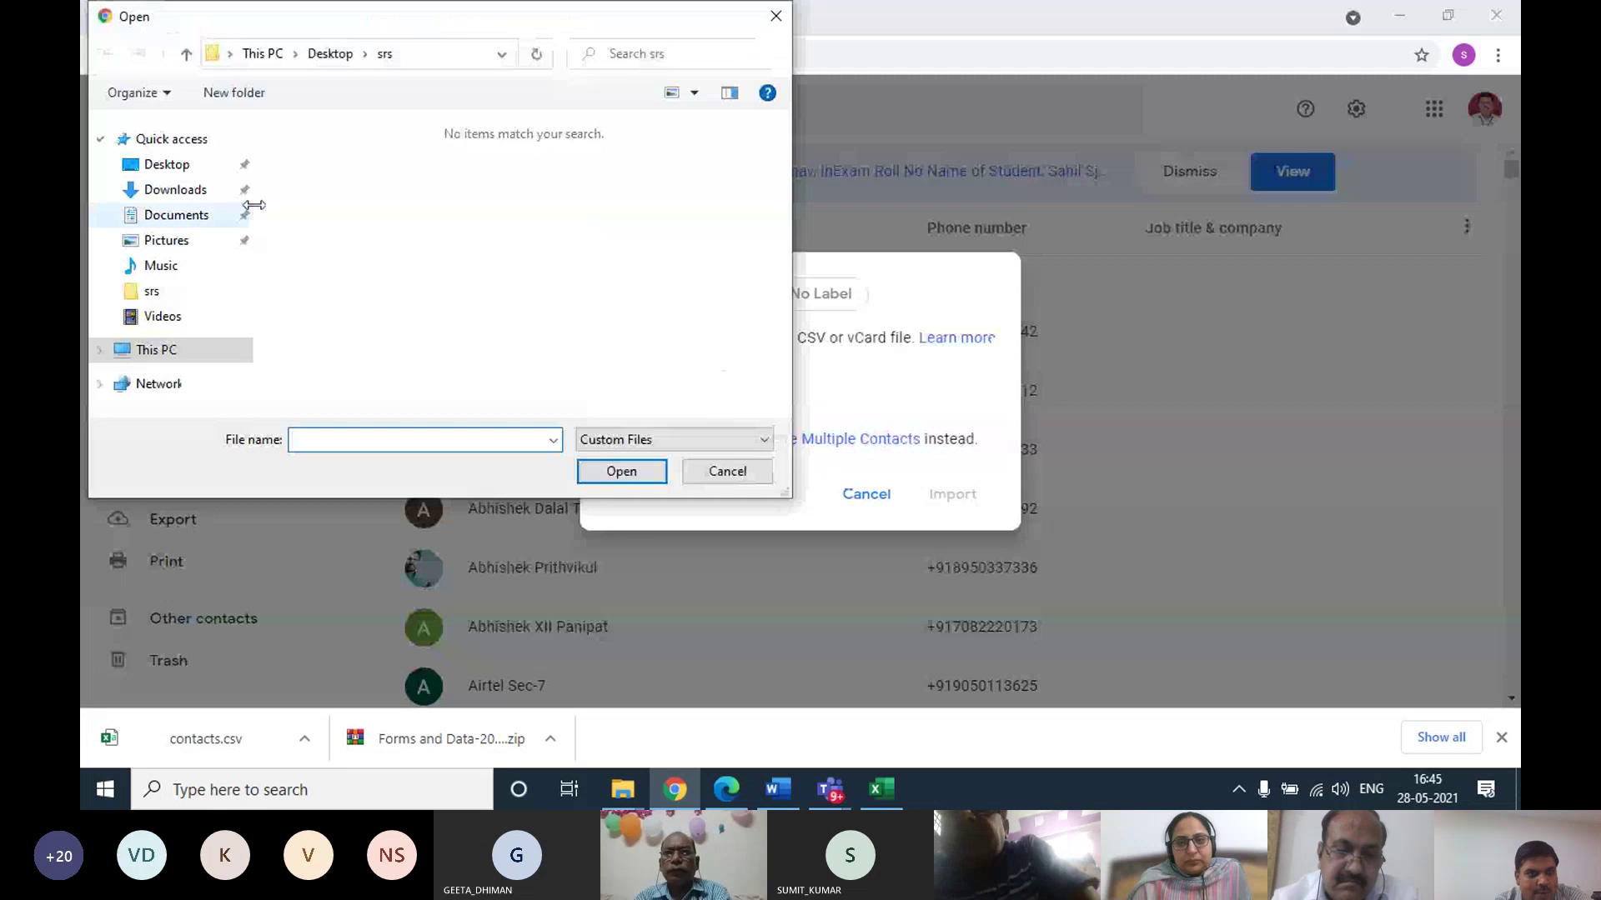
{"action": "key", "text": "alt+Up"}
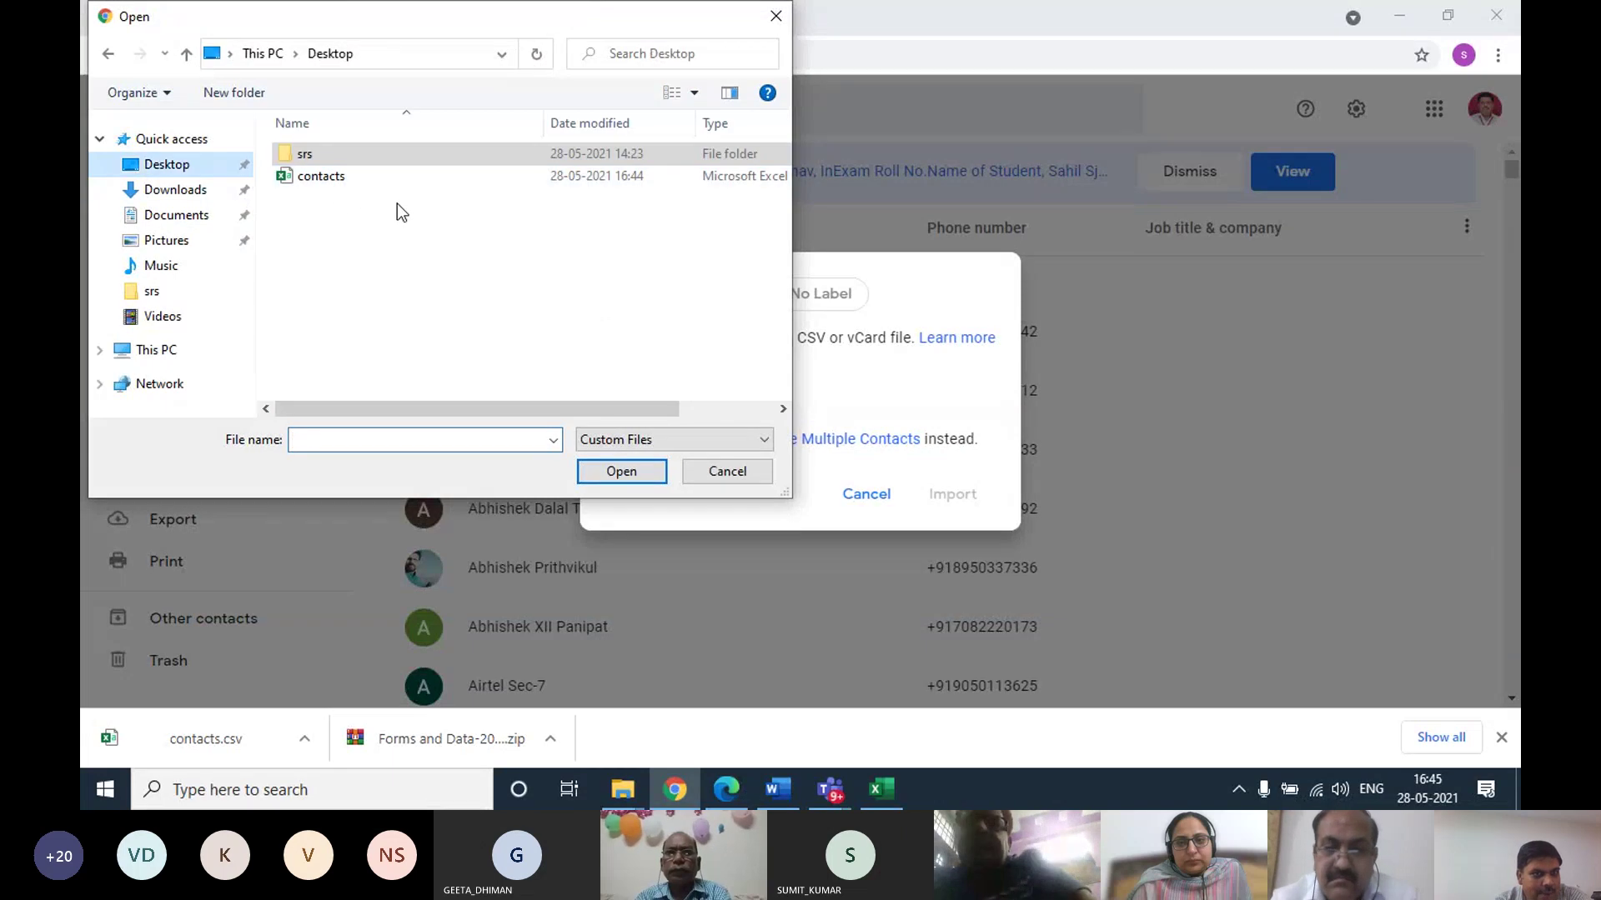
{"action": "left_click", "coordinate": [340, 179]}
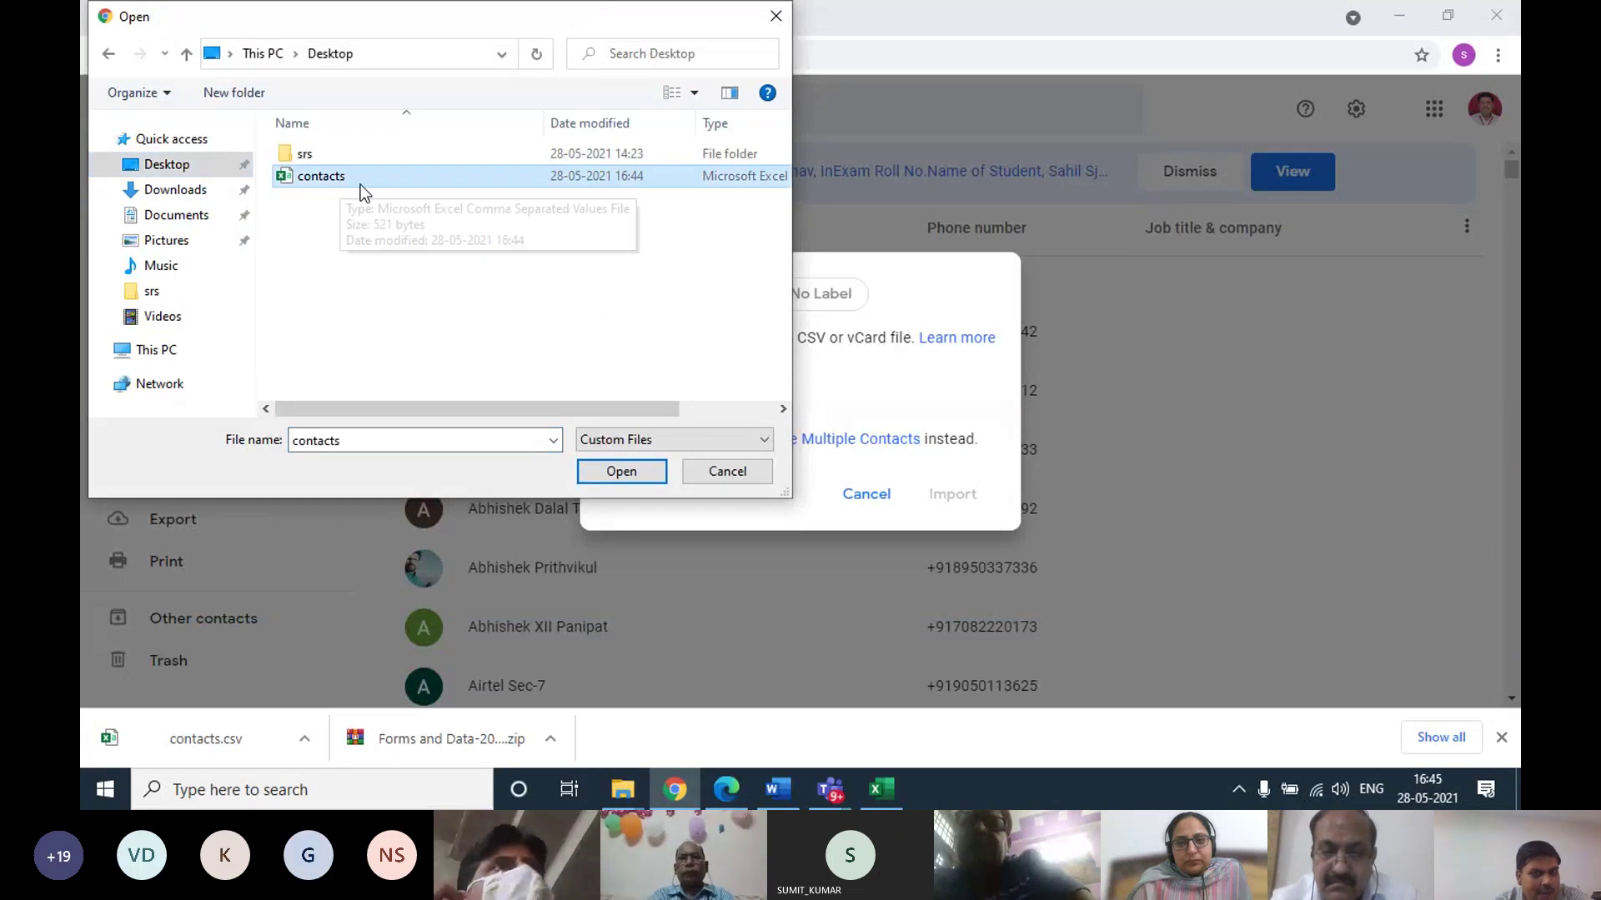
{"action": "left_click", "coordinate": [622, 470]}
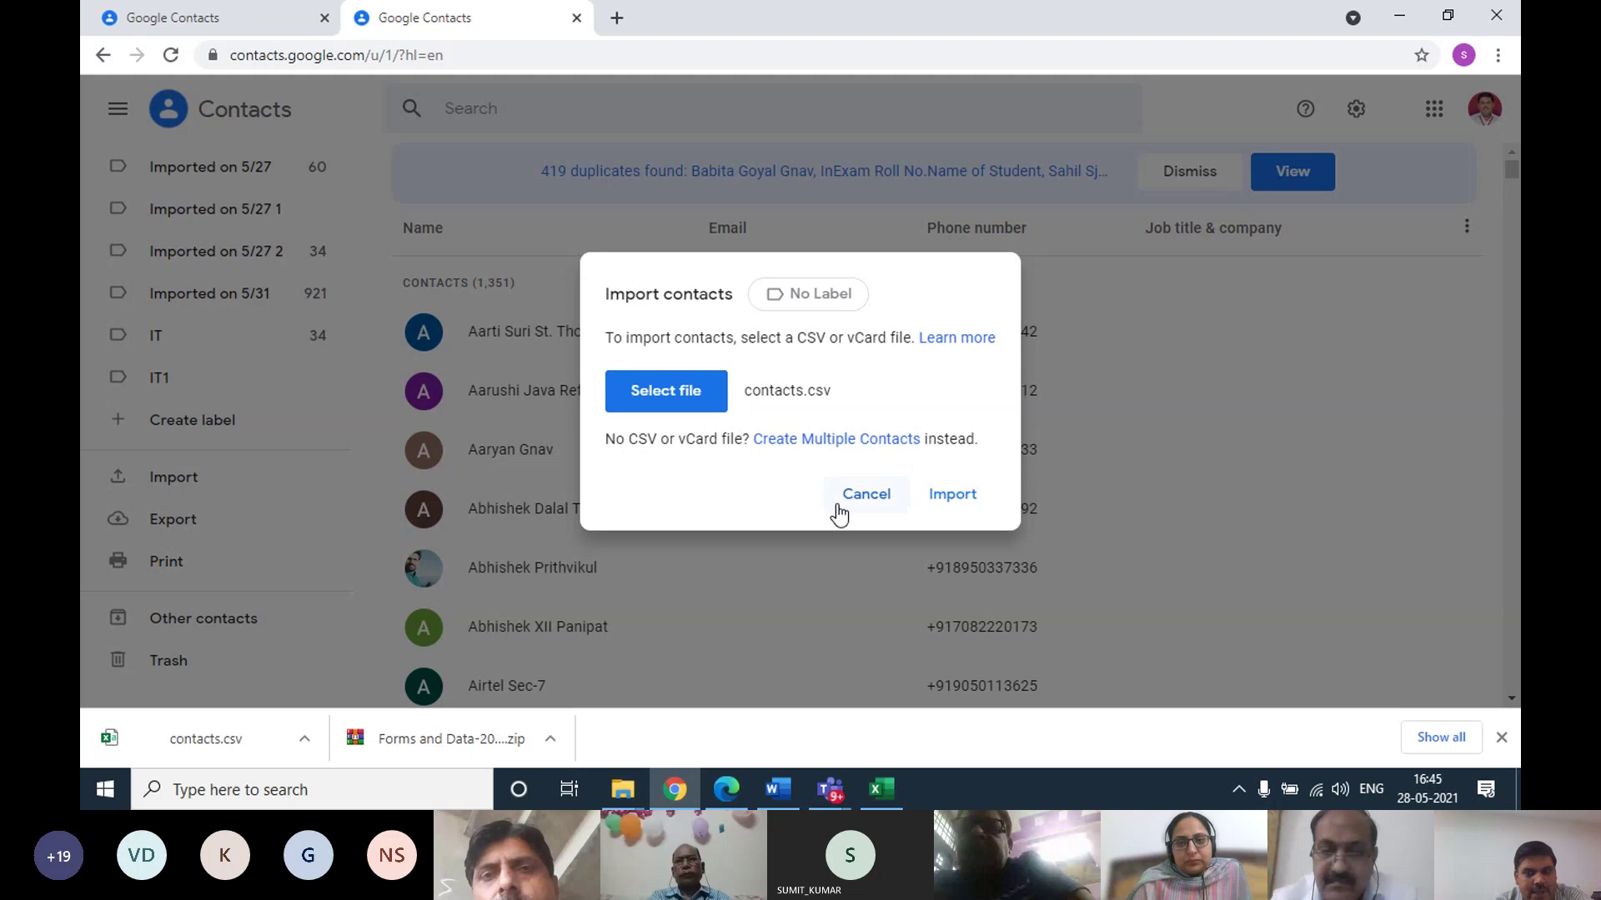
{"action": "left_click", "coordinate": [867, 496]}
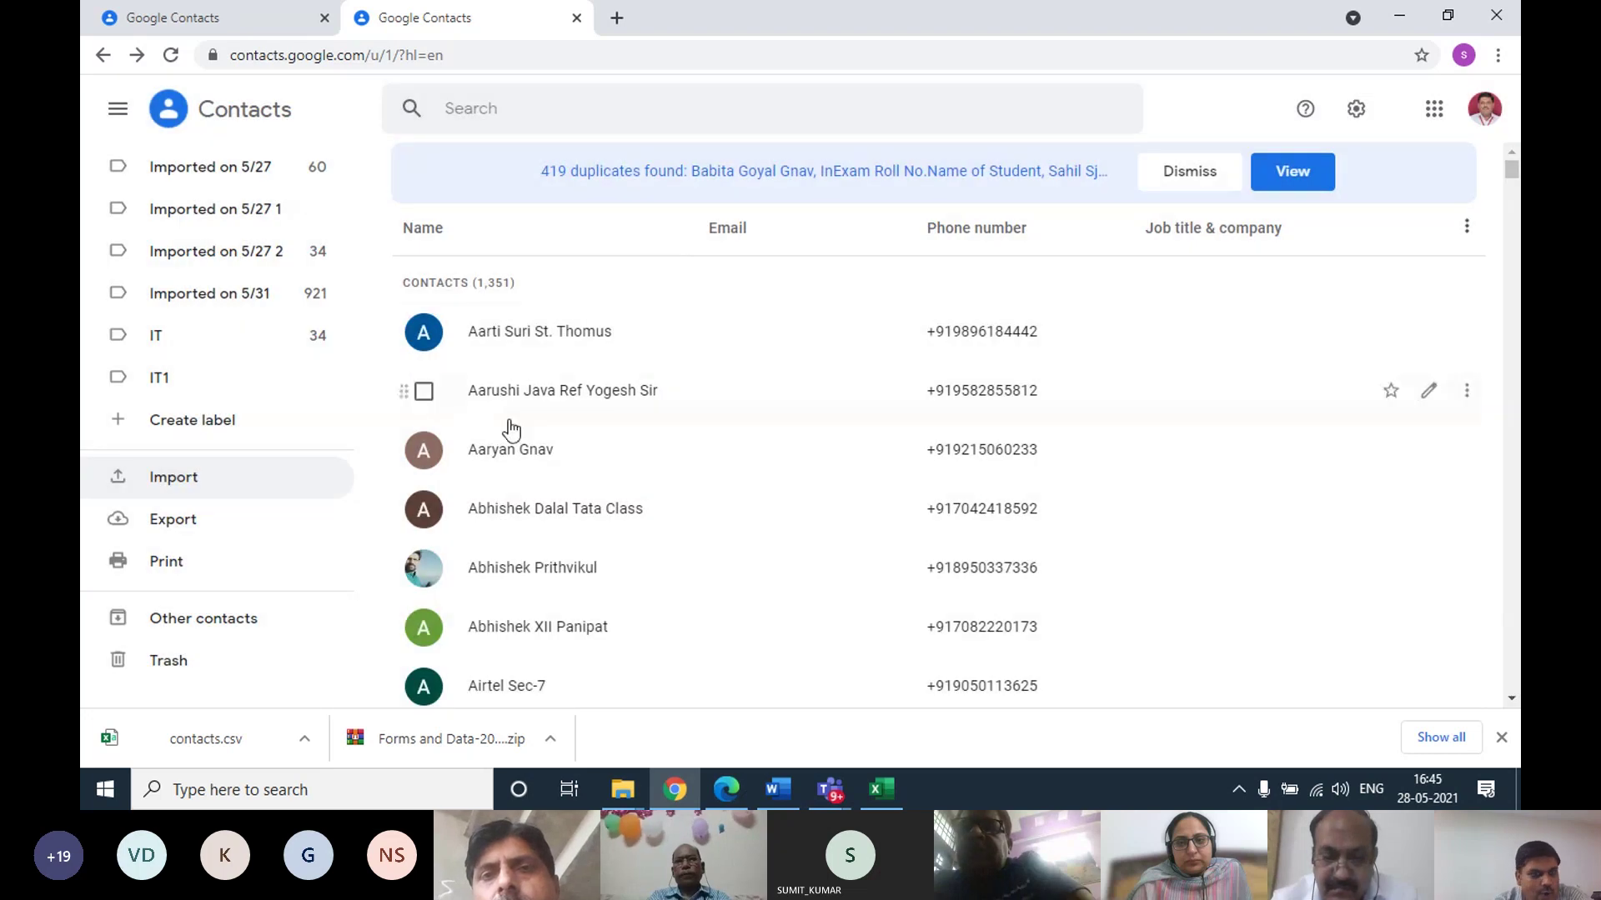
From the IT1 label, import contacts.csv from the Desktop with the IT1 label applied
{"action": "left_click", "coordinate": [189, 381]}
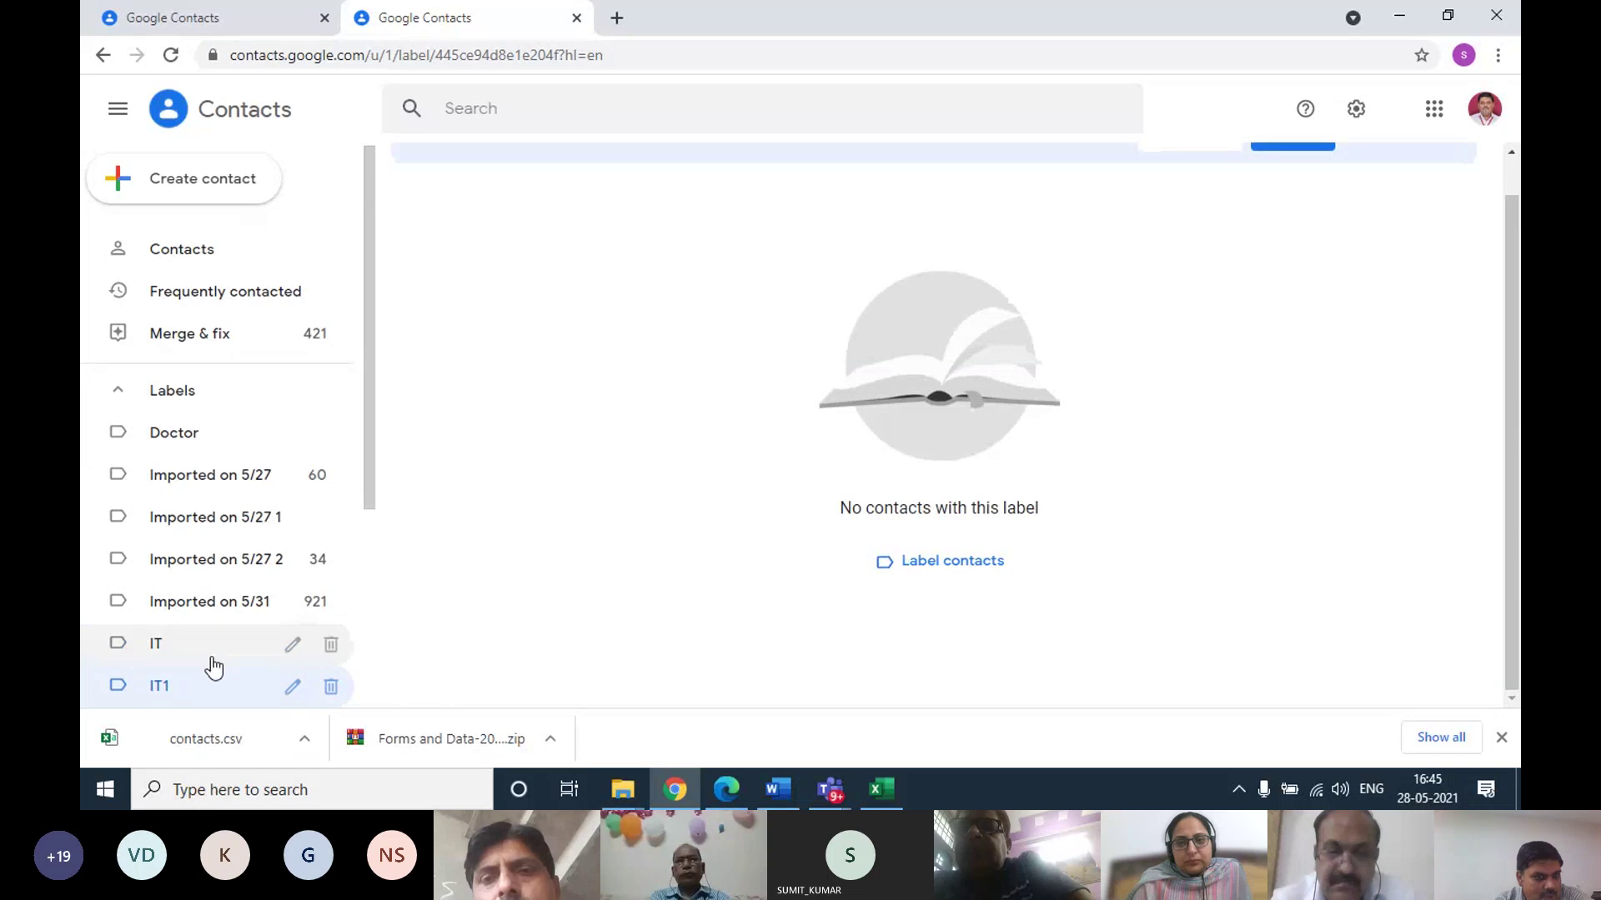
{"action": "scroll", "coordinate": [217, 659], "scroll_direction": "down", "scroll_amount": 4}
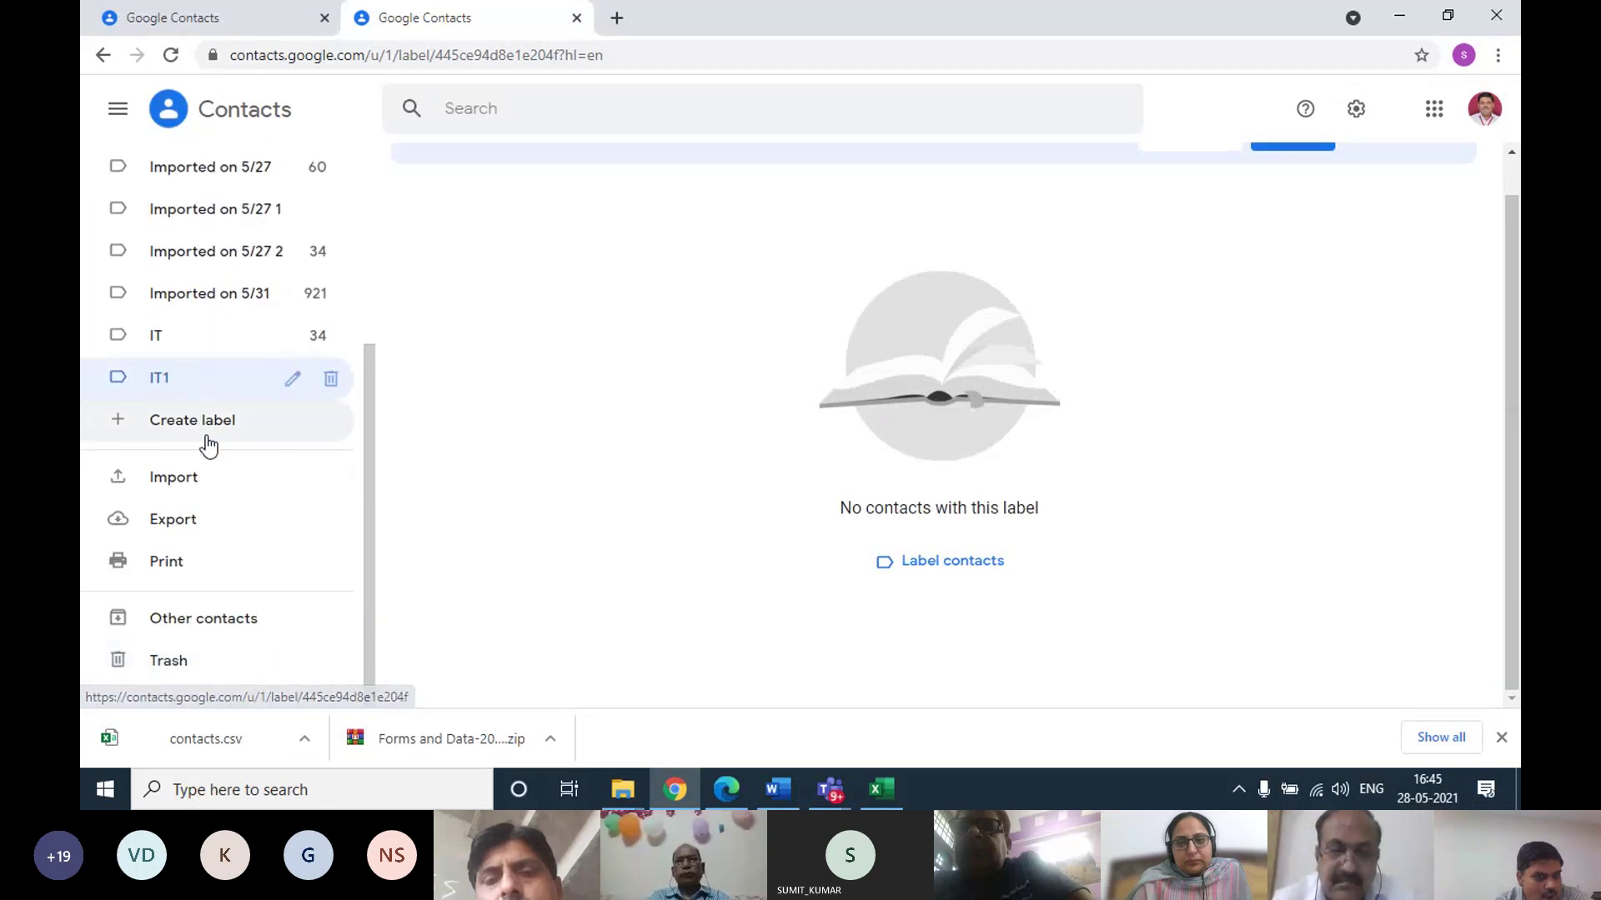
{"action": "left_click", "coordinate": [209, 493]}
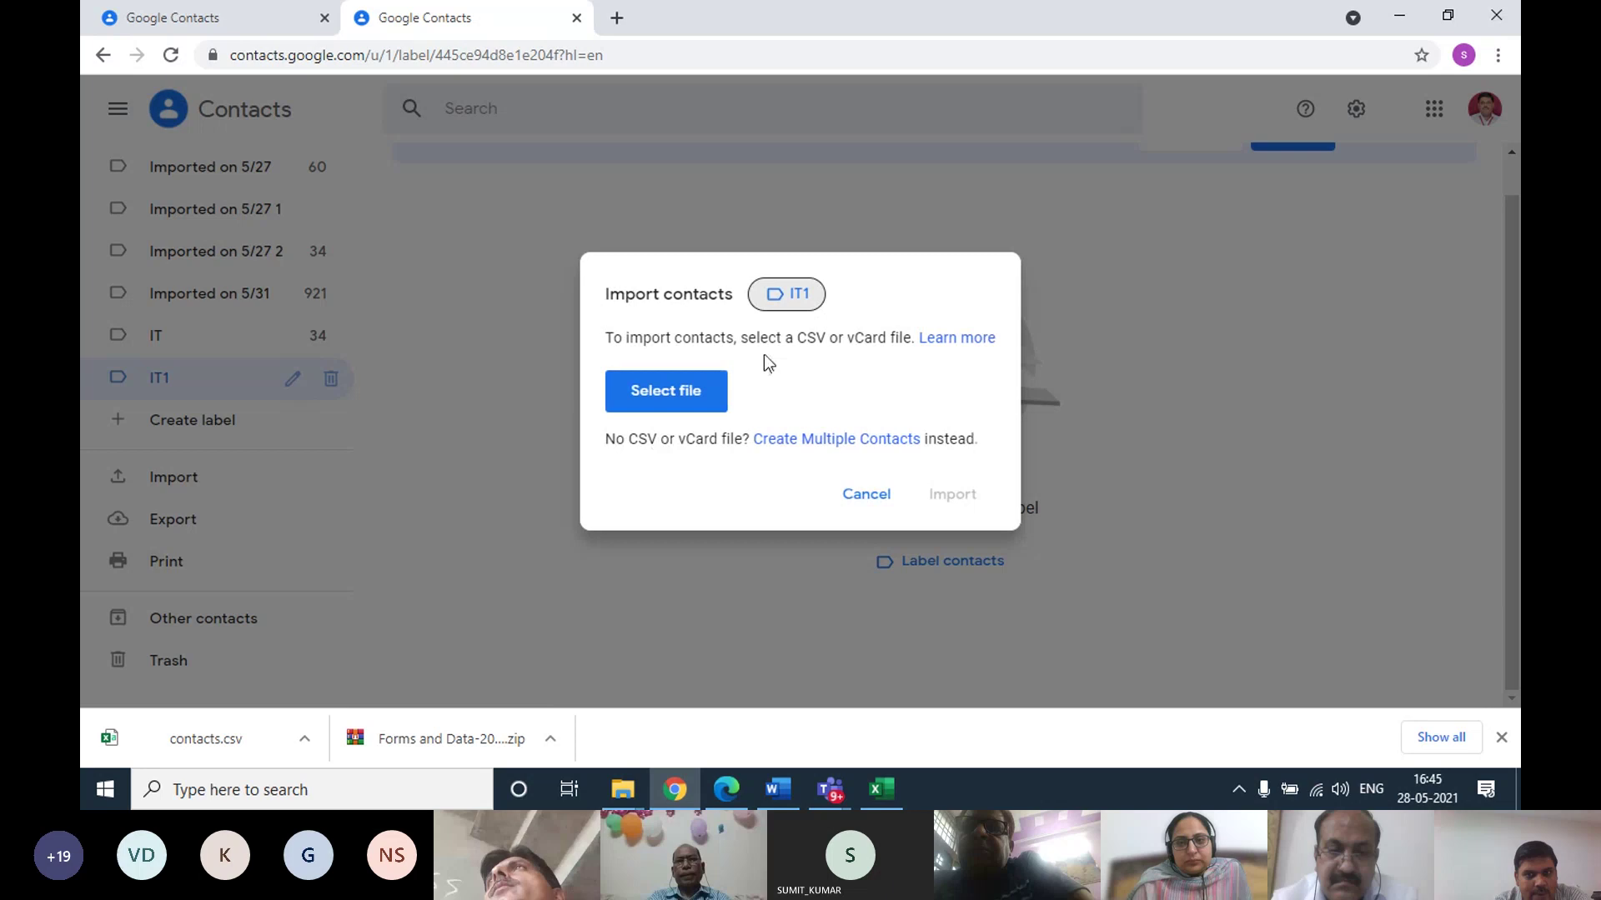
{"action": "left_click", "coordinate": [796, 302]}
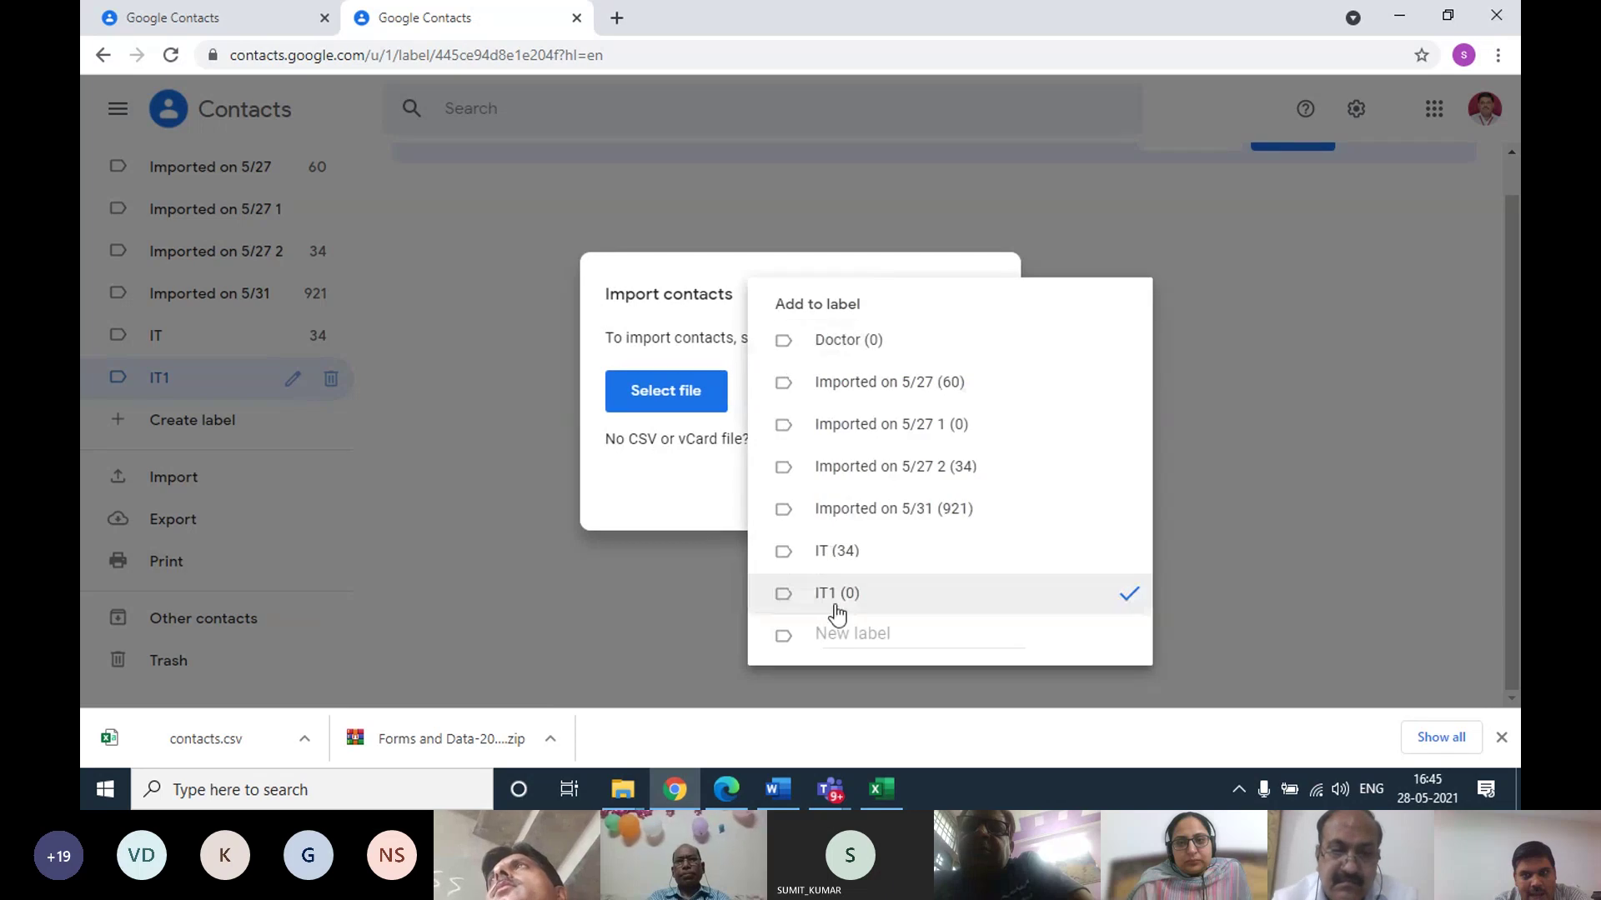
{"action": "left_click", "coordinate": [1065, 602]}
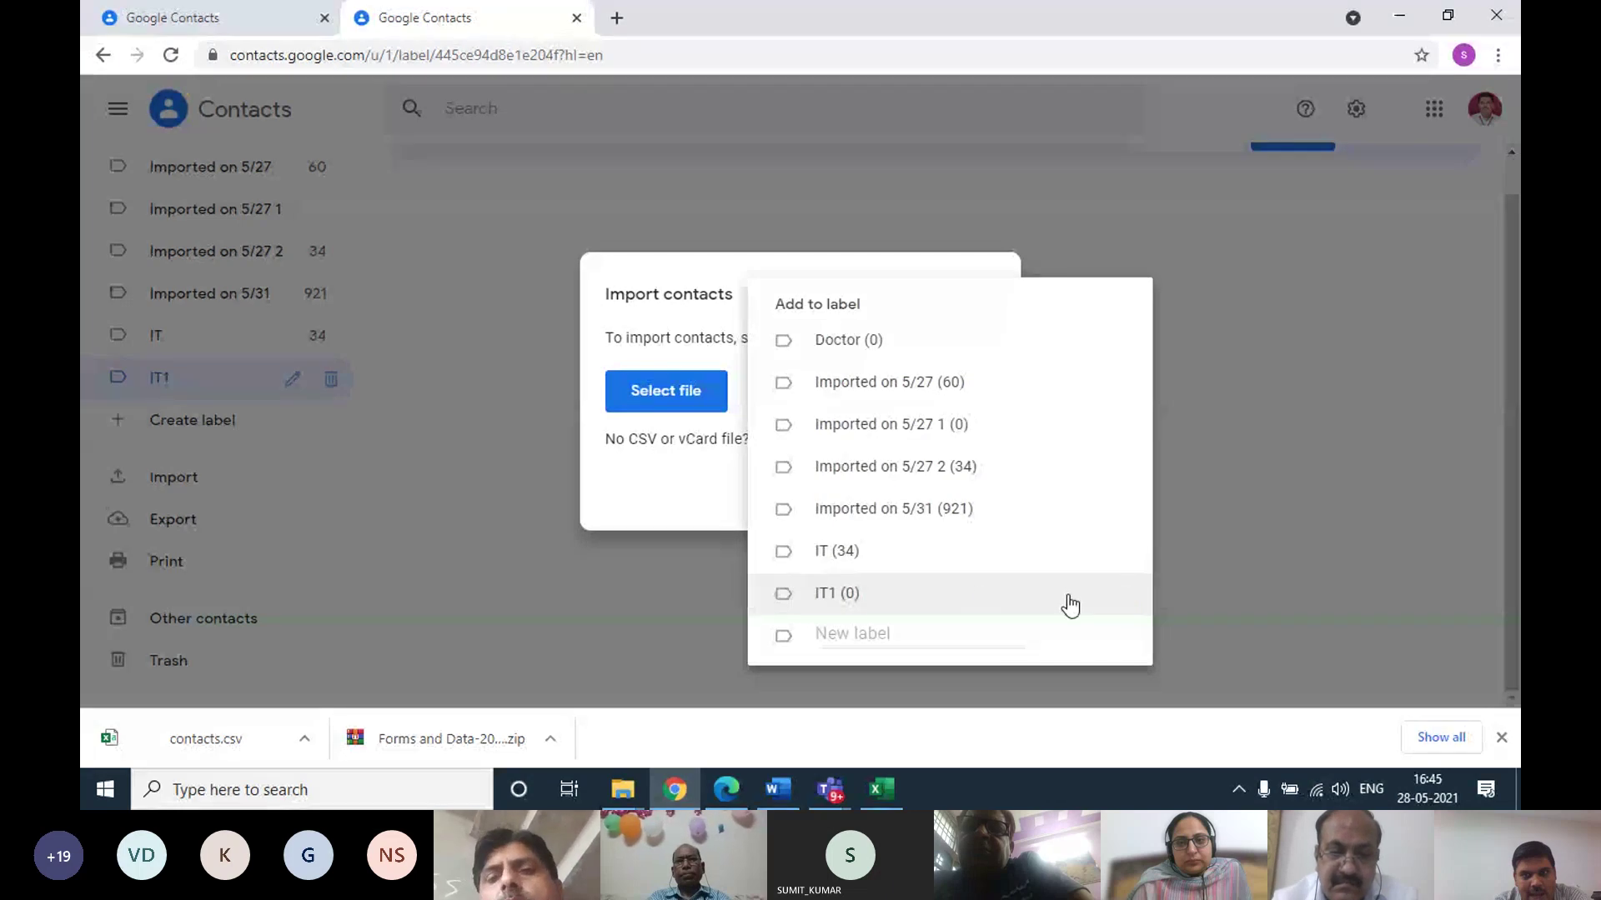
{"action": "left_click", "coordinate": [665, 345]}
{"action": "left_click", "coordinate": [660, 393]}
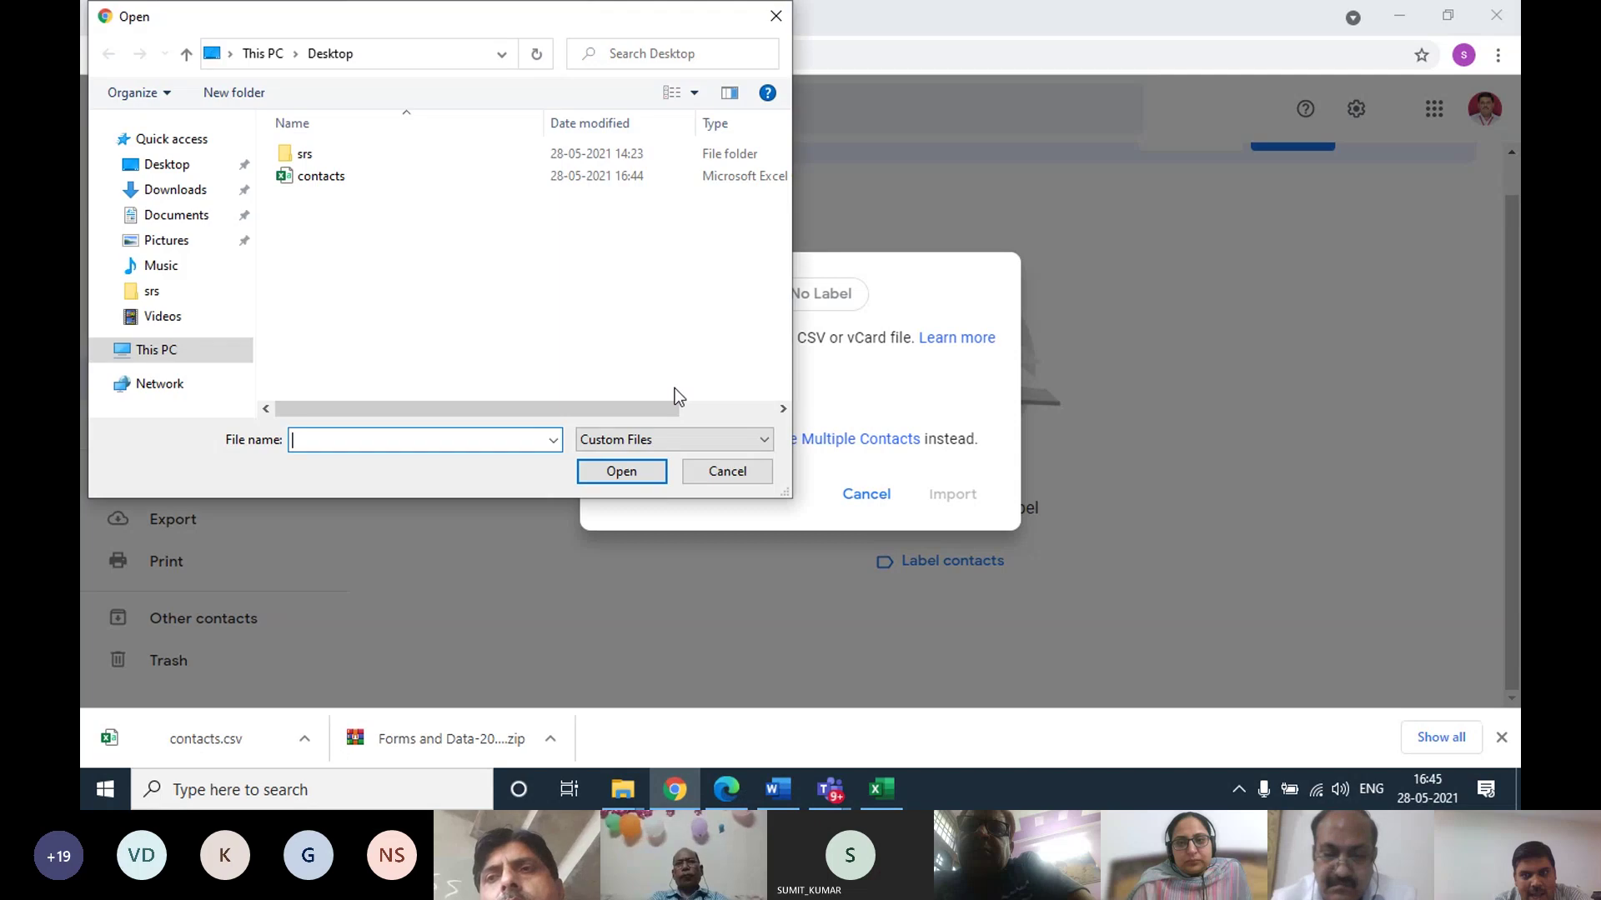
{"action": "double_click", "coordinate": [337, 179]}
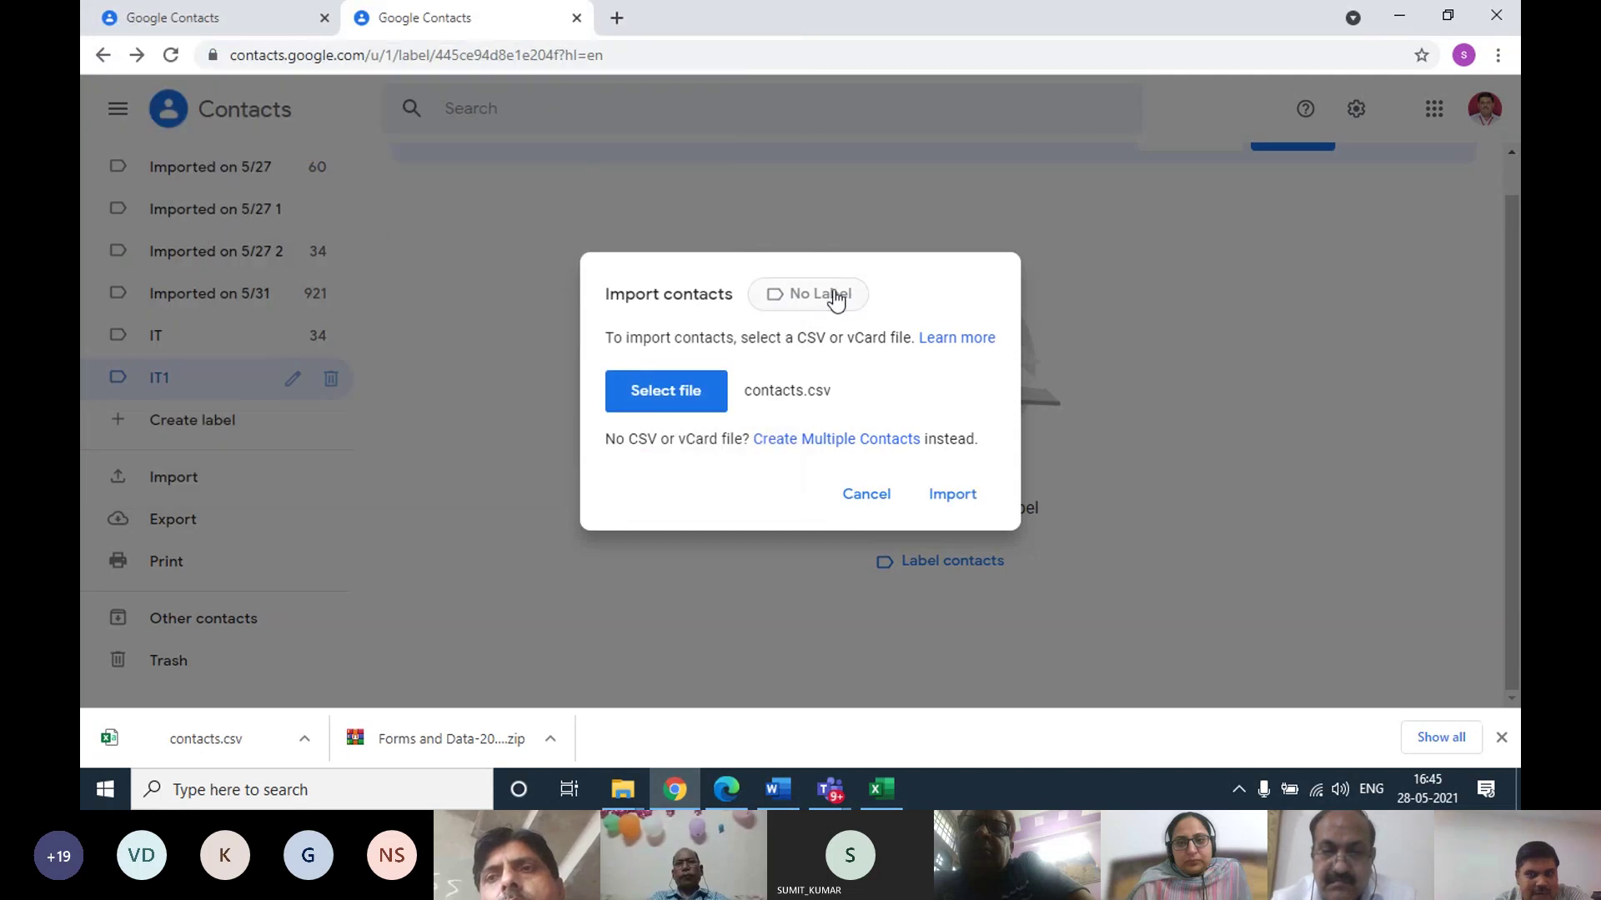
{"action": "left_click", "coordinate": [836, 299]}
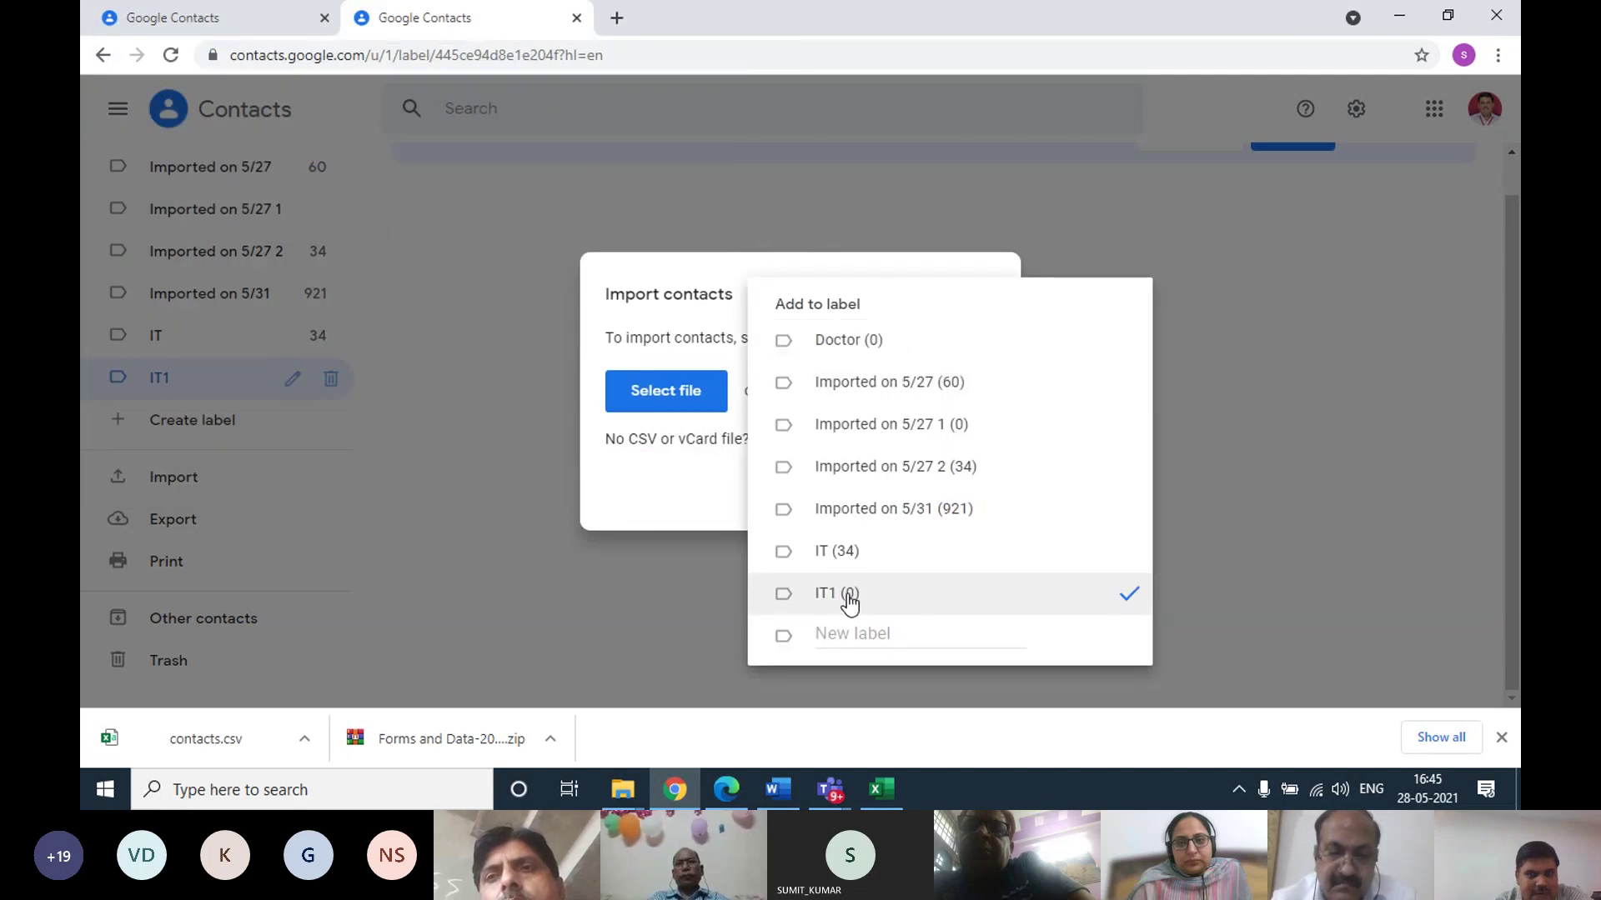
{"action": "left_click", "coordinate": [668, 494]}
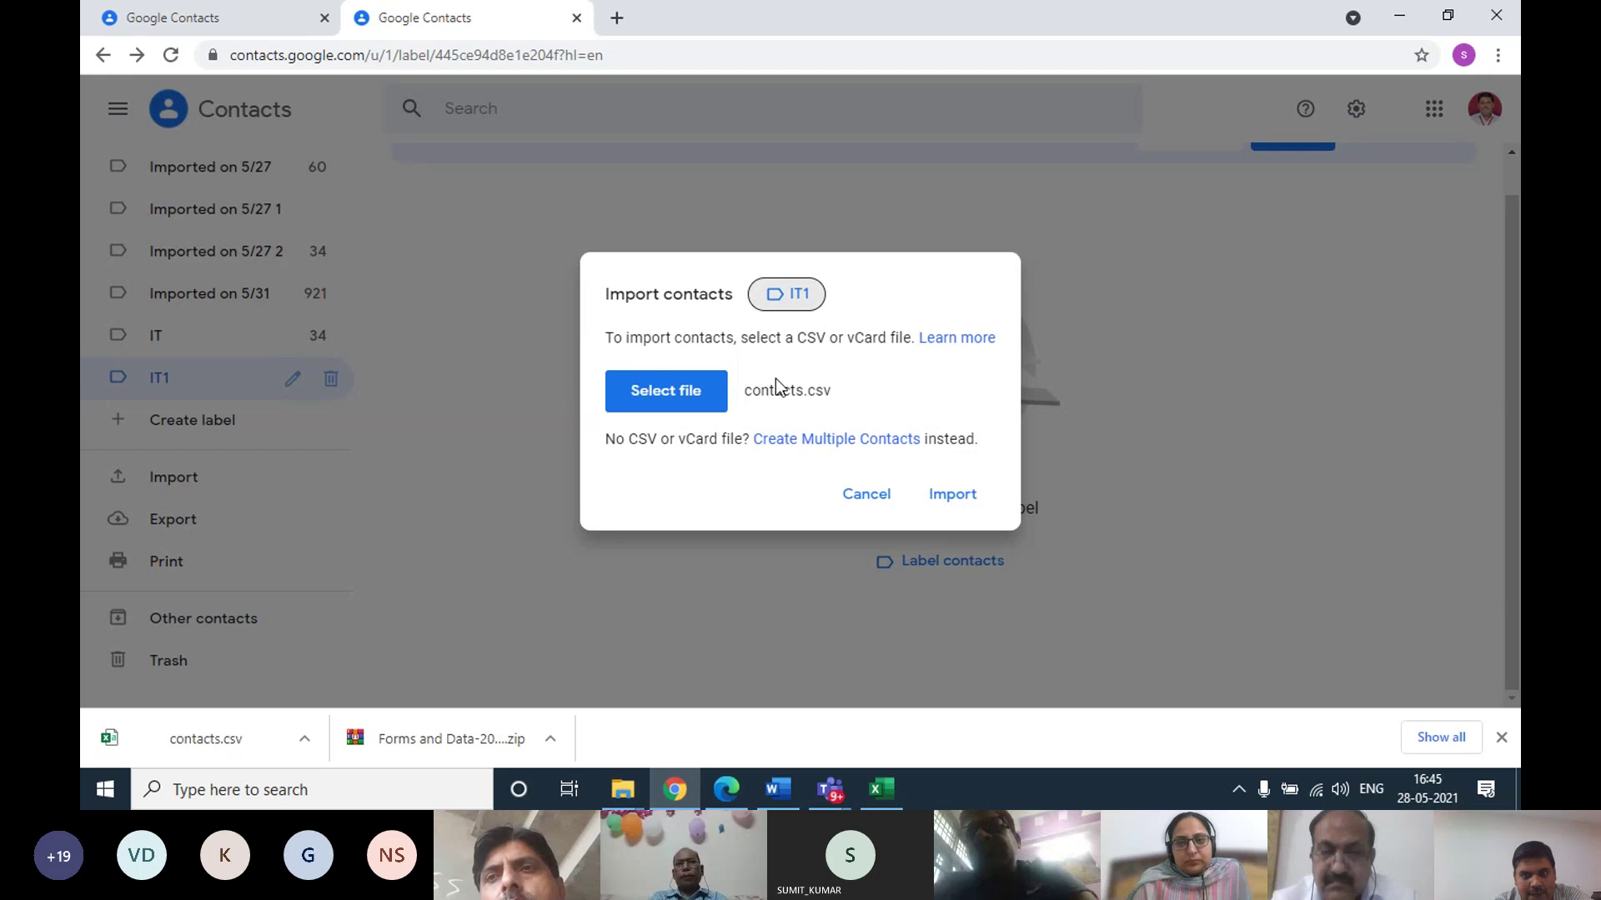
{"action": "left_click", "coordinate": [954, 497]}
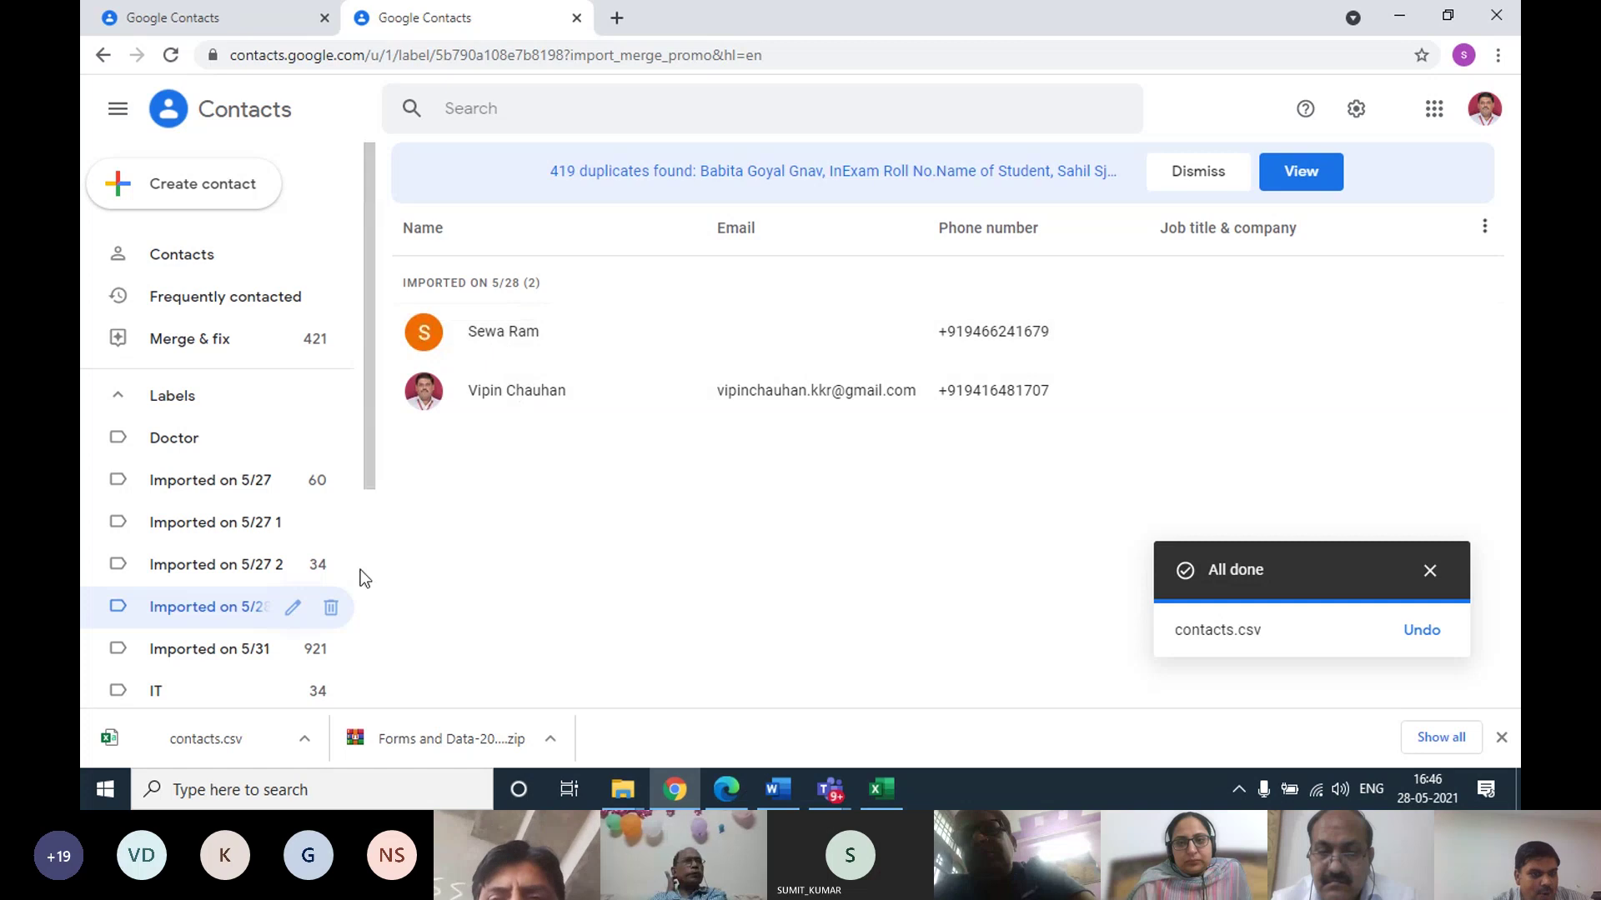
Scroll through the IT label's 34 contacts and close the 'All done' import notice
{"action": "scroll", "coordinate": [159, 691], "scroll_direction": "down", "scroll_amount": 4}
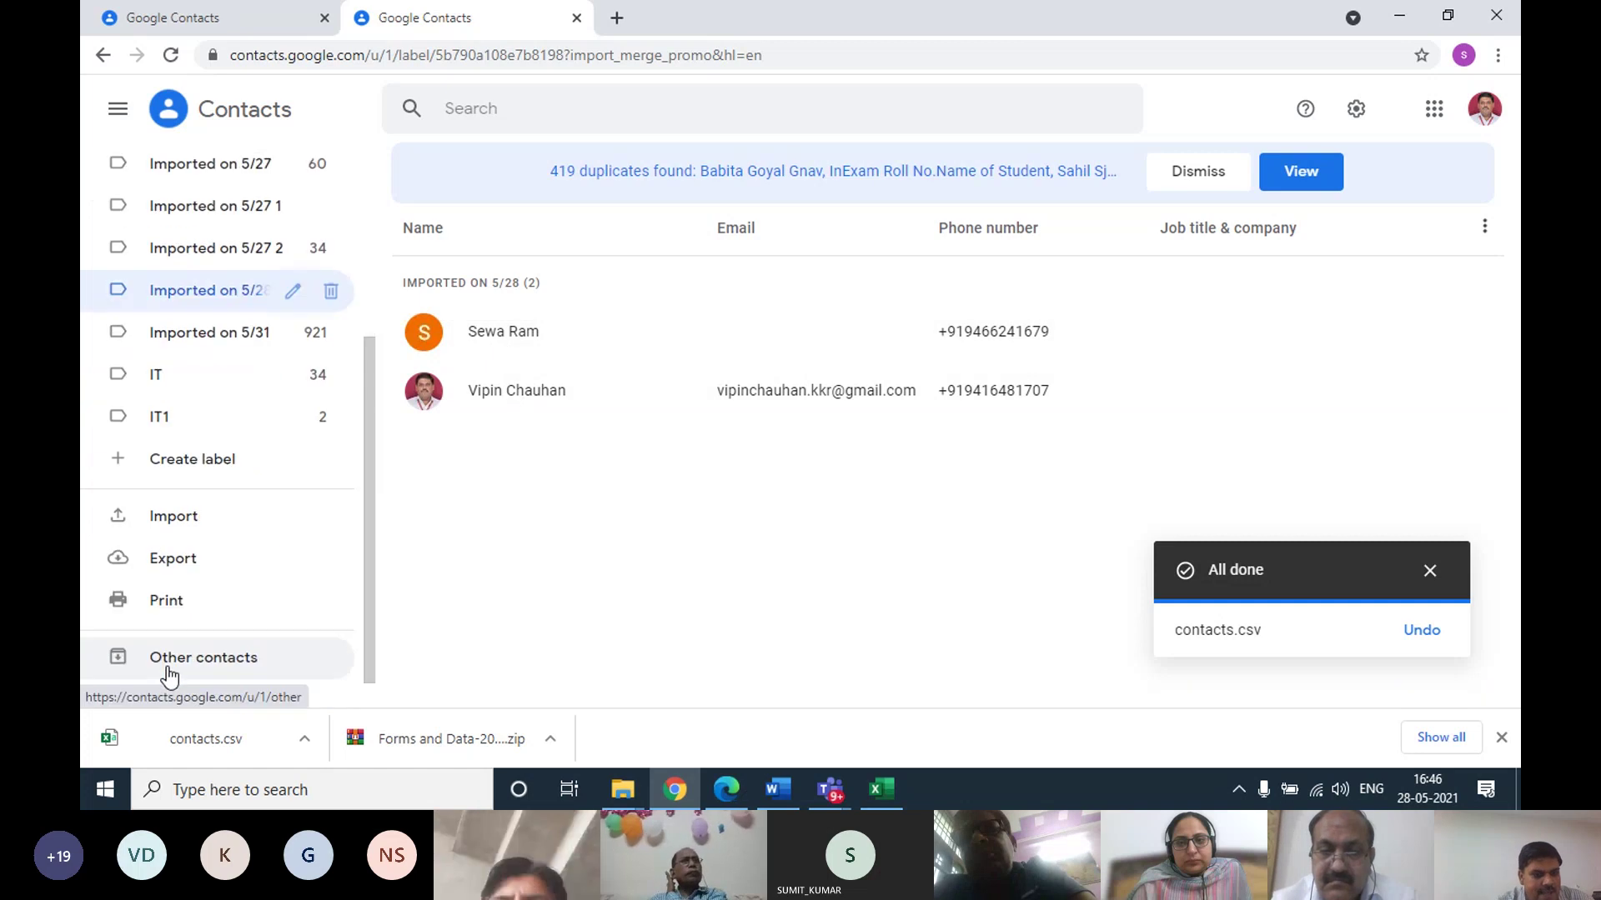
{"action": "left_click", "coordinate": [184, 387]}
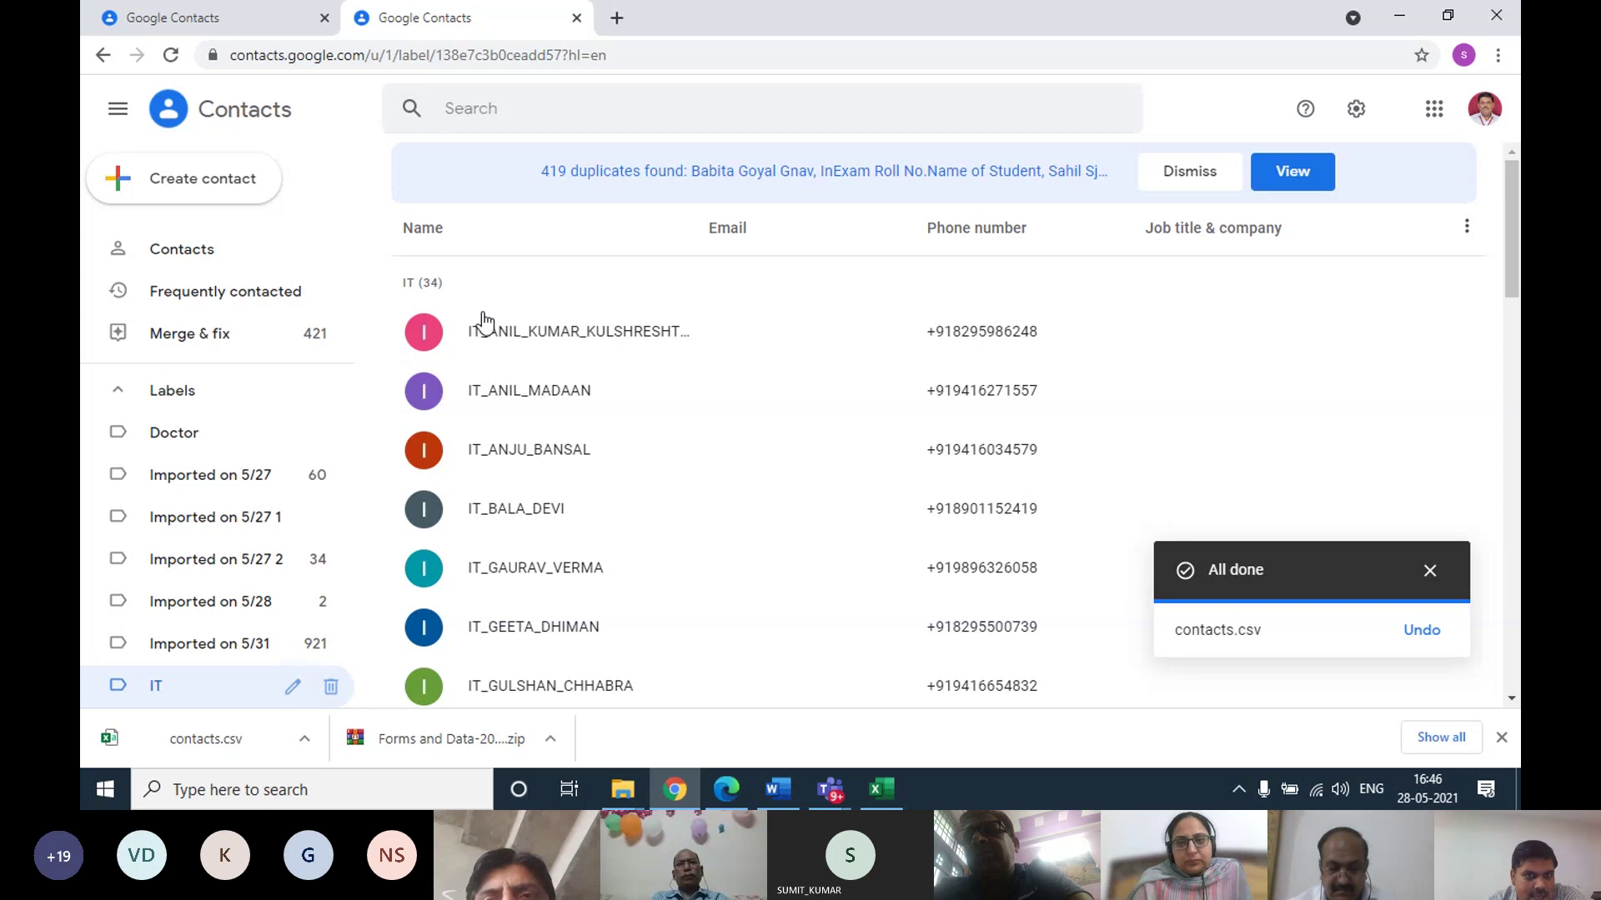
{"action": "scroll", "coordinate": [750, 400], "scroll_direction": "down", "scroll_amount": 5}
{"action": "scroll", "coordinate": [792, 426], "scroll_direction": "down", "scroll_amount": 15}
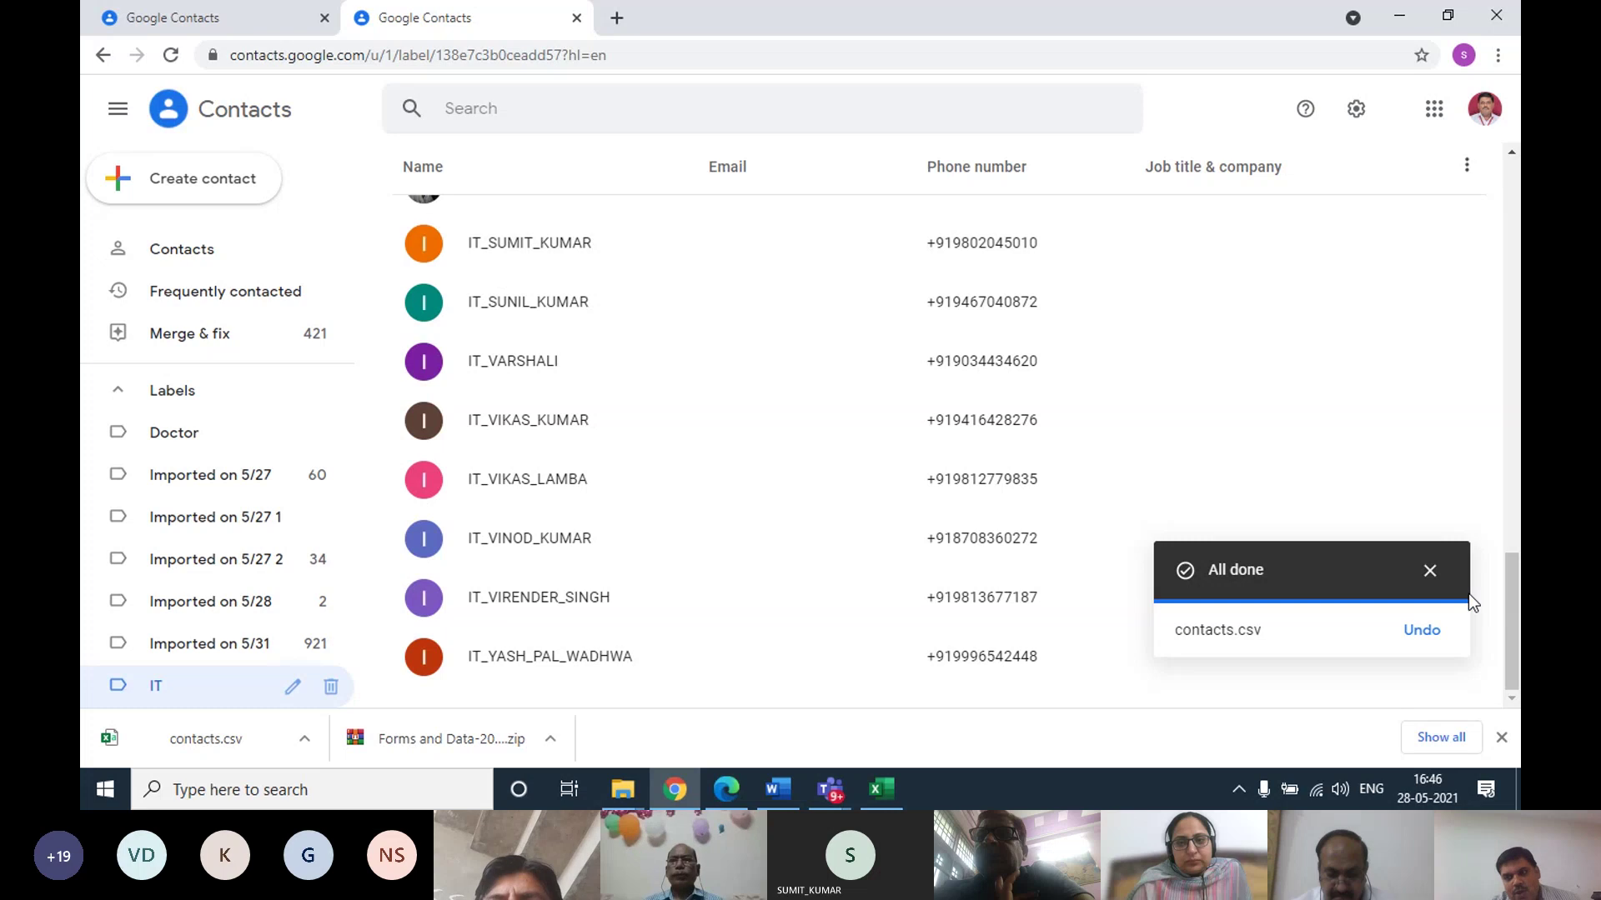
{"action": "left_click", "coordinate": [1430, 570]}
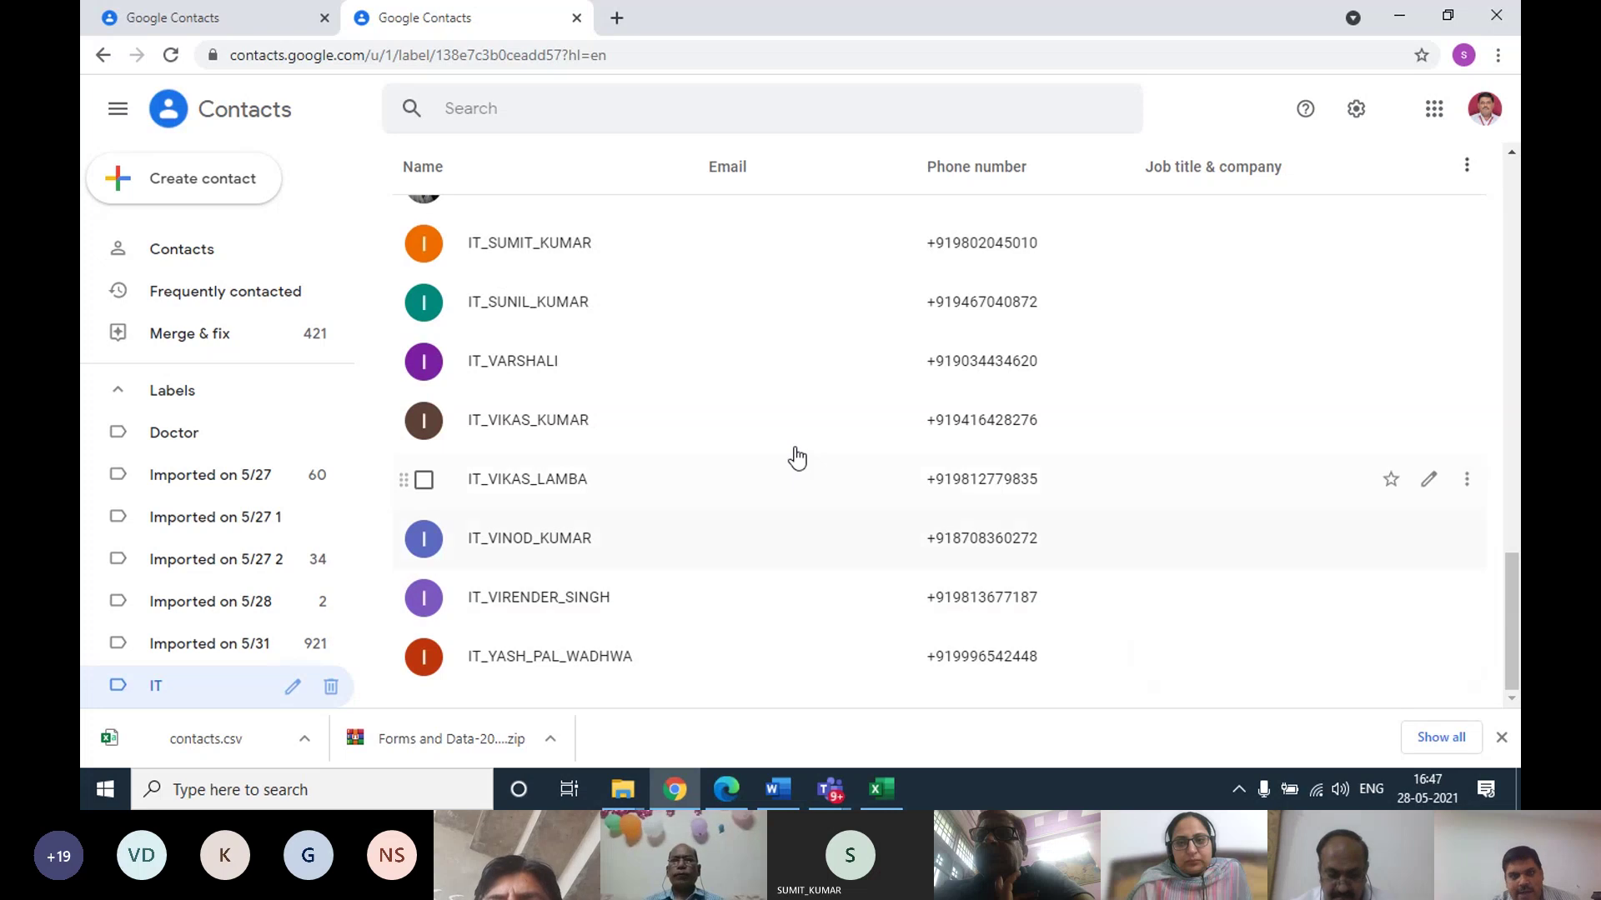
{"action": "left_click", "coordinate": [224, 20]}
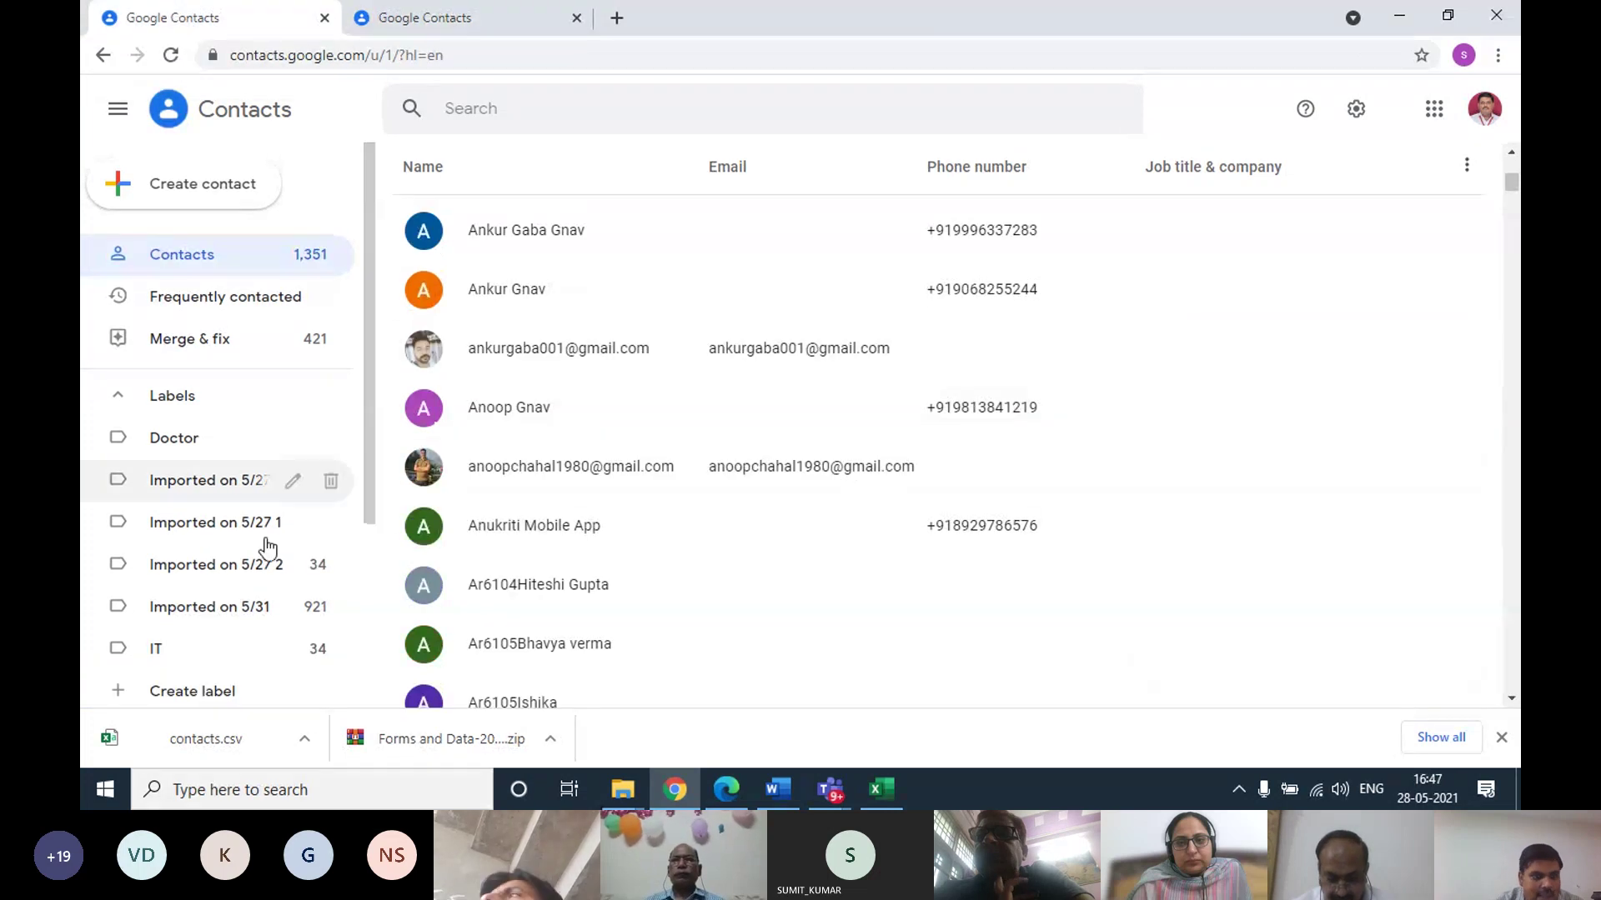
{"action": "scroll", "coordinate": [225, 567], "scroll_direction": "down", "scroll_amount": 3}
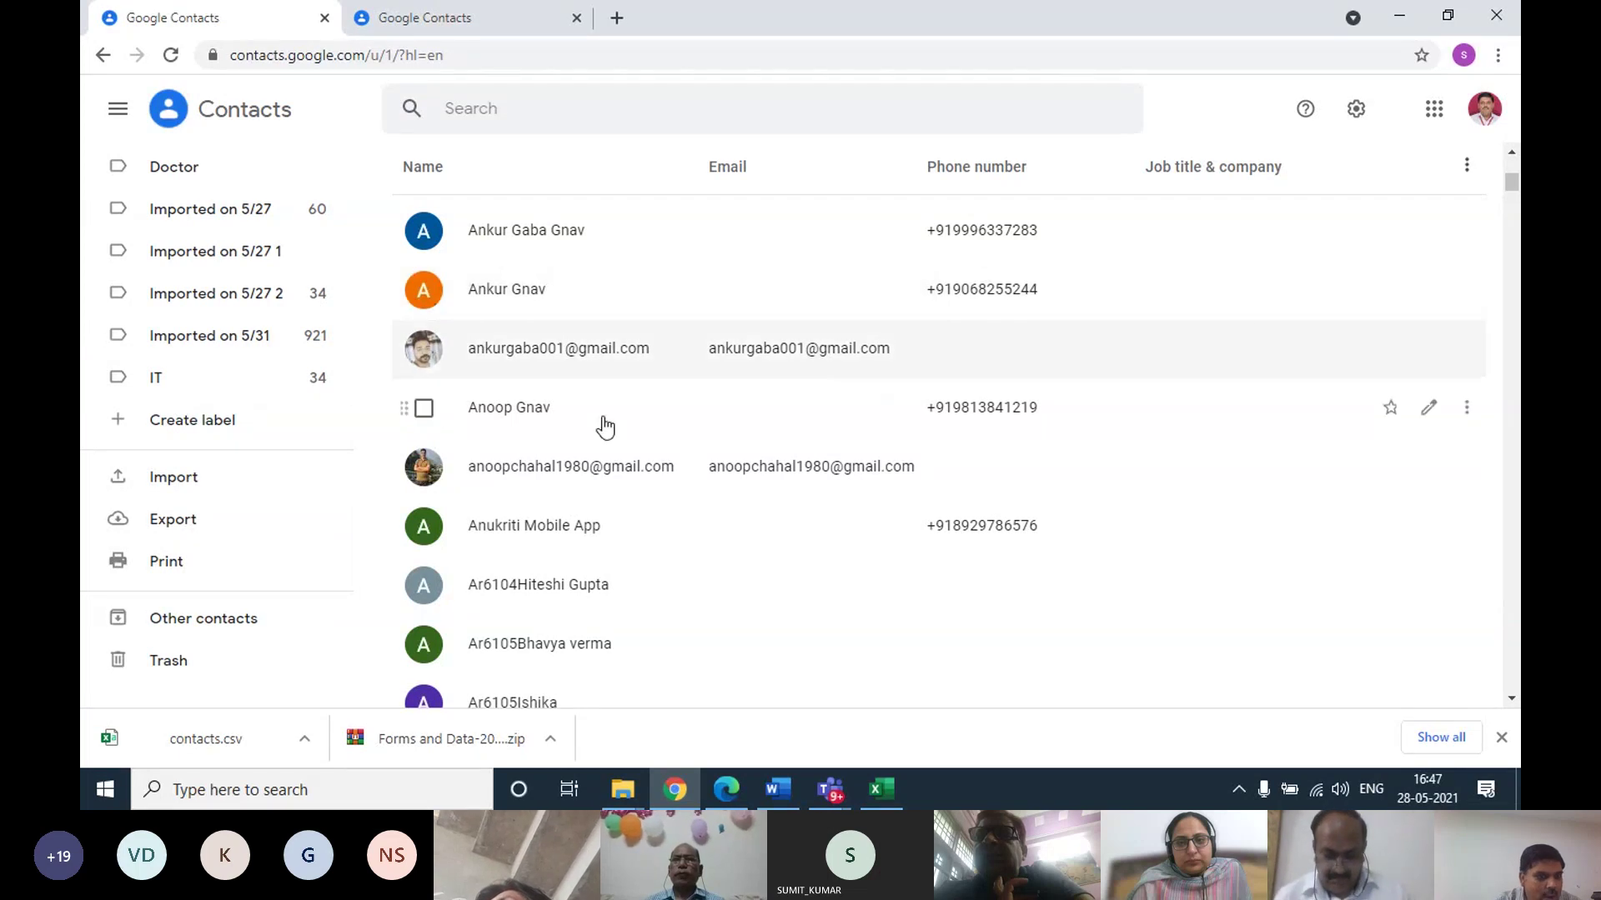
{"action": "left_click", "coordinate": [173, 379]}
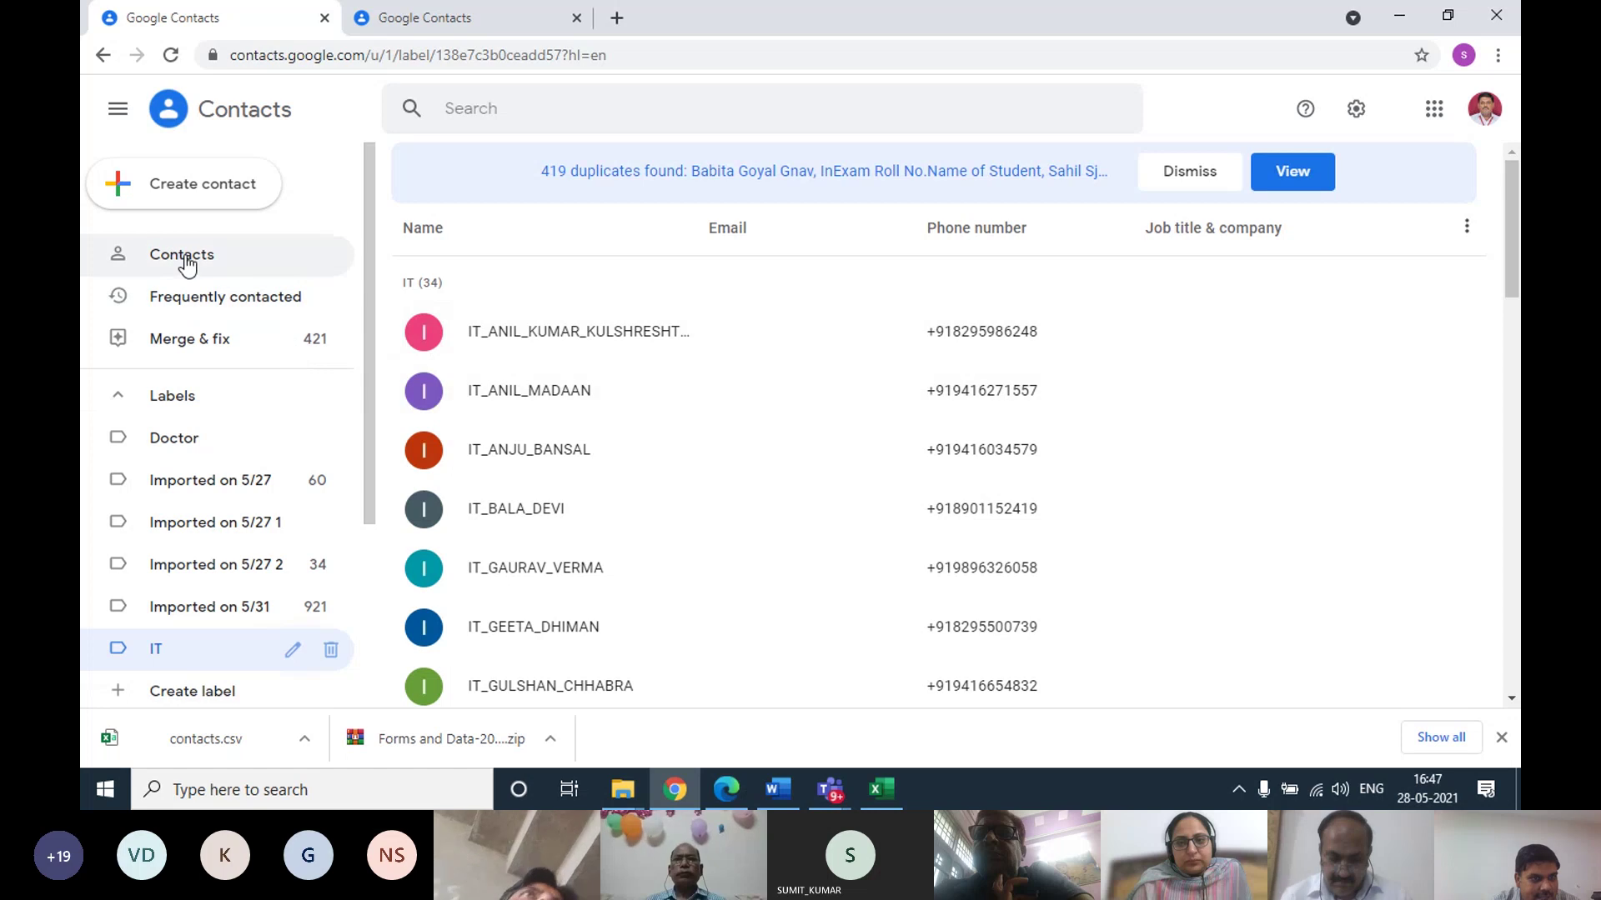
{"action": "scroll", "coordinate": [602, 512], "scroll_direction": "down", "scroll_amount": 5}
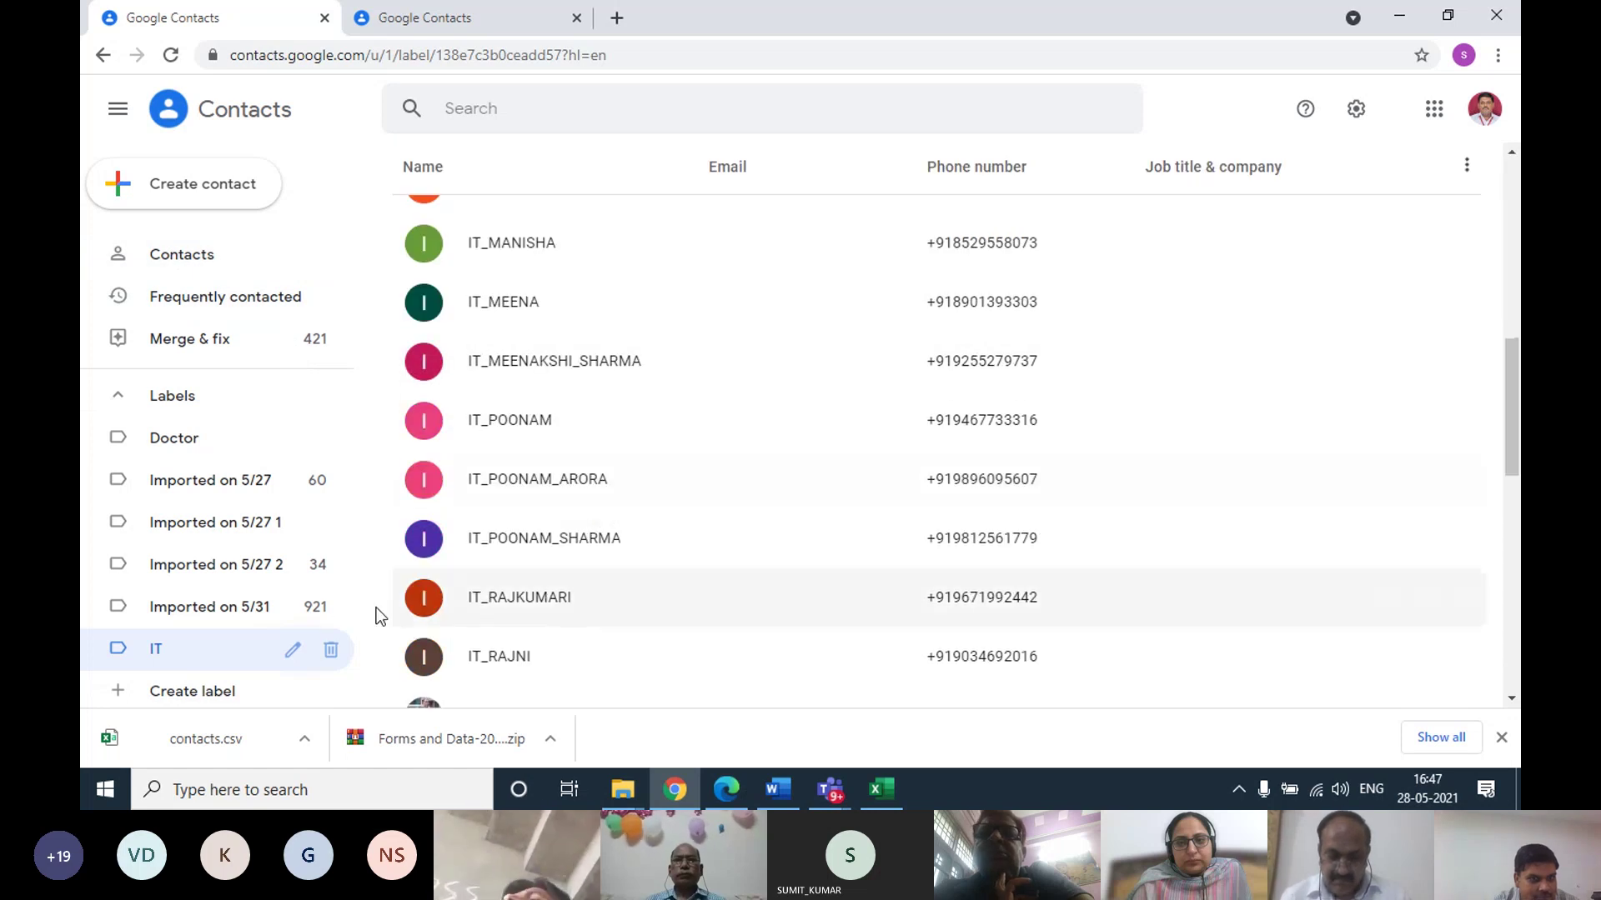
{"action": "scroll", "coordinate": [266, 604], "scroll_direction": "down", "scroll_amount": 3}
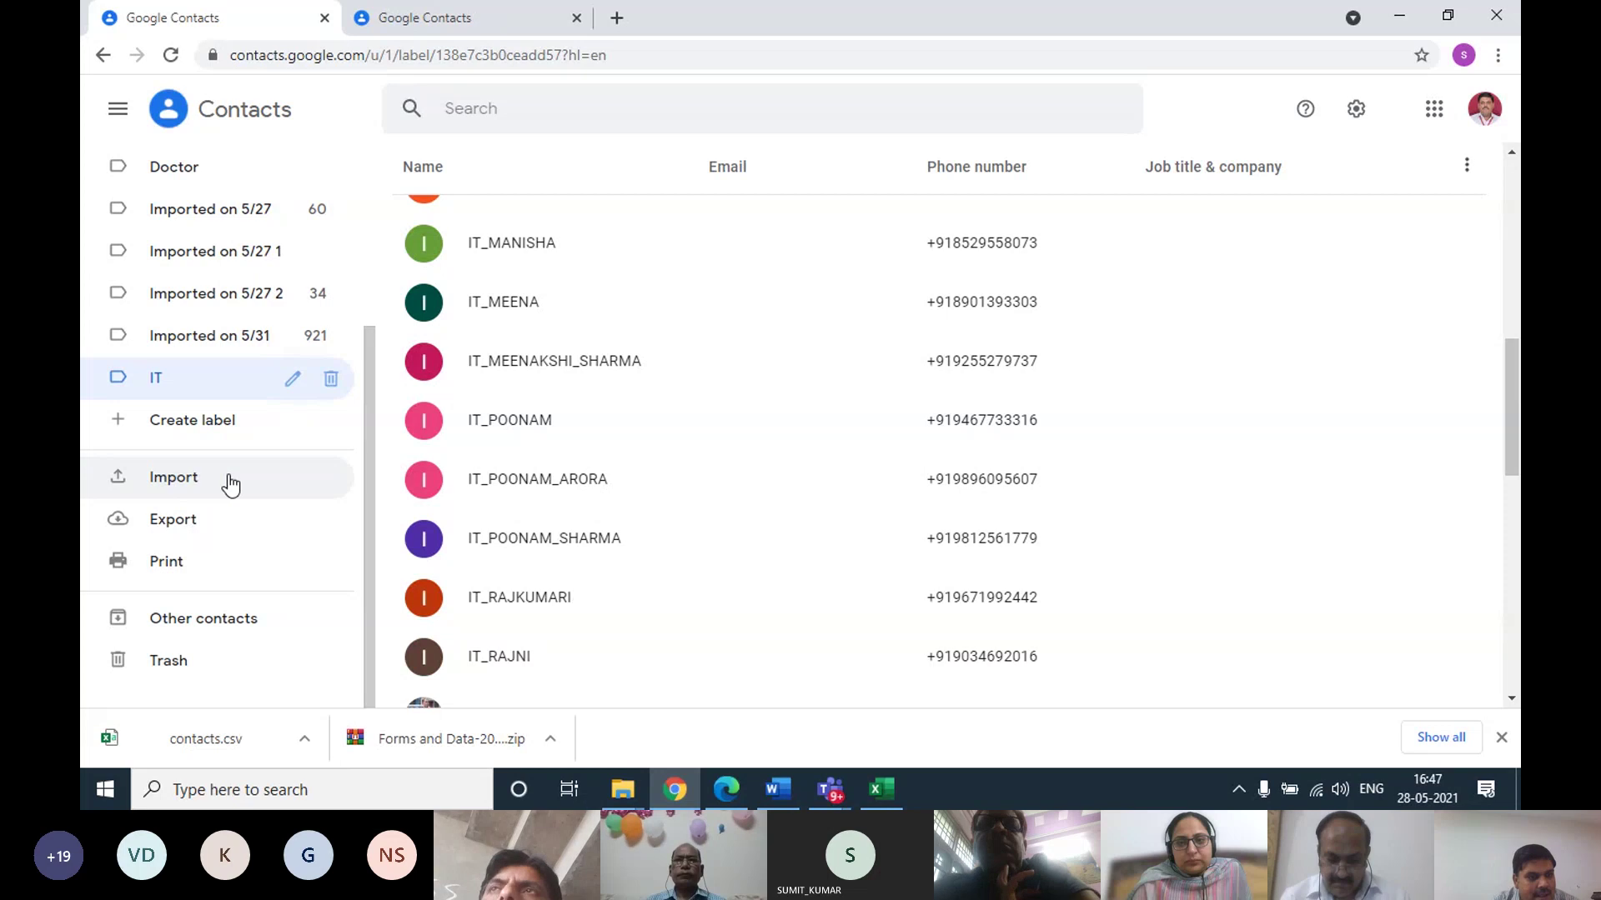
Export Contacts (1351) as Google CSV, then minimise Chrome and the Teams window
{"action": "left_click", "coordinate": [193, 524]}
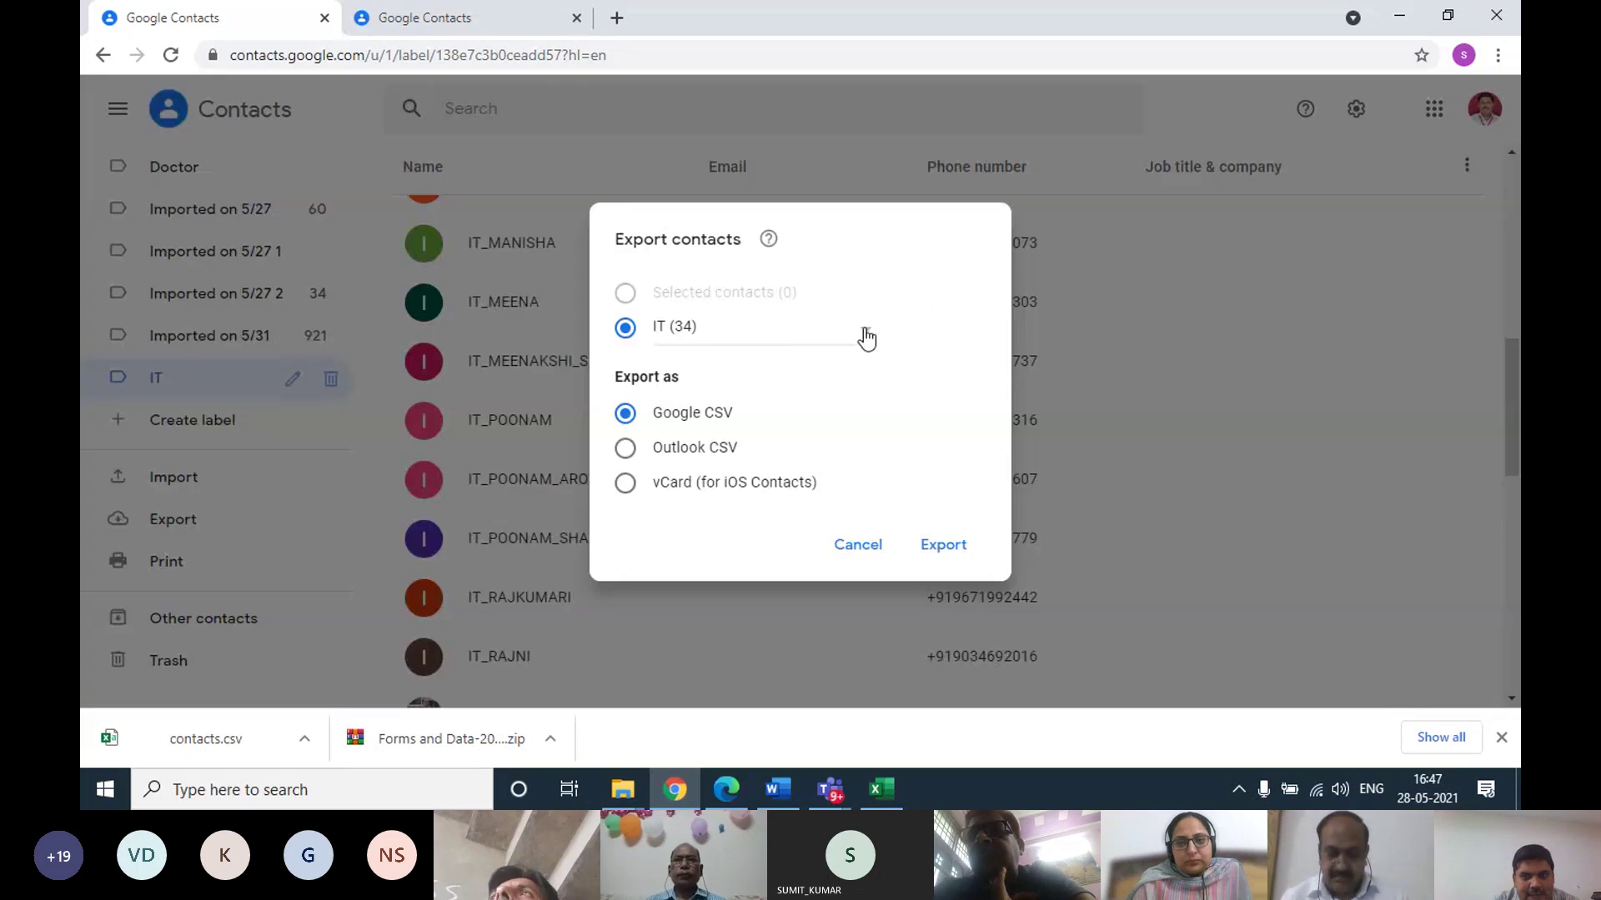
{"action": "left_click", "coordinate": [866, 337]}
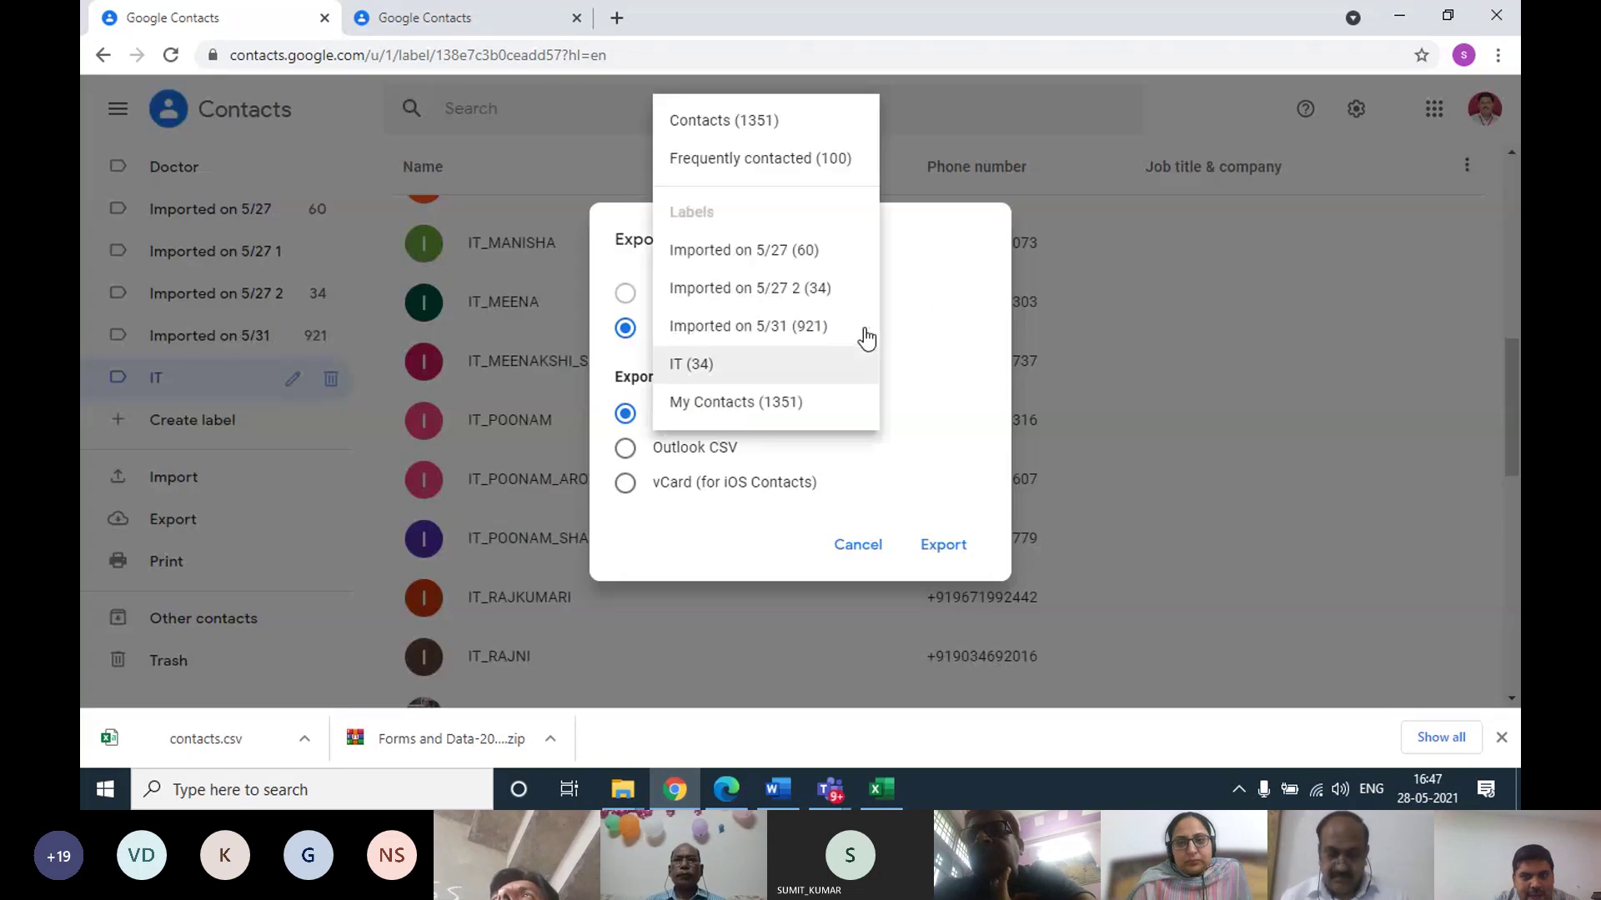
{"action": "left_click", "coordinate": [798, 125]}
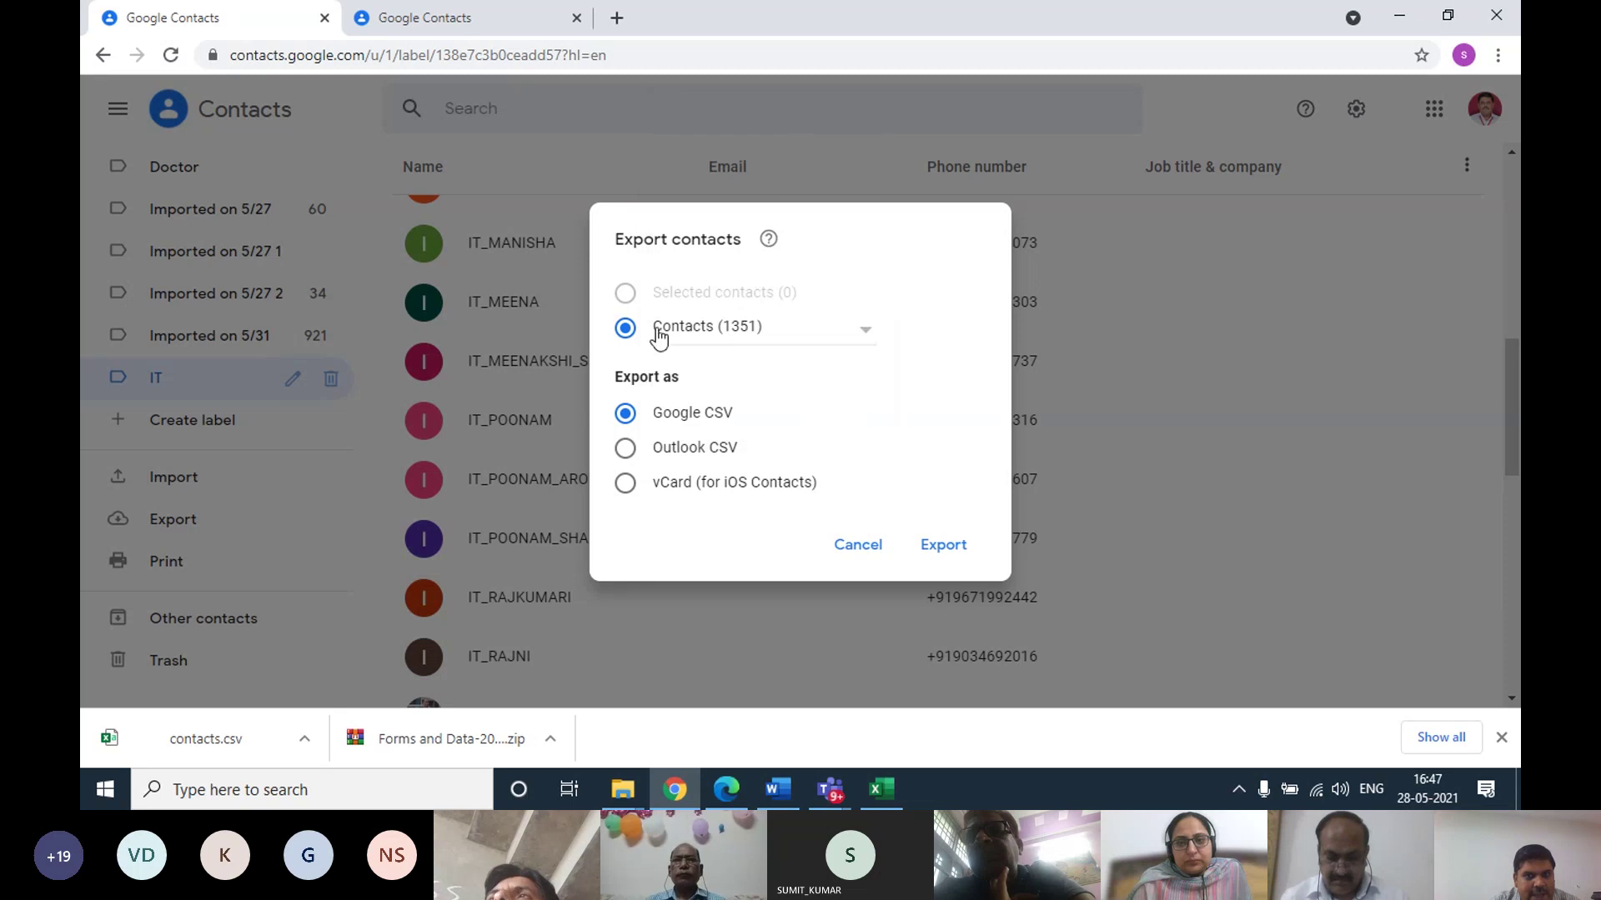
{"action": "left_click", "coordinate": [931, 548]}
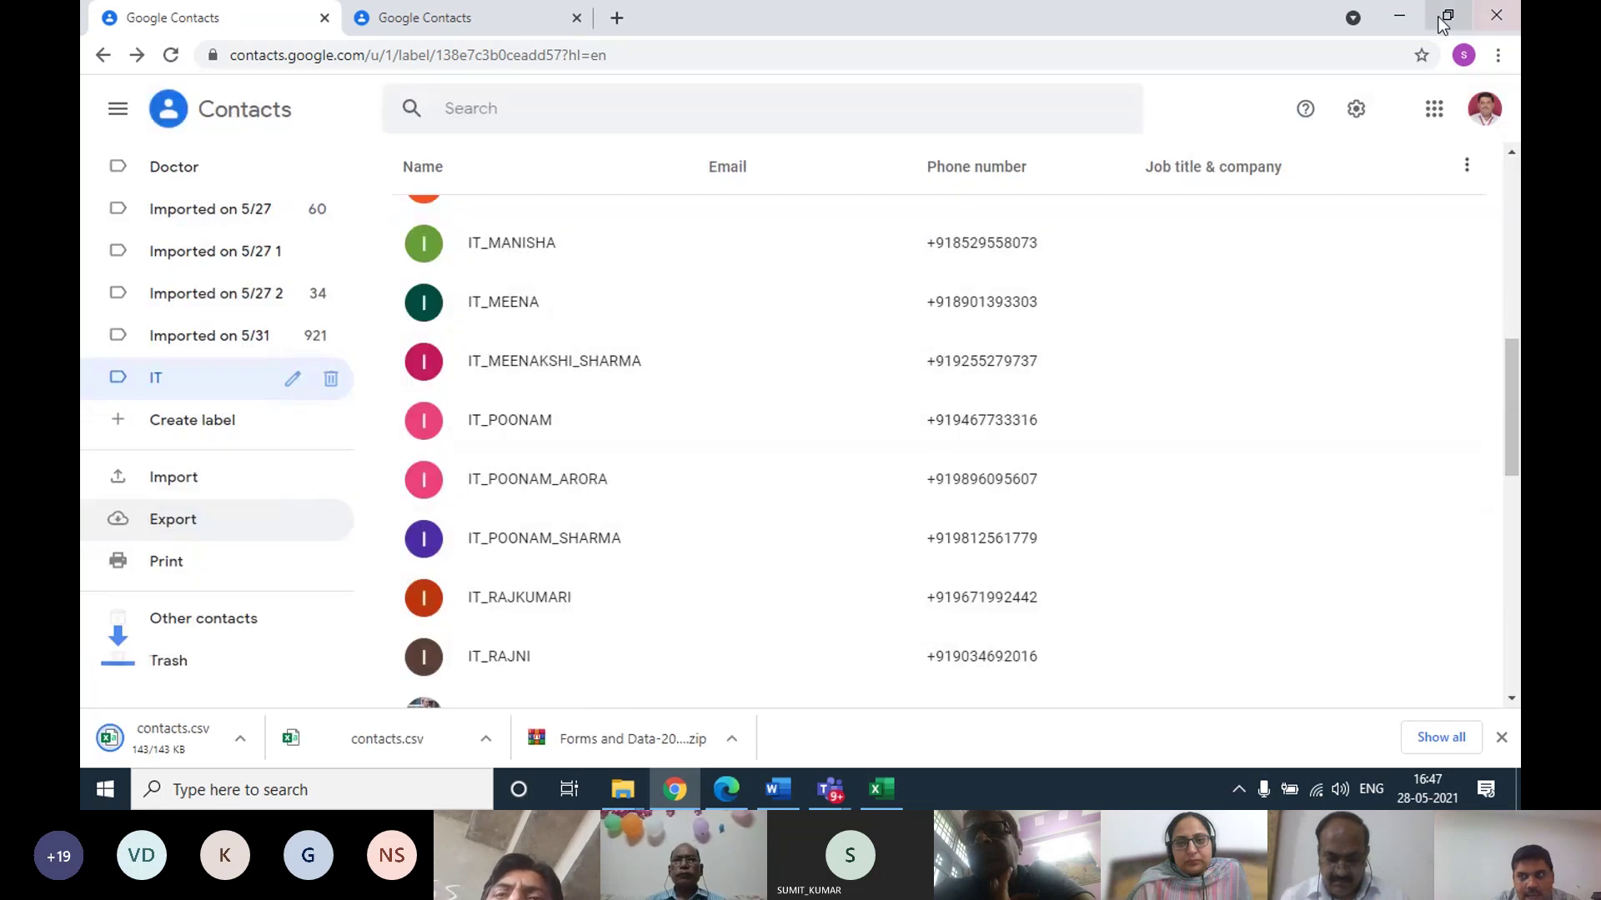
{"action": "left_click", "coordinate": [1399, 16]}
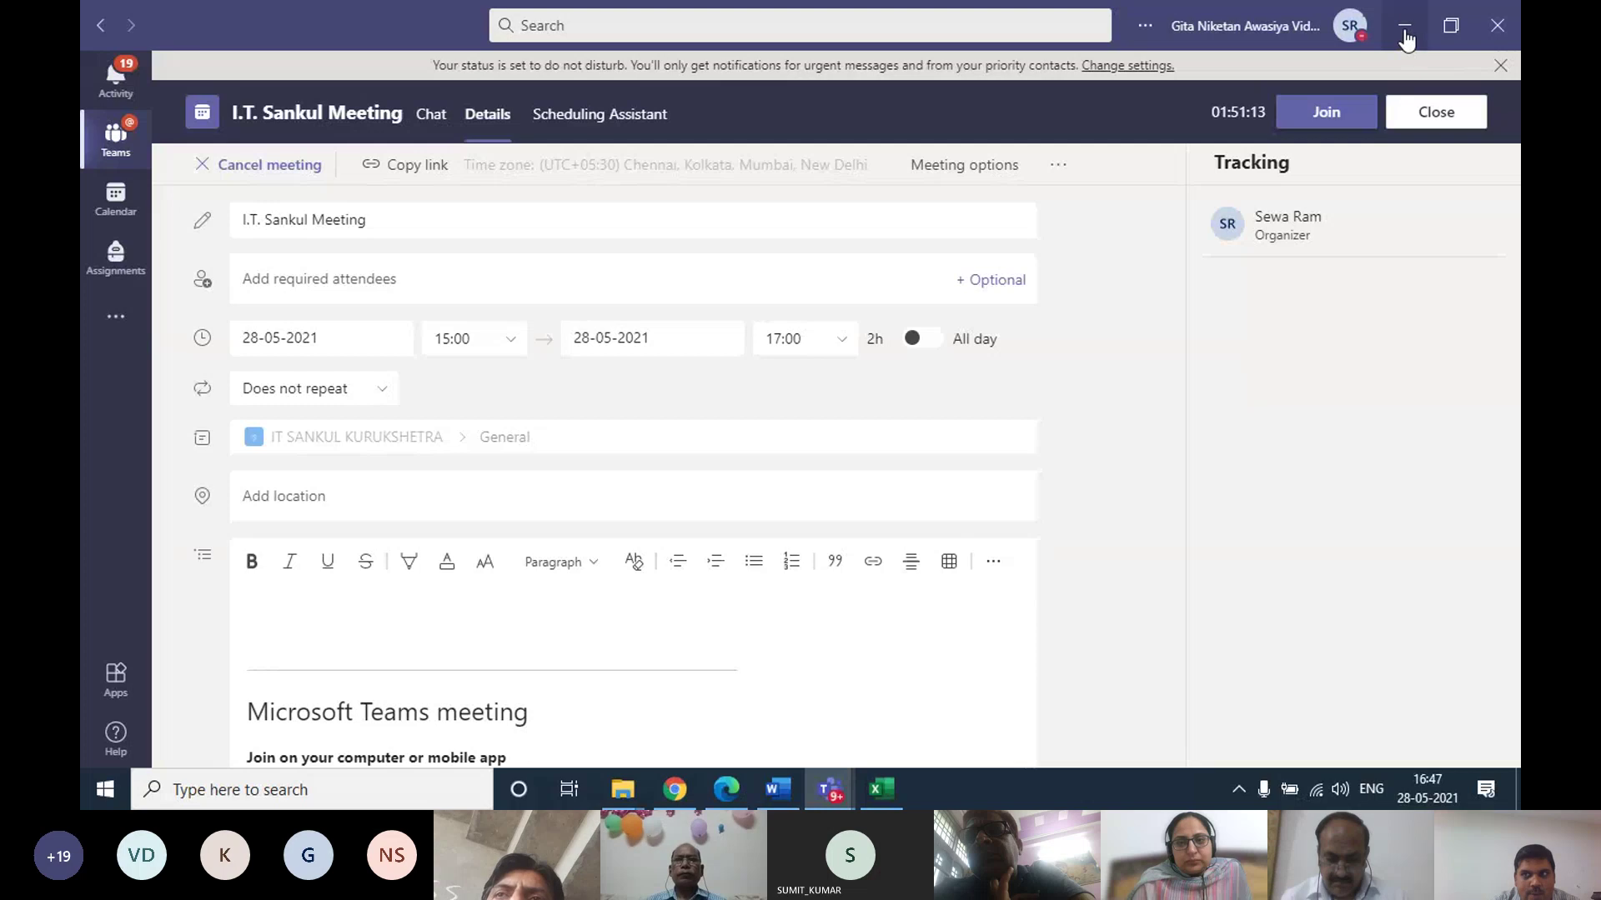
{"action": "left_click", "coordinate": [1405, 30]}
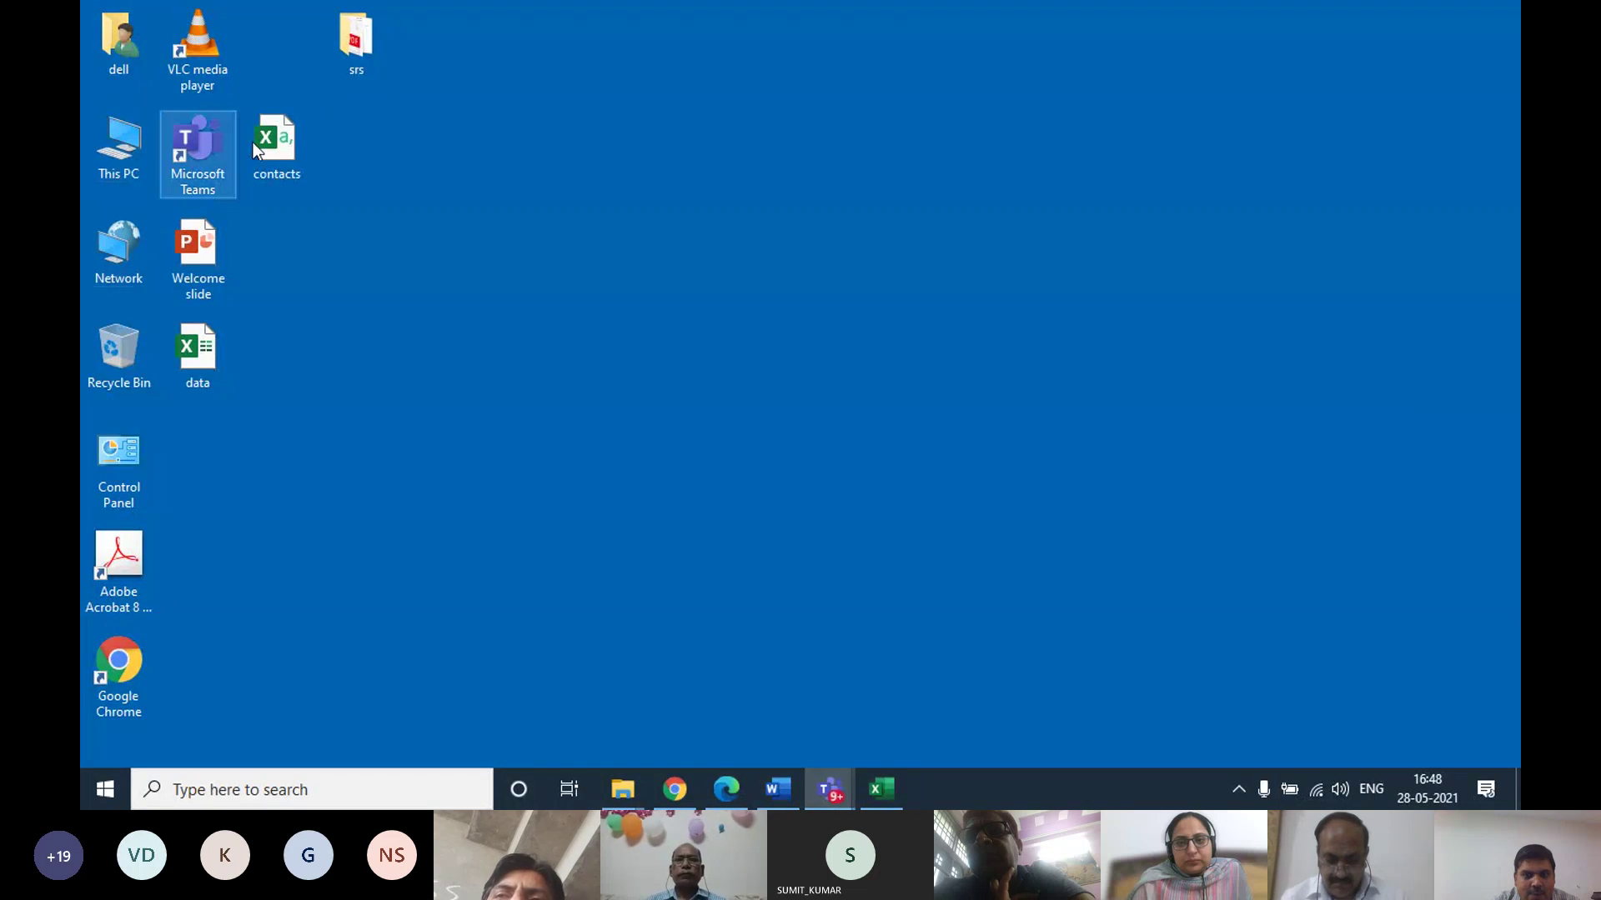
Show the downloaded contacts.csv in the Downloads folder and open it in Excel
{"action": "left_click", "coordinate": [676, 790]}
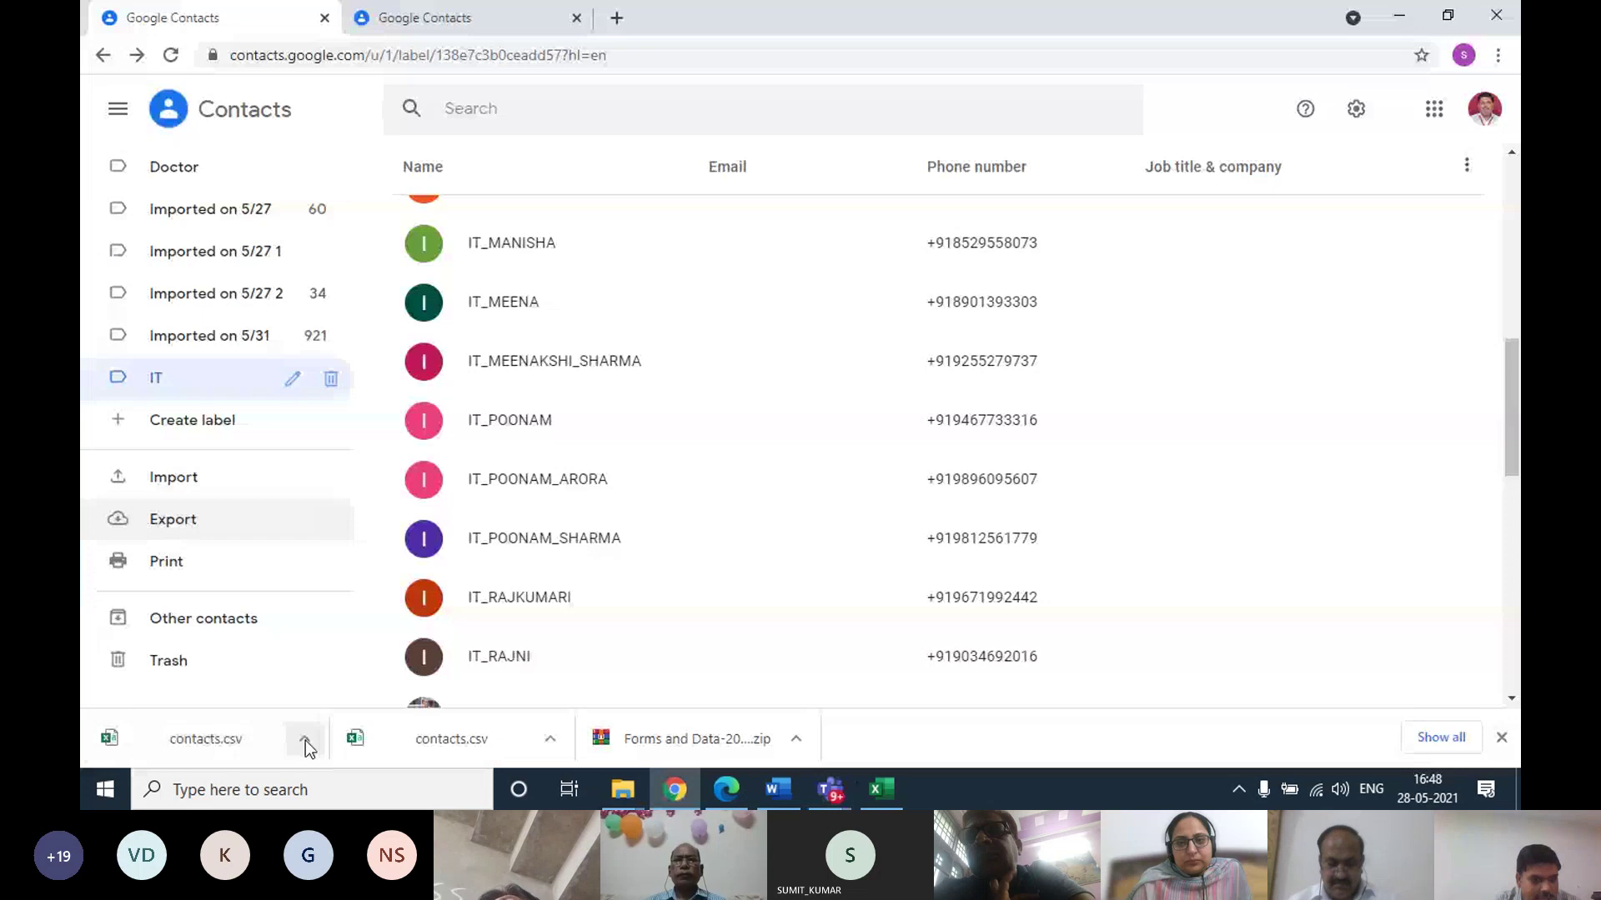
{"action": "left_click", "coordinate": [304, 739]}
{"action": "left_click", "coordinate": [358, 671]}
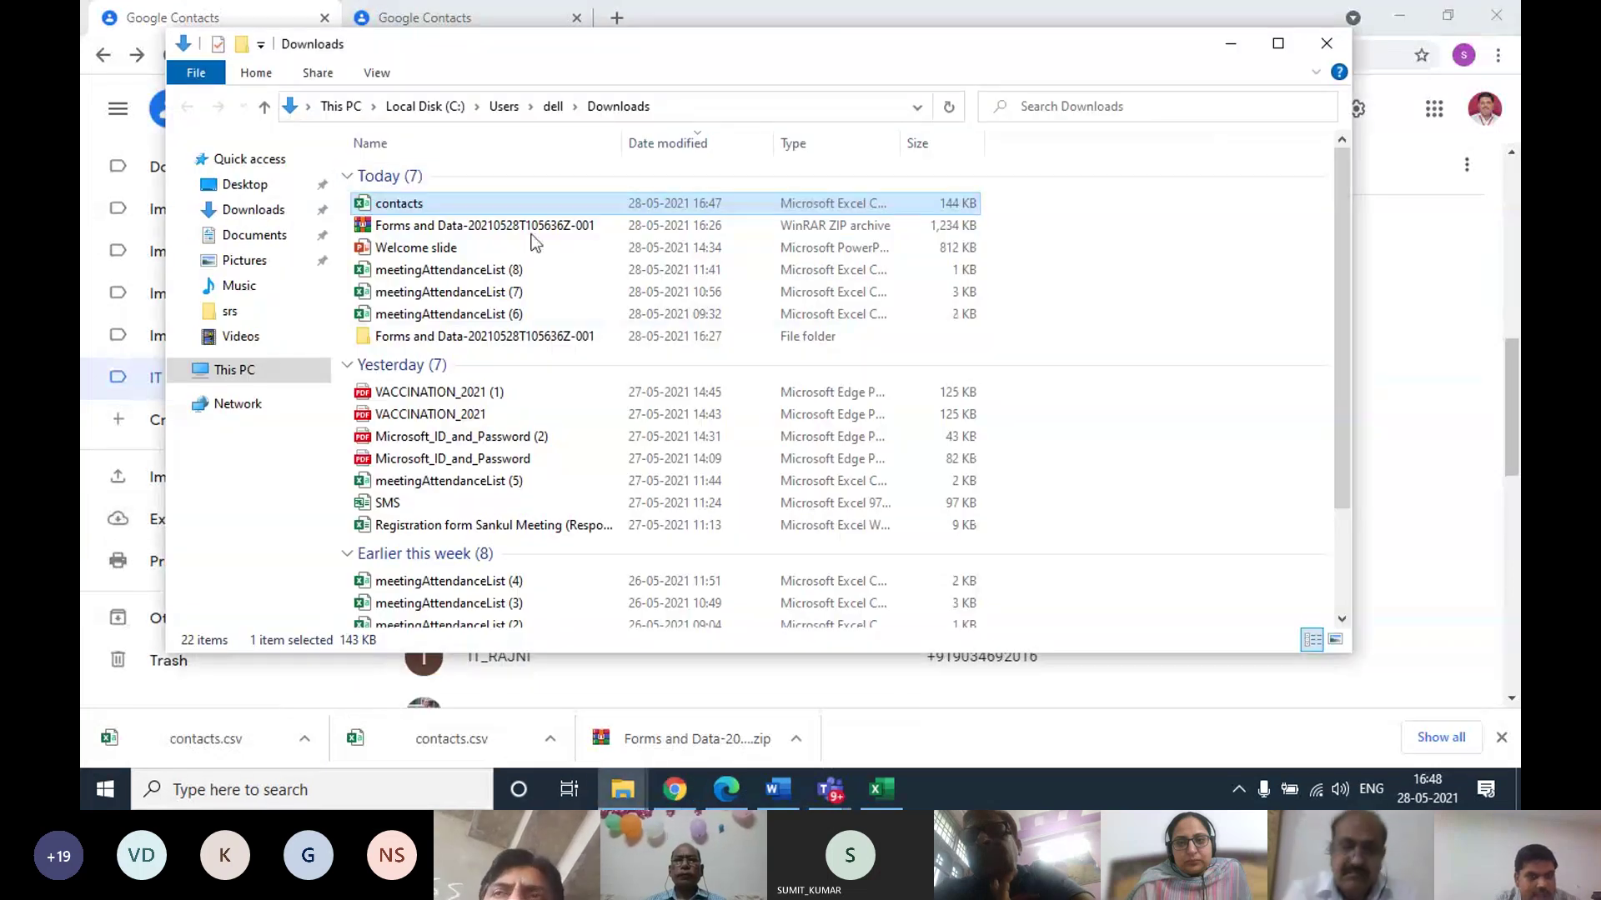
{"action": "left_click", "coordinate": [440, 208]}
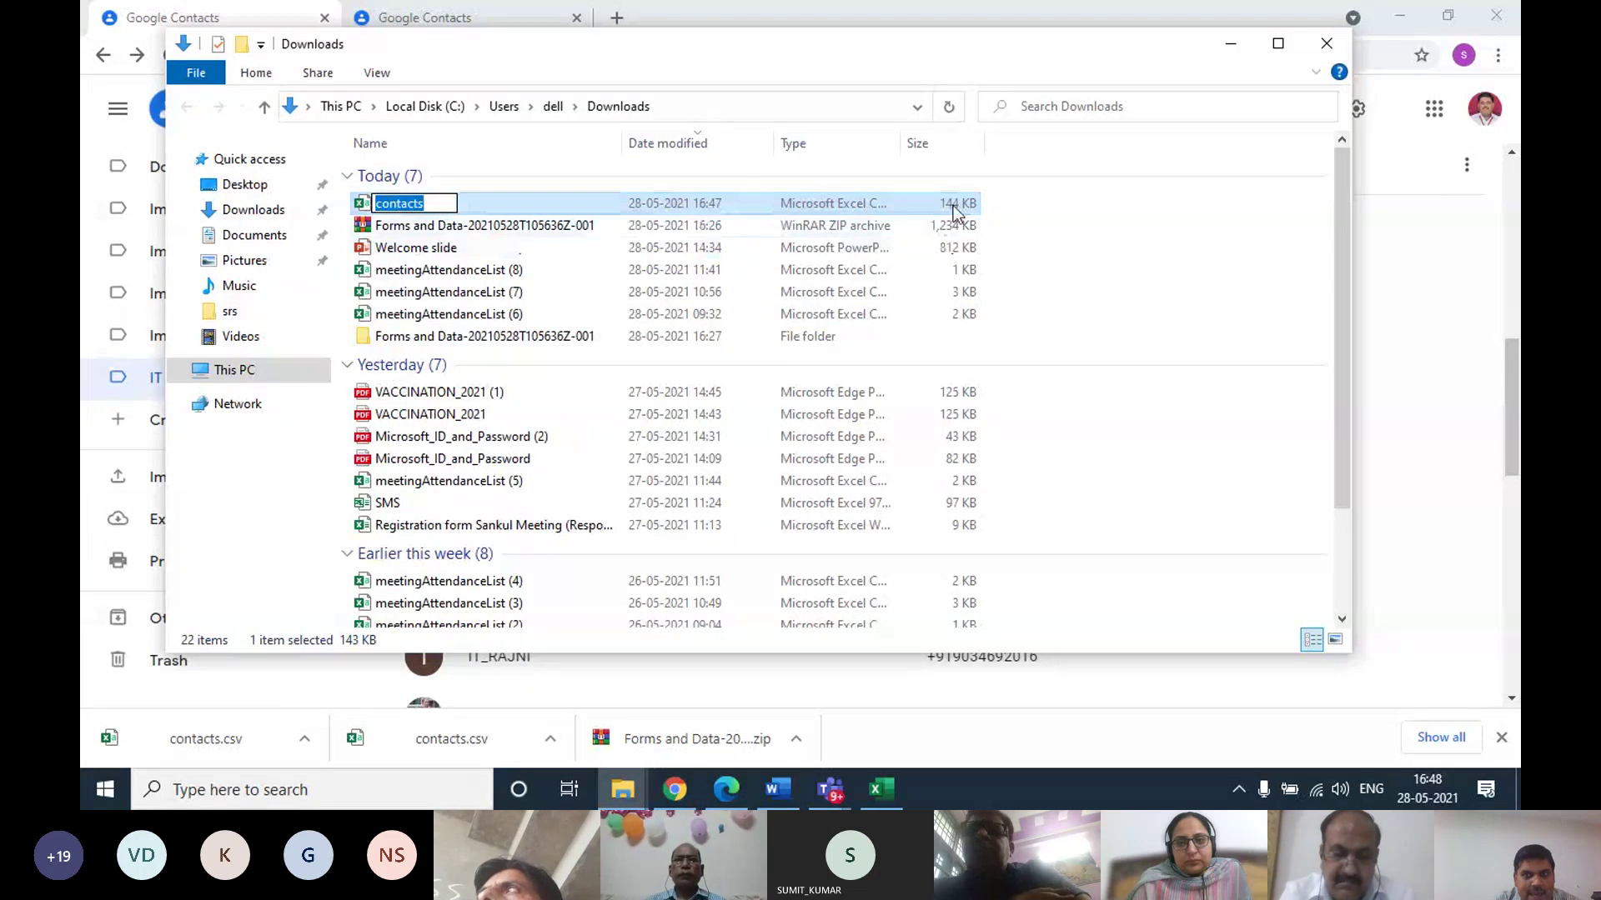
{"action": "left_click", "coordinate": [532, 204]}
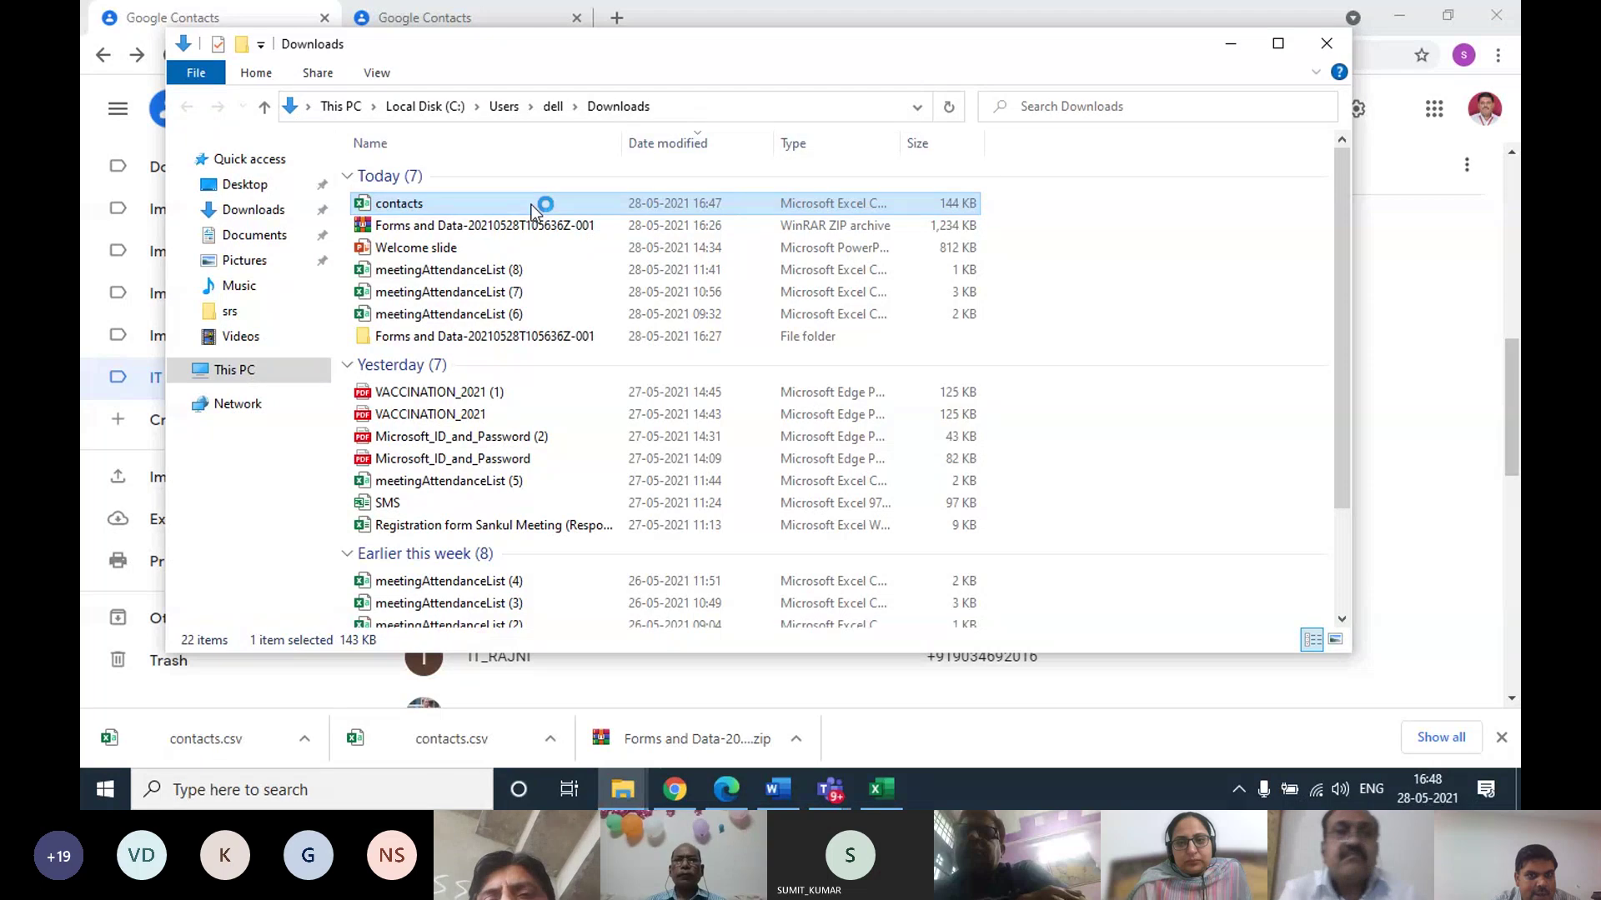
{"action": "double_click", "coordinate": [532, 204]}
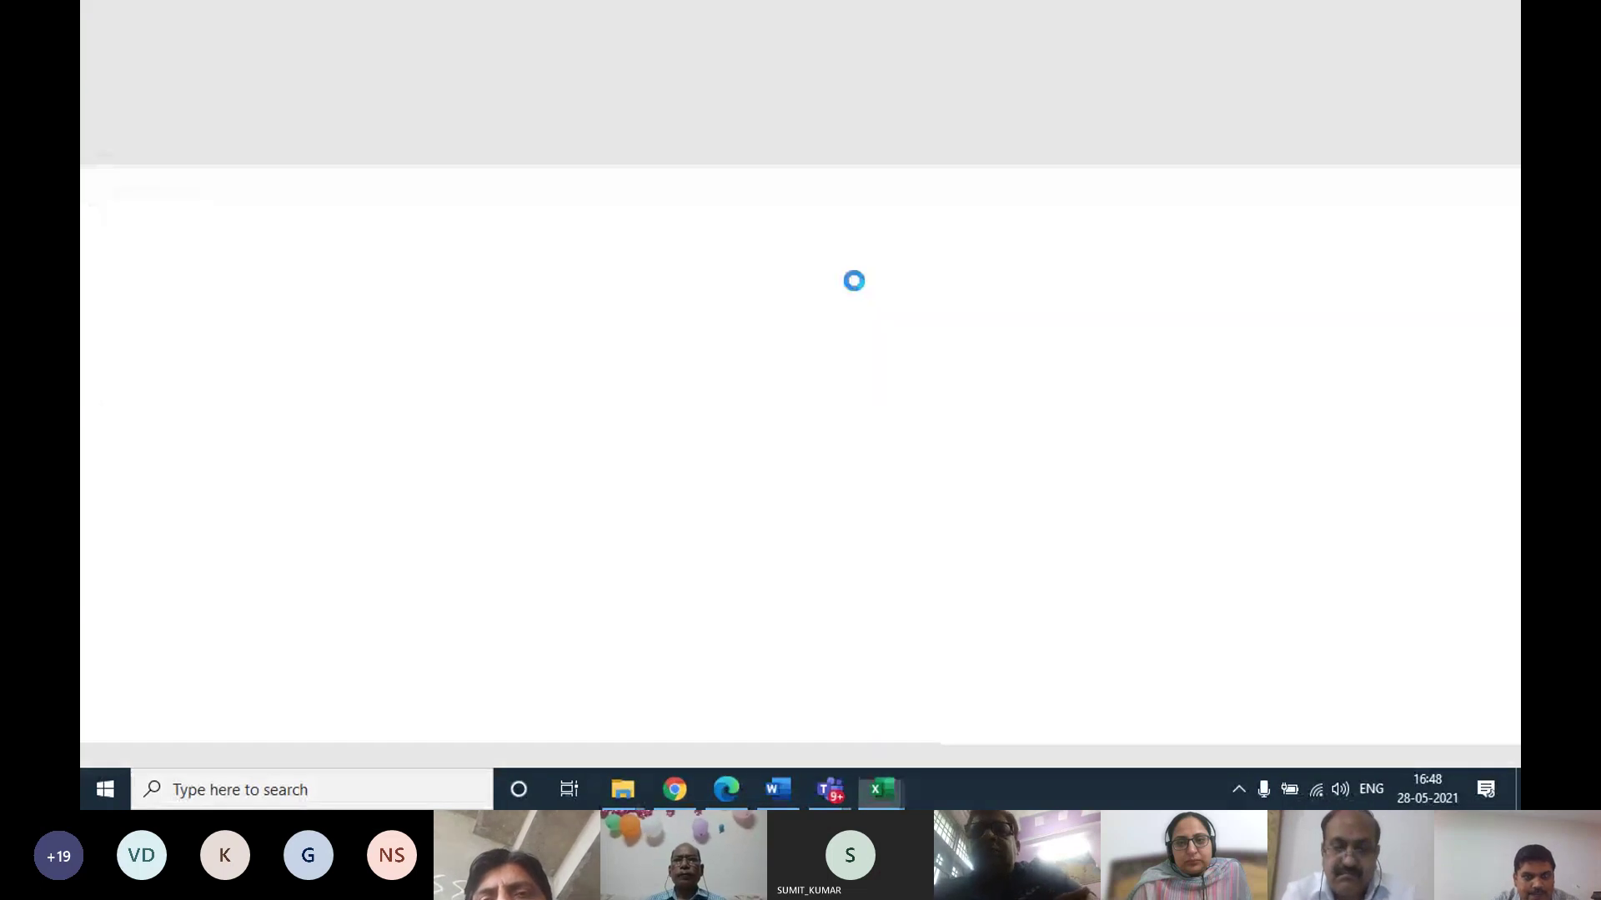
Scroll through the exported contacts sheet to review its columns, including the phone columns
{"action": "scroll", "coordinate": [446, 508], "scroll_direction": "down", "scroll_amount": 20}
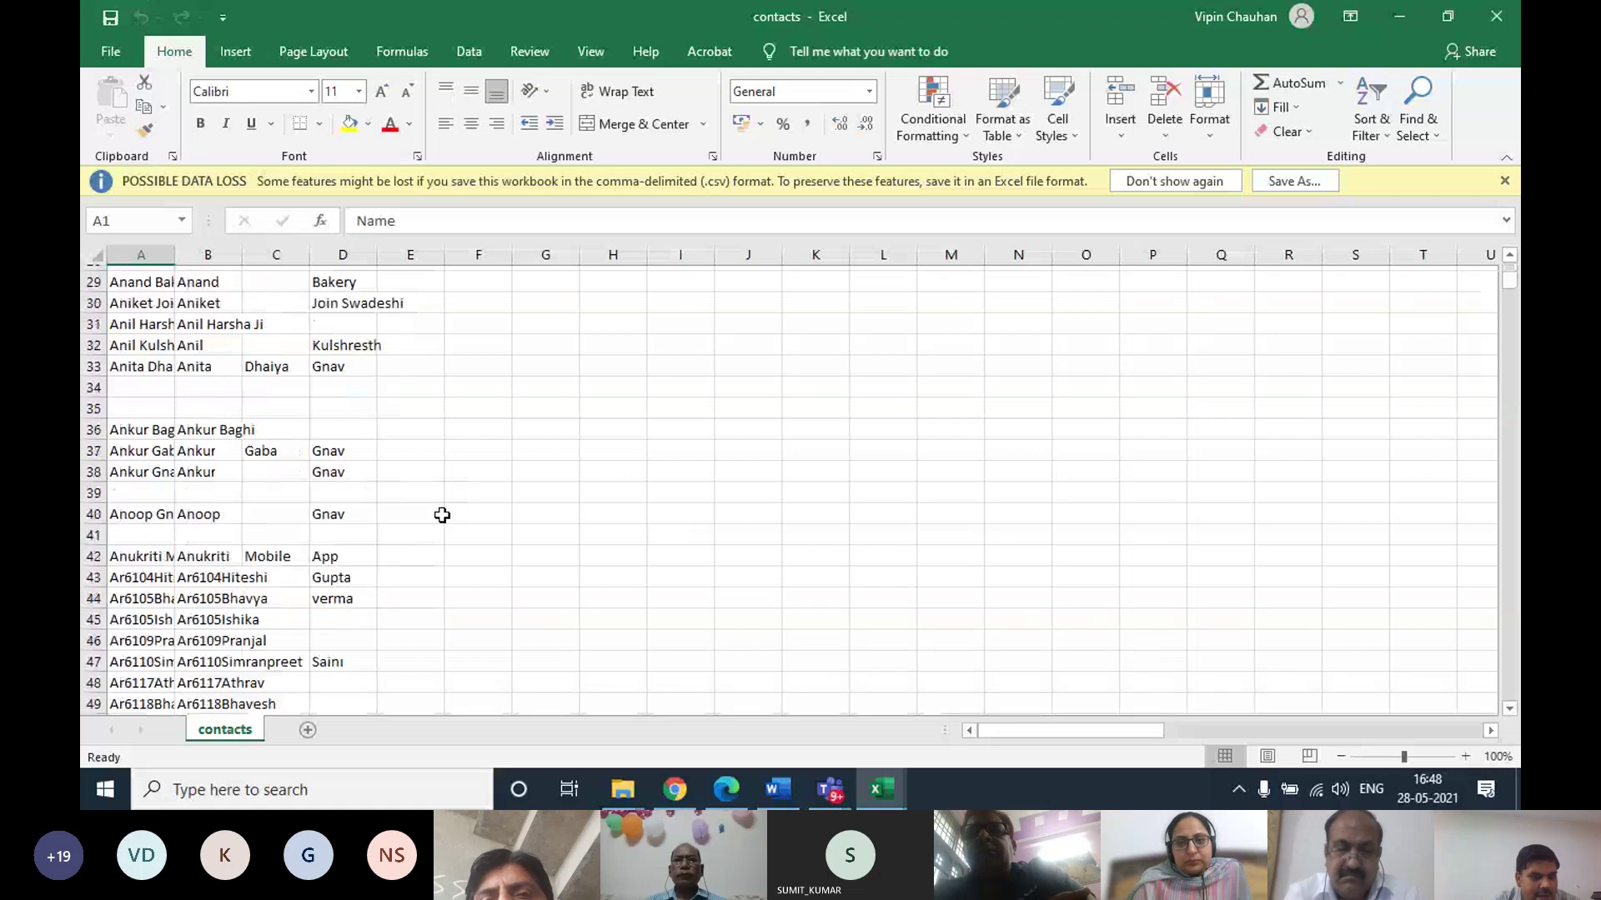
{"action": "left_click_drag", "start_coordinate": [1089, 733], "coordinate": [861, 718]}
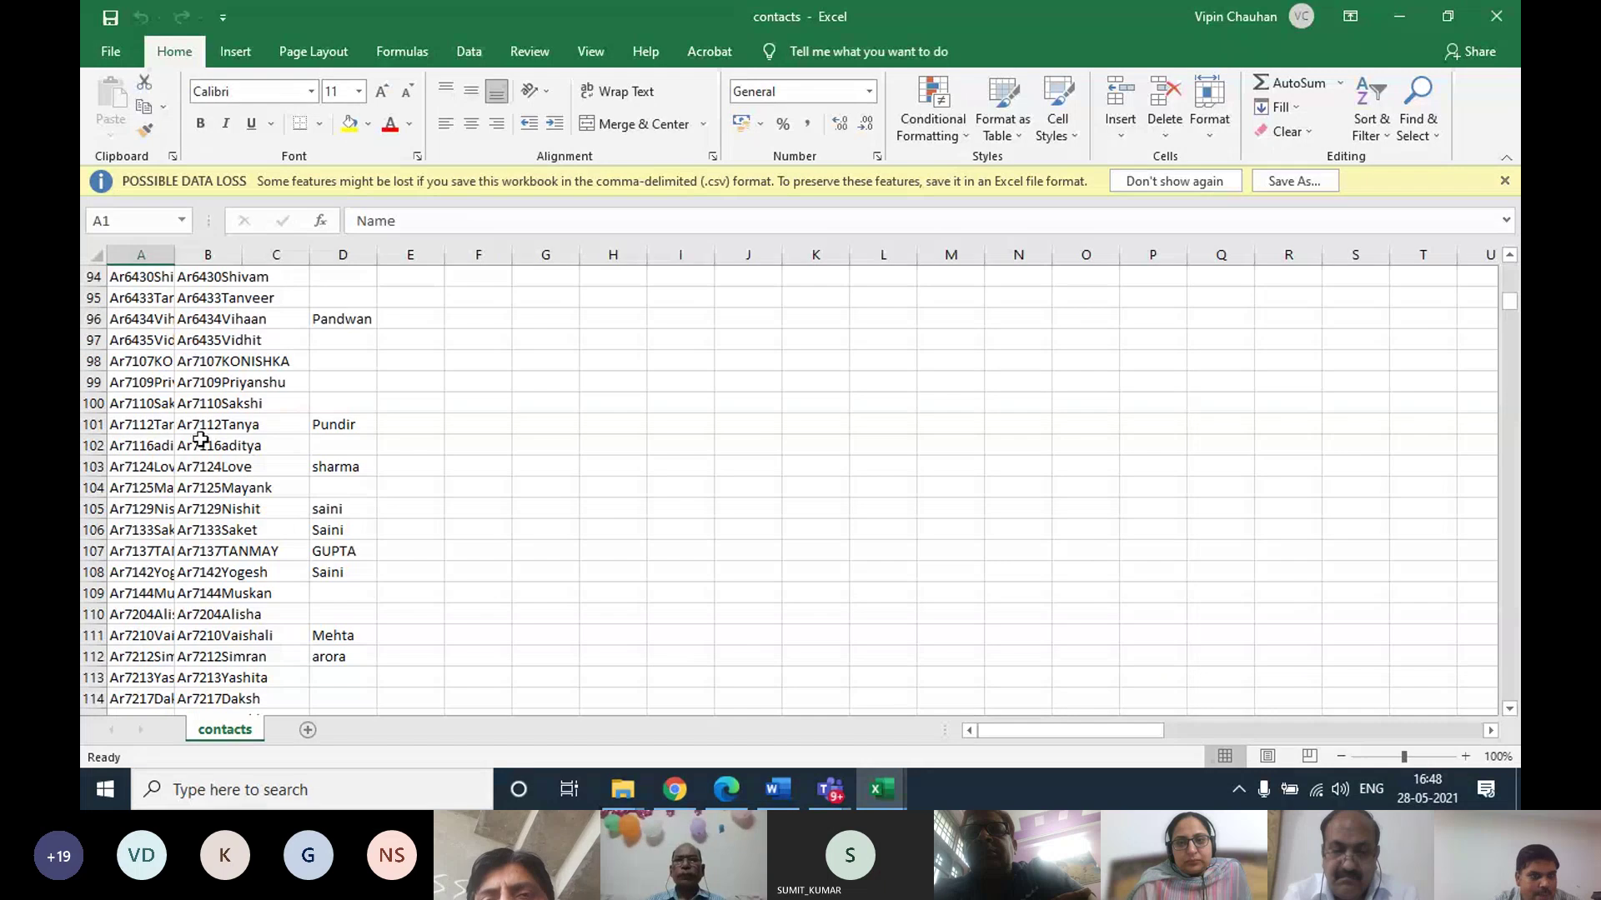
{"action": "scroll", "coordinate": [232, 435], "scroll_direction": "down", "scroll_amount": 20}
{"action": "scroll", "coordinate": [232, 434], "scroll_direction": "down", "scroll_amount": 7}
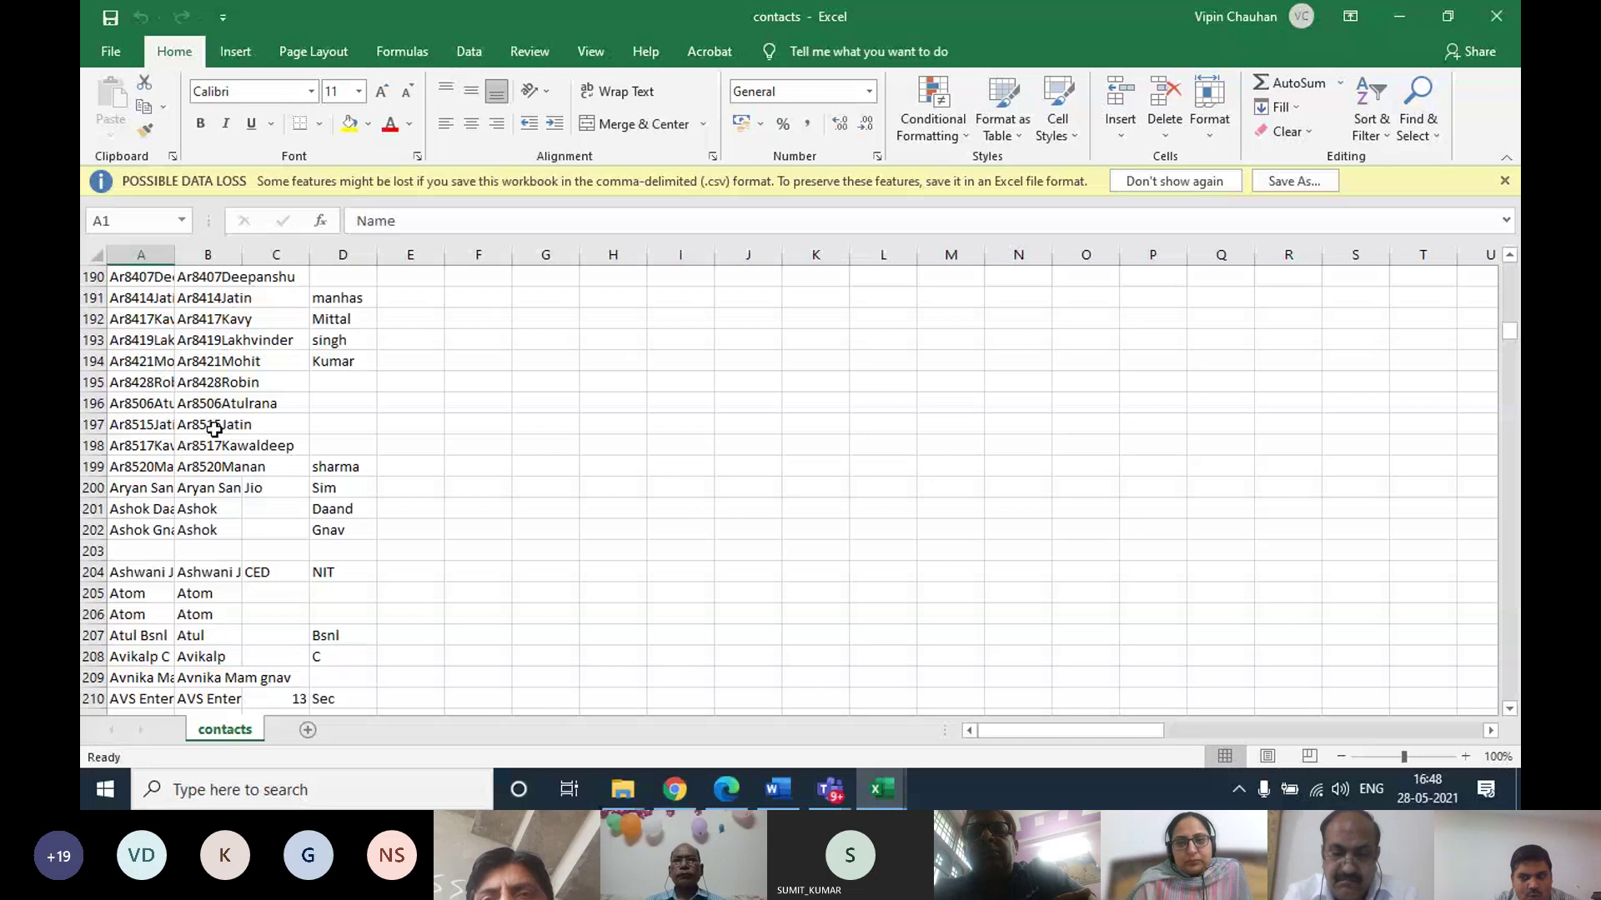
{"action": "left_click_drag", "start_coordinate": [1089, 729], "coordinate": [1316, 729]}
{"action": "scroll", "coordinate": [789, 597], "scroll_direction": "down", "scroll_amount": 10}
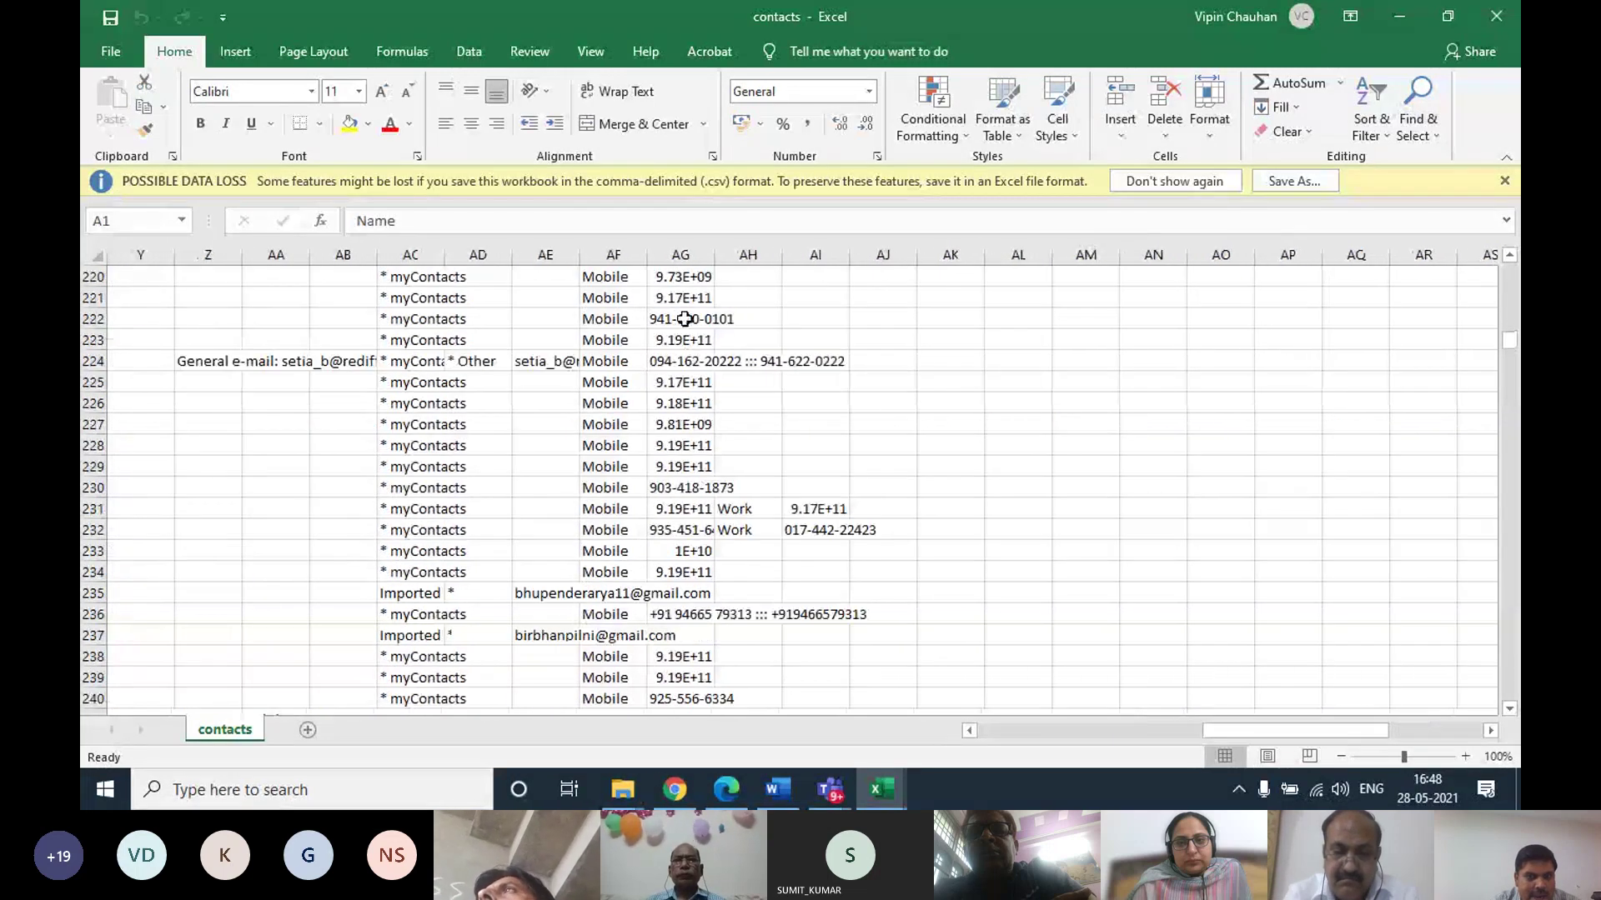
{"action": "scroll", "coordinate": [657, 635], "scroll_direction": "down", "scroll_amount": 11}
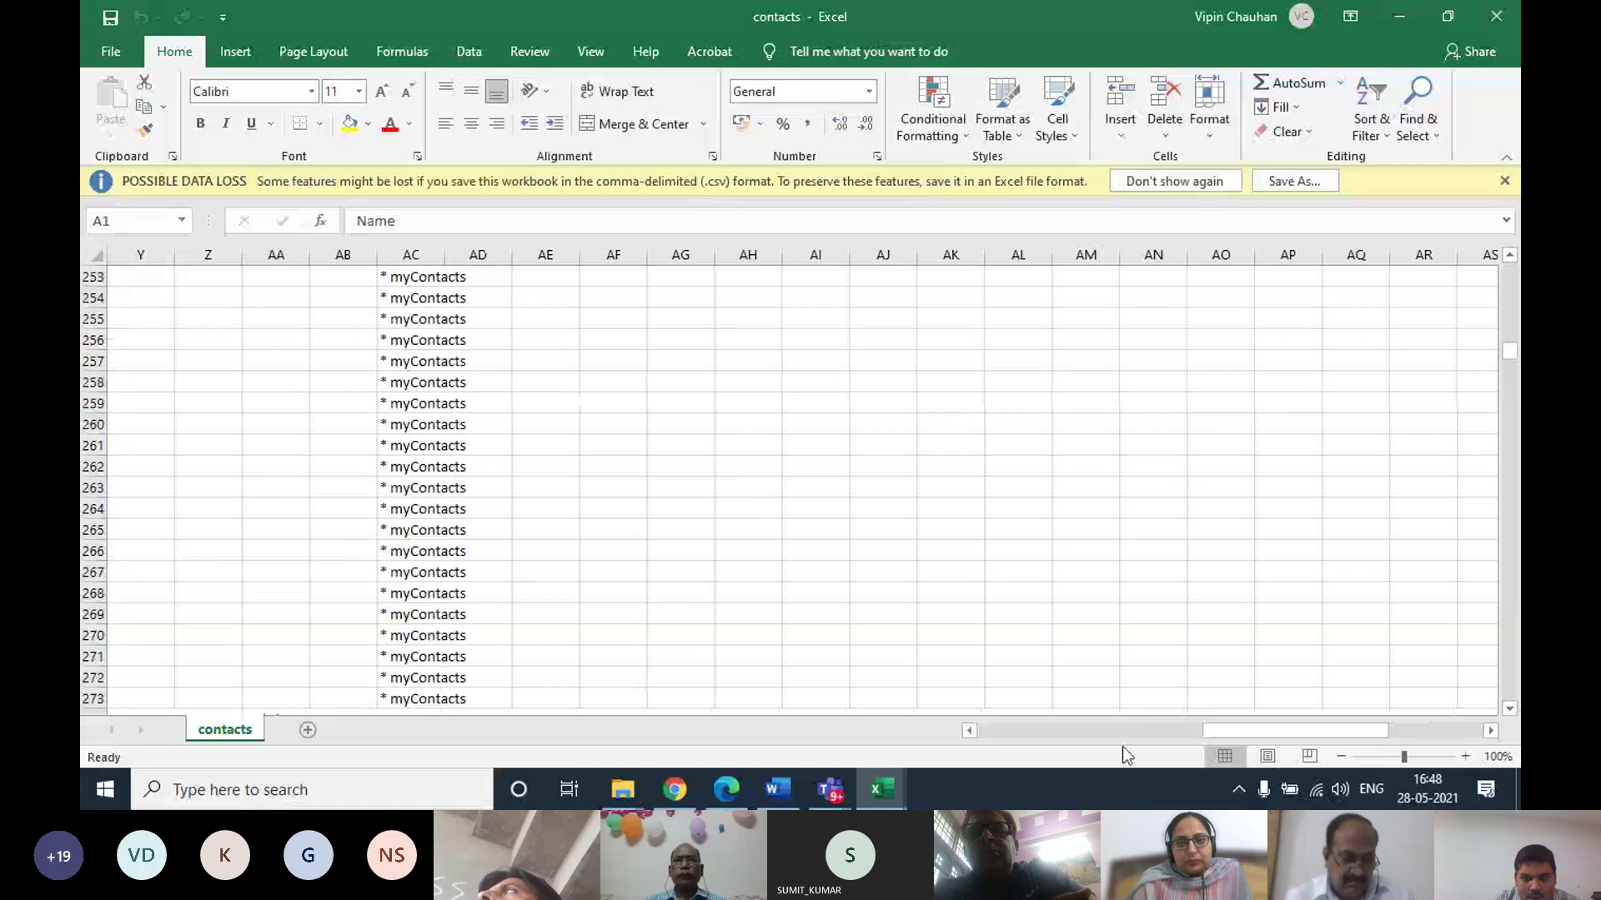
{"action": "left_click_drag", "start_coordinate": [1205, 732], "coordinate": [877, 723]}
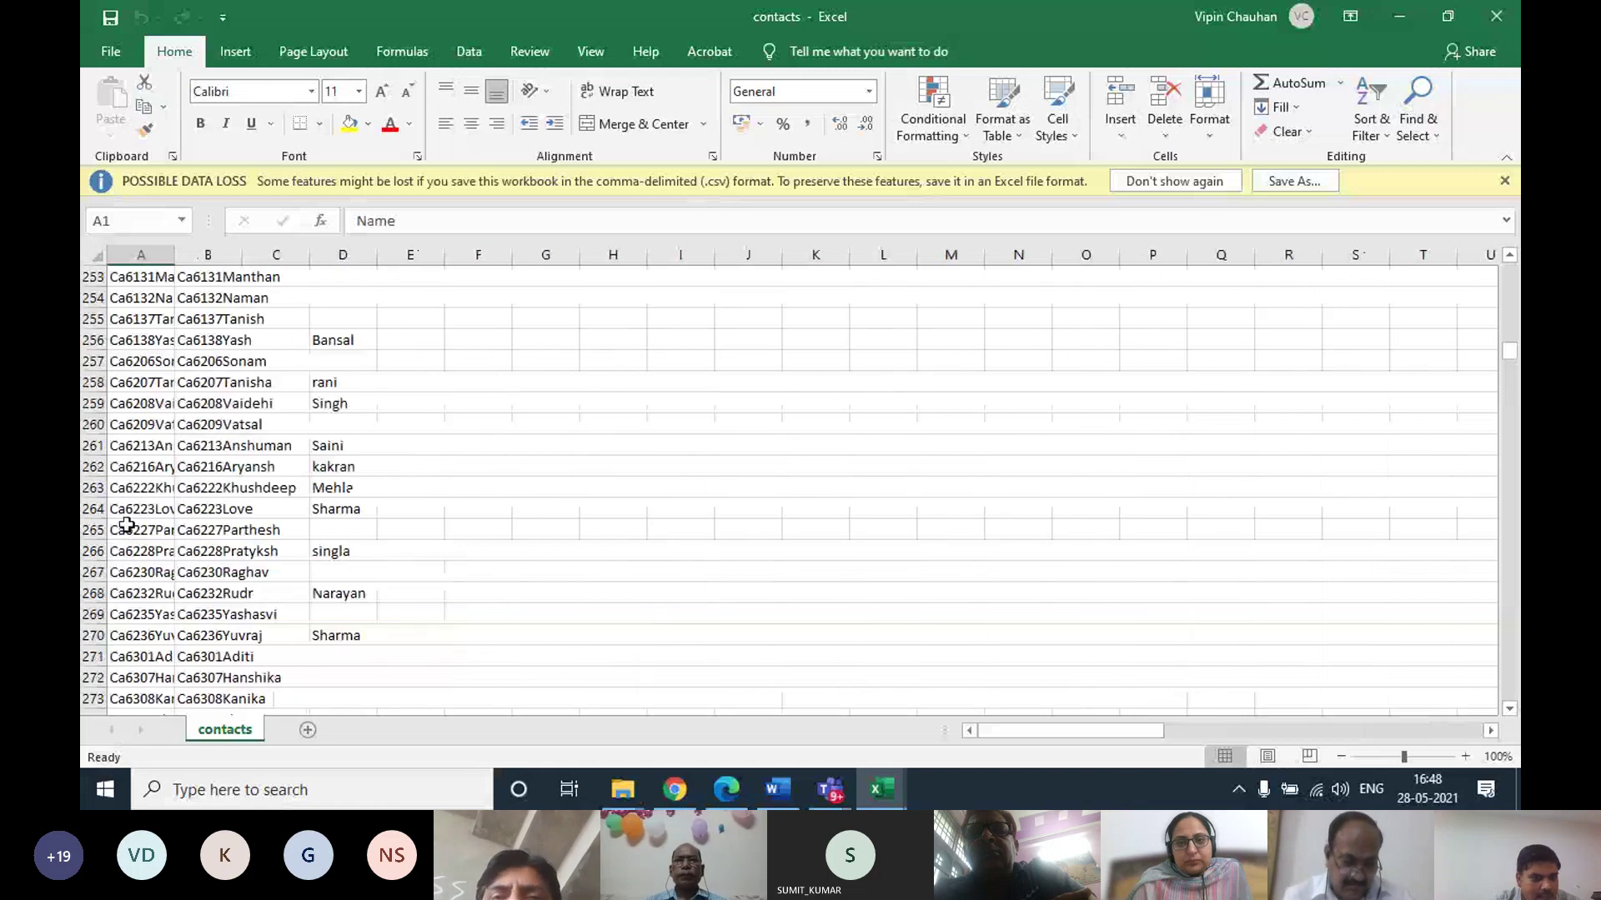
{"action": "scroll", "coordinate": [157, 521], "scroll_direction": "down", "scroll_amount": 8}
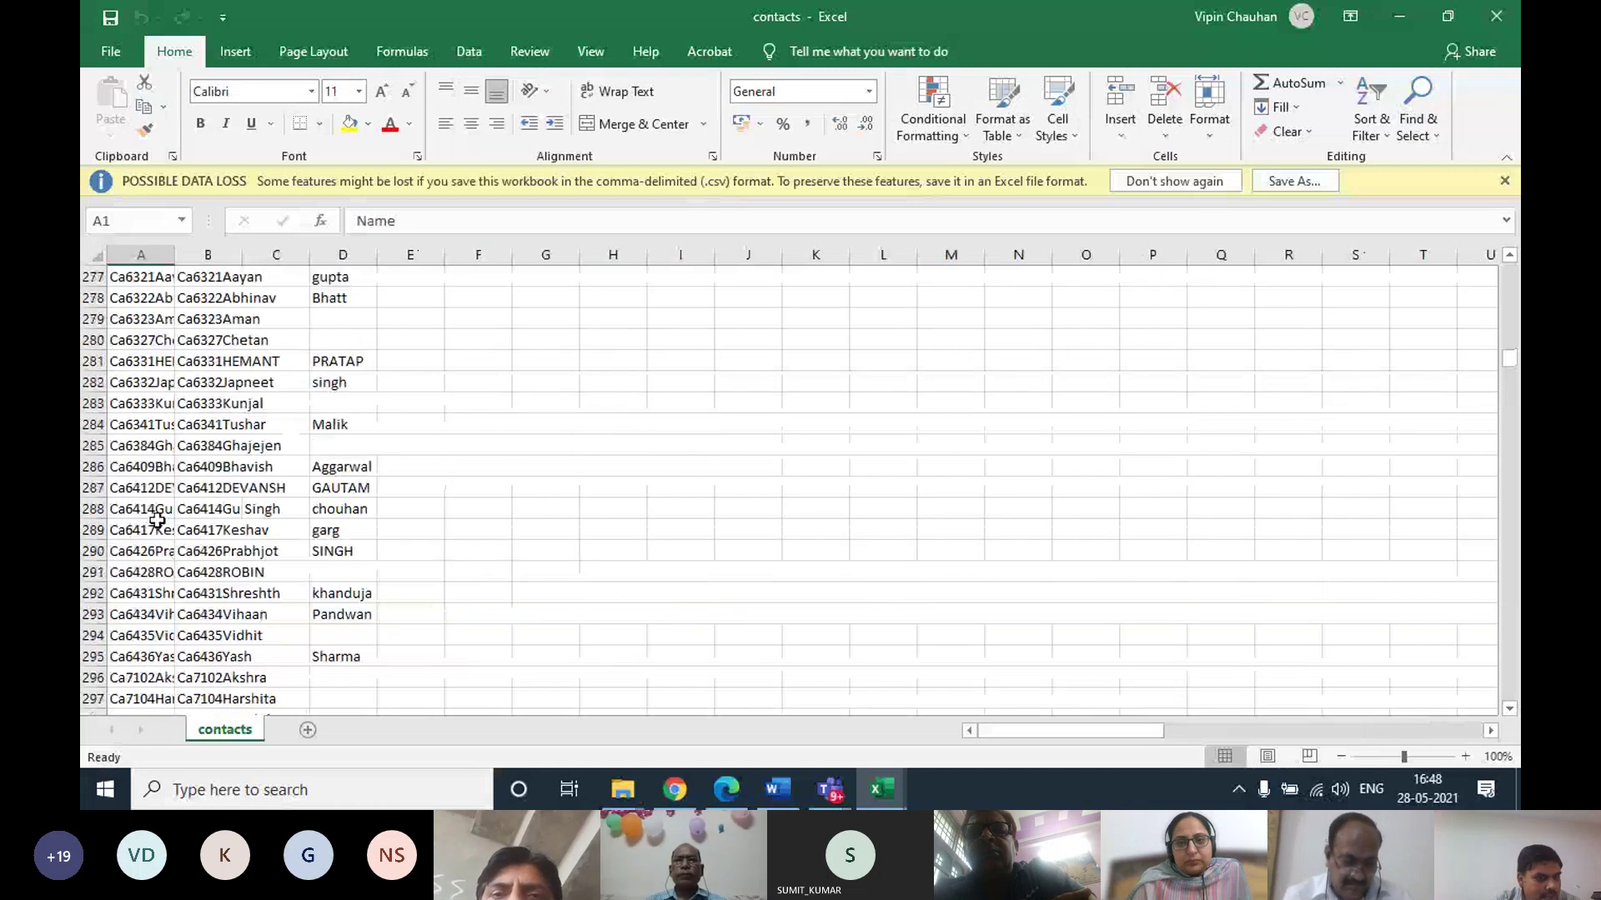
{"action": "scroll", "coordinate": [157, 521], "scroll_direction": "down", "scroll_amount": 20}
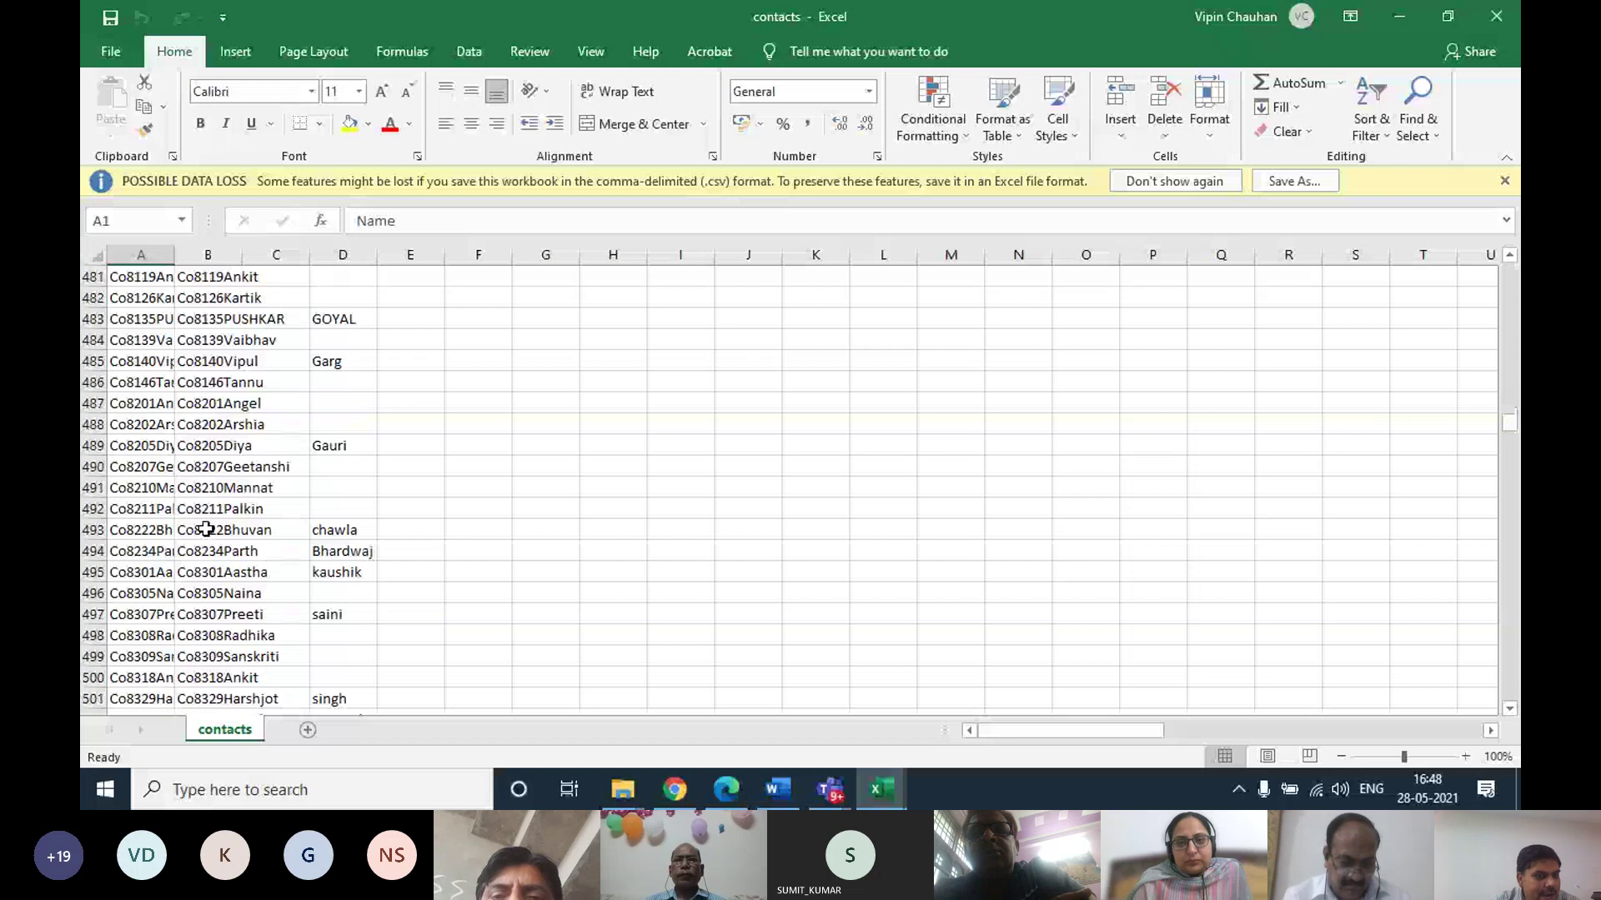
{"action": "scroll", "coordinate": [205, 529], "scroll_direction": "down", "scroll_amount": 20}
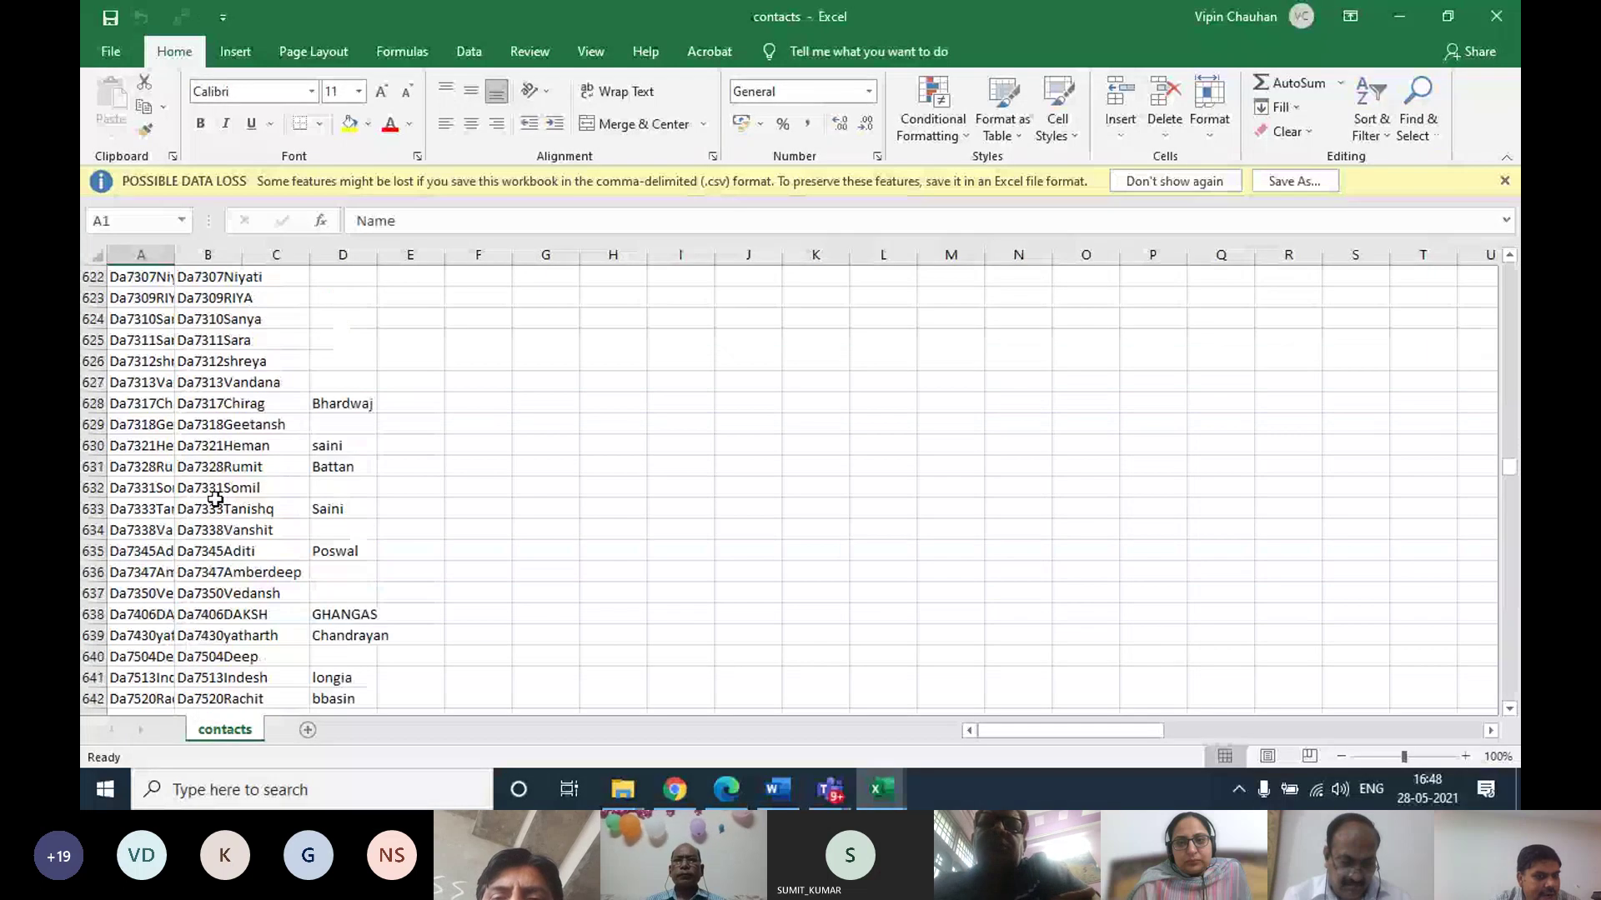
{"action": "scroll", "coordinate": [215, 498], "scroll_direction": "down", "scroll_amount": 20}
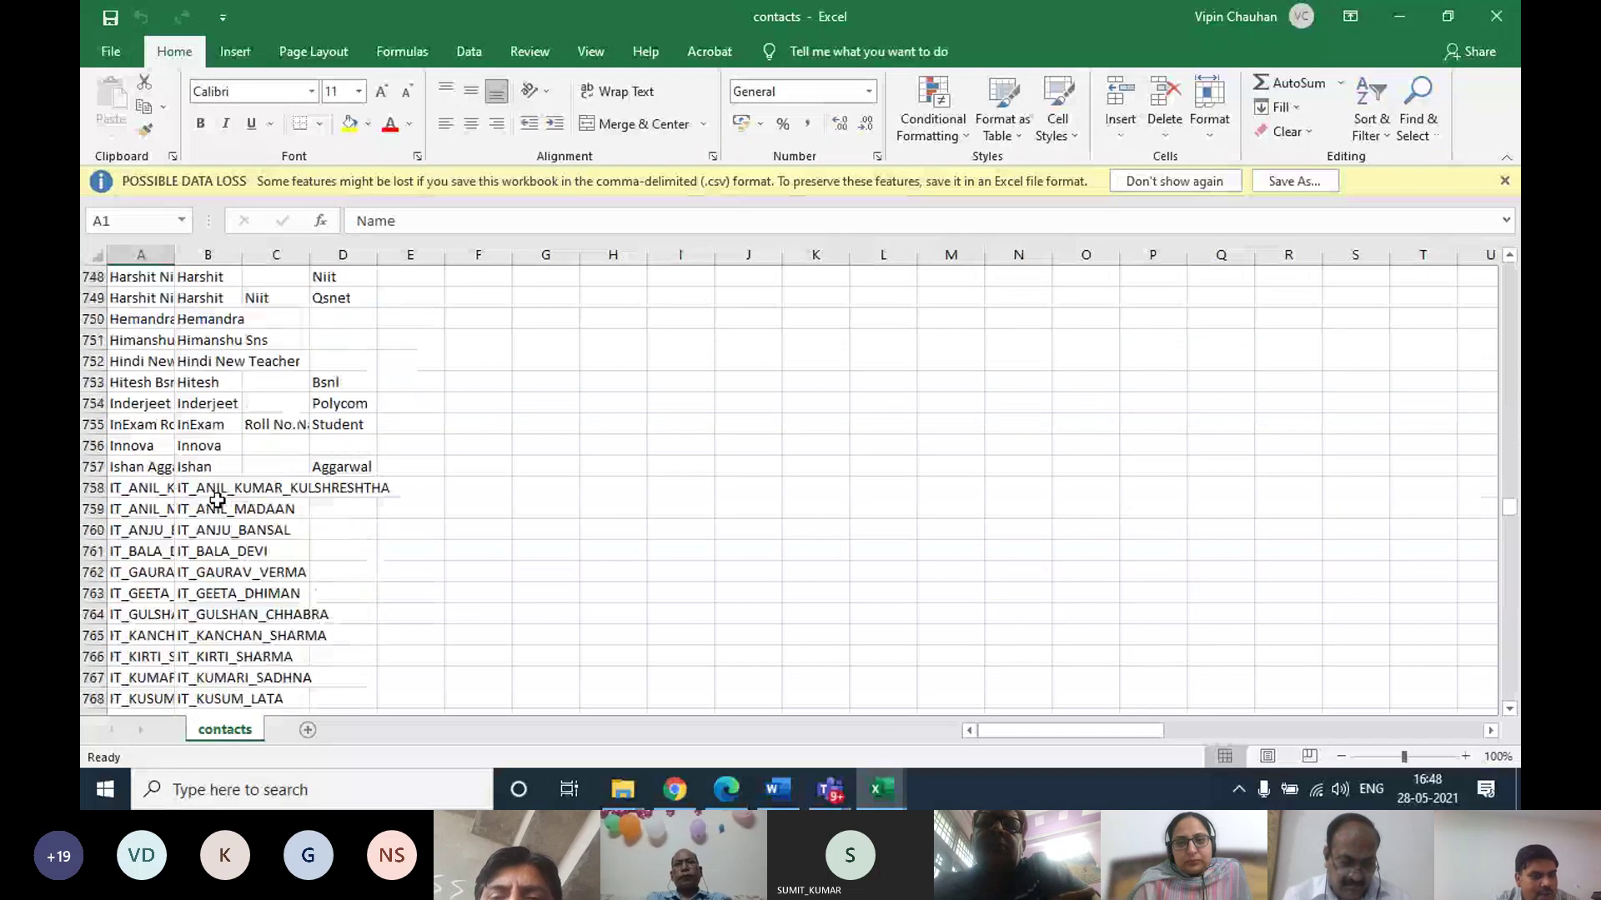
{"action": "scroll", "coordinate": [217, 499], "scroll_direction": "down", "scroll_amount": 7}
{"action": "scroll", "coordinate": [145, 372], "scroll_direction": "down", "scroll_amount": 8}
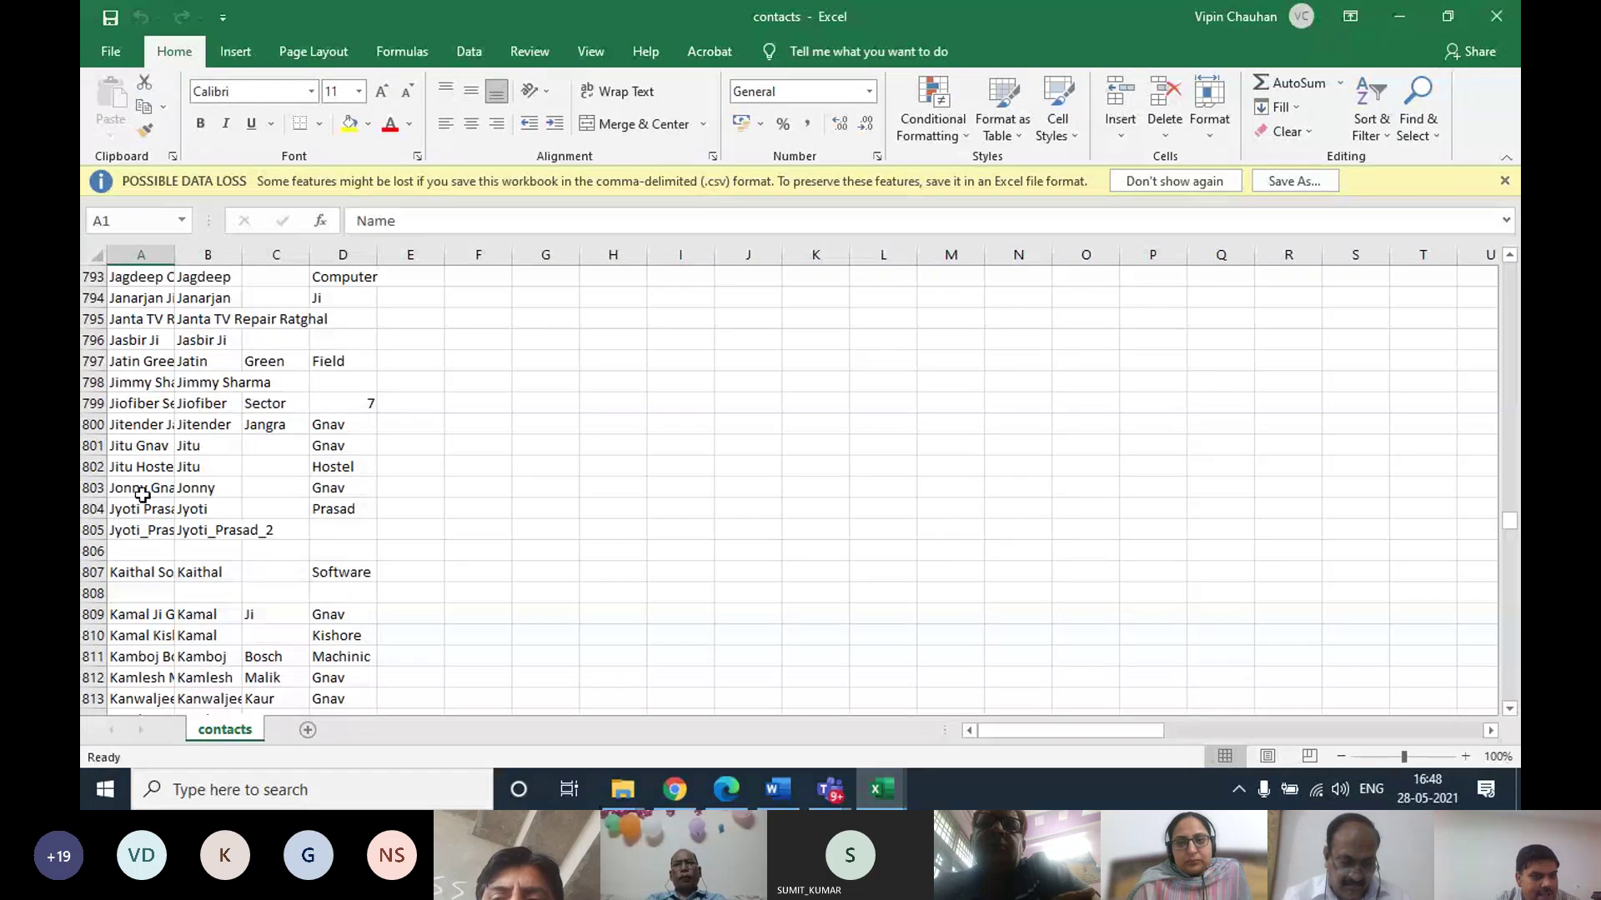
Dismiss the possible data-loss warning and close the contacts and data workbooks
{"action": "left_click", "coordinate": [1505, 181]}
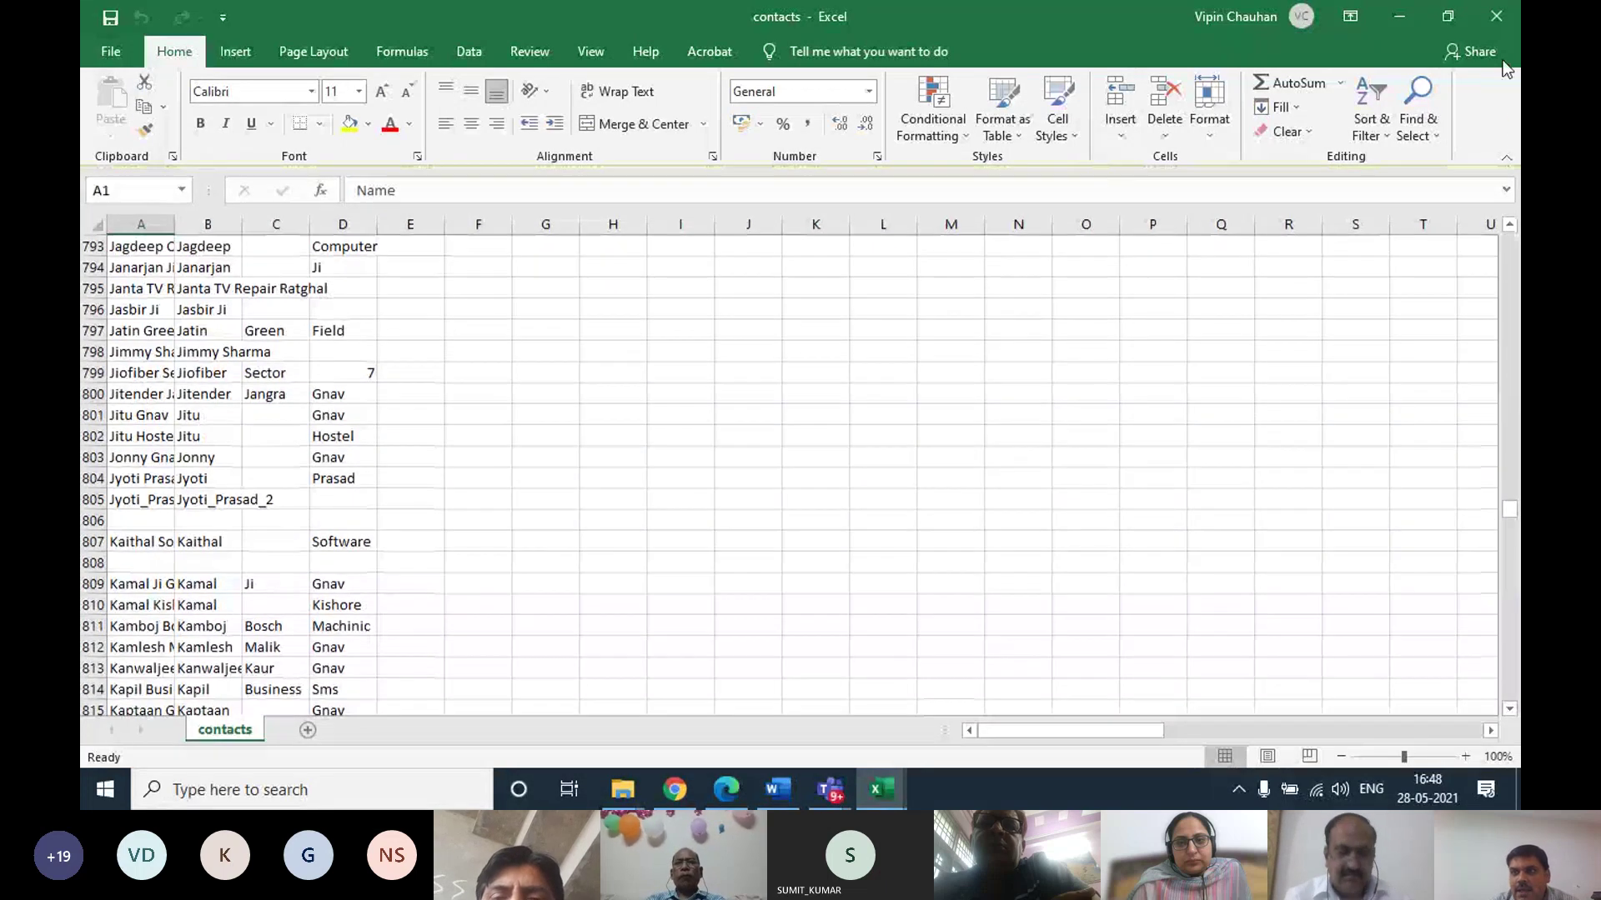
{"action": "left_click", "coordinate": [1498, 18]}
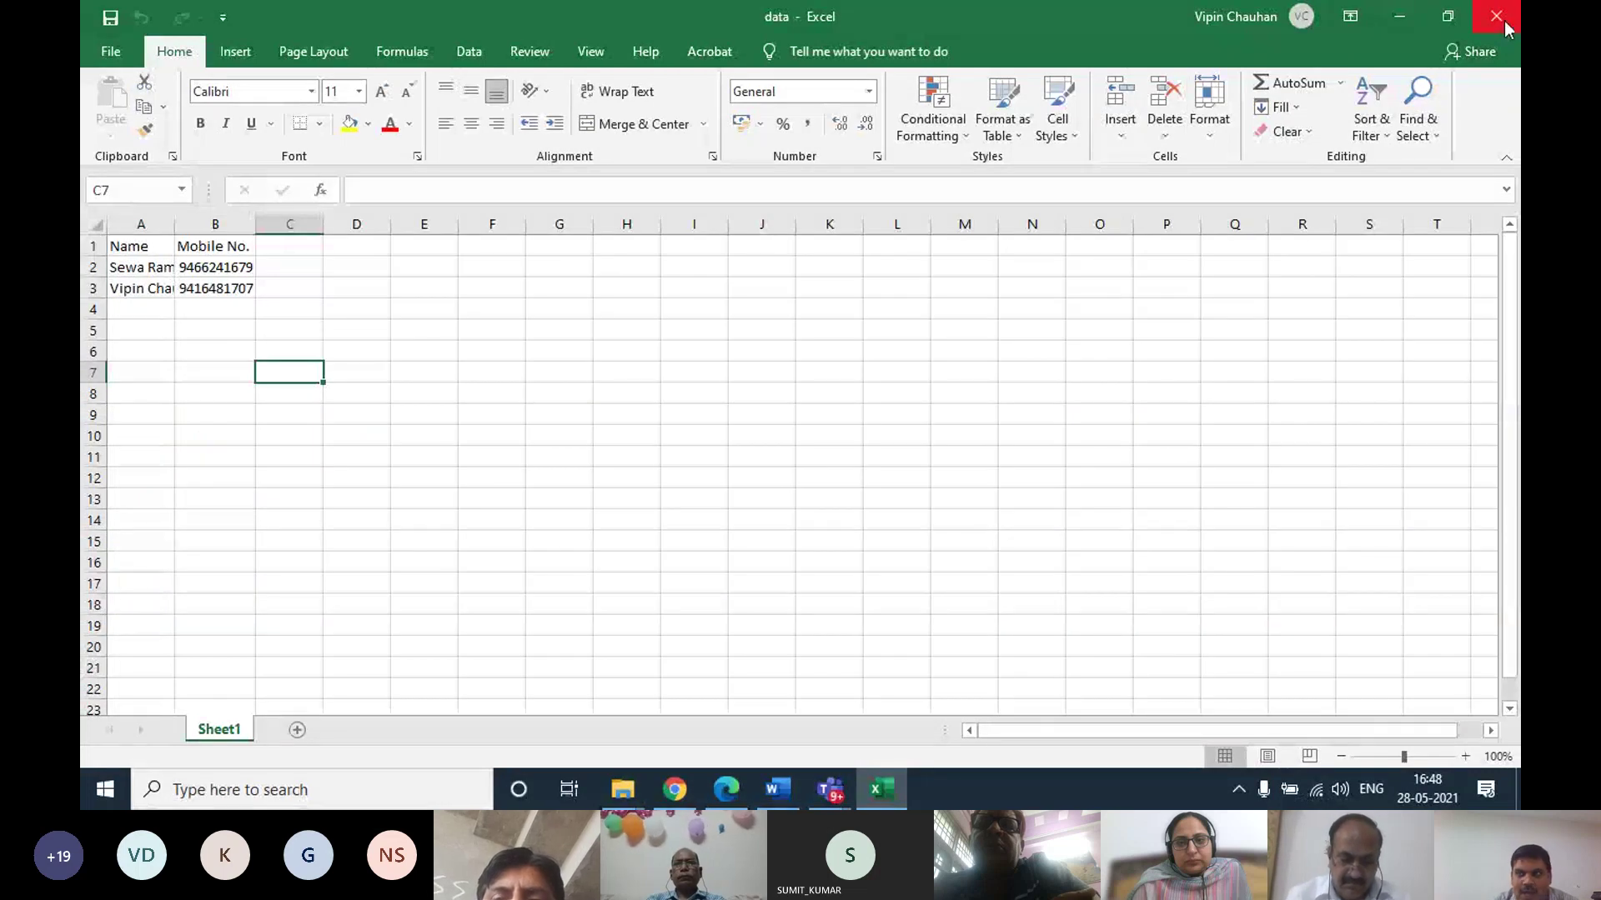
{"action": "left_click", "coordinate": [1497, 18]}
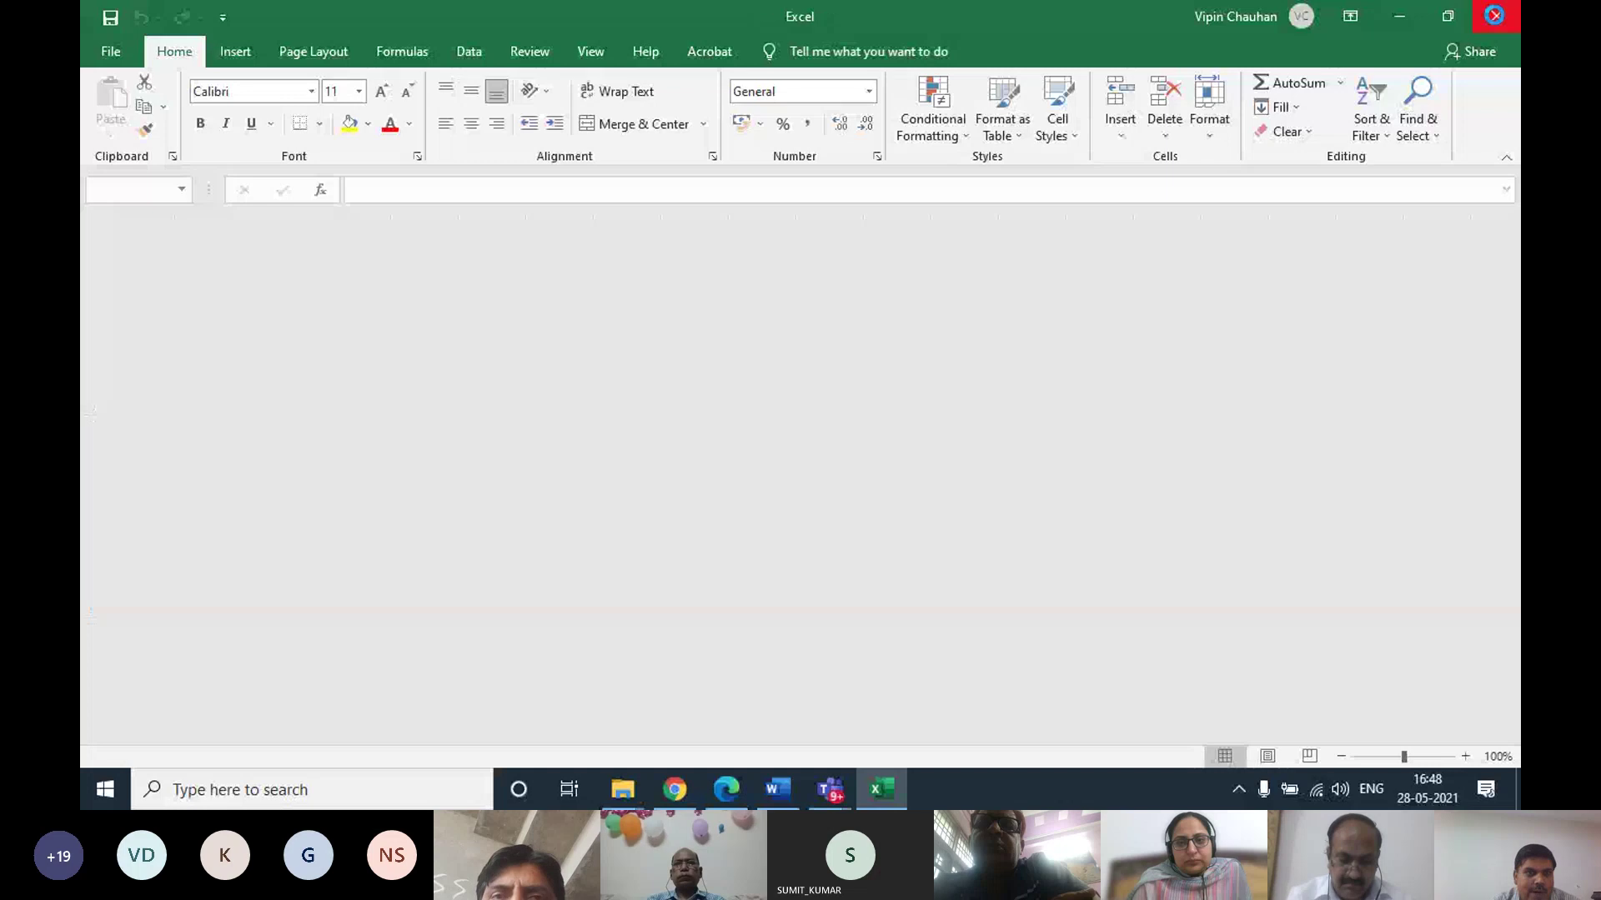
Close Excel and the Downloads folder, then return to the main Google Contacts page
{"action": "left_click", "coordinate": [1495, 15]}
{"action": "left_click", "coordinate": [1327, 39]}
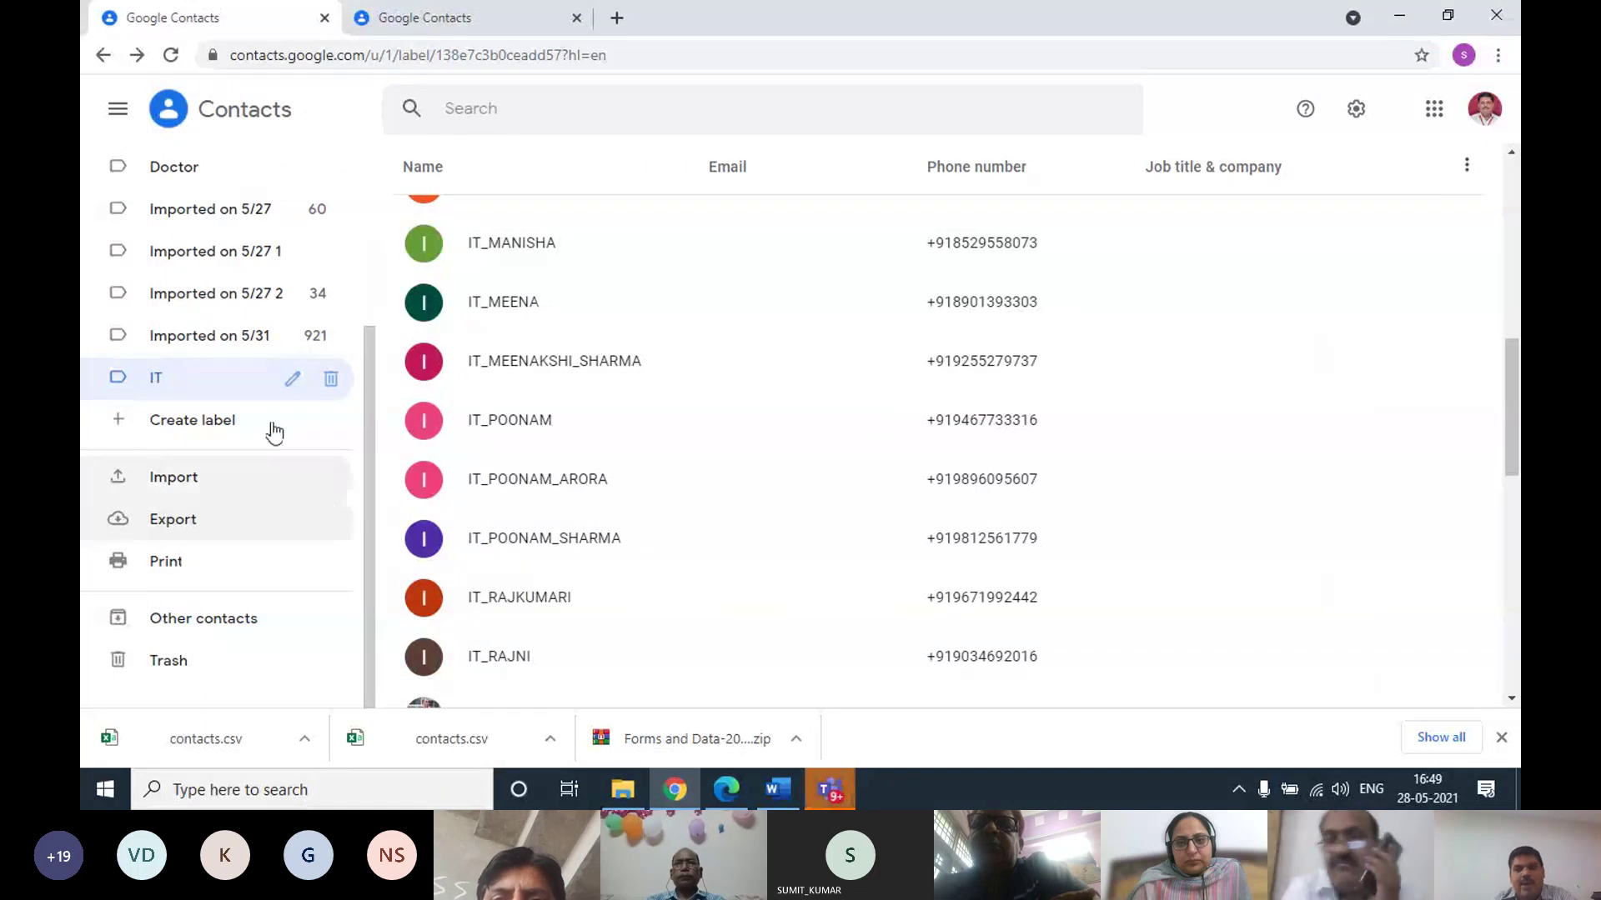
{"action": "left_click", "coordinate": [250, 113]}
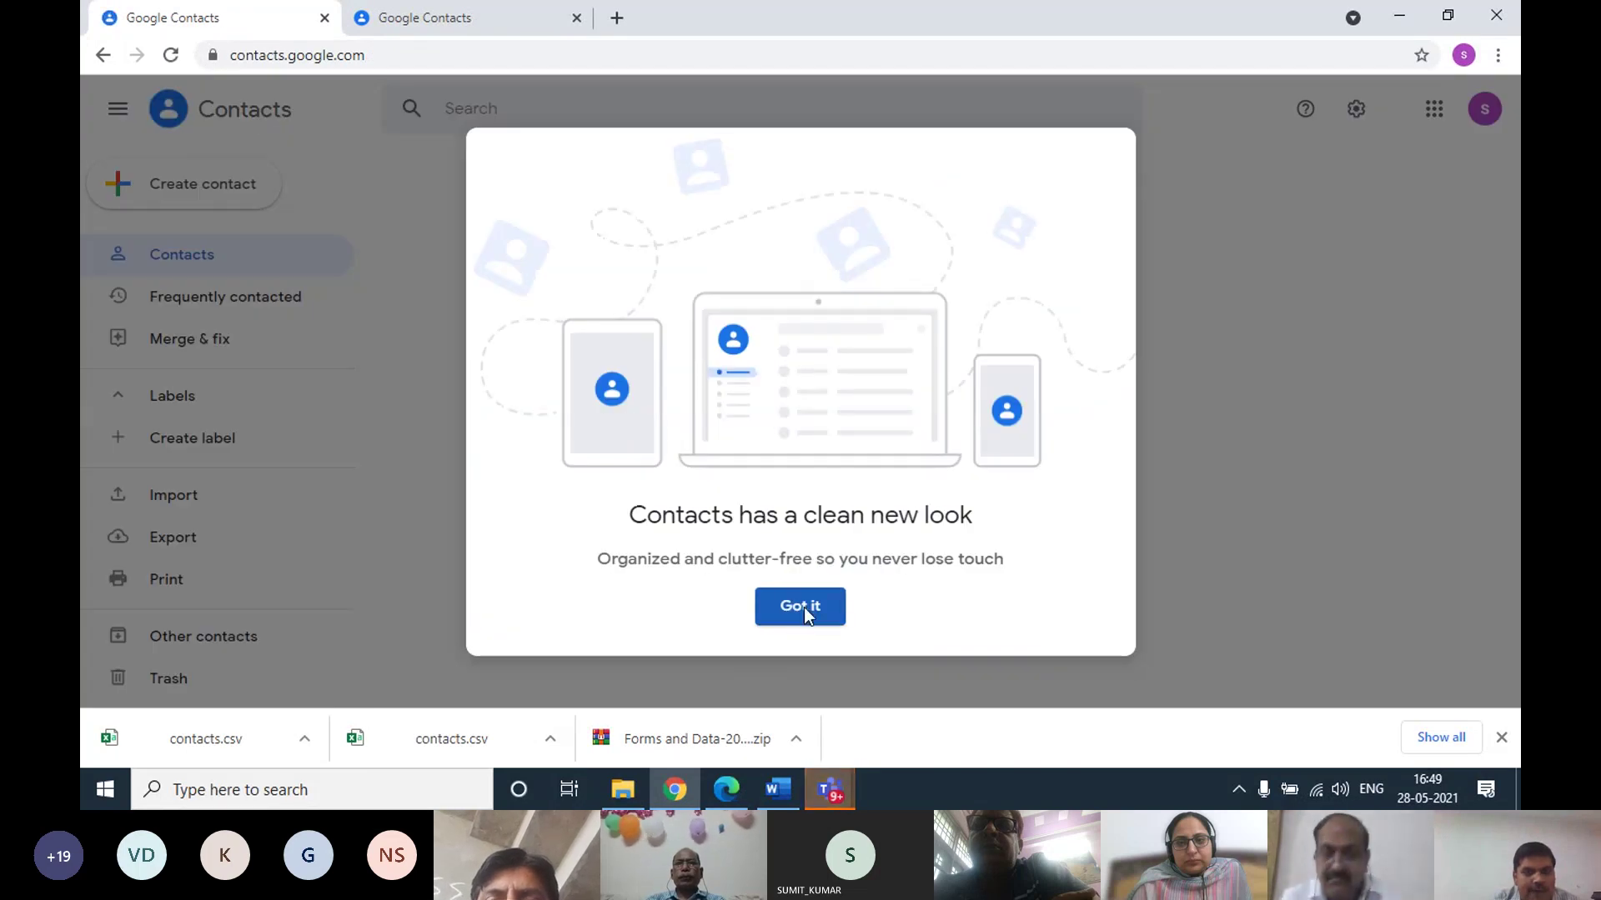
{"action": "left_click", "coordinate": [800, 607]}
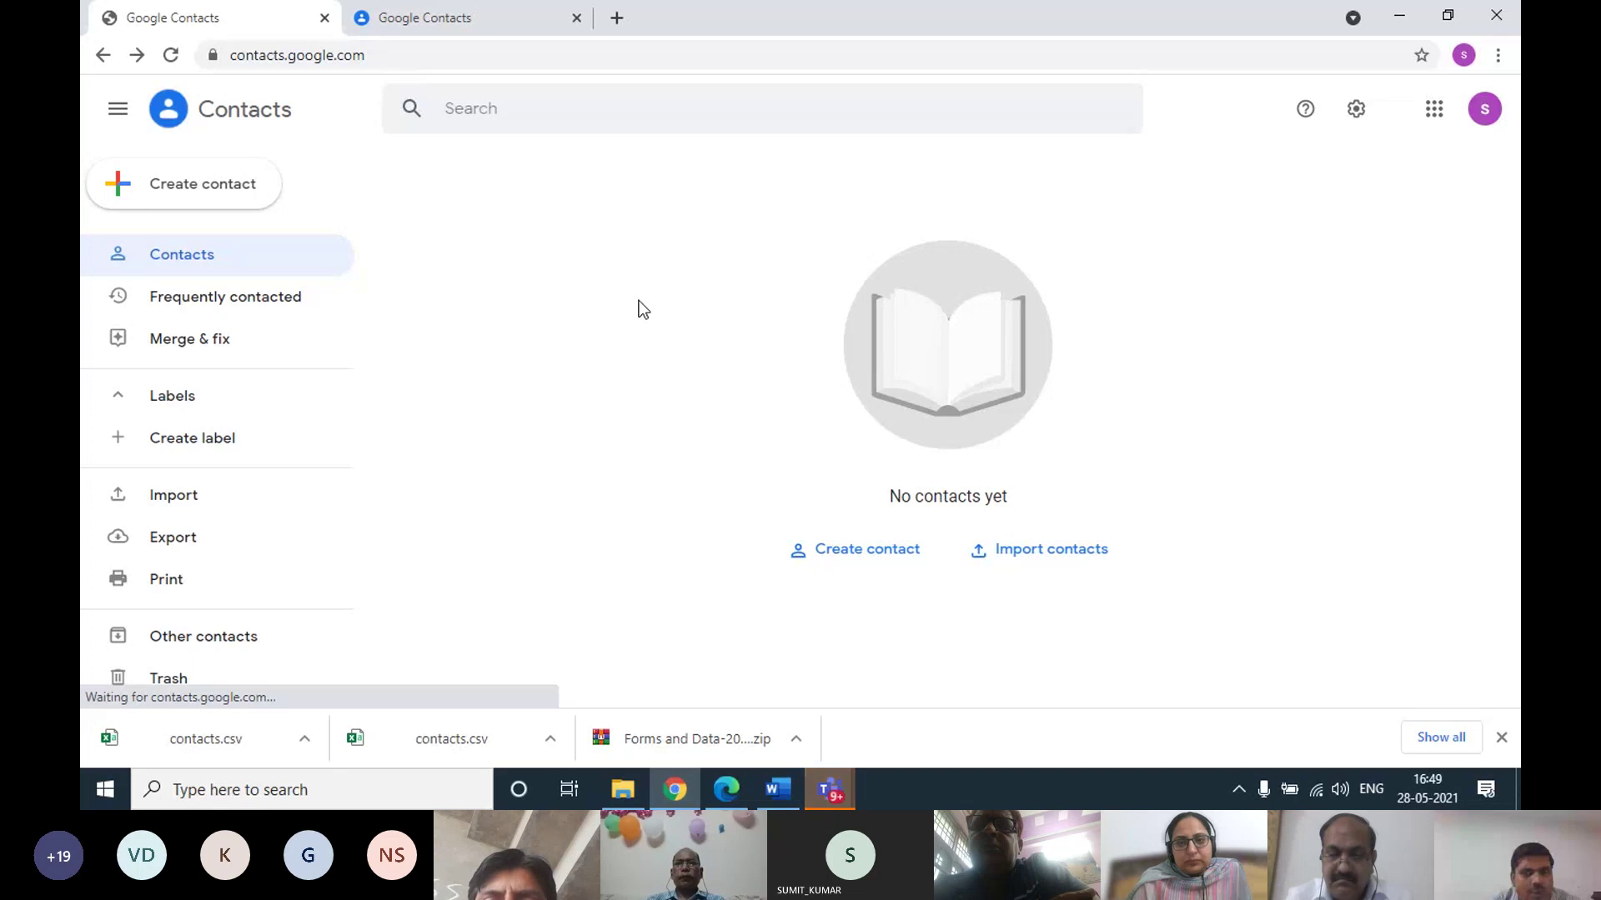
From the IT label tab, show all contacts, select the first one, and cancel the export
{"action": "left_click", "coordinate": [478, 17]}
{"action": "left_click", "coordinate": [309, 5]}
{"action": "left_click", "coordinate": [460, 4]}
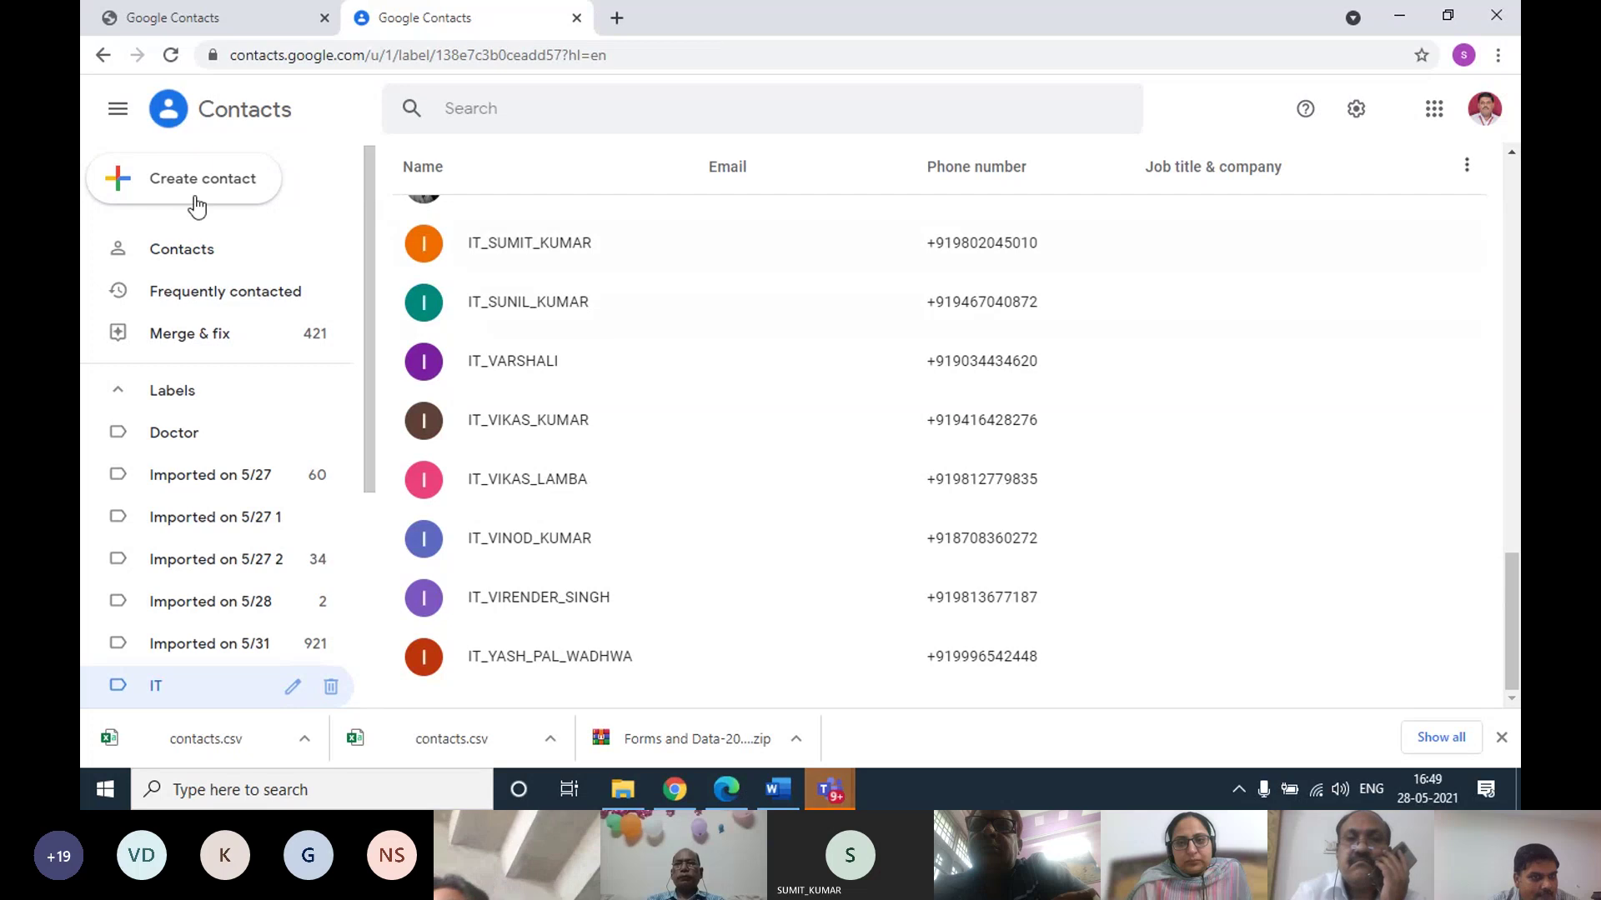
{"action": "scroll", "coordinate": [488, 383], "scroll_direction": "up", "scroll_amount": 15}
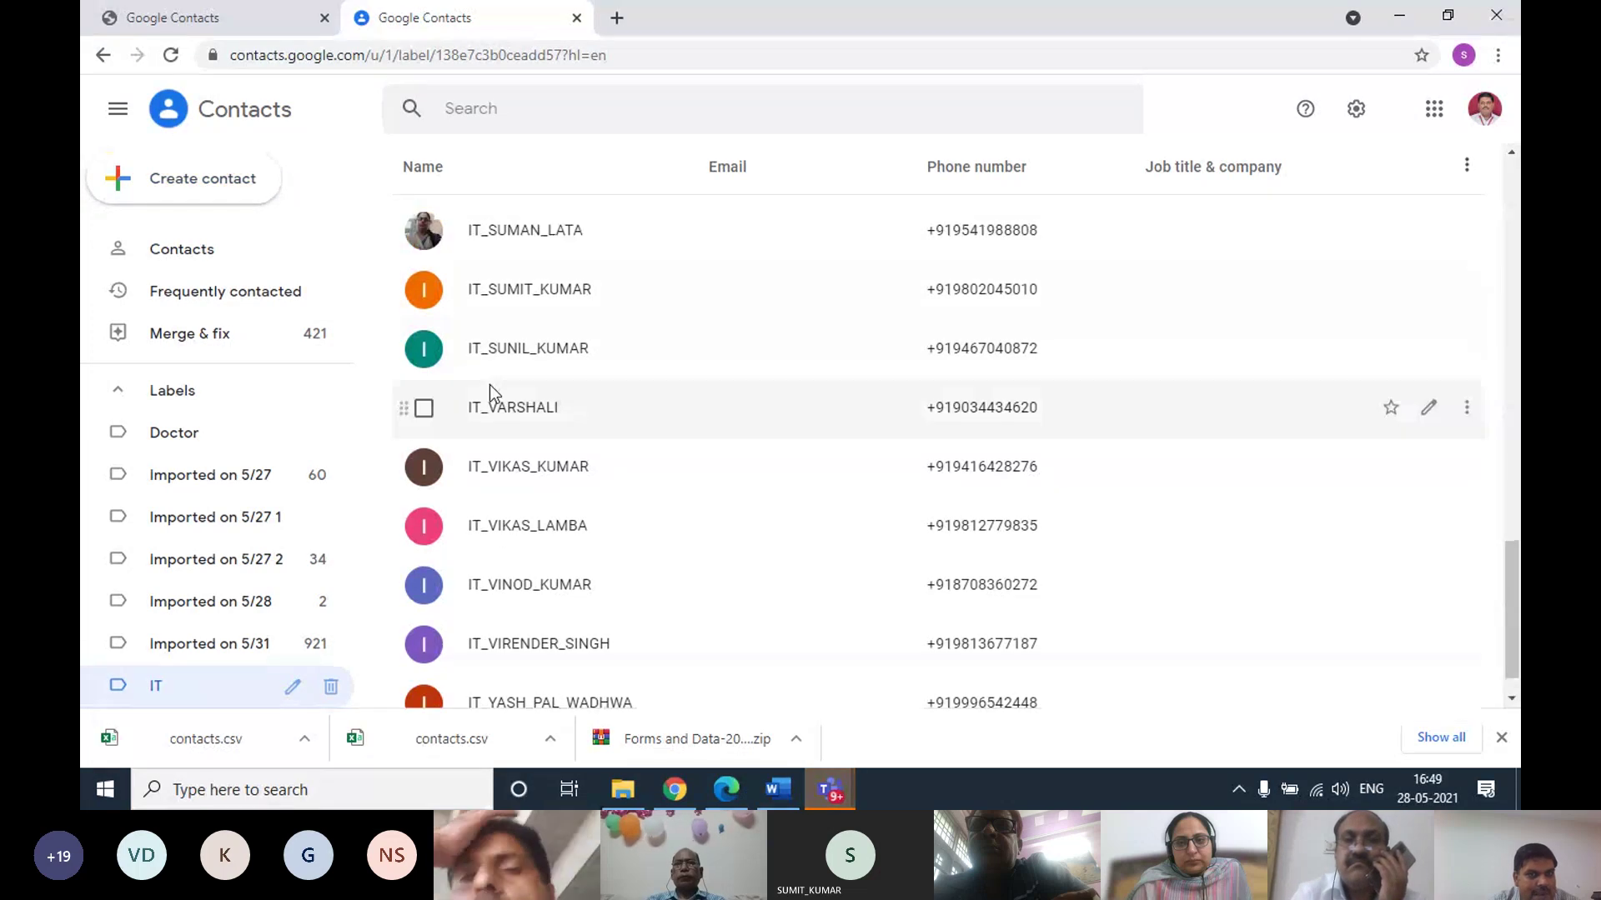
{"action": "left_click", "coordinate": [194, 258]}
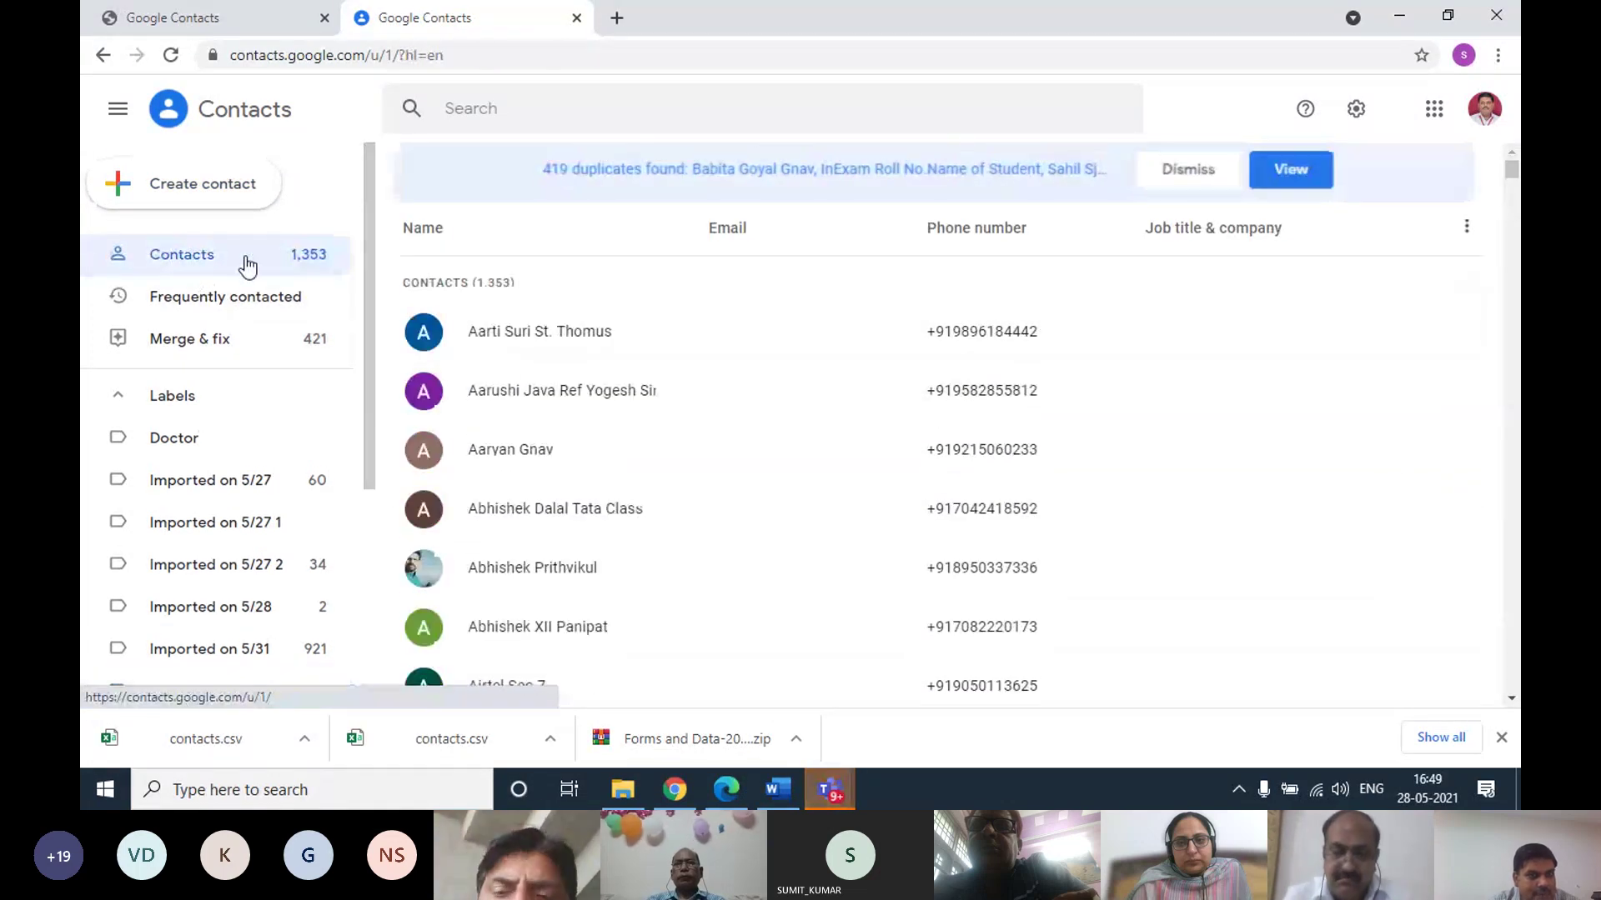
{"action": "left_click", "coordinate": [425, 334]}
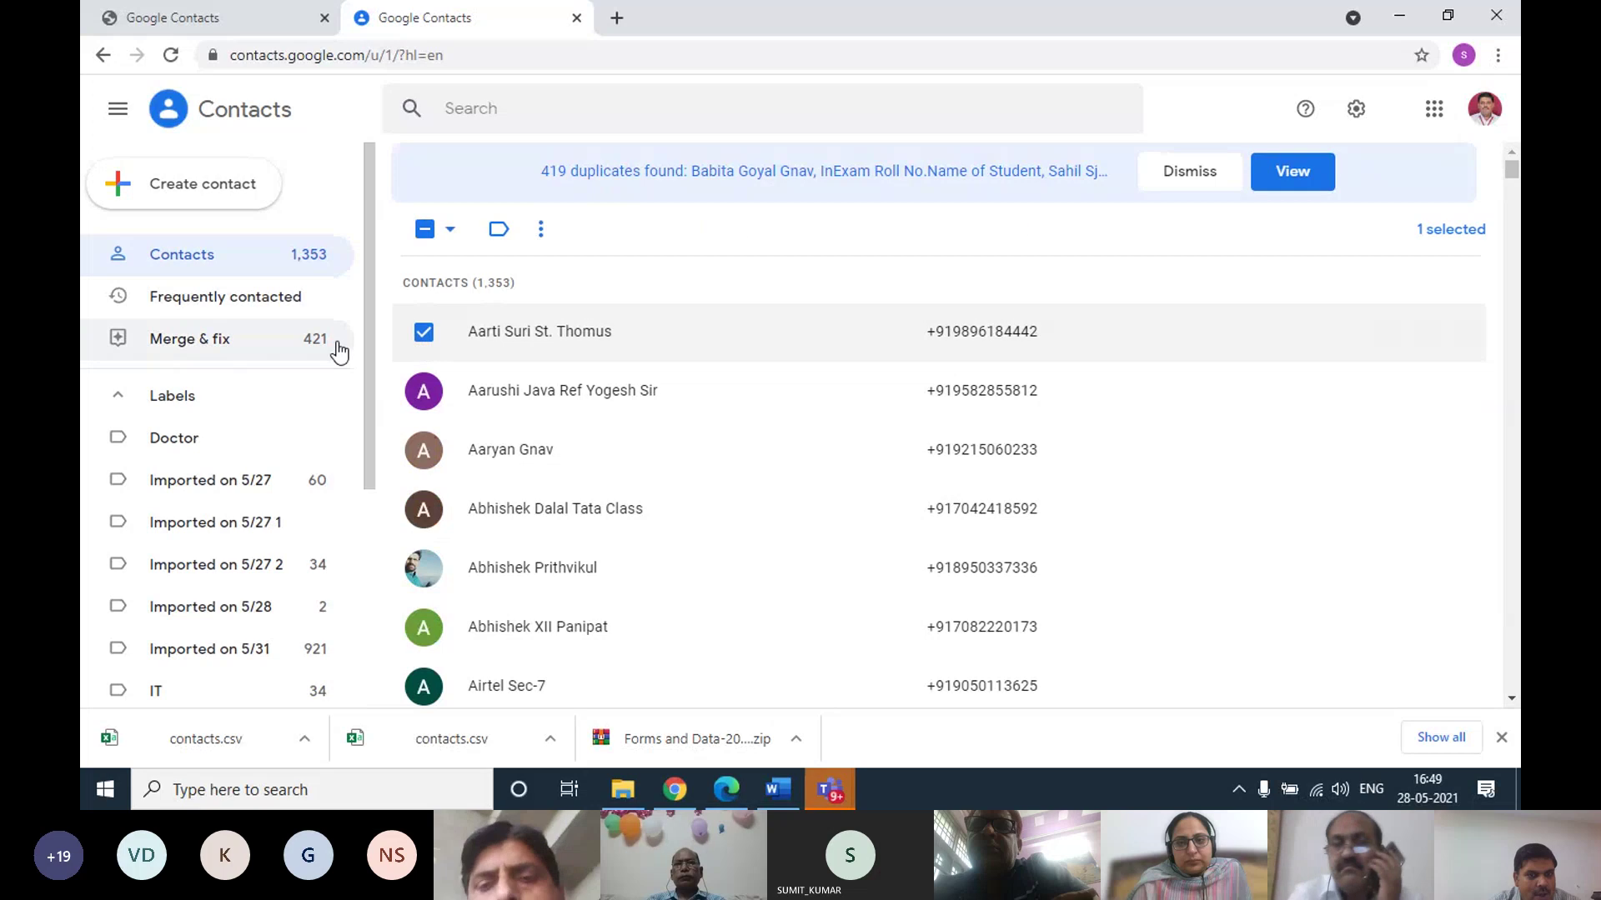
{"action": "scroll", "coordinate": [197, 659], "scroll_direction": "down", "scroll_amount": 5}
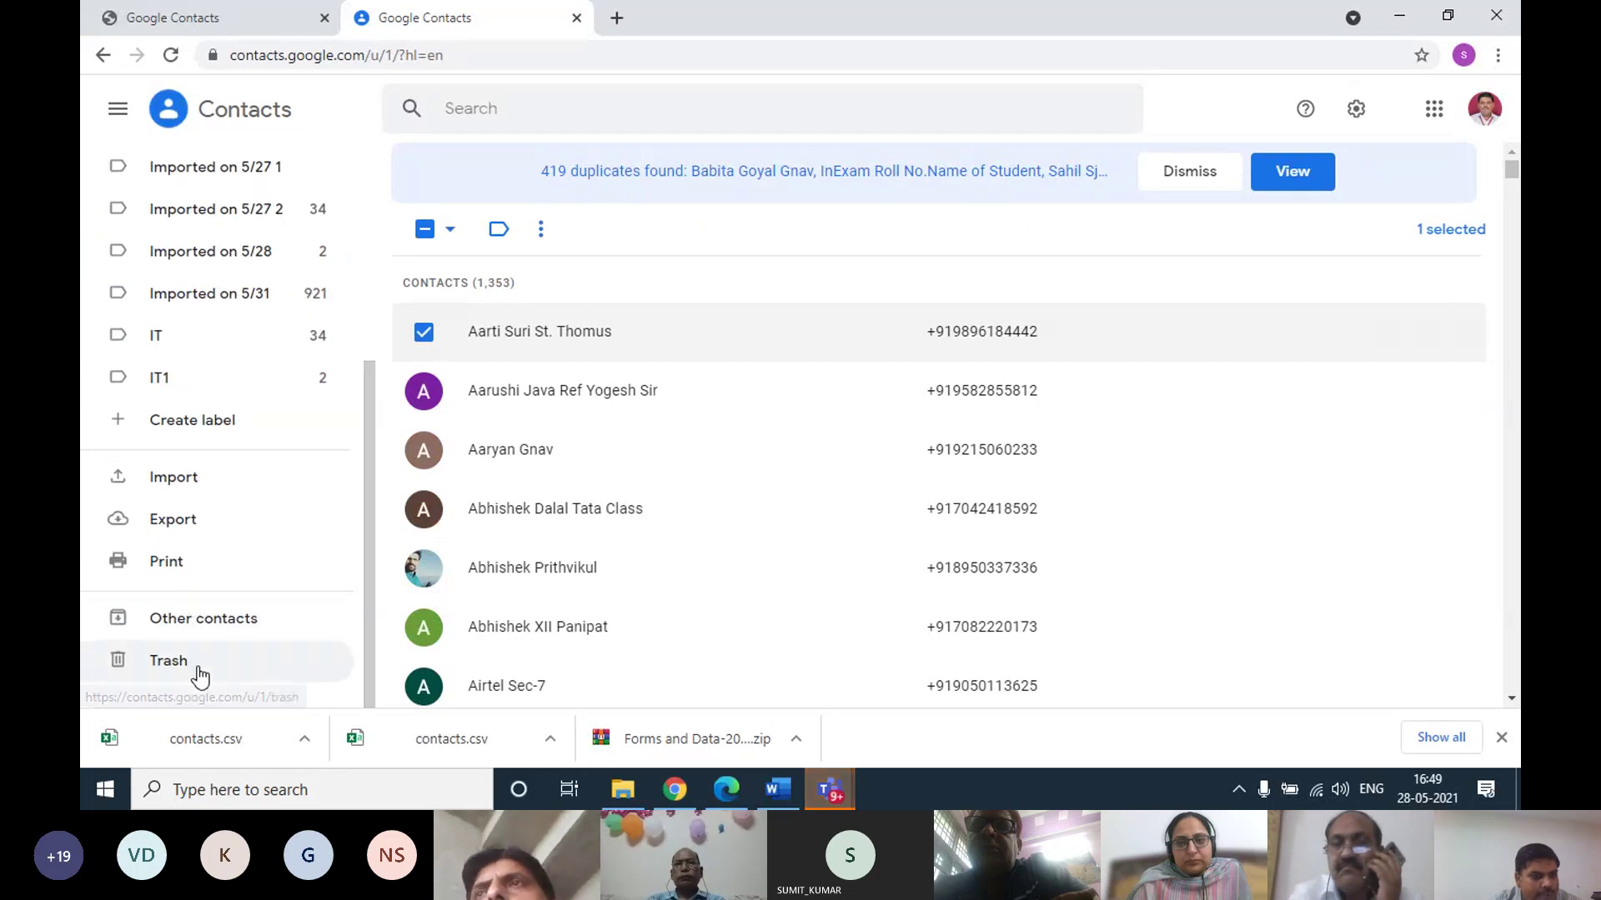
{"action": "left_click", "coordinate": [196, 522]}
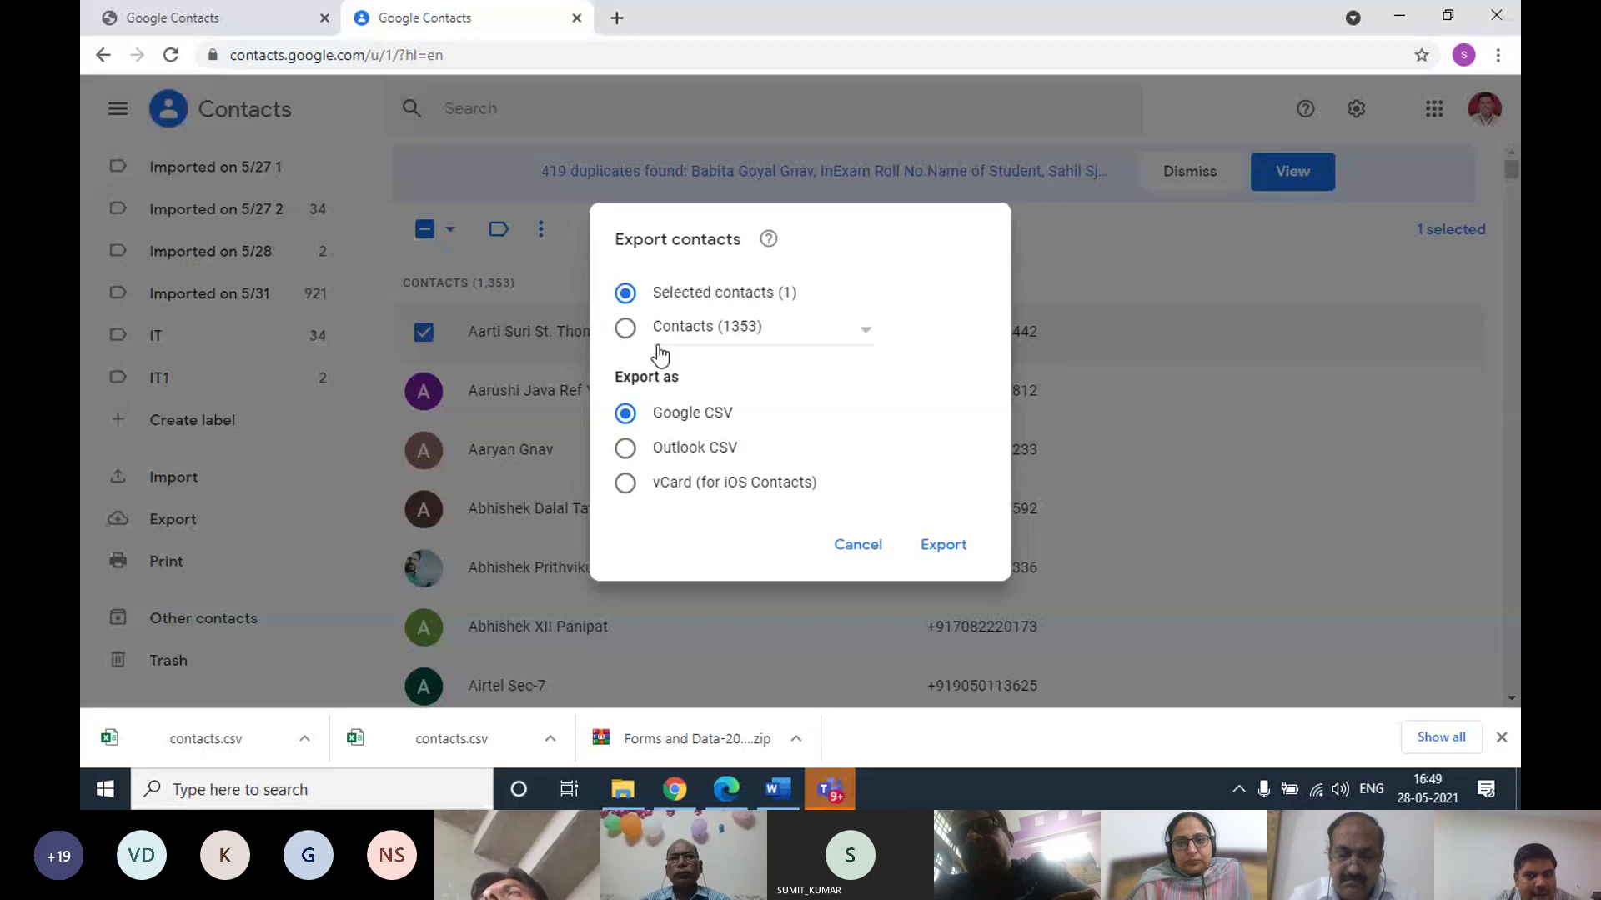
{"action": "left_click", "coordinate": [943, 544]}
Minimize the browser and open contacts.csv from the desktop in Excel
{"action": "left_click", "coordinate": [1400, 16]}
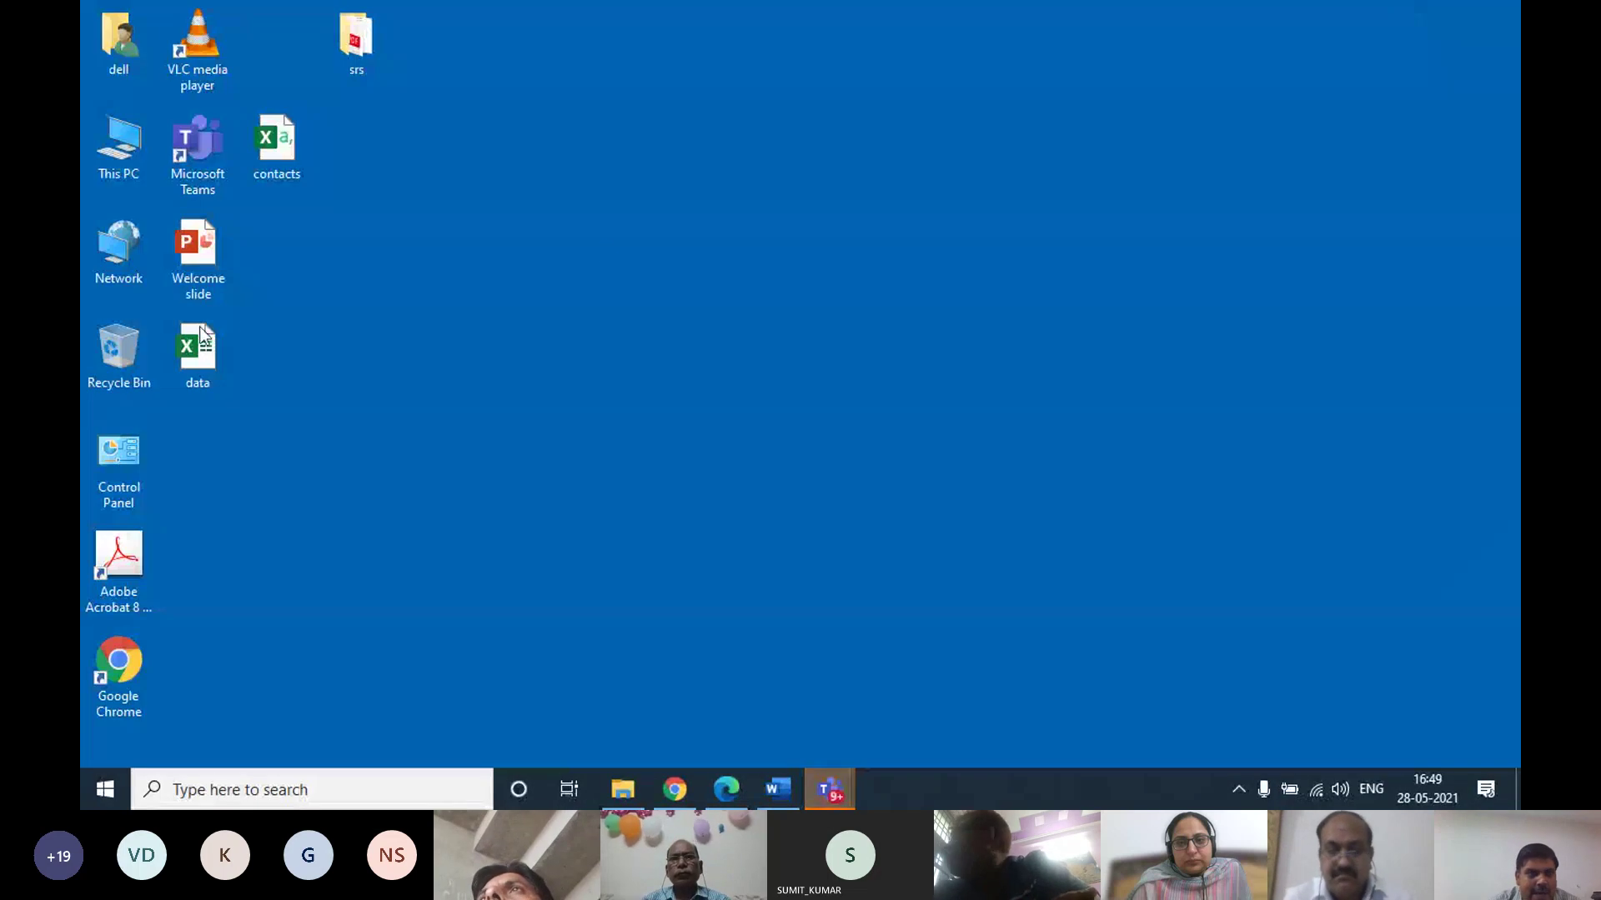
{"action": "left_click", "coordinate": [286, 149]}
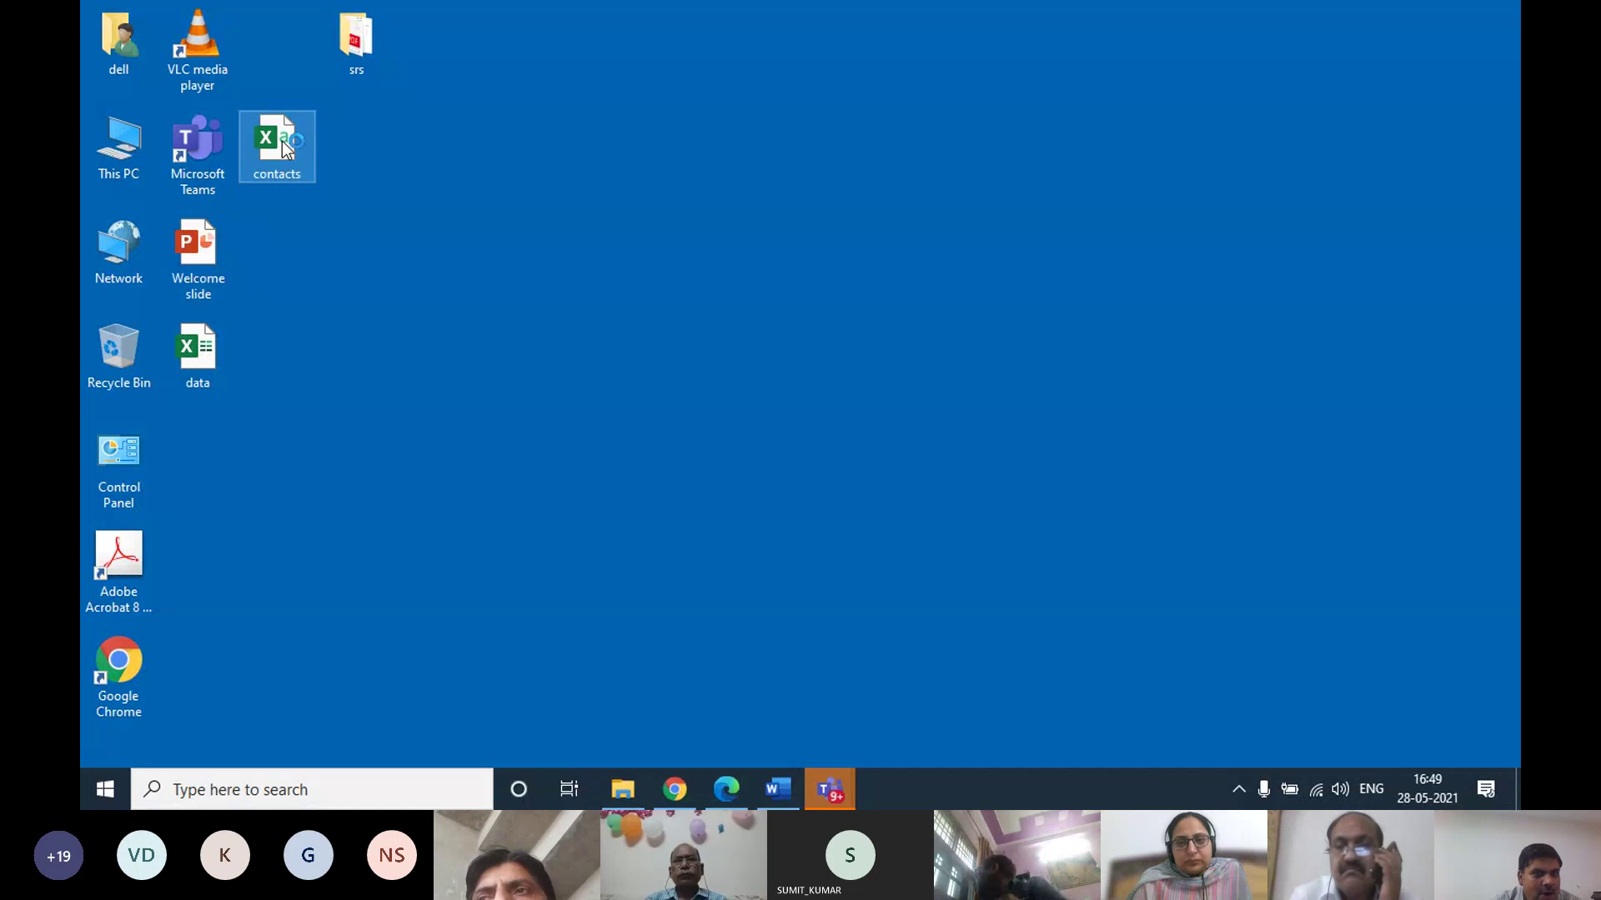
{"action": "double_click", "coordinate": [286, 148]}
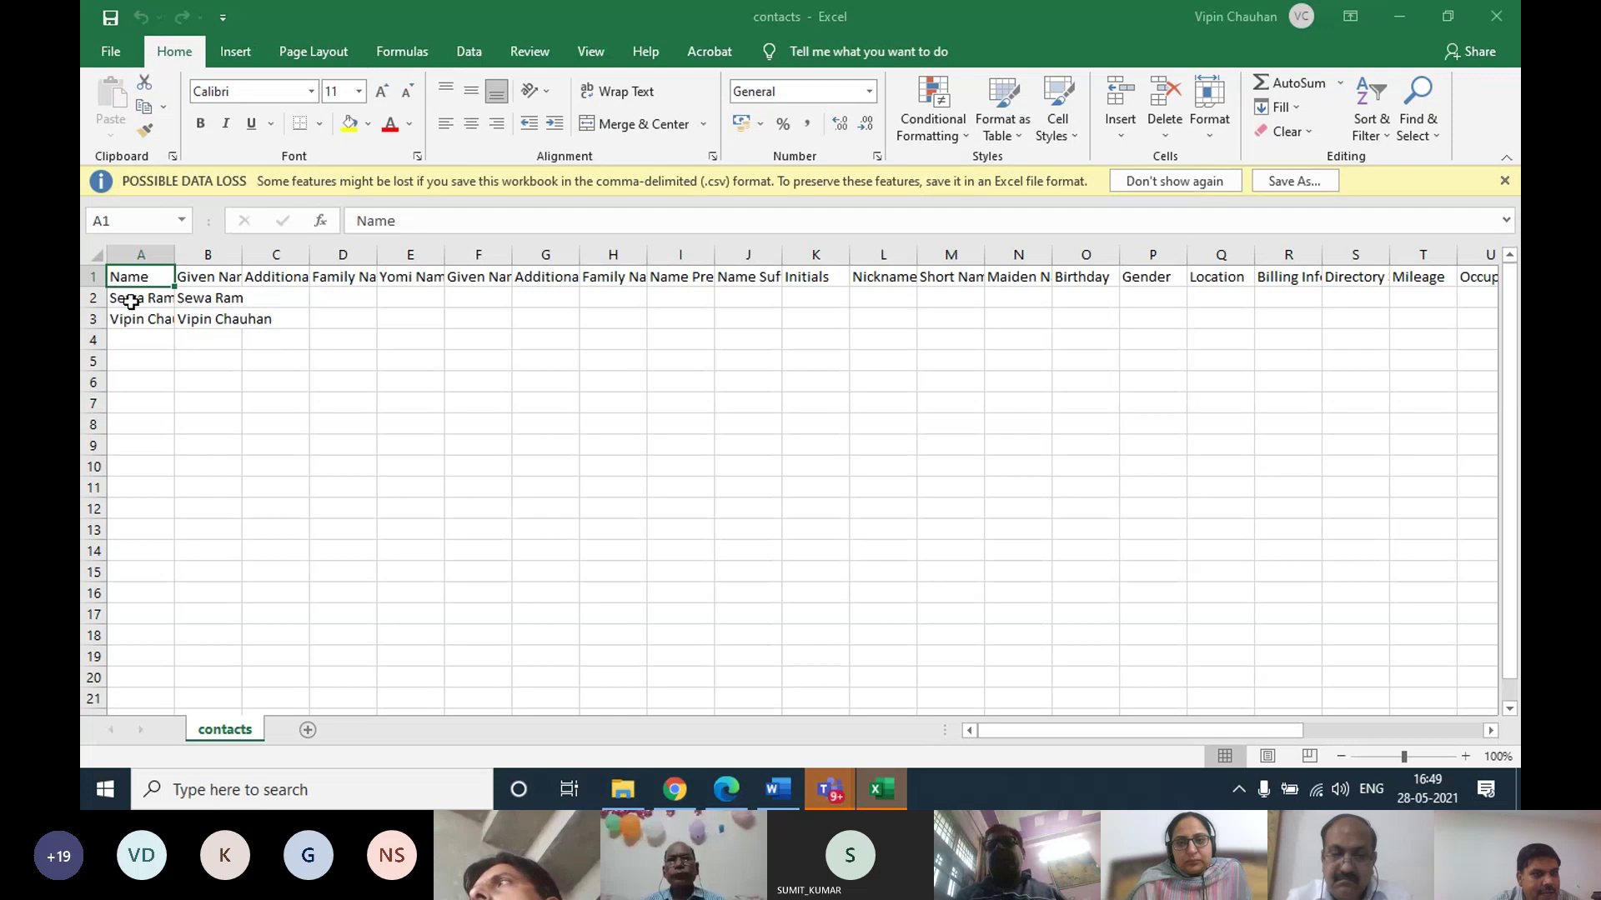
Check the name, group and phone type cells, then AutoFit column AE so both phone numbers show
{"action": "left_click_drag", "start_coordinate": [134, 302], "coordinate": [132, 326]}
{"action": "left_click_drag", "start_coordinate": [218, 298], "coordinate": [213, 321]}
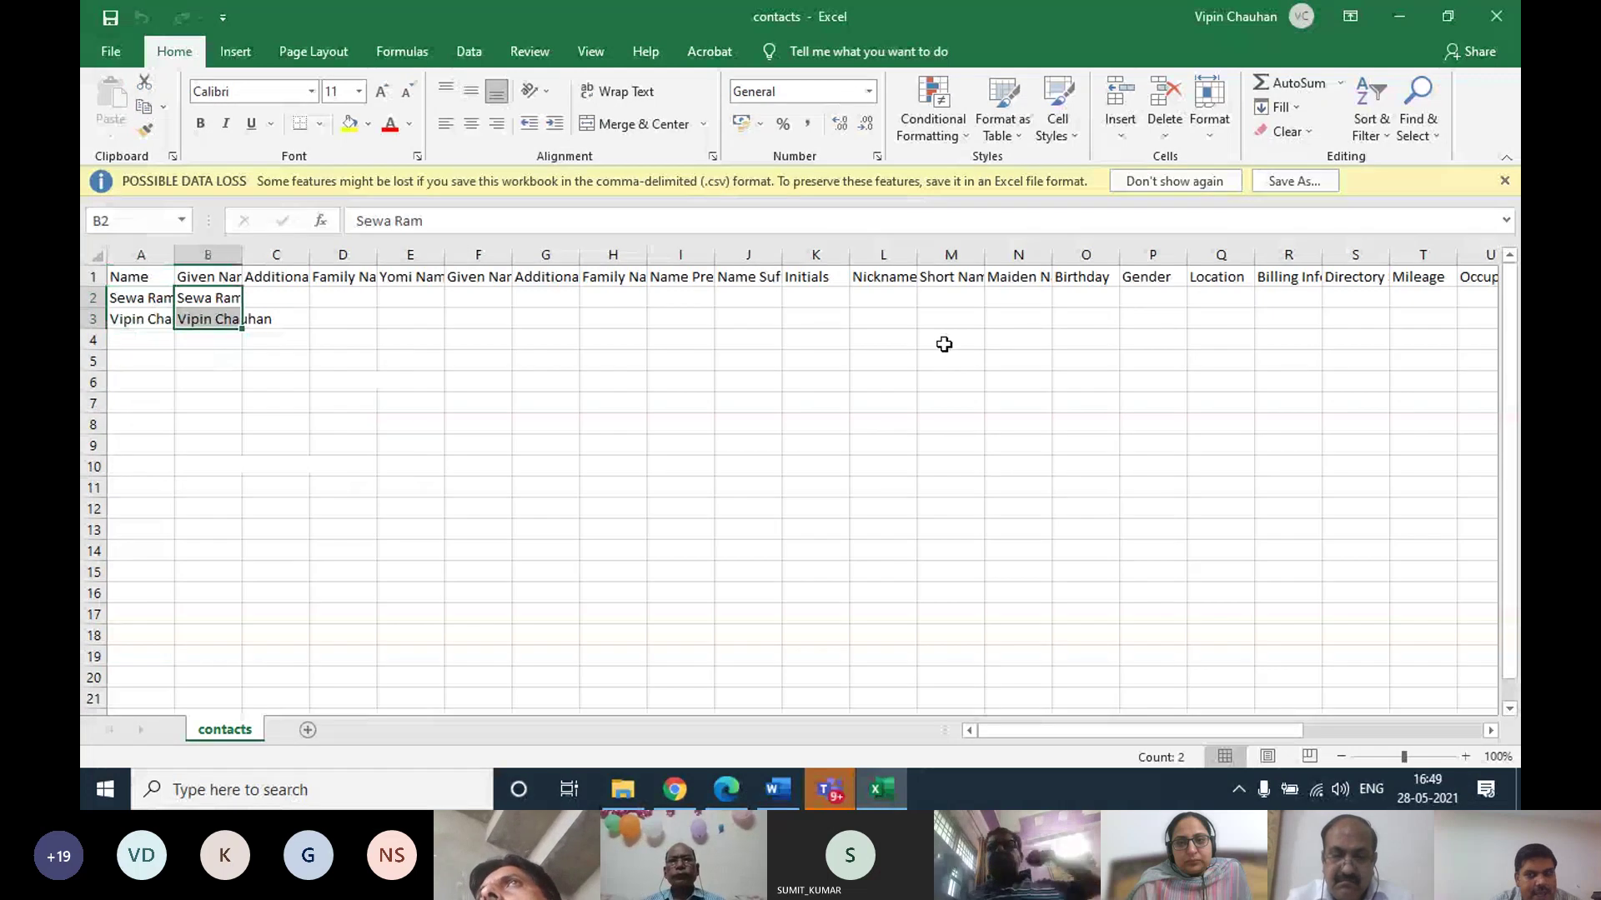
{"action": "left_click_drag", "start_coordinate": [1042, 732], "coordinate": [1400, 733]}
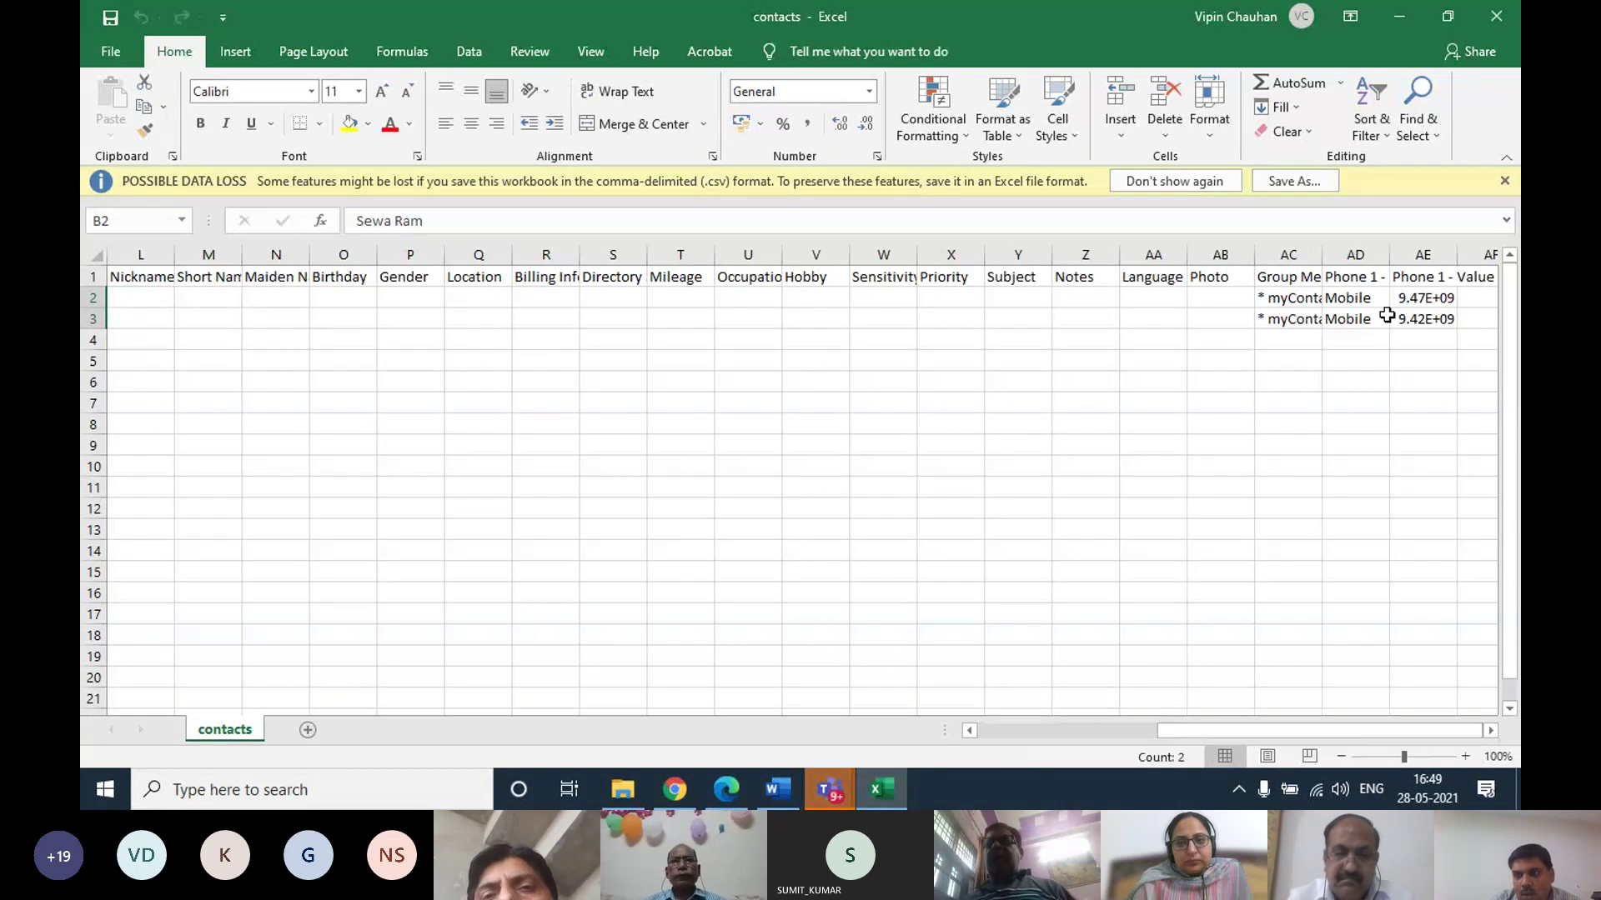
{"action": "left_click_drag", "start_coordinate": [1418, 298], "coordinate": [1417, 326]}
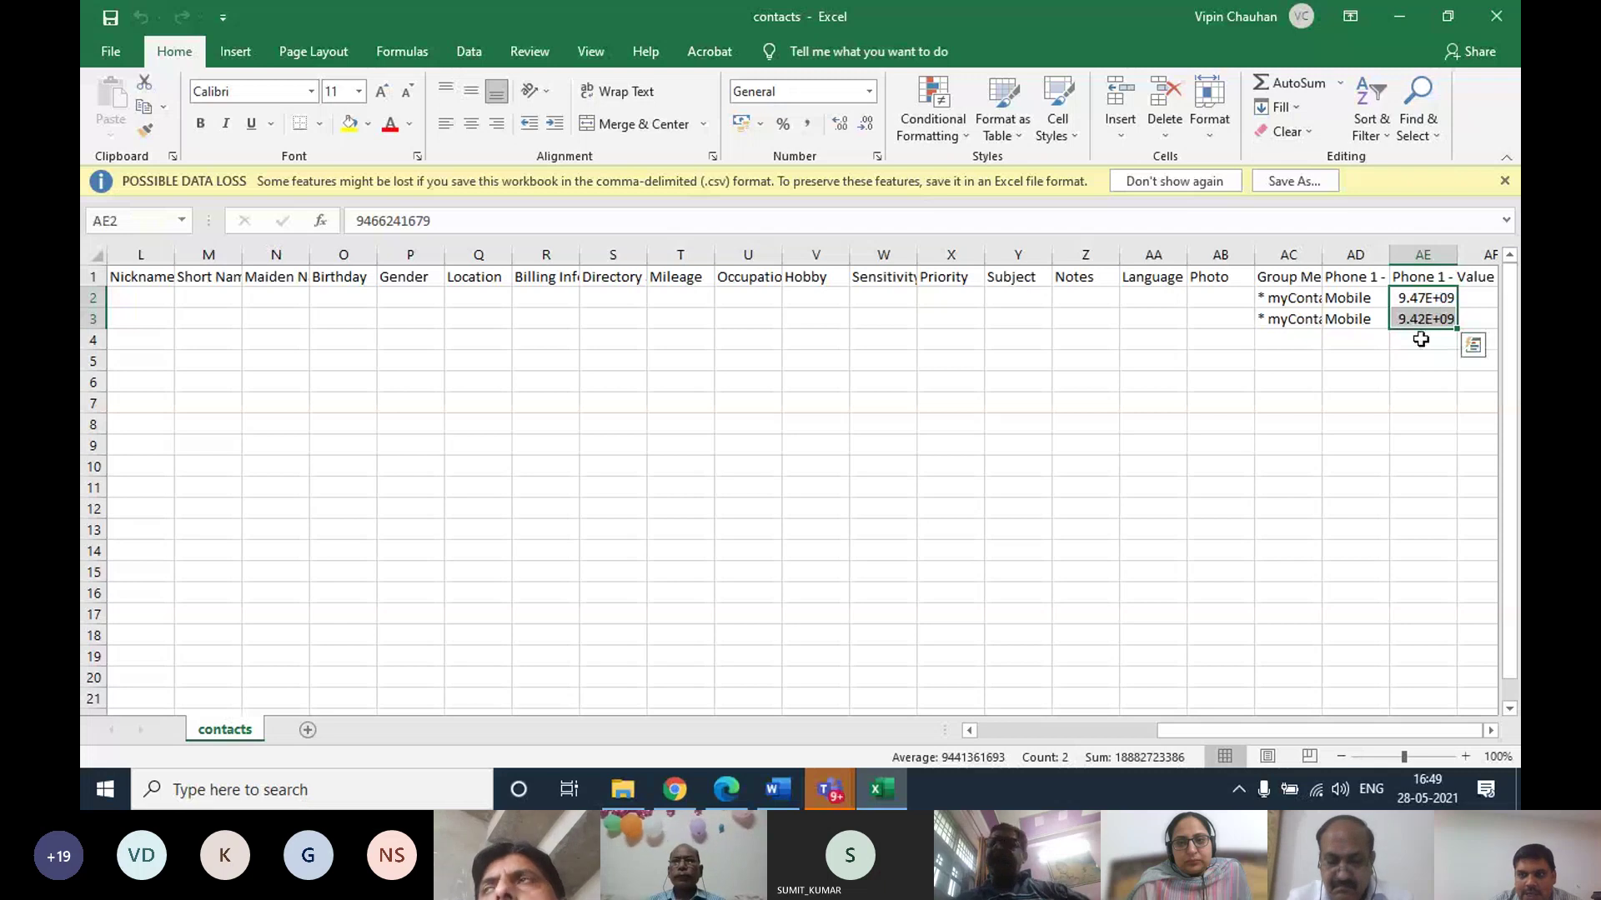
{"action": "left_click_drag", "start_coordinate": [1271, 297], "coordinate": [1355, 321]}
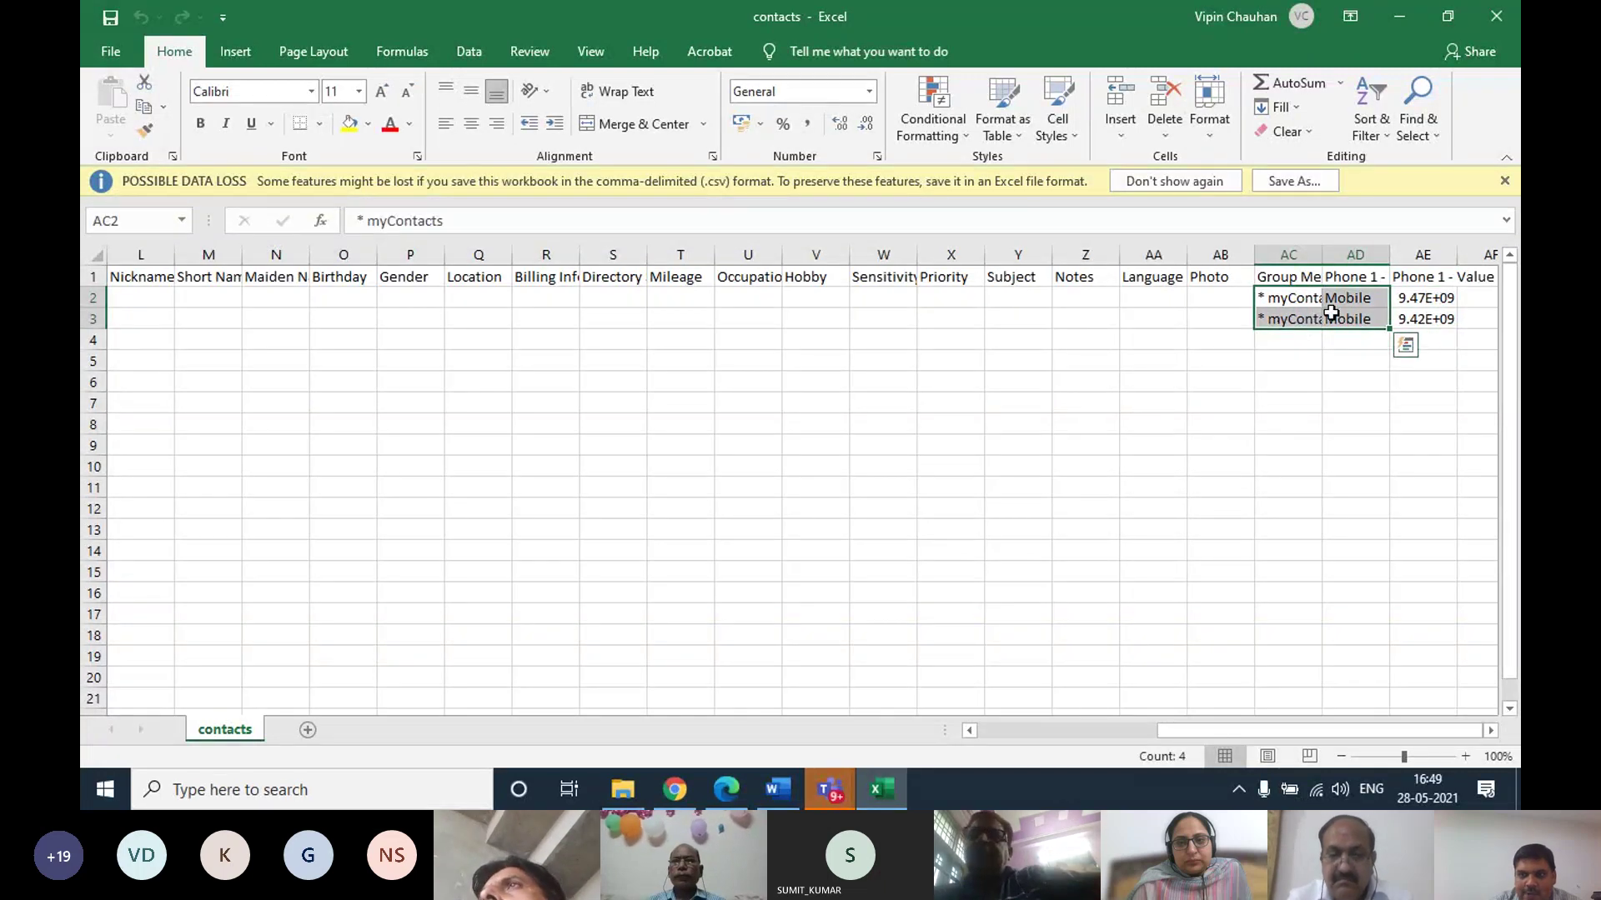
{"action": "left_click", "coordinate": [1305, 354]}
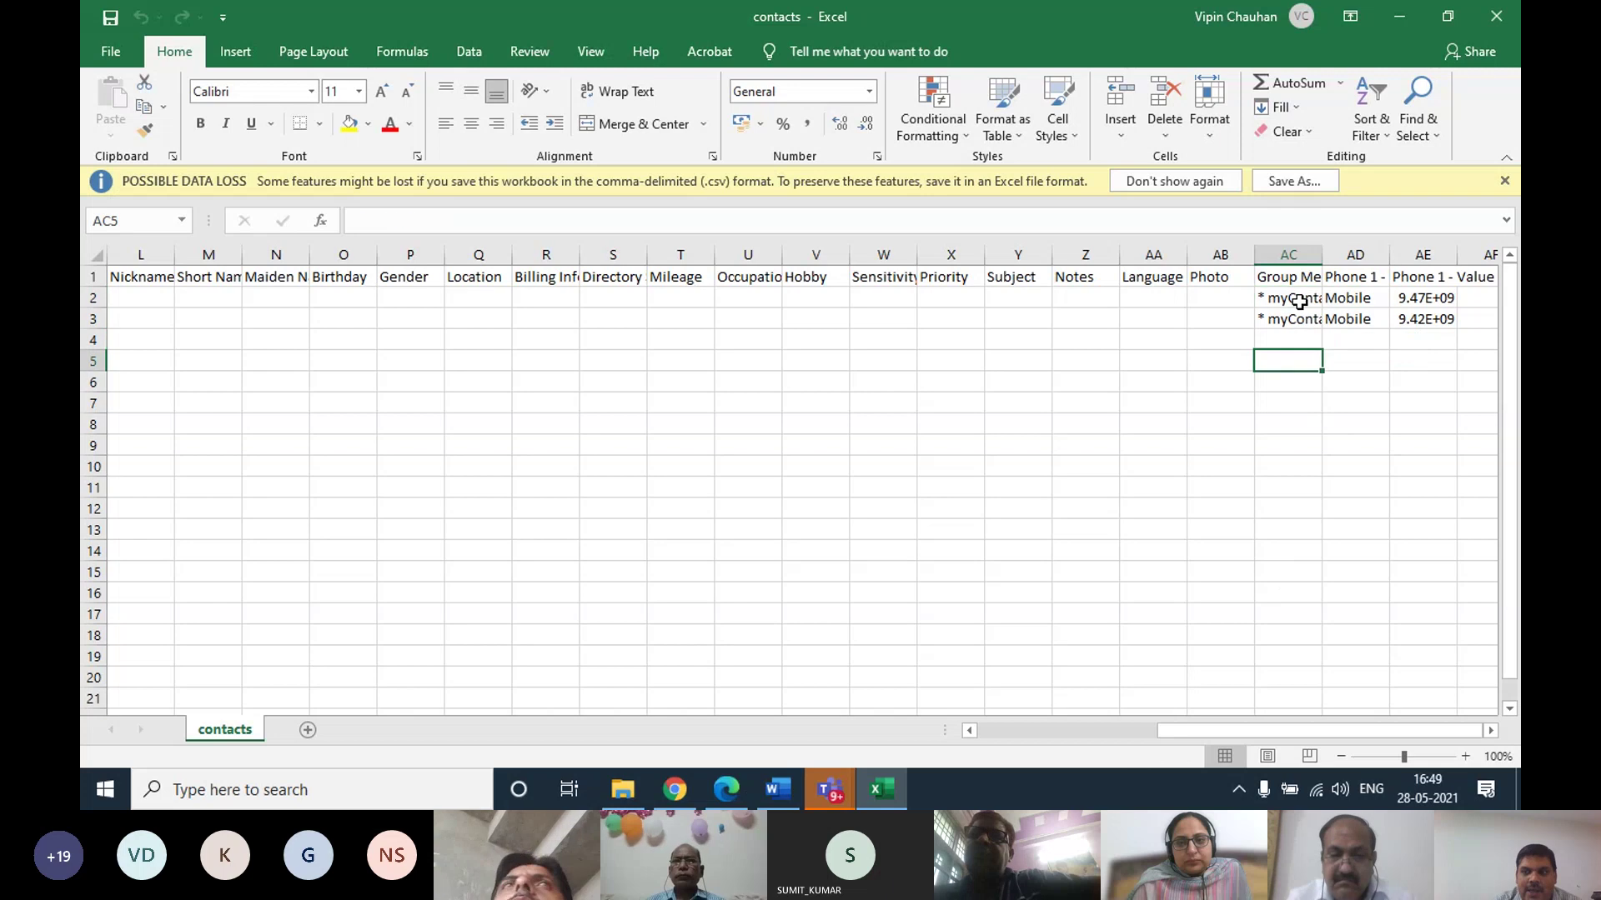
{"action": "left_click_drag", "start_coordinate": [1293, 296], "coordinate": [1389, 329]}
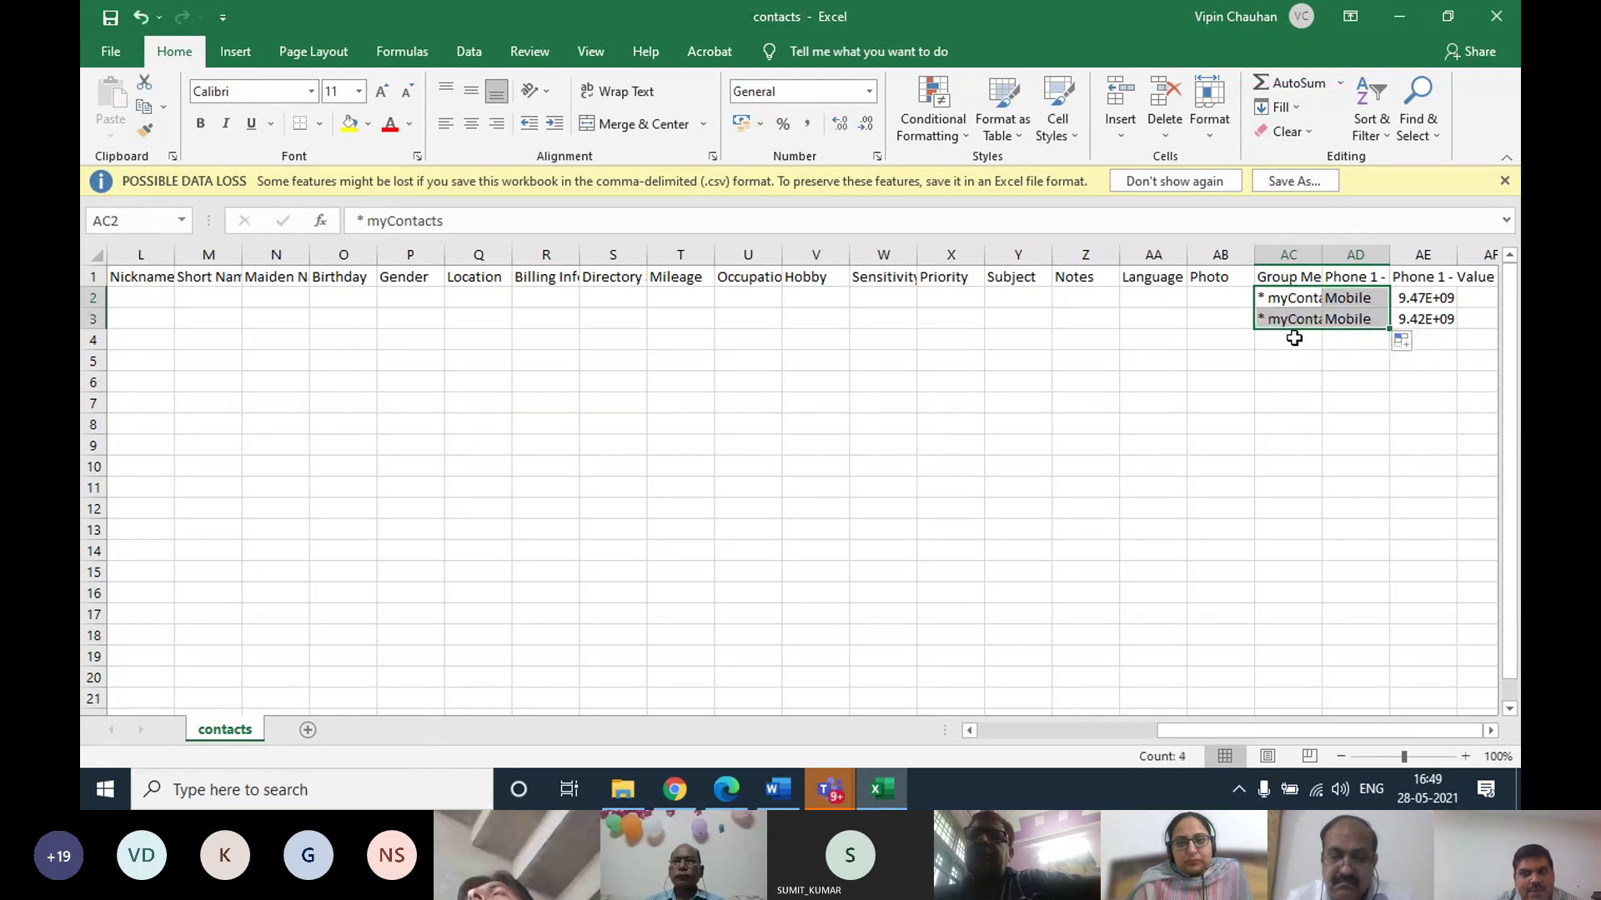
{"action": "left_click", "coordinate": [1328, 359]}
{"action": "key", "text": "Down"}
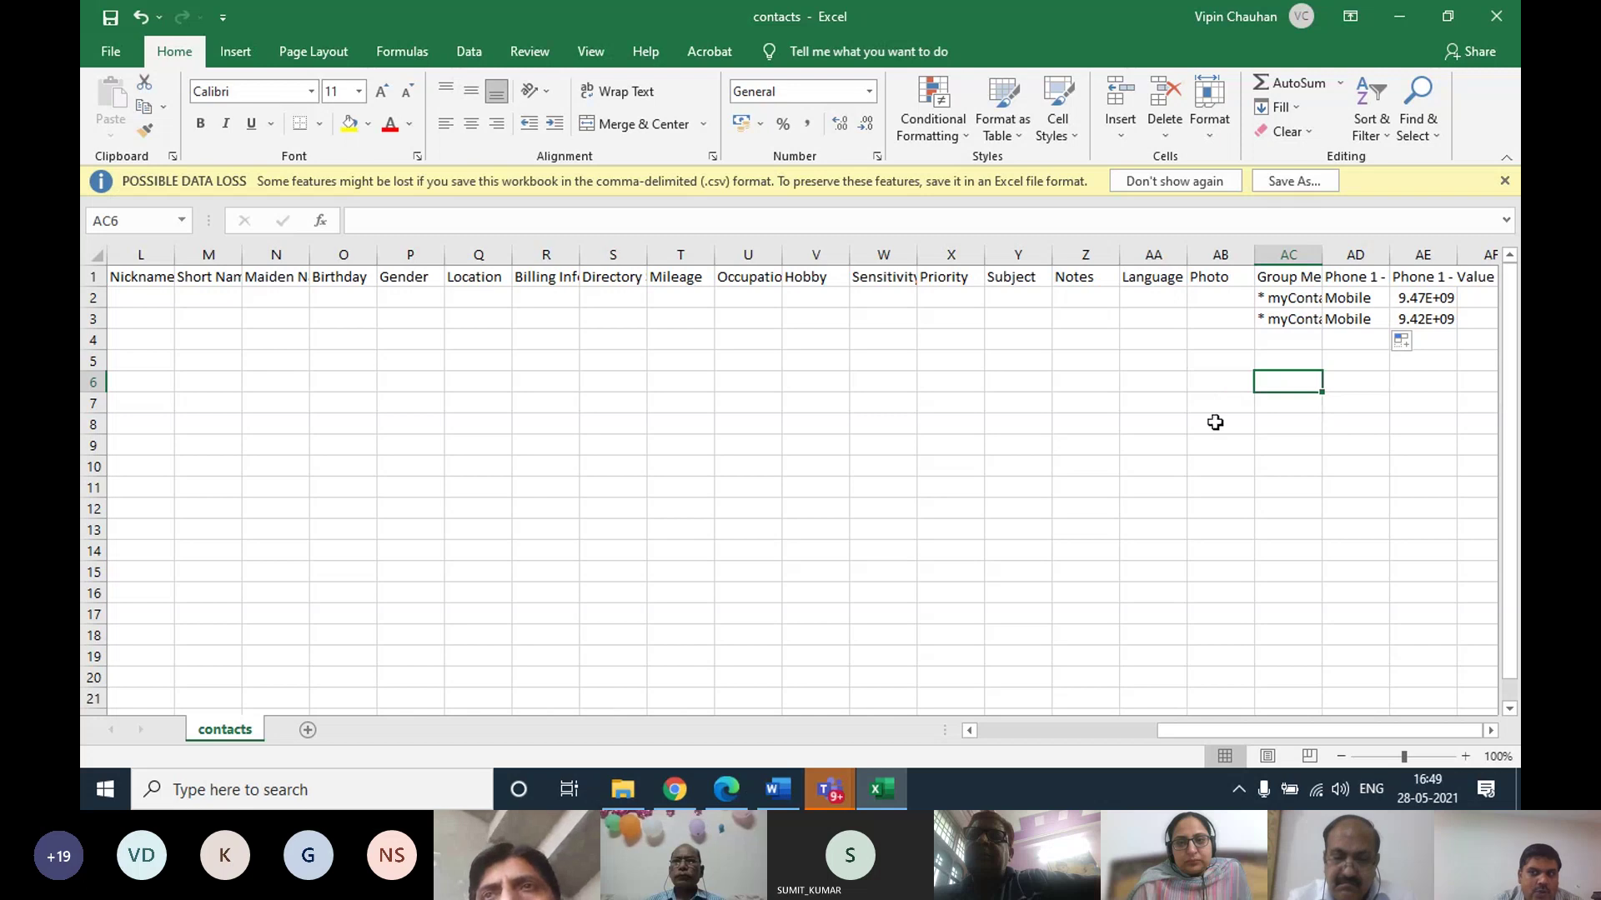
{"action": "left_click_drag", "start_coordinate": [1422, 304], "coordinate": [1440, 319]}
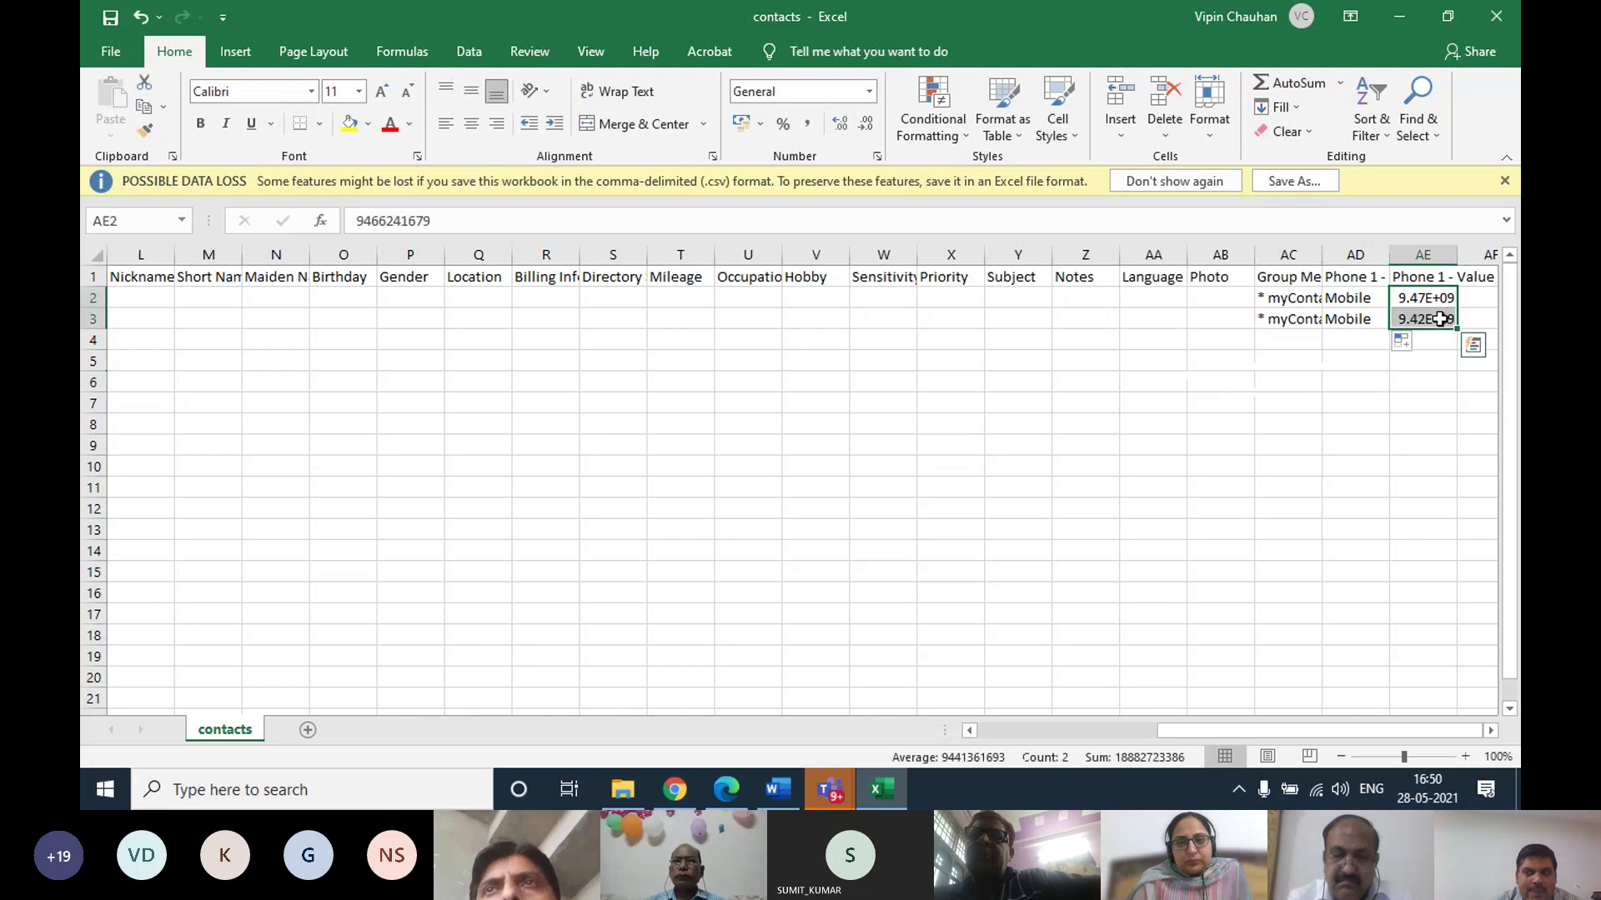
{"action": "double_click", "coordinate": [1458, 260]}
{"action": "left_click", "coordinate": [1361, 379]}
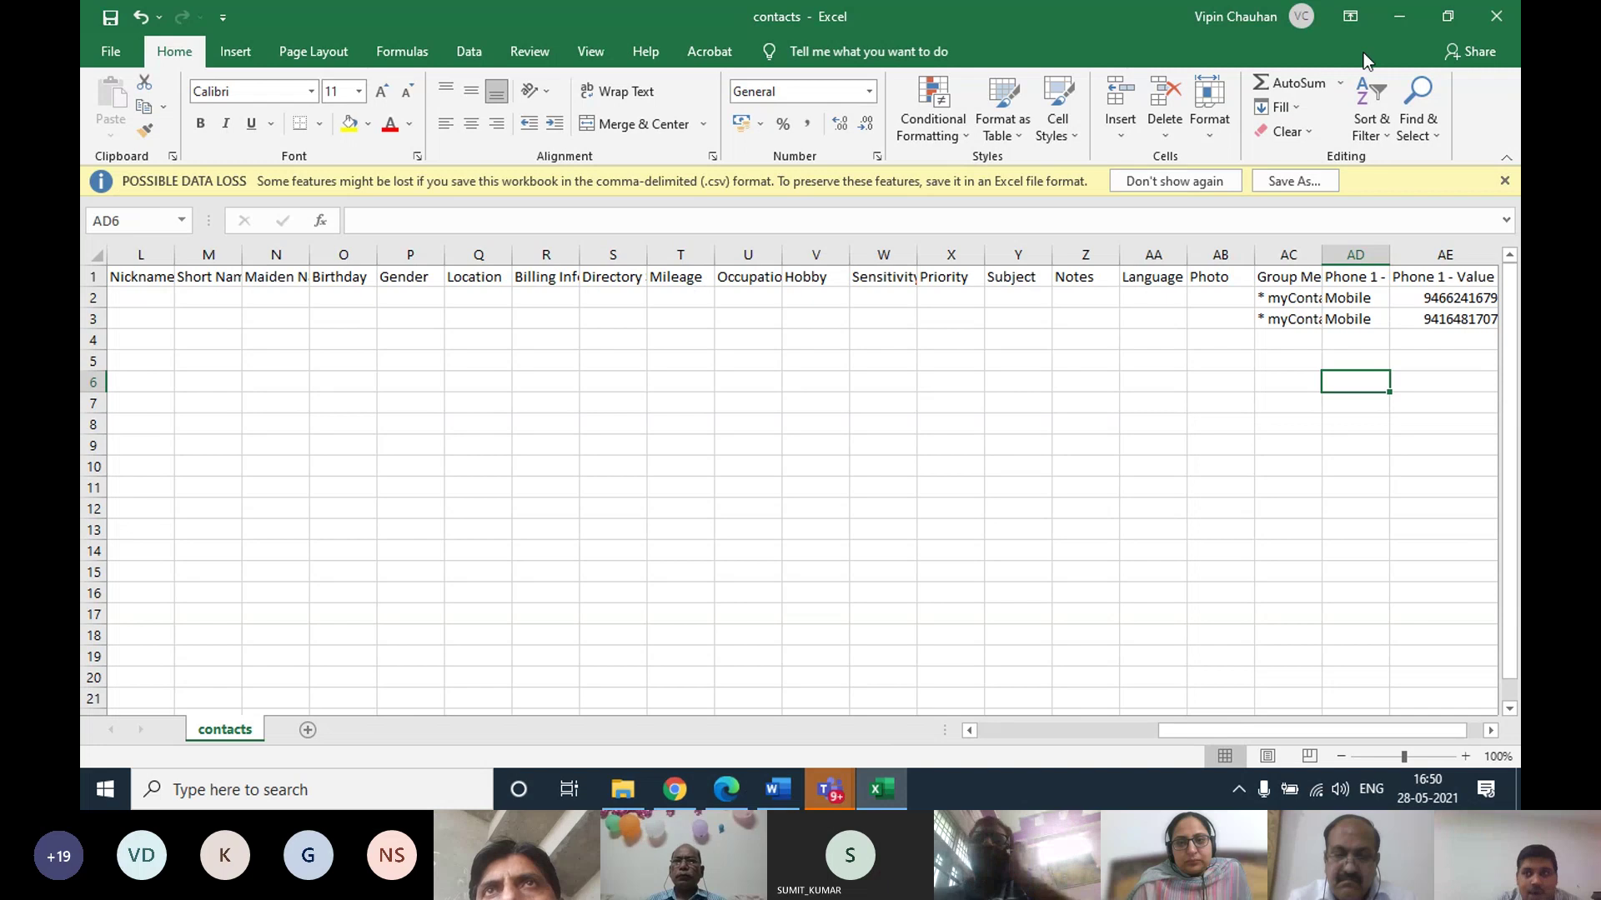
Save contacts.csv as CSV (Comma delimited), replacing the existing file, and close it
{"action": "left_click", "coordinate": [1496, 17]}
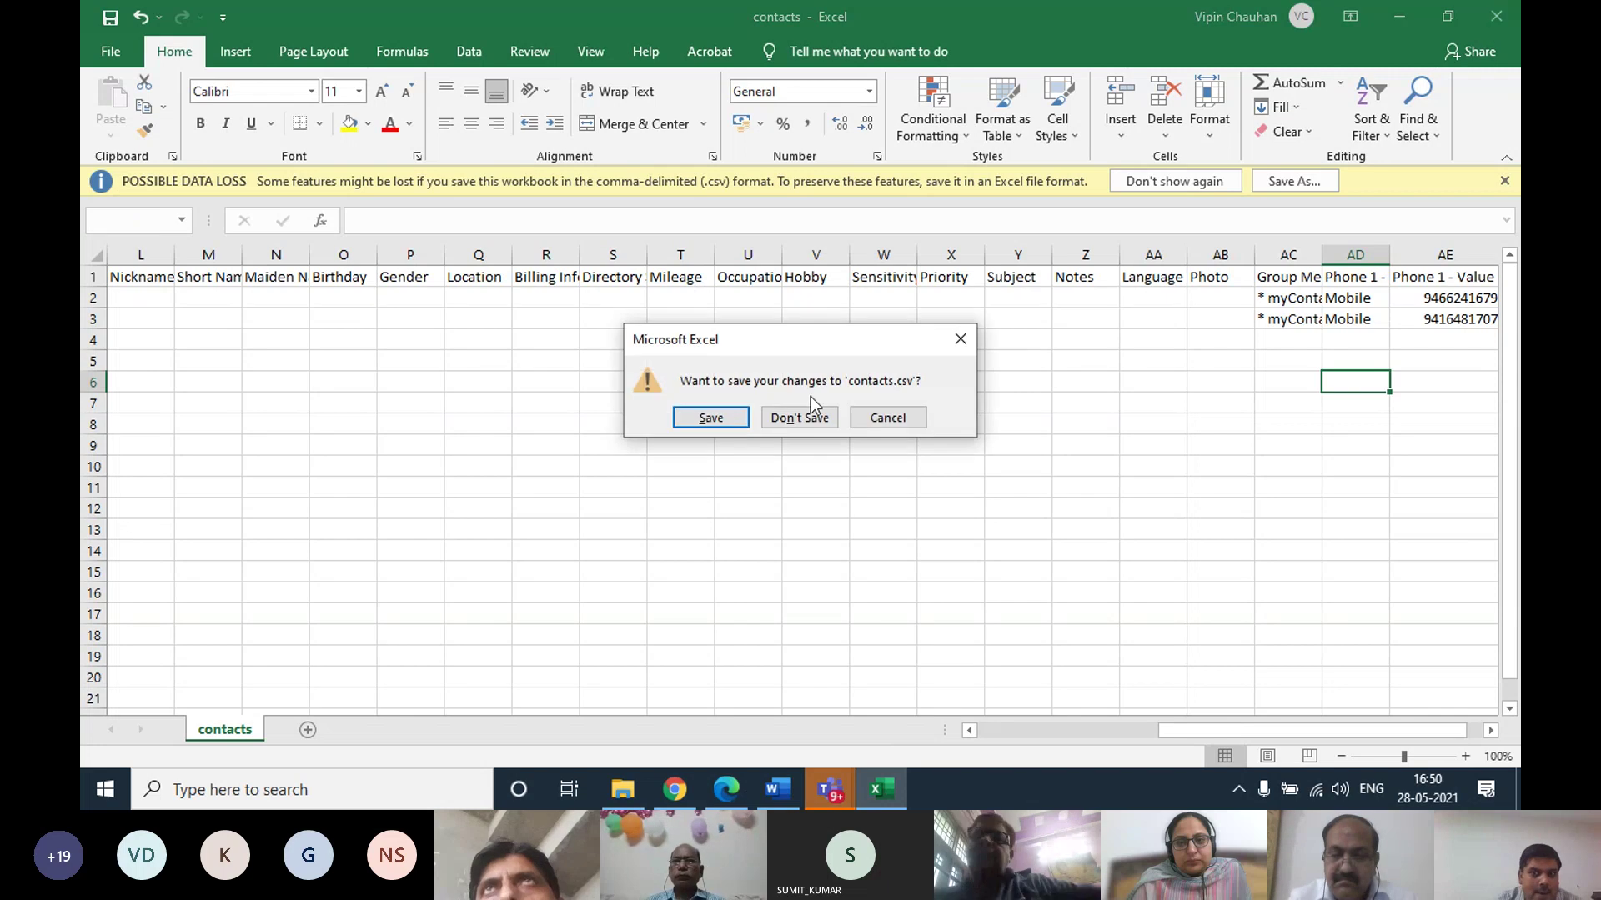
{"action": "left_click", "coordinate": [699, 426]}
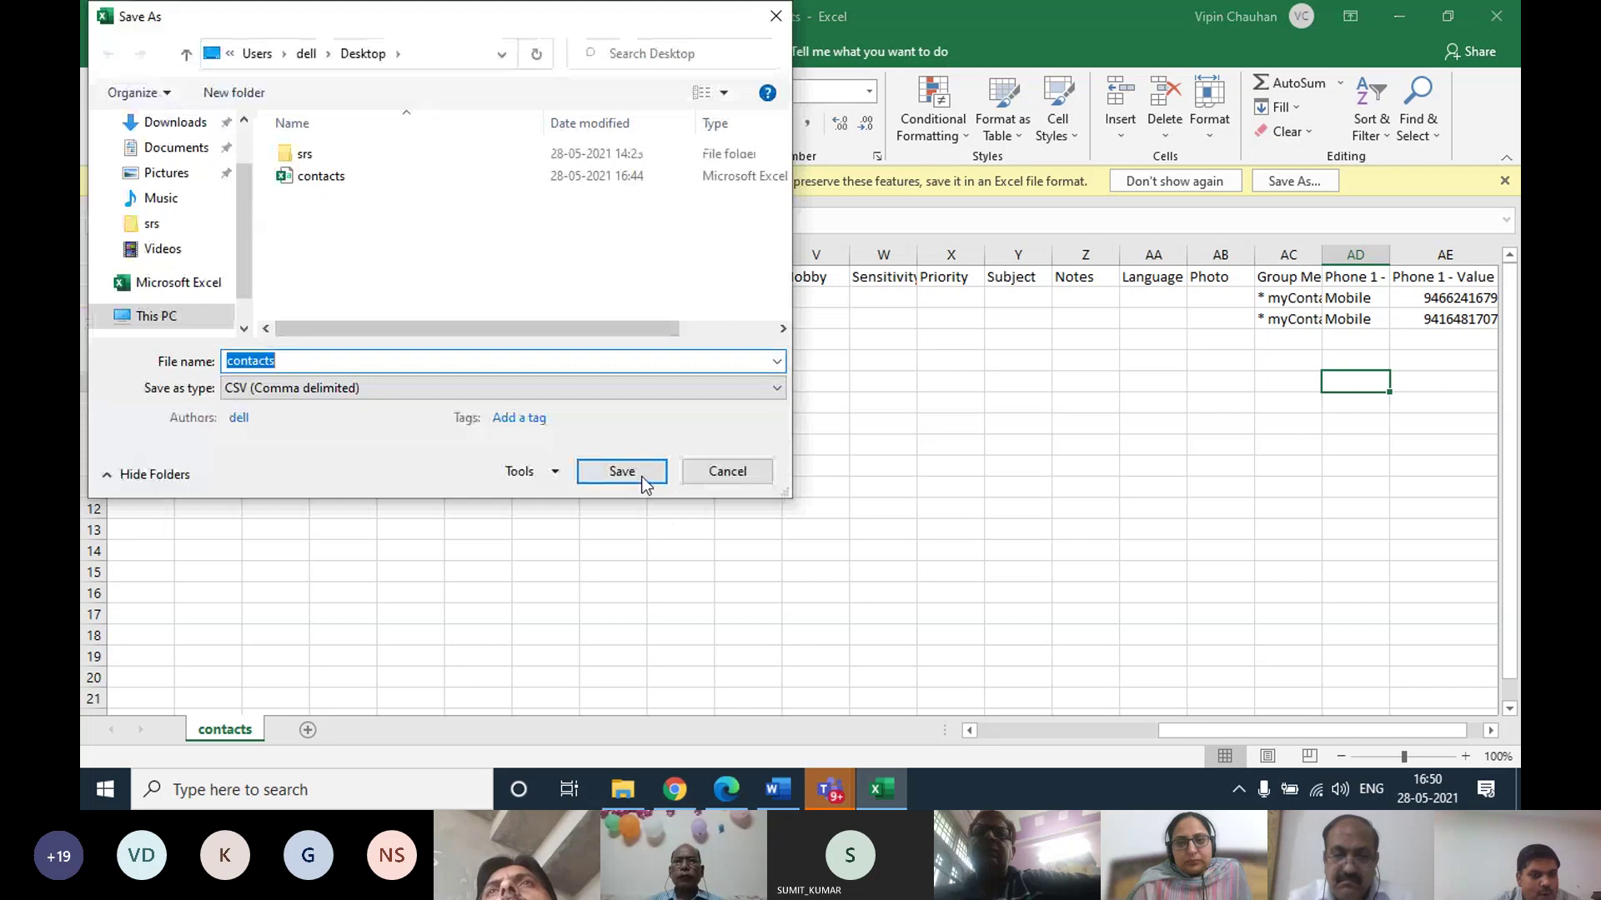
{"action": "left_click", "coordinate": [641, 481]}
{"action": "left_click", "coordinate": [850, 396]}
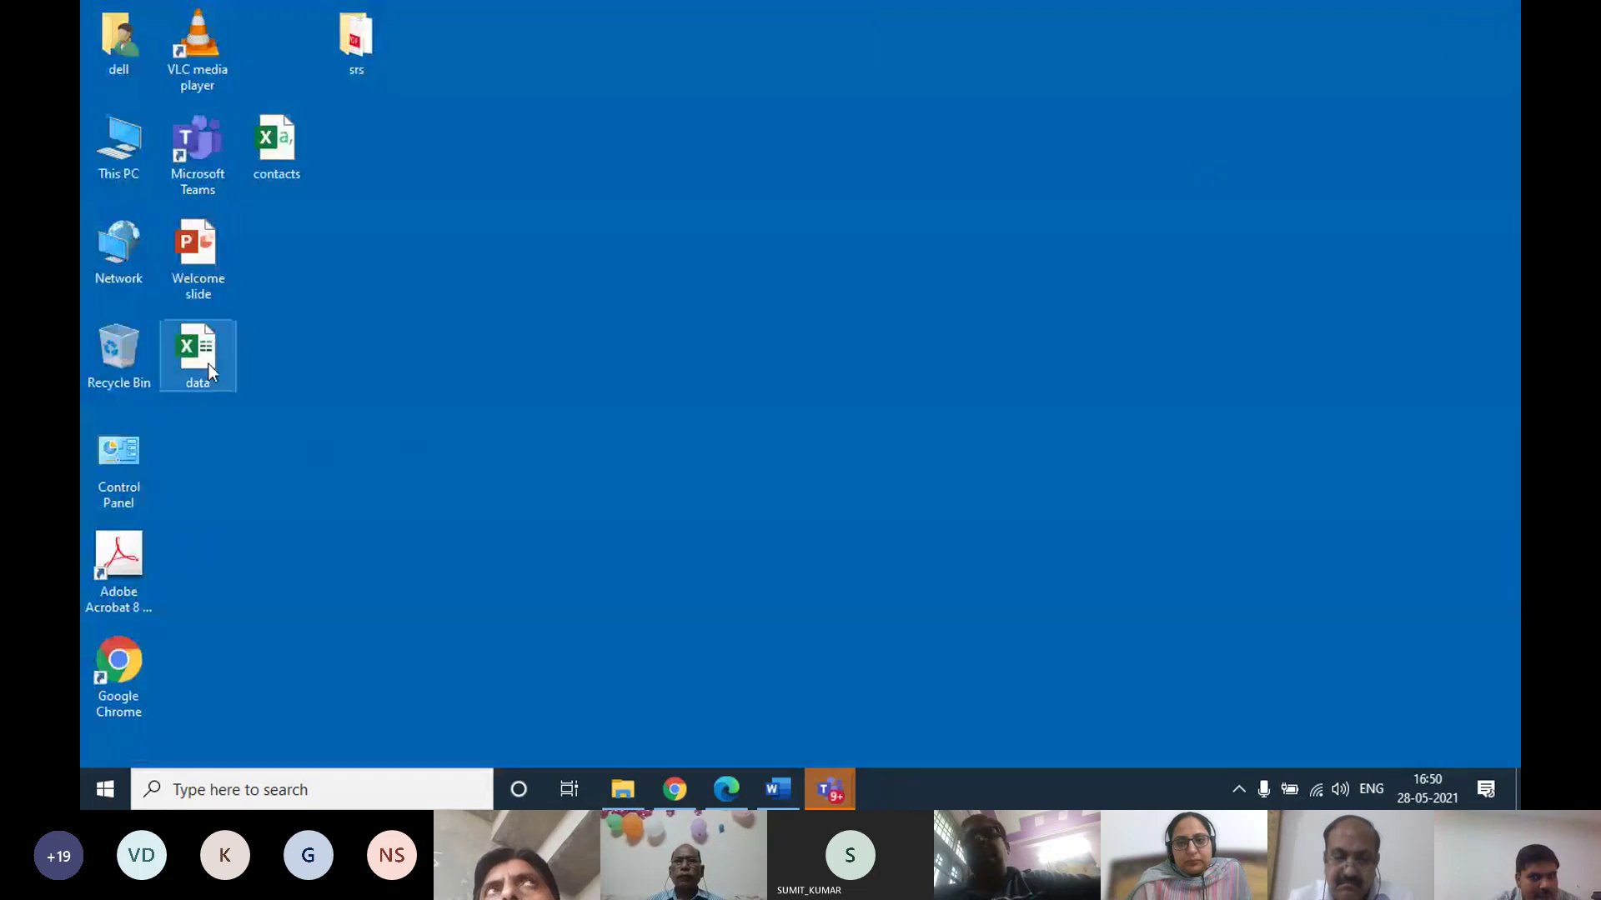
Bring up the I.T. Sankul Meeting window in Teams
{"action": "mouse_move", "coordinate": [839, 801]}
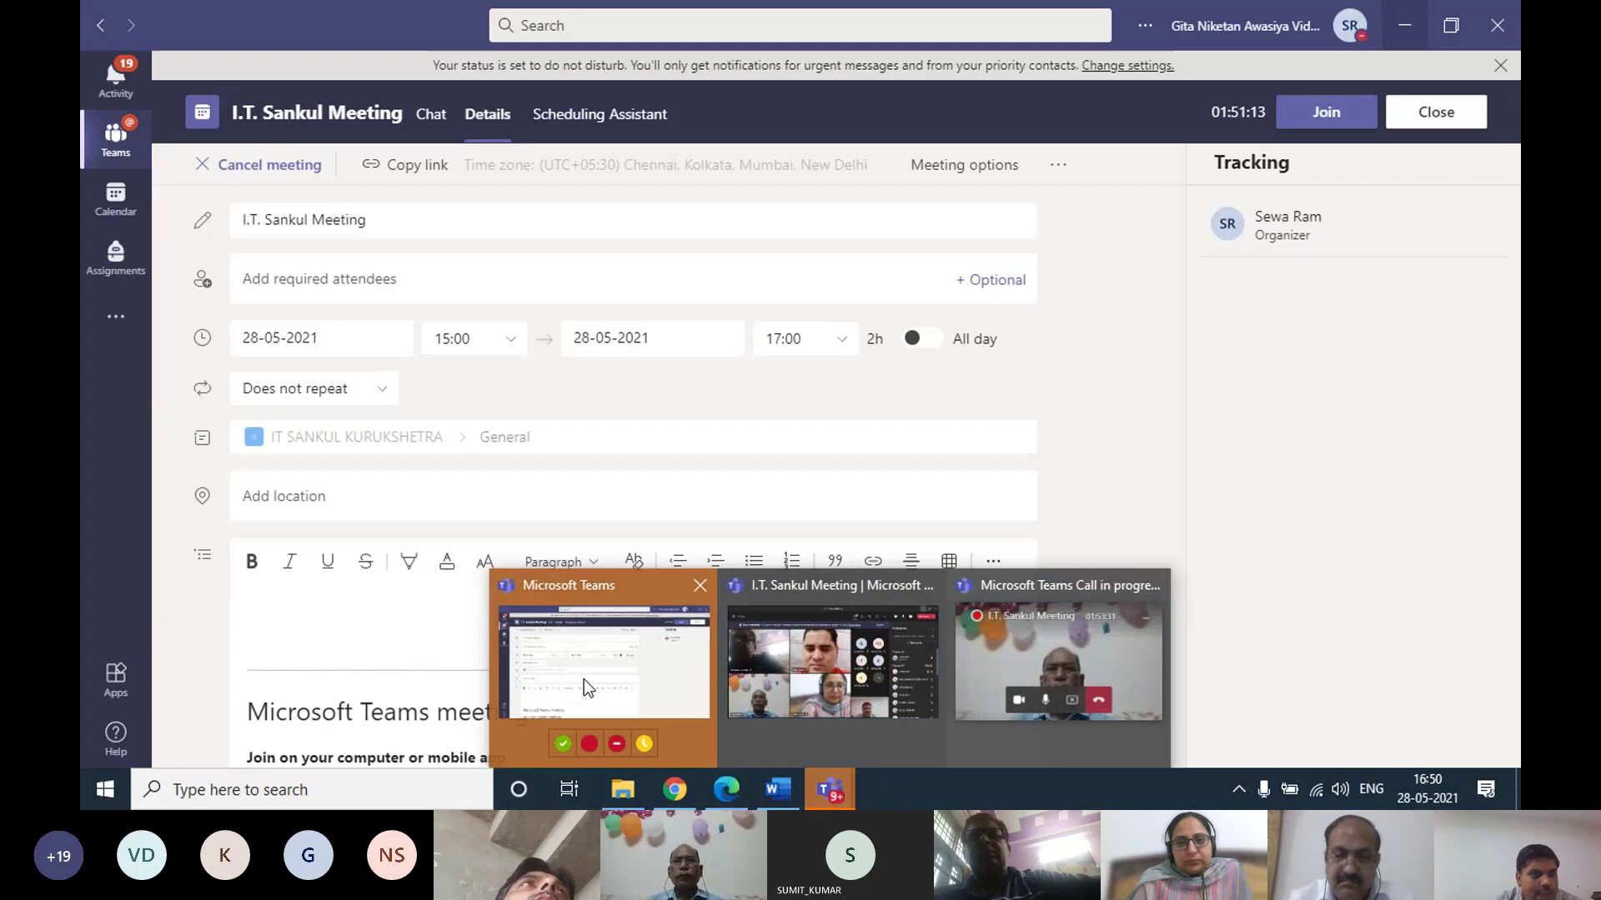
{"action": "left_click", "coordinate": [584, 678]}
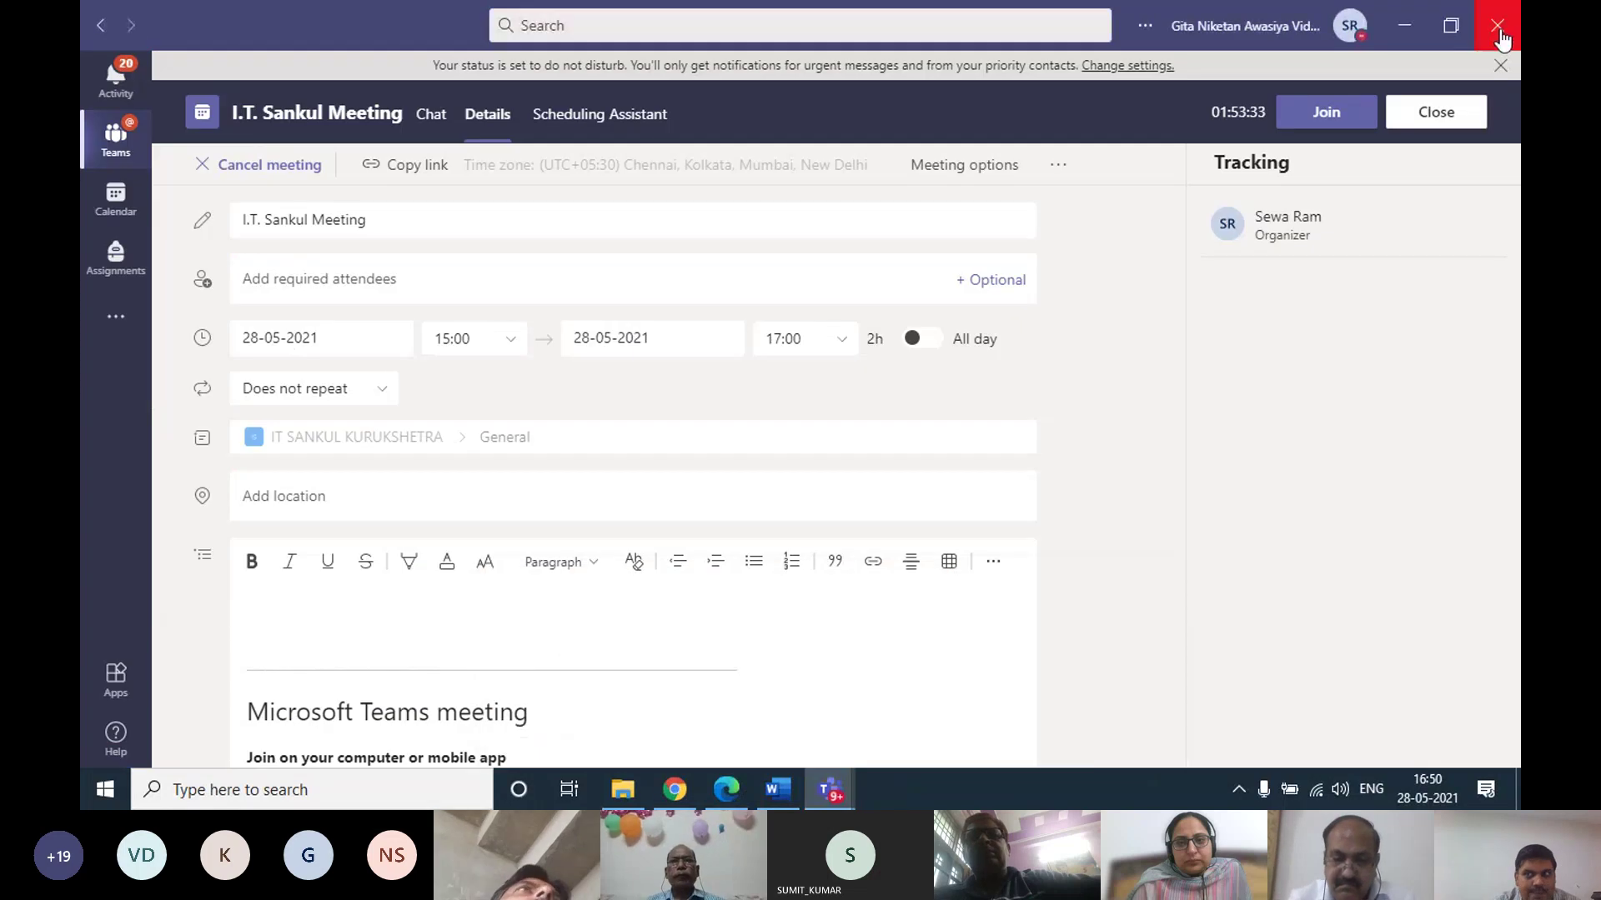
{"action": "mouse_move", "coordinate": [834, 796]}
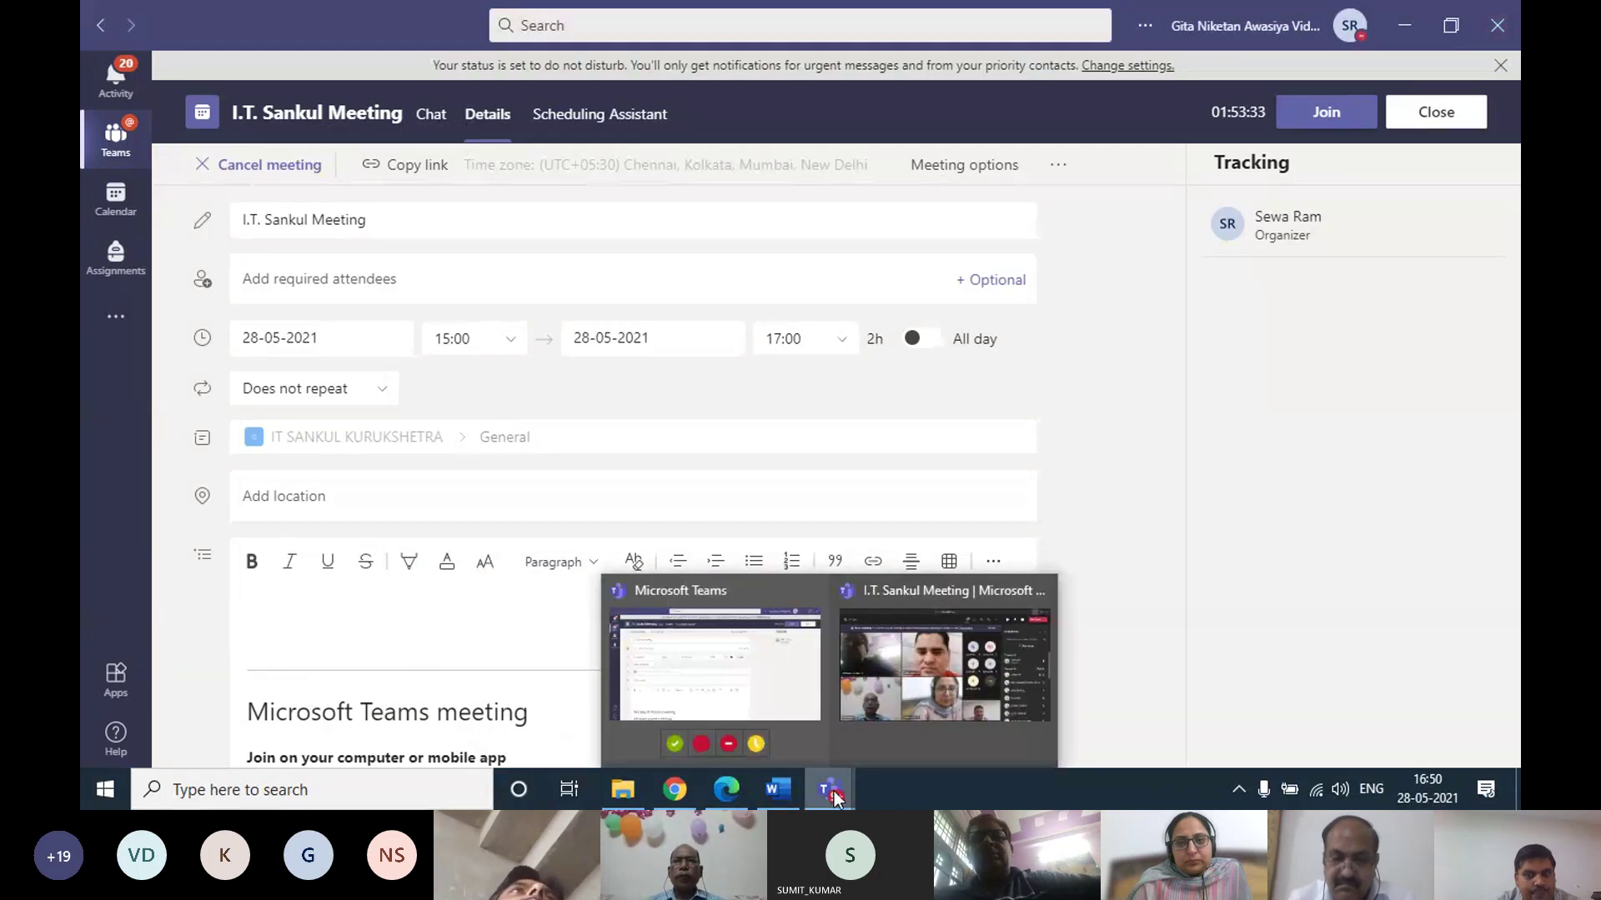